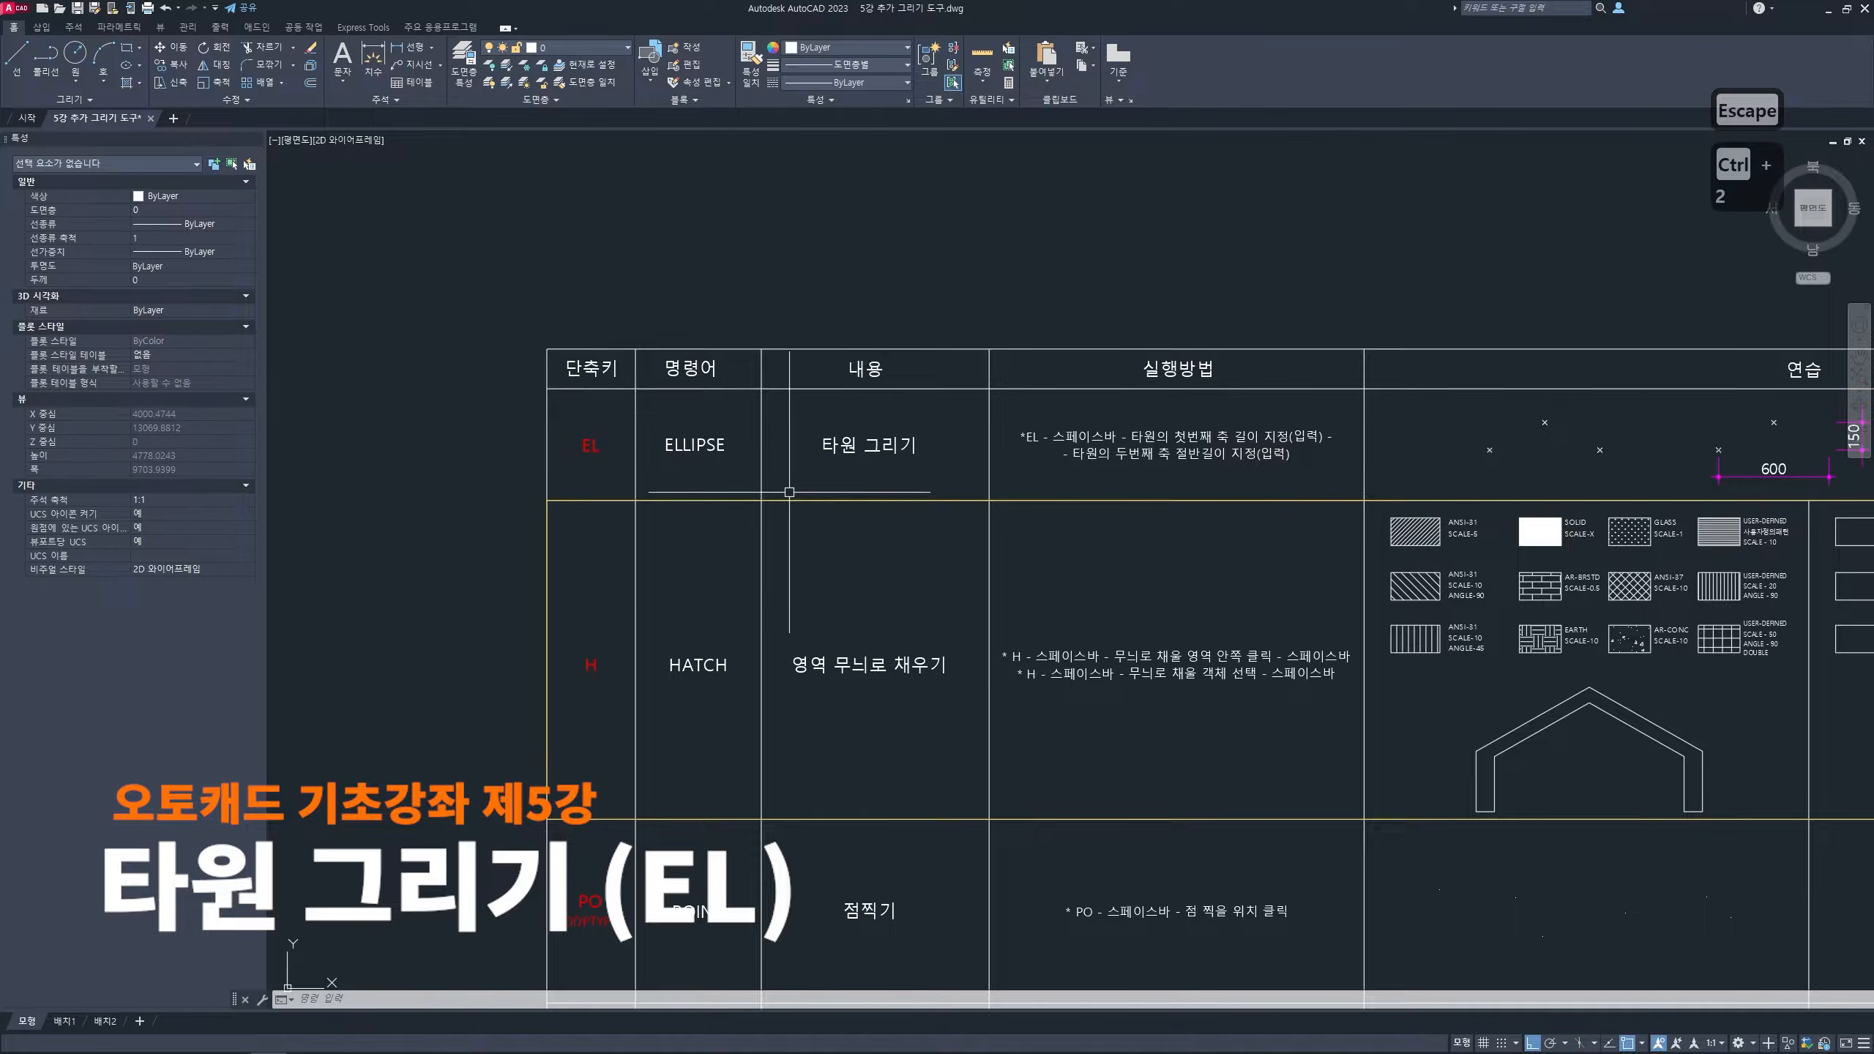
left_click(851, 499)
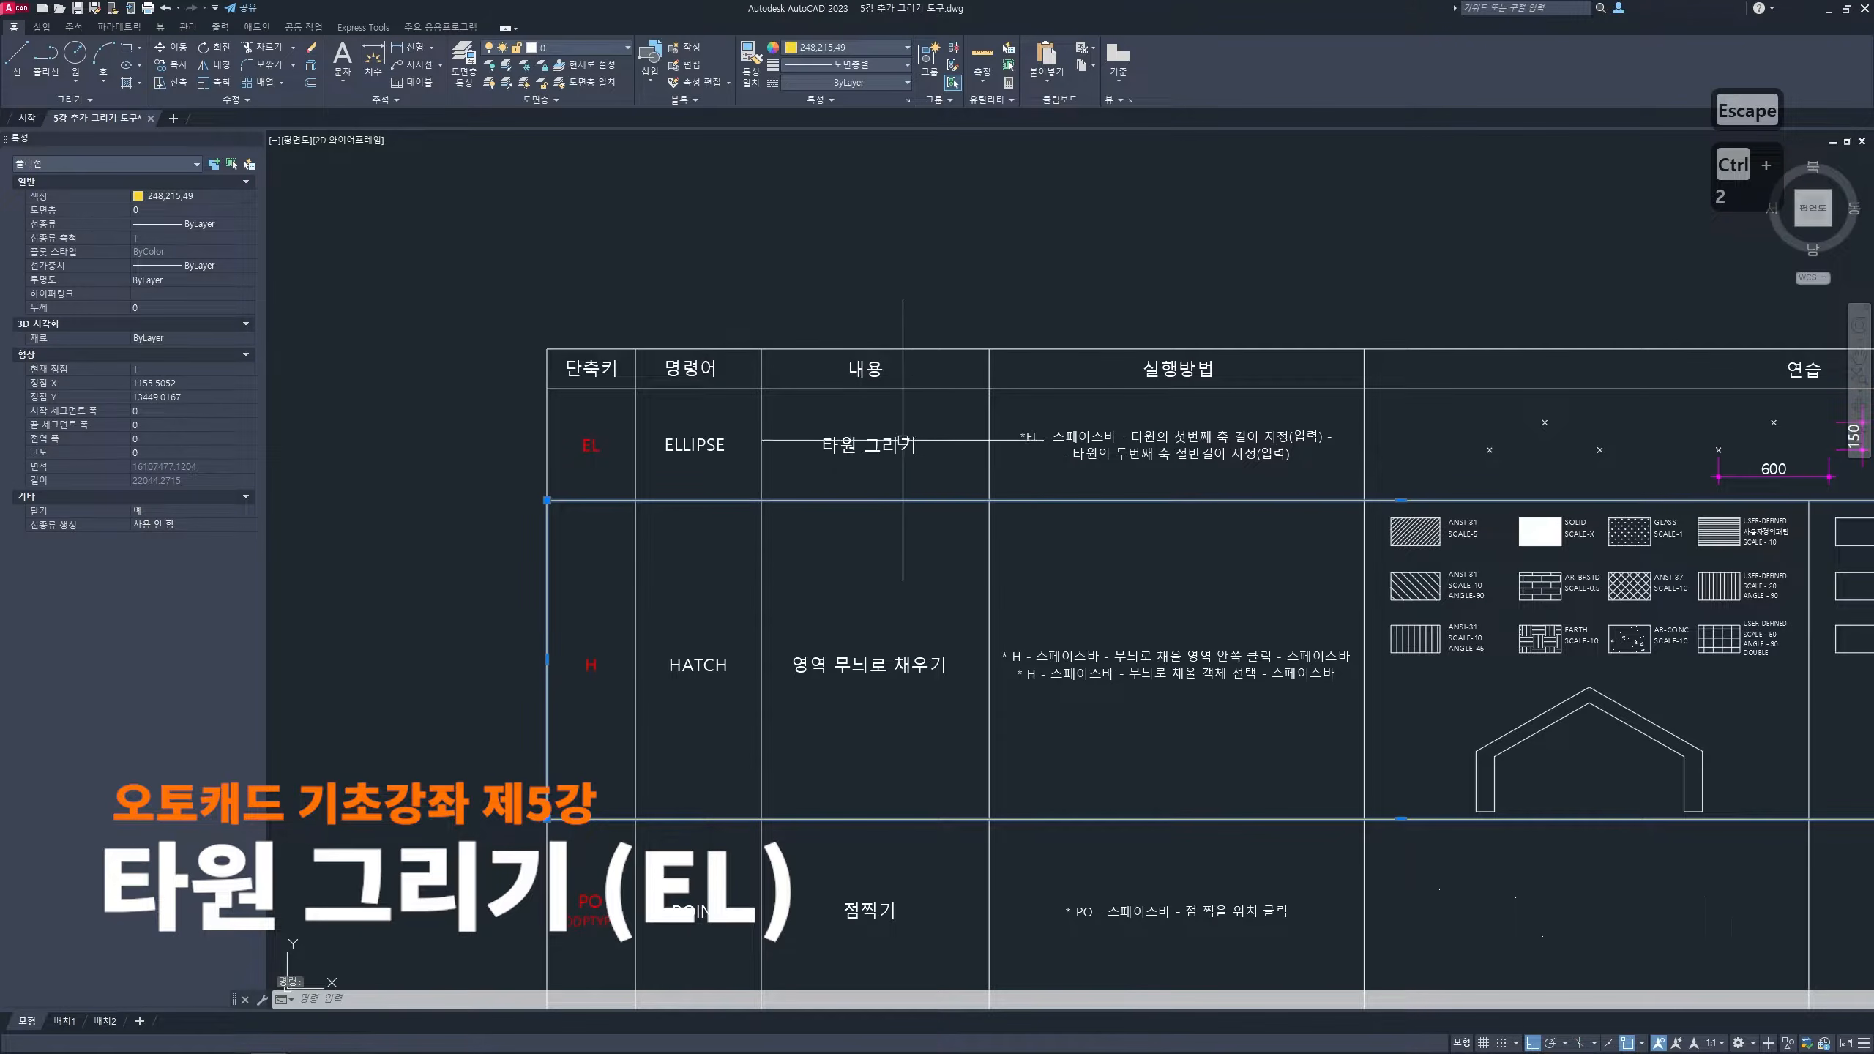
key("Escape")
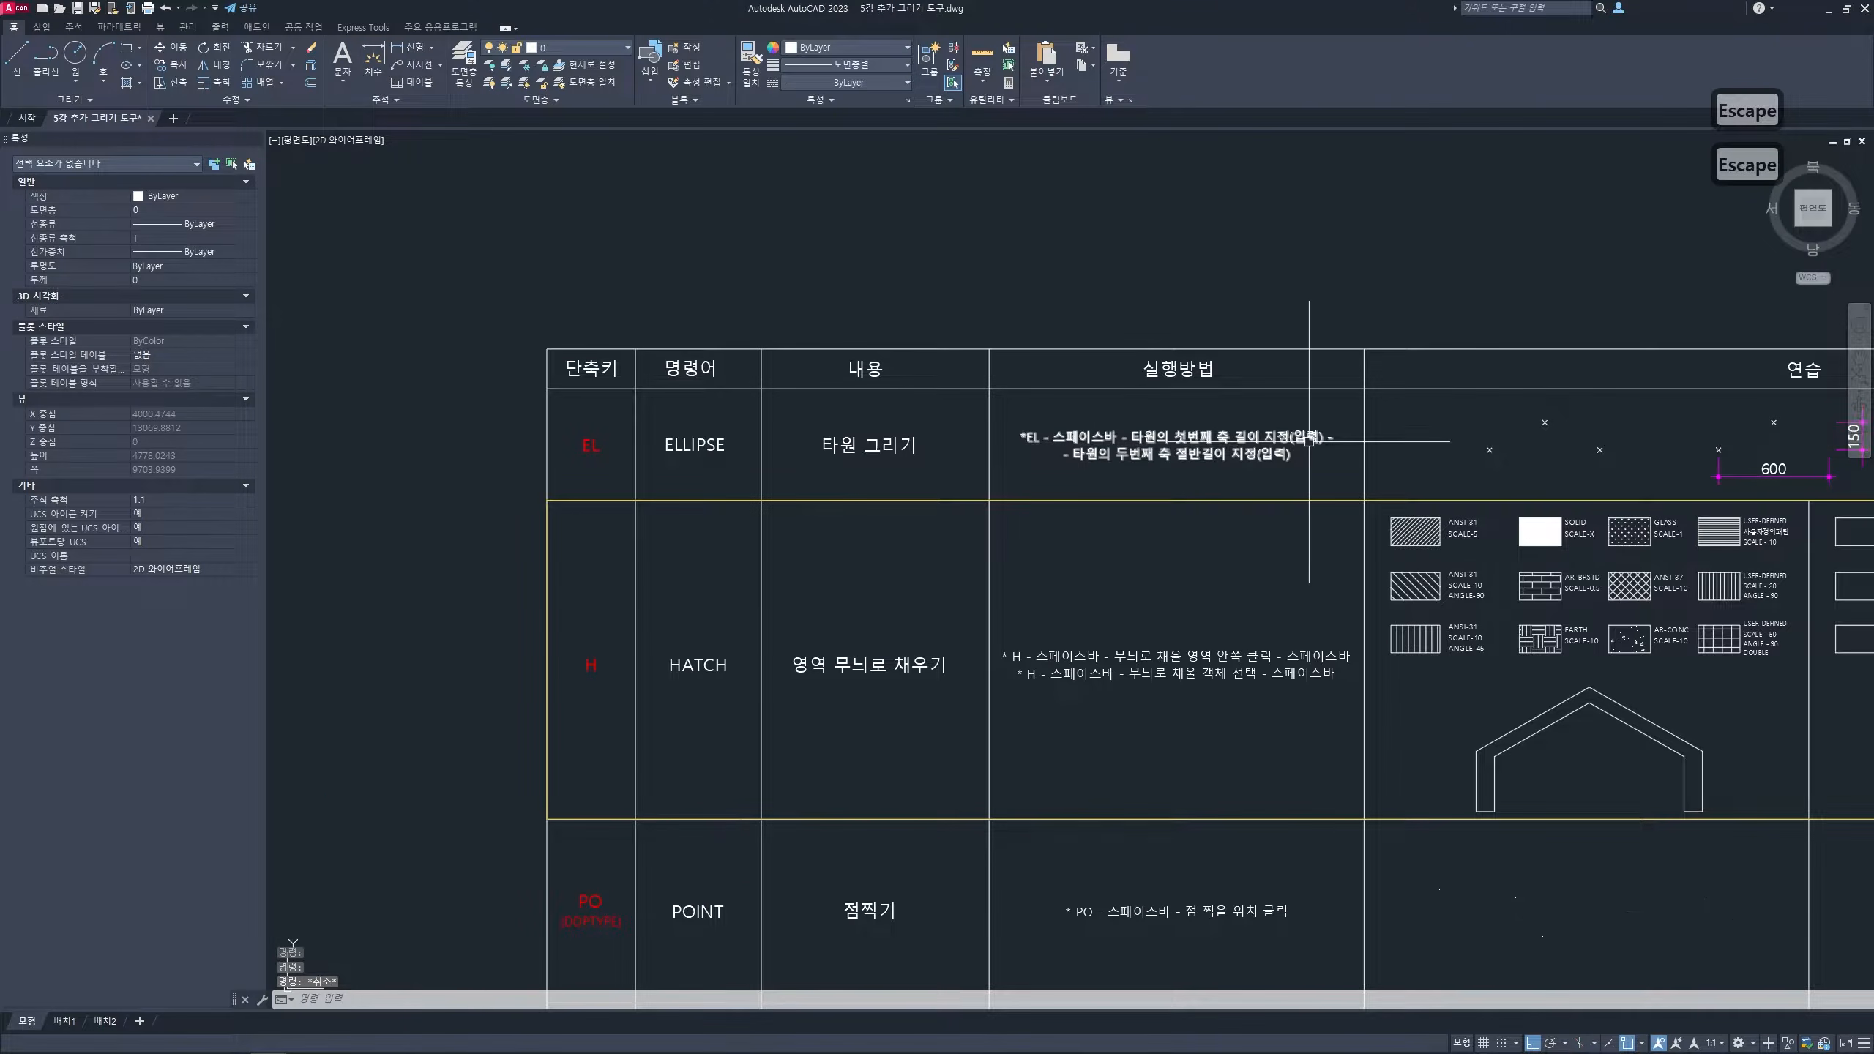
scroll(1420, 461, "up", 4)
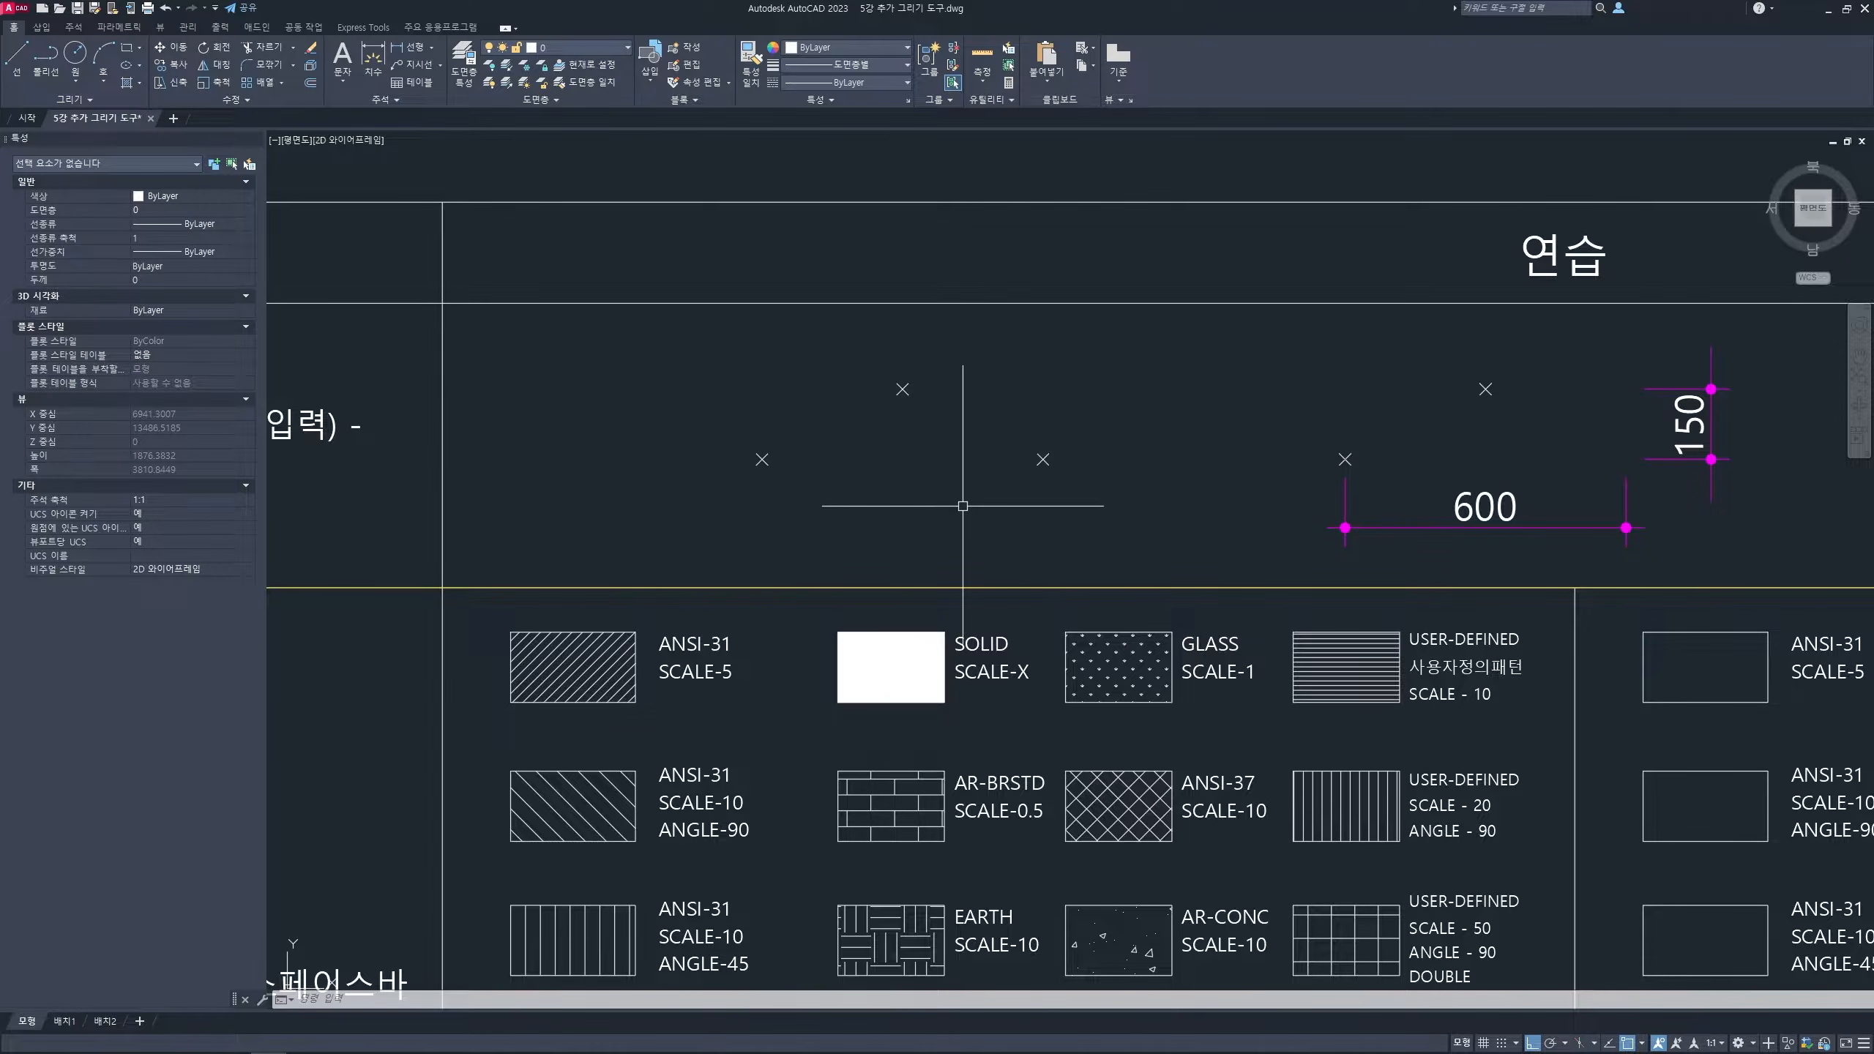
key("ctrl+2")
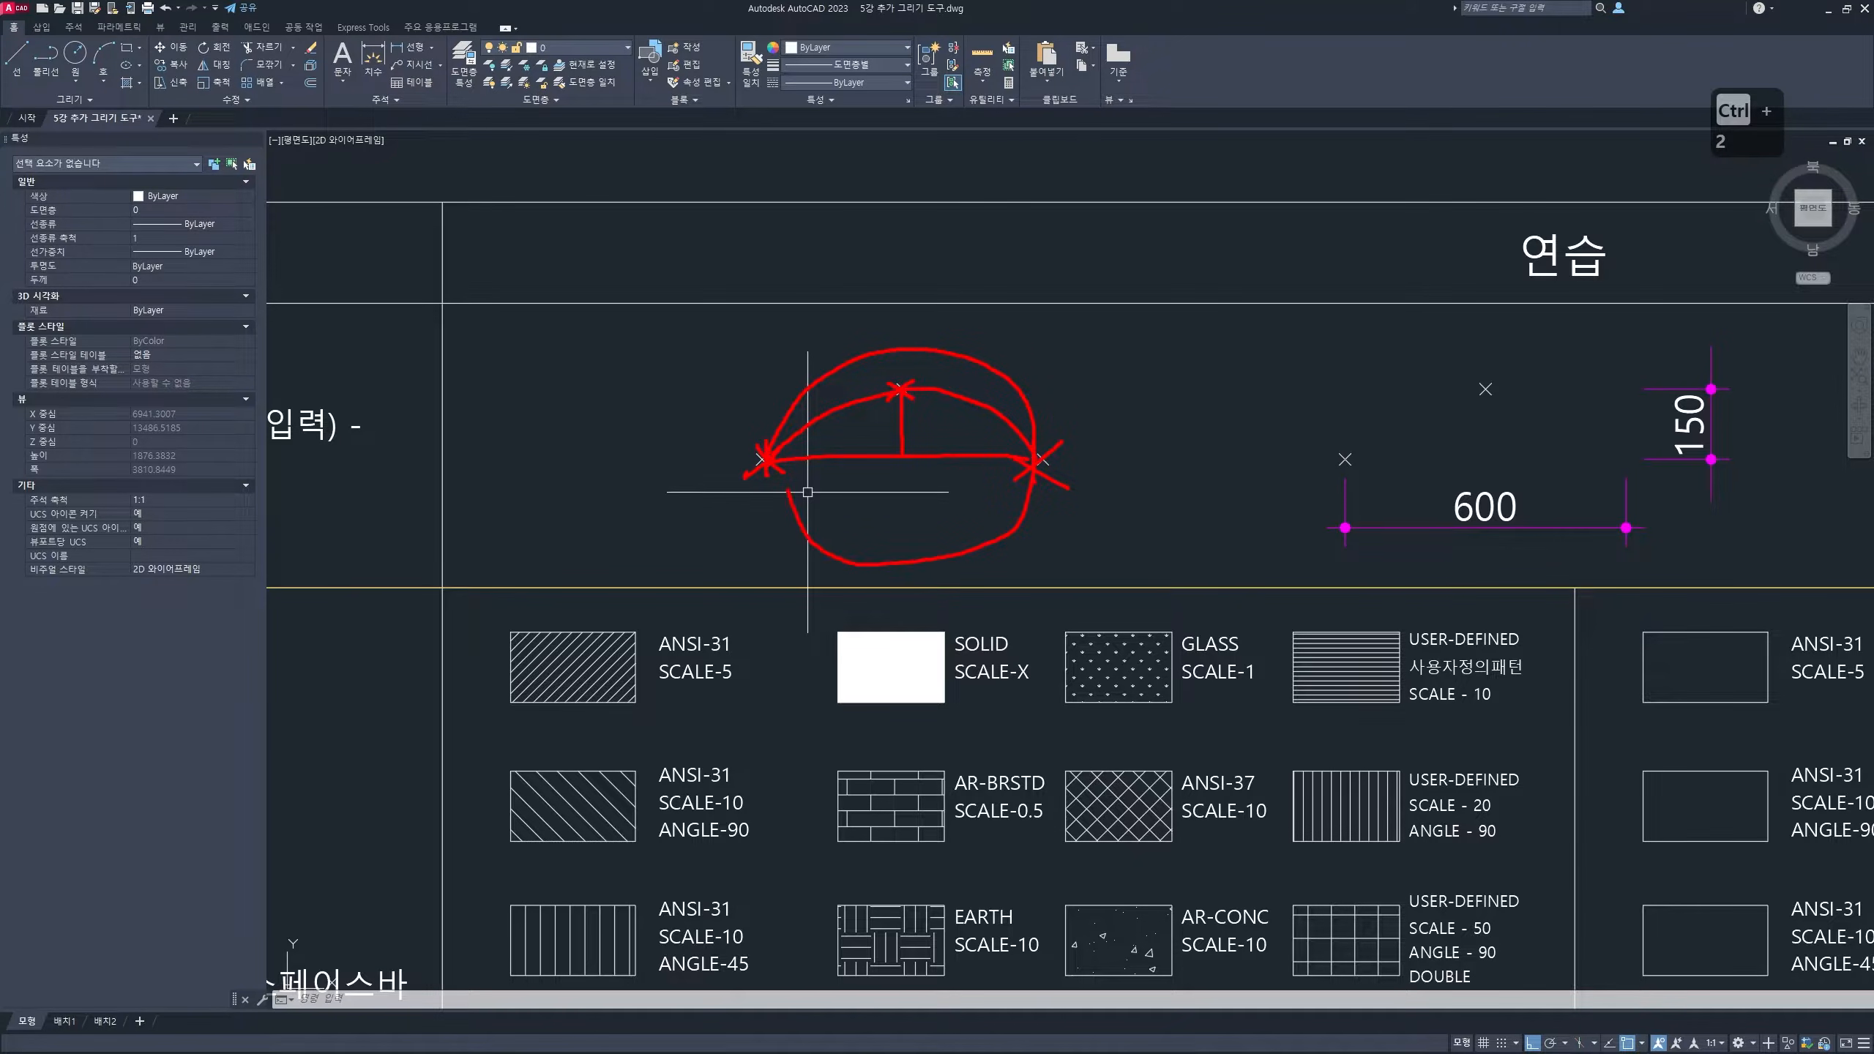
key("Escape")
key("Escape")
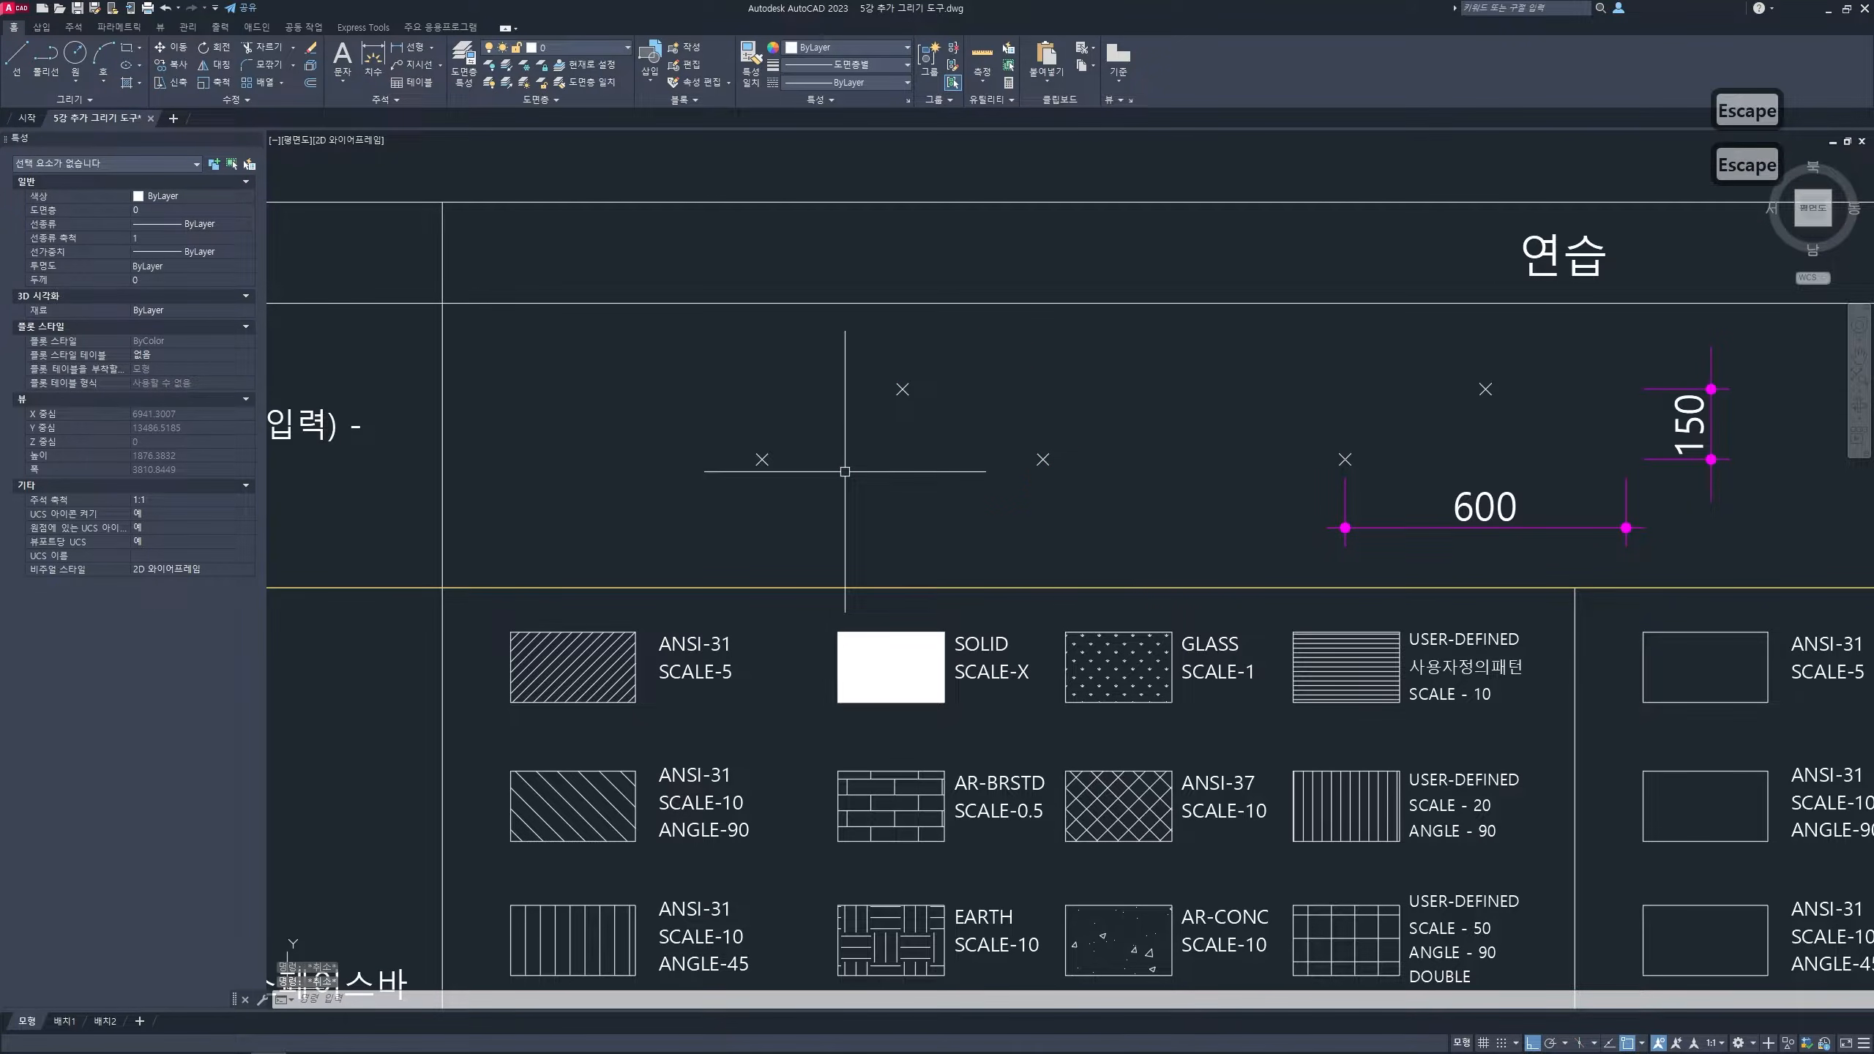
- Draw an ellipse through the three marked points in the first practice area, using the two level points as its axis ends
type("el")
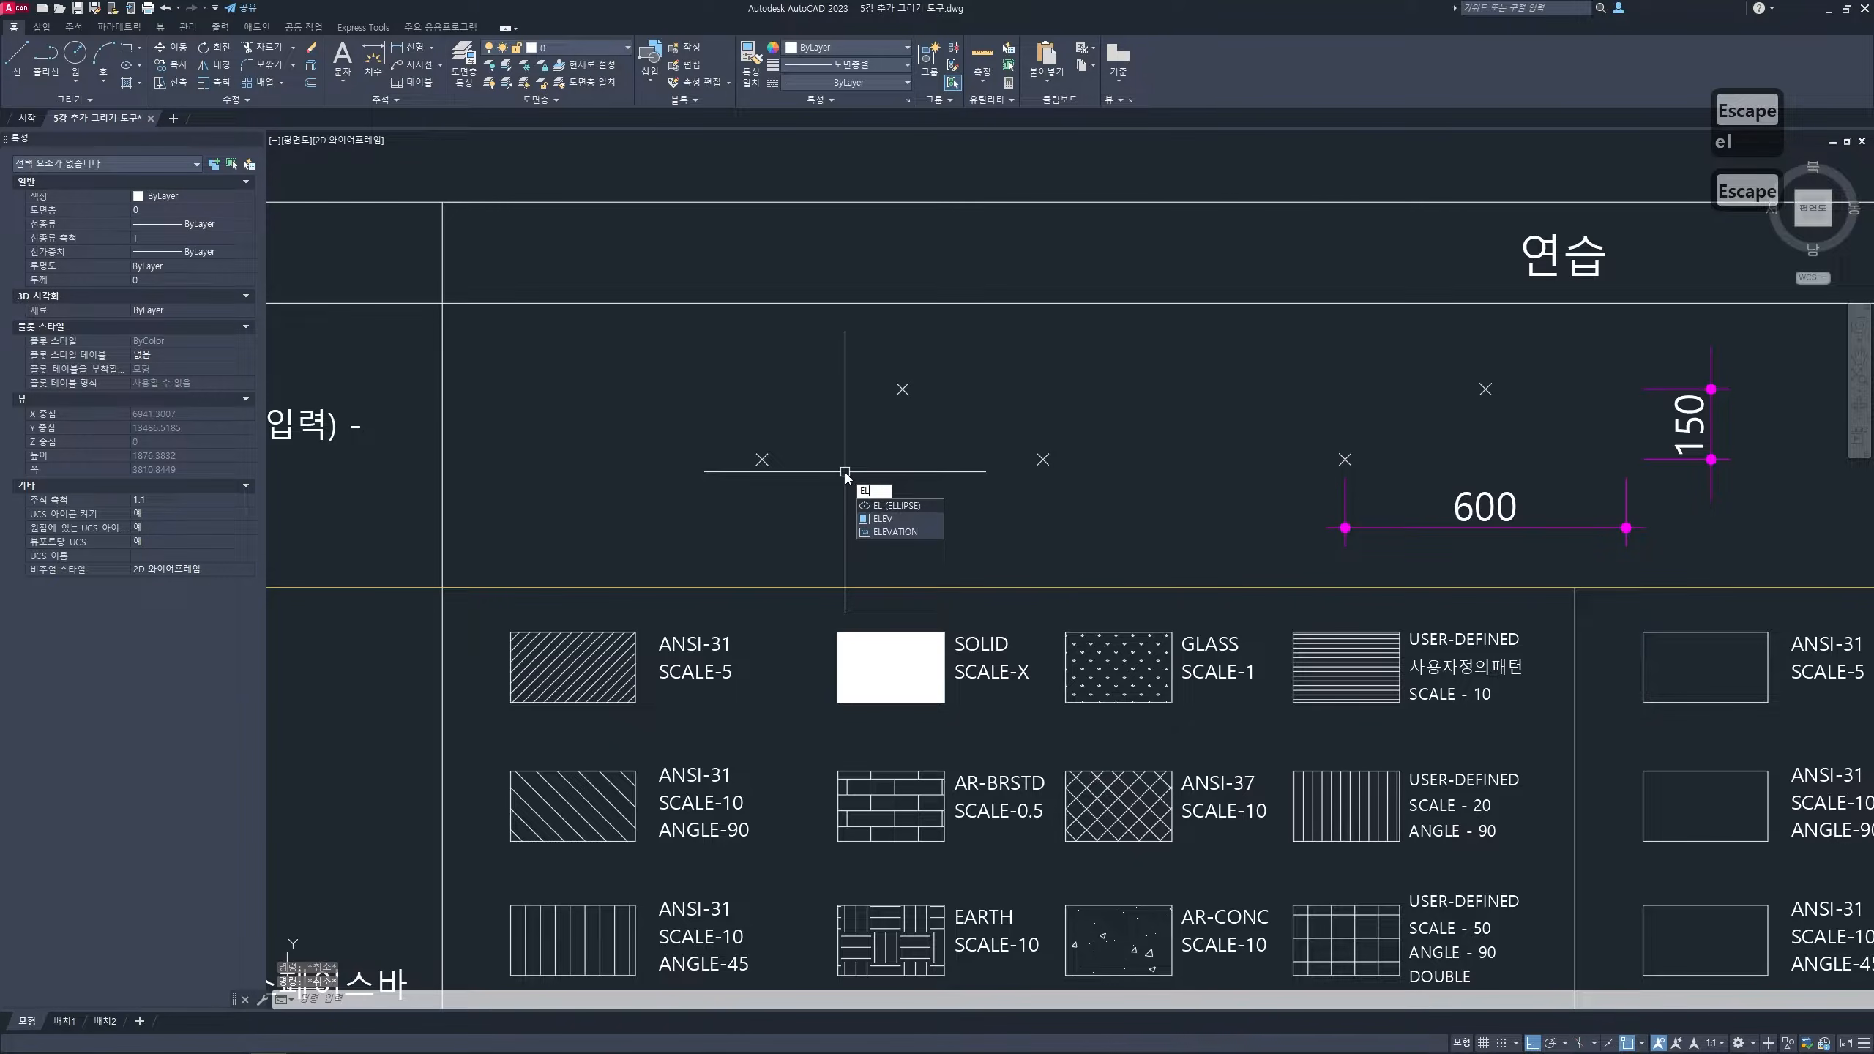
key("space")
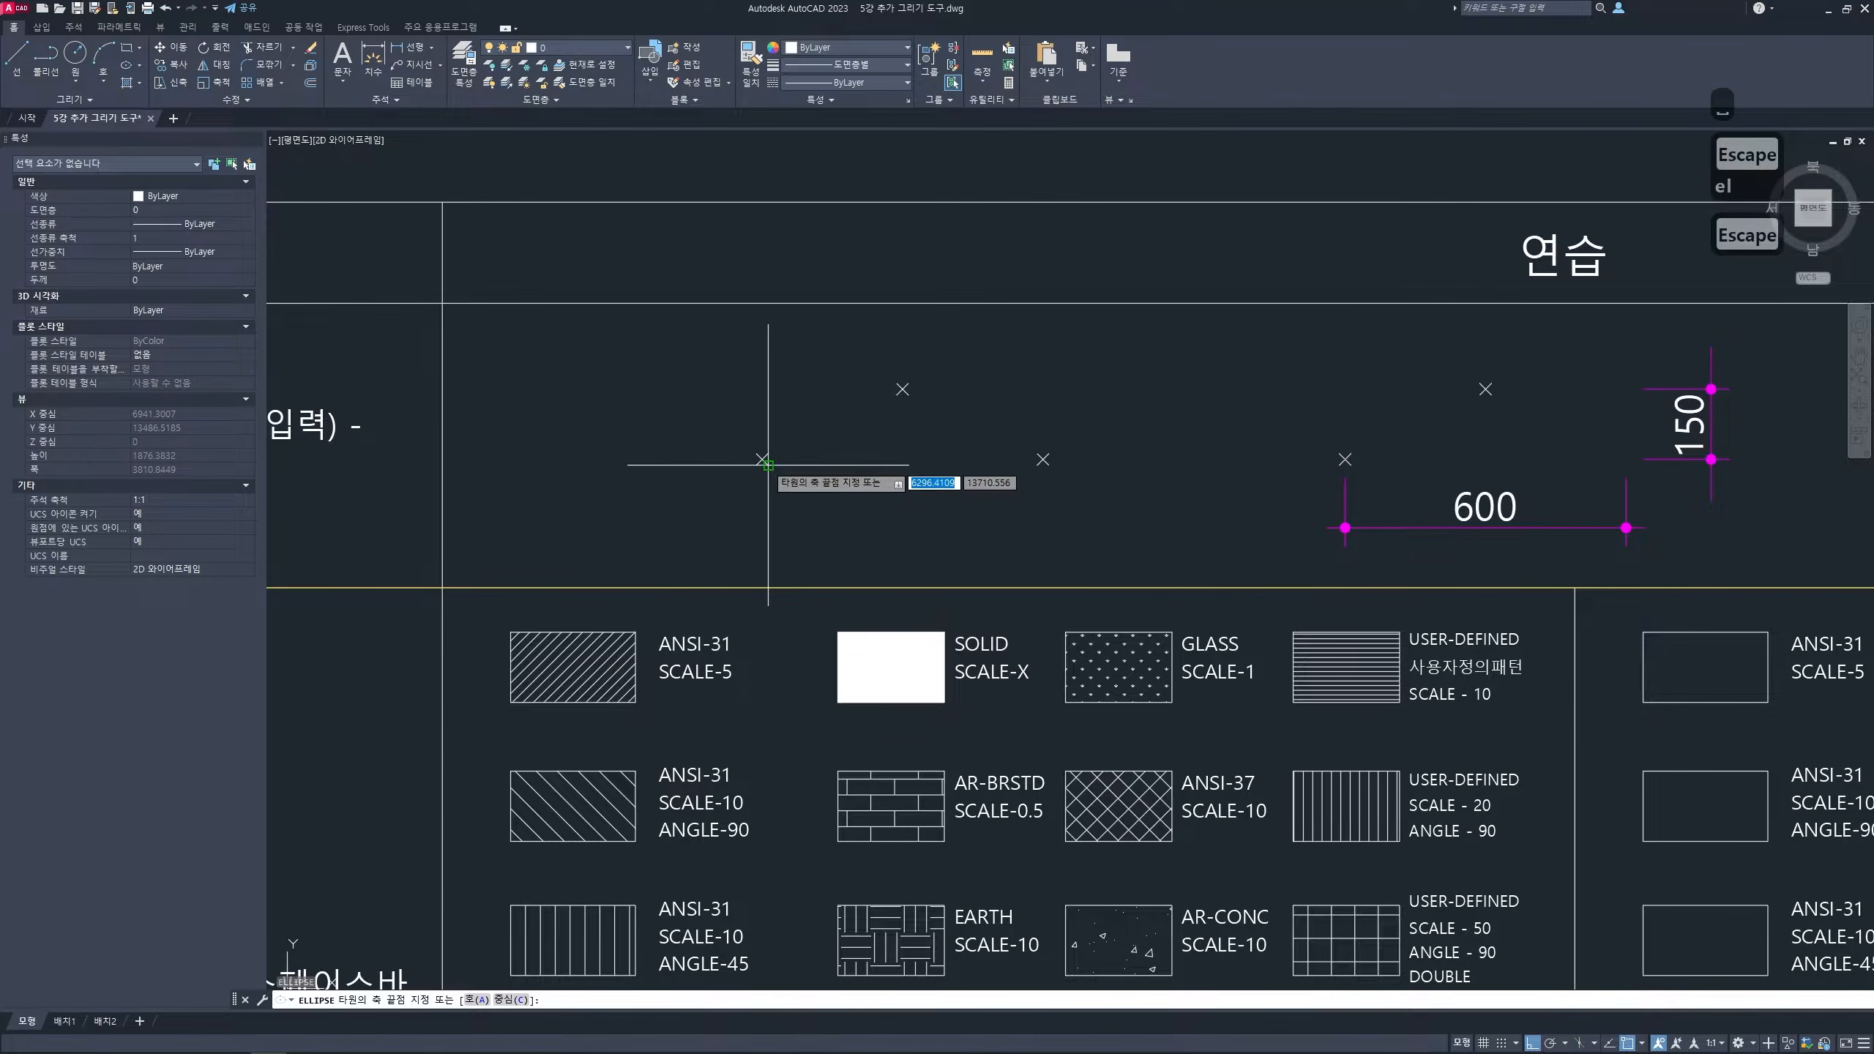
left_click(763, 461)
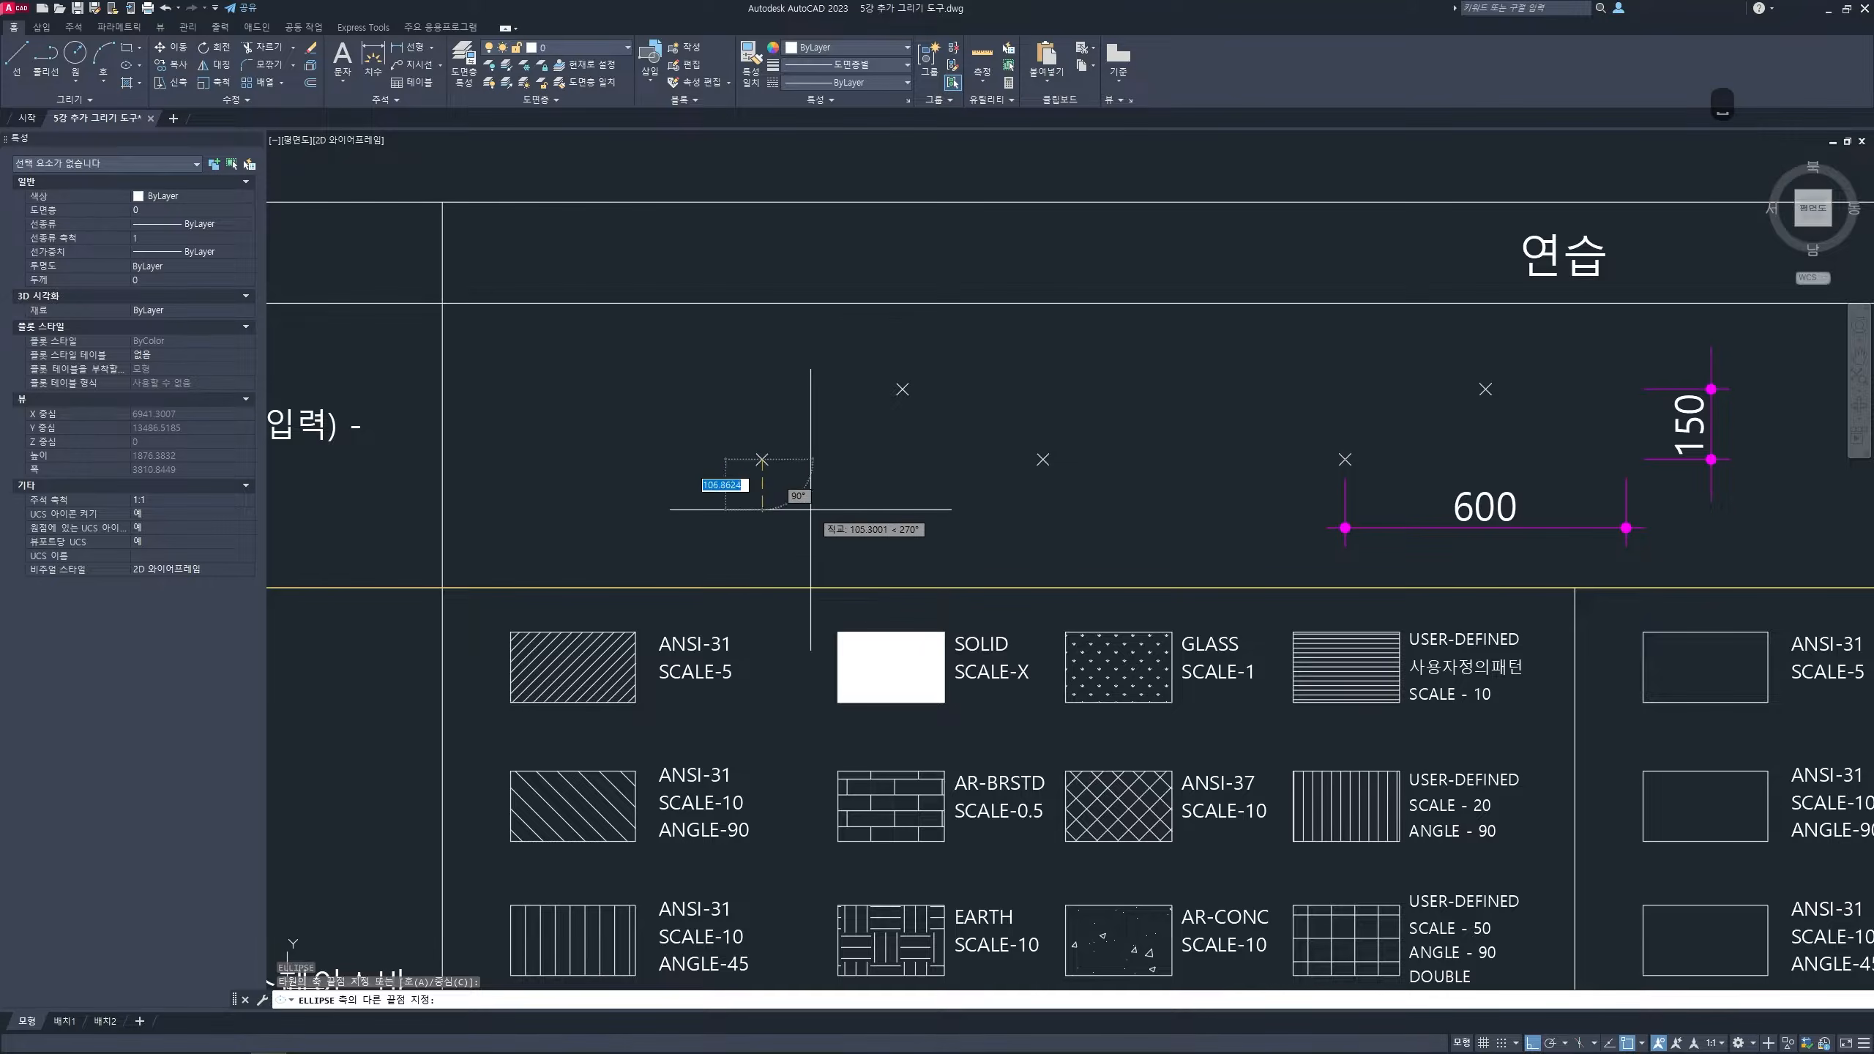
key("F8")
scroll(1023, 483, "up", 2)
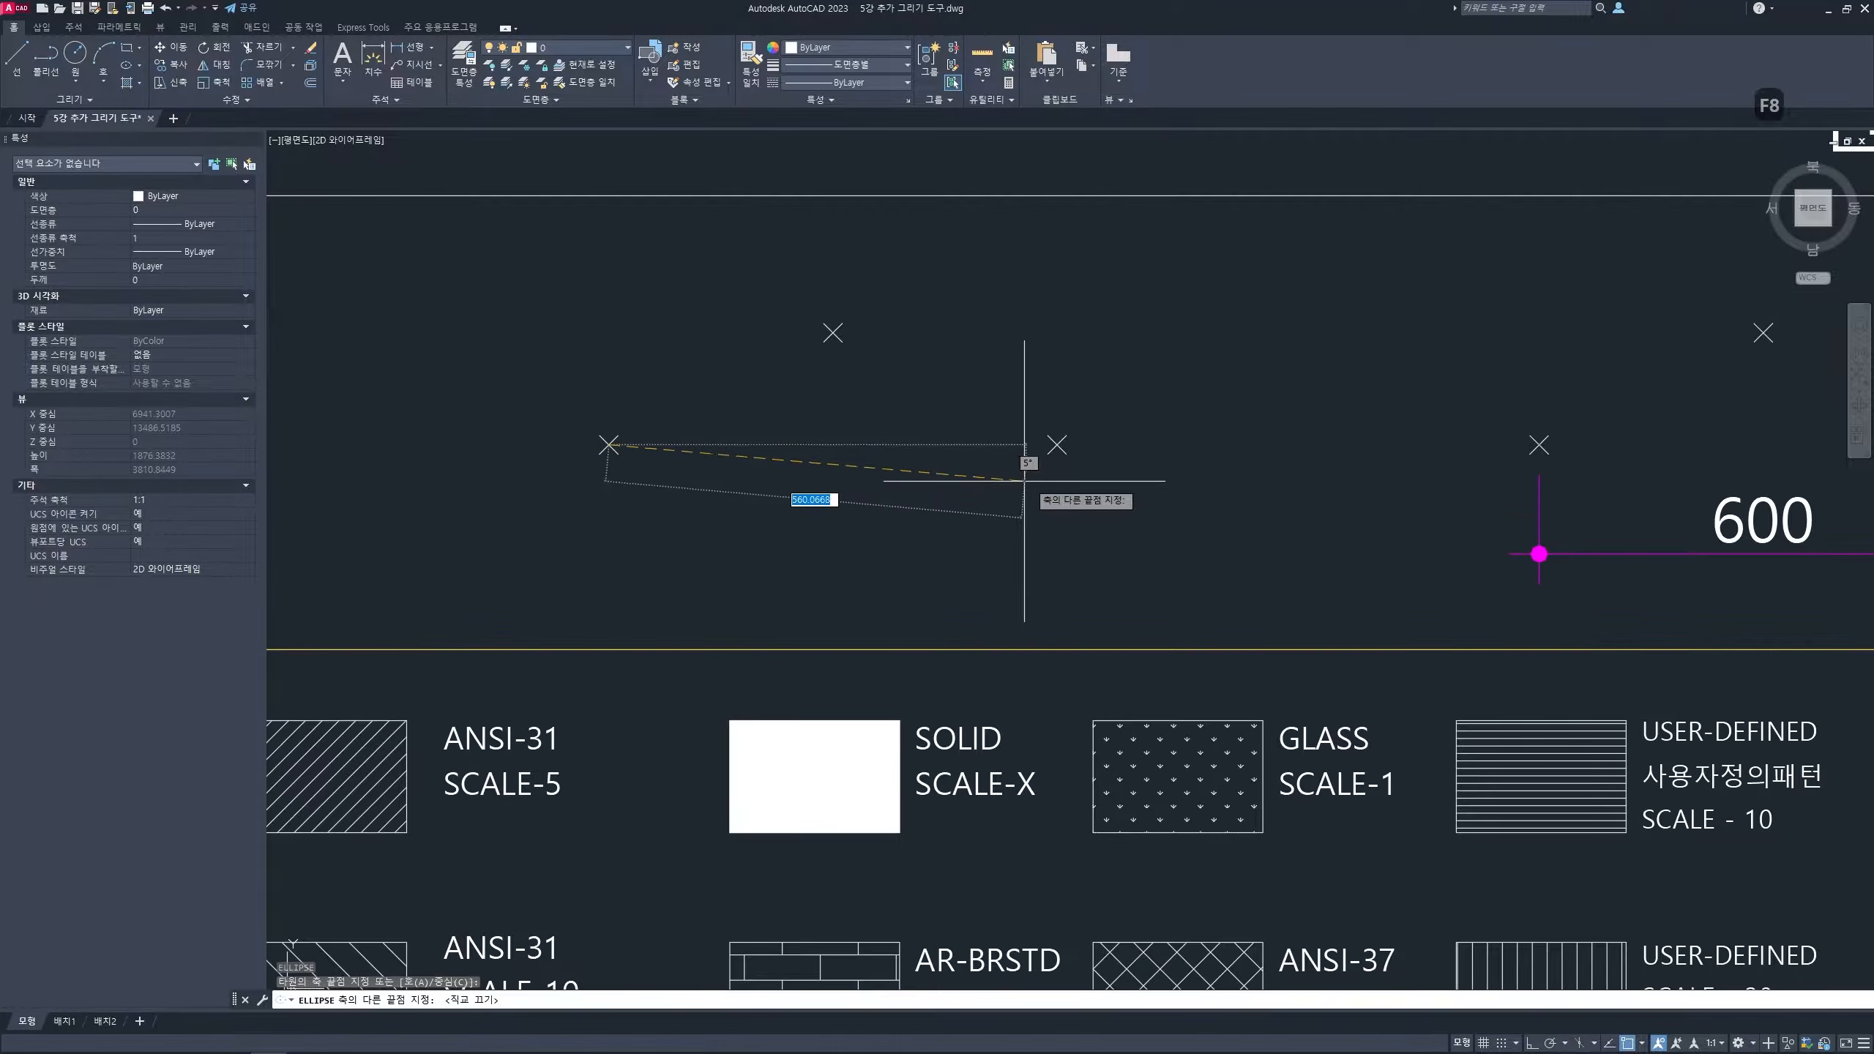
middle_click_drag(1024, 480, 1149, 469)
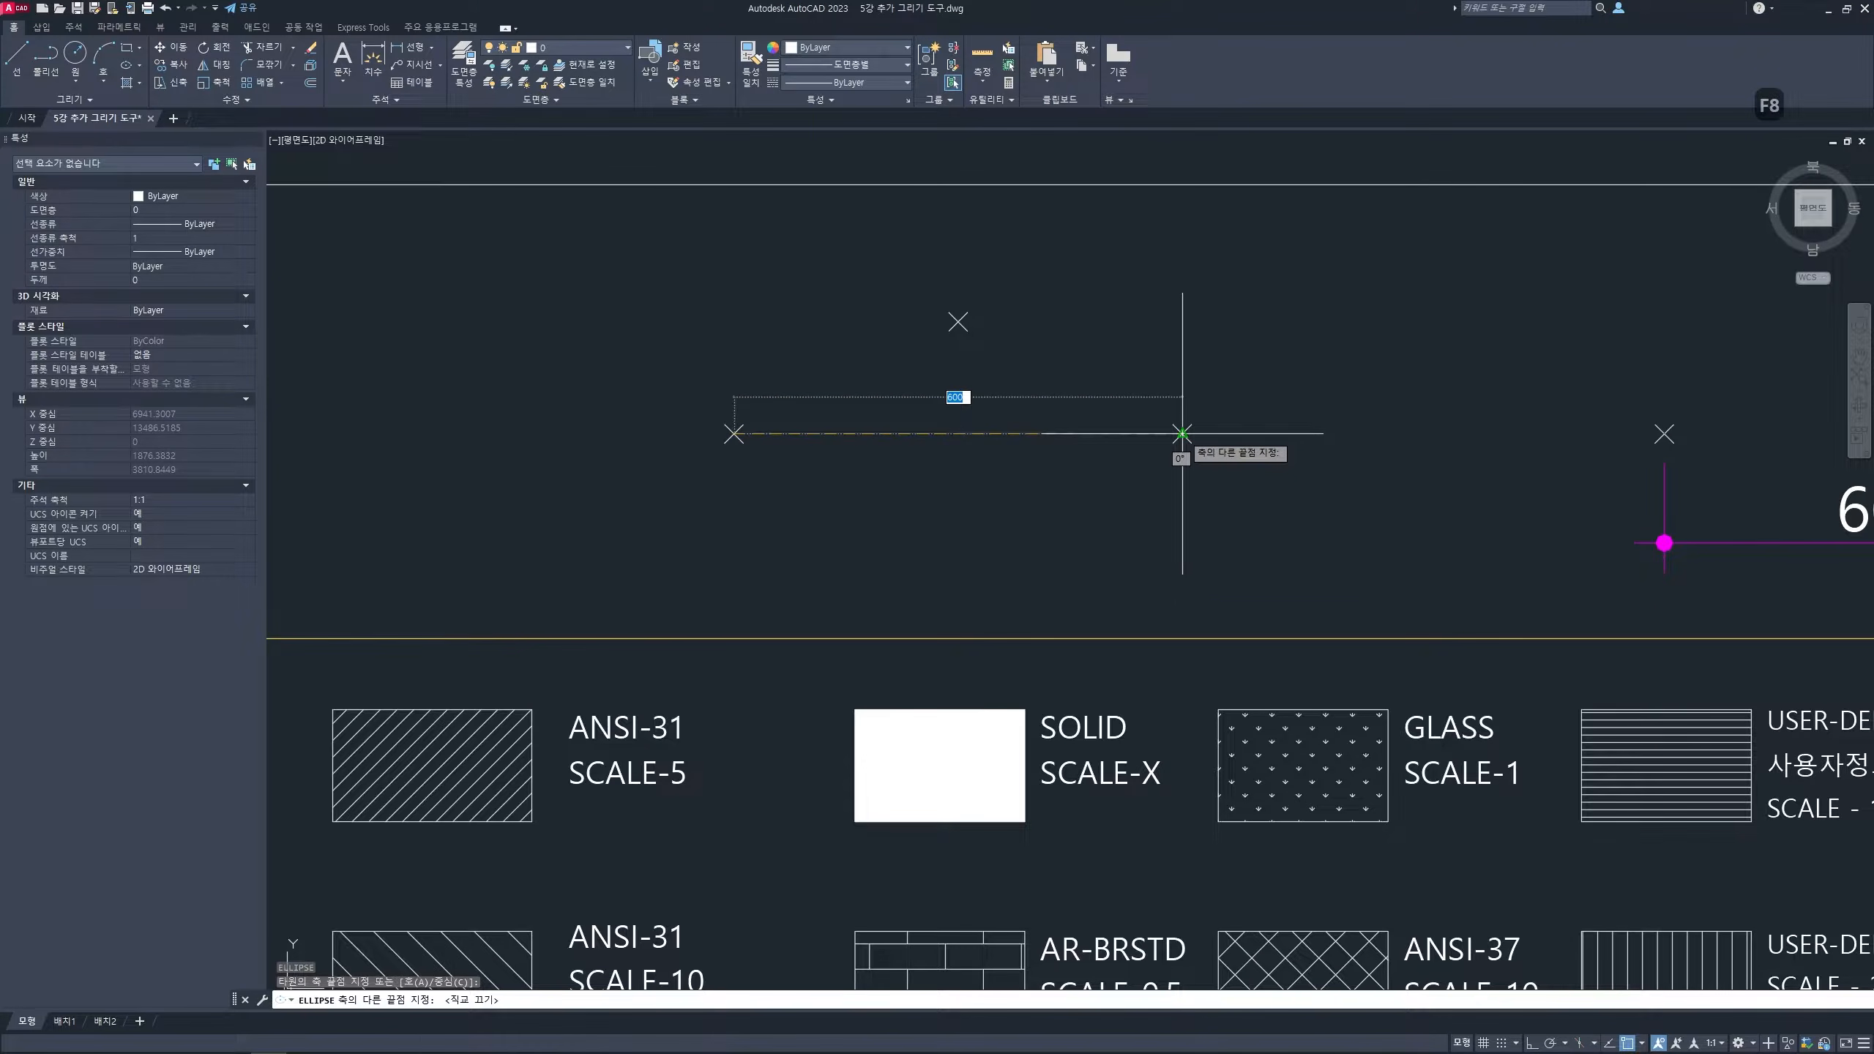
left_click(1182, 433)
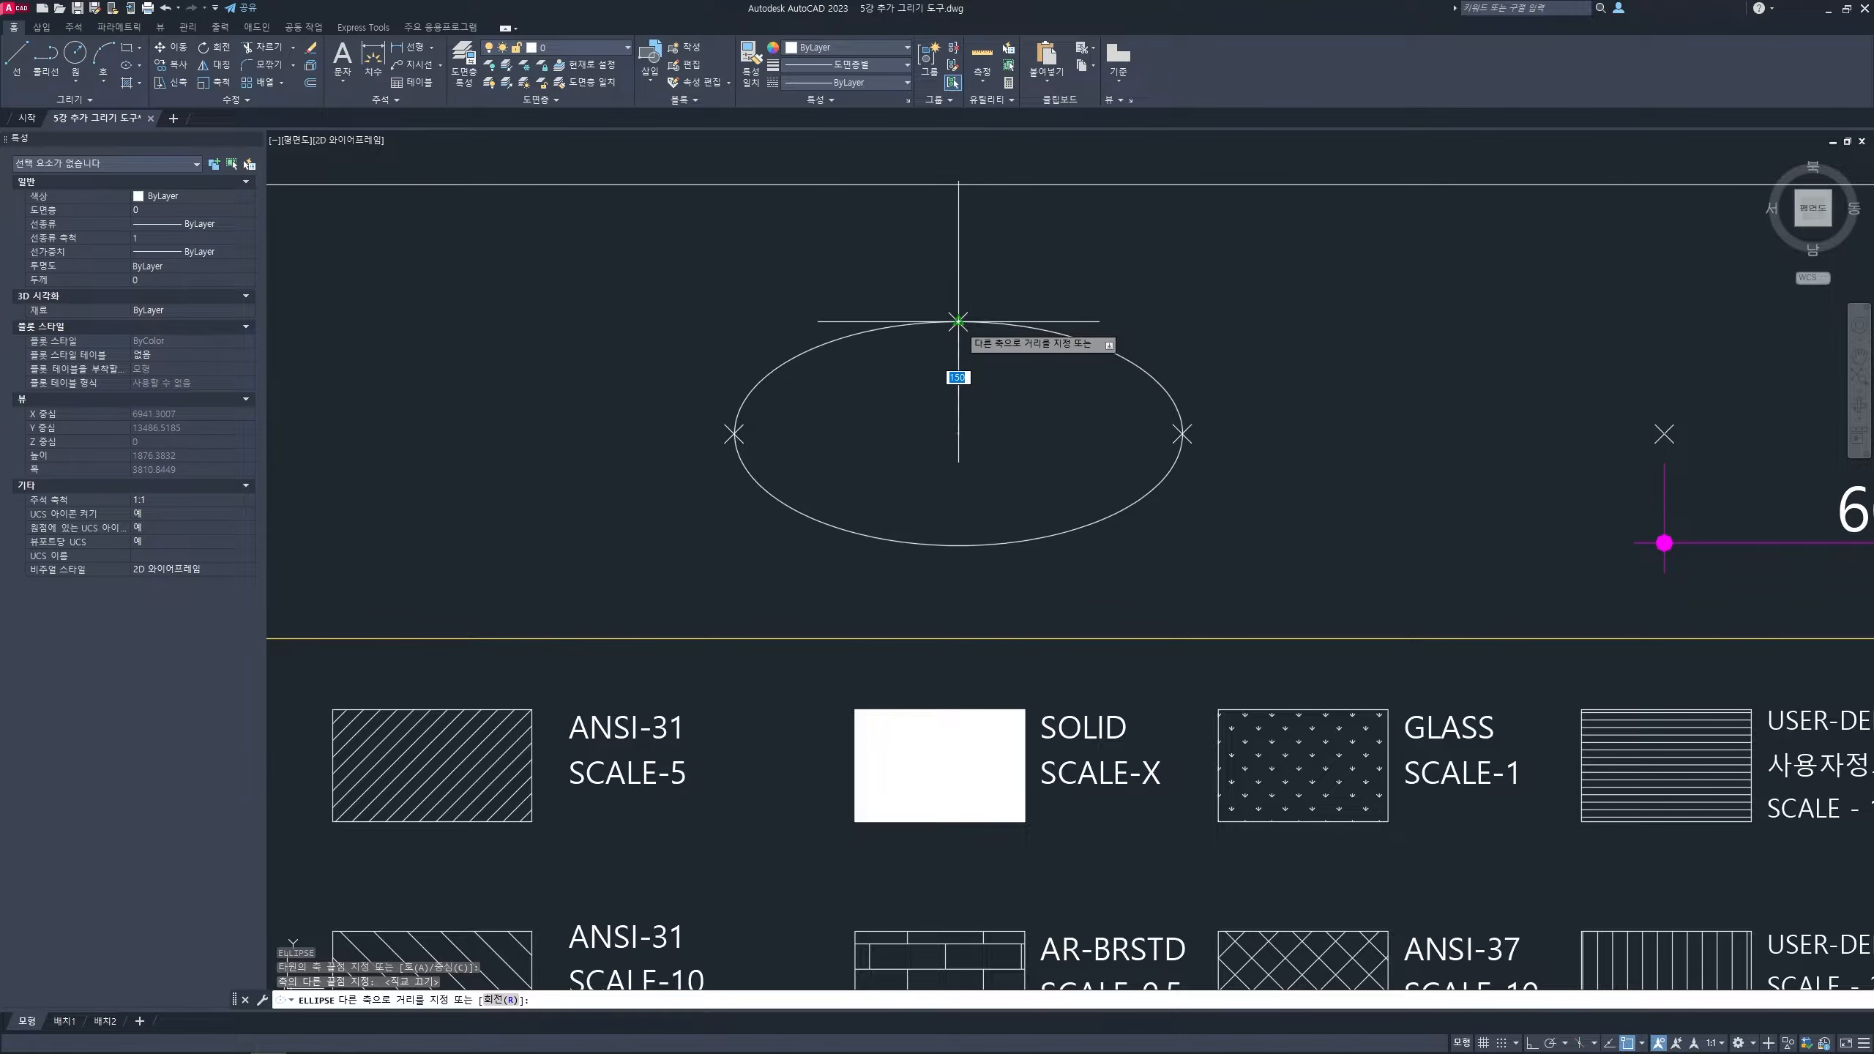
left_click(957, 321)
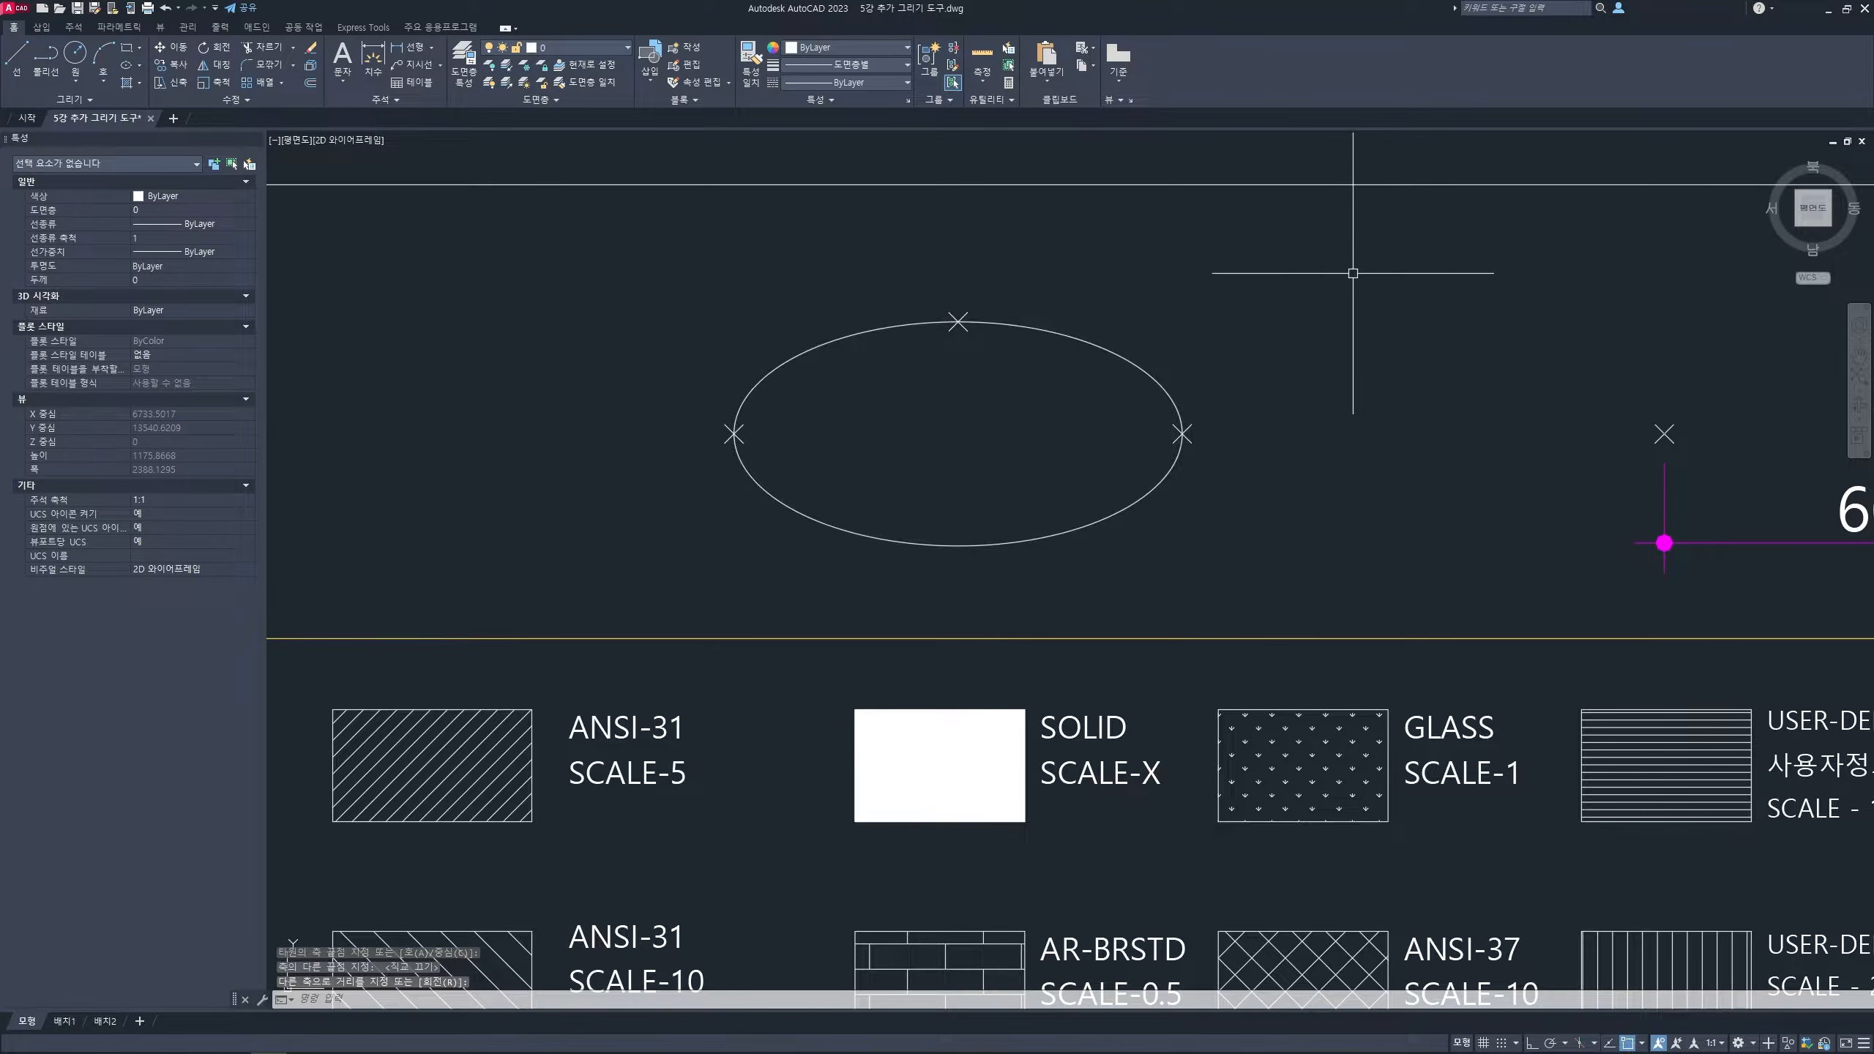
- Draw a second ellipse from the marked point beside the 600 dimension, with a horizontal axis of 600 and a half-axis distance of 150
scroll(1502, 340, "down", 2)
middle_click_drag(1502, 340, 726, 454)
scroll(886, 549, "up", 2)
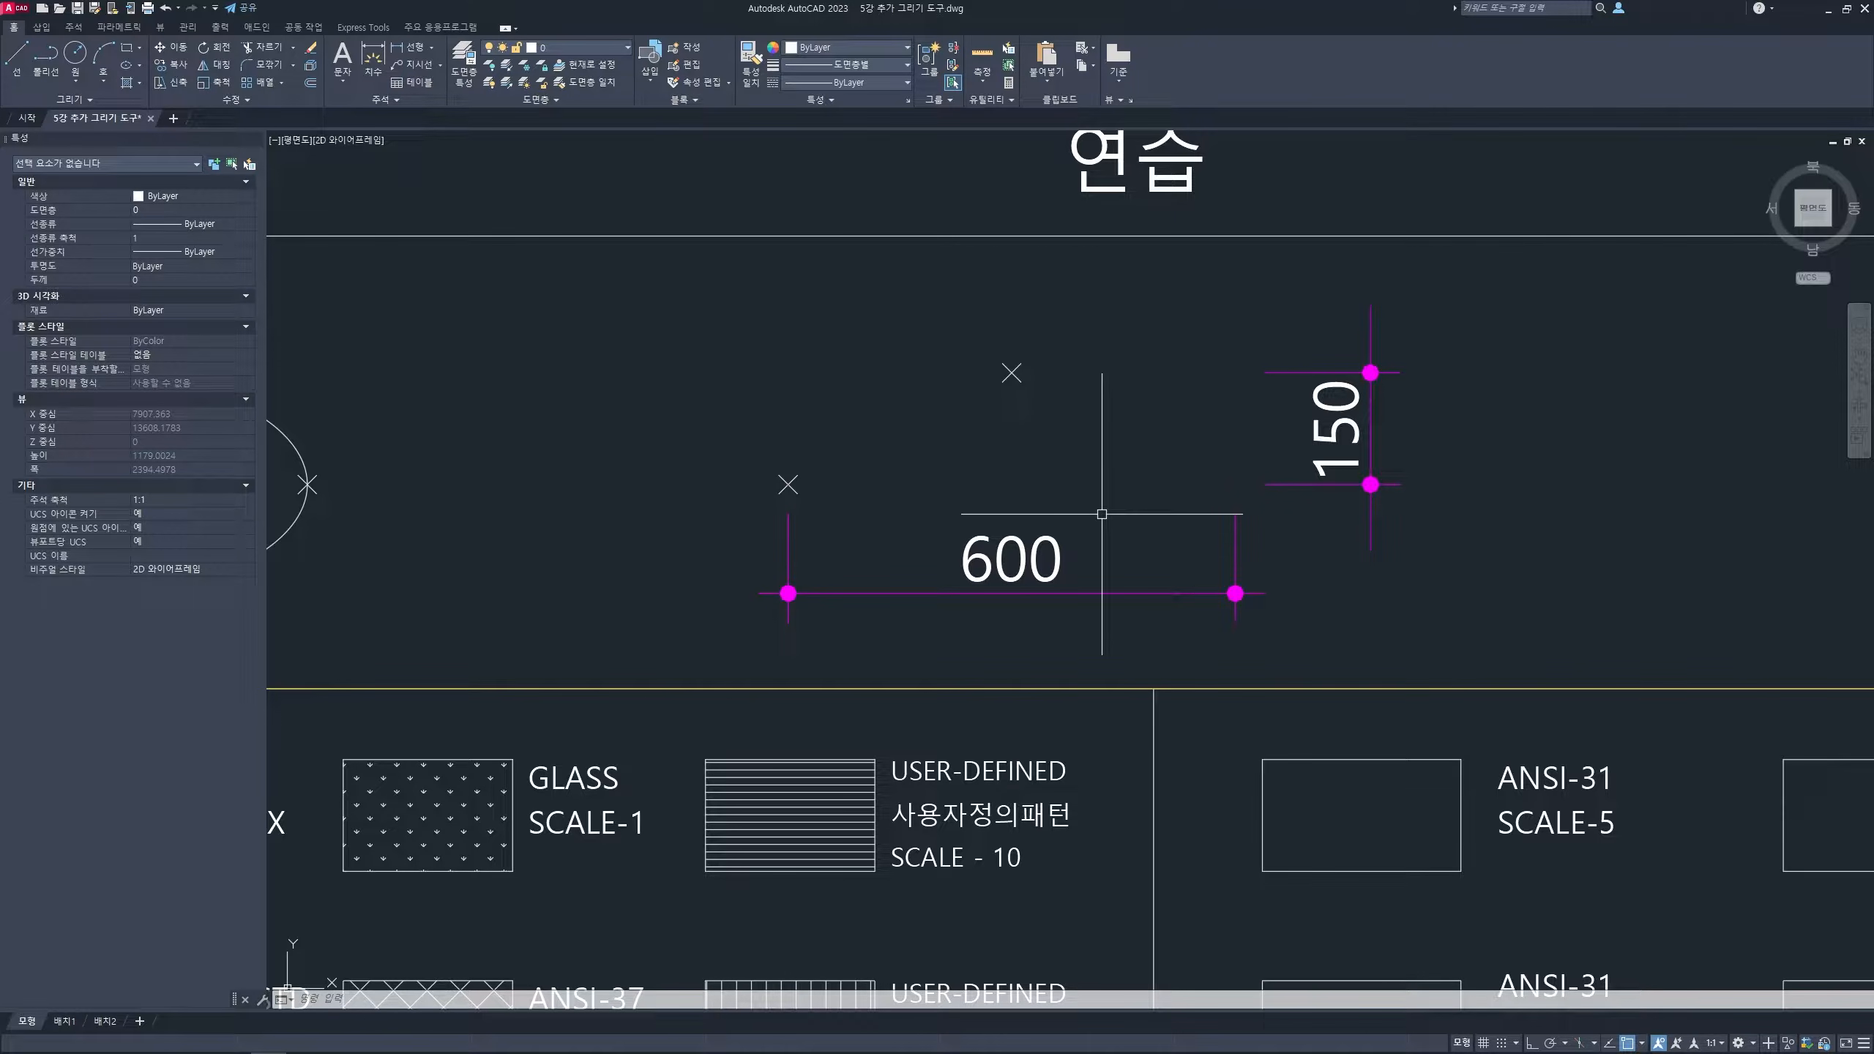
type("l")
key("space")
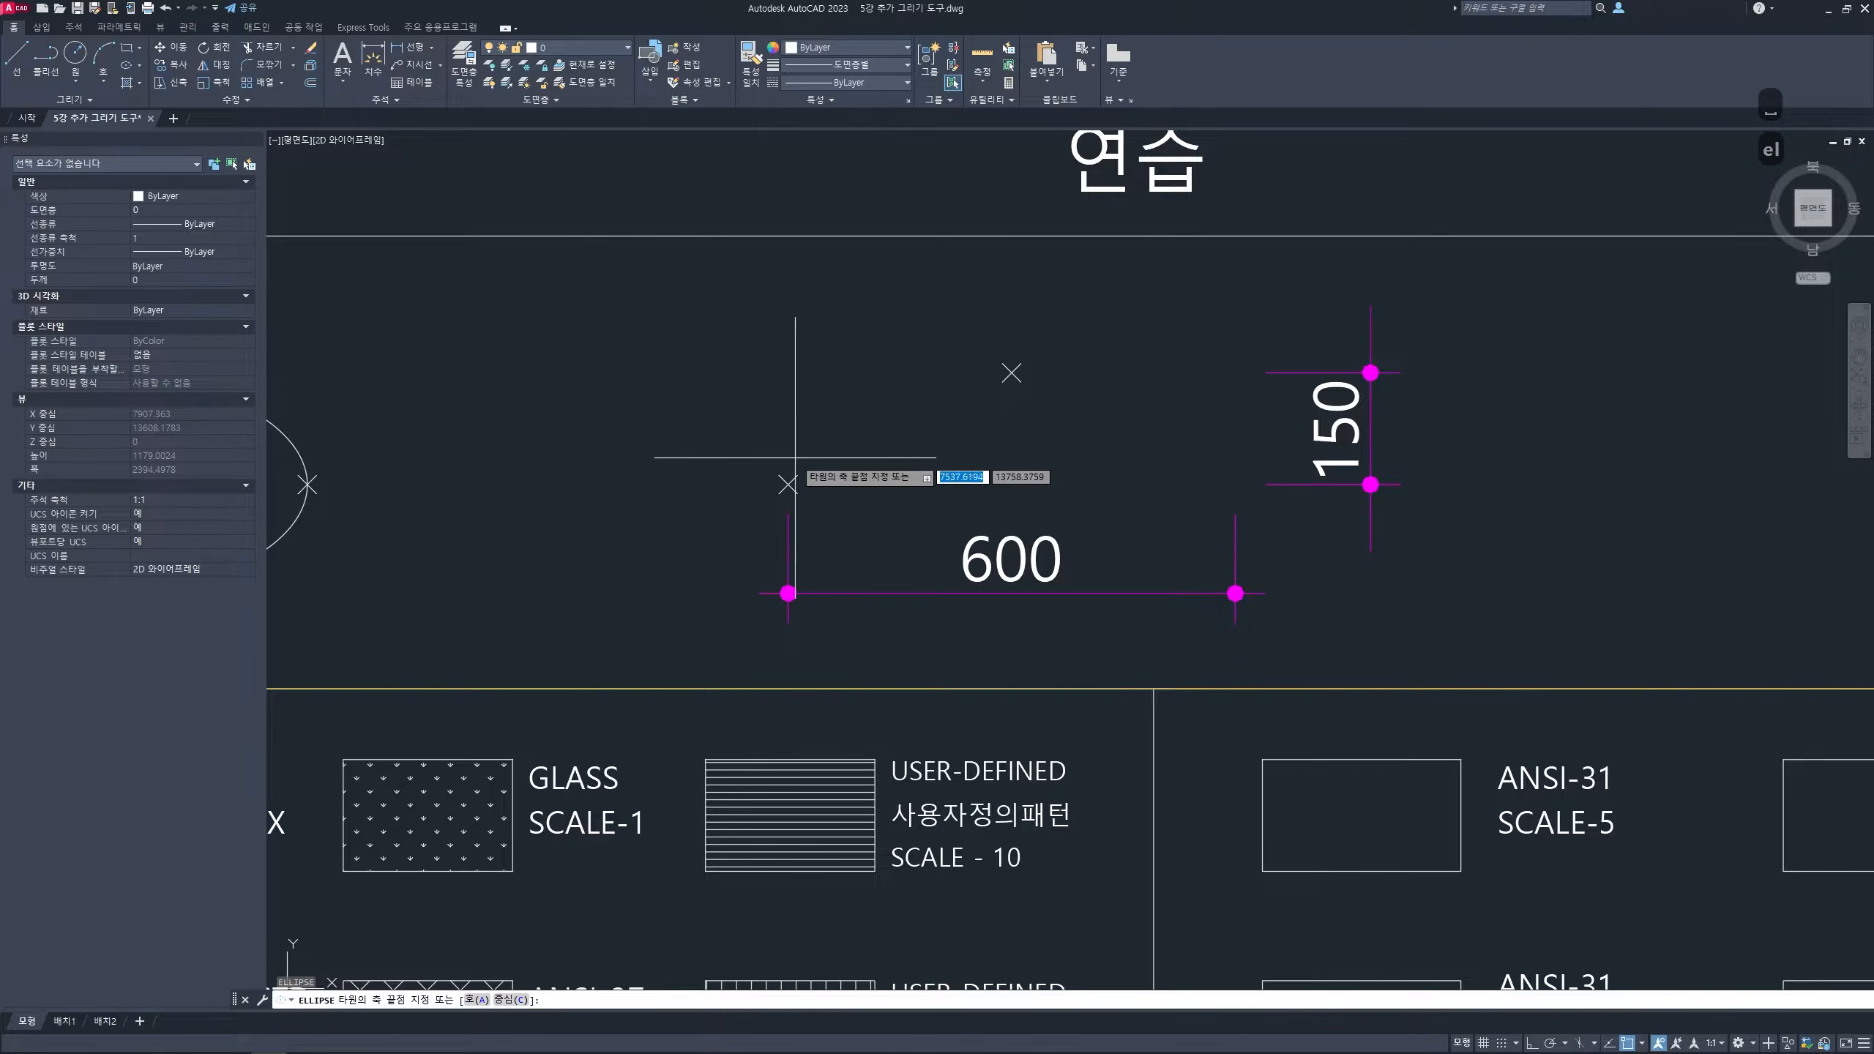
left_click(787, 484)
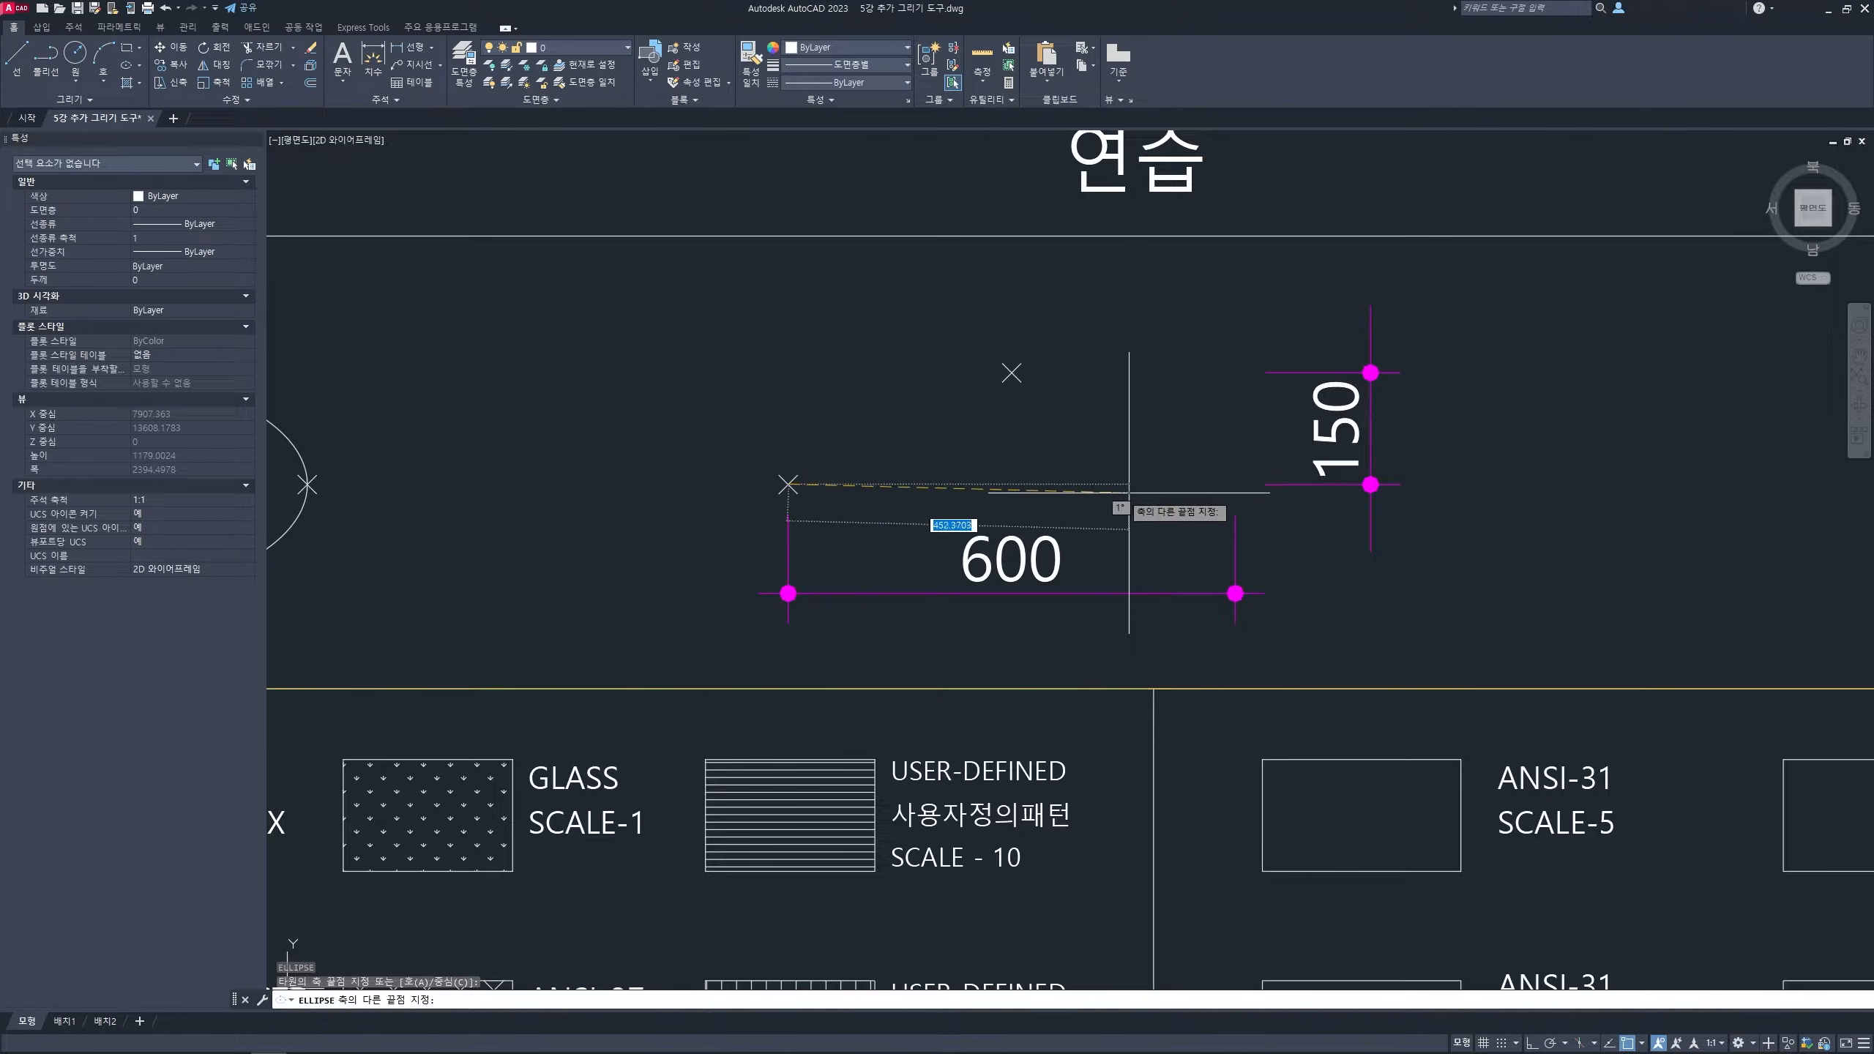
key("F8")
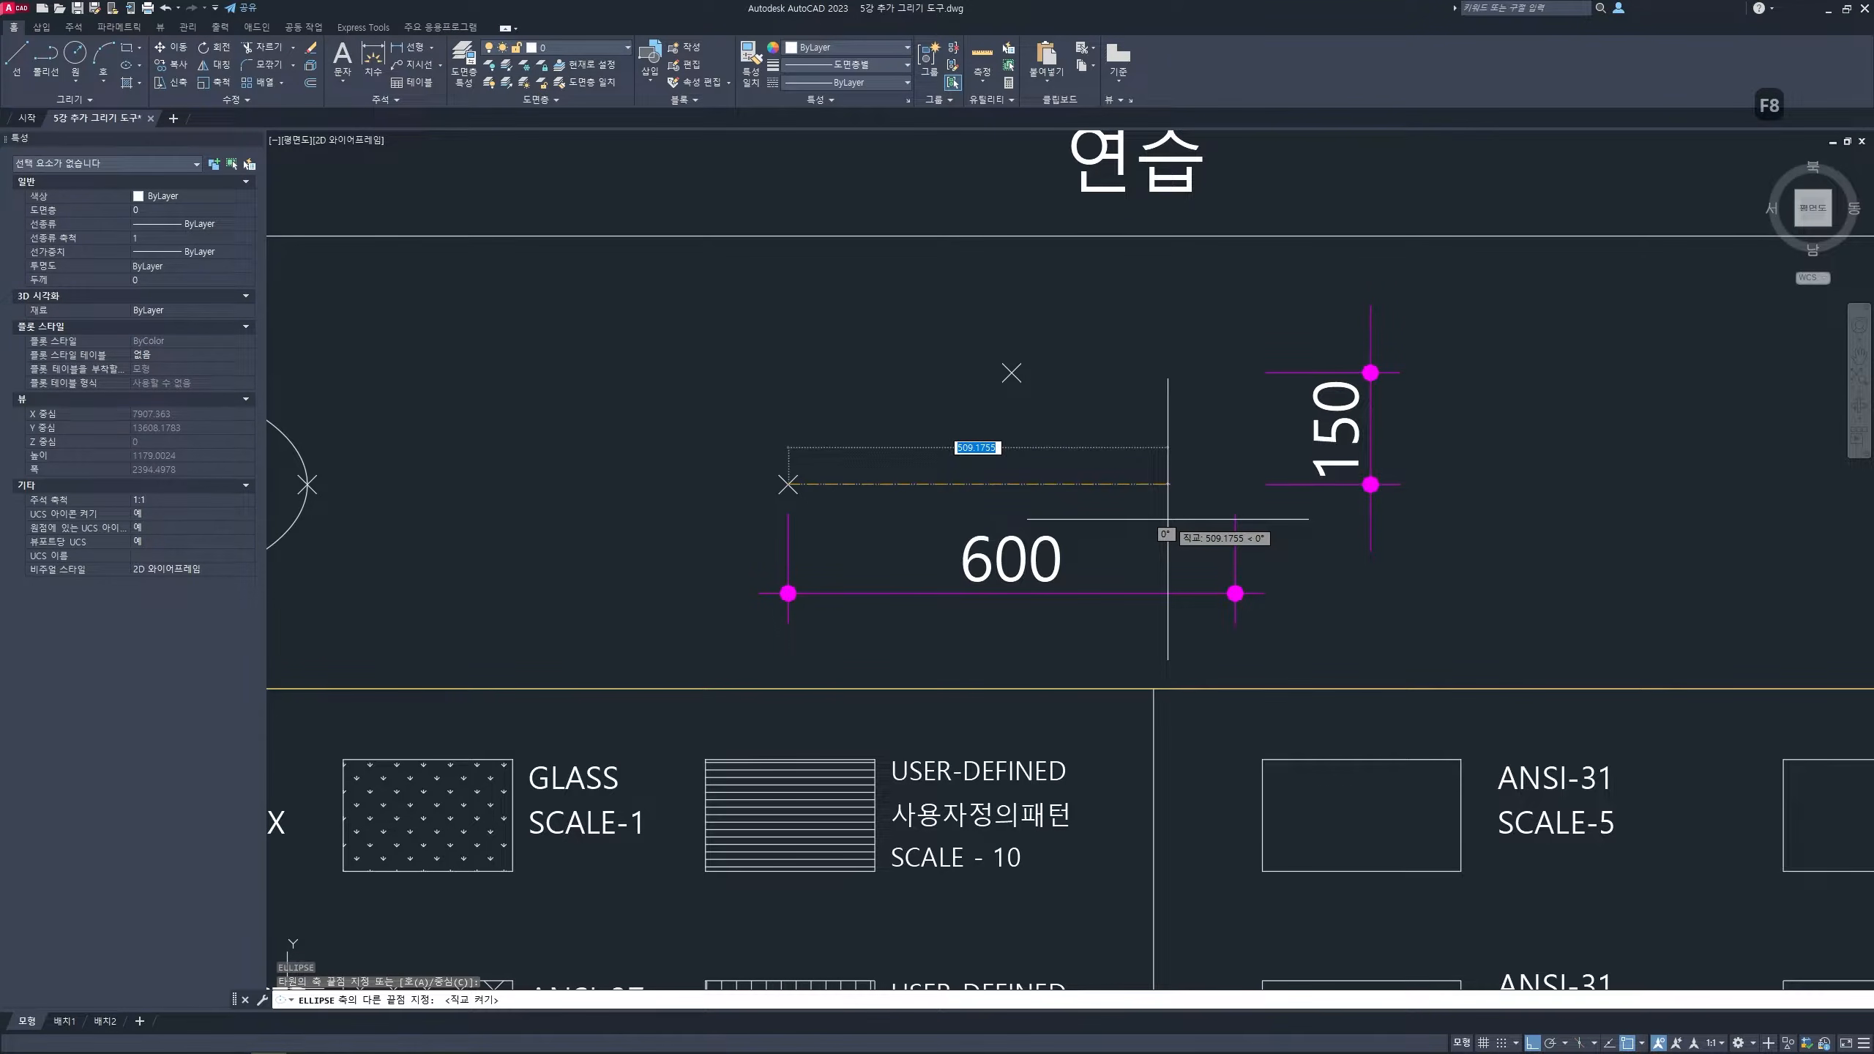
type("600")
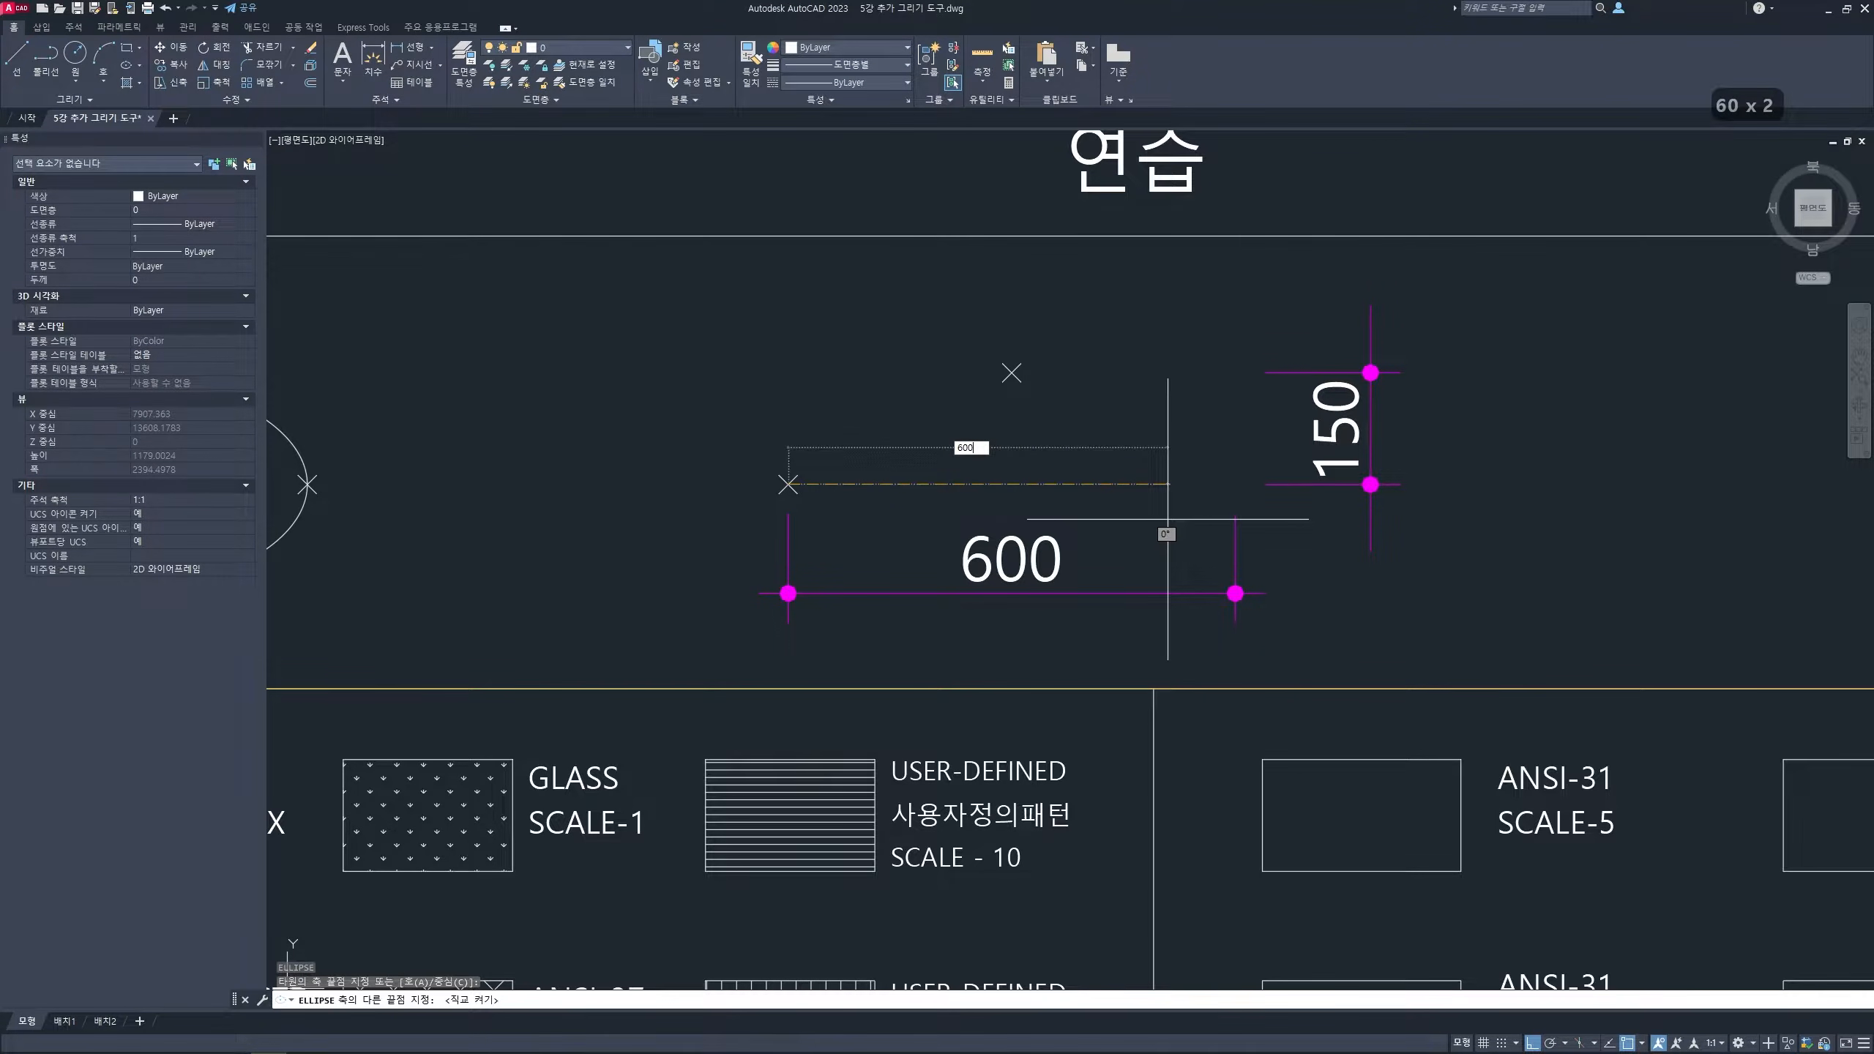
key("Return")
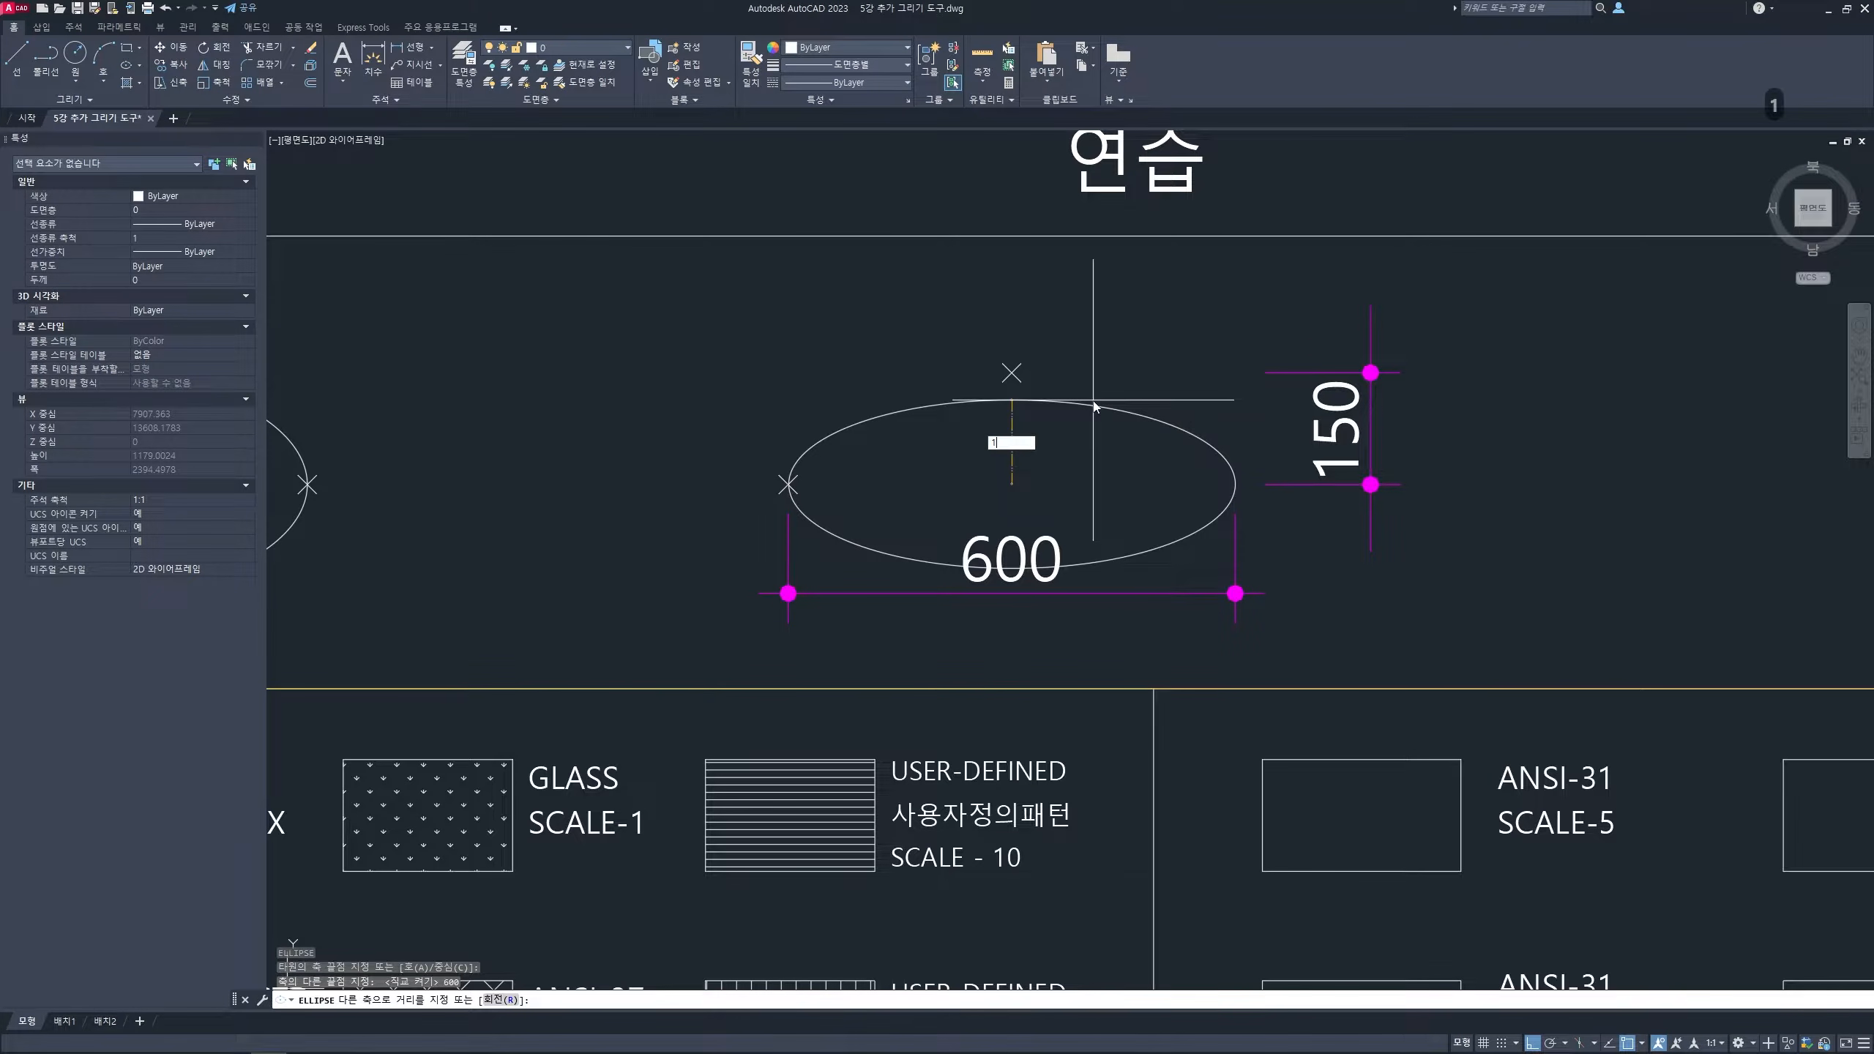
key("Return")
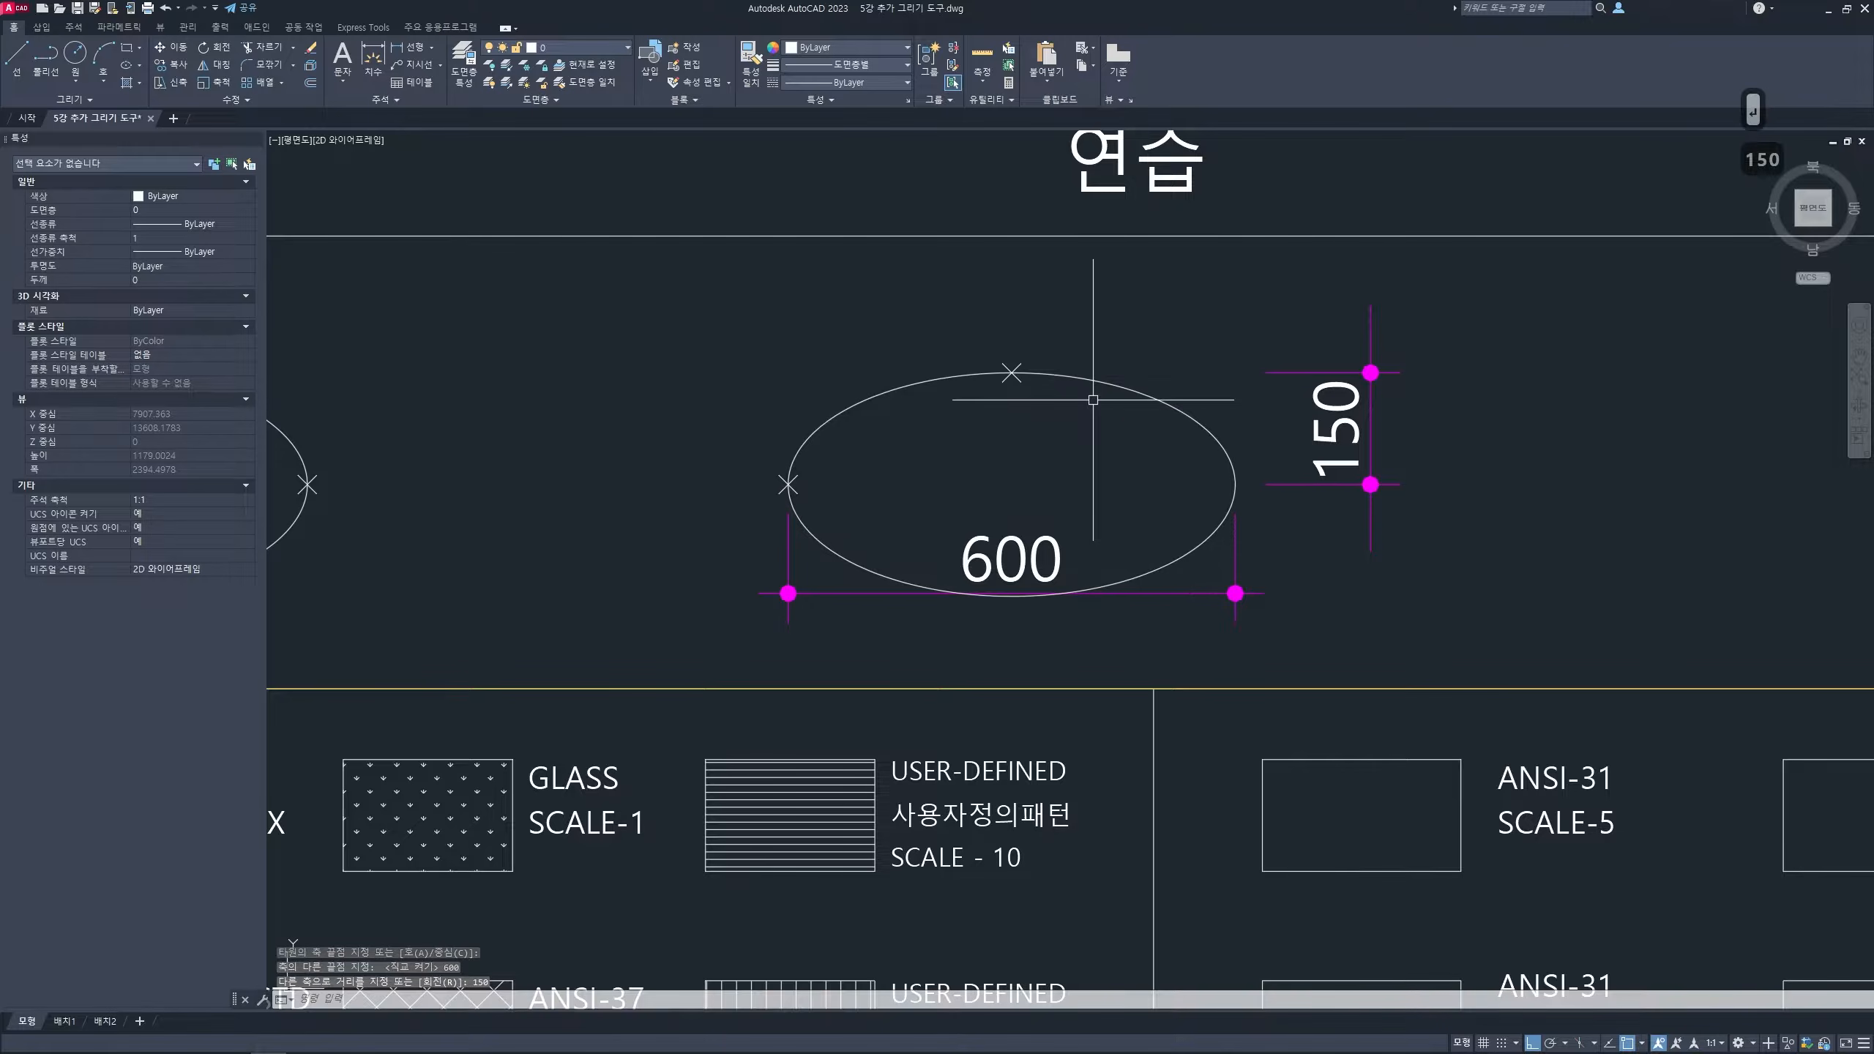
- Draw a third ellipse with the Center option, centred on the lower corner mark and reaching the marks beside and above it
scroll(1291, 396, "down", 1)
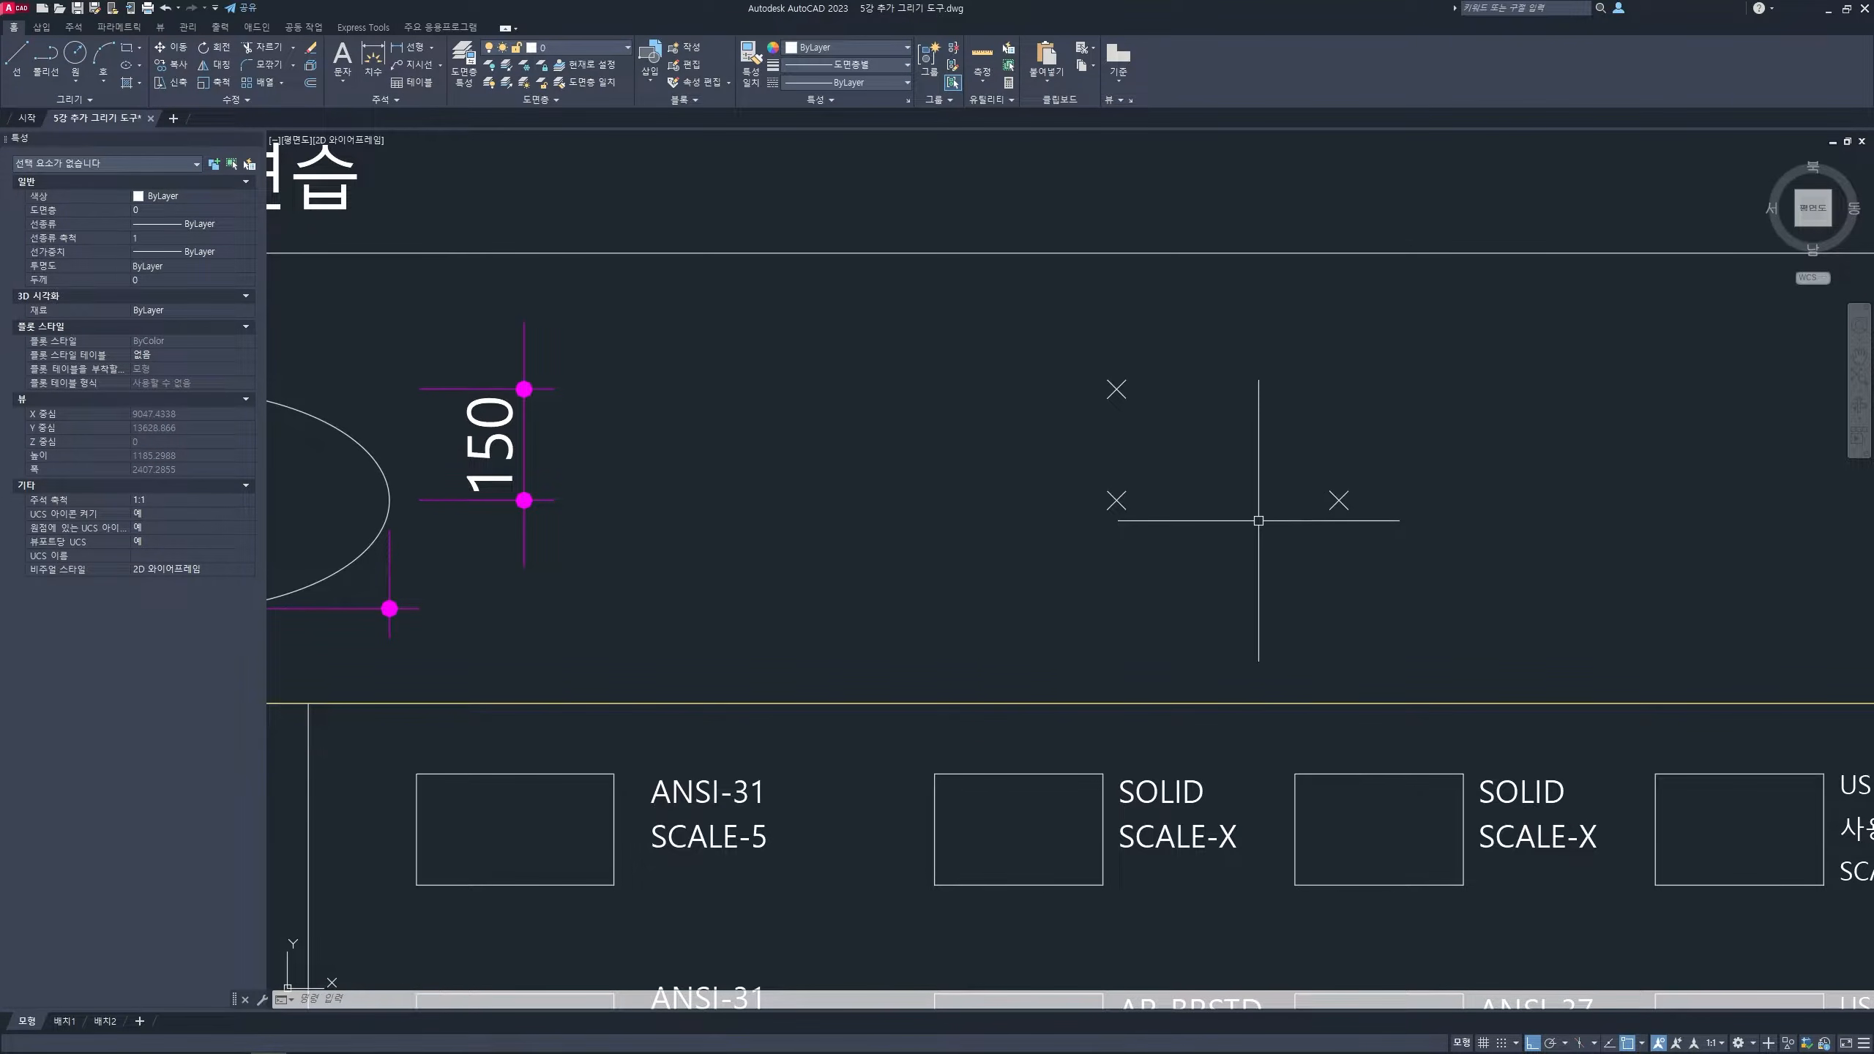
type("l")
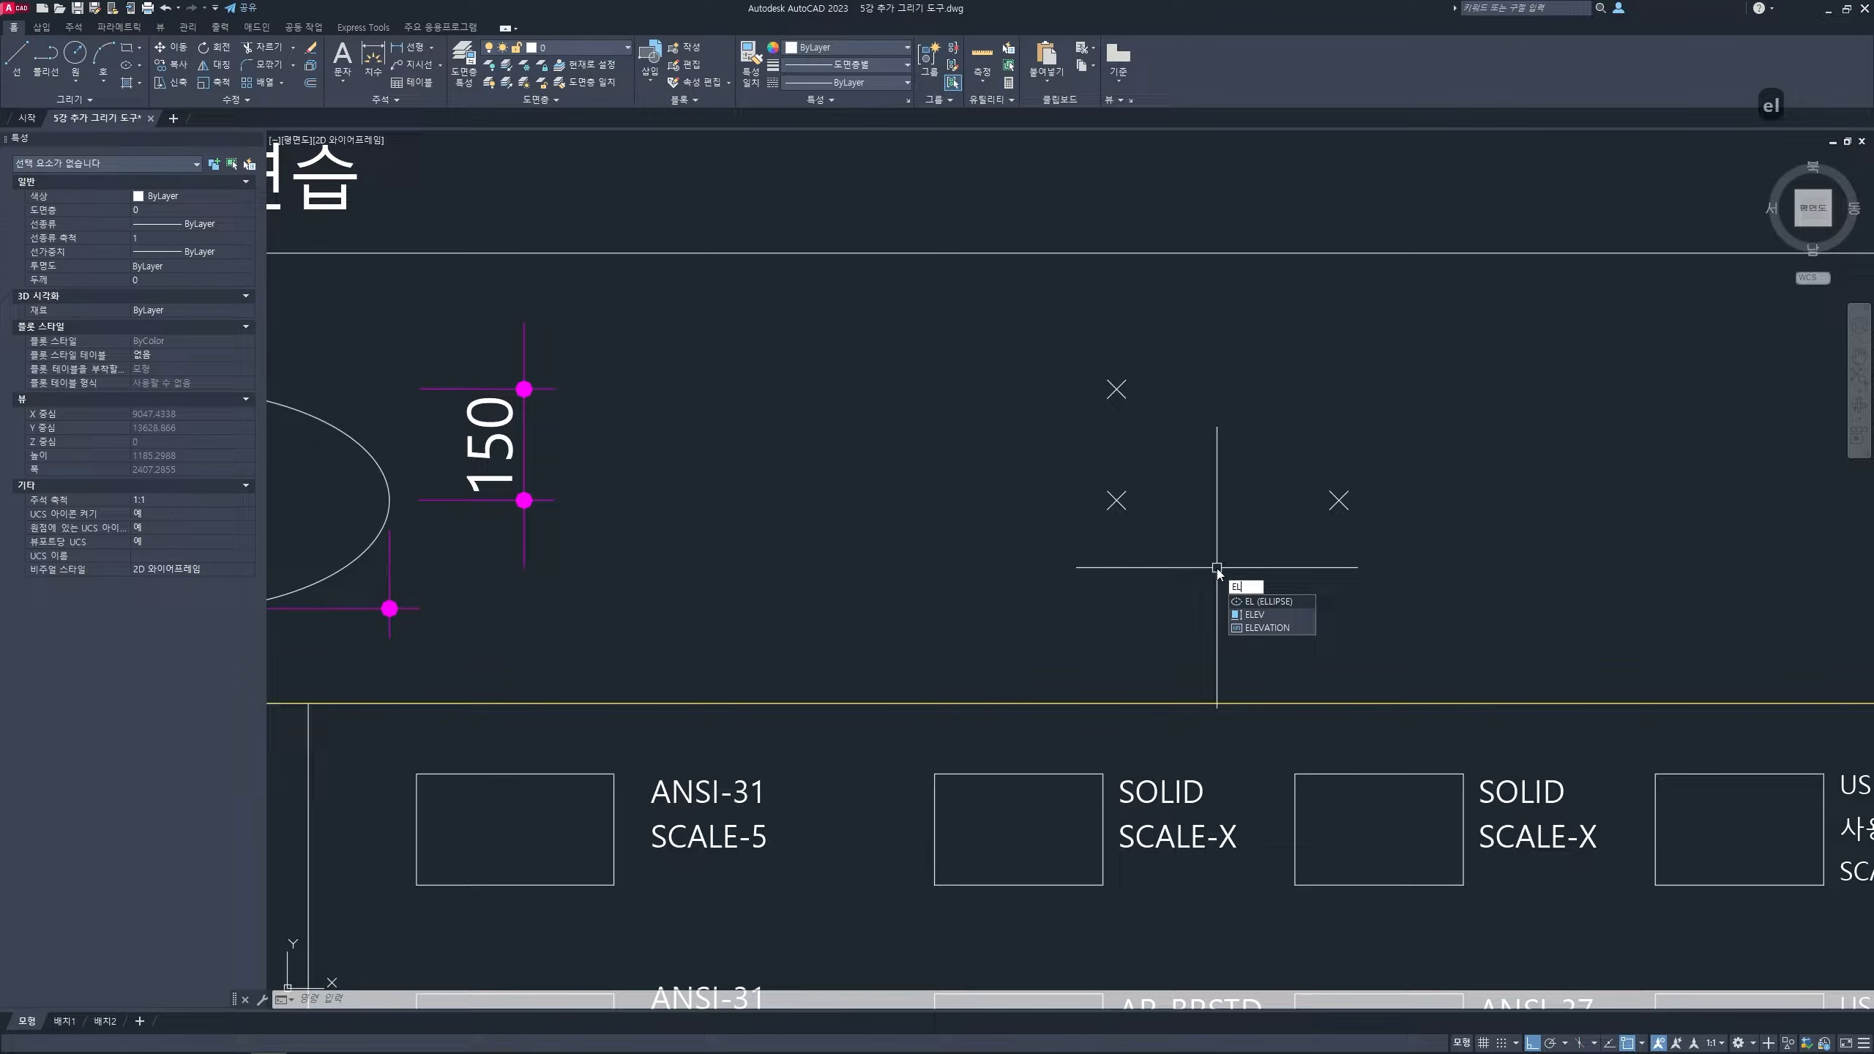
key("Return")
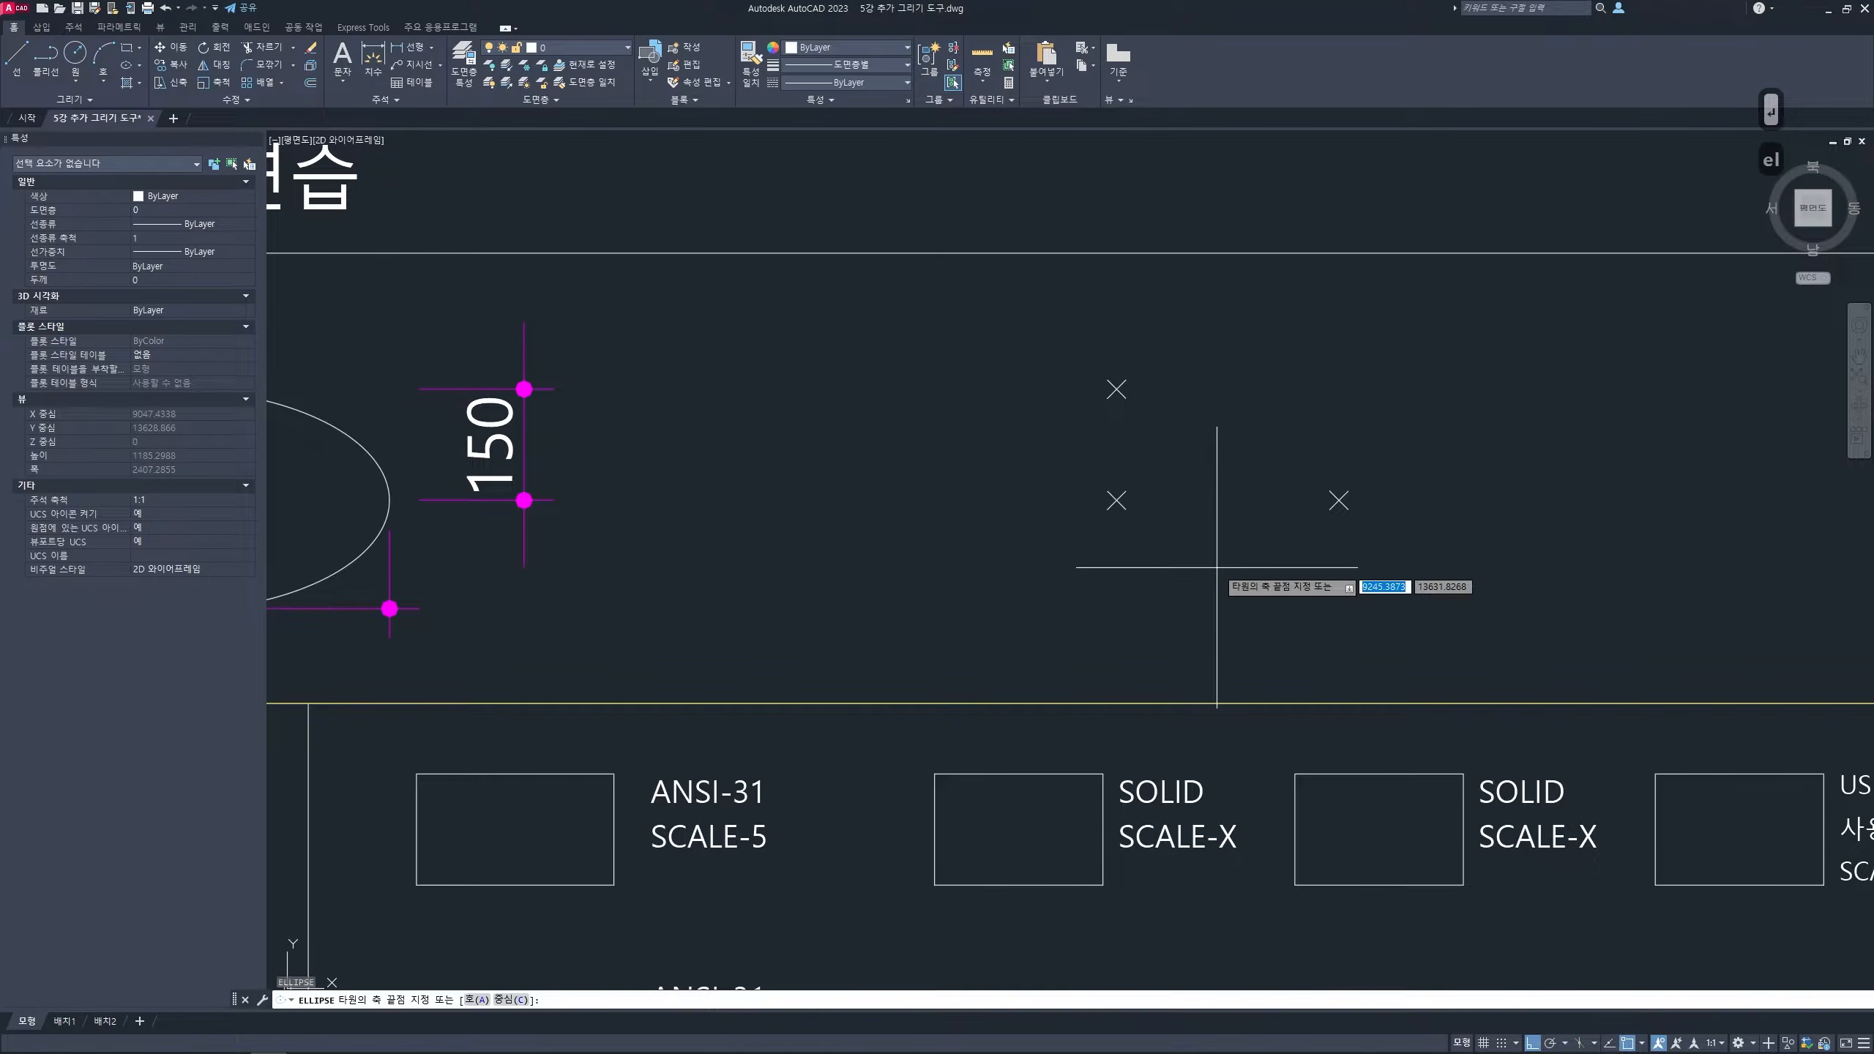
left_click(512, 1001)
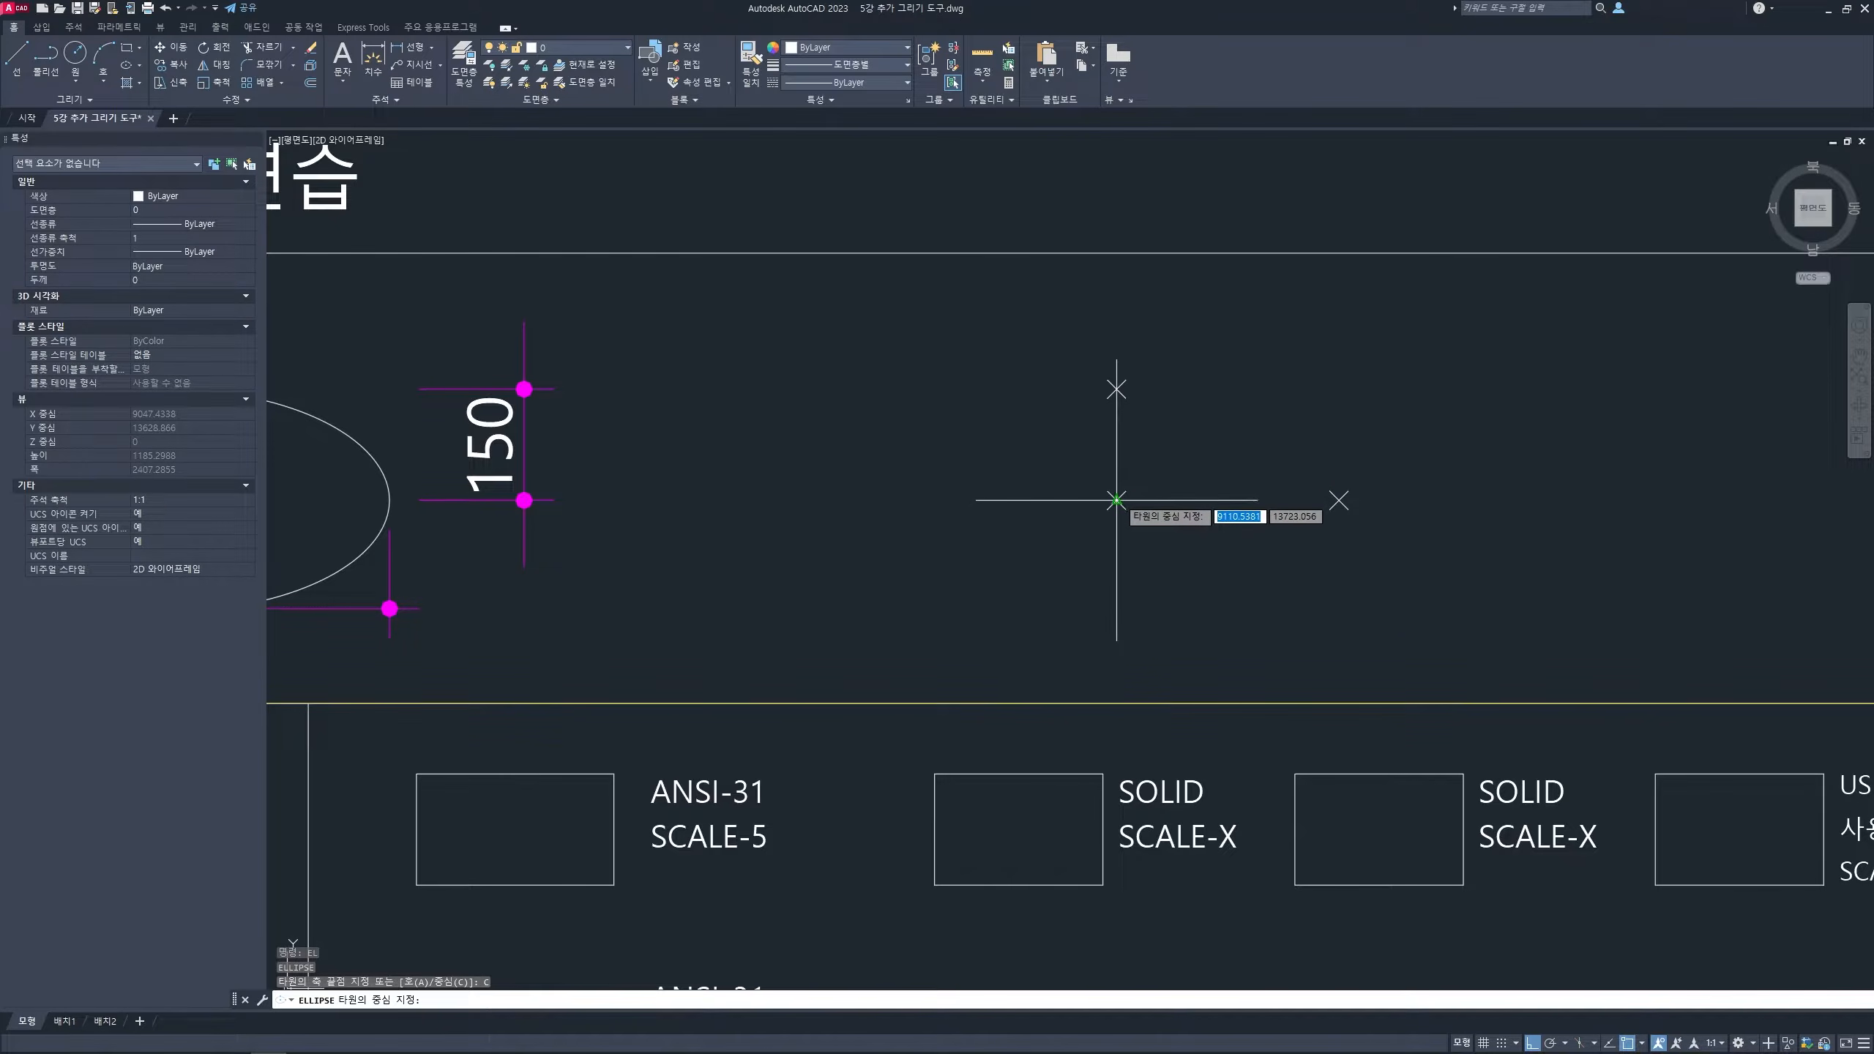
left_click(1117, 500)
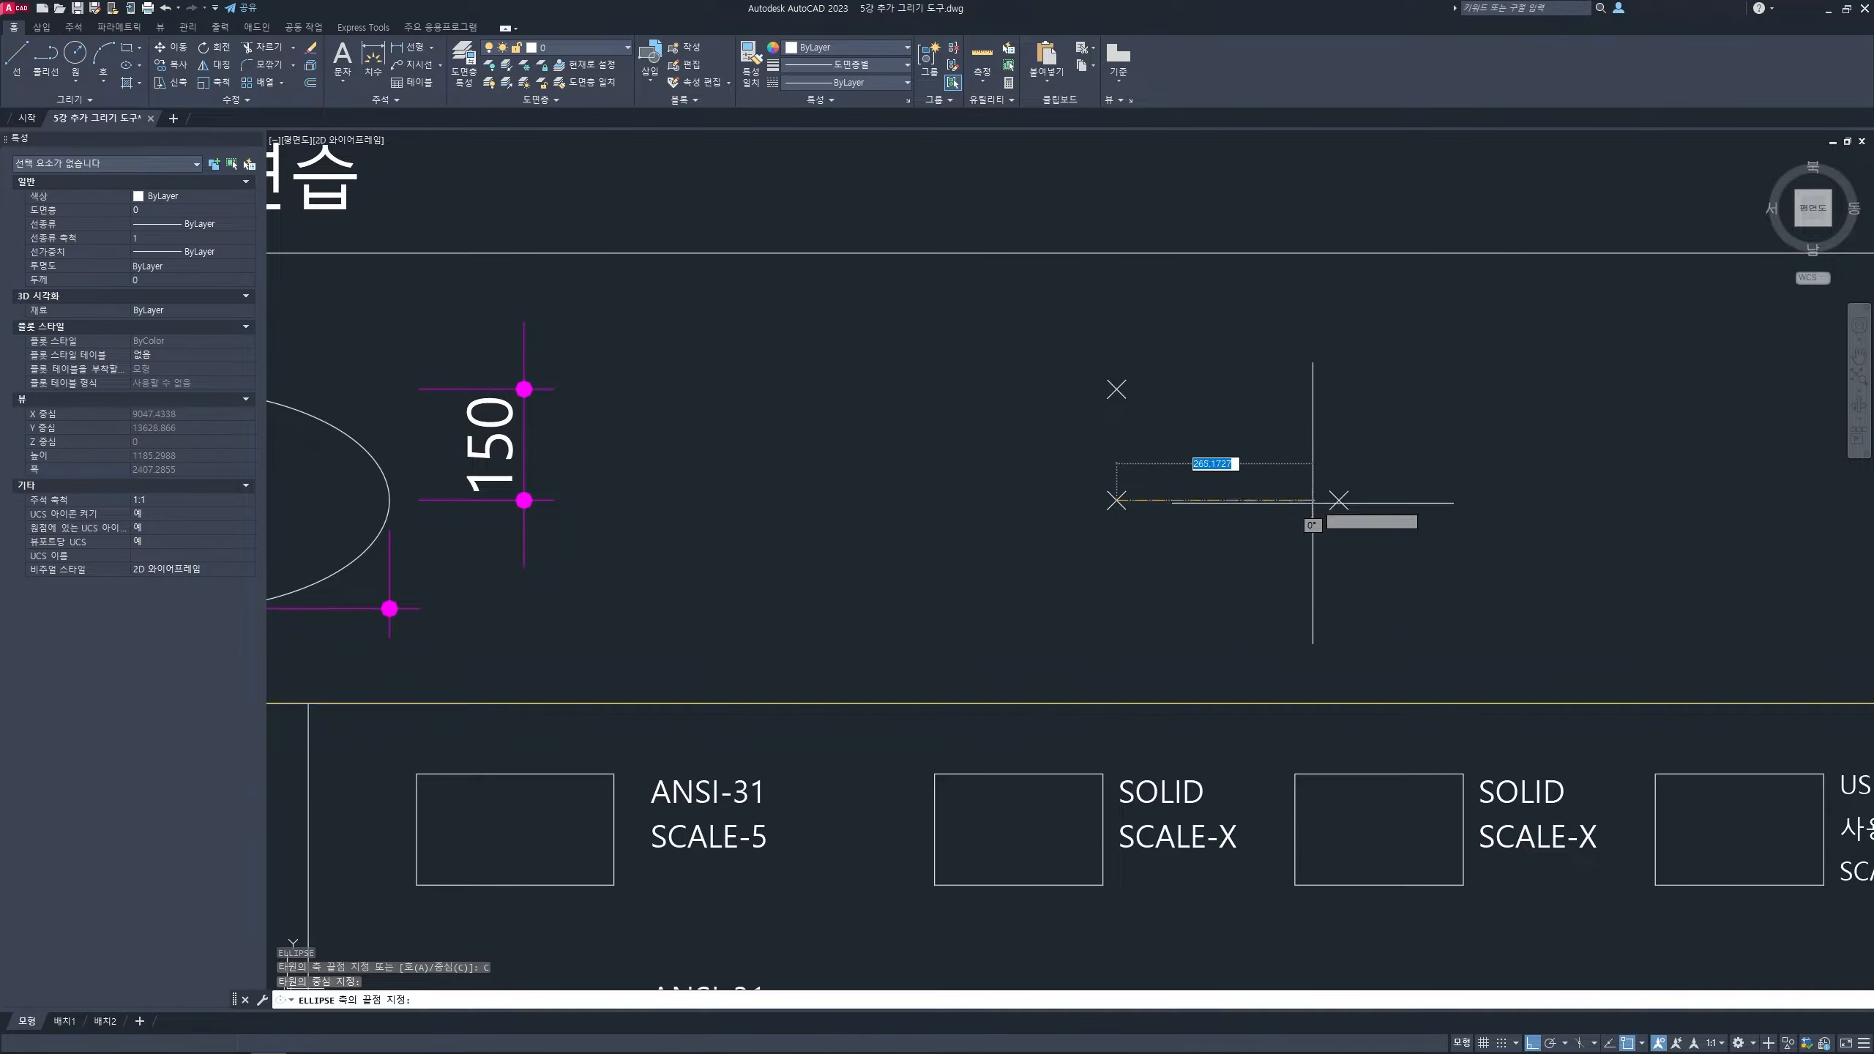
left_click(1339, 500)
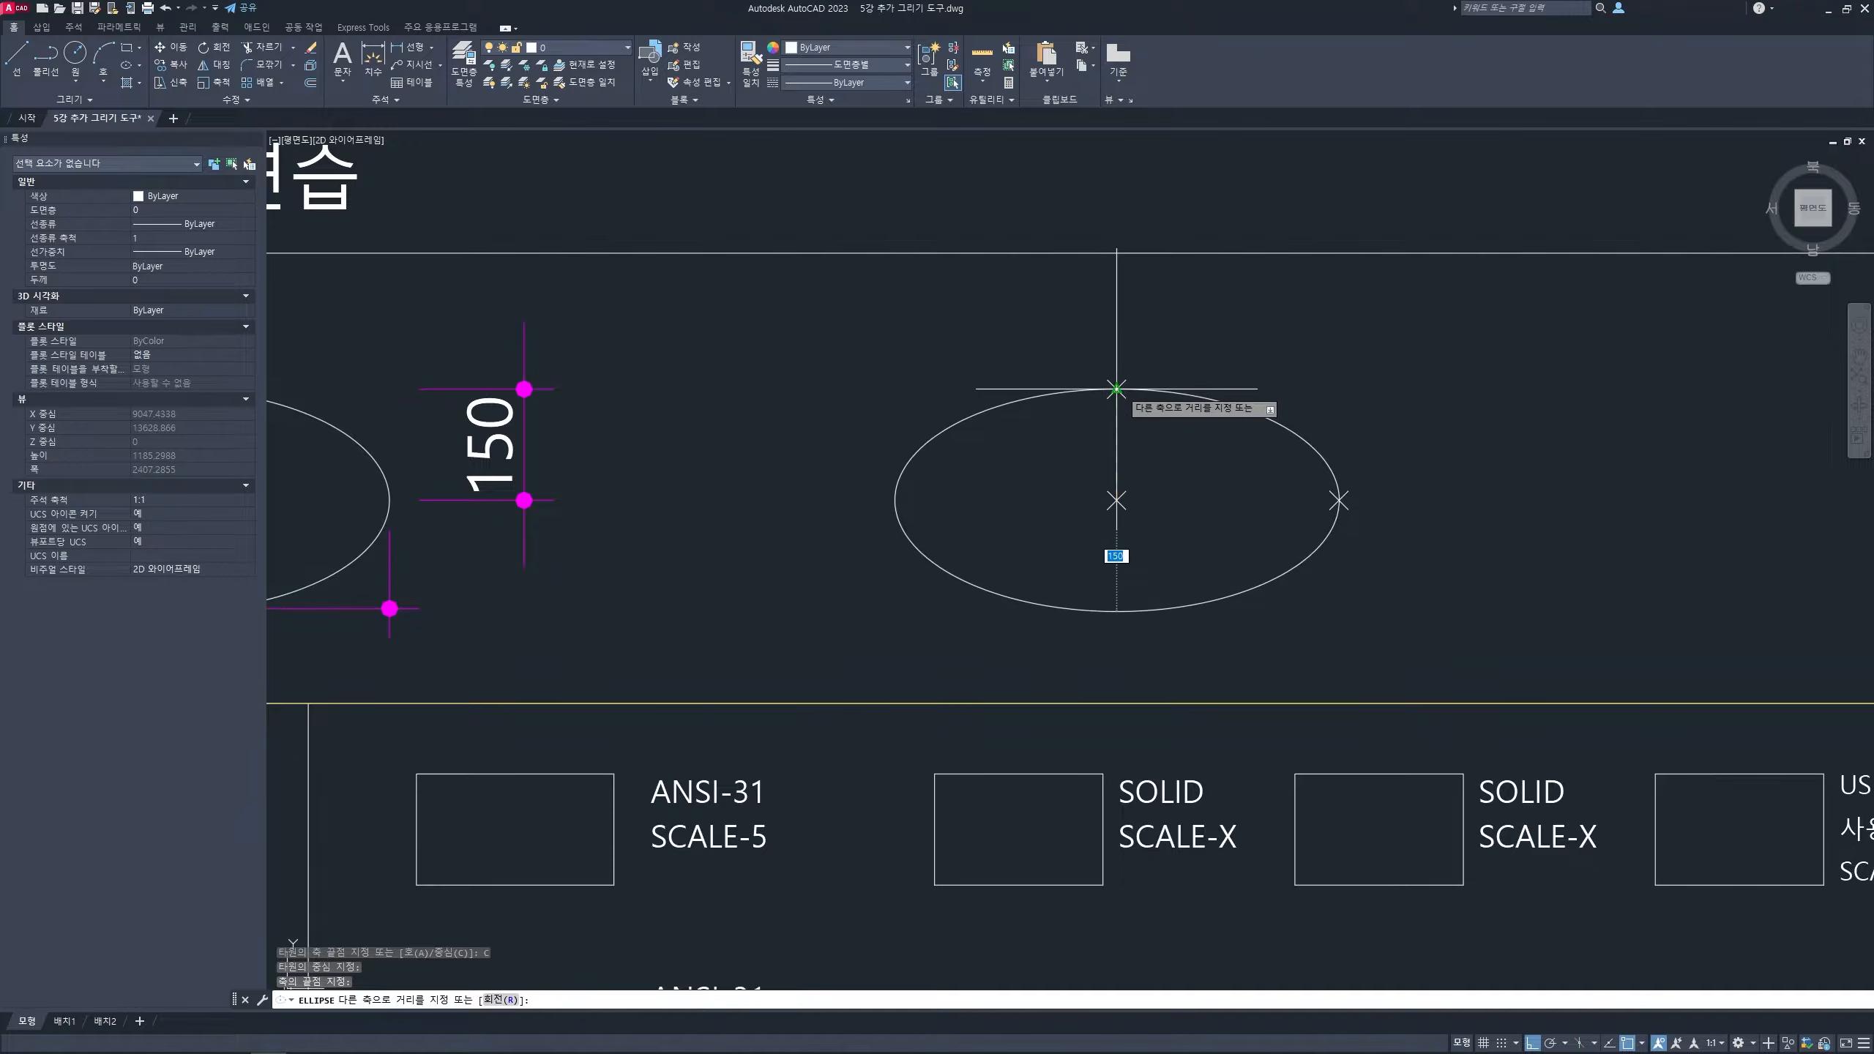
left_click(1116, 389)
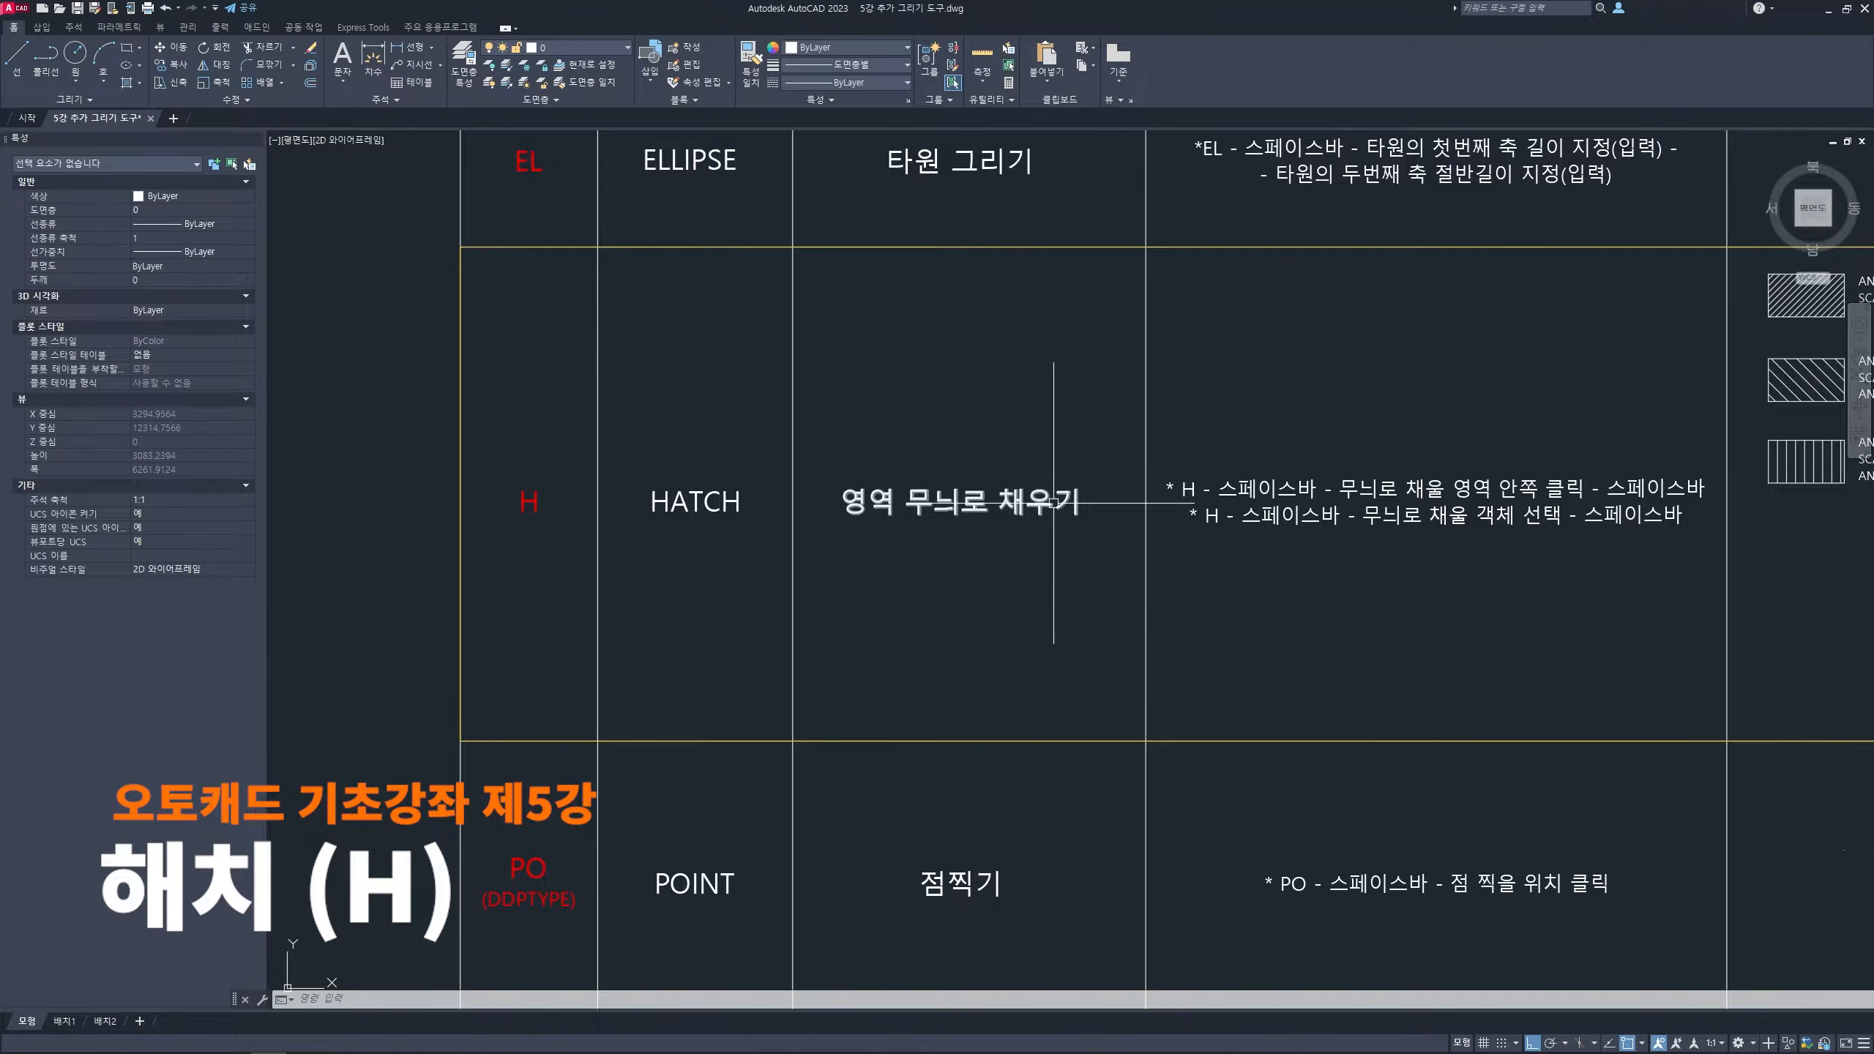
middle_click_drag(948, 530, 979, 540)
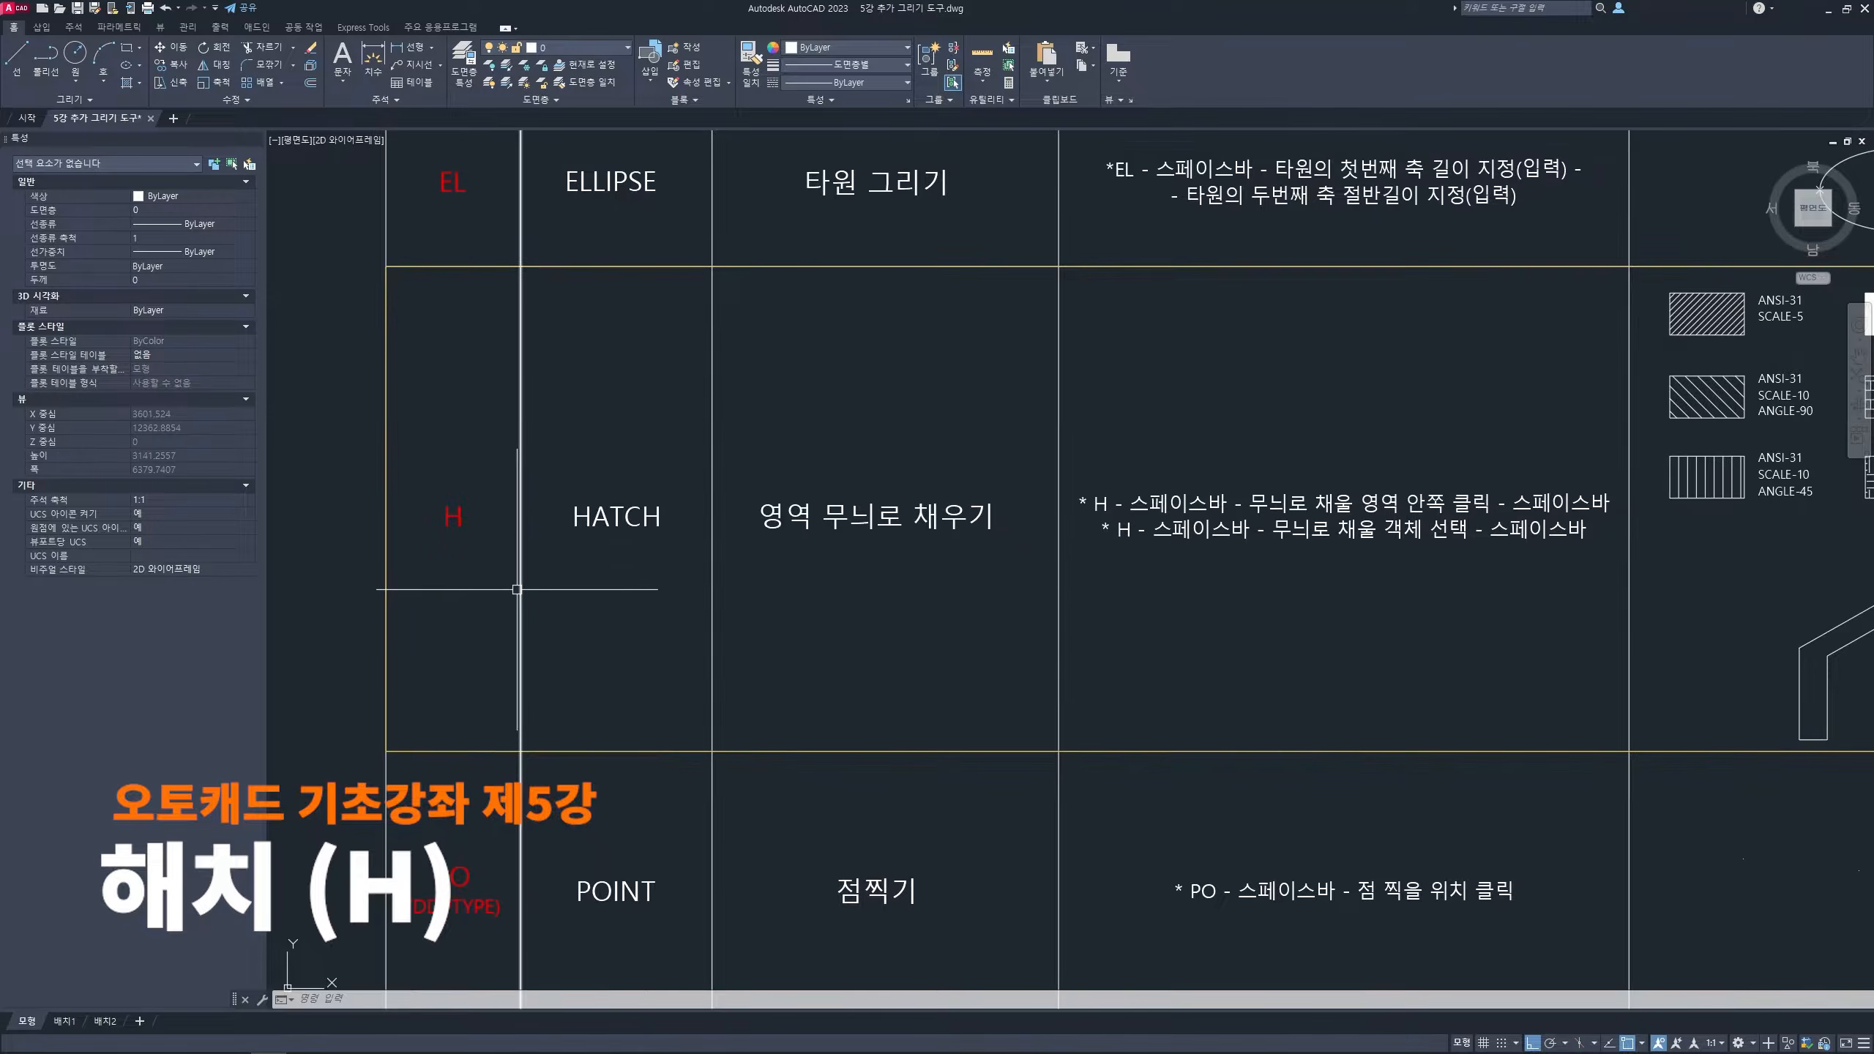
key("ctrl+2")
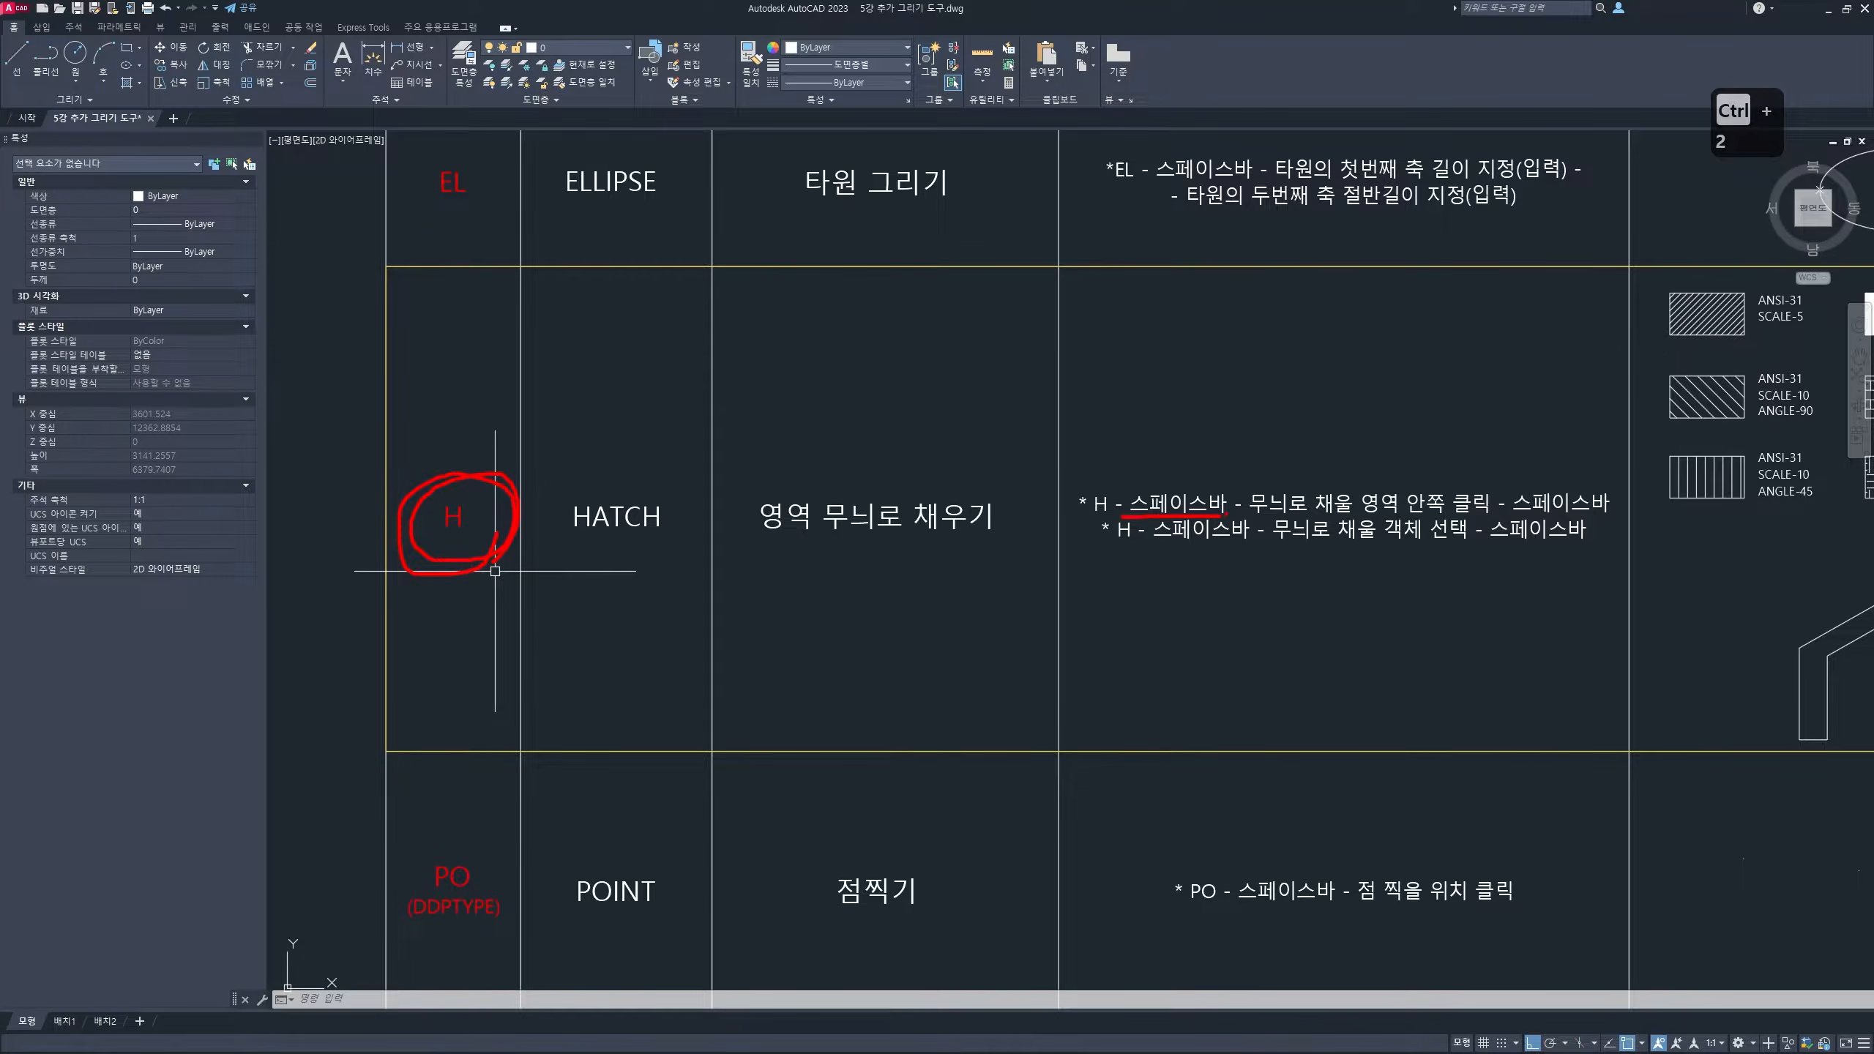
key("Escape")
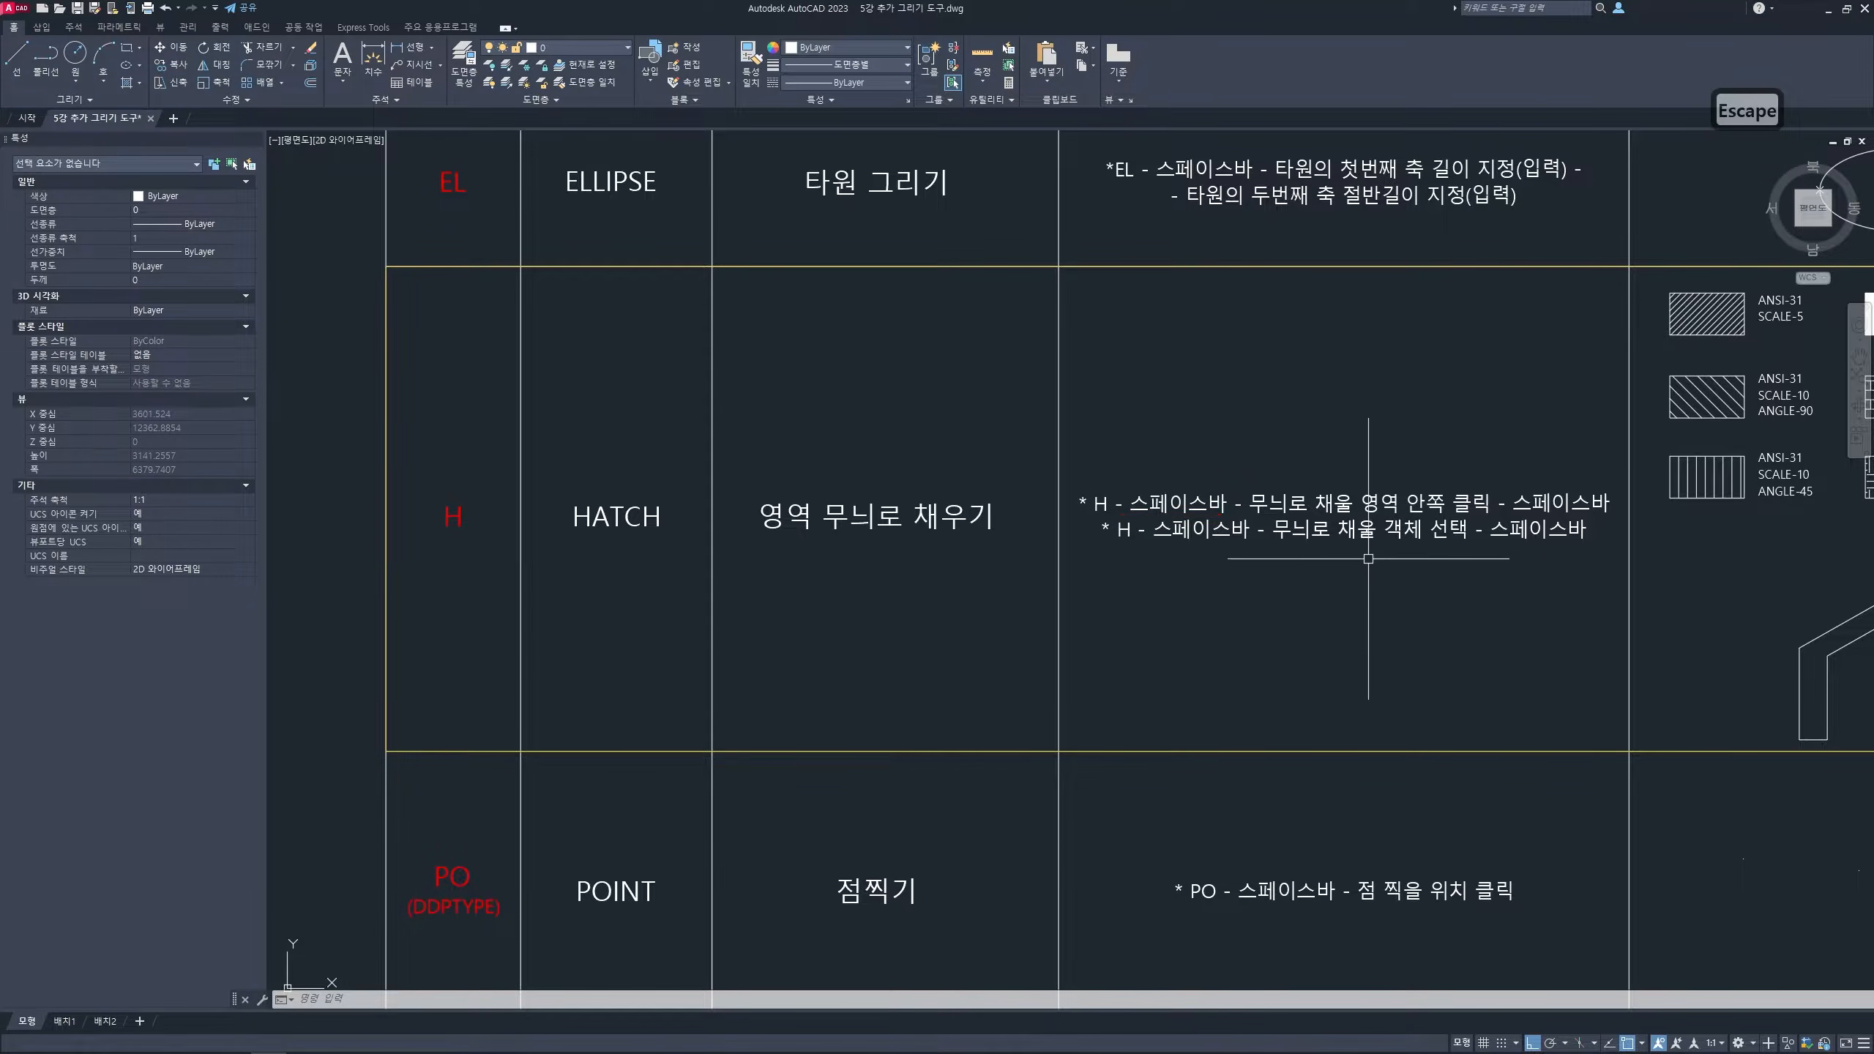
middle_click_drag(1578, 594, 886, 588)
left_click(1269, 548)
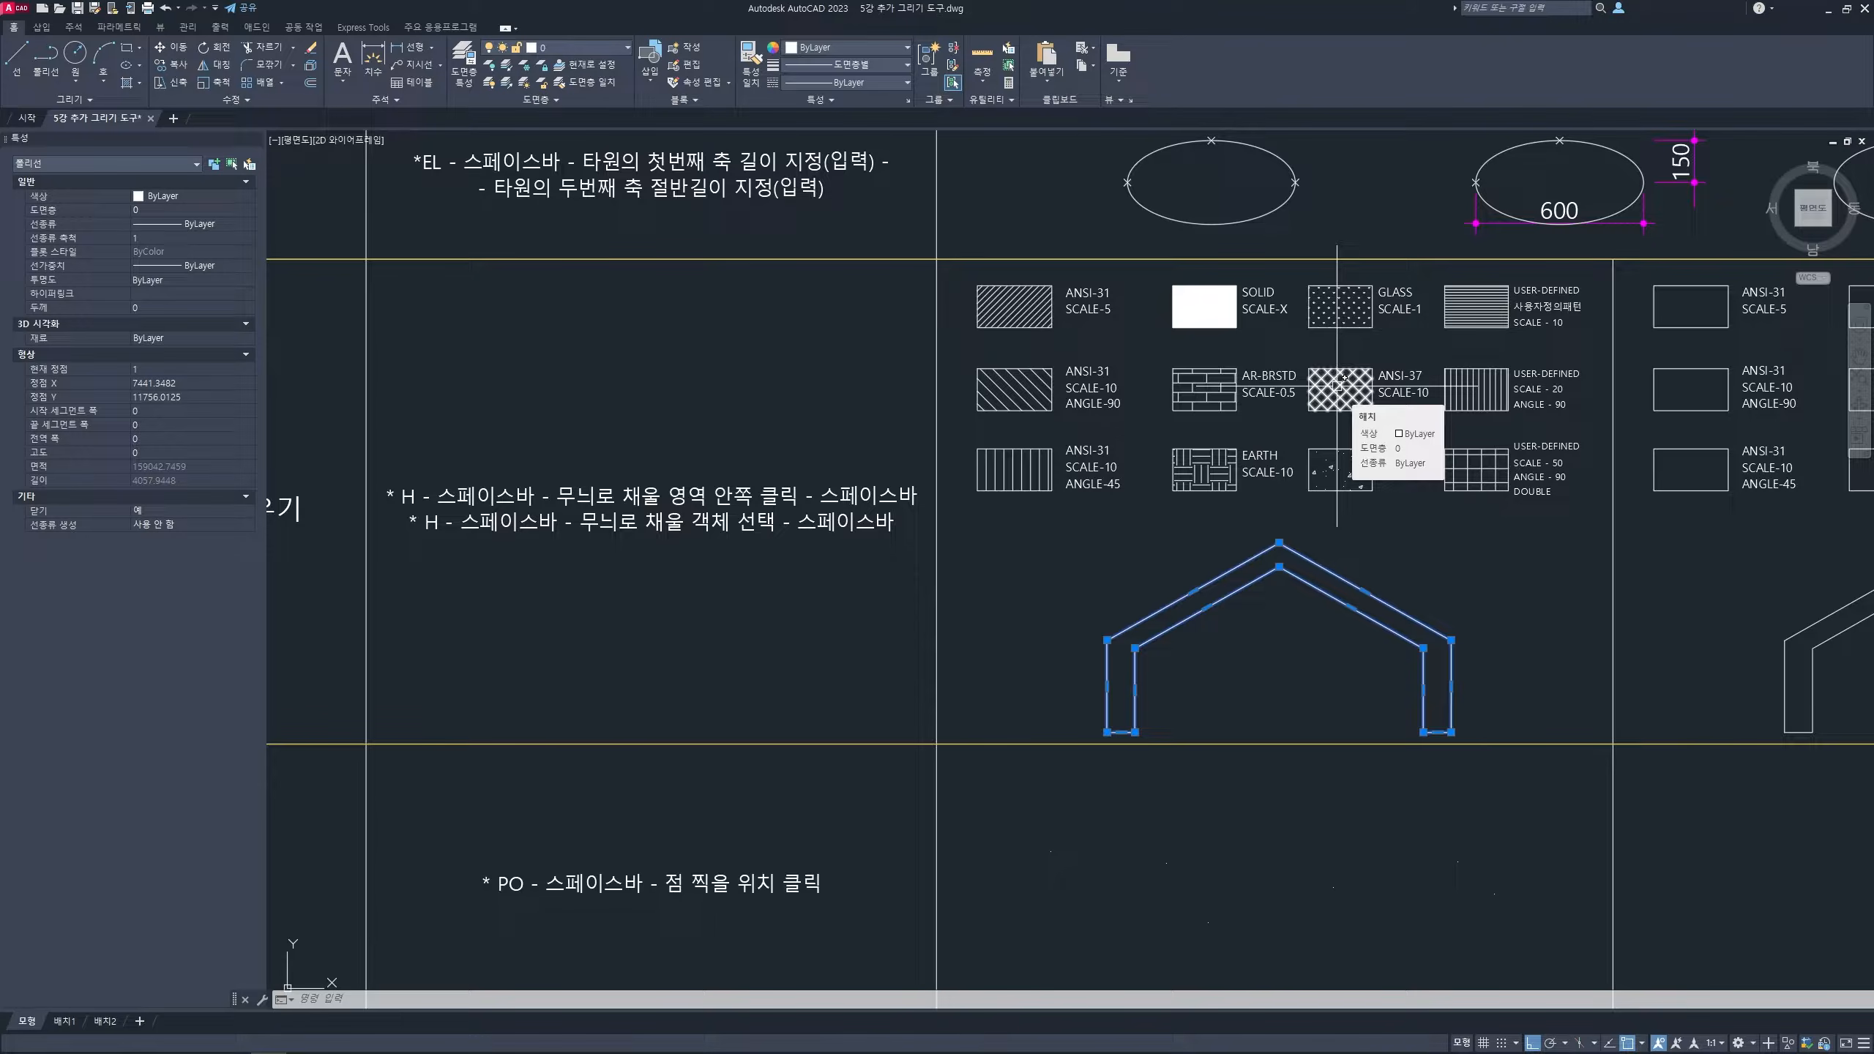
mouse_move(1343, 376)
middle_mouse_down()
mouse_move(1296, 344)
mouse_move(1233, 364)
middle_mouse_up()
key("Escape")
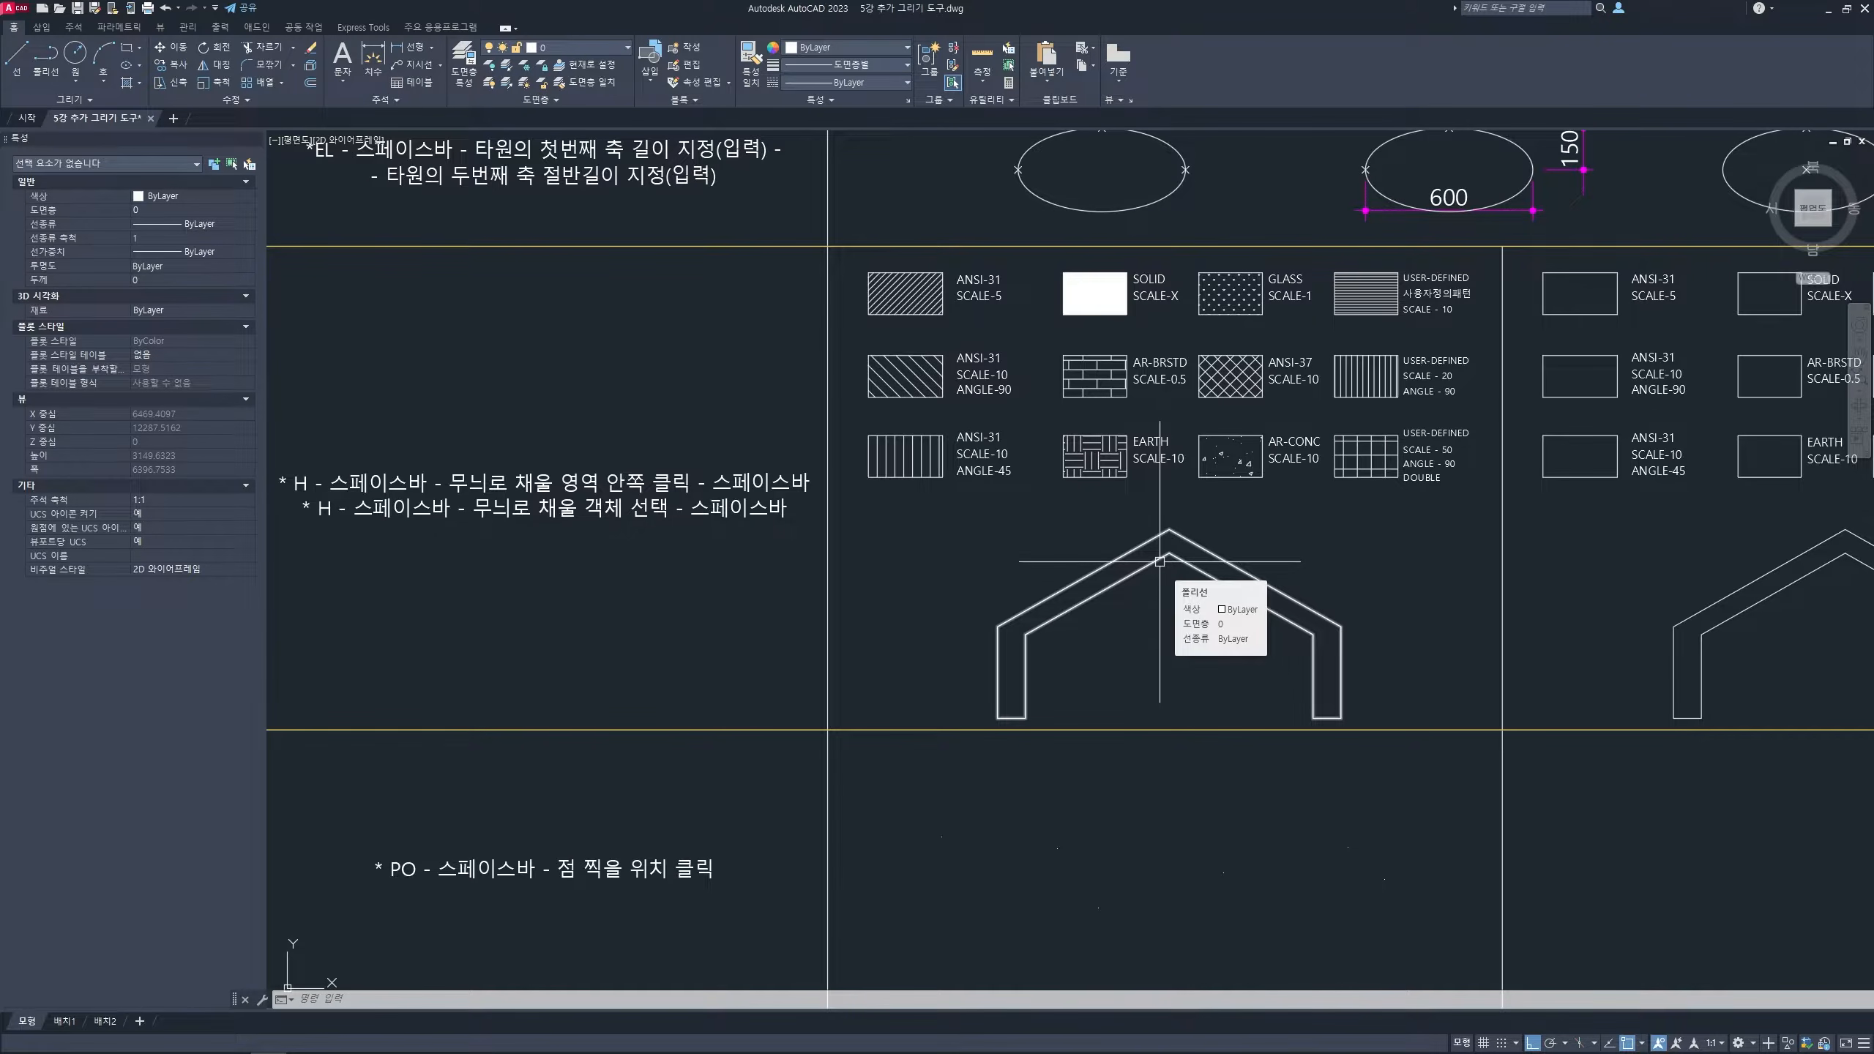
- Break a small gap in the inner sloping edge of the gable-shaped outline below the hatch samples, on its left slope
scroll(1143, 615, "up", 2)
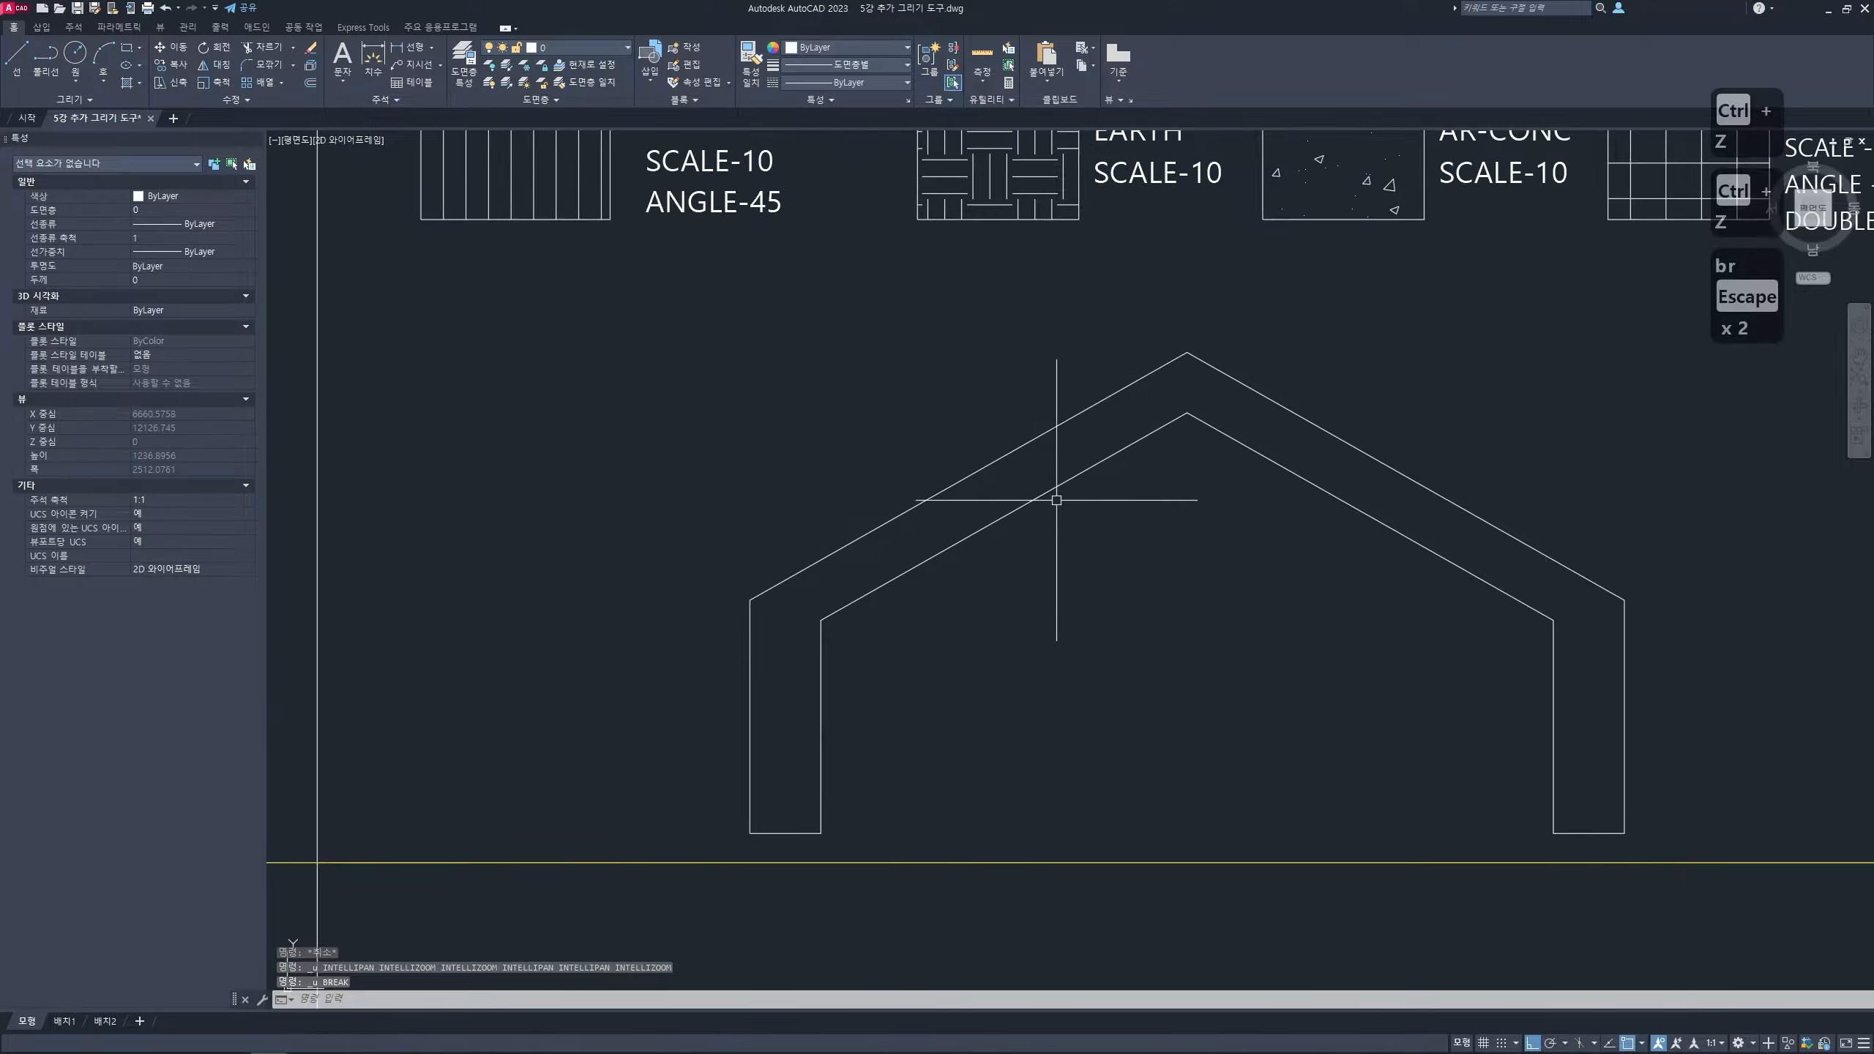
type("br")
key("space")
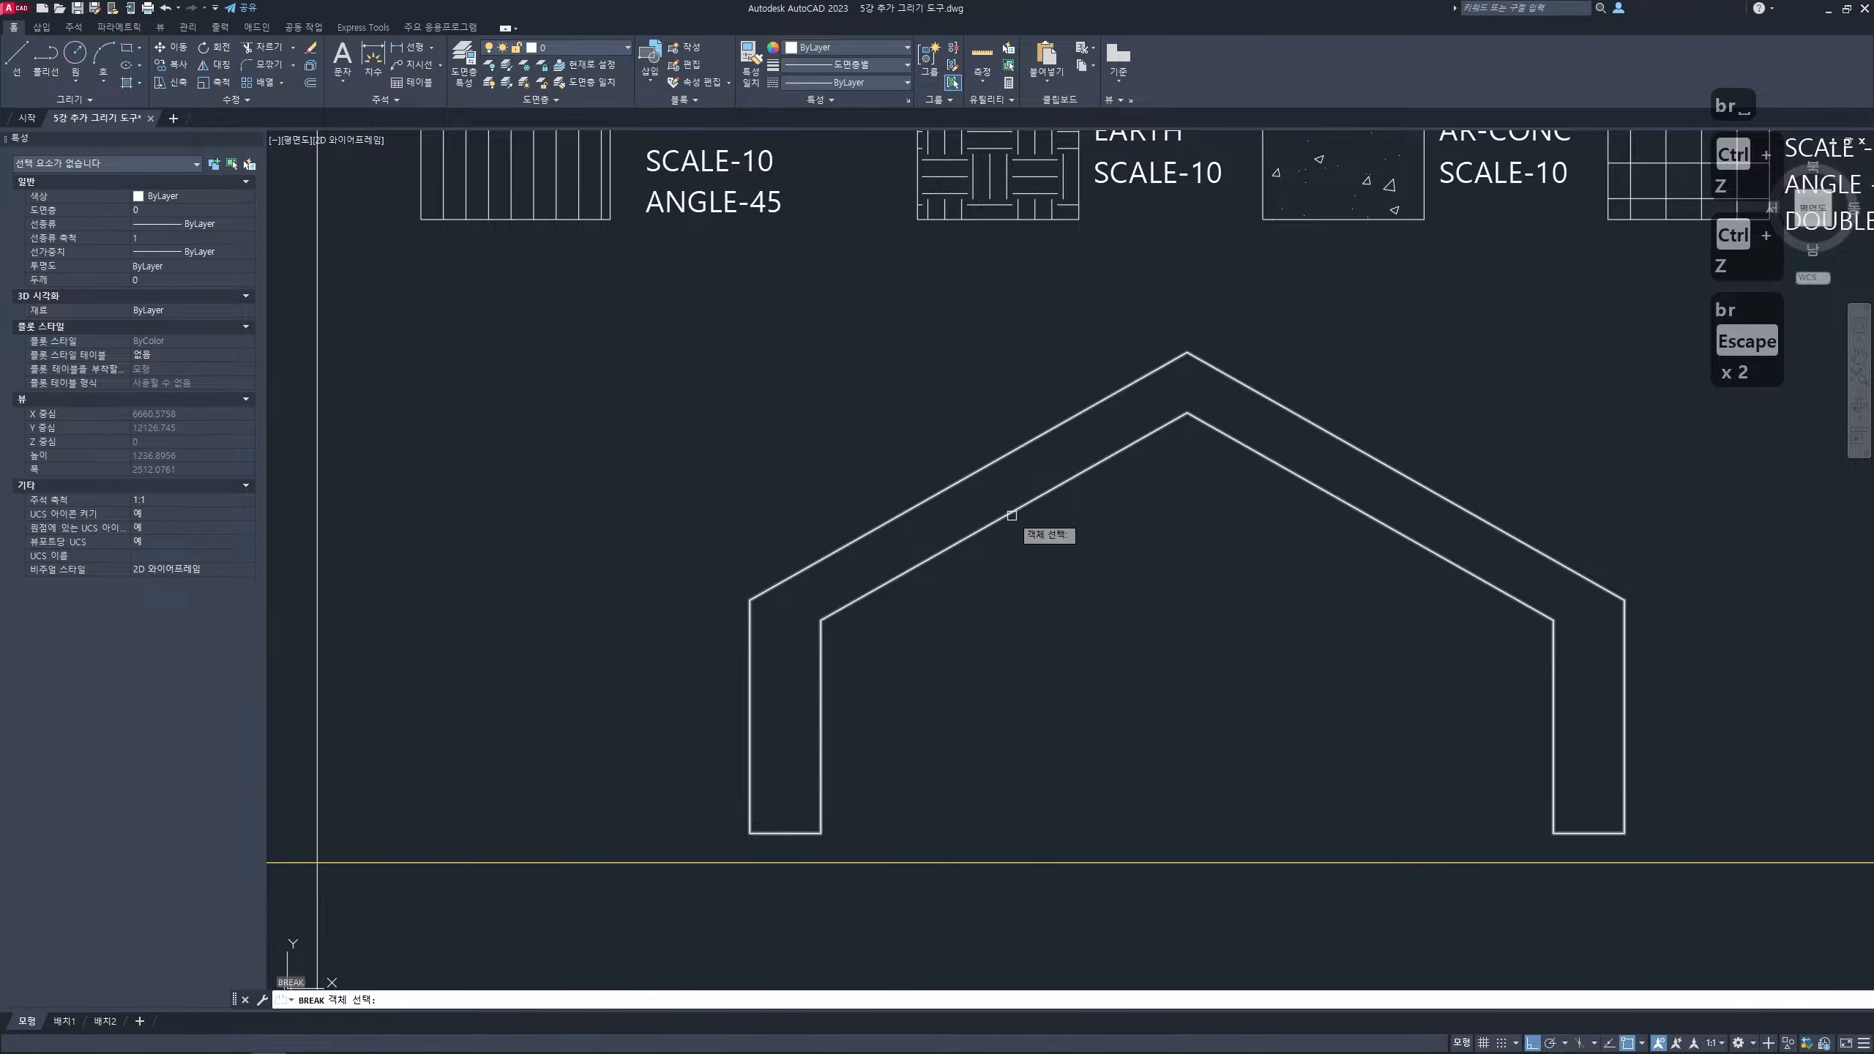
left_click(1016, 512)
scroll(1019, 515, "up", 2)
left_click(1019, 515)
scroll(1017, 516, "down", 6)
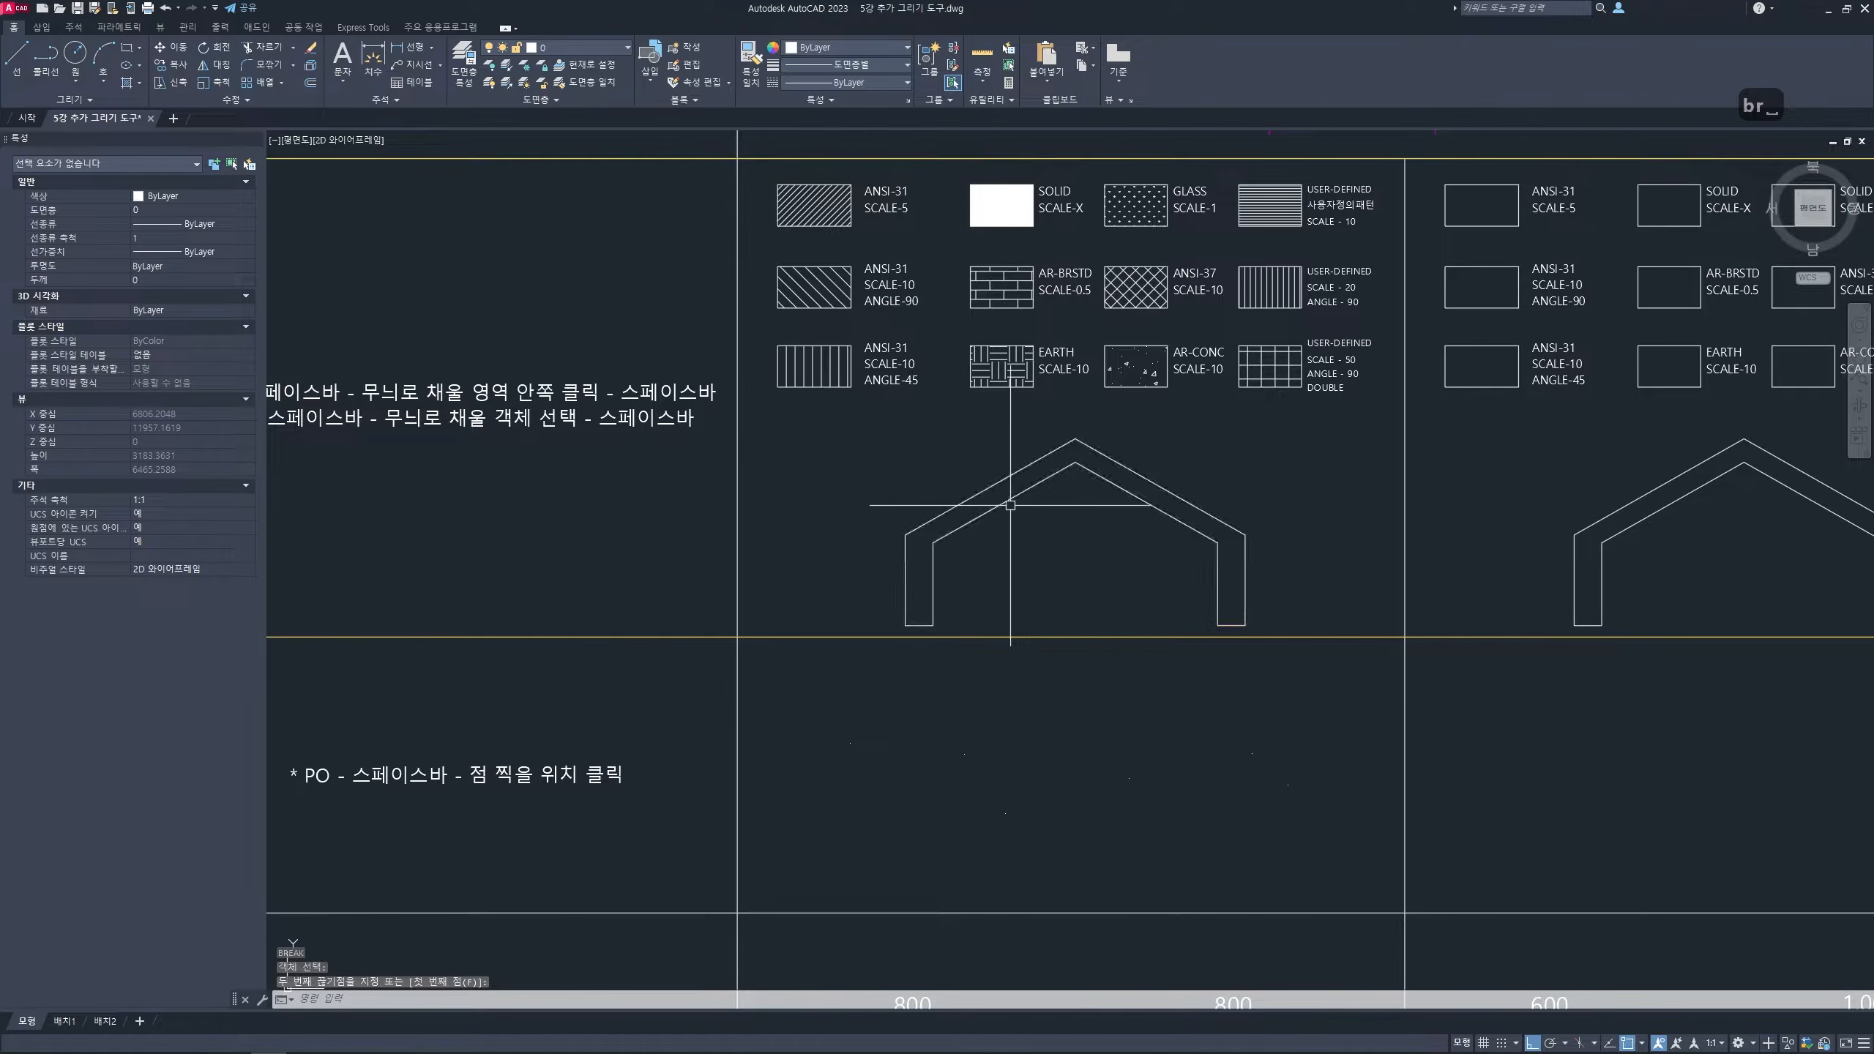
scroll(1003, 503, "up", 6)
scroll(983, 493, "down", 3)
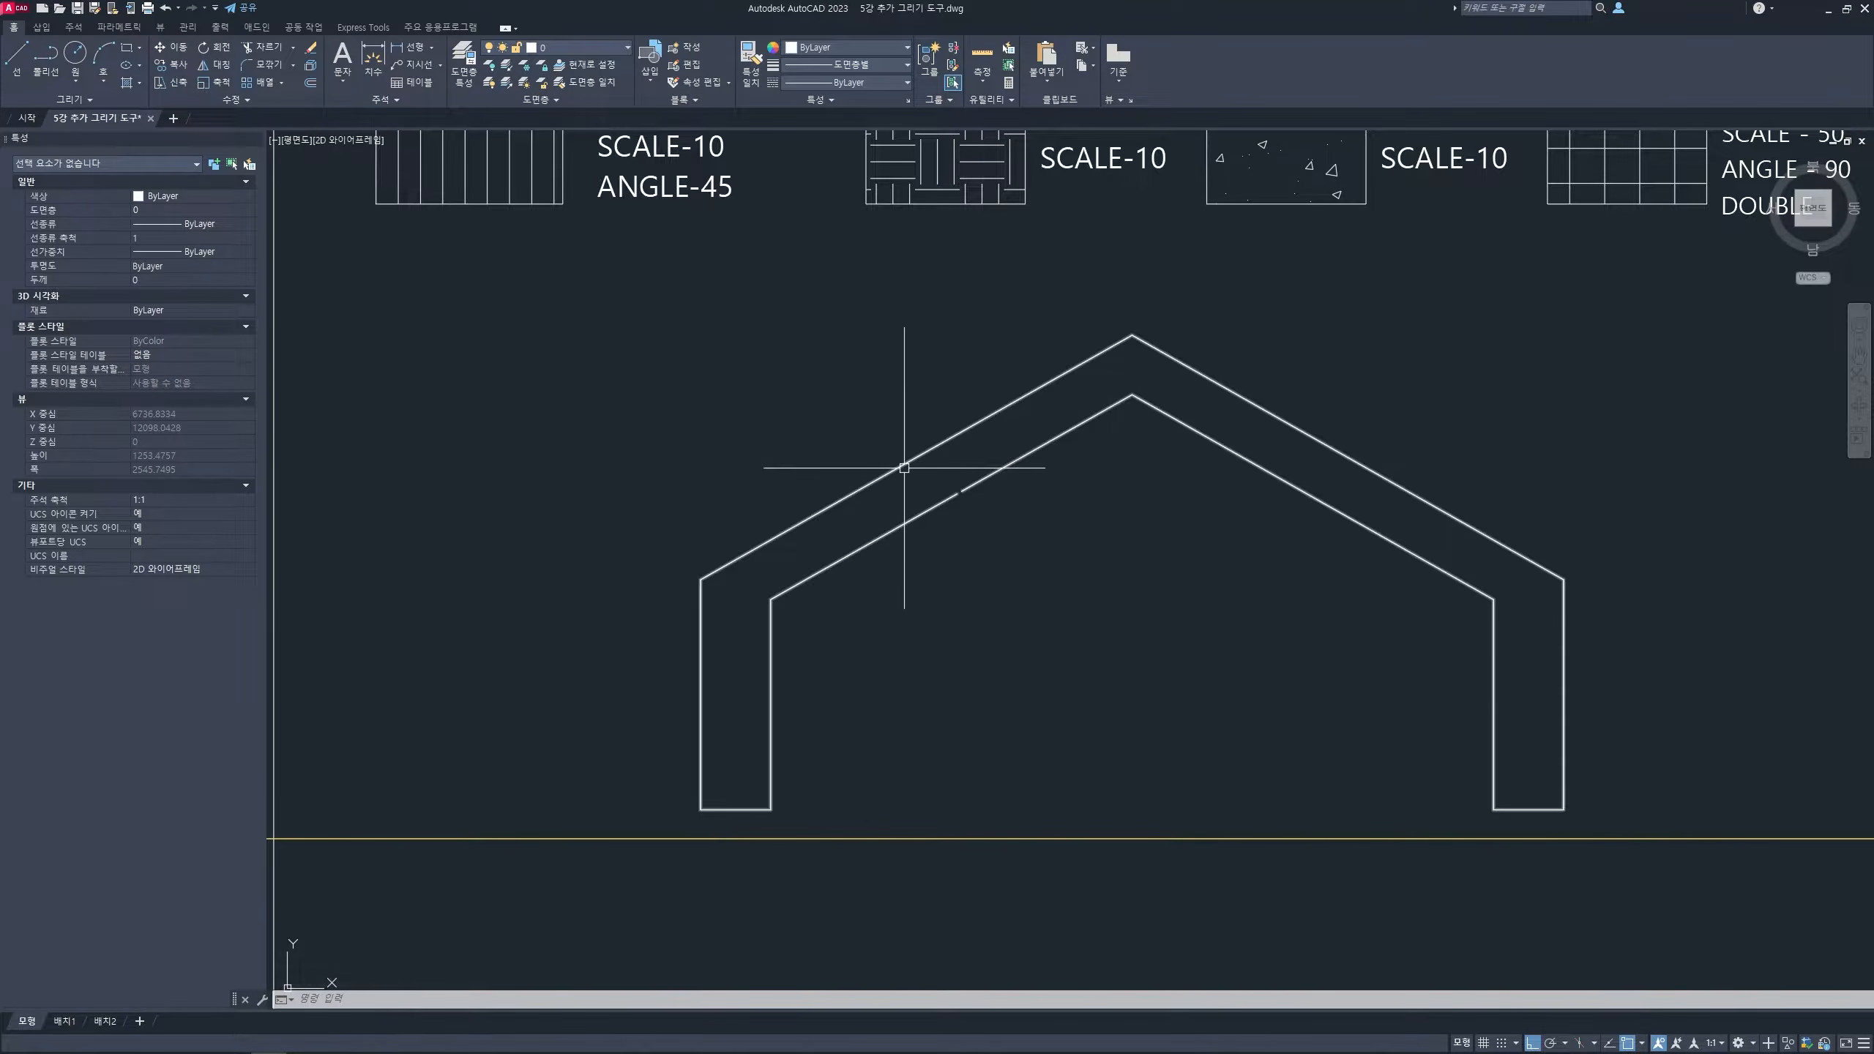
- Try to hatch inside the gable-shaped outline that has the gap, and undo both the hatch and the break
type("h")
key("space")
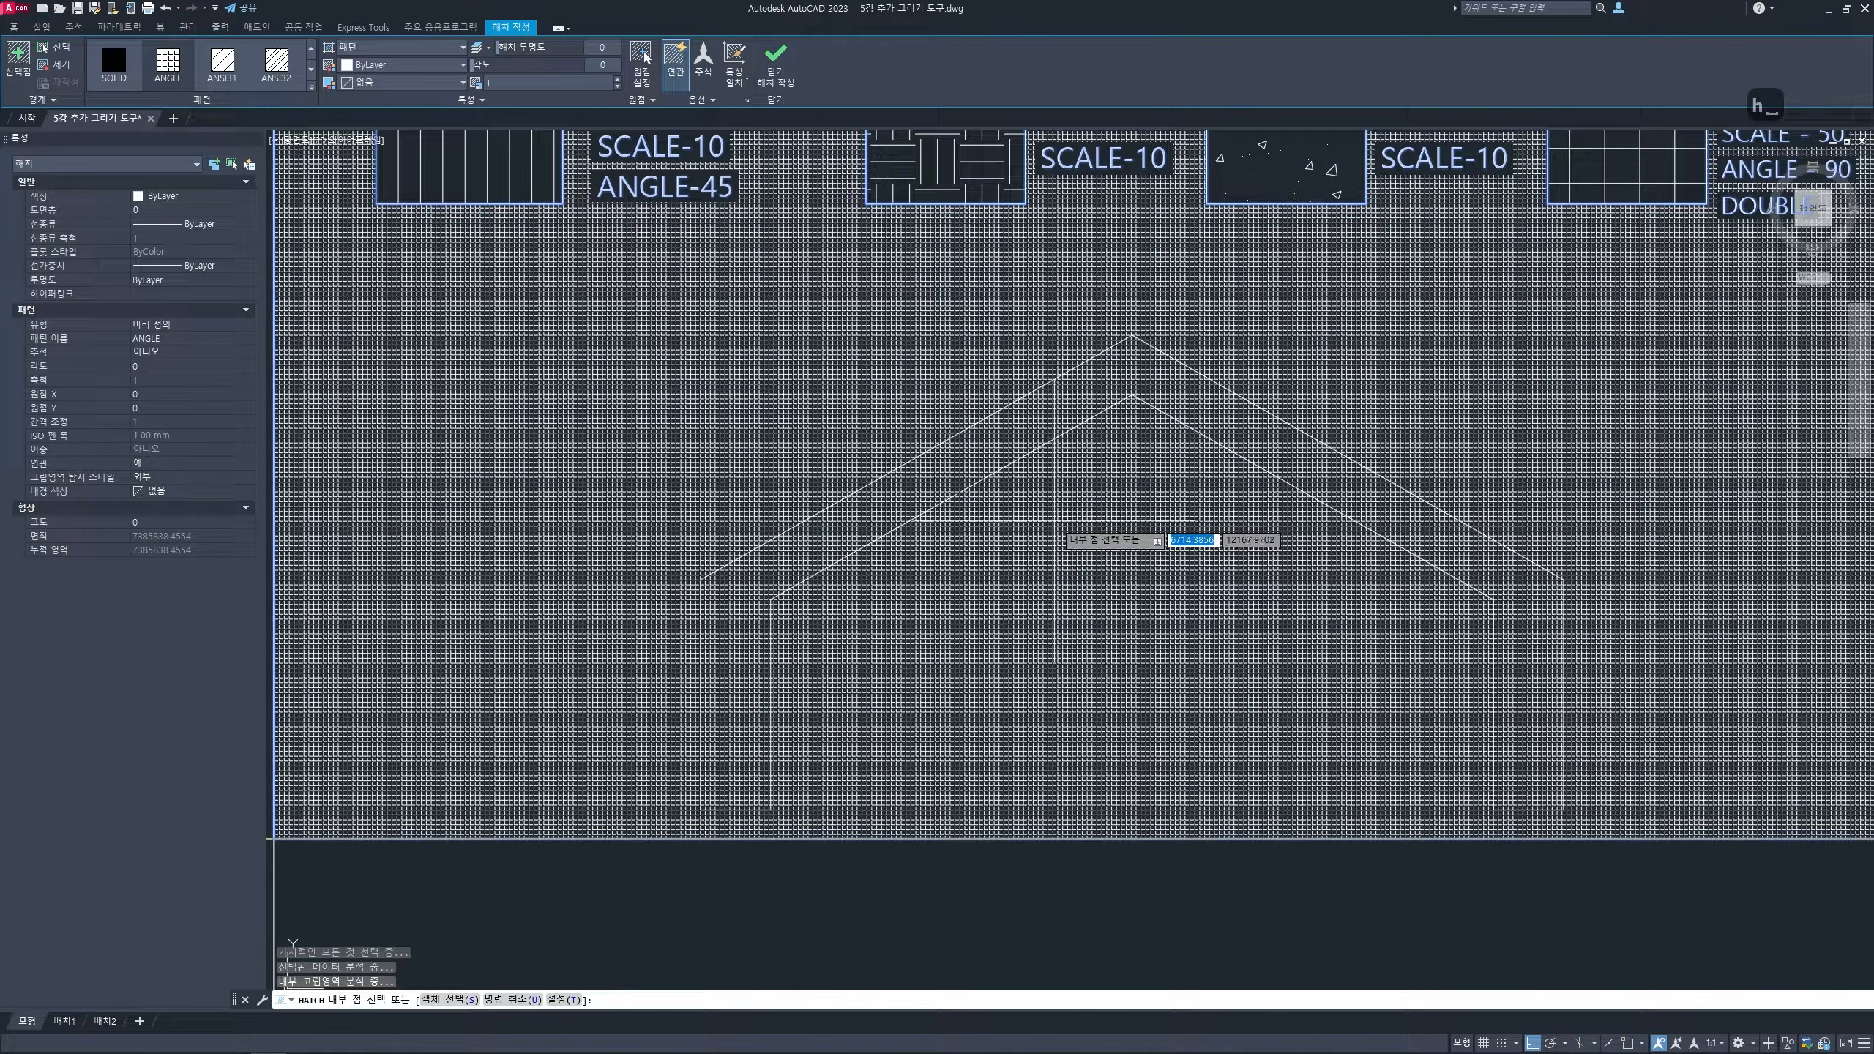
key("ctrl+2")
key("ctrl+z")
key("ctrl+z")
key("ctrl+z")
key("ctrl+z")
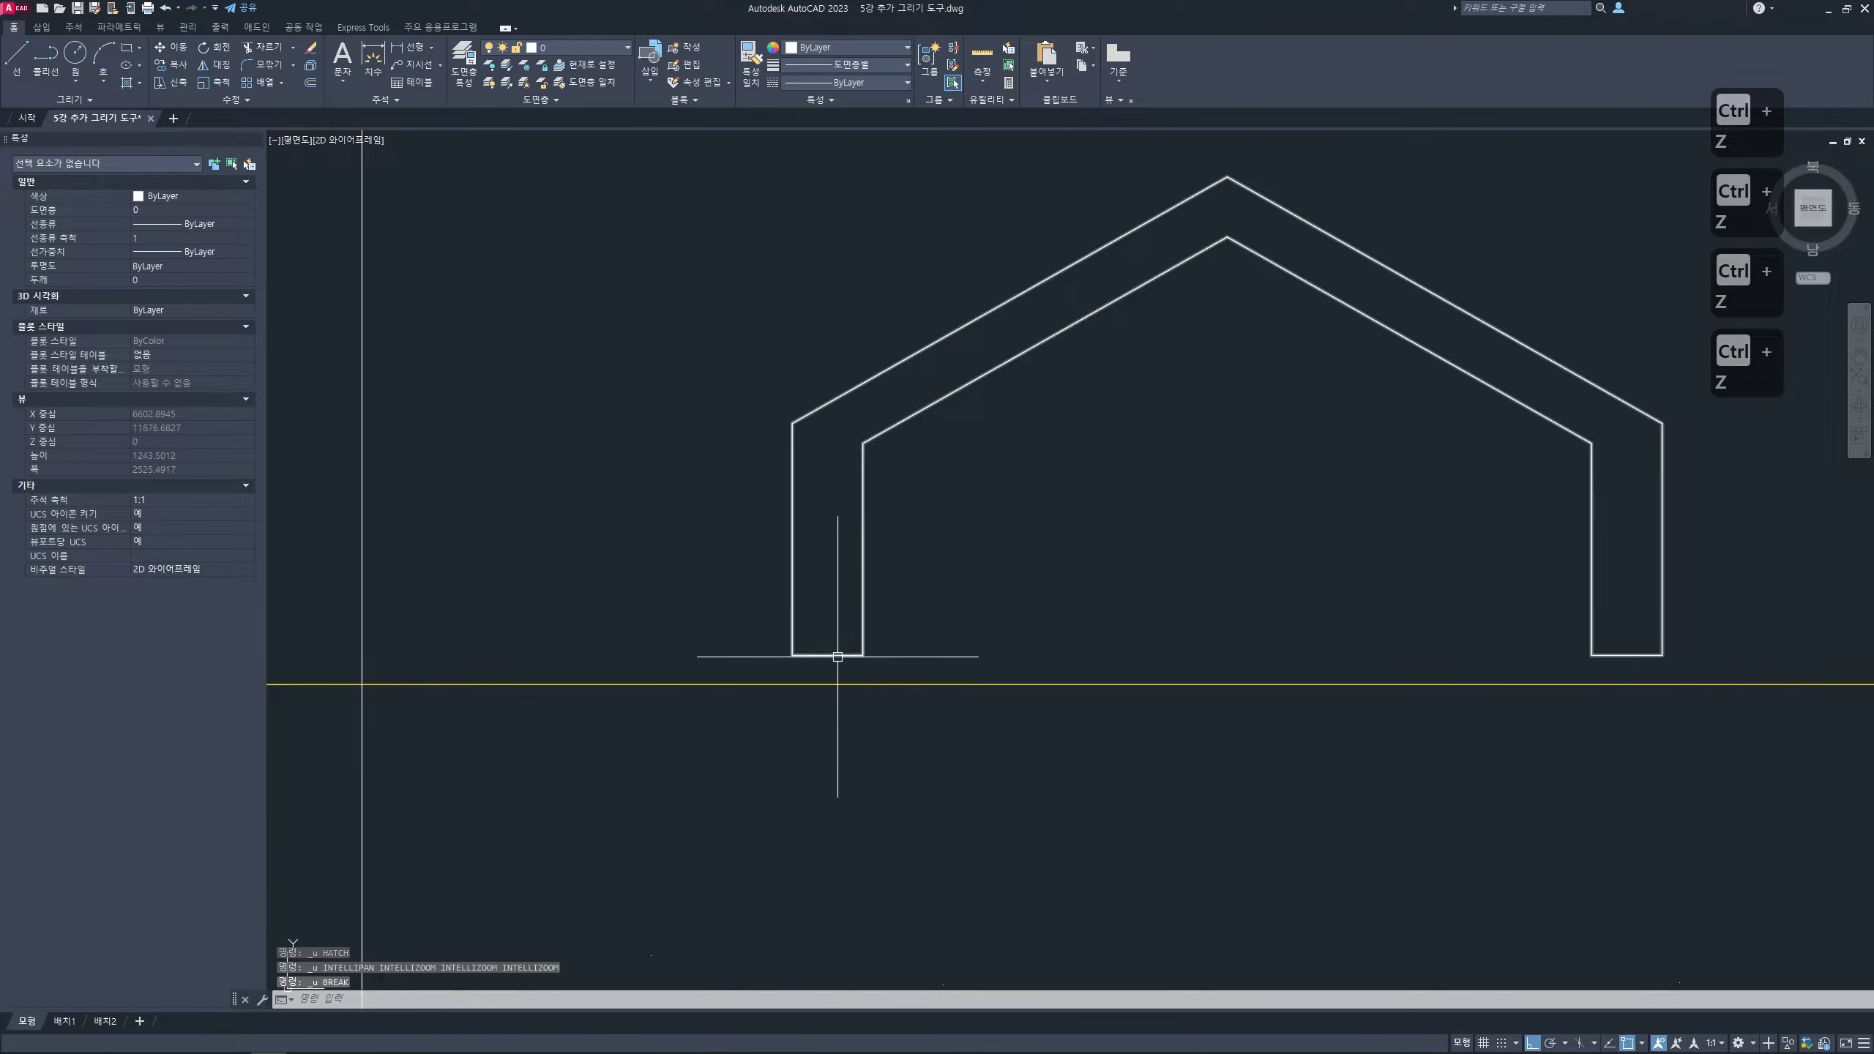
- Explode the gable-shaped outline into separate lines
type("x")
key("space")
left_click(838, 656)
key("space")
- Stretch the bottom line of the outline's left leg about 92 units outward past the outer corner
left_click(837, 655)
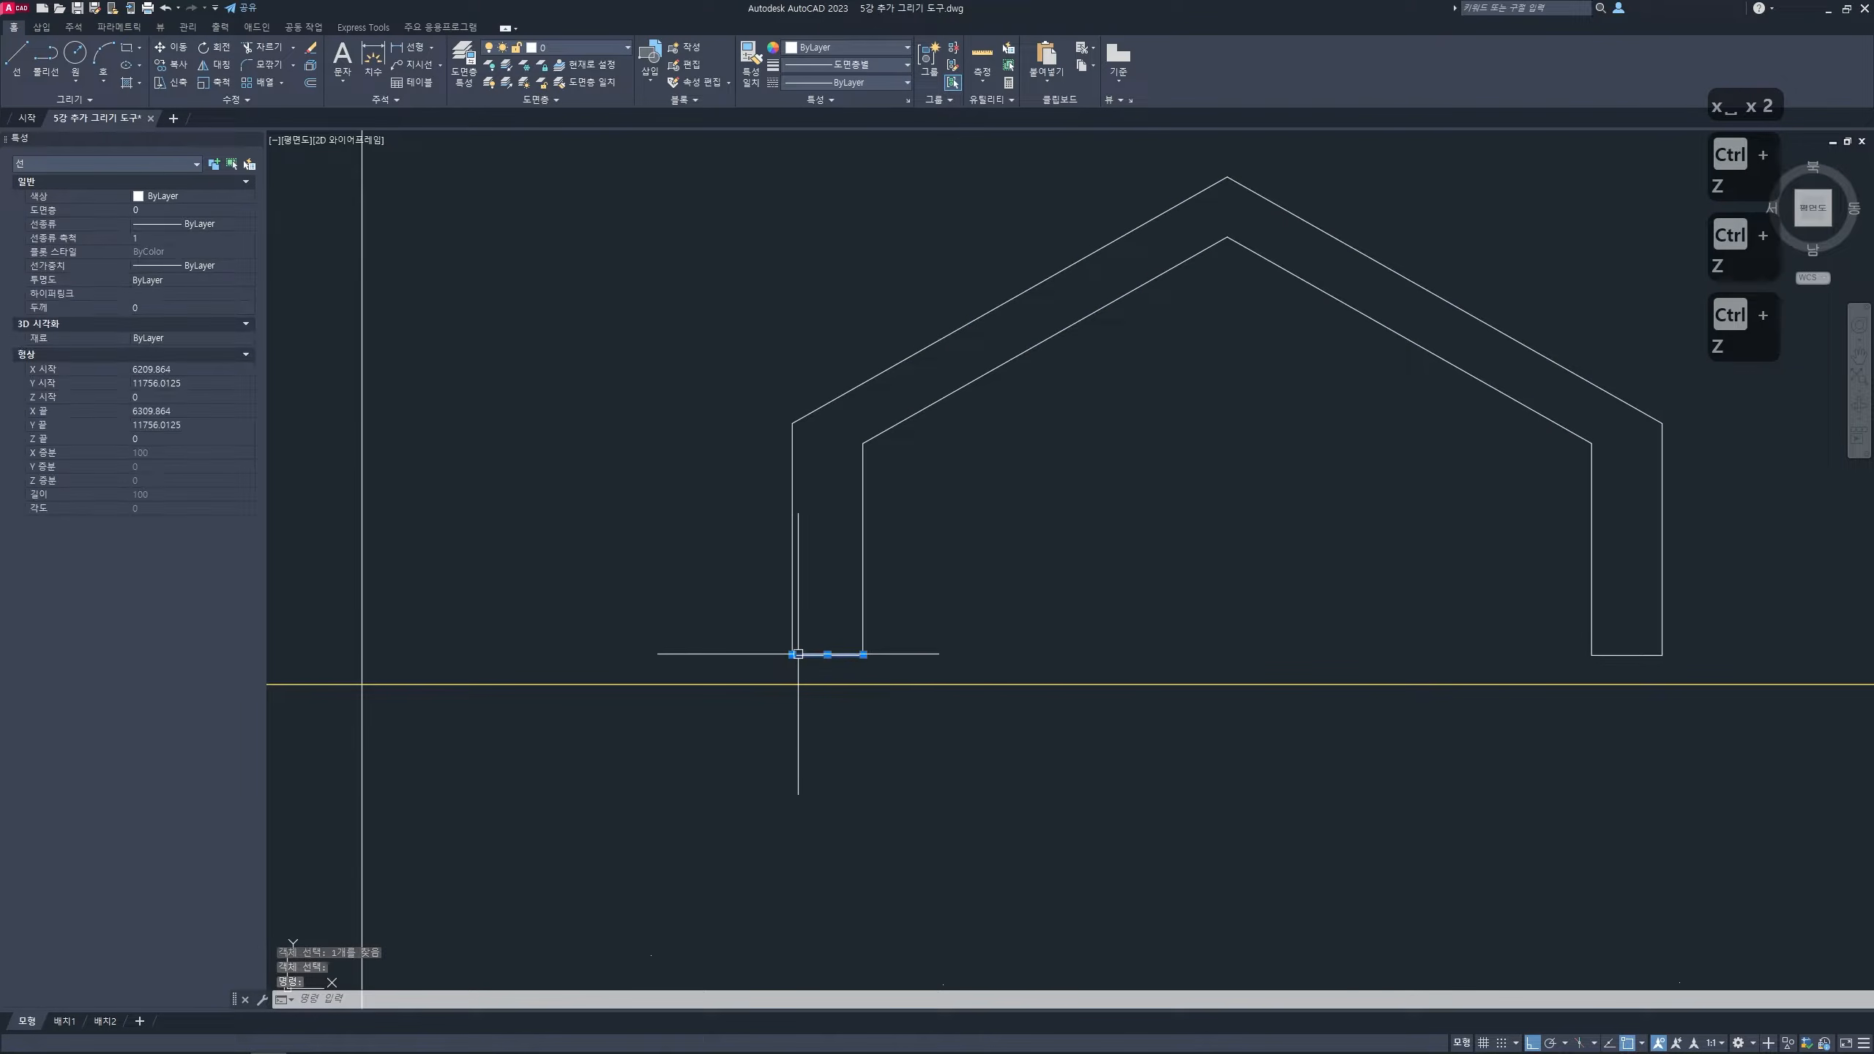
left_click(791, 655)
left_click(728, 655)
key("Escape")
key("Escape")
key("Escape")
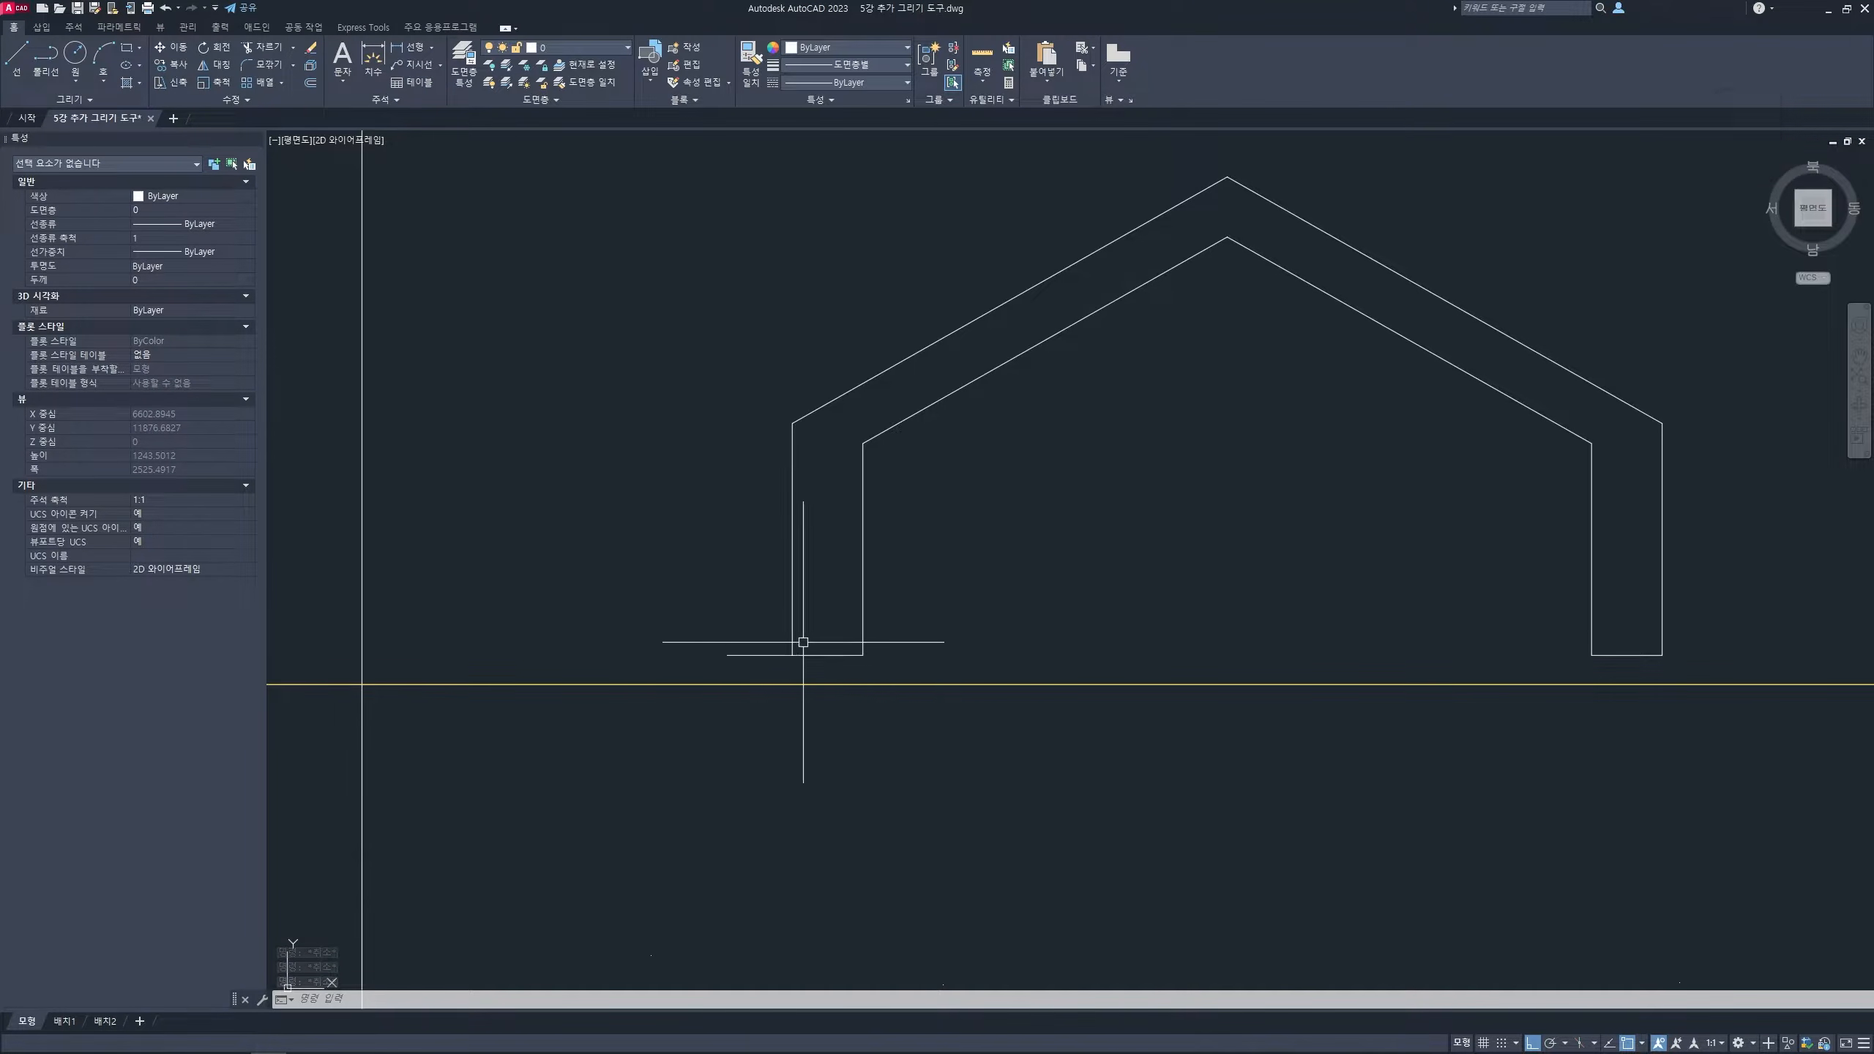
- Hatch inside the gable-shaped outline with the overhanging bottom line, and delete that hatch
scroll(791, 653, "up", 2)
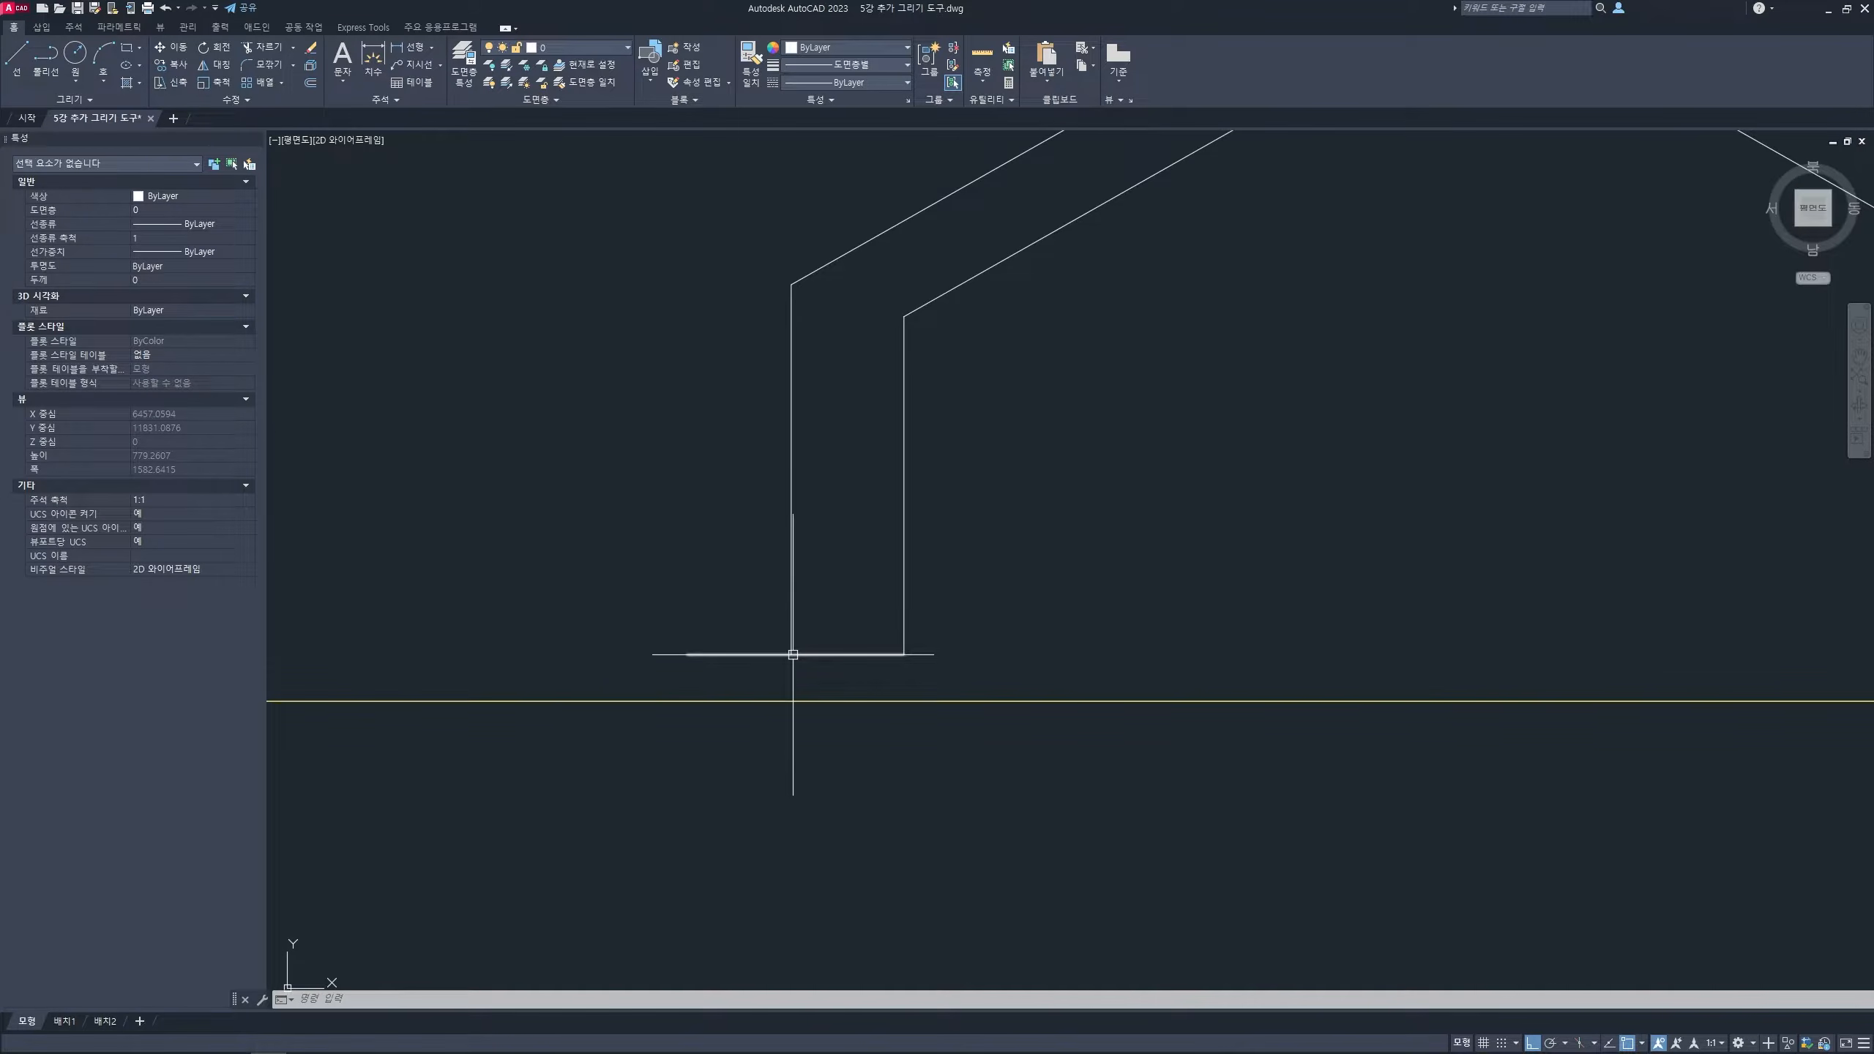
scroll(792, 654, "down", 4)
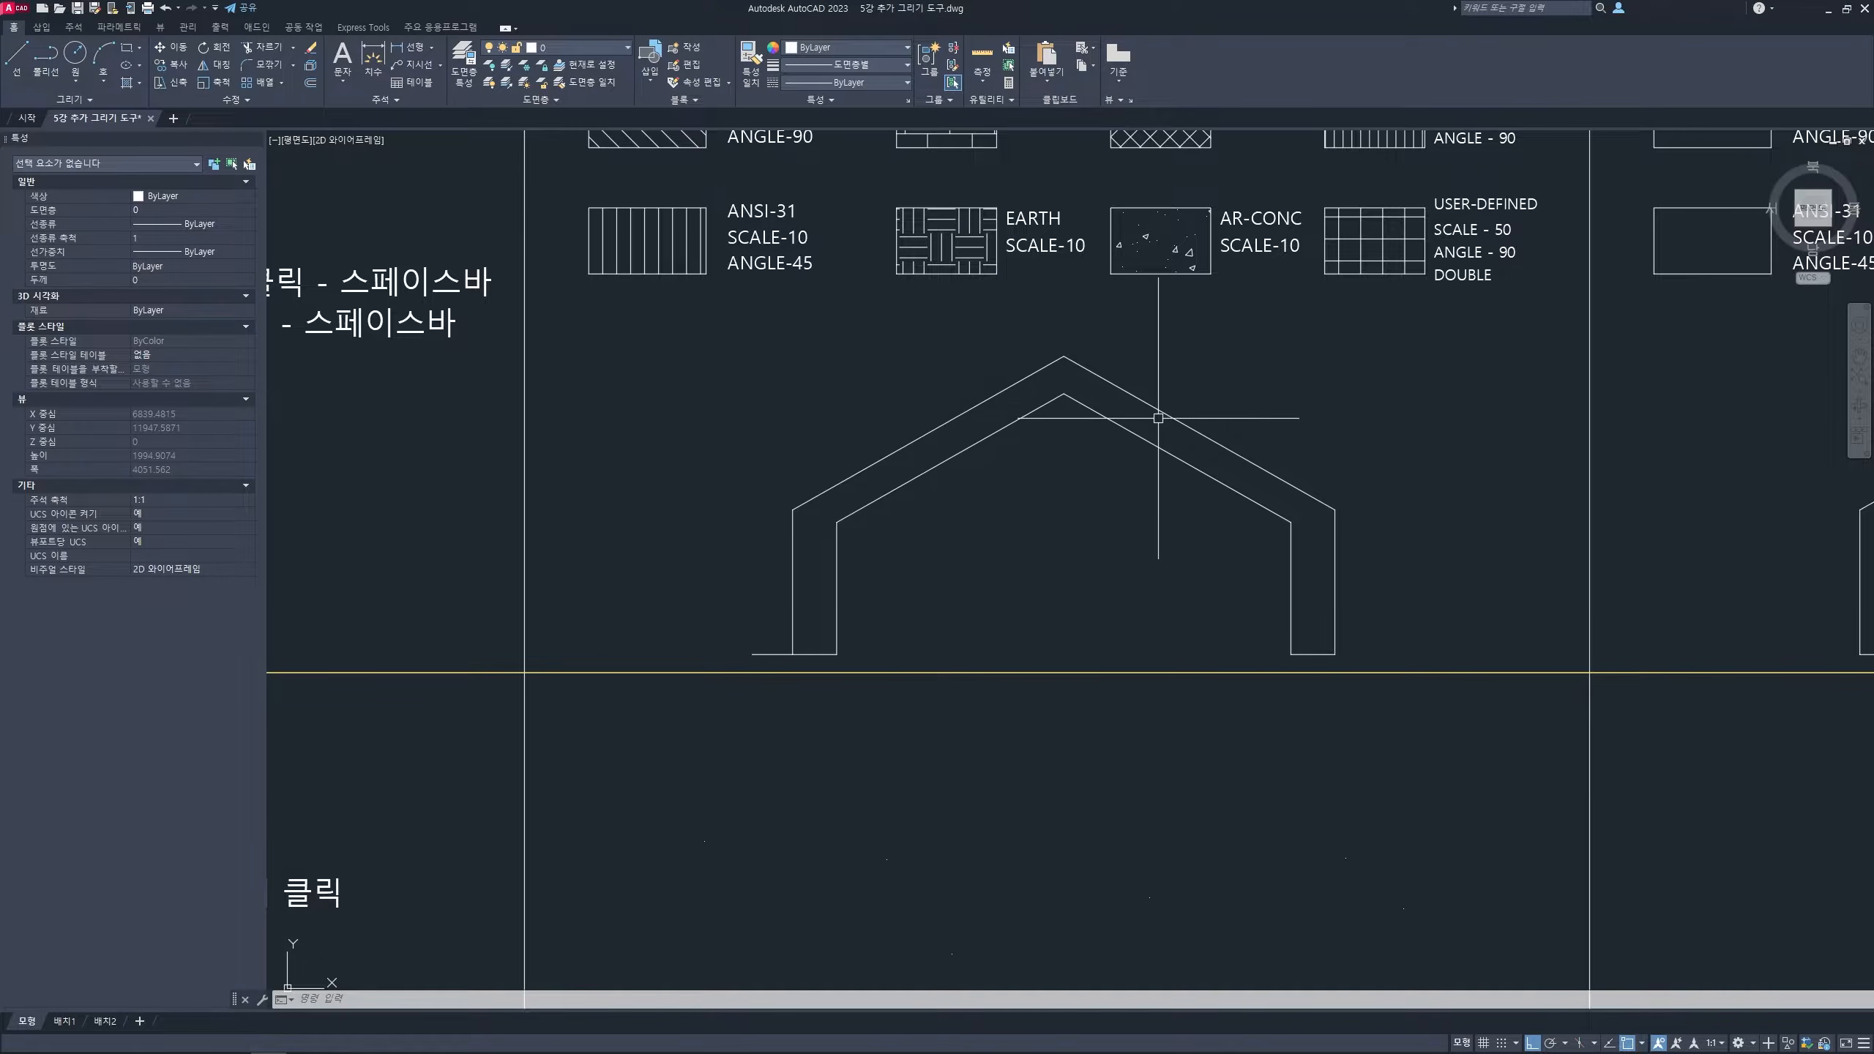
left_click(1159, 440)
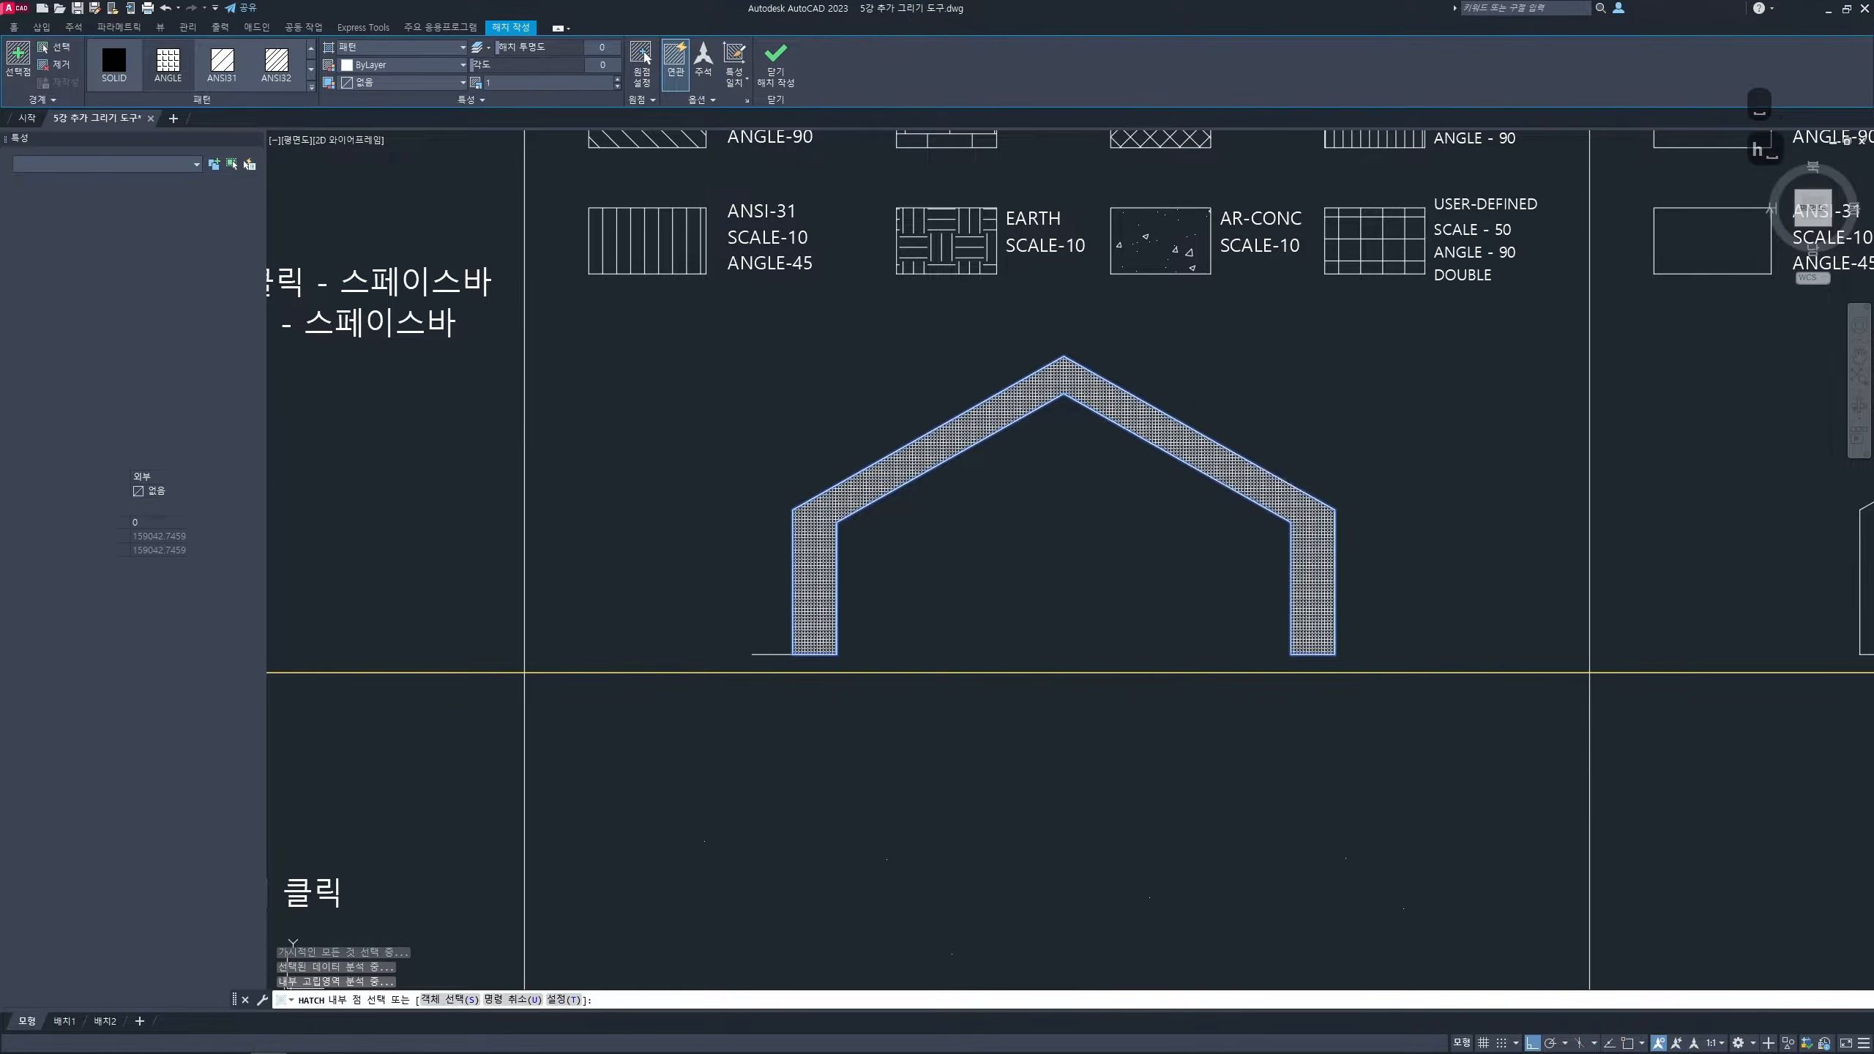
key("space")
left_click(1199, 455)
key("Delete")
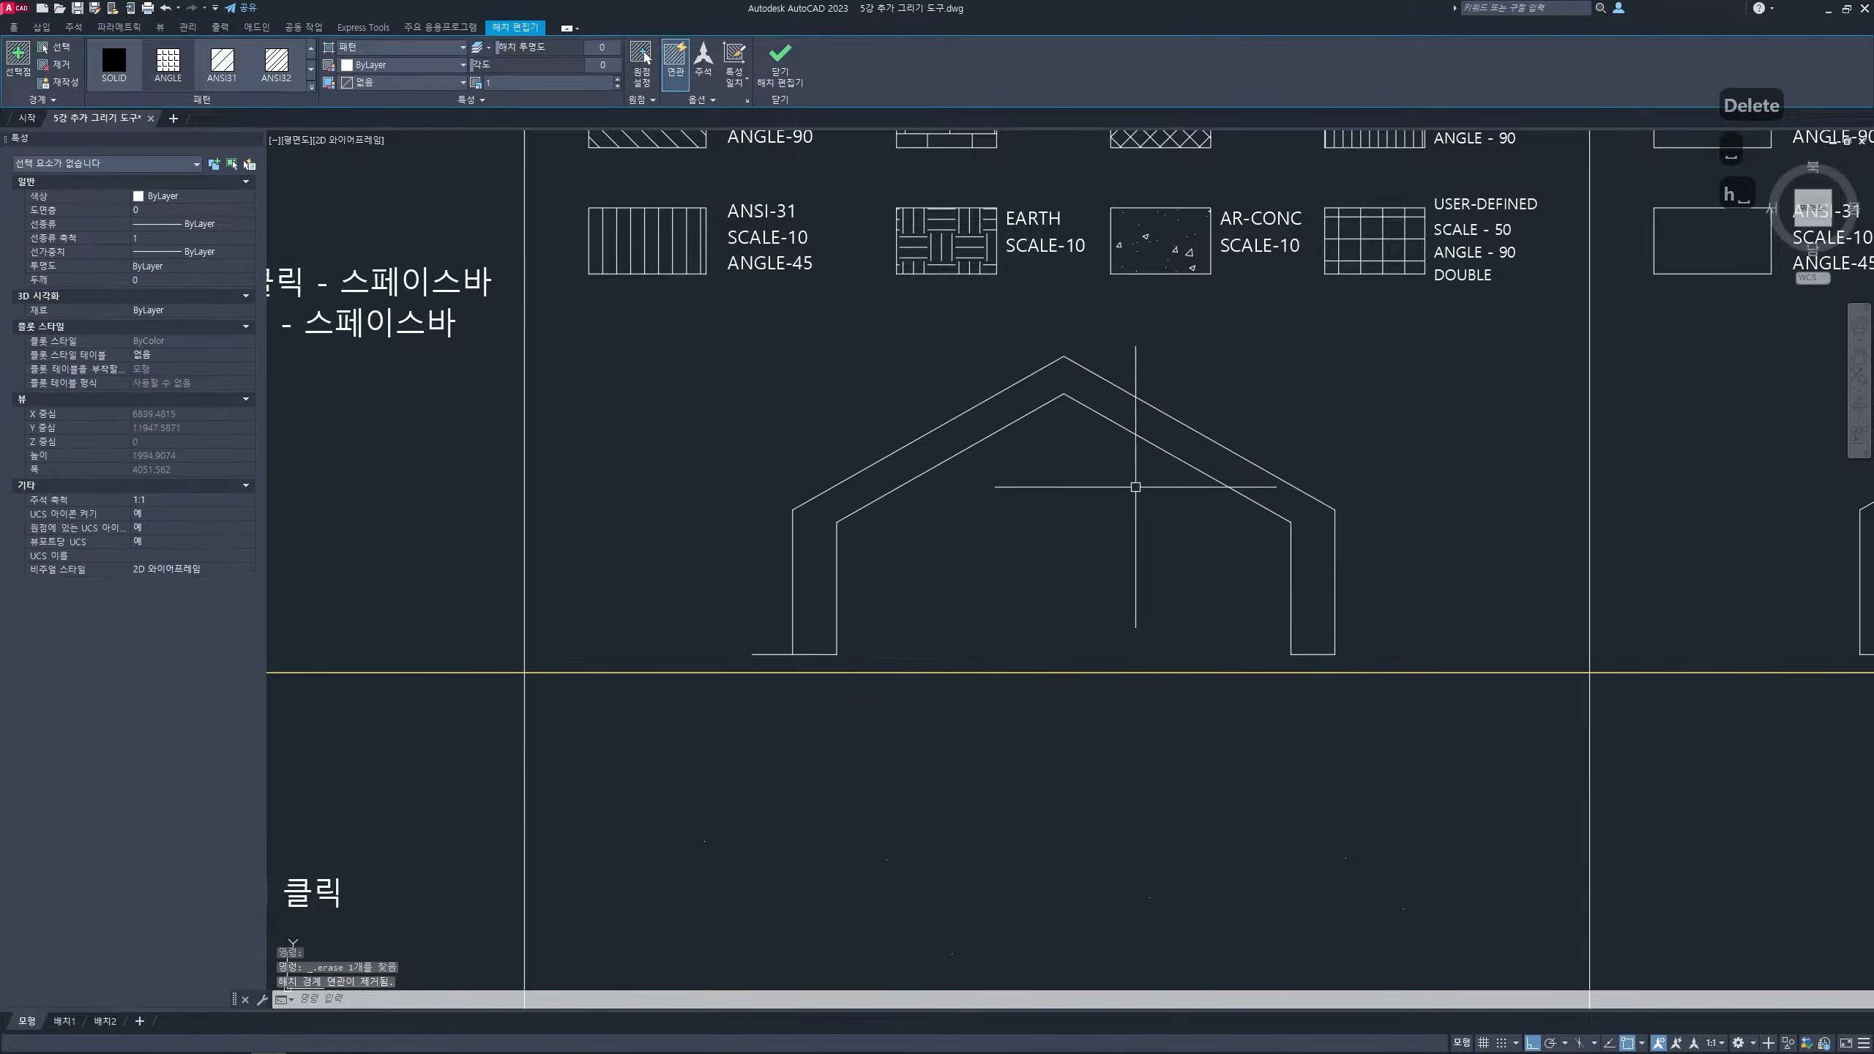
- Stretch the overhanging end of the left leg's bottom line back to the outer corner
scroll(771, 662, "up", 2)
left_click(771, 665)
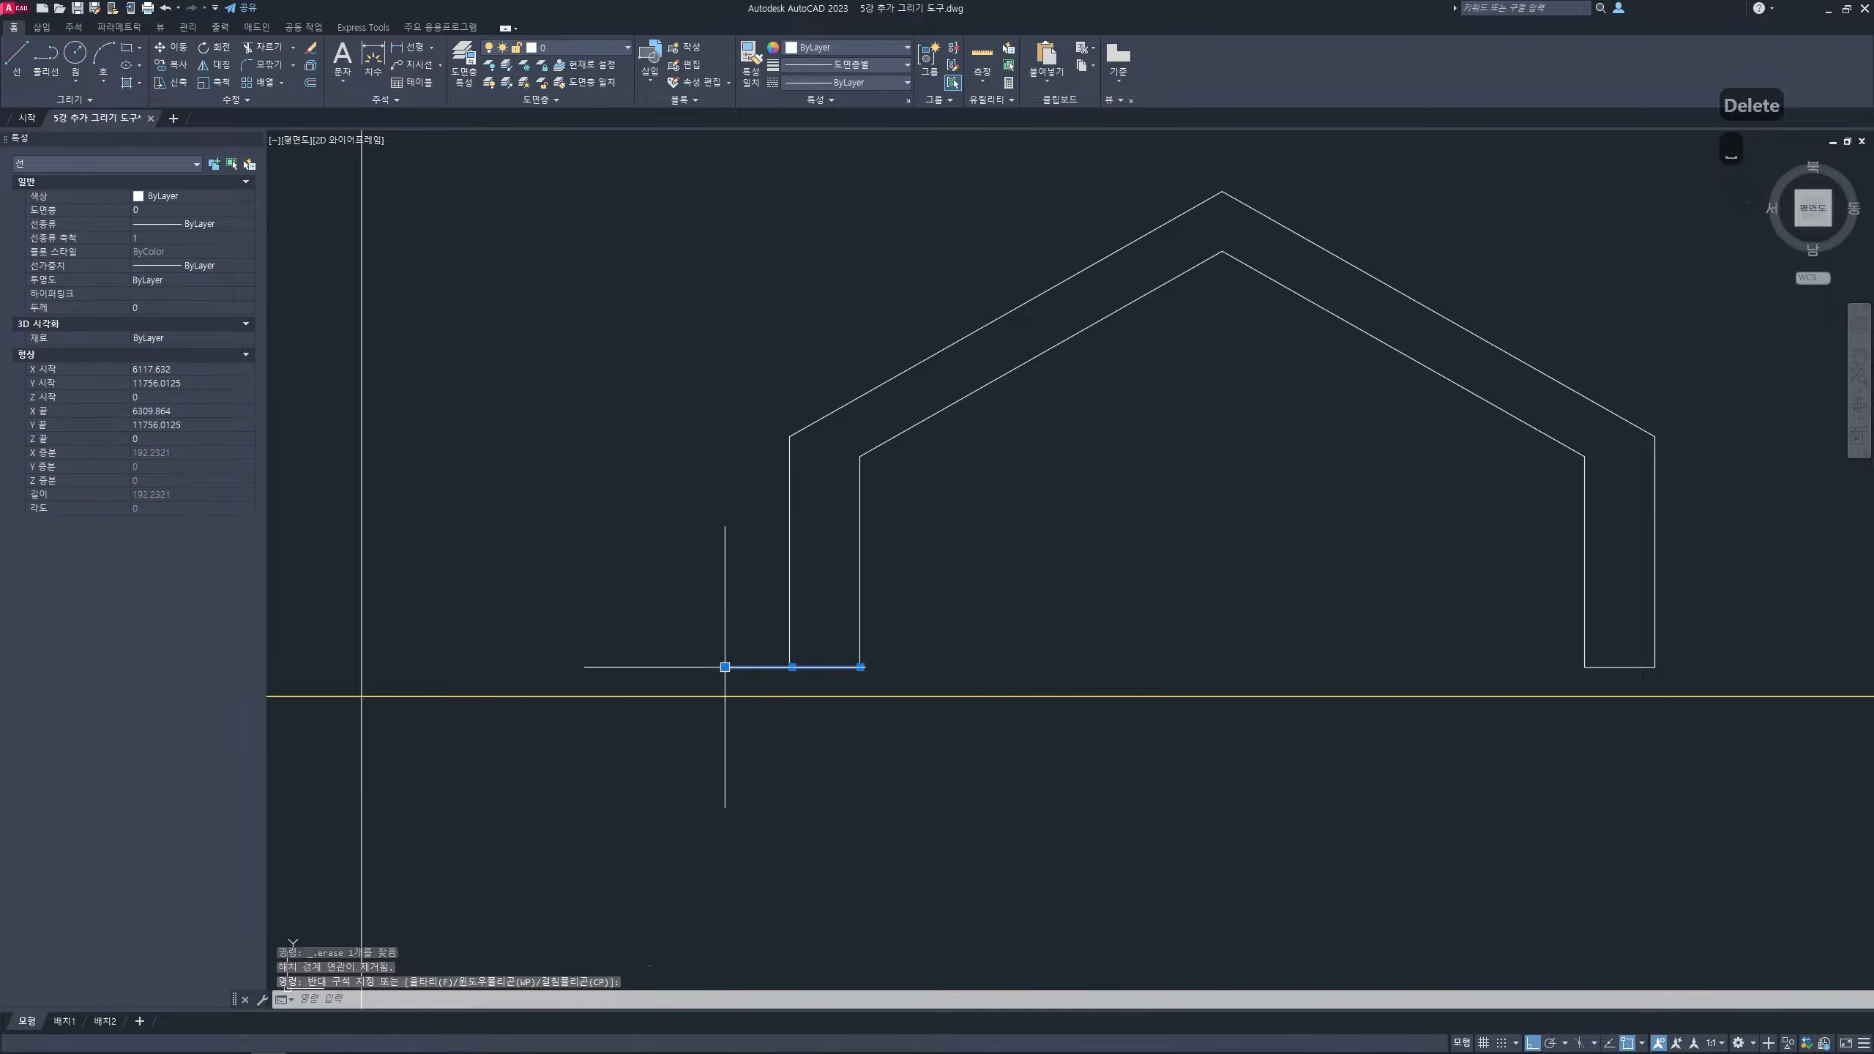
left_click(726, 666)
scroll(790, 676, "up", 4)
left_click(803, 677)
key("Escape")
key("Escape")
key("Escape")
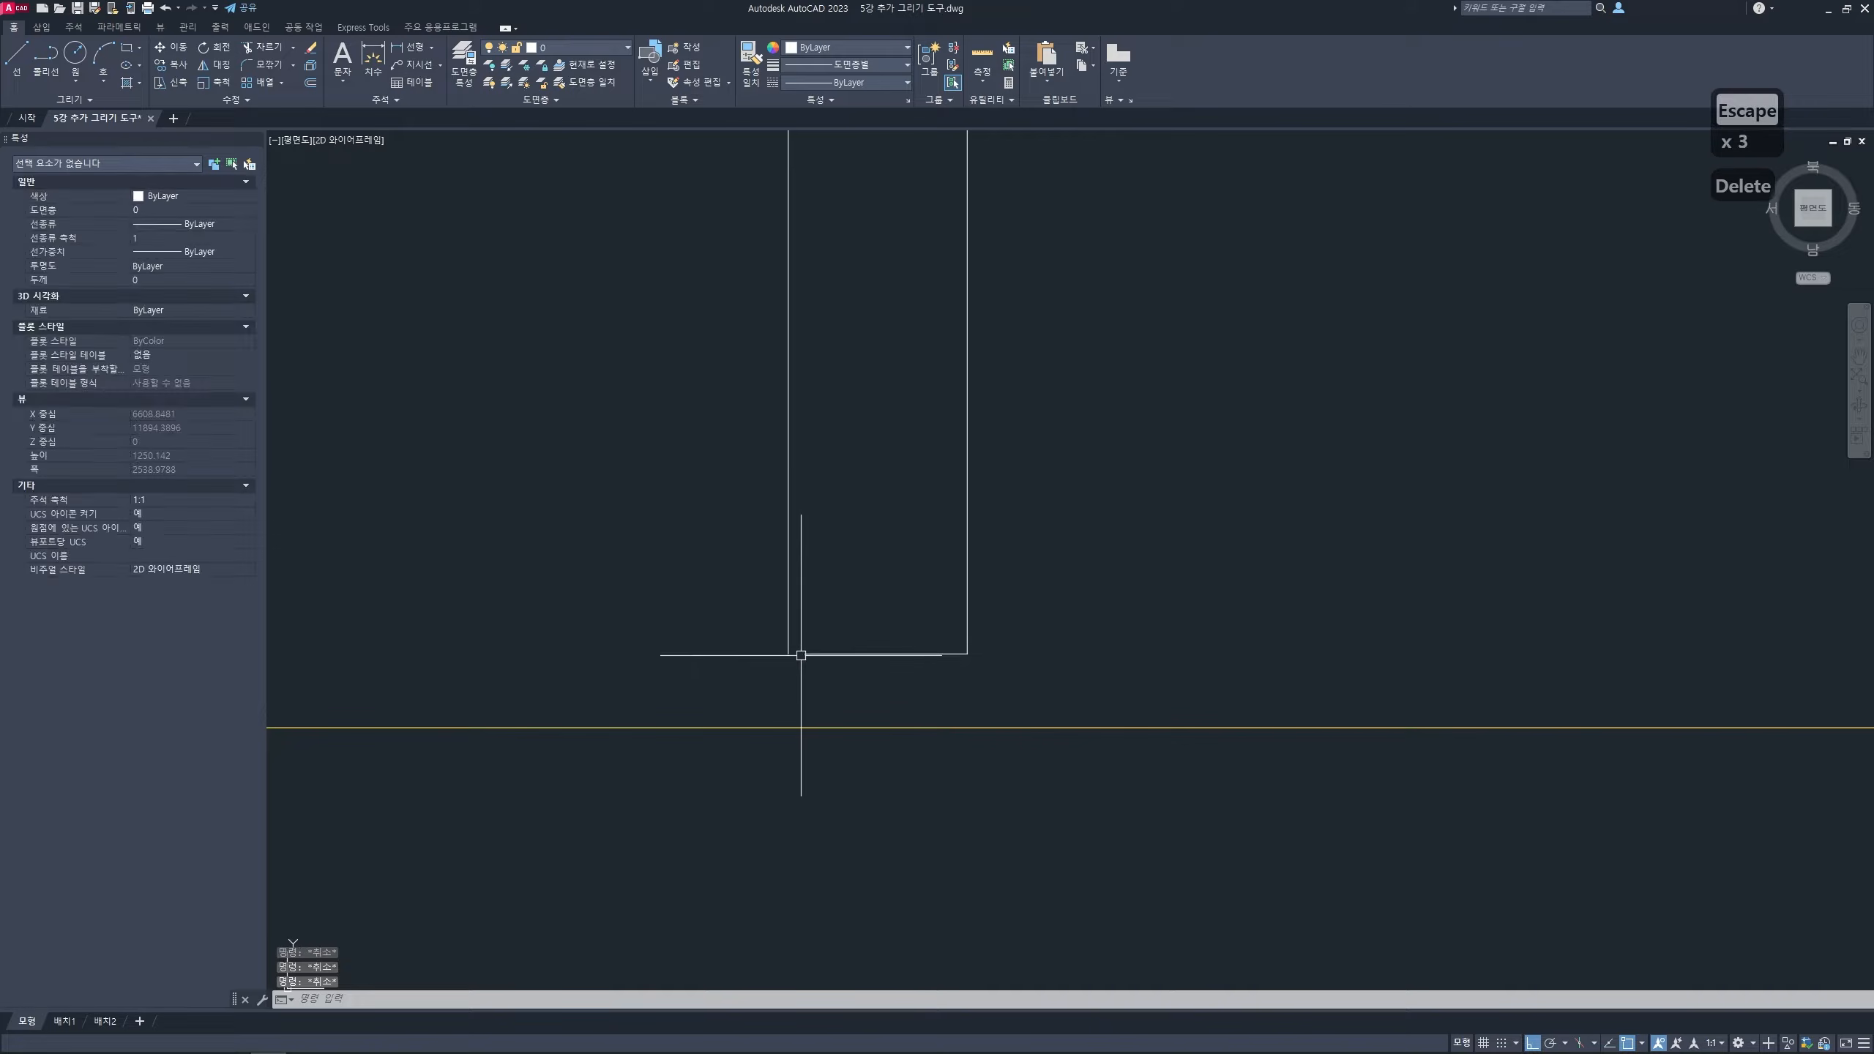
- Examine the labelled hatch samples and the matching empty practice boxes beside them
scroll(1322, 443, "down", 4)
middle_click_drag(1312, 221, 954, 501)
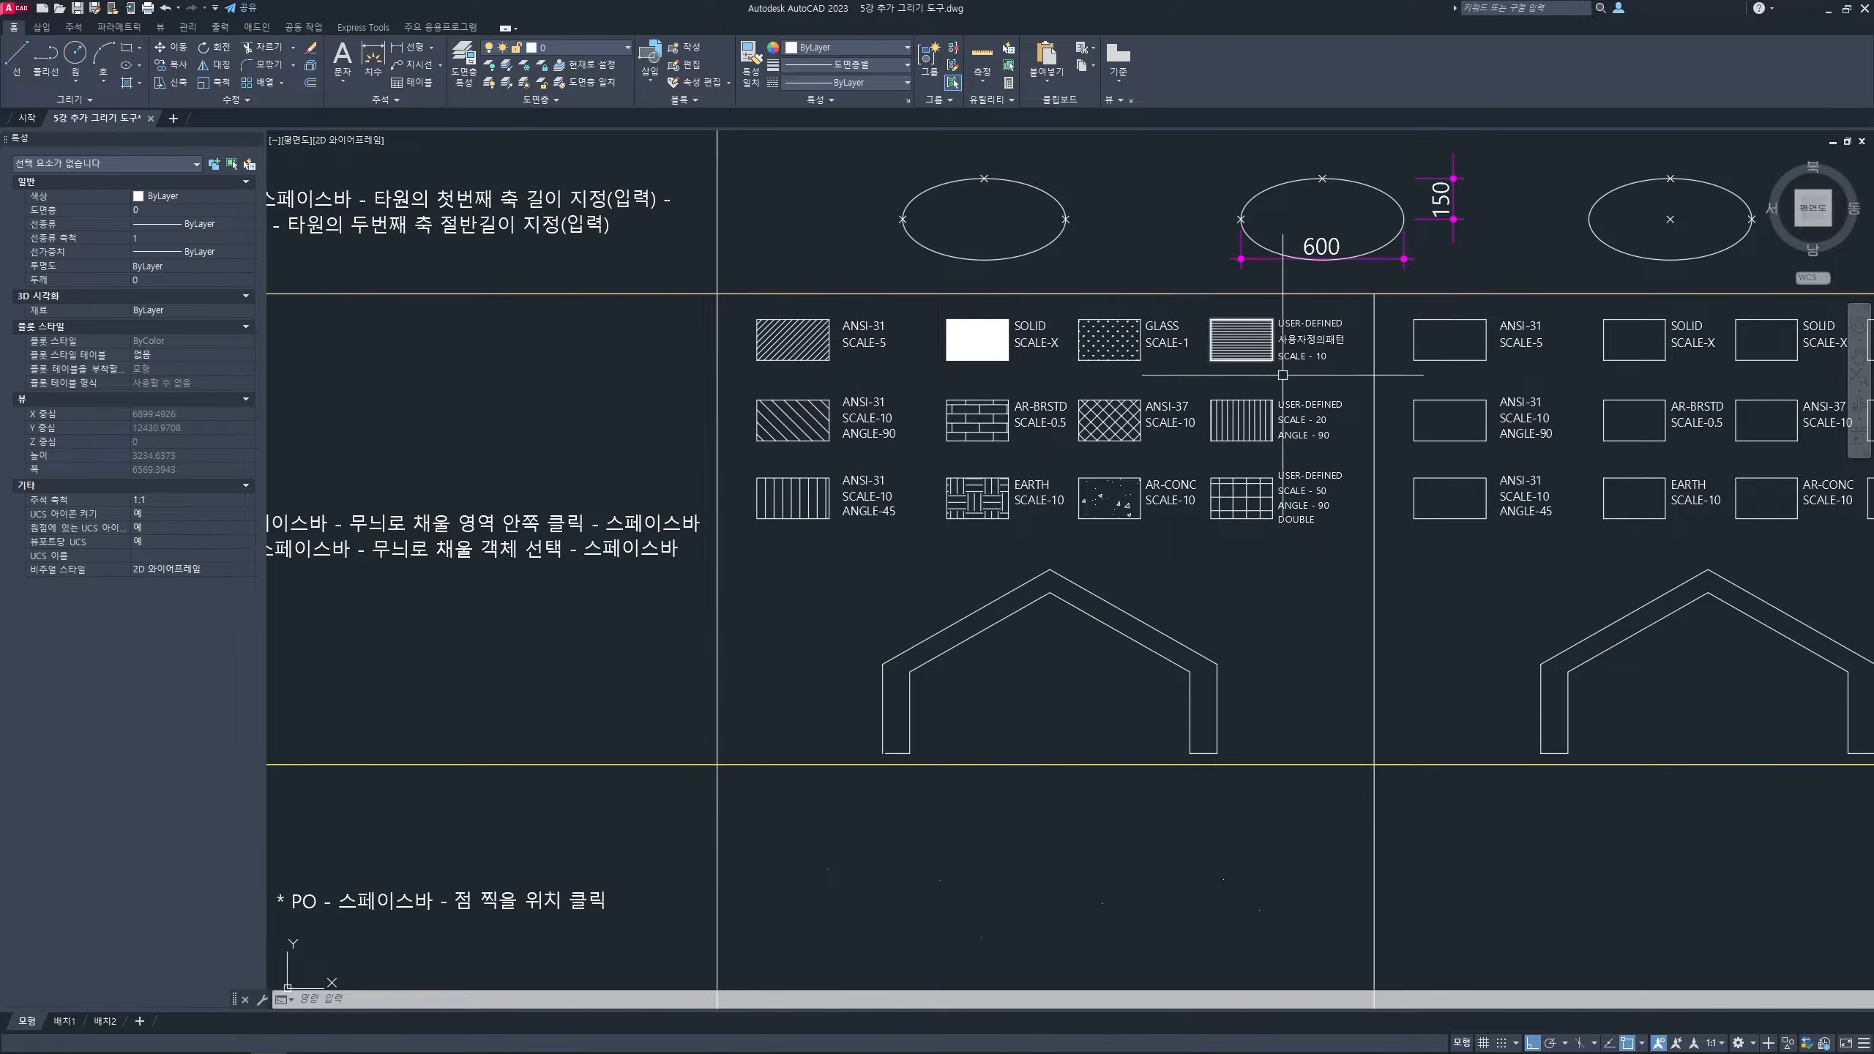
scroll(1454, 345, "up", 2)
mouse_move(1453, 345)
middle_mouse_down()
mouse_move(932, 388)
mouse_move(968, 396)
middle_mouse_up()
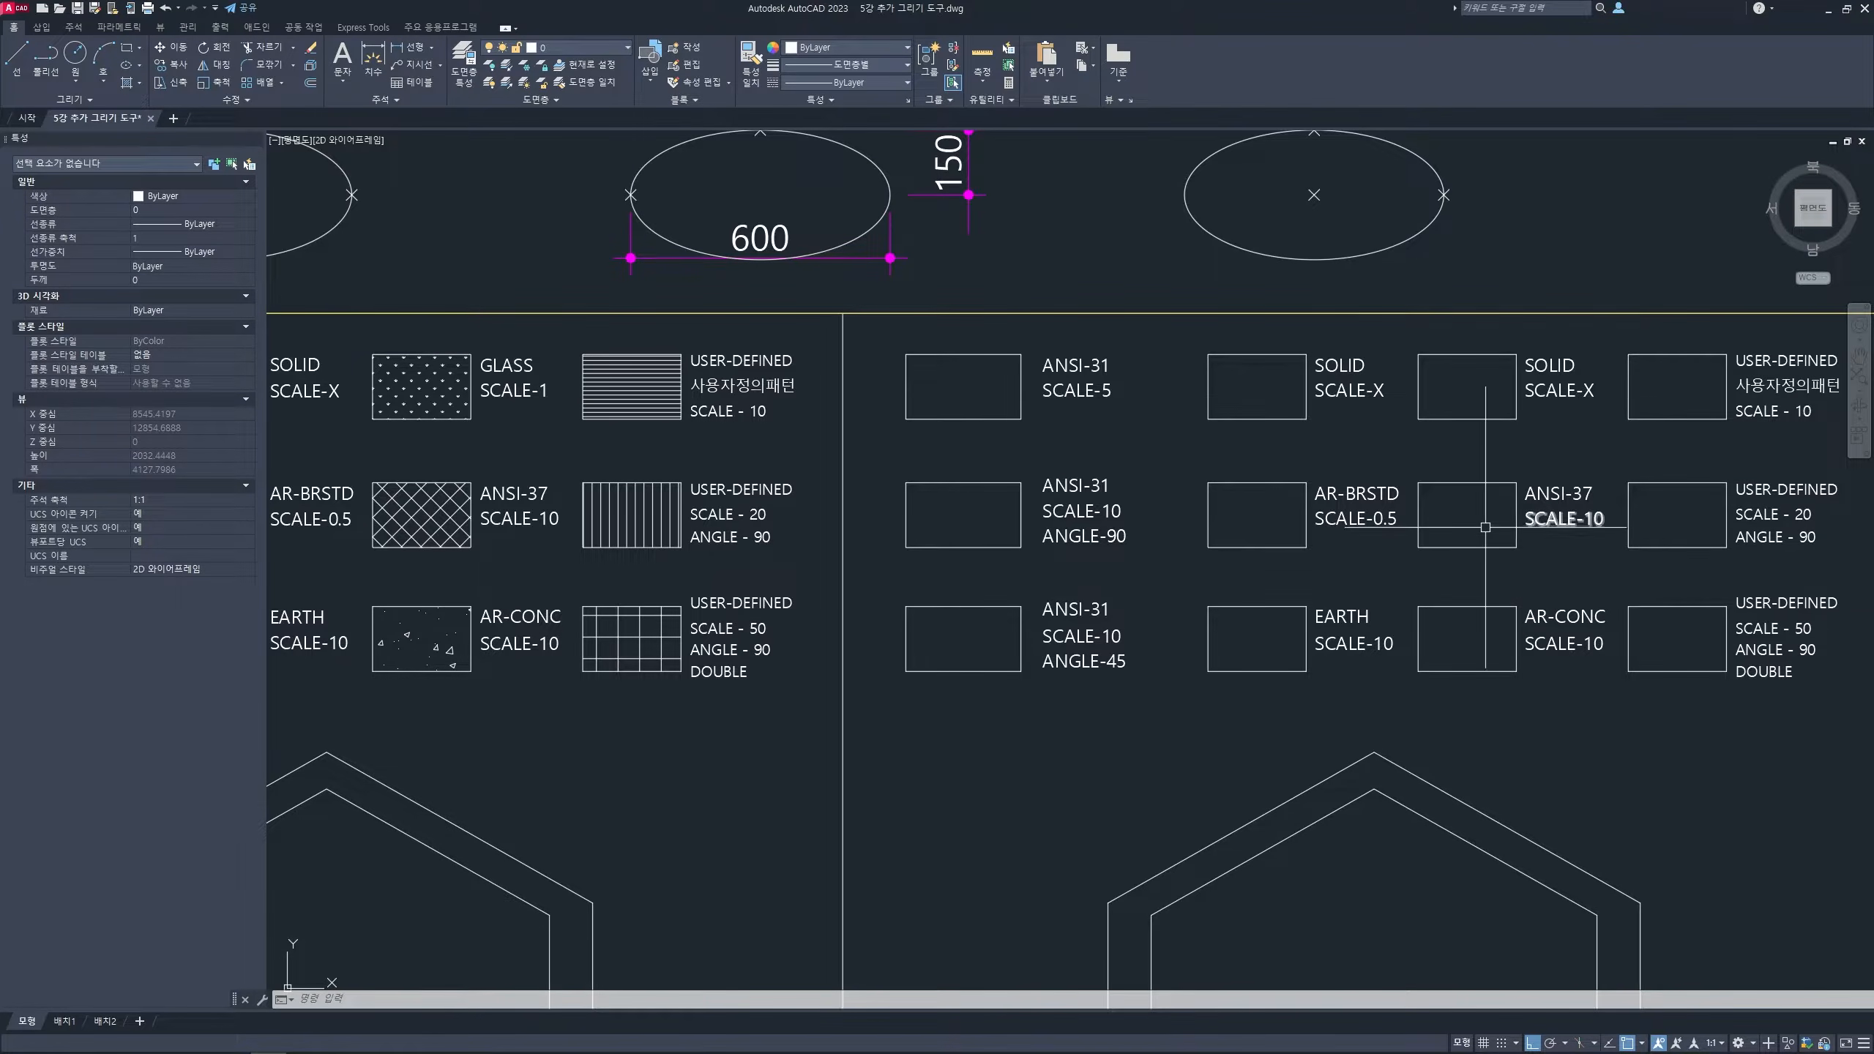
scroll(1077, 436, "up", 2)
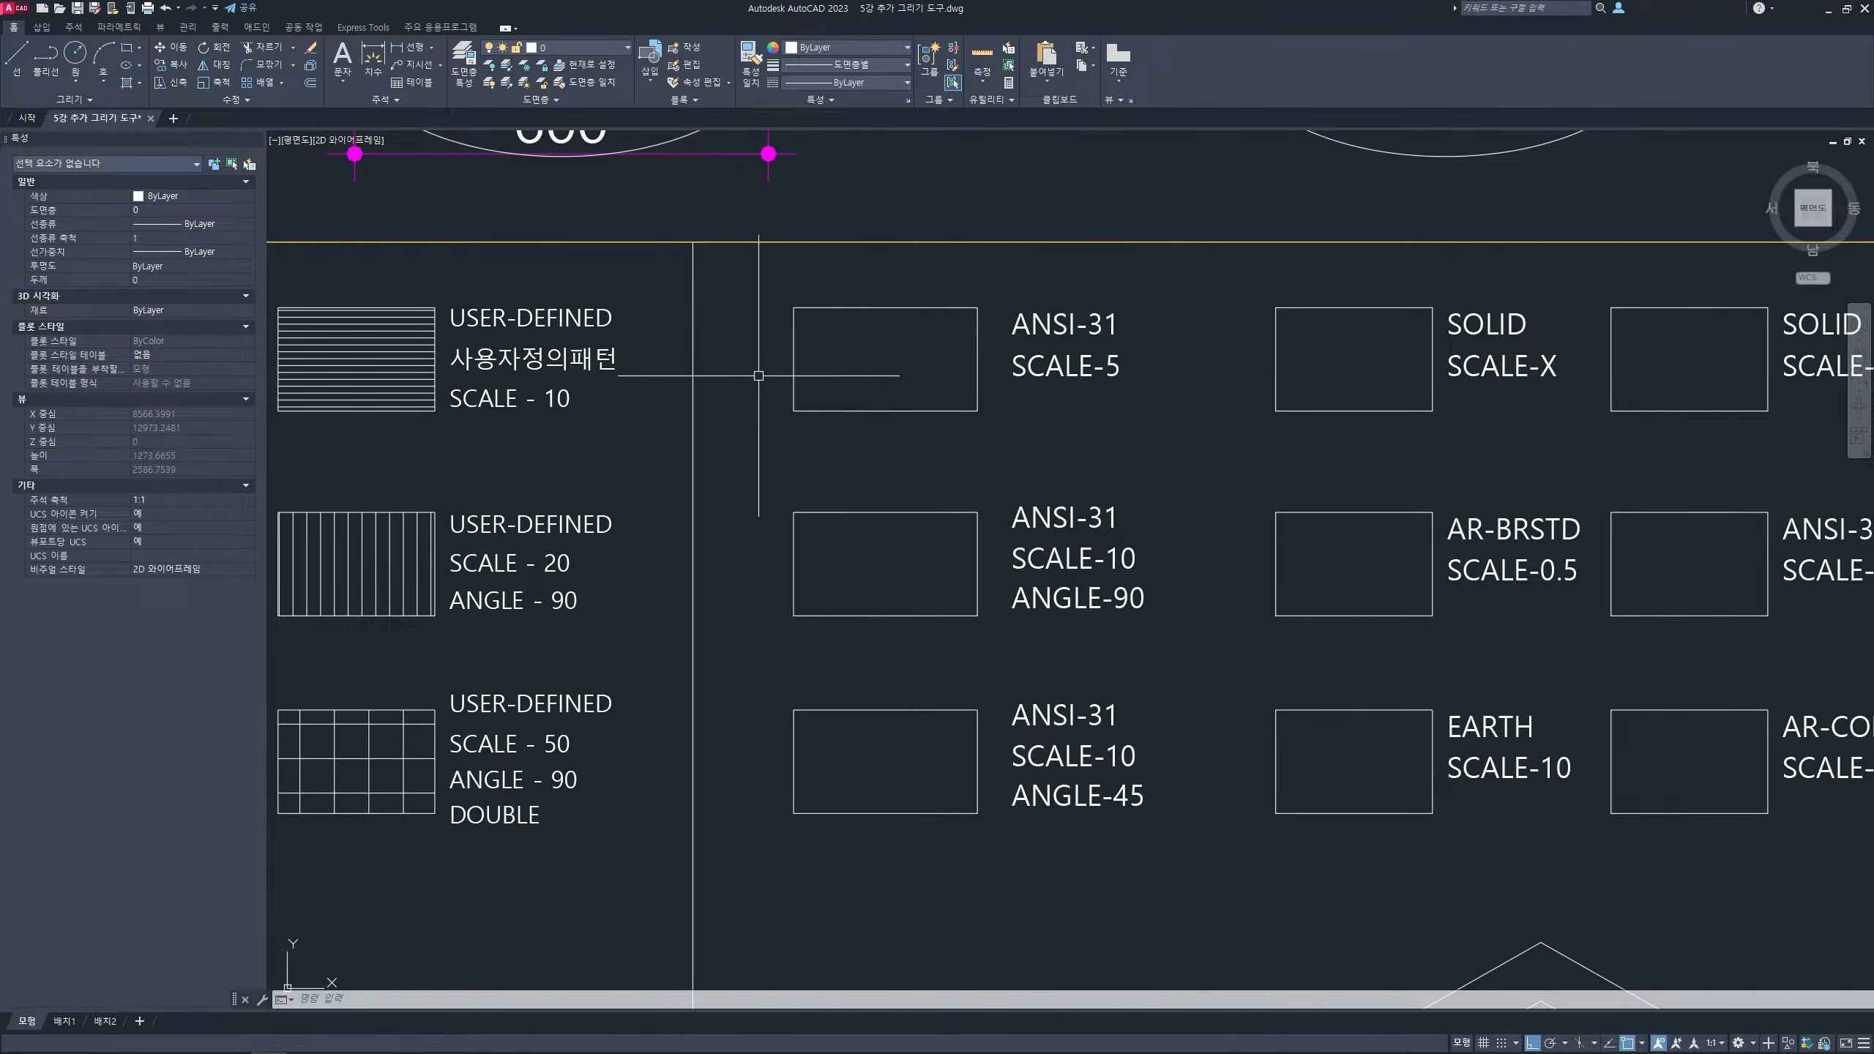
middle_click_drag(1004, 368, 1050, 386)
key("Escape")
key("Escape")
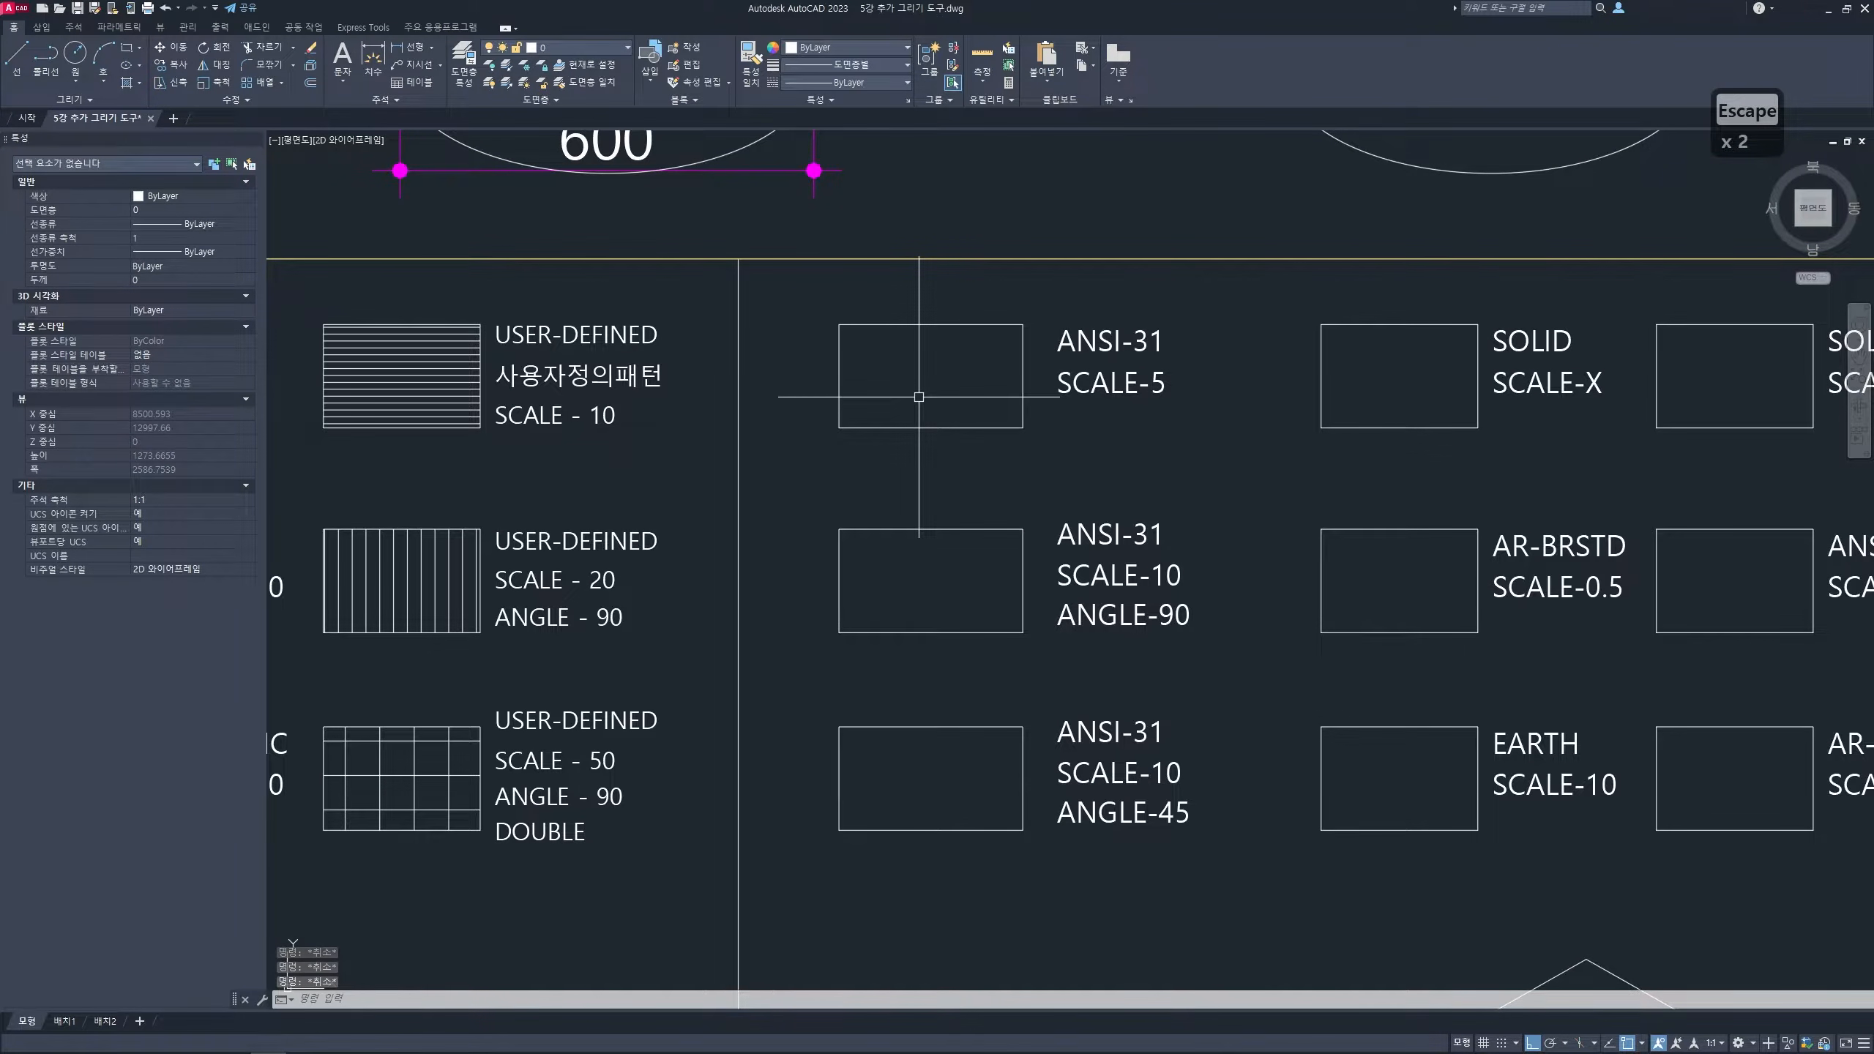
- Hatch the empty ANSI-31 SCALE-5 practice box by selecting its boundary object, and delete that hatch
type("h")
key("Return")
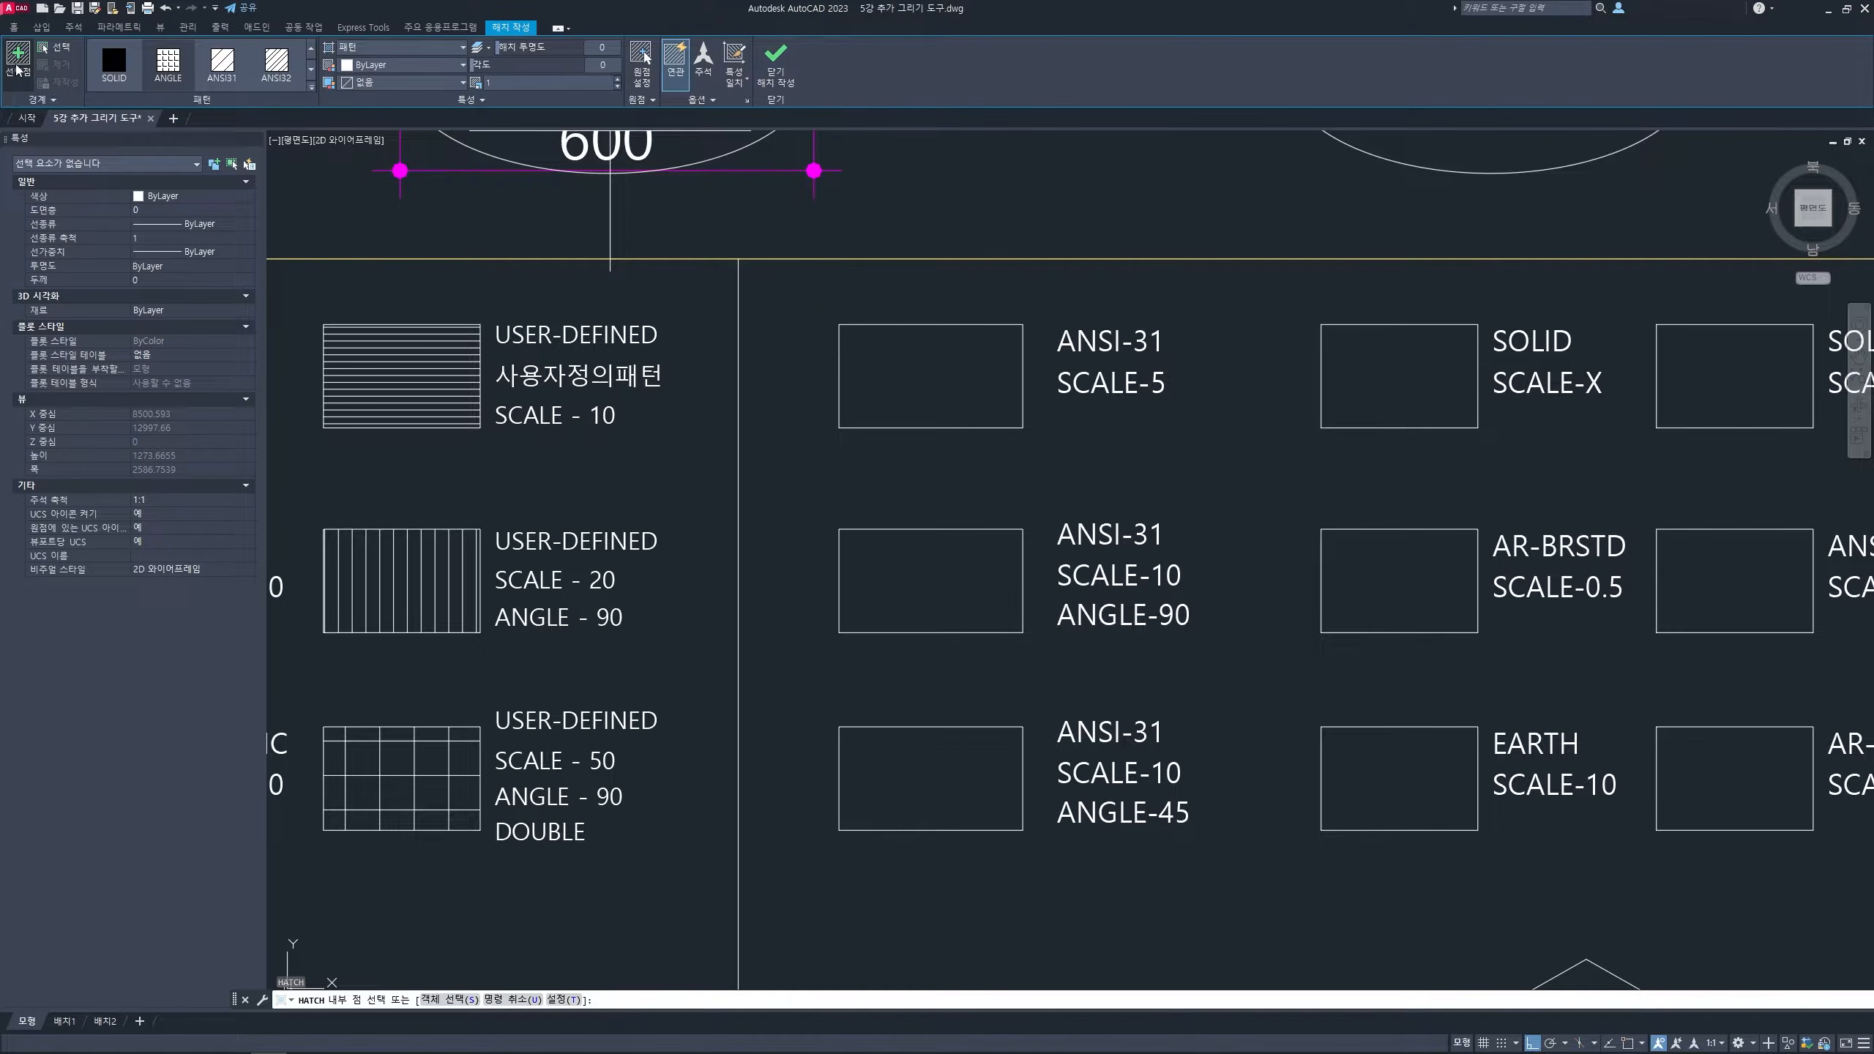
left_click(885, 360)
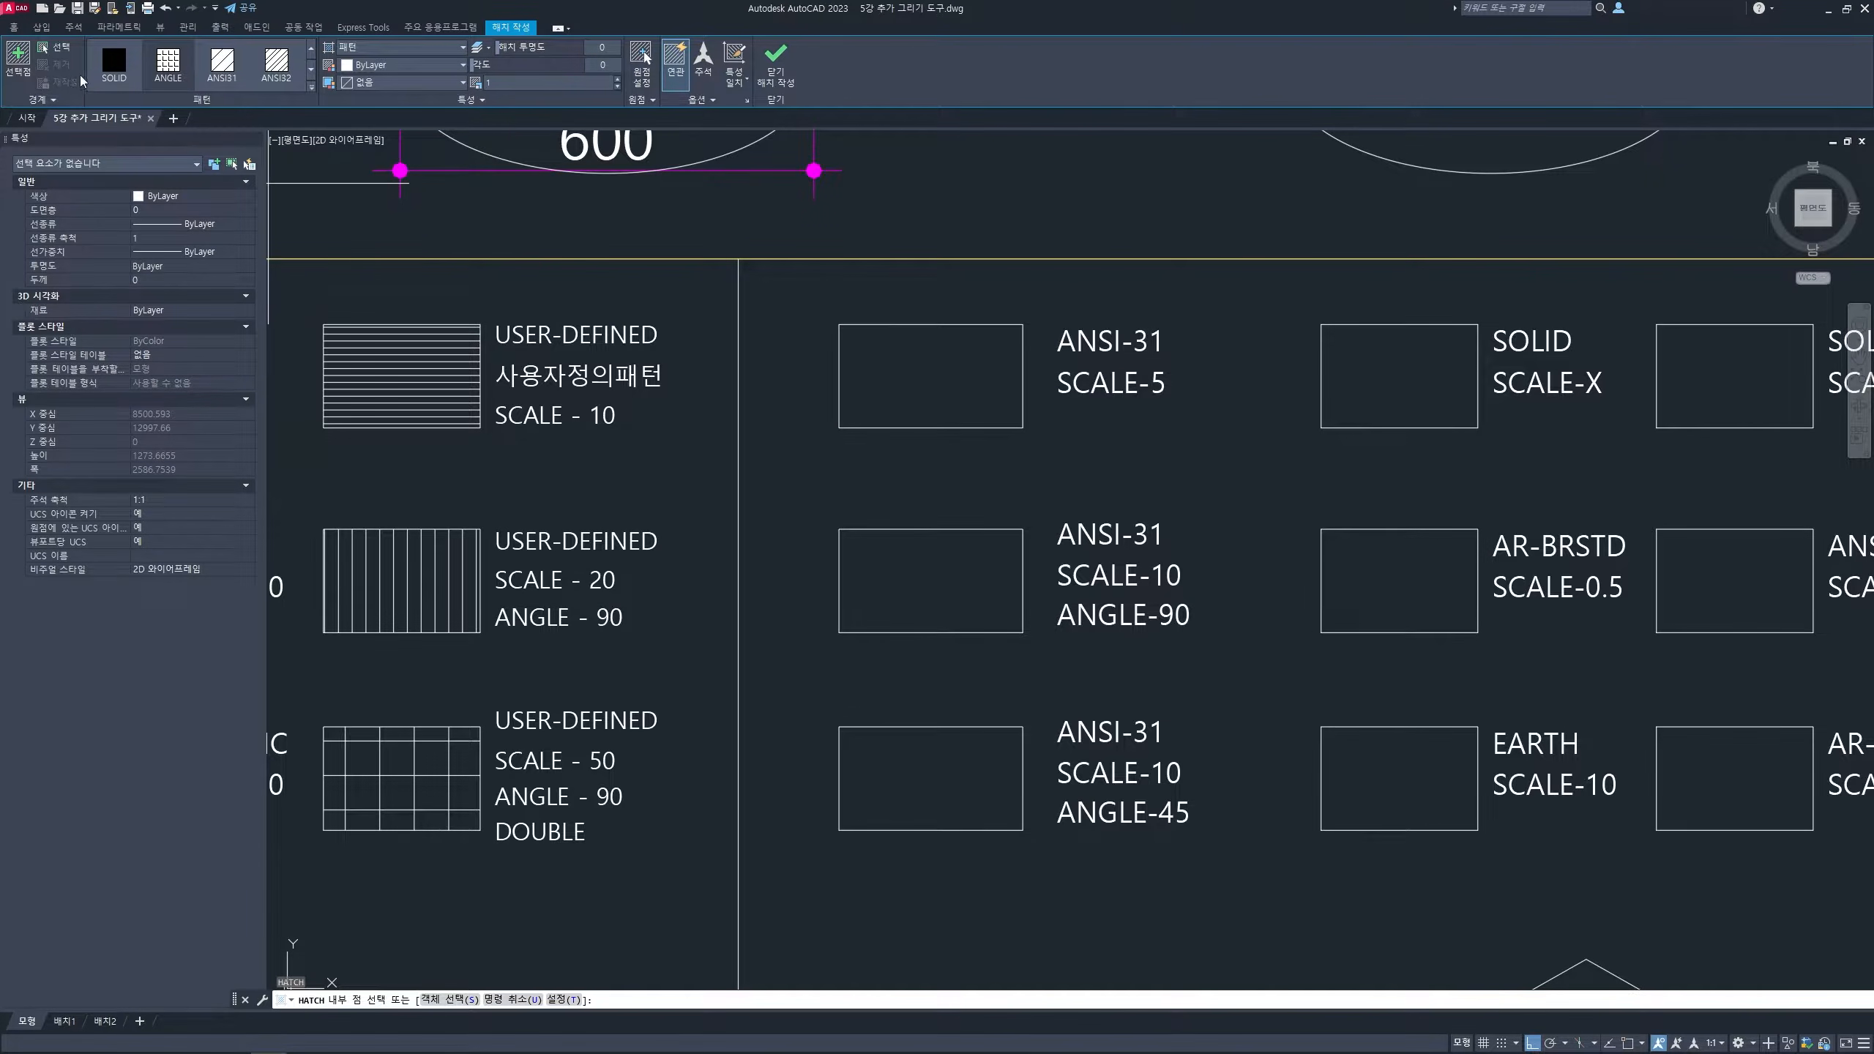
left_click(57, 50)
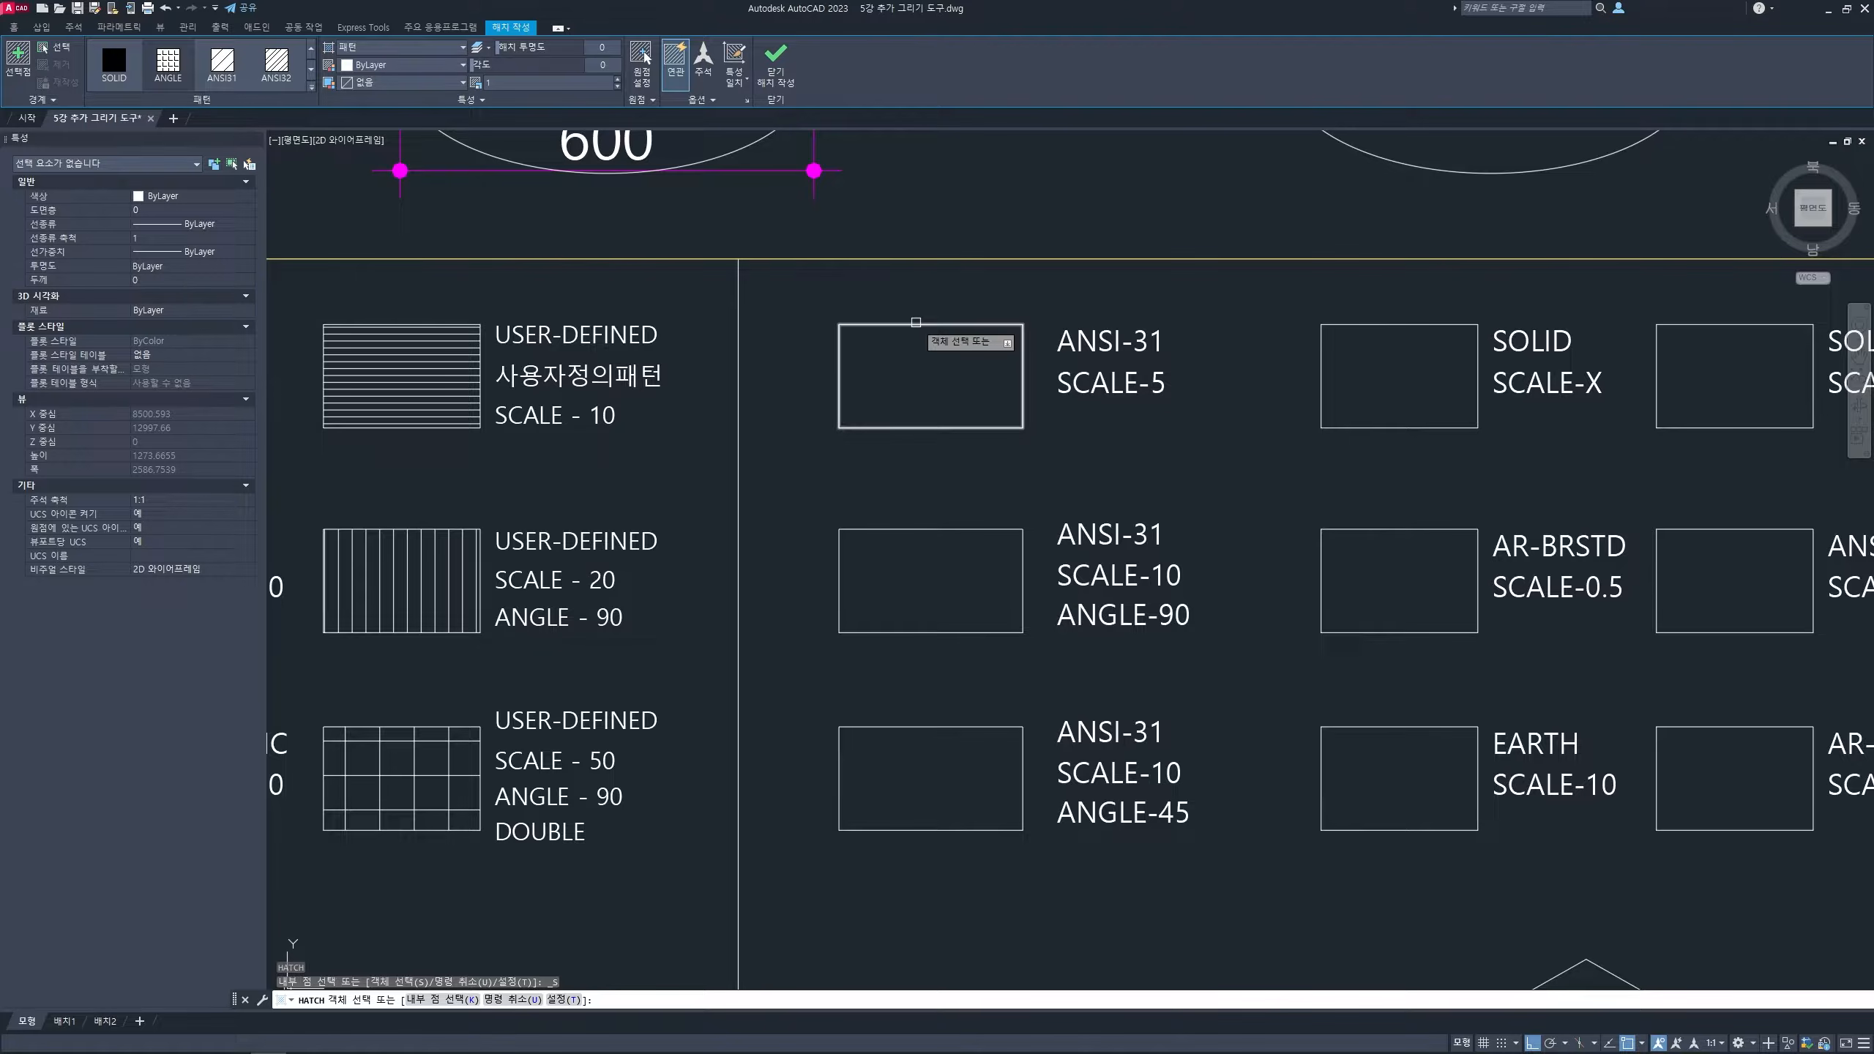
left_click(916, 323)
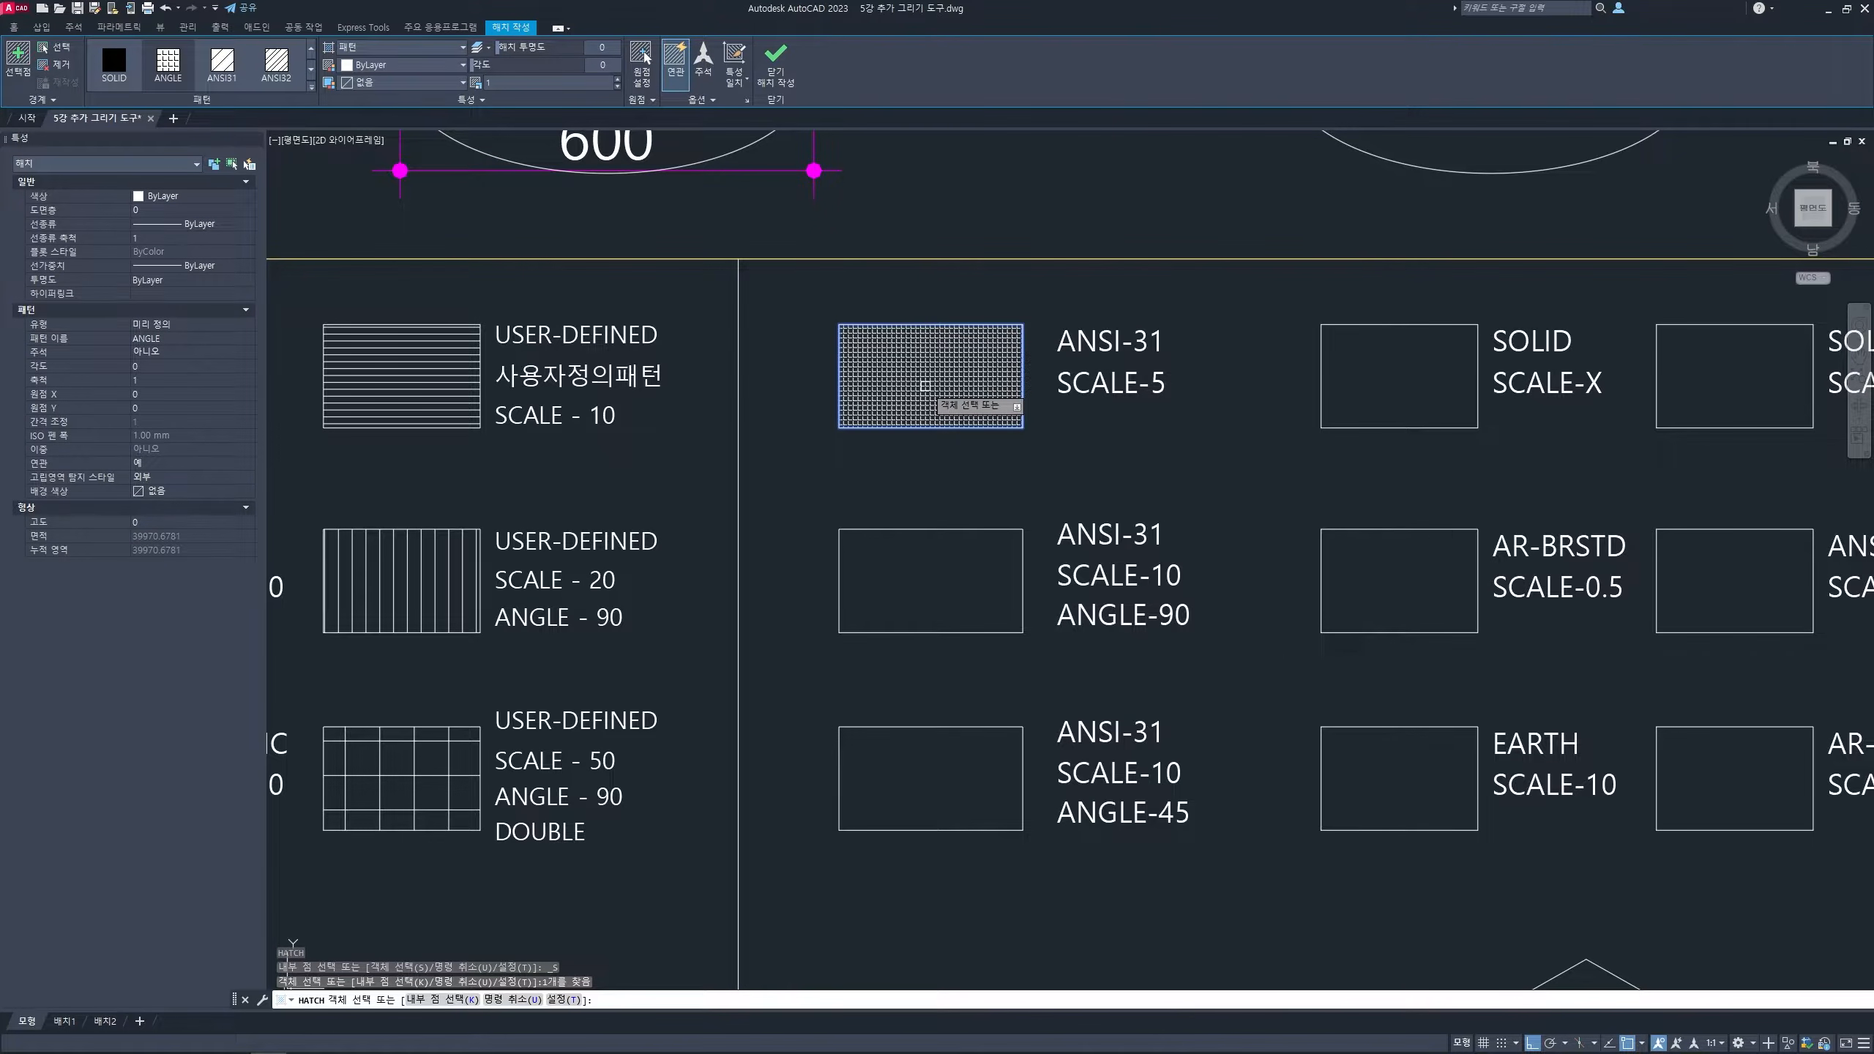
key("Escape")
key("Escape")
key("Escape")
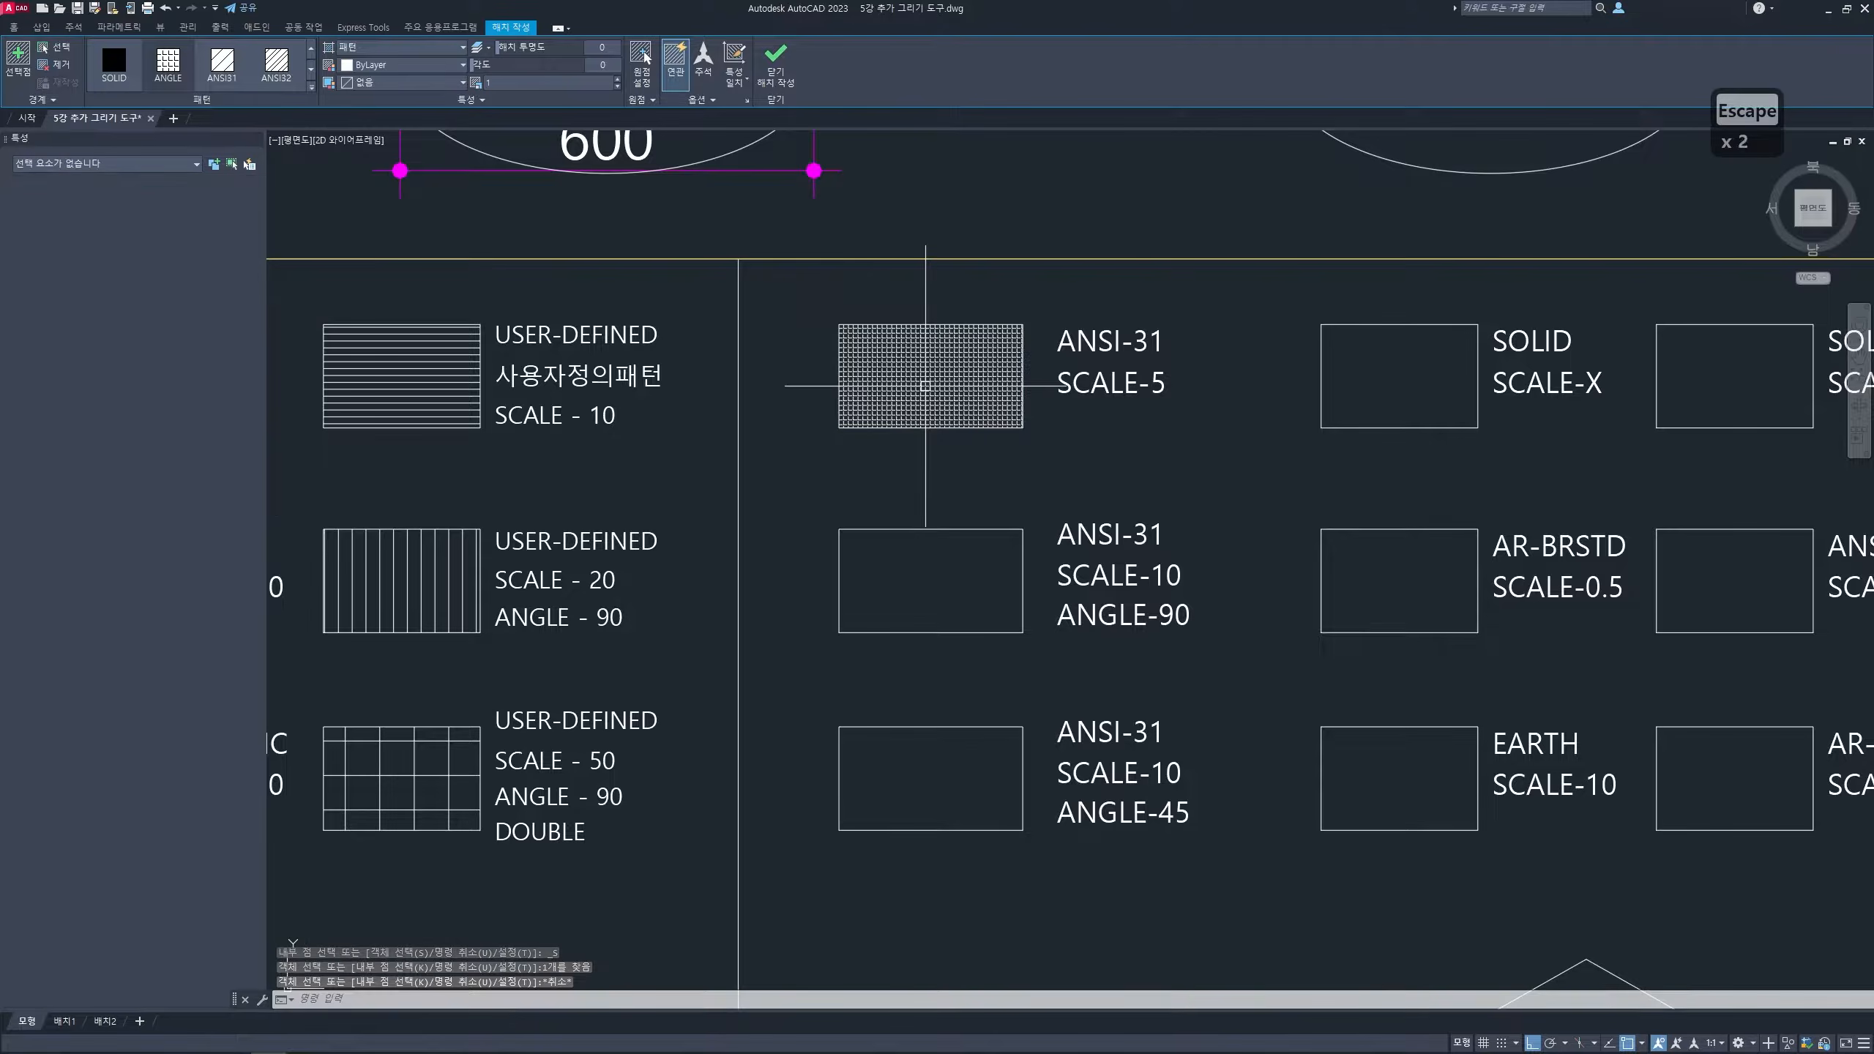
left_click(920, 386)
key("Delete")
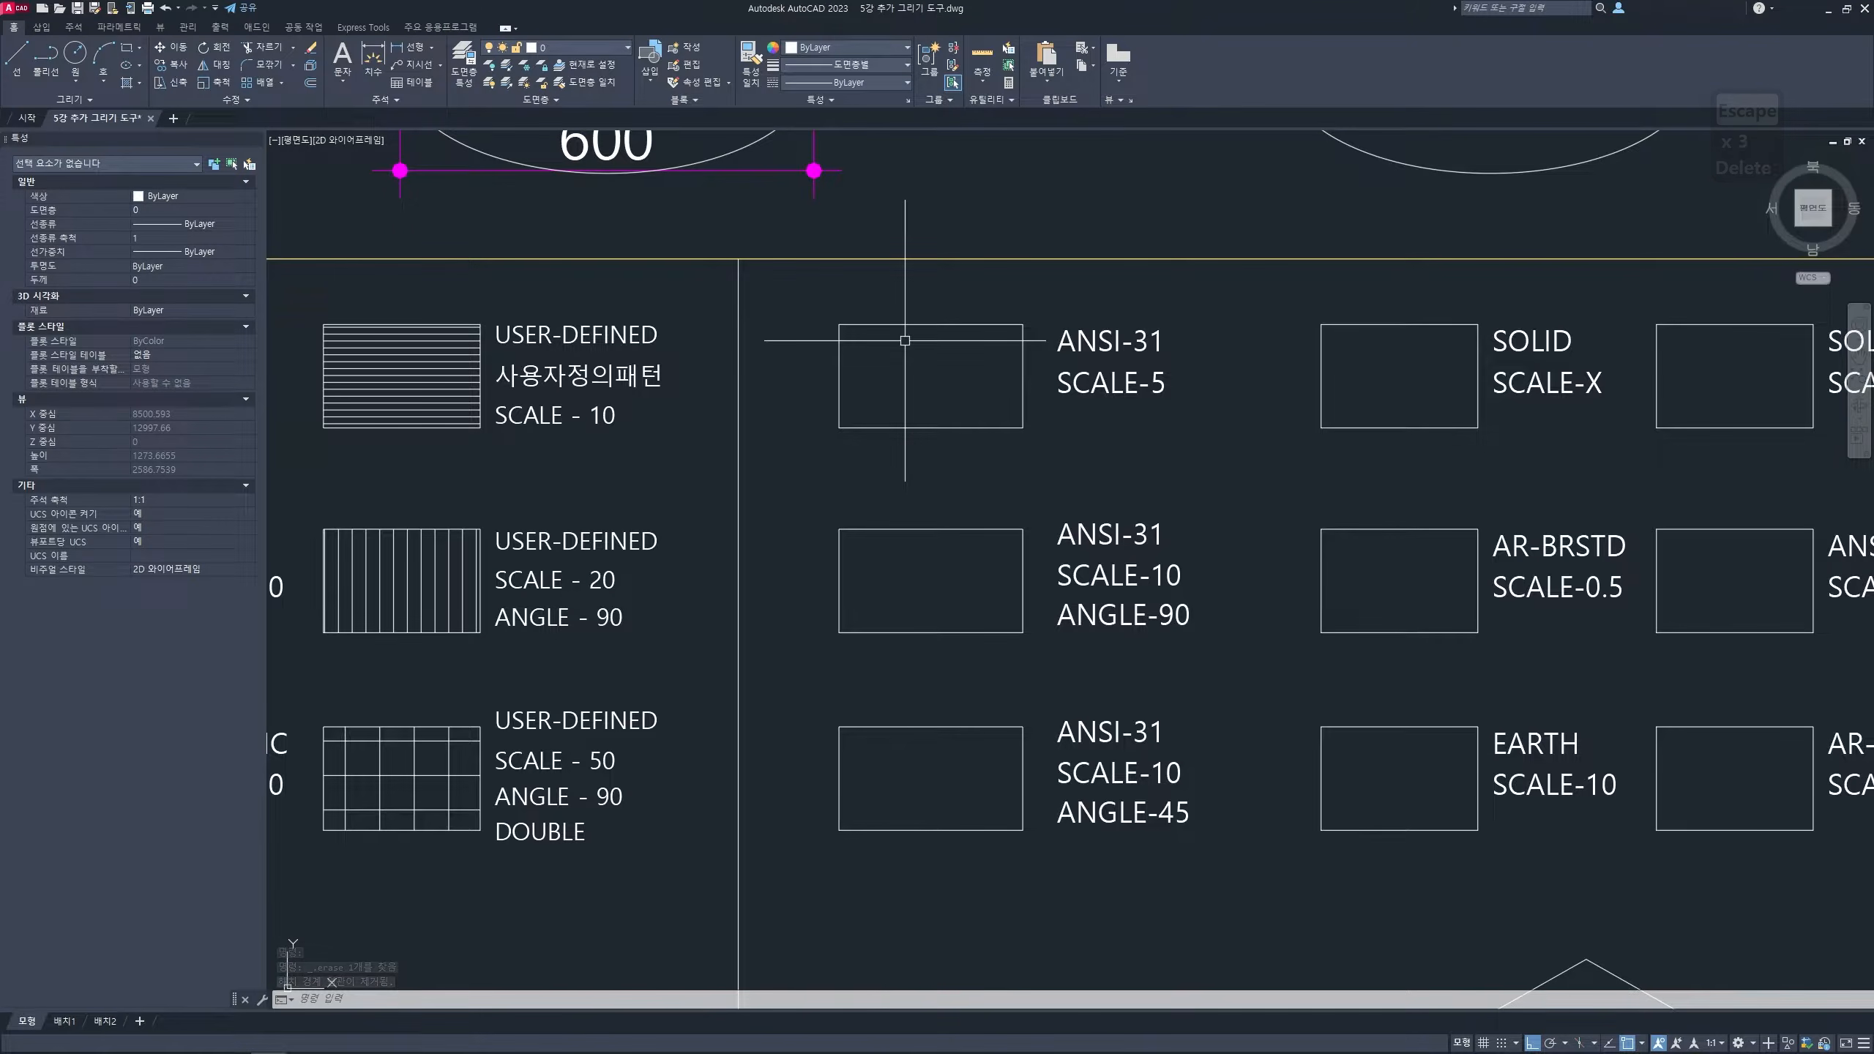
- Hatch the first practice box from an internal point with the ANSI31 pattern at scale 5
type("h")
key("Return")
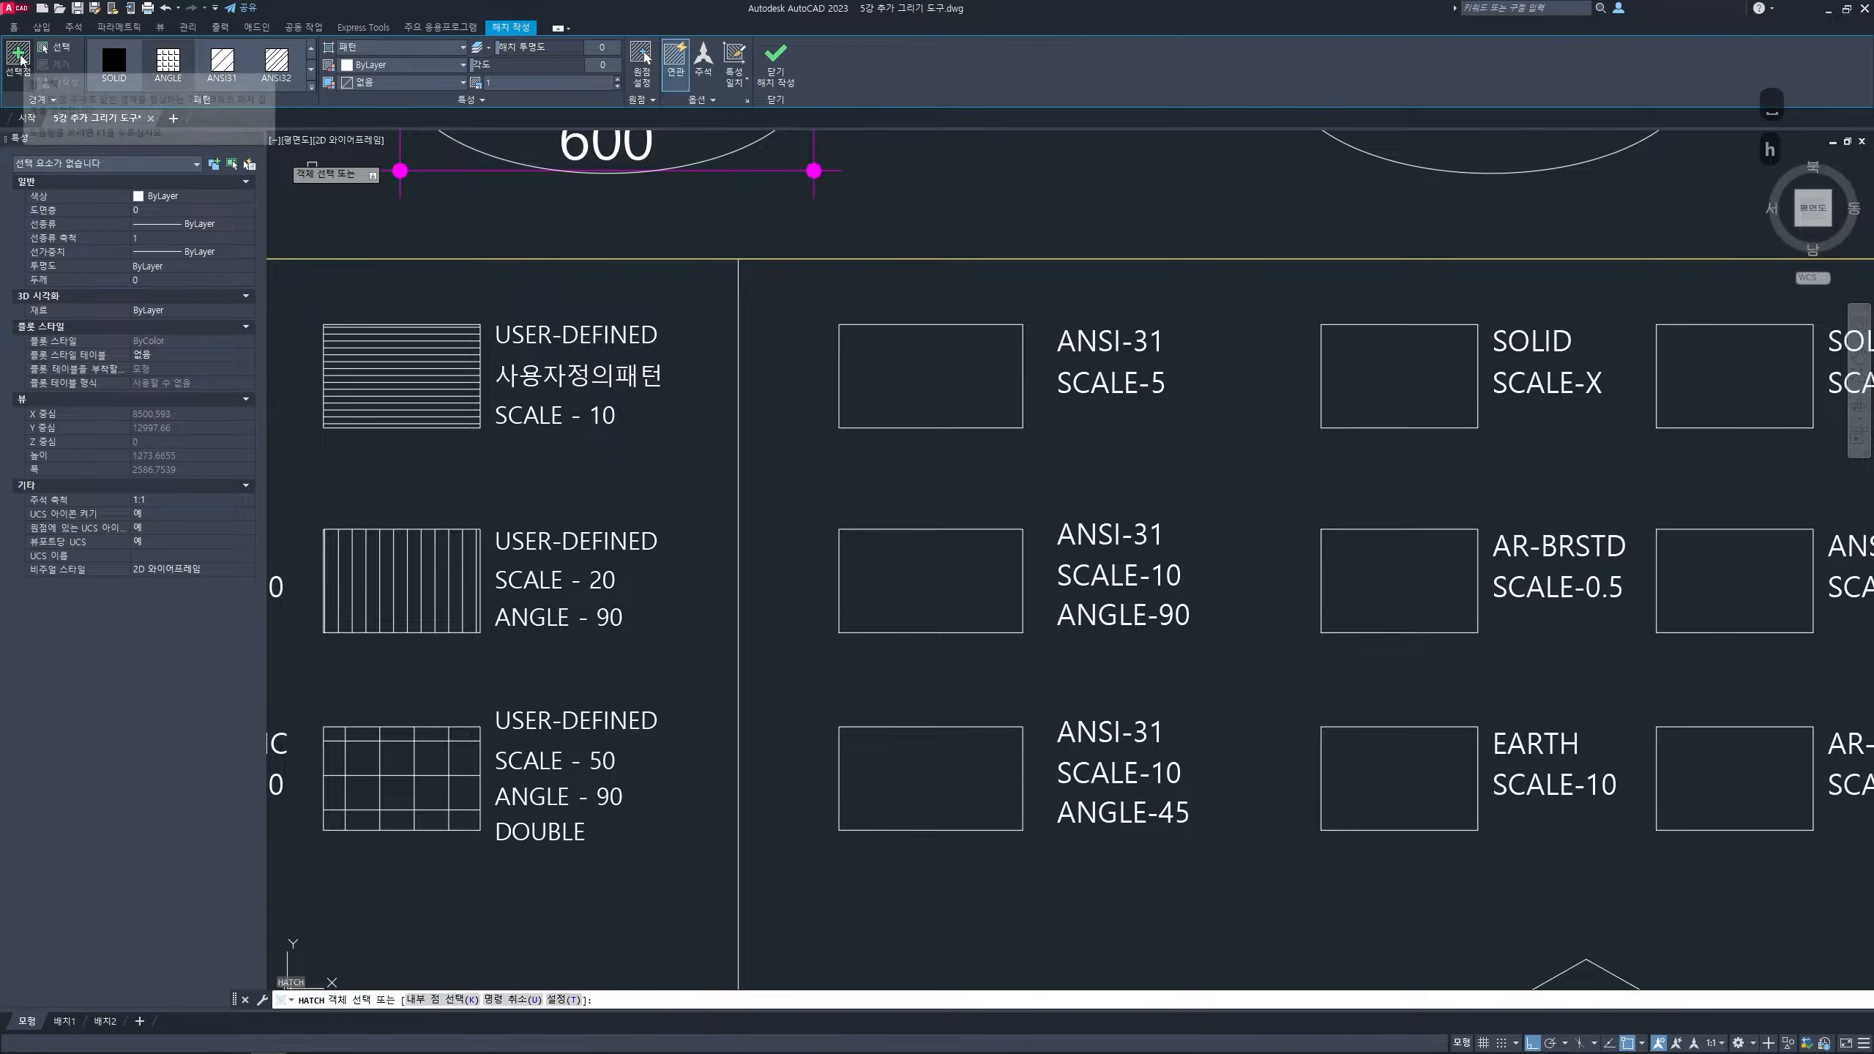
left_click(21, 59)
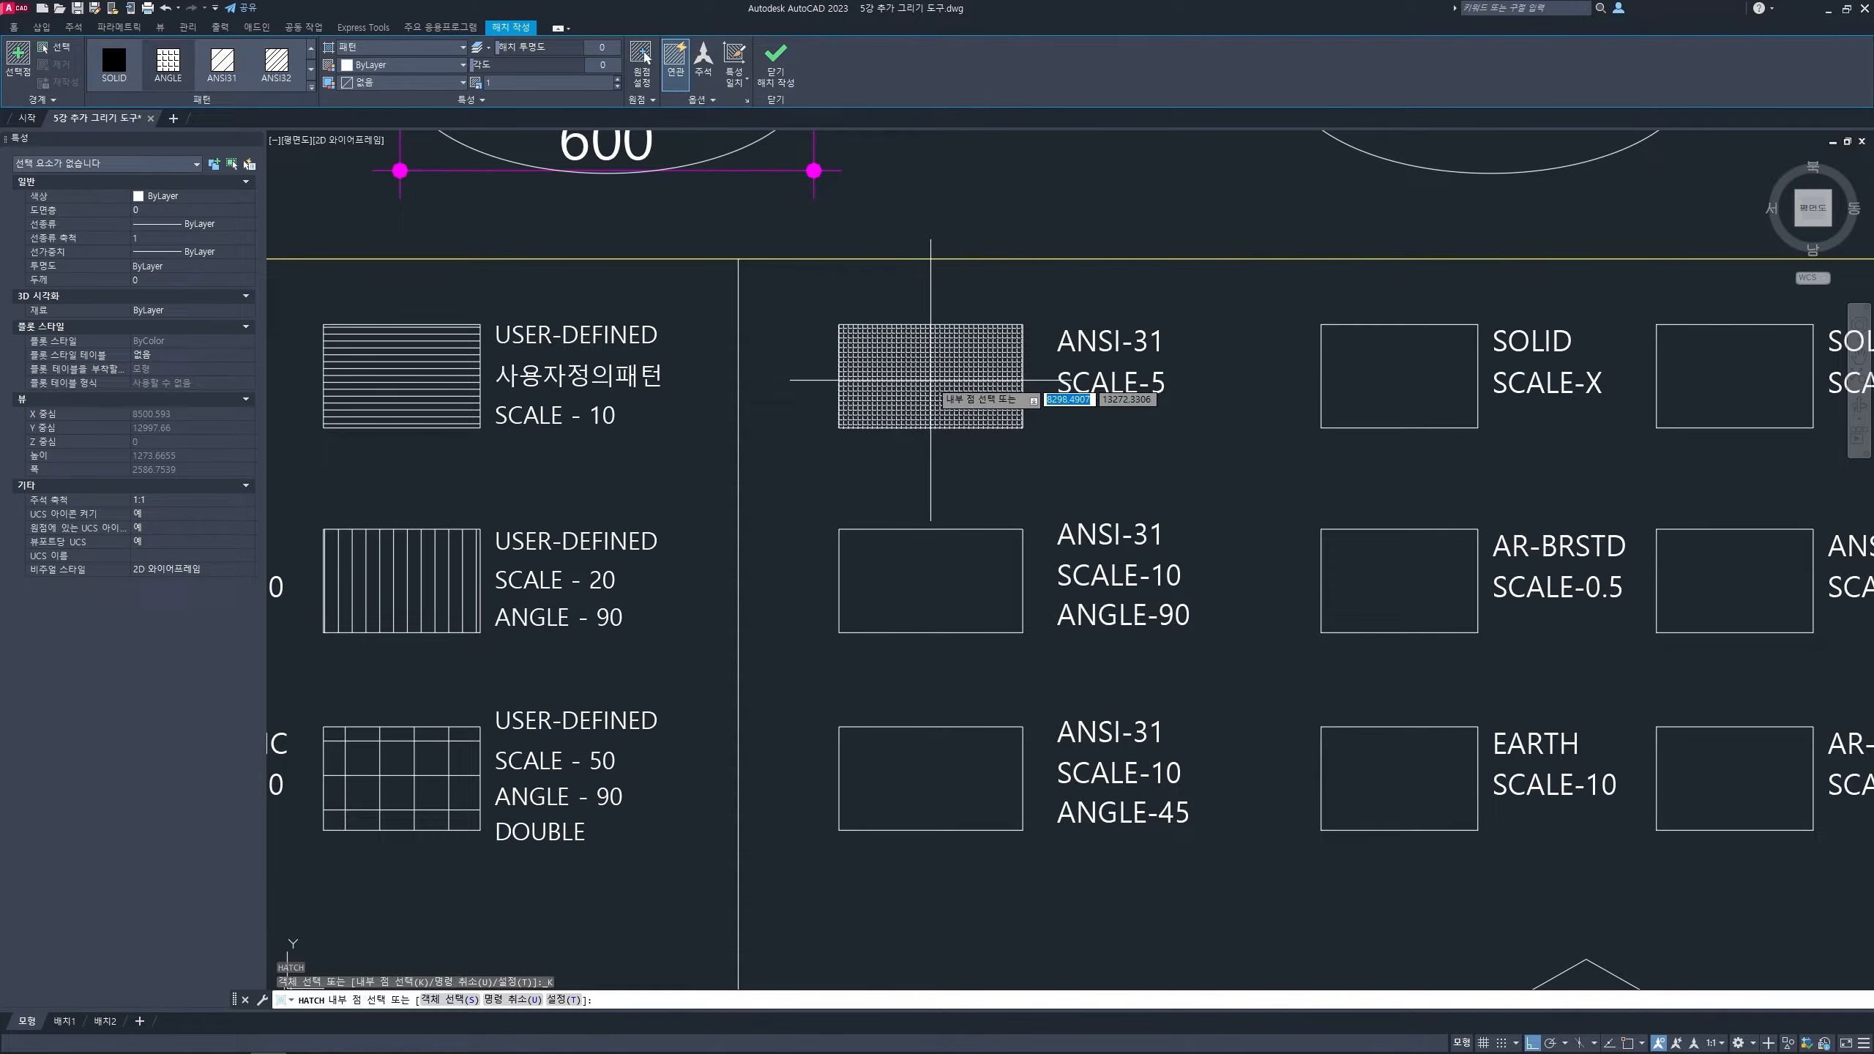
left_click(220, 61)
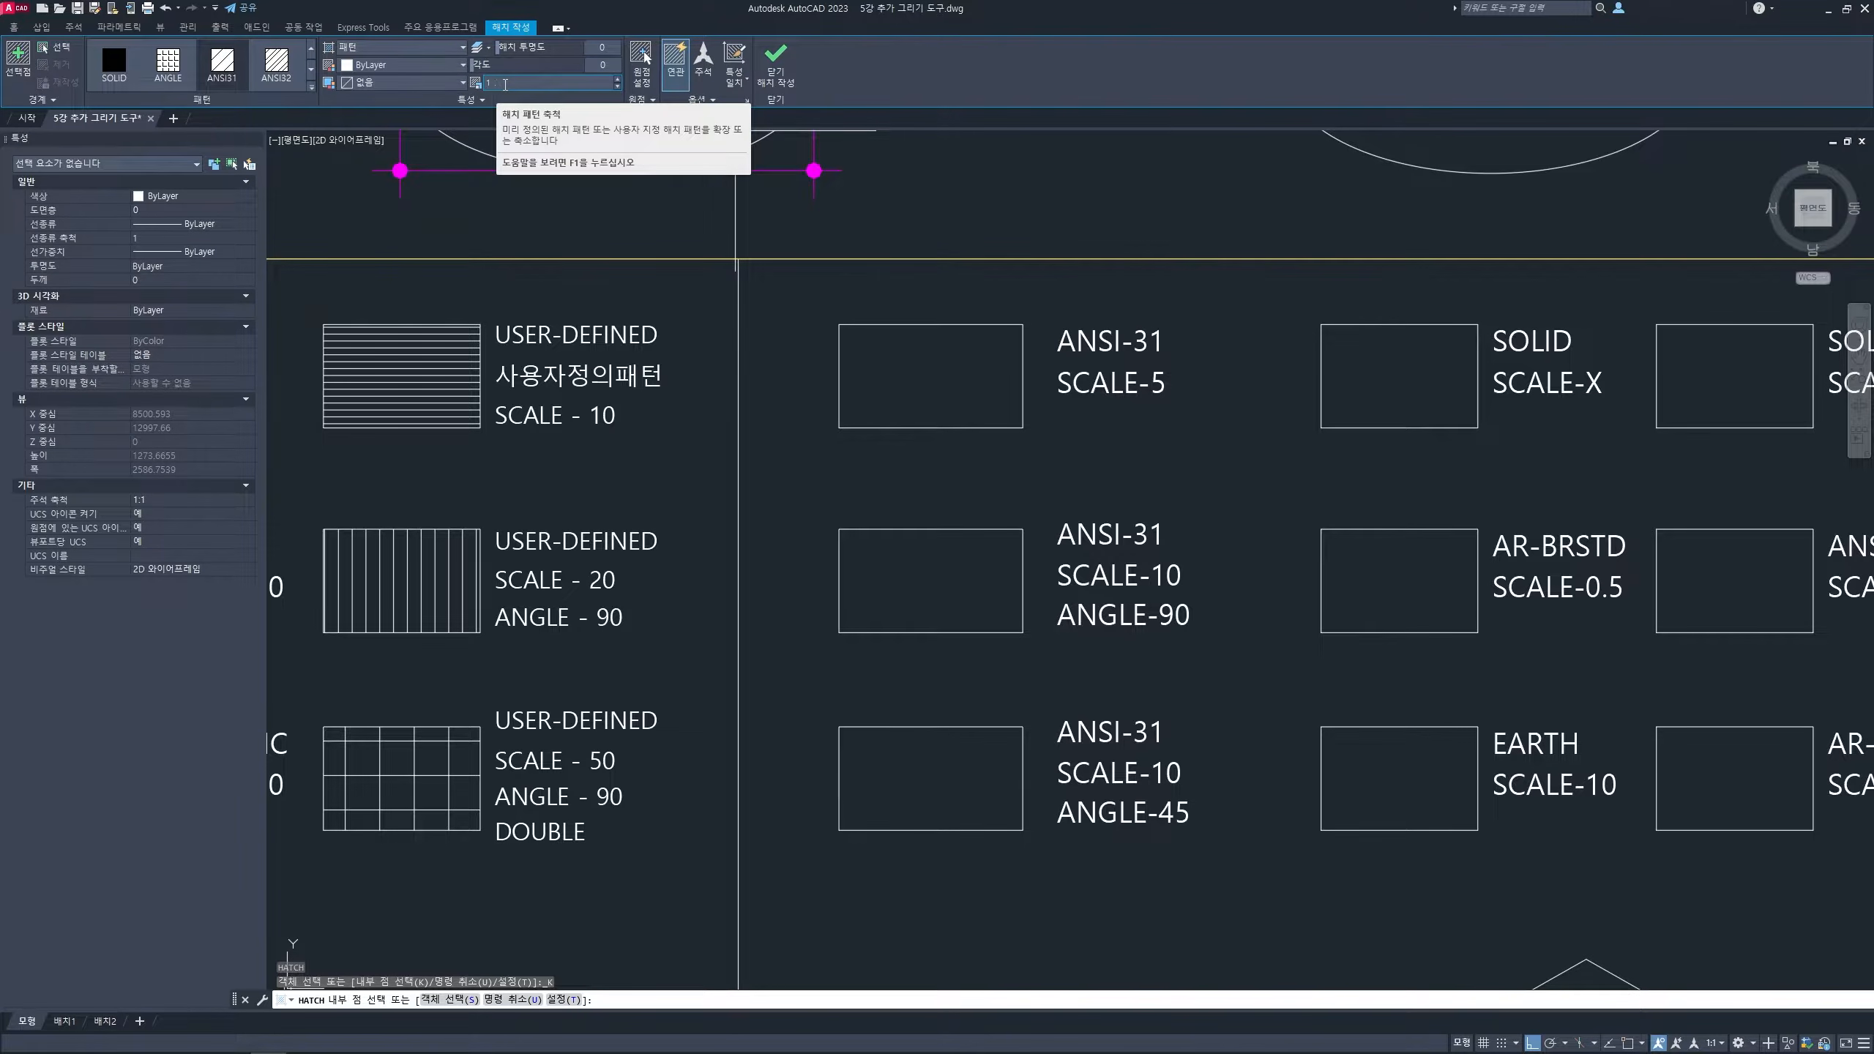
type("5")
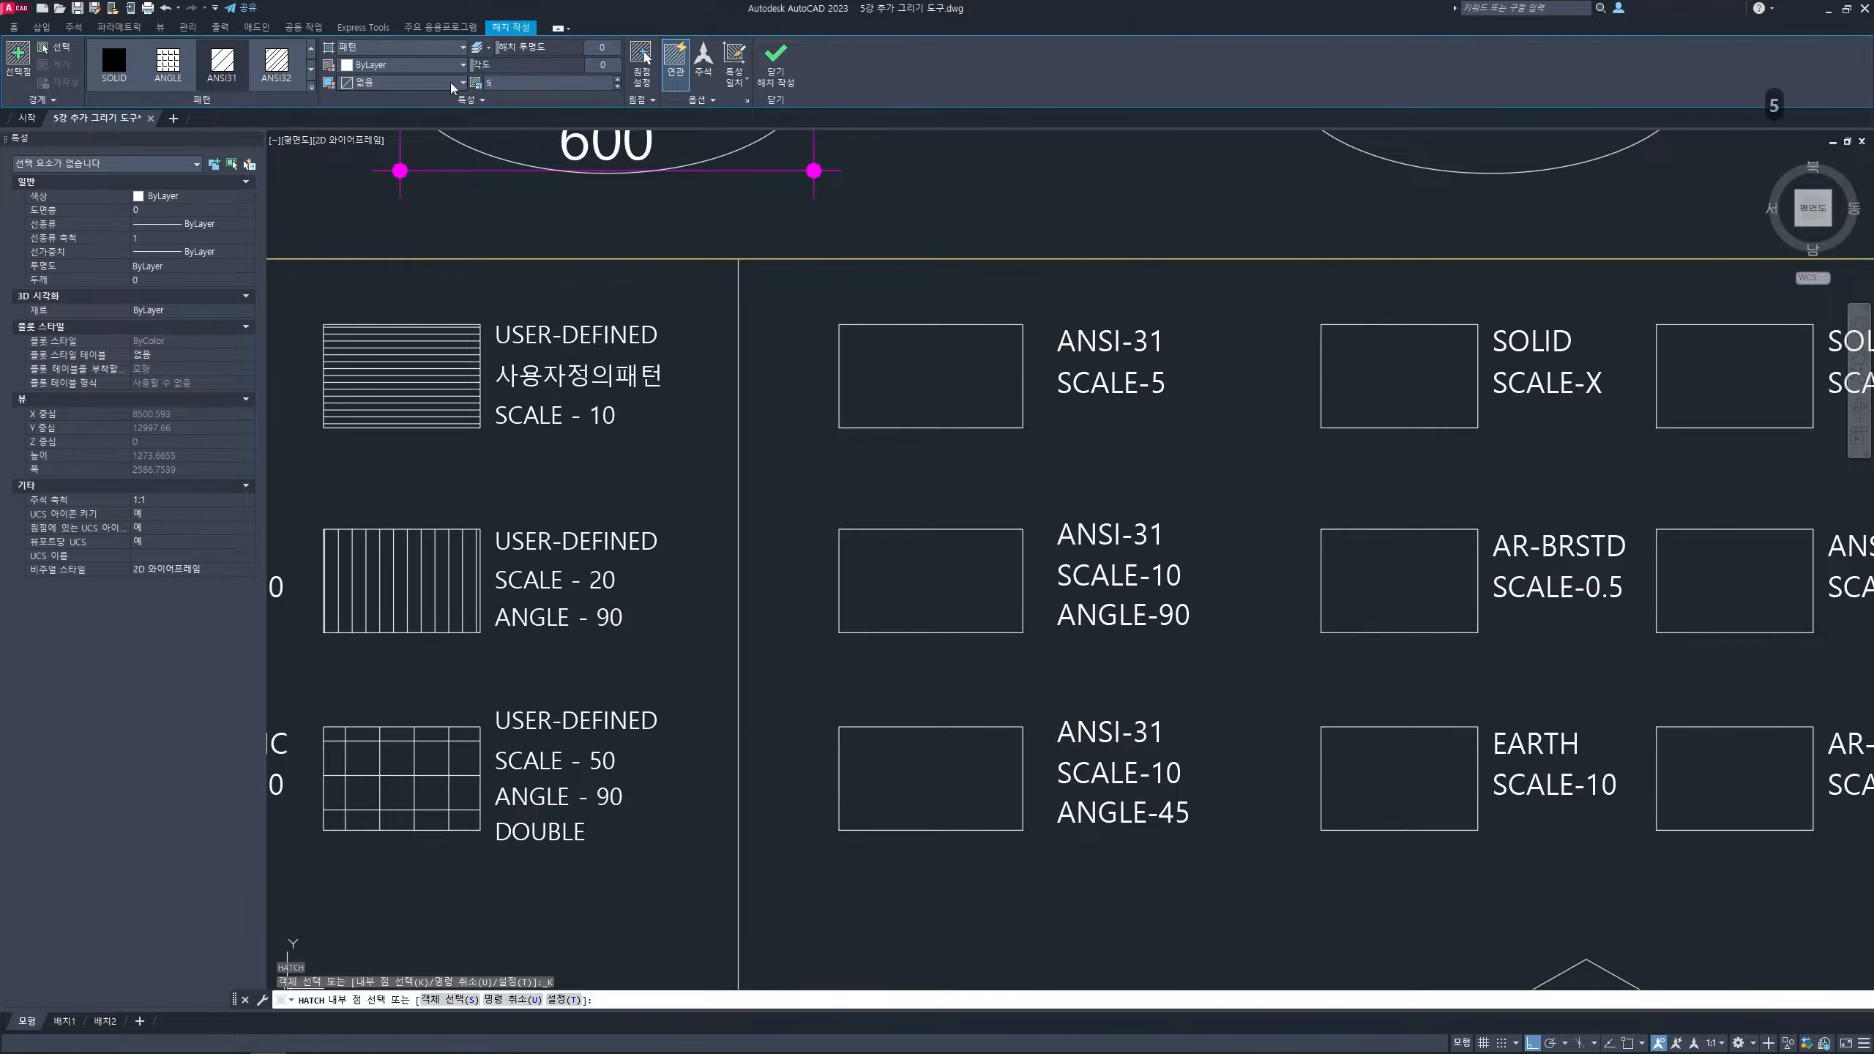
key("Return")
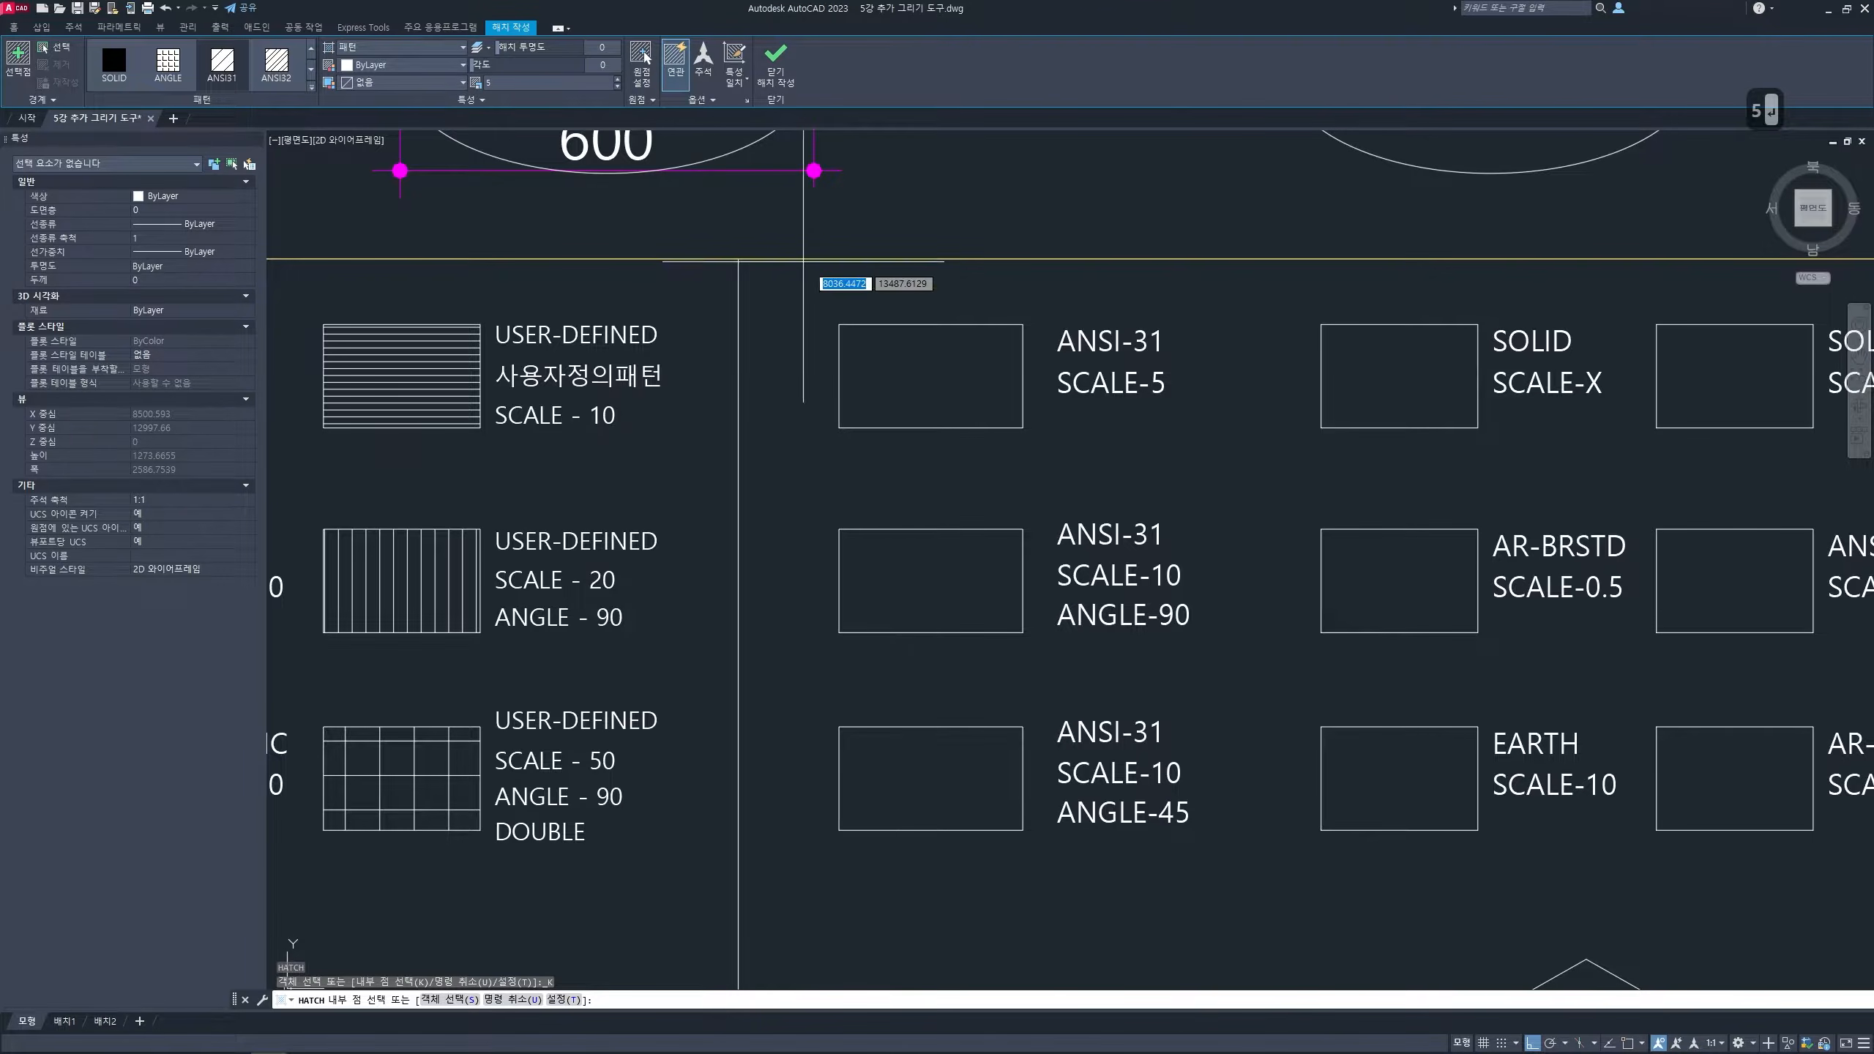
left_click(917, 345)
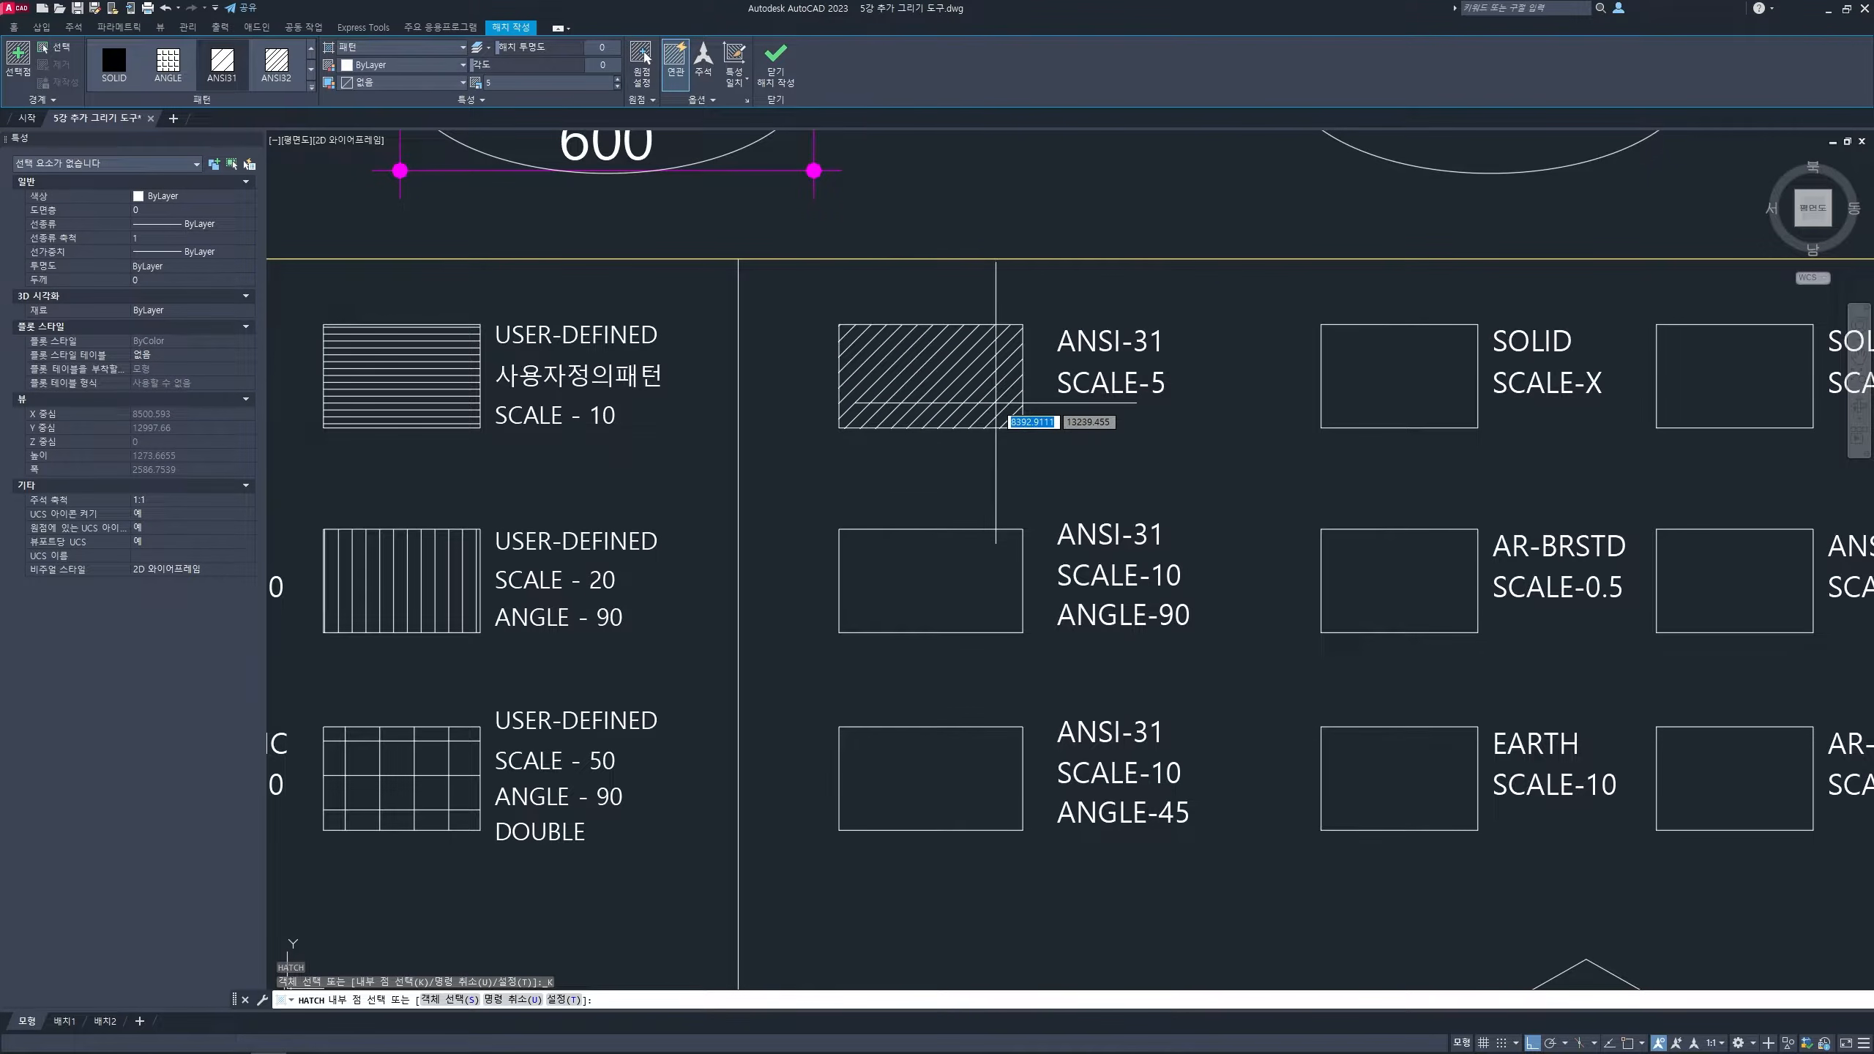
left_click(933, 378)
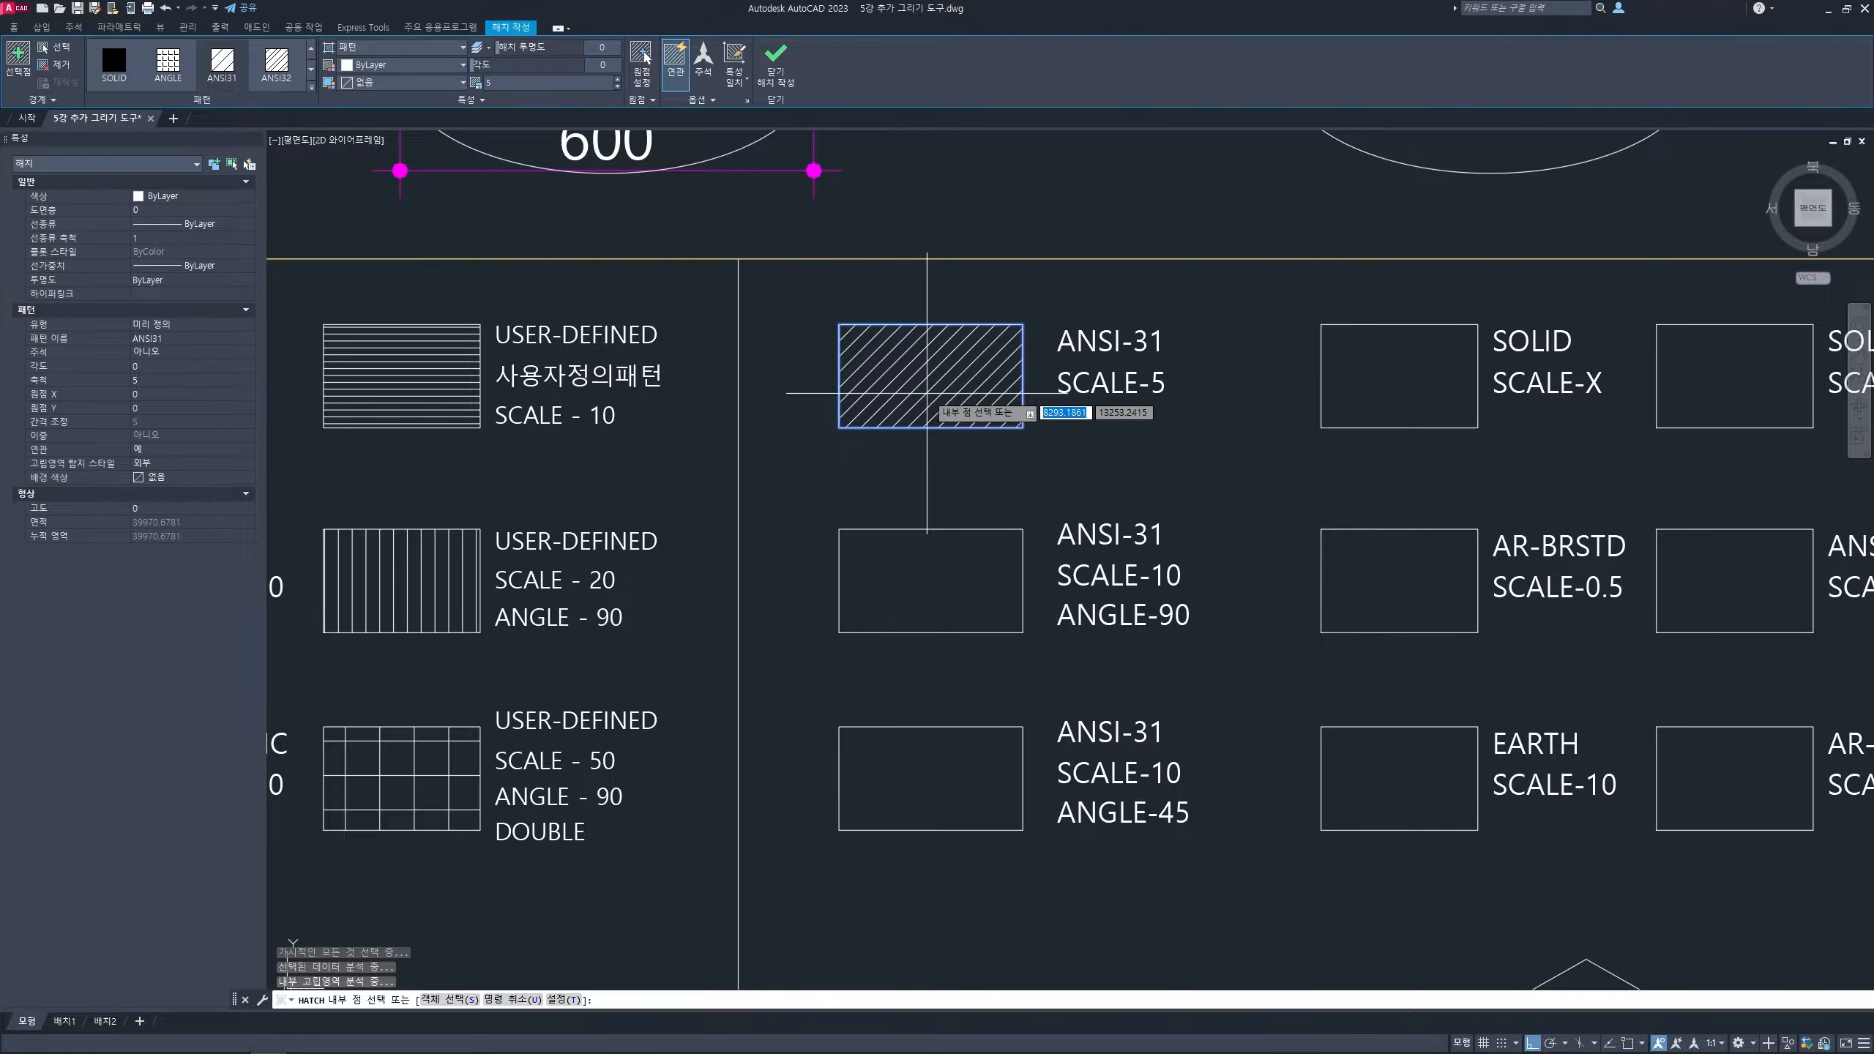
key("Return")
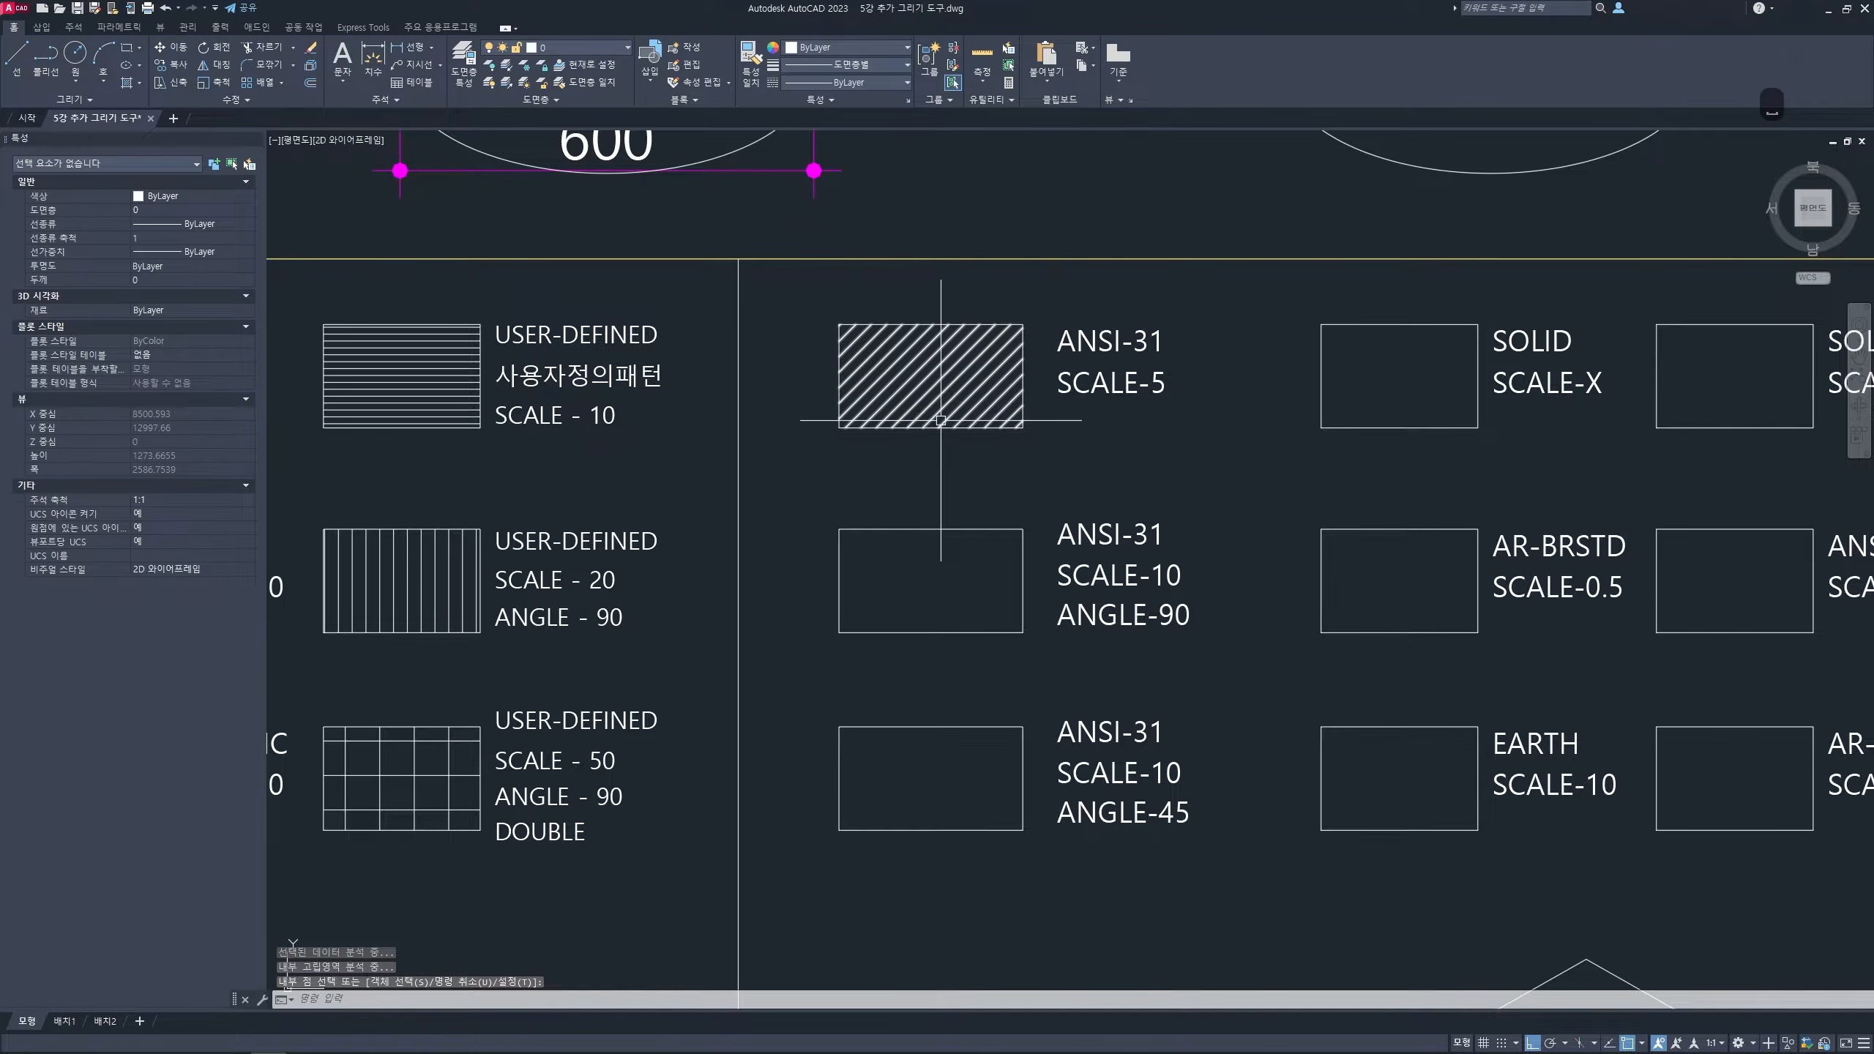
- Hatch the middle box of the first practice column from an internal point with ANSI31 at scale 10 and angle 90
middle_click_drag(963, 585, 931, 470)
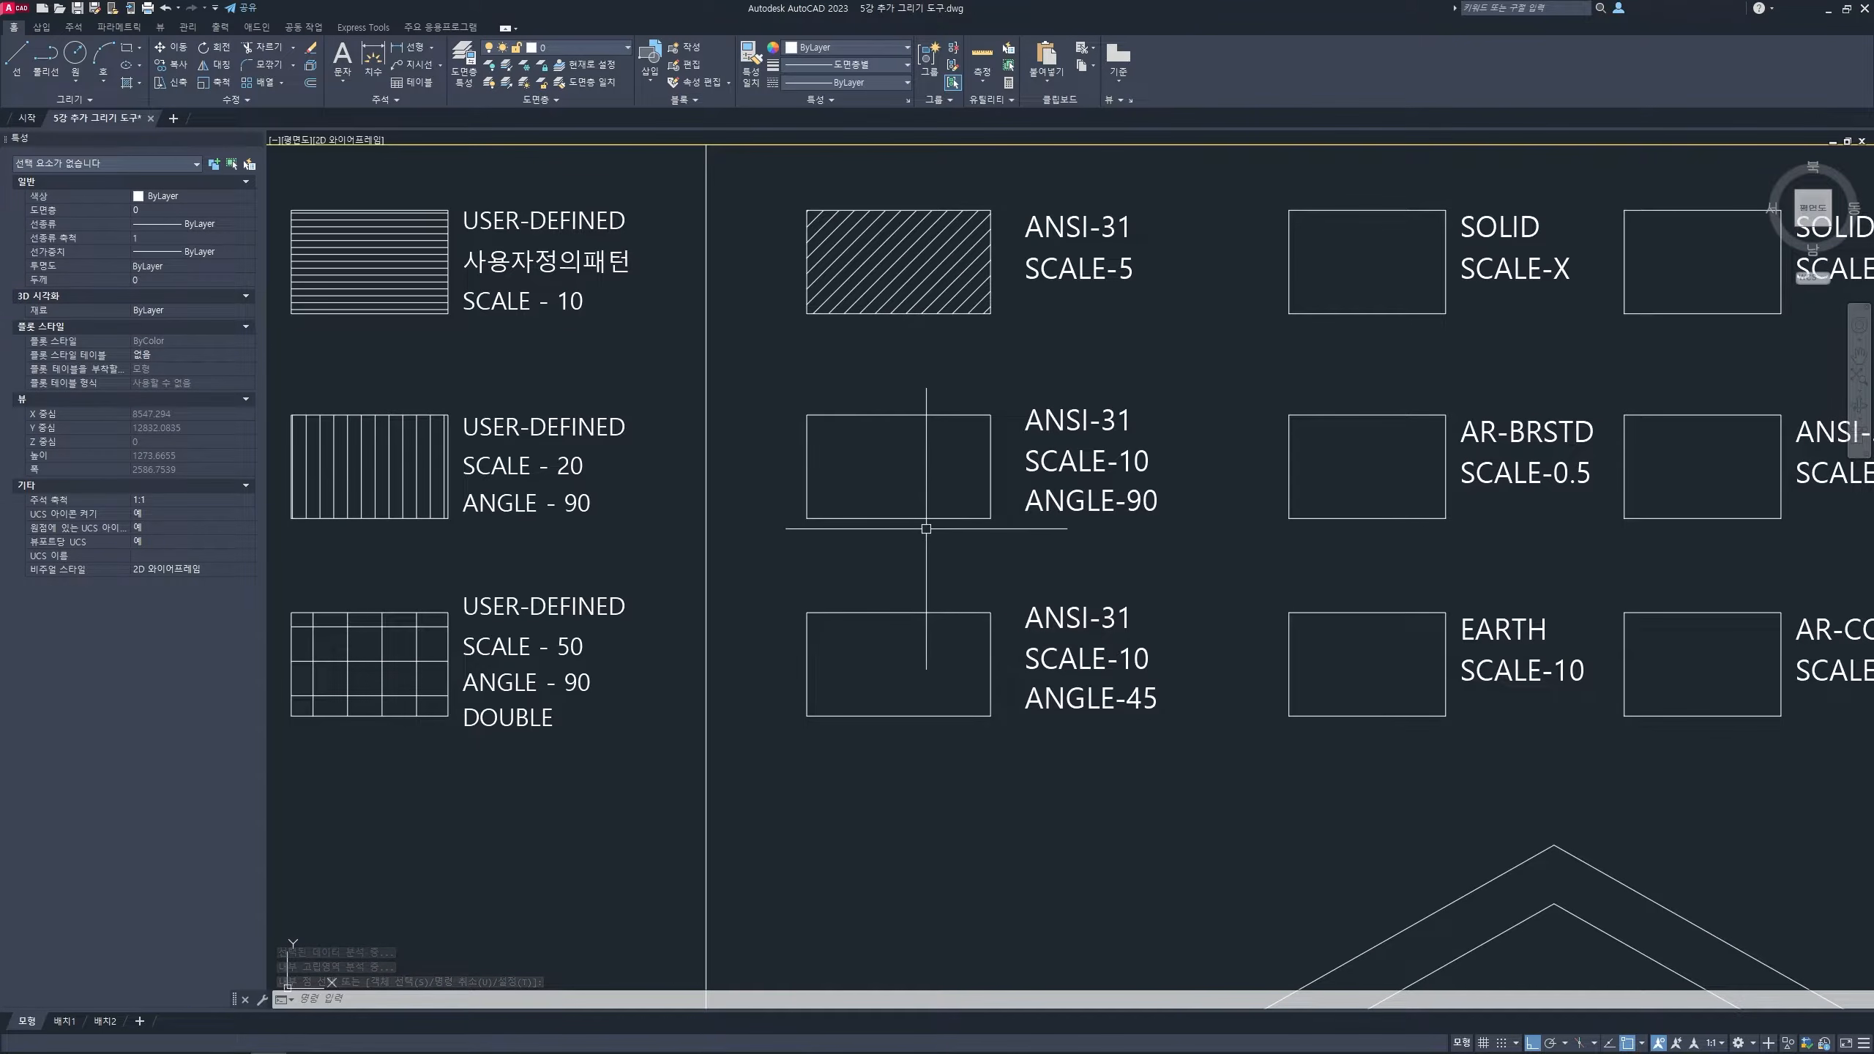
type("h")
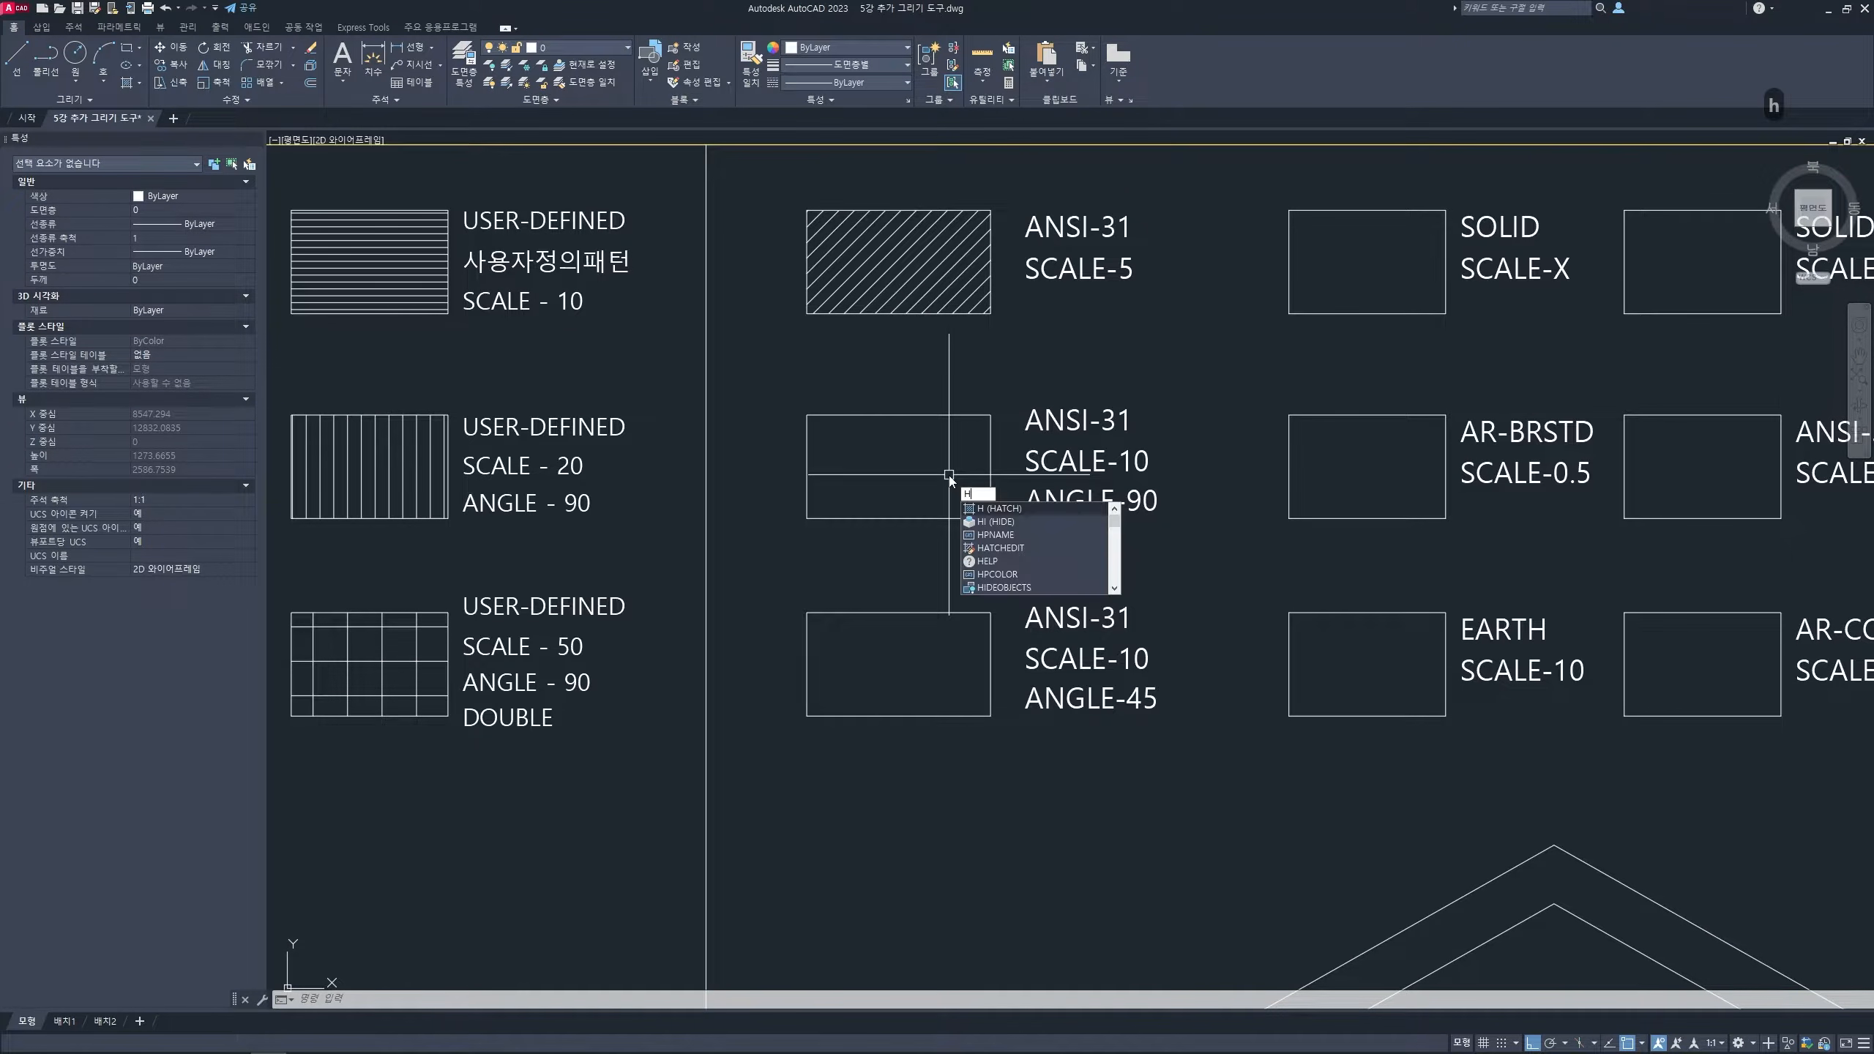
key("space")
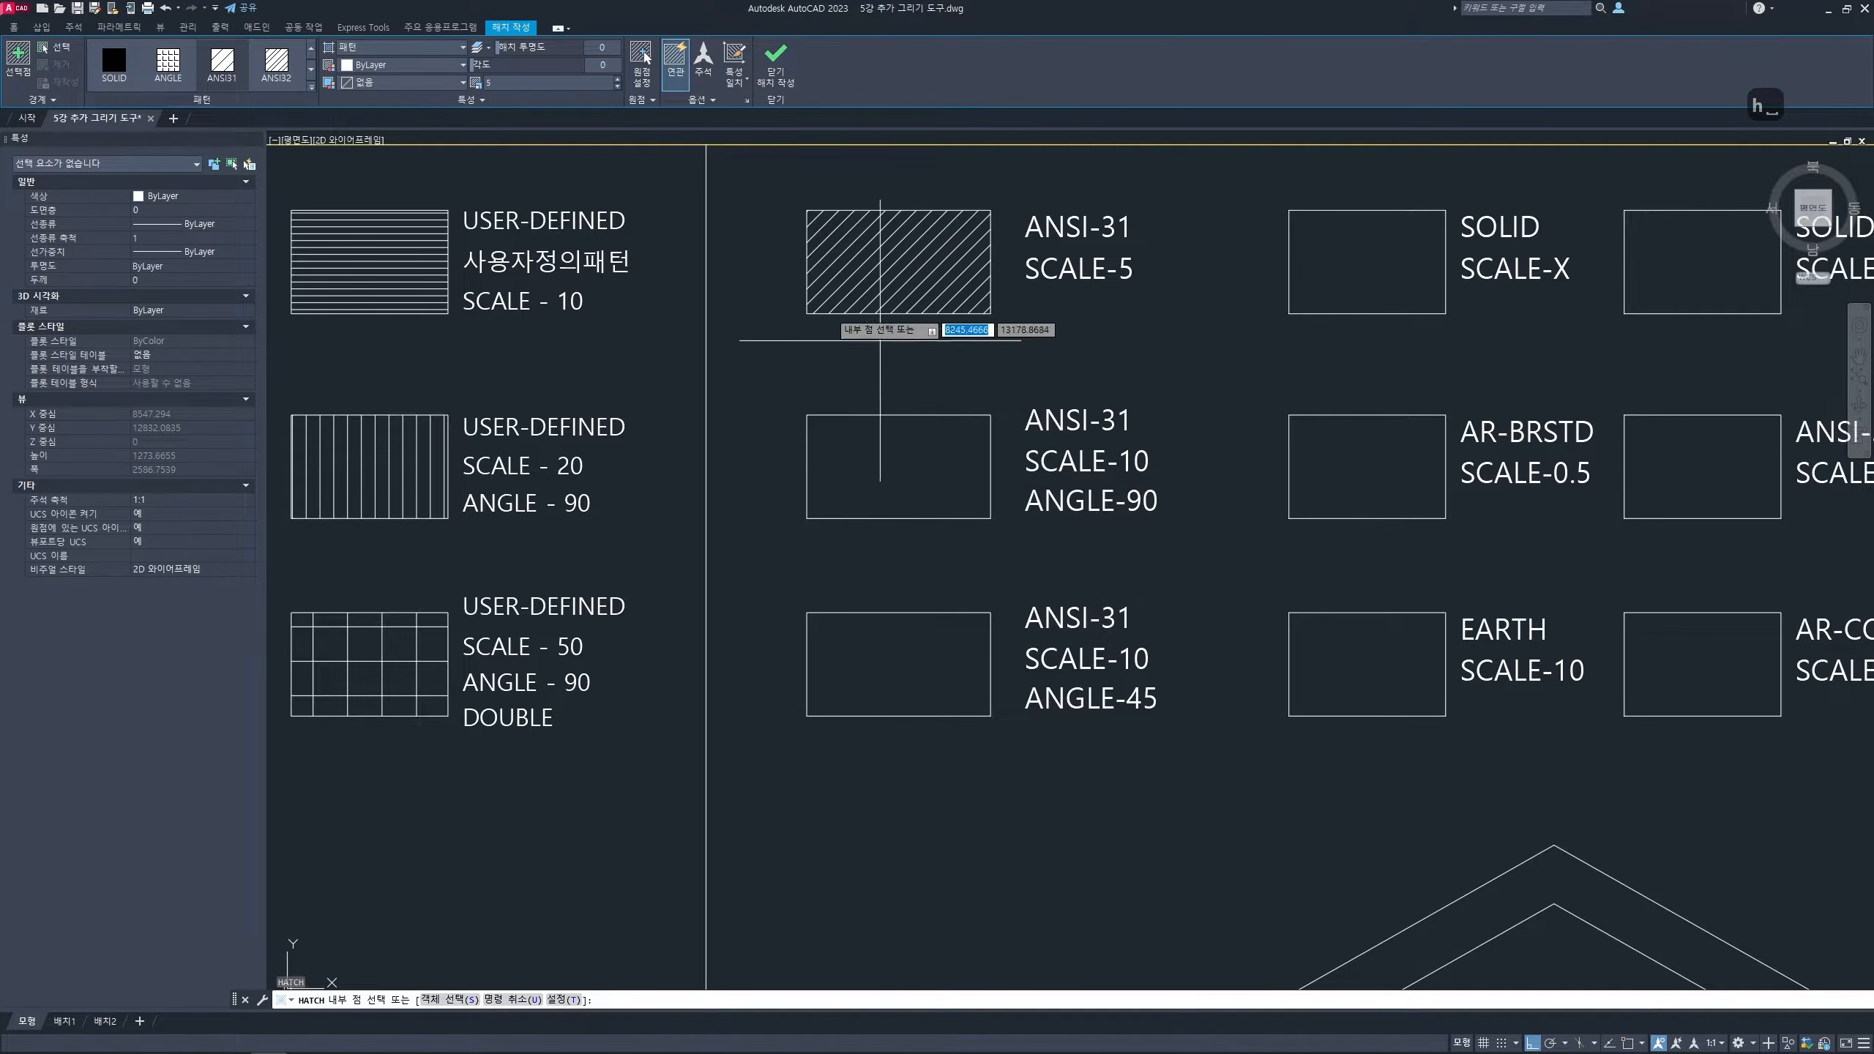
left_click(489, 83)
type("10")
key("Return")
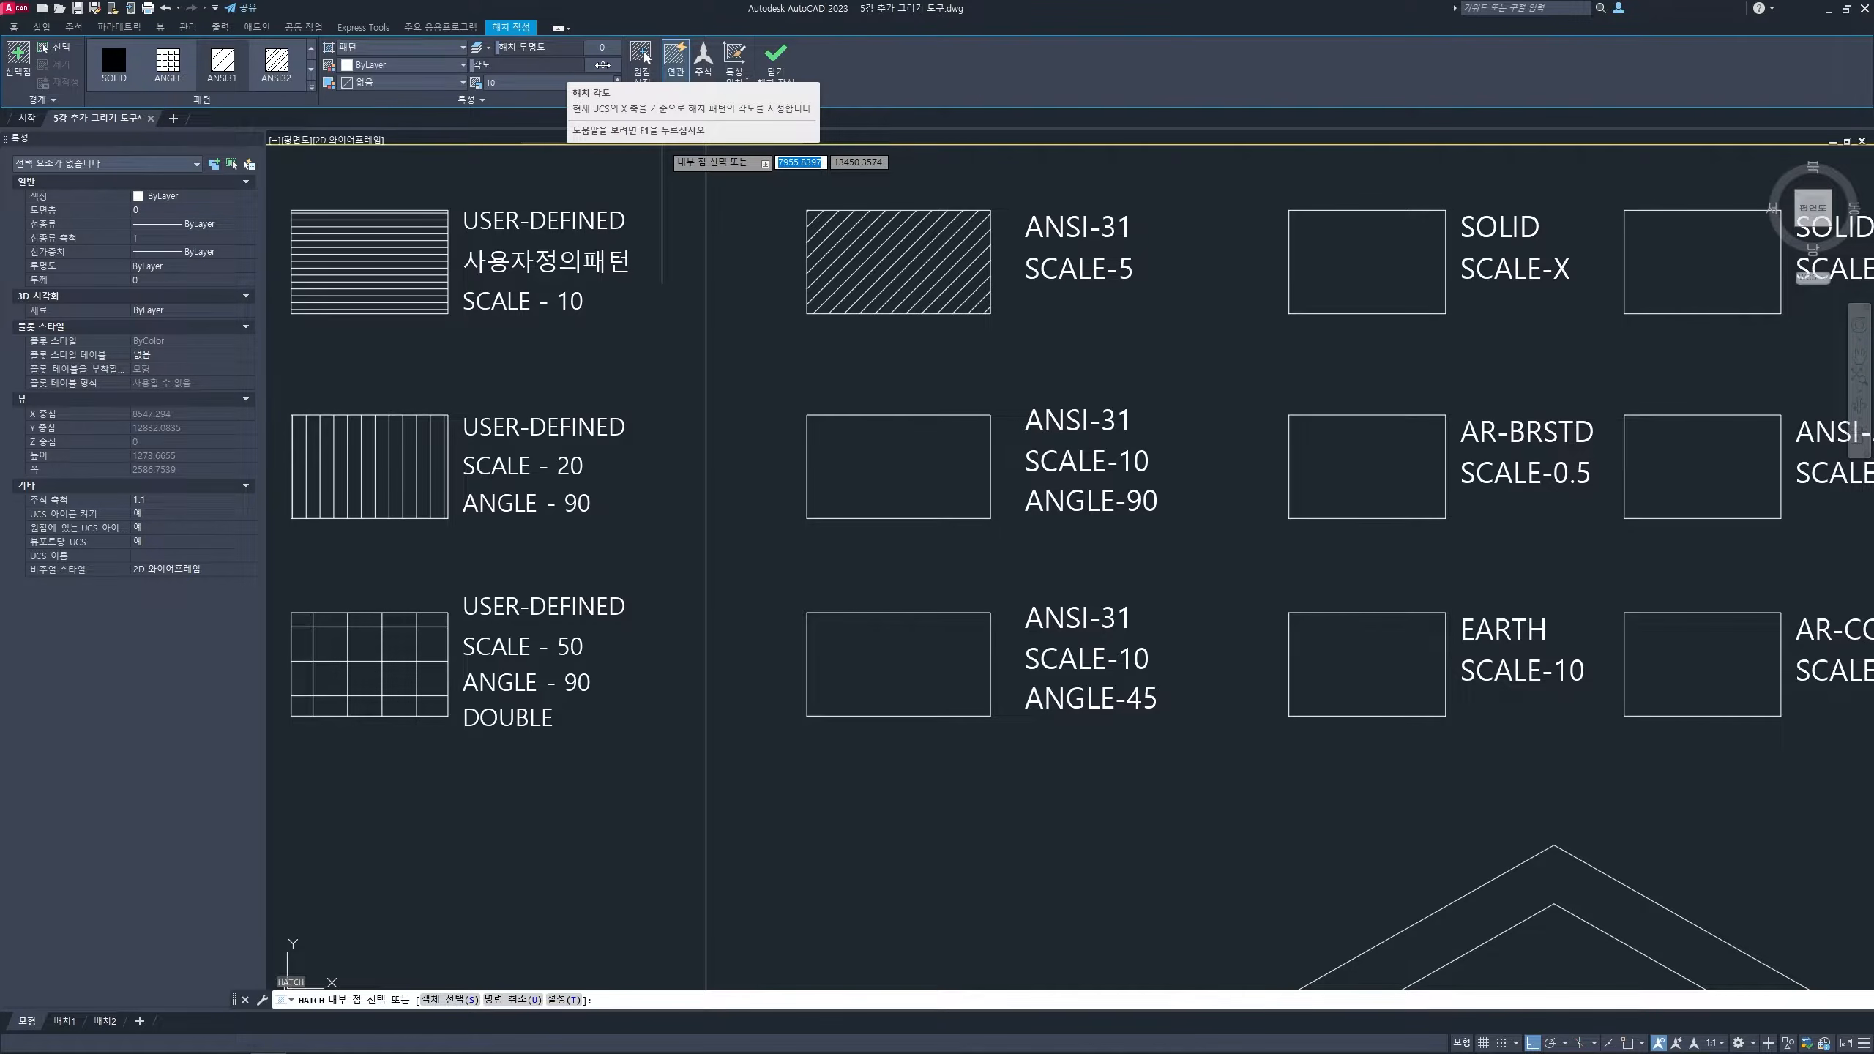
left_click(604, 67)
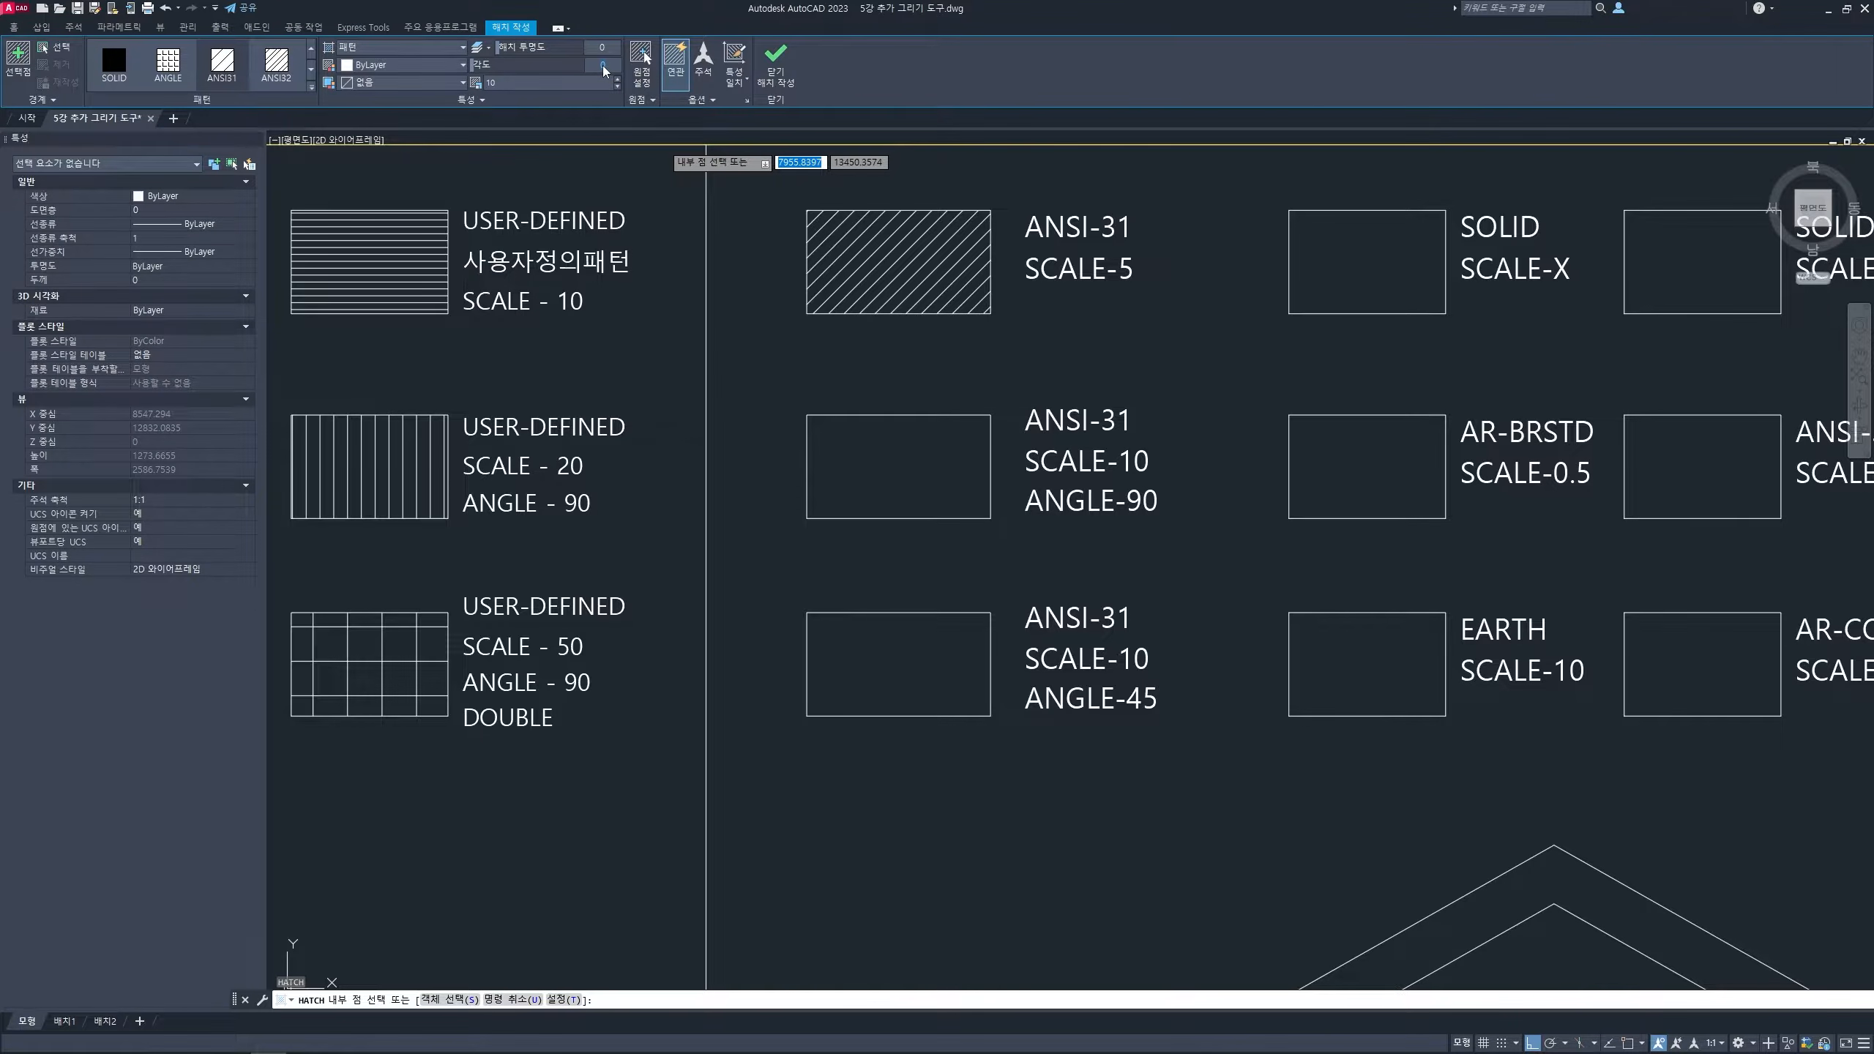
type("90")
key("Return")
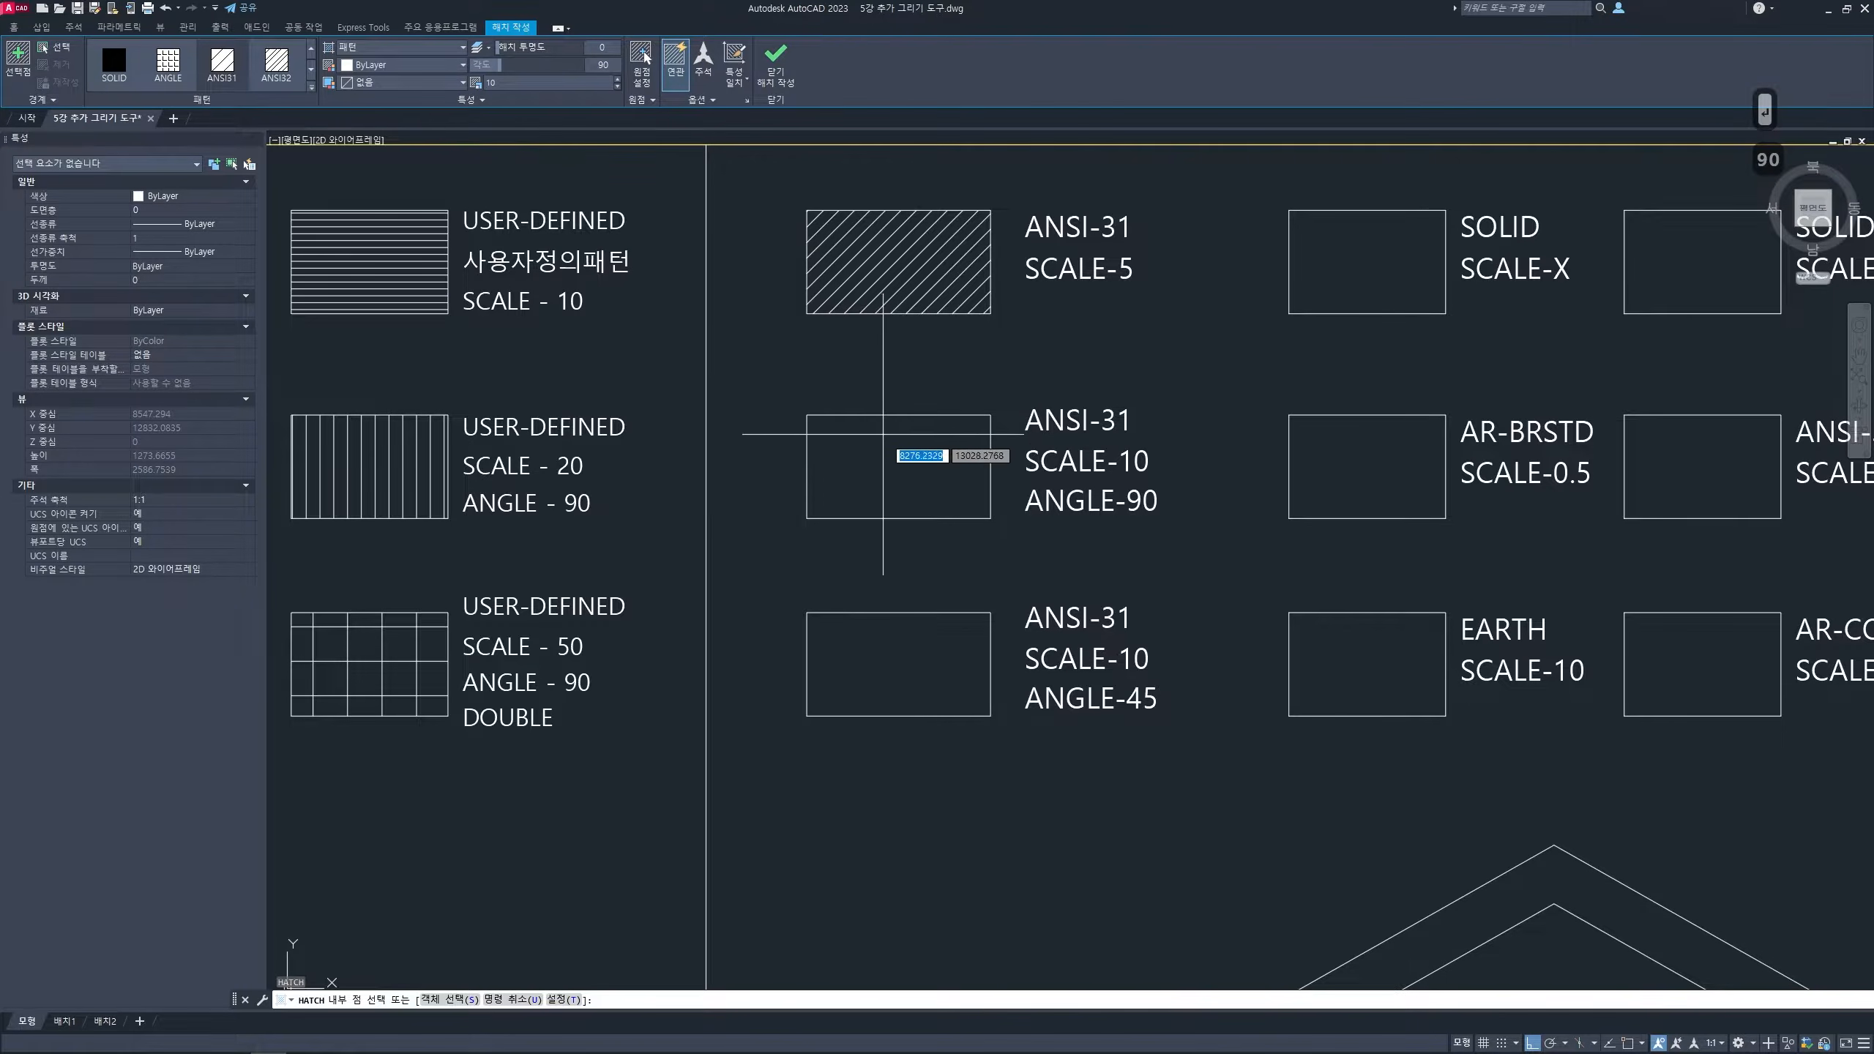
left_click(892, 461)
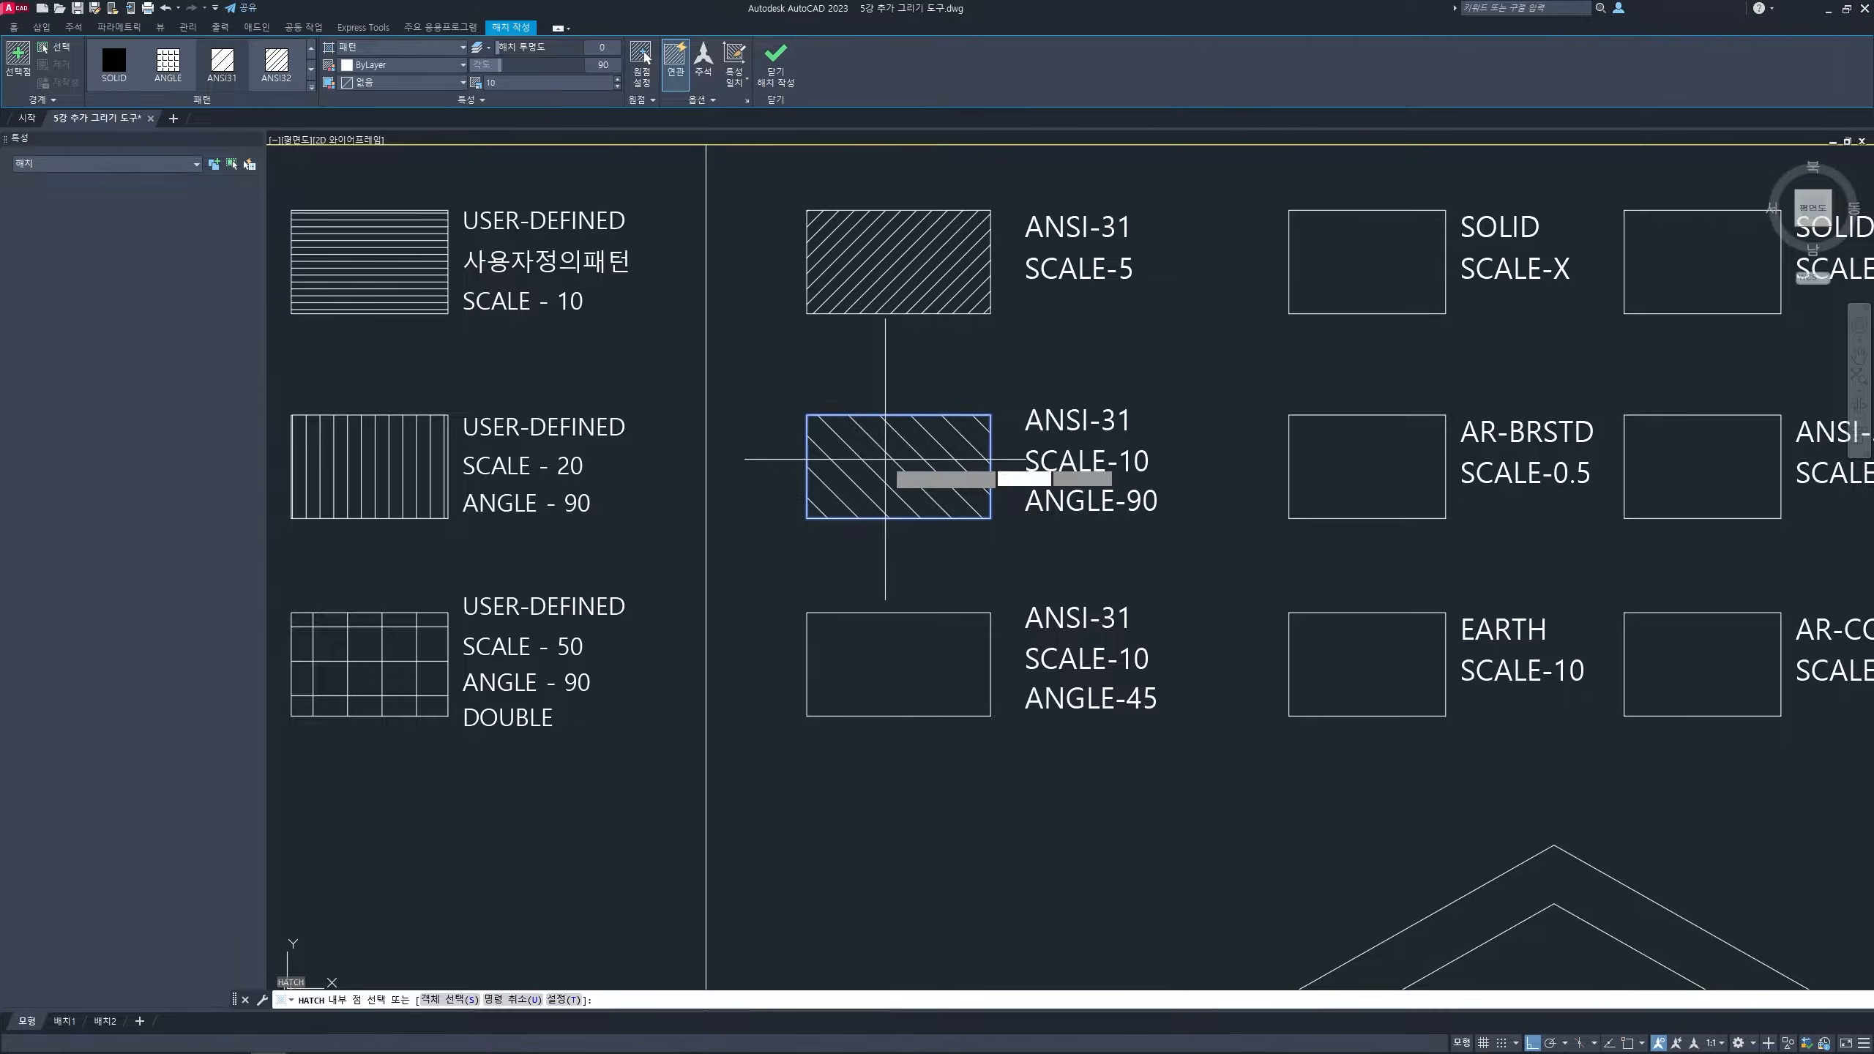
key("Return")
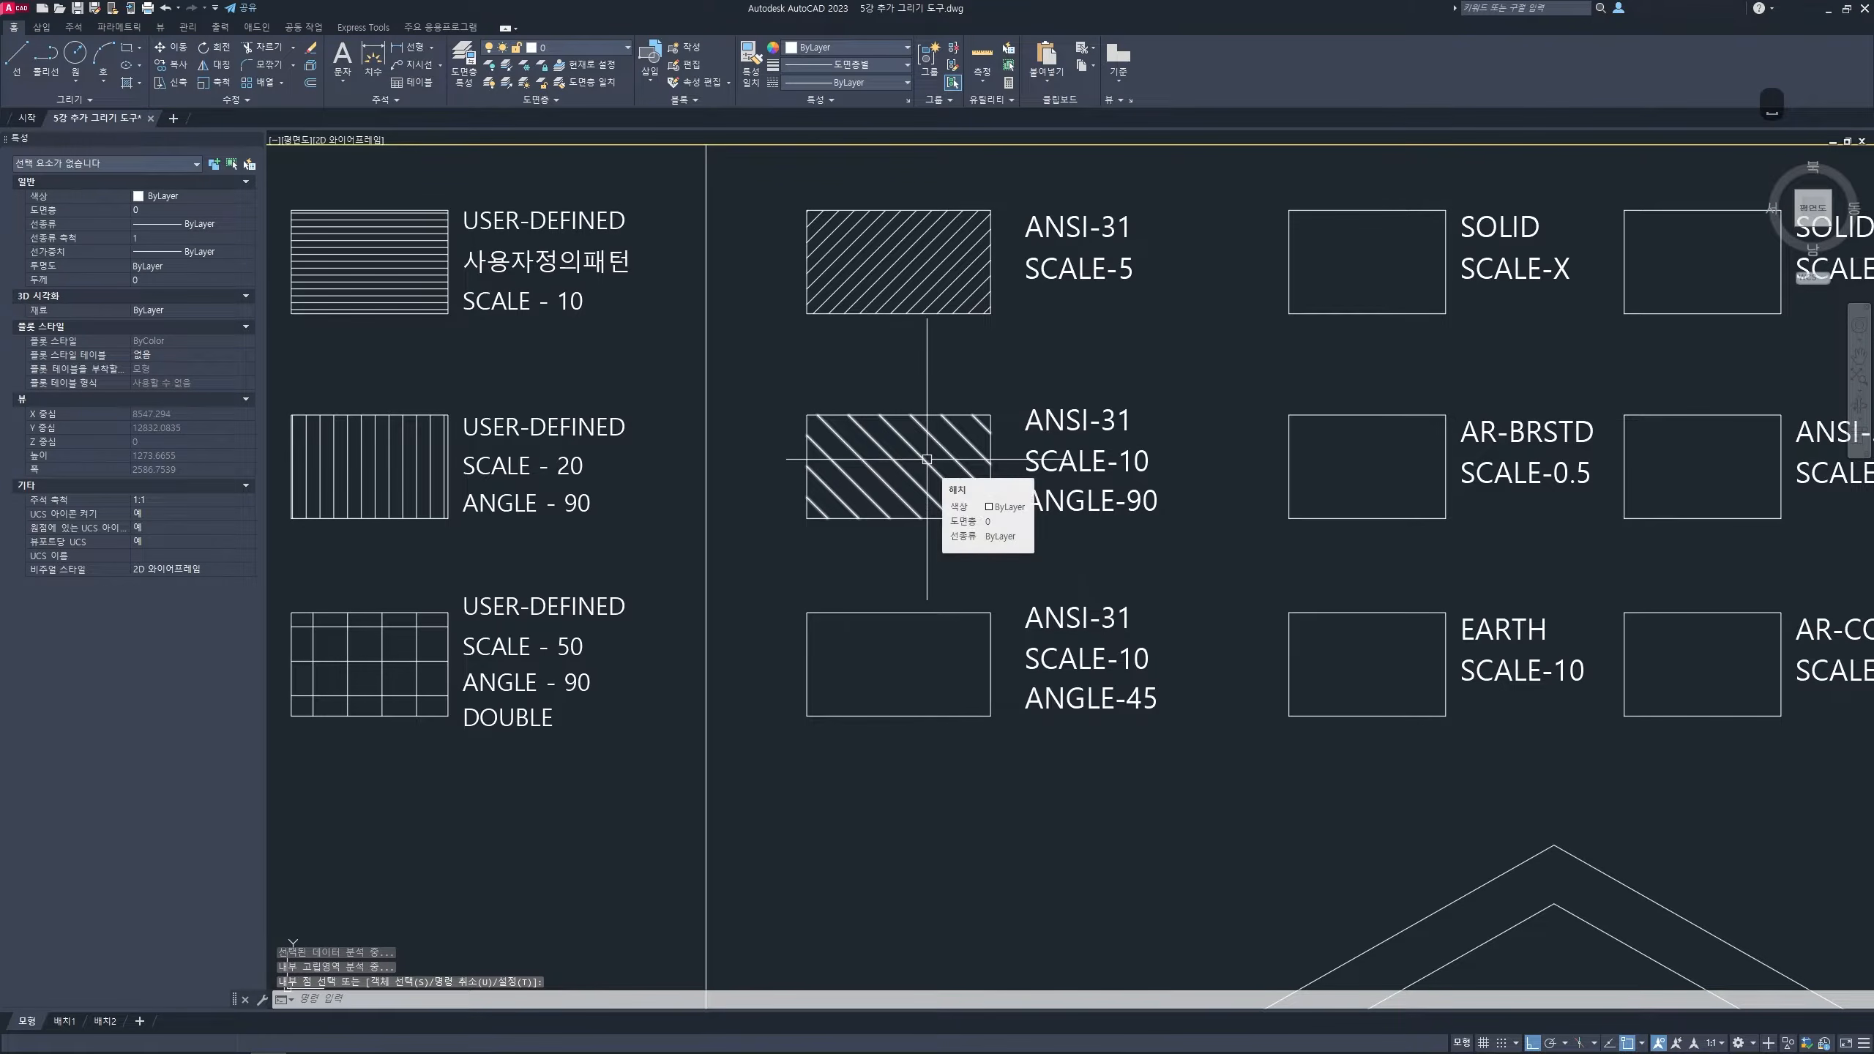
- Hatch the empty ANSI-31 ANGLE-45 practice box from an internal point, keeping the current pattern, scale 10 and angle 90
middle_click_drag(959, 689, 954, 624)
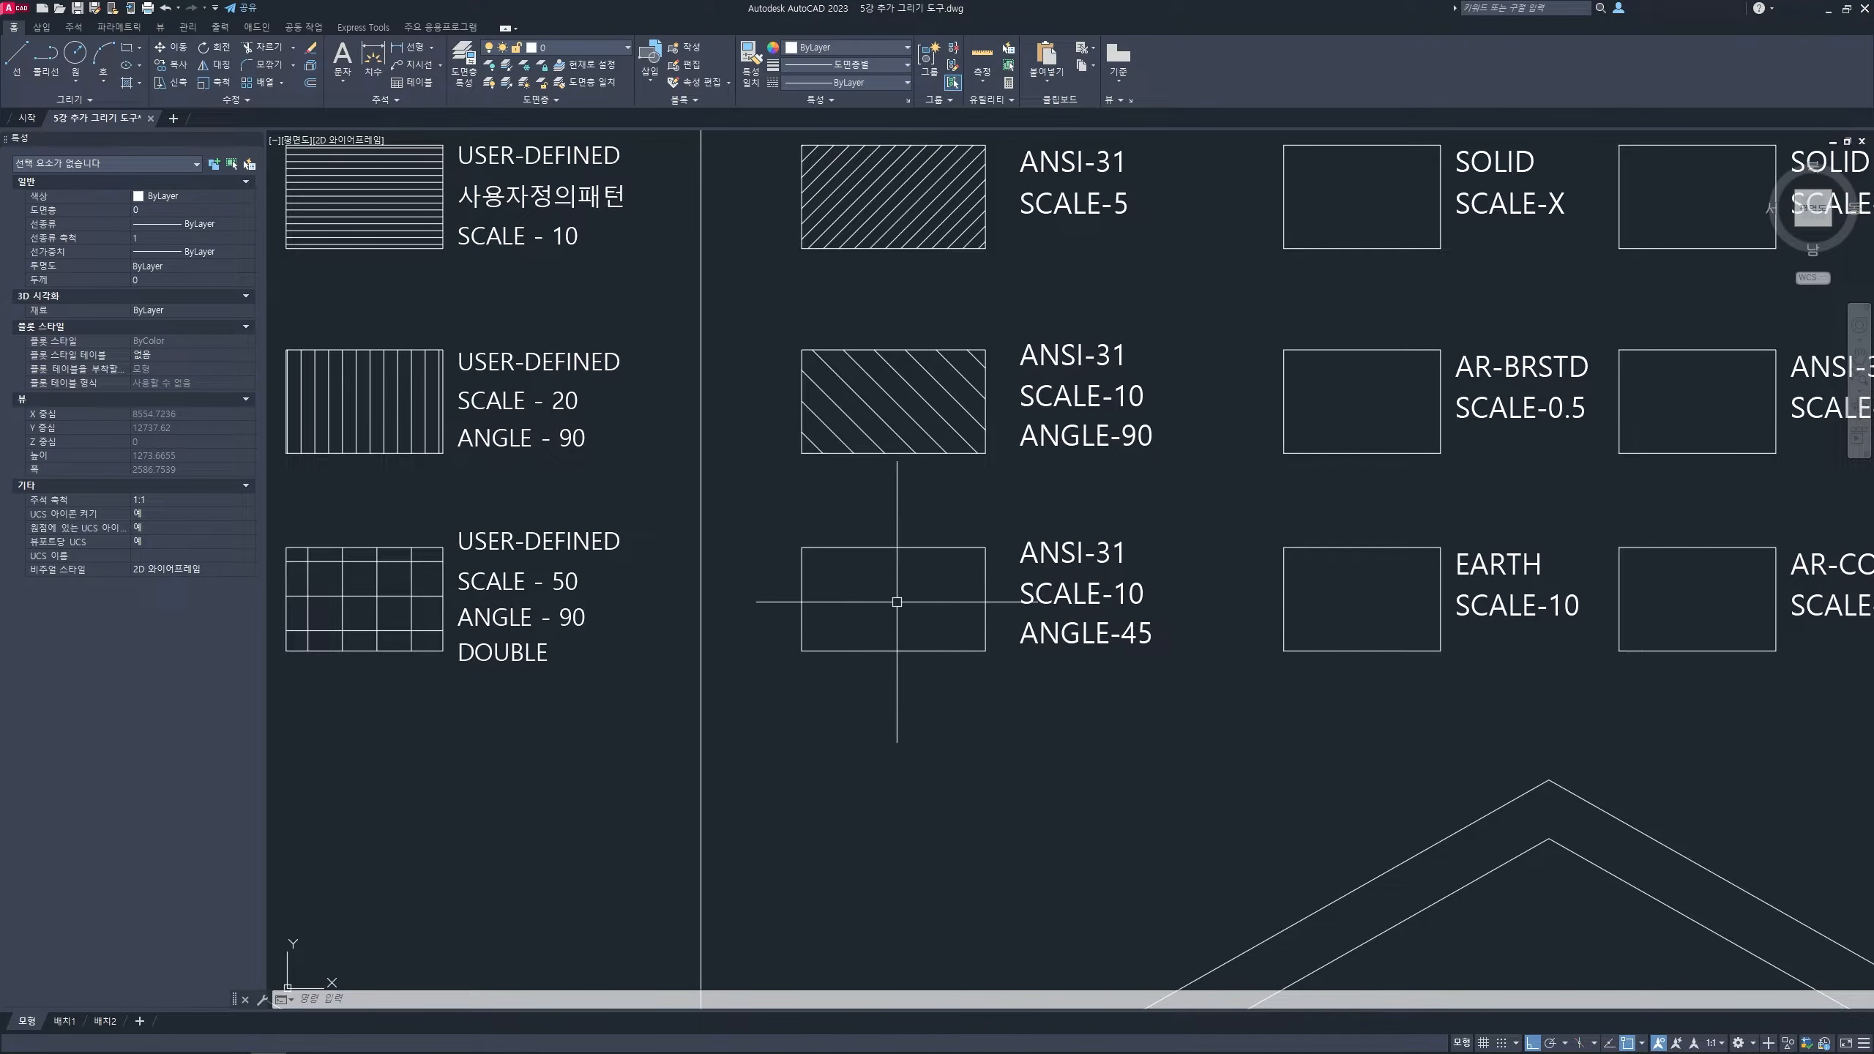
type("h")
key("space")
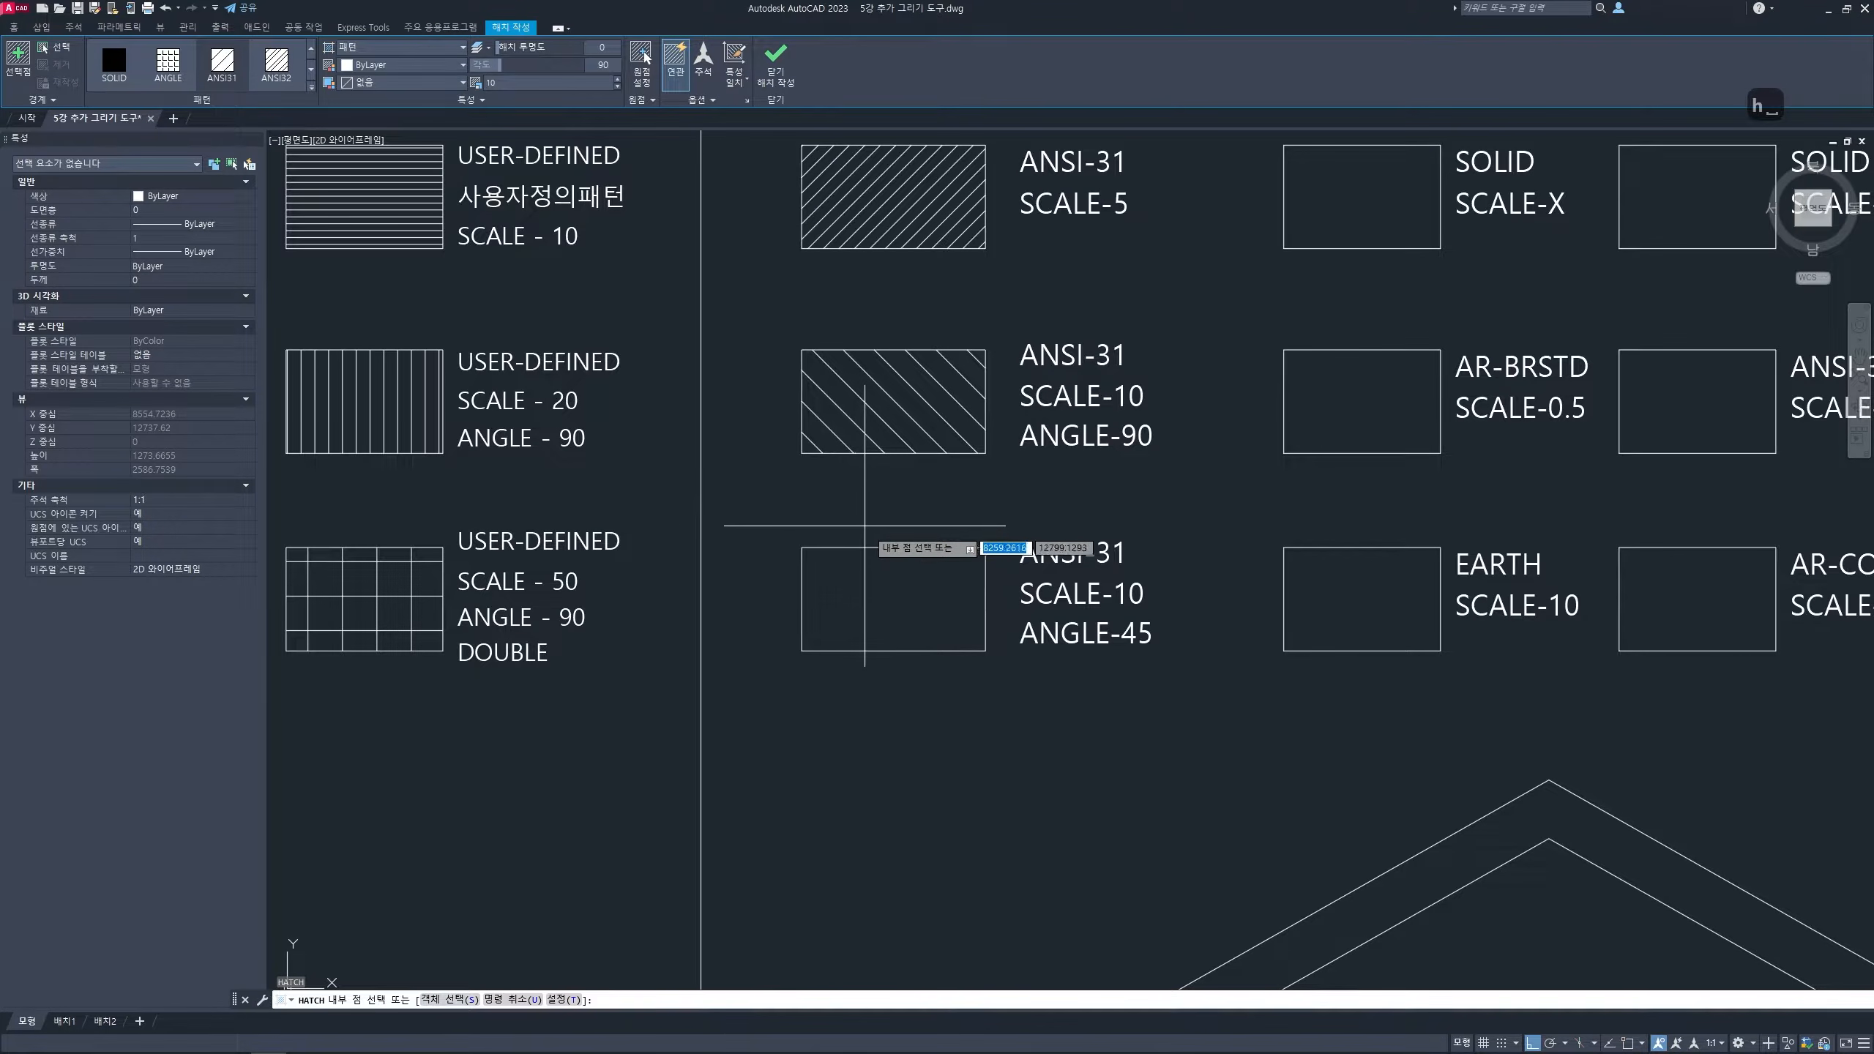
left_click(900, 585)
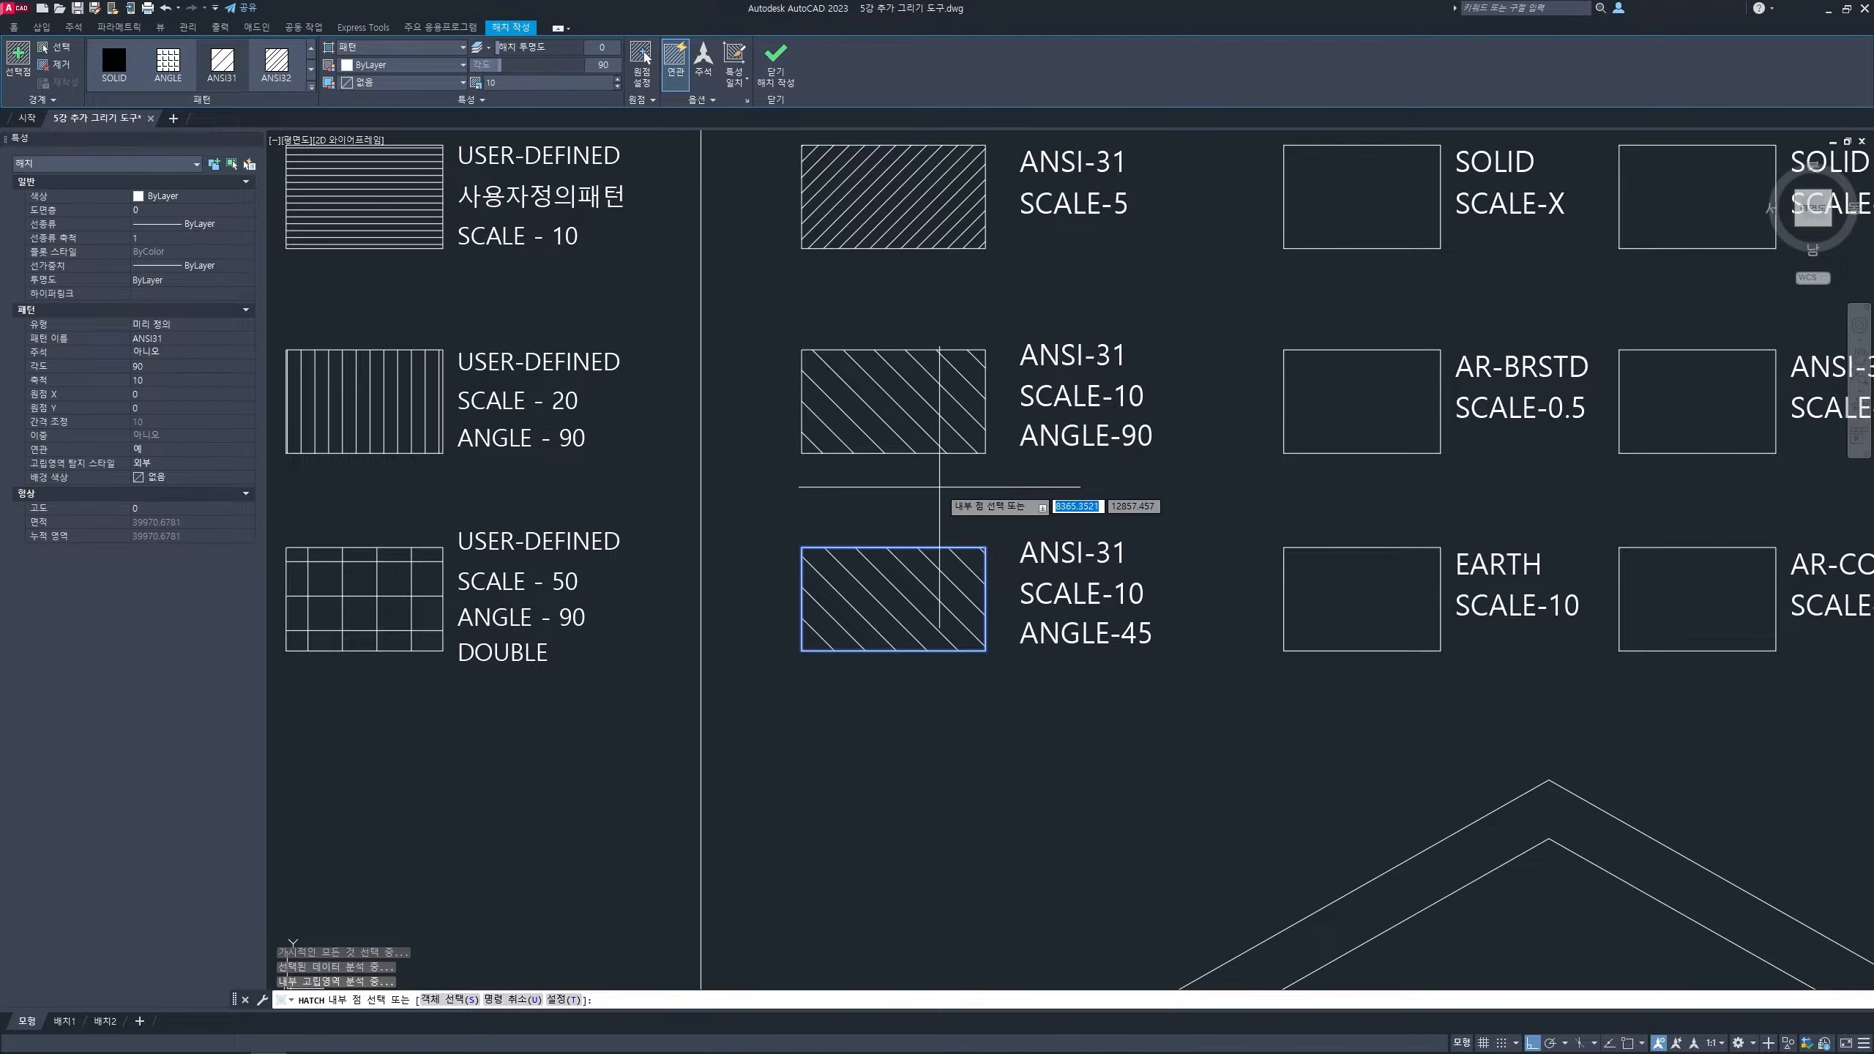
key("Return")
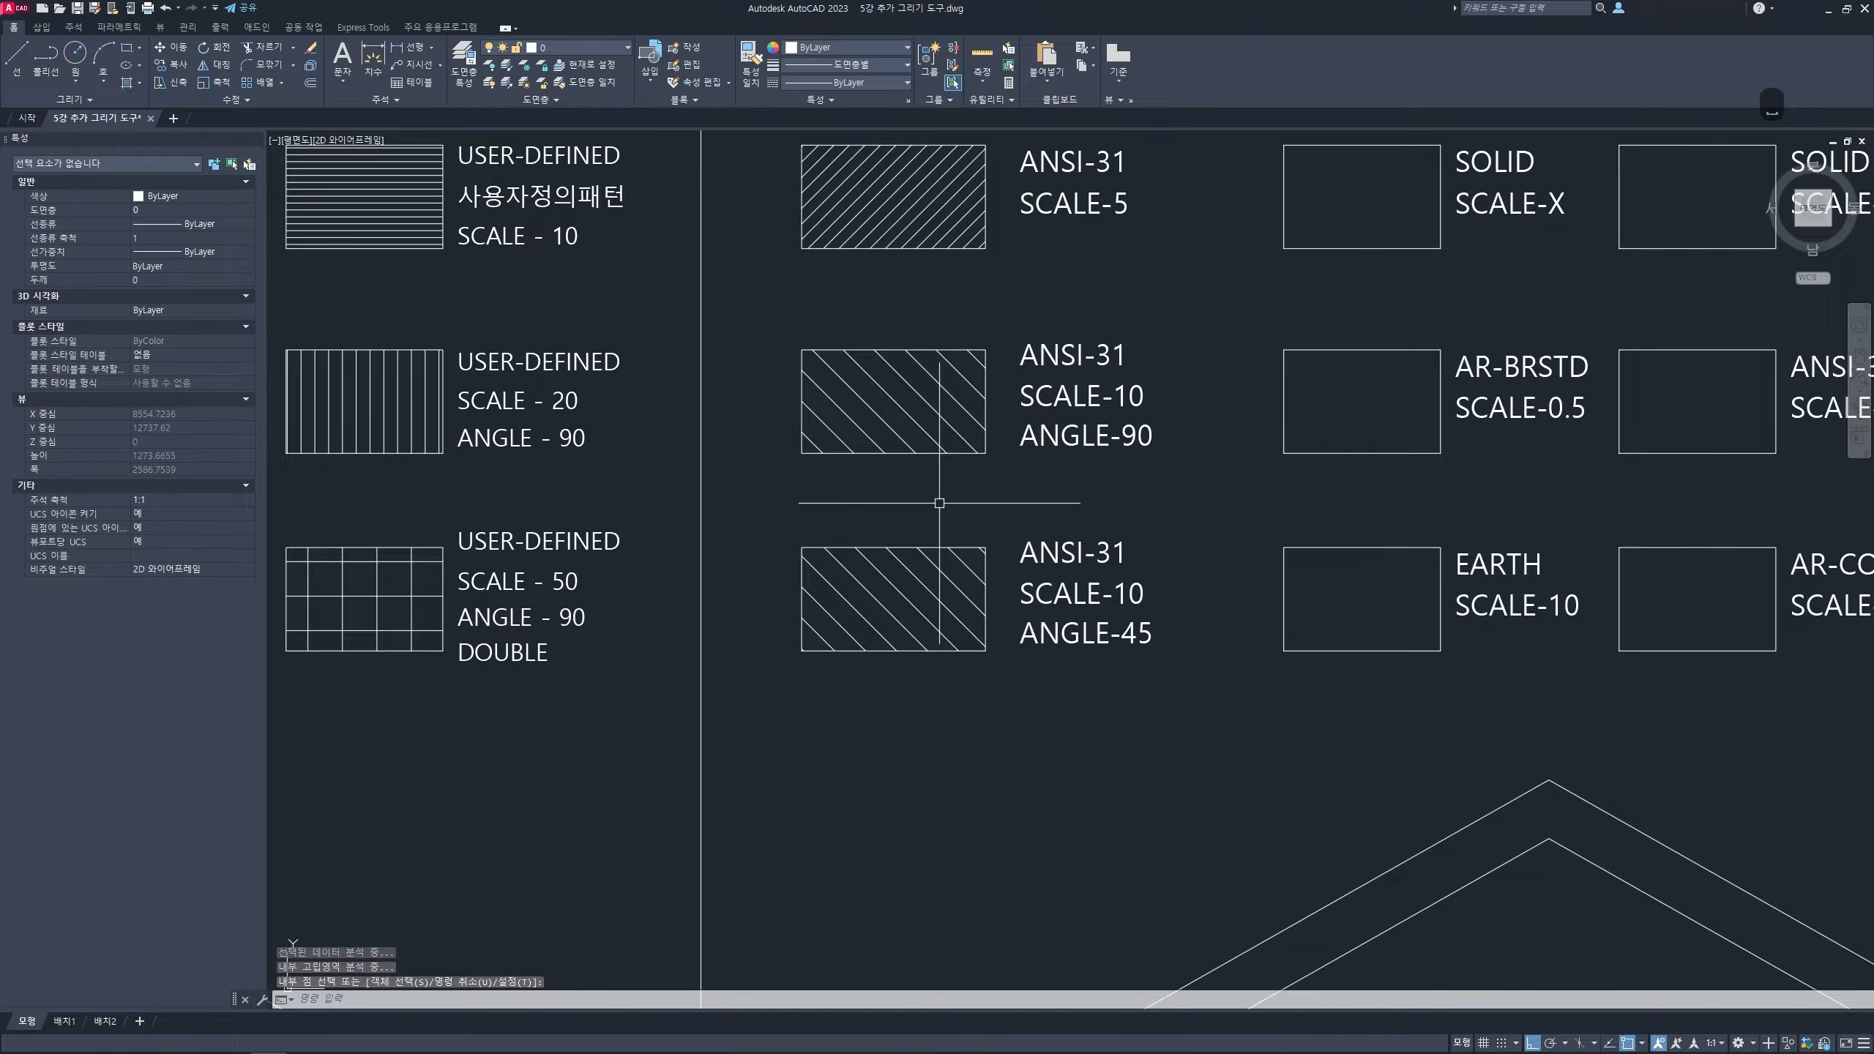
key("Escape")
key("Escape")
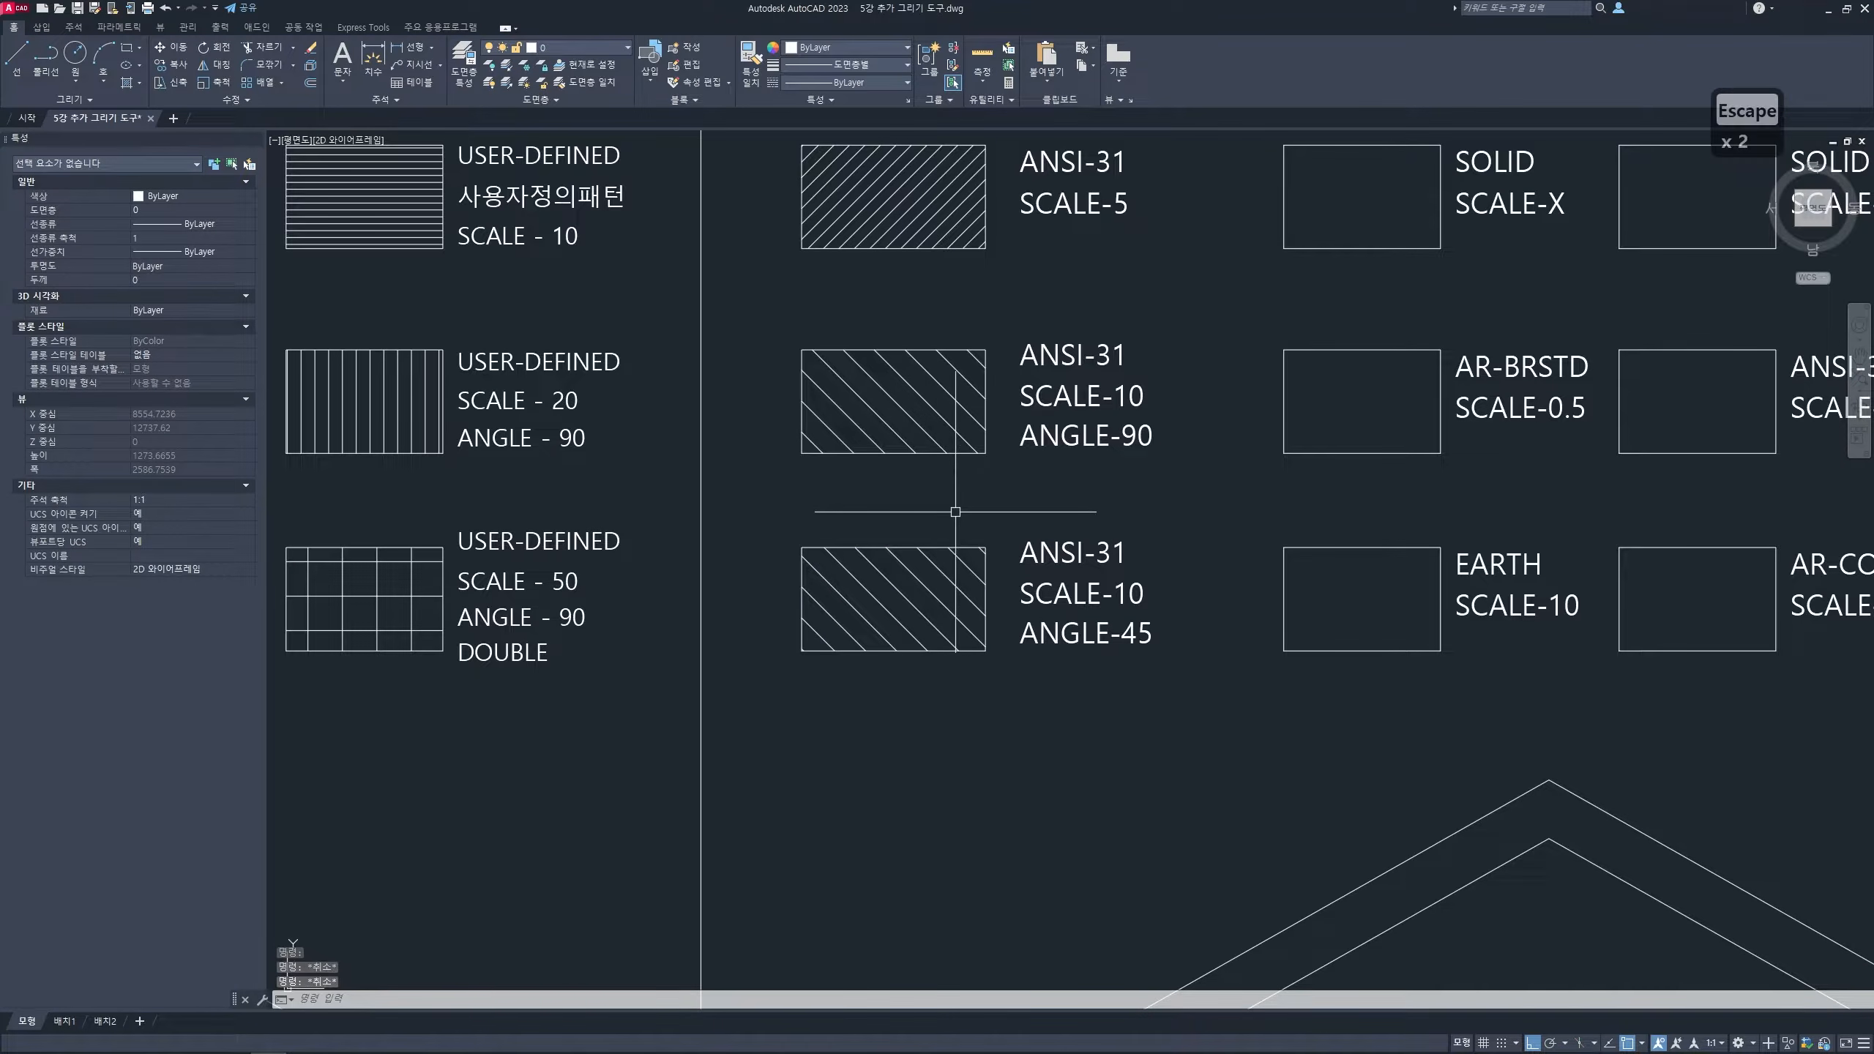
- Edit the hatch in the ANSI-31 ANGLE-45 practice box and set its angle to 45
left_click(914, 575)
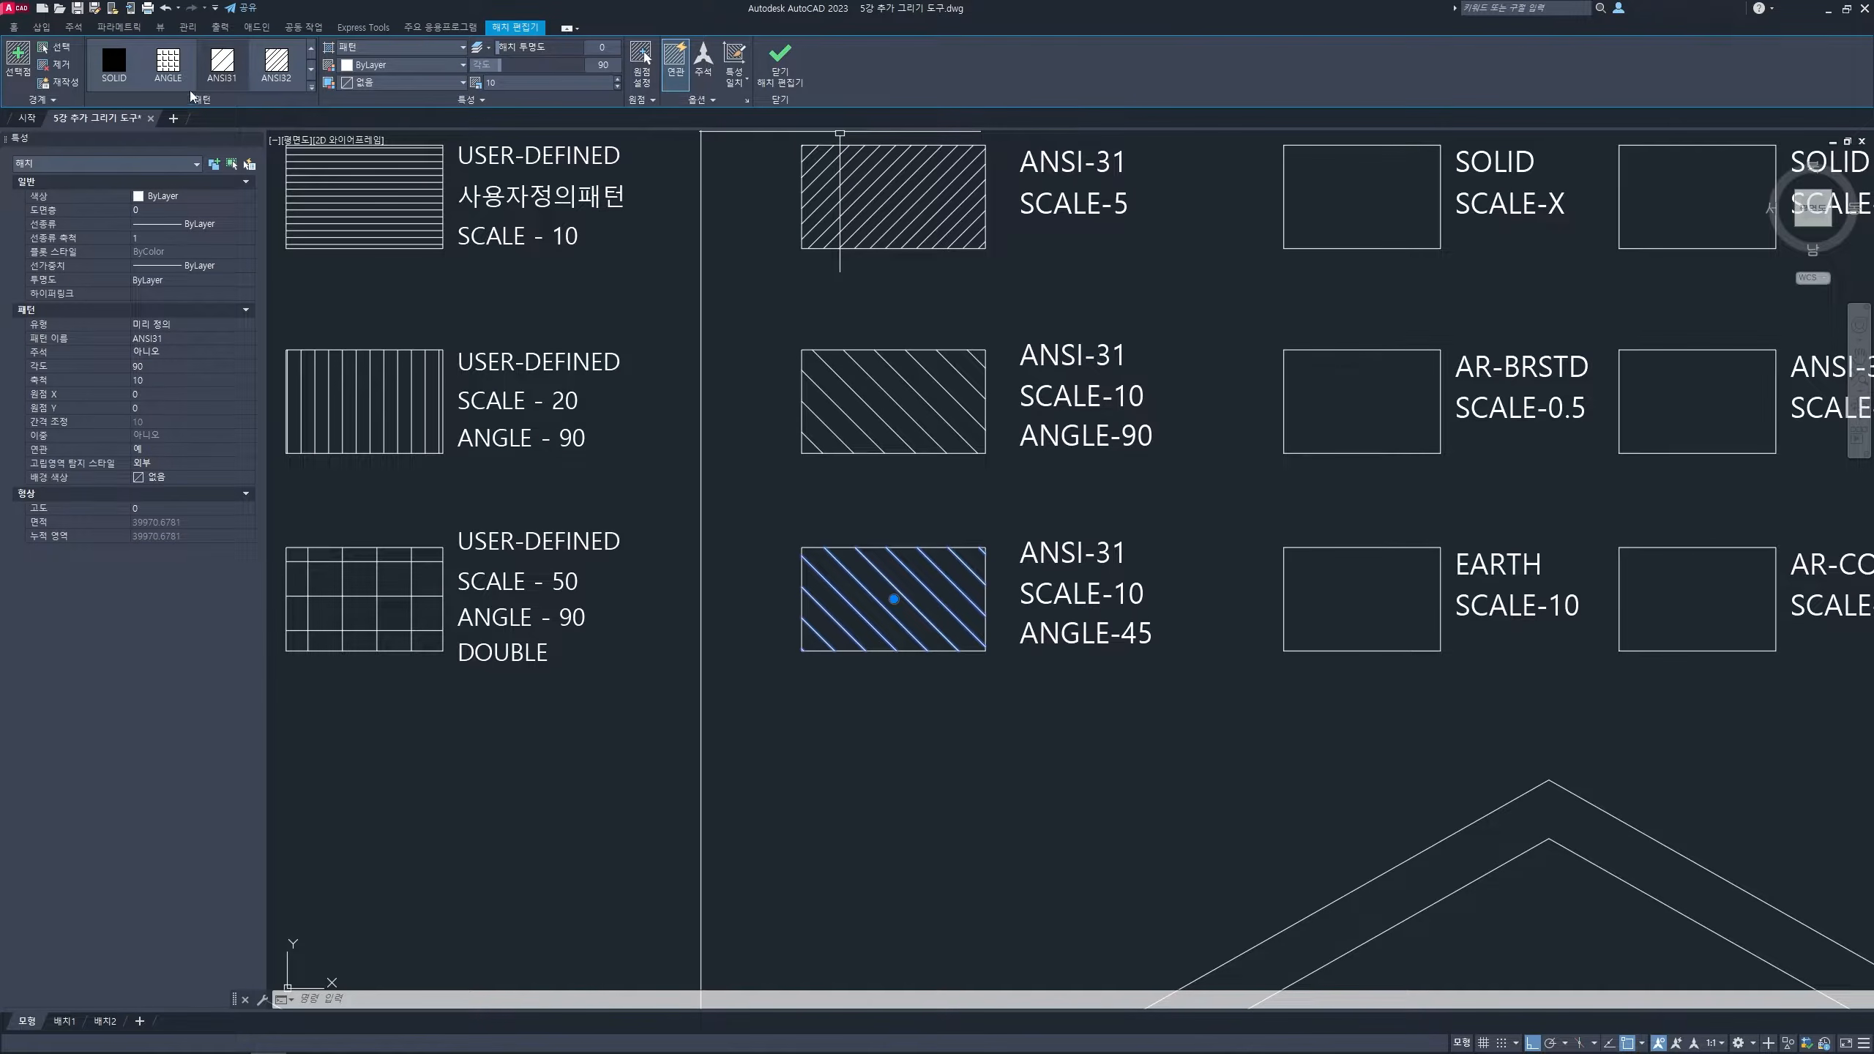
left_click(271, 77)
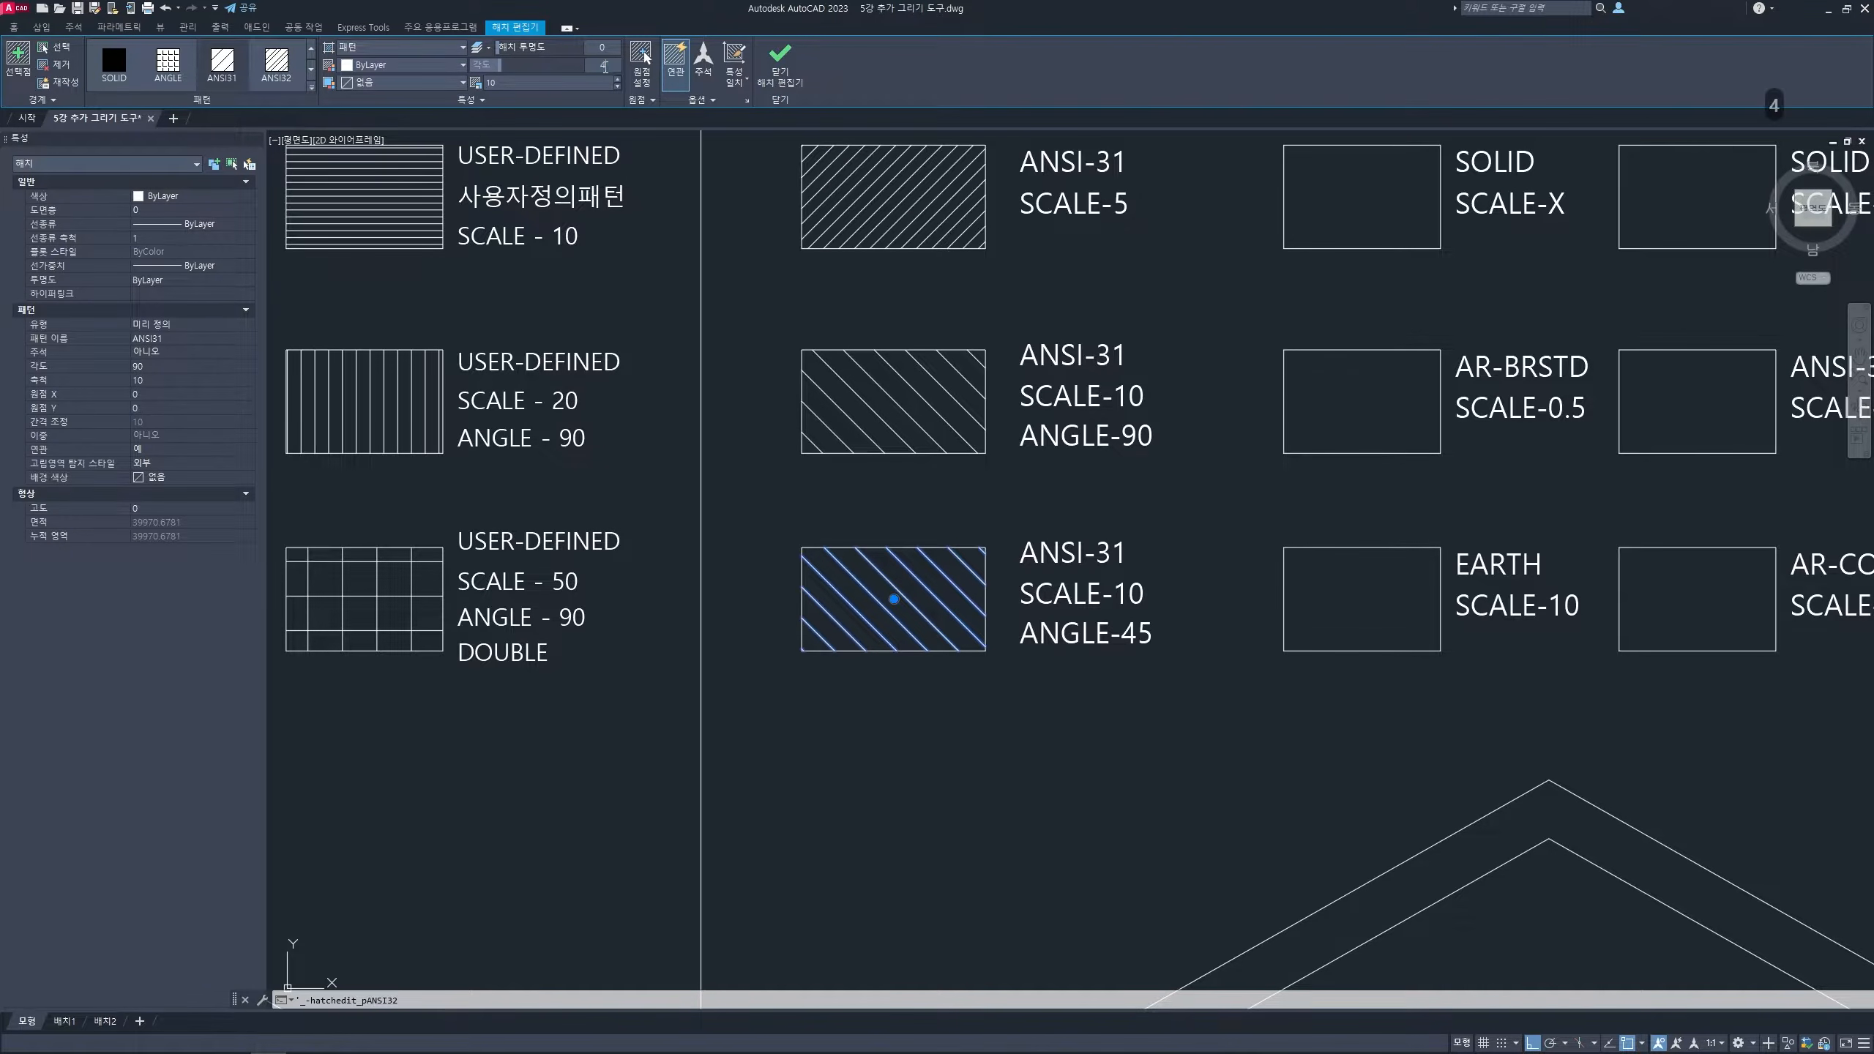
key("Return")
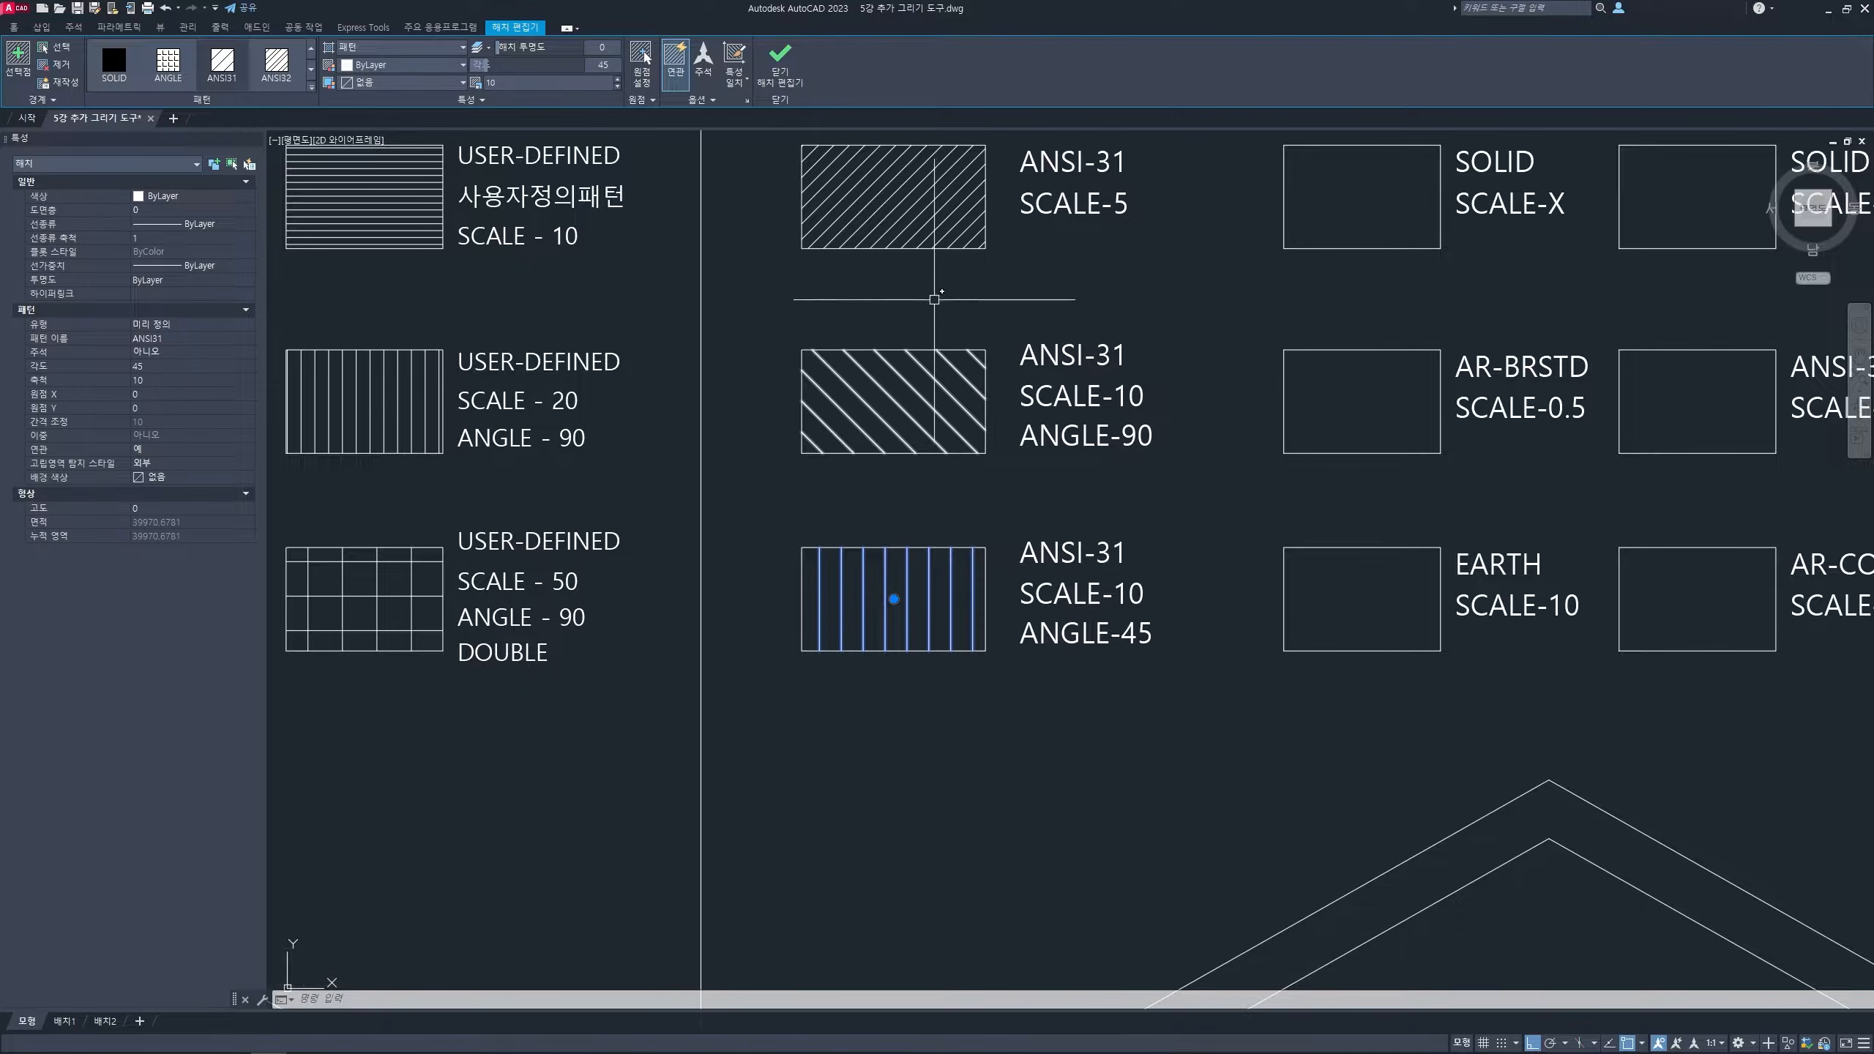
left_click(784, 77)
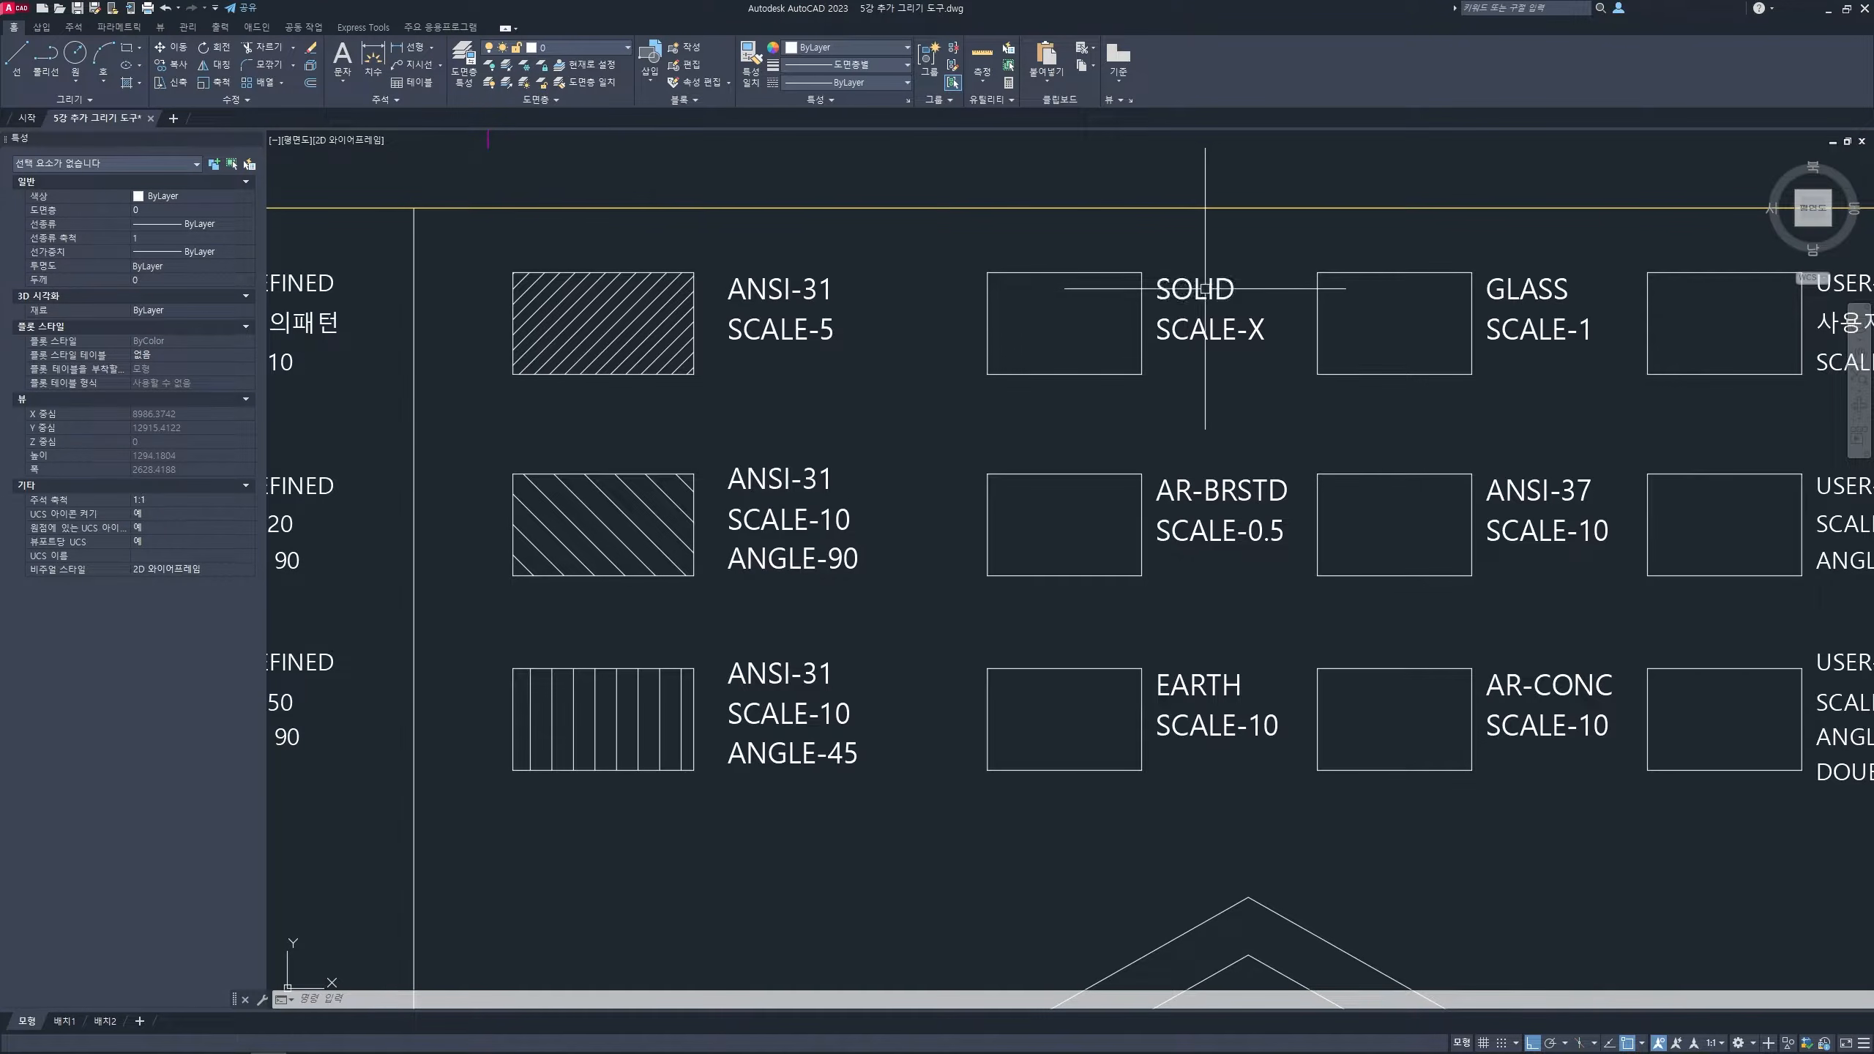
key("Escape")
key("Escape")
key("Escape")
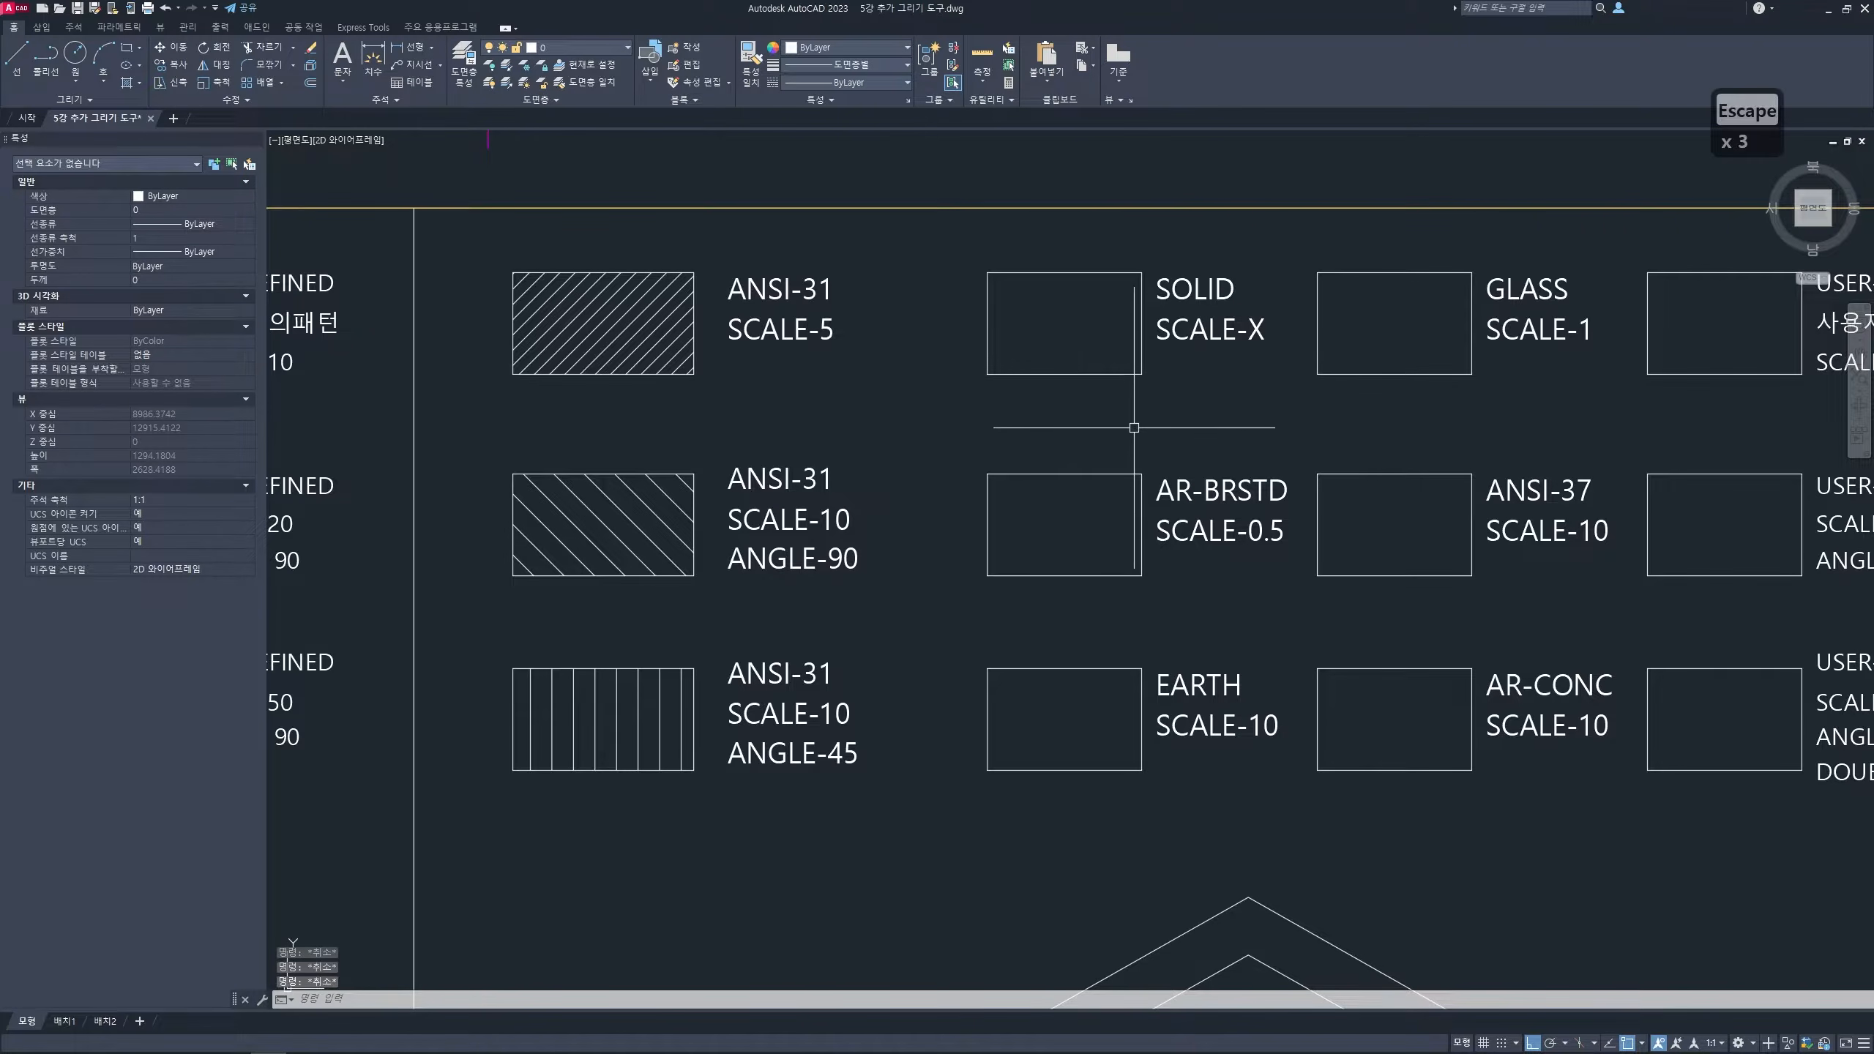
- Fill the practice box labelled SOLID with the SOLID hatch pattern from an internal point
type("h")
key("space")
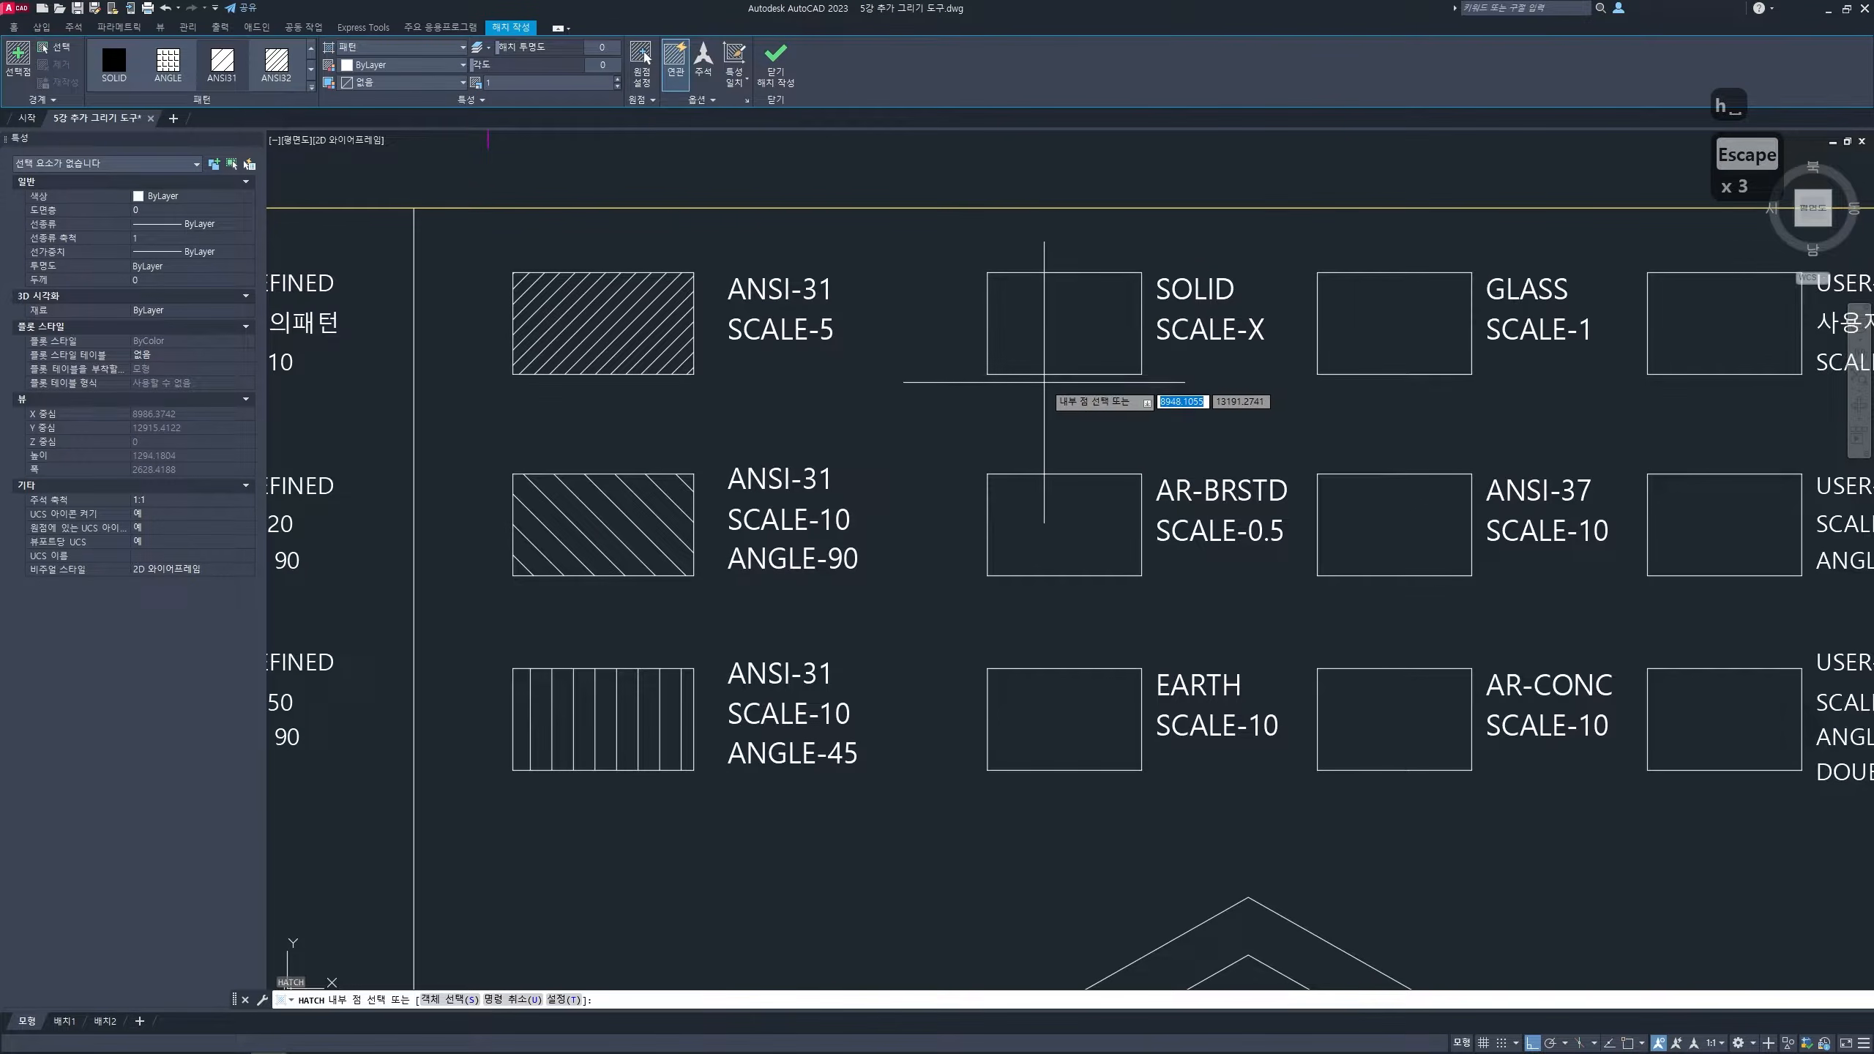
left_click(115, 66)
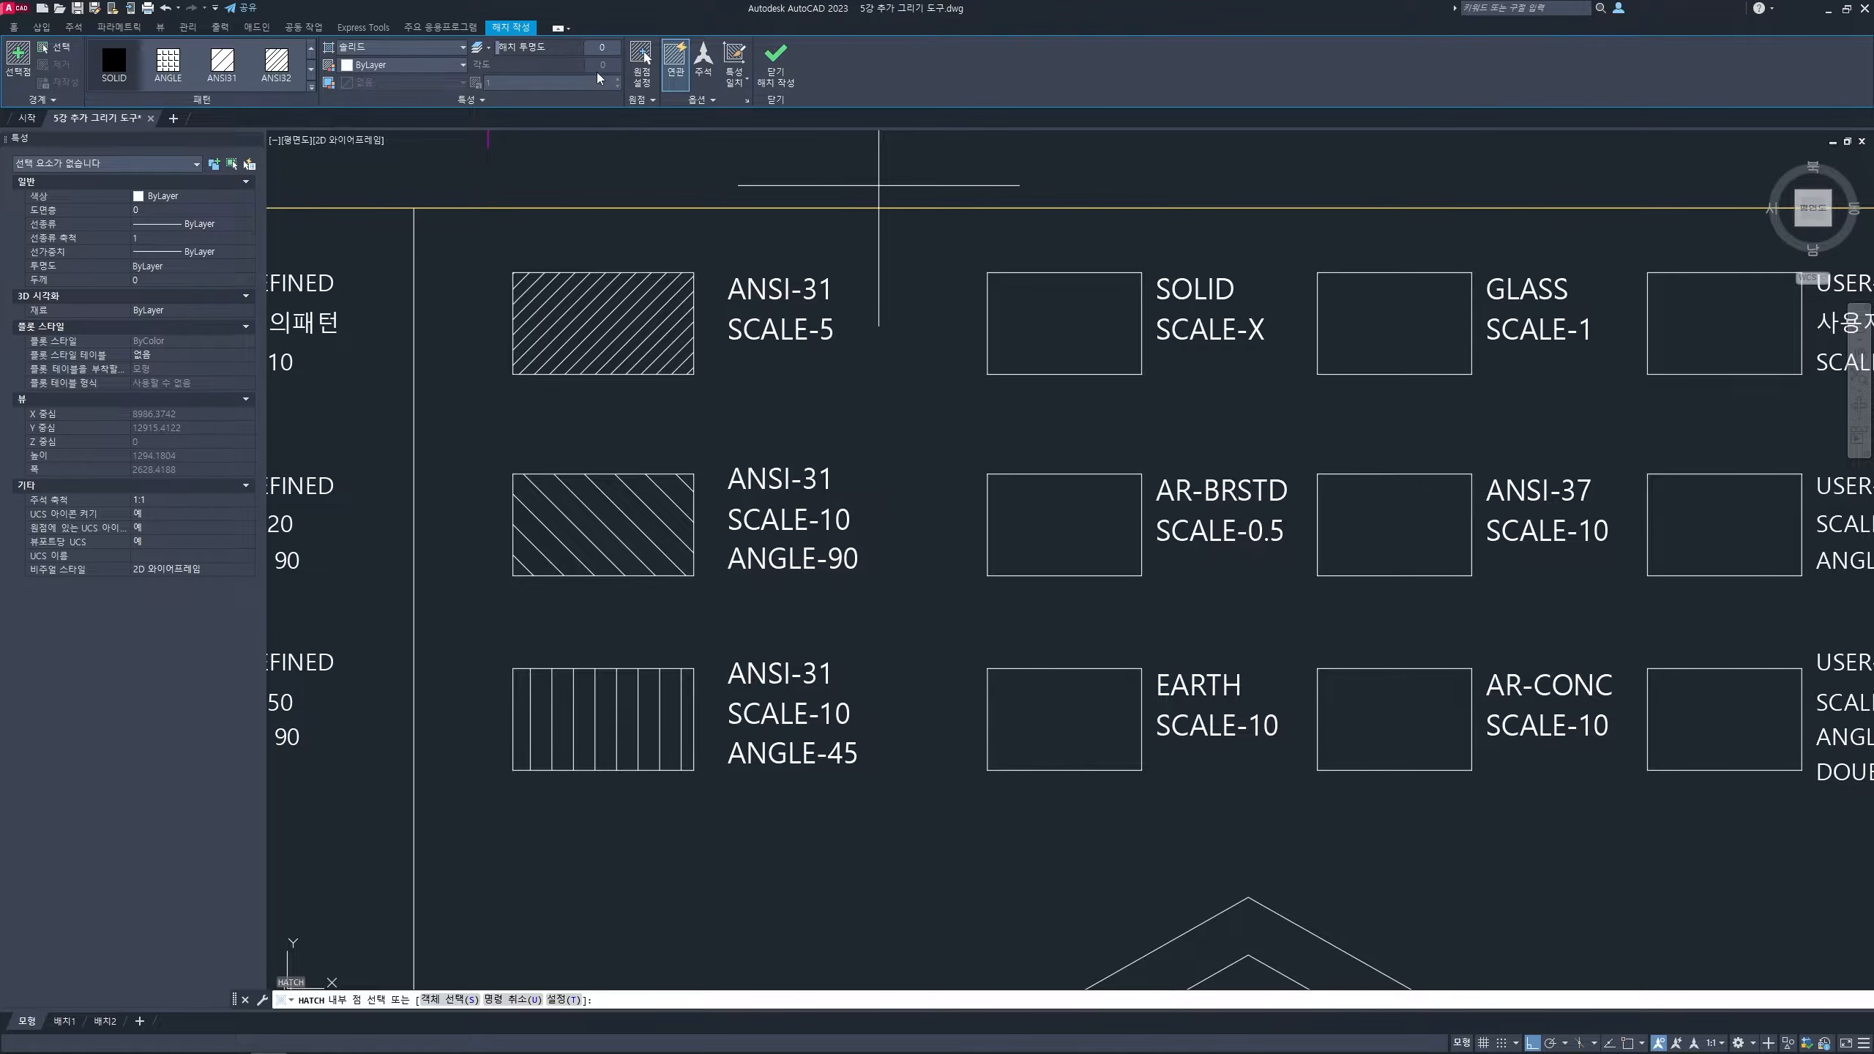
left_click(1072, 319)
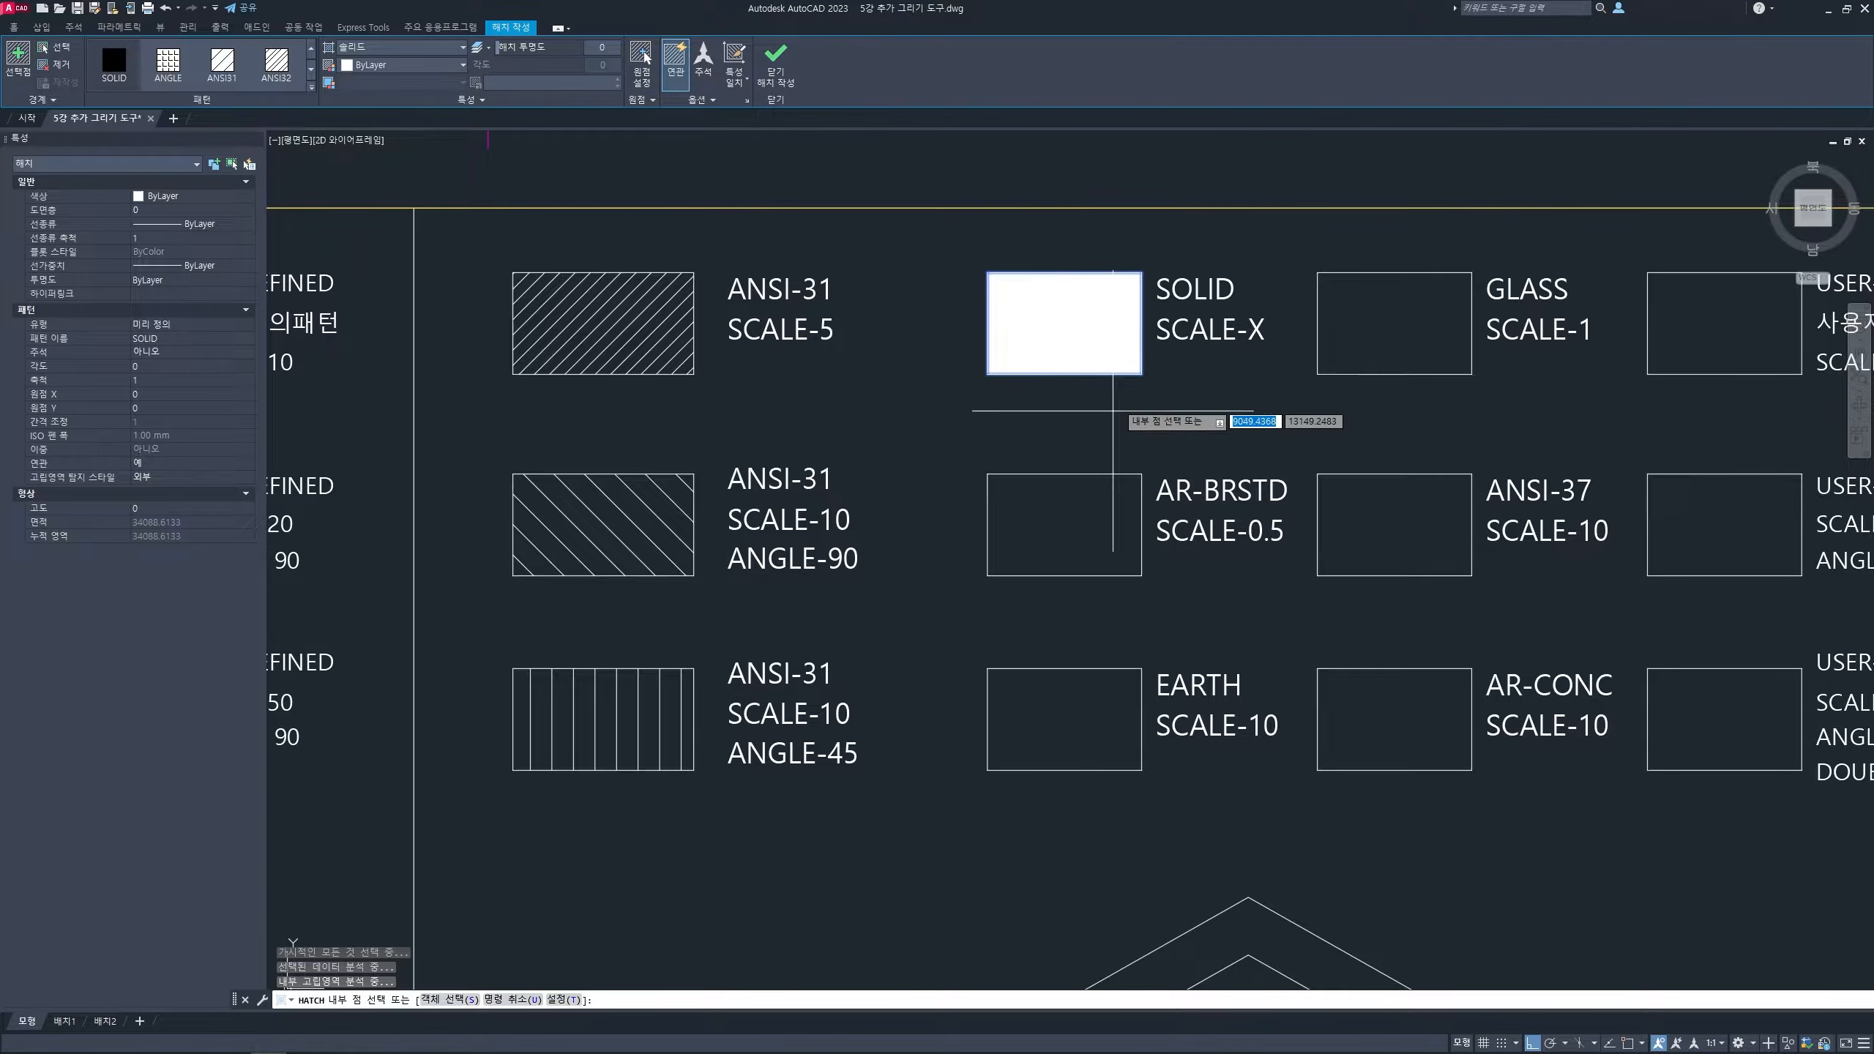
key("Return")
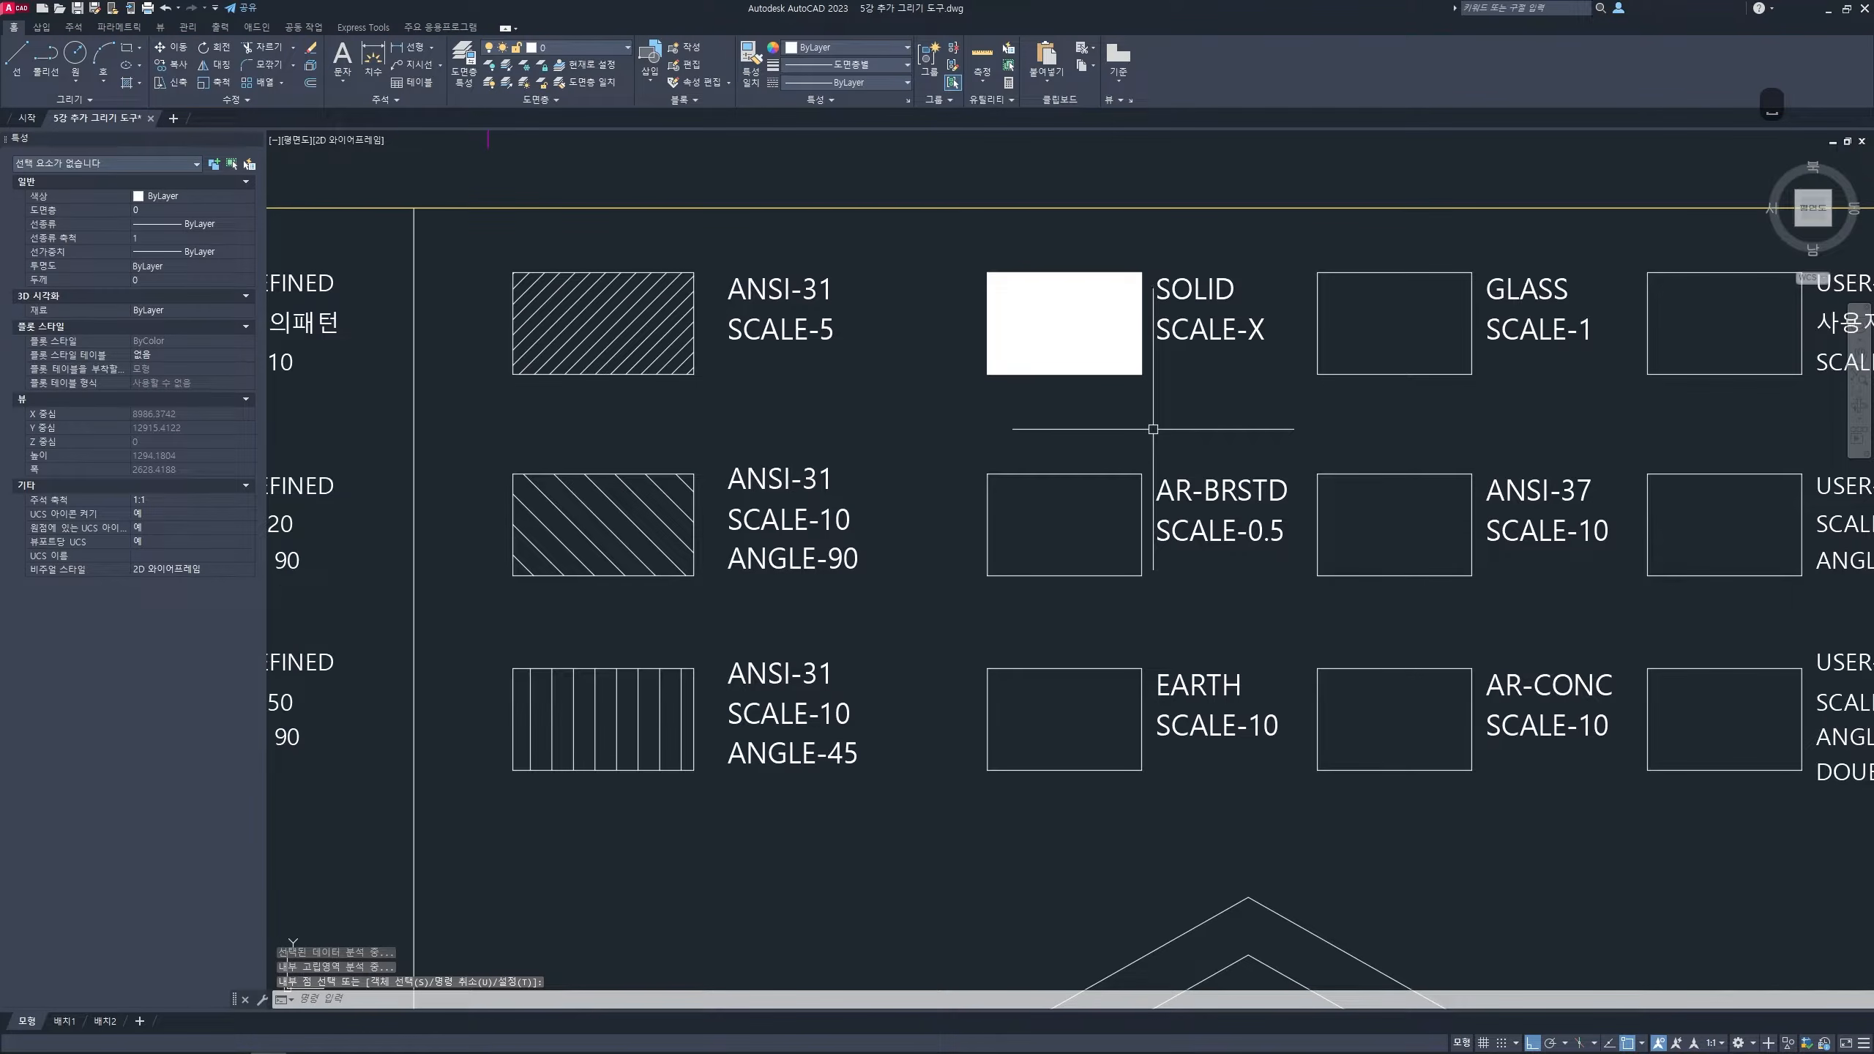
- Hatch the practice box below the solid one from an internal point with the AR-BRSTD pattern at scale 0.5
middle_click_drag(1123, 440, 1120, 439)
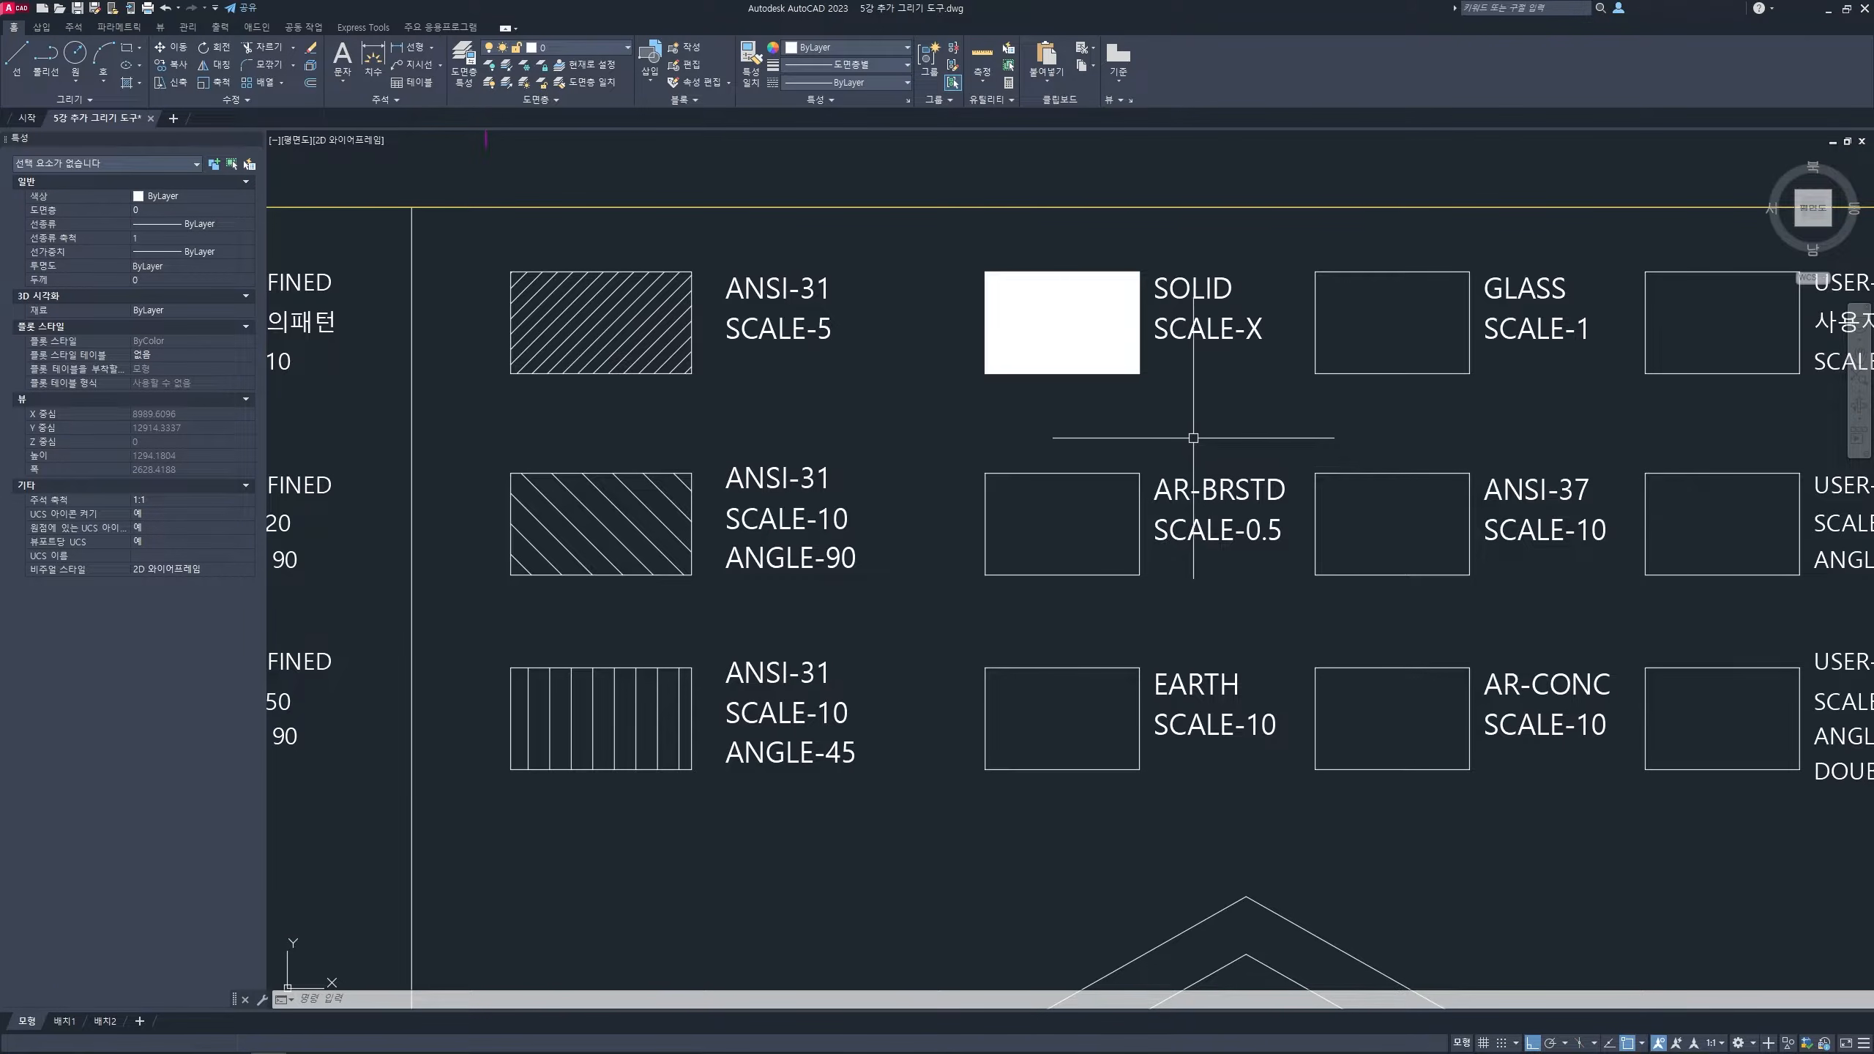
key("Return")
left_click(1049, 531)
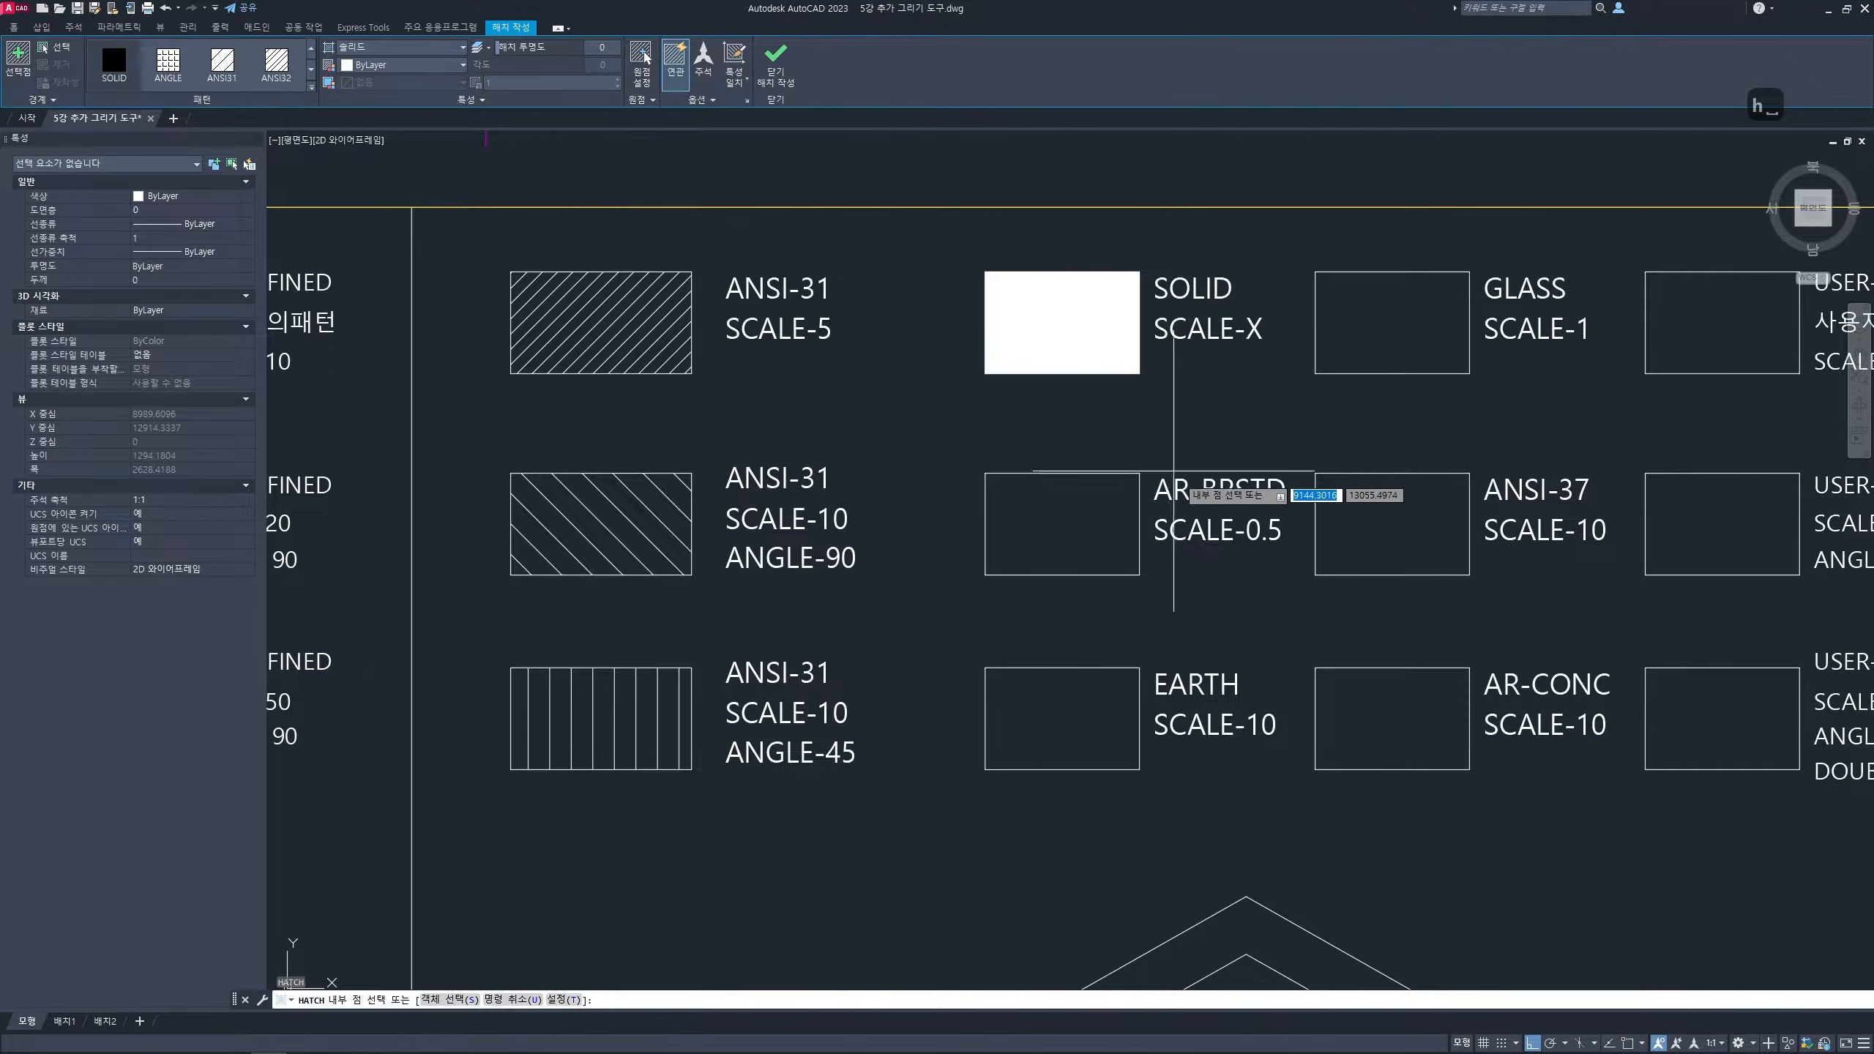
left_click(312, 70)
left_click(313, 70)
scroll(313, 70, "up", 2)
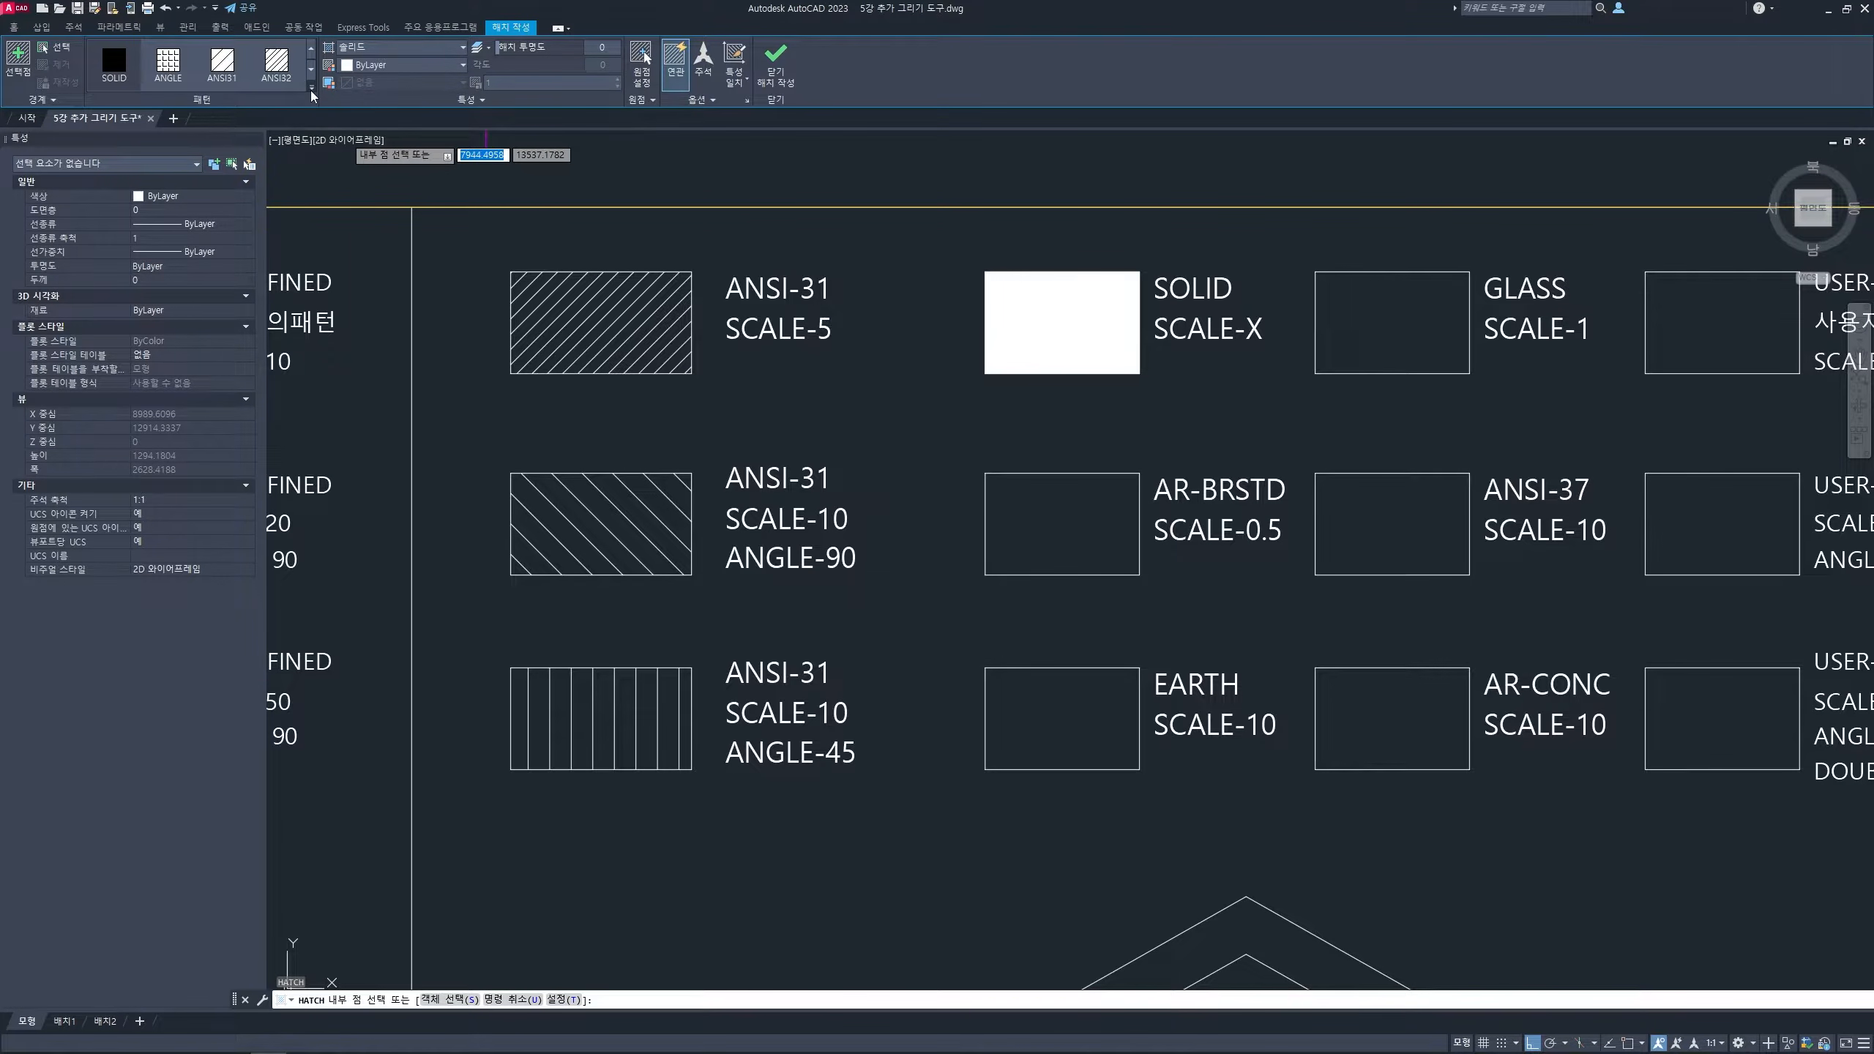
left_click(312, 89)
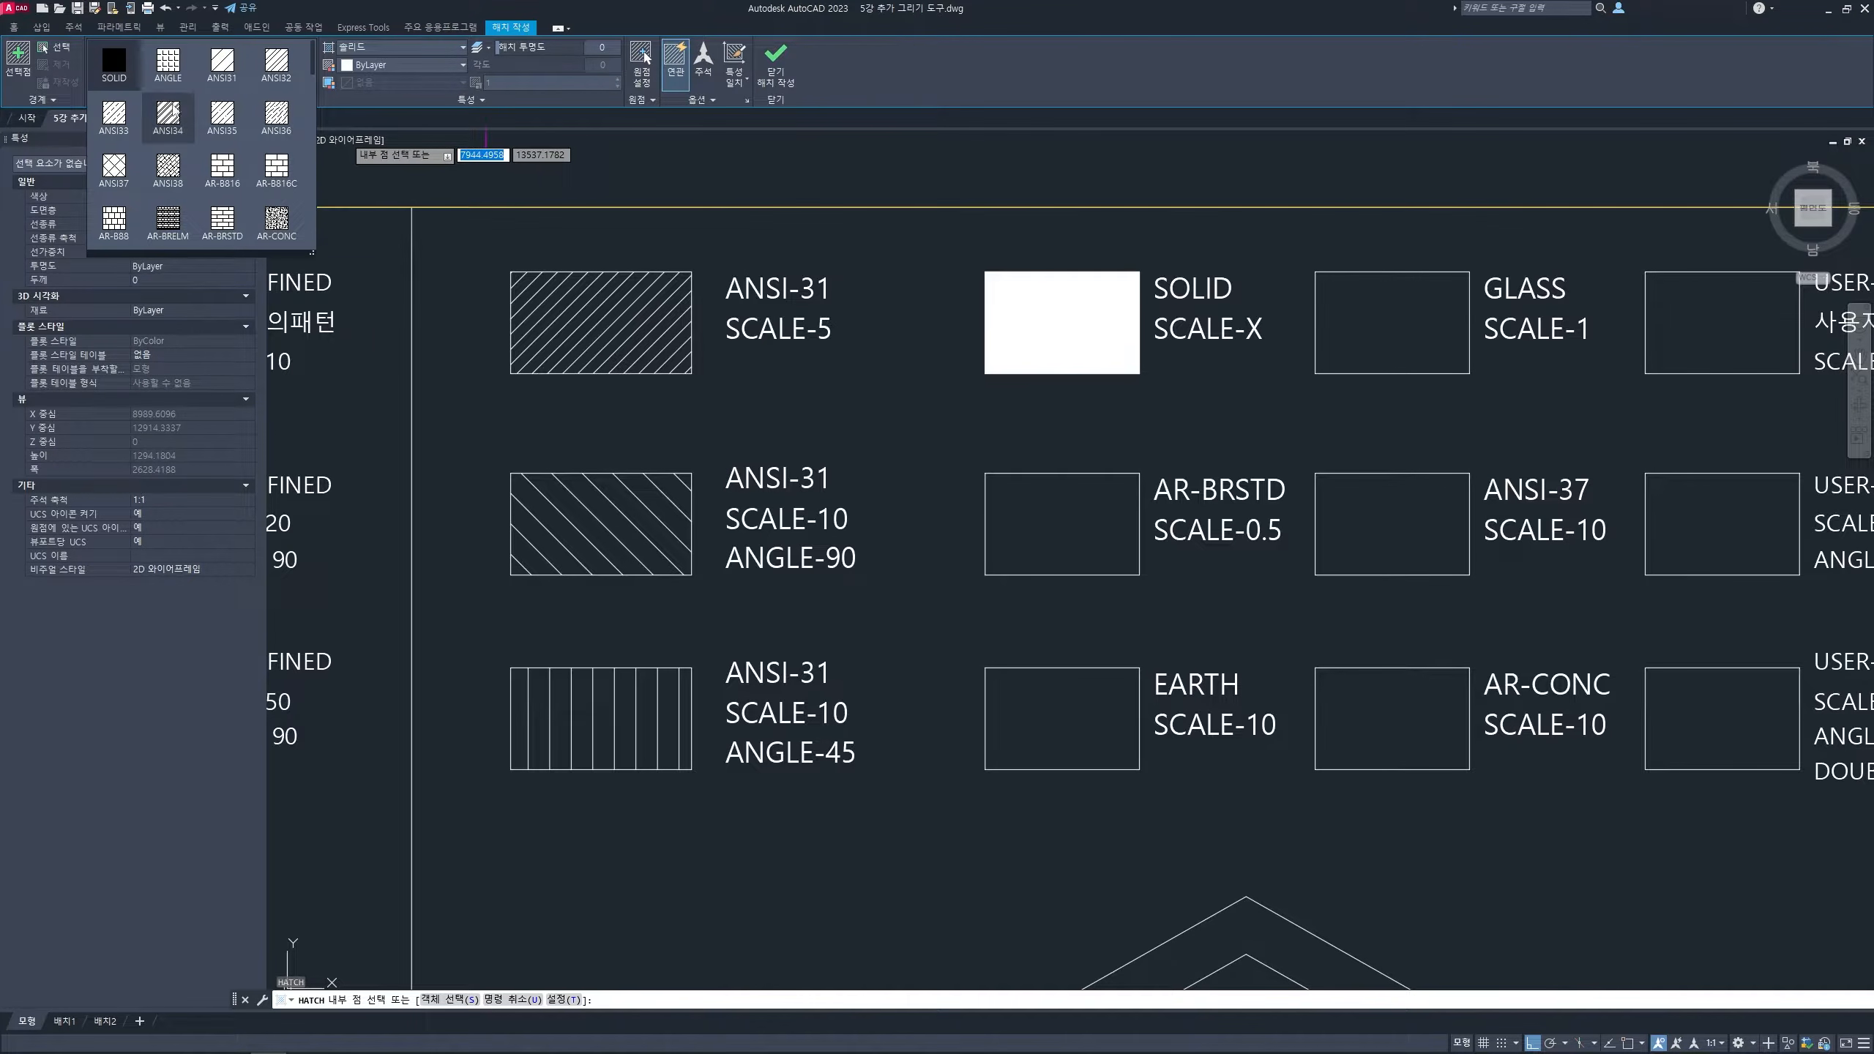
left_click(219, 224)
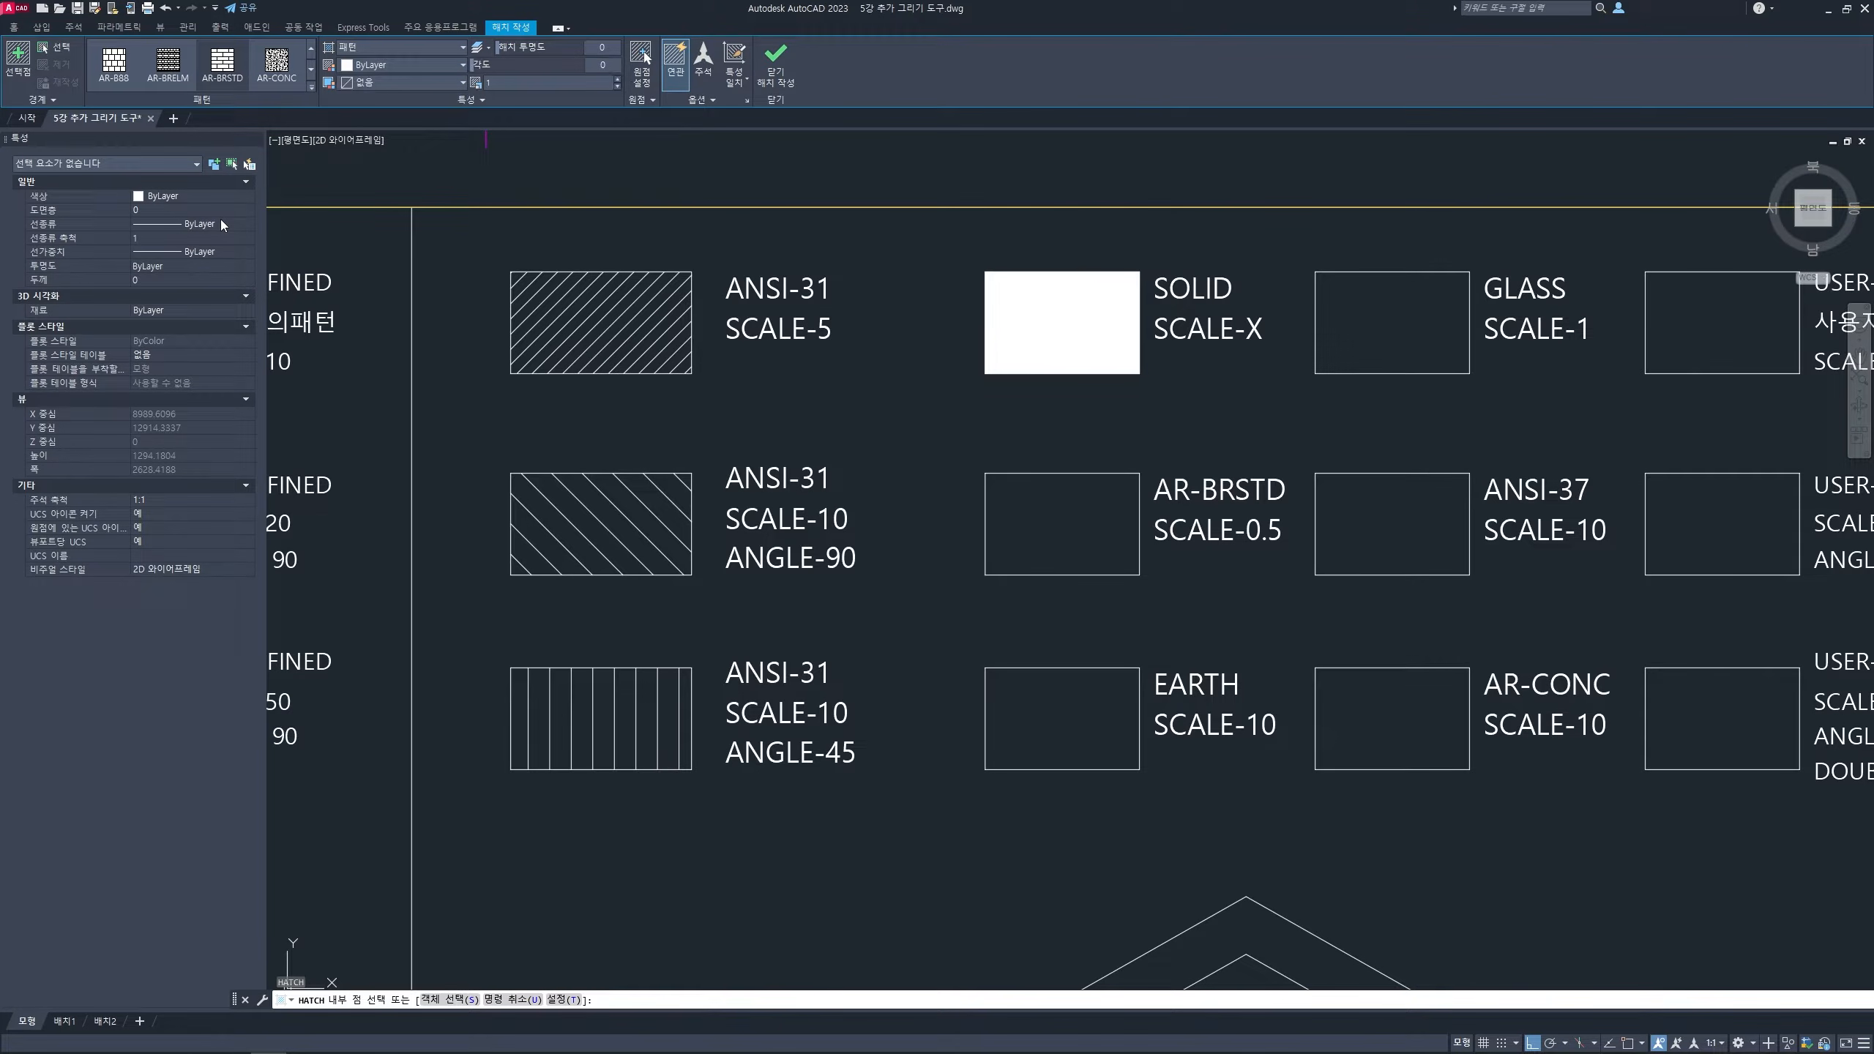
left_click(525, 85)
type("0.5")
key("Return")
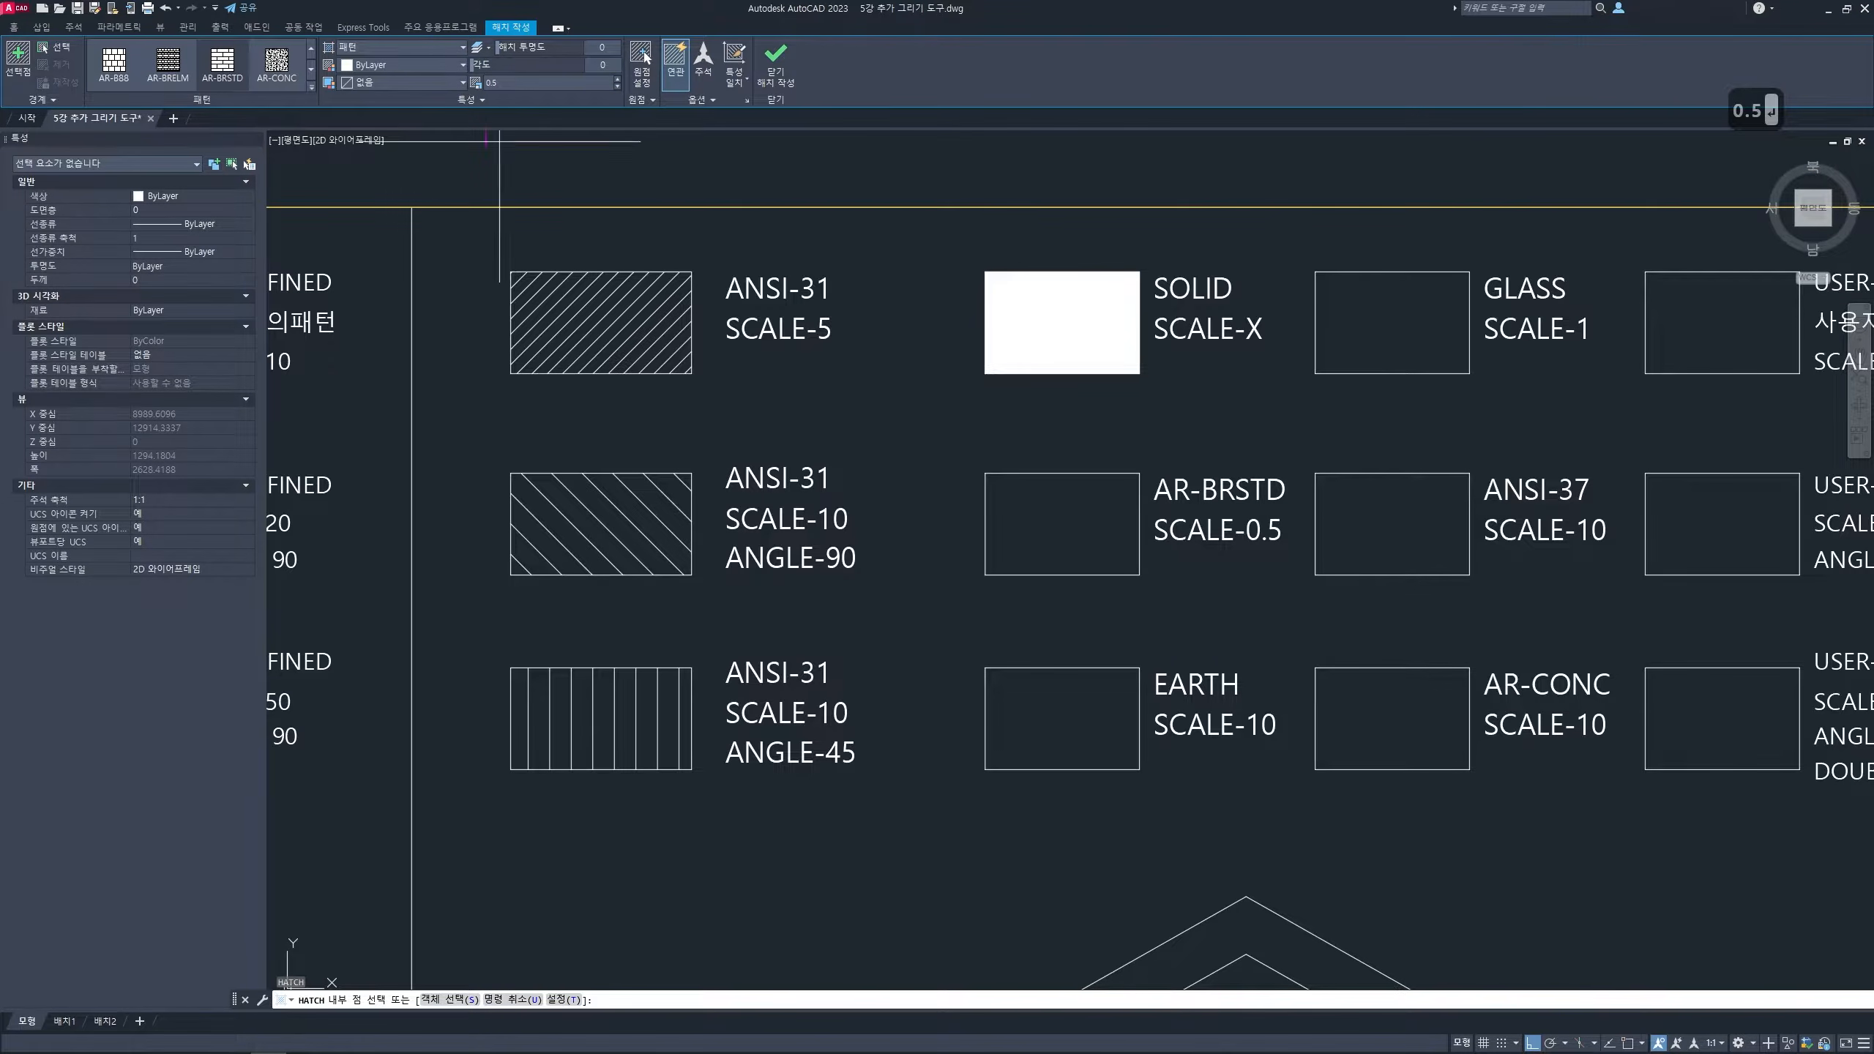
left_click(1040, 523)
key("space")
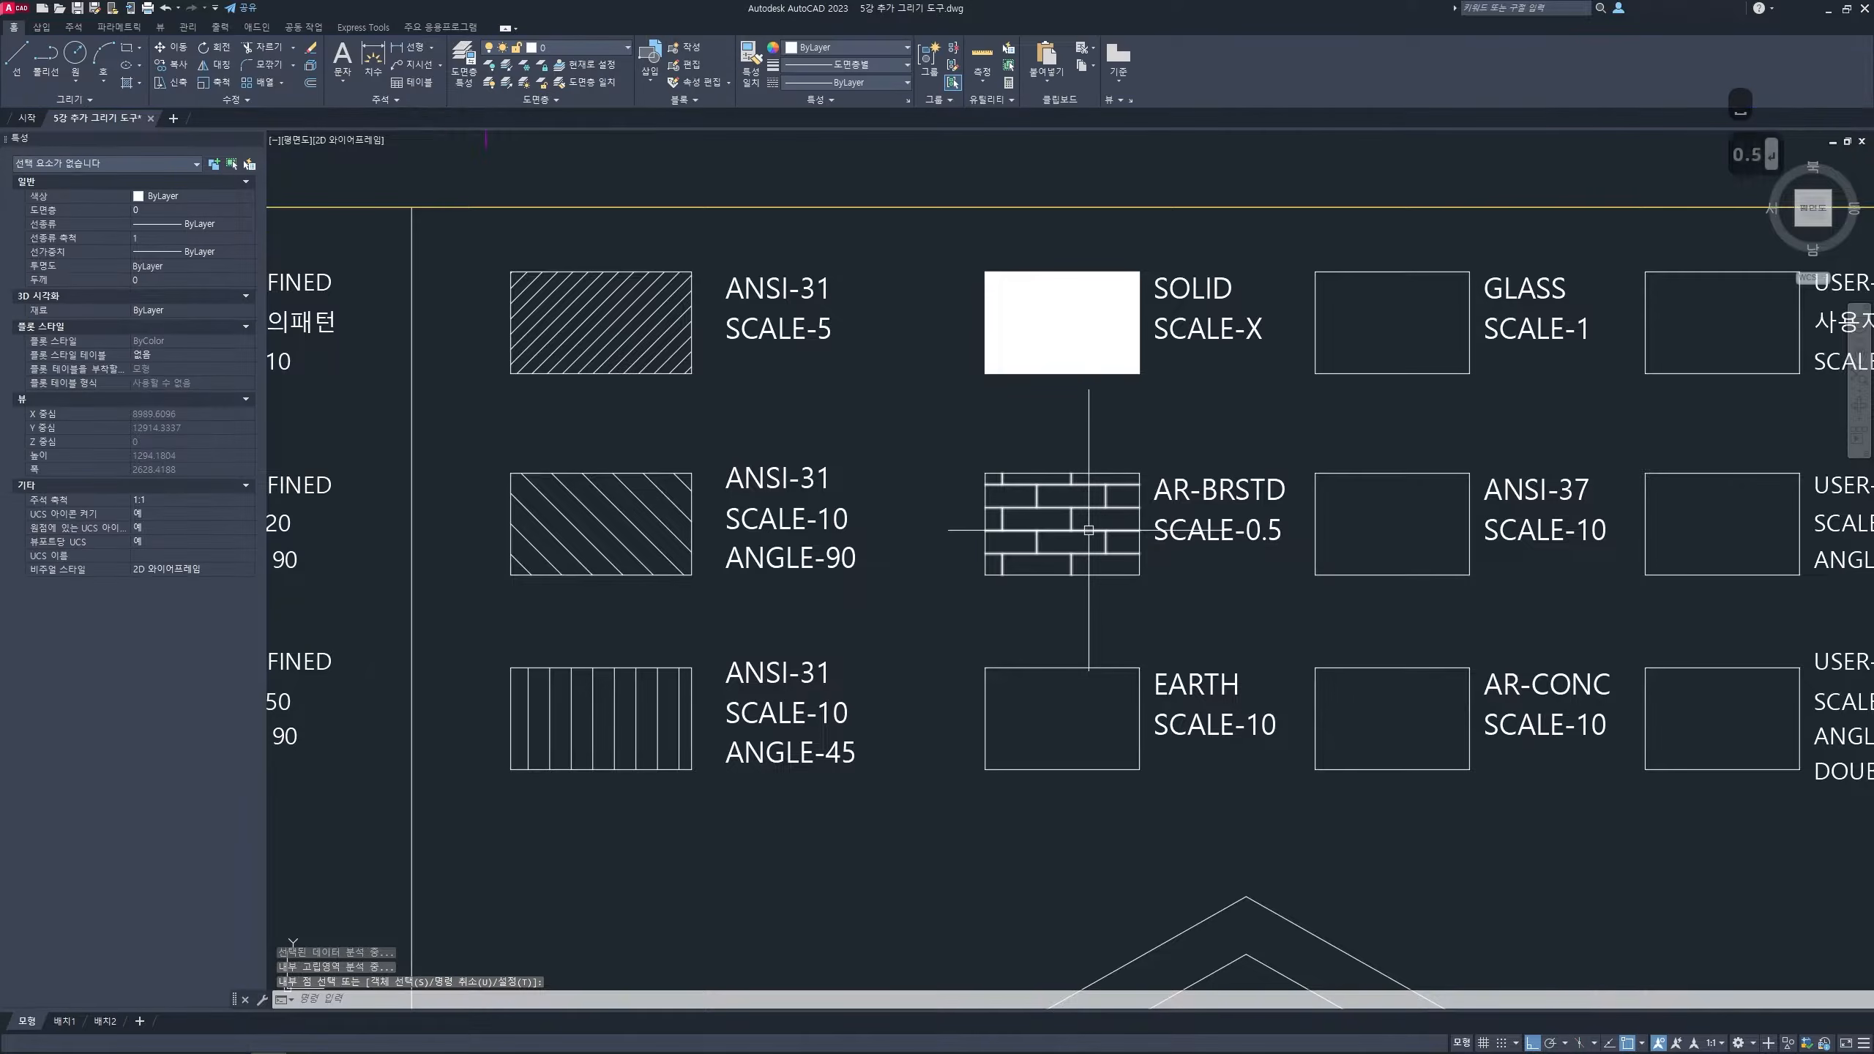
- Hatch the empty EARTH practice box by selecting its boundary object, keeping the current AR-BRSTD pattern and scale 0.5
middle_click_drag(1130, 586, 1124, 485)
scroll(1124, 484, "up", 1)
scroll(1107, 533, "down", 1)
middle_click_drag(1090, 550, 1090, 552)
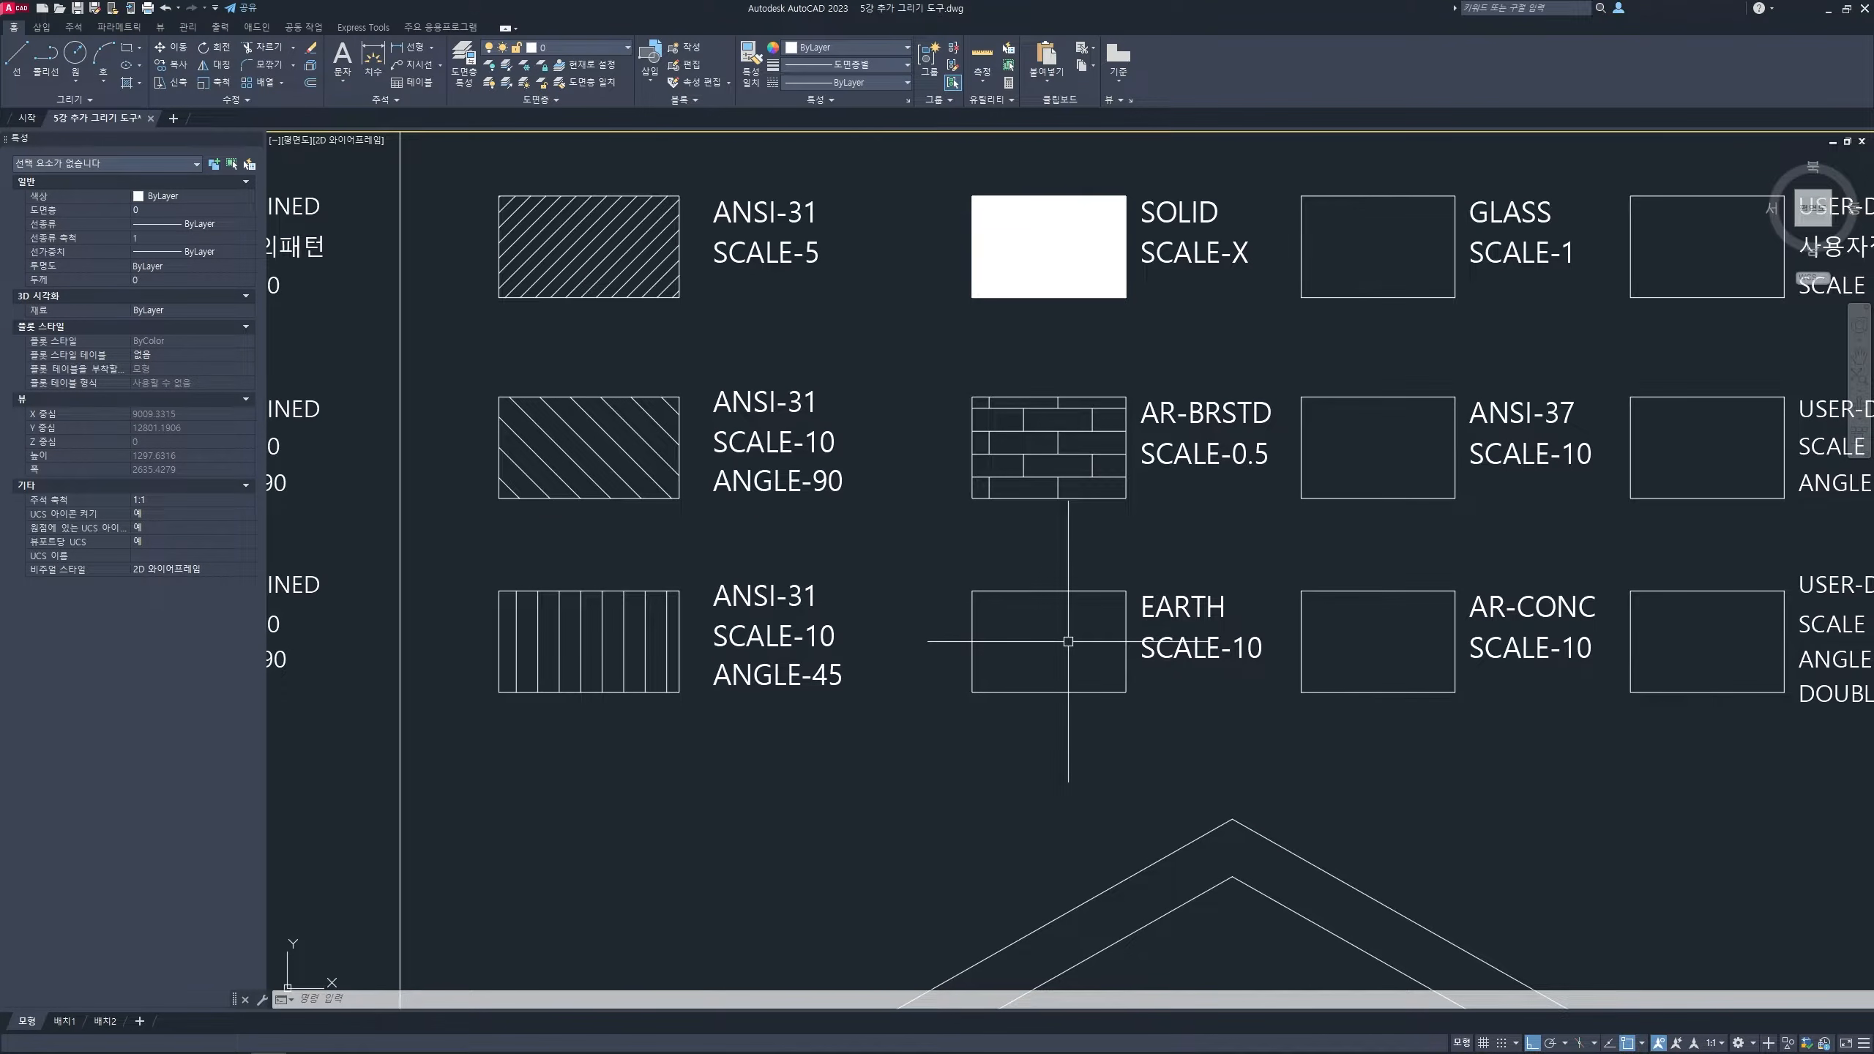
type("h")
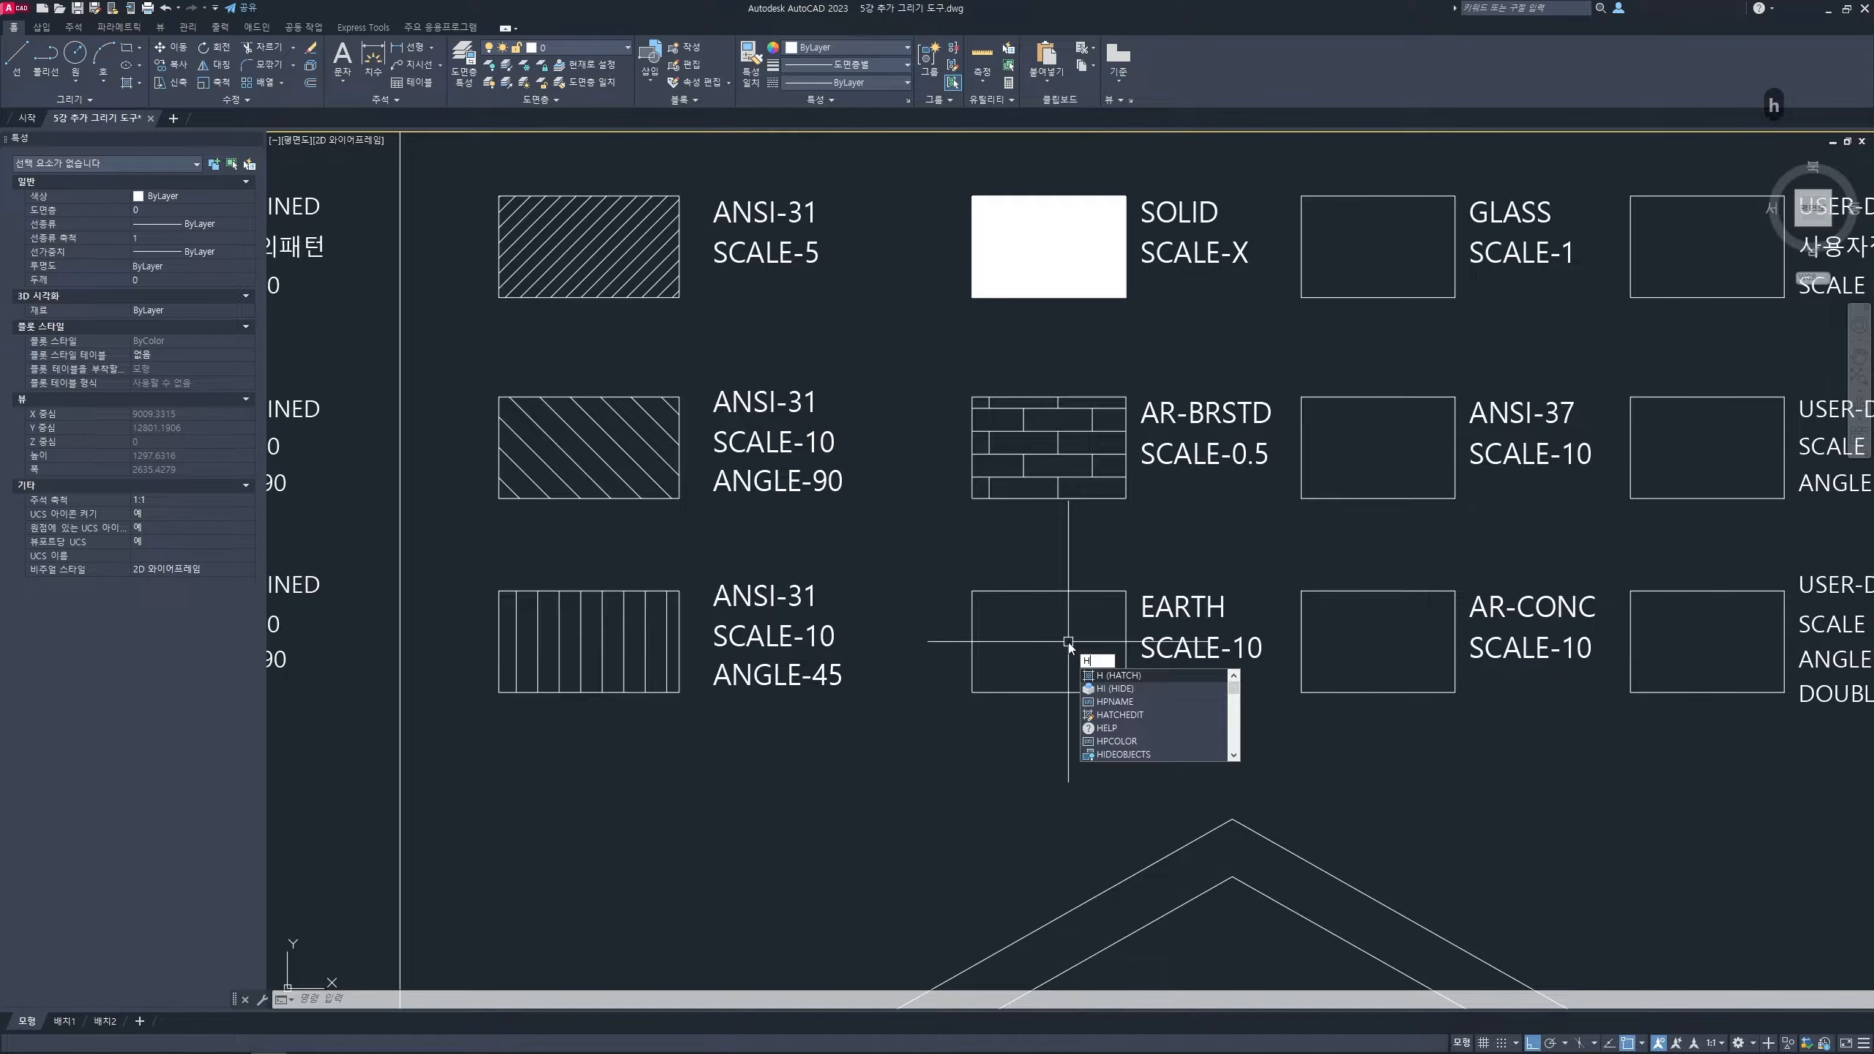
key("Return")
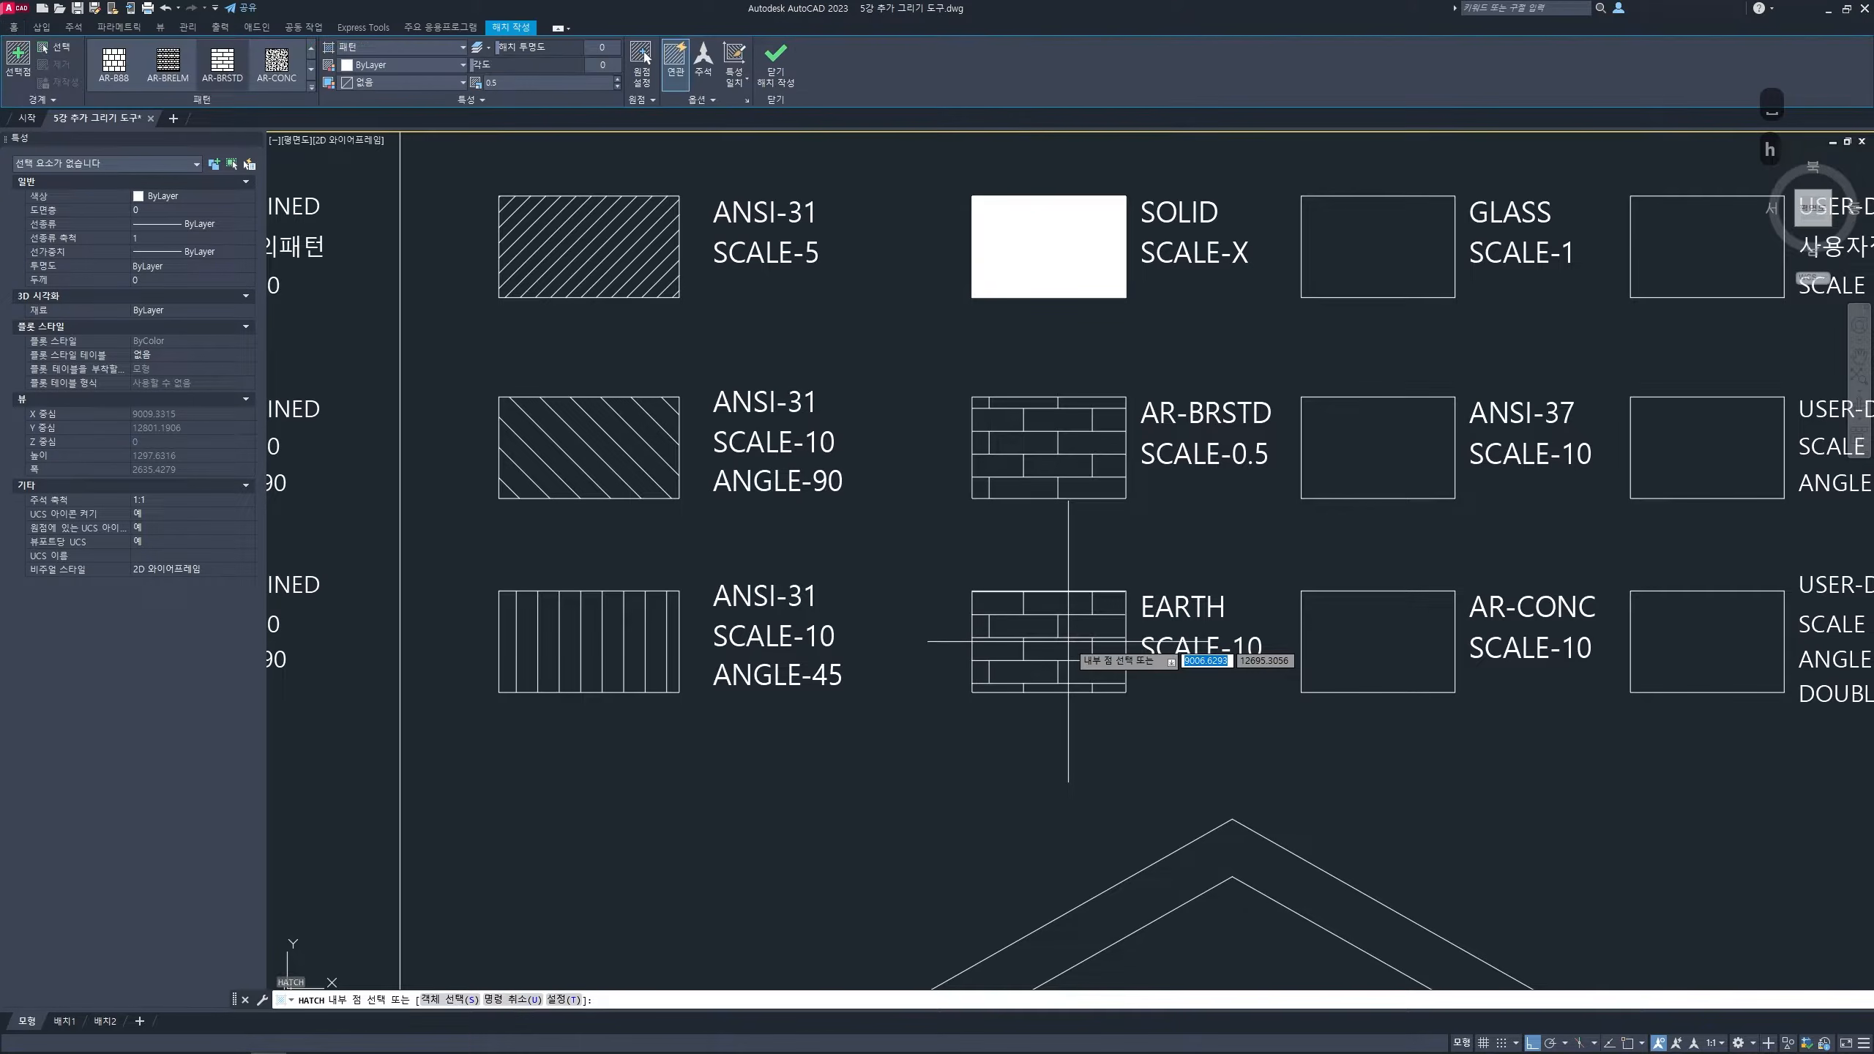
left_click(58, 52)
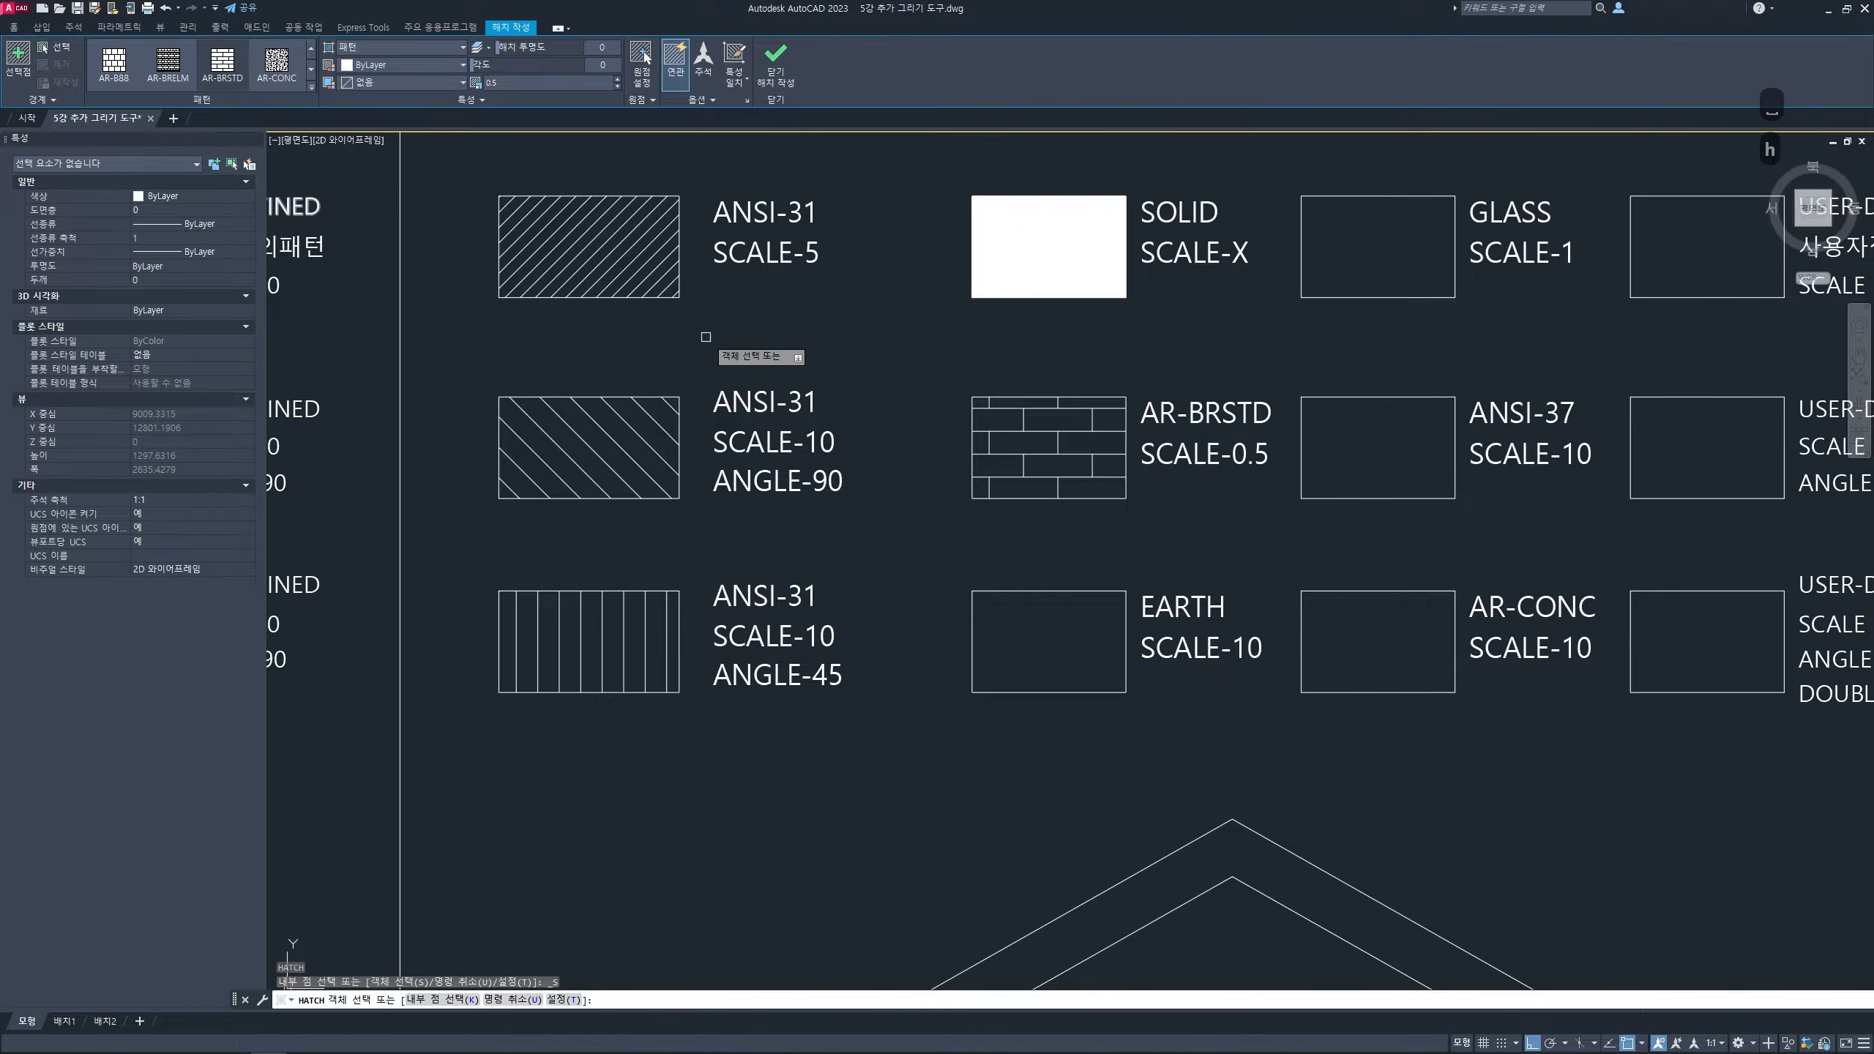
left_click(1029, 589)
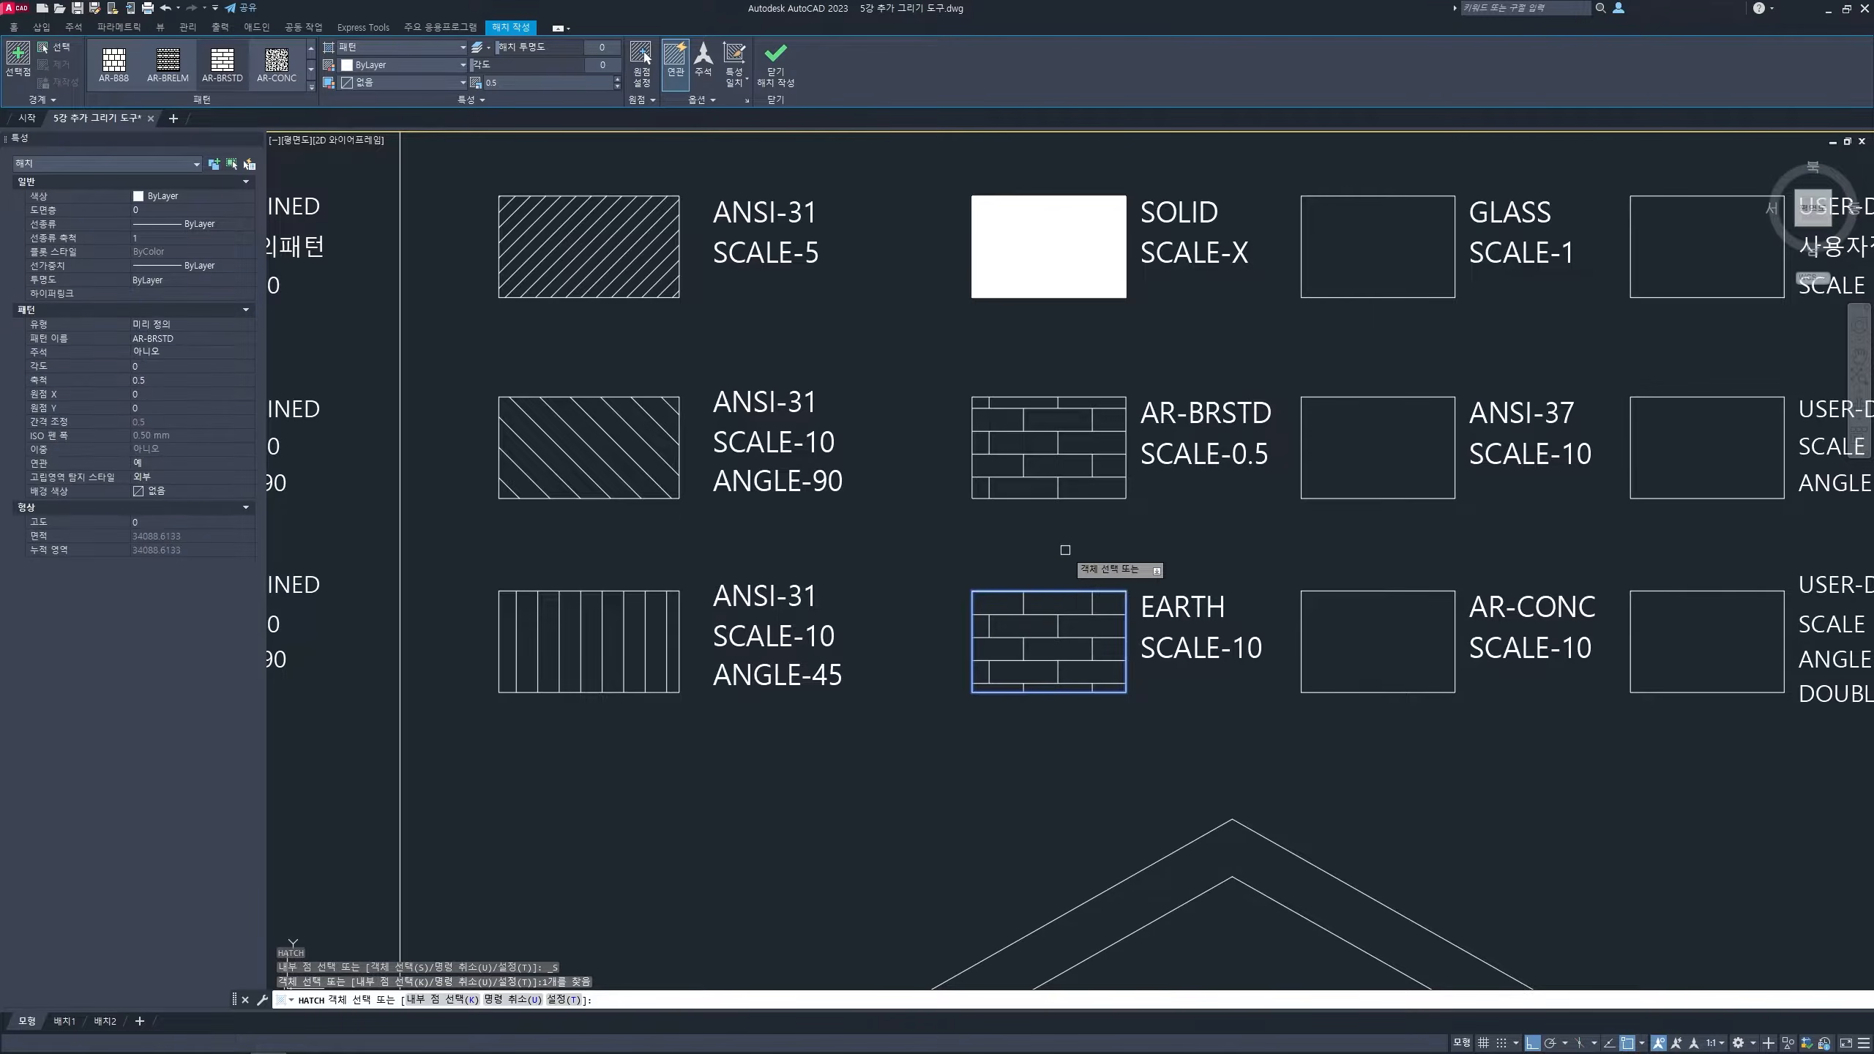
key("Return")
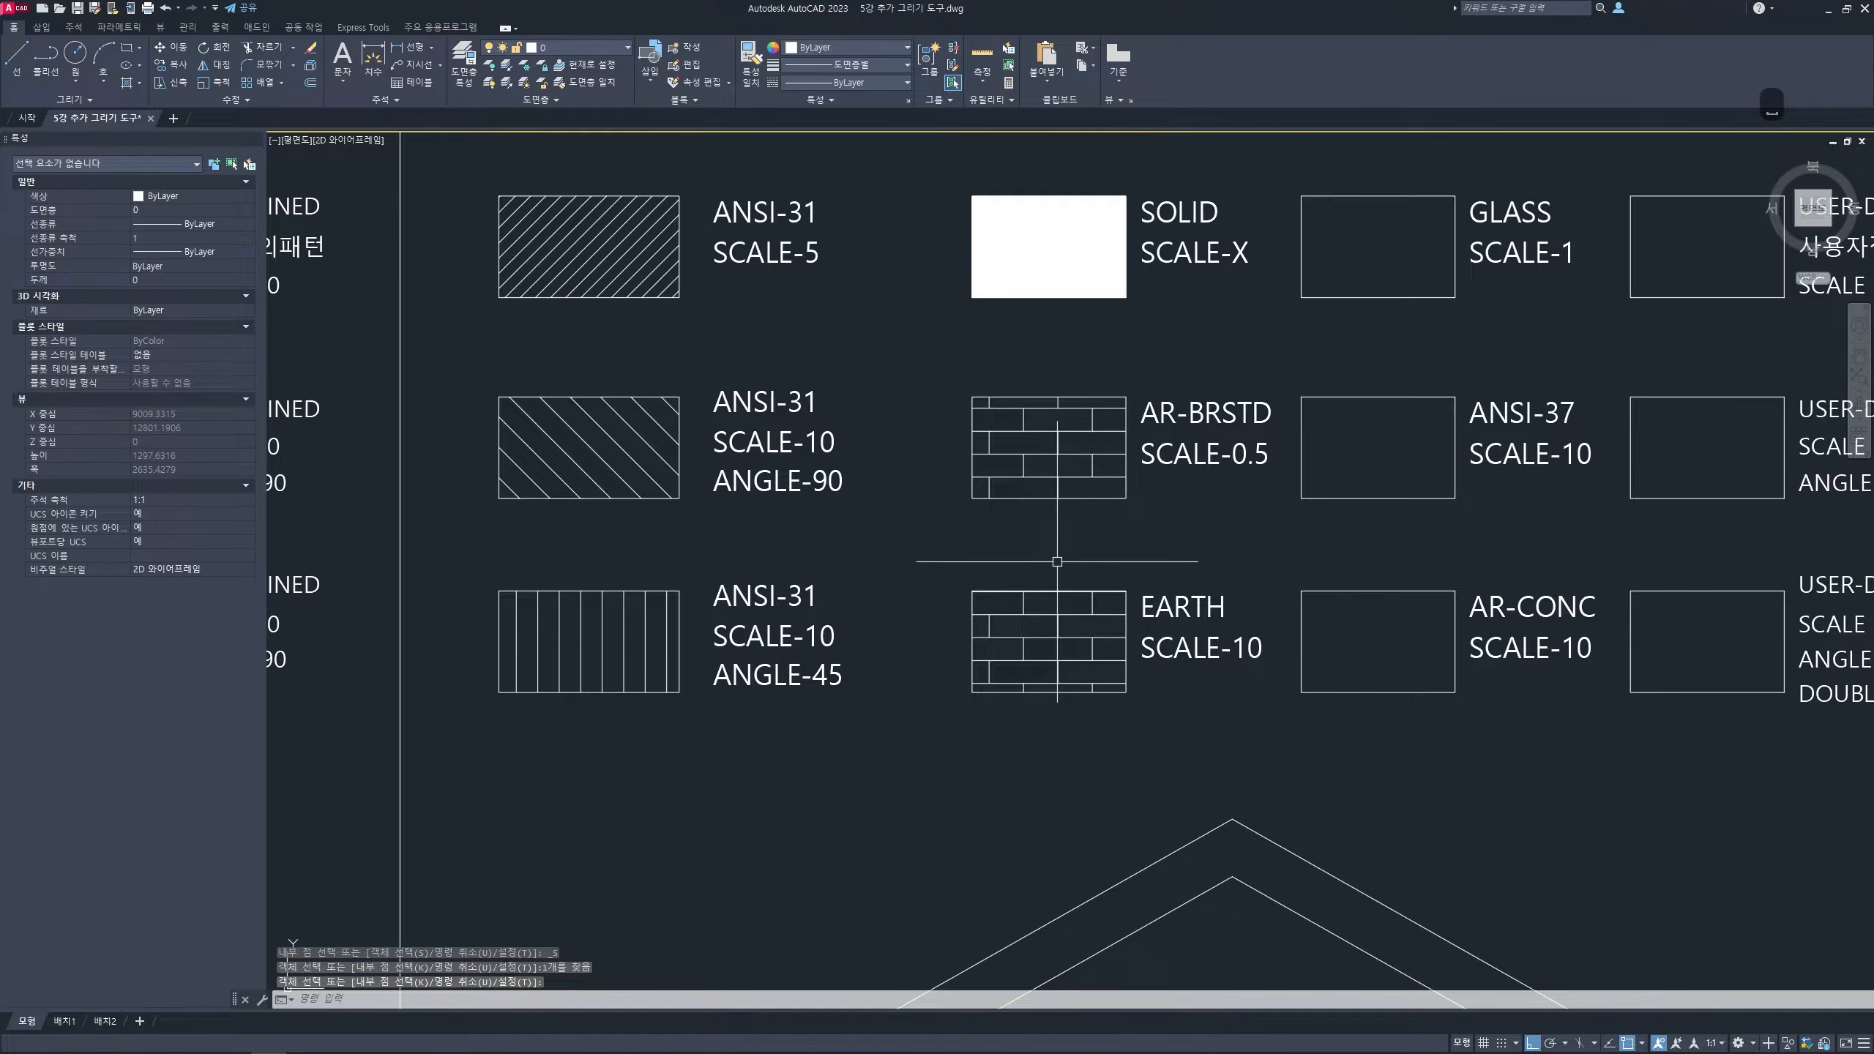
- Change the hatch in the EARTH practice box to the EARTH pattern at scale 10
left_click(1055, 639)
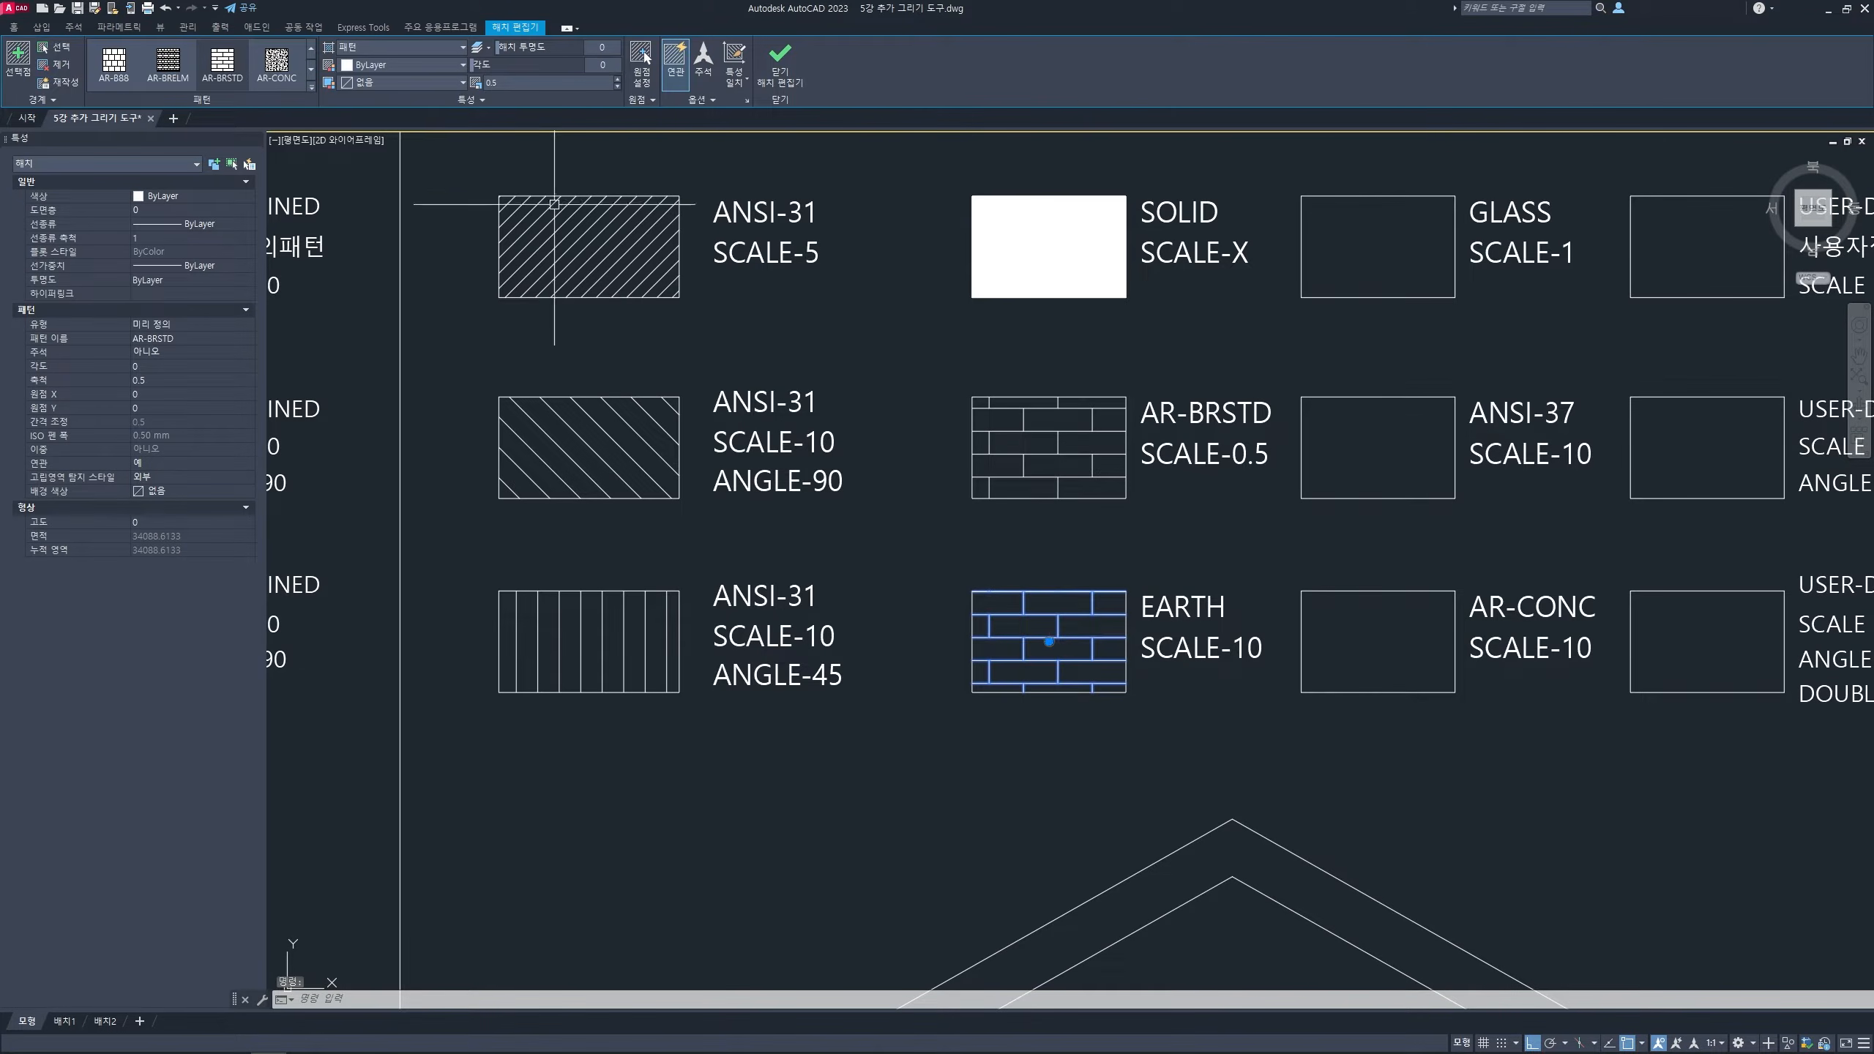
left_click(311, 89)
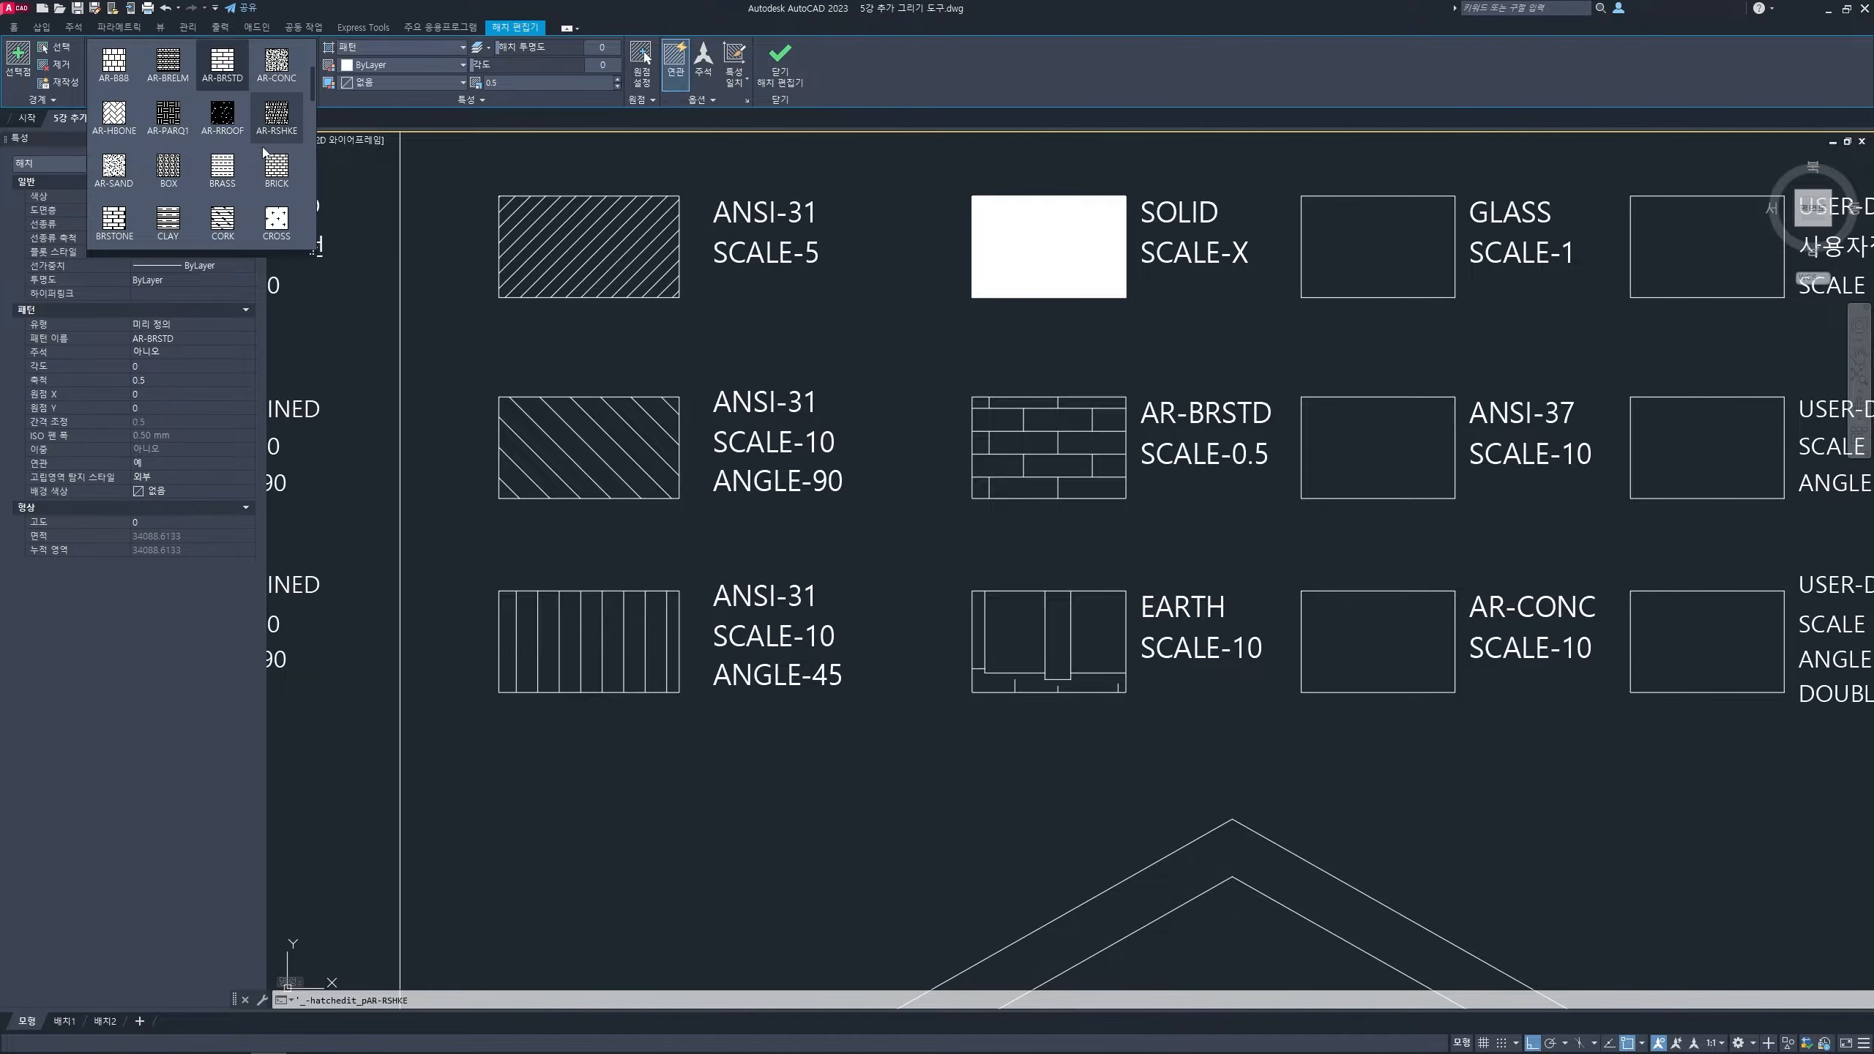
scroll(219, 130, "down", 1)
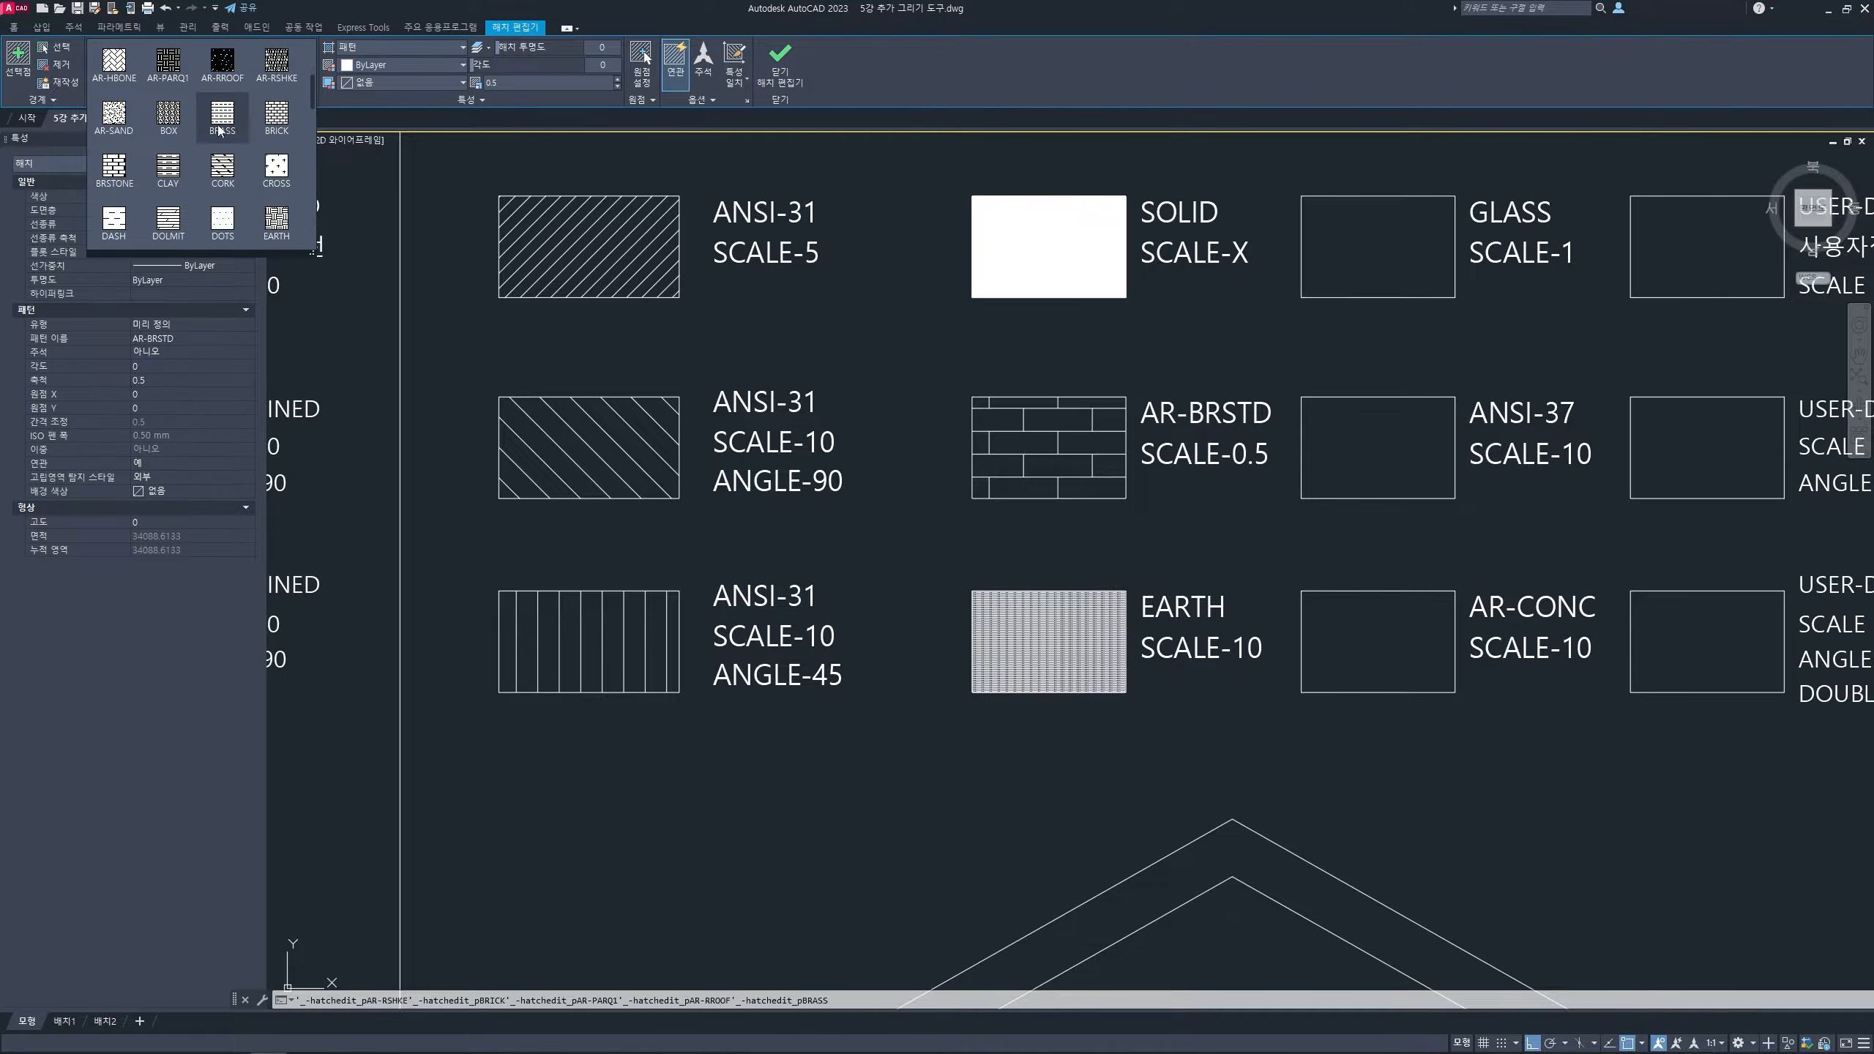
scroll(218, 130, "down", 3)
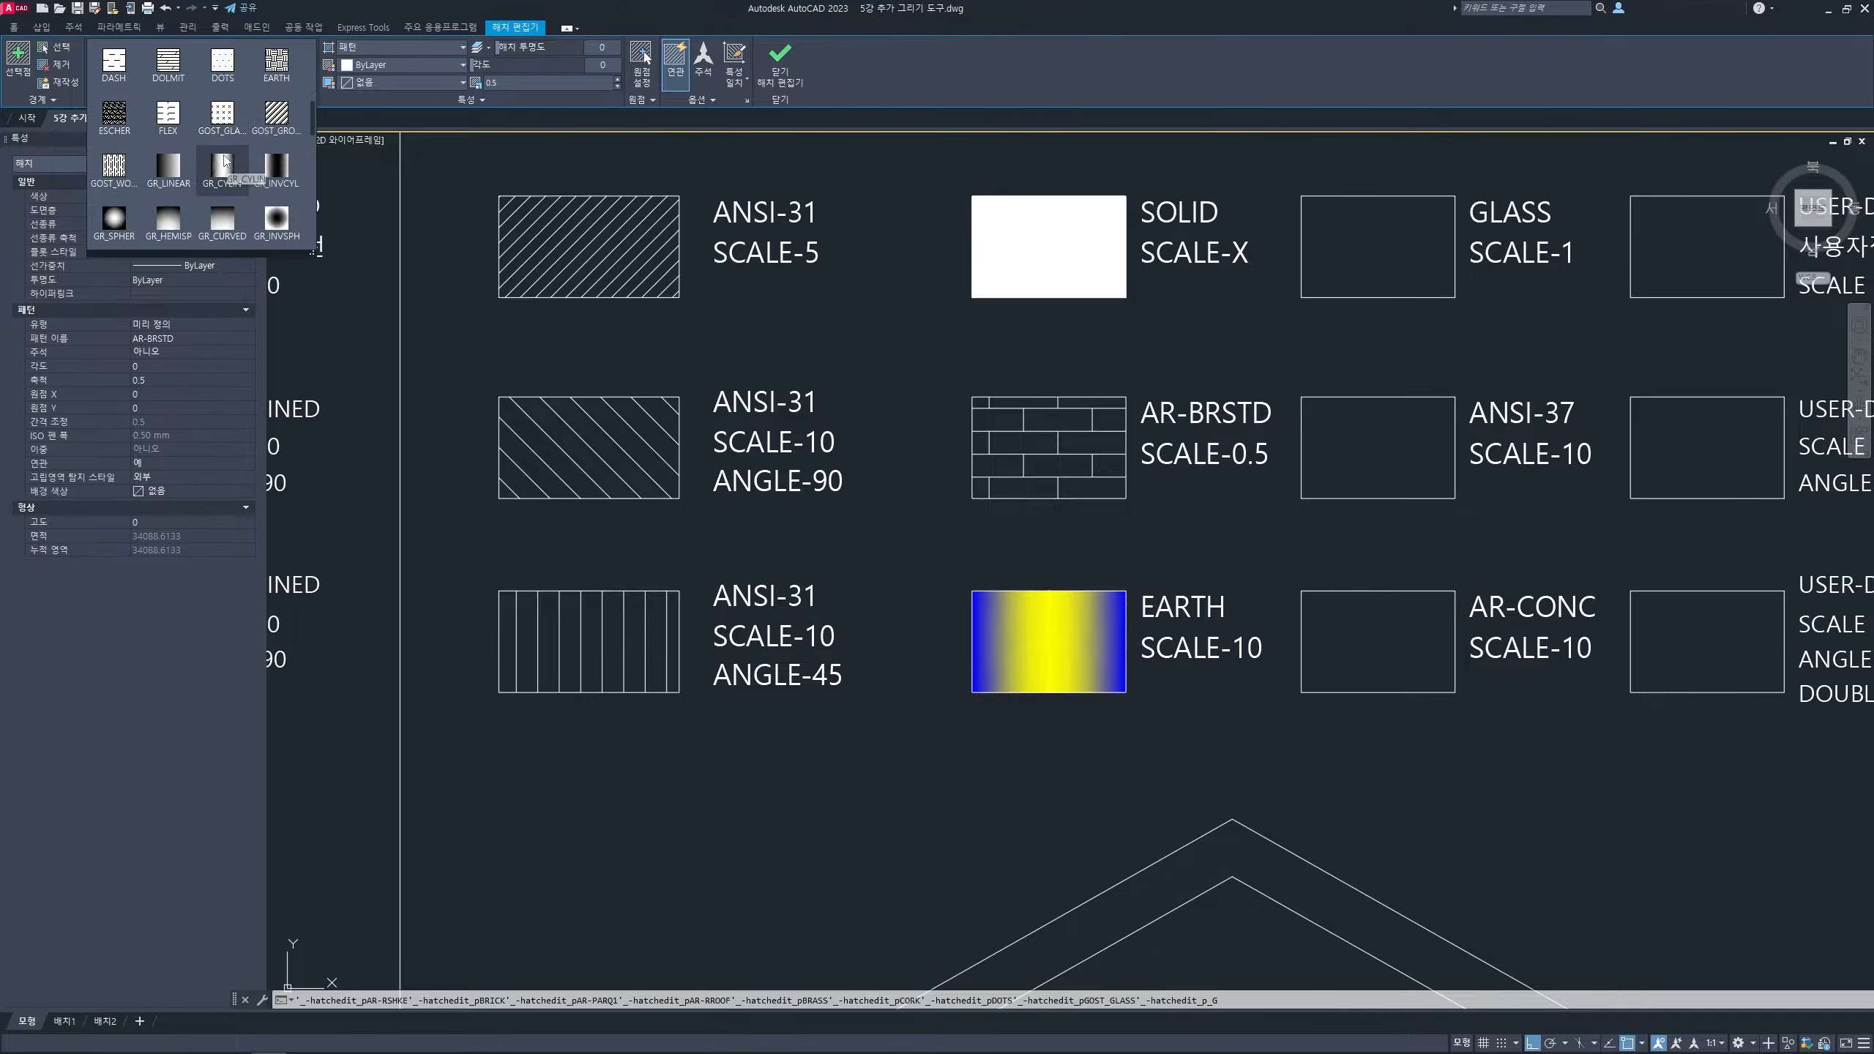
scroll(221, 118, "up", 1)
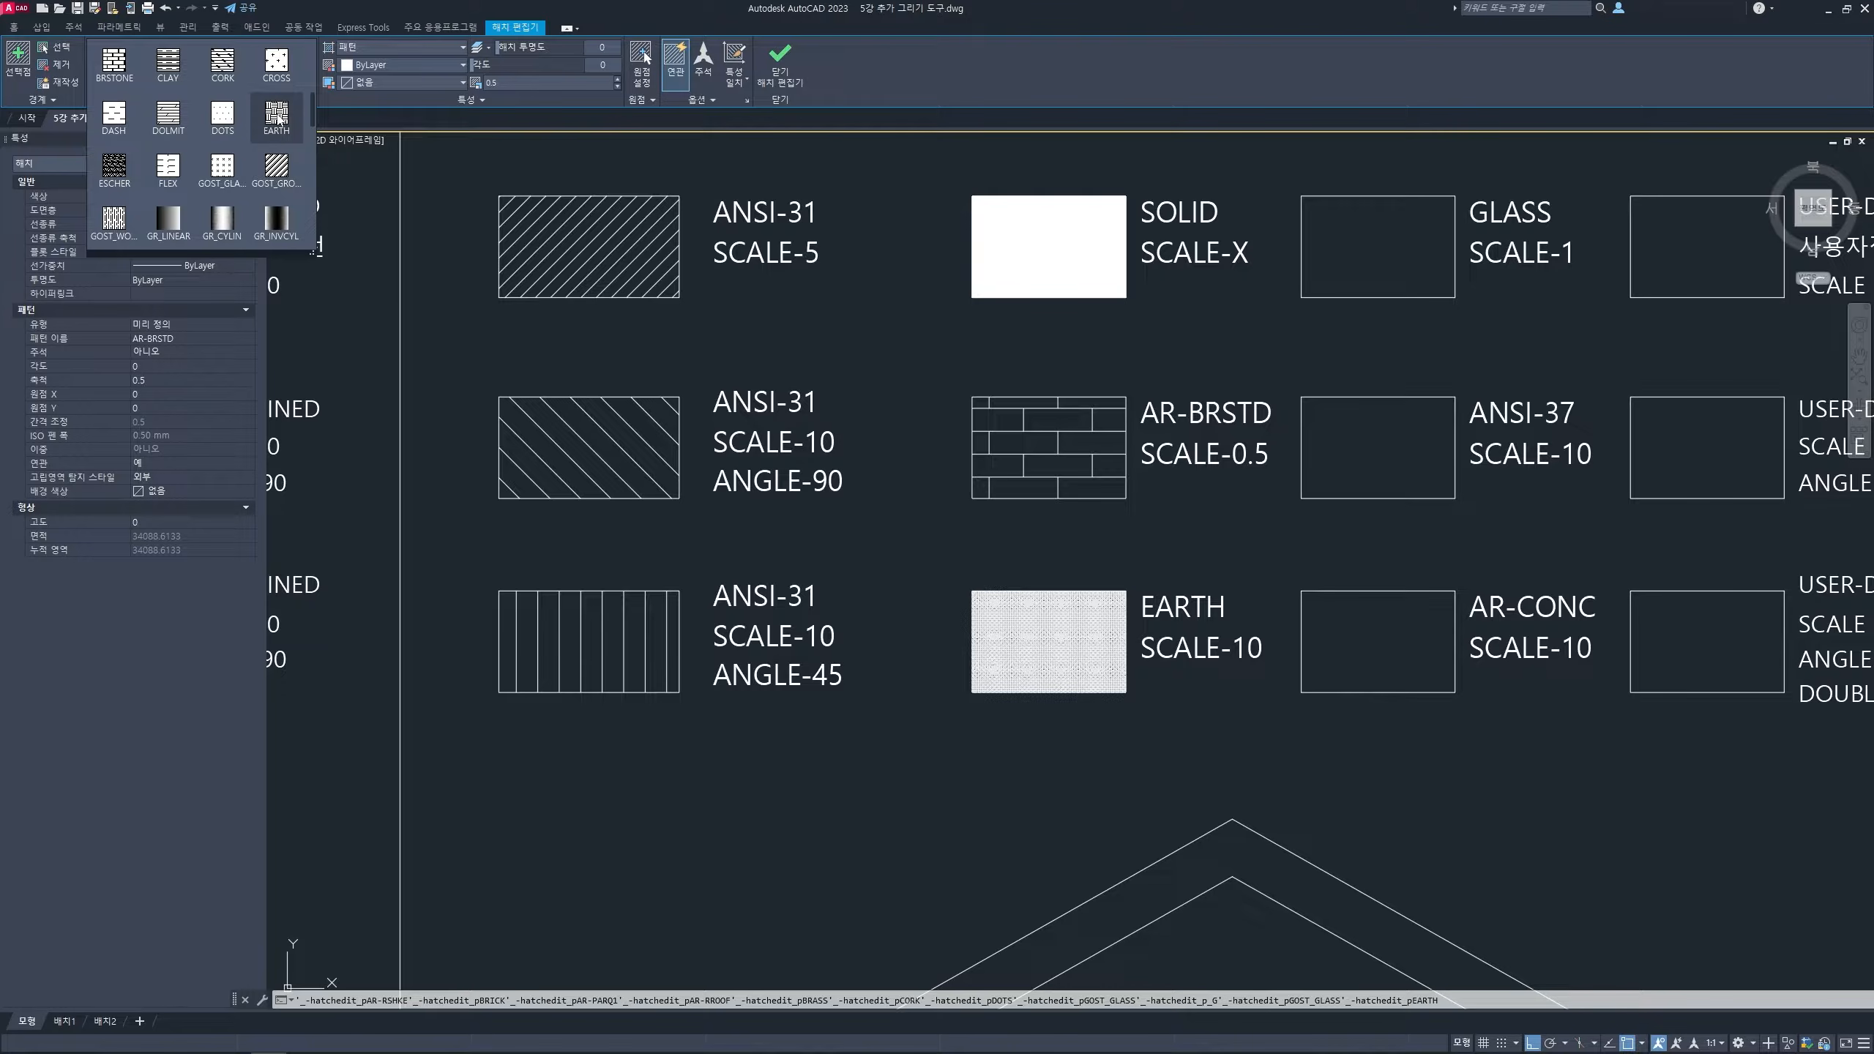
left_click(278, 118)
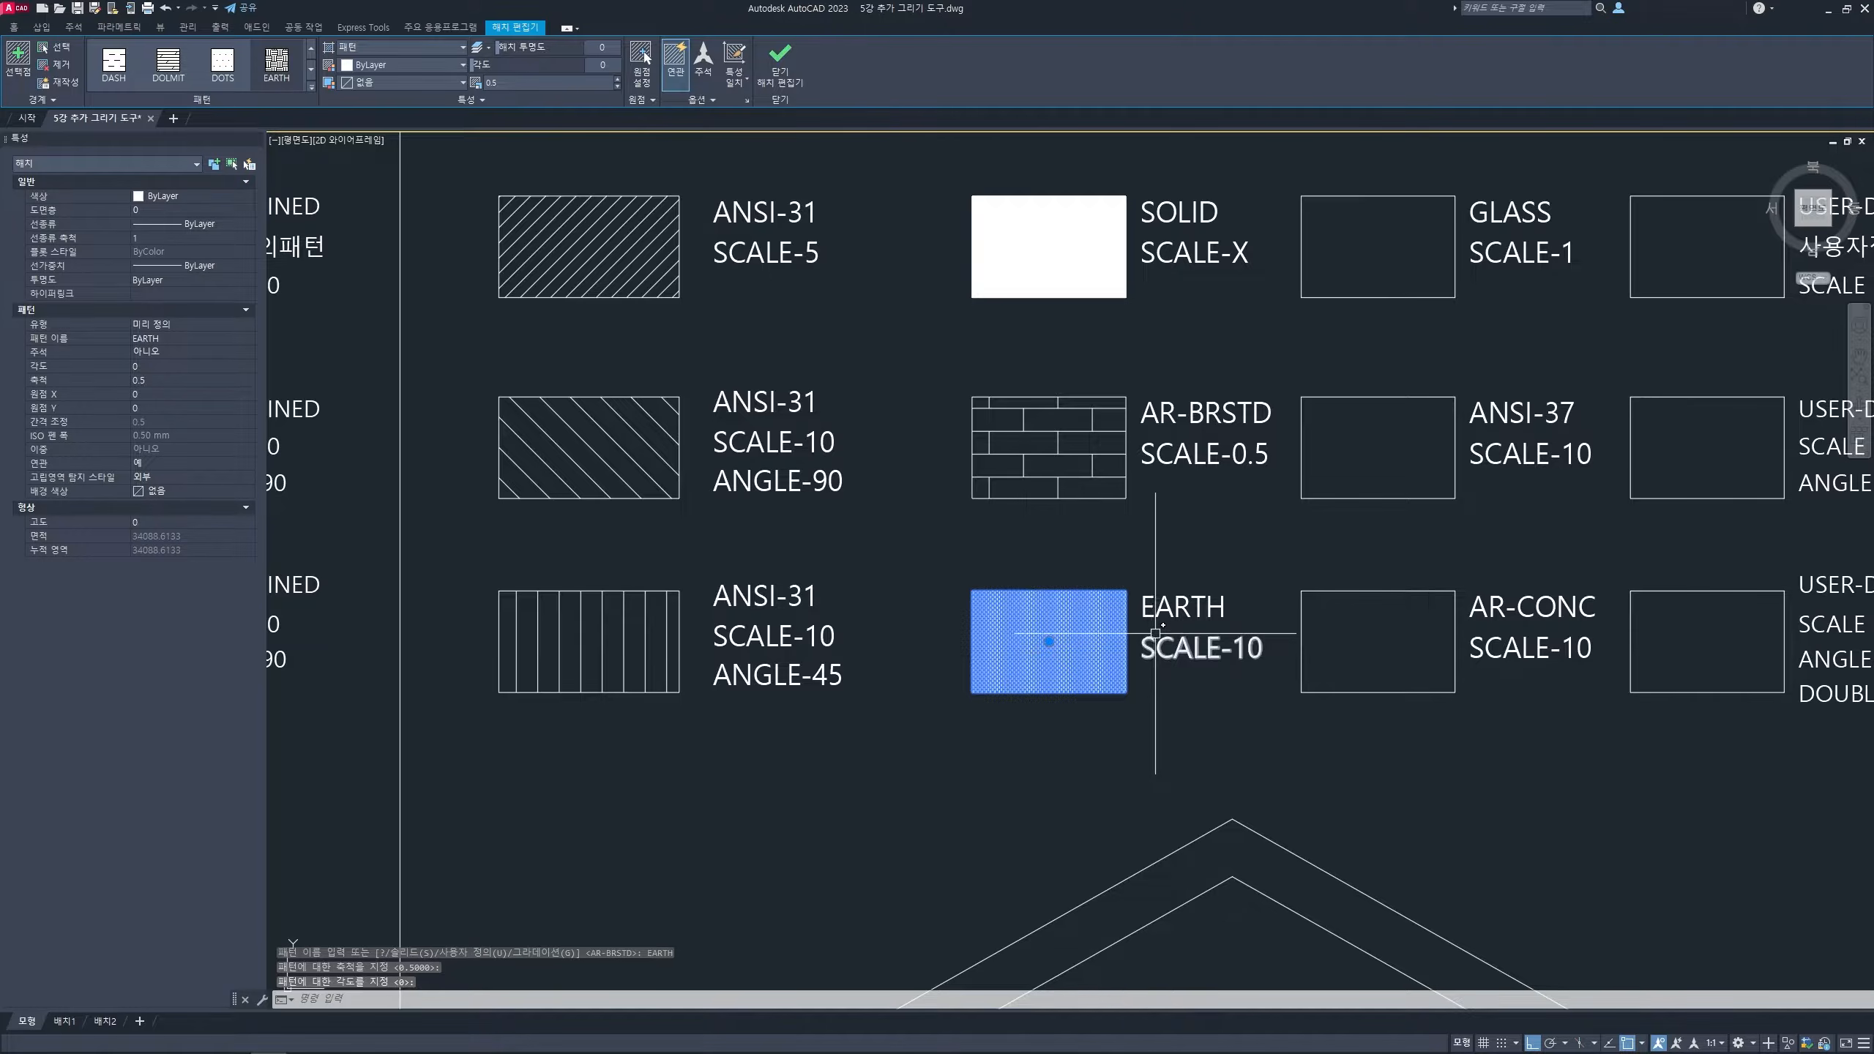
left_click_drag(520, 82, 467, 85)
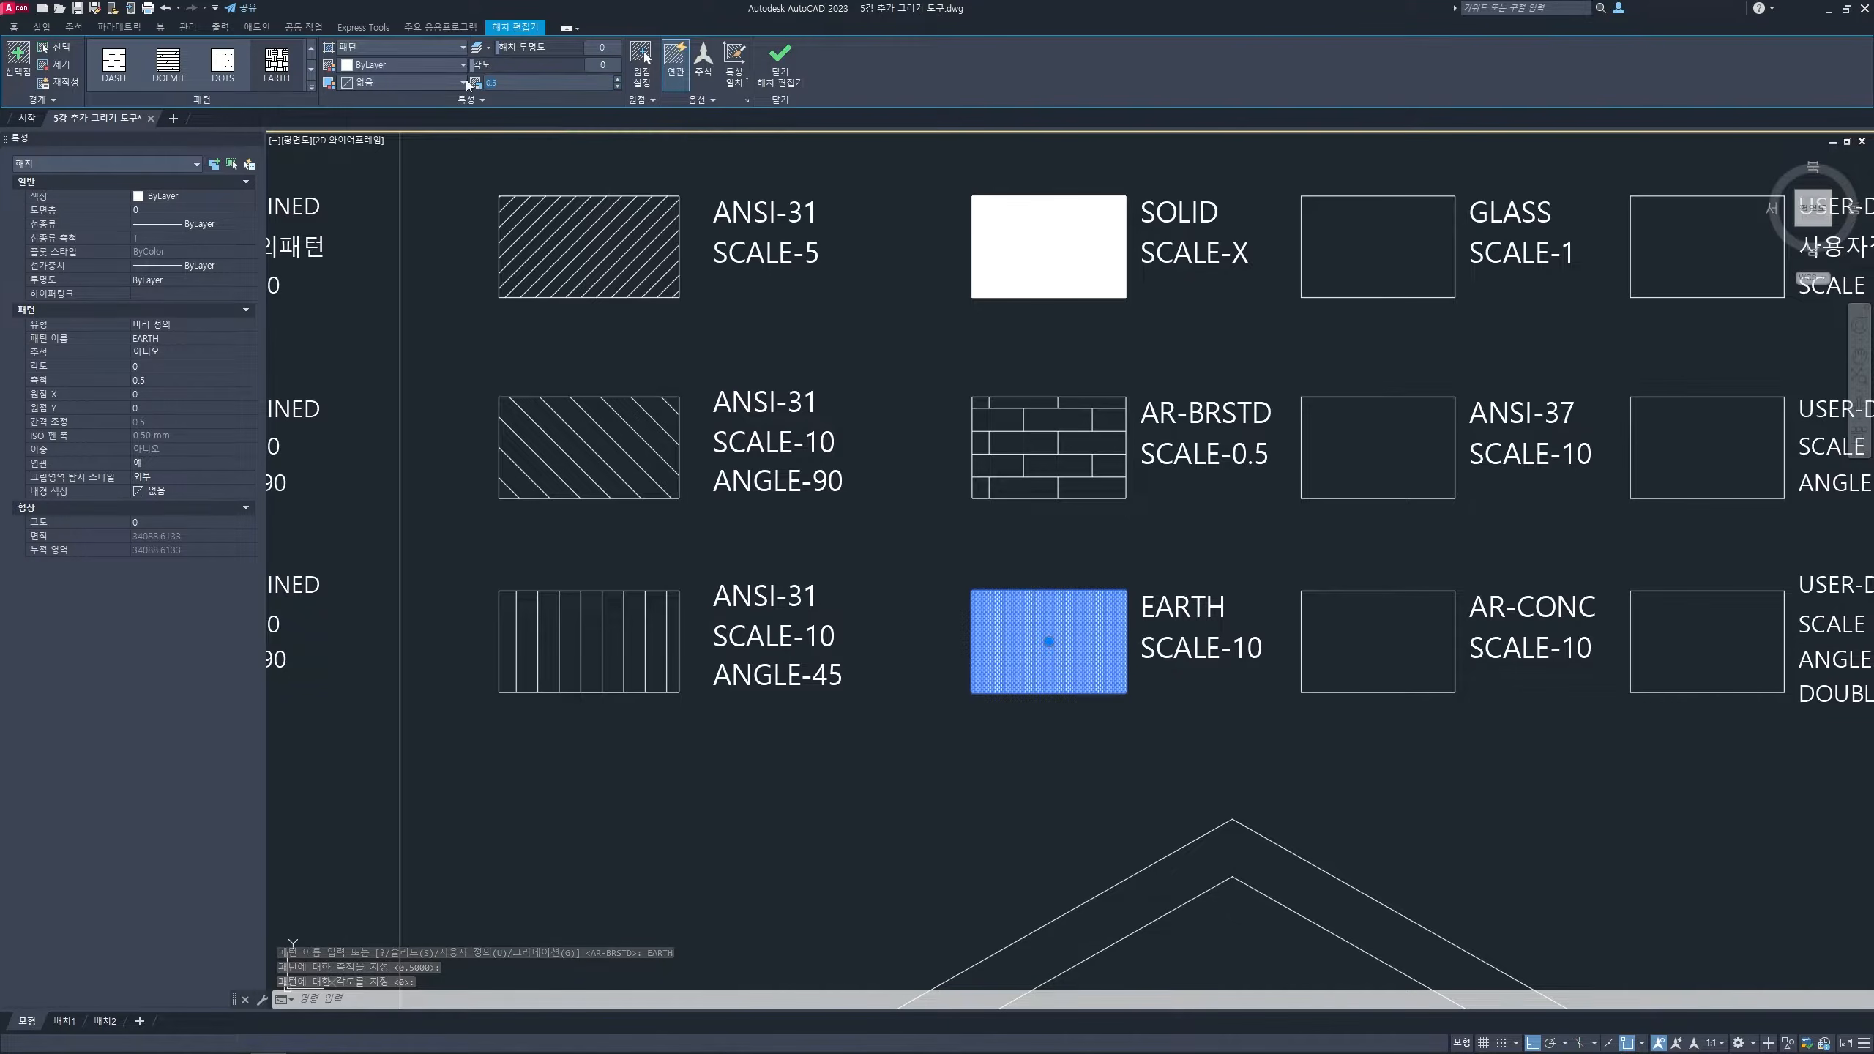
key("Return")
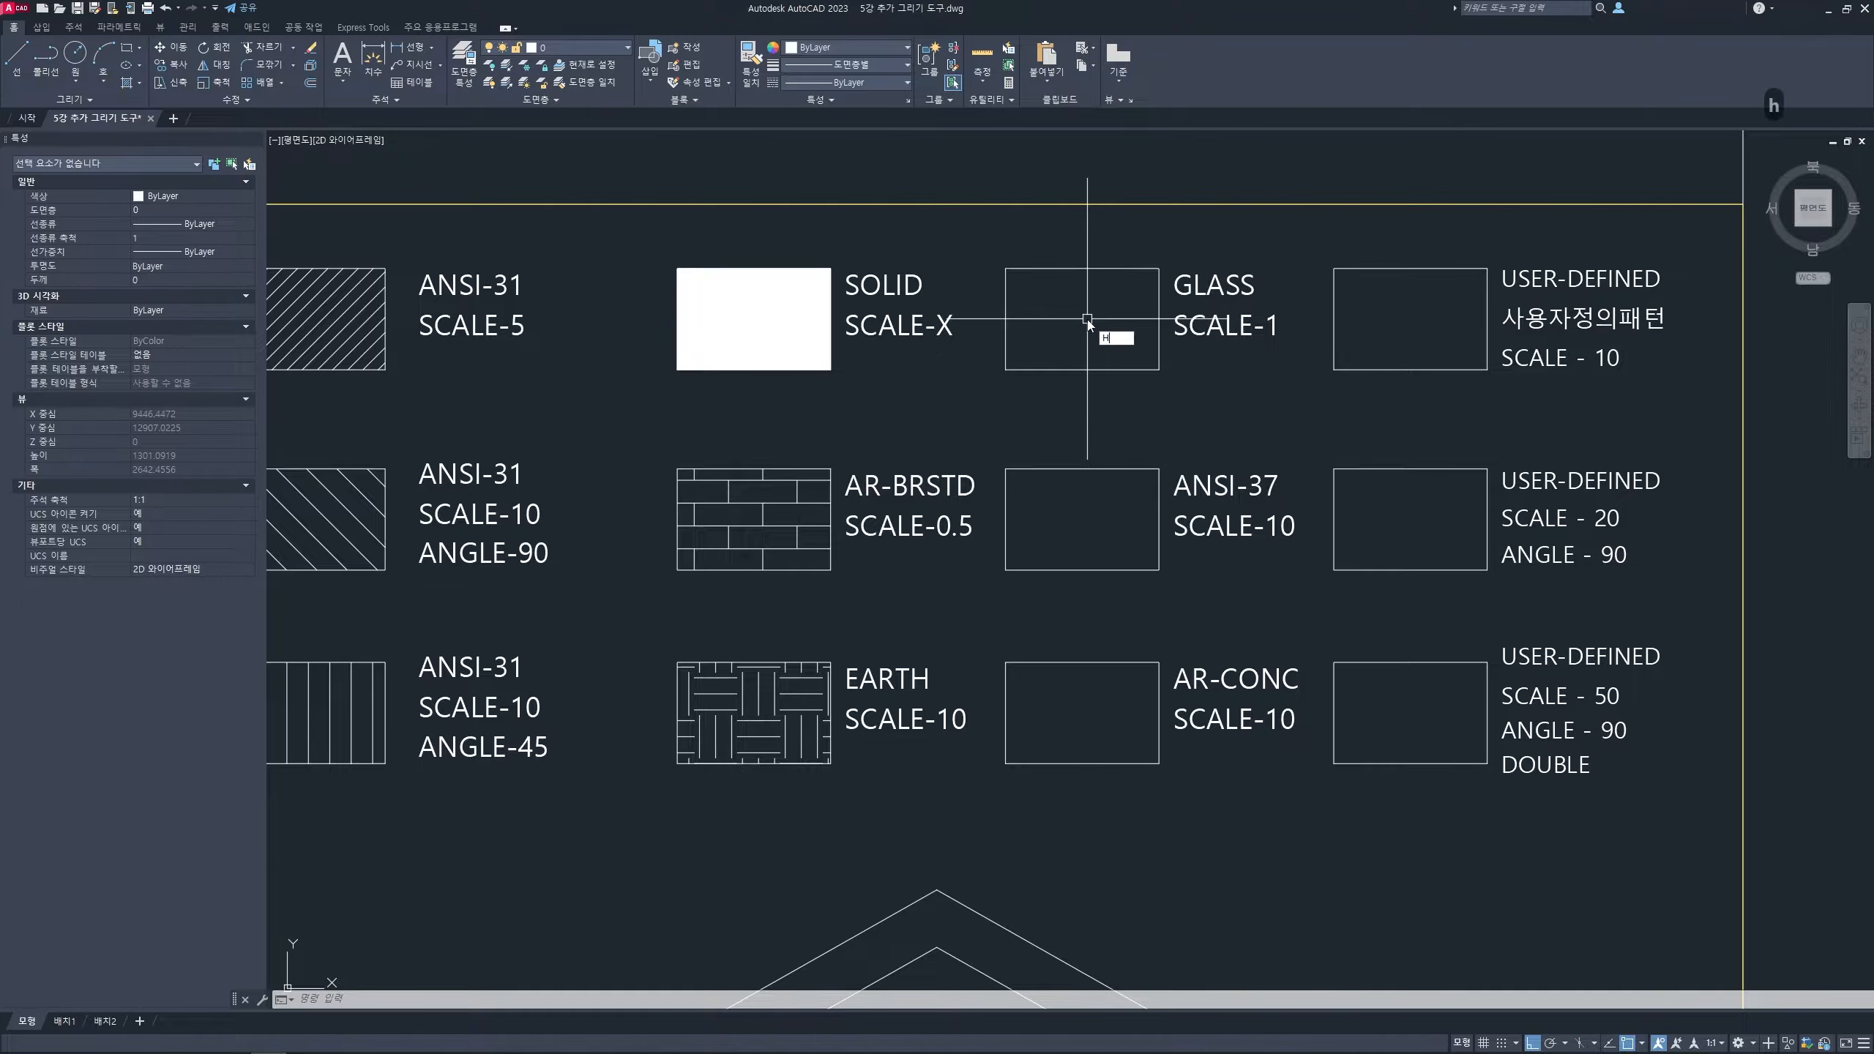
- Hatch the empty practice box labelled GLASS with the GRASS pattern from an internal point
key("Return")
left_click(312, 87)
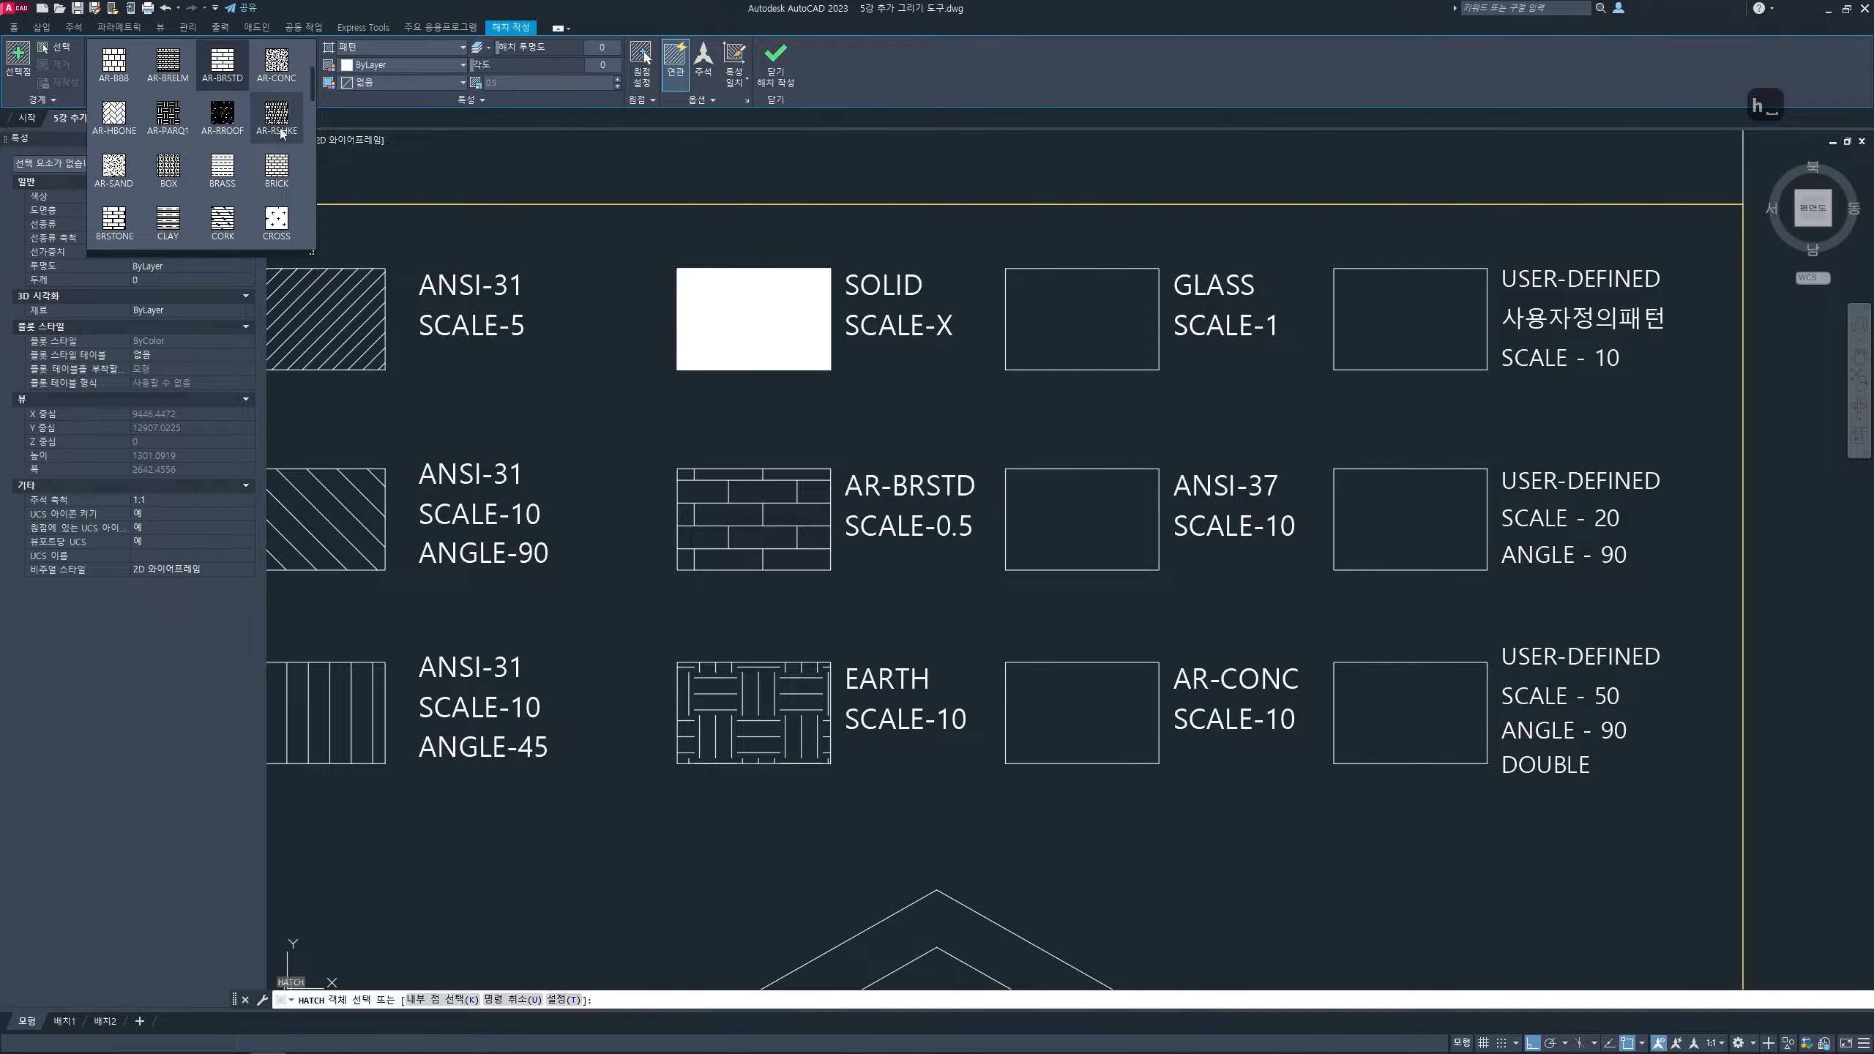
scroll(249, 171, "down", 1)
scroll(248, 164, "down", 4)
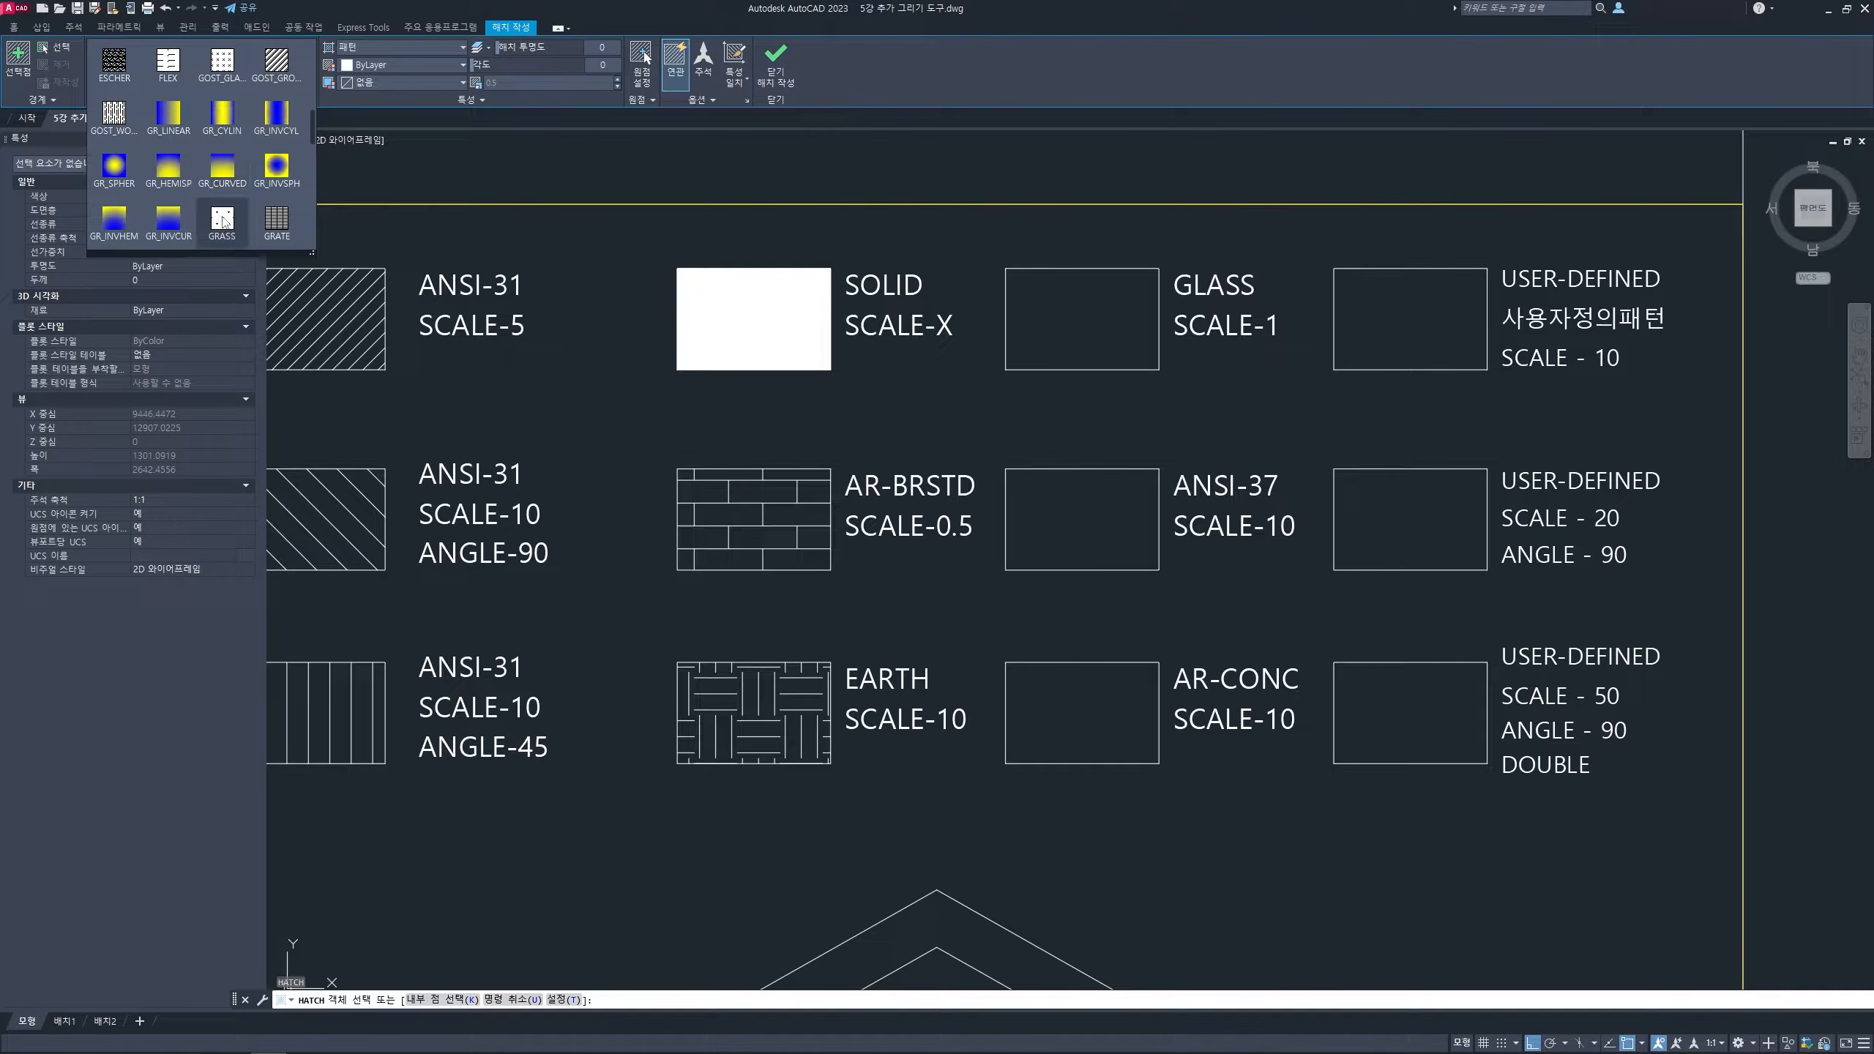
left_click(222, 222)
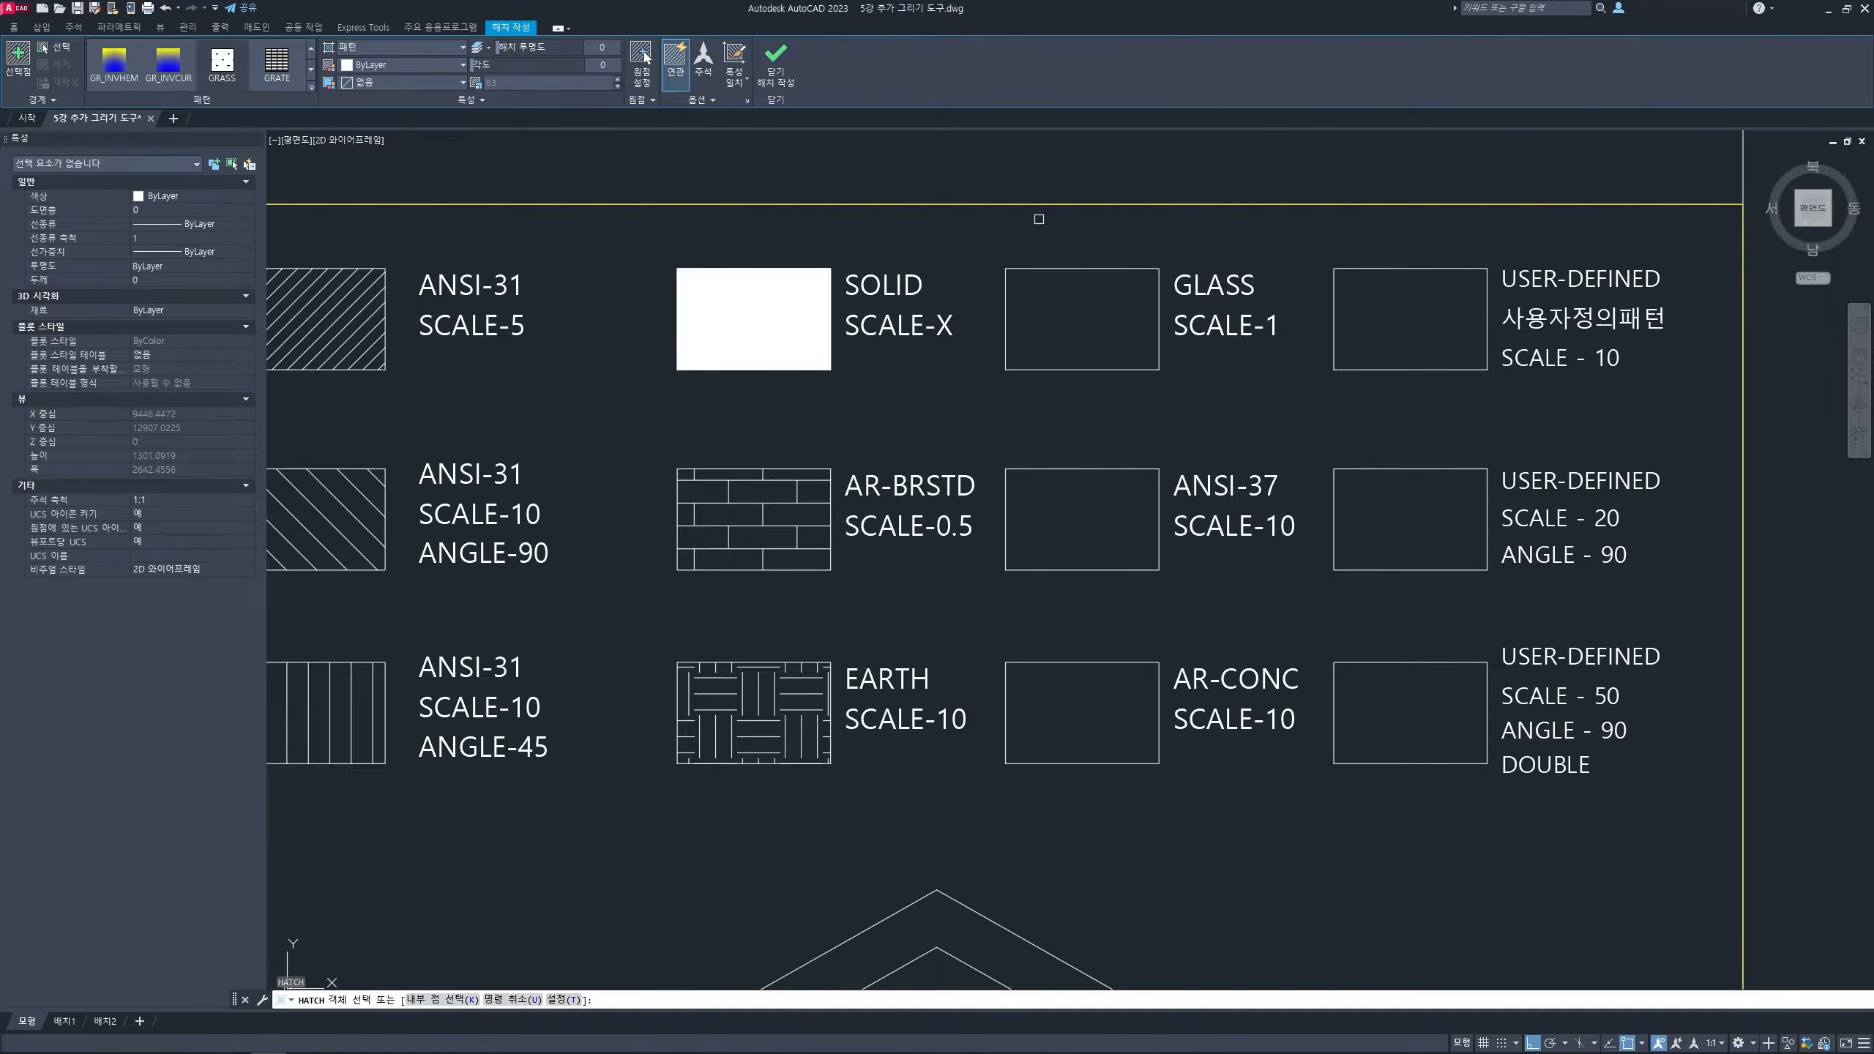
left_click(17, 59)
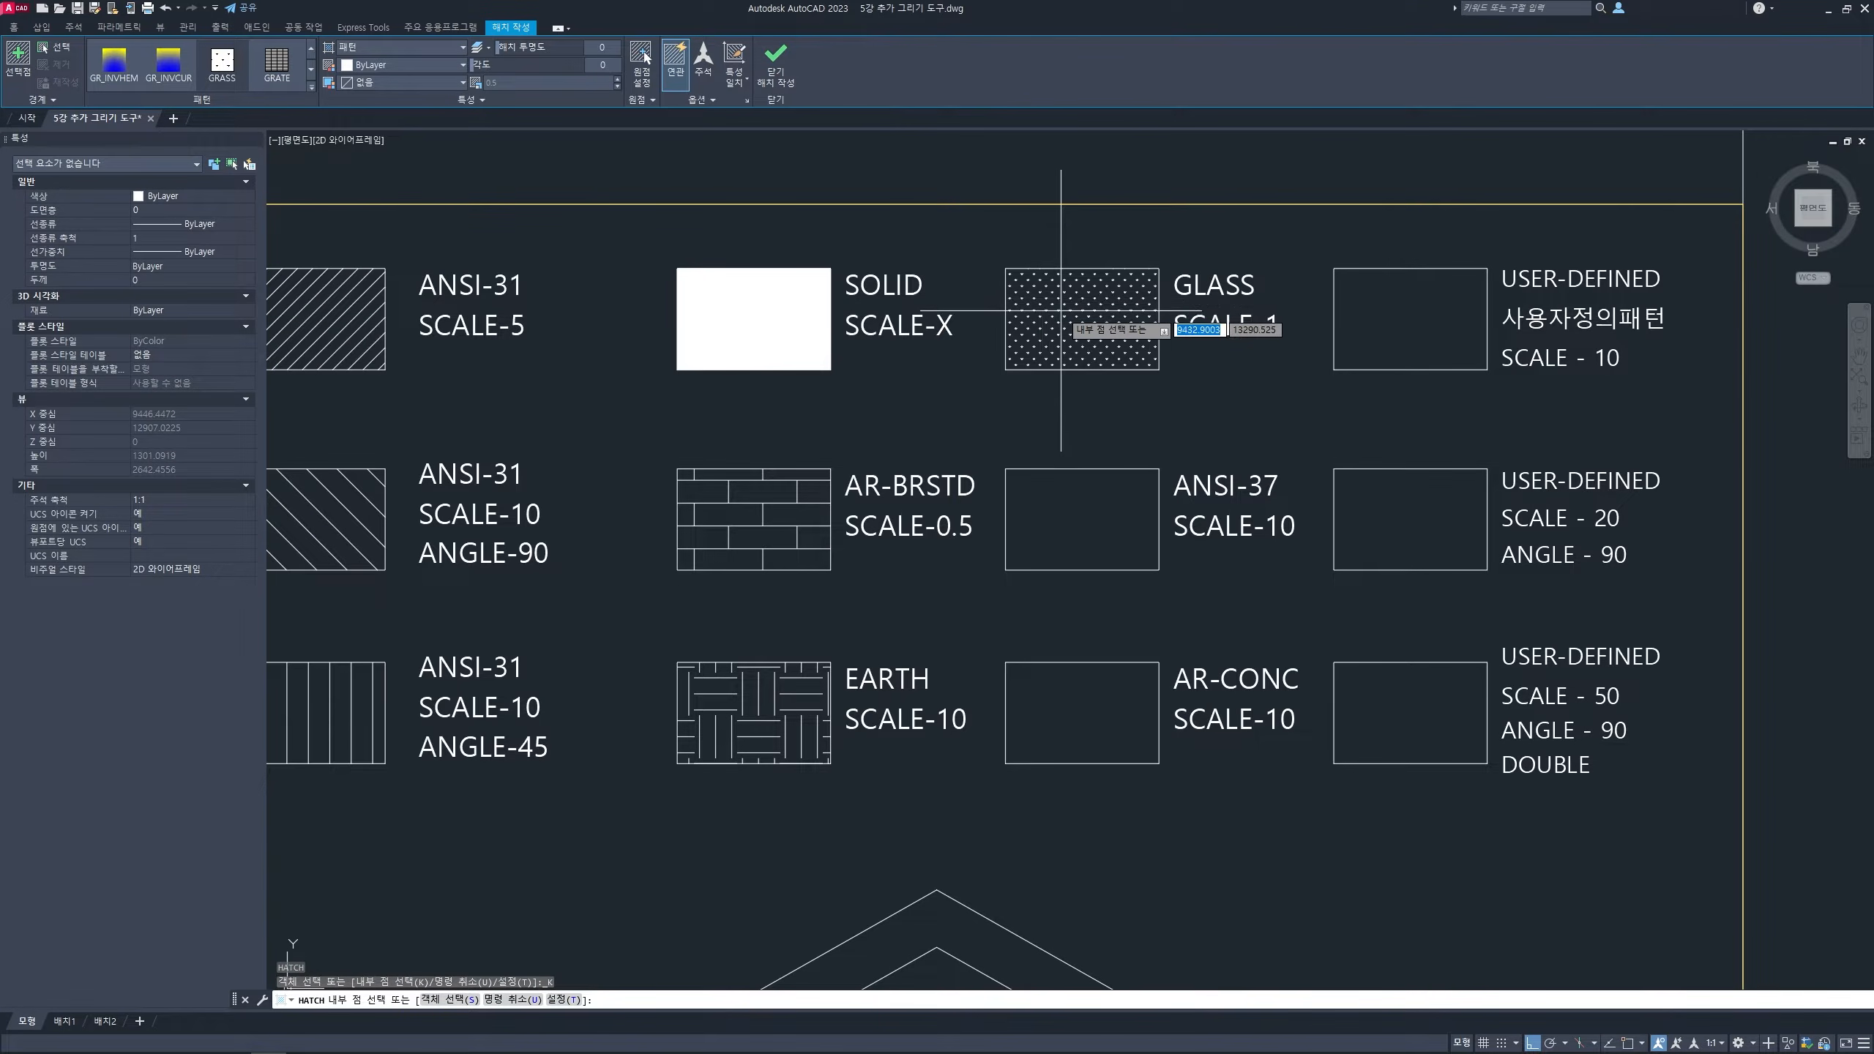
left_click(1107, 310)
key("Return")
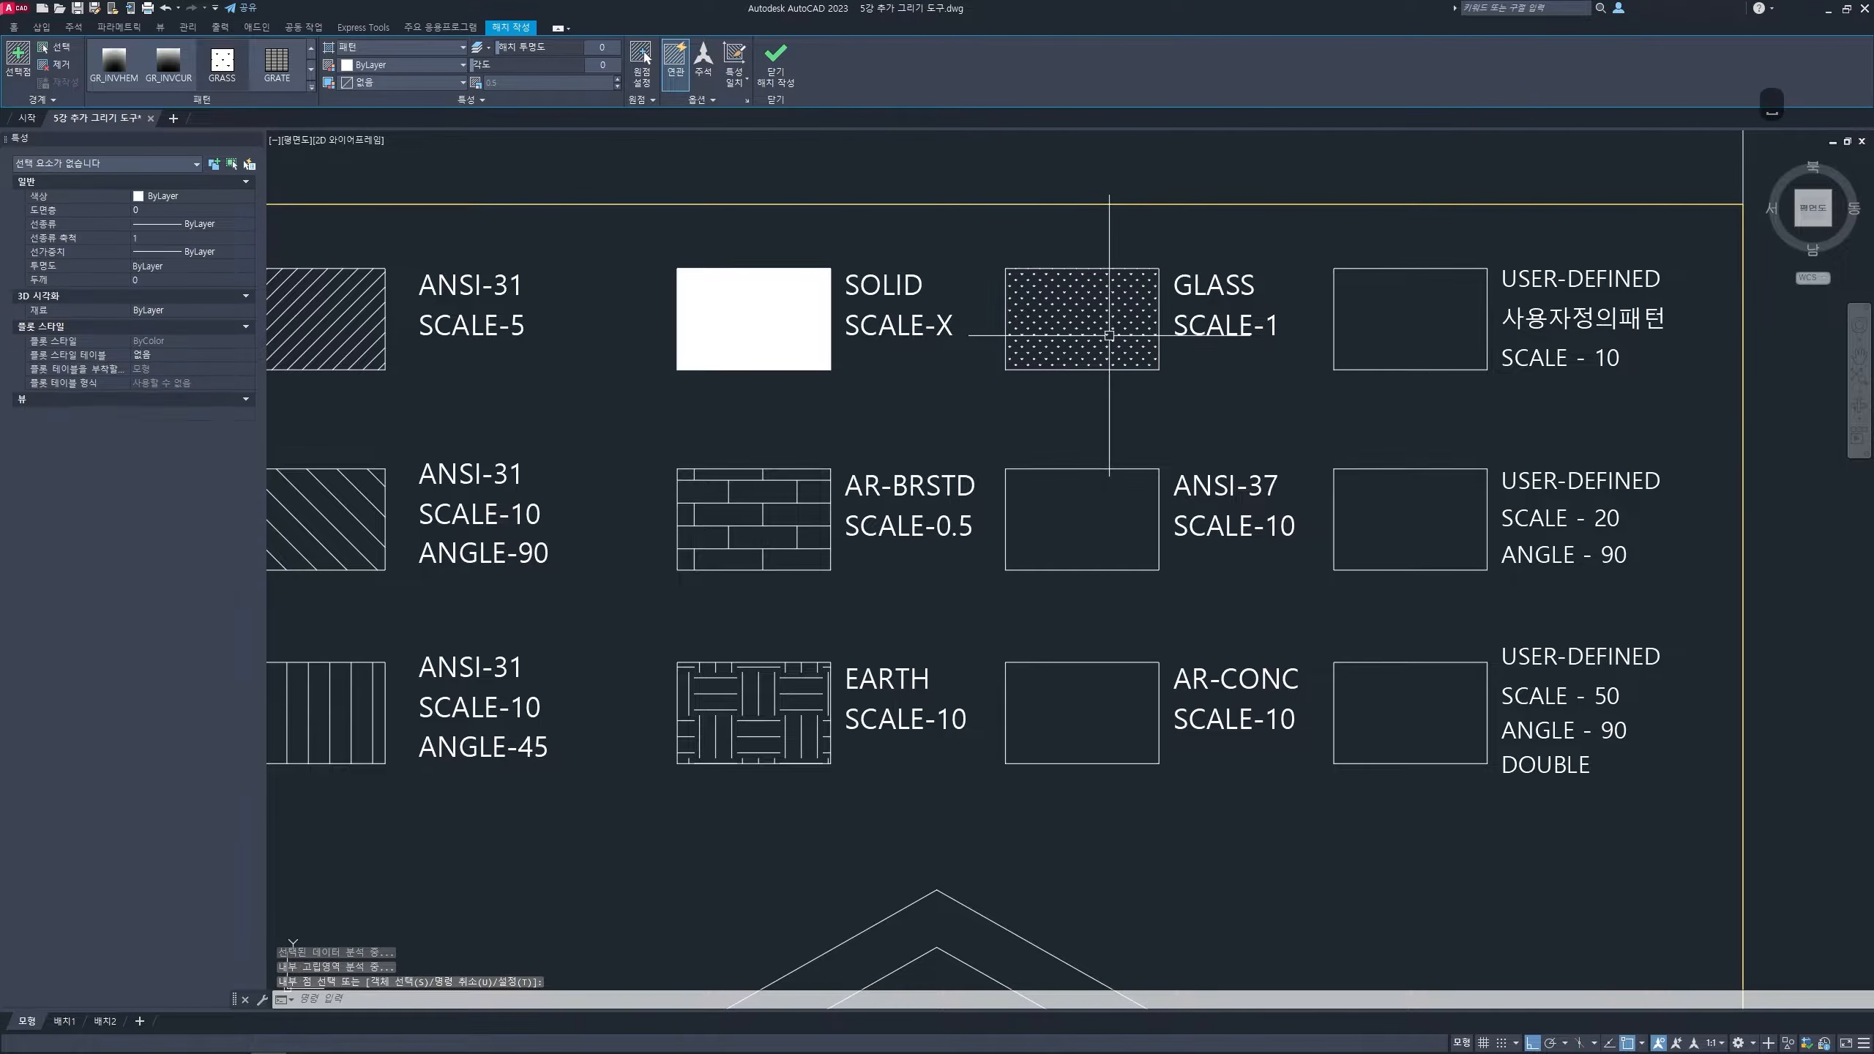
- Set the scale of the GRASS hatch in the GLASS practice box to 1
left_click(1110, 336)
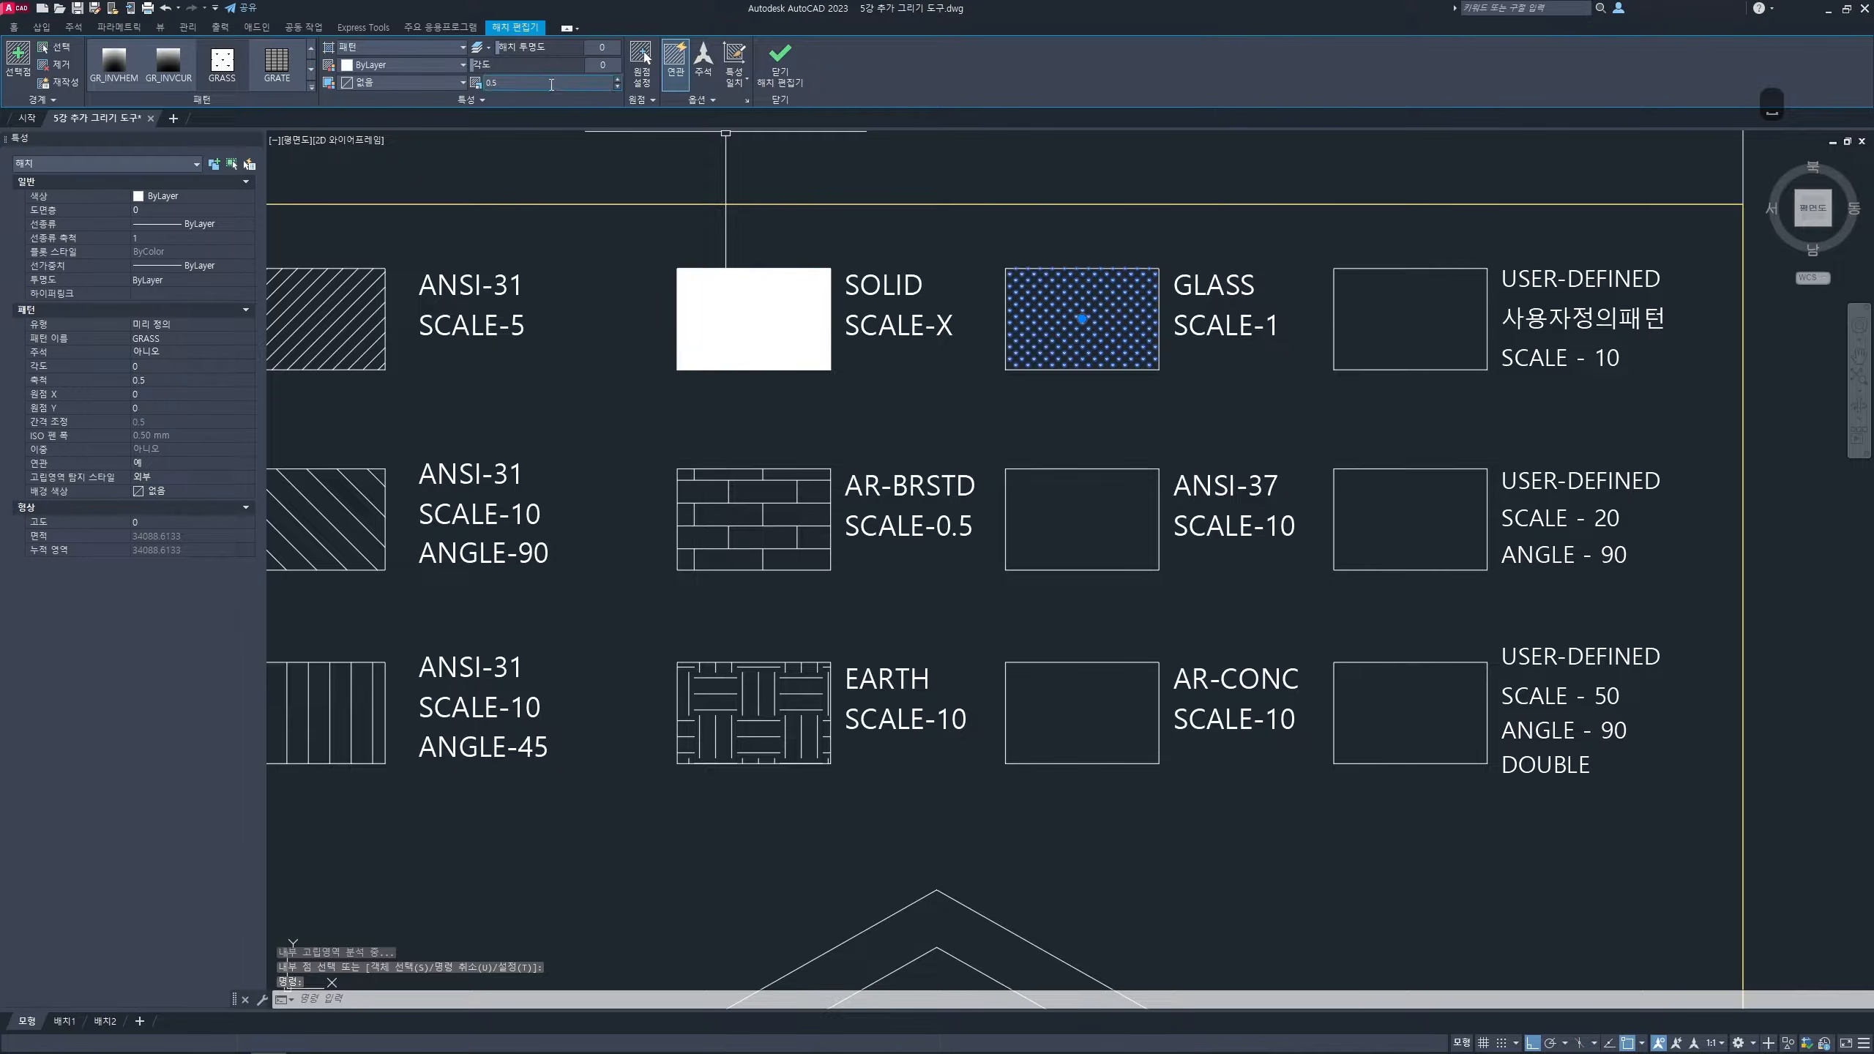
type("1")
key("Return")
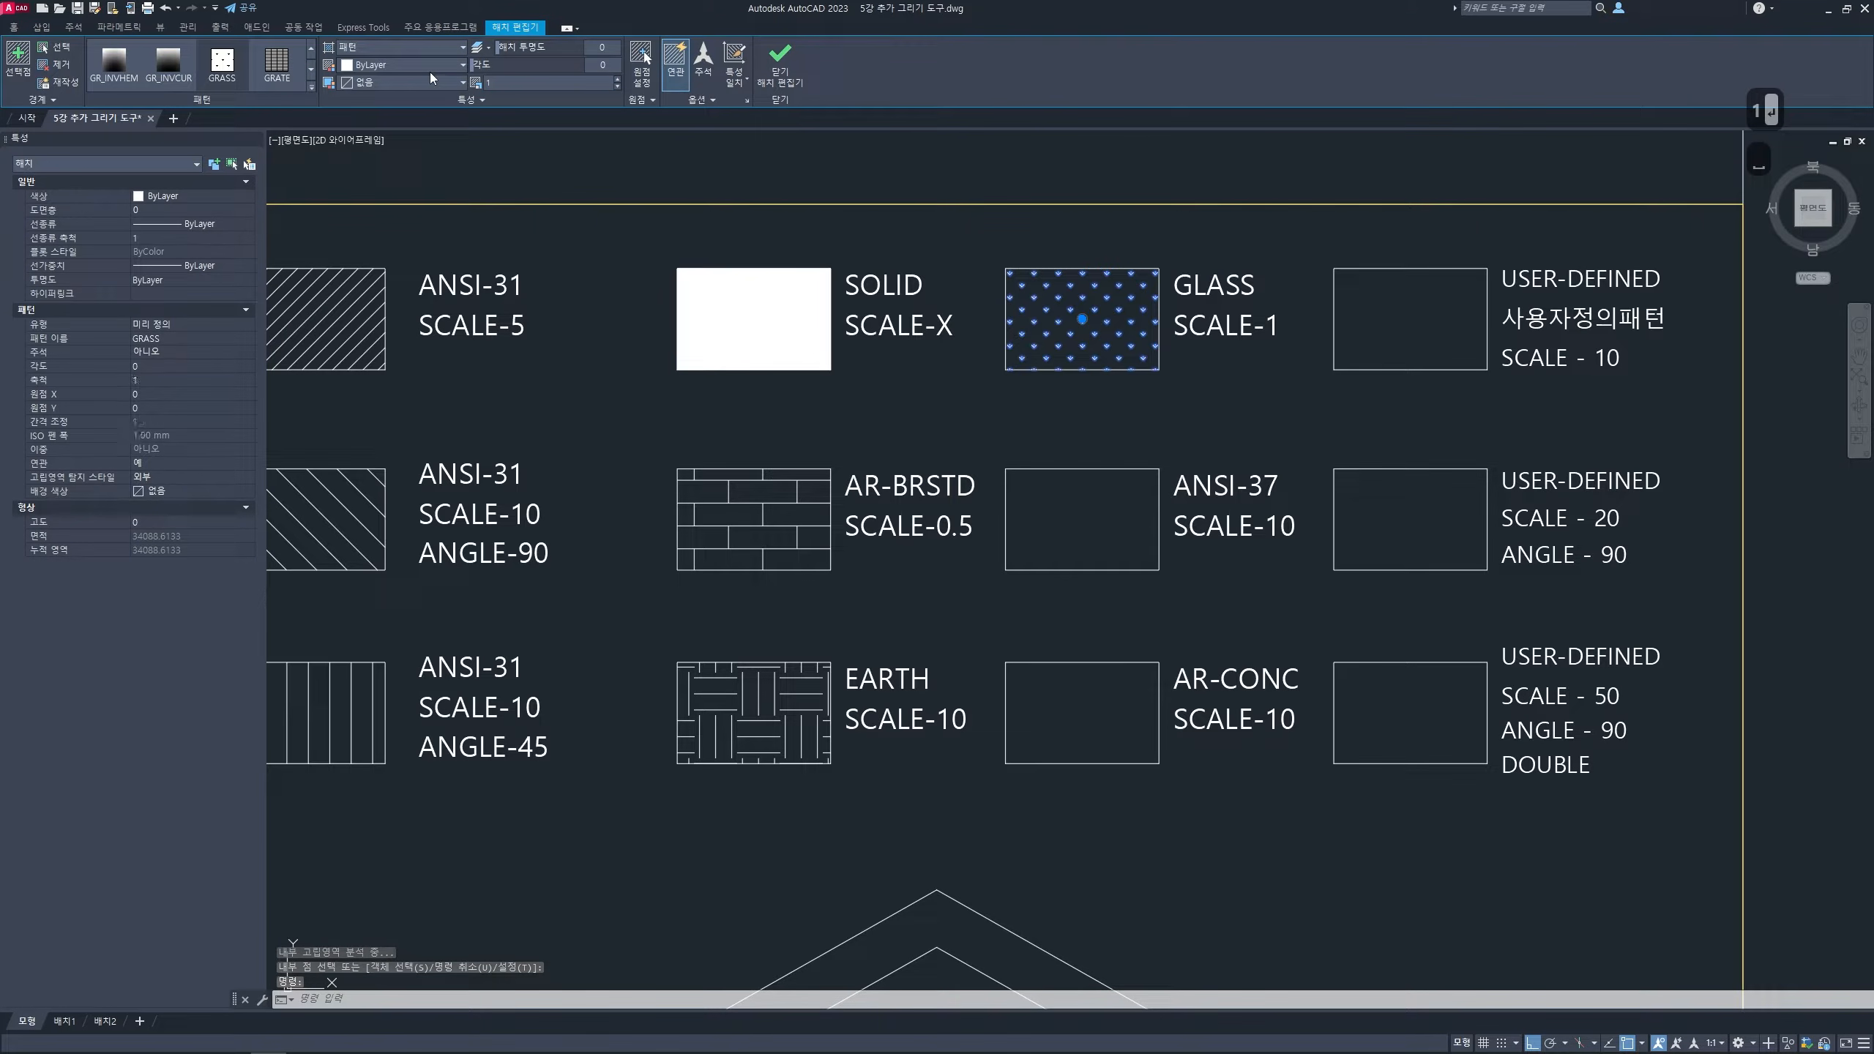
key("Escape")
key("Escape")
- Start a new hatch for the ANSI-37 practice box and choose the ANSI37 pattern
middle_click_drag(1197, 492, 1147, 429)
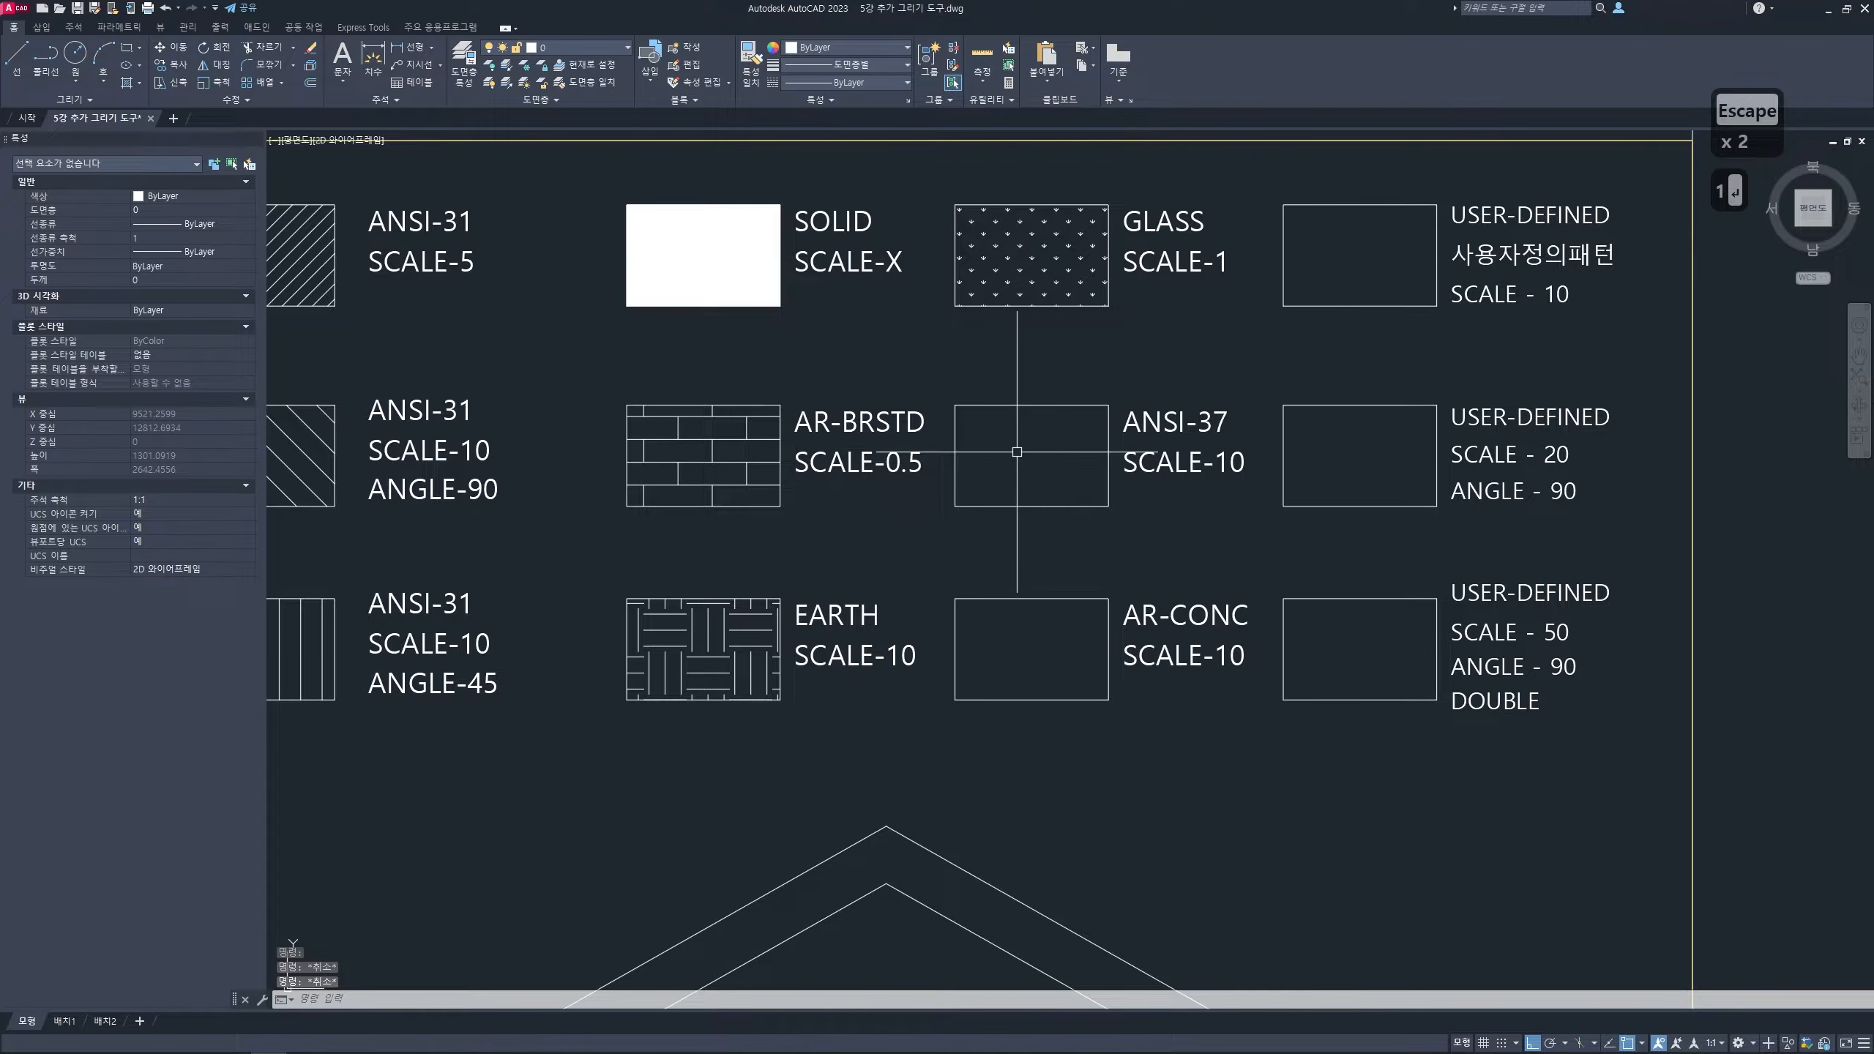
type("h")
type("h")
key("space")
left_click(309, 83)
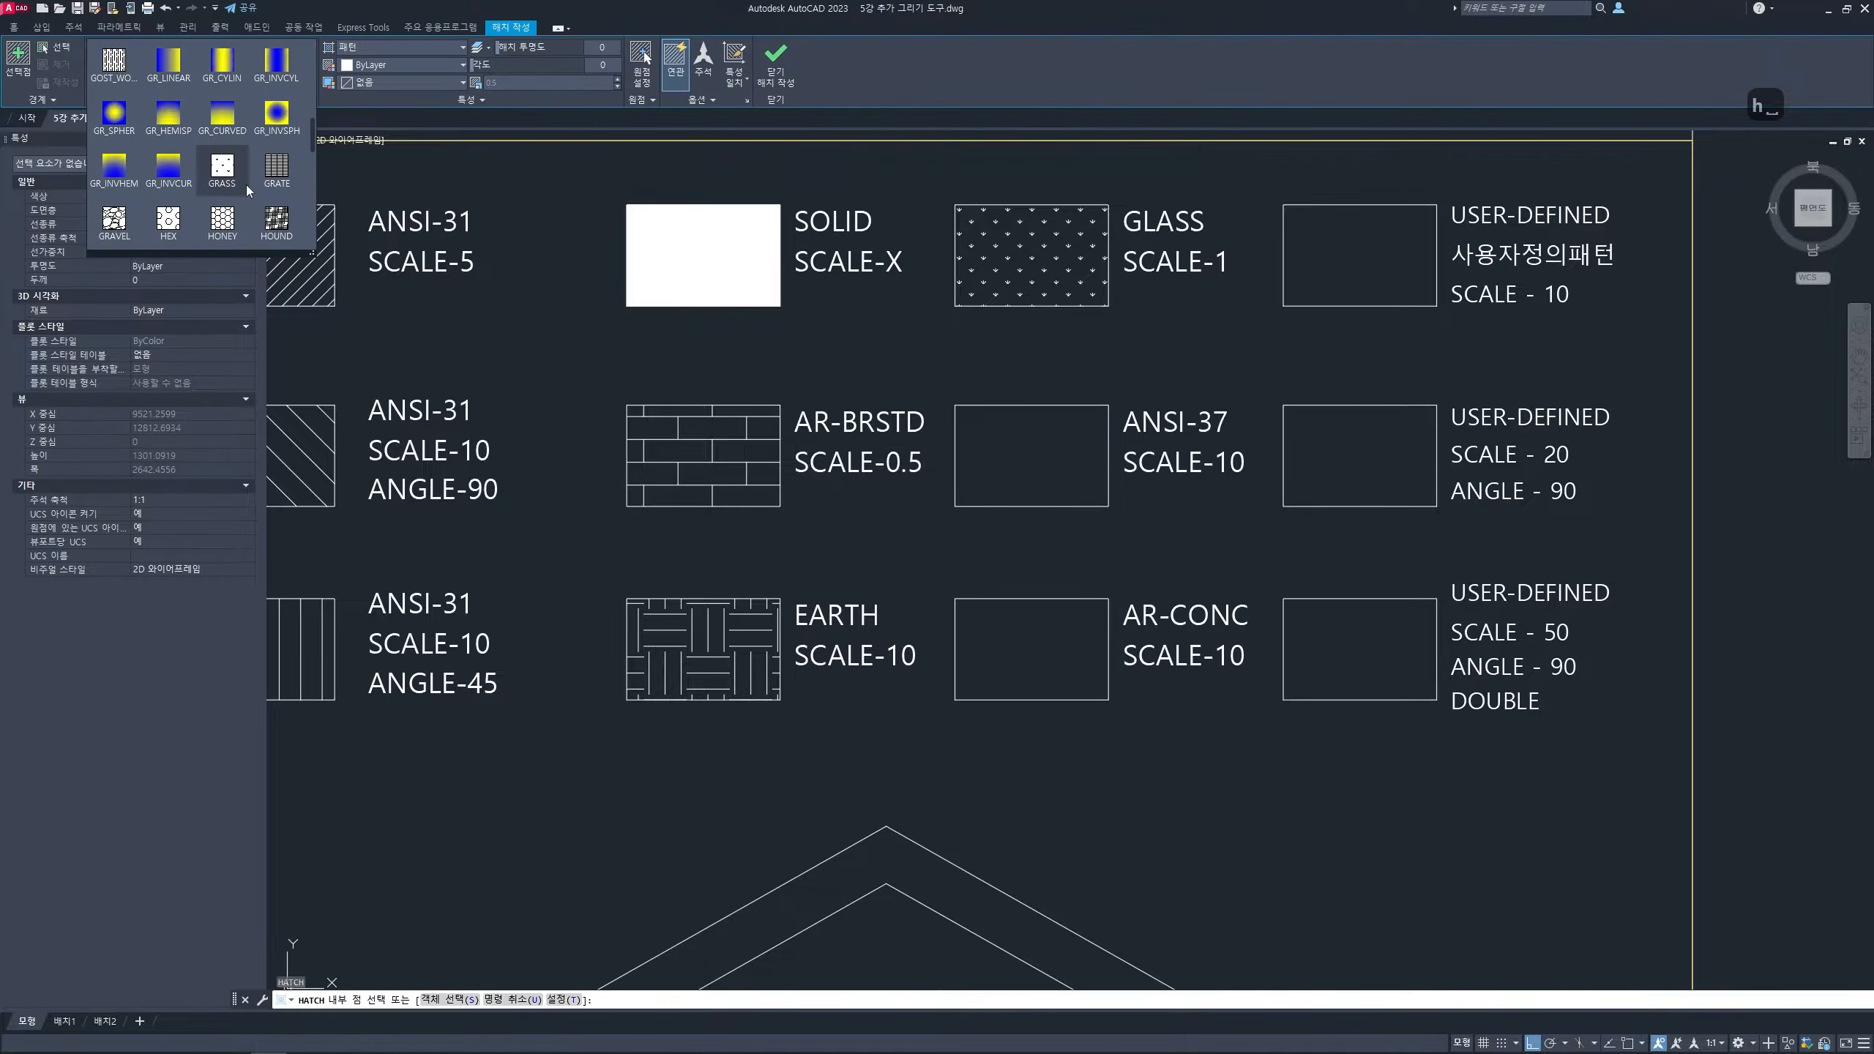
scroll(262, 170, "up", 1)
scroll(263, 170, "up", 7)
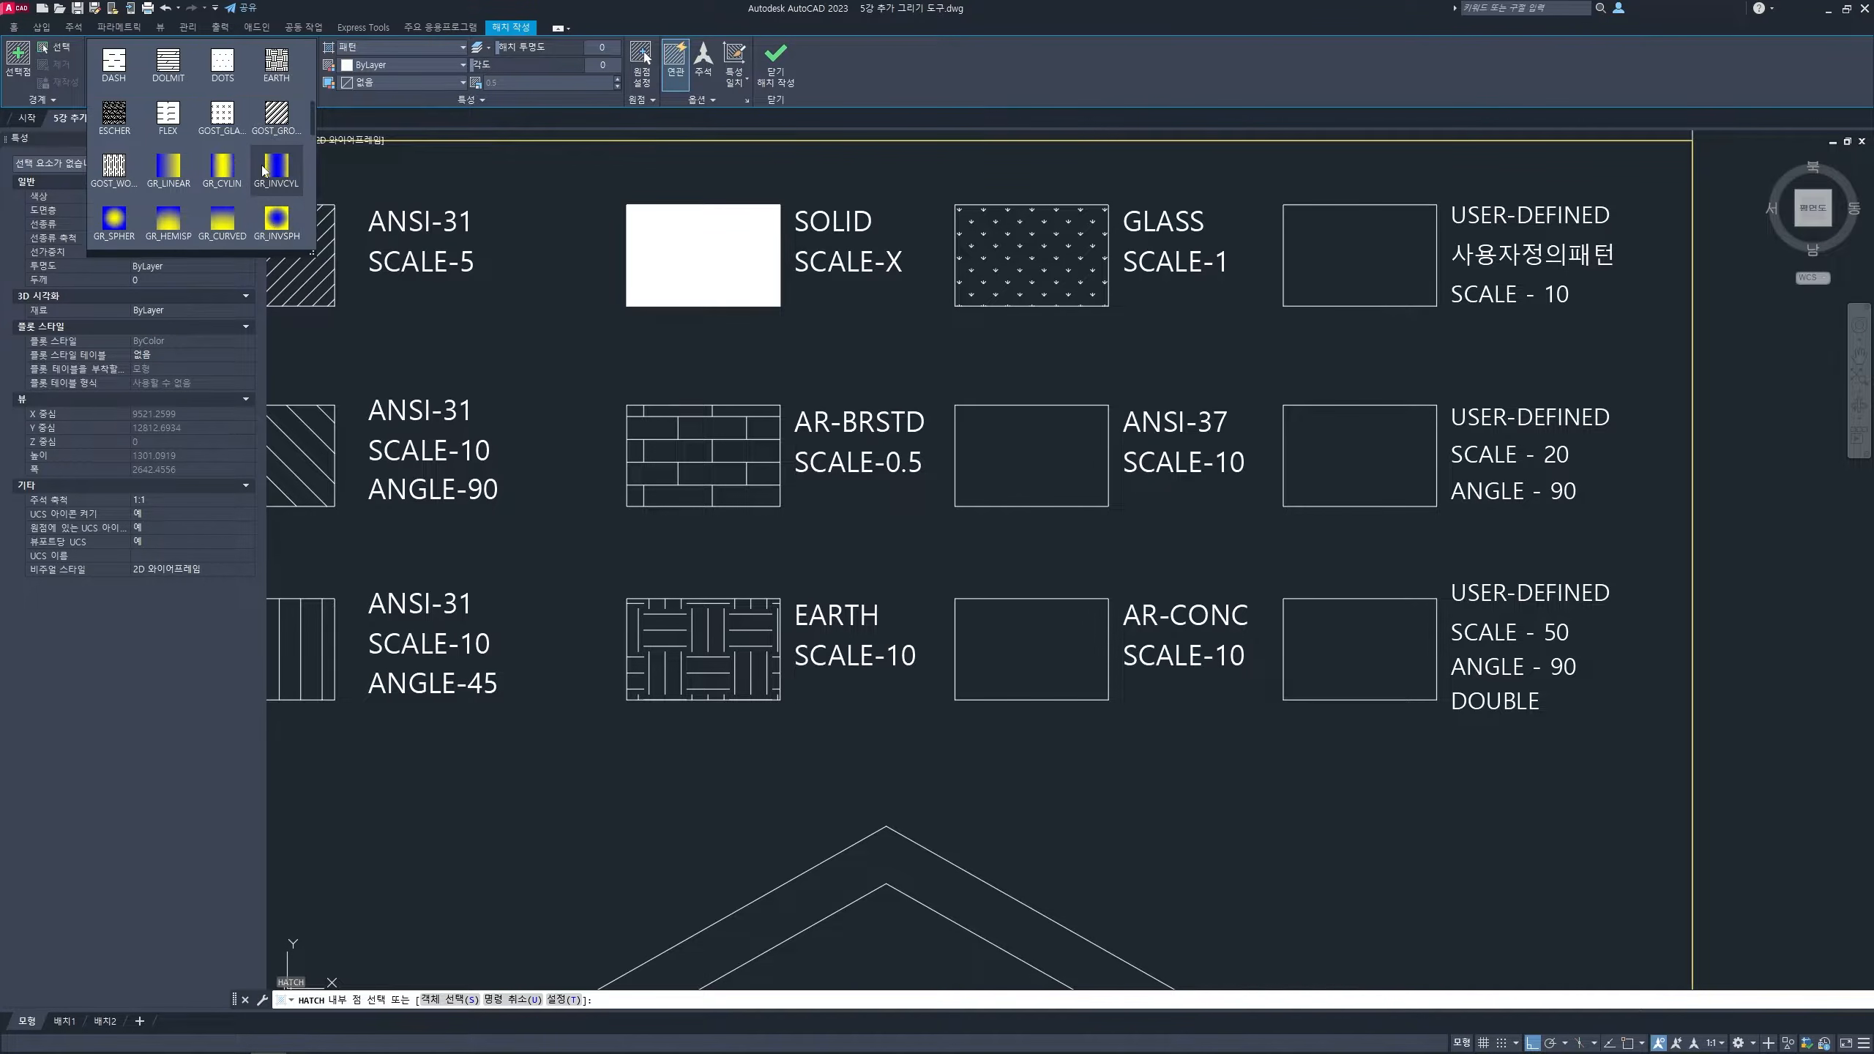
scroll(263, 163, "up", 2)
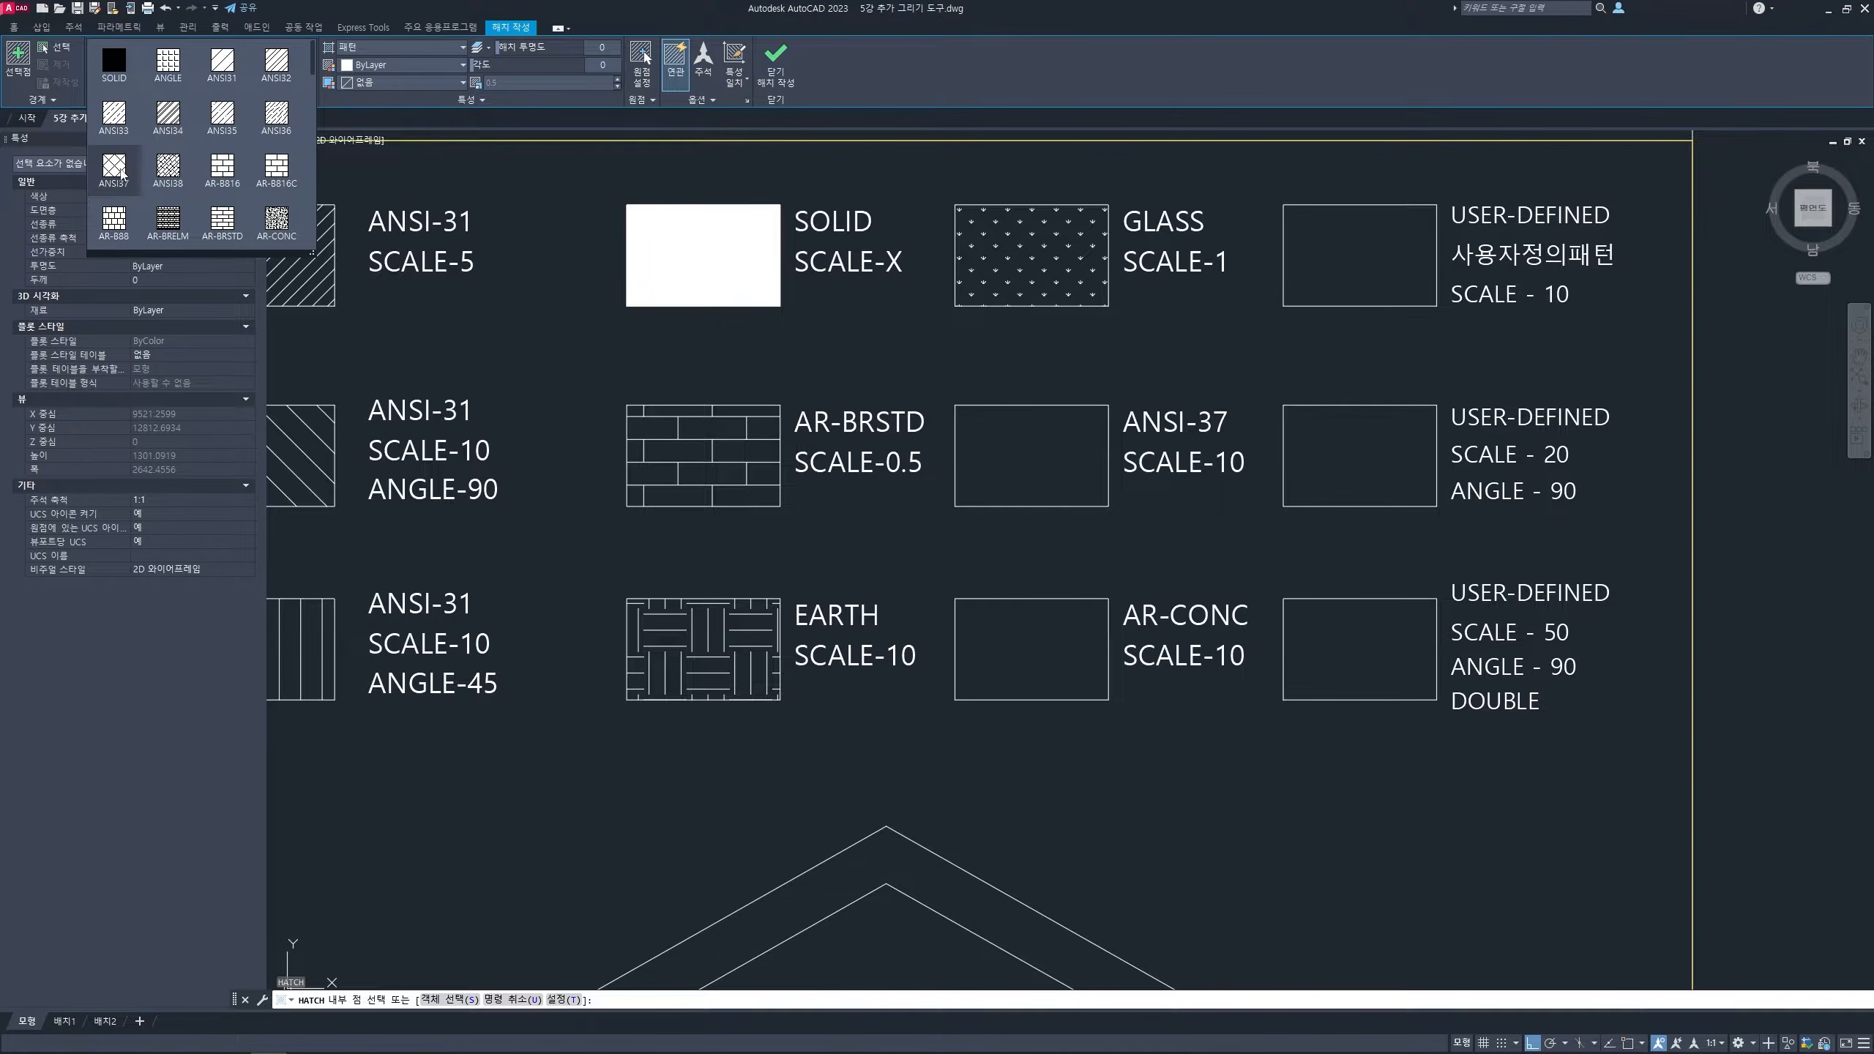
left_click(121, 173)
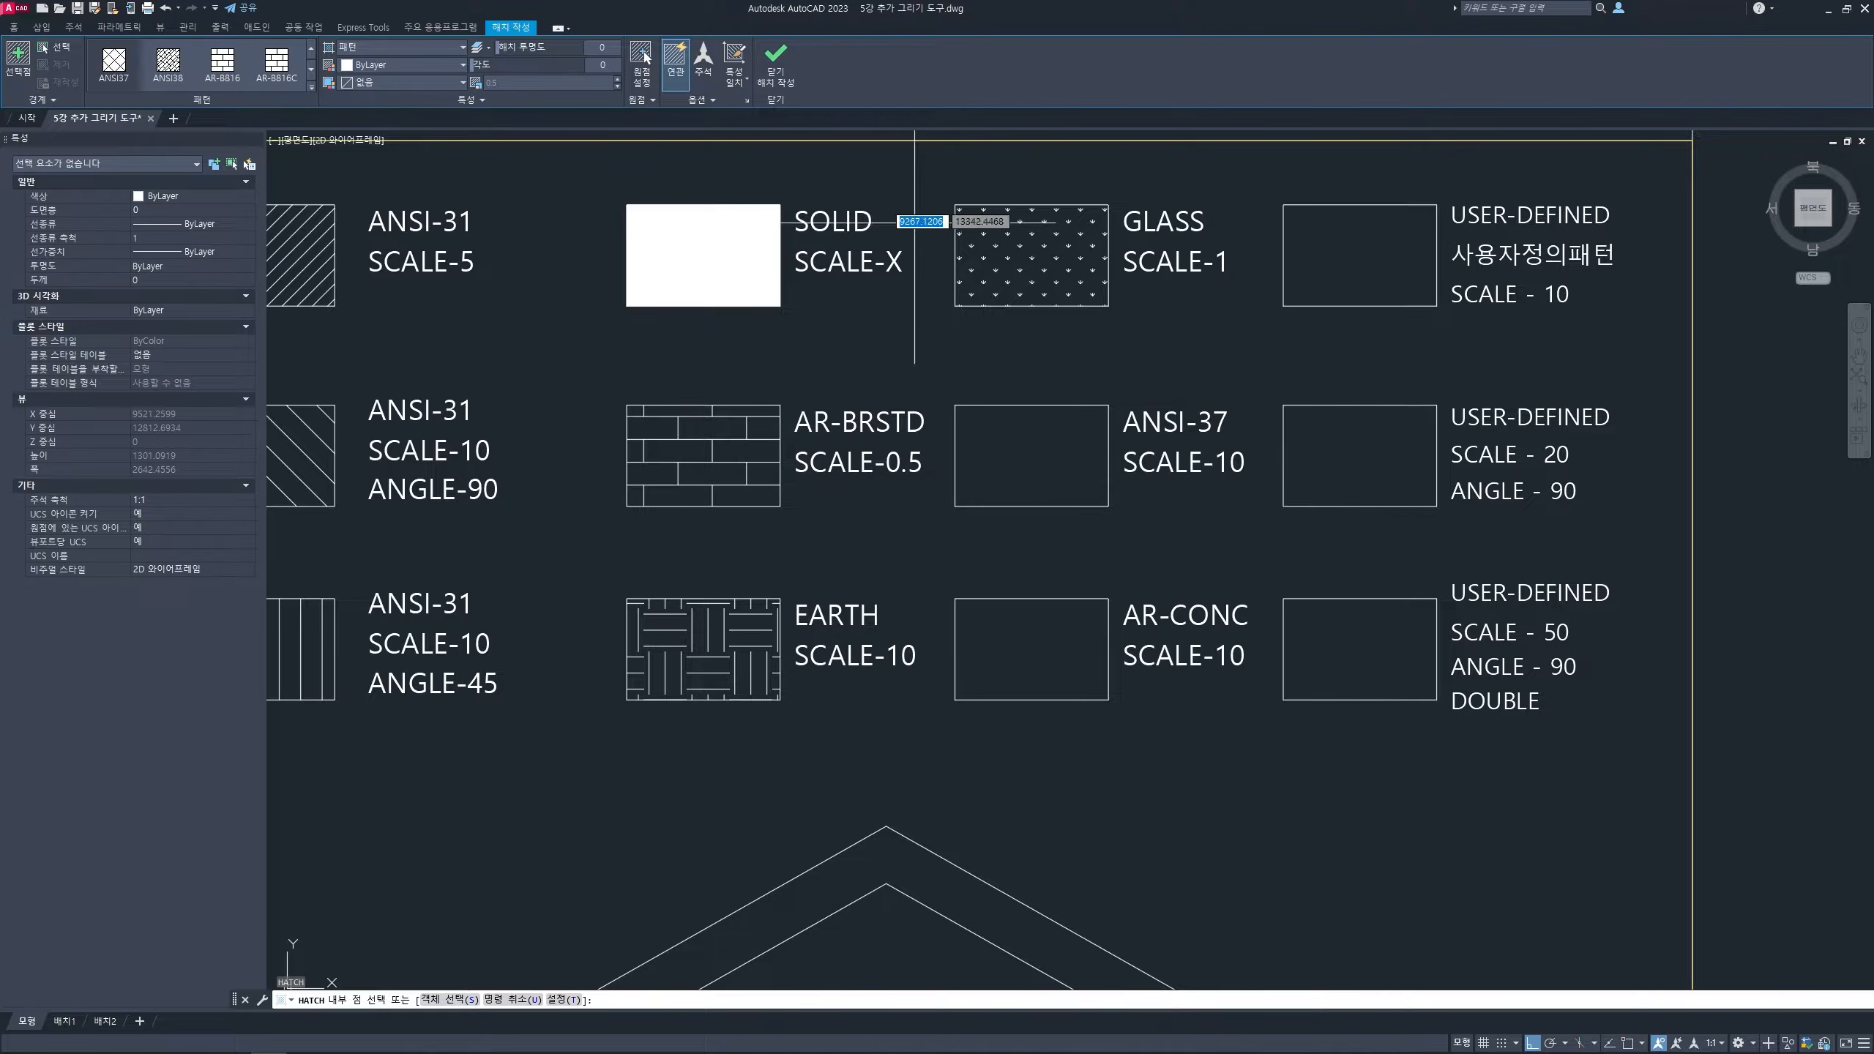
- Set the new hatch's scale to 10 and fill the ANSI-37 practice box from an internal point
left_click_drag(514, 83, 441, 81)
type("1")
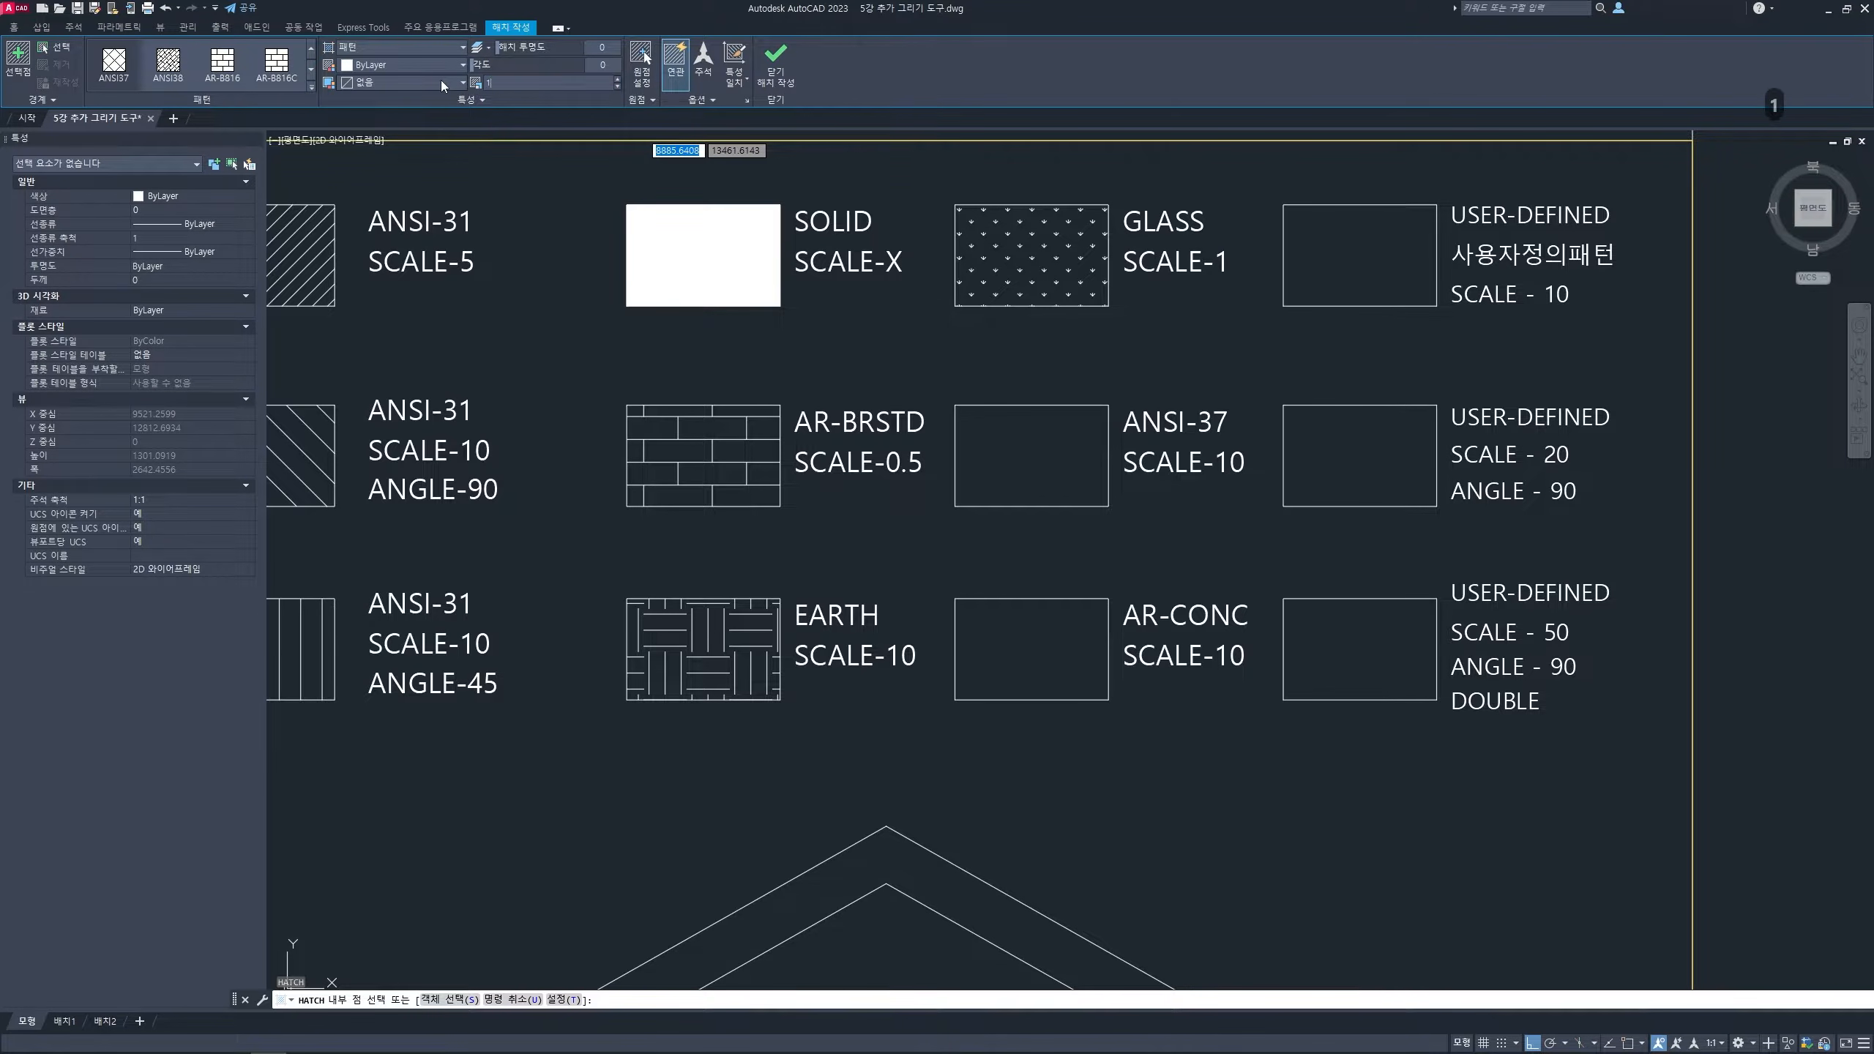
type("0")
key("Return")
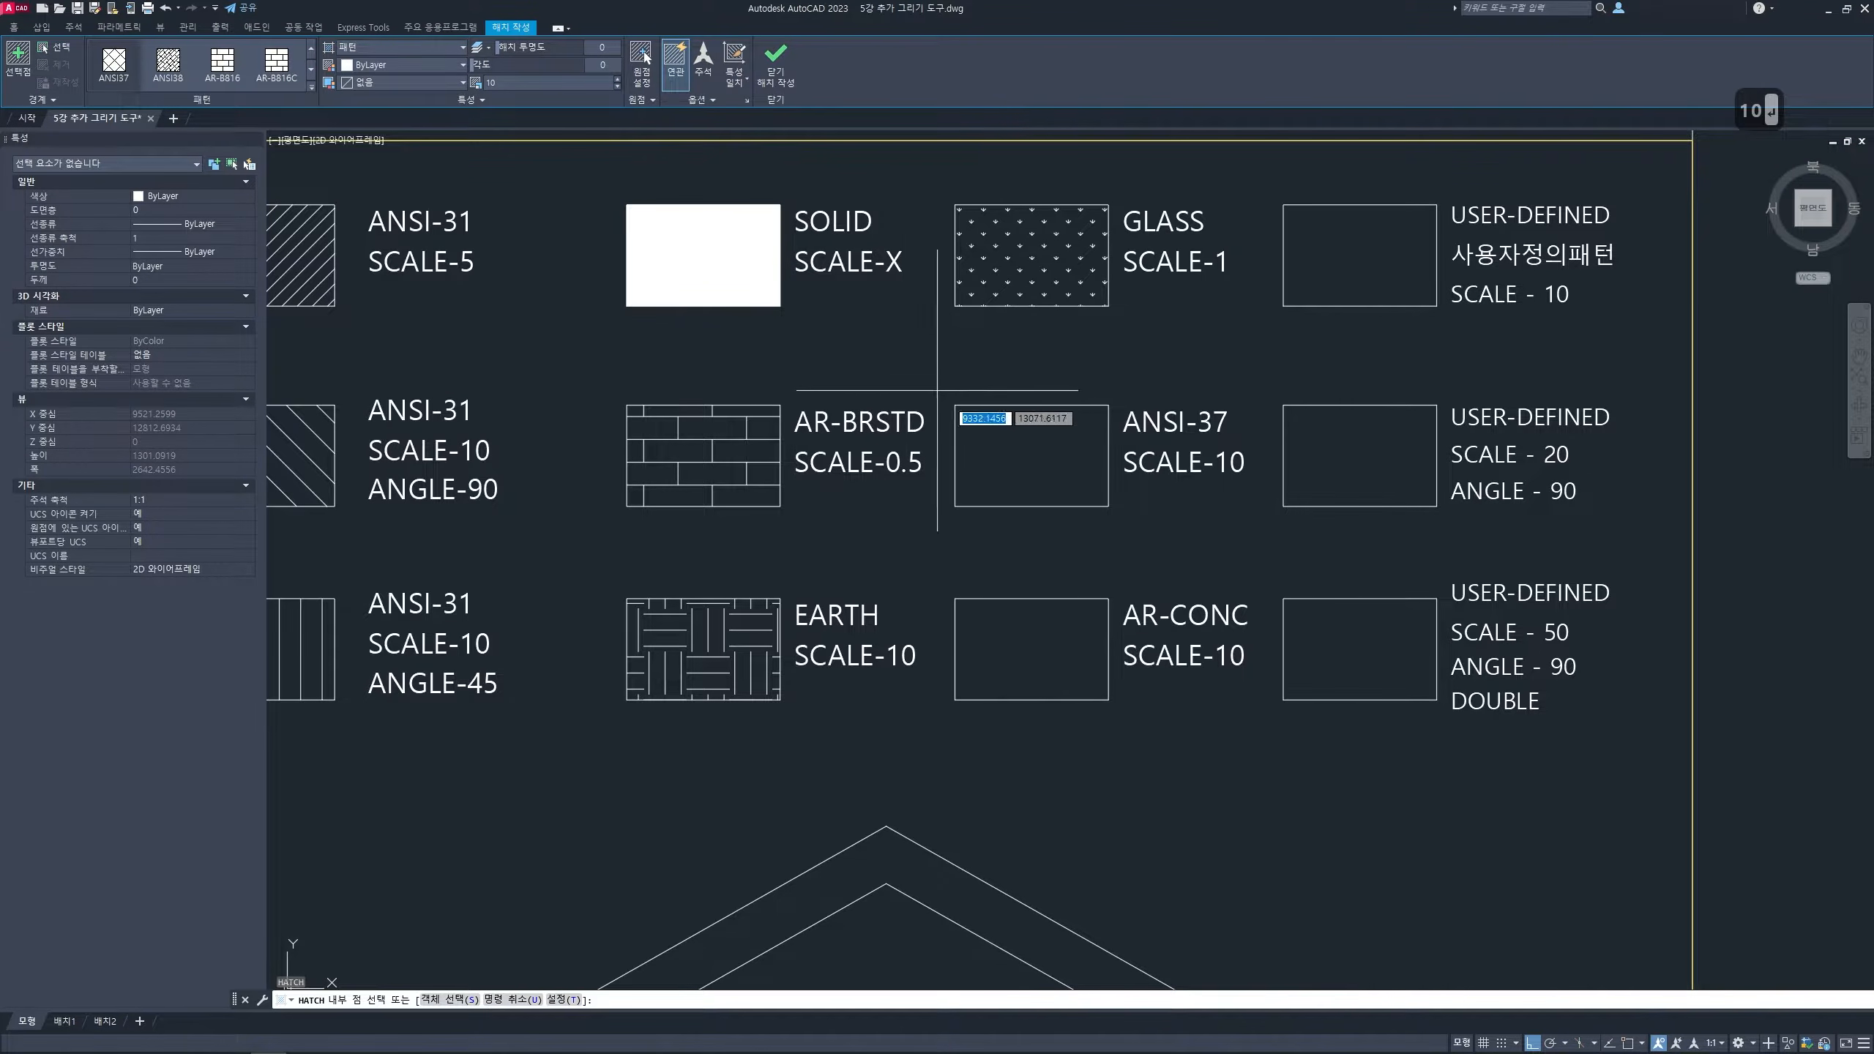
left_click(1046, 457)
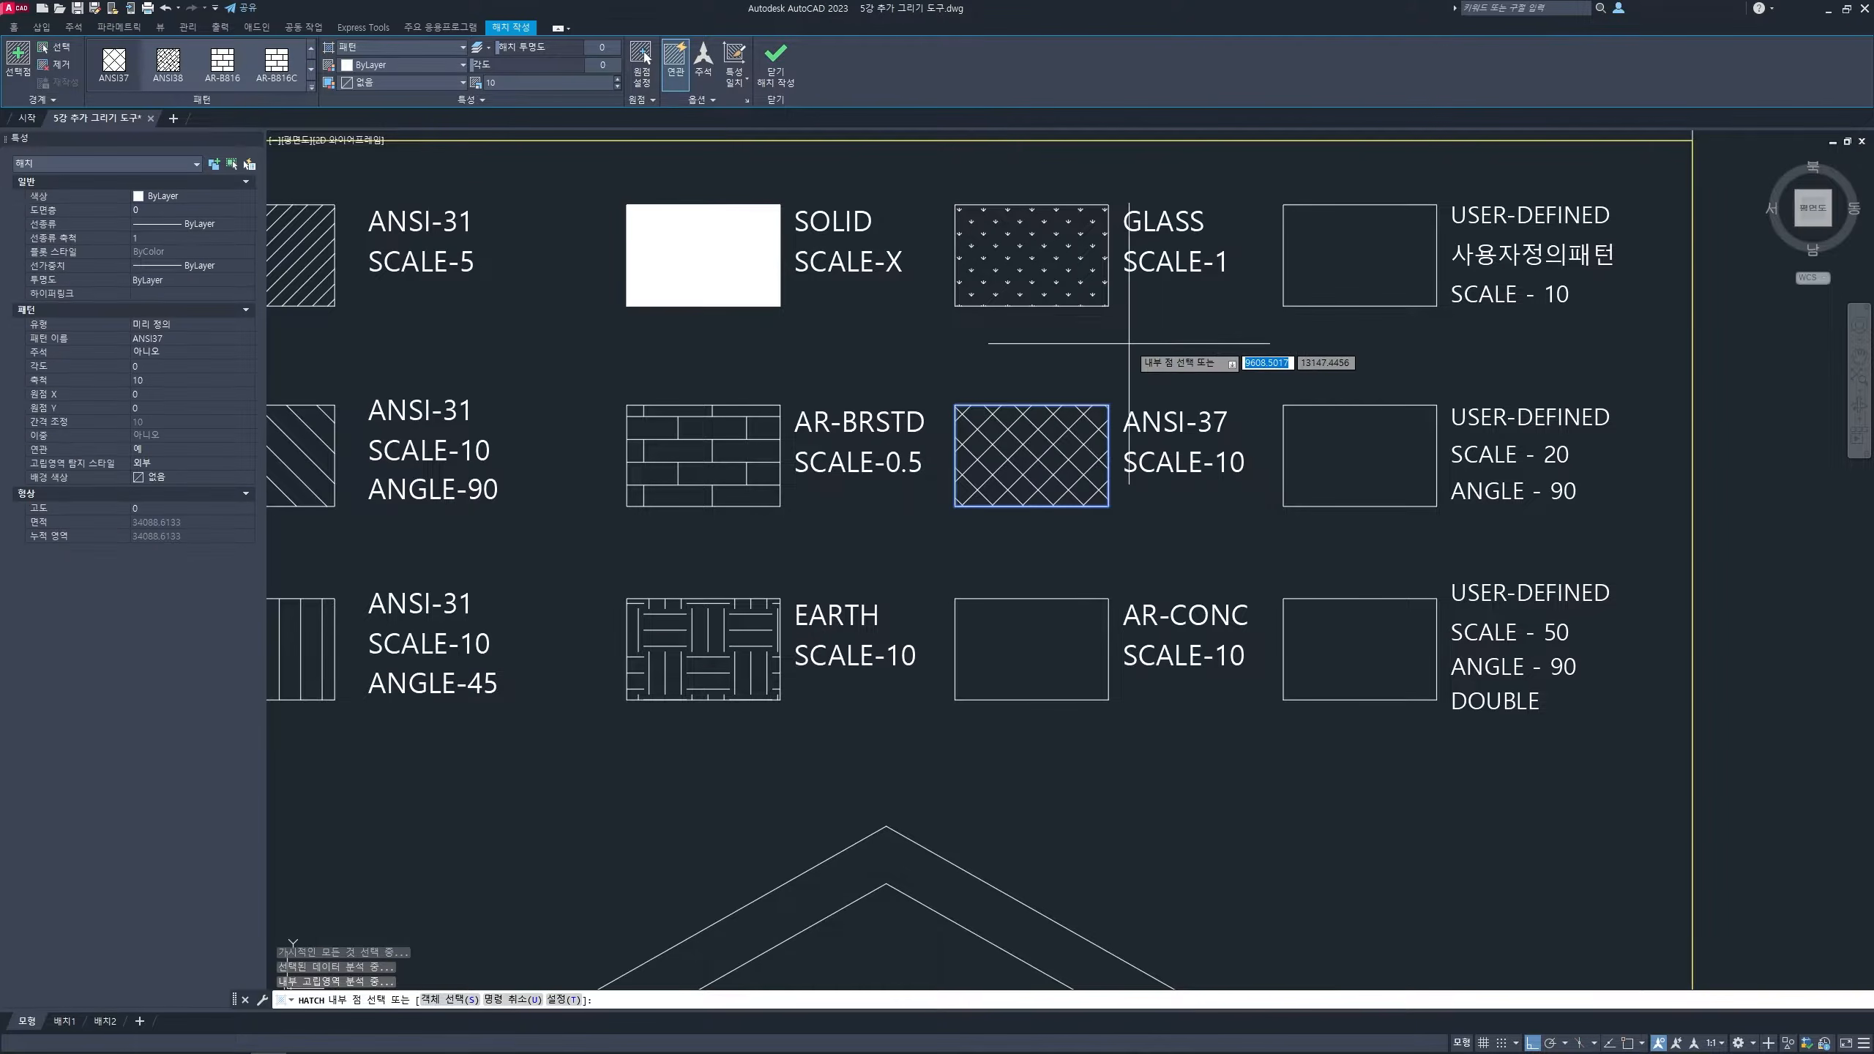
key("Return")
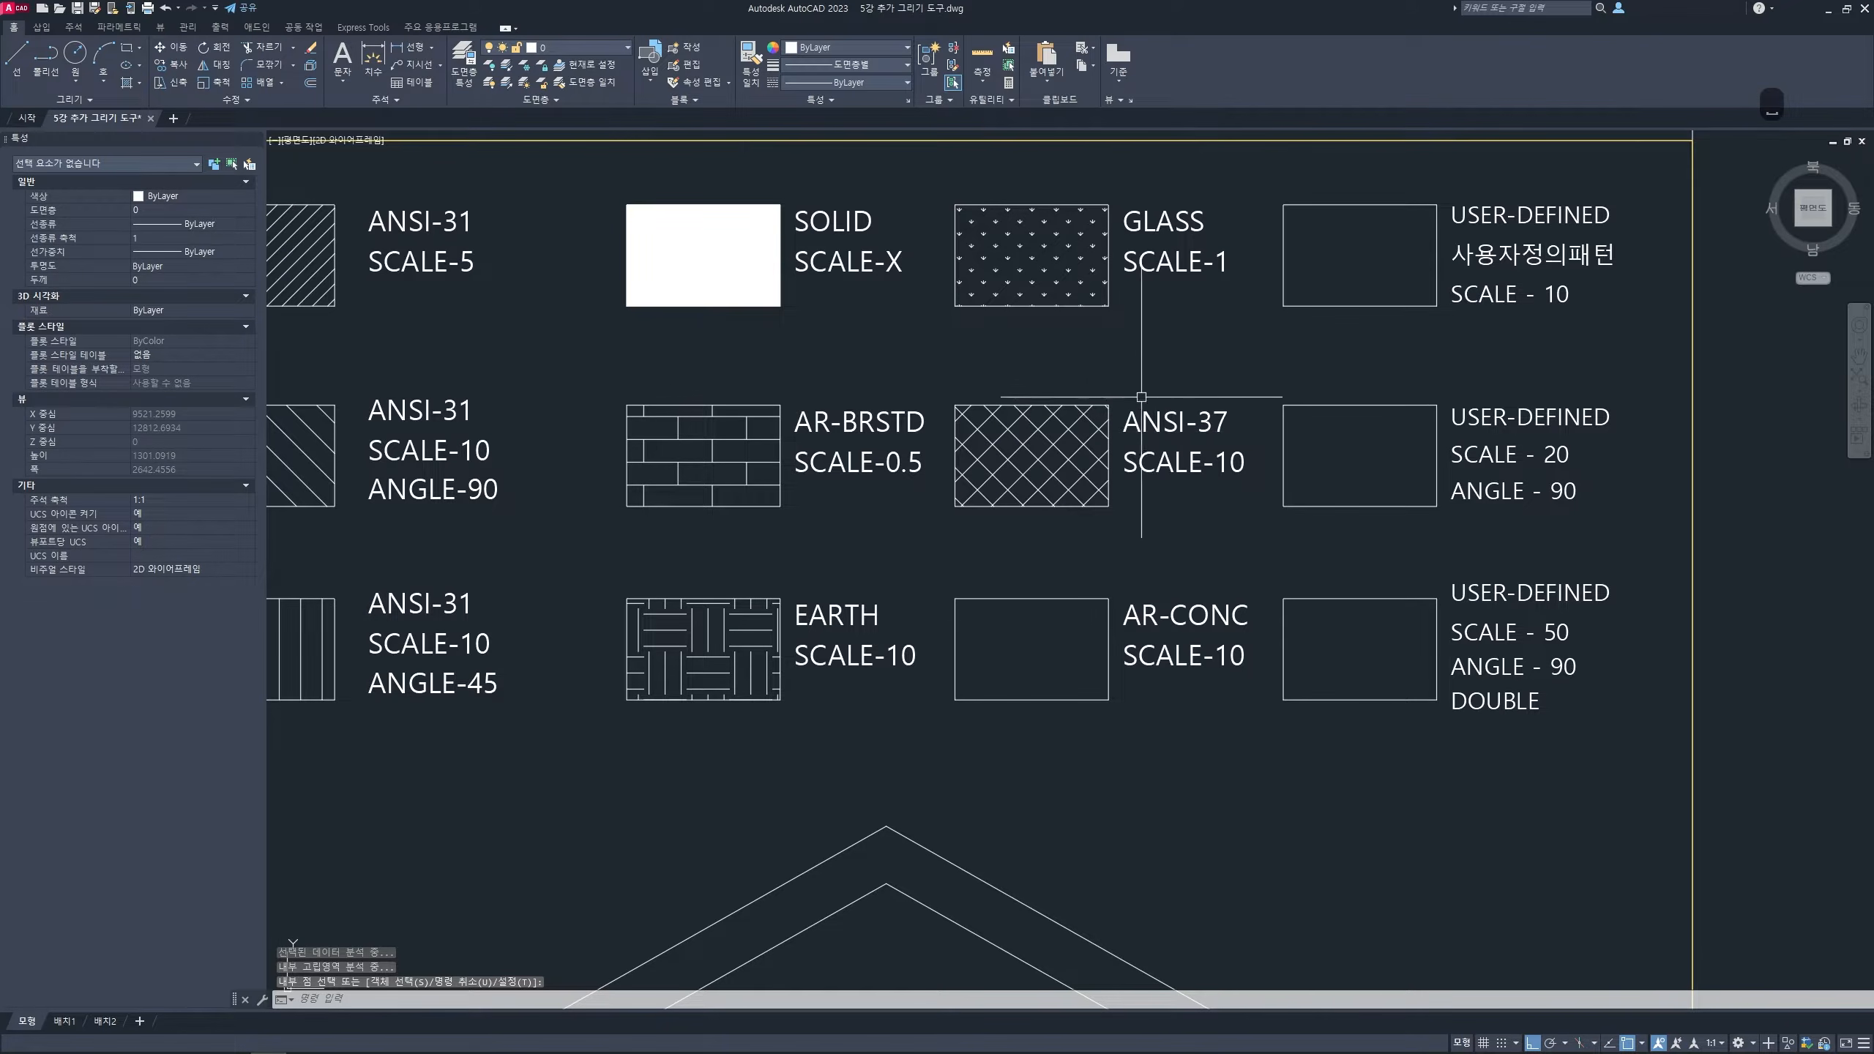
- Hatch the AR-CONC practice box from an internal point with the AR-CONC pattern at scale 0.7
scroll(1042, 451, "up", 3)
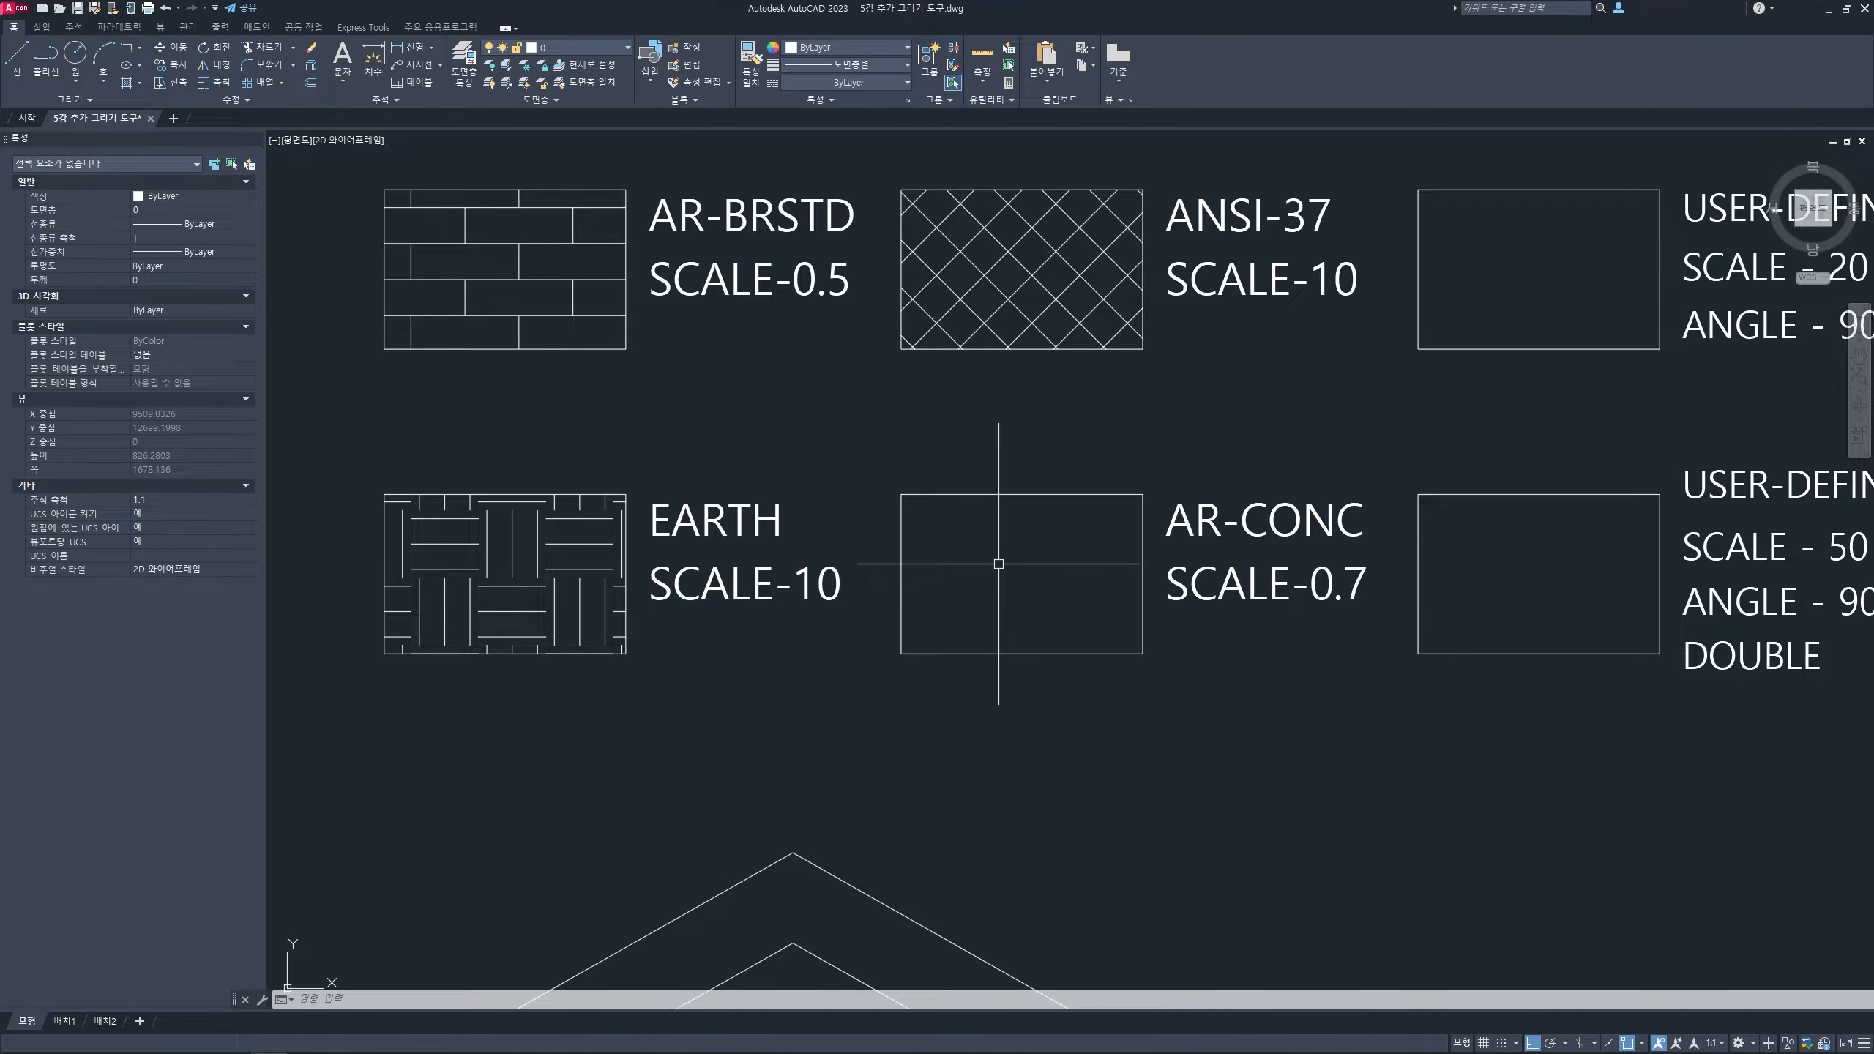
type("h")
key("Return")
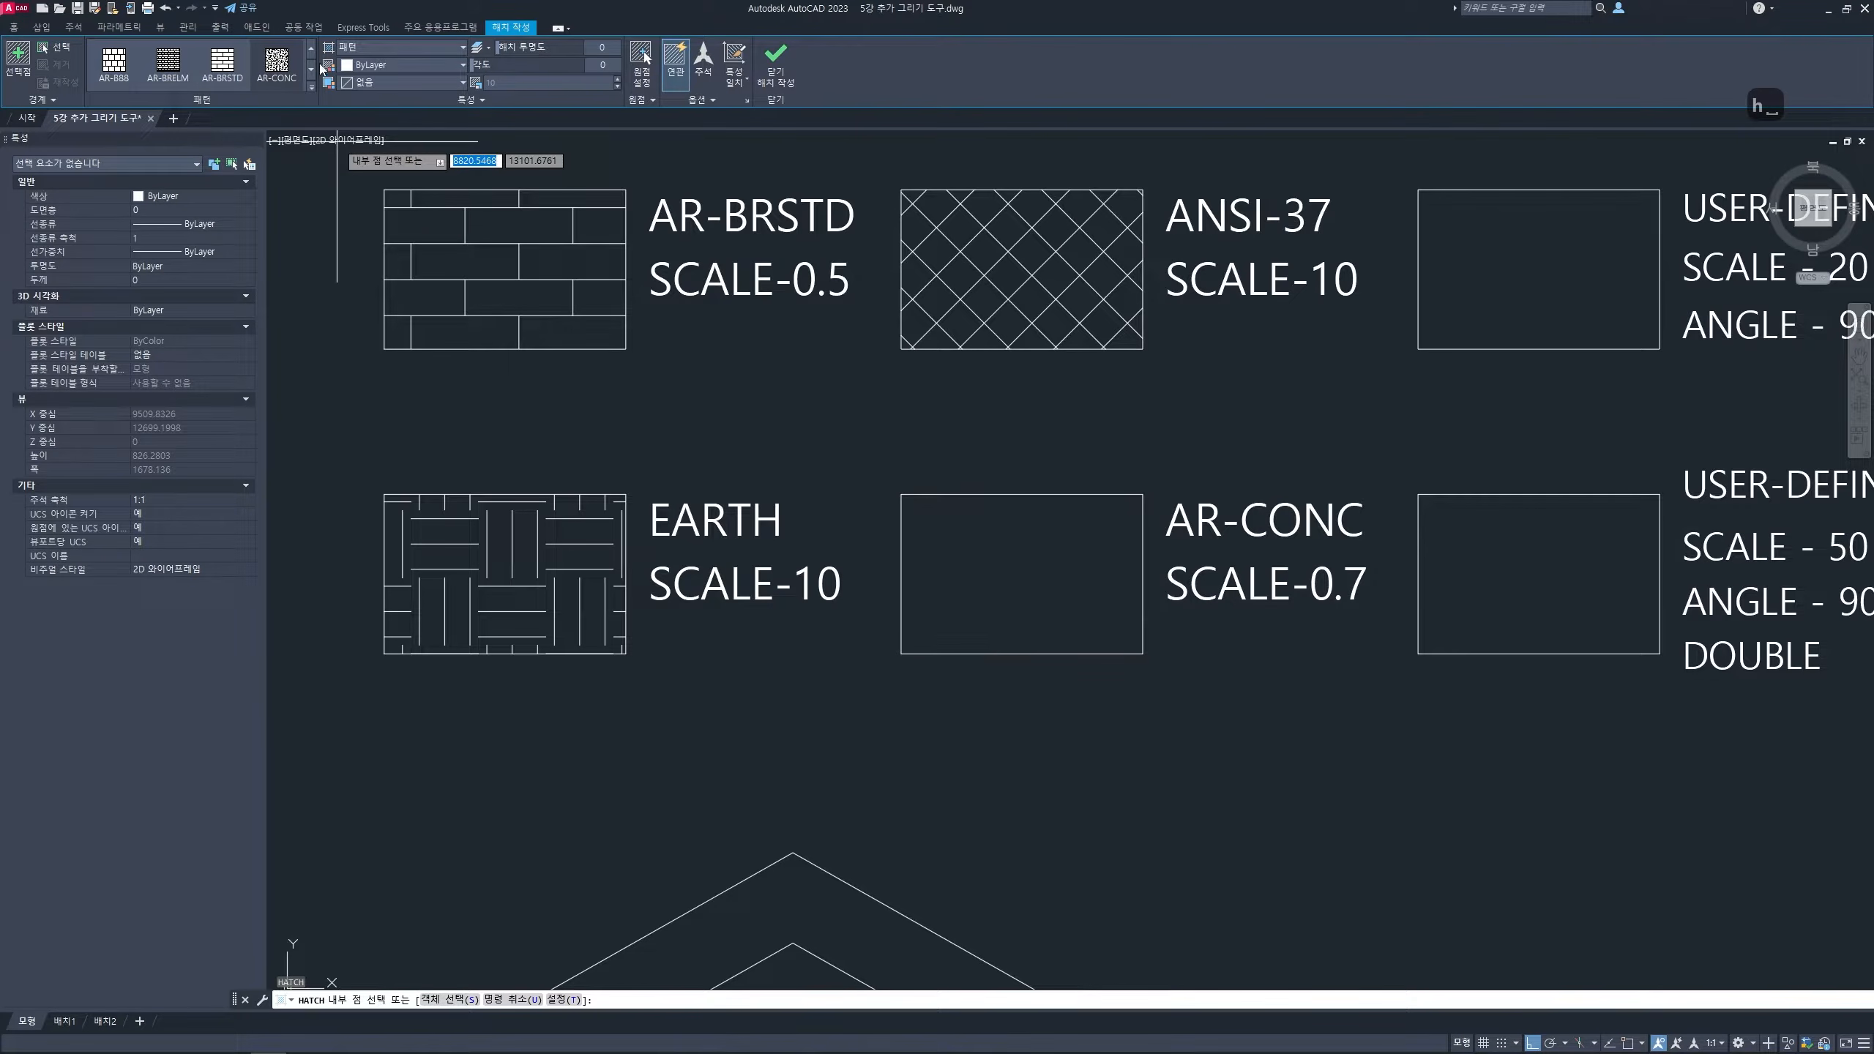
left_click(311, 88)
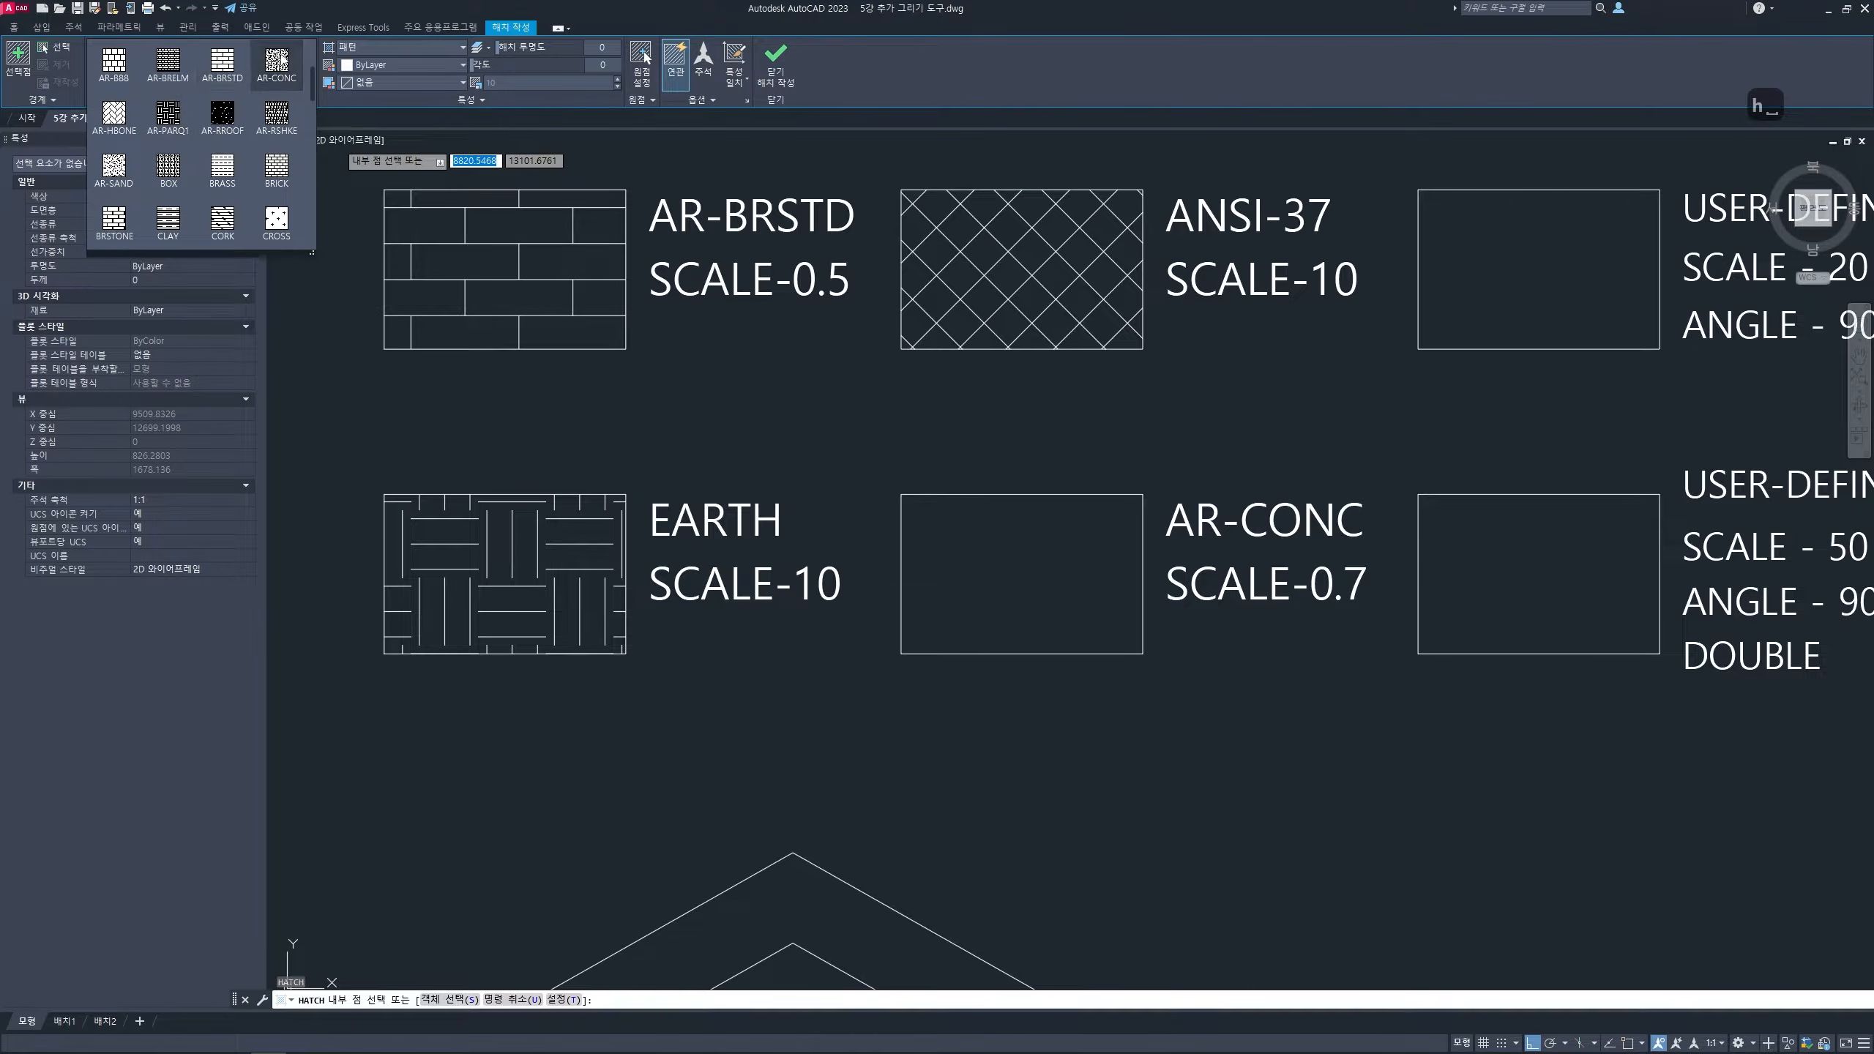
left_click(274, 74)
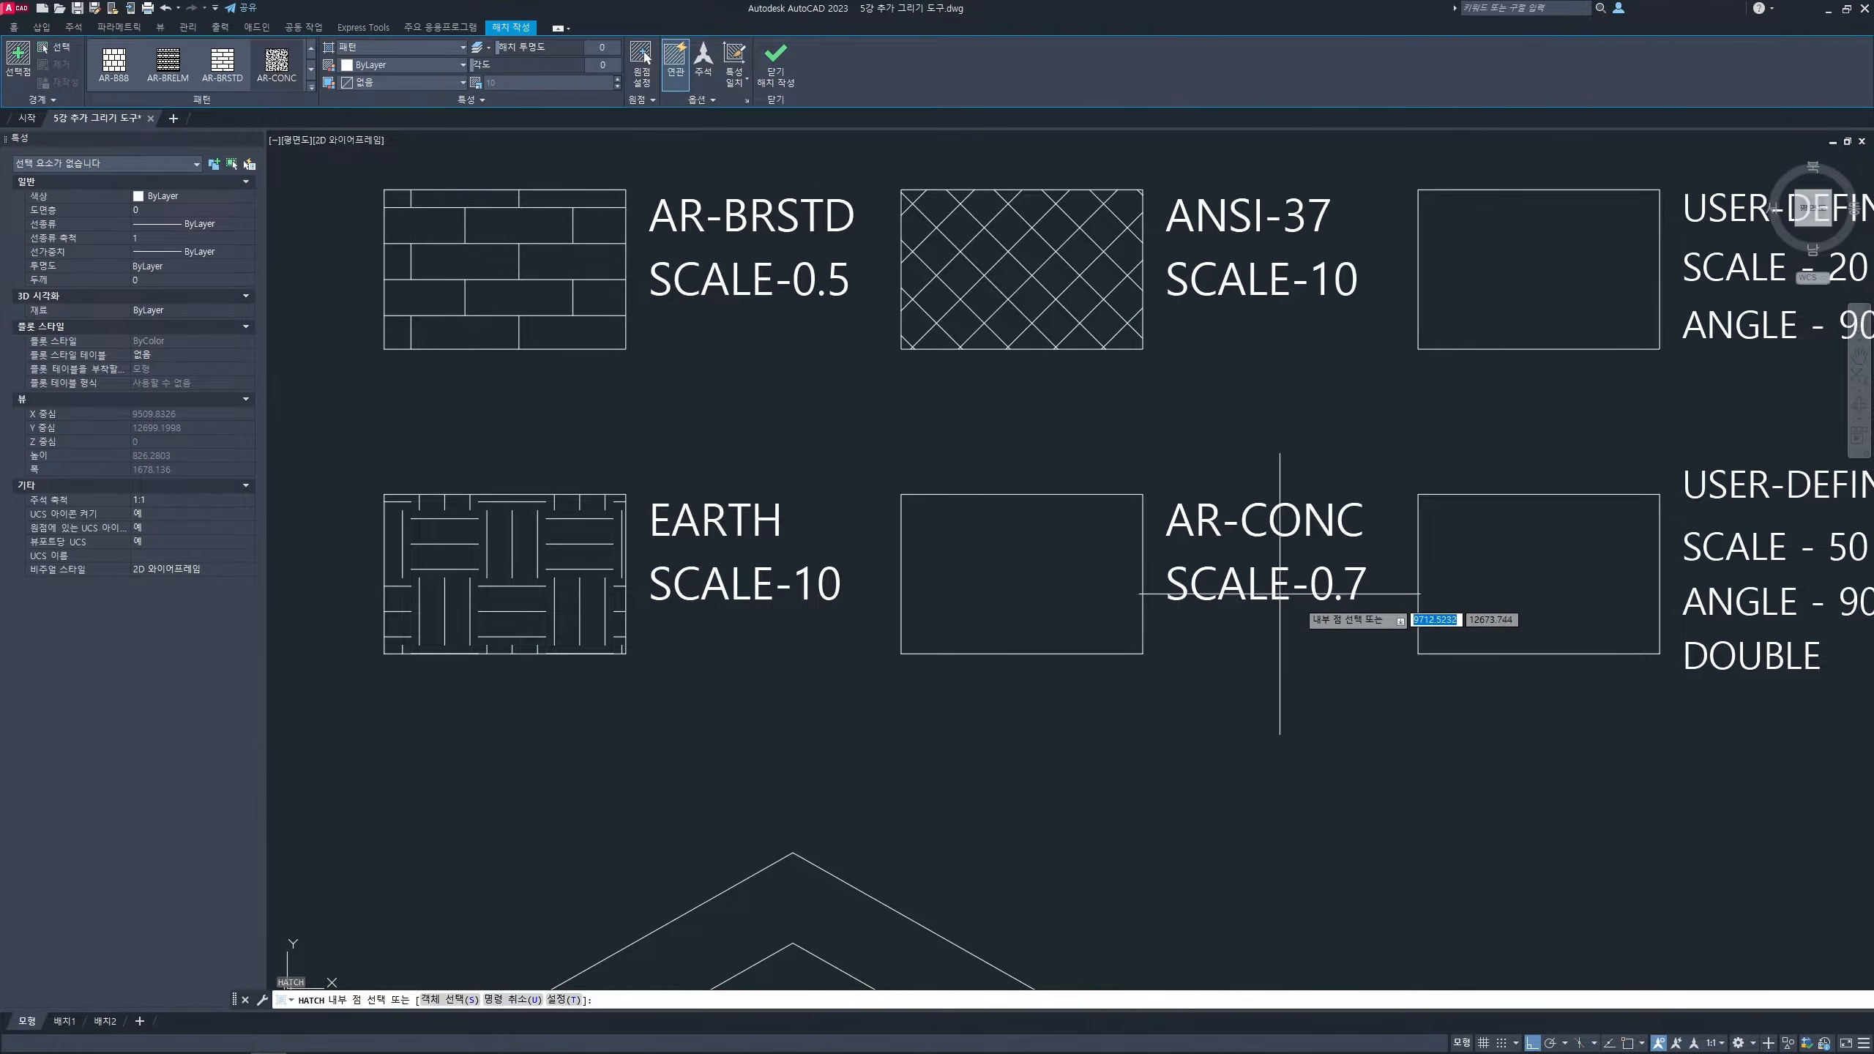
left_click(525, 82)
type("0.7")
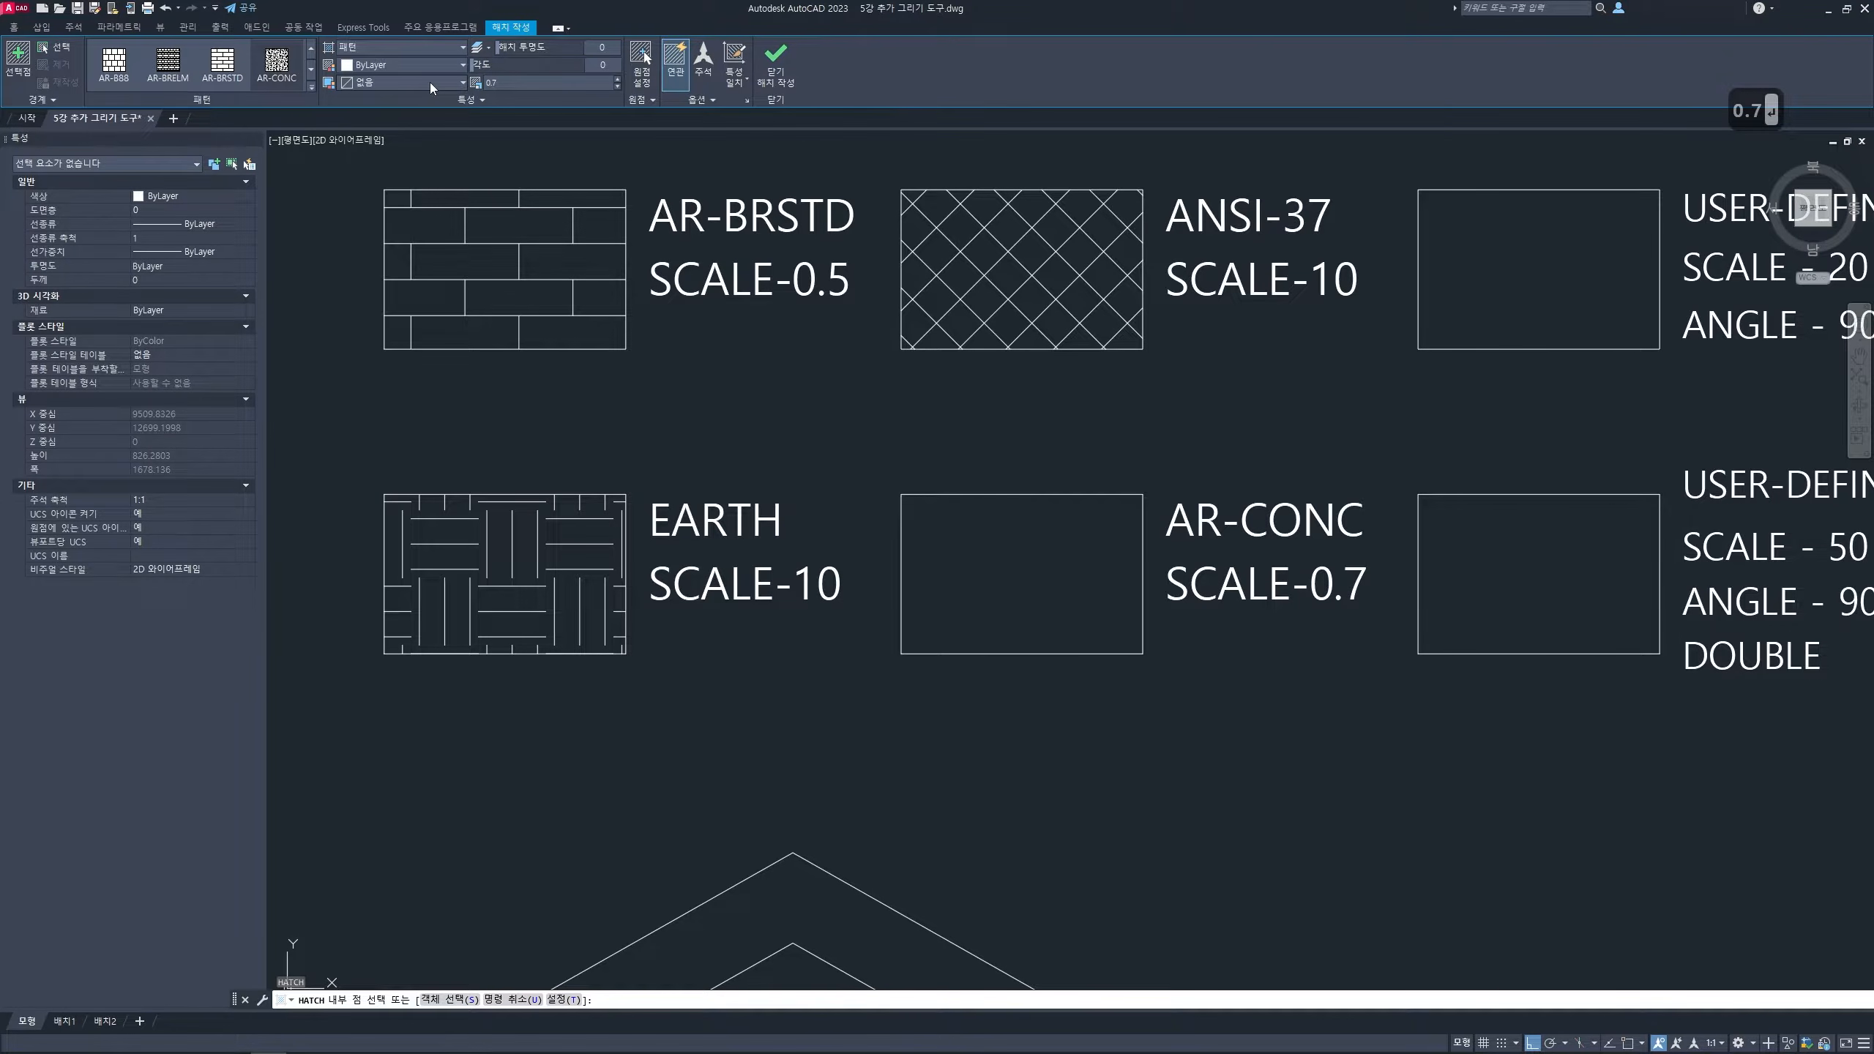
key("Return")
left_click(1070, 585)
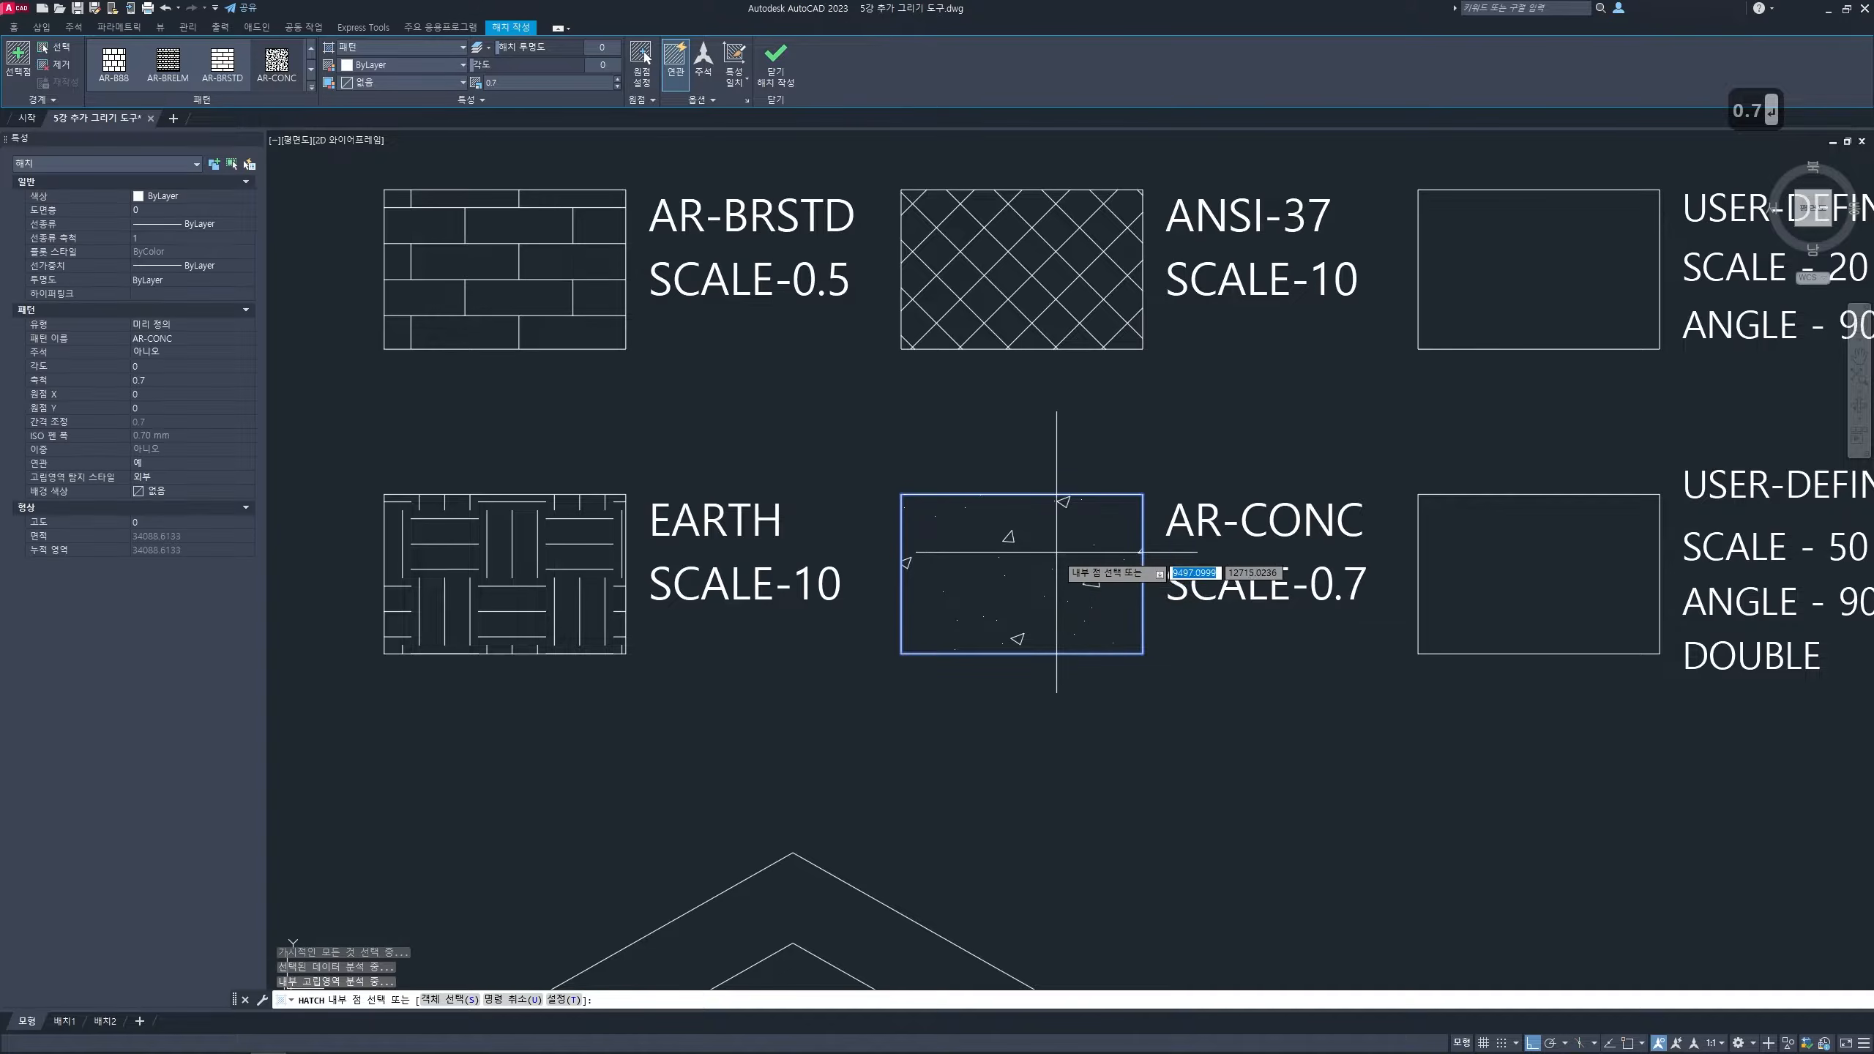
key("space")
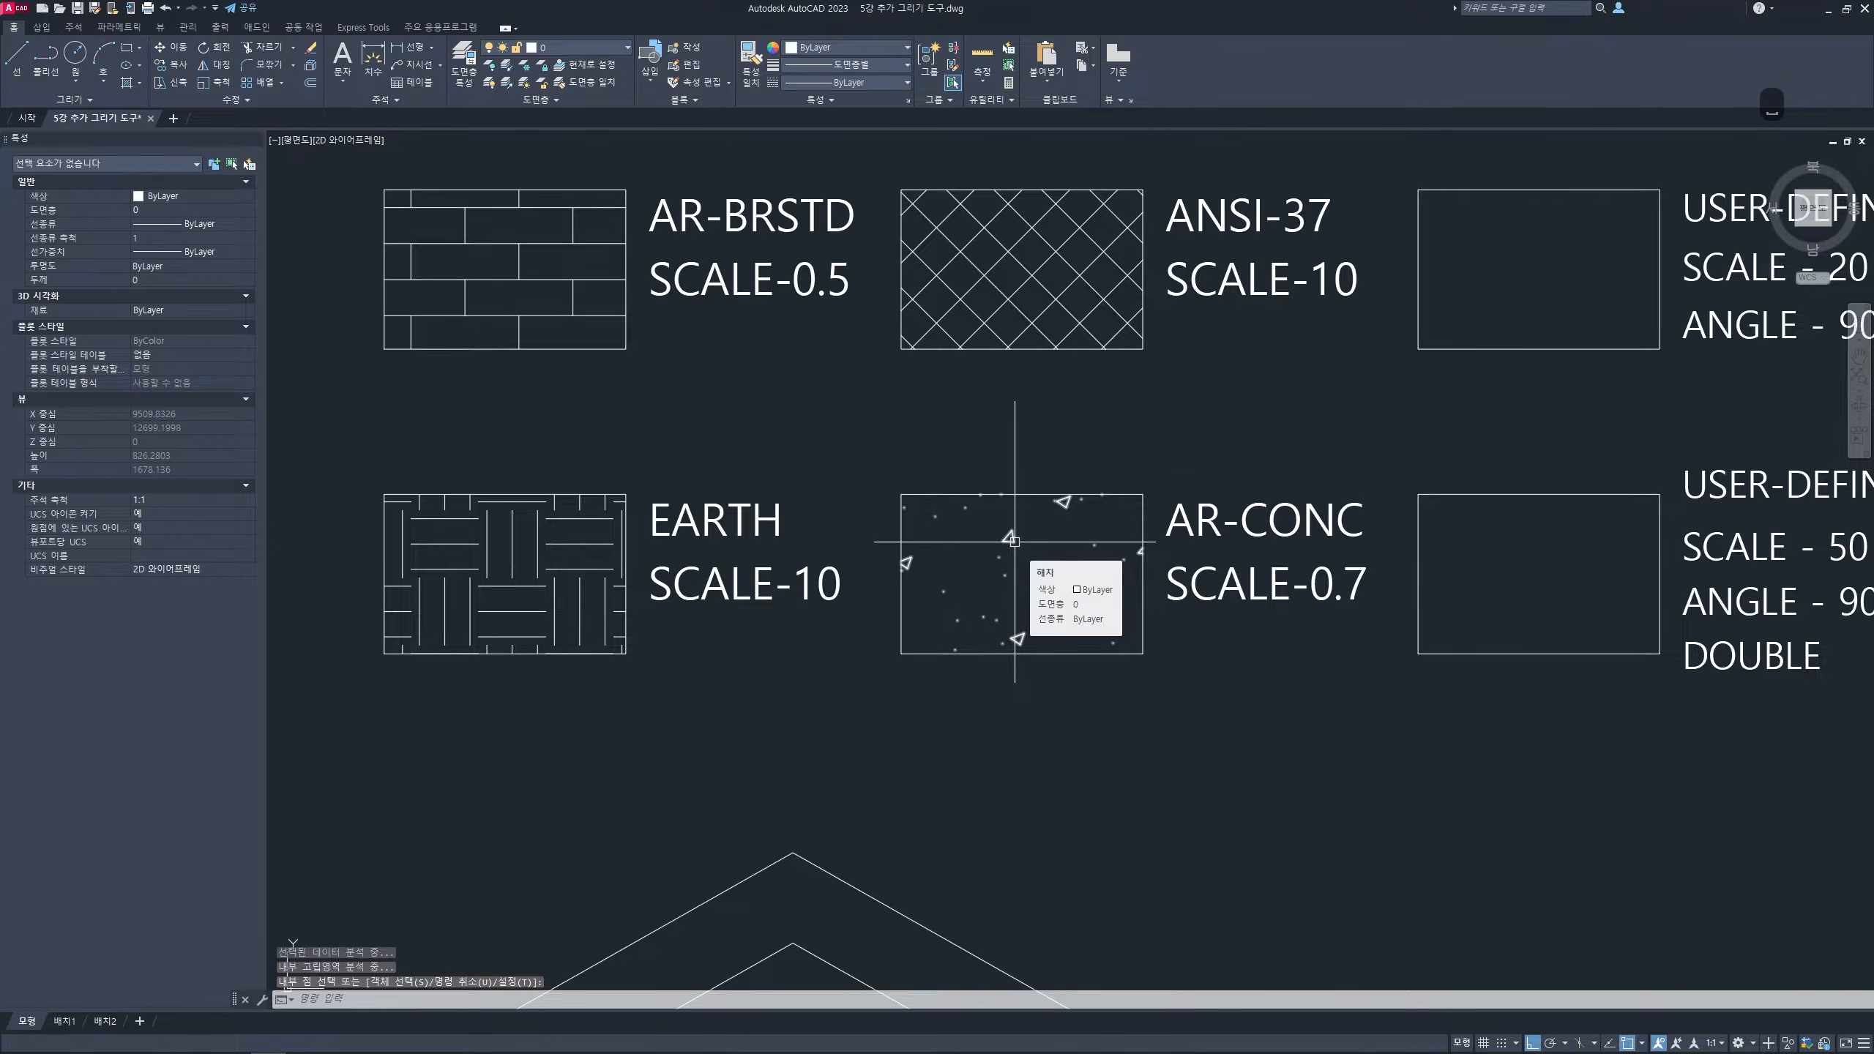
- Start a new hatch for the USER-DEFINED practice boxes and set the hatch type to user-defined
scroll(1156, 439, "down", 1)
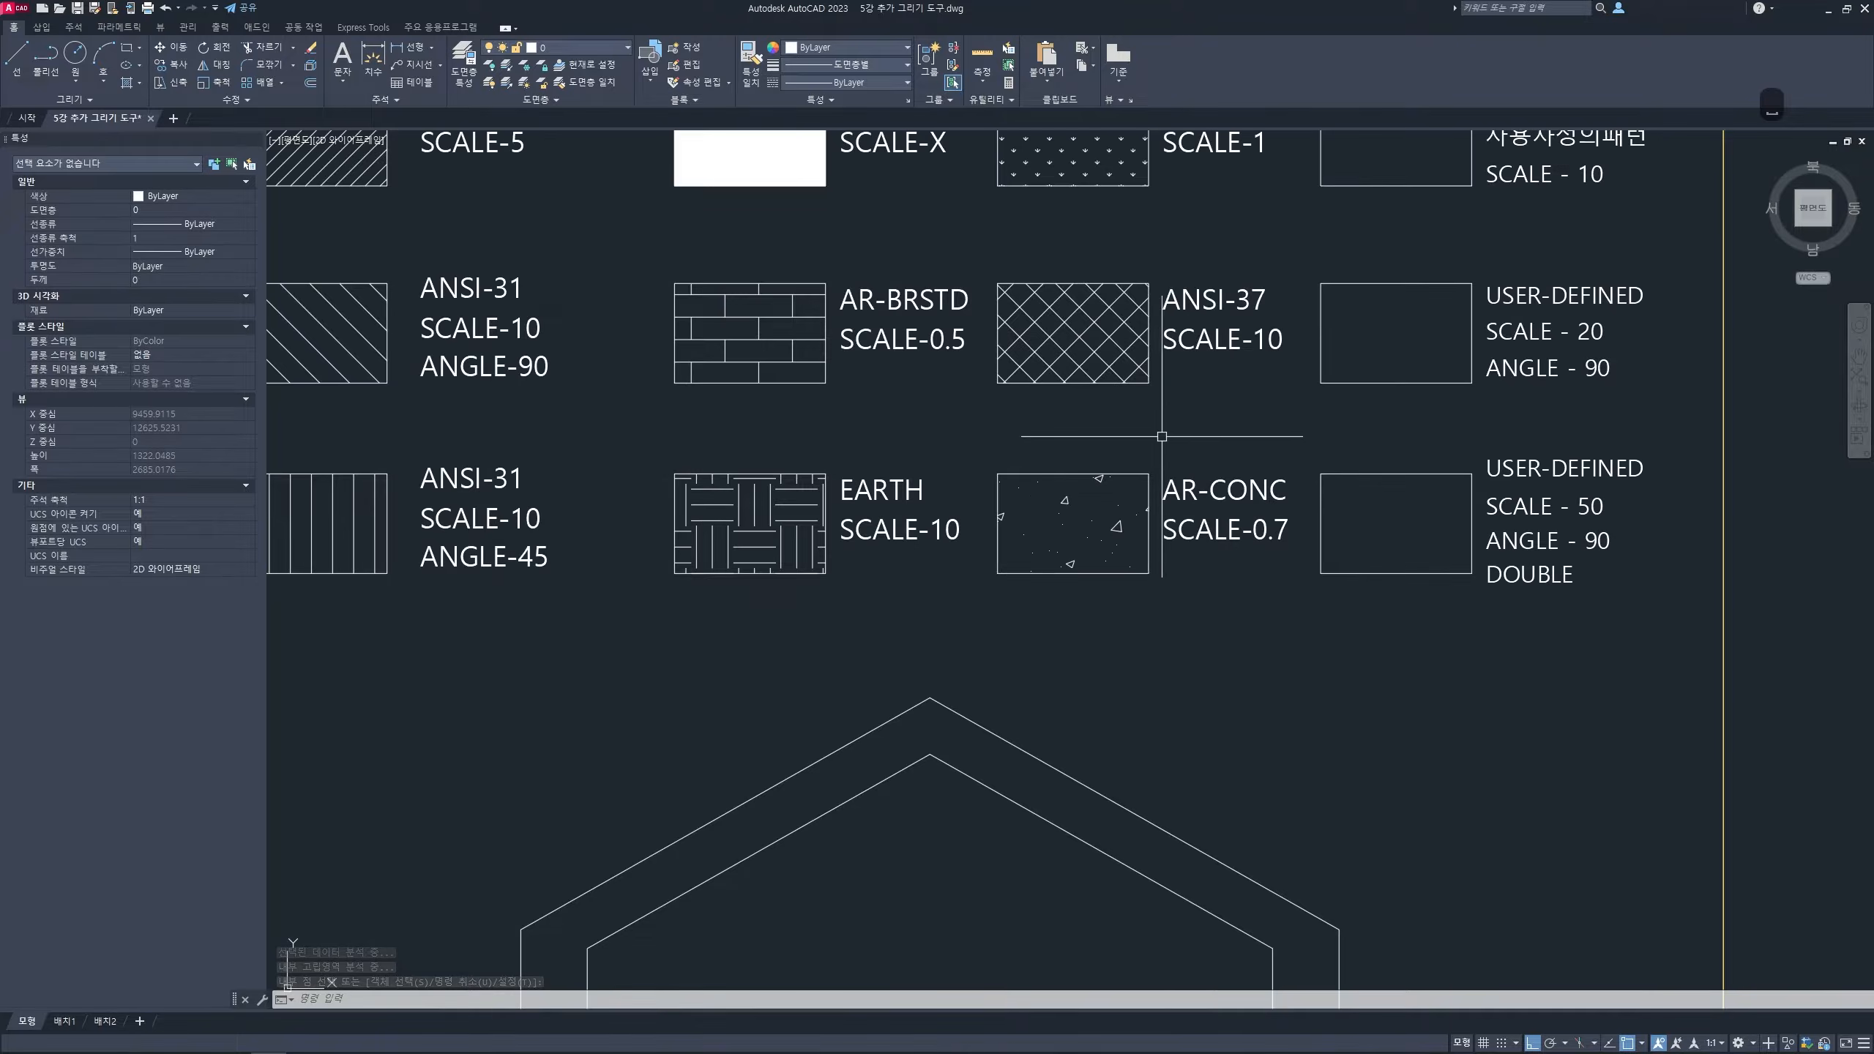
middle_click_drag(1162, 436, 909, 657)
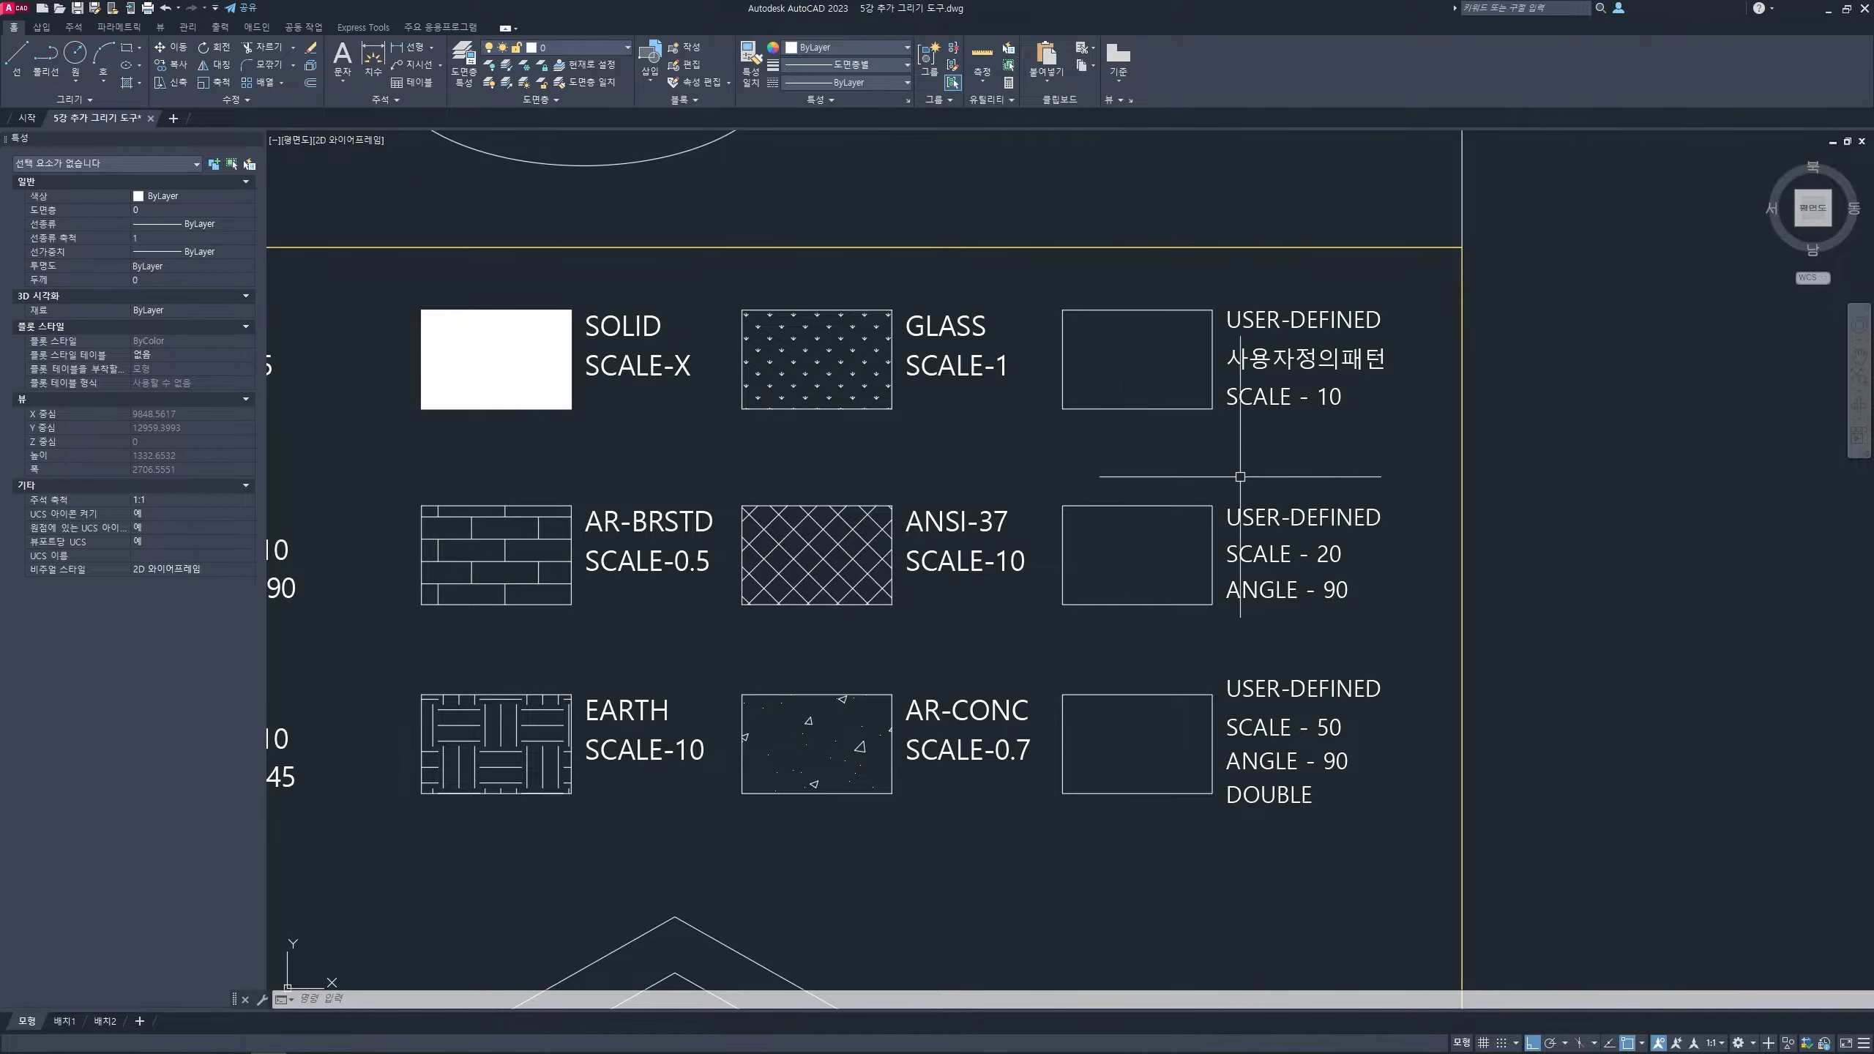
type("h")
key("space")
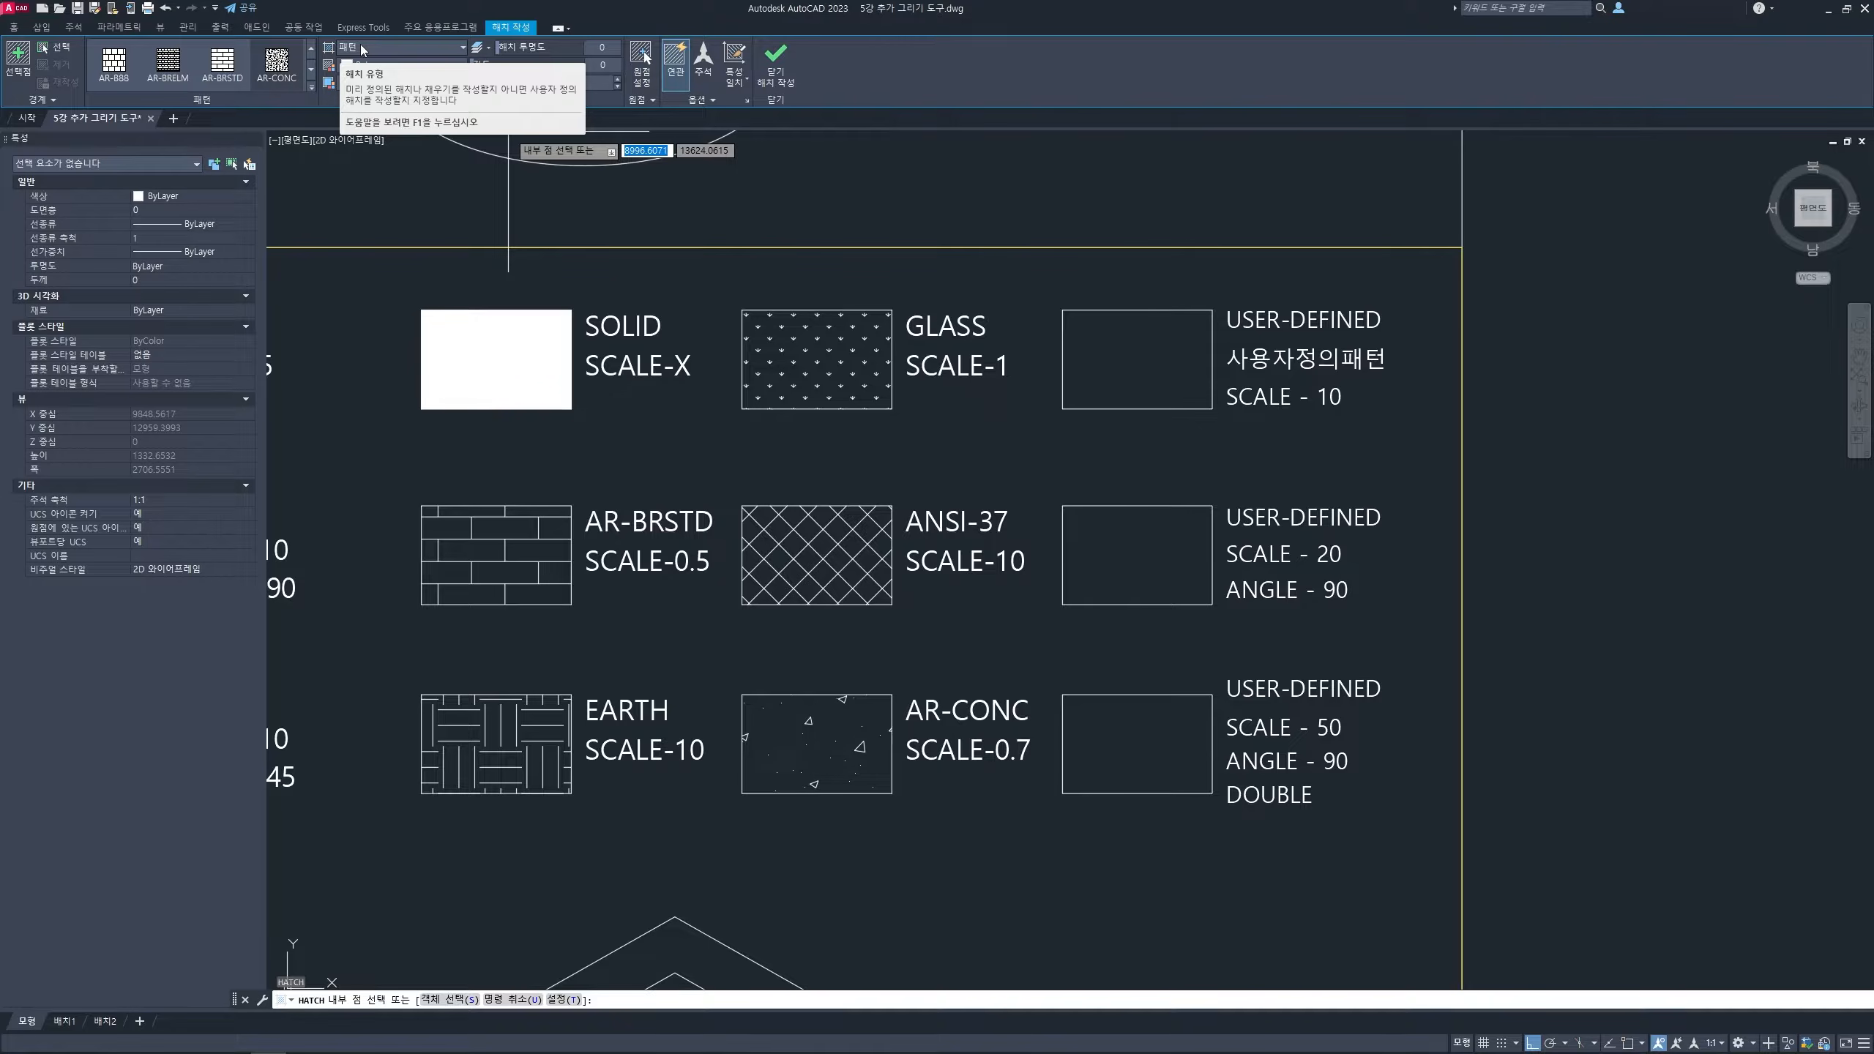
left_click(434, 47)
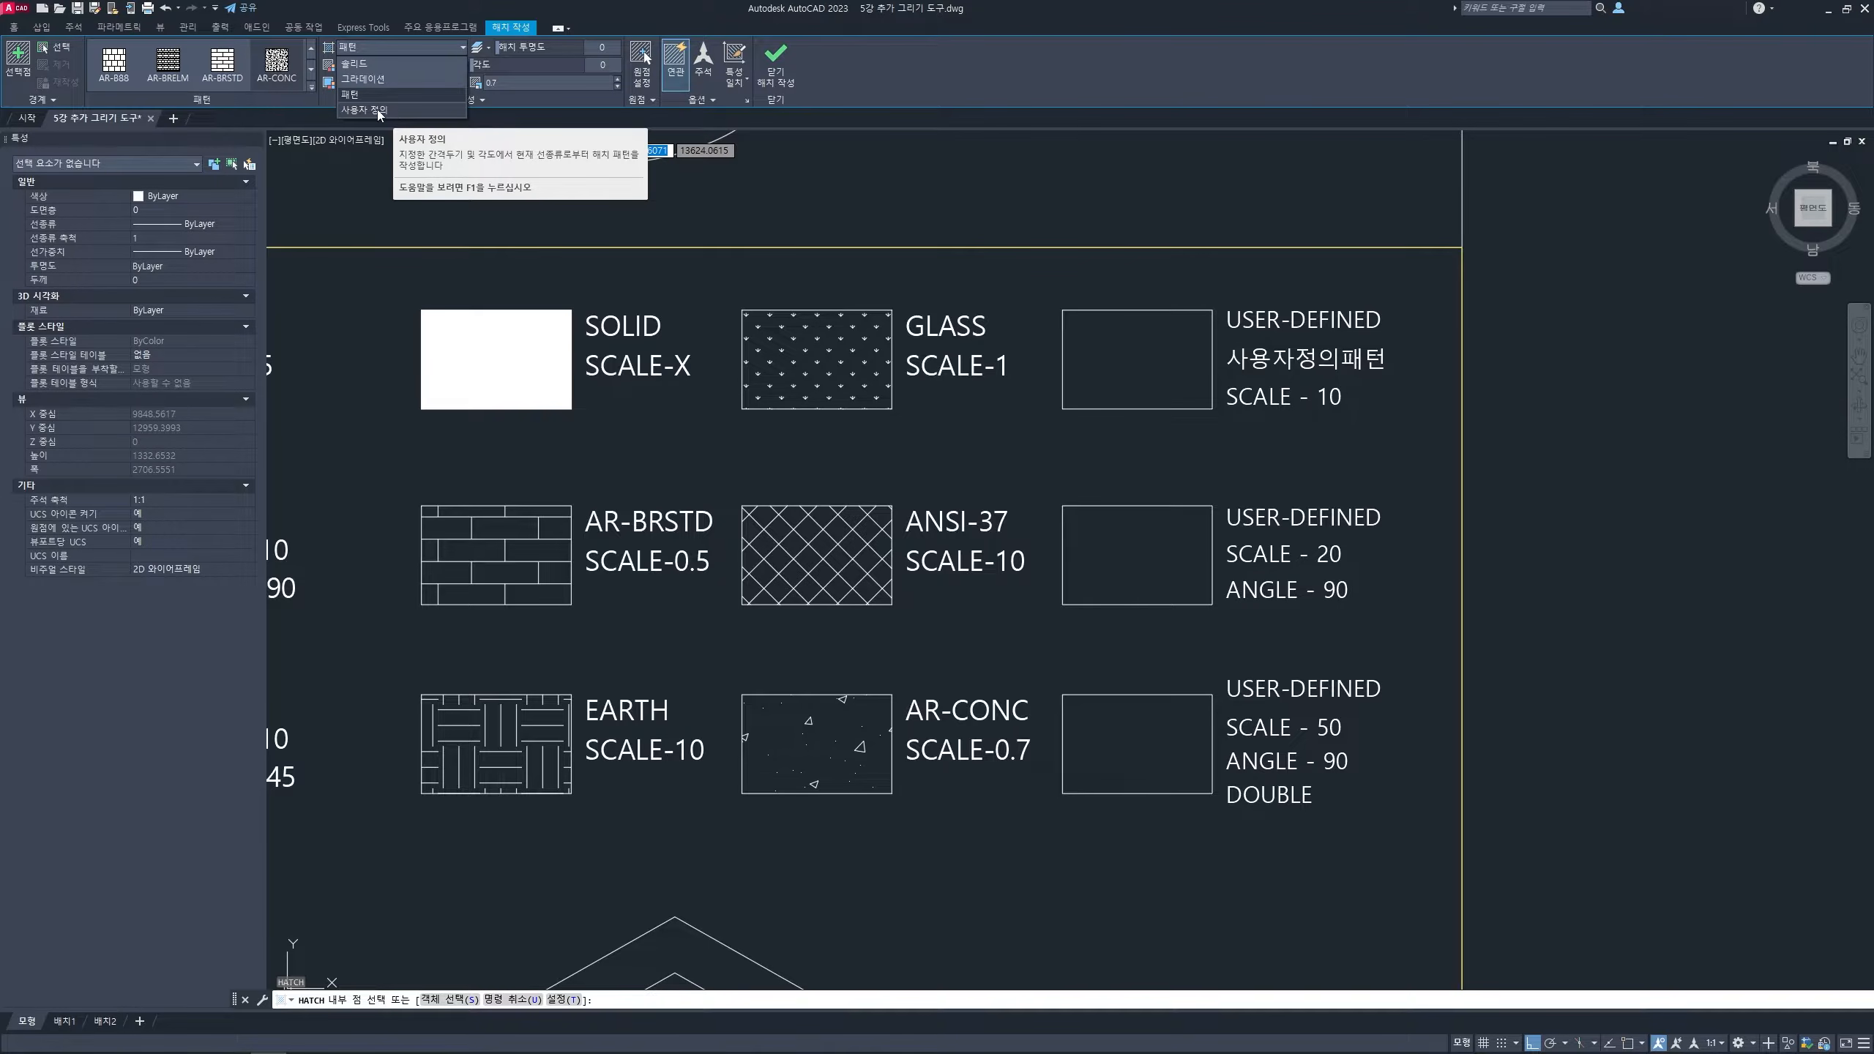
left_click(373, 108)
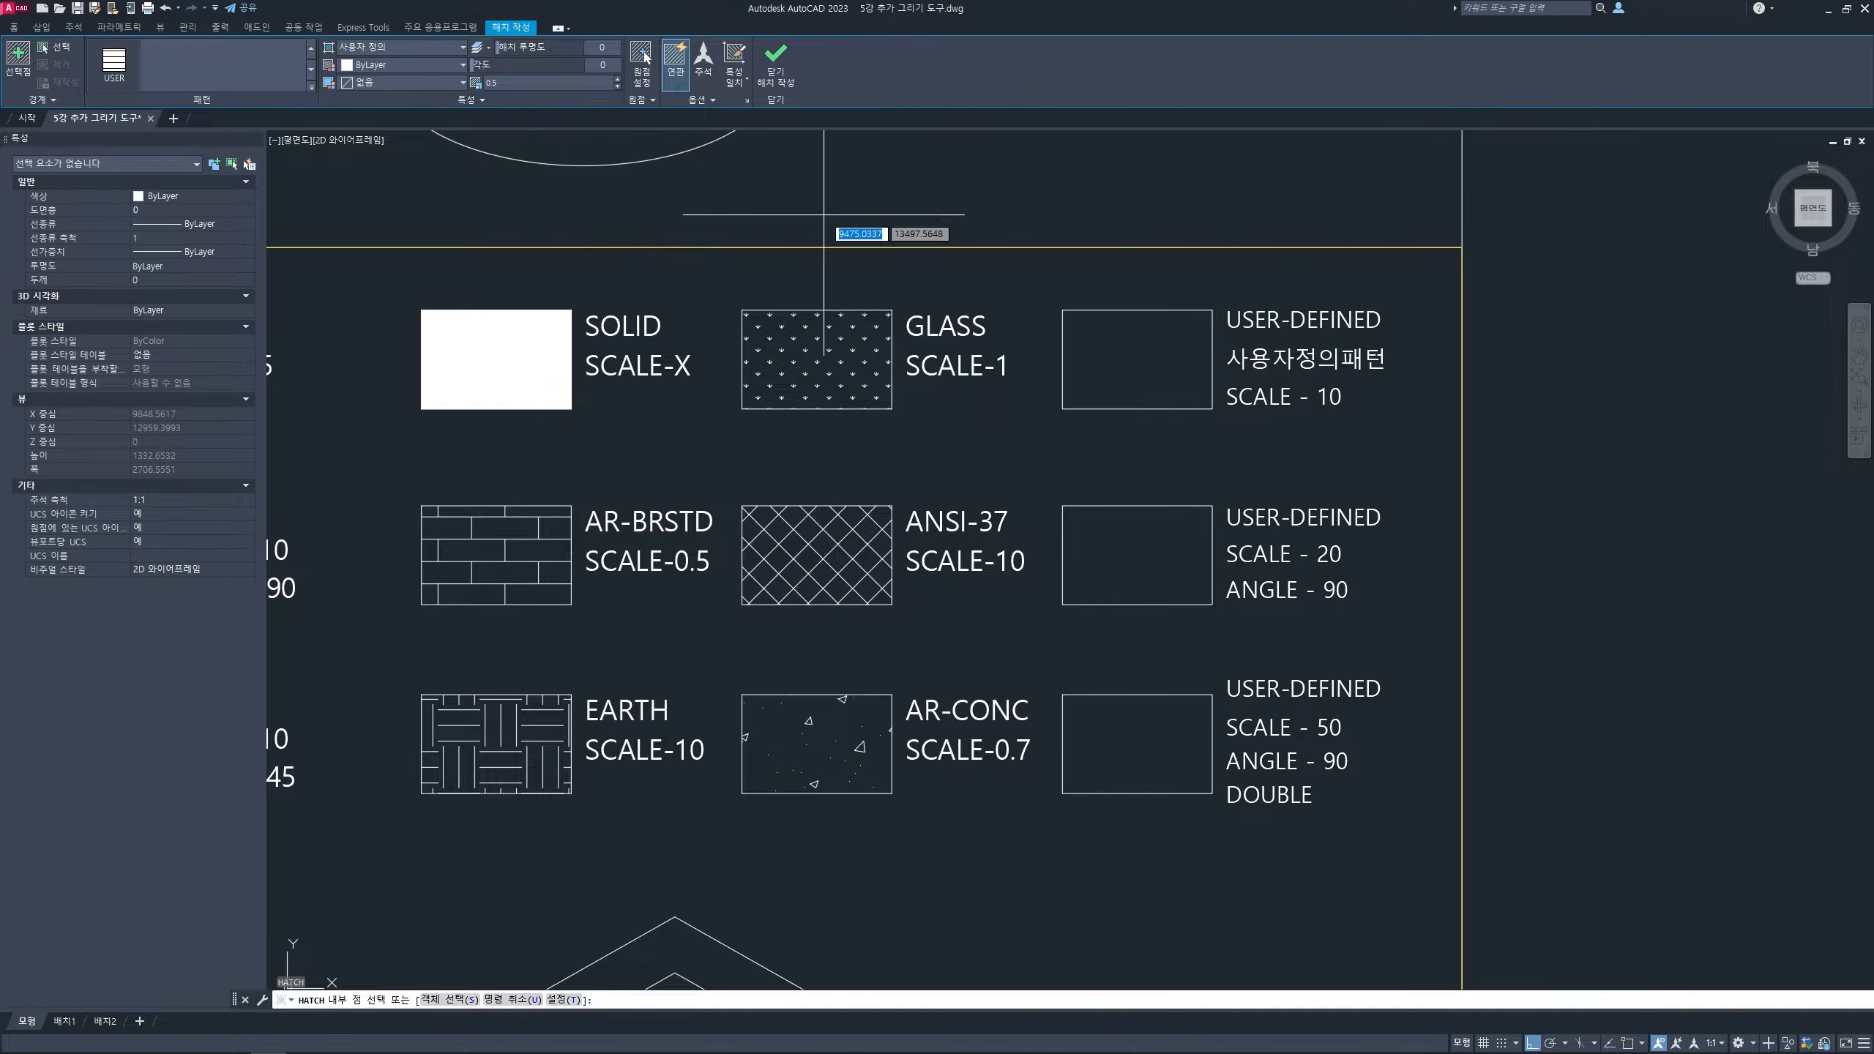
- Set the hatch spacing to 10 and fill the USER-DEFINED SCALE-10 practice box from an internal point
left_click_drag(511, 84, 477, 86)
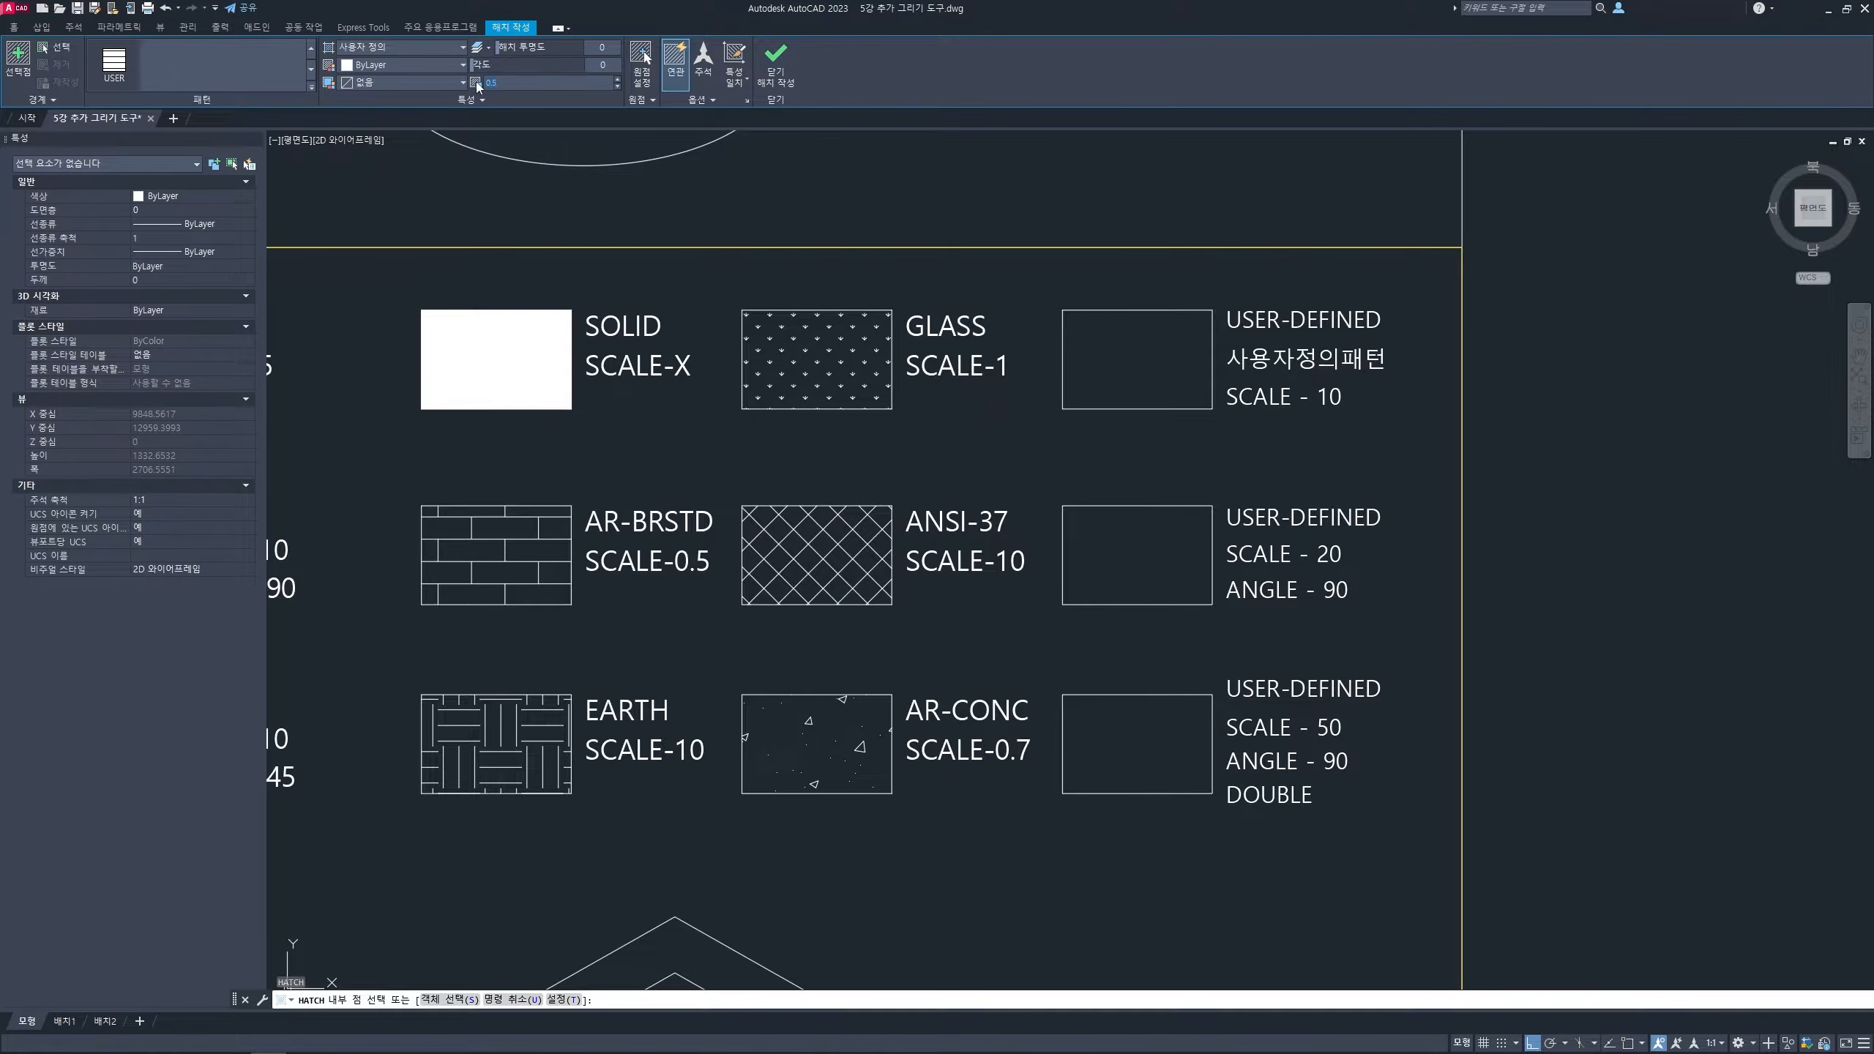
type("10")
key("Return")
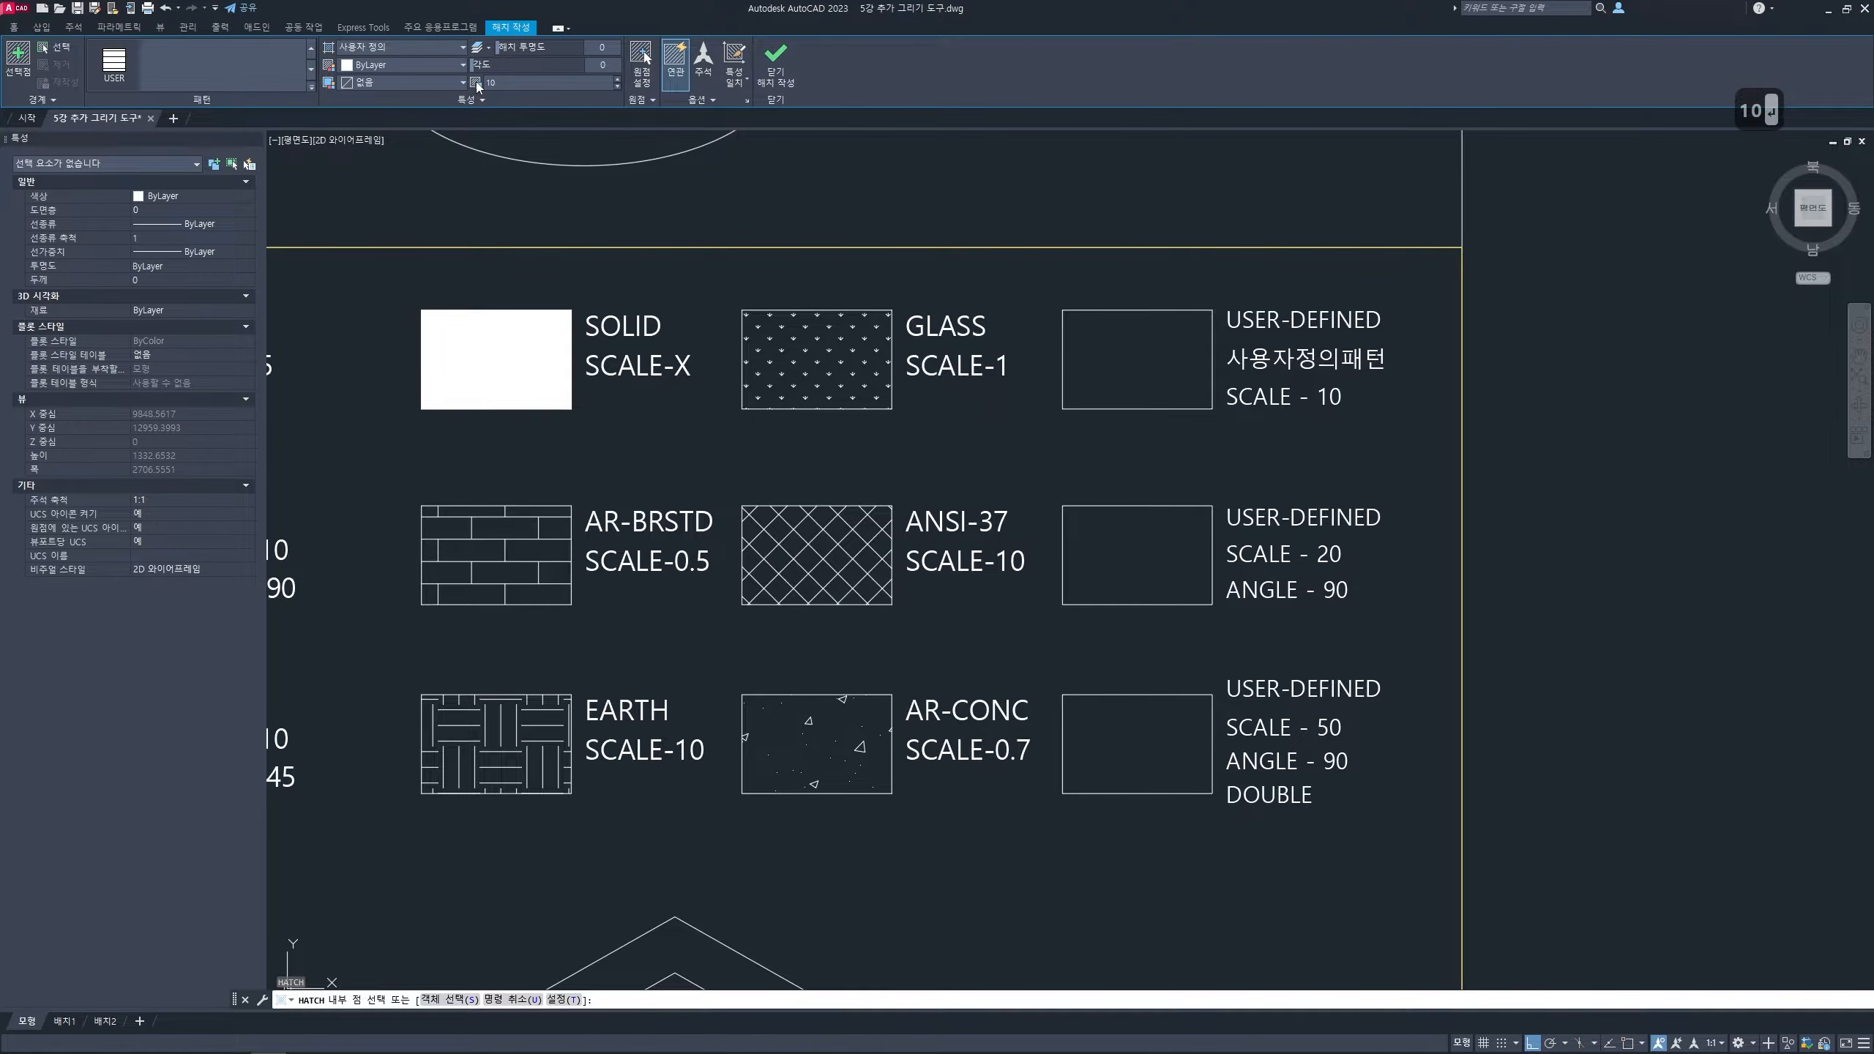
left_click(1128, 345)
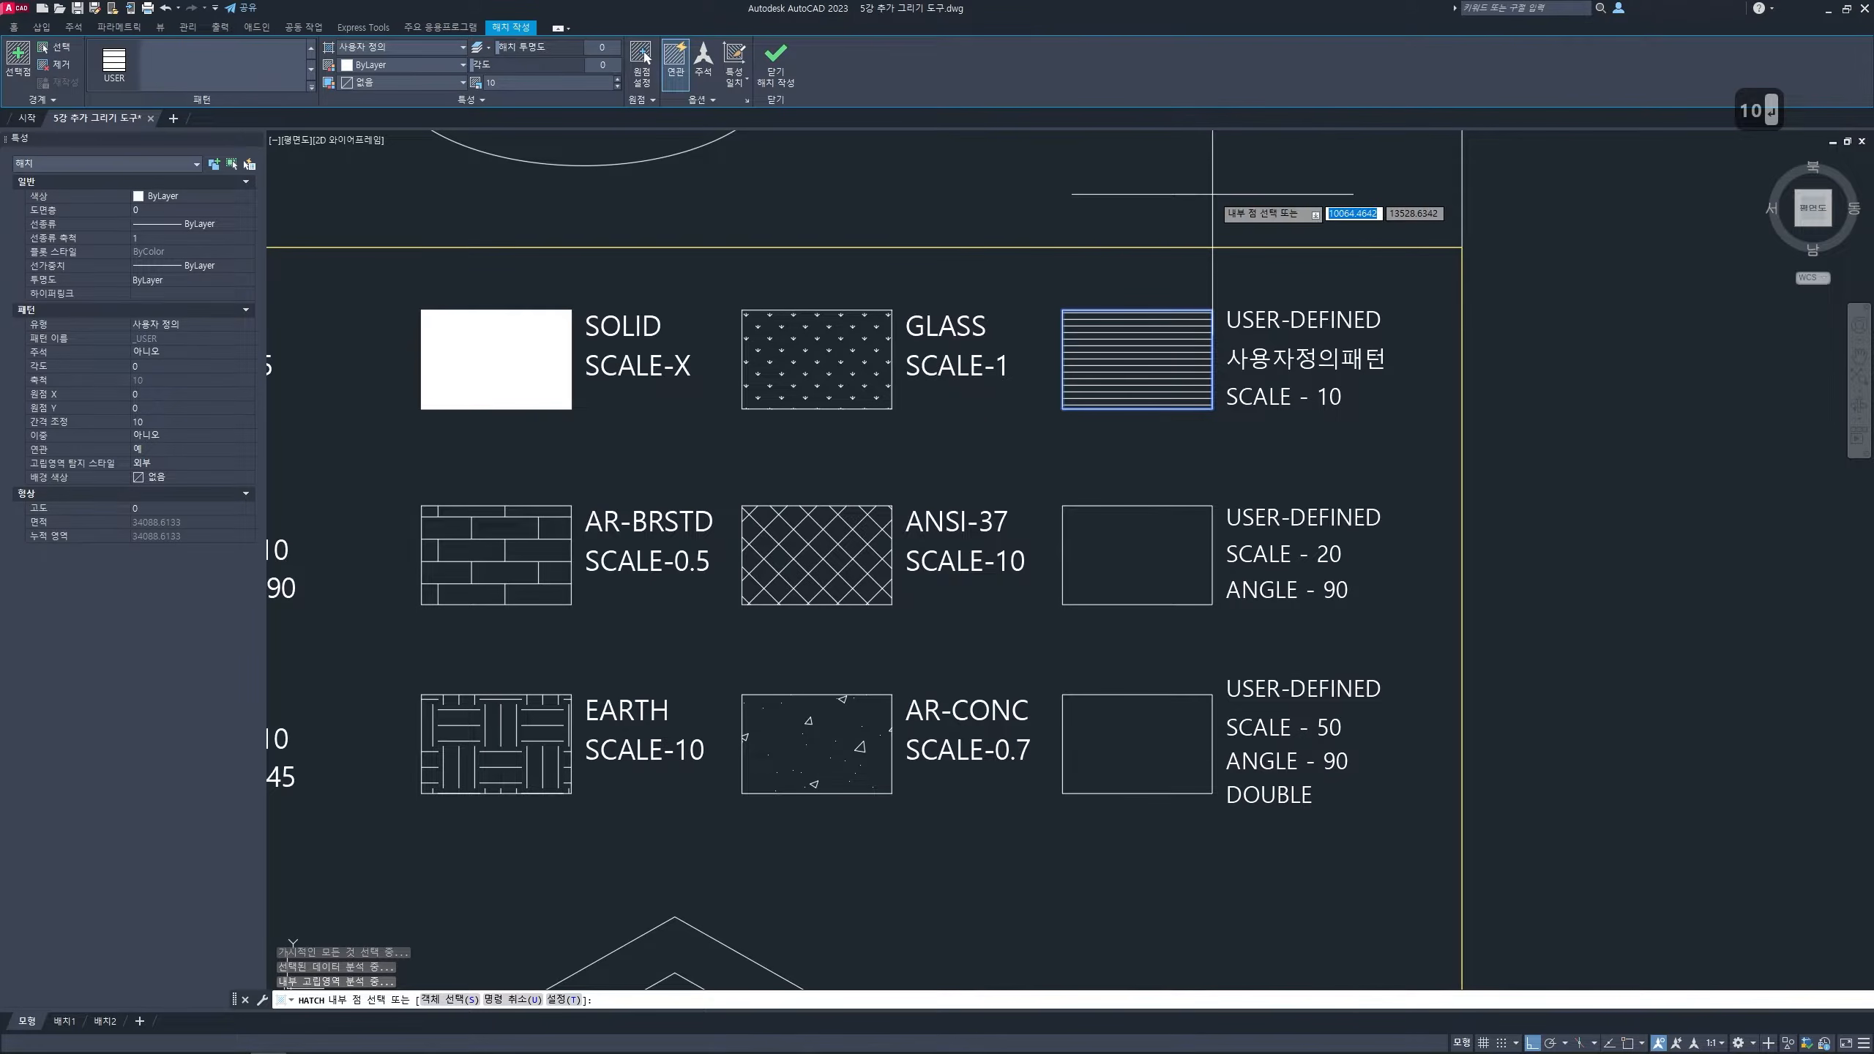
key("Return")
scroll(1142, 318, "up", 2)
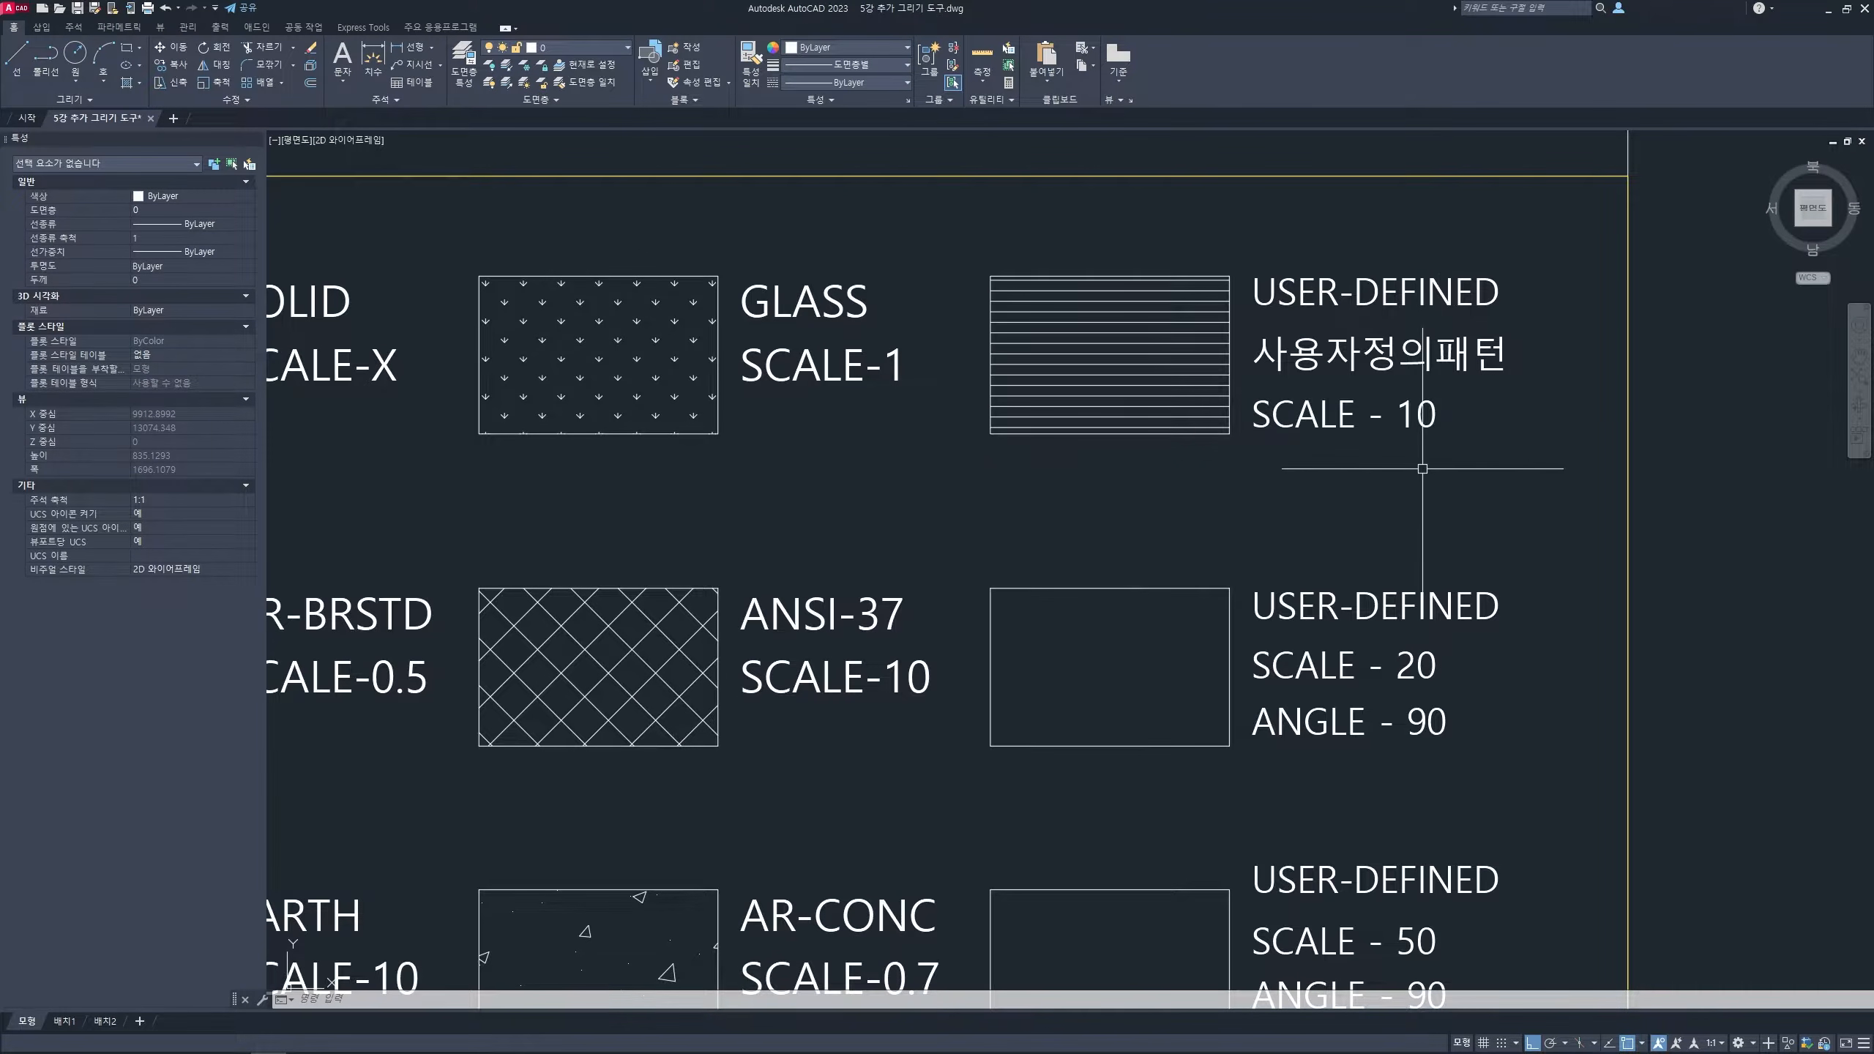
key("ctrl+2")
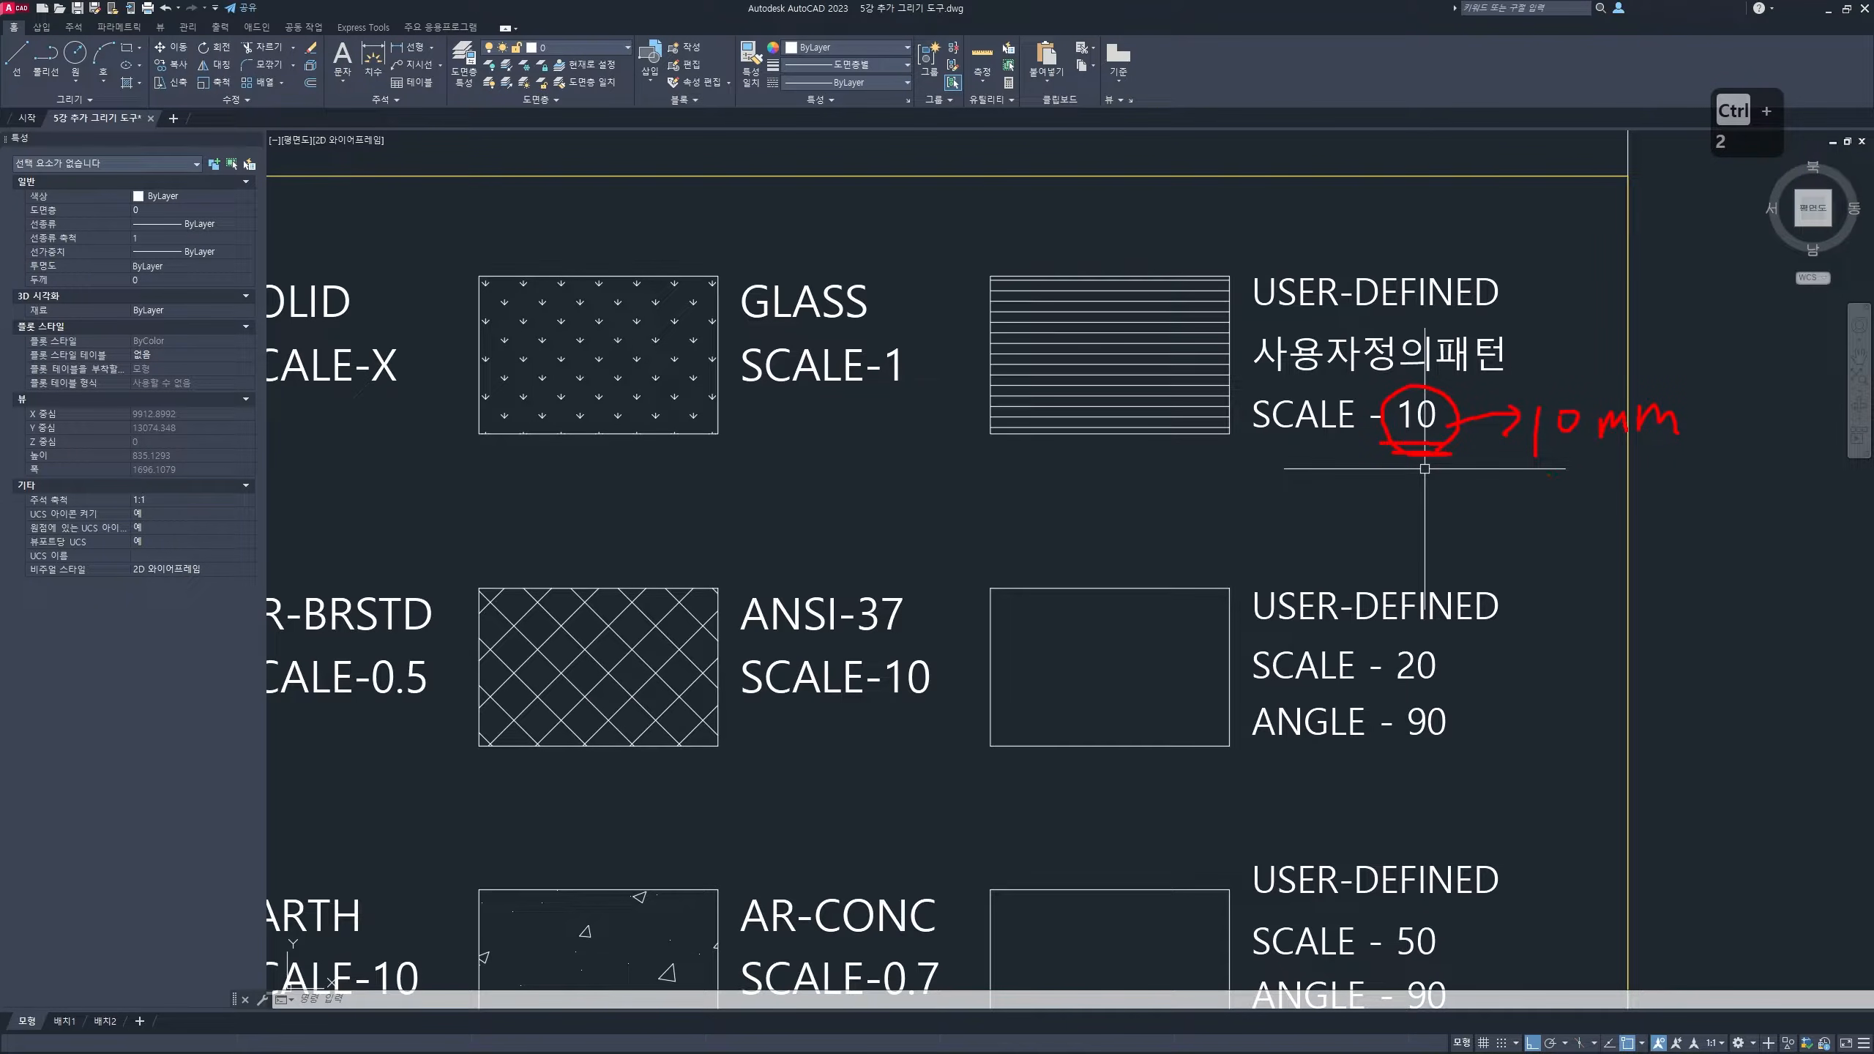
mouse_move(999, 315)
left_mouse_down()
mouse_move(1194, 309)
mouse_move(1215, 327)
left_mouse_up()
left_click_drag(1030, 352, 1193, 352)
left_click_drag(1014, 383, 1165, 381)
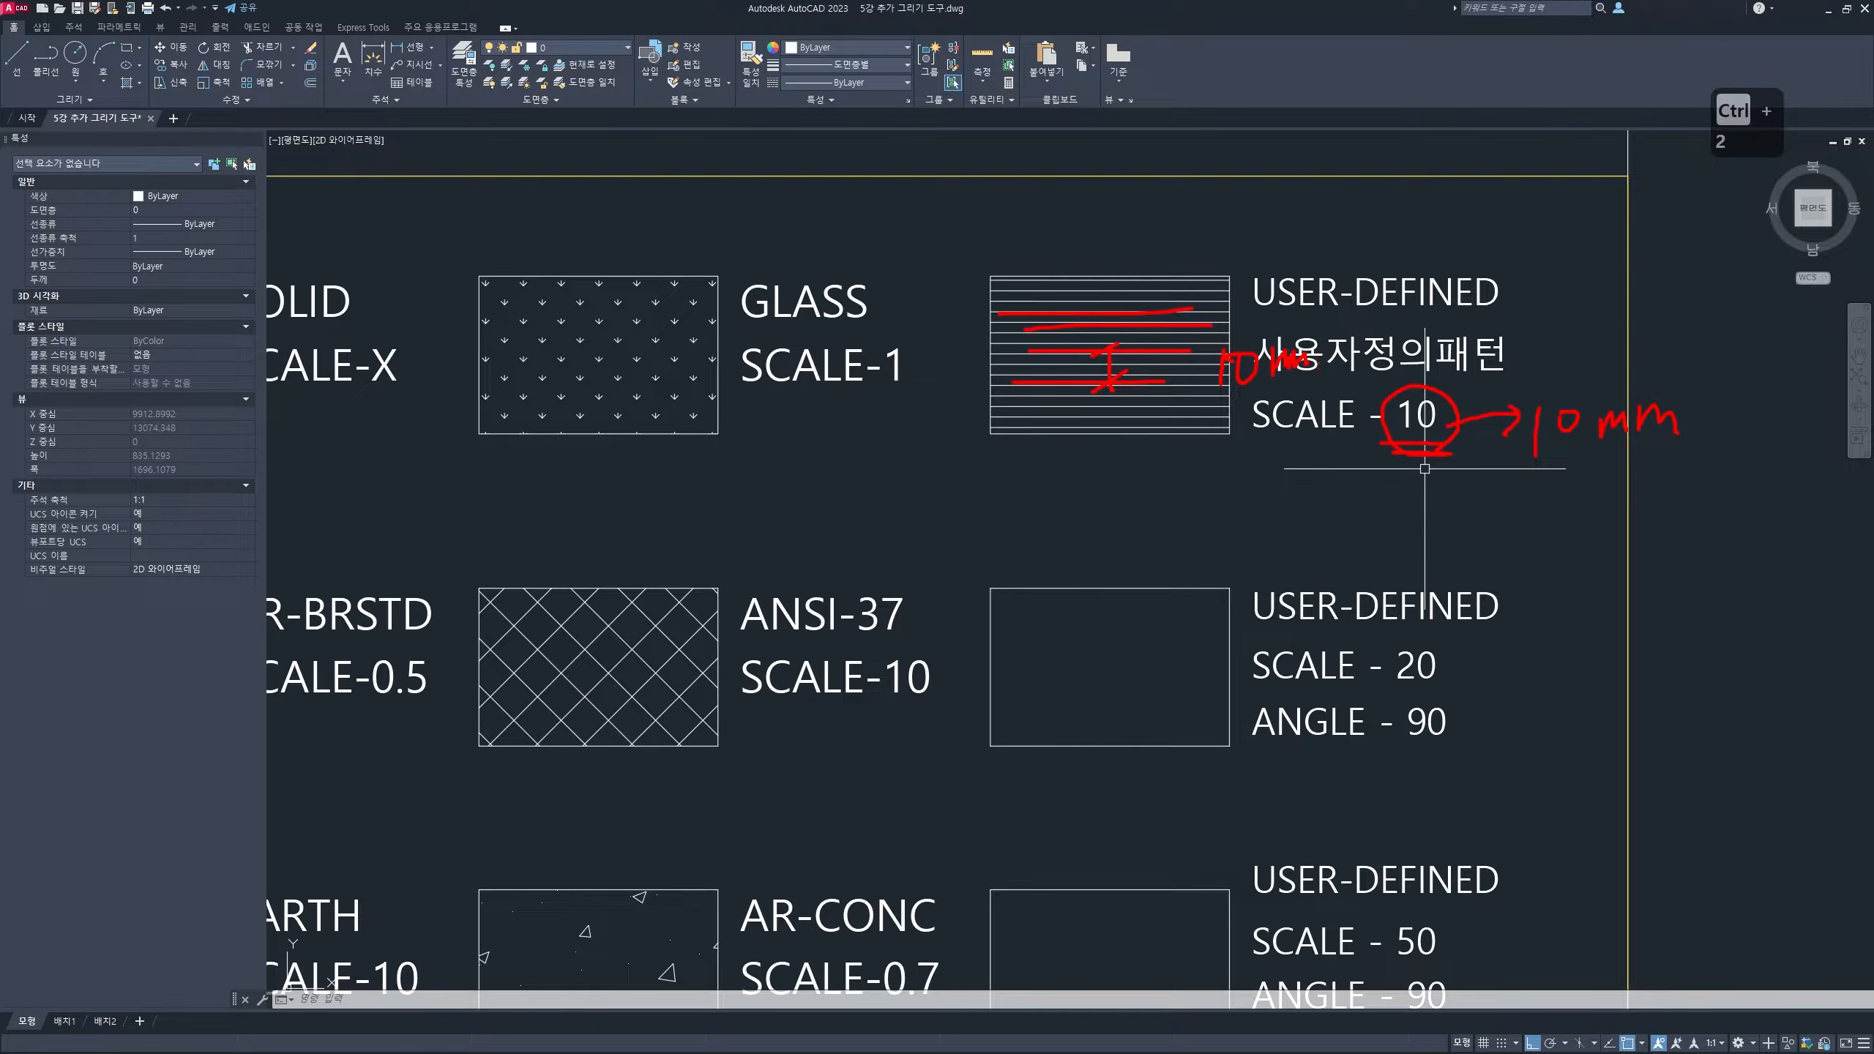
left_click_drag(1248, 440, 1465, 443)
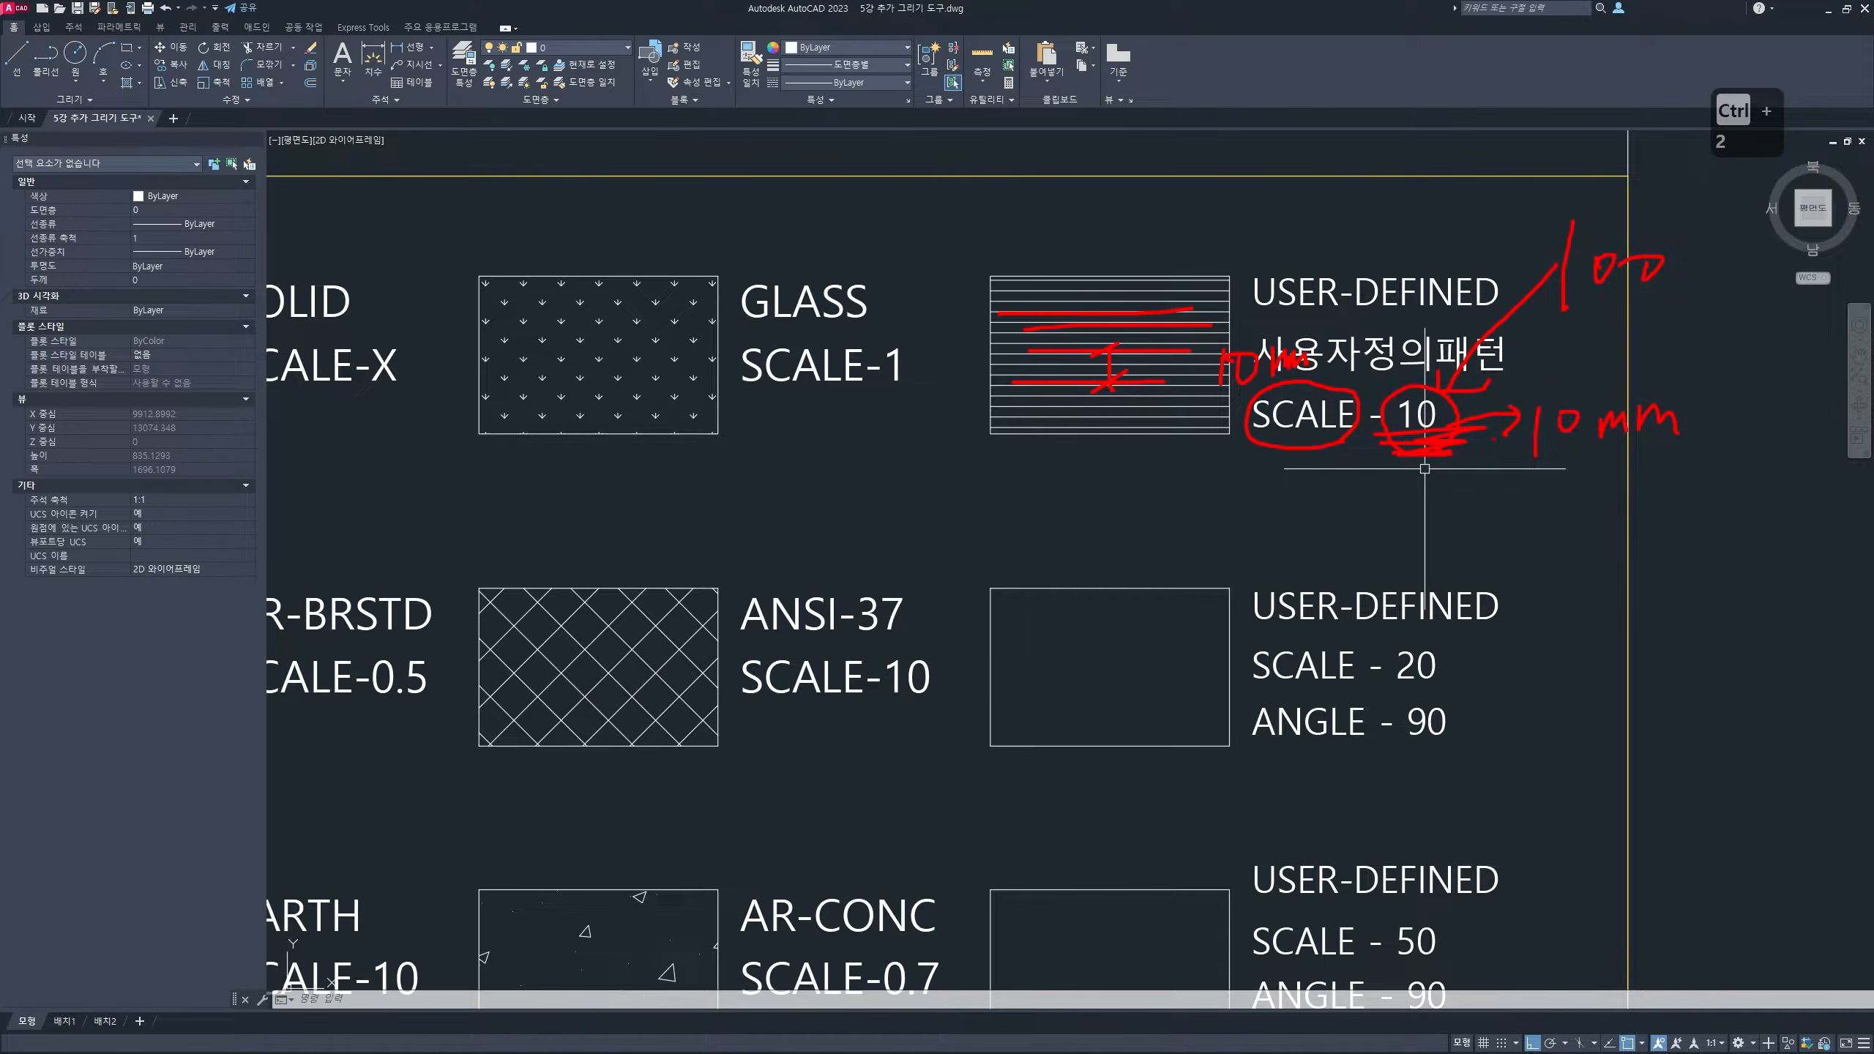
key("Escape")
- Start another user-defined hatch with spacing 20 and angle 90
middle_click_drag(1111, 688, 1082, 444)
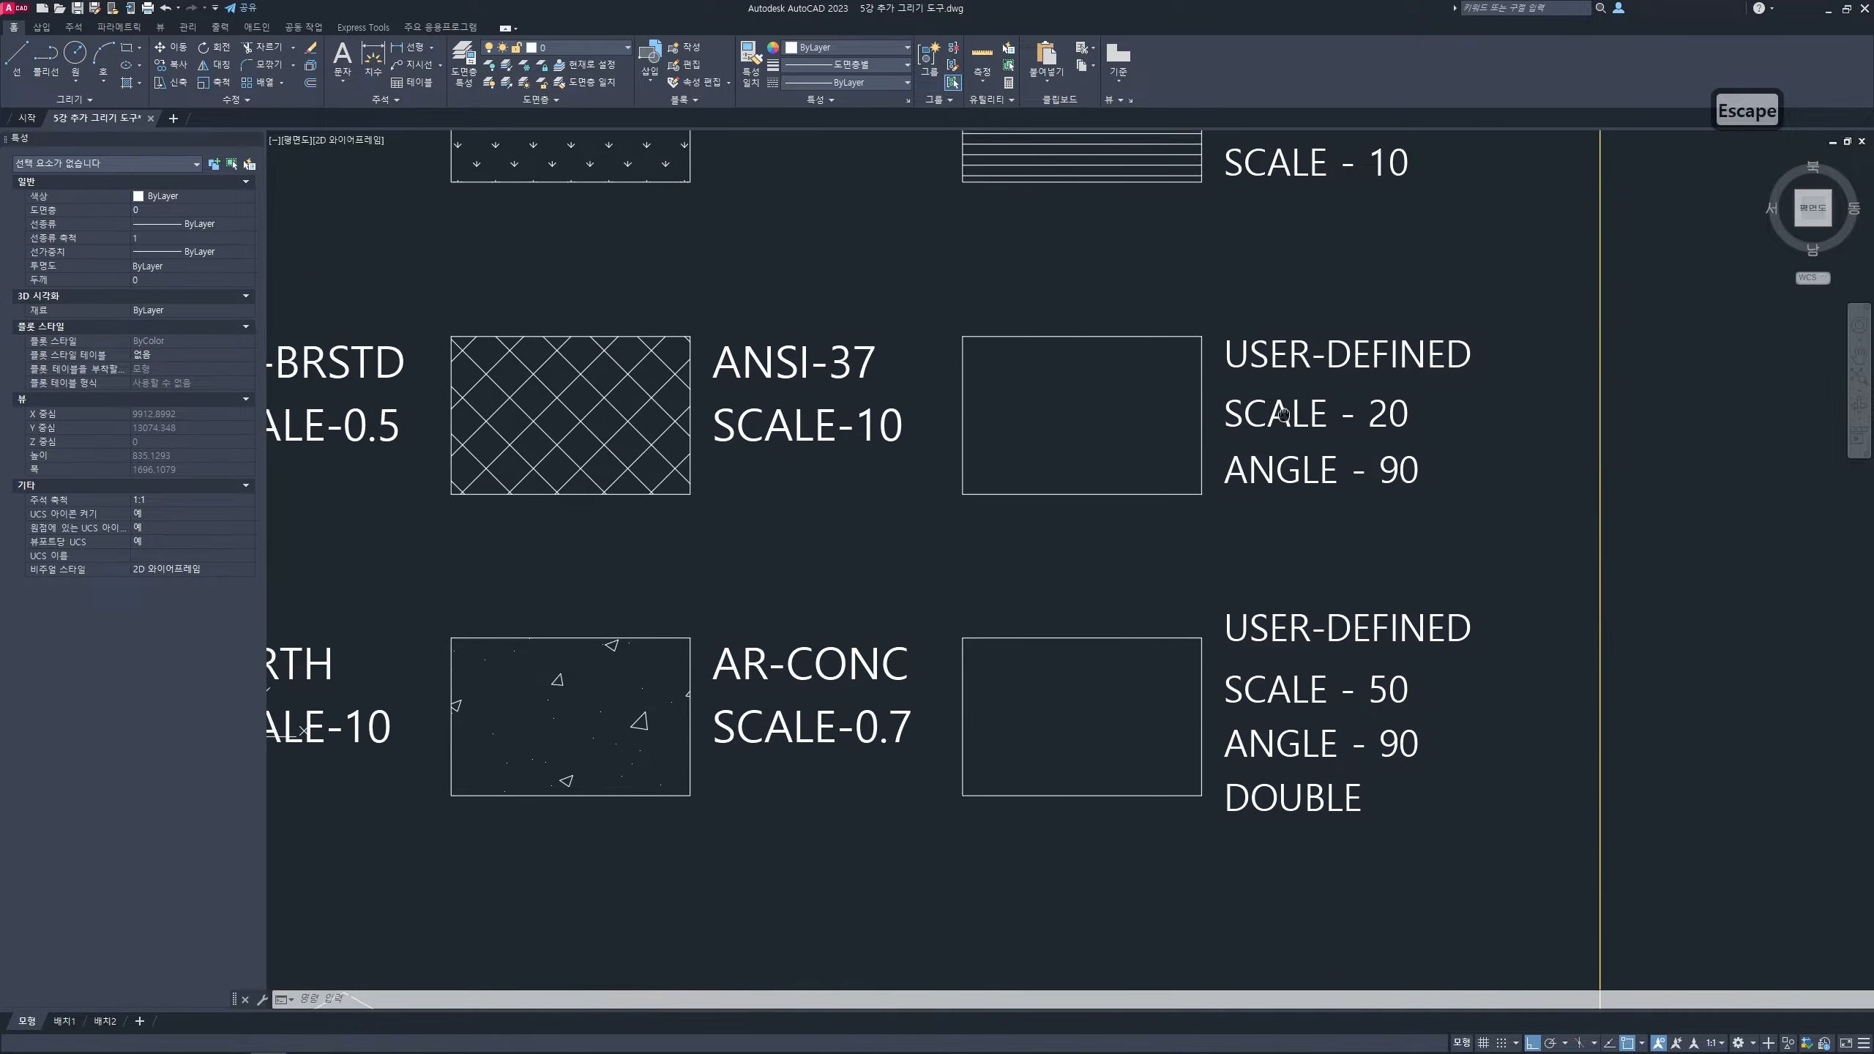
type("h")
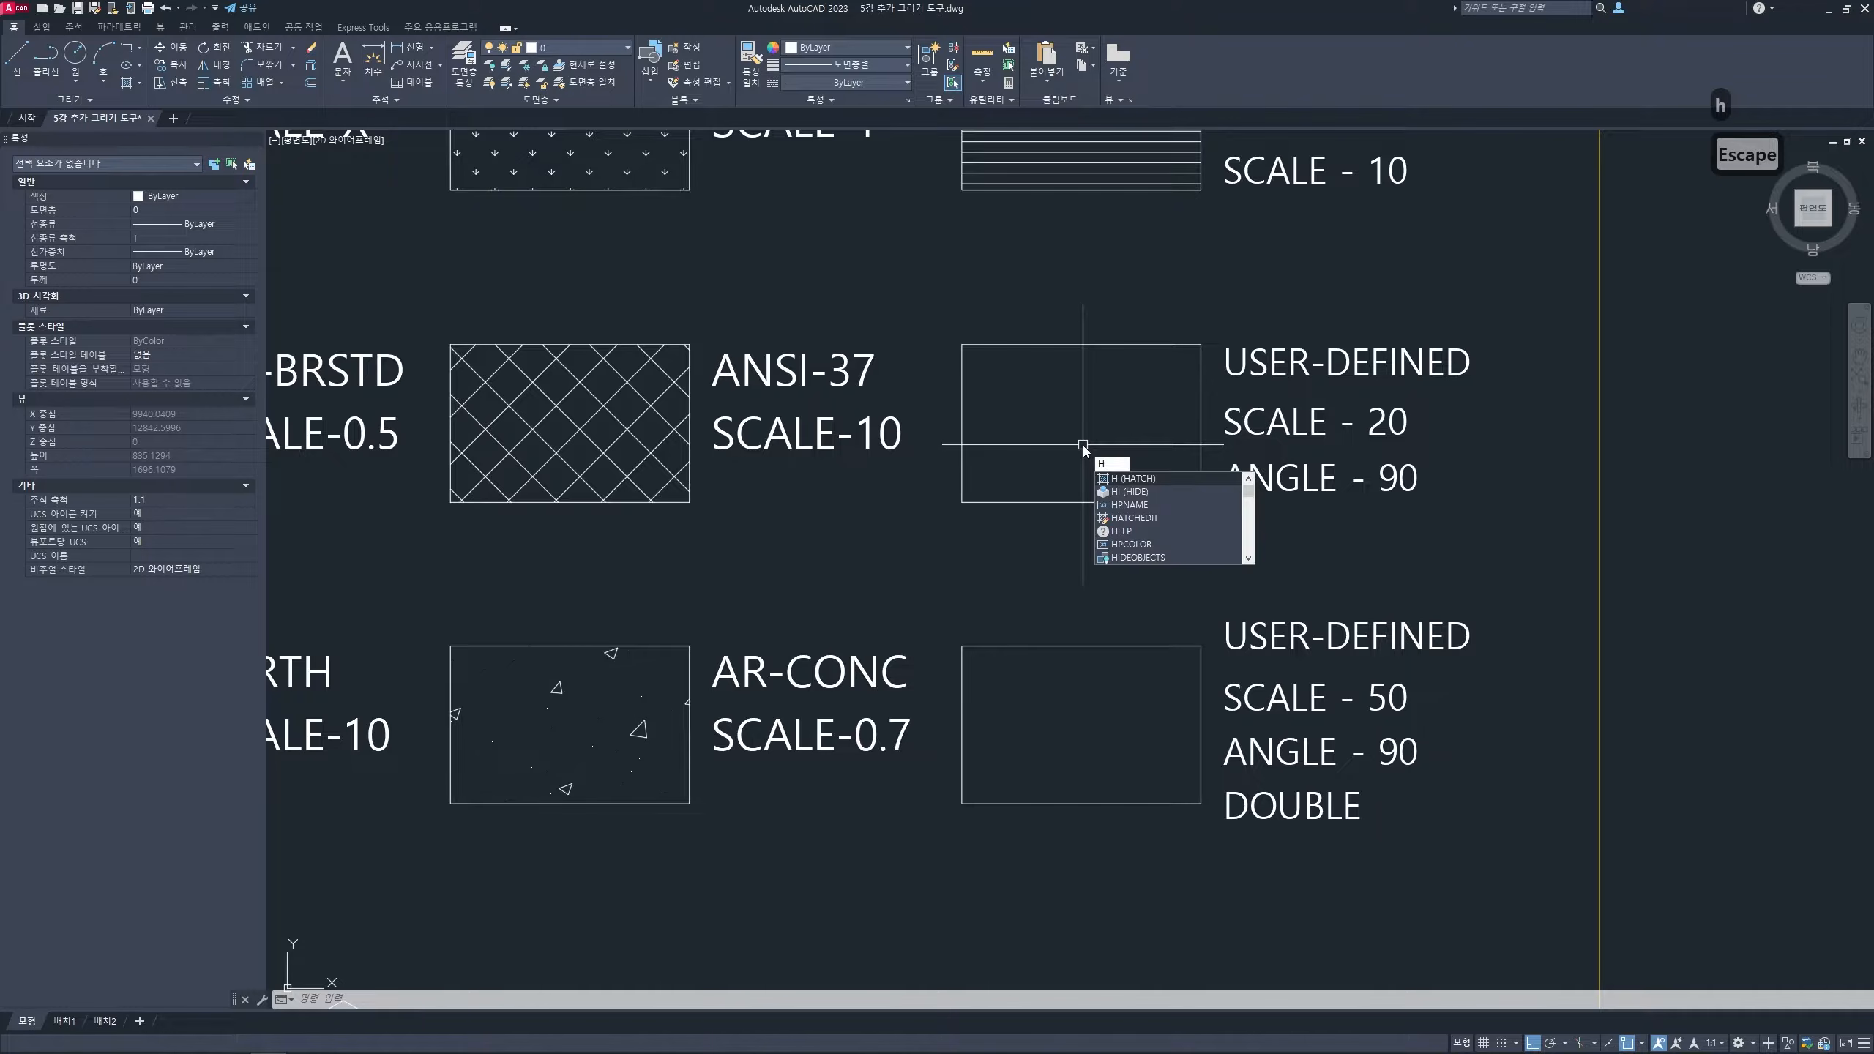
key("space")
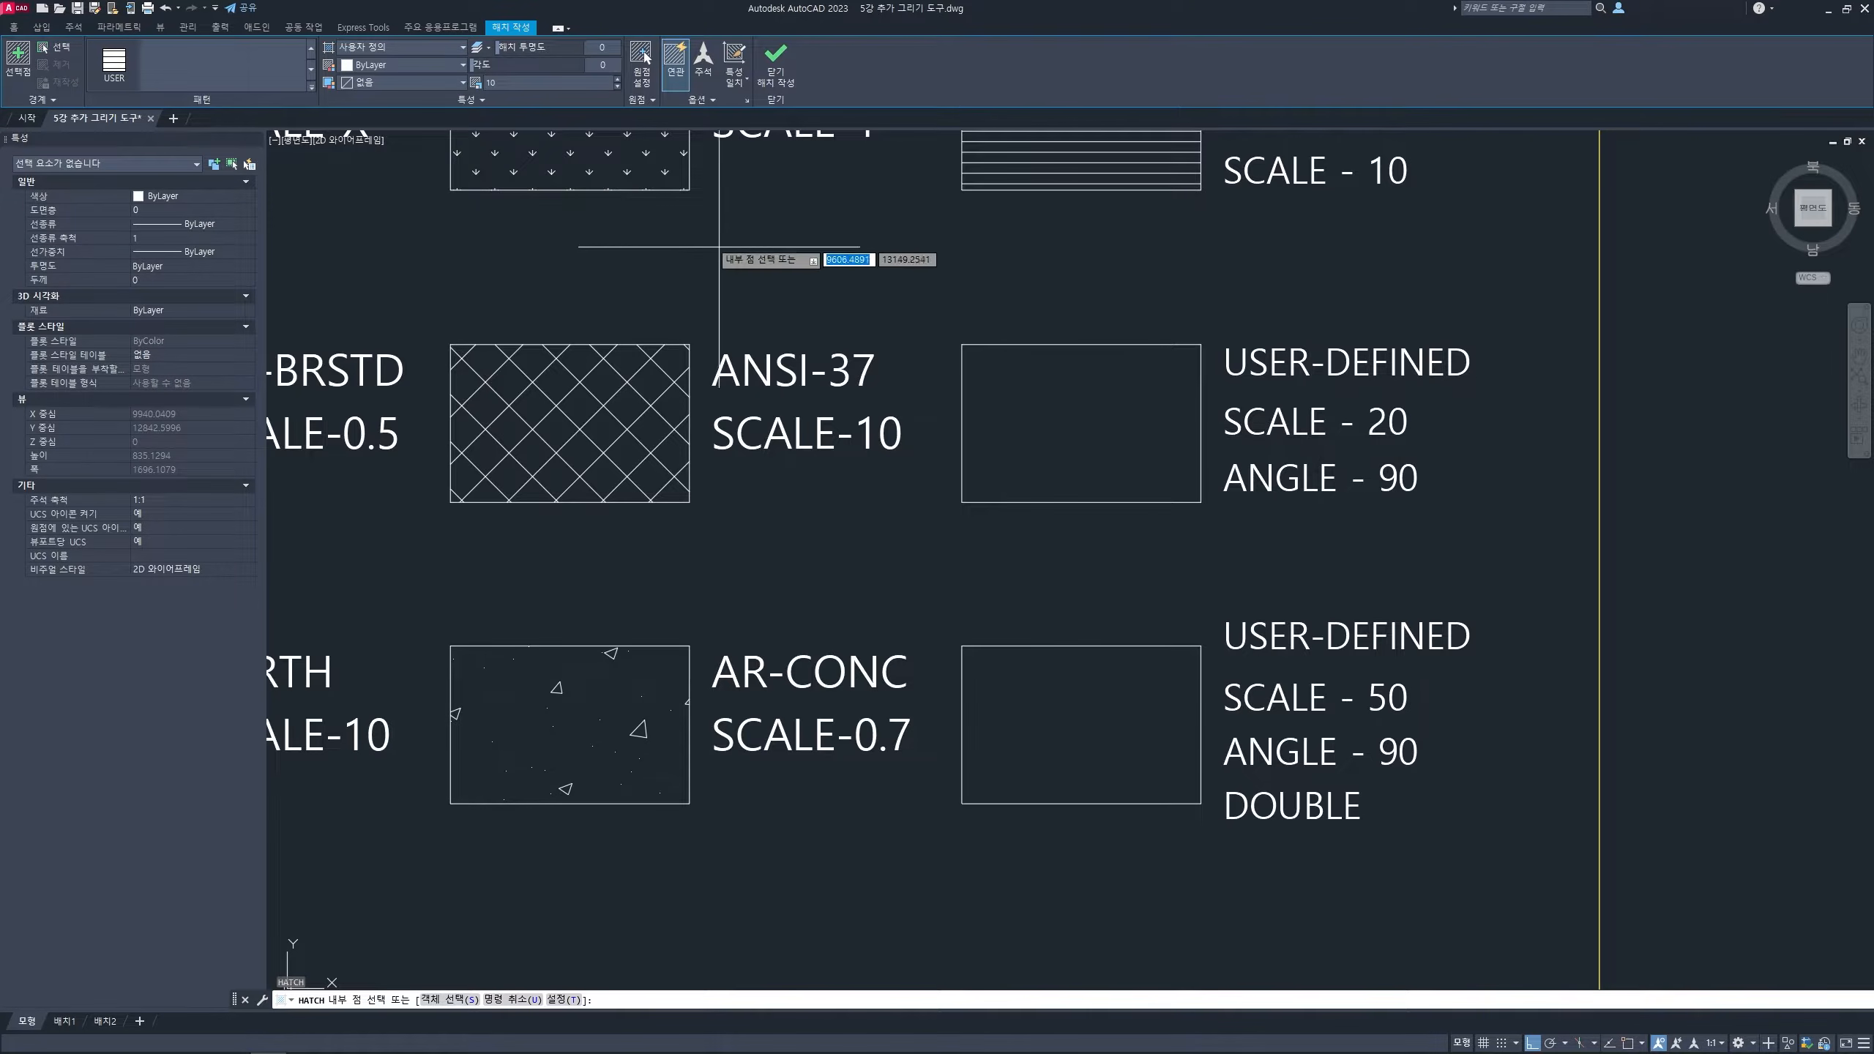
type("20")
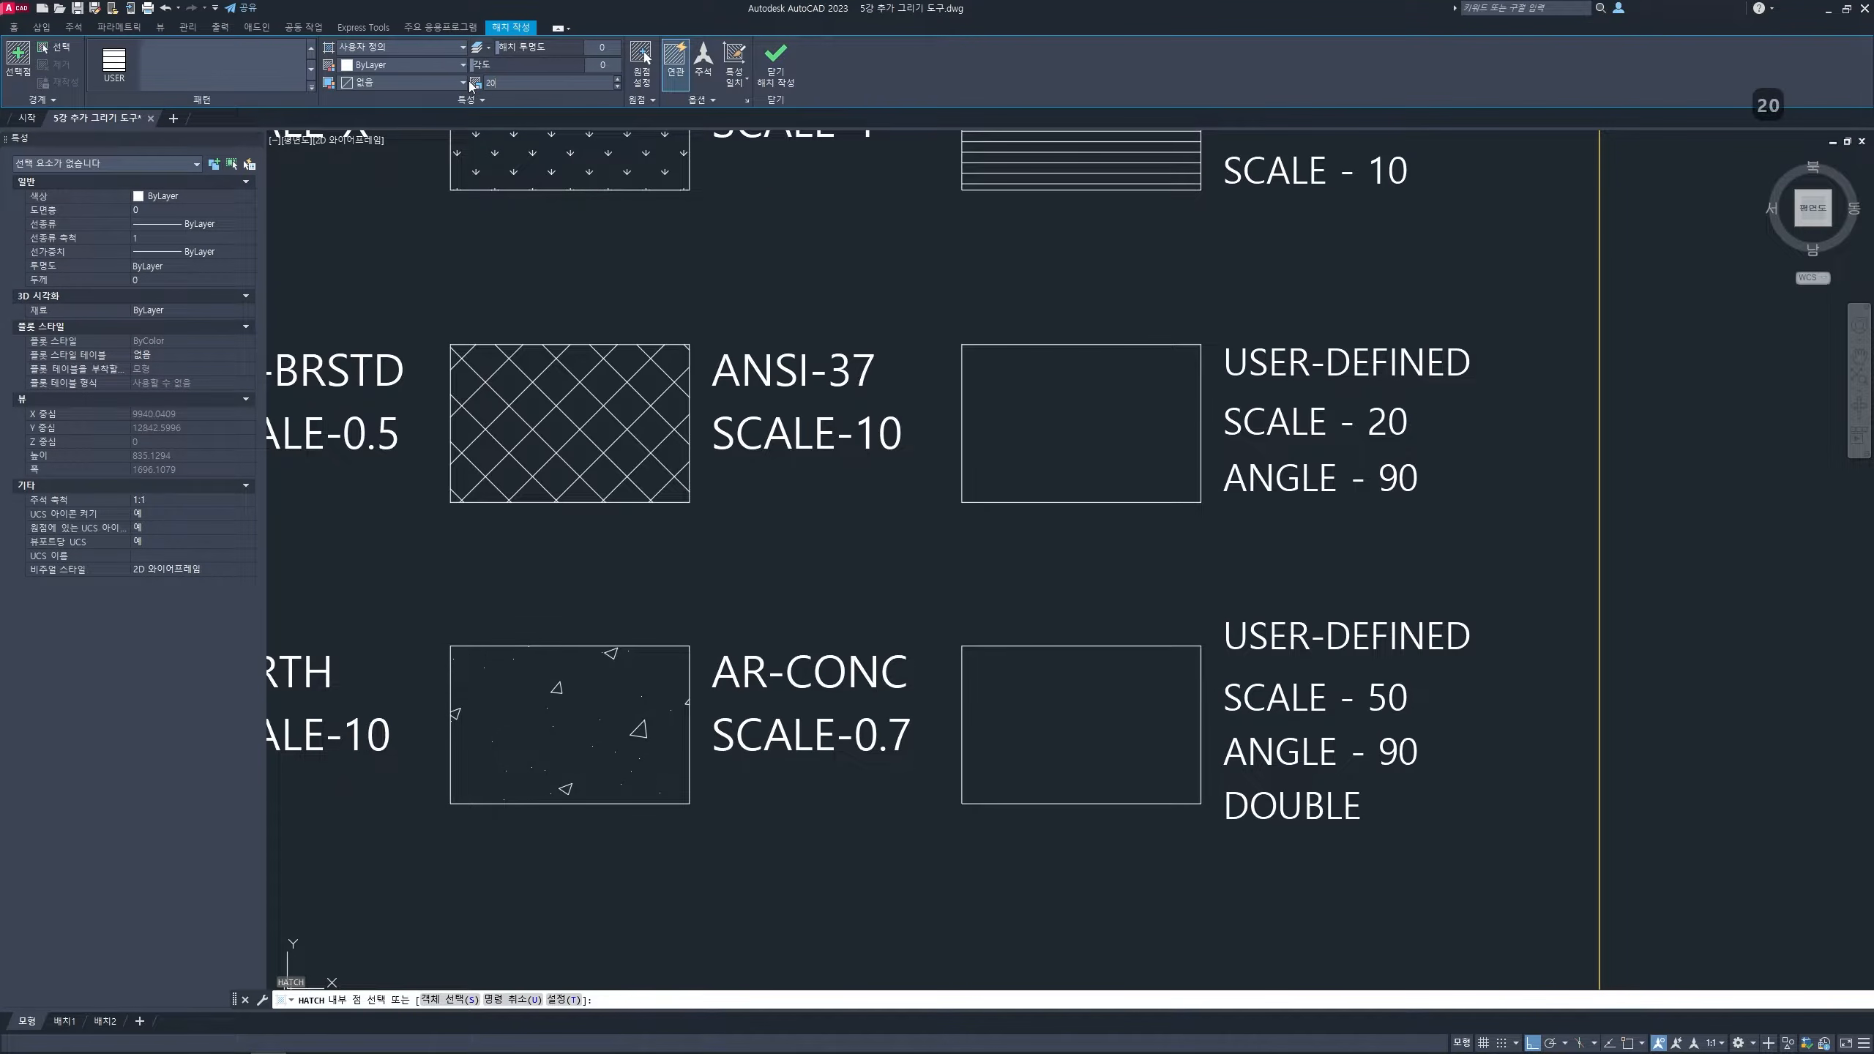
key("Return")
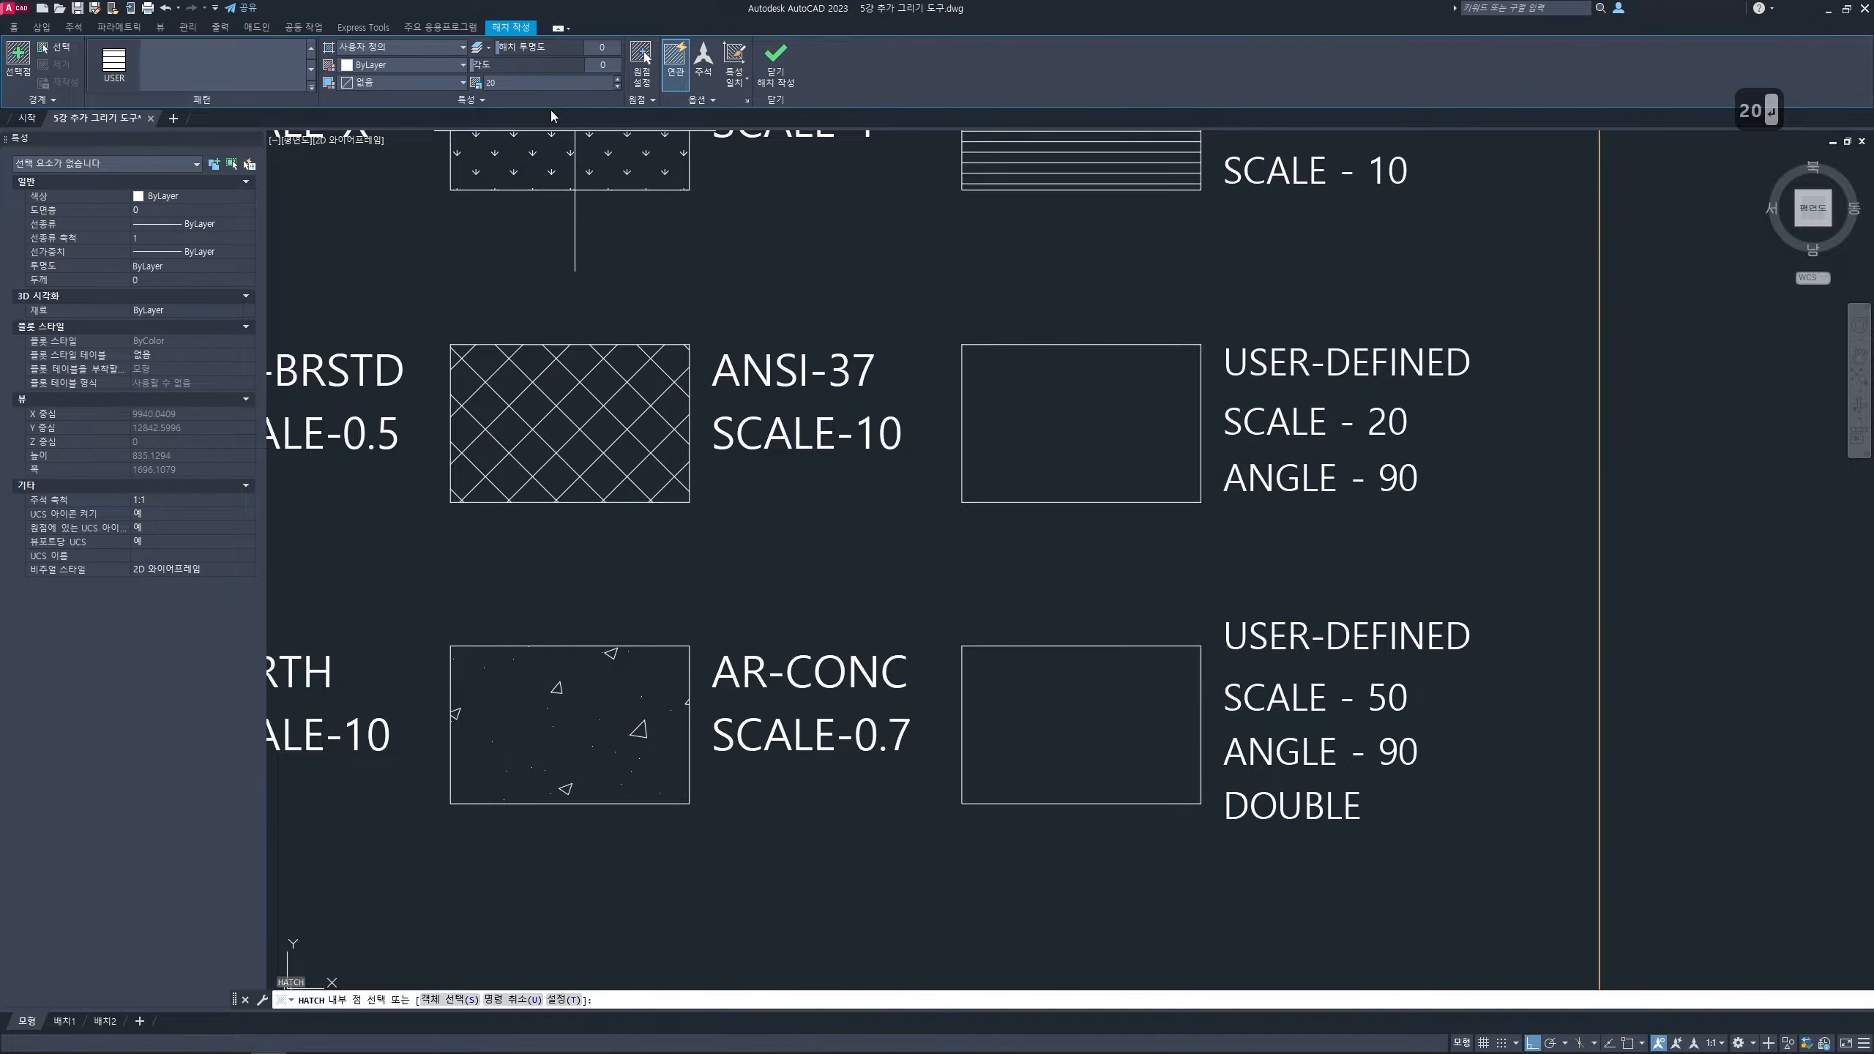
left_click(602, 66)
type("90")
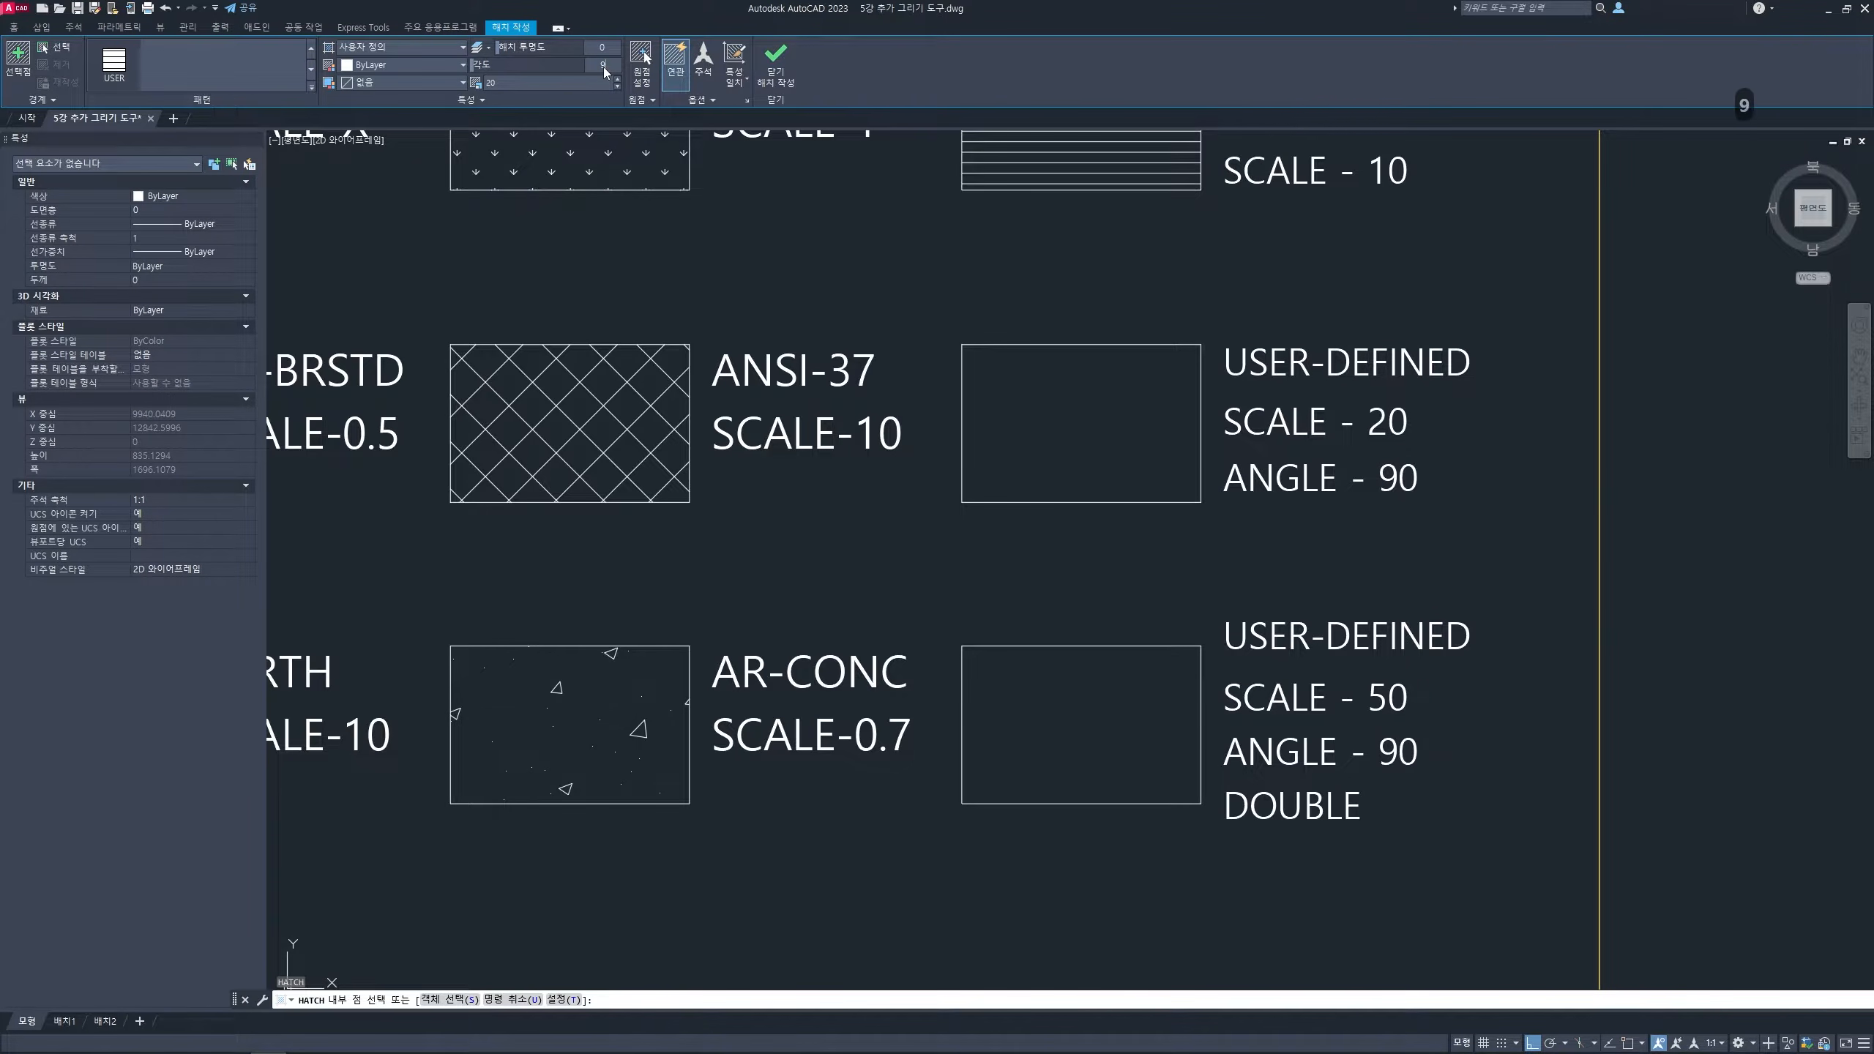
key("Return")
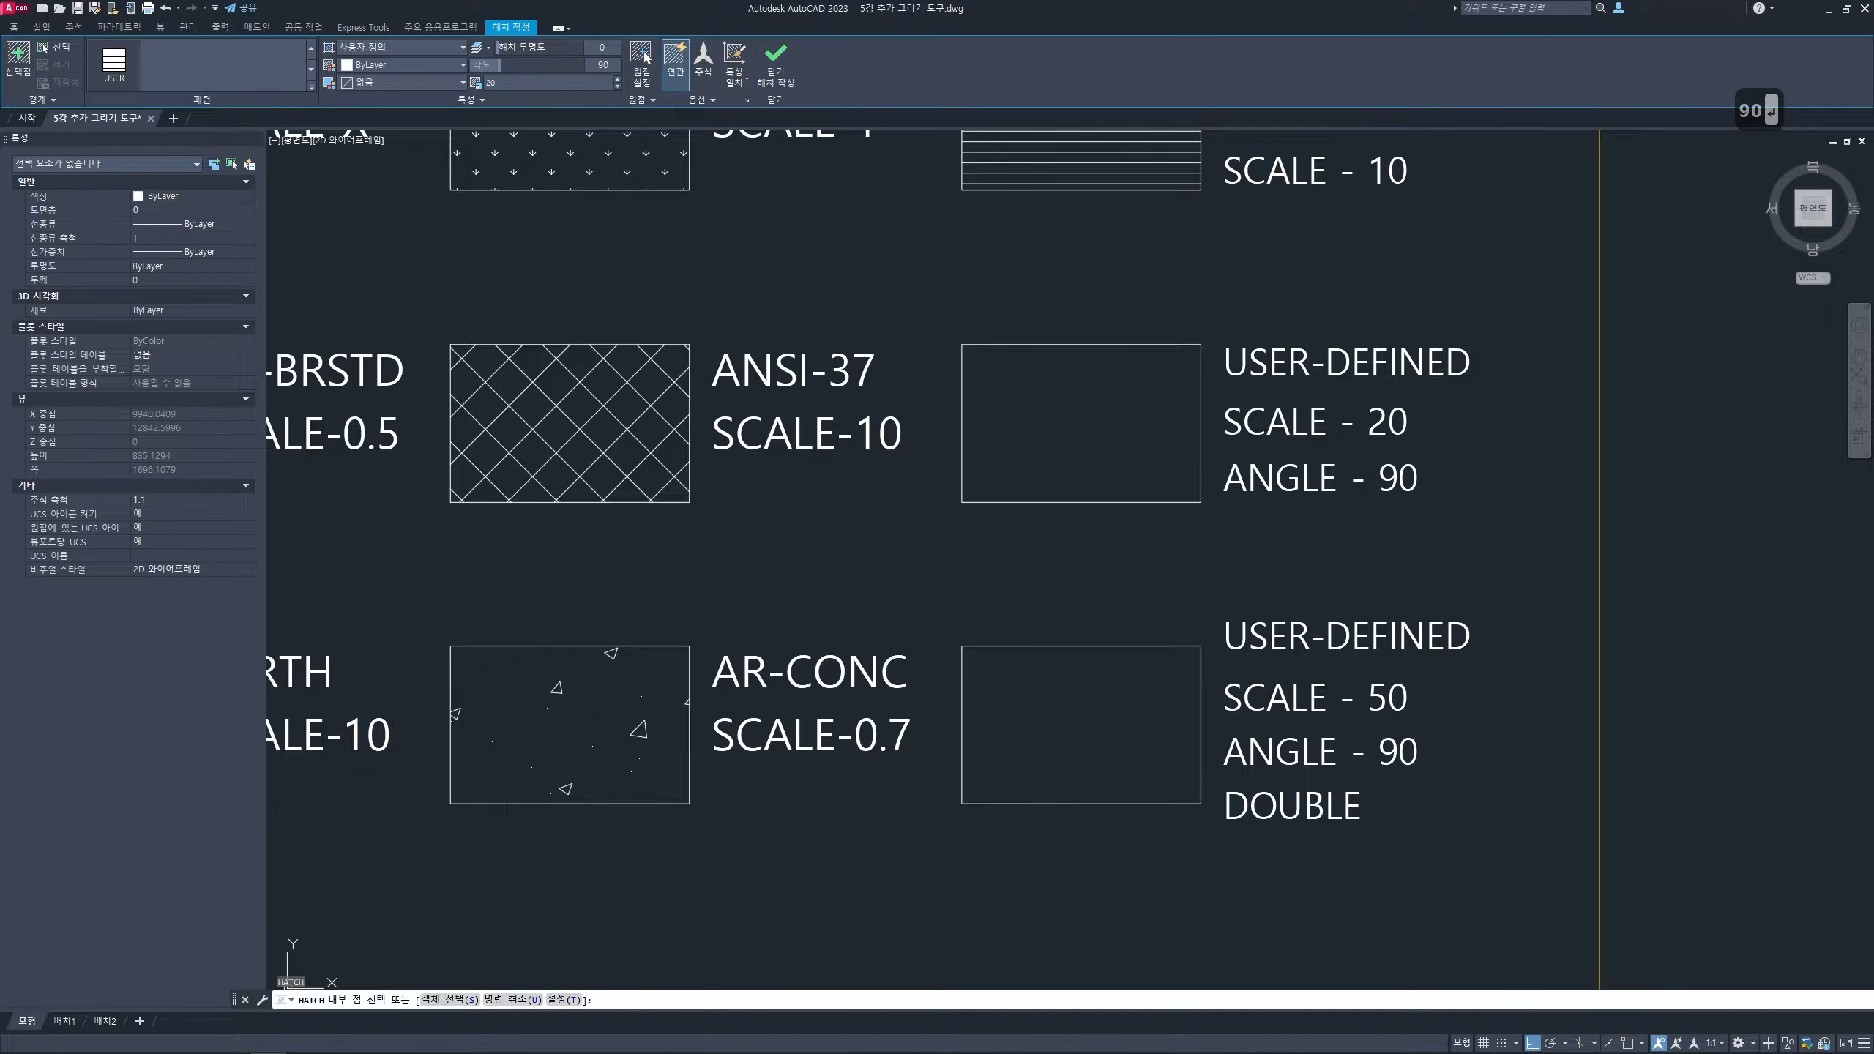
- Fill the USER-DEFINED SCALE-20 practice box with the hatch from an internal point
middle_click_drag(943, 239, 907, 339)
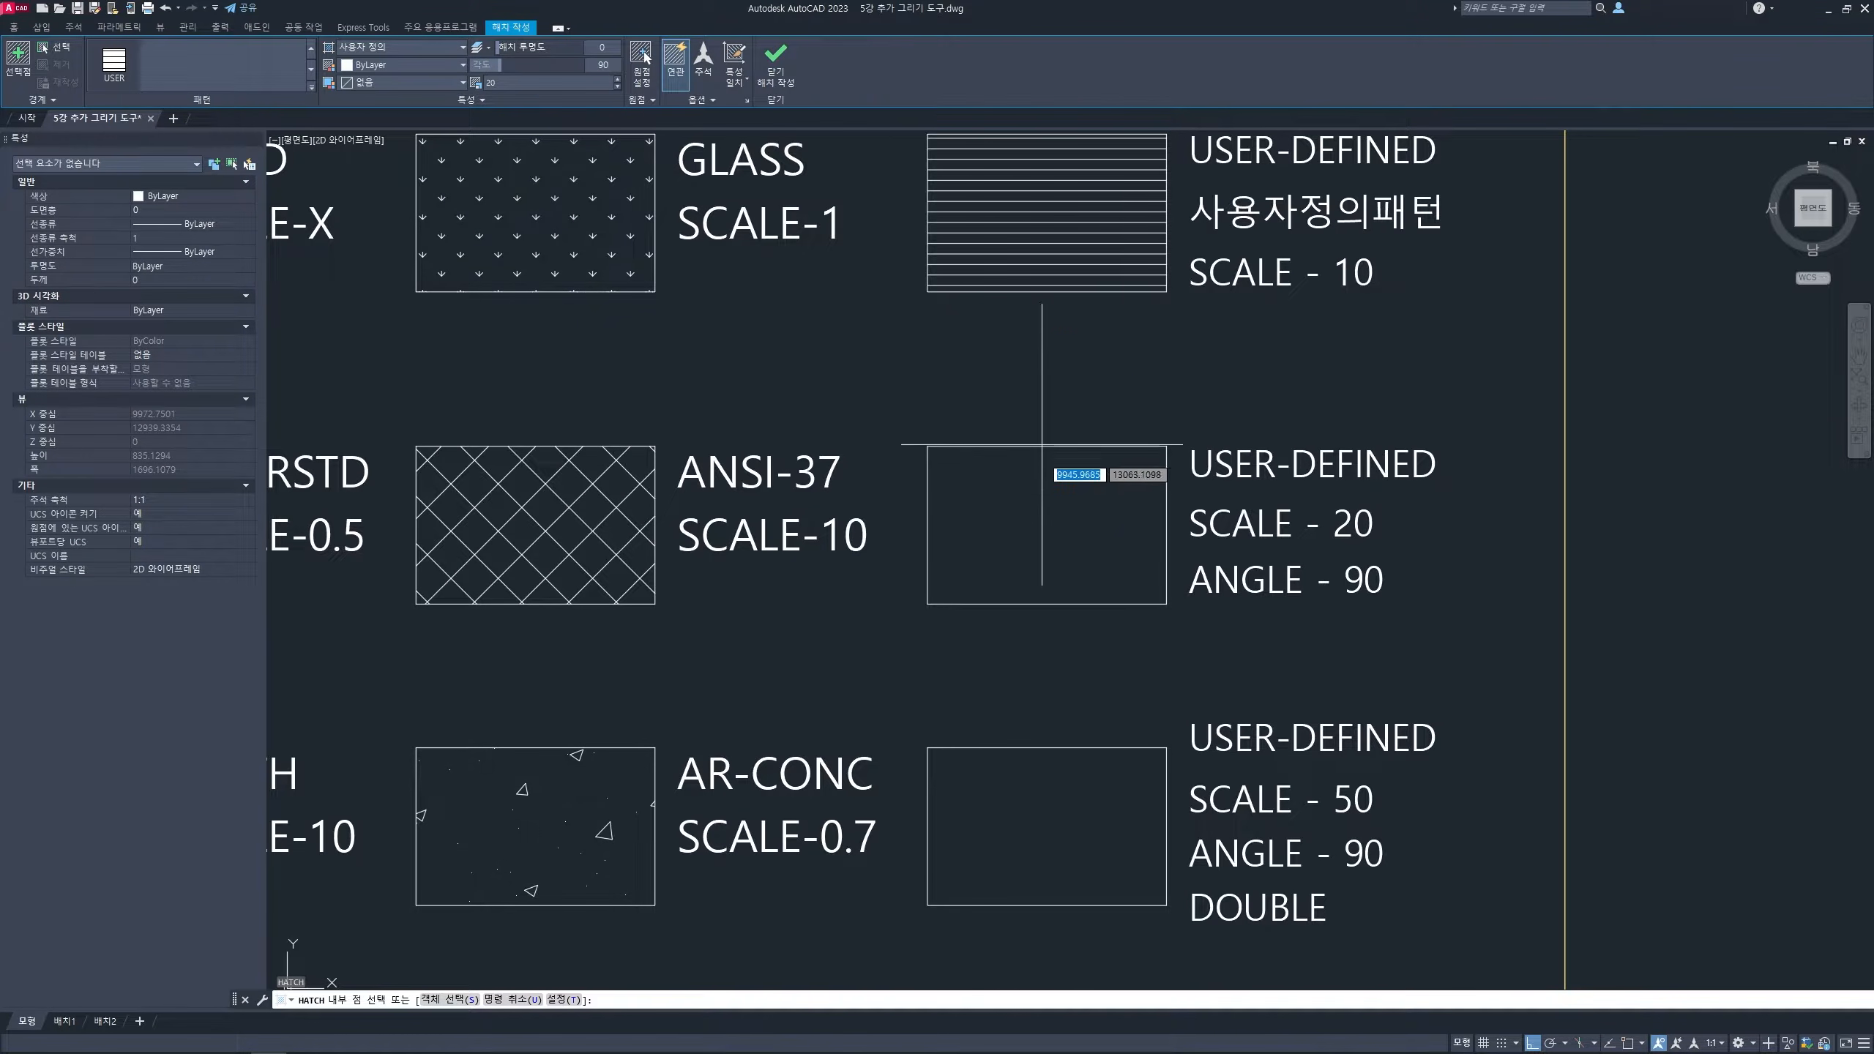
left_click(1048, 487)
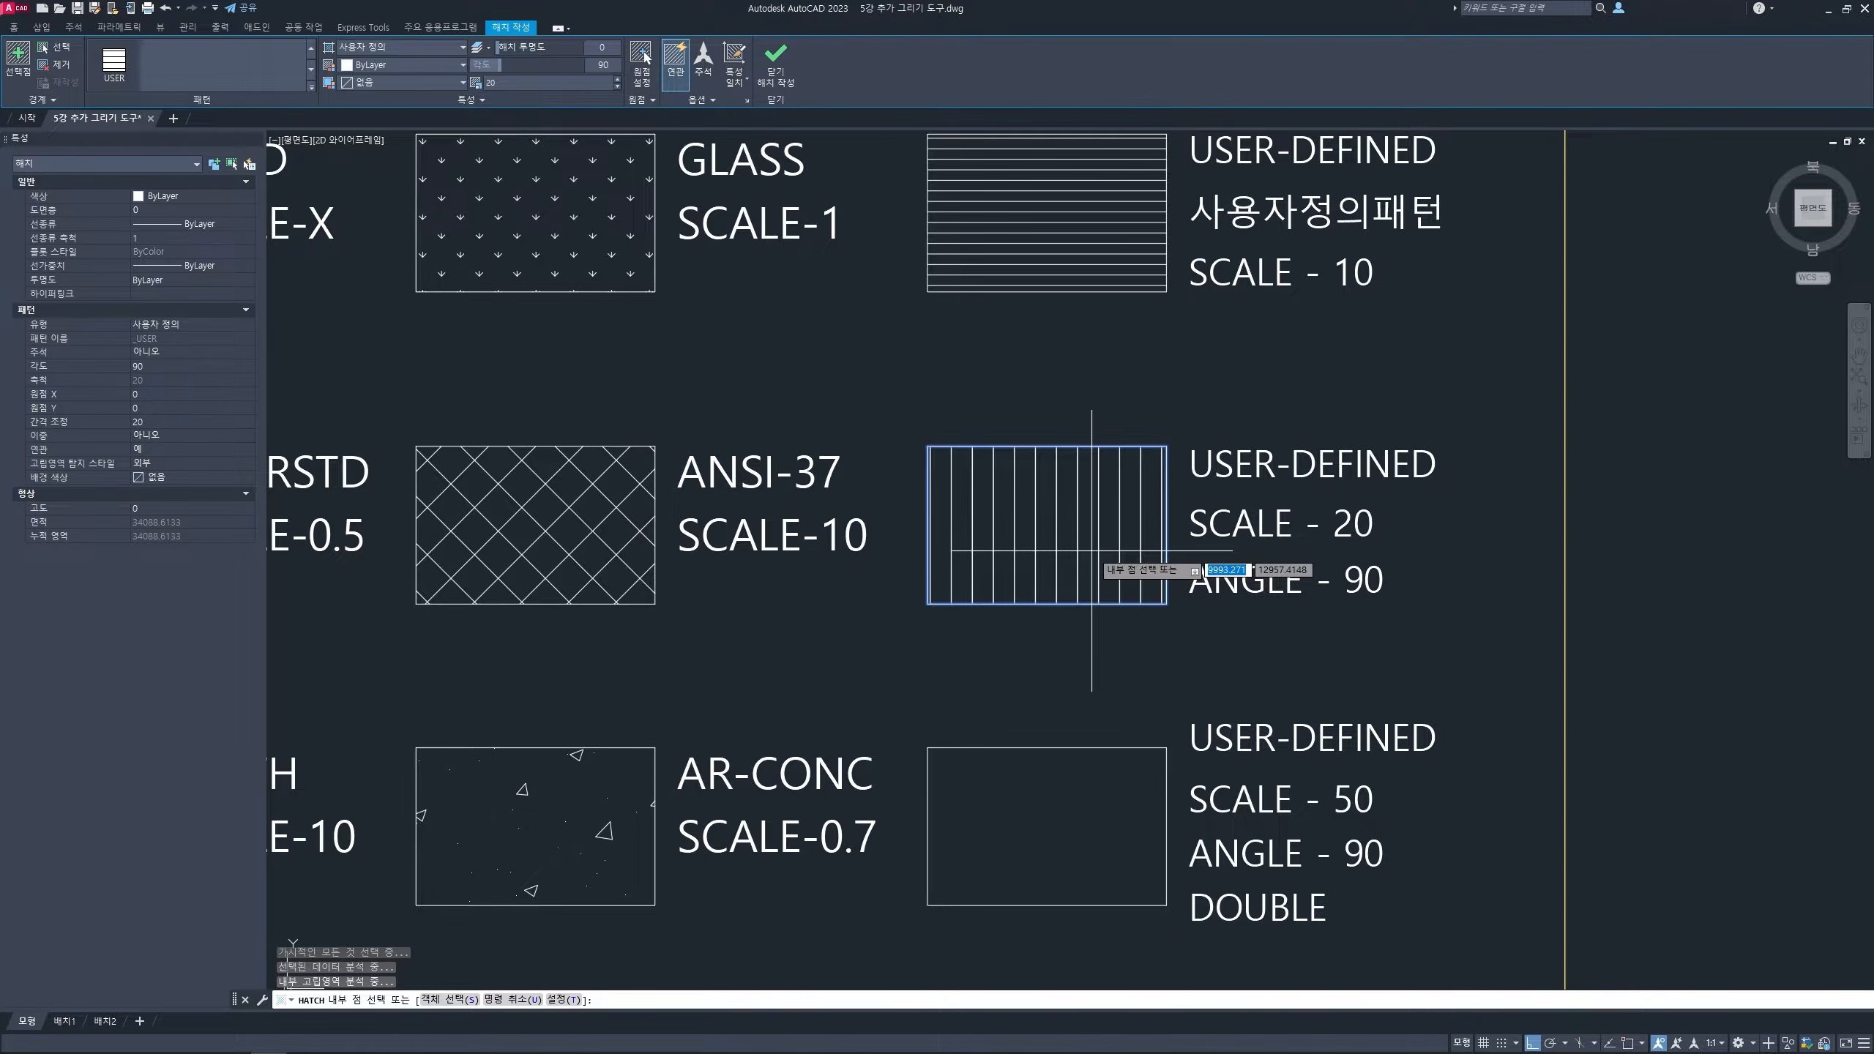
key("Return")
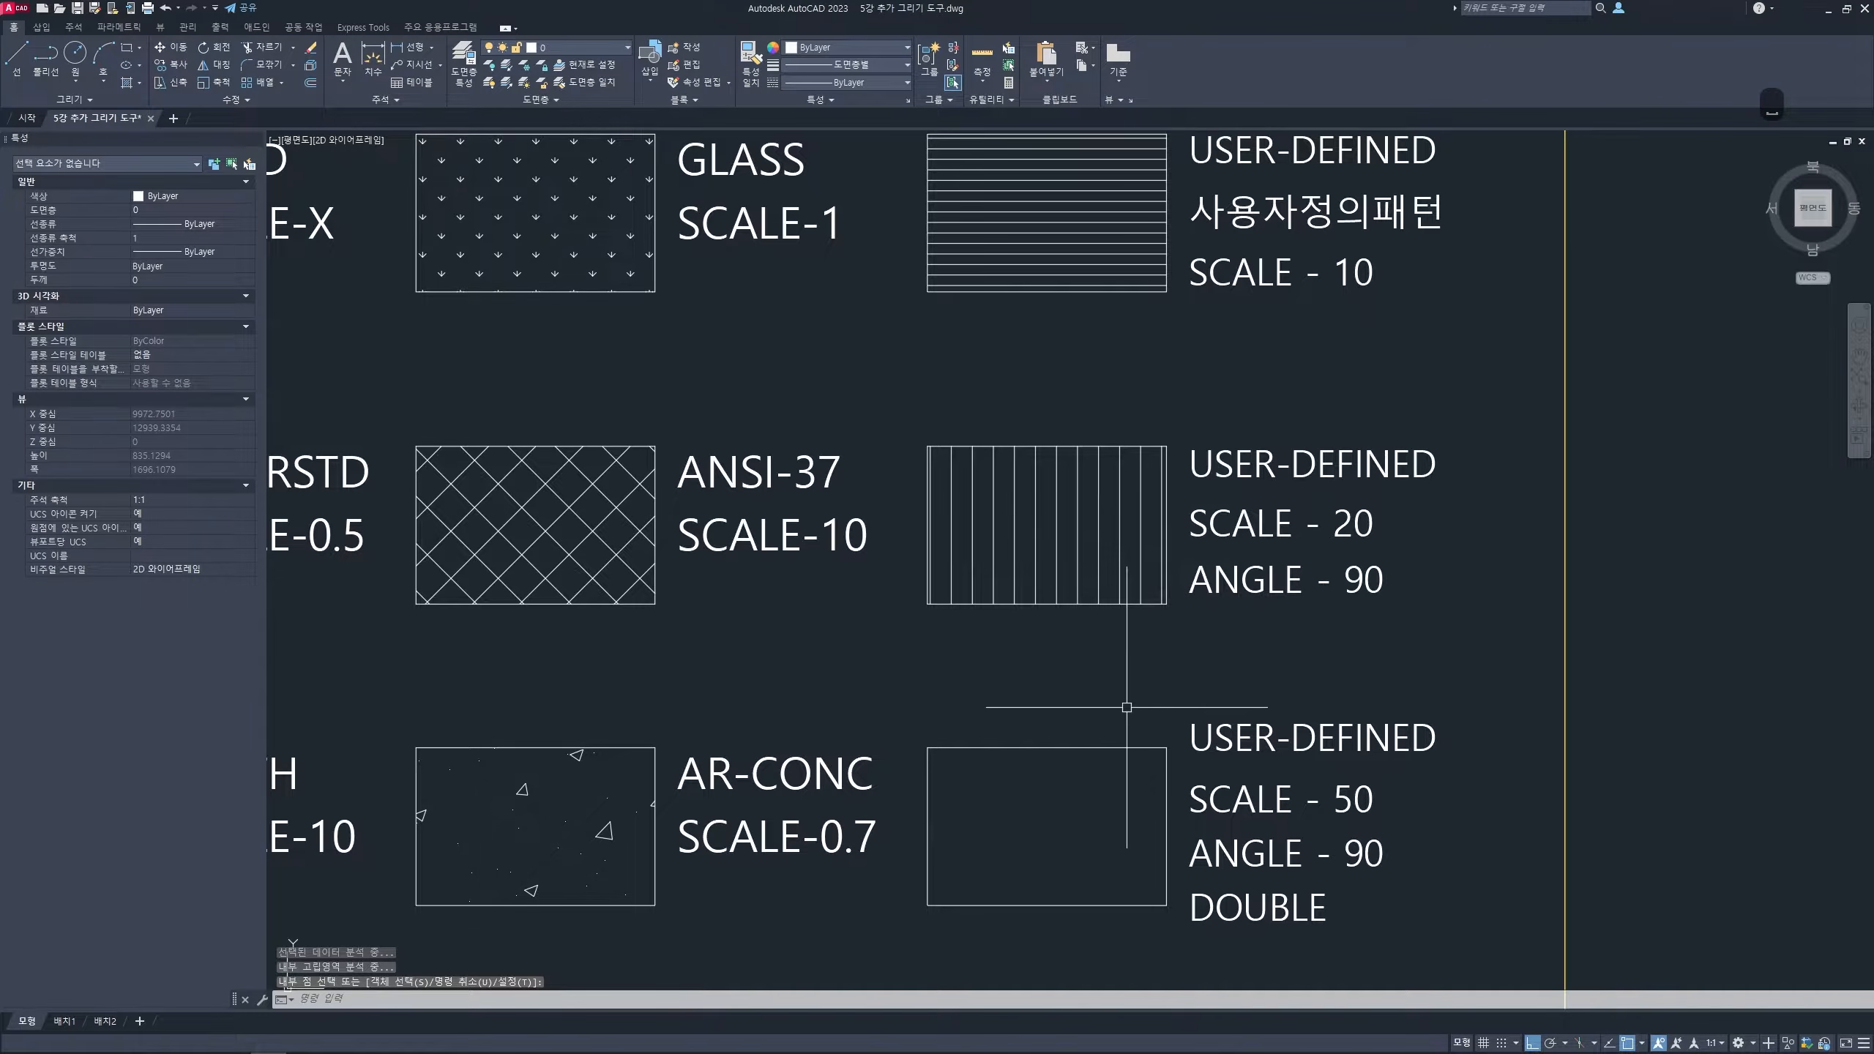
- Hatch the USER-DEFINED DOUBLE practice box from an internal point with the user-defined pattern and the Double option enabled
mouse_move(1121, 712)
middle_mouse_down()
mouse_move(1080, 527)
mouse_move(1097, 376)
middle_mouse_up()
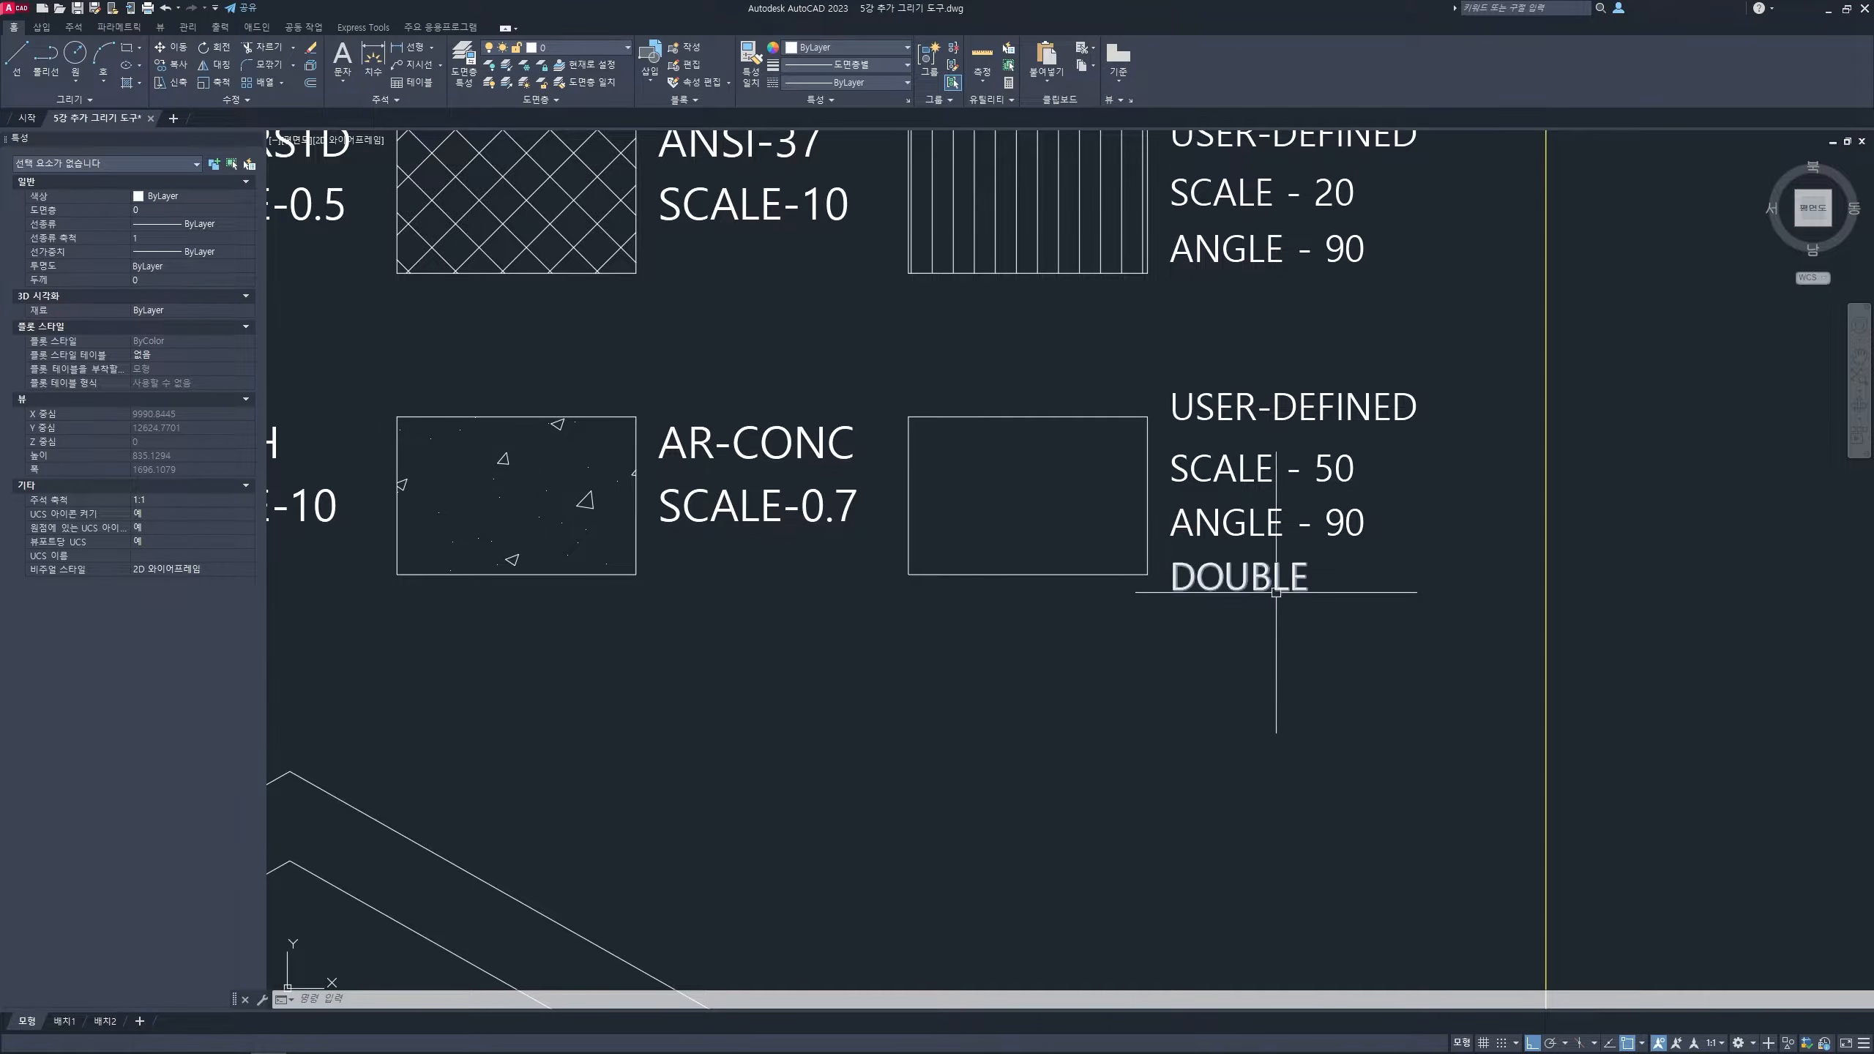
type("h")
key("space")
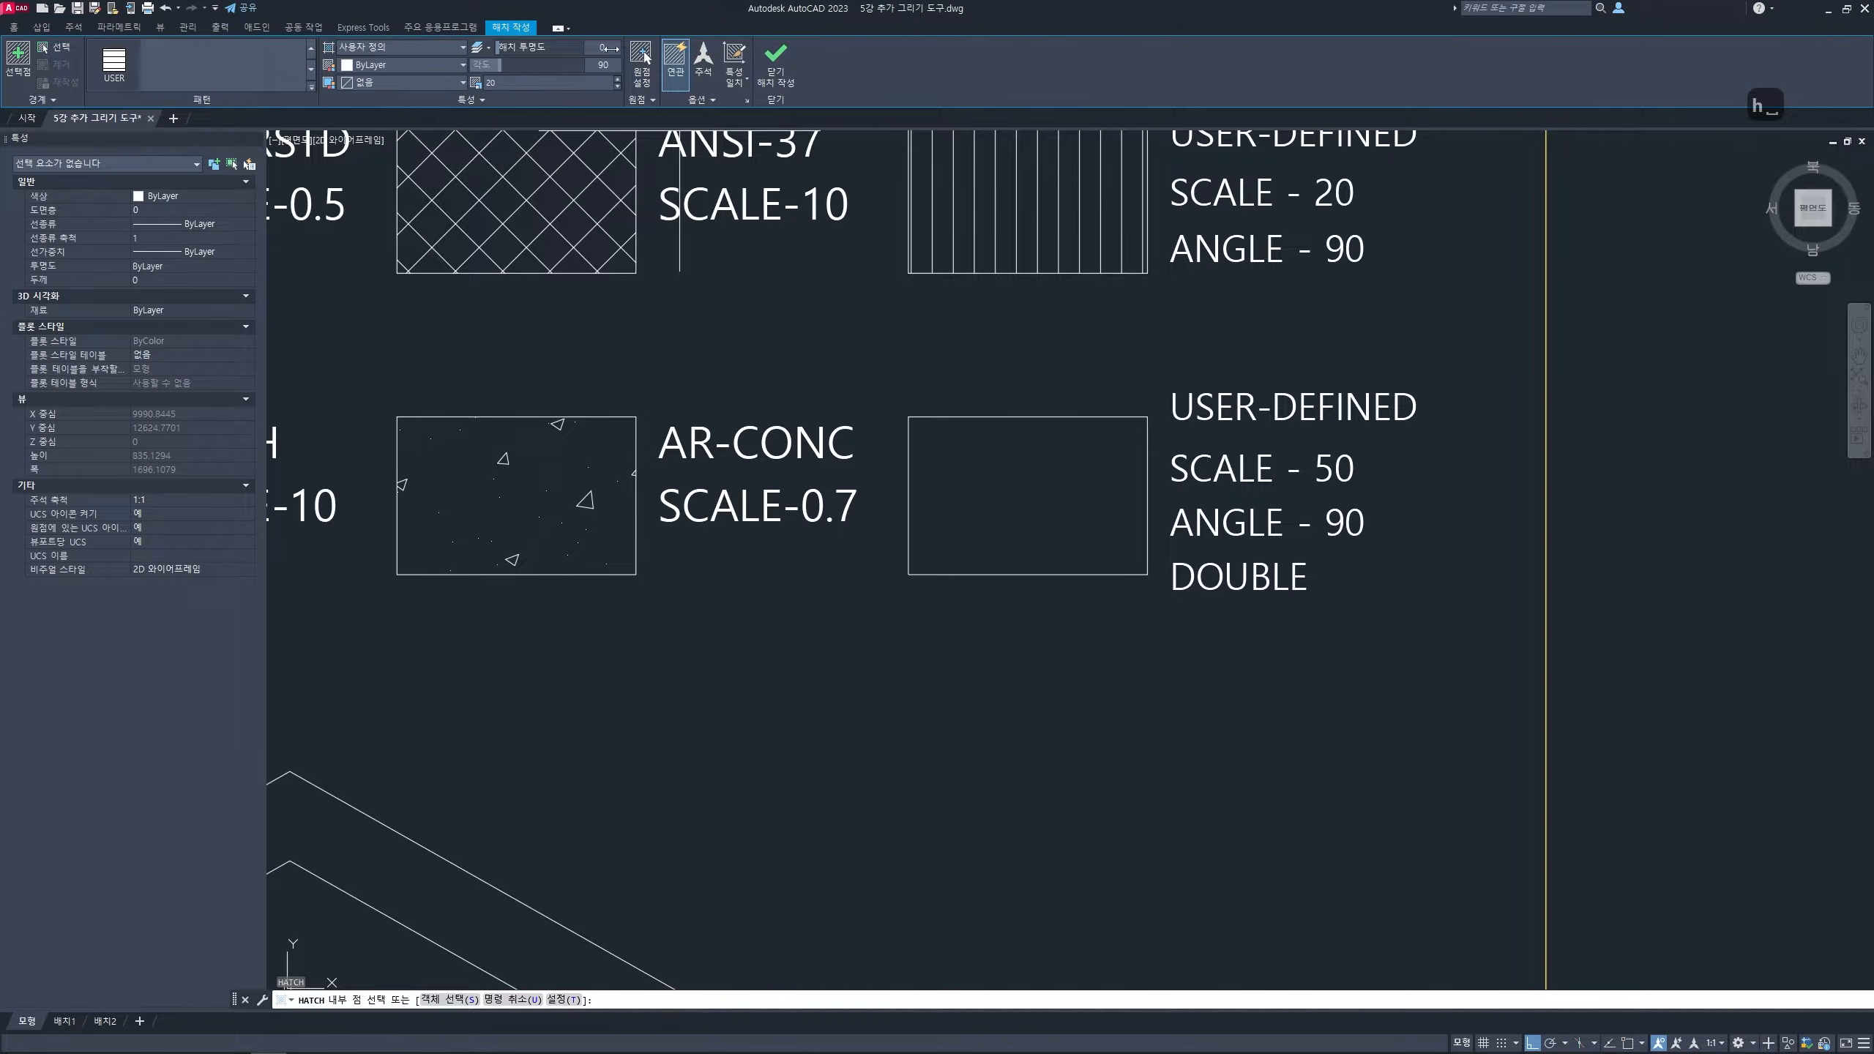
left_click(491, 102)
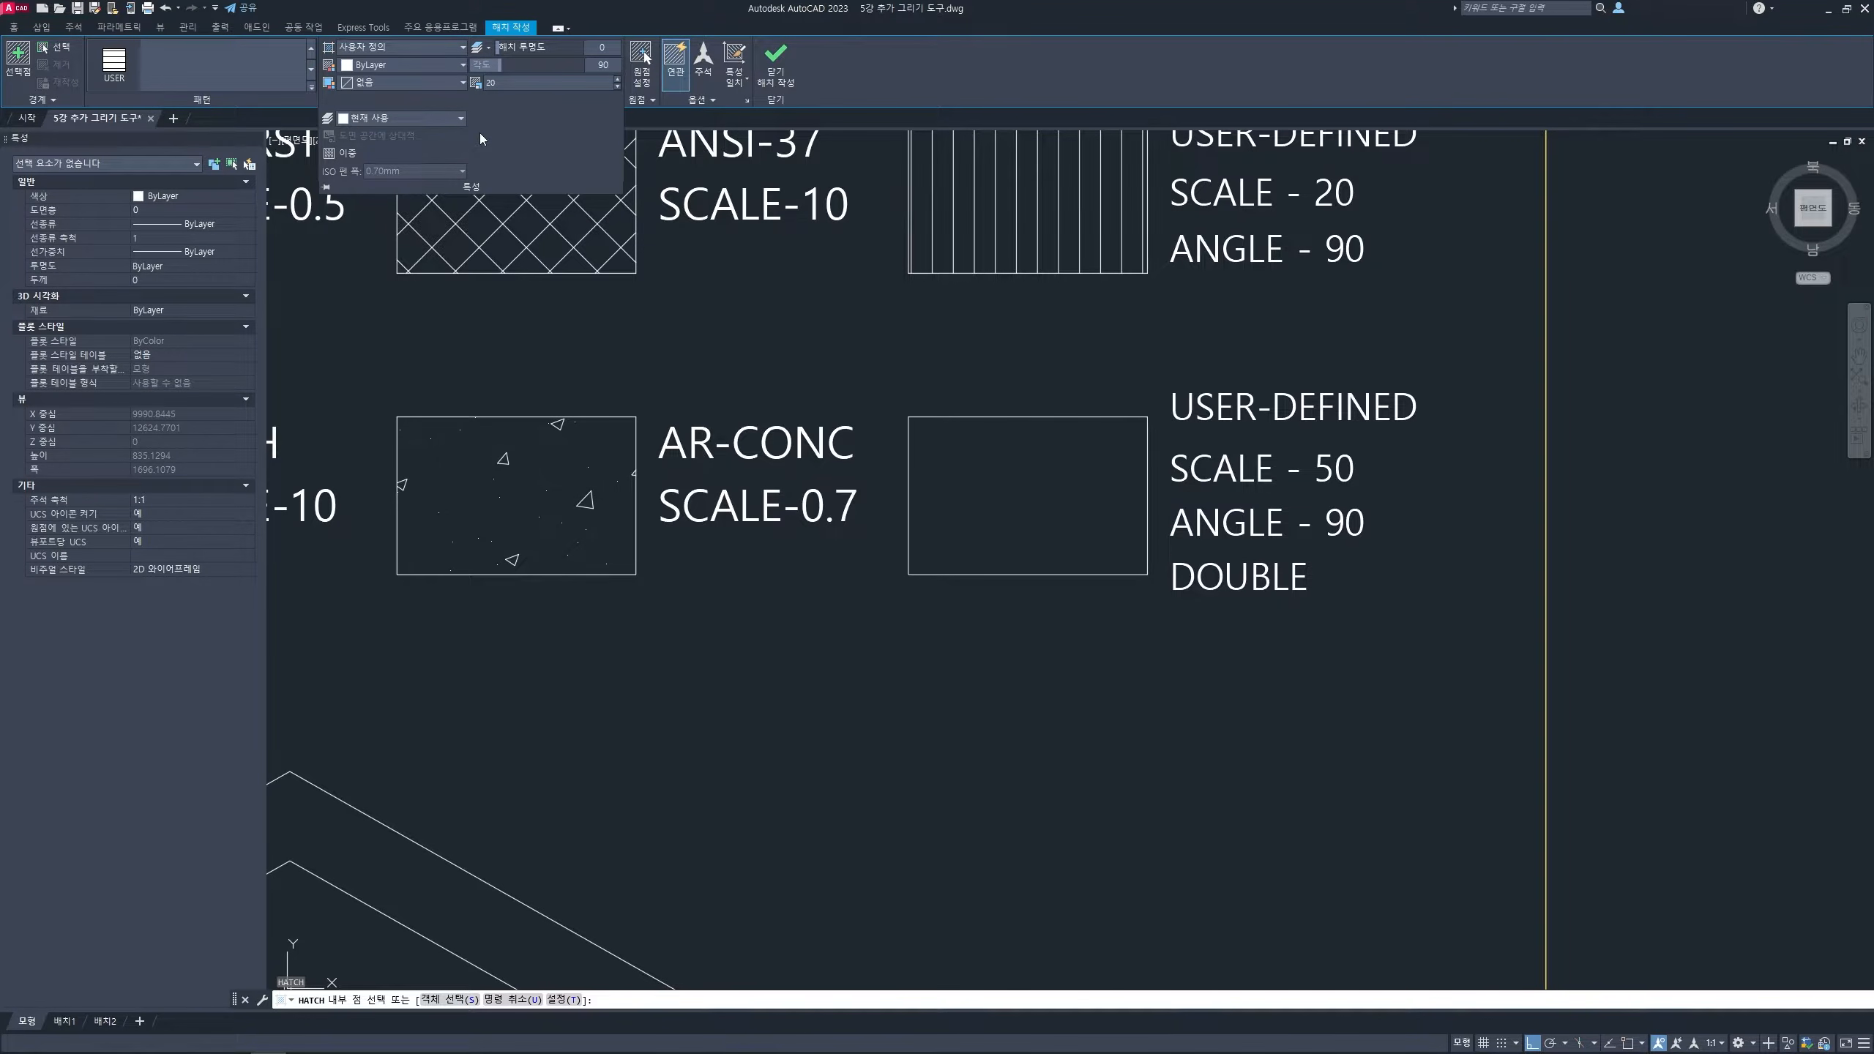
left_click(346, 154)
left_click(1013, 484)
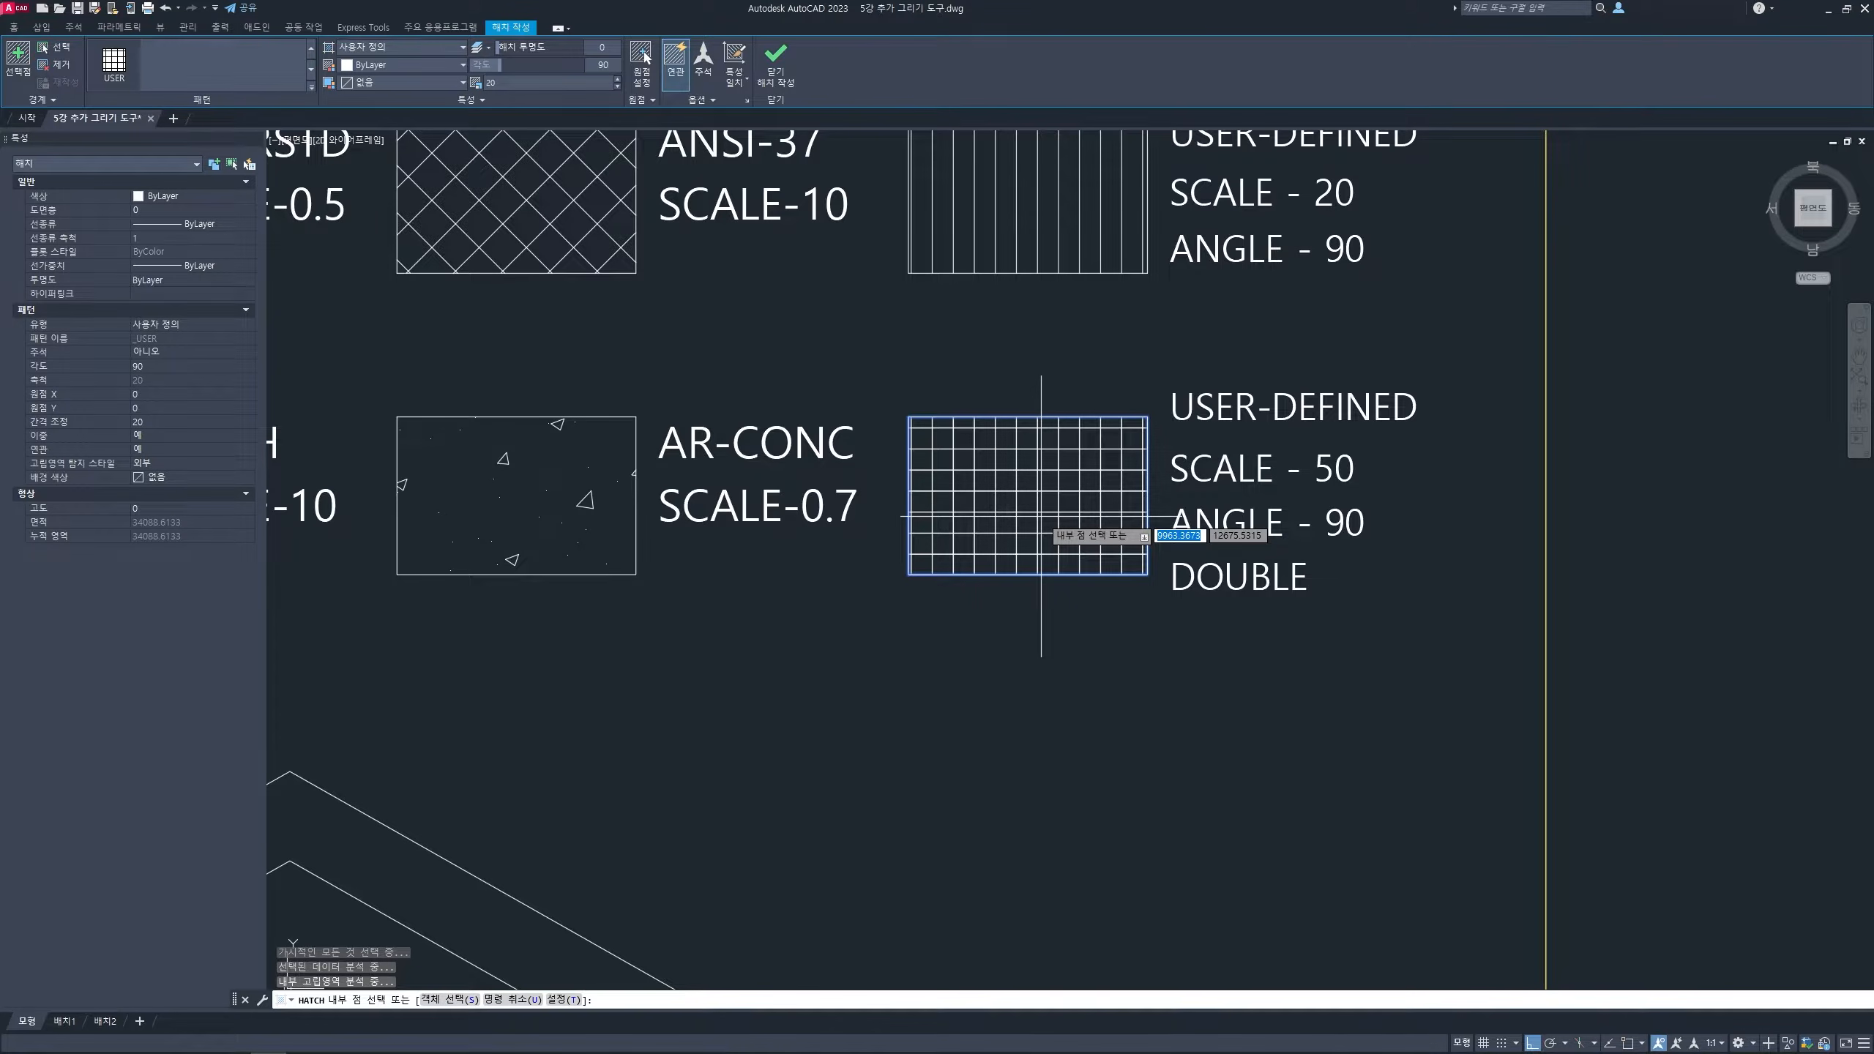
key("Return")
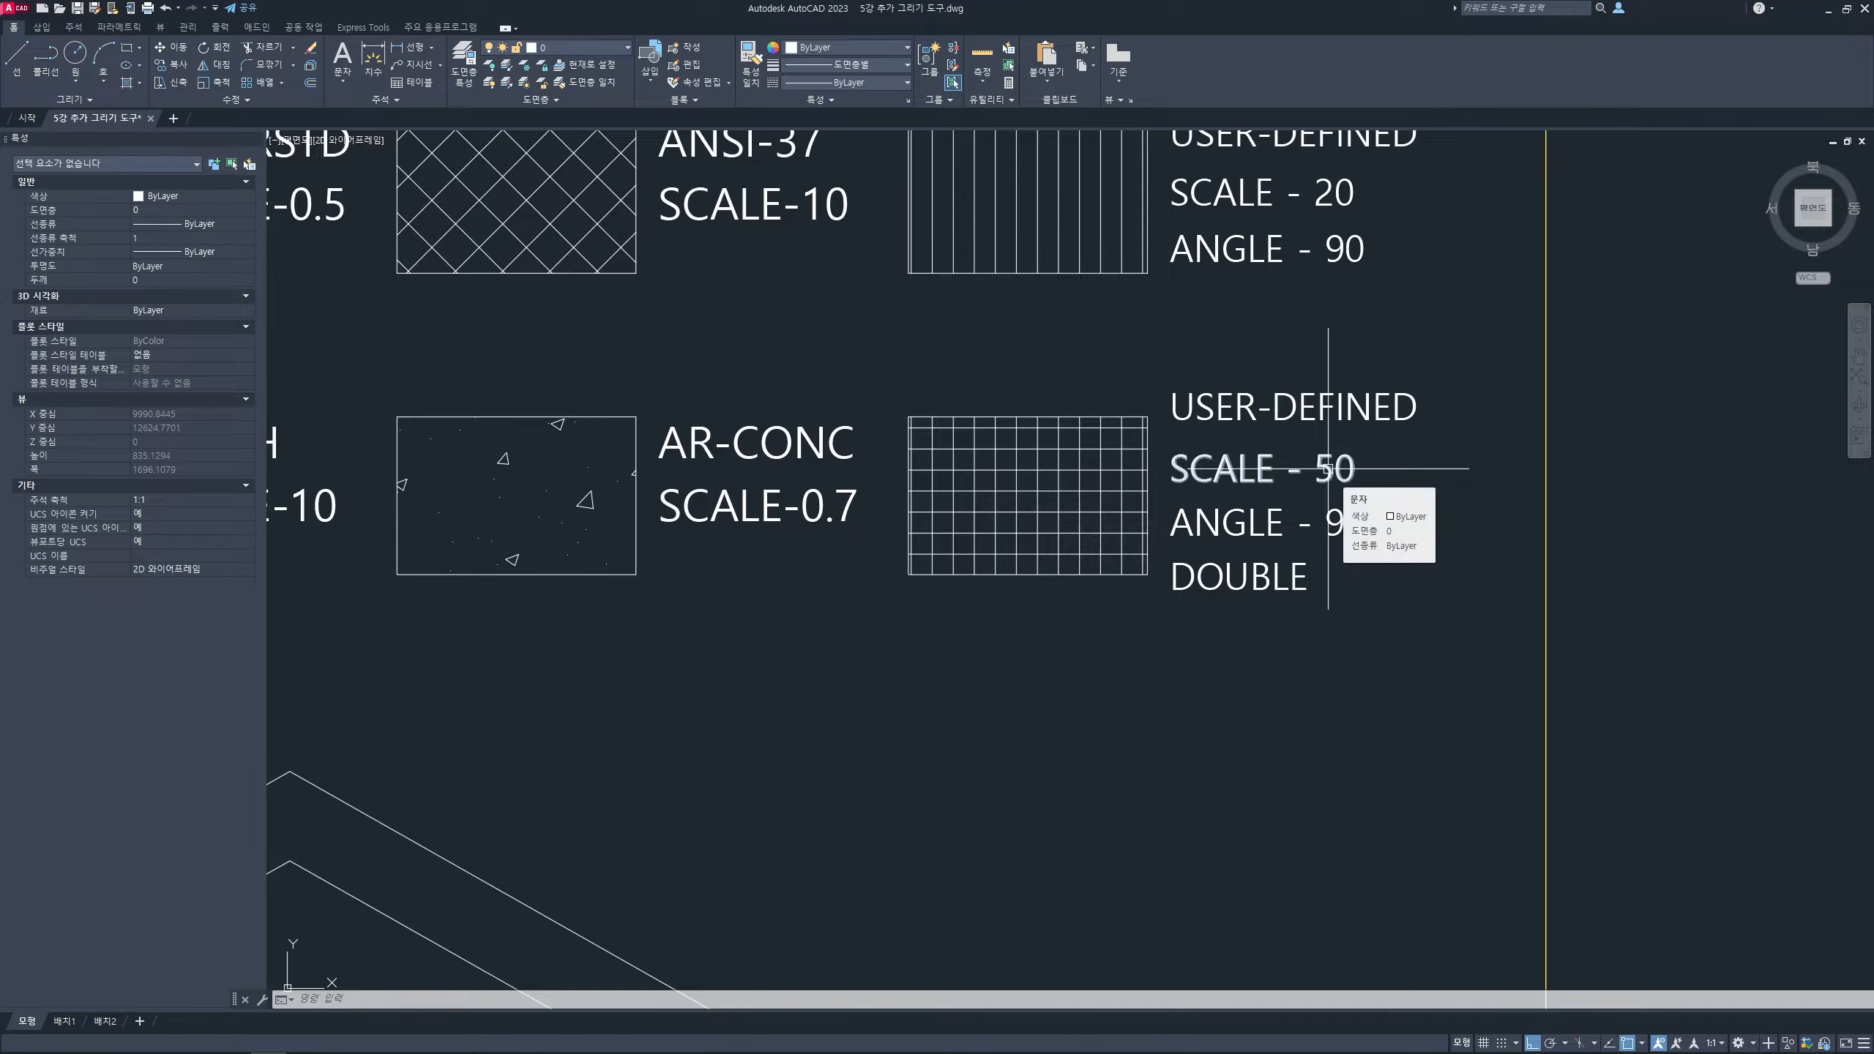
- Set the spacing of the hatch in the USER-DEFINED DOUBLE practice box to 50
left_click(1067, 471)
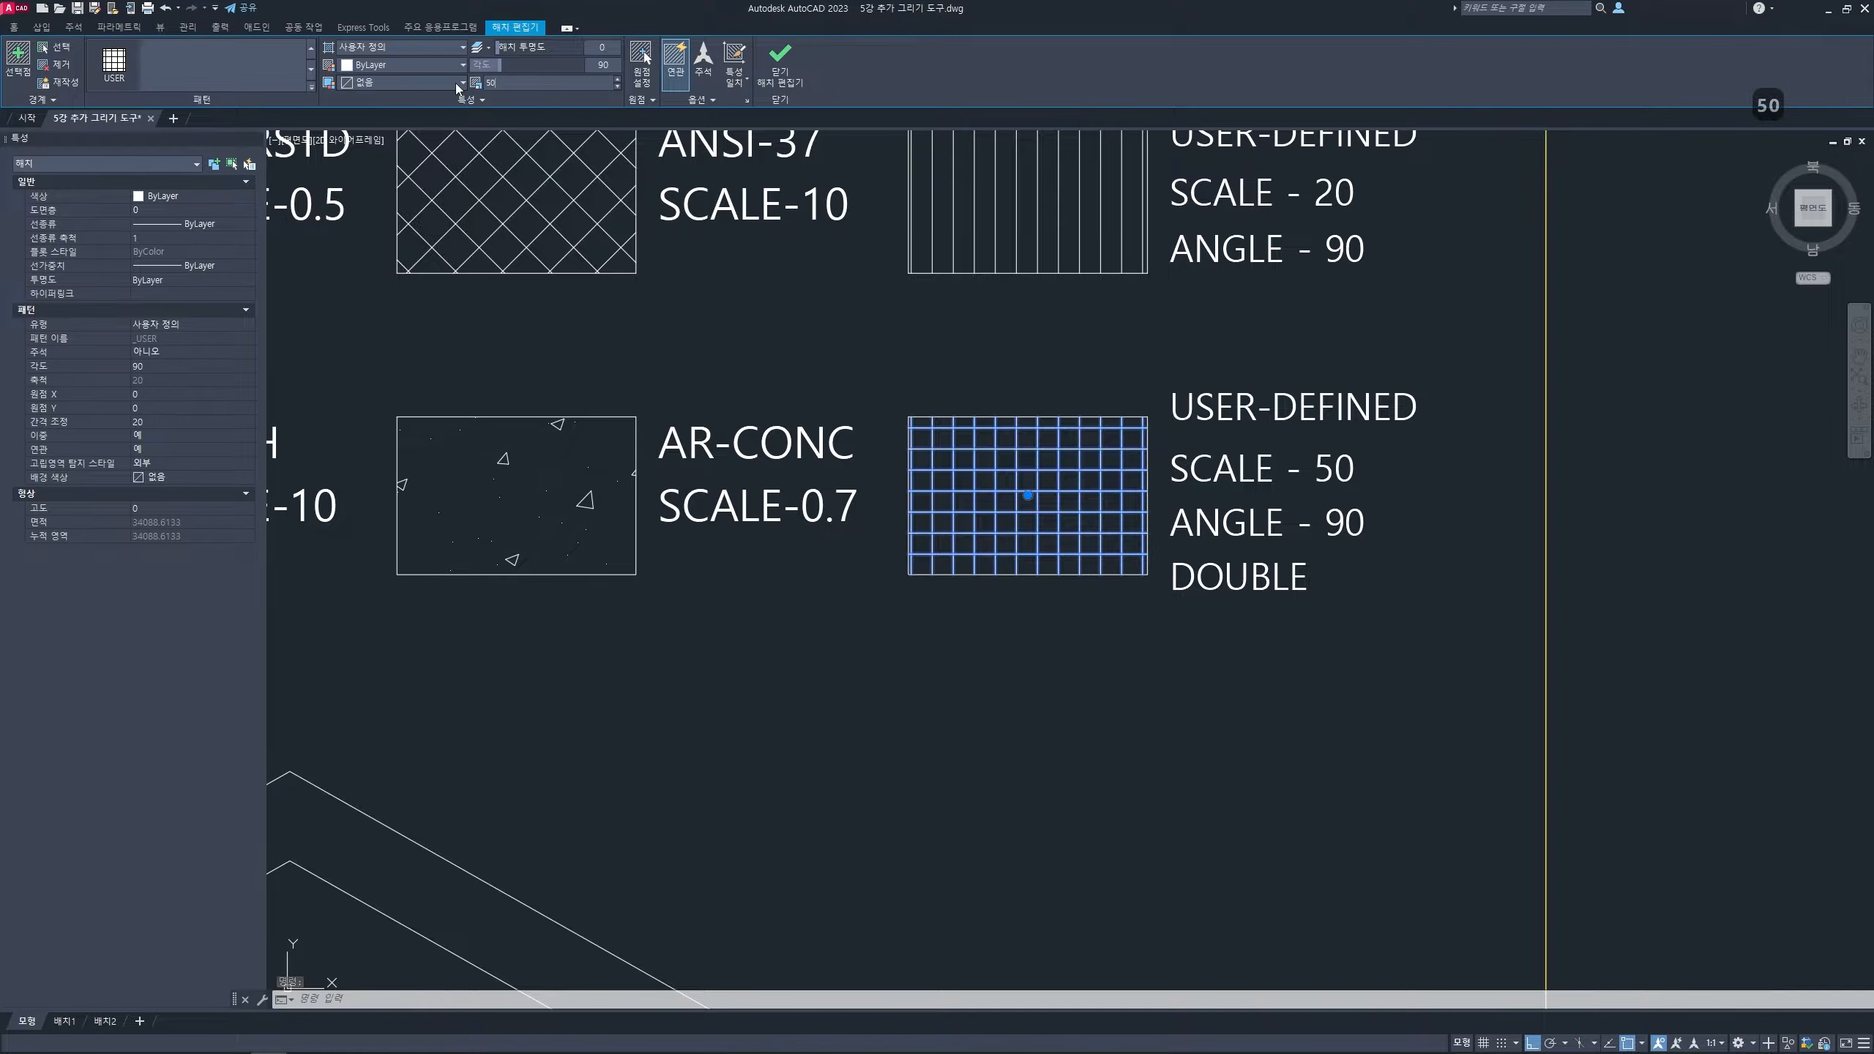
type("50")
key("Return")
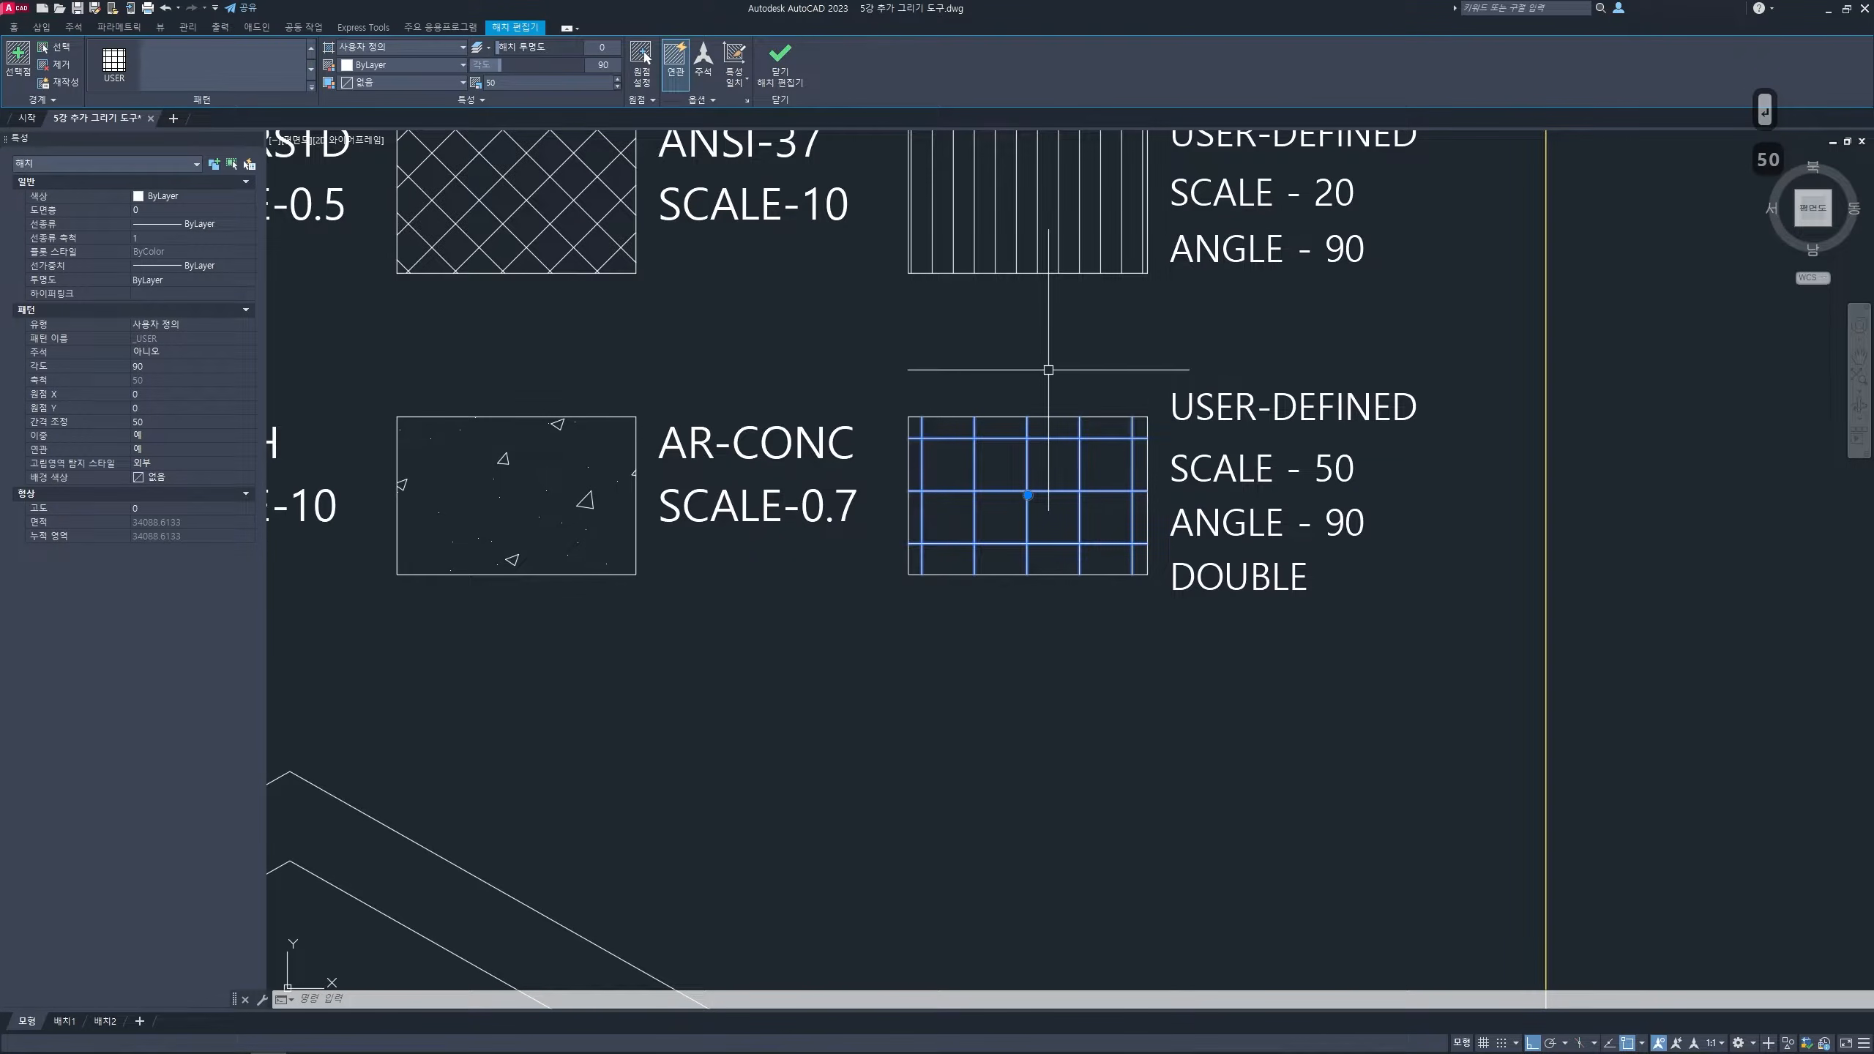
key("Escape")
- Examine the house-shaped outline below the practice boxes, closing in on the lower-left corner of its left leg
scroll(1048, 369, "down", 5)
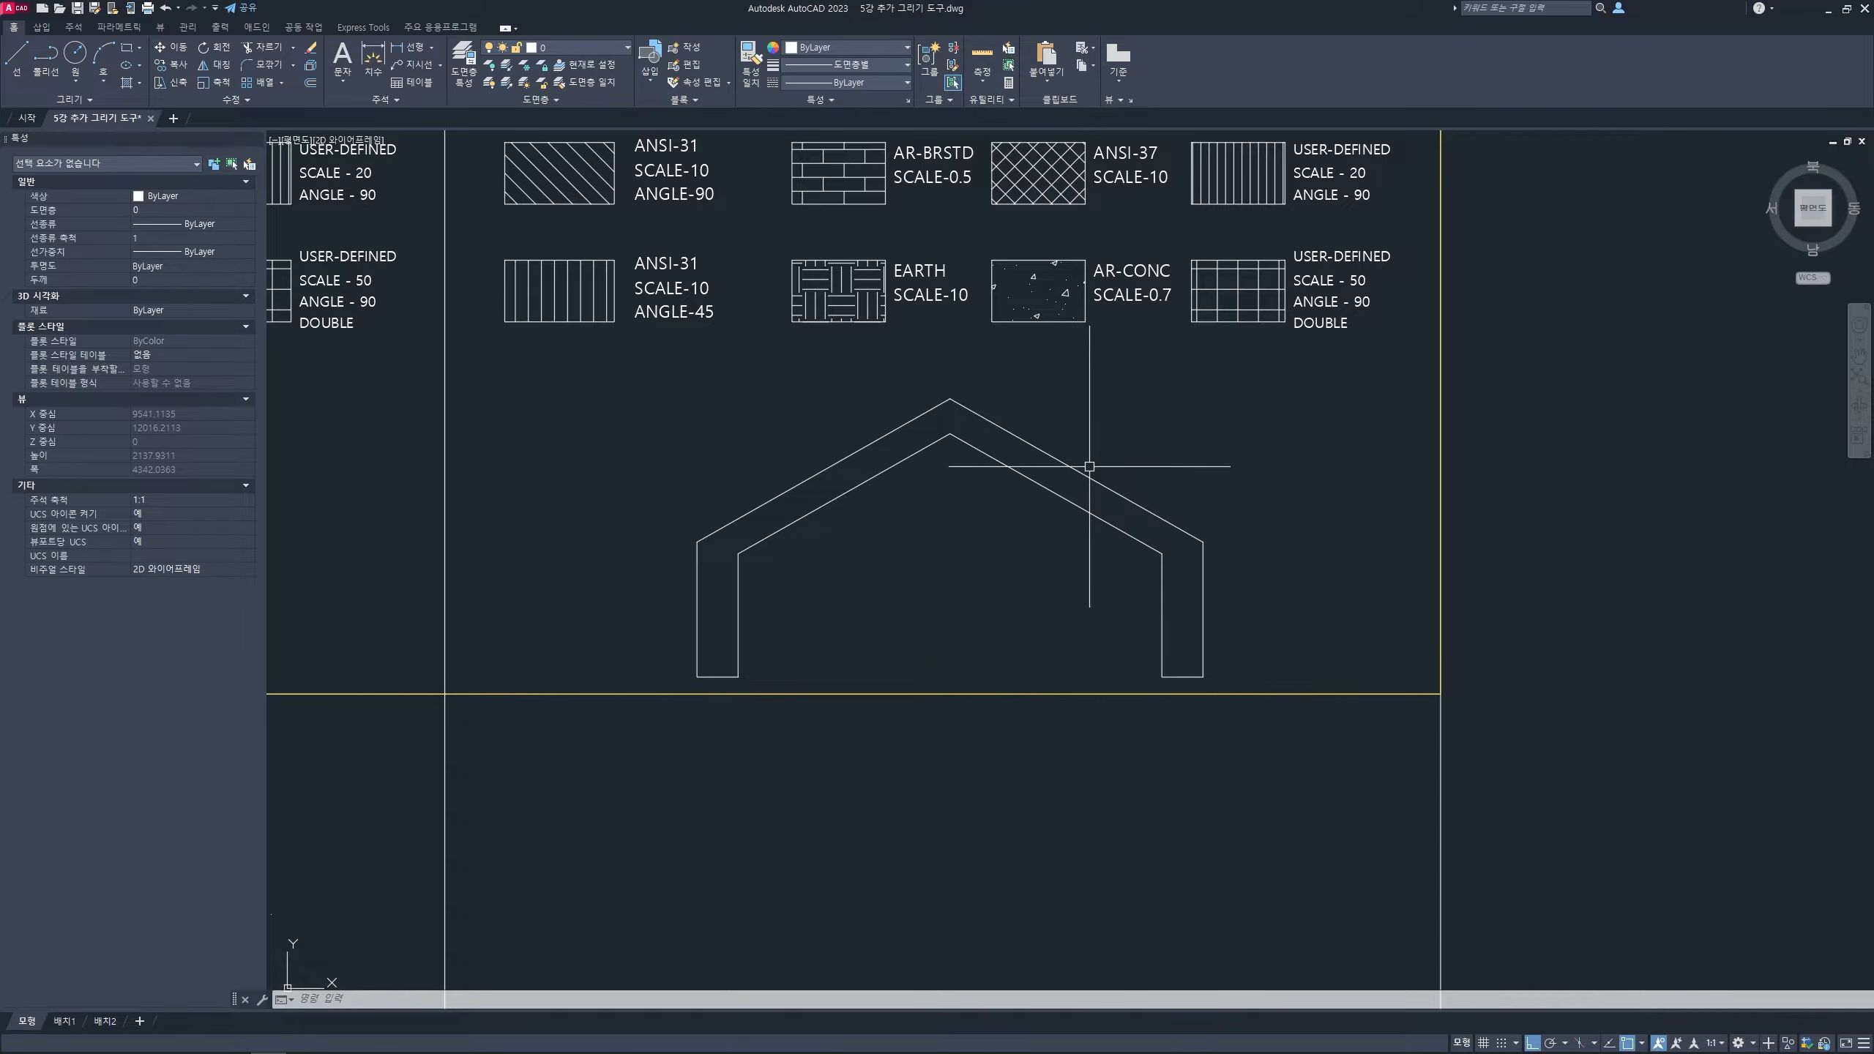
middle_click_drag(974, 556, 1130, 532)
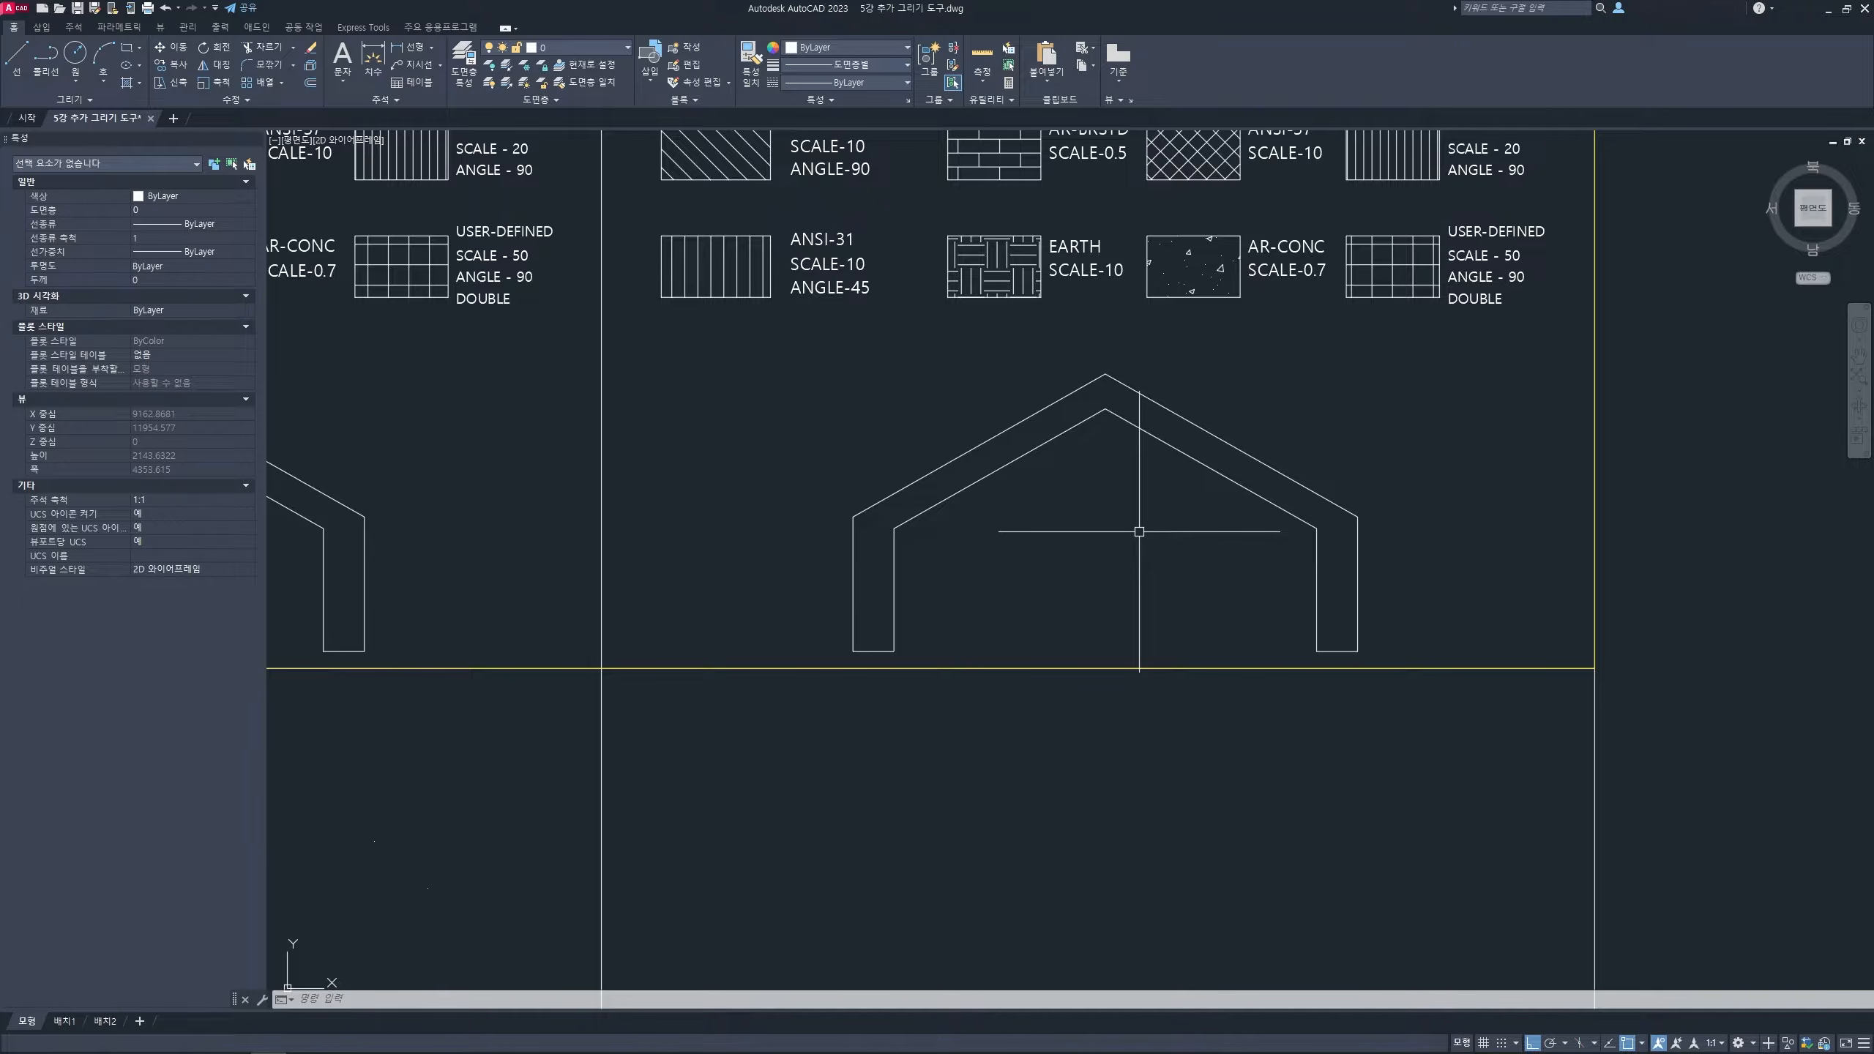
scroll(1144, 533, "up", 2)
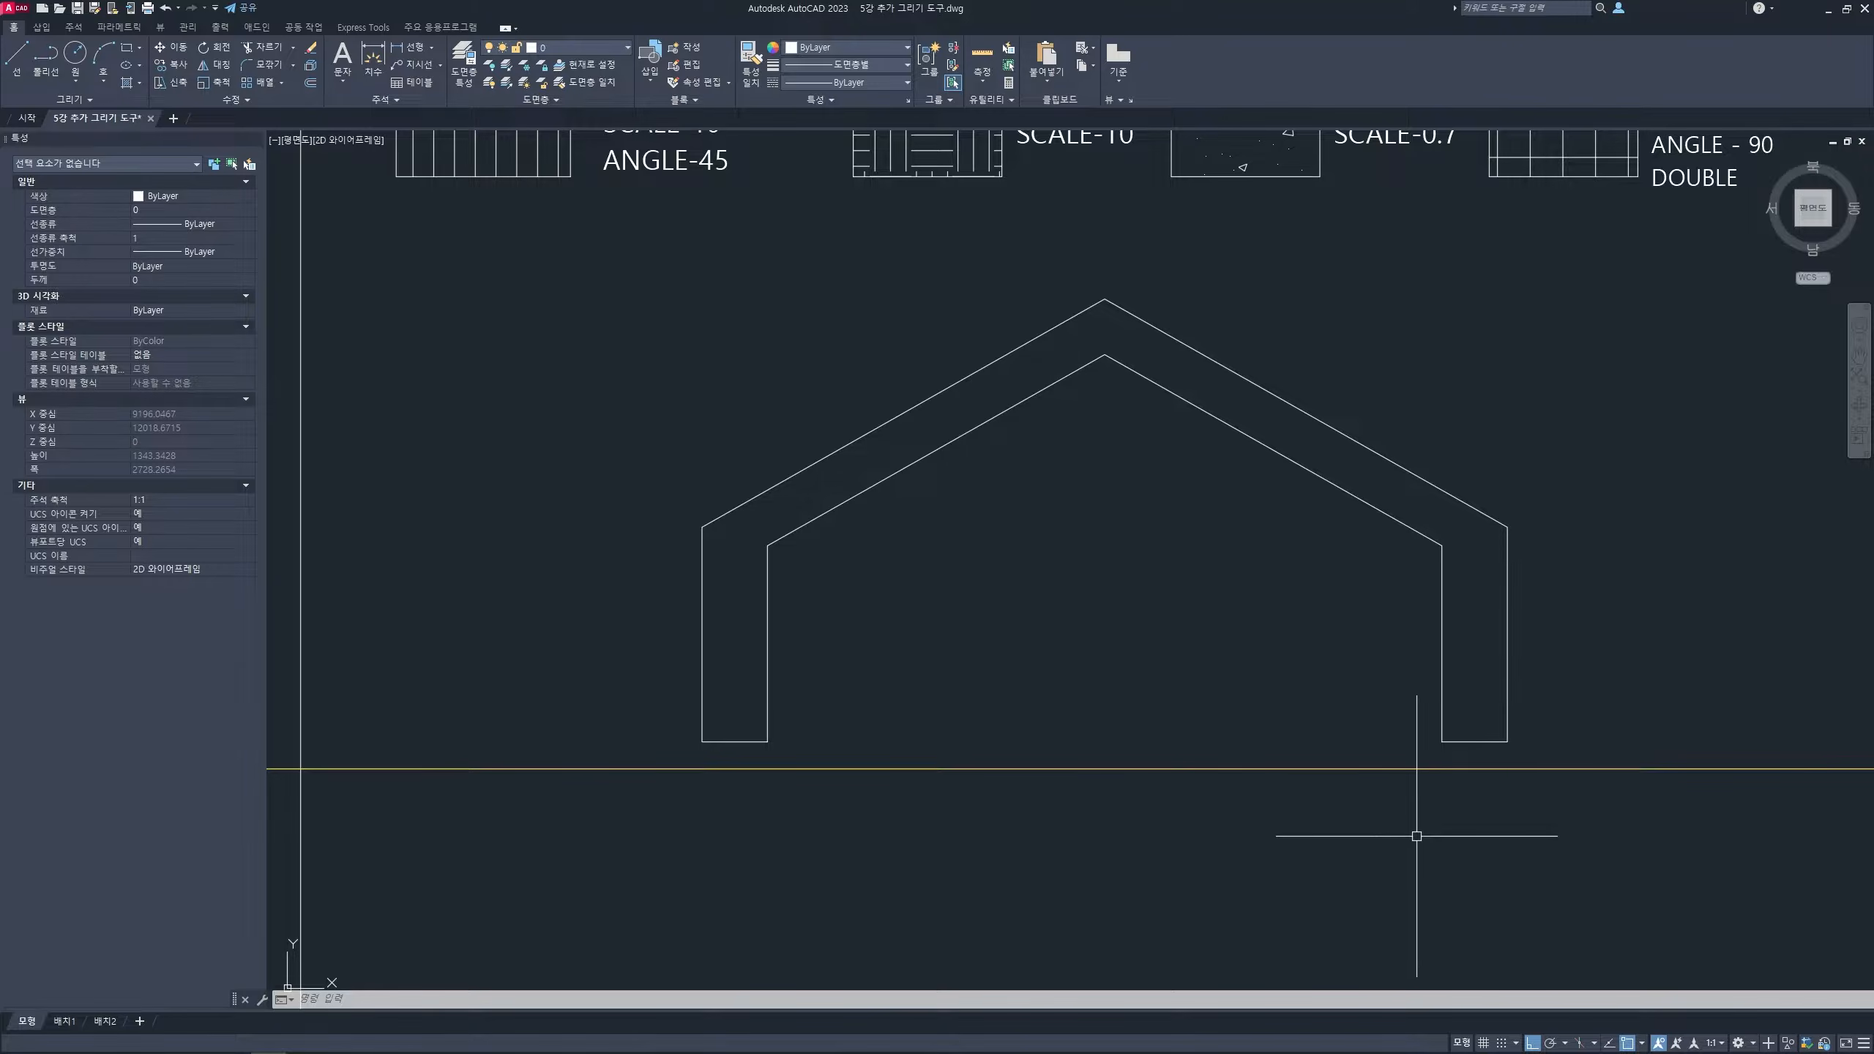
scroll(1146, 627, "down", 1)
middle_click_drag(1146, 627, 1208, 561)
scroll(870, 624, "up", 10)
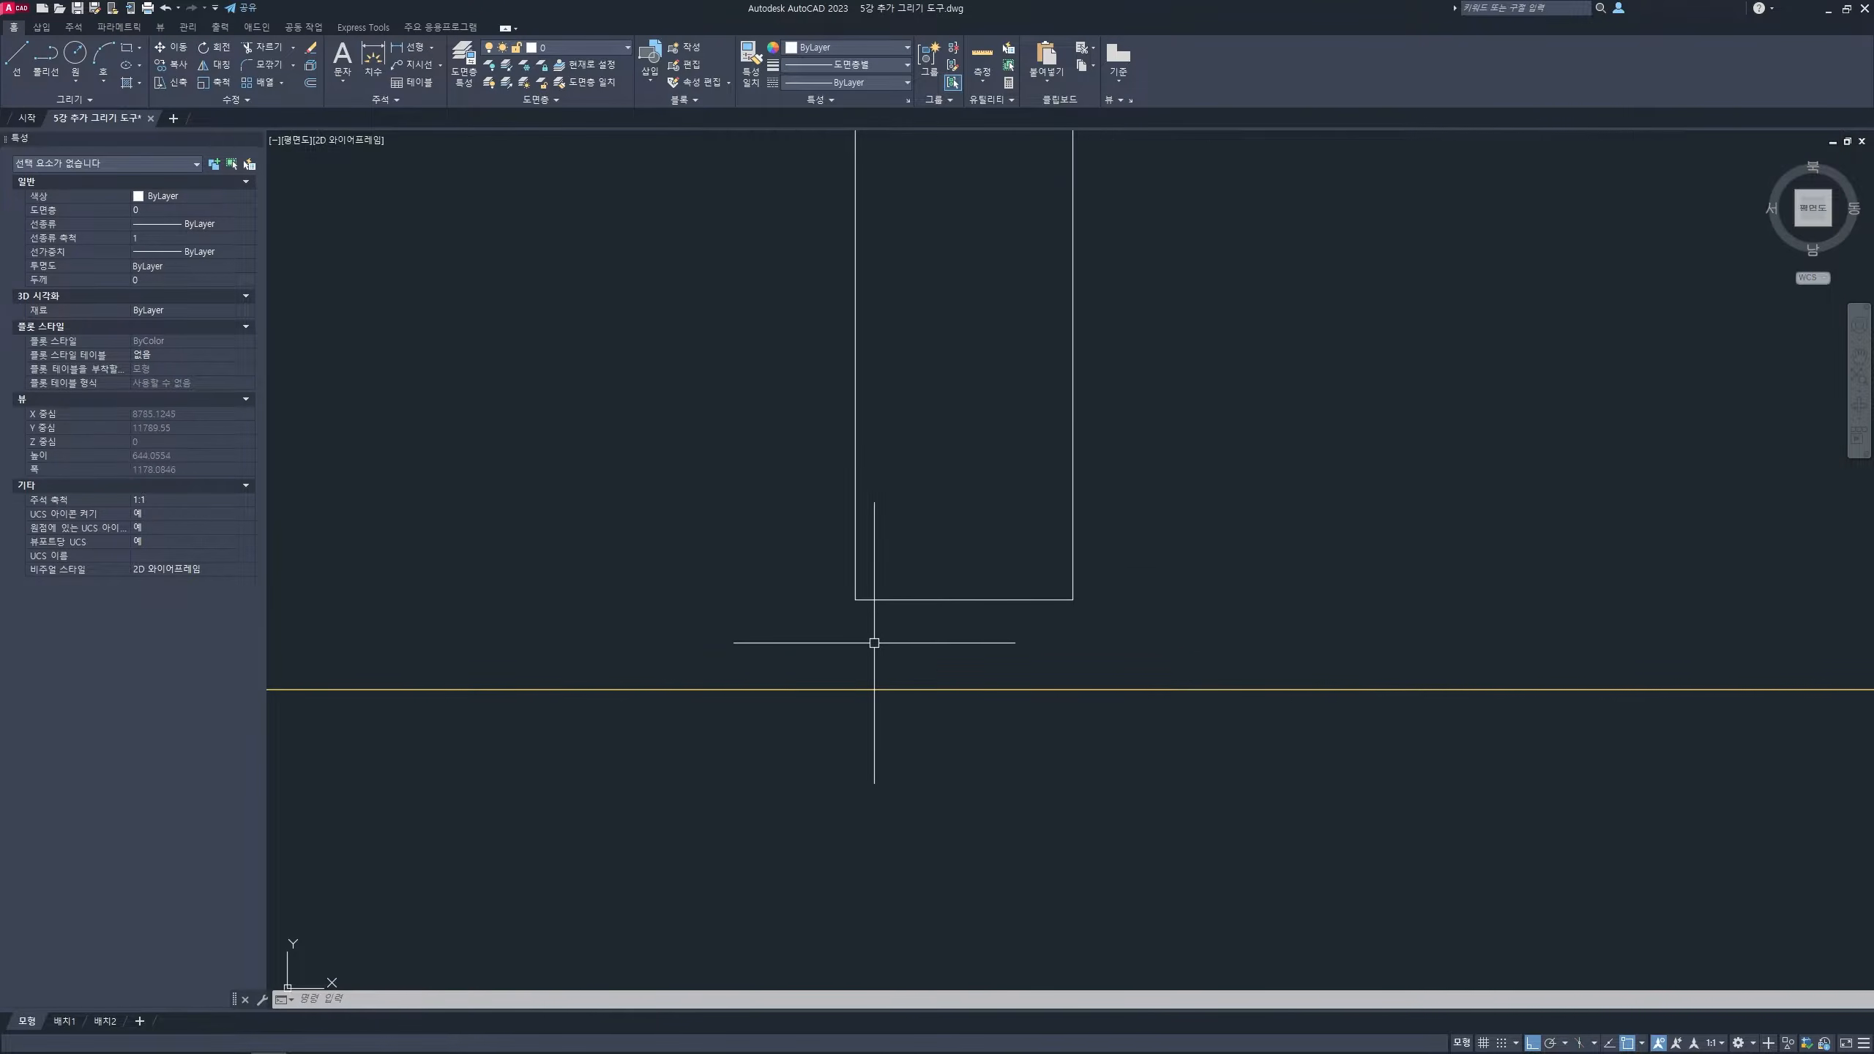
scroll(855, 615, "up", 7)
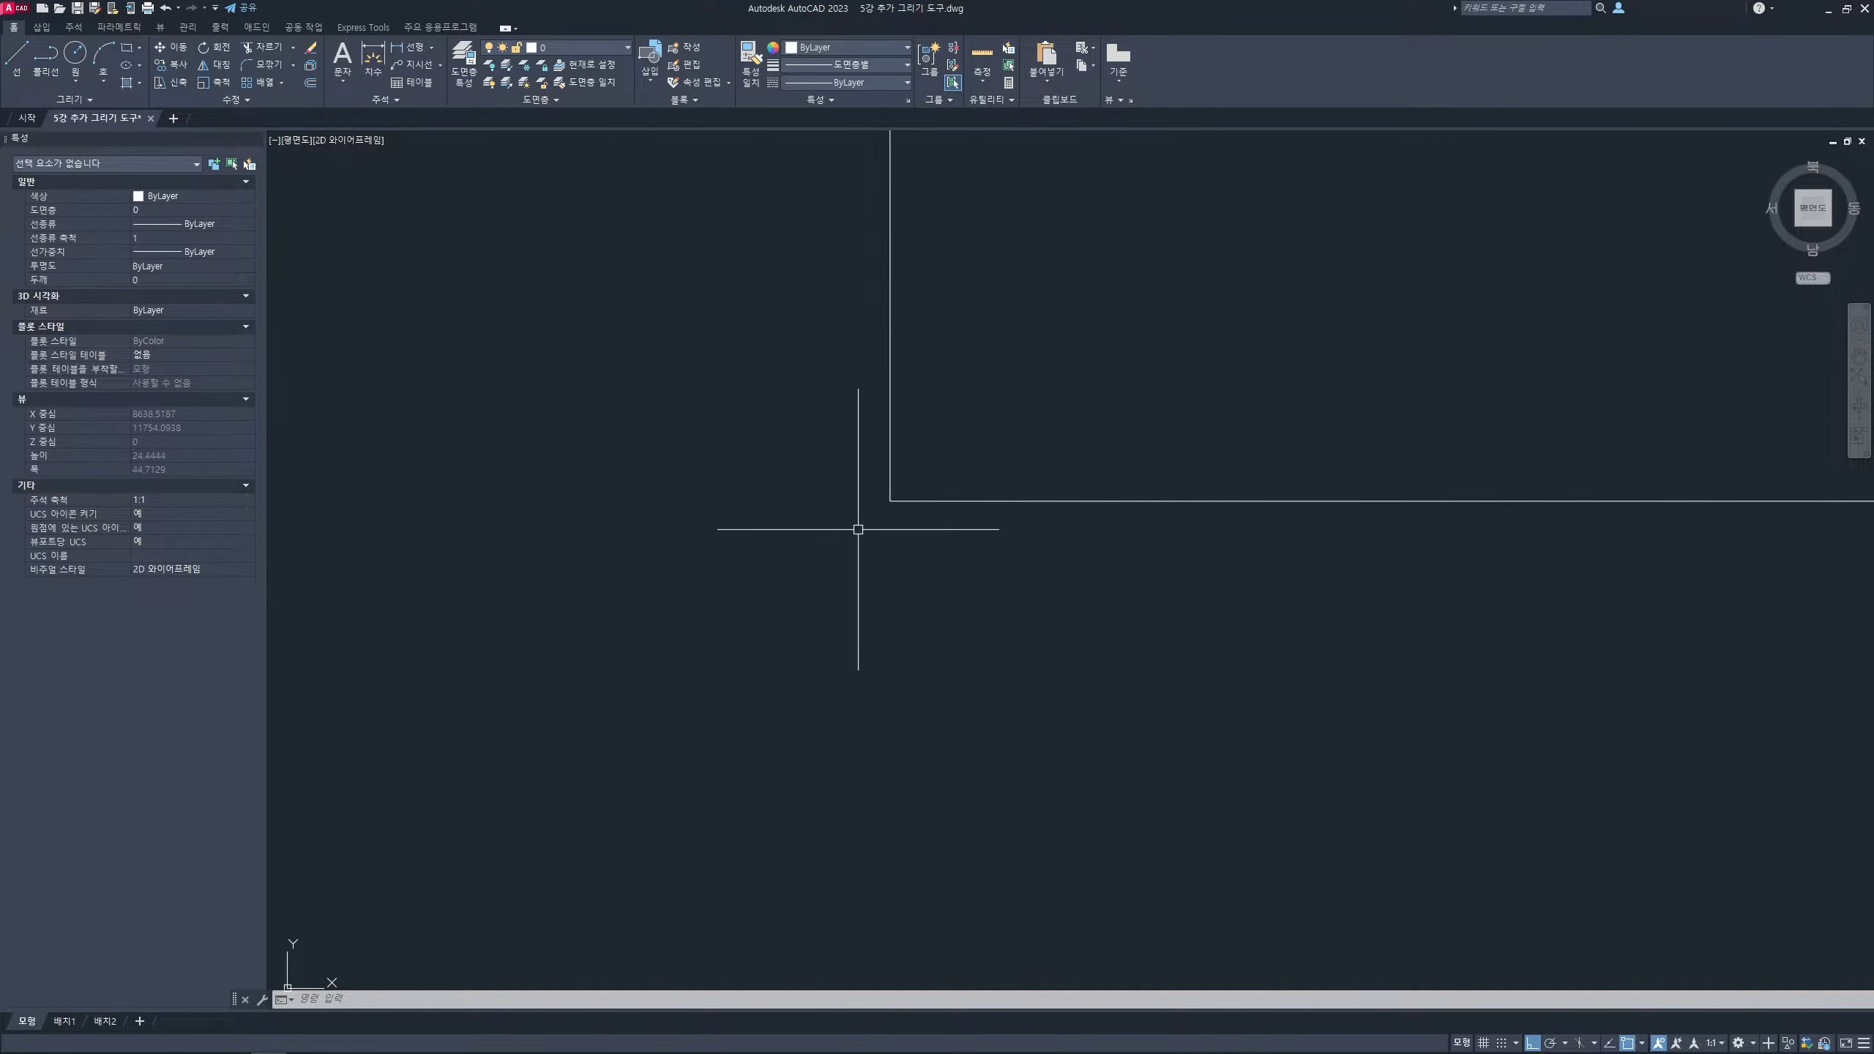
middle_click_drag(809, 679, 743, 716)
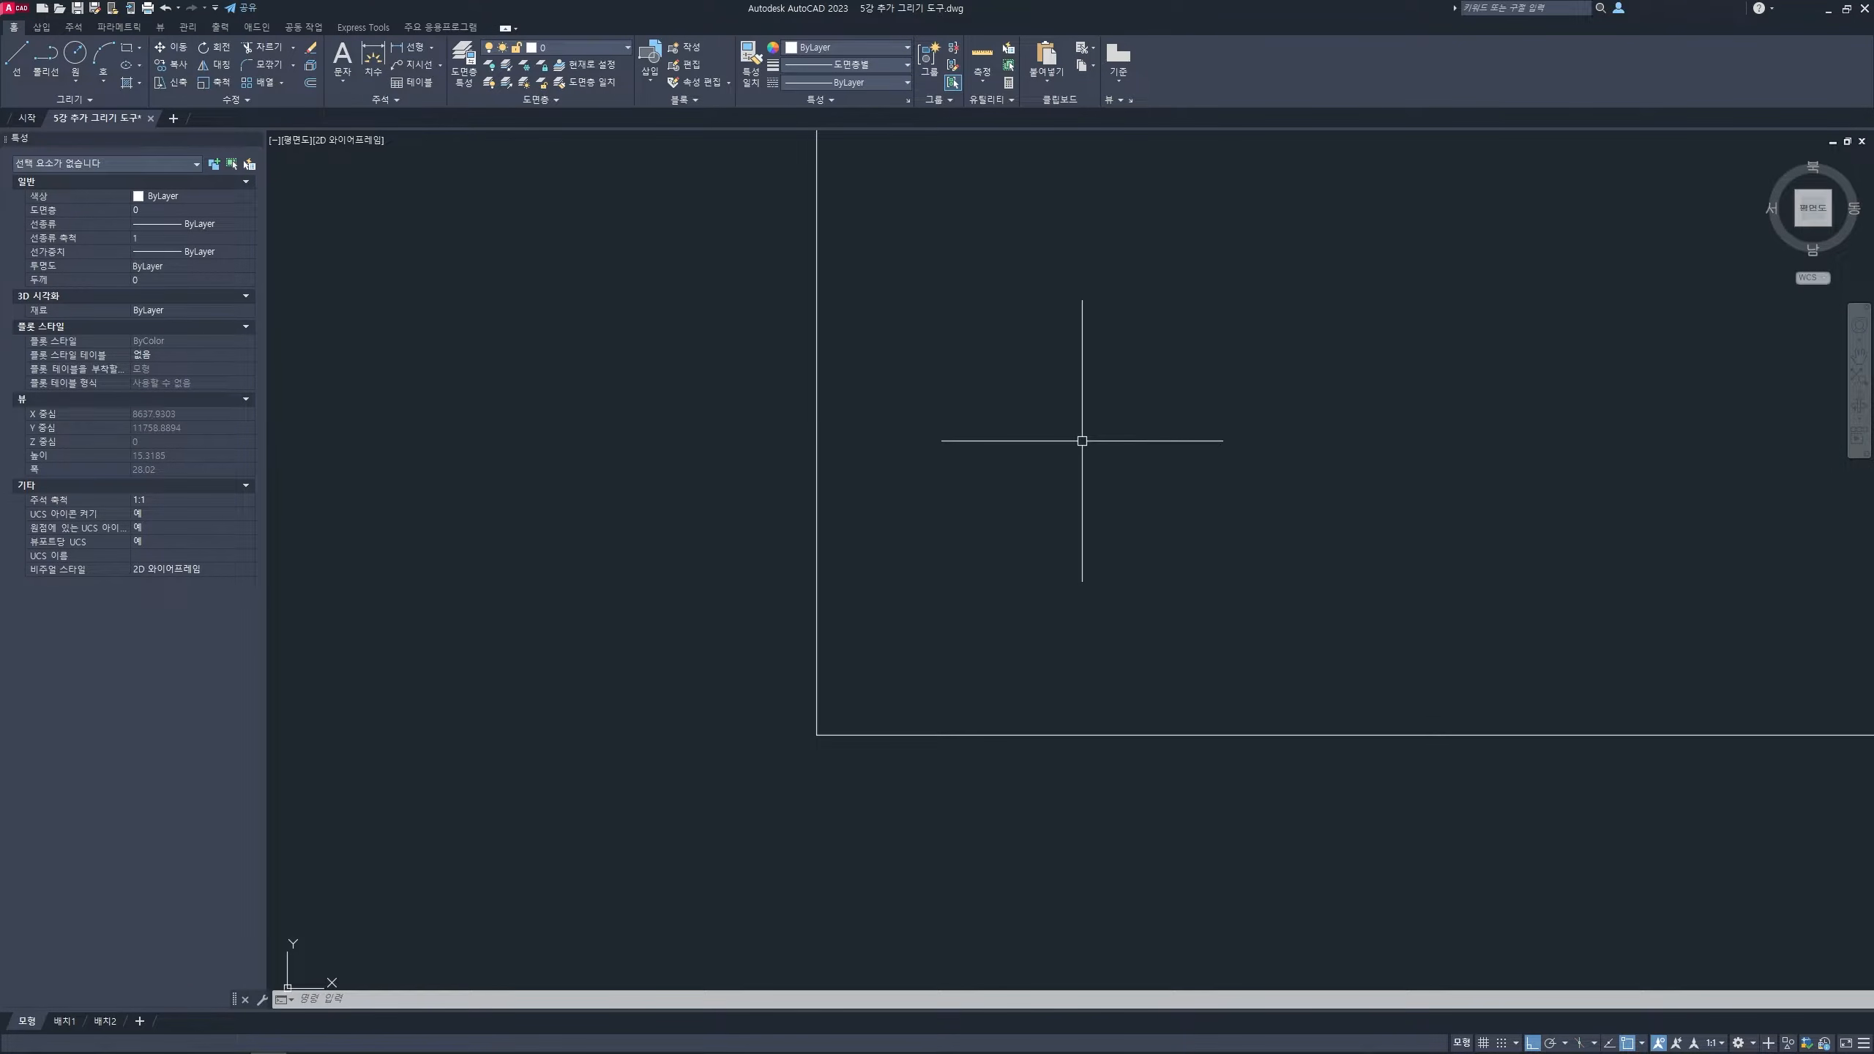
- Try to hatch the house-shaped outline from an internal point in its left leg while closely zoomed in
key("space")
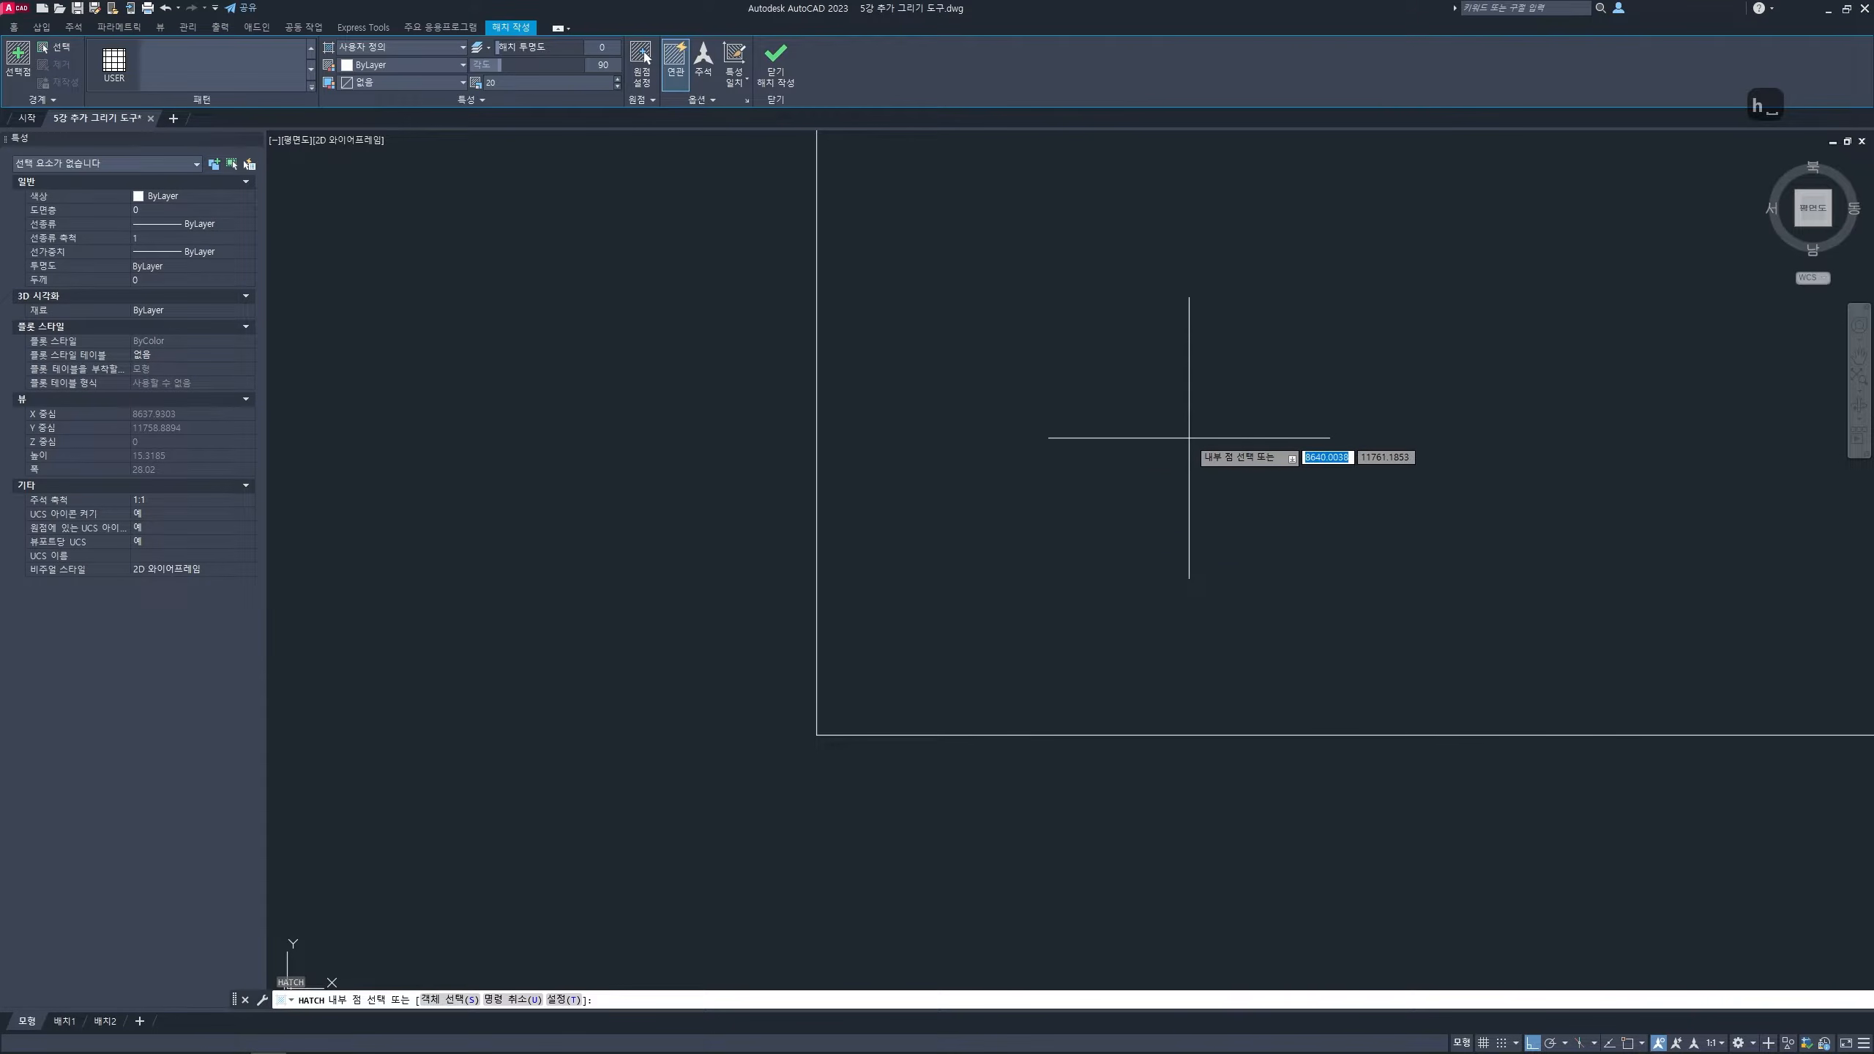
left_click(1067, 446)
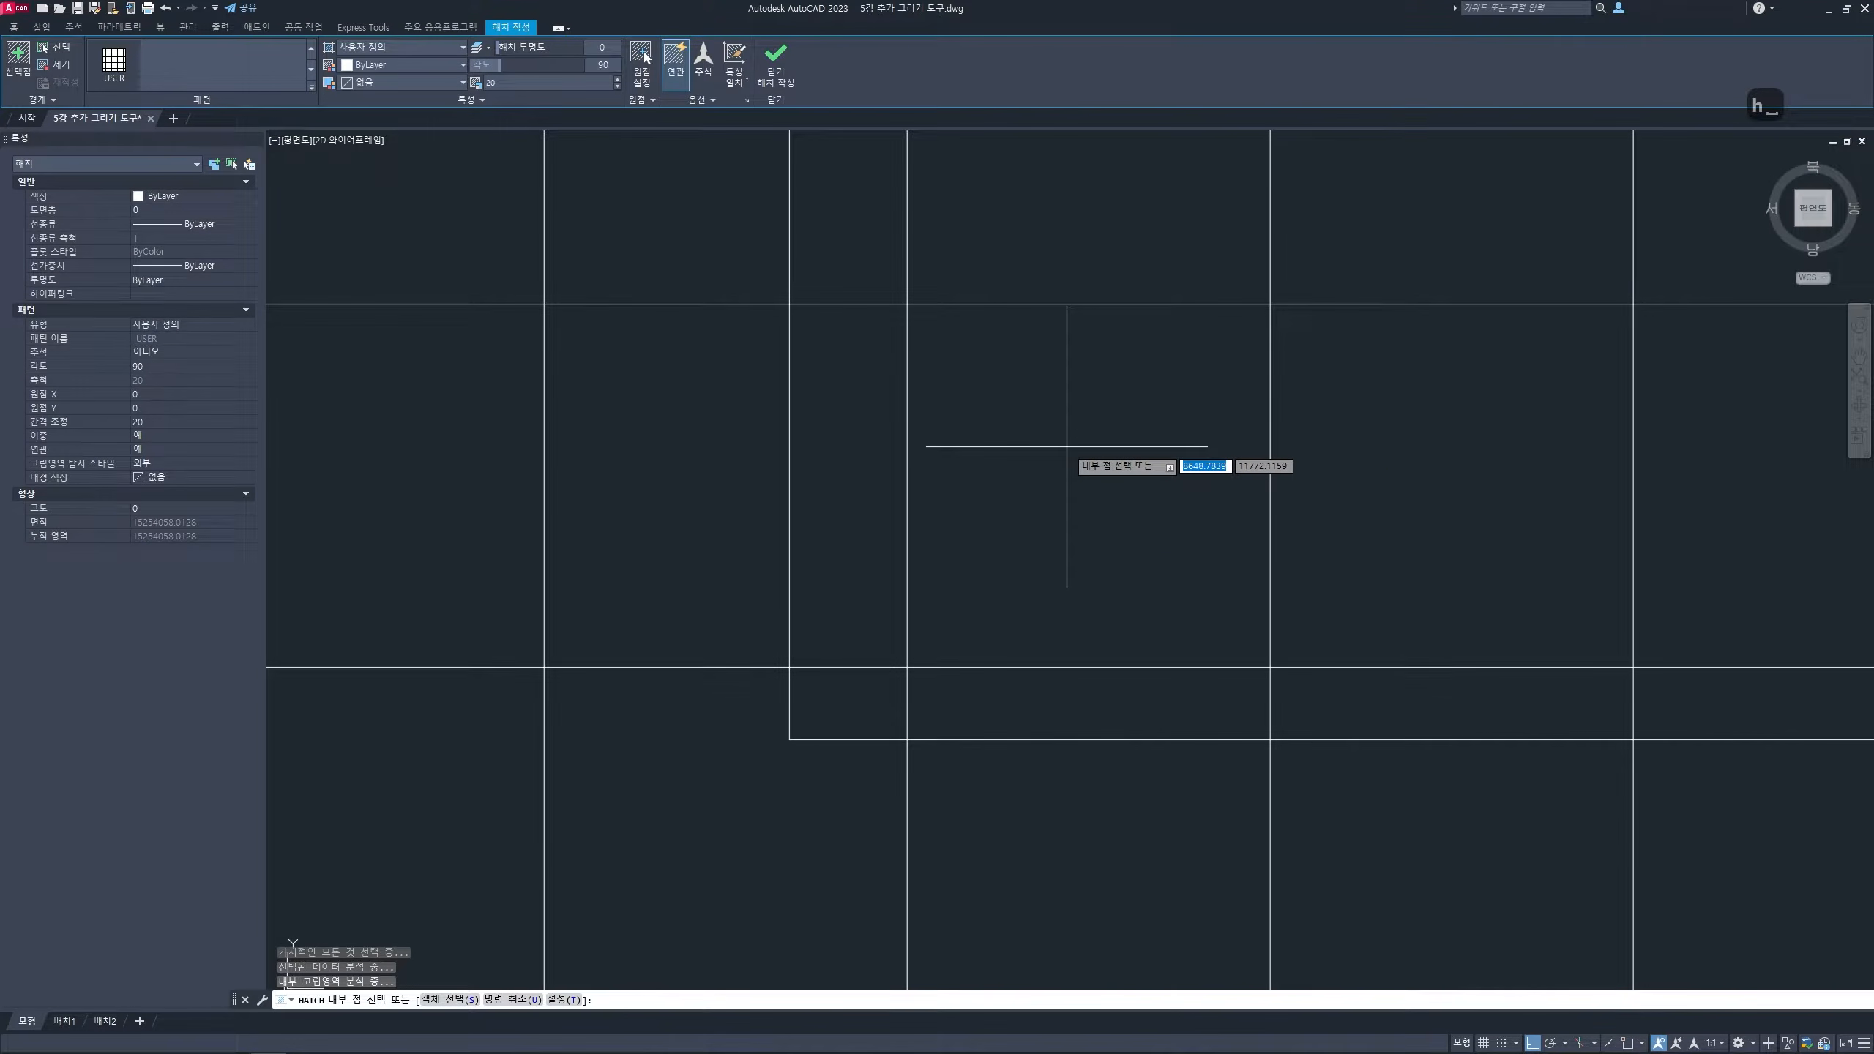
scroll(1067, 446, "down", 10)
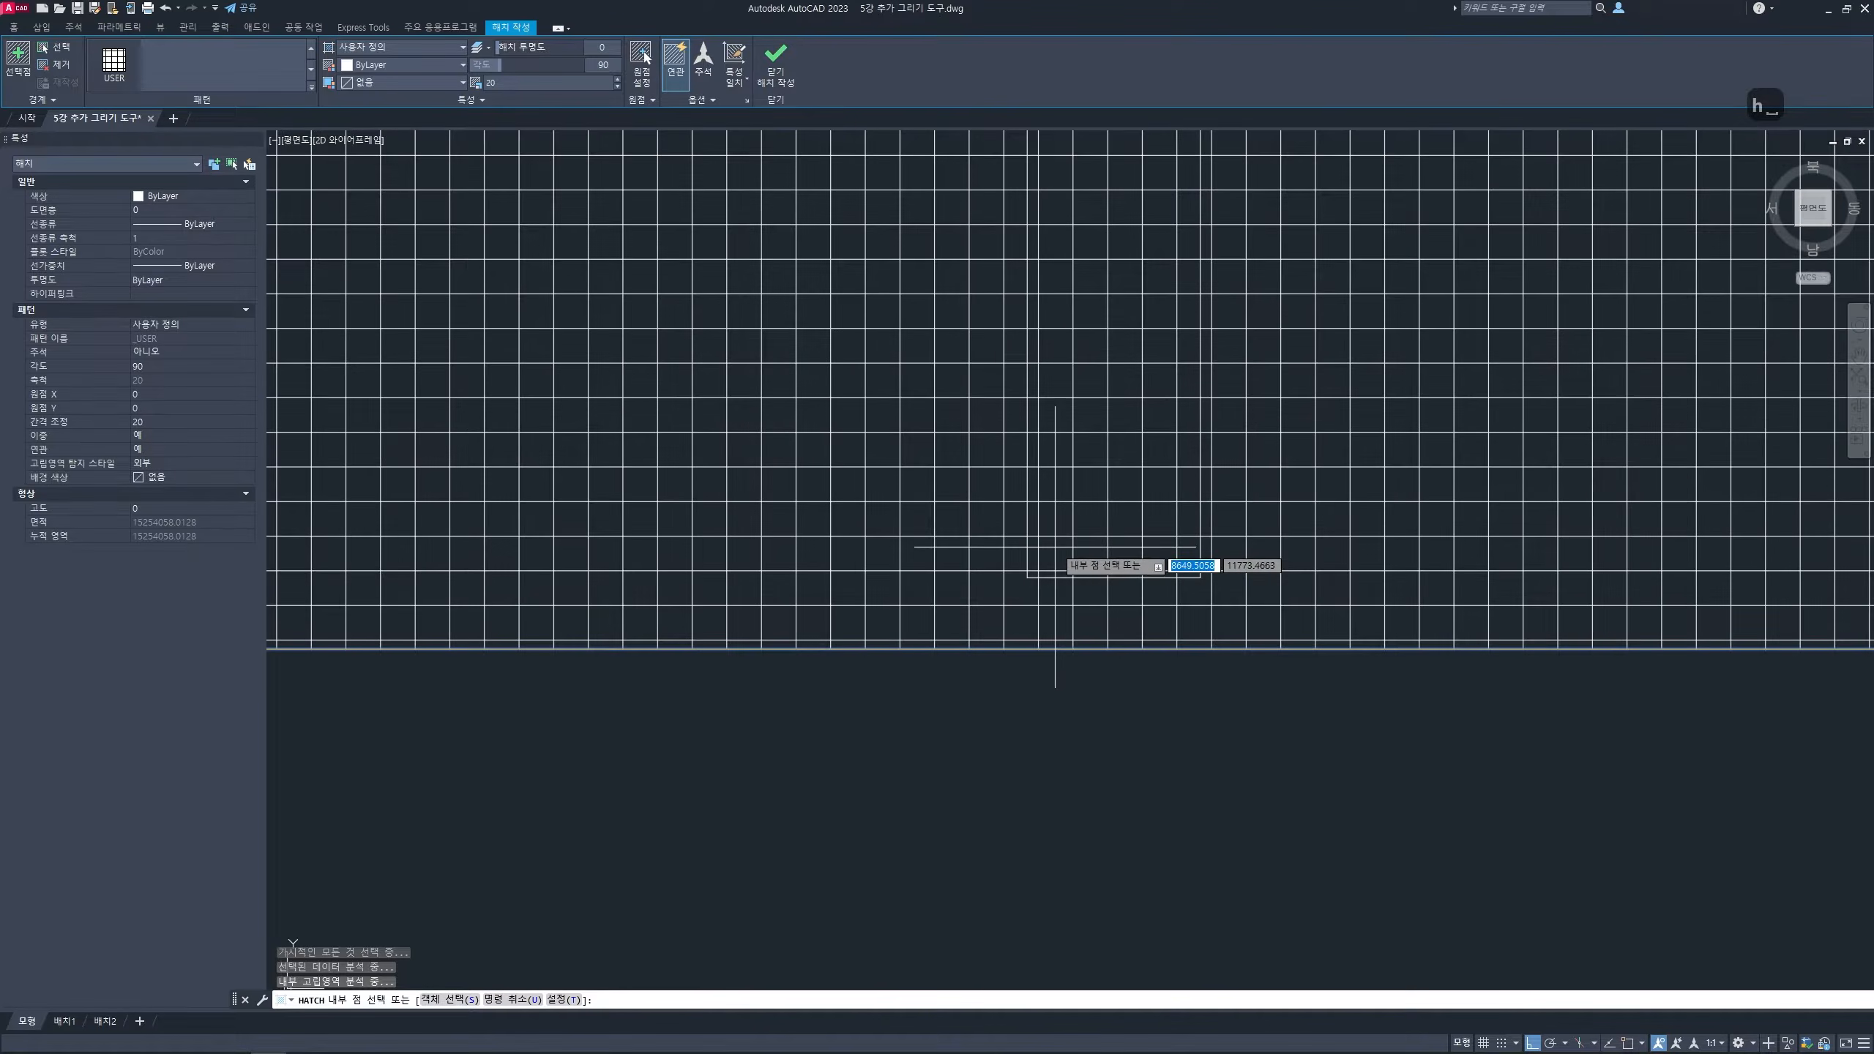
mouse_move(1016, 511)
middle_mouse_down()
mouse_move(995, 569)
mouse_move(904, 636)
middle_mouse_up()
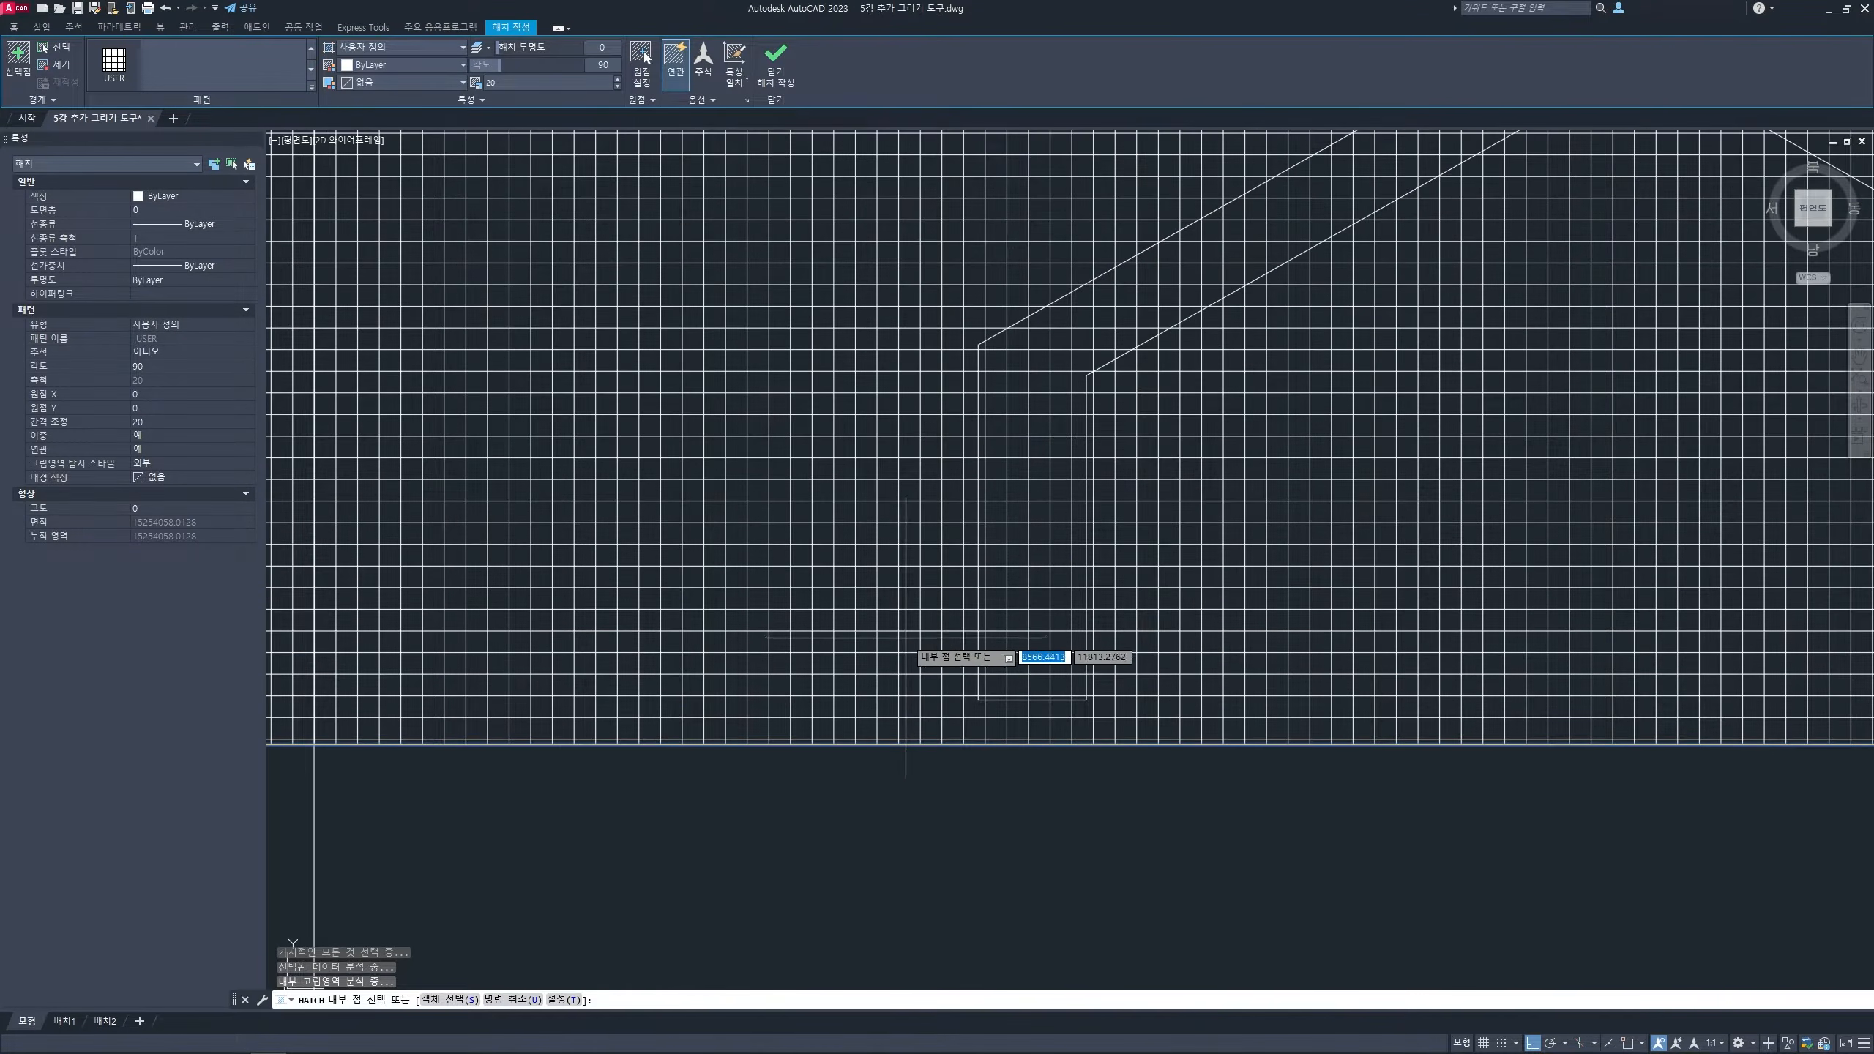
key("space")
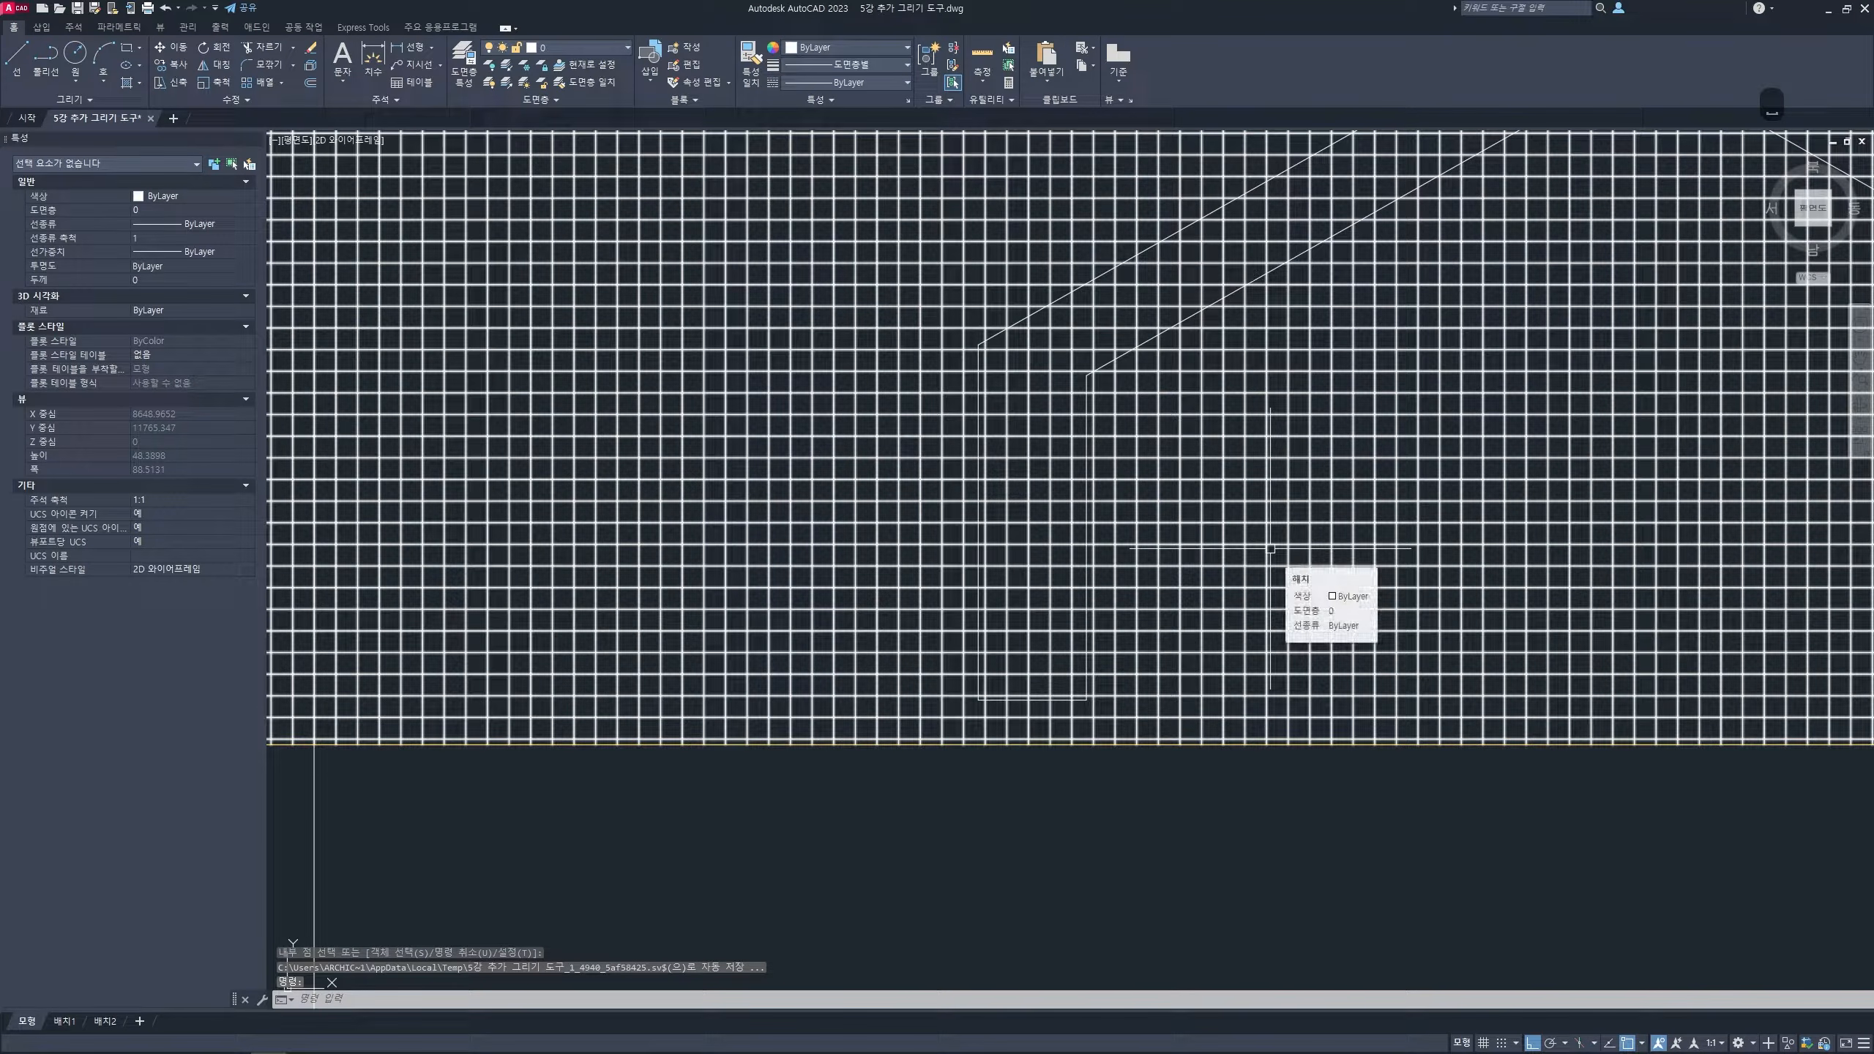
- Delete the grid hatch that spreads around the house-shaped outline
left_click(1270, 548)
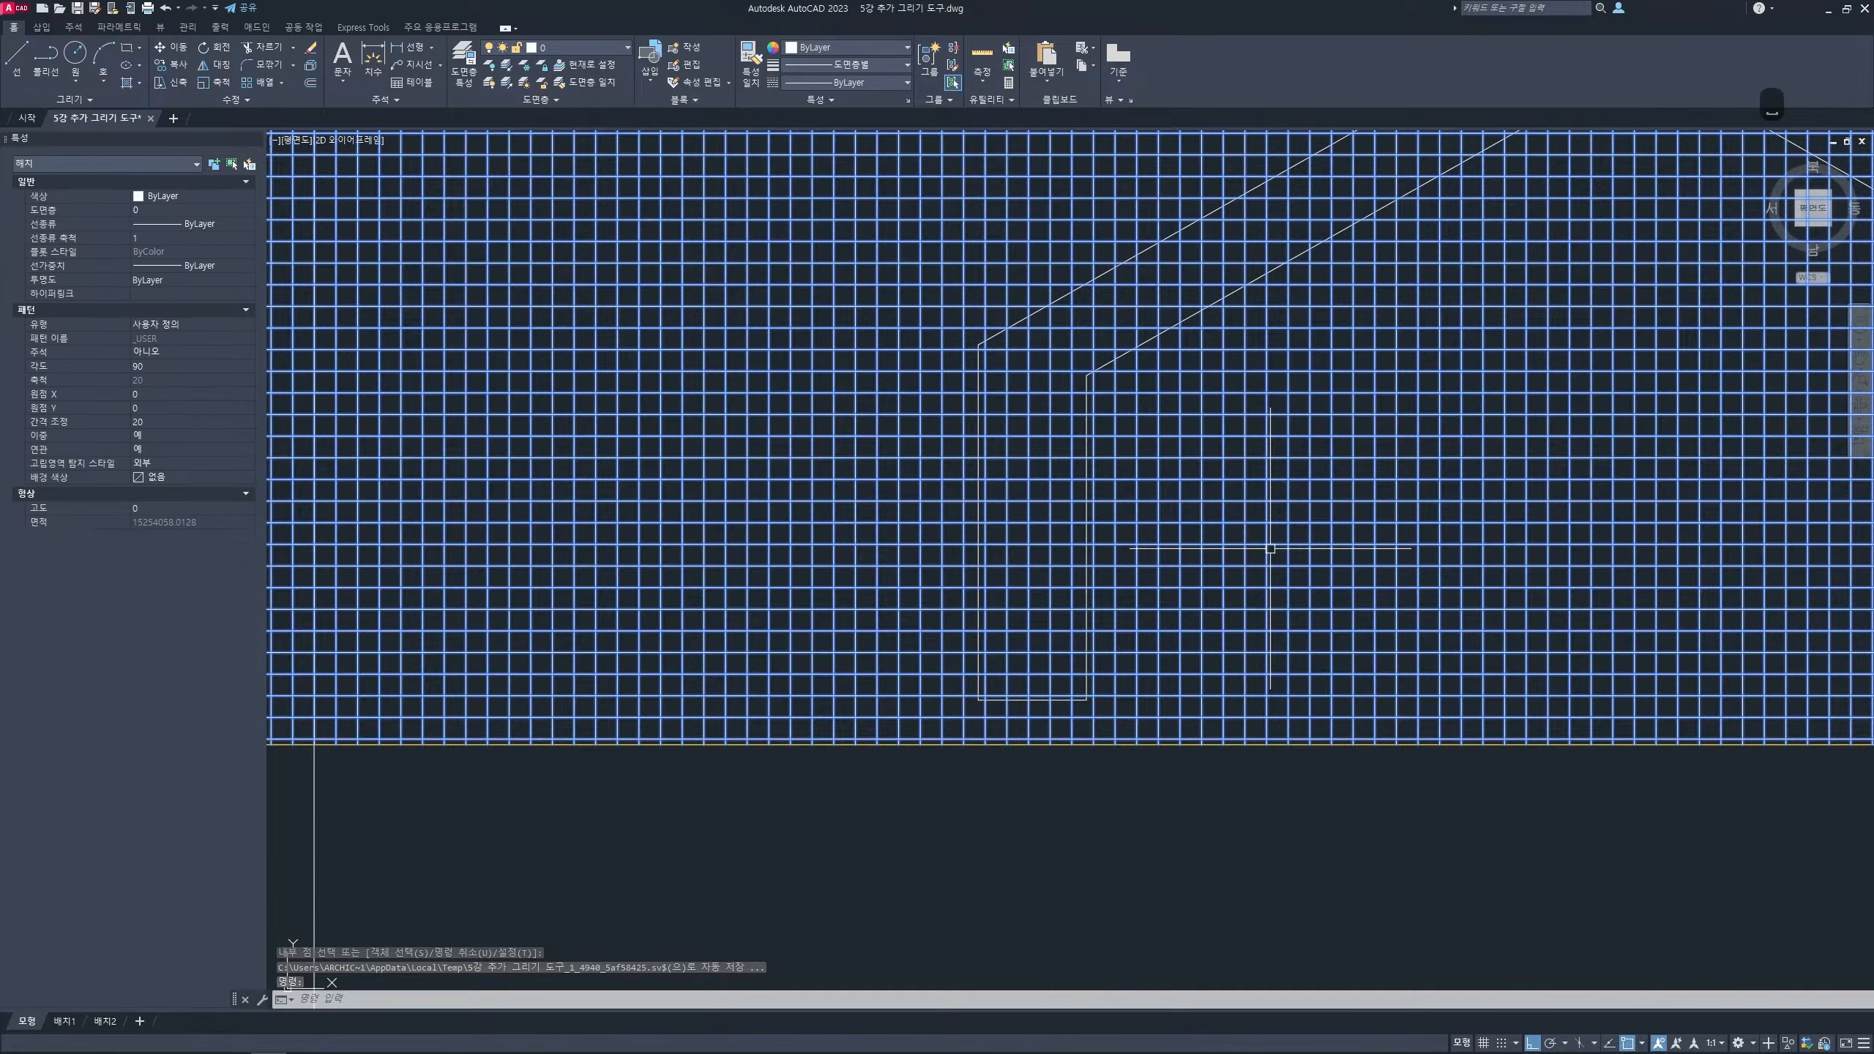
key("Delete")
scroll(1262, 544, "down", 5)
mouse_move(1262, 544)
middle_mouse_down()
mouse_move(983, 545)
mouse_move(1048, 592)
middle_mouse_up()
scroll(1082, 448, "up", 2)
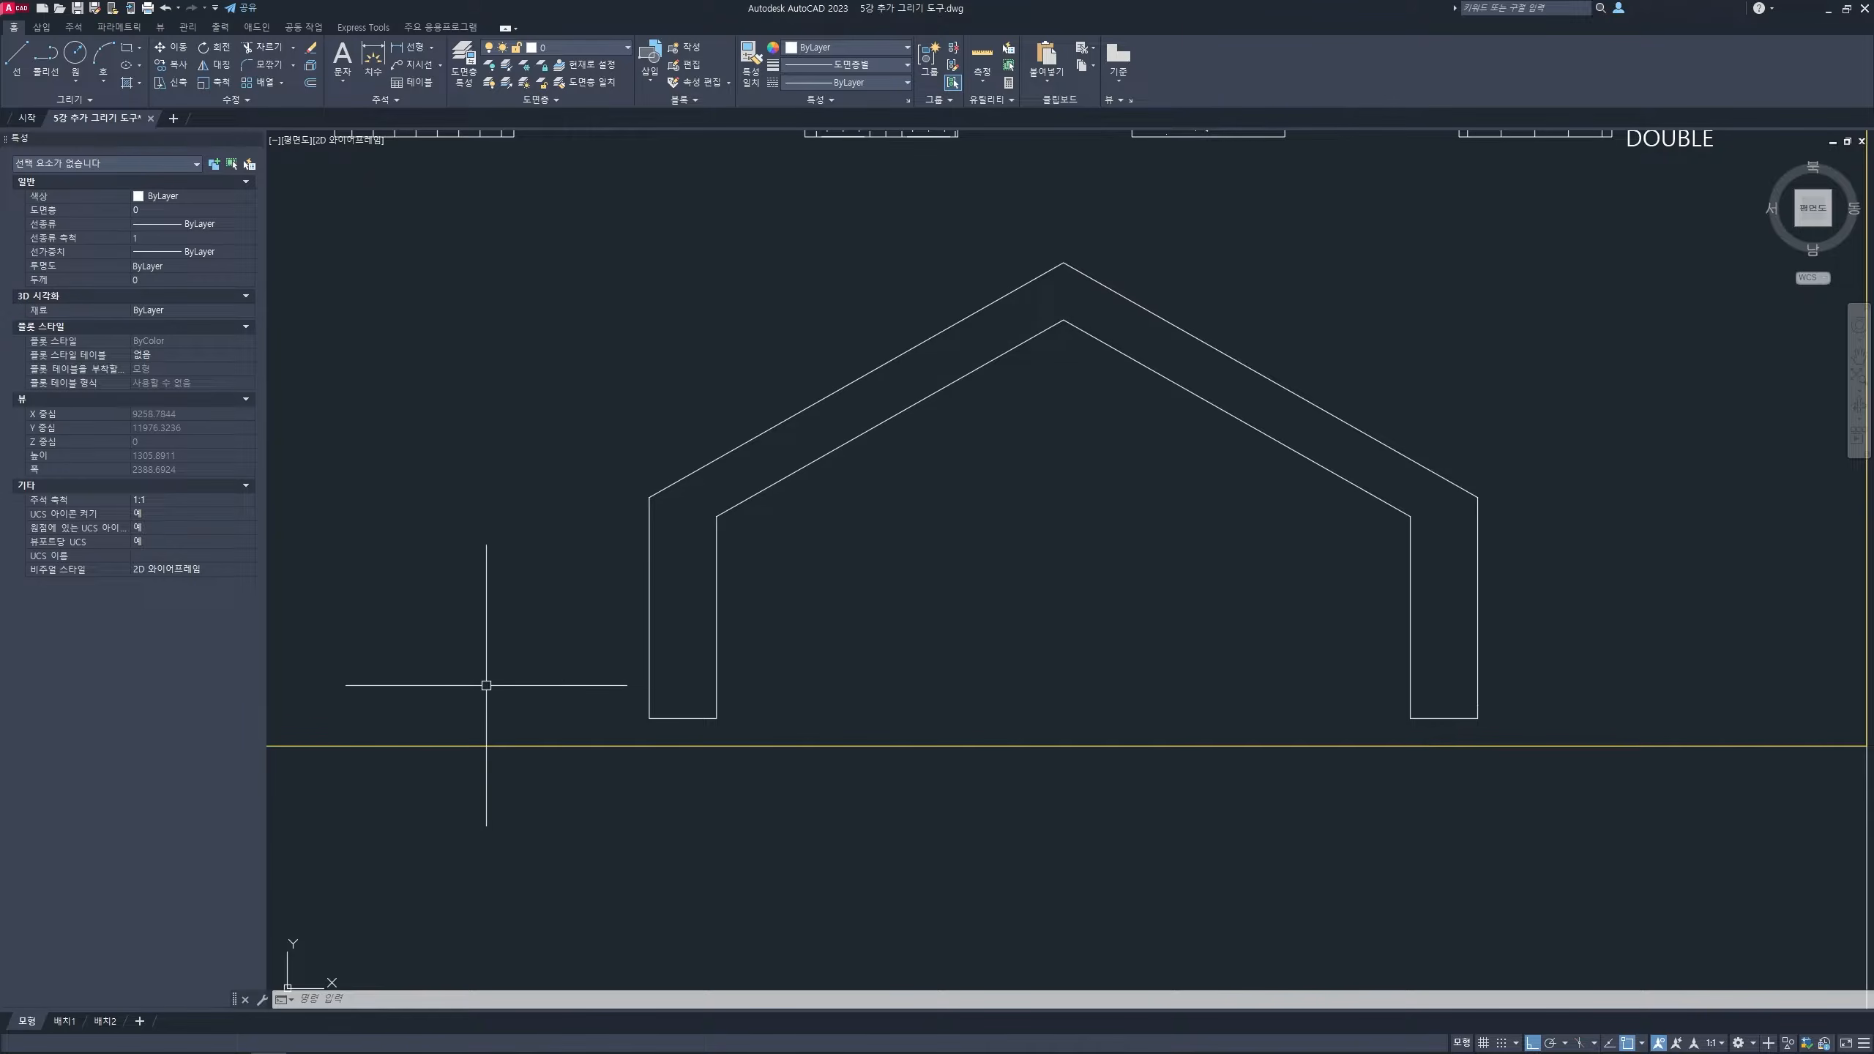
- Hatch the whole house-shaped outline from an internal point, using the double user-defined pattern at angle 90 and spacing 20
key("Escape")
key("Escape")
type("h")
key("space")
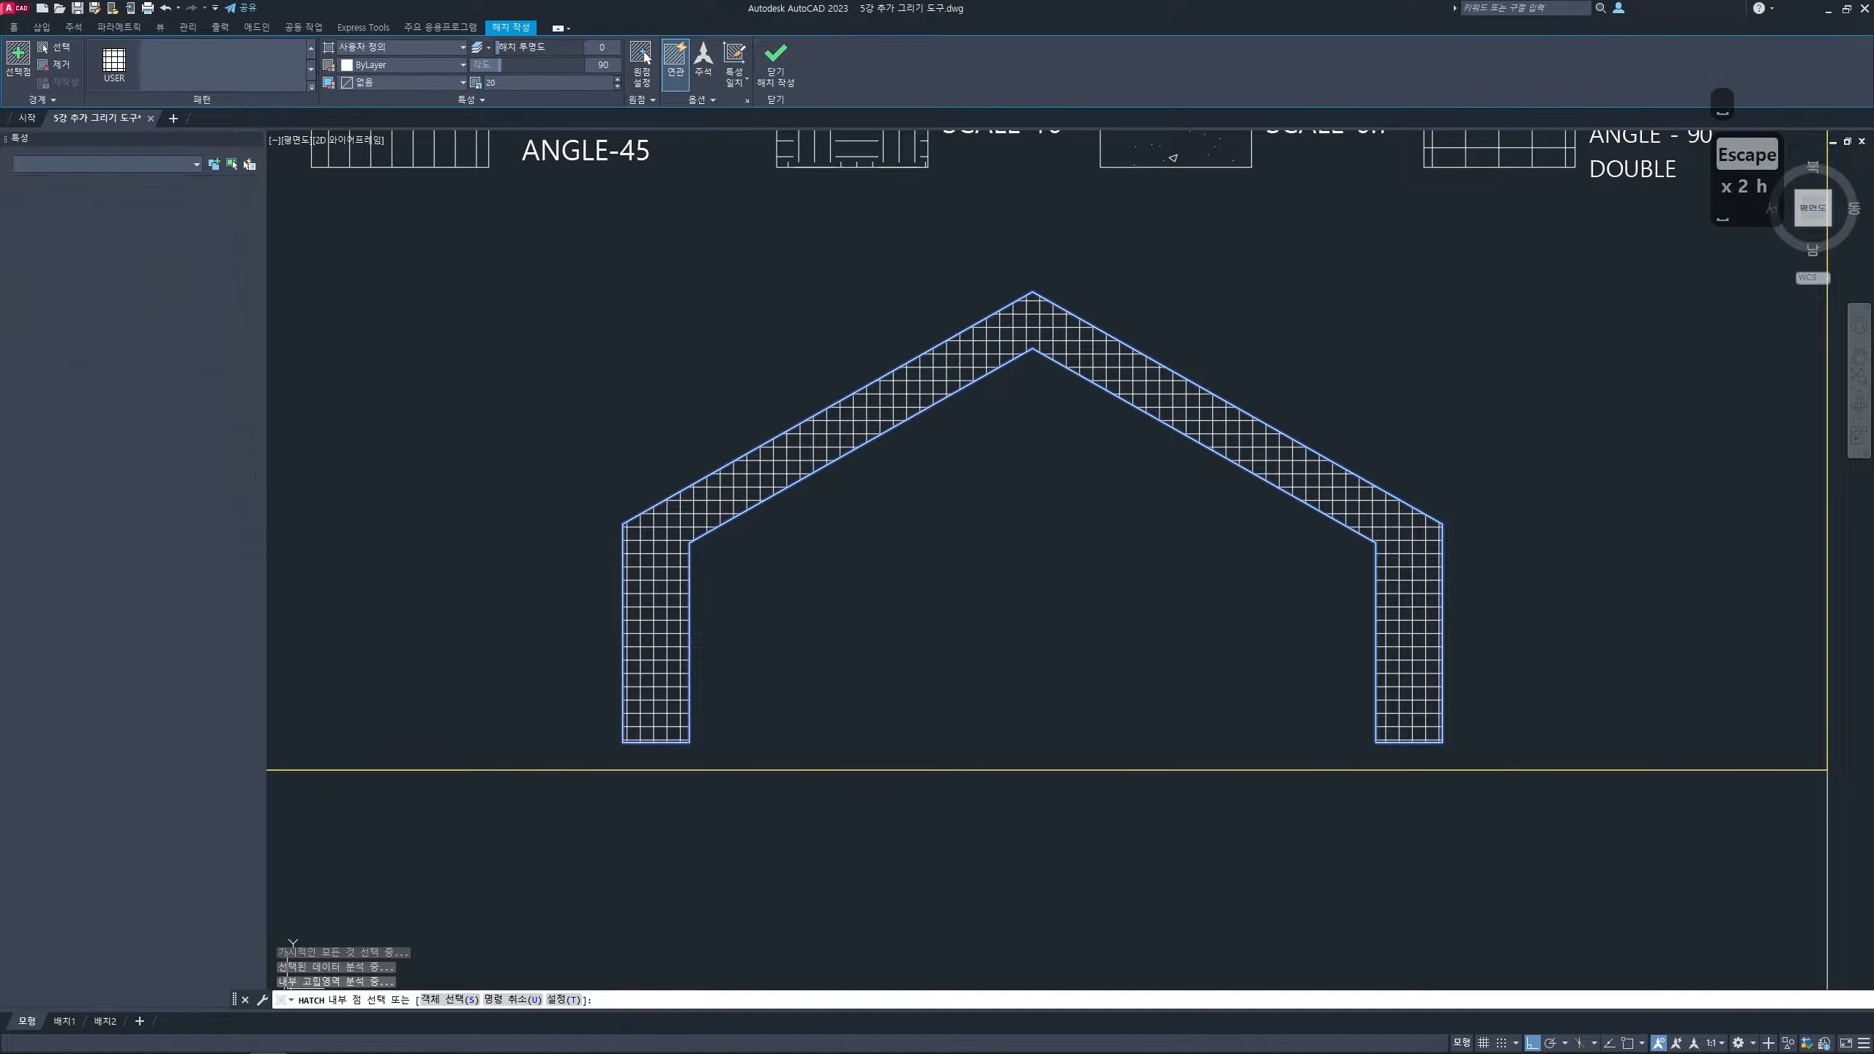
key("space")
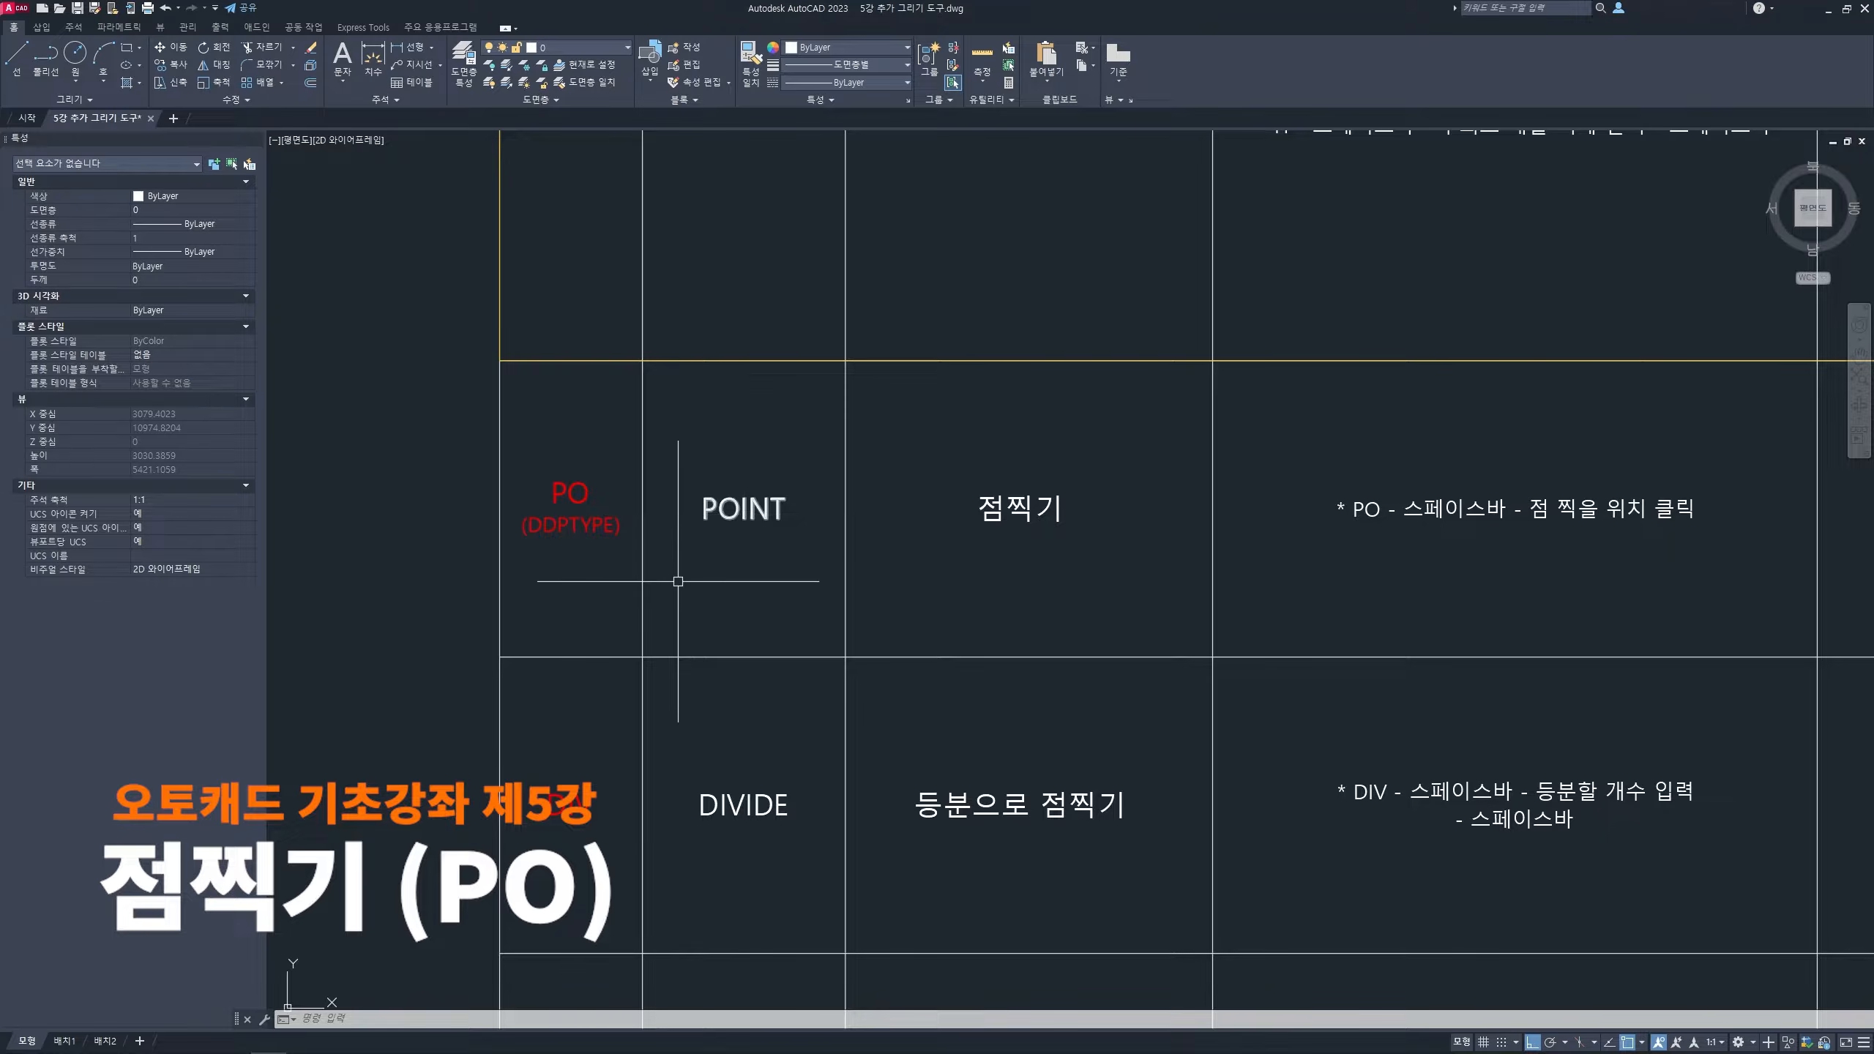
key("ctrl+2")
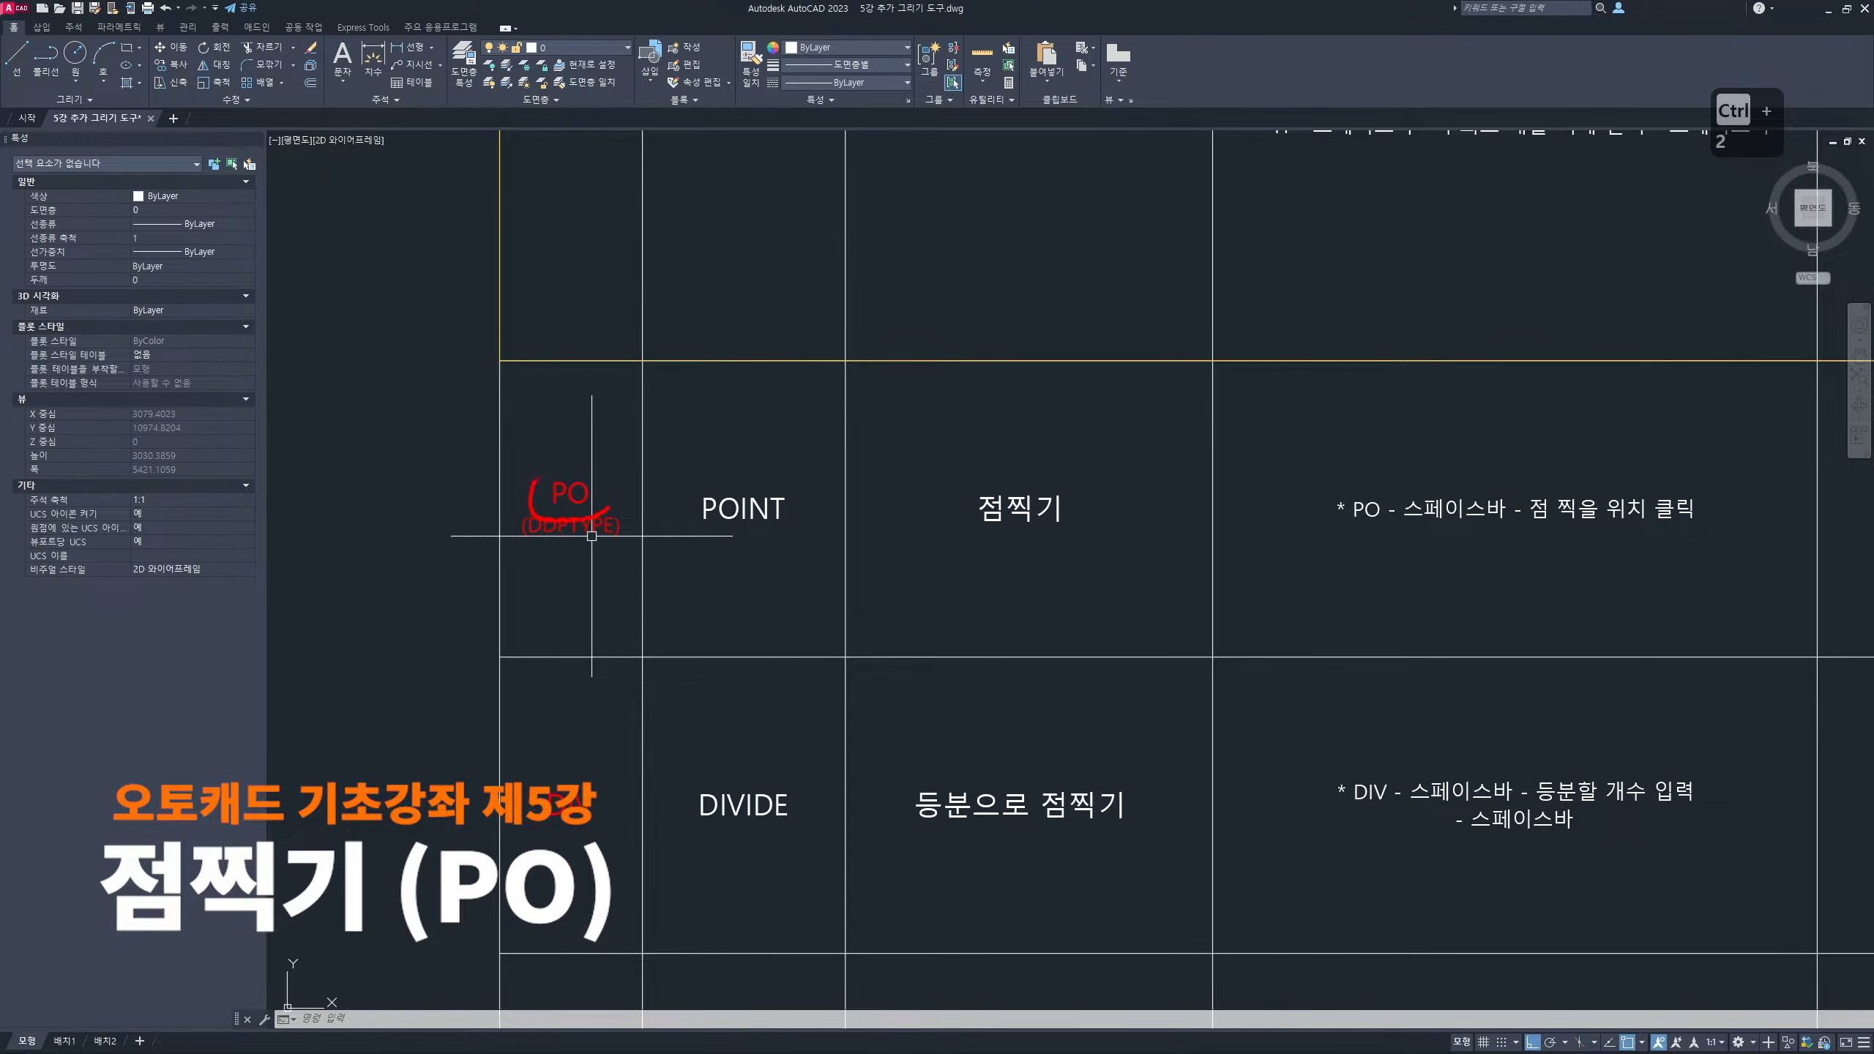
key("Escape")
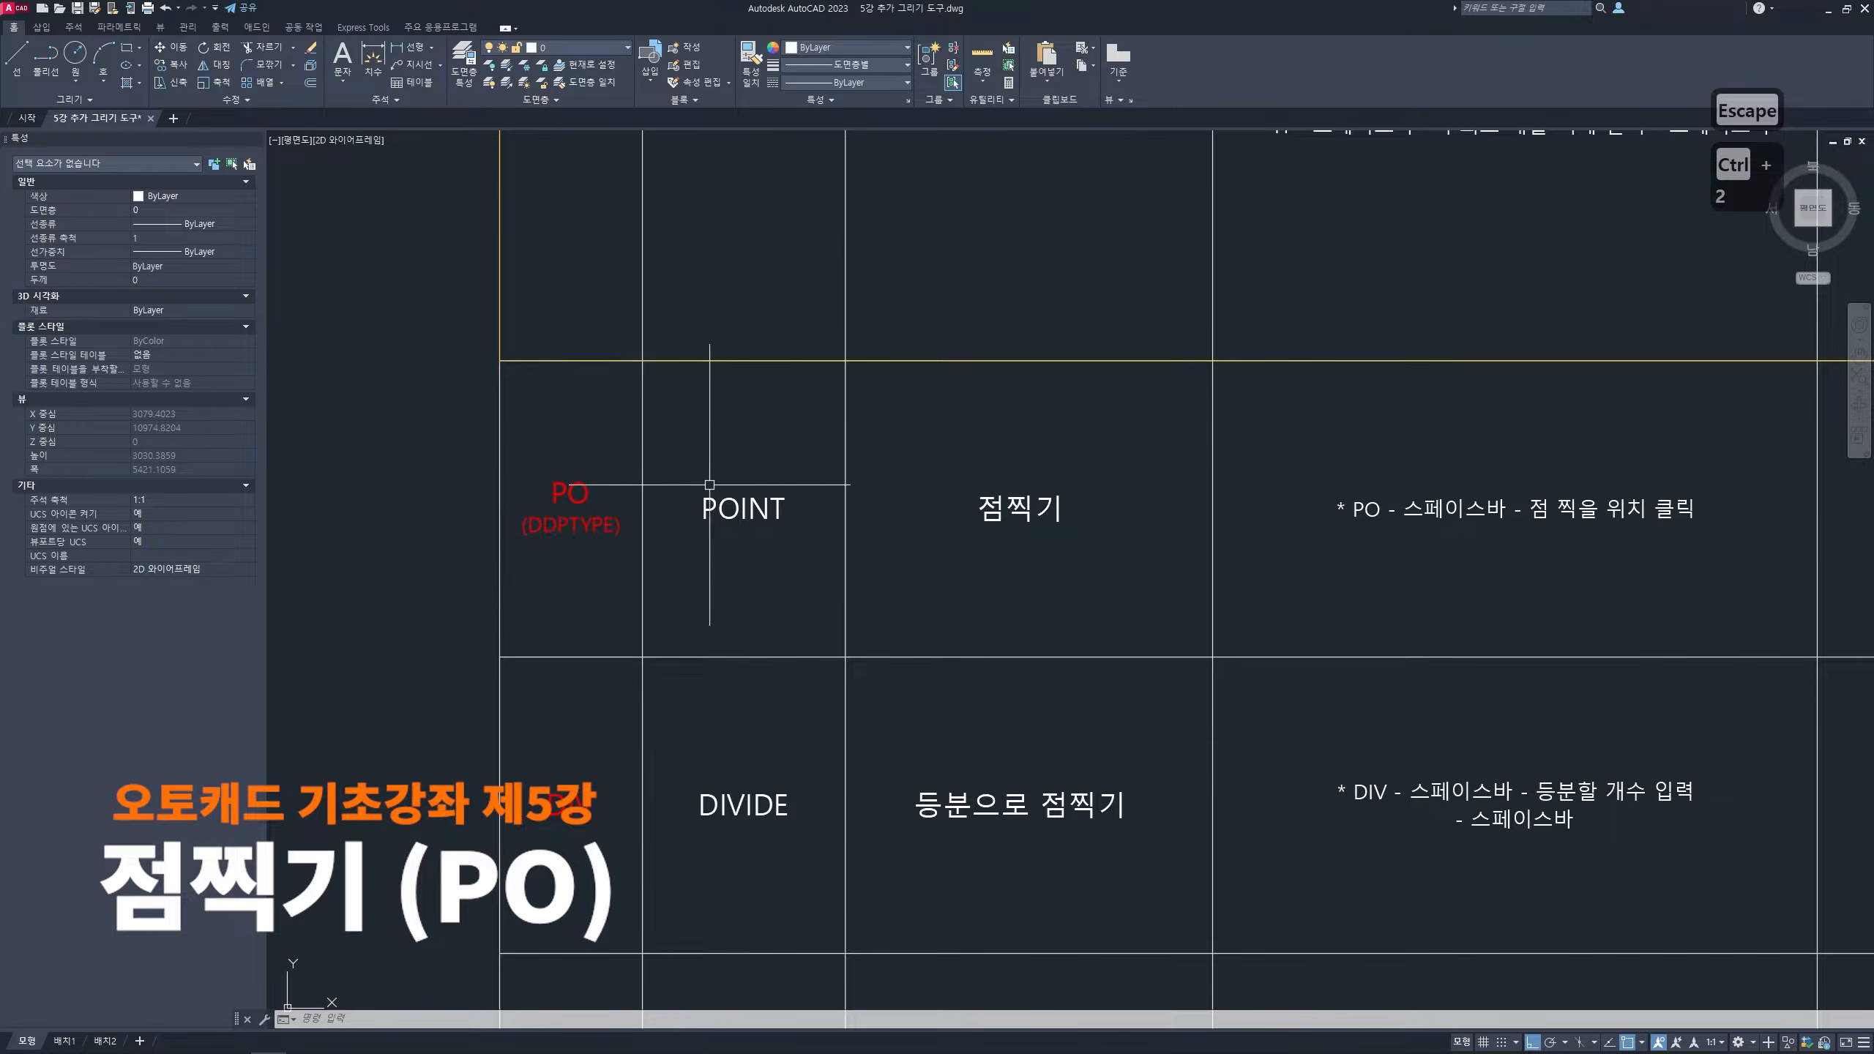
- Place four scattered points in the first practice cell of the POINT row
middle_click_drag(1431, 492, 812, 497)
middle_click_drag(1403, 496, 782, 500)
type("po")
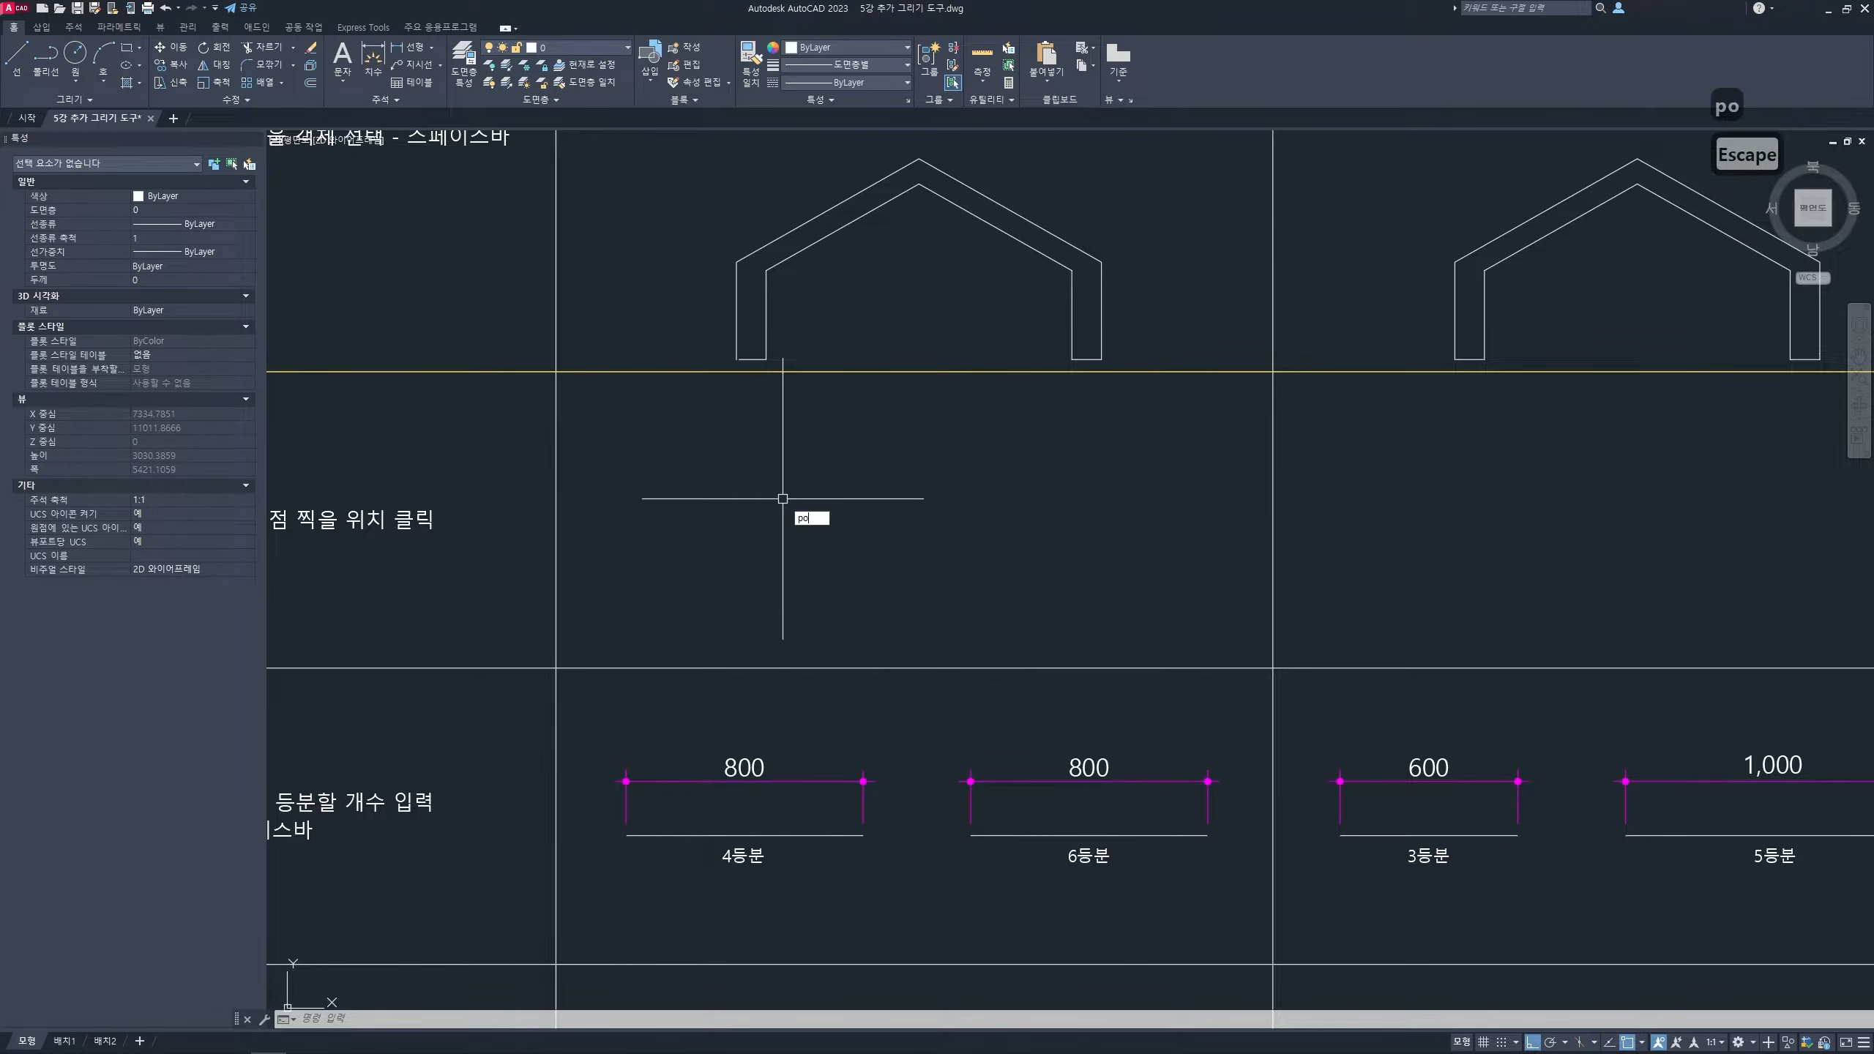
key("space")
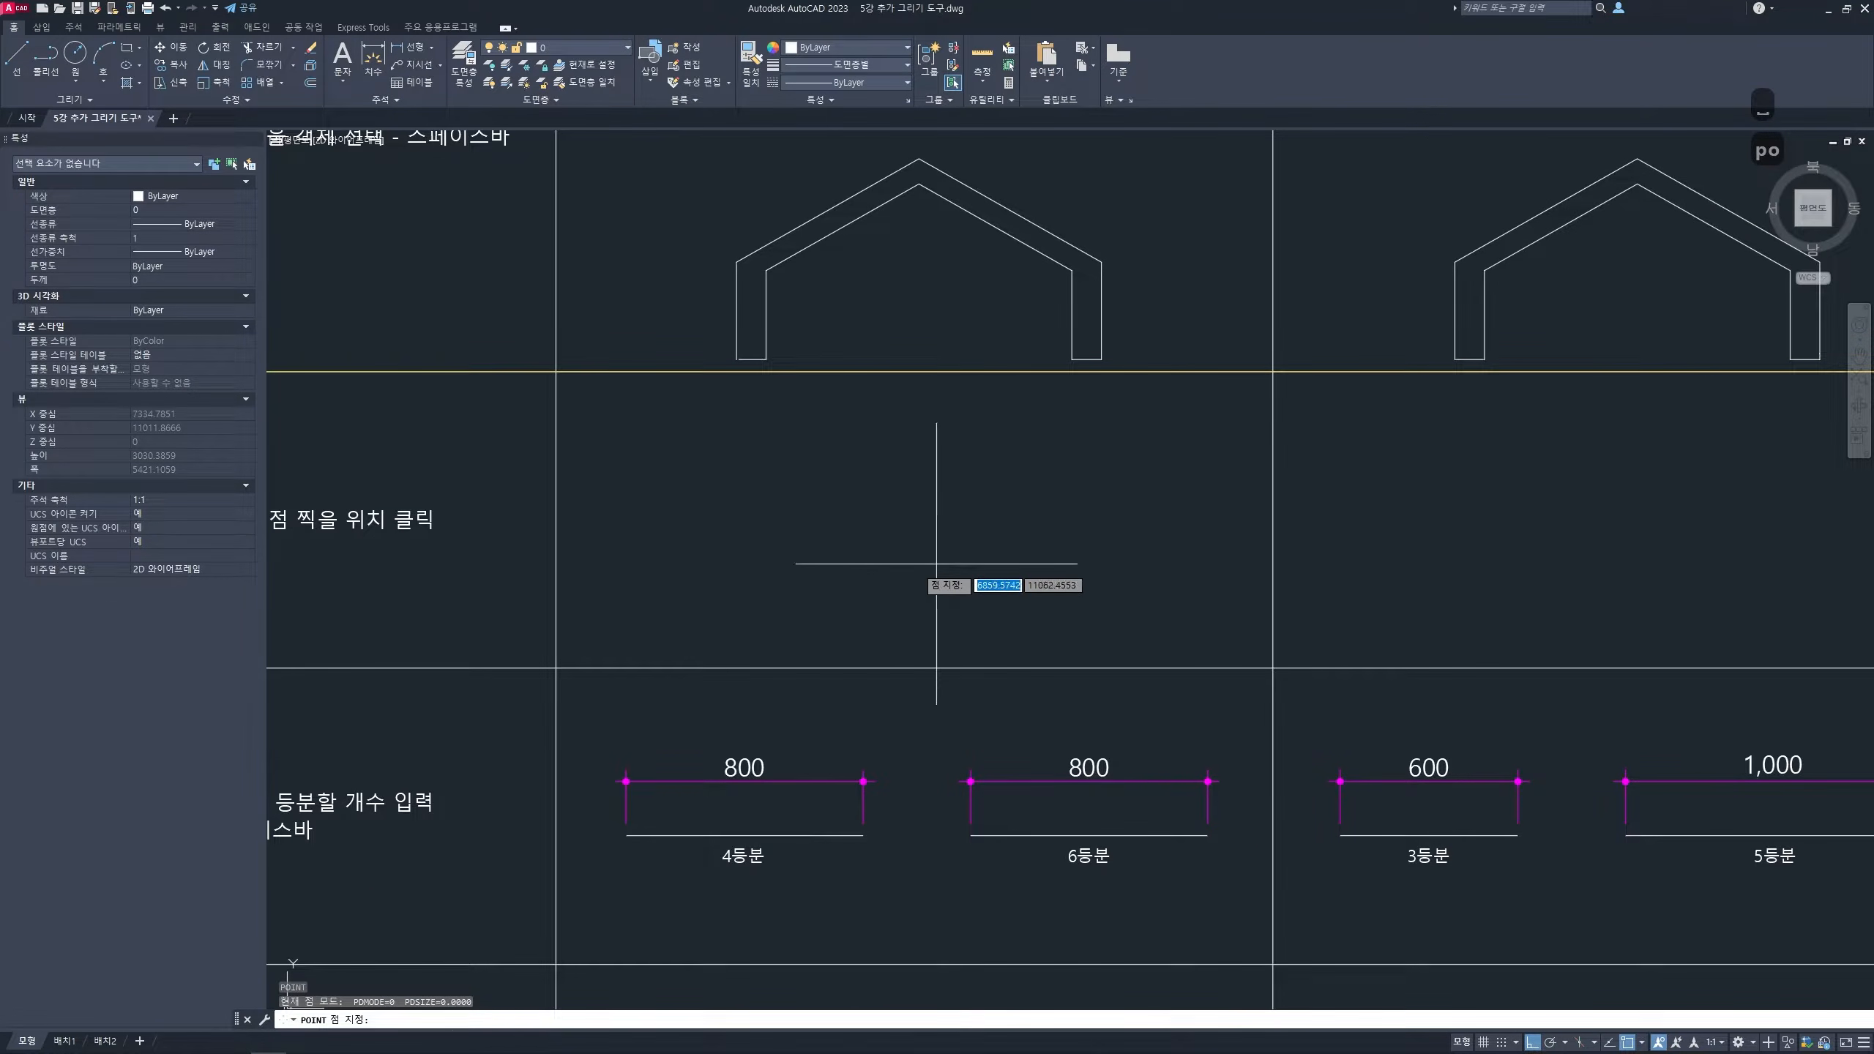
left_click(745, 470)
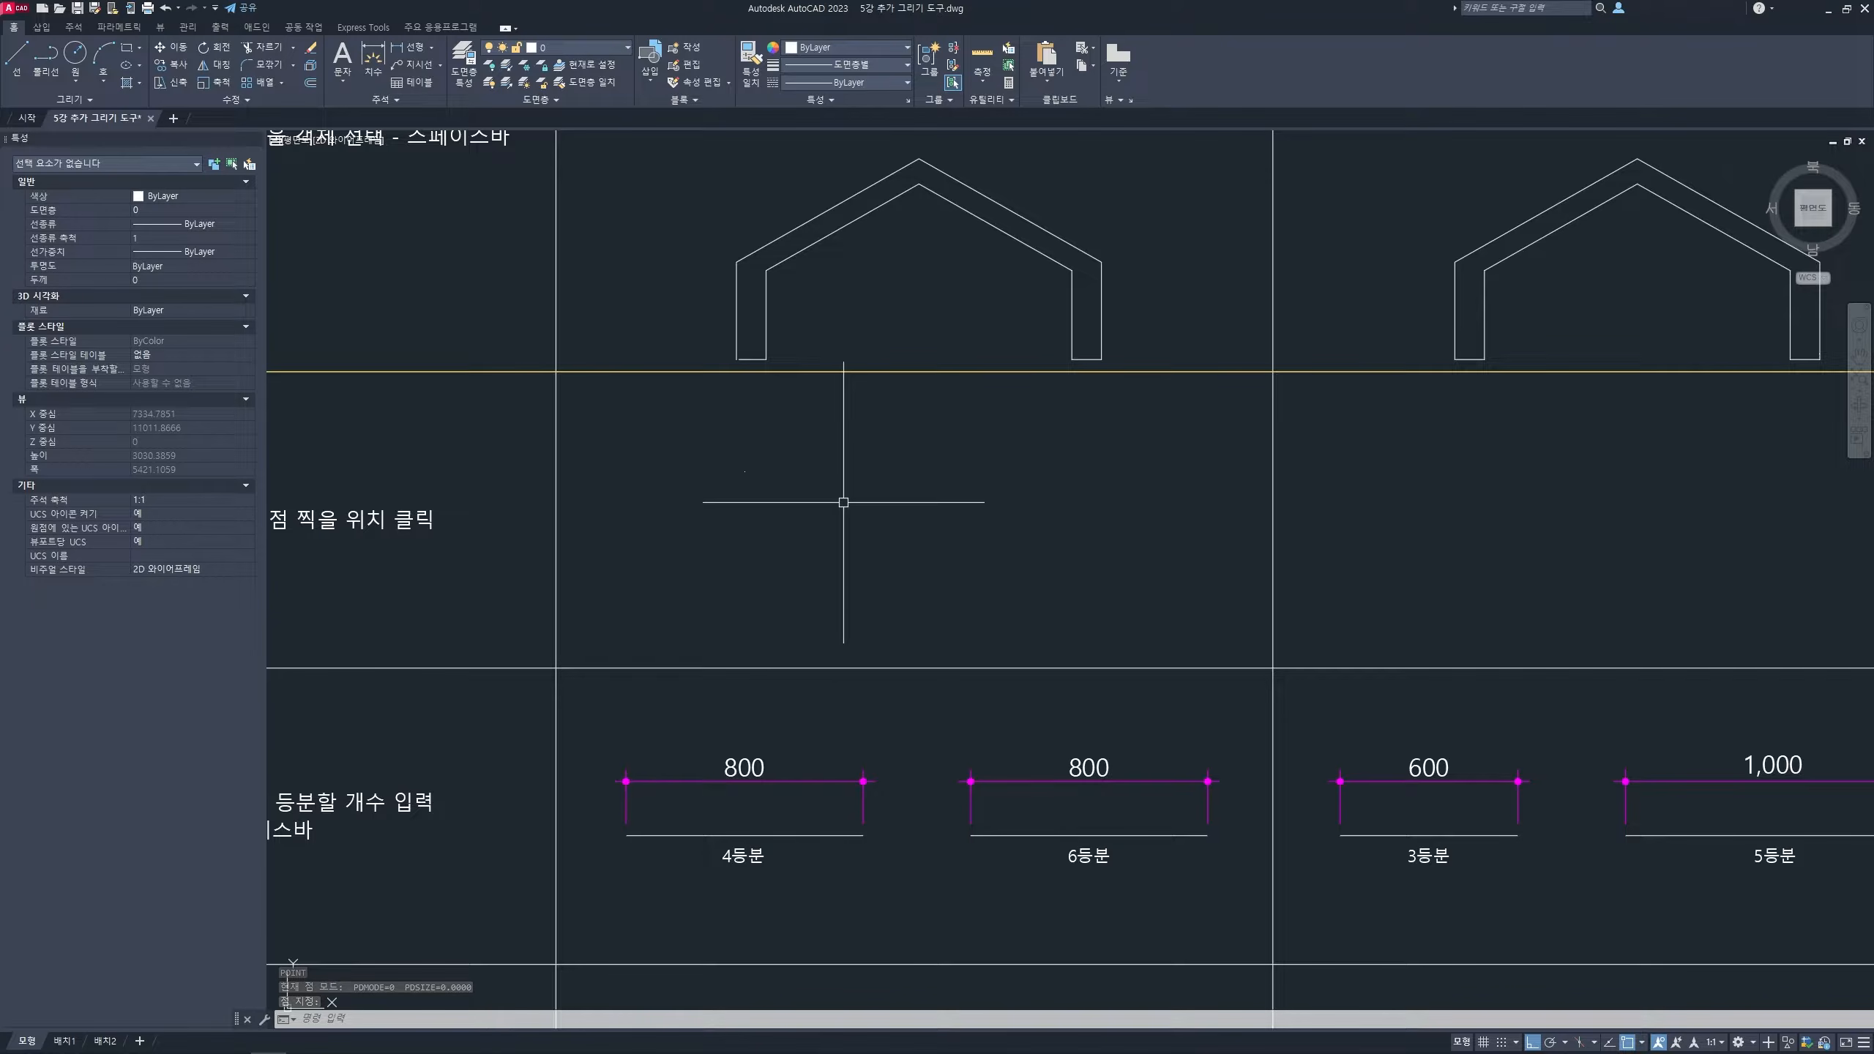
key("space")
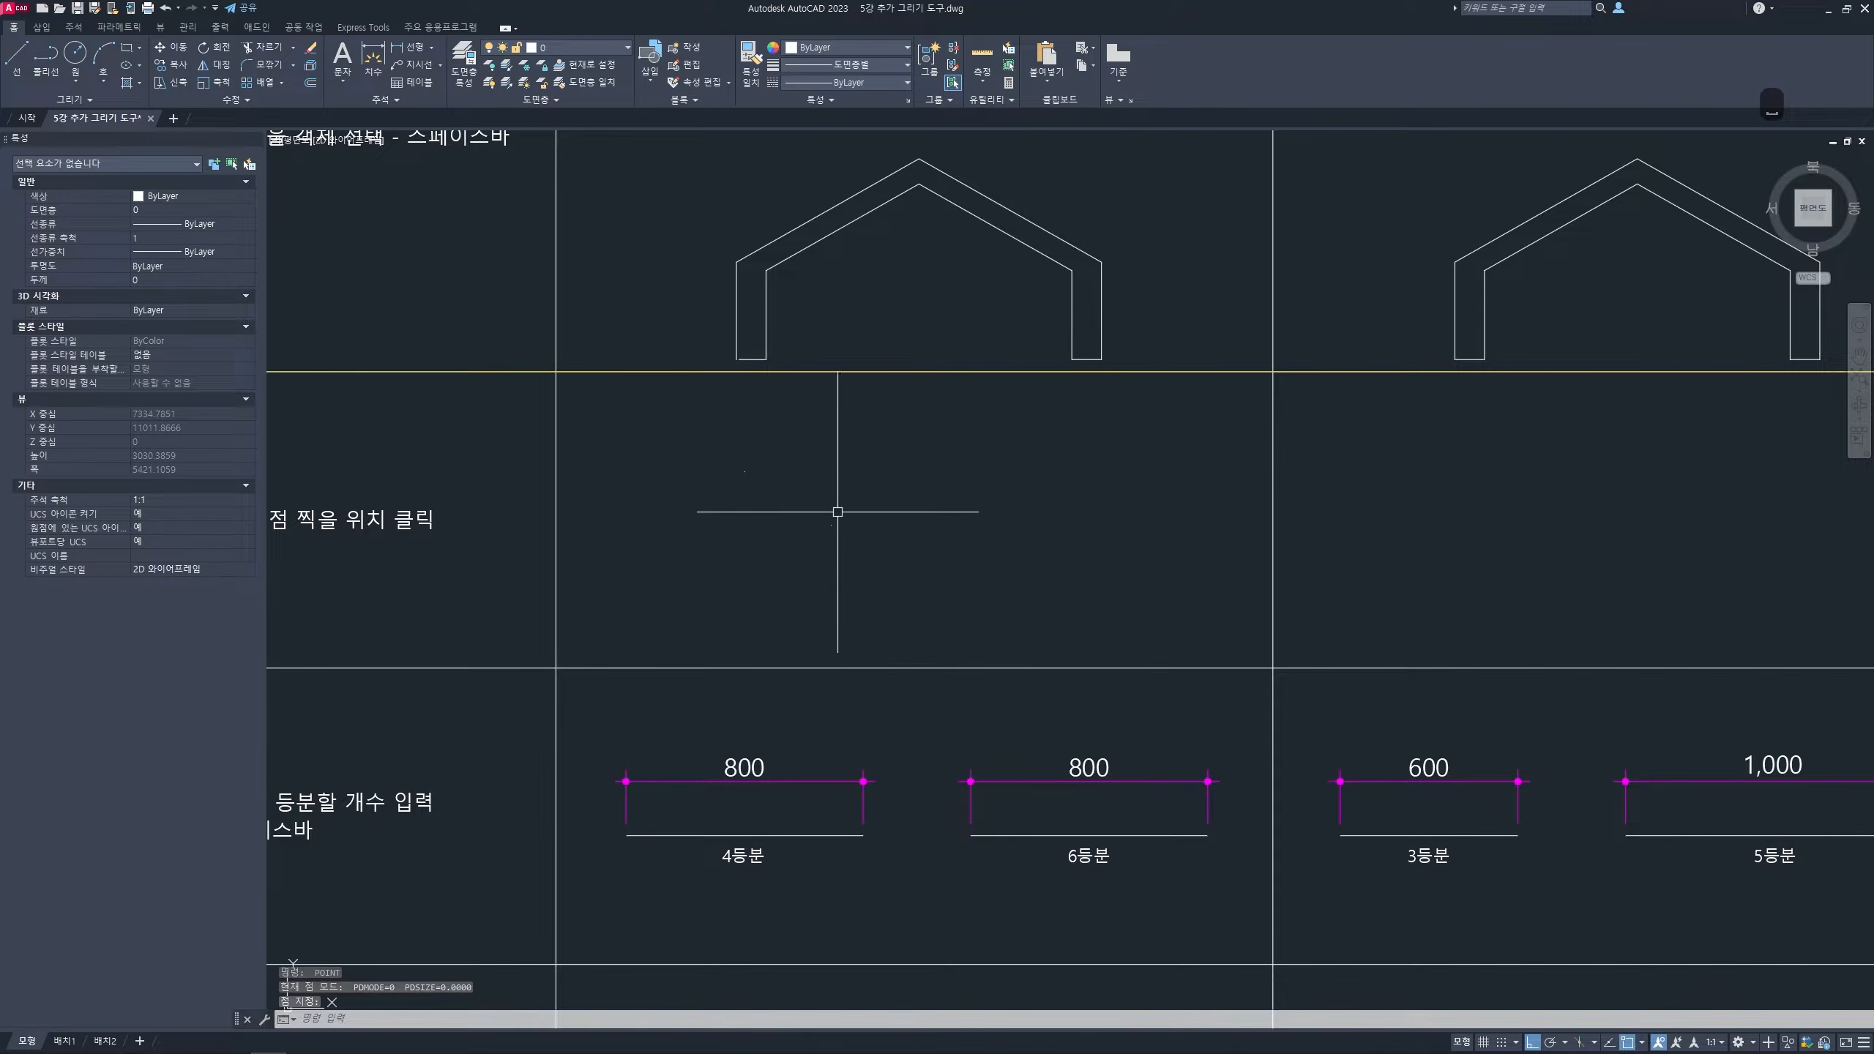
left_click(936, 457)
key("space")
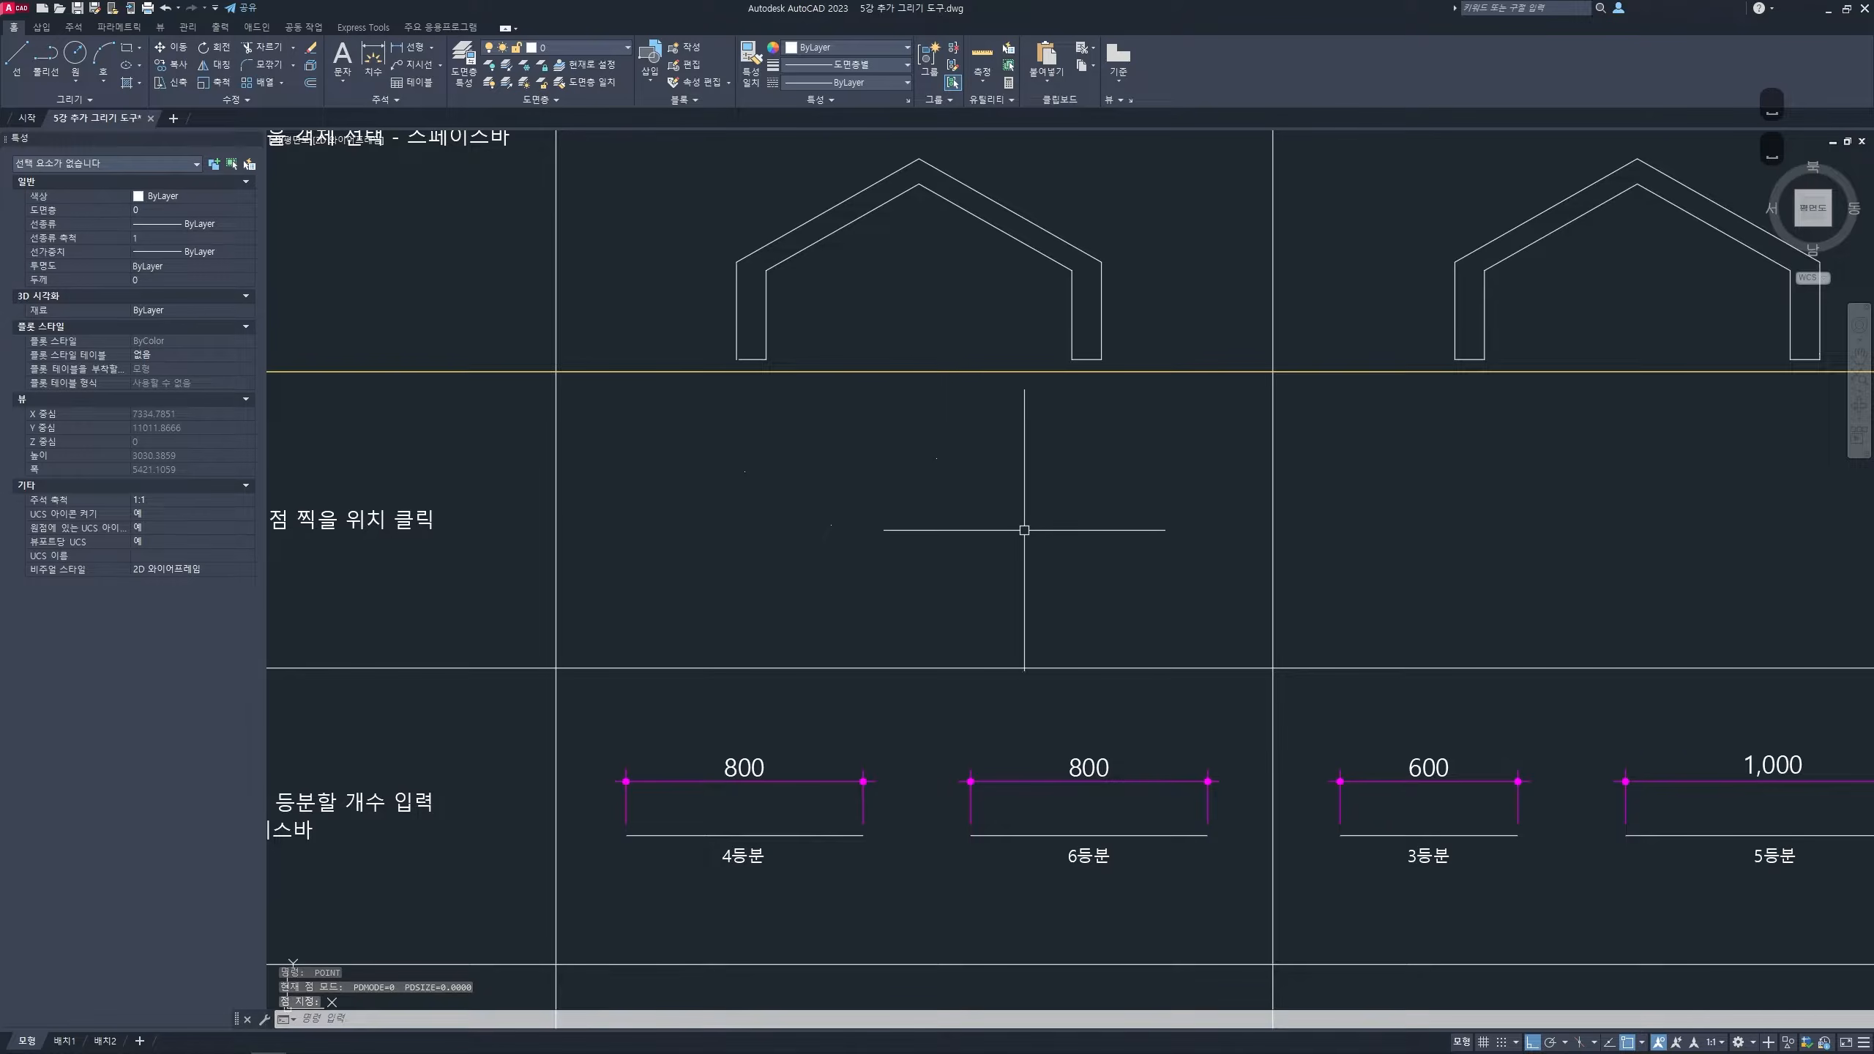
left_click(1059, 565)
key("space")
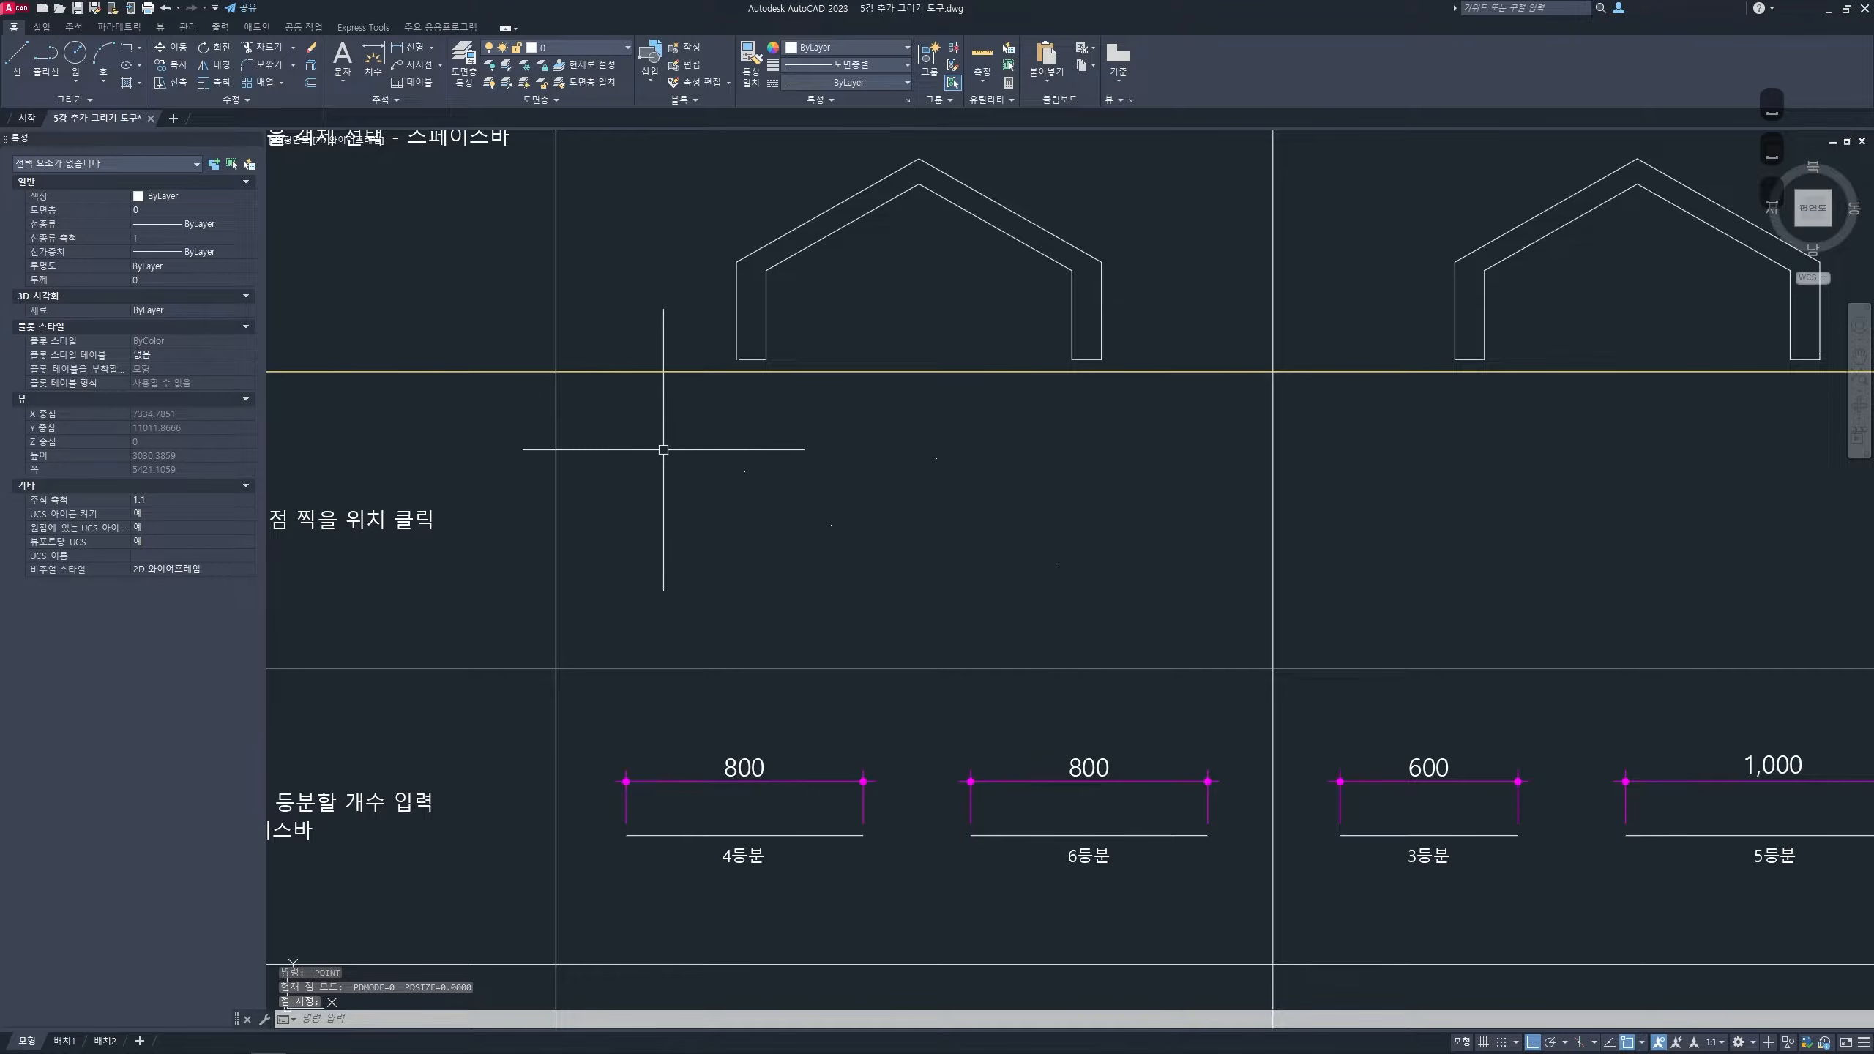
- Set the point style with DDPTYPE to the plus-sign marker, sized 5% relative to the screen
scroll(812, 520, "down", 5)
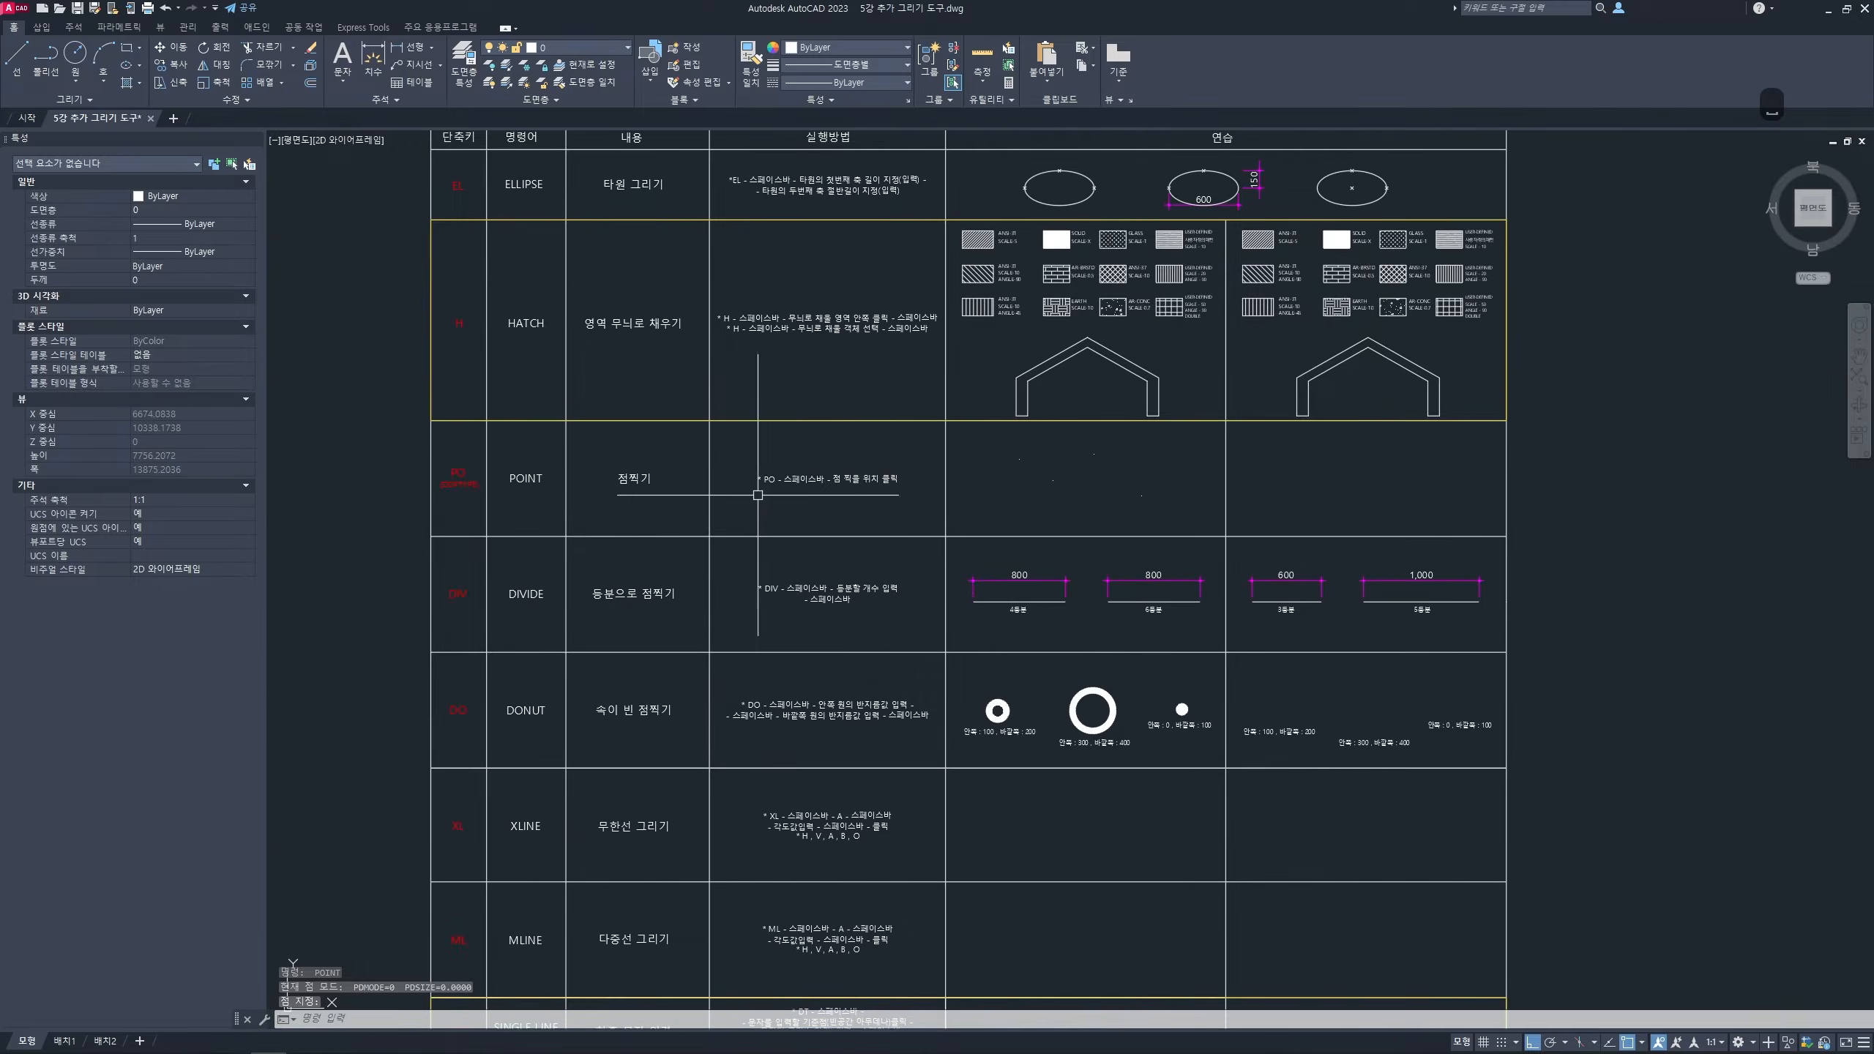
scroll(622, 511, "up", 4)
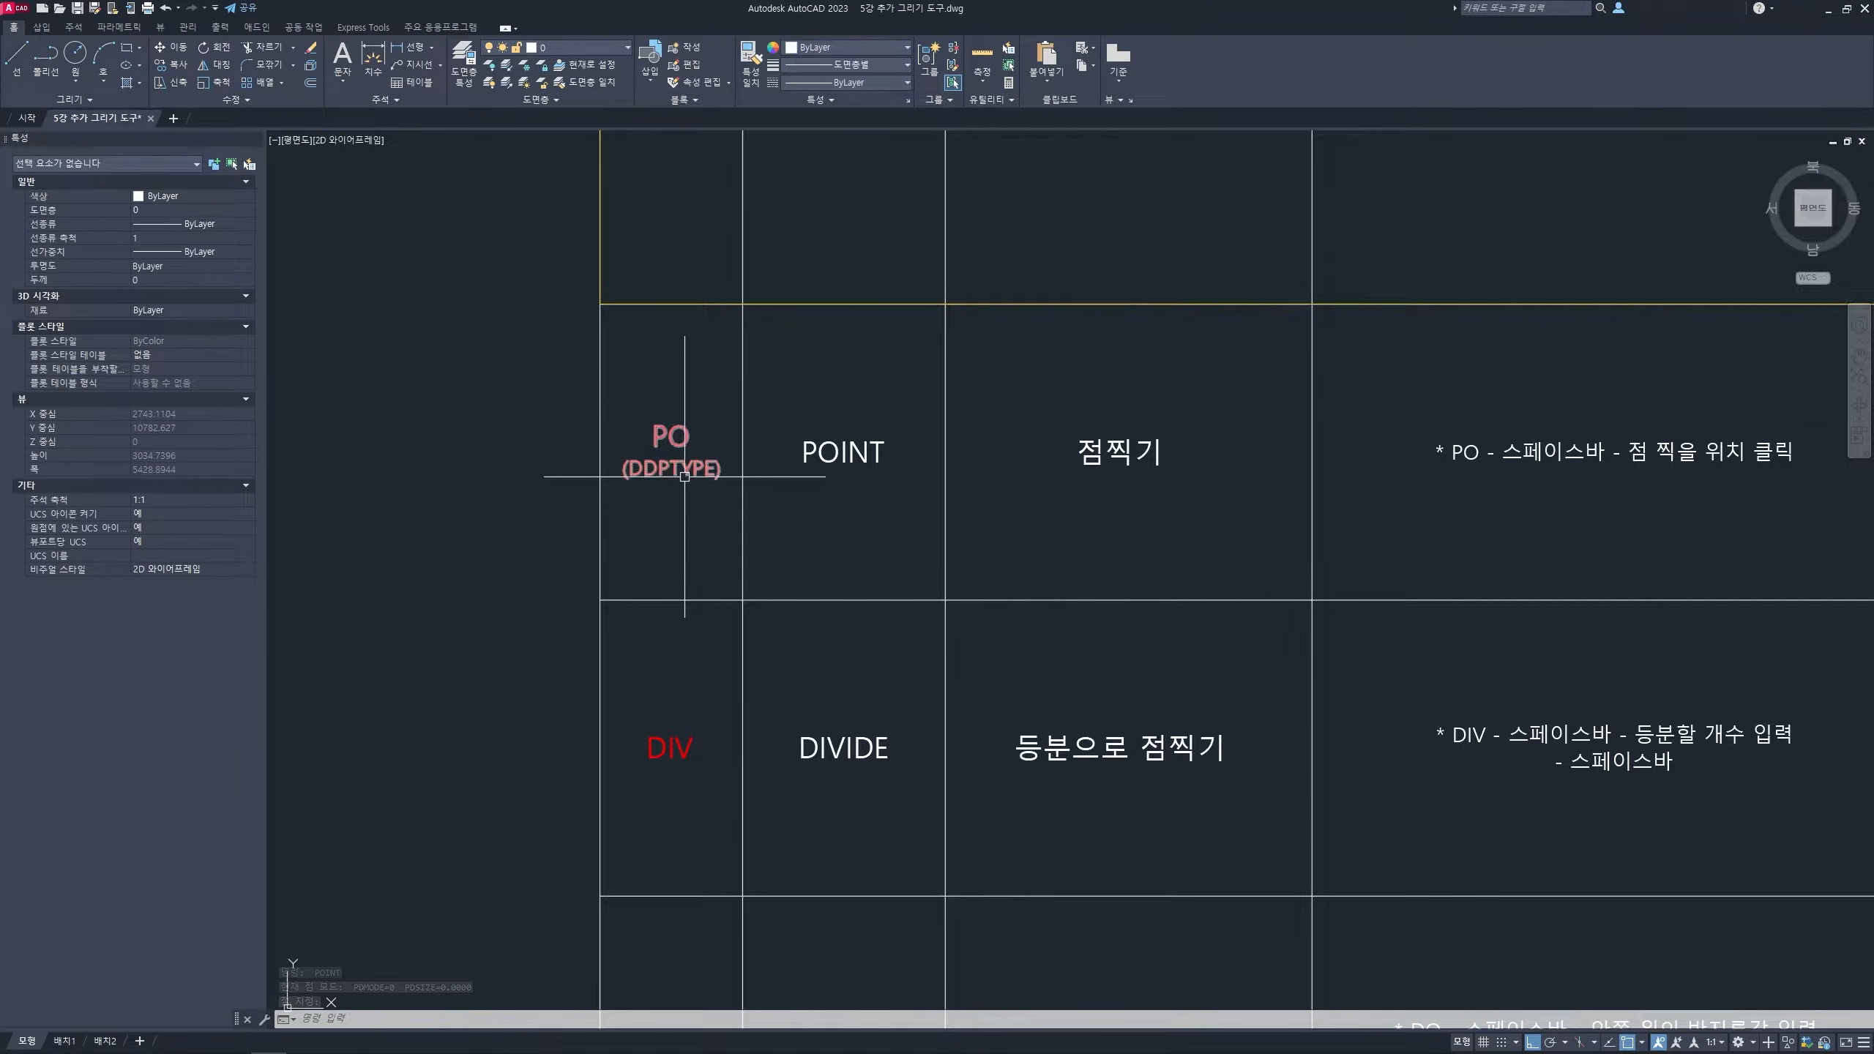
scroll(894, 461, "down", 4)
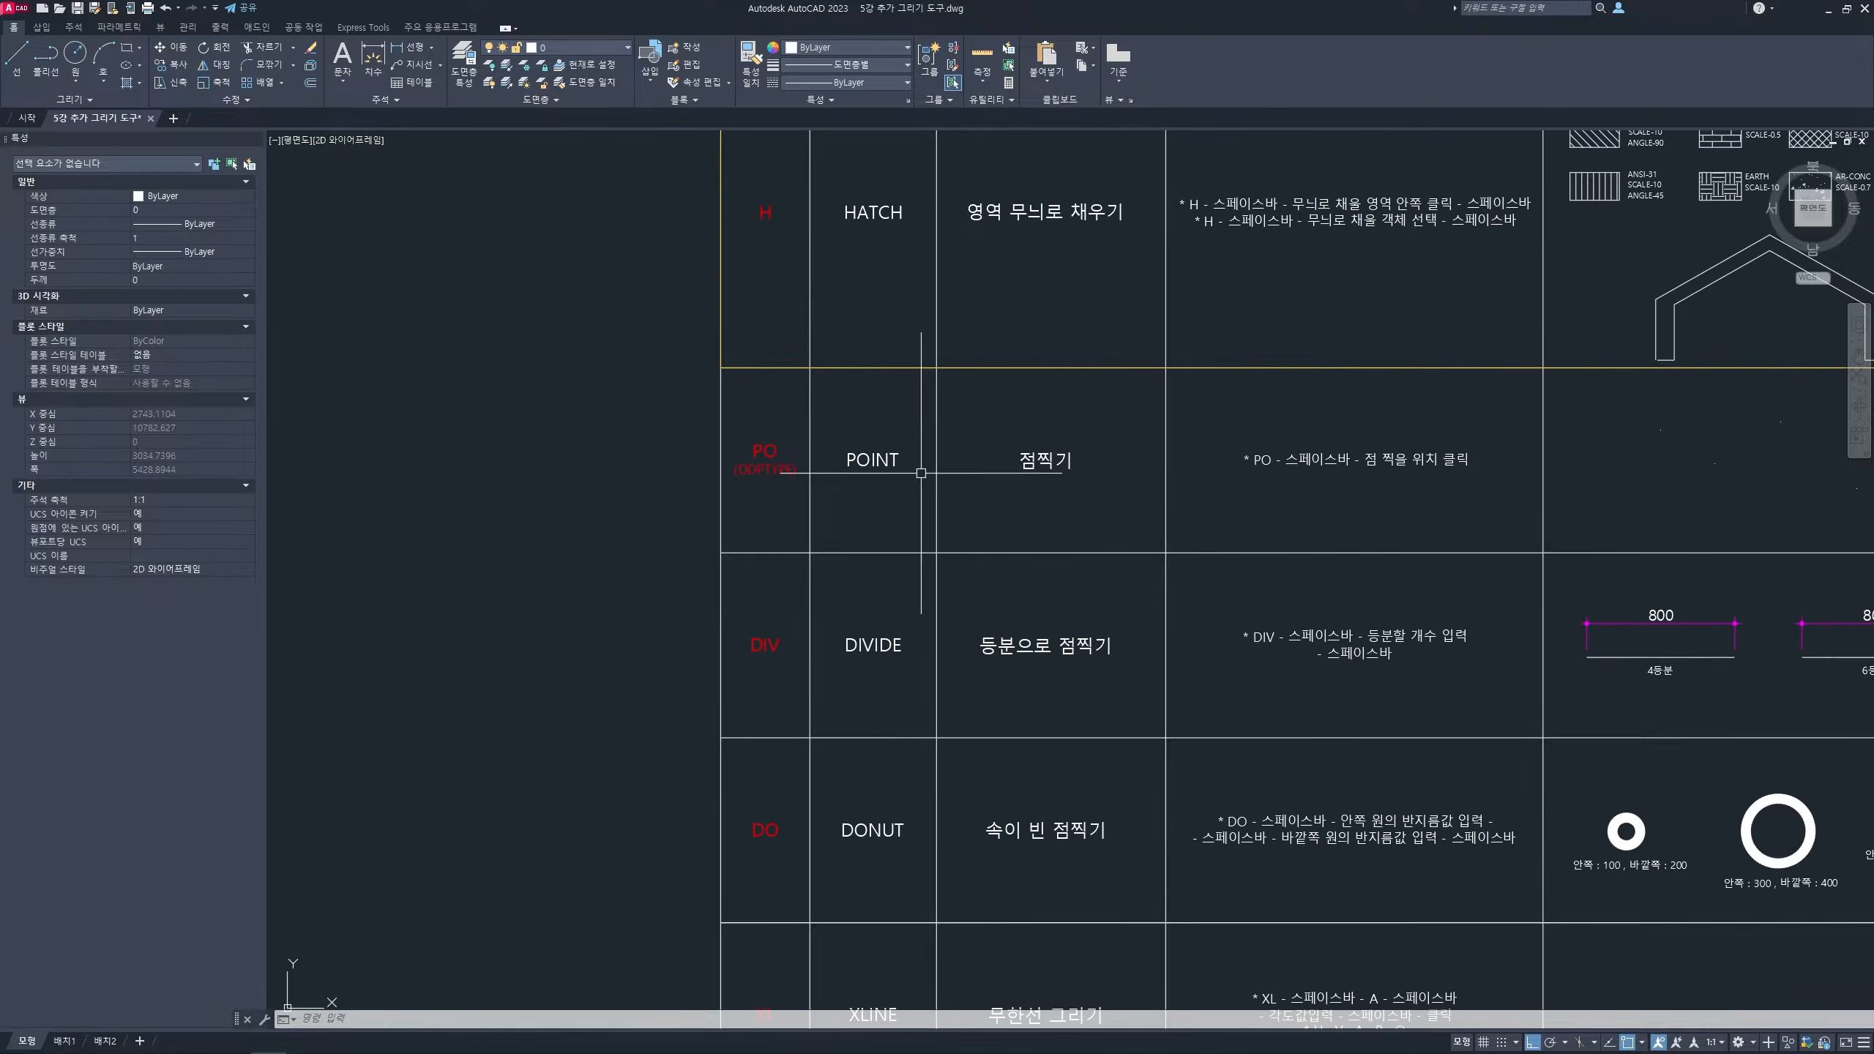
scroll(859, 495, "up", 2)
key("Escape")
key("Escape")
type("ddpty")
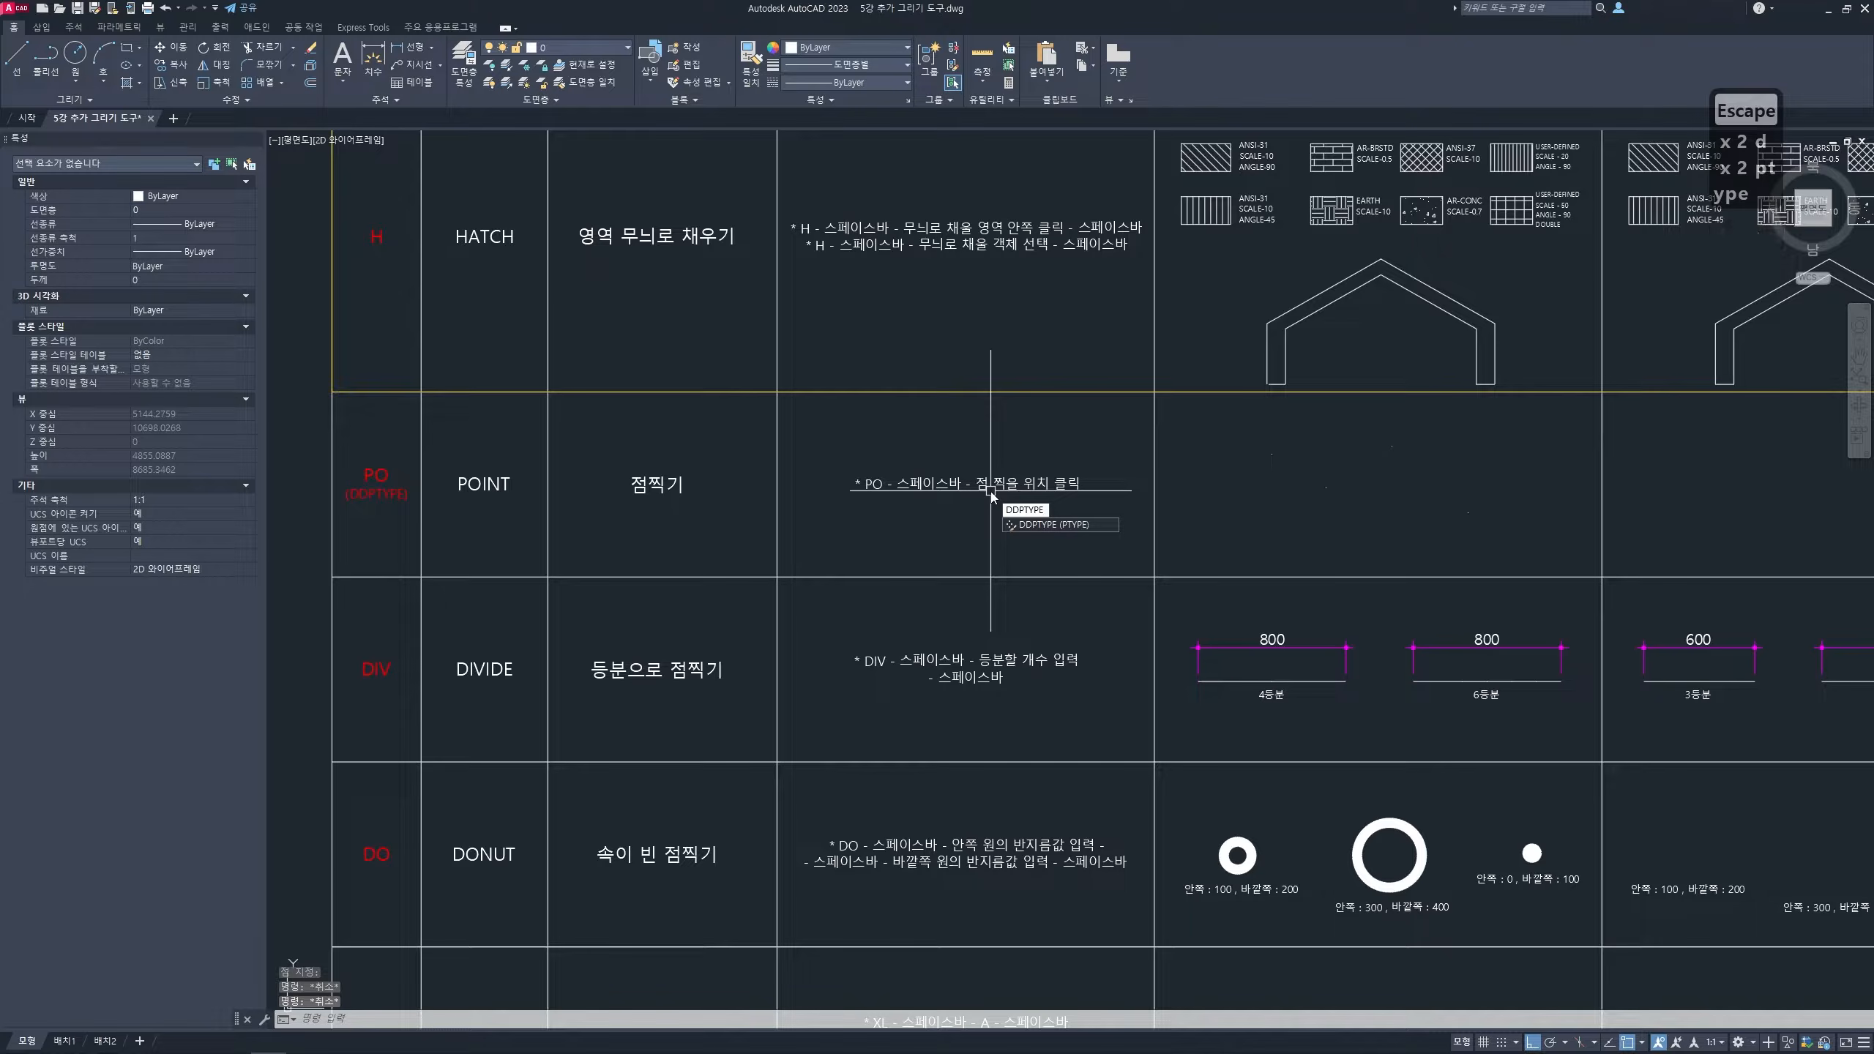
key("Return")
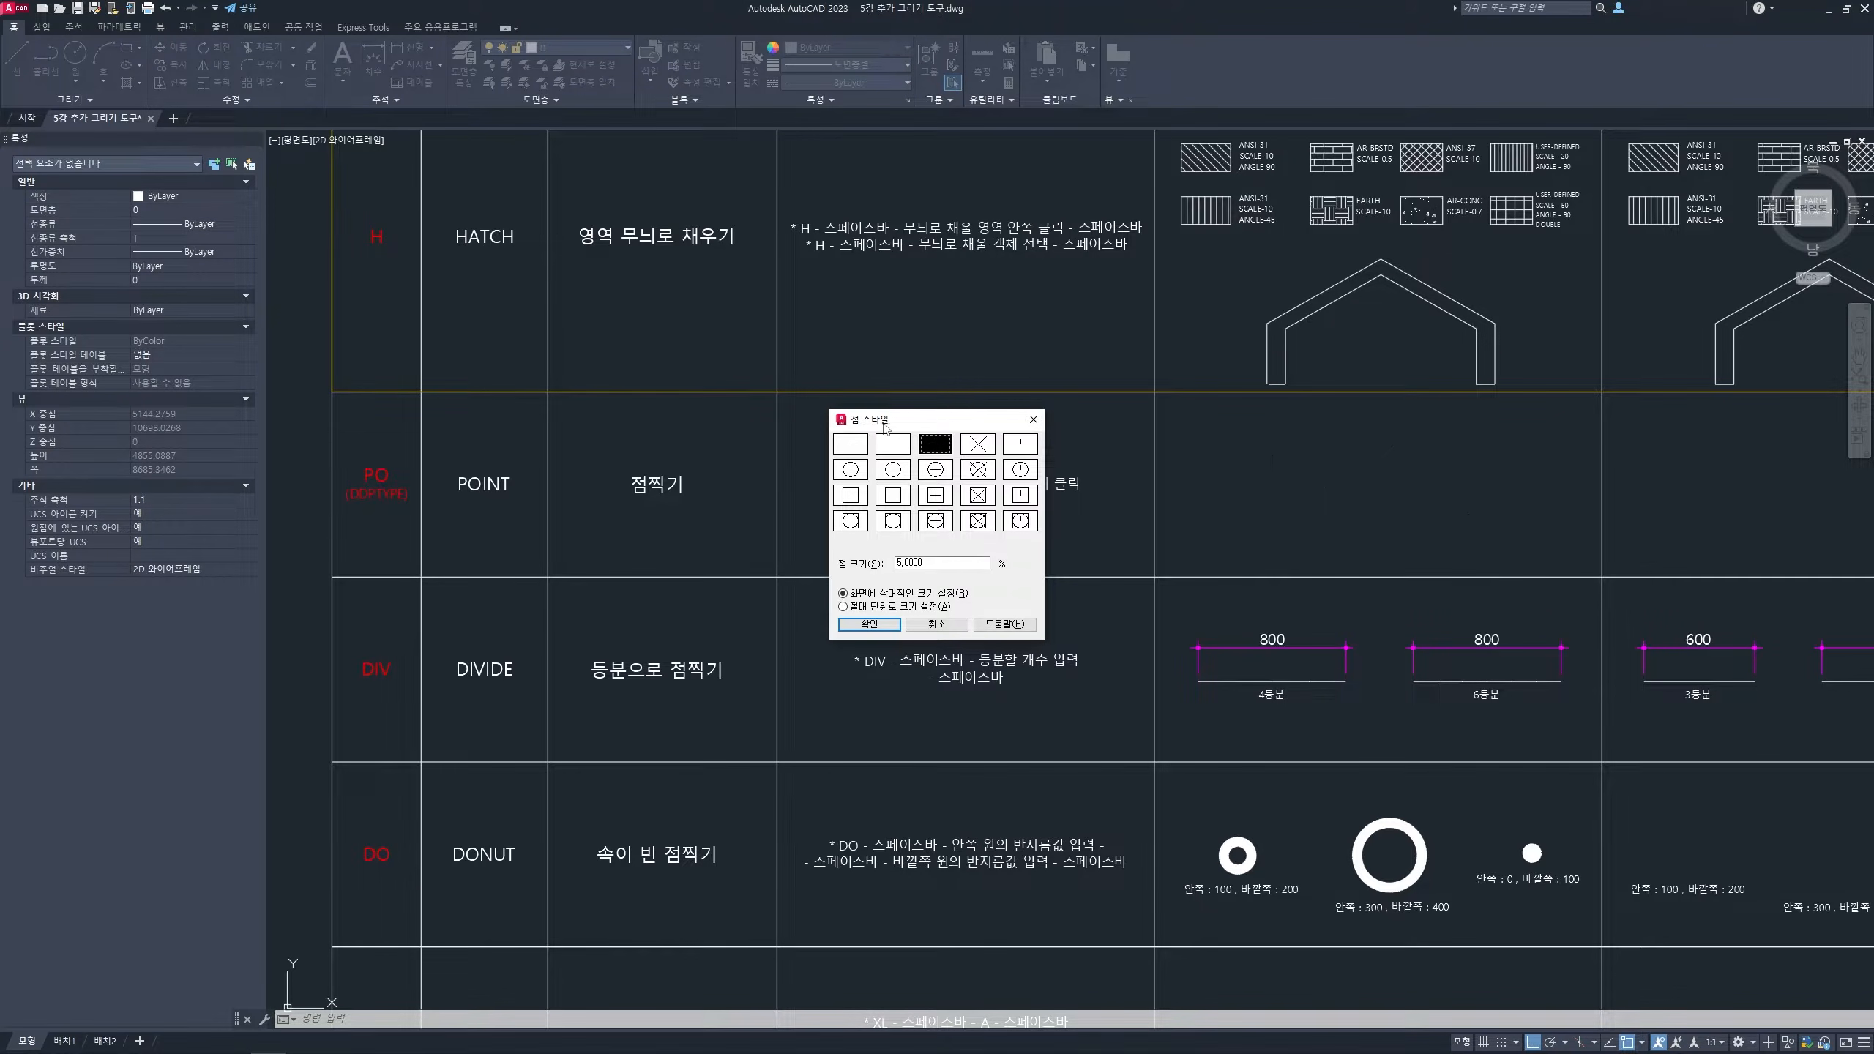
left_click(868, 625)
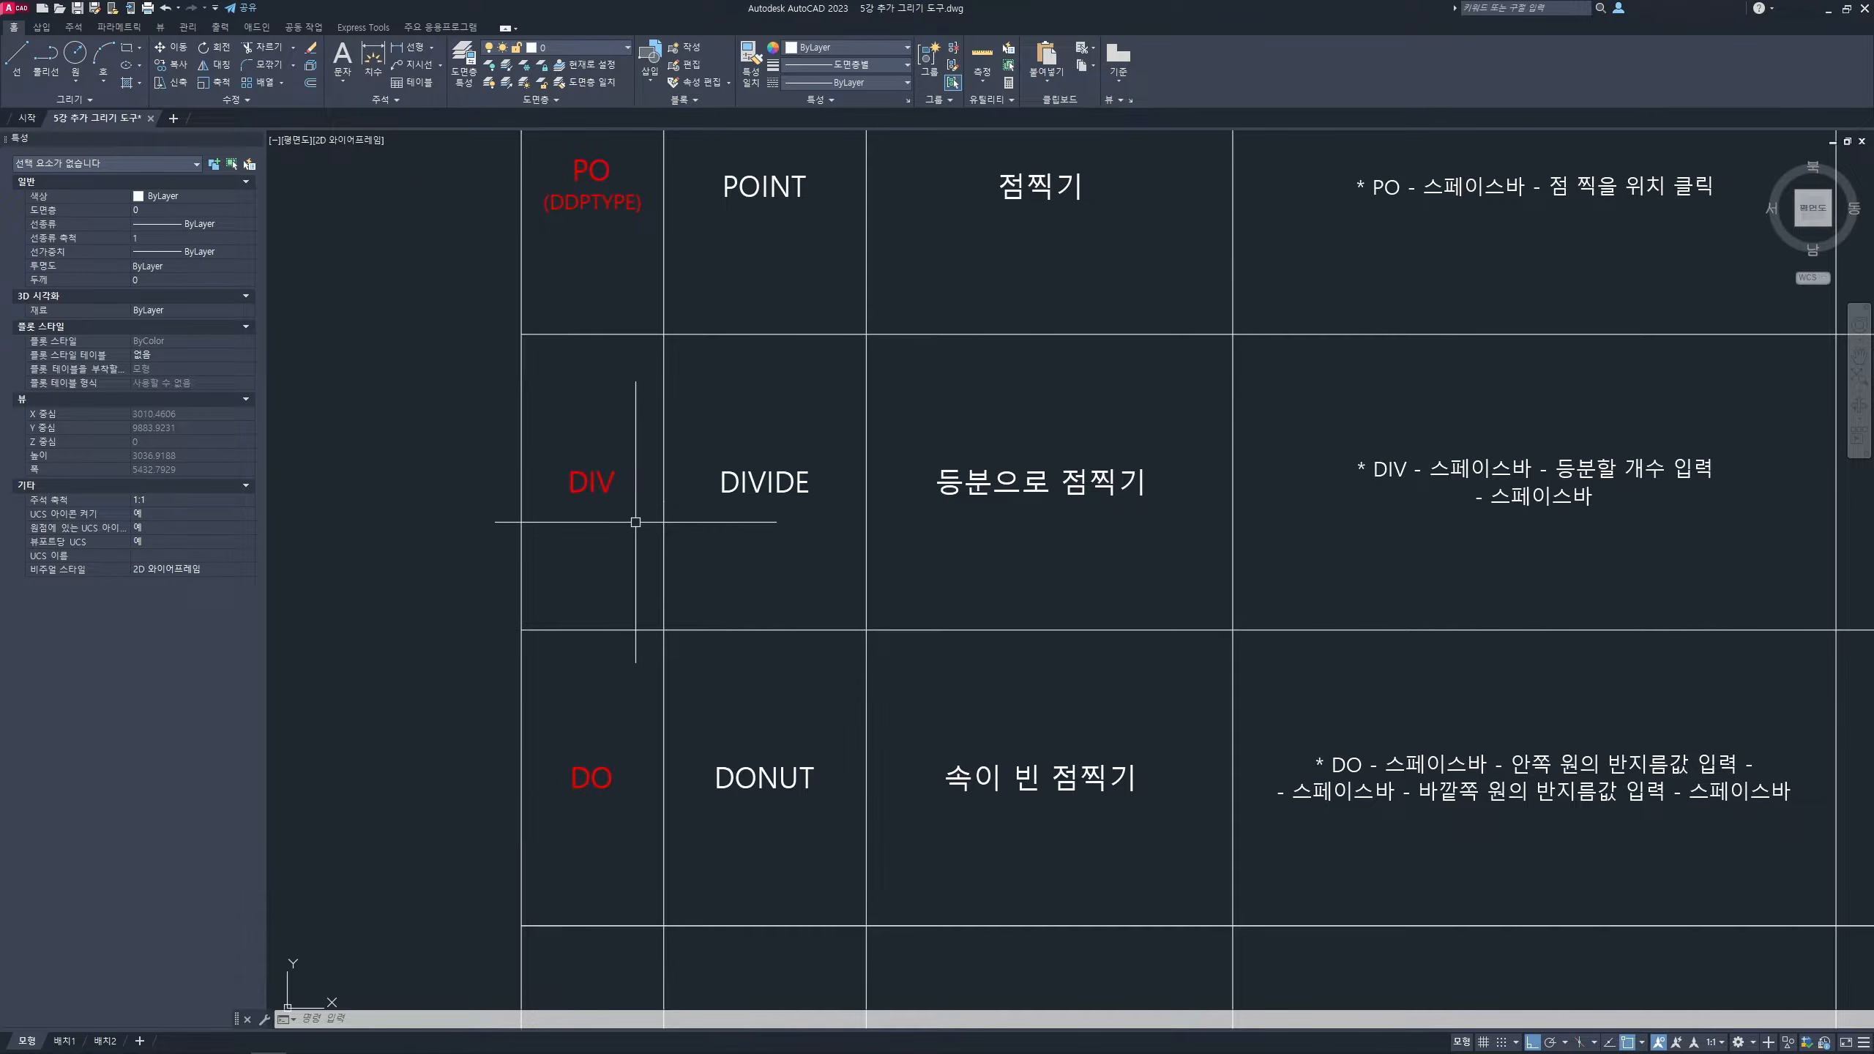
key("ctrl+2")
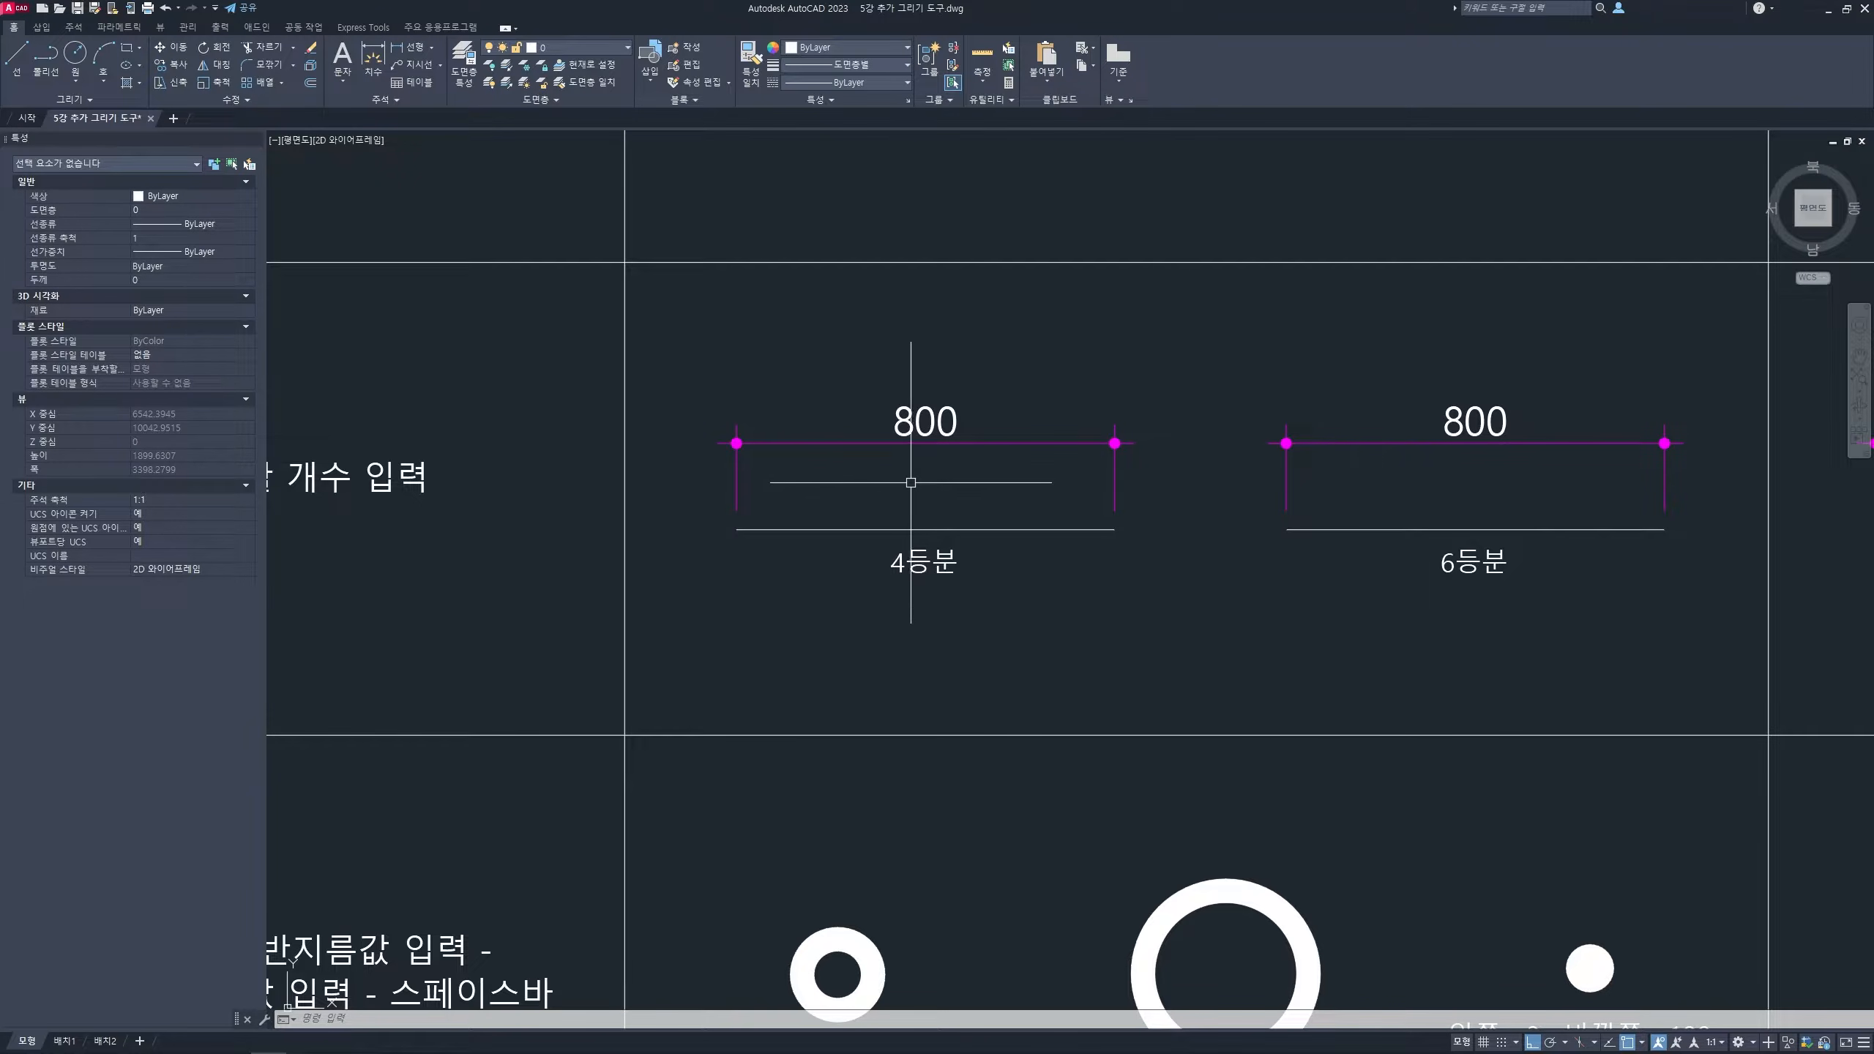
- Draw a vertical line upward from the midpoint of the 800-long line labelled 4등분
key("l")
key("space")
left_click(925, 529)
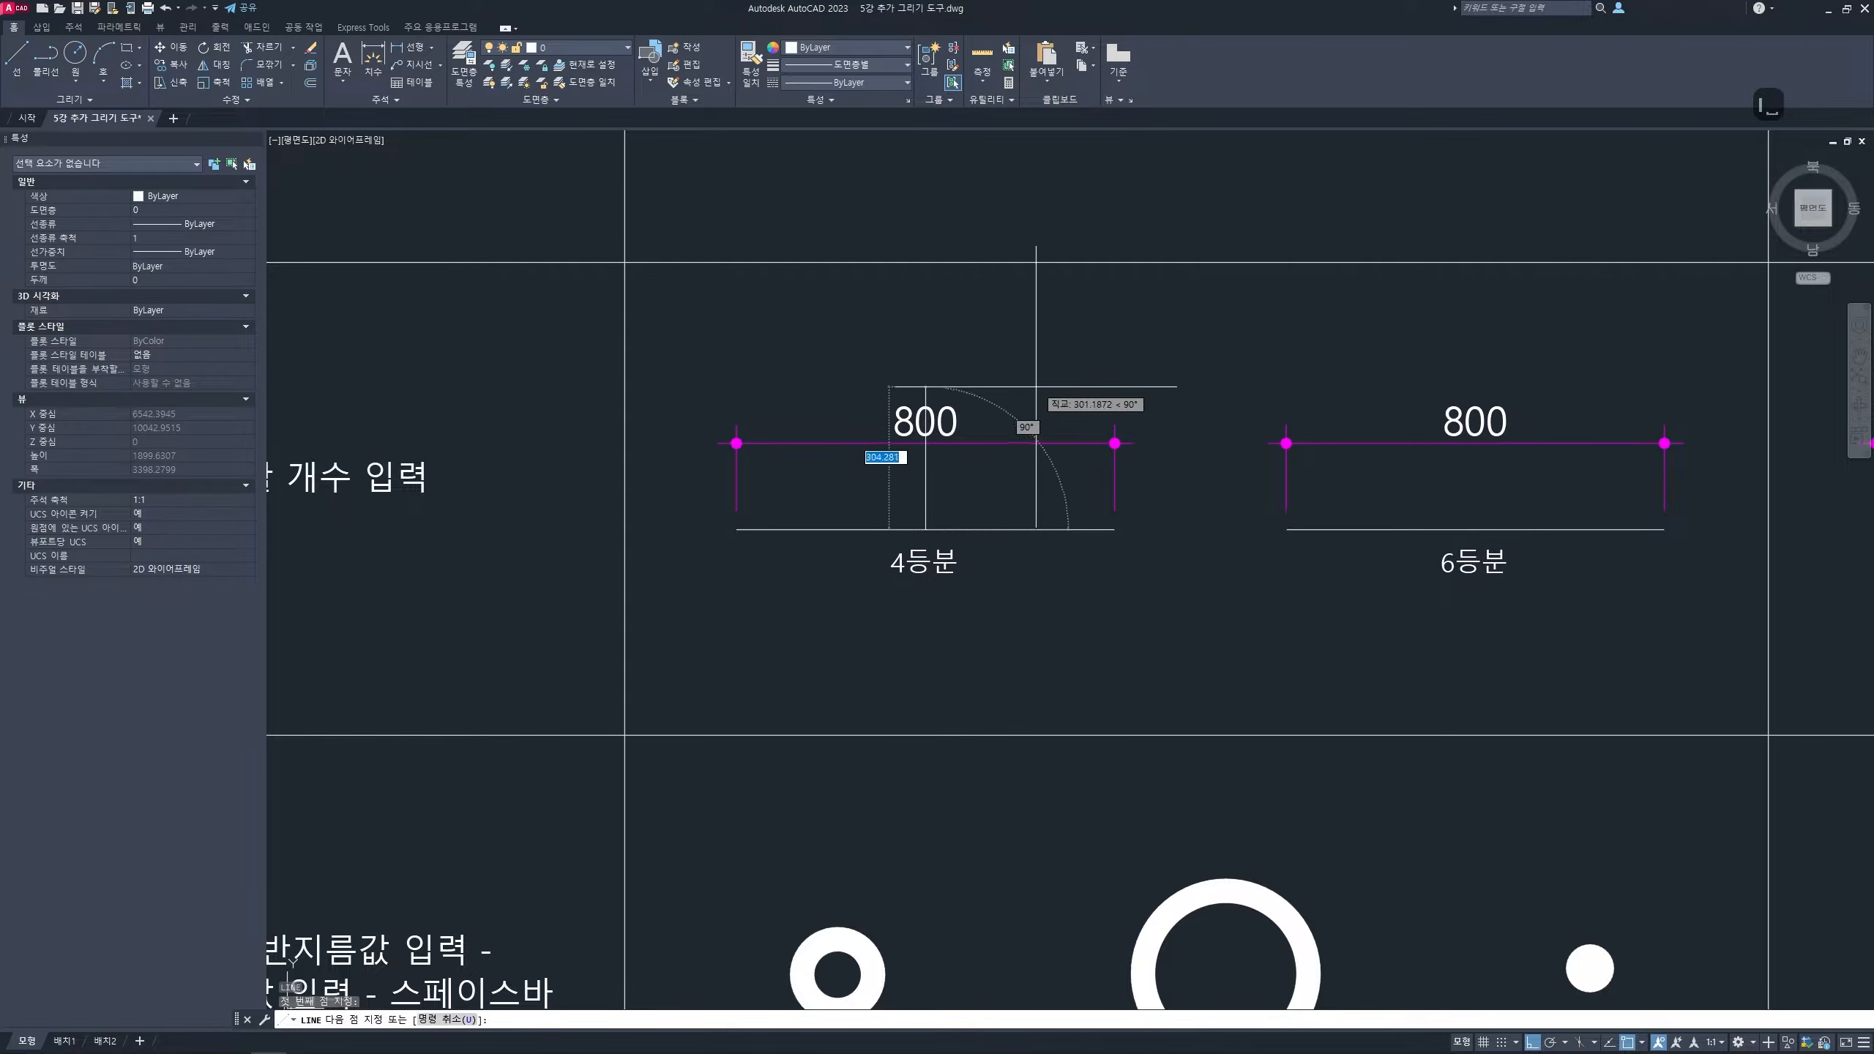
left_click(1013, 353)
key("space")
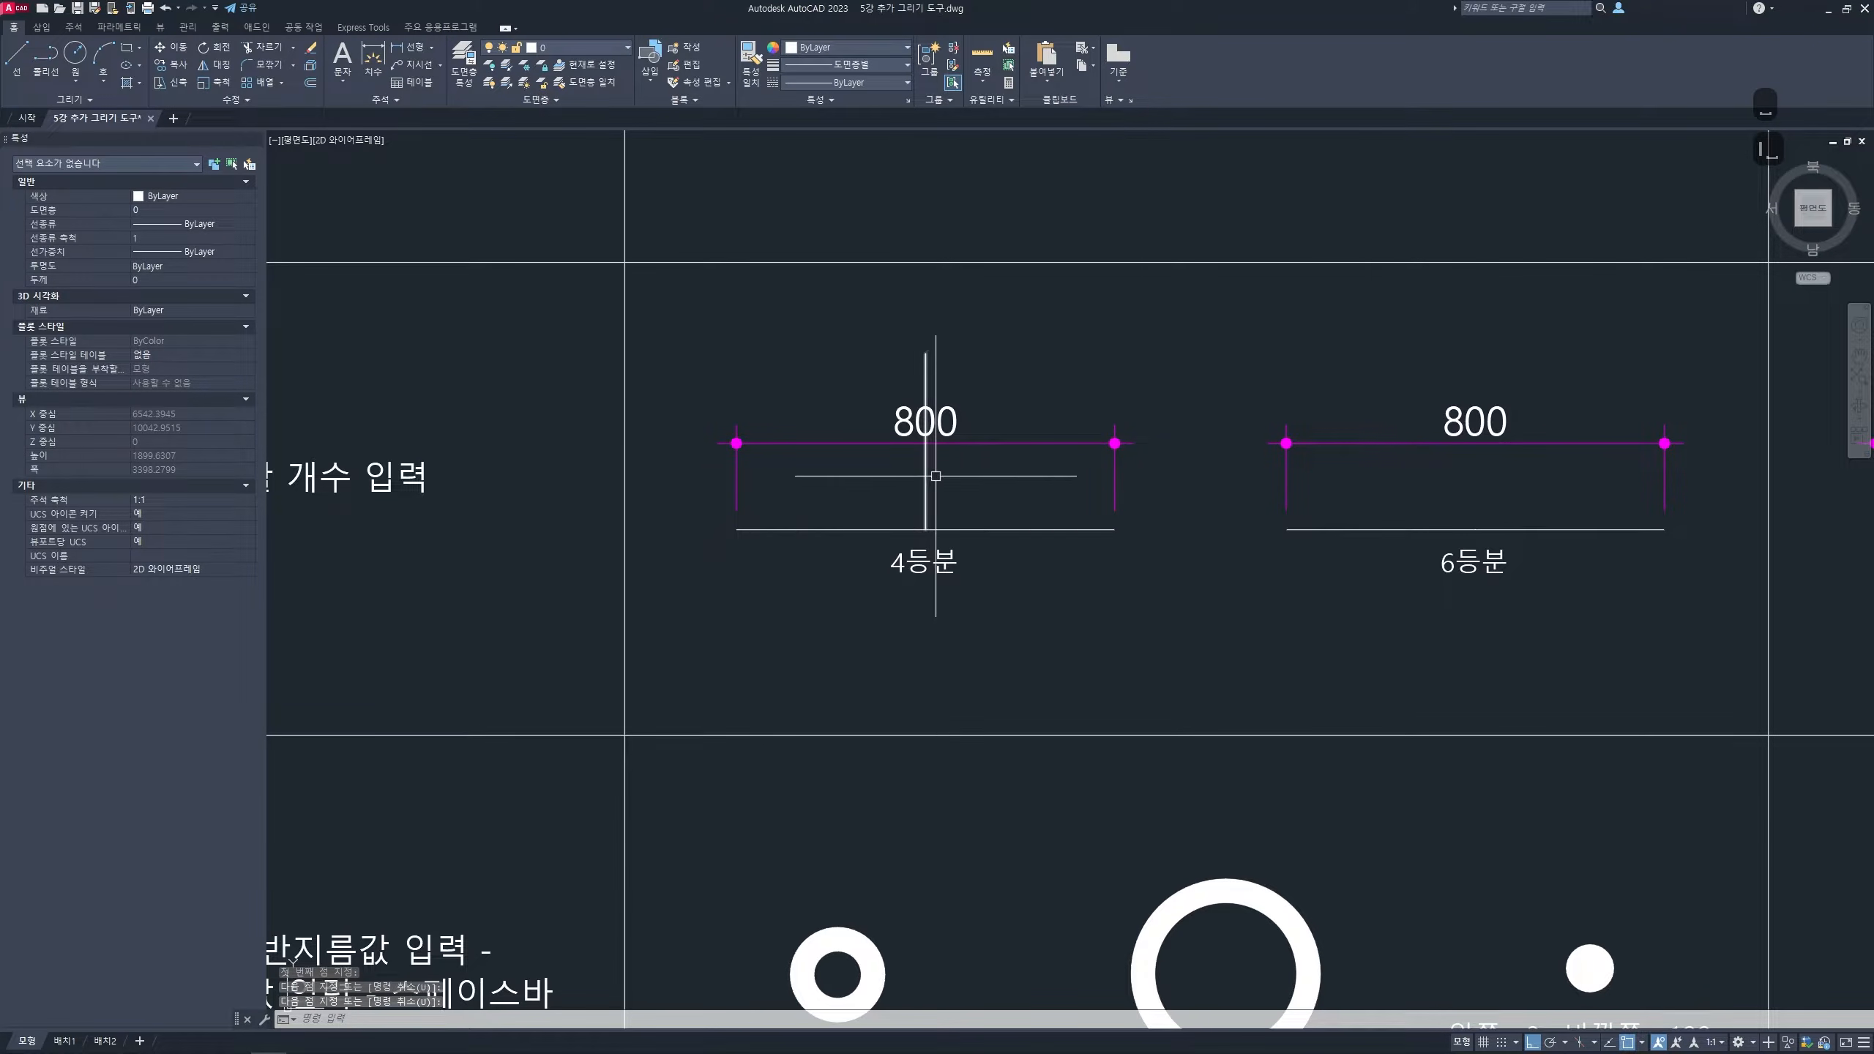
- Delete the vertical line standing on the midpoint of the 4등분 line
key("space")
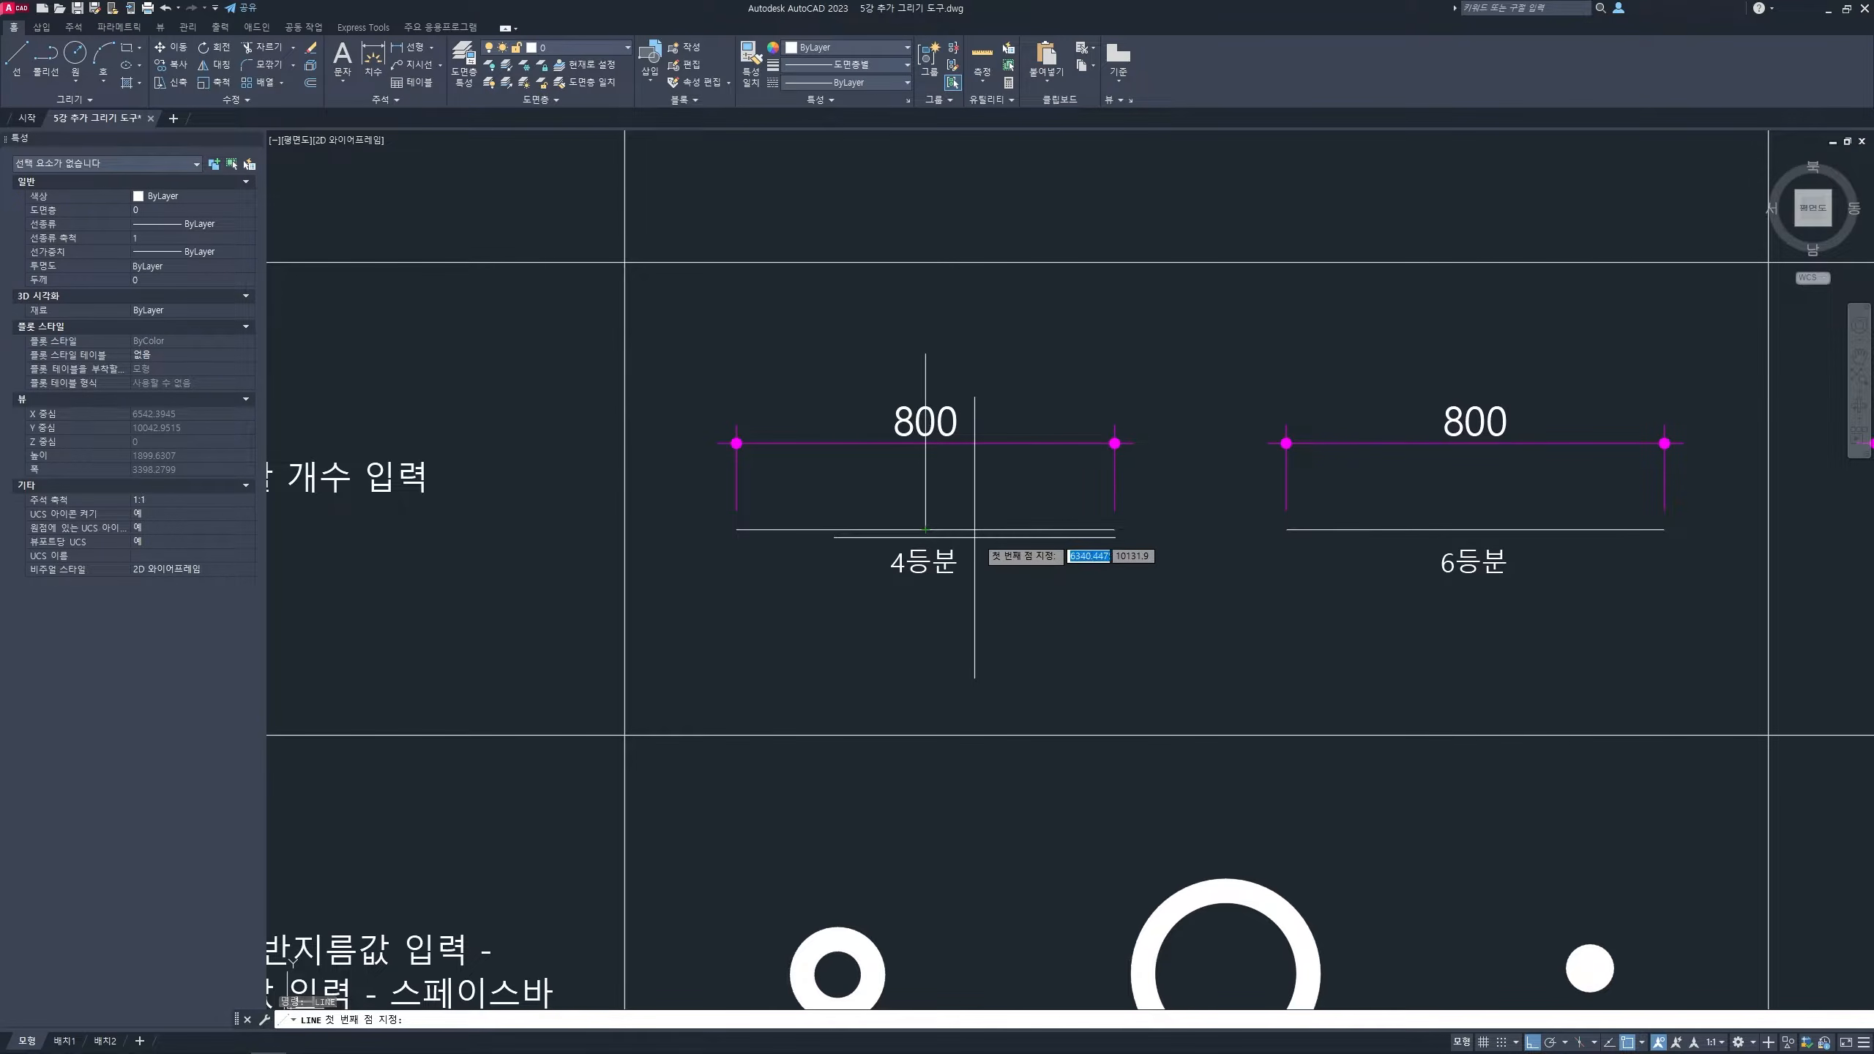
key("Escape")
key("Escape")
left_click(926, 476)
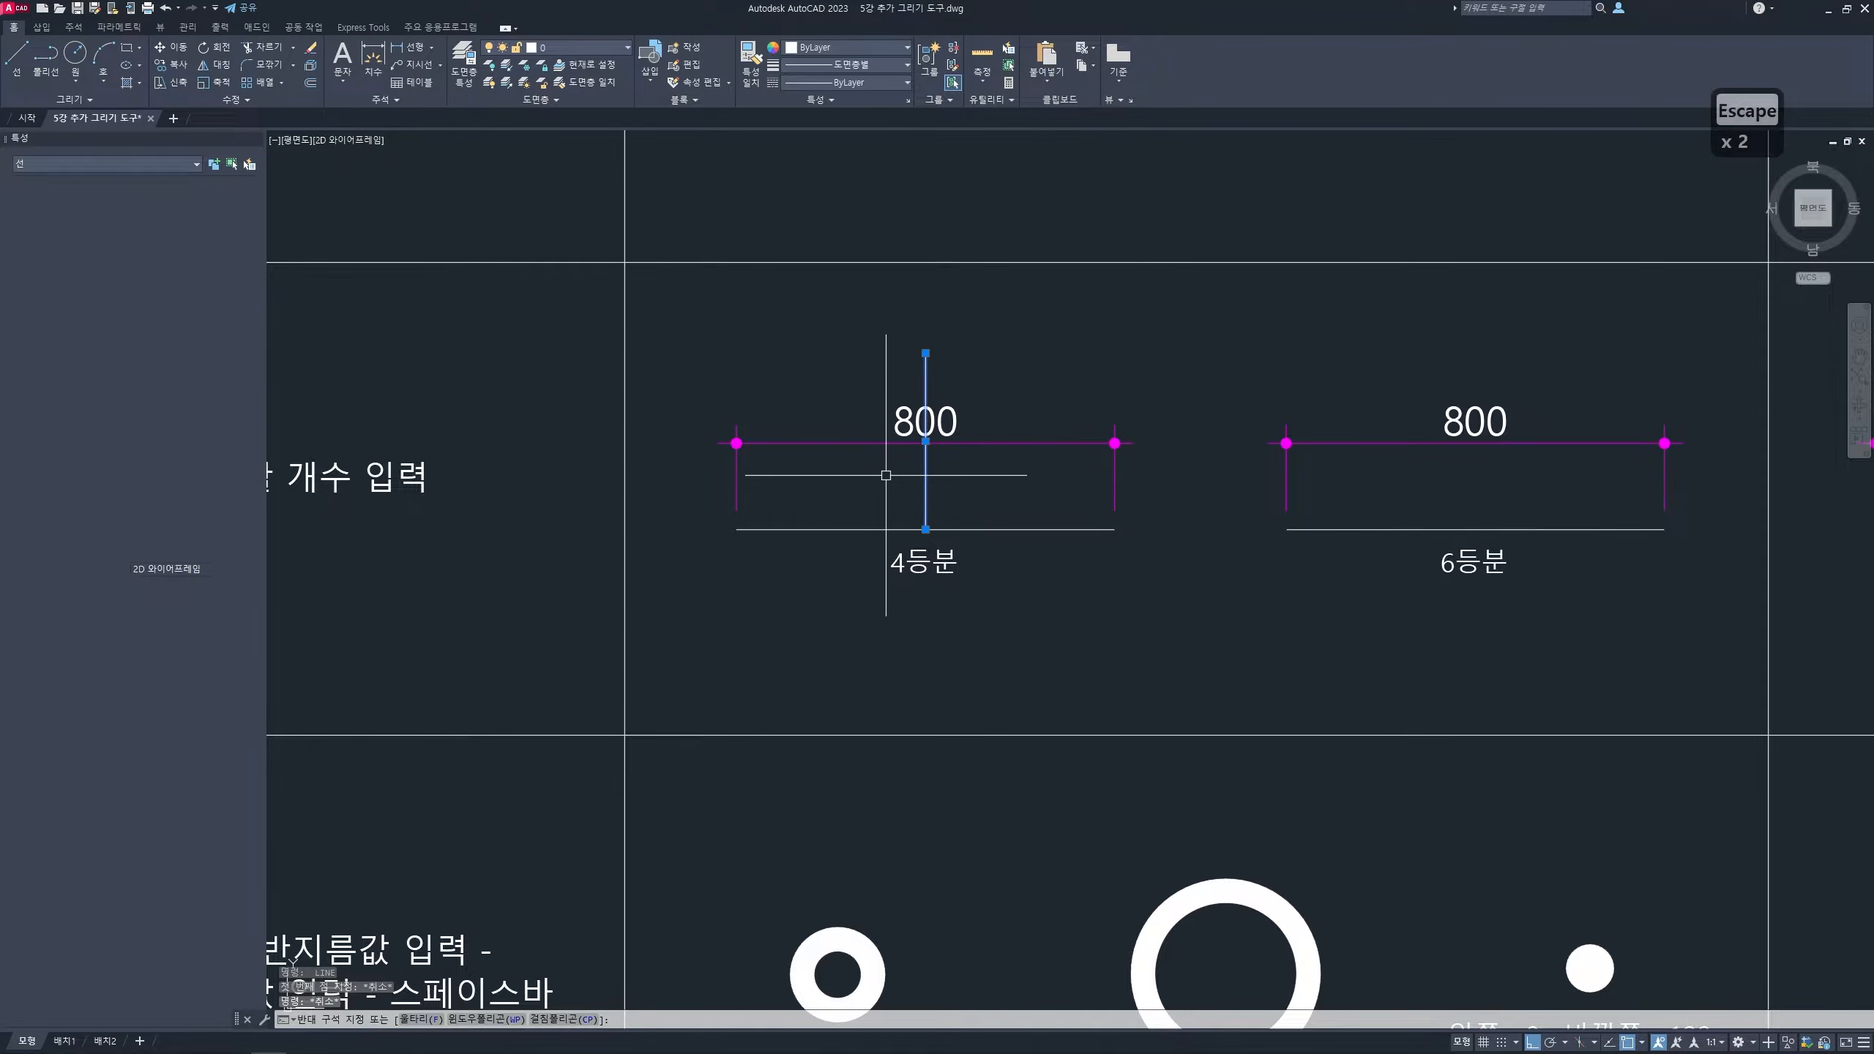
key("Delete")
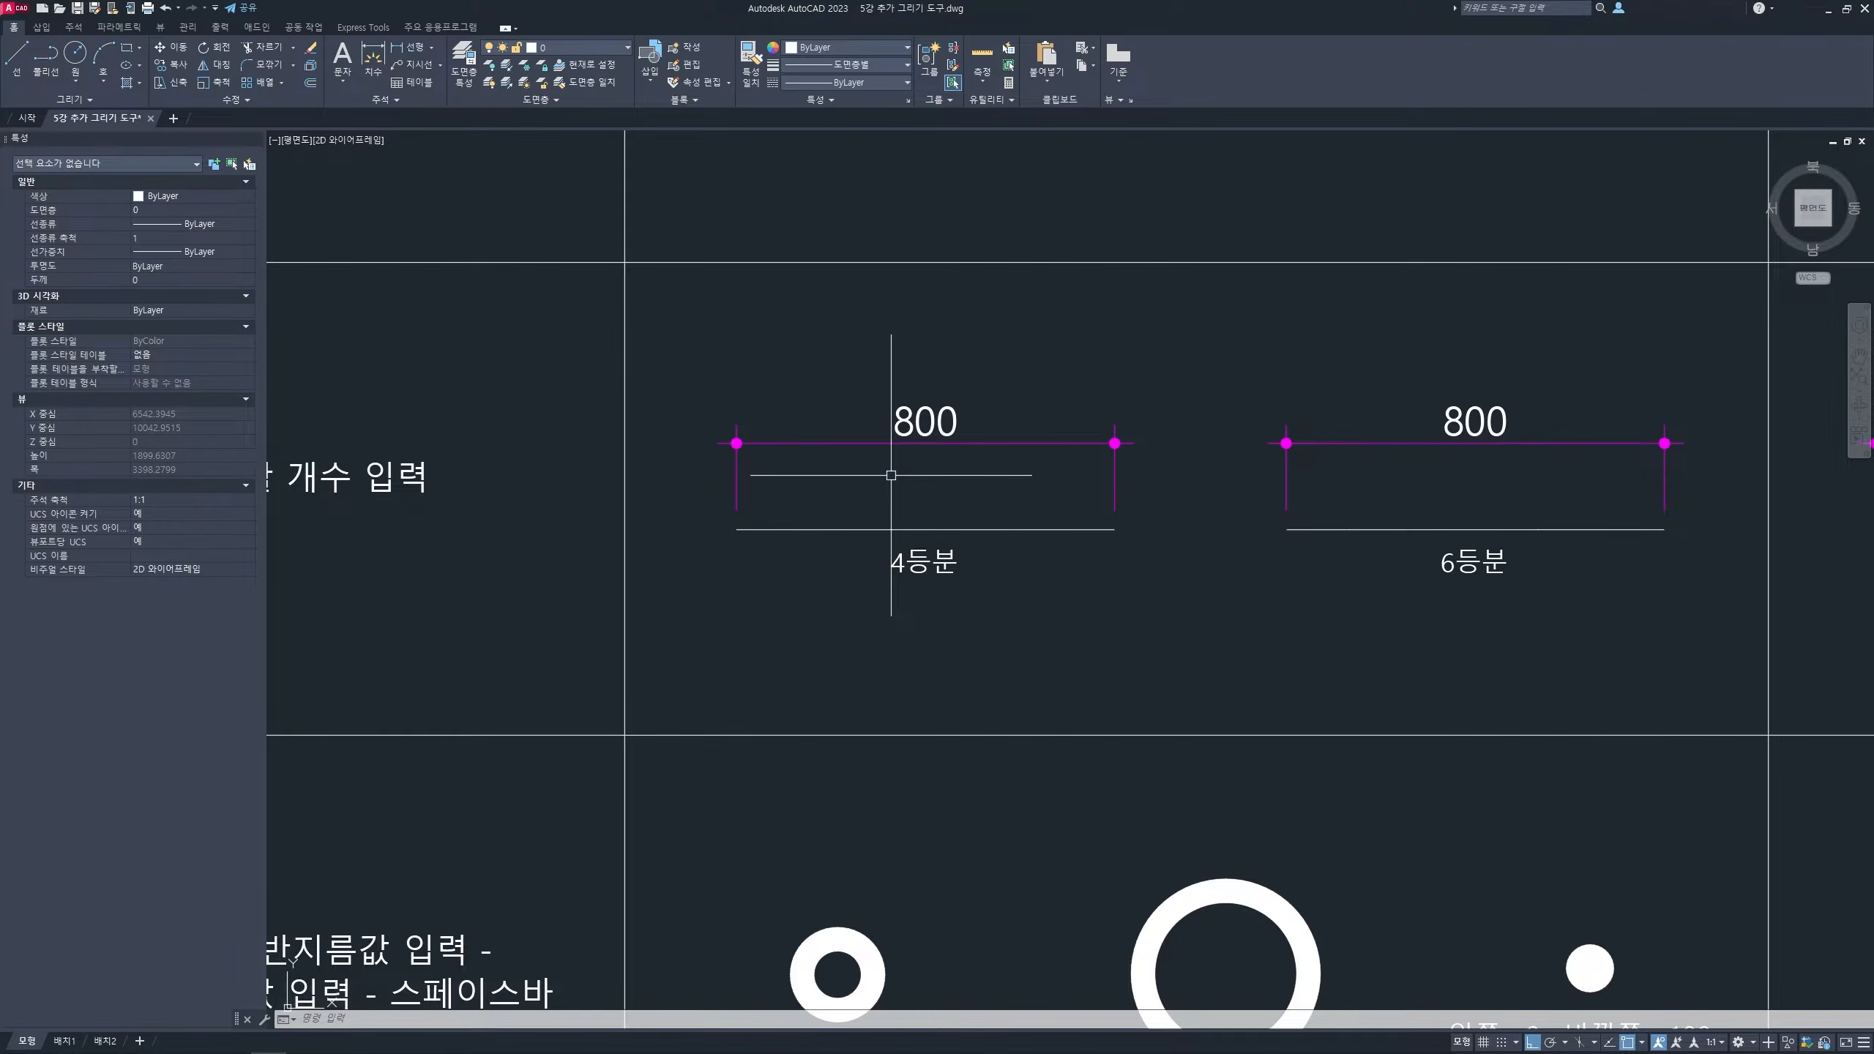
- Divide the 800-long line labelled 4등분 into 4 equal segments with DIVIDE
type("div")
key("Return")
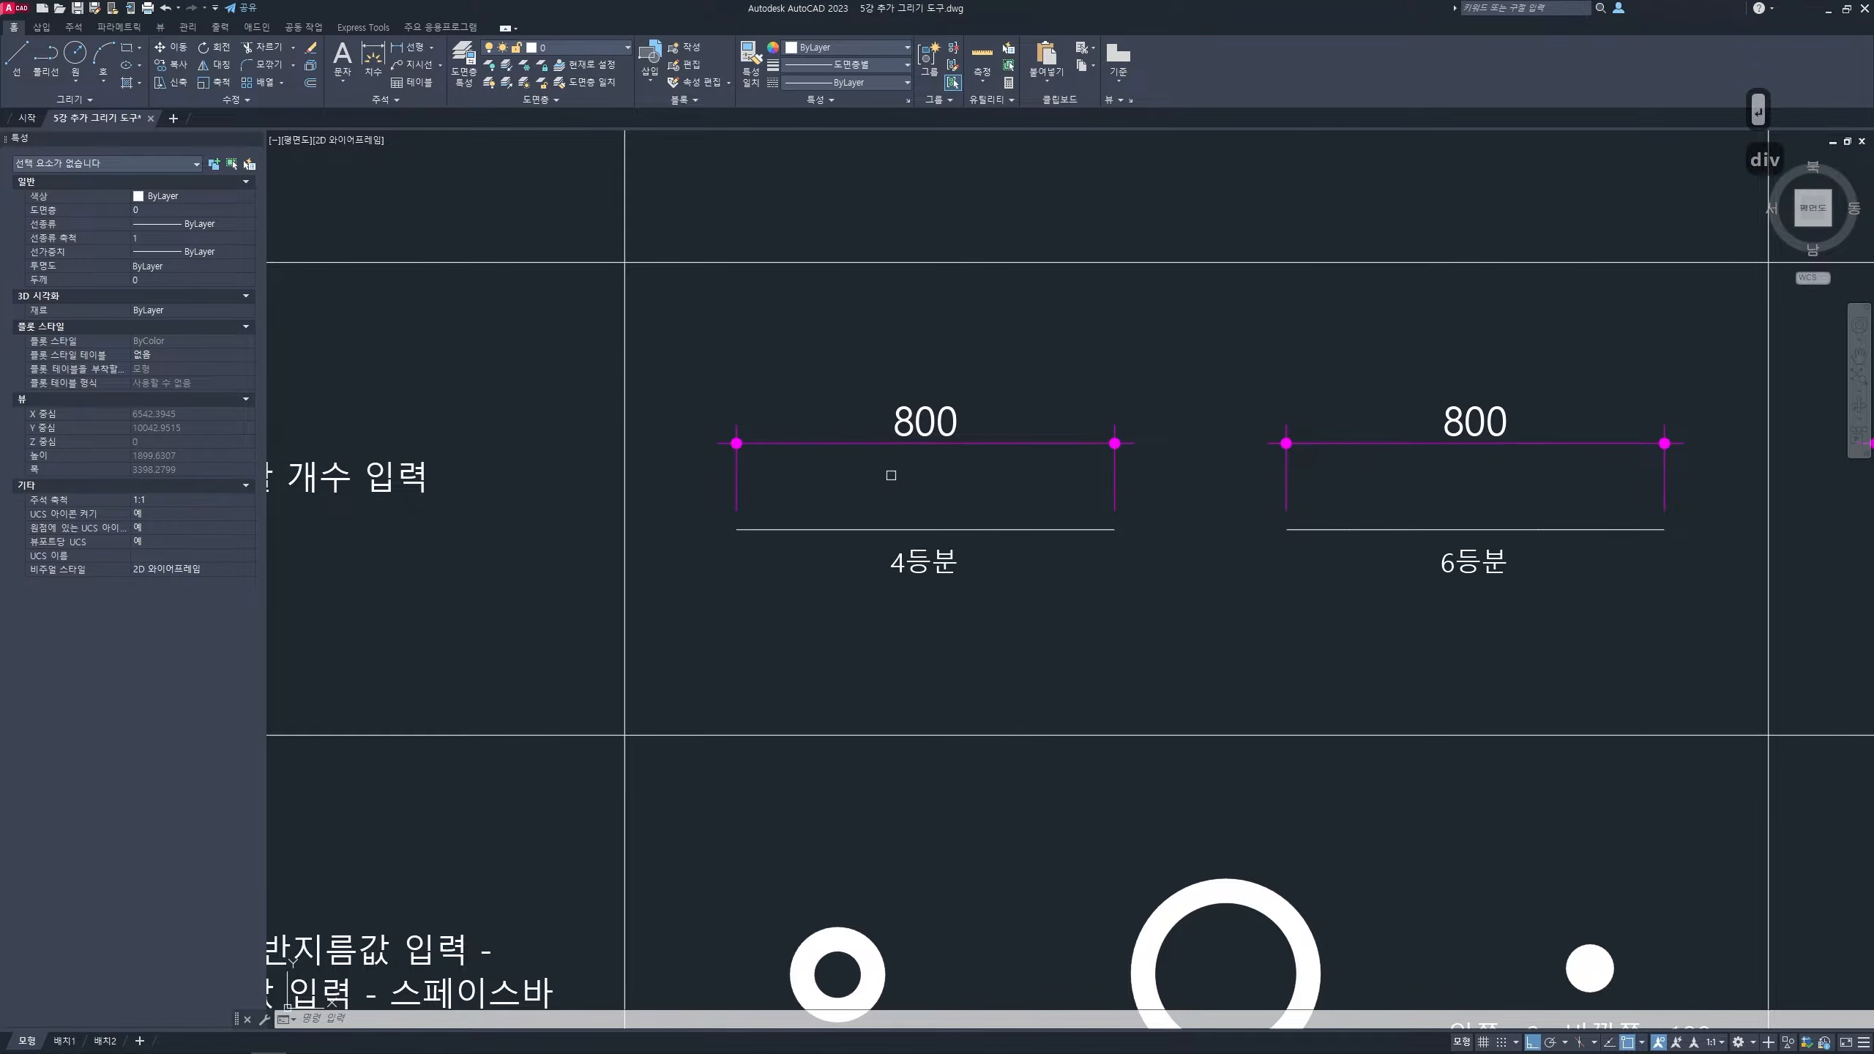
left_click(858, 529)
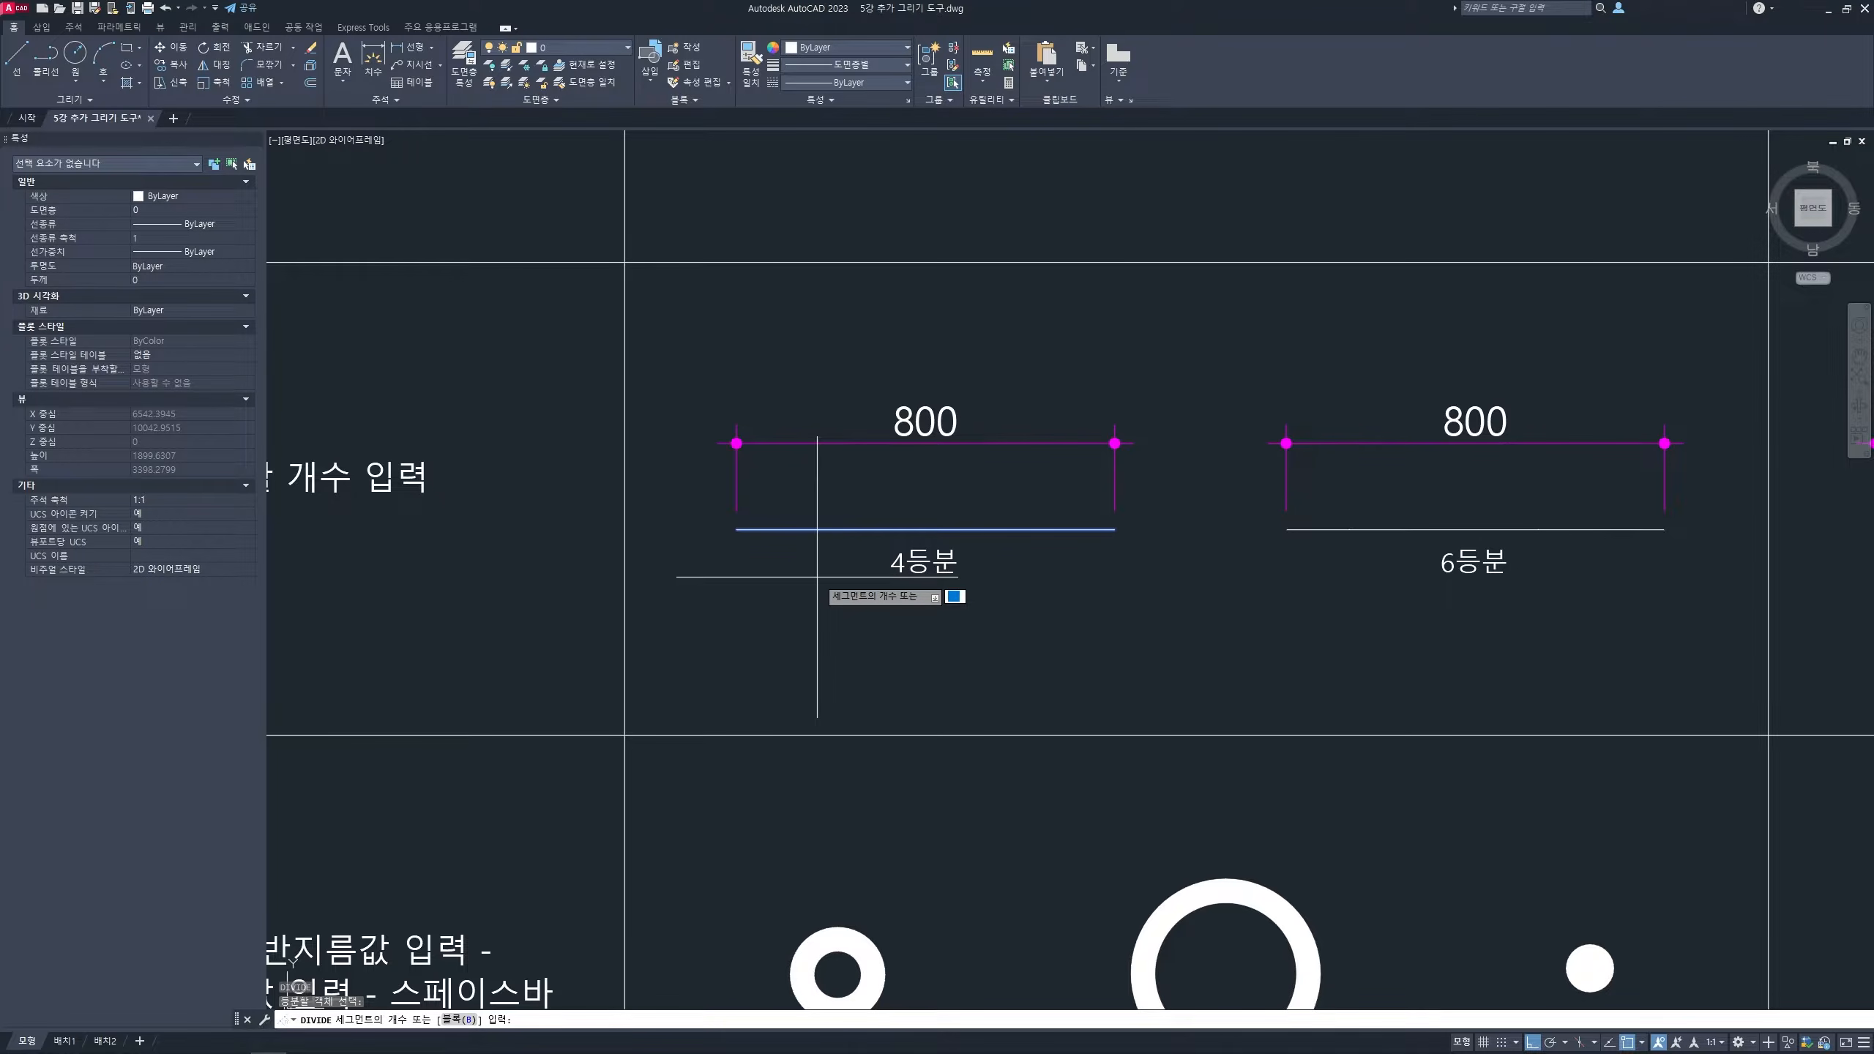
type("4")
key("Return")
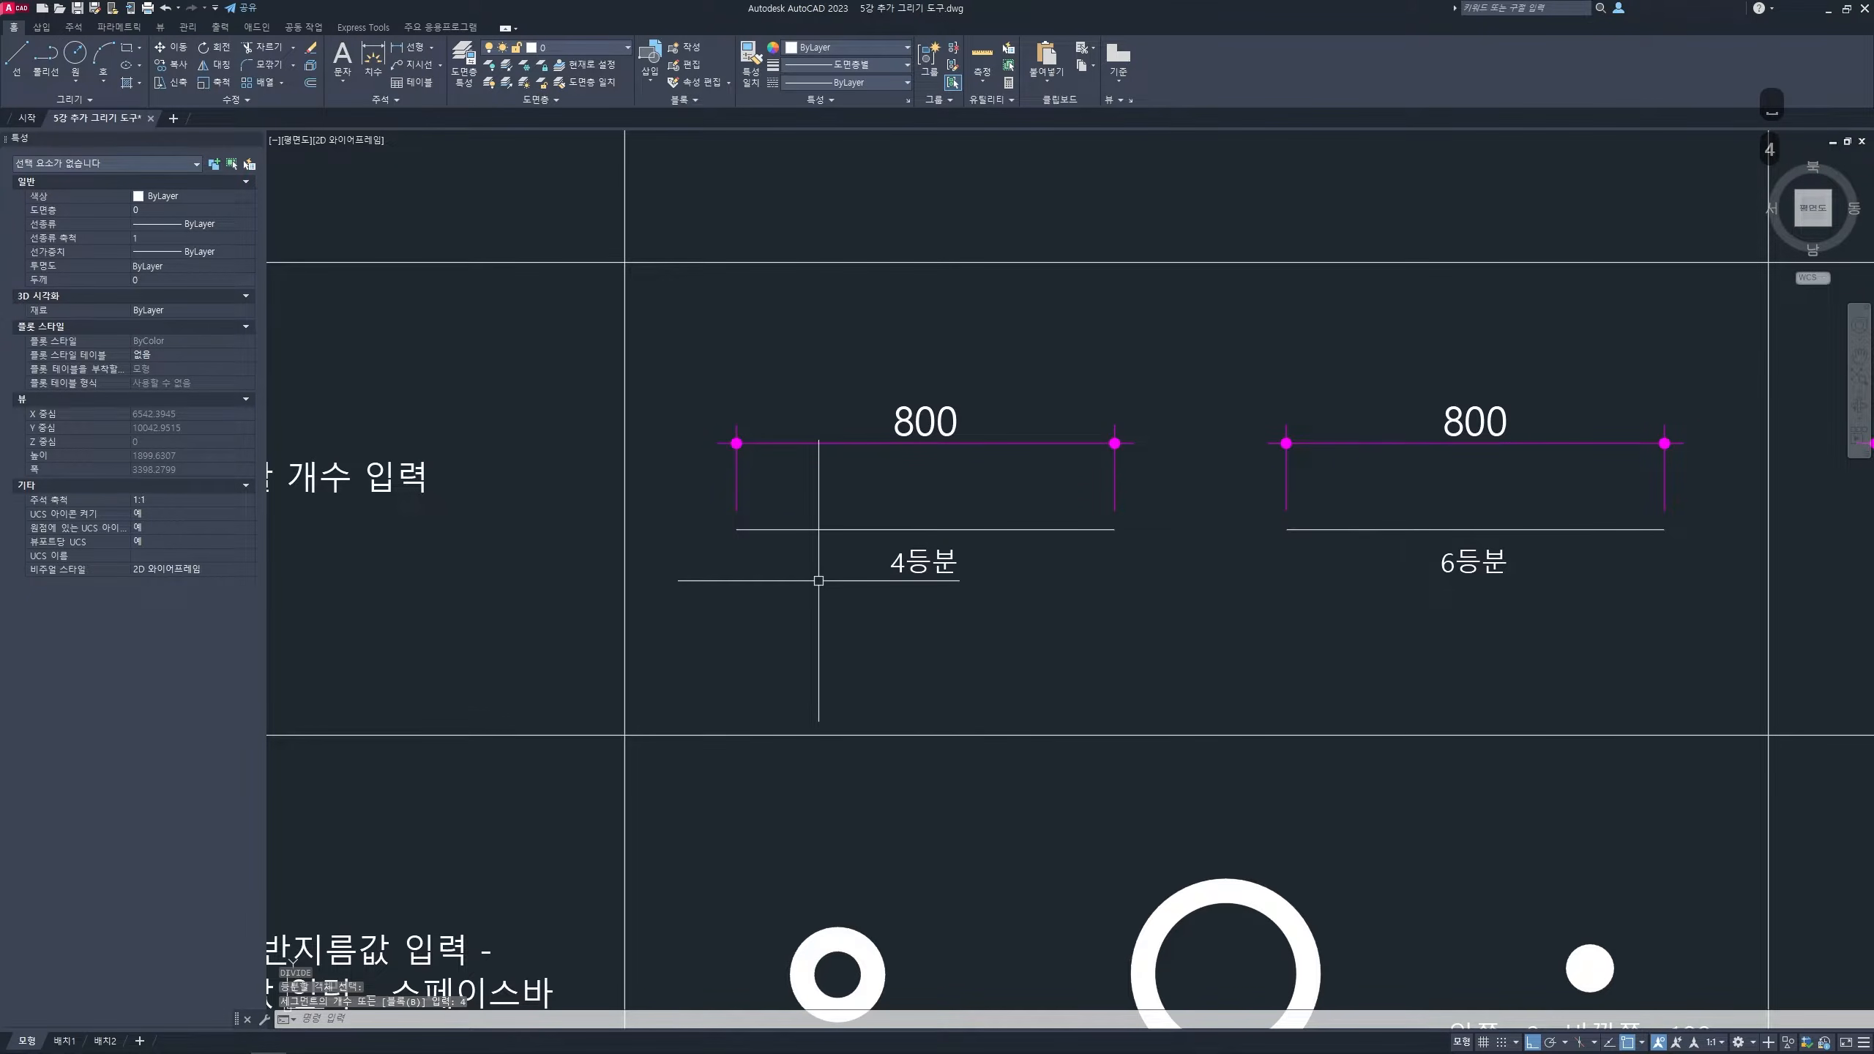
- Select the three division points on the 4등분 line with small selection windows to check their placement
scroll(812, 541, "up", 2)
scroll(834, 529, "up", 1)
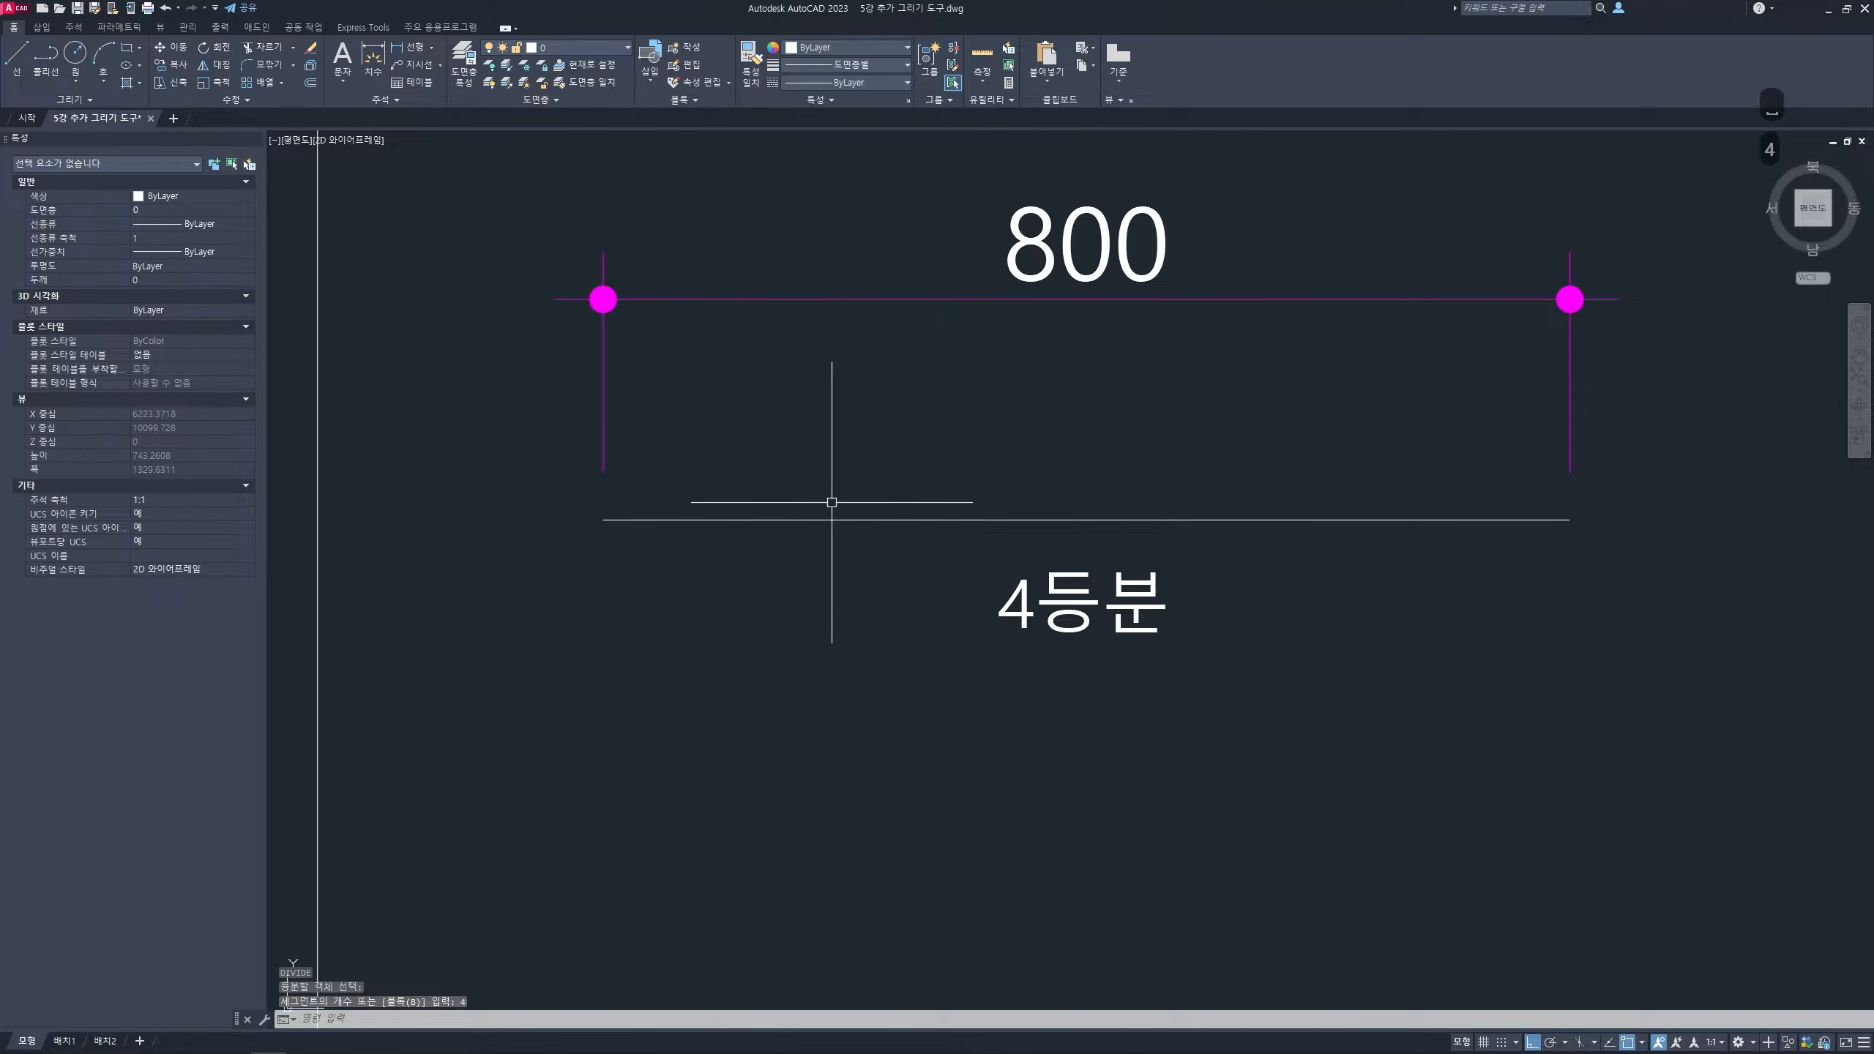
left_click(832, 502)
left_click(871, 536)
left_click(1039, 488)
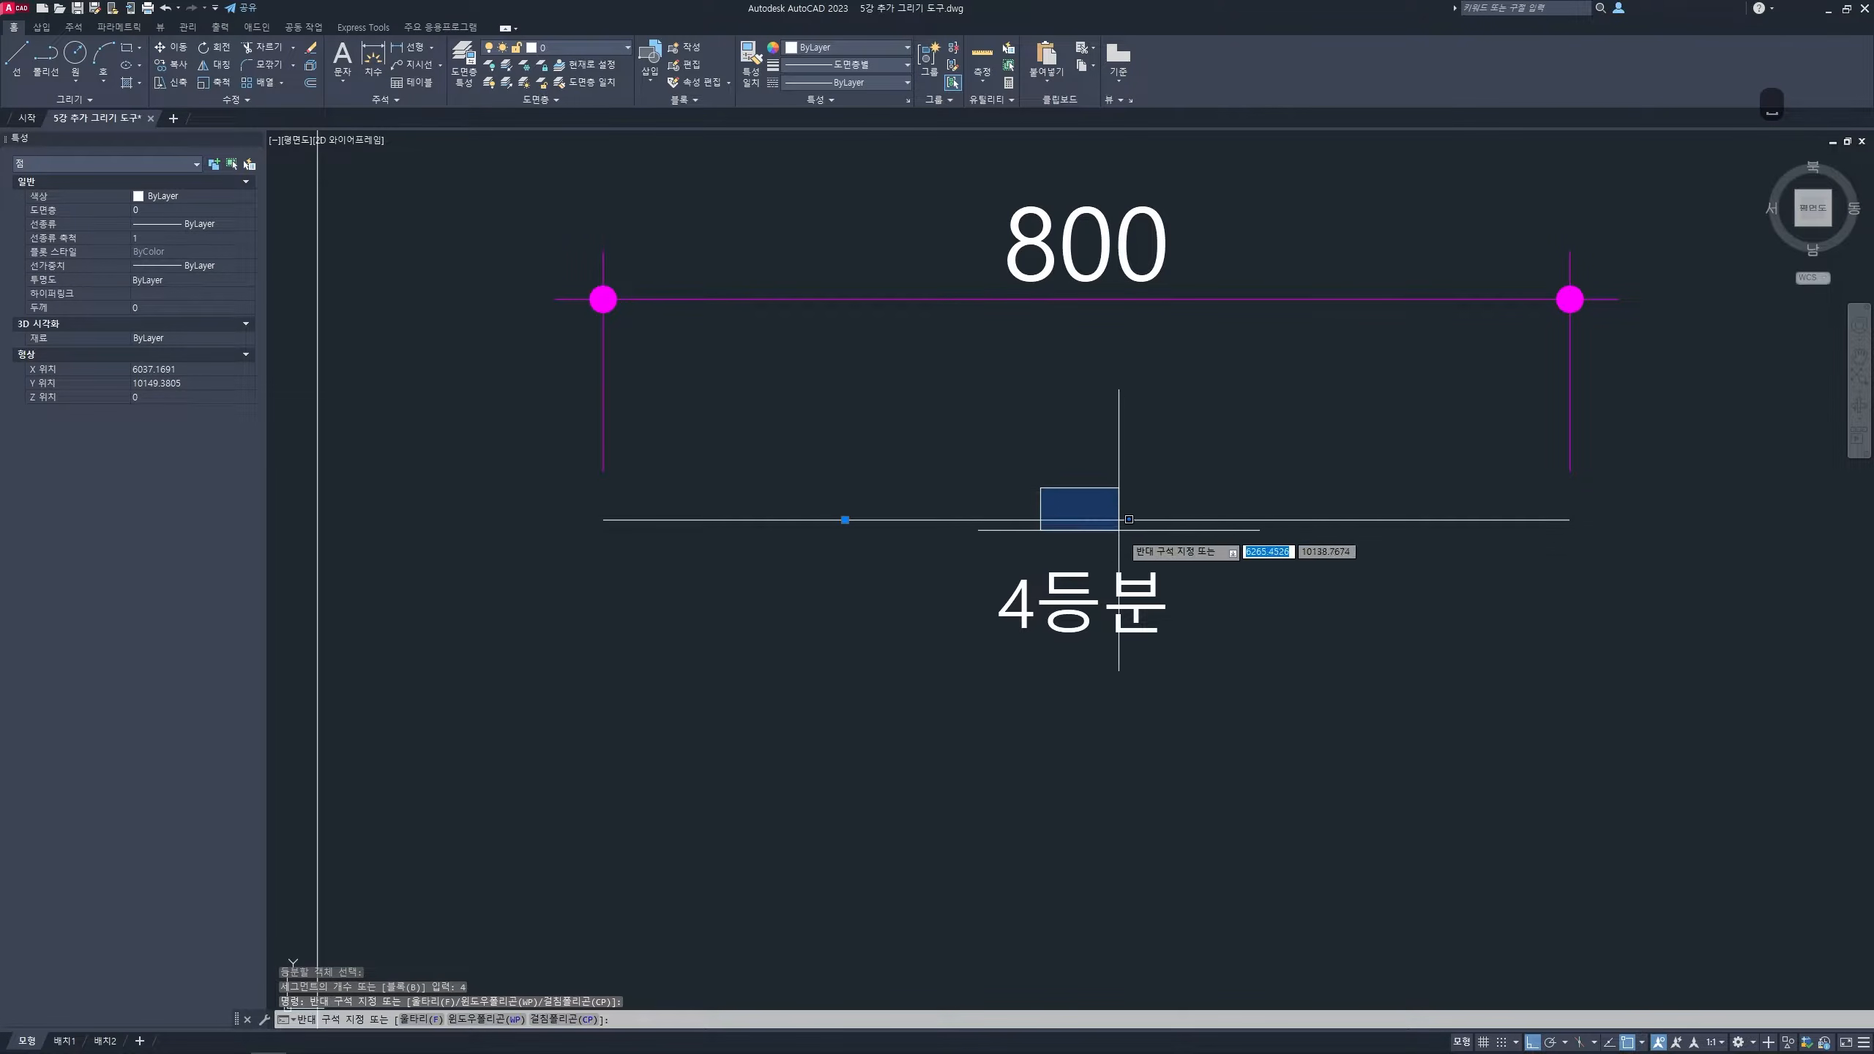
left_click(1125, 528)
left_click(1240, 492)
left_click(1371, 542)
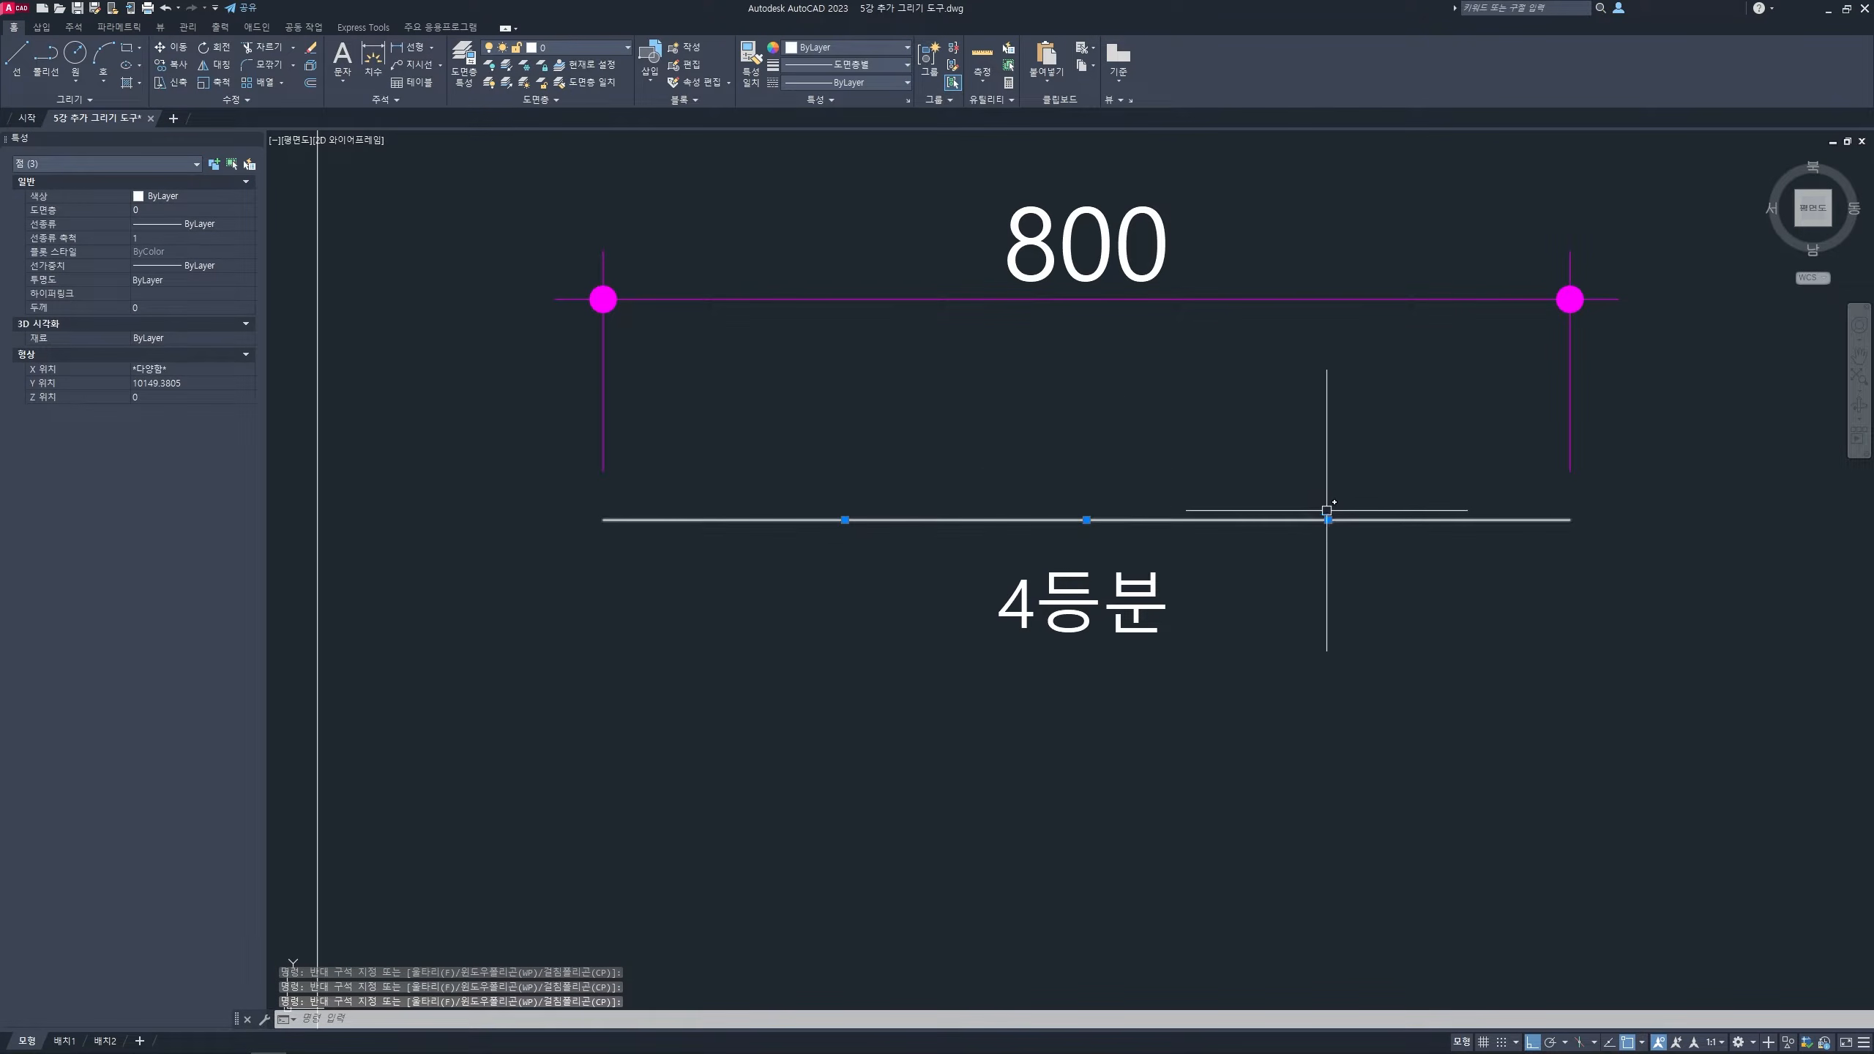
- Select the 800-long 4등분 line by itself, and window-select its three division points again to check them as separate objects
key("Escape")
key("Escape")
left_click(962, 520)
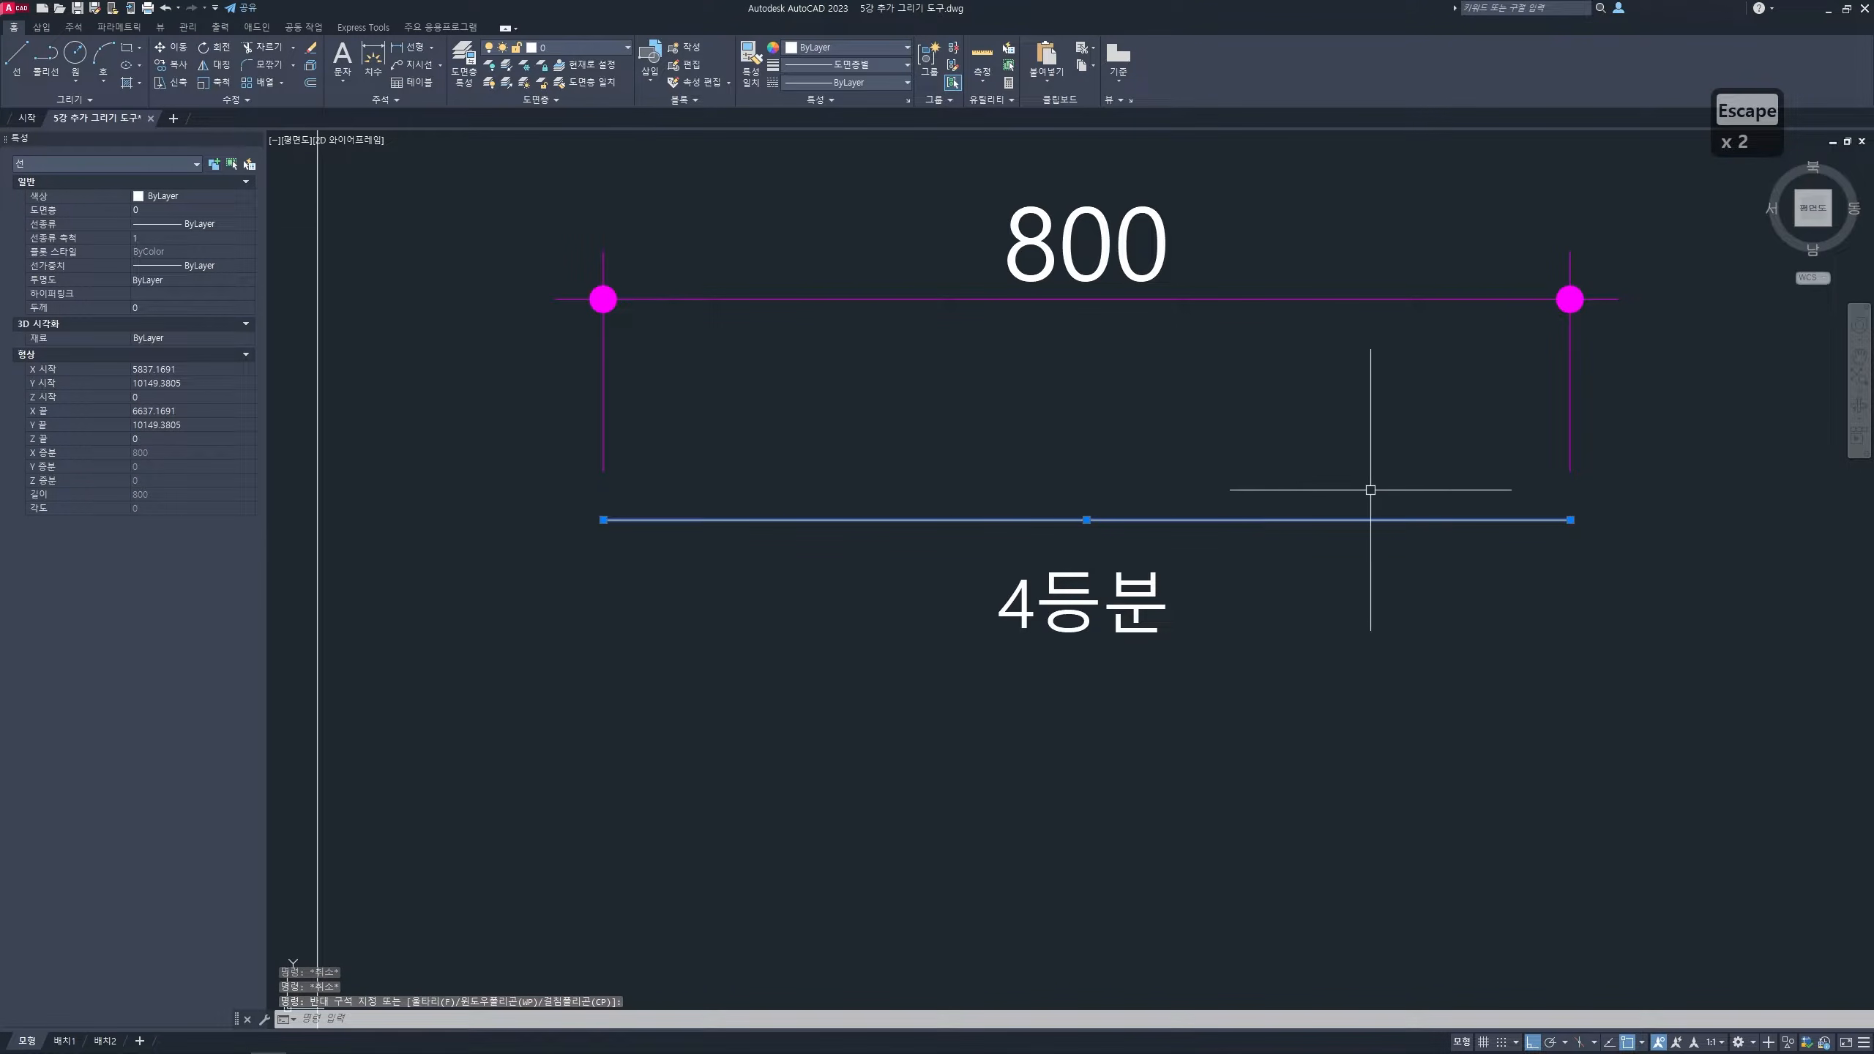
key("Escape")
key("Escape")
left_click(742, 491)
left_click(888, 560)
left_click(1035, 491)
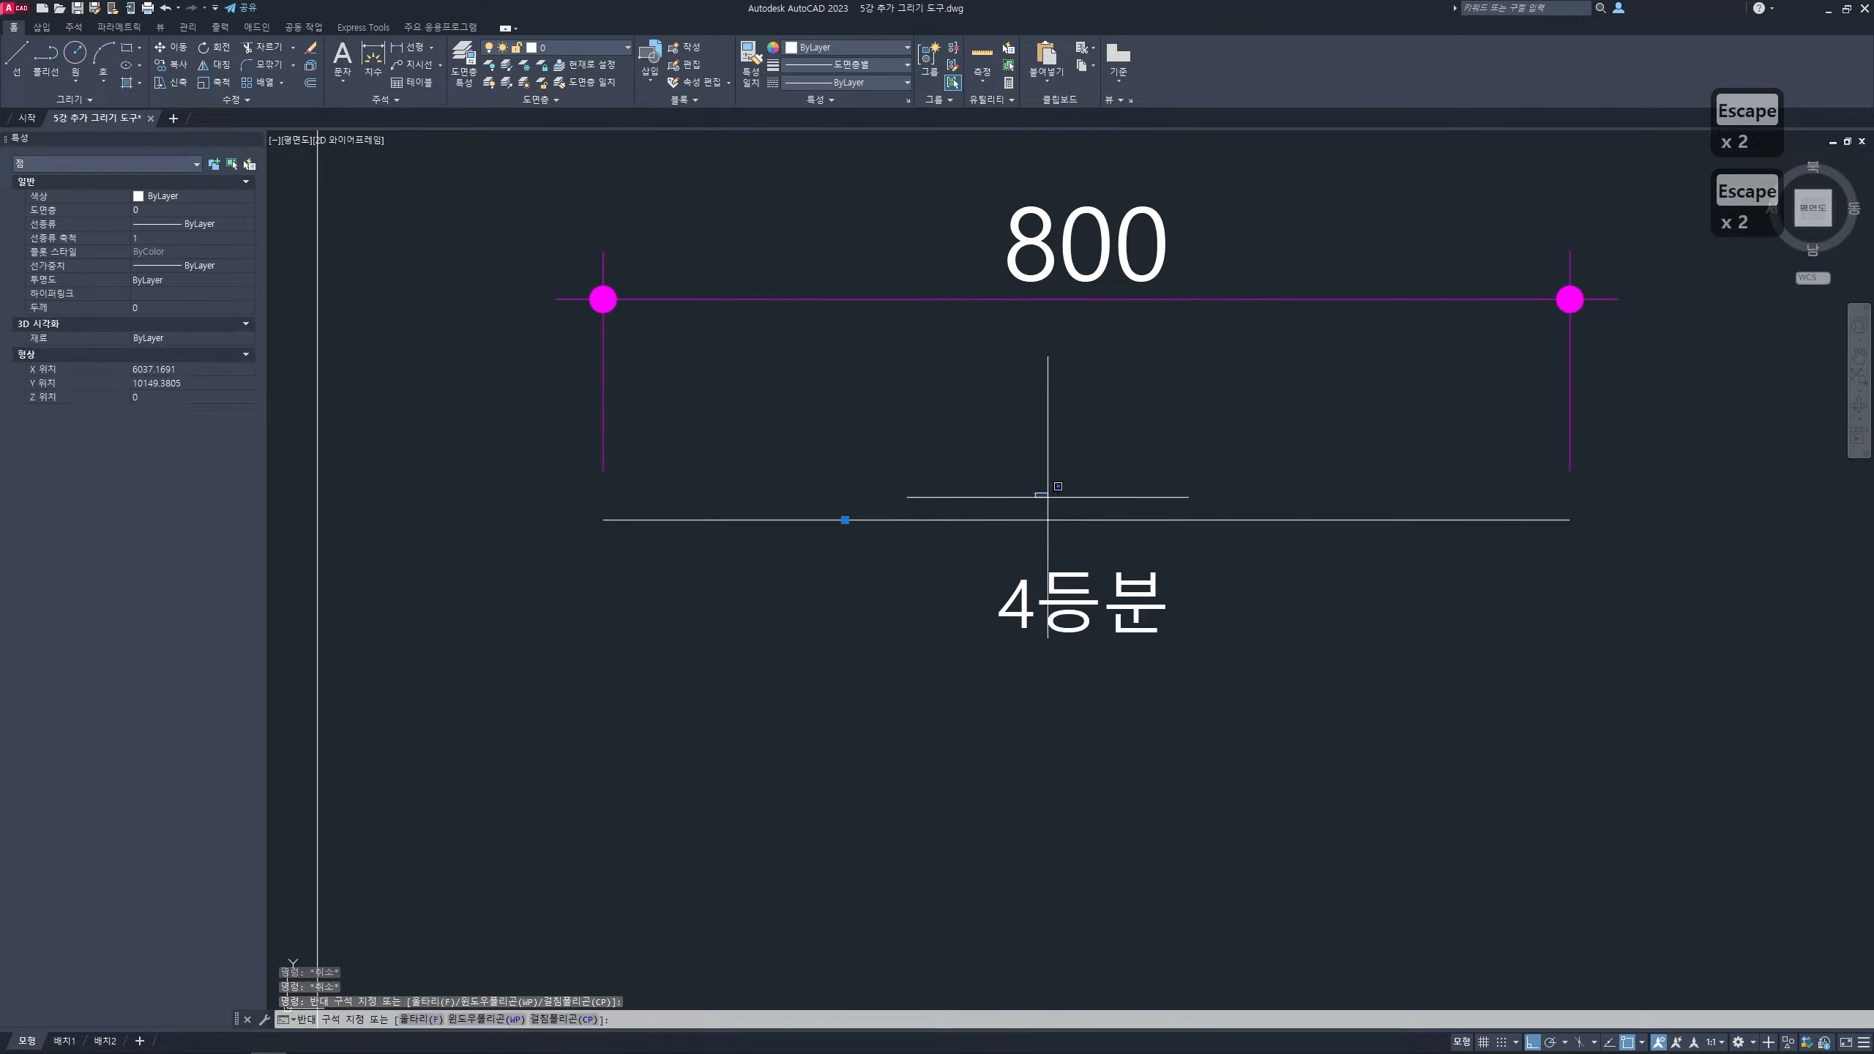
left_click(1148, 531)
left_click(1309, 488)
left_click(1390, 537)
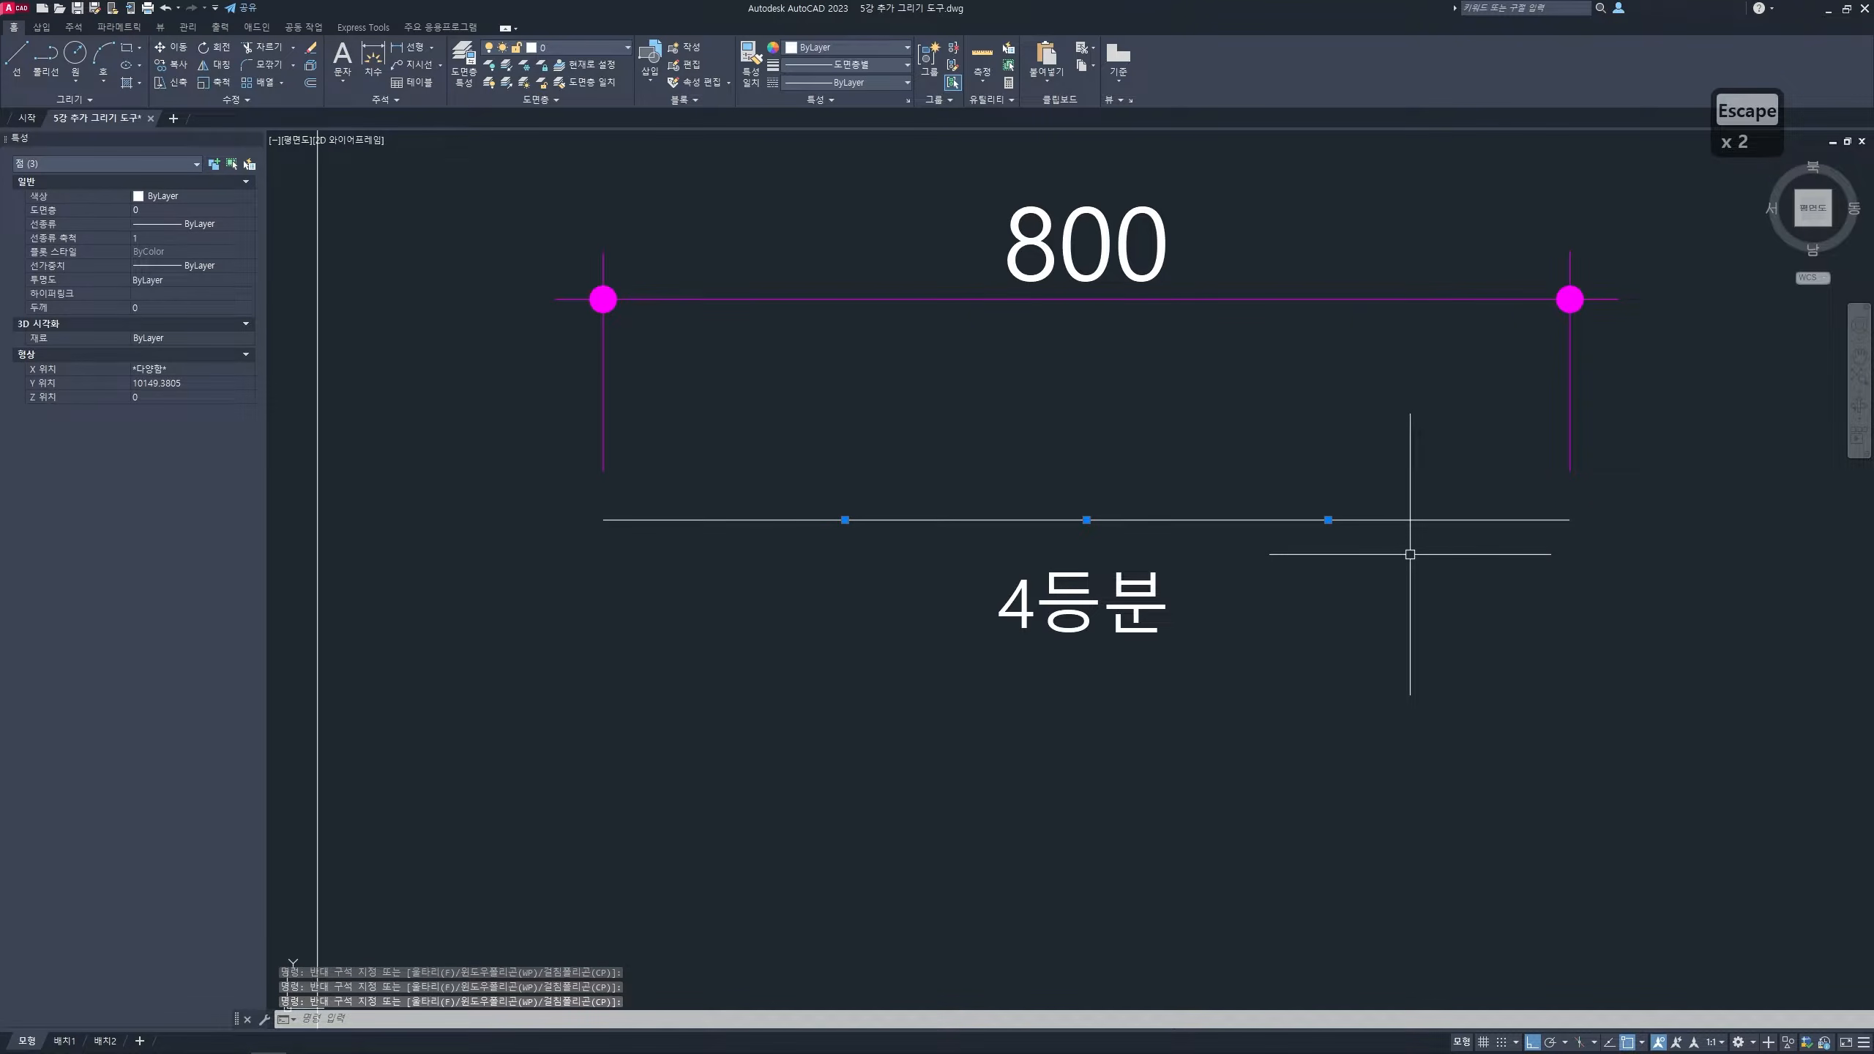
key("Escape")
key("Escape")
- Divide the 800-long line labelled 6등분 into 6 equal segments with DIVIDE
scroll(1427, 565, "down", 4)
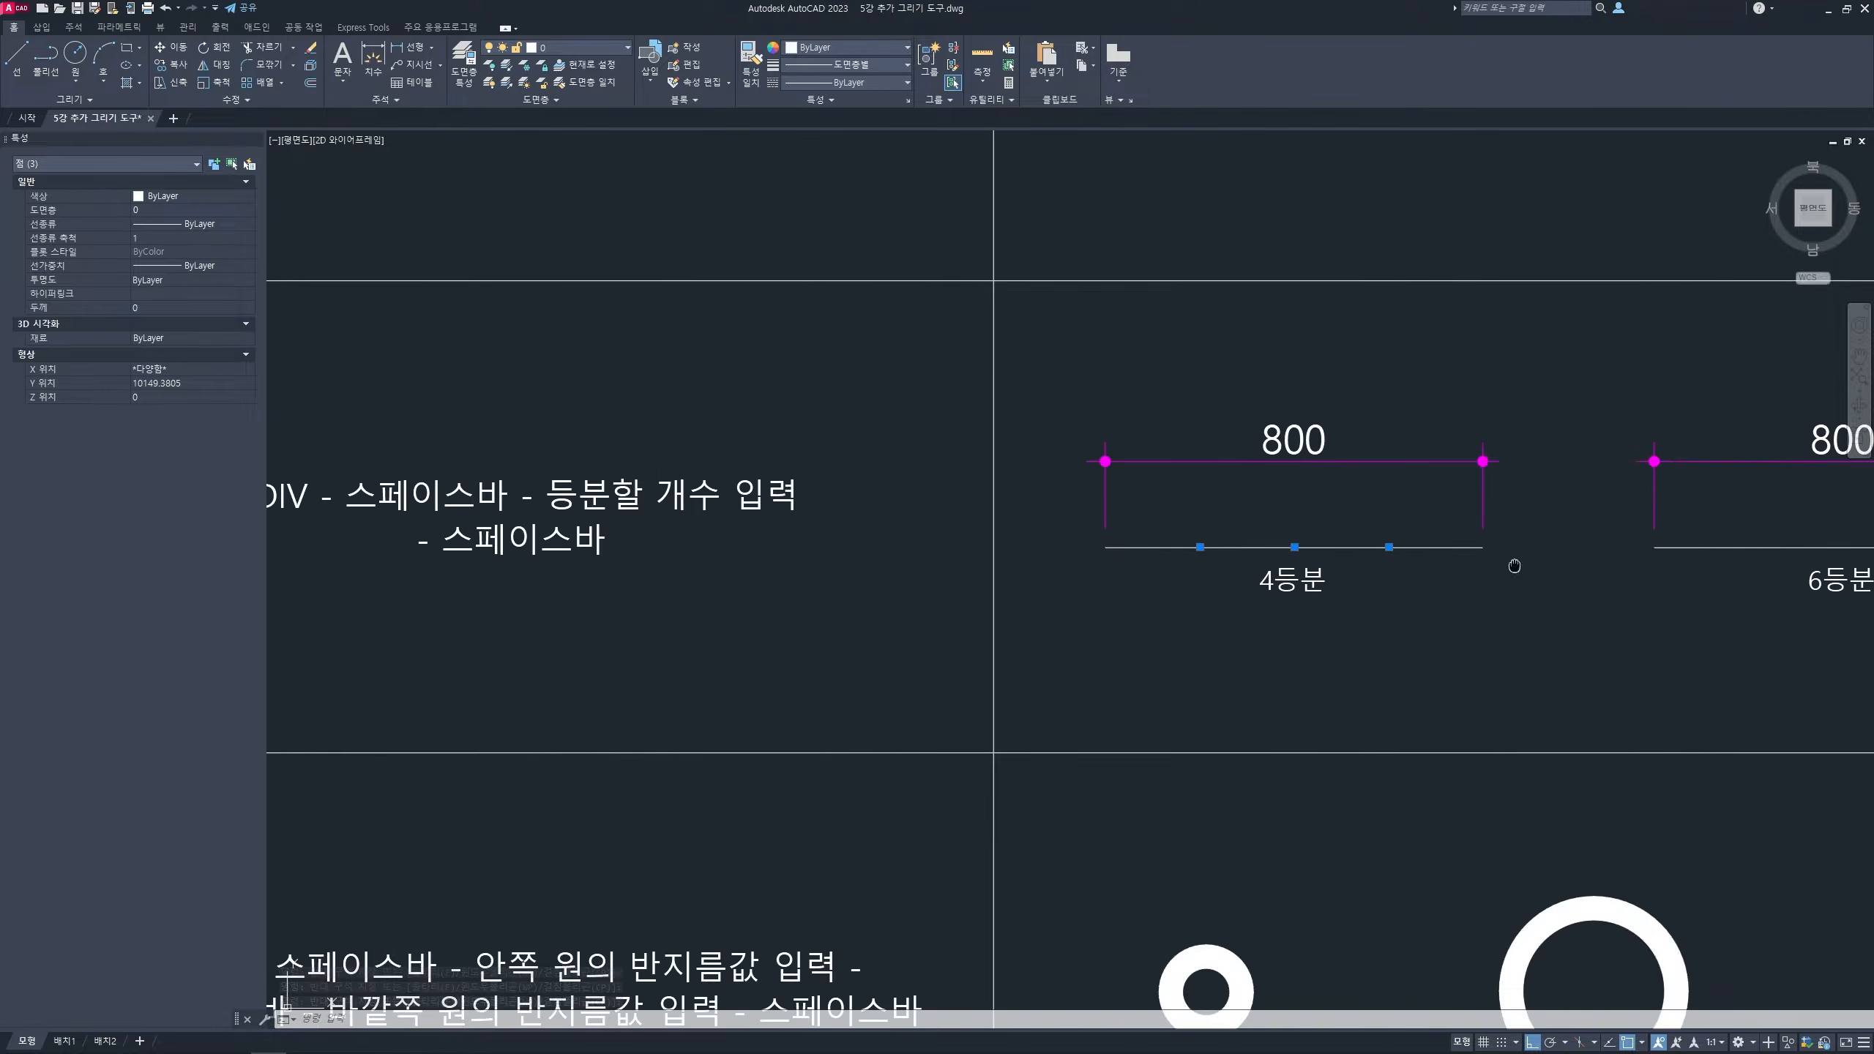
scroll(1109, 549, "up", 1)
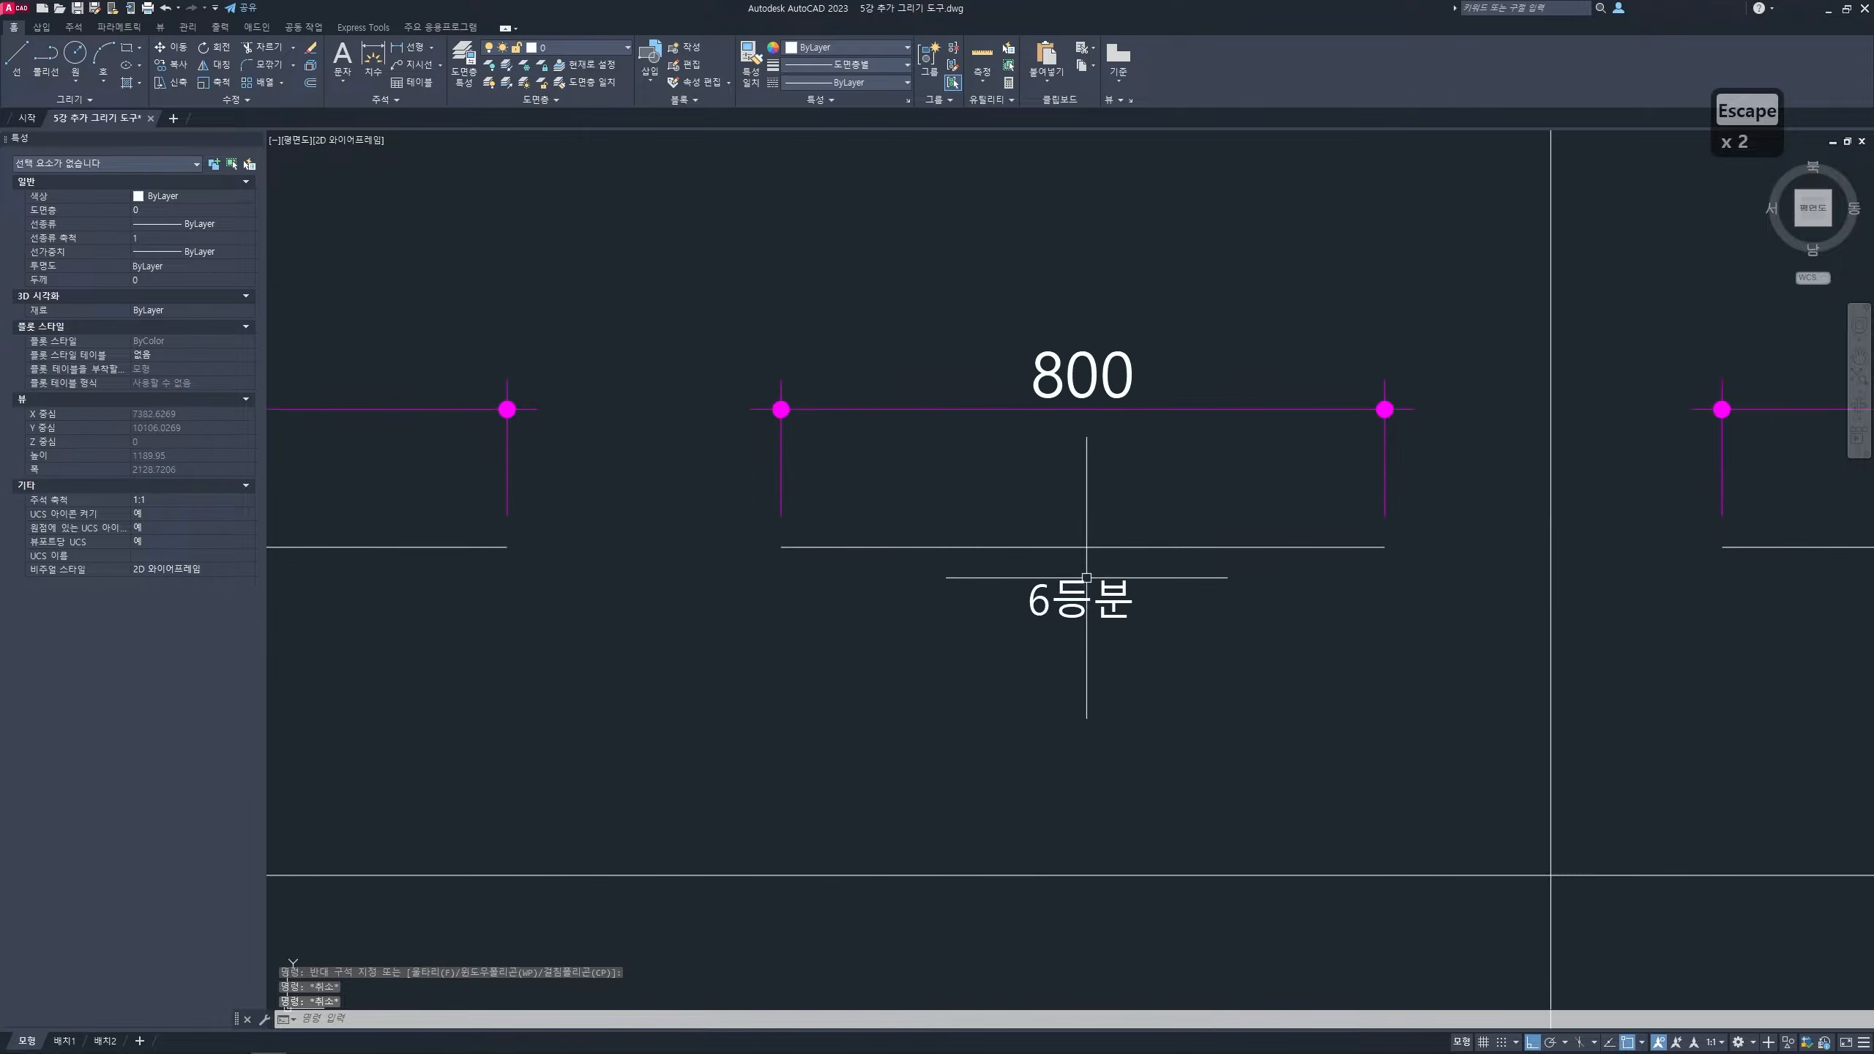
type("d")
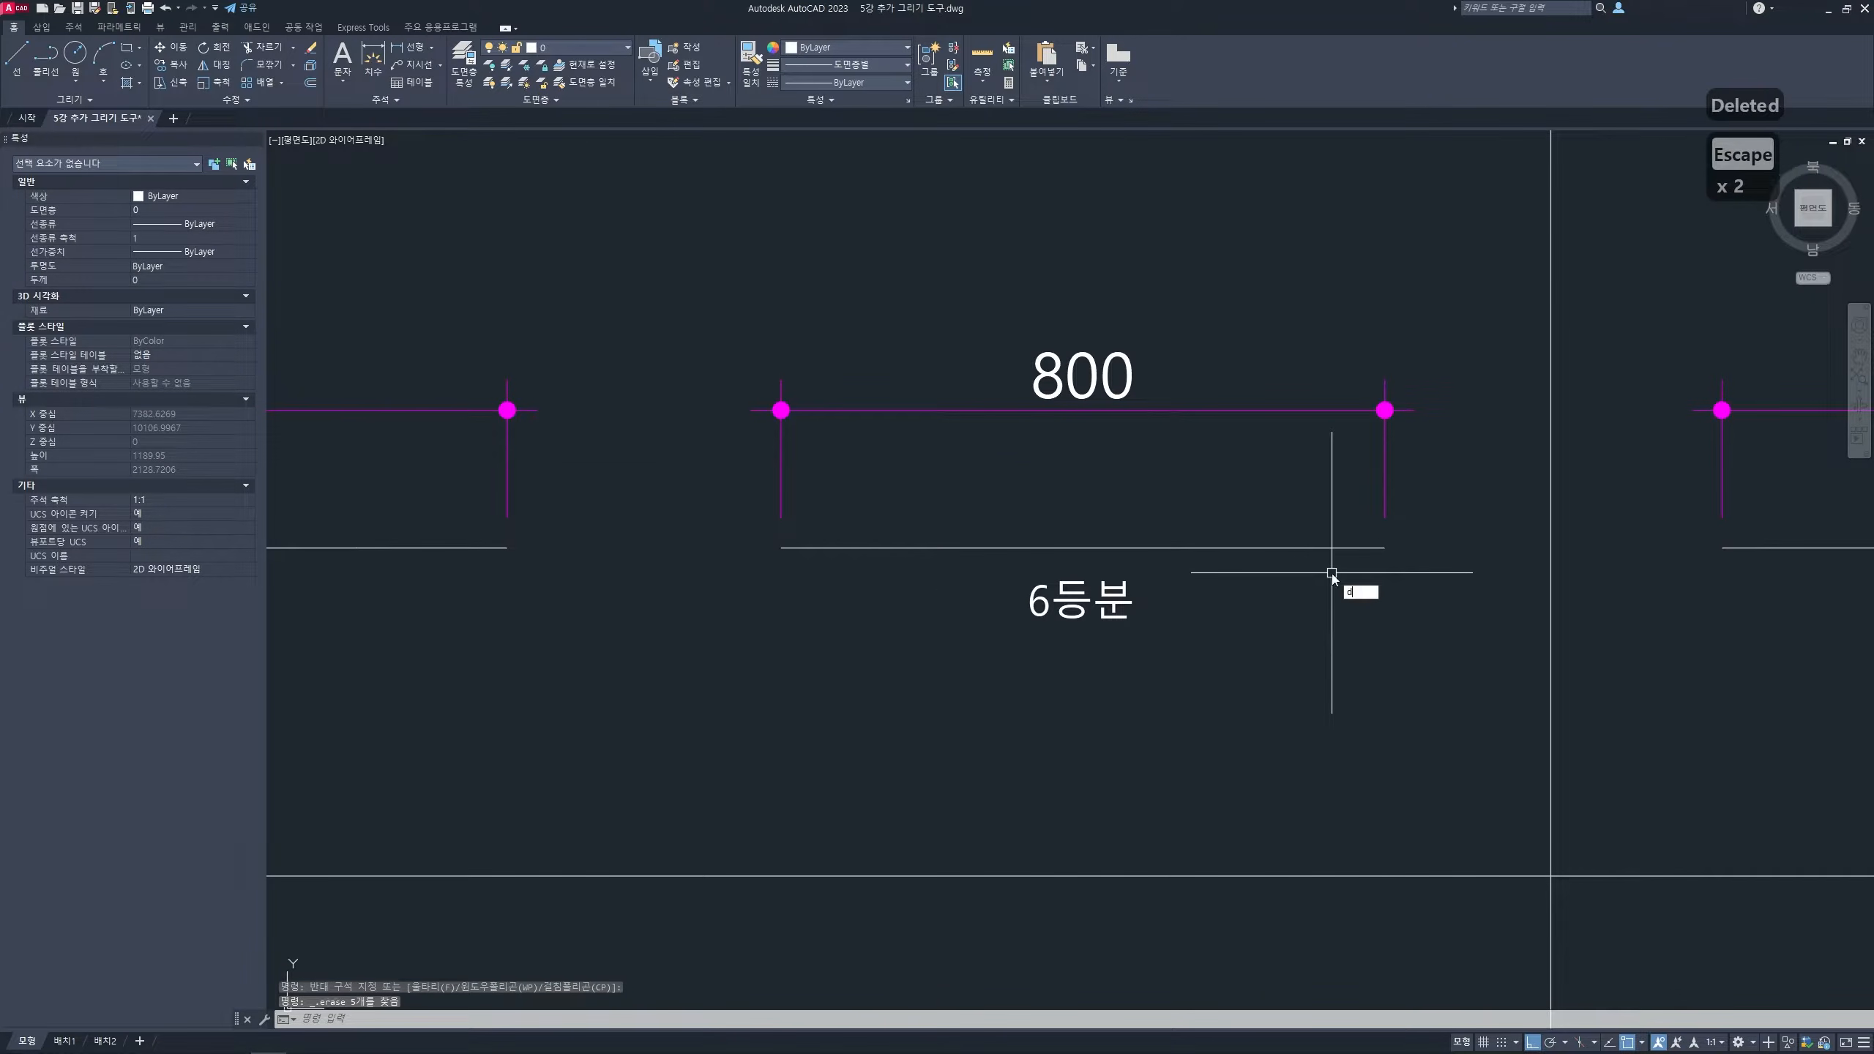
type("iv")
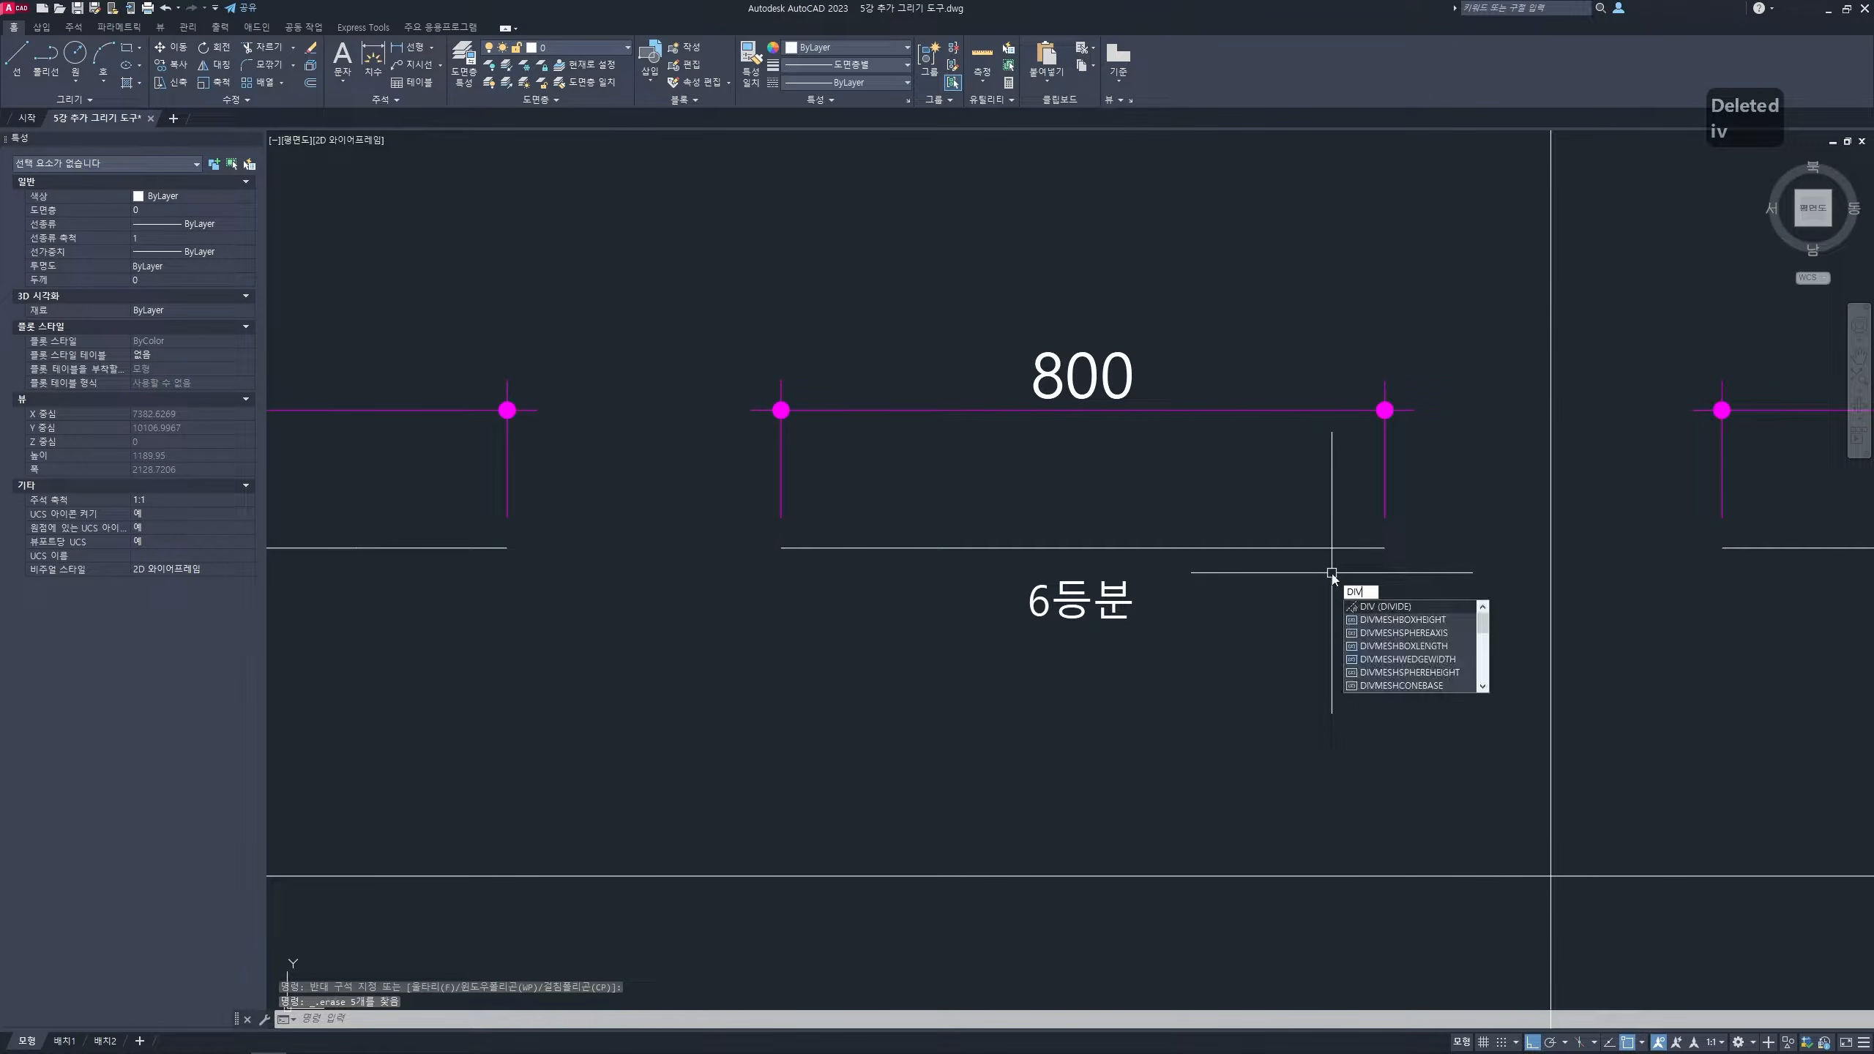
key("Return")
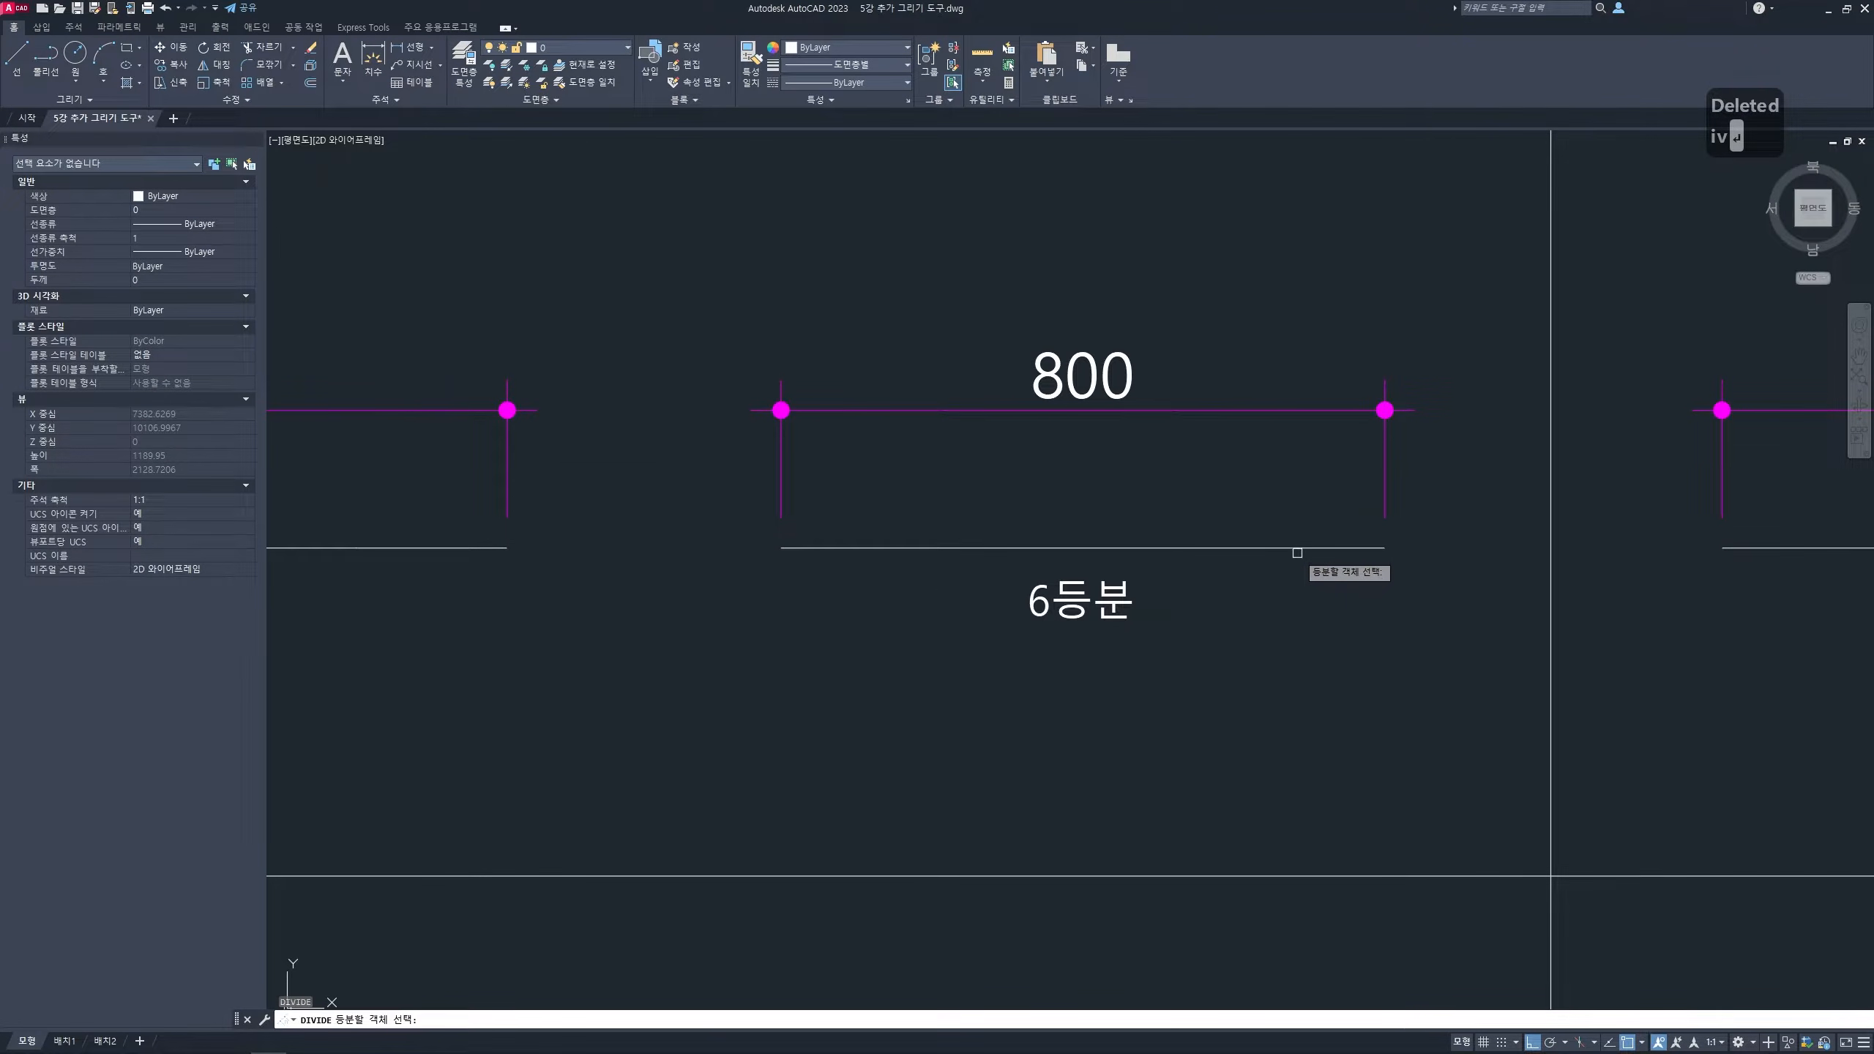
left_click(1297, 547)
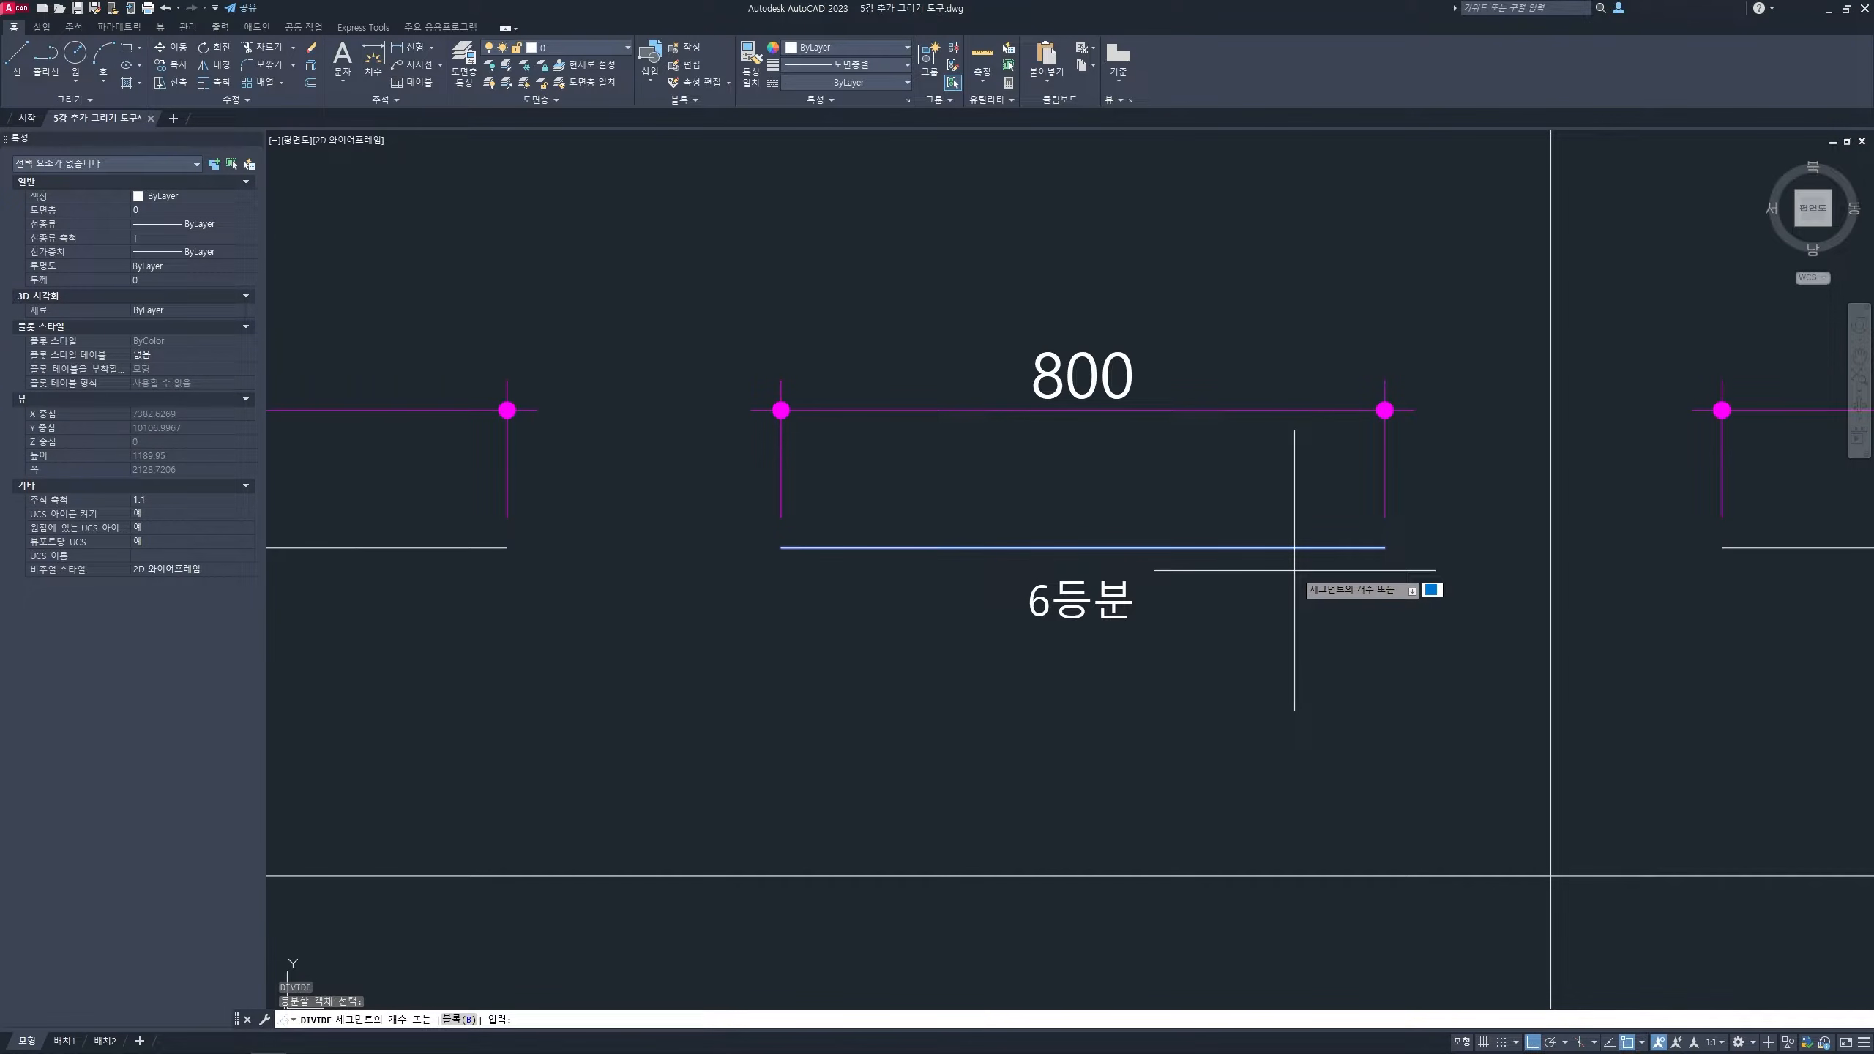
type("6")
key("Return")
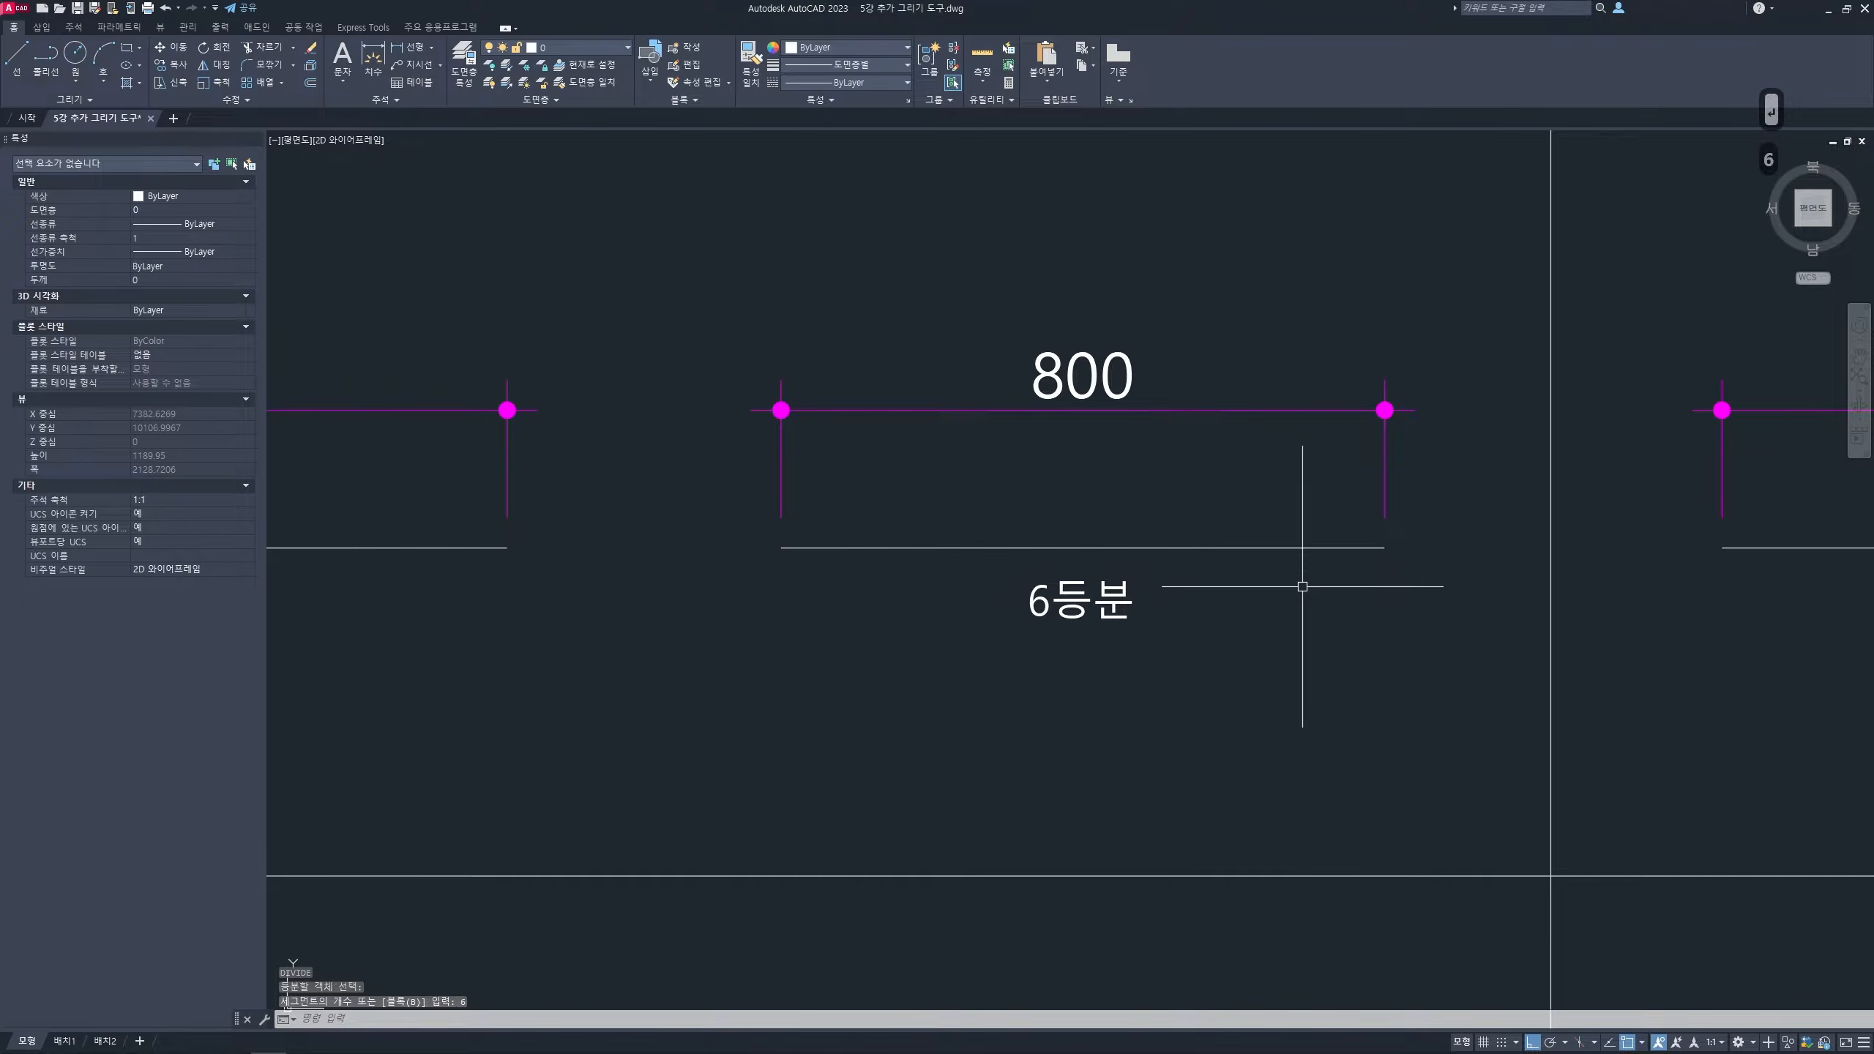
- Select the division points on the 6등분 line with one selection window to check their placement
left_click(855, 520)
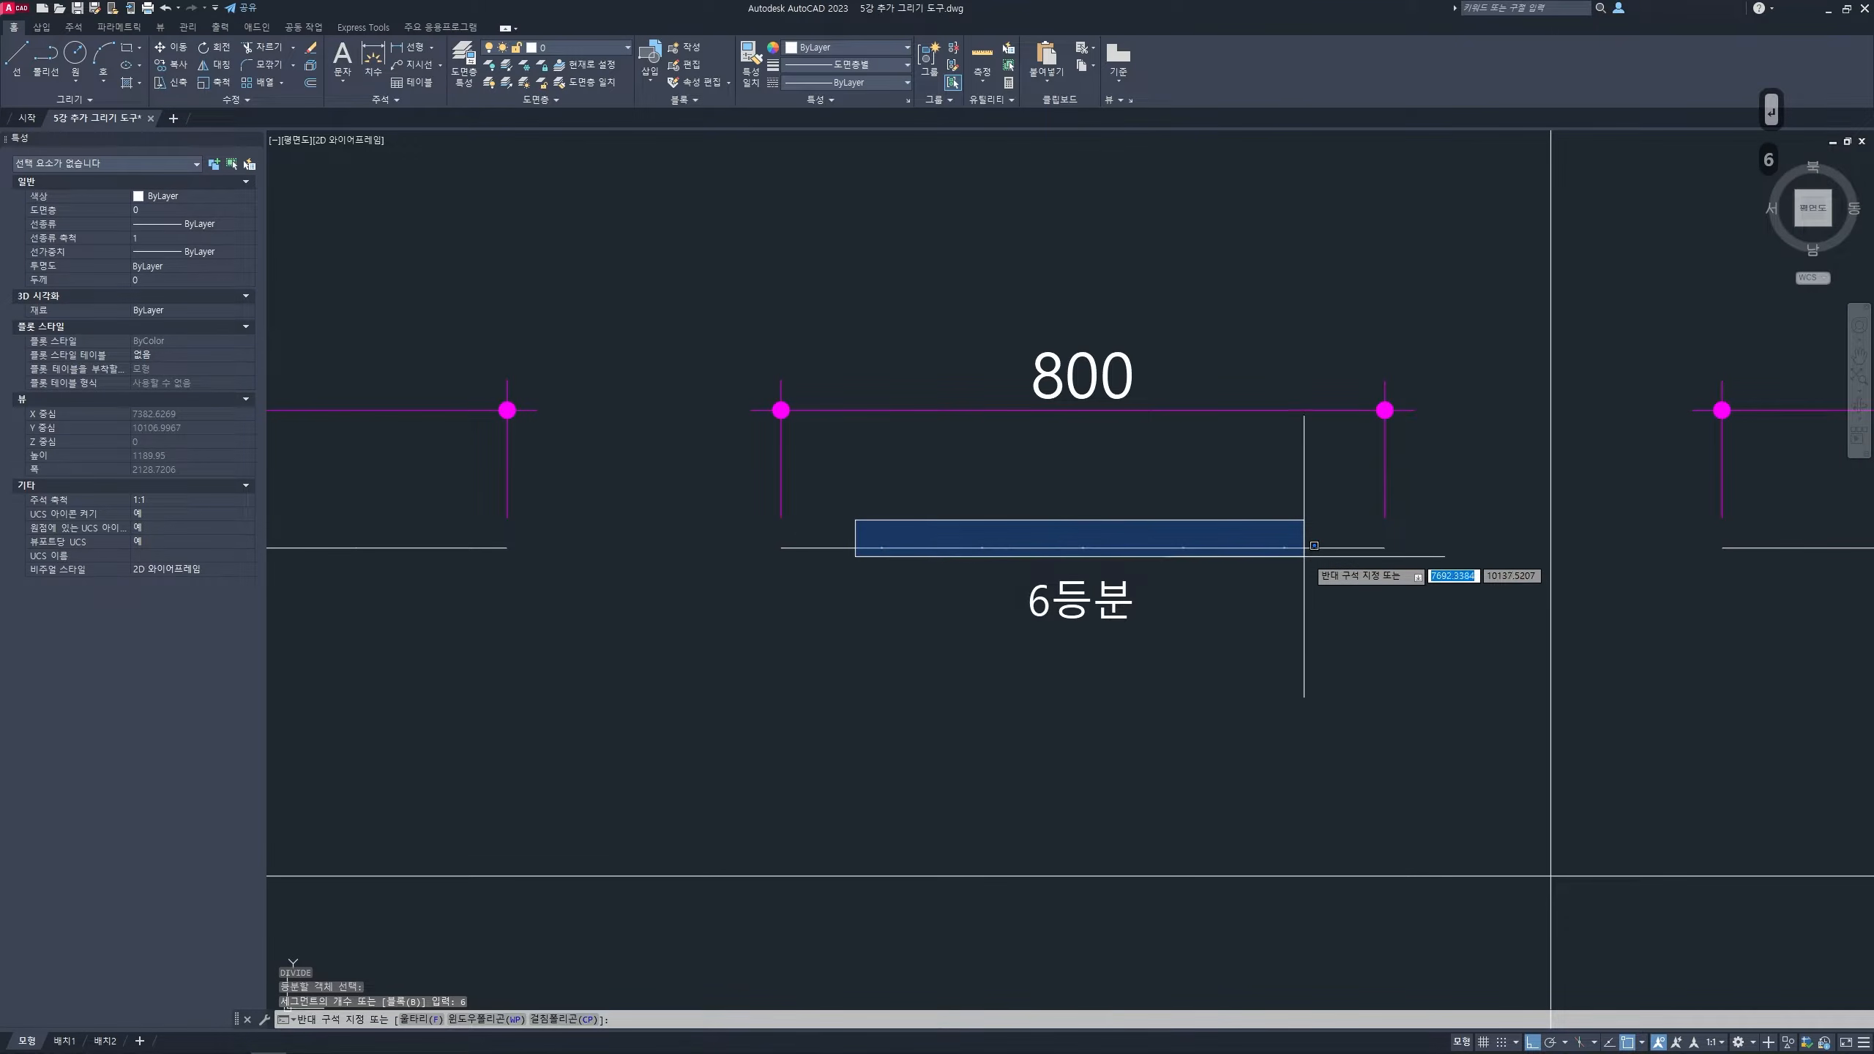
left_click(1343, 566)
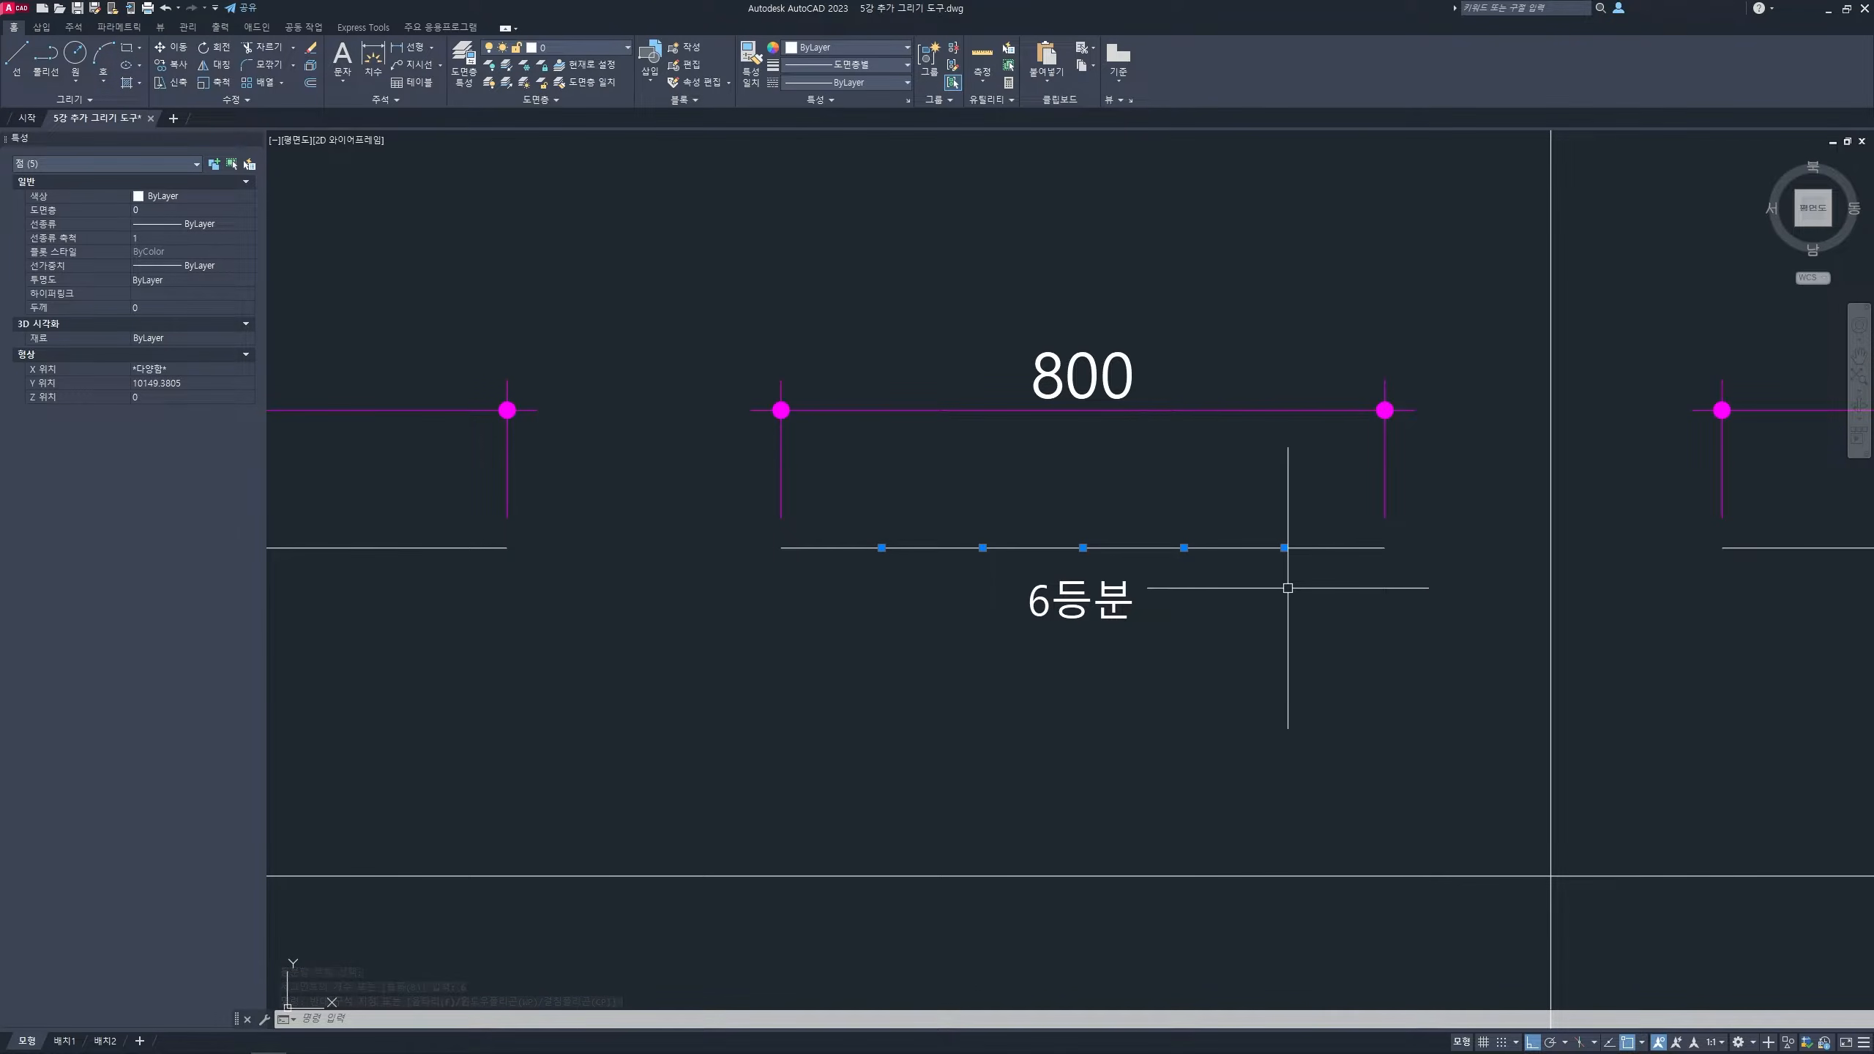
key("Escape")
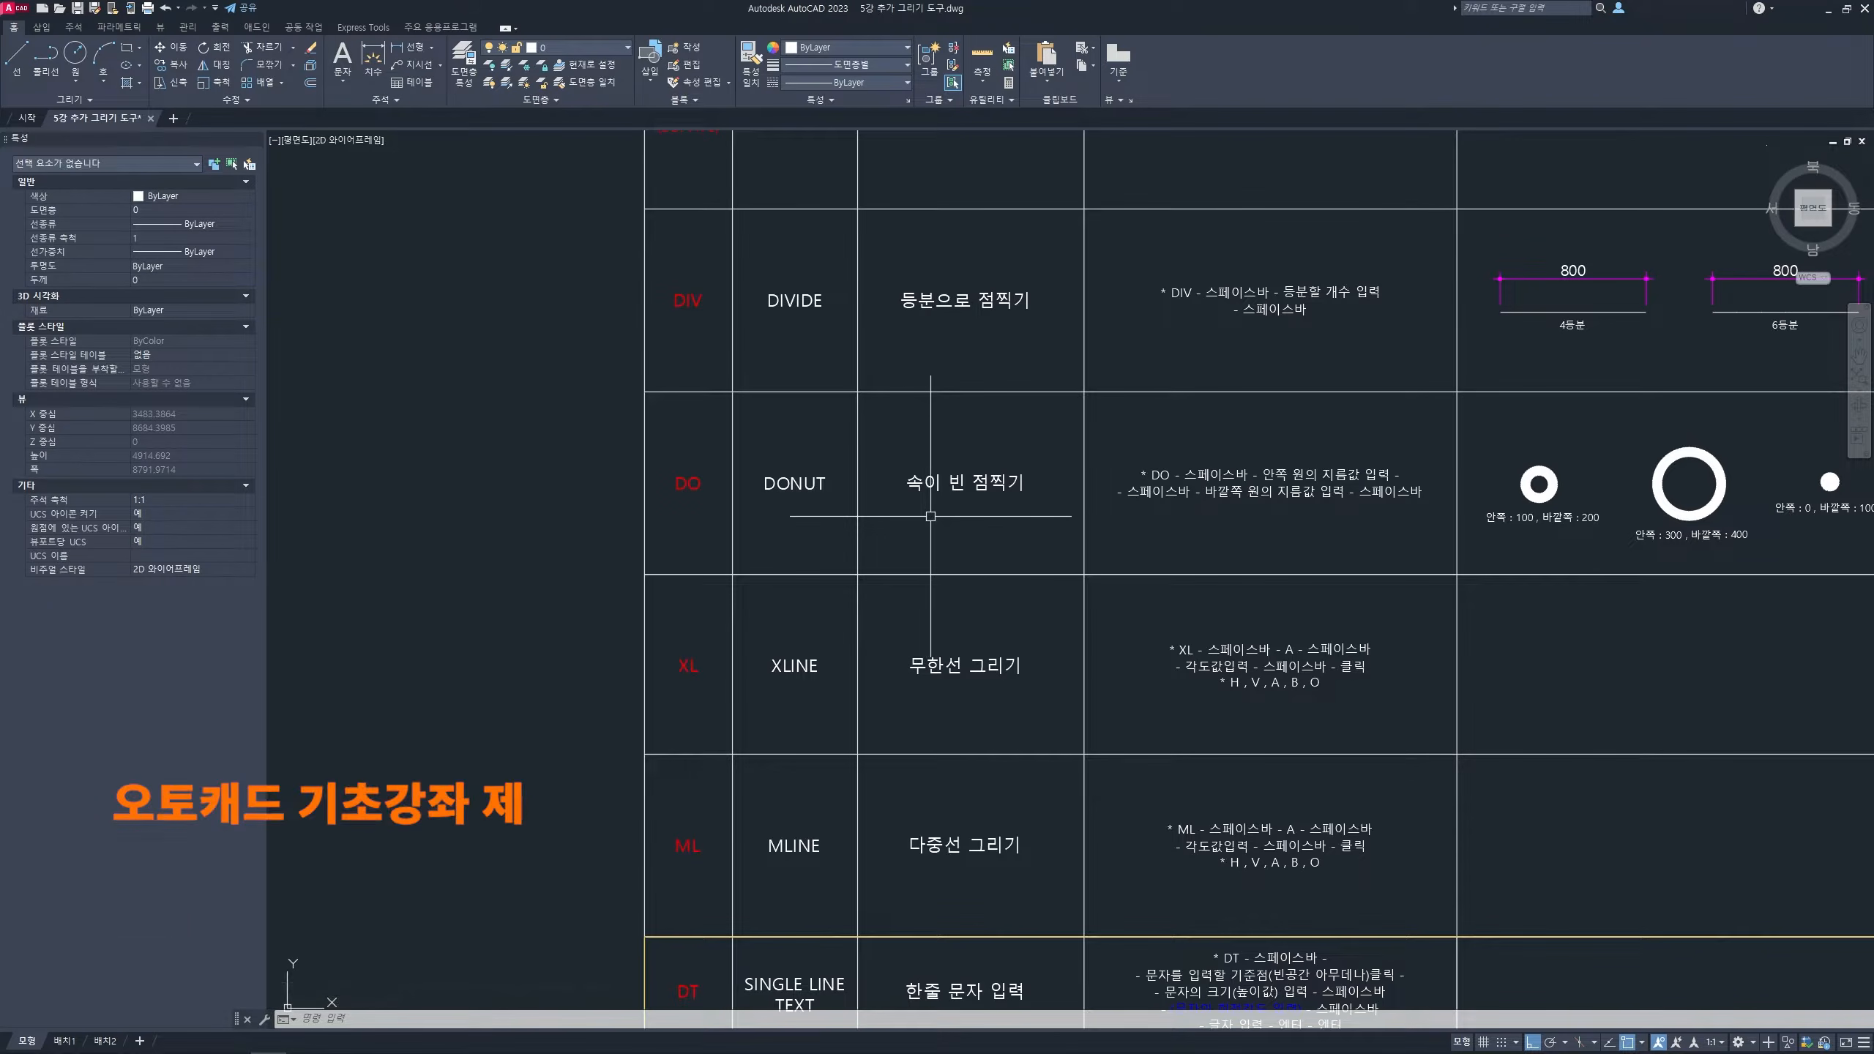
- Examine the DONUT (DO) row of the command table, including its input sequence and the labelled sample donuts
scroll(930, 516, "up", 4)
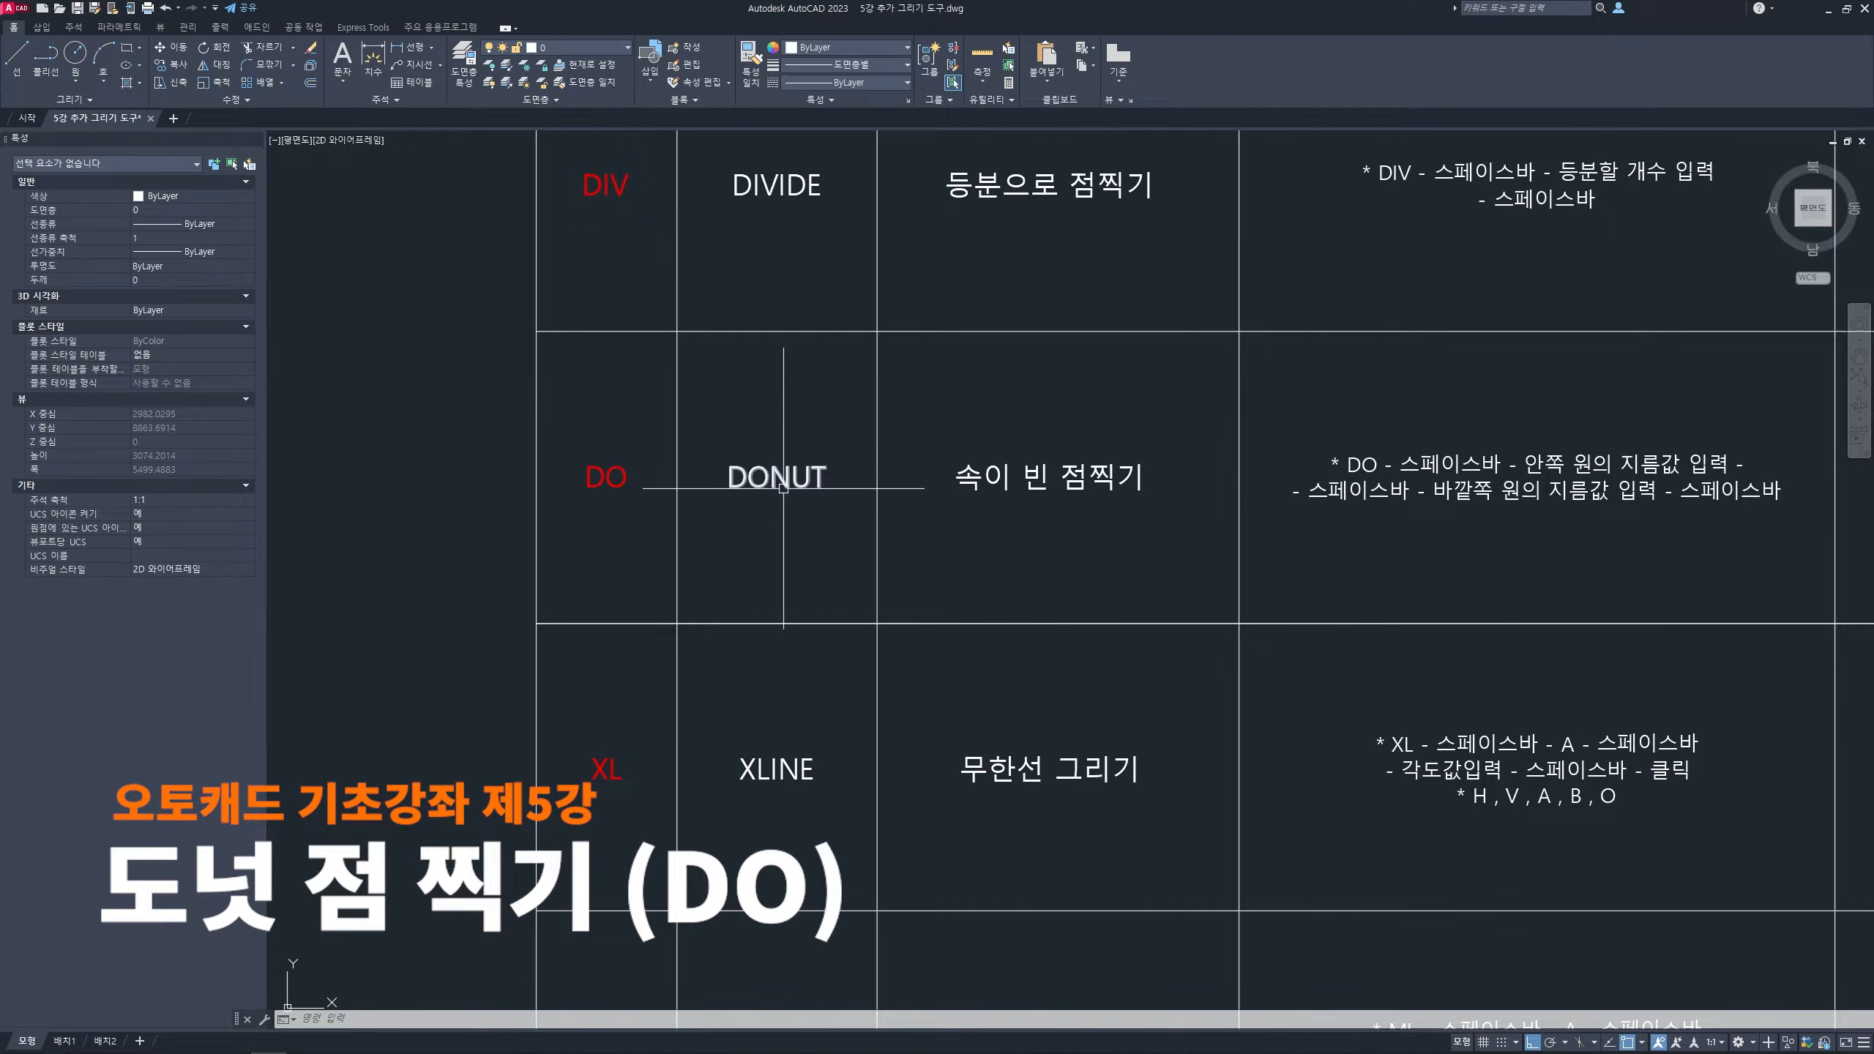
key("ctrl+2")
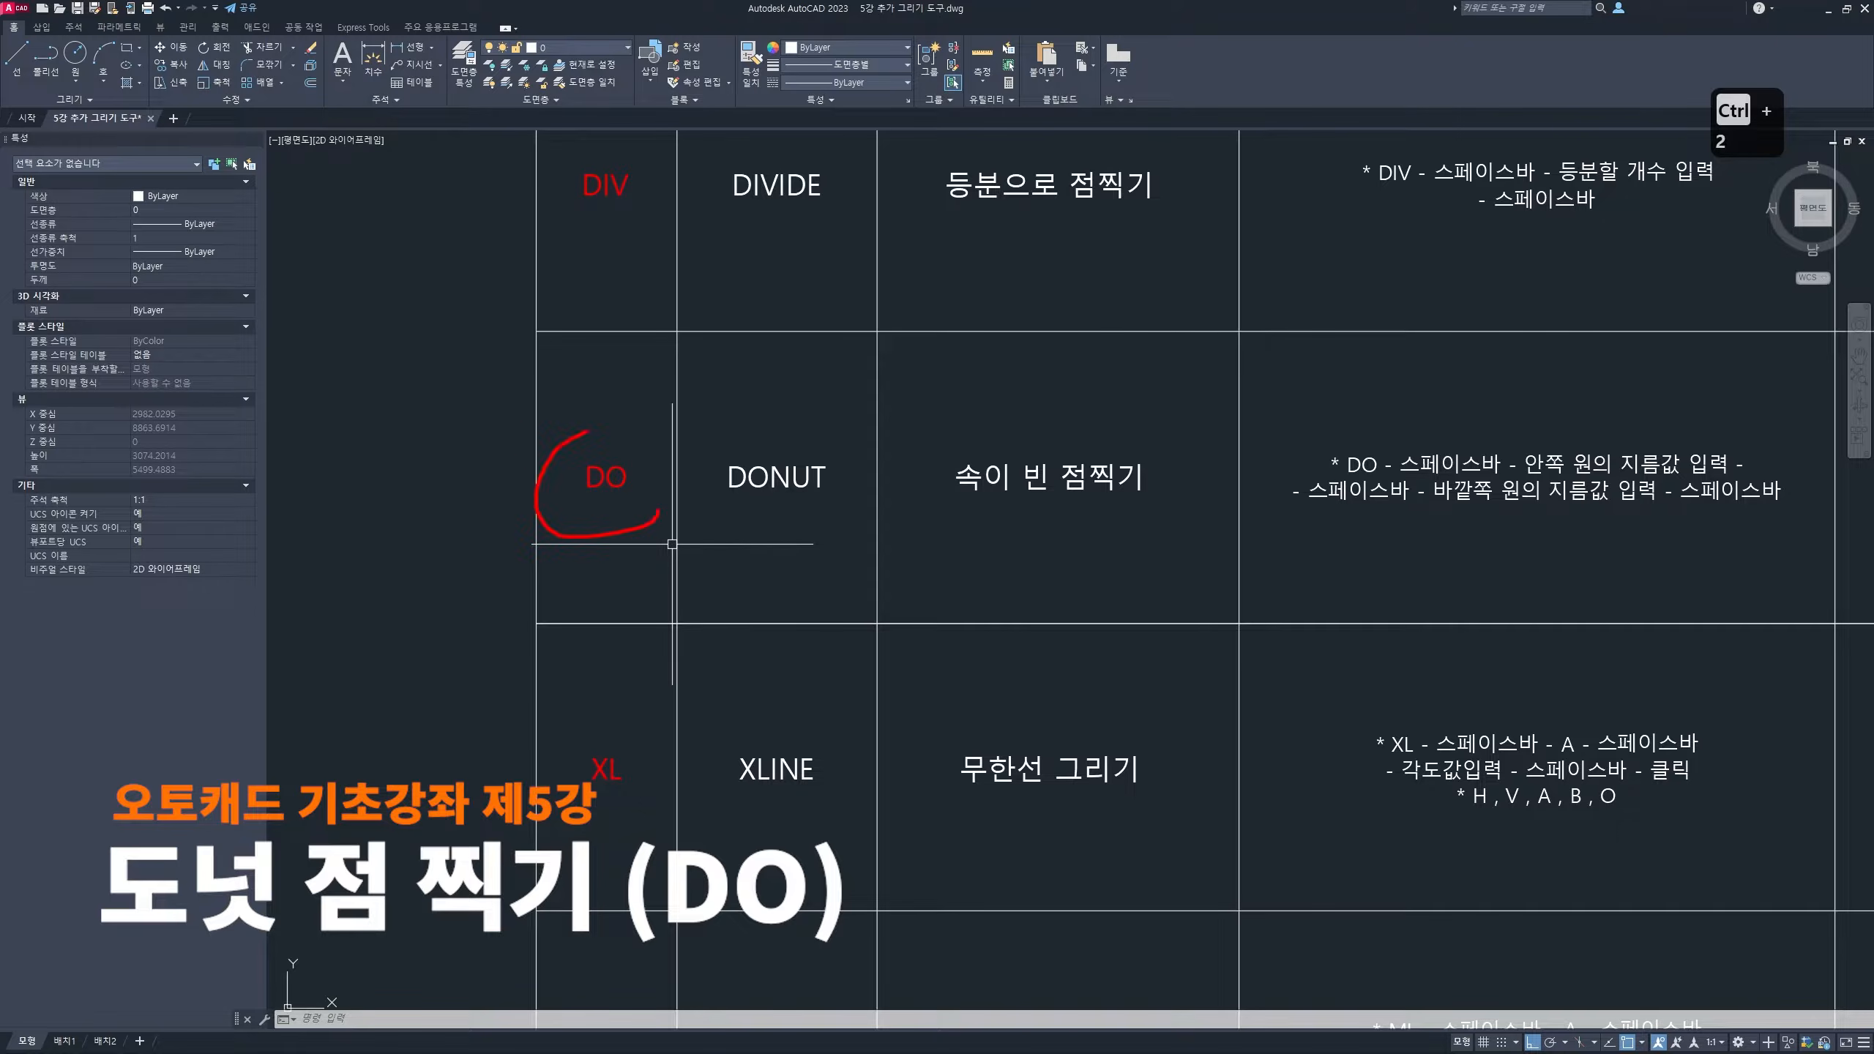
key("Escape")
scroll(988, 515, "down", 2)
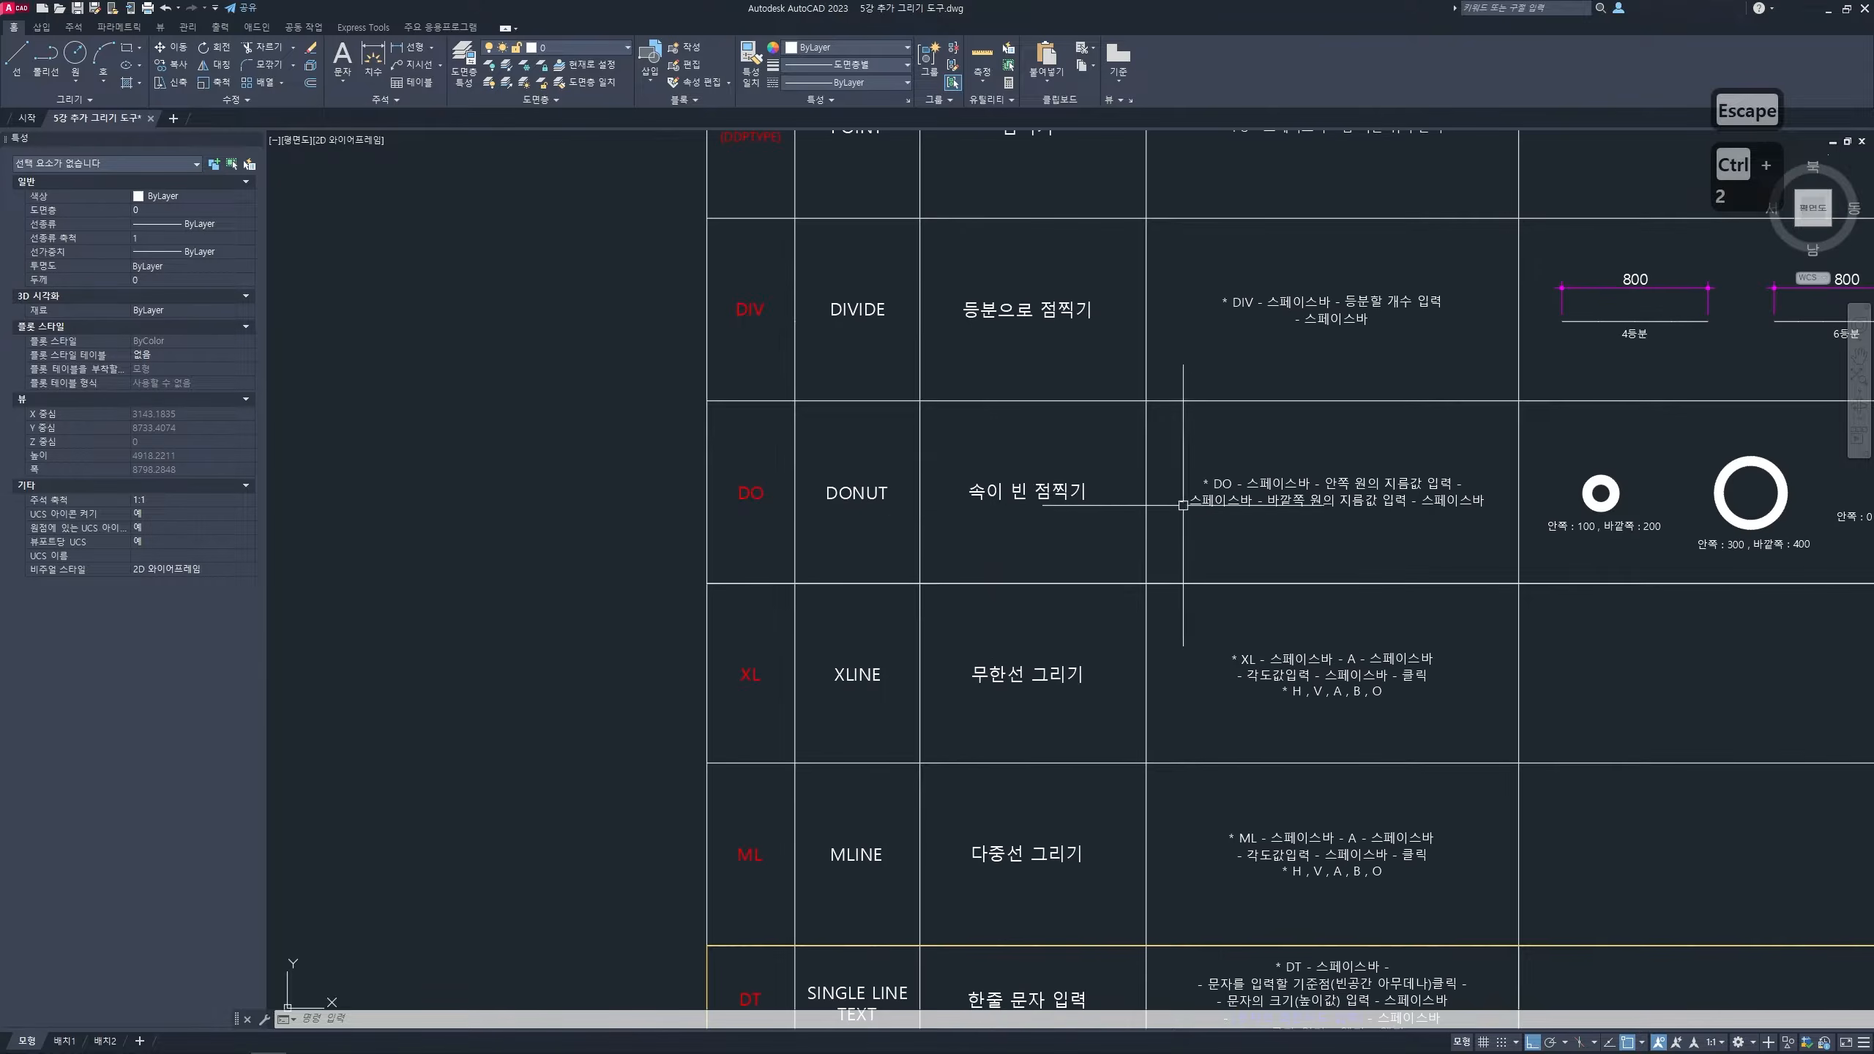
scroll(1254, 495, "up", 2)
middle_click_drag(1742, 461, 1385, 477)
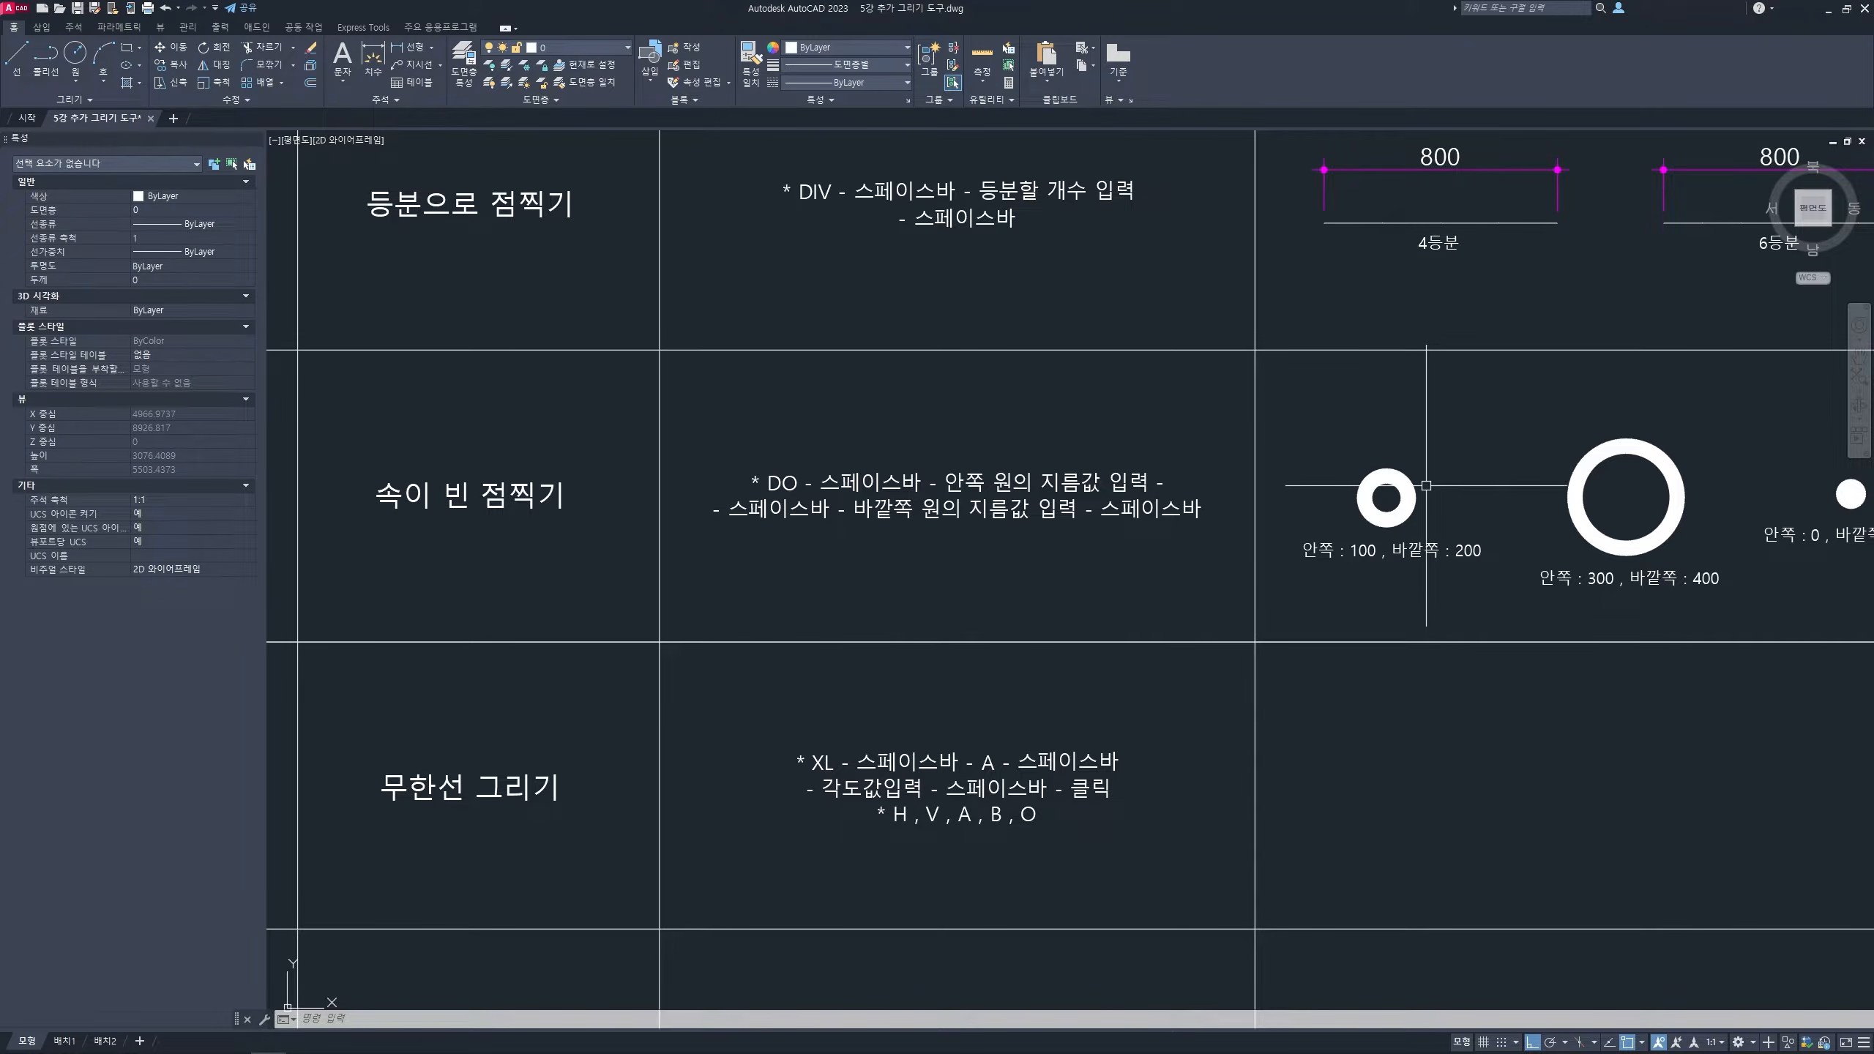
middle_click_drag(1005, 560, 1009, 564)
scroll(881, 536, "up", 2)
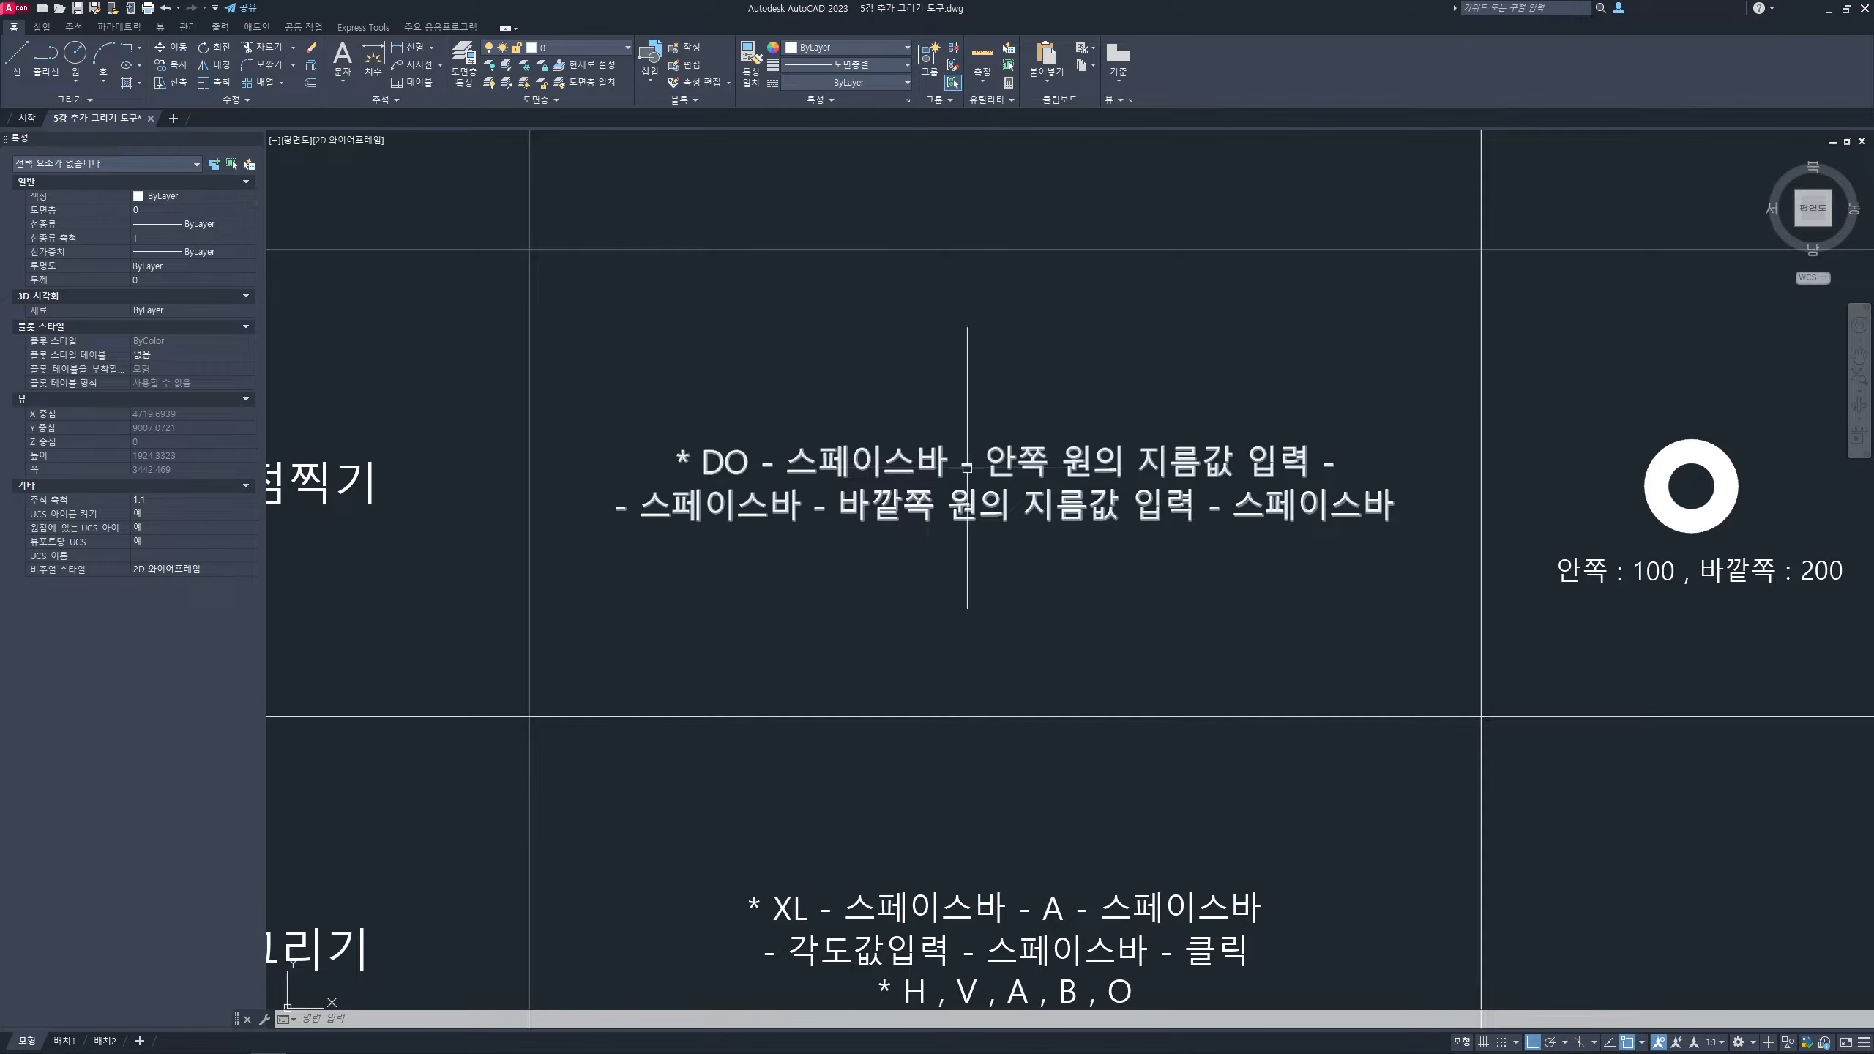
middle_click_drag(970, 460, 878, 472)
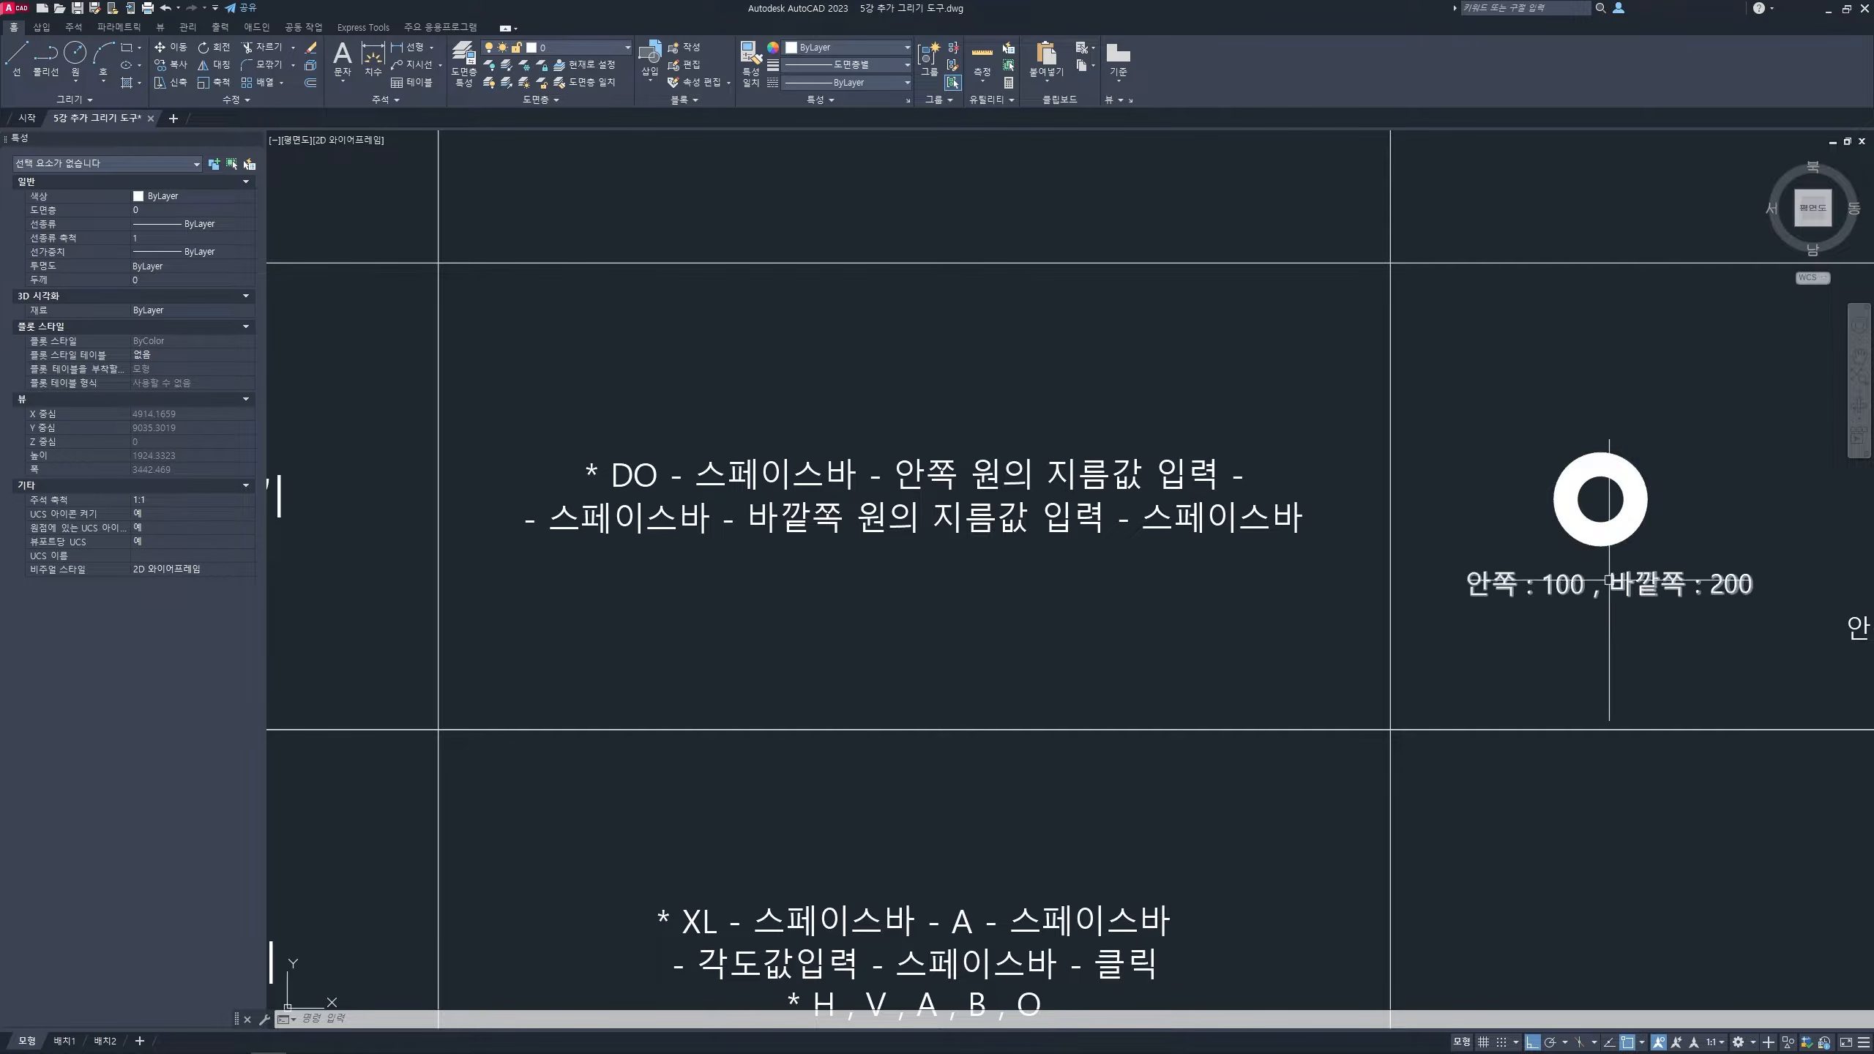
mouse_move(1694, 463)
middle_mouse_down()
mouse_move(1387, 440)
mouse_move(1107, 505)
middle_mouse_up()
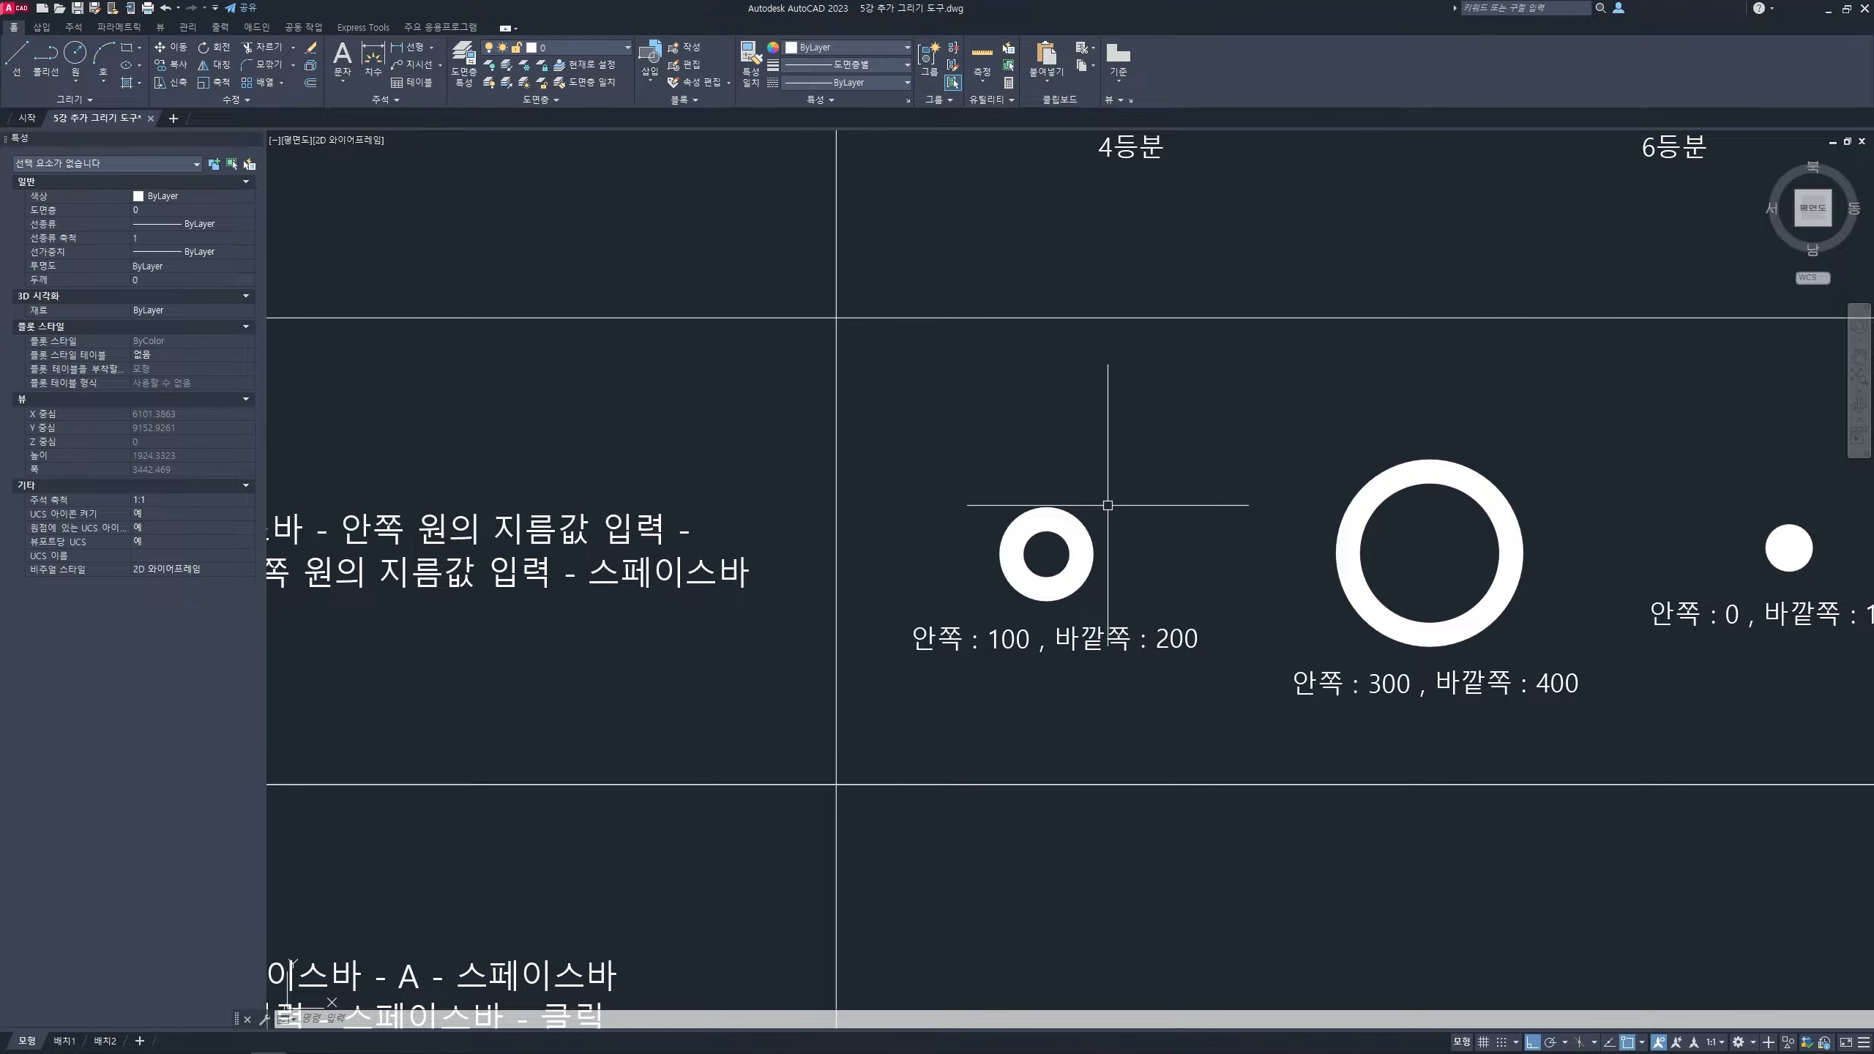
- Draw three donuts with inside diameter 100 and outside diameter 200 along the DONUT row's upper border, starting at its grid intersection
type("do")
key("space")
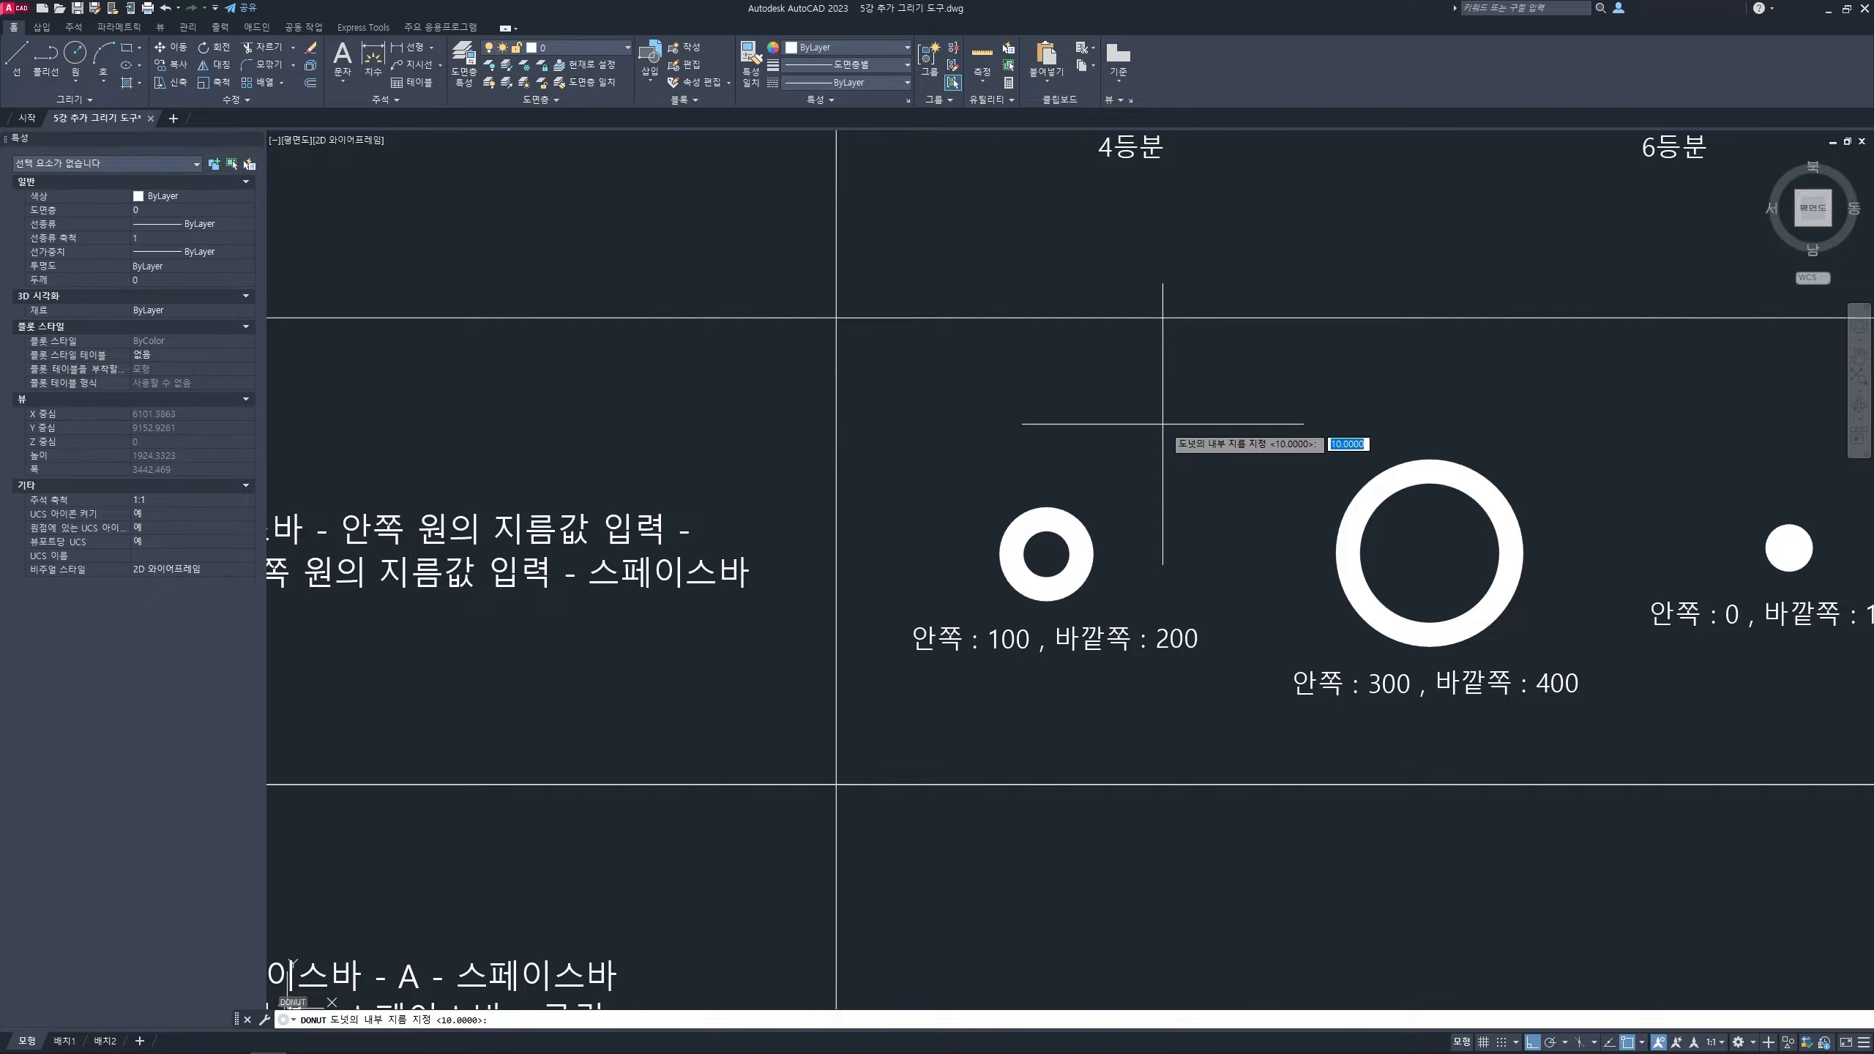
type("100")
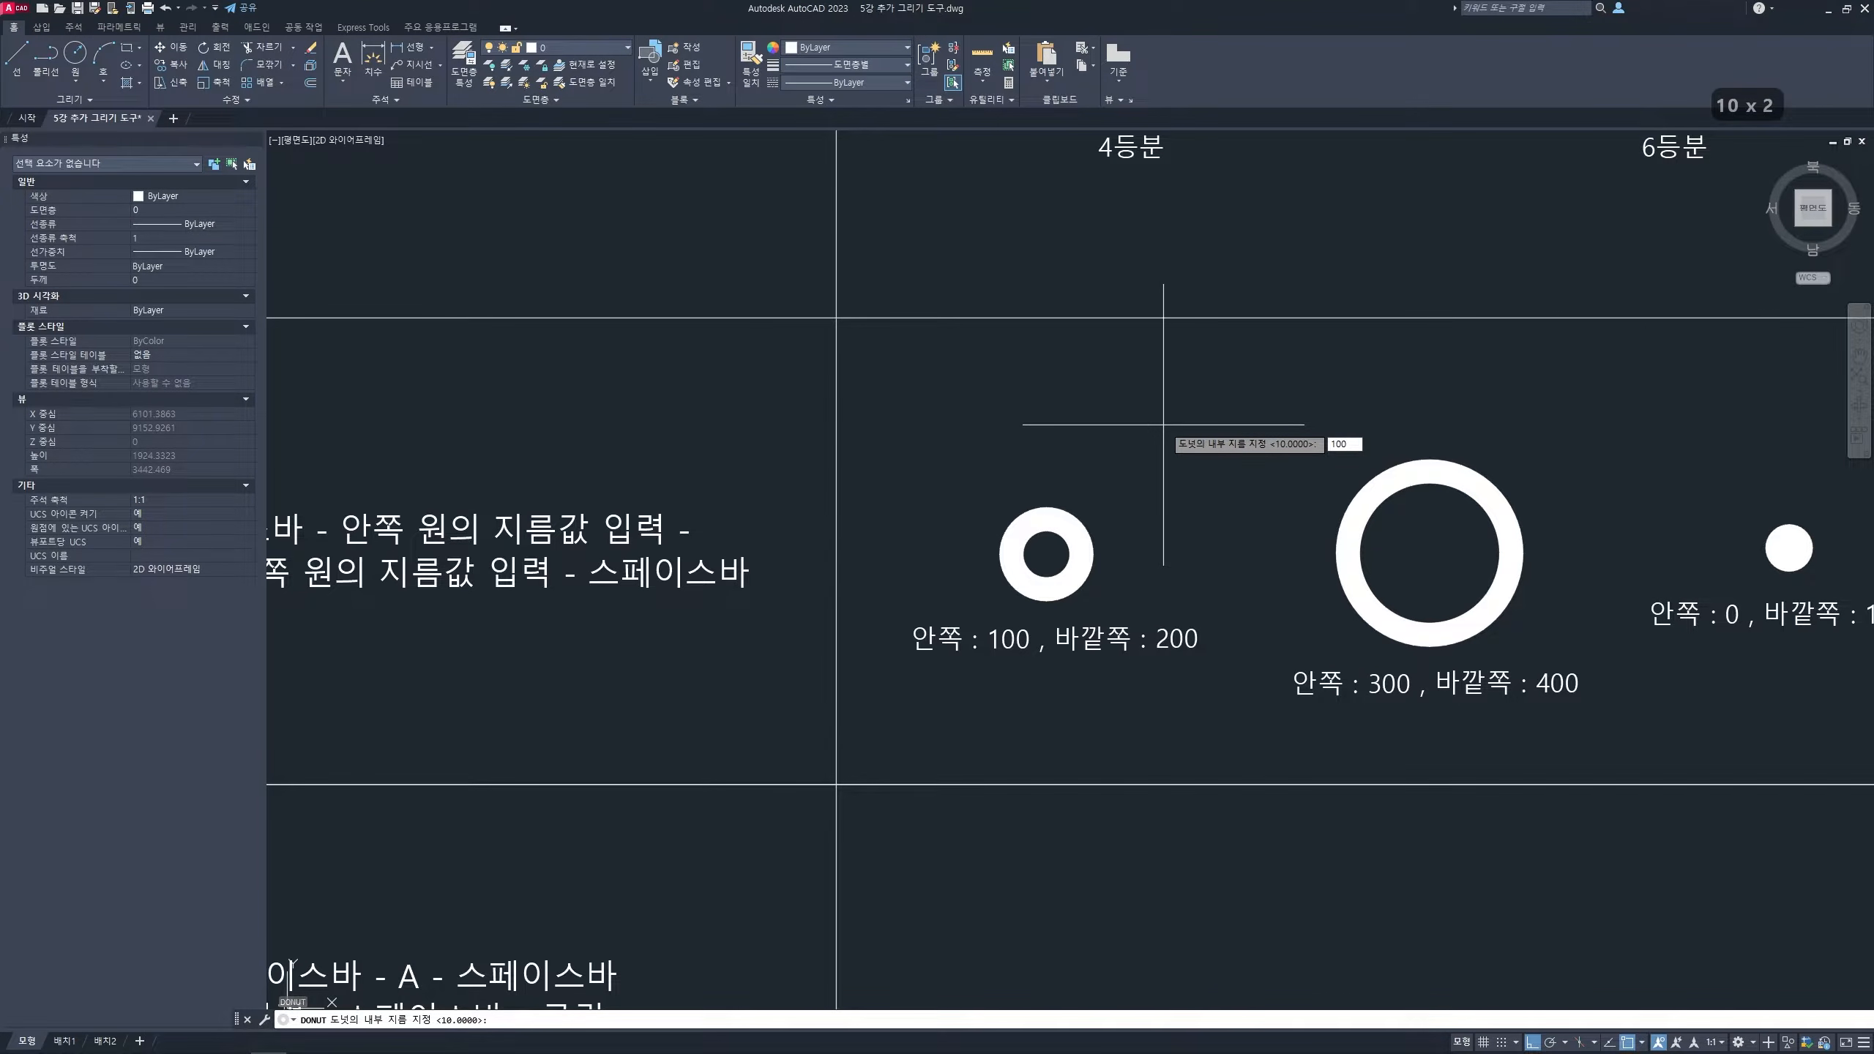
key("Return")
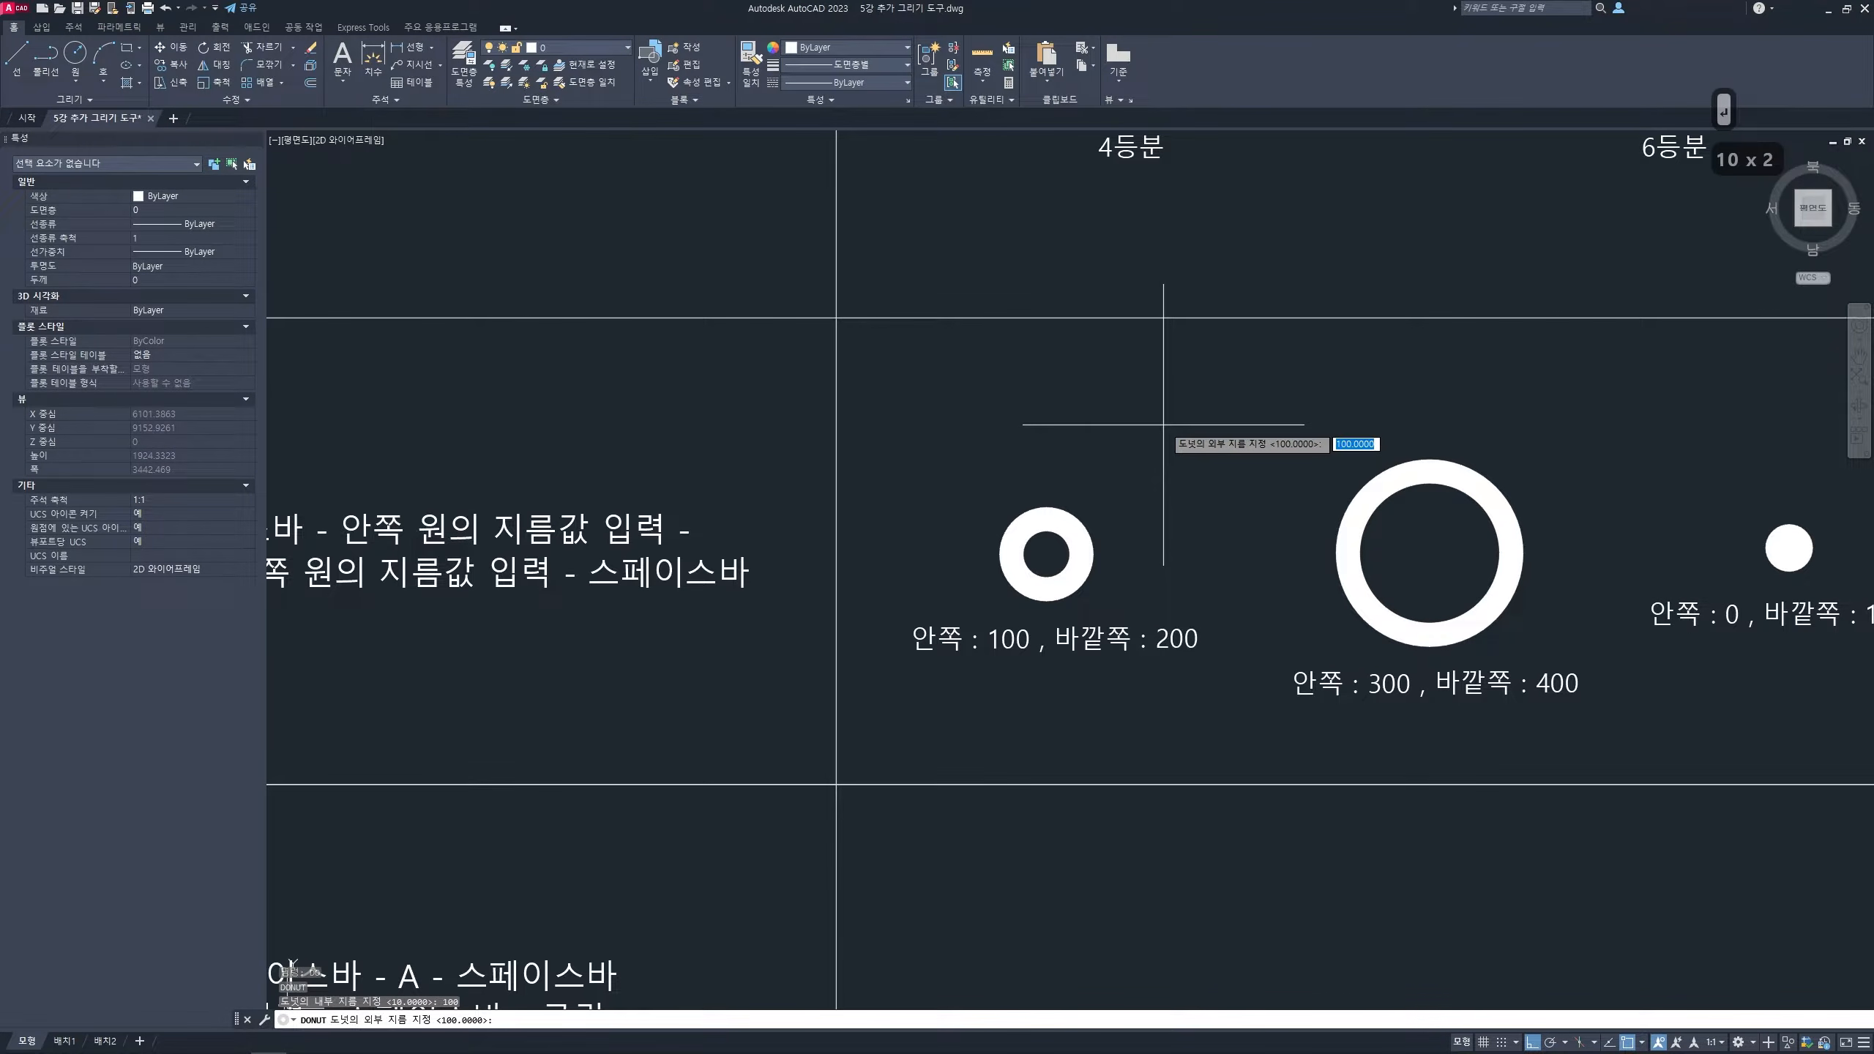
type("200")
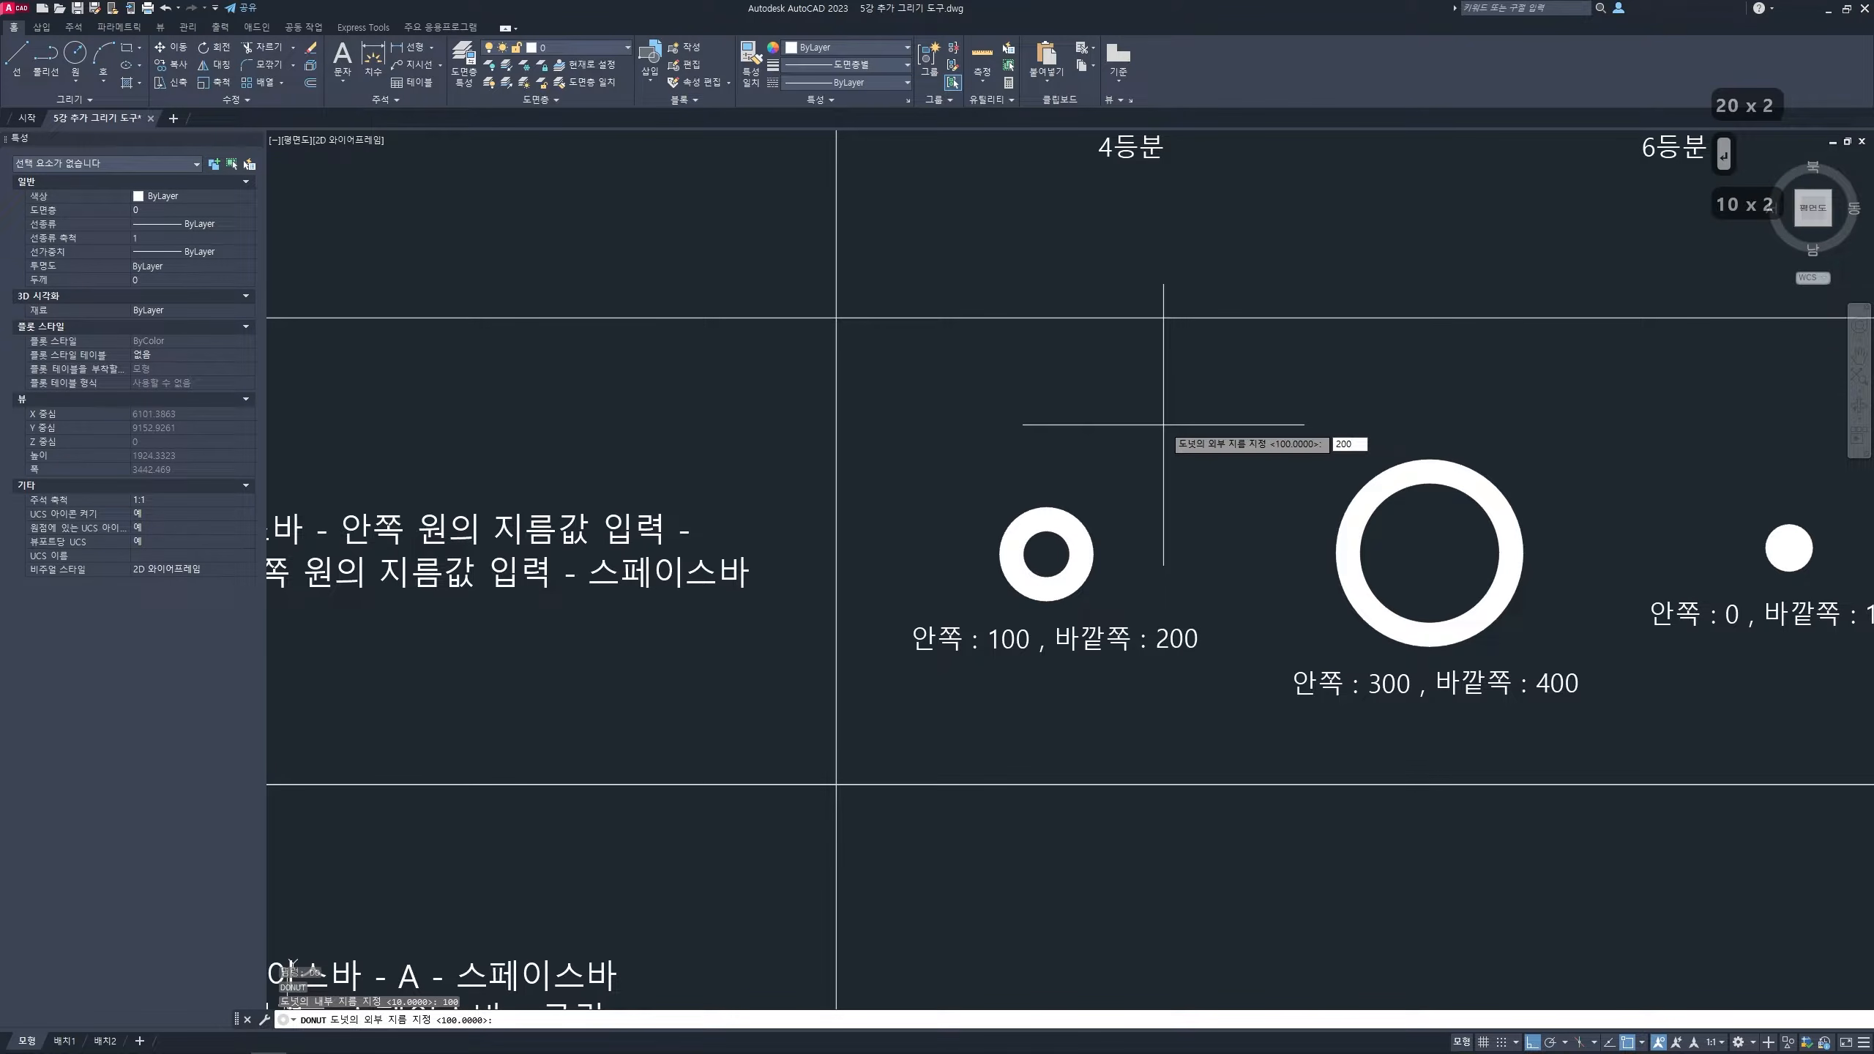
key("Return")
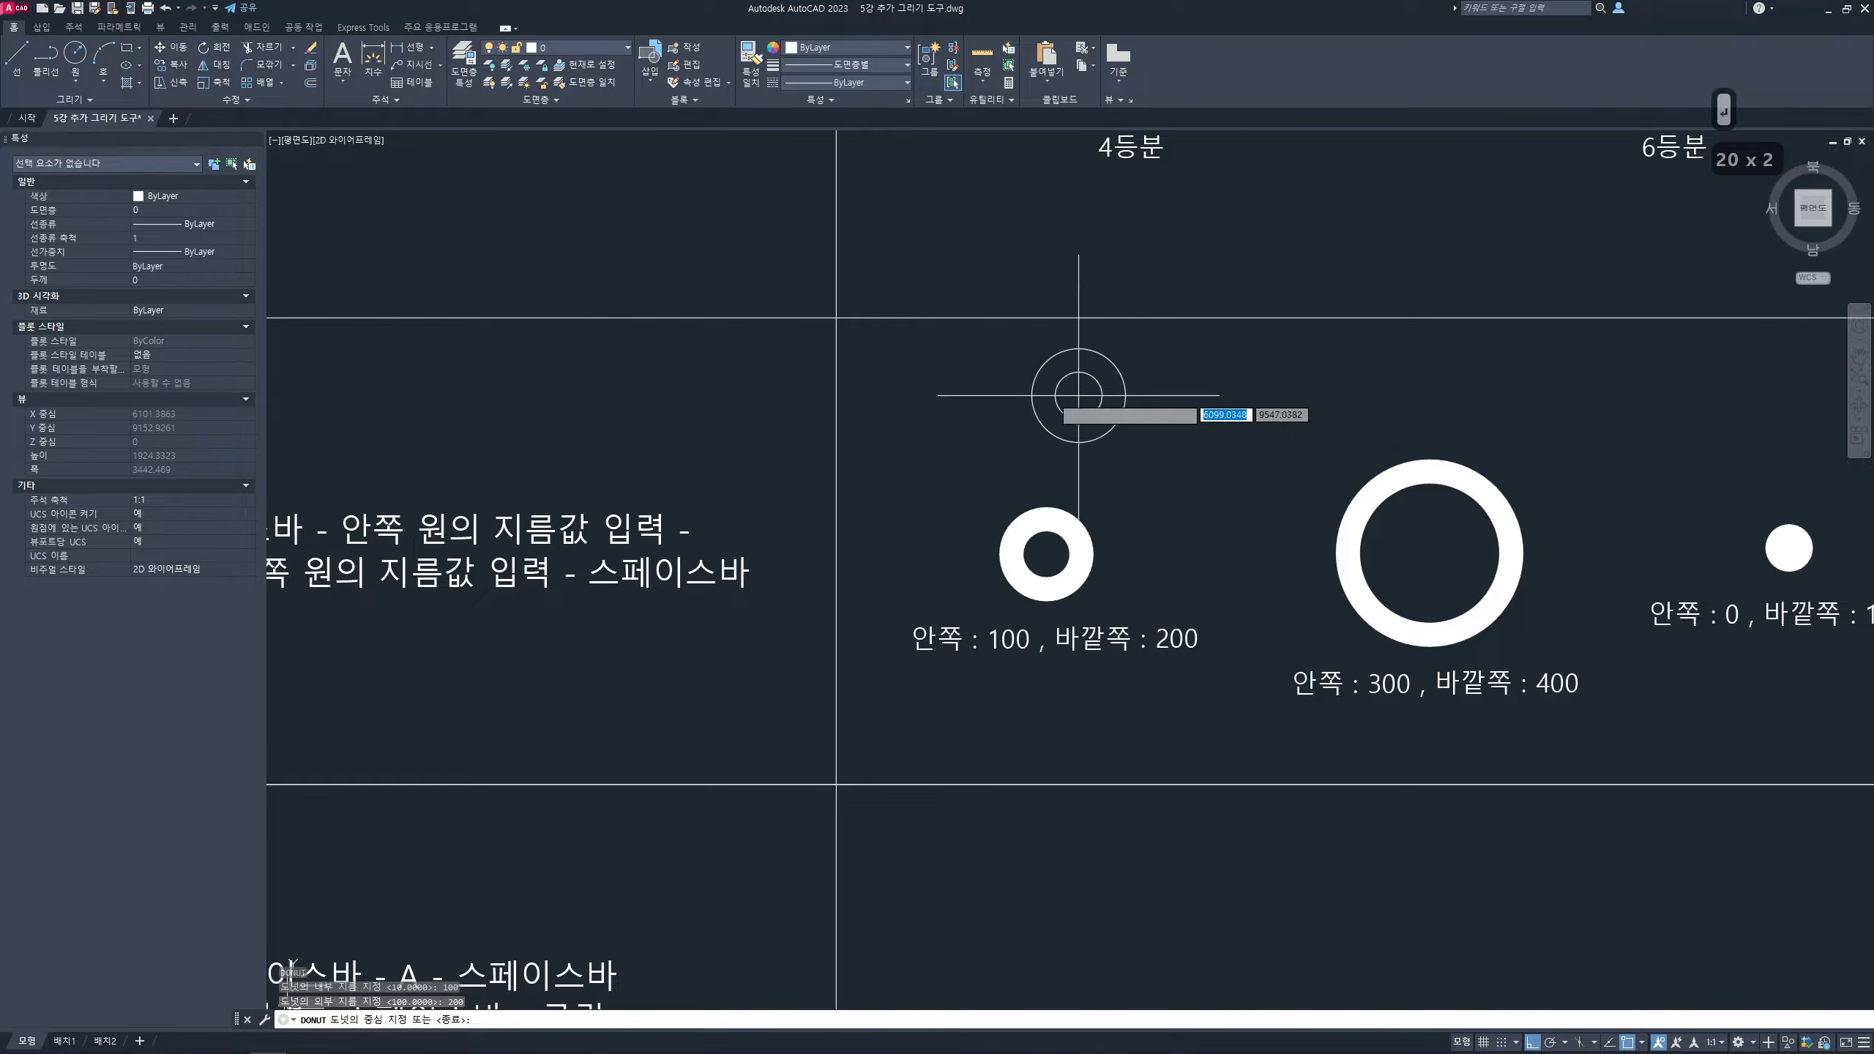
left_click(836, 318)
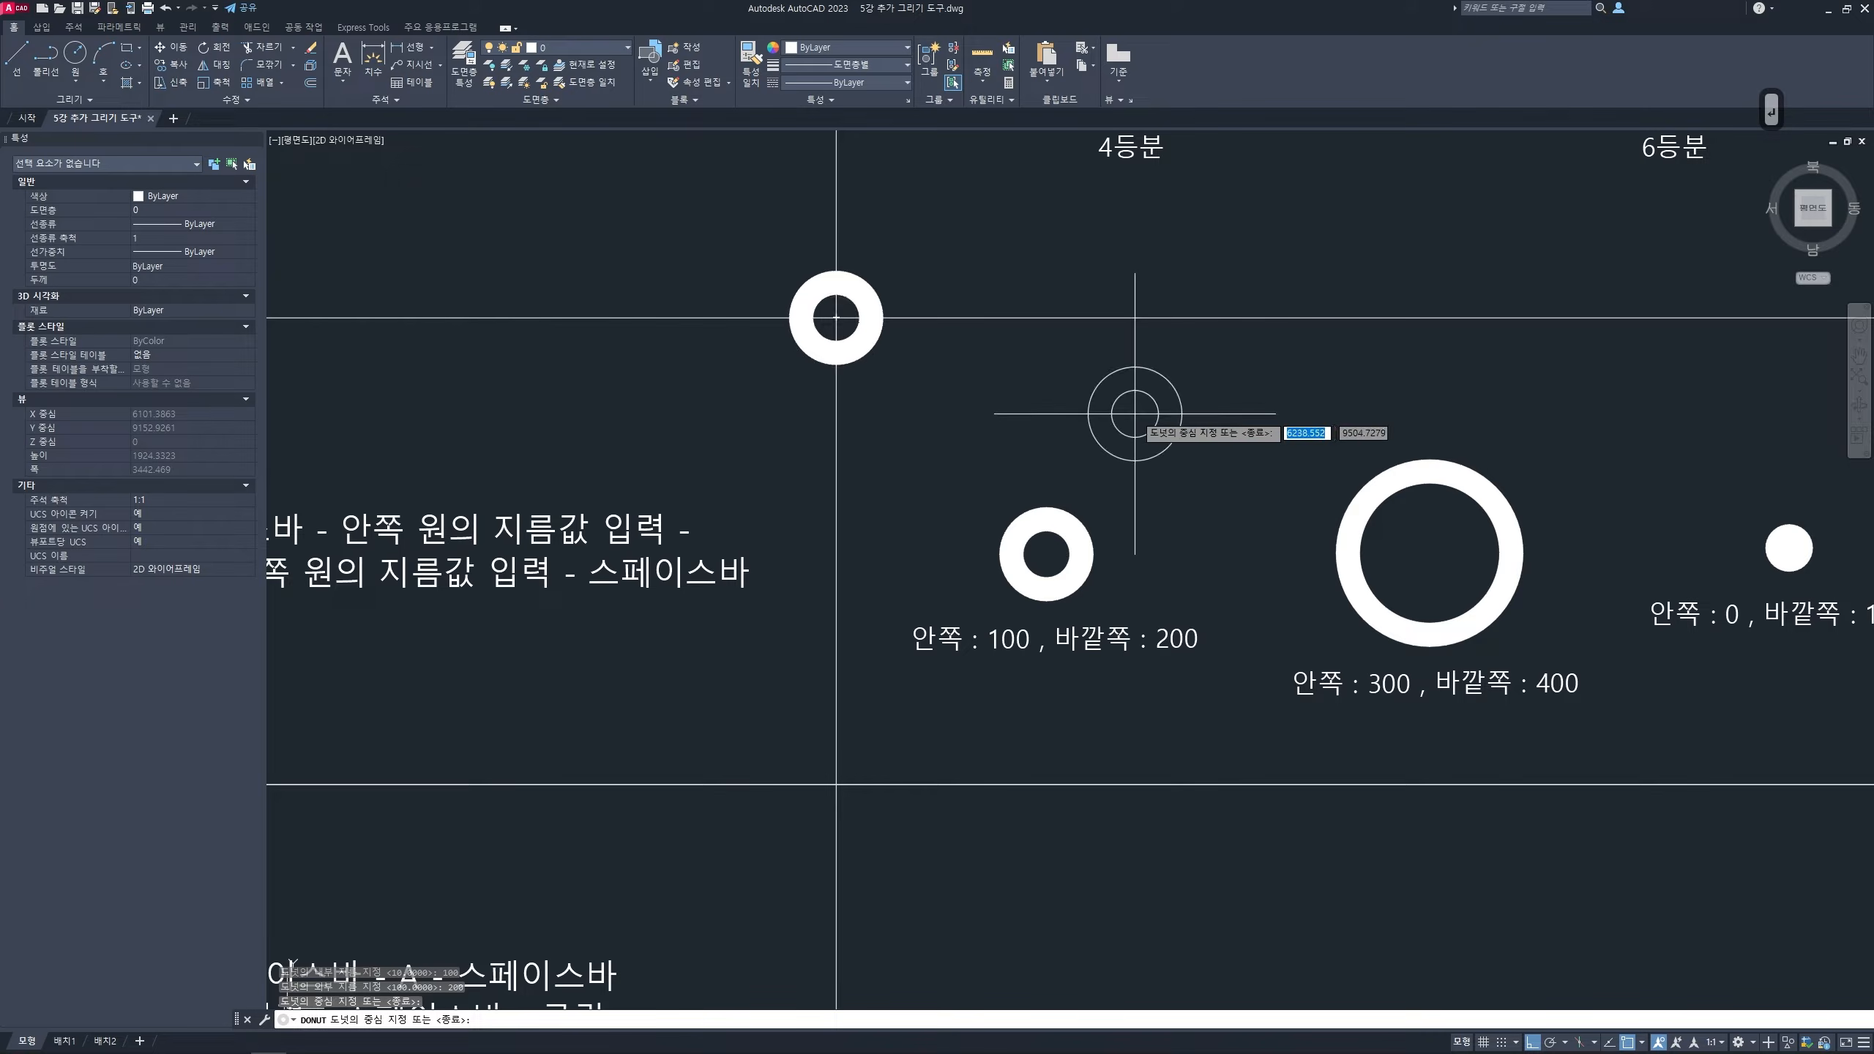
left_click(1040, 318)
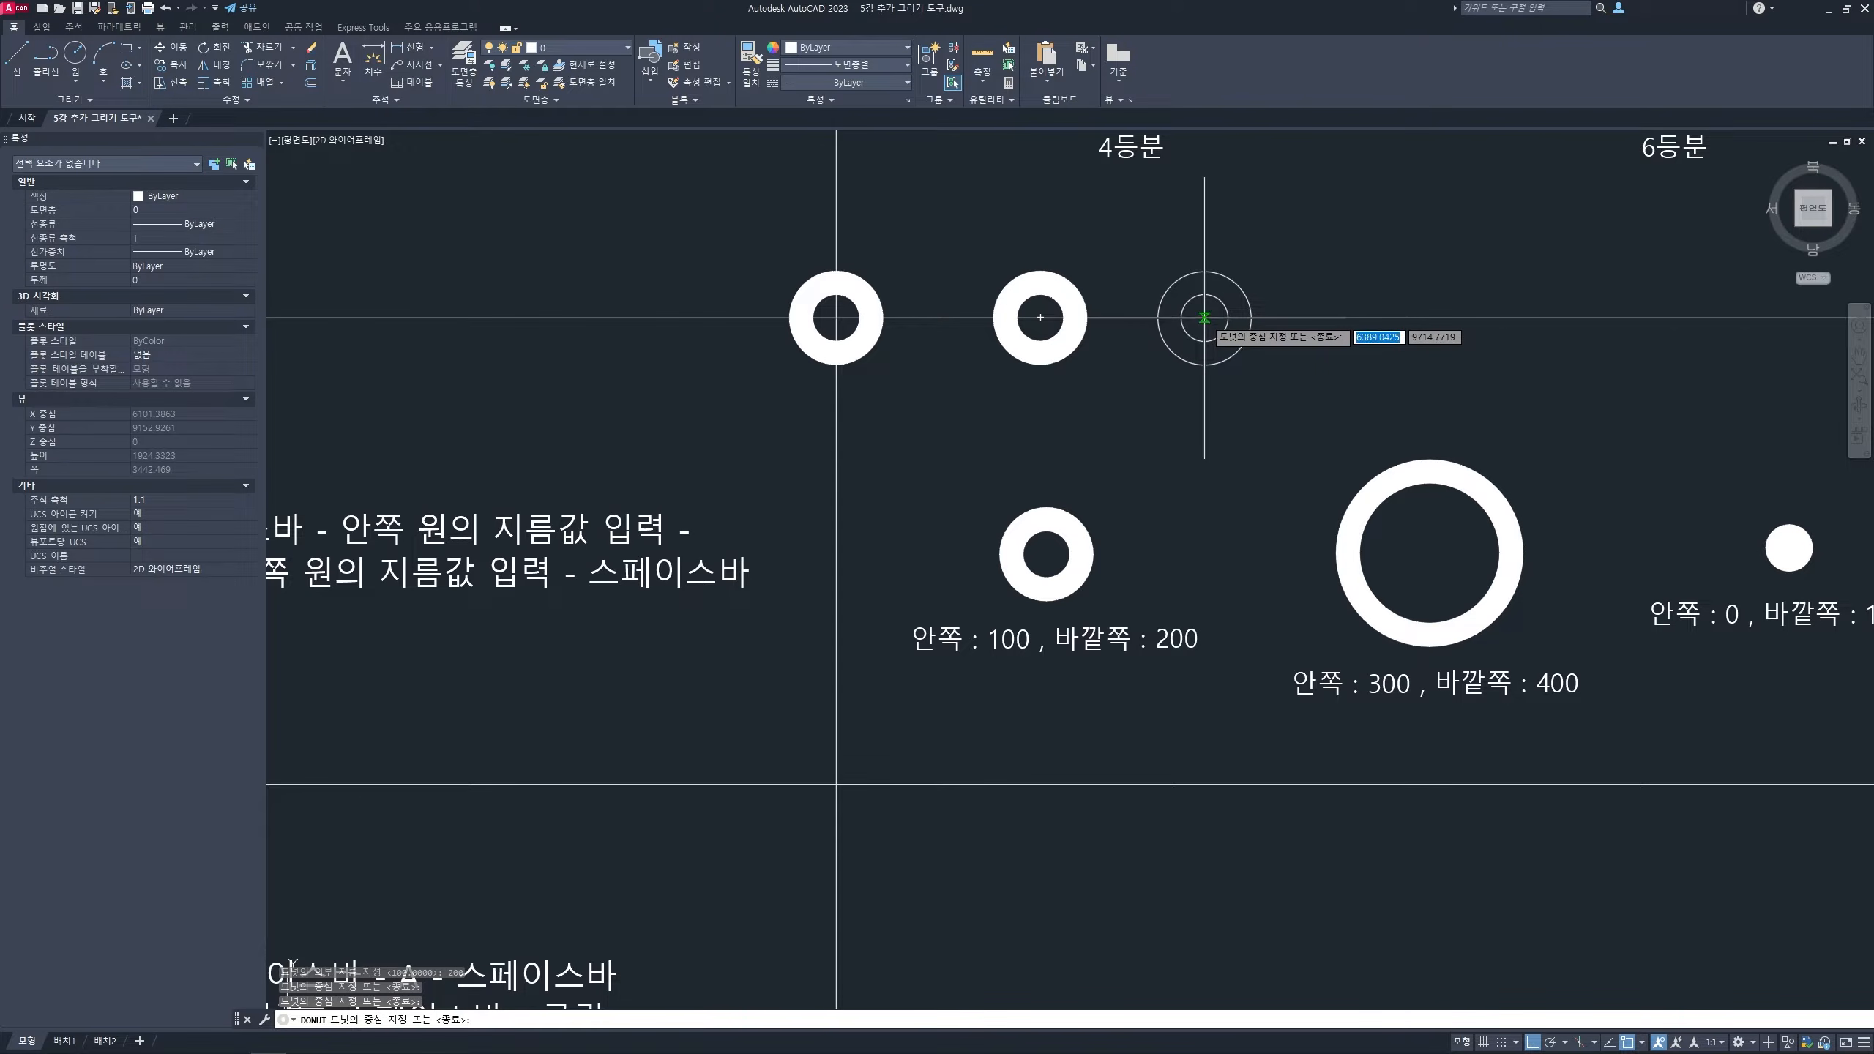
left_click(1204, 318)
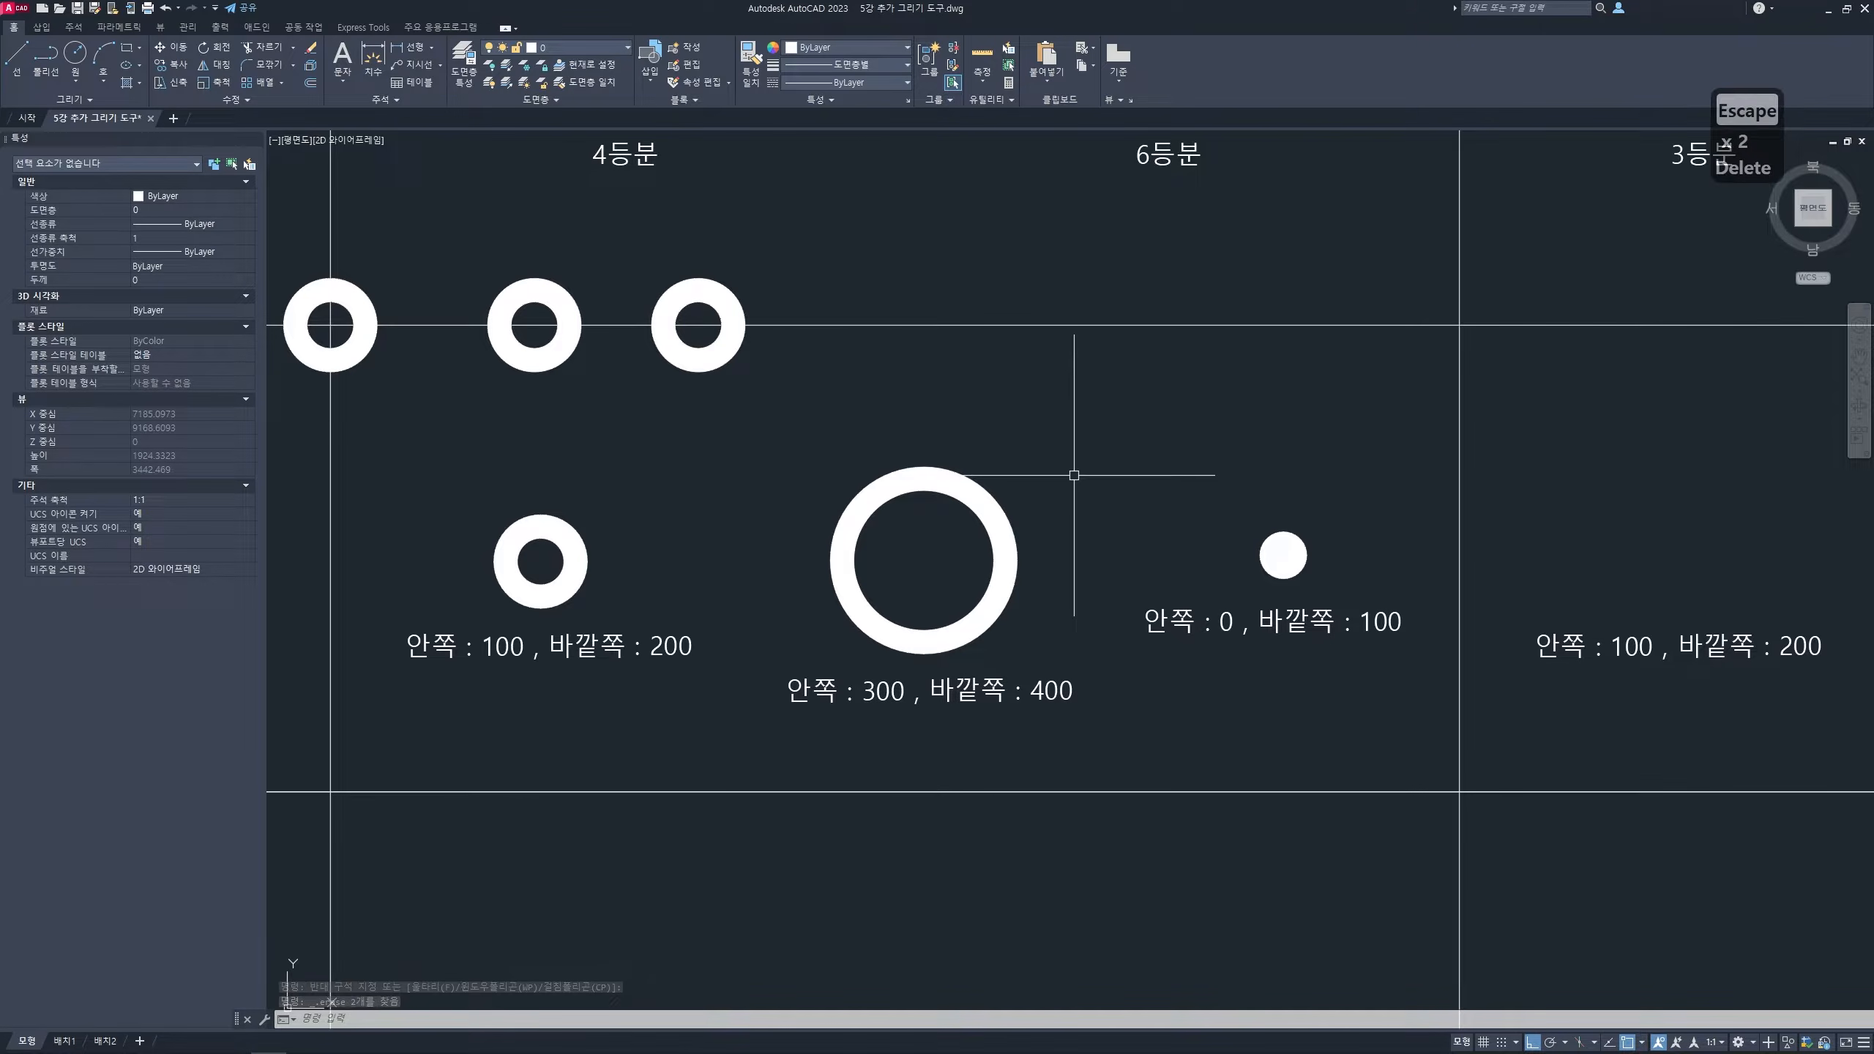
- Place a donut with inside diameter 300 and outside diameter 400 on the row's upper border, right of the three smaller donuts
type("do")
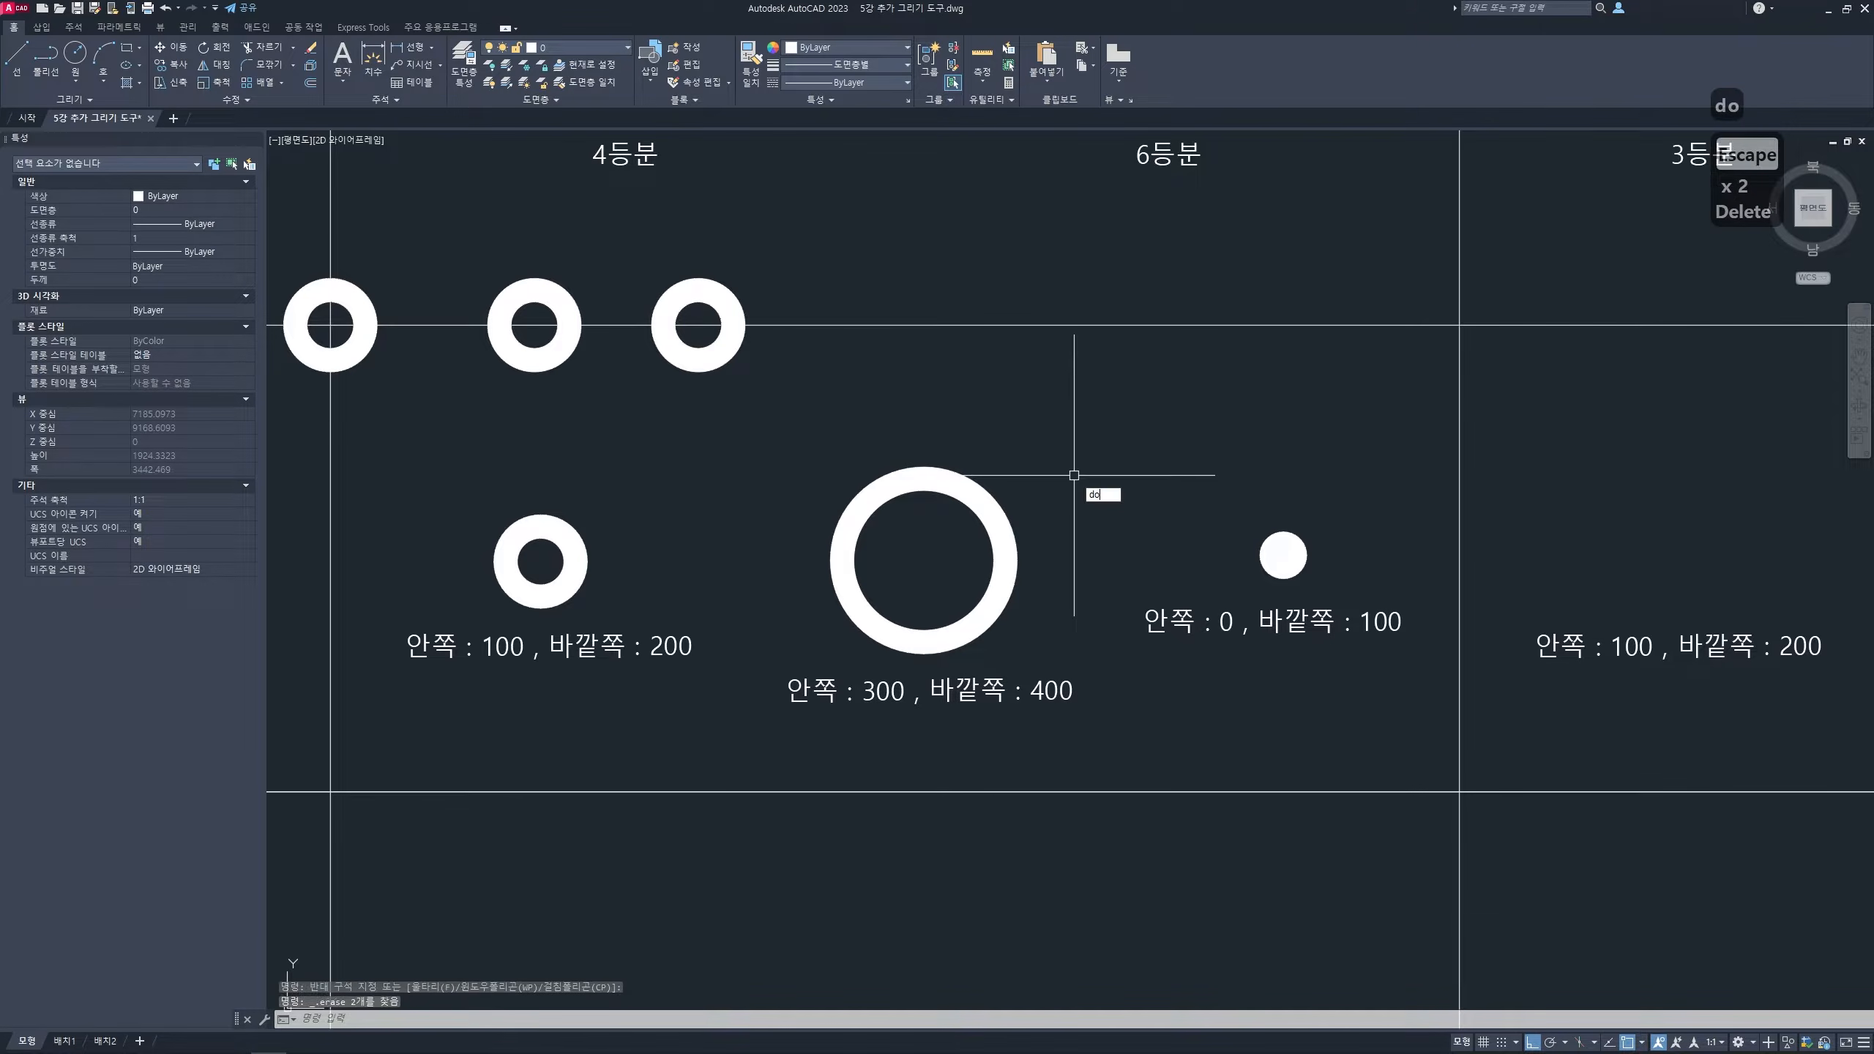
key("Return")
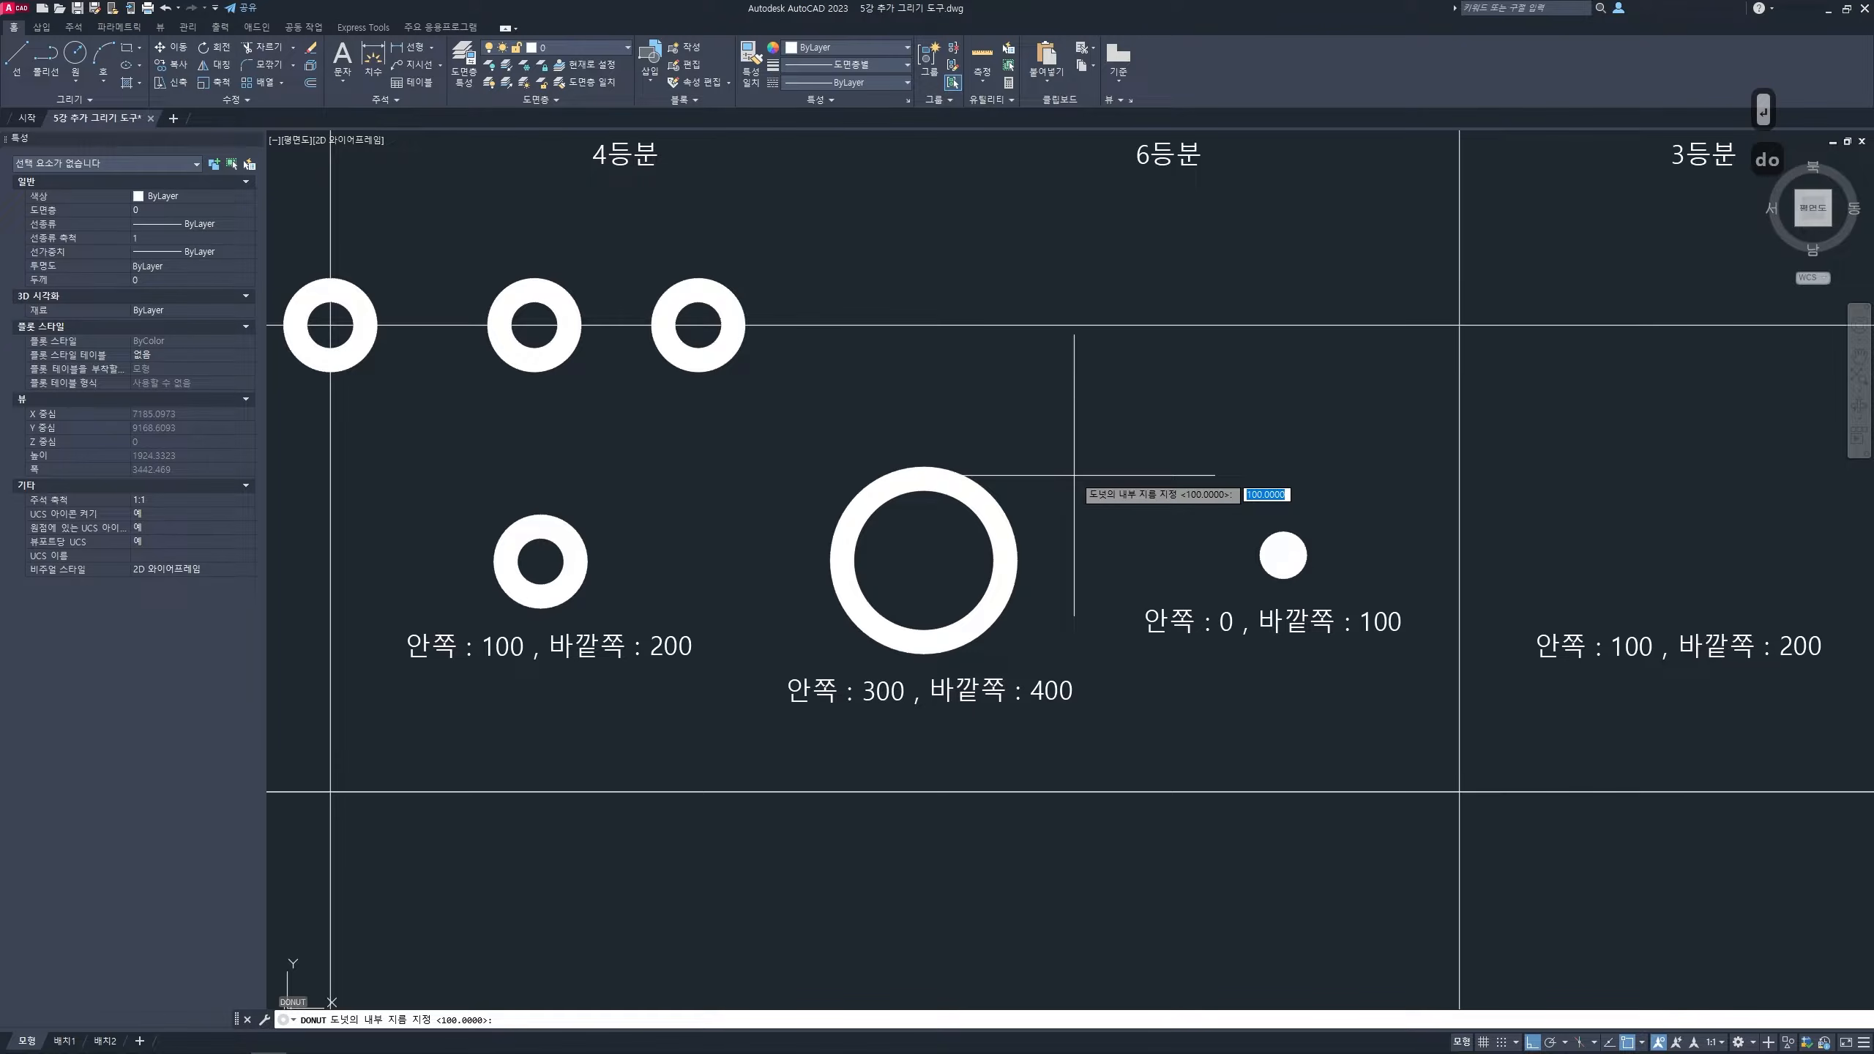
type("300")
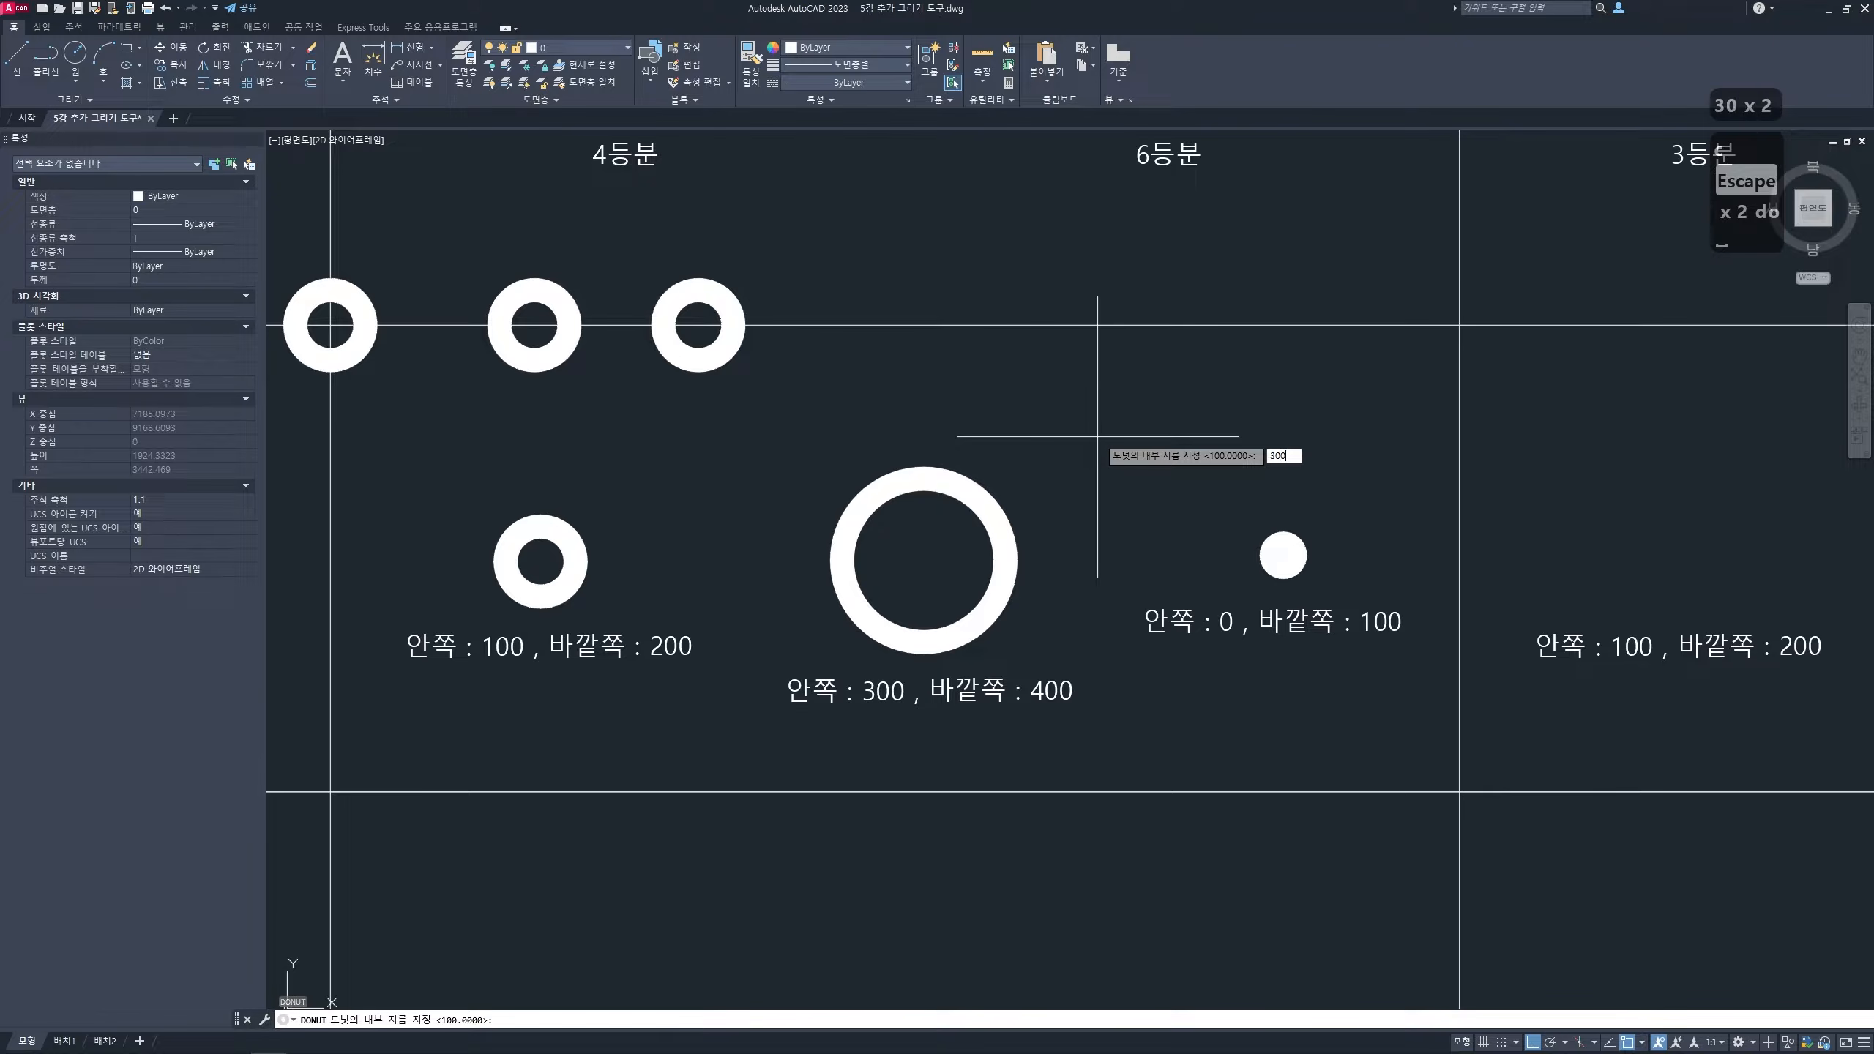
key("Return")
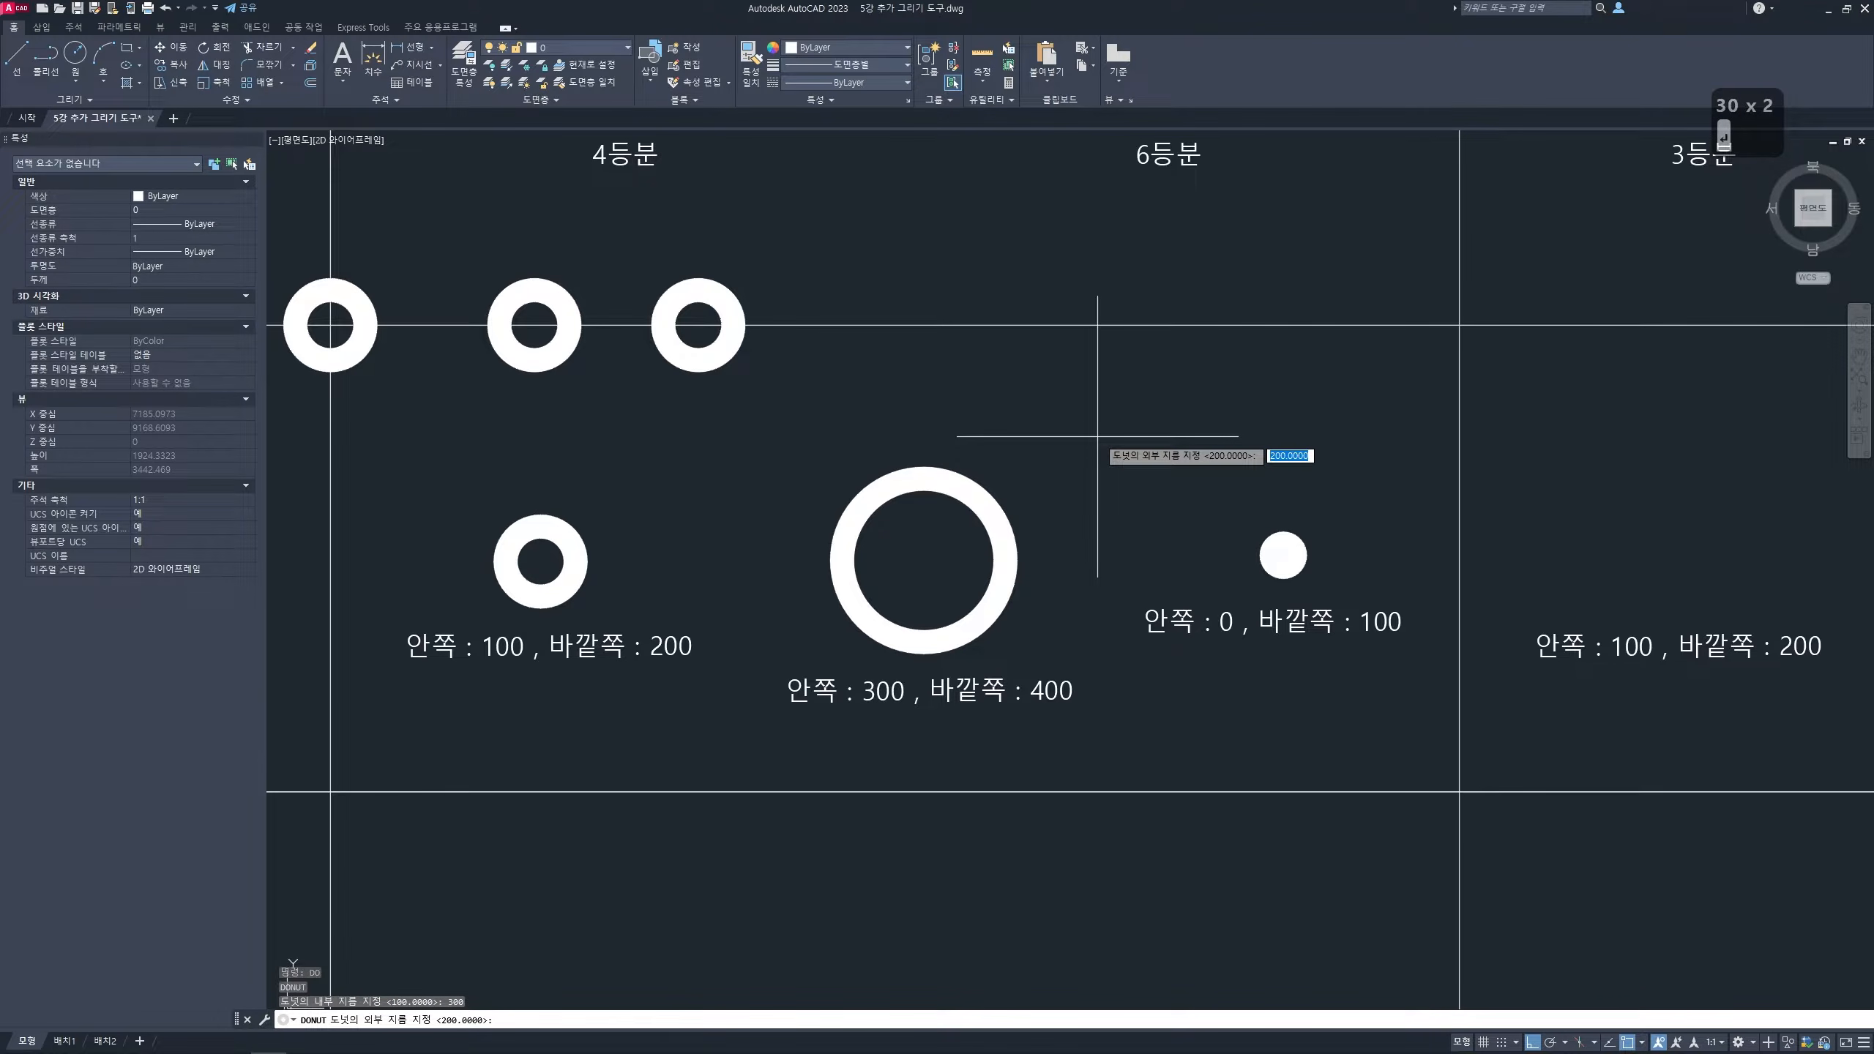
type("400")
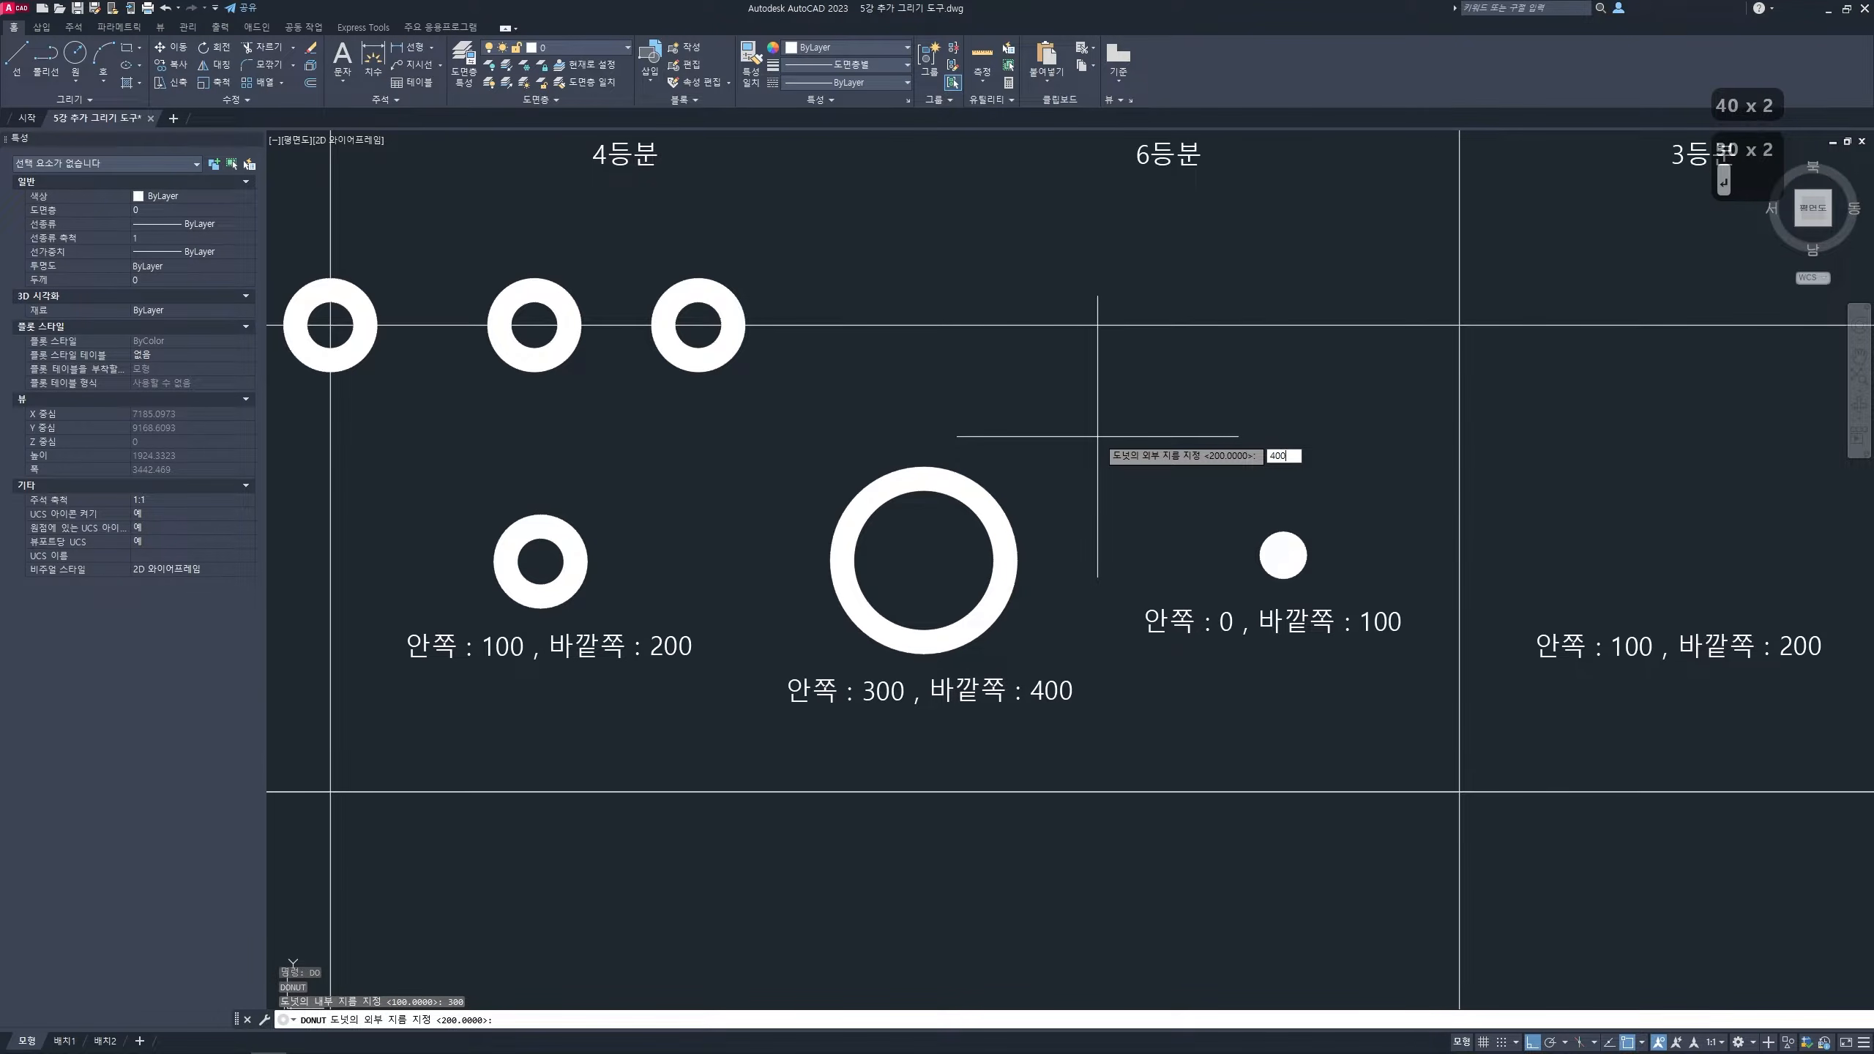
key("Return")
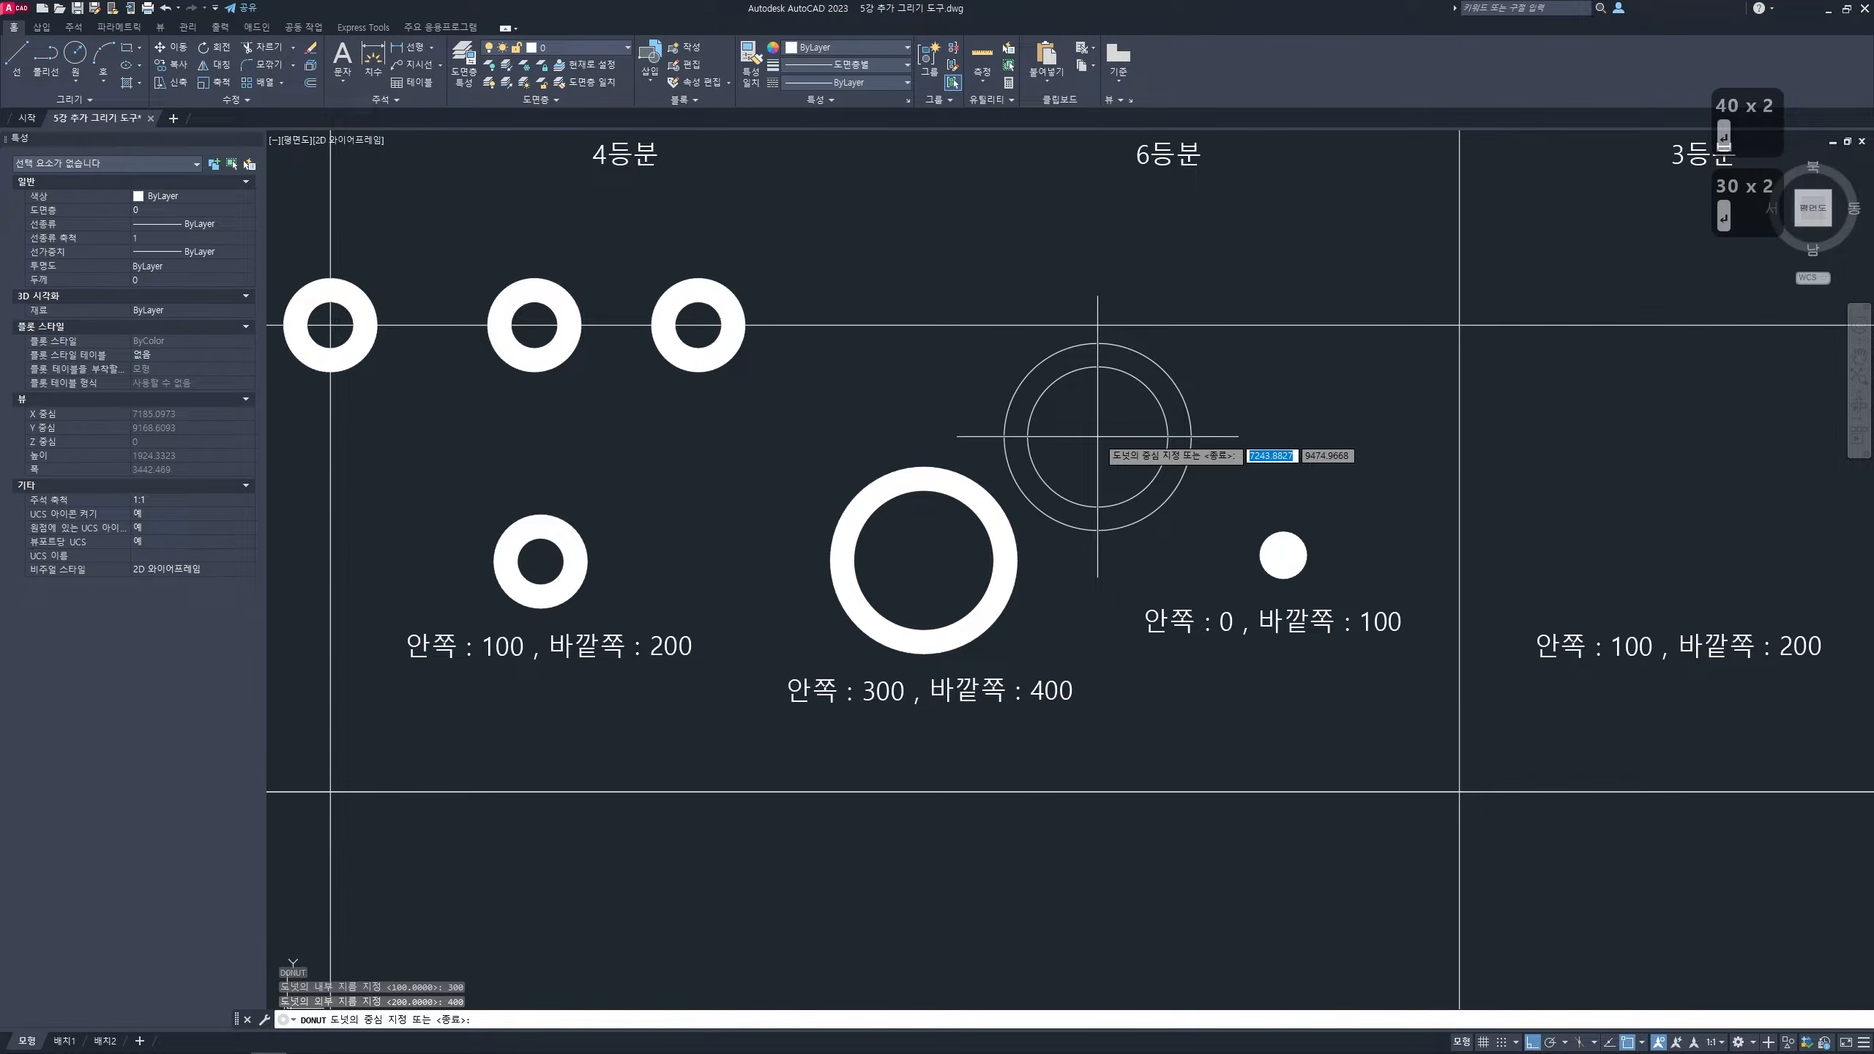
left_click(866, 325)
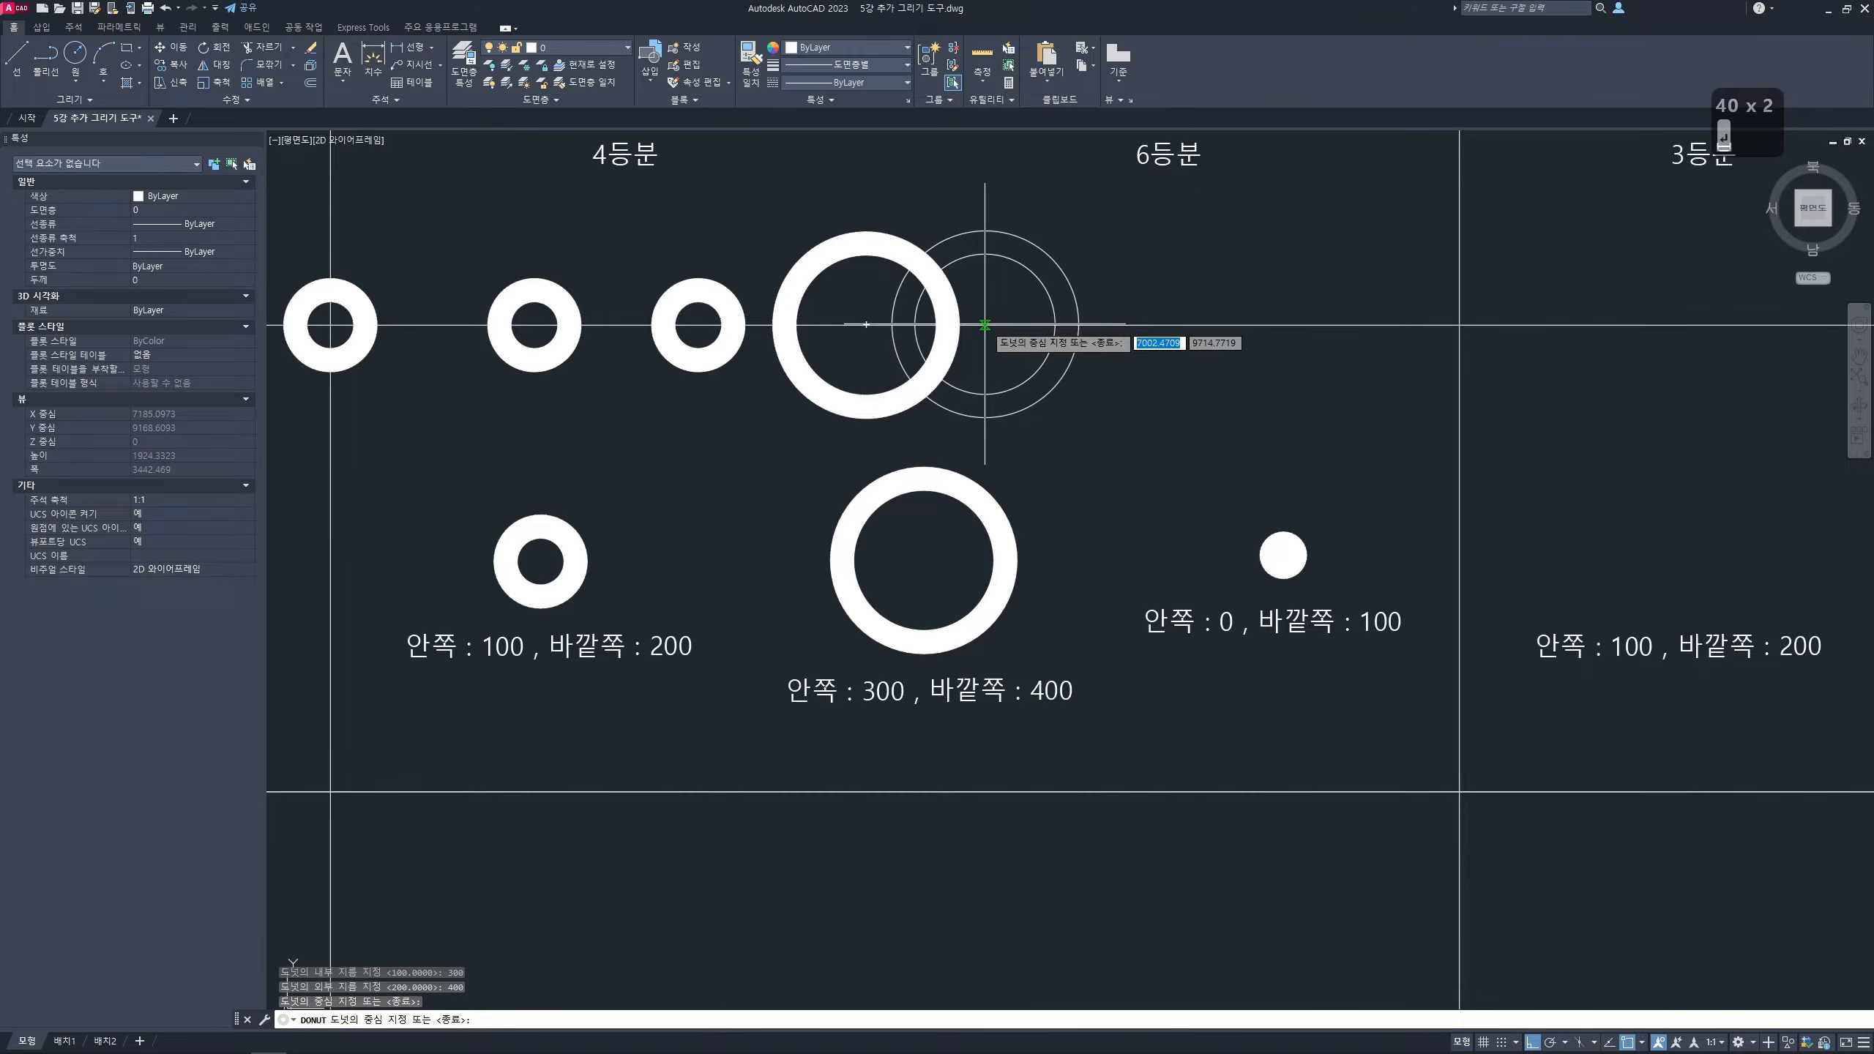
- Place three more donuts with inside diameter 300 and outside diameter 400 along the row's upper border, overlapping into a chain of four rings
left_click(985, 325)
left_click(1114, 325)
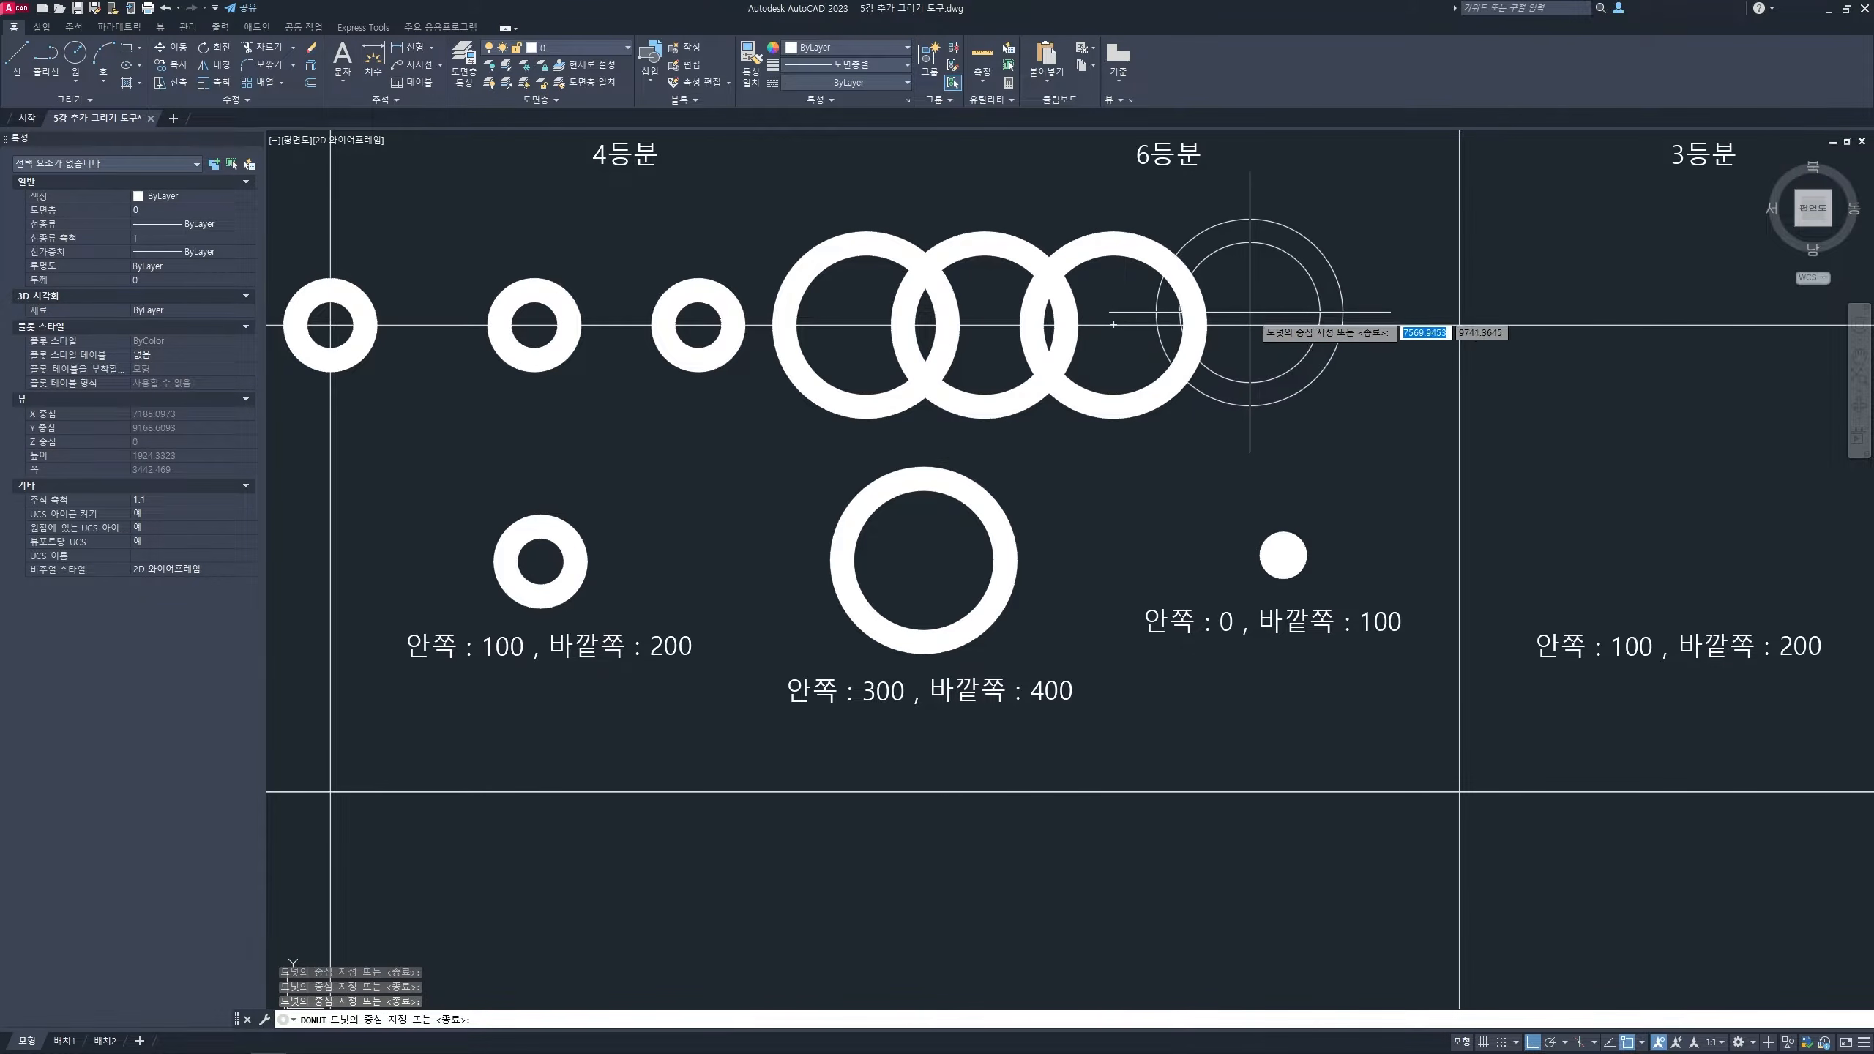
left_click(1241, 325)
key("Return")
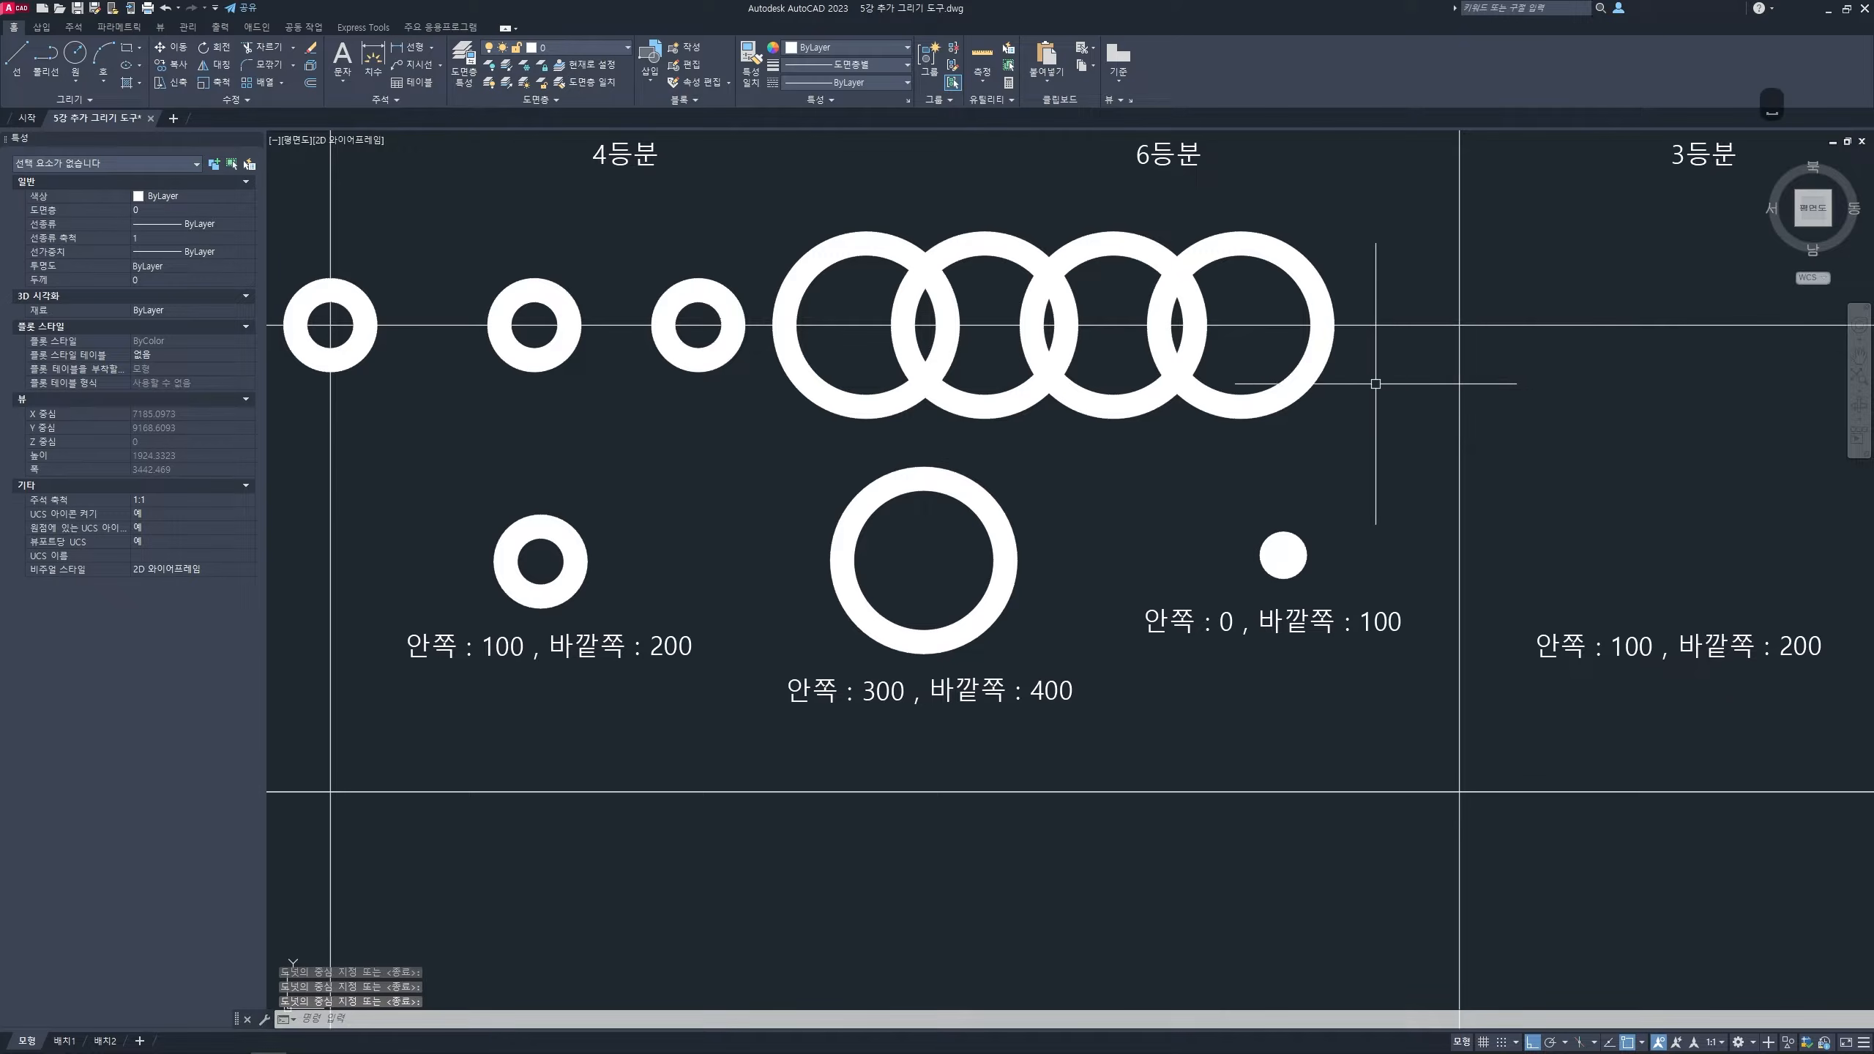
mouse_move(1269, 561)
middle_mouse_down()
mouse_move(1065, 500)
mouse_move(1094, 539)
middle_mouse_up()
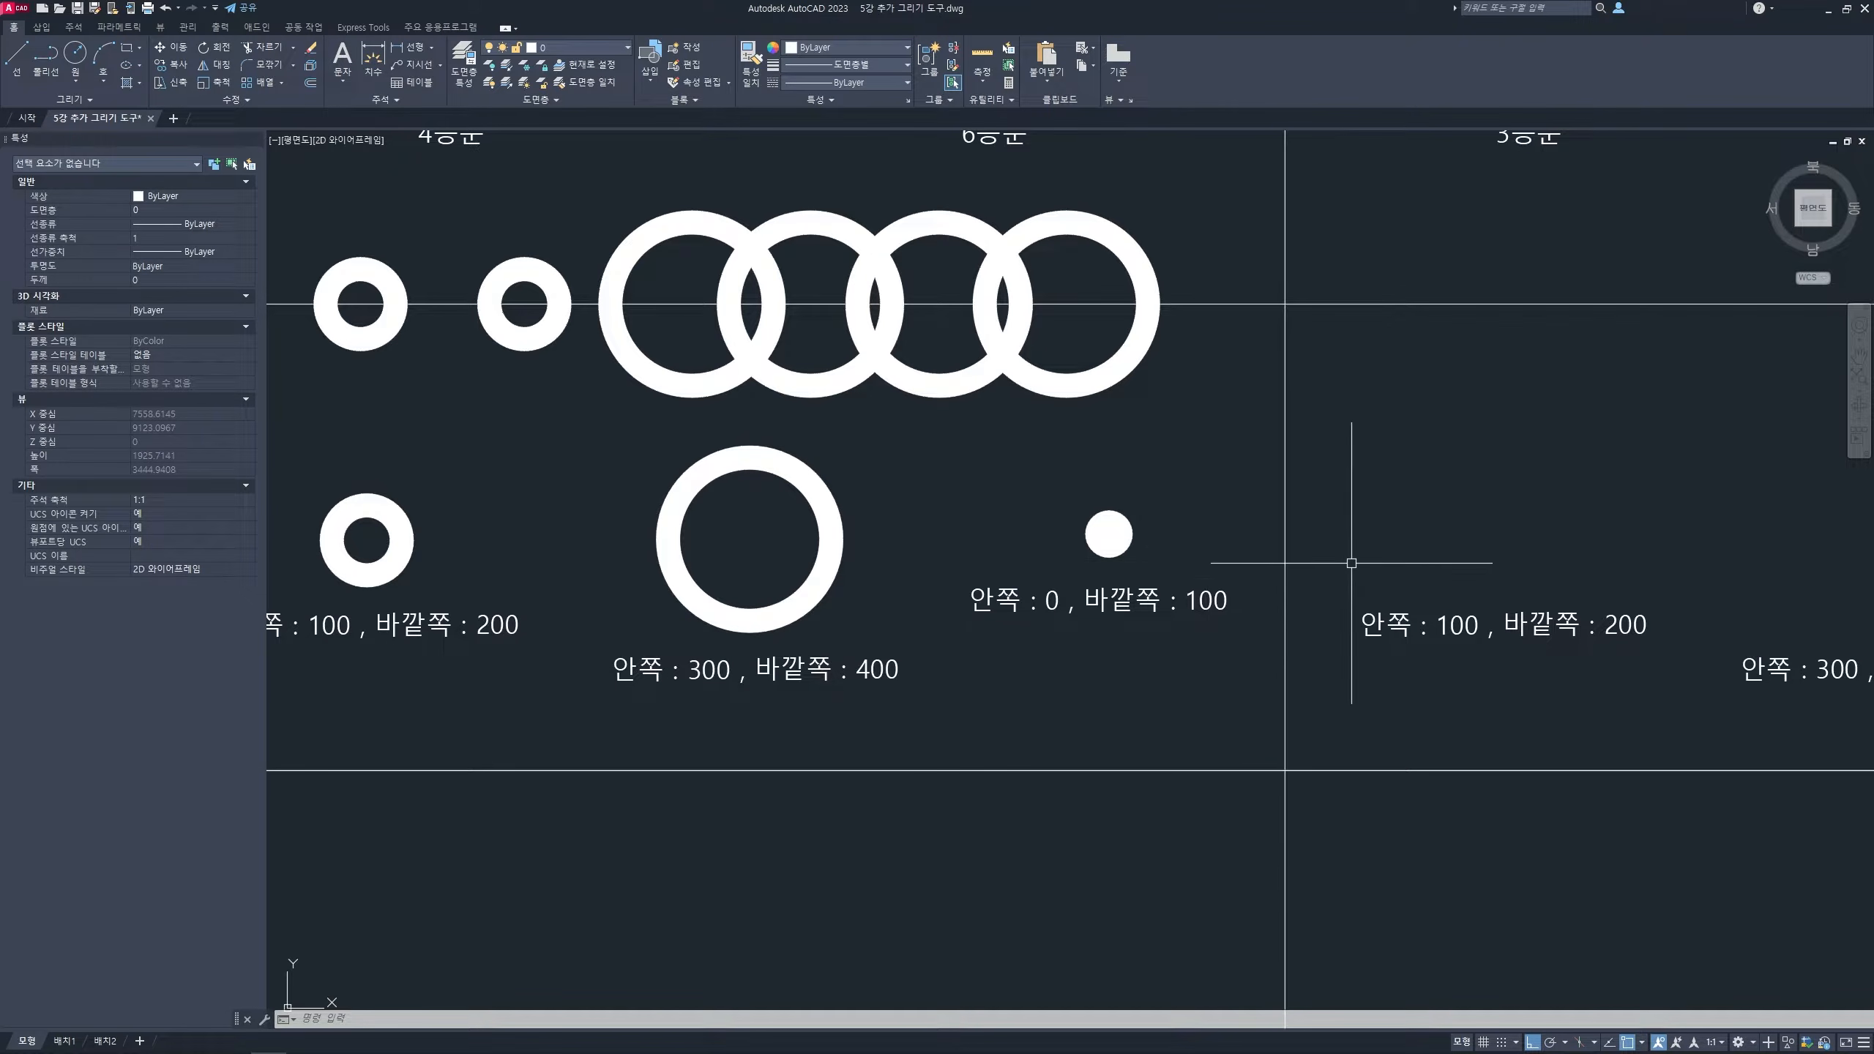
middle_click_drag(1351, 557, 1242, 577)
key("ctrl+2")
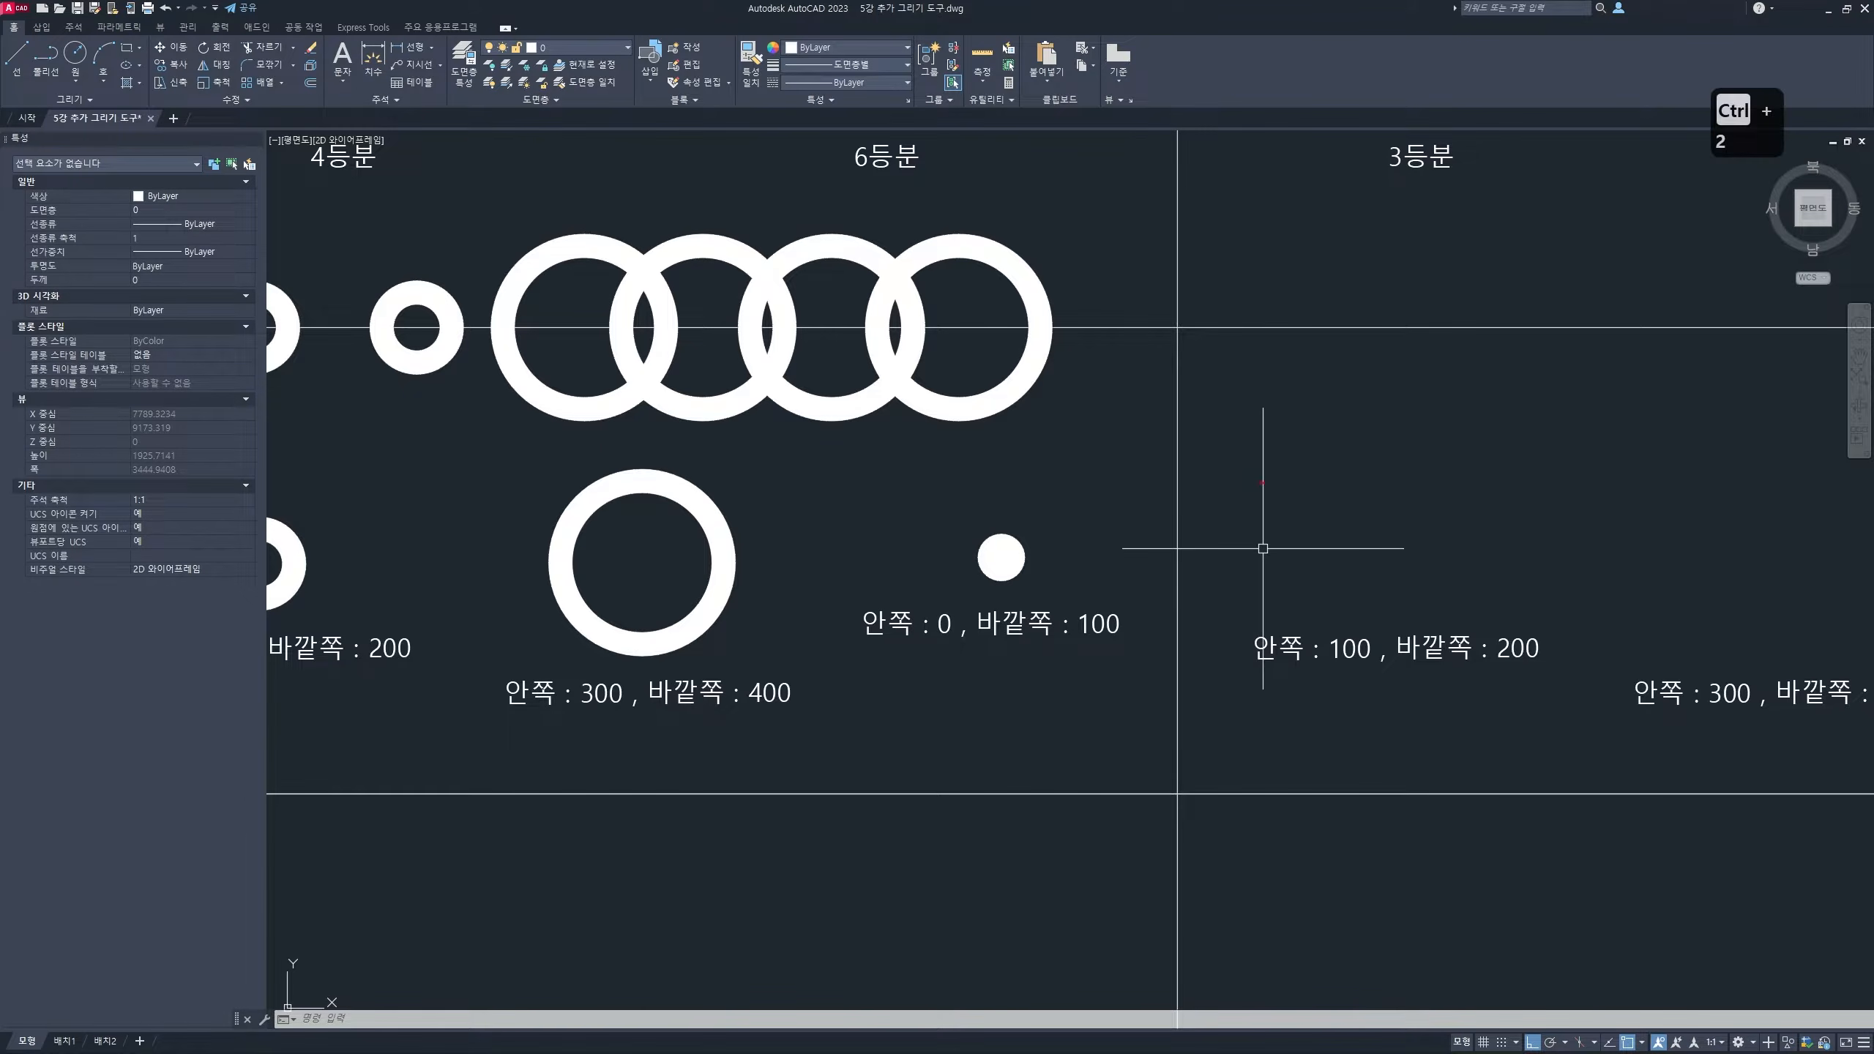
left_click_drag(1258, 448, 1260, 721)
left_click_drag(1268, 383, 1451, 467)
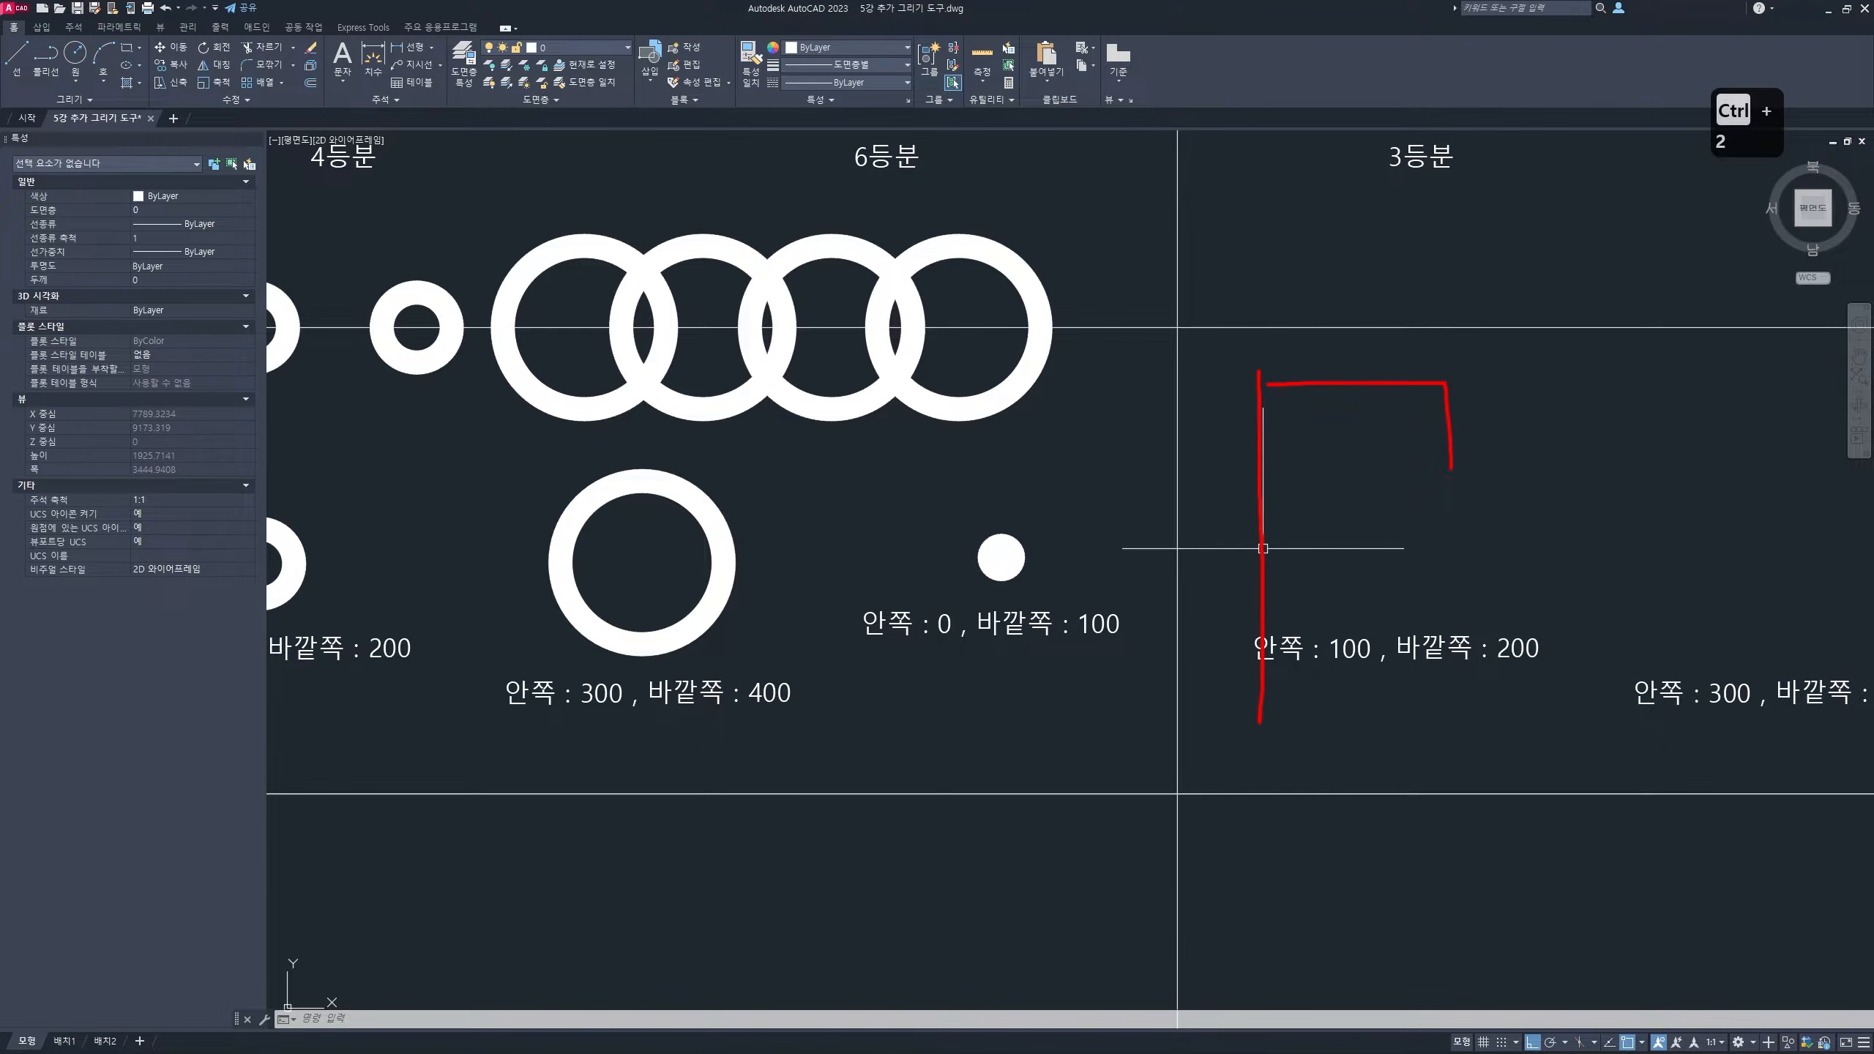
left_click_drag(1257, 731, 1425, 735)
left_click_drag(1351, 419, 1361, 767)
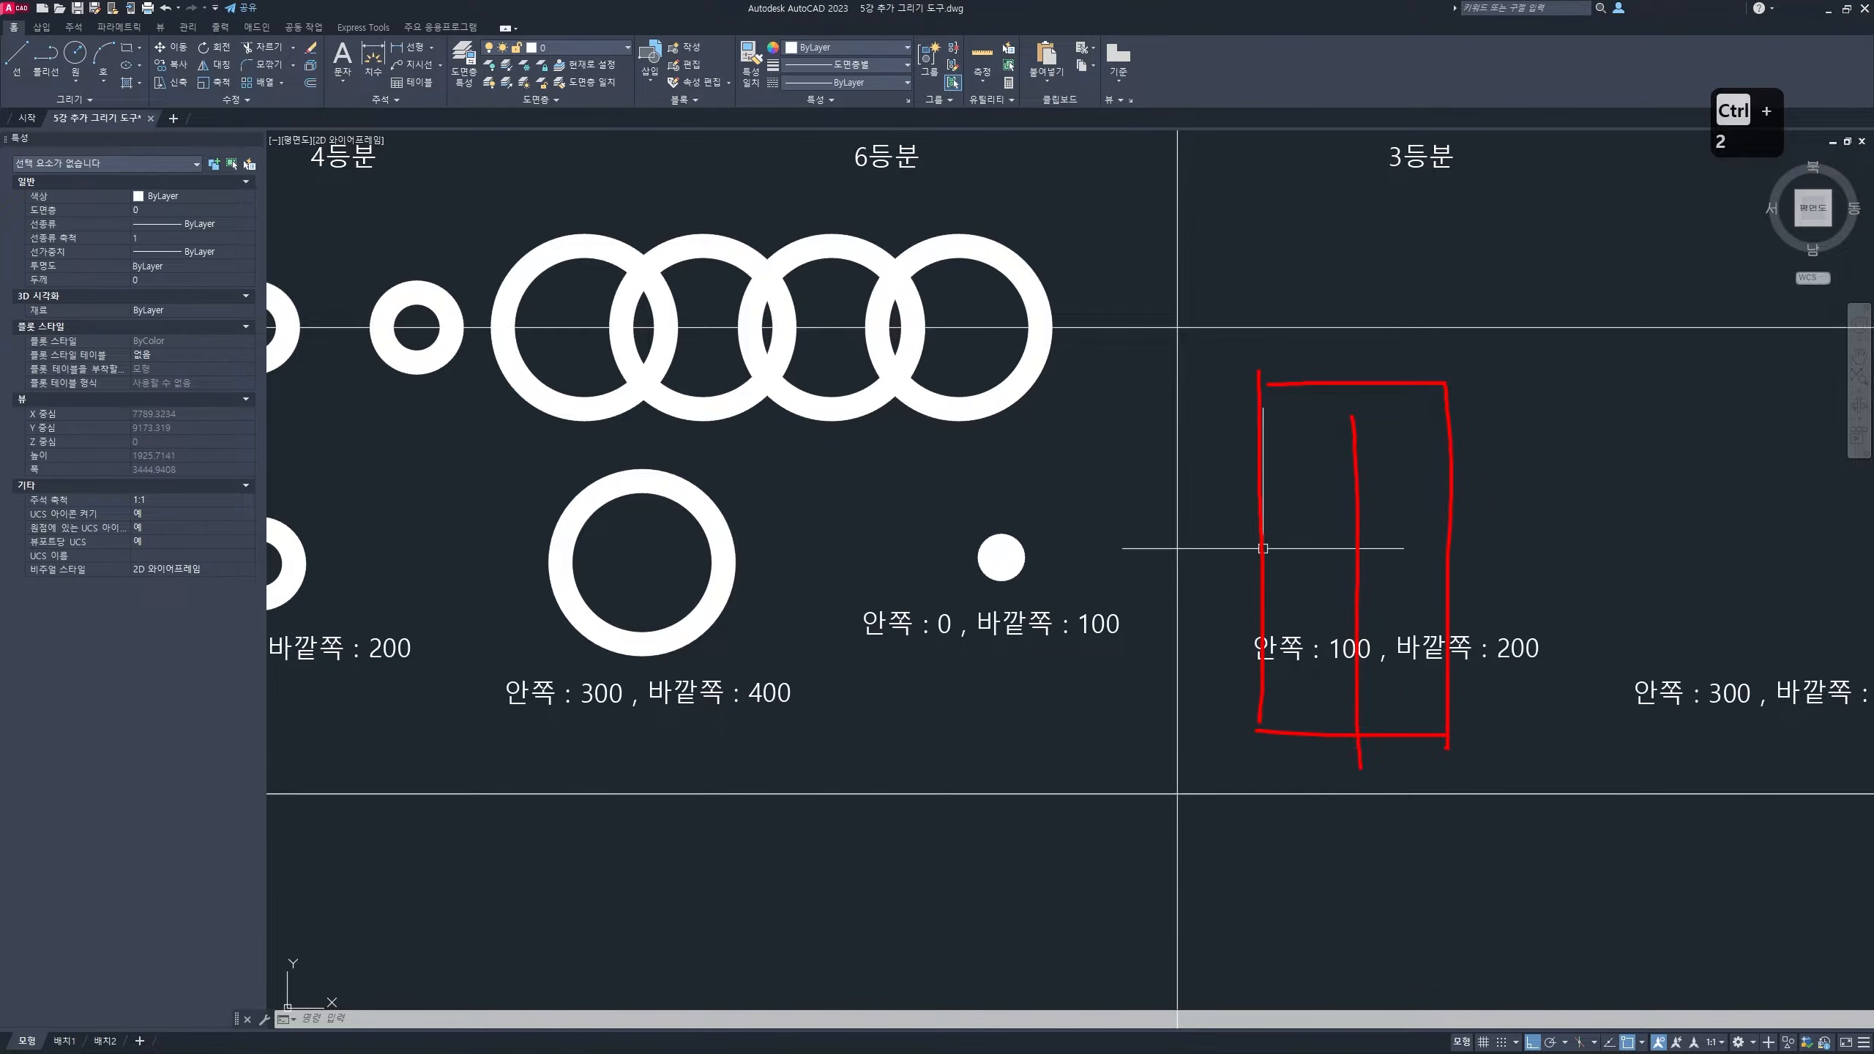
left_click_drag(1368, 495, 1438, 495)
left_click_drag(1309, 526, 1457, 522)
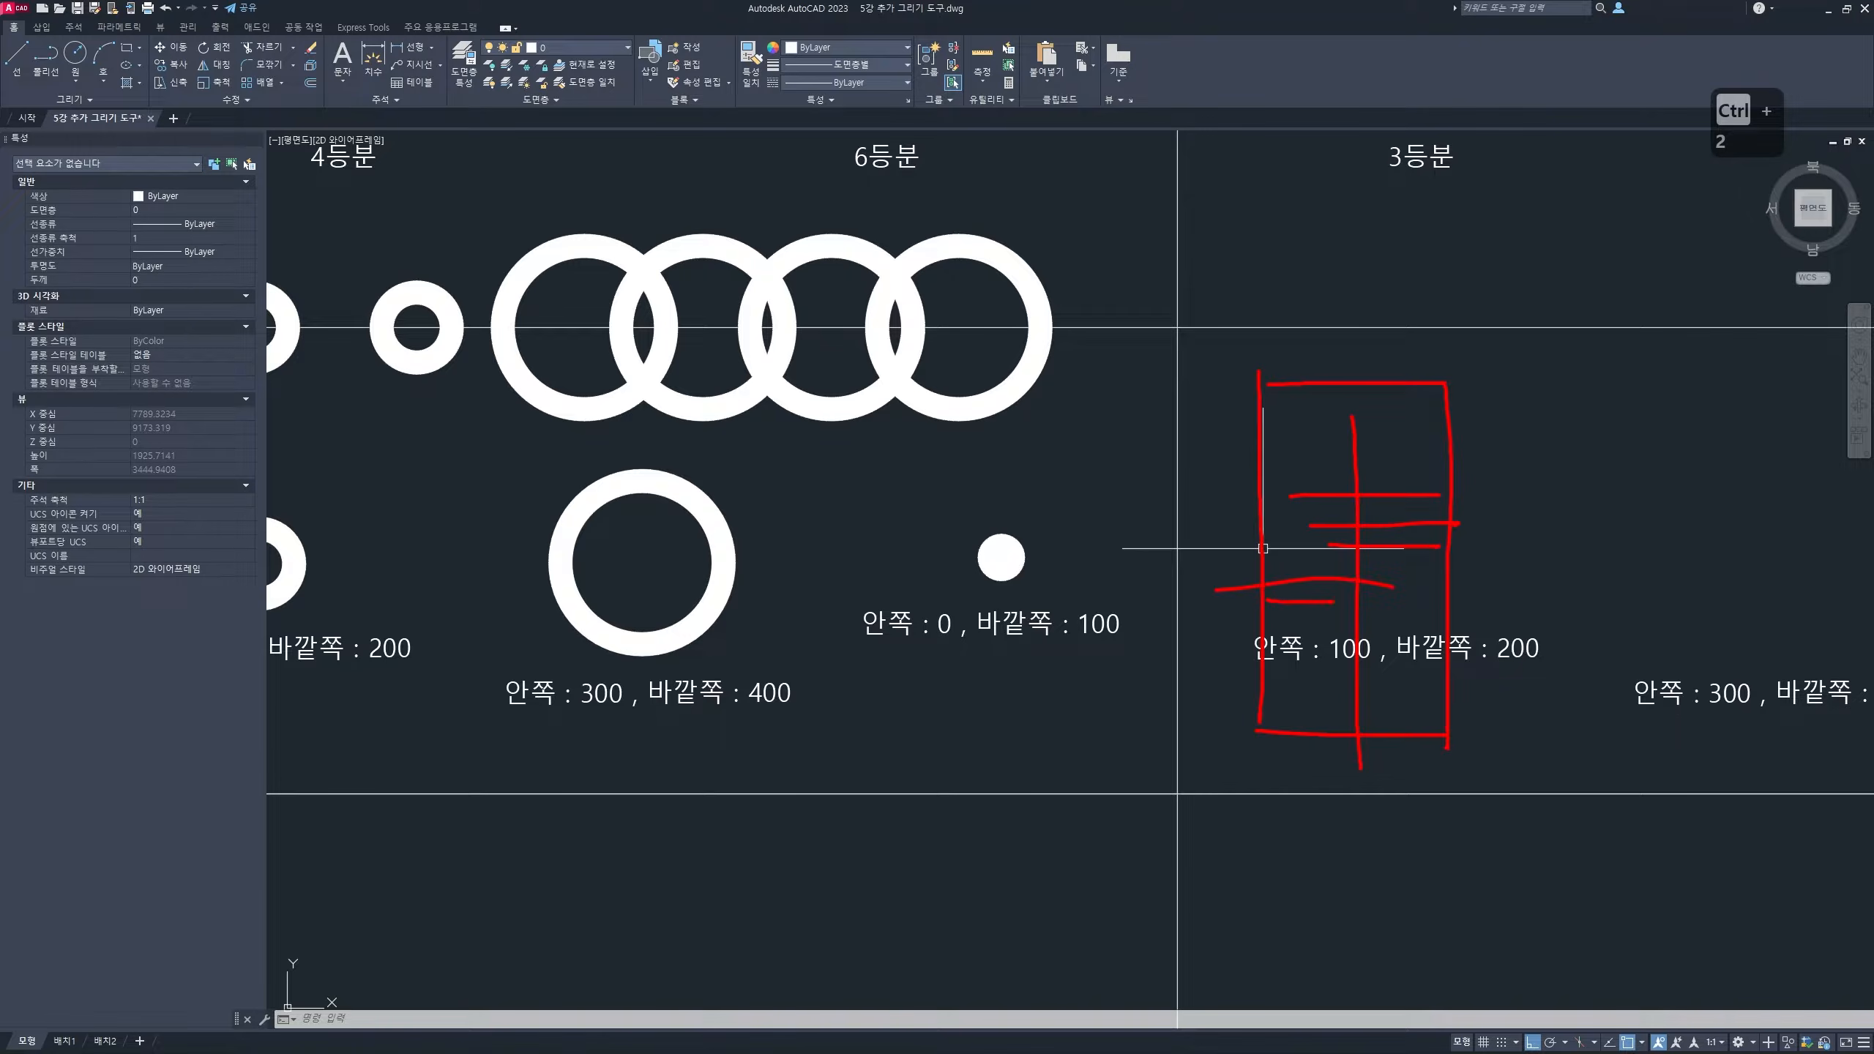
left_click_drag(1332, 602, 1415, 602)
left_click_drag(1252, 635, 1406, 638)
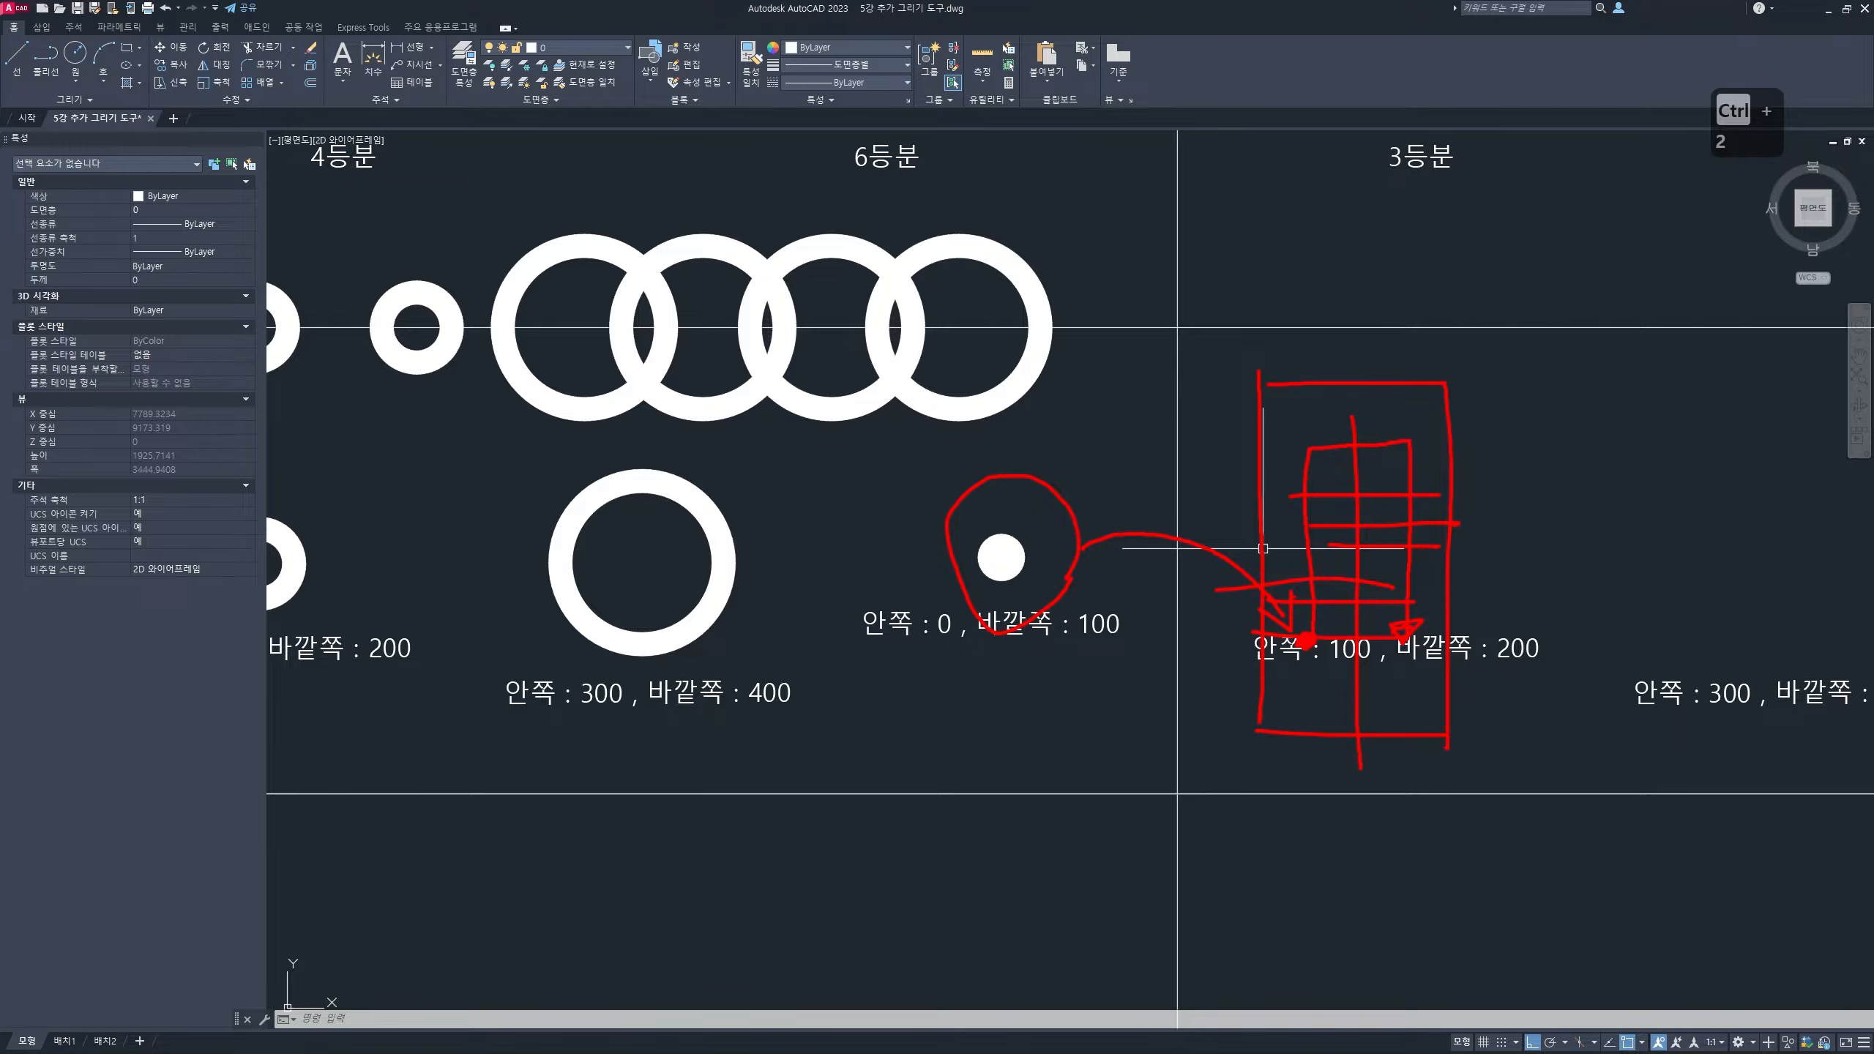
key("Escape")
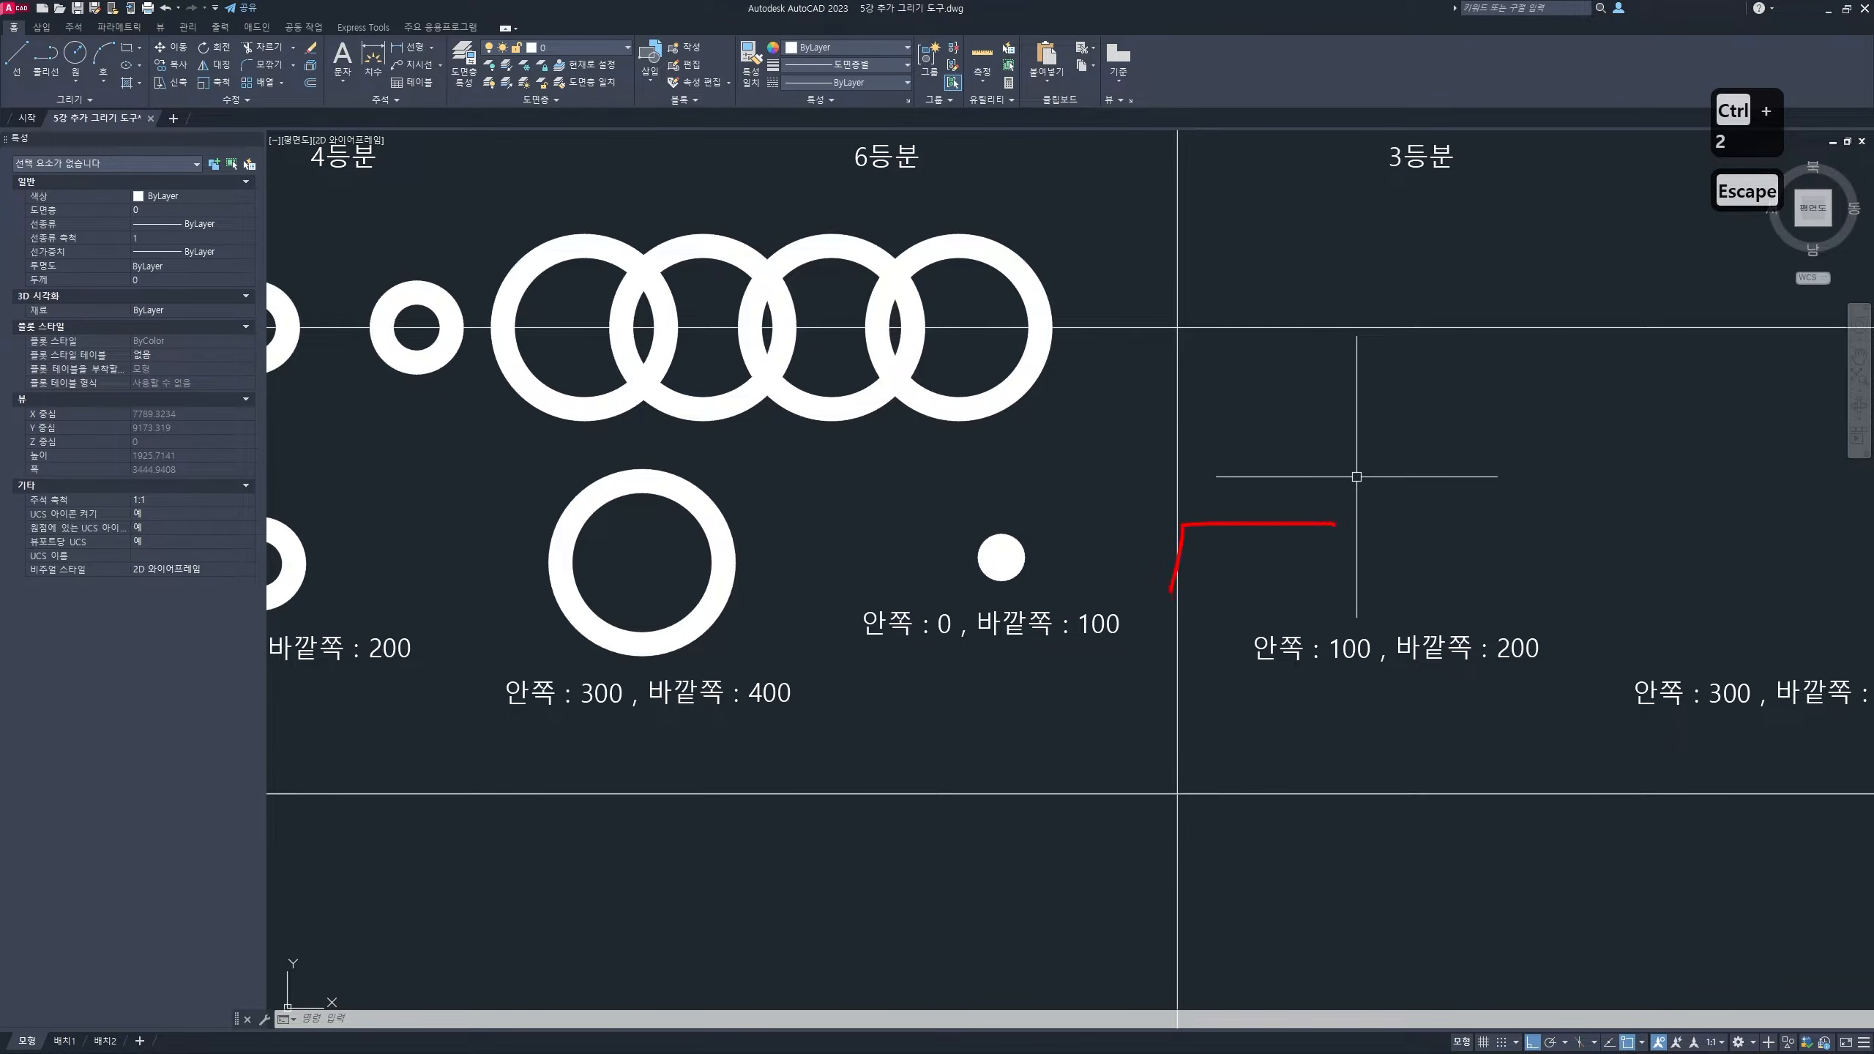
left_click_drag(1171, 591, 1452, 649)
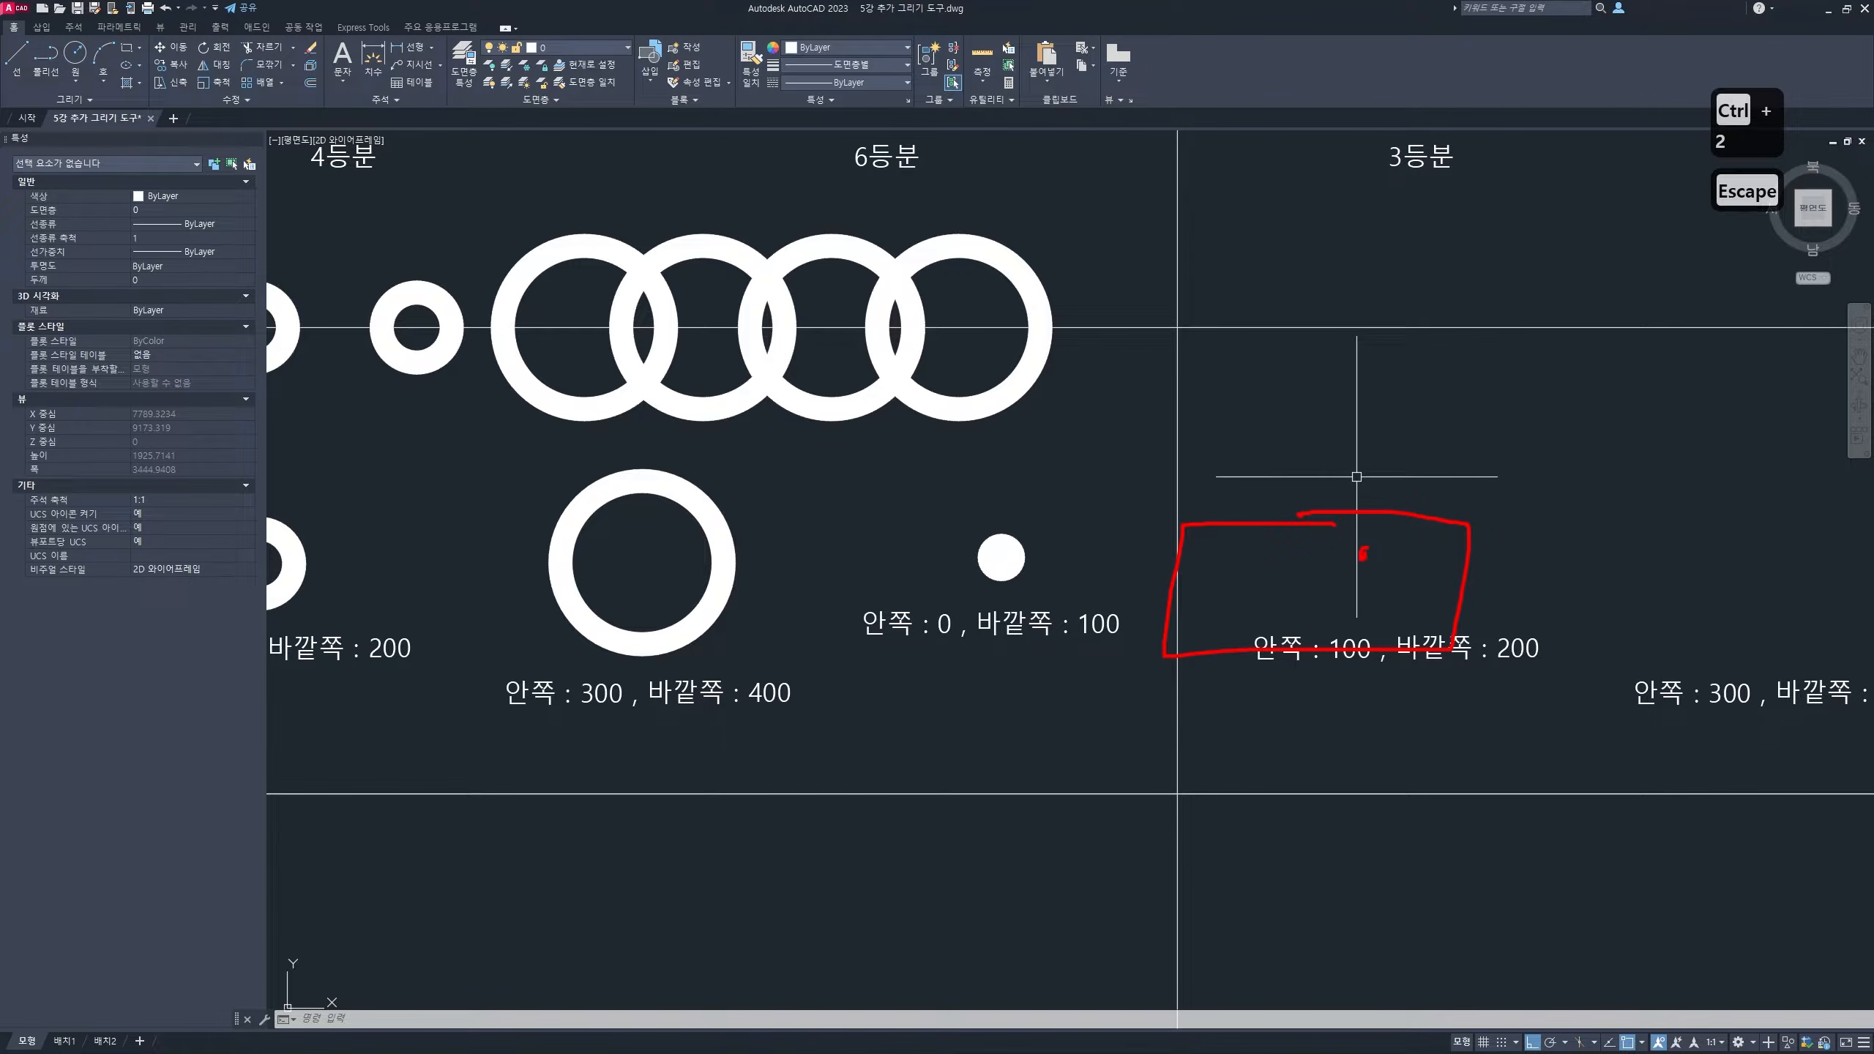
left_click_drag(1370, 550, 1382, 445)
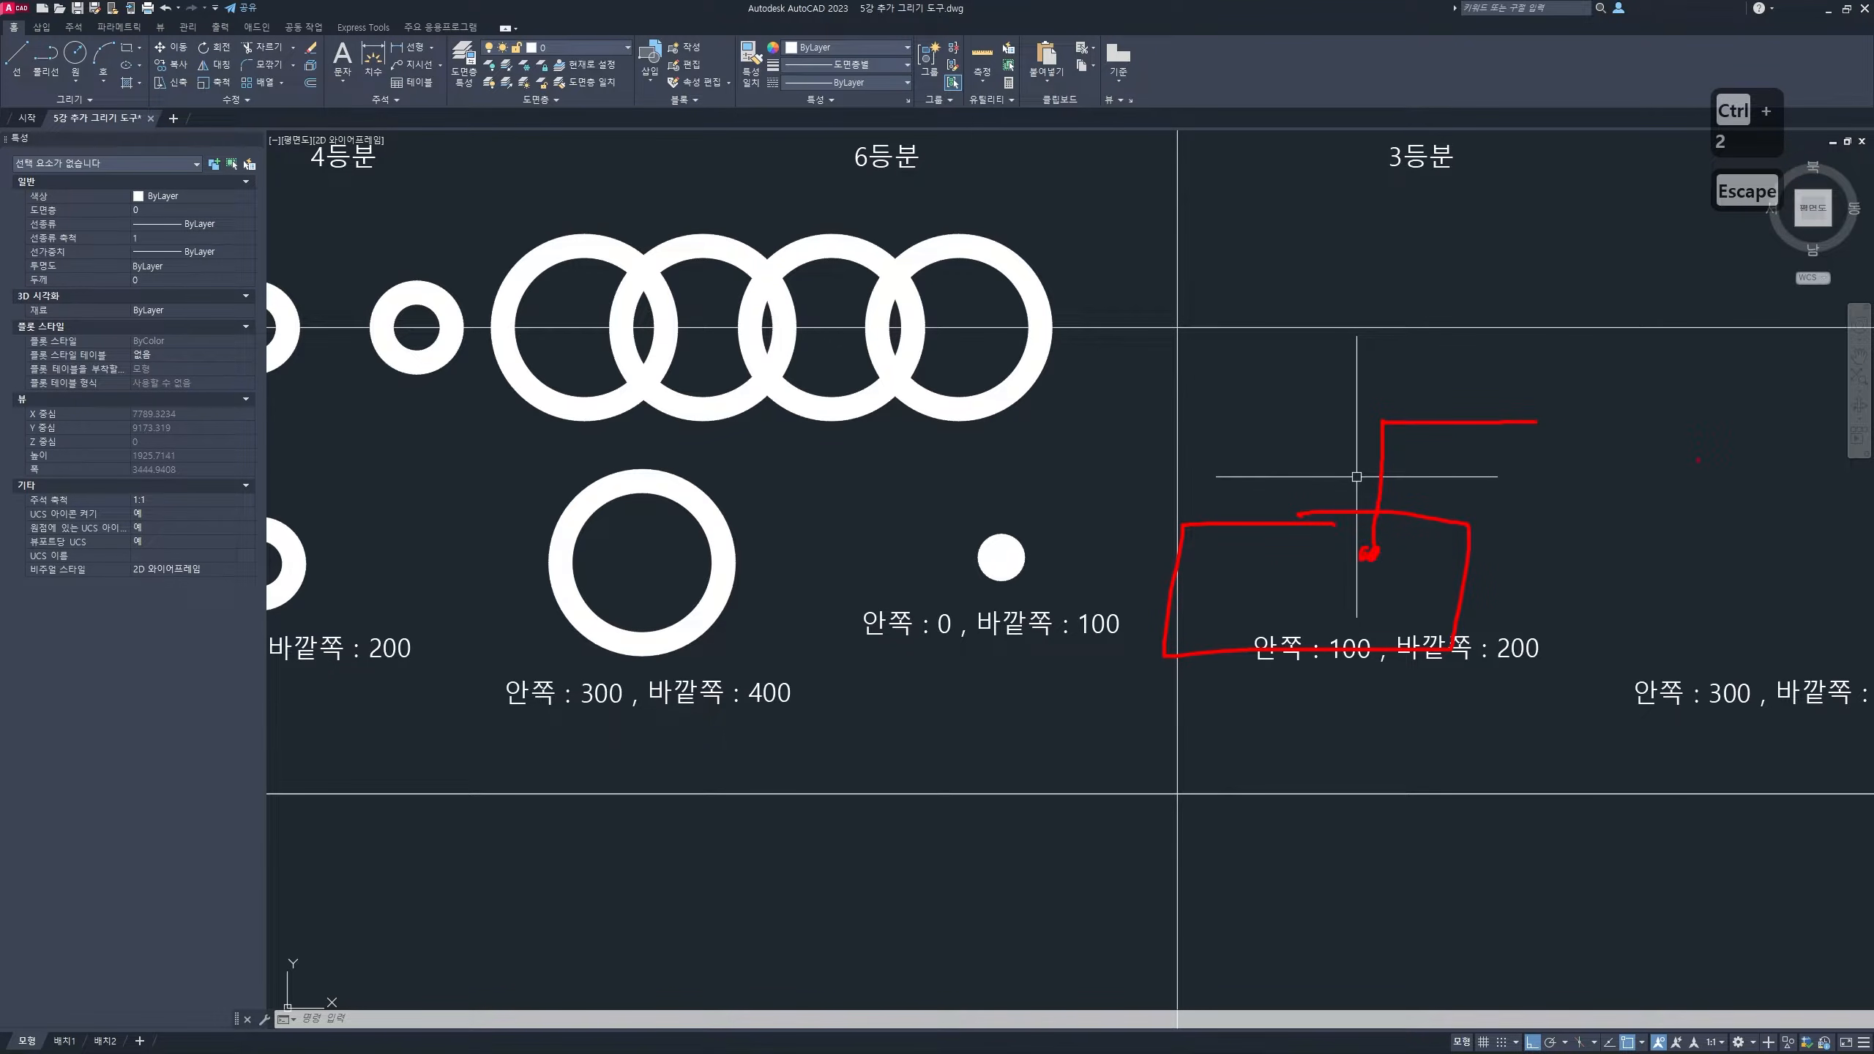
left_click_drag(1710, 384, 1576, 403)
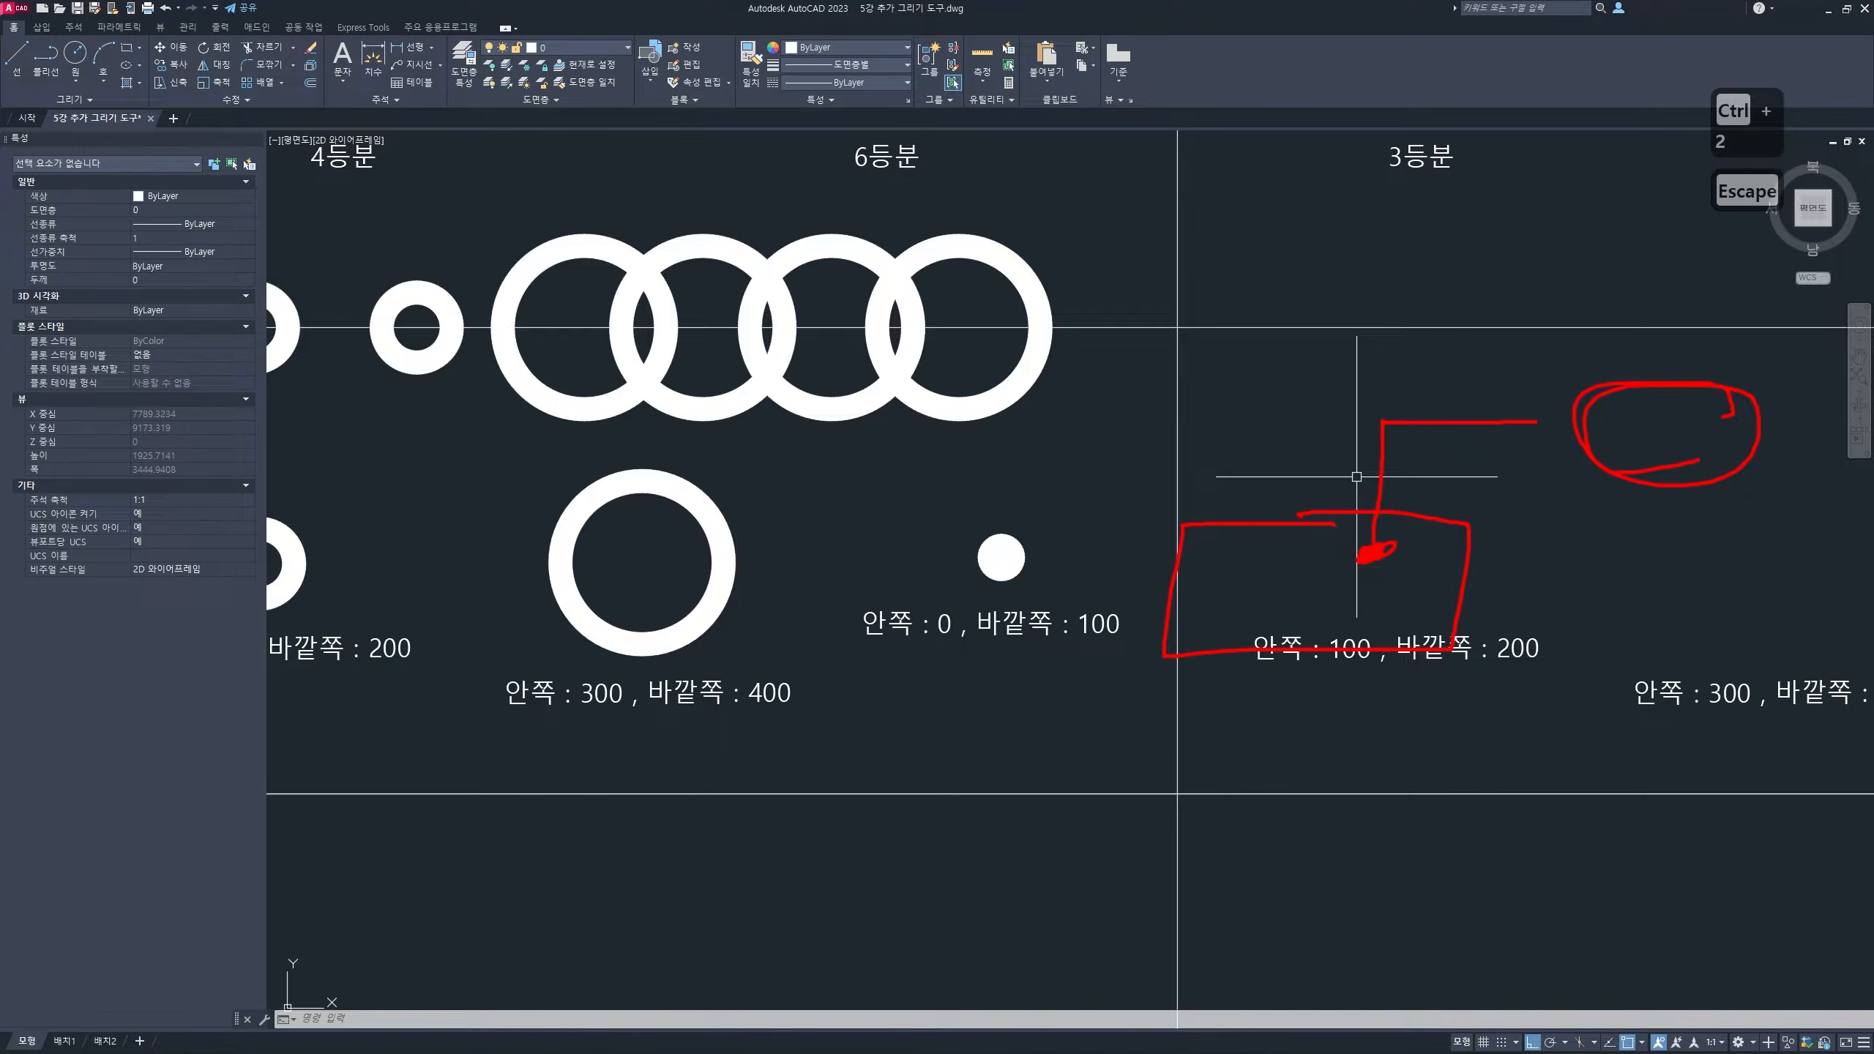
left_click_drag(981, 610, 1082, 539)
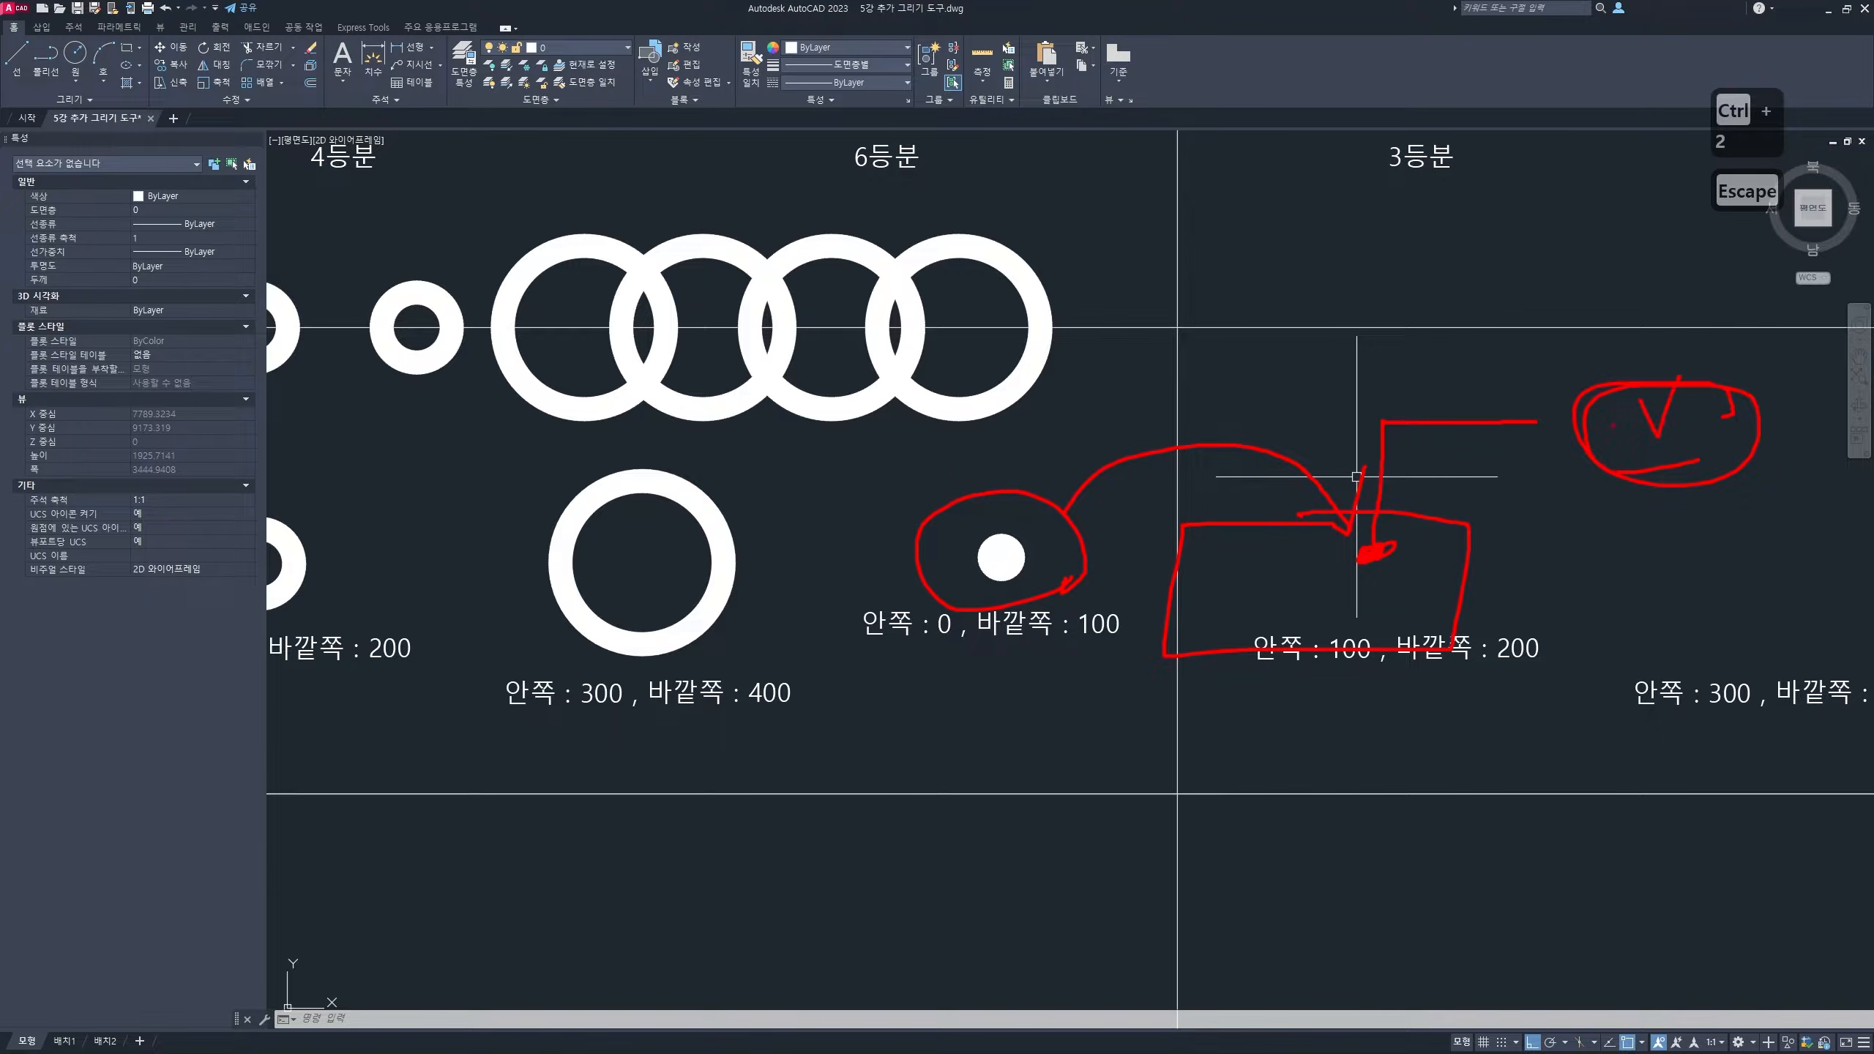
mouse_move(1369, 547)
middle_mouse_down()
mouse_move(1263, 556)
mouse_move(1261, 506)
middle_mouse_up()
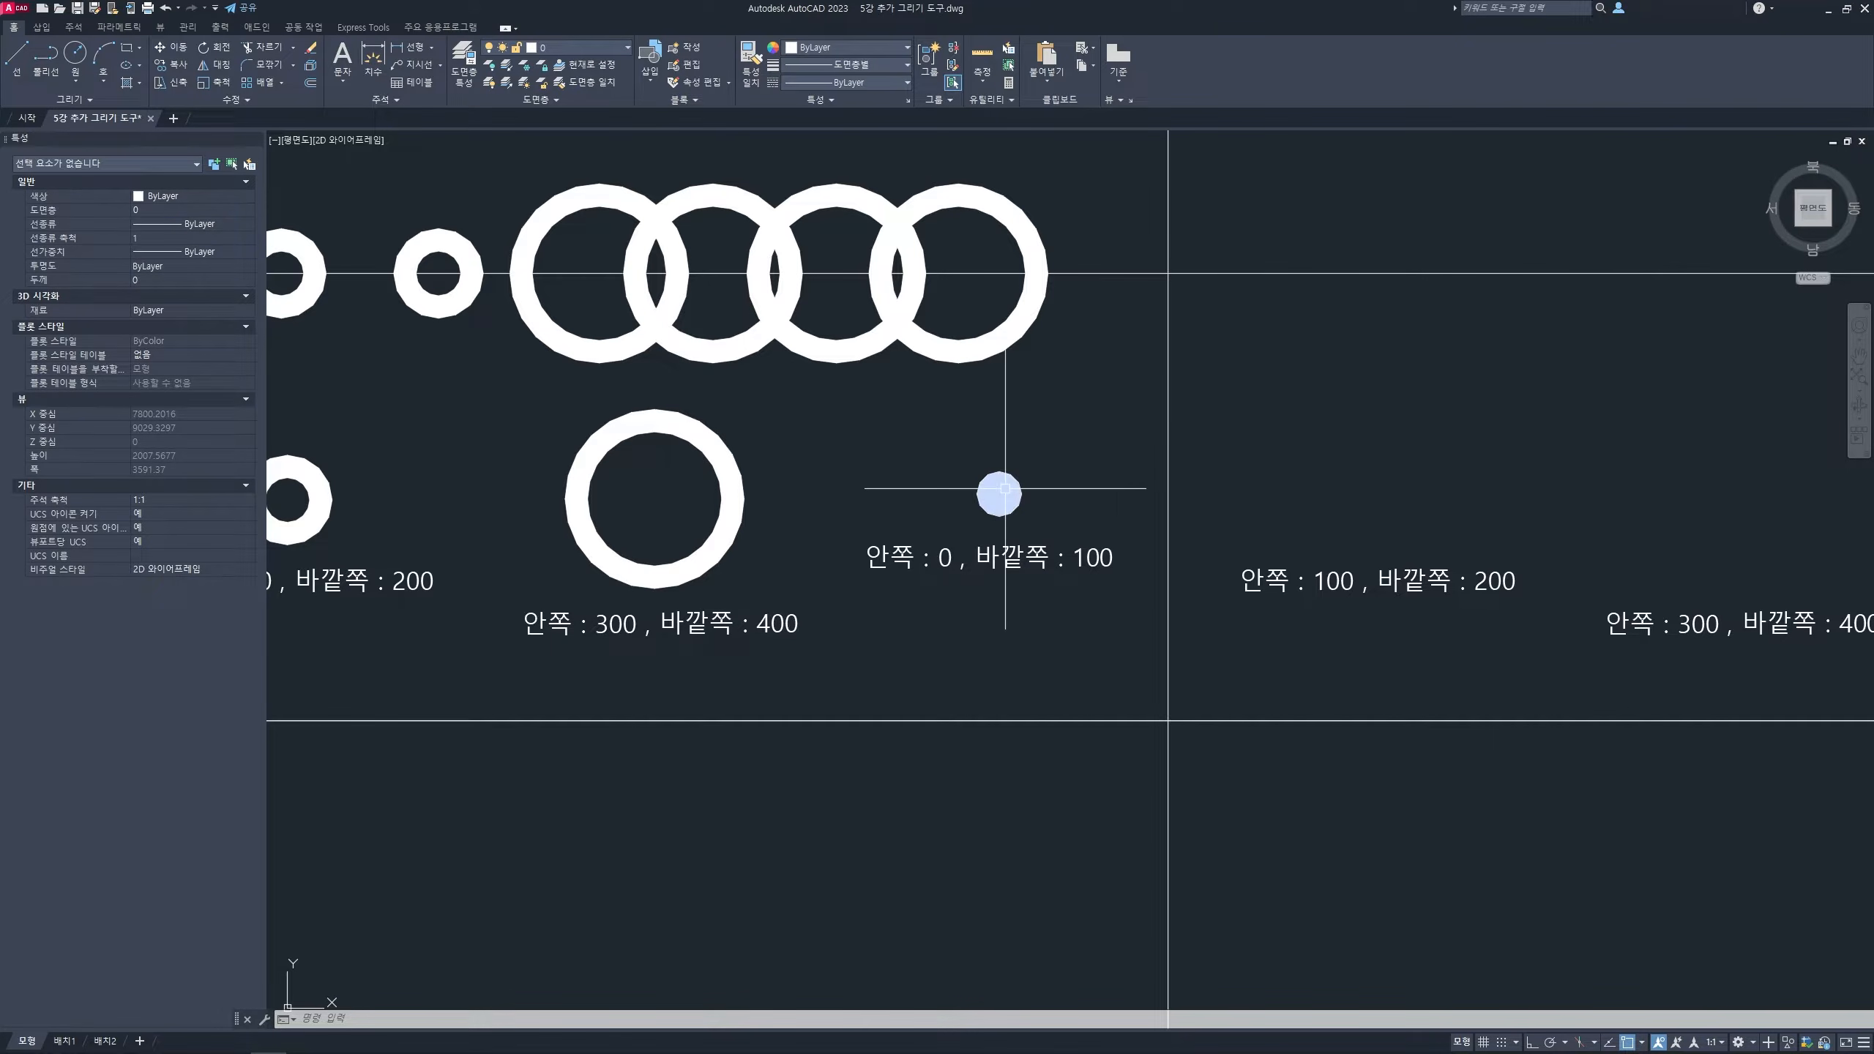
key("ctrl+2")
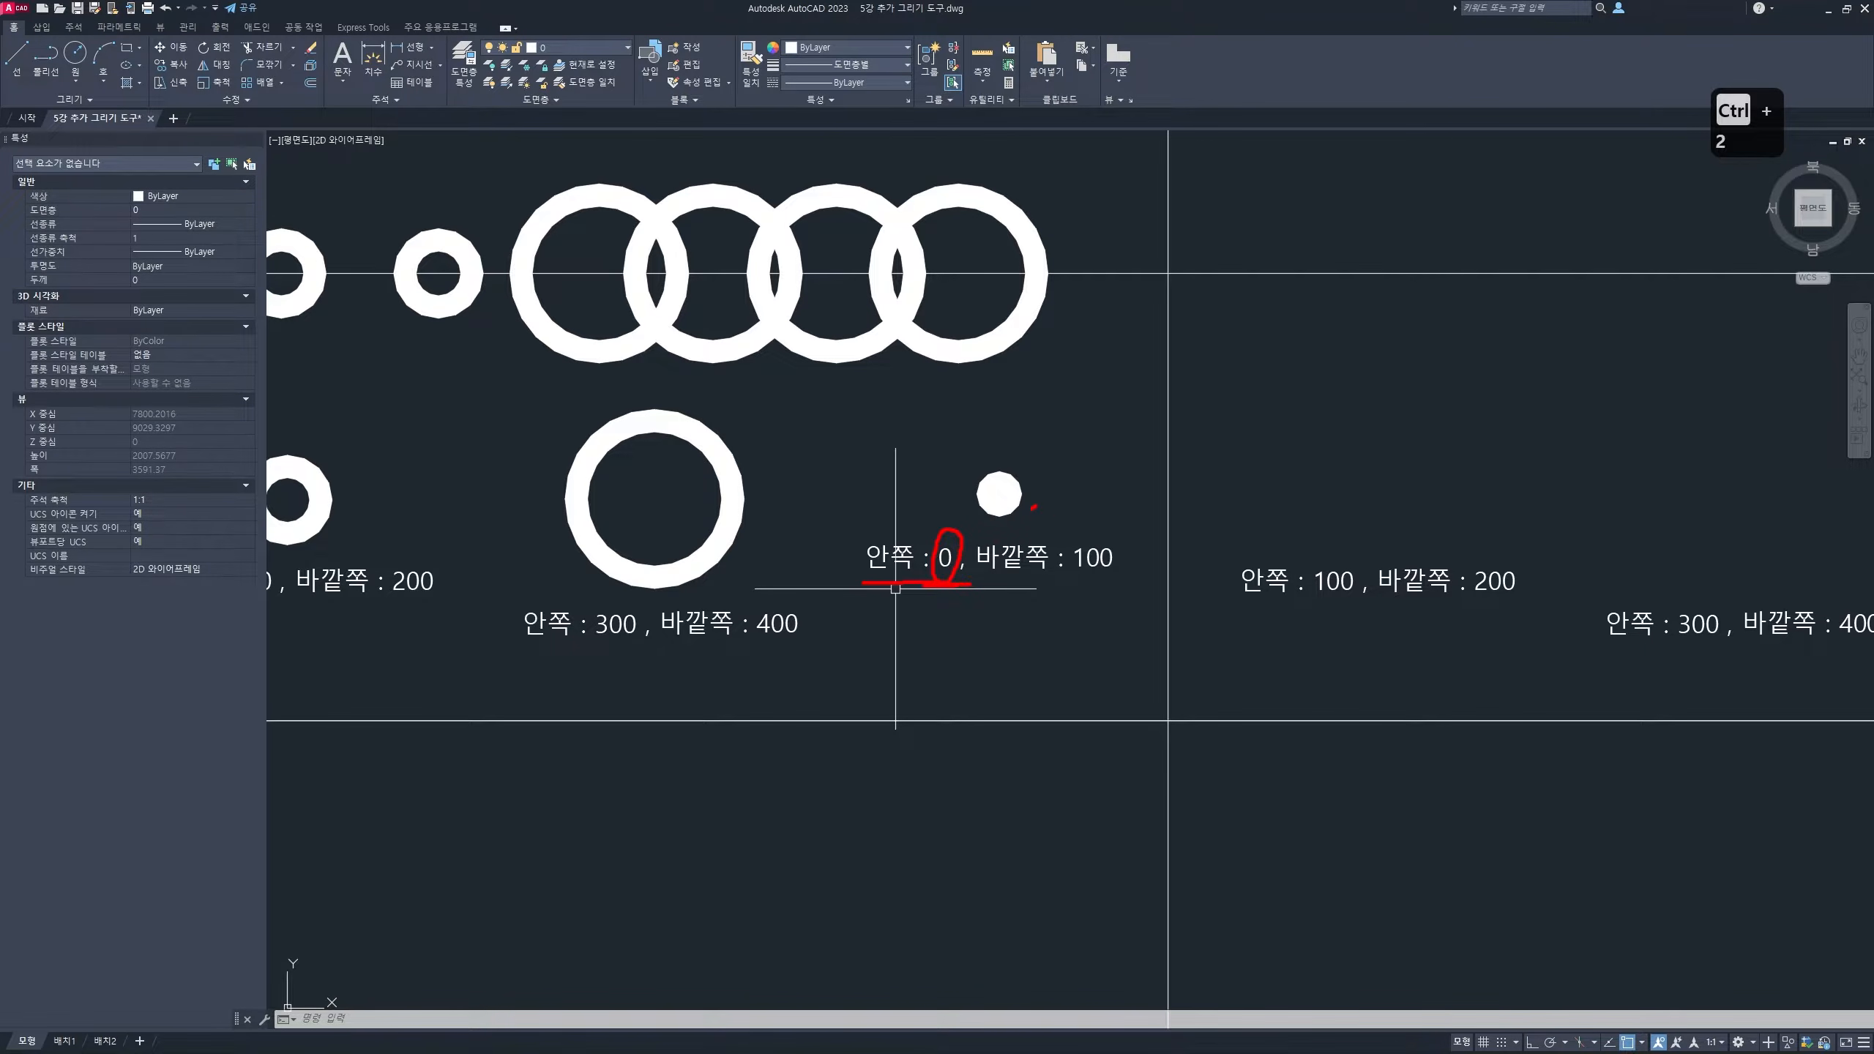
left_click_drag(956, 530, 997, 499)
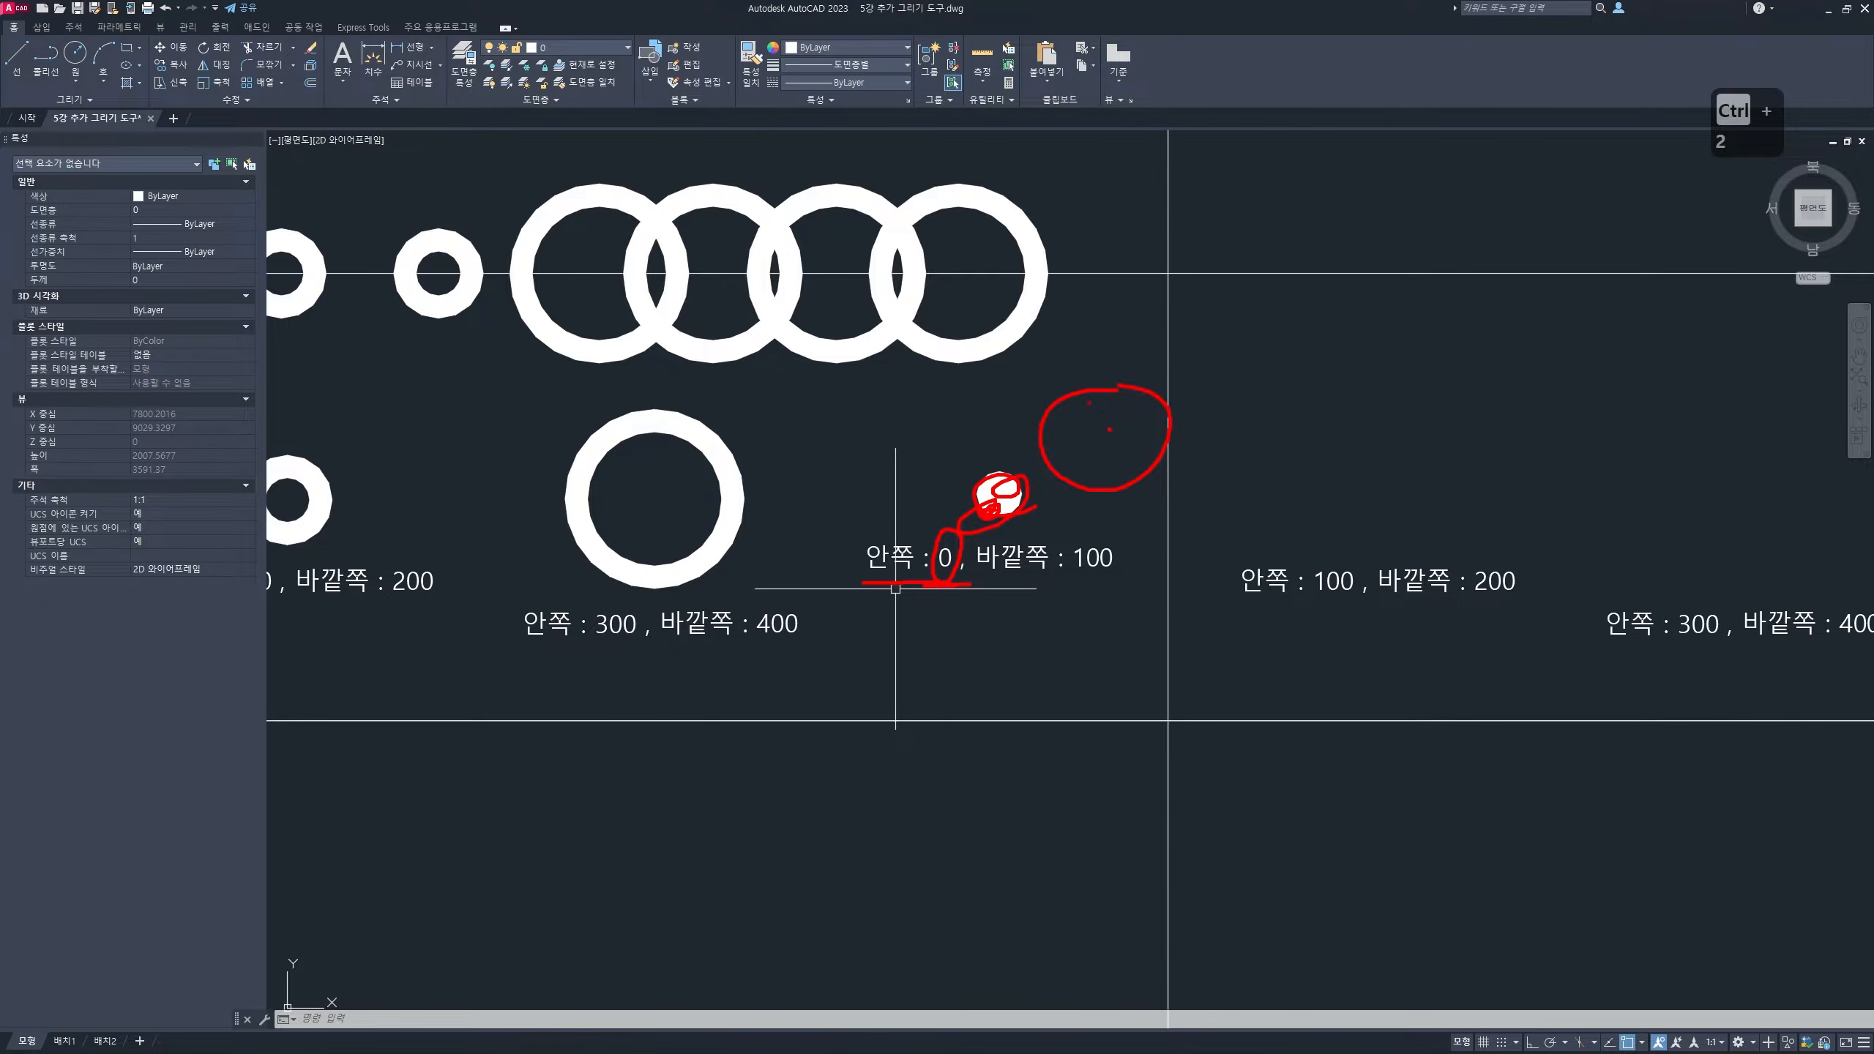
mouse_move(1085, 394)
left_mouse_down()
mouse_move(1162, 402)
mouse_move(1089, 466)
left_mouse_up()
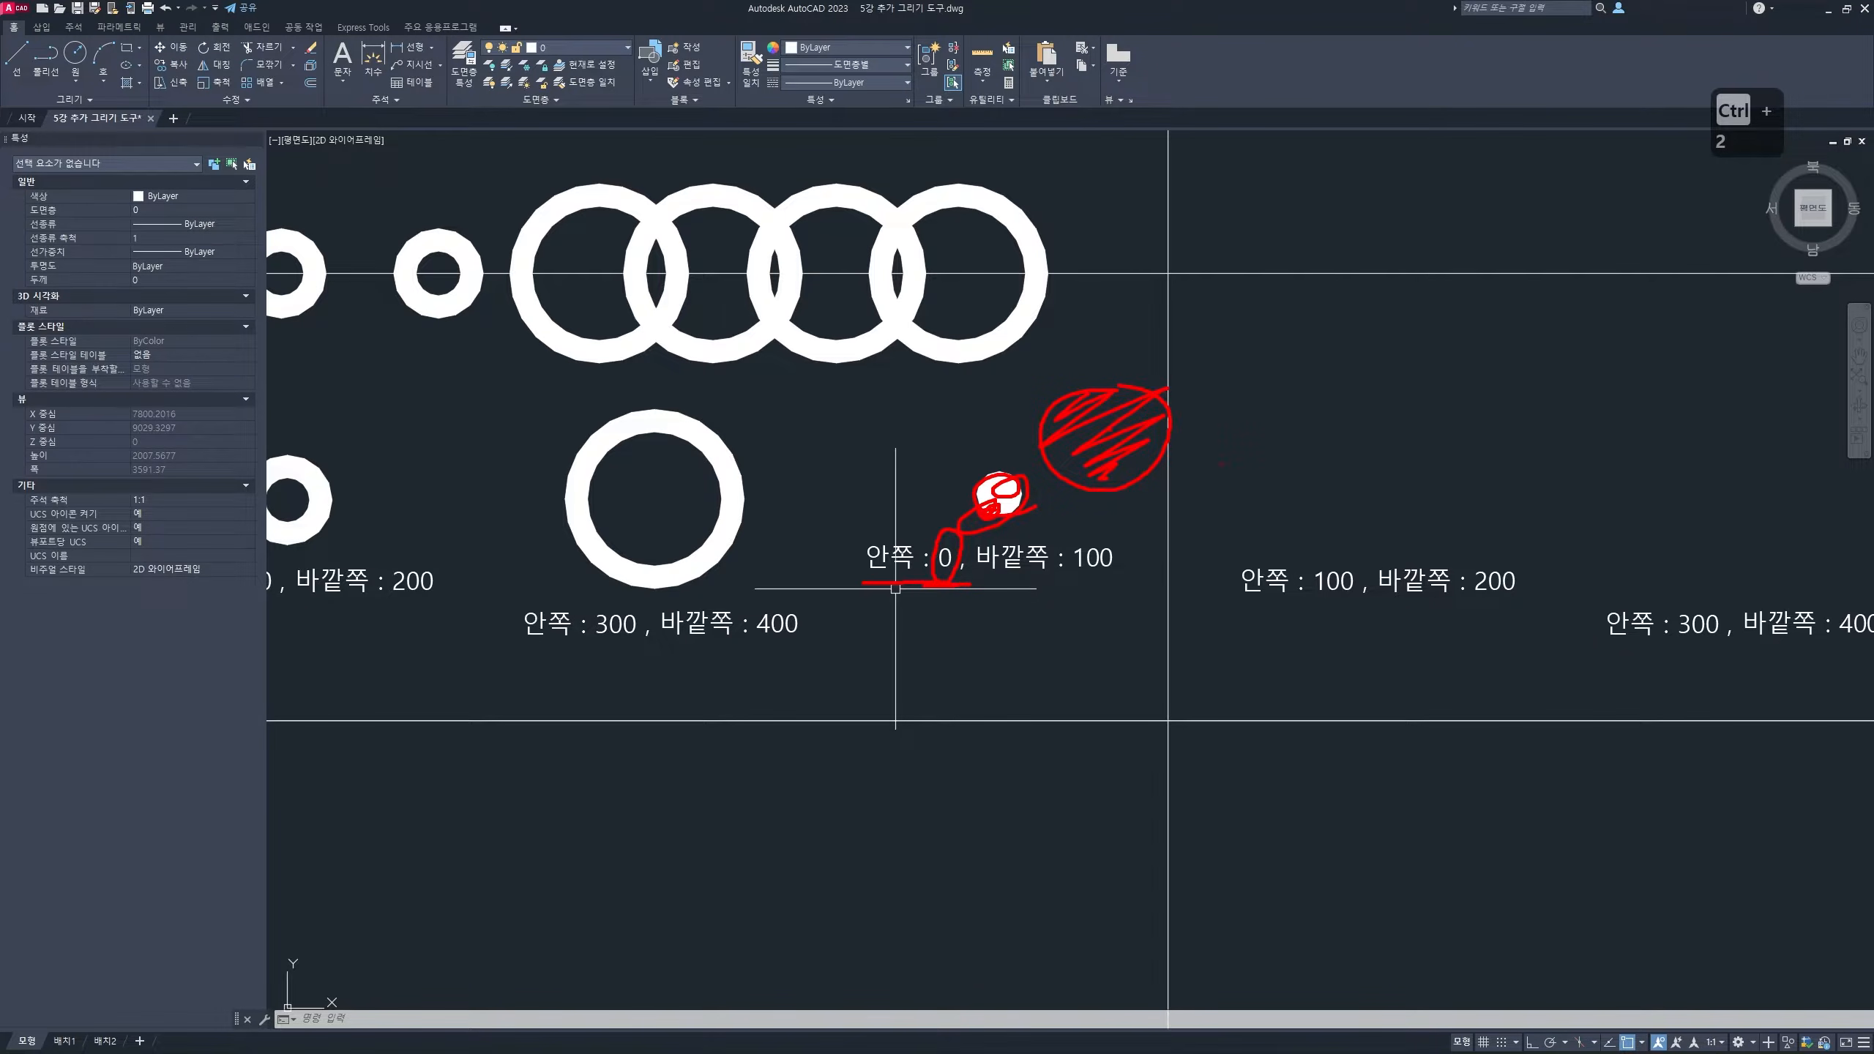
key("Escape")
key("Escape")
- Draw eight solid donuts with inside diameter 0 and outside diameter 100, scattered in the DONUT row's practice cell below the 3등분 line
type("d")
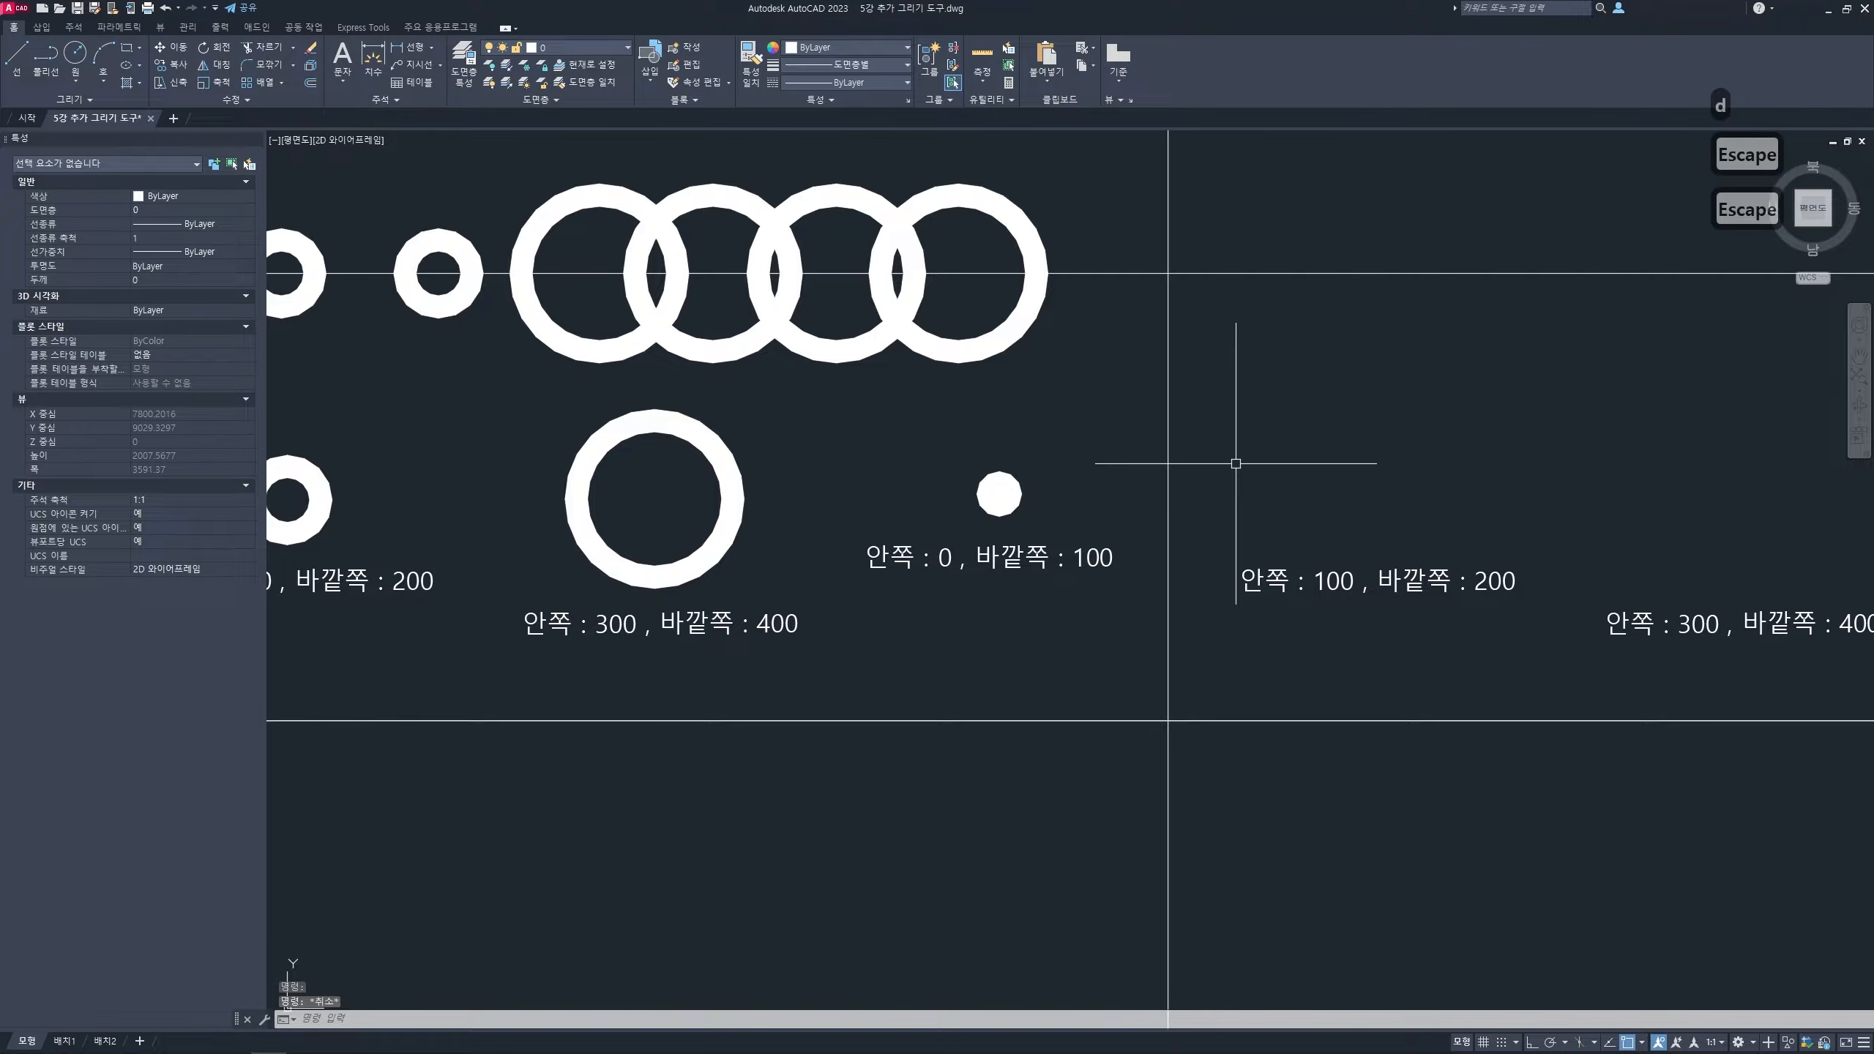
type("o")
key("space")
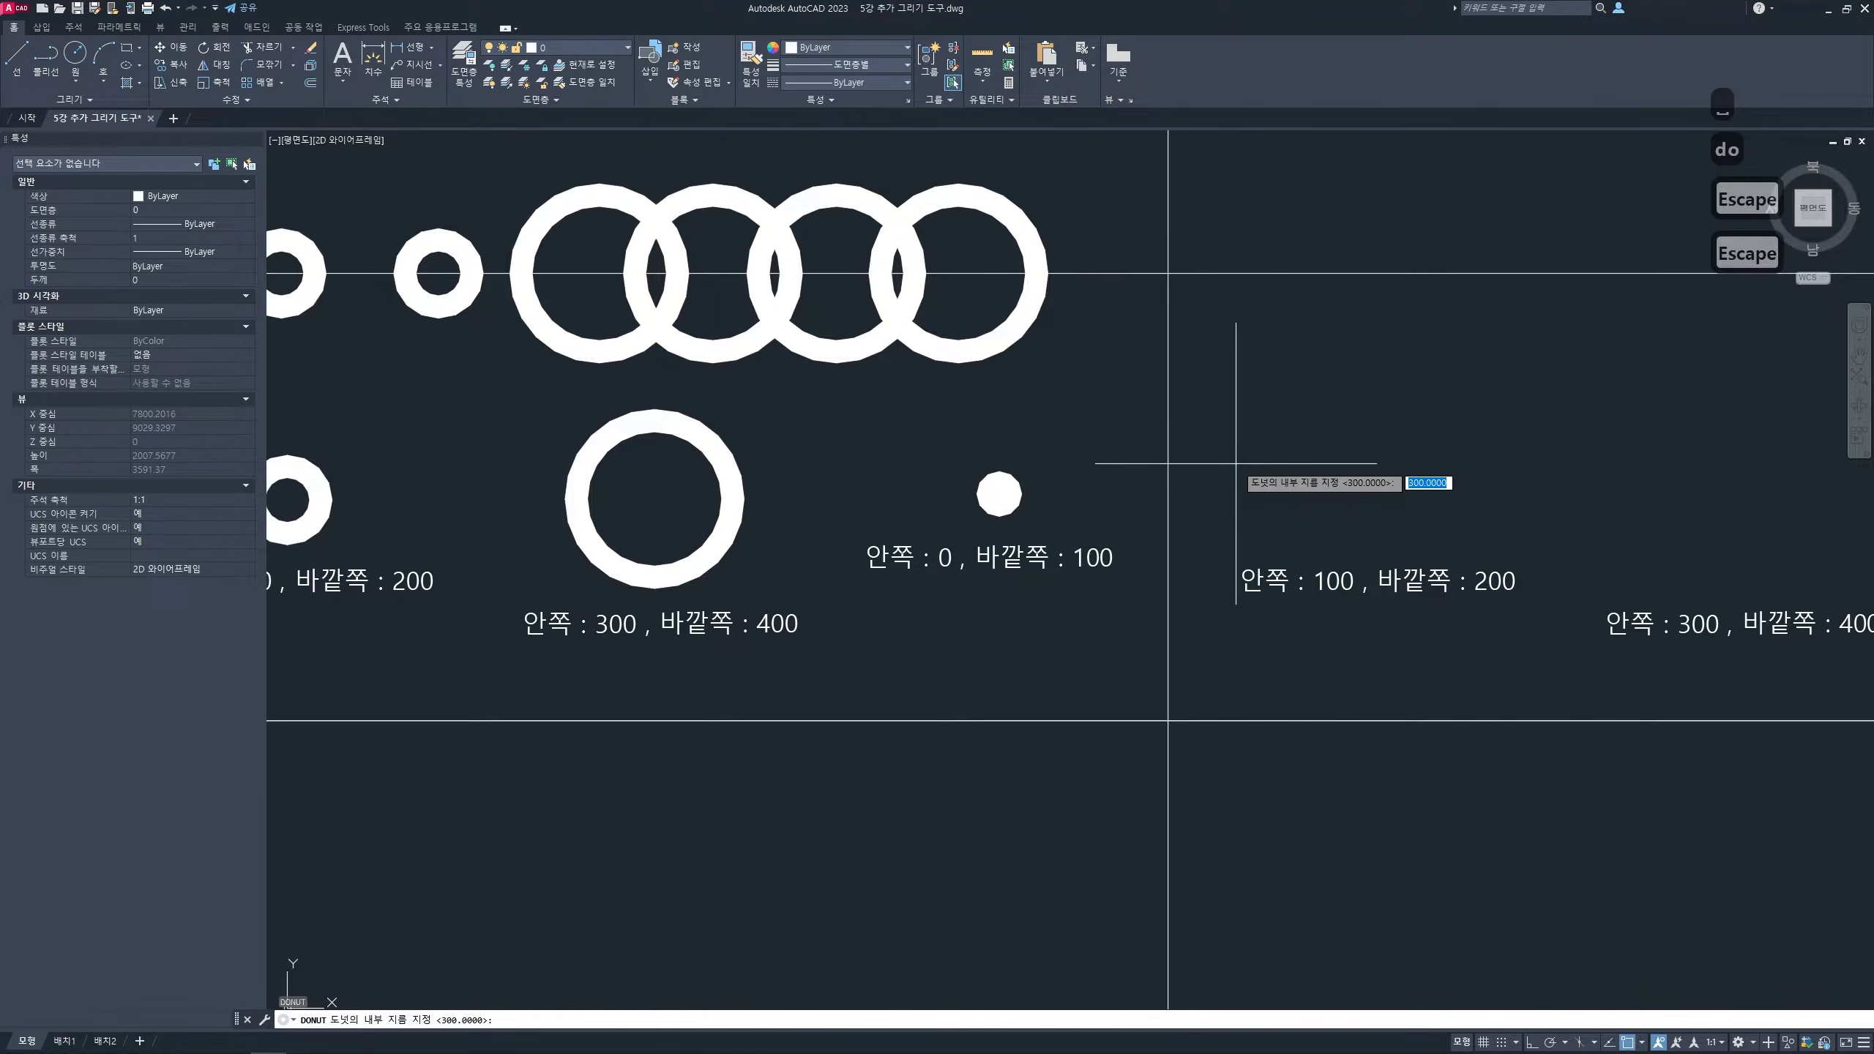
type("0")
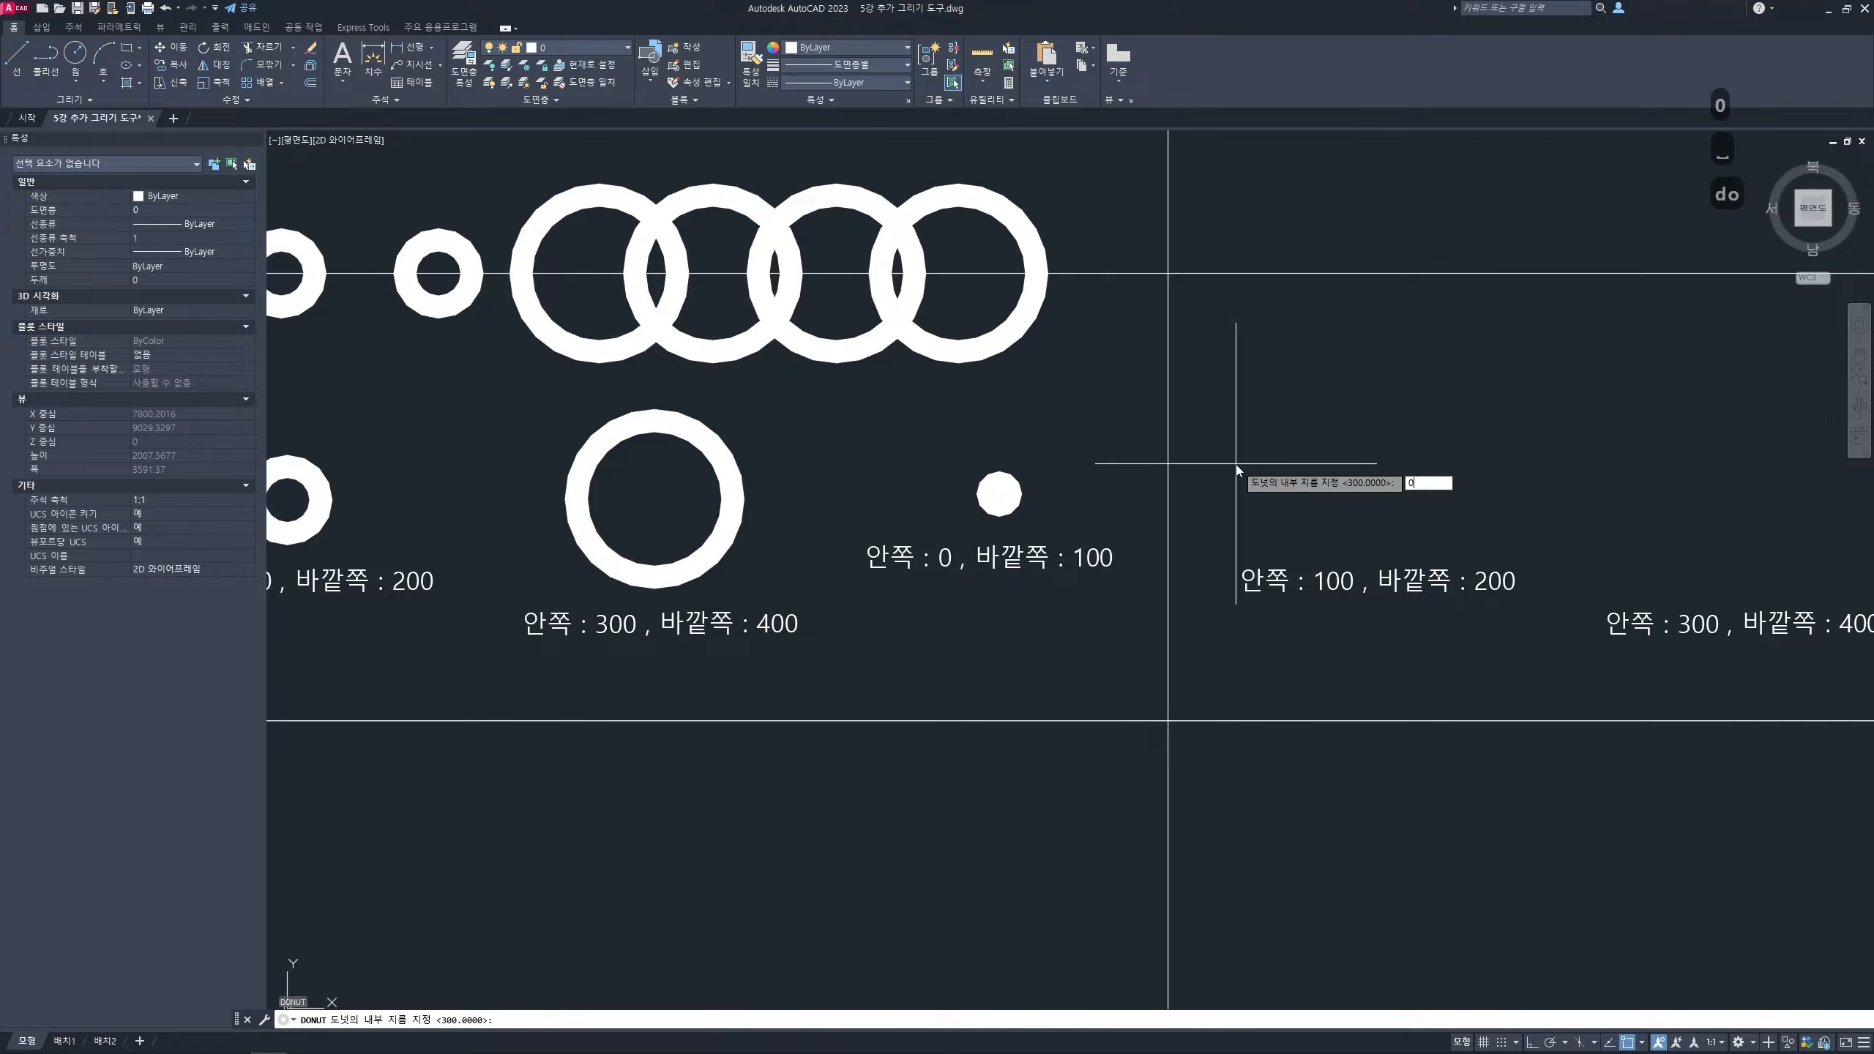
key("Return")
type("100")
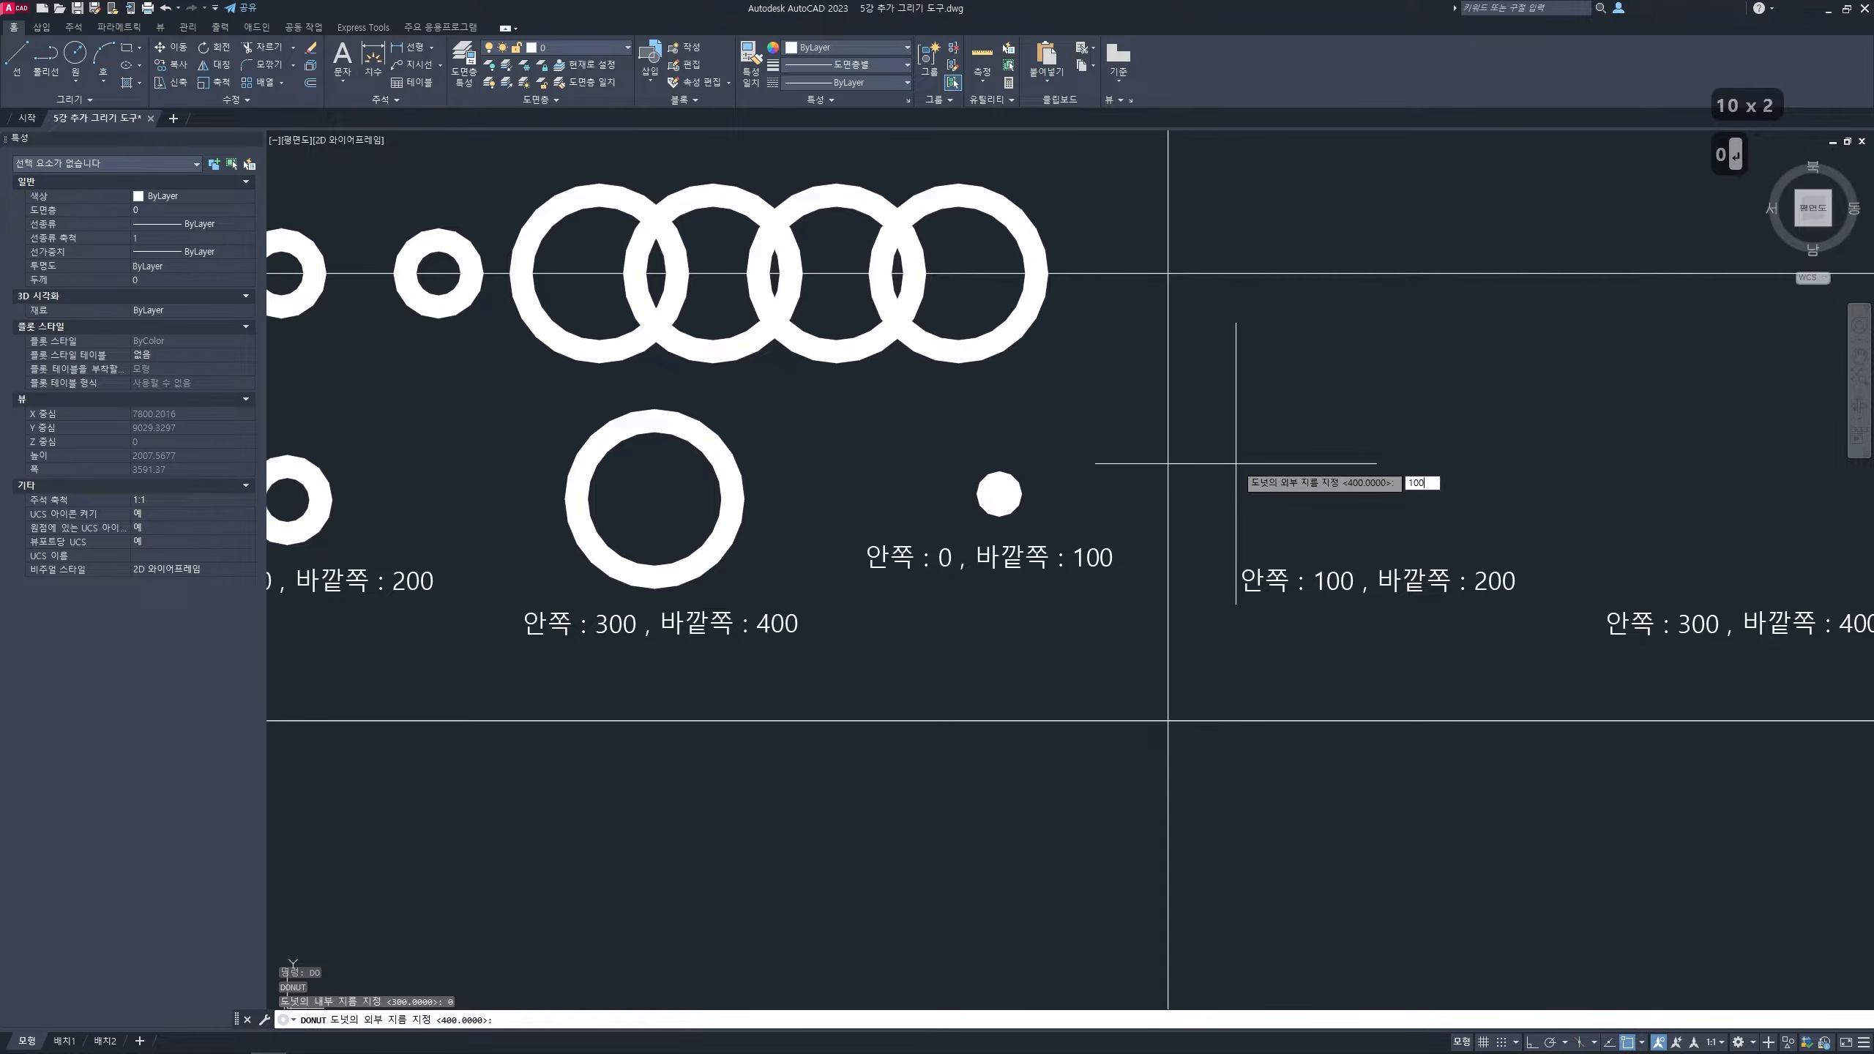
key("Return")
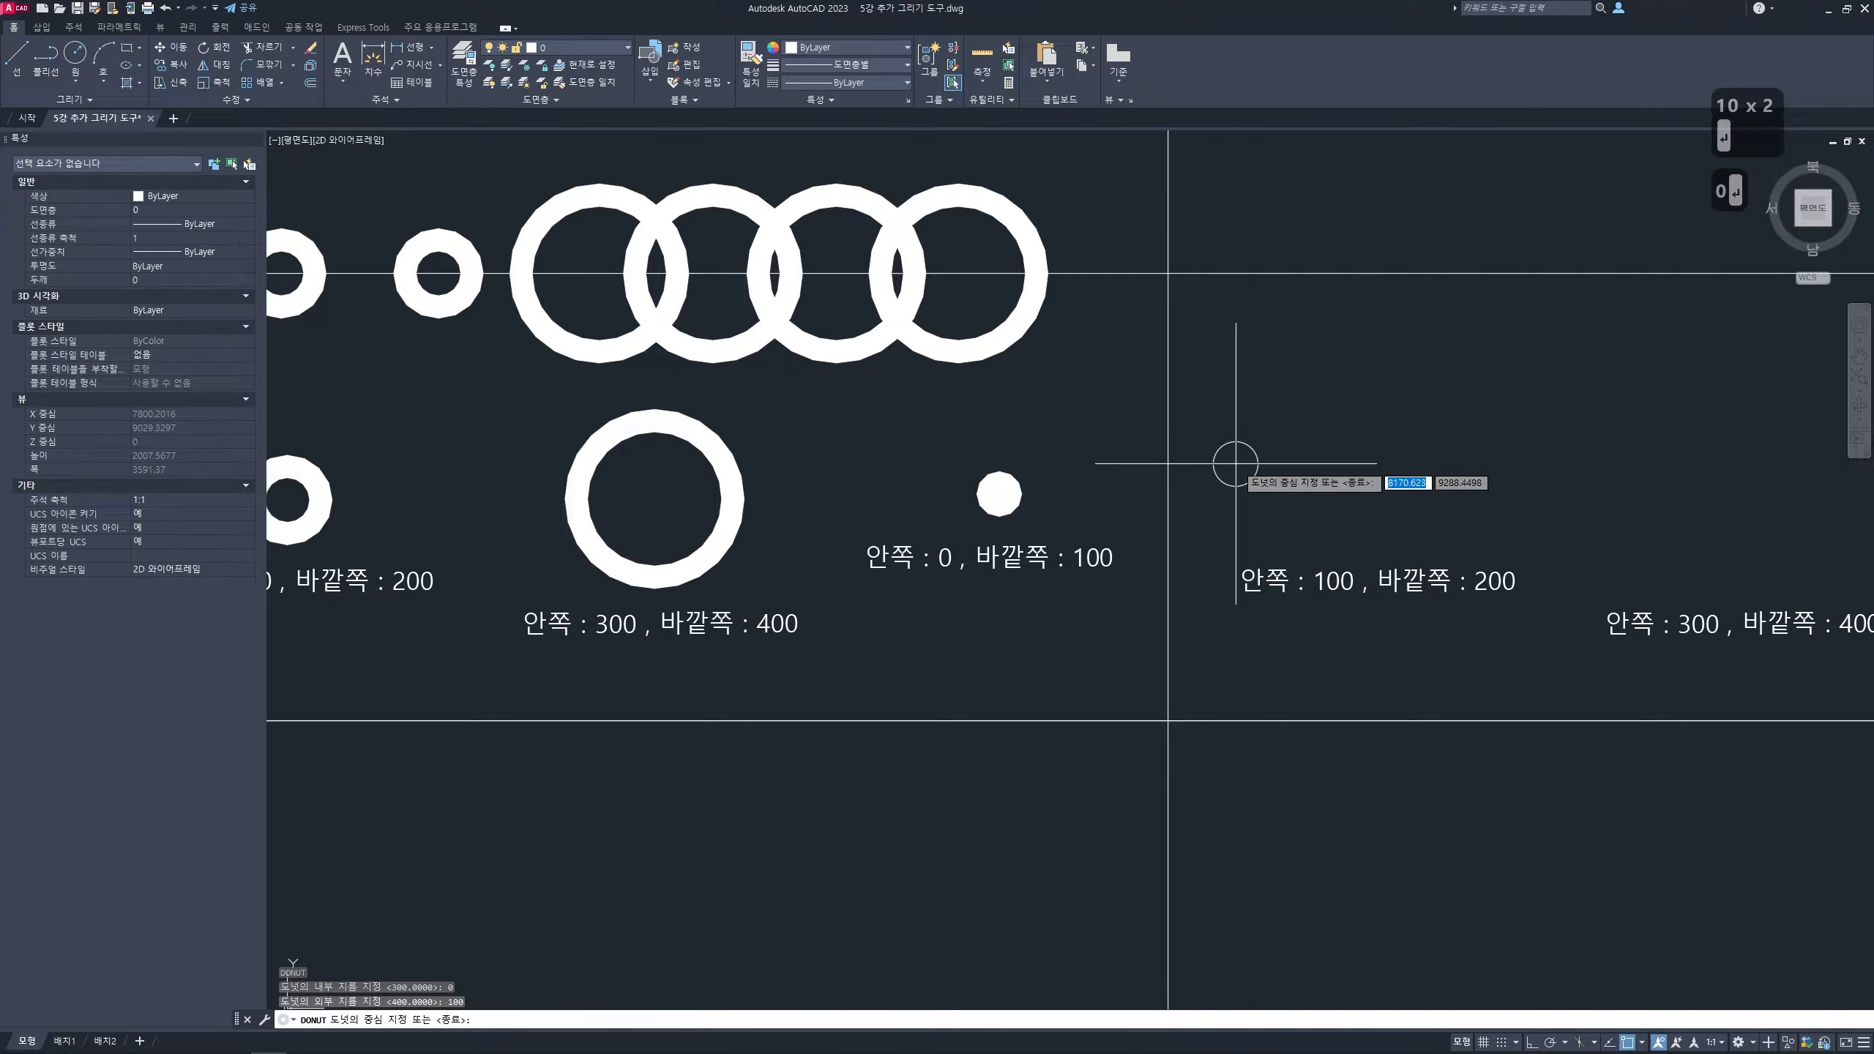
left_click(1227, 374)
left_click(1321, 355)
left_click(1254, 456)
left_click(1386, 426)
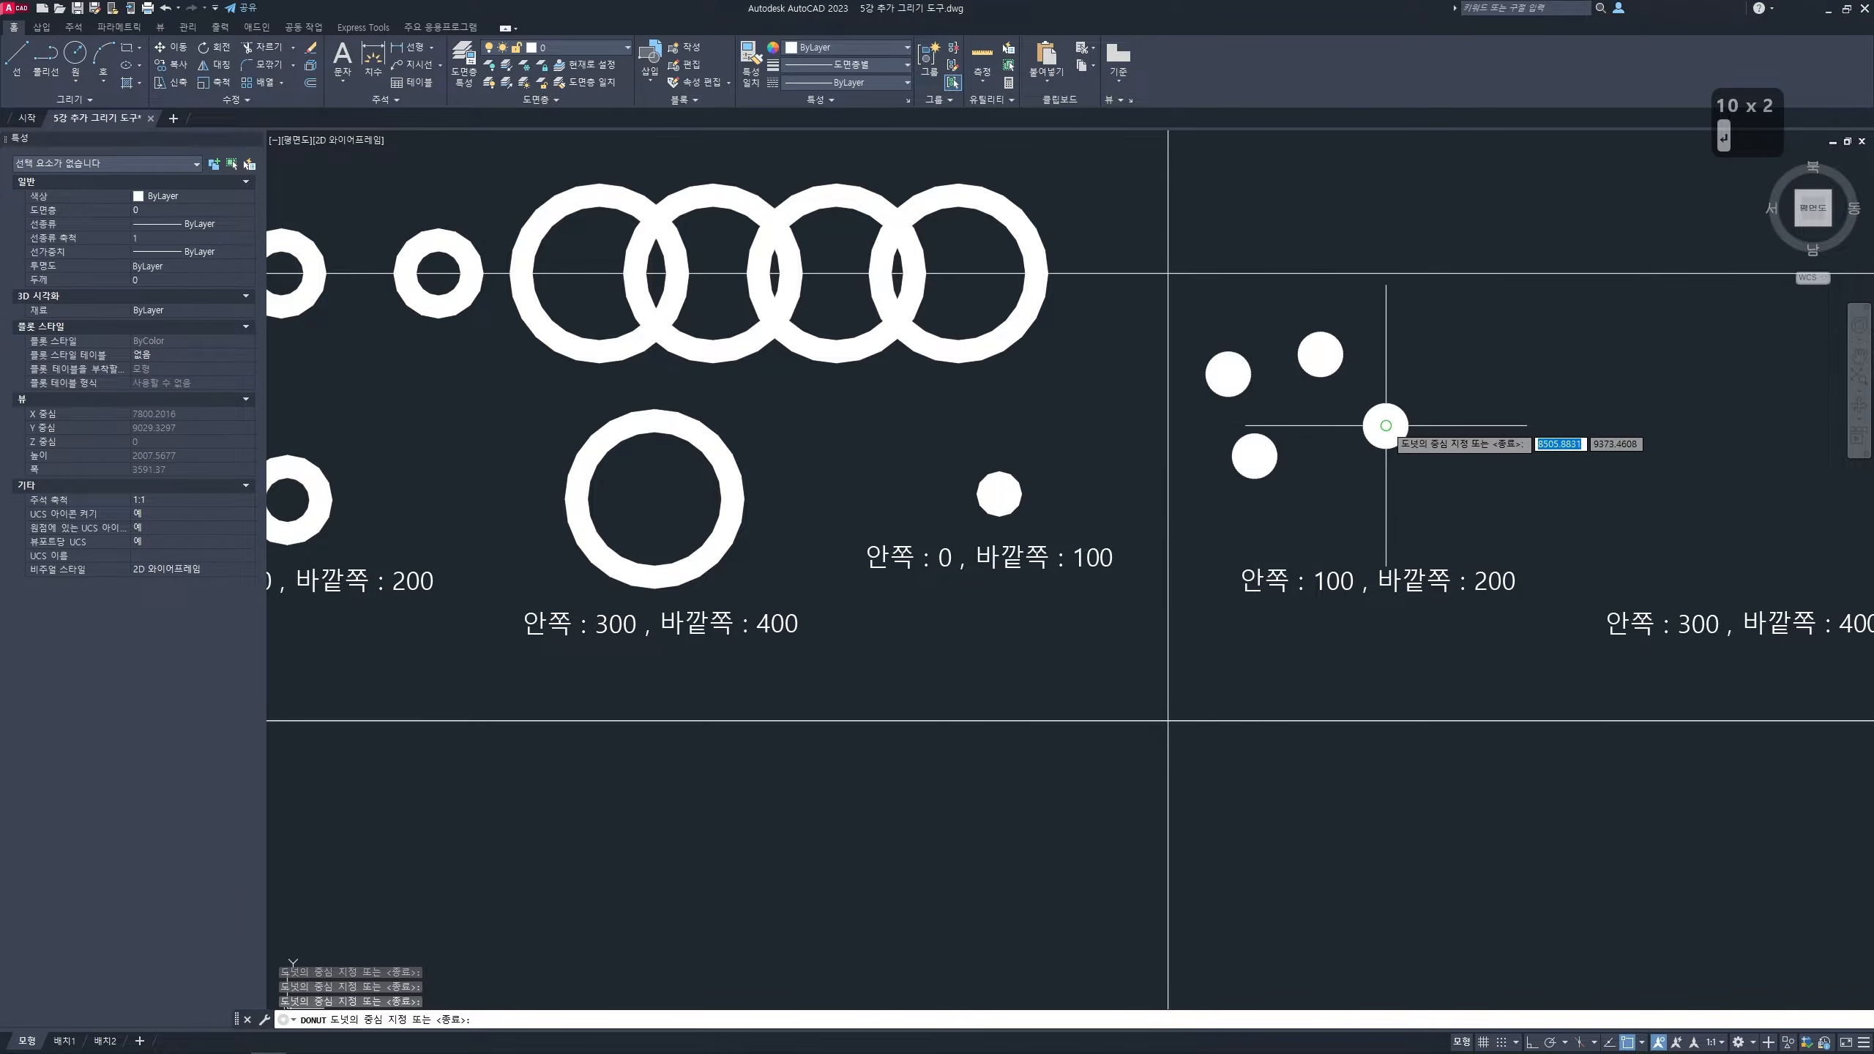
left_click(1451, 364)
left_click(1516, 426)
left_click(1345, 513)
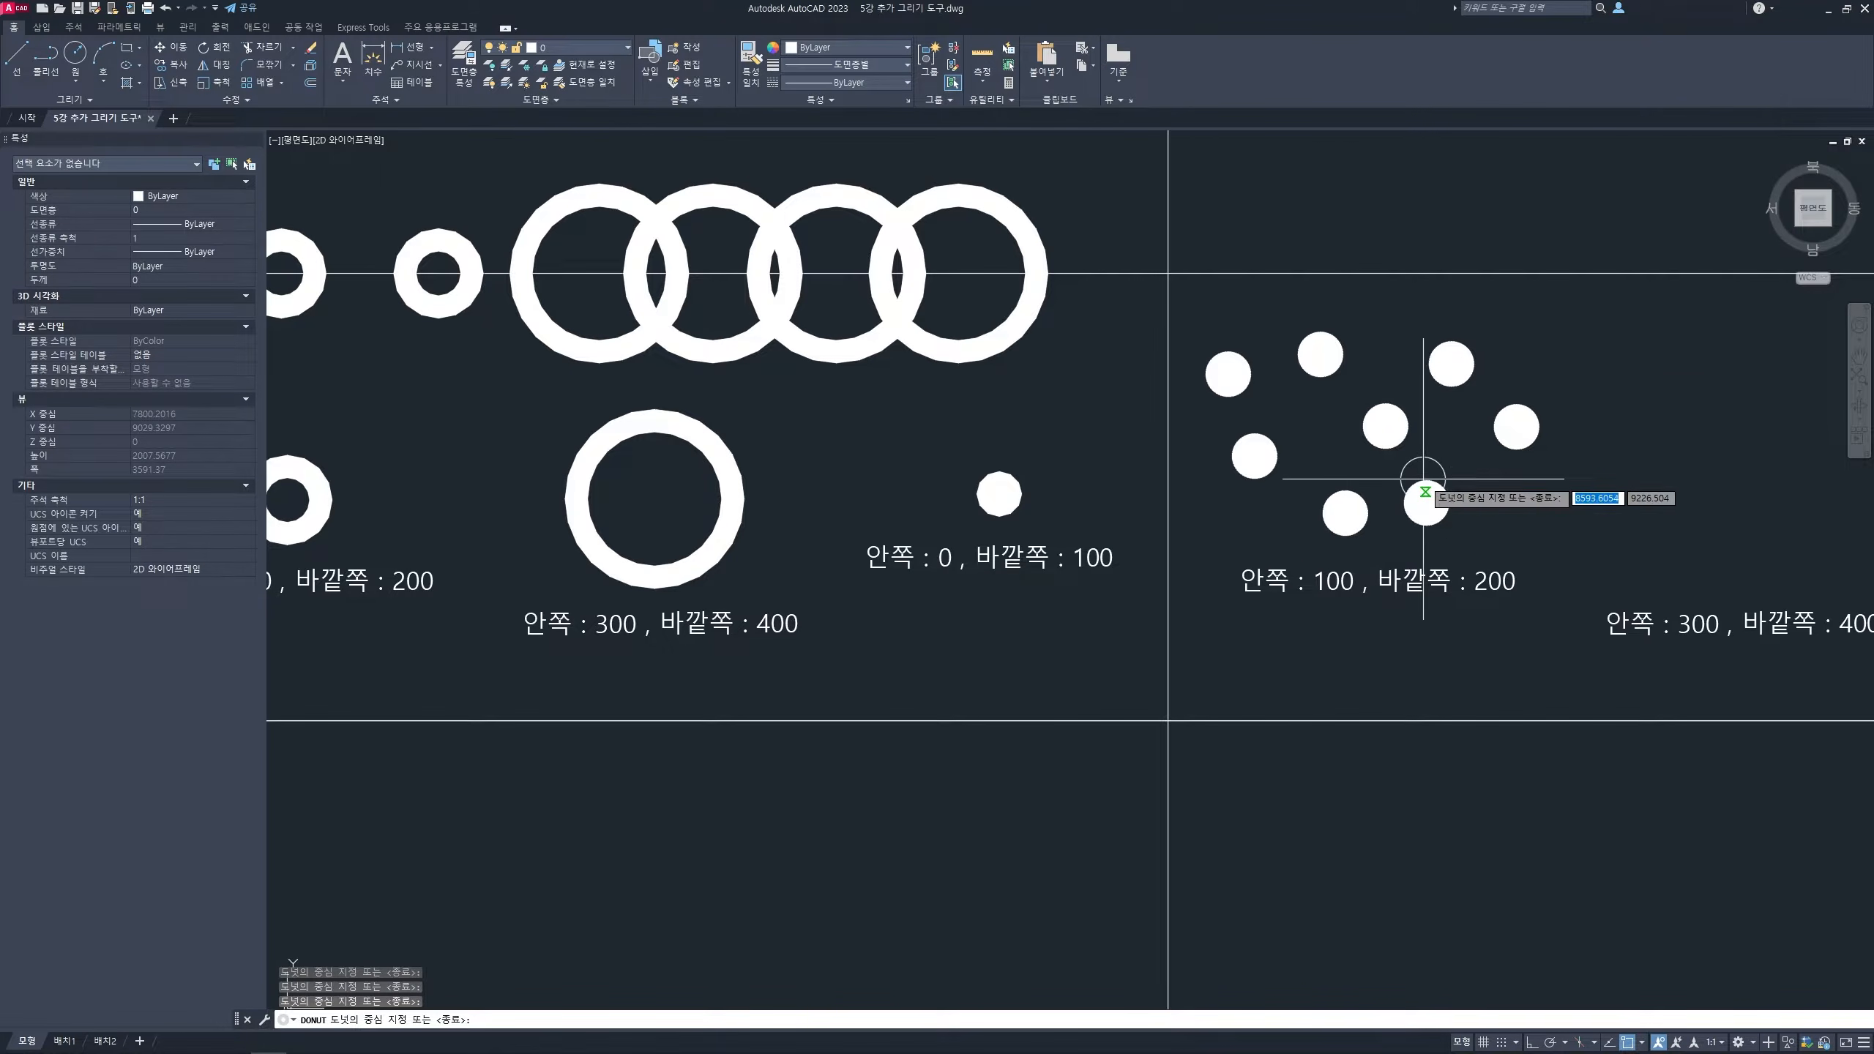
left_click(1426, 503)
key("Return")
- Examine the XLINE (XL) row of the command table, including its input sequence and its empty practice cell
scroll(1262, 487, "down", 1)
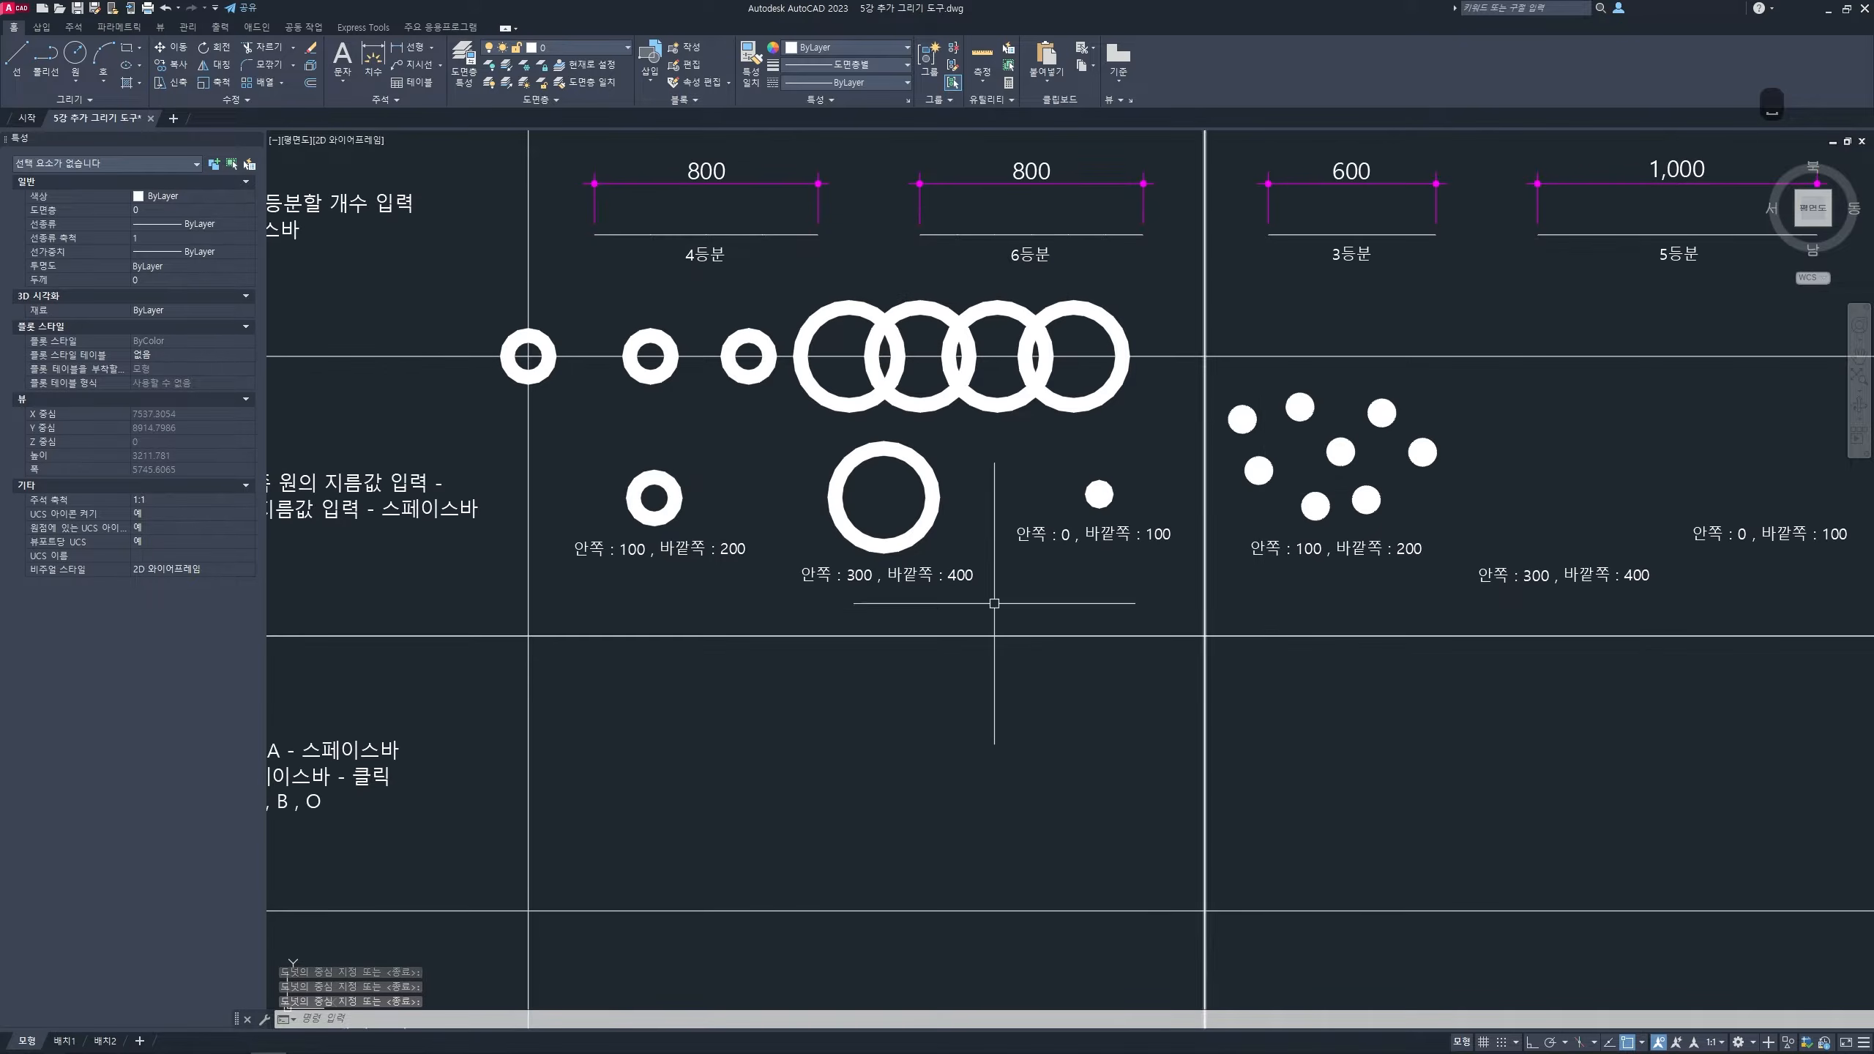
mouse_move(946, 611)
middle_mouse_down()
mouse_move(1159, 511)
mouse_move(1181, 581)
middle_mouse_up()
scroll(1159, 511, "down", 1)
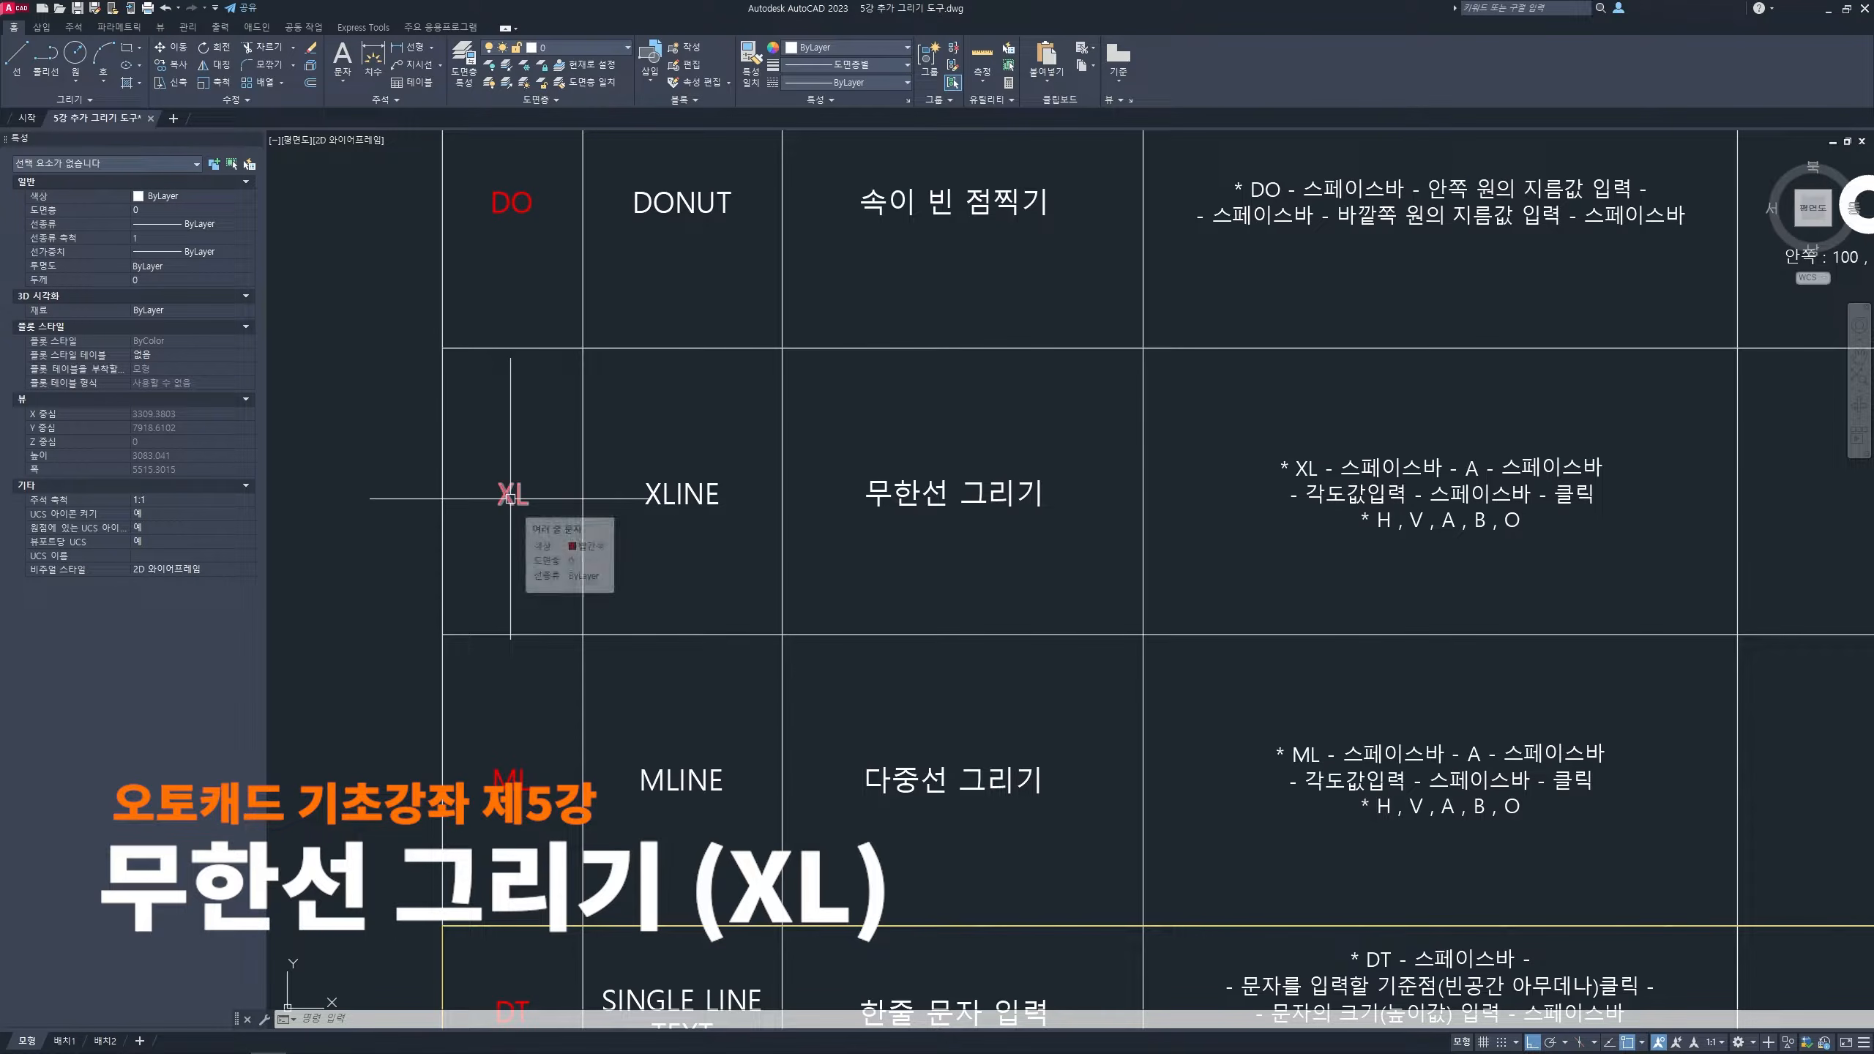
key("ctrl+2")
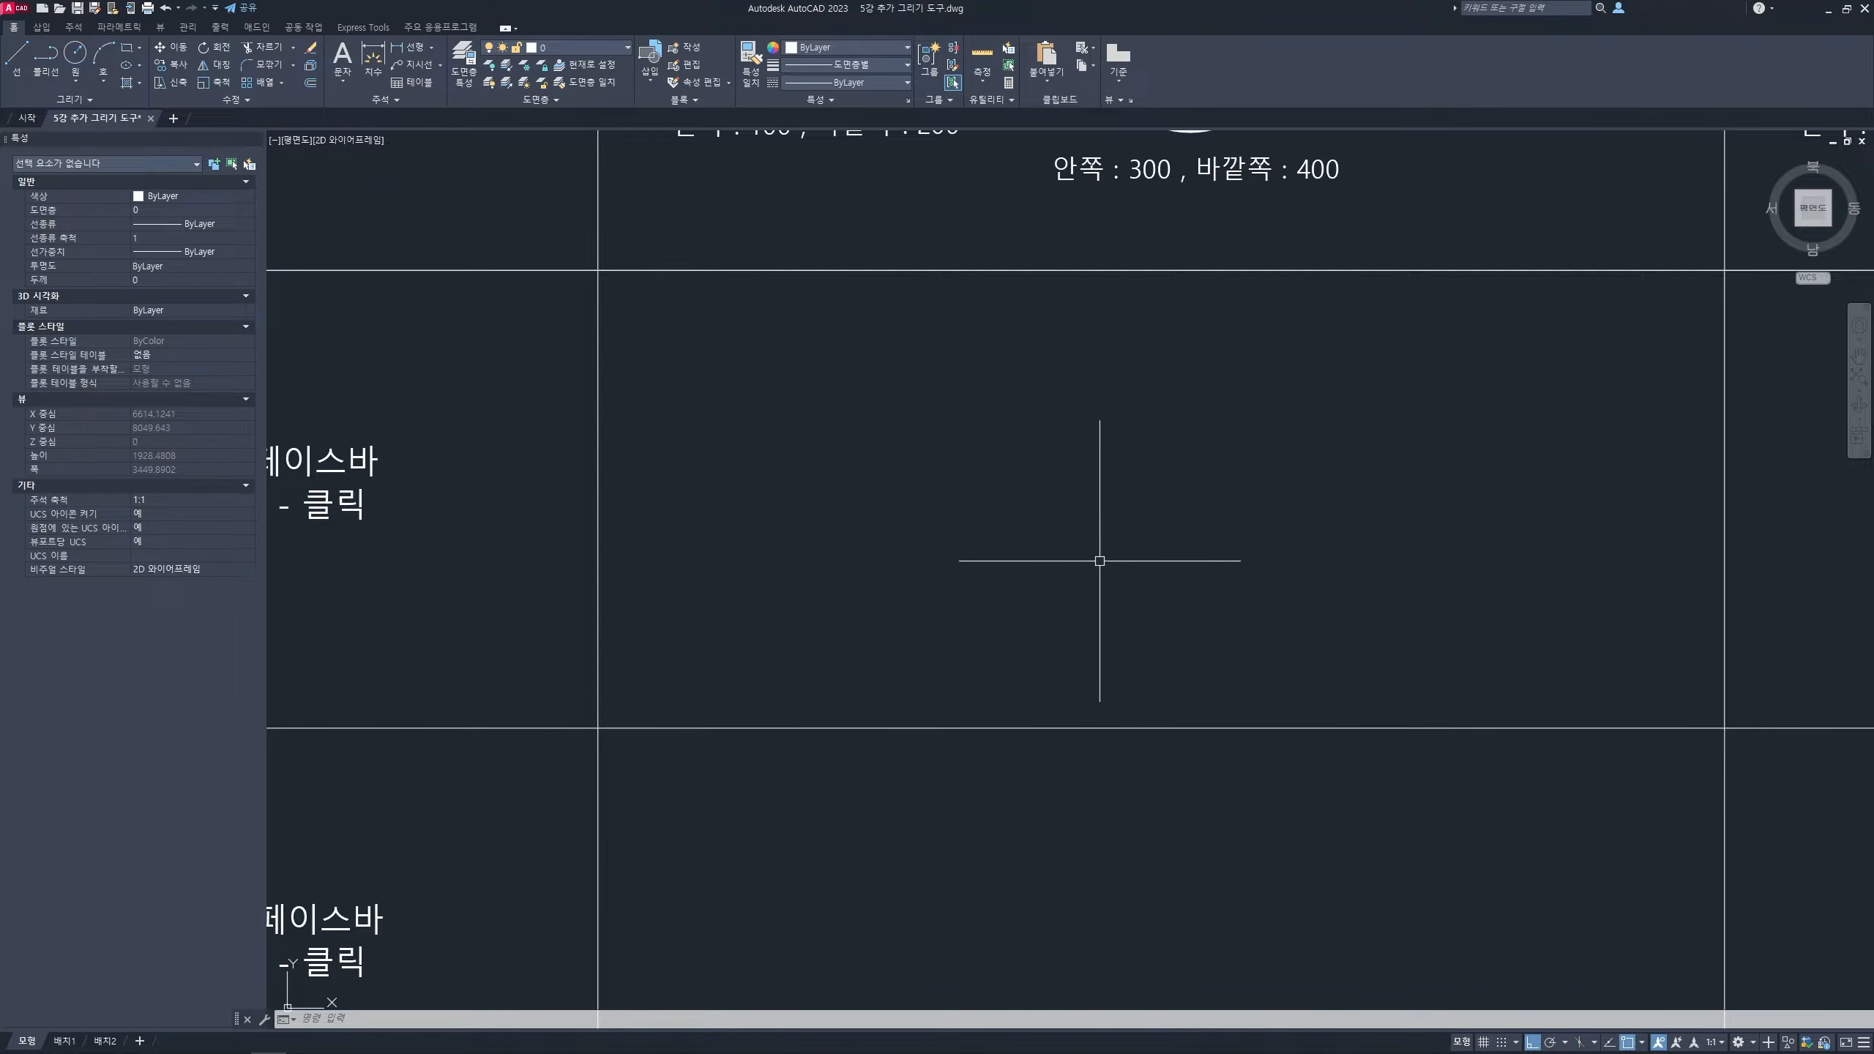
middle_click_drag(1101, 561, 1071, 556)
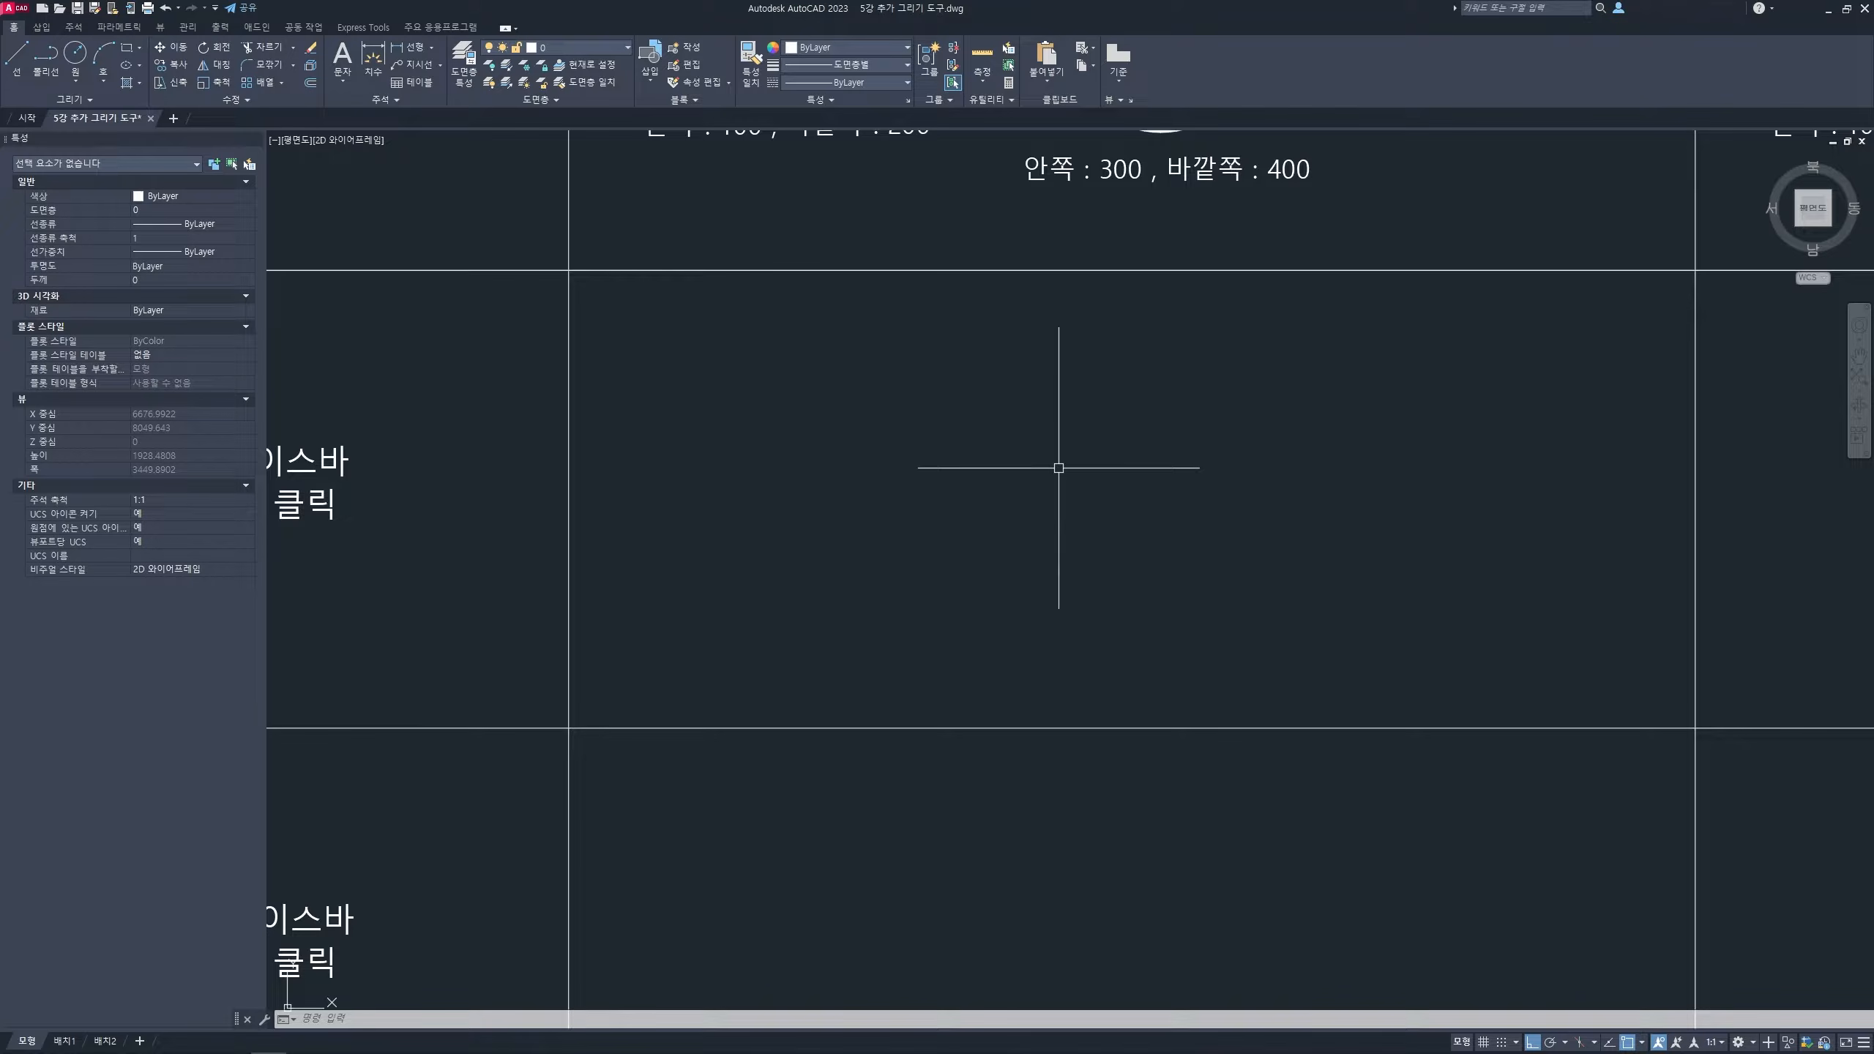
- Draw a construction line with XLINE through two points in the XLINE row's practice cell, sloping upward to the right, with ortho mode off
type("xl")
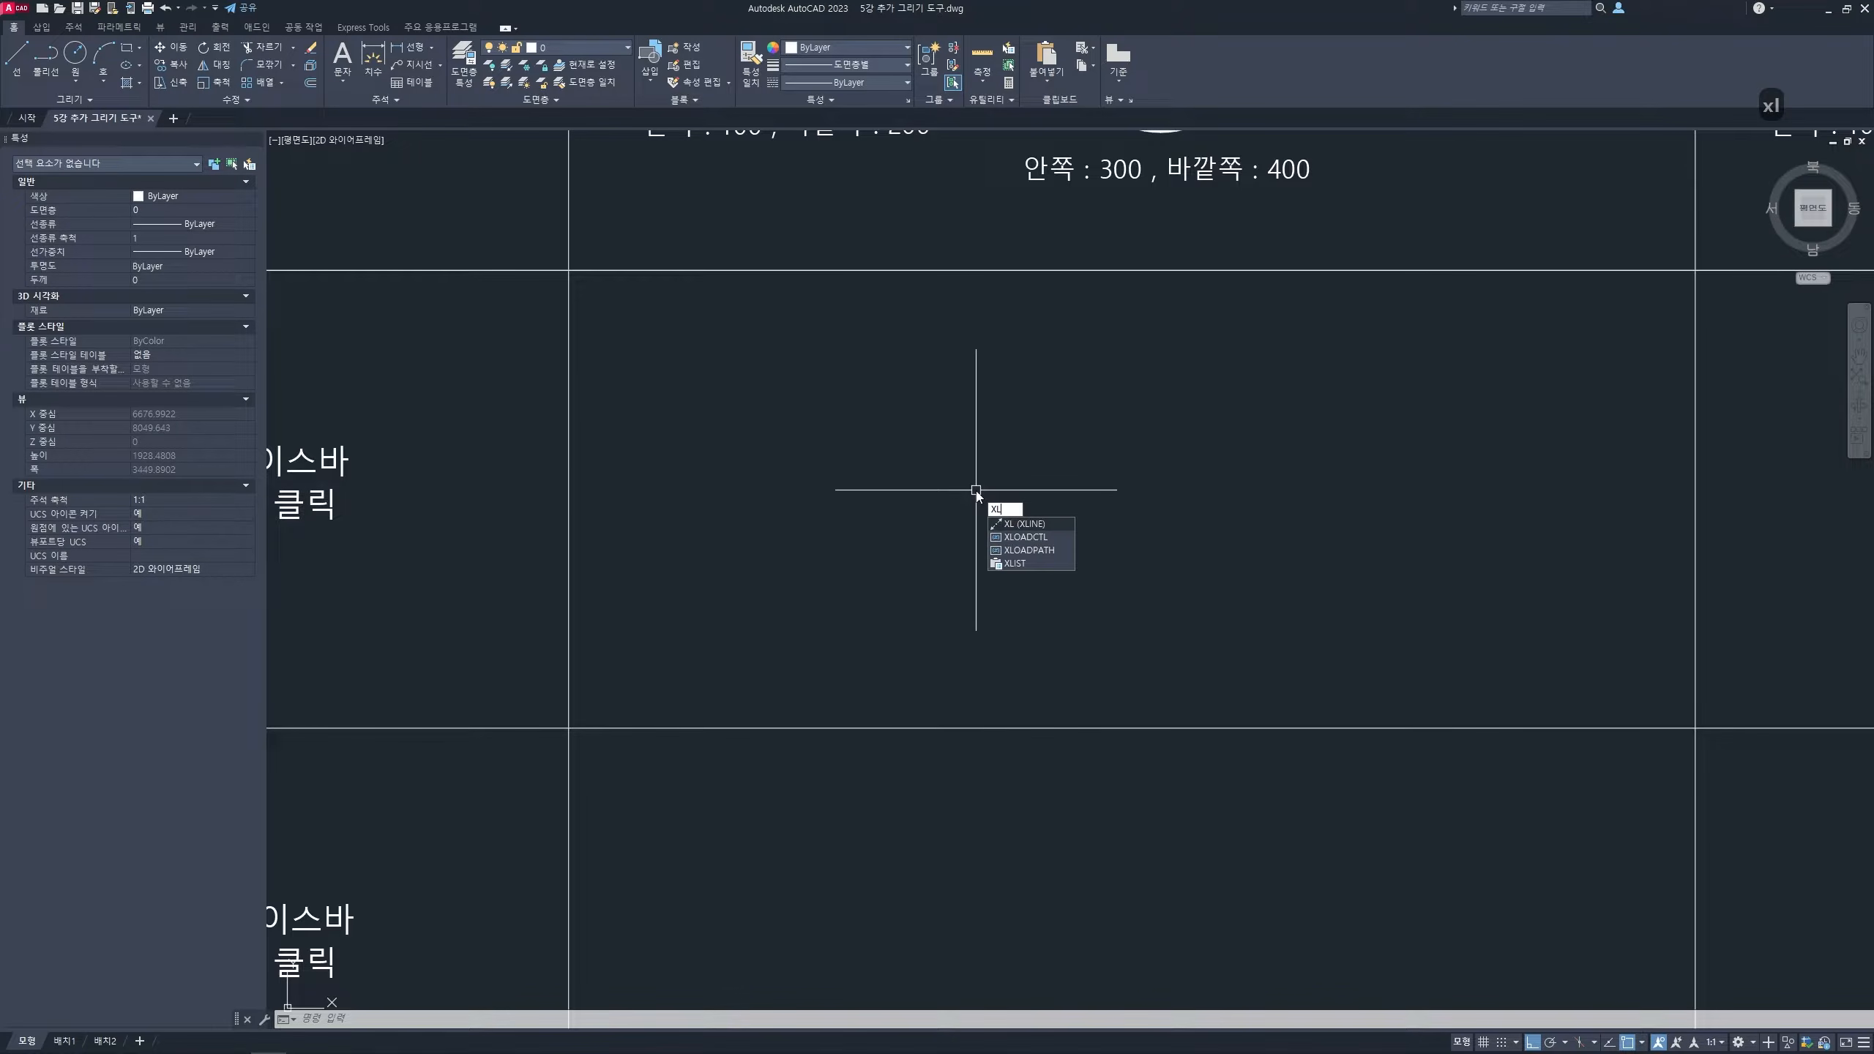
key("Return")
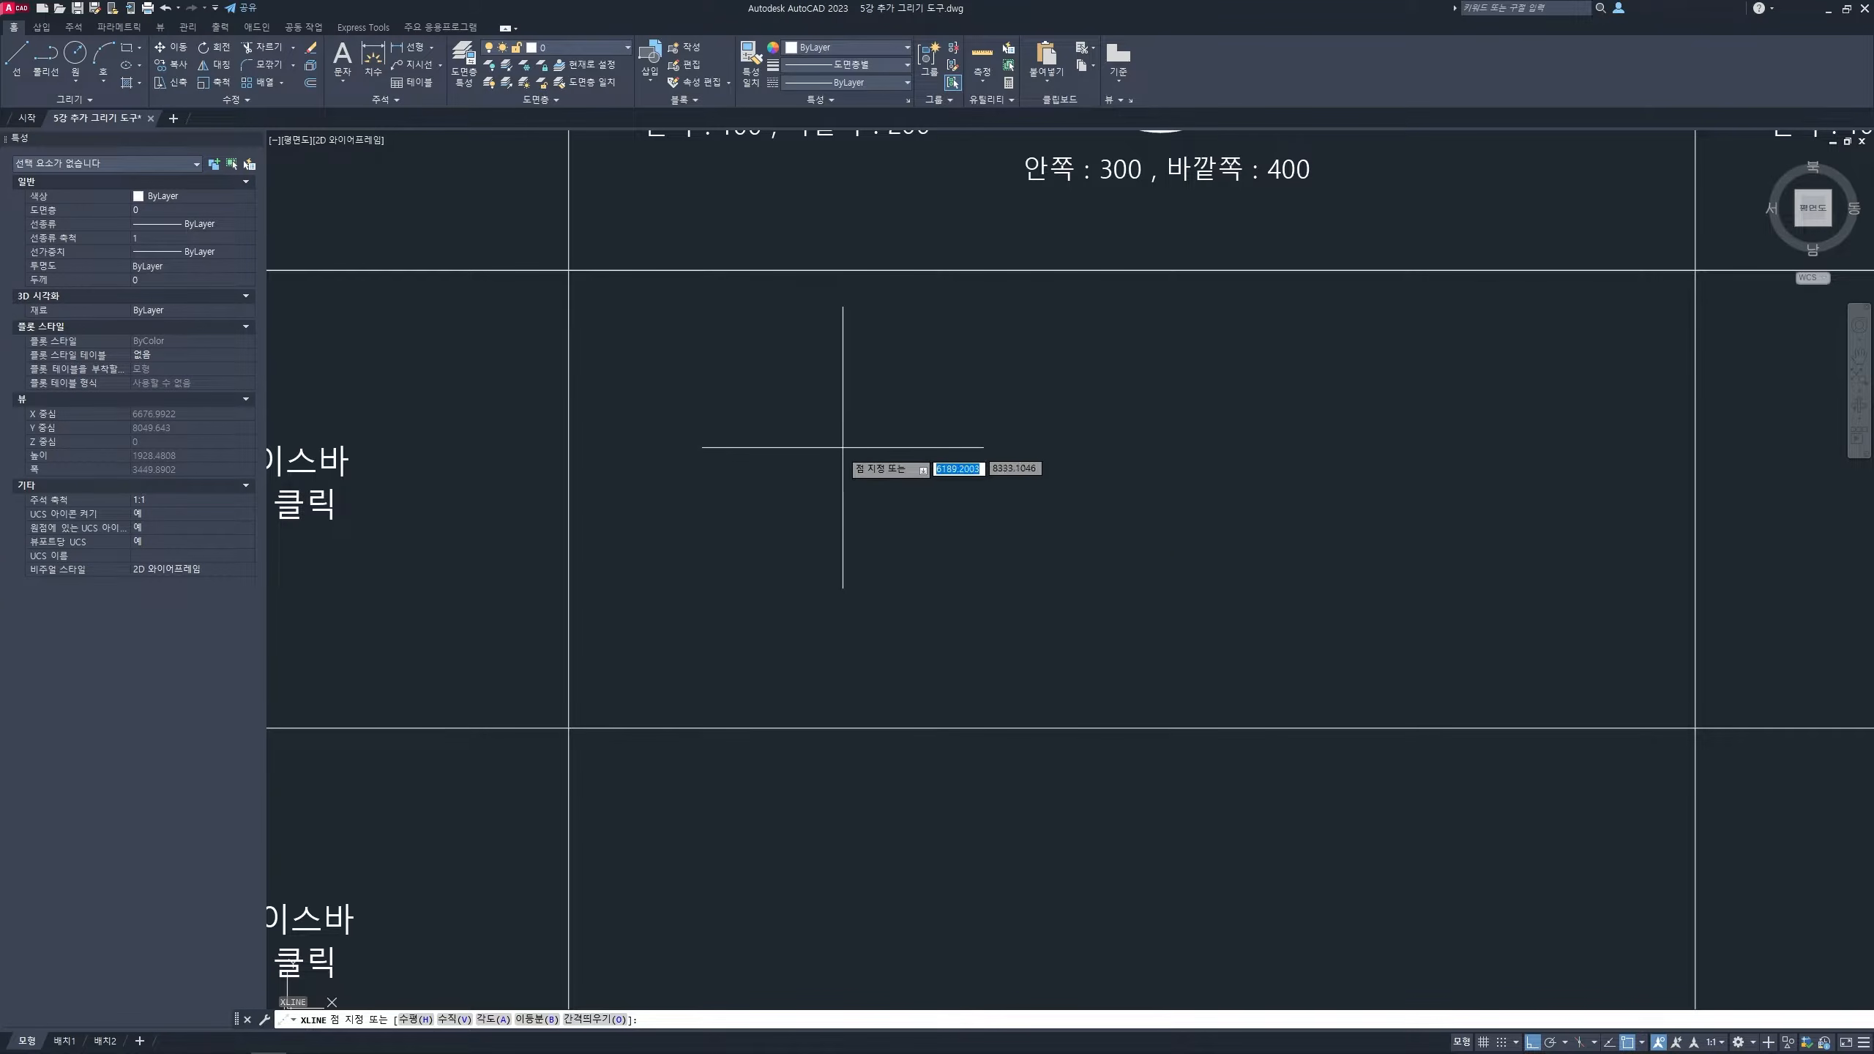
left_click(738, 546)
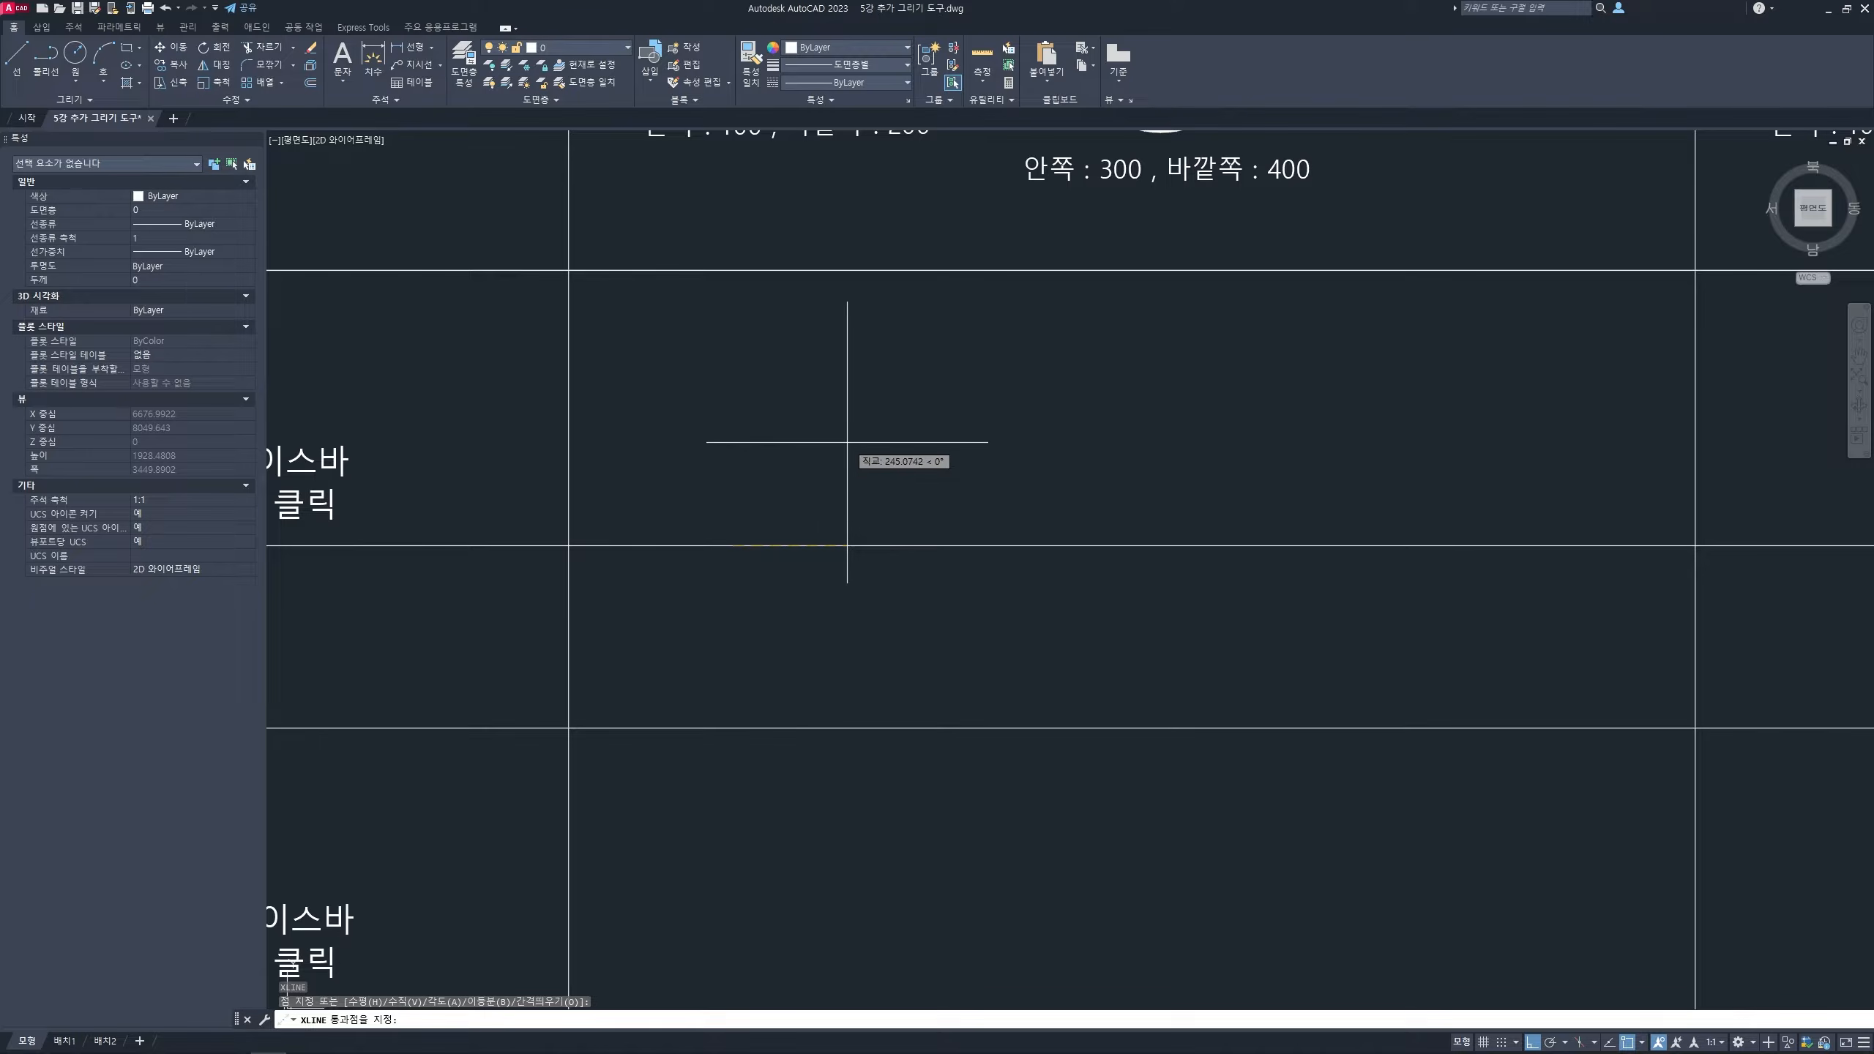
key("F8")
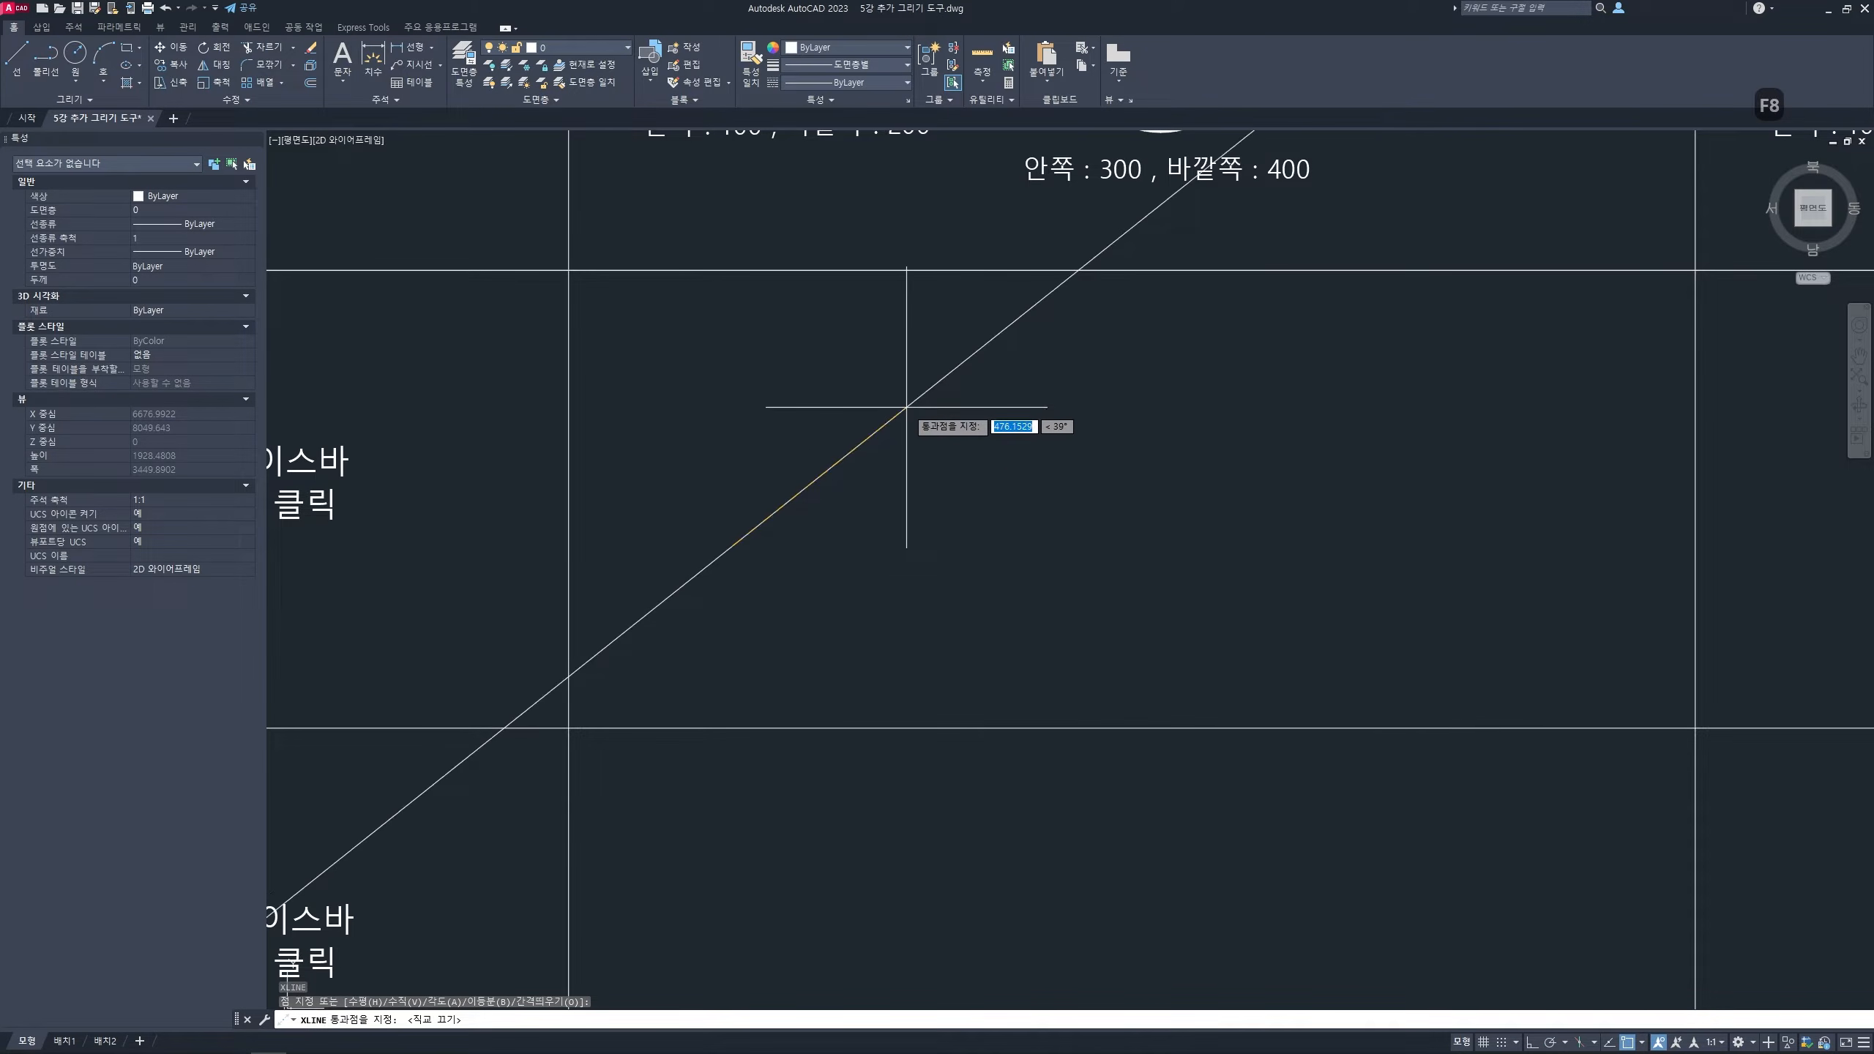
key("ctrl+2")
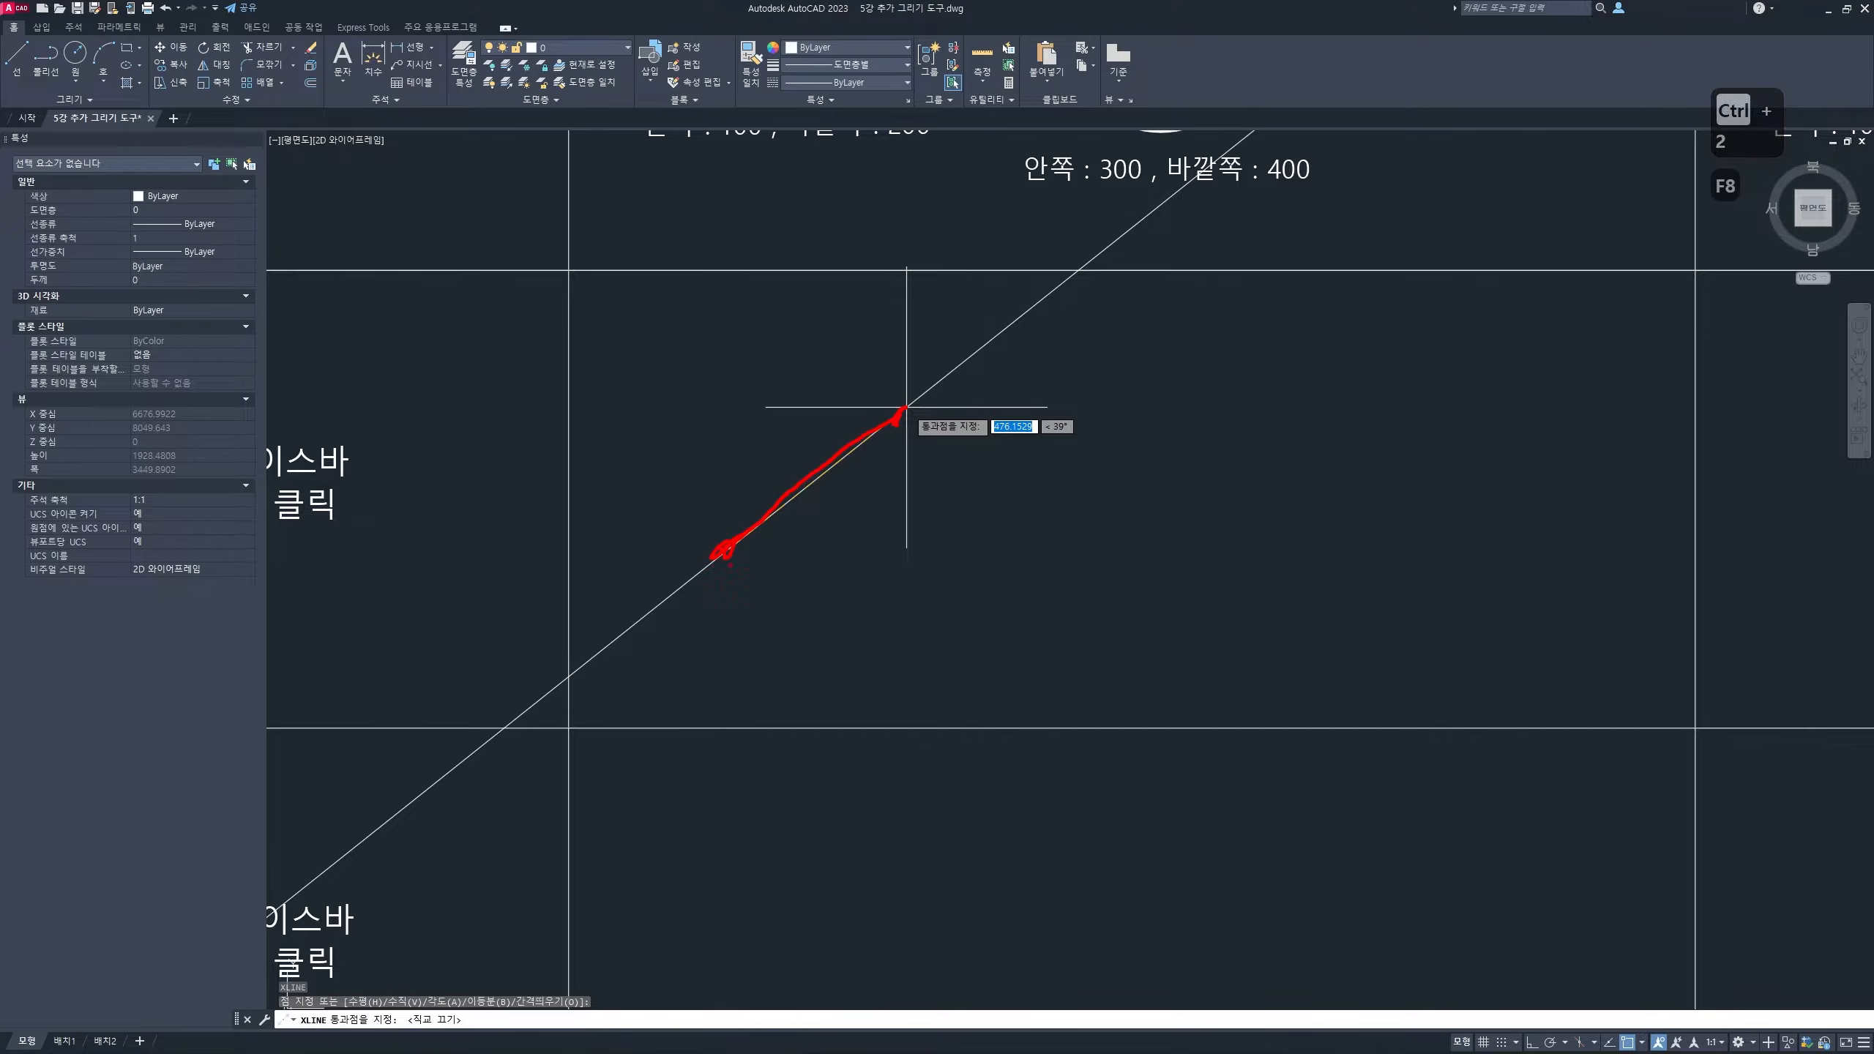
mouse_move(885, 427)
left_mouse_down()
mouse_move(334, 857)
mouse_move(1208, 141)
mouse_move(410, 768)
mouse_move(893, 425)
mouse_move(1096, 316)
left_mouse_up()
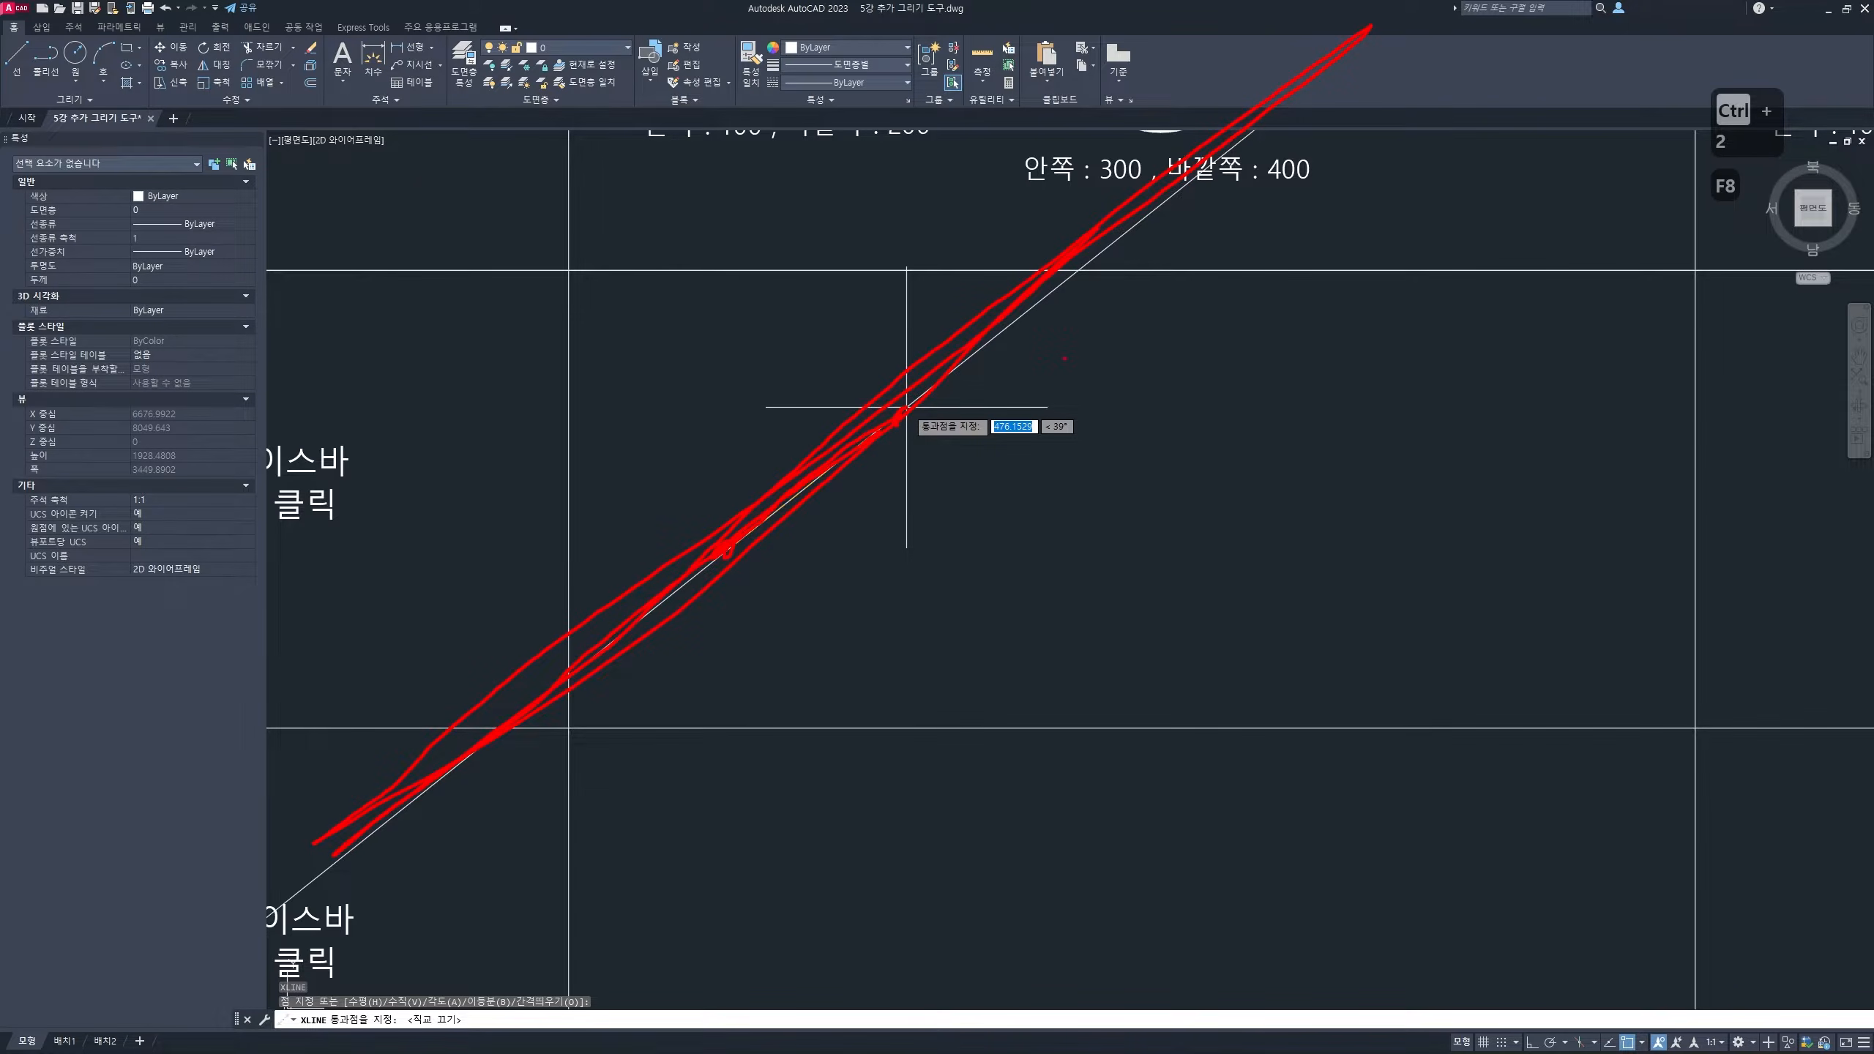
key("Escape")
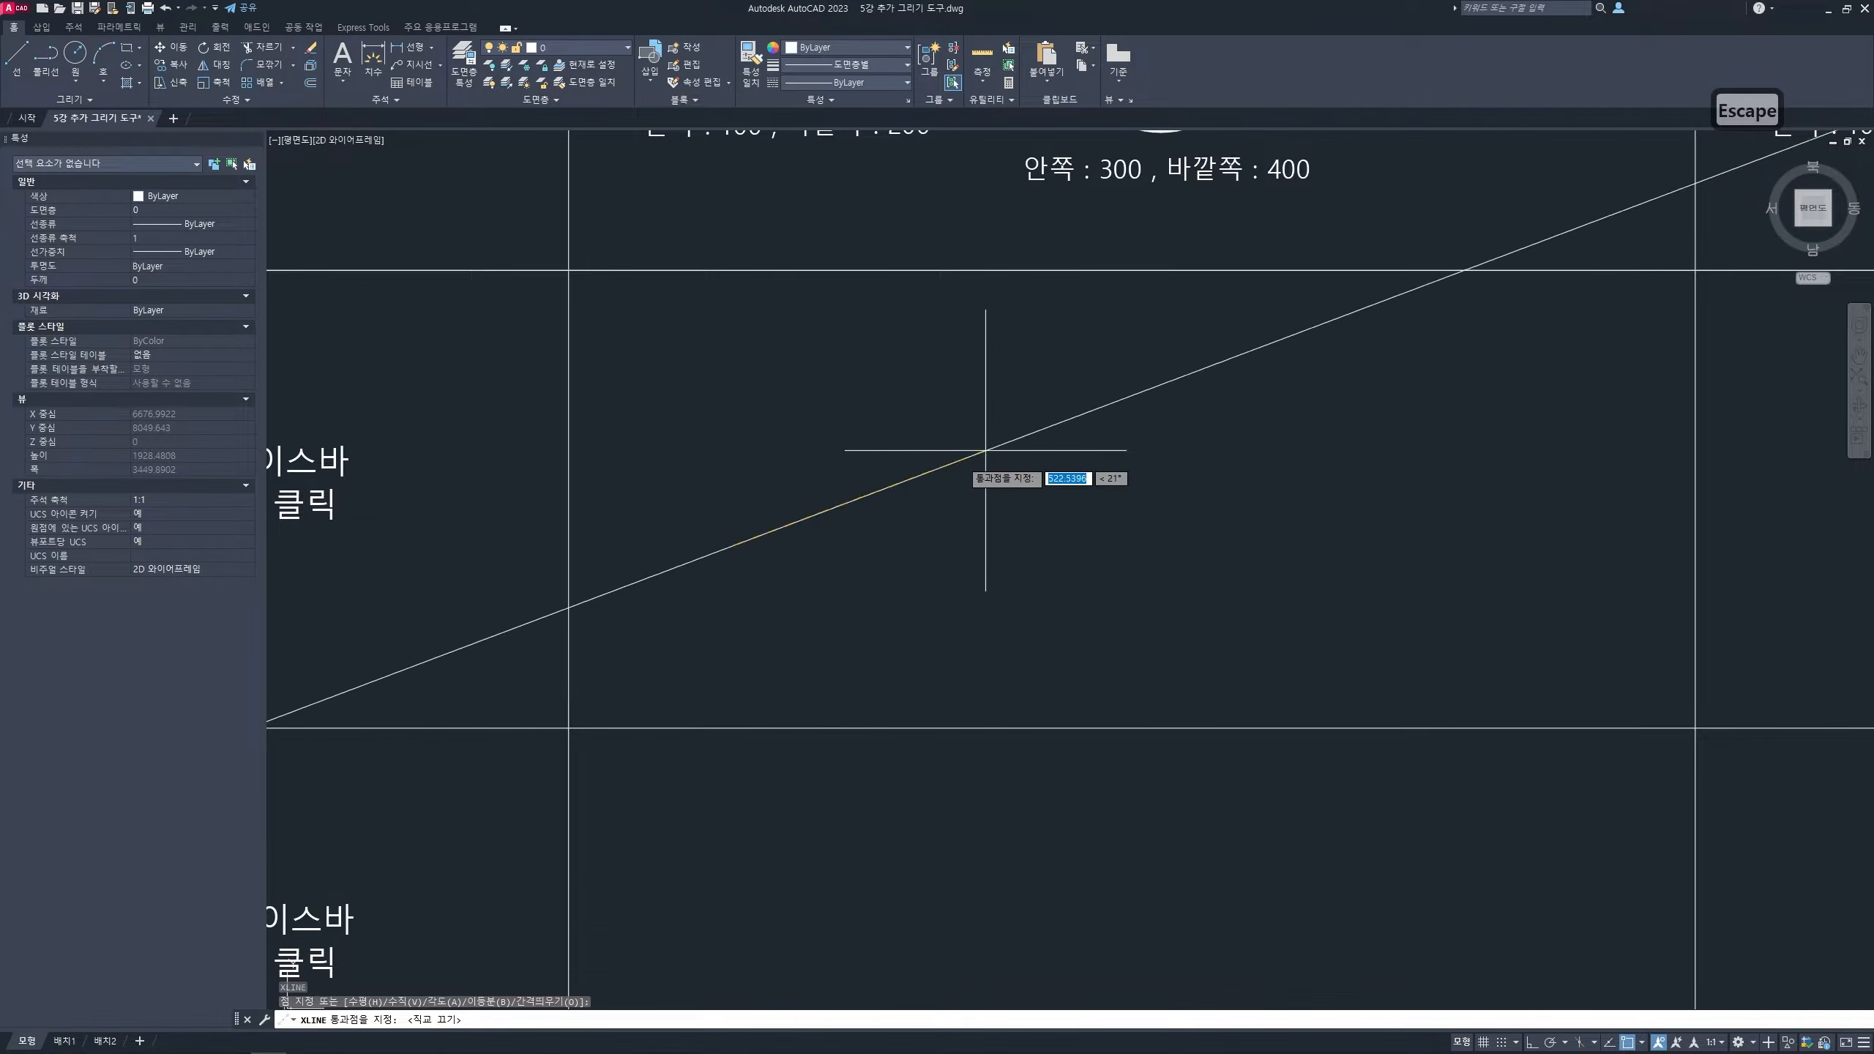
left_click(975, 407)
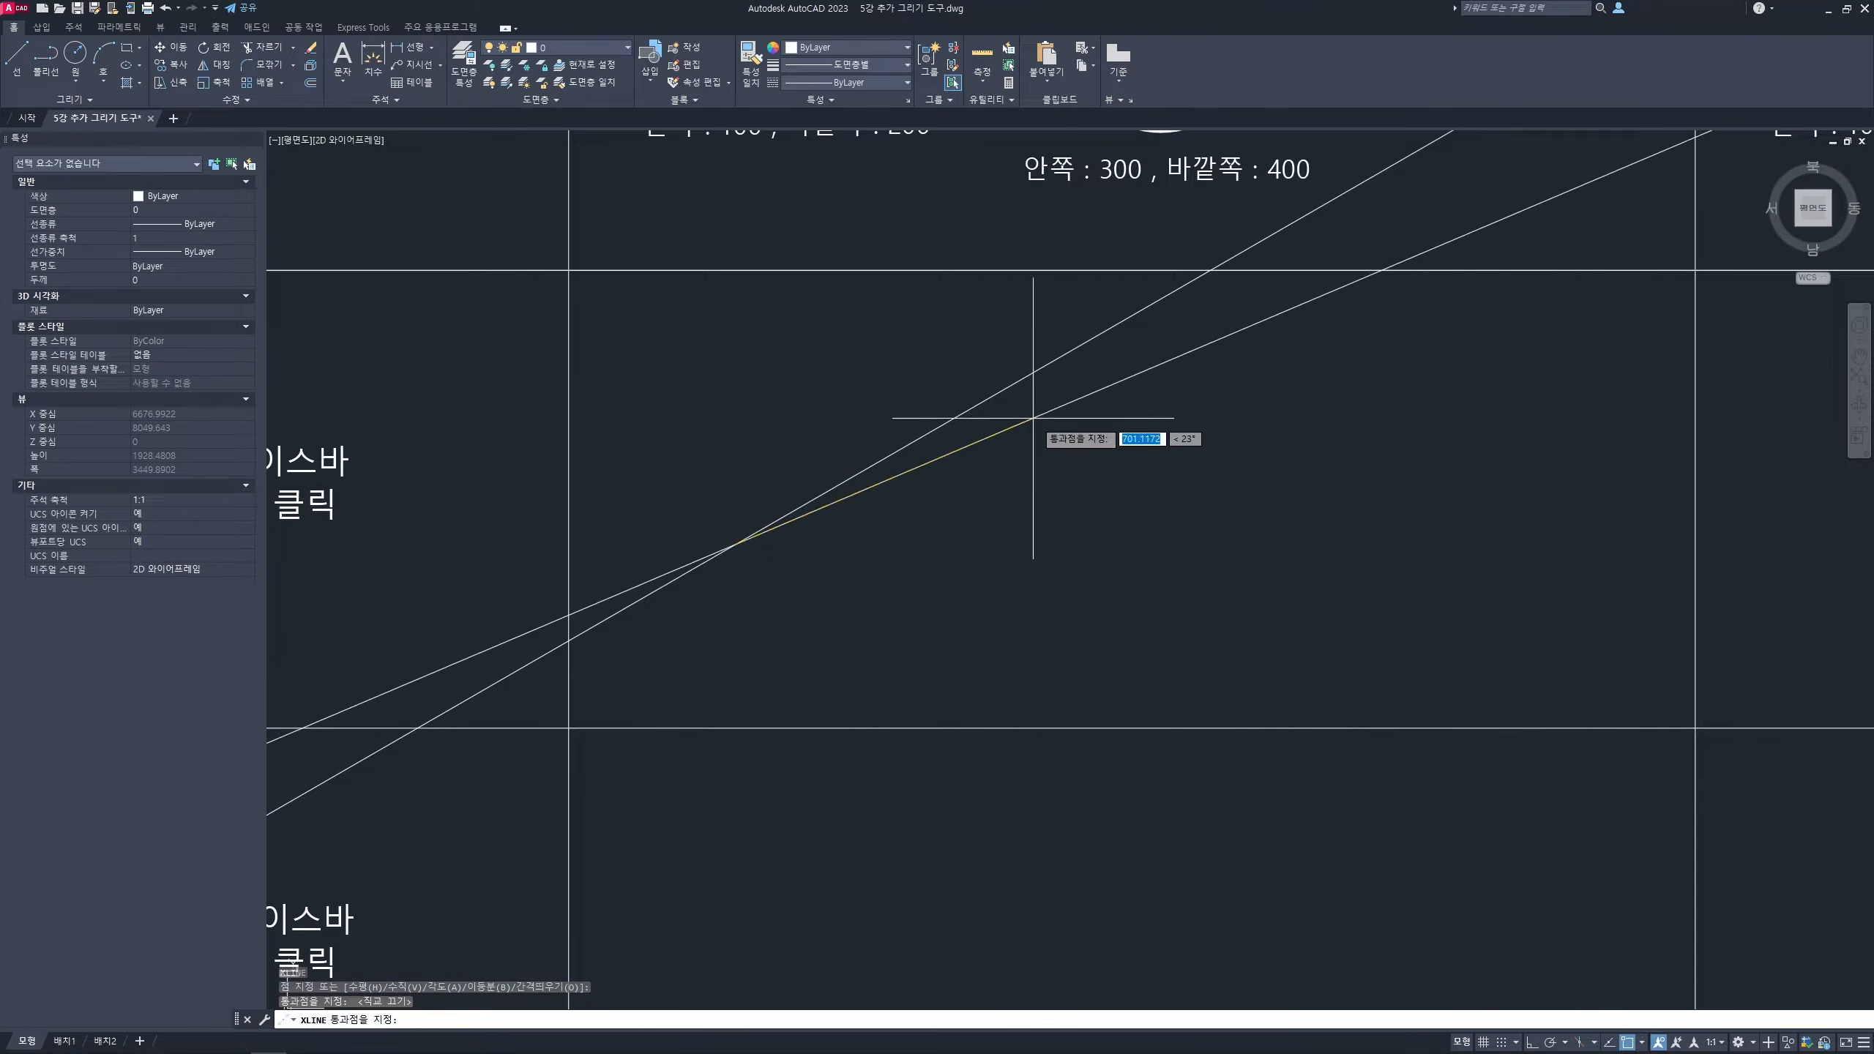
key("space")
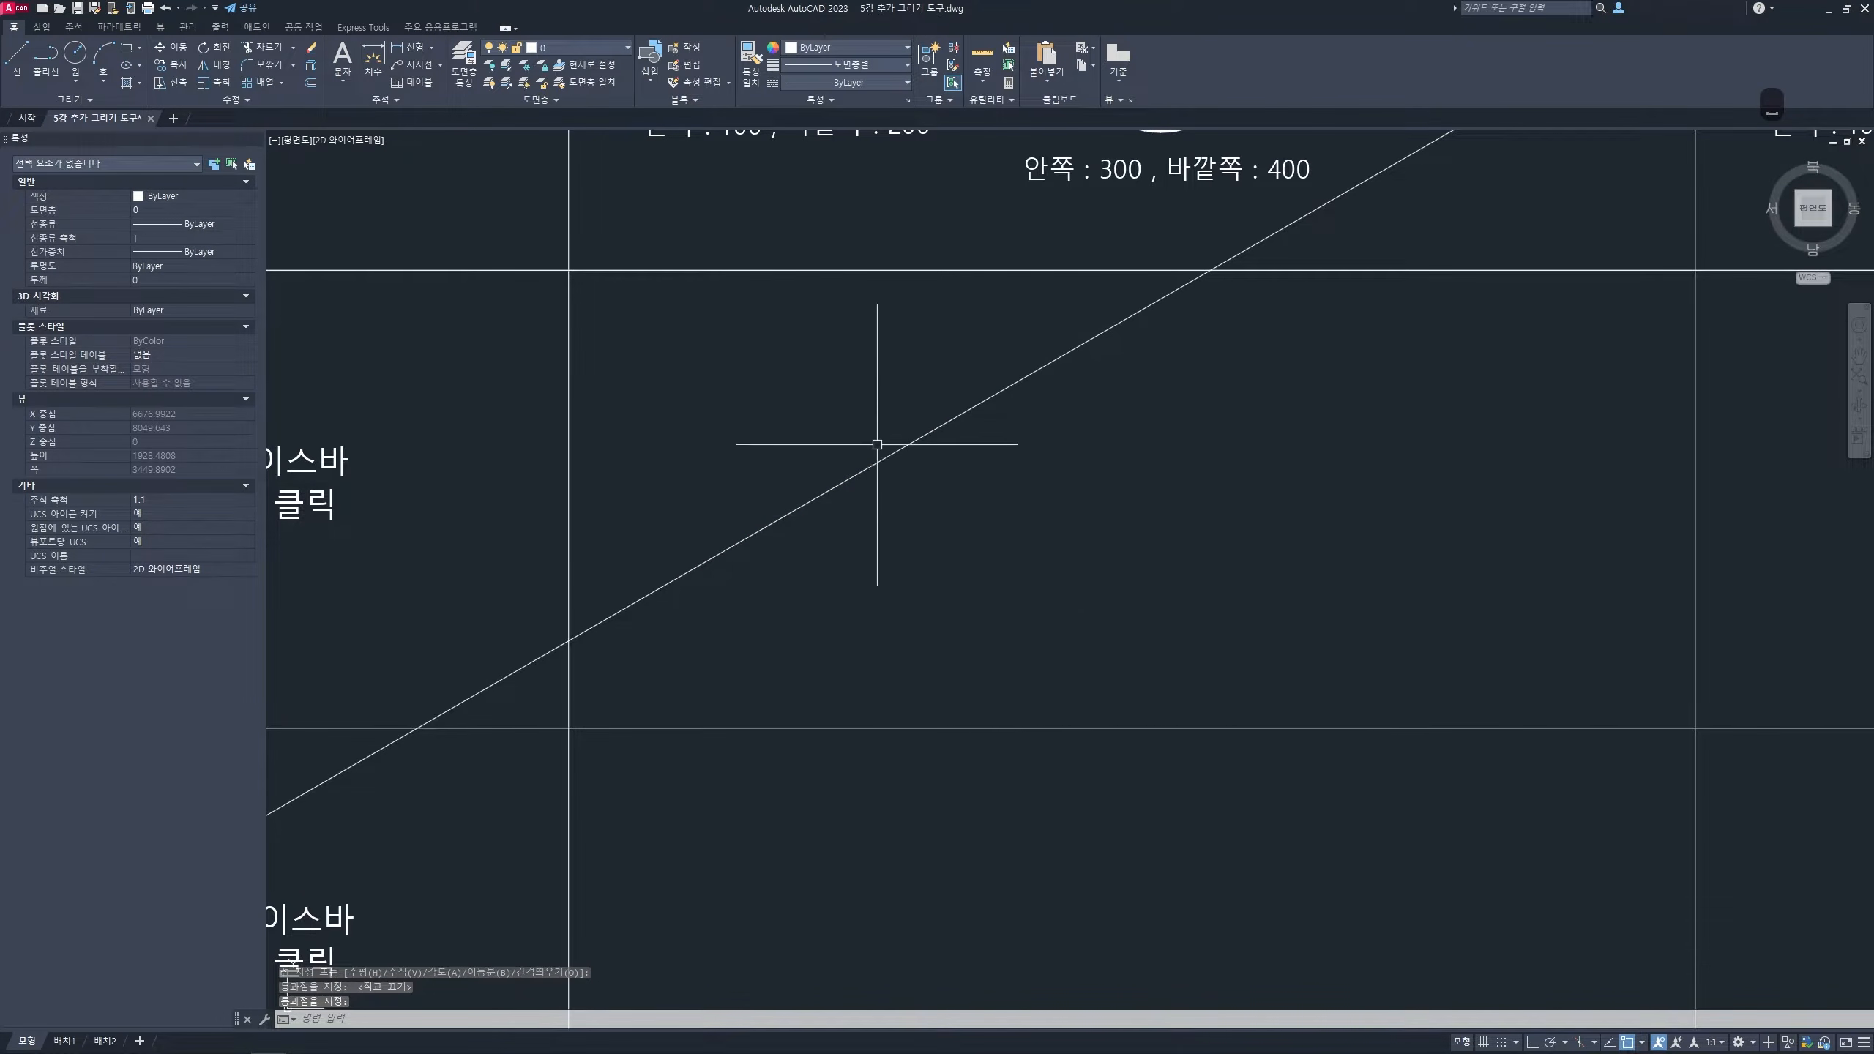
- Erase the sloped construction line crossing the XLINE row's practice cell
left_click(966, 489)
left_click(827, 390)
key("Delete")
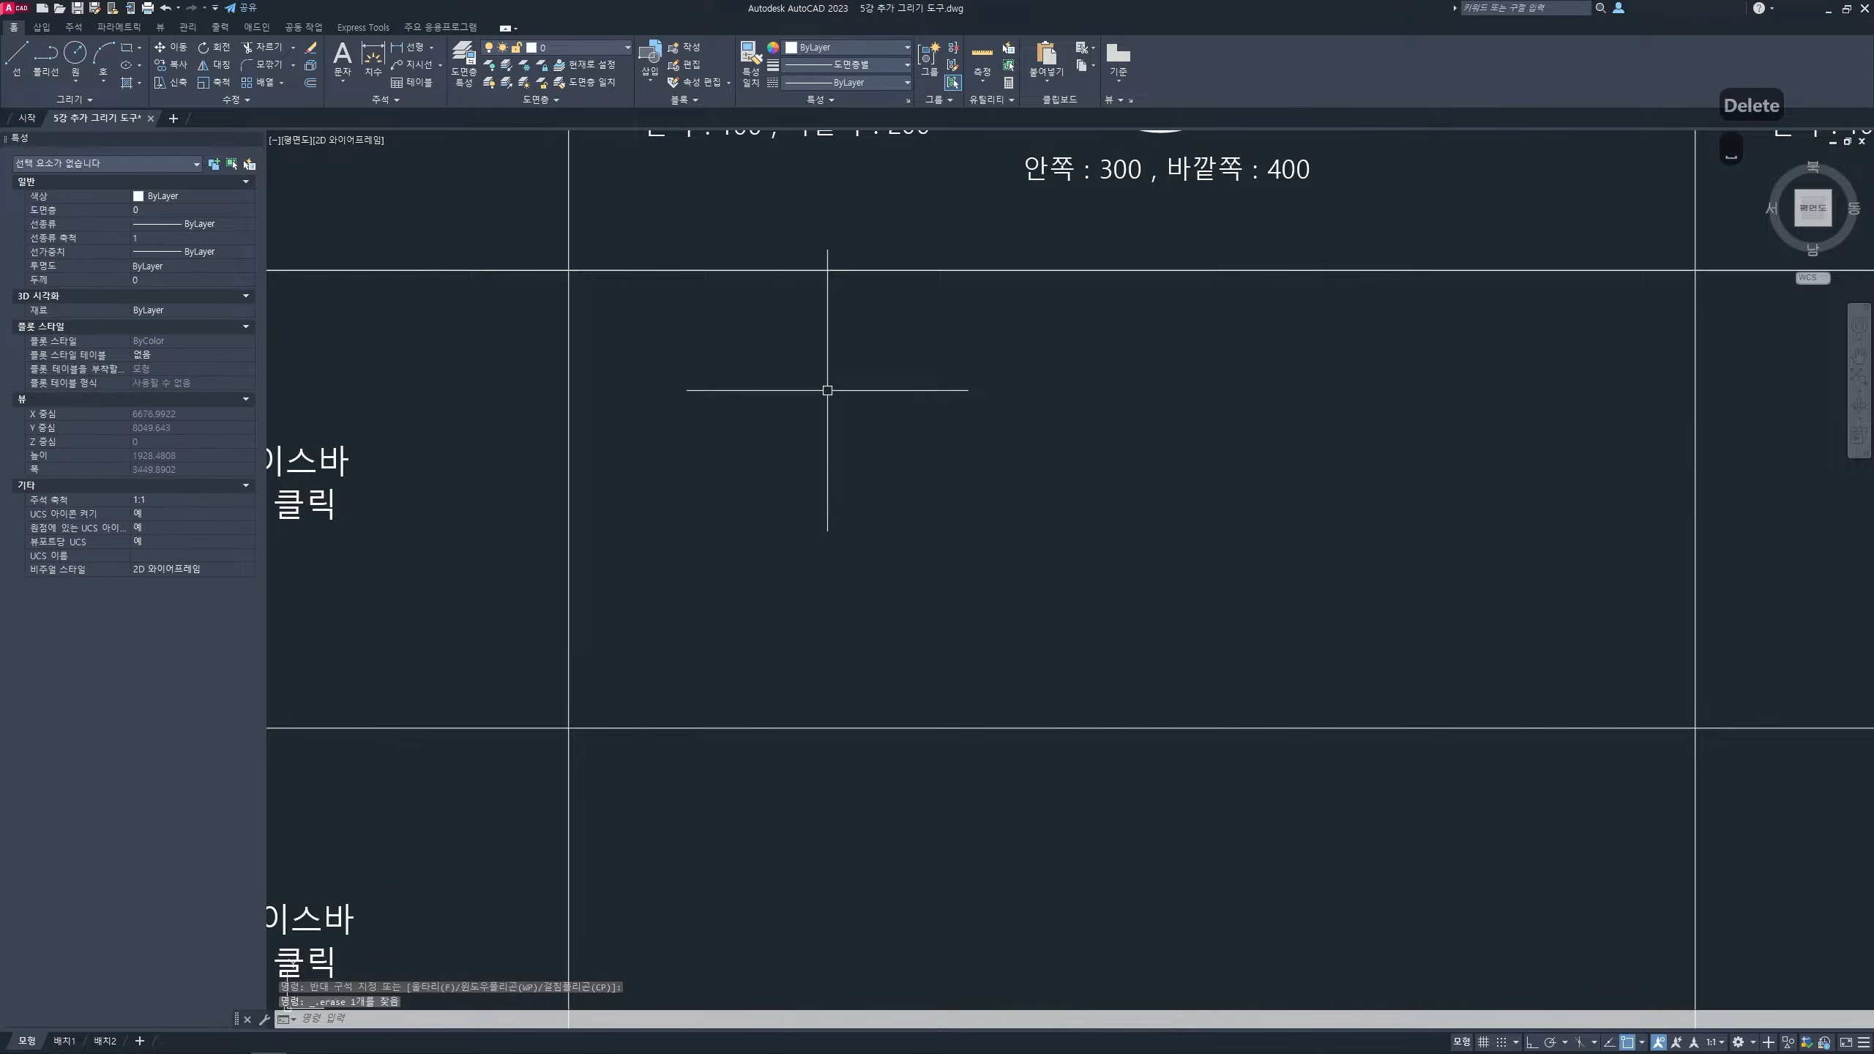
- Draw a series of parallel construction lines across the XLINE row with XLINE's Horizontal option, spaced freehand from one above the other
type("xl")
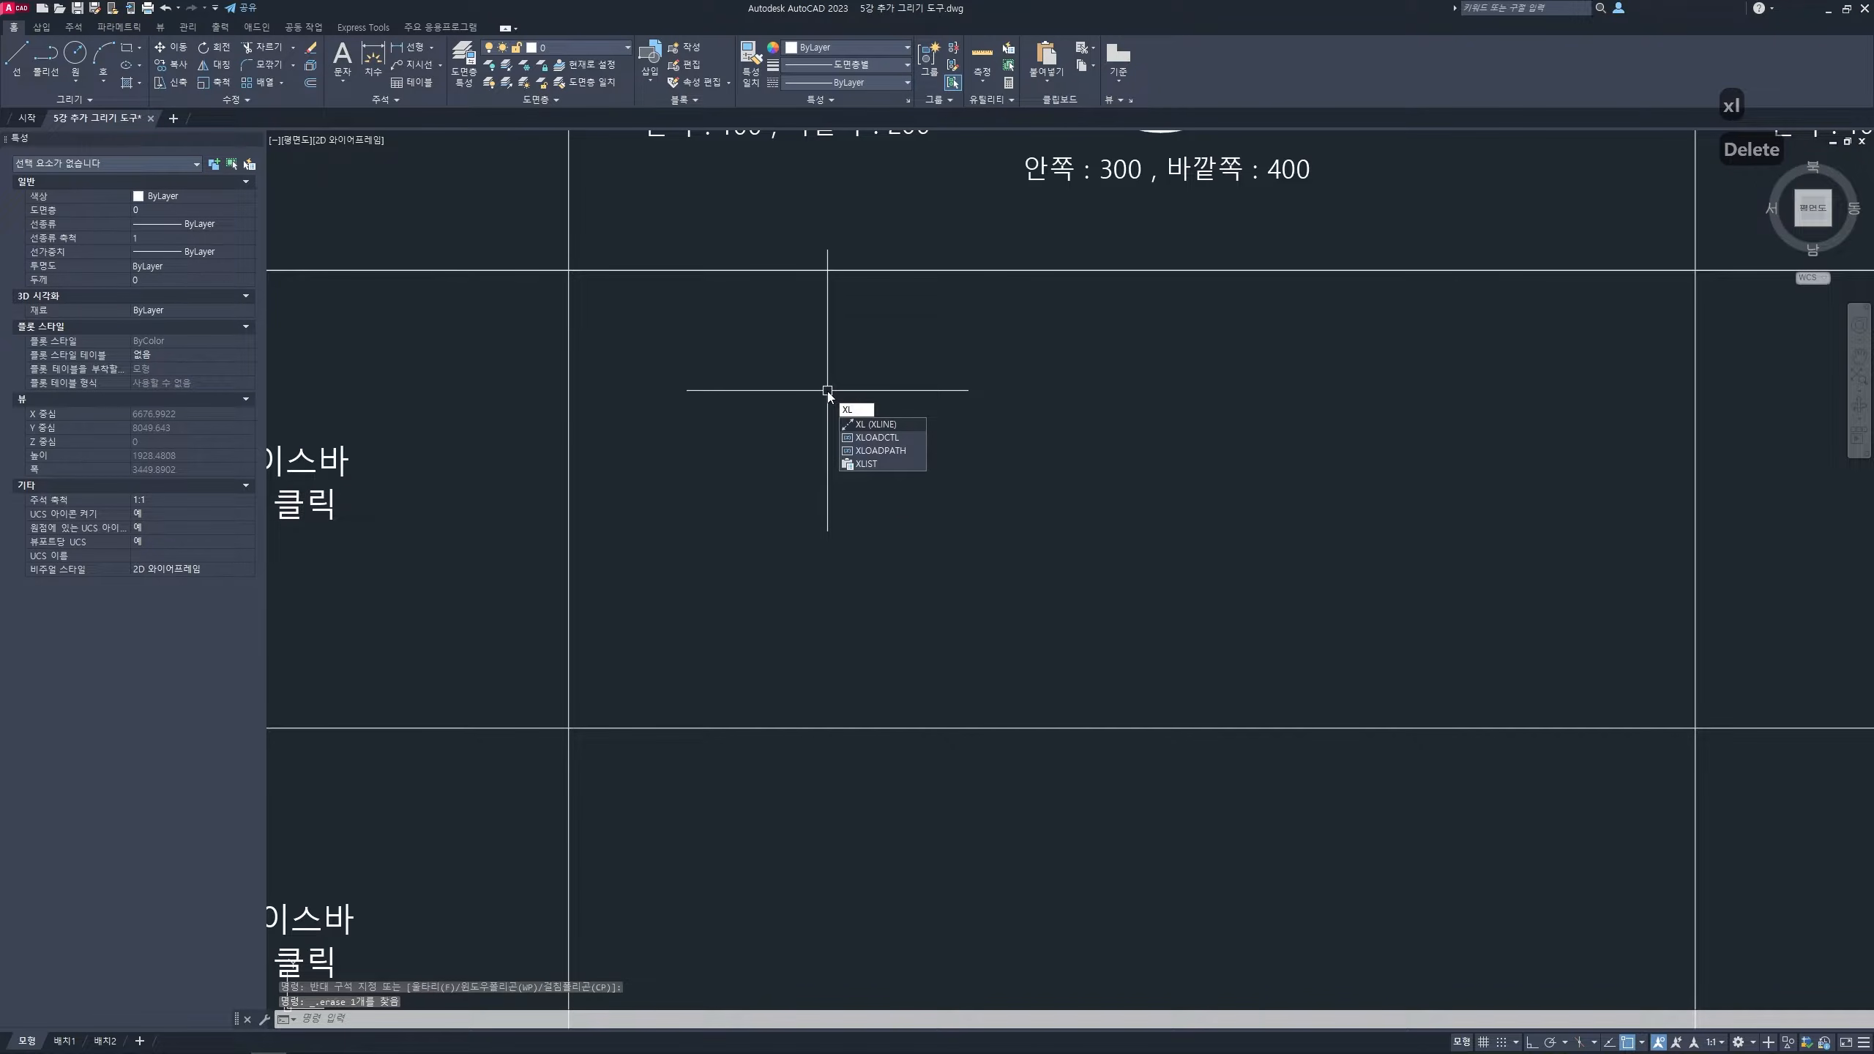
key("space")
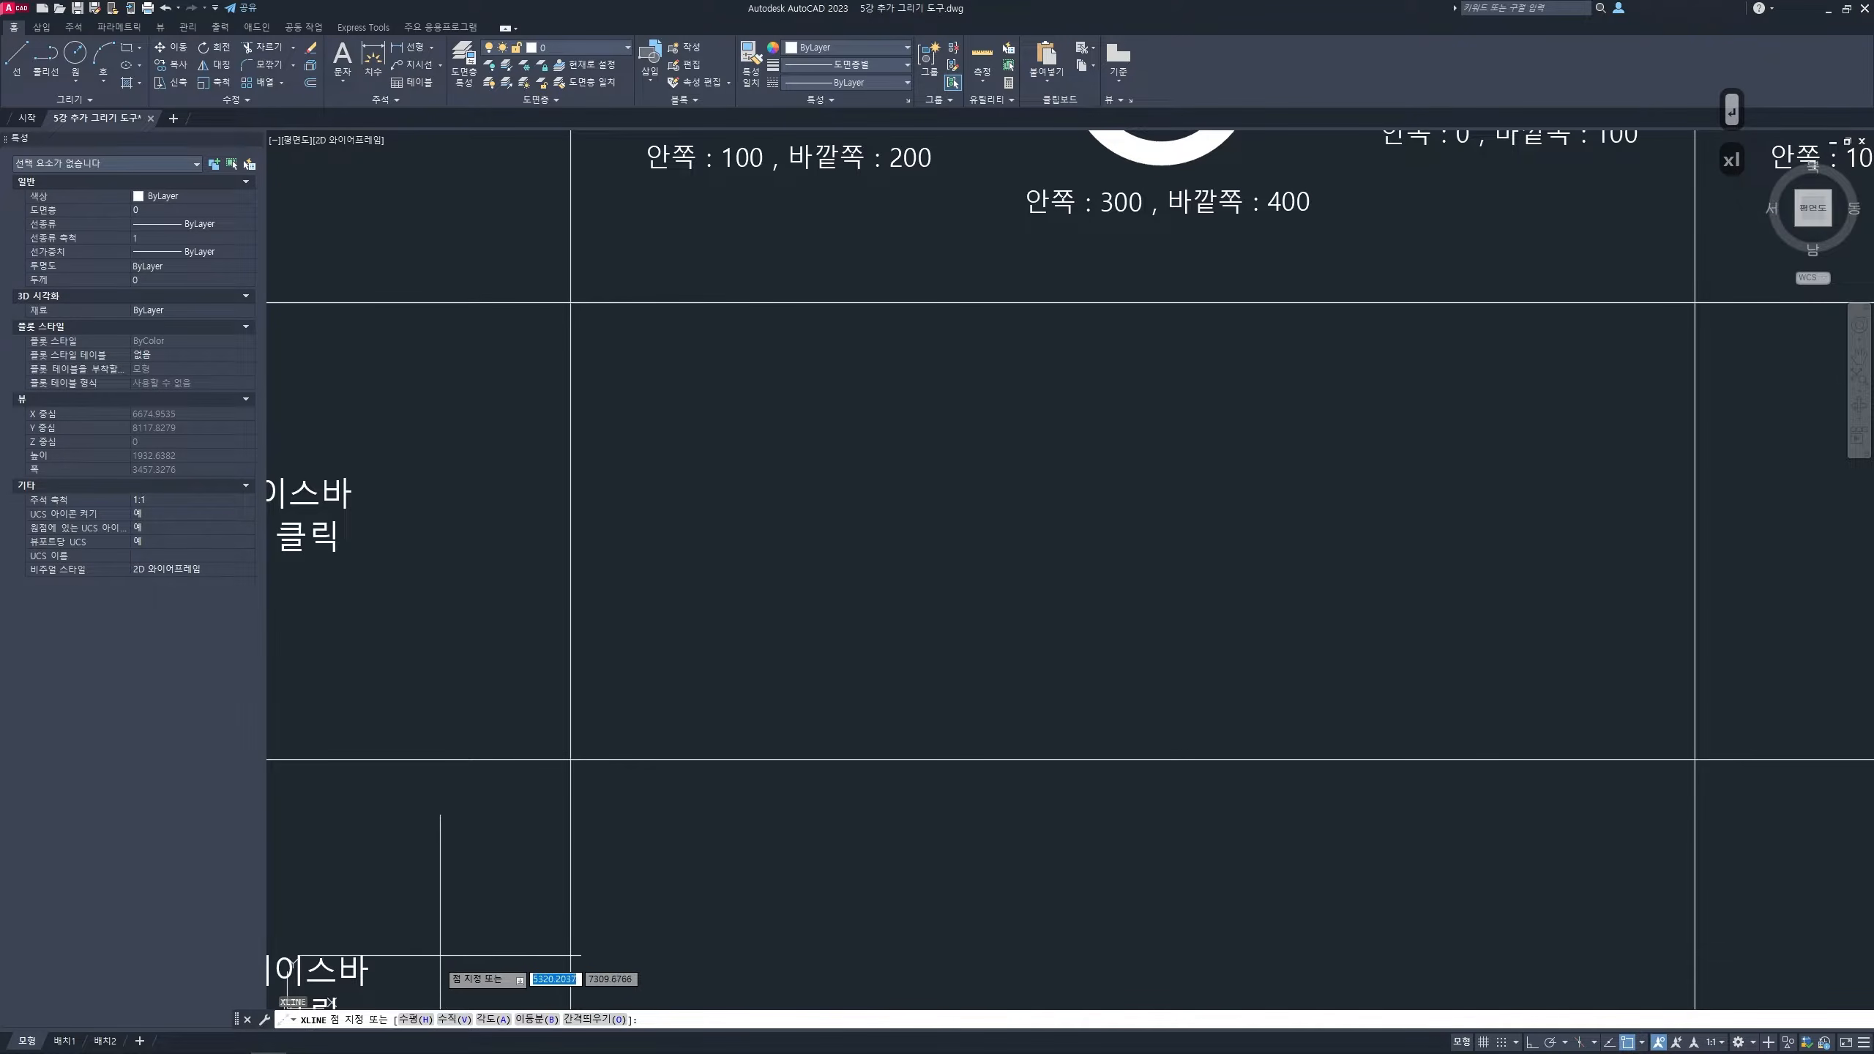
left_click(418, 1019)
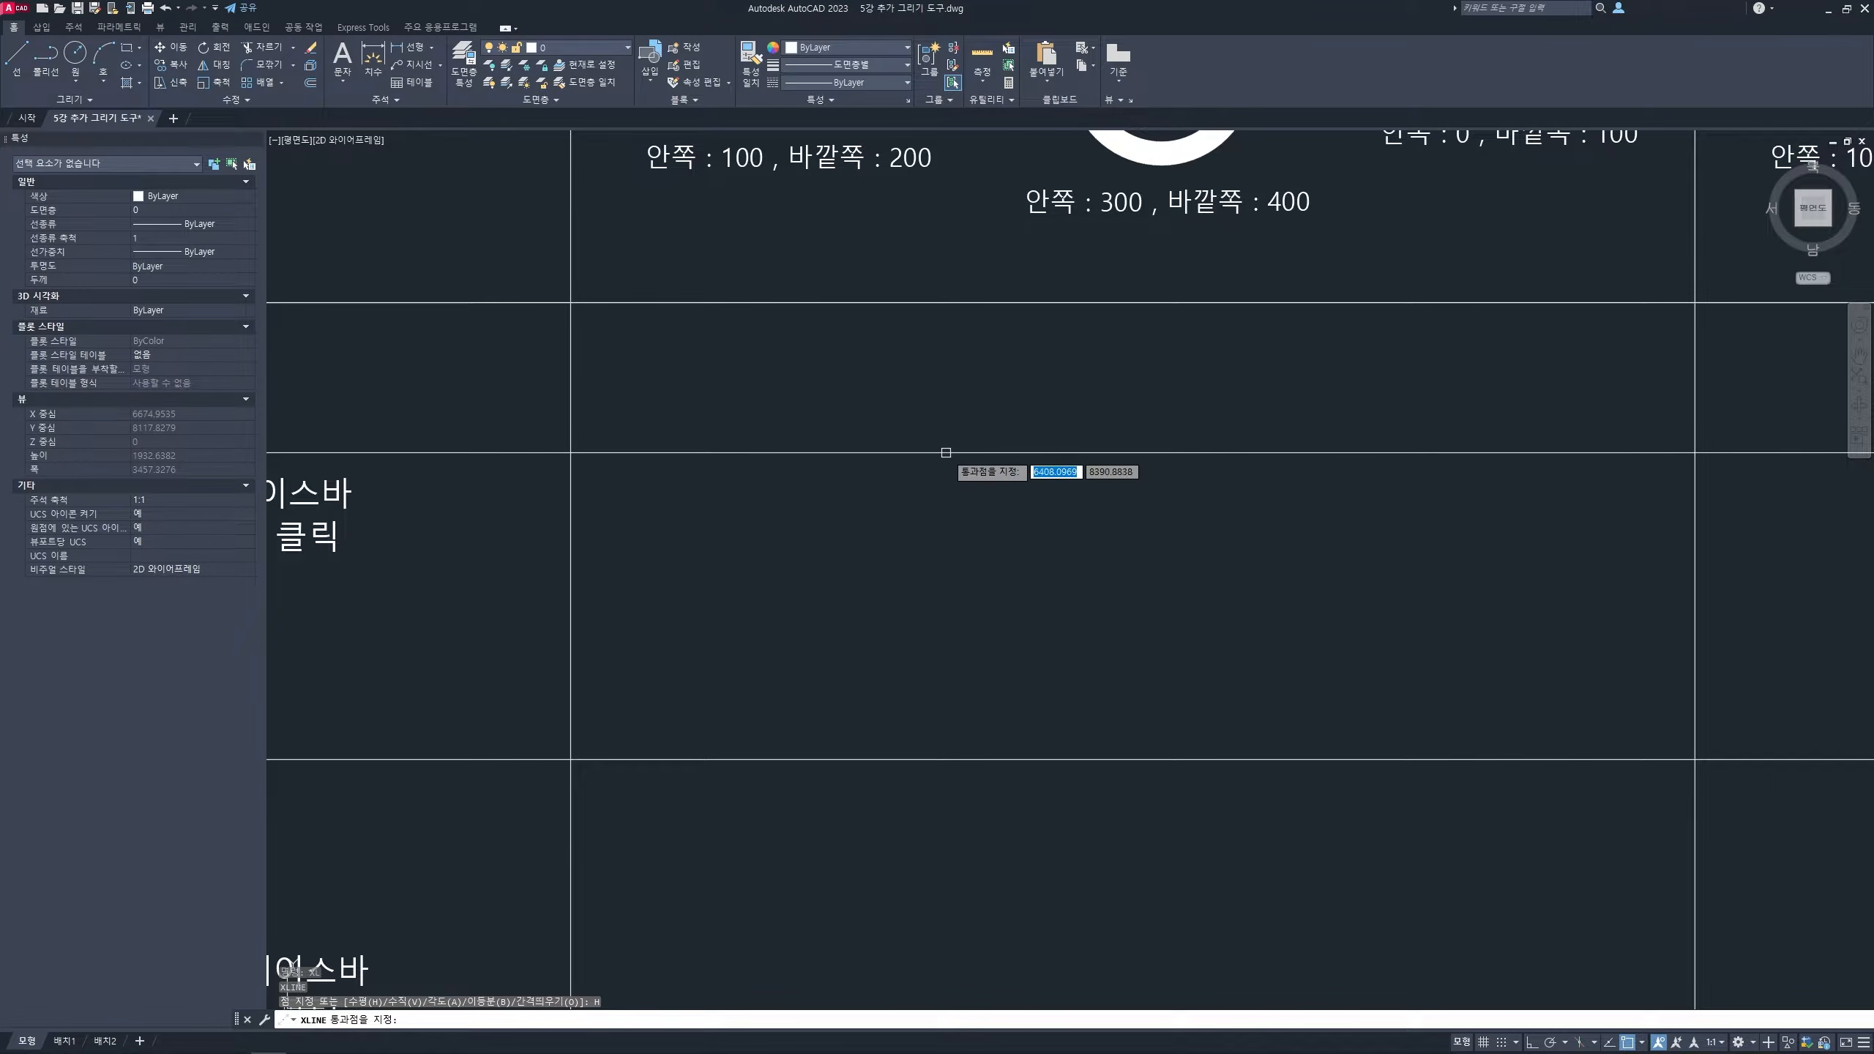
left_click(944, 451)
left_click(980, 479)
left_click(1018, 505)
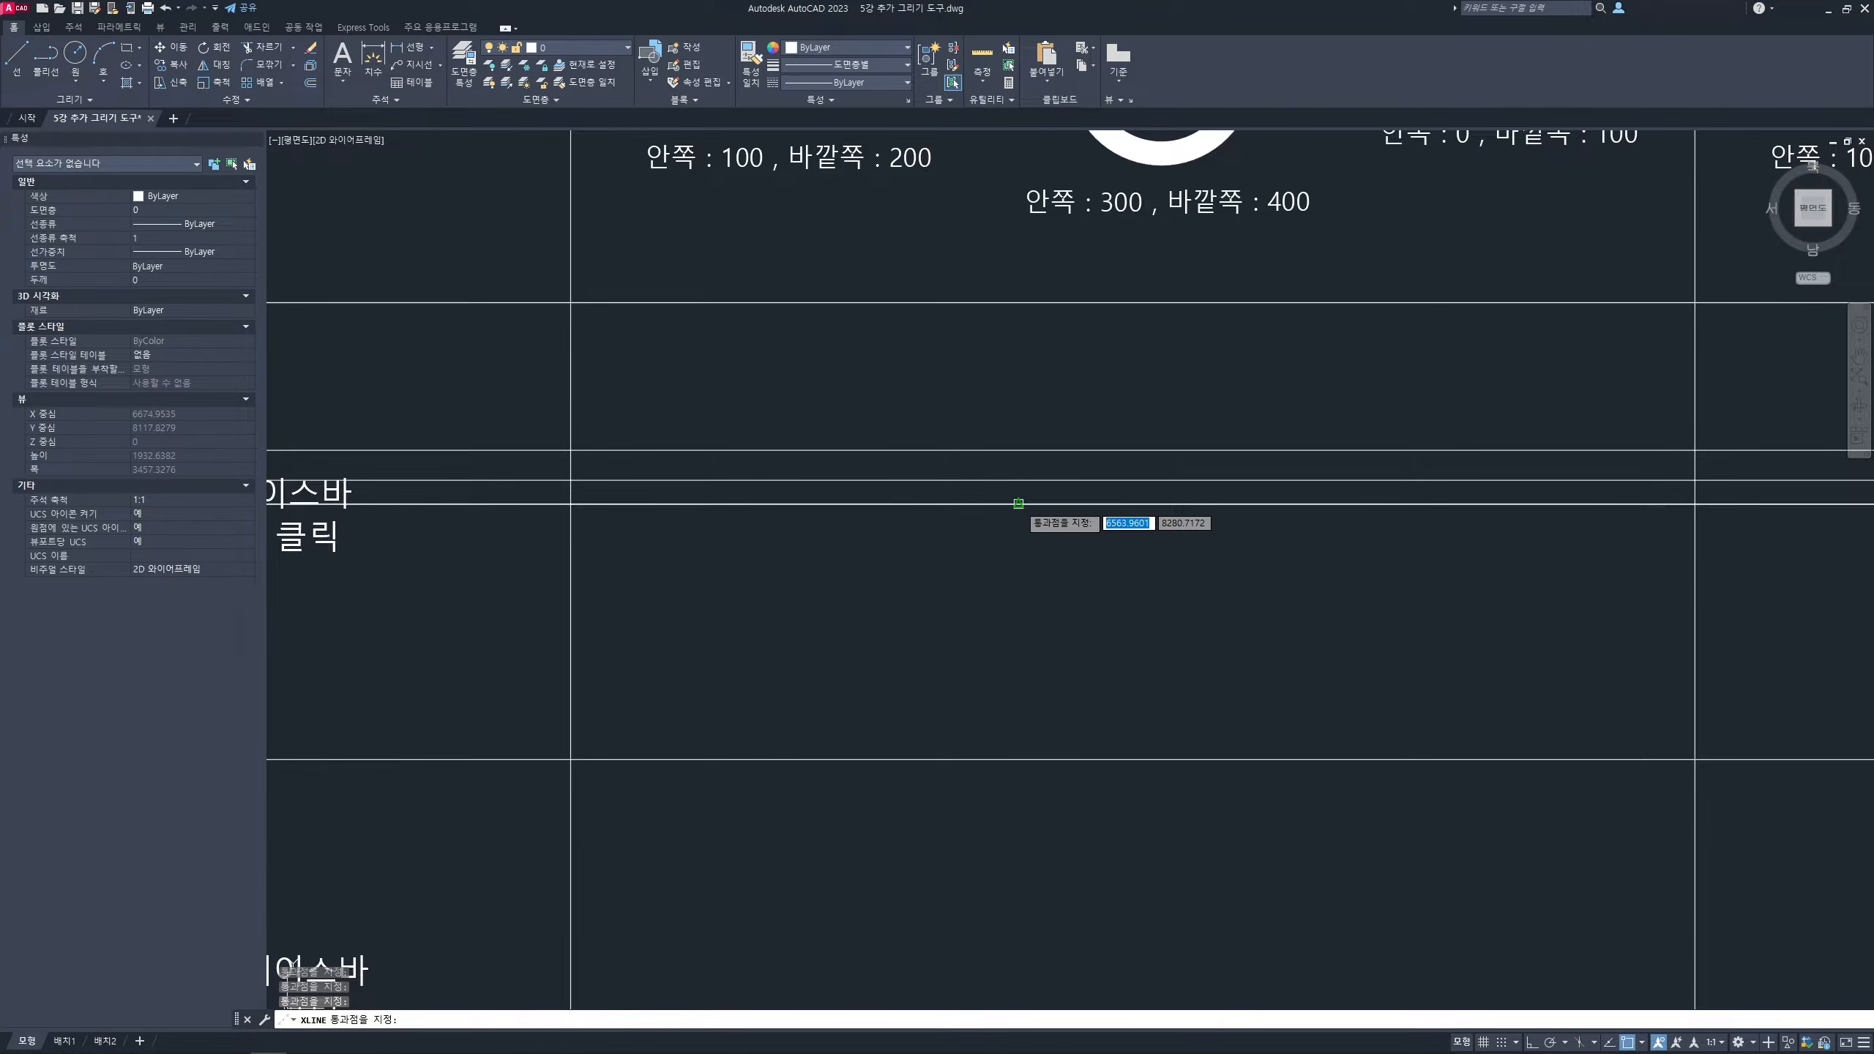
left_click(1062, 542)
left_click(1075, 576)
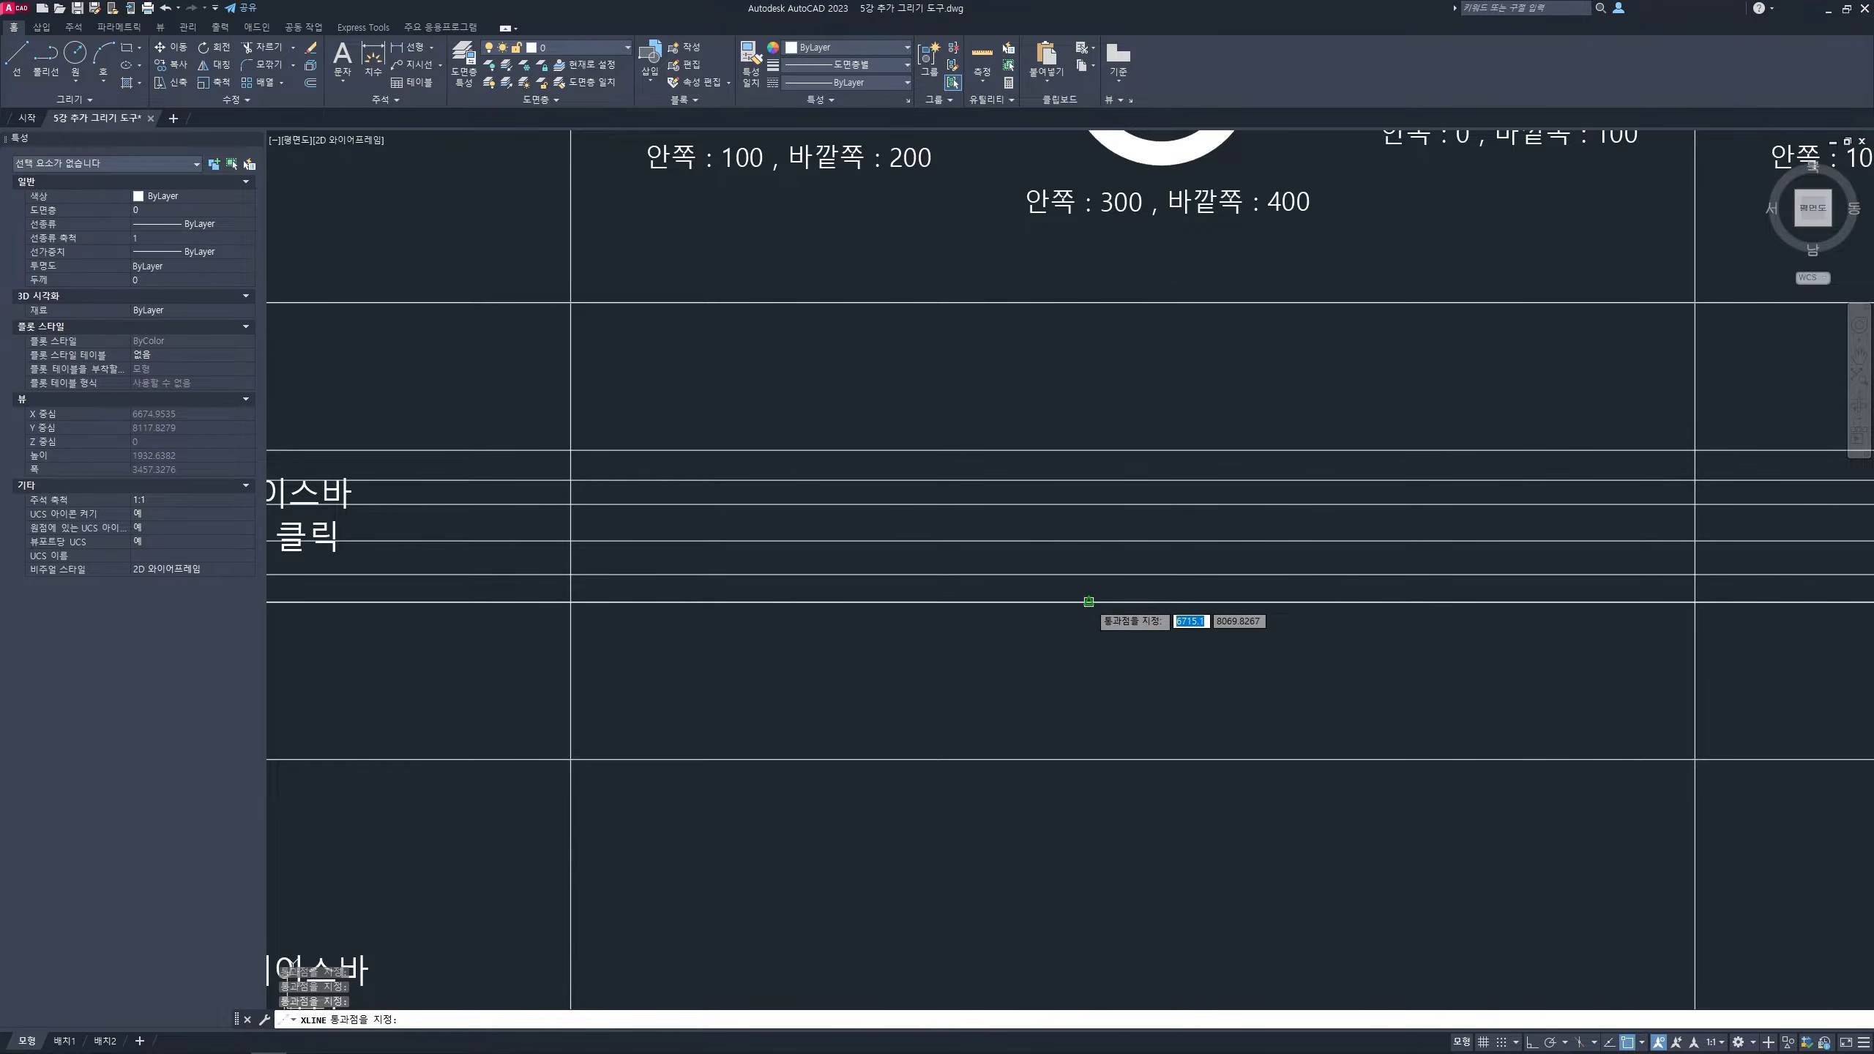
left_click(1081, 604)
key("Return")
scroll(1087, 636, "down", 15)
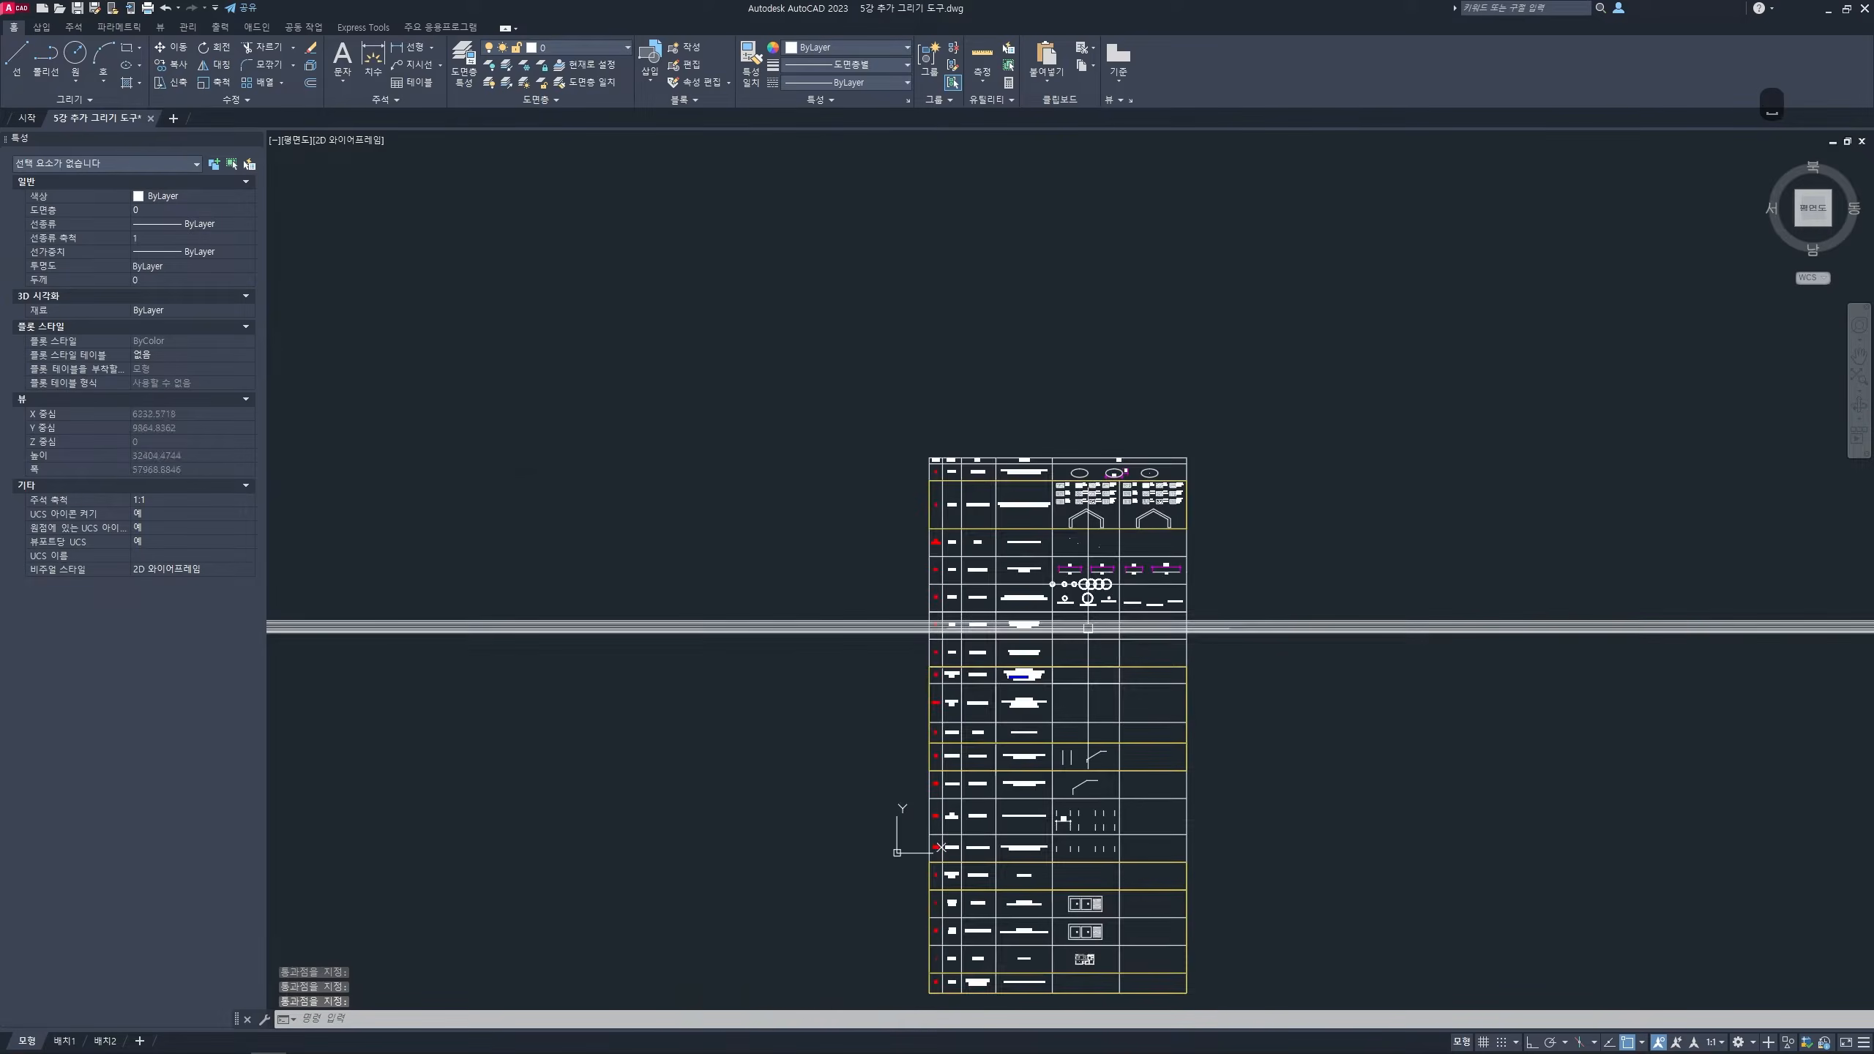
- Erase all the horizontal construction lines from the XLINE row
scroll(1057, 624, "up", 3)
scroll(1057, 625, "up", 12)
middle_click_drag(1086, 654, 1050, 628)
left_click(1133, 703)
left_click(1000, 459)
key("Delete")
- Draw eleven freehand-spaced construction lines through the XLINE row's practice cell with XLINE's Vertical option
type("xl")
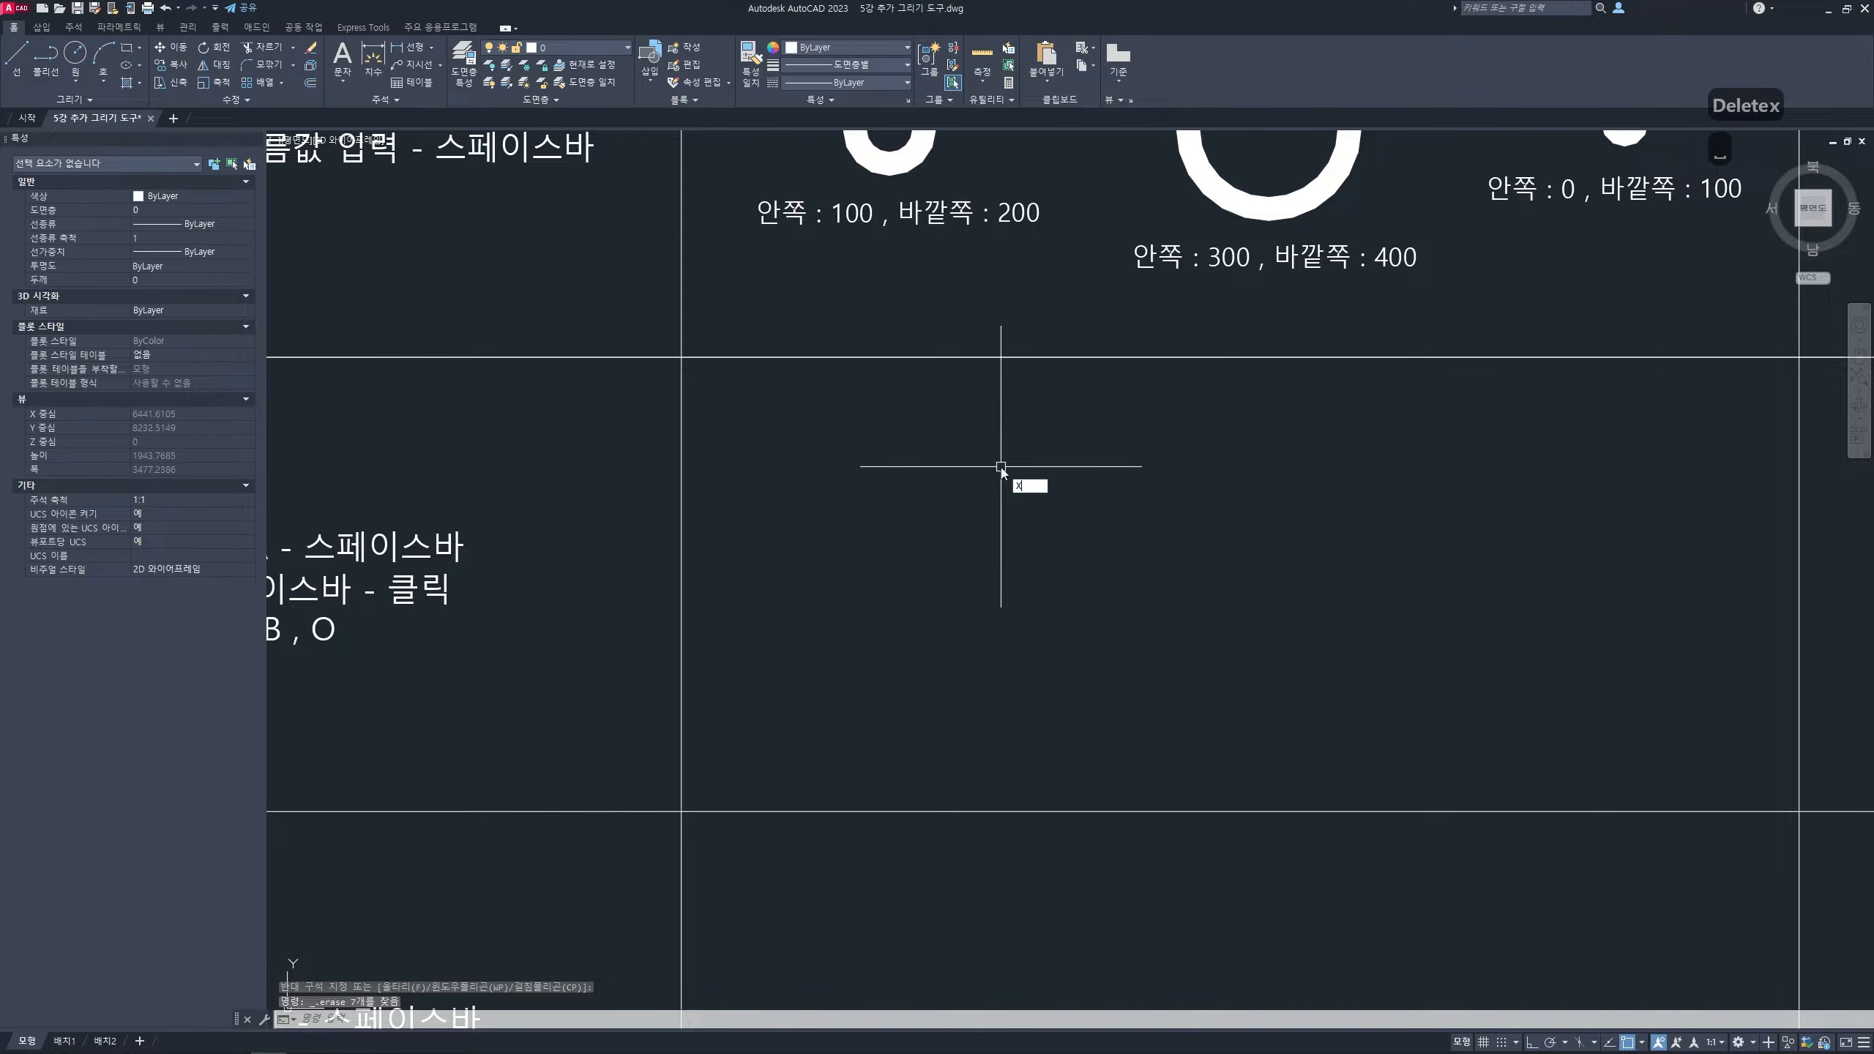
key("Return")
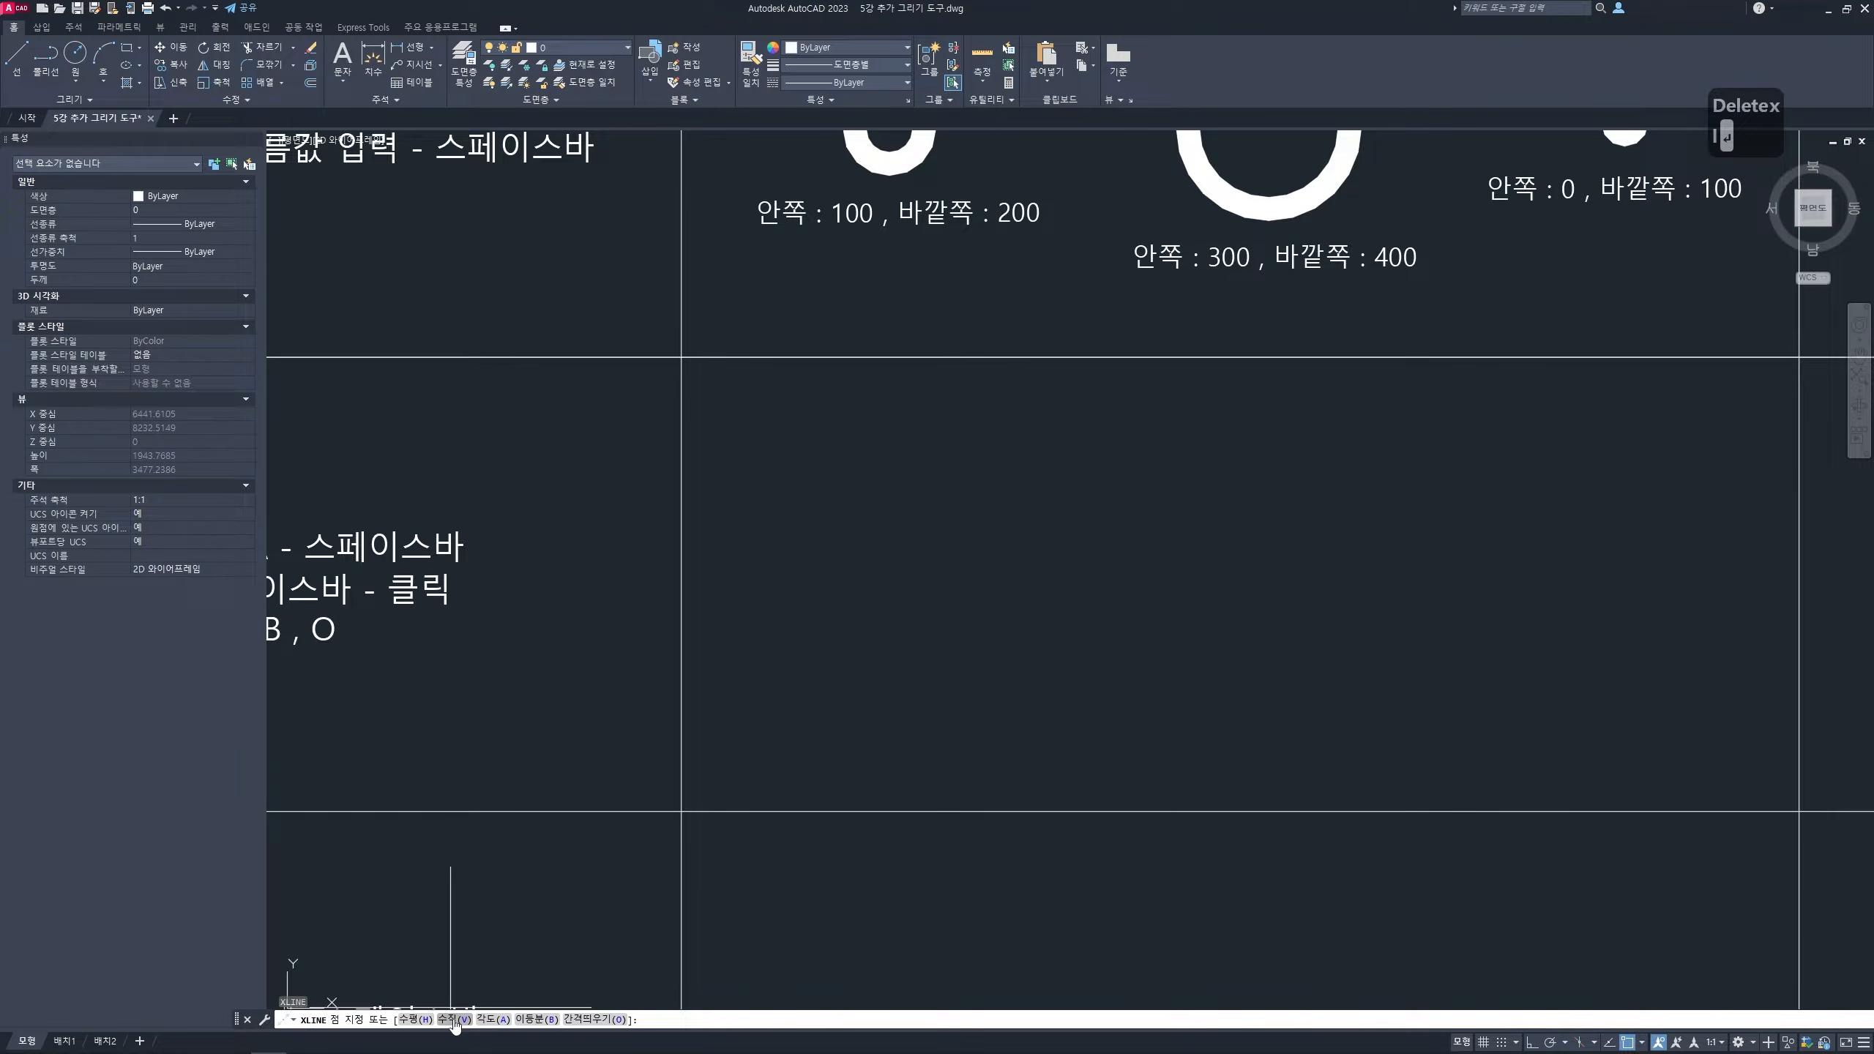
type("v")
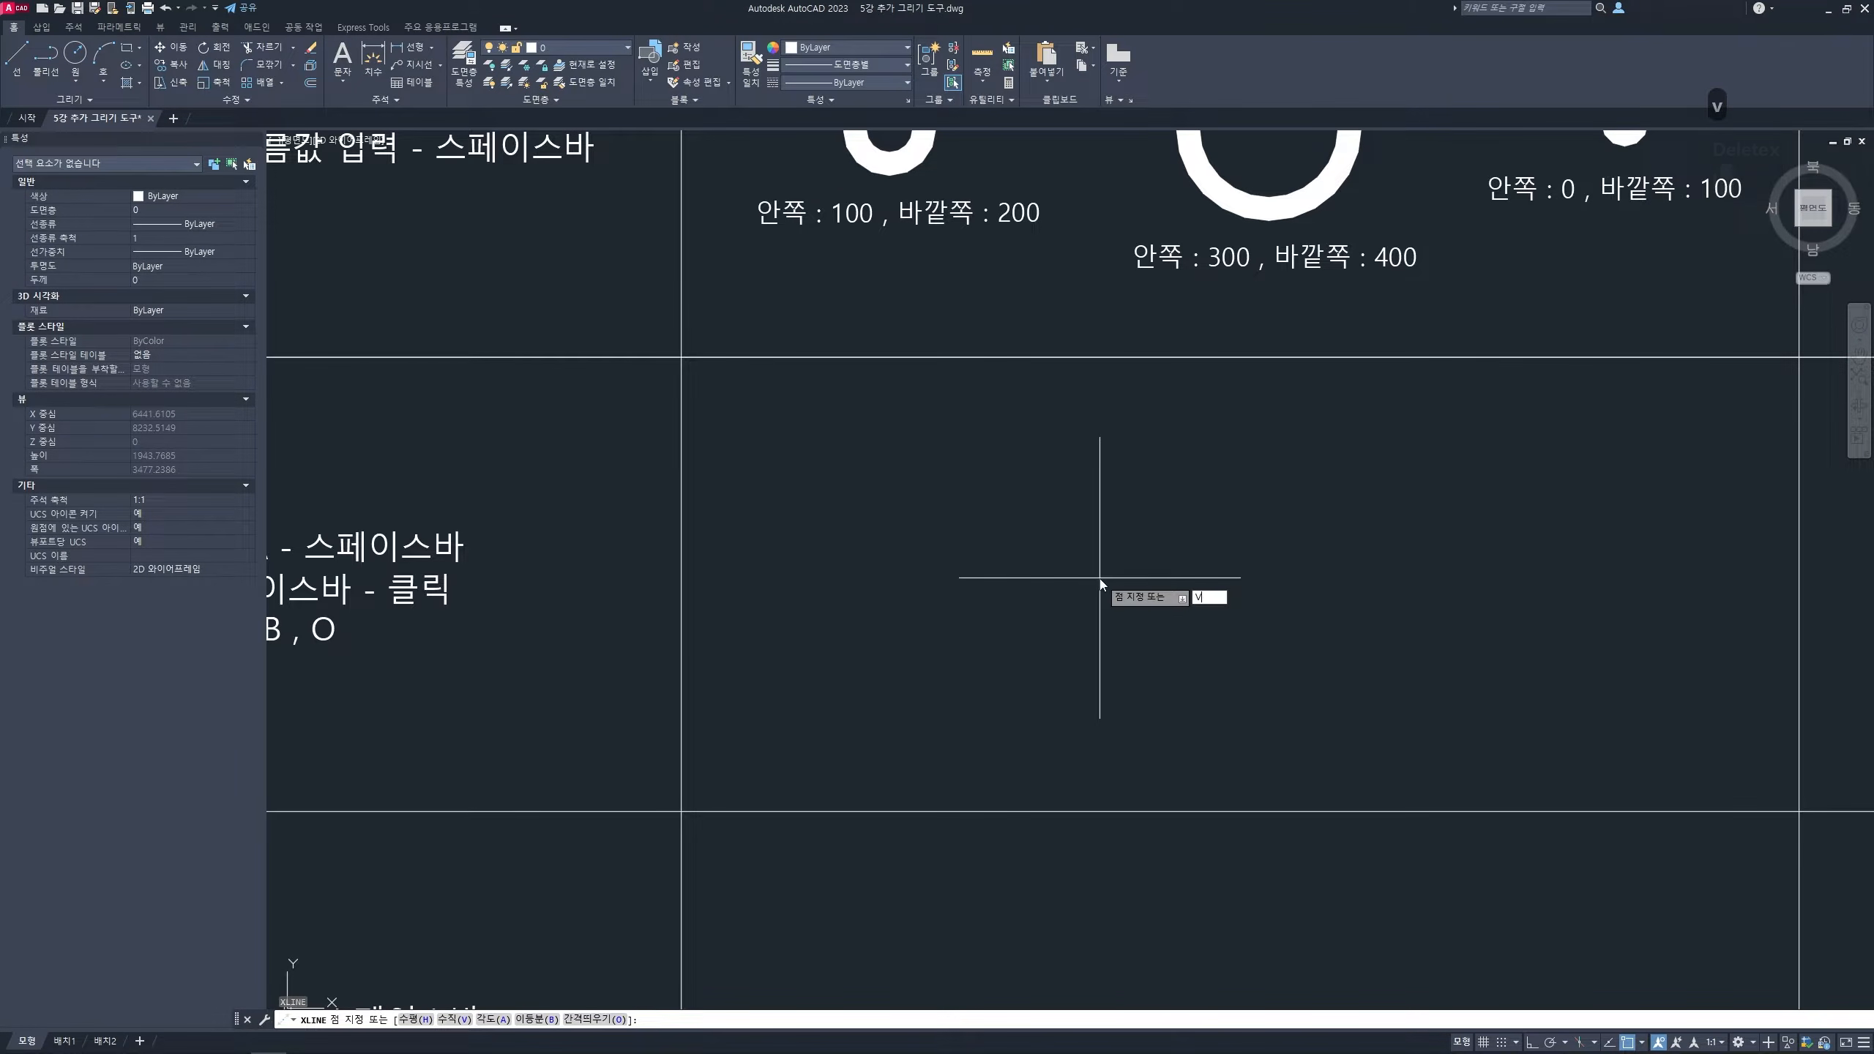
key("space")
left_click(842, 583)
left_click(877, 587)
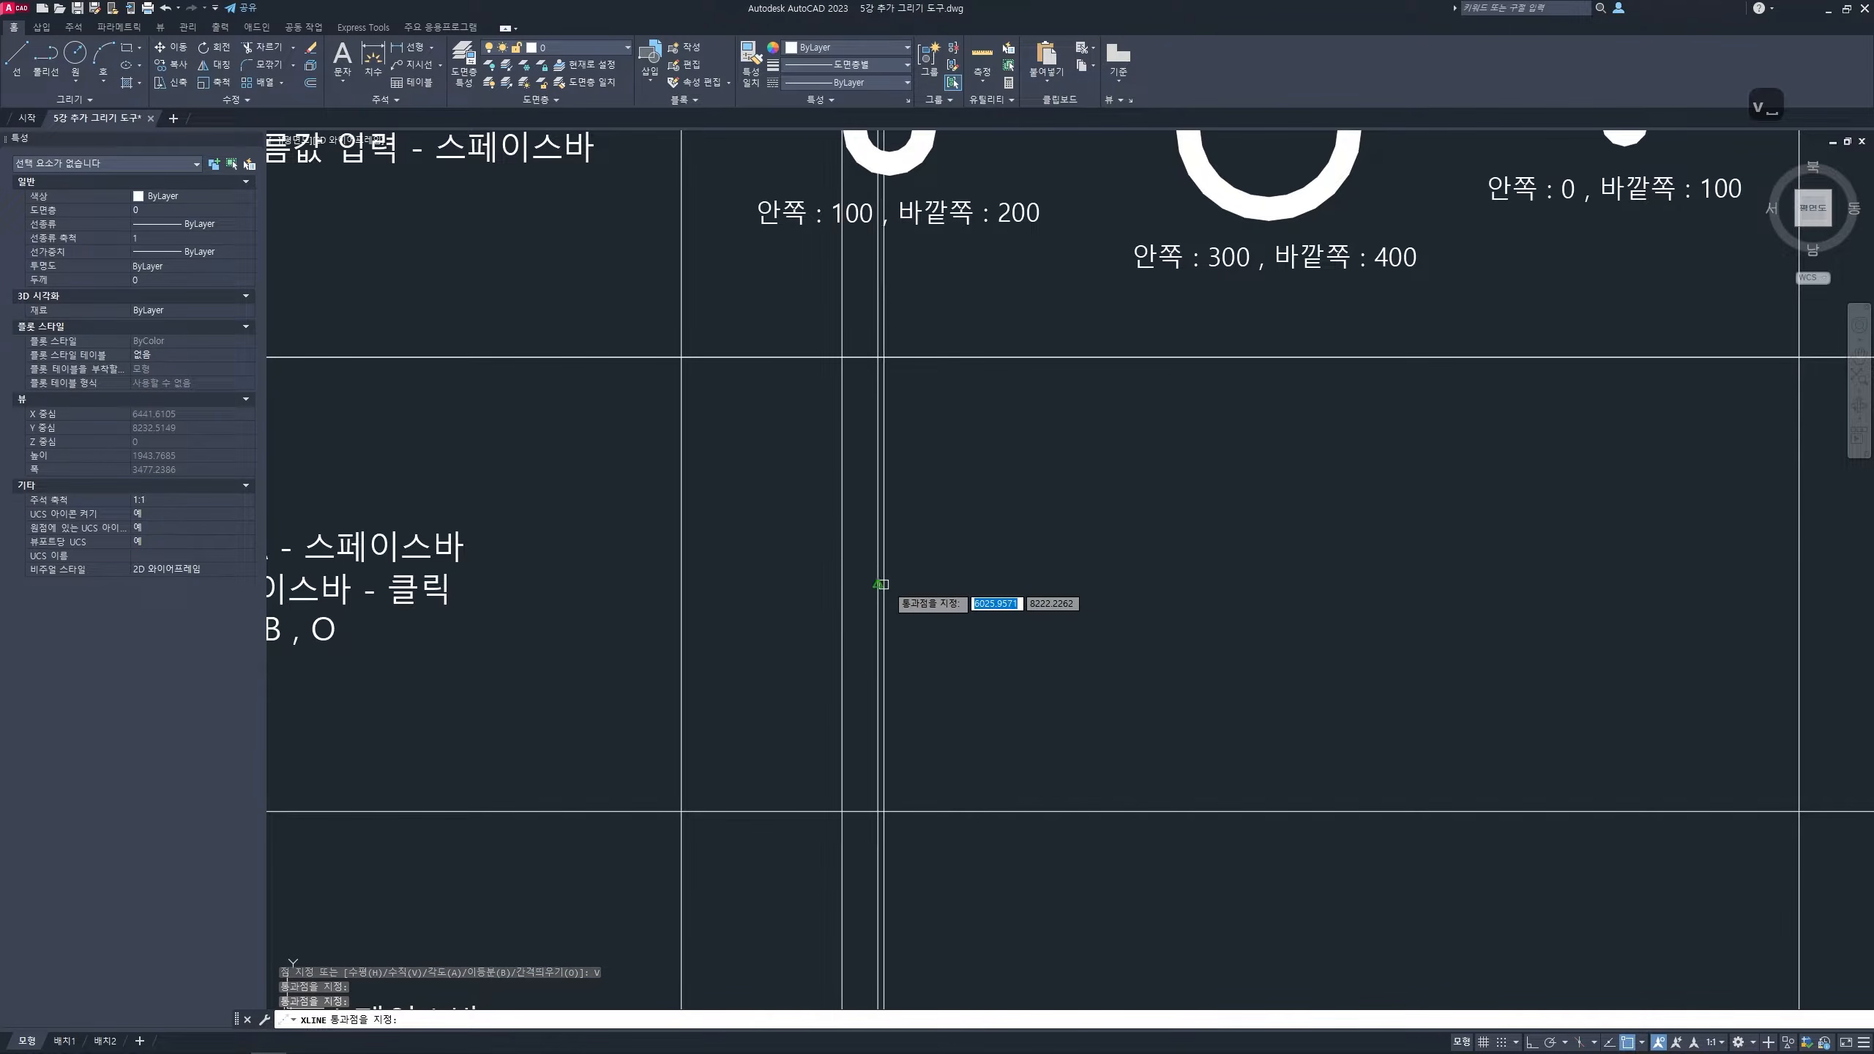
left_click(934, 590)
left_click(986, 590)
left_click(1025, 592)
left_click(1105, 595)
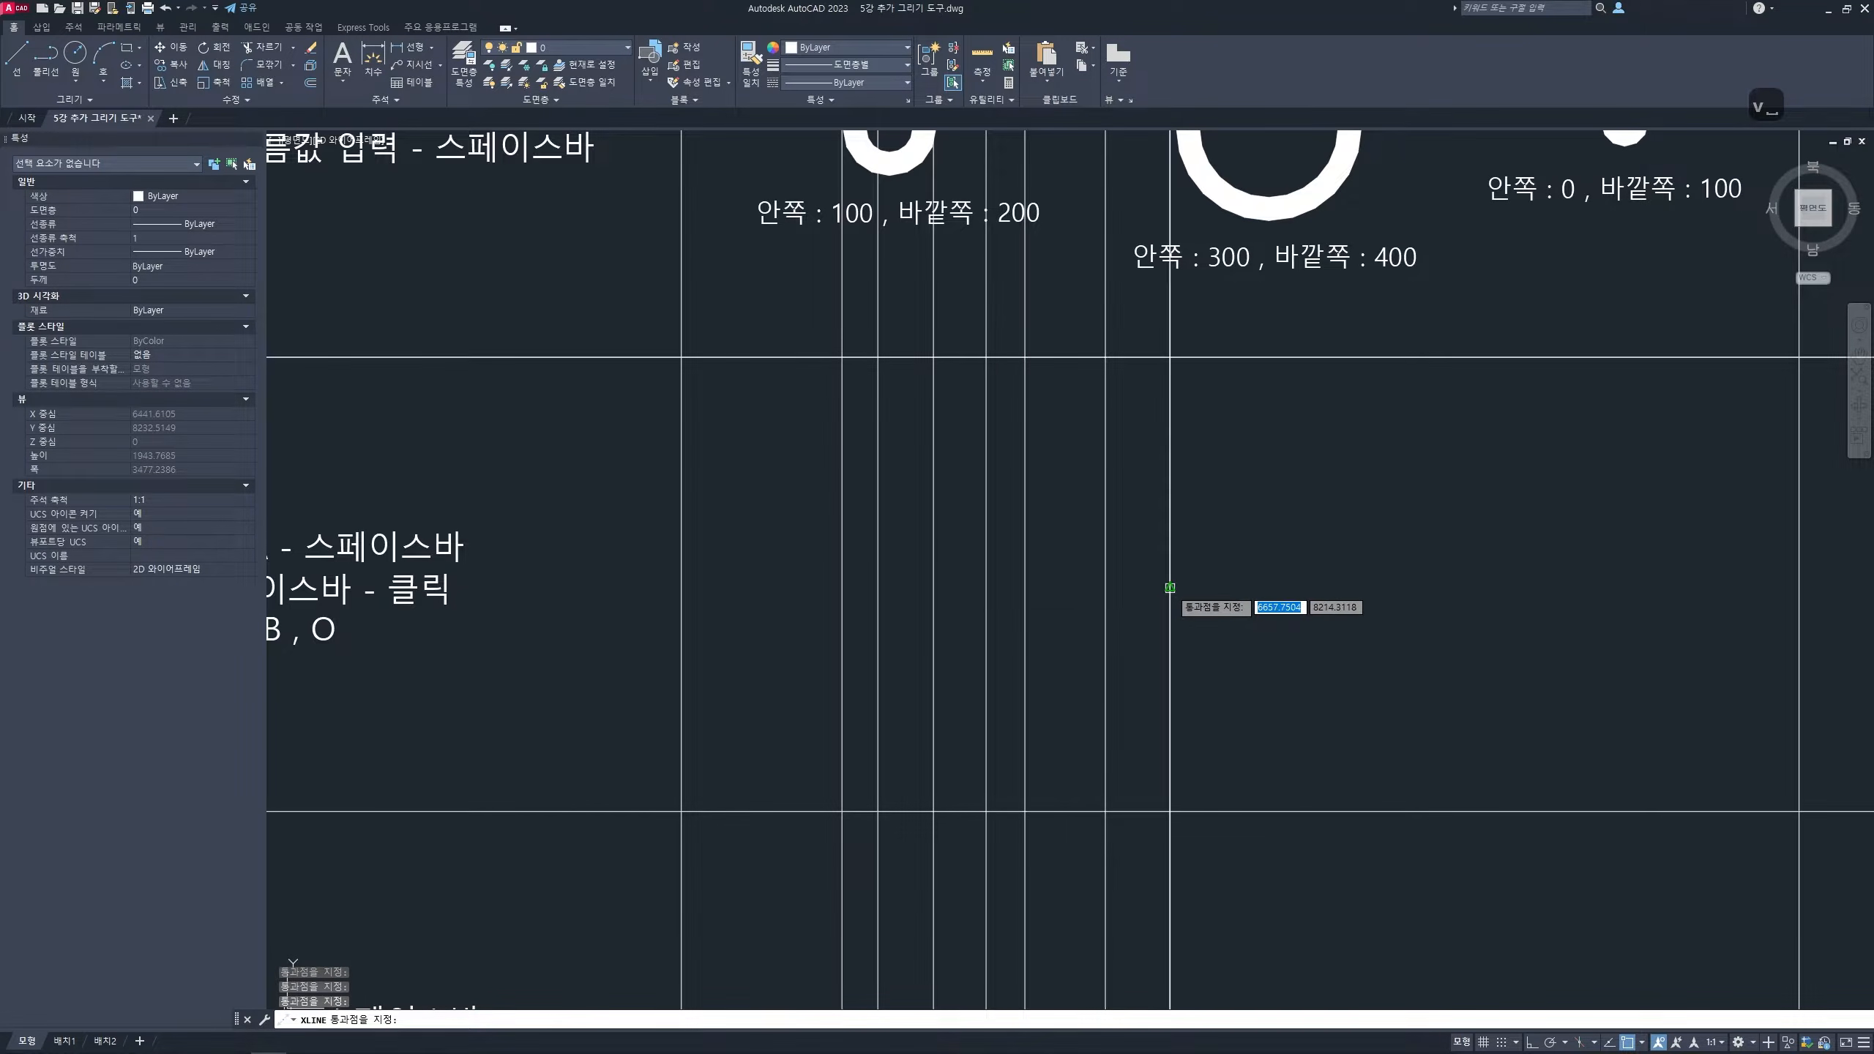
left_click(1169, 597)
left_click(1223, 599)
left_click(1268, 601)
left_click(1321, 603)
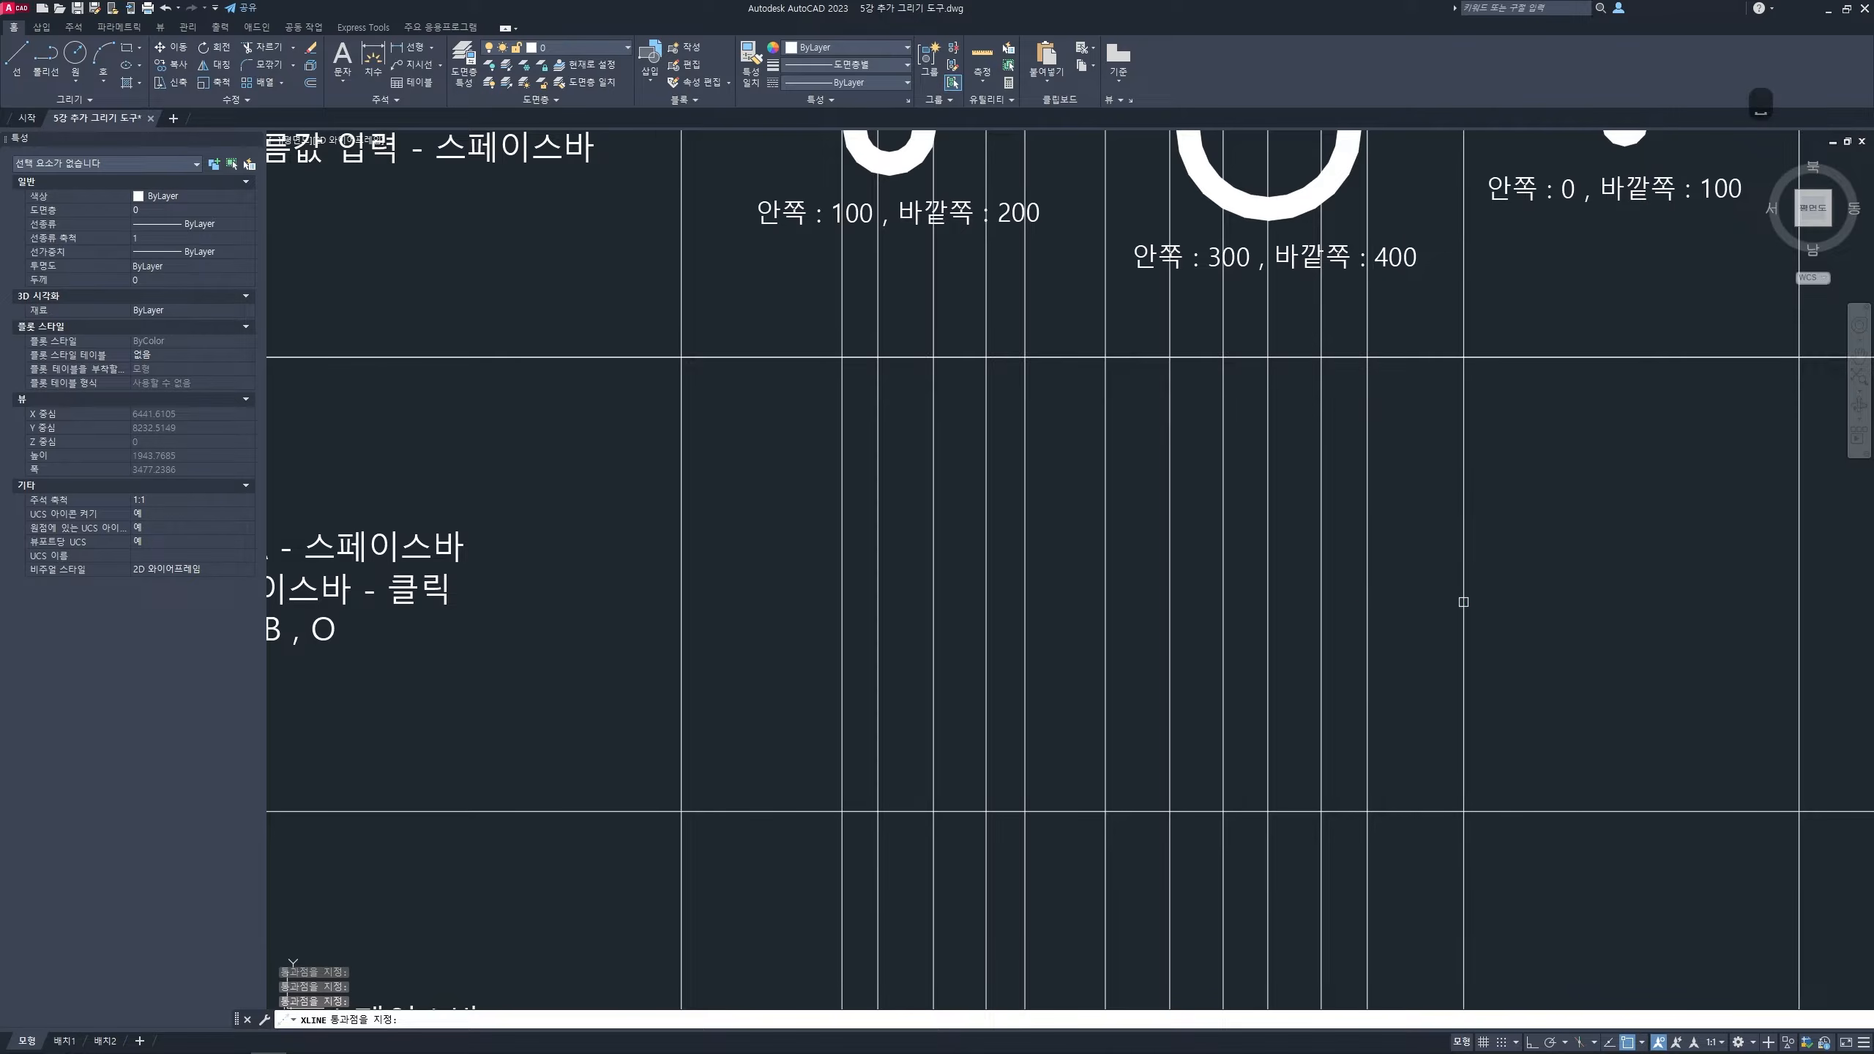
key("space")
scroll(1378, 582, "down", 5)
scroll(1379, 582, "down", 6)
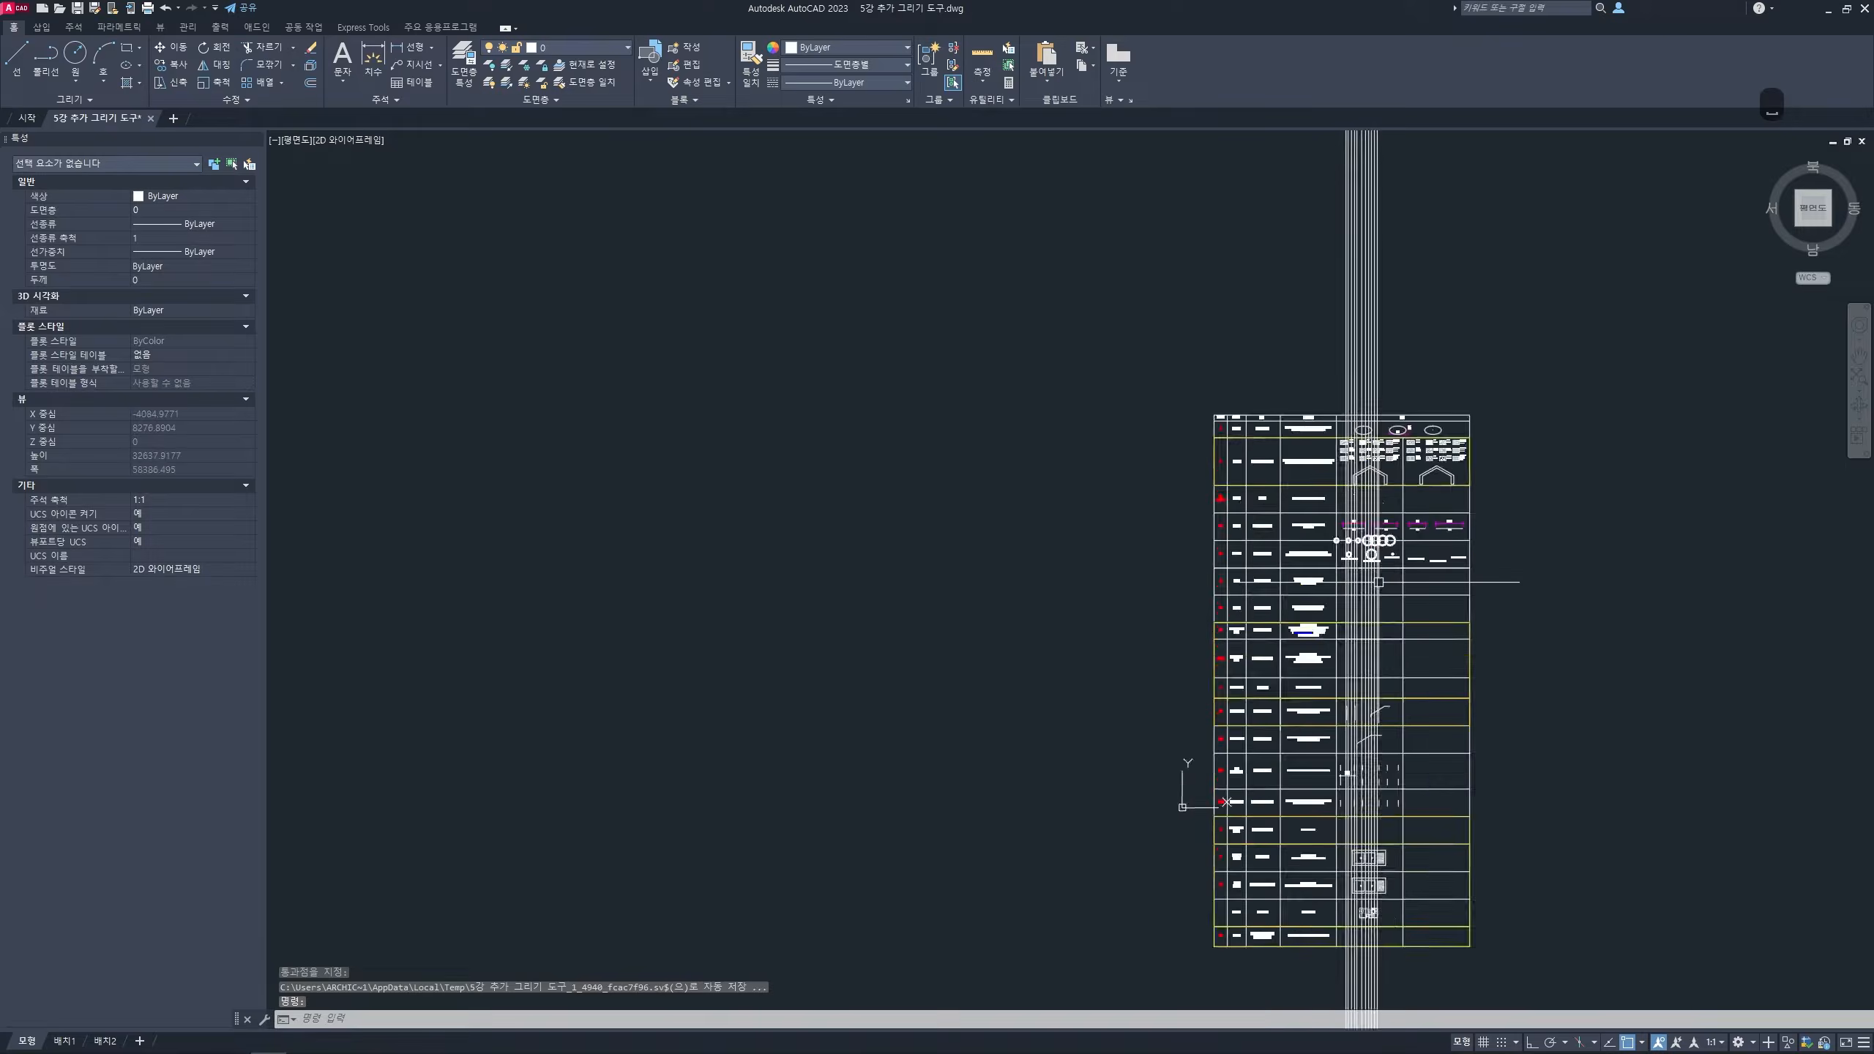
- Erase all eleven vertical construction lines running through the command table
scroll(1361, 591, "up", 8)
left_click(1405, 604)
left_click(1151, 550)
key("Delete")
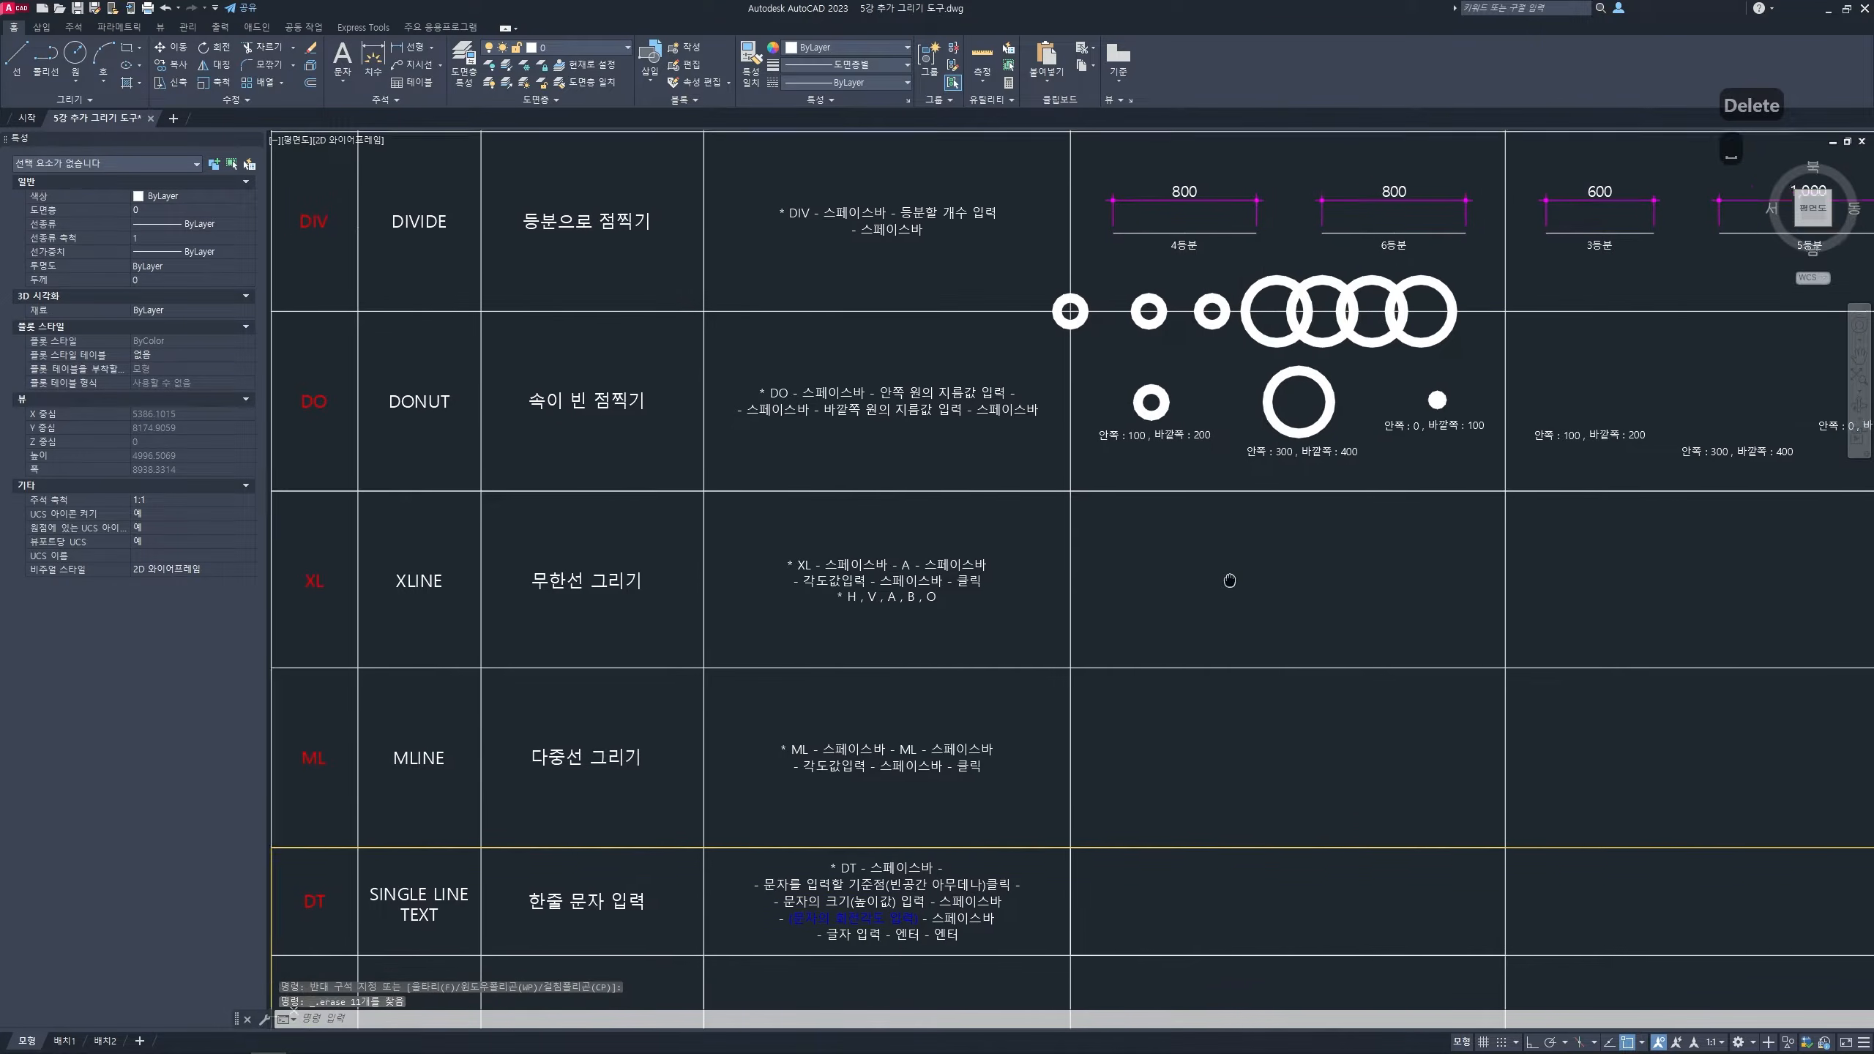
- Begin an angled construction line for the XLINE row's practice cell using XLINE's Angle option
scroll(1181, 591, "up", 5)
type("xl")
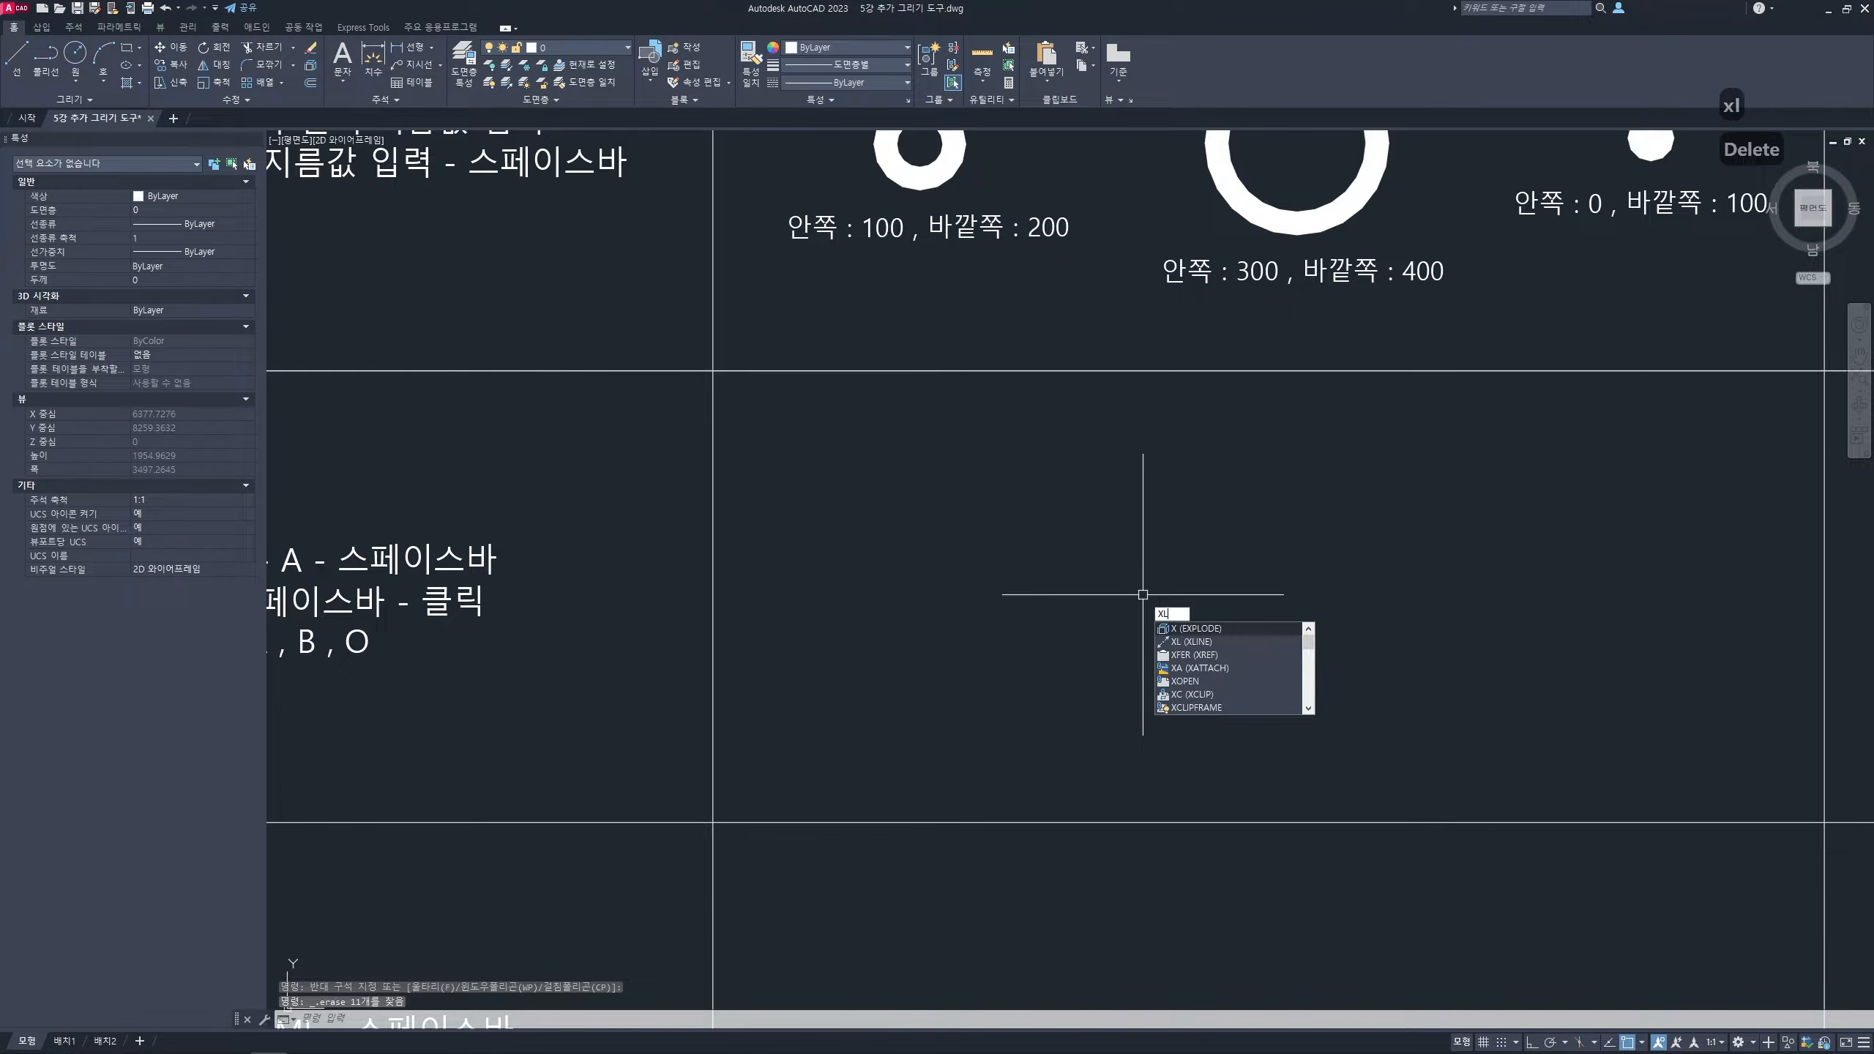
key("Return")
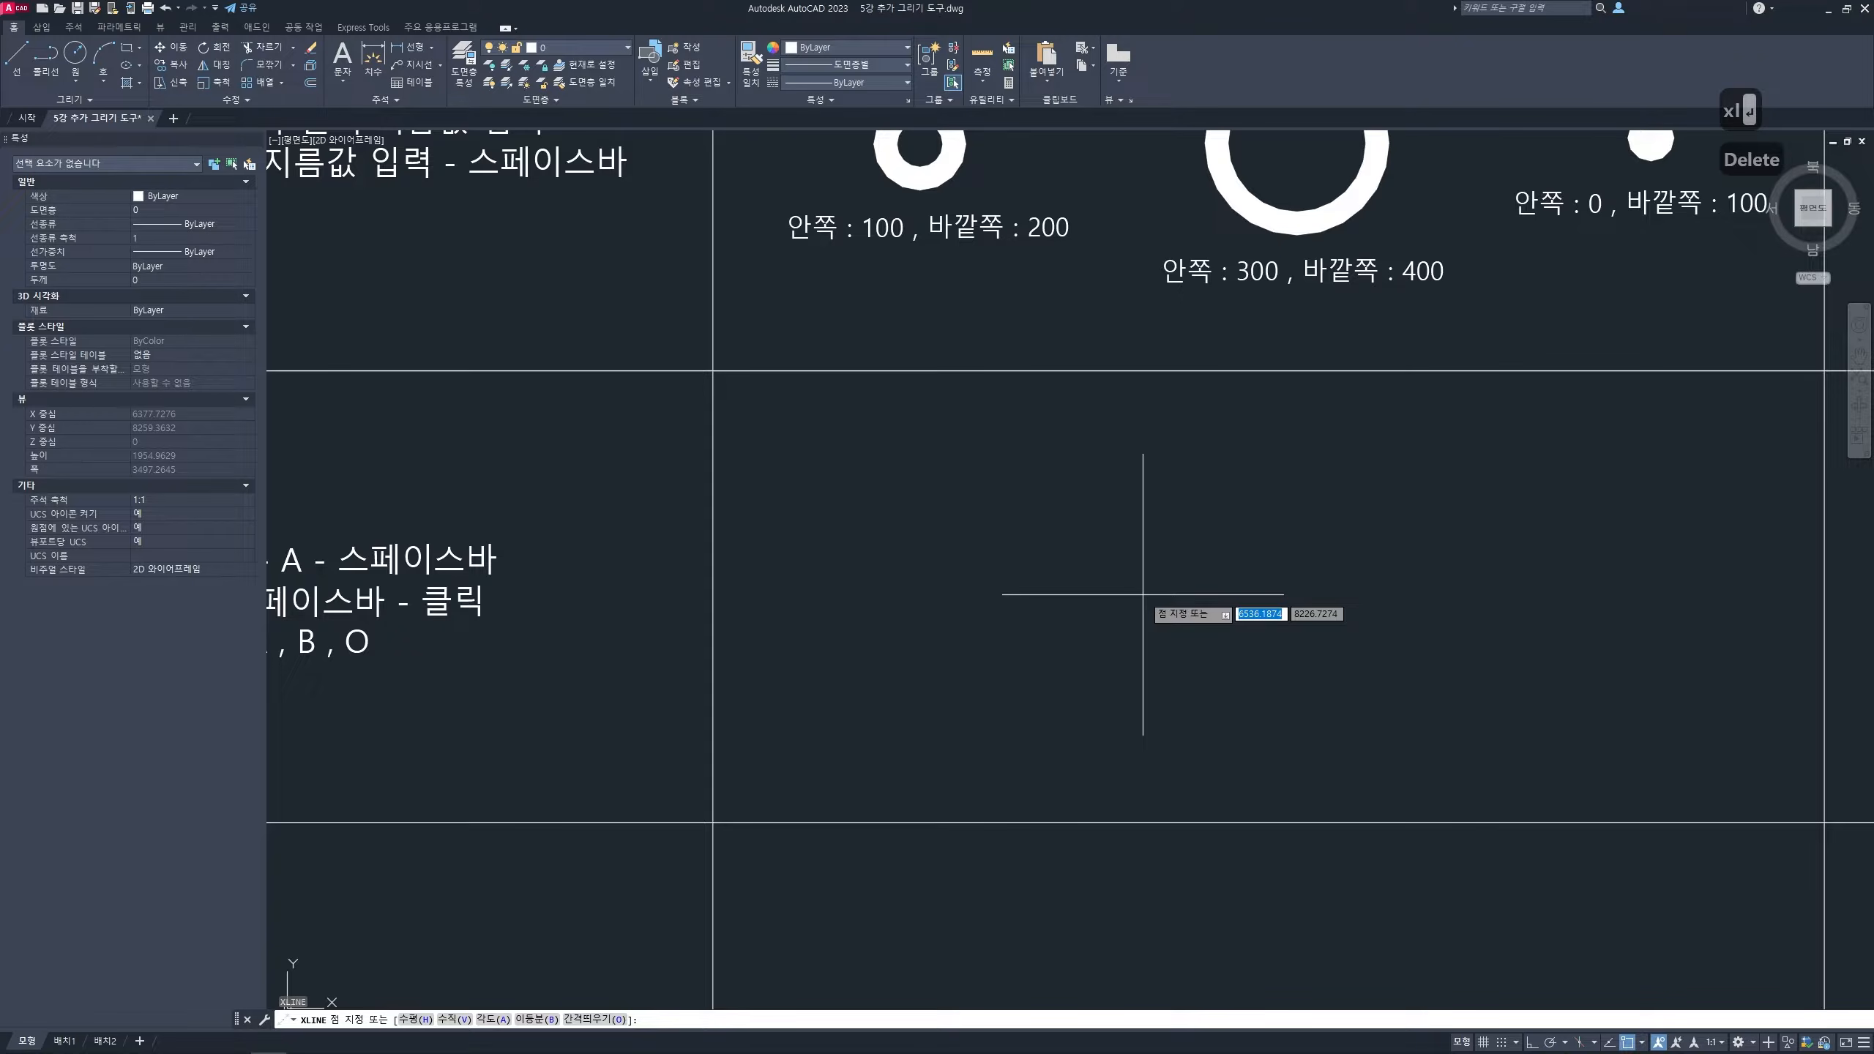
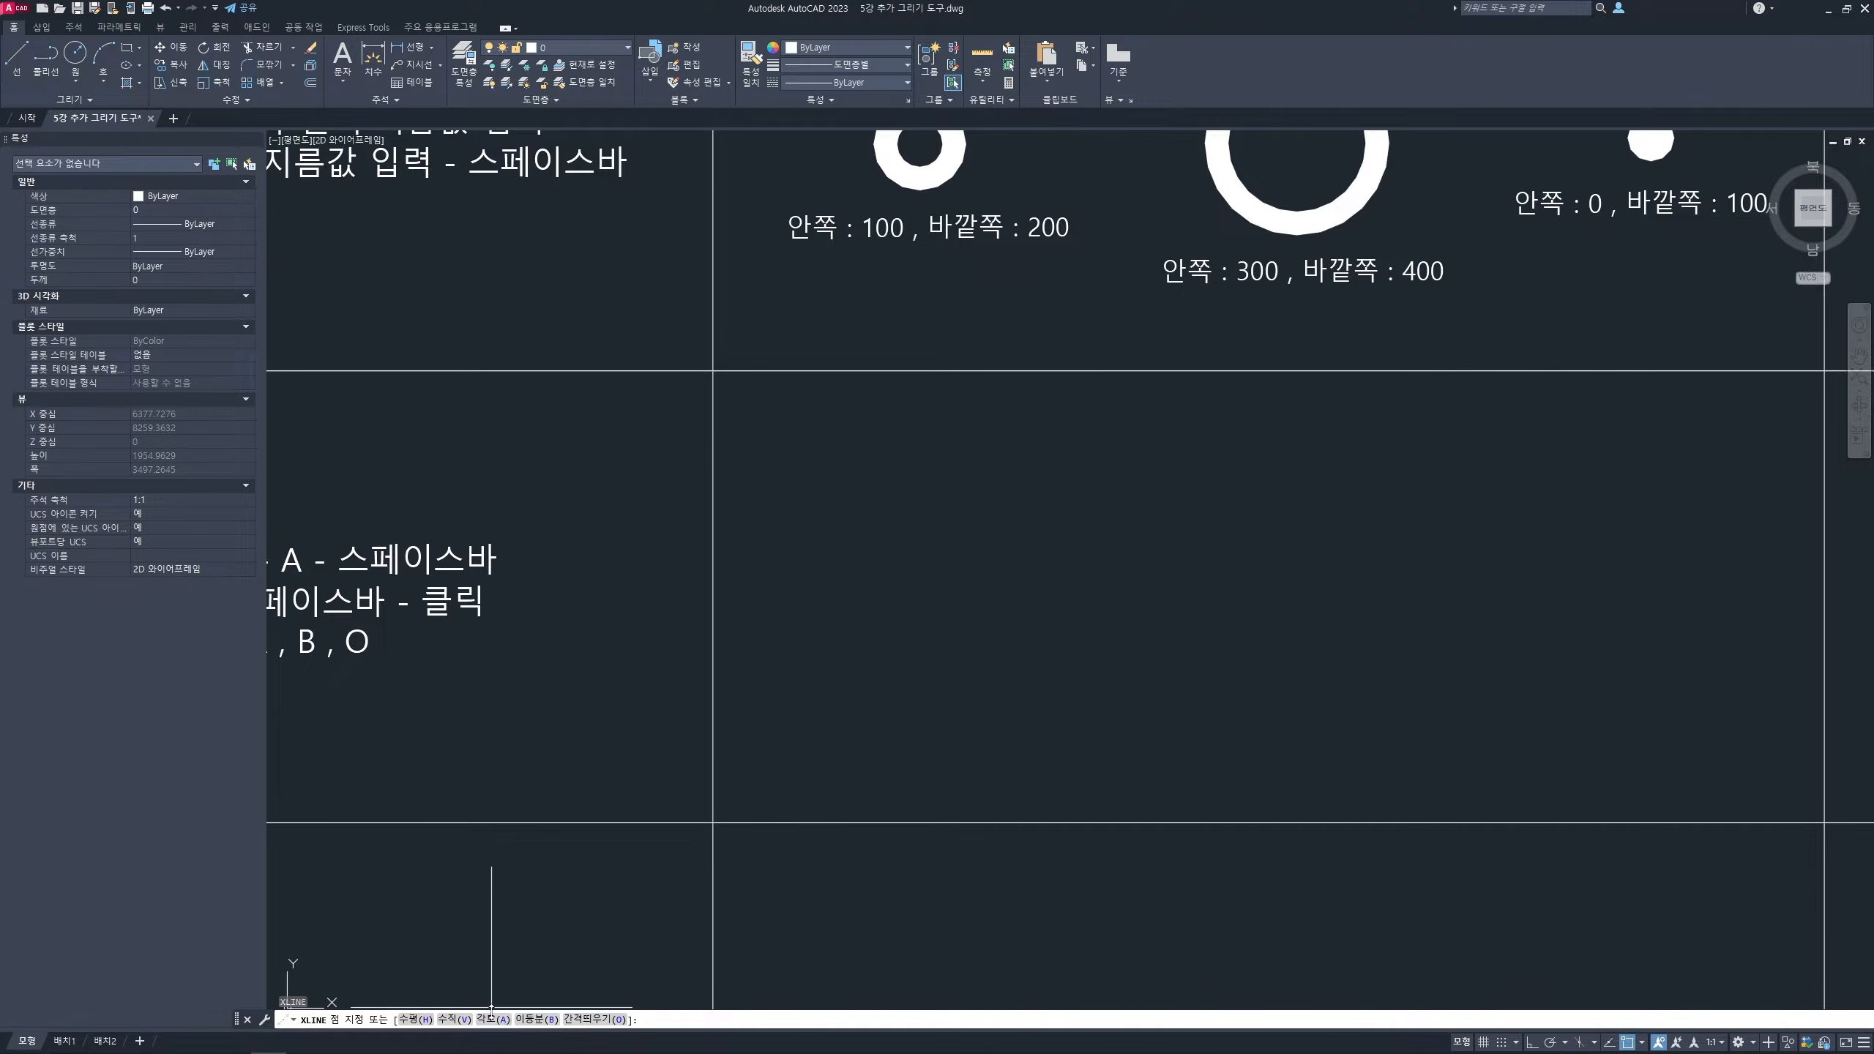
left_click(495, 1022)
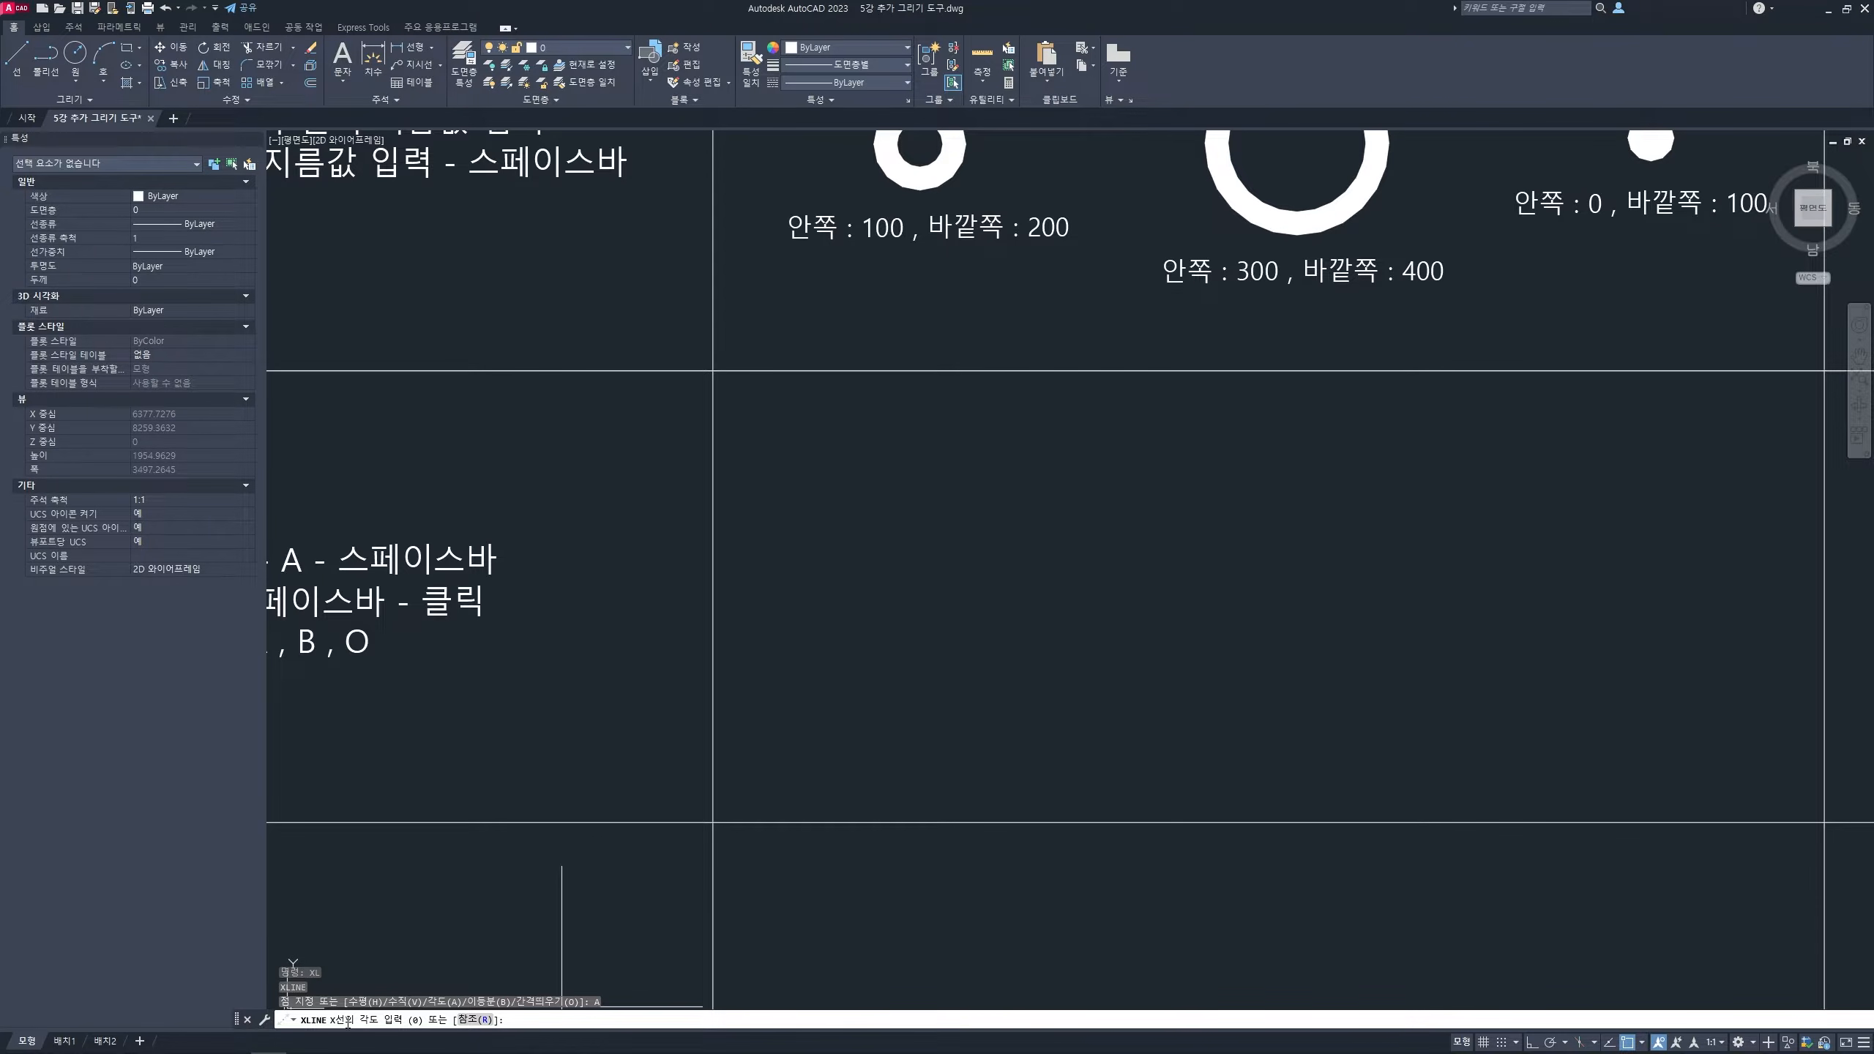
key("ctrl+2")
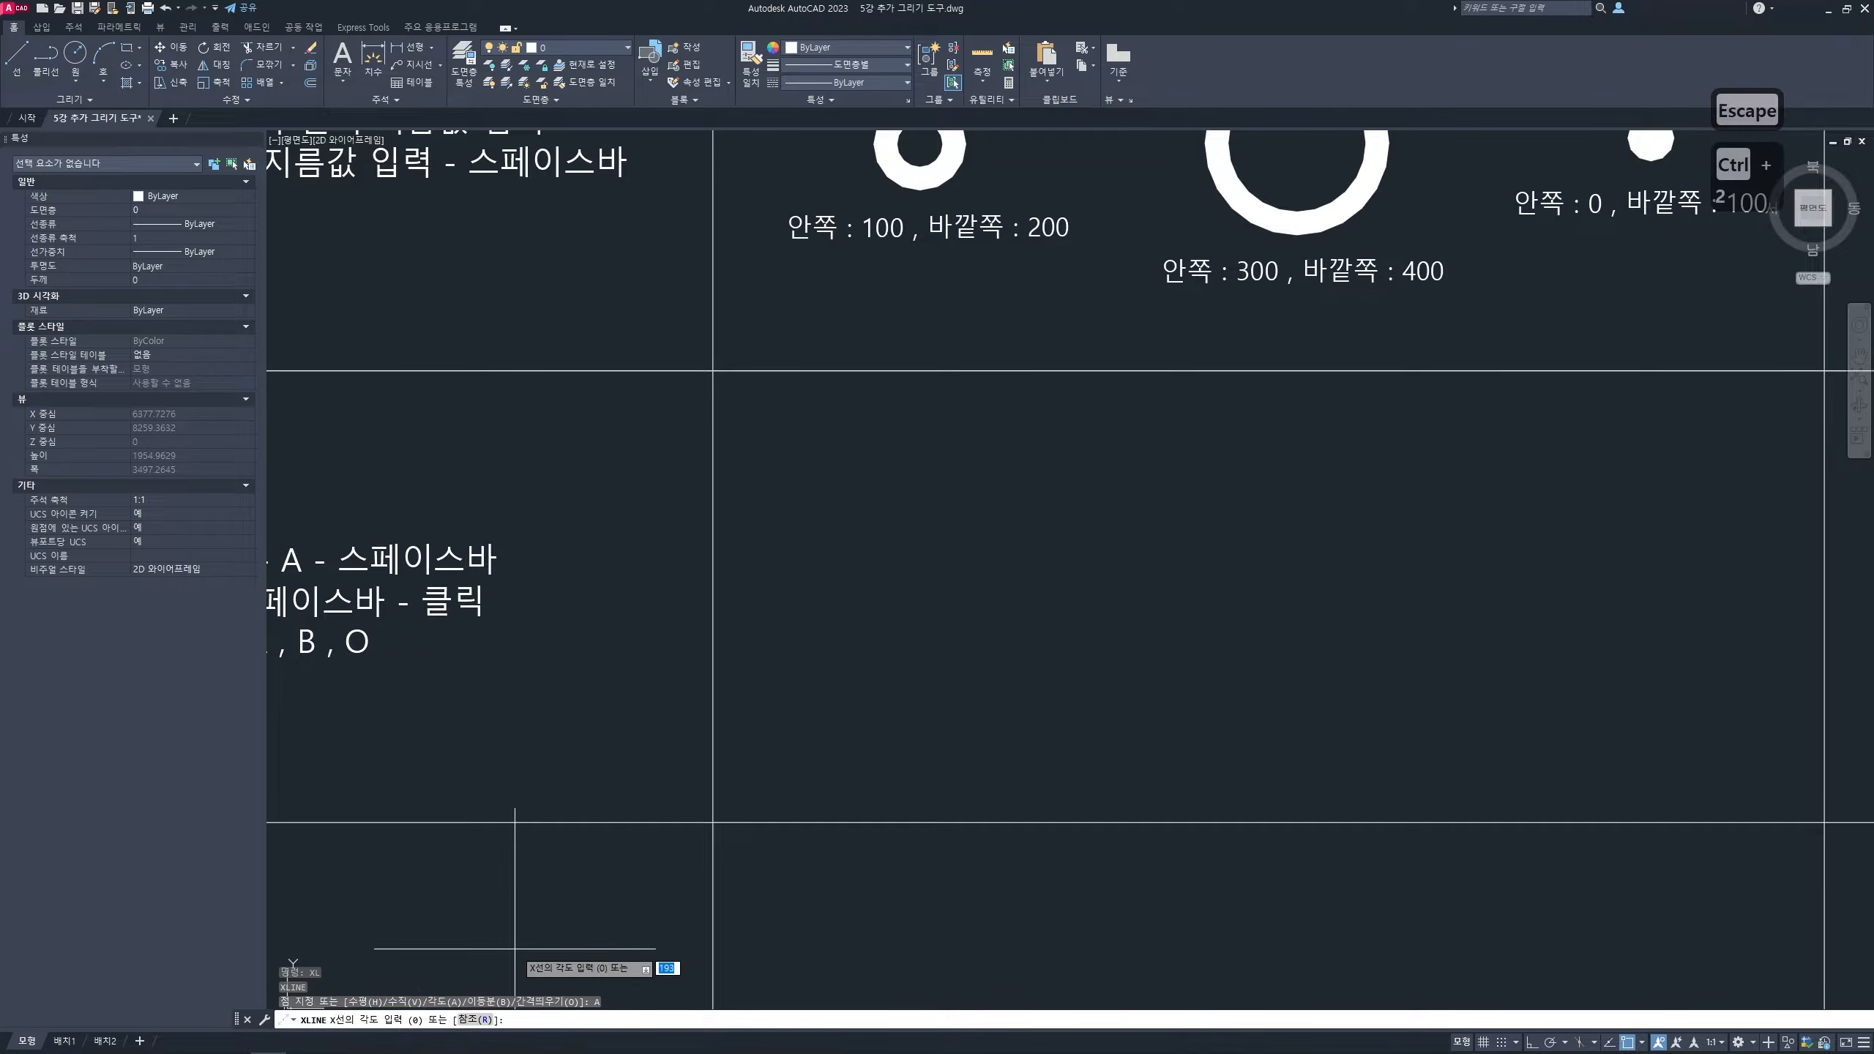
key("Escape")
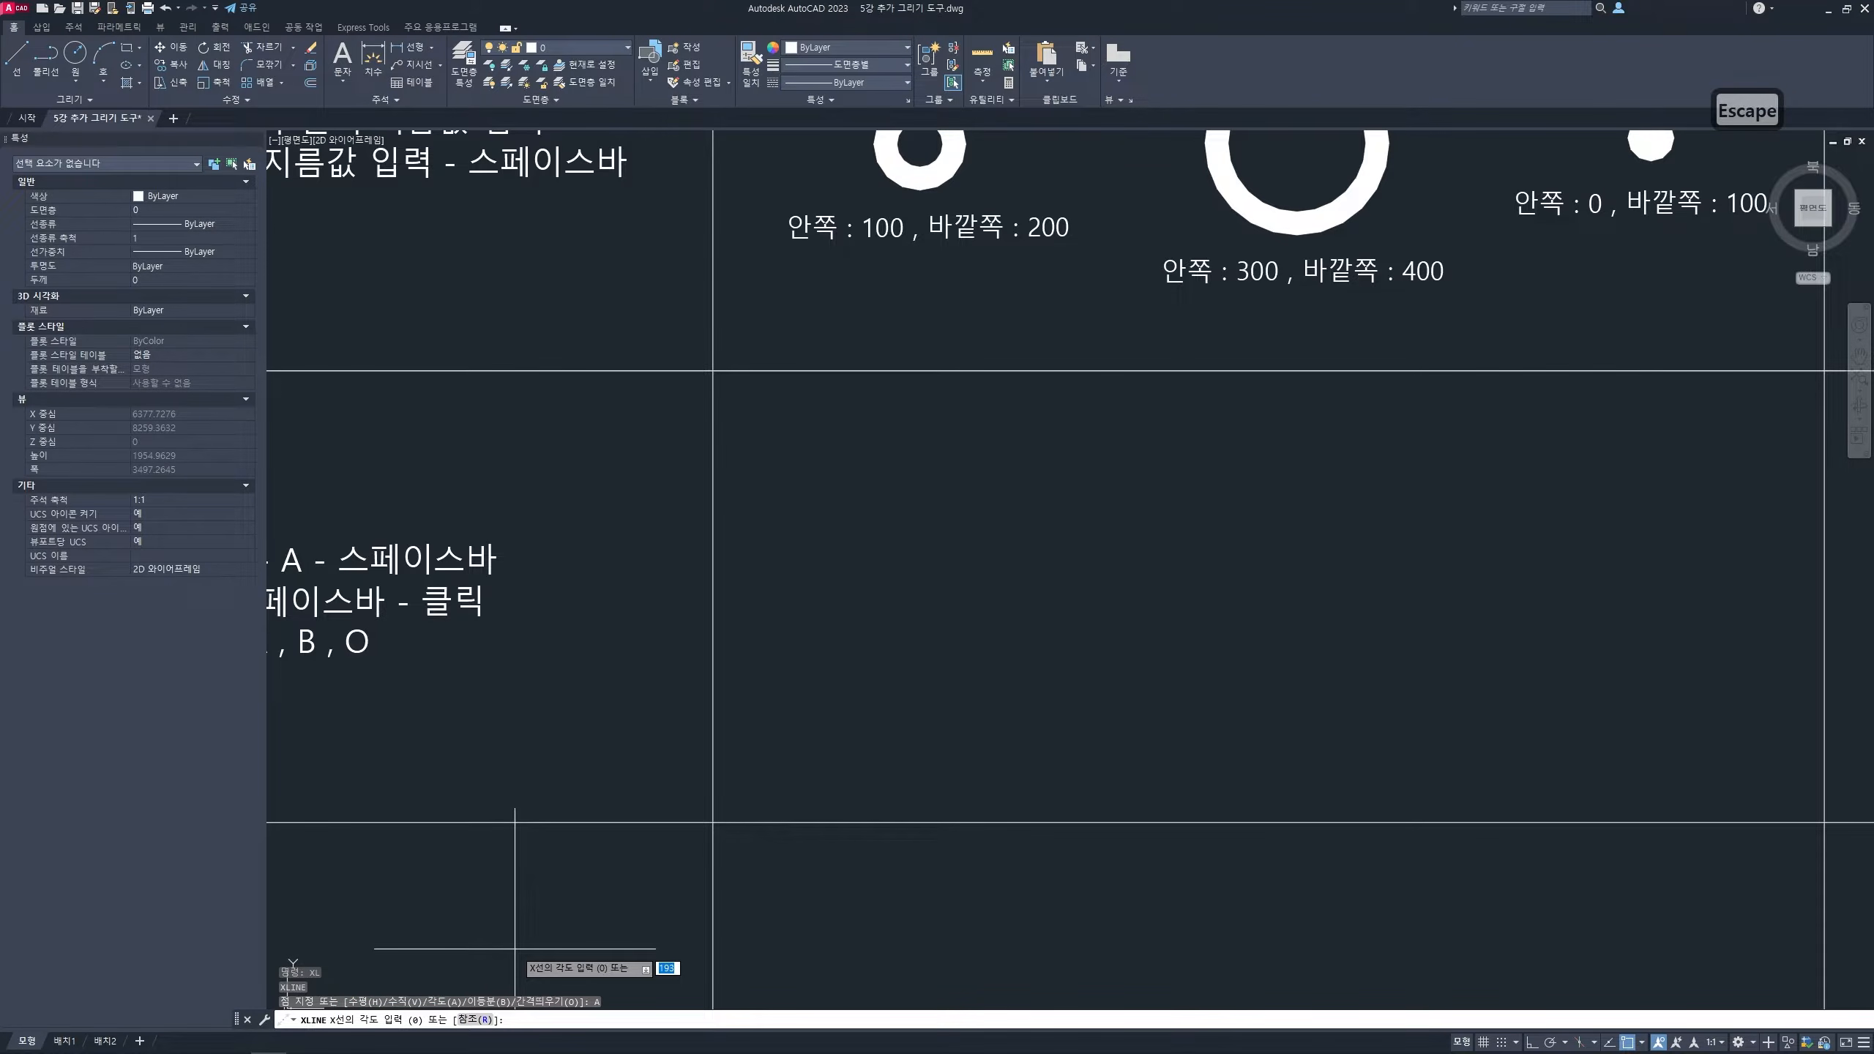
- Set the angle of the new construction lines to 60 degrees
type("60")
key("Return")
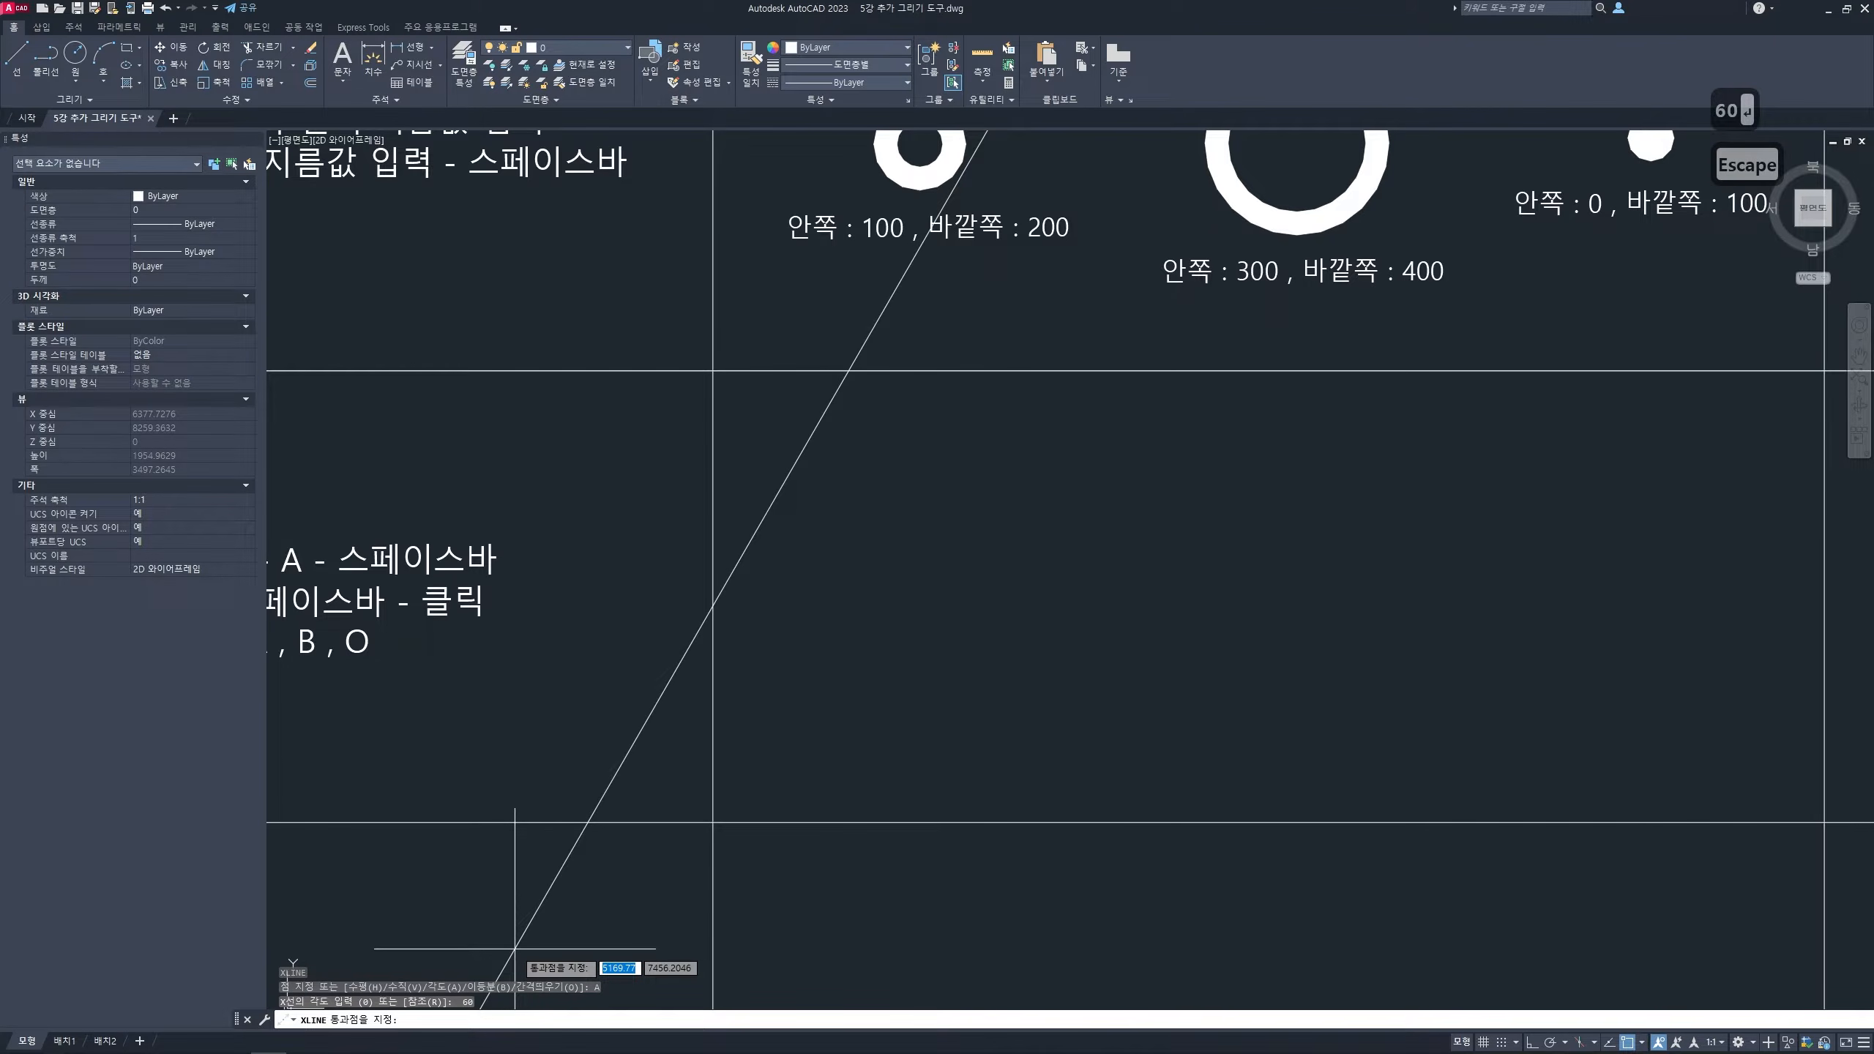
key("ctrl+2")
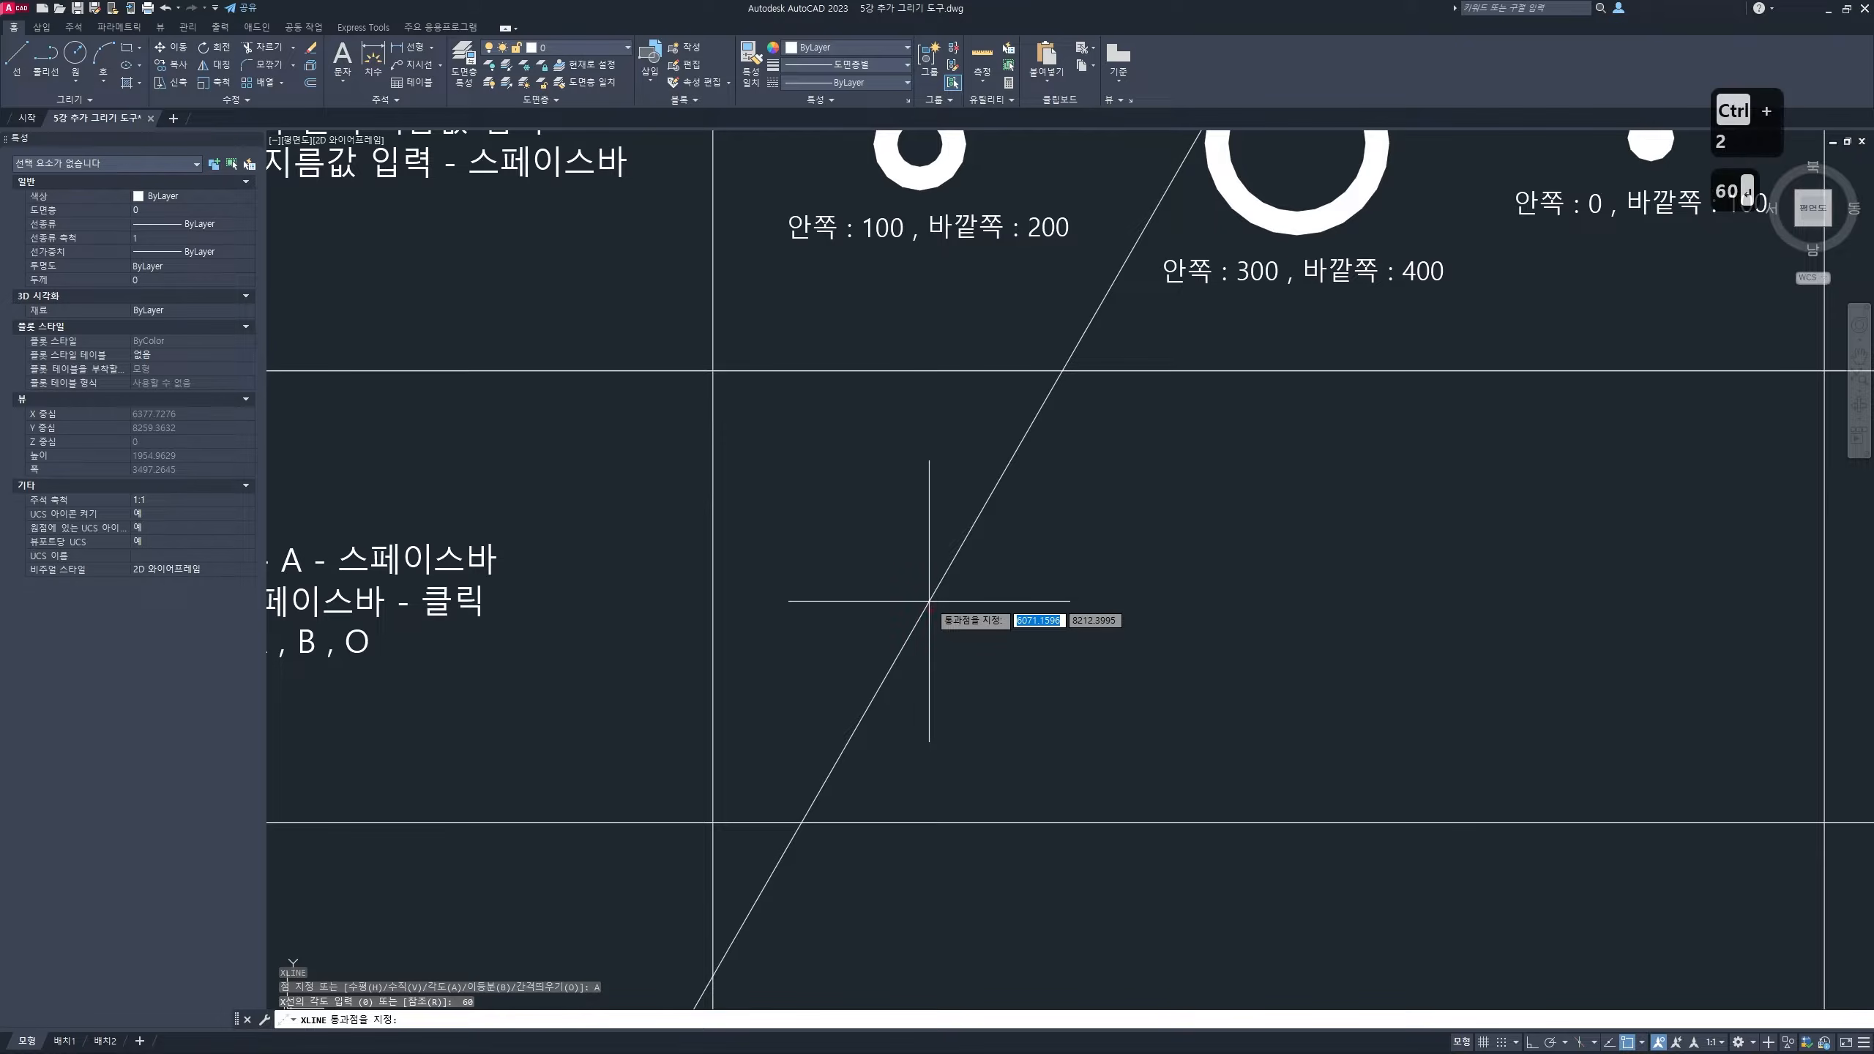
left_click_drag(885, 662, 1374, 655)
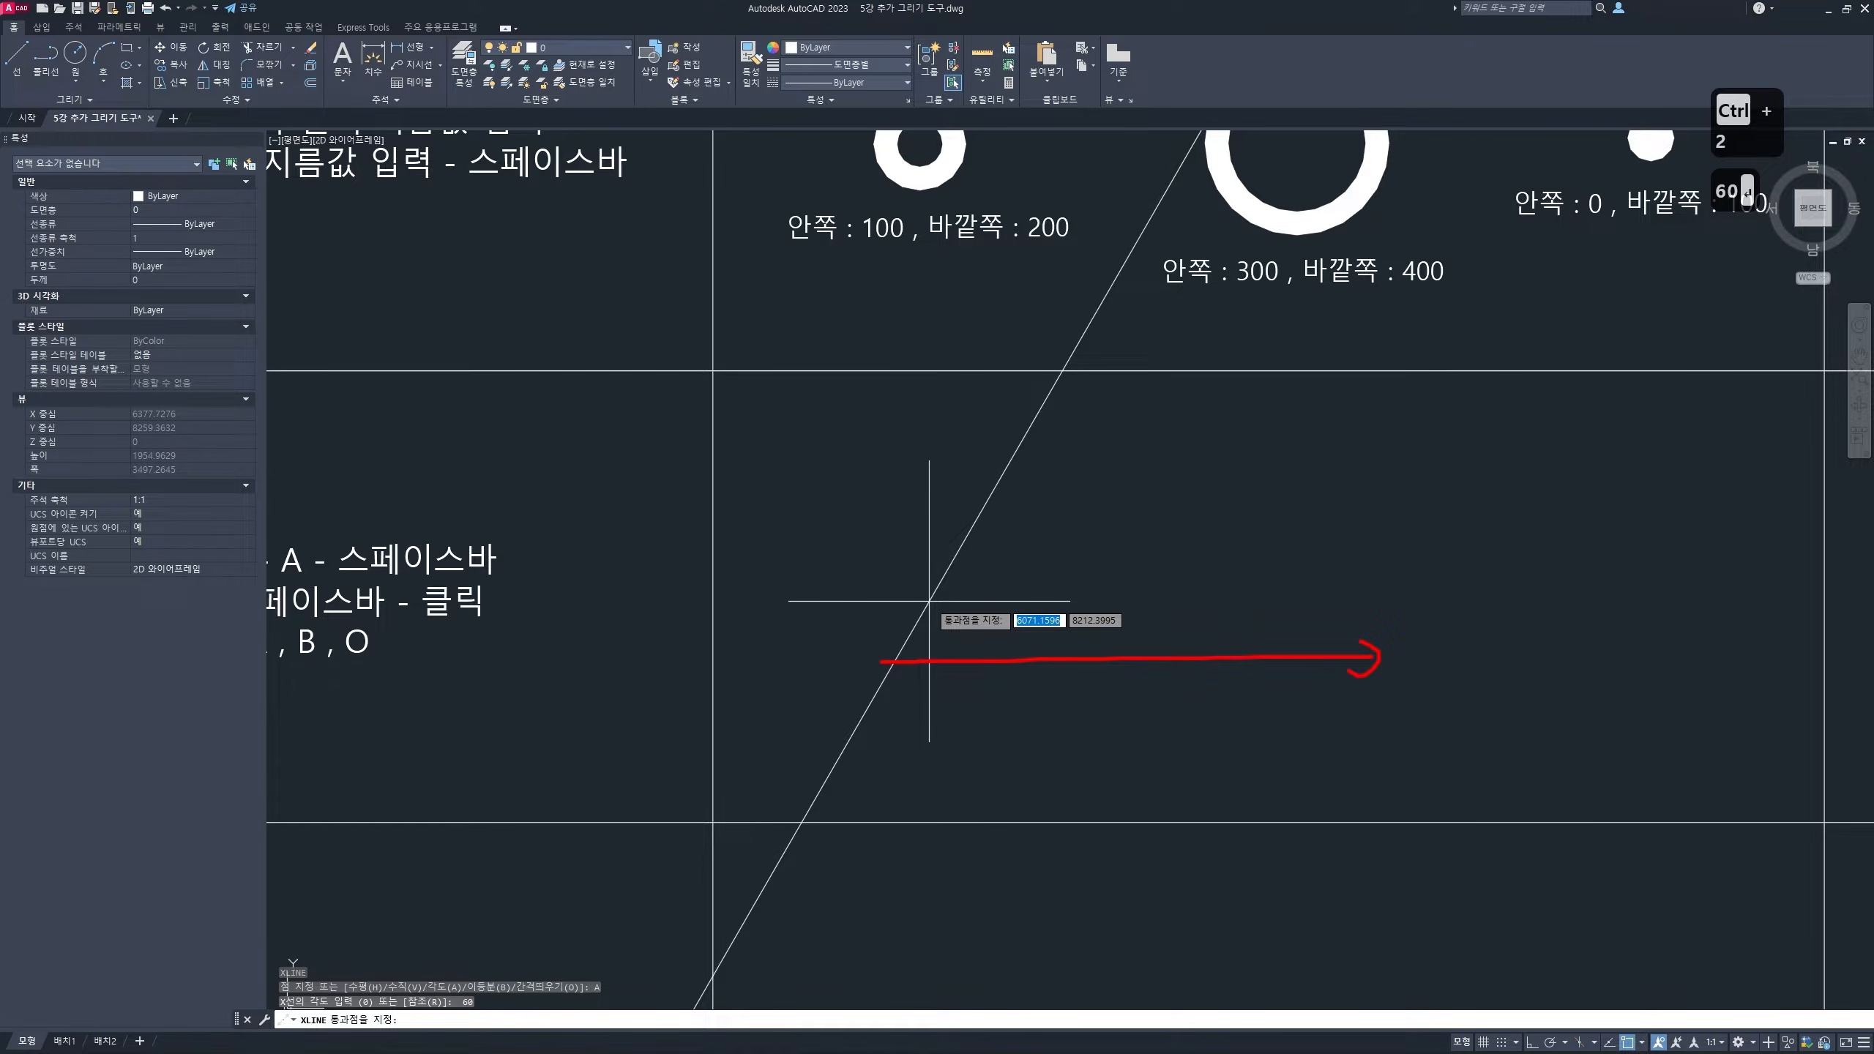
left_click_drag(1164, 656, 1084, 463)
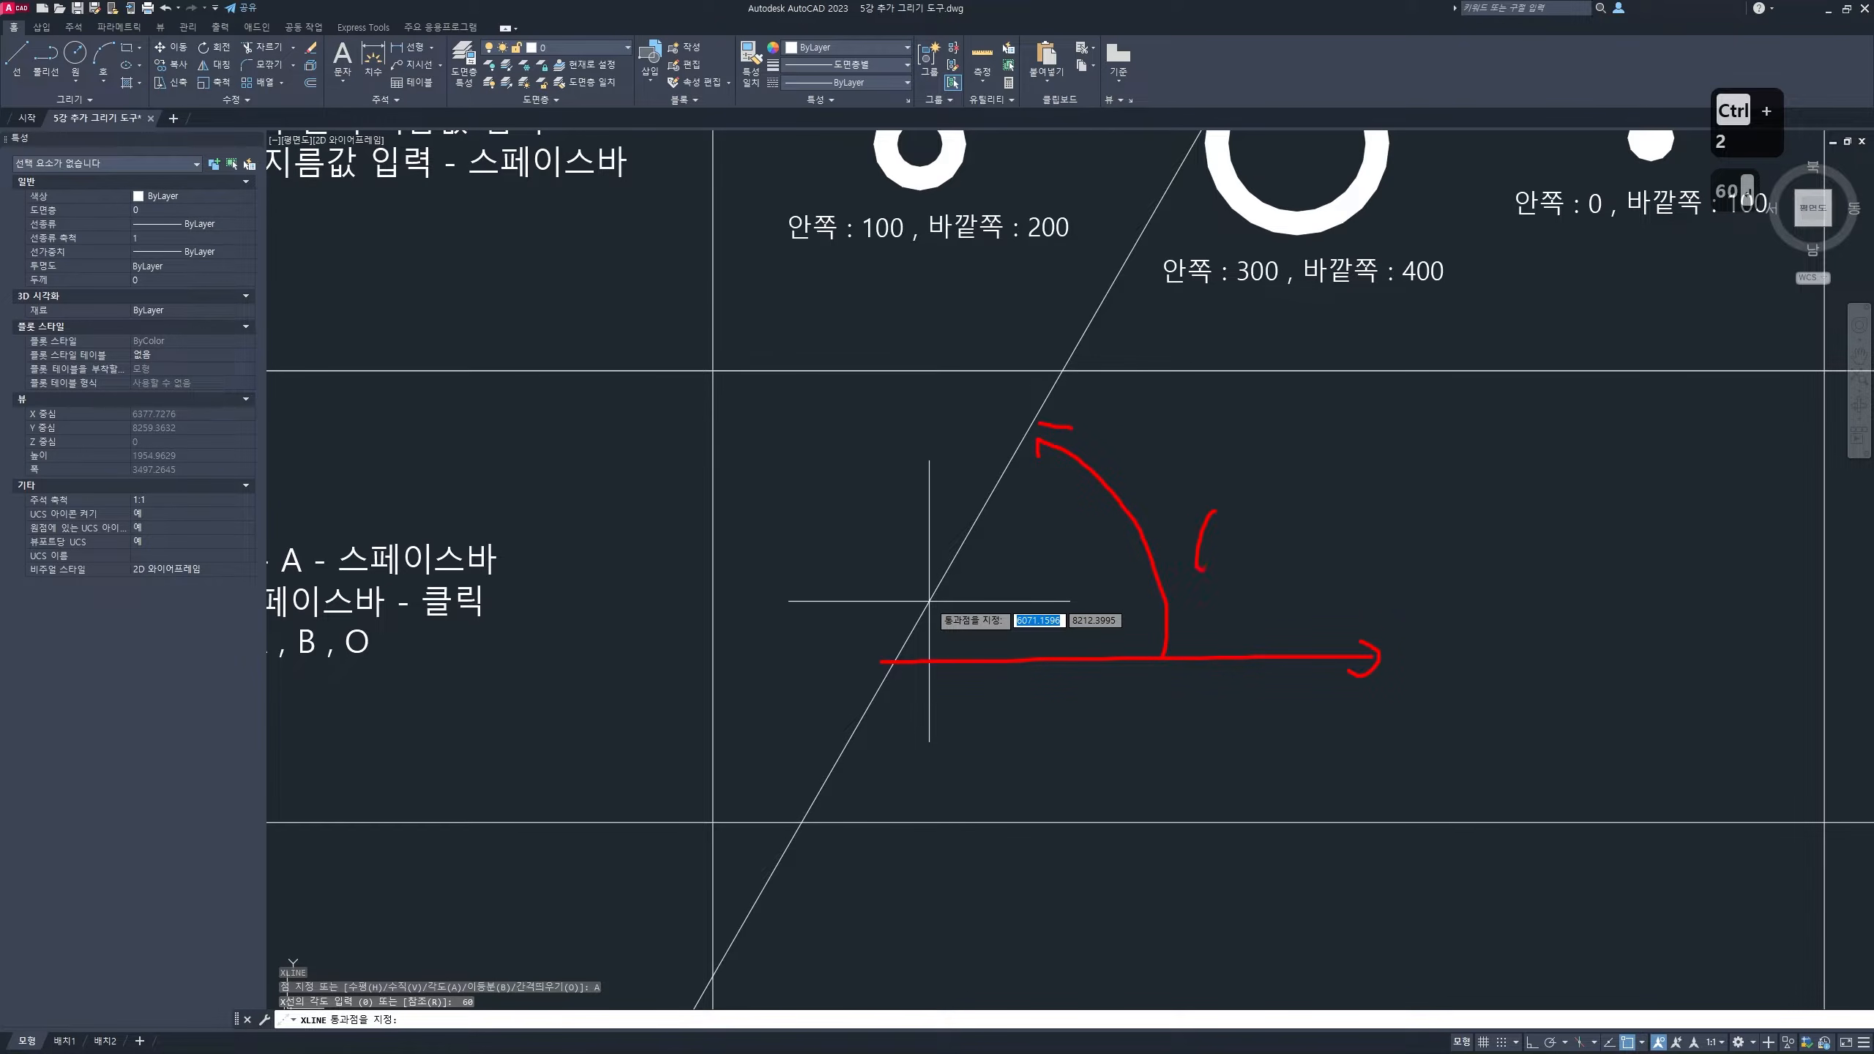
left_click_drag(1254, 509, 1246, 521)
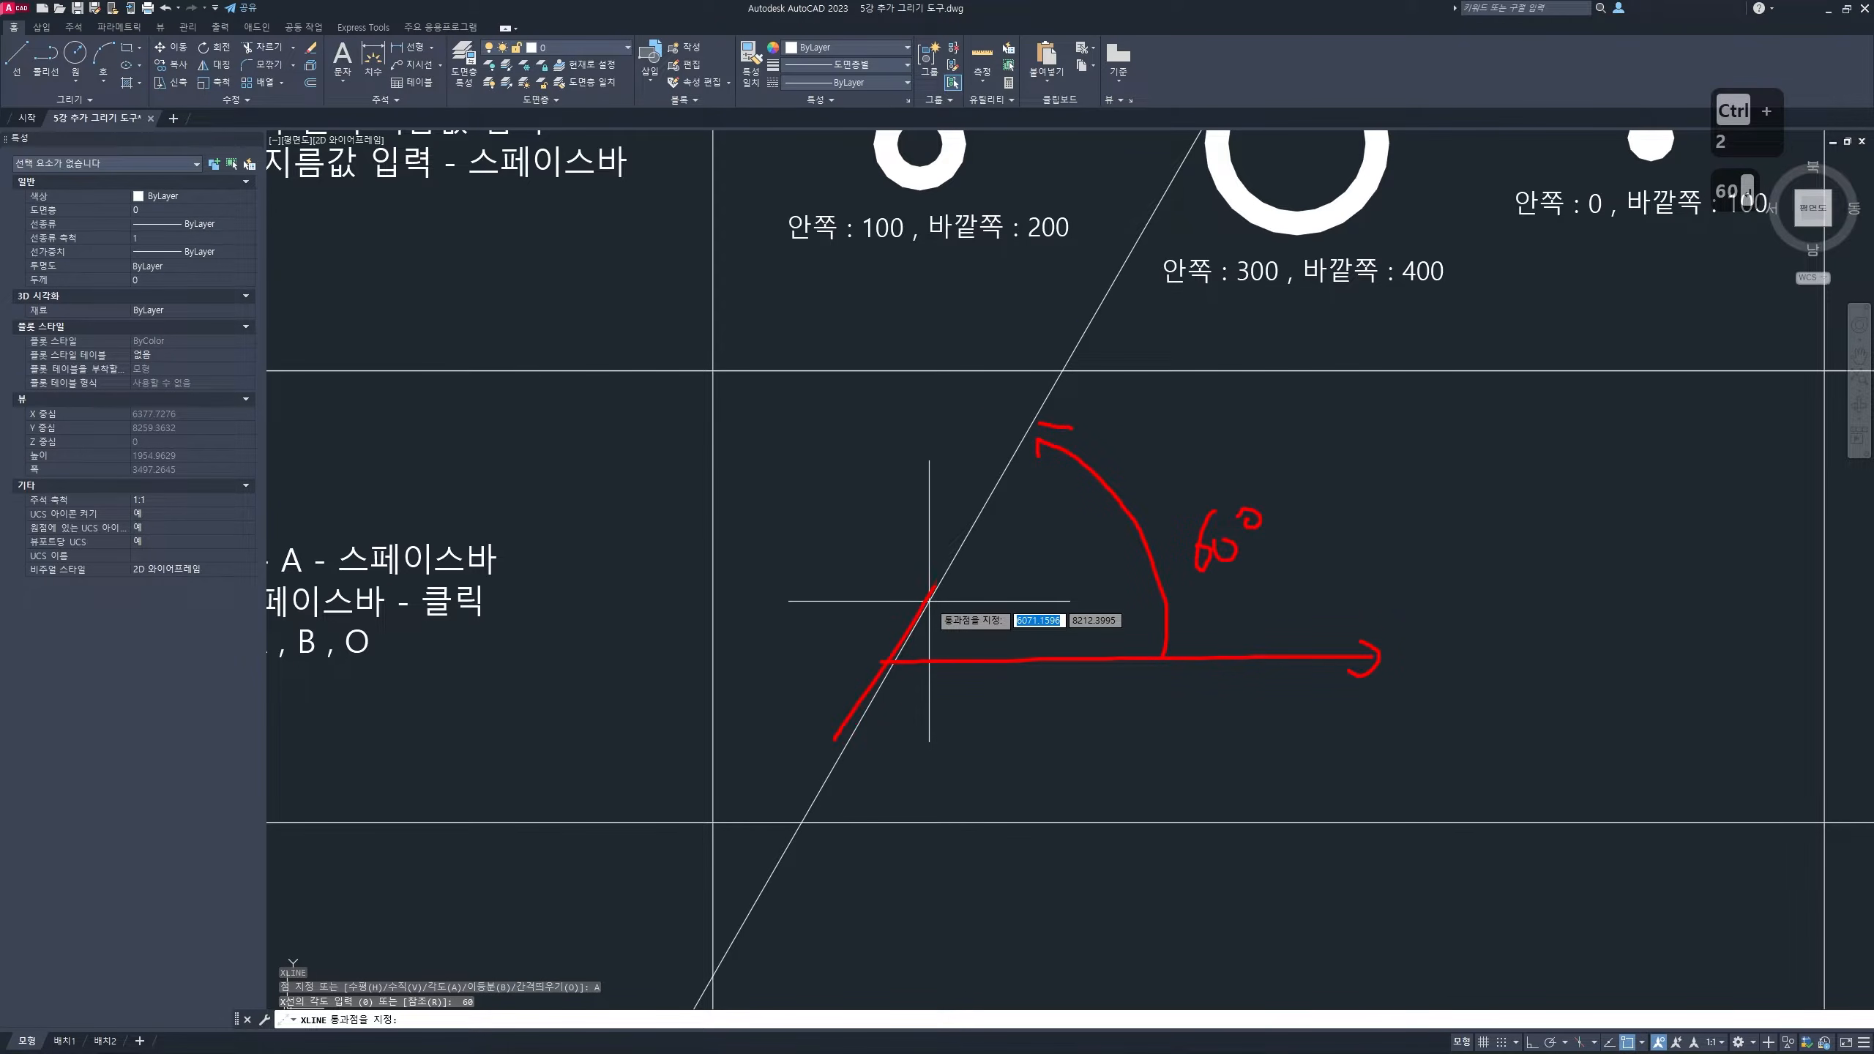
left_click_drag(936, 586, 1303, 2)
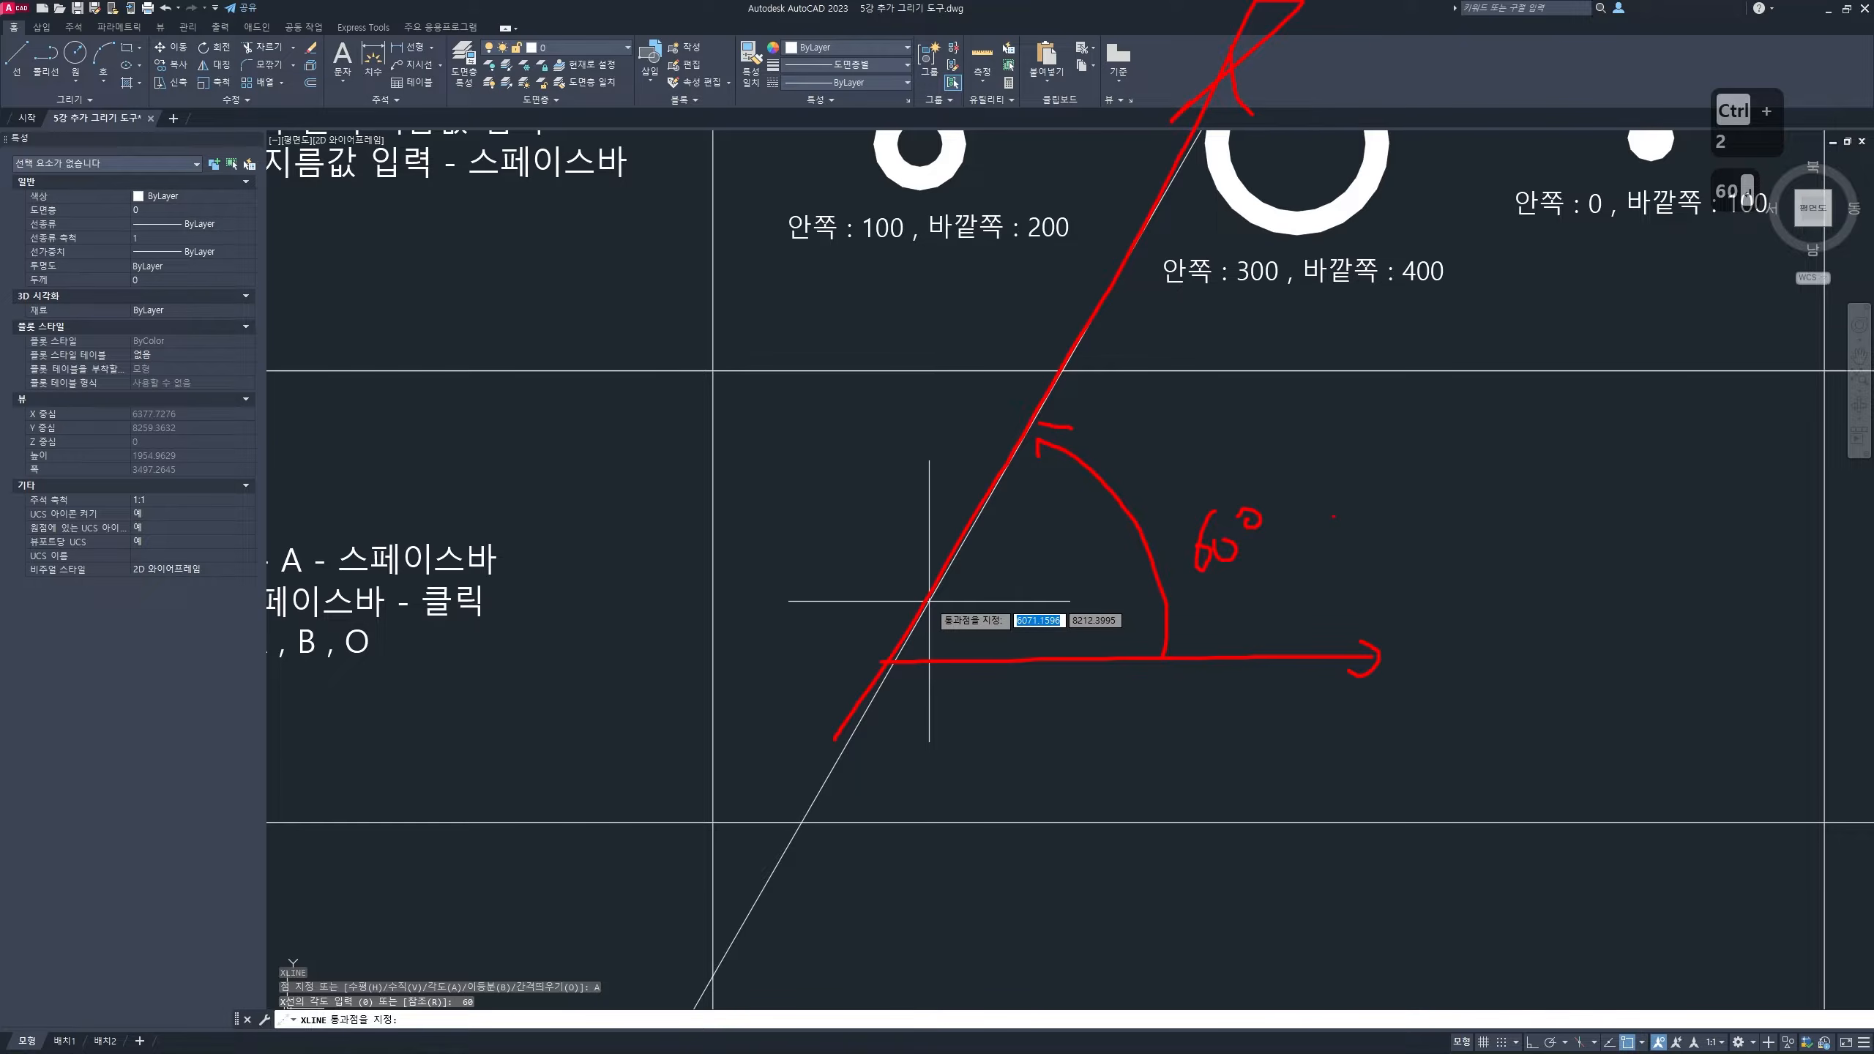
key("Escape")
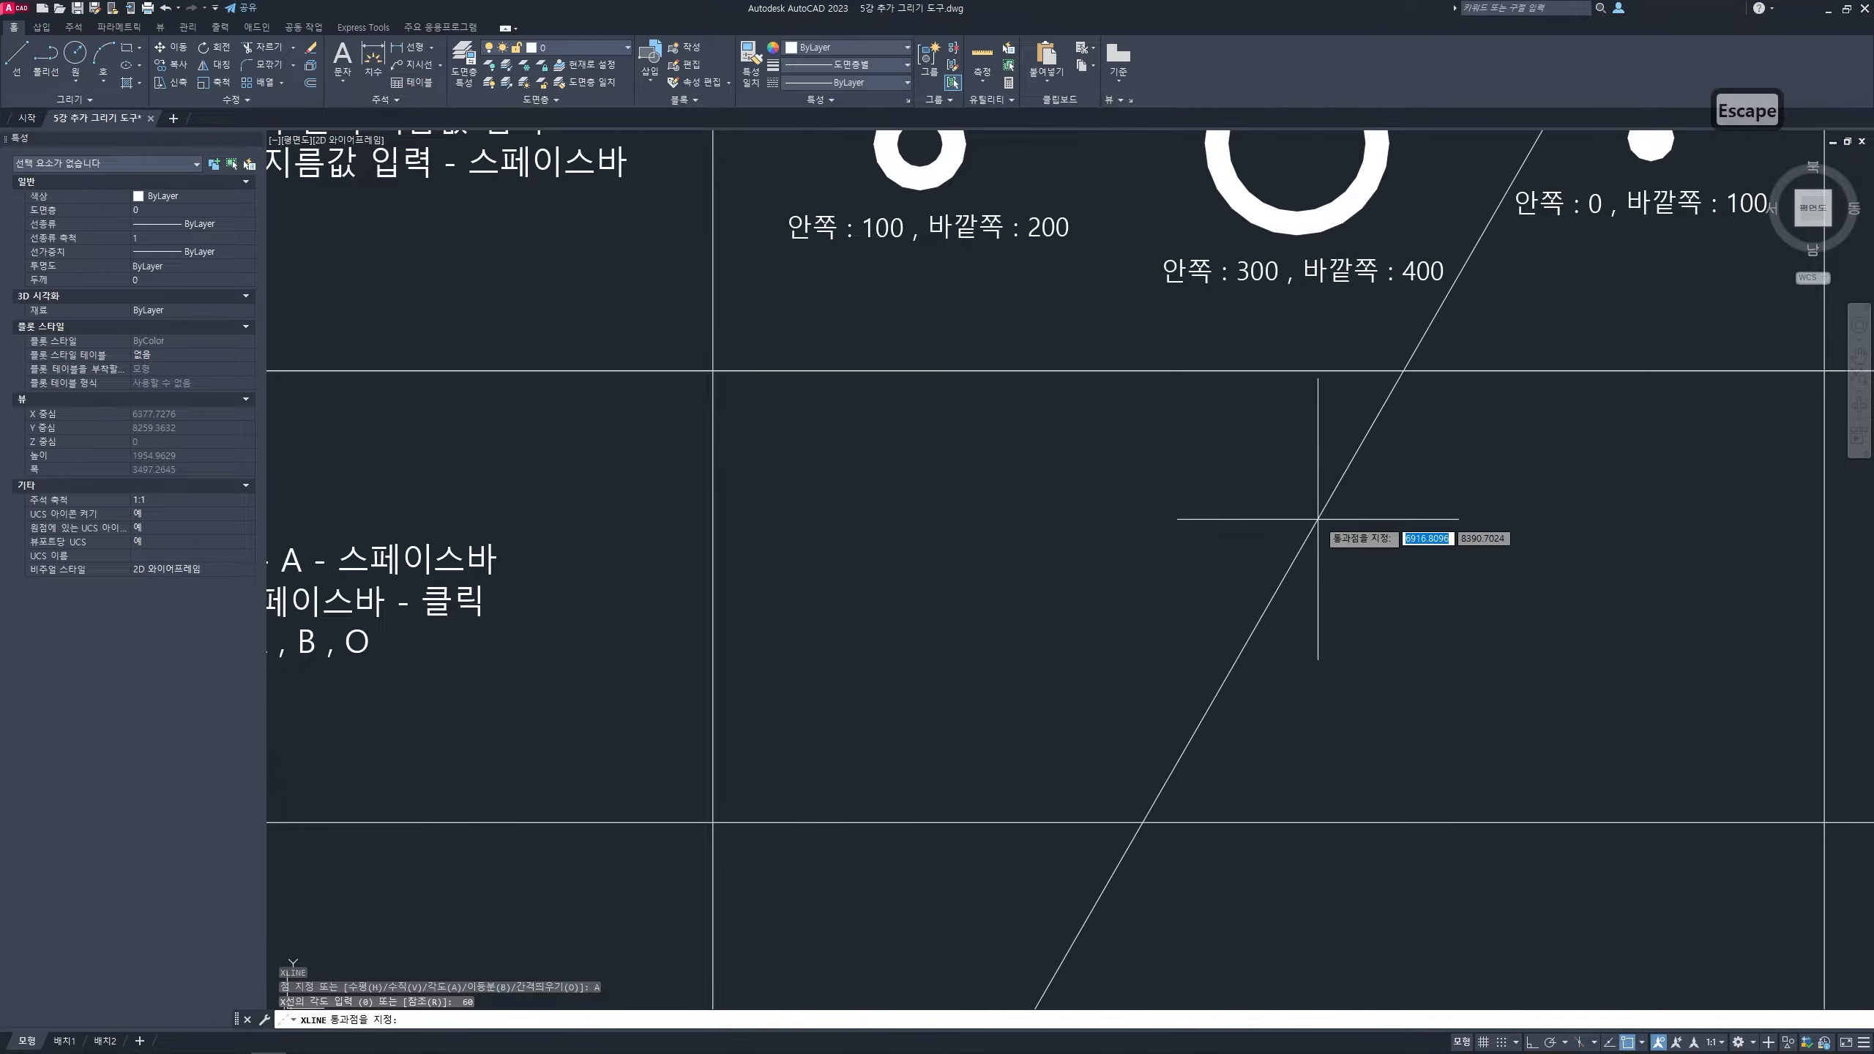
- Place five parallel angled construction lines side by side through the empty example cell of the XLINE row, and end the command
left_click(981, 568)
left_click(1047, 558)
left_click(1129, 530)
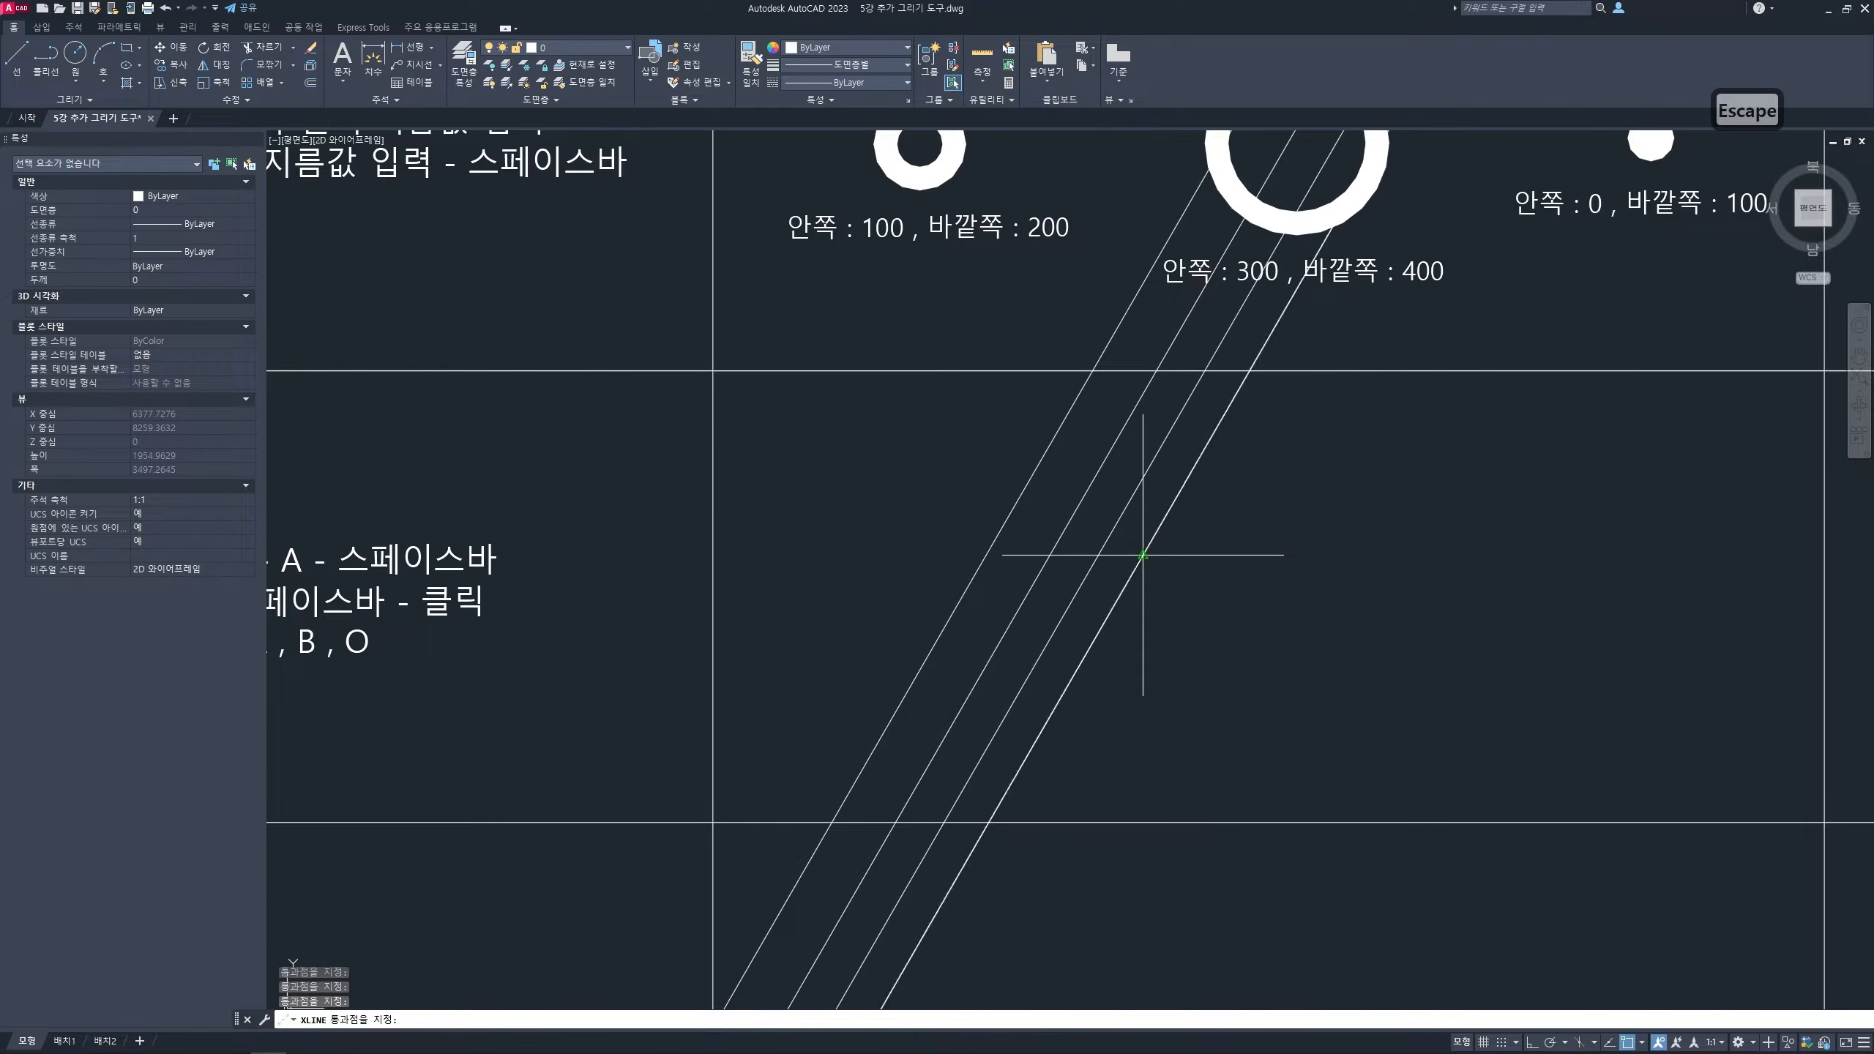
left_click(1155, 553)
left_click(1203, 556)
key("Escape")
- Delete all the angled construction lines crossing the table
scroll(1268, 541, "down", 5)
scroll(1291, 591, "down", 5)
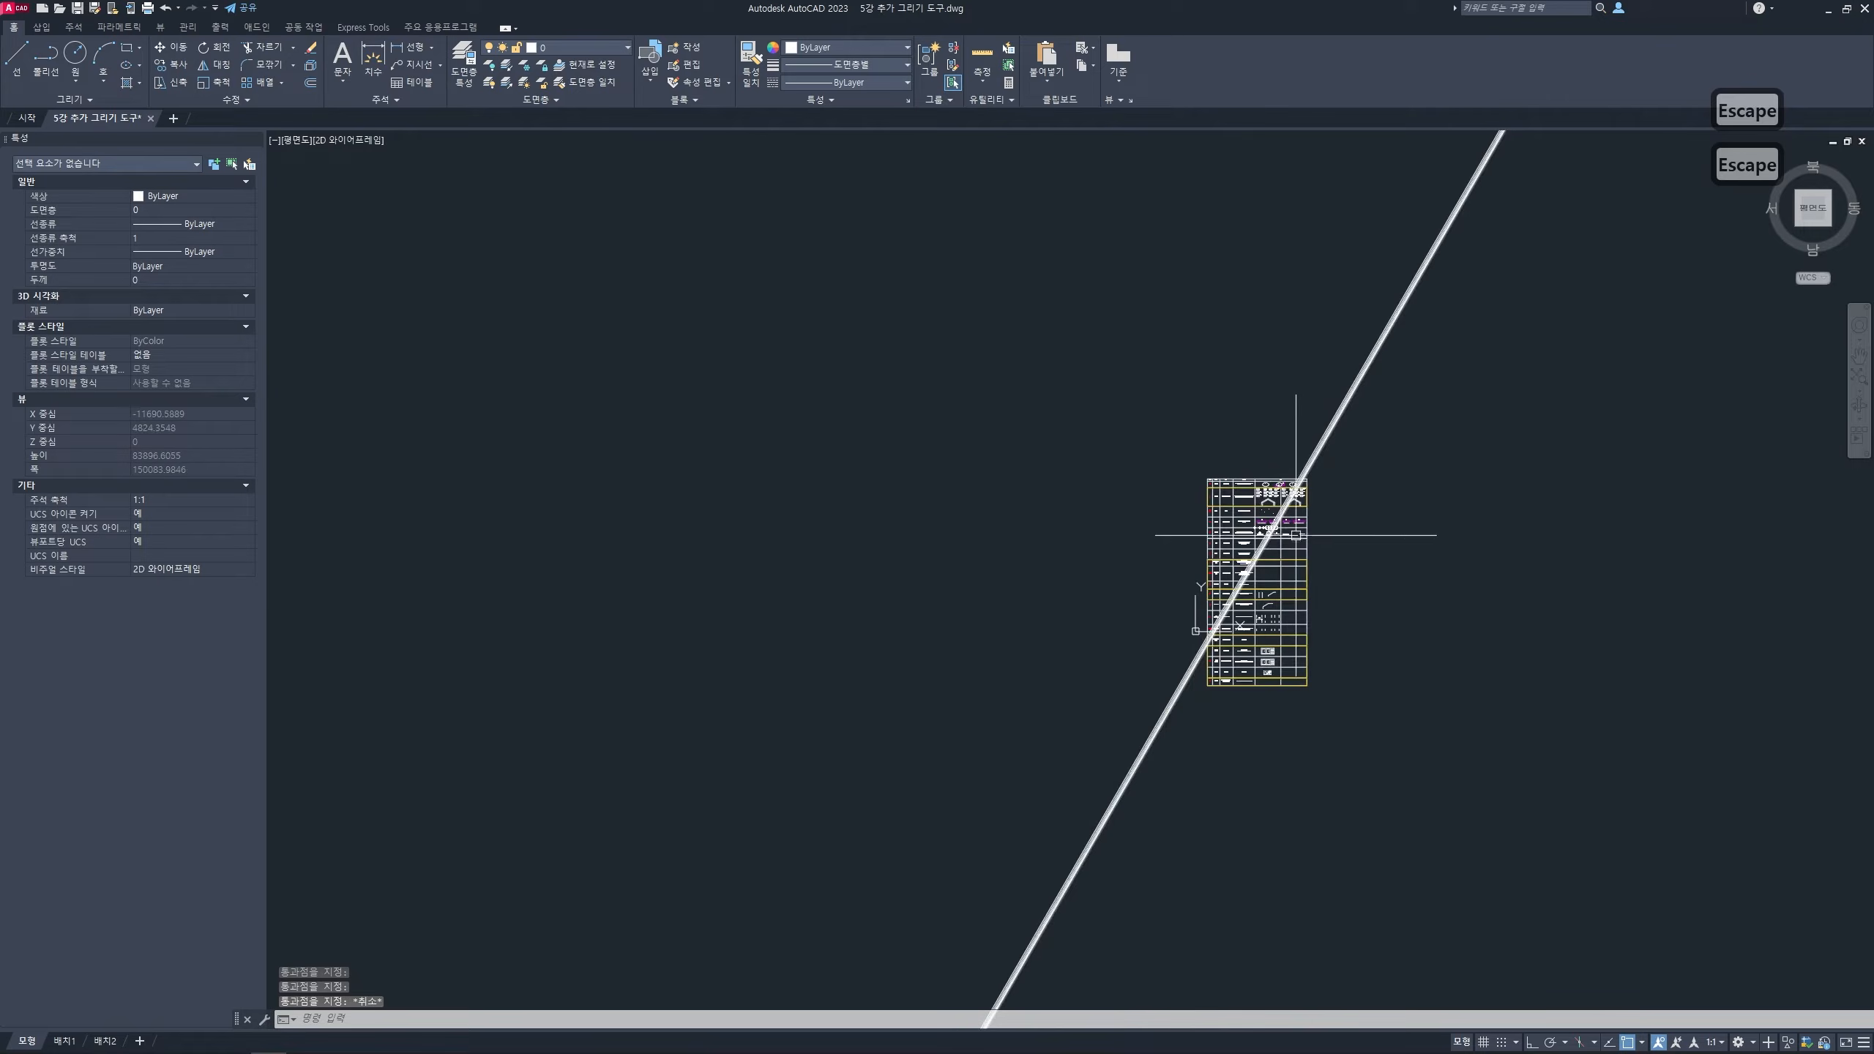
left_click(1398, 419)
left_click(1322, 301)
key("Delete")
scroll(1260, 560, "up", 4)
scroll(1260, 546, "up", 6)
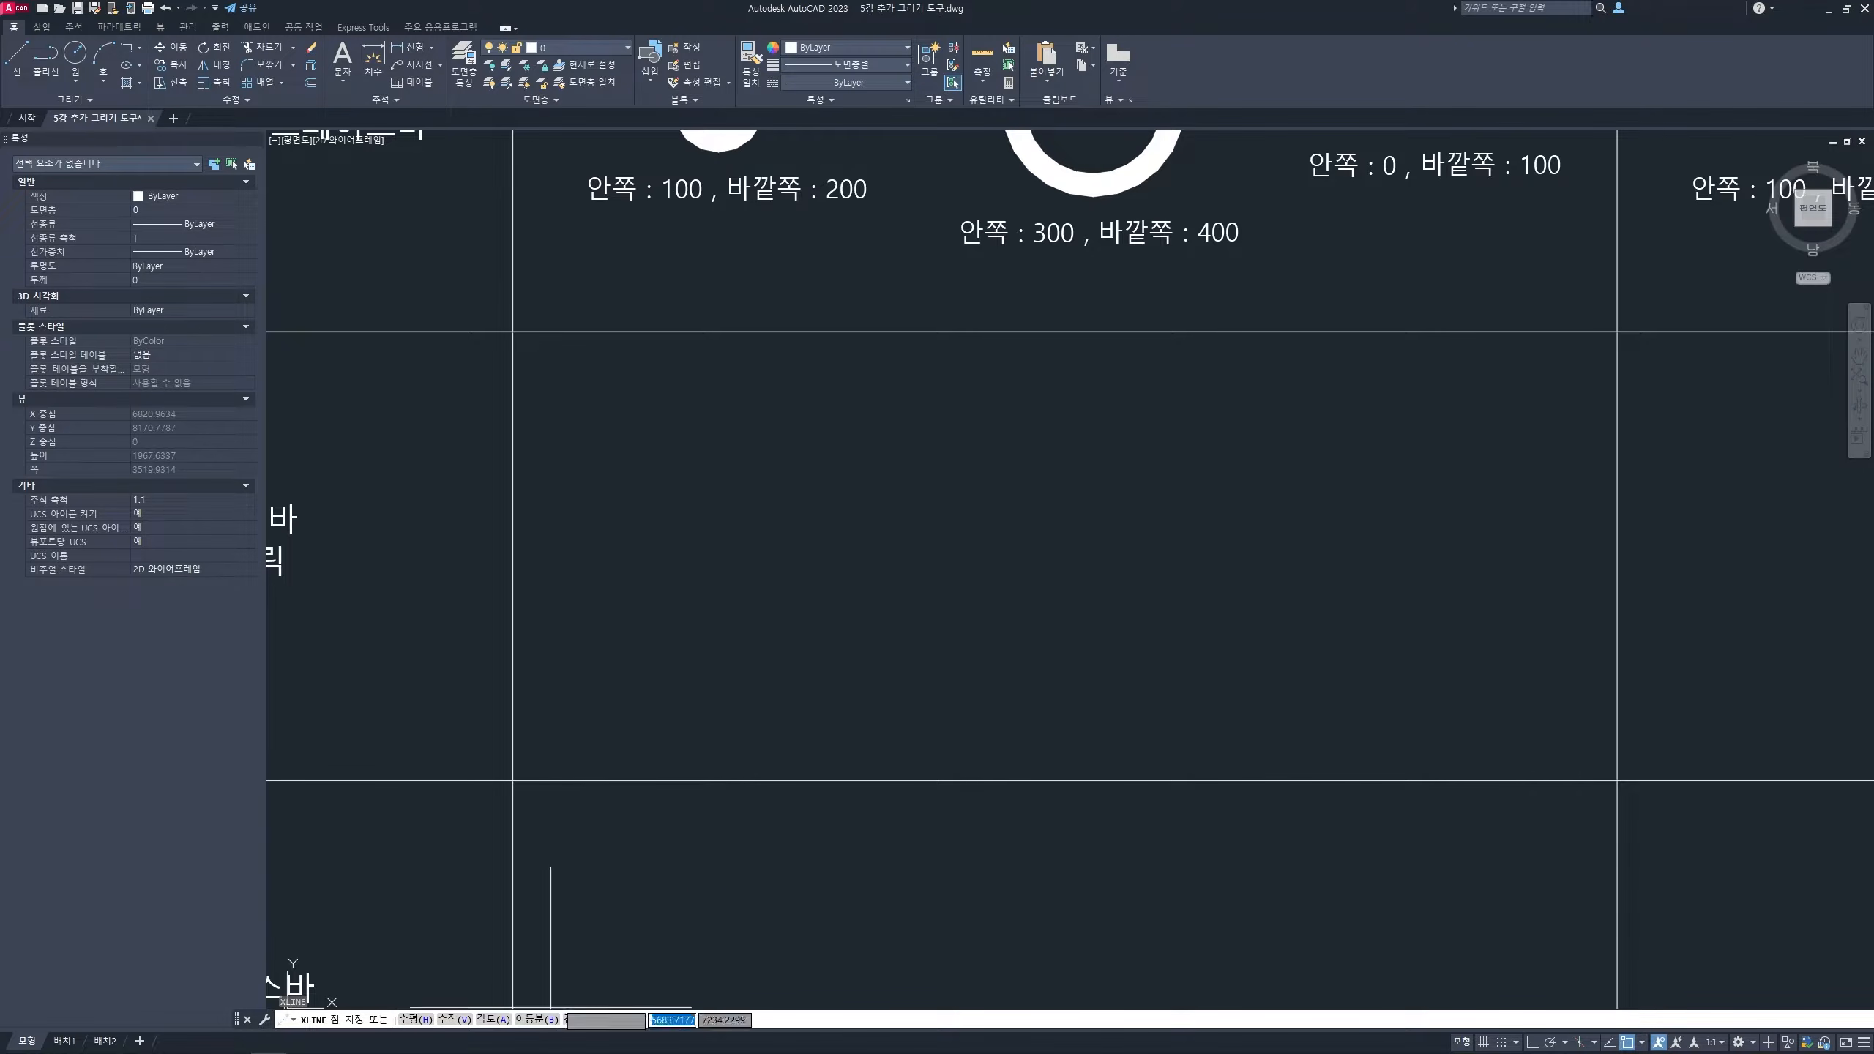
key("ctrl+2")
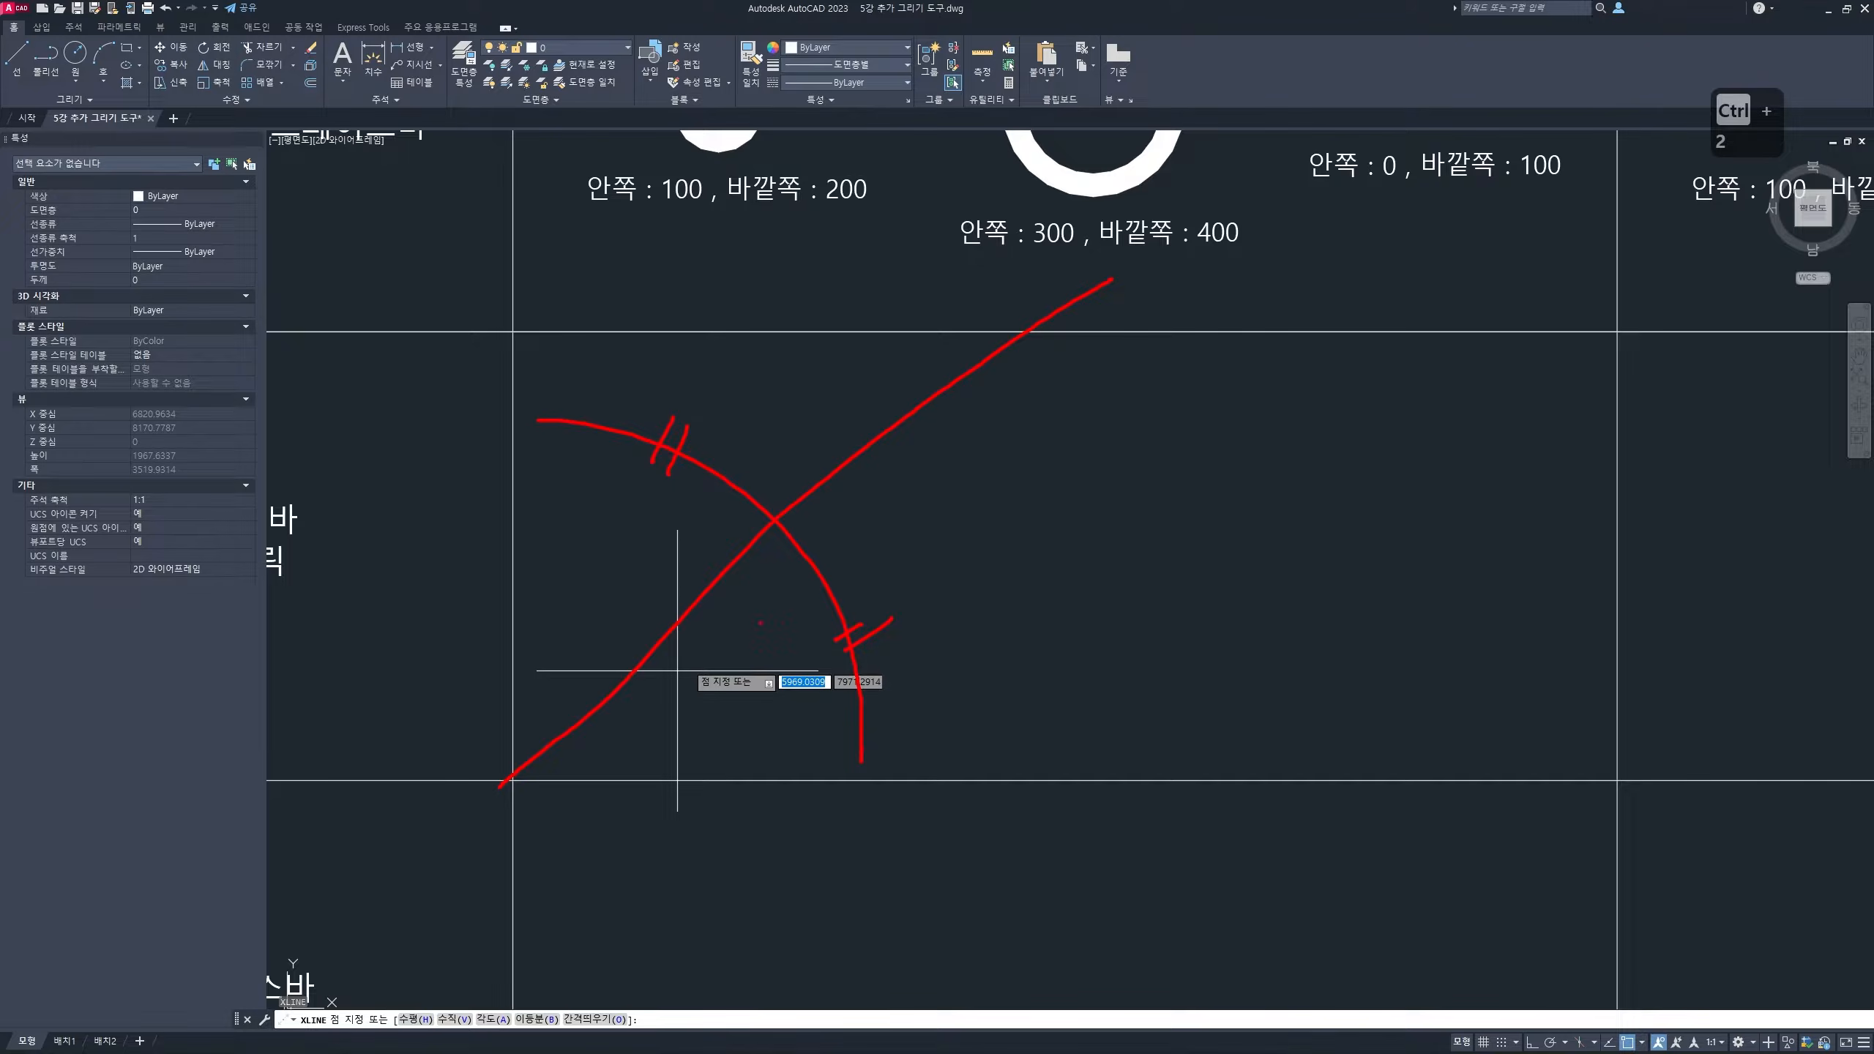
key("Escape")
key("Escape")
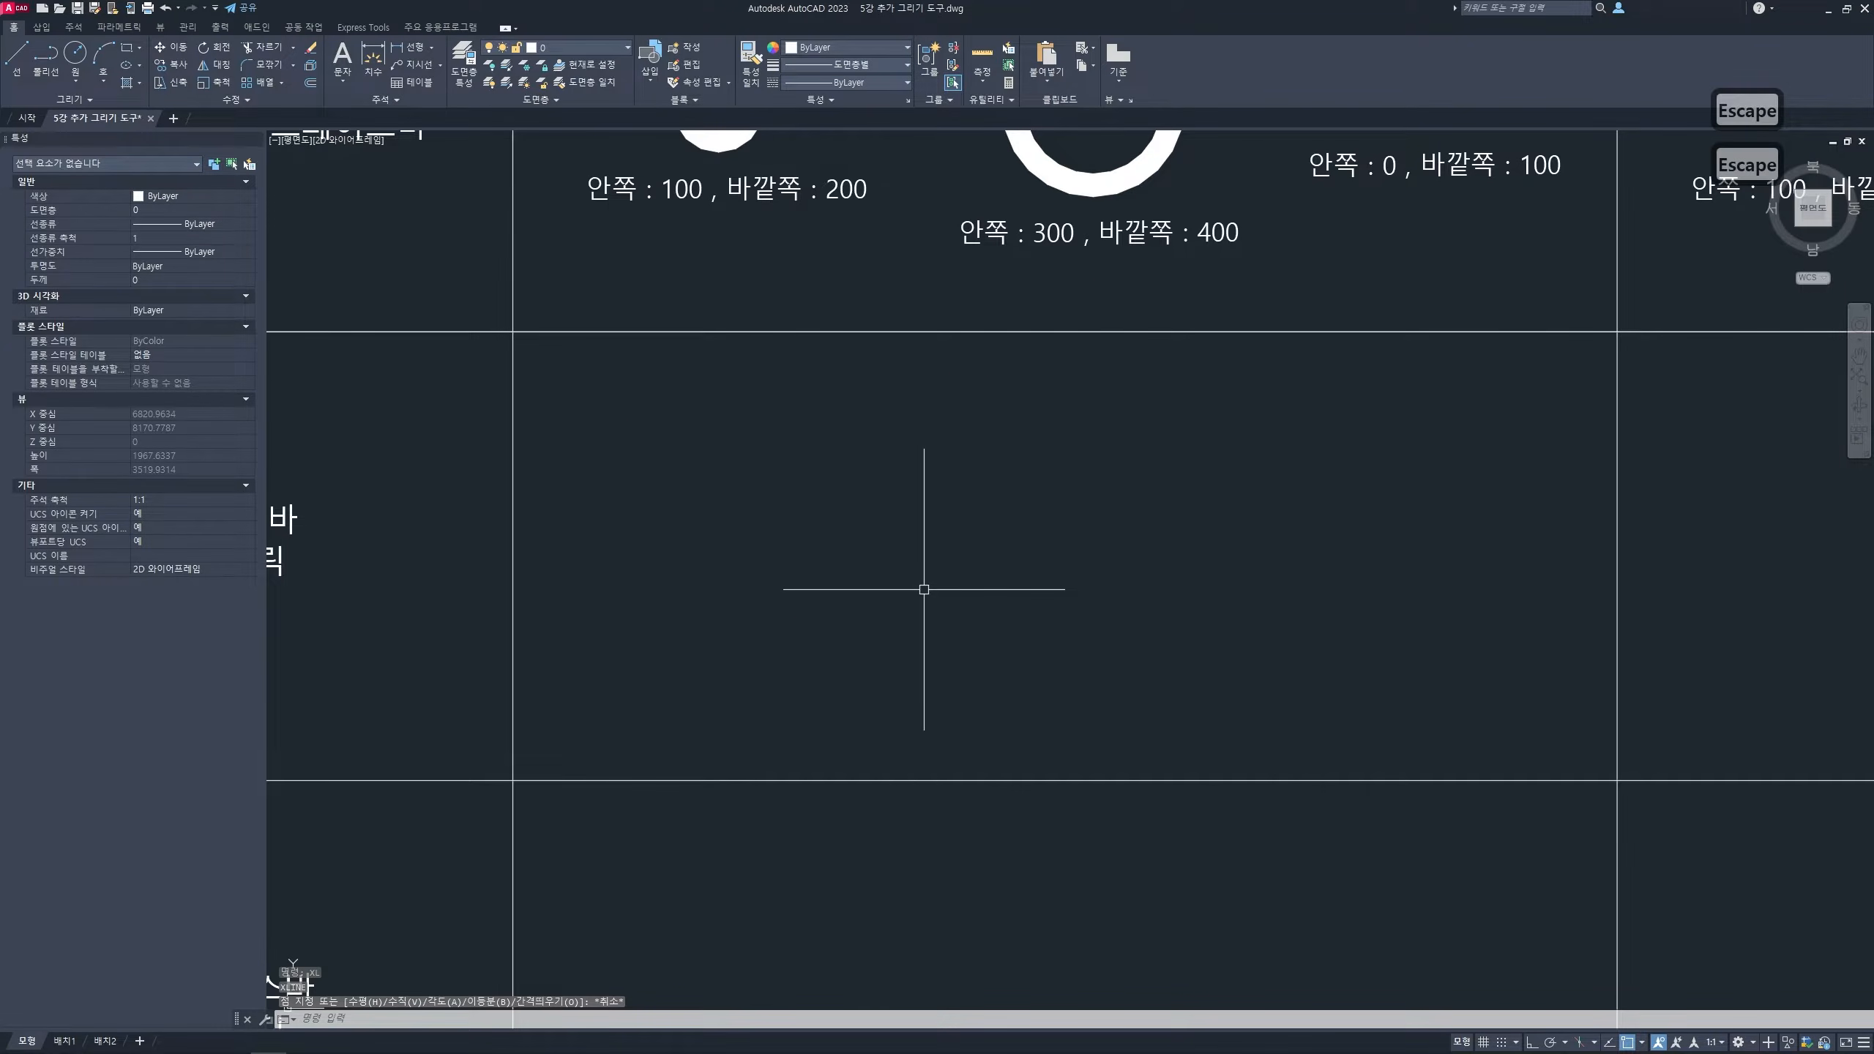
- Draw a bisecting construction line (XLINE, Bisect) from the lower-left corner of the XLINE example cell, between its bottom and left gridlines
type("xl")
key("Return")
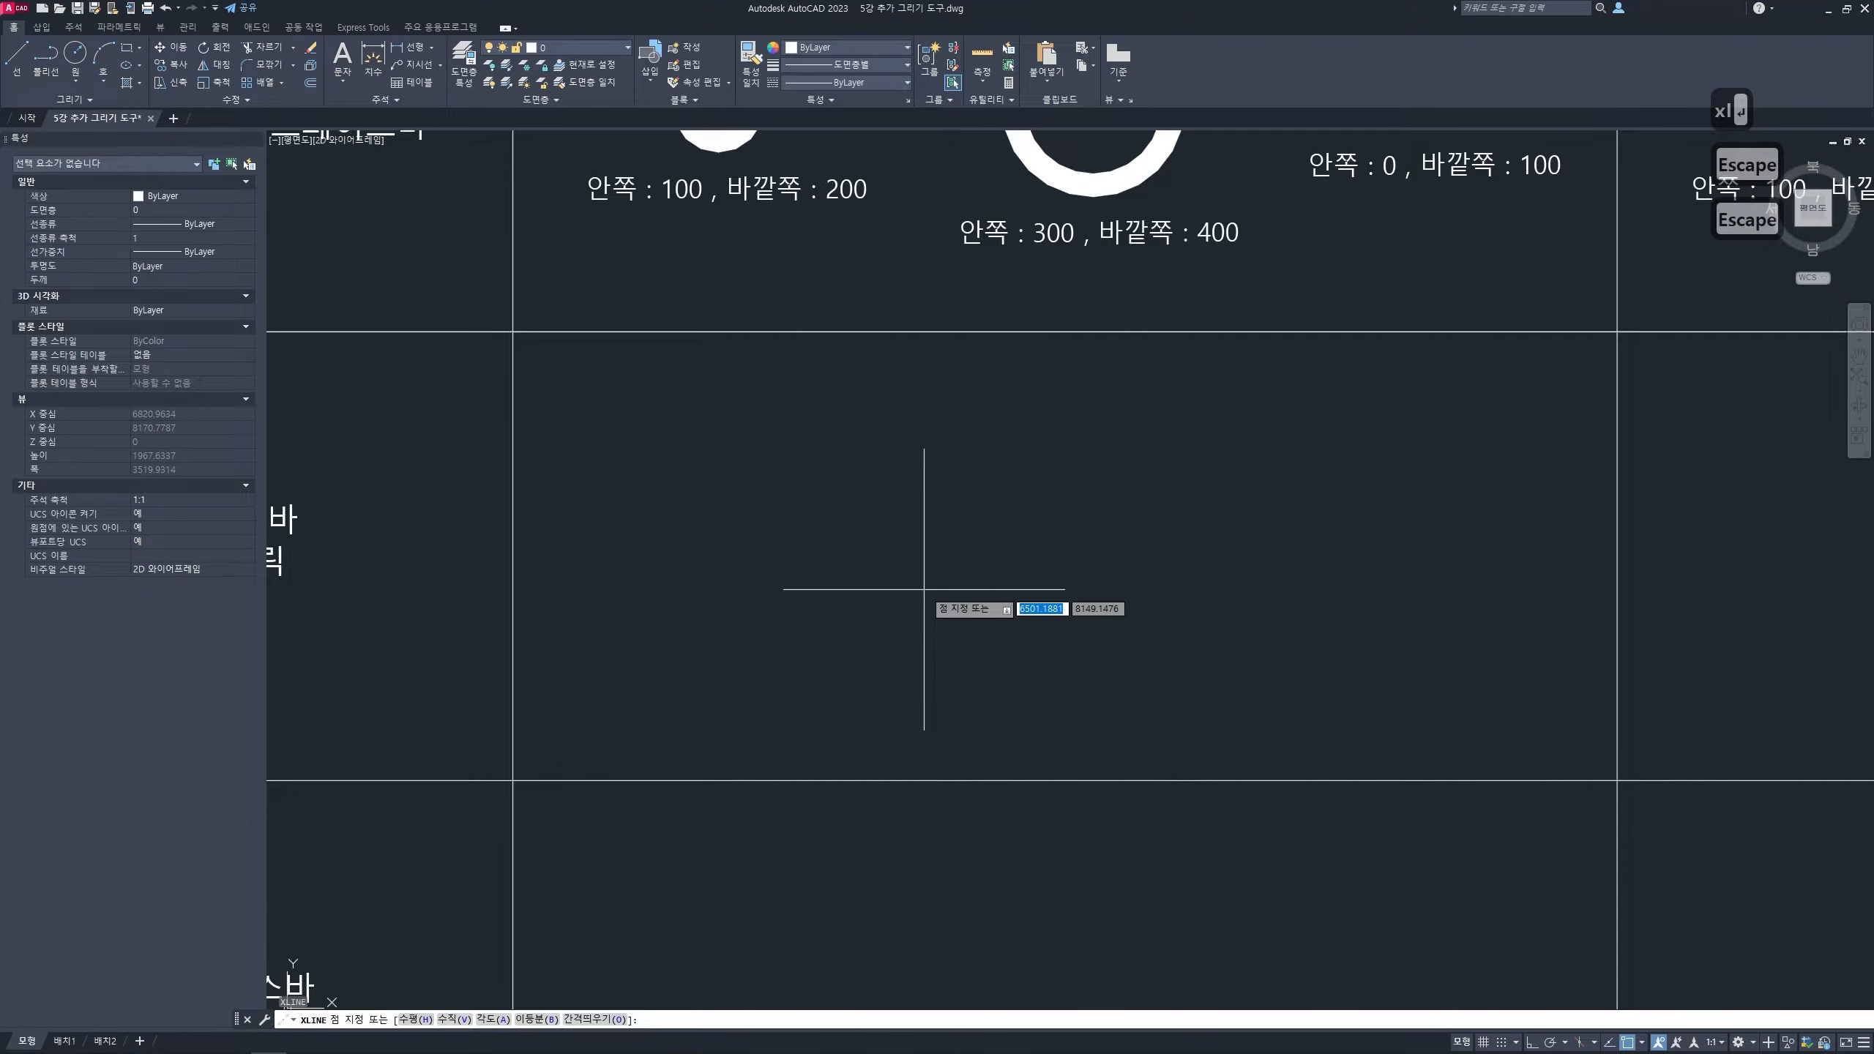
type("b")
key("Return")
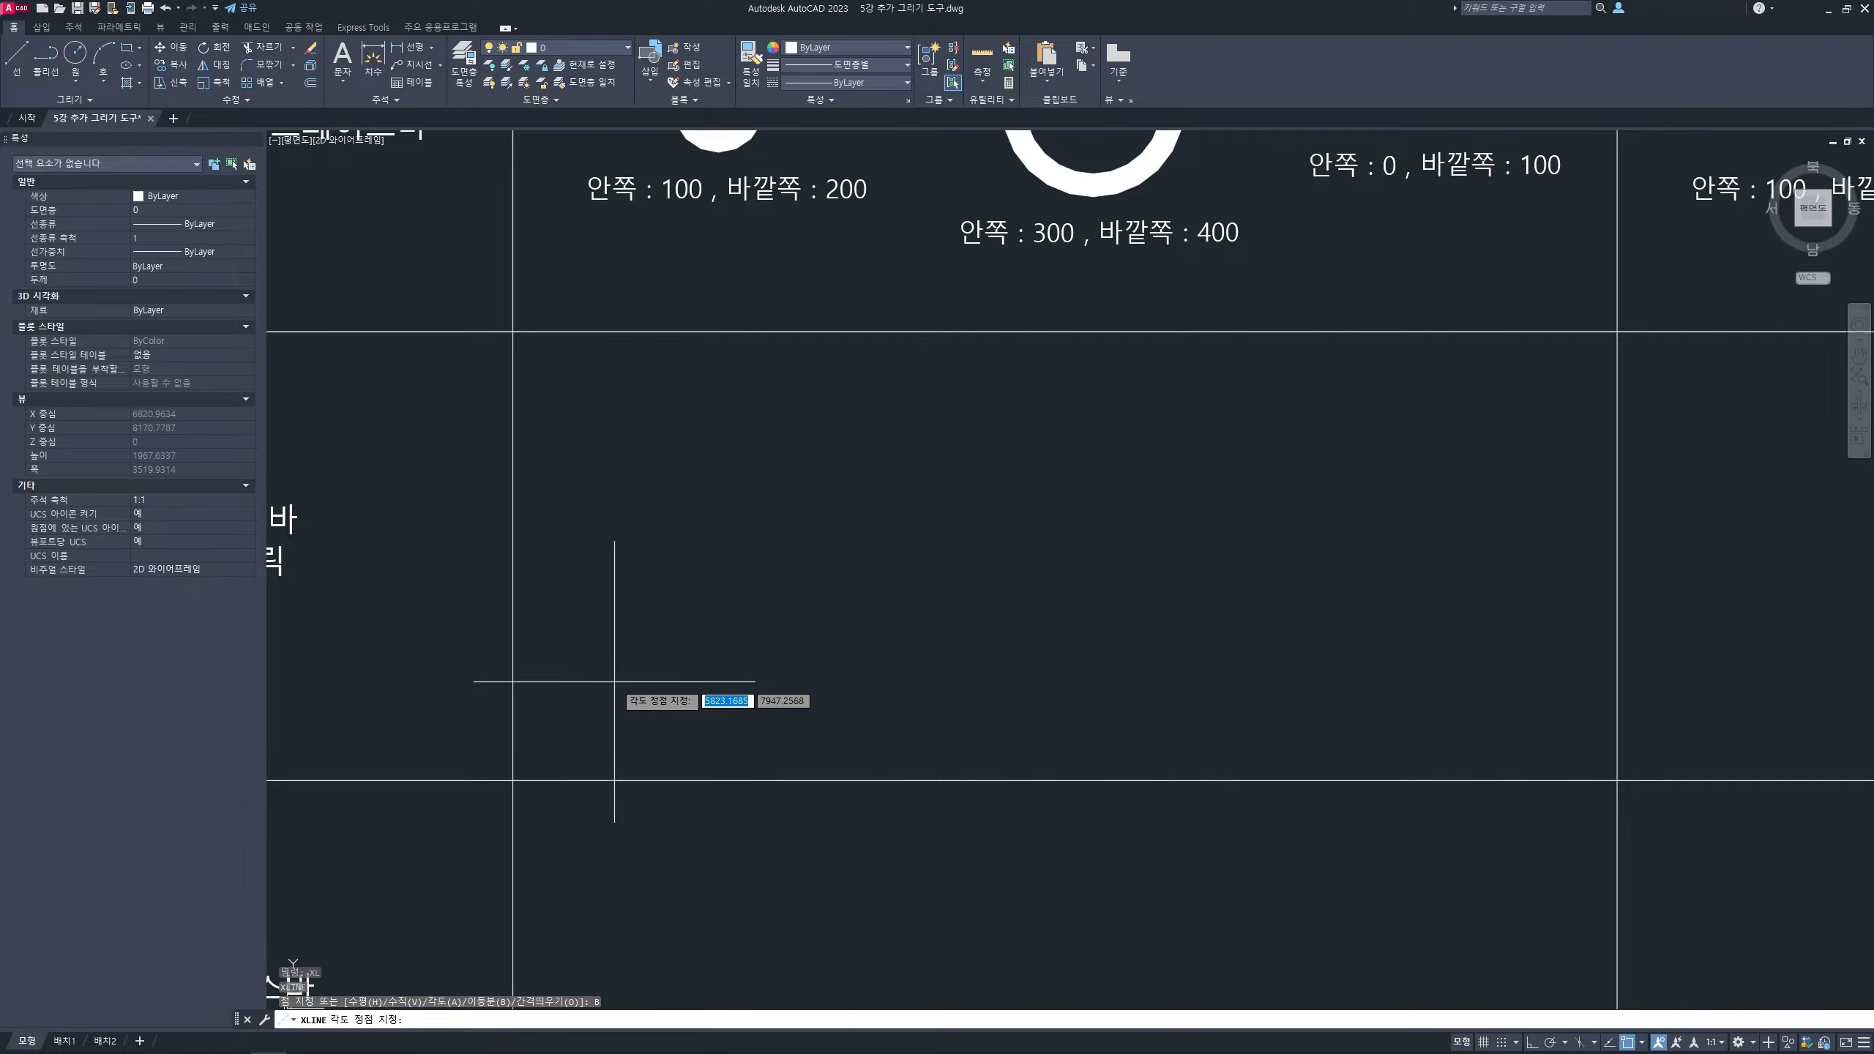
left_click(511, 781)
key("F8")
key("F8")
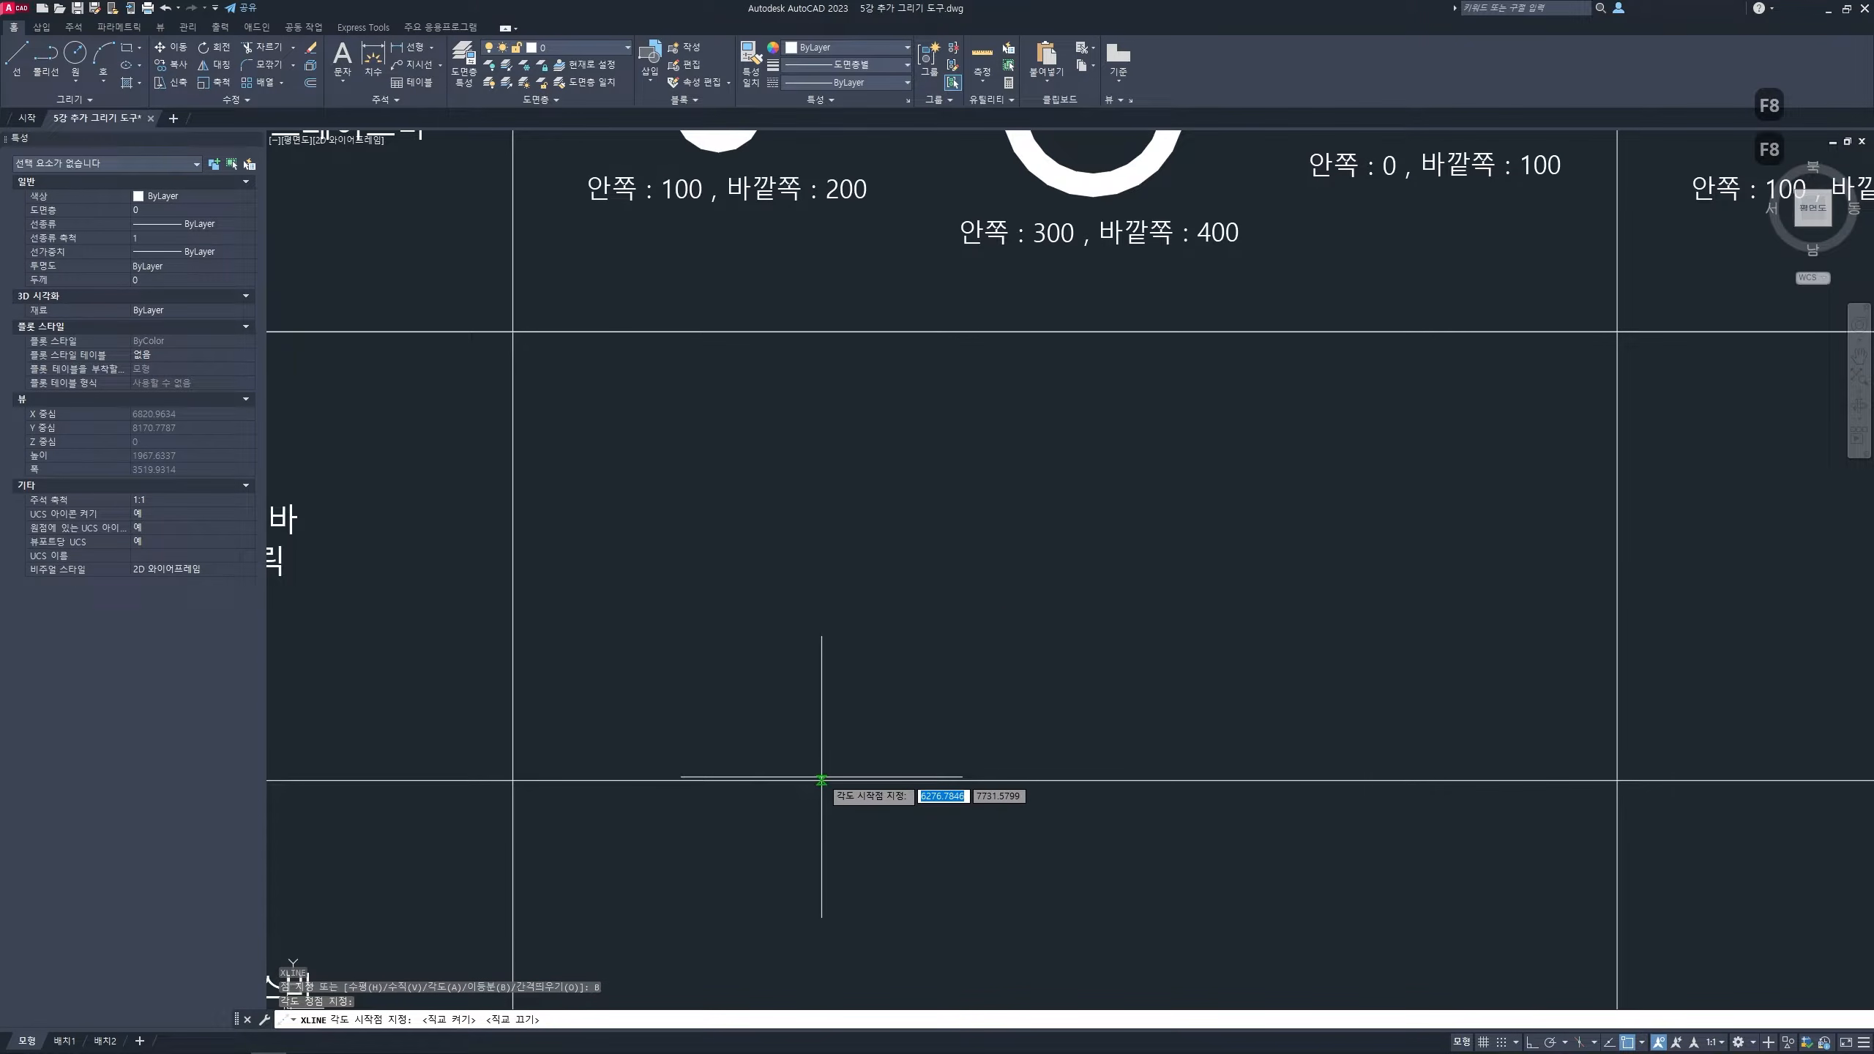
left_click(822, 779)
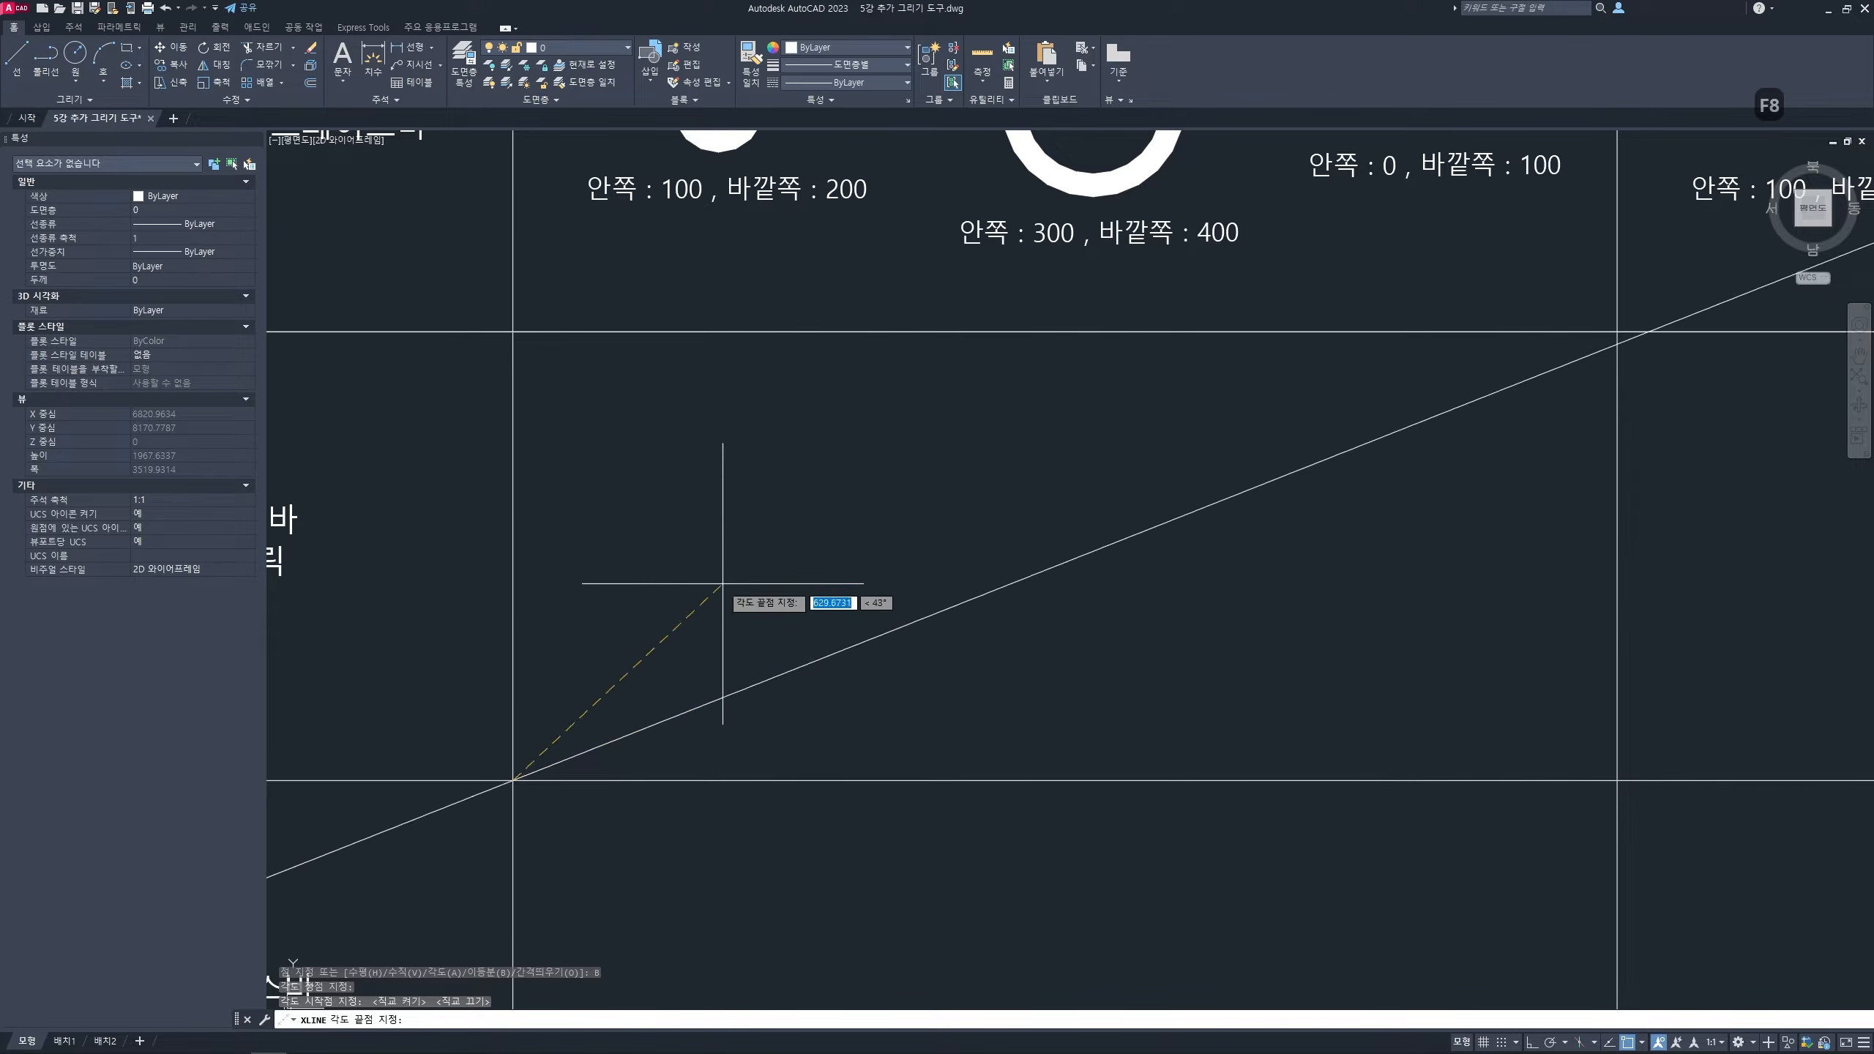
left_click(512, 434)
key("Return")
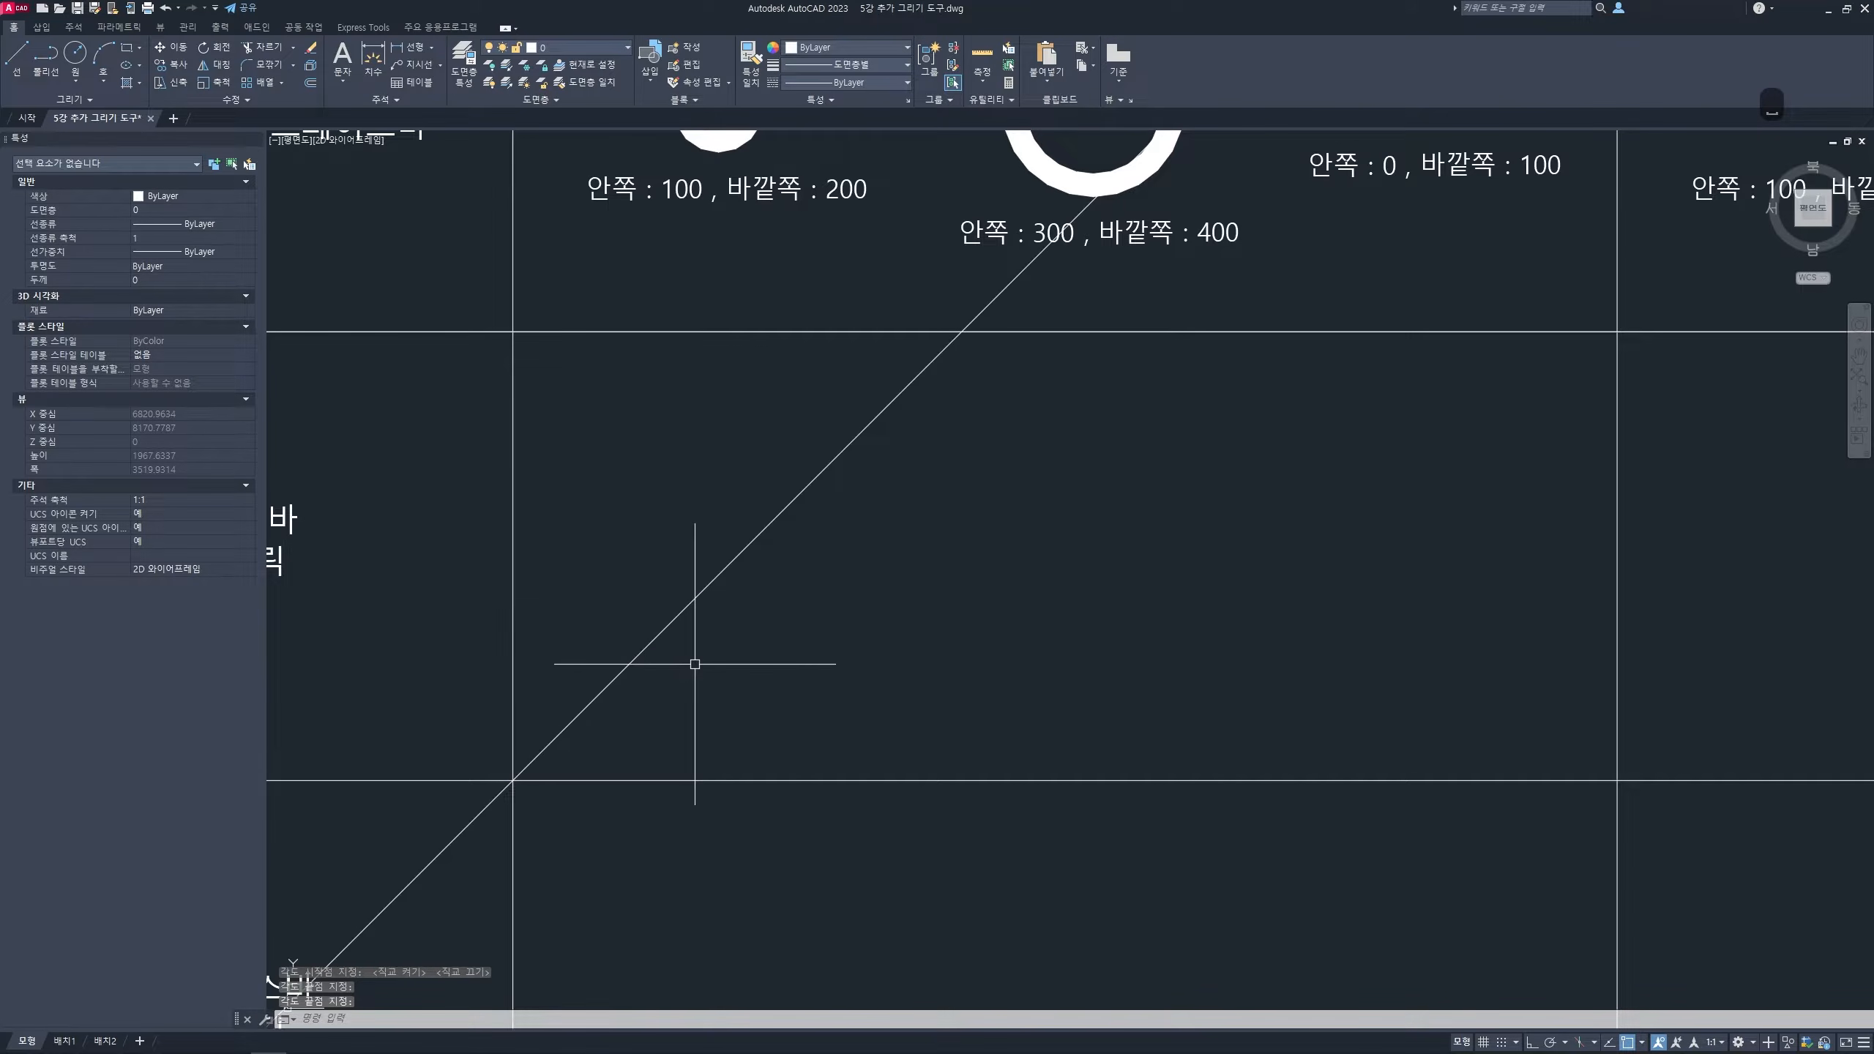
key("ctrl+2")
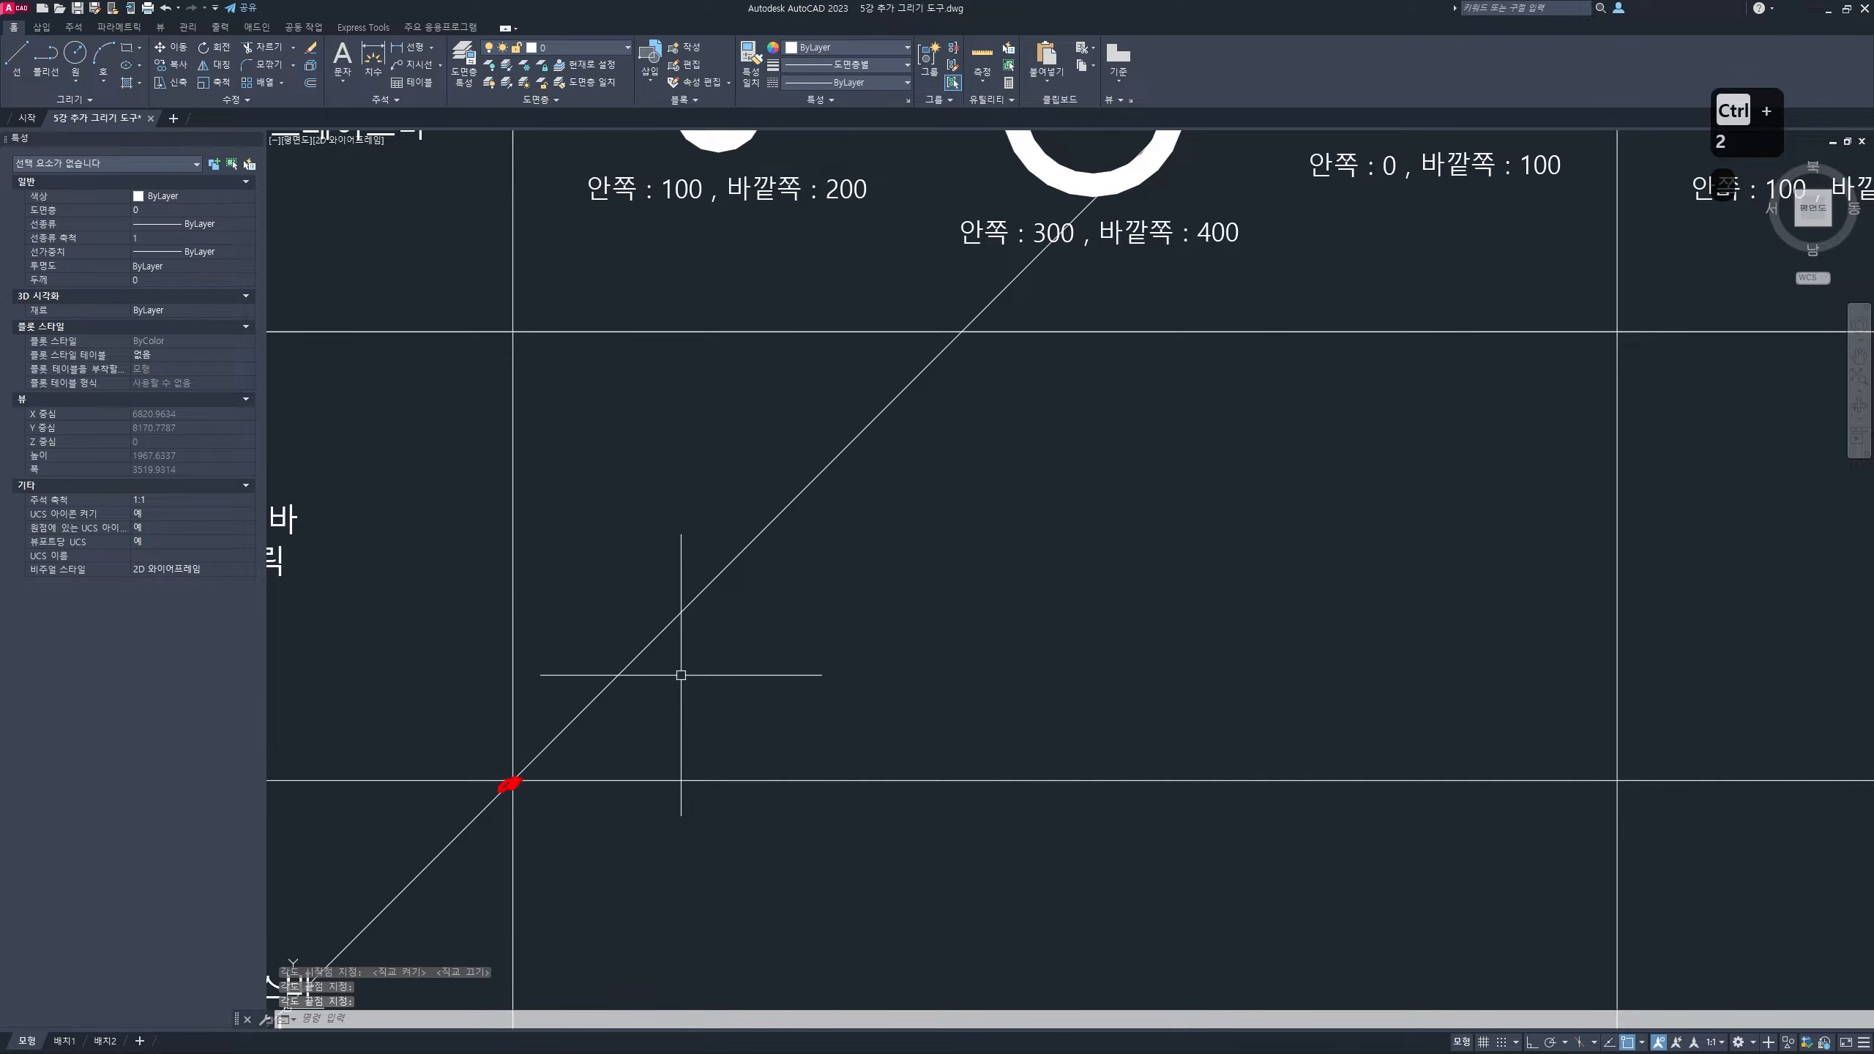
left_click_drag(641, 772, 975, 765)
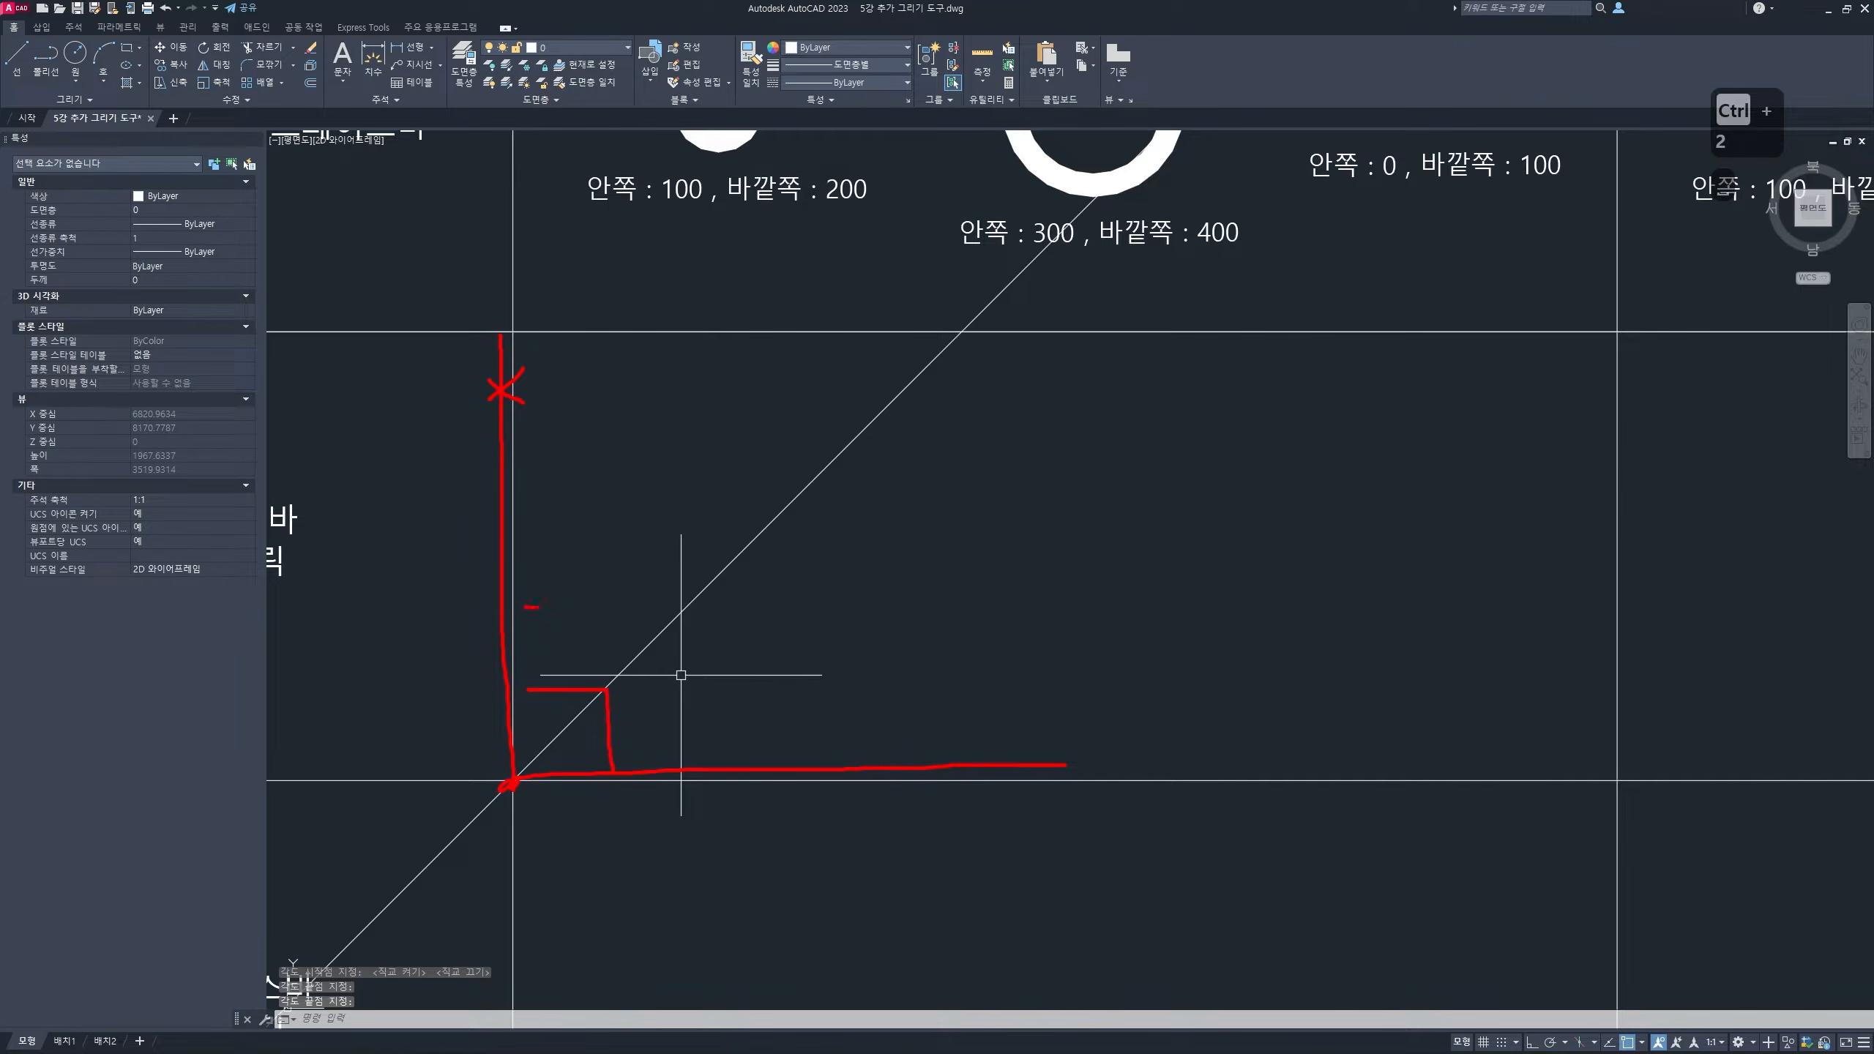
mouse_move(702, 591)
left_mouse_down()
mouse_move(402, 909)
mouse_move(1024, 270)
left_mouse_up()
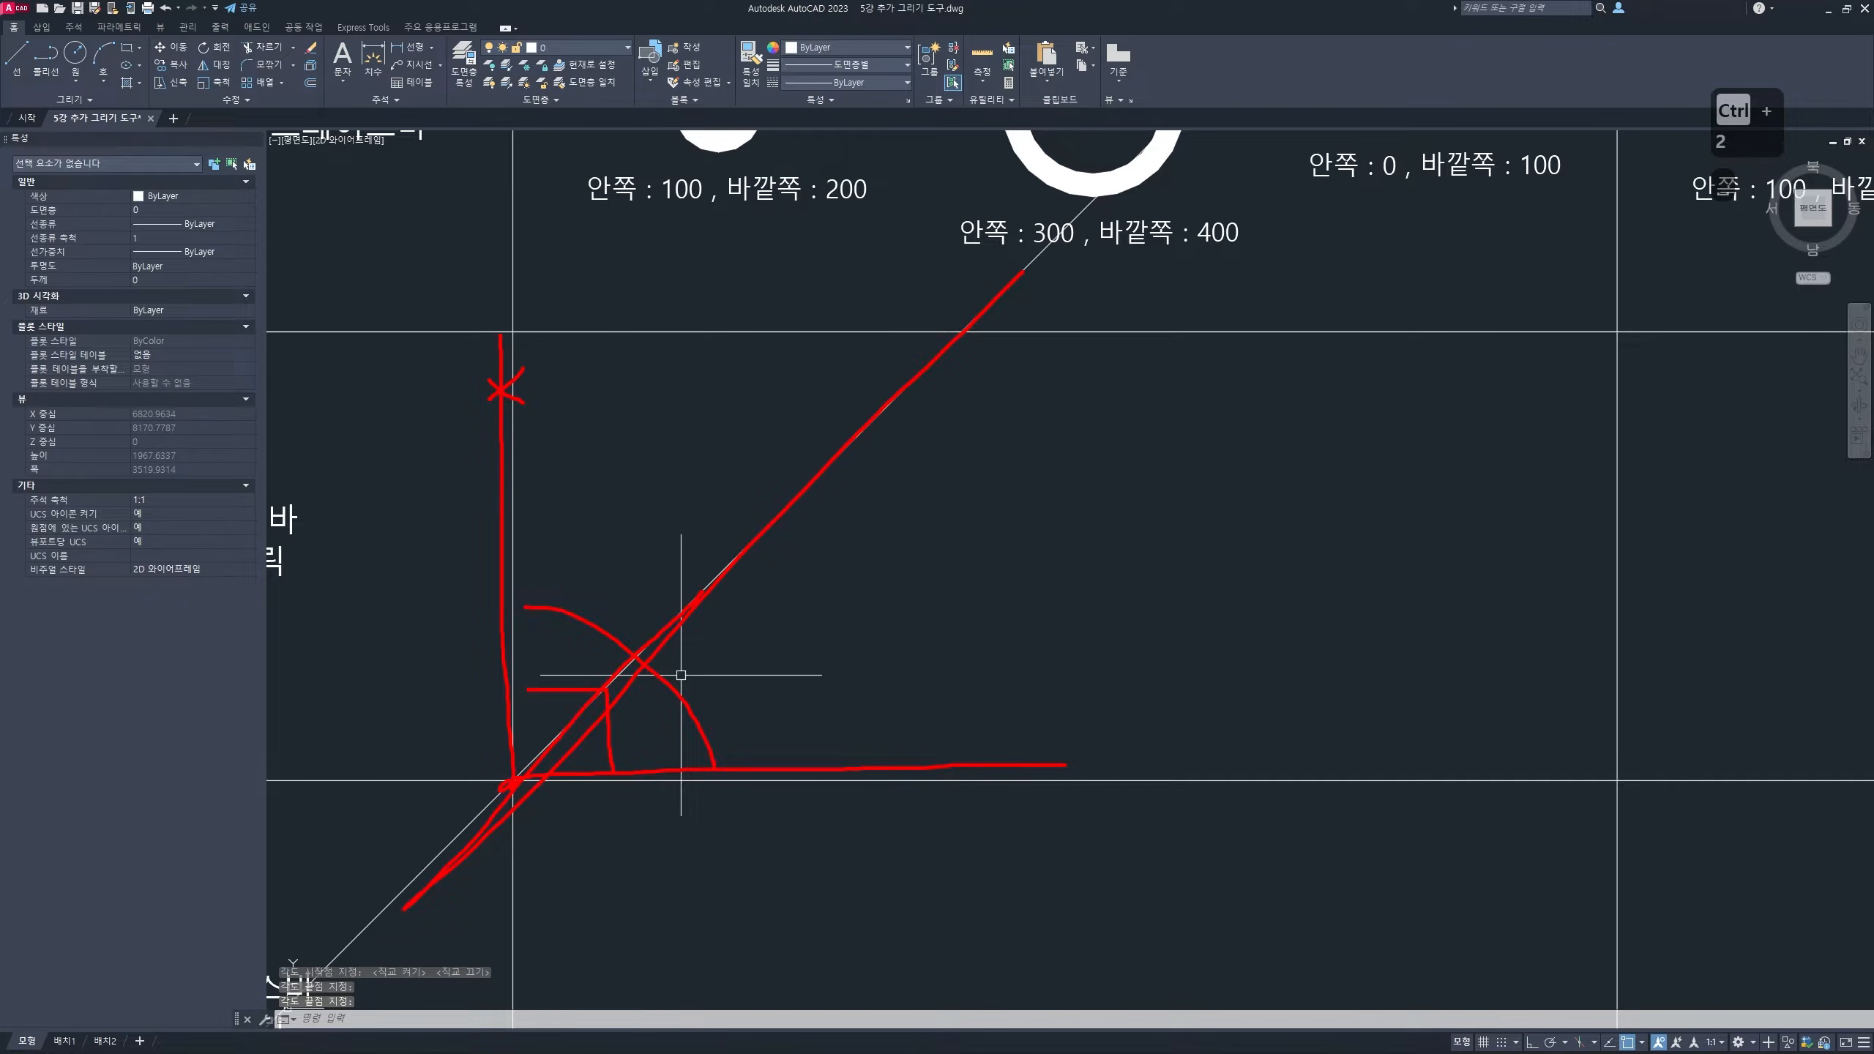
- Delete the bisecting construction line
left_click_drag(1005, 486, 730, 464)
key("Delete")
key("Escape")
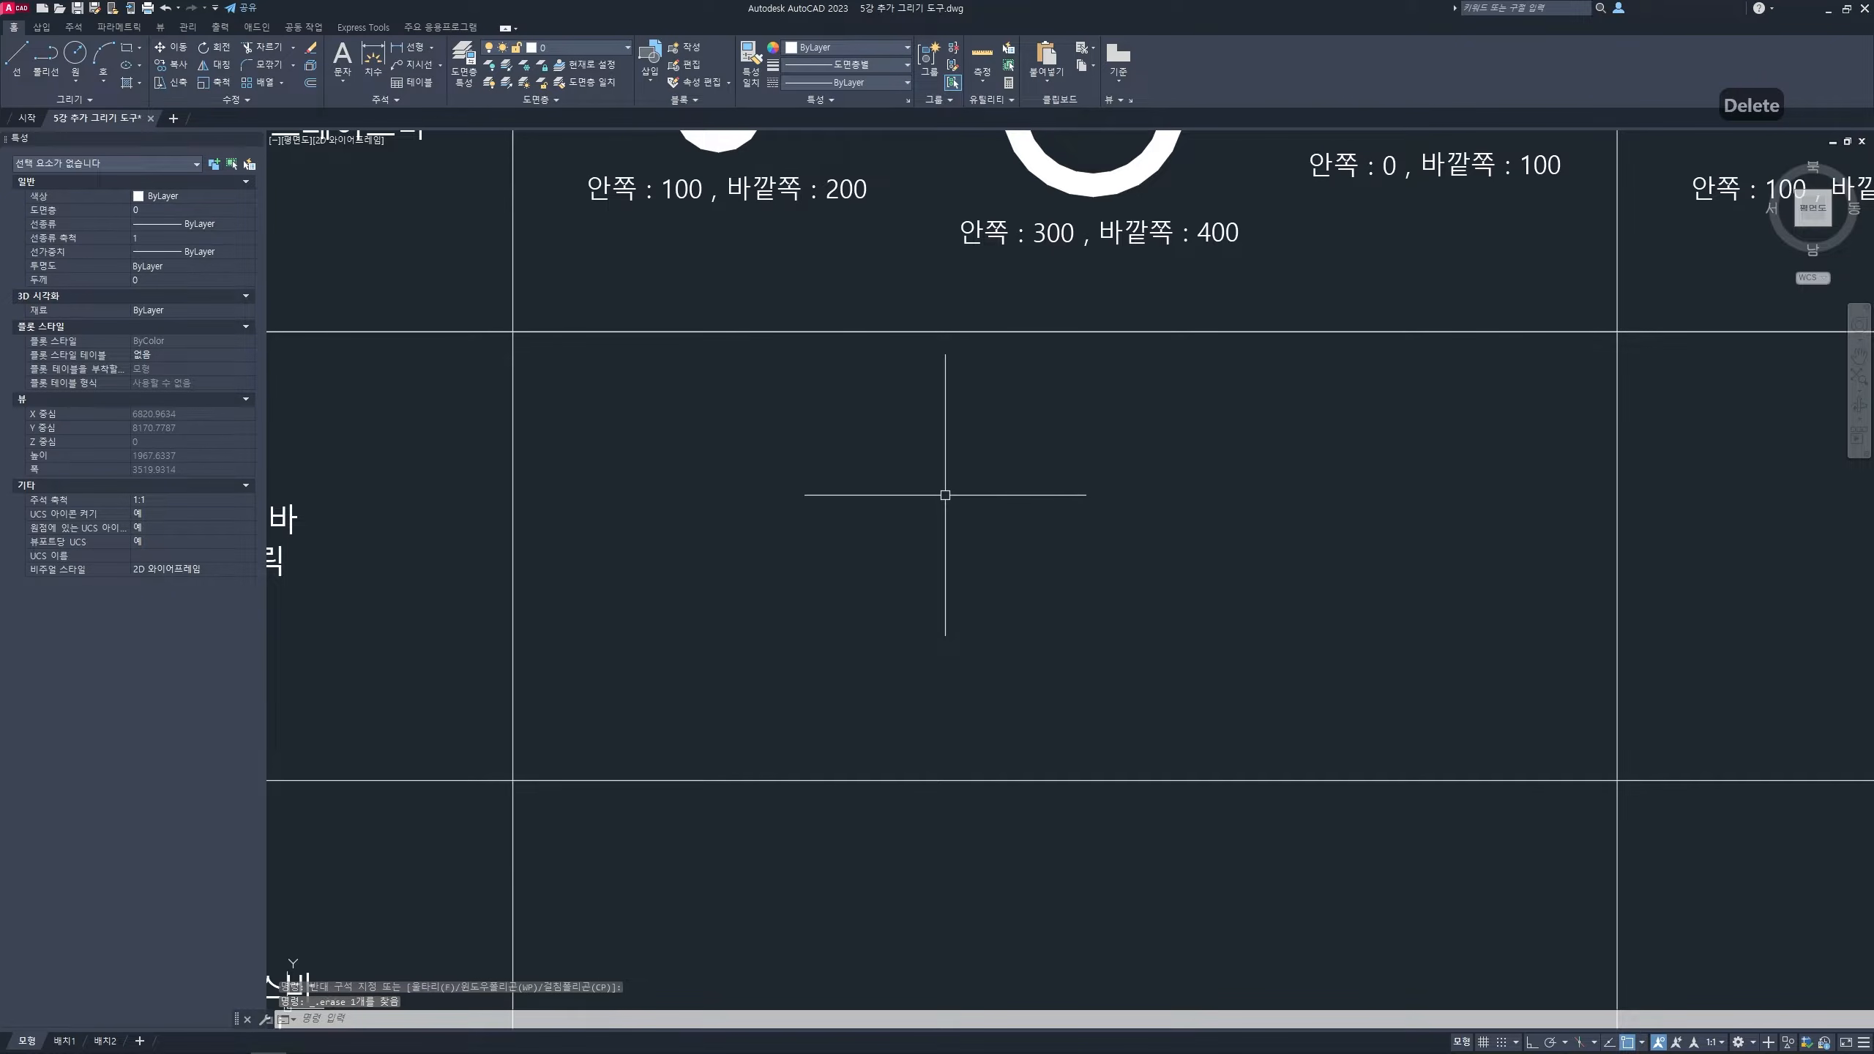
- Create a construction line offset 300 to the right of the XLINE example cell's left gridline, using the XLINE Offset option
type("xl")
key("space")
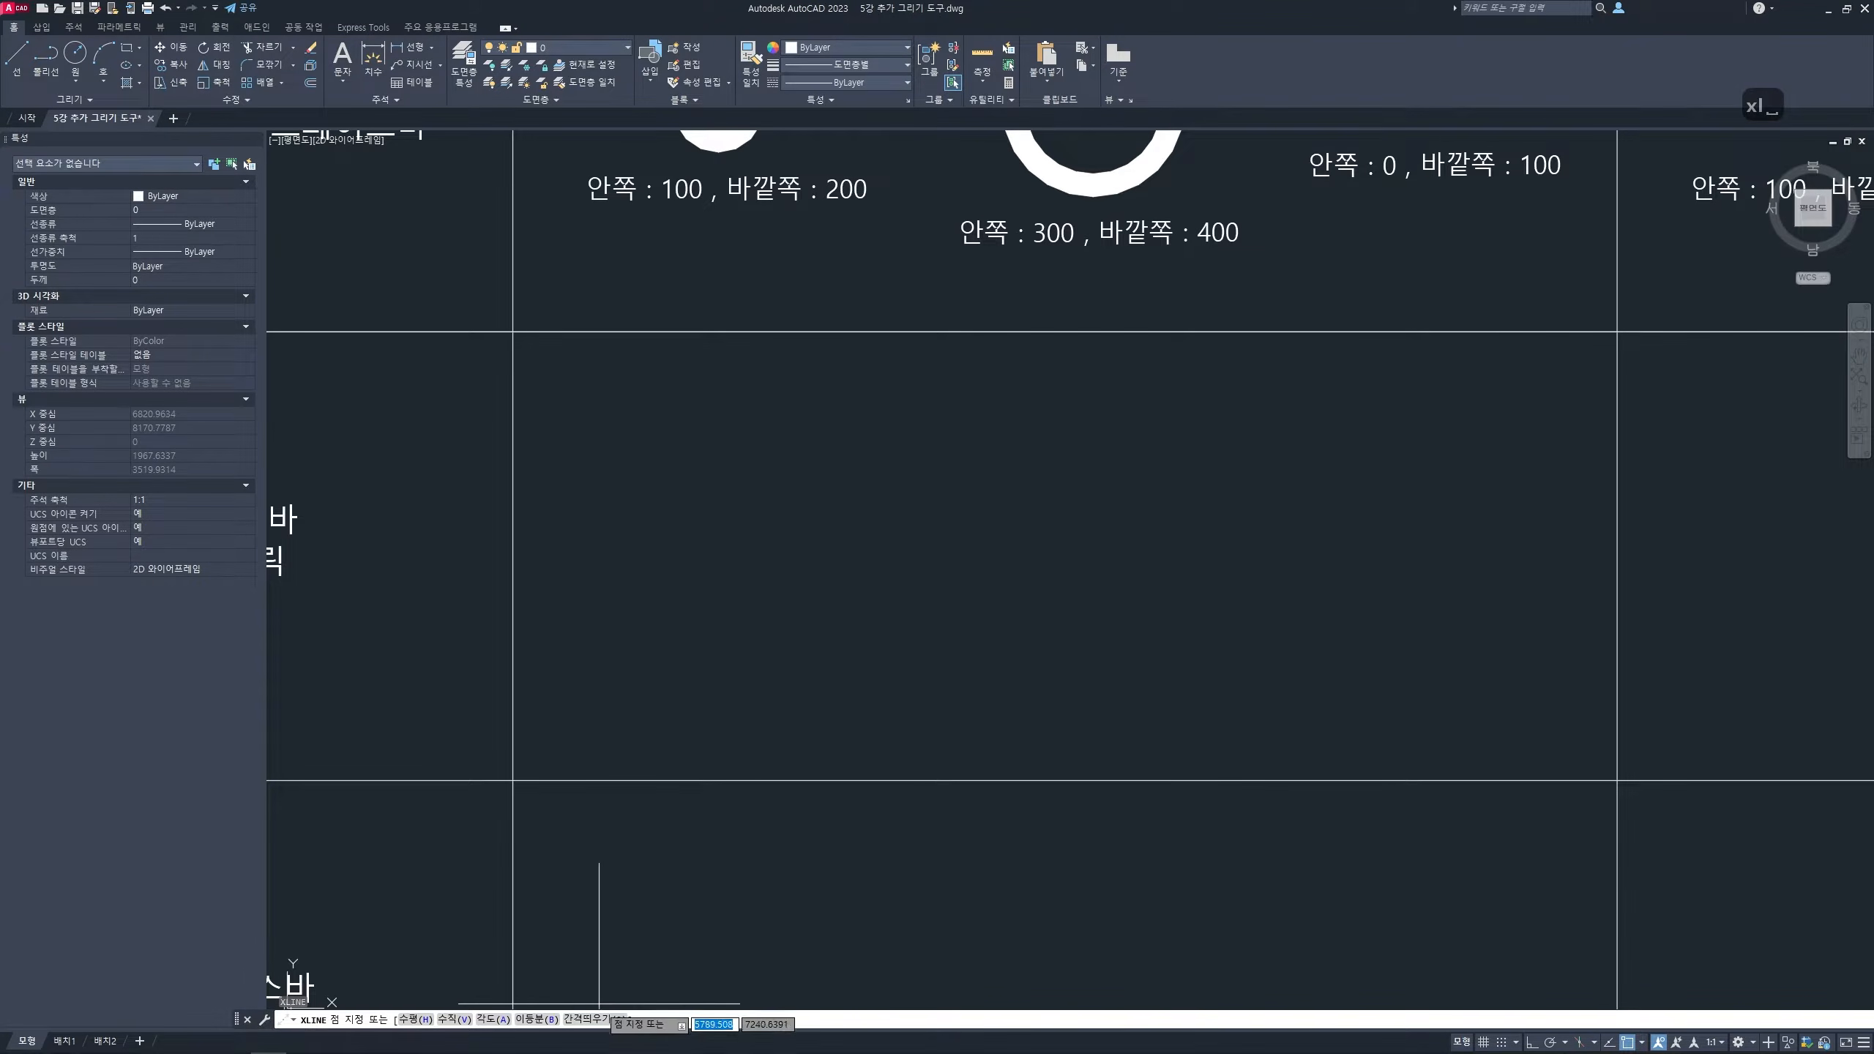
left_click(597, 1020)
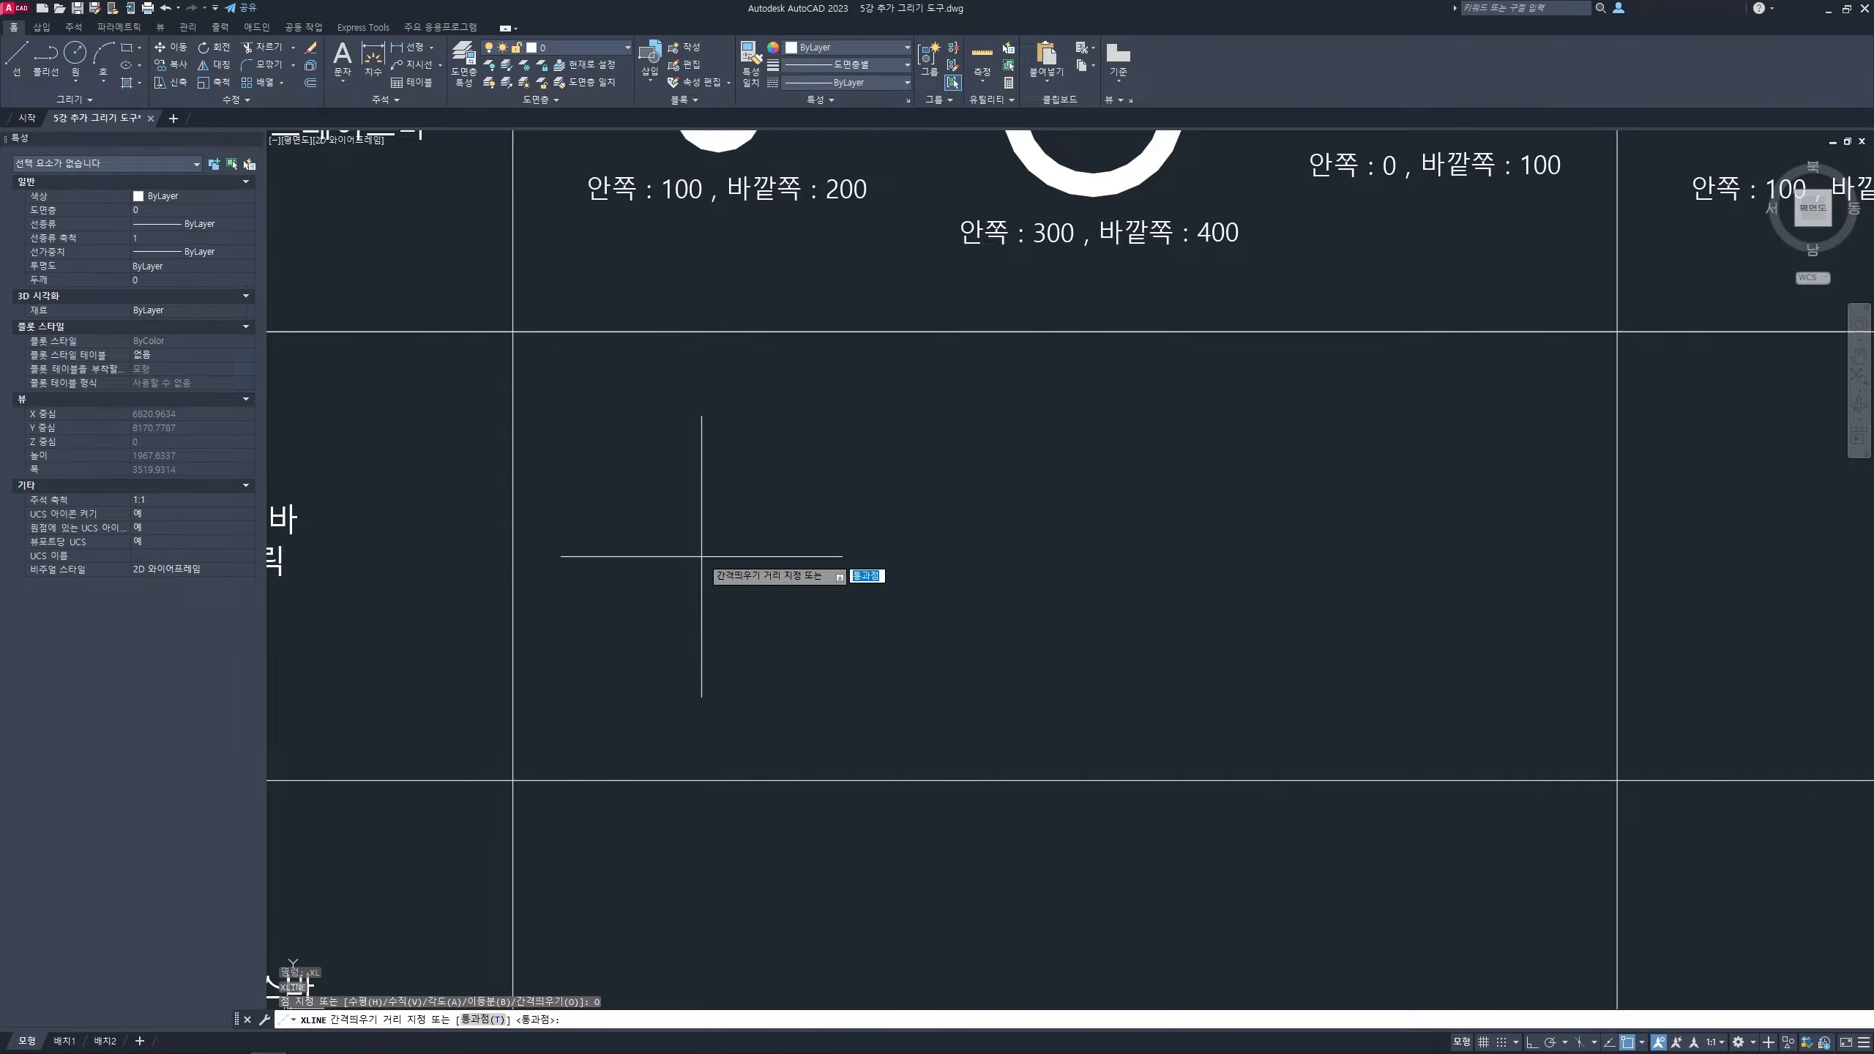
type("300")
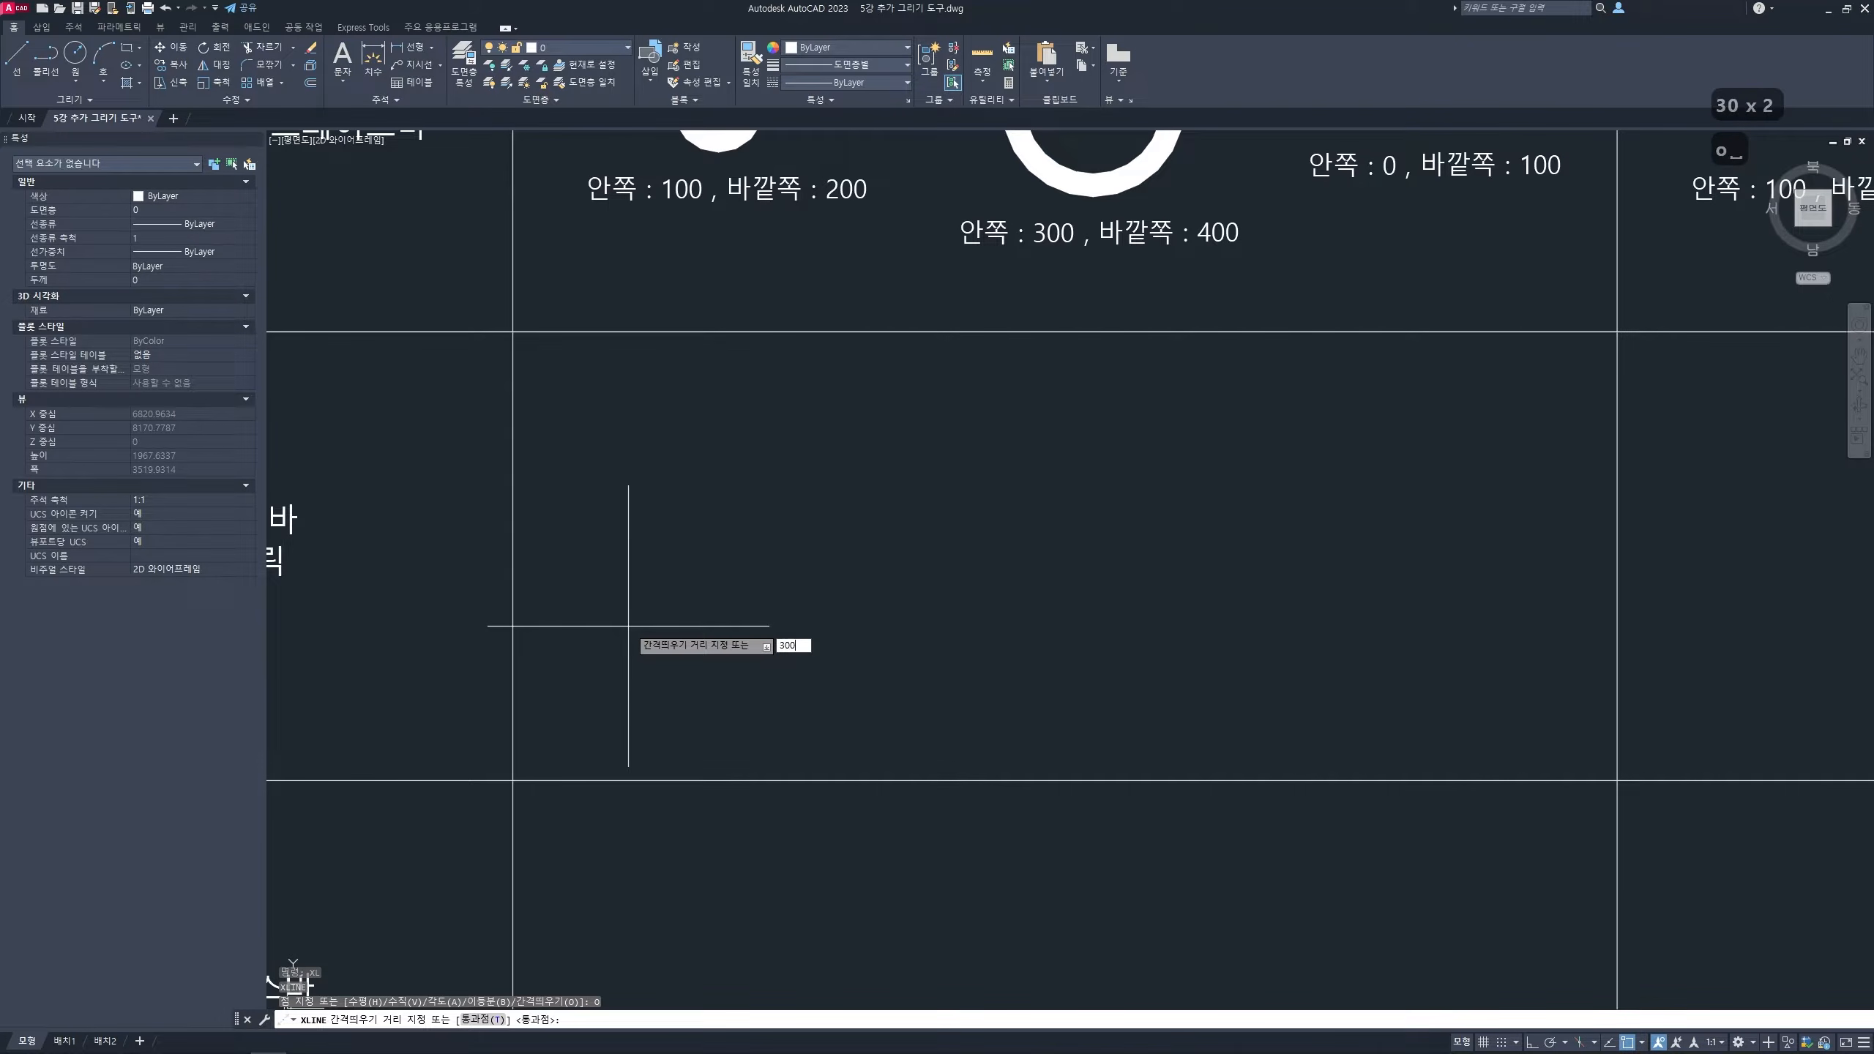
key("Return")
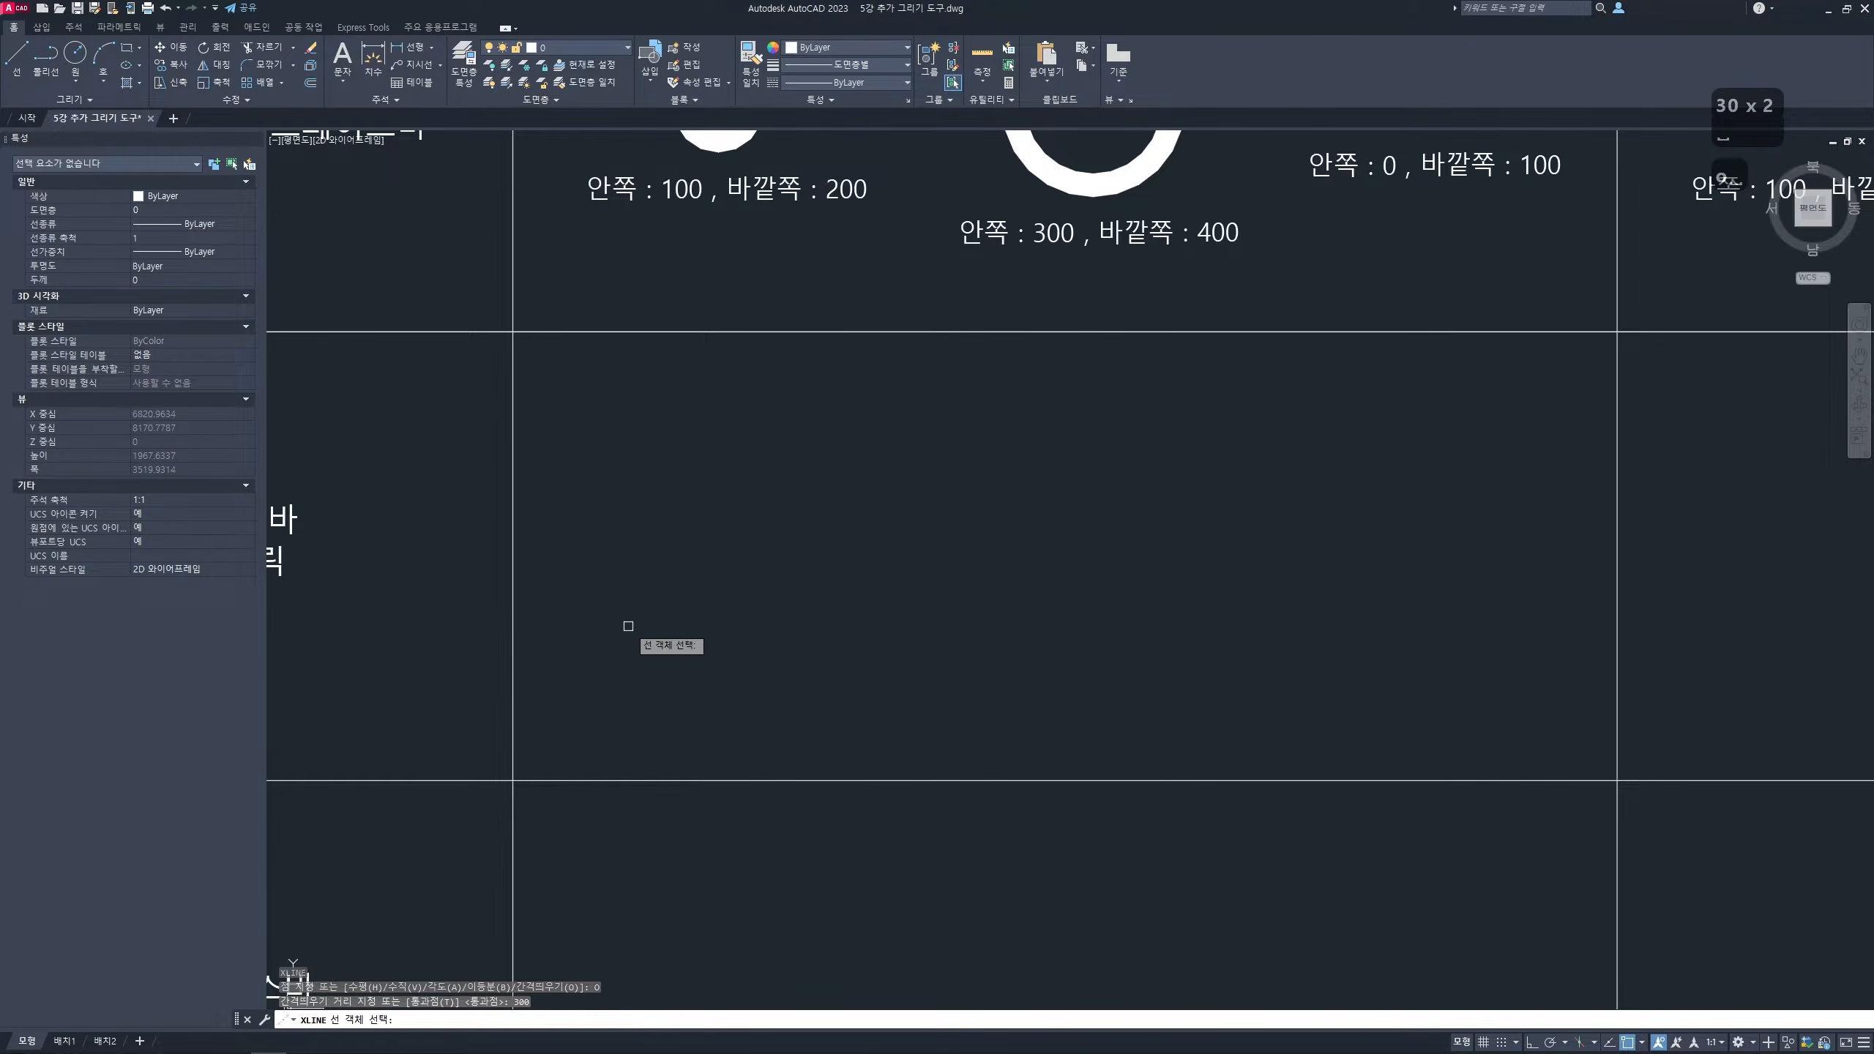
left_click(514, 595)
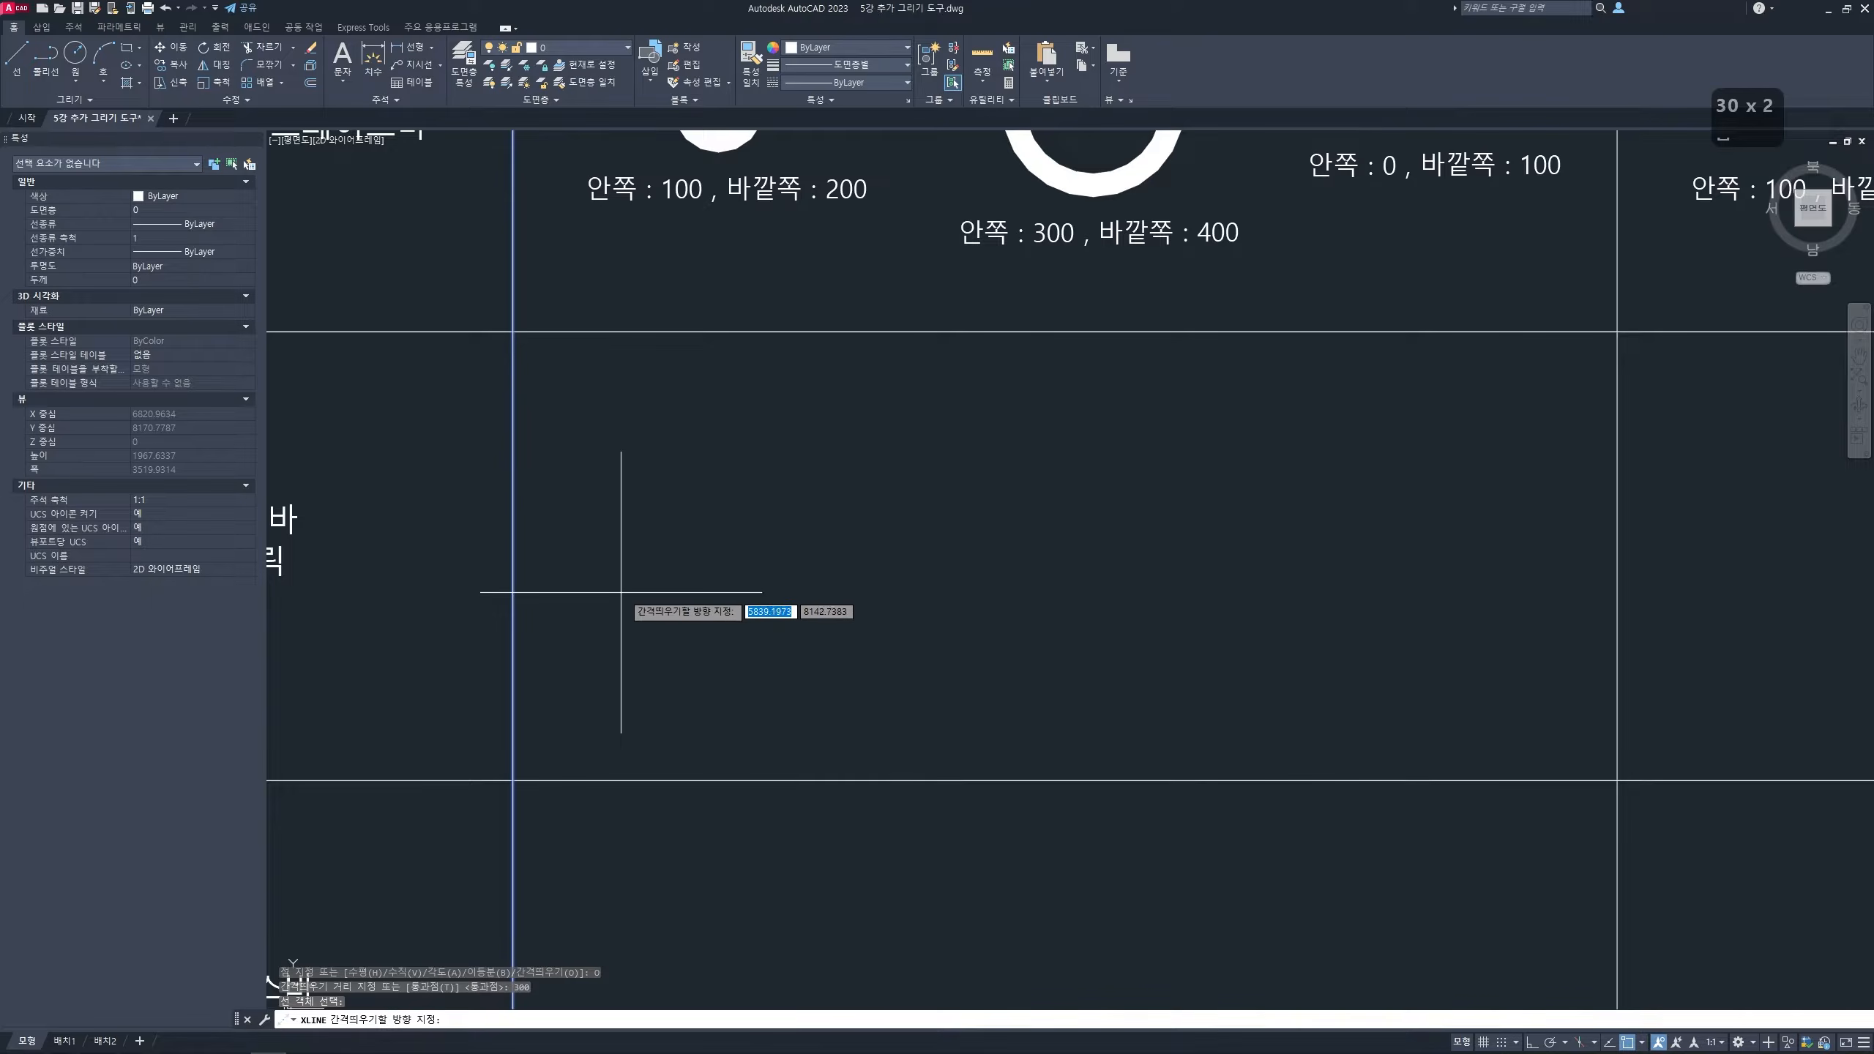
scroll(767, 614, "down", 4)
scroll(767, 614, "down", 5)
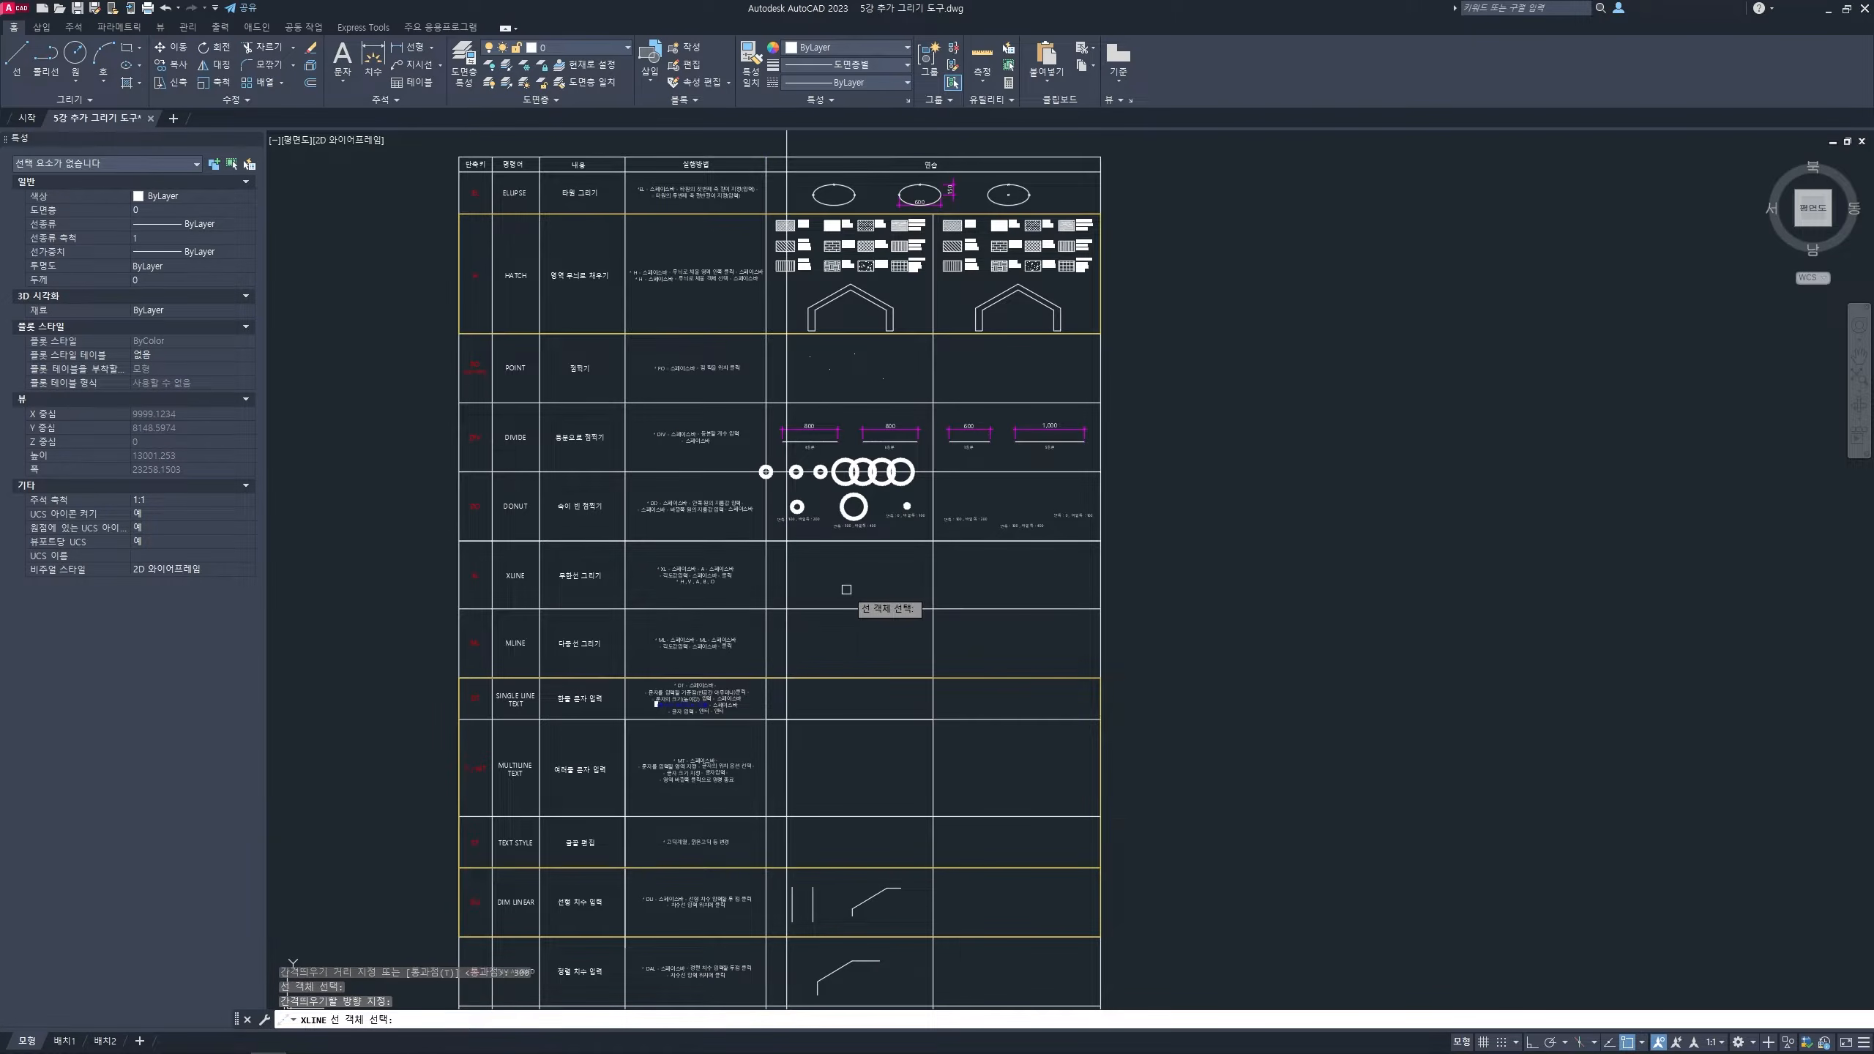
scroll(819, 587, "up", 10)
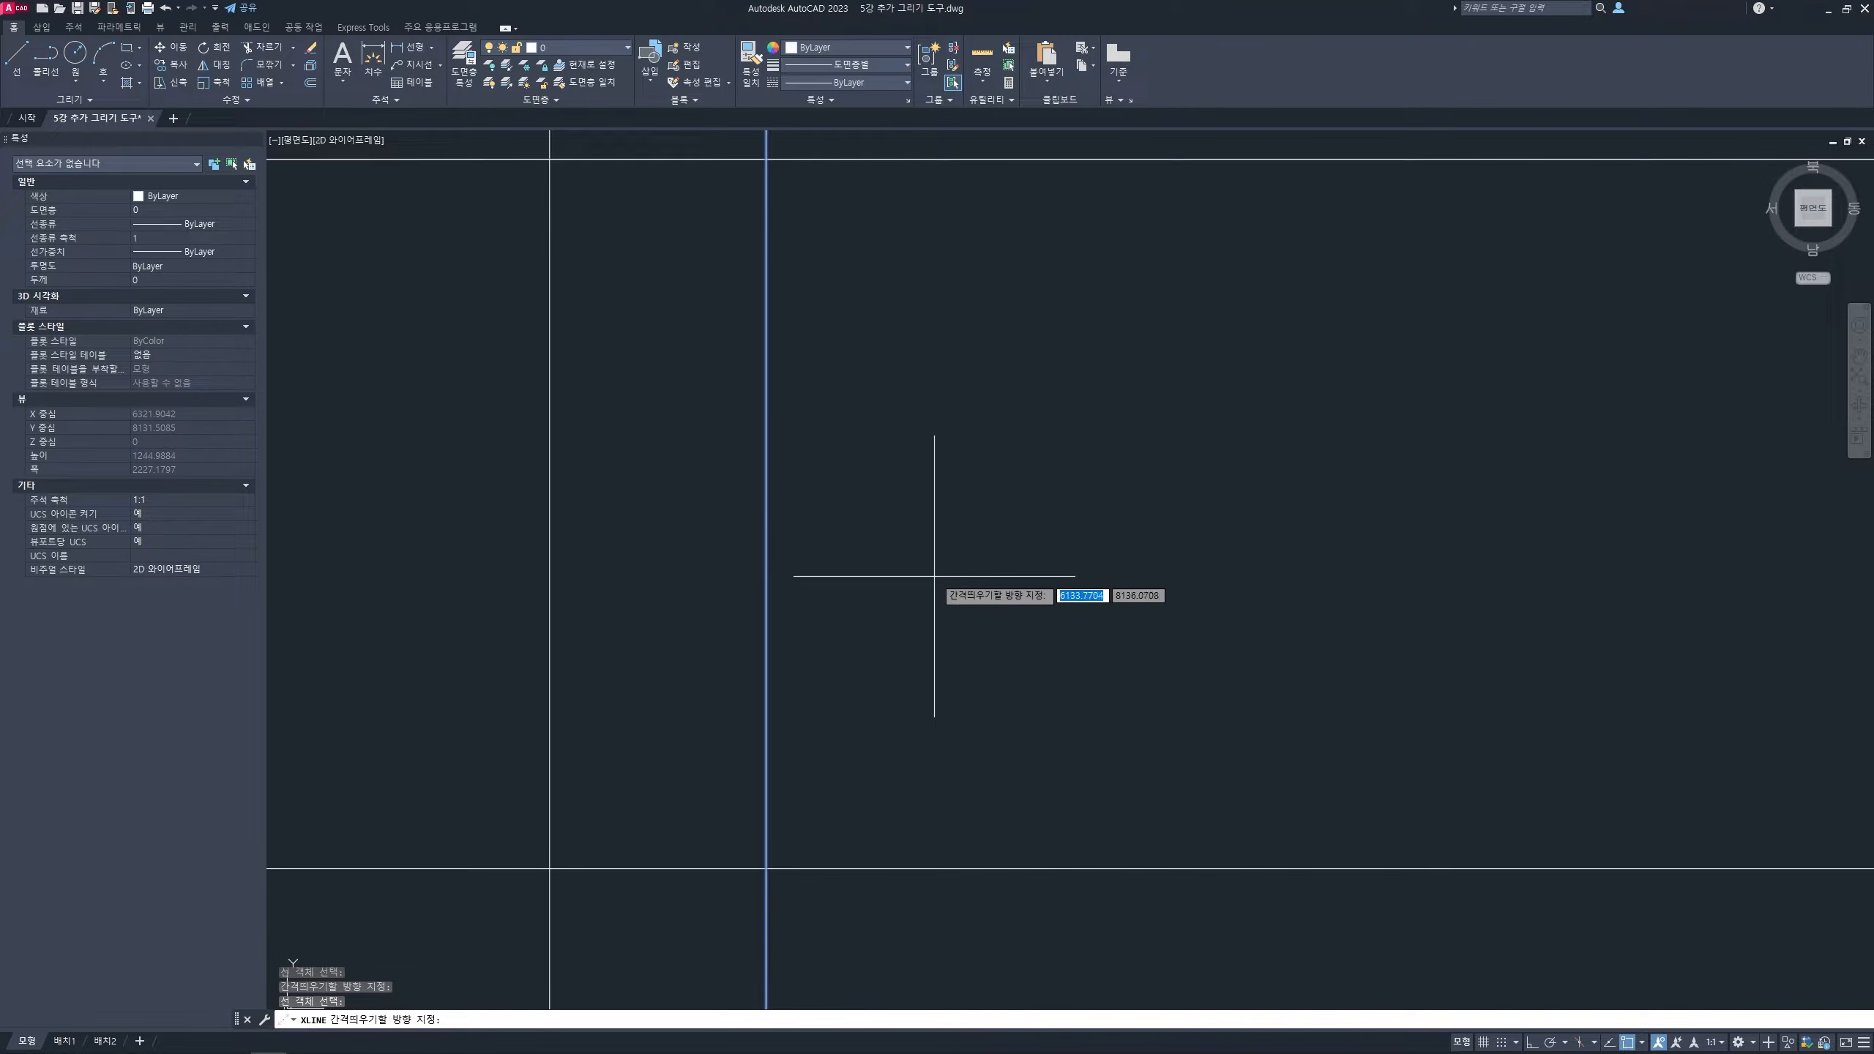
- Offset two more vertical construction lines to the right at the same spacing, each from the previous one, and end the command
left_click(973, 588)
left_click(976, 604)
left_click(979, 605)
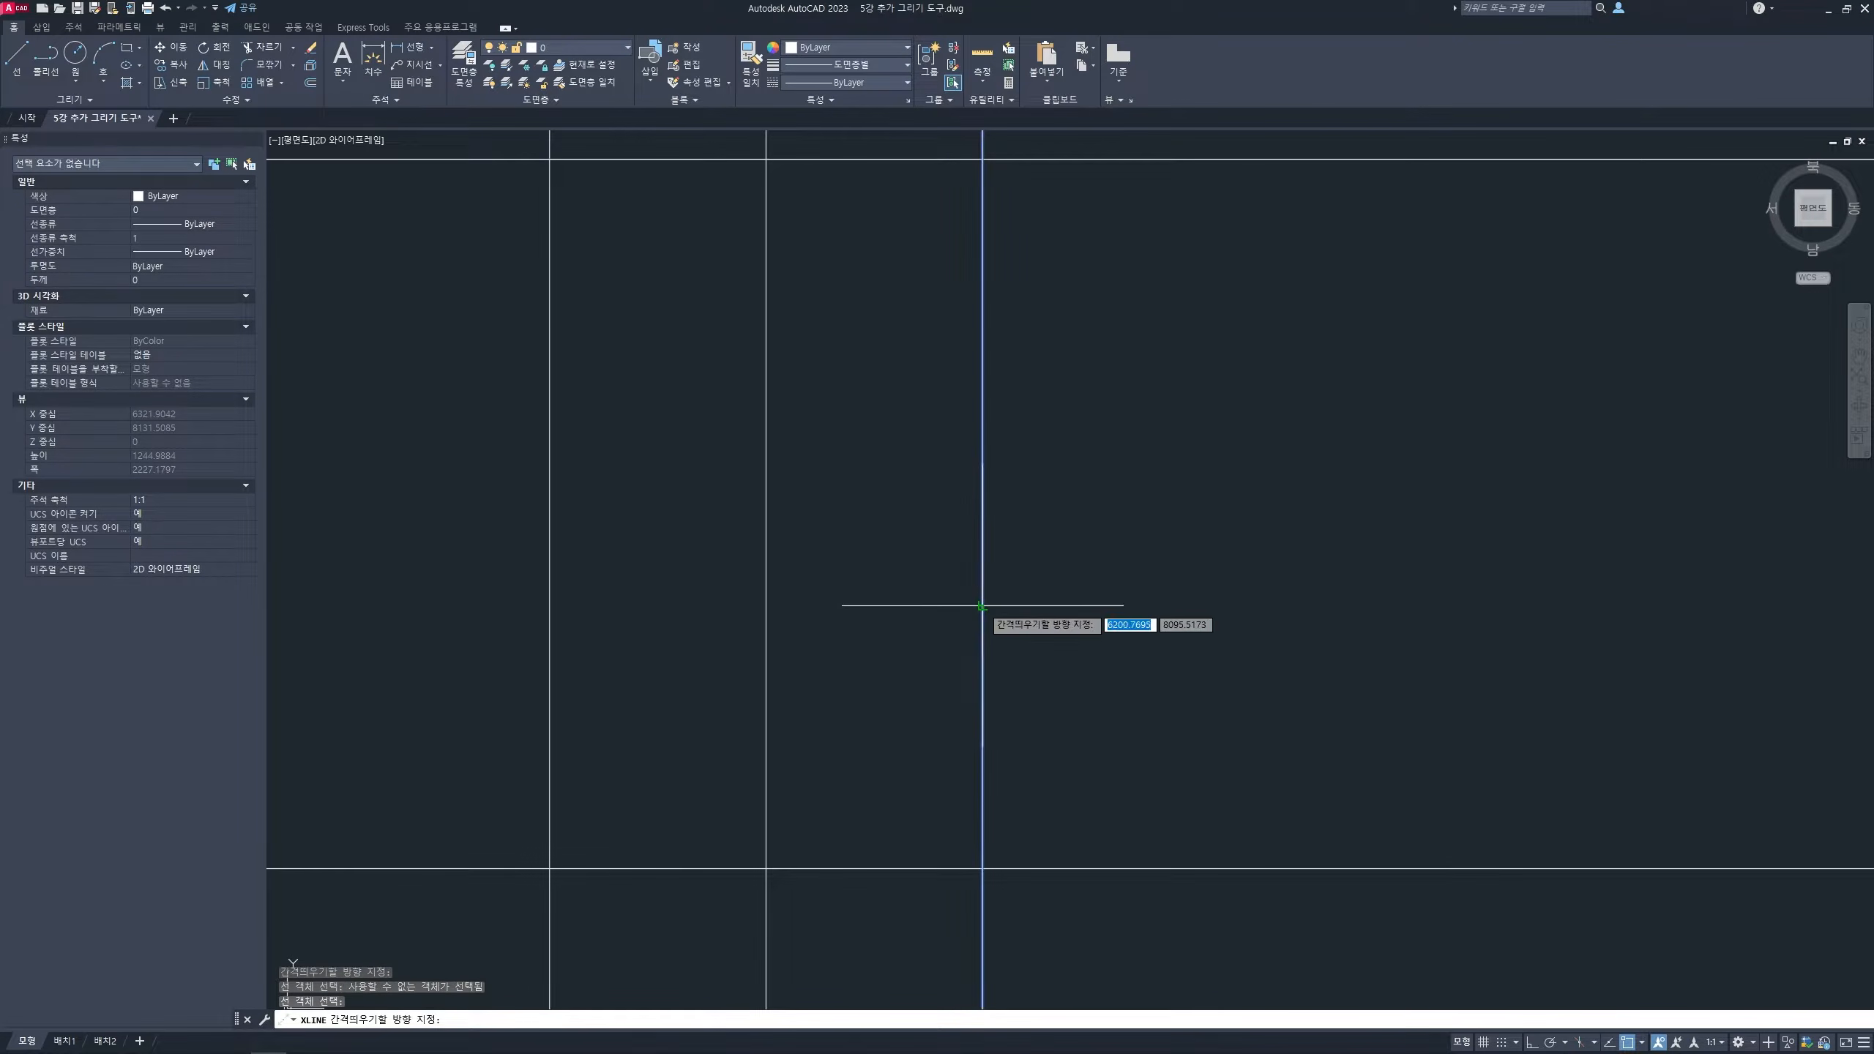
left_click(1180, 582)
scroll(1227, 590, "down", 8)
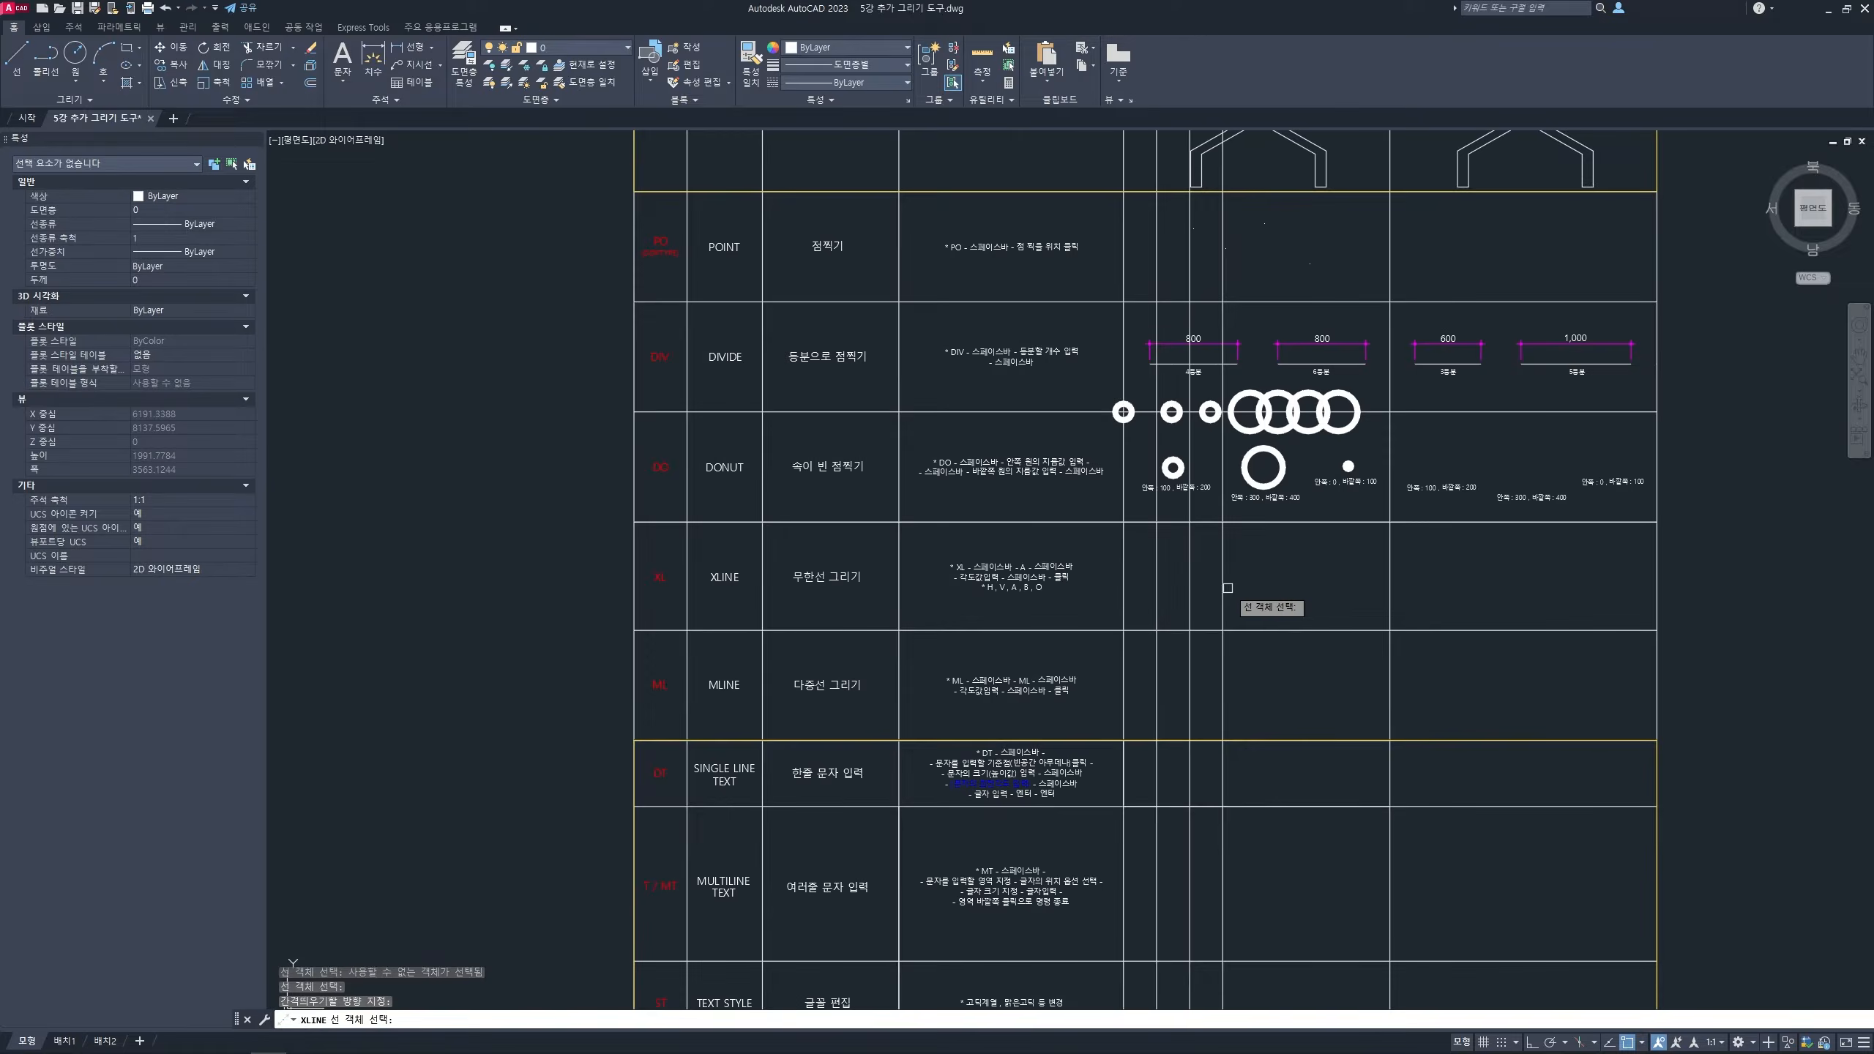
middle_click_drag(1225, 590, 1000, 652)
key("space")
- Delete the three offset vertical construction lines running through the table
scroll(962, 661, "up", 2)
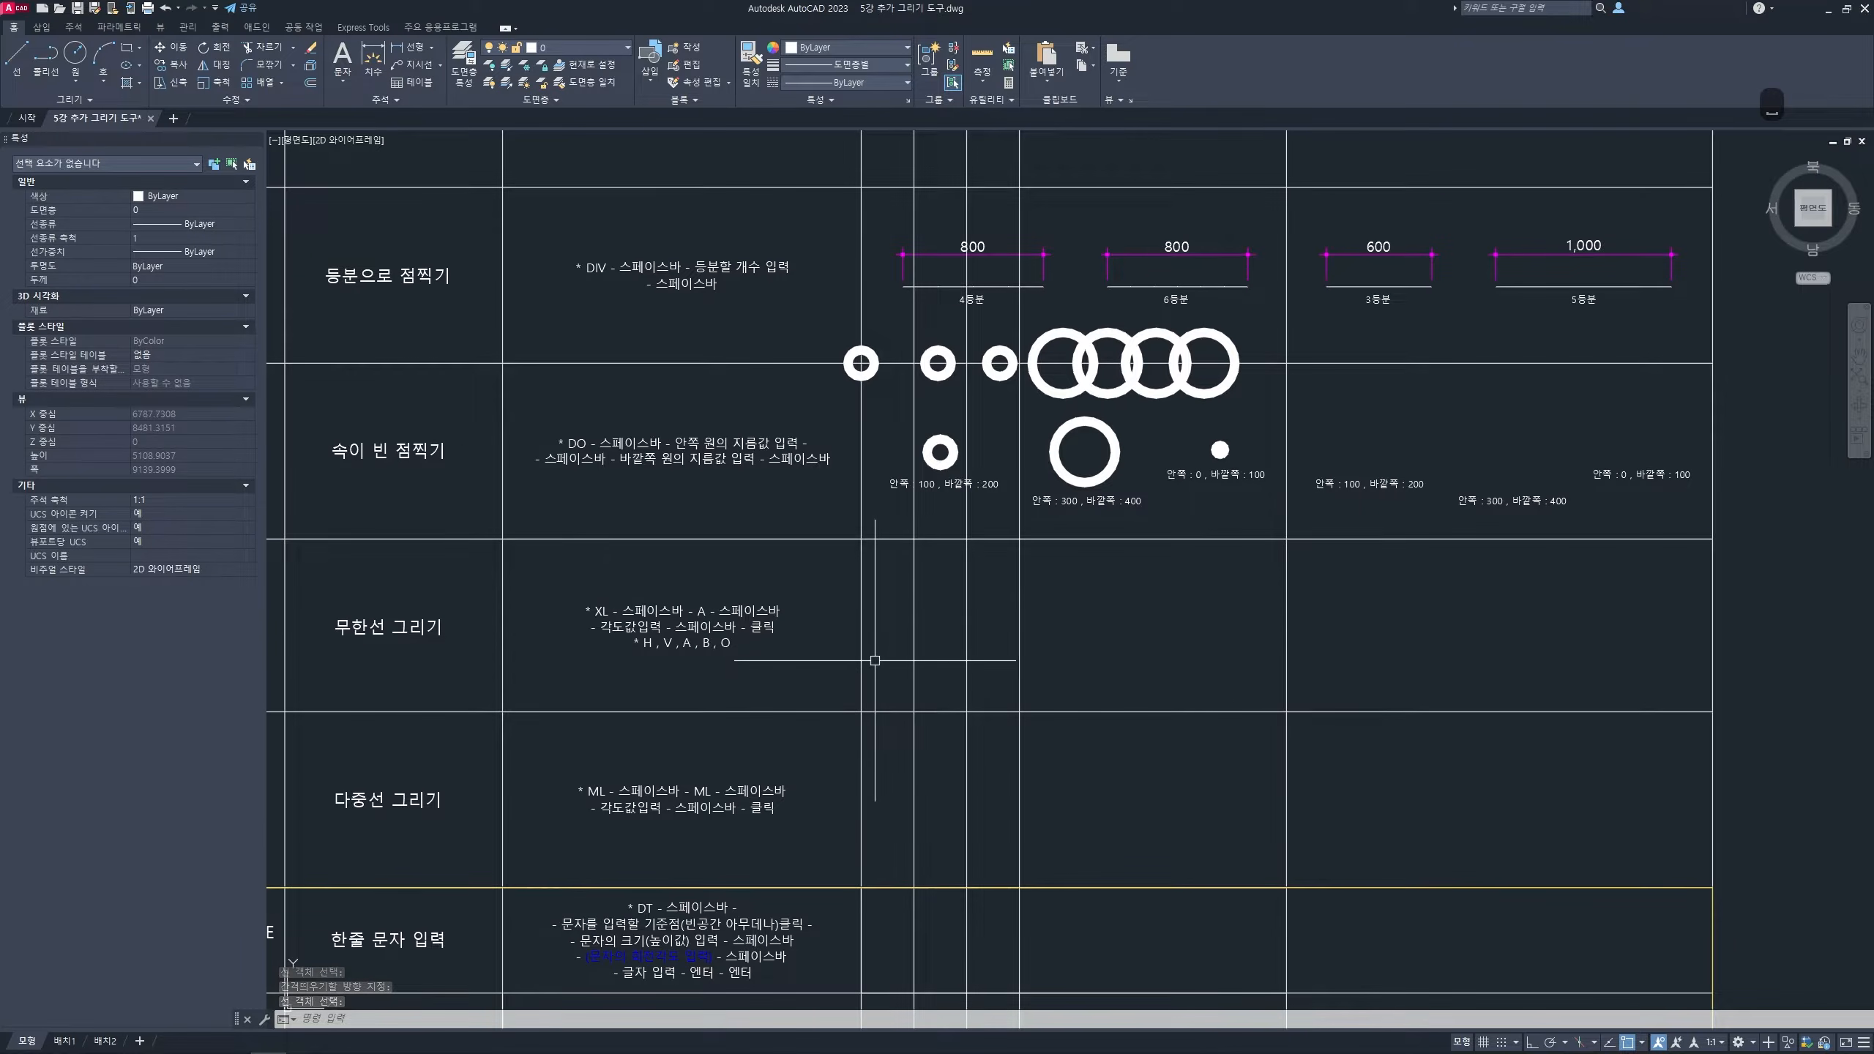
scroll(983, 618, "down", 2)
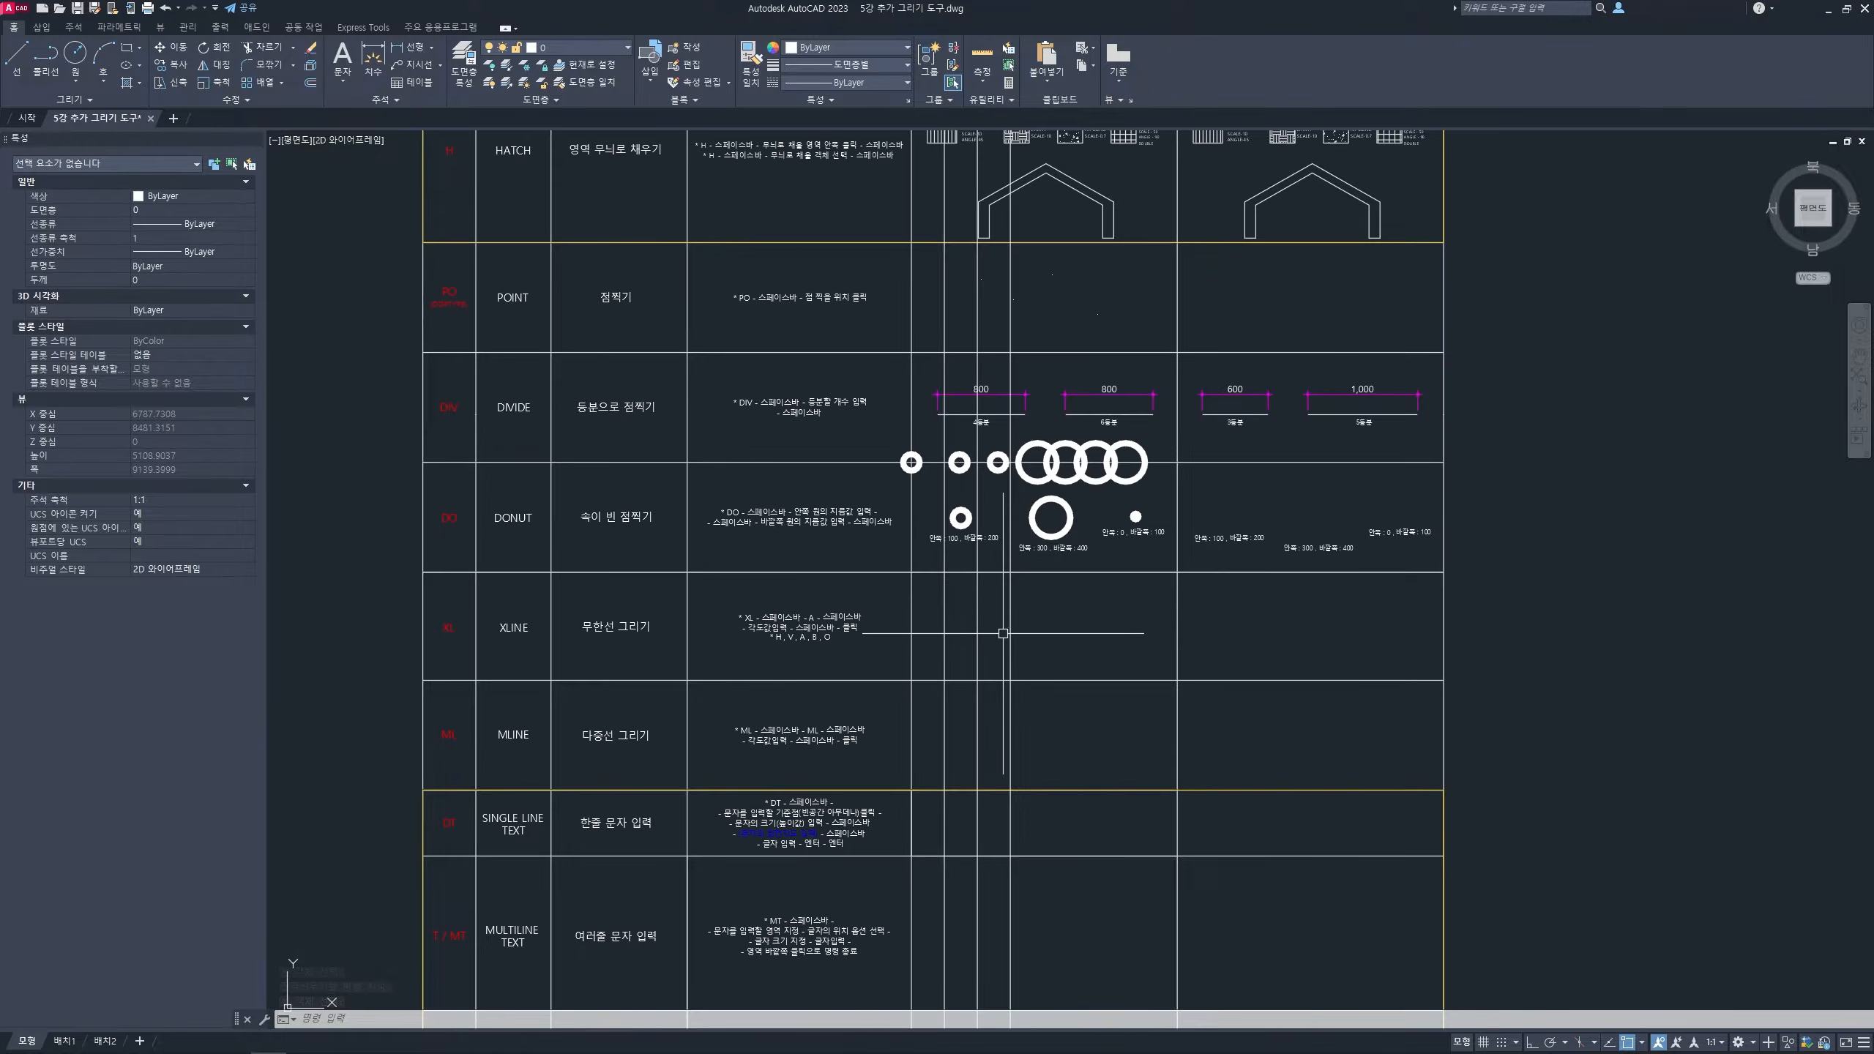
scroll(986, 487, "down", 5)
scroll(988, 469, "up", 7)
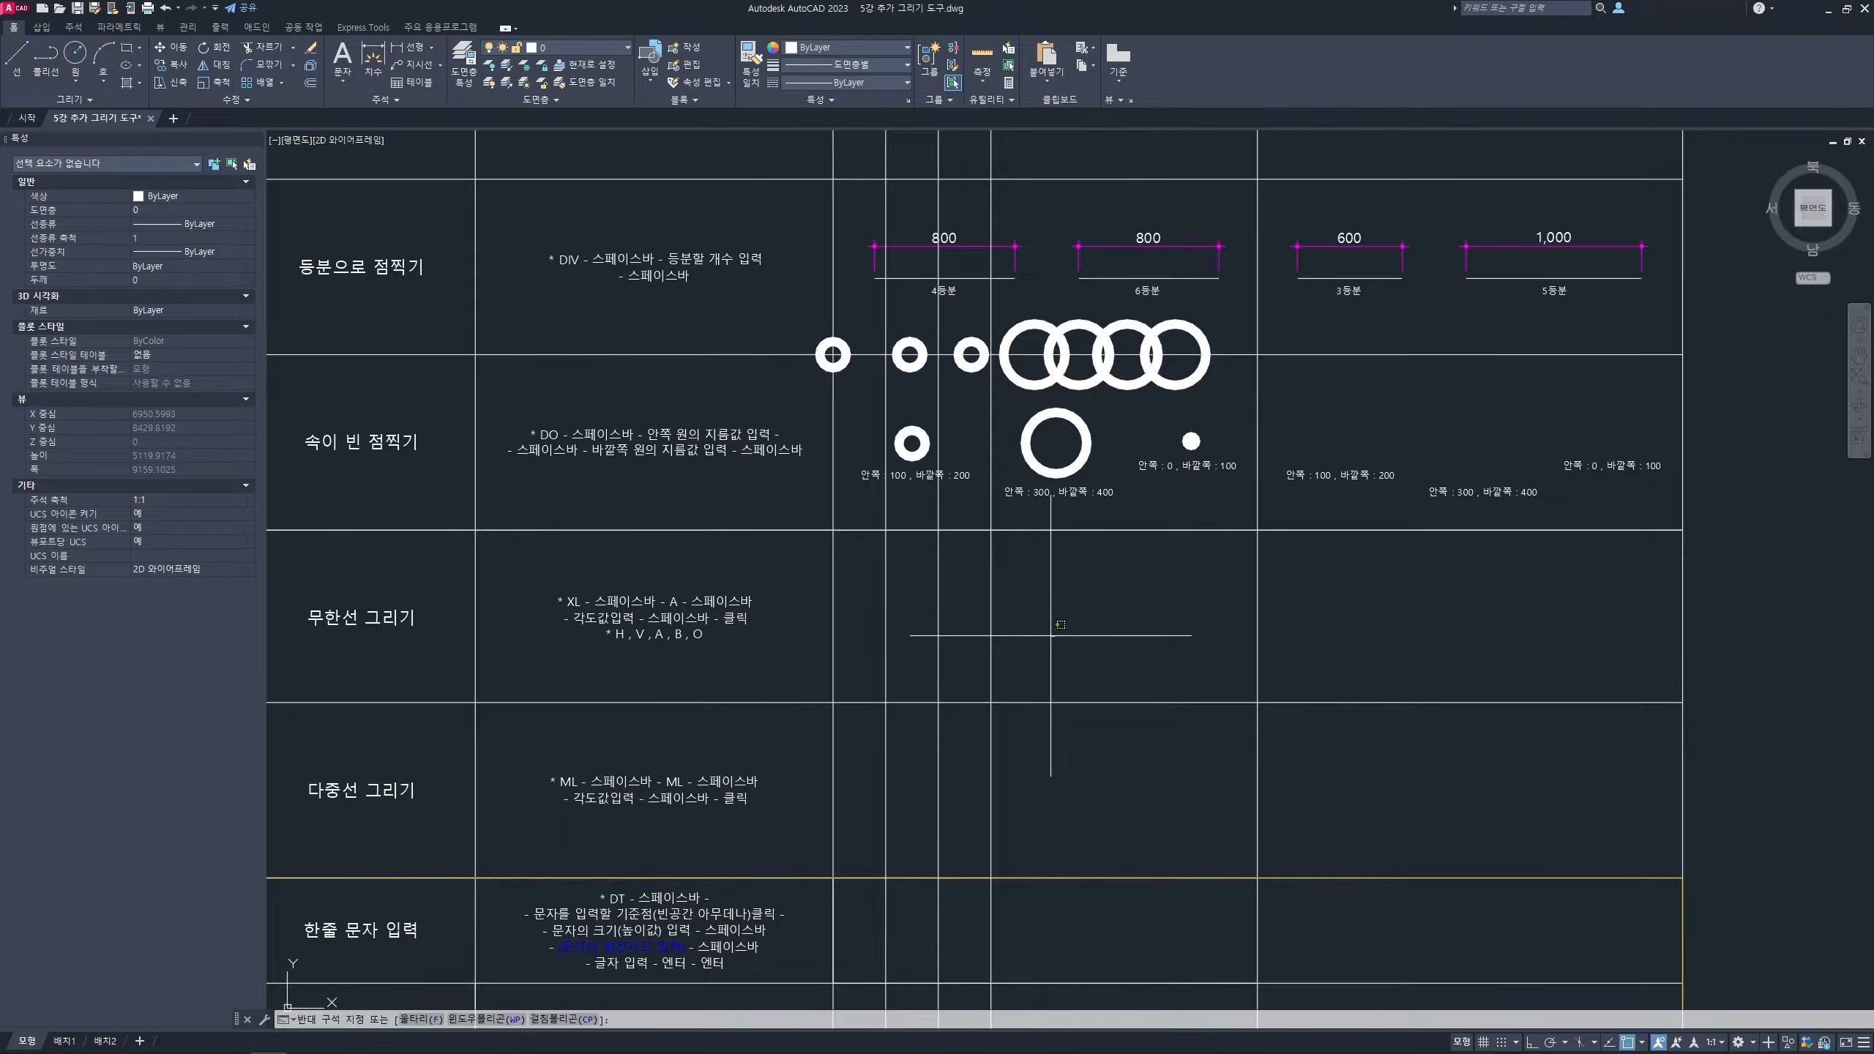
left_click(1090, 635)
left_click(860, 578)
key("Delete")
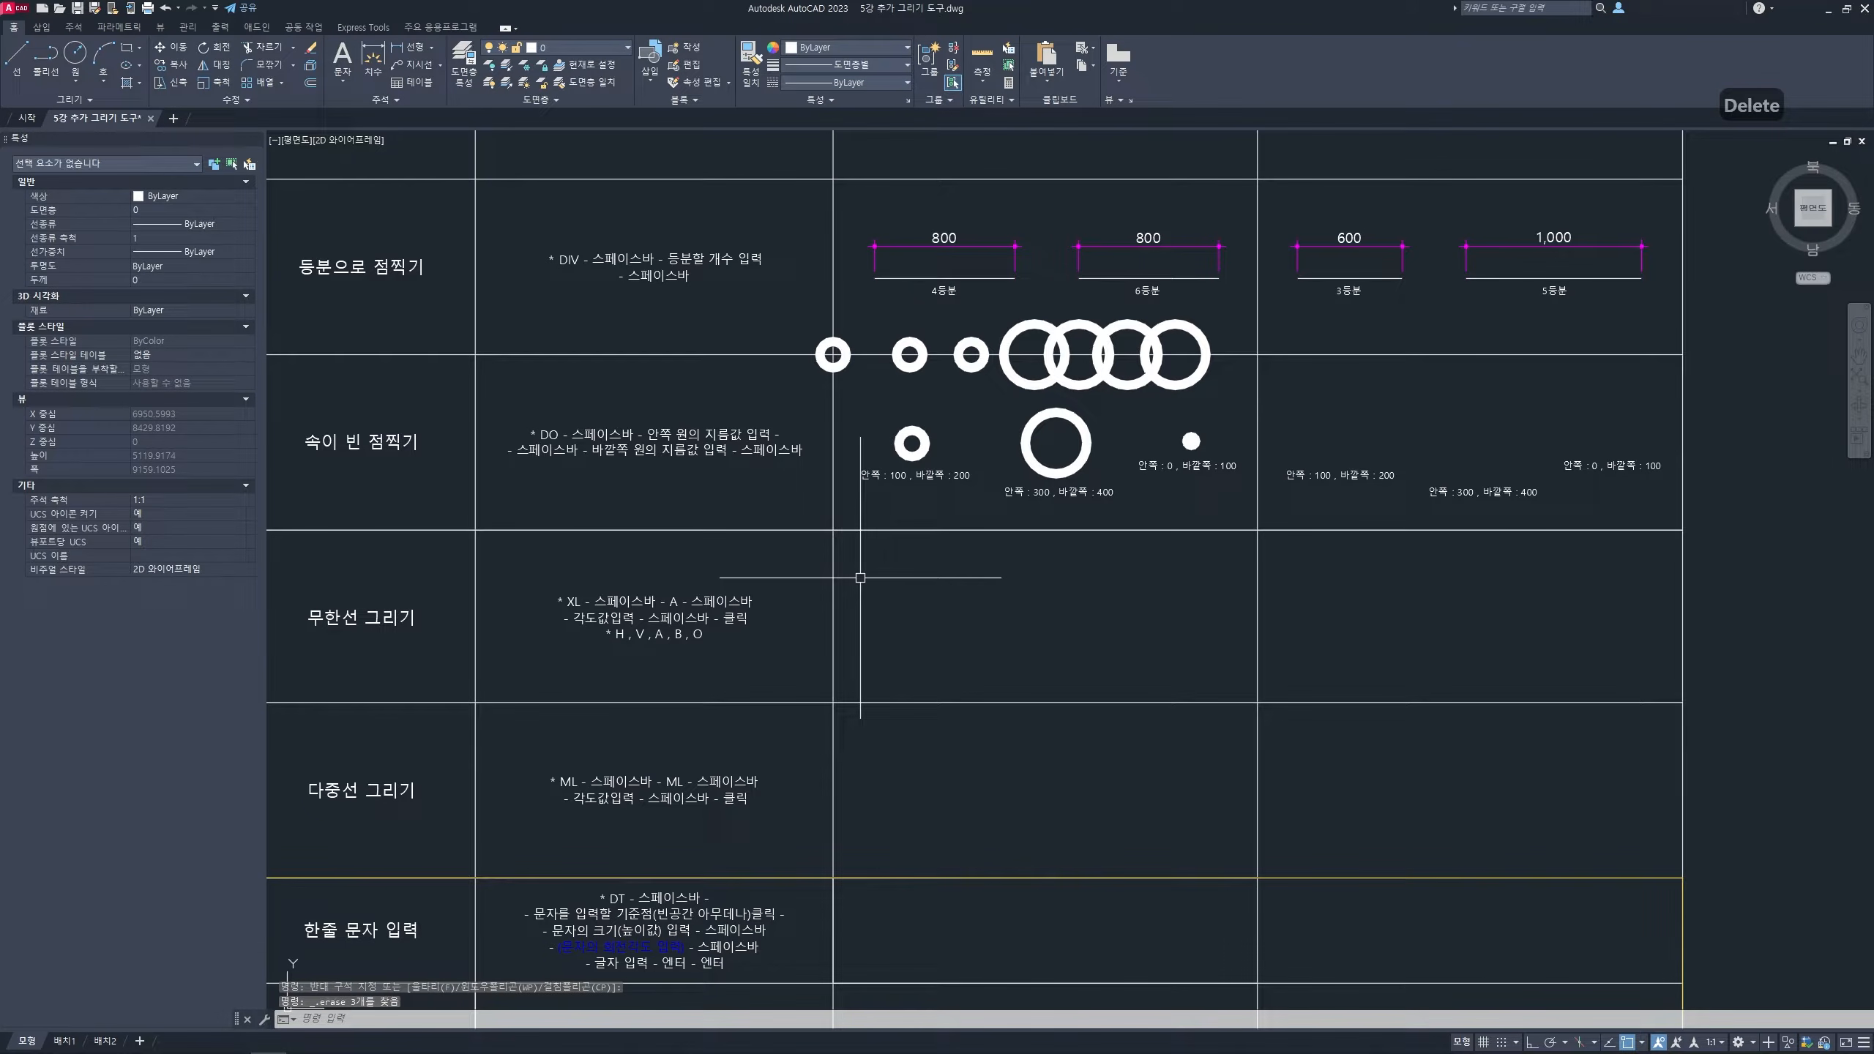
middle_click_drag(860, 579, 981, 627)
scroll(840, 688, "up", 2)
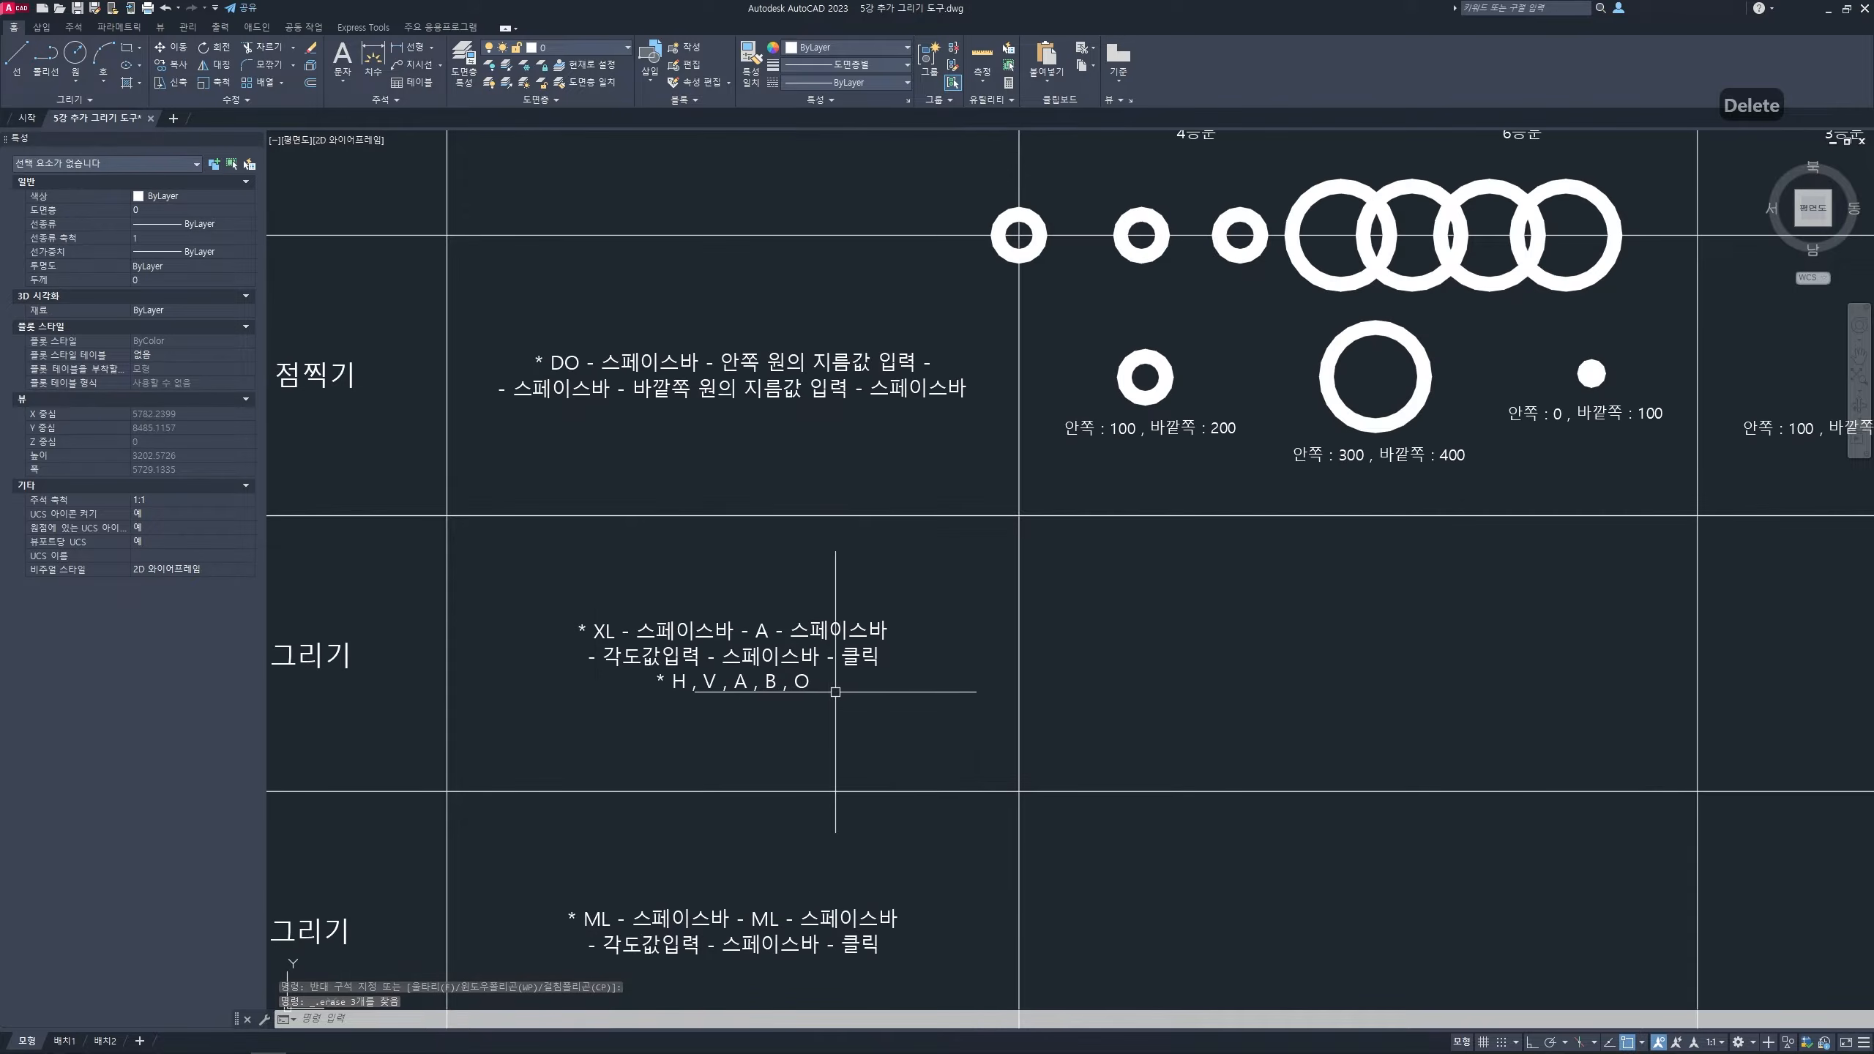
middle_click_drag(840, 694, 931, 706)
key("ctrl+2")
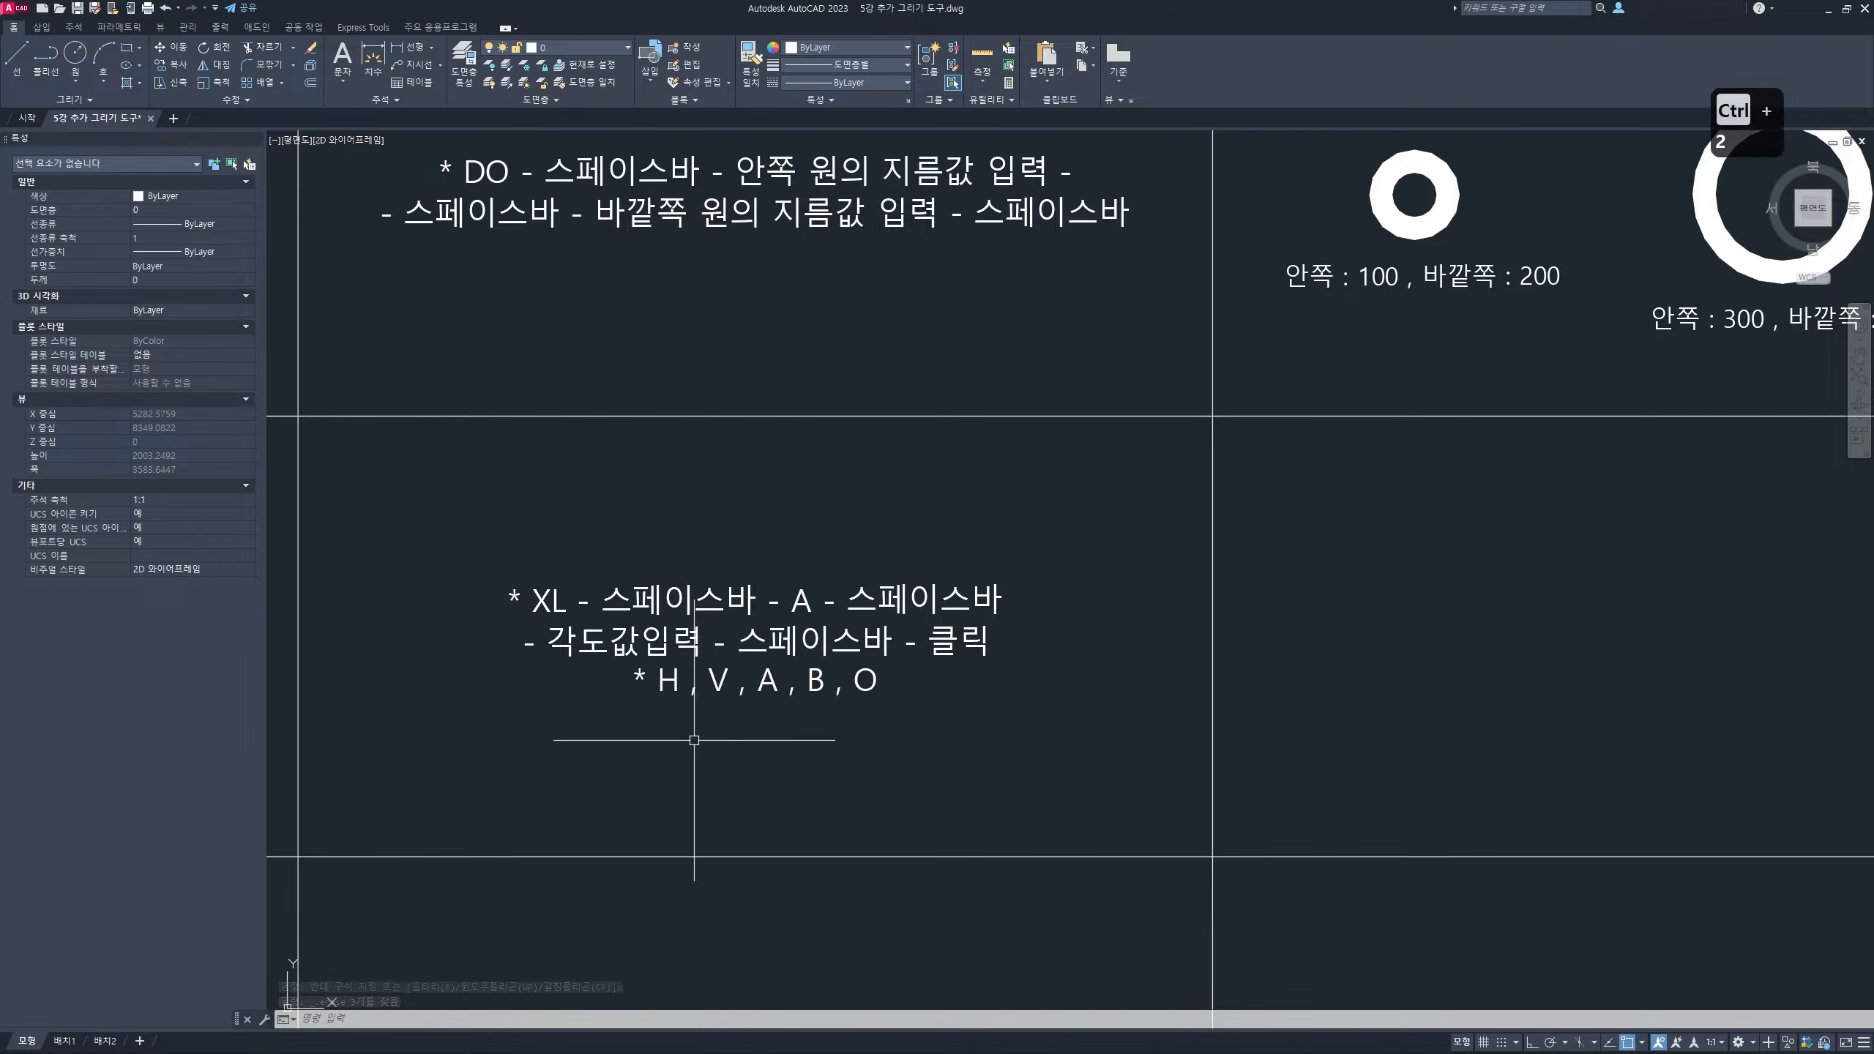
mouse_move(893, 642)
left_mouse_down()
mouse_move(797, 641)
mouse_move(627, 691)
mouse_move(895, 698)
mouse_move(892, 644)
left_mouse_up()
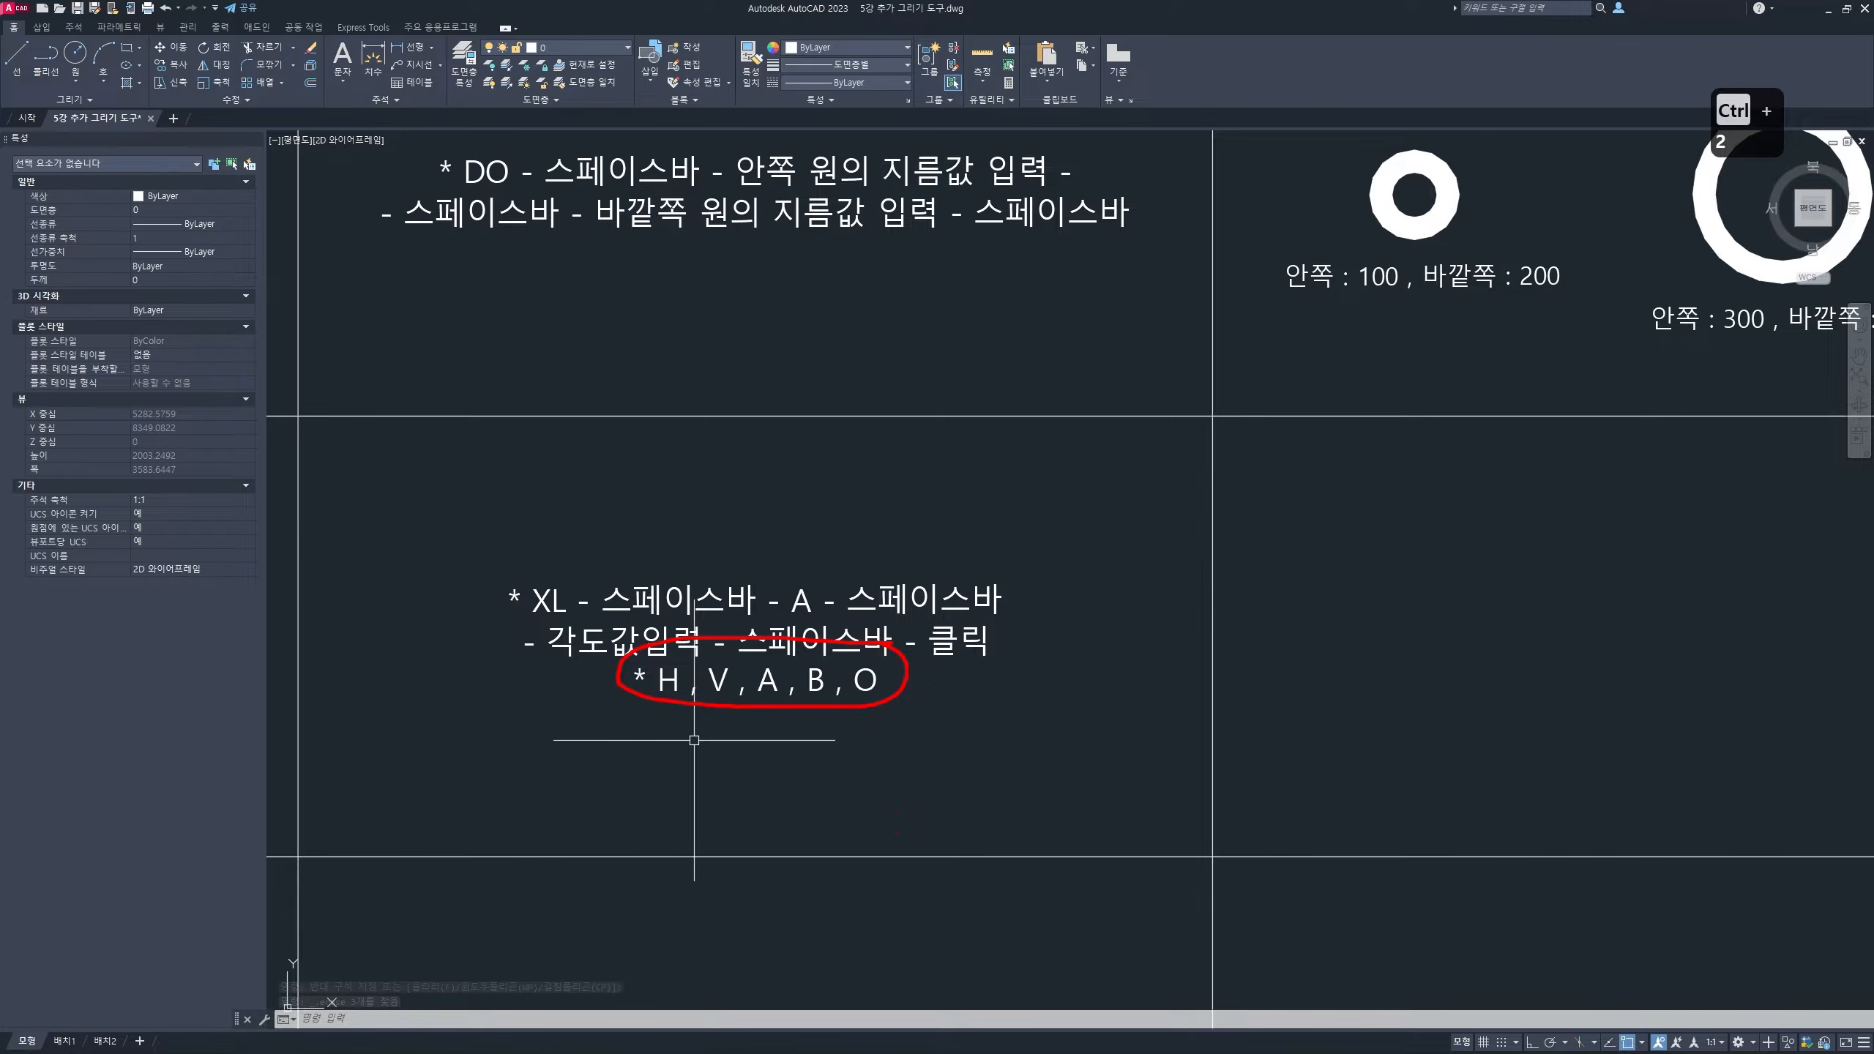
mouse_move(896, 834)
left_mouse_down()
mouse_move(769, 702)
mouse_move(751, 738)
mouse_move(821, 724)
left_mouse_up()
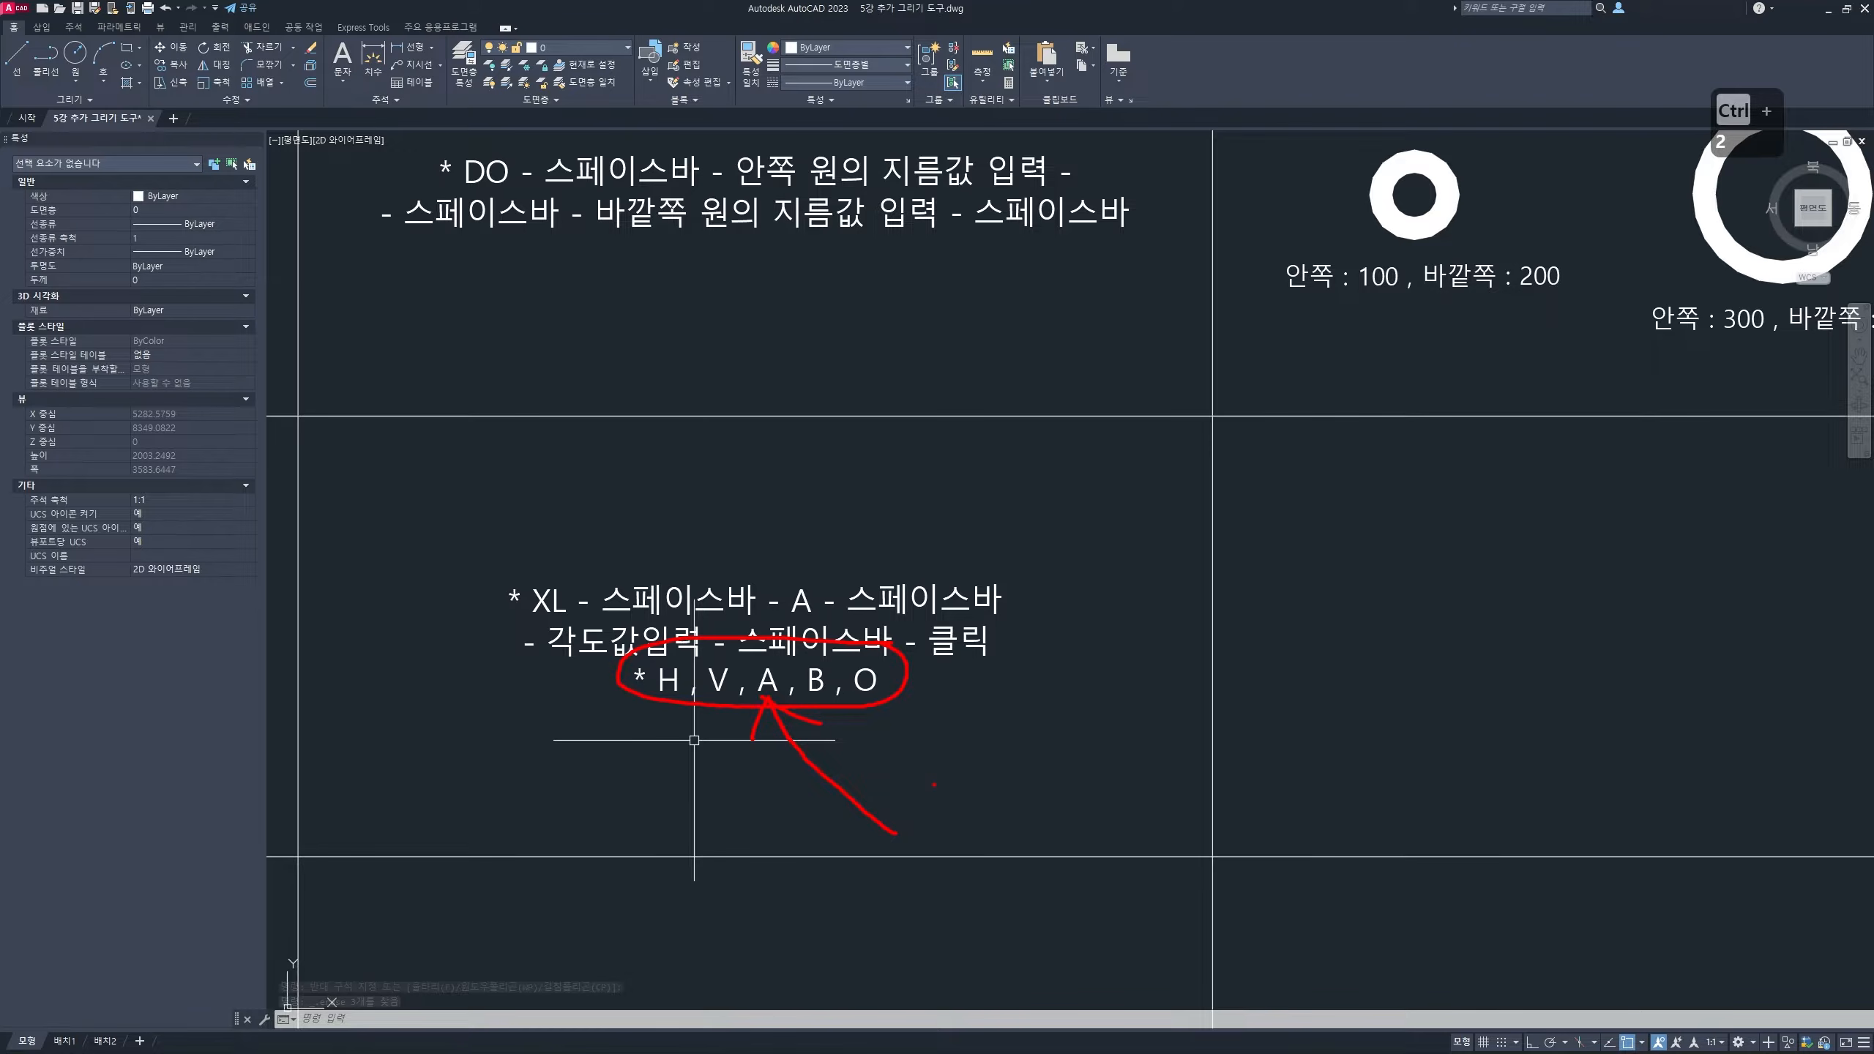
mouse_move(764, 688)
left_mouse_down()
mouse_move(767, 639)
mouse_move(741, 679)
mouse_move(787, 701)
left_mouse_up()
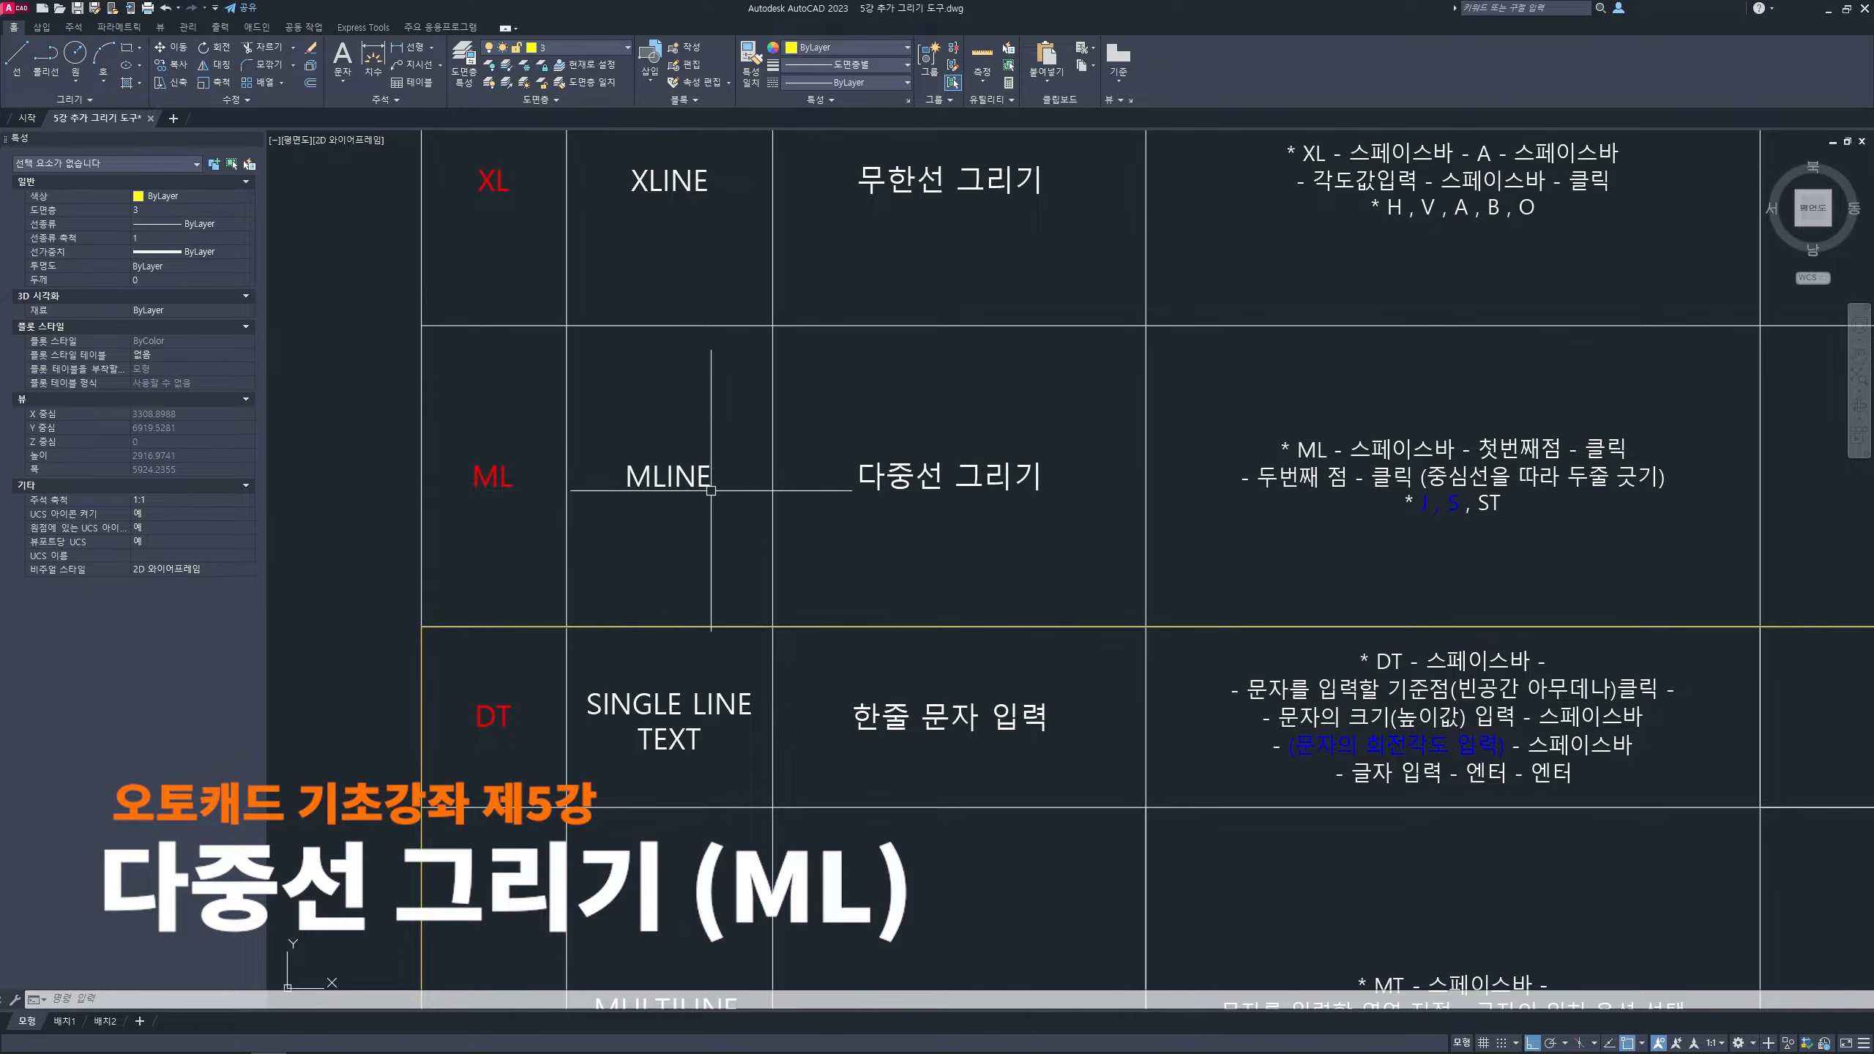
key("ctrl+2")
mouse_move(521, 508)
left_mouse_down()
mouse_move(458, 480)
mouse_move(552, 469)
mouse_move(417, 514)
left_mouse_up()
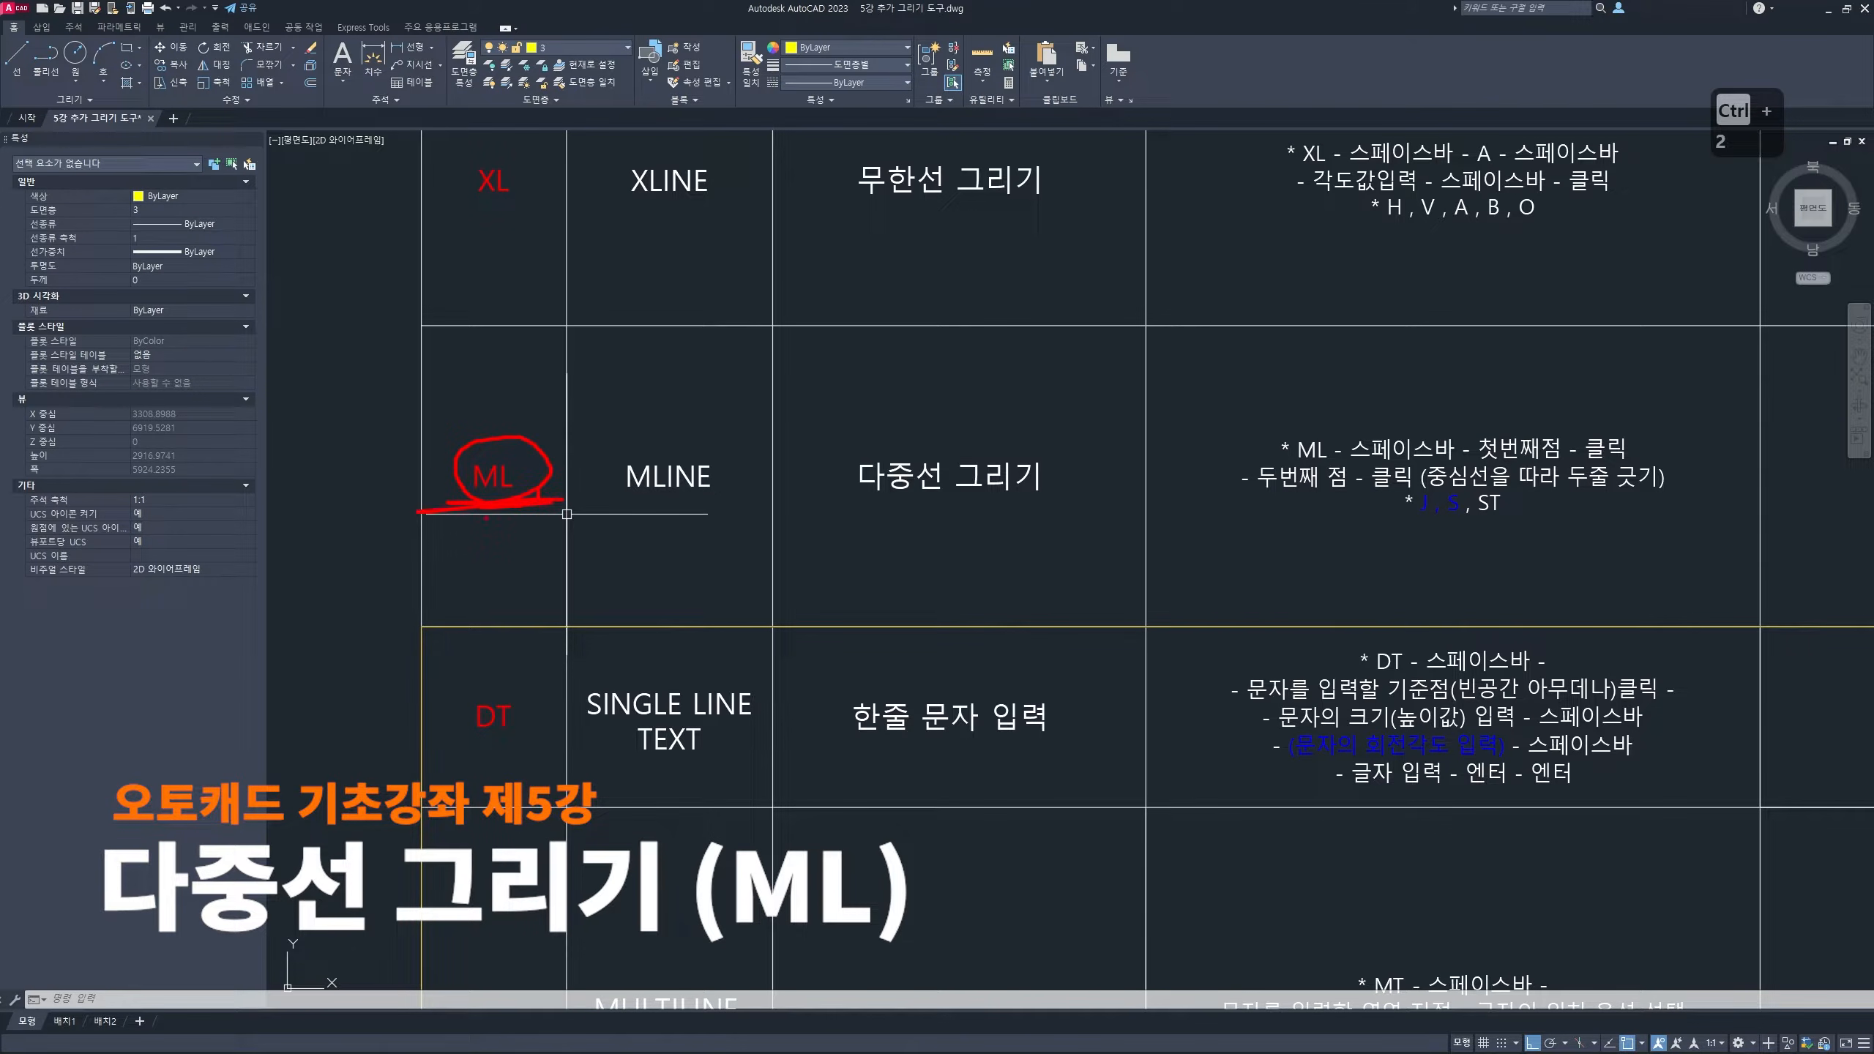
key("Escape")
mouse_move(1373, 562)
middle_mouse_down()
mouse_move(1158, 556)
mouse_move(764, 599)
middle_mouse_up()
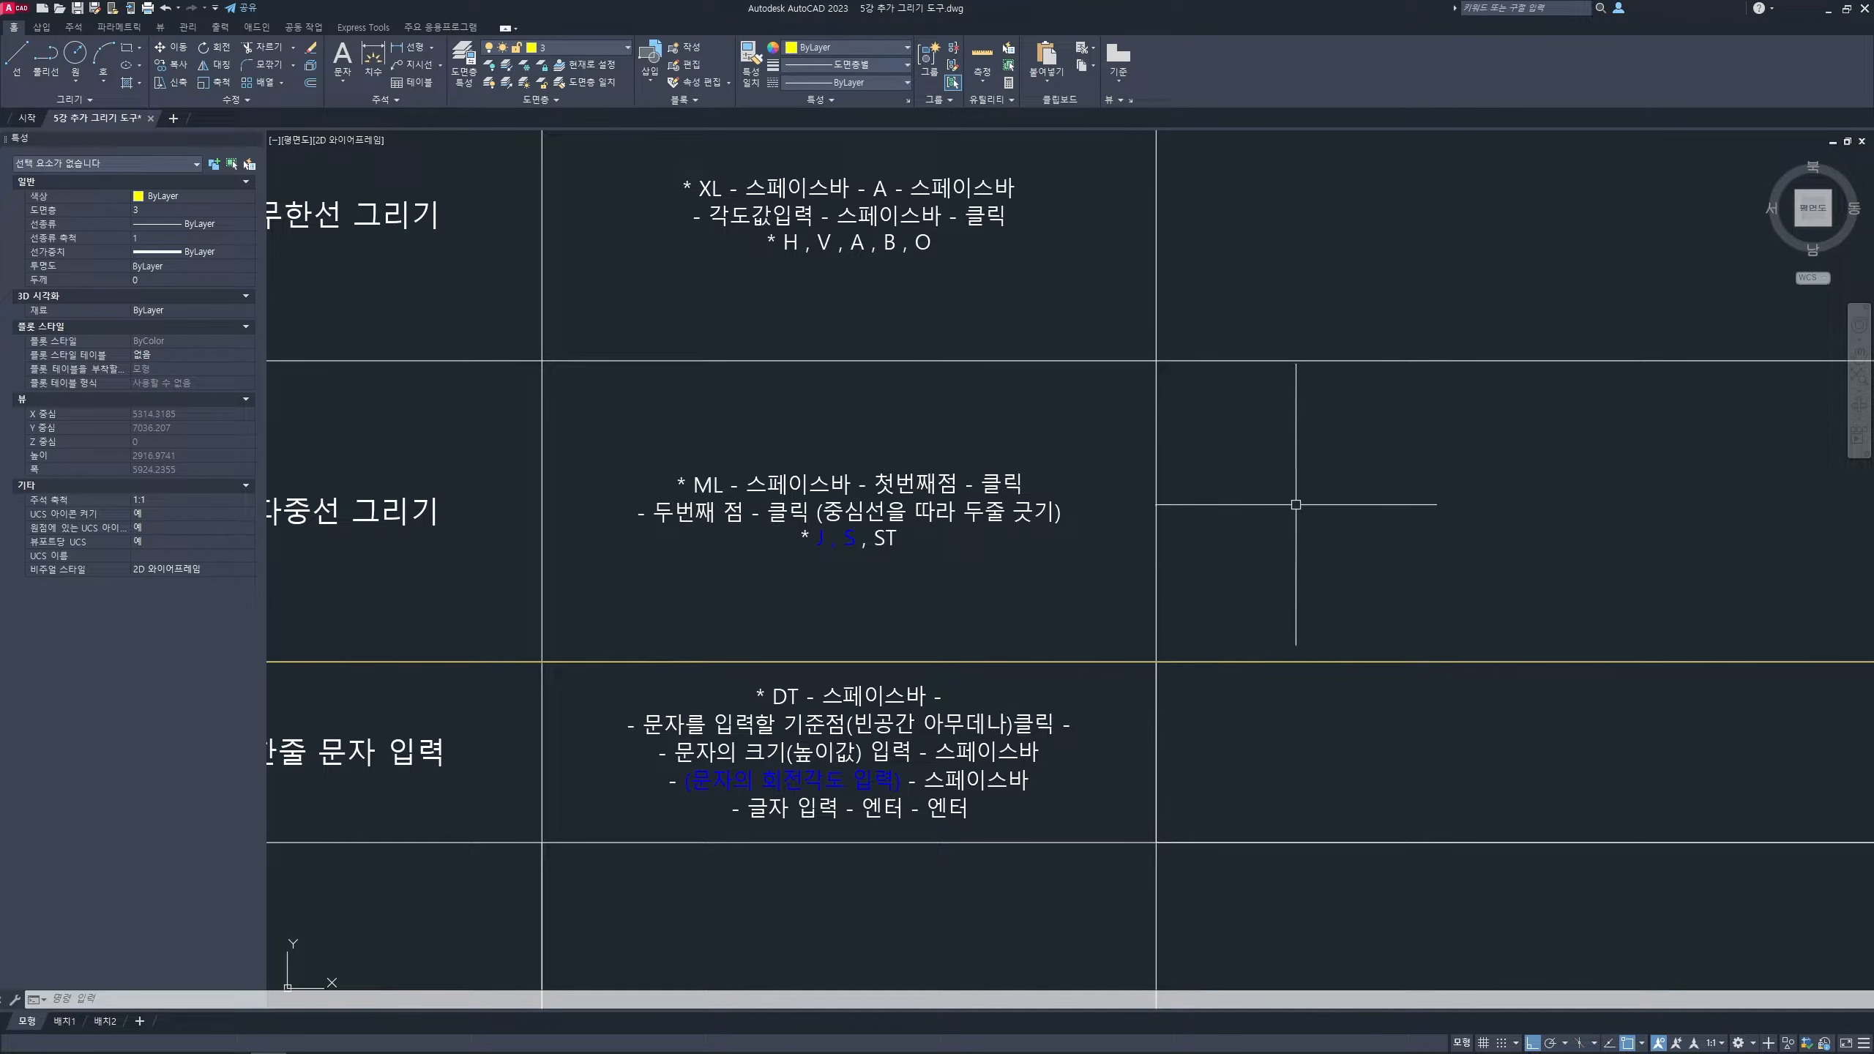
key("ctrl+2")
left_click_drag(1208, 440, 1463, 431)
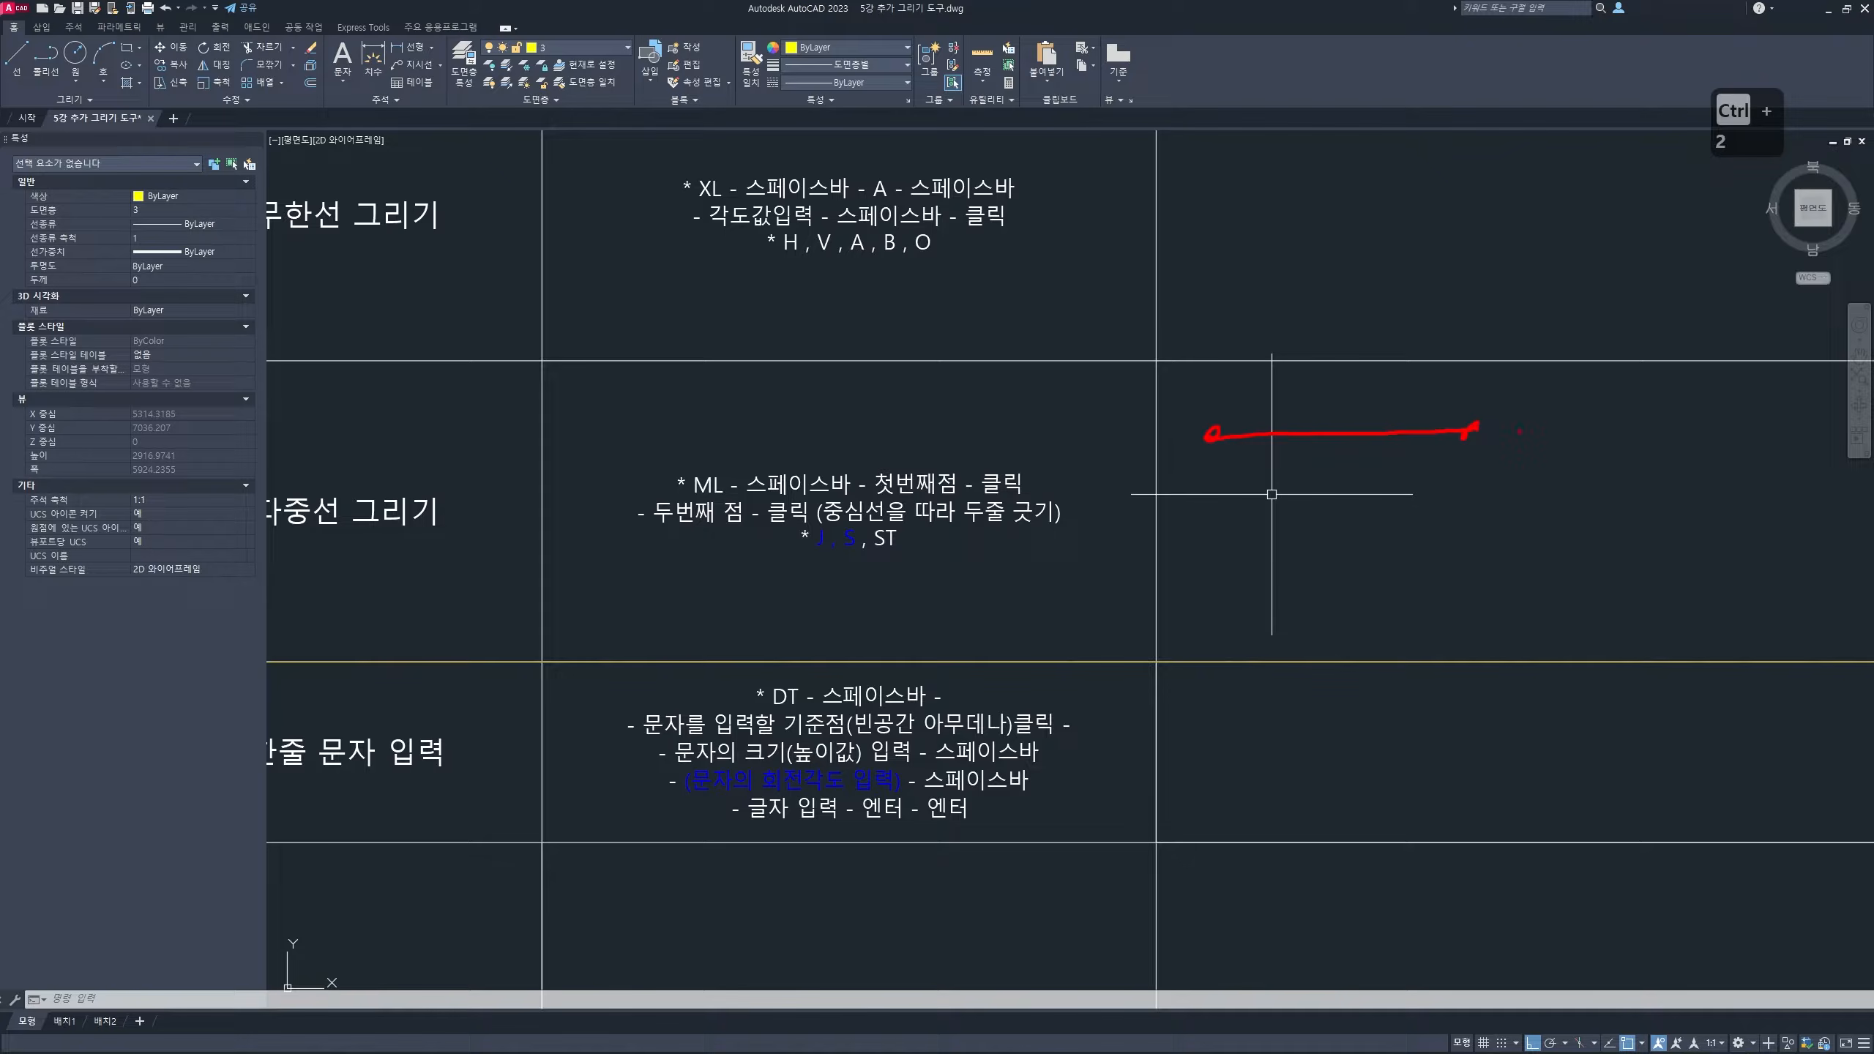
left_click_drag(1207, 436, 1471, 426)
left_click_drag(1203, 401, 1485, 401)
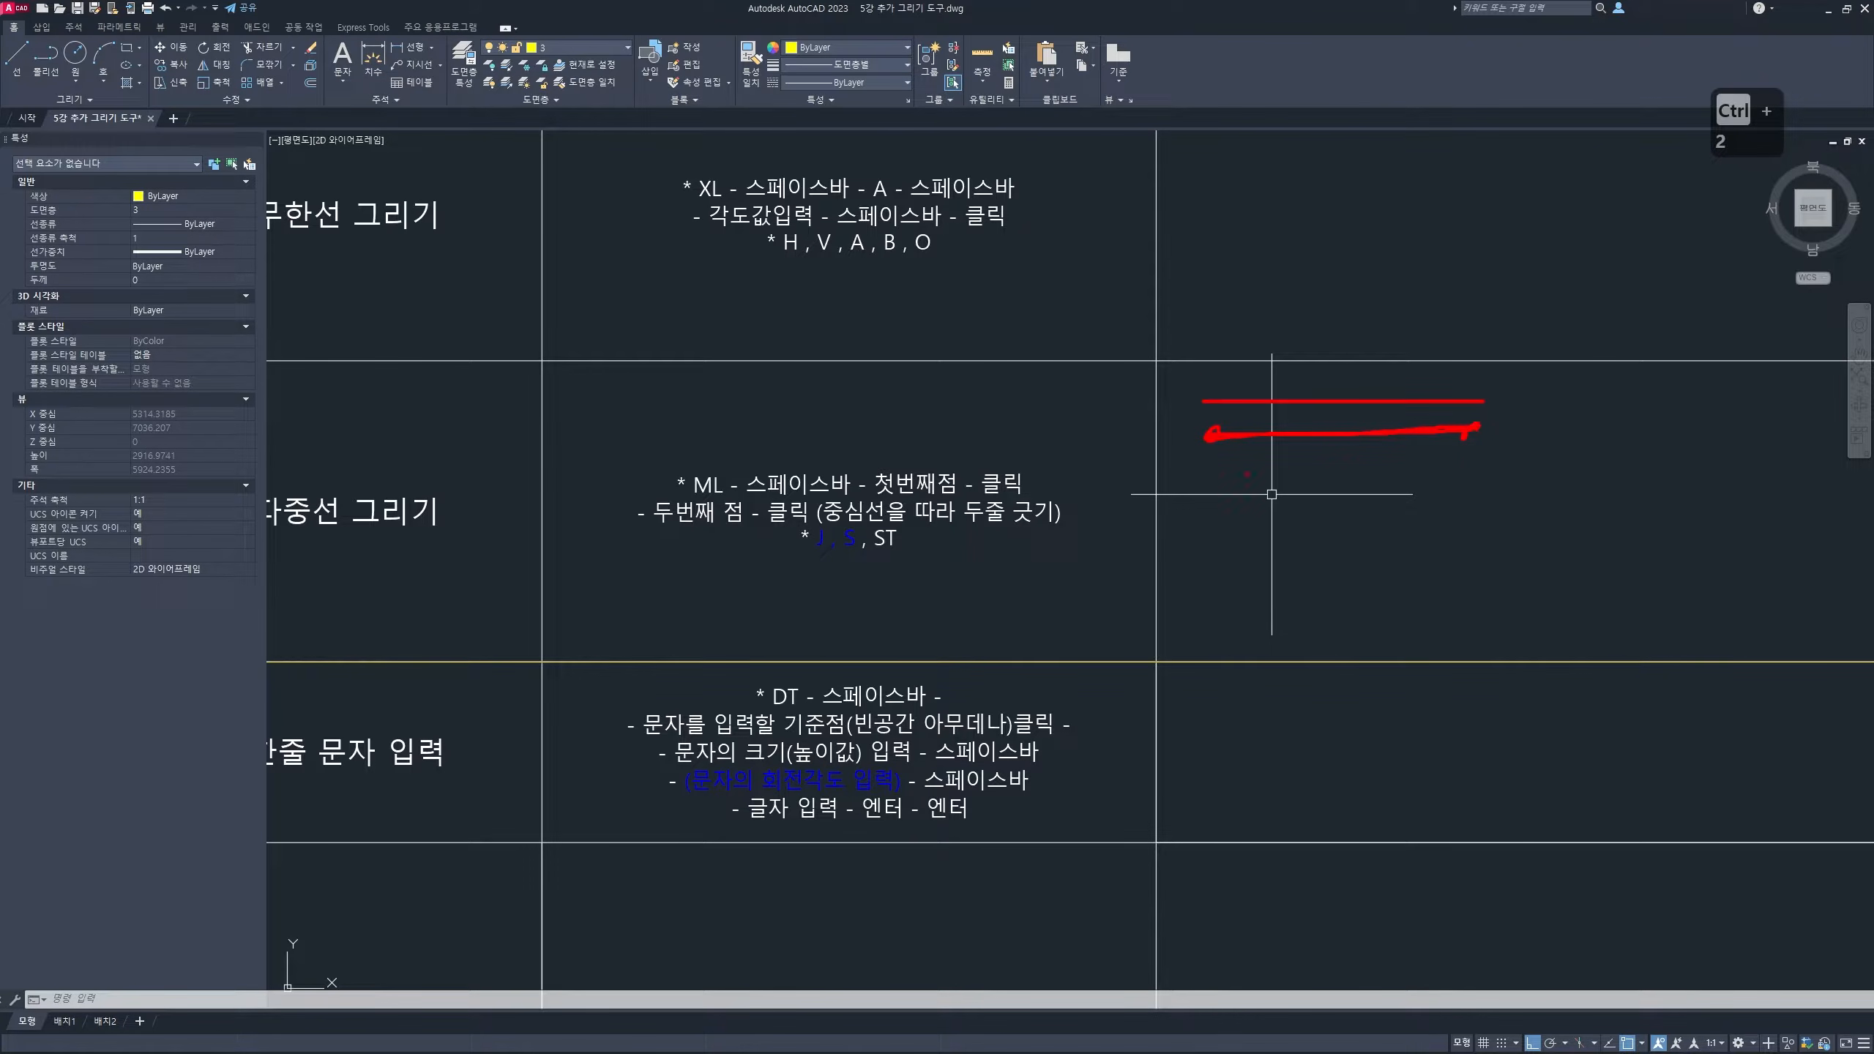
left_click_drag(1220, 472, 1501, 466)
left_click_drag(1194, 379, 1461, 373)
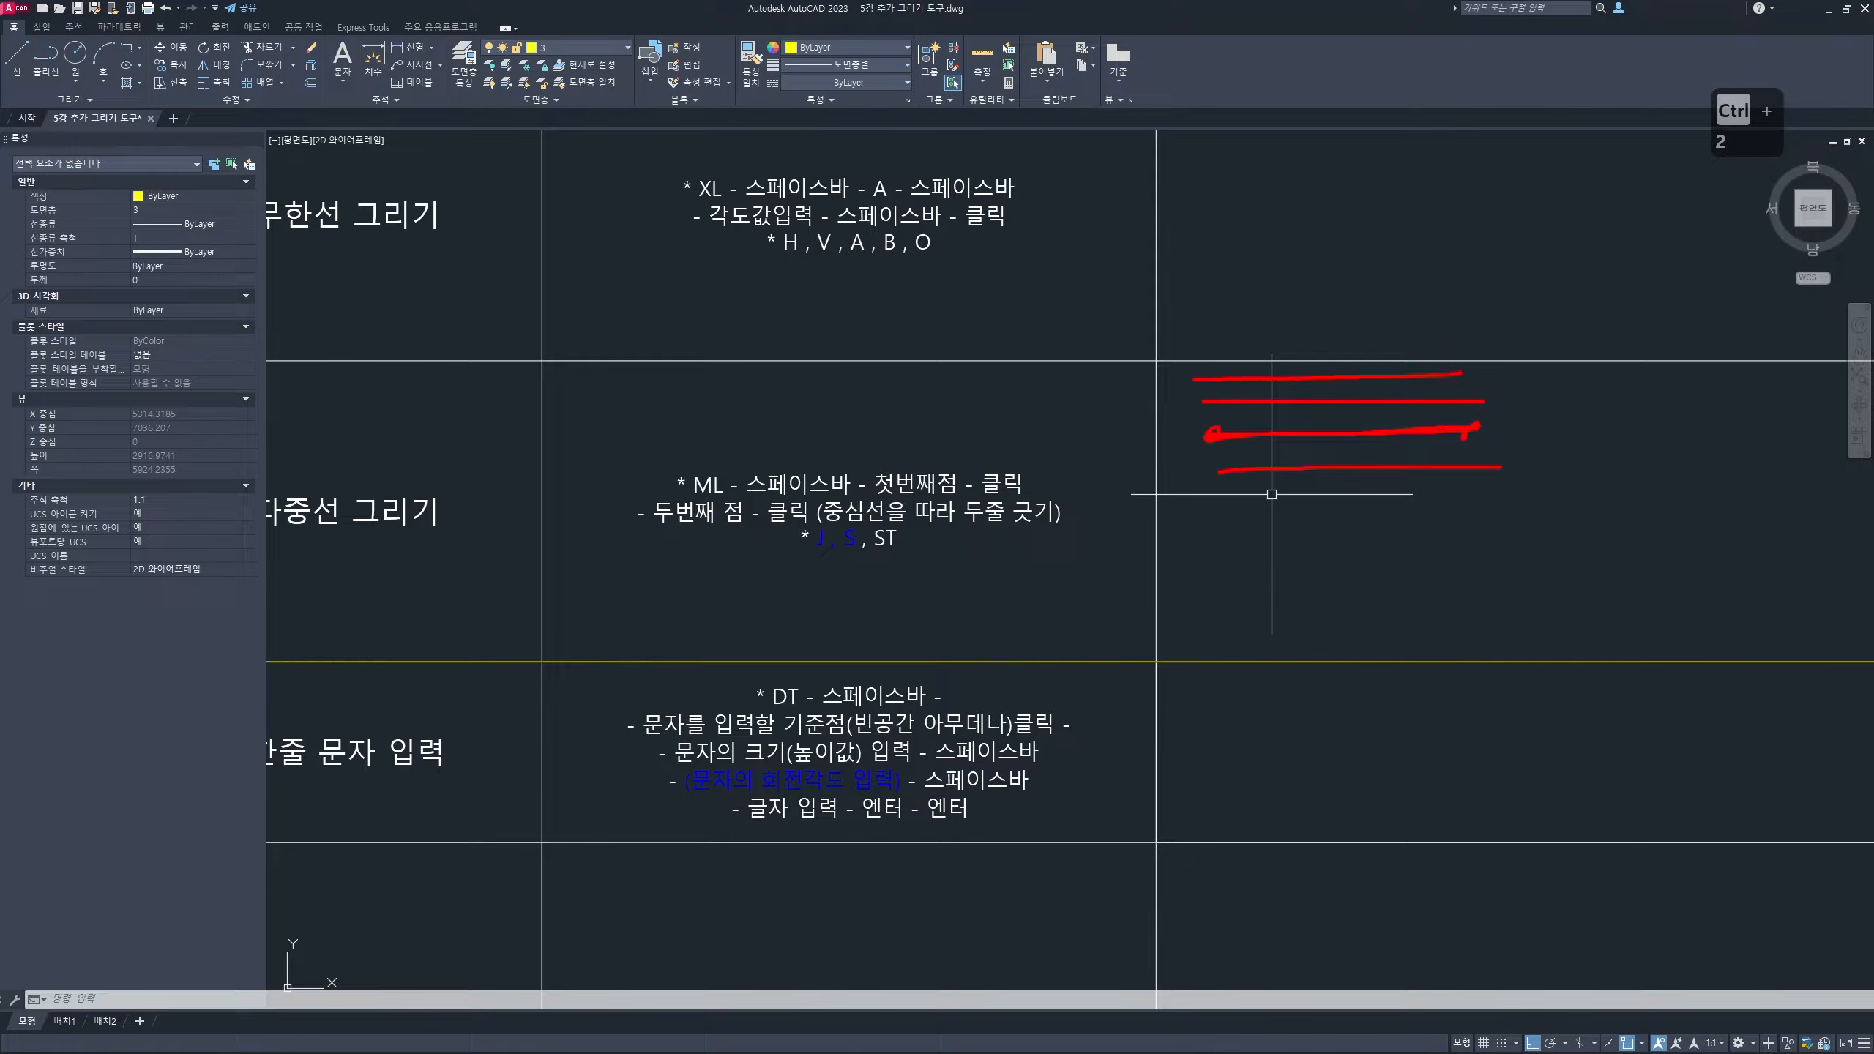
left_click_drag(1200, 495, 1455, 492)
left_click_drag(1428, 450, 1306, 506)
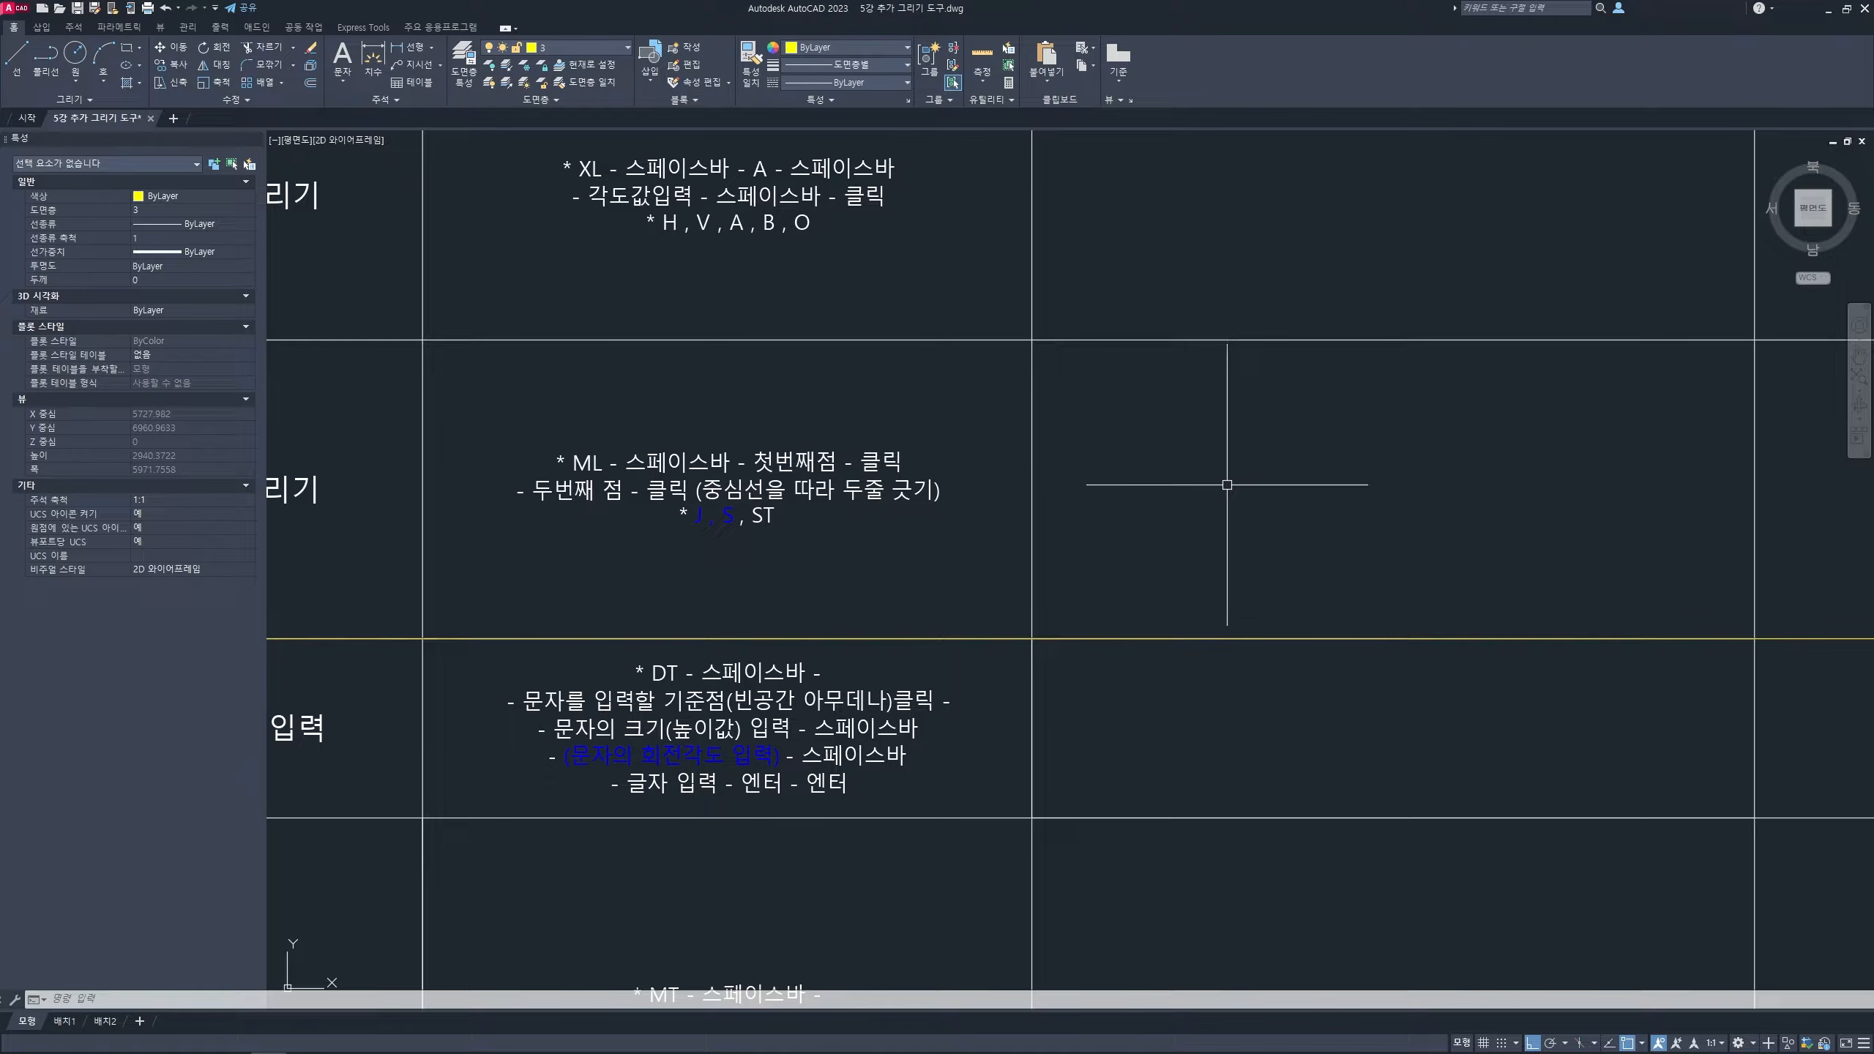
key("ctrl+2")
key("Escape")
key("ctrl+2")
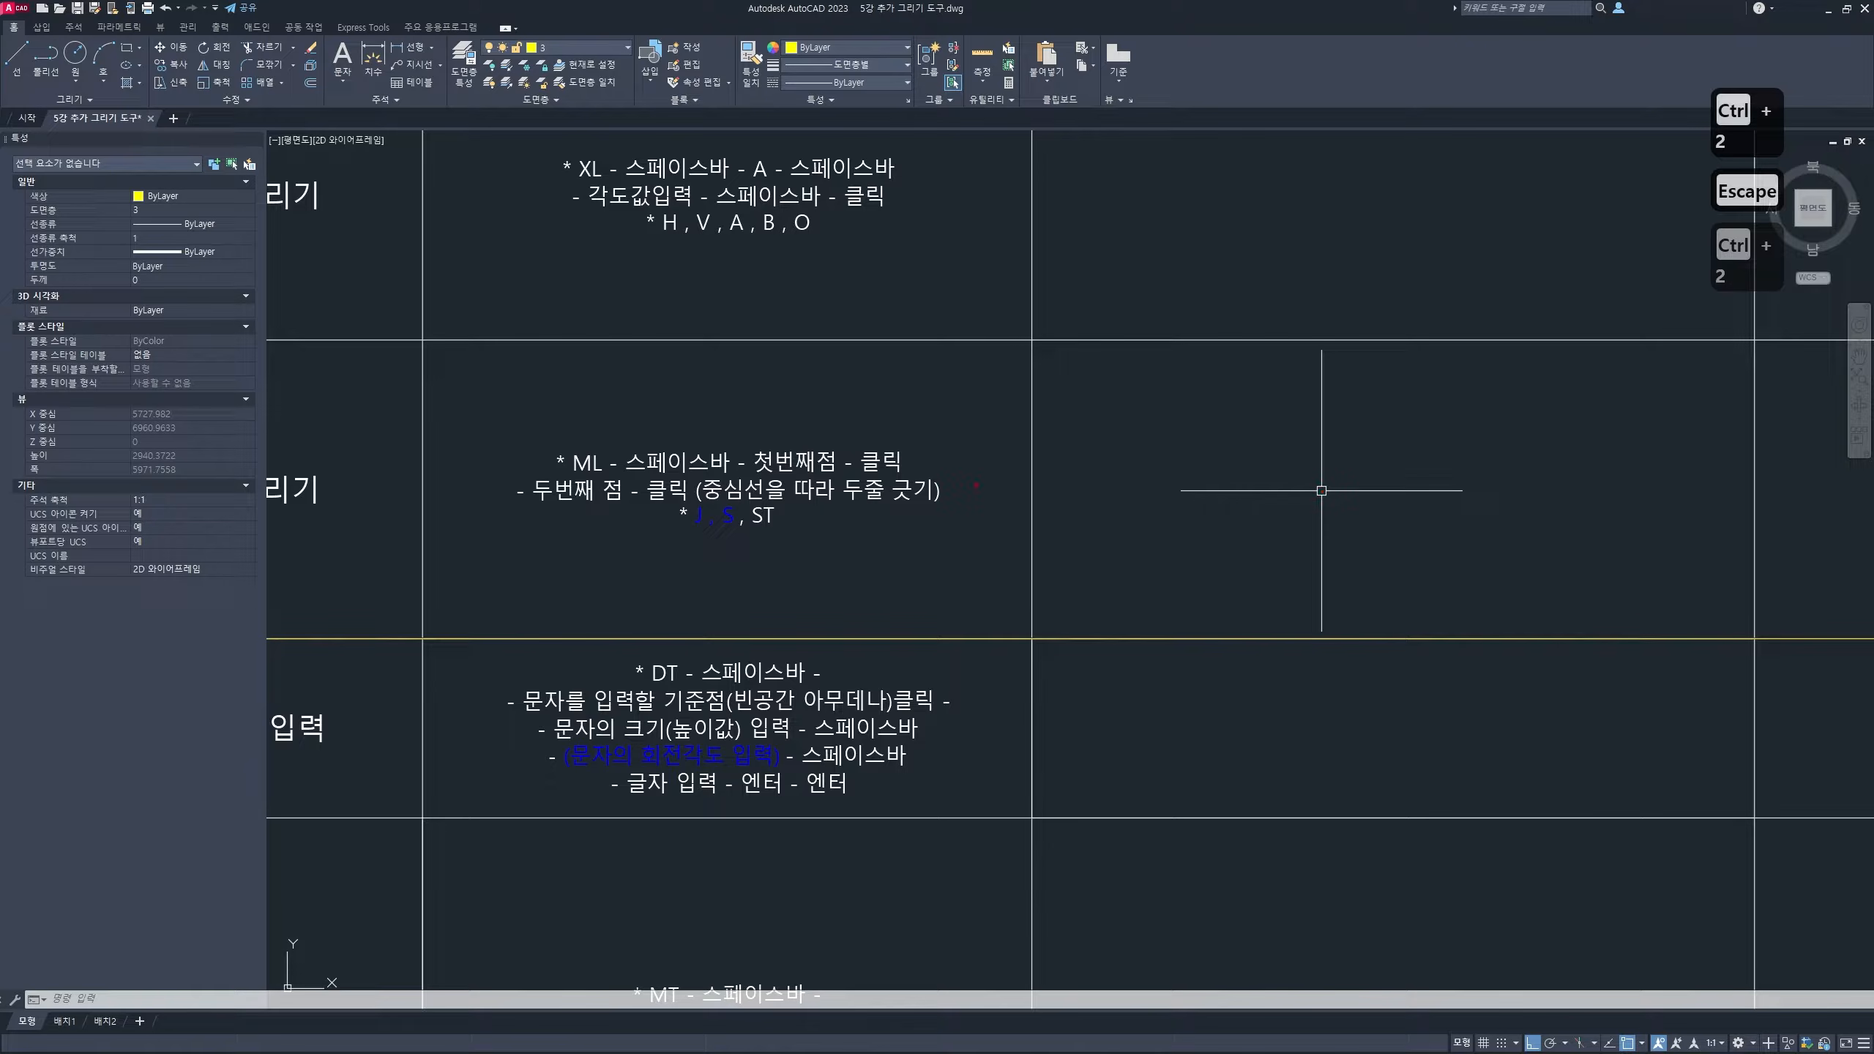
left_click_drag(971, 484, 1868, 477)
left_click(1371, 491)
left_click(1607, 484)
left_click(1797, 473)
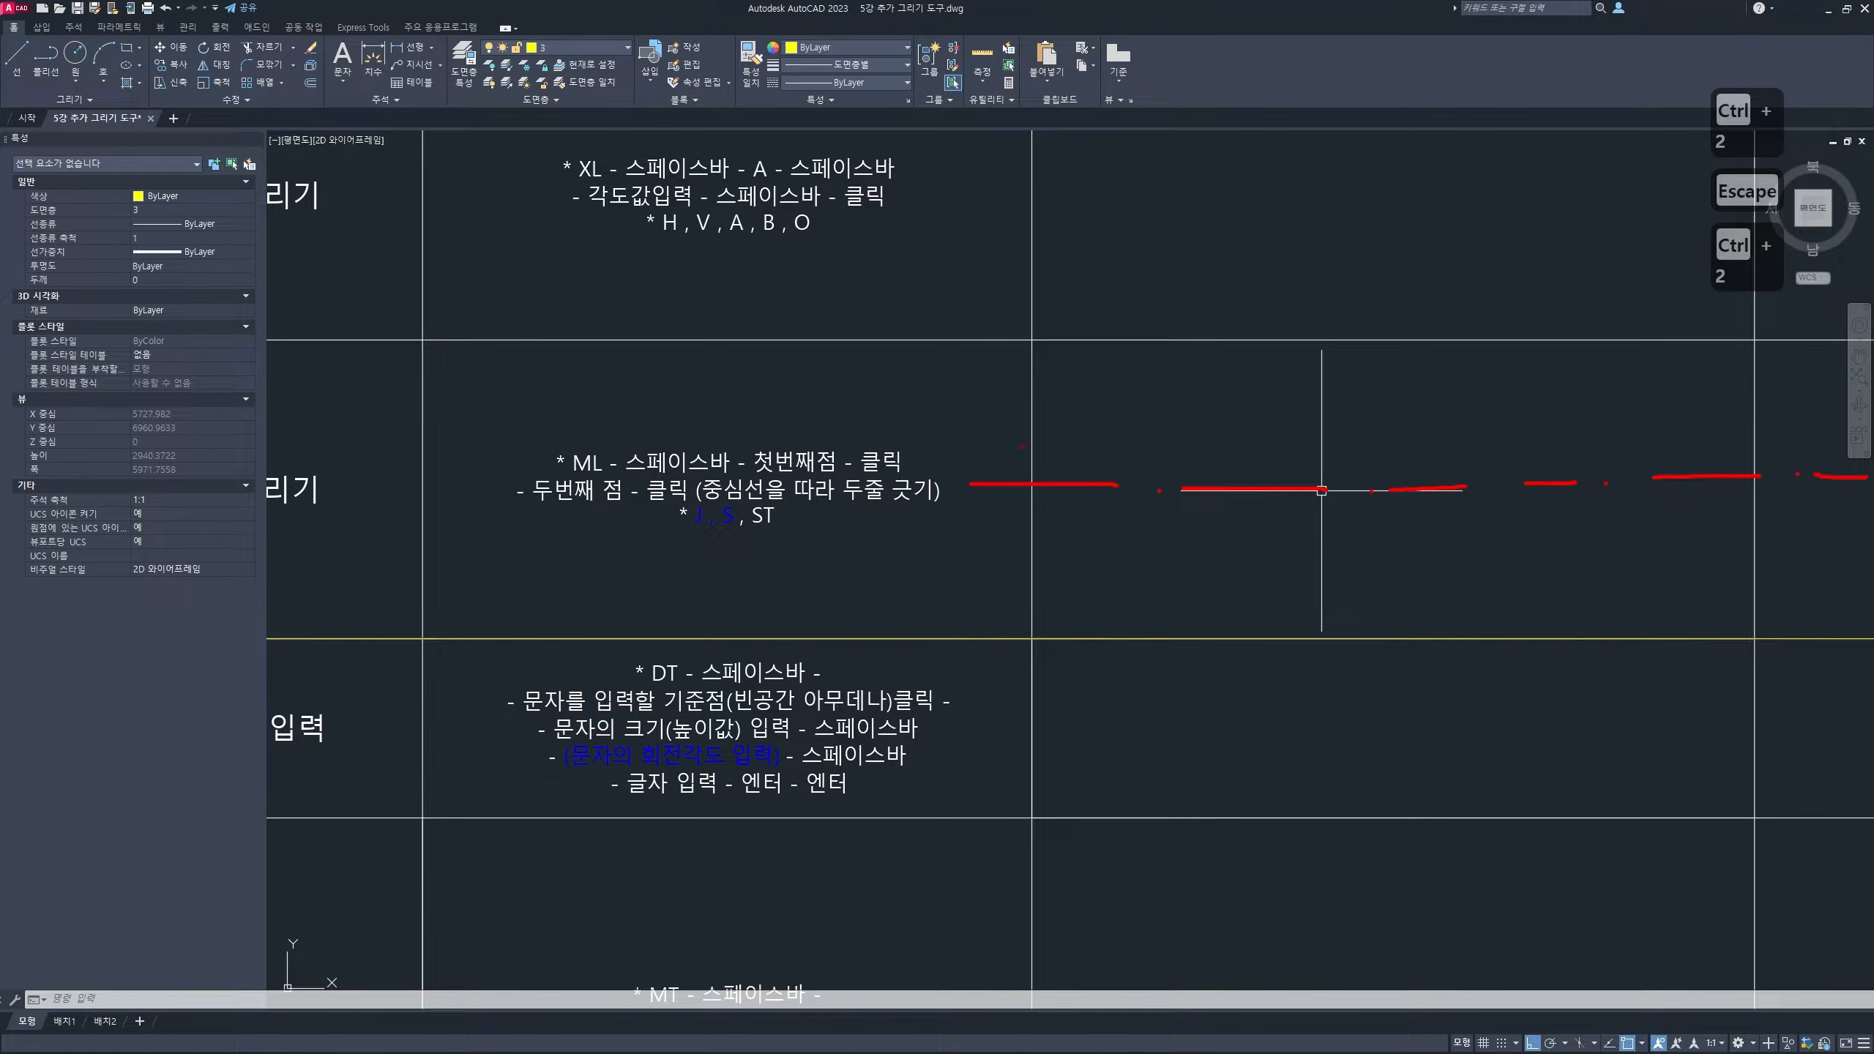
left_click_drag(990, 448, 1771, 441)
left_click_drag(998, 520, 1778, 516)
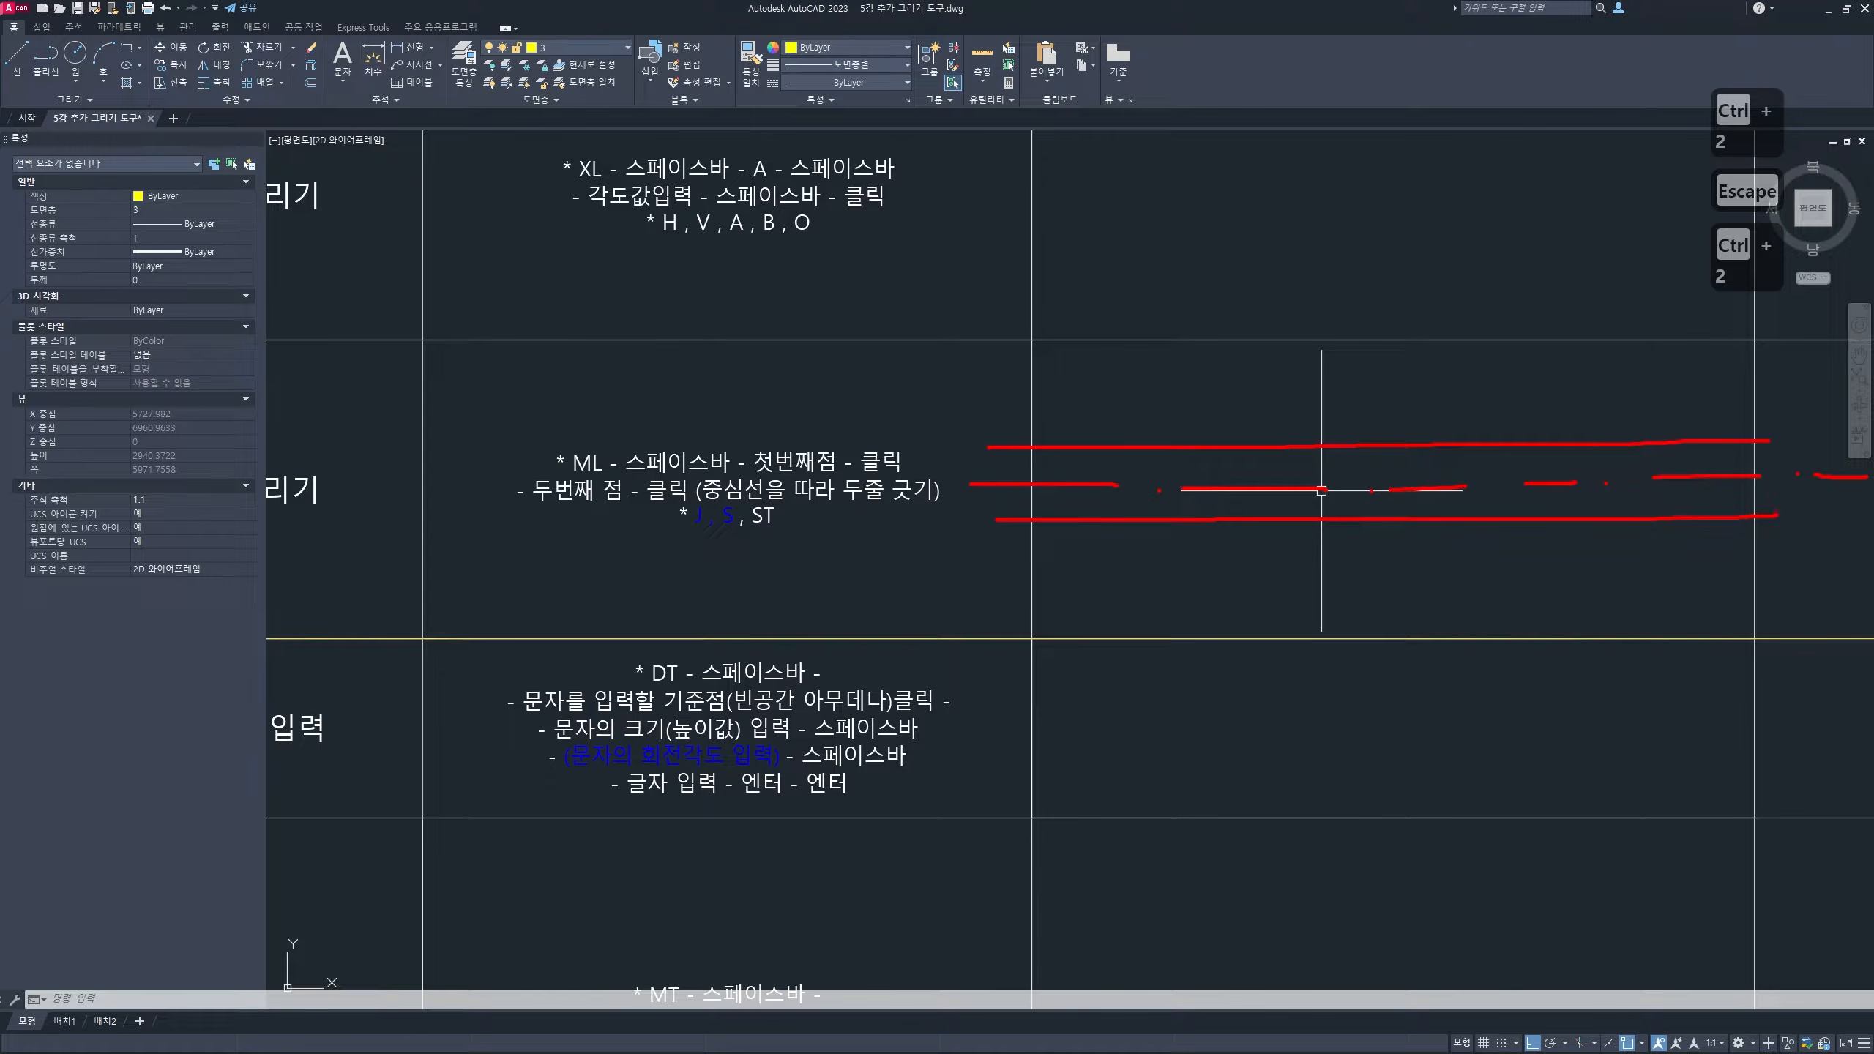
mouse_move(1539, 546)
left_mouse_down()
mouse_move(1446, 584)
mouse_move(1501, 521)
left_mouse_up()
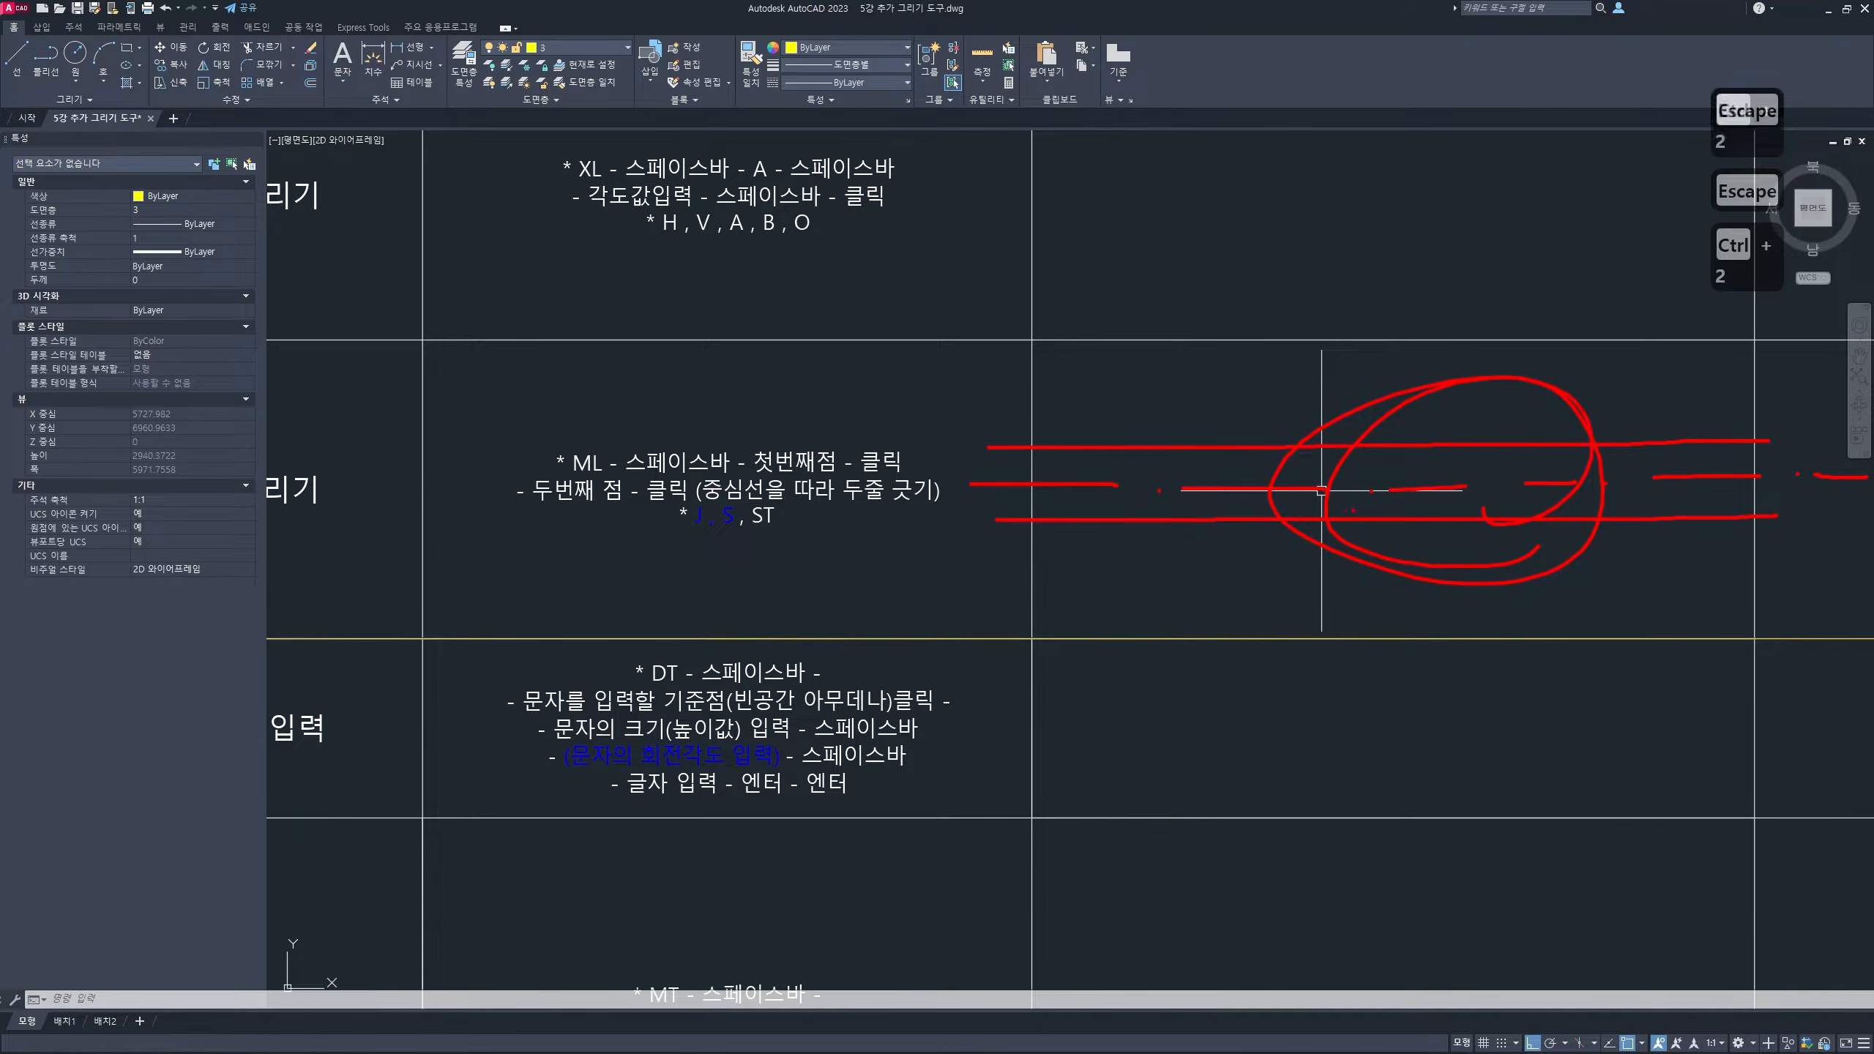
key("Escape")
- Examine the MLINE command's Justification types (Top, Zero, Bottom), leaving the command without drawing a multiline
middle_click_drag(1276, 519, 937, 517)
type("ml")
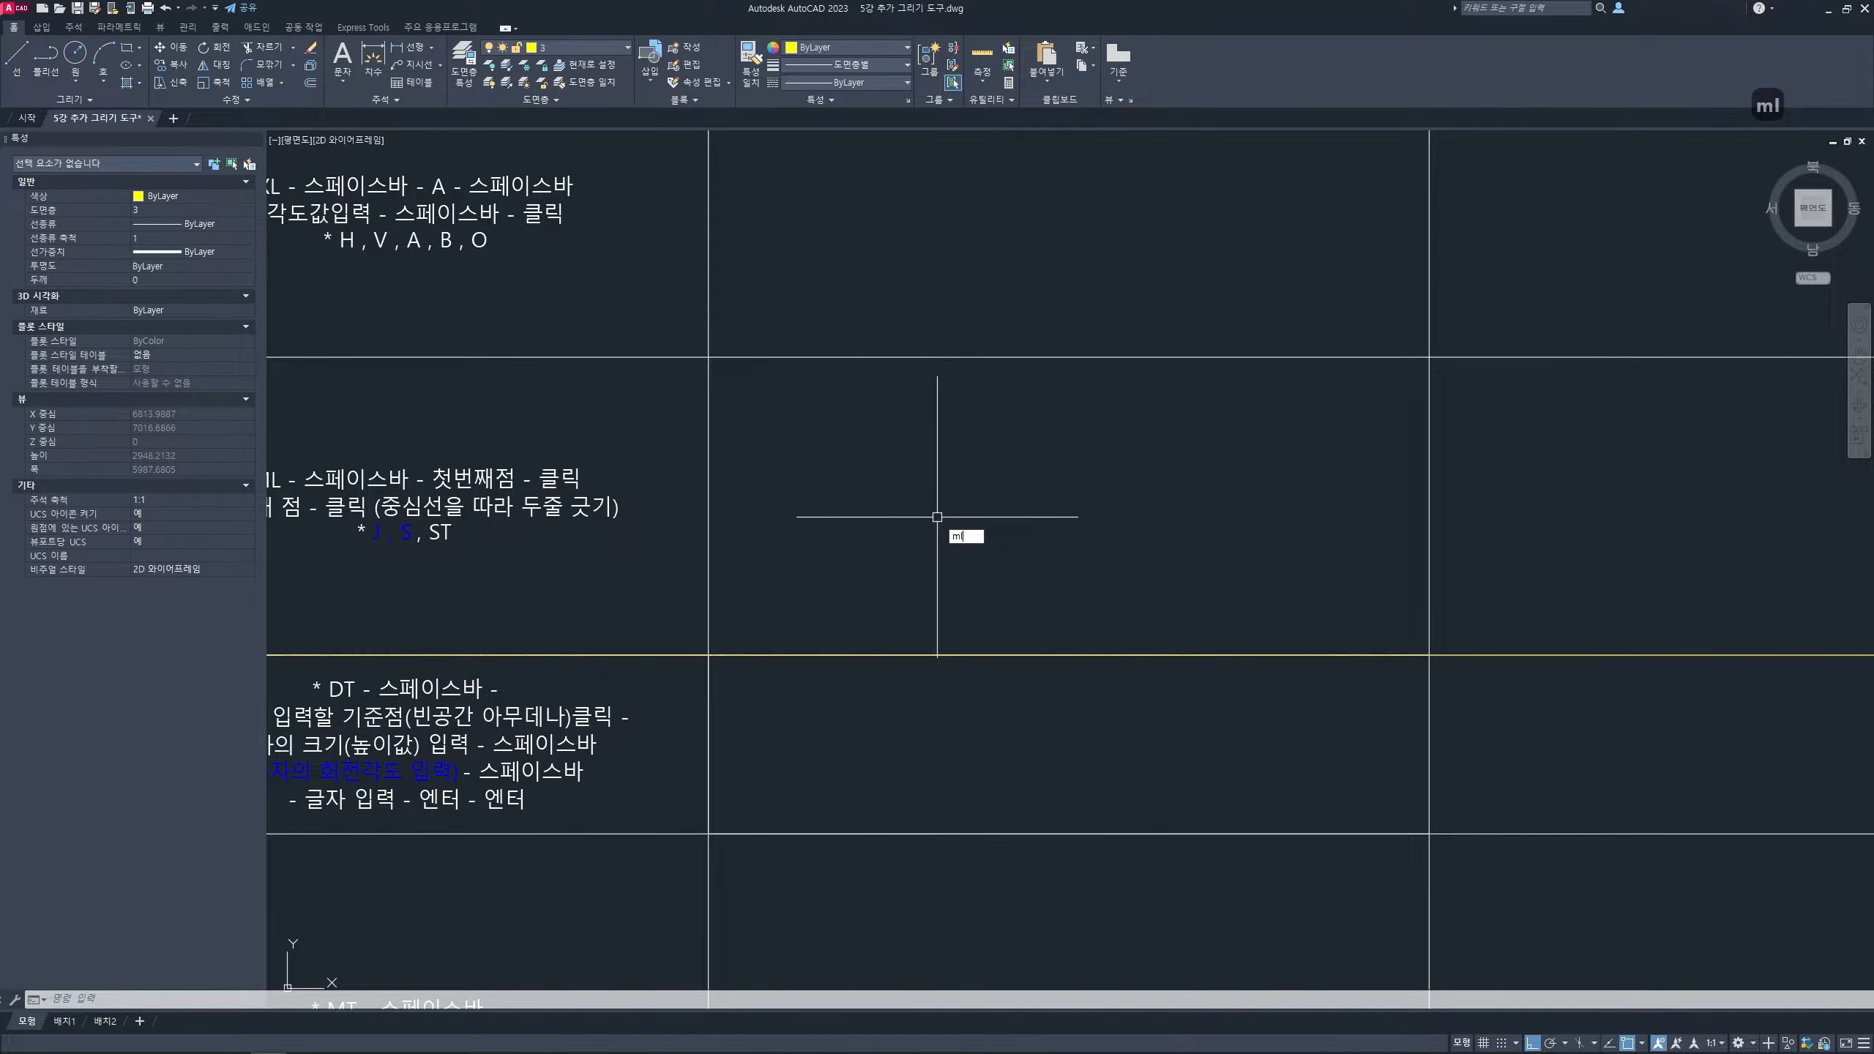
key("space")
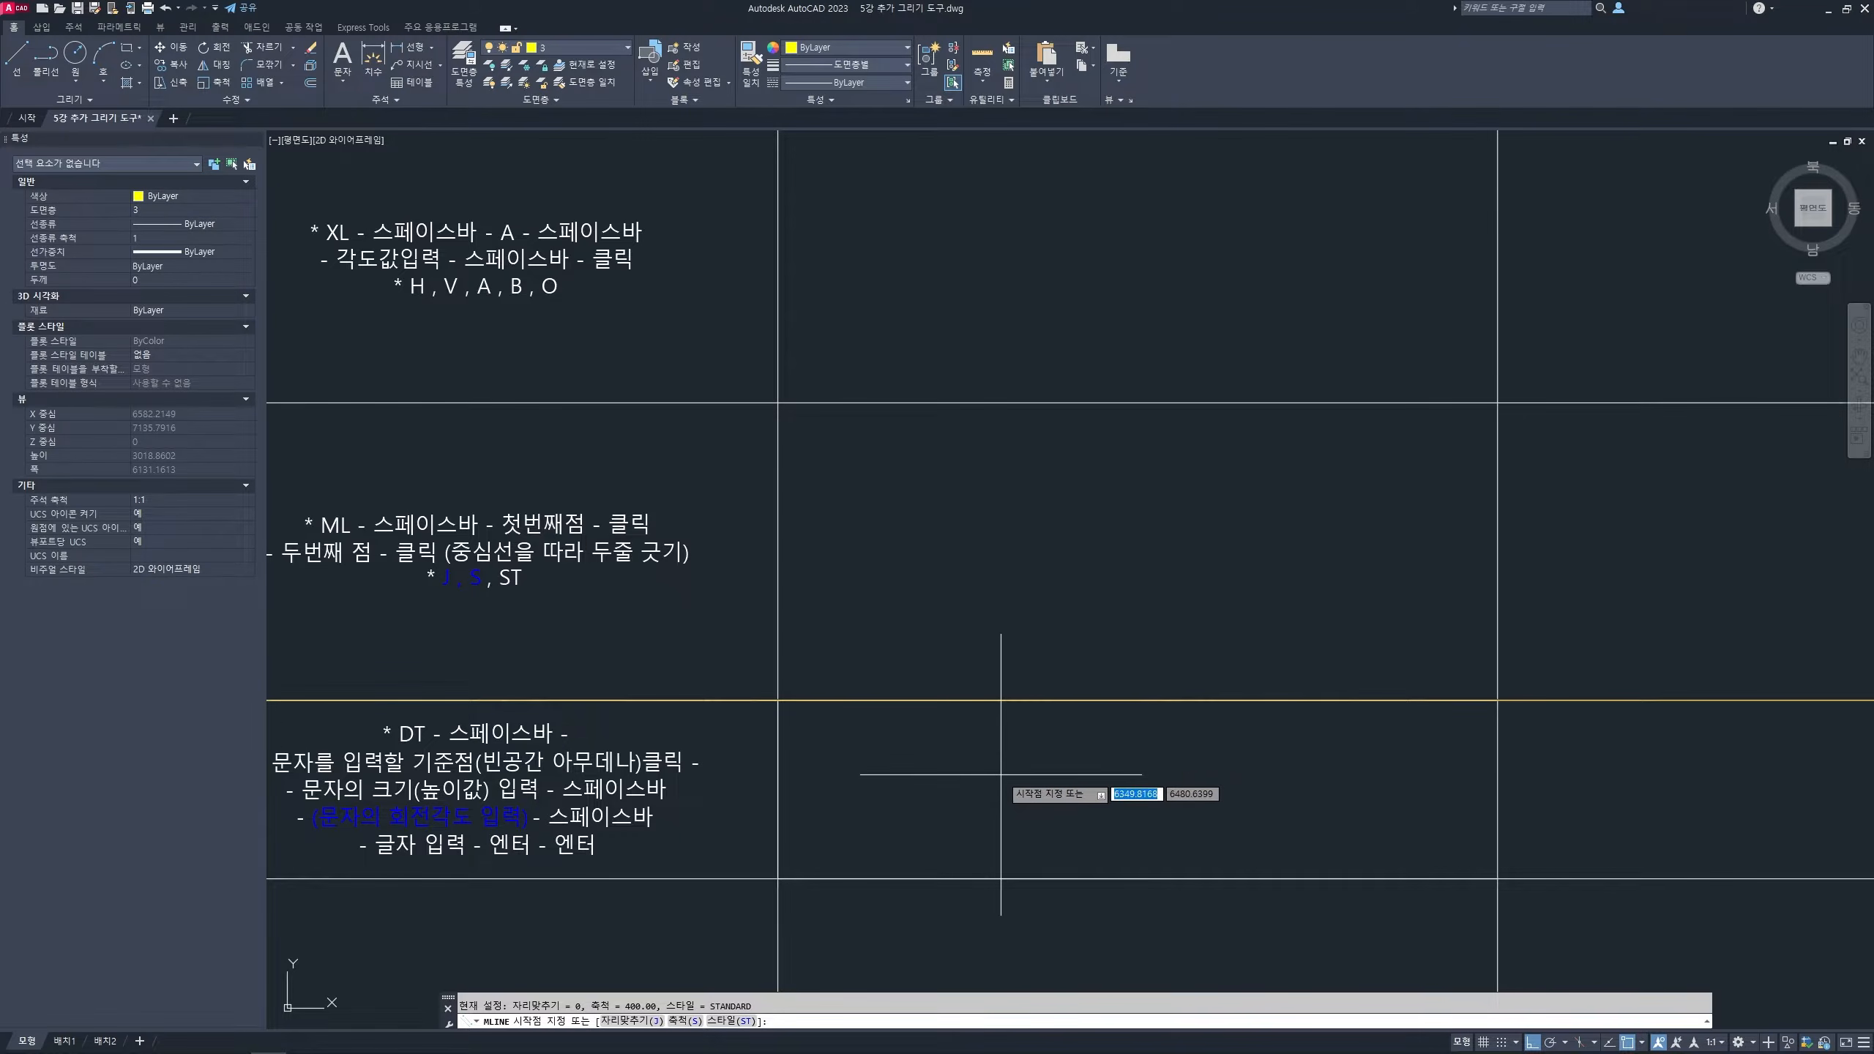
key("Escape")
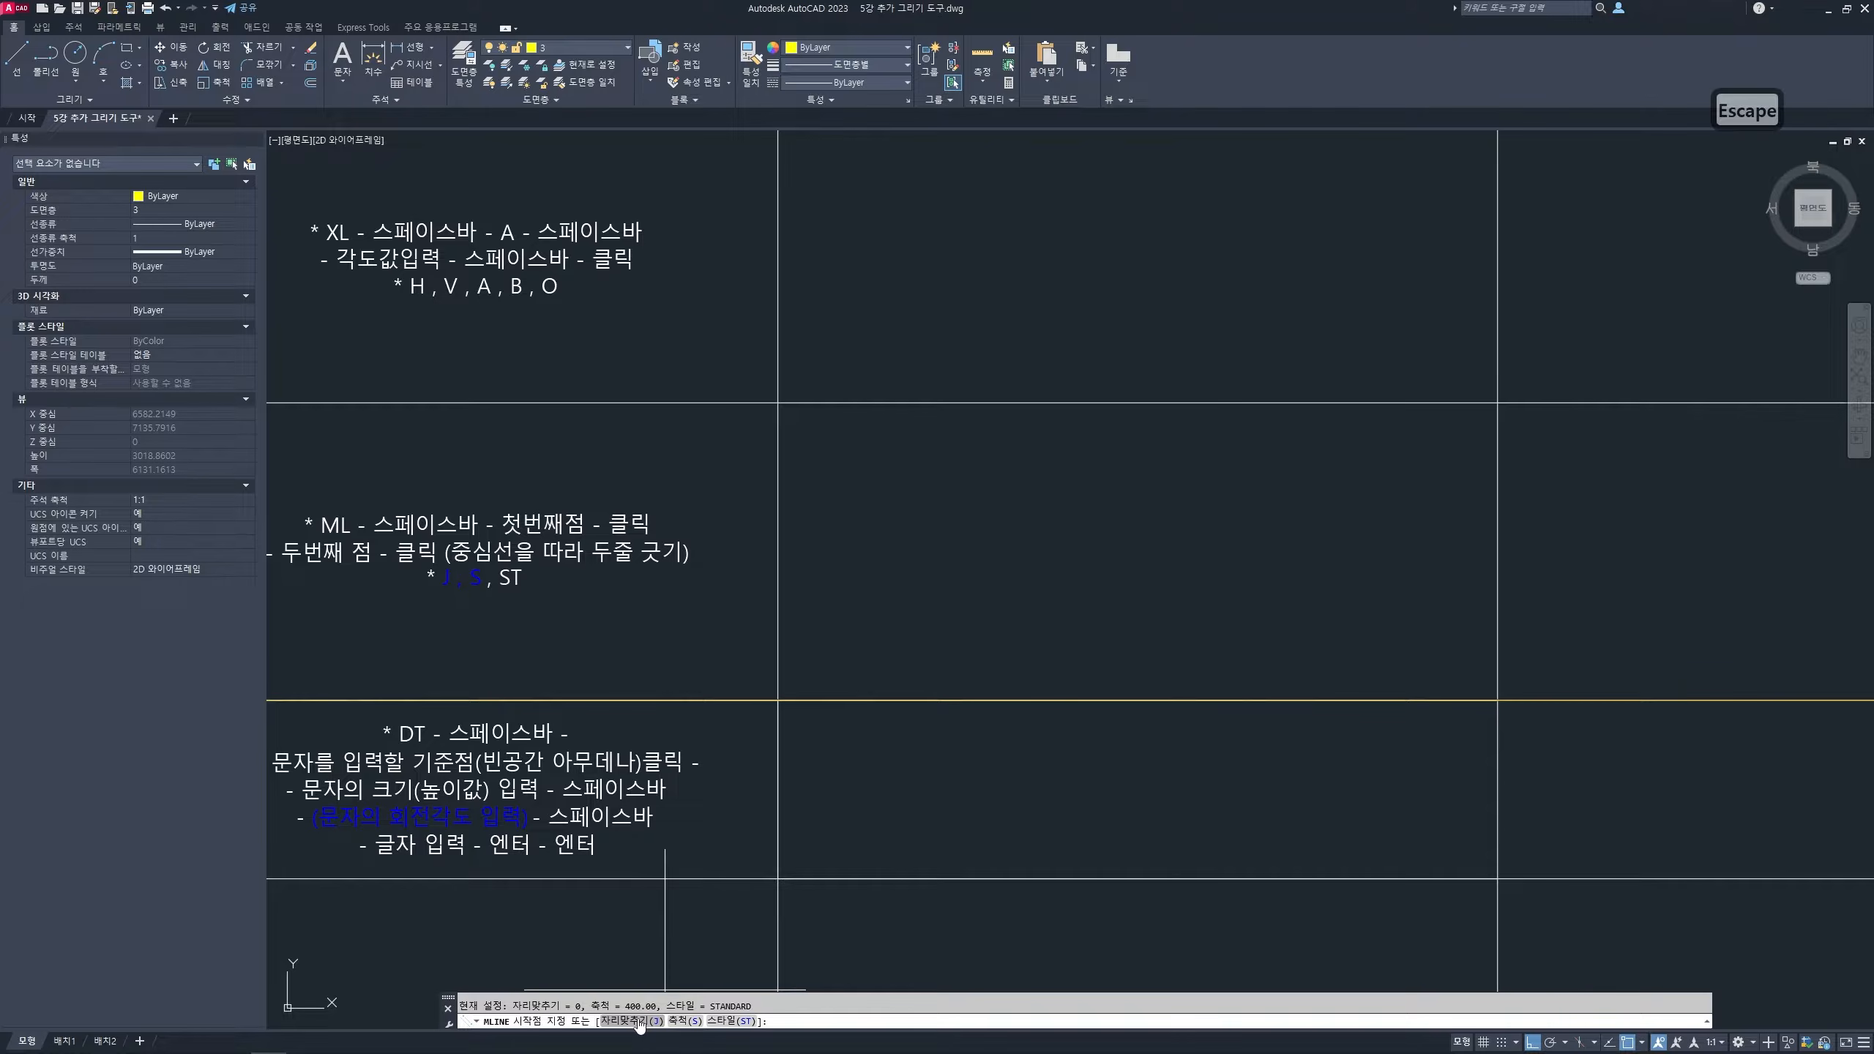
left_click(638, 1022)
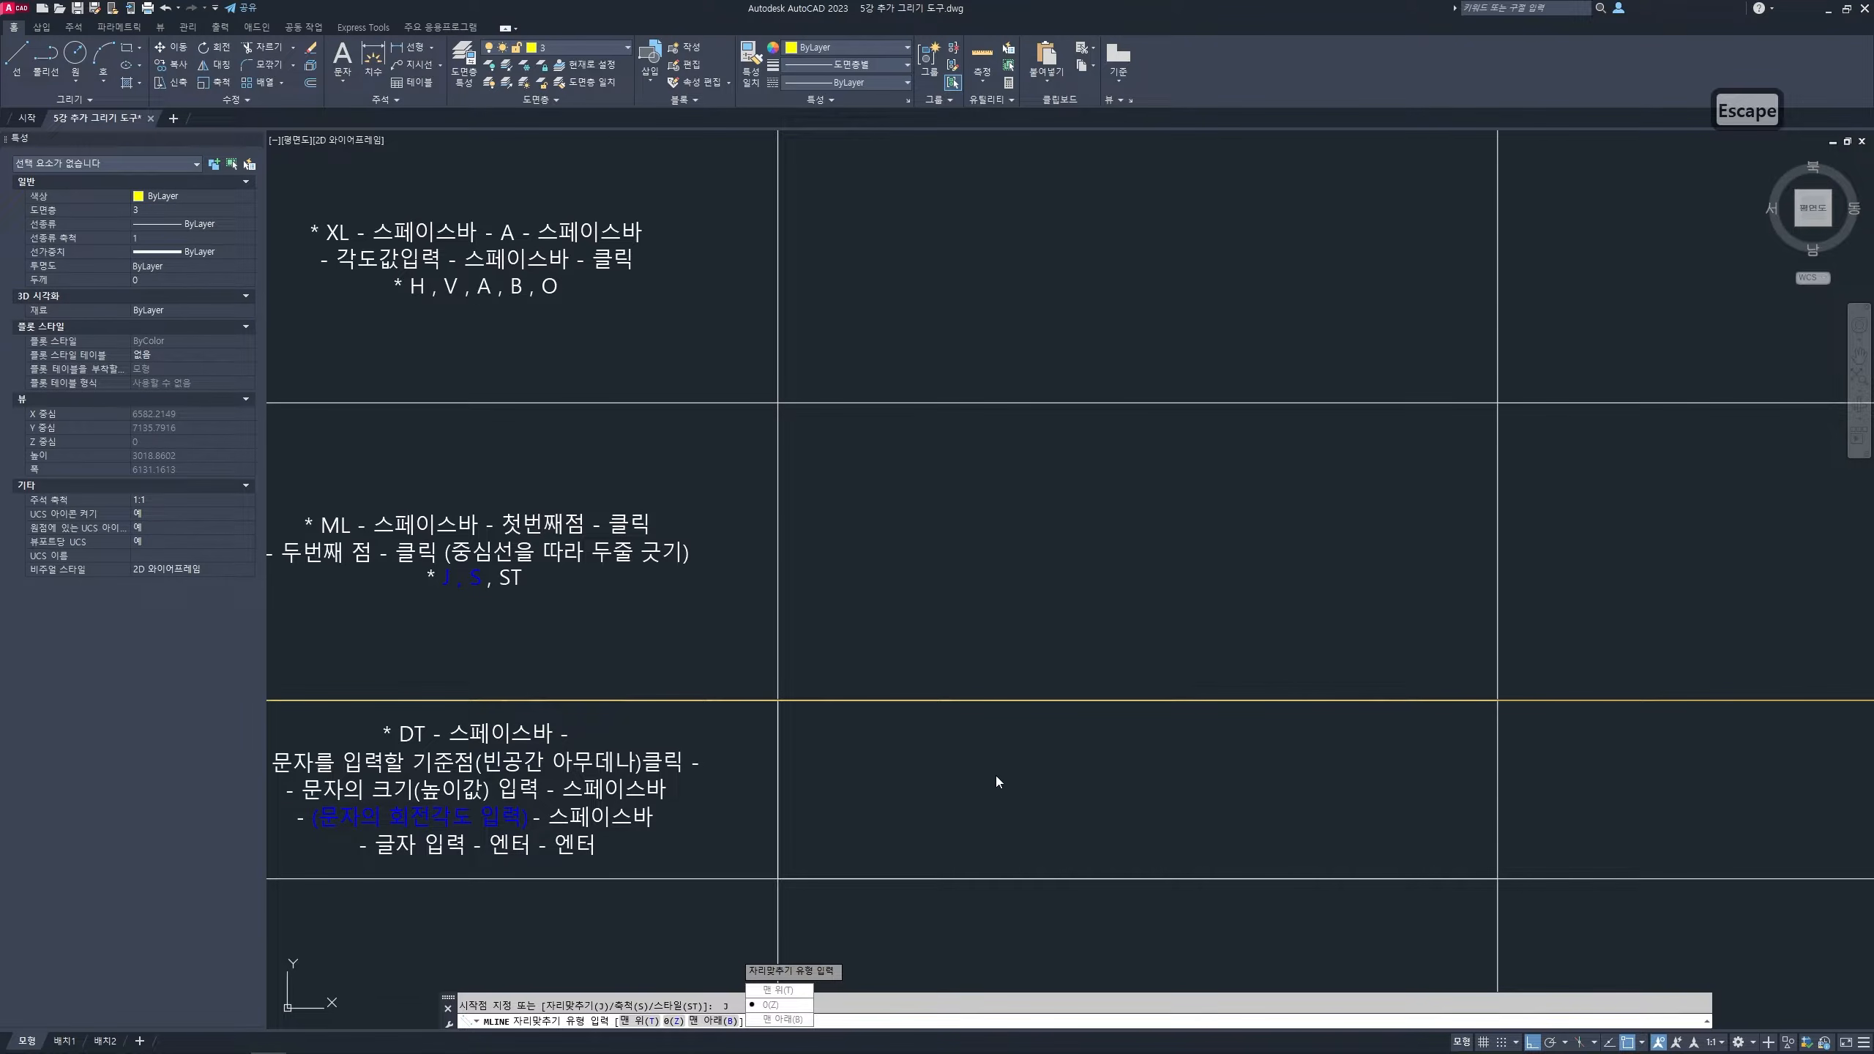
key("ctrl+2")
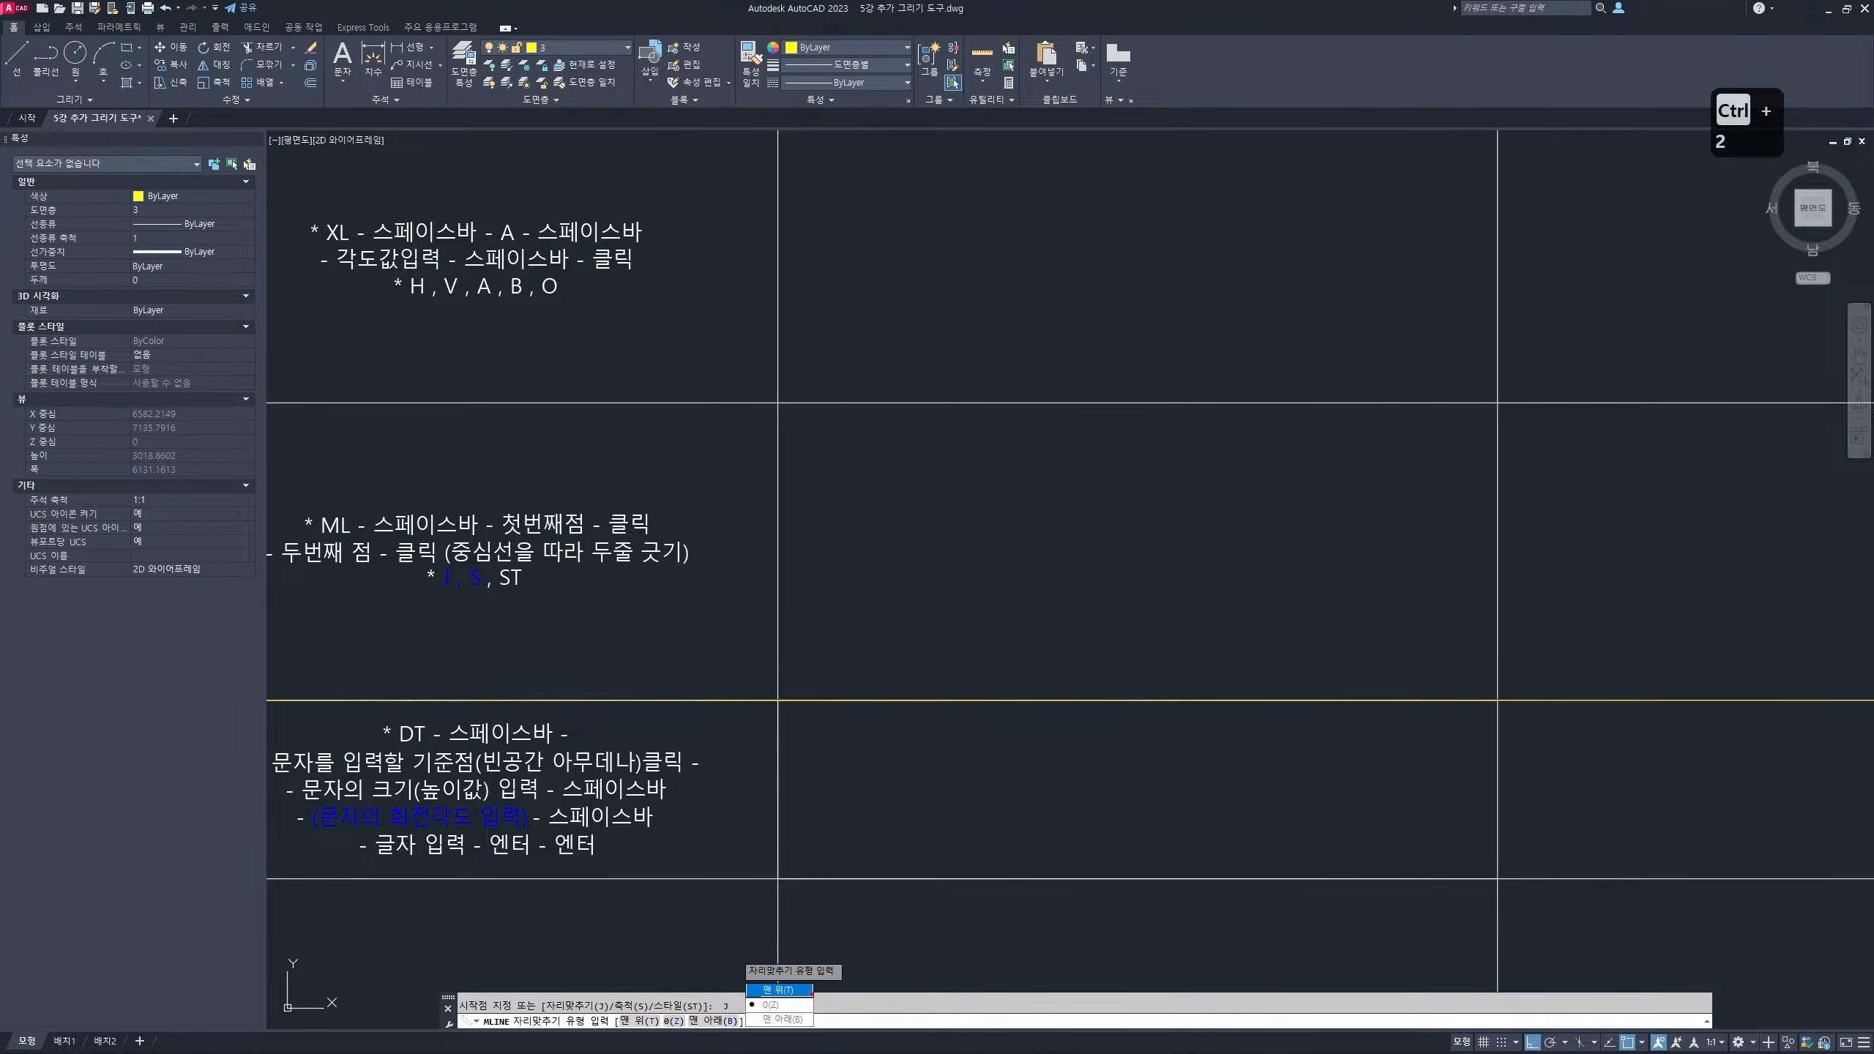
mouse_move(798, 1003)
left_mouse_down()
mouse_move(785, 983)
mouse_move(743, 993)
mouse_move(812, 995)
mouse_move(814, 1013)
mouse_move(781, 998)
mouse_move(764, 1023)
mouse_move(810, 1013)
mouse_move(775, 1009)
left_mouse_up()
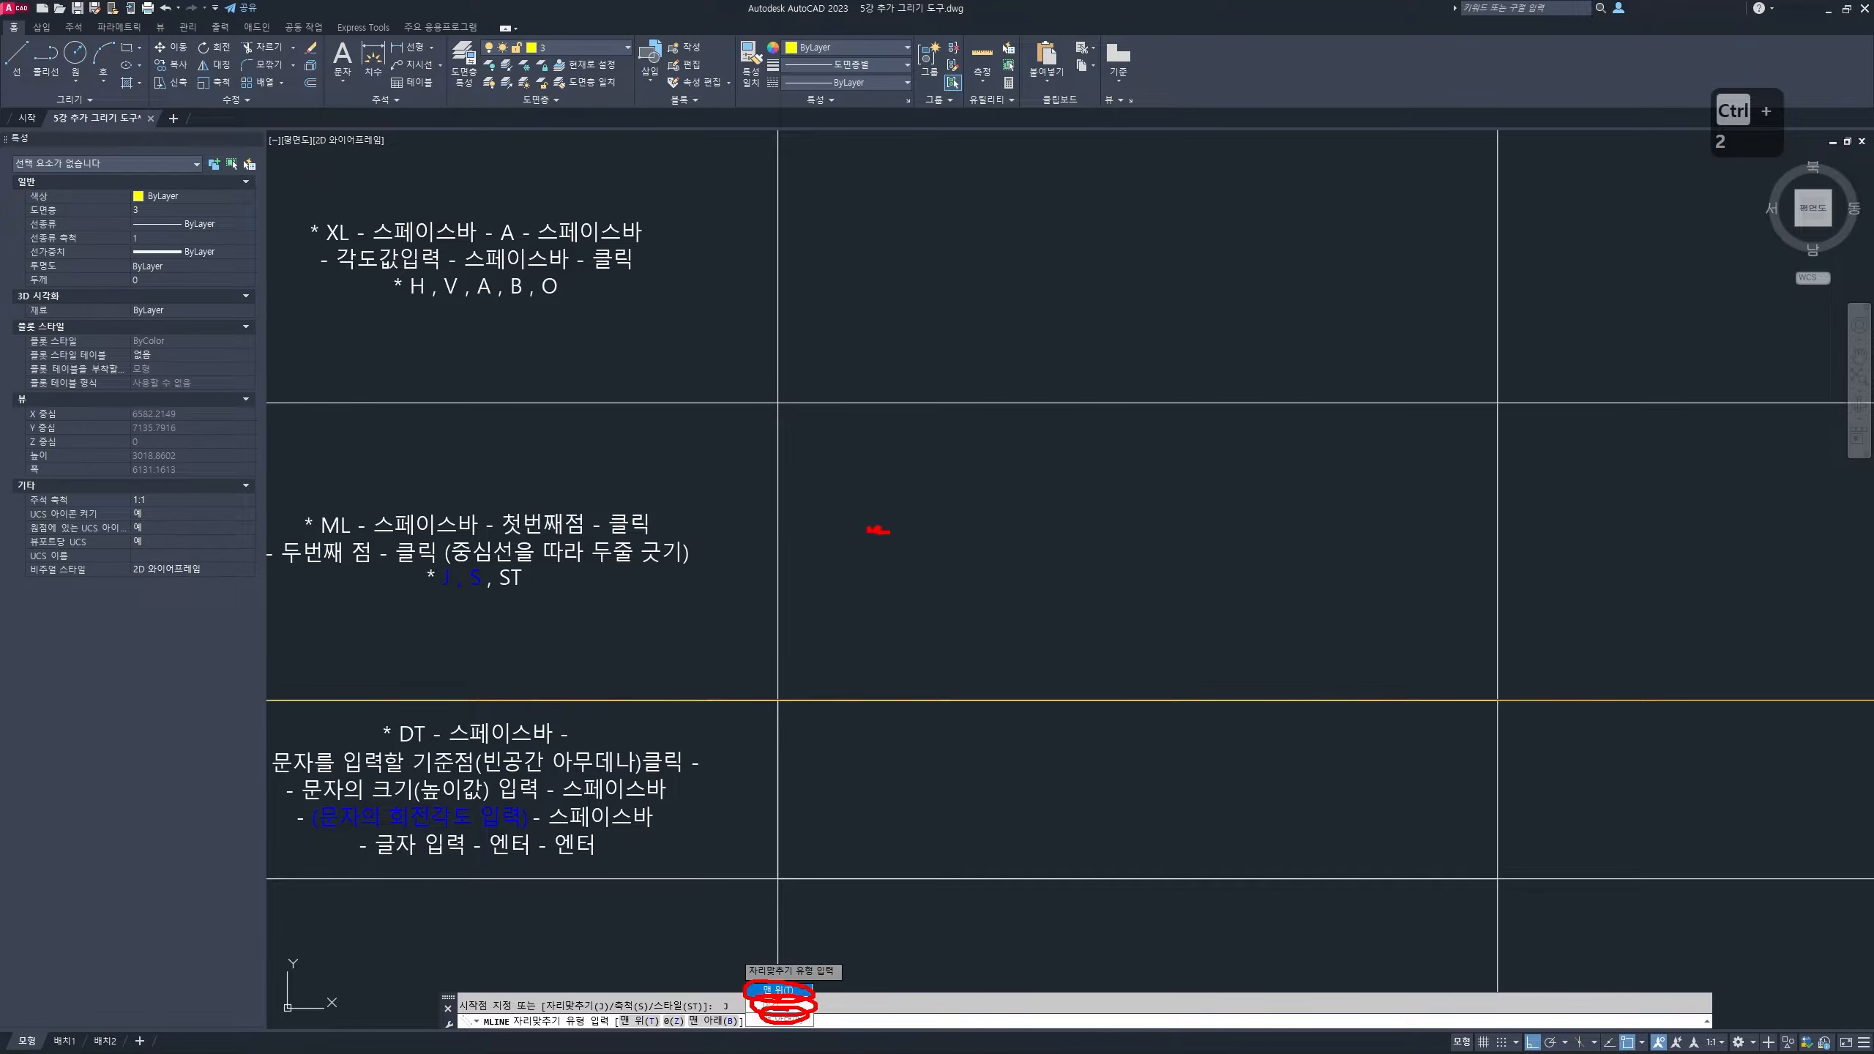
left_click_drag(889, 531, 1356, 522)
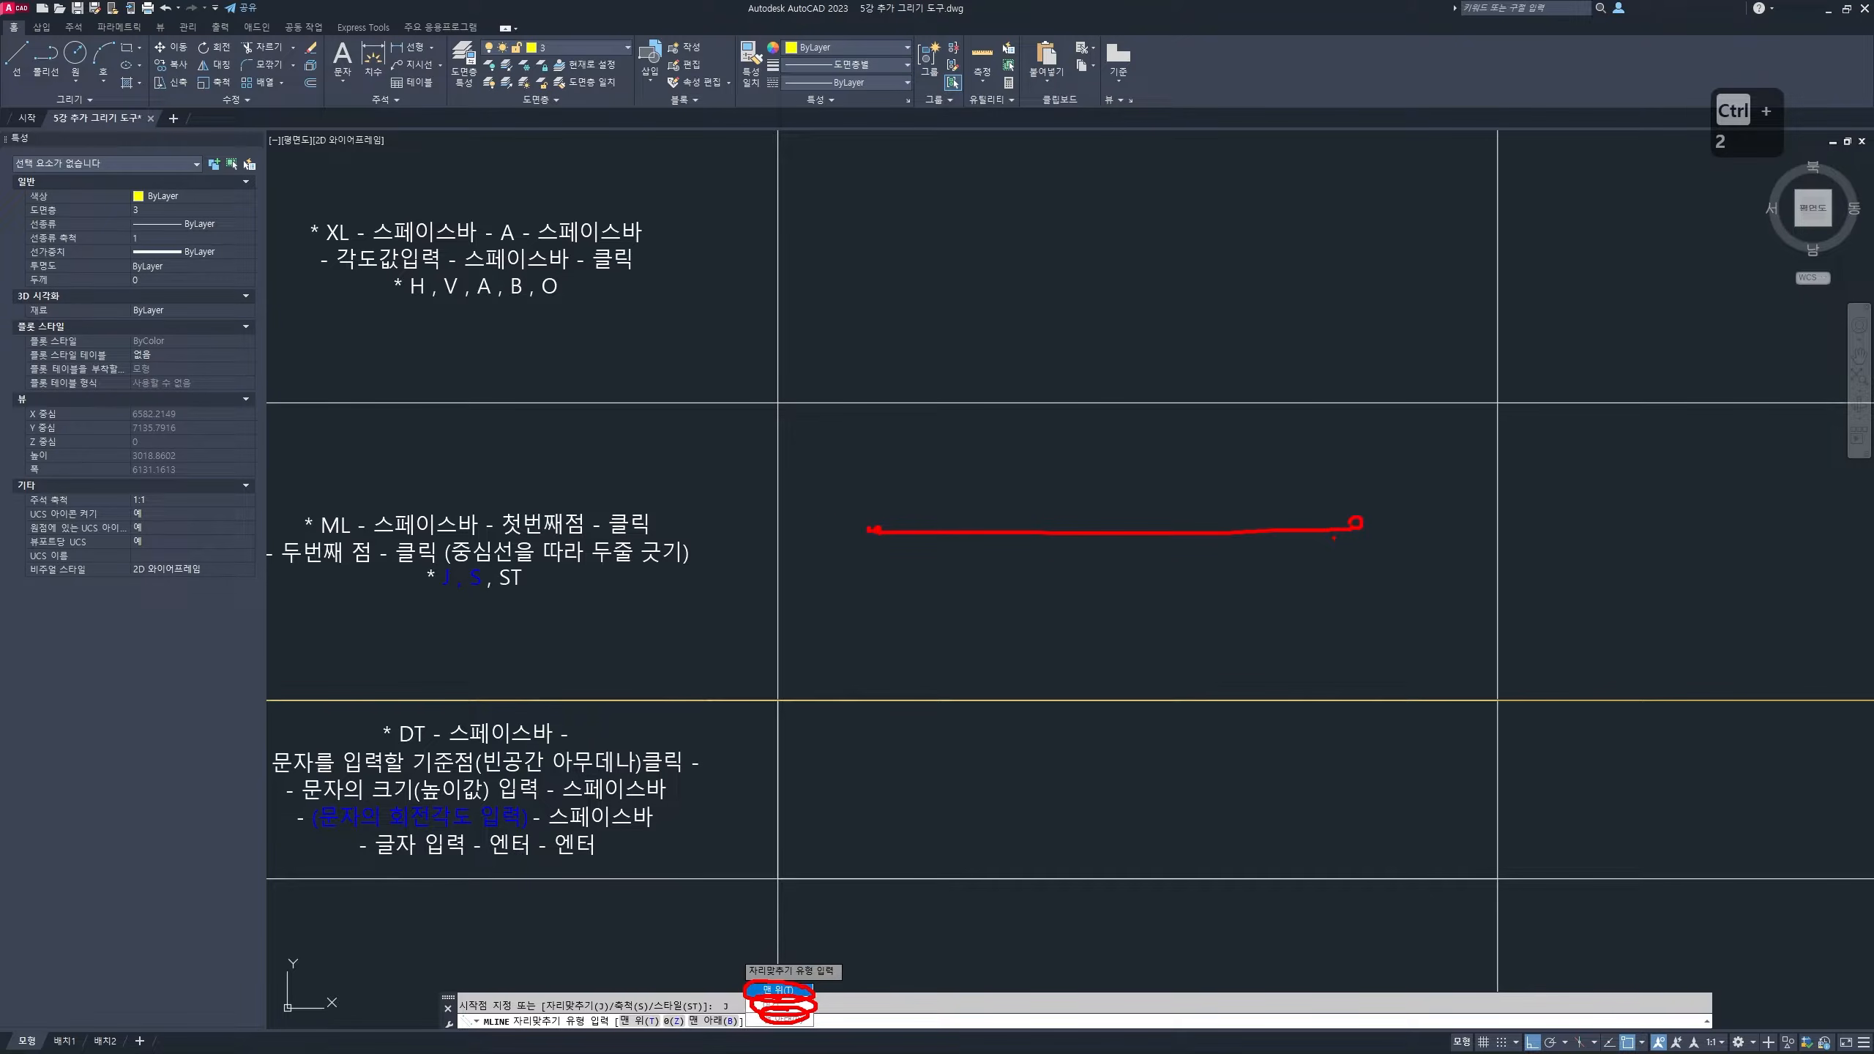
left_click_drag(806, 481, 1420, 482)
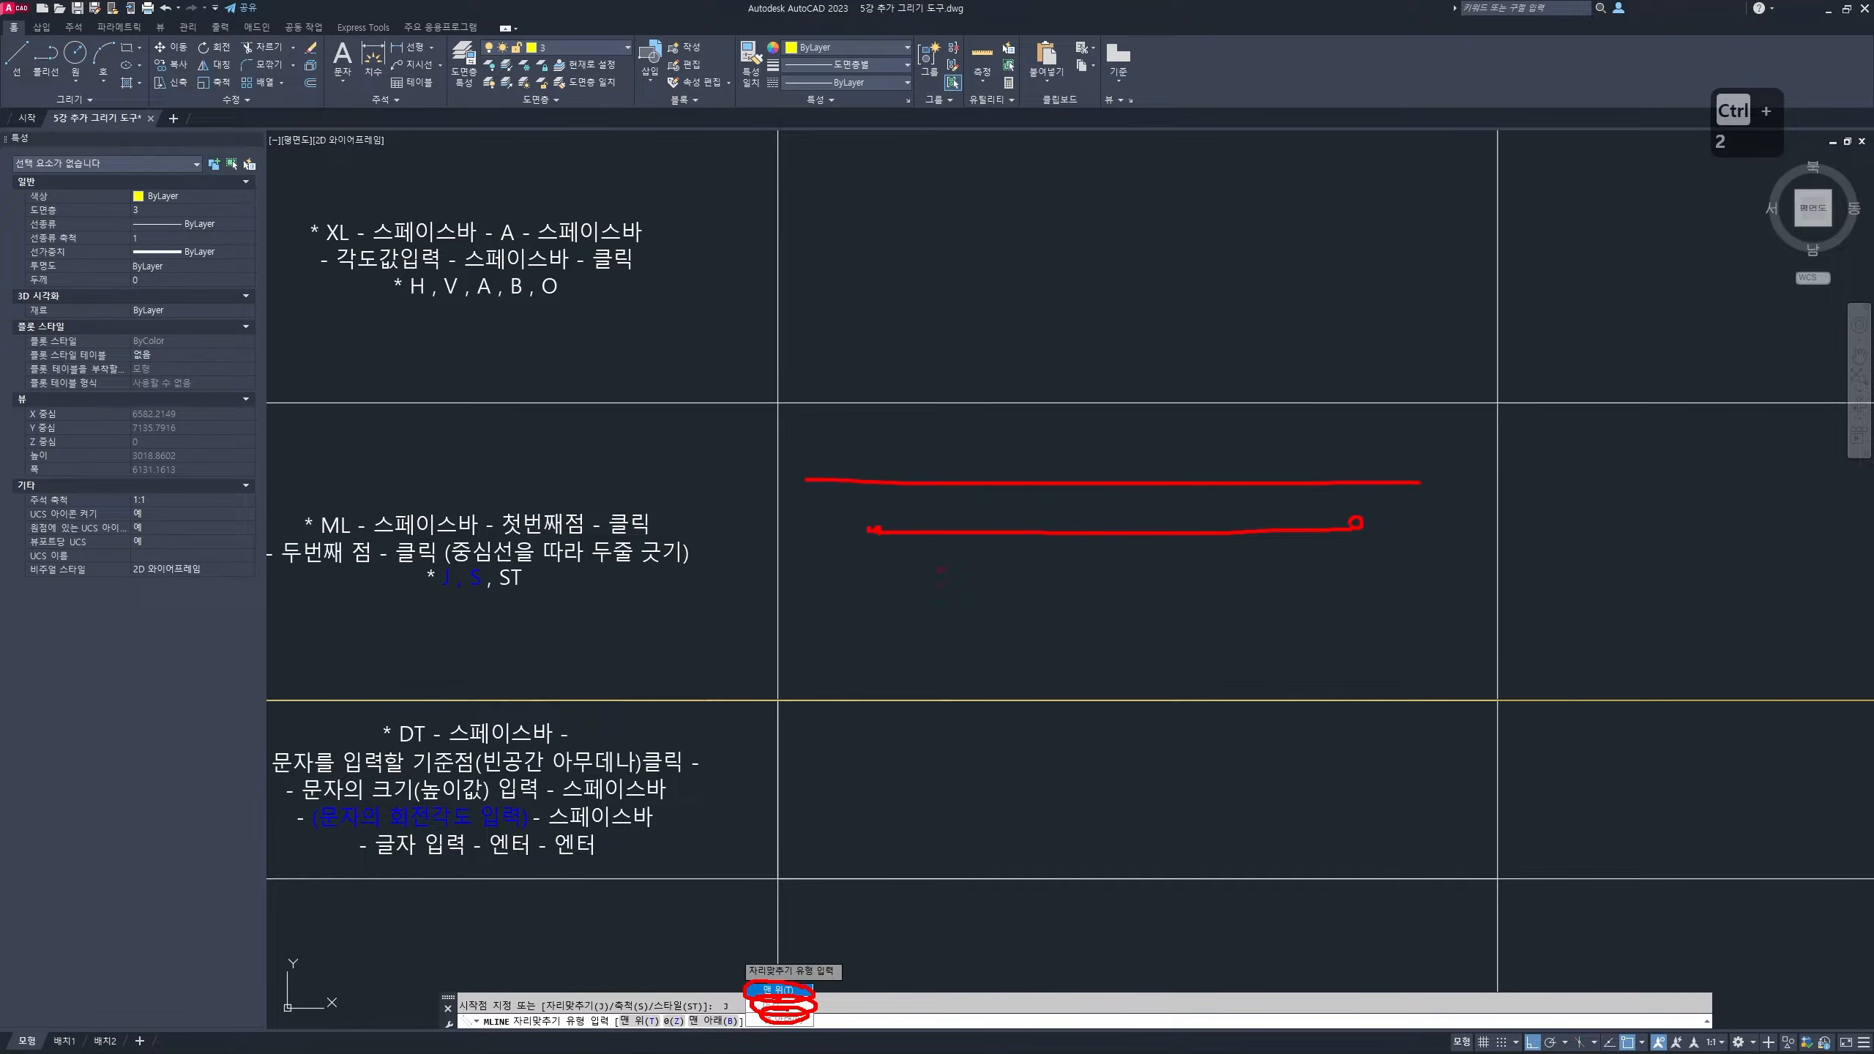
left_click_drag(817, 580, 1412, 580)
left_click_drag(787, 533, 1672, 545)
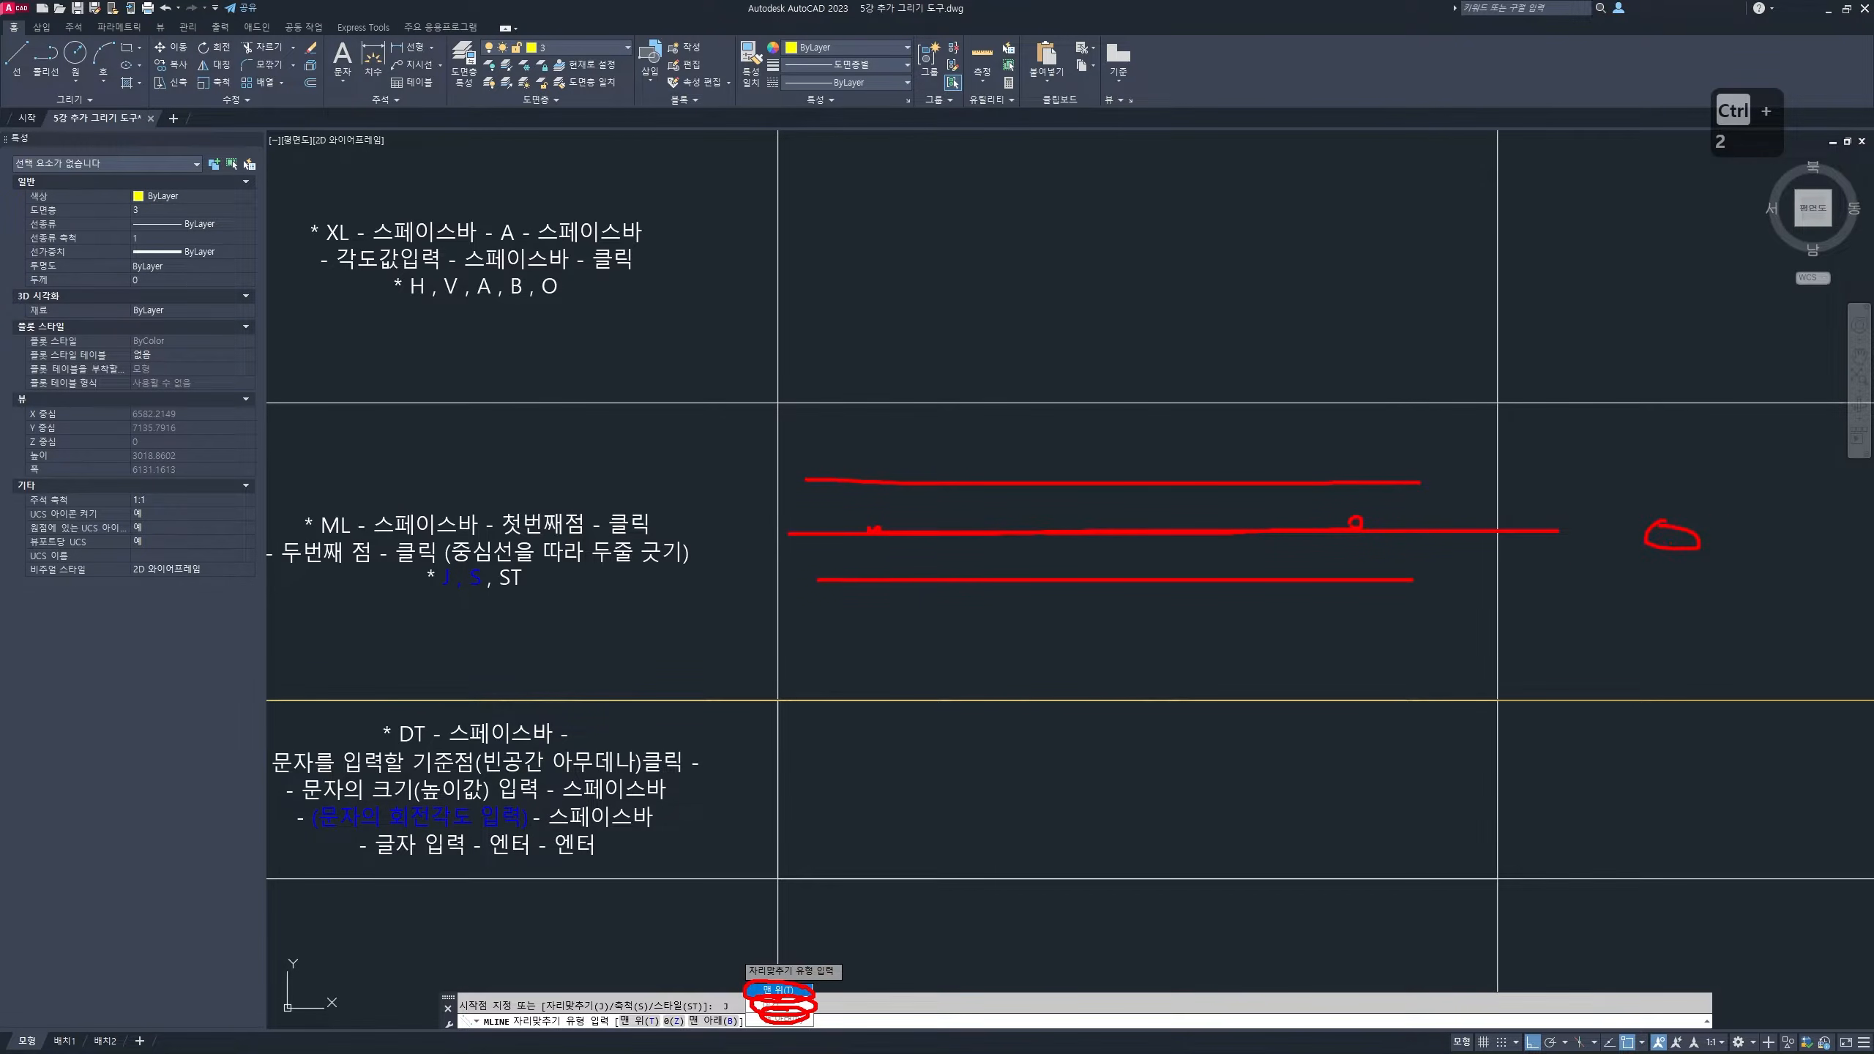
left_click_drag(781, 980, 854, 798)
left_click_drag(800, 462, 1063, 446)
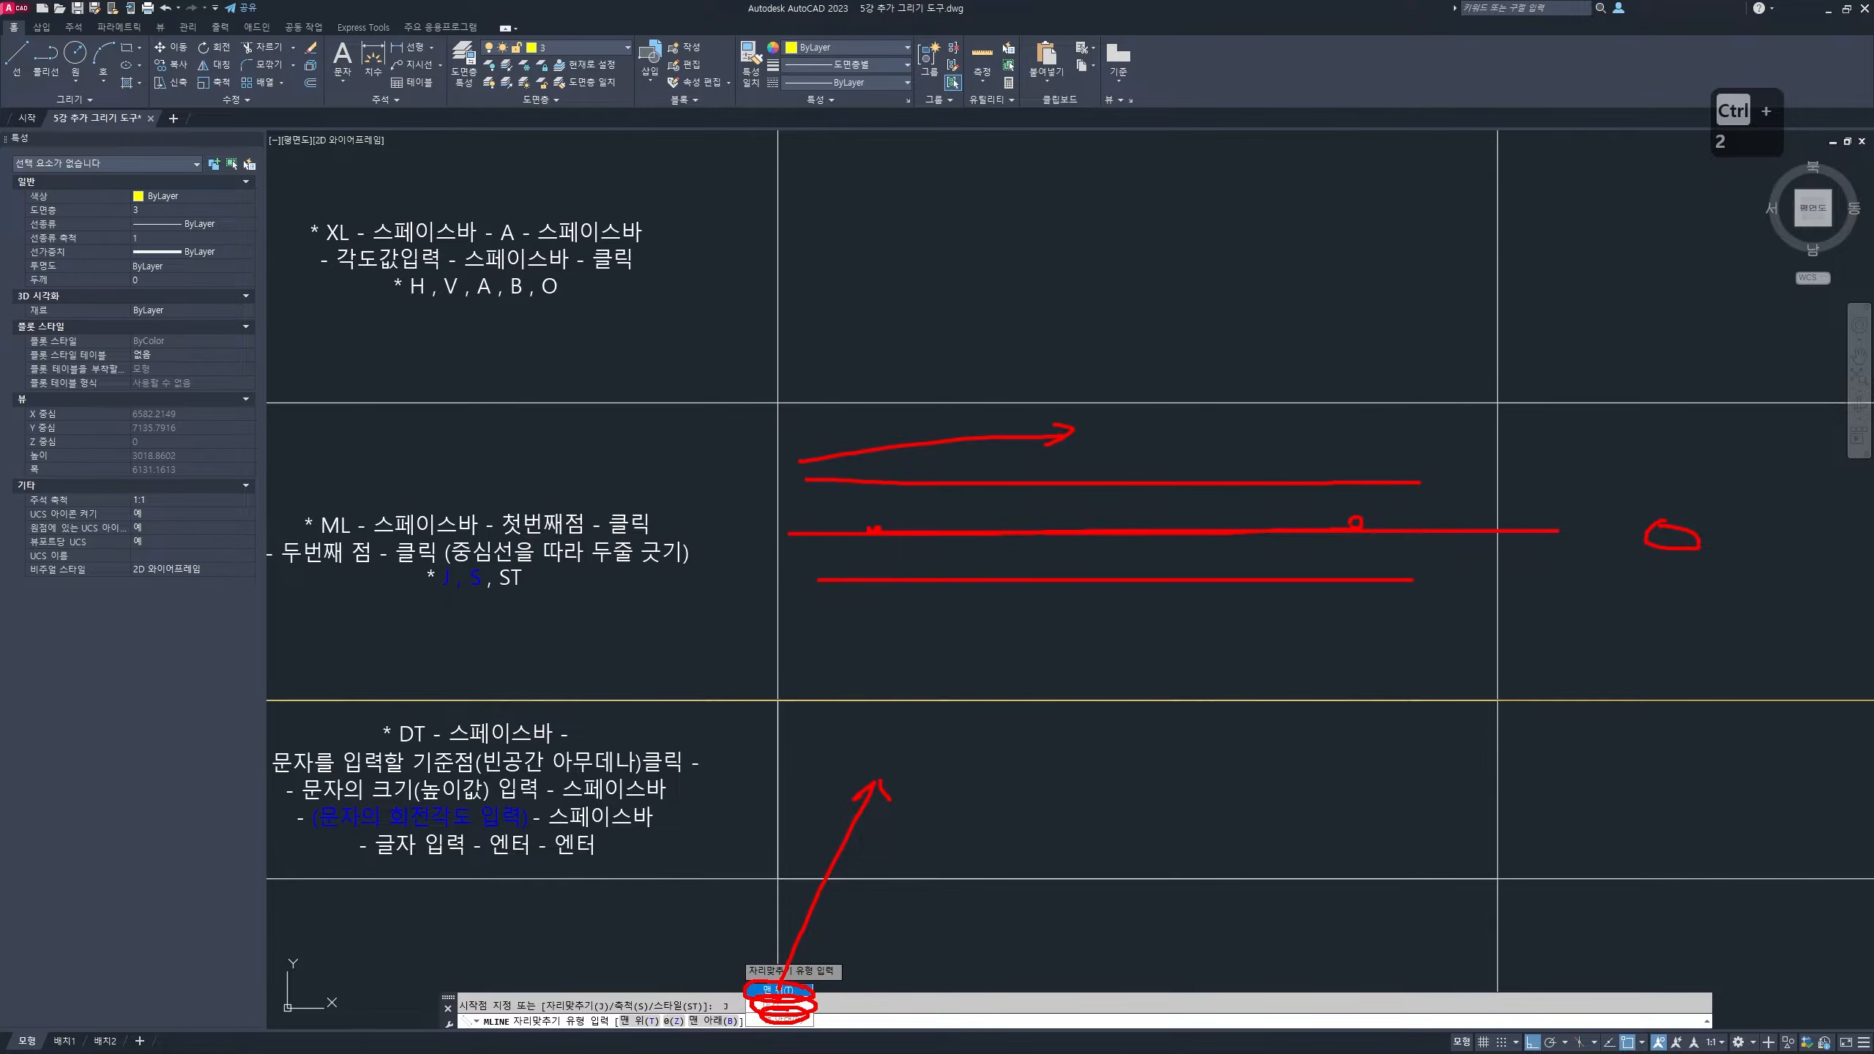
left_click_drag(849, 480, 1412, 481)
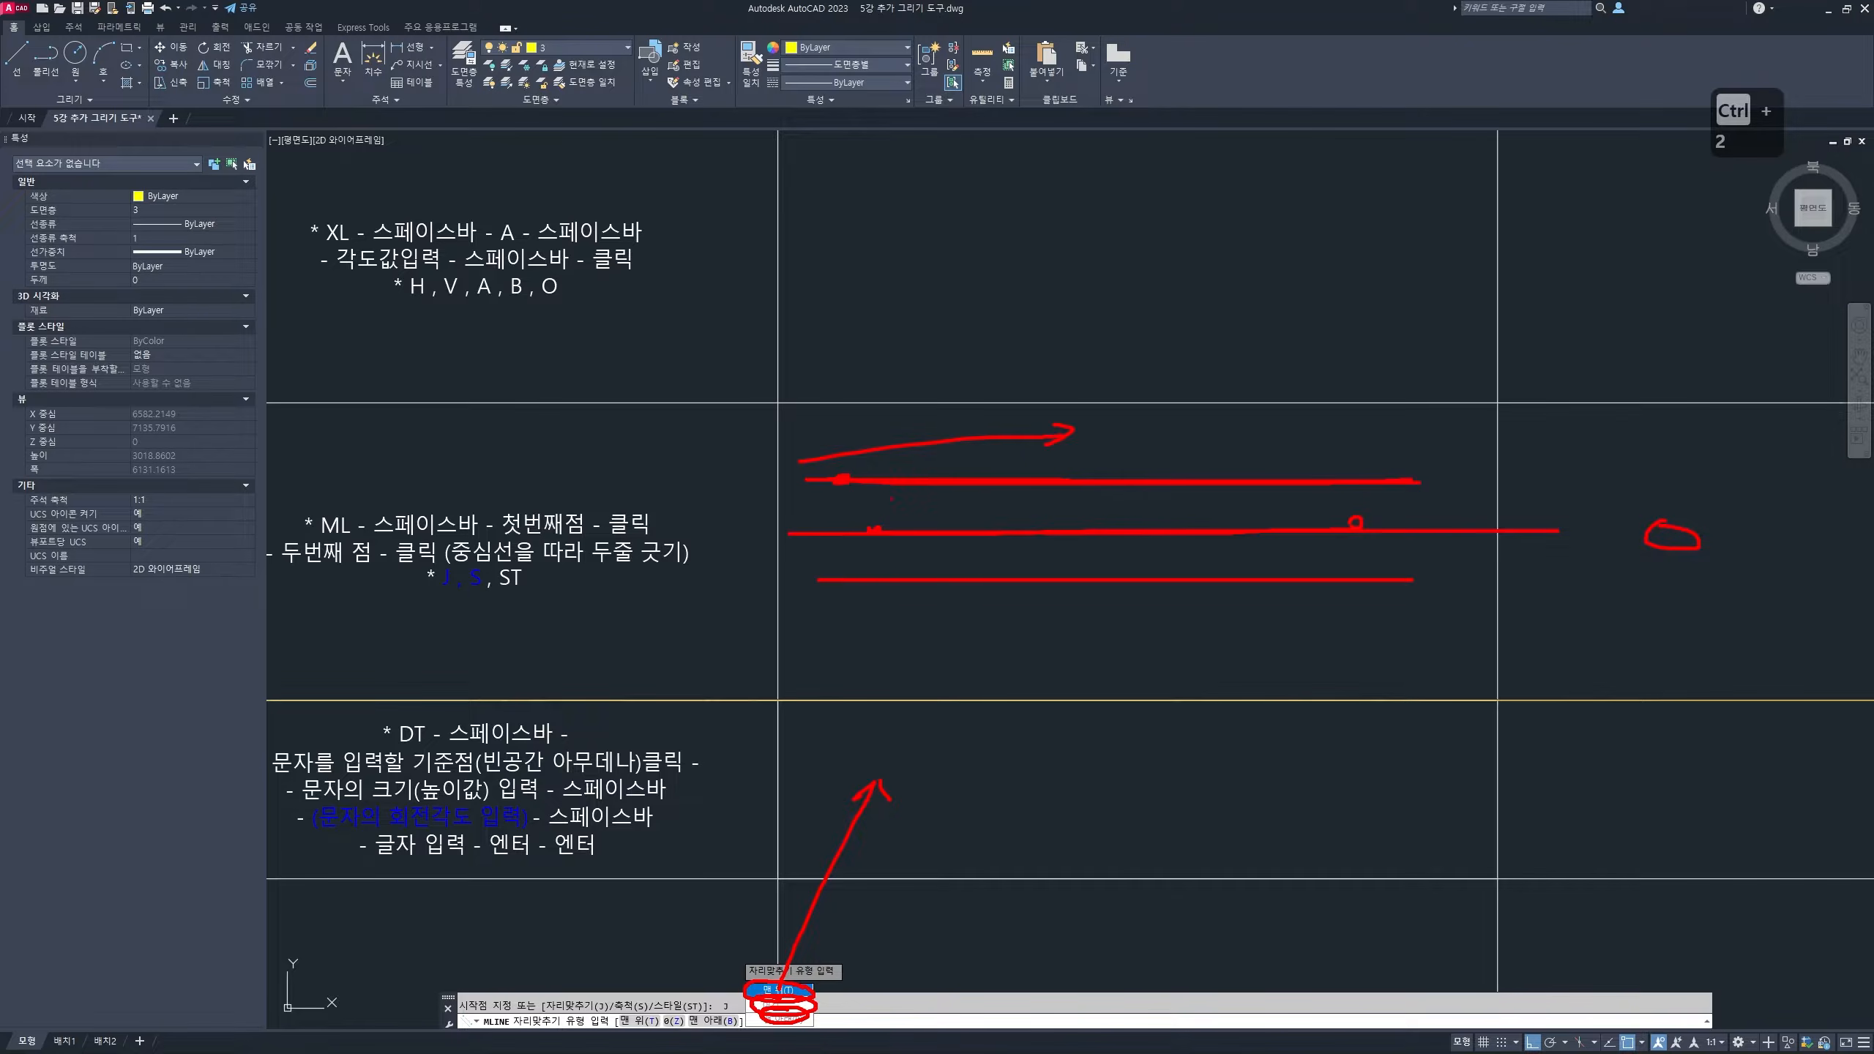
left_click_drag(1420, 481, 1479, 481)
left_click_drag(808, 583, 1520, 576)
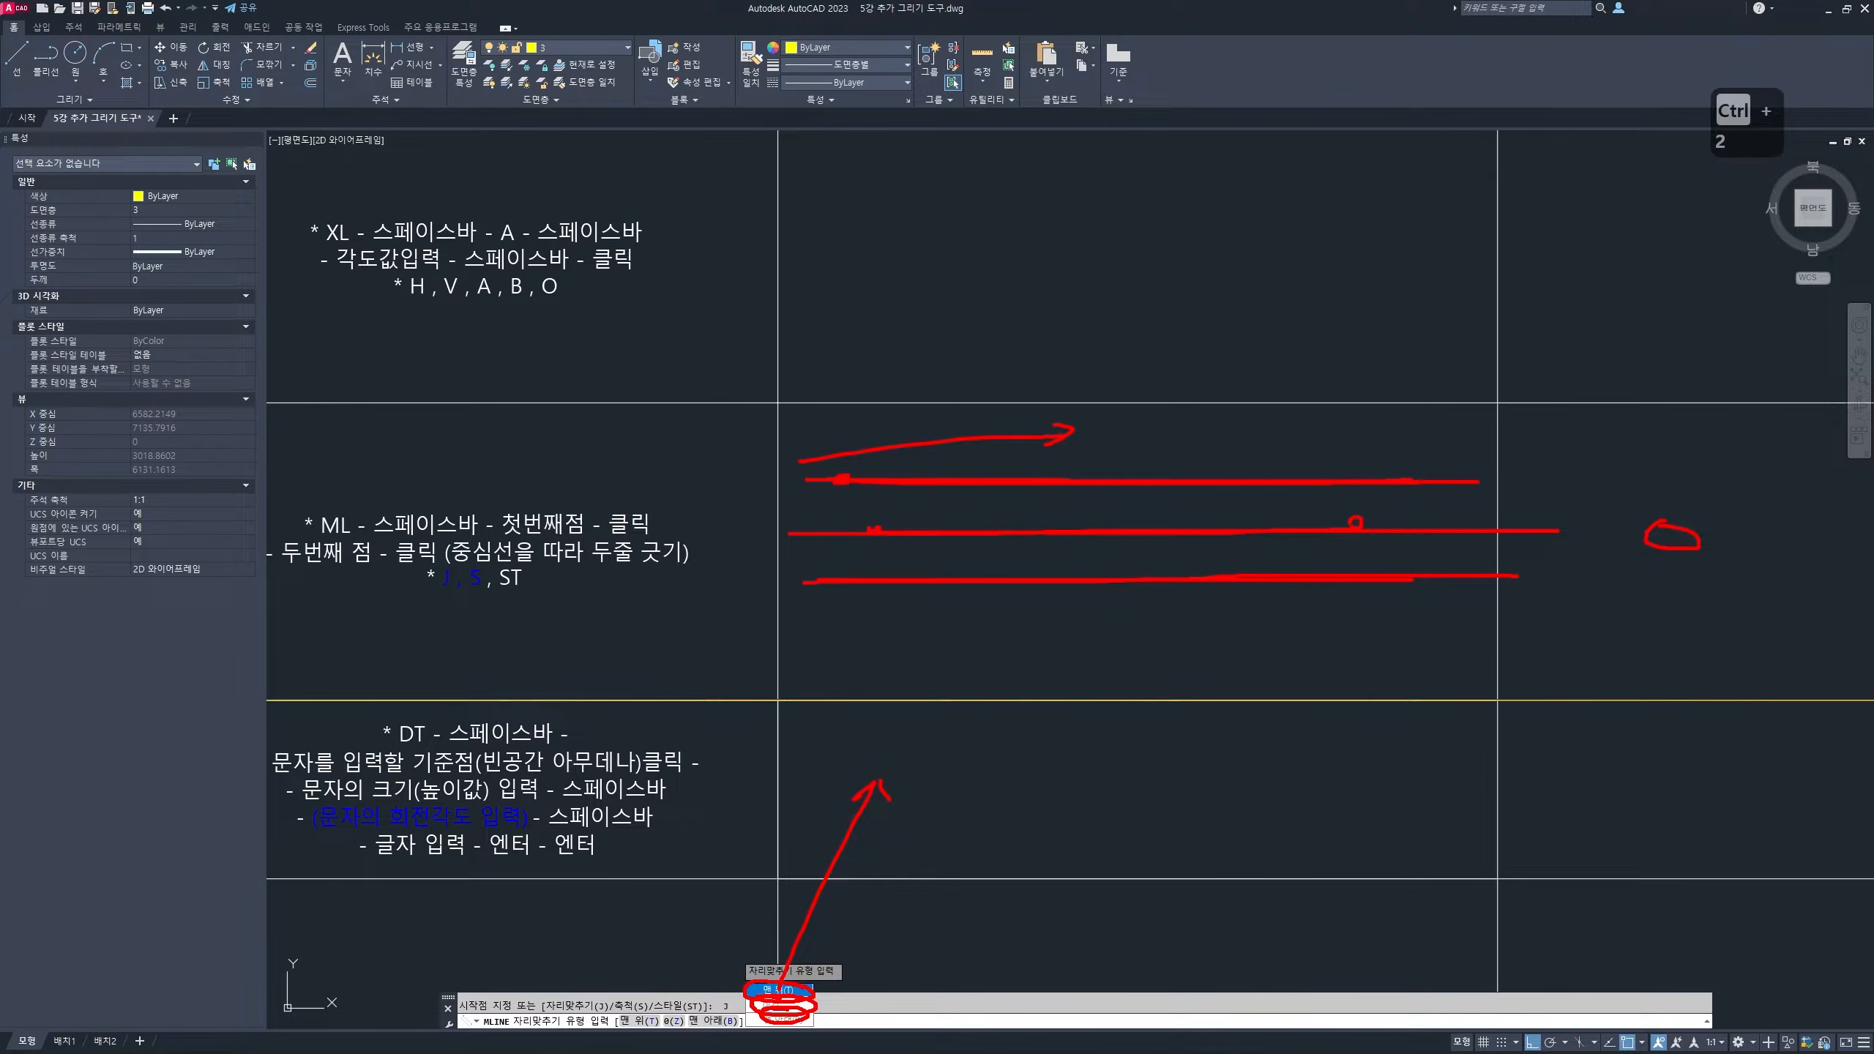
left_click_drag(1068, 480, 1511, 480)
left_click_drag(802, 577, 1485, 584)
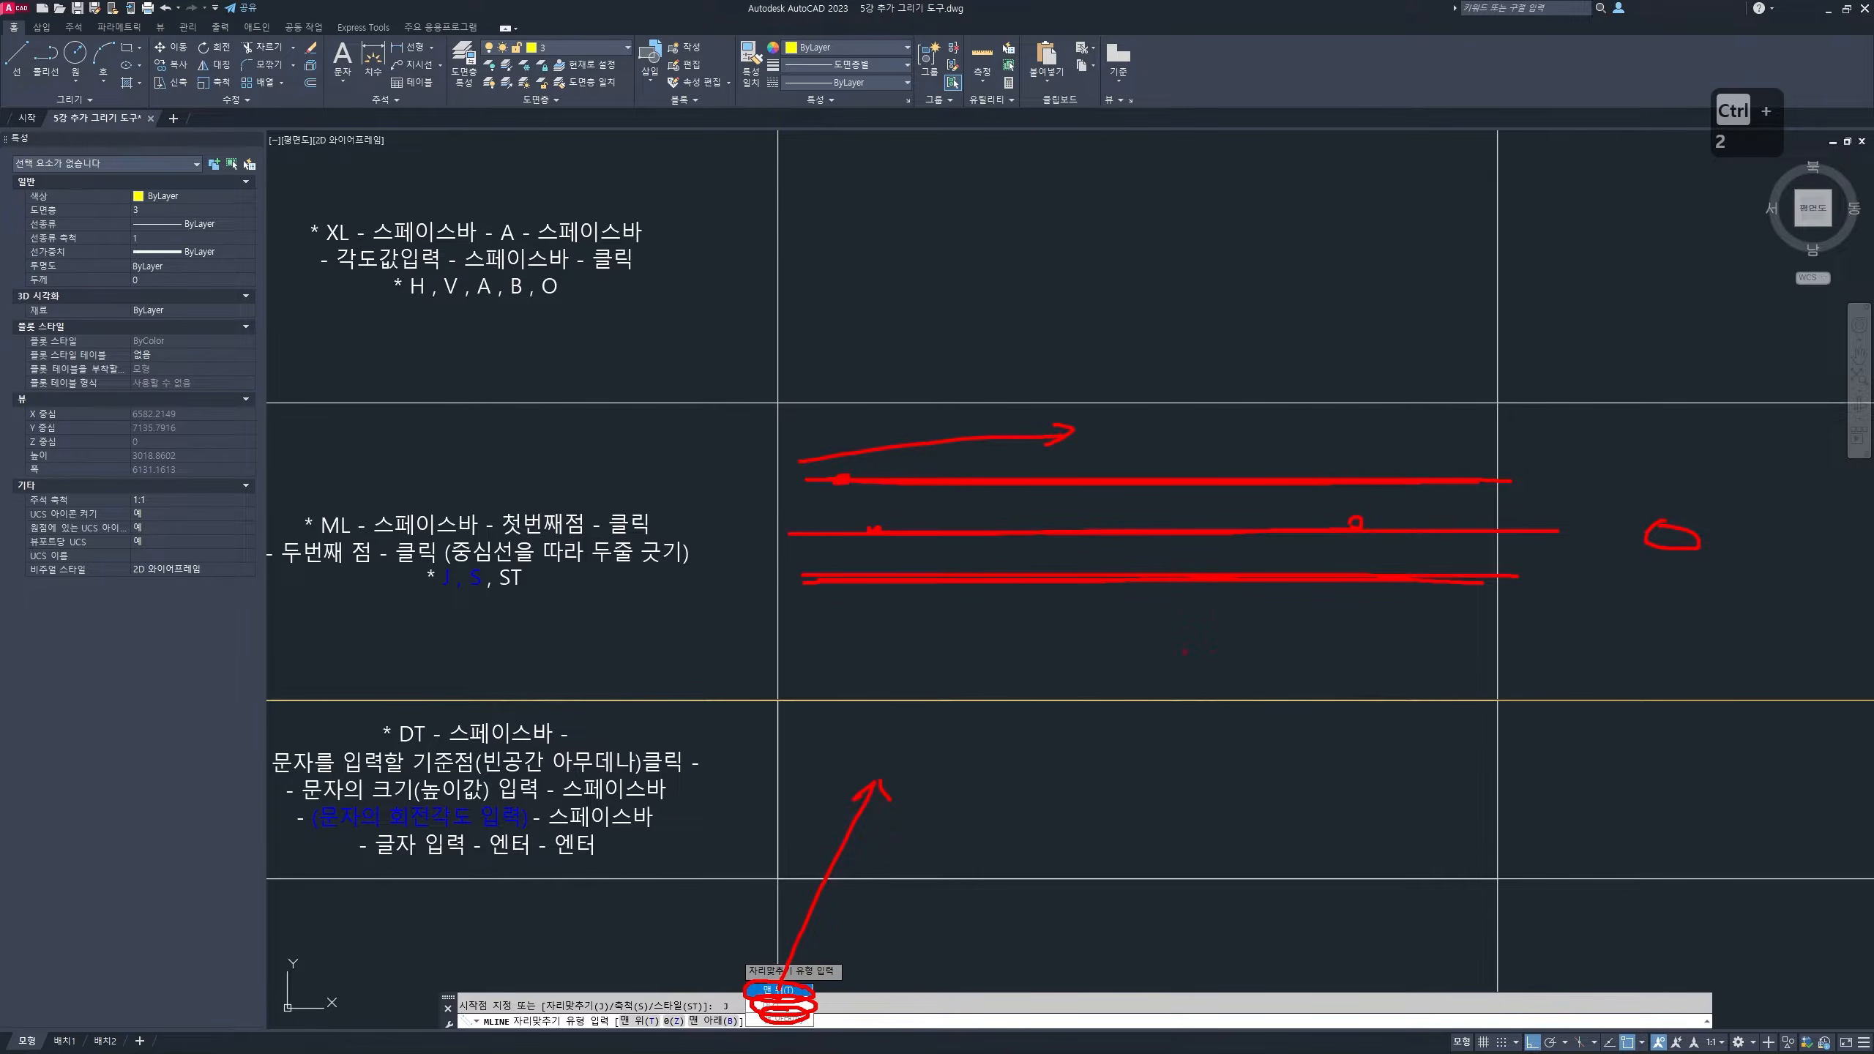
key("Escape")
key("Escape")
key("Escape")
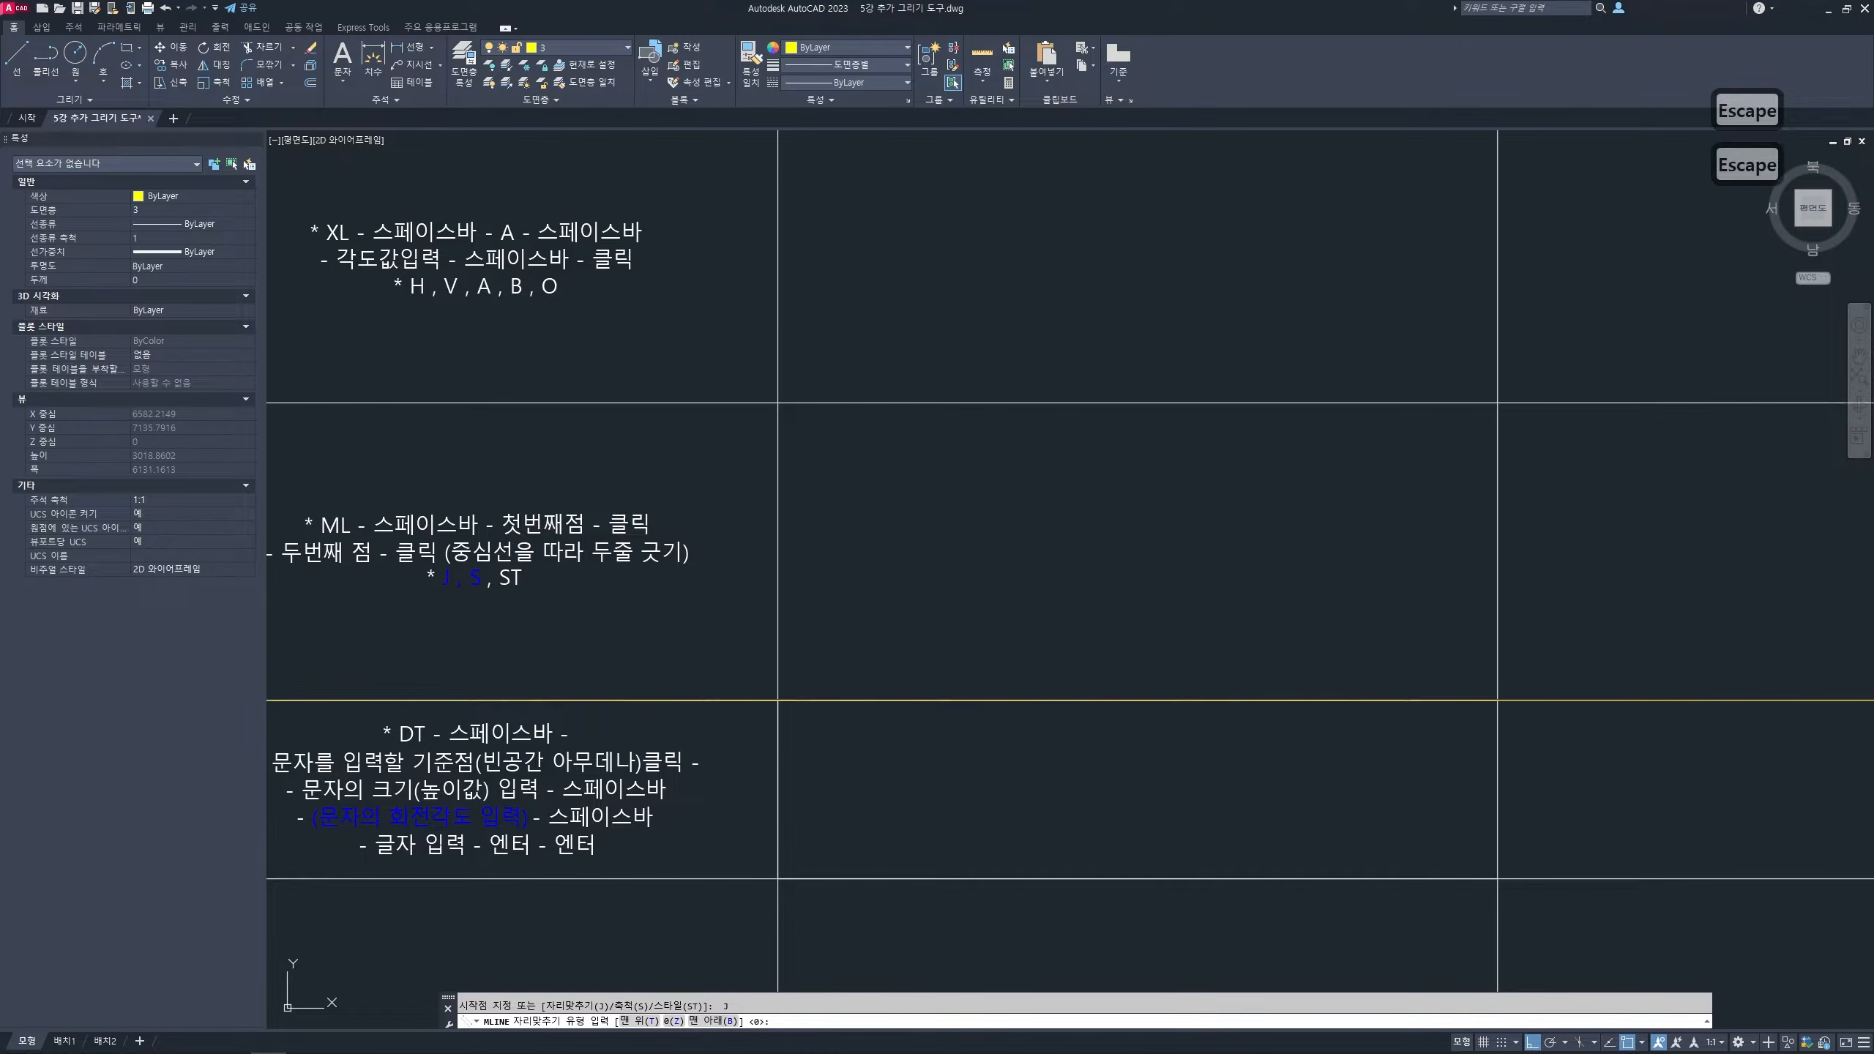
- Start the MLINE command and set the multiline scale to 200
type("l")
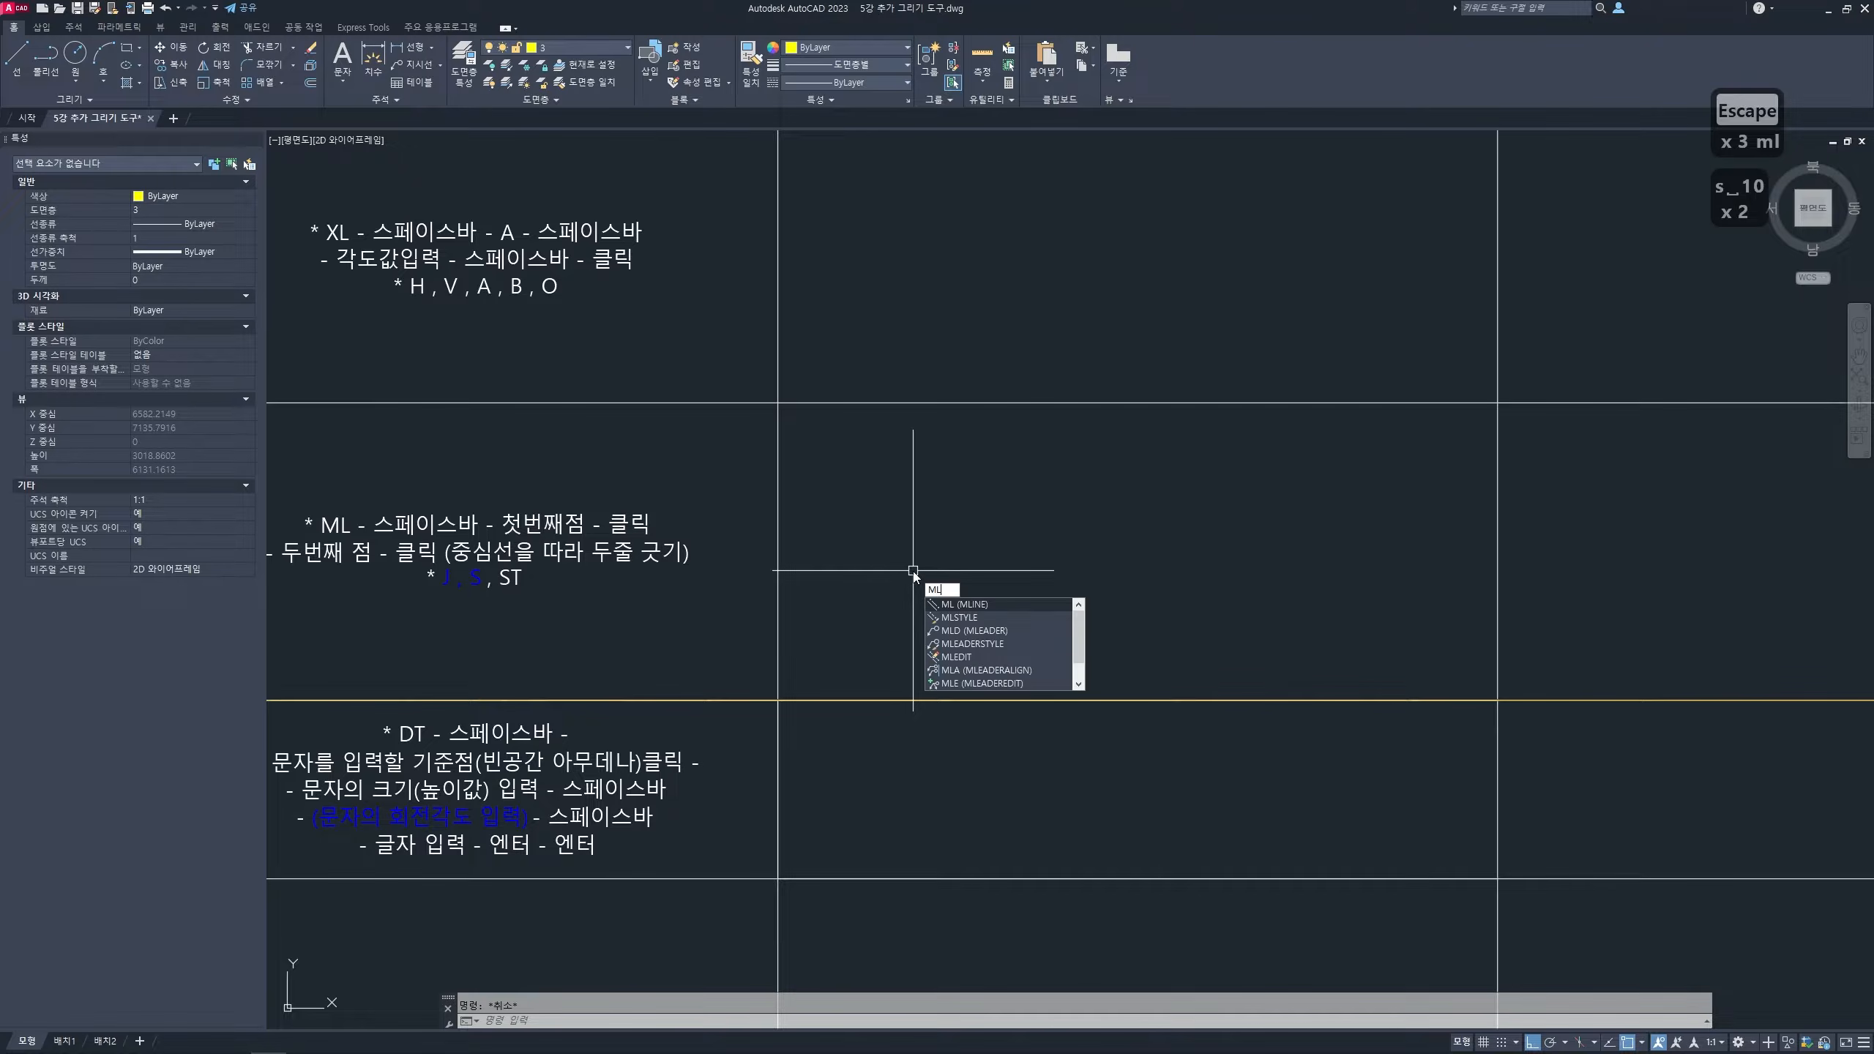
key("space")
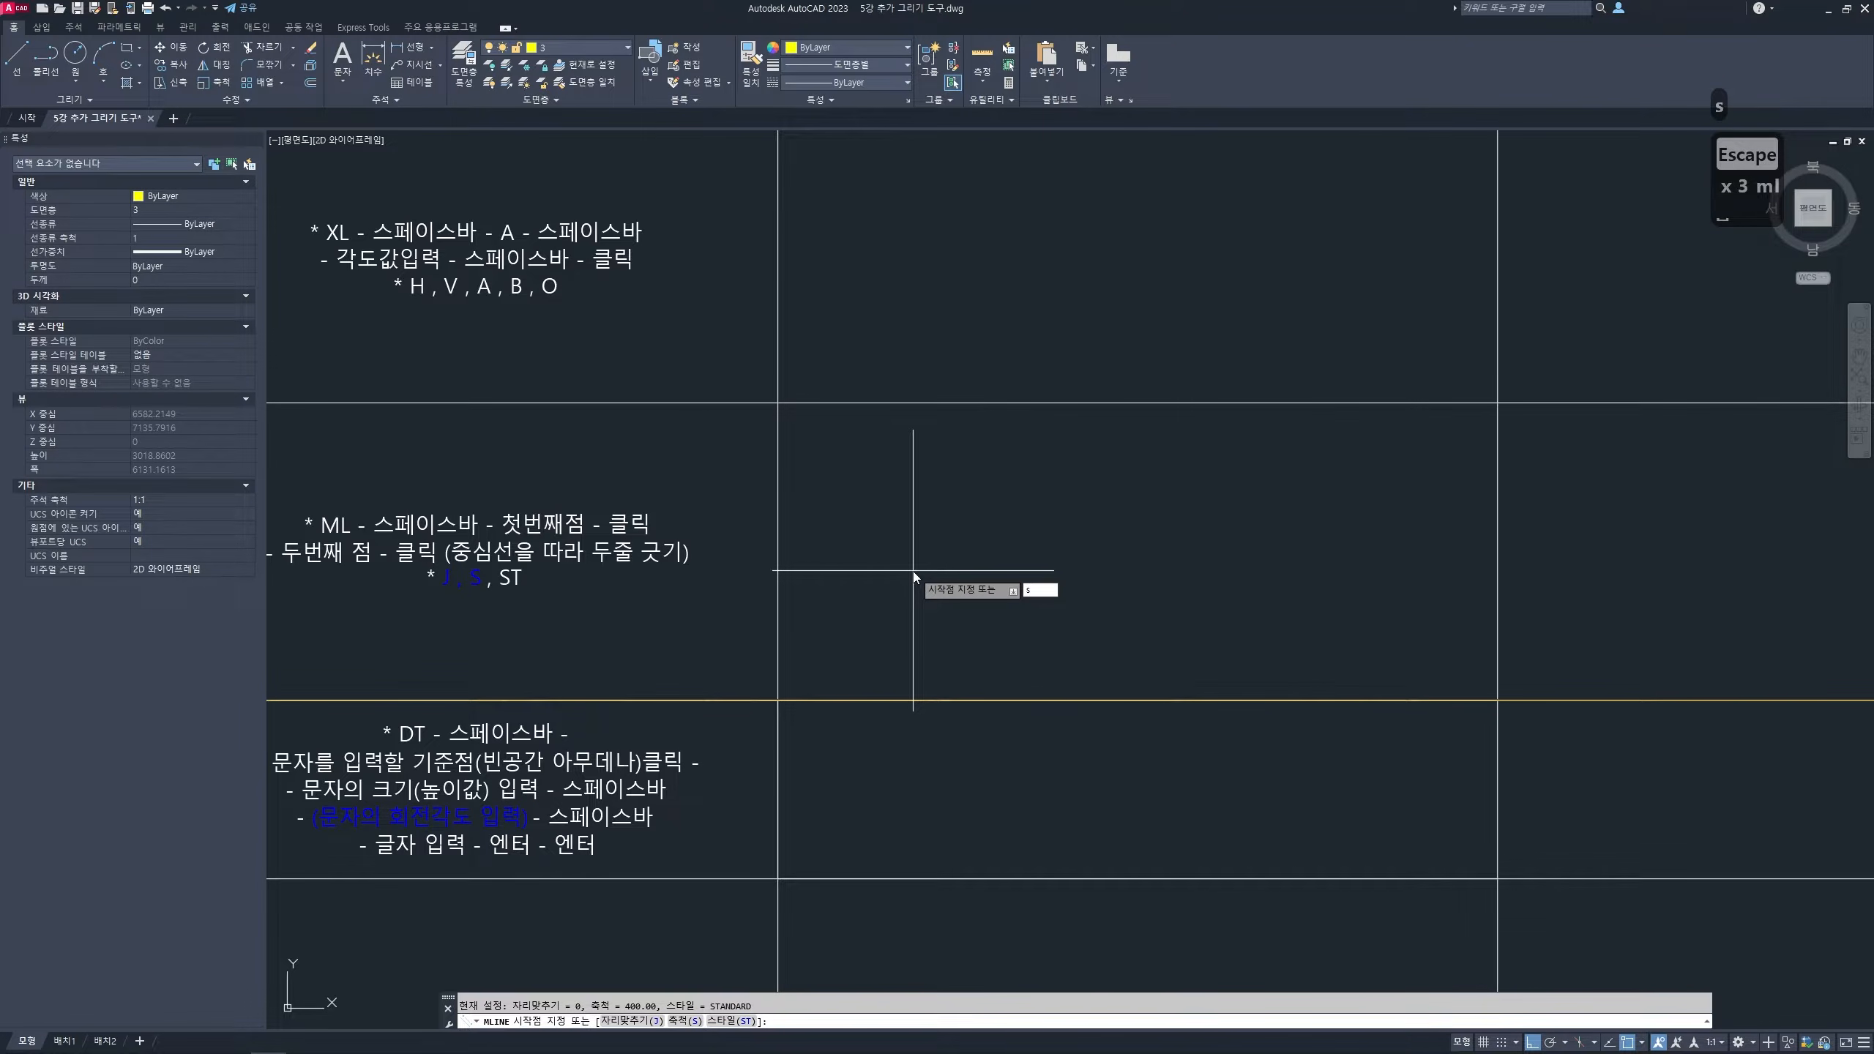
type("s")
key("space")
type("200")
key("space")
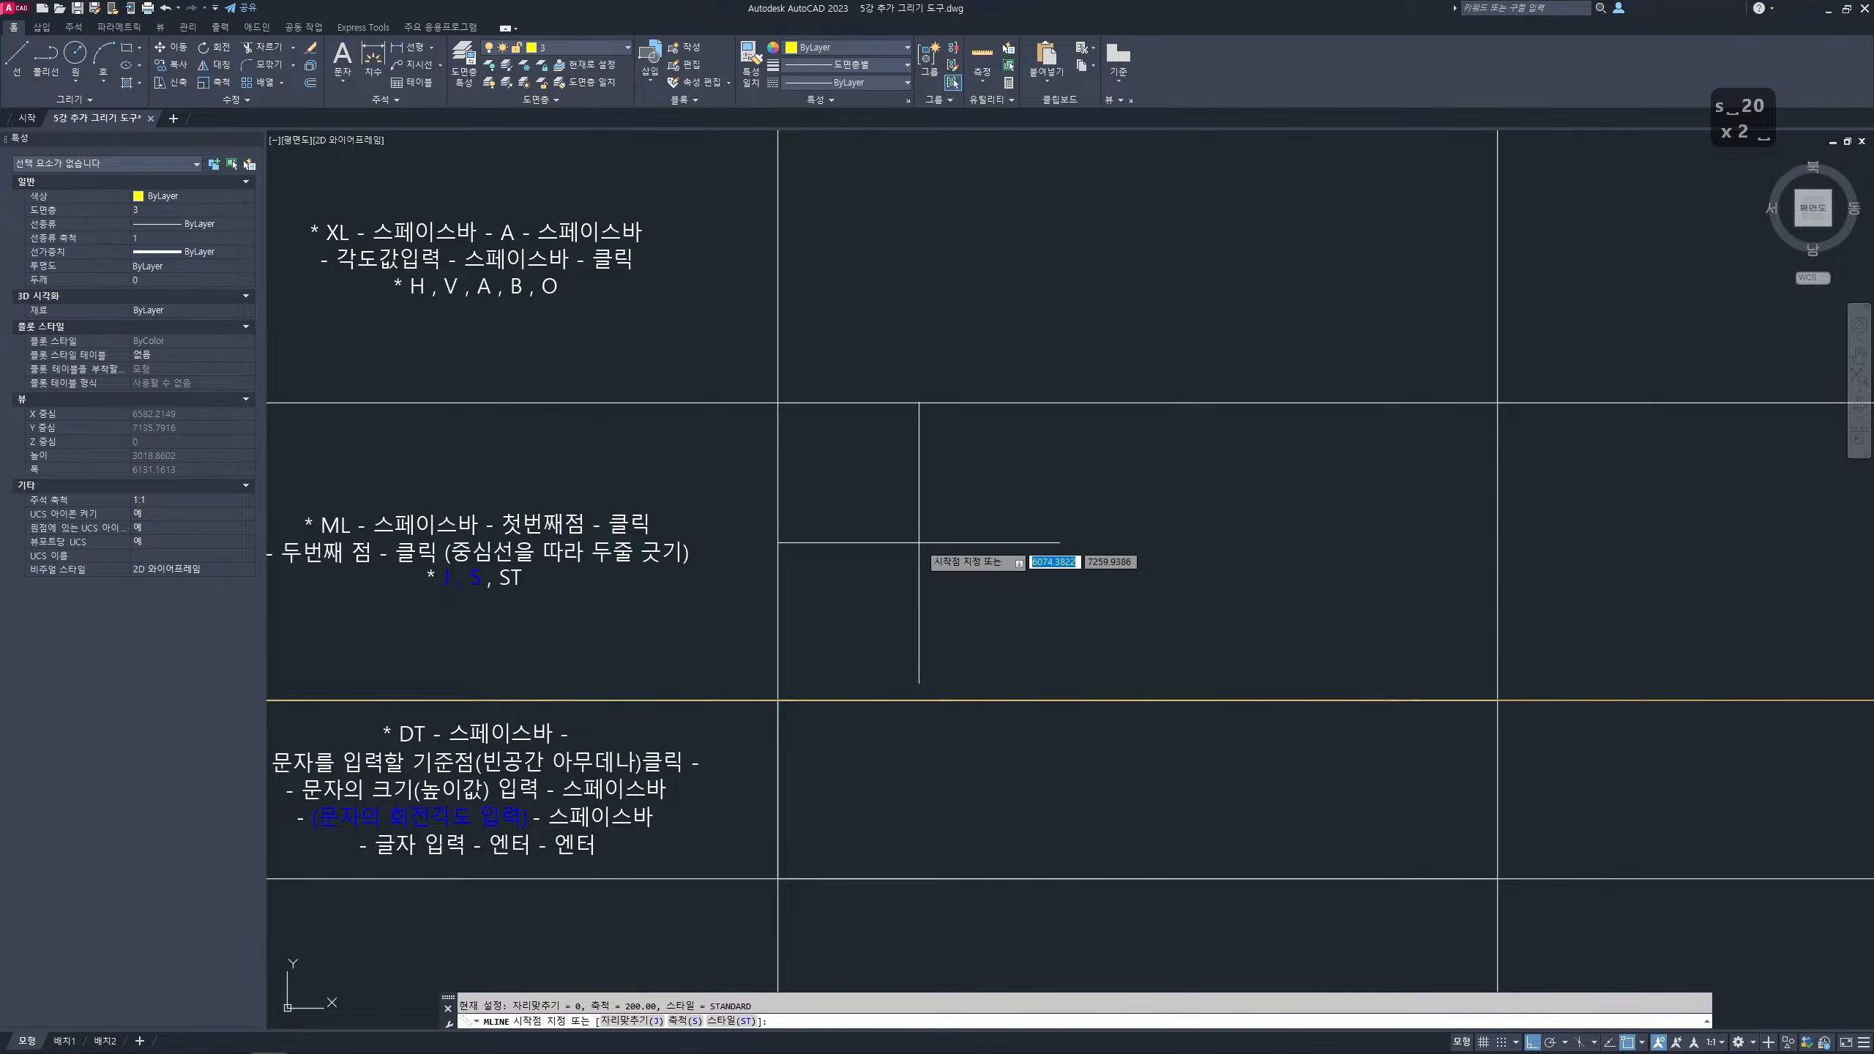
- Set the multiline justification to Zero and draw a horizontal multiline in the upper left of the MLINE example cell
type("j")
key("space")
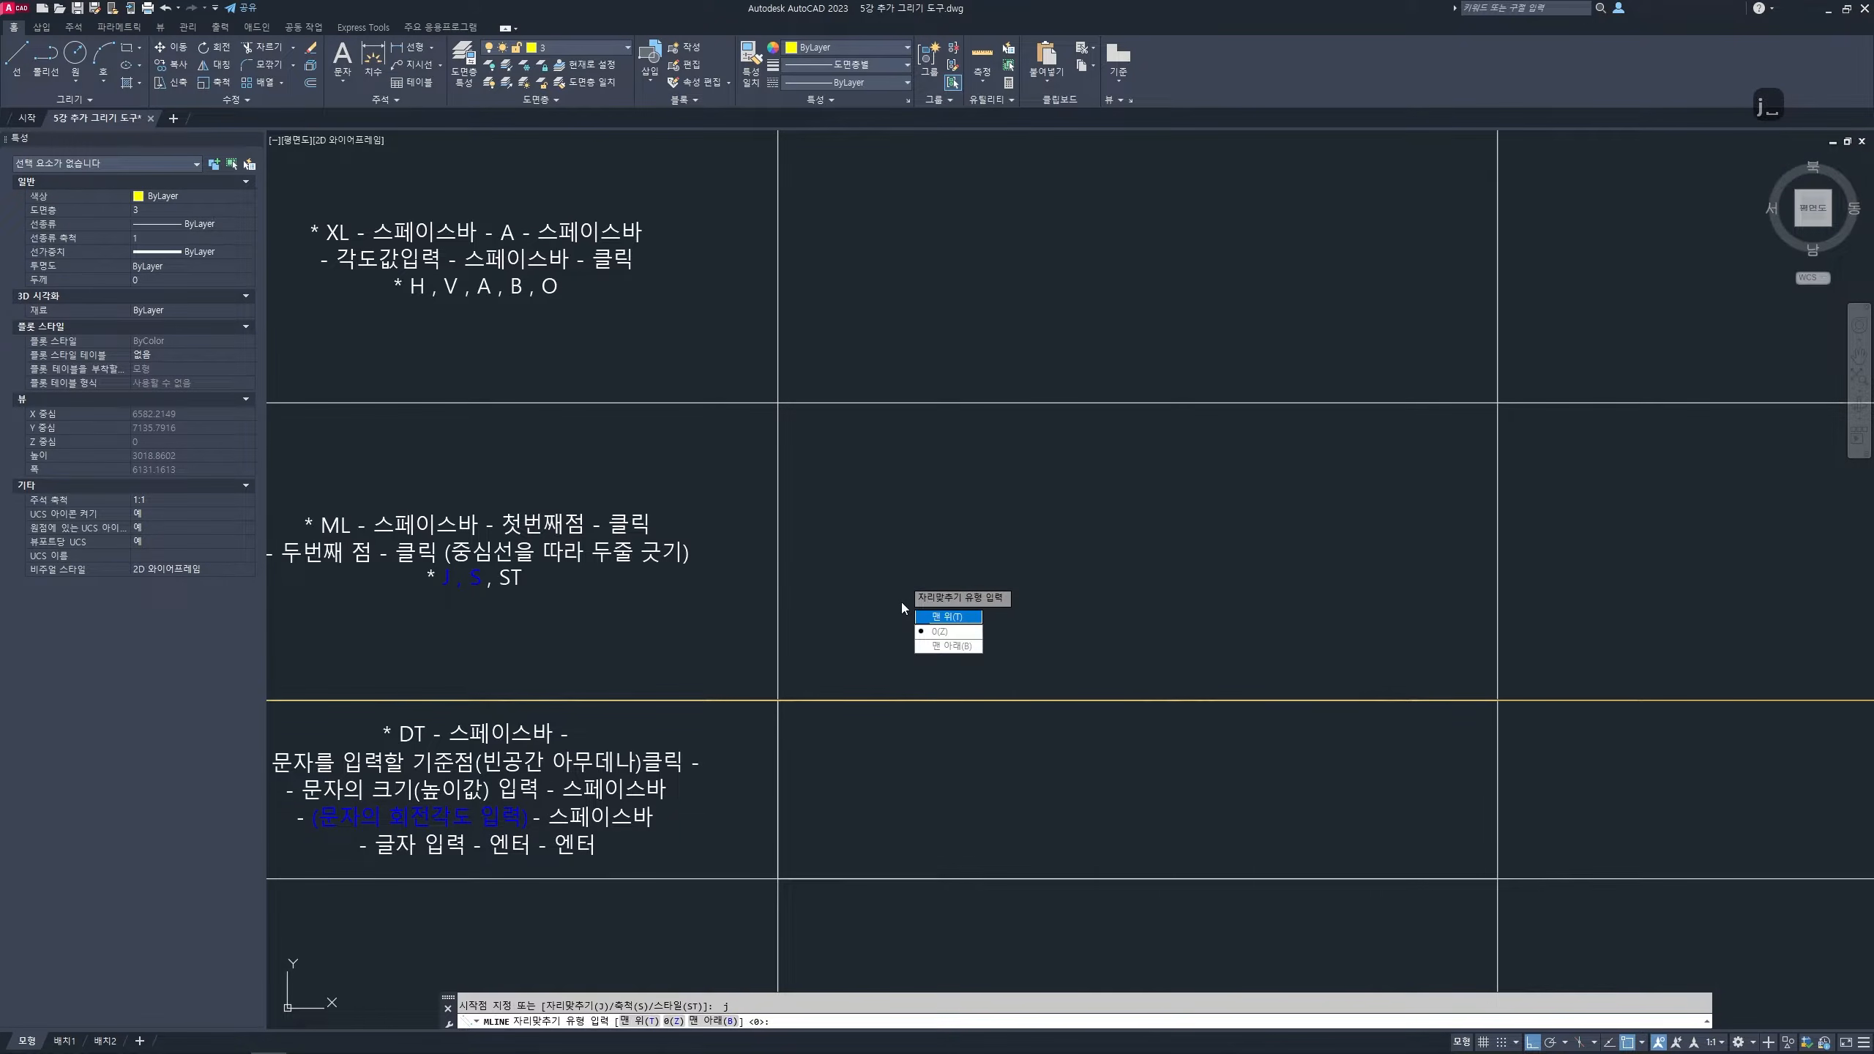
key("Down")
key("space")
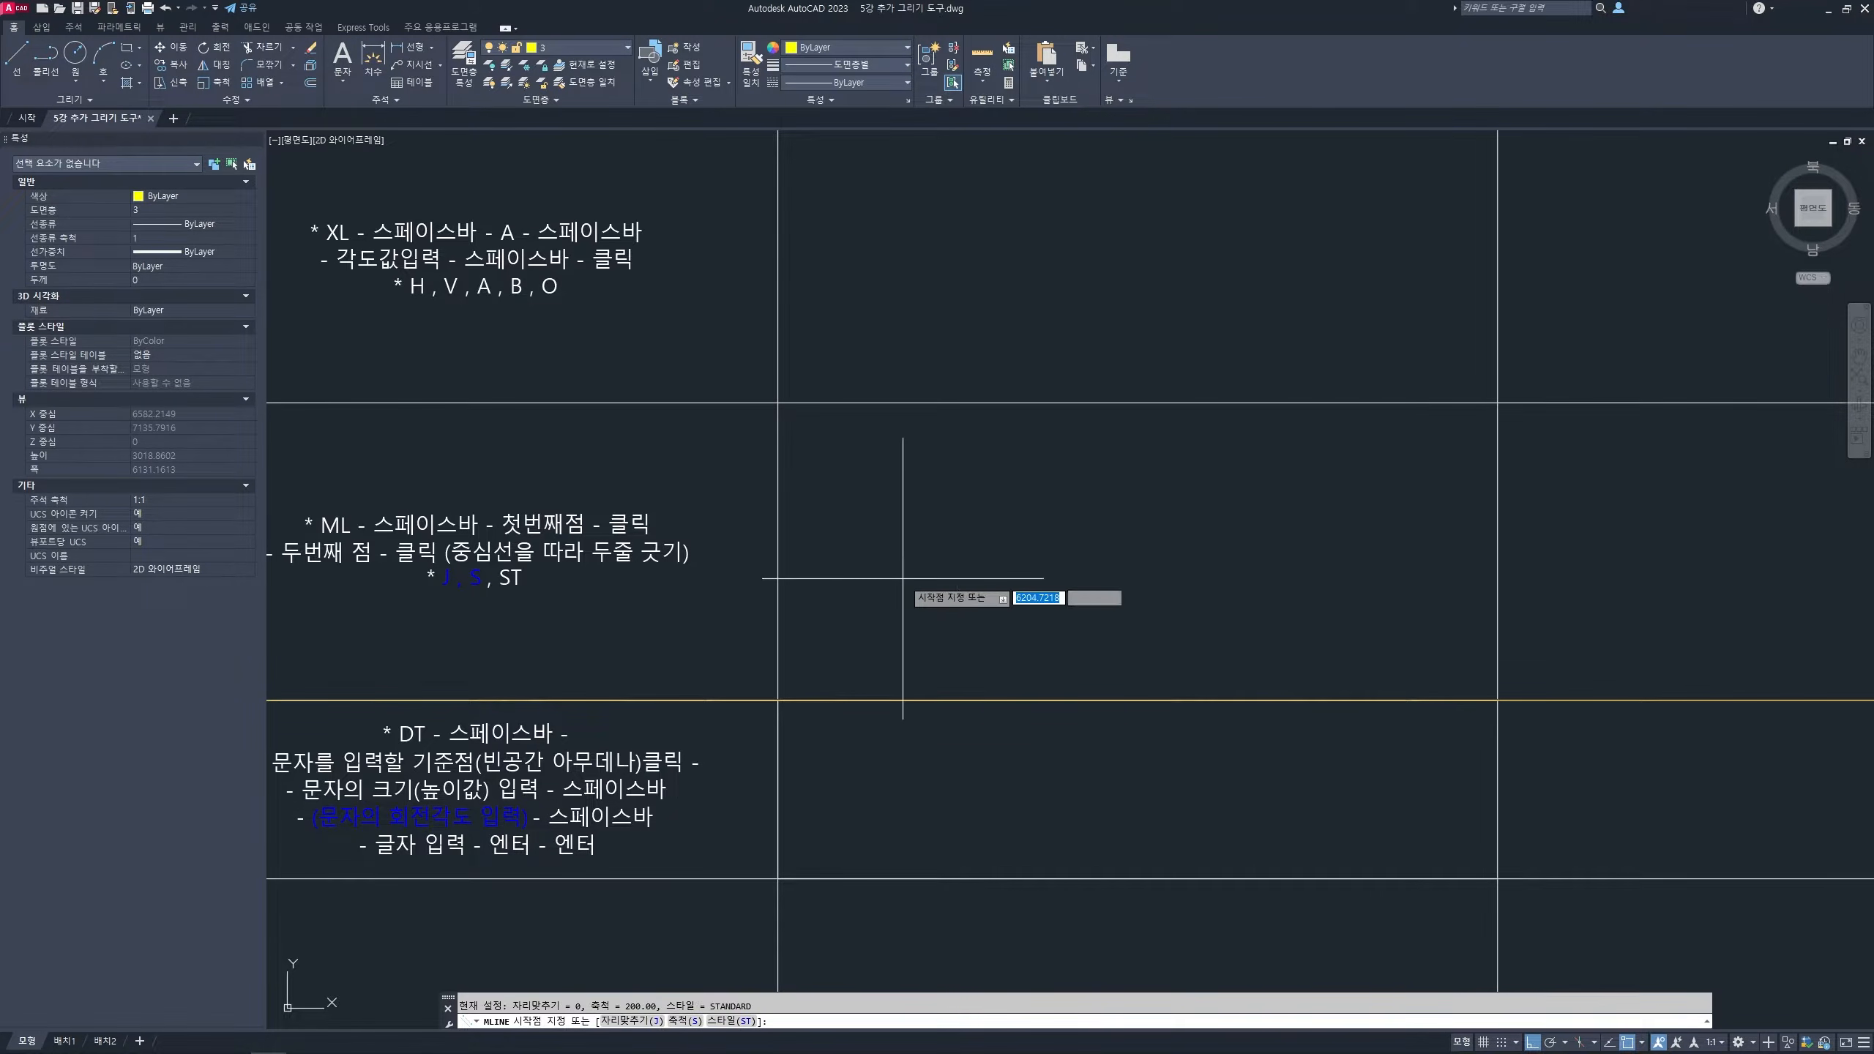
left_click(836, 480)
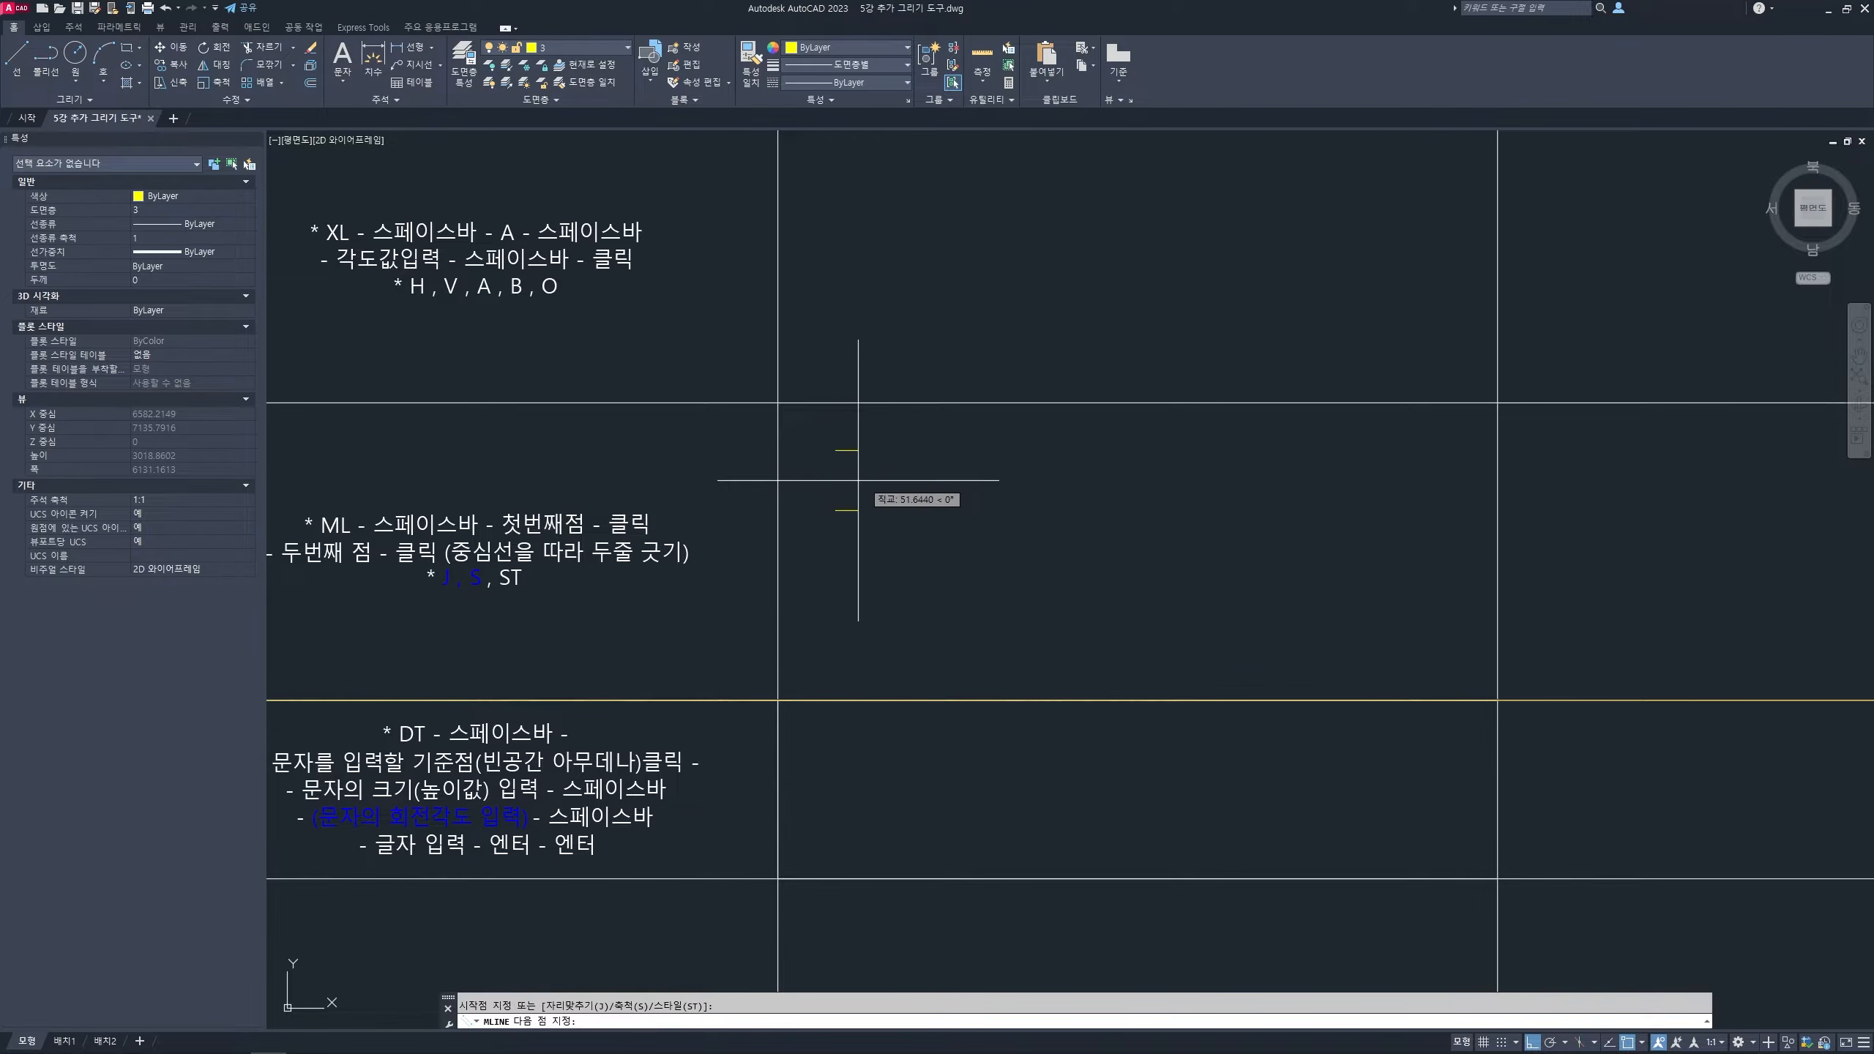
left_click(1065, 487)
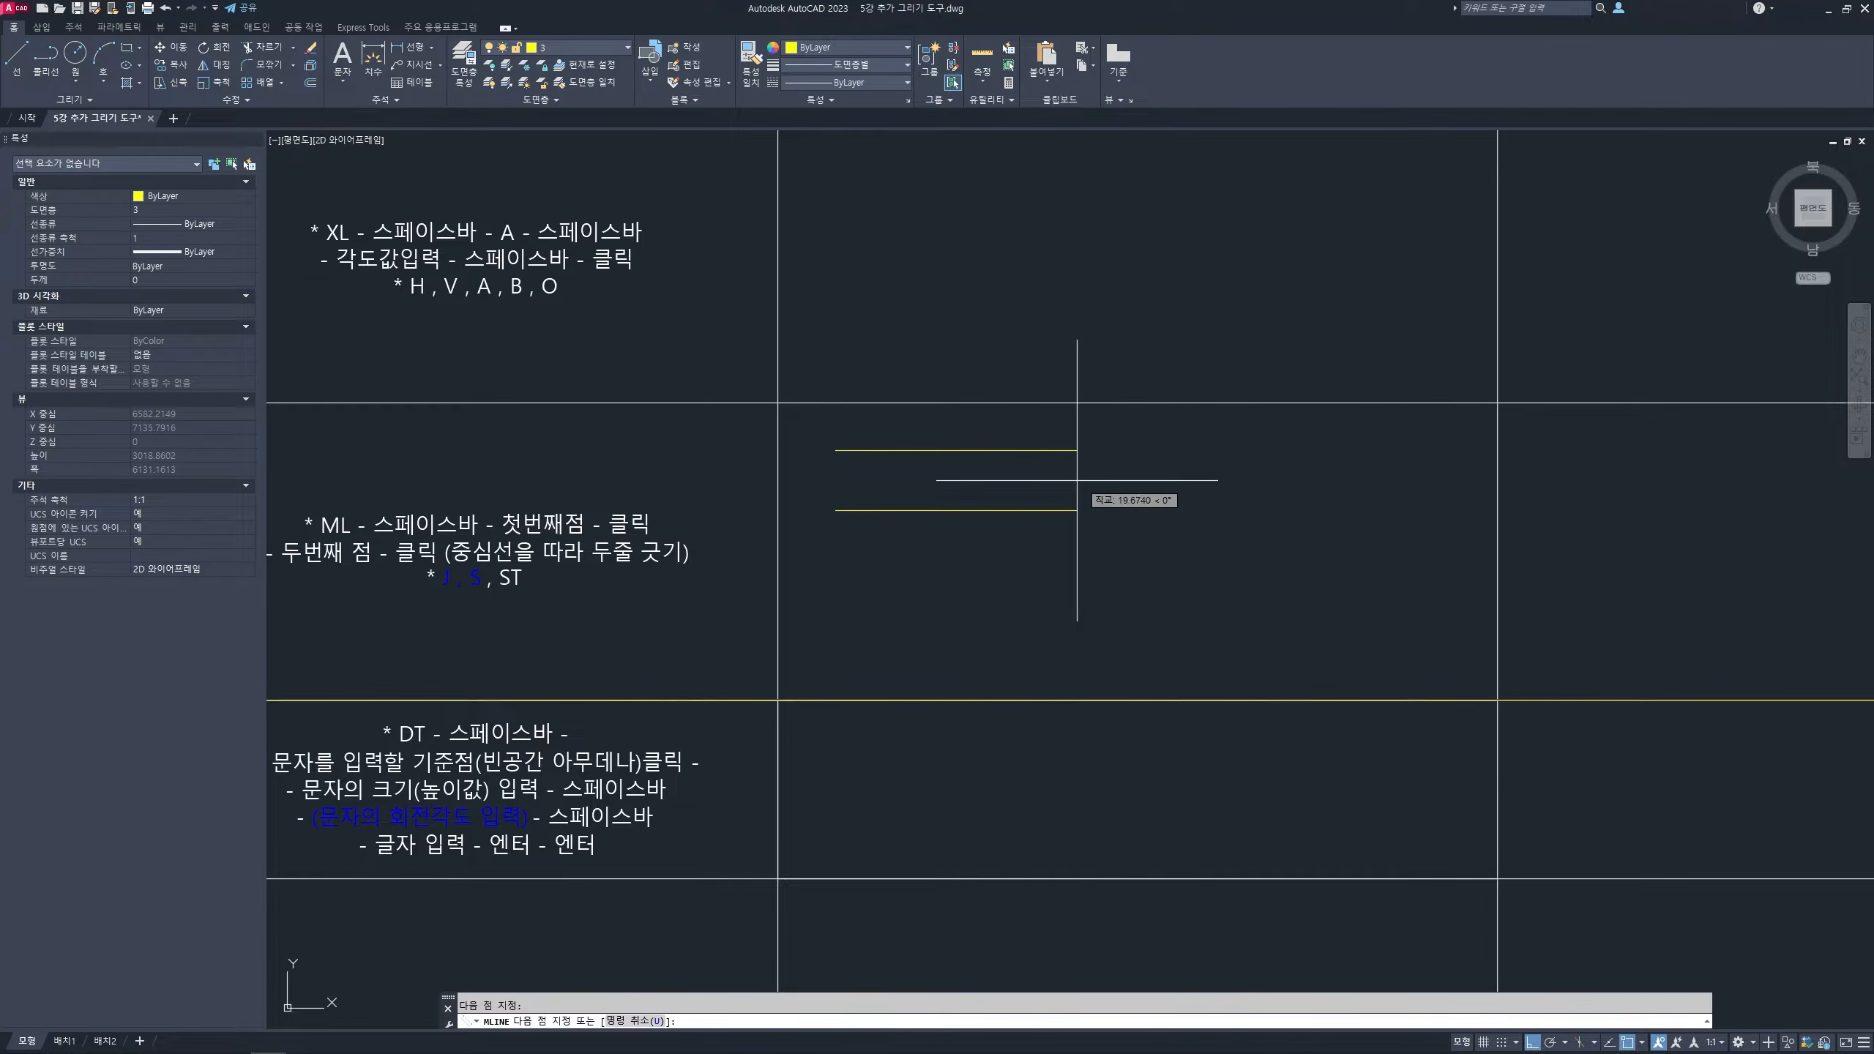
key("space")
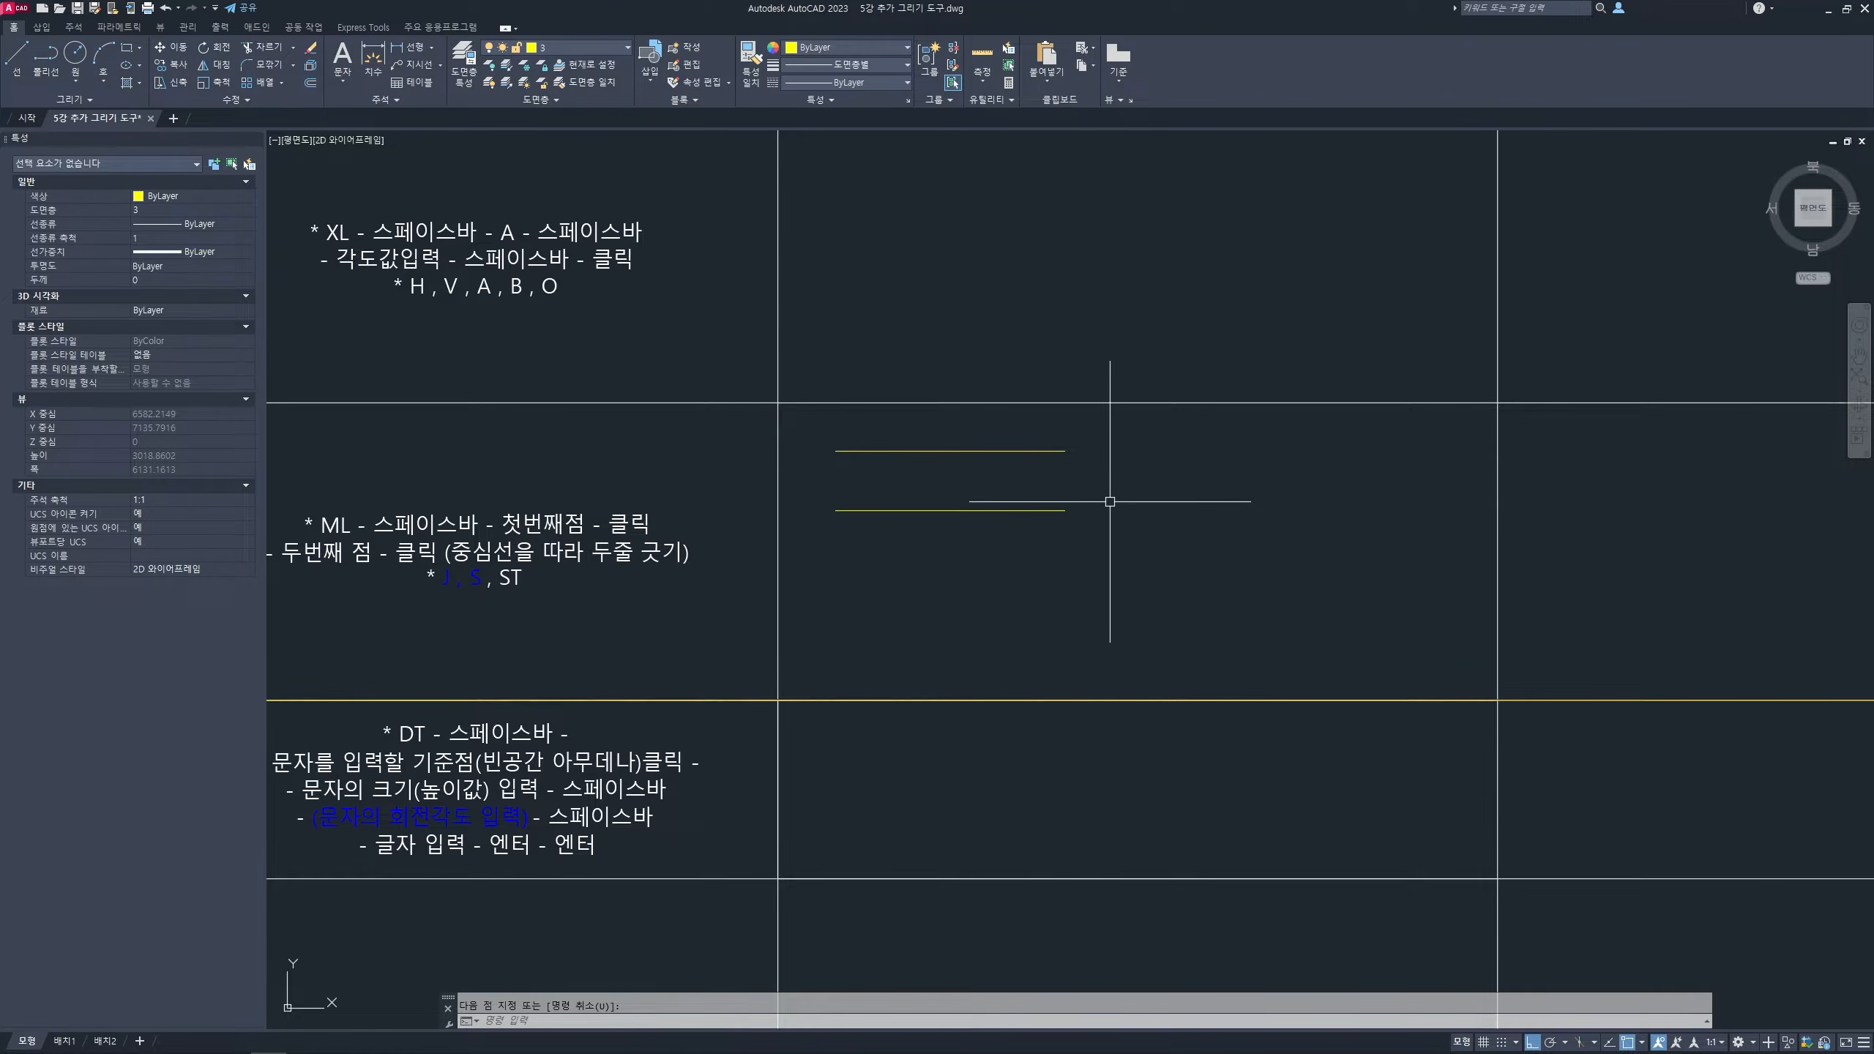
- Draw a second horizontal multiline with Top justification below the first one, spanning about the same length
type("ml")
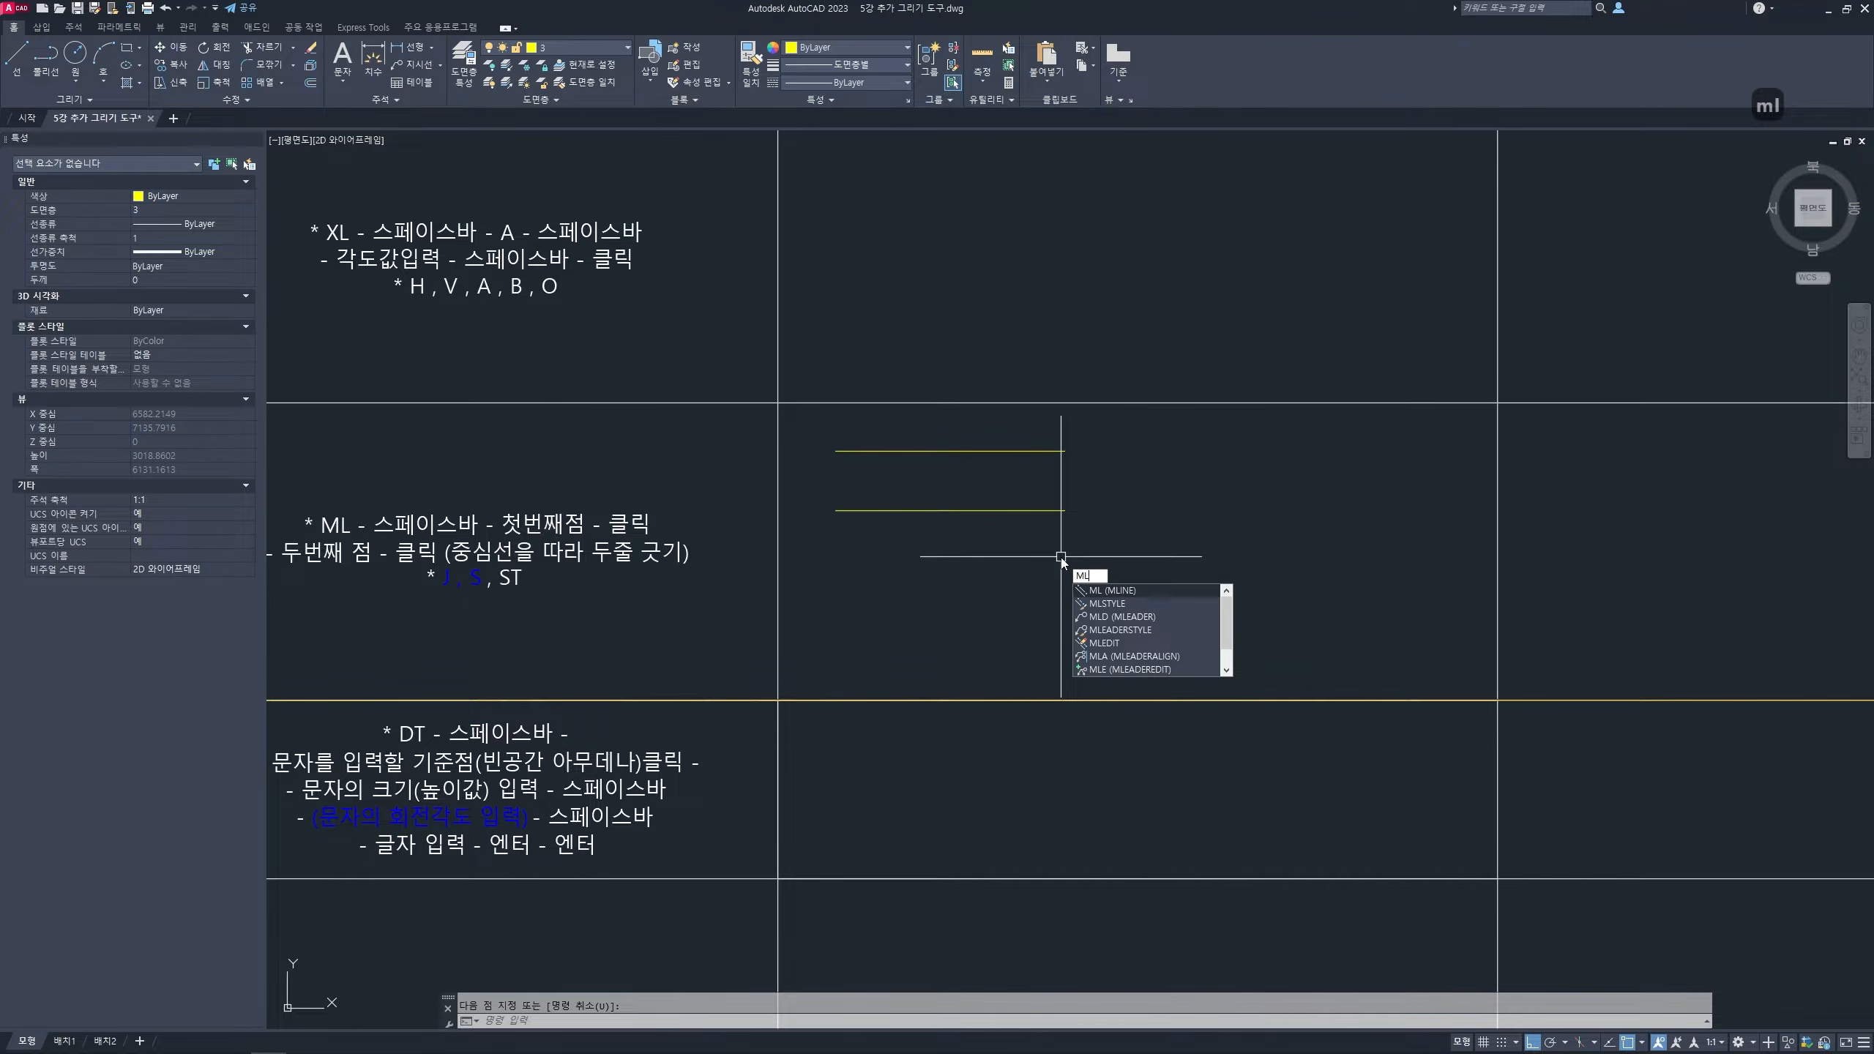
key("space")
type("j")
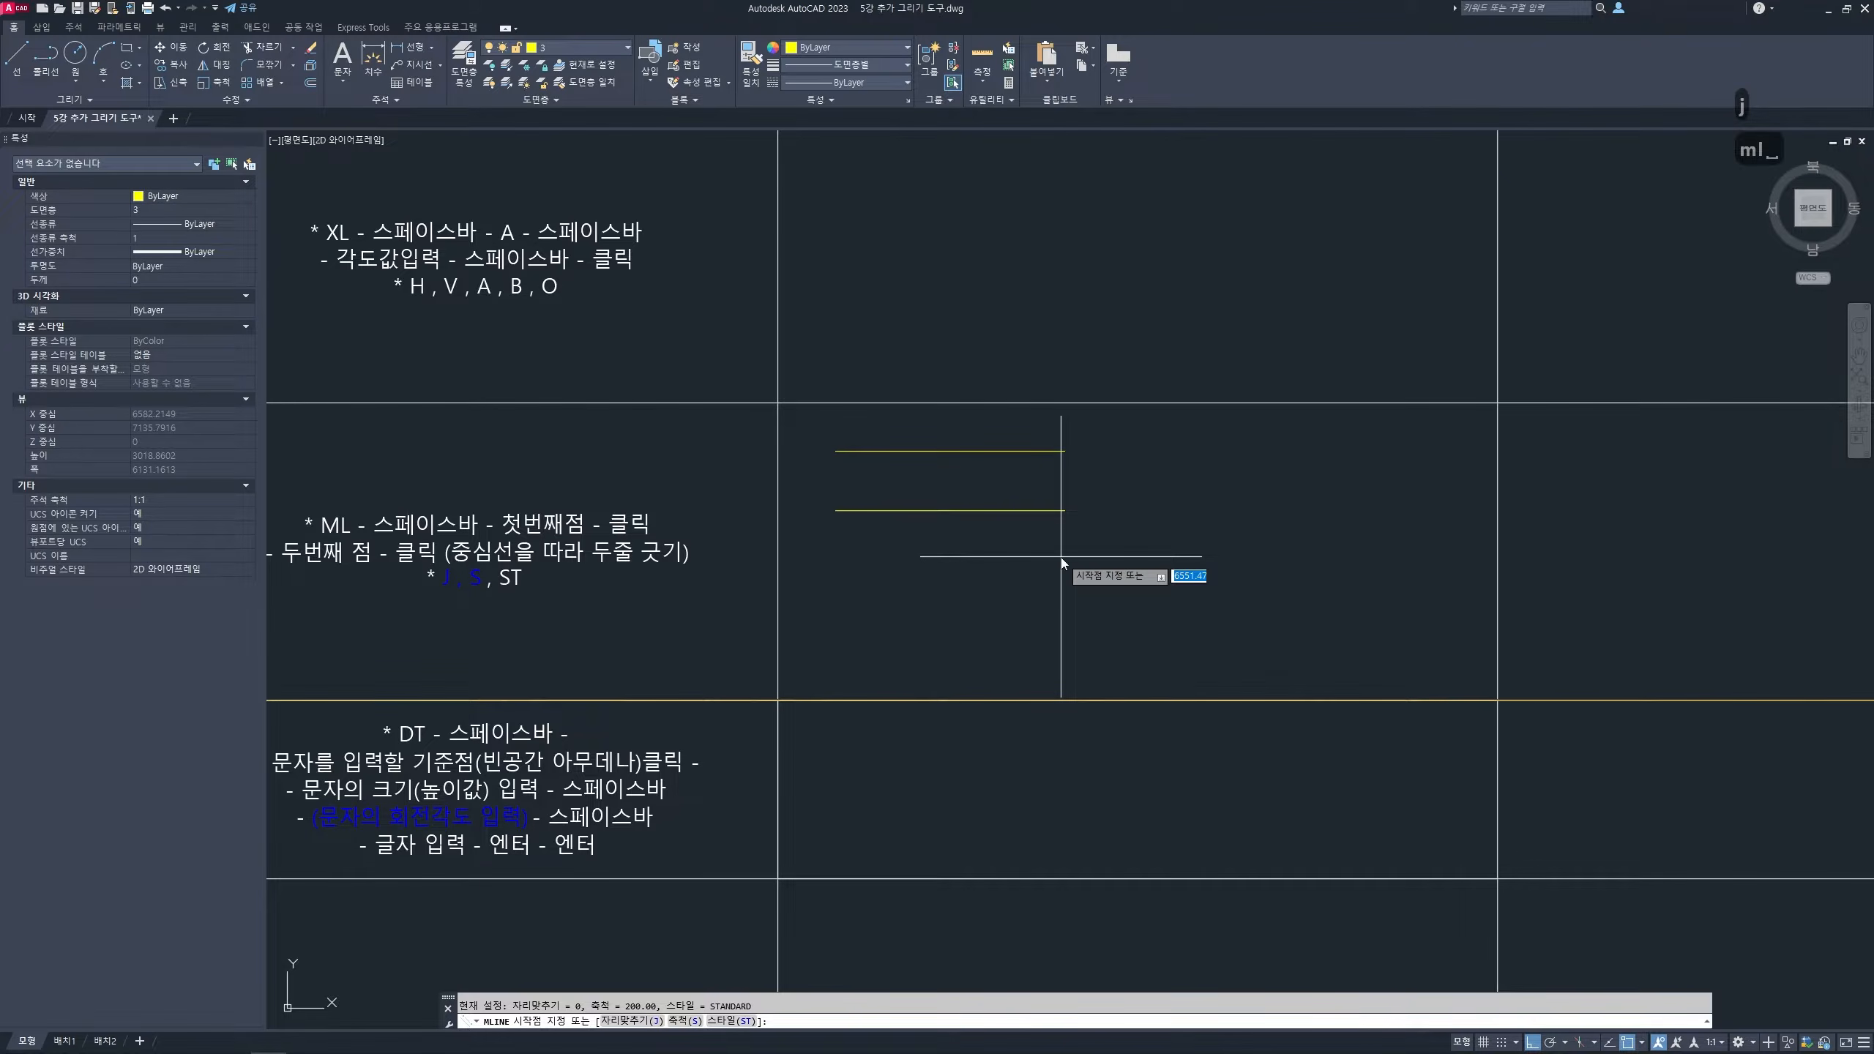
key("space")
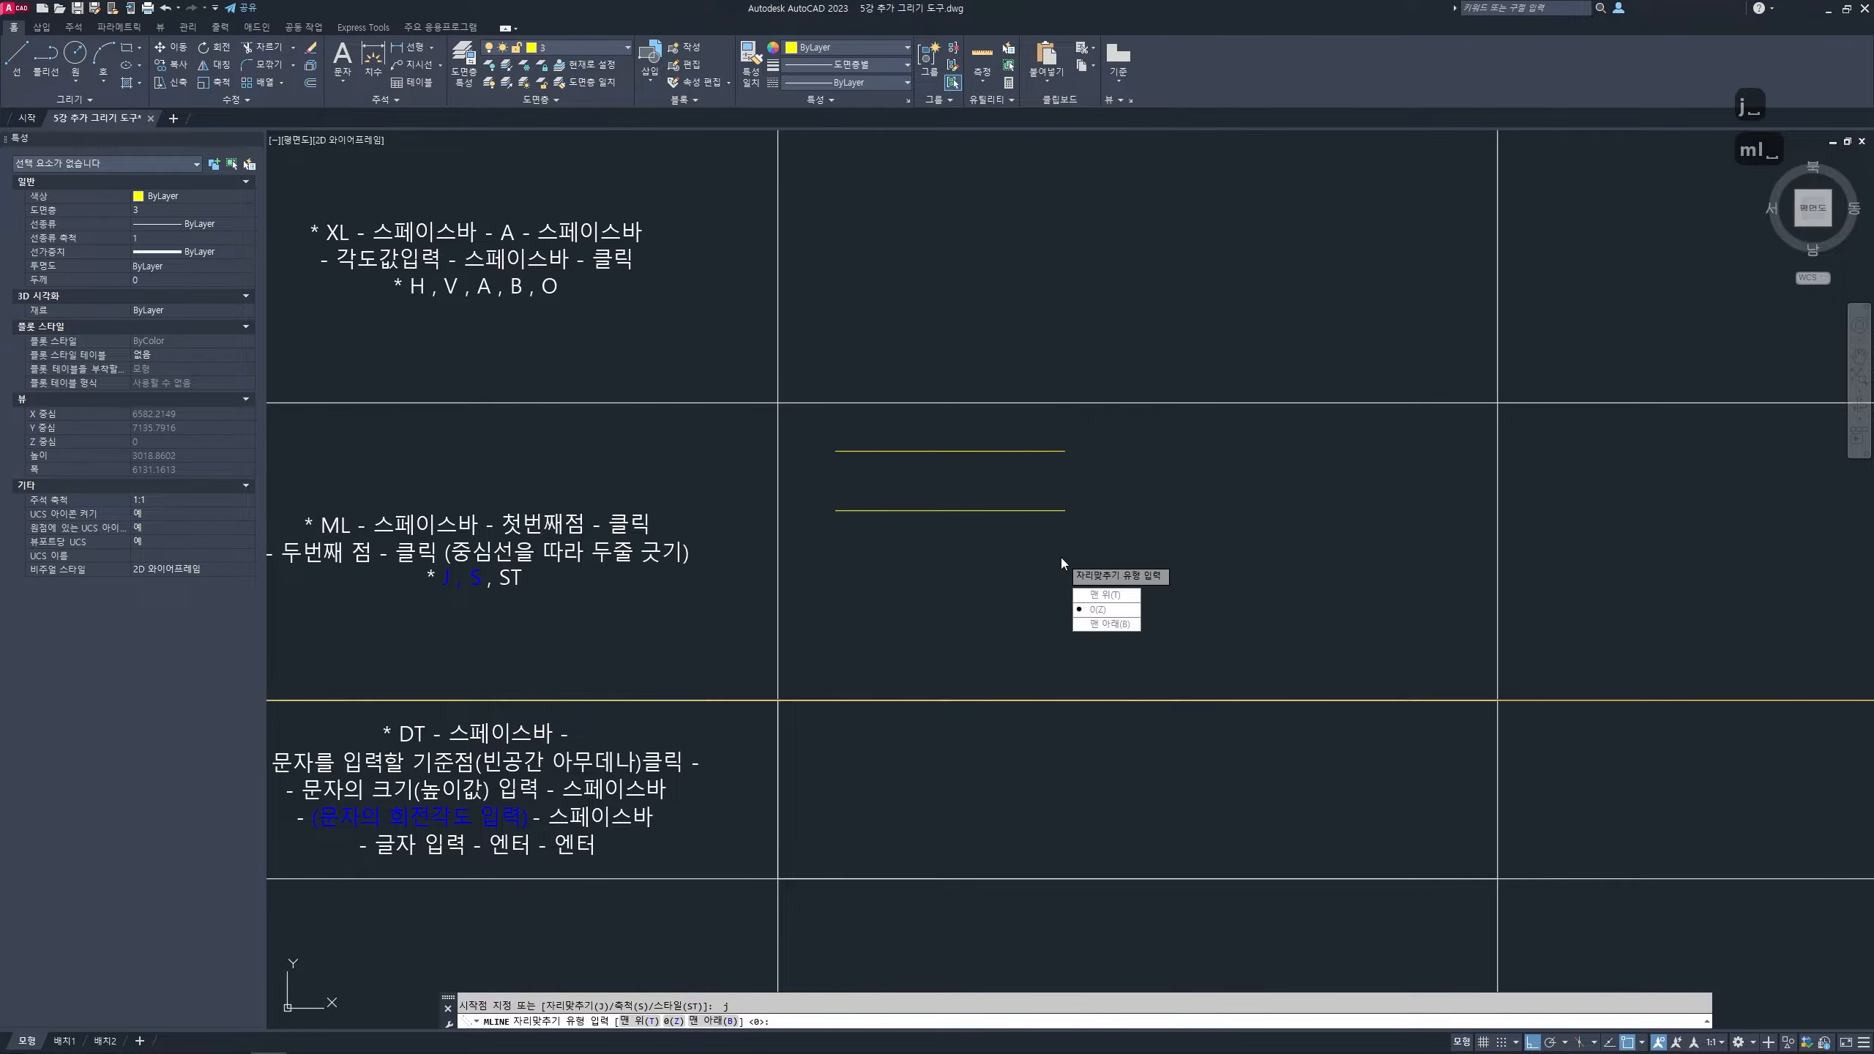
left_click(1107, 594)
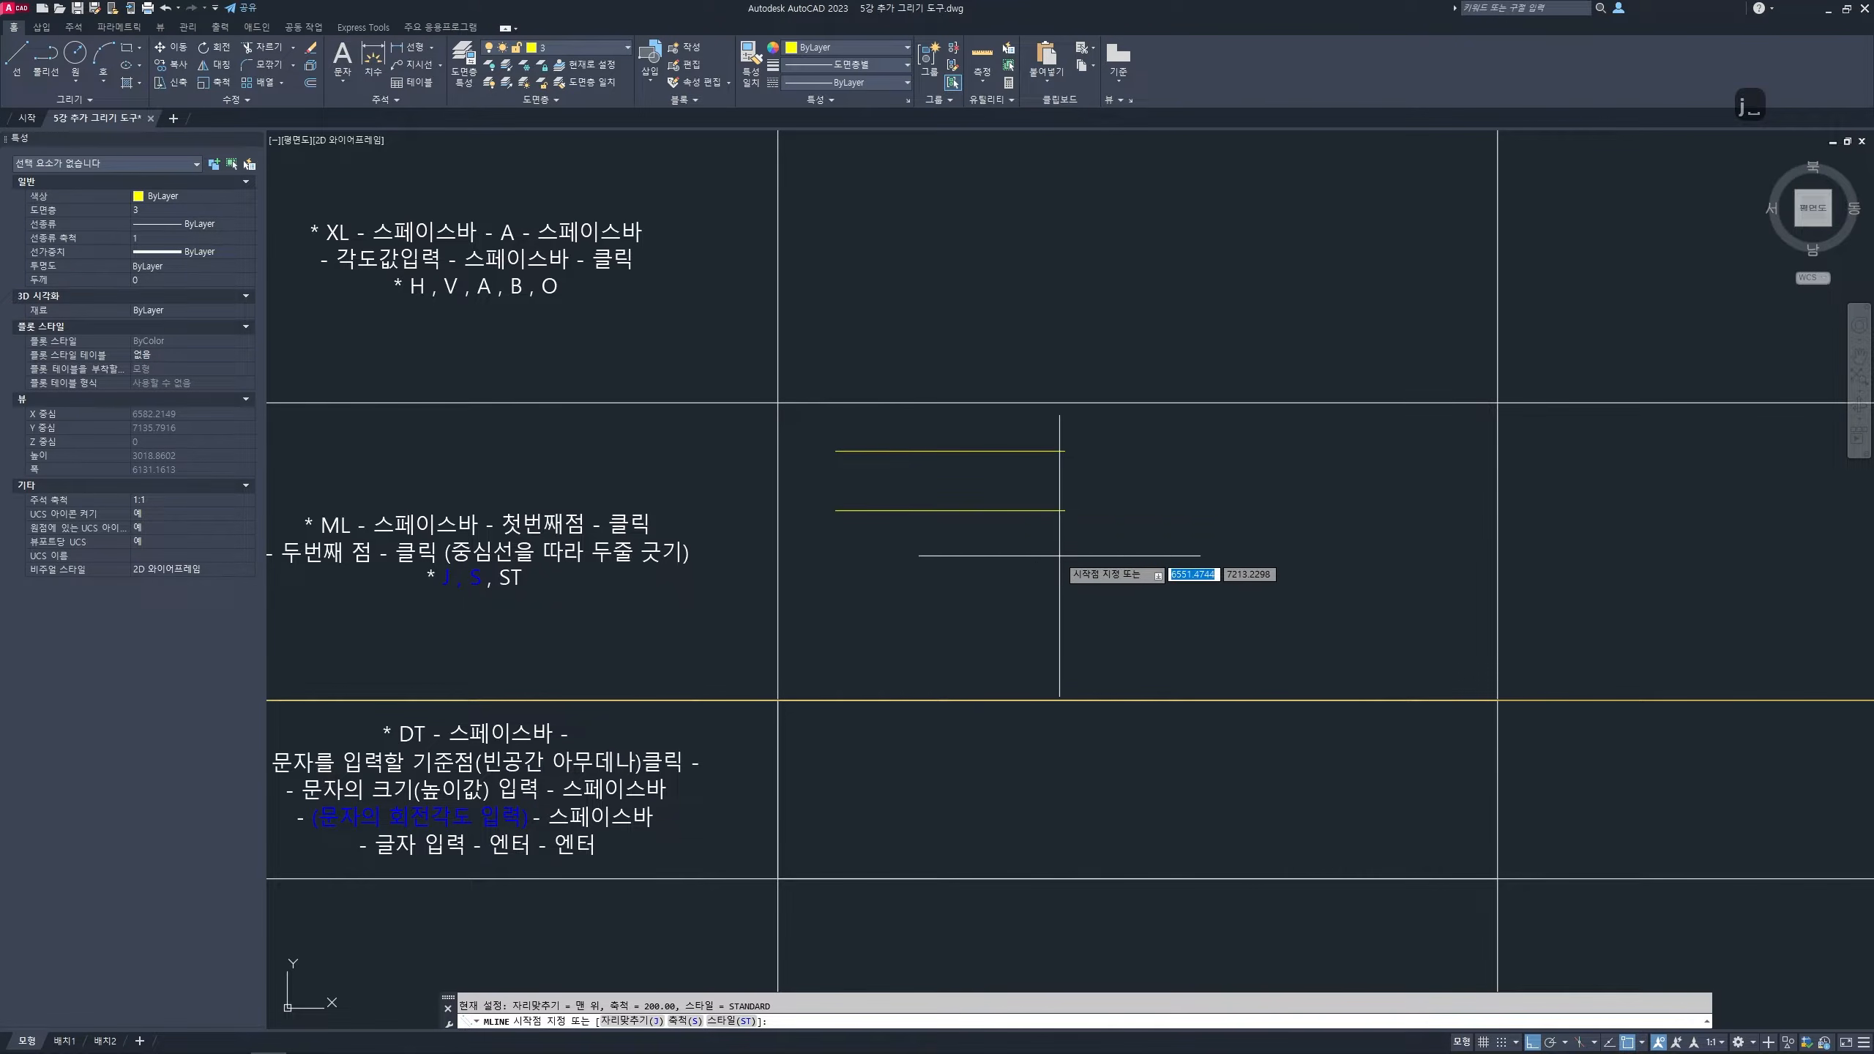
left_click(839, 554)
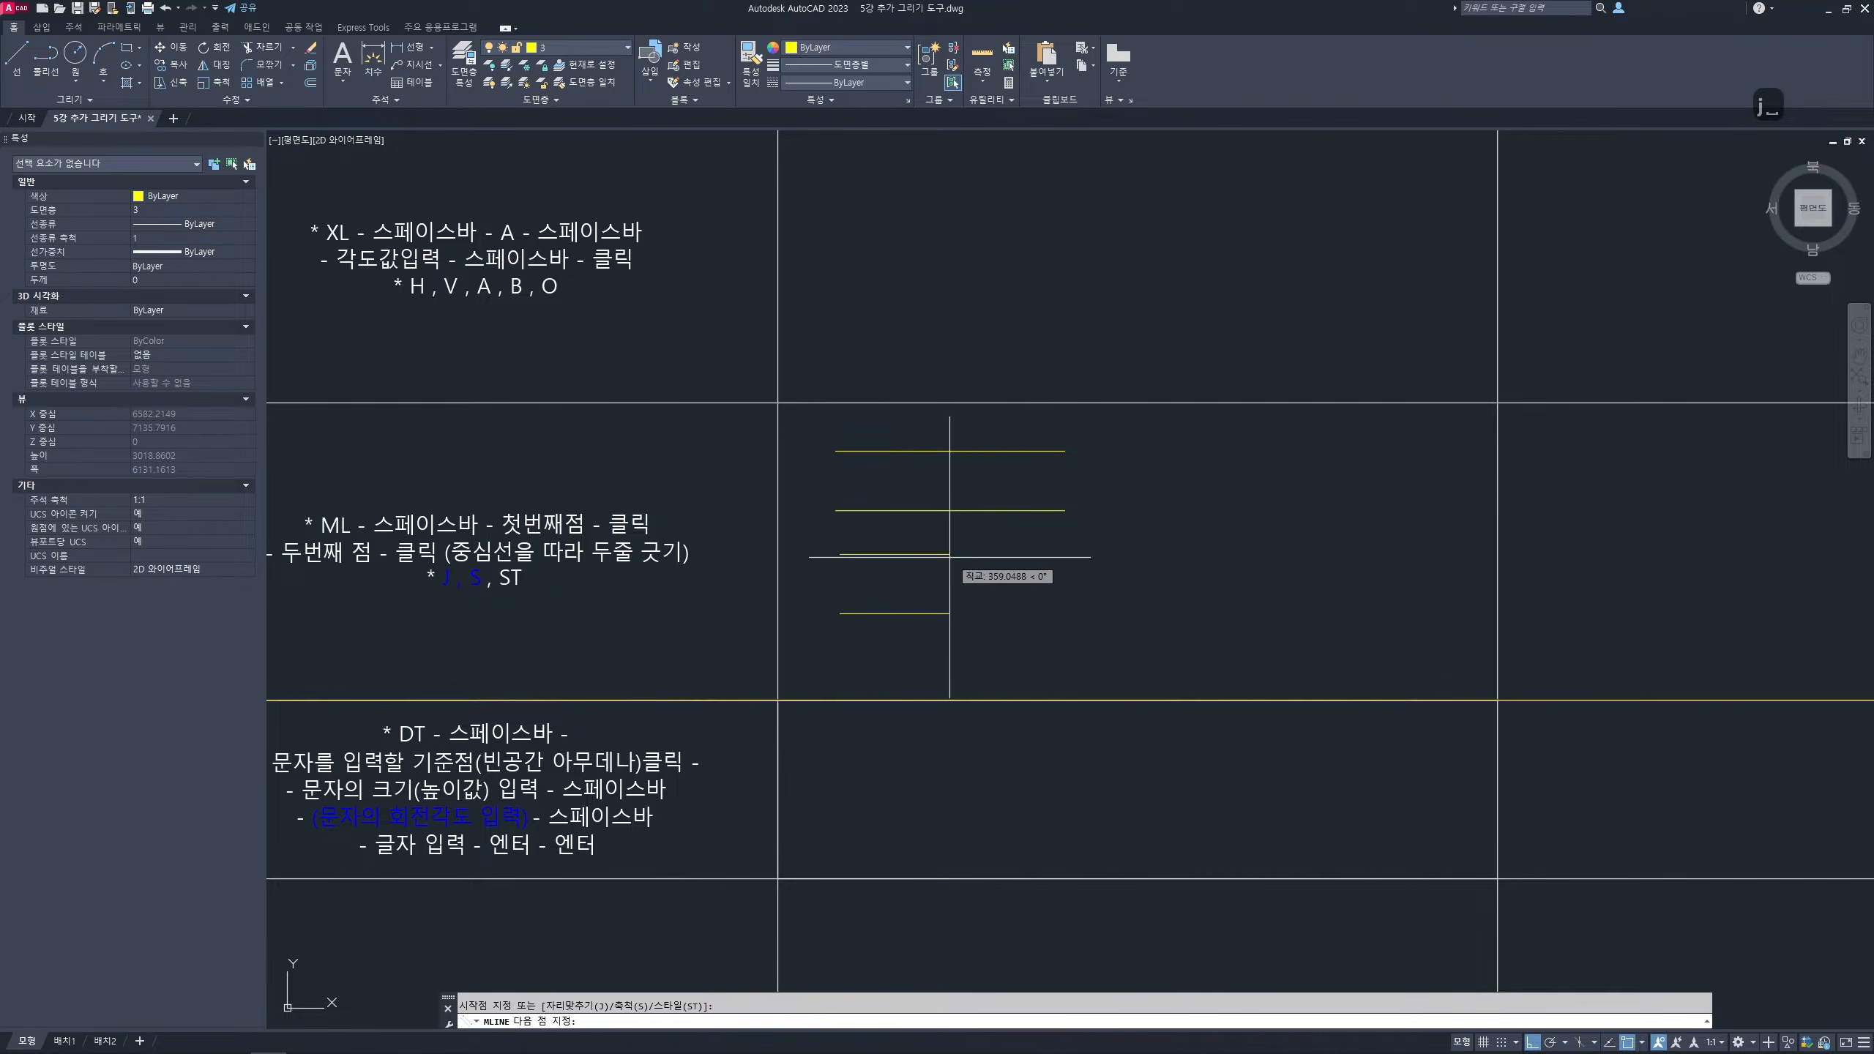
left_click(1066, 554)
key("space")
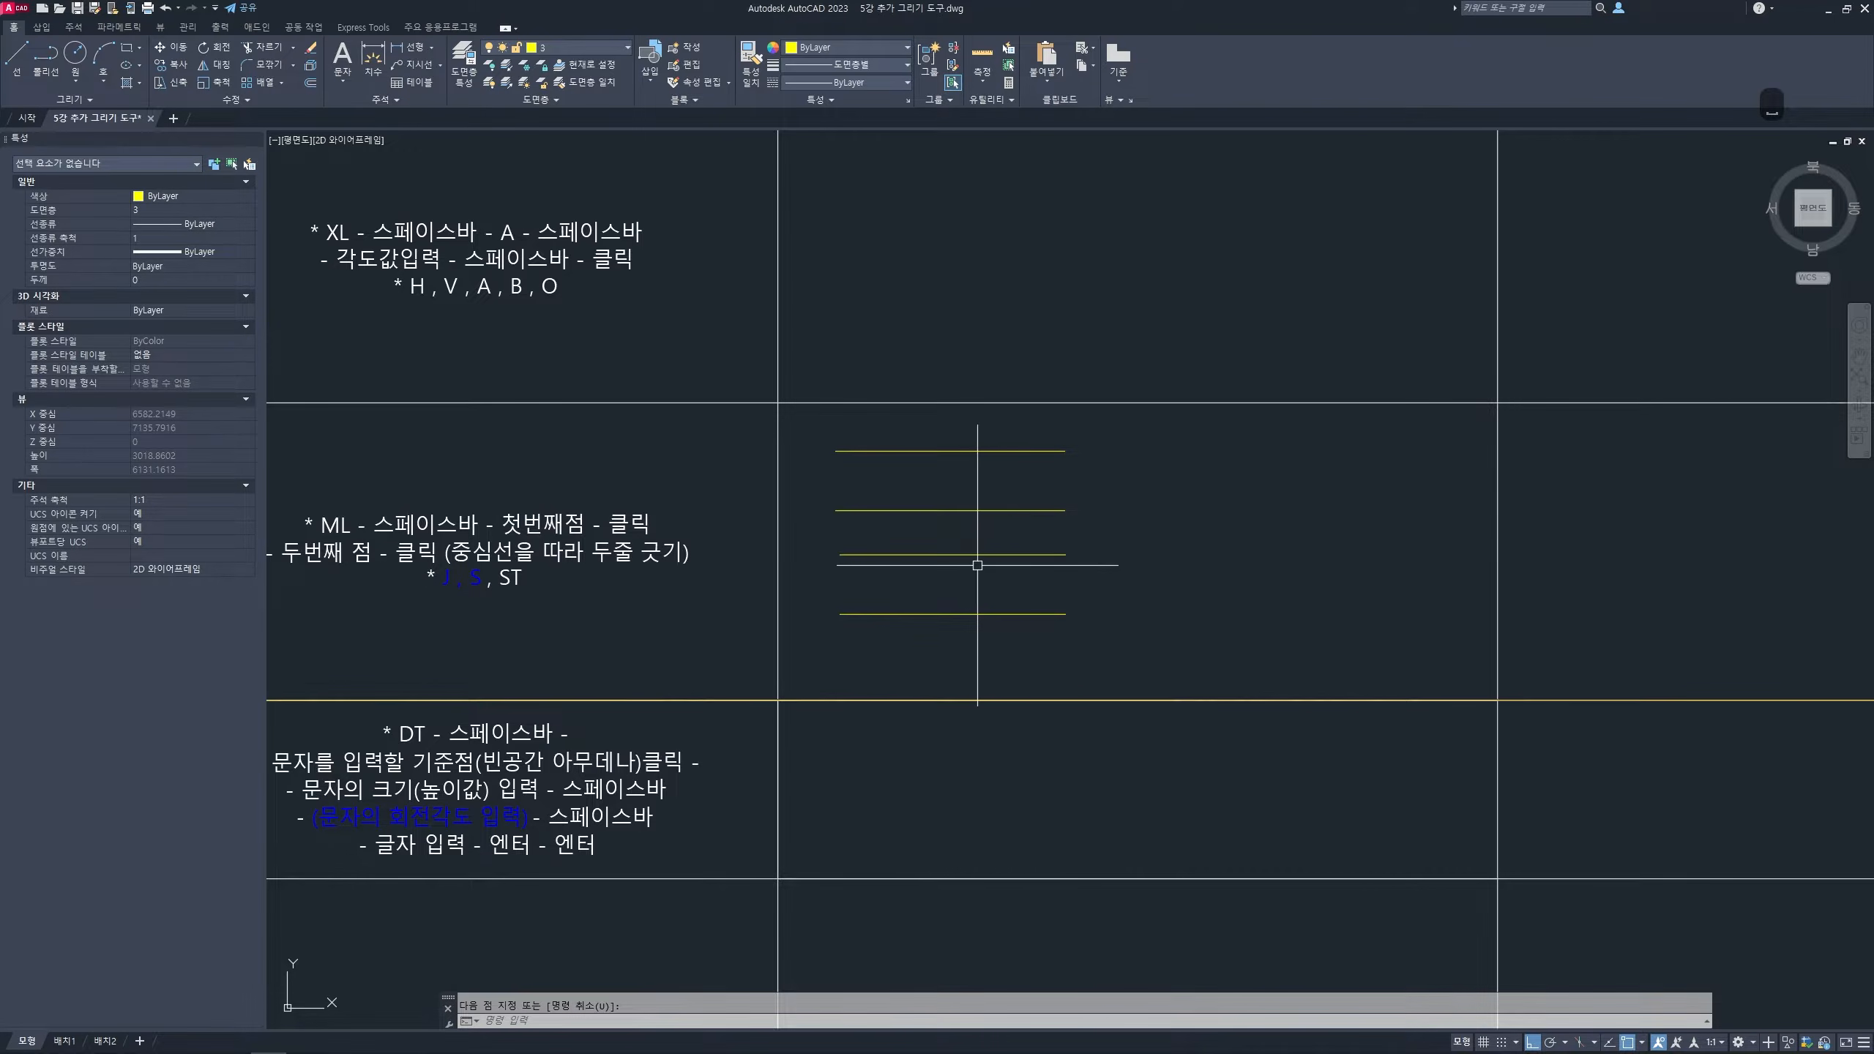
key("ctrl+2")
left_click_drag(823, 554, 1081, 552)
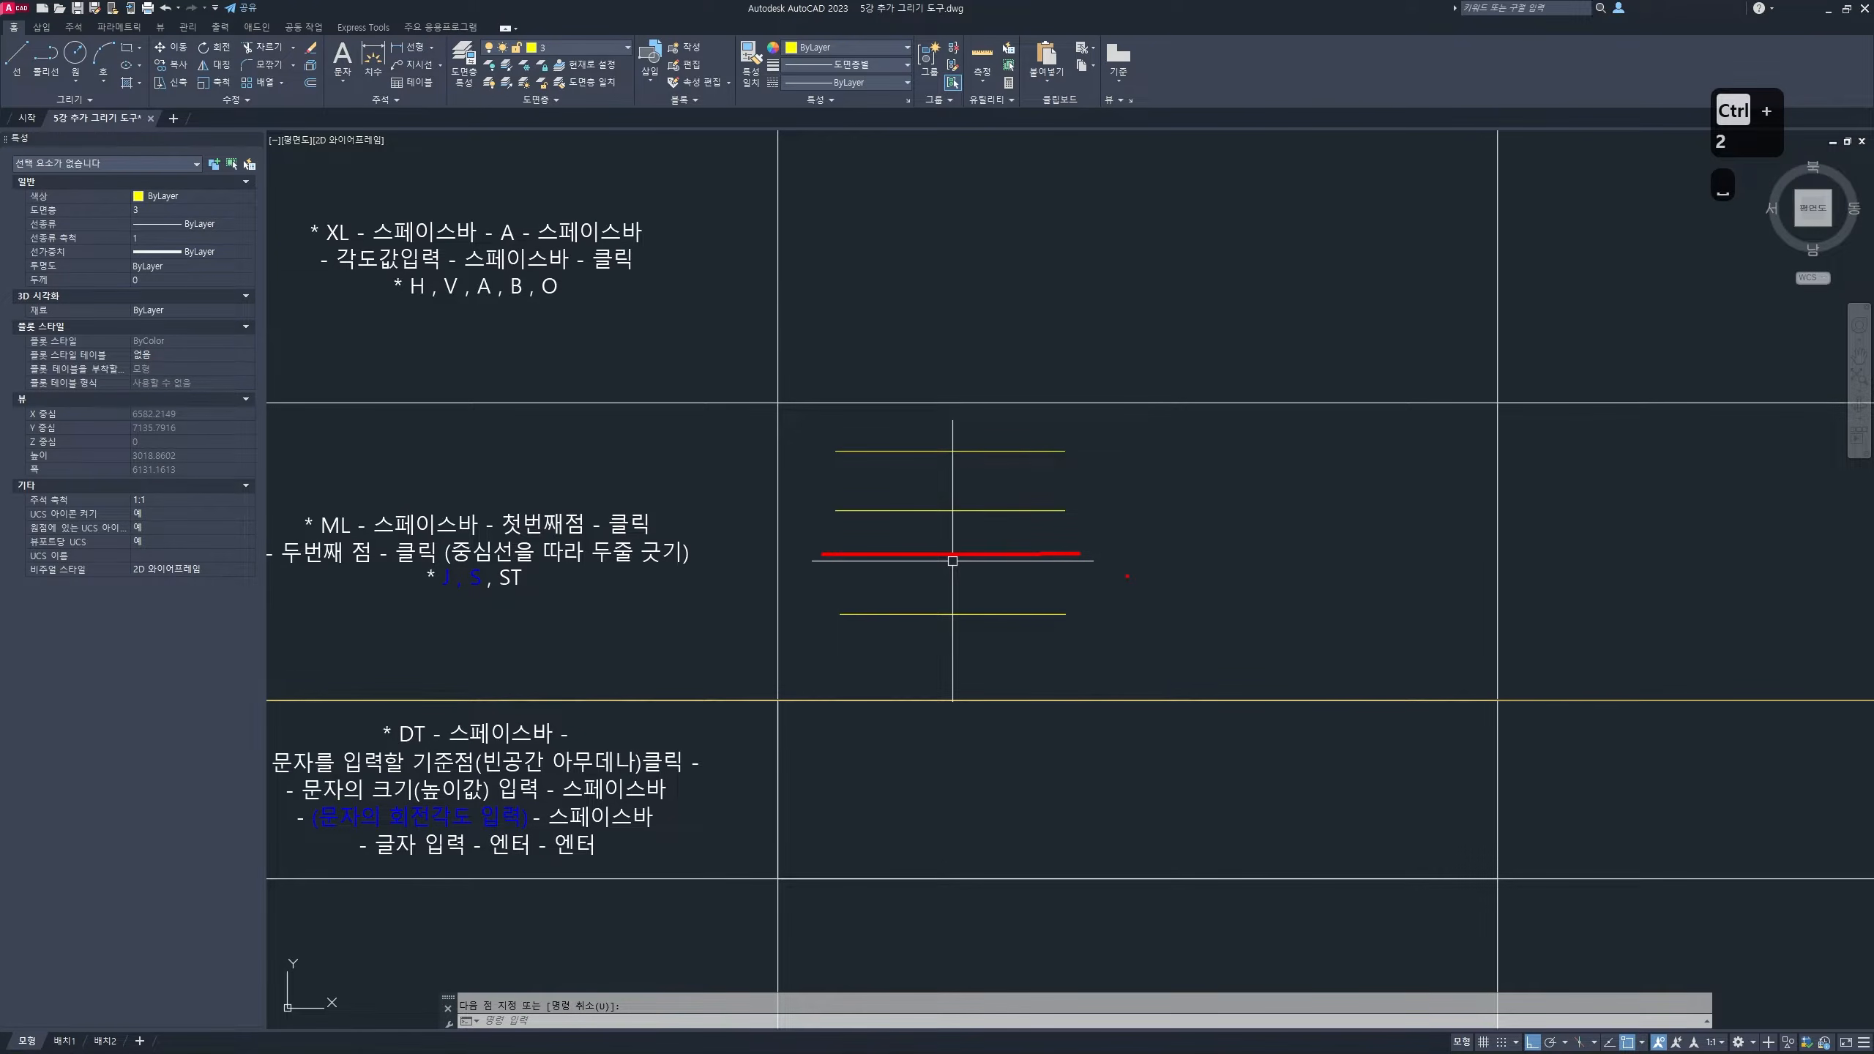
mouse_move(862, 561)
left_mouse_down()
mouse_move(853, 607)
mouse_move(1101, 612)
mouse_move(1135, 552)
left_mouse_up()
key("Escape")
key("Escape")
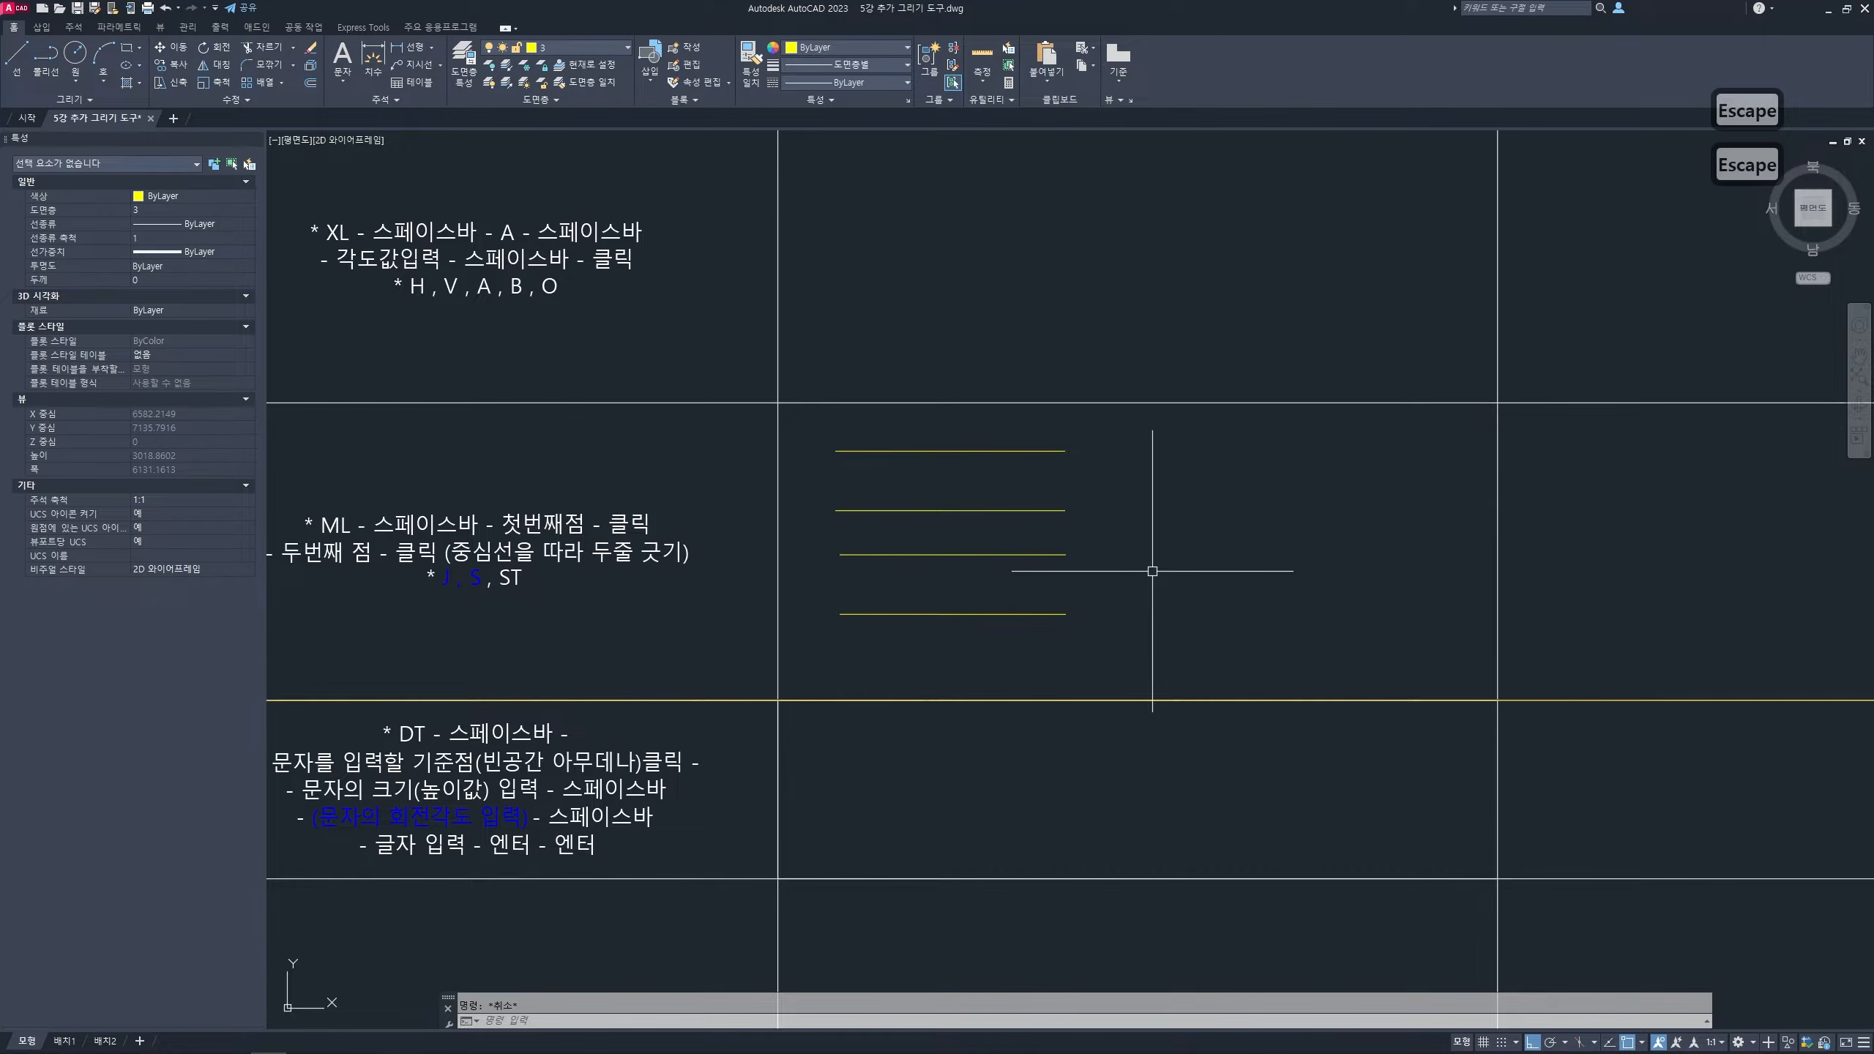
- Draw a horizontal multiline with Bottom justification to the right of the first one and end the command after one segment
type("ml")
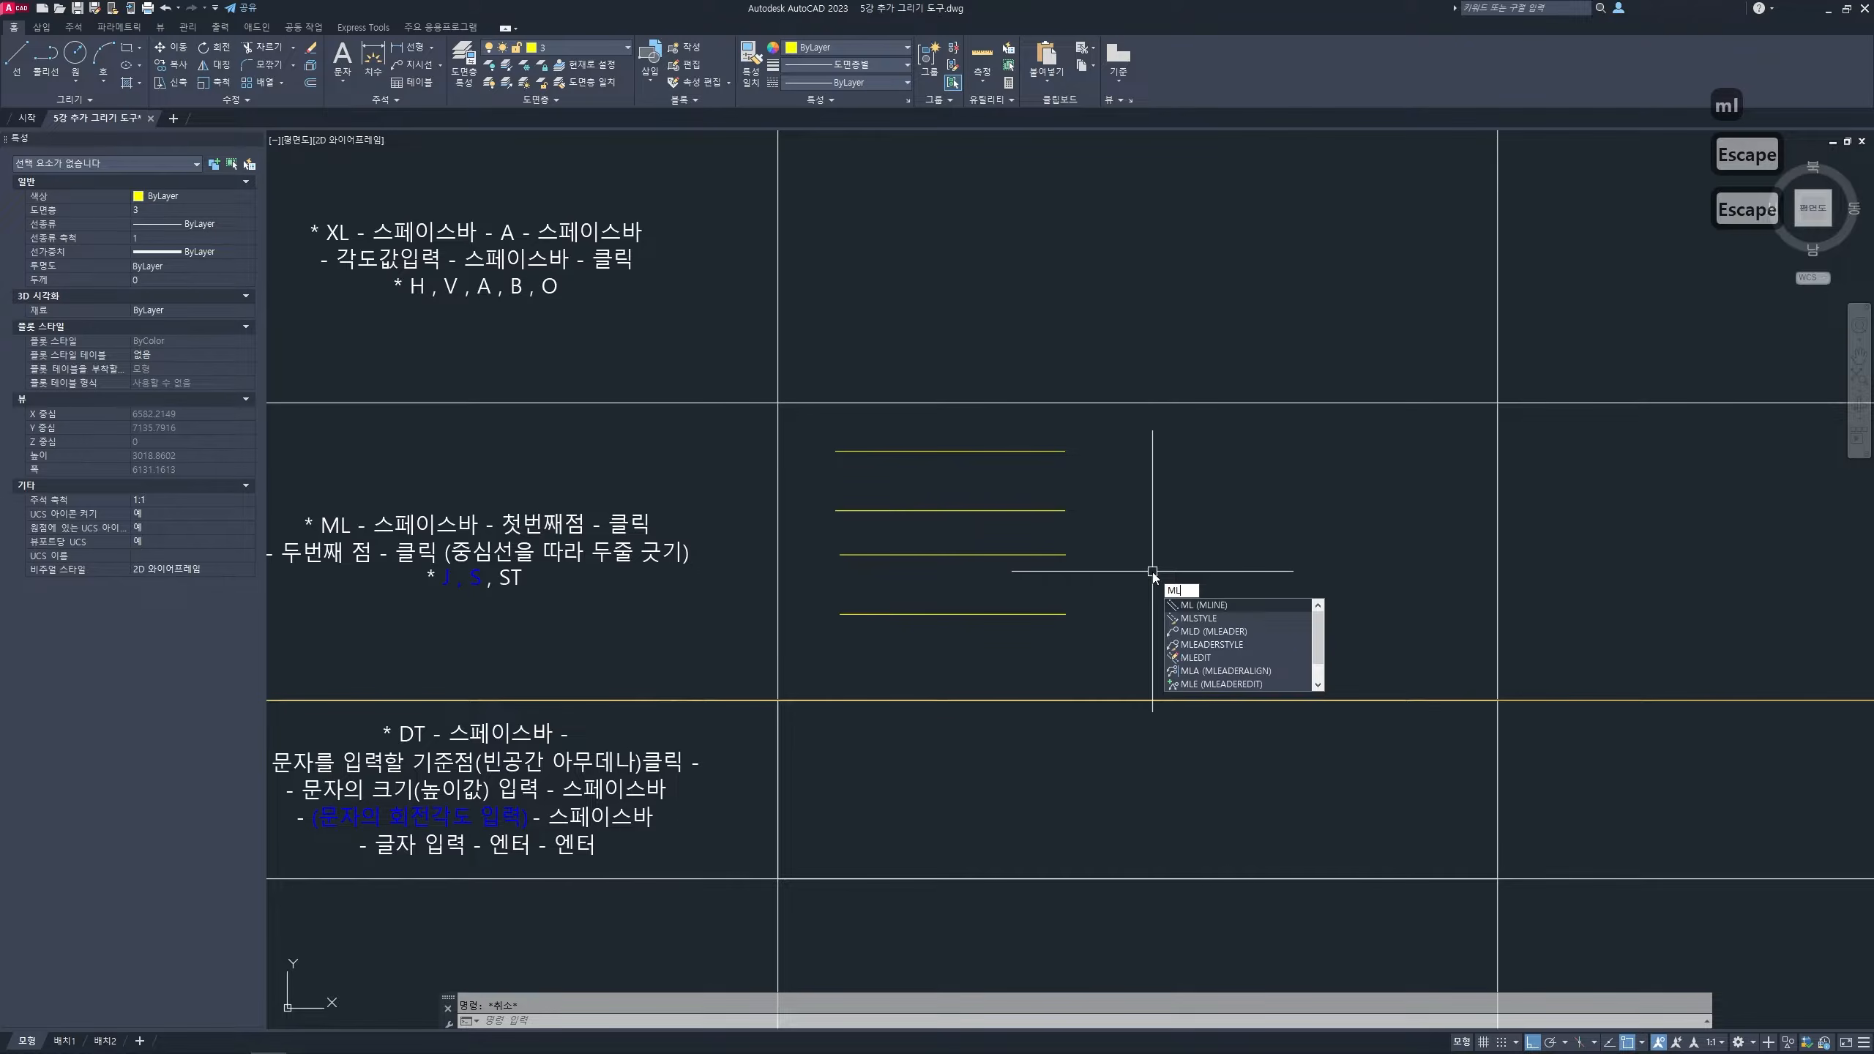
key("space")
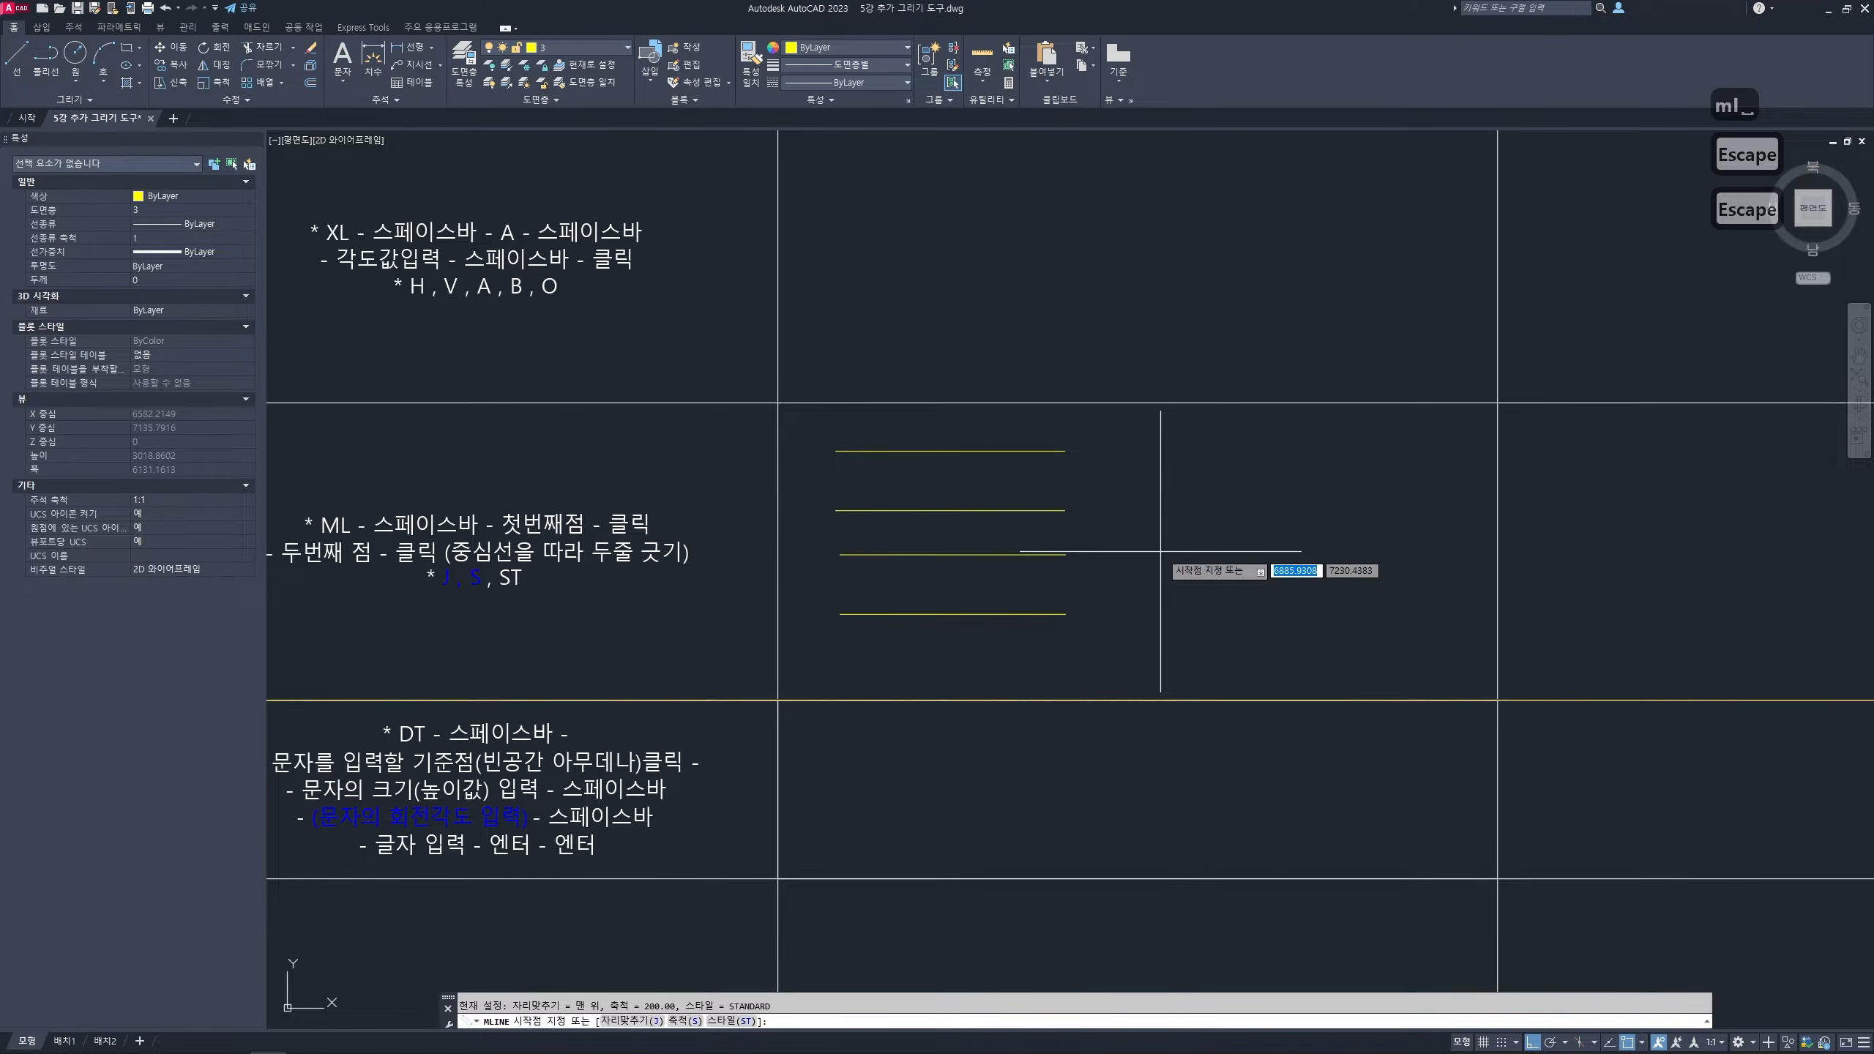
type("j")
key("space")
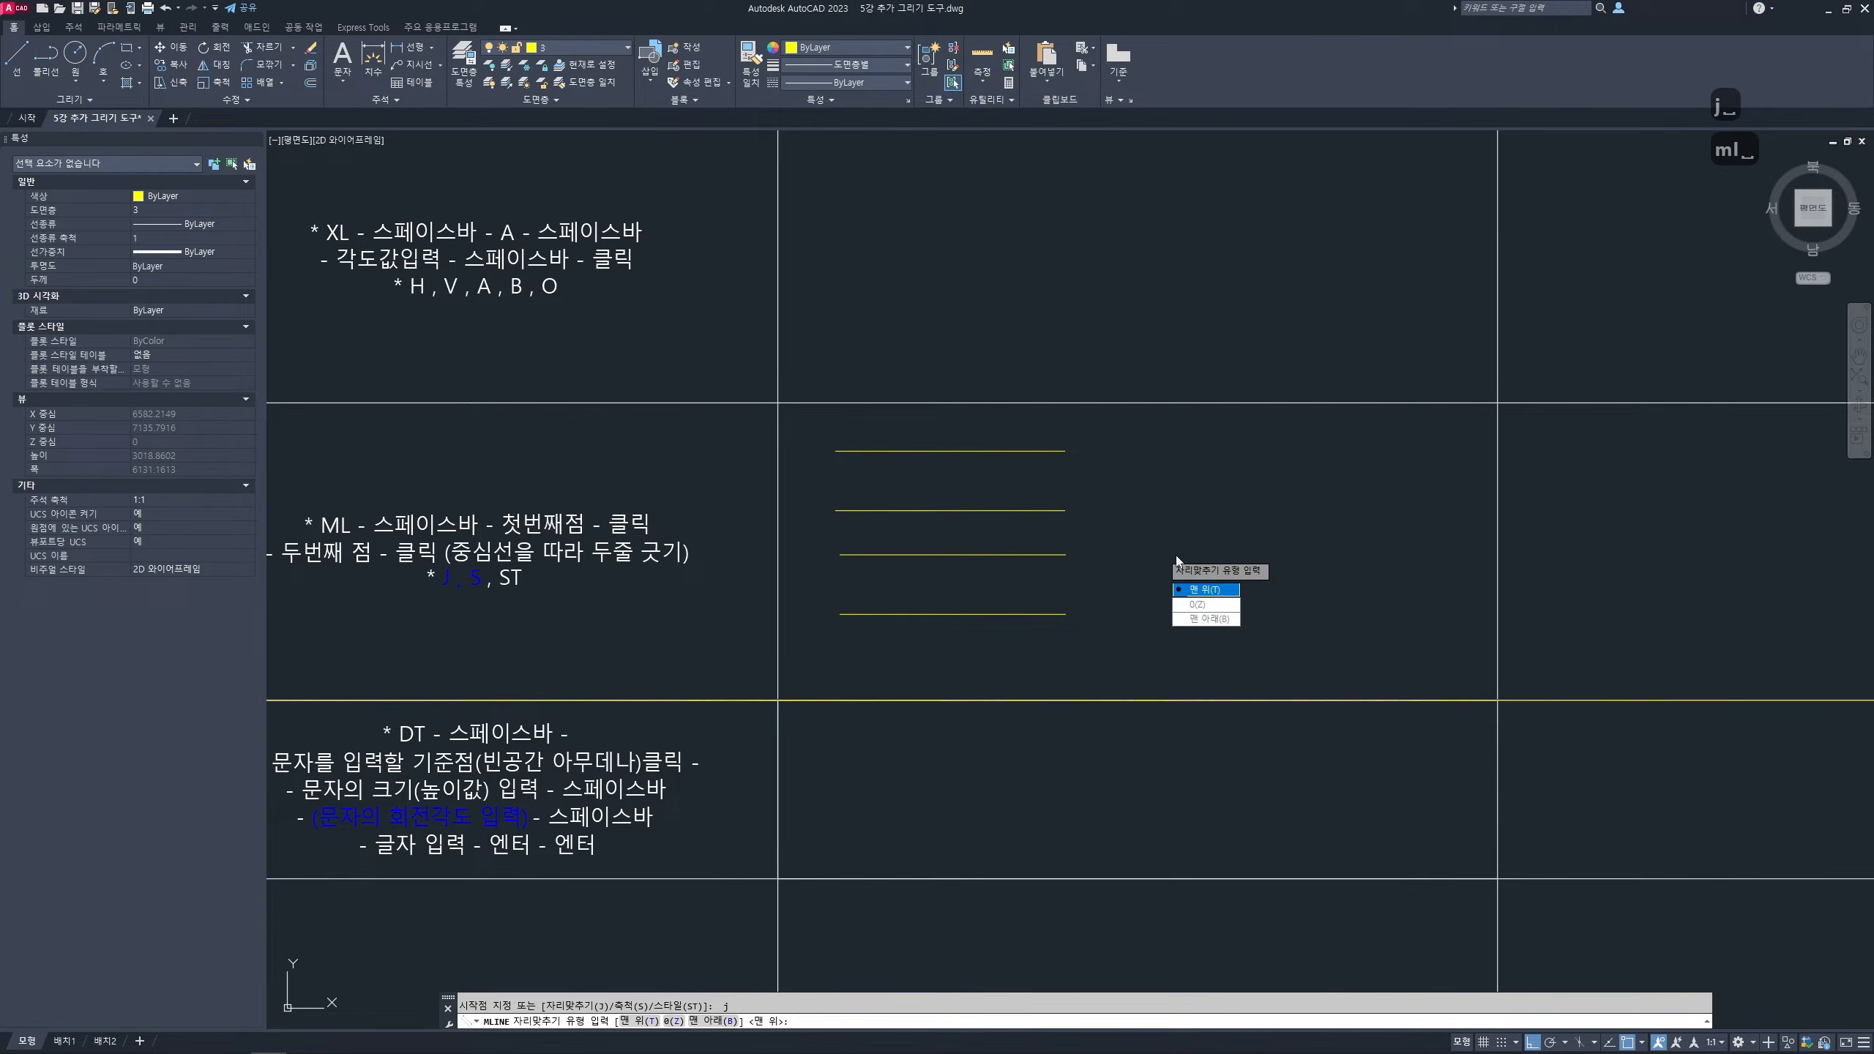
left_click(1222, 622)
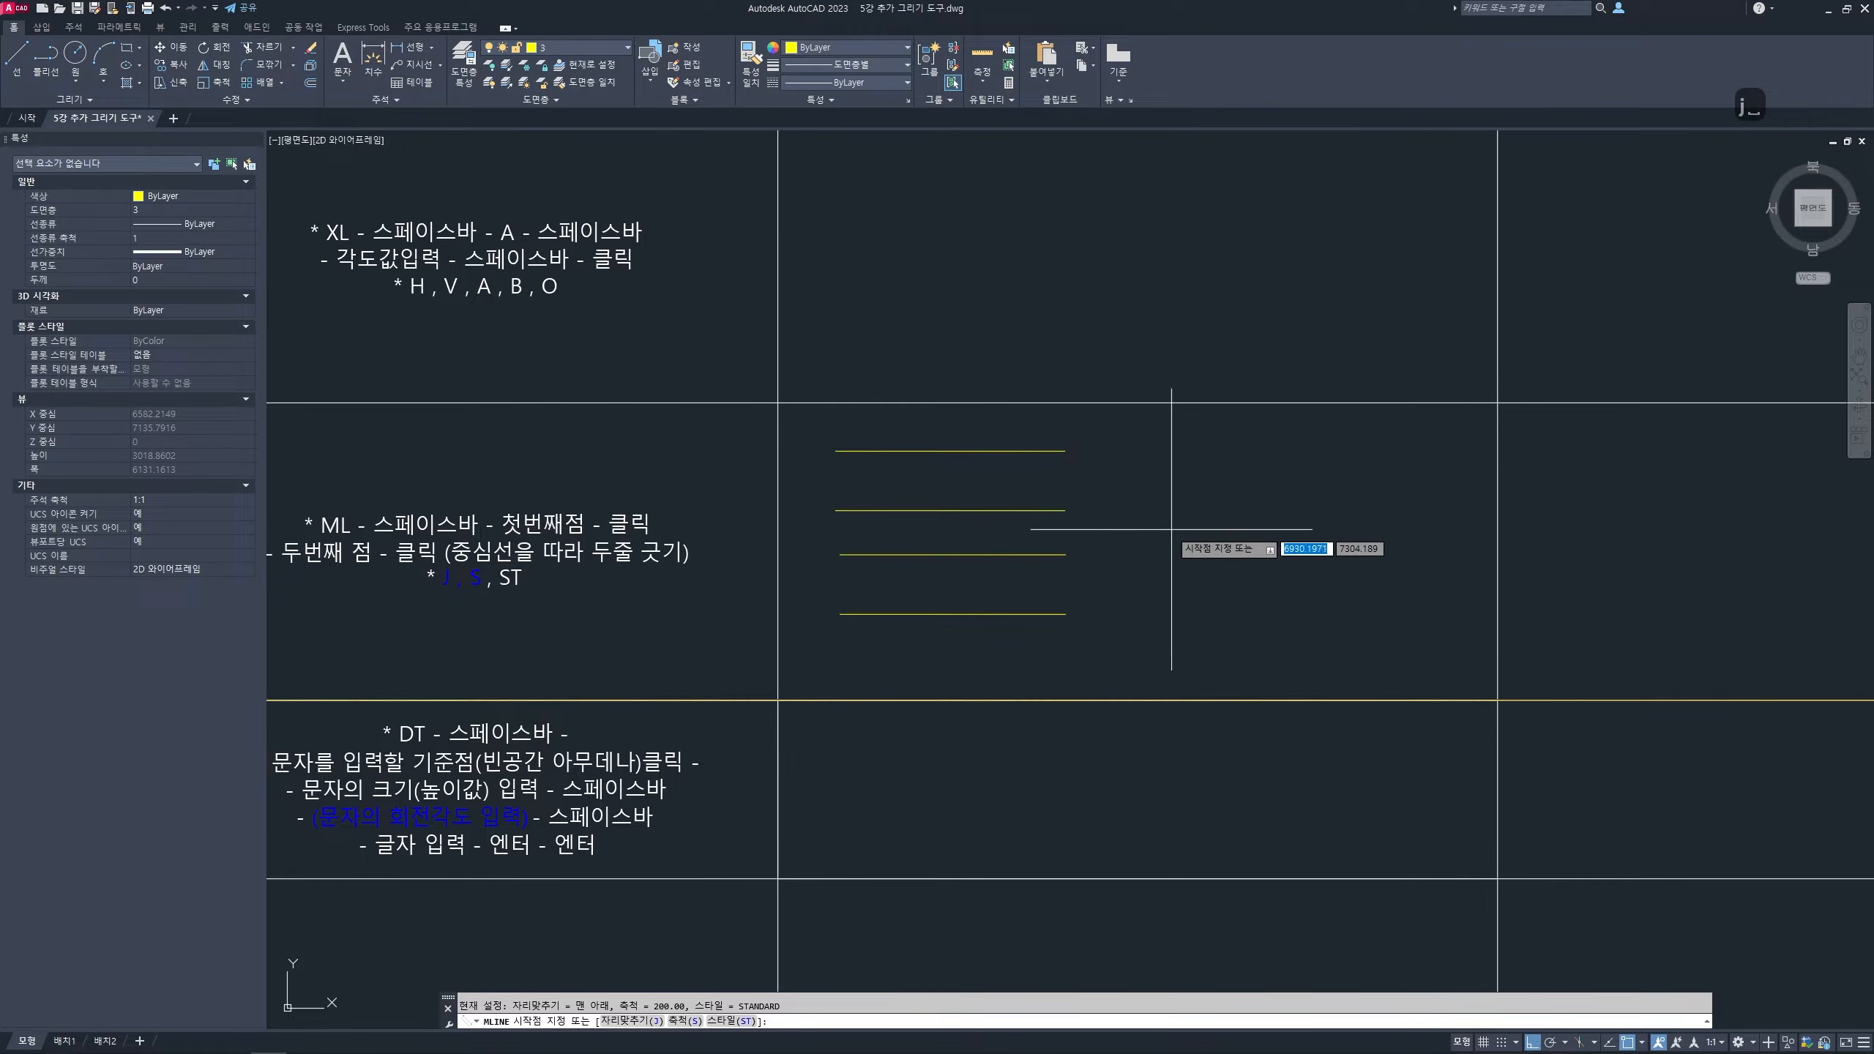
left_click(1128, 507)
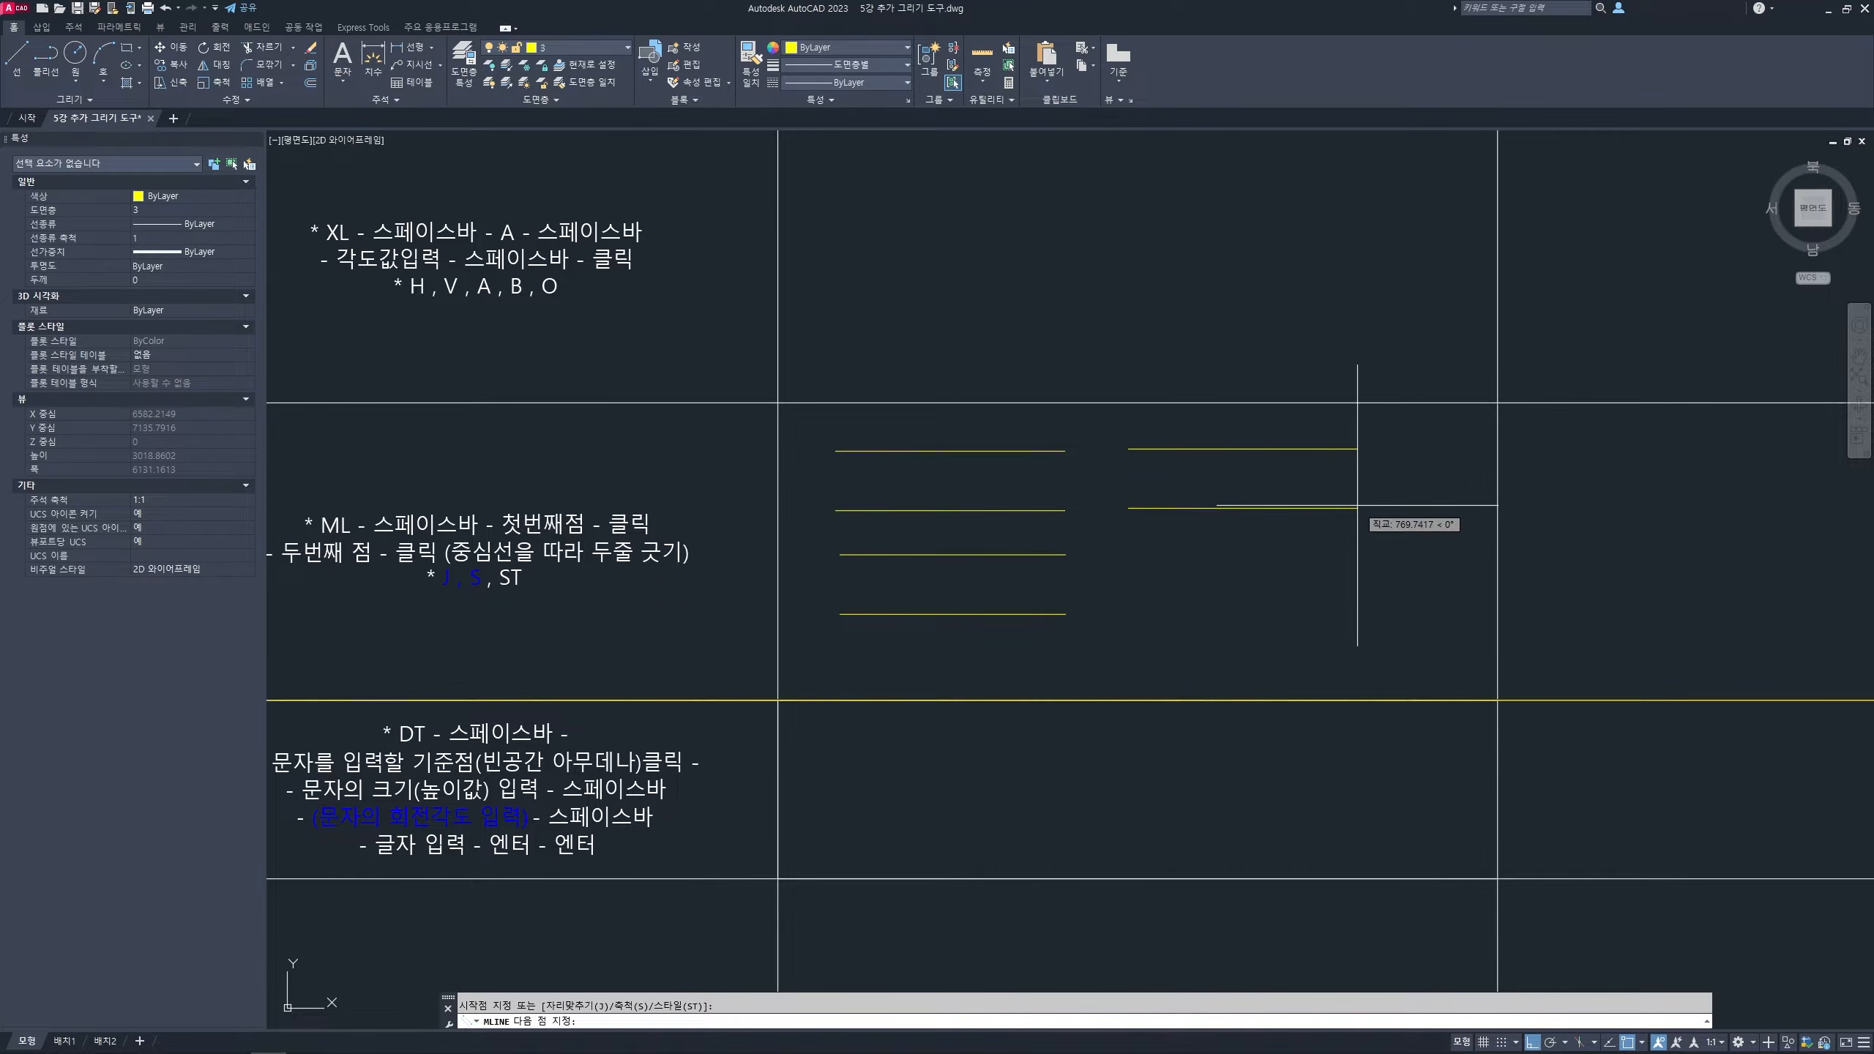
key("ctrl+2")
left_click_drag(1153, 510, 1329, 509)
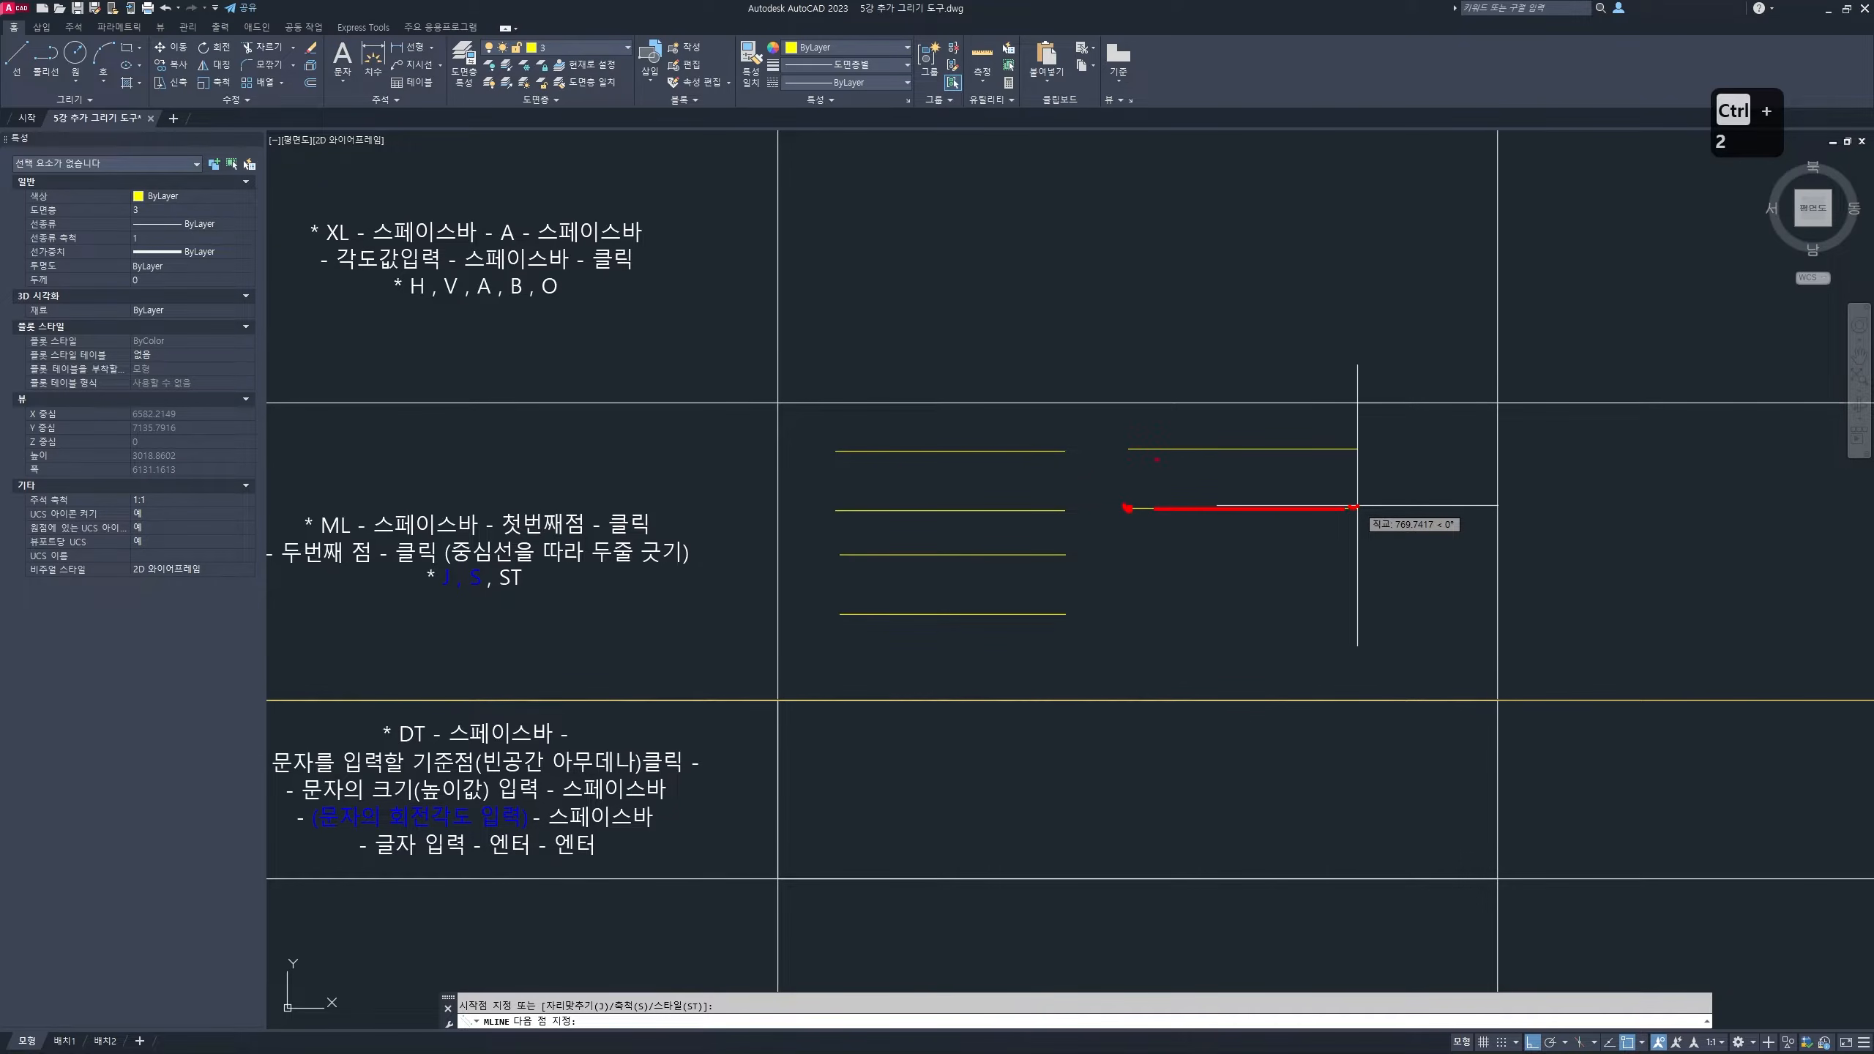
left_click_drag(1136, 450, 1374, 451)
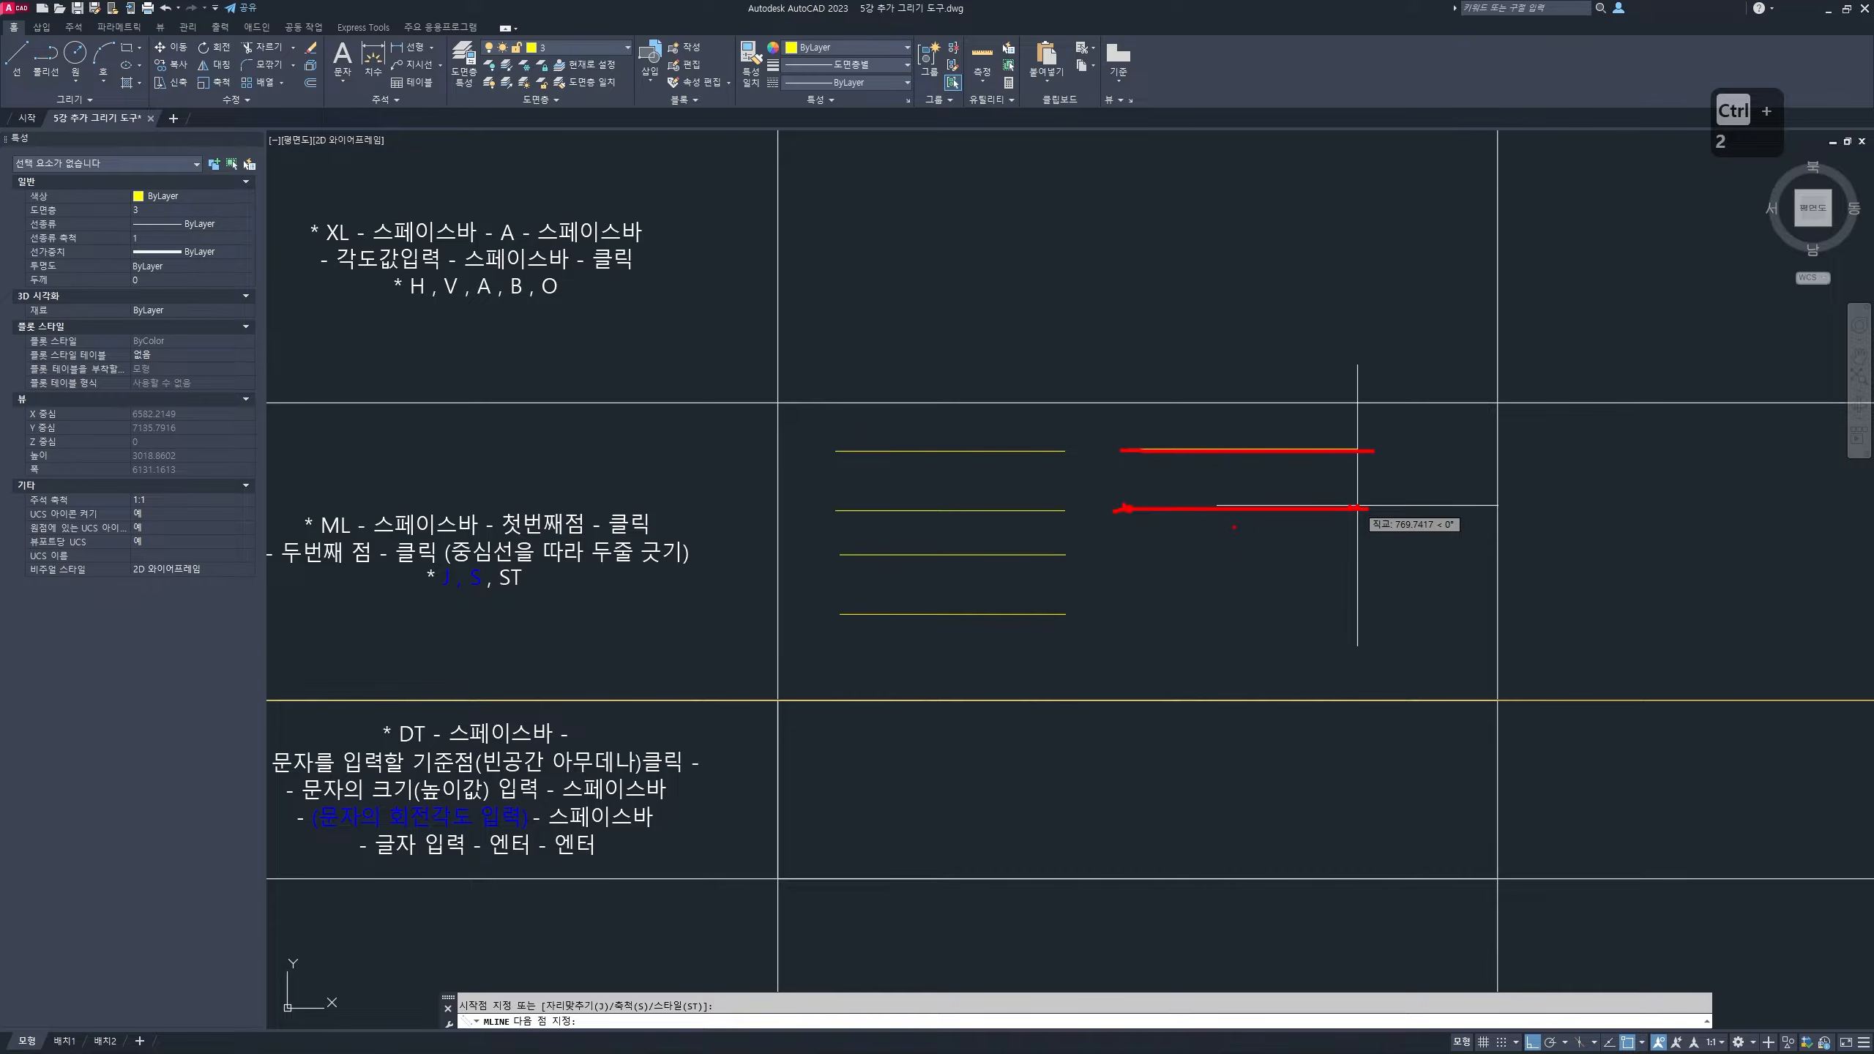
key("Escape")
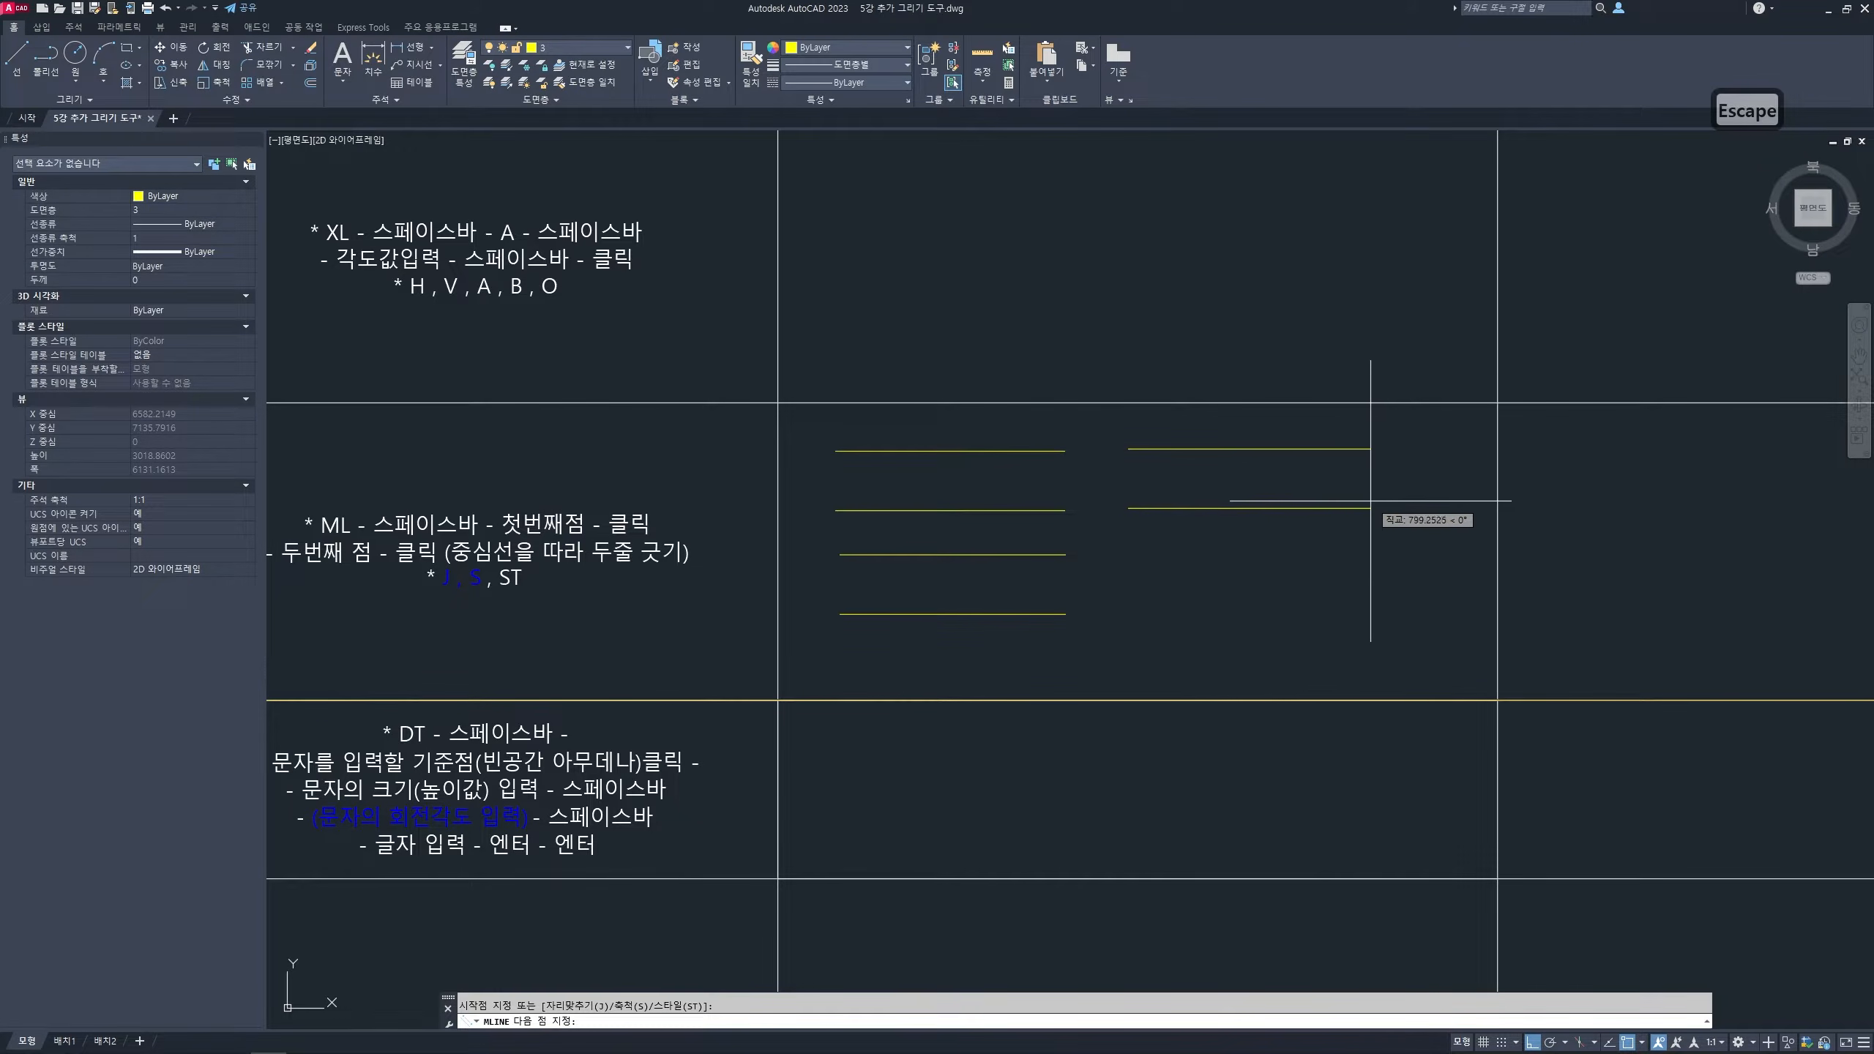
left_click(1380, 508)
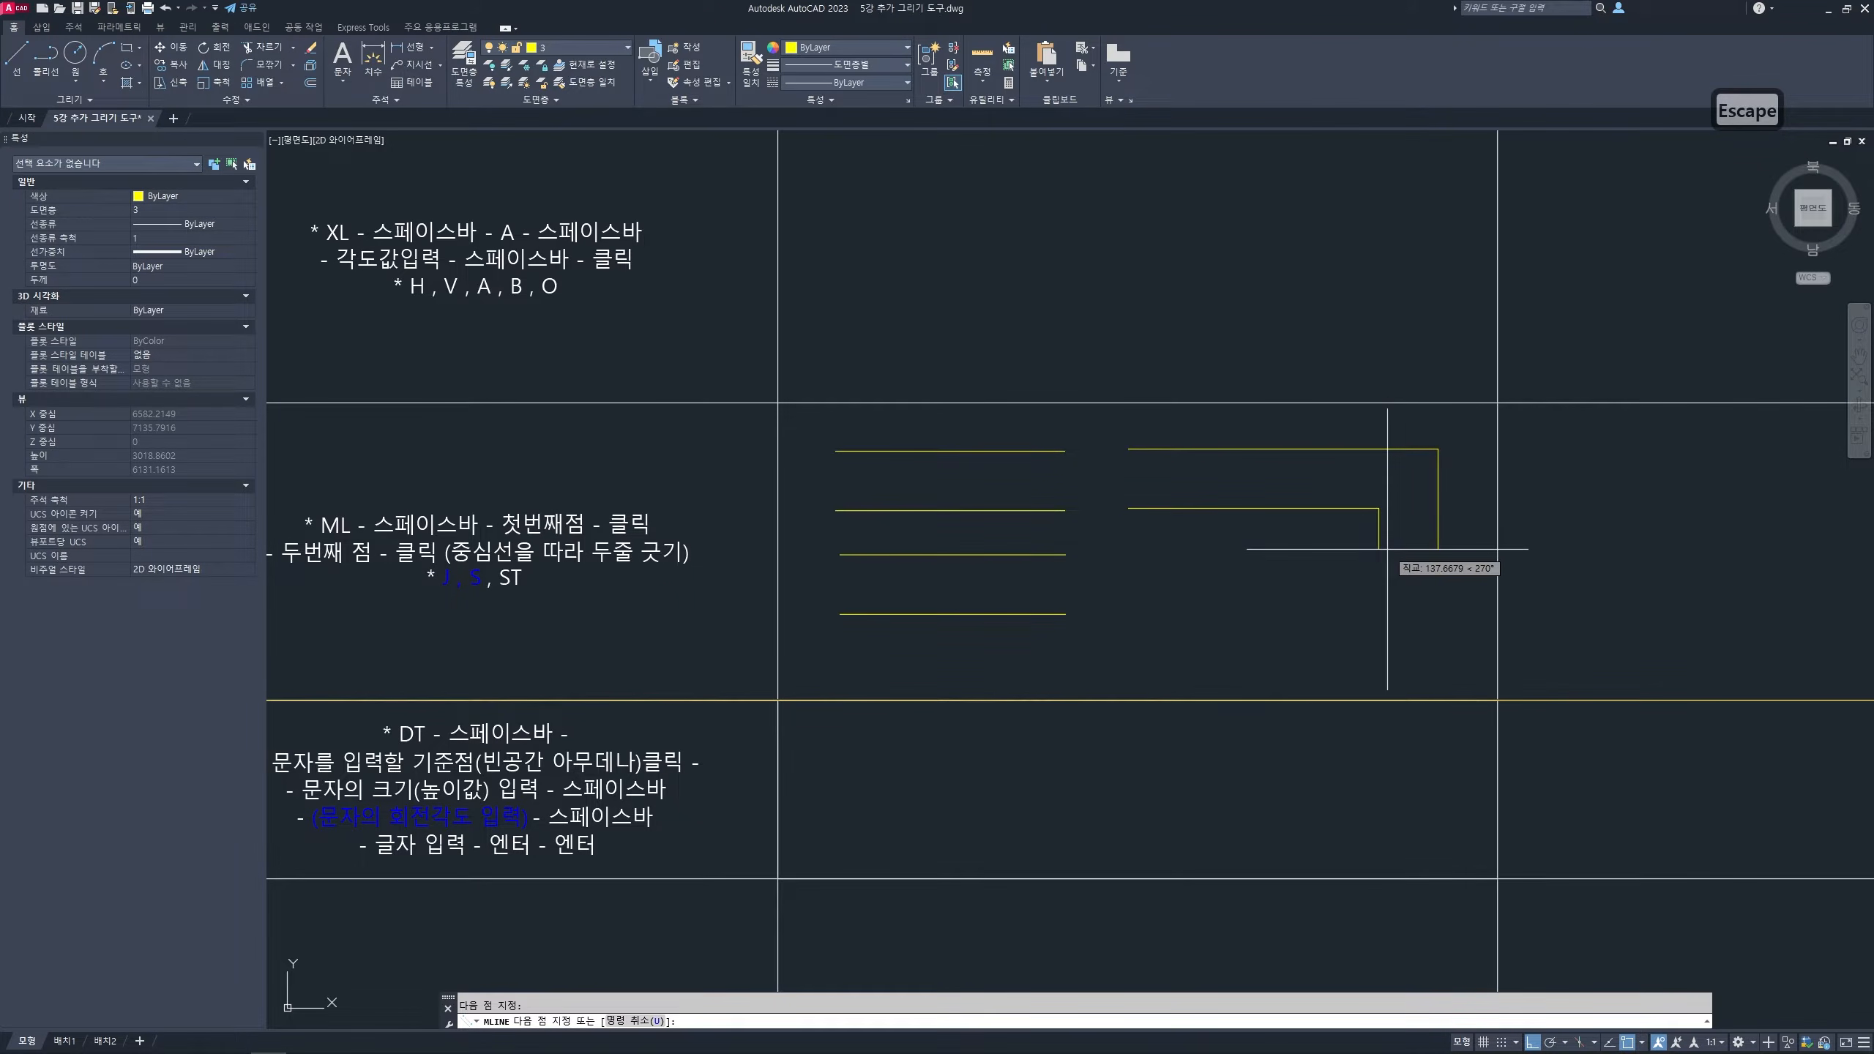
key("Escape")
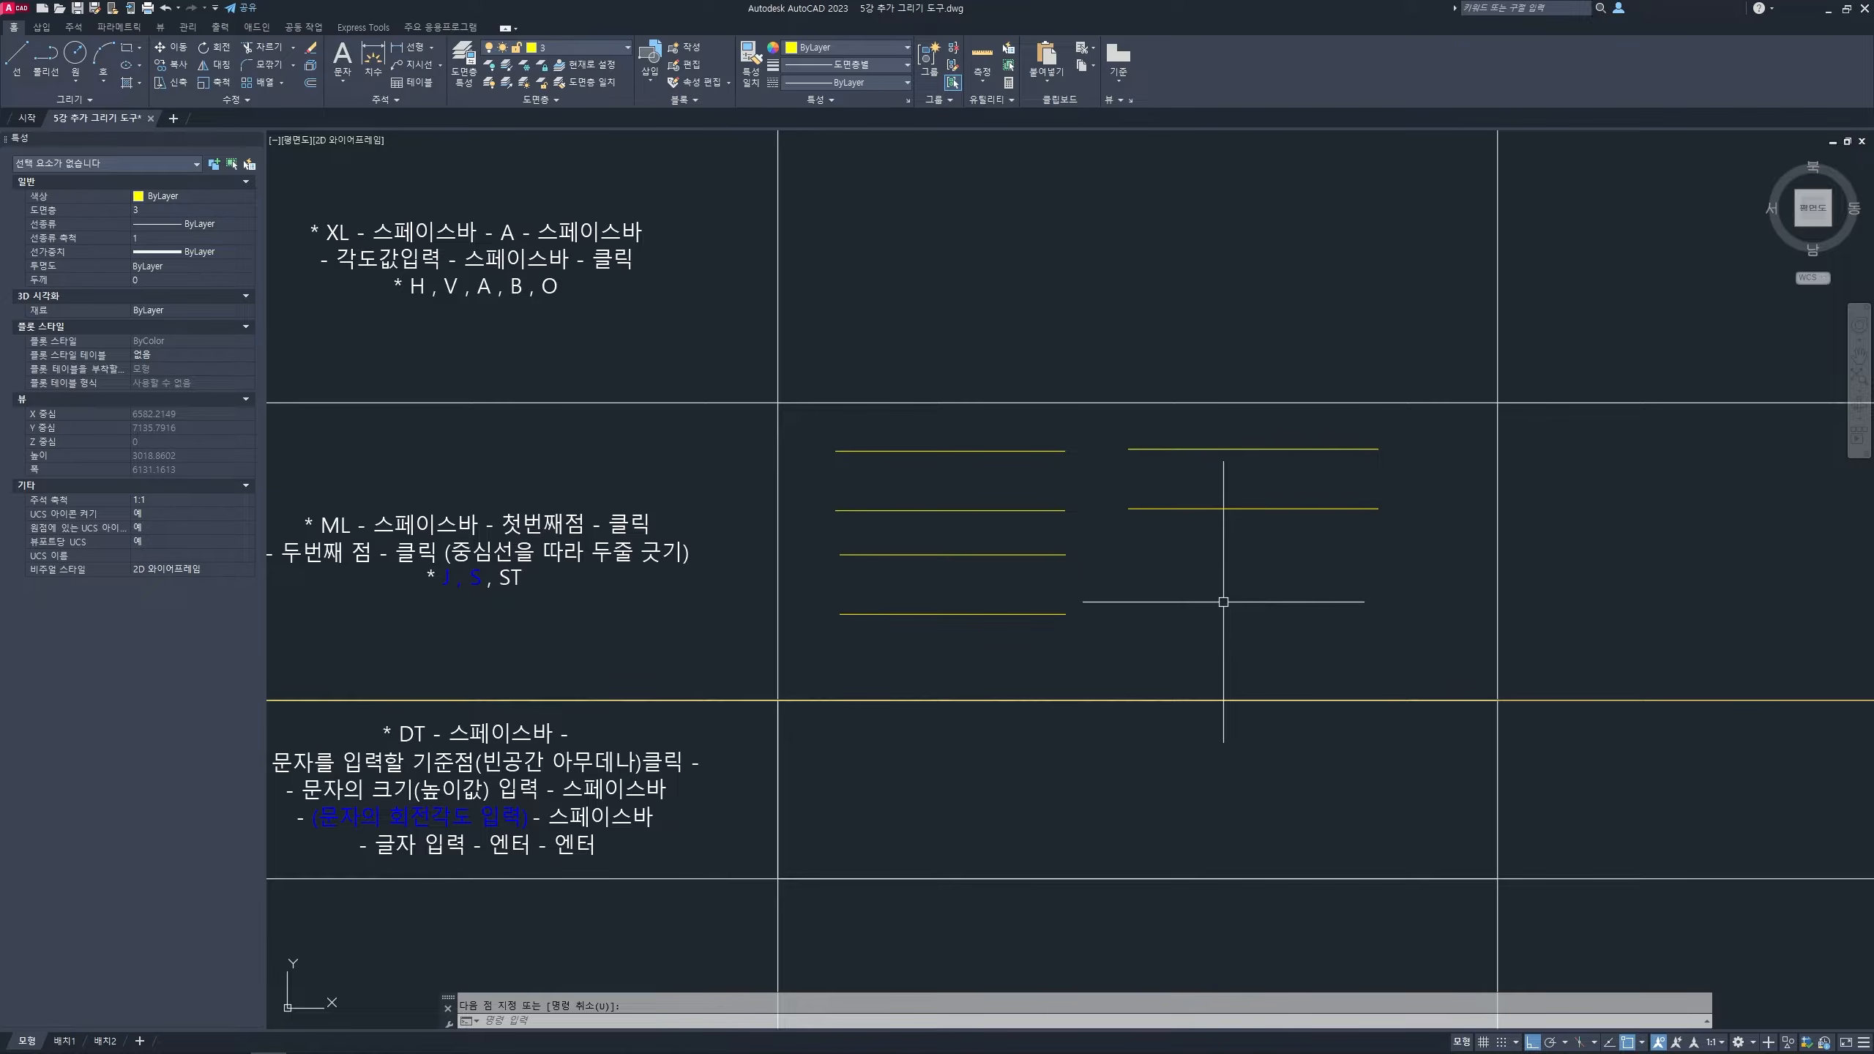
- Restart the MLINE command and set the multiline scale to 300
type("ml")
key("space")
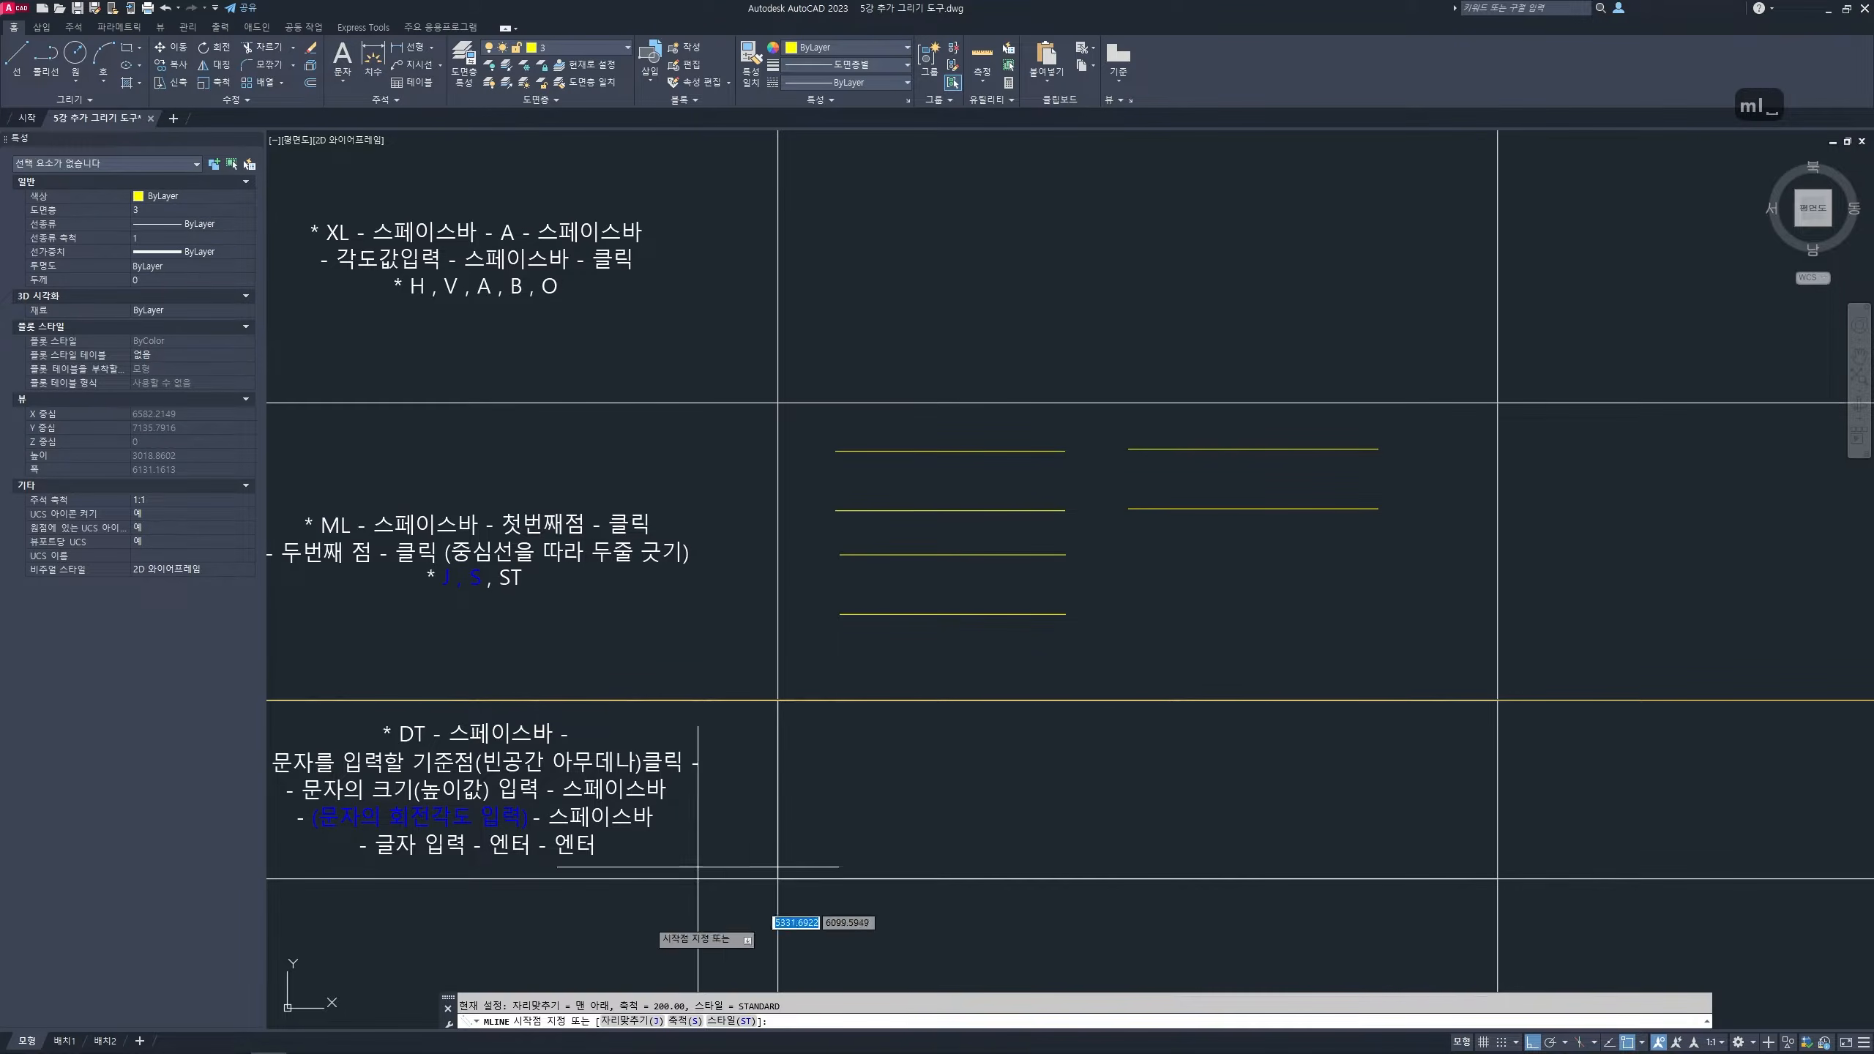
left_click(686, 1021)
key("ctrl+2")
mouse_move(1221, 453)
left_mouse_down()
mouse_move(1261, 427)
mouse_move(1242, 510)
mouse_move(1211, 528)
left_mouse_up()
mouse_move(1514, 322)
left_mouse_down()
mouse_move(1474, 387)
mouse_move(1520, 289)
mouse_move(1476, 430)
left_mouse_up()
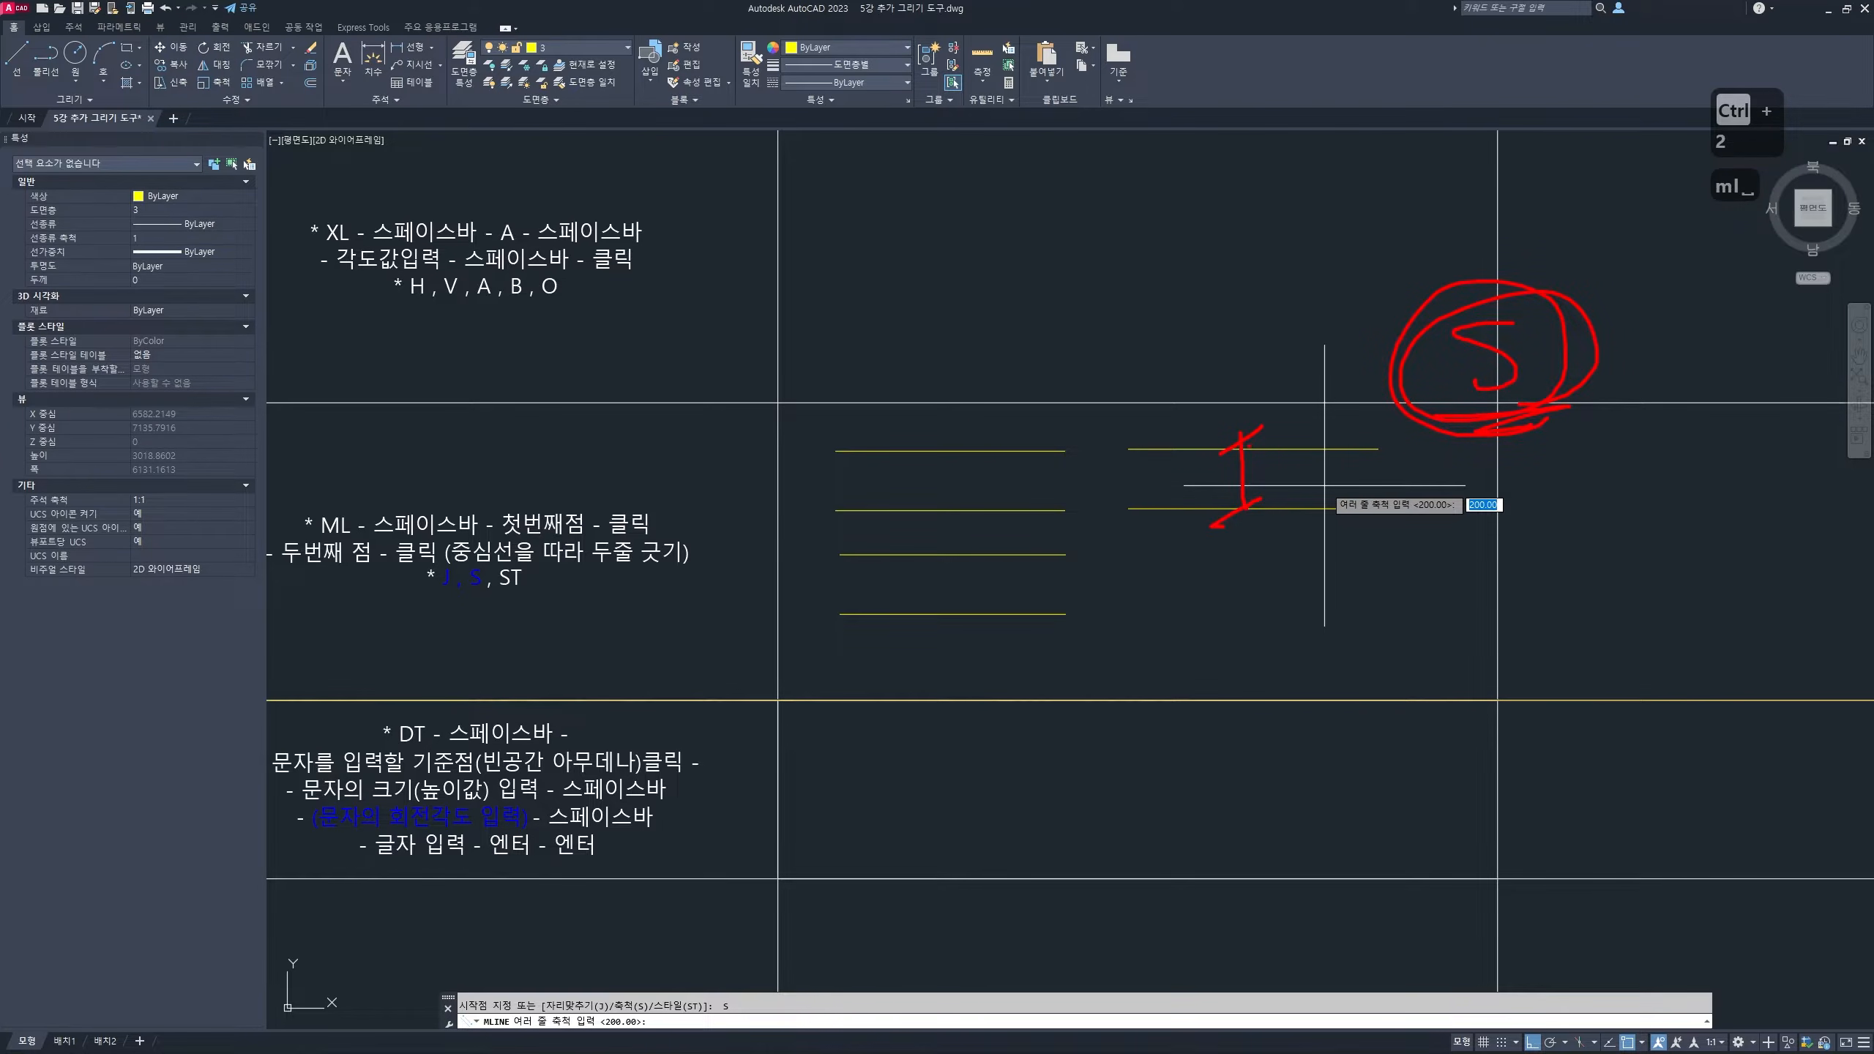
left_click_drag(1267, 463, 1351, 464)
mouse_move(1369, 469)
left_mouse_down()
mouse_move(1258, 487)
mouse_move(1353, 462)
left_mouse_up()
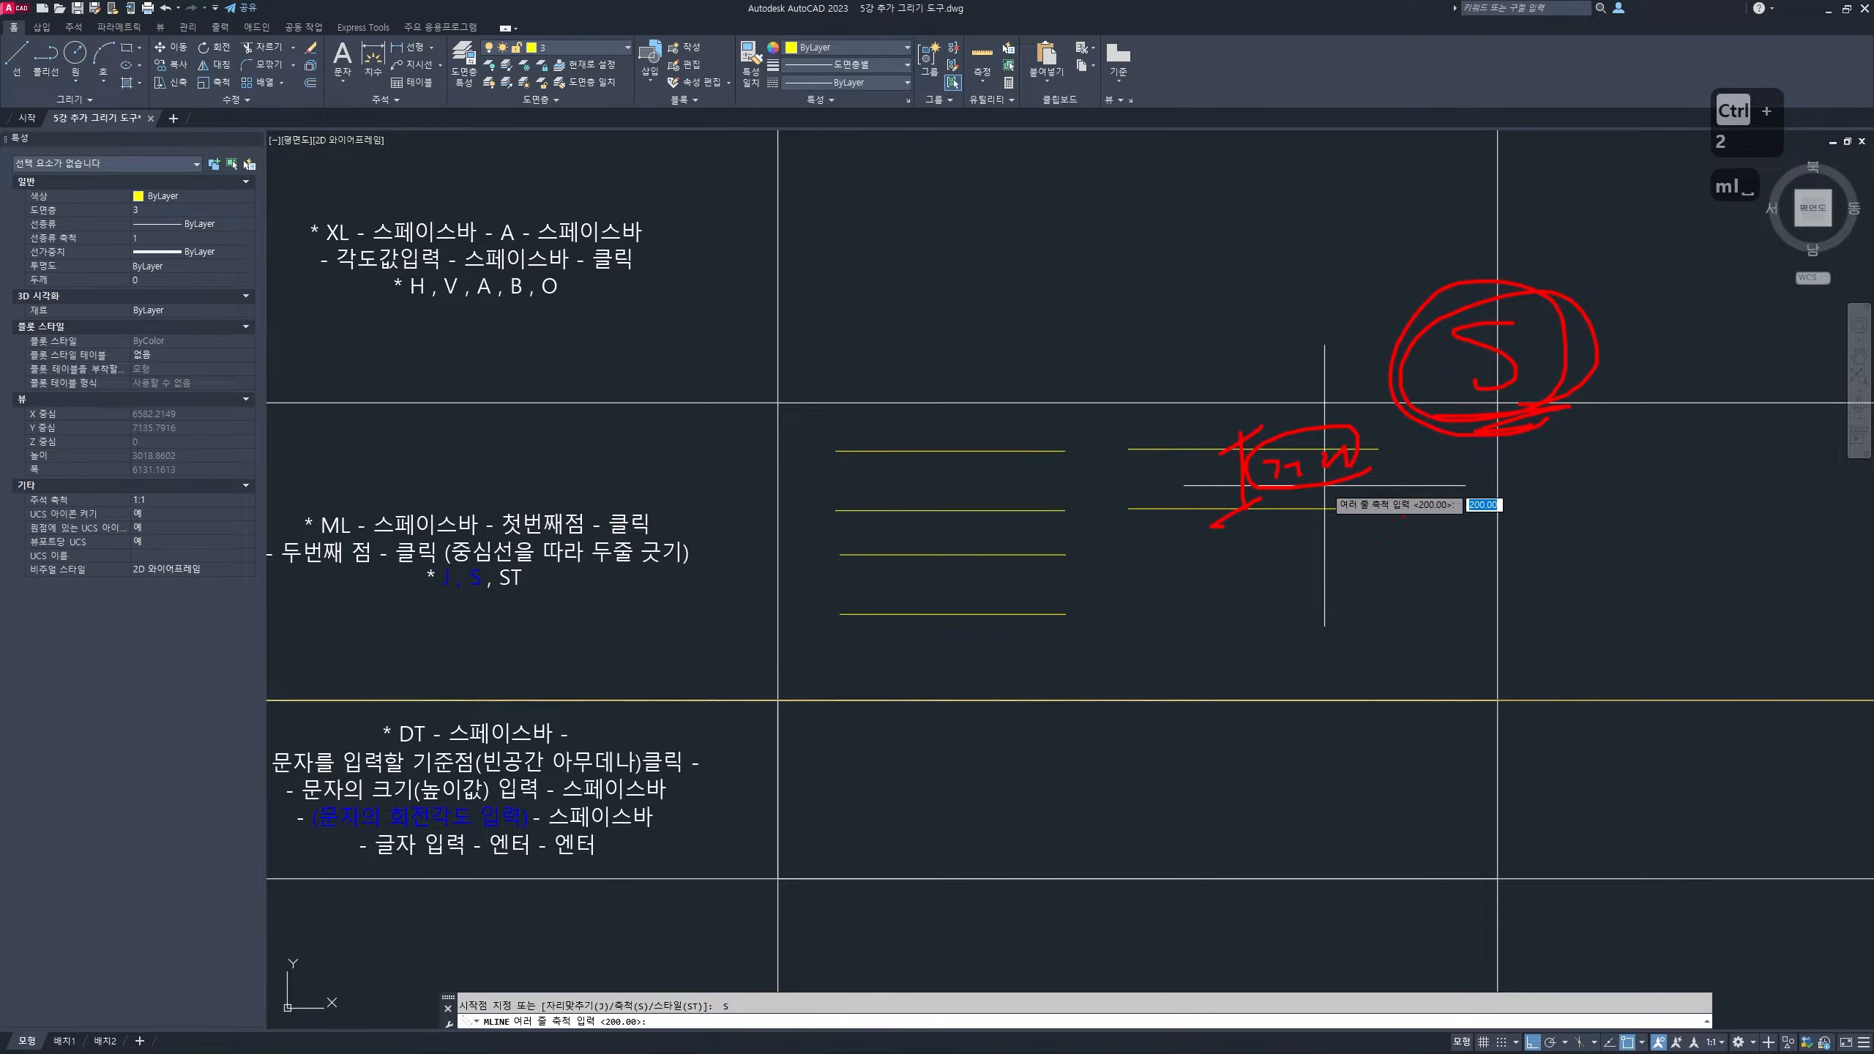
mouse_move(1428, 521)
left_mouse_down()
mouse_move(1527, 510)
mouse_move(1402, 491)
left_mouse_up()
key("Escape")
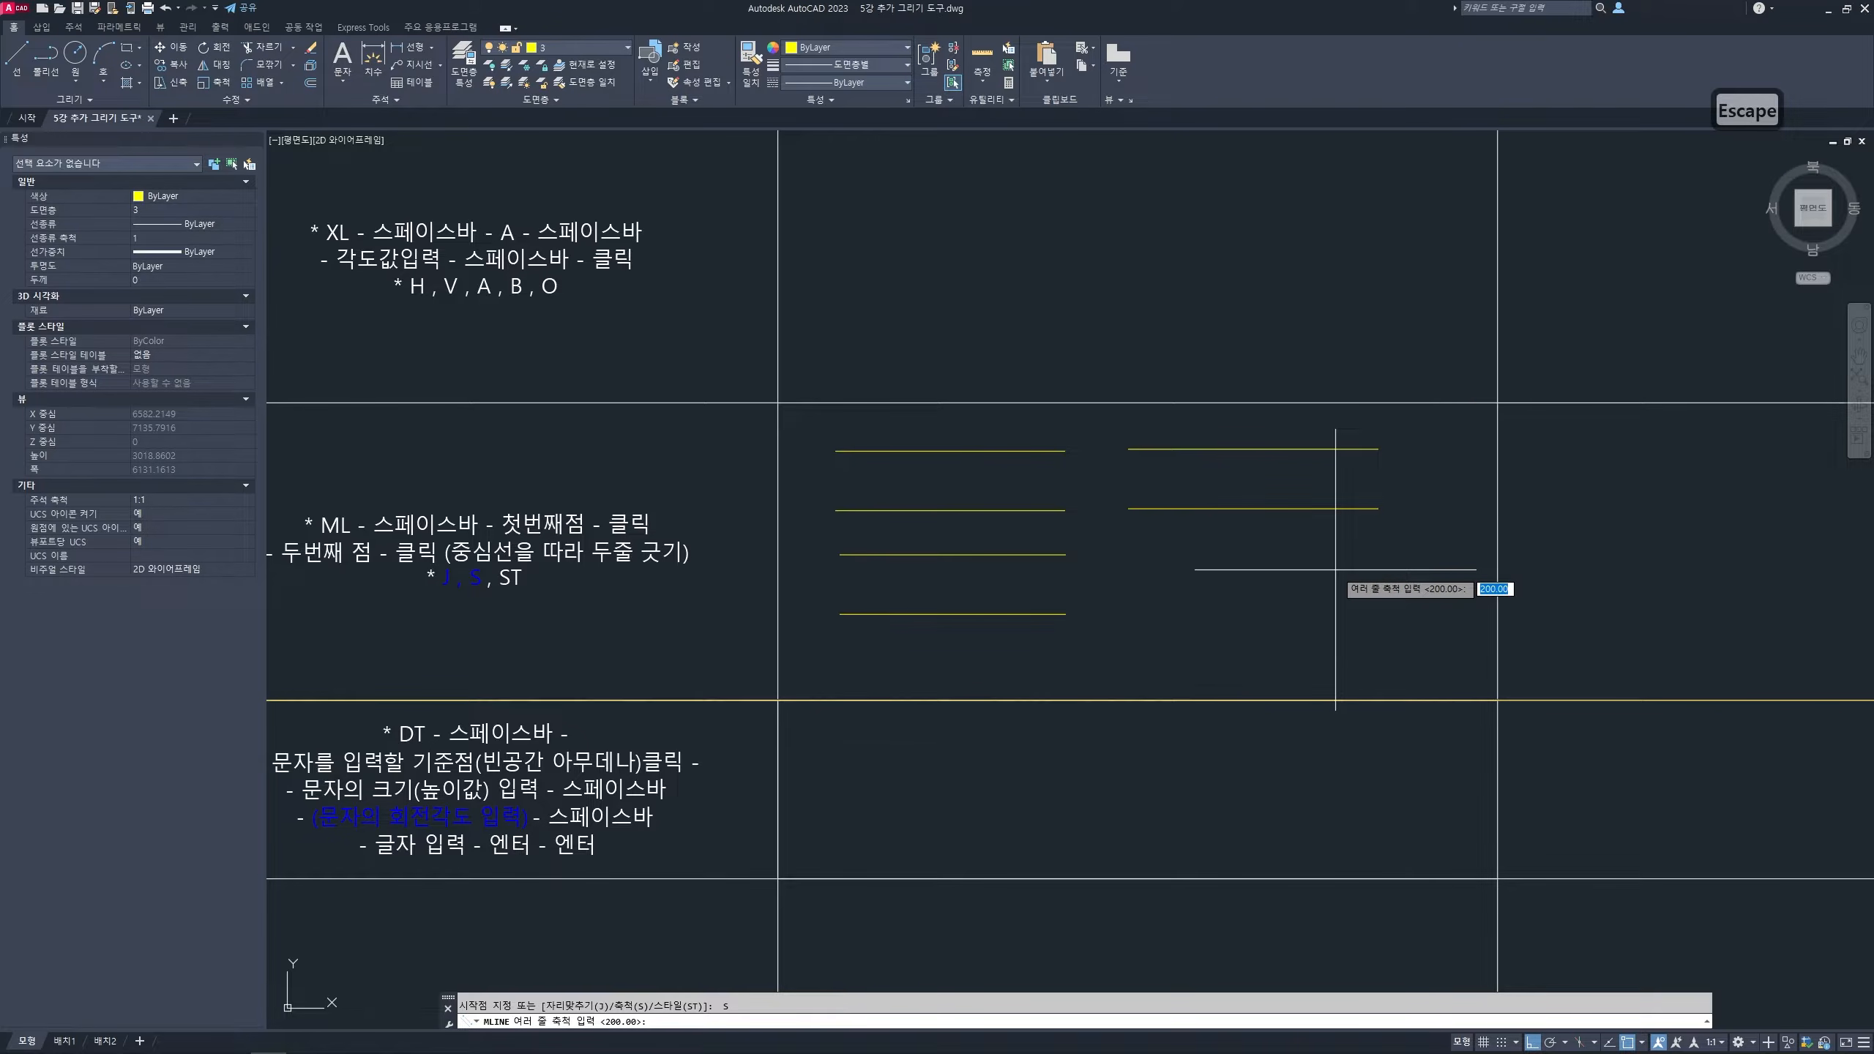
type("300")
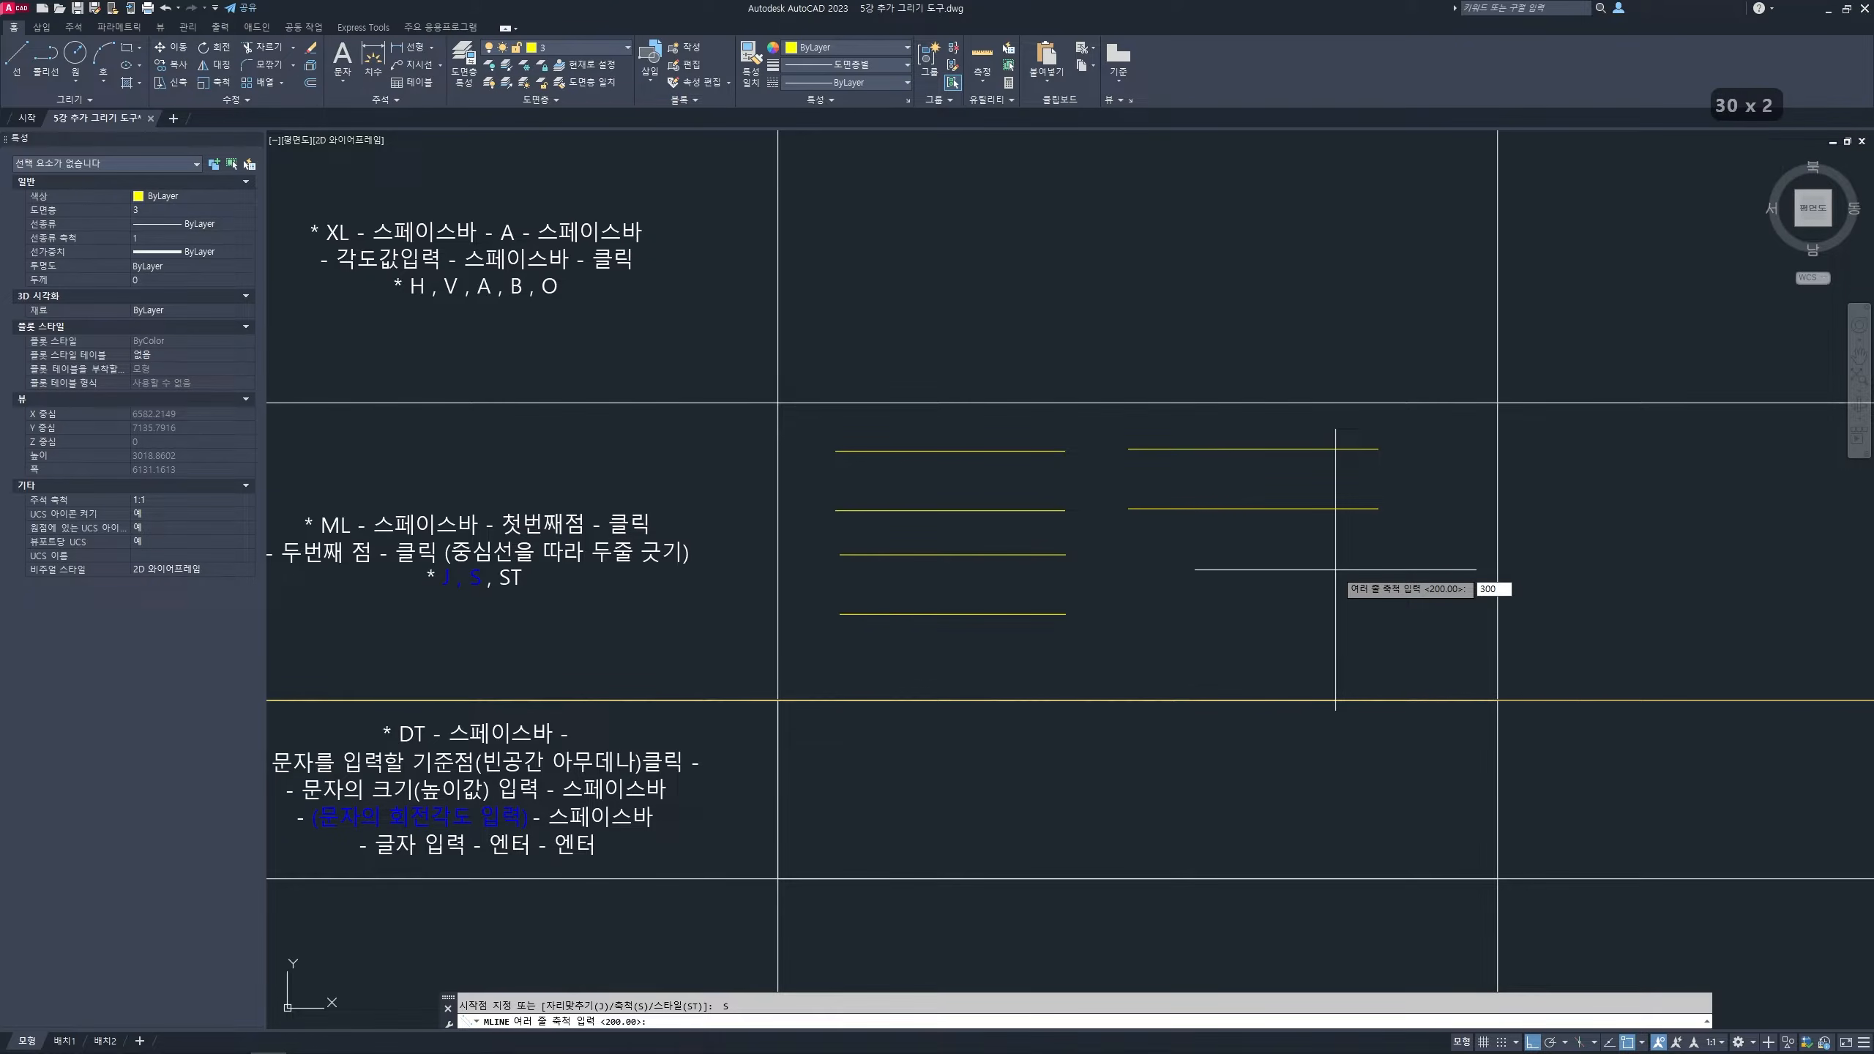
key("Return")
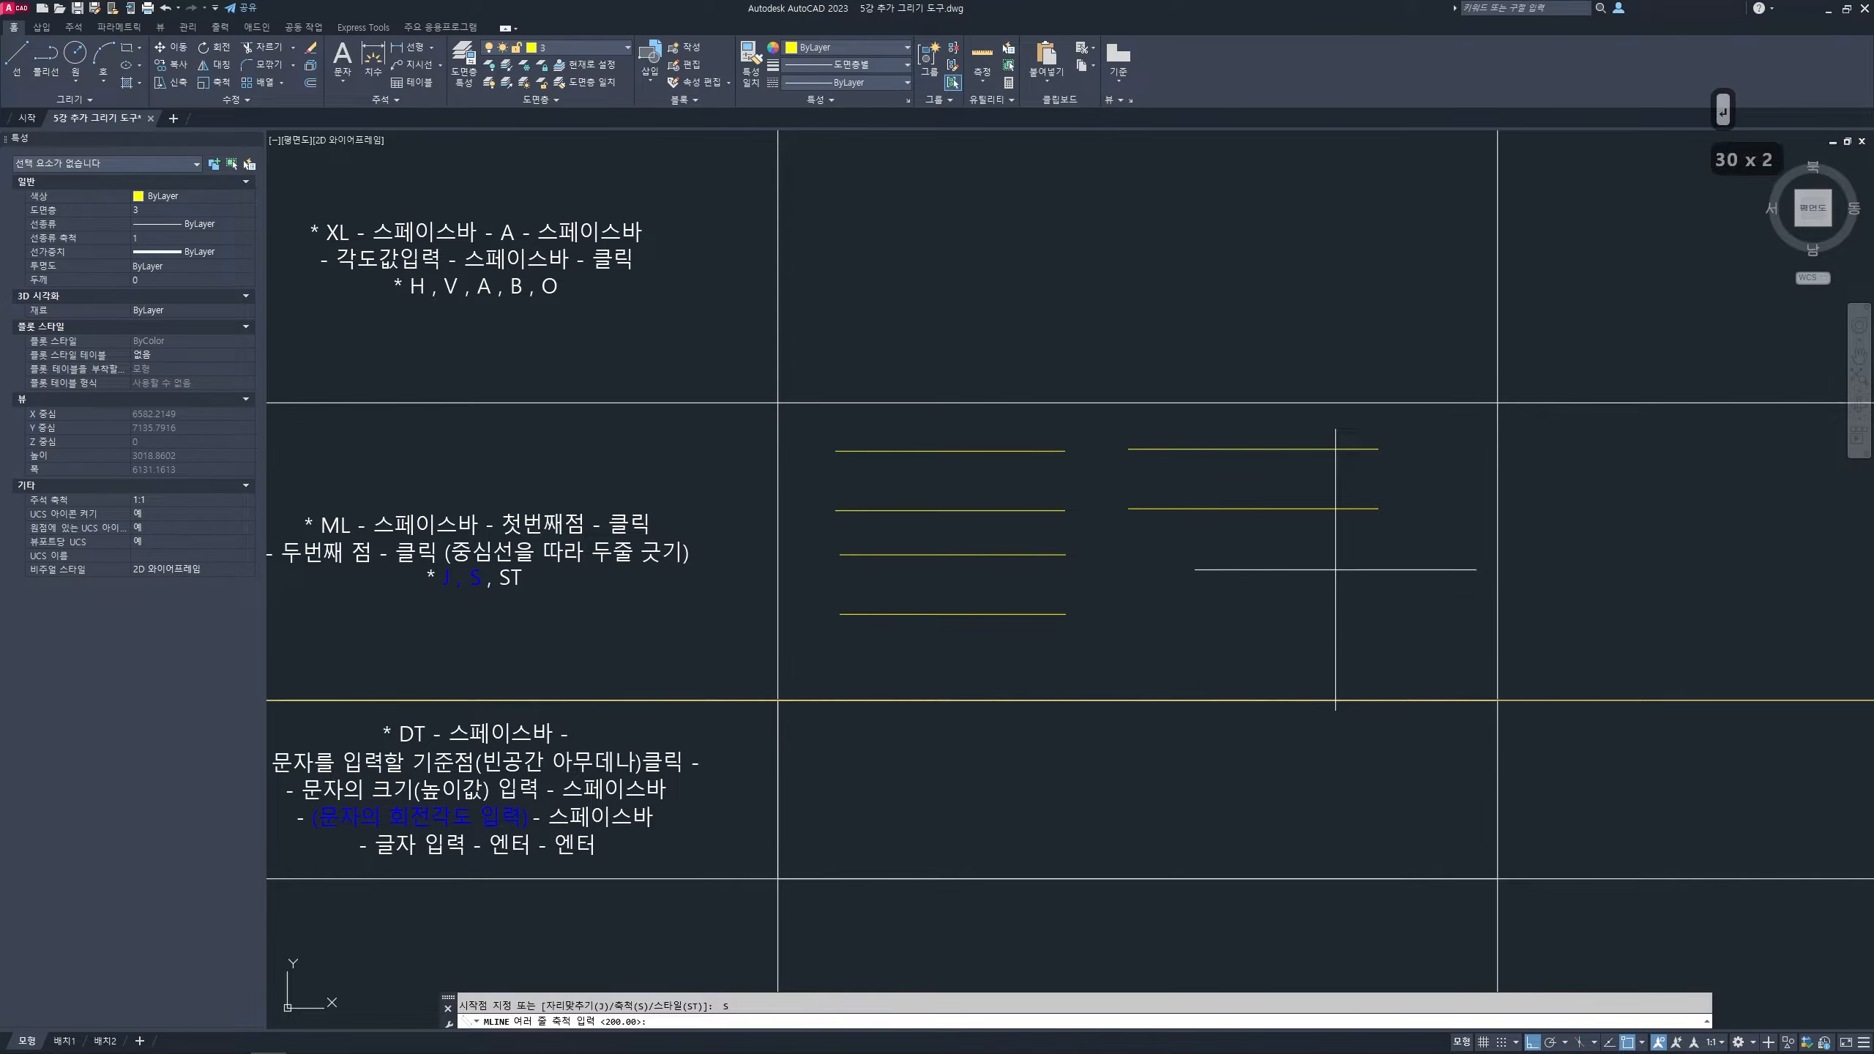
- Draw a wider horizontal multiline at scale 300 below the bottom-justified one in the right half of the cell
left_click(1139, 593)
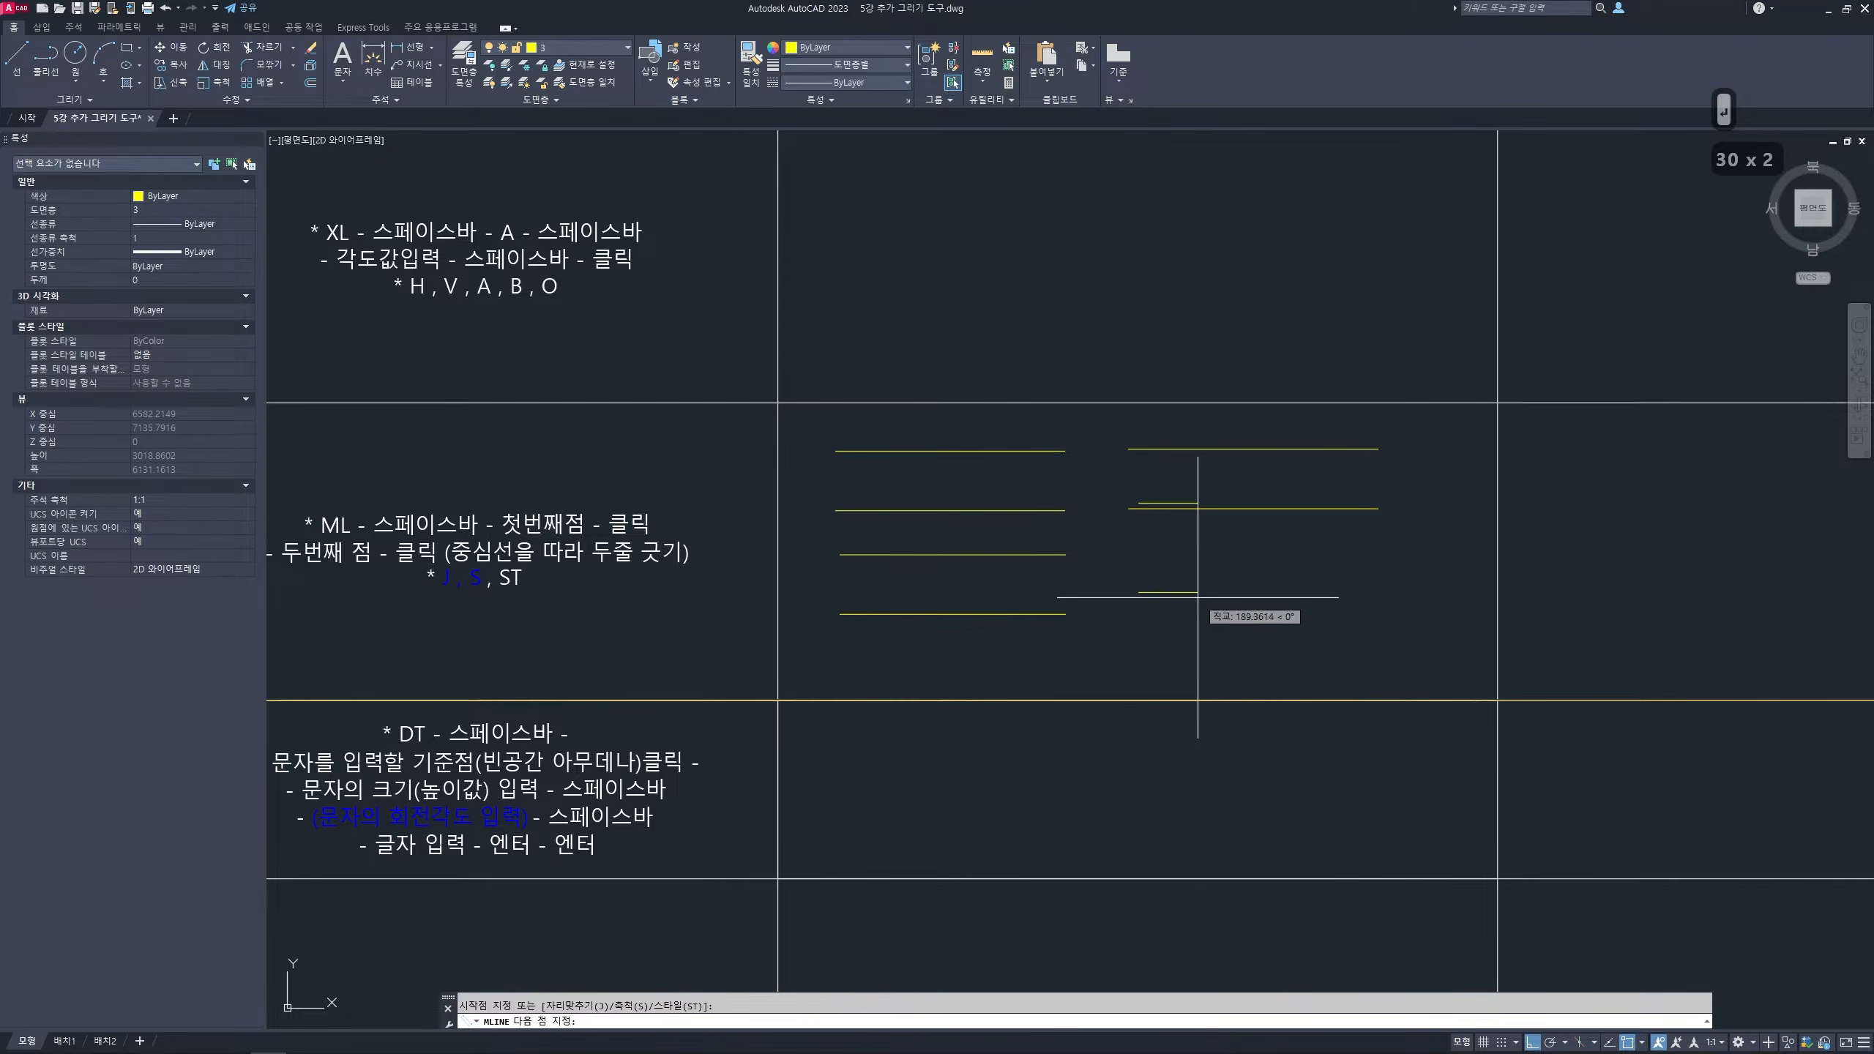
key("Escape")
key("space")
left_click(1141, 632)
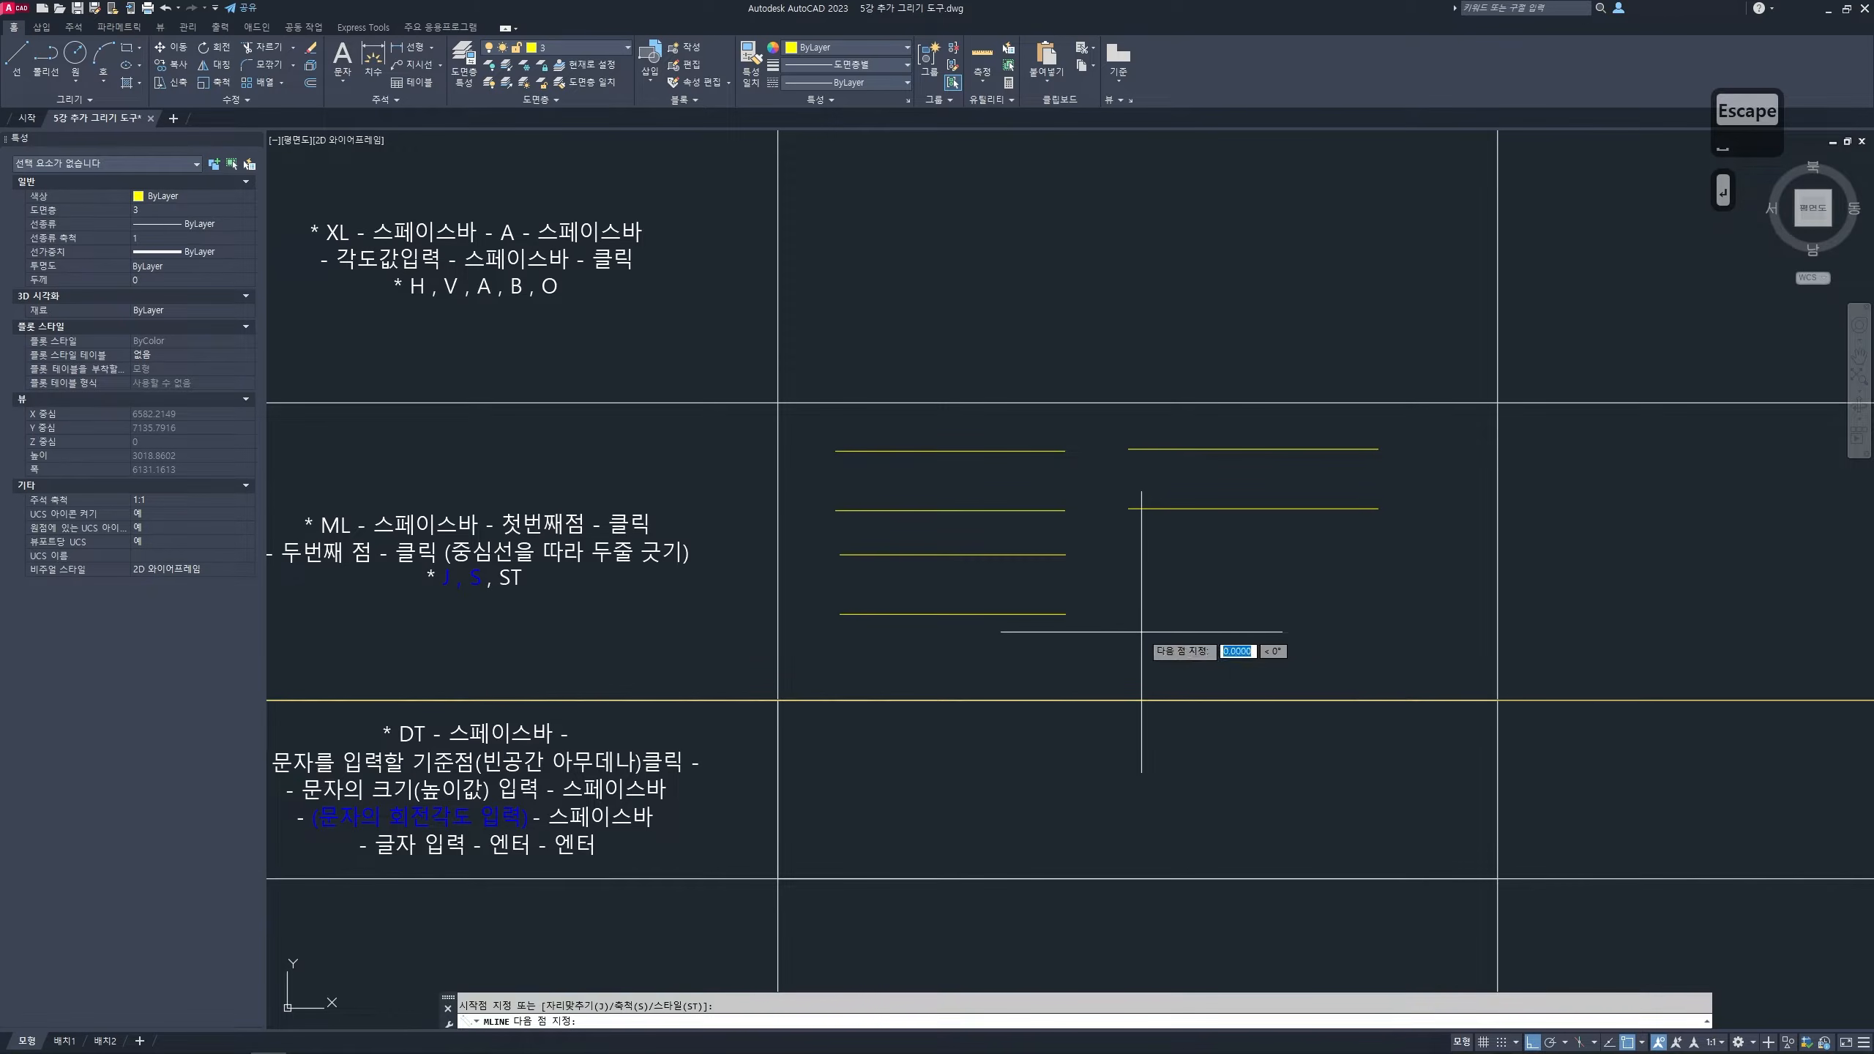
left_click(1432, 632)
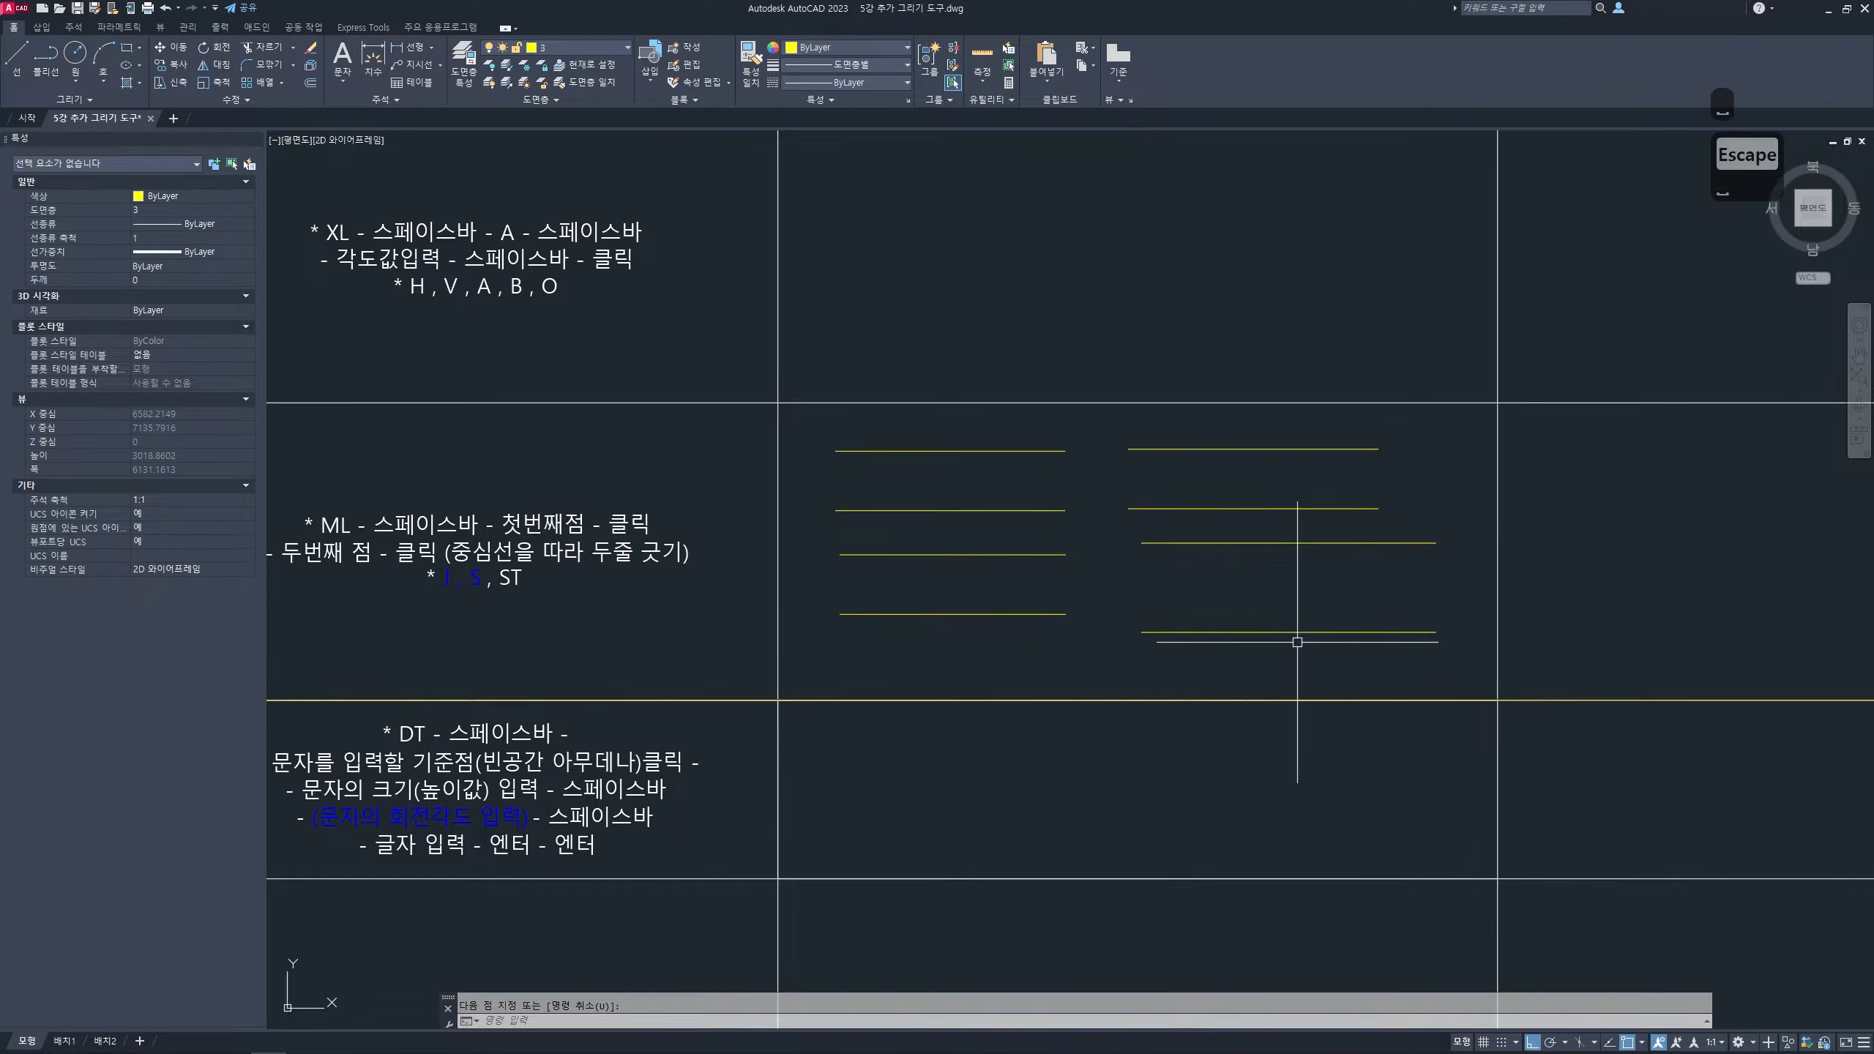
key("Escape")
key("Escape")
- Measure the perpendicular distance between the two lines of the scale-300 multiline in the MLINE cell
type("di")
key("space")
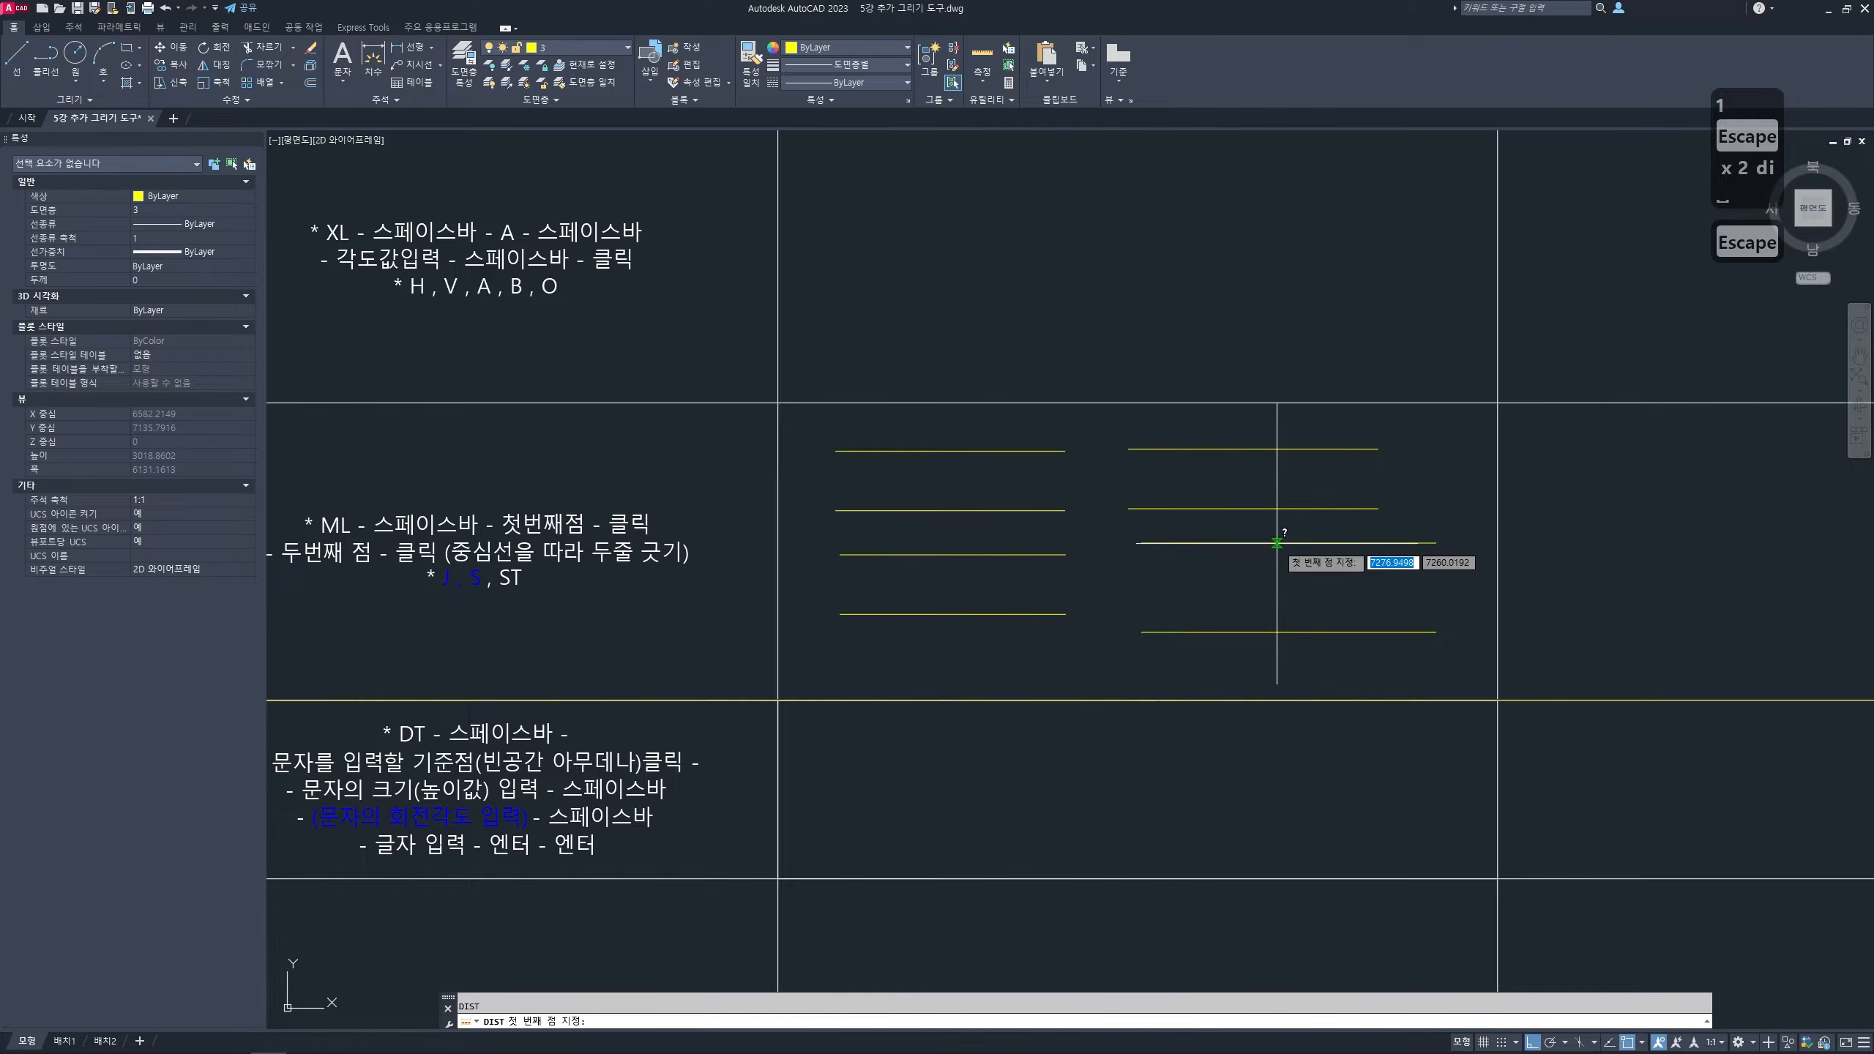
left_click(1281, 543)
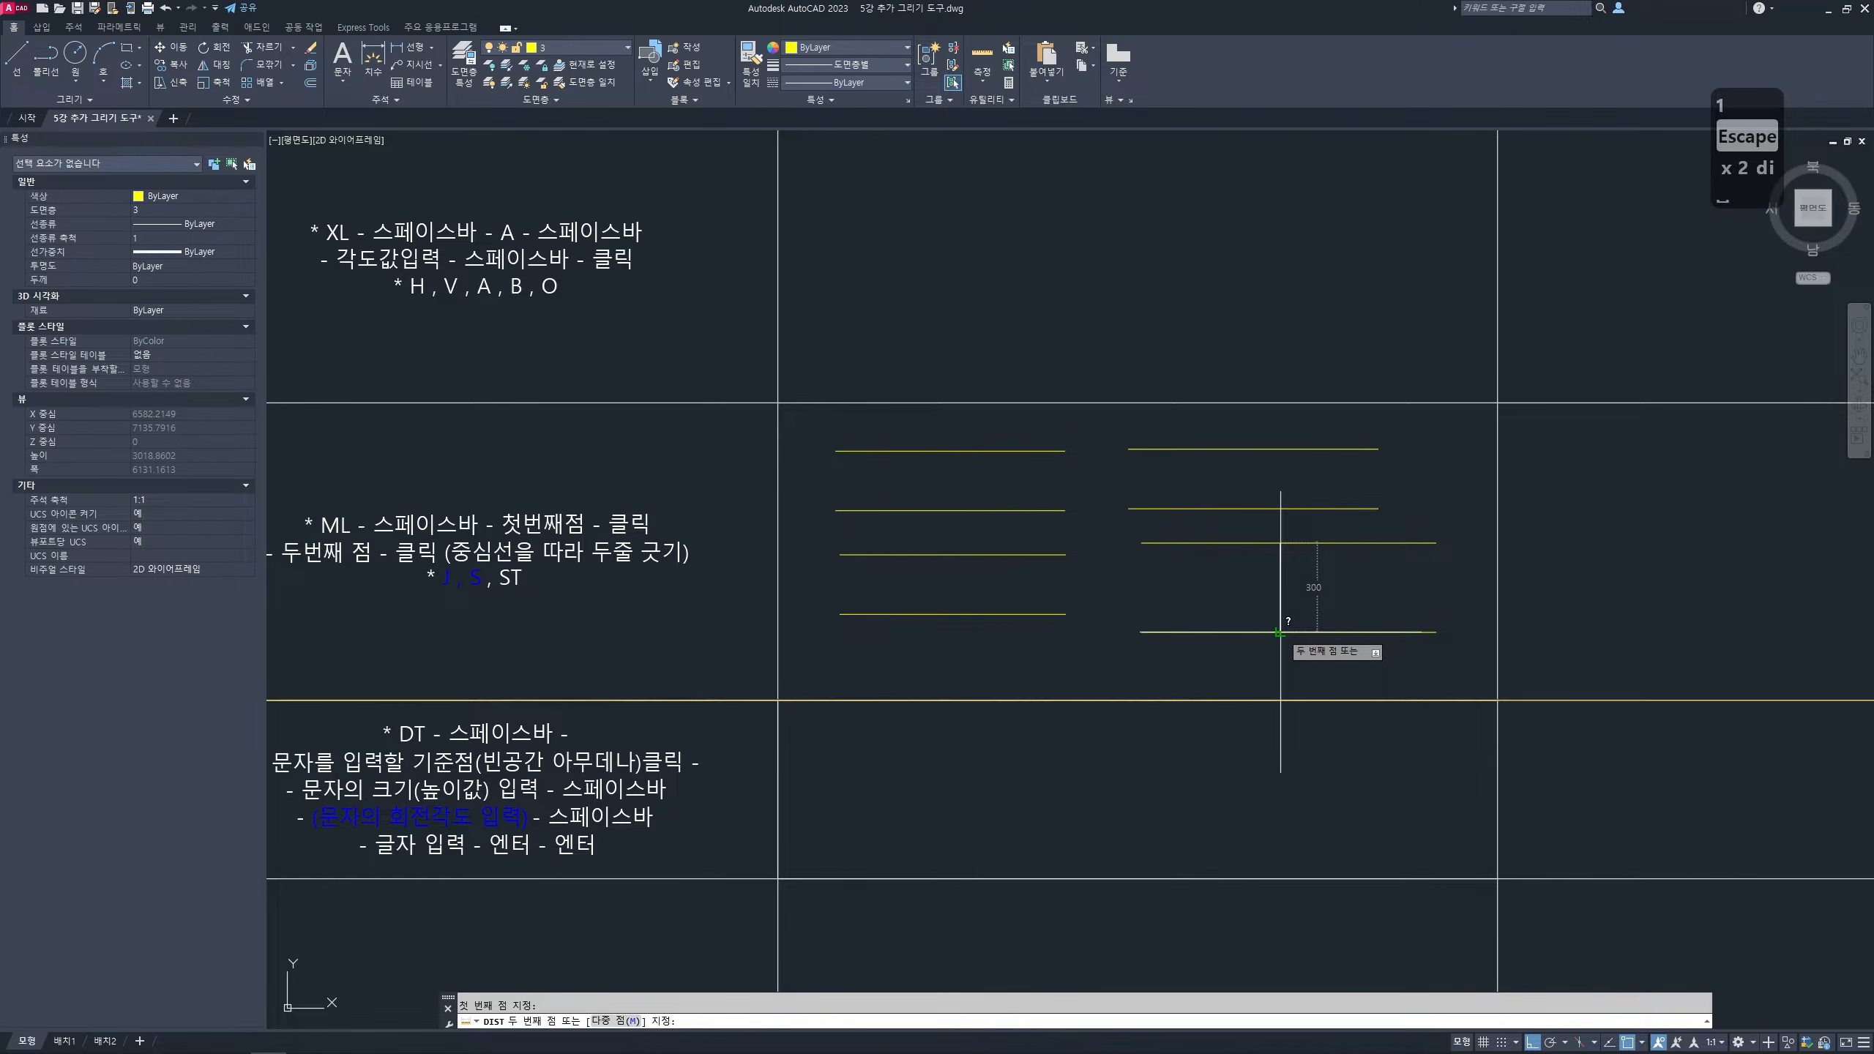
key("ctrl+2")
mouse_move(1298, 618)
left_mouse_down()
mouse_move(1273, 583)
mouse_move(1353, 609)
left_mouse_up()
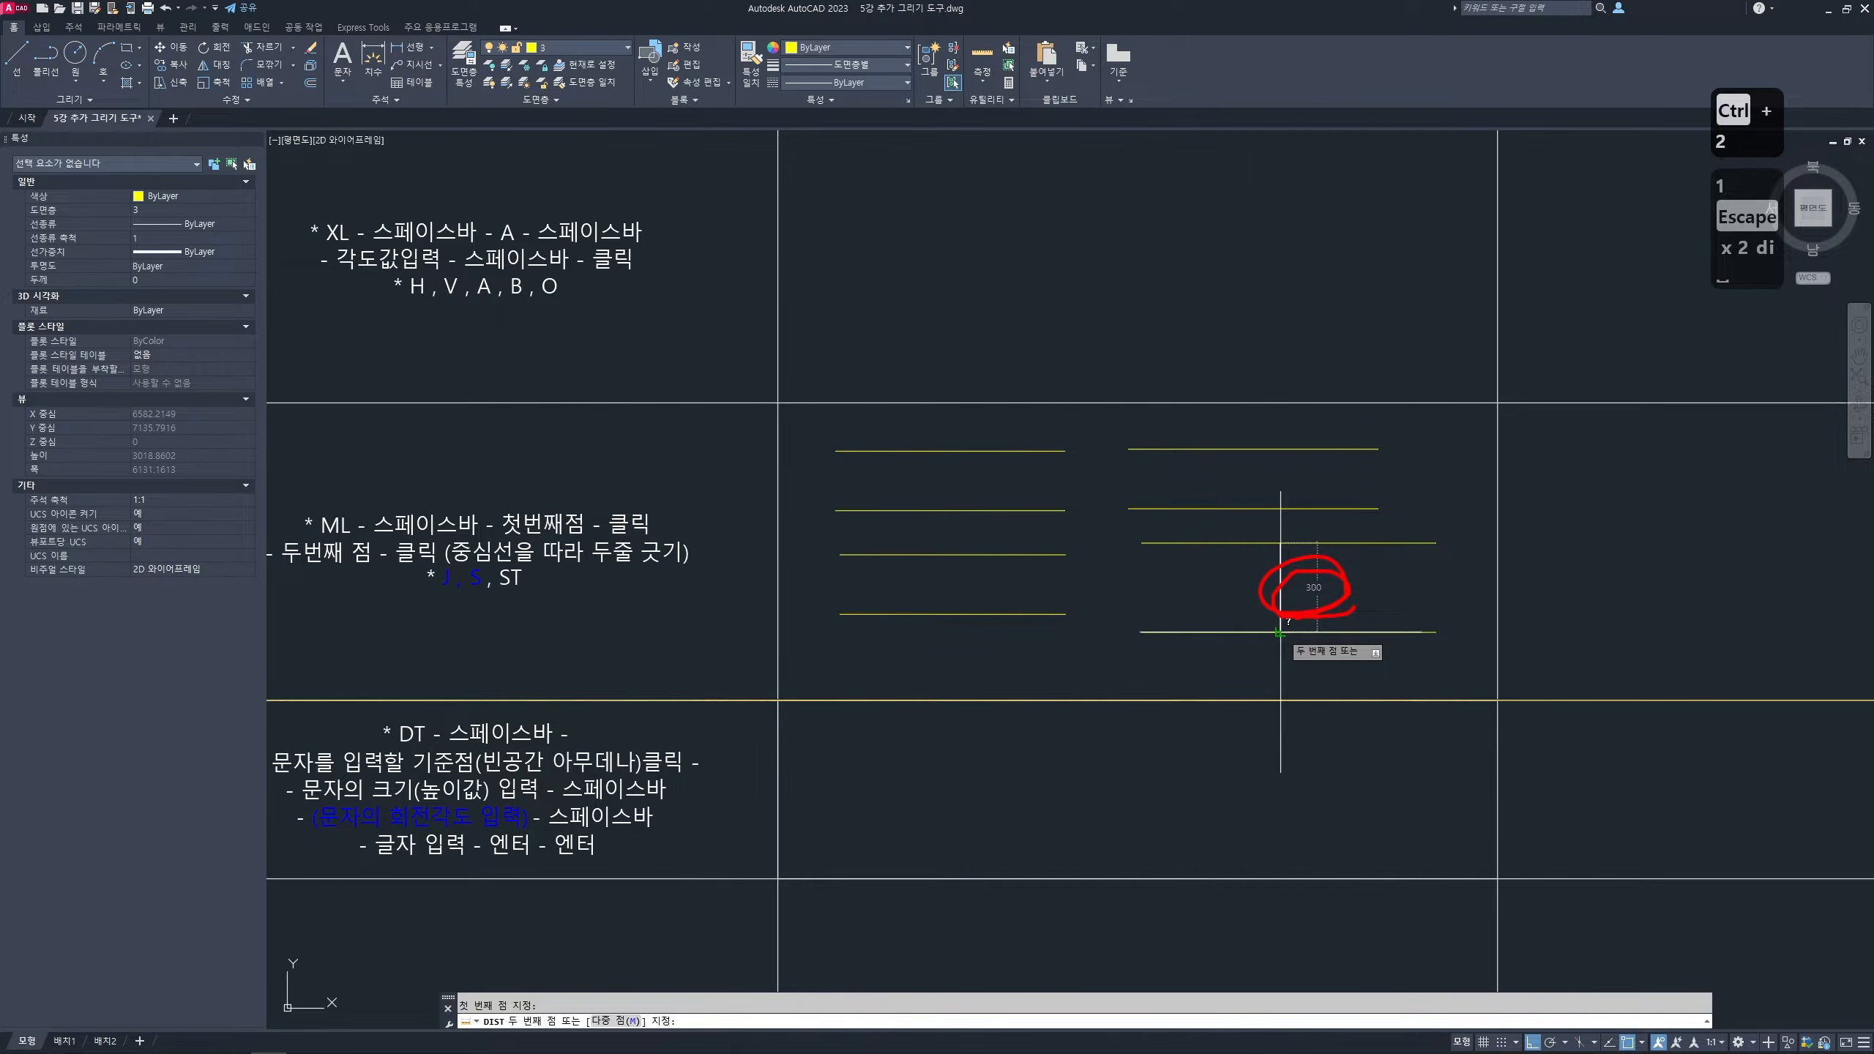
key("Escape")
key("Escape")
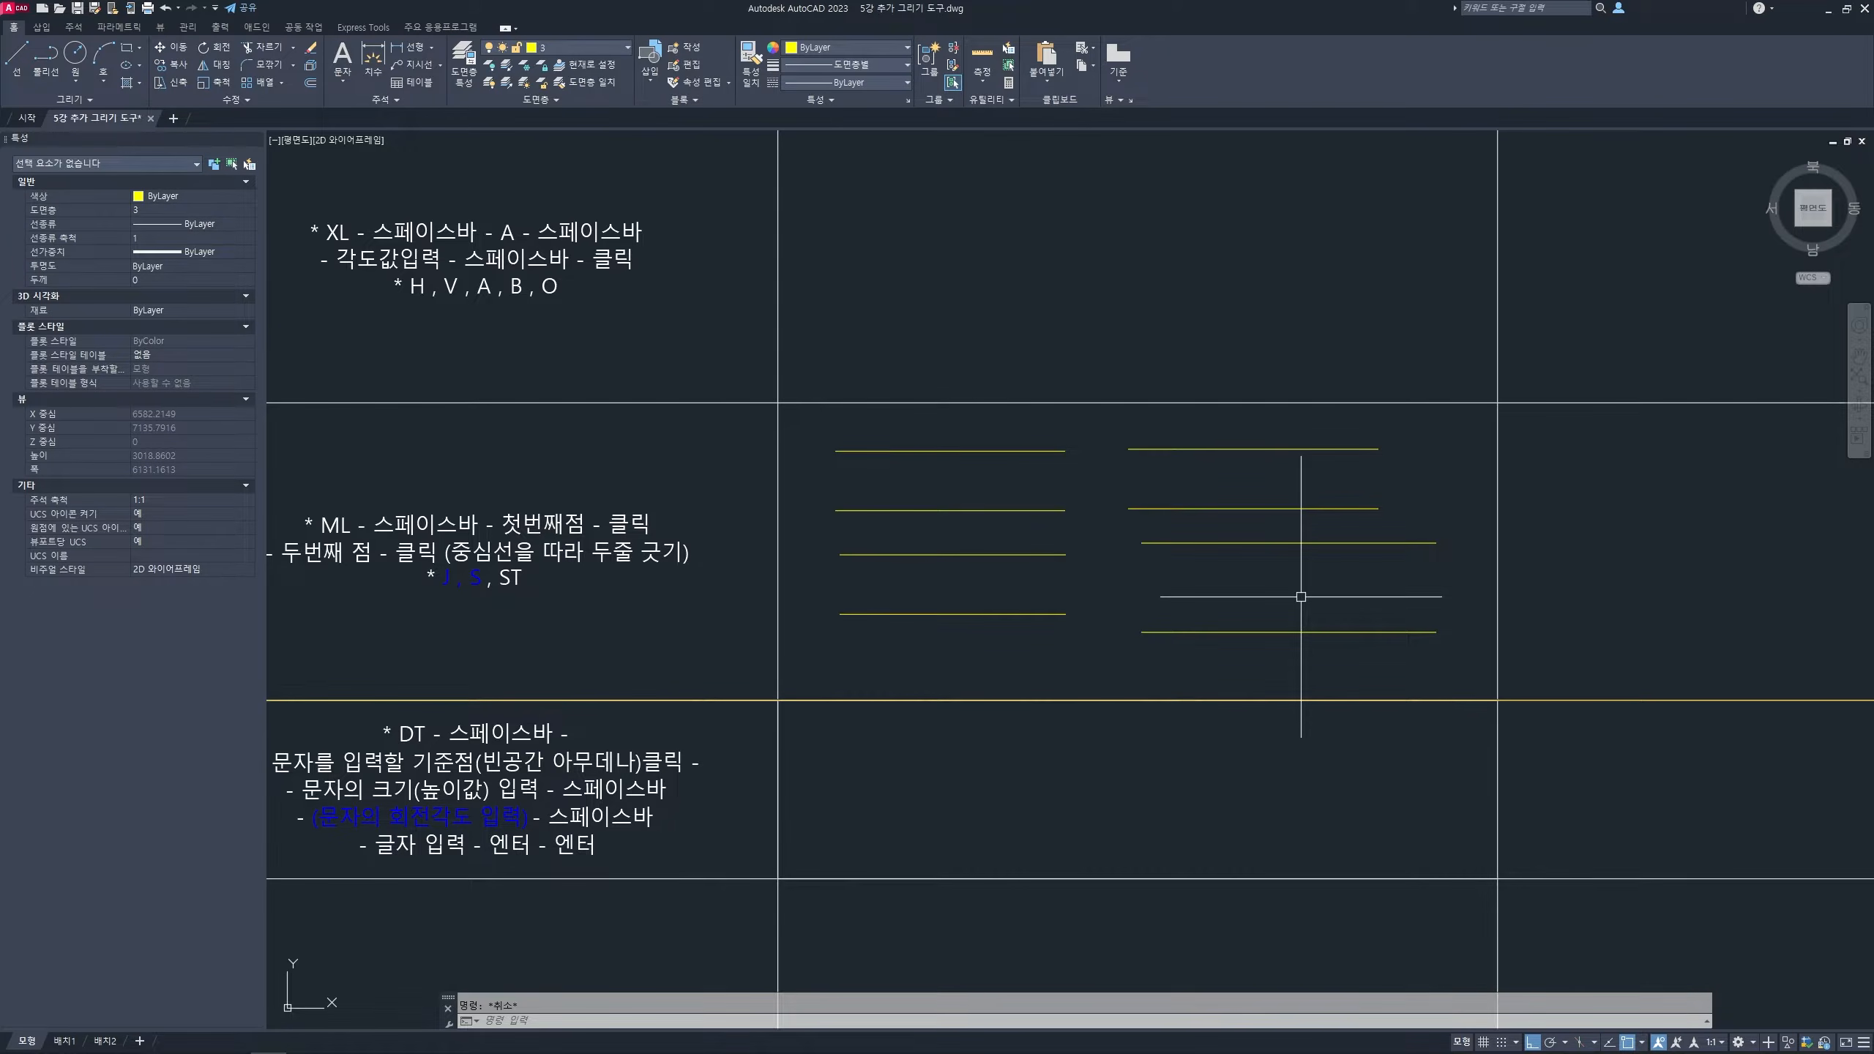
- Erase all the multilines drawn in the MLINE example cell
key("Escape")
key("Escape")
left_click_drag(1297, 678, 979, 432)
key("Delete")
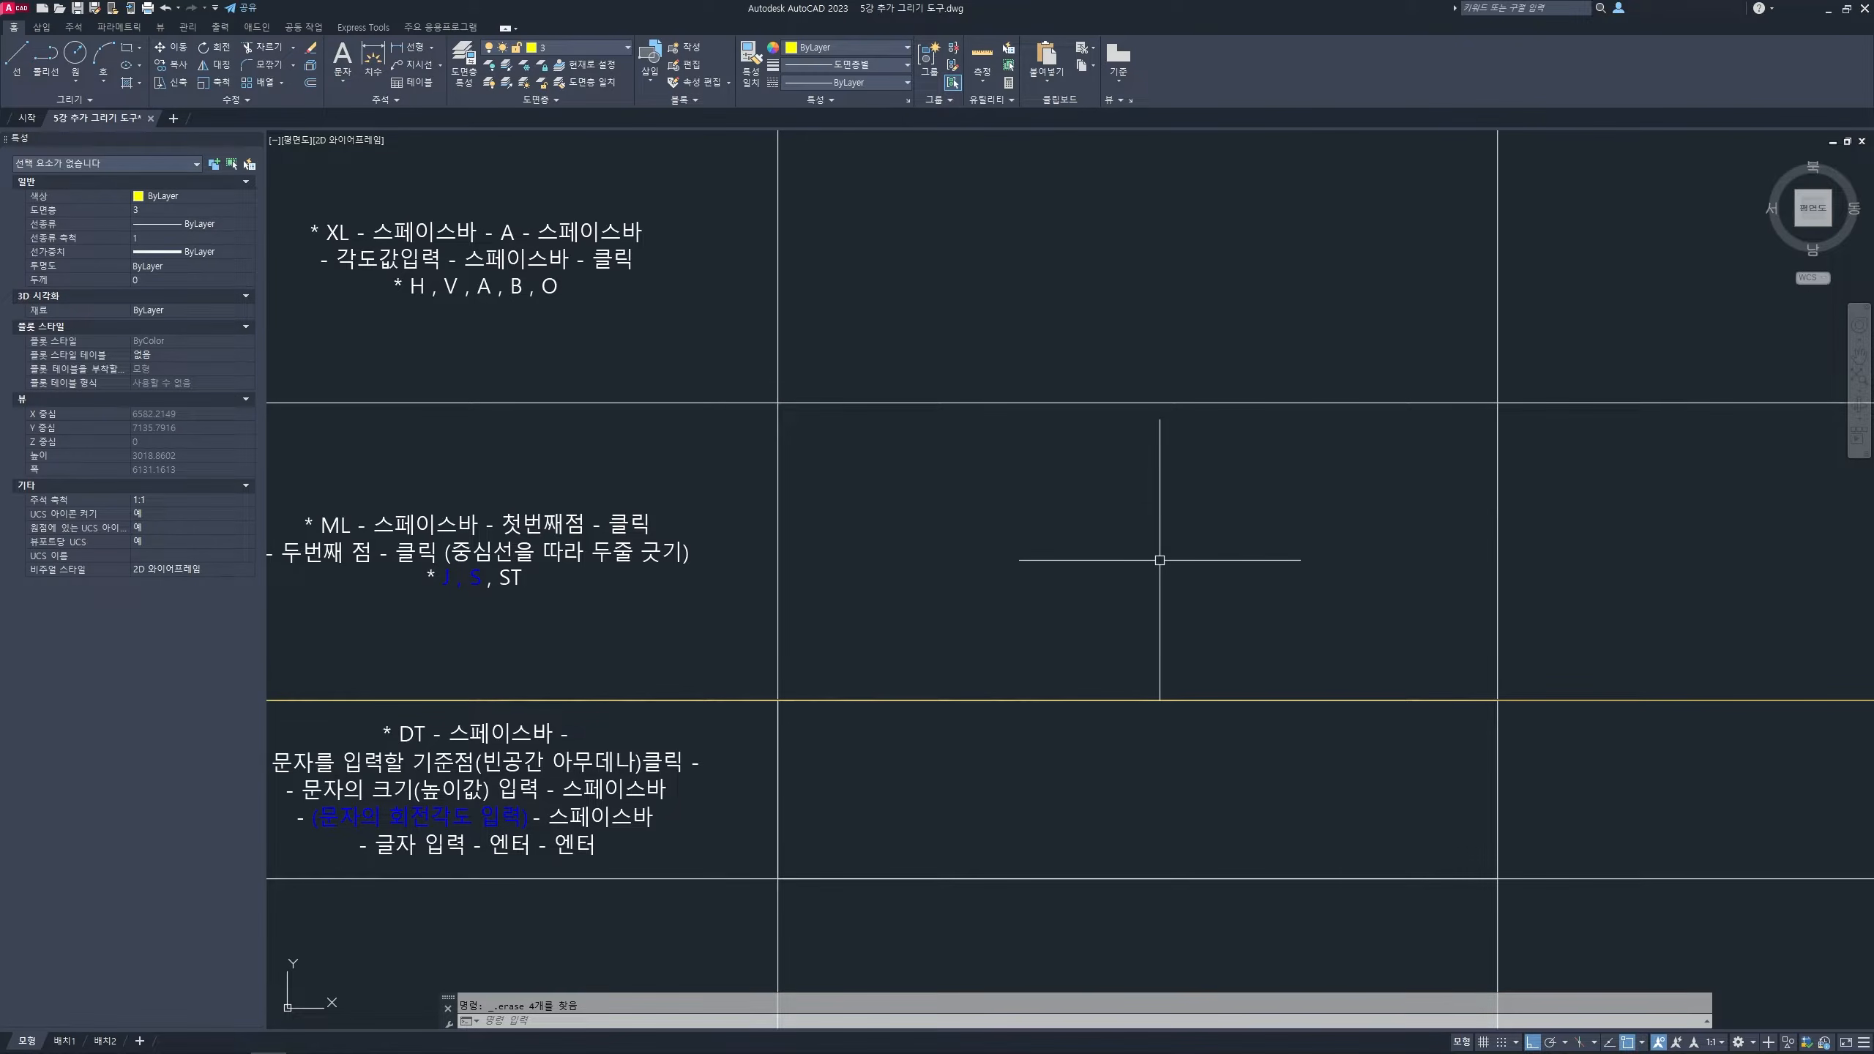
type("ml")
key("space")
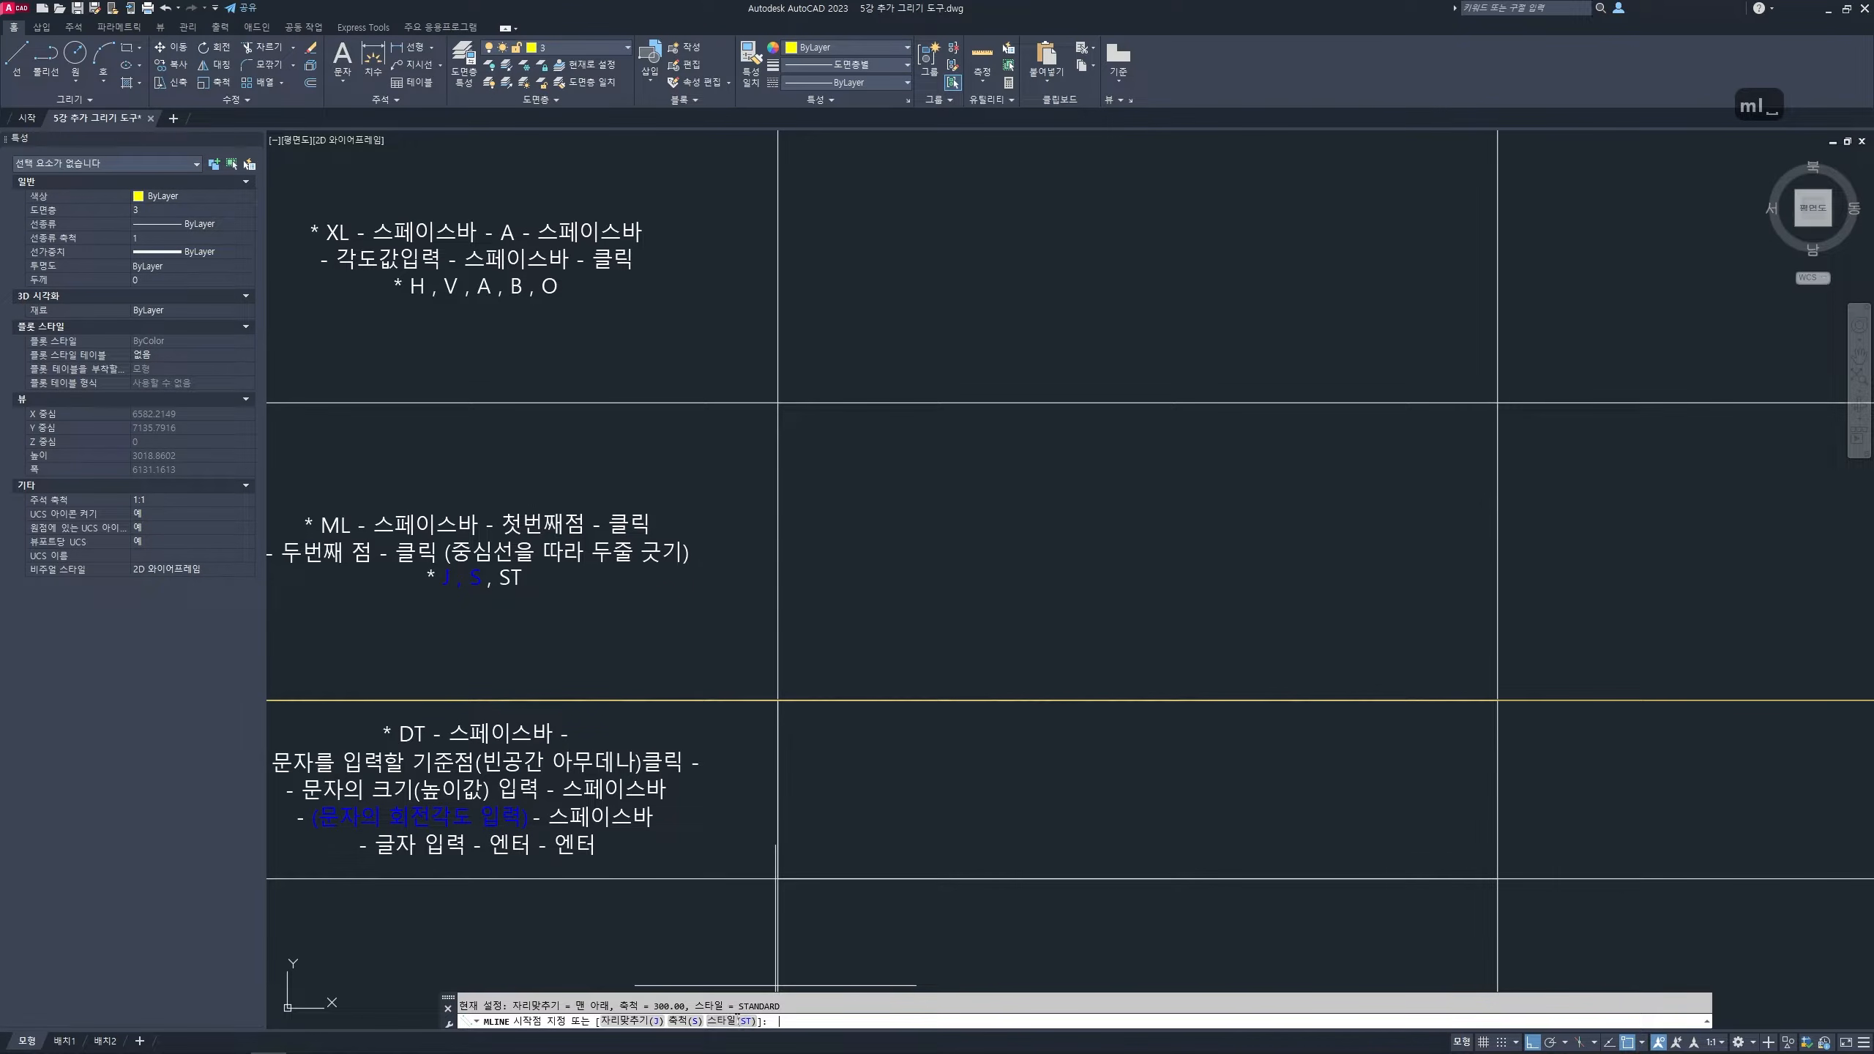
left_click(736, 1021)
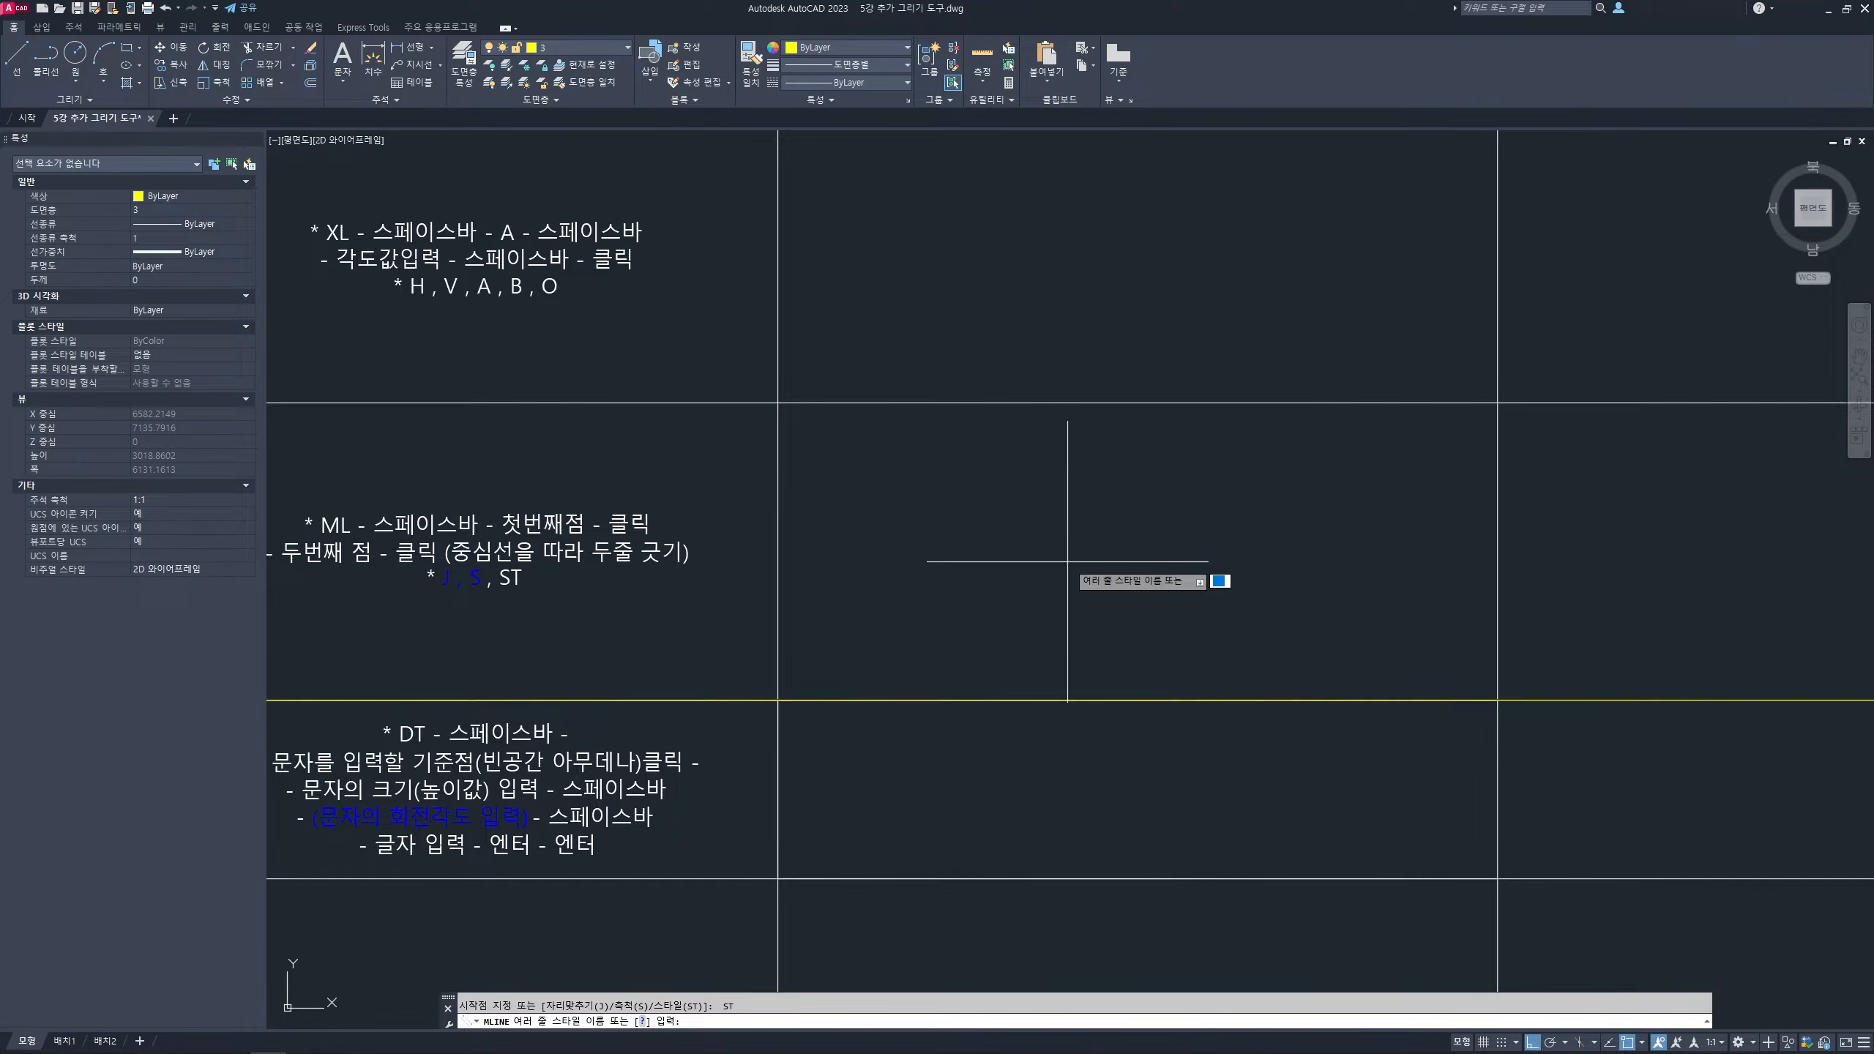
key("ctrl+2")
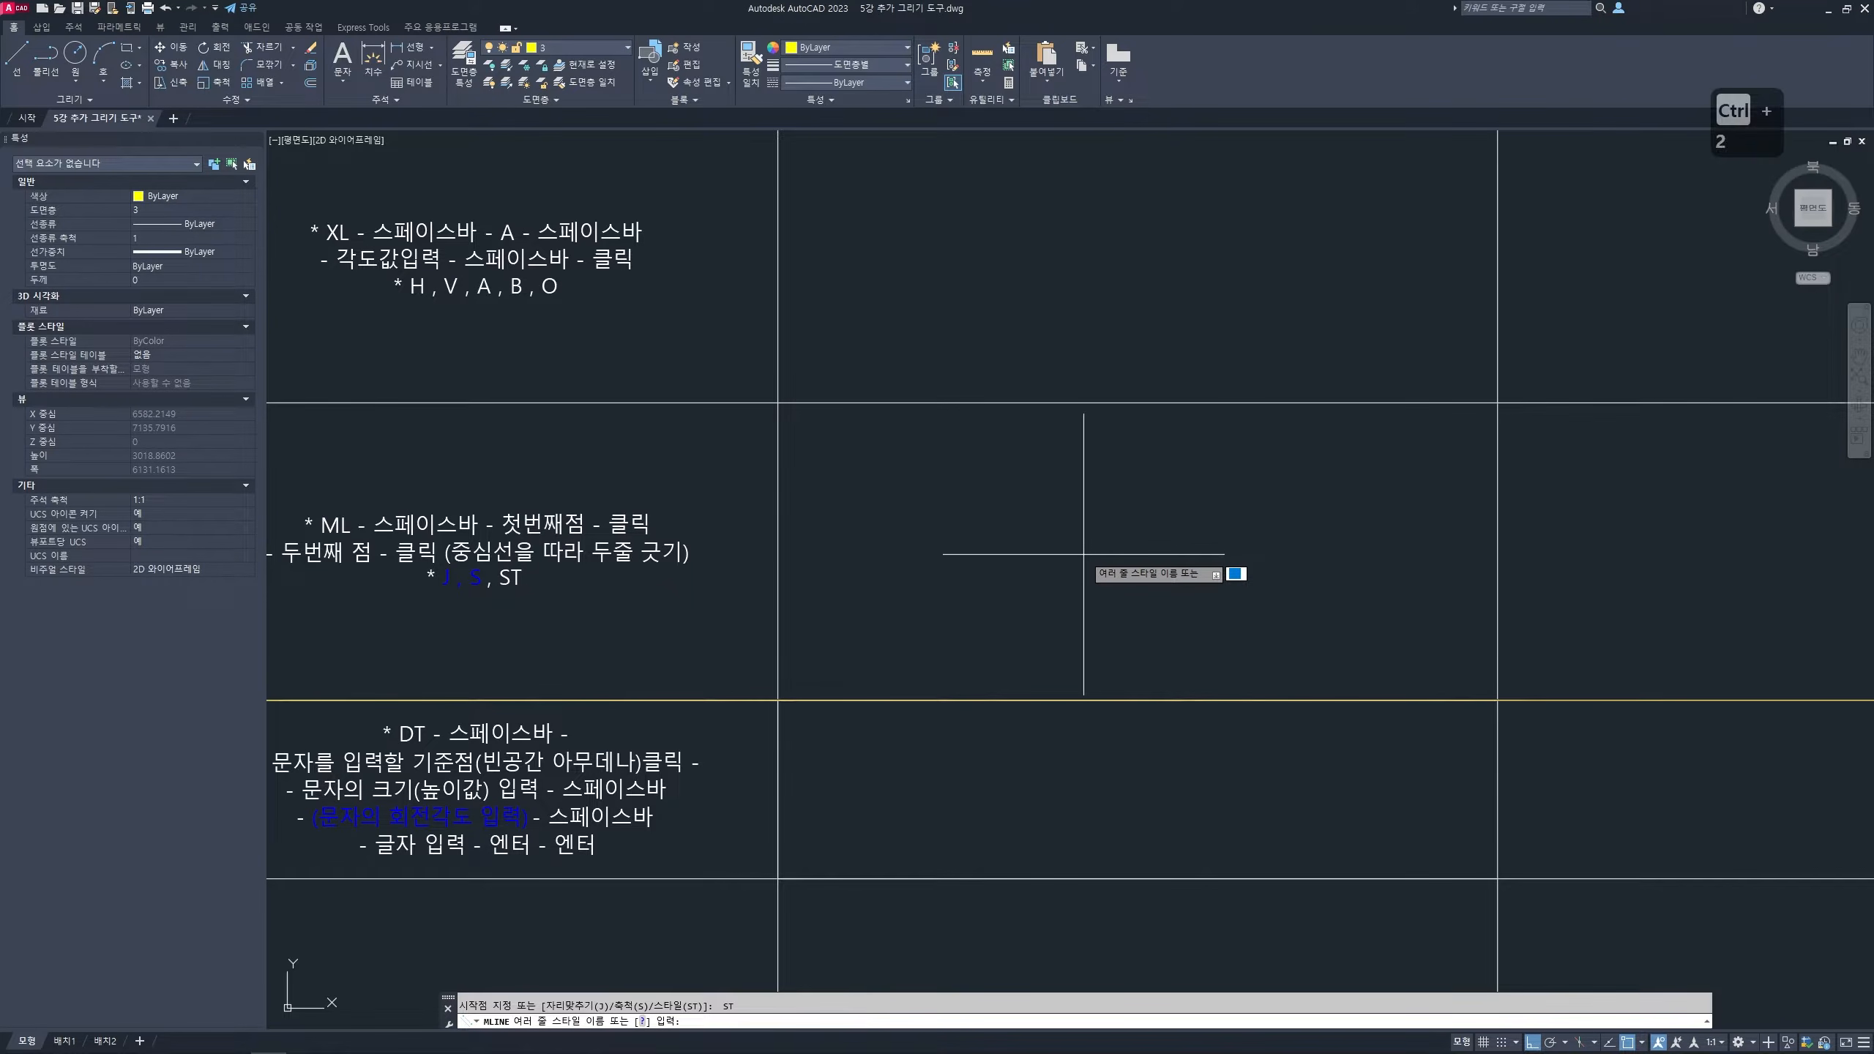
left_click_drag(1129, 599, 1092, 595)
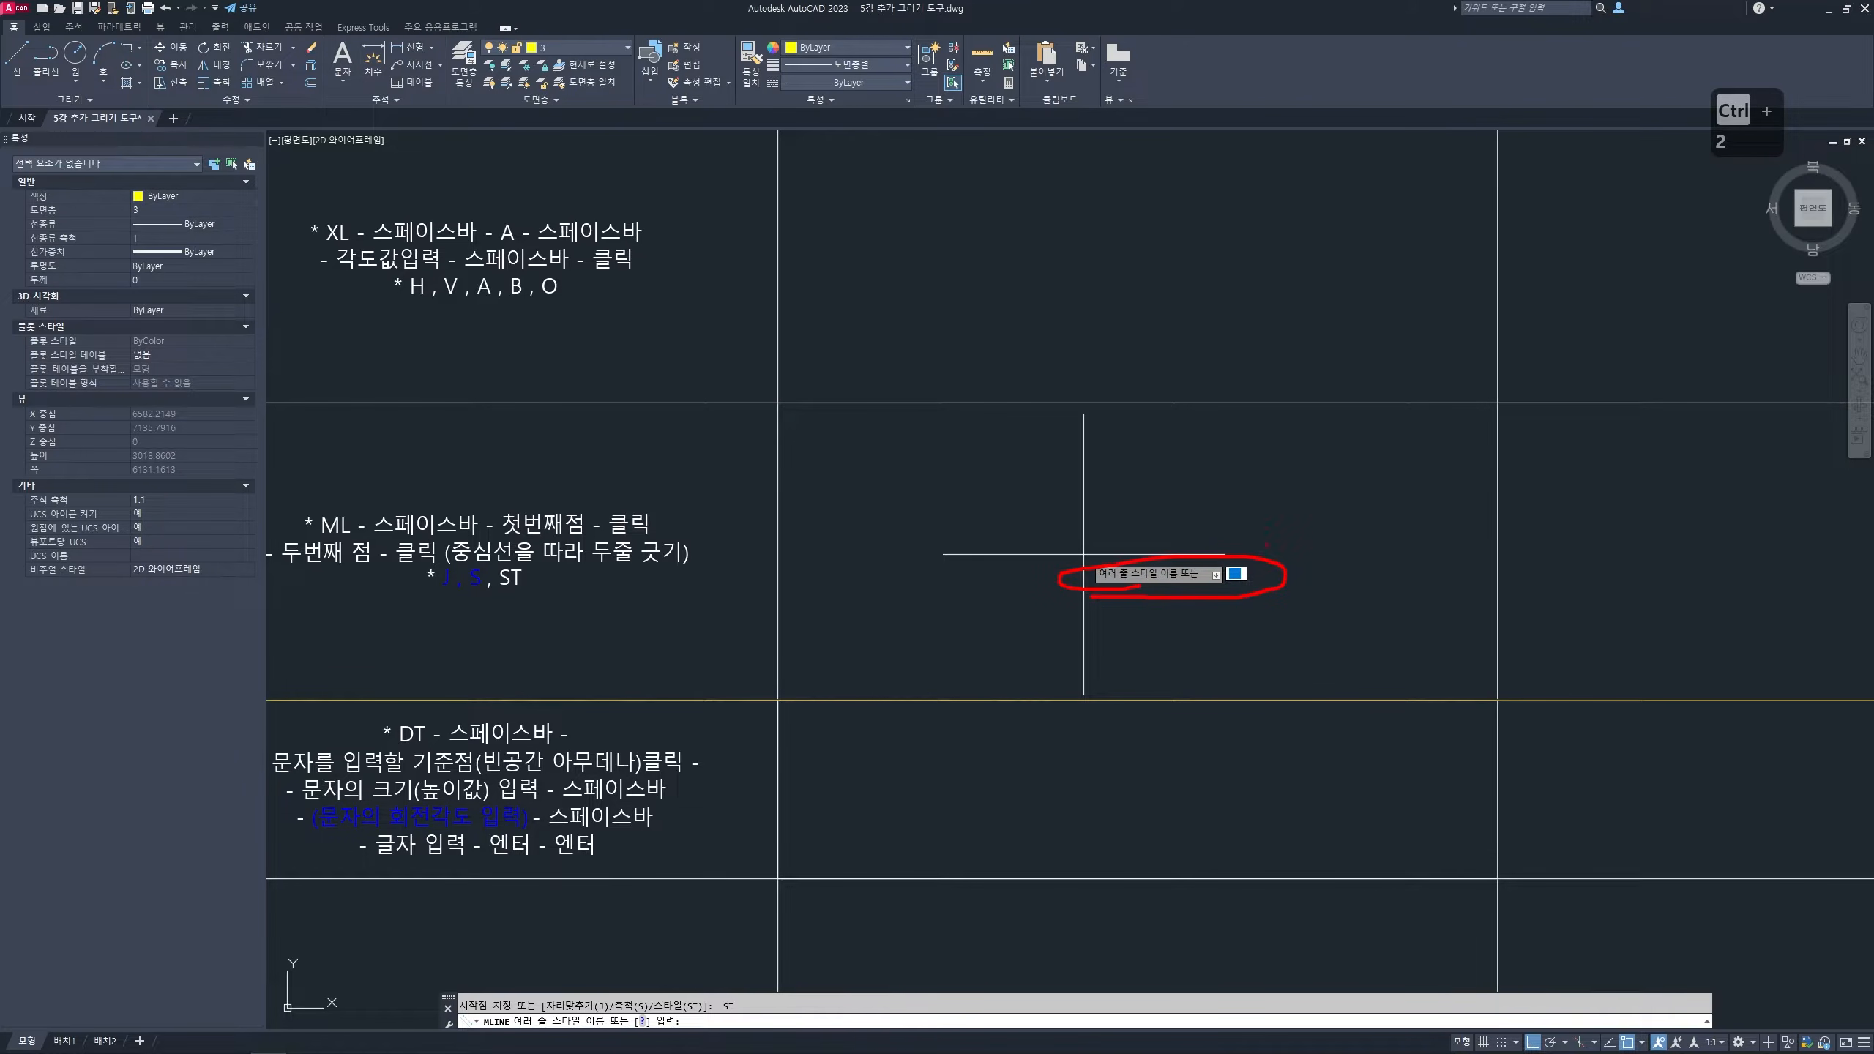
mouse_move(1269, 538)
left_mouse_down()
mouse_move(1214, 614)
mouse_move(1262, 609)
left_mouse_up()
key("Escape")
key("Escape")
key("Escape")
key("Escape")
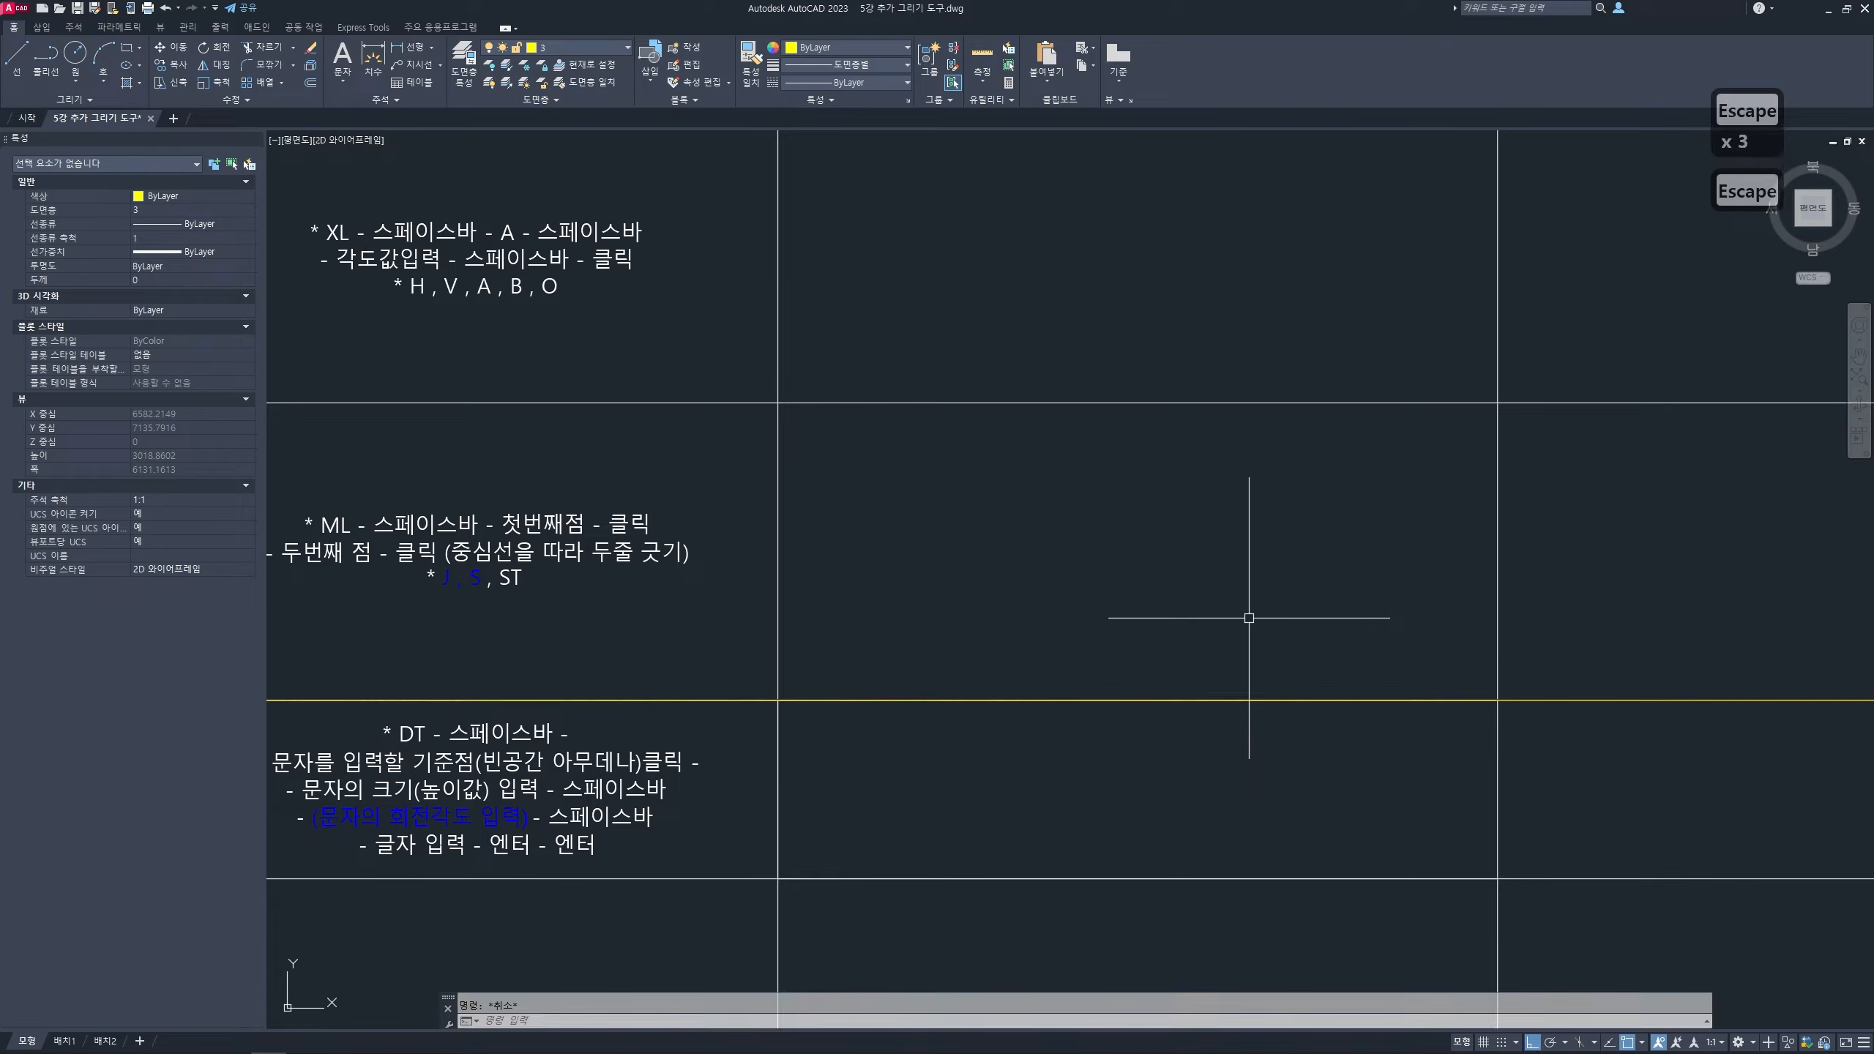
- Run MLSTYLE and create a new multiline style named BASICWALL based on STANDARD
type("ml")
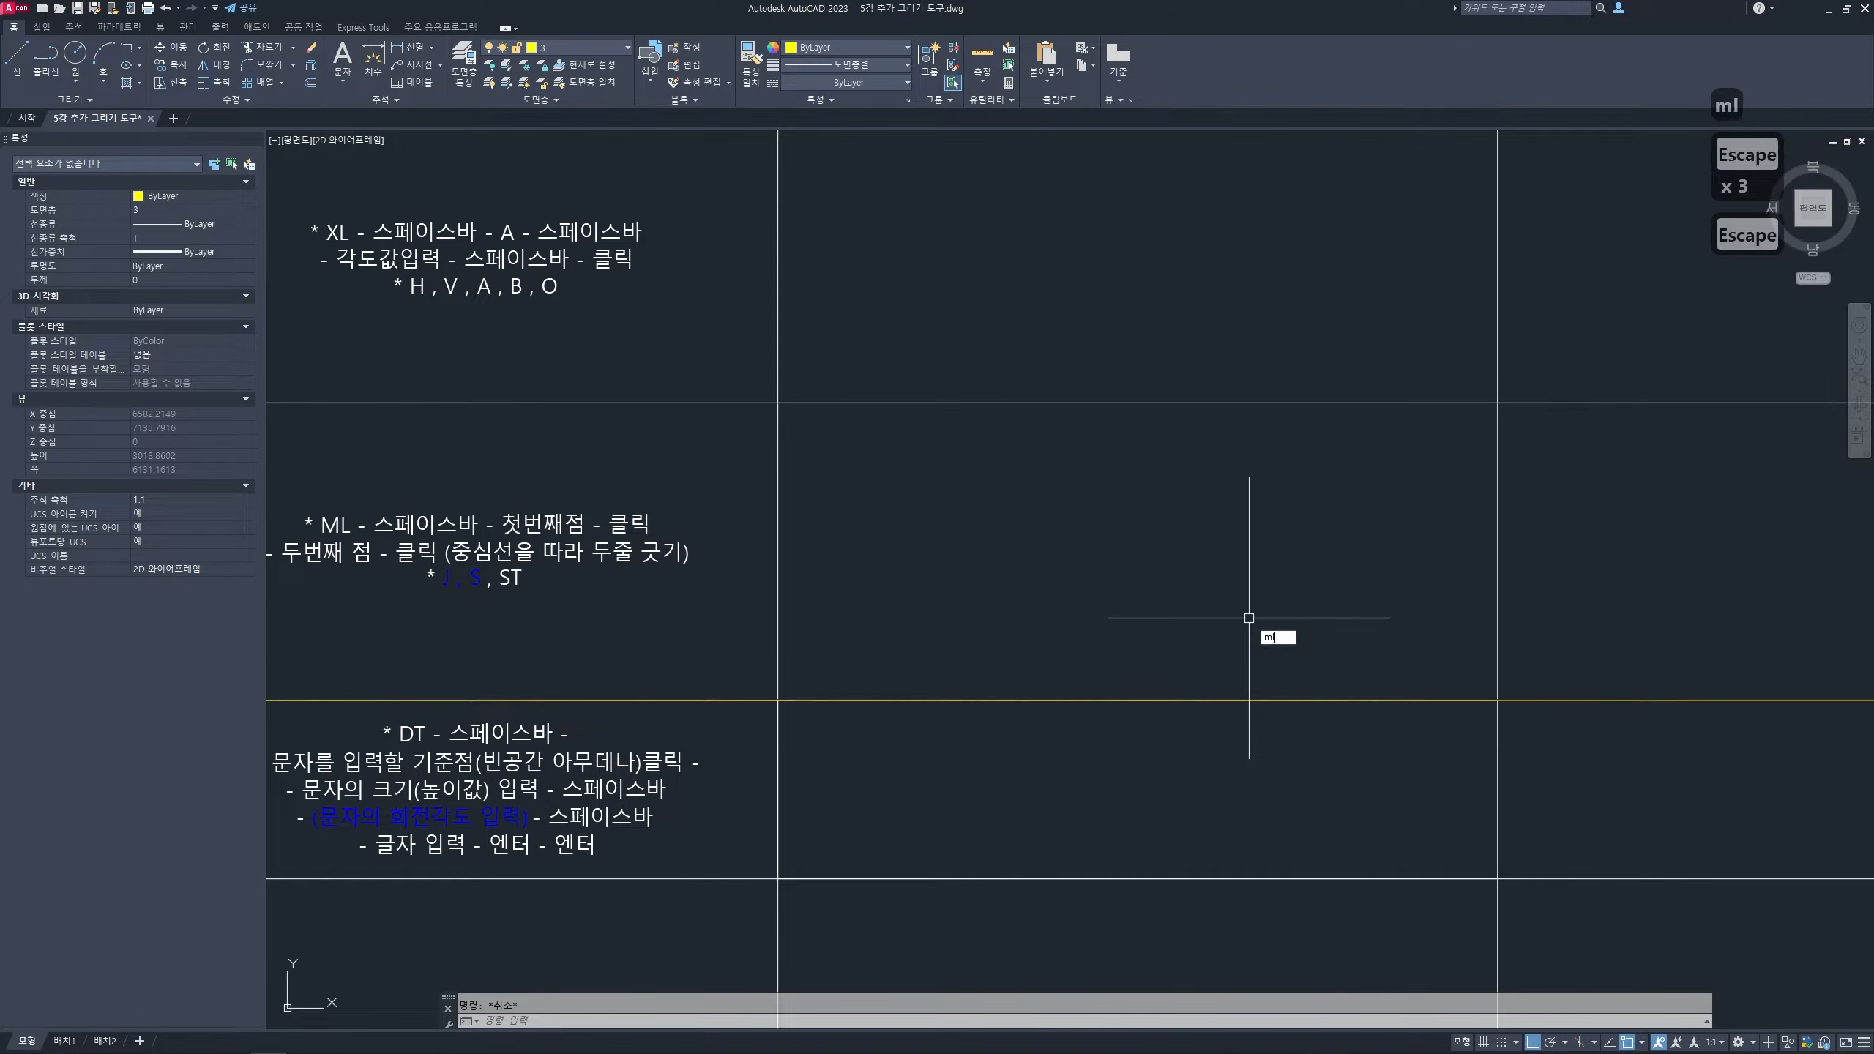
type("style")
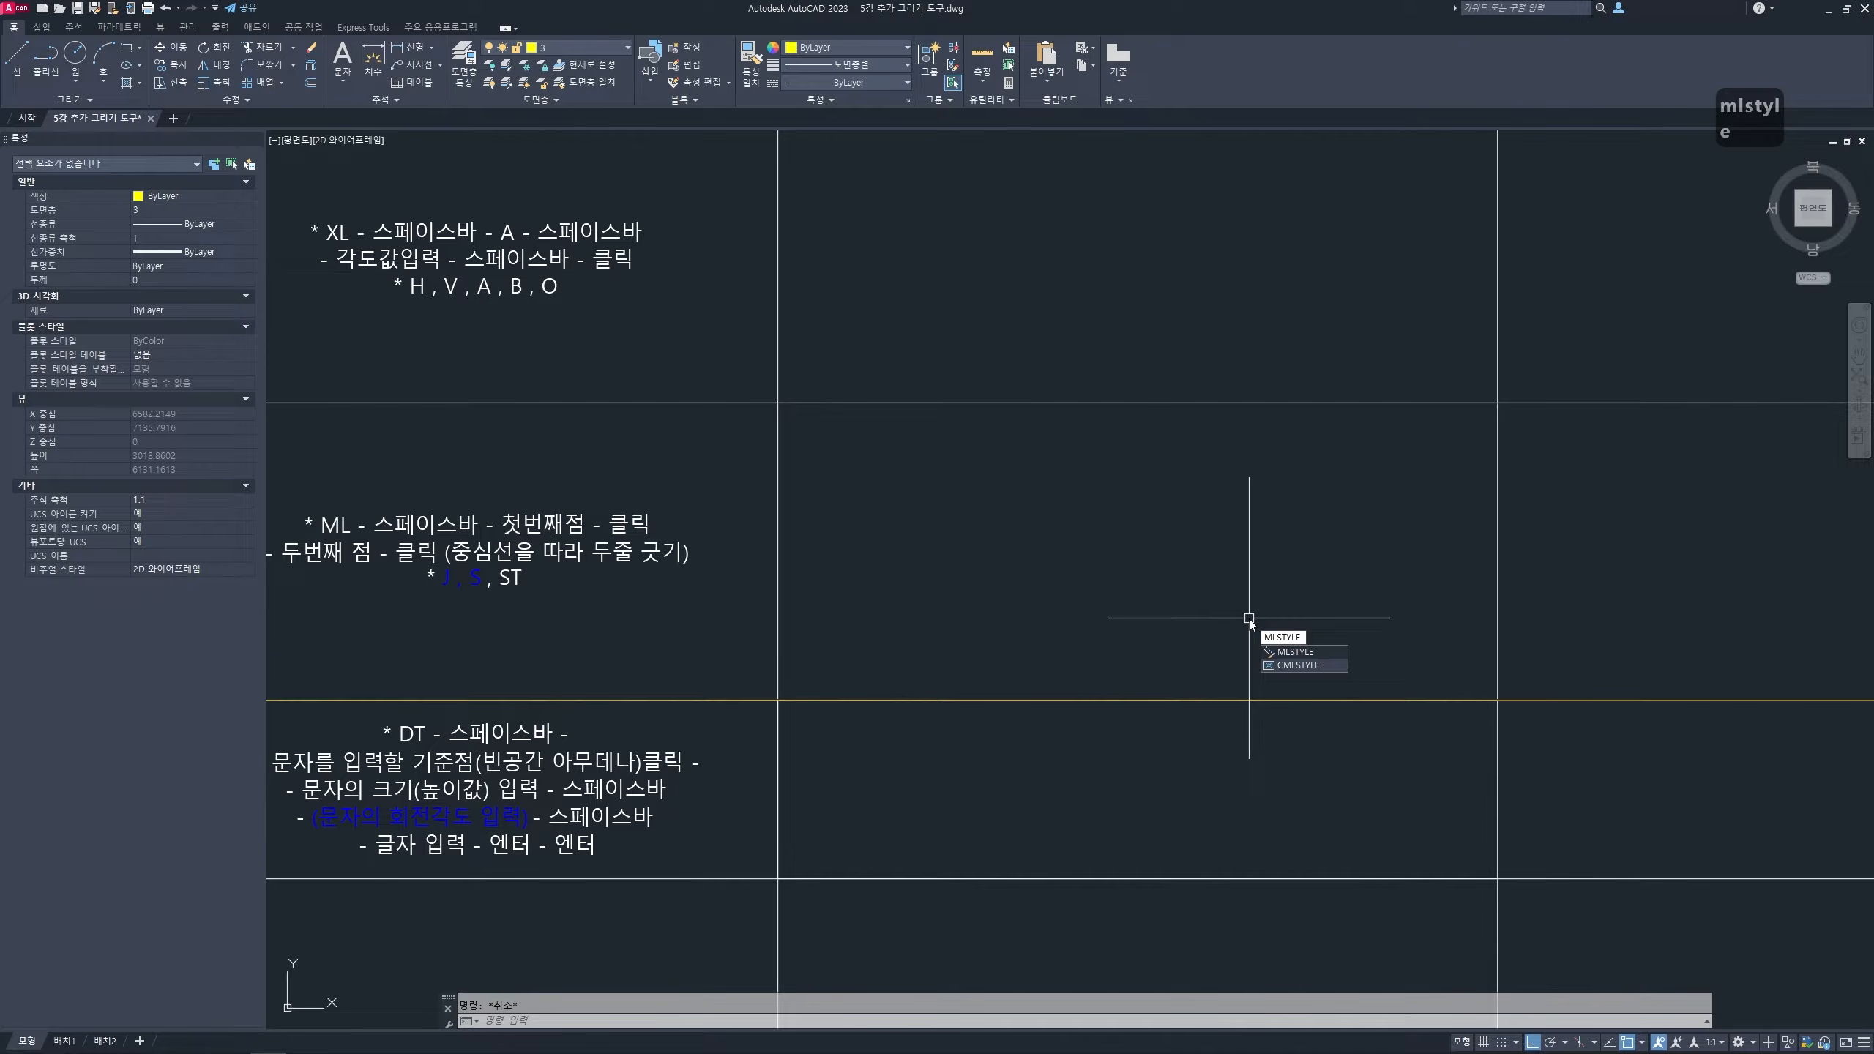
key("Return")
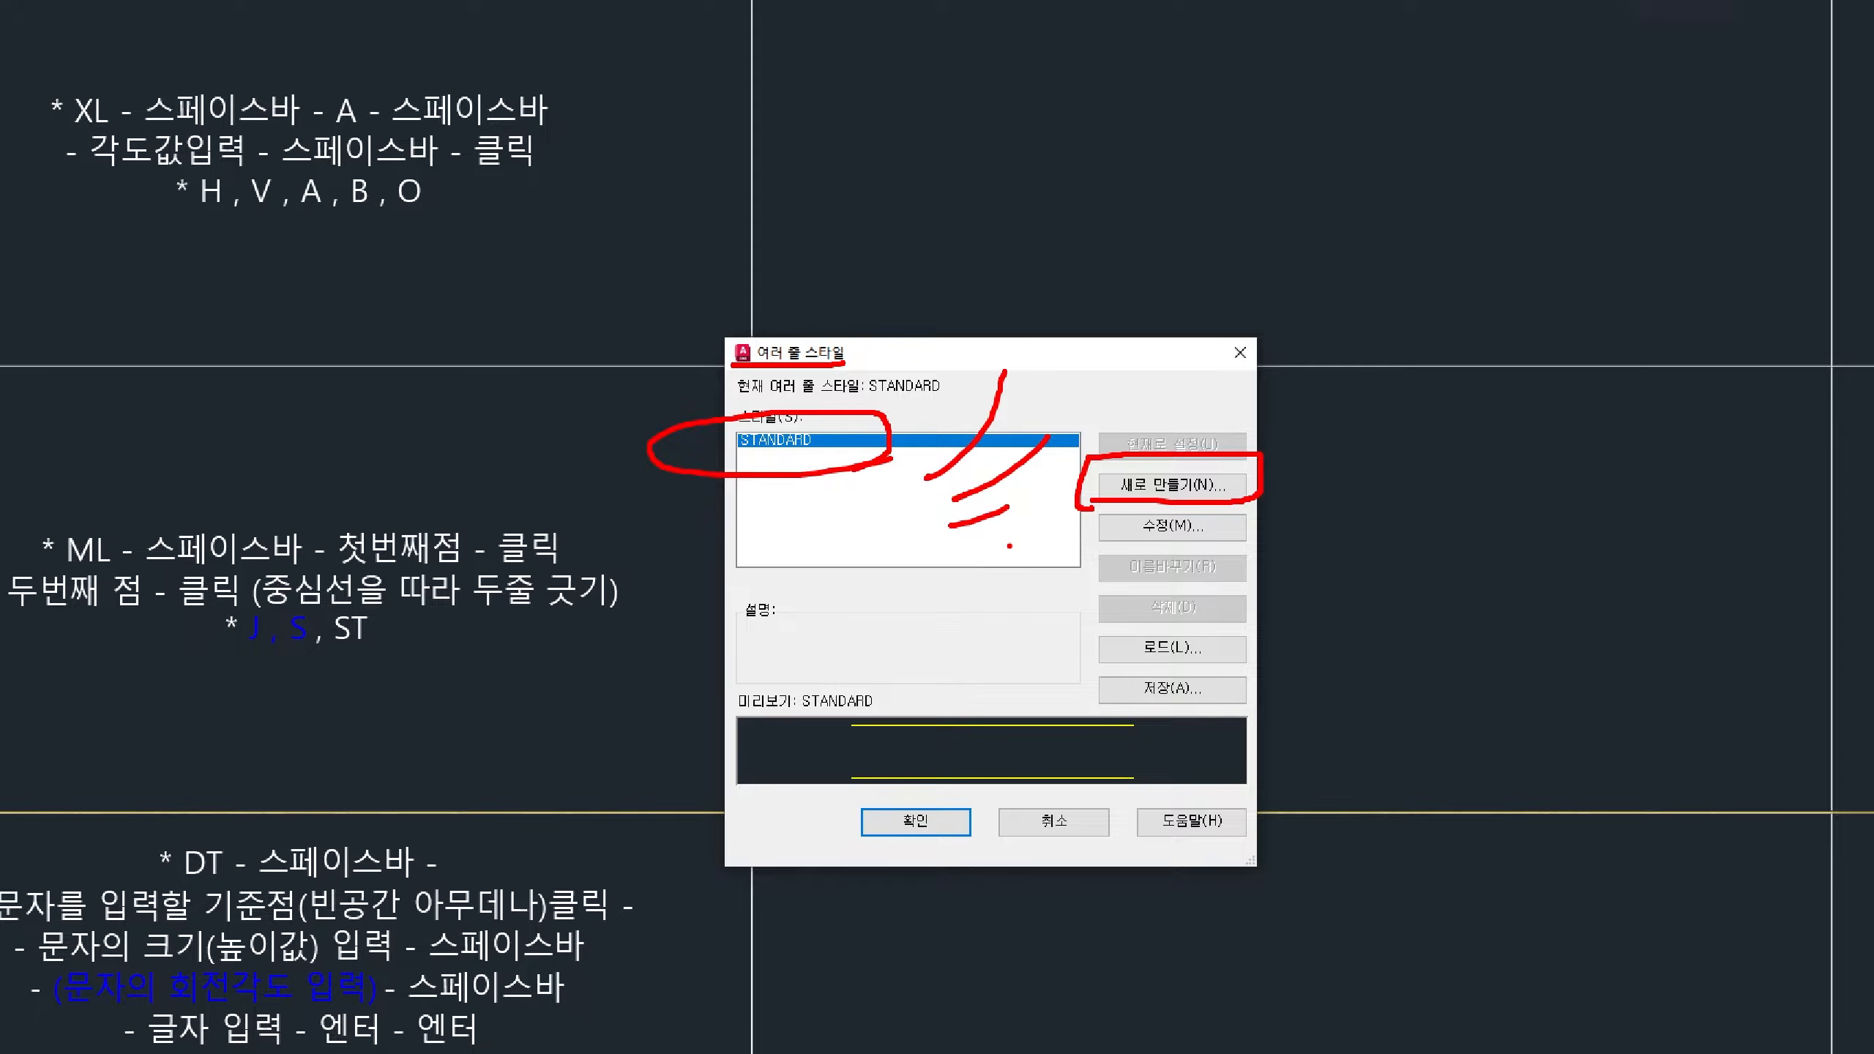
key("Escape")
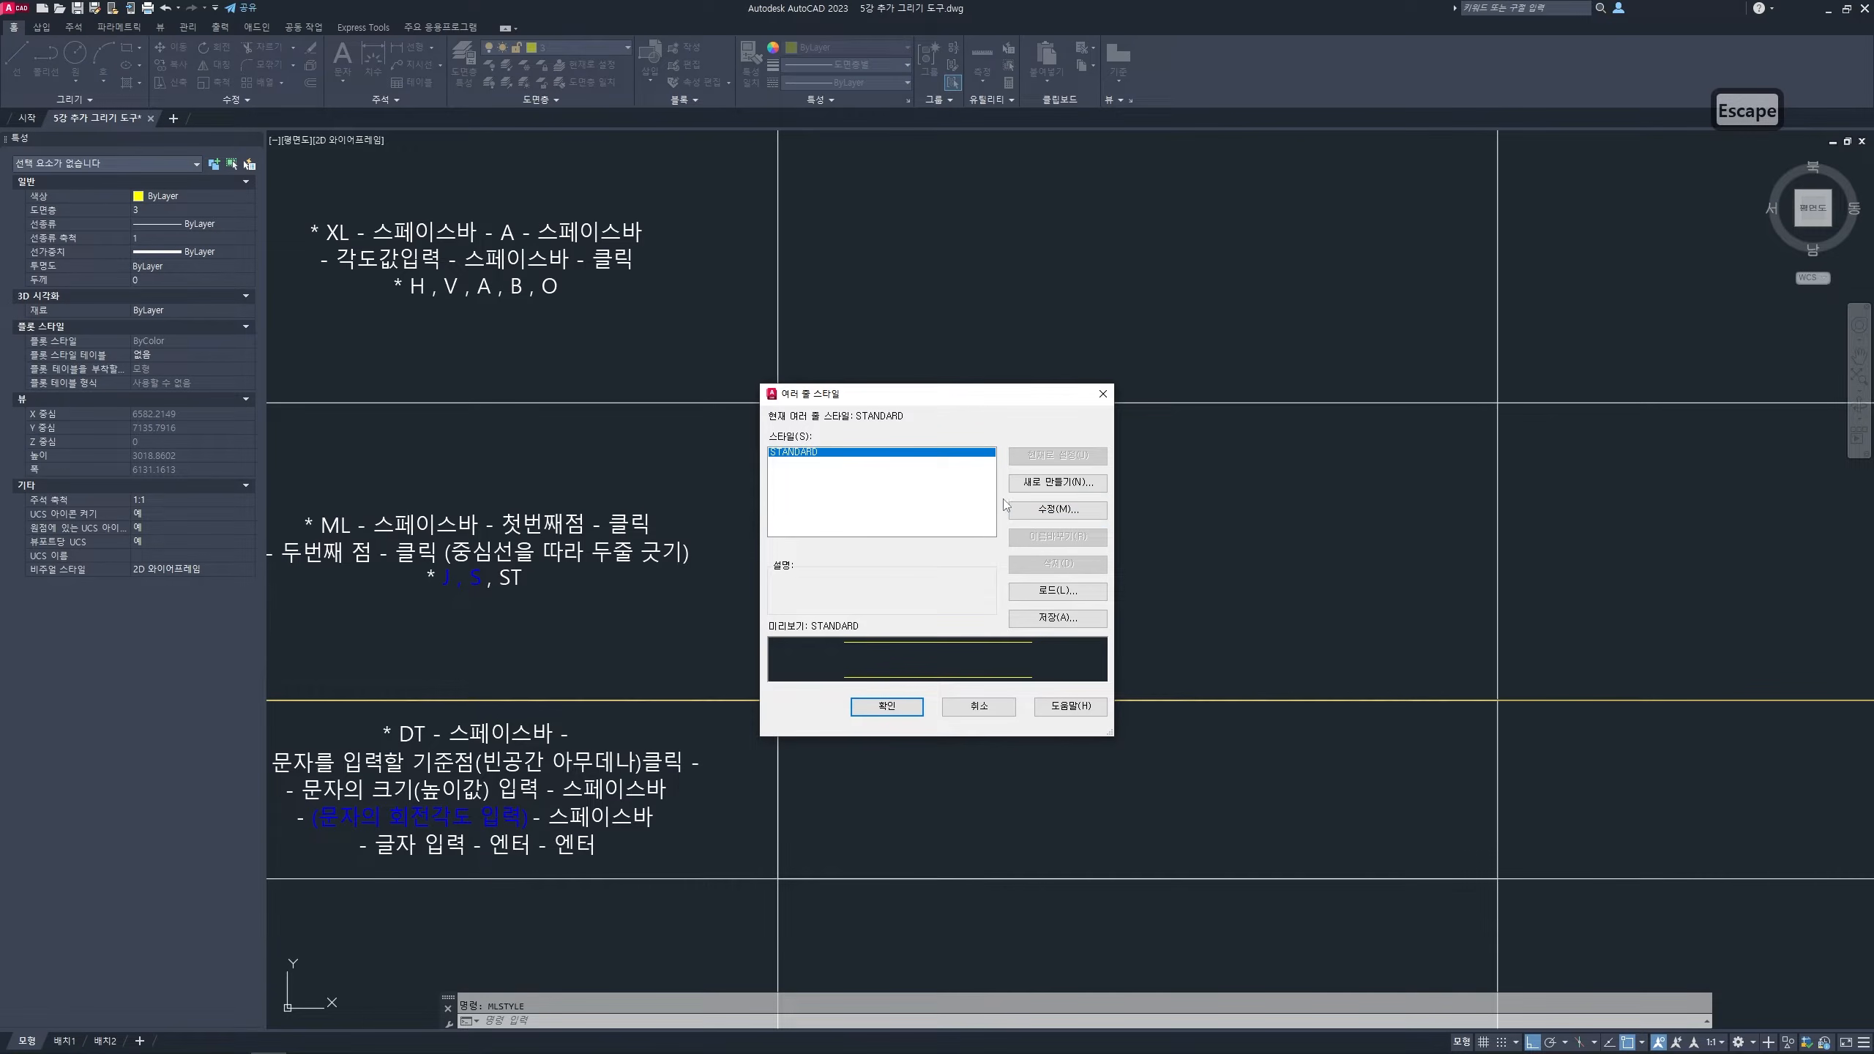
left_click(1064, 488)
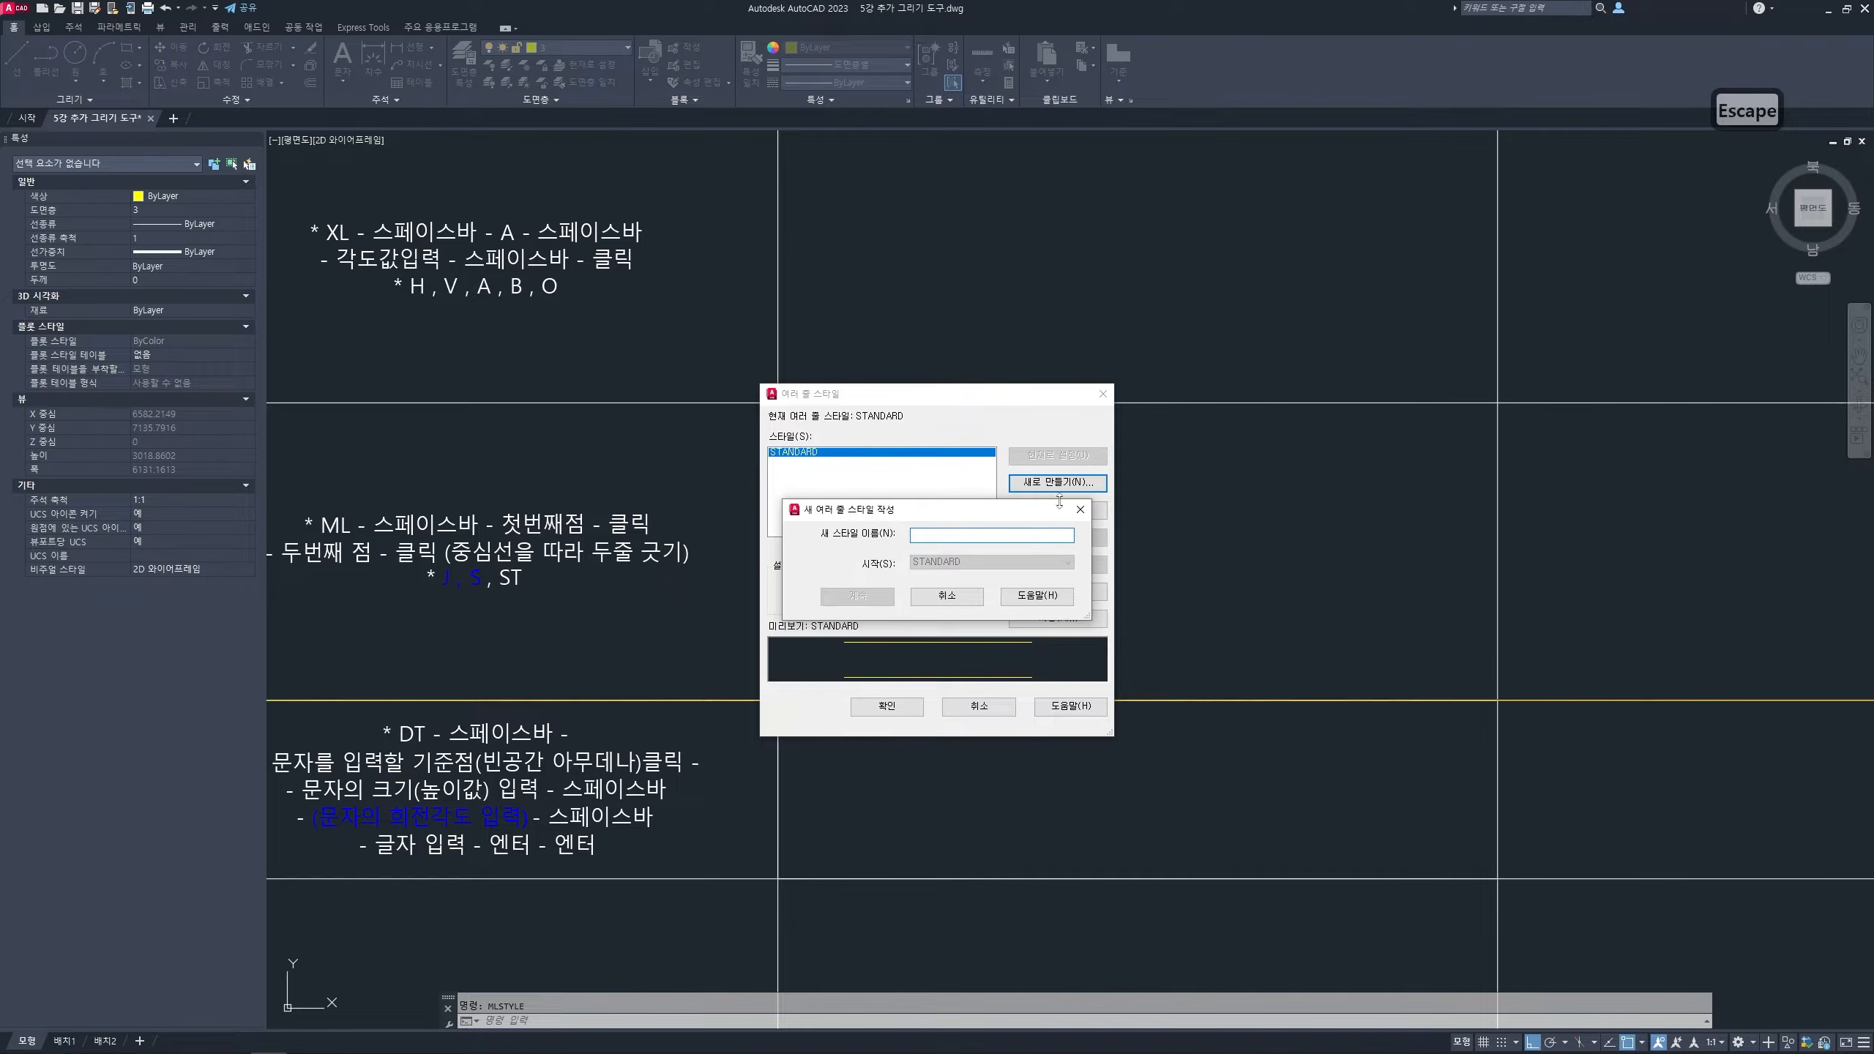
type("basicwall")
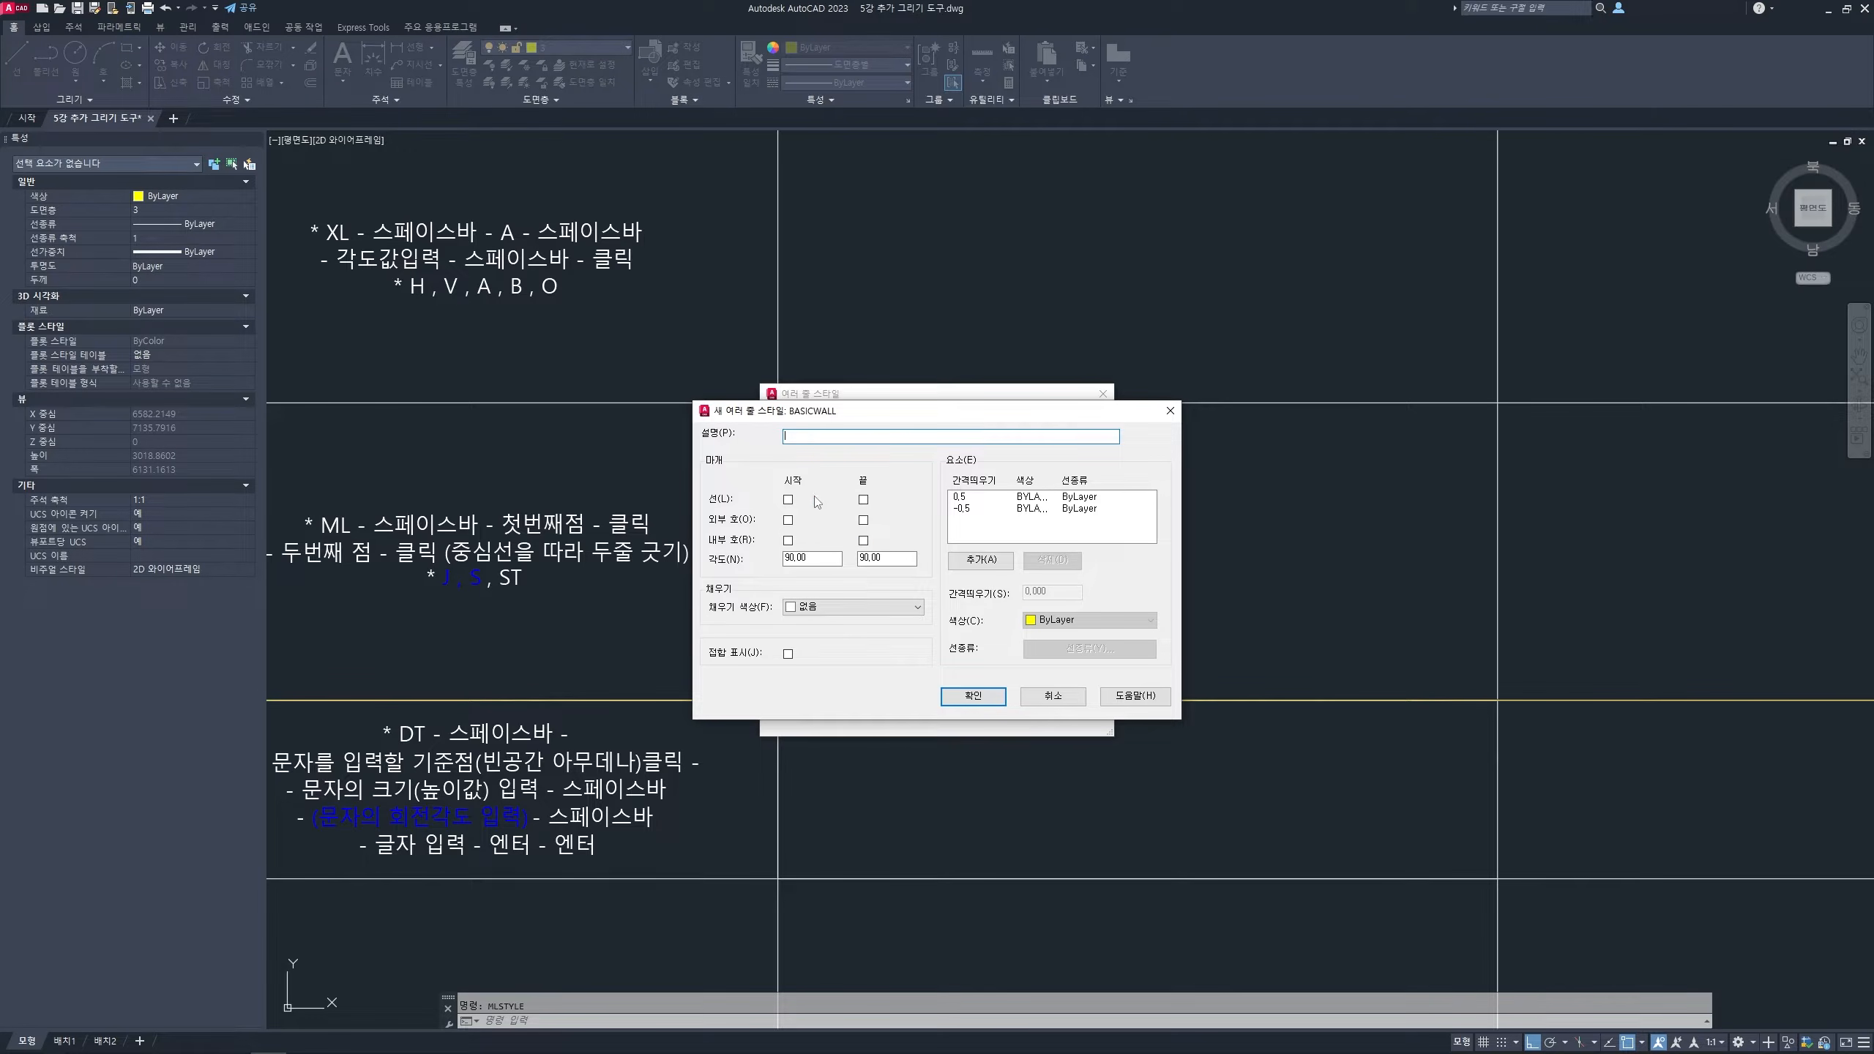
- Set the BASICWALL style's two element offsets to 10 and -10 and accept the style definition
left_click(966, 497)
left_click(978, 509)
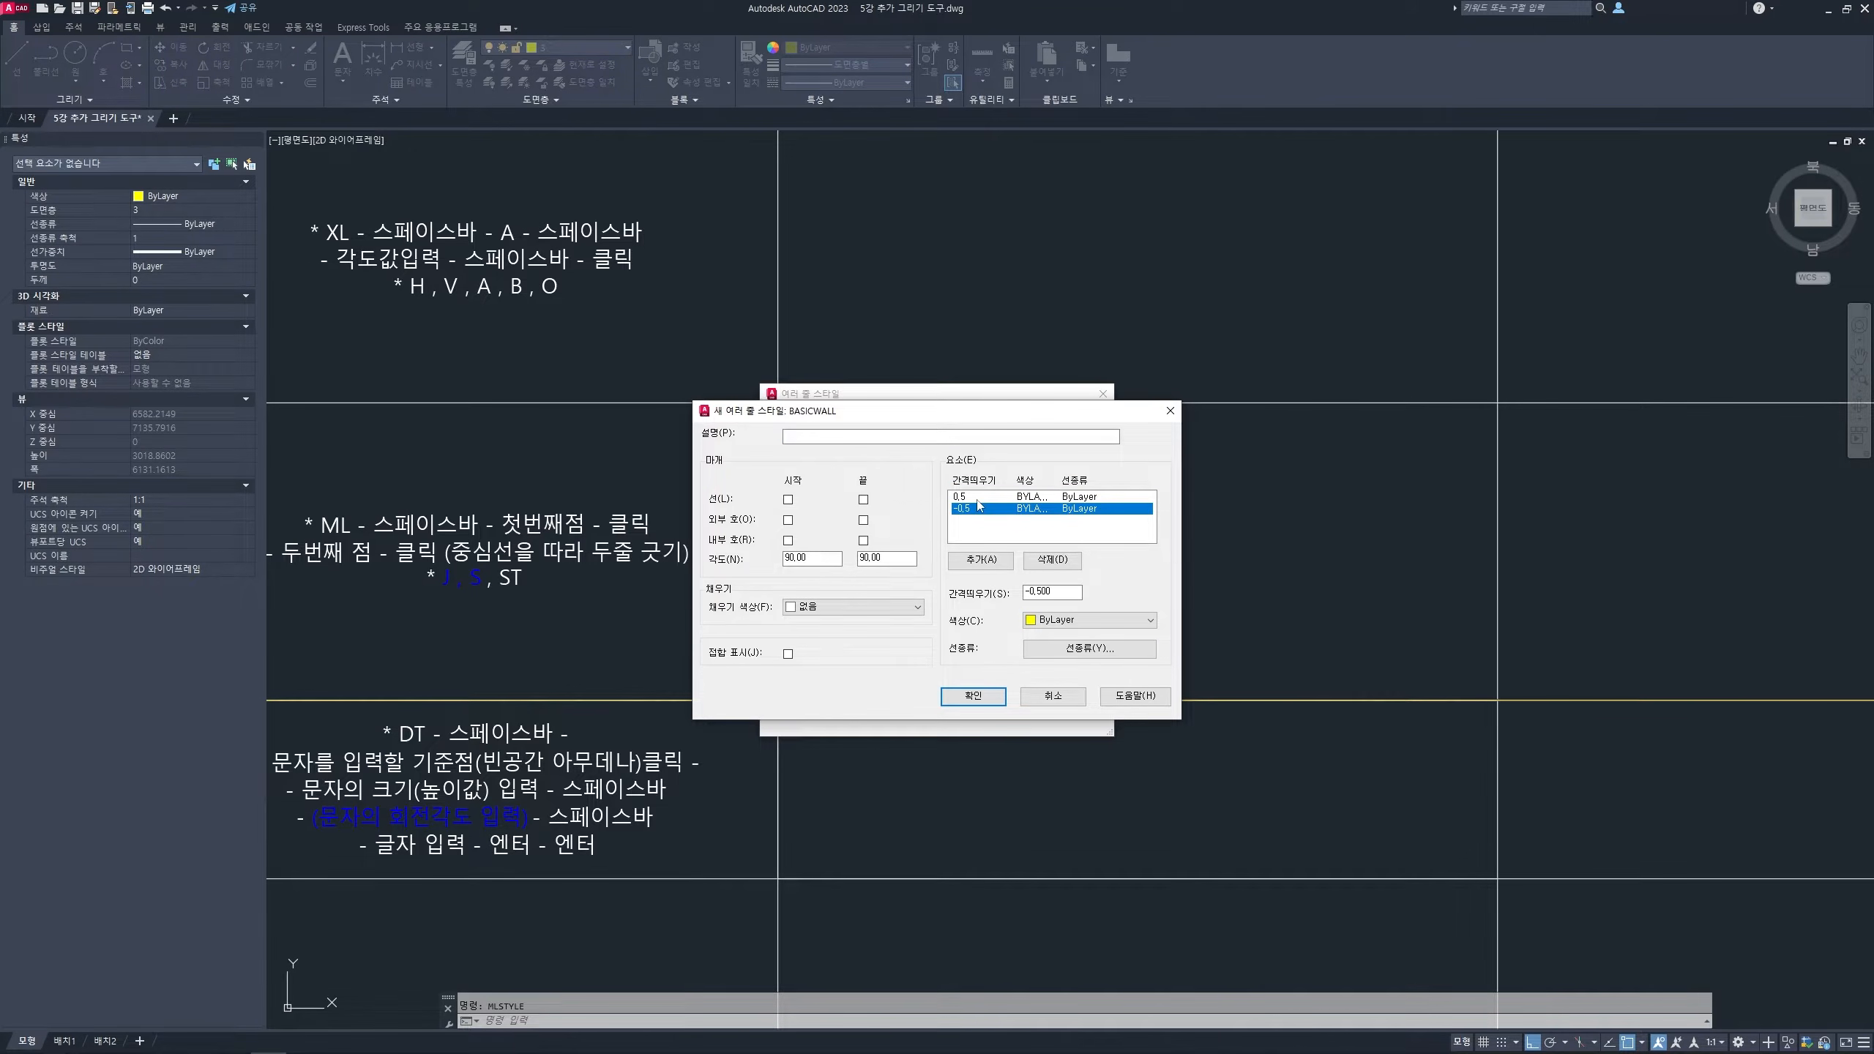
left_click(974, 499)
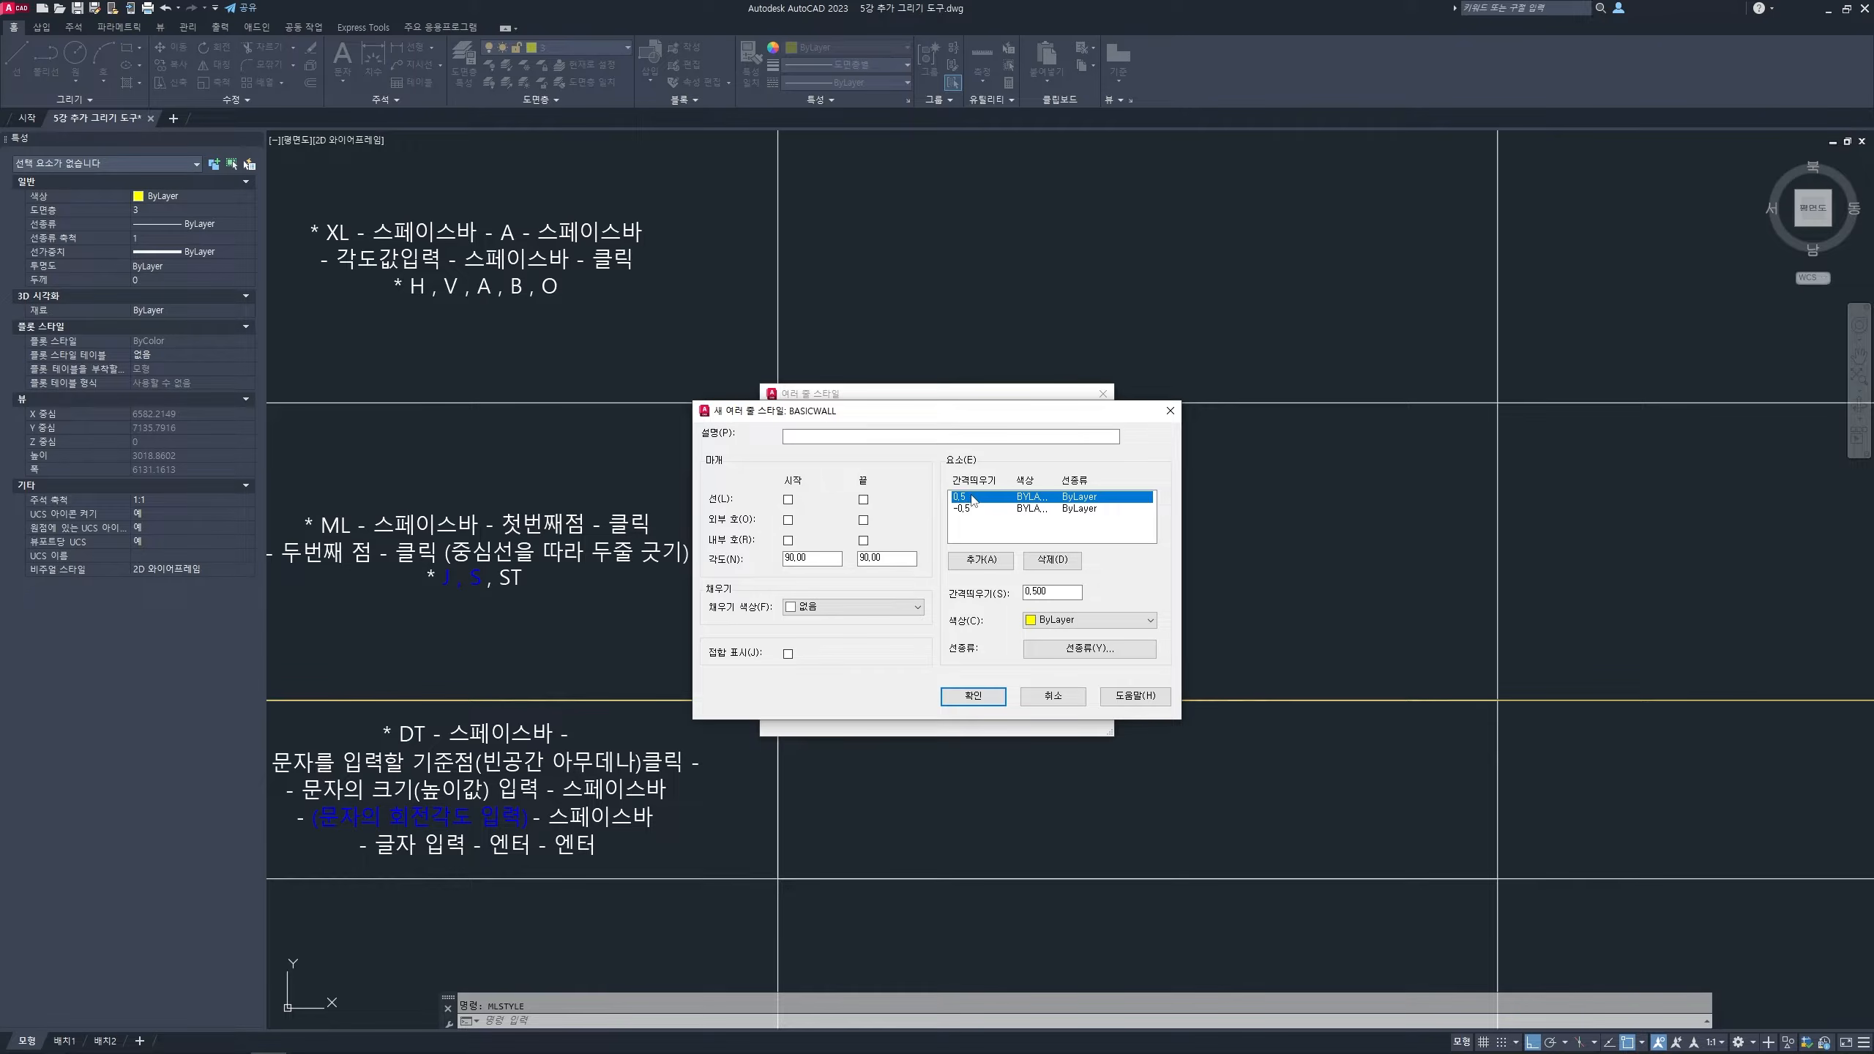
double_click(1058, 591)
type("10")
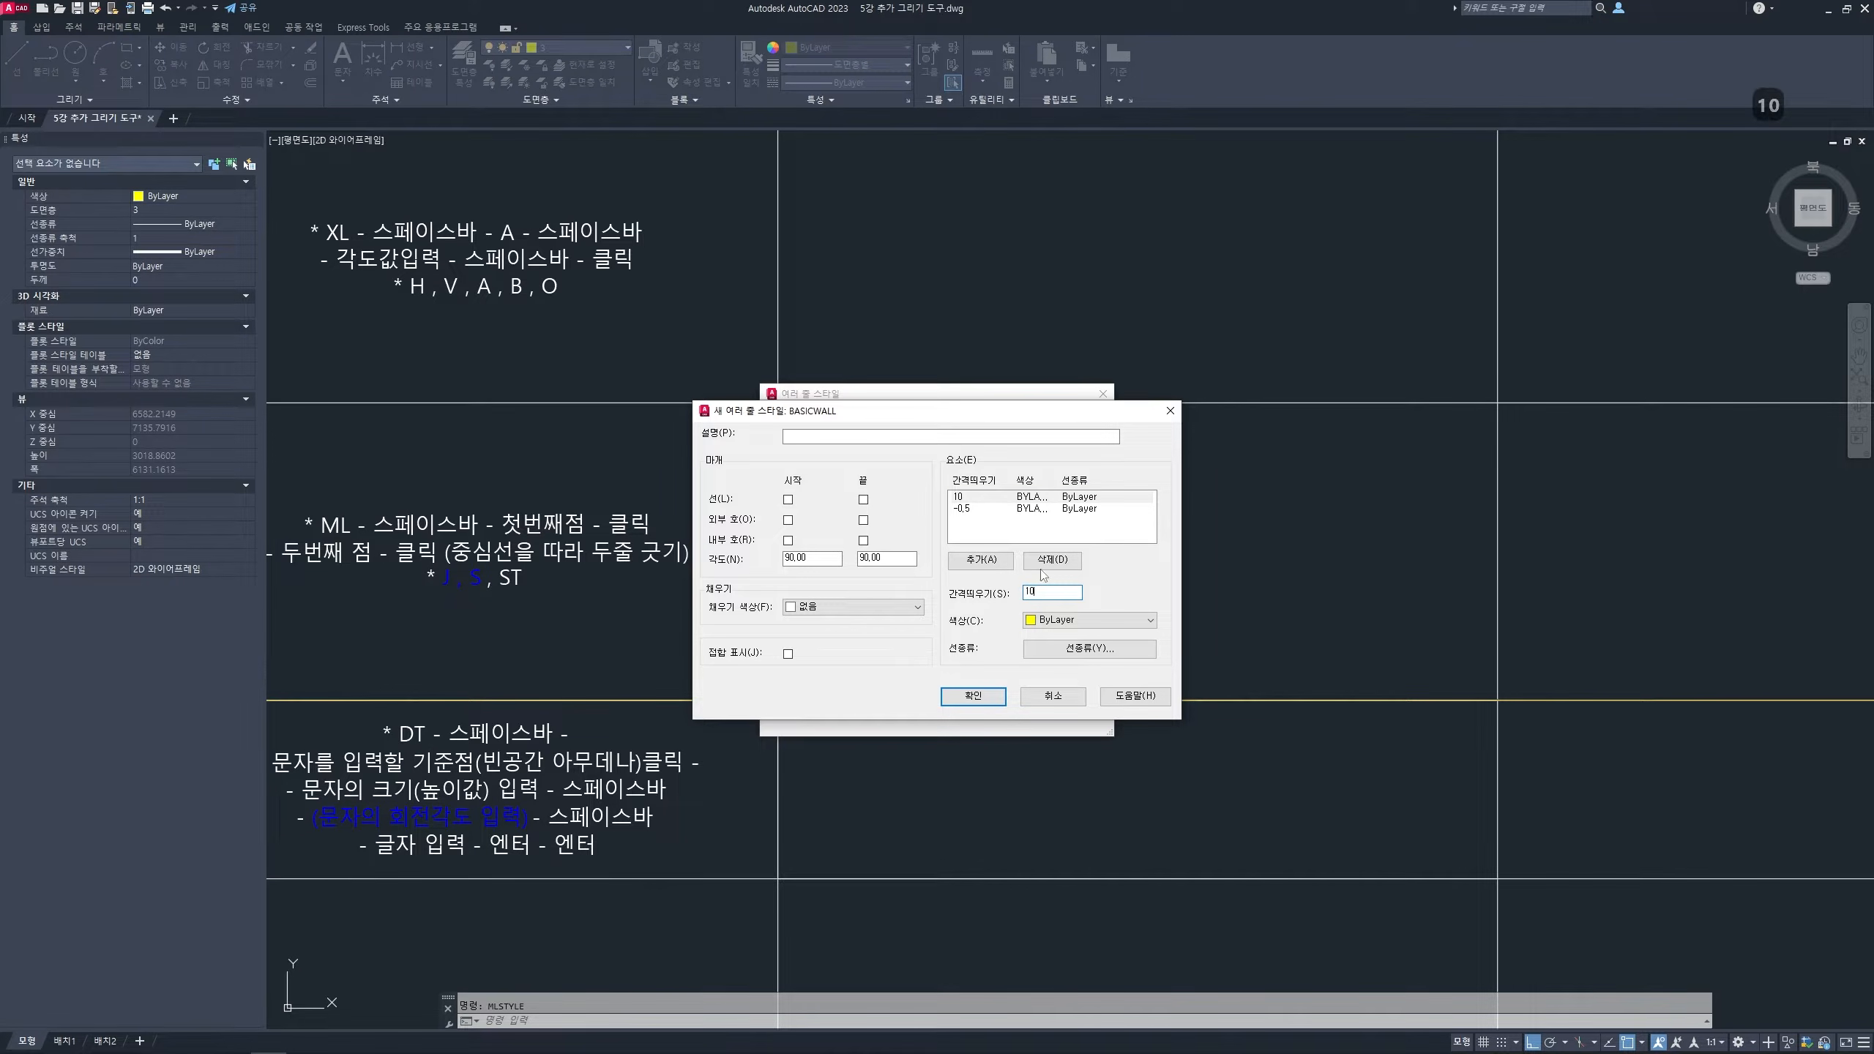
left_click(974, 509)
double_click(1063, 592)
type("-")
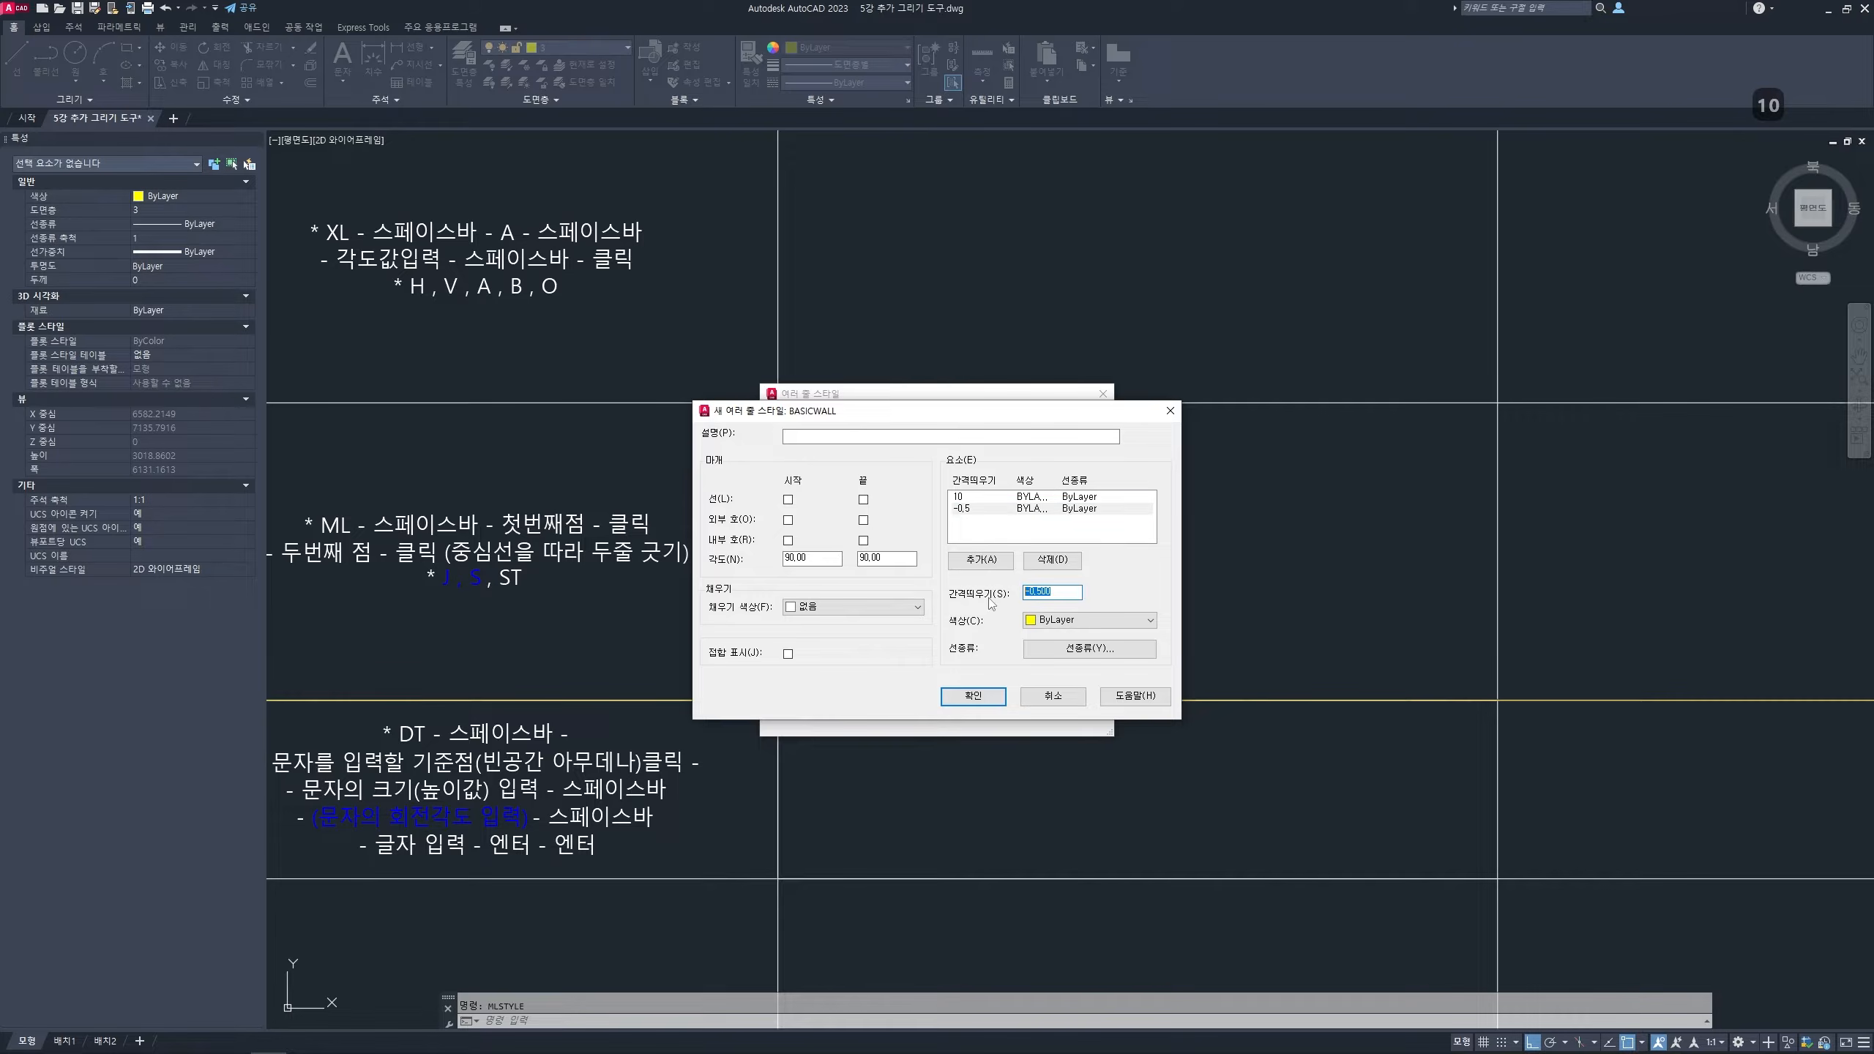
type("10")
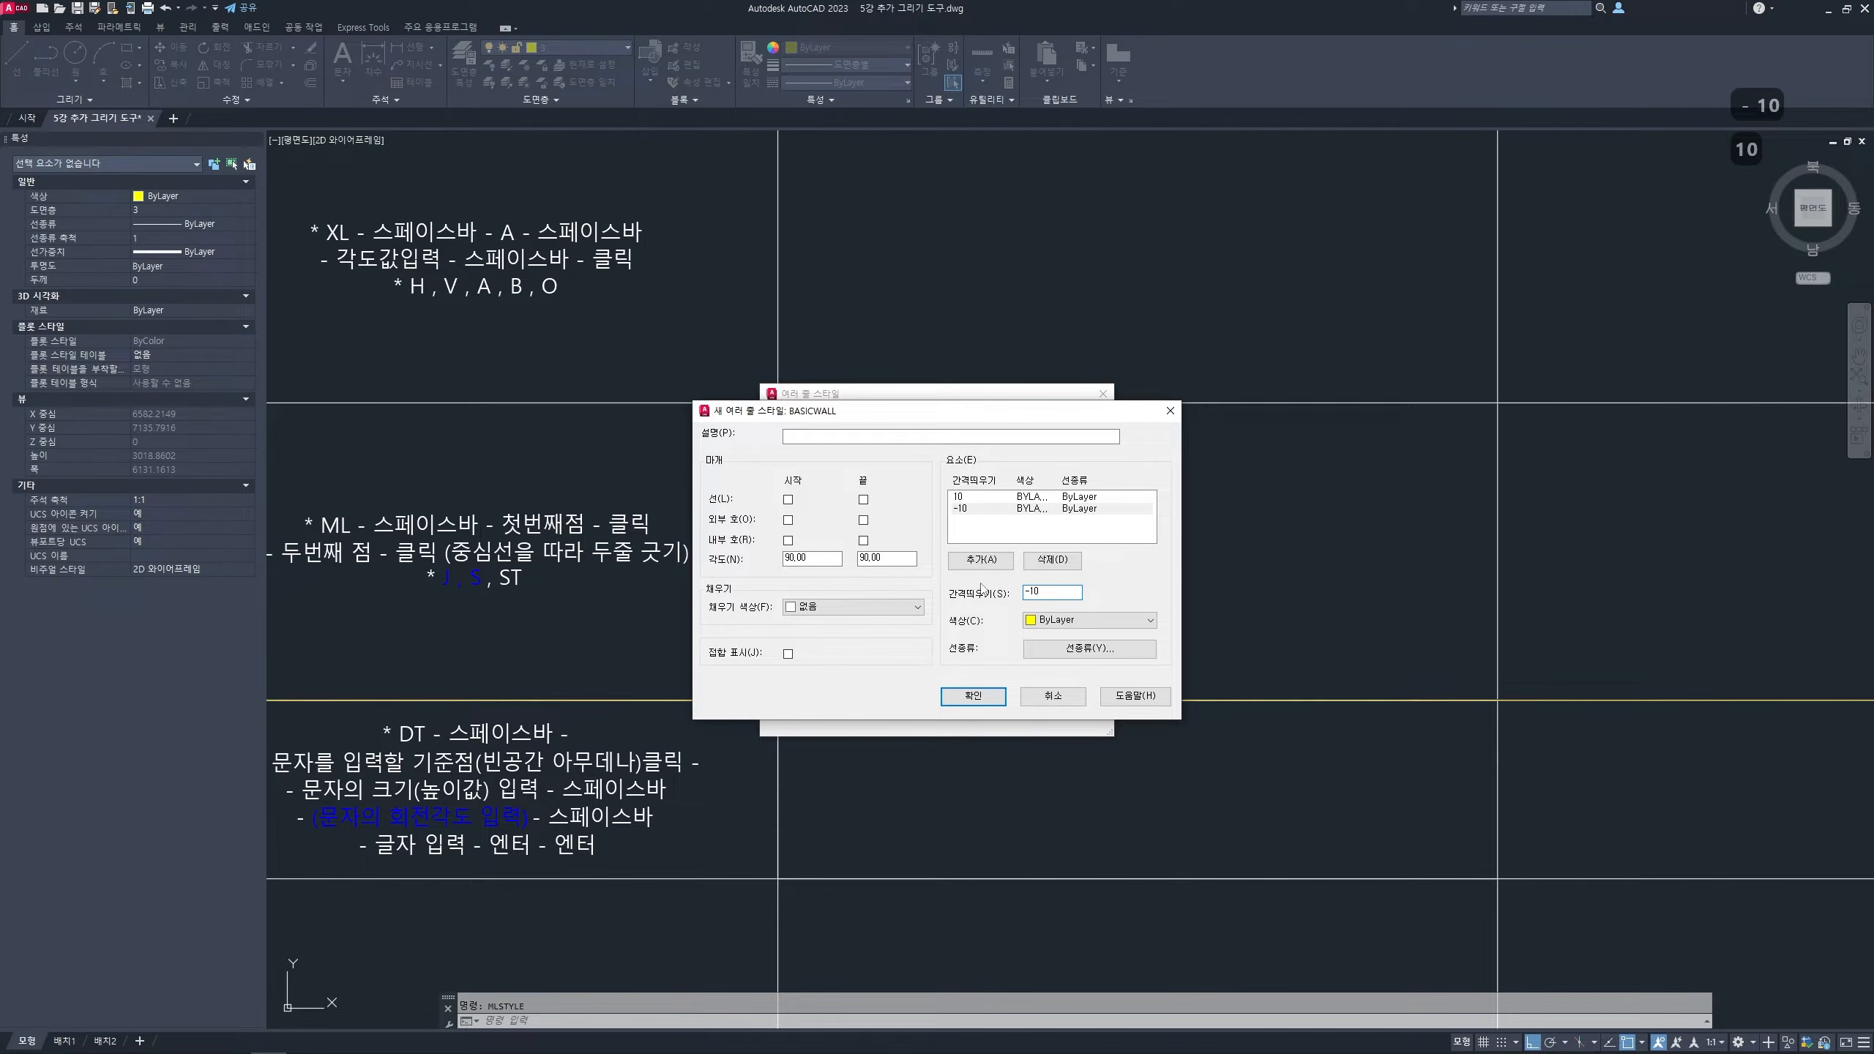
left_click(967, 697)
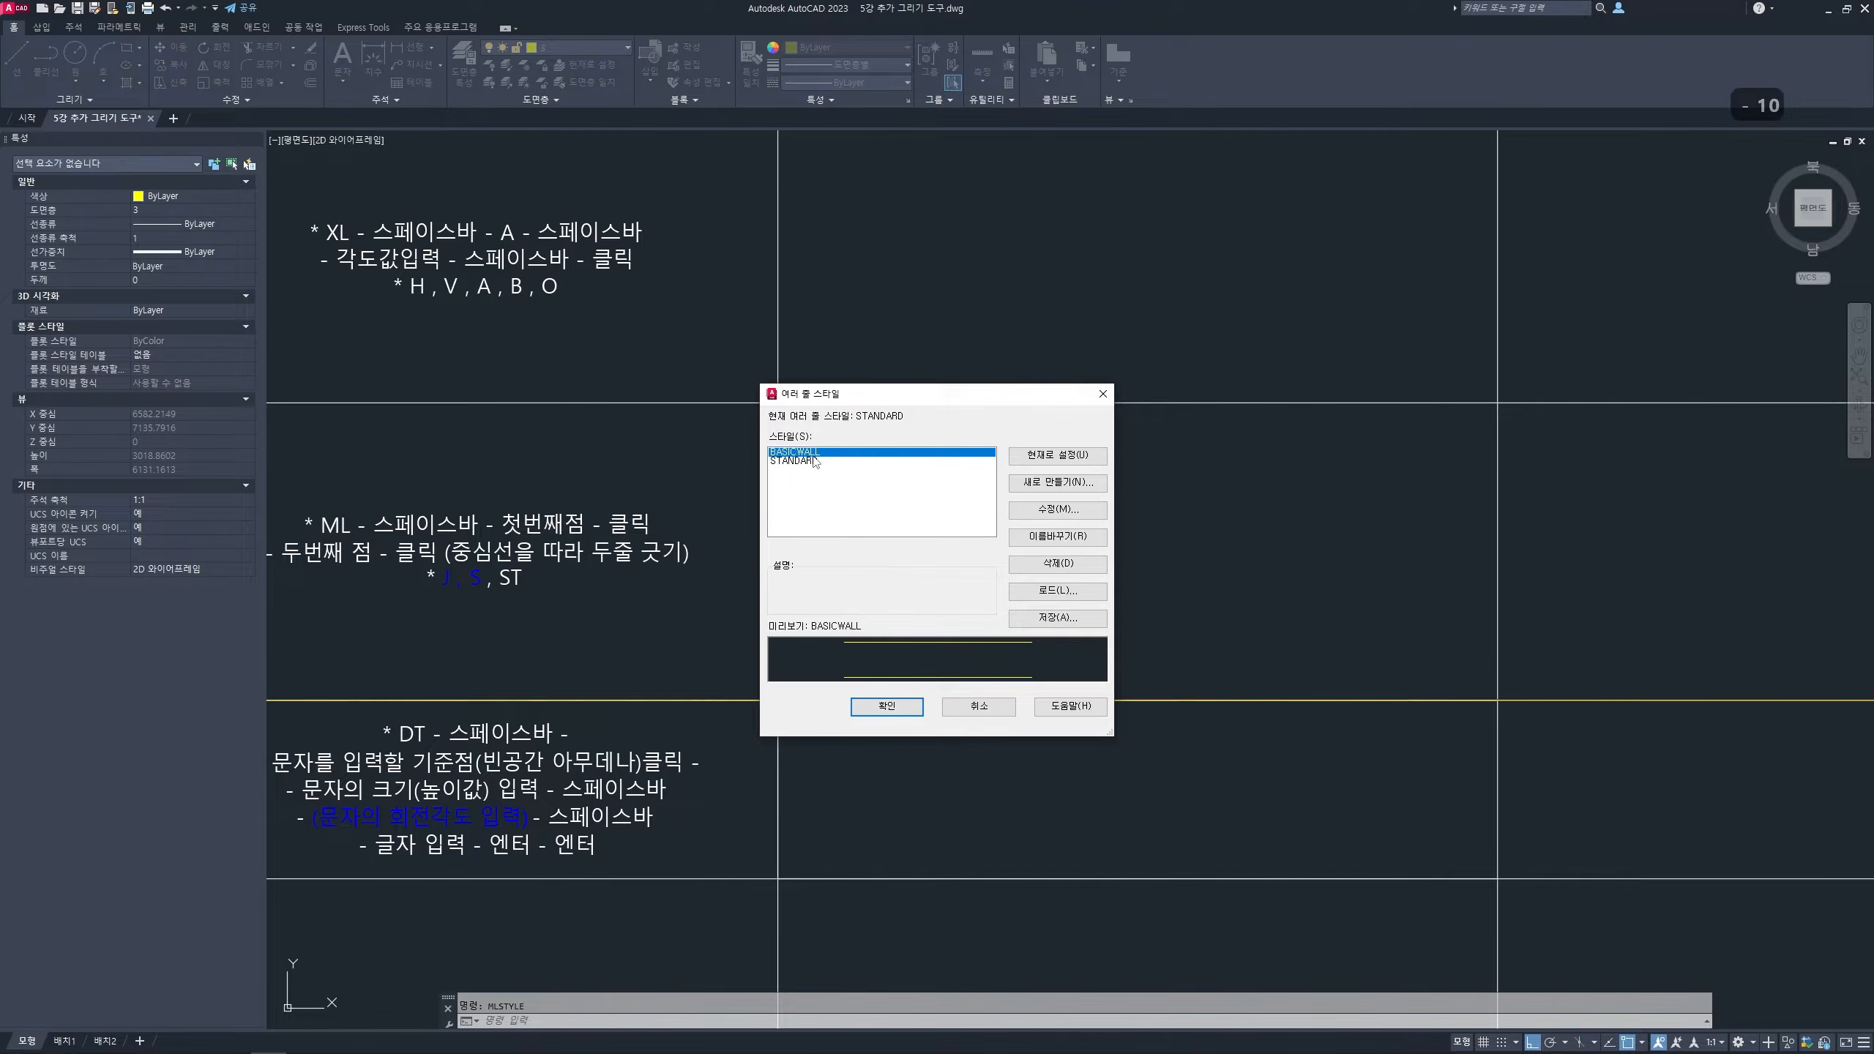
- Make BASICWALL the current multiline style and close the style manager
key("ctrl+2")
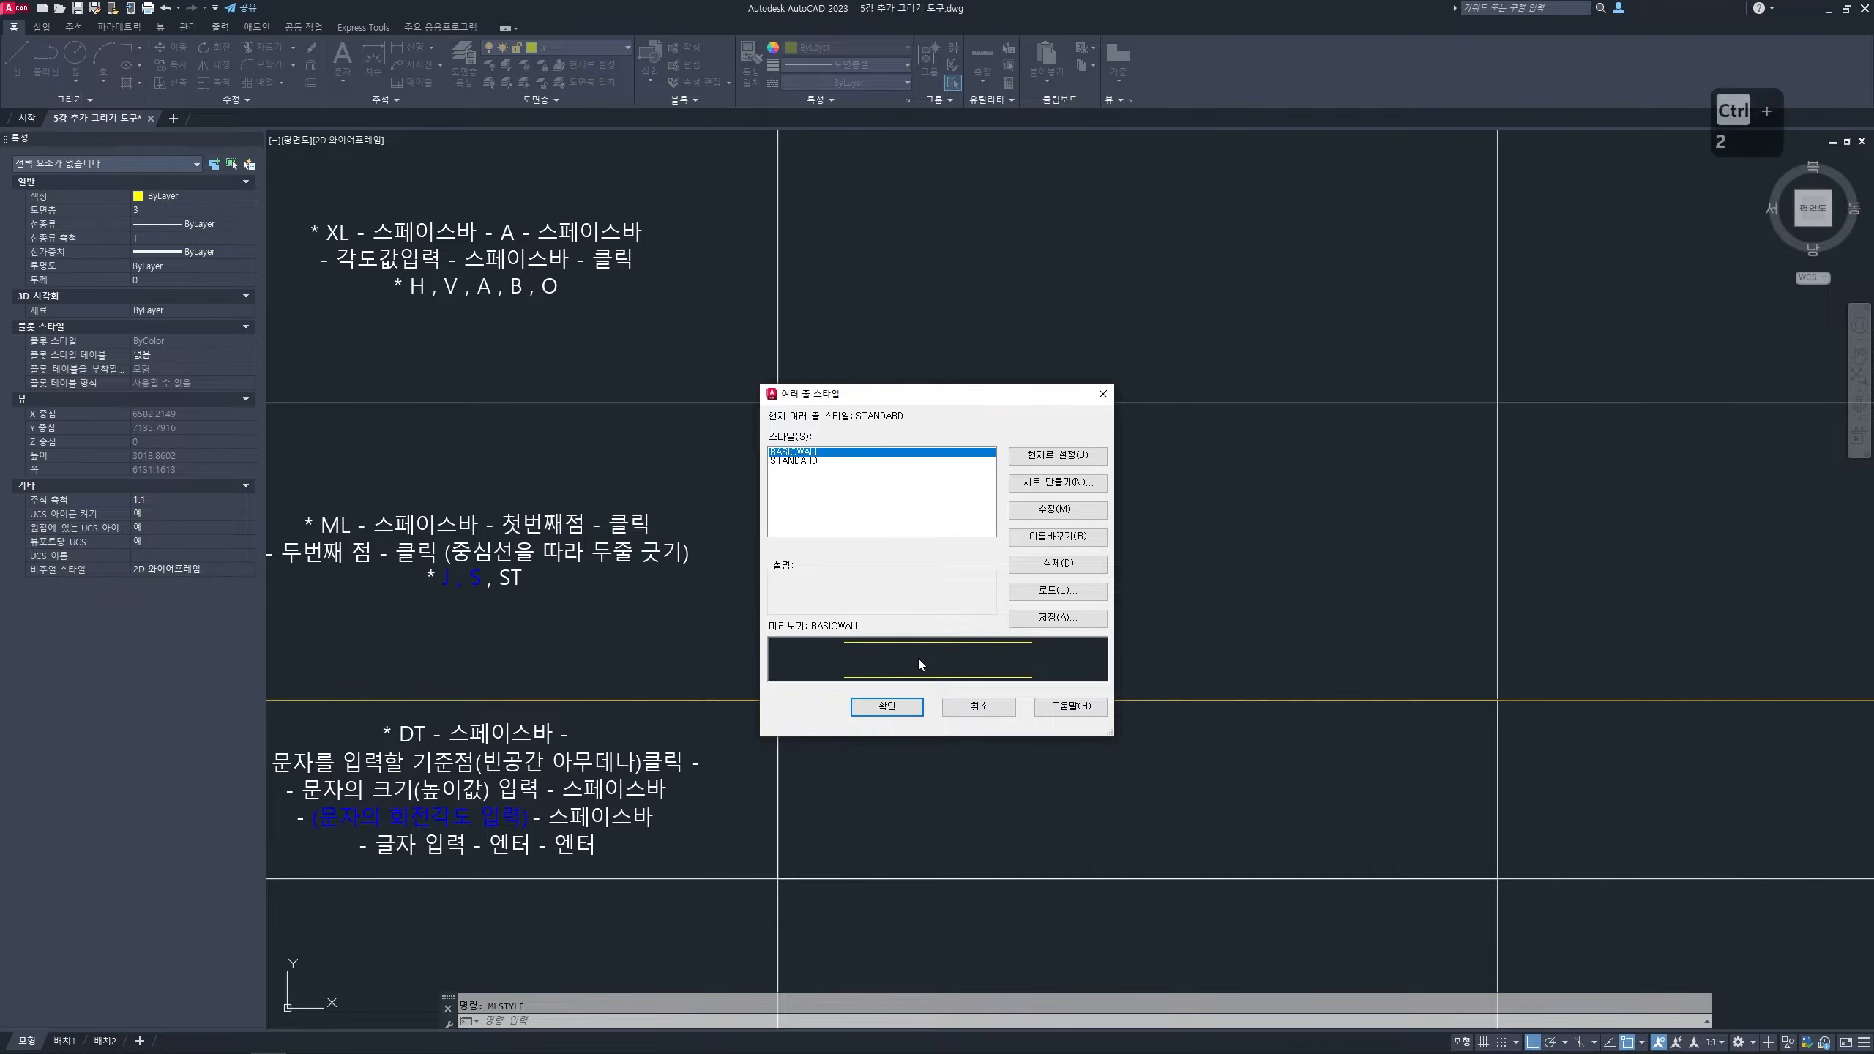
mouse_move(899, 641)
left_mouse_down()
mouse_move(896, 675)
mouse_move(878, 661)
mouse_move(1150, 649)
mouse_move(1199, 672)
left_mouse_up()
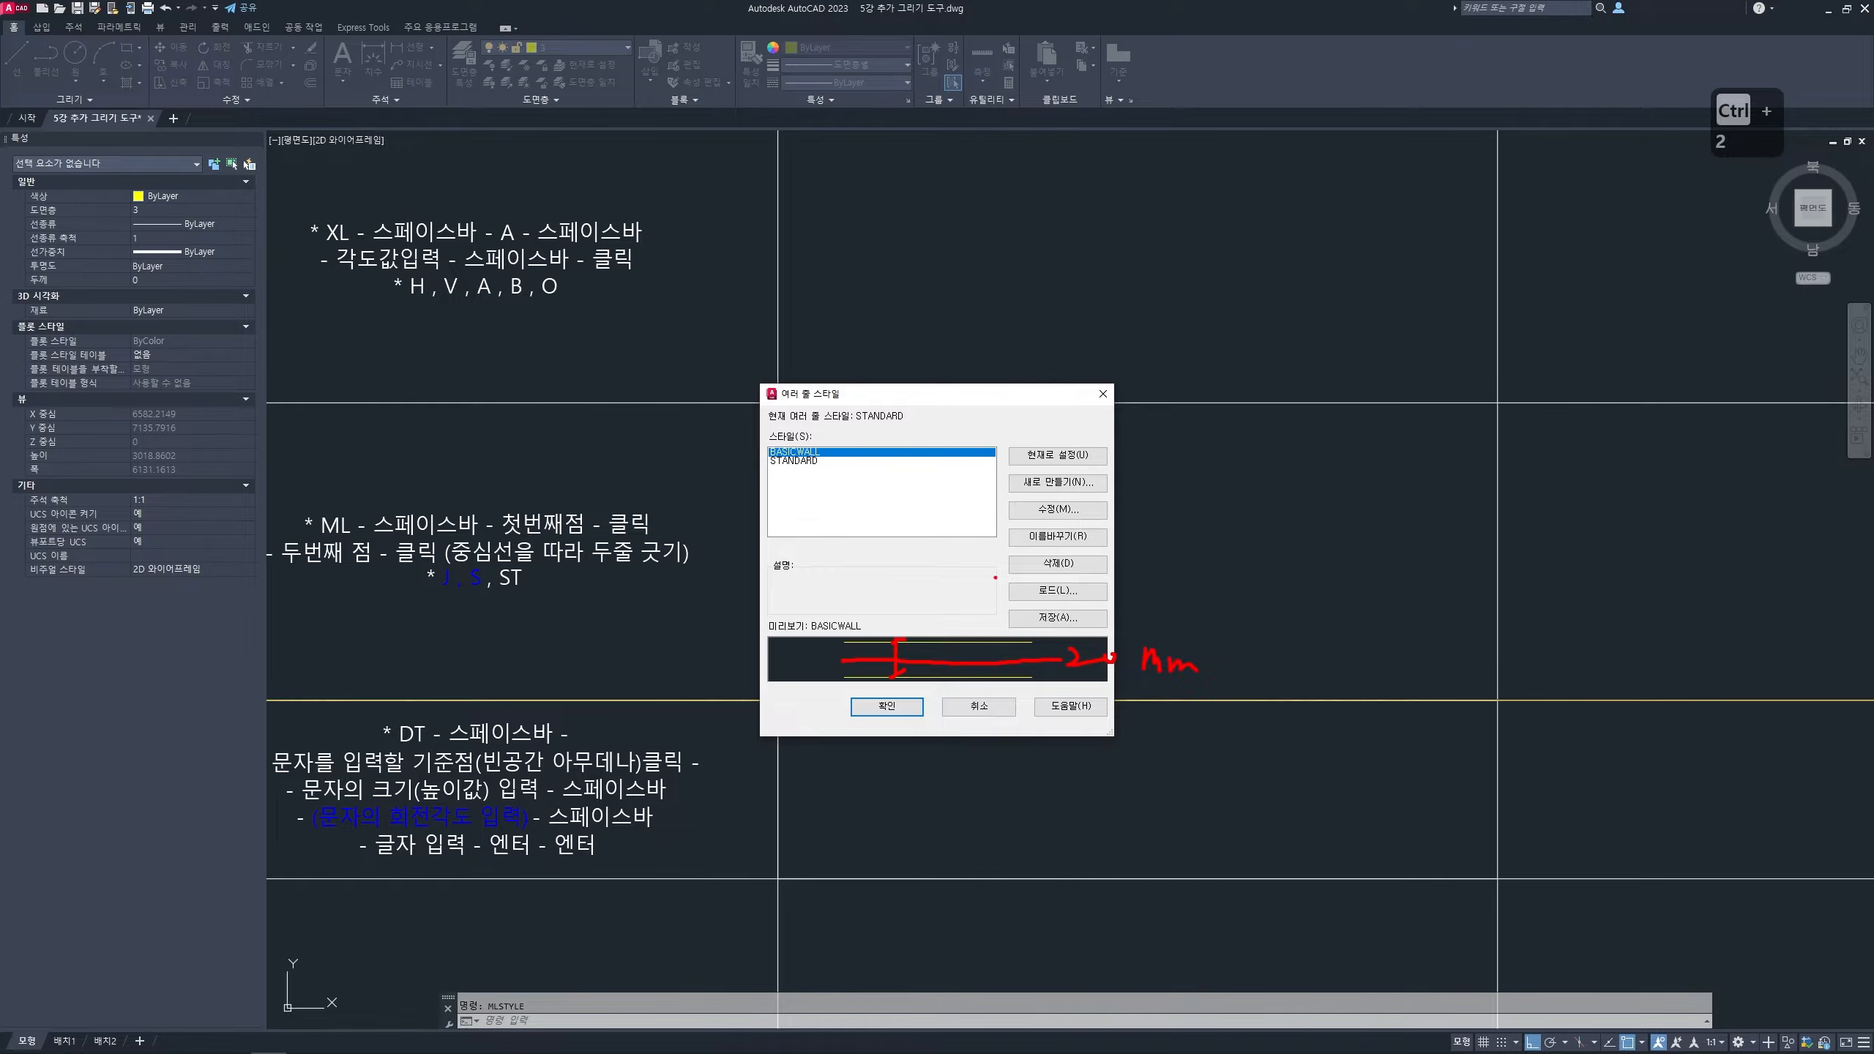
key("Escape")
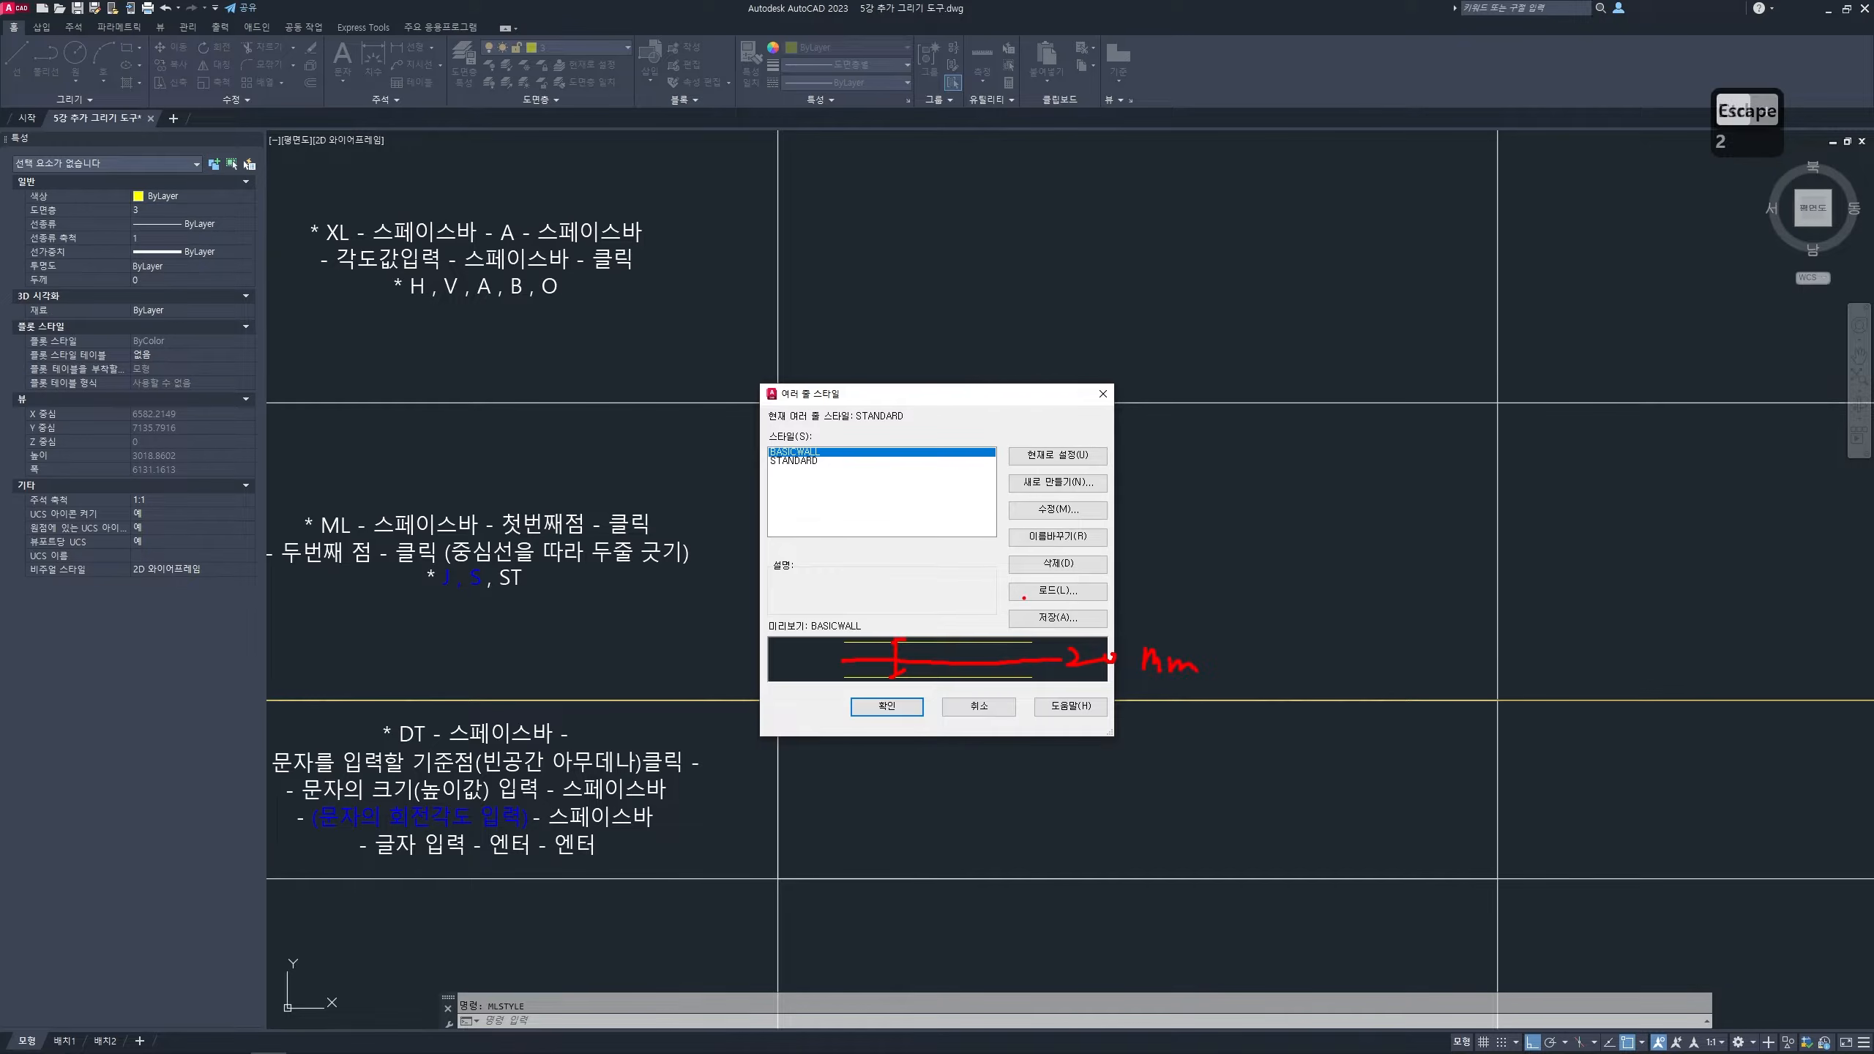
left_click(1062, 456)
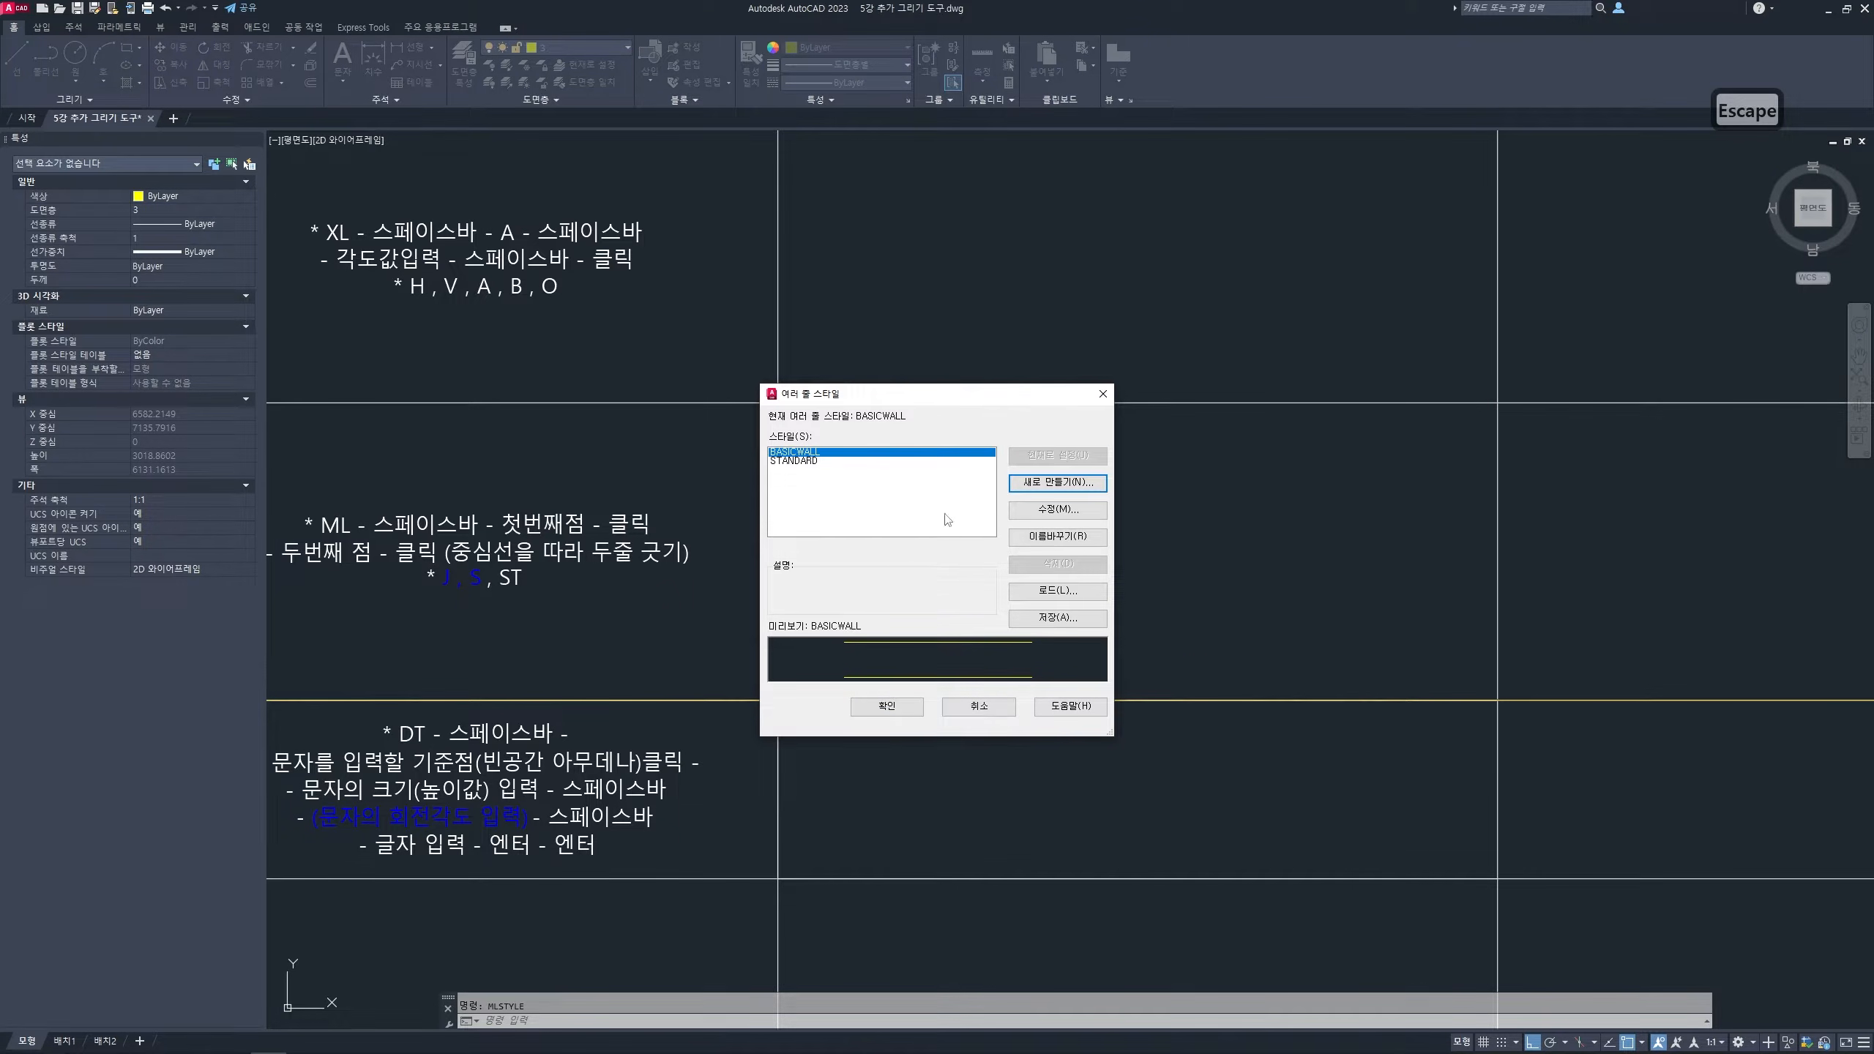
left_click(889, 708)
middle_click_drag(1095, 574, 1061, 578)
key("Escape")
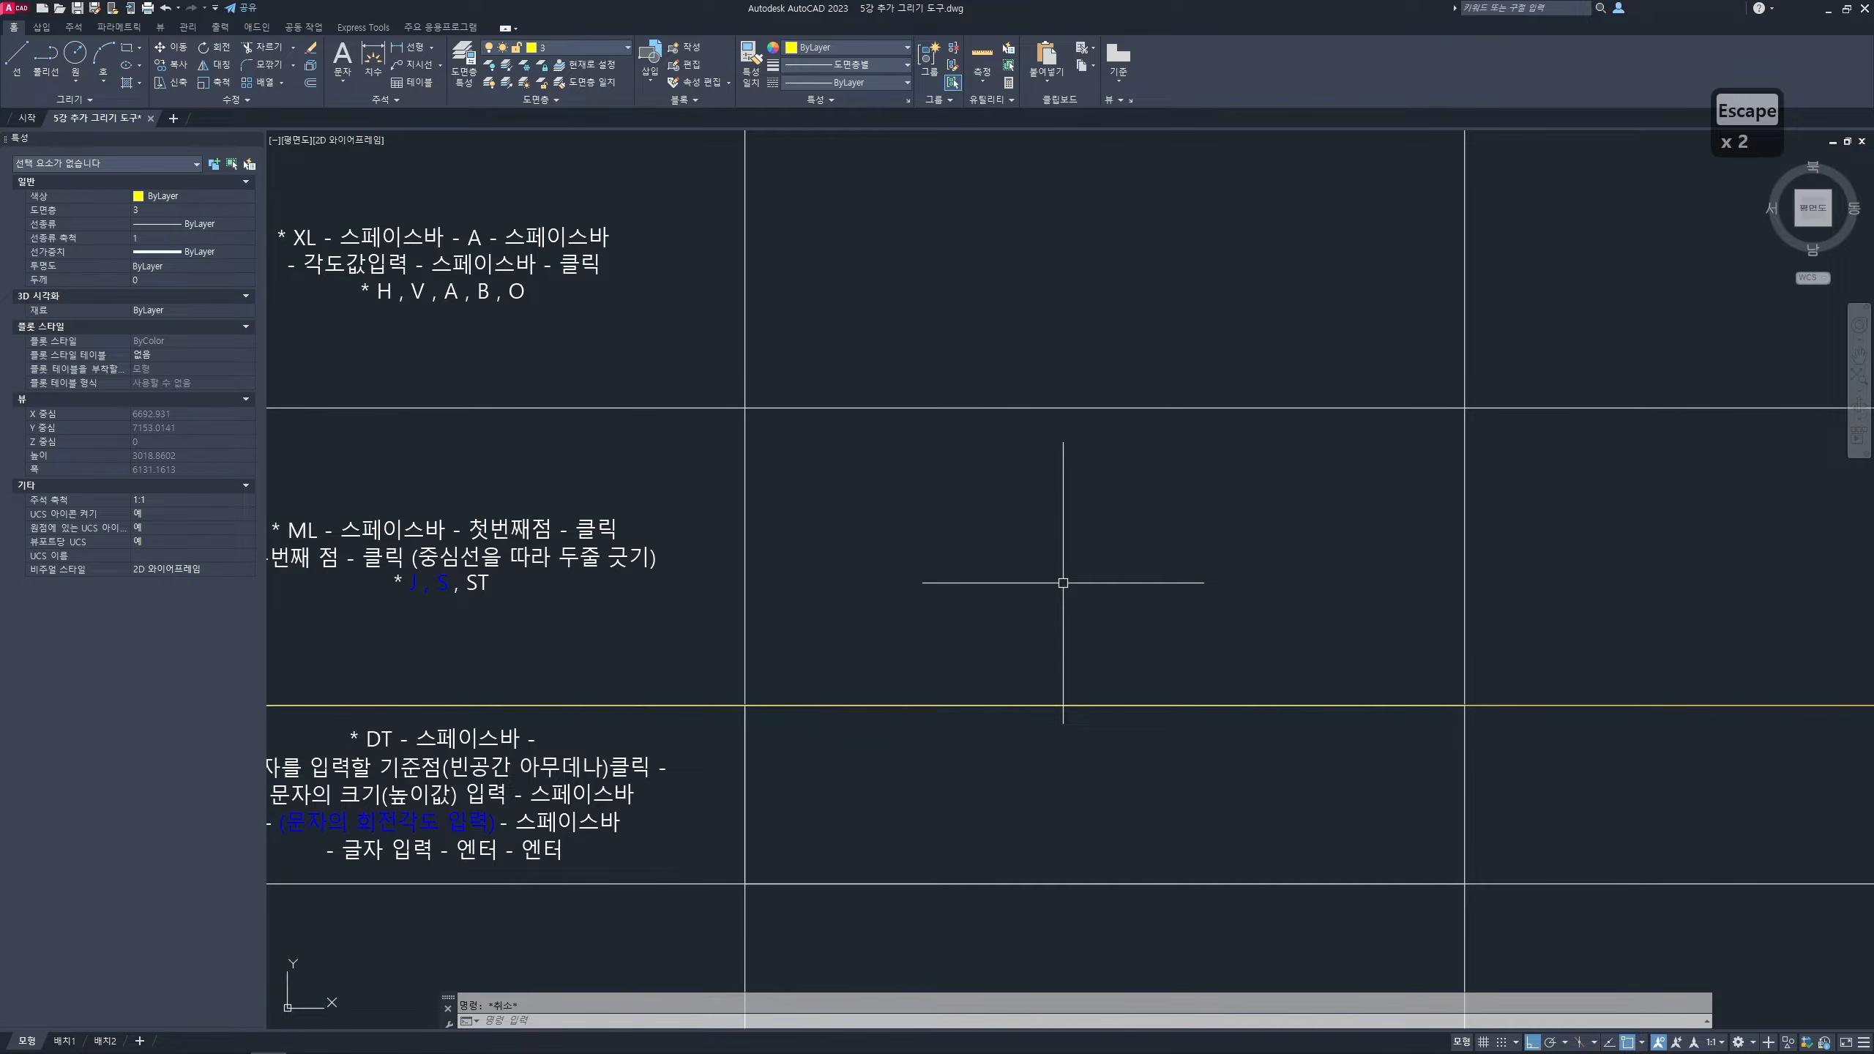
- Start the MLINE command and set its justification to Zero and its scale to 5
type("ml")
key("space")
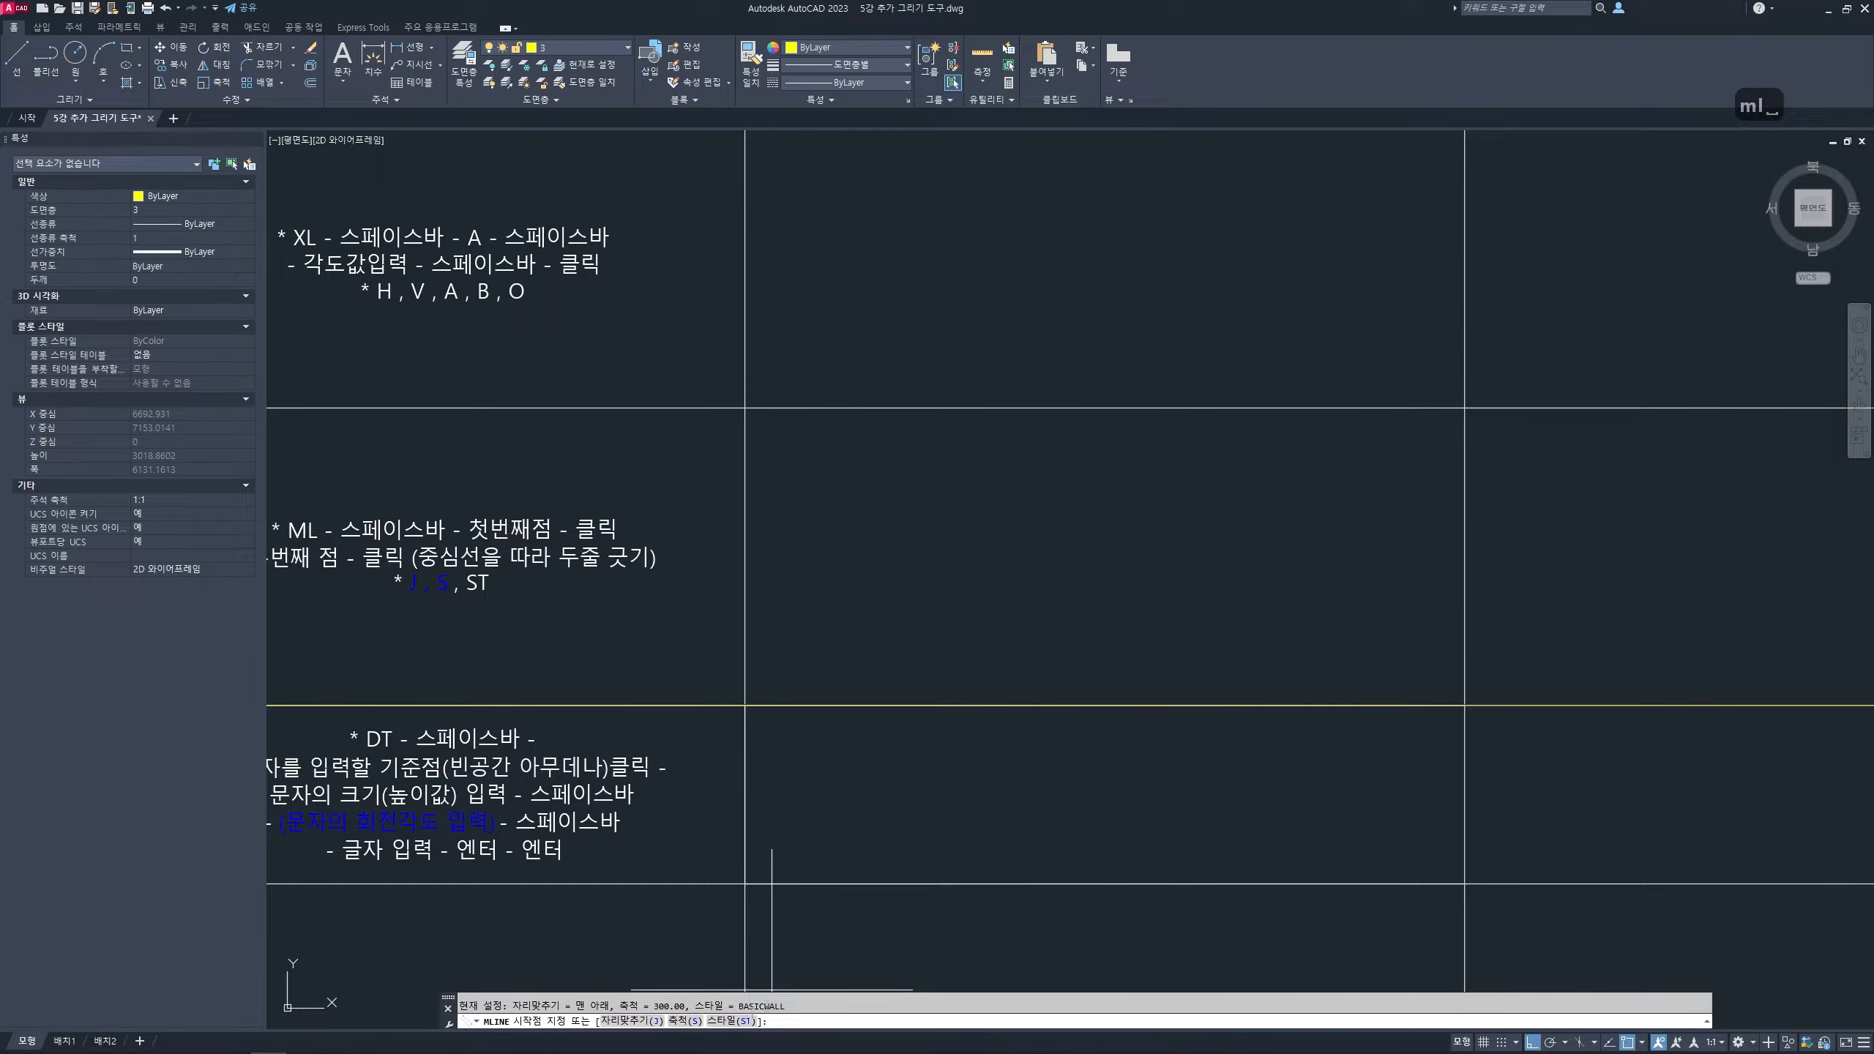
type("j")
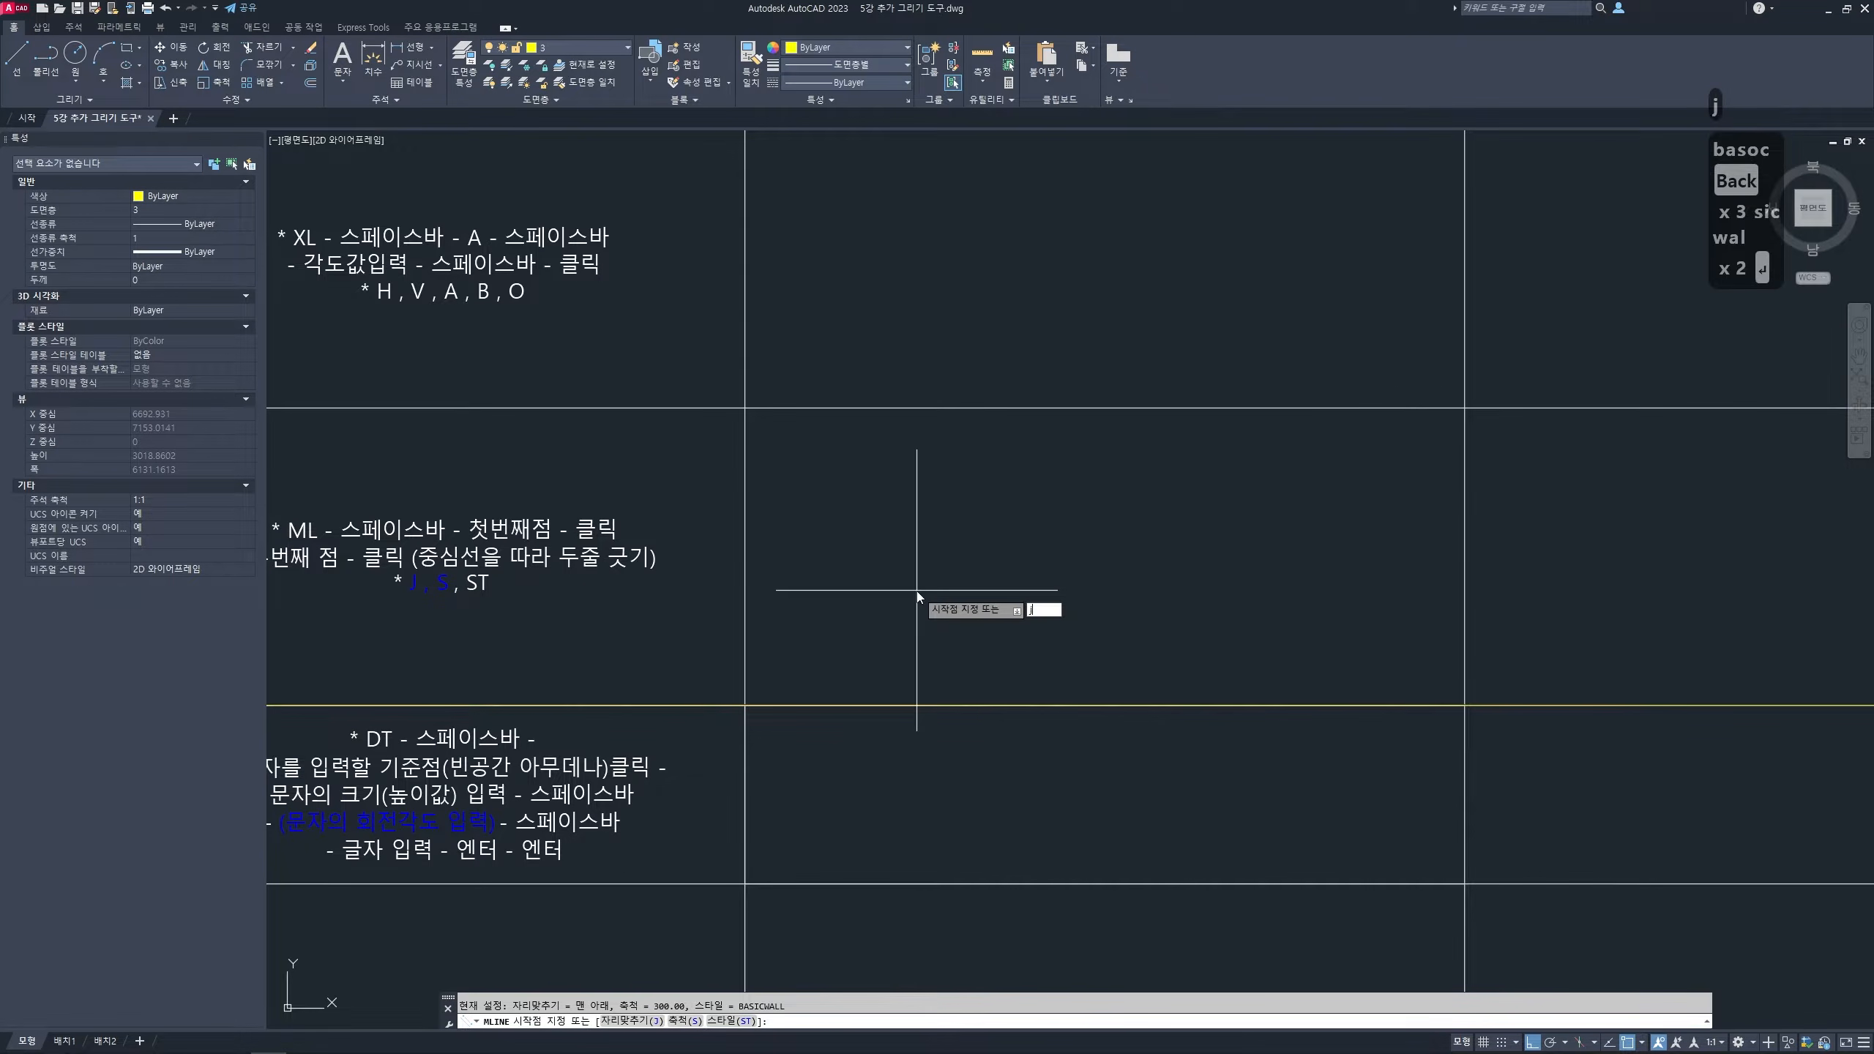
key("space")
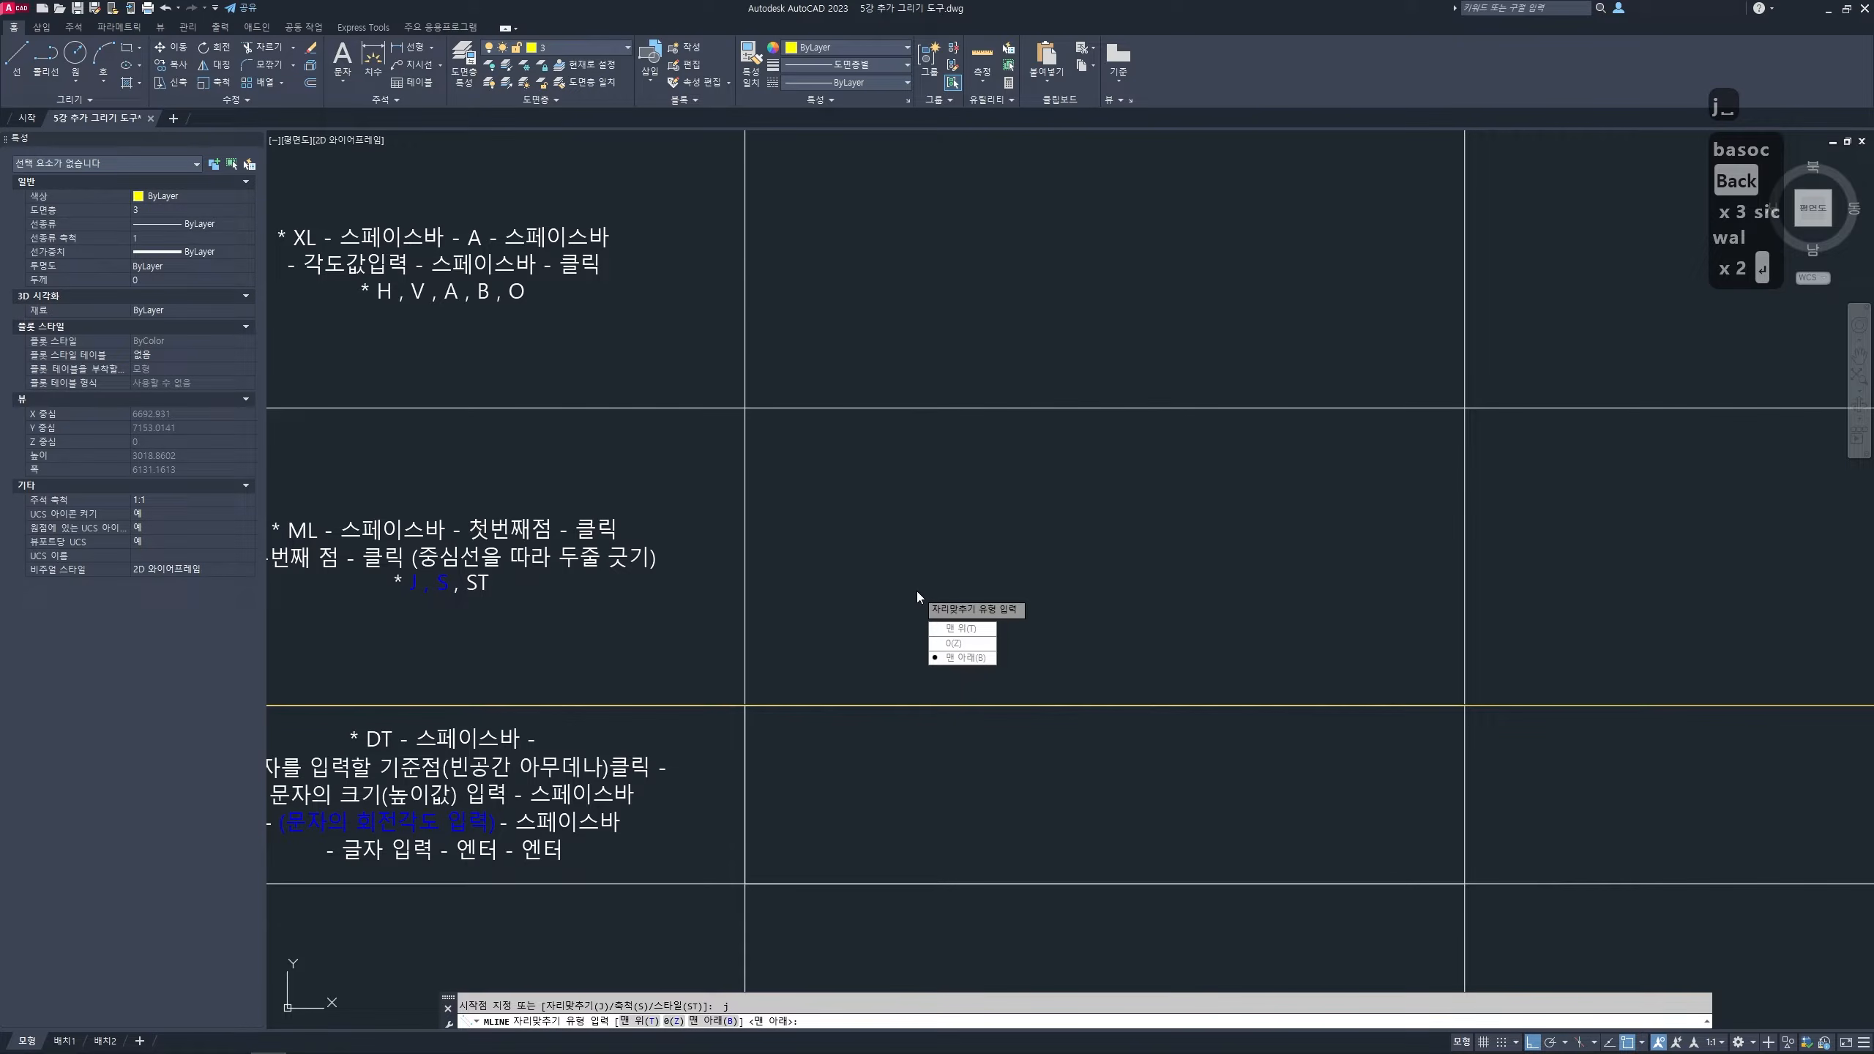
left_click(953, 643)
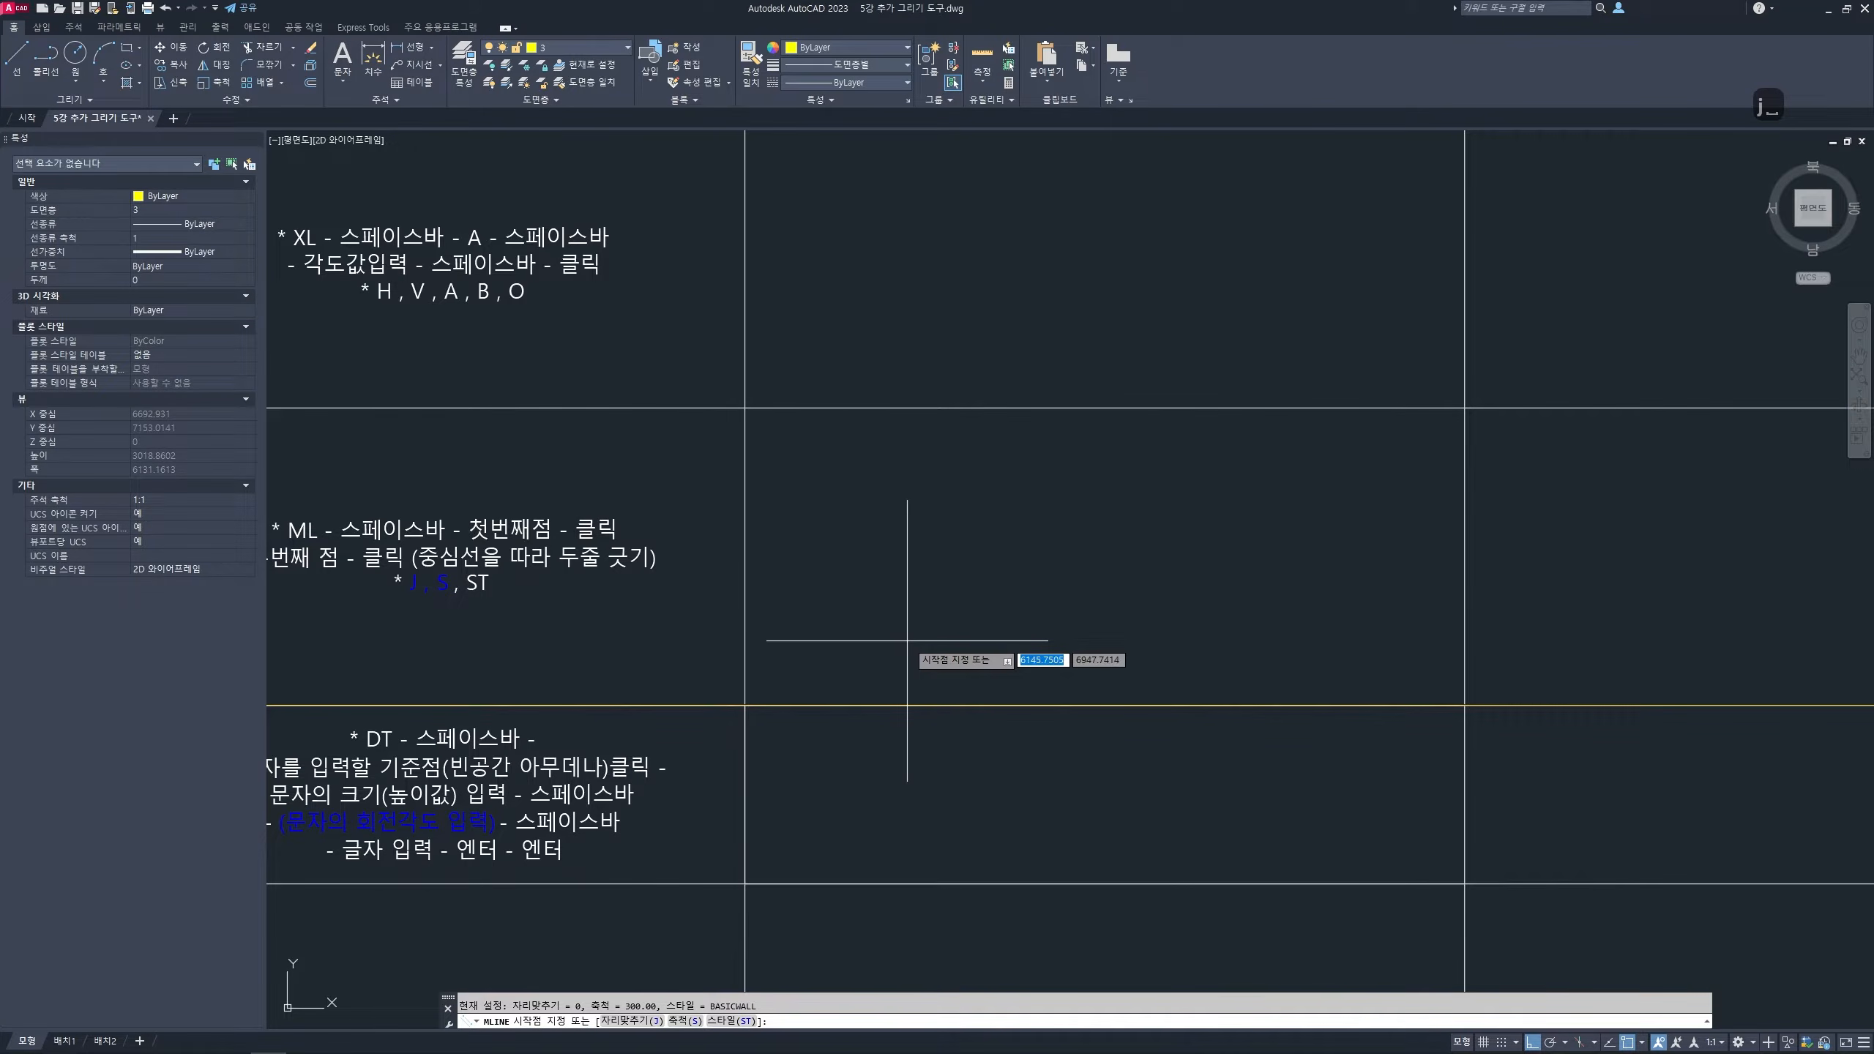
type("s")
key("space")
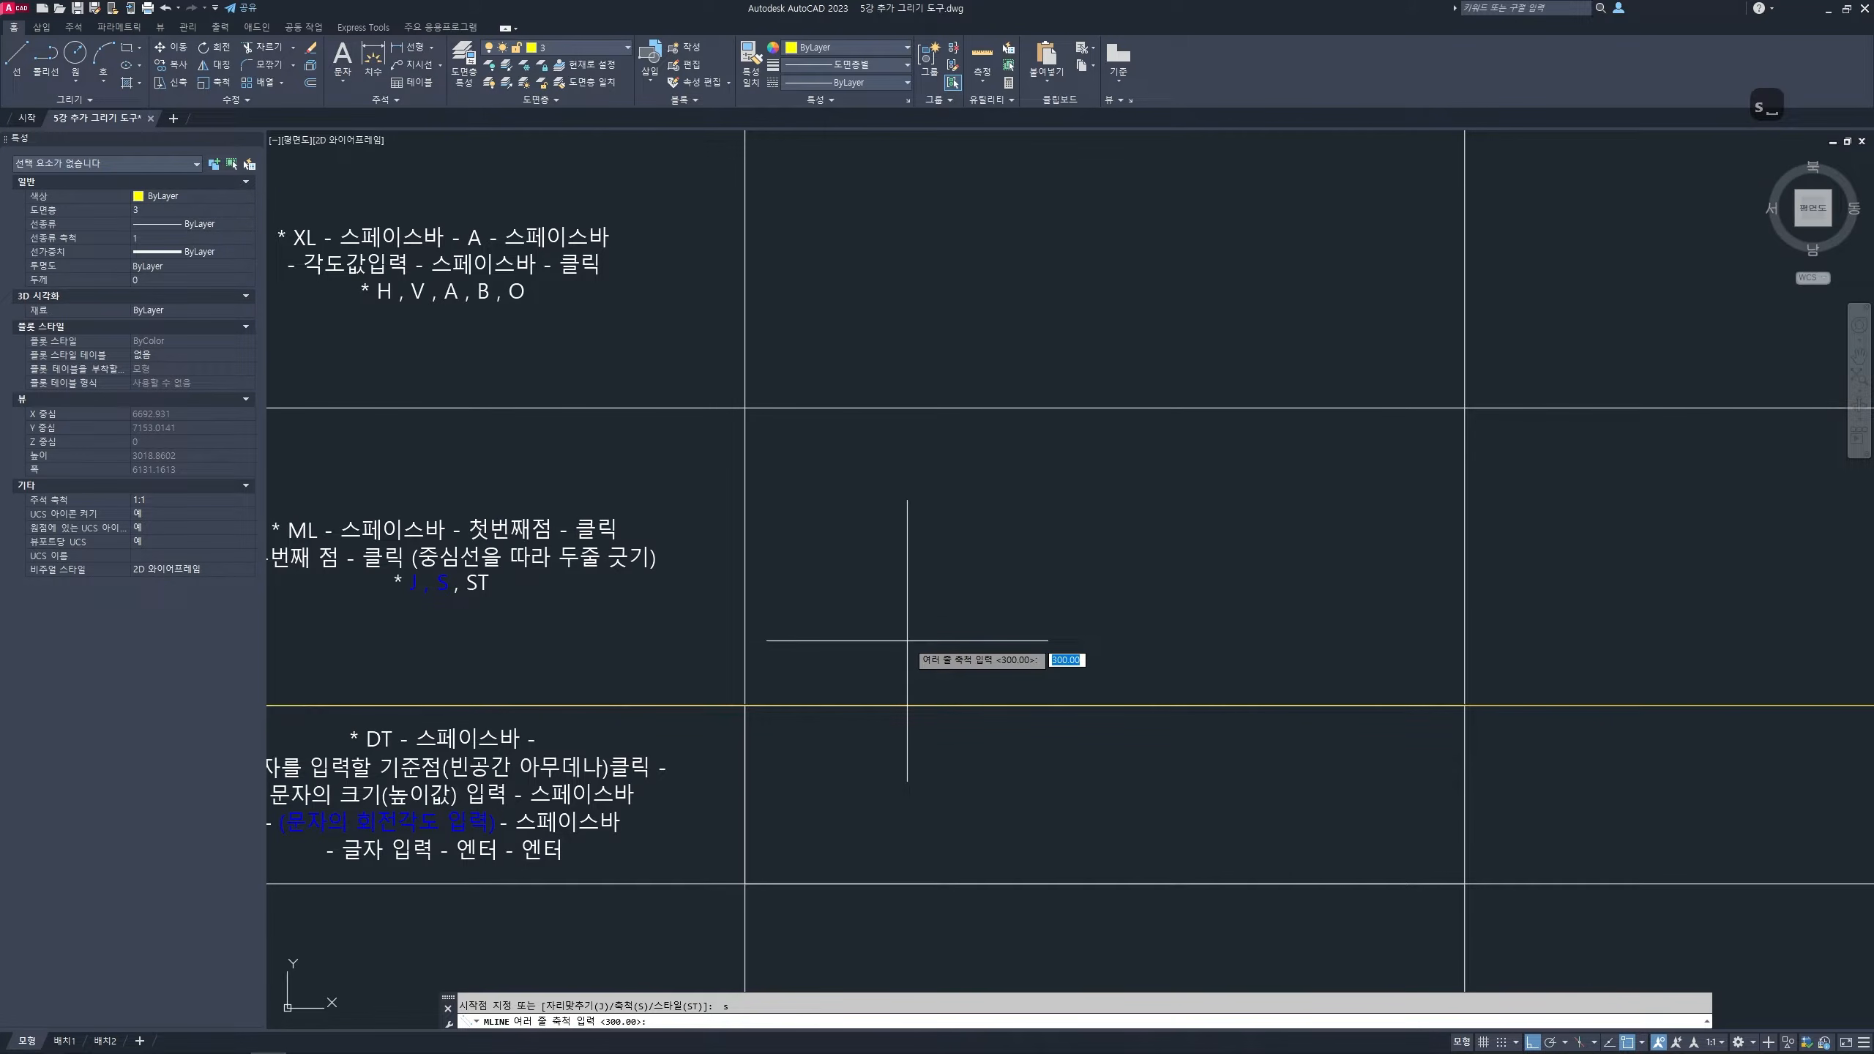
type("5")
key("space")
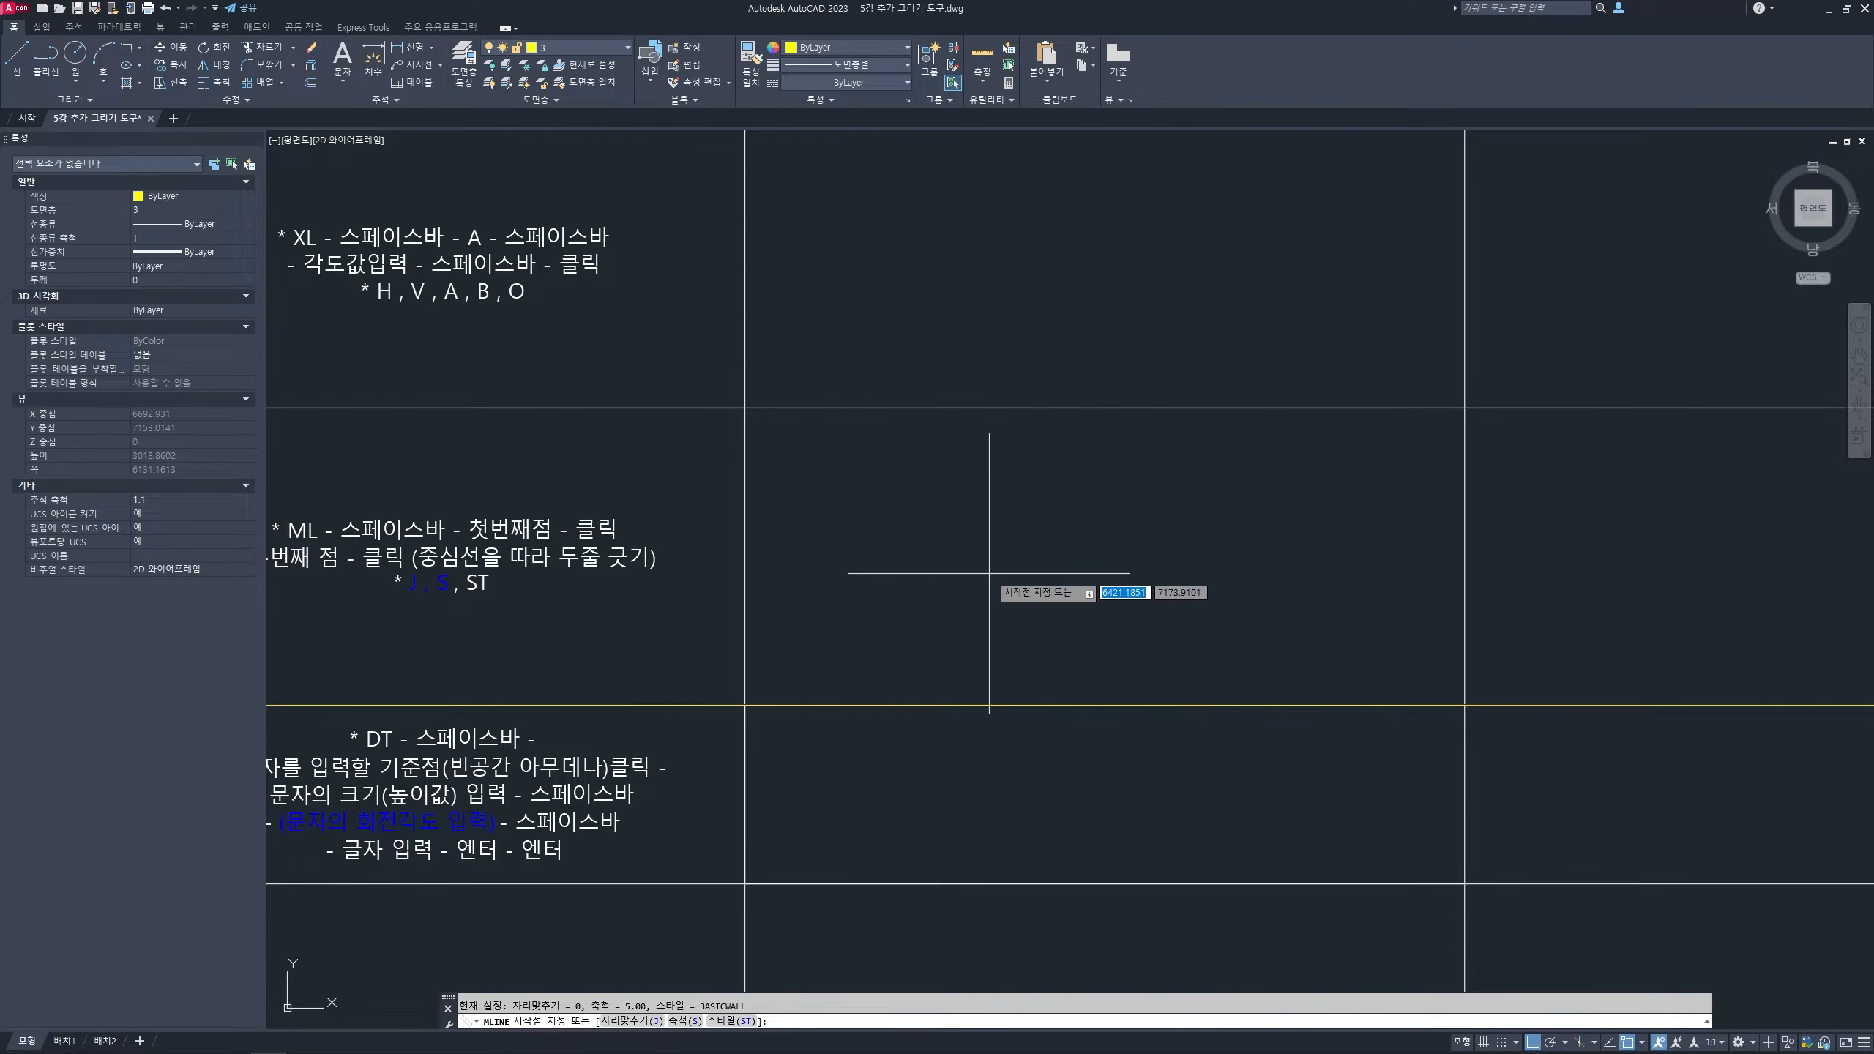
key("ctrl+2")
left_click_drag(798, 510, 1373, 509)
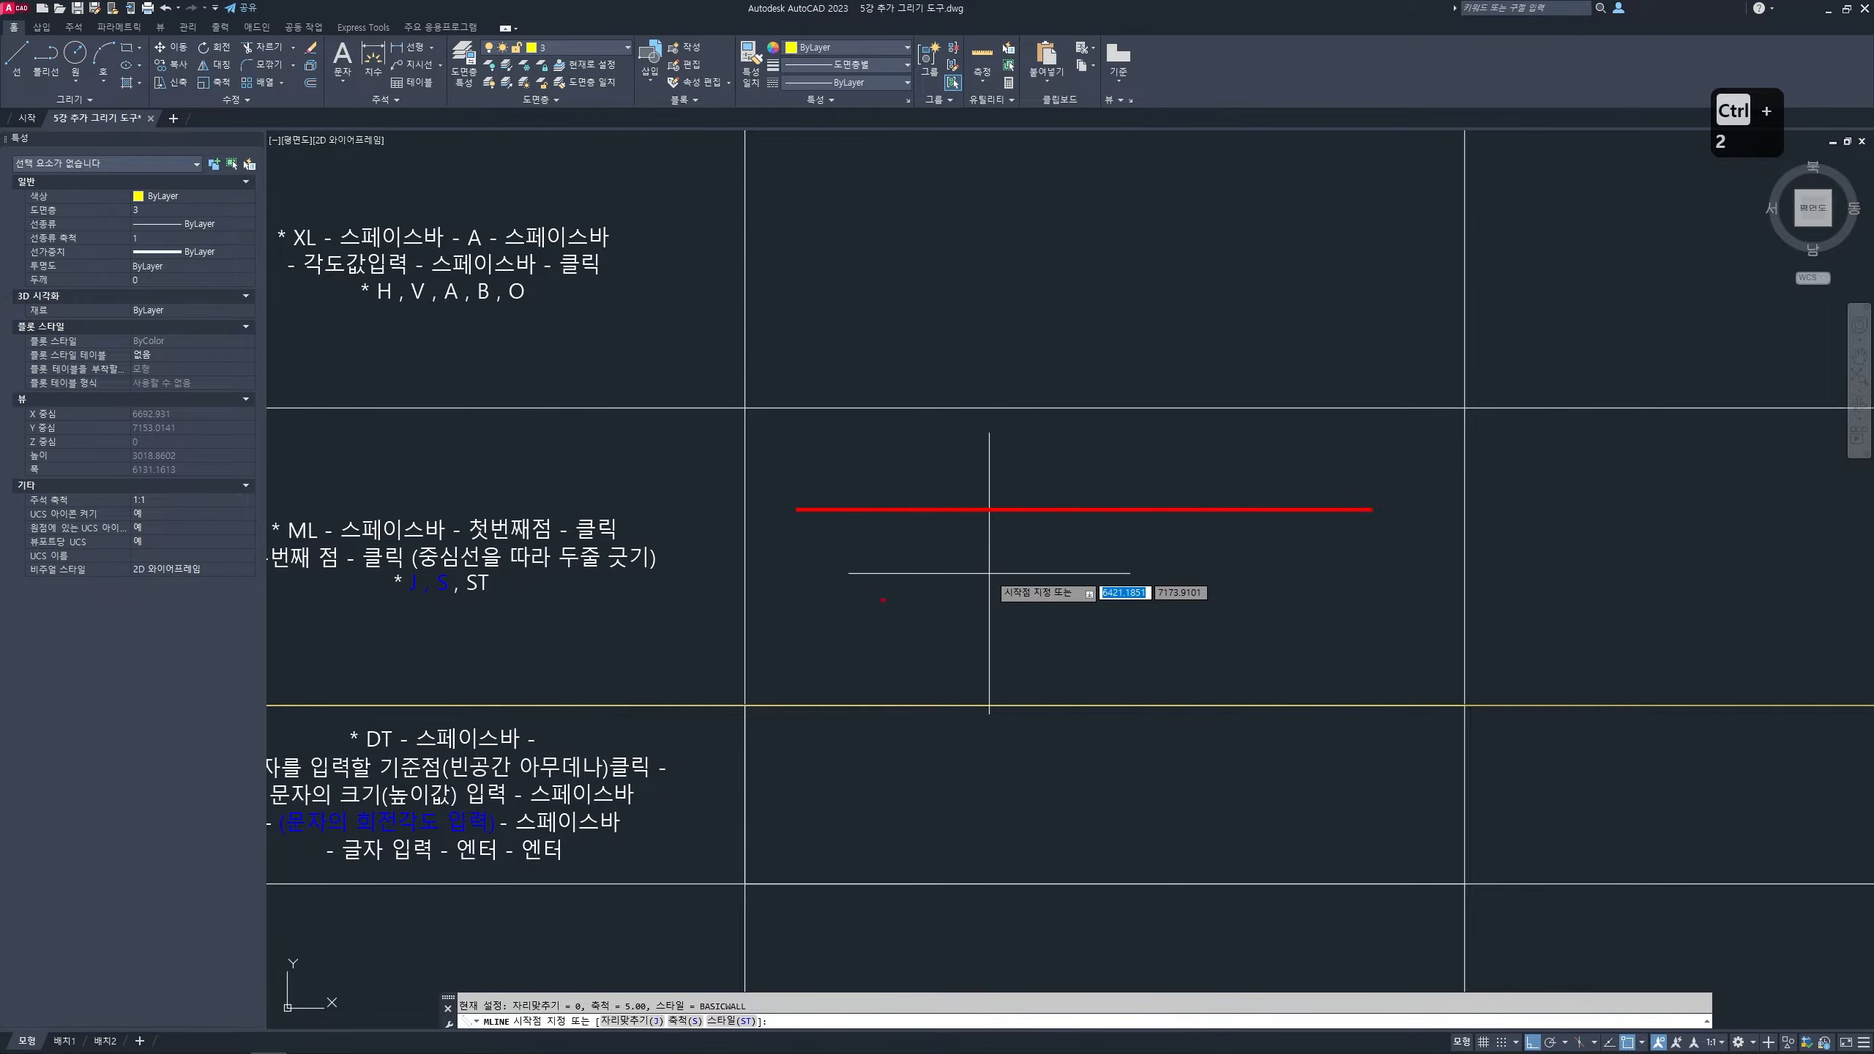
left_click_drag(817, 603, 1324, 601)
left_click_drag(1263, 499, 1260, 595)
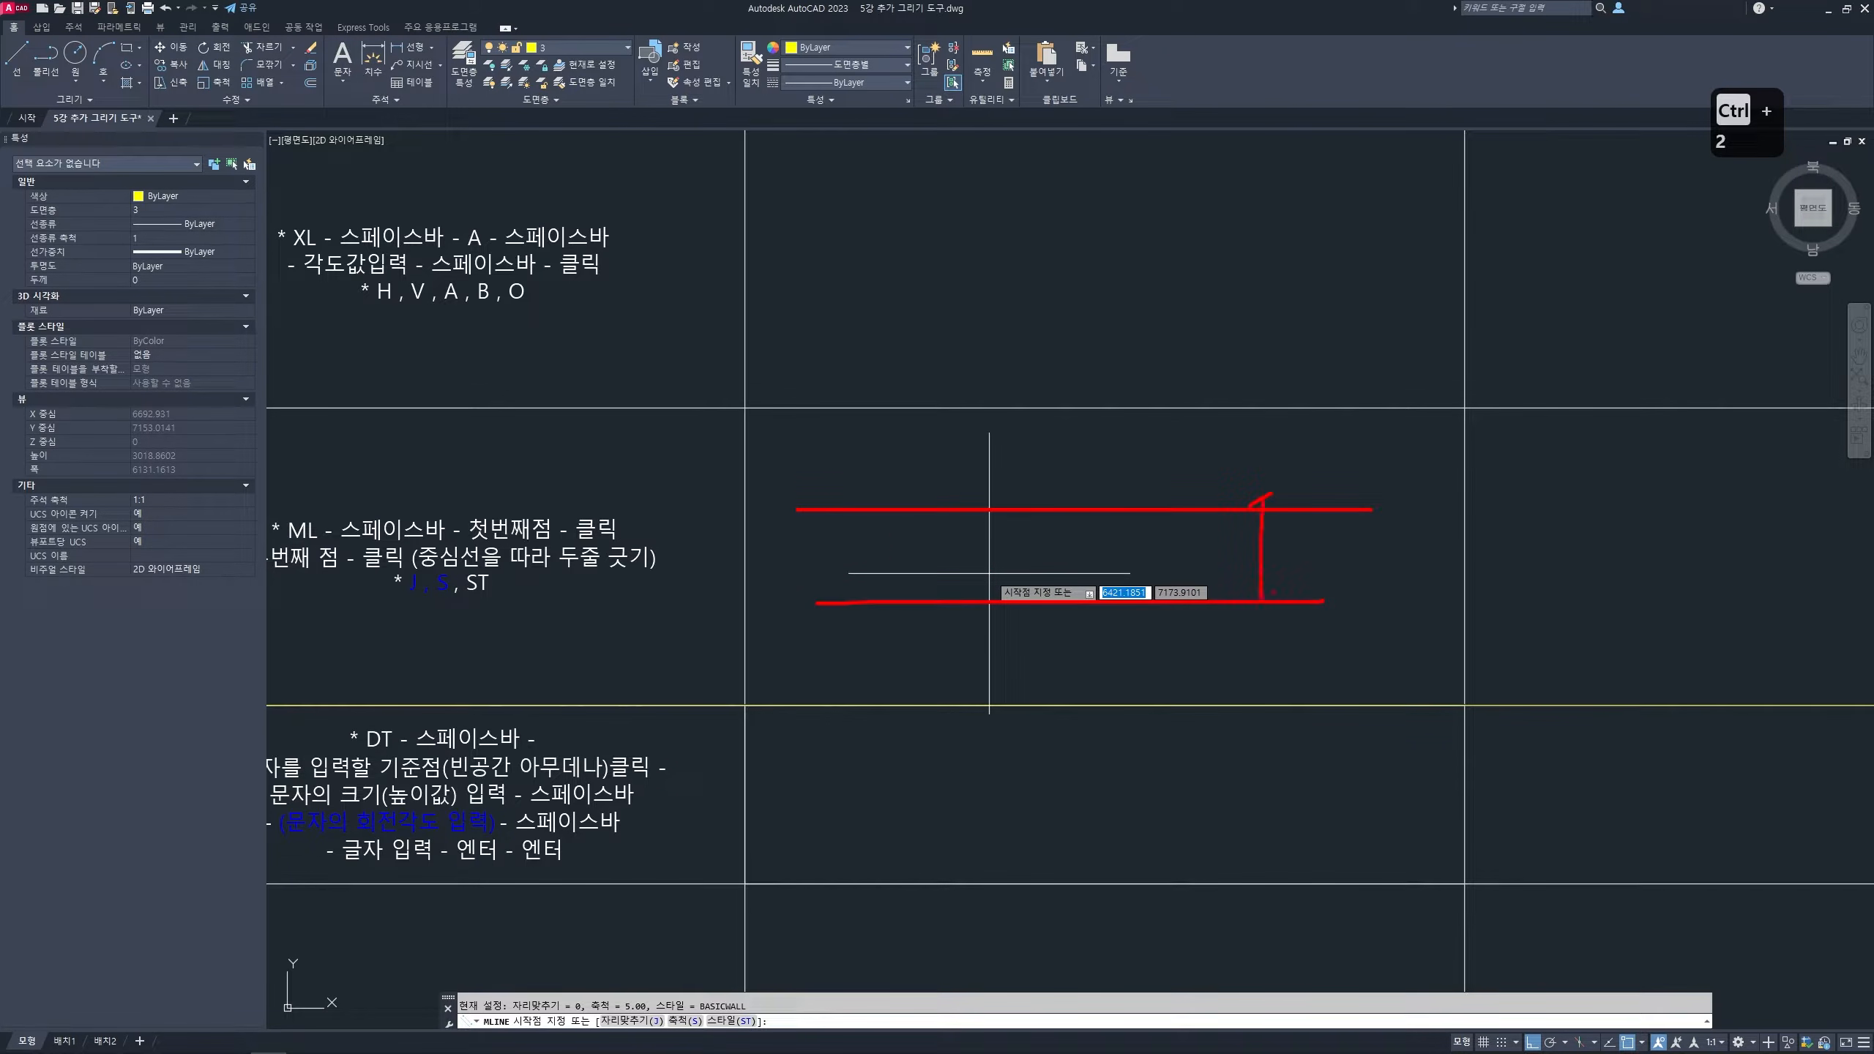
mouse_move(1469, 470)
left_mouse_down()
mouse_move(1513, 517)
mouse_move(1594, 499)
left_mouse_up()
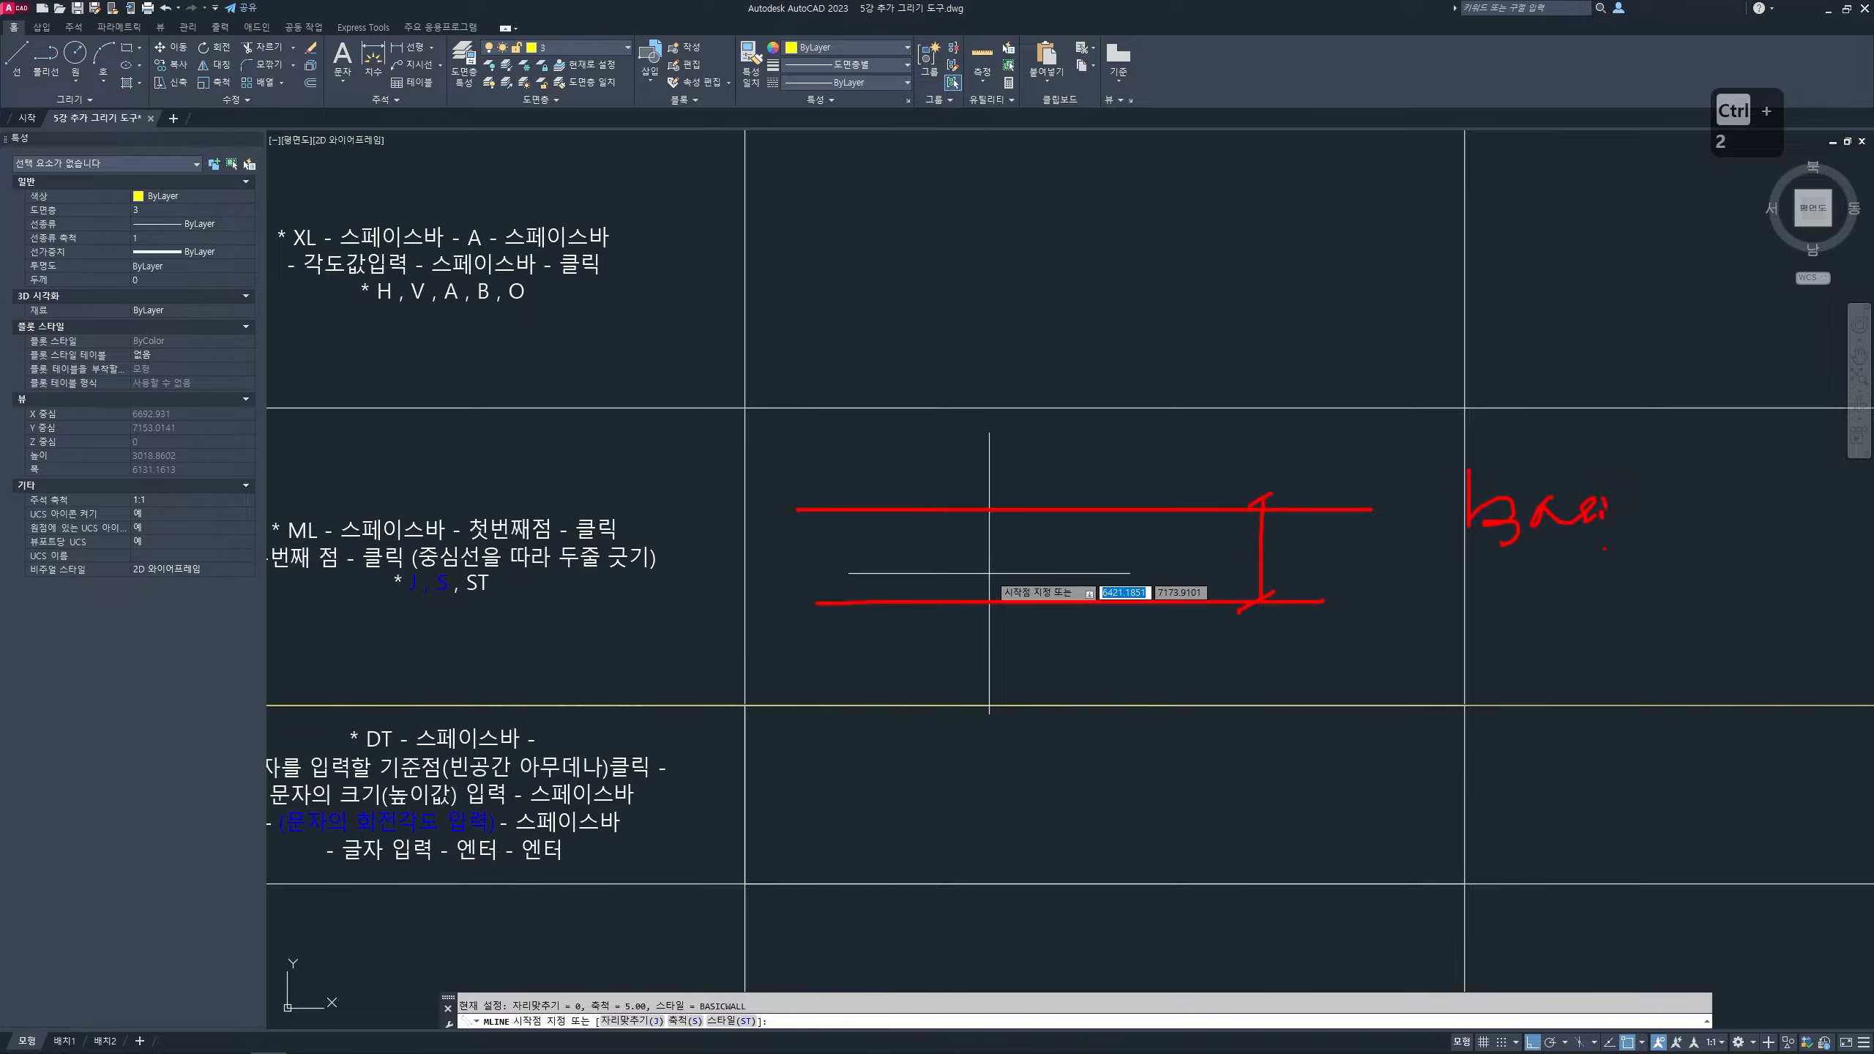
mouse_move(1585, 588)
left_mouse_down()
mouse_move(1585, 648)
mouse_move(1633, 600)
left_mouse_up()
mouse_move(1661, 633)
left_mouse_down()
mouse_move(1605, 685)
mouse_move(1675, 591)
left_mouse_up()
key("Escape")
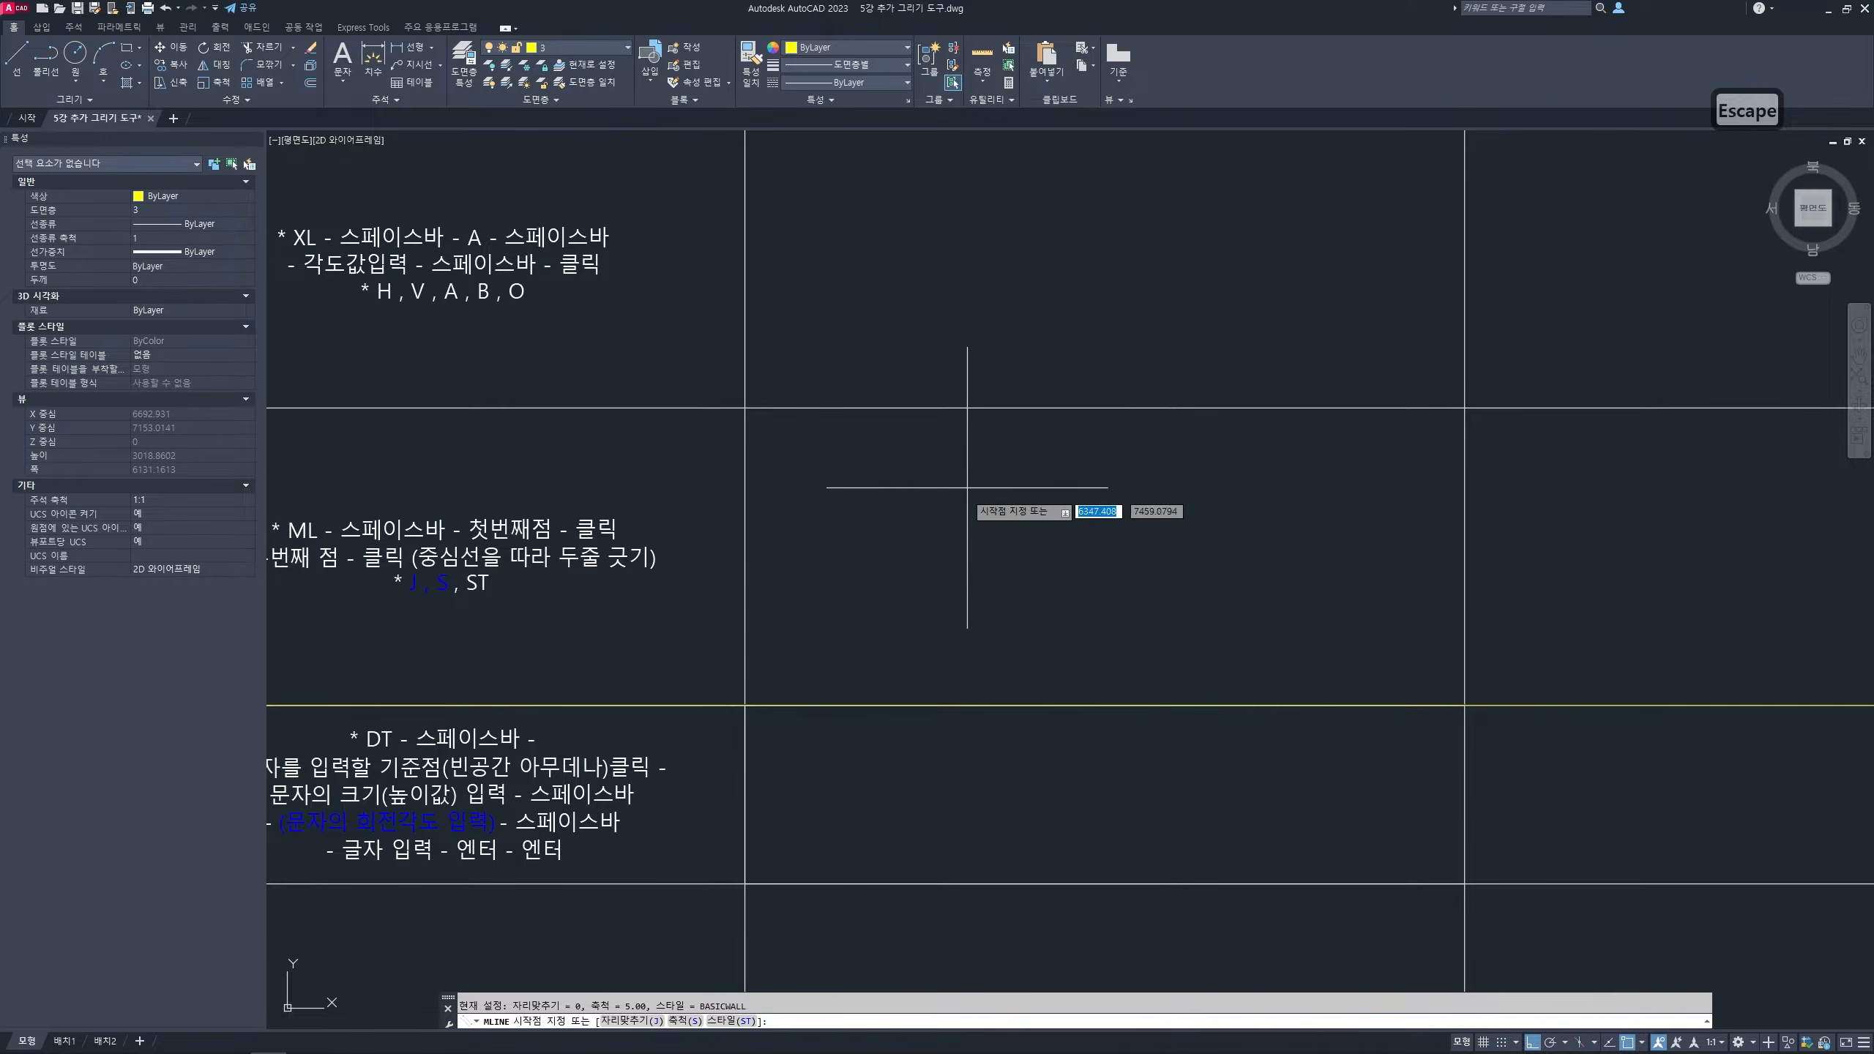
- Draw one horizontal BASICWALL multiline segment in the empty practice cell of the MLINE row
left_click(831, 542)
left_click(1140, 542)
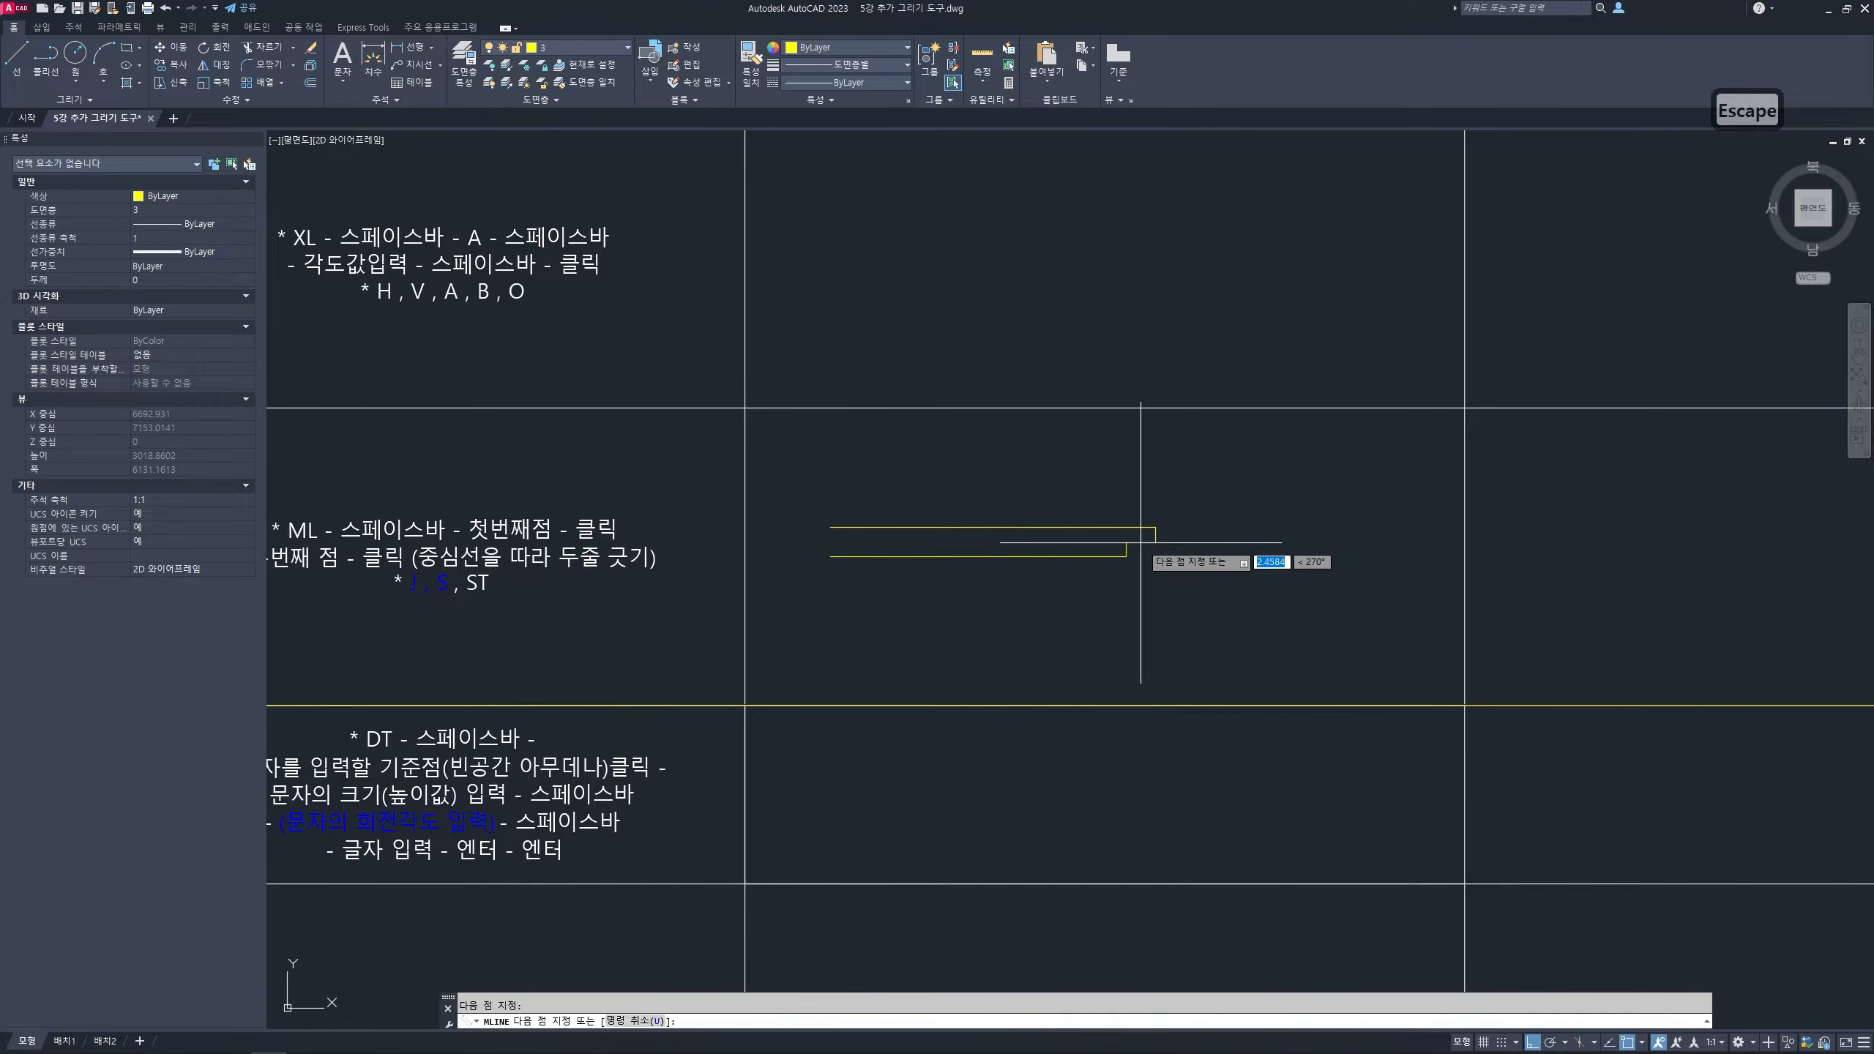
key("Return")
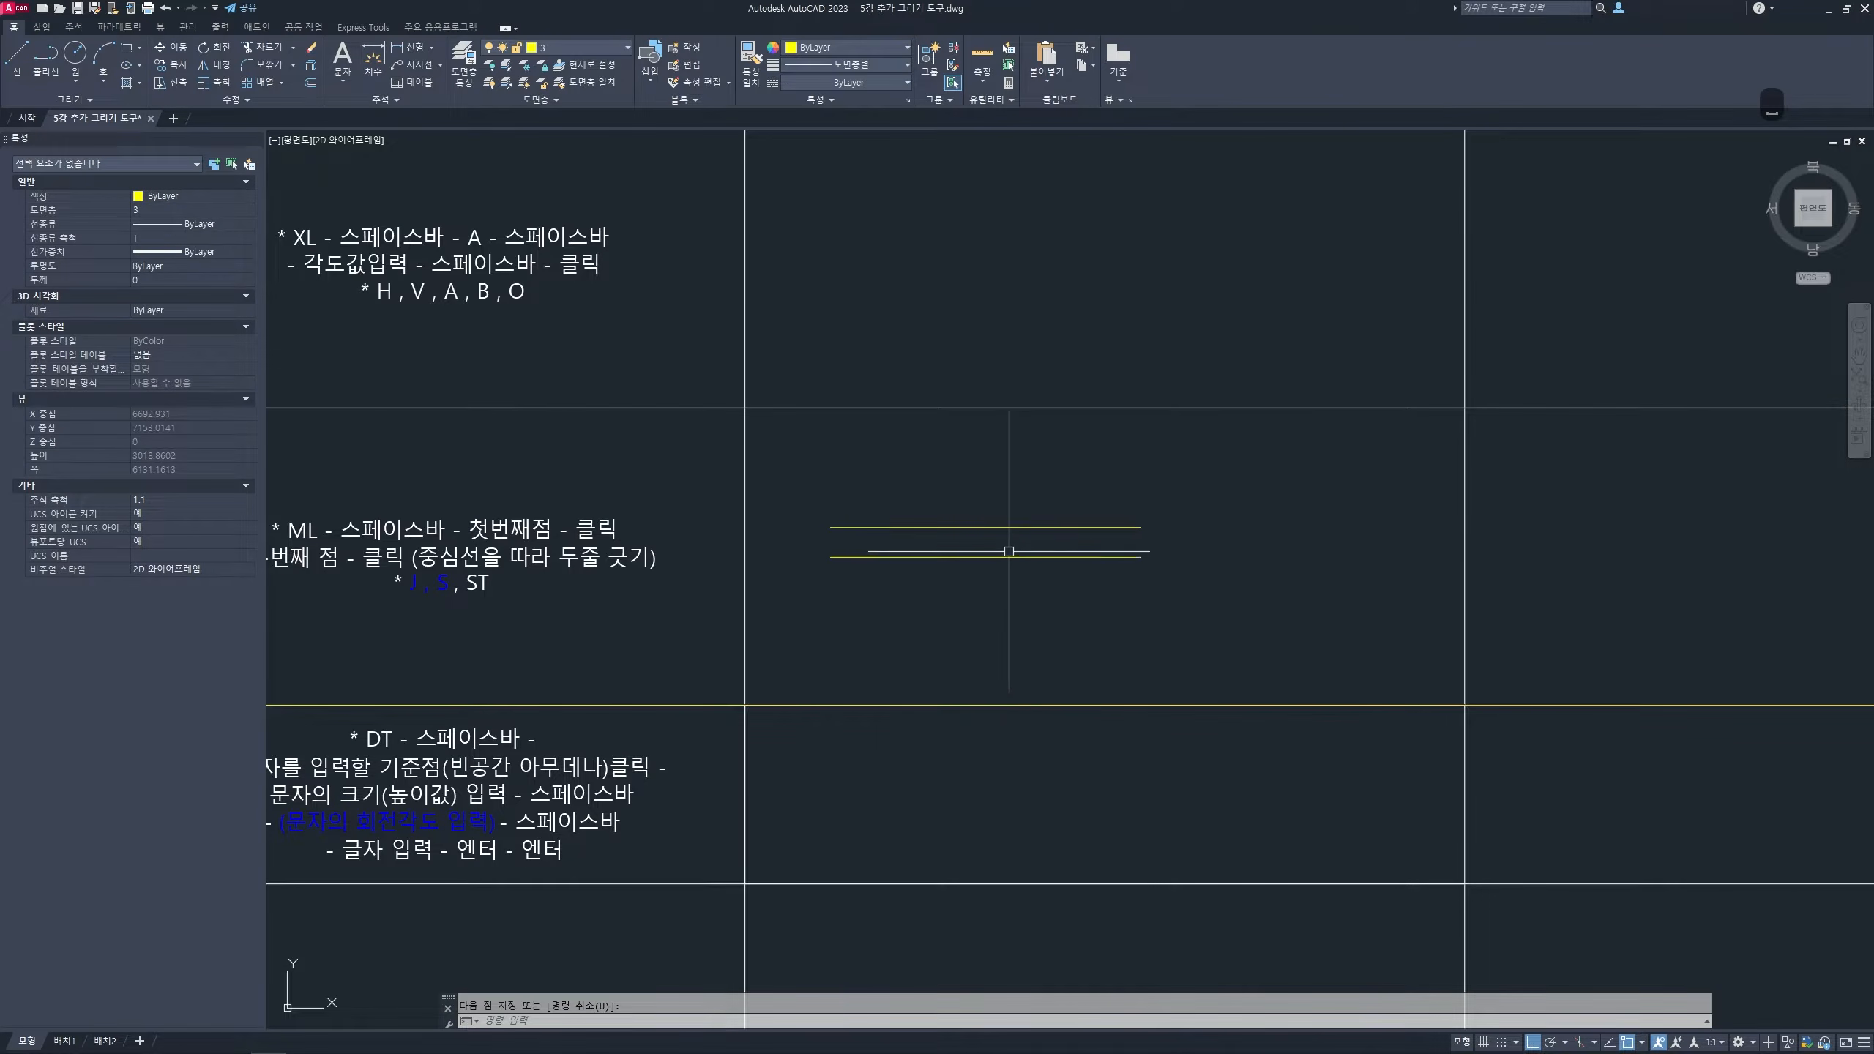
scroll(992, 546, "up", 2)
middle_click_drag(922, 533, 915, 519)
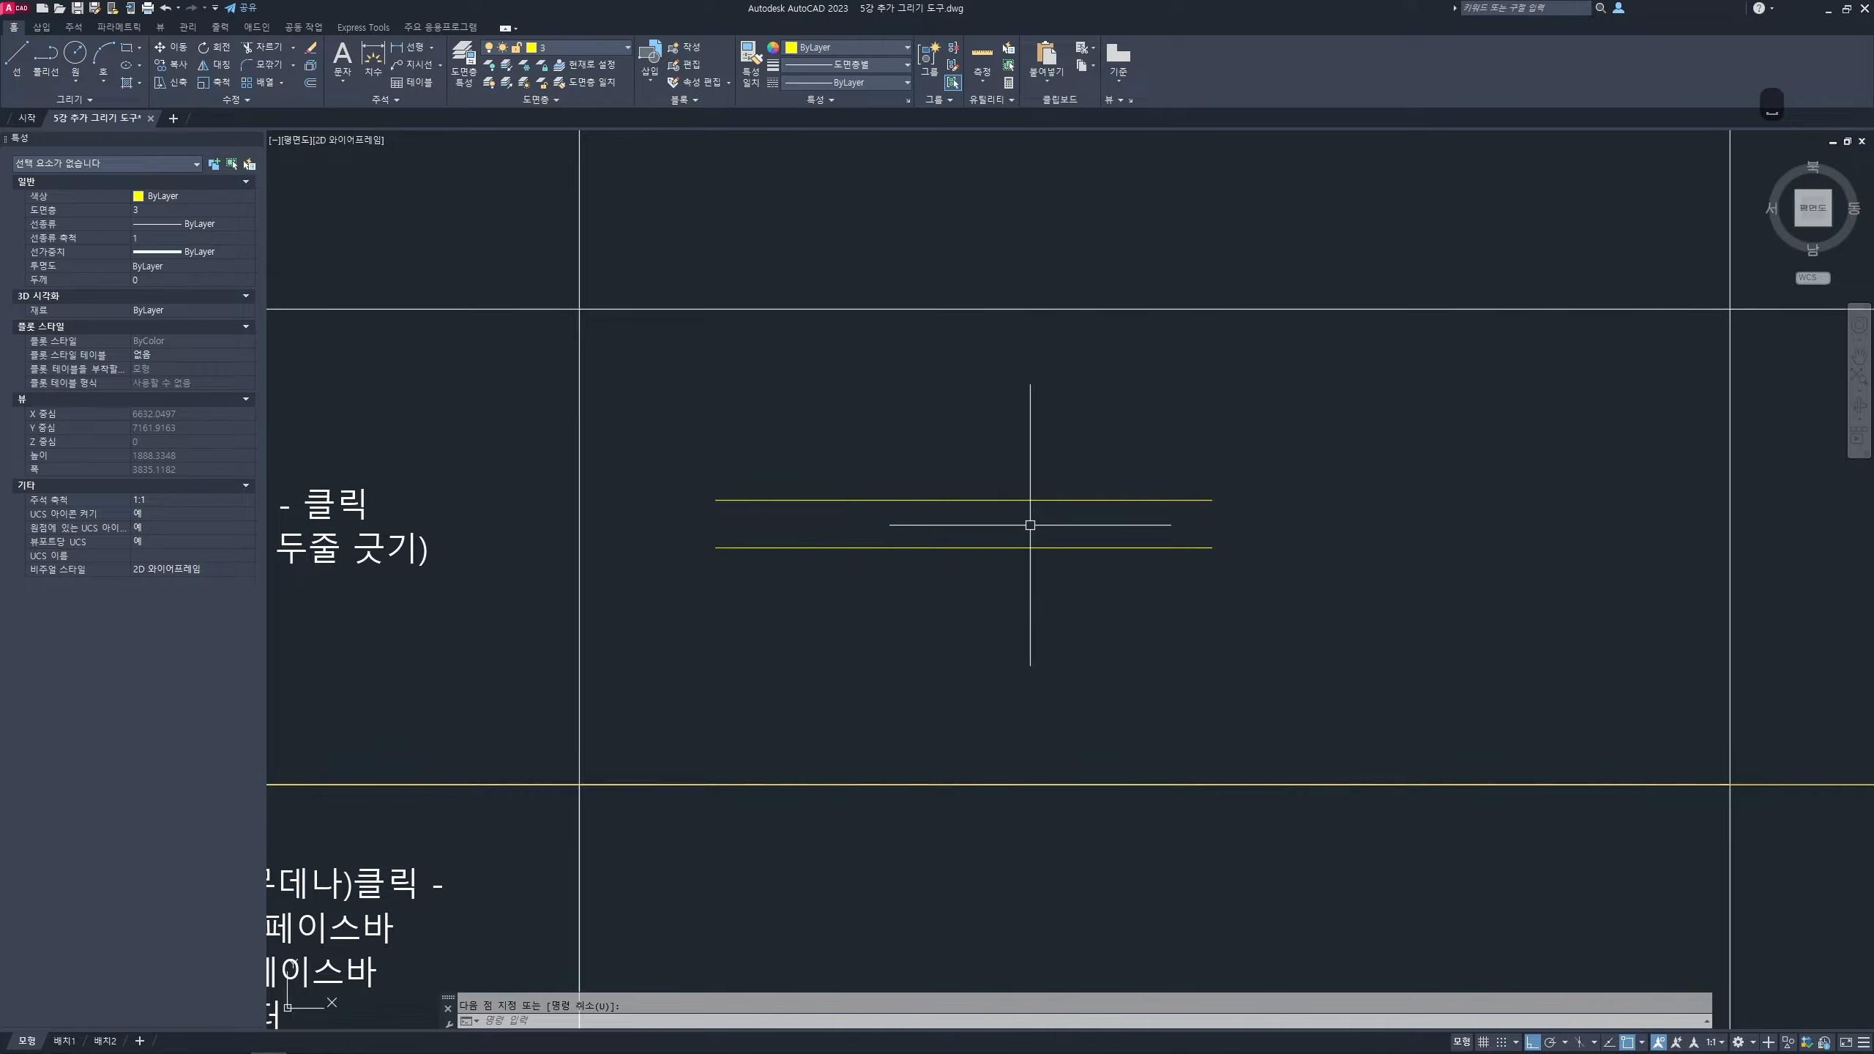
key("ctrl+2")
mouse_move(619, 525)
left_mouse_down()
mouse_move(1190, 533)
mouse_move(1159, 555)
mouse_move(1264, 476)
mouse_move(1248, 547)
left_mouse_up()
left_click_drag(1234, 561, 1347, 531)
mouse_move(1356, 520)
left_mouse_down()
mouse_move(1372, 477)
mouse_move(1357, 558)
left_mouse_up()
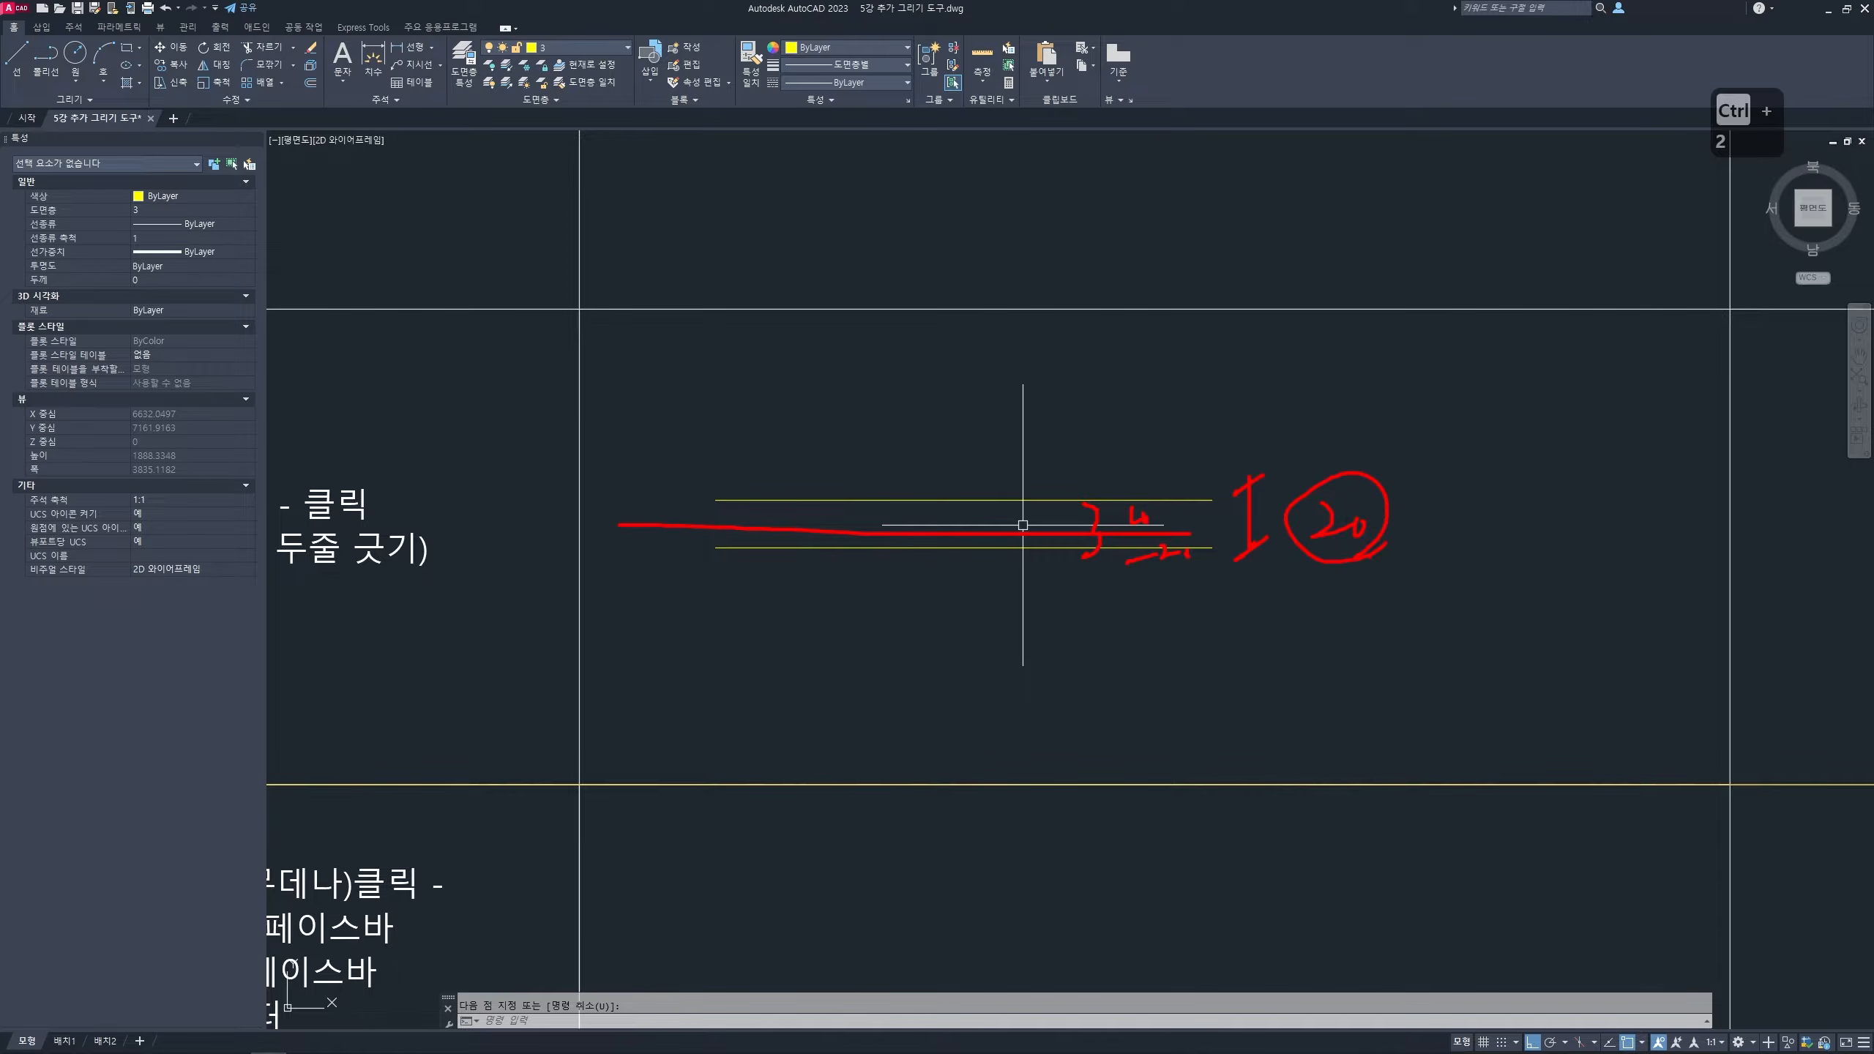
key("Escape")
key("Escape")
key("Escape")
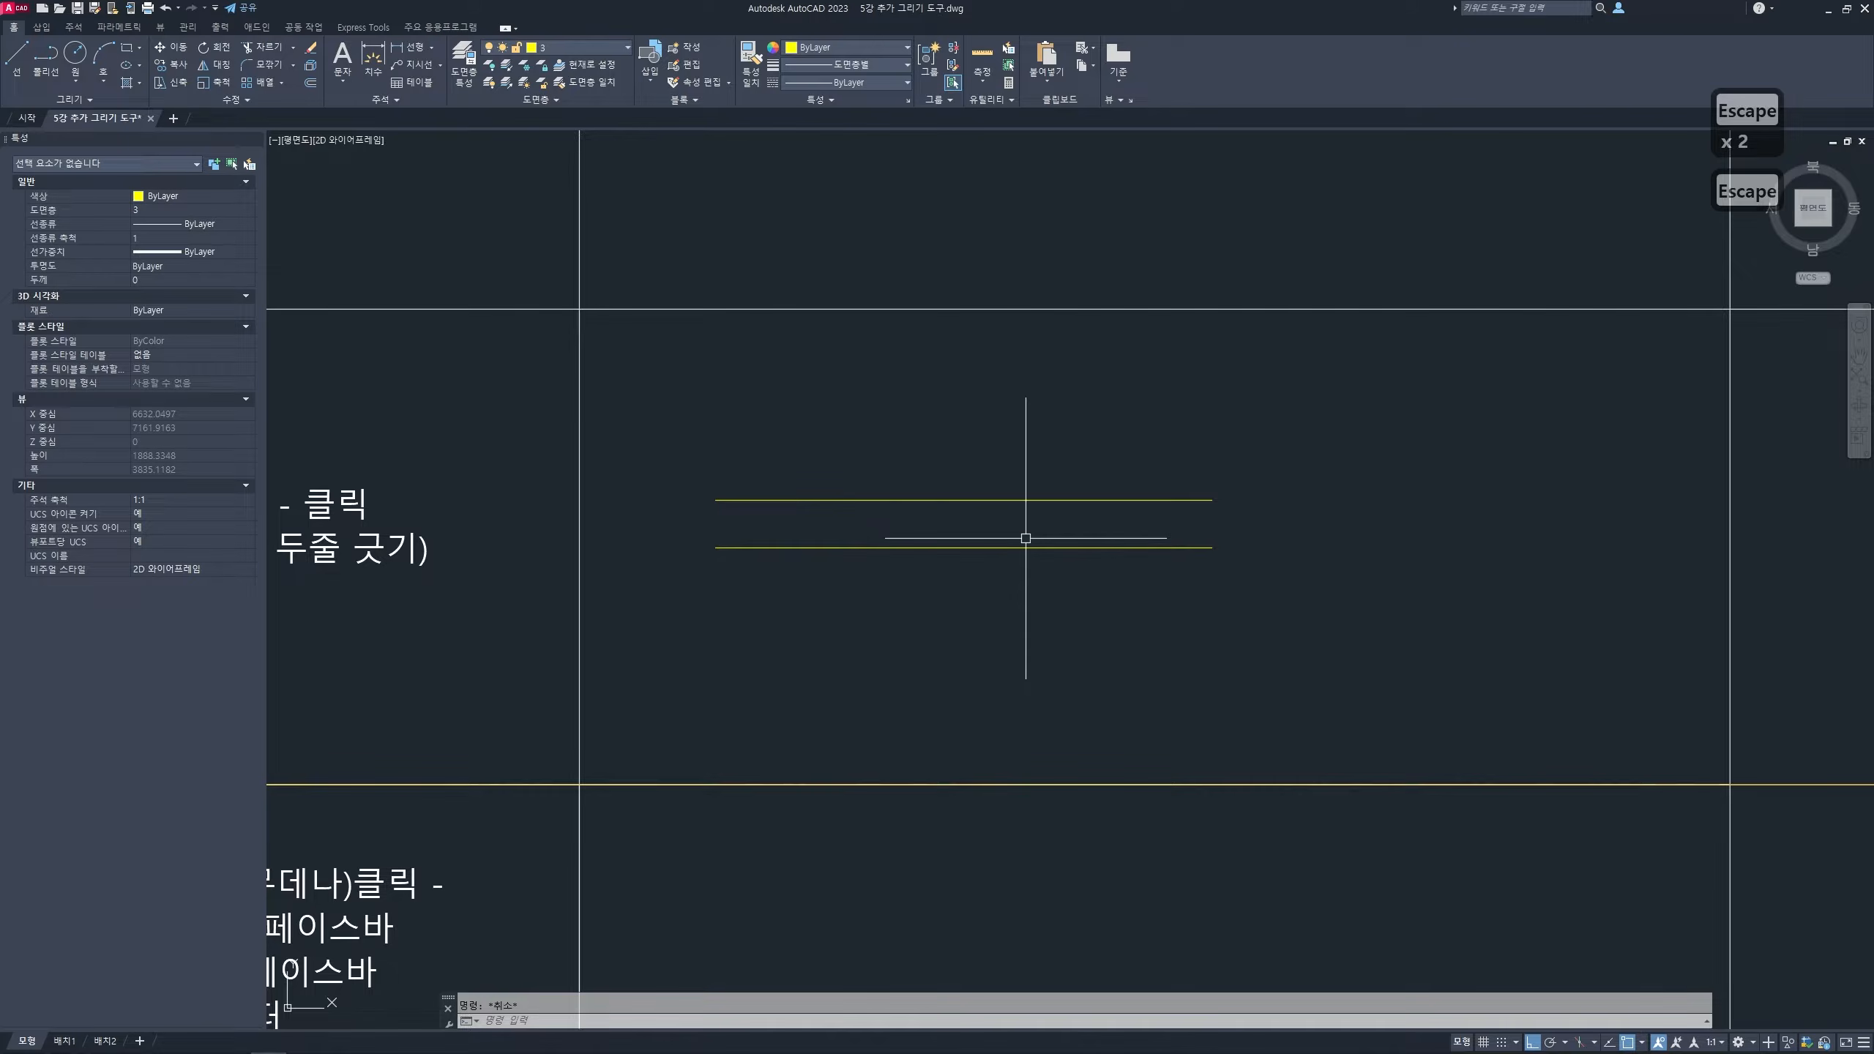
- Measure the perpendicular distance between the two parallel lines of the new multiline
type("di")
key("space")
left_click(1016, 501)
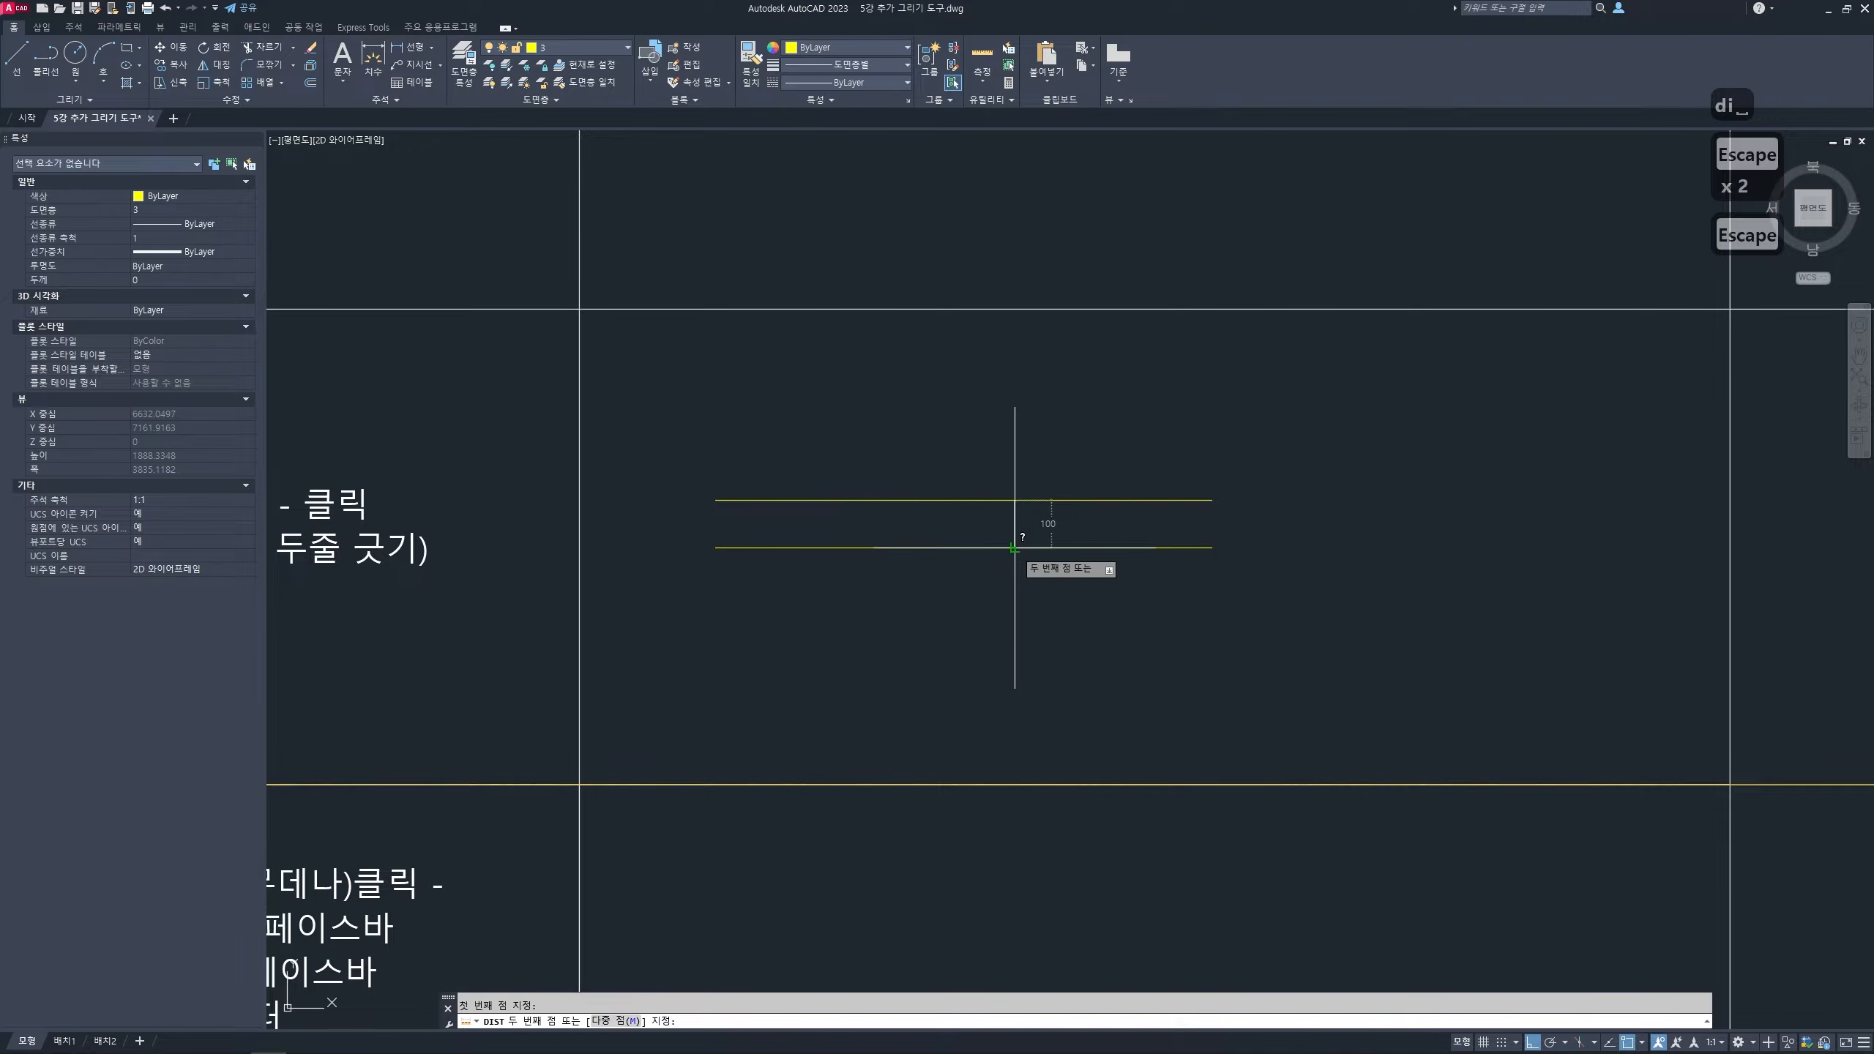
key("ctrl+2")
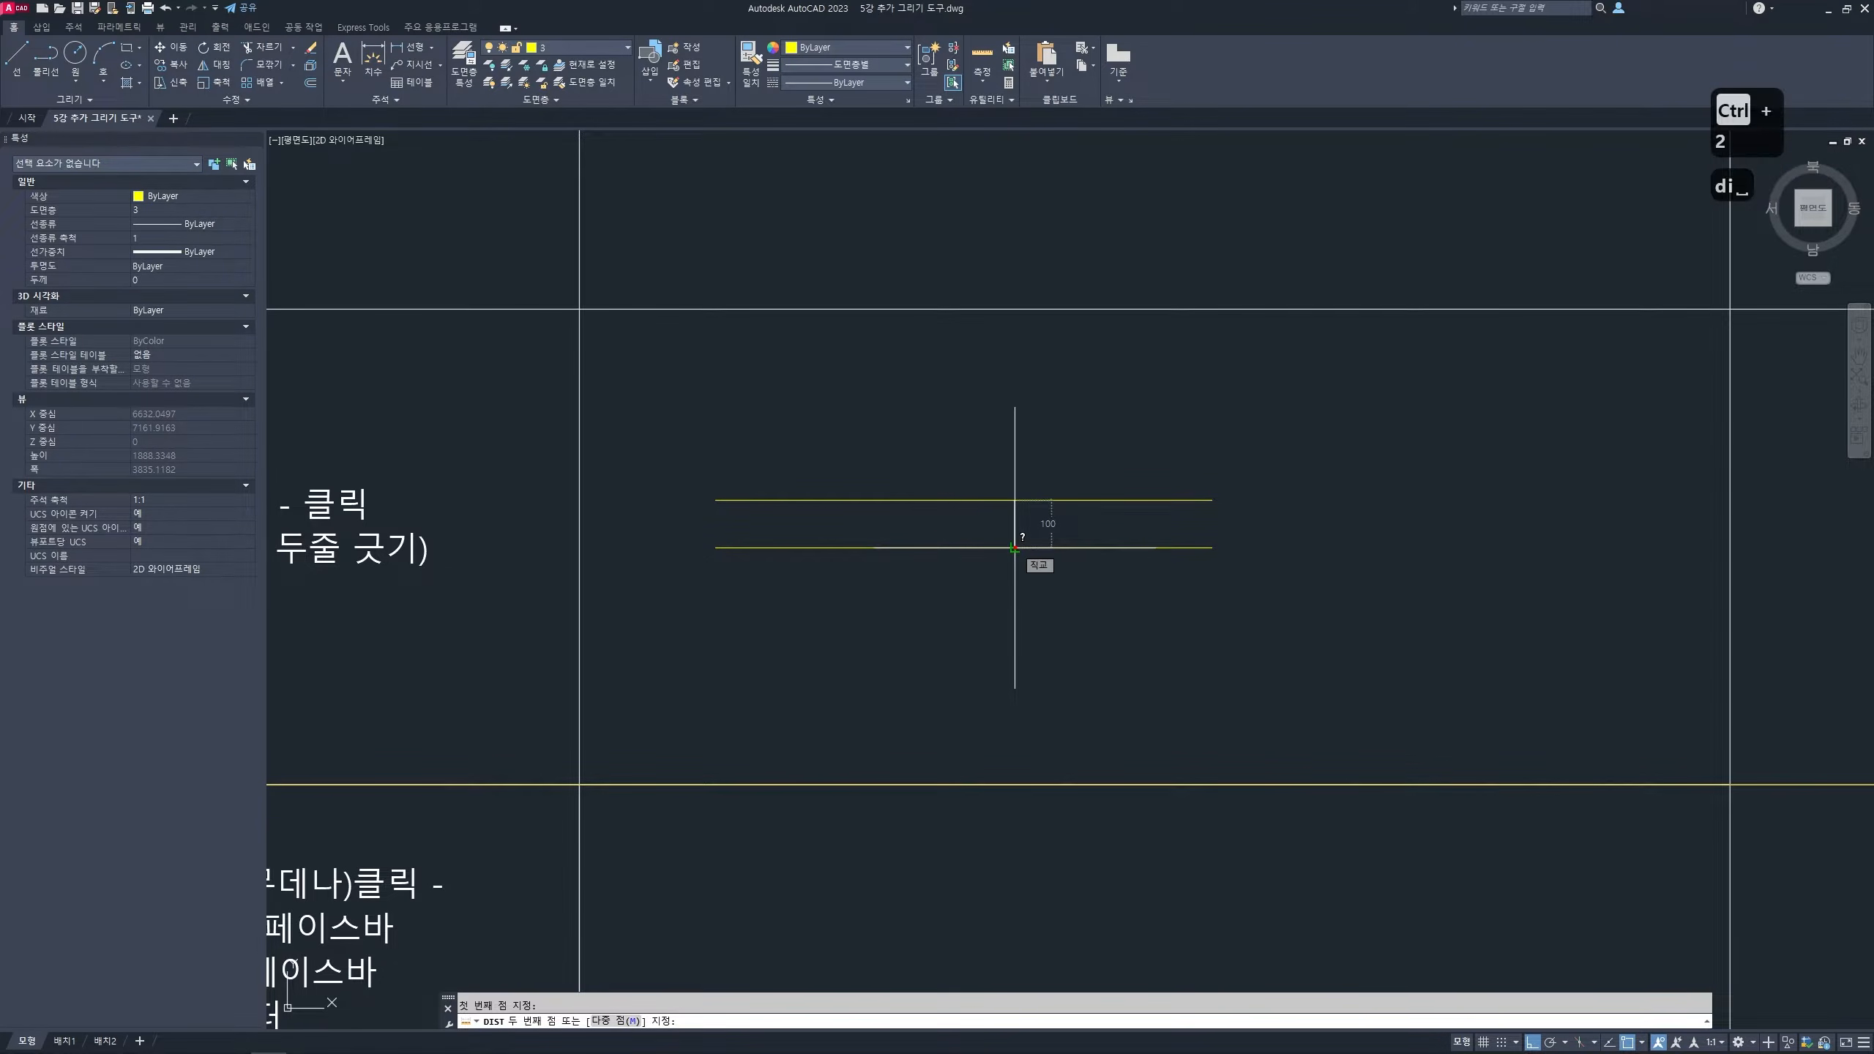
left_click_drag(1063, 541, 1069, 507)
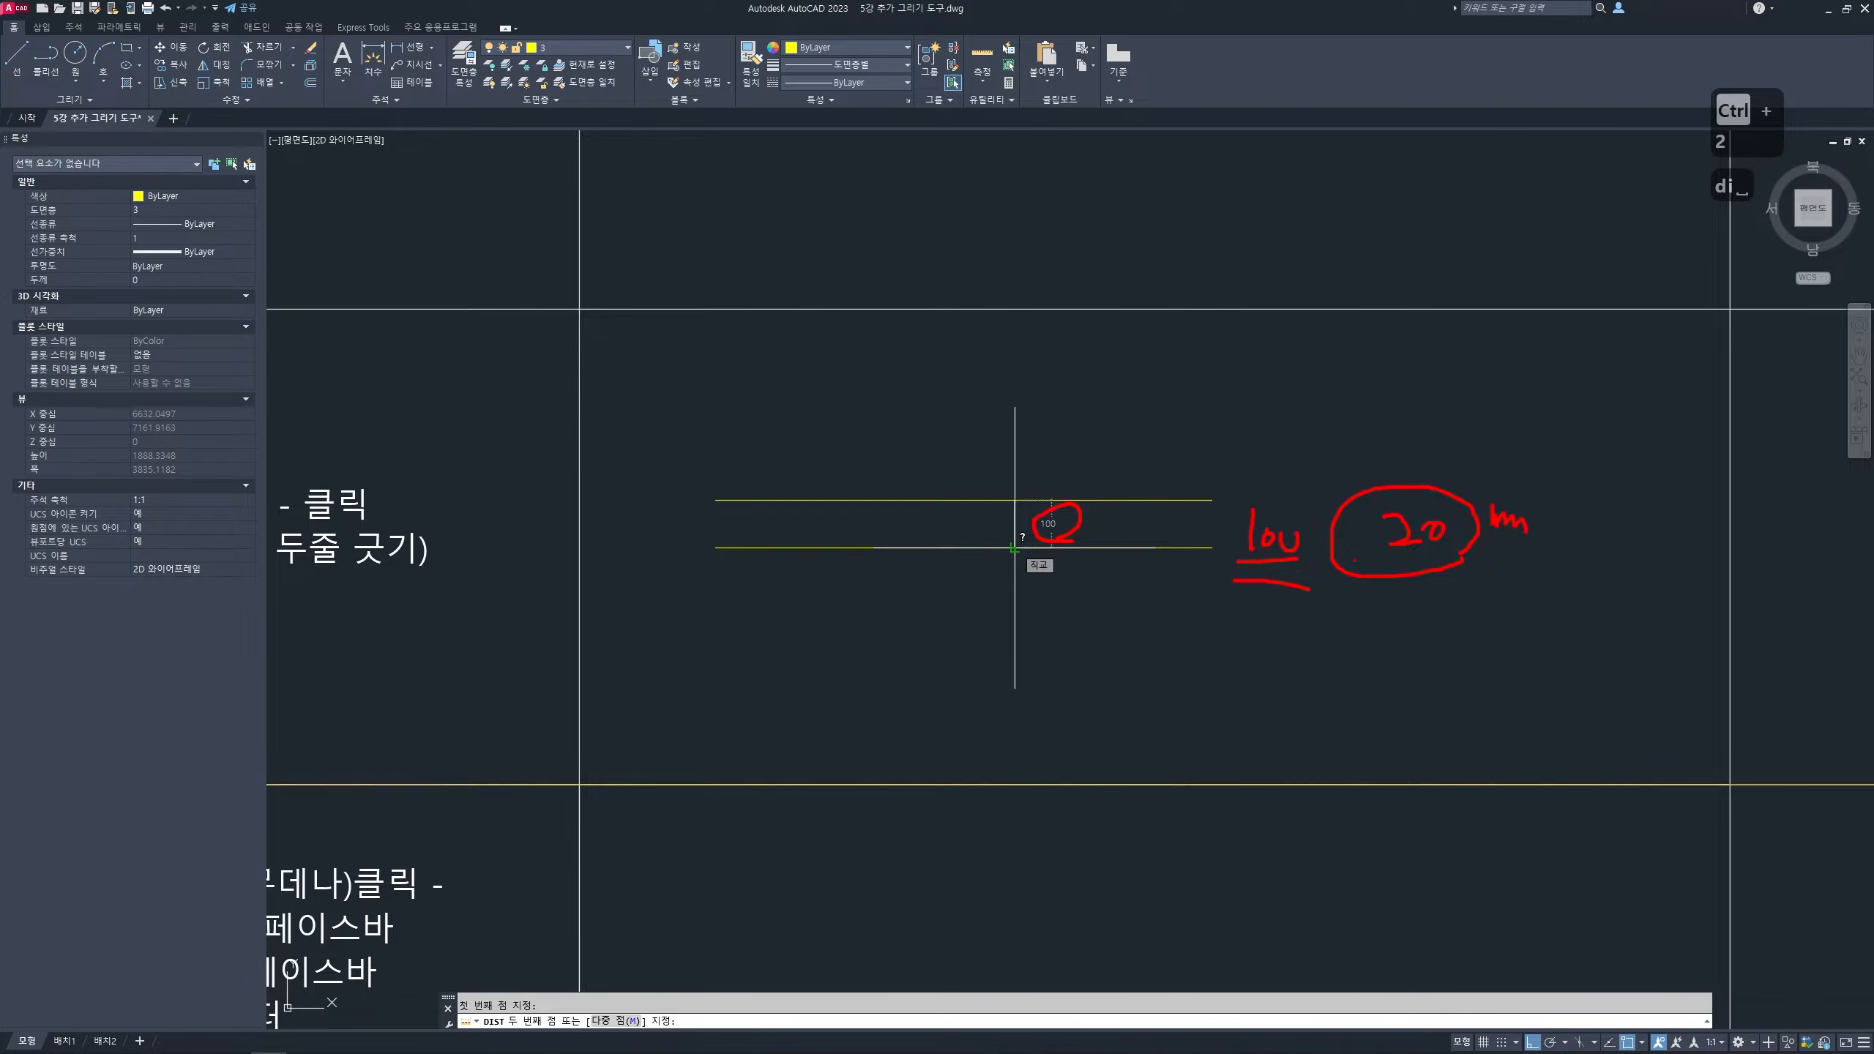
mouse_move(1354, 609)
left_mouse_down()
mouse_move(1318, 669)
mouse_move(1429, 647)
mouse_move(1429, 665)
left_mouse_up()
mouse_move(1502, 609)
left_mouse_down()
mouse_move(1483, 674)
mouse_move(1527, 620)
left_mouse_up()
mouse_move(1361, 428)
left_mouse_down()
mouse_move(1253, 504)
mouse_move(1300, 484)
left_mouse_up()
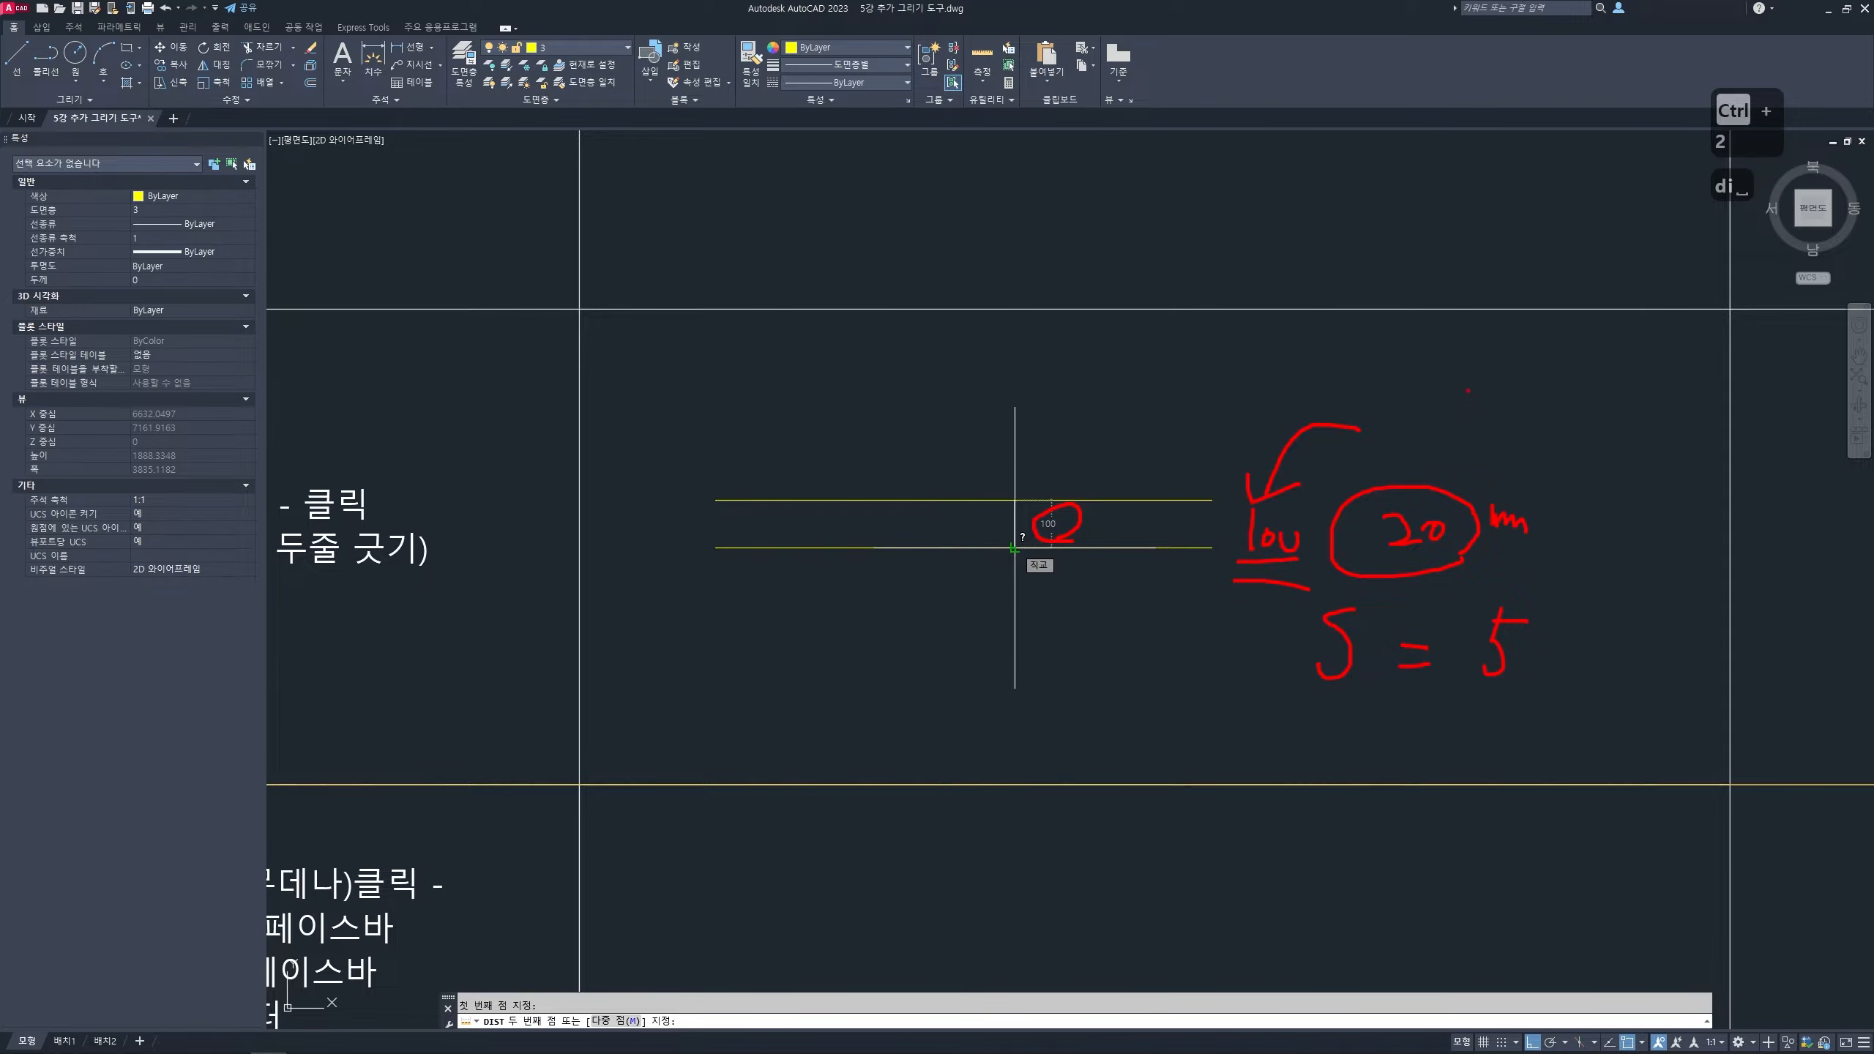
left_click_drag(1394, 552, 1480, 550)
left_click_drag(1381, 560, 1441, 560)
mouse_move(1596, 510)
left_mouse_down()
mouse_move(1557, 546)
mouse_move(1639, 552)
mouse_move(1695, 517)
left_mouse_up()
mouse_move(1672, 527)
left_mouse_down()
mouse_move(1842, 517)
mouse_move(1785, 494)
left_mouse_up()
left_click_drag(1099, 500, 1086, 535)
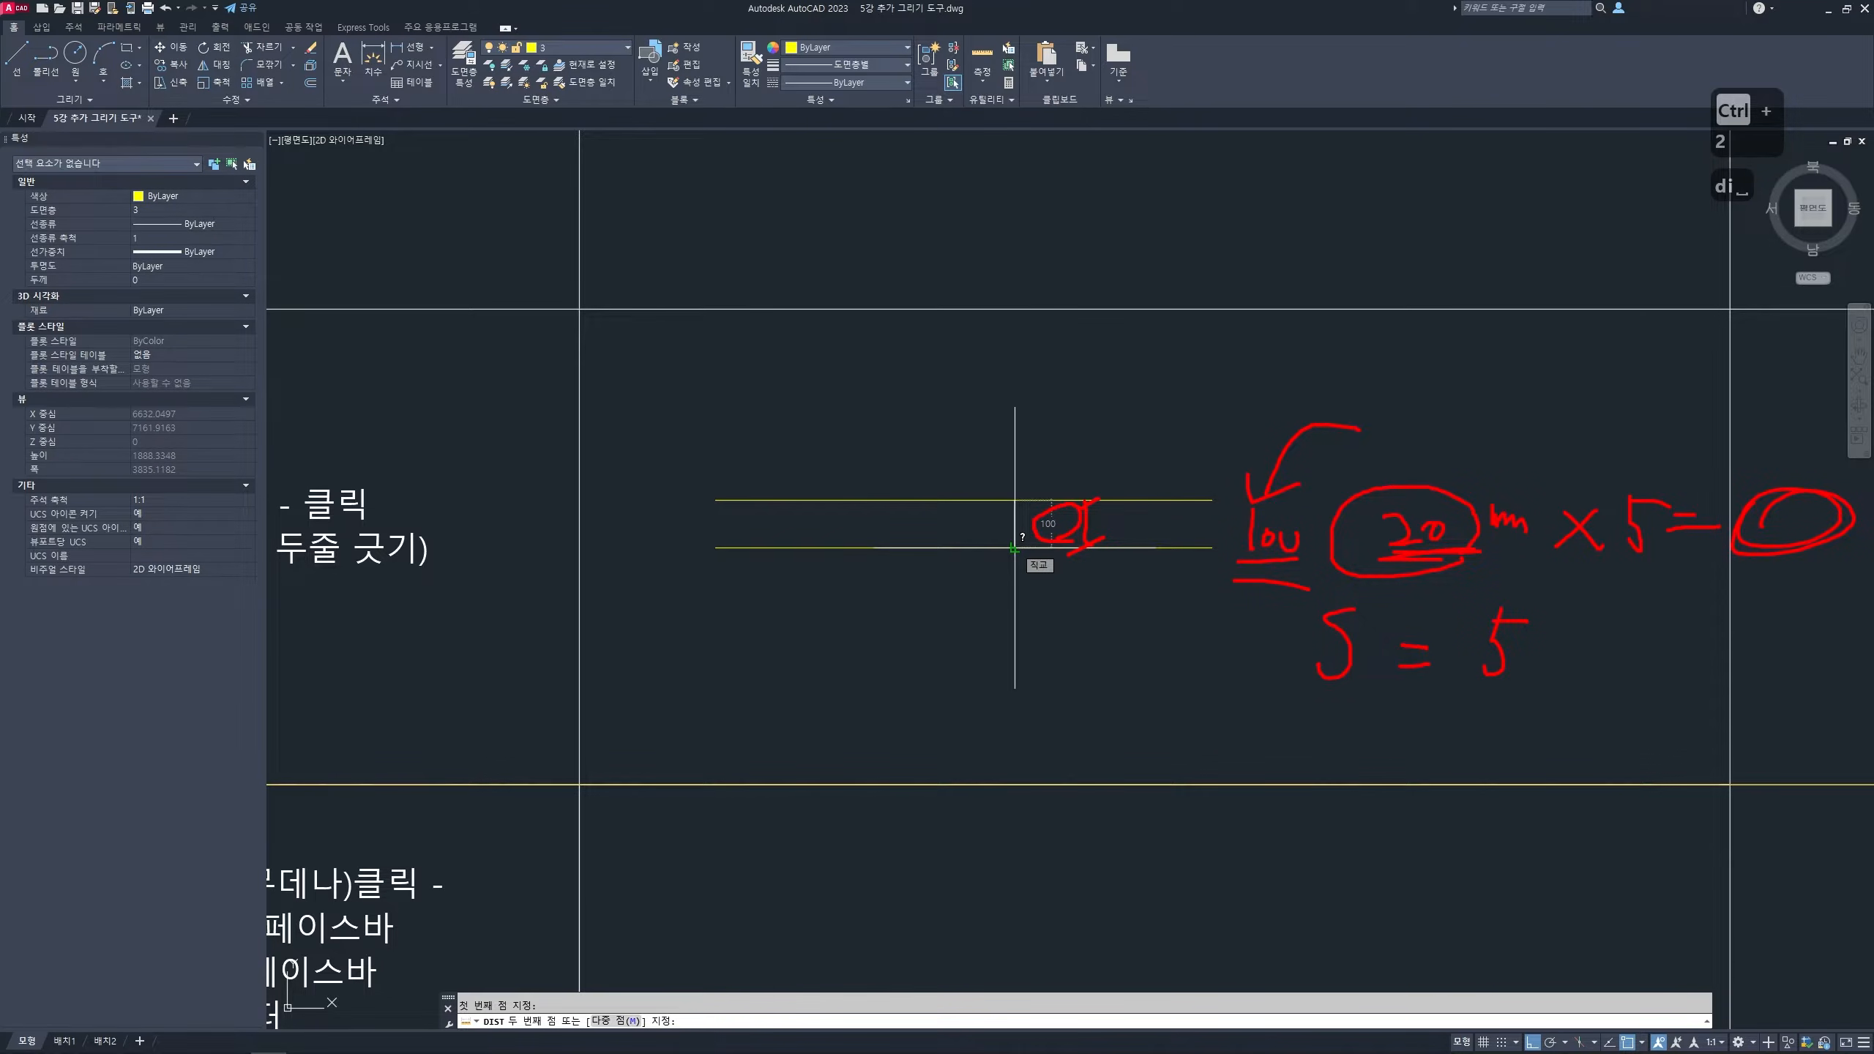
mouse_move(837, 256)
left_mouse_down()
mouse_move(768, 270)
mouse_move(773, 334)
left_mouse_up()
mouse_move(896, 283)
left_mouse_down()
mouse_move(928, 279)
mouse_move(928, 299)
mouse_move(972, 311)
left_mouse_up()
mouse_move(989, 284)
left_mouse_down()
mouse_move(1025, 279)
mouse_move(1013, 291)
left_mouse_up()
left_click_drag(1032, 265, 1037, 322)
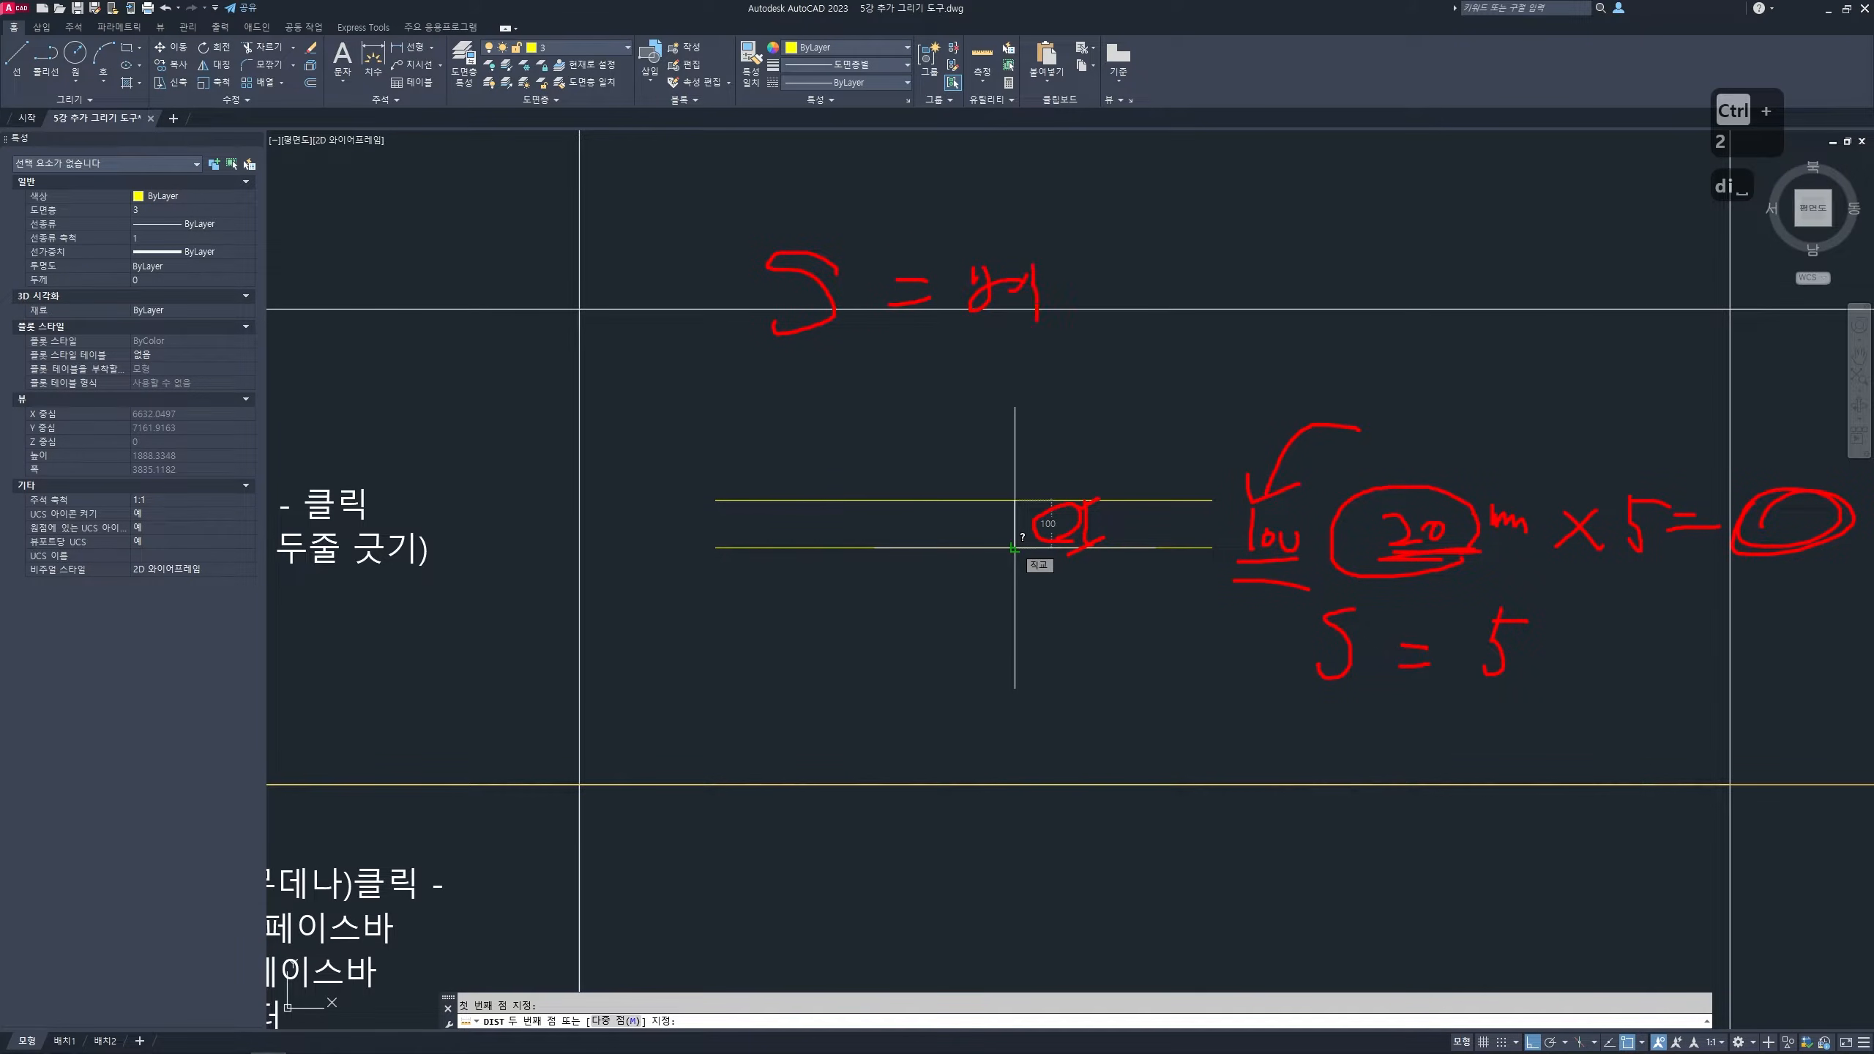
left_click_drag(1077, 234, 1087, 256)
mouse_move(1069, 260)
left_mouse_down()
mouse_move(1077, 282)
mouse_move(1111, 277)
mouse_move(1122, 316)
mouse_move(1249, 251)
left_mouse_up()
left_click_drag(1187, 312, 1278, 285)
mouse_move(960, 346)
left_mouse_down()
mouse_move(1277, 288)
mouse_move(993, 351)
left_mouse_up()
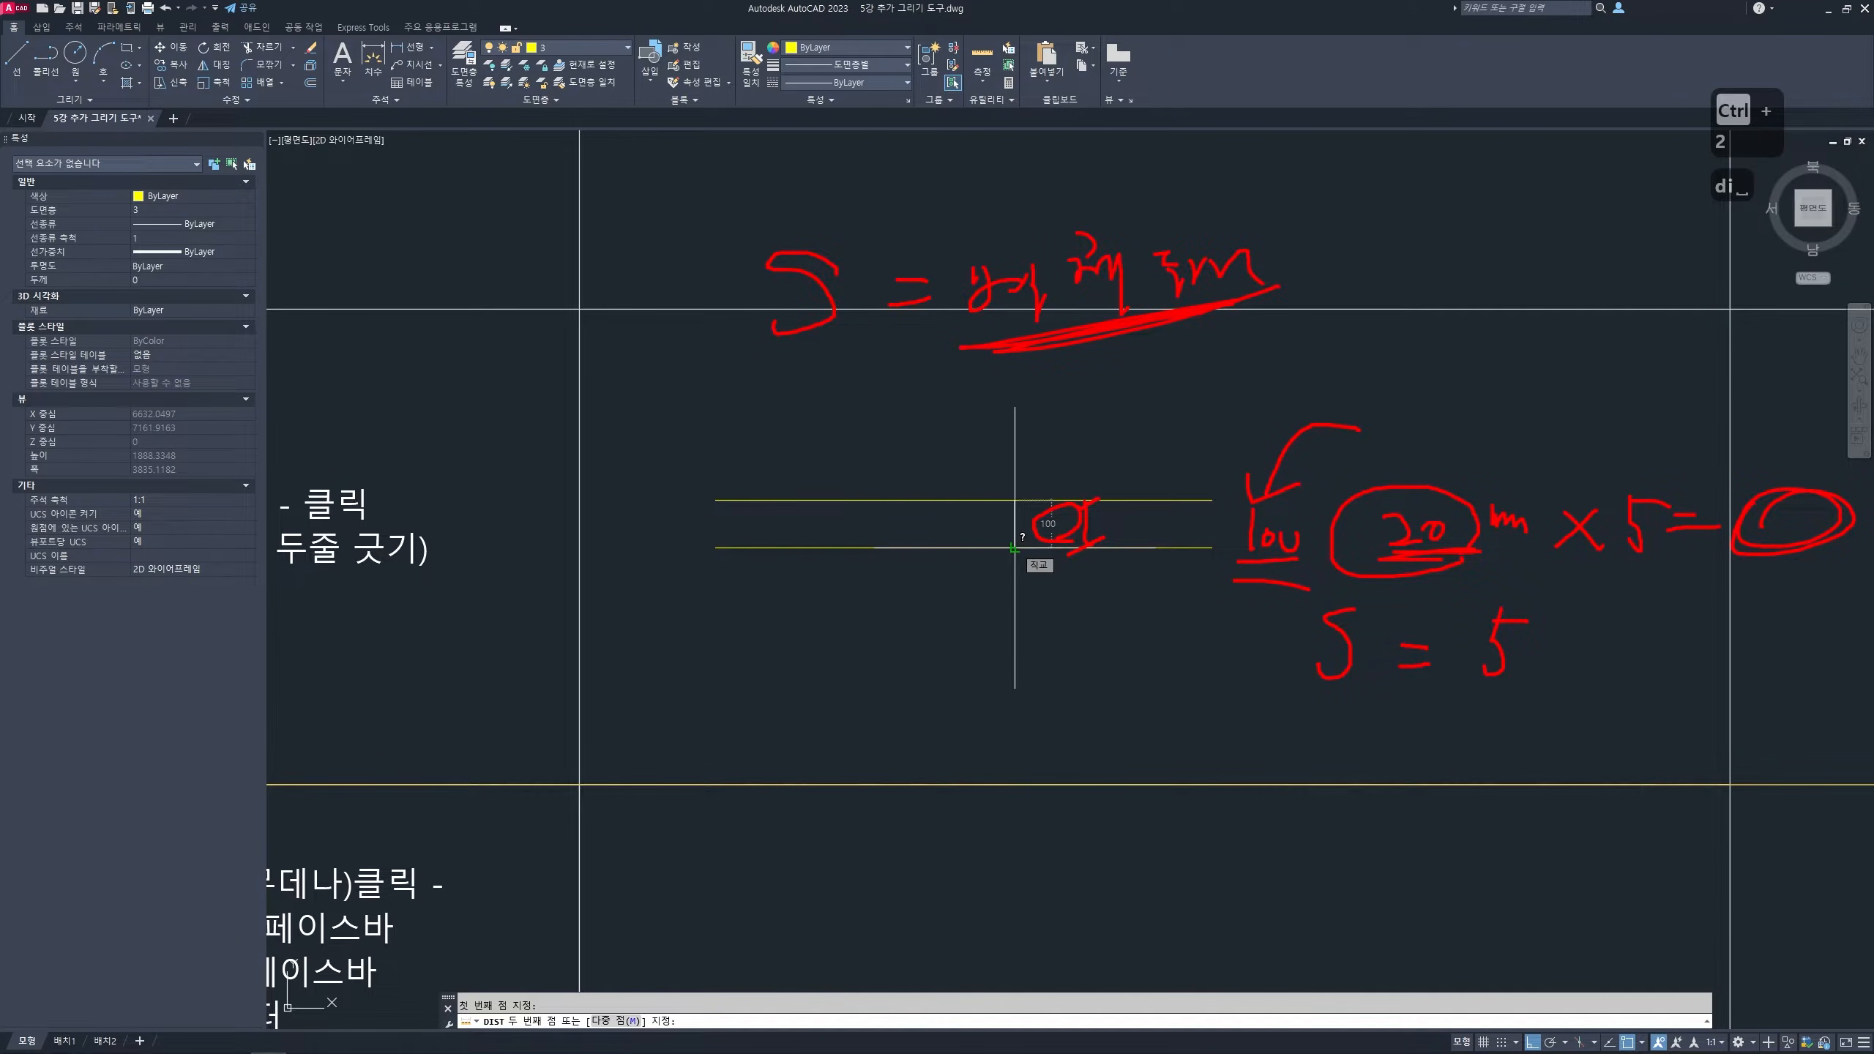
key("Escape")
key("Escape")
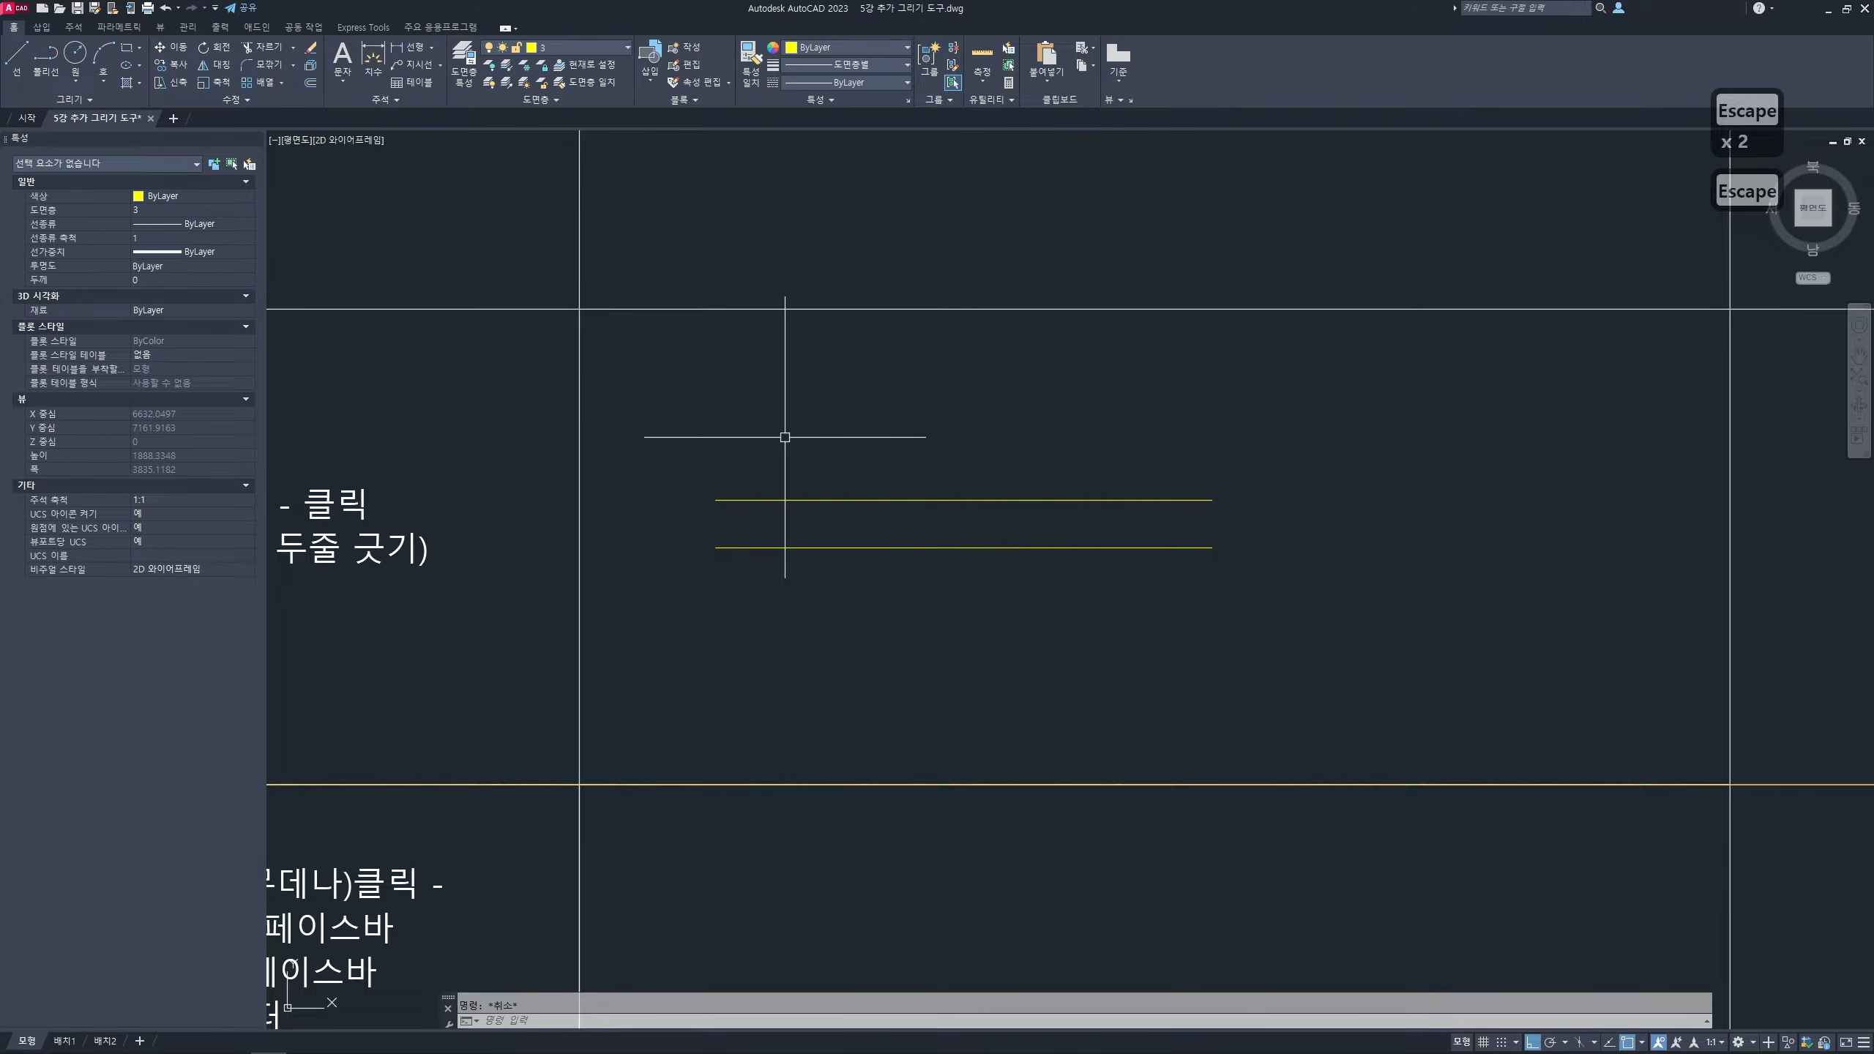
key("Escape")
mouse_move(793, 366)
left_mouse_down()
mouse_move(733, 443)
mouse_move(813, 457)
mouse_move(931, 432)
mouse_move(971, 389)
mouse_move(998, 425)
left_mouse_up()
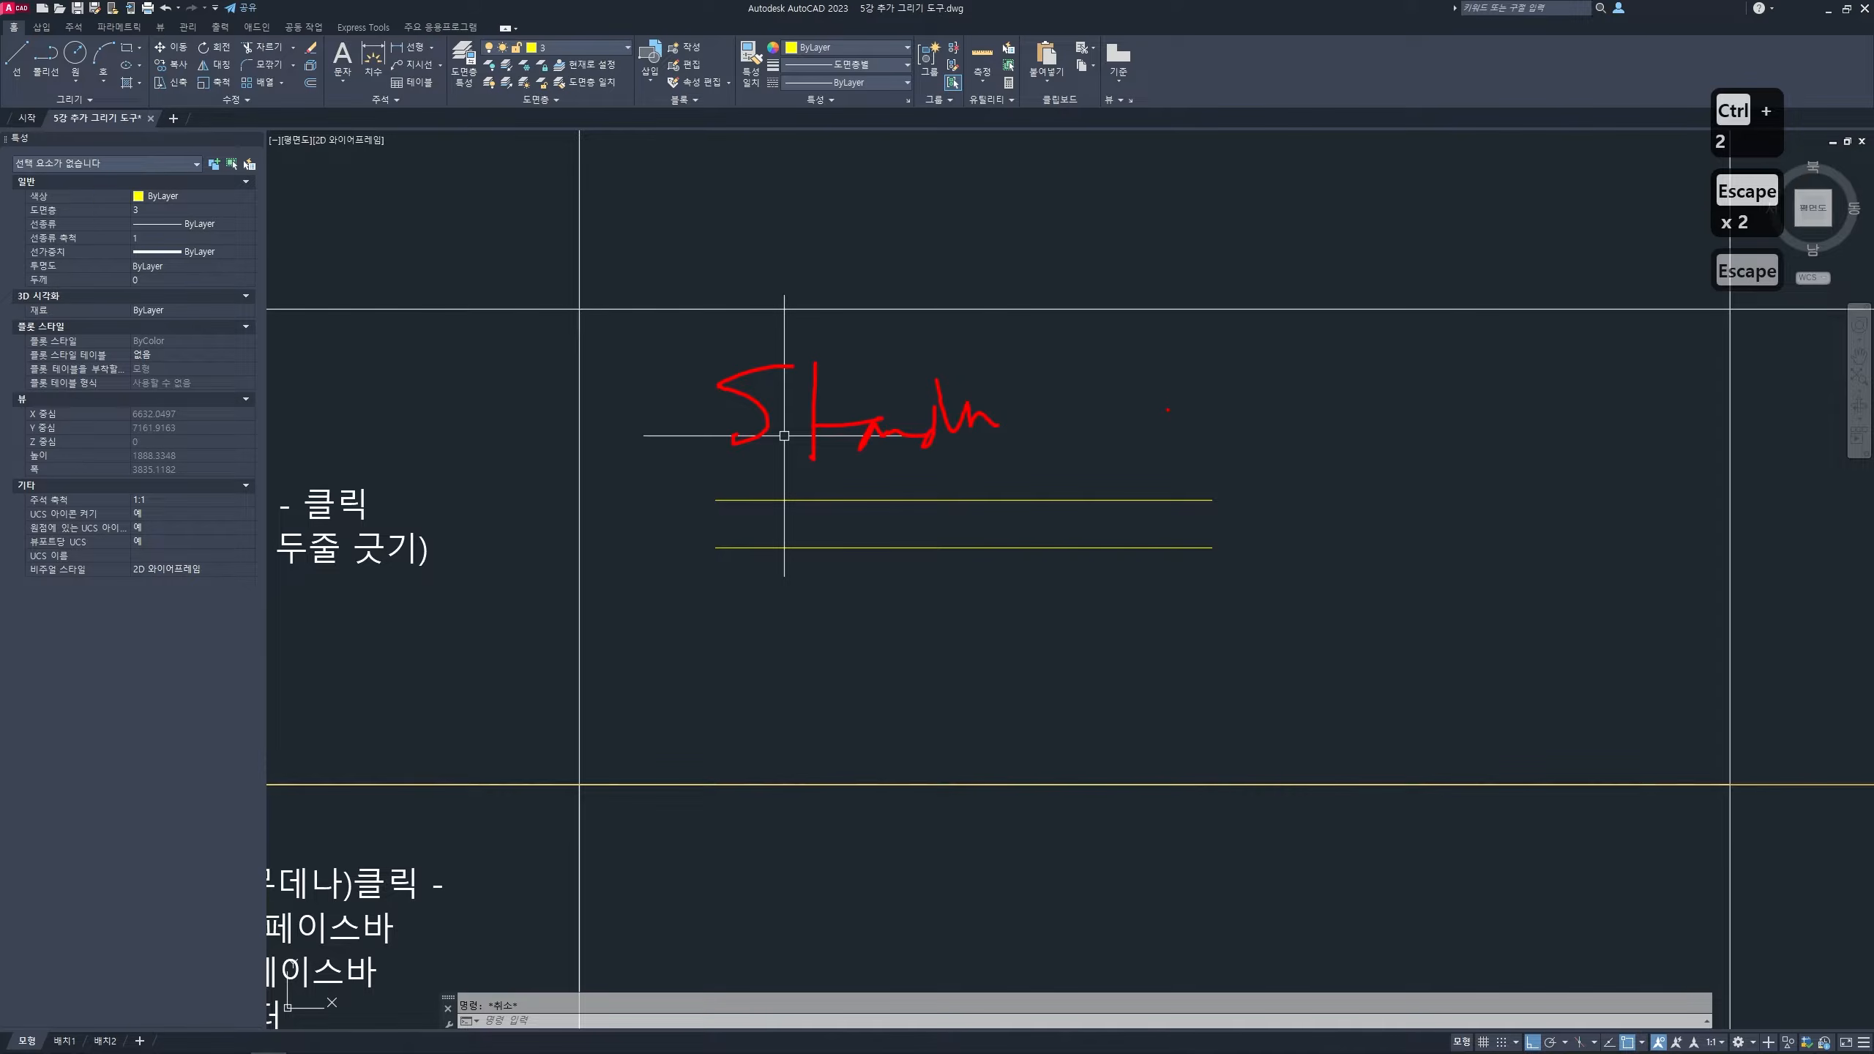
left_click_drag(1183, 385, 1657, 385)
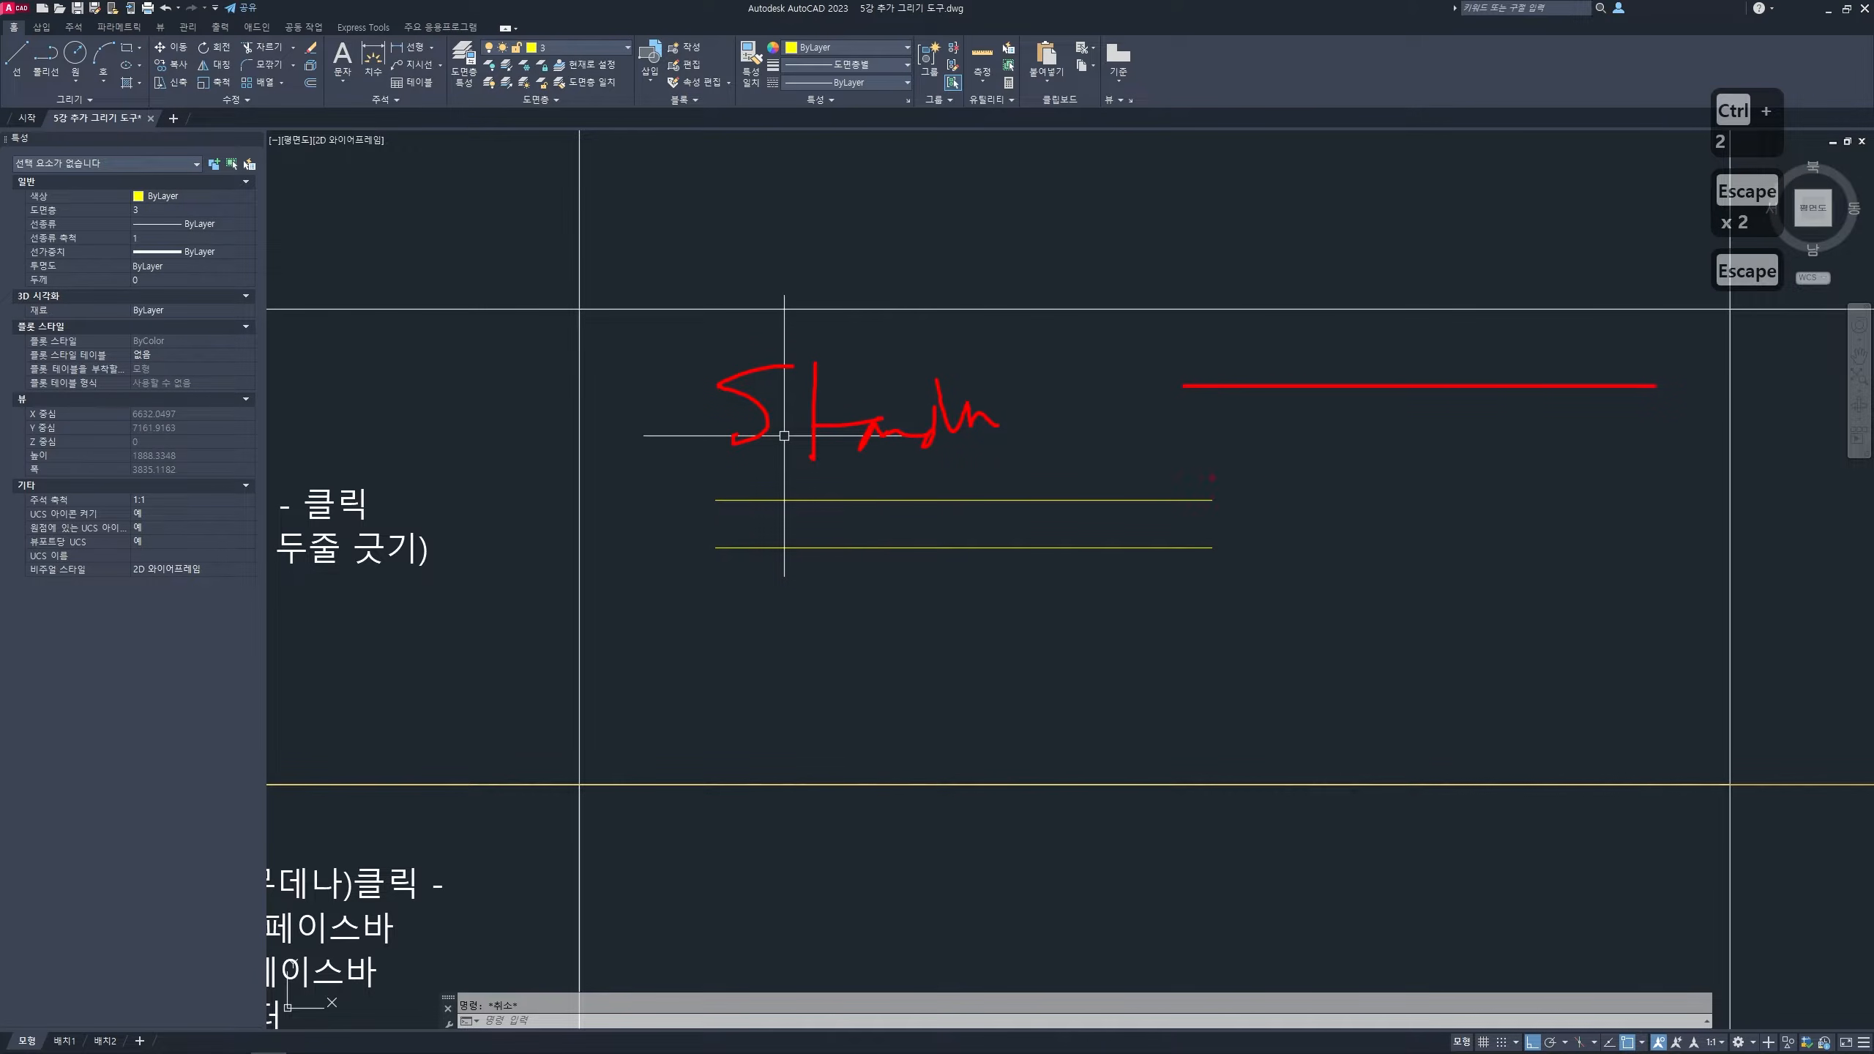
left_click_drag(1172, 478, 1649, 478)
left_click_drag(1059, 441, 1773, 434)
mouse_move(1549, 397)
left_mouse_down()
mouse_move(1547, 428)
mouse_move(1632, 424)
mouse_move(1562, 467)
mouse_move(1651, 465)
left_mouse_up()
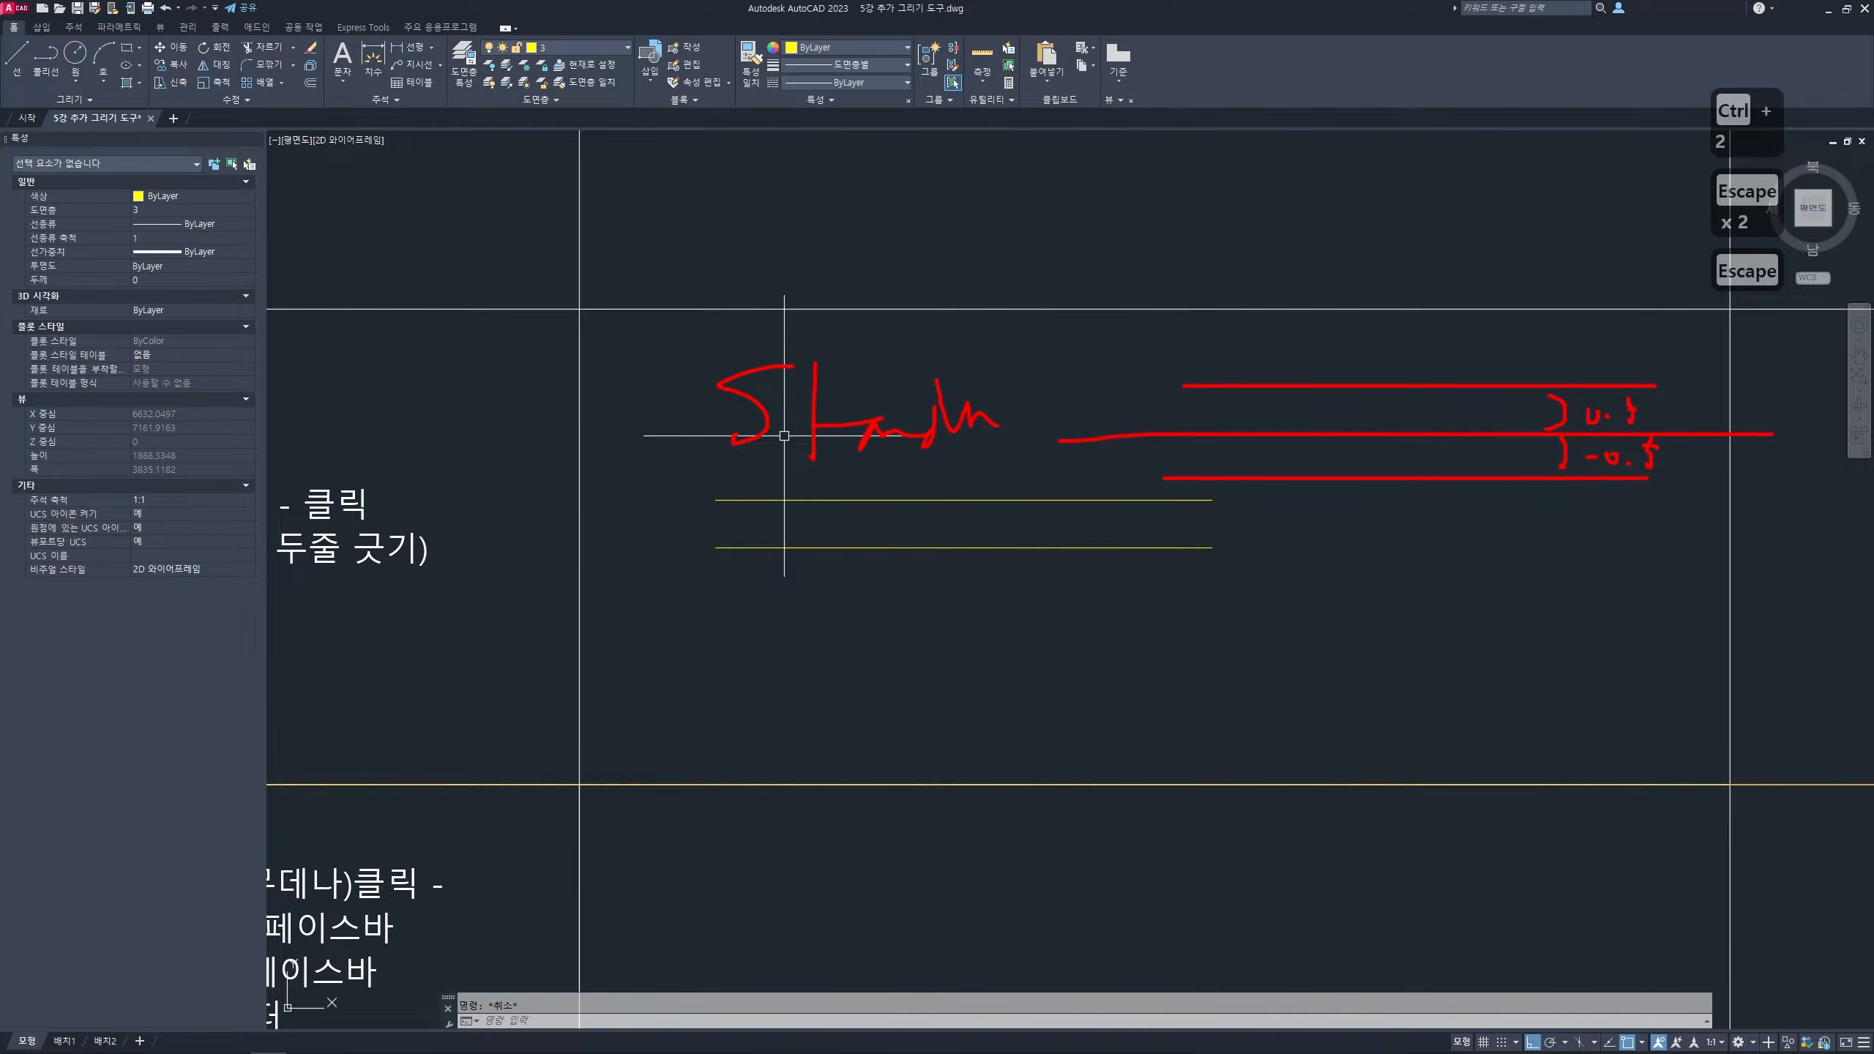
mouse_move(1426, 381)
left_mouse_down()
mouse_move(1421, 476)
mouse_move(1444, 462)
left_mouse_up()
mouse_move(1459, 539)
left_mouse_down()
mouse_move(1473, 521)
mouse_move(1521, 547)
left_mouse_up()
left_click_drag(1596, 513, 1577, 539)
mouse_move(1577, 515)
left_mouse_down()
mouse_move(1669, 546)
mouse_move(1706, 517)
left_mouse_up()
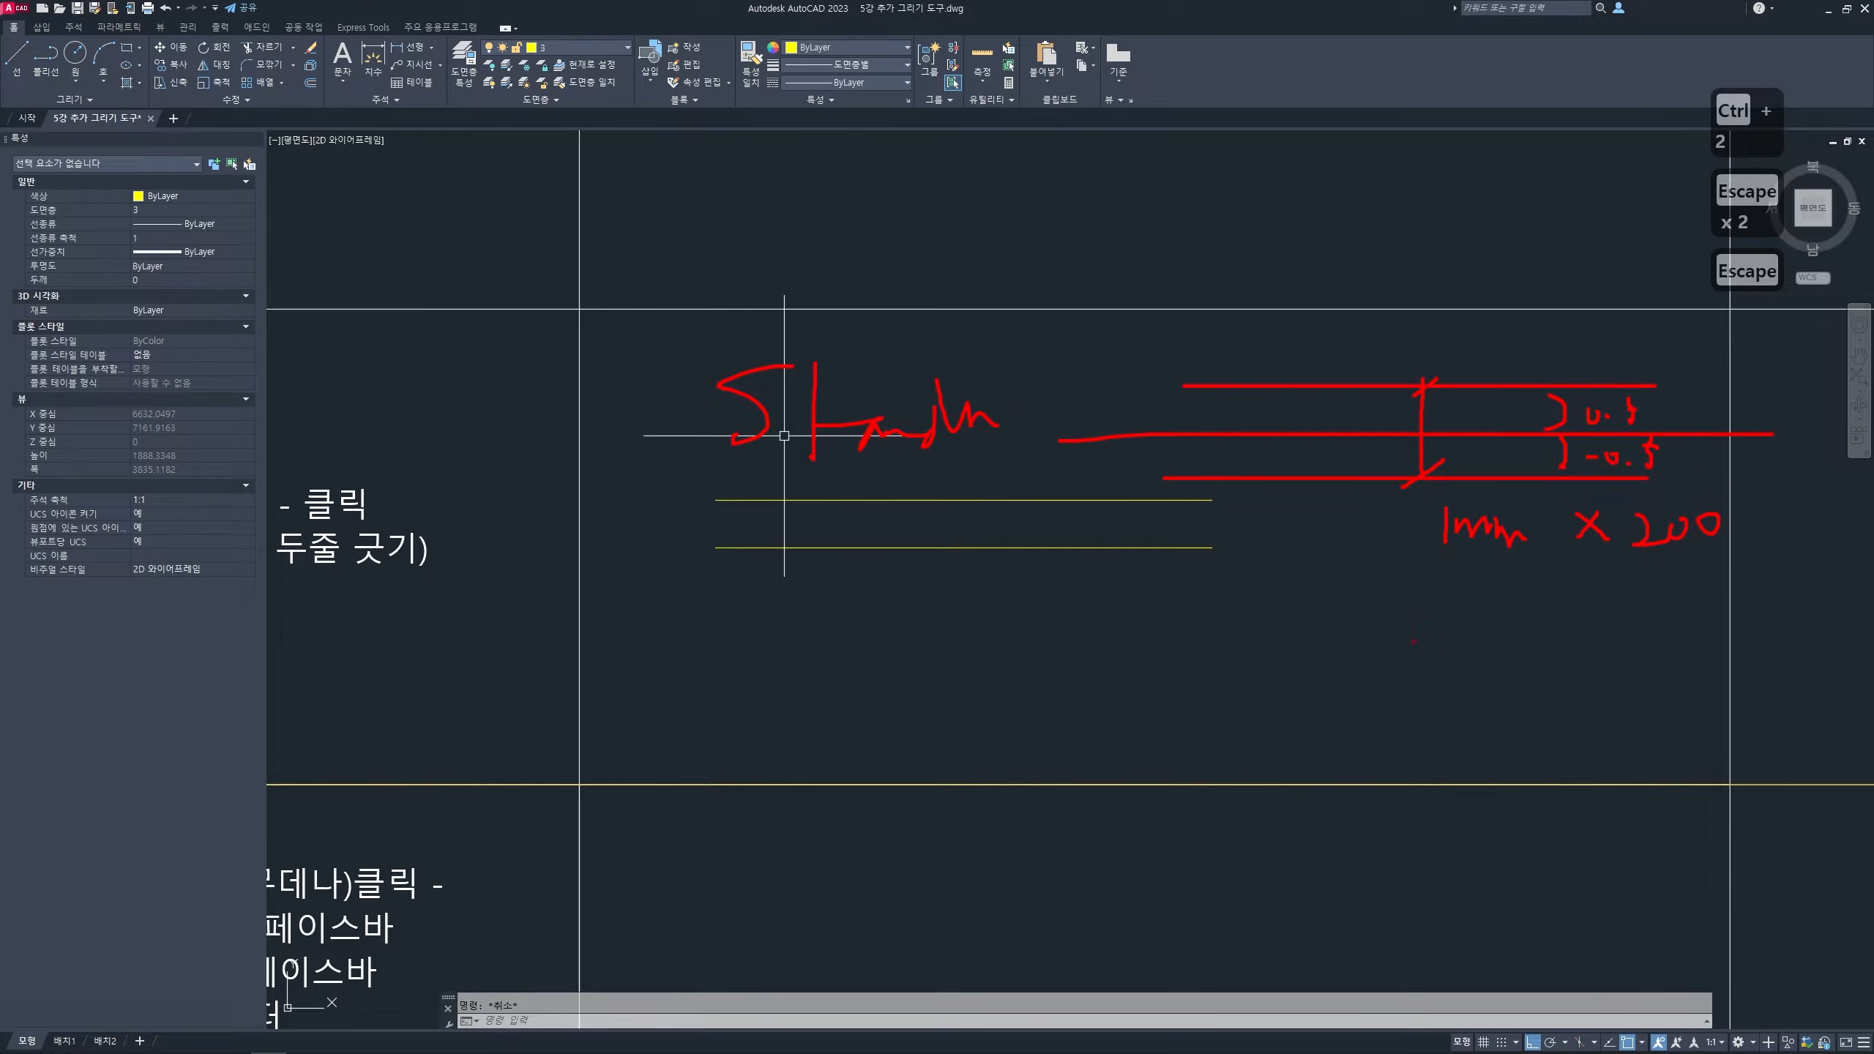
left_click_drag(1392, 629, 1440, 628)
left_click_drag(1397, 655, 1448, 652)
mouse_move(1464, 628)
left_mouse_down()
mouse_move(1473, 665)
mouse_move(1566, 640)
left_mouse_up()
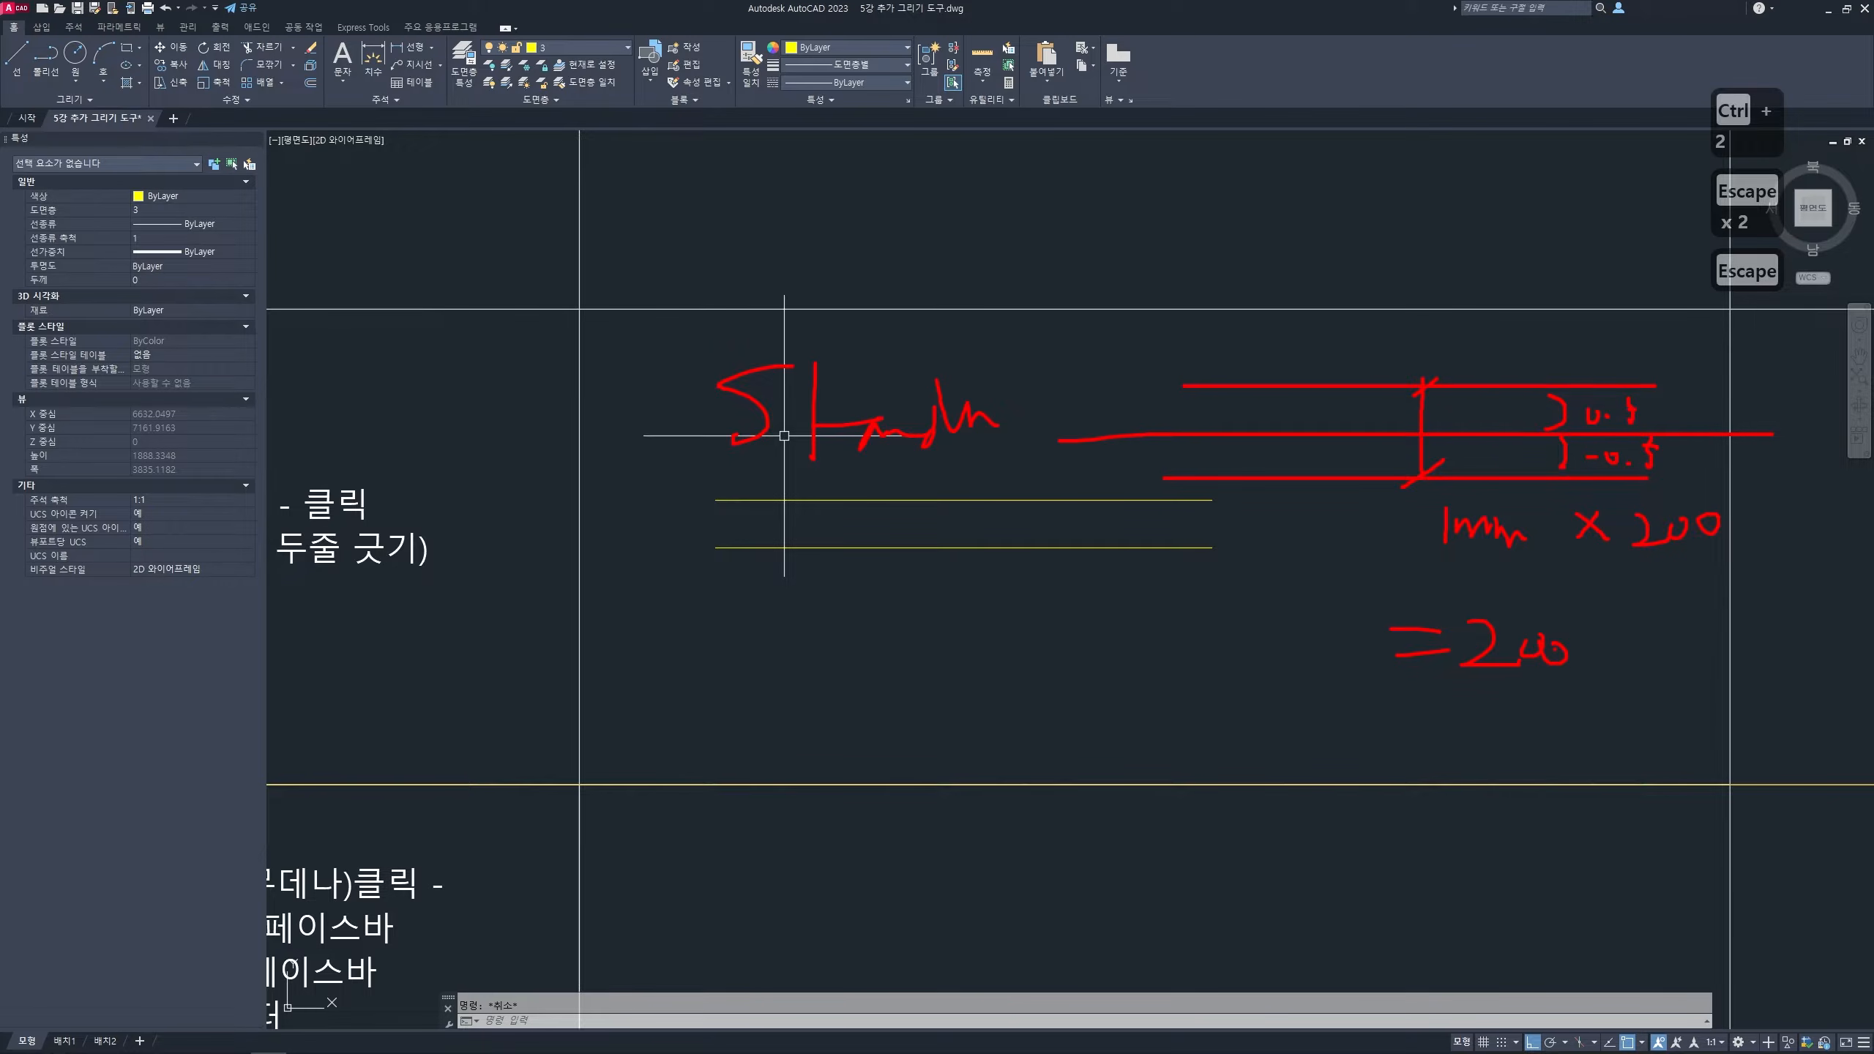
mouse_move(1680, 705)
left_mouse_down()
mouse_move(764, 711)
mouse_move(730, 299)
mouse_move(1458, 257)
mouse_move(1777, 423)
mouse_move(1693, 671)
mouse_move(1414, 771)
mouse_move(1309, 781)
left_mouse_up()
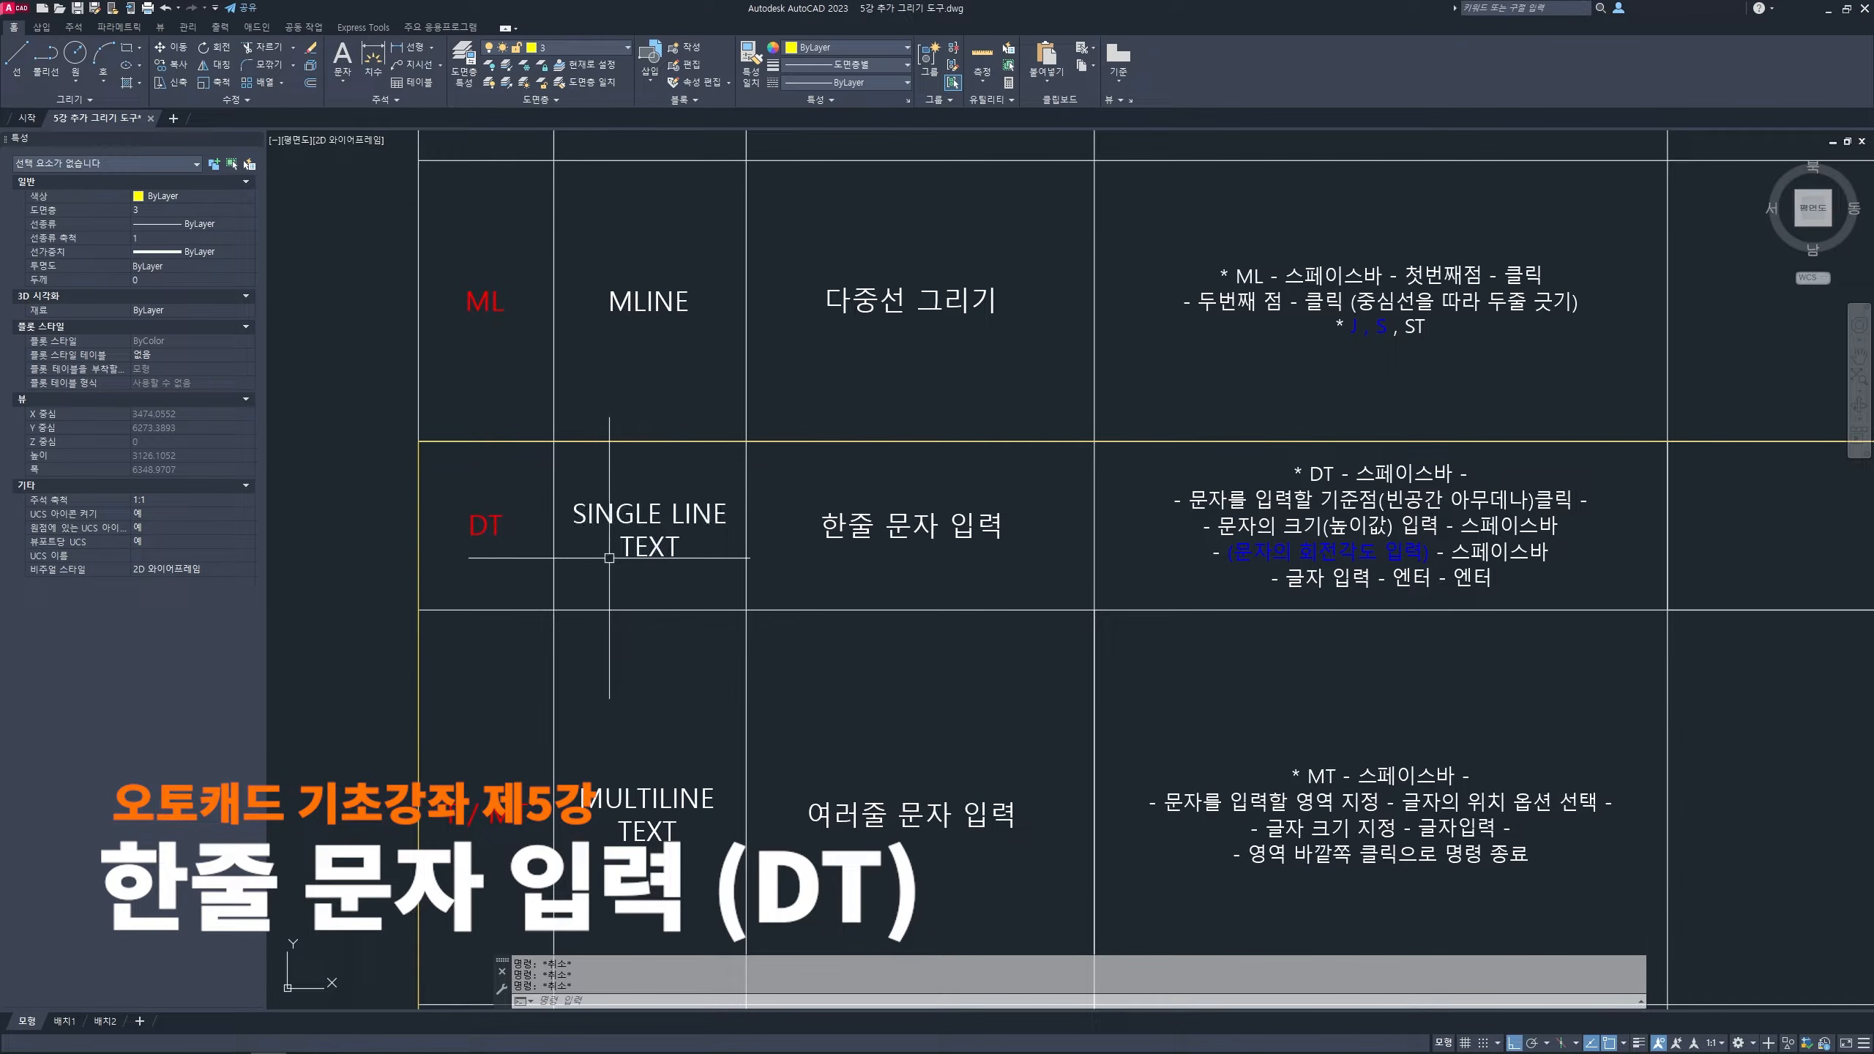
key("ctrl+2")
mouse_move(476, 562)
left_mouse_down()
mouse_move(551, 505)
mouse_move(427, 550)
mouse_move(509, 570)
left_mouse_up()
key("Escape")
scroll(1402, 554, "down", 1)
middle_click_drag(1586, 564, 1098, 593)
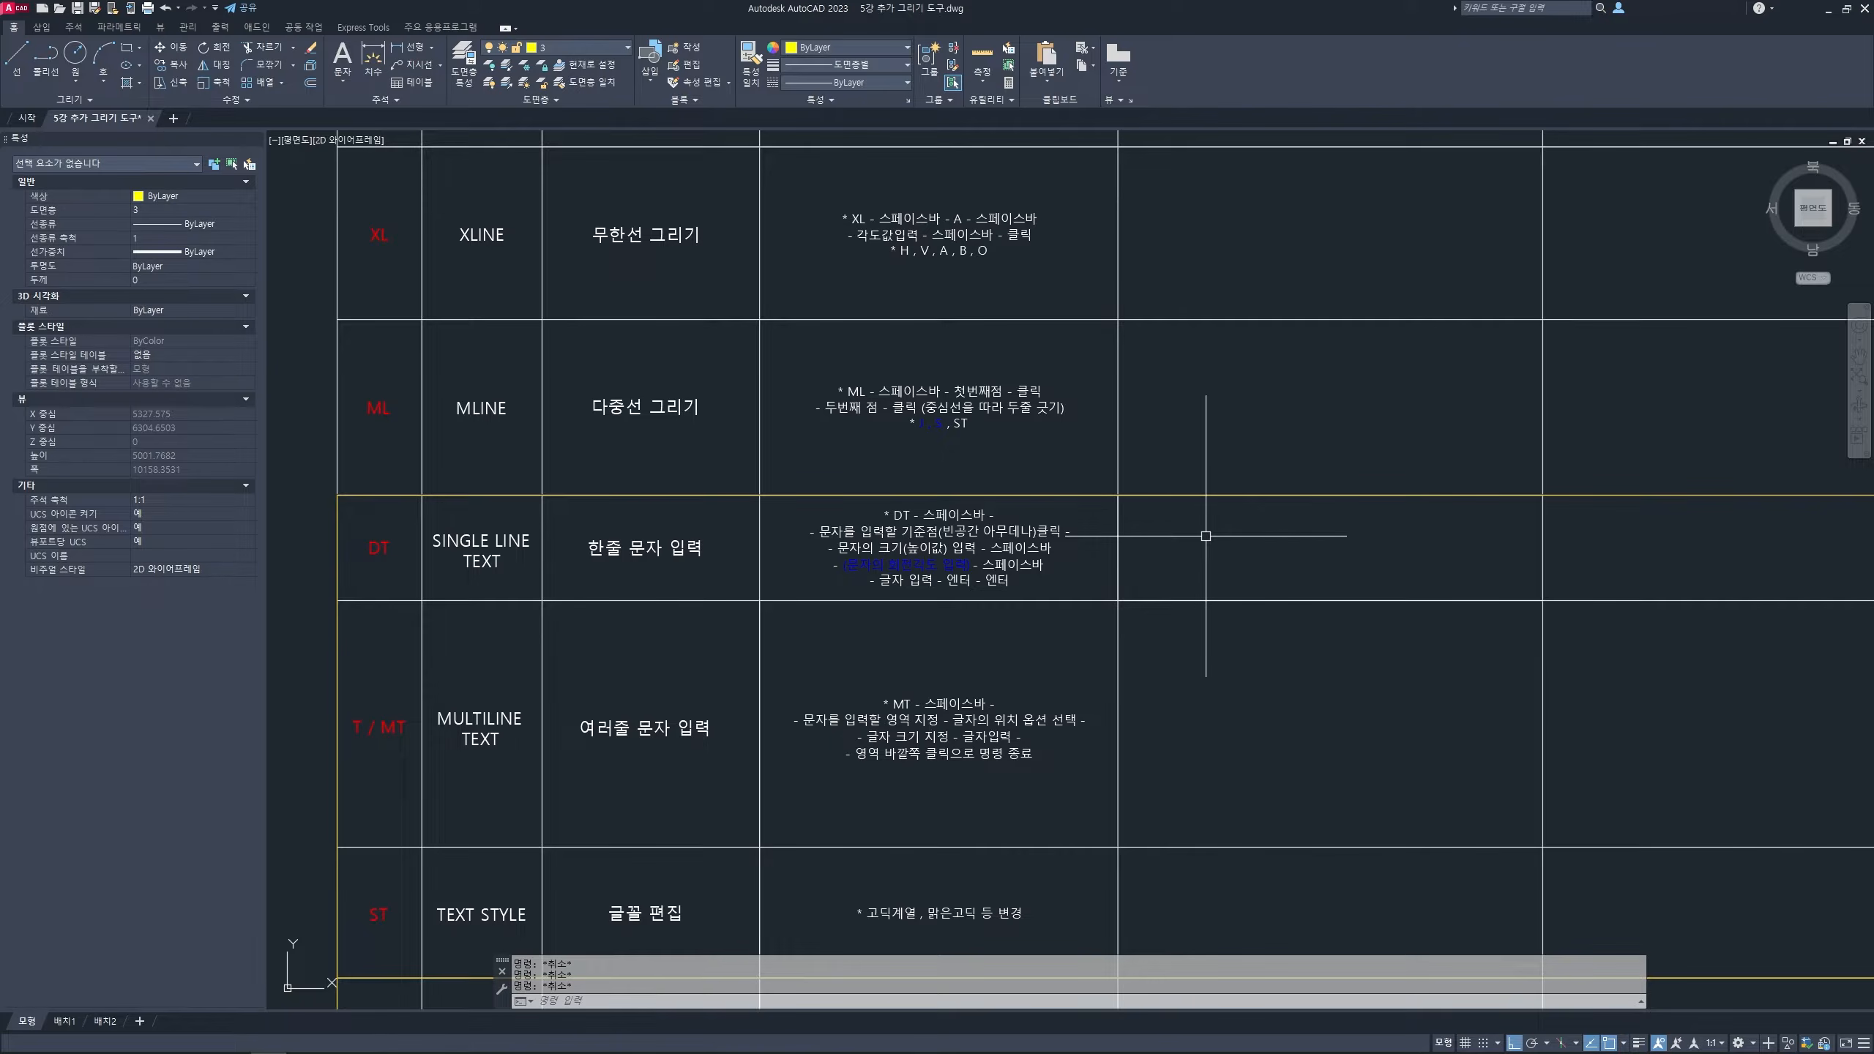
key("ctrl+2")
mouse_move(1145, 532)
left_mouse_down()
mouse_move(1332, 532)
mouse_move(1141, 508)
left_mouse_up()
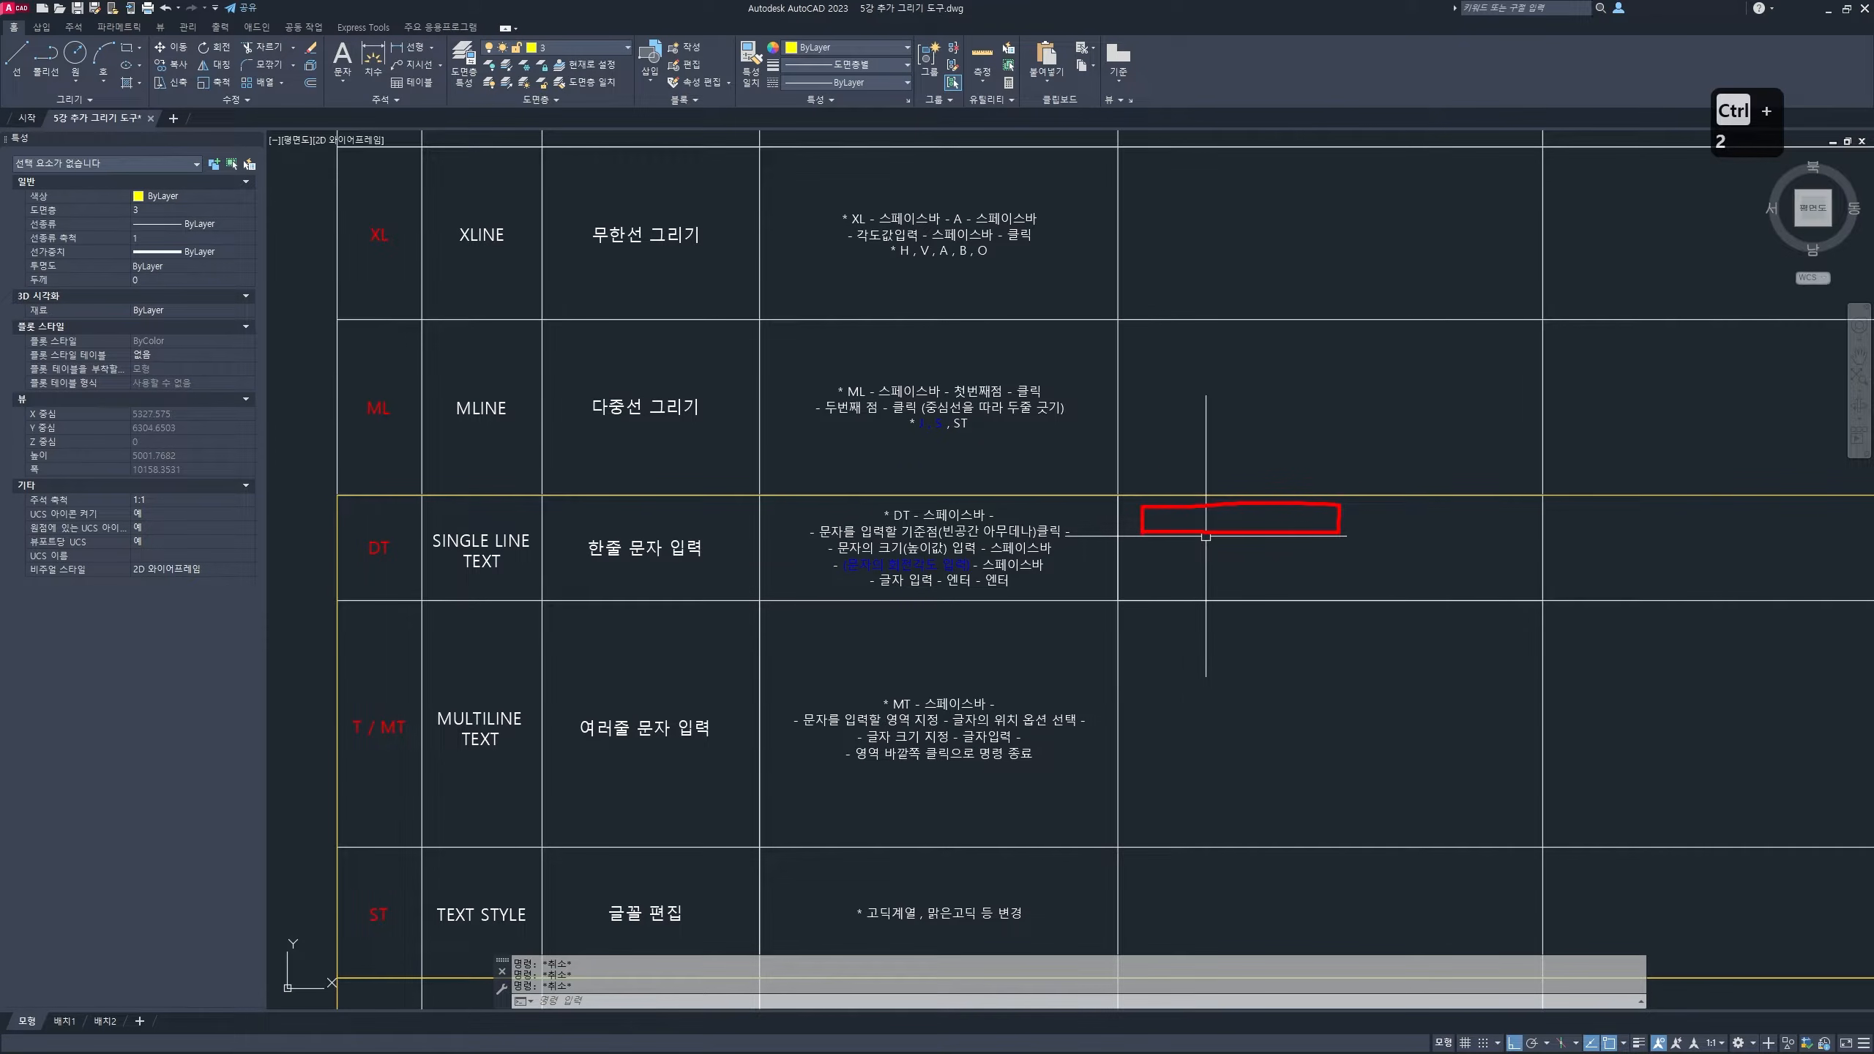
mouse_move(424, 732)
left_mouse_down()
mouse_move(524, 731)
mouse_move(506, 751)
mouse_move(382, 737)
mouse_move(418, 730)
left_mouse_up()
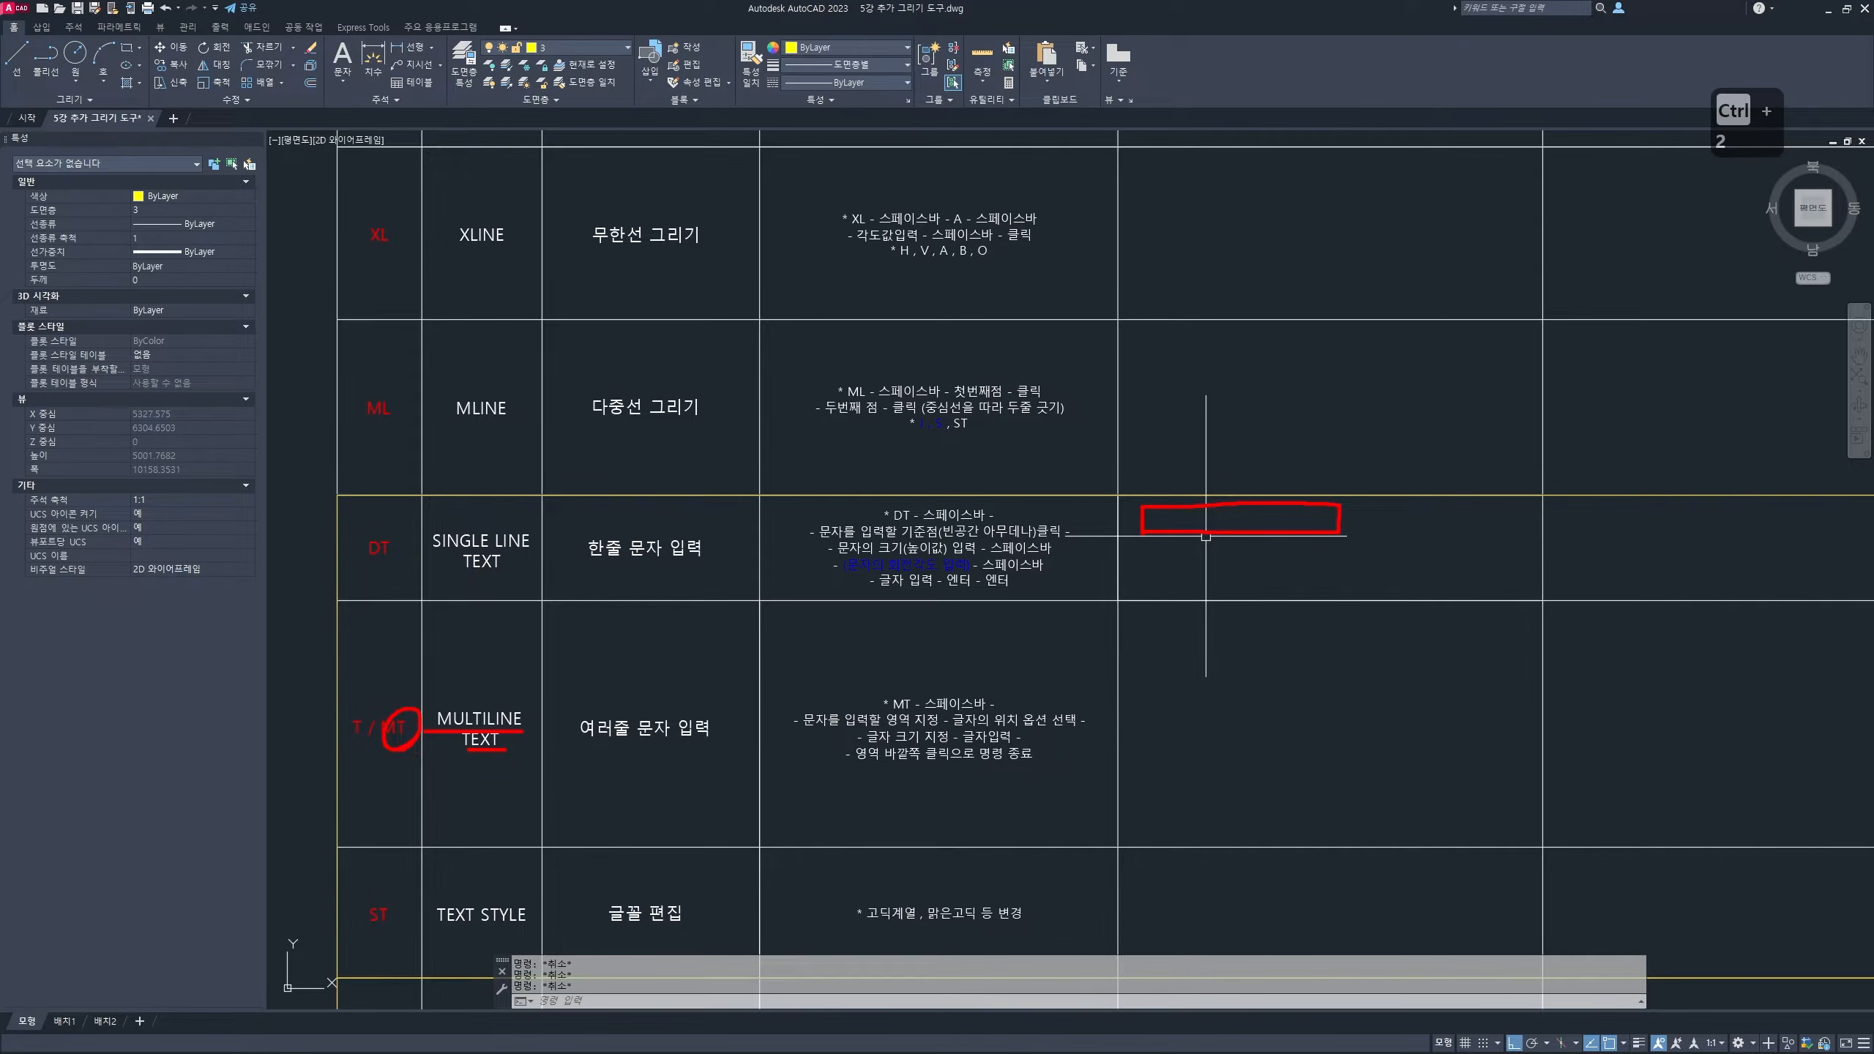
mouse_move(1136, 633)
left_mouse_down()
mouse_move(1360, 639)
mouse_move(1348, 824)
mouse_move(1156, 827)
mouse_move(1152, 644)
left_mouse_up()
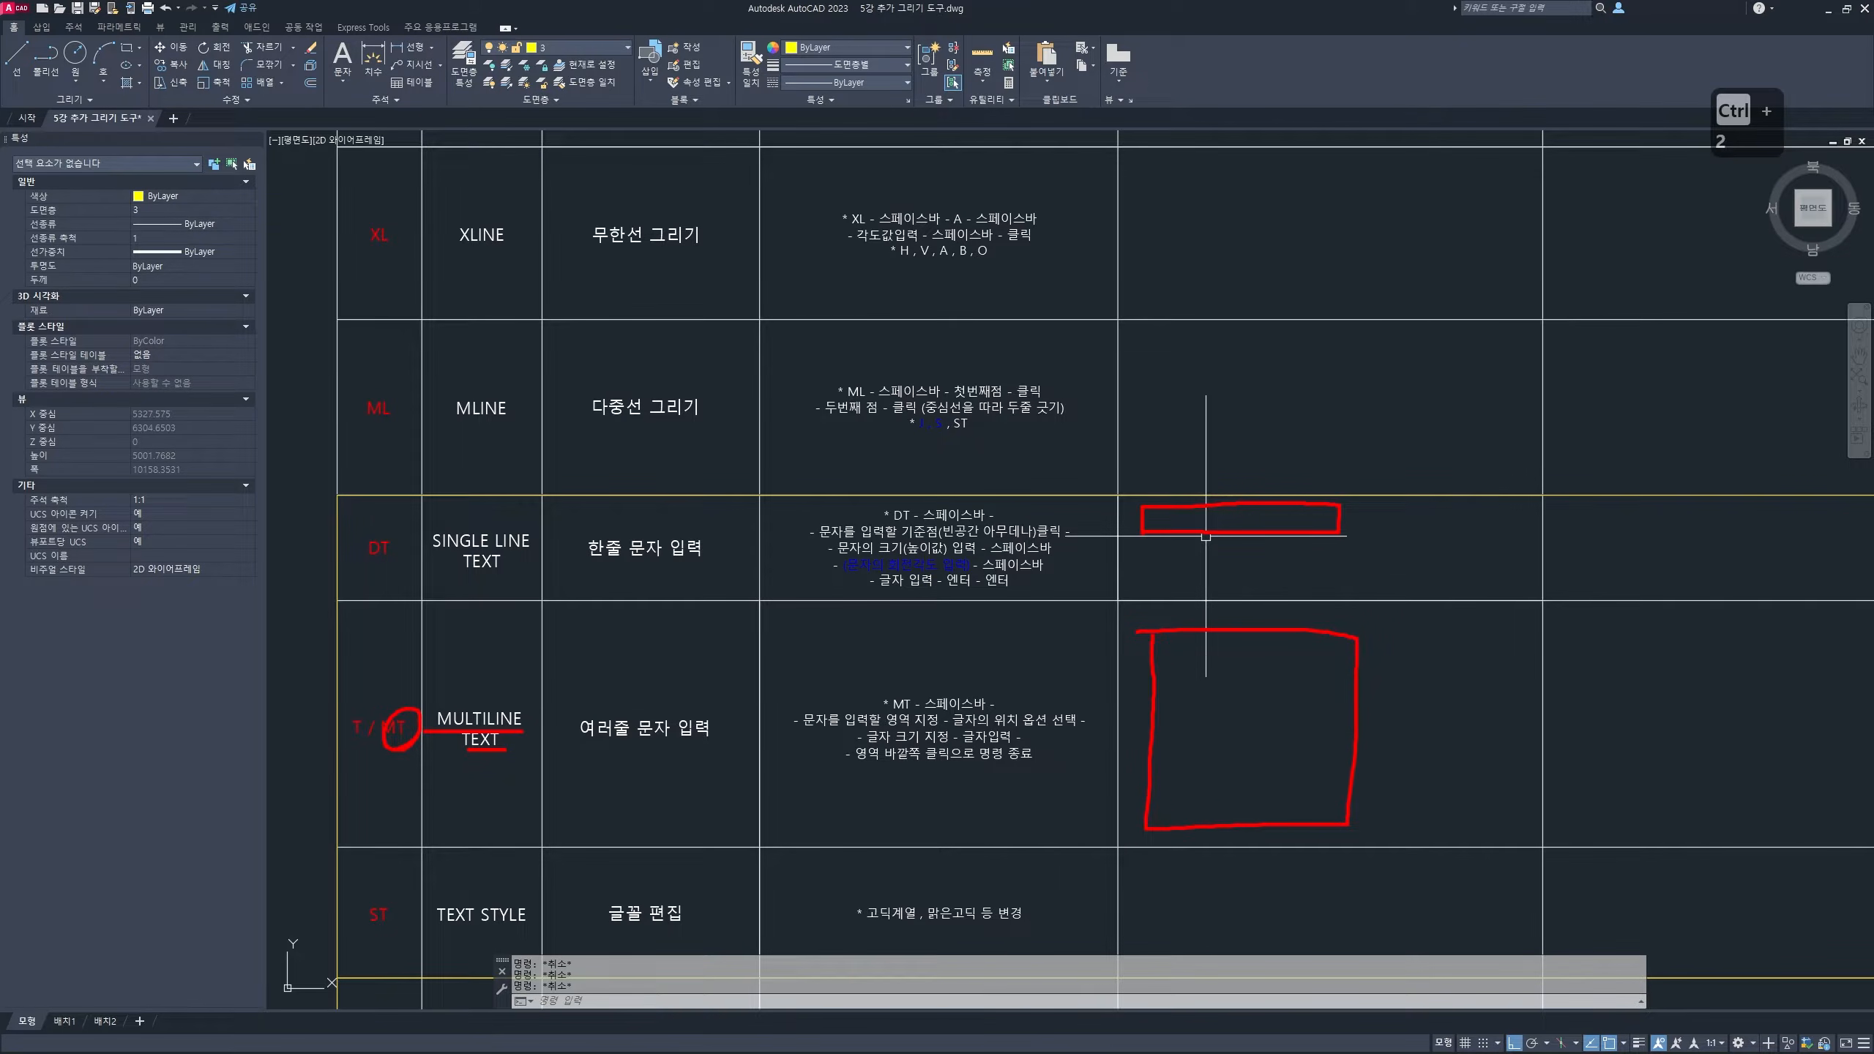
key("Escape")
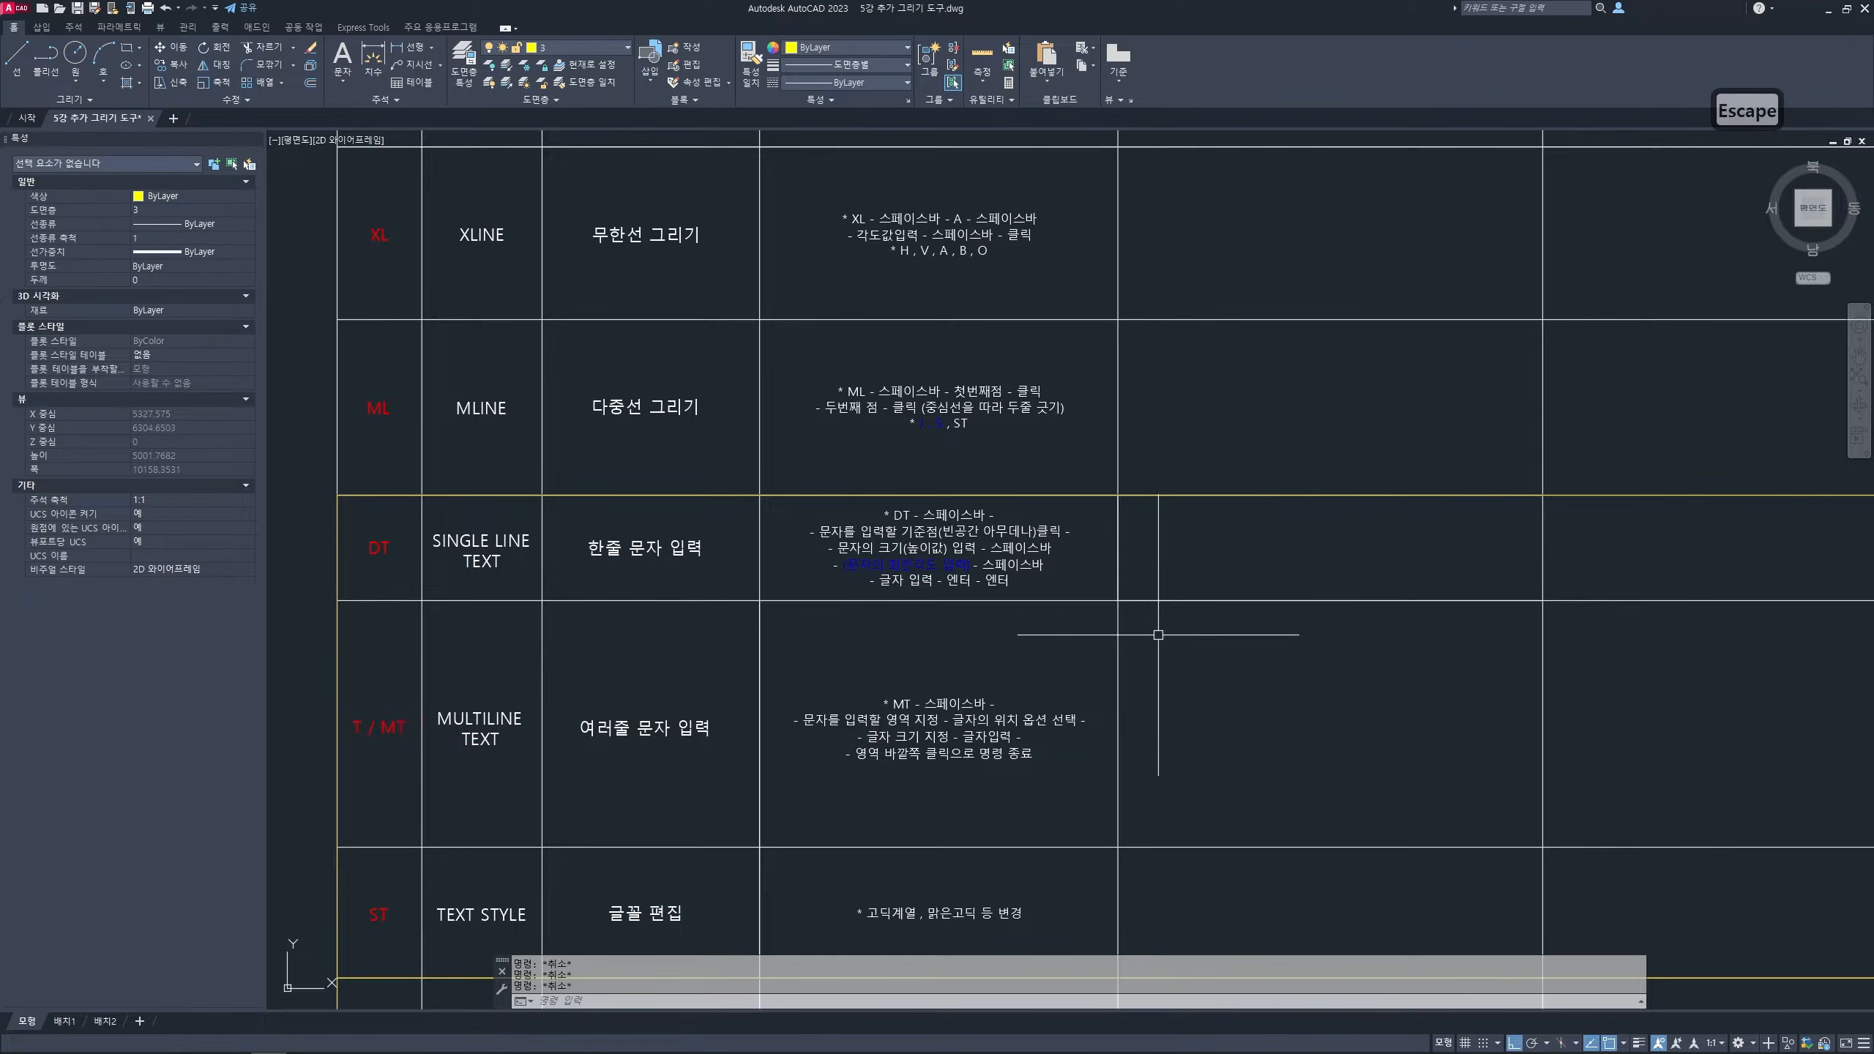
- Start a single-line text in the empty practice cell of the DT row with a text height of 100
scroll(1321, 524, "up", 2)
type("dt")
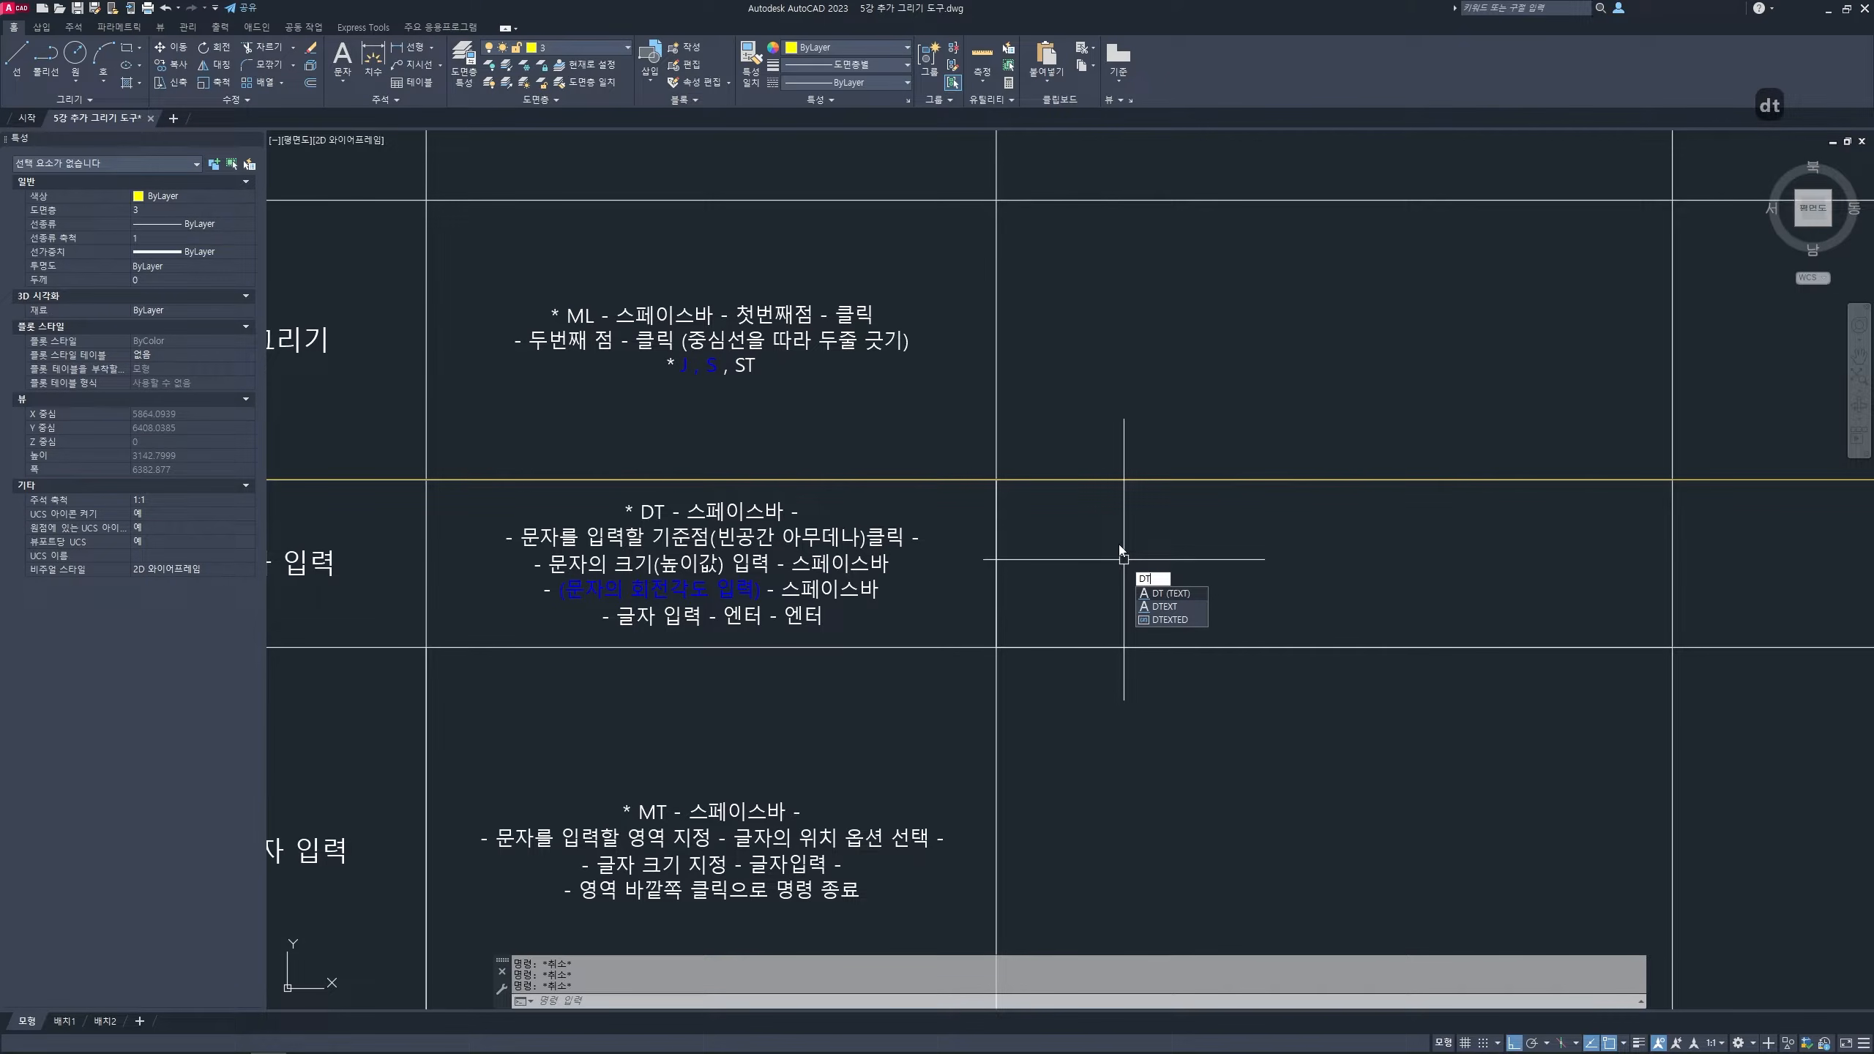
key("space")
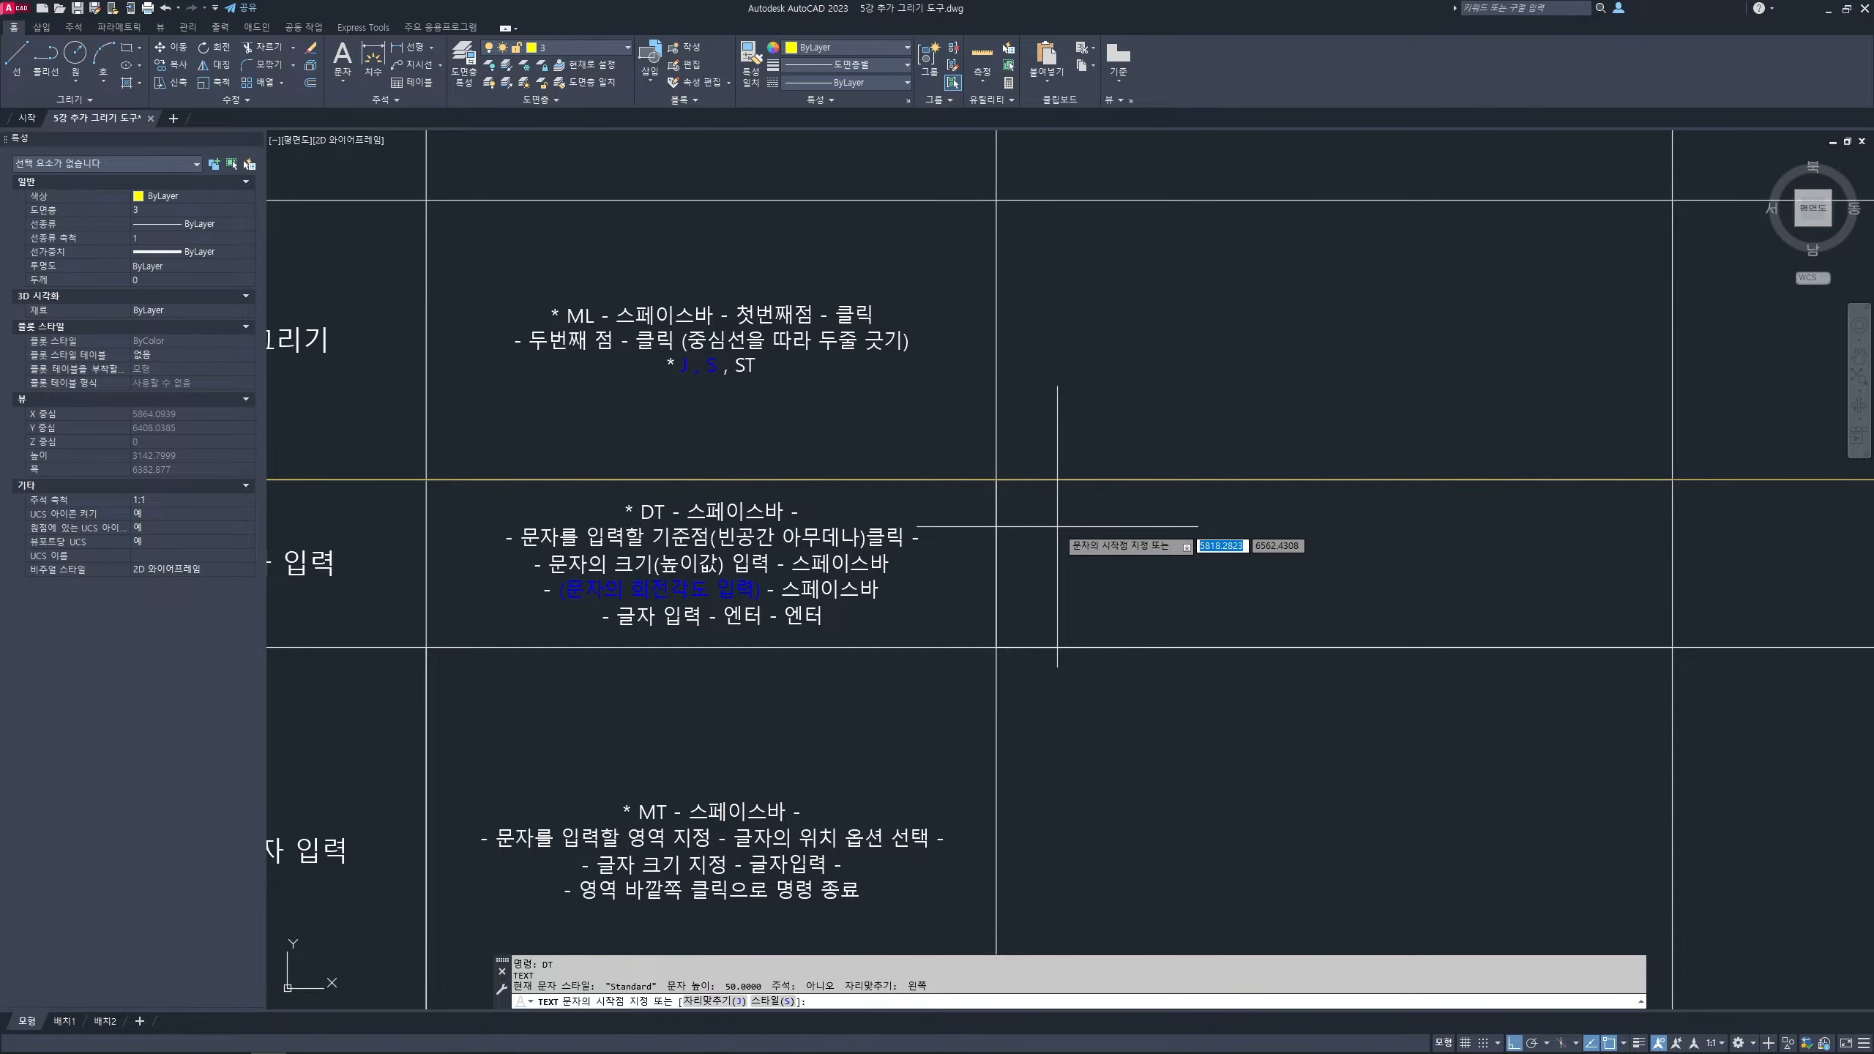
left_click(1057, 526)
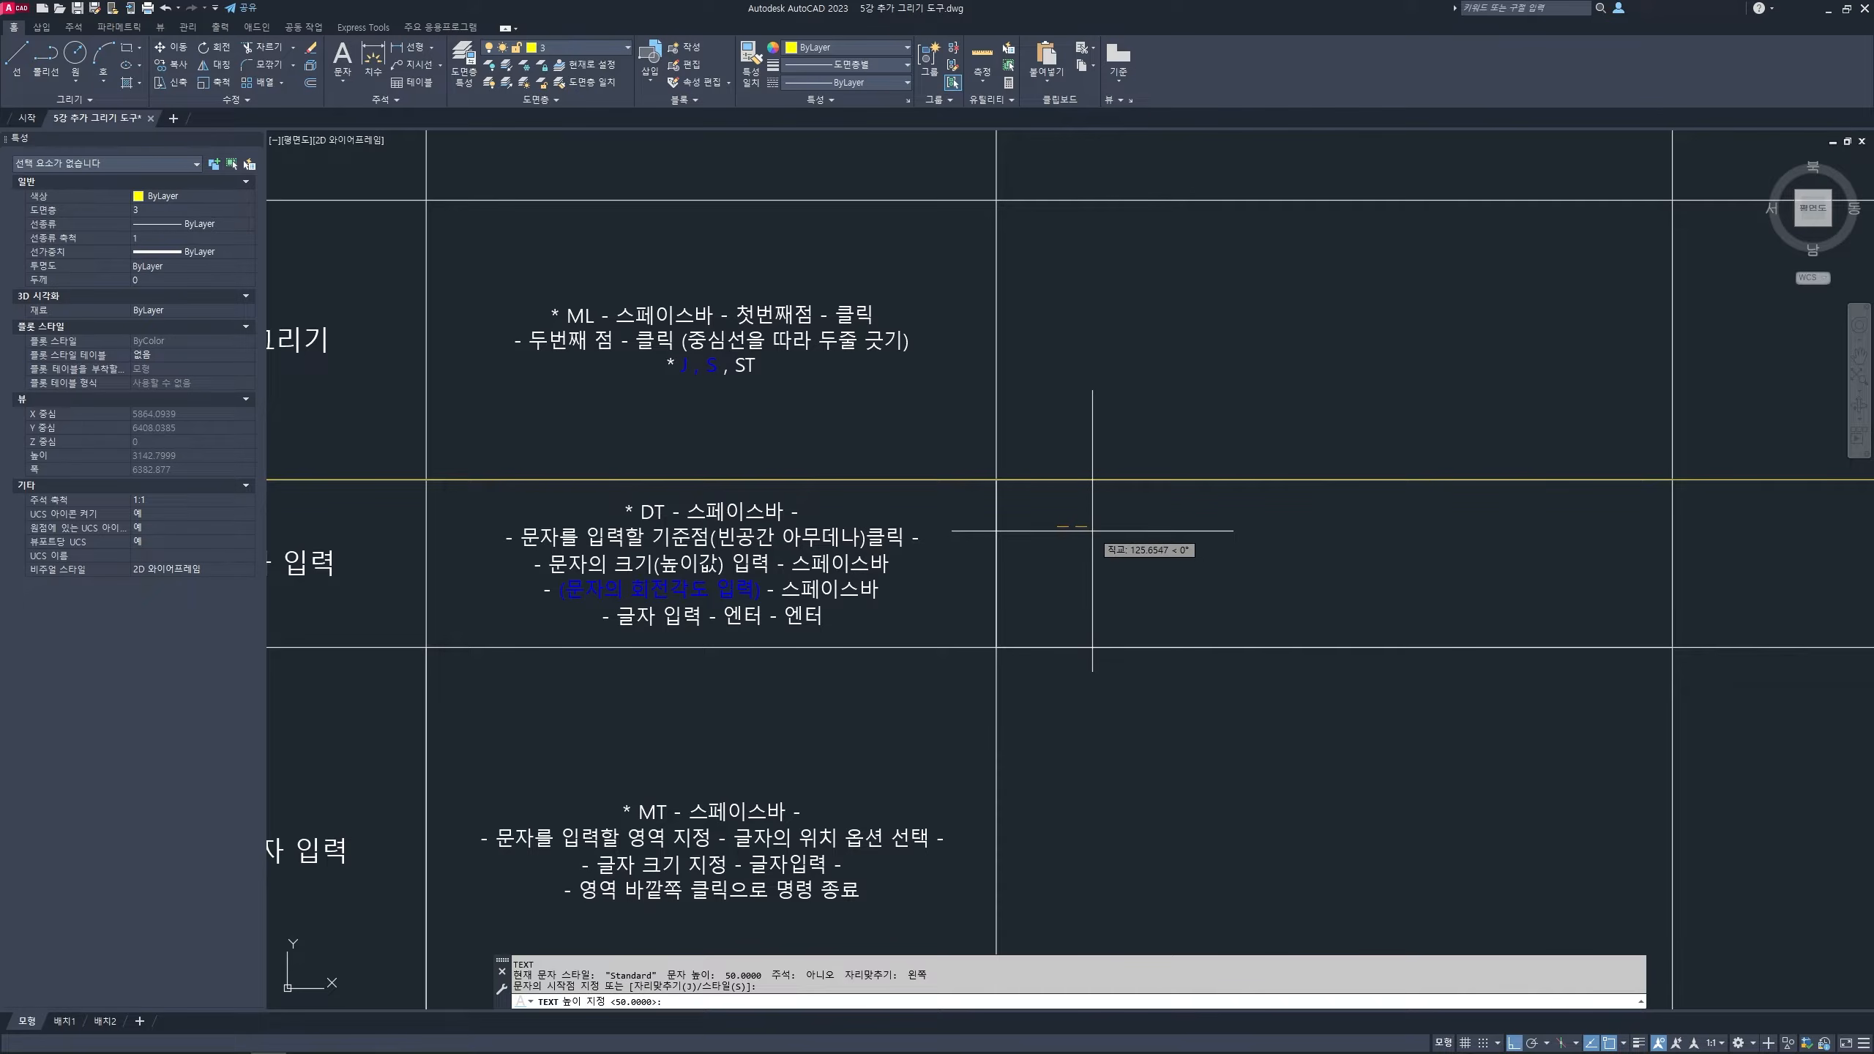
type("100")
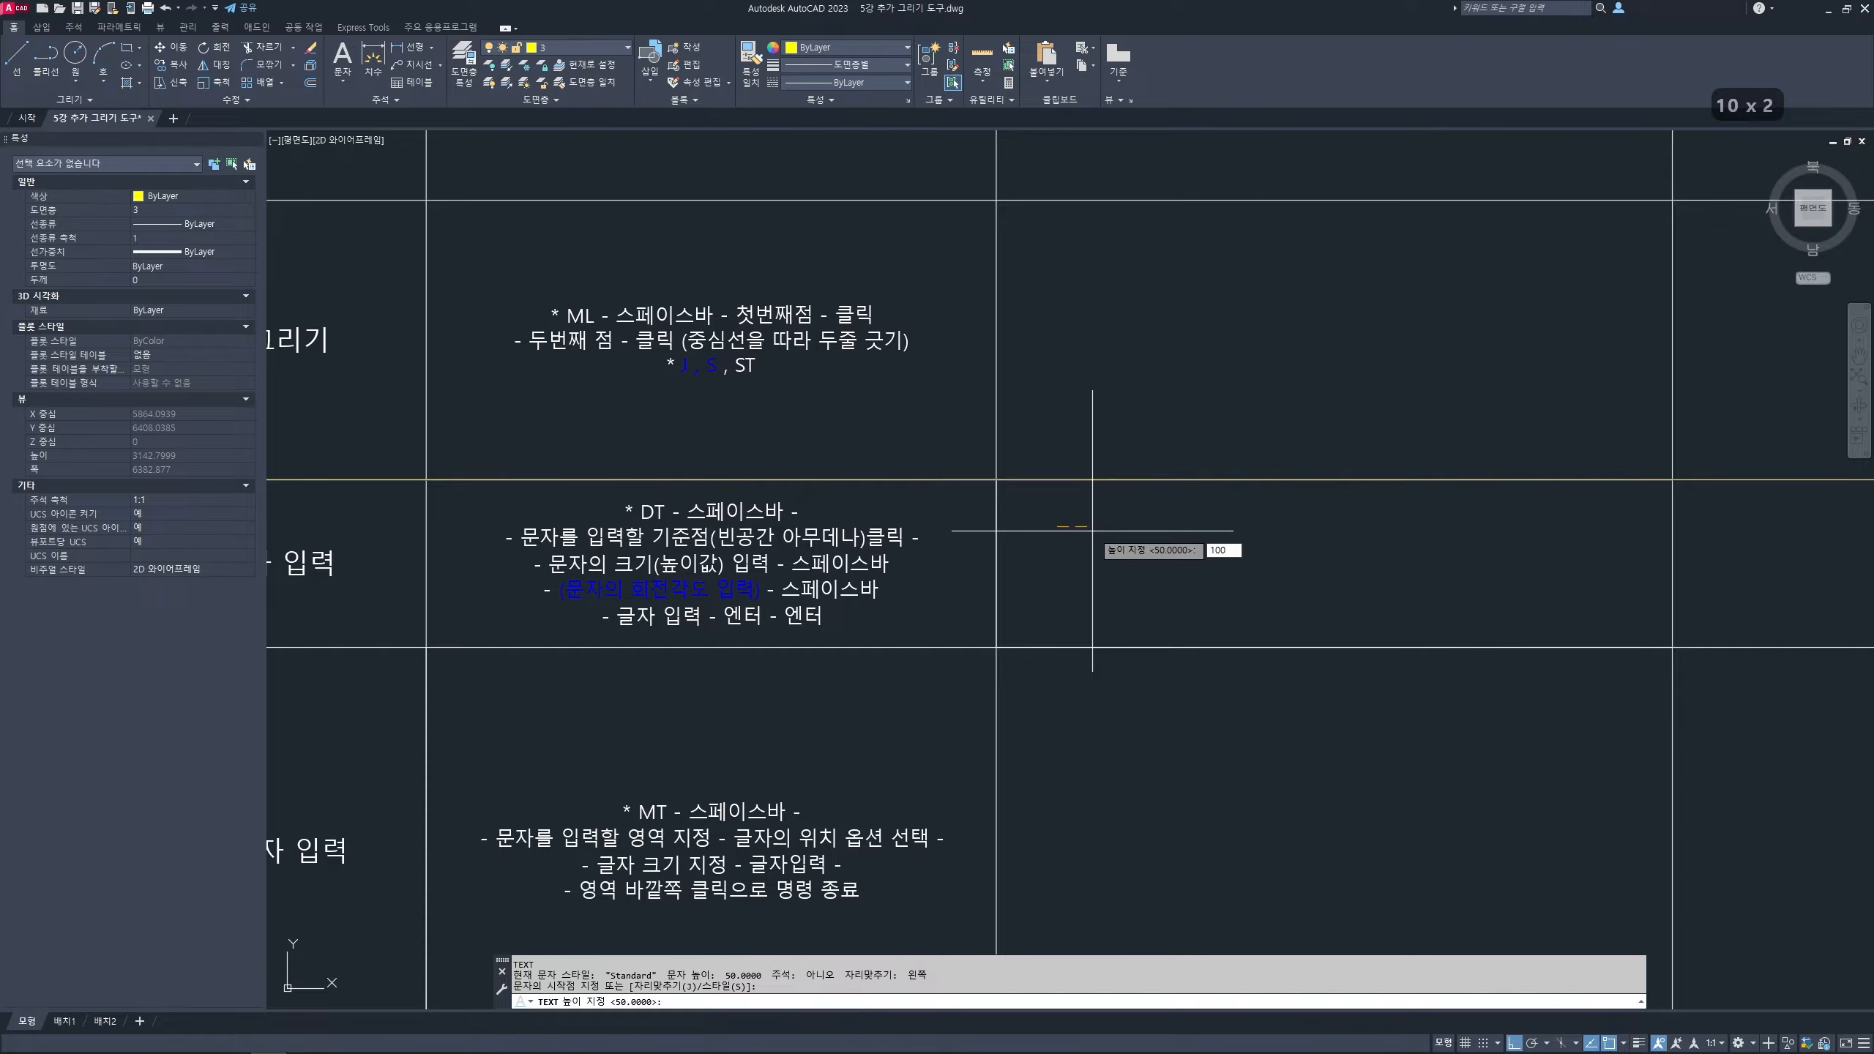
key("space")
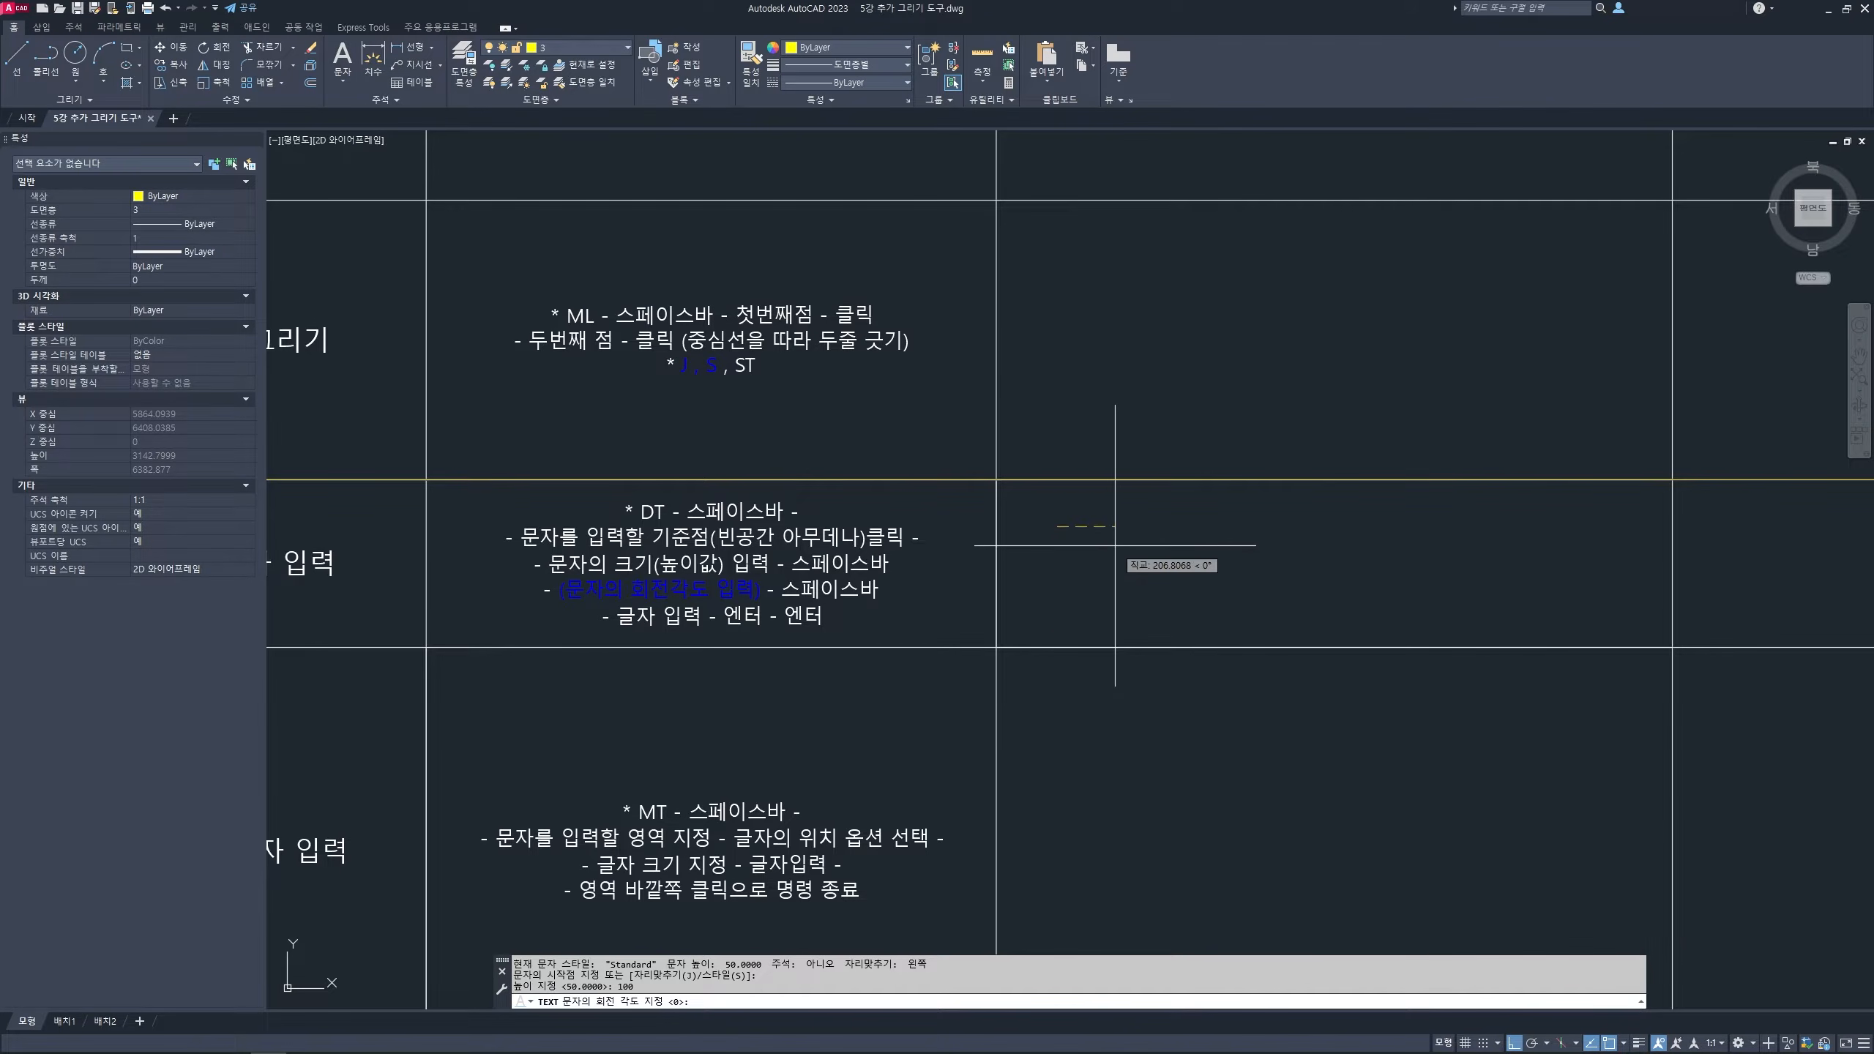
key("ctrl+2")
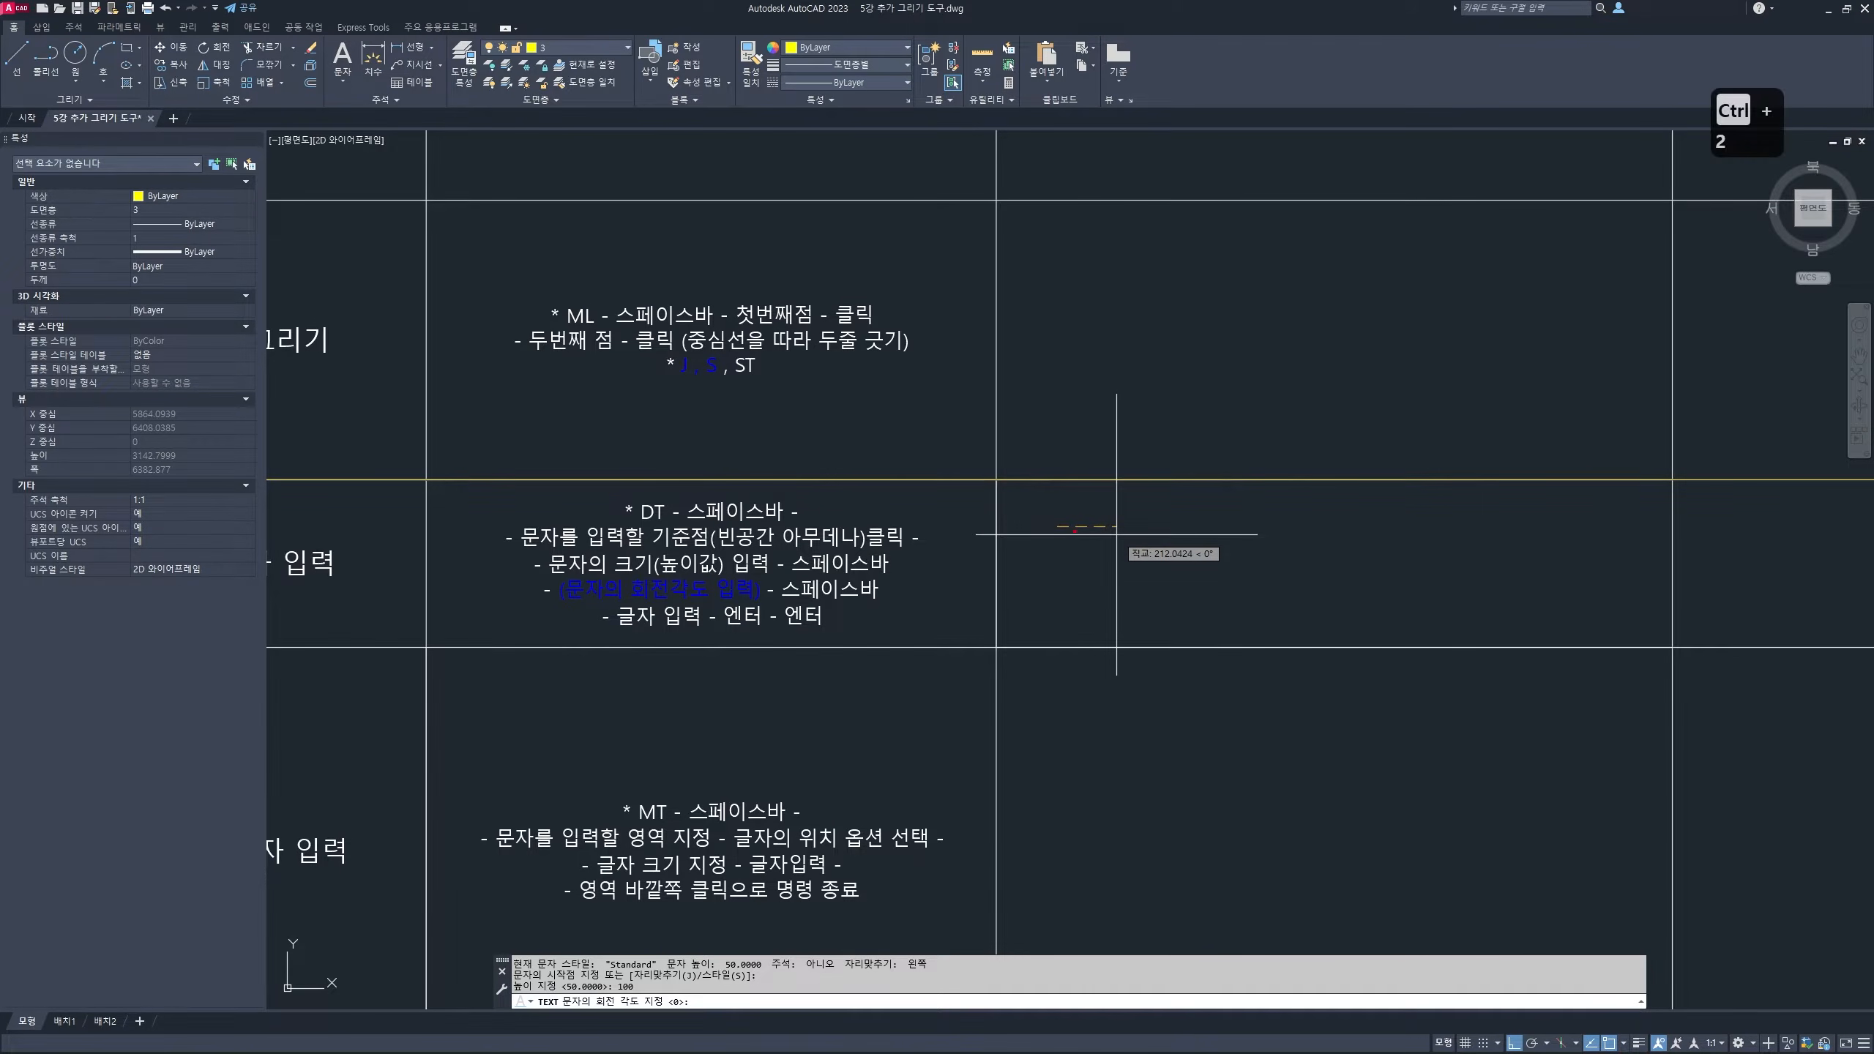
left_click_drag(1060, 532, 1257, 533)
left_click_drag(1074, 517, 1181, 520)
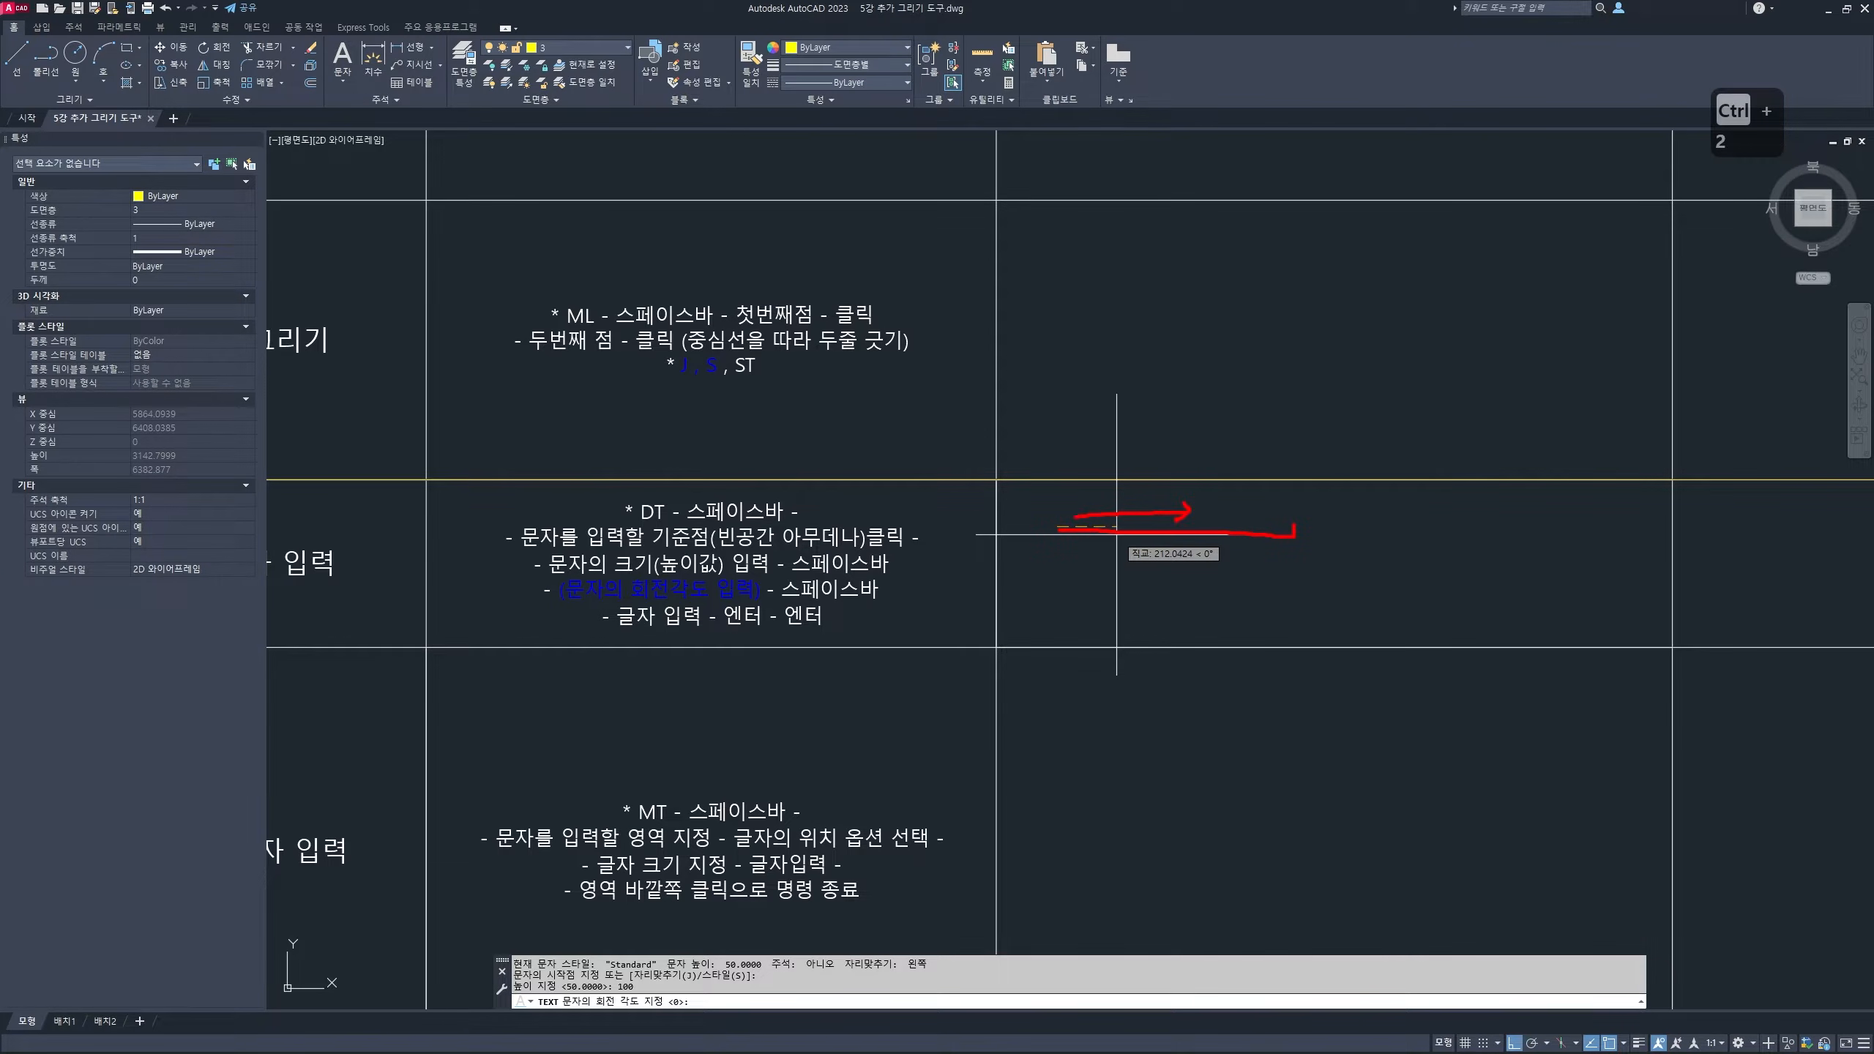
key("Escape")
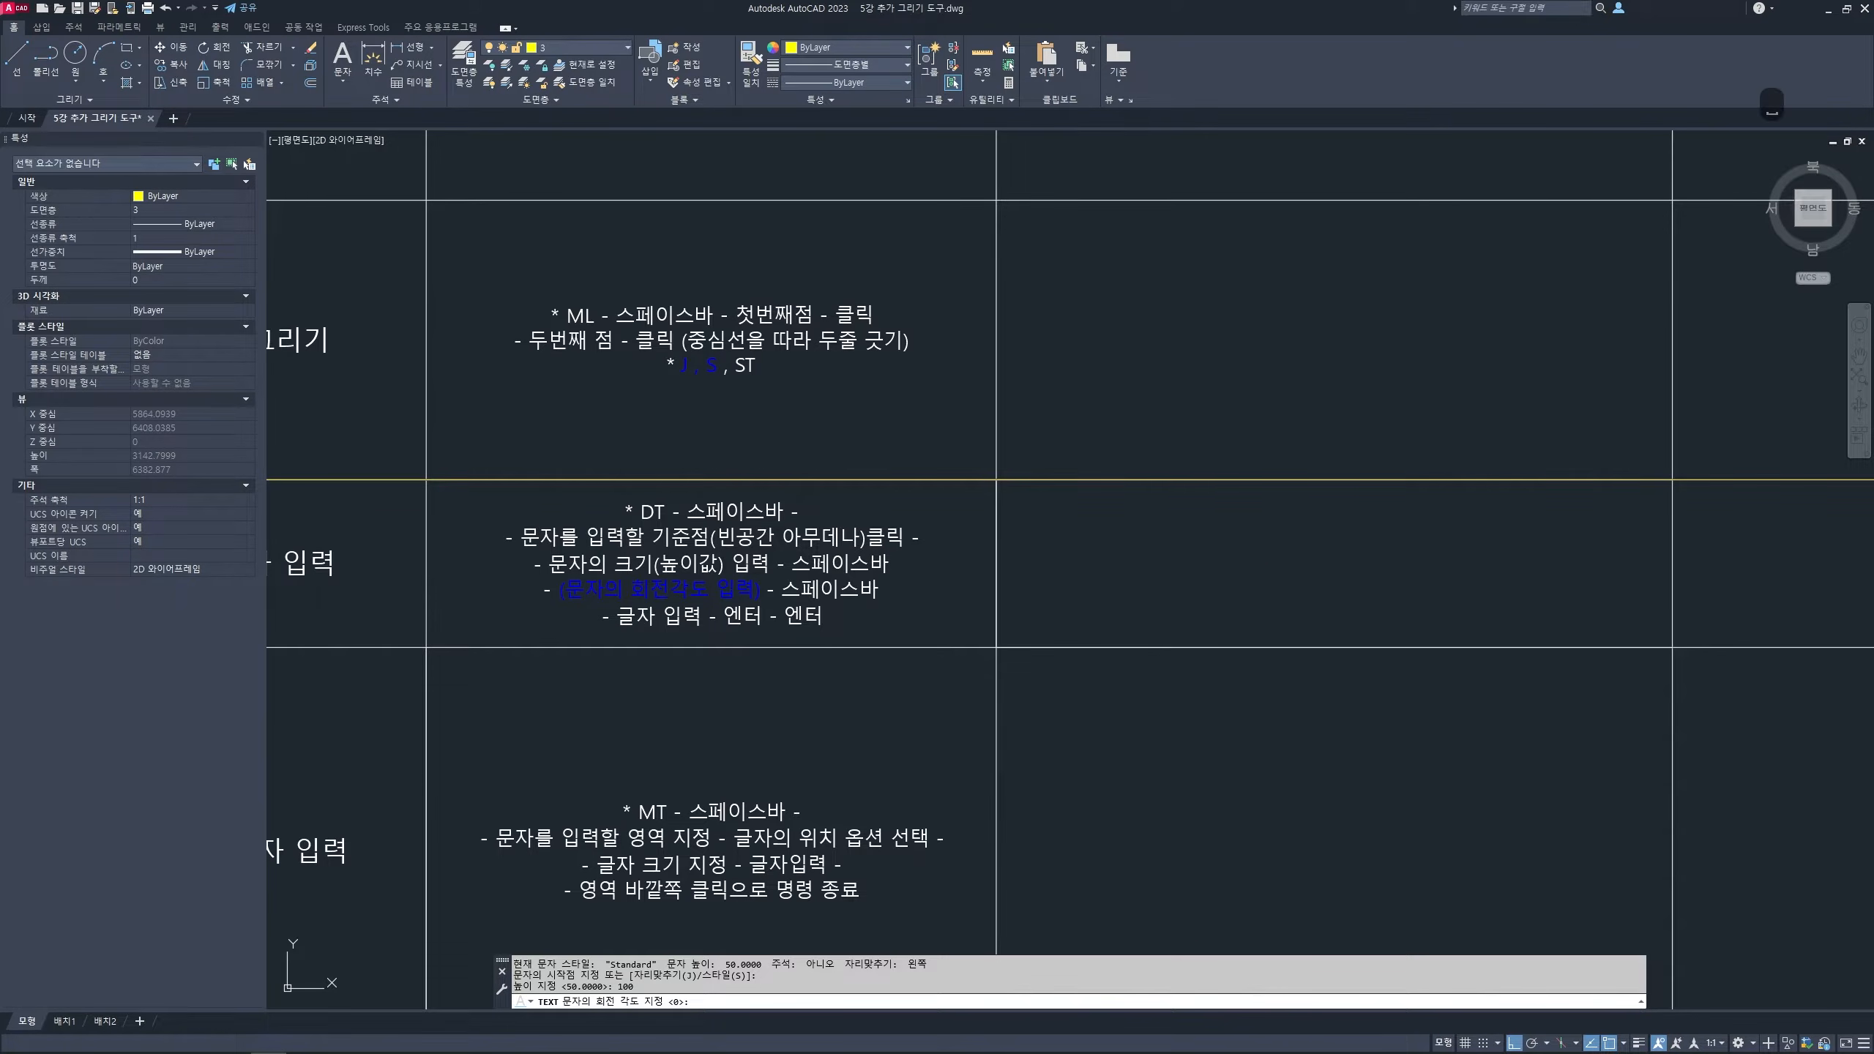
- Accept the default rotation angle, write the single-line text "건축 클래스" and finish the command
key("space")
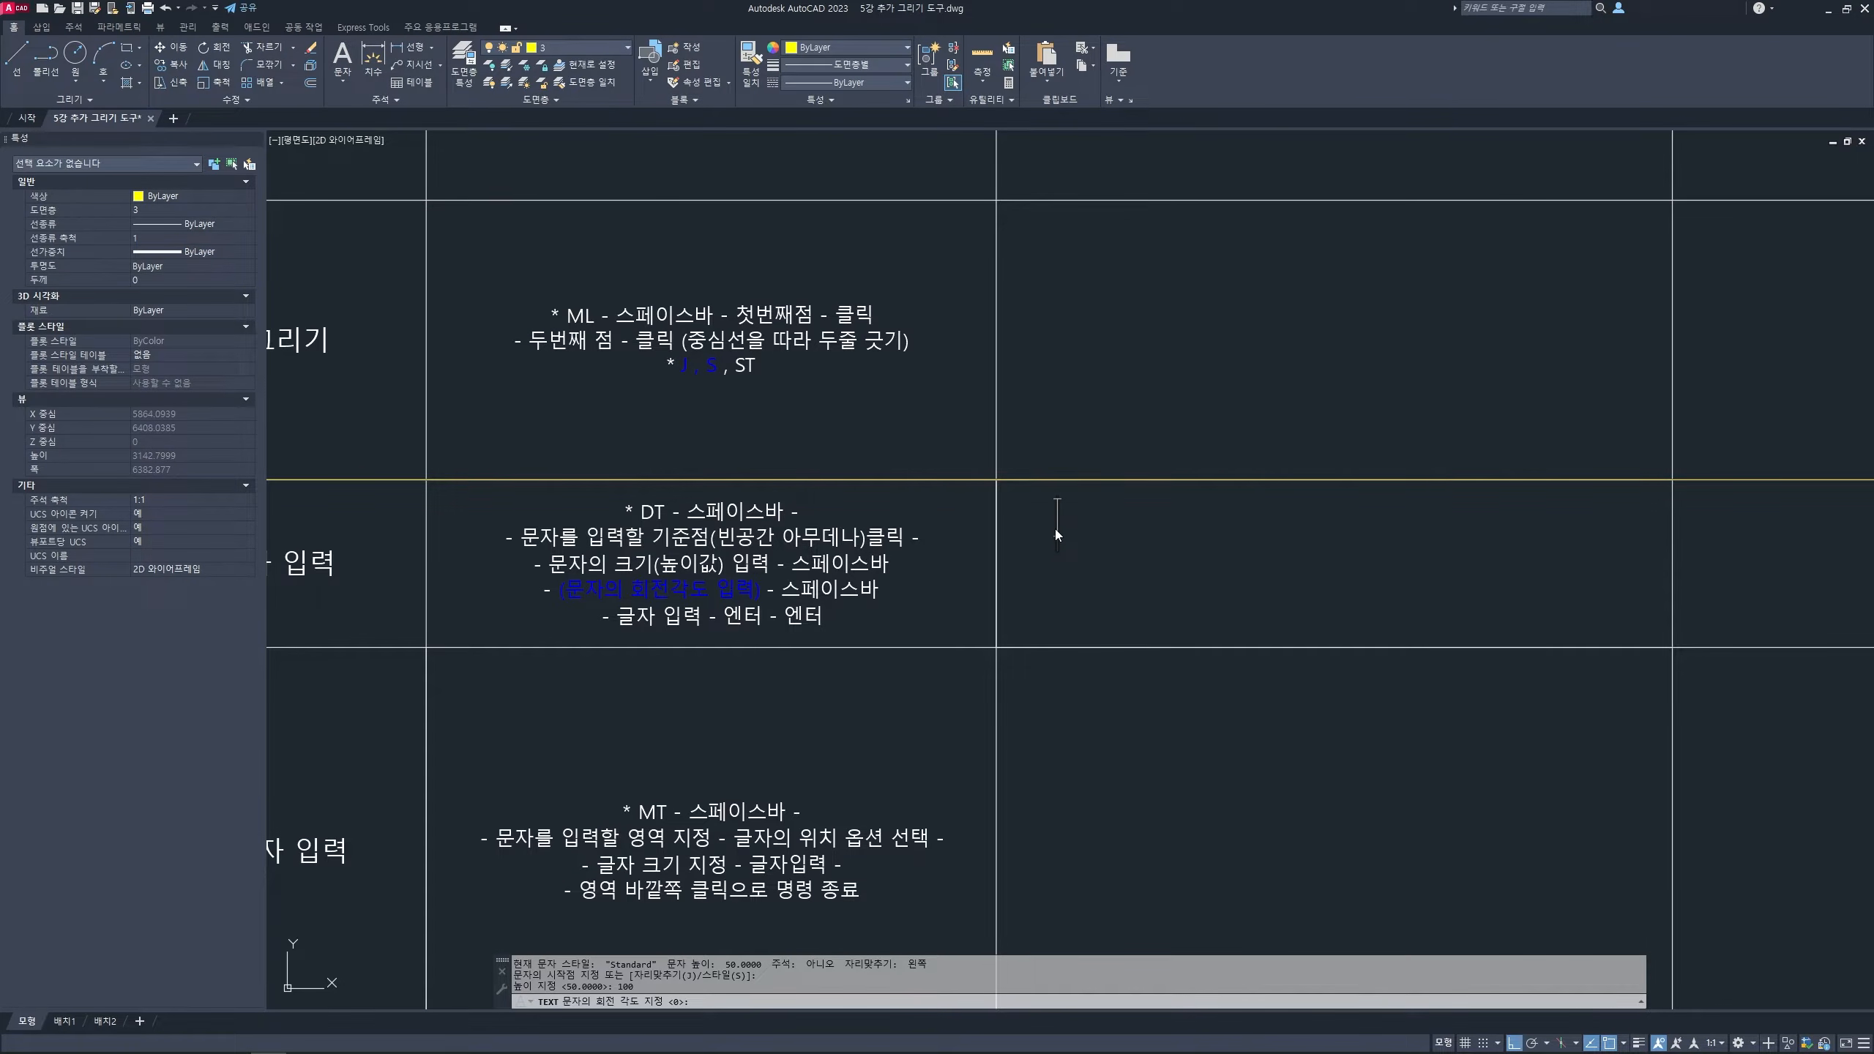
key("Hangul")
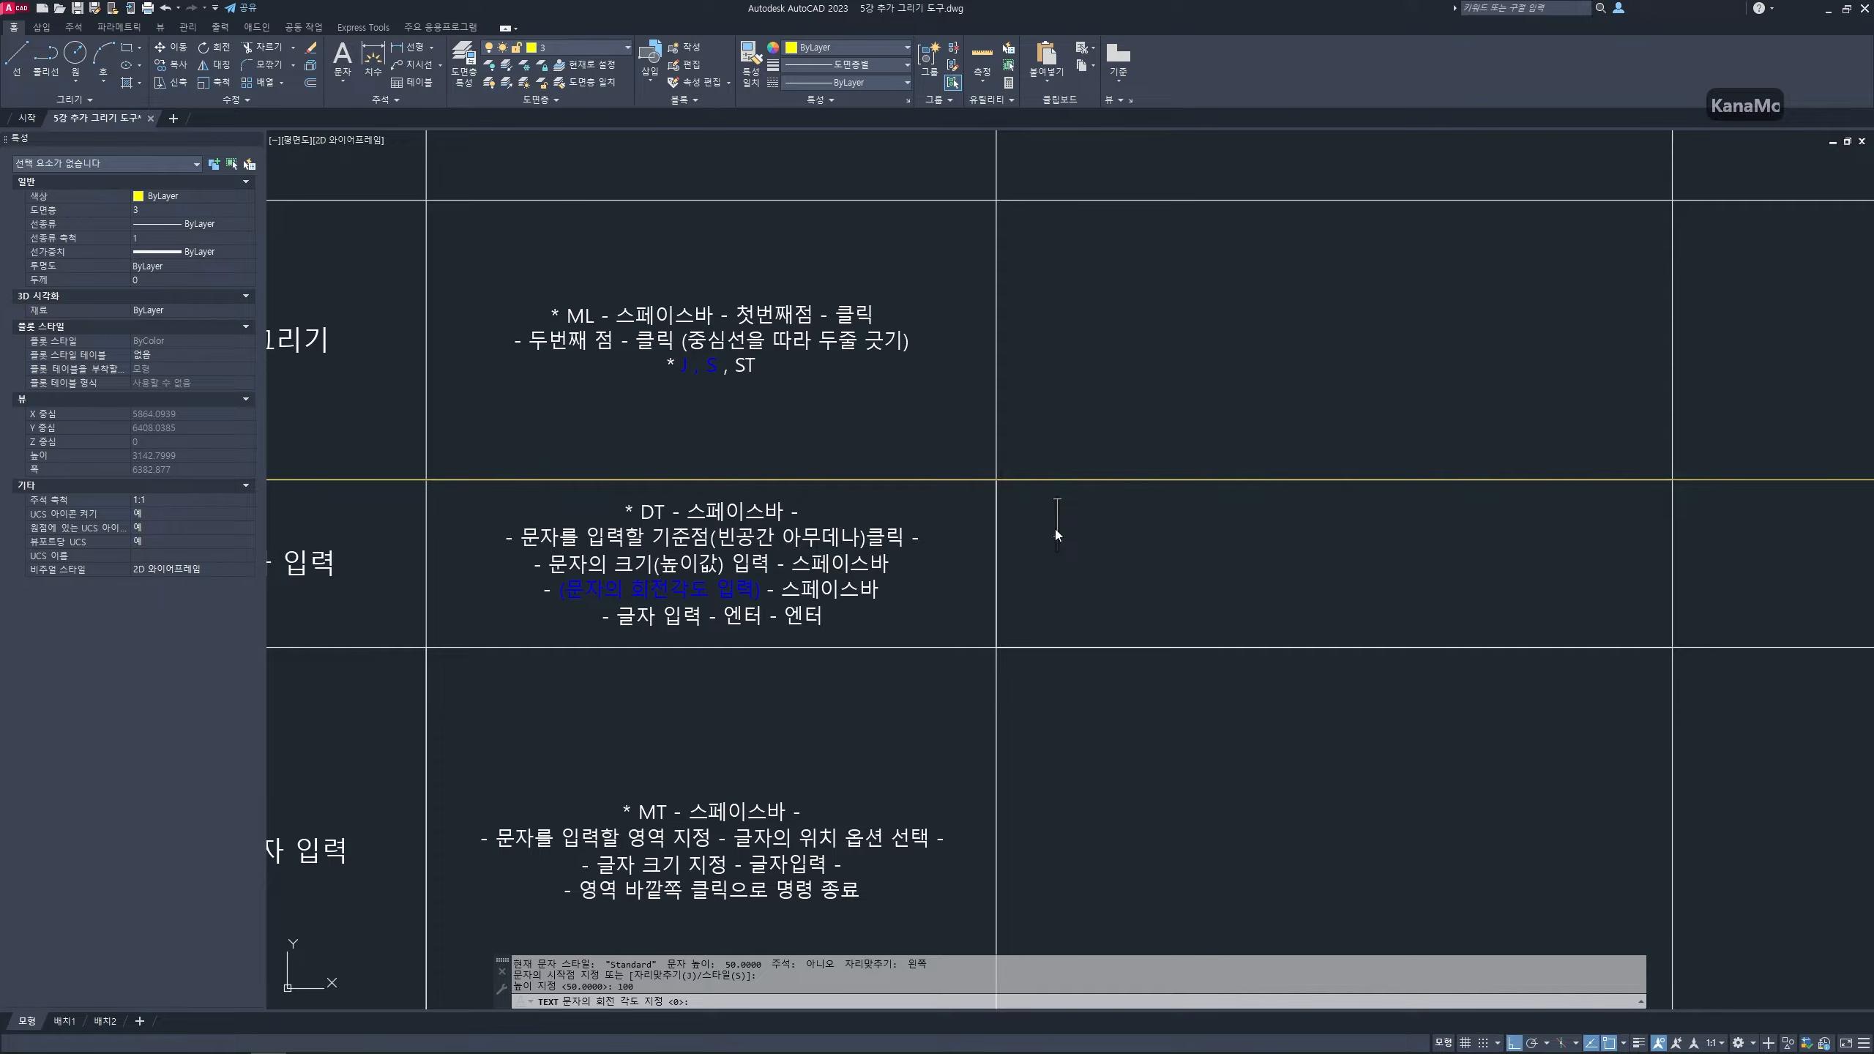
type("건축 ")
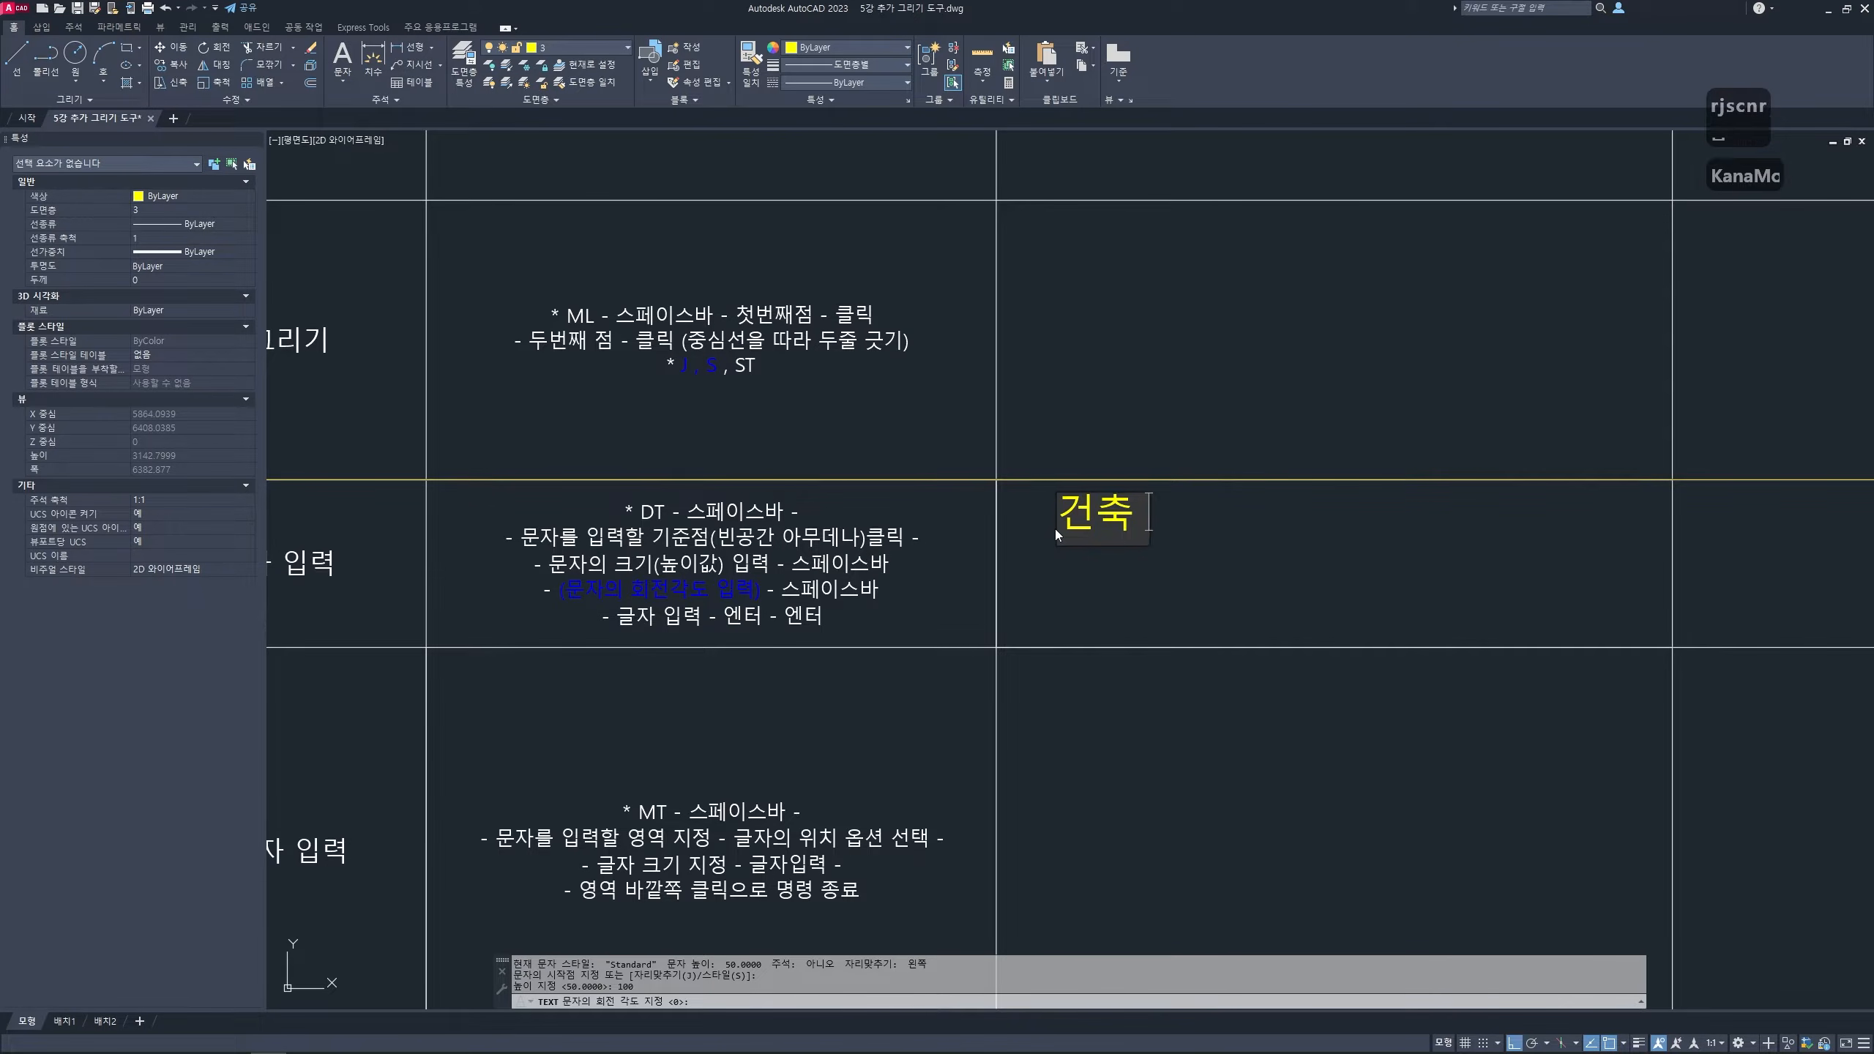
type("클ㄹㅐ스")
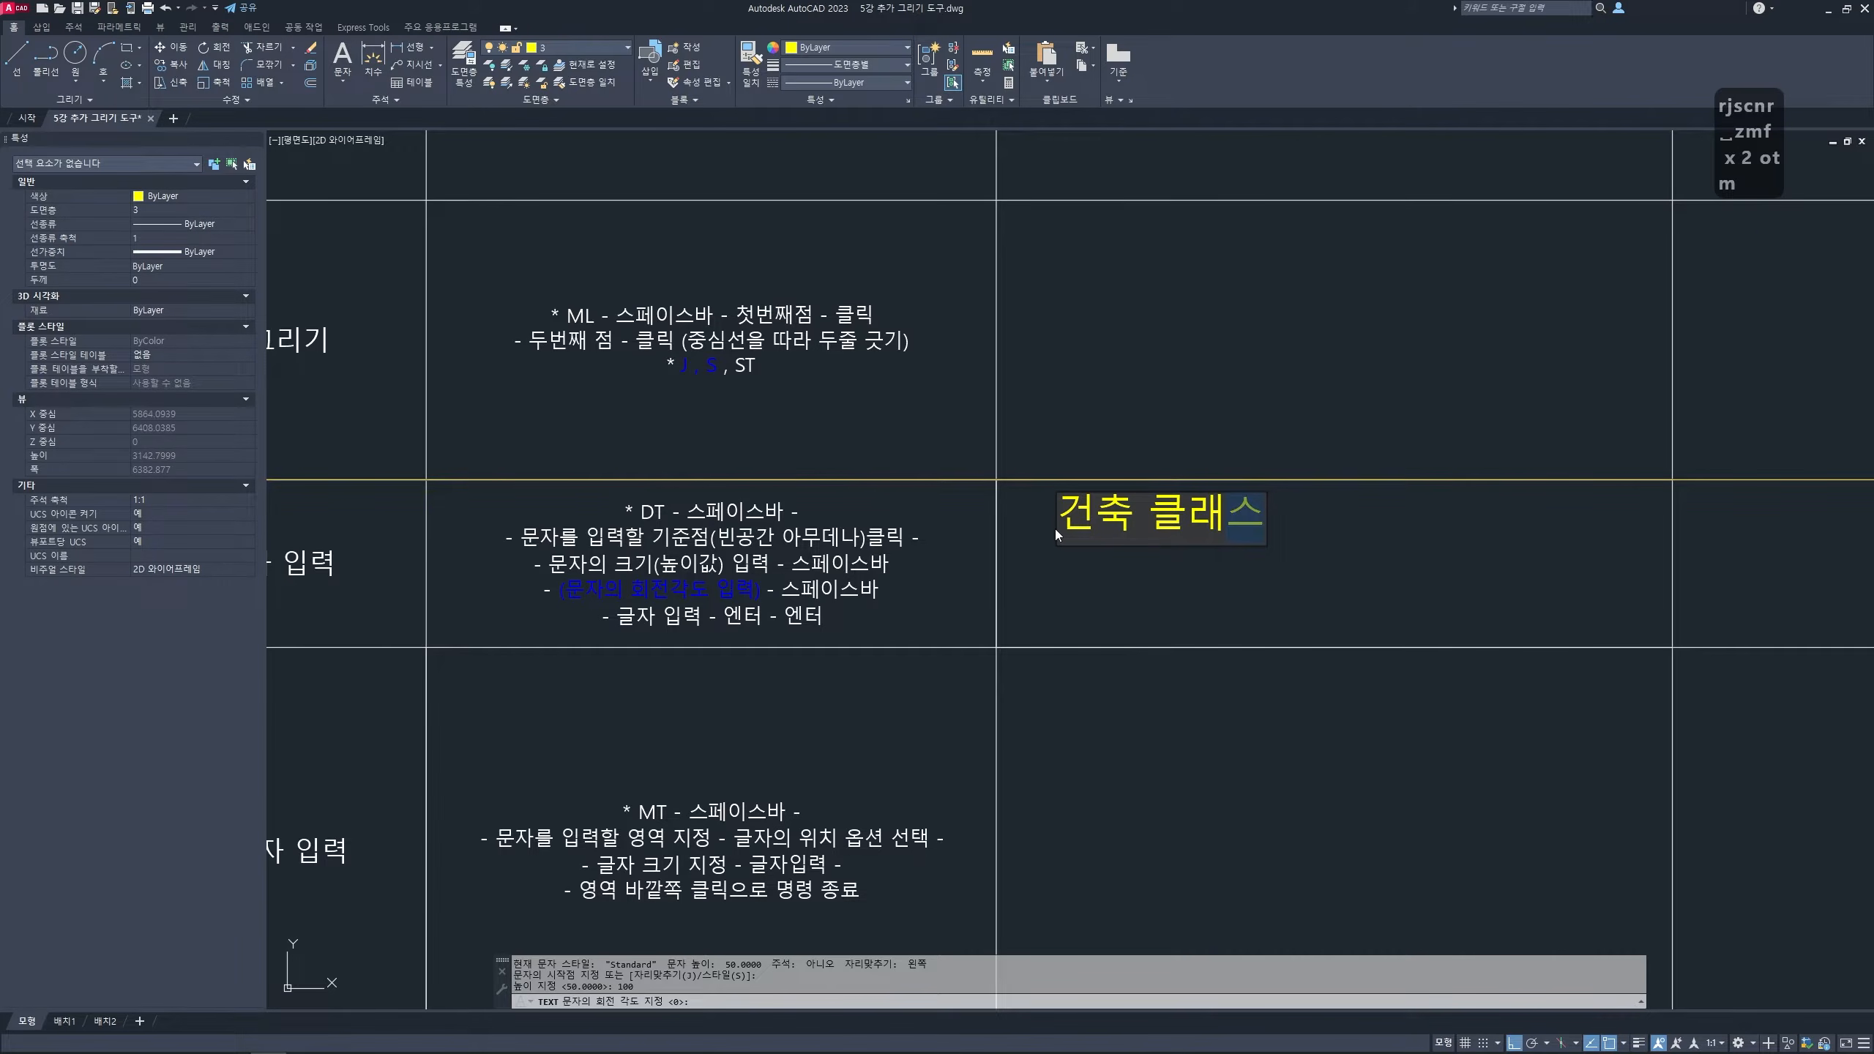
key("Return")
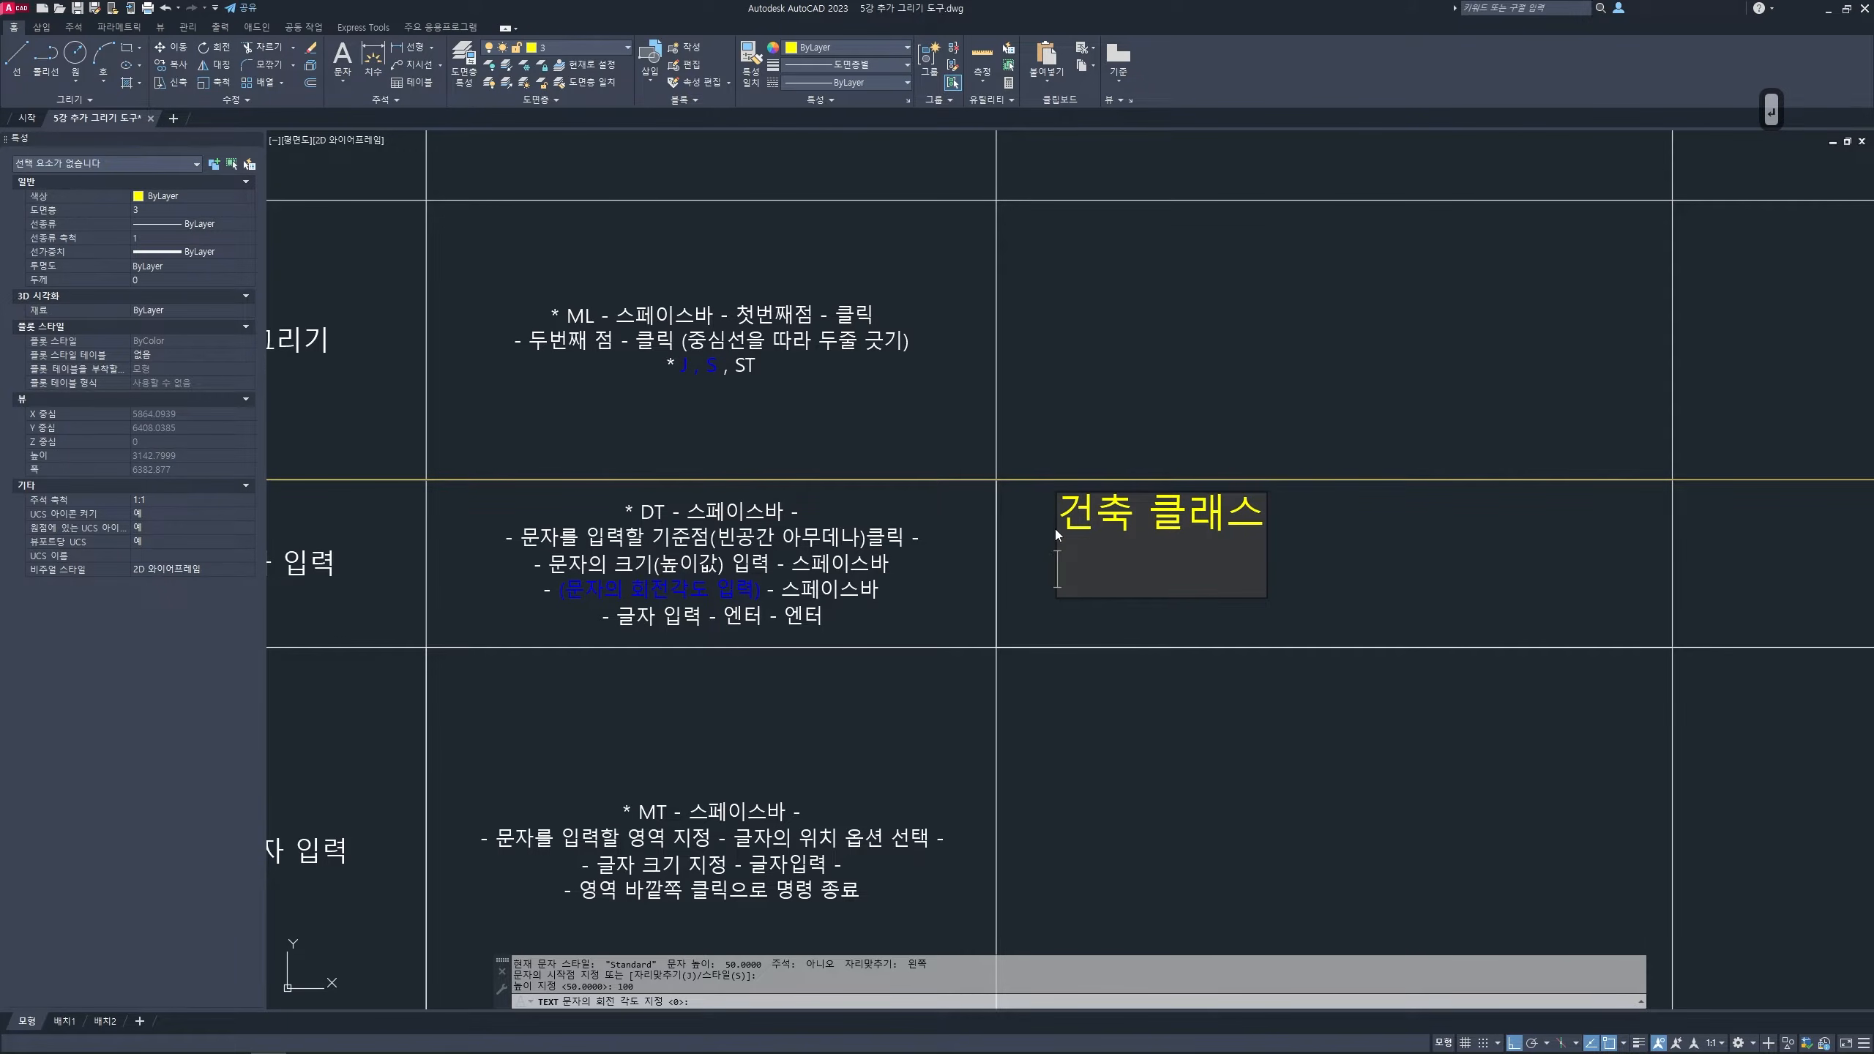
key("Return")
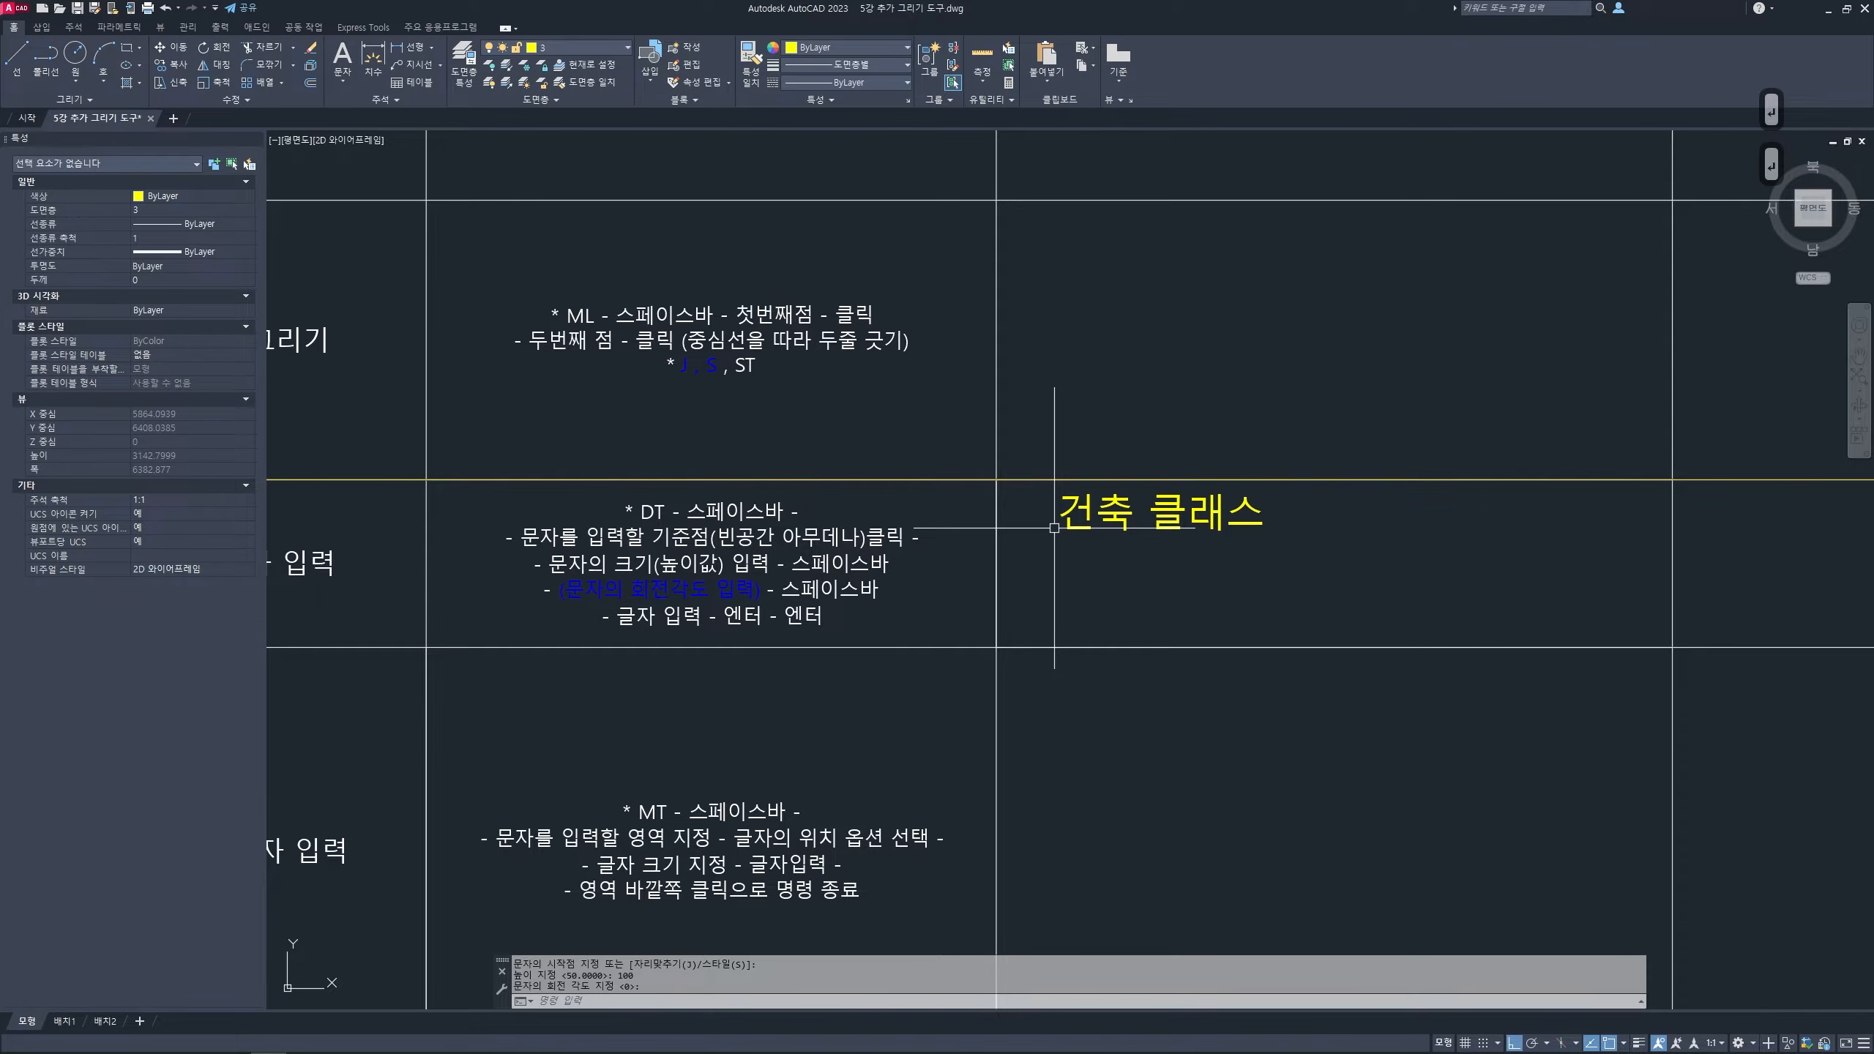
- Examine the MULTILINE TEXT row of the practice table and its MT instructions
scroll(1151, 513, "down", 2)
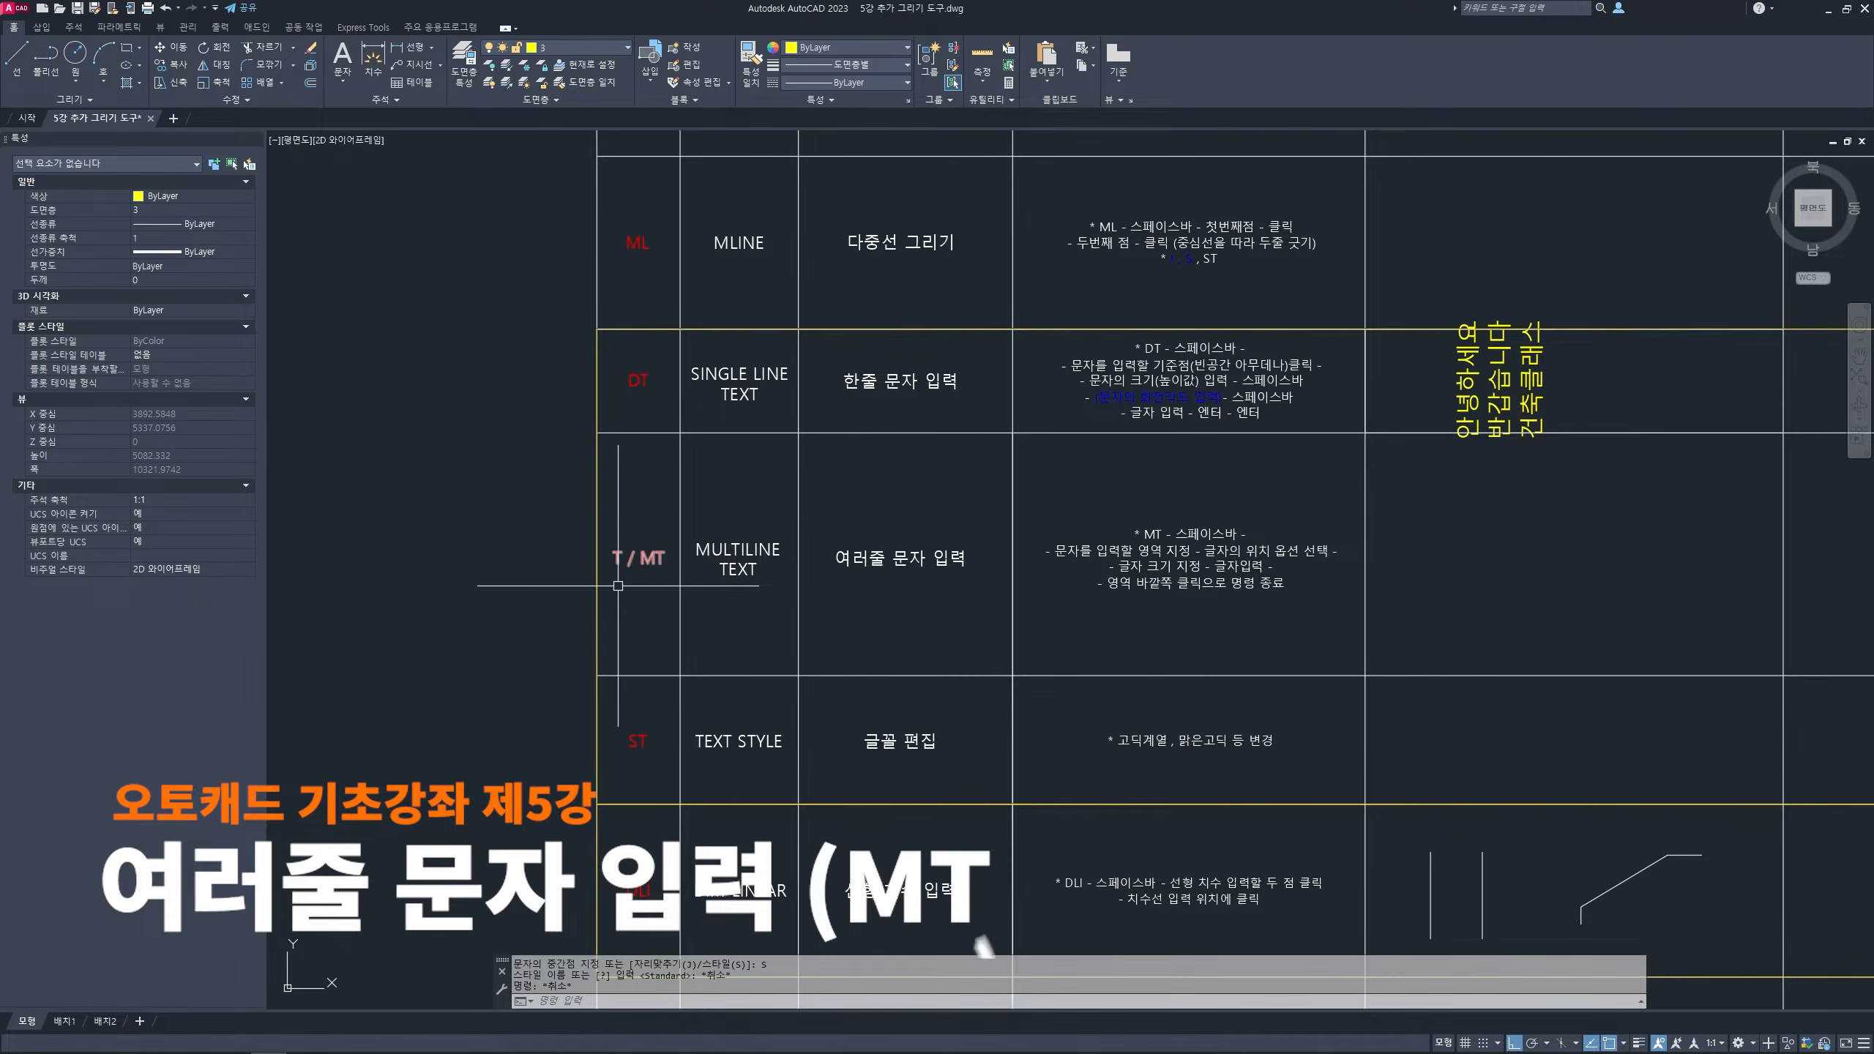
middle_click_drag(1330, 551, 1326, 552)
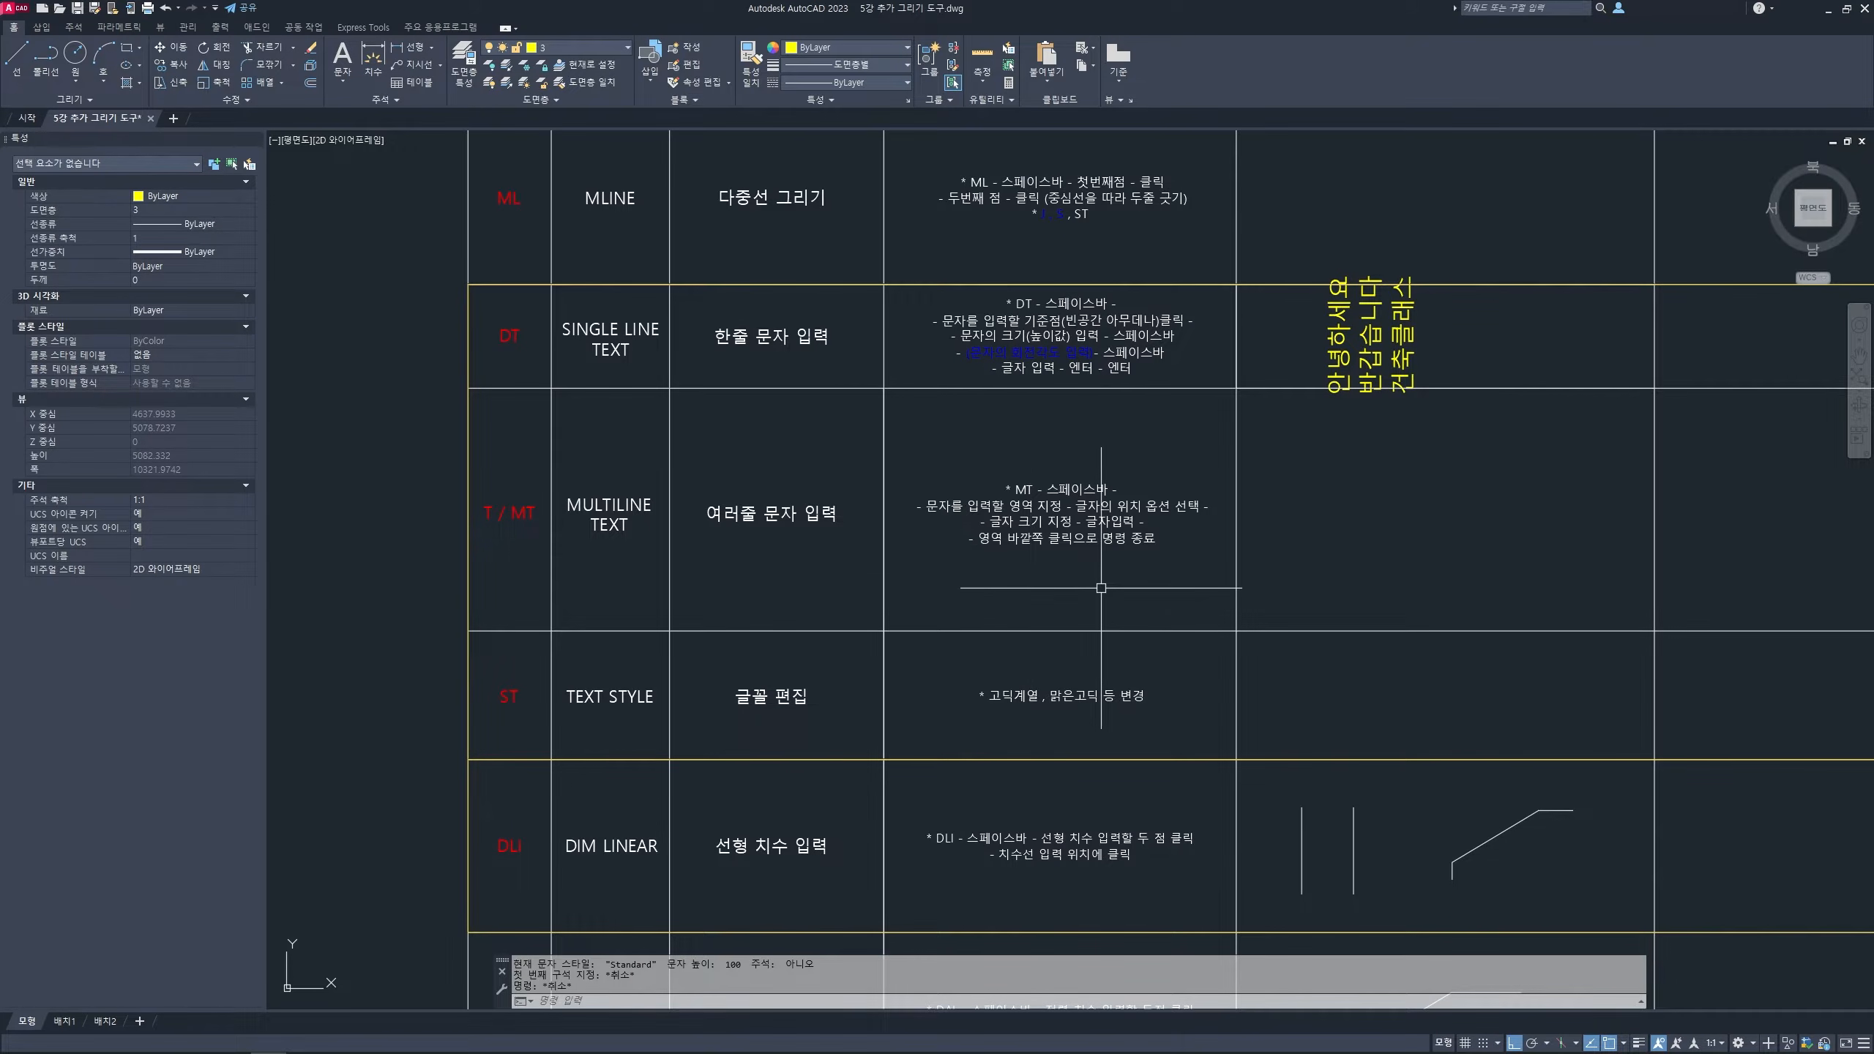
scroll(1101, 588, "up", 1)
scroll(968, 516, "up", 3)
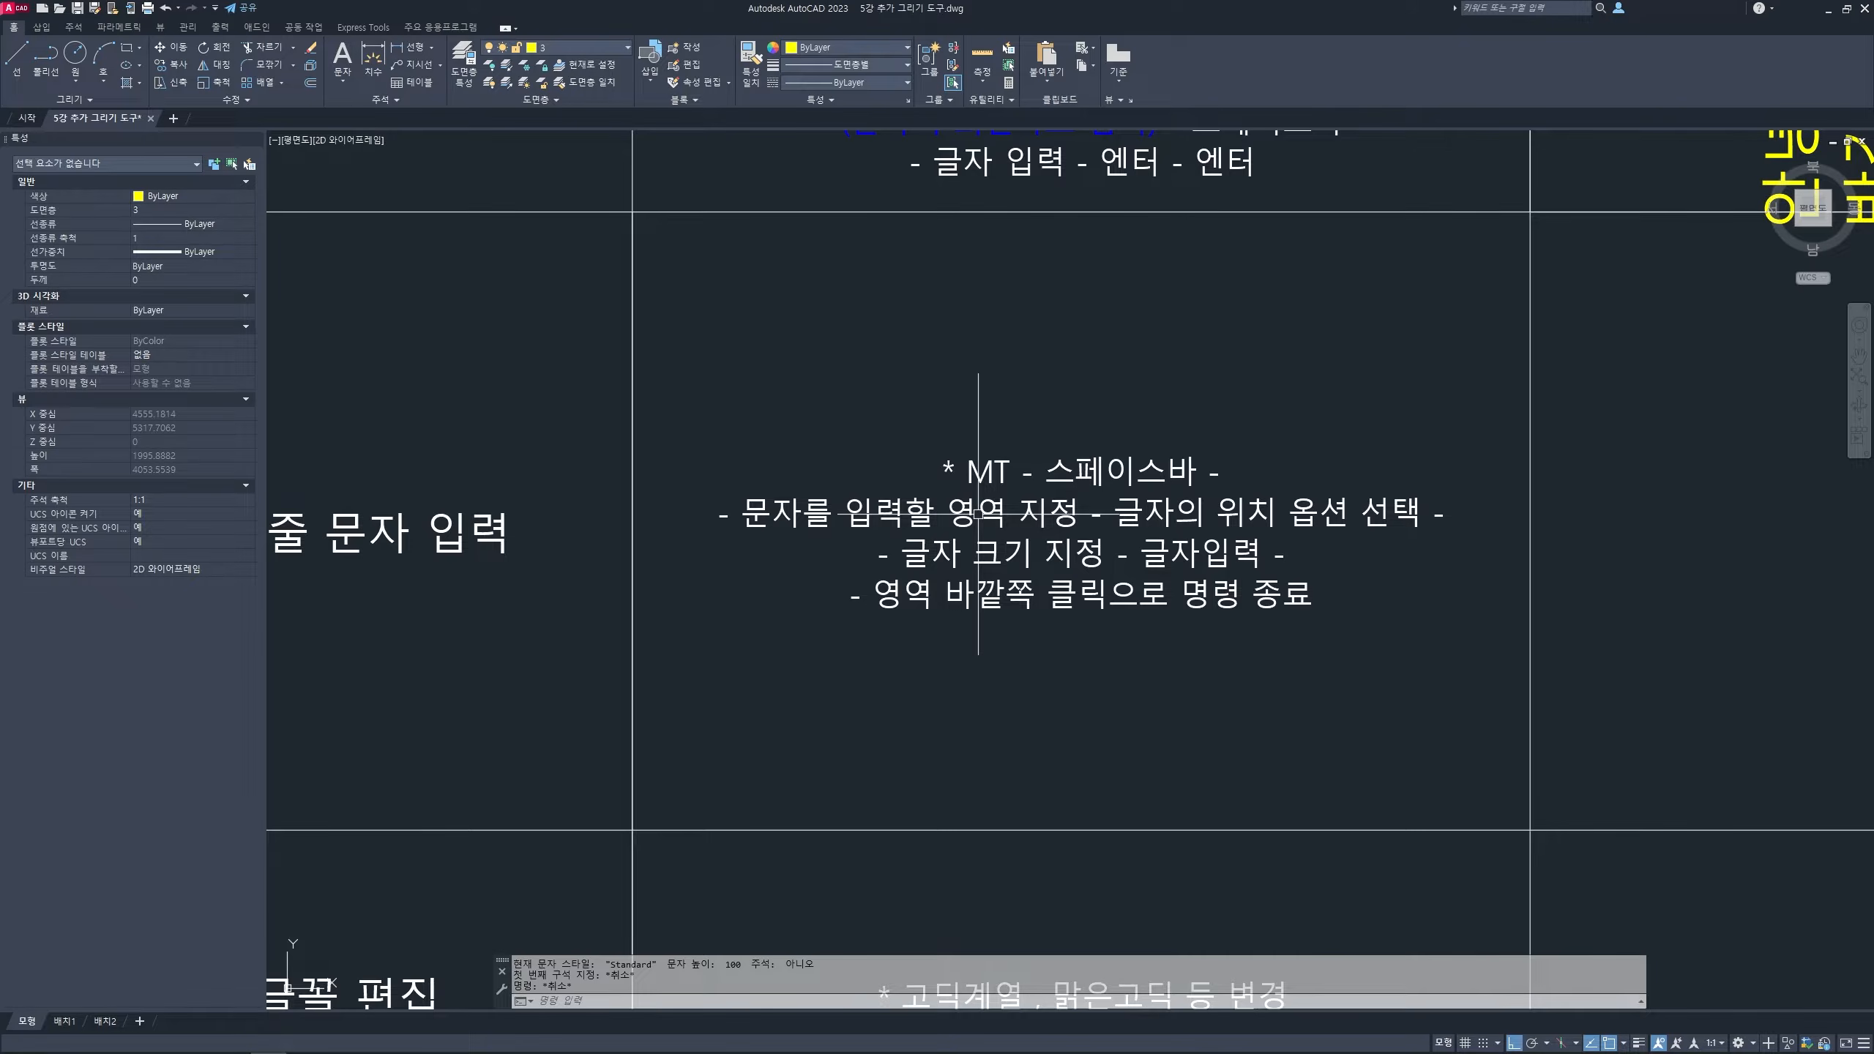
scroll(978, 512, "down", 2)
scroll(977, 511, "down", 1)
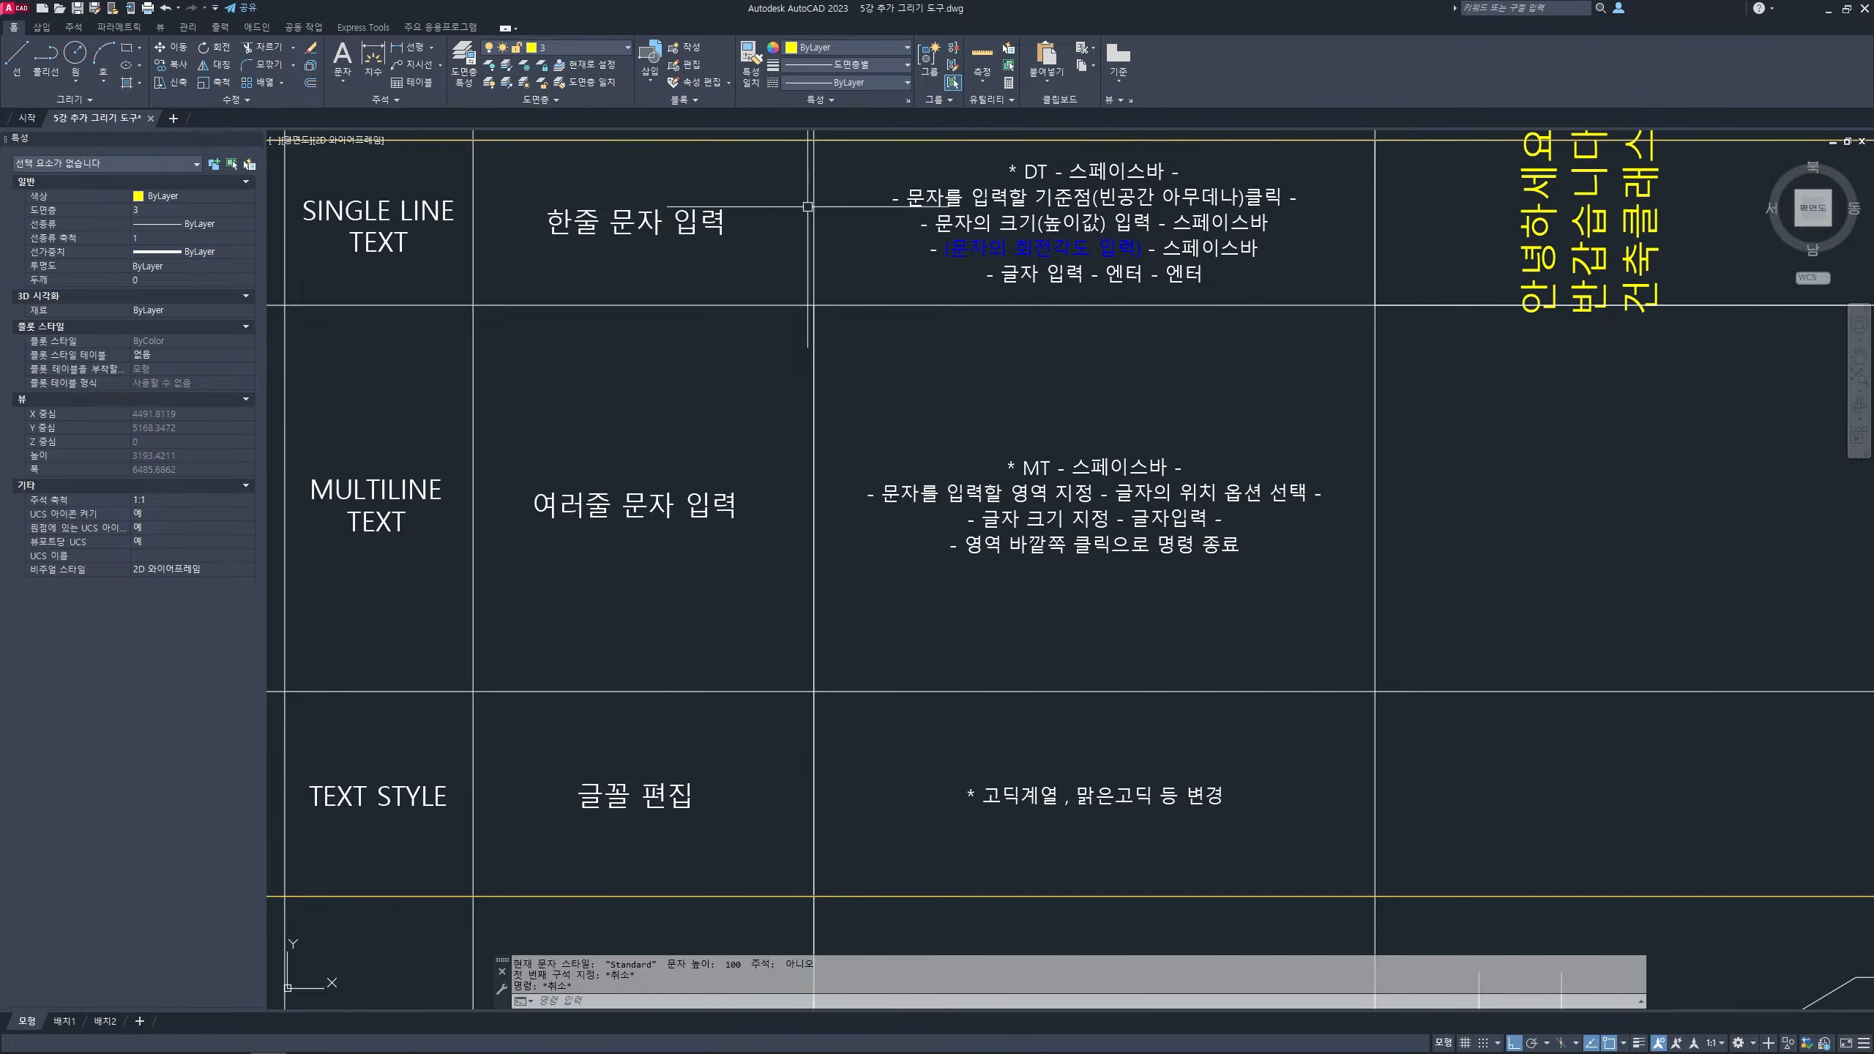
scroll(1140, 565, "down", 5)
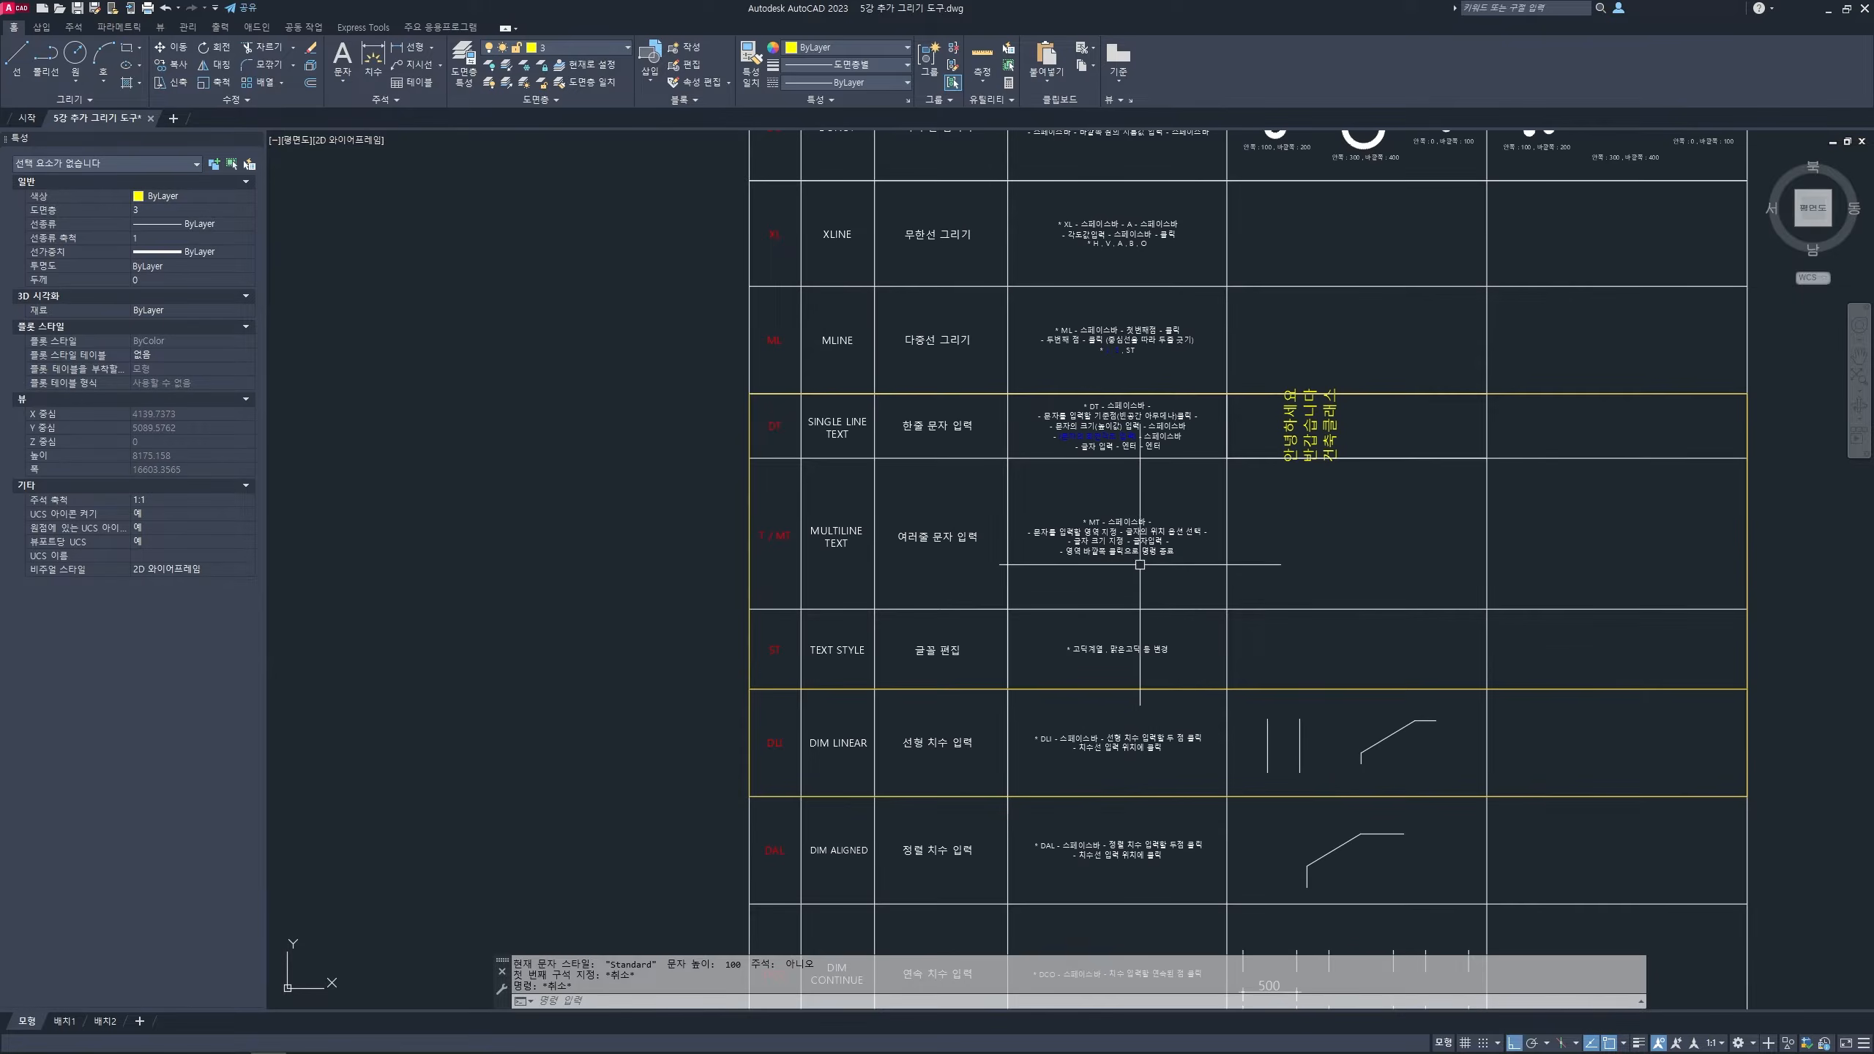
scroll(1140, 564, "up", 3)
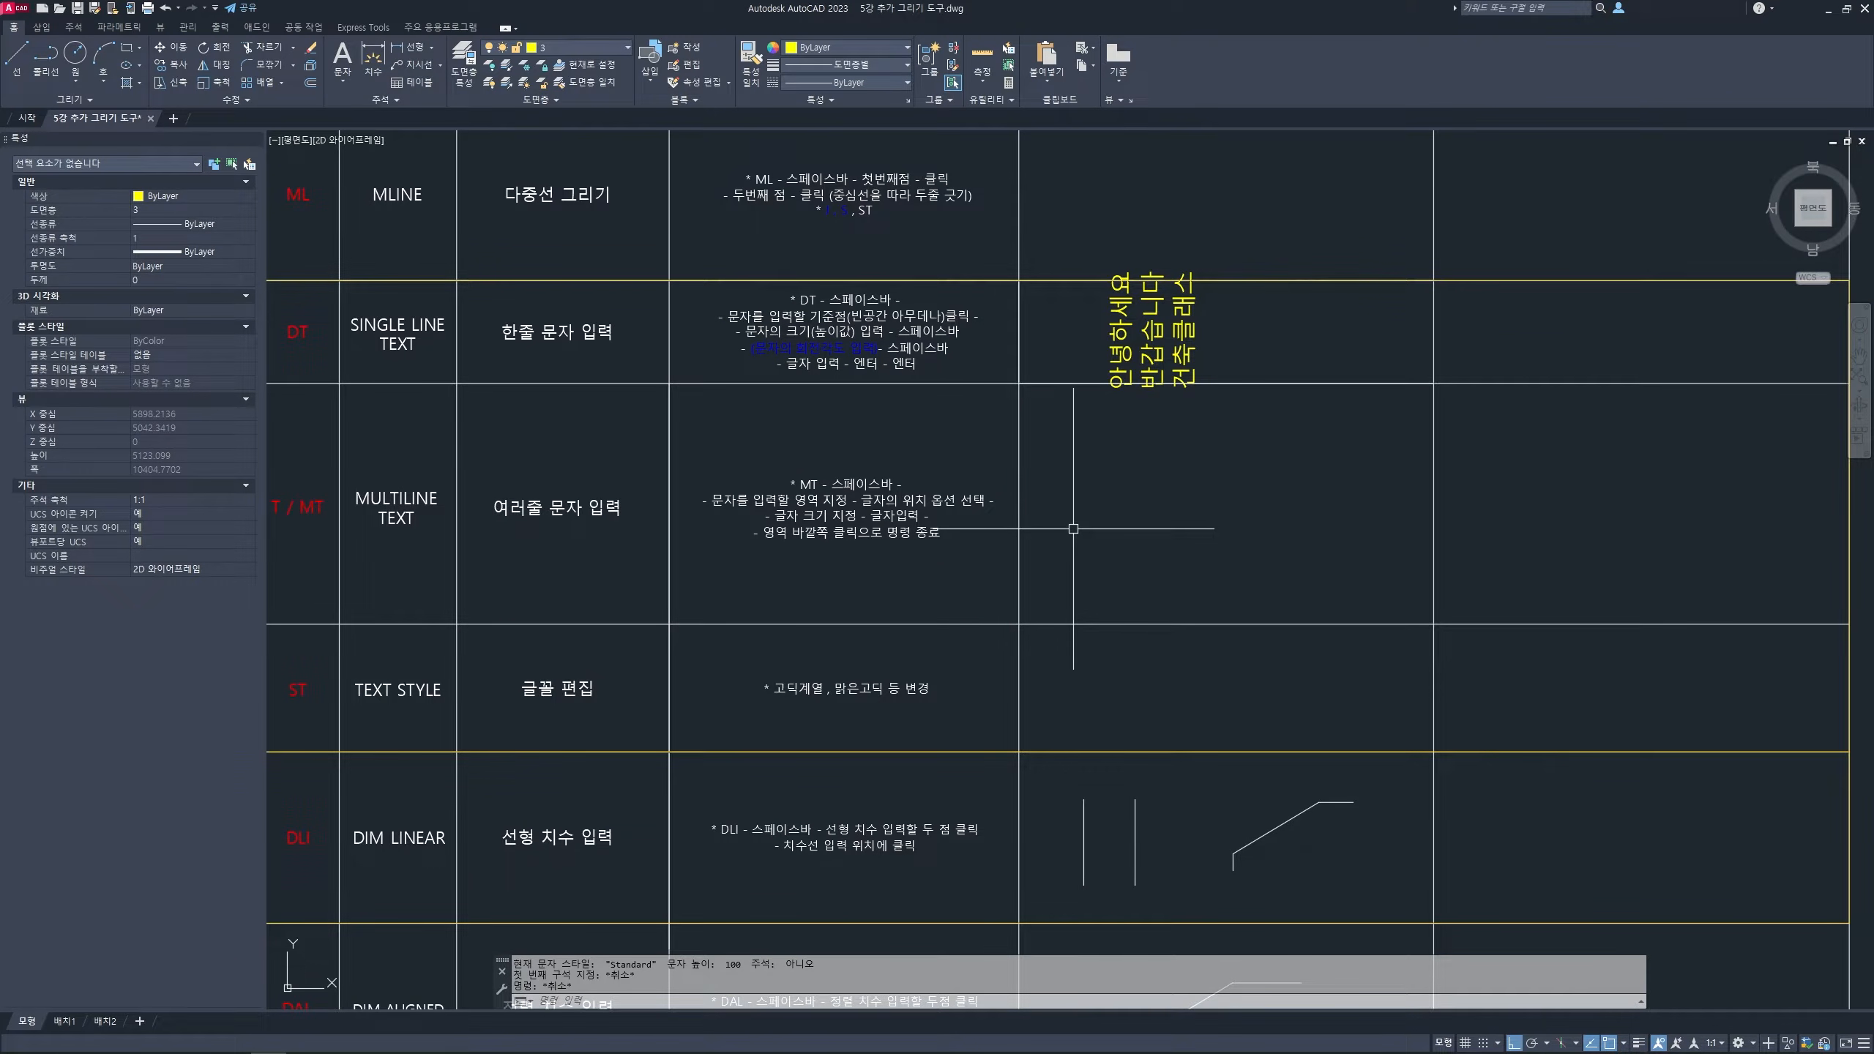
type("t")
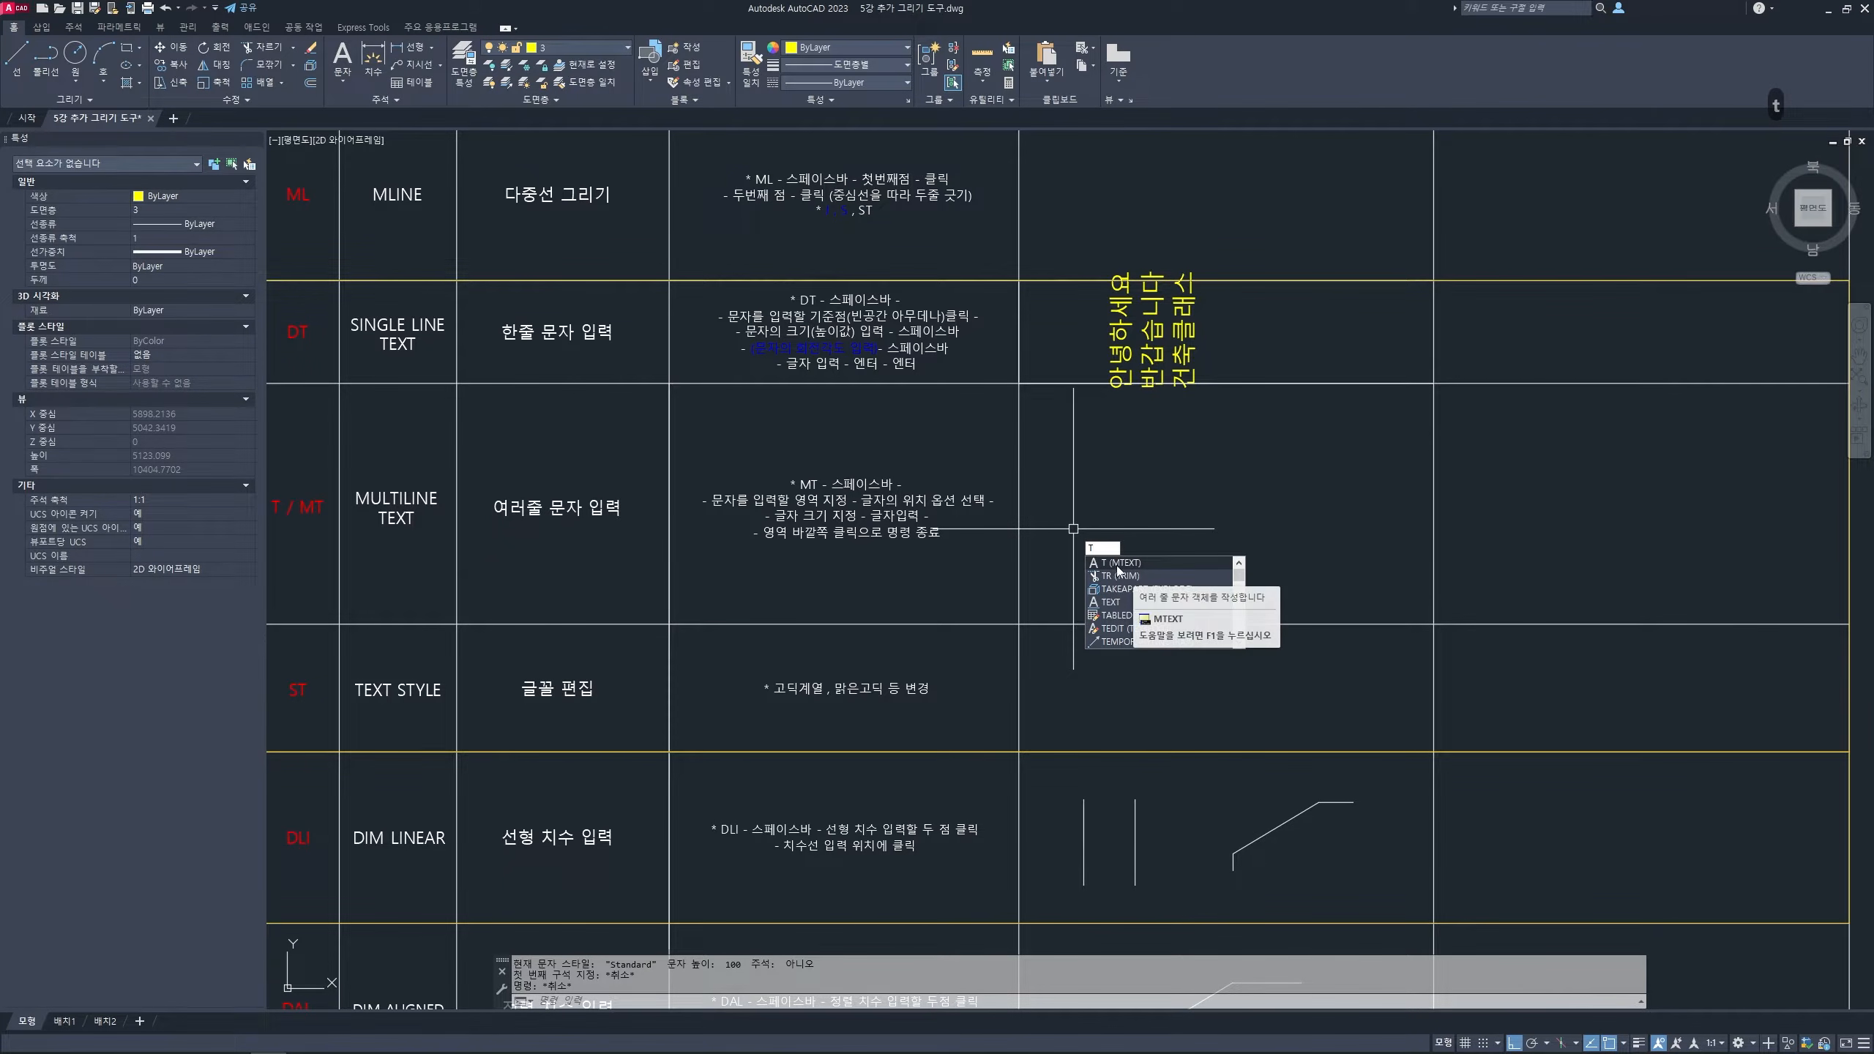
key("Escape")
key("Escape")
- Start the multiline text command with MT
type("mt")
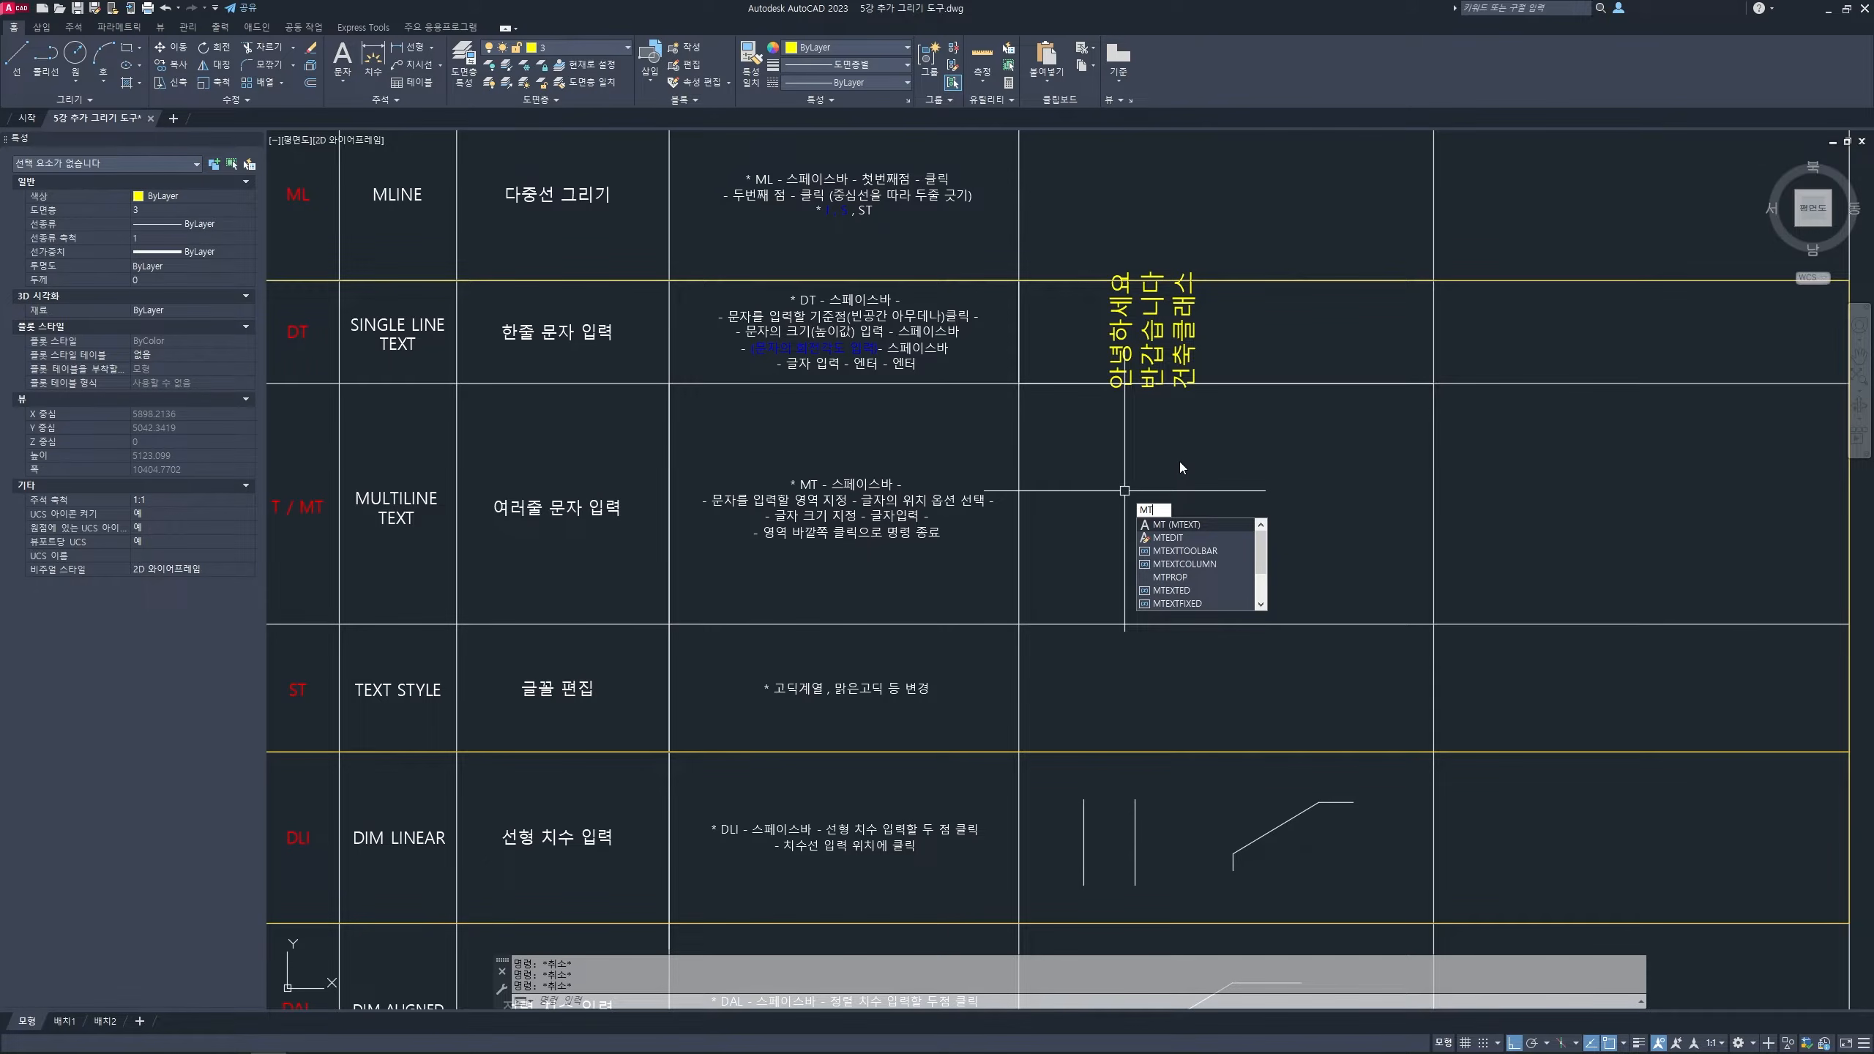
key("space")
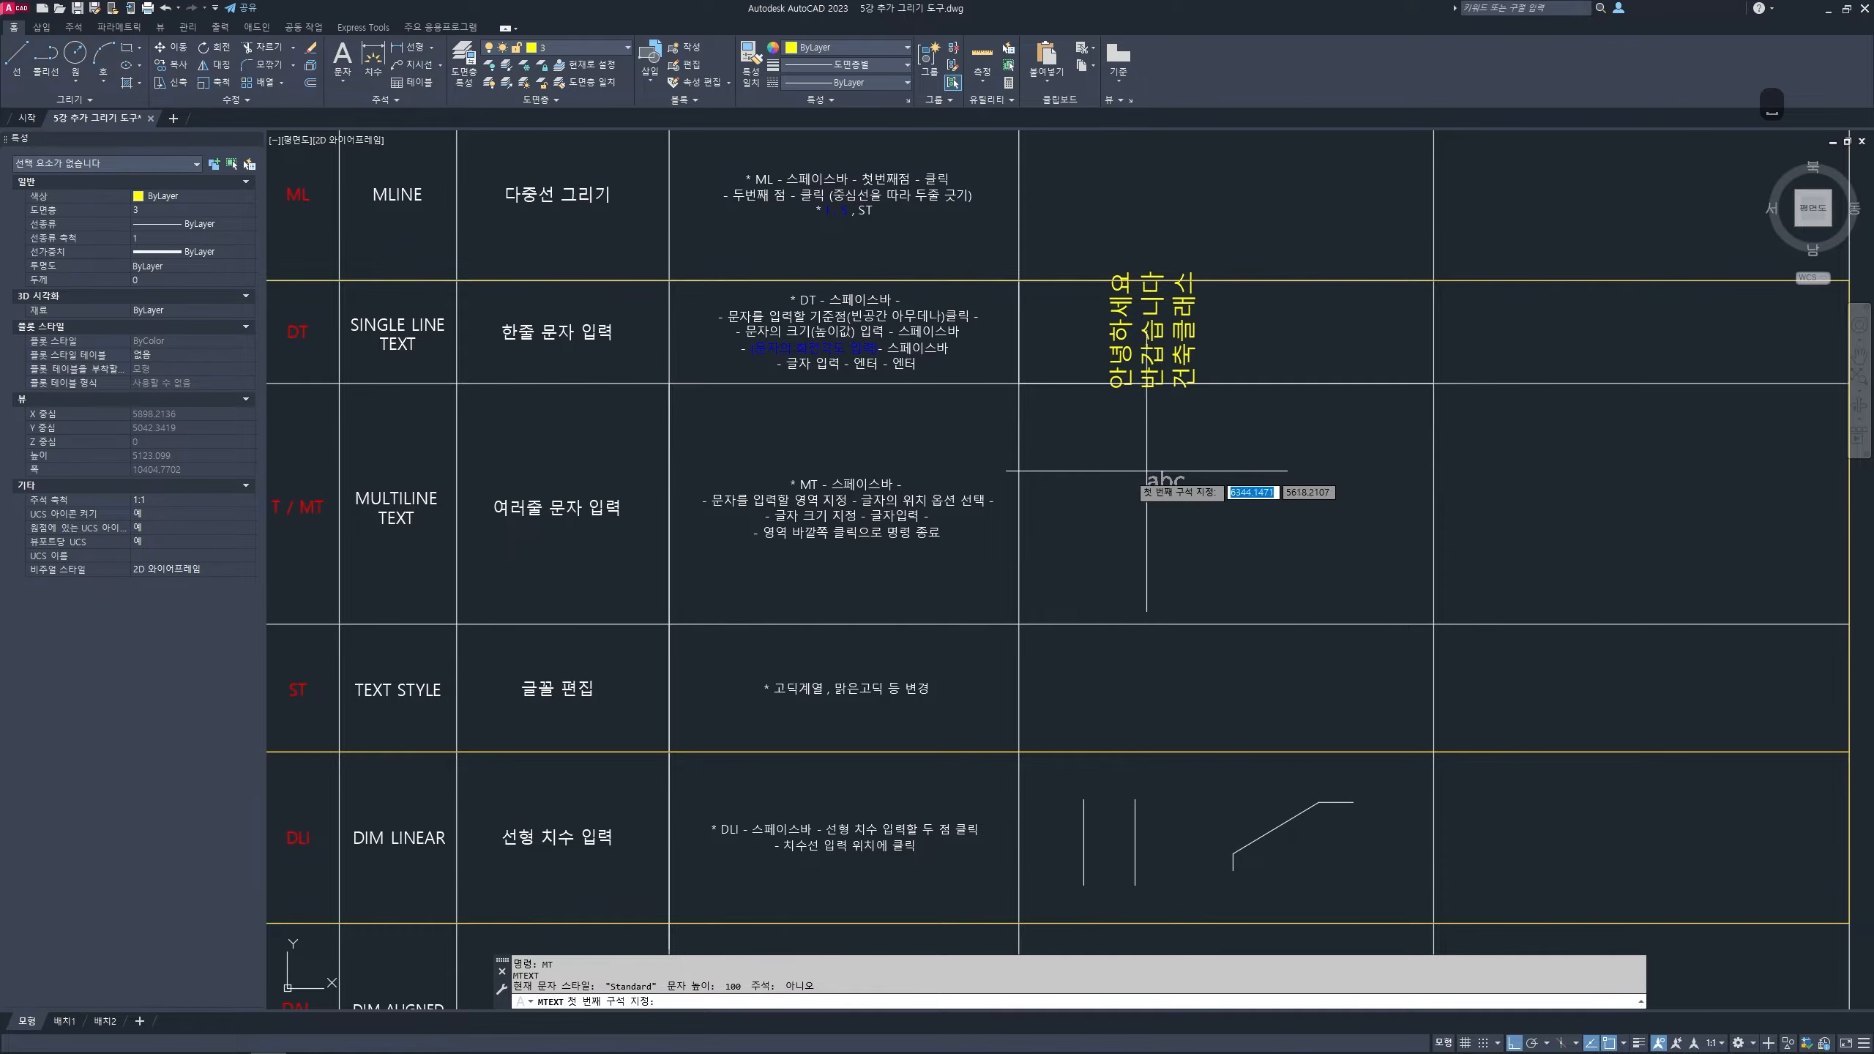
key("Escape")
key("ctrl+2")
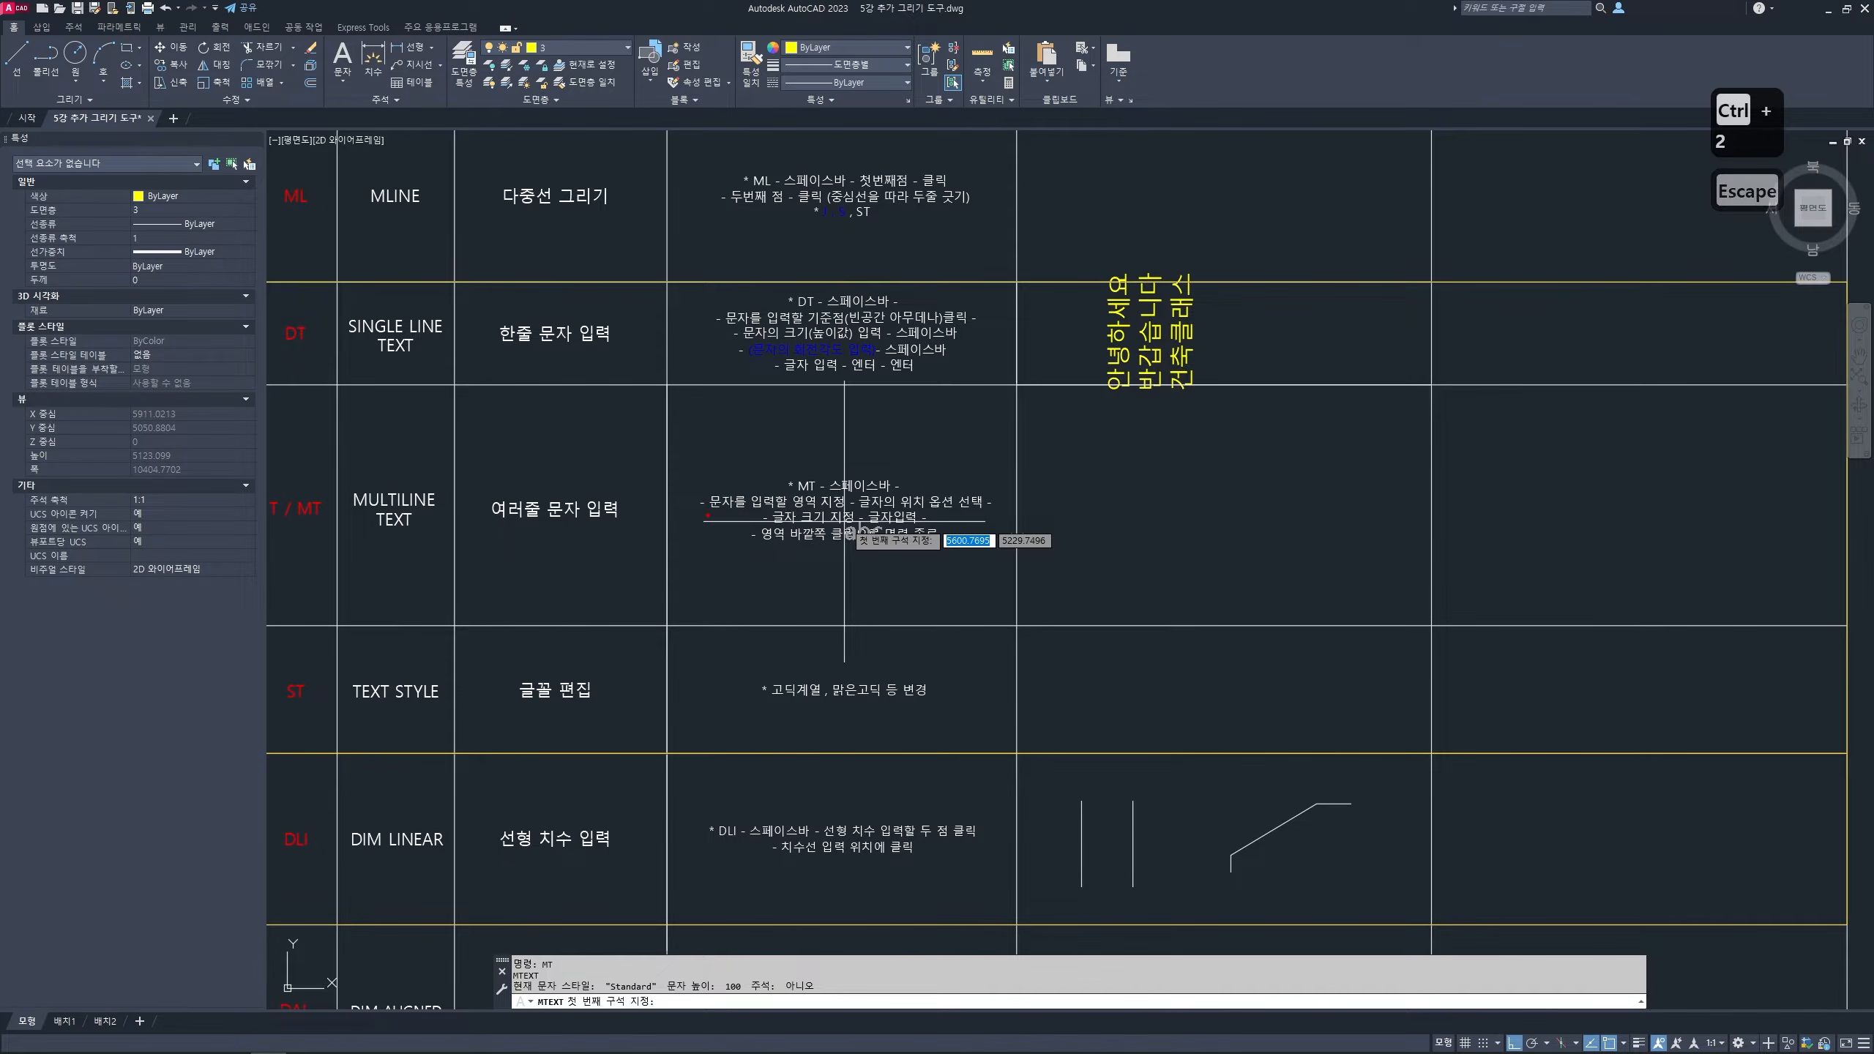
mouse_move(703, 515)
left_mouse_down()
mouse_move(843, 516)
mouse_move(800, 489)
mouse_move(699, 495)
left_mouse_up()
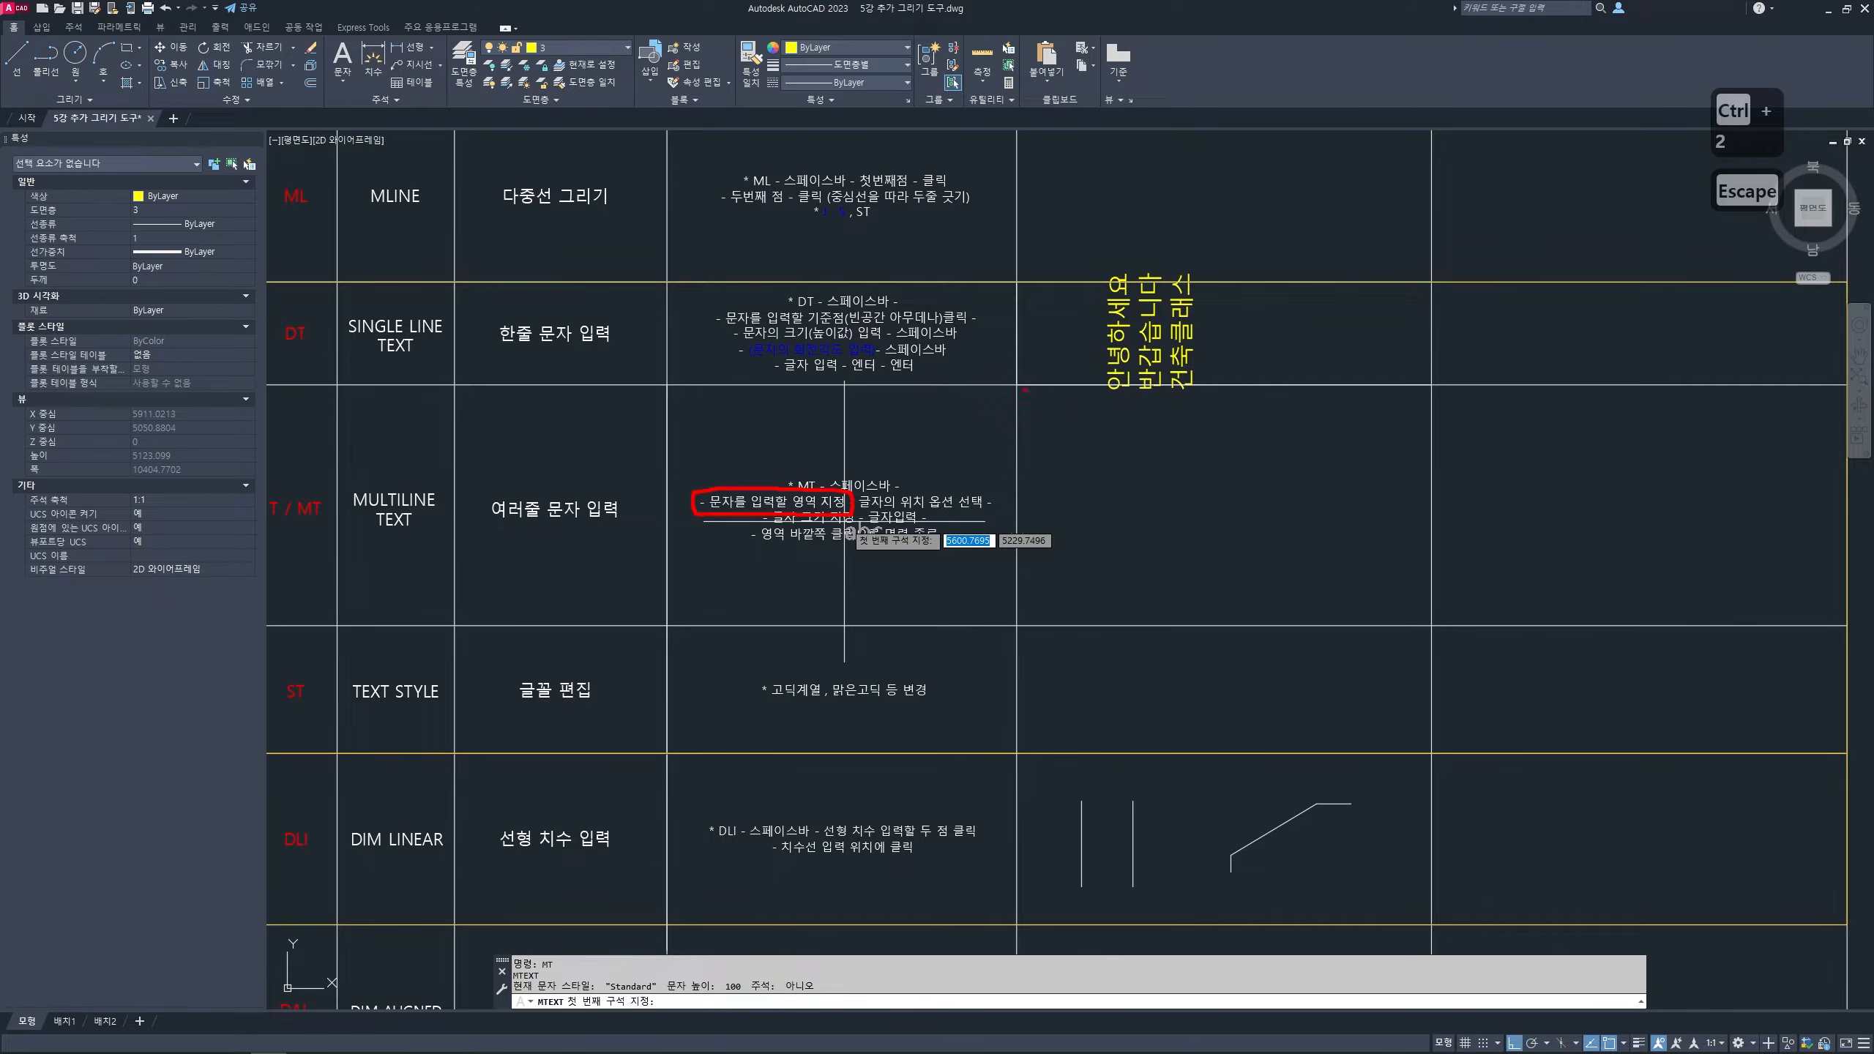
mouse_move(1014, 386)
left_mouse_down()
mouse_move(1428, 391)
mouse_move(1438, 591)
mouse_move(1092, 628)
mouse_move(1016, 613)
mouse_move(1011, 405)
mouse_move(1229, 418)
left_mouse_up()
left_click_drag(1065, 455, 1222, 455)
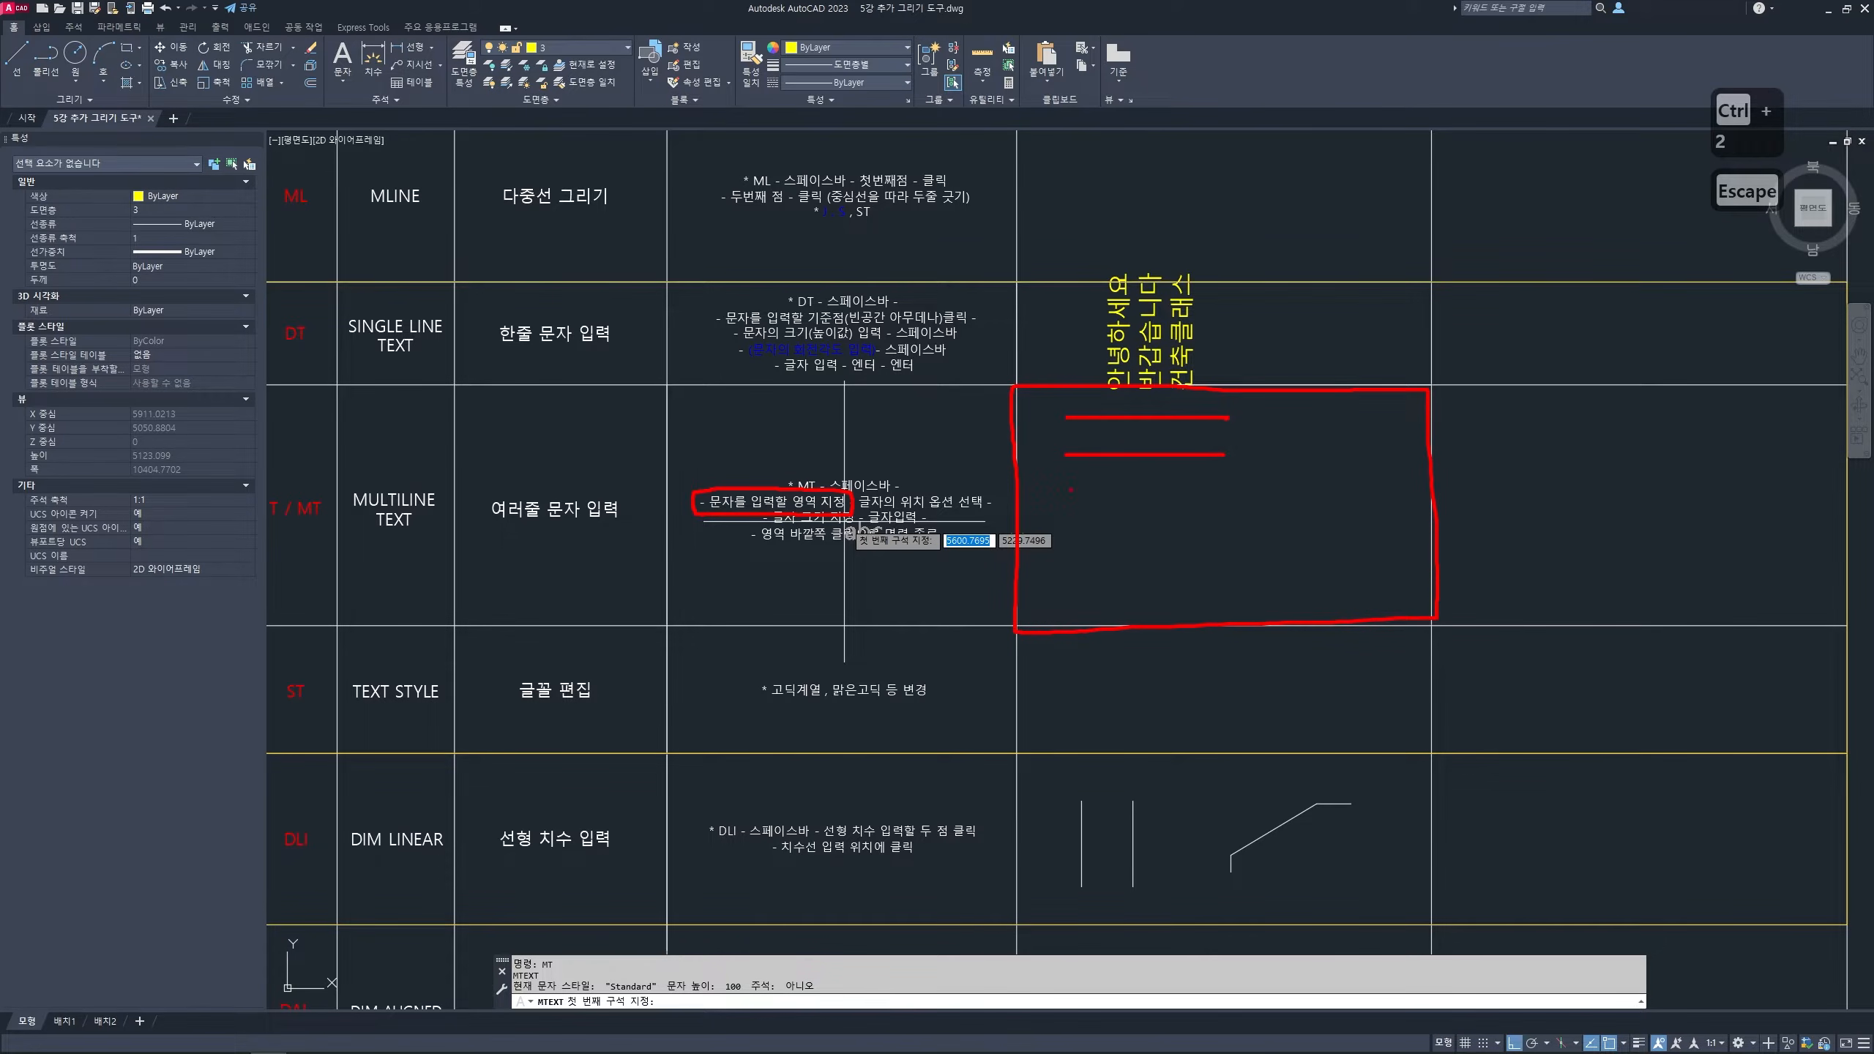
left_click_drag(1069, 491, 1222, 491)
left_click_drag(1058, 527, 1215, 527)
left_click_drag(1081, 560, 1256, 559)
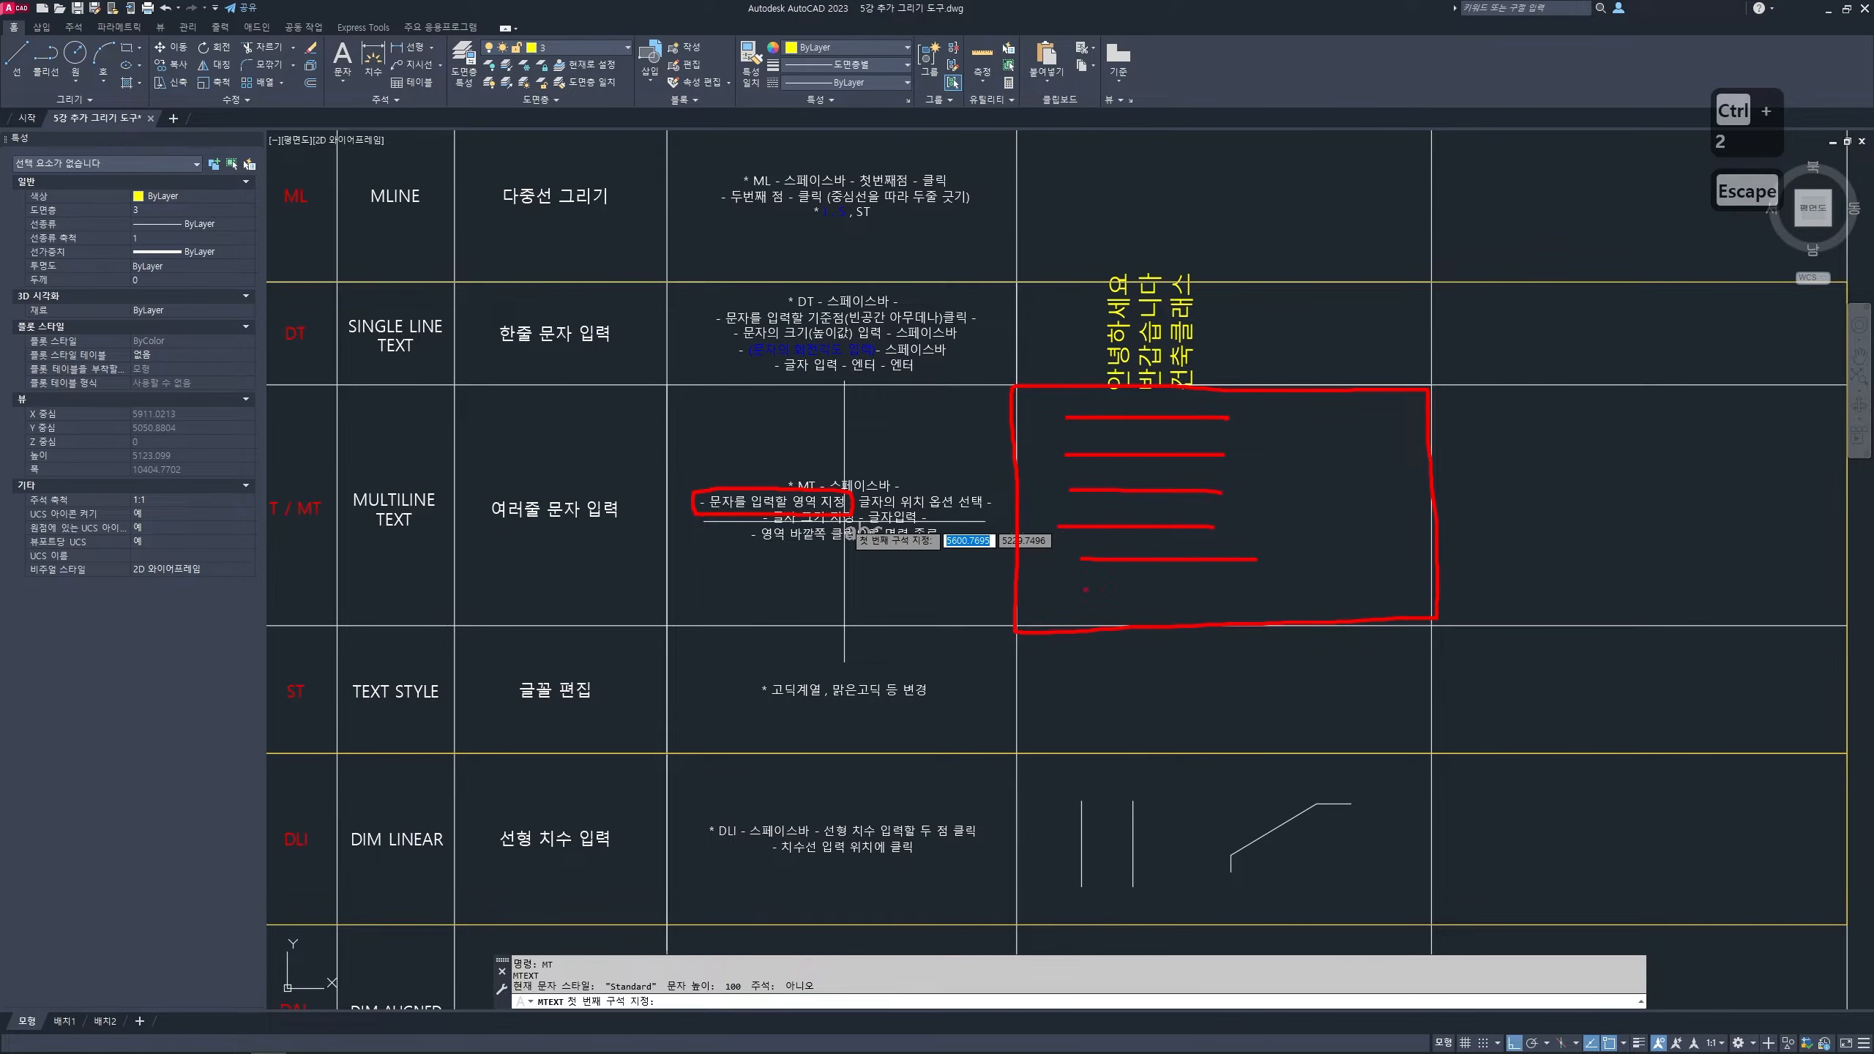
left_click_drag(1082, 592, 1248, 592)
left_click_drag(1282, 416, 1307, 584)
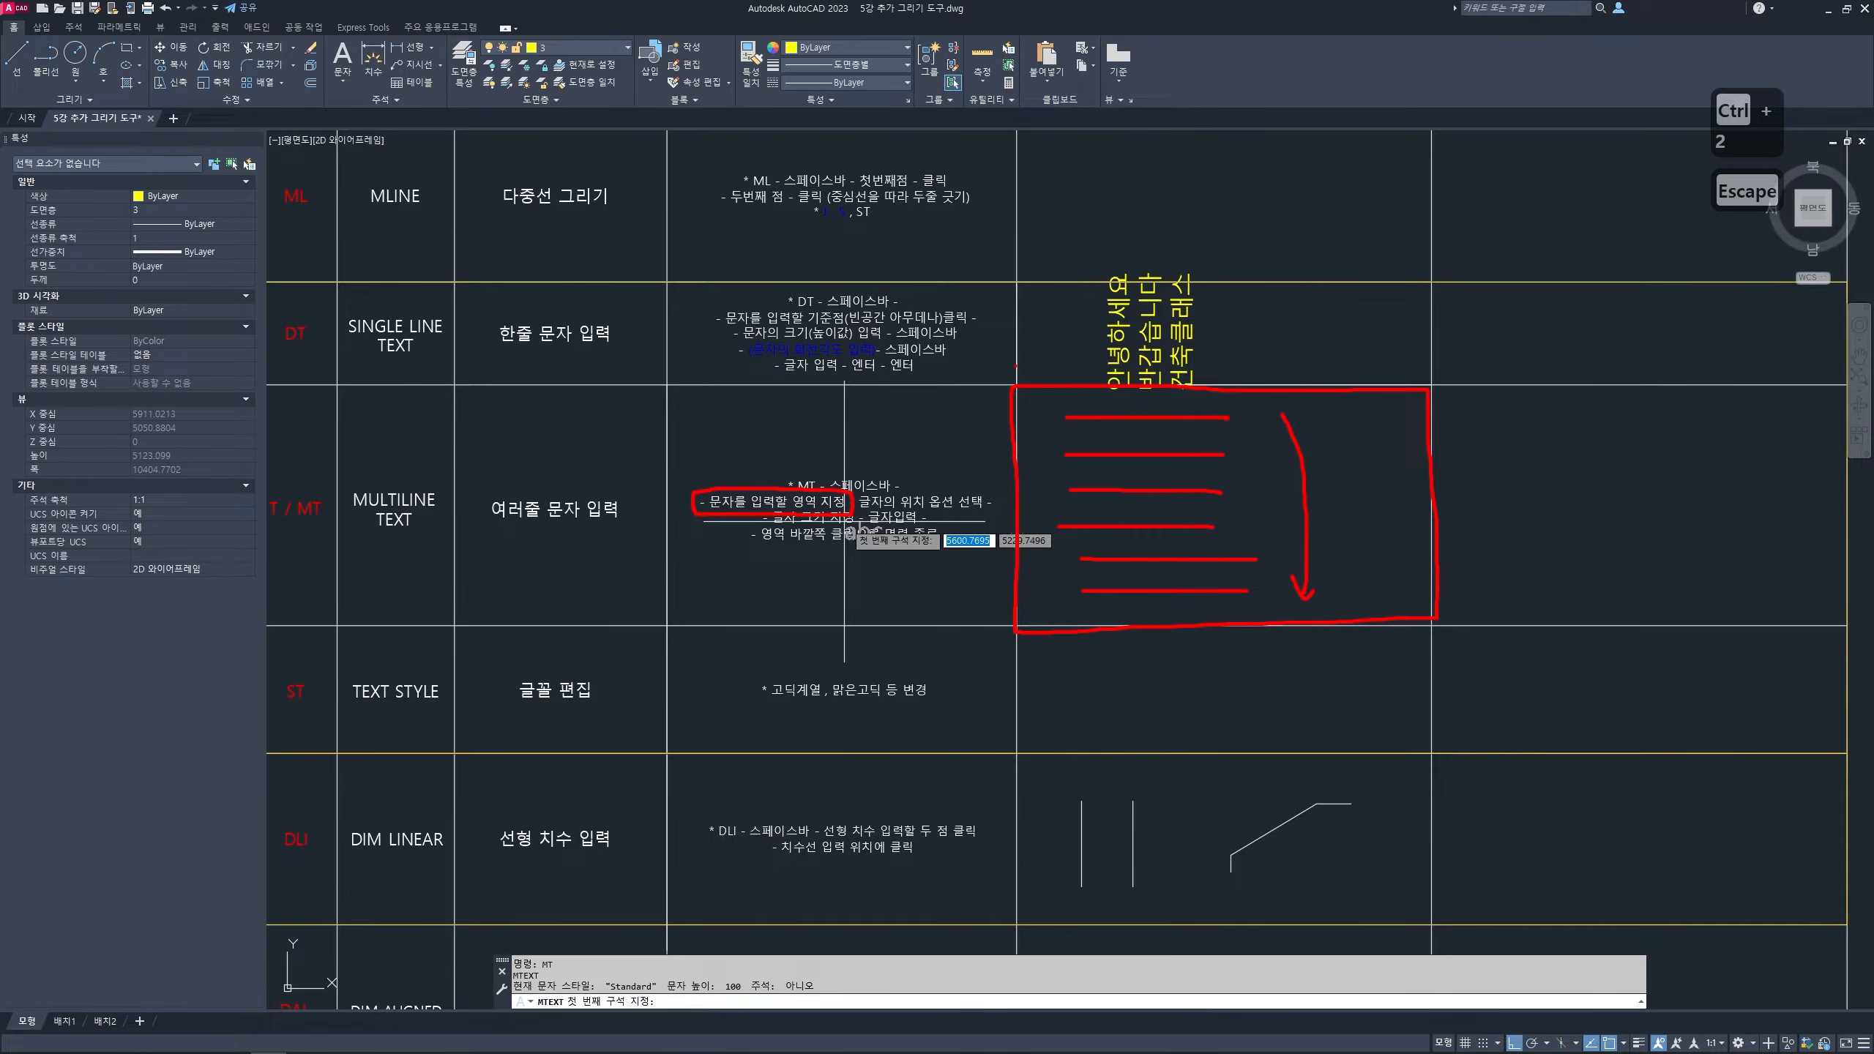
left_click_drag(1022, 383, 1069, 341)
mouse_move(1041, 409)
left_mouse_down()
mouse_move(1279, 421)
mouse_move(1388, 586)
mouse_move(1057, 596)
mouse_move(1054, 414)
mouse_move(1147, 444)
mouse_move(1155, 545)
mouse_move(1233, 521)
left_mouse_up()
key("Escape")
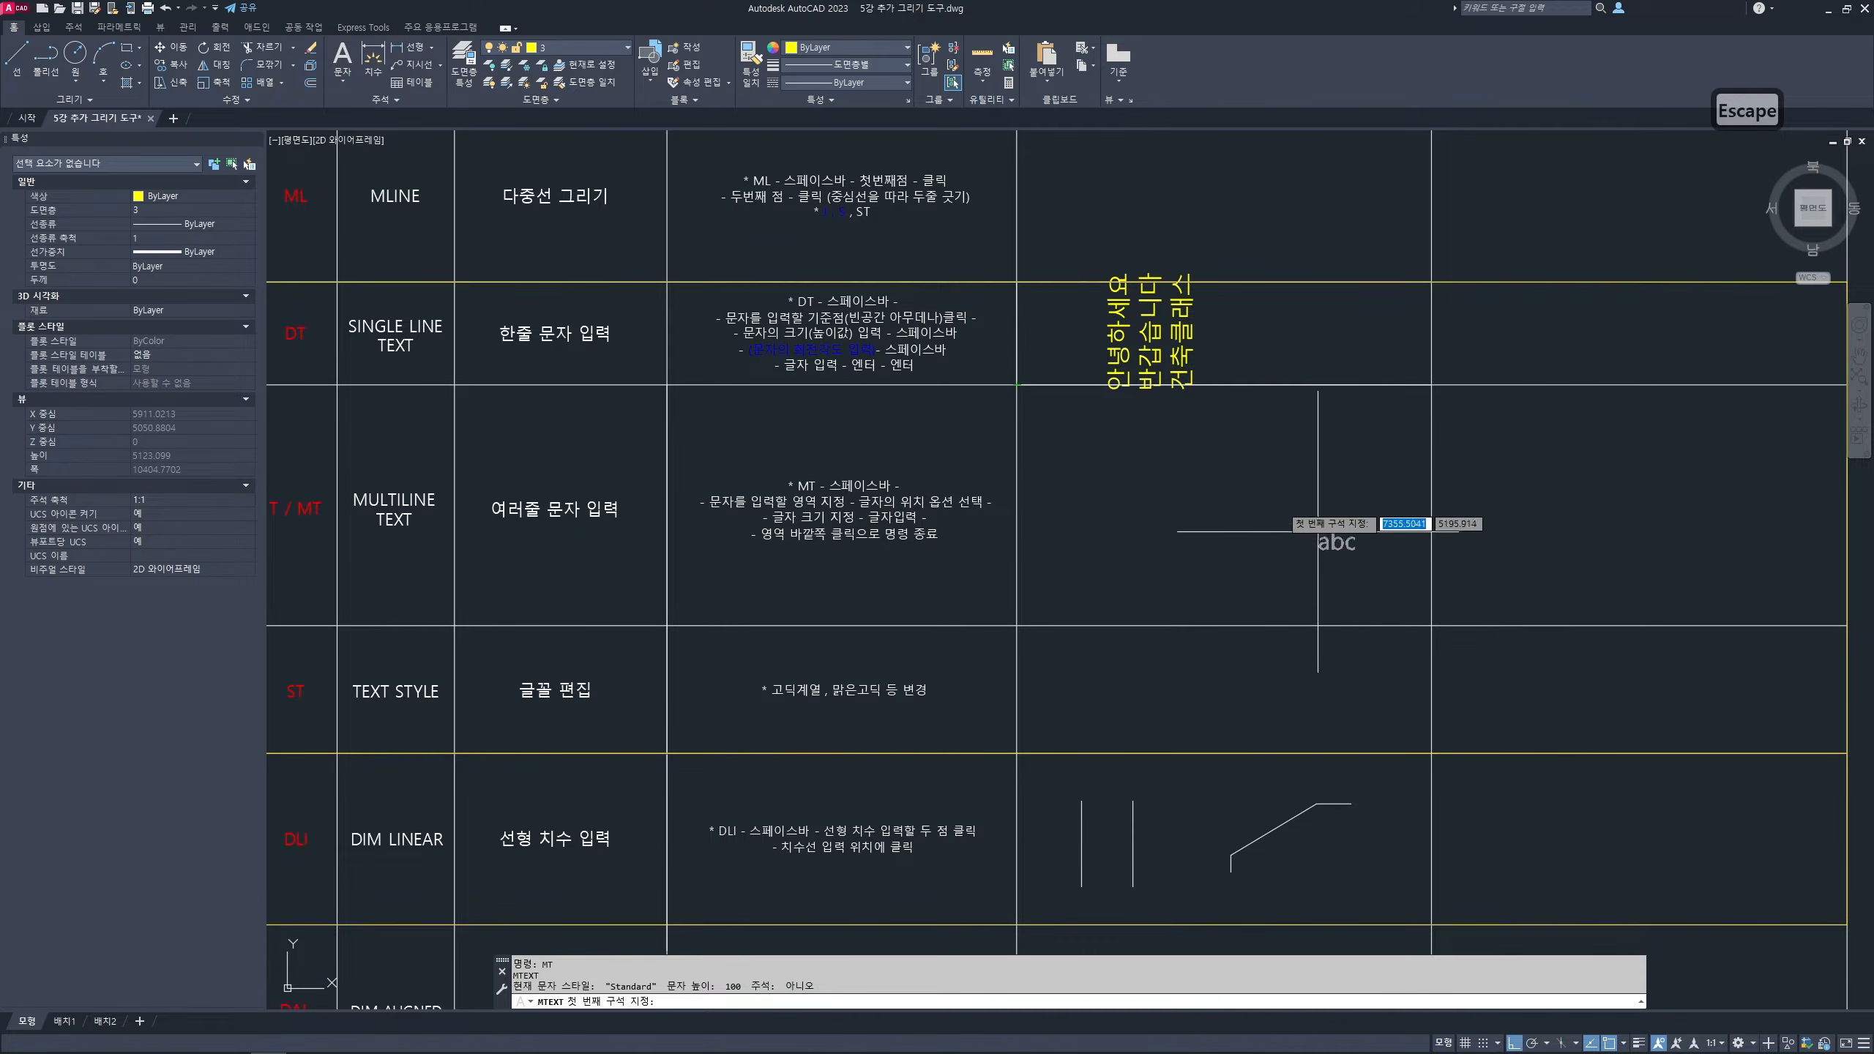
- Define the multiline text area from corner to opposite corner of the empty practice cell in the MT row
left_click(1017, 384)
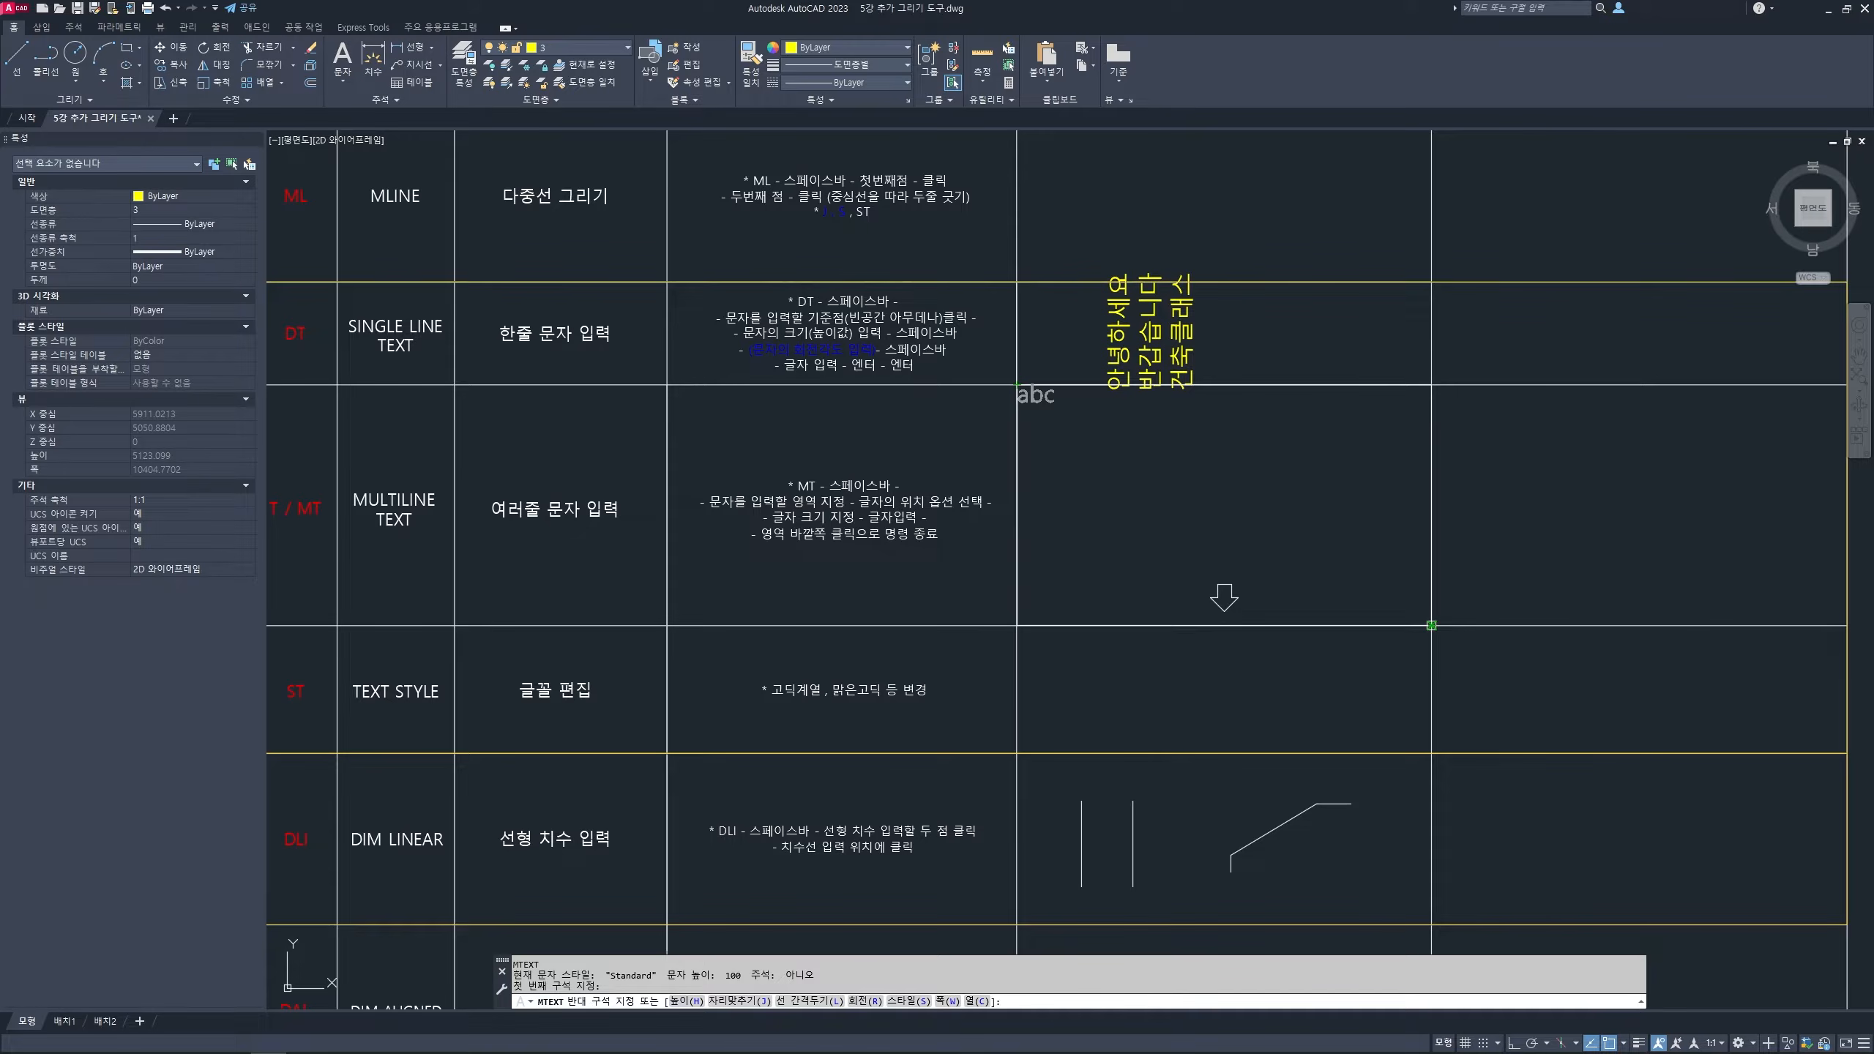
left_click(1432, 625)
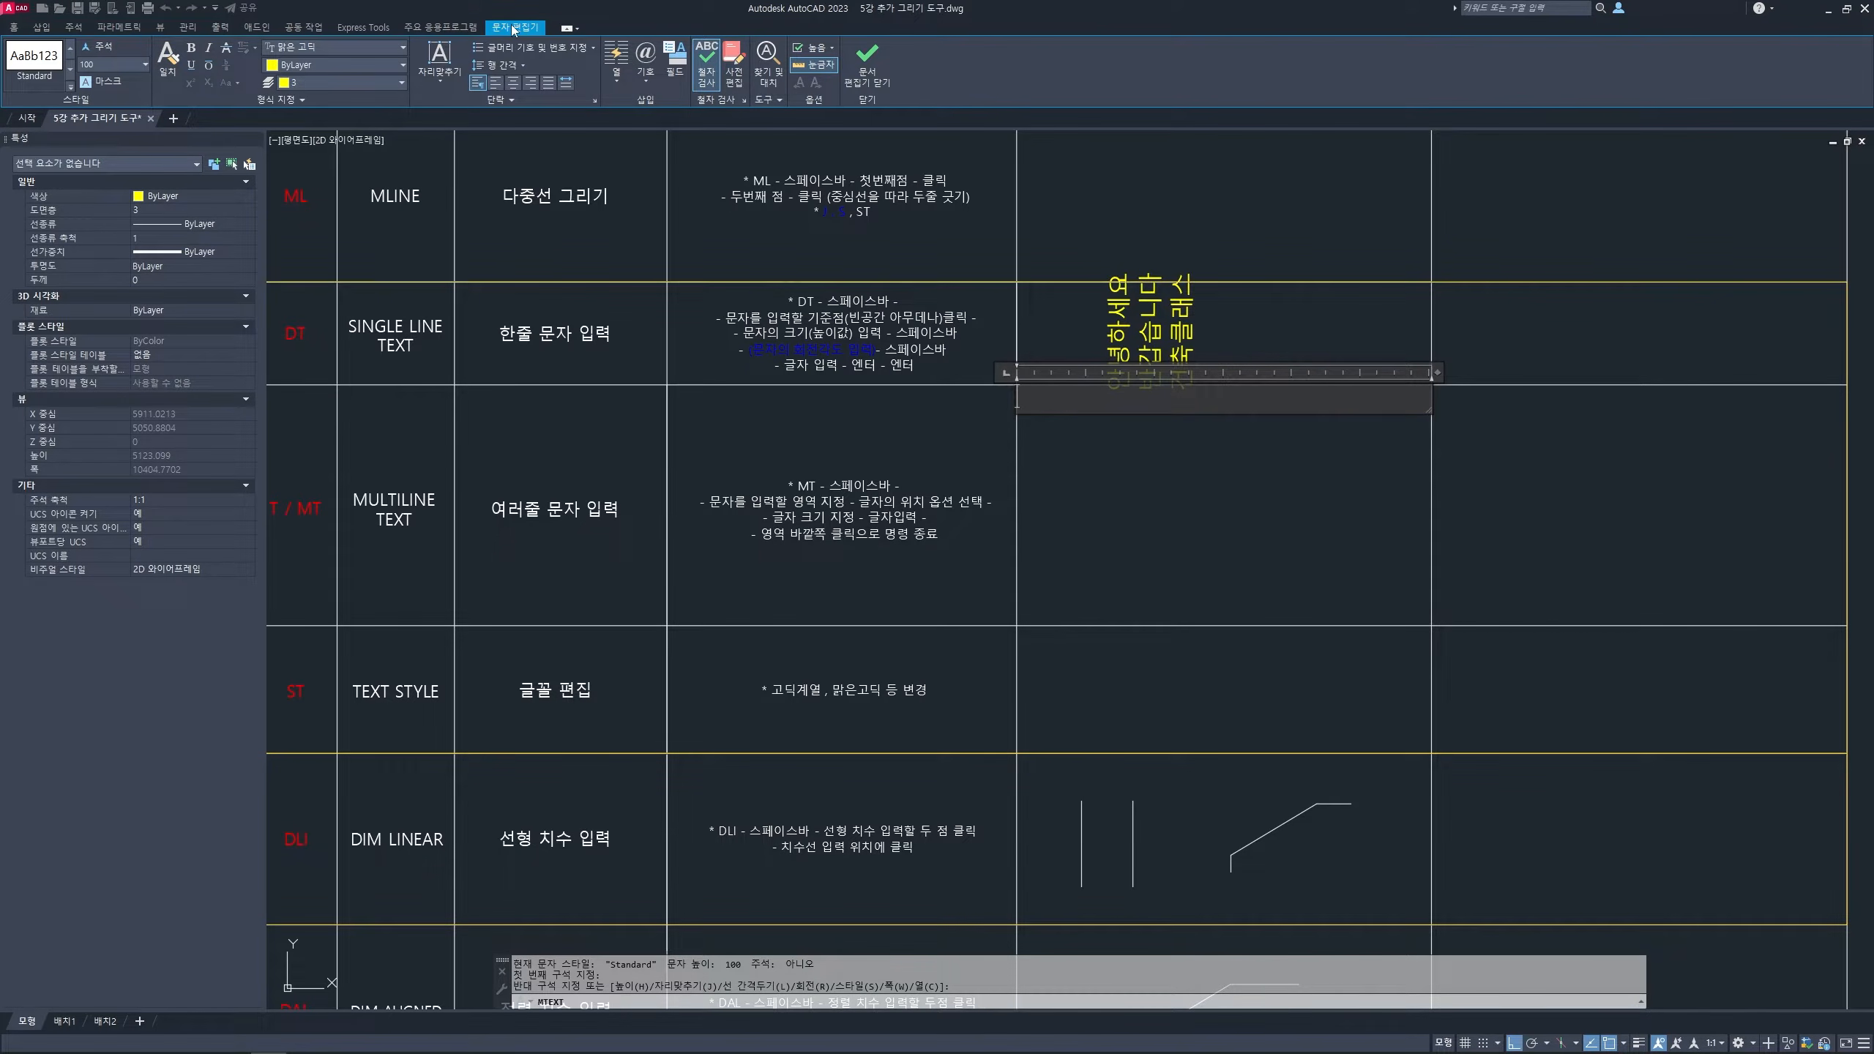
key("ctrl+2")
left_click_drag(538, 26, 15, 34)
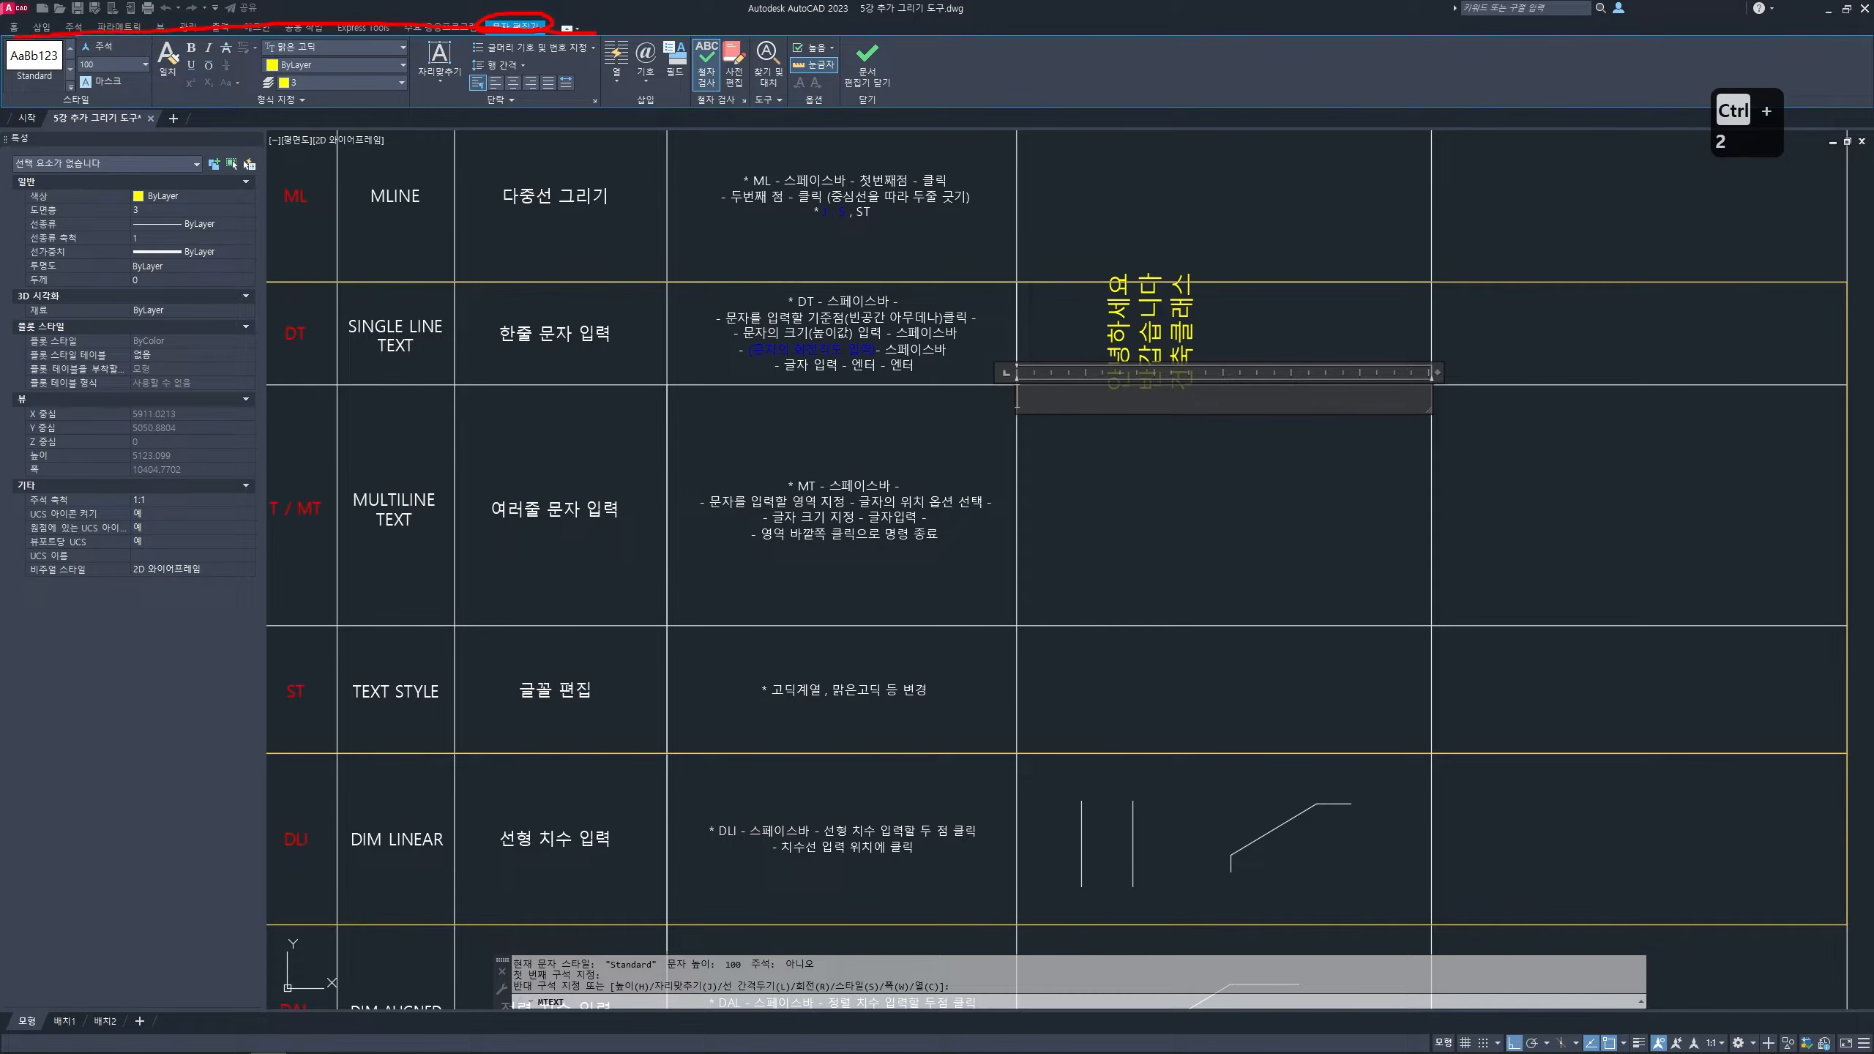
mouse_move(15, 107)
left_mouse_down()
mouse_move(849, 118)
mouse_move(926, 46)
left_mouse_up()
left_click_drag(715, 34, 551, 34)
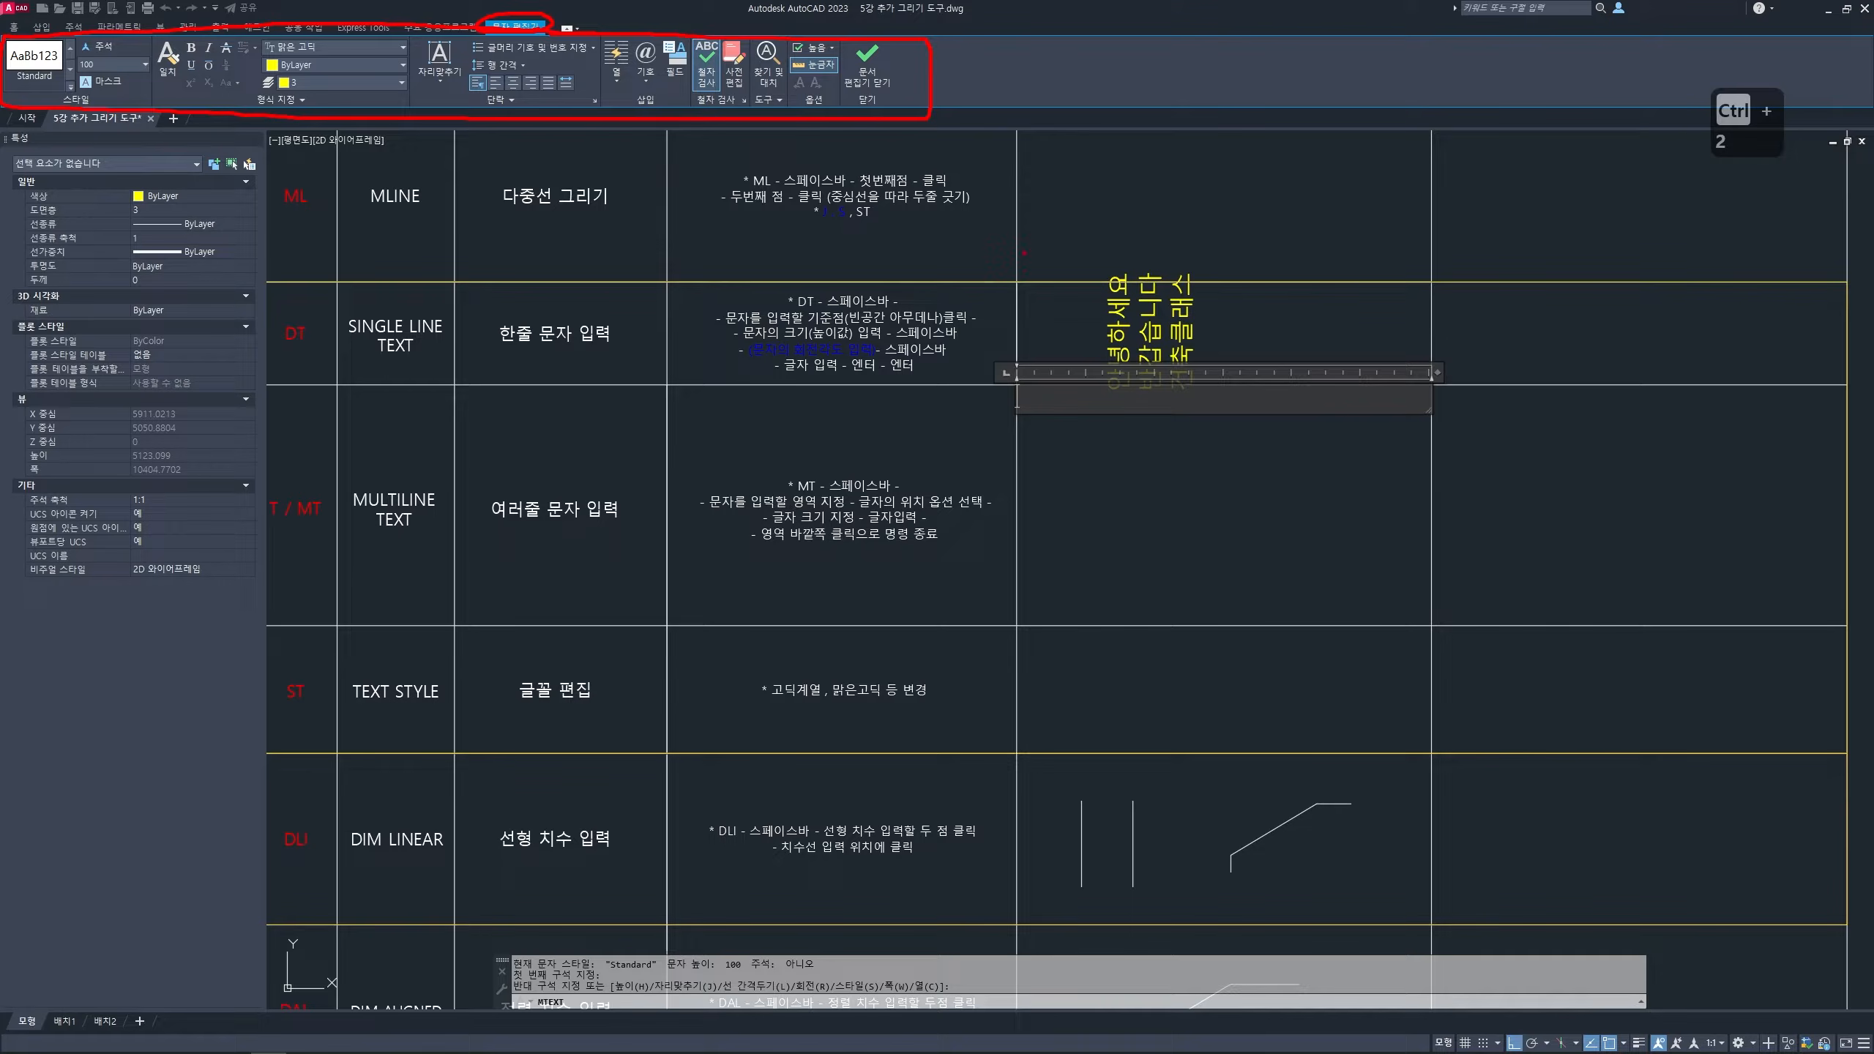
left_click_drag(895, 77, 1057, 354)
left_click_drag(822, 307, 828, 297)
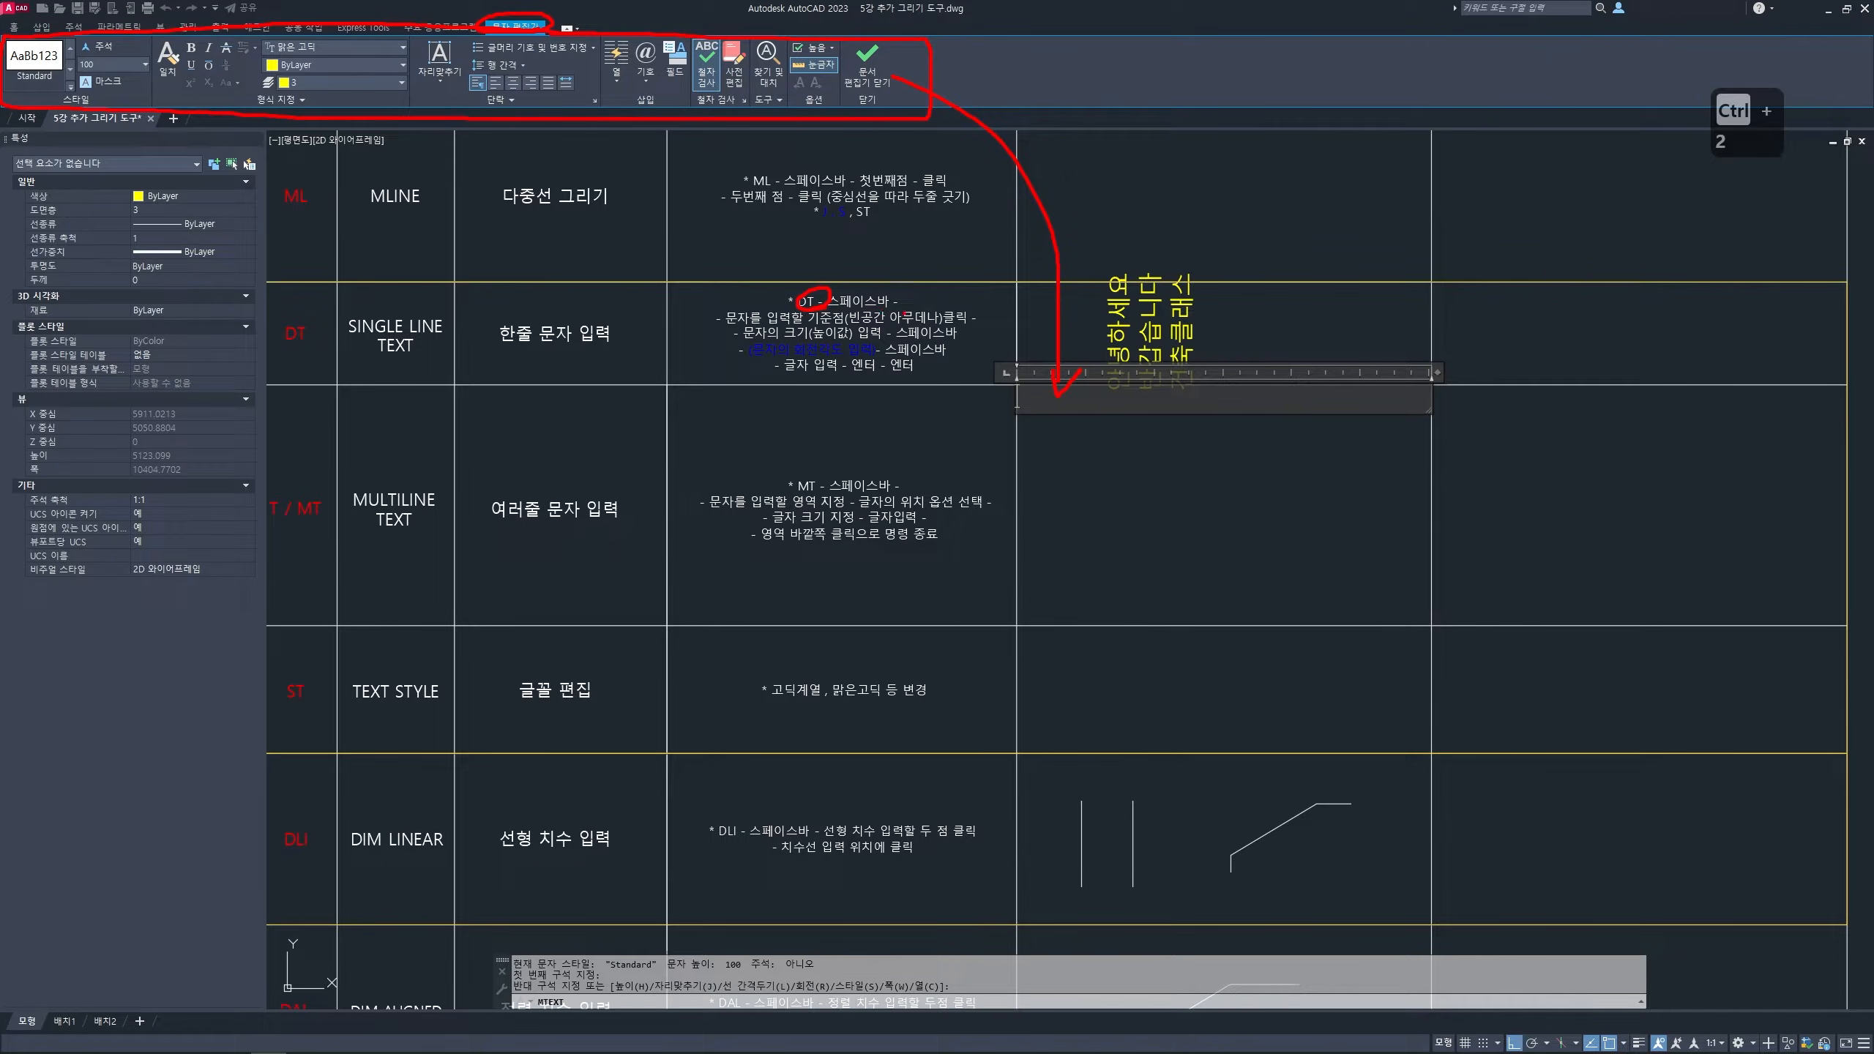
mouse_move(923, 311)
left_mouse_down()
mouse_move(920, 353)
mouse_move(887, 336)
left_mouse_up()
mouse_move(1048, 309)
left_mouse_down()
mouse_move(998, 332)
mouse_move(995, 357)
left_mouse_up()
mouse_move(924, 299)
left_mouse_down()
mouse_move(874, 231)
mouse_move(451, 156)
mouse_move(447, 109)
left_mouse_up()
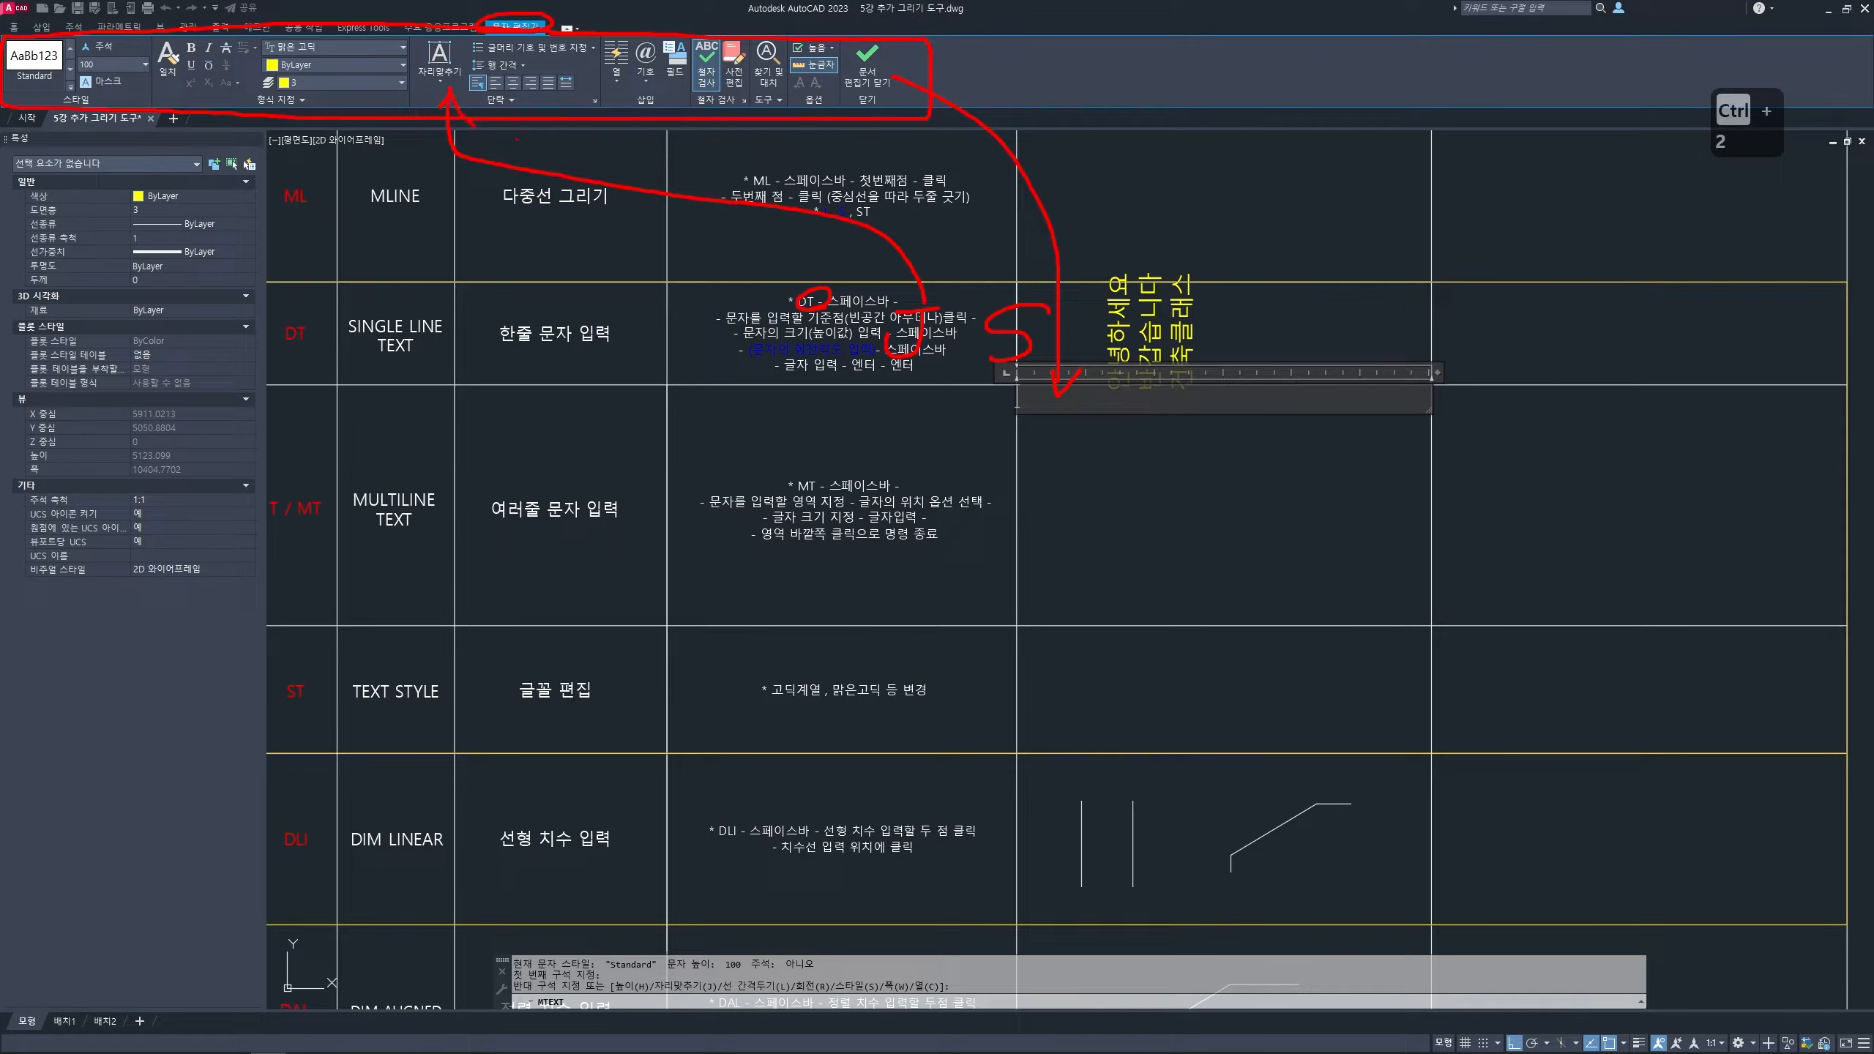
mouse_move(989, 359)
left_mouse_down()
mouse_move(922, 422)
mouse_move(384, 558)
mouse_move(160, 244)
left_mouse_up()
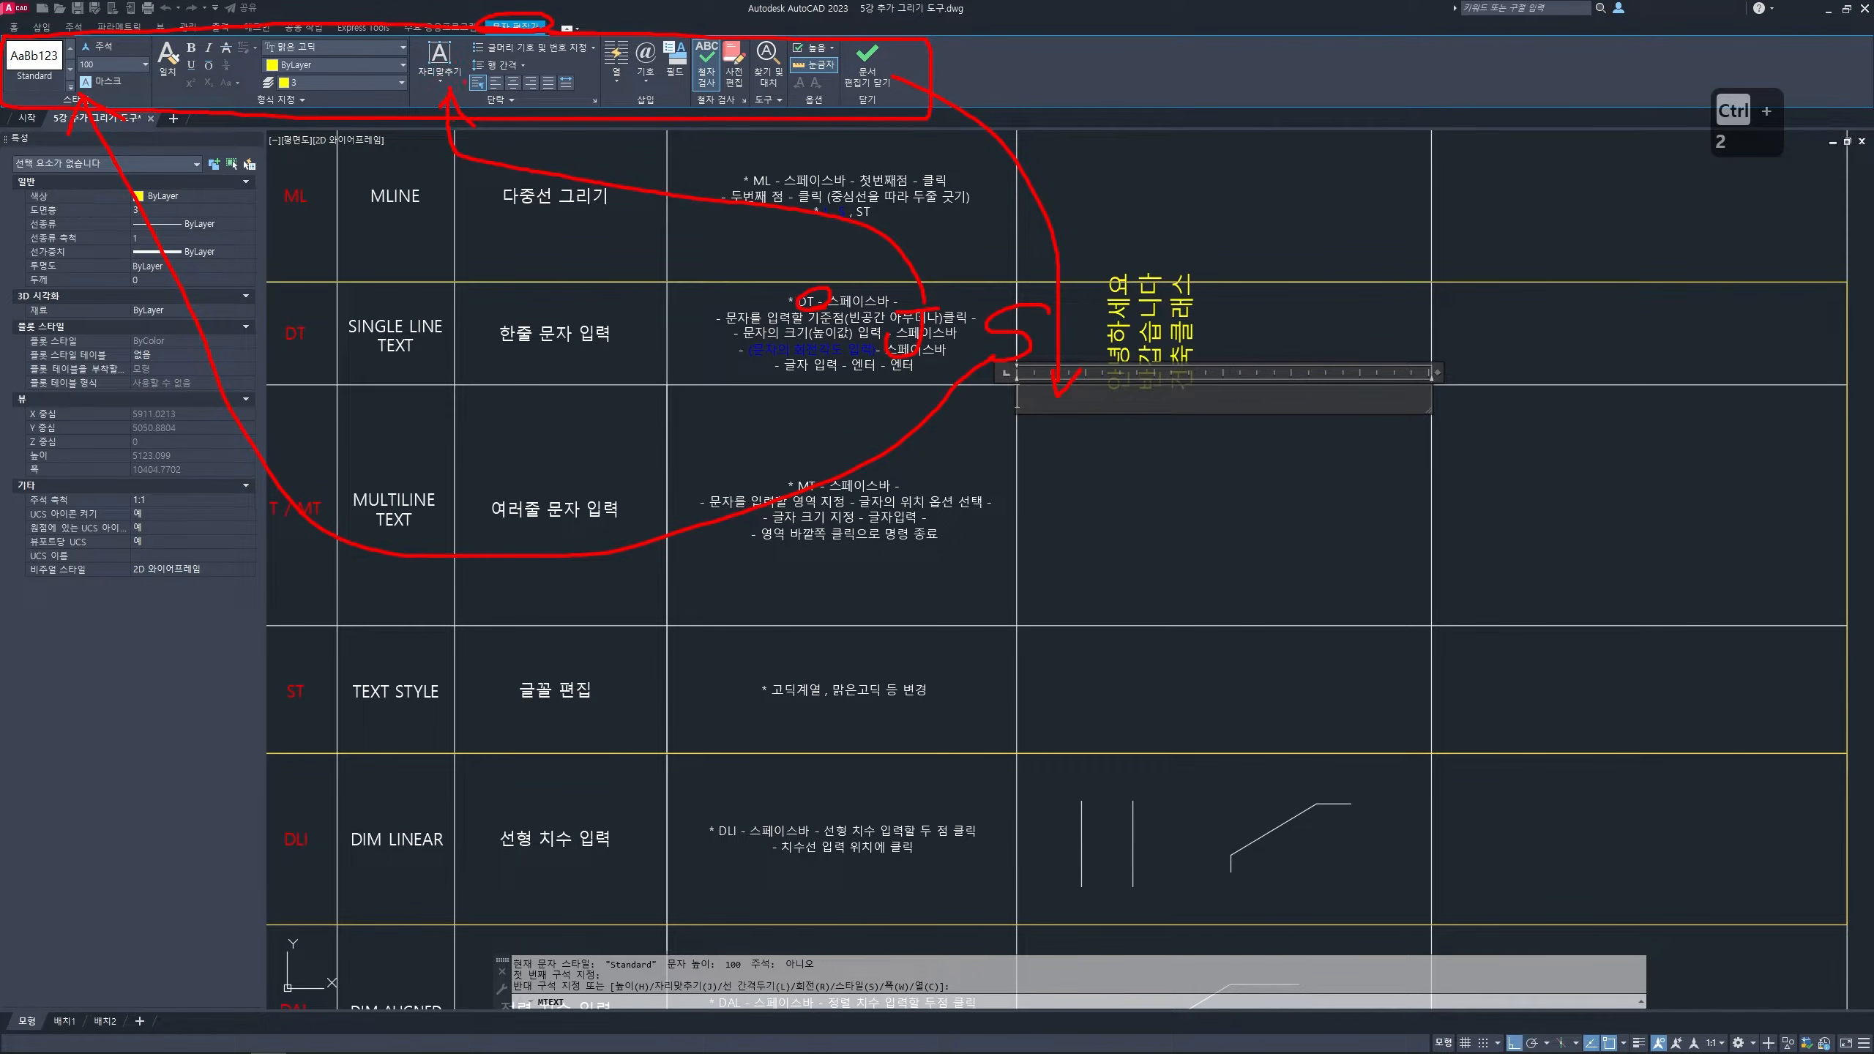
left_click_drag(411, 42, 468, 87)
mouse_move(1252, 392)
left_mouse_down()
mouse_move(1441, 391)
mouse_move(1442, 615)
mouse_move(1016, 628)
mouse_move(1016, 389)
left_mouse_up()
mouse_move(1277, 527)
left_mouse_down()
mouse_move(1164, 521)
mouse_move(1297, 499)
mouse_move(1288, 521)
left_mouse_up()
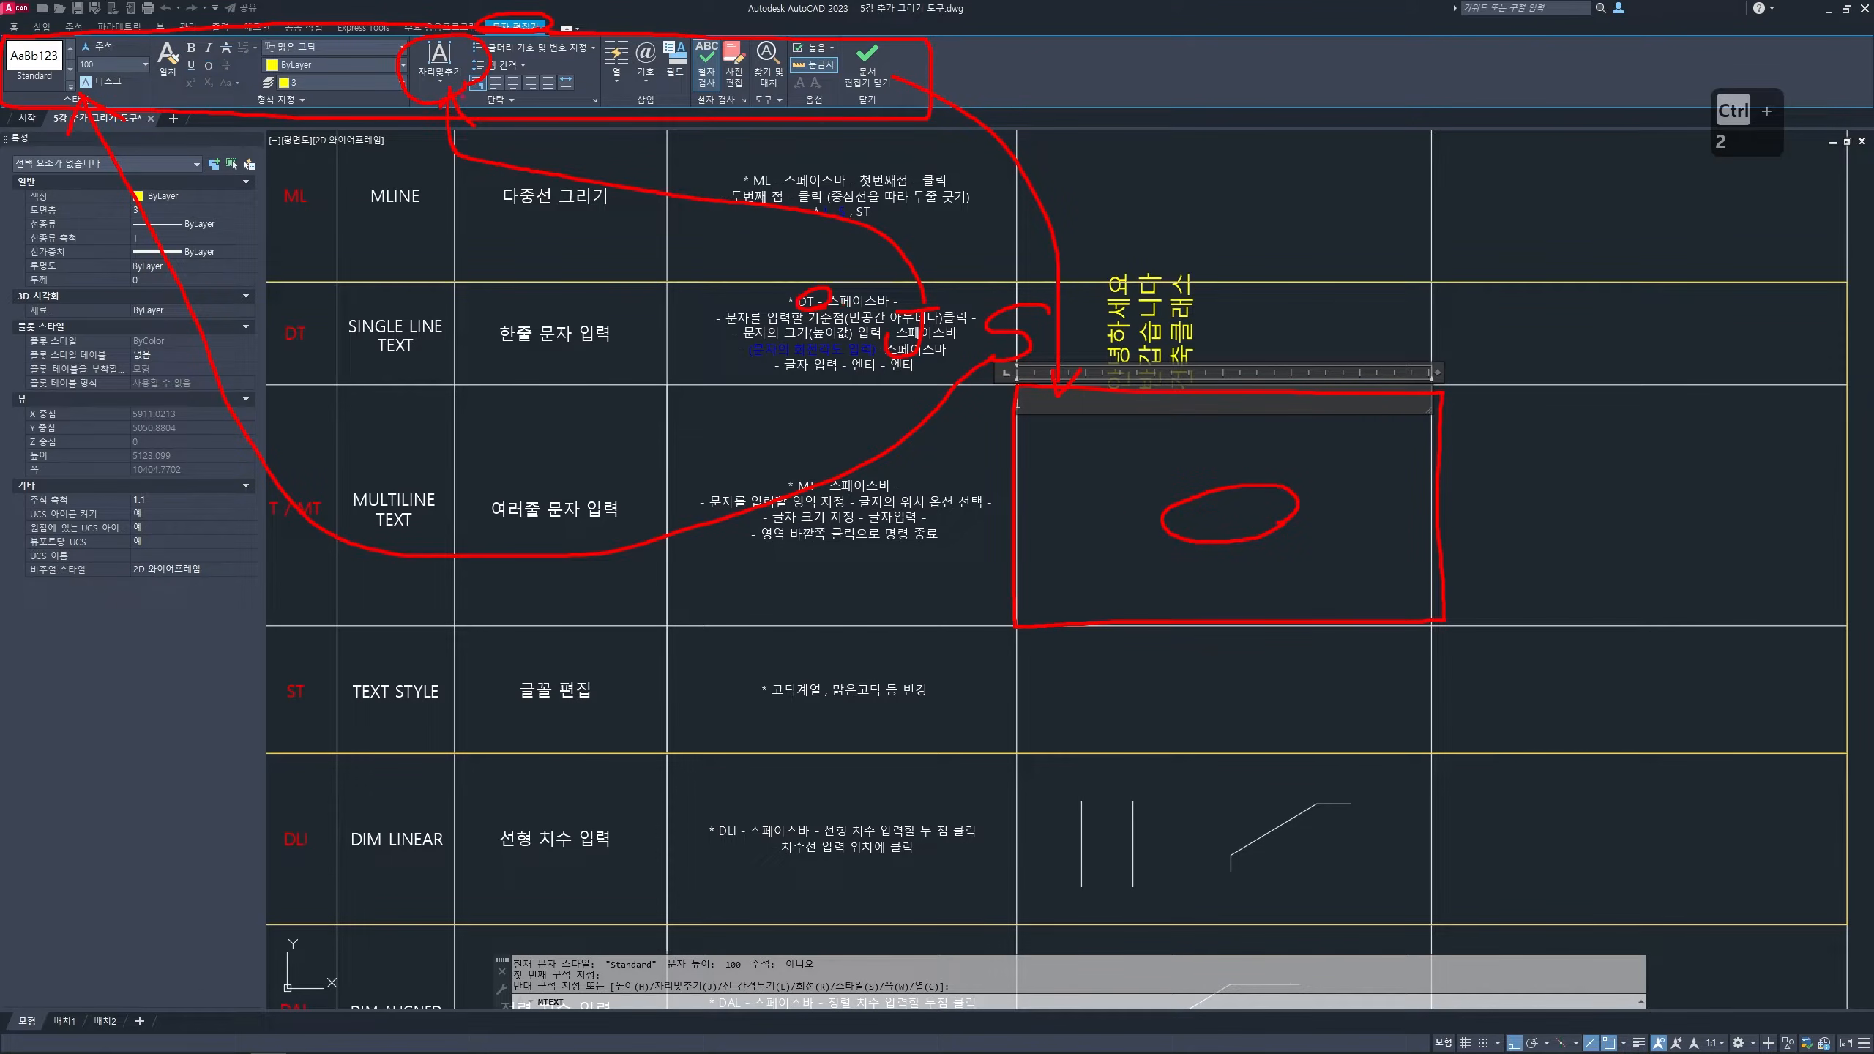
key("Escape")
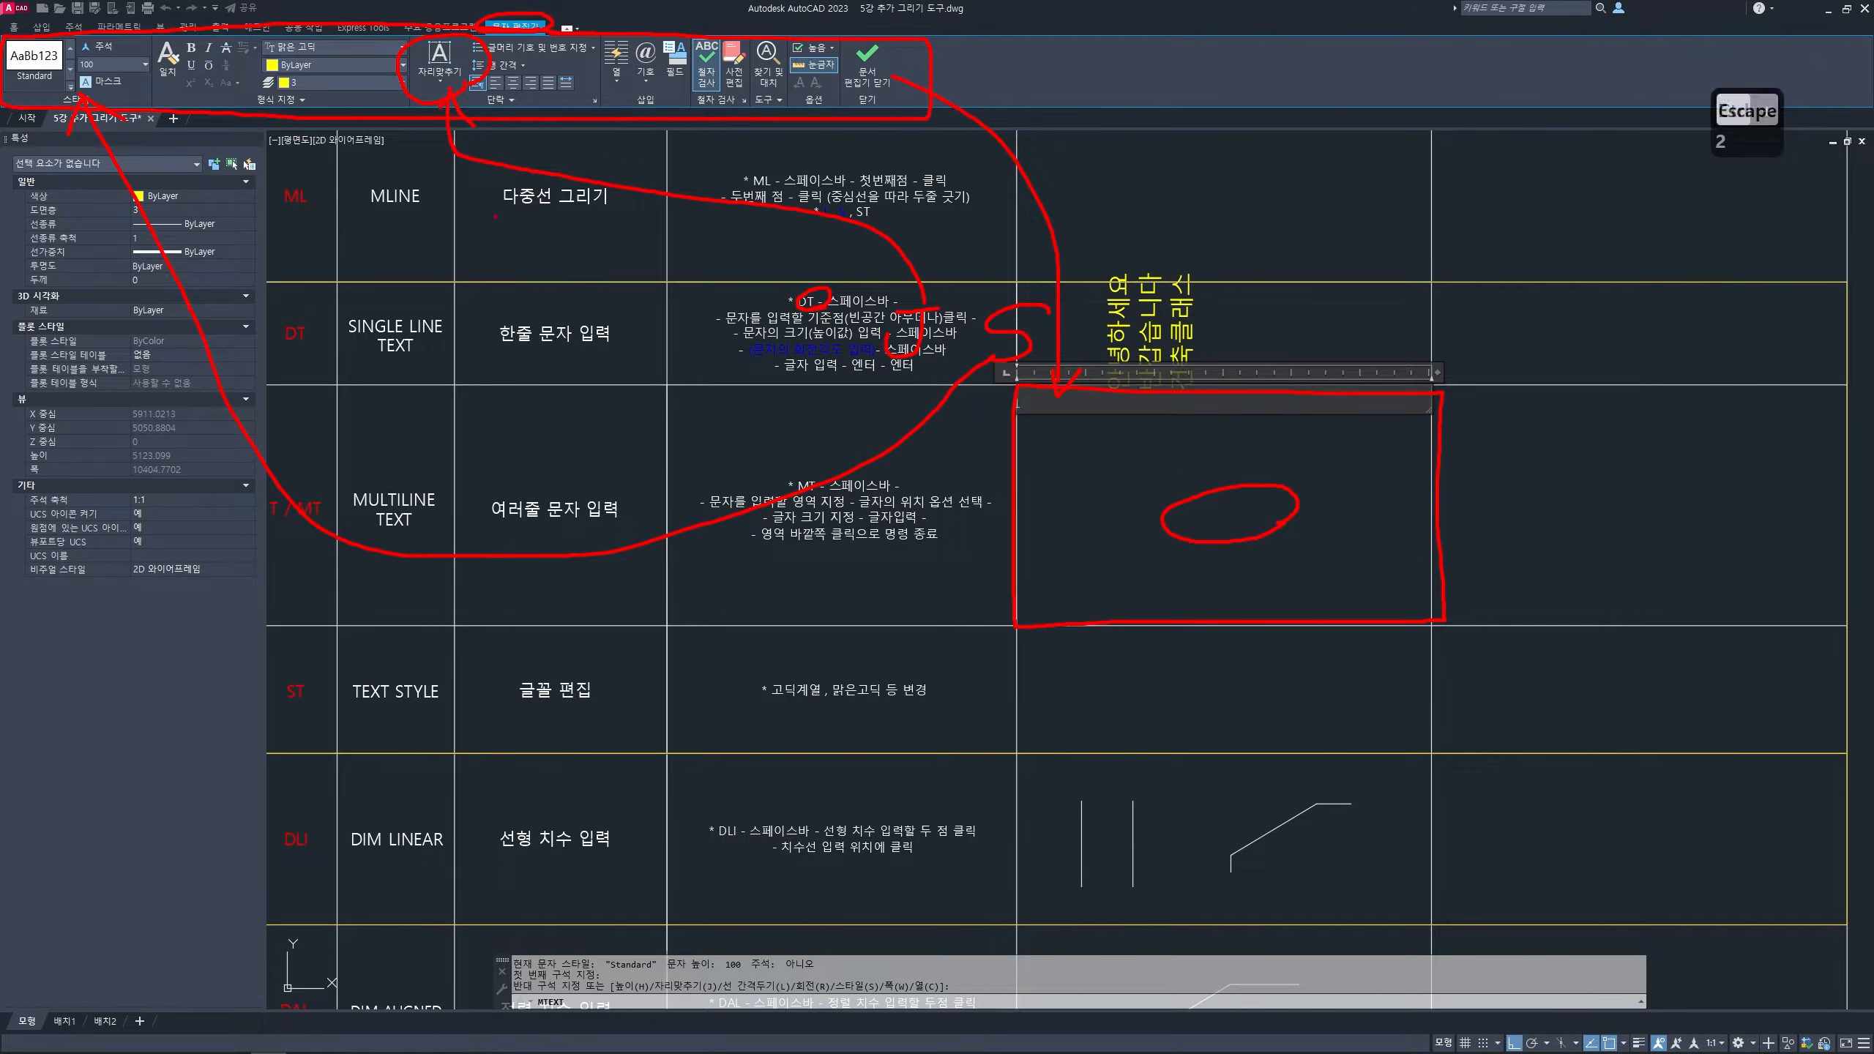
- Set the multiline text's justification to middle center (MC), write the lines "안녕하세요", "반갑습니다" and "건축클래스", and finish the text
left_click(433, 84)
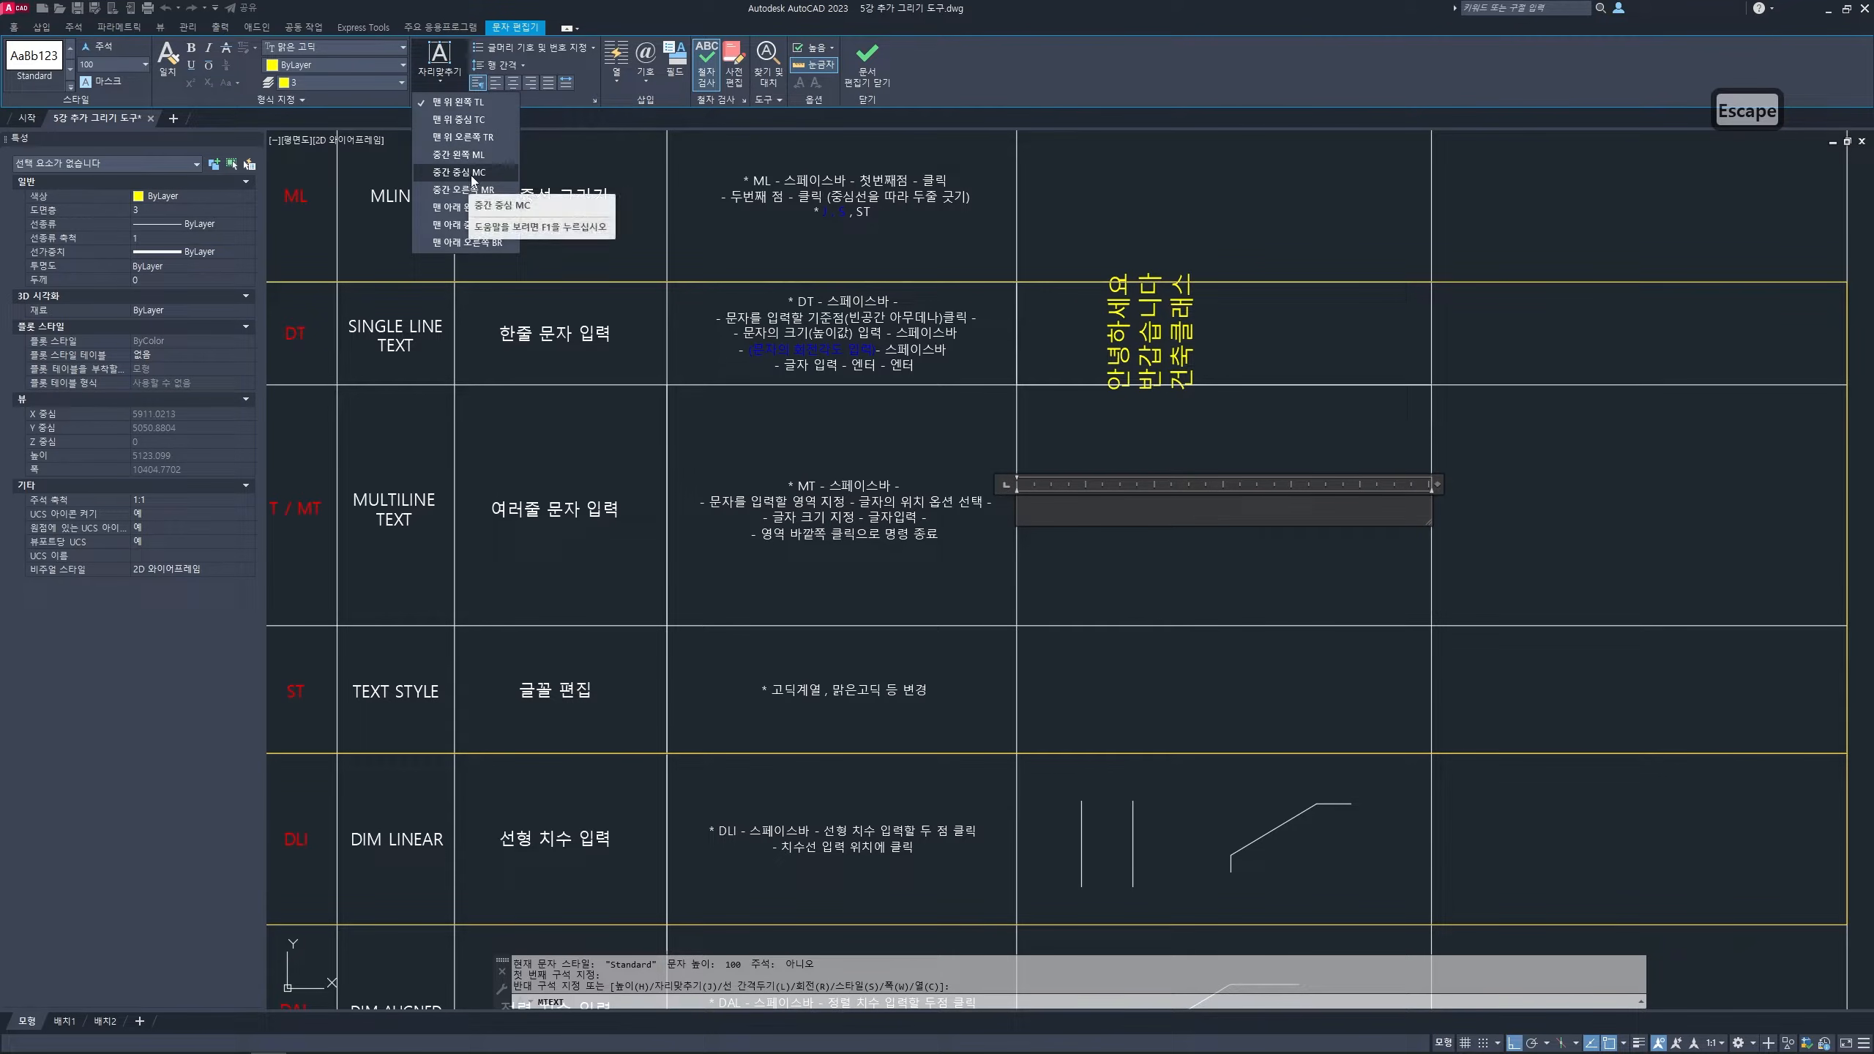
left_click(464, 174)
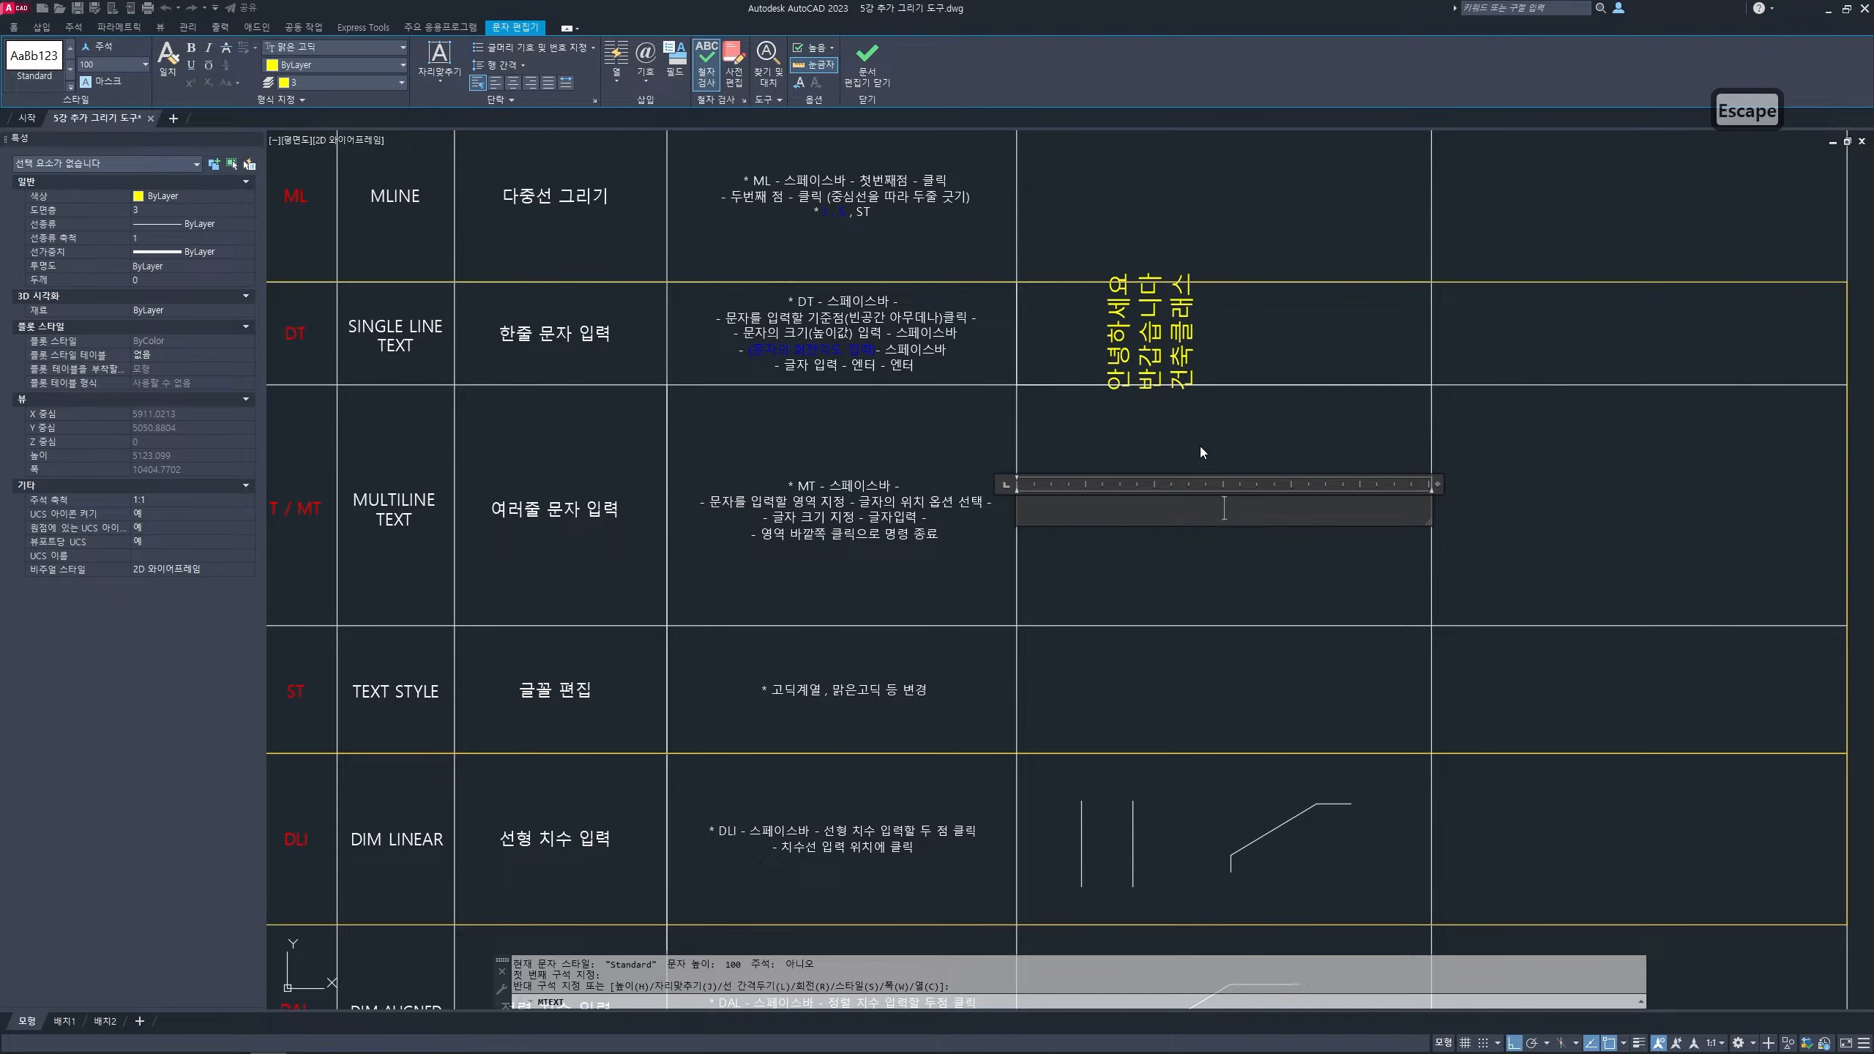
key("Hangul")
type("안녕하세요")
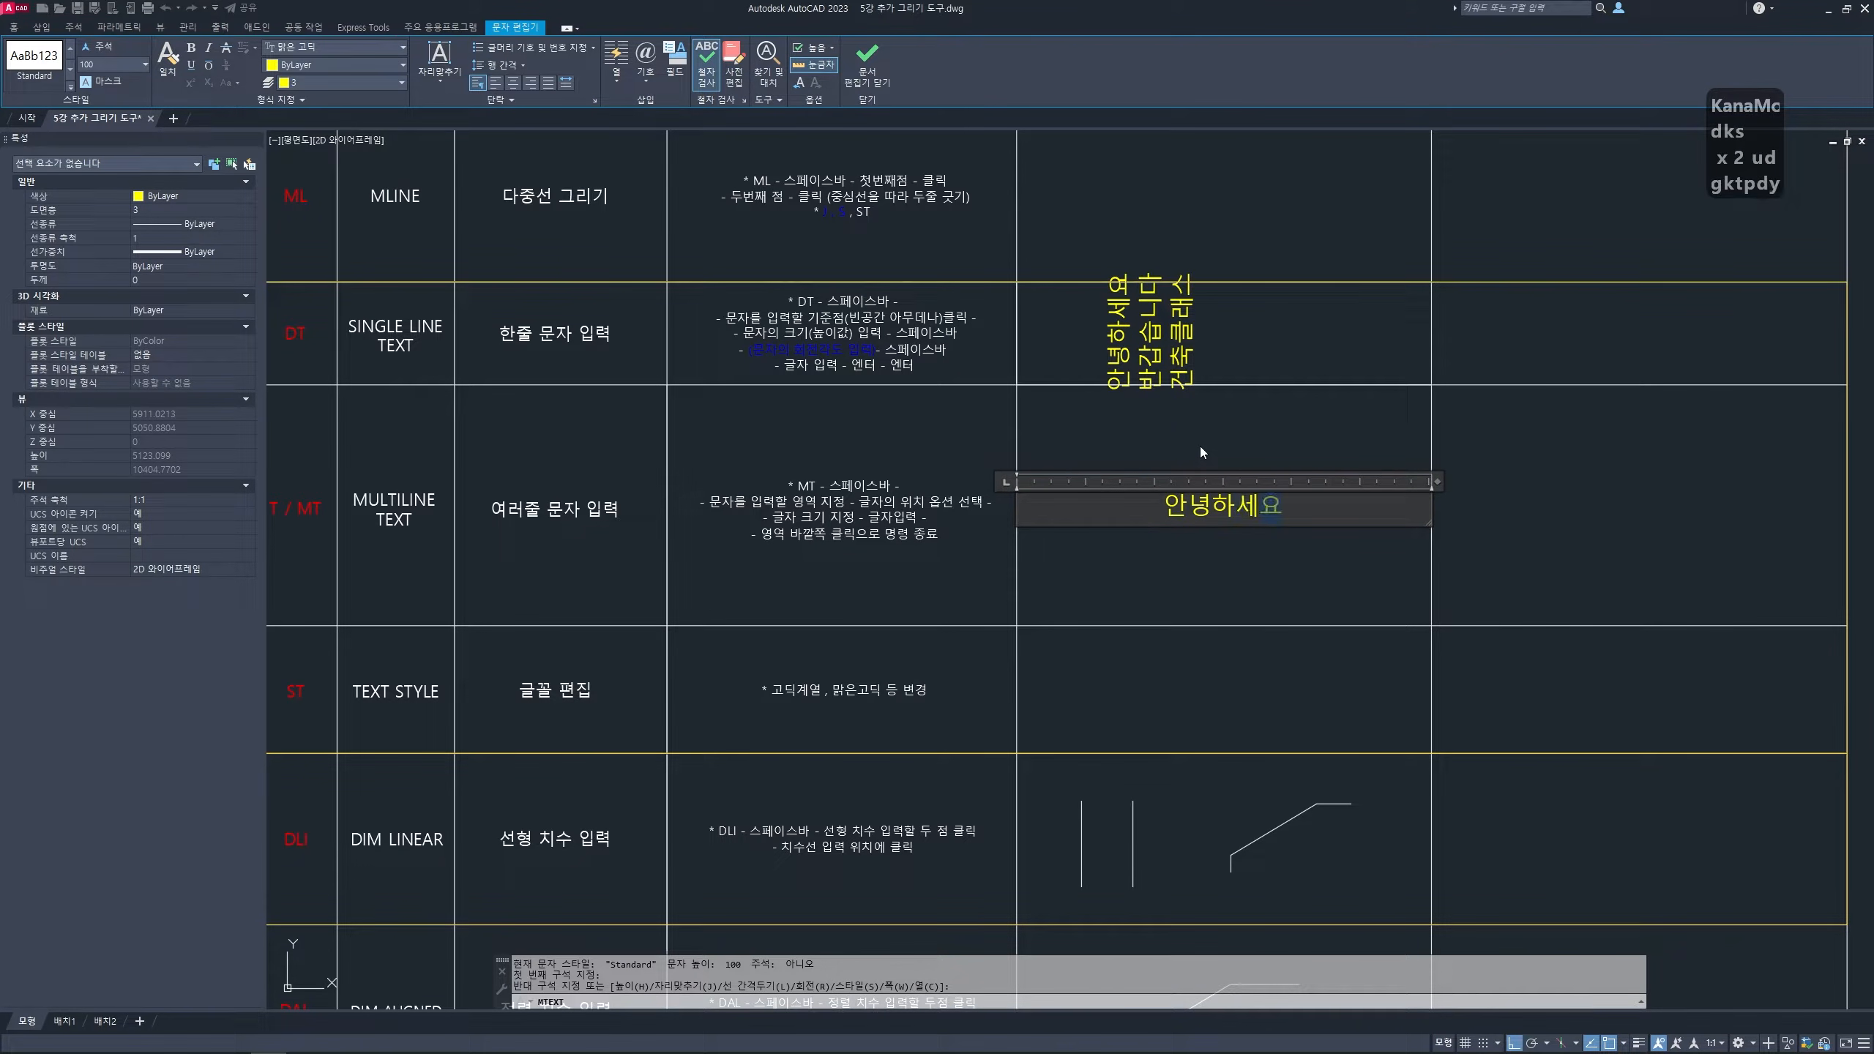
key("Return")
type("반갑습니다")
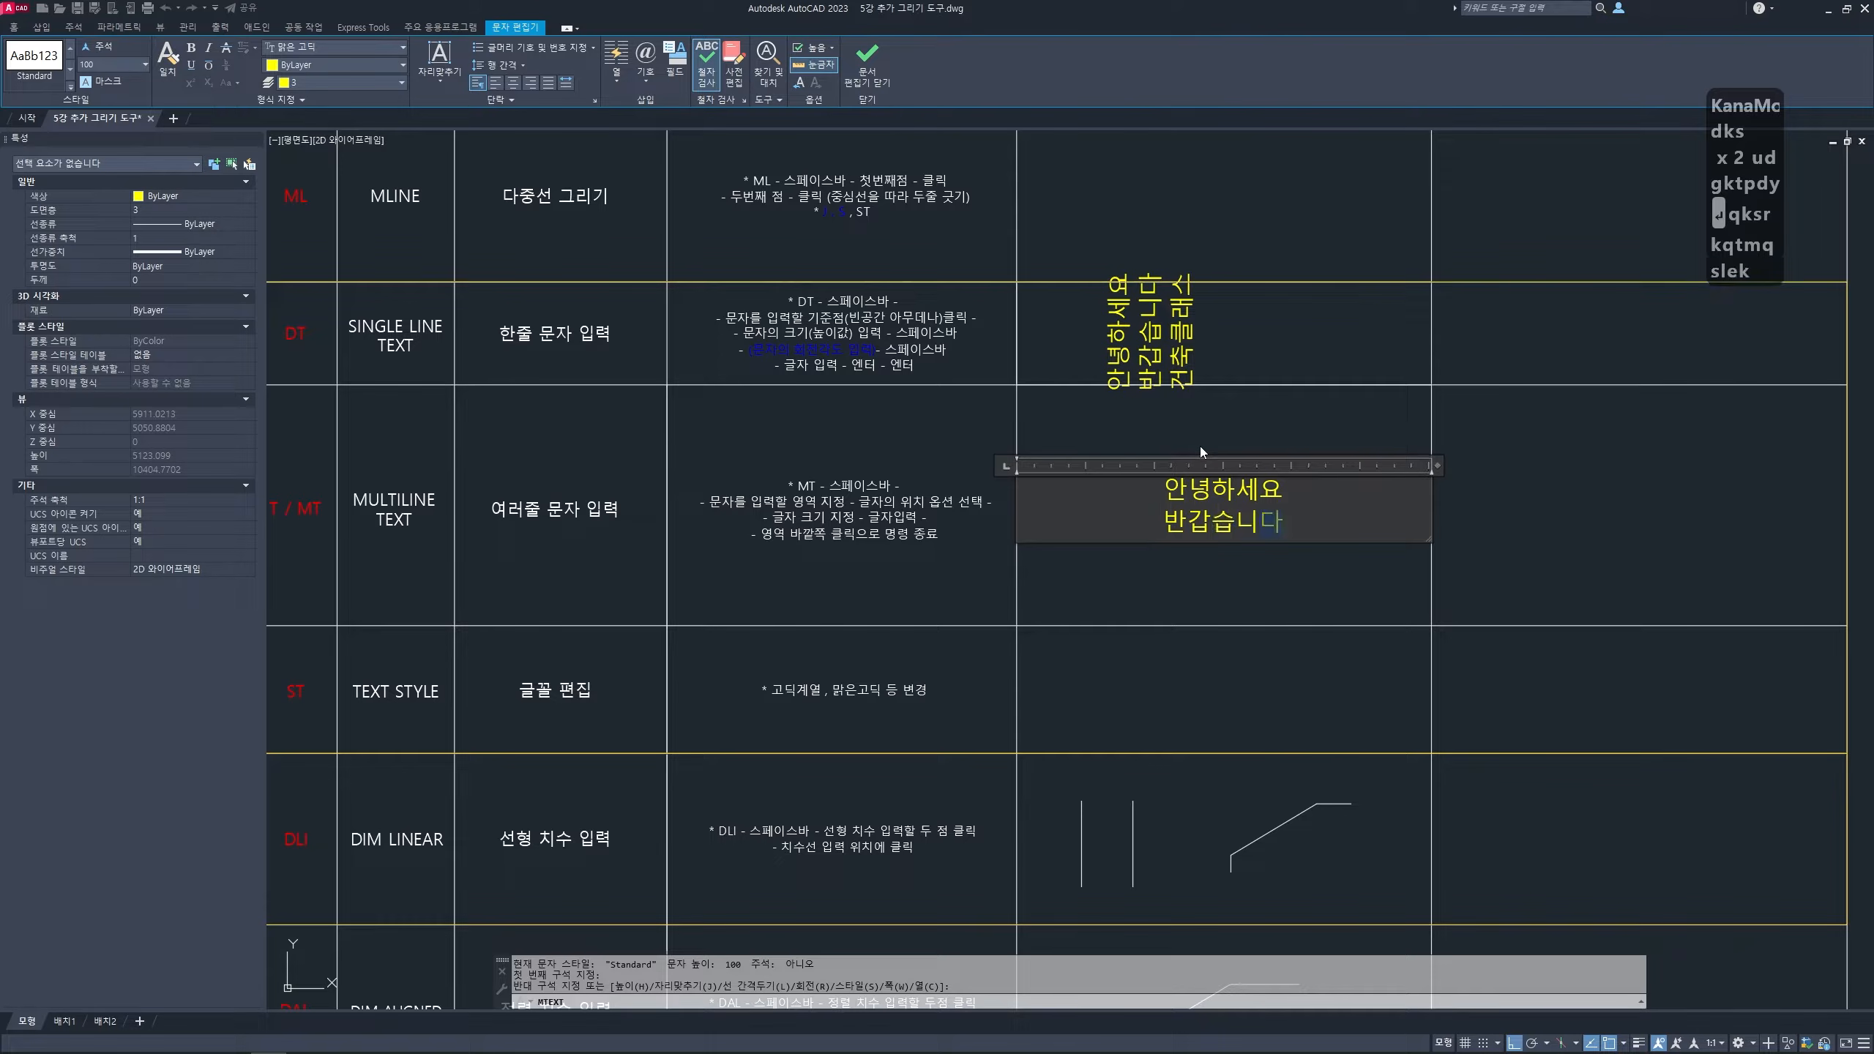
key("Return")
type("건축클래")
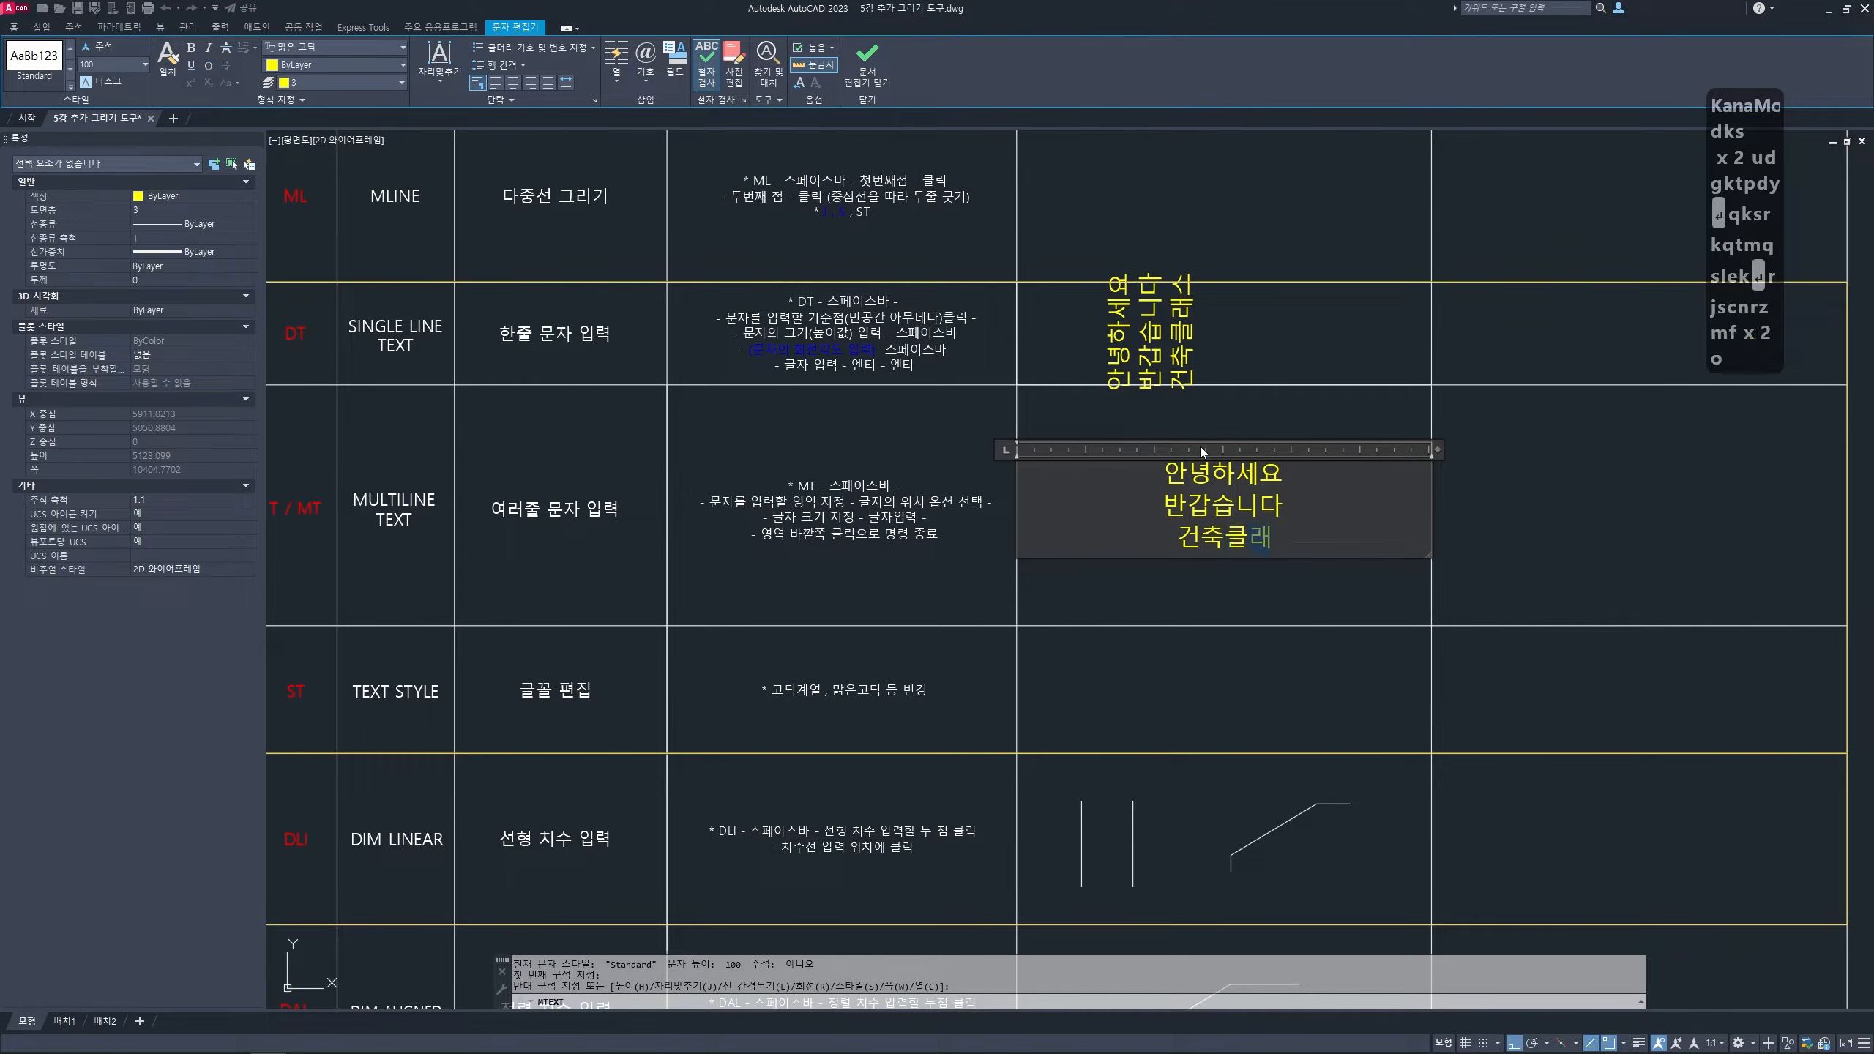
type("스")
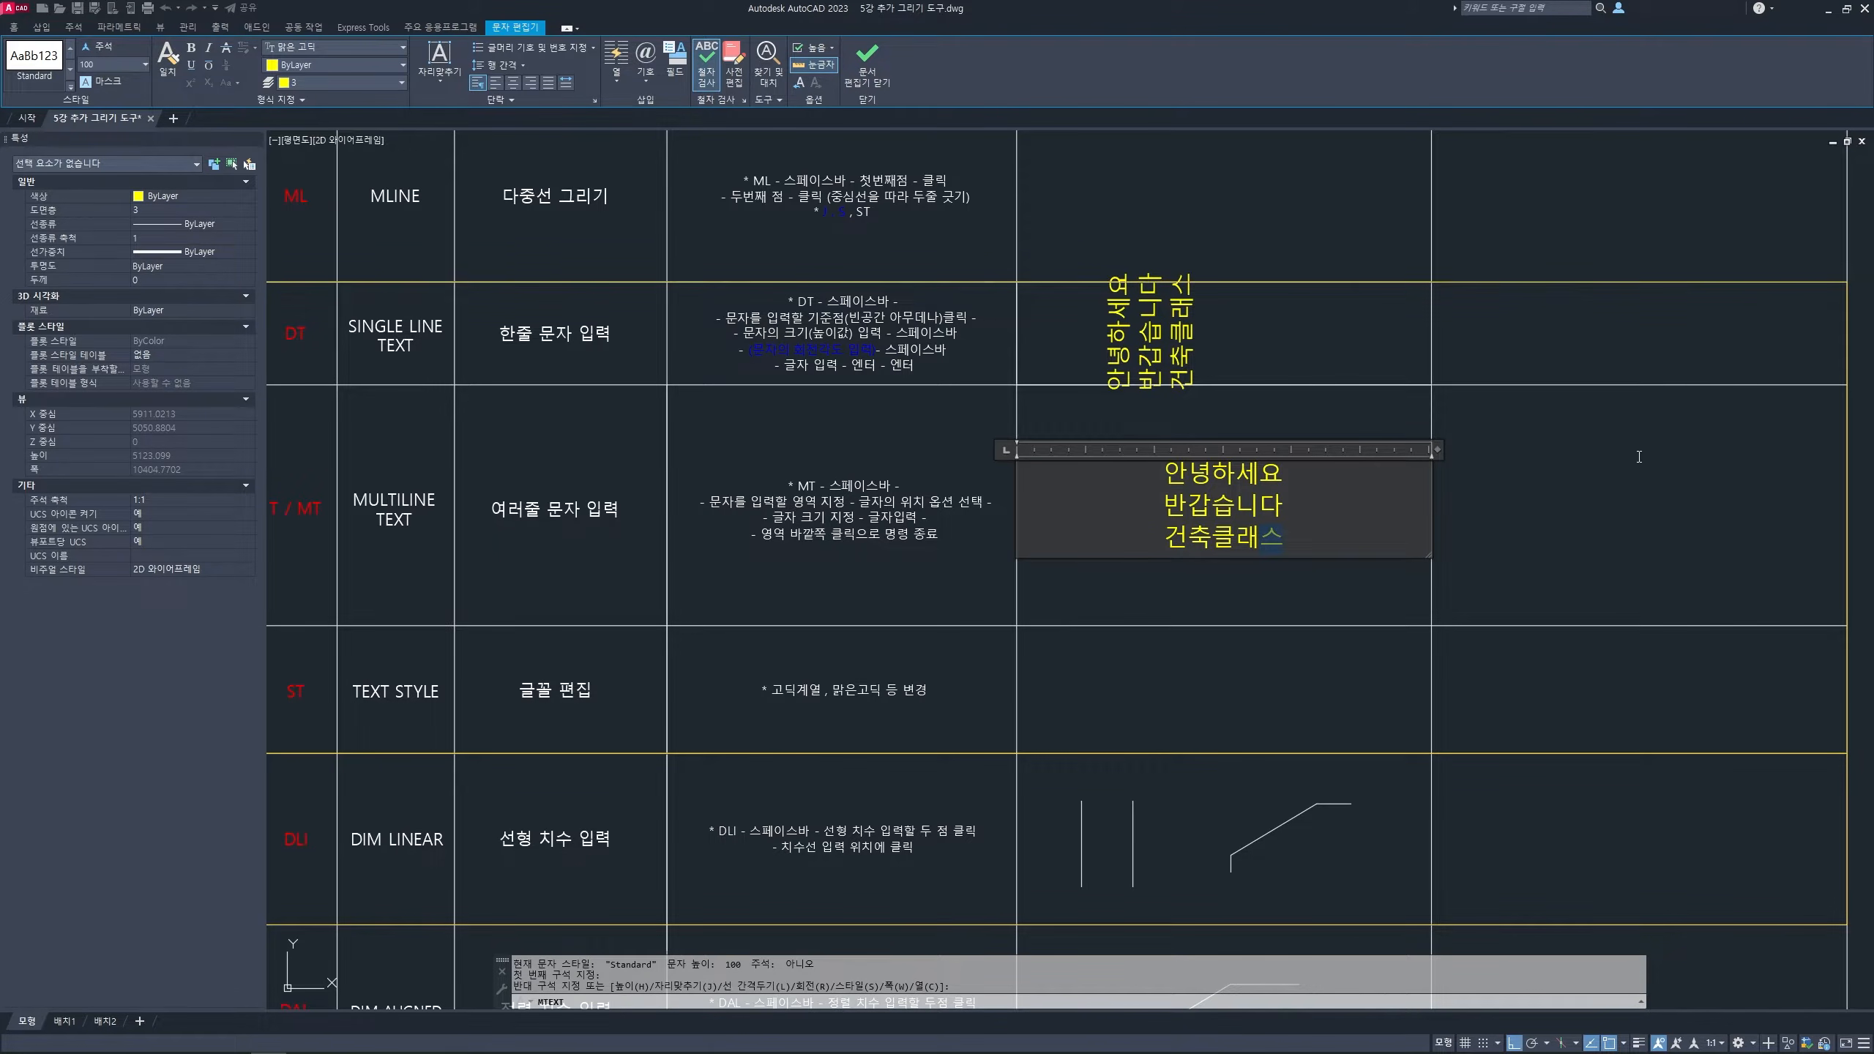
left_click(1614, 472)
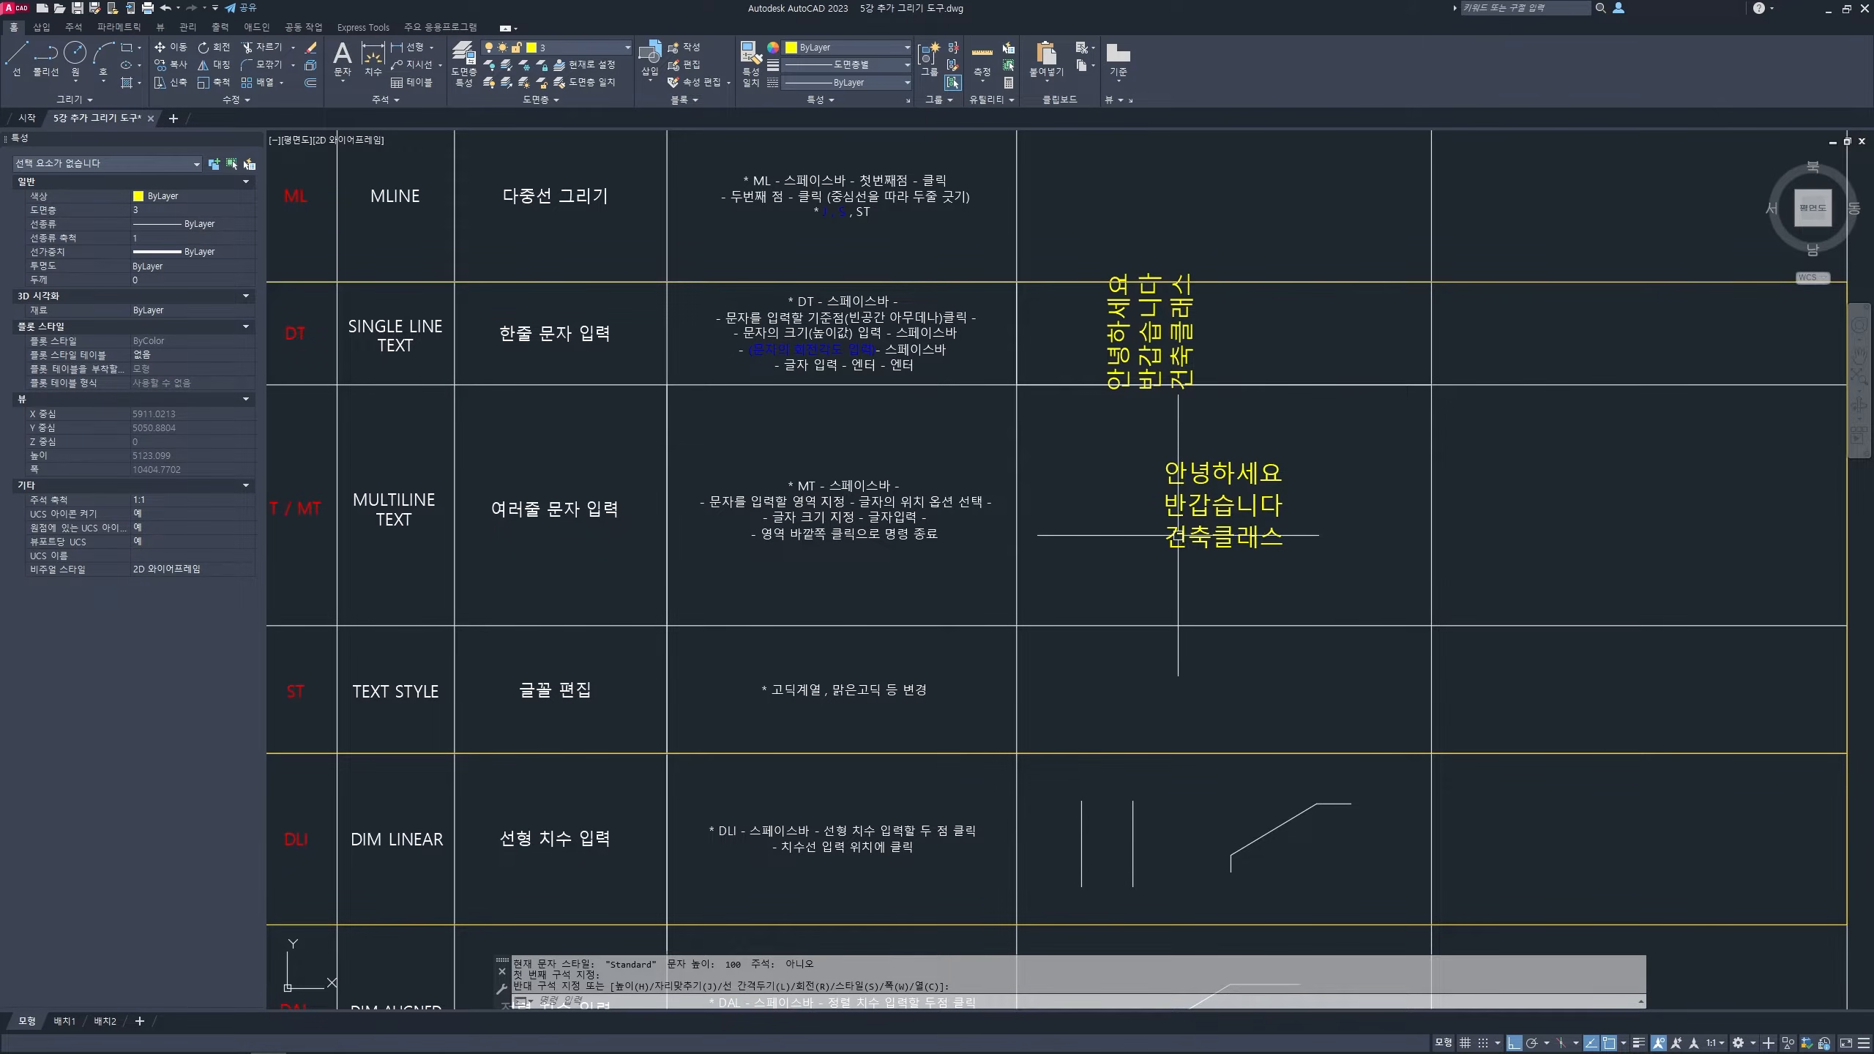
key("Escape")
key("Escape")
- Reopen the three-line text in the MT row for editing and set the height of all its lines to 50
left_click(1196, 494)
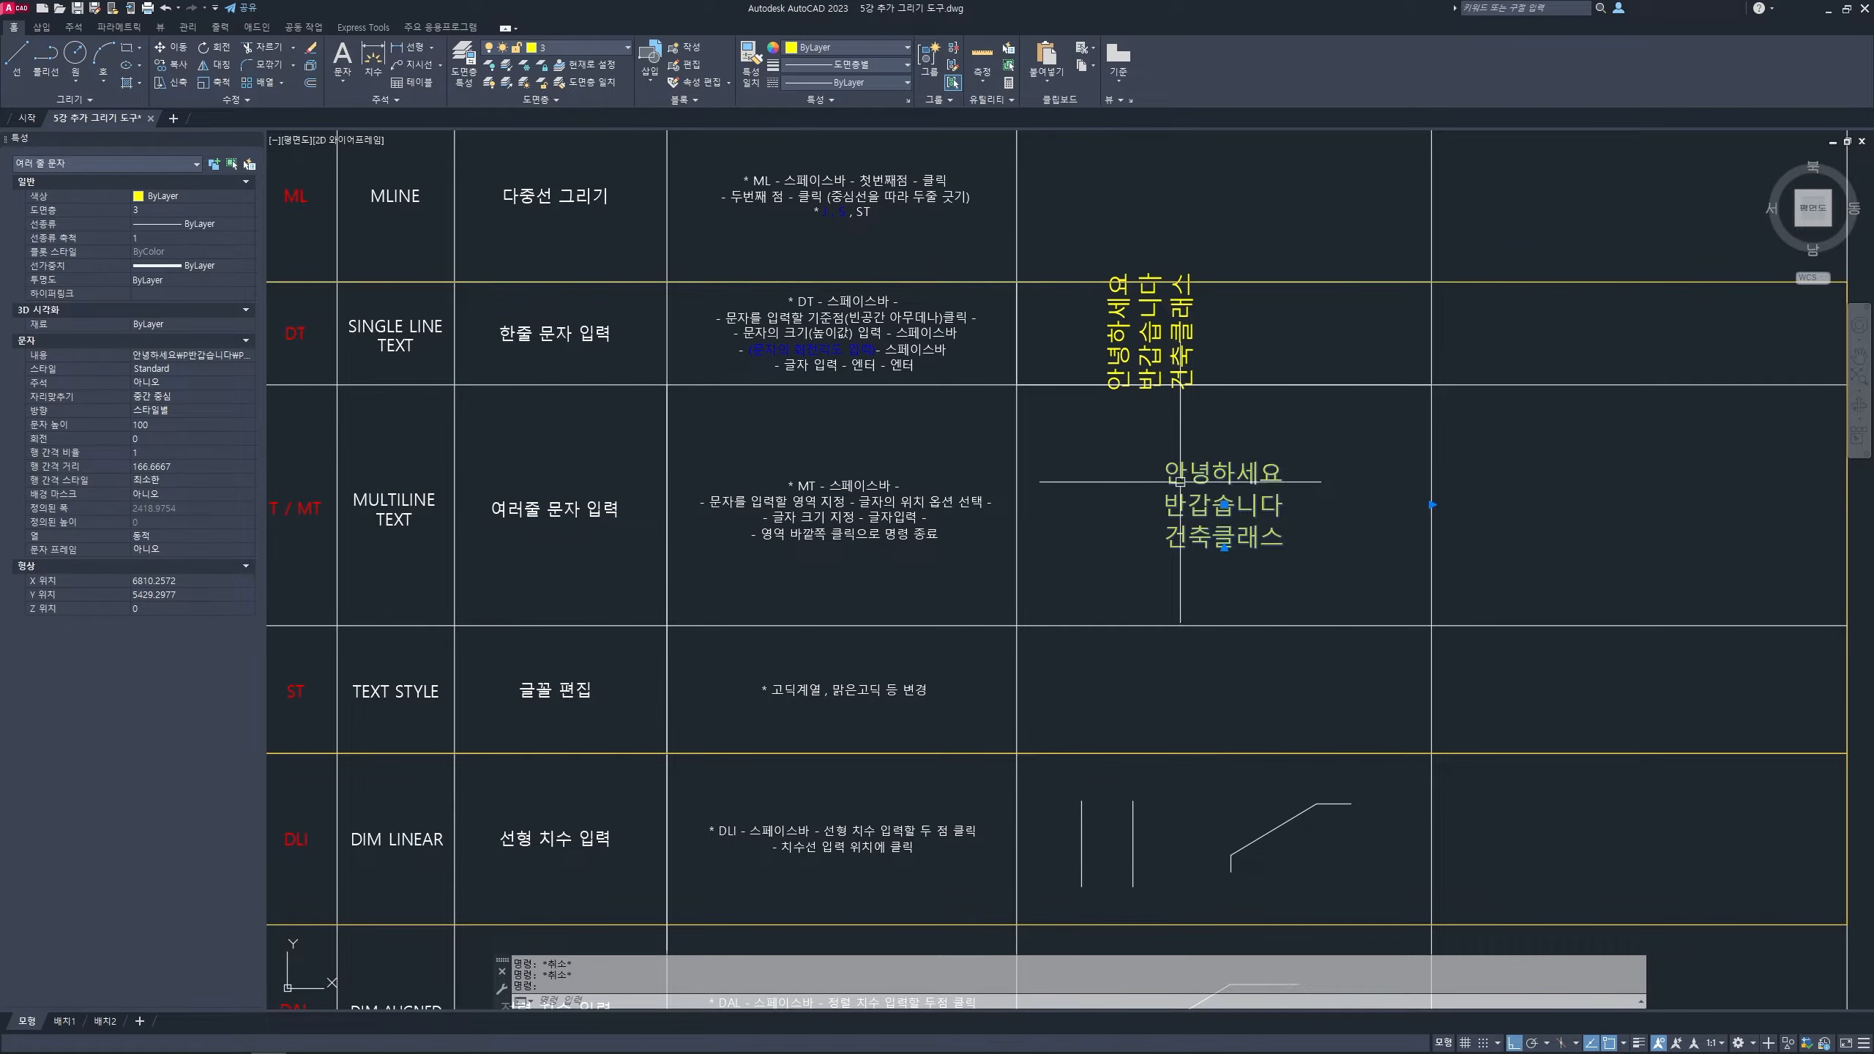
mouse_move(1184, 470)
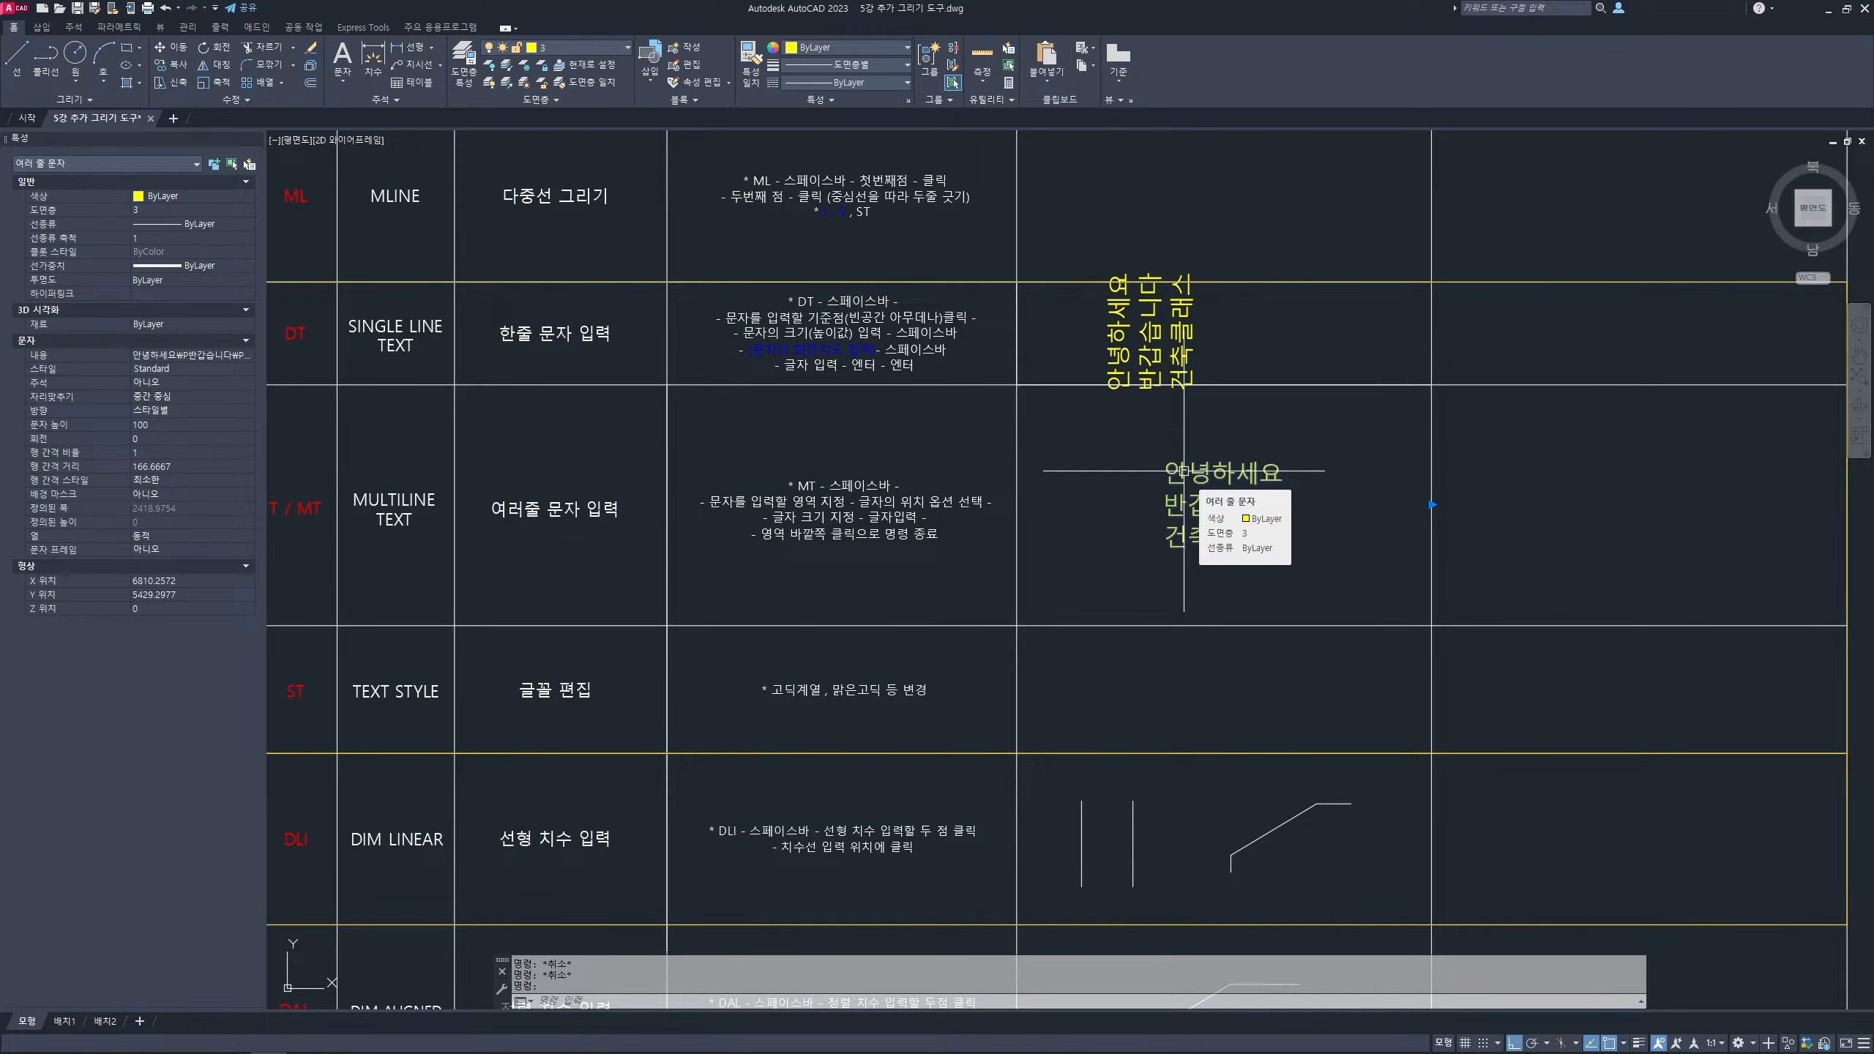
double_click(1184, 470)
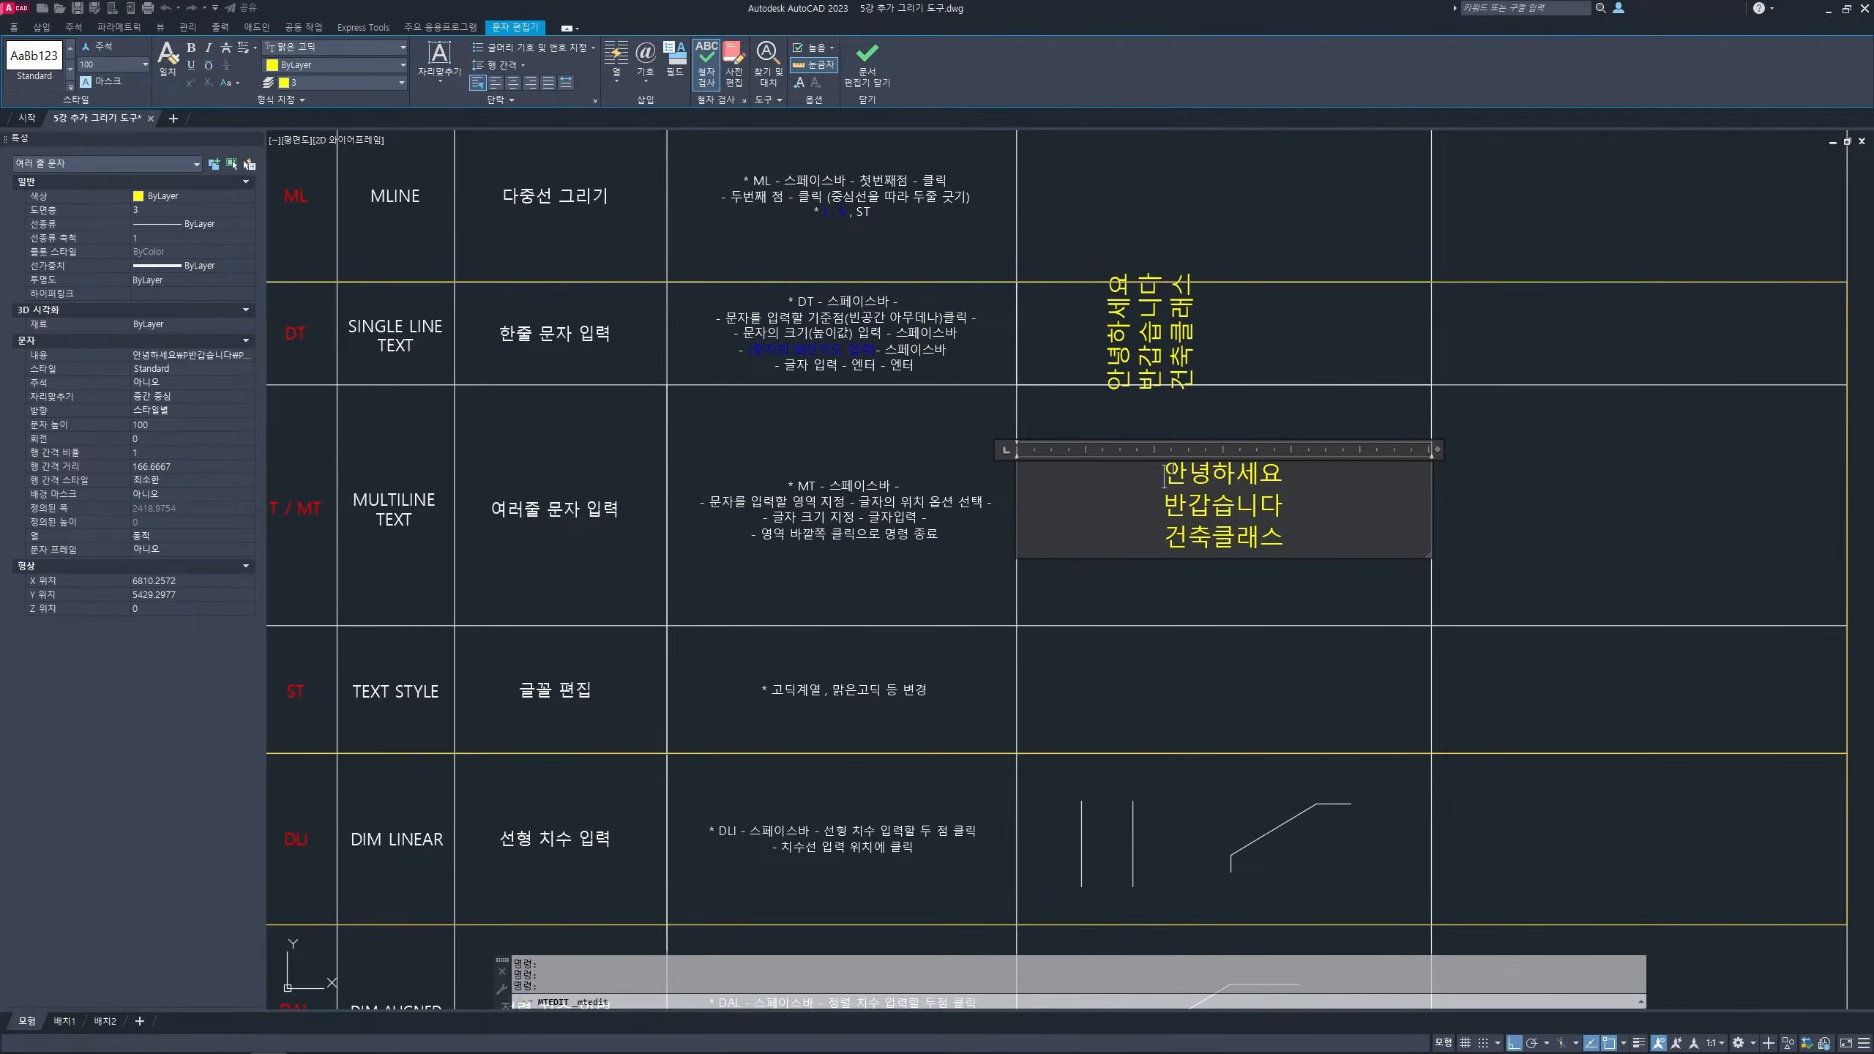
left_click_drag(1164, 470, 1279, 541)
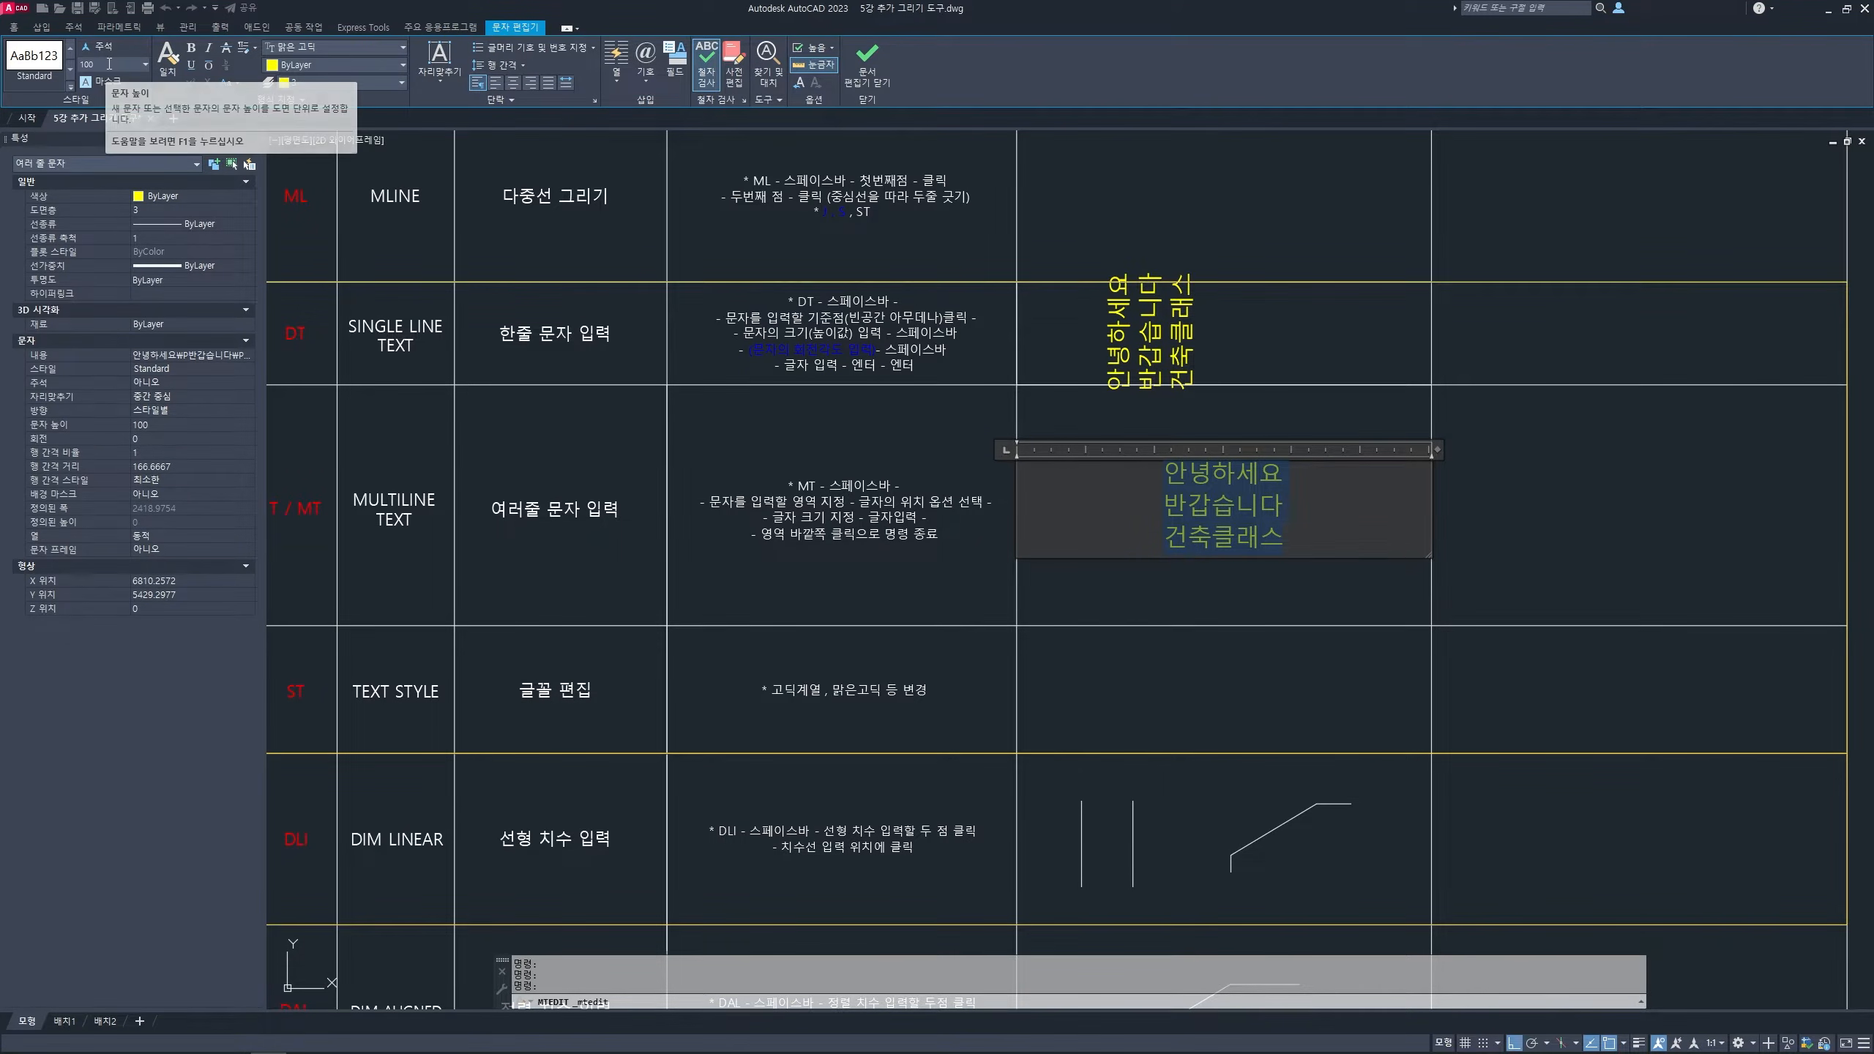
left_click(81, 65)
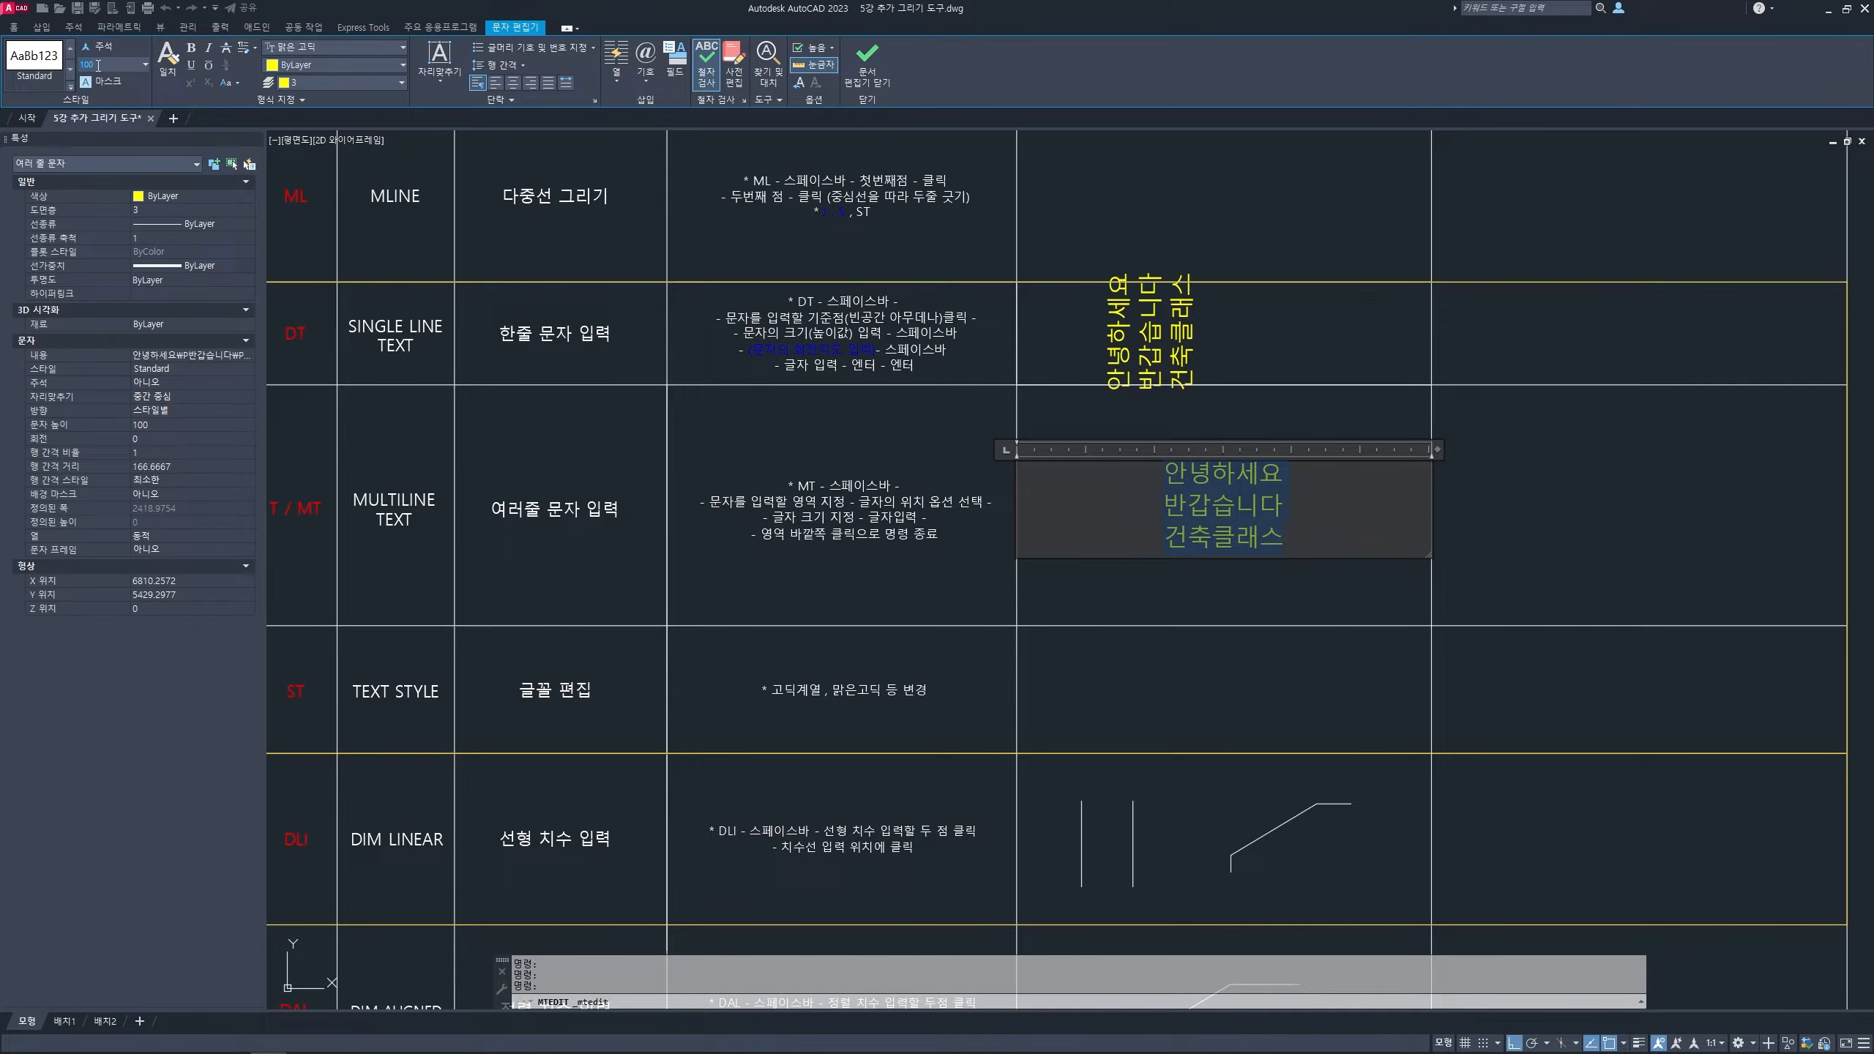
type("50")
key("Return")
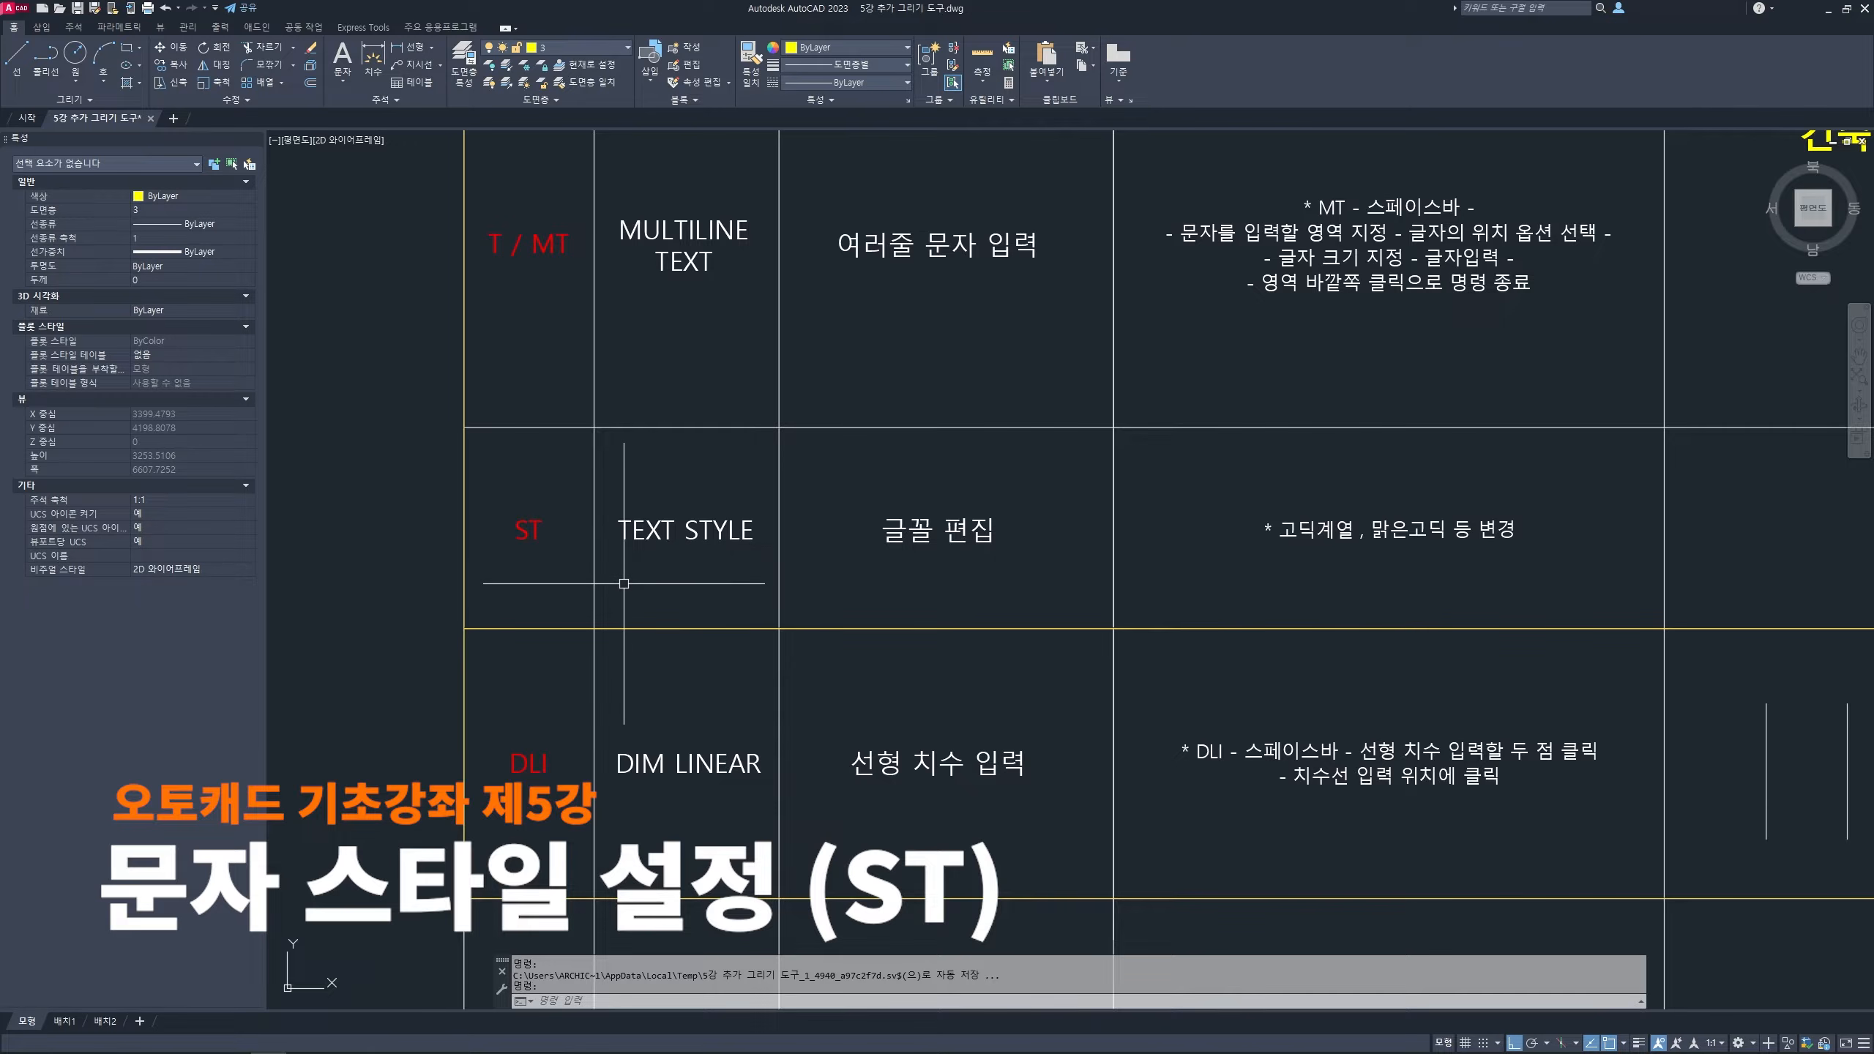
- Open the text style settings with the ST command
key("ctrl+2")
mouse_move(557, 564)
left_mouse_down()
mouse_move(532, 493)
mouse_move(487, 568)
mouse_move(545, 499)
mouse_move(688, 554)
mouse_move(776, 553)
left_mouse_up()
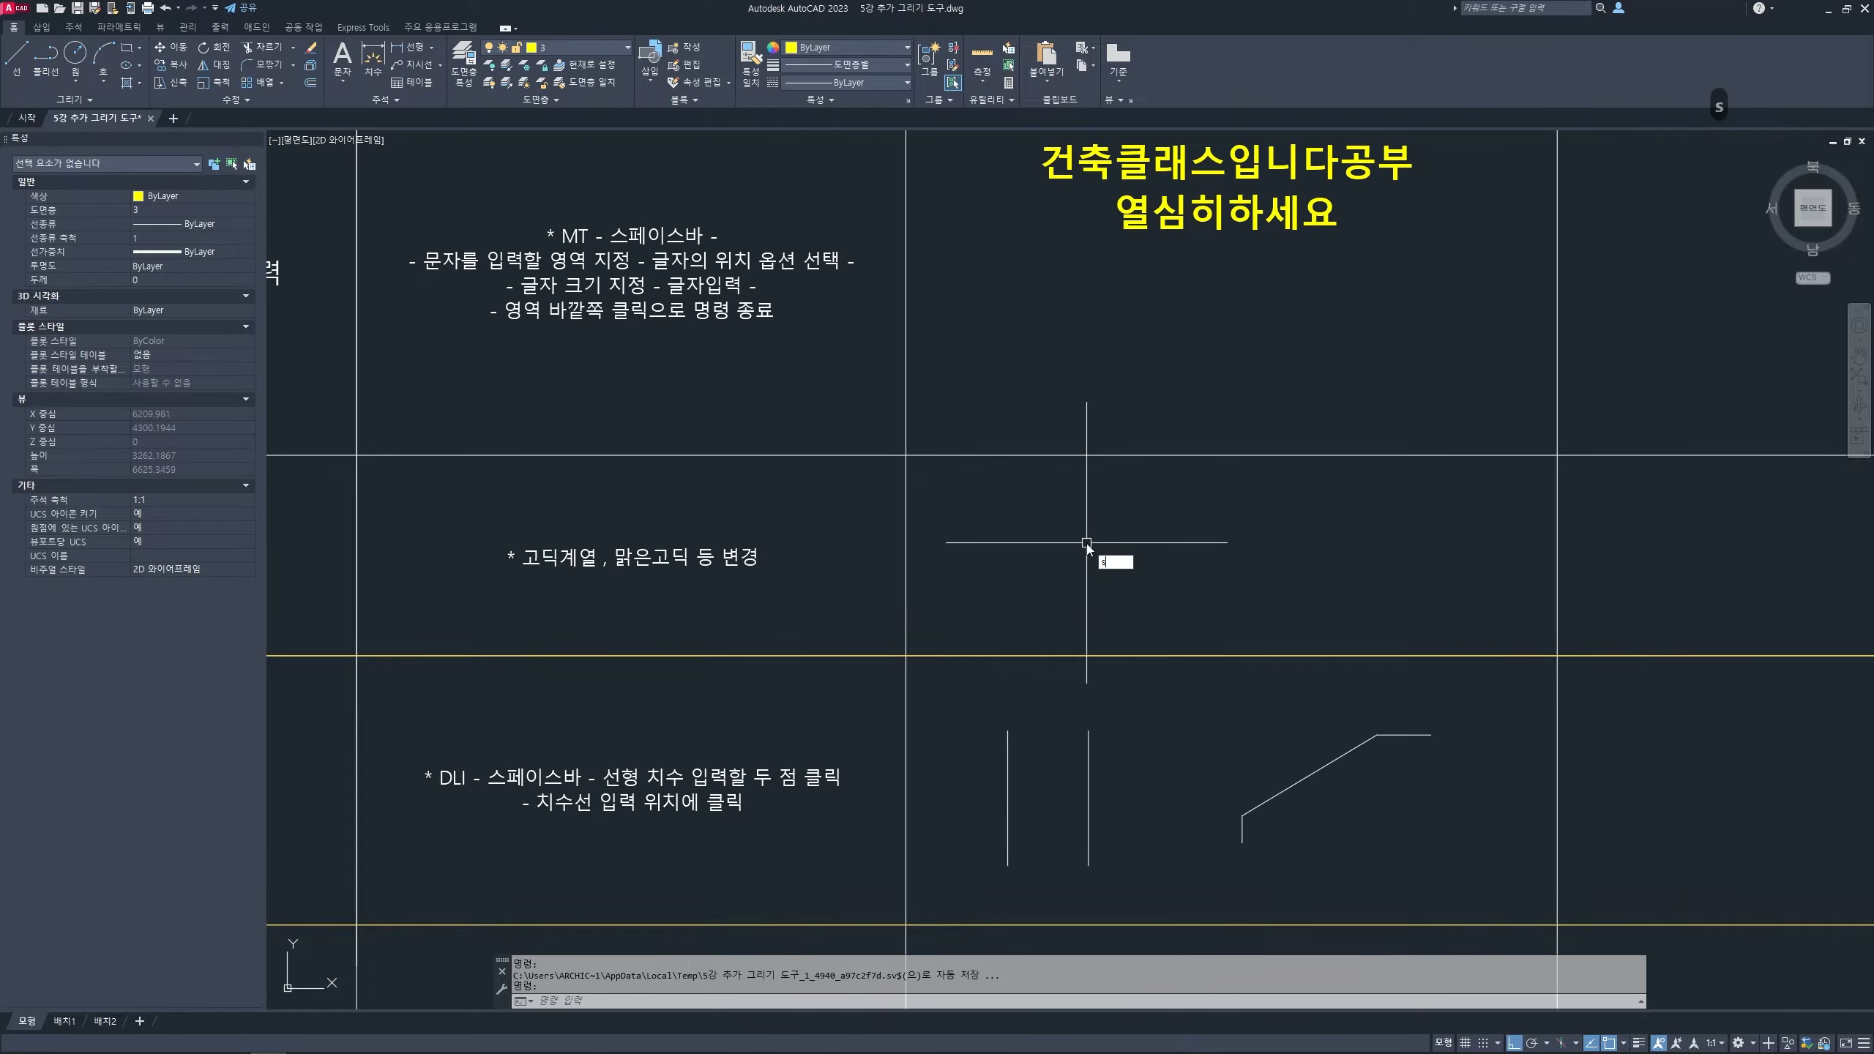
type("st")
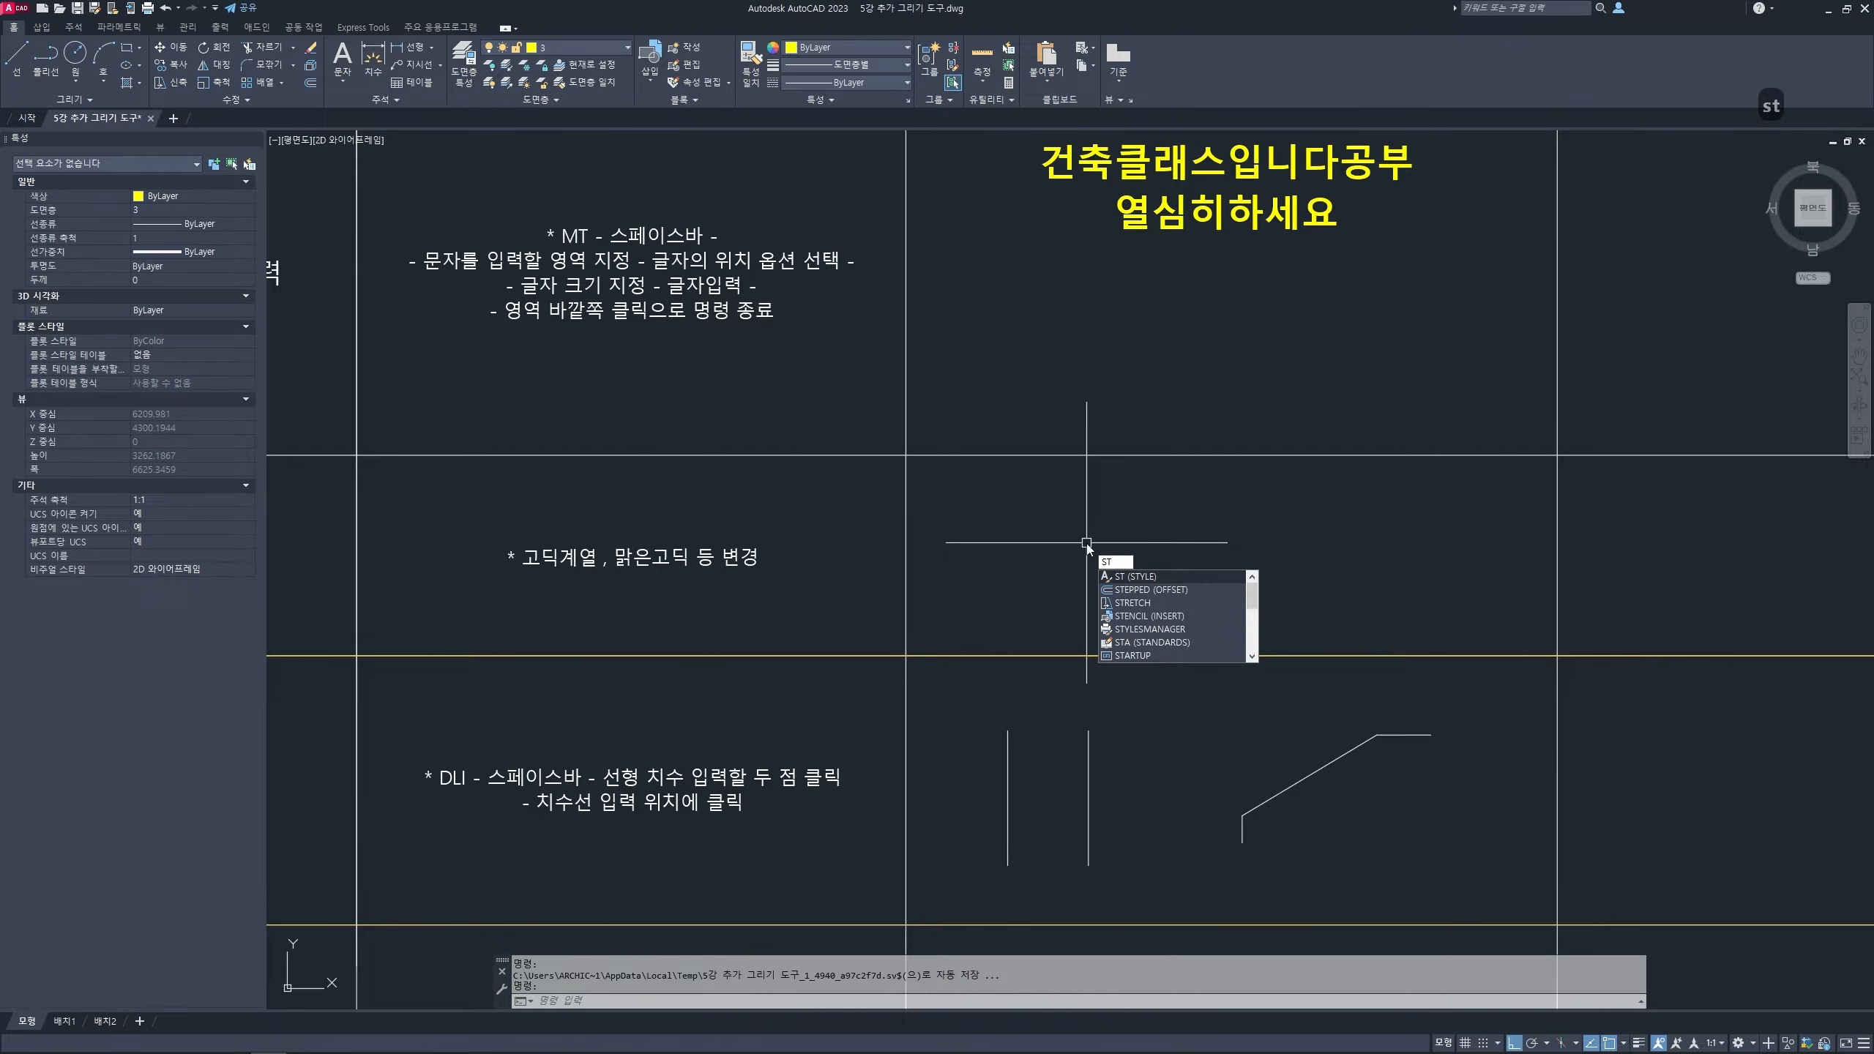
key("Return")
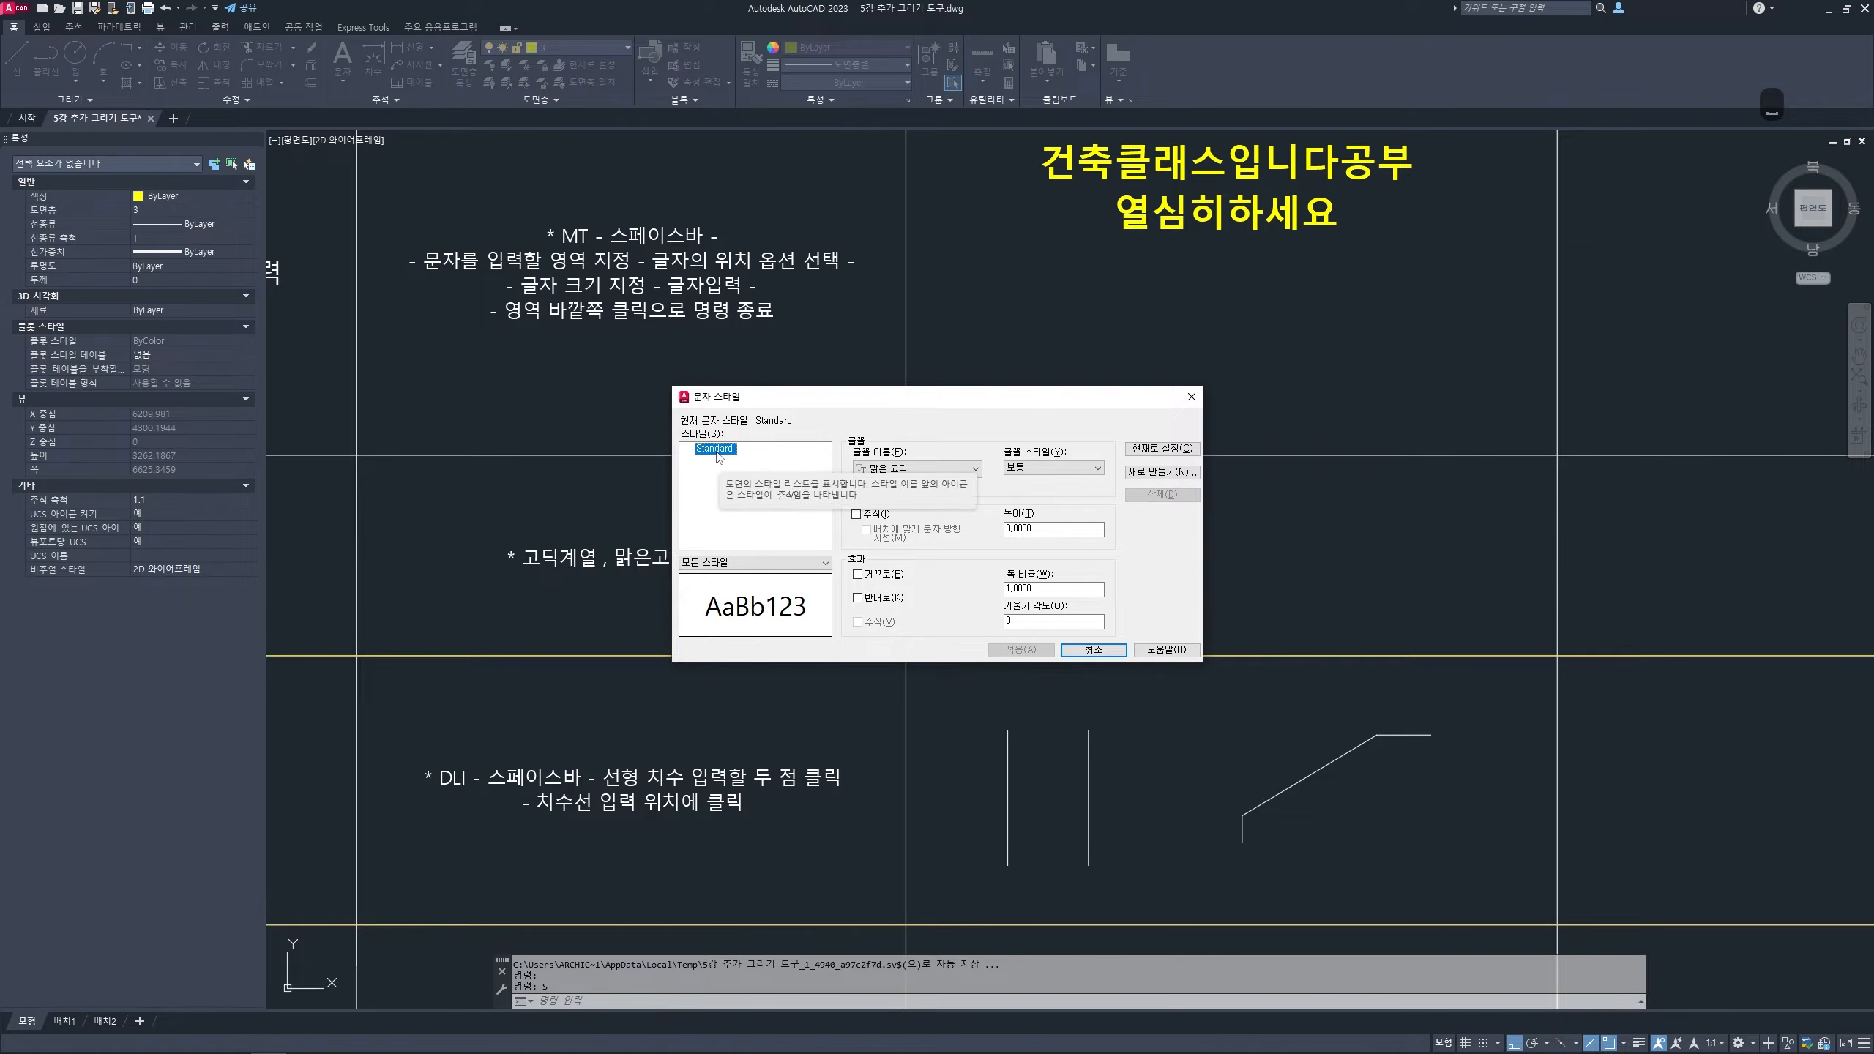
key("Escape")
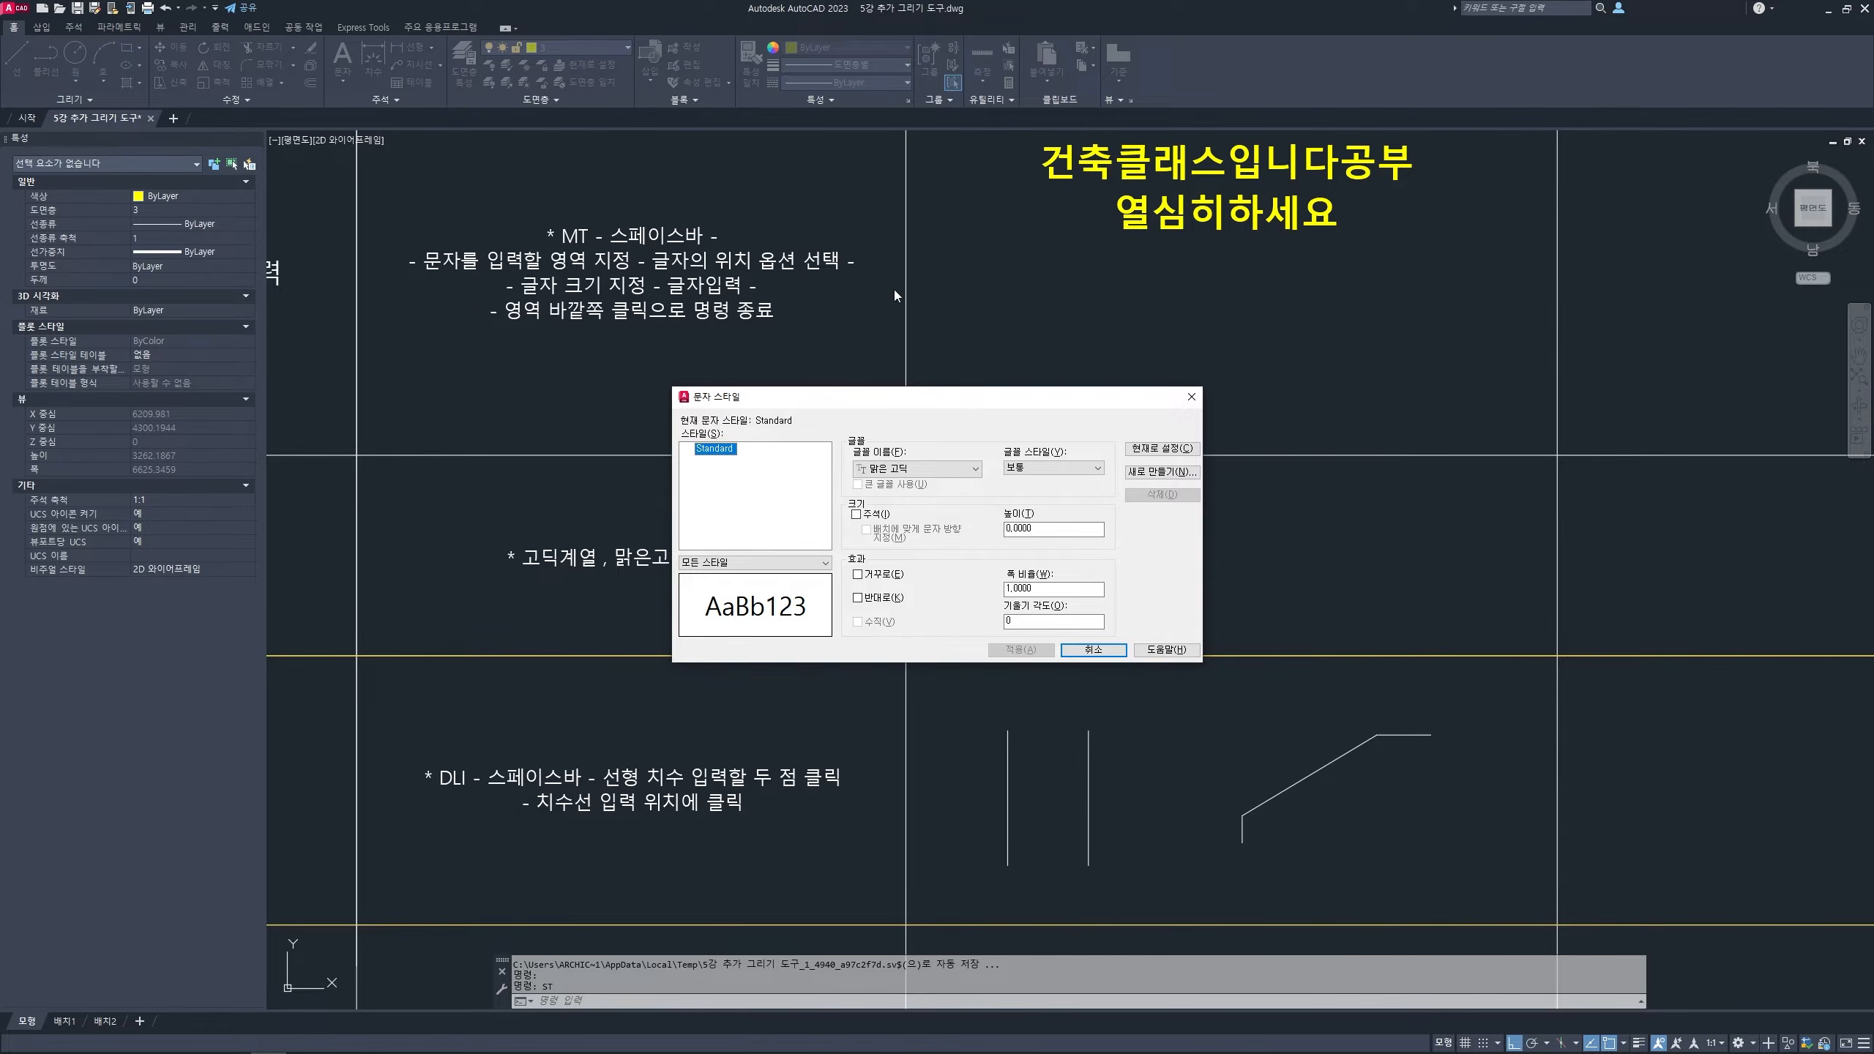
key("ctrl+2")
left_click_drag(975, 258, 975, 297)
mouse_move(995, 269)
left_mouse_down()
mouse_move(999, 298)
mouse_move(994, 270)
left_mouse_up()
mouse_move(1019, 277)
left_mouse_down()
mouse_move(1142, 294)
mouse_move(1146, 263)
left_mouse_up()
mouse_move(1164, 268)
left_mouse_down()
mouse_move(1179, 282)
mouse_move(1169, 266)
mouse_move(1347, 258)
left_mouse_up()
left_click_drag(1254, 297, 1358, 292)
left_click_drag(1096, 319, 1188, 314)
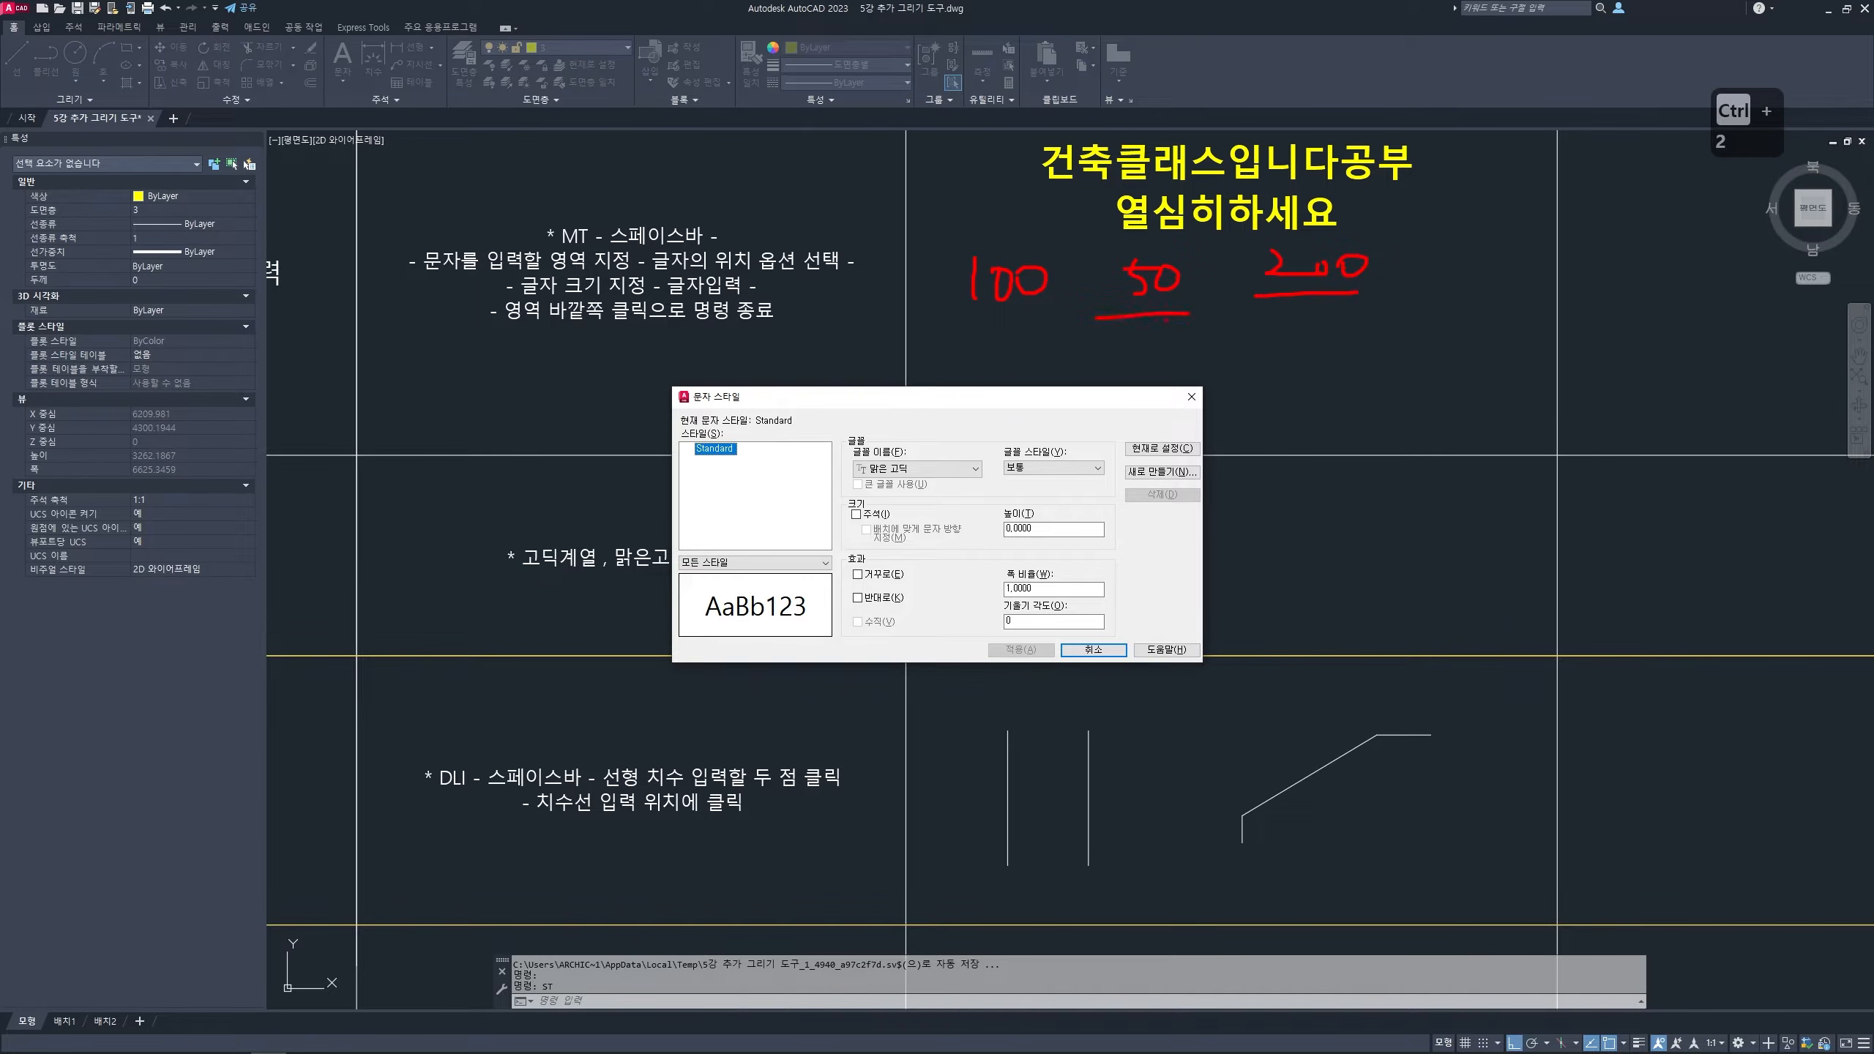
left_click_drag(984, 333, 1063, 332)
mouse_move(803, 314)
left_mouse_down()
mouse_move(617, 266)
mouse_move(590, 314)
mouse_move(925, 314)
mouse_move(1022, 468)
mouse_move(1022, 501)
mouse_move(1050, 481)
left_mouse_up()
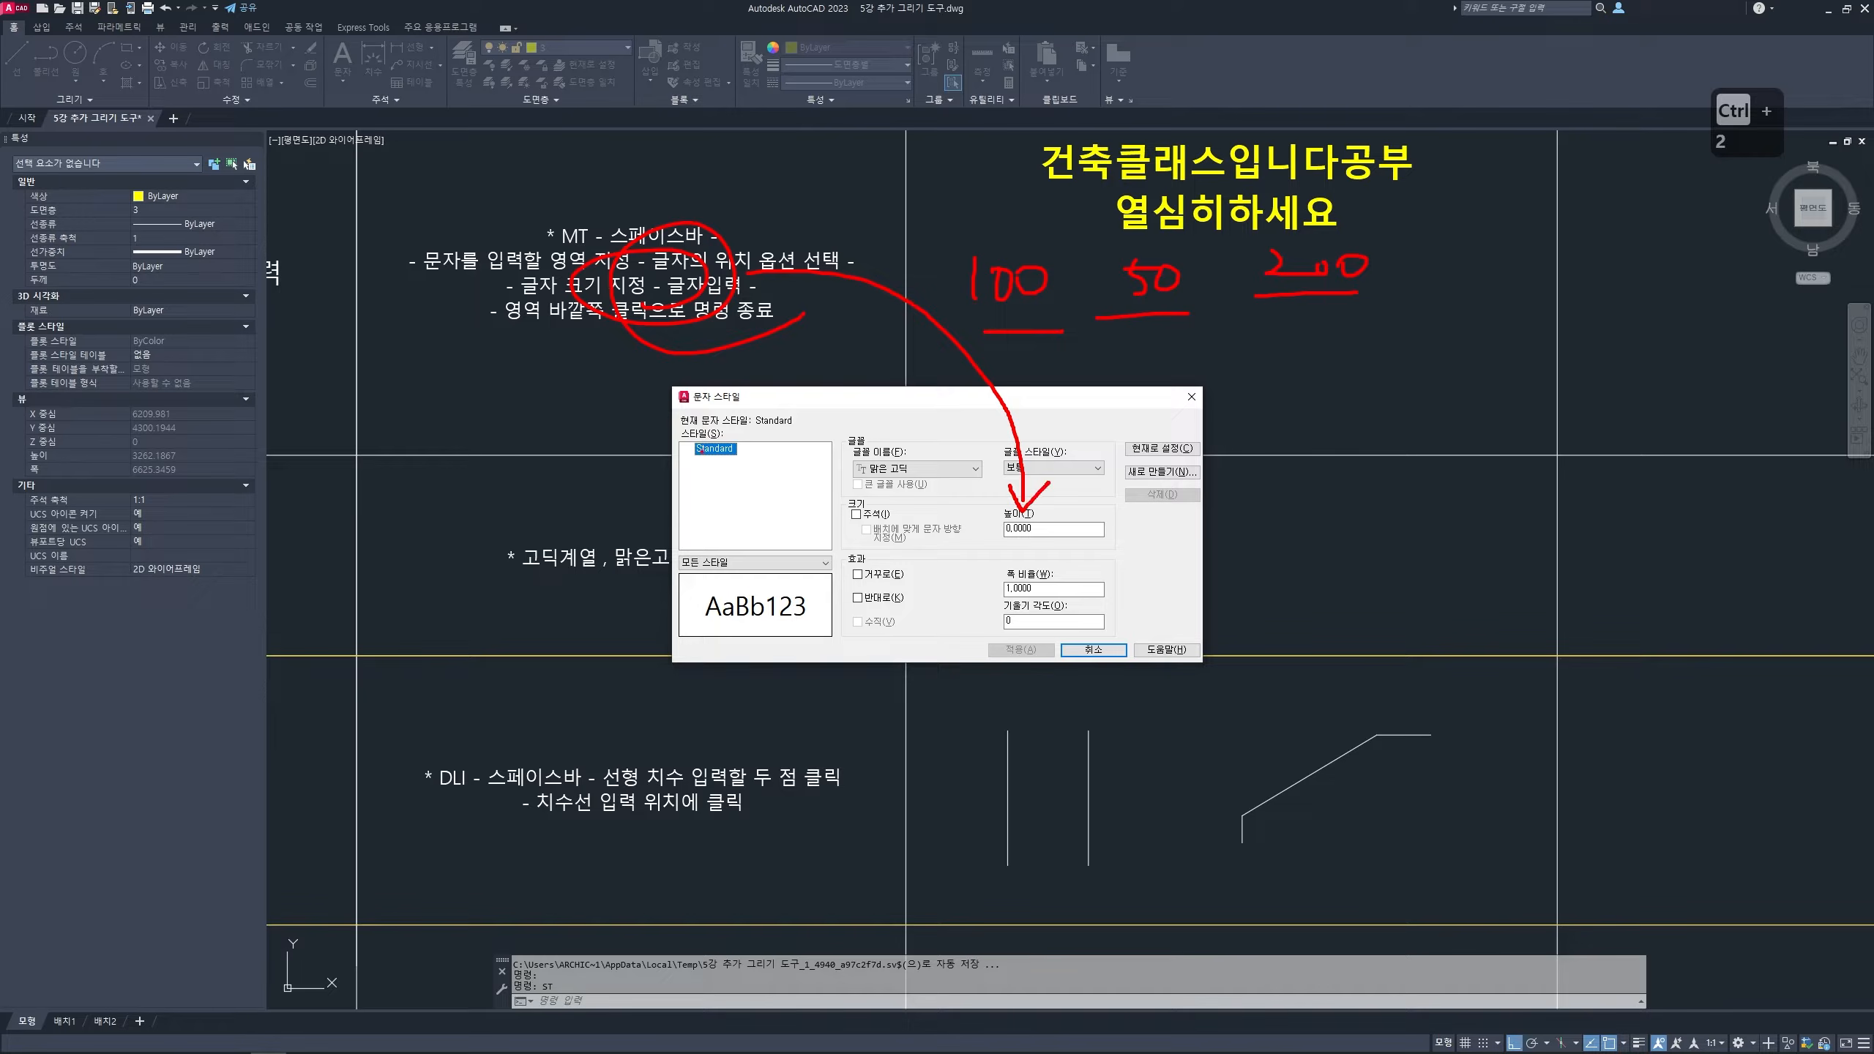
left_click_drag(675, 437, 778, 457)
mouse_move(1026, 538)
left_mouse_down()
mouse_move(1039, 519)
mouse_move(1031, 540)
left_mouse_up()
mouse_move(1098, 520)
left_mouse_down()
mouse_move(1099, 541)
mouse_move(1127, 526)
left_mouse_up()
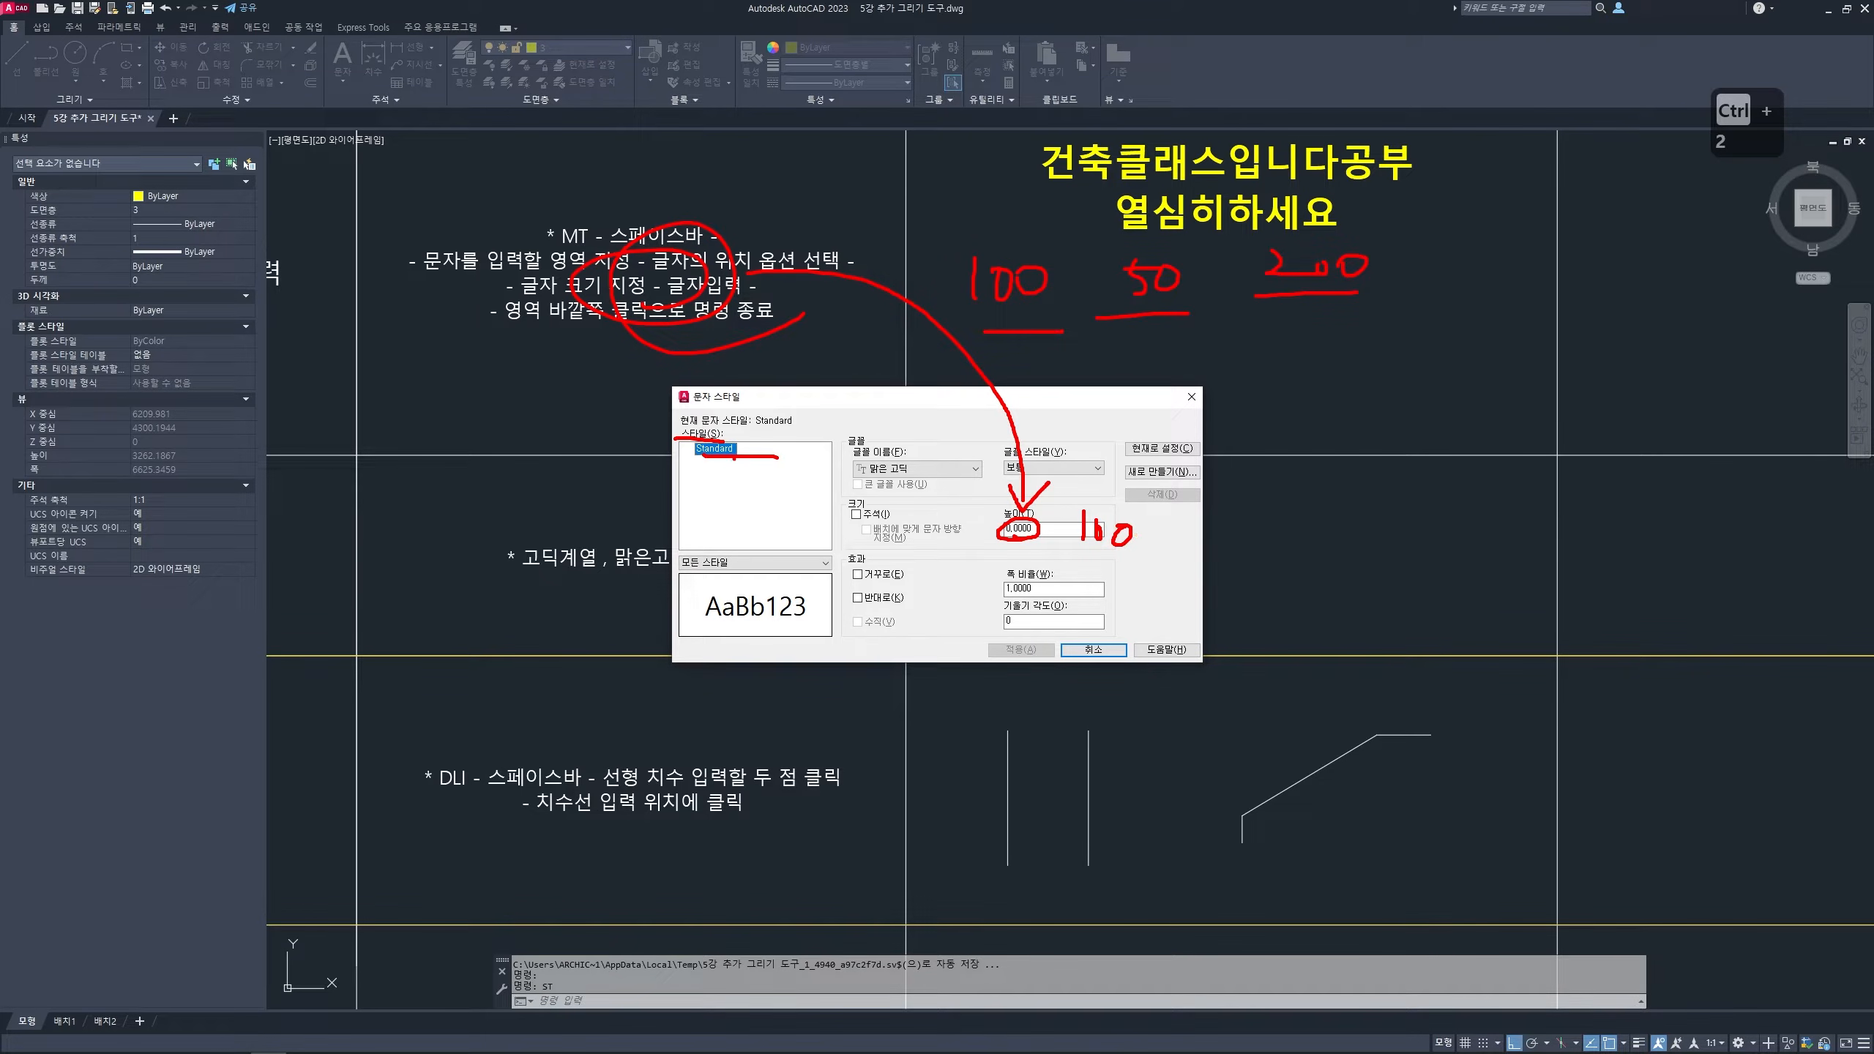
mouse_move(721, 477)
left_mouse_down()
mouse_move(728, 432)
mouse_move(733, 477)
left_mouse_up()
mouse_move(1060, 550)
left_mouse_down()
mouse_move(1150, 550)
mouse_move(1151, 496)
left_mouse_up()
mouse_move(1079, 497)
left_mouse_down()
mouse_move(1060, 551)
mouse_move(1276, 513)
left_mouse_up()
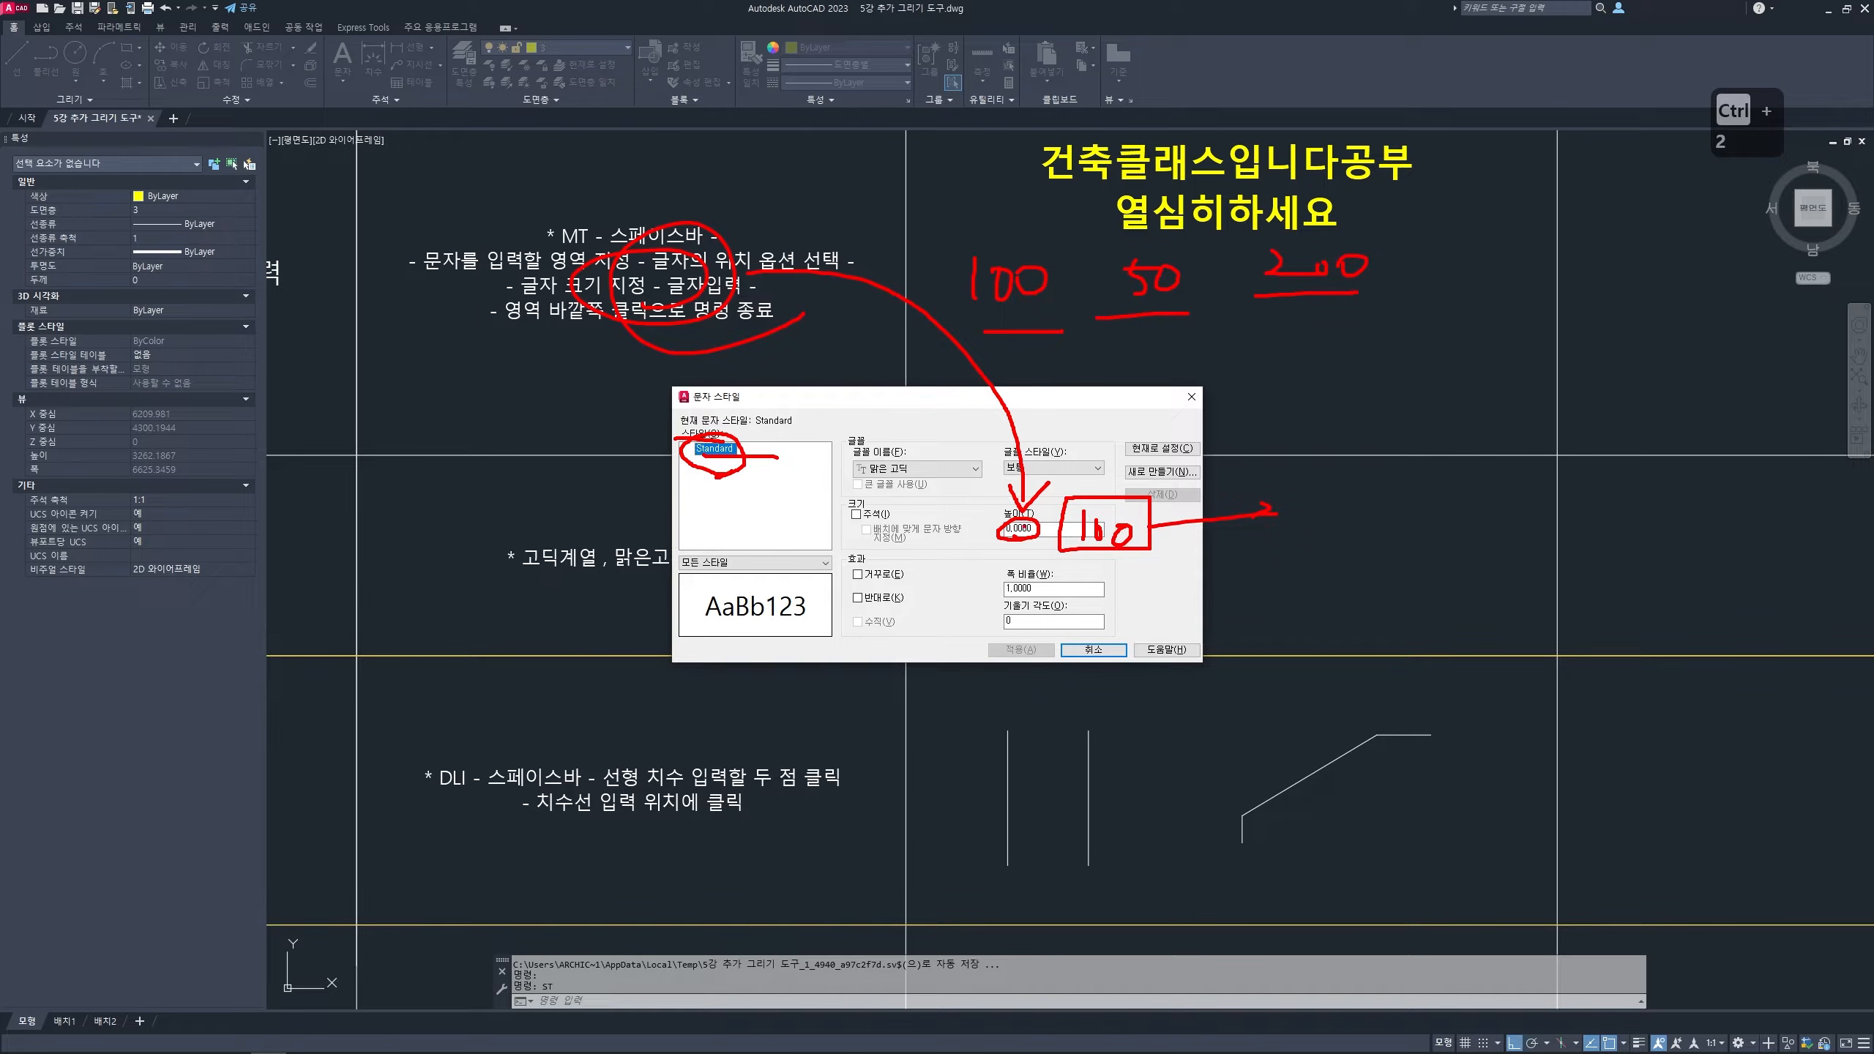
left_click_drag(1027, 539, 1022, 552)
mouse_move(541, 264)
left_mouse_down()
mouse_move(551, 299)
mouse_move(560, 231)
left_mouse_up()
left_click_drag(1017, 553, 1005, 557)
mouse_move(946, 490)
left_mouse_down()
mouse_move(833, 475)
mouse_move(941, 447)
mouse_move(921, 490)
left_mouse_up()
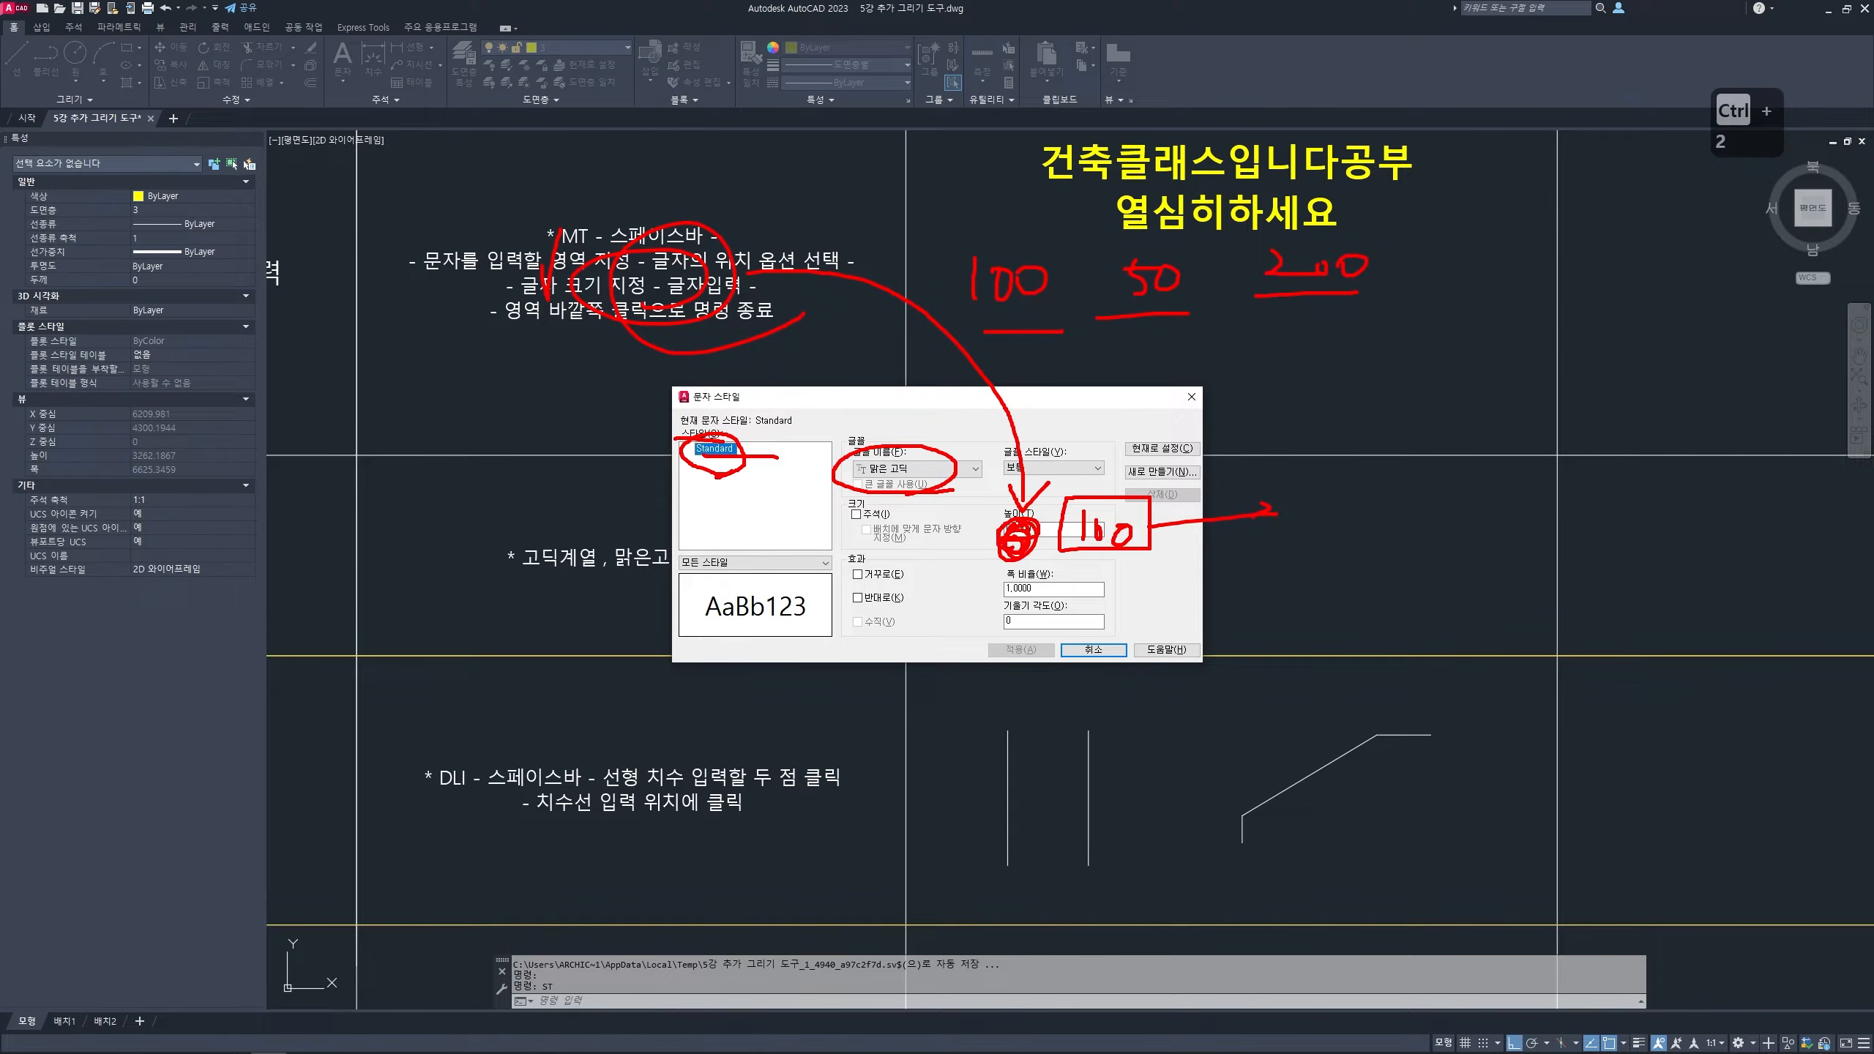
left_click_drag(1009, 540, 996, 556)
key("Escape")
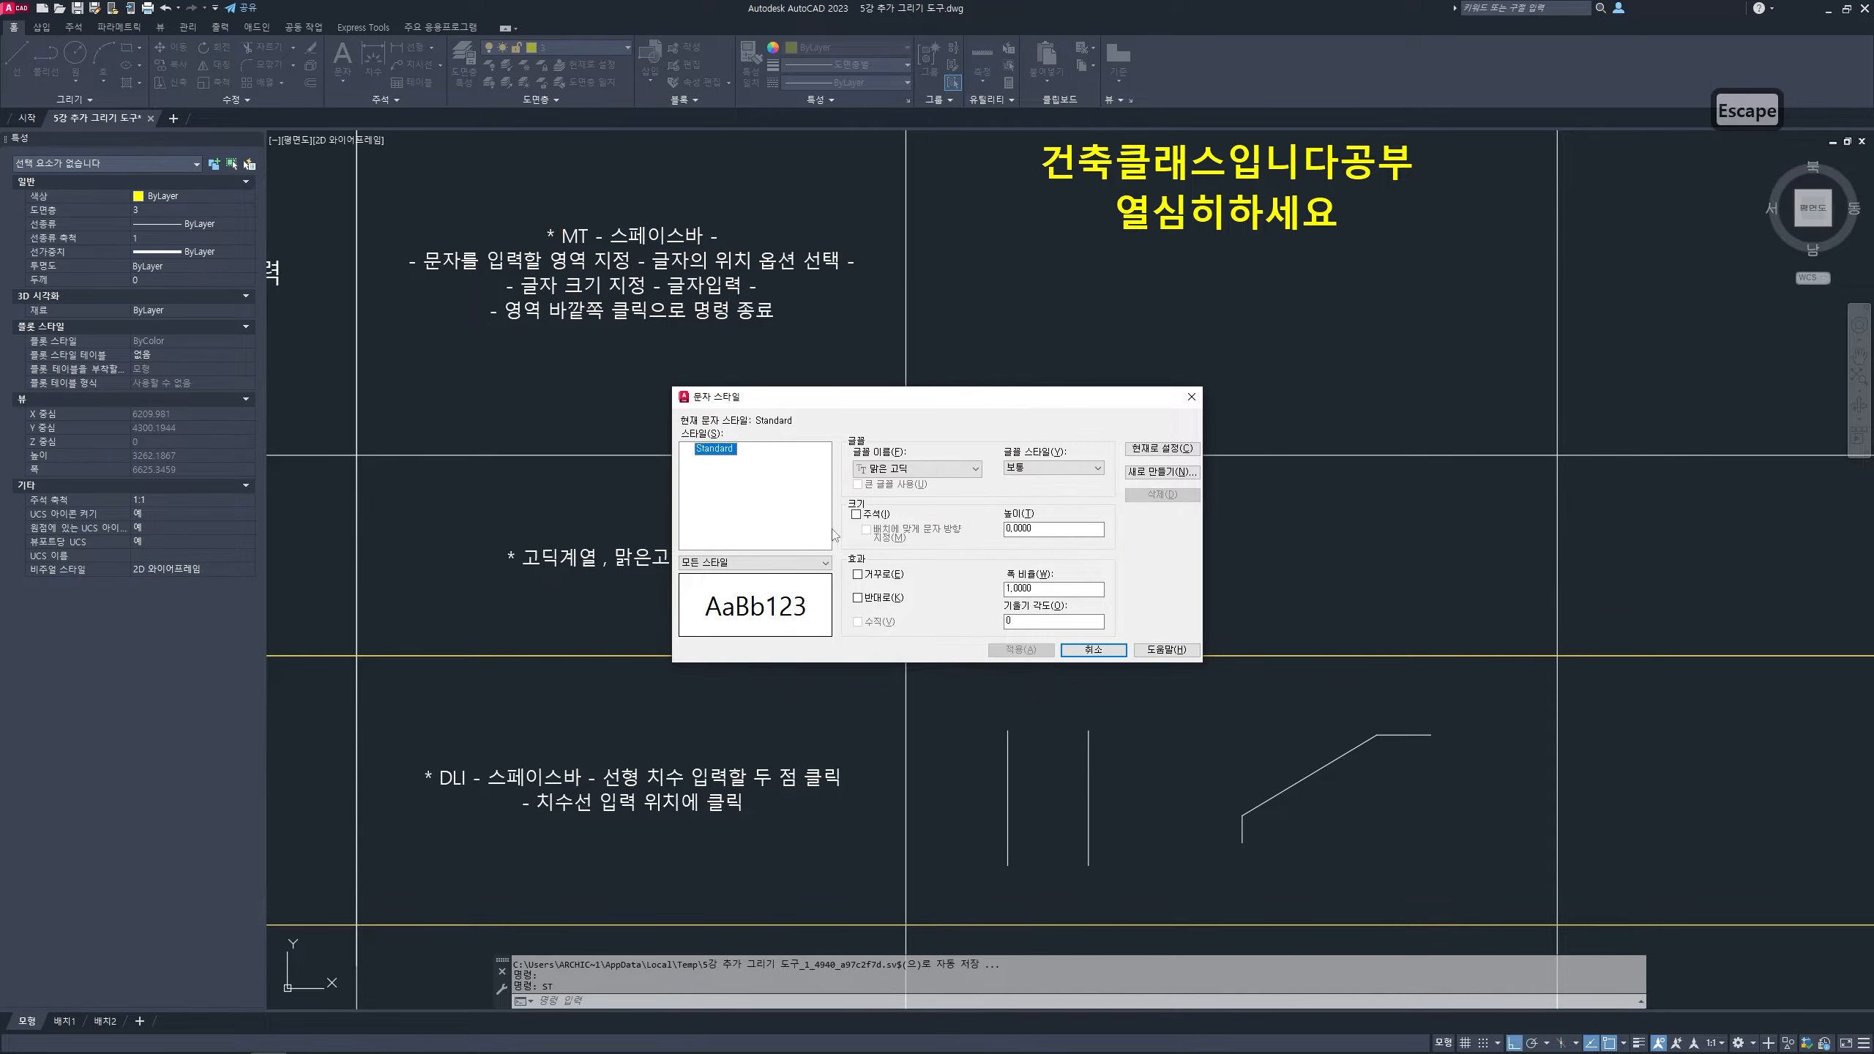
left_click_drag(835, 399, 917, 409)
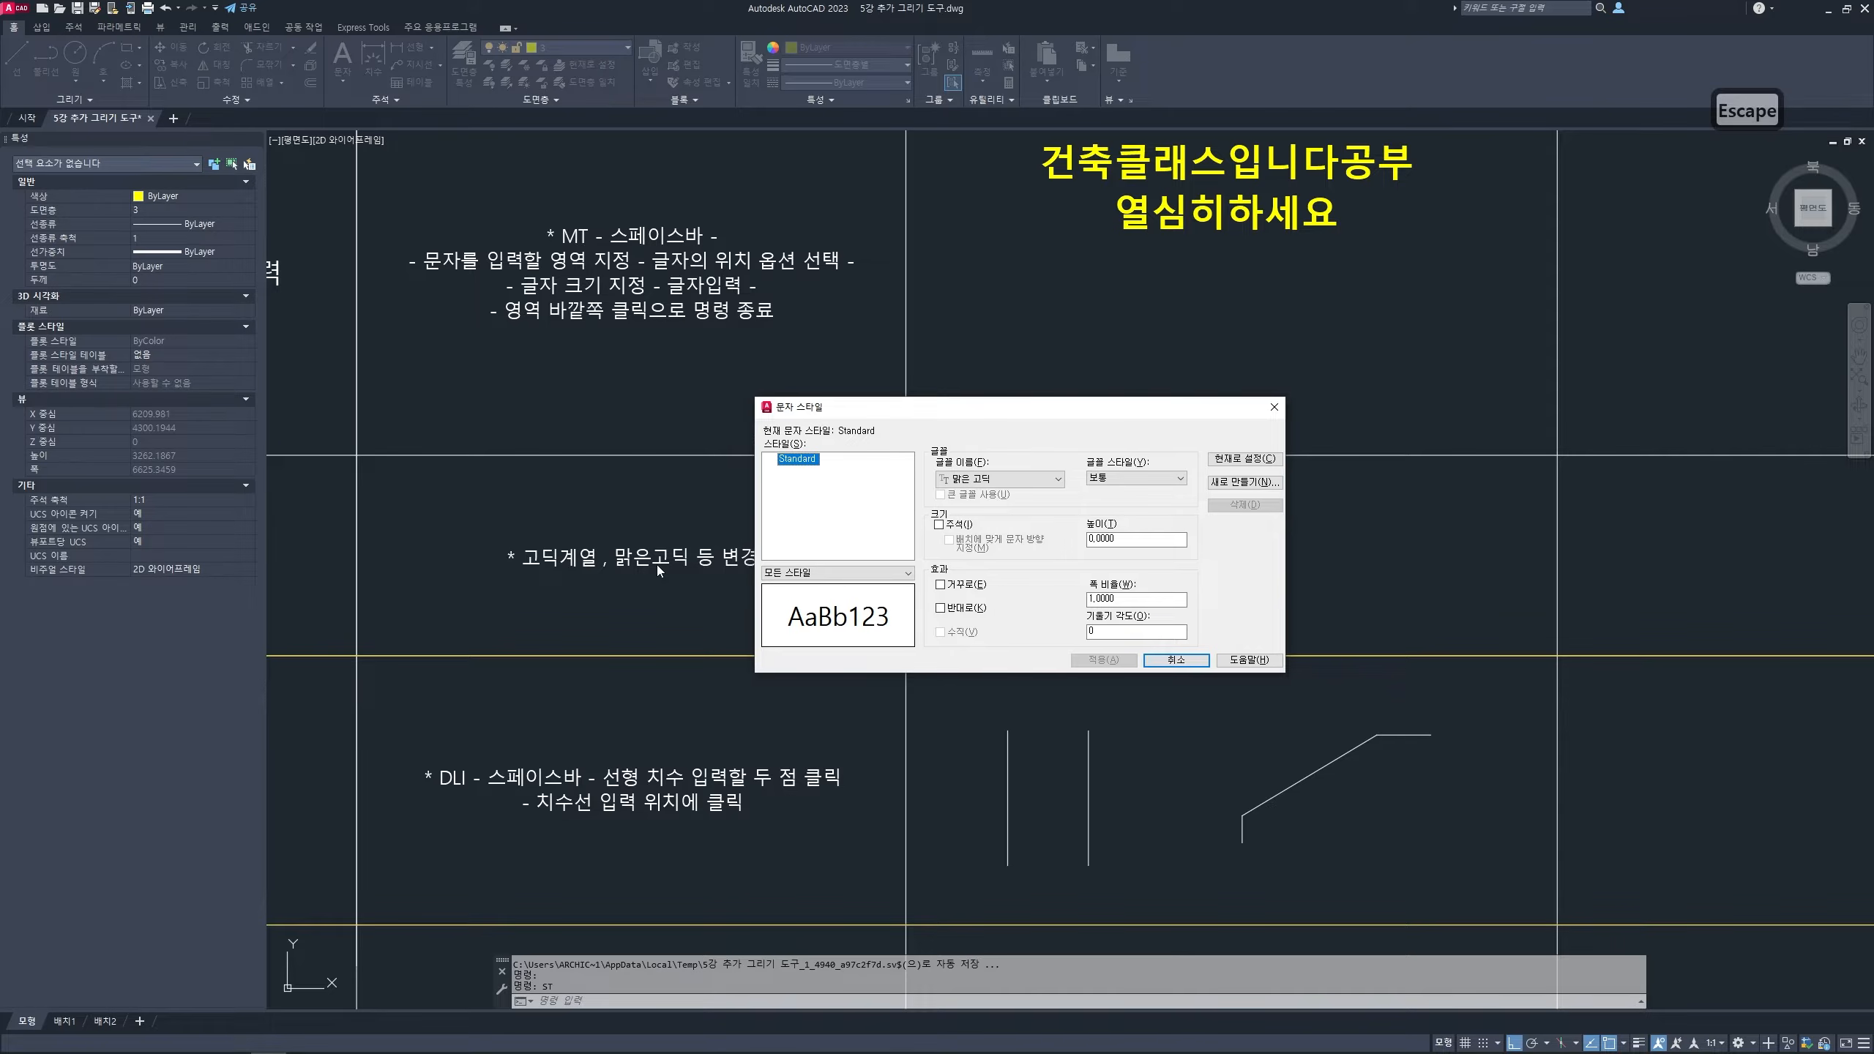
key("ctrl+2")
mouse_move(566, 573)
left_mouse_down()
mouse_move(509, 539)
mouse_move(550, 587)
mouse_move(516, 546)
left_mouse_up()
key("Escape")
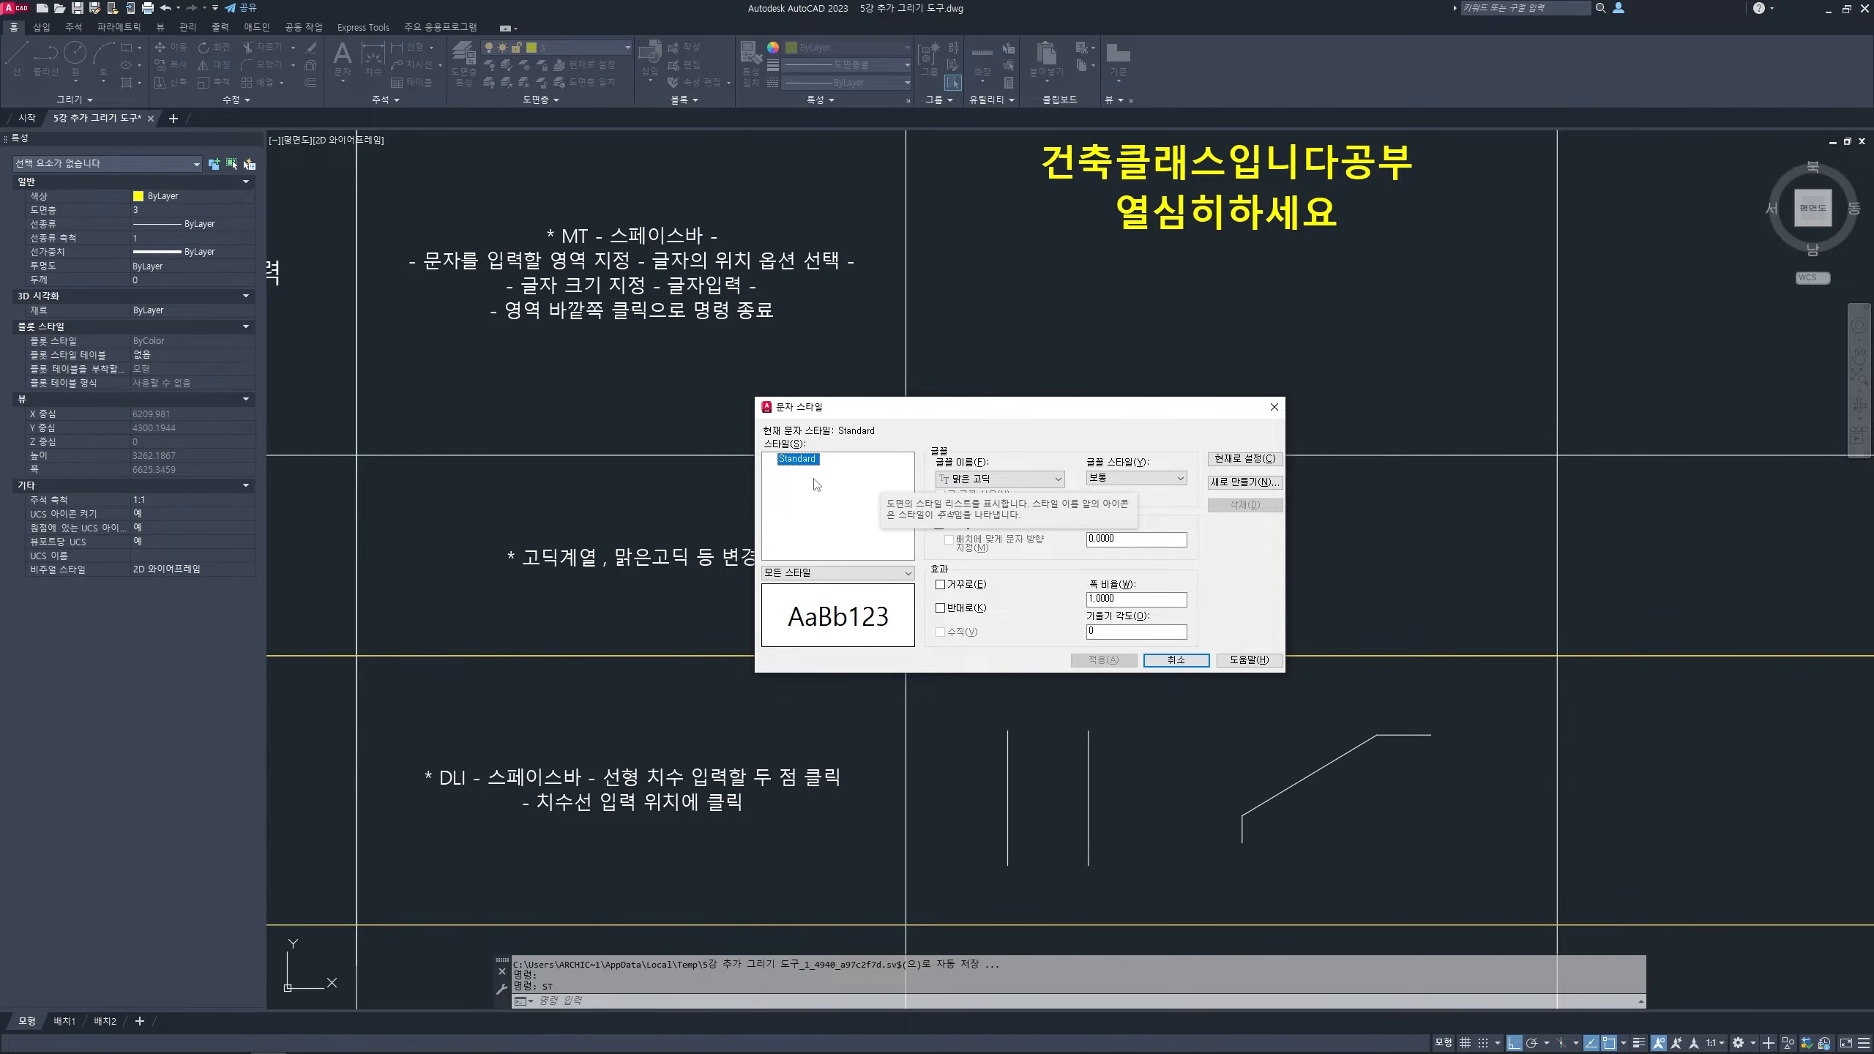
- Create a new text style named "나눔고딕" and select it in the style list
left_click(1244, 481)
type("나눔고딕")
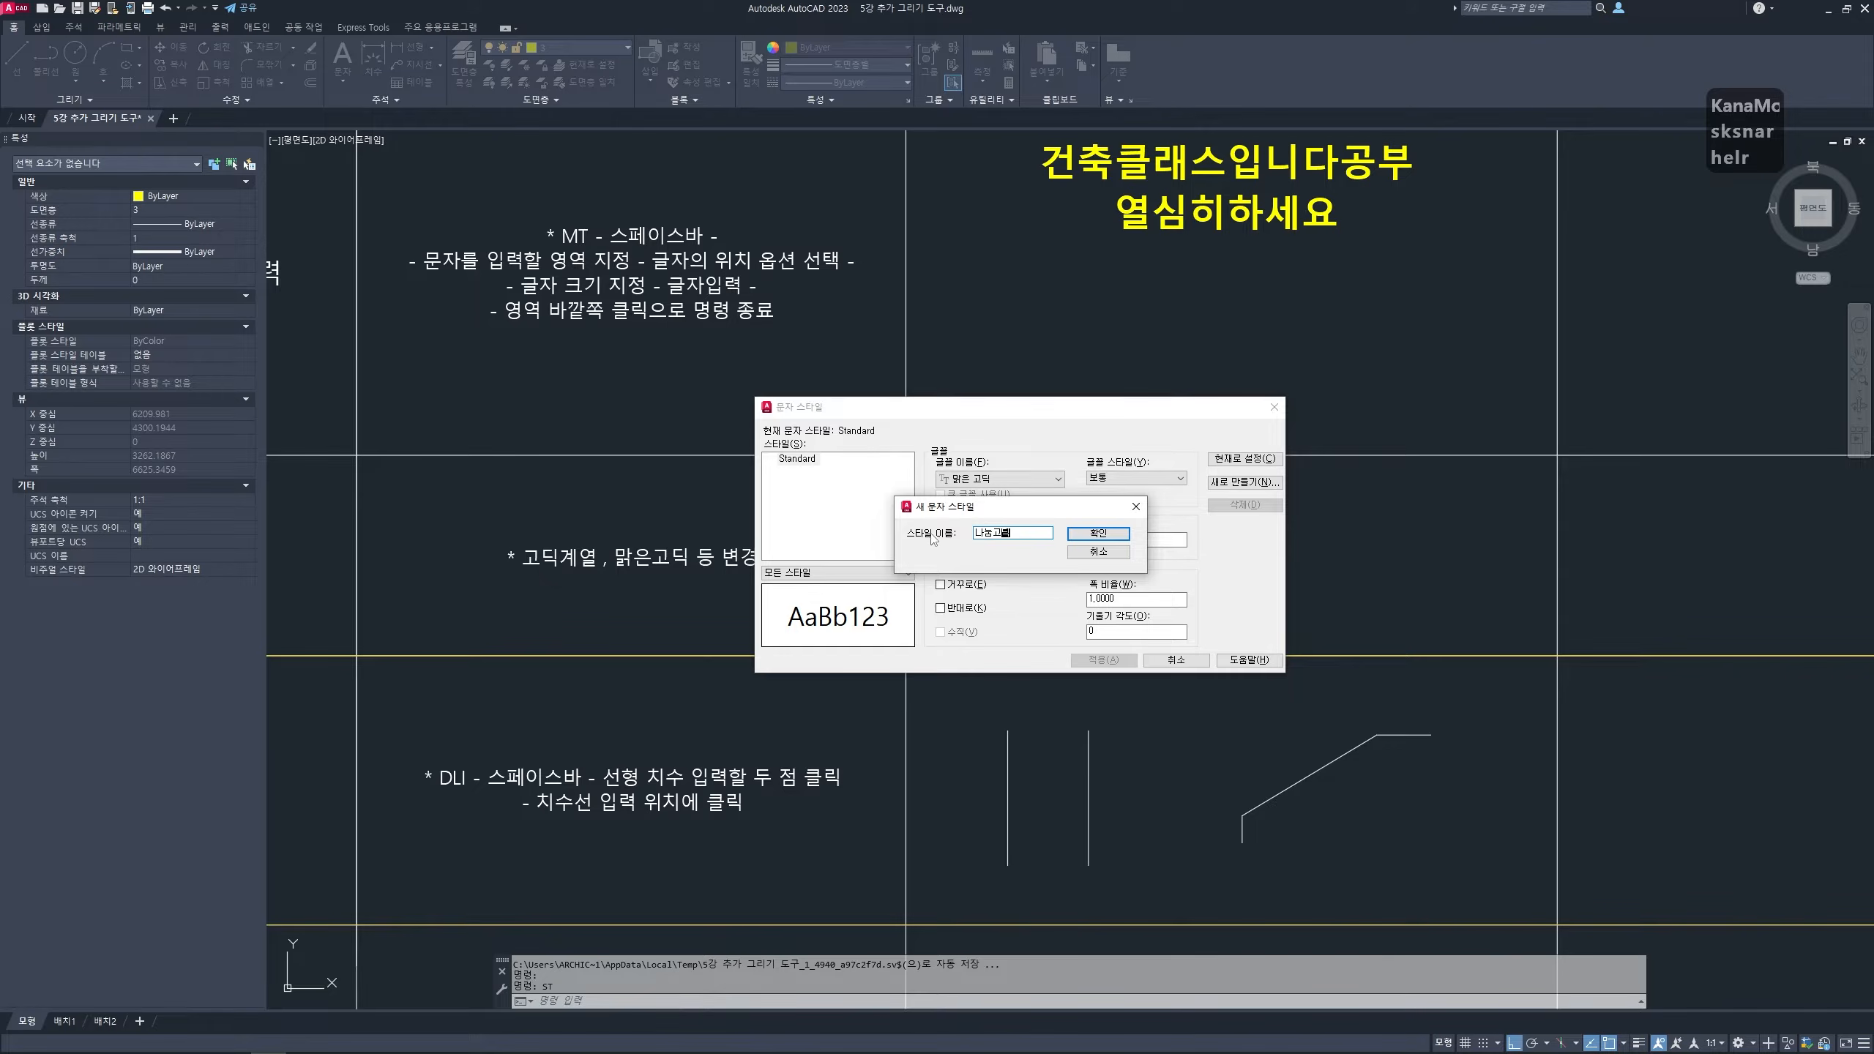
left_click(1097, 532)
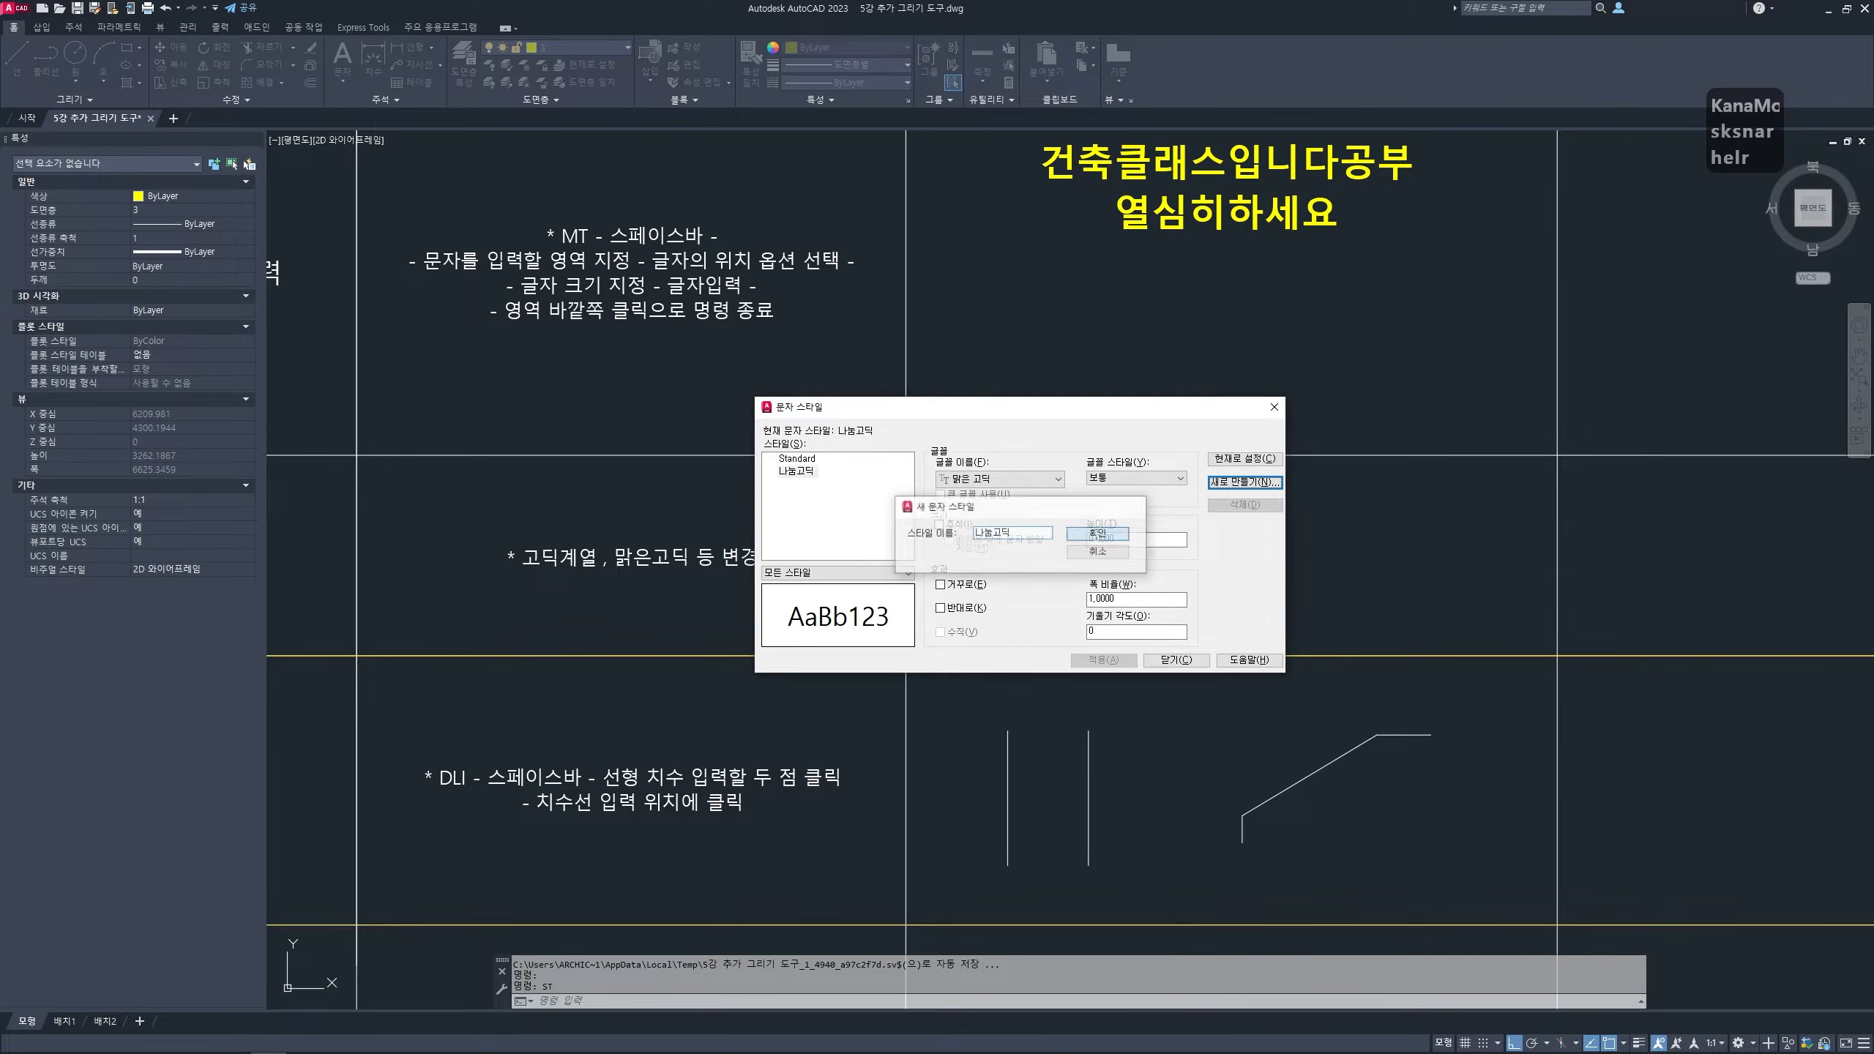
left_click(805, 472)
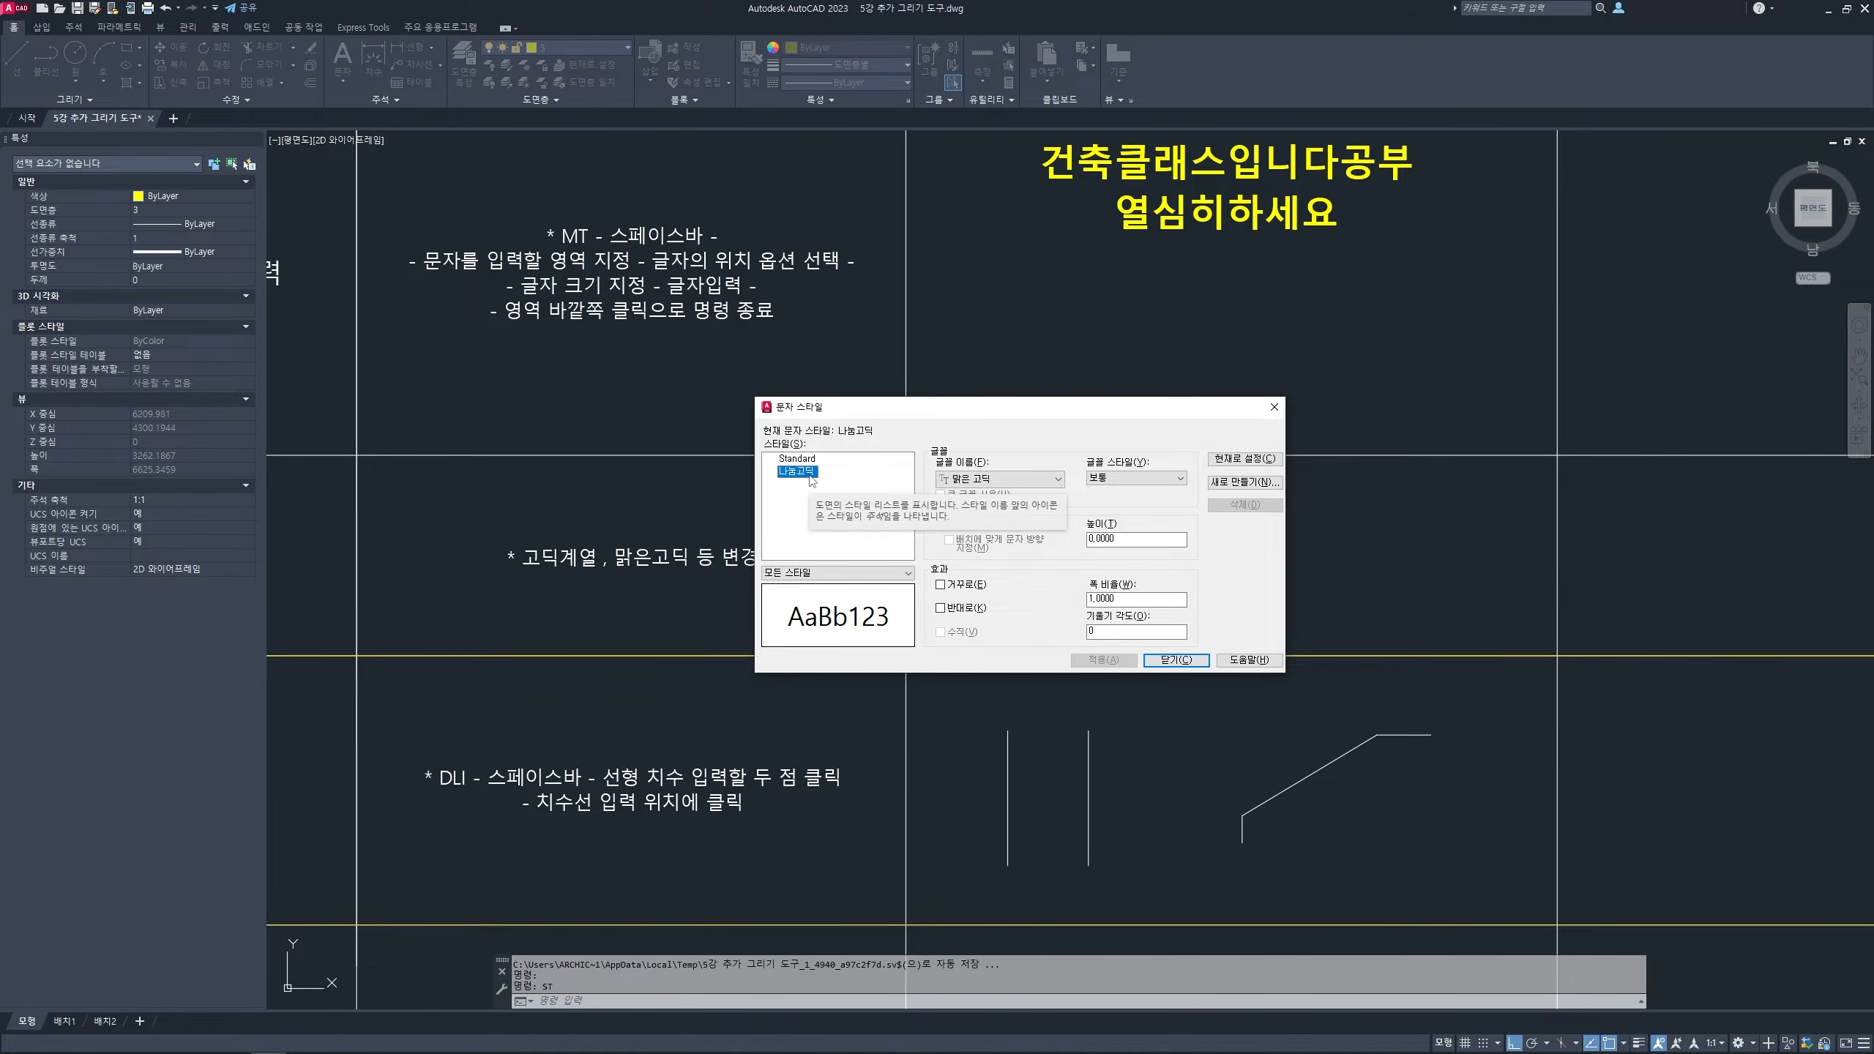
- Set the new text style's font to 나눔고딕 and check the available font style options
left_click(996, 481)
scroll(1021, 567, "up", 2)
scroll(1019, 565, "up", 3)
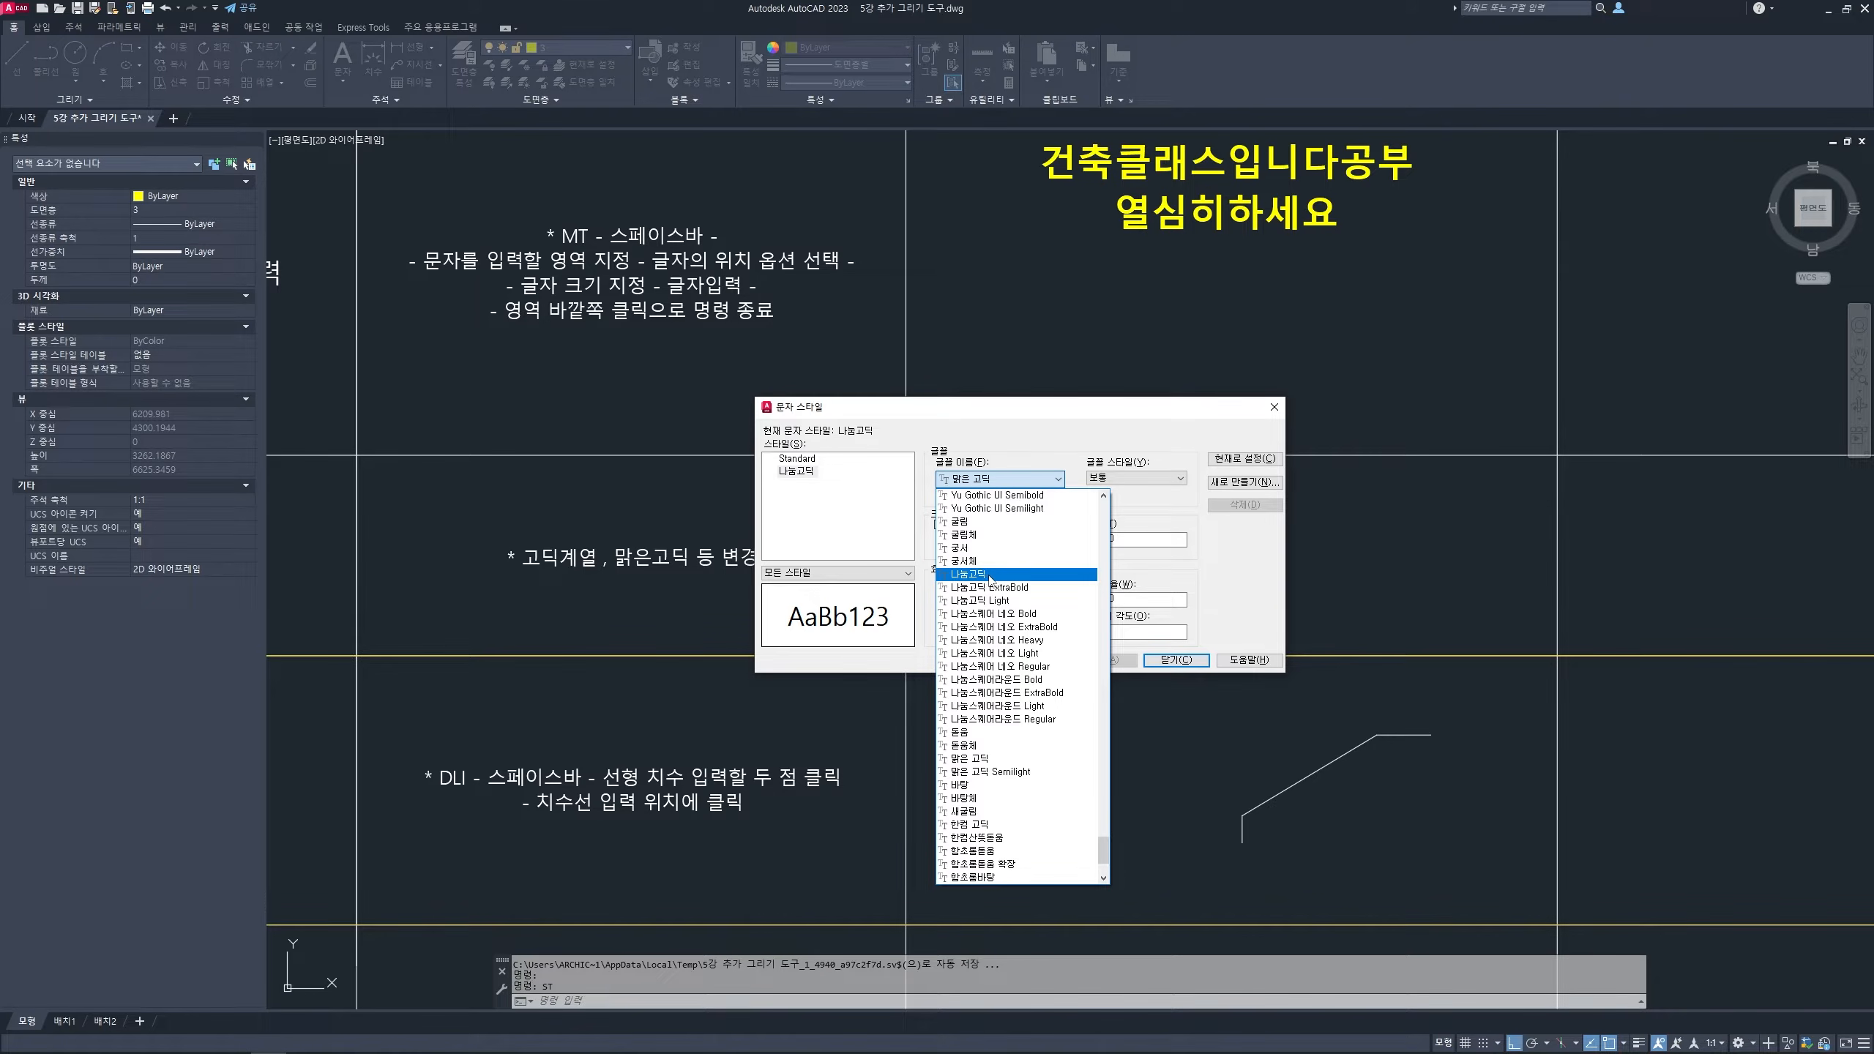
left_click(990, 581)
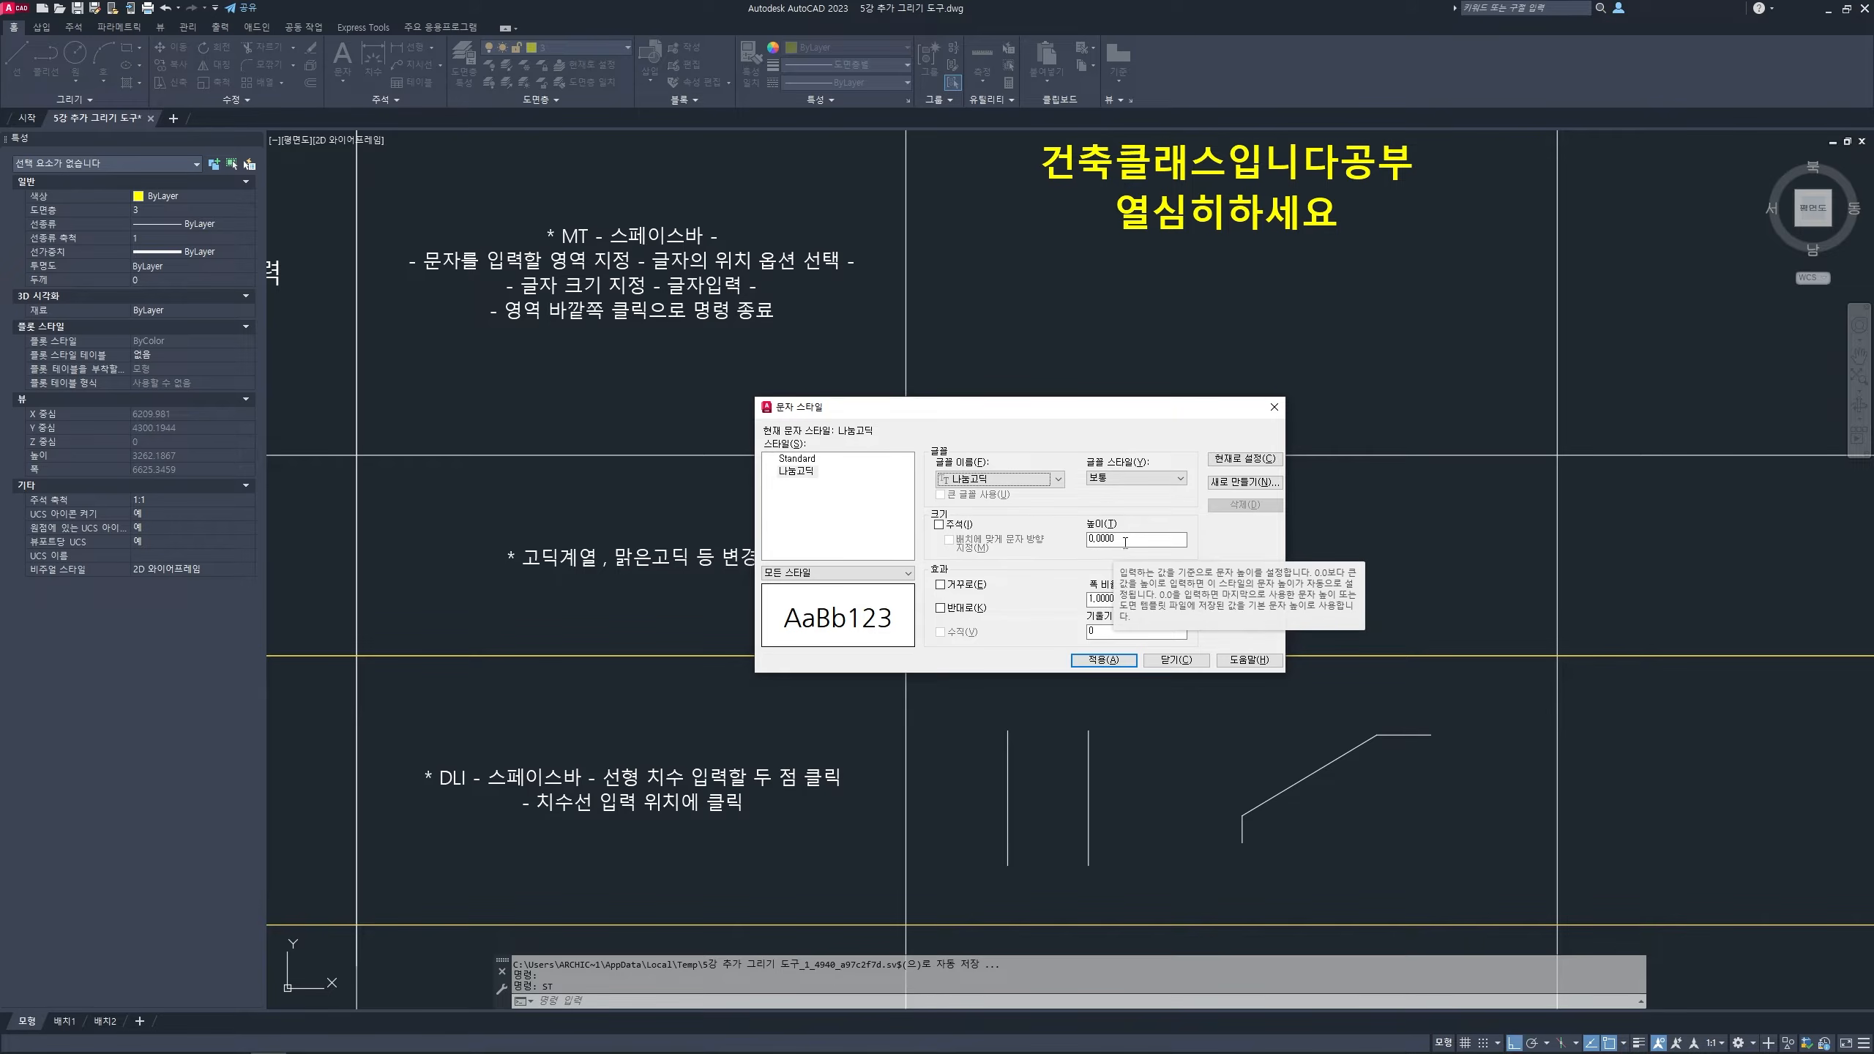
left_click(1127, 479)
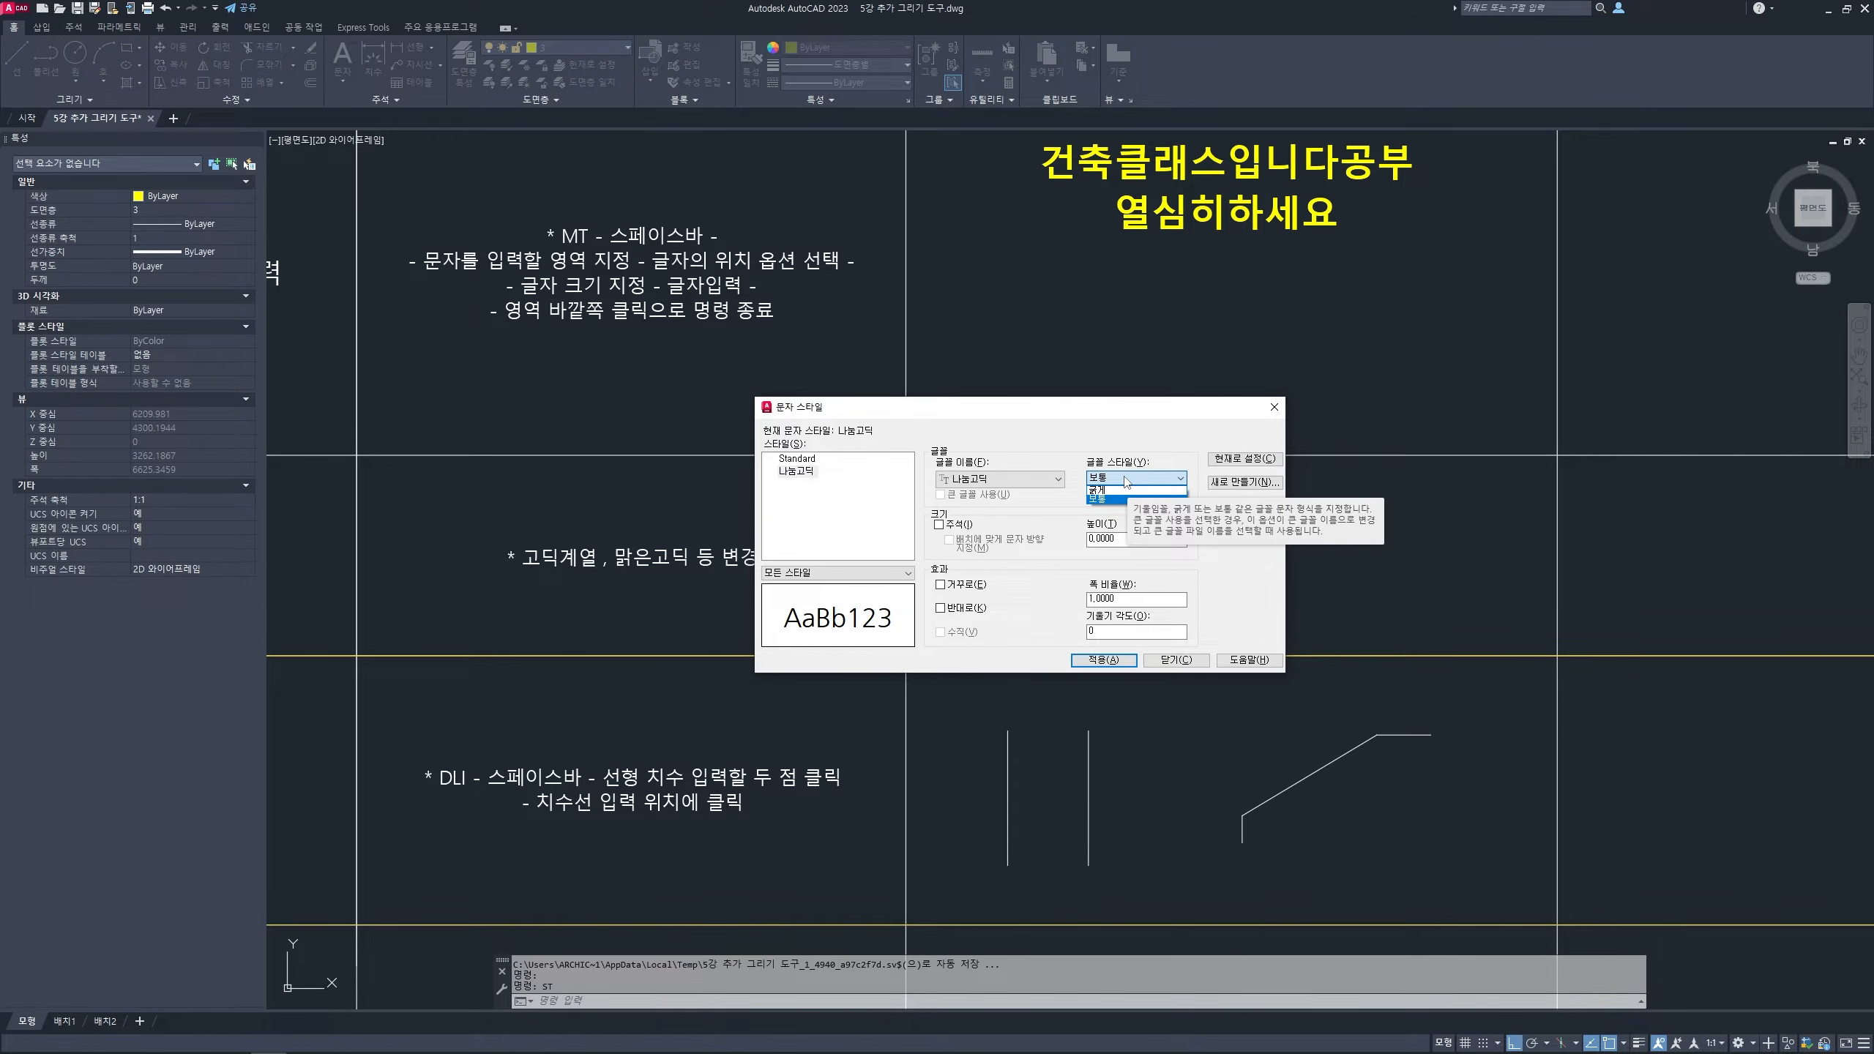
left_click(1125, 480)
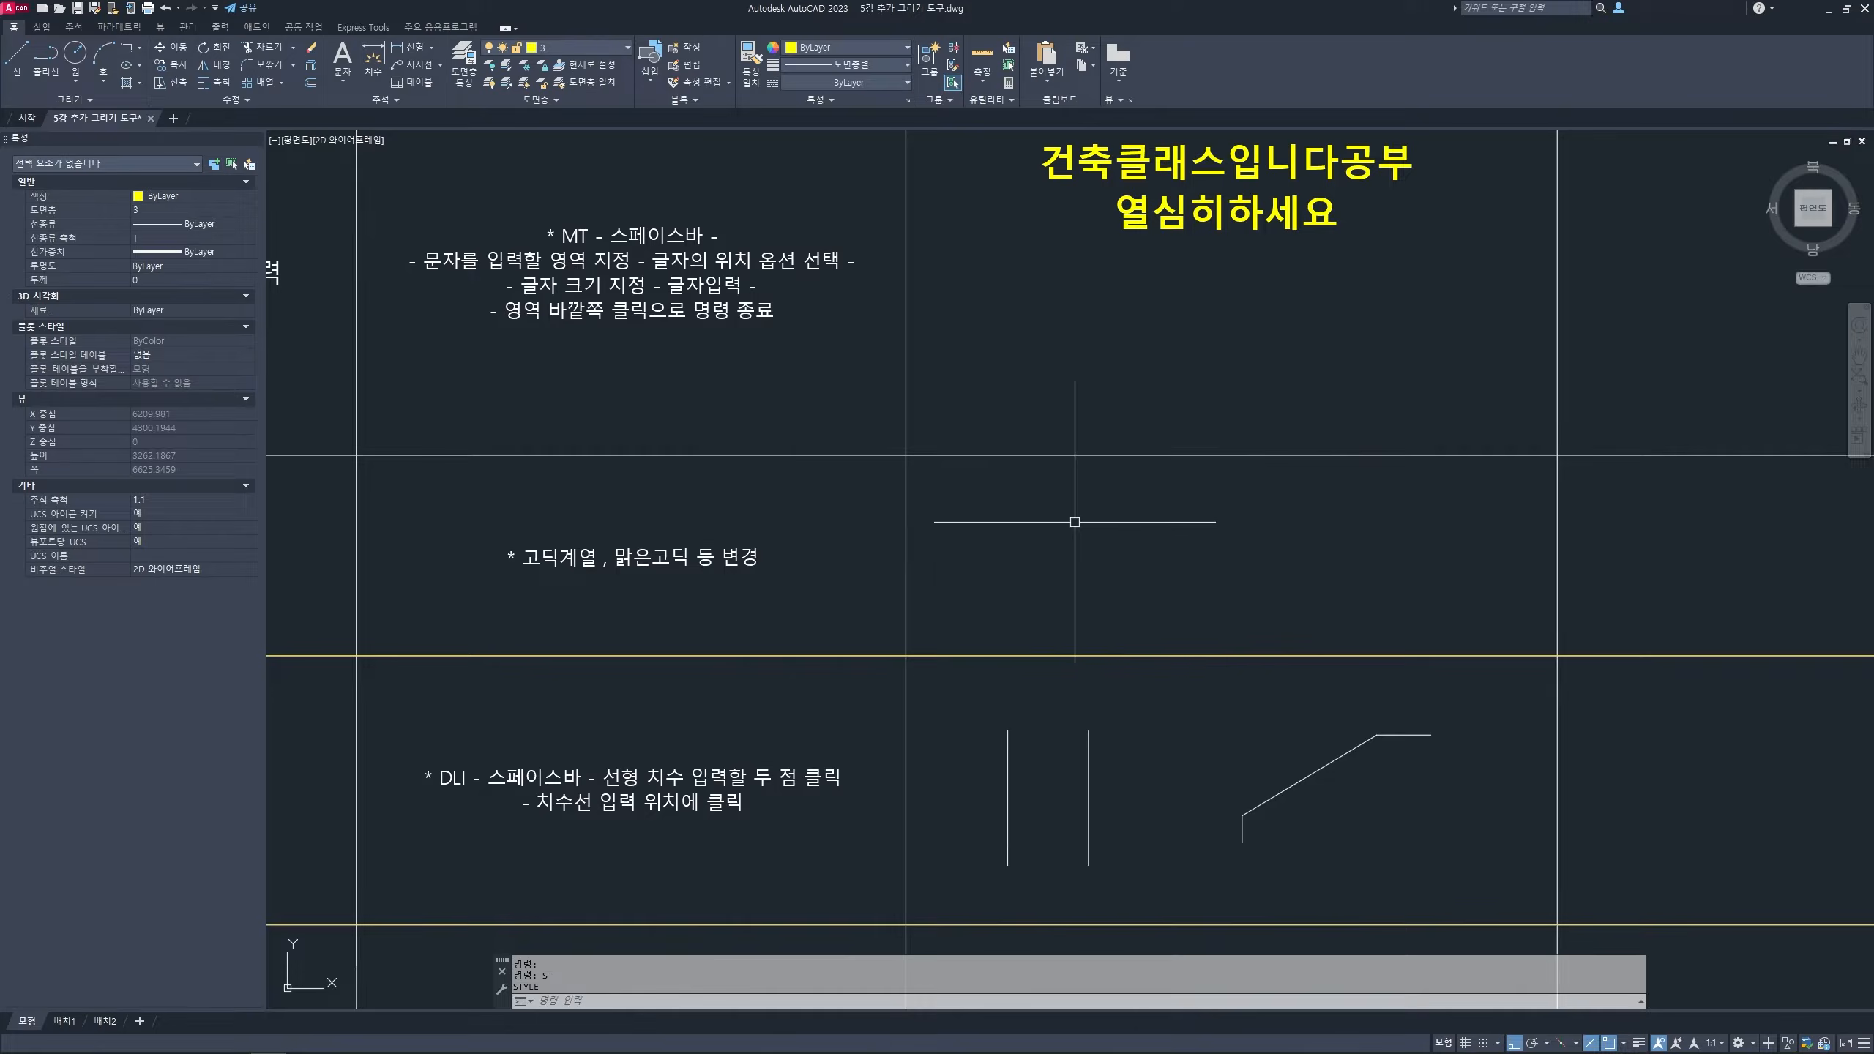
- Set the single-line text command's current style to 나눔고딕 using DT and its style option
key("Escape")
middle_click_drag(1074, 523, 1030, 505)
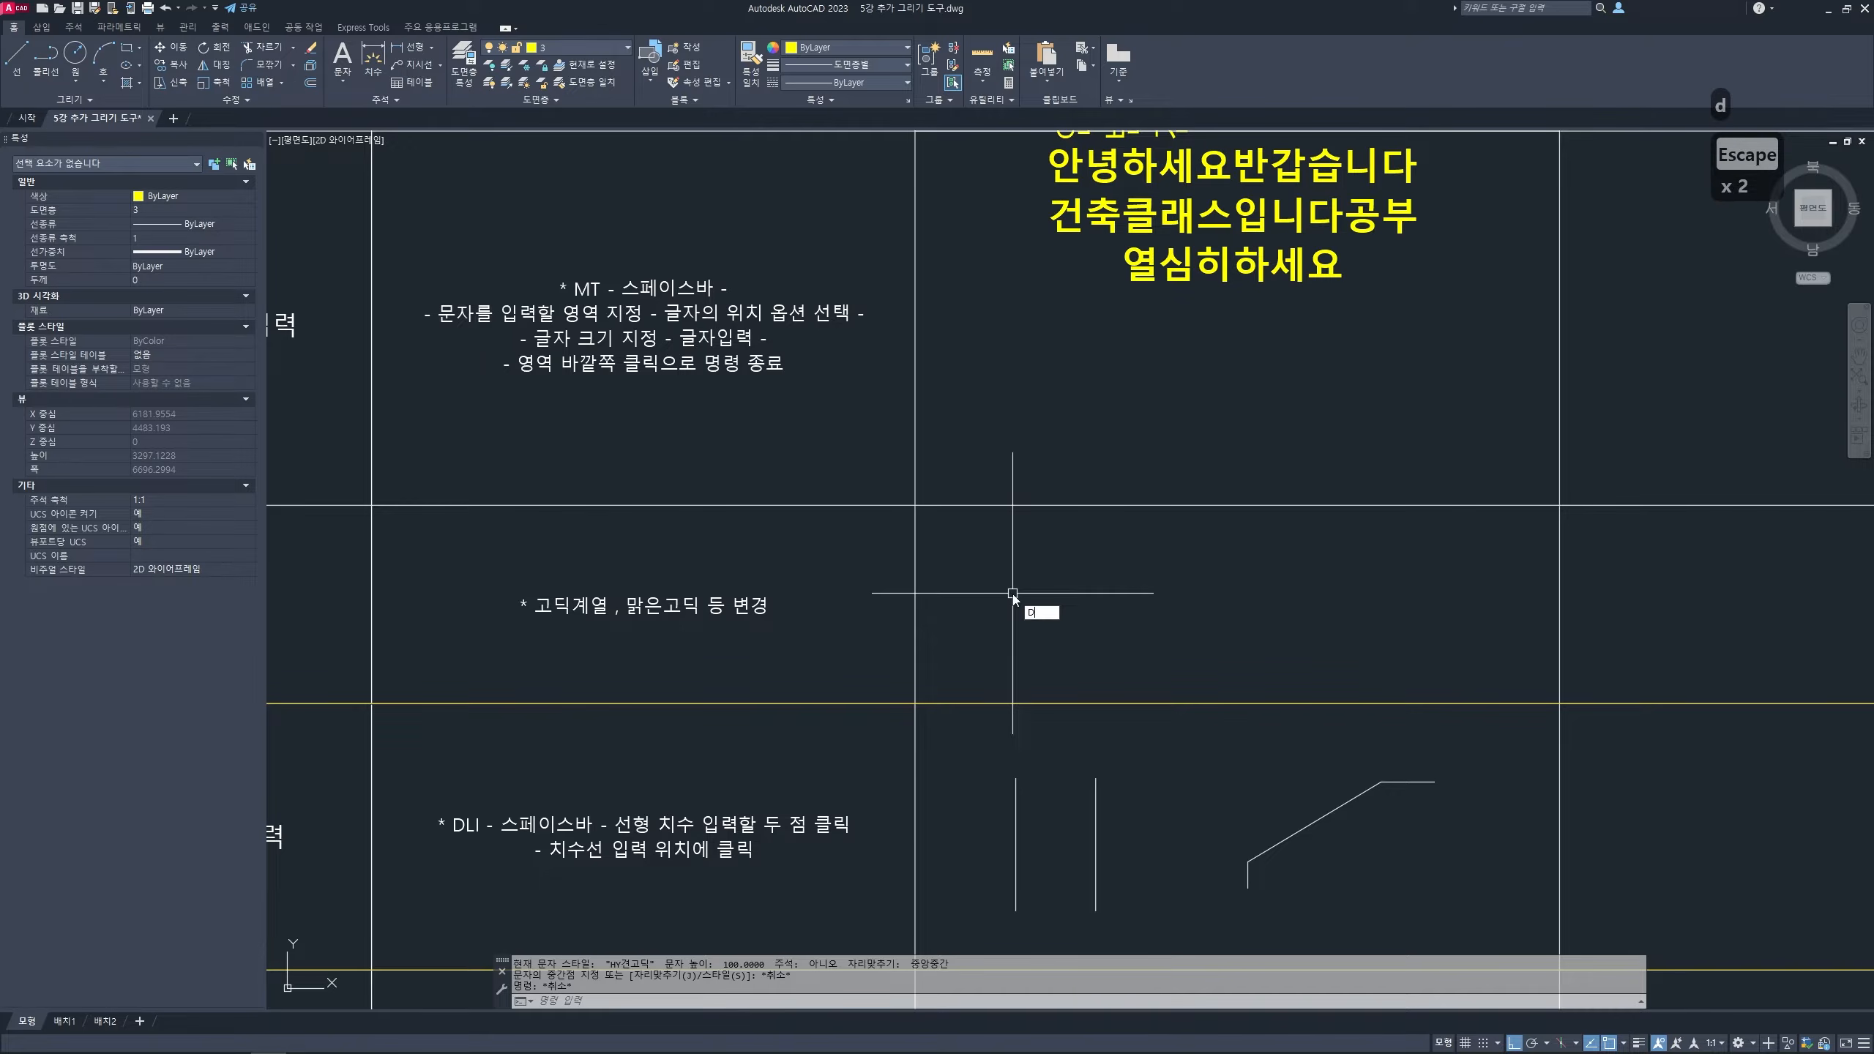
type("dt")
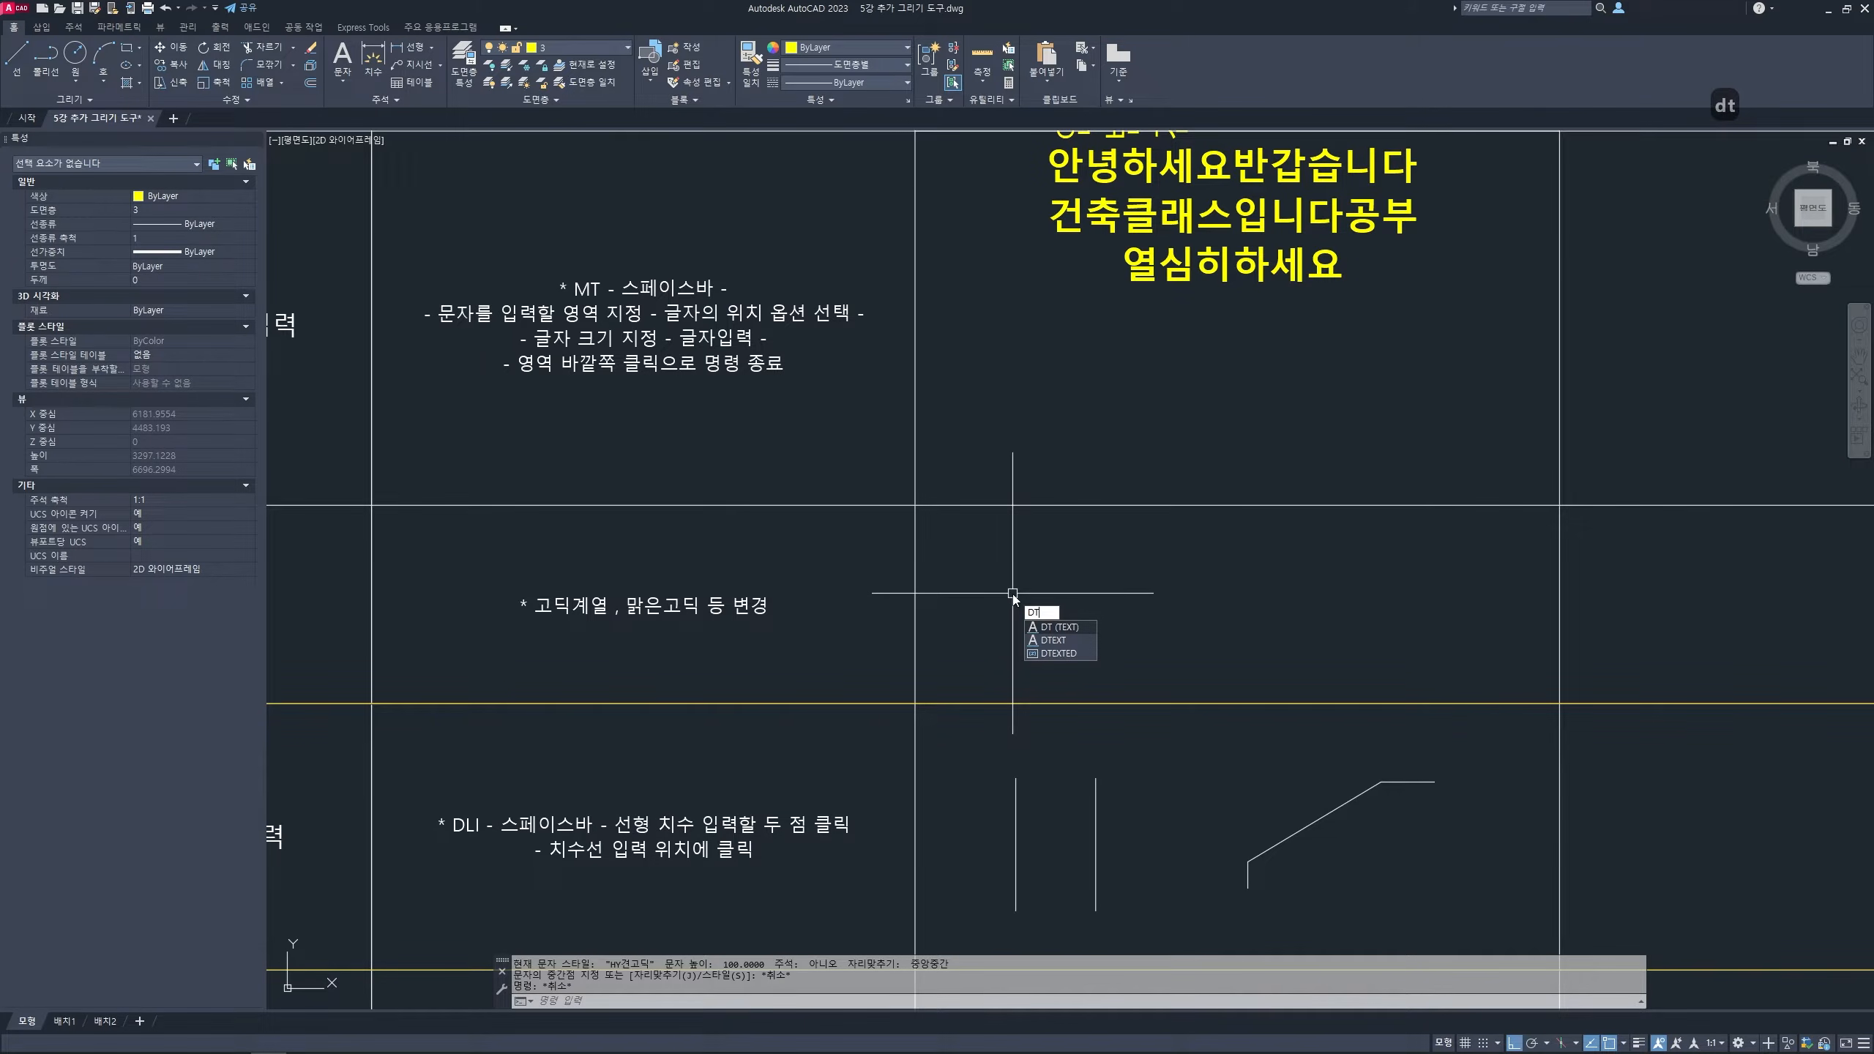
key("space")
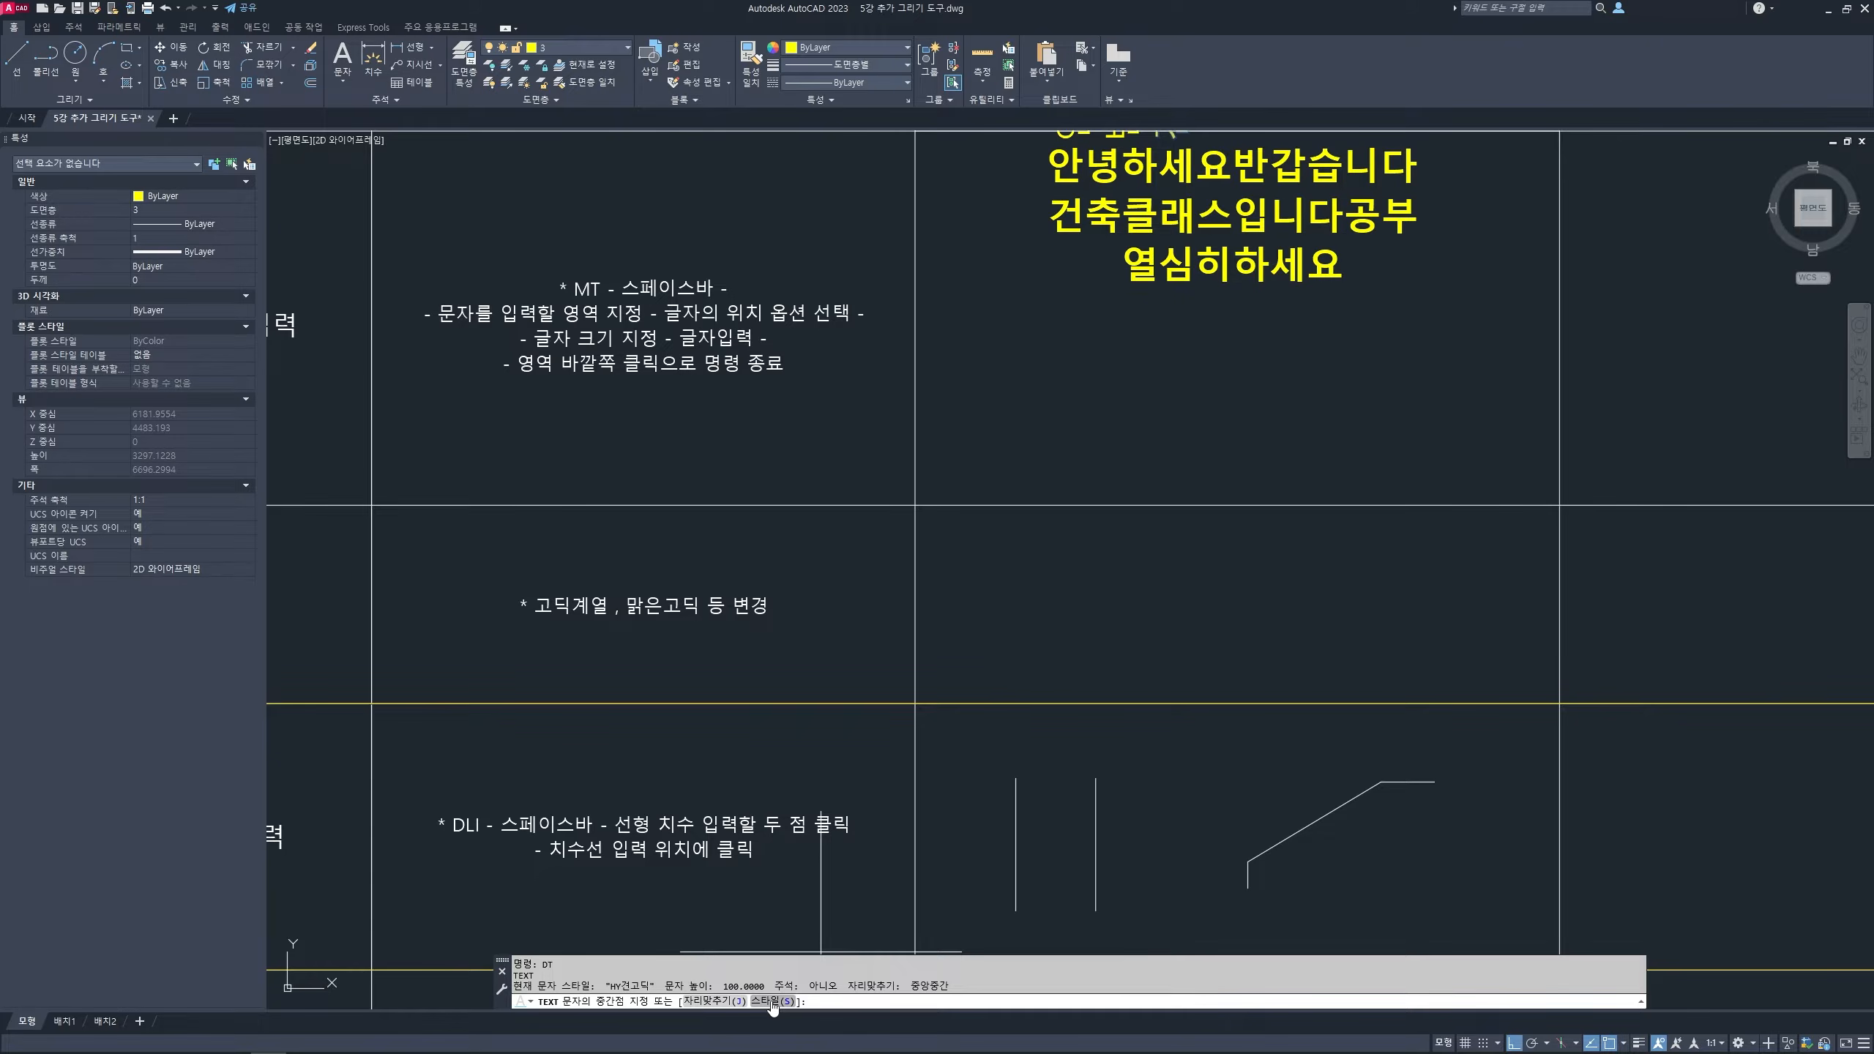
type("S")
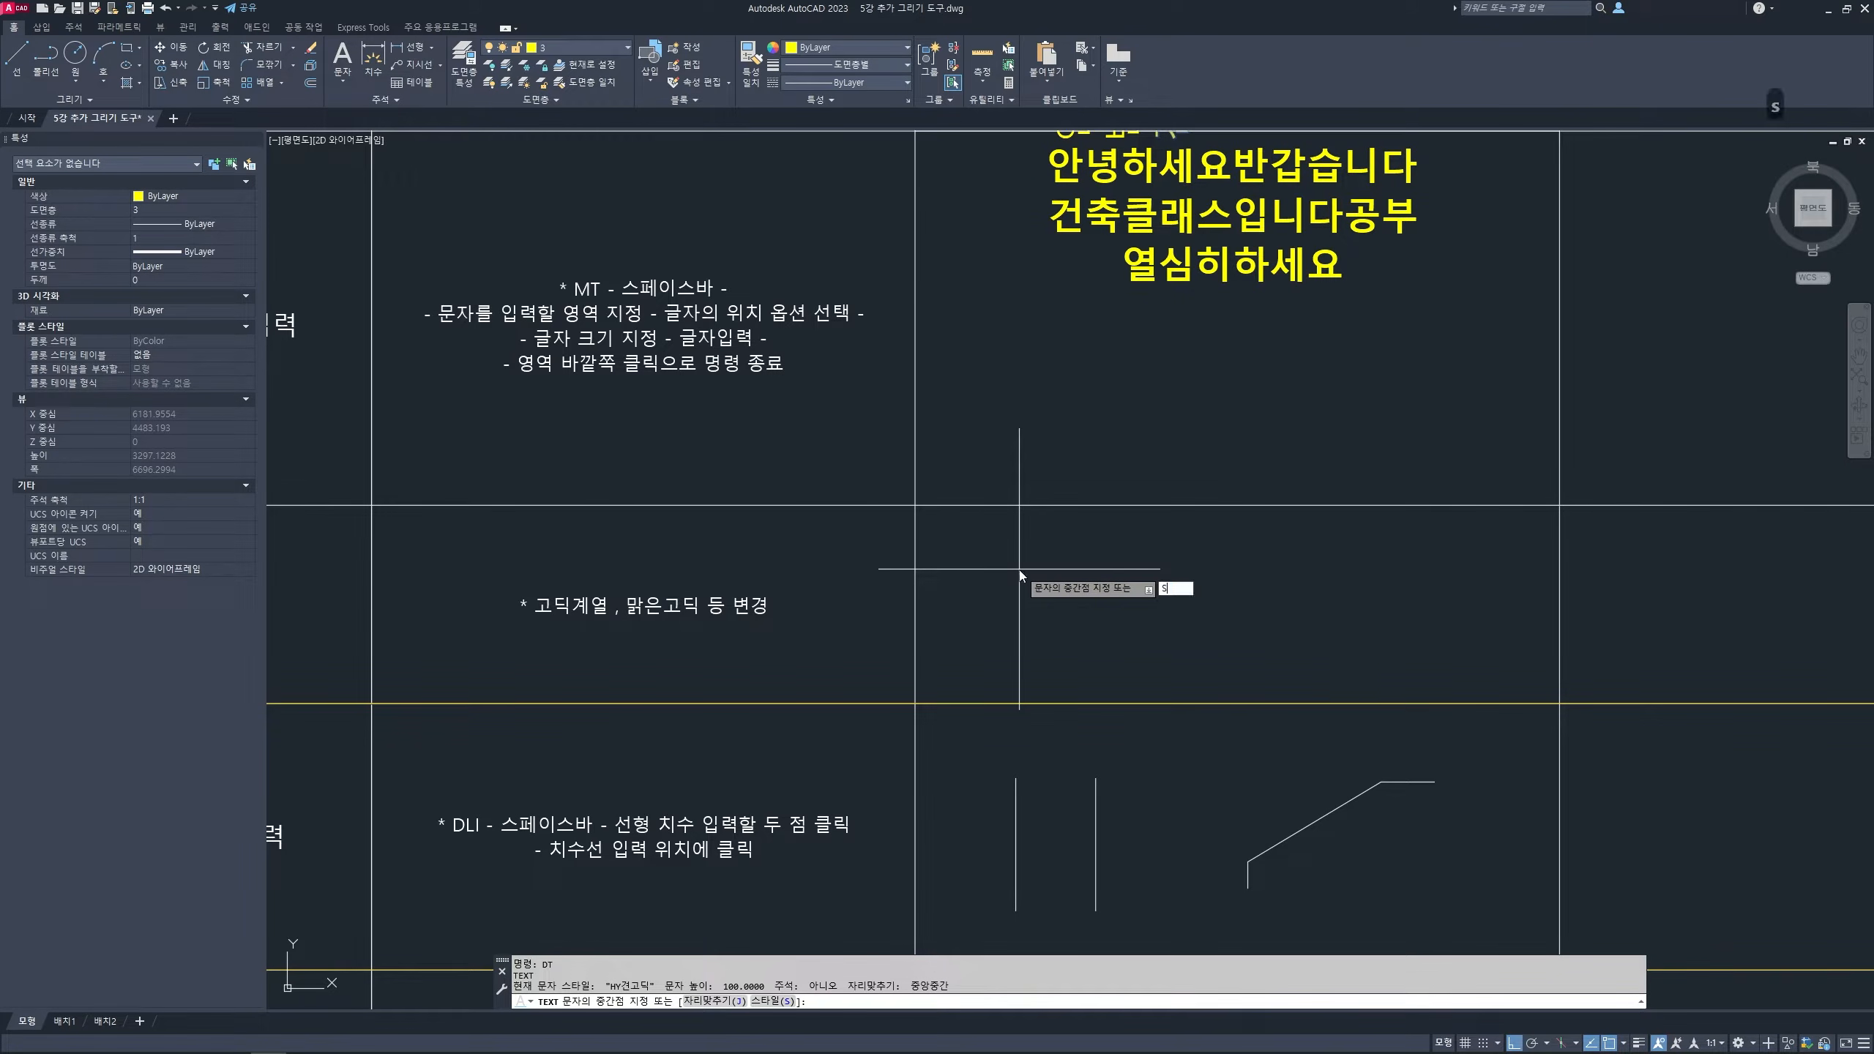
key("space")
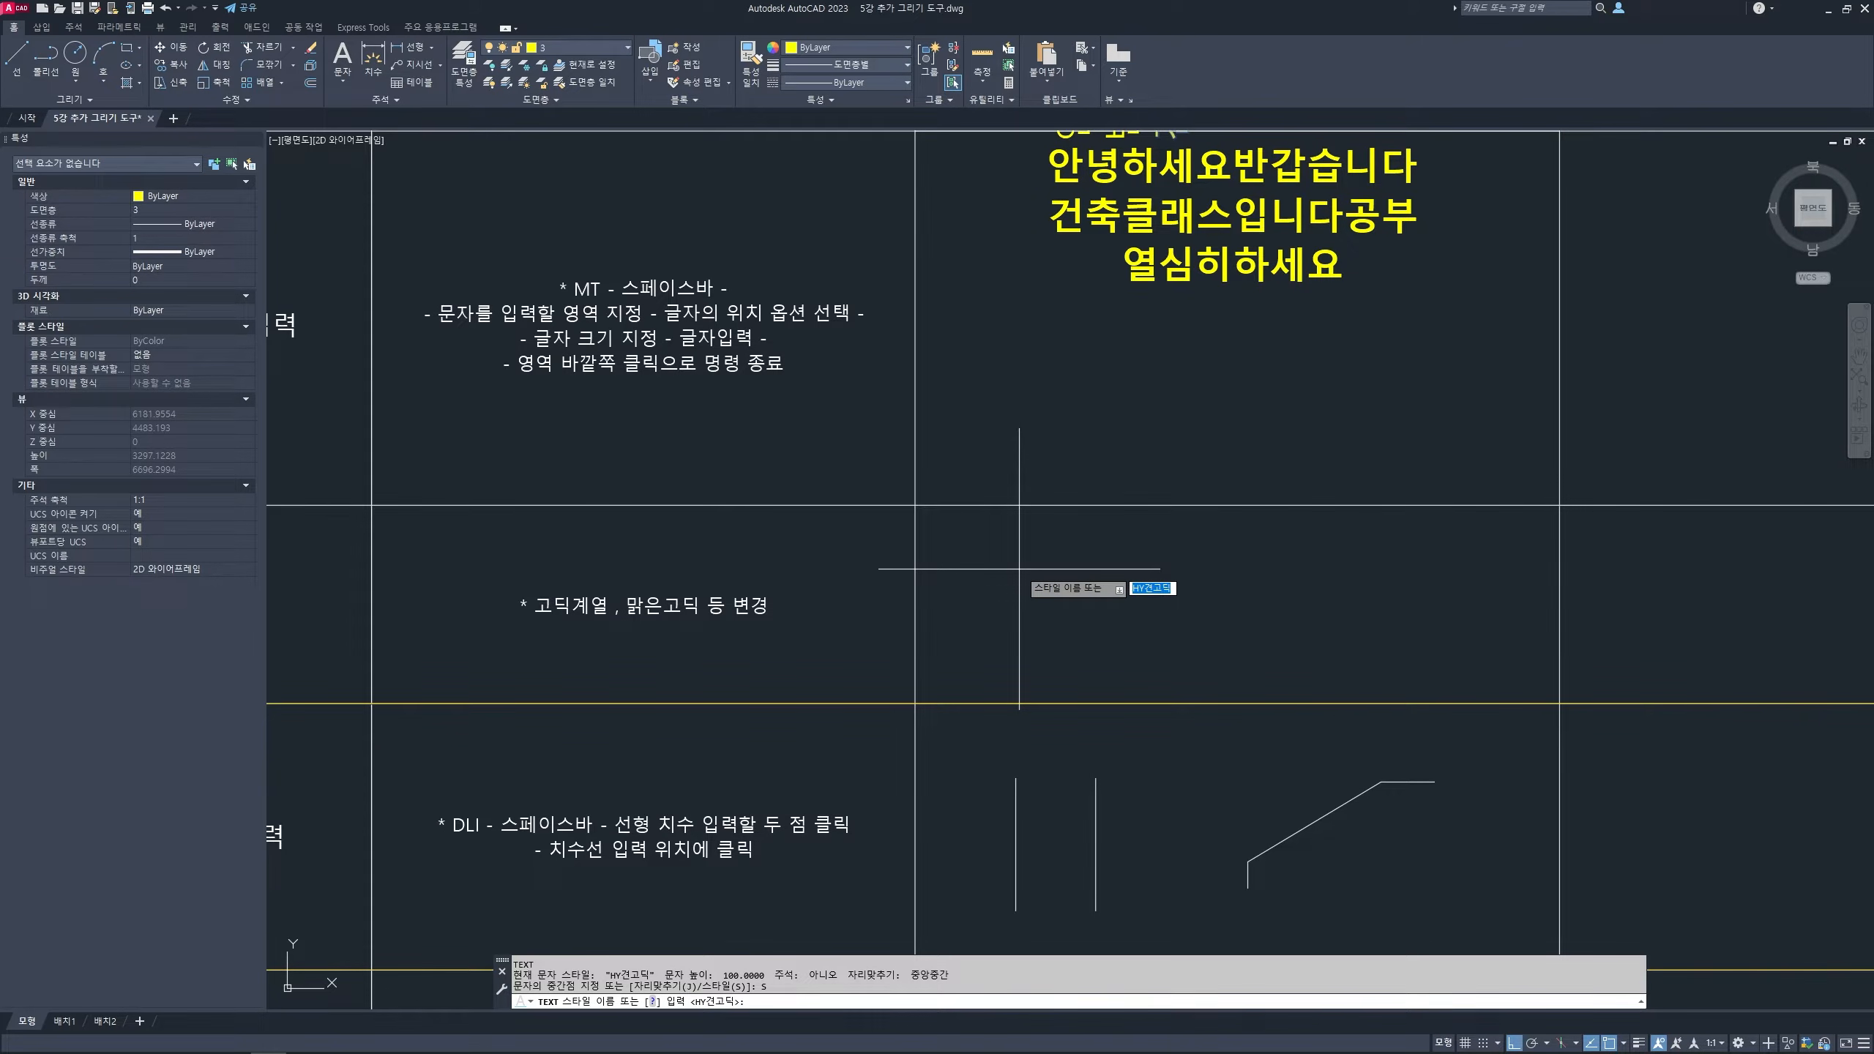
key("Hangul")
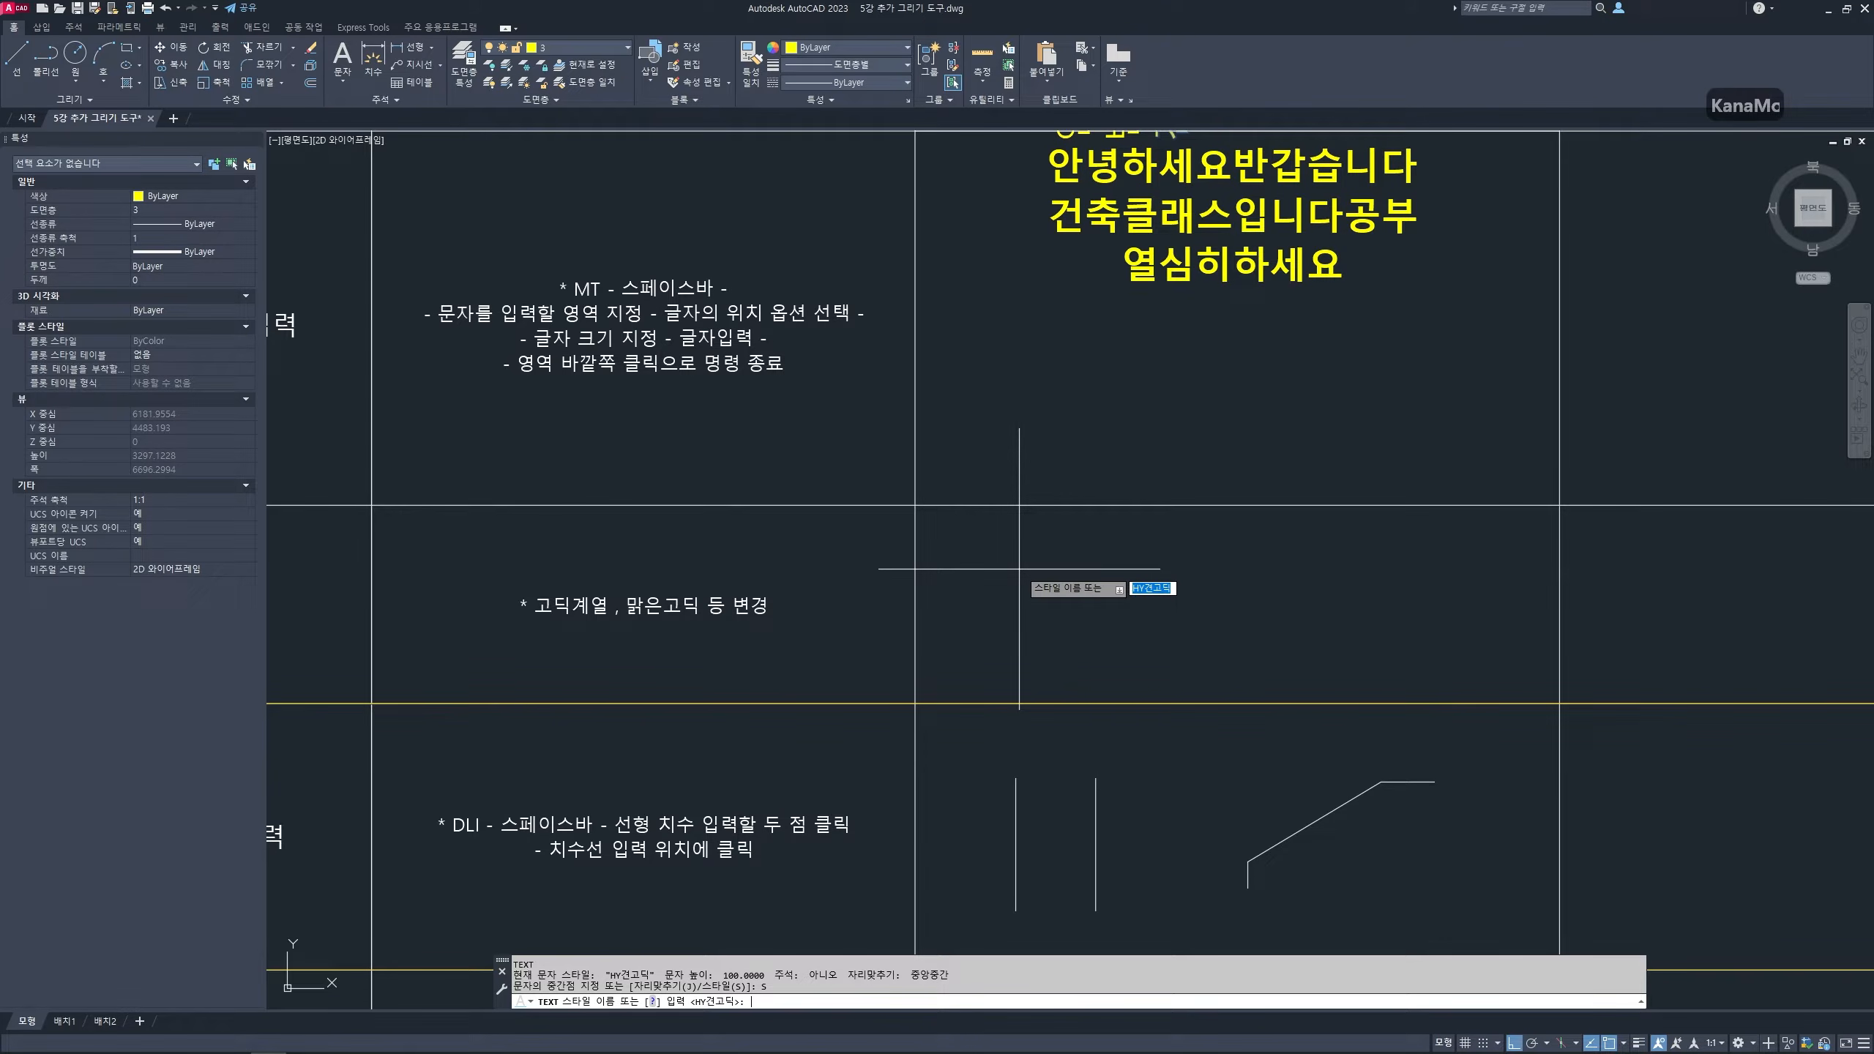
type("나눔")
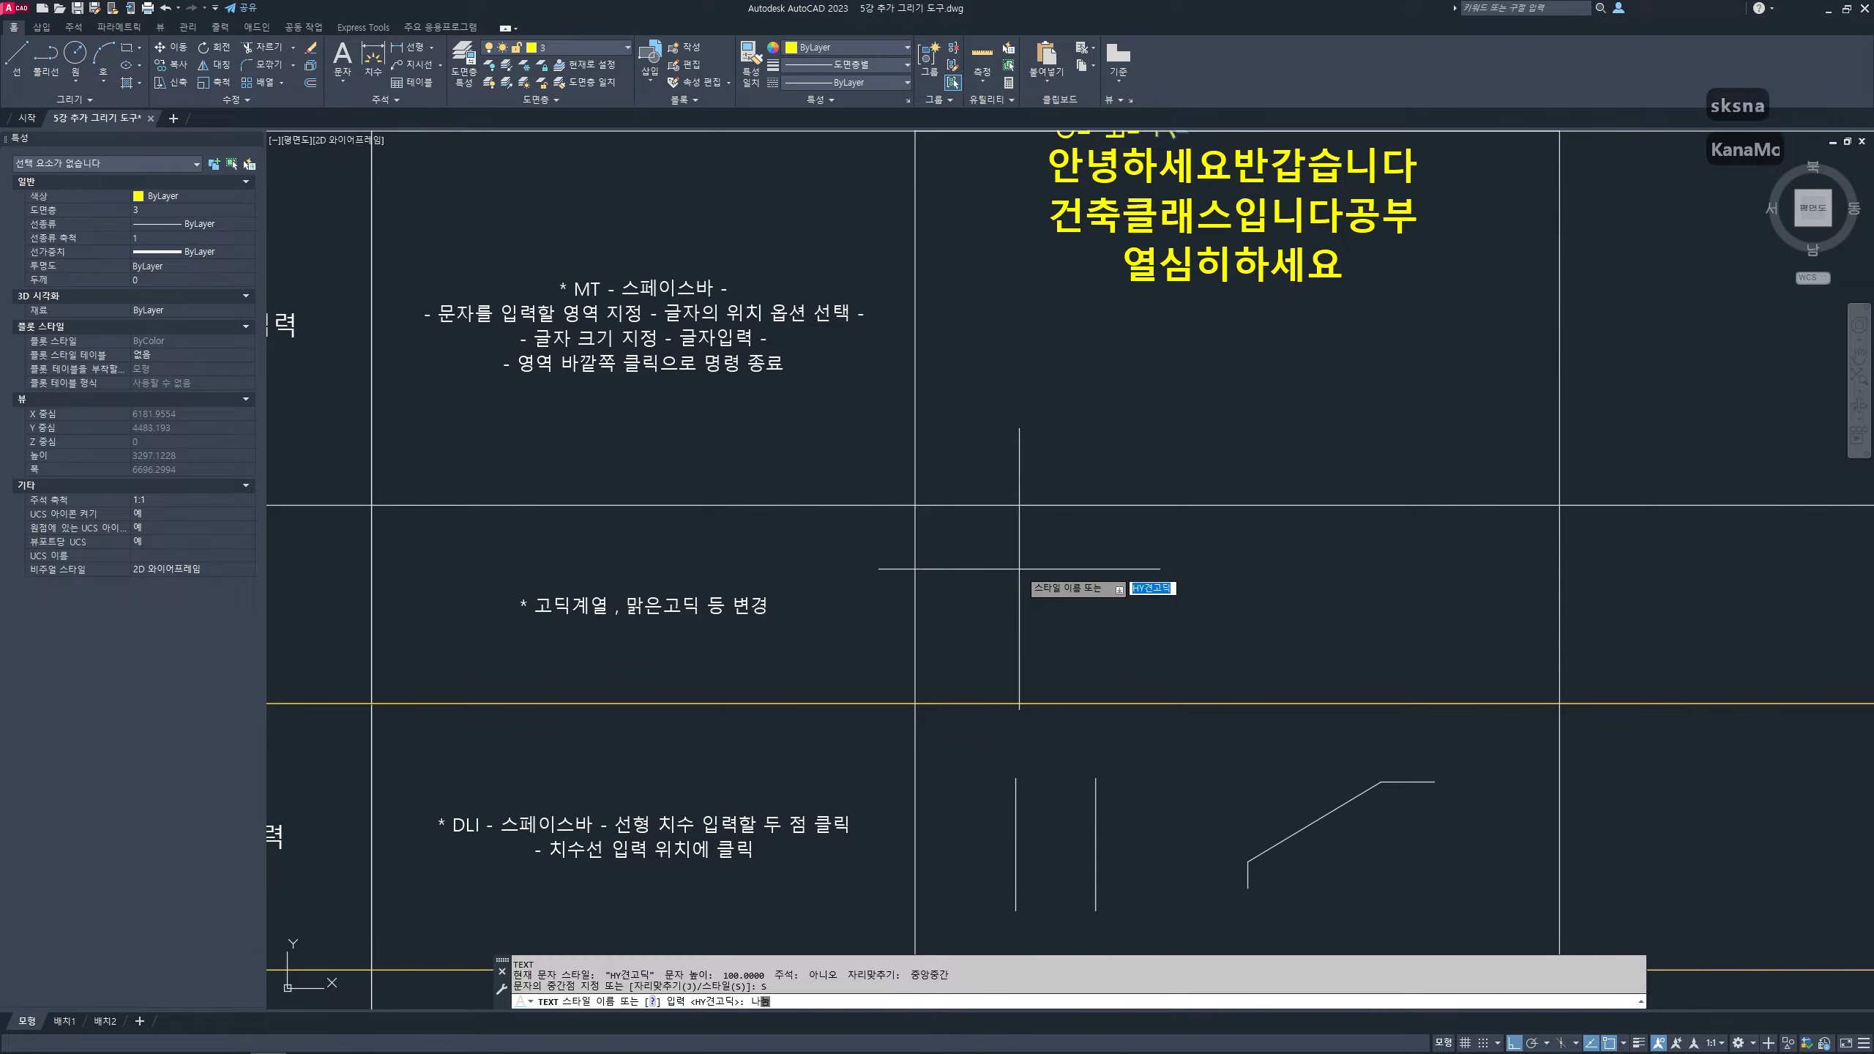
type("고딕")
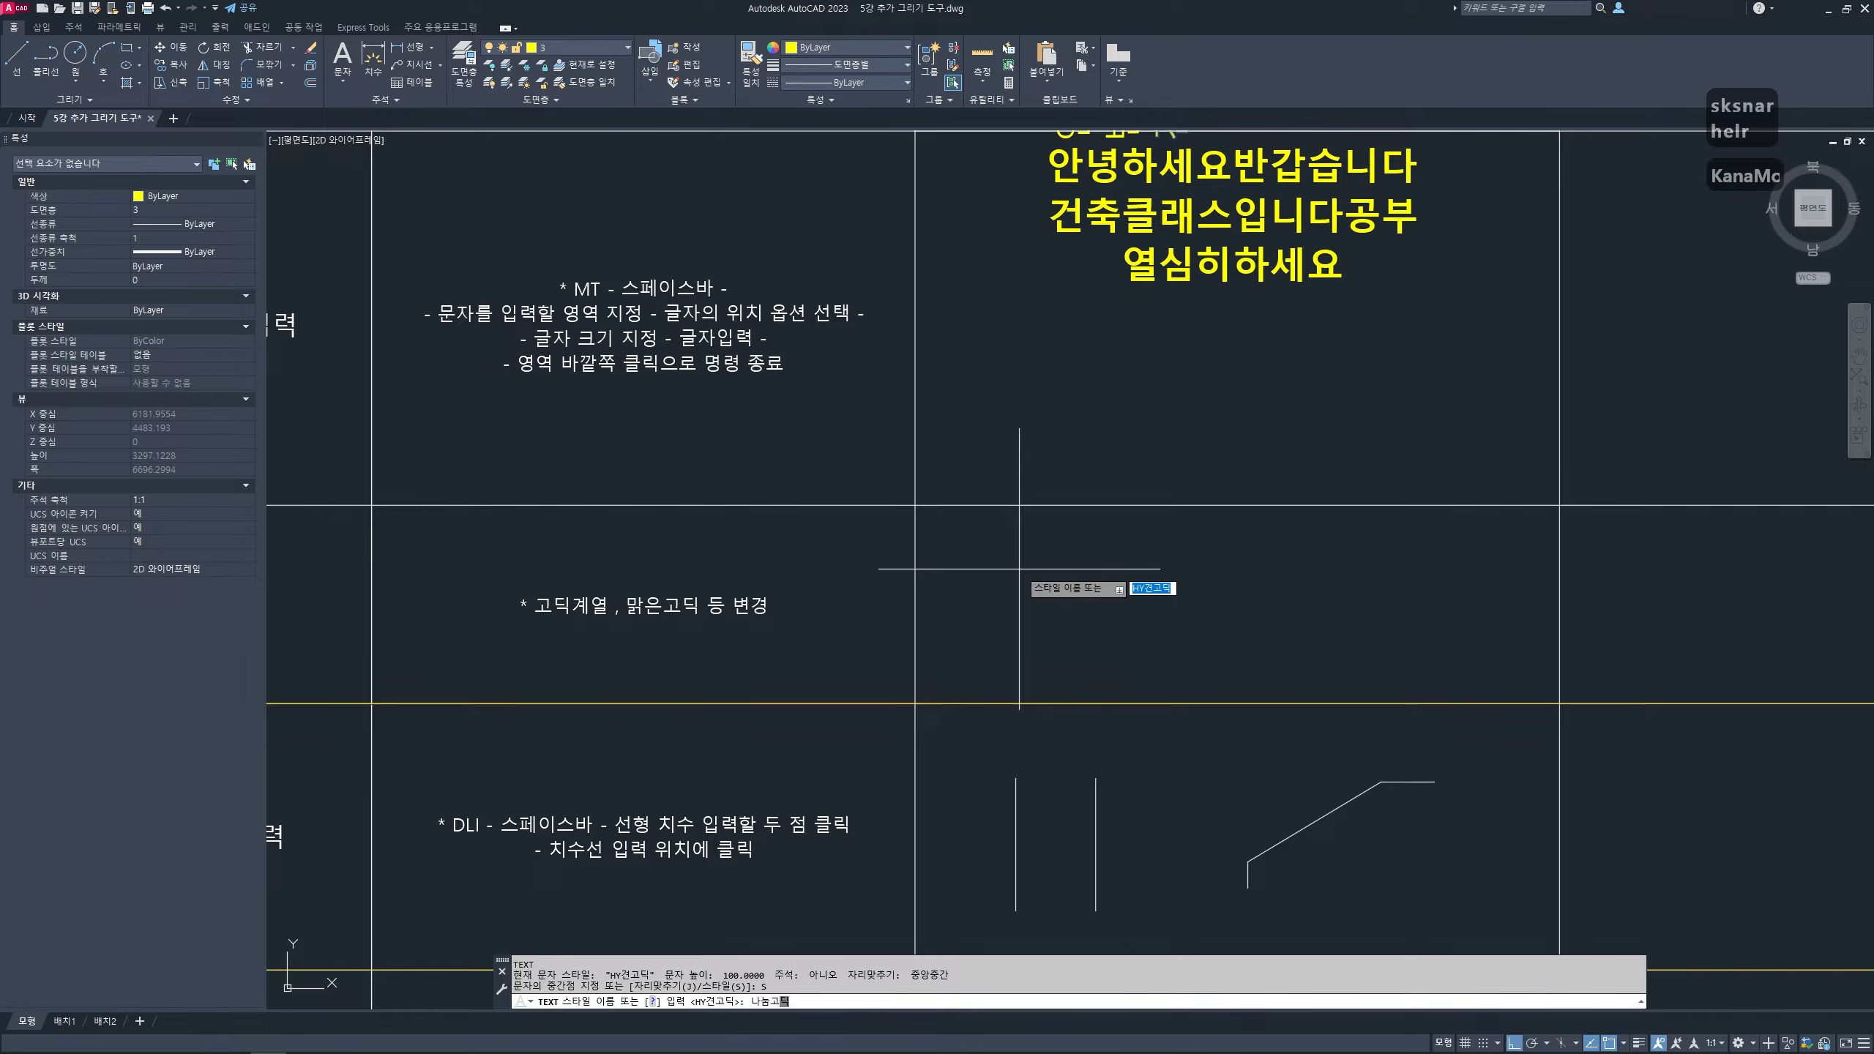
key("ctrl+2")
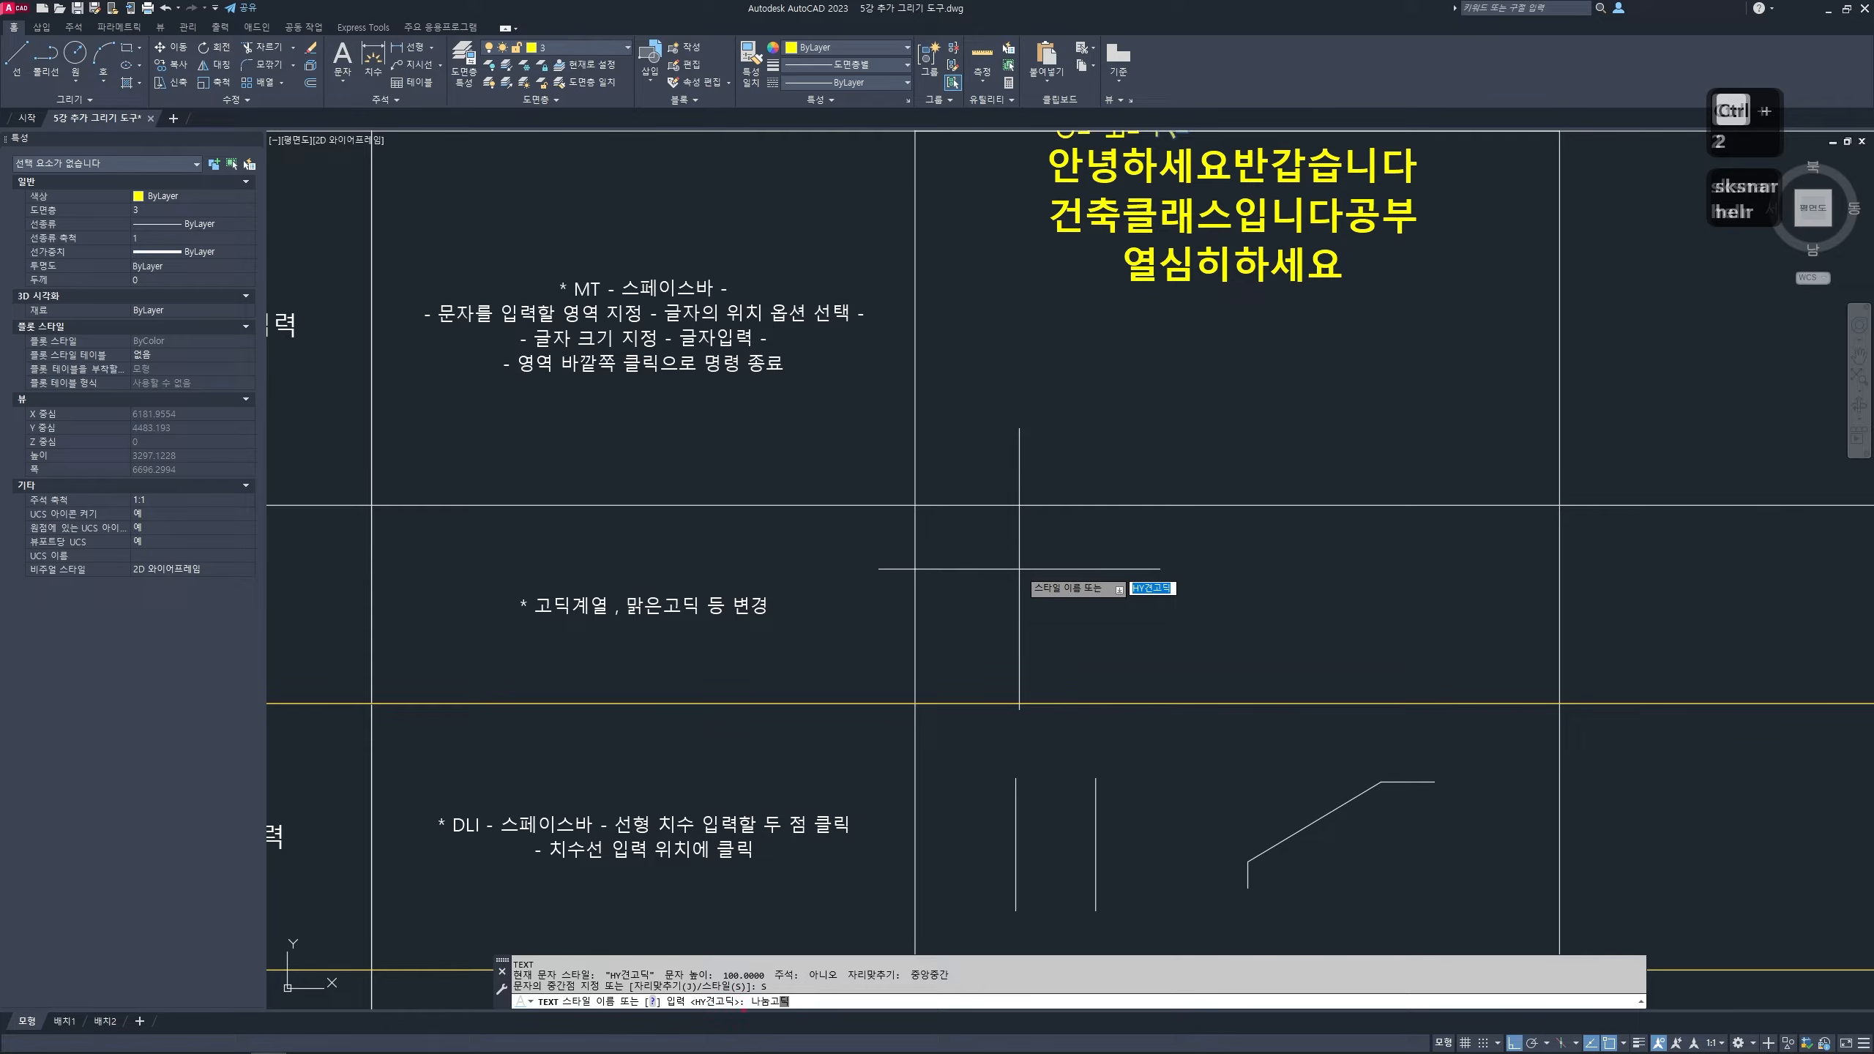
left_click_drag(815, 1010, 737, 985)
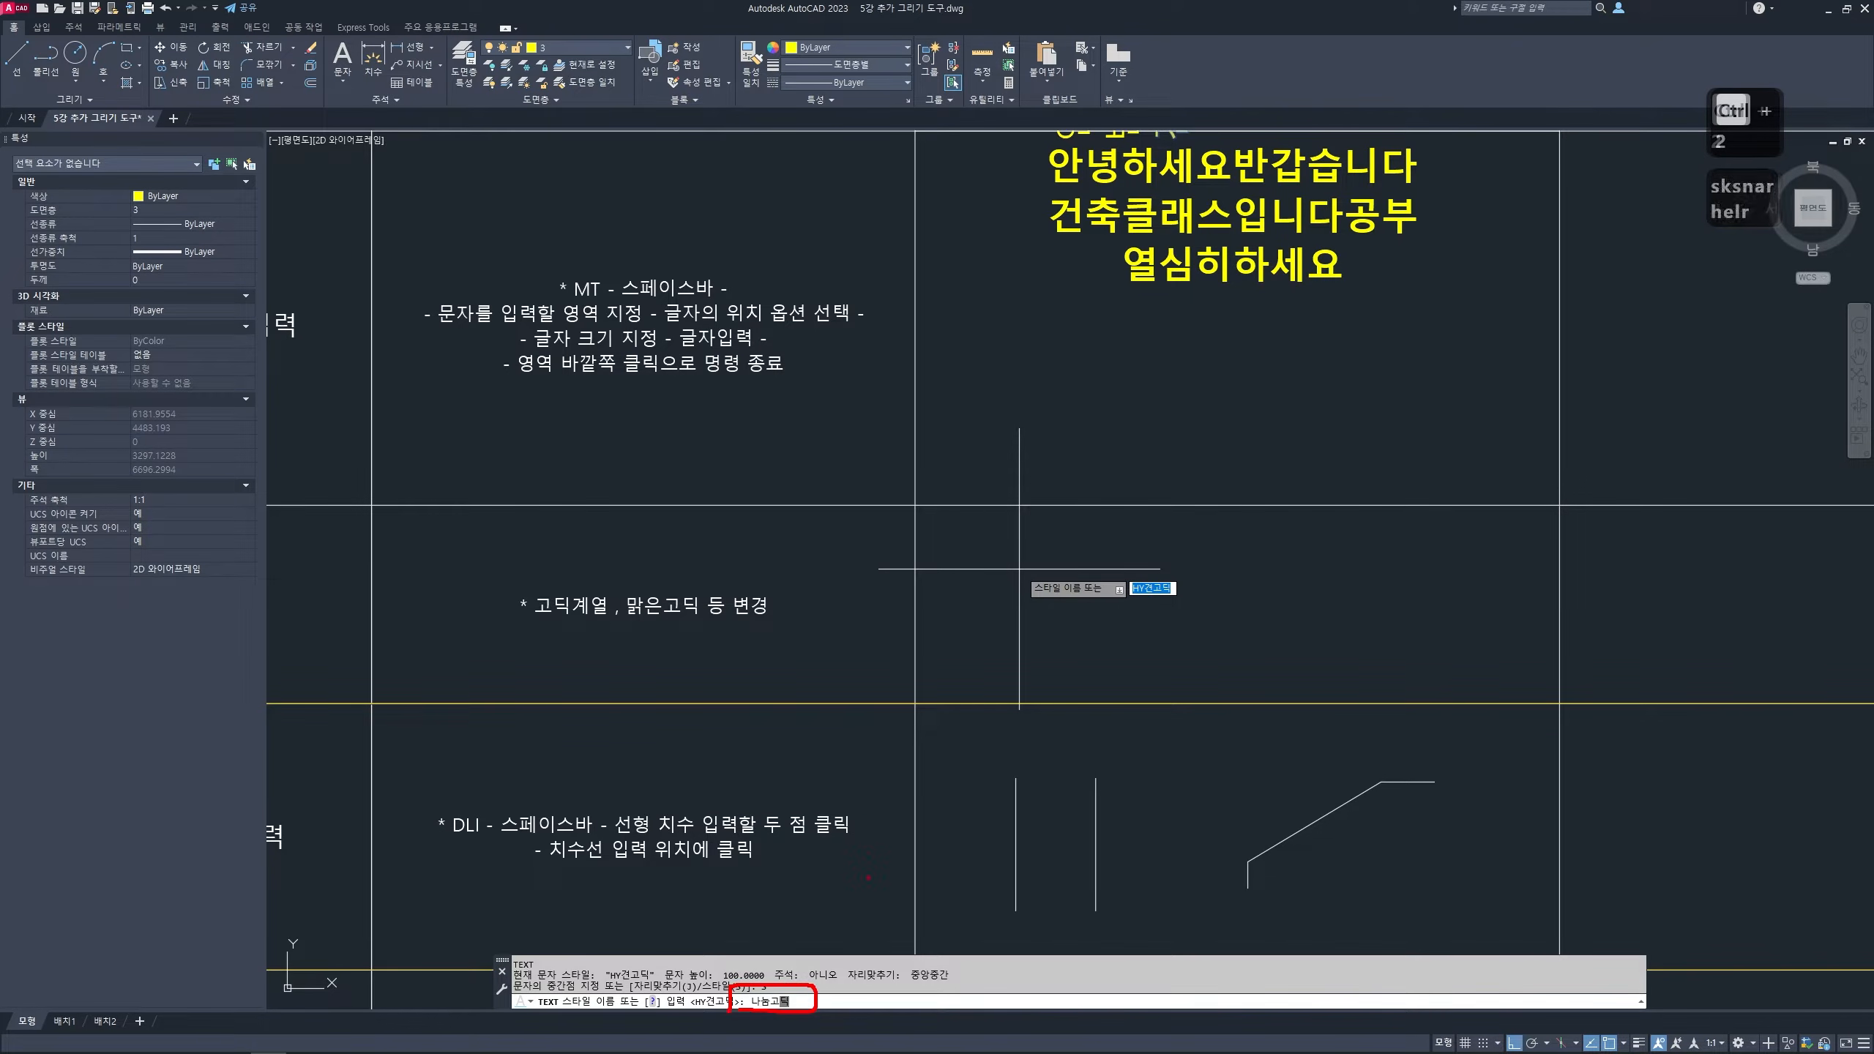
key("Escape")
key("Return")
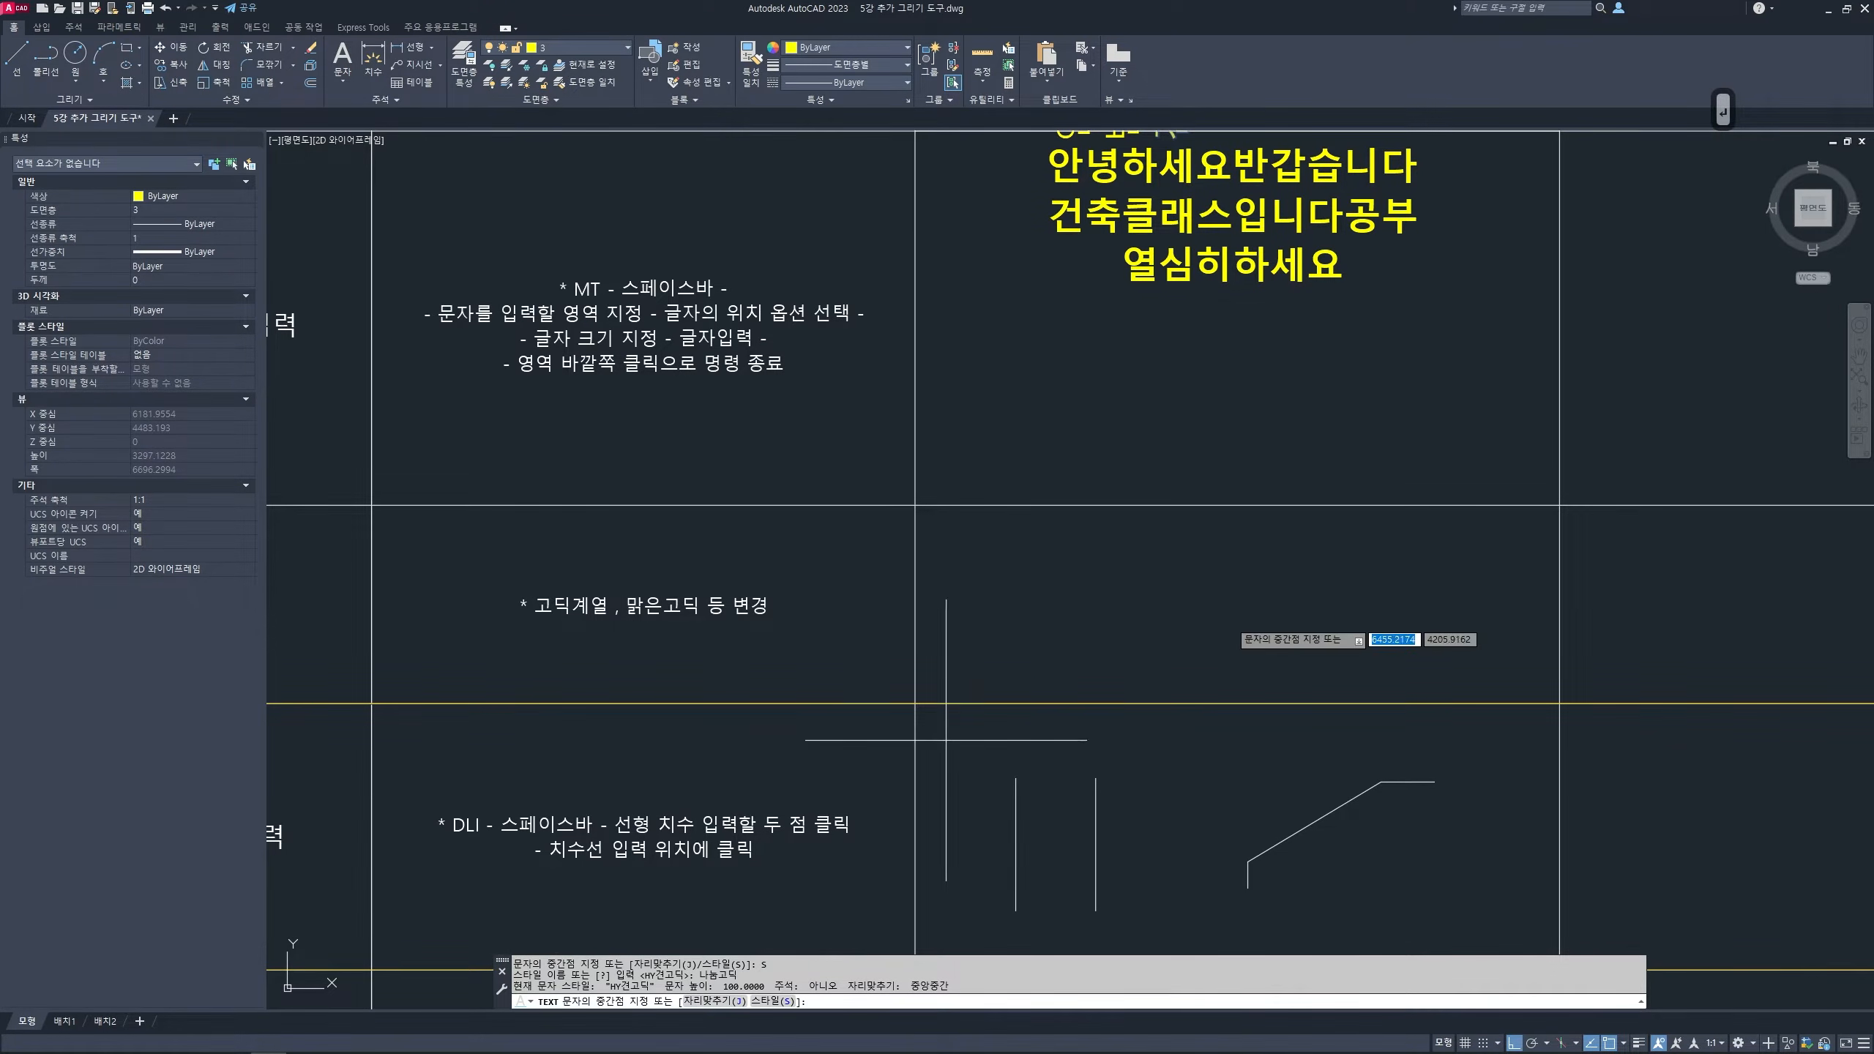
middle_click_drag(1104, 138, 1165, 429)
key("Escape")
key("Escape")
key("Escape")
- Start single-line text with DT, choose left justification, and place its start point in the ST row's practice cell
middle_click_drag(1075, 587, 1053, 453)
middle_click_drag(1062, 564, 1058, 473)
scroll(1052, 613, "up", 1)
middle_click_drag(1039, 609, 1034, 595)
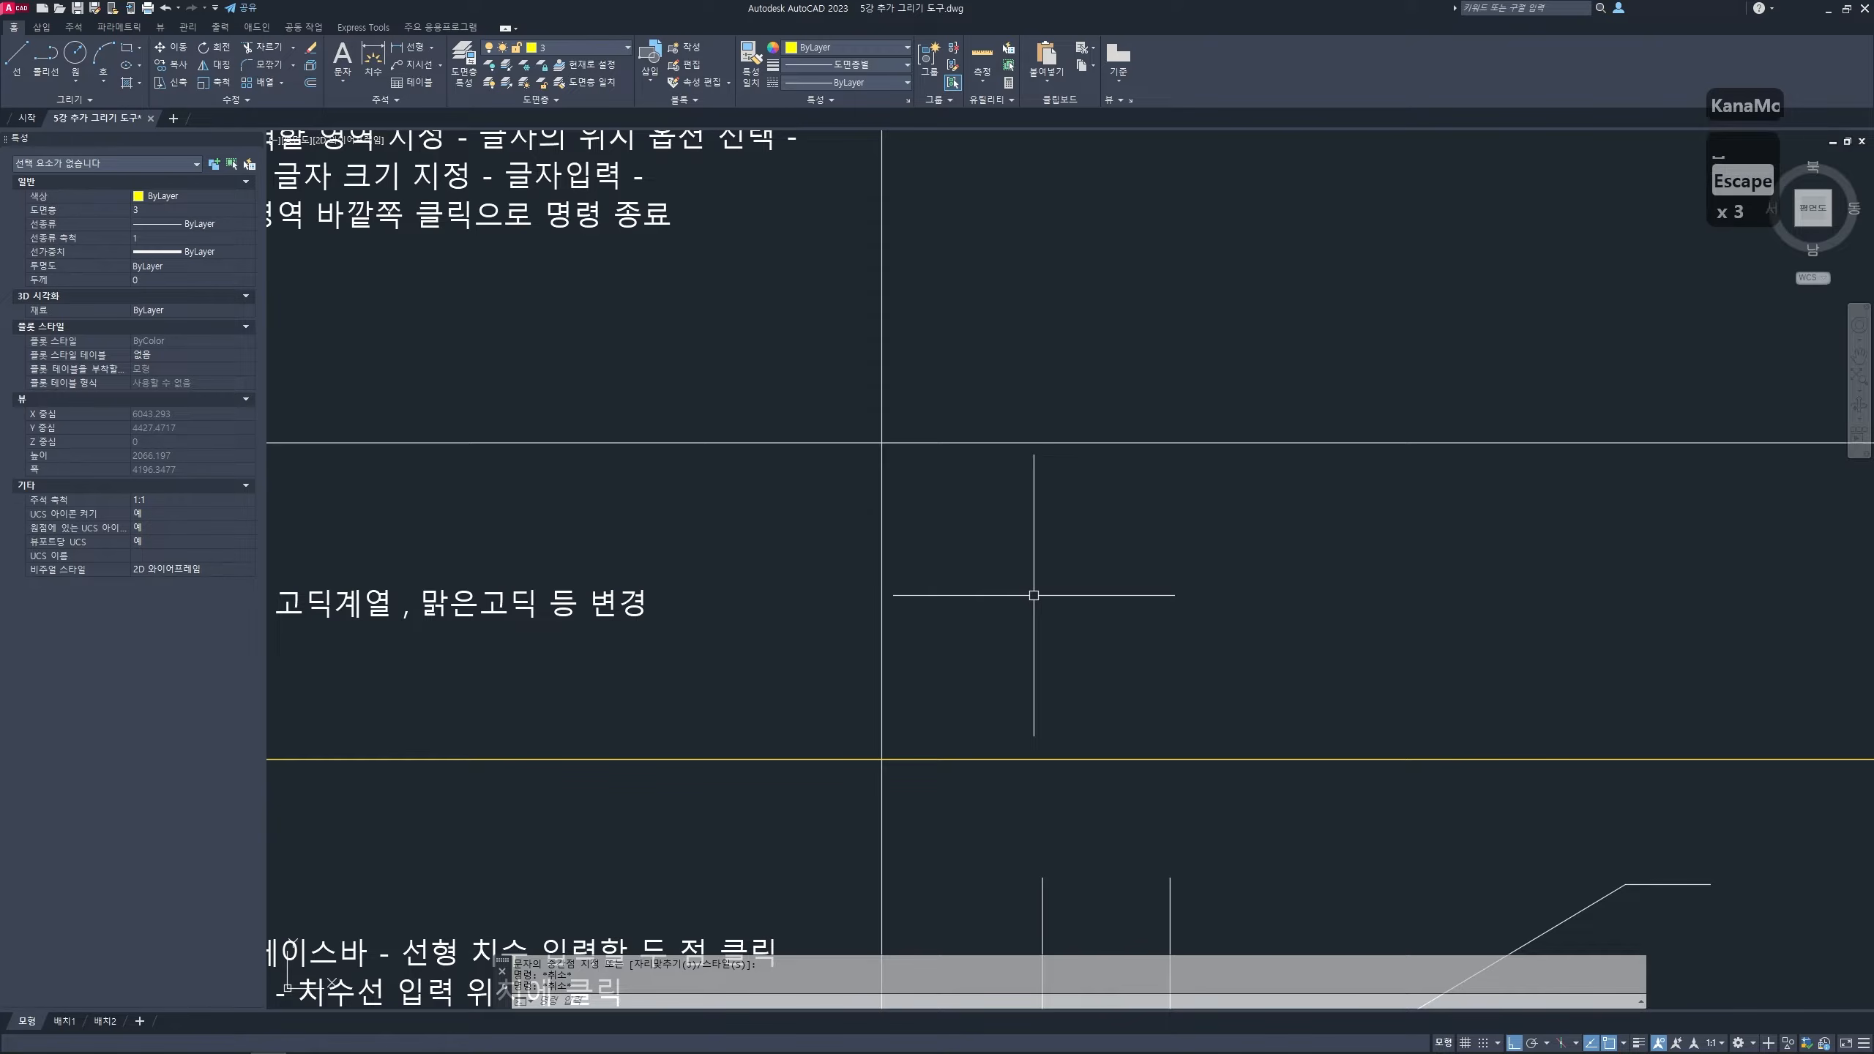
type("dt")
key("space")
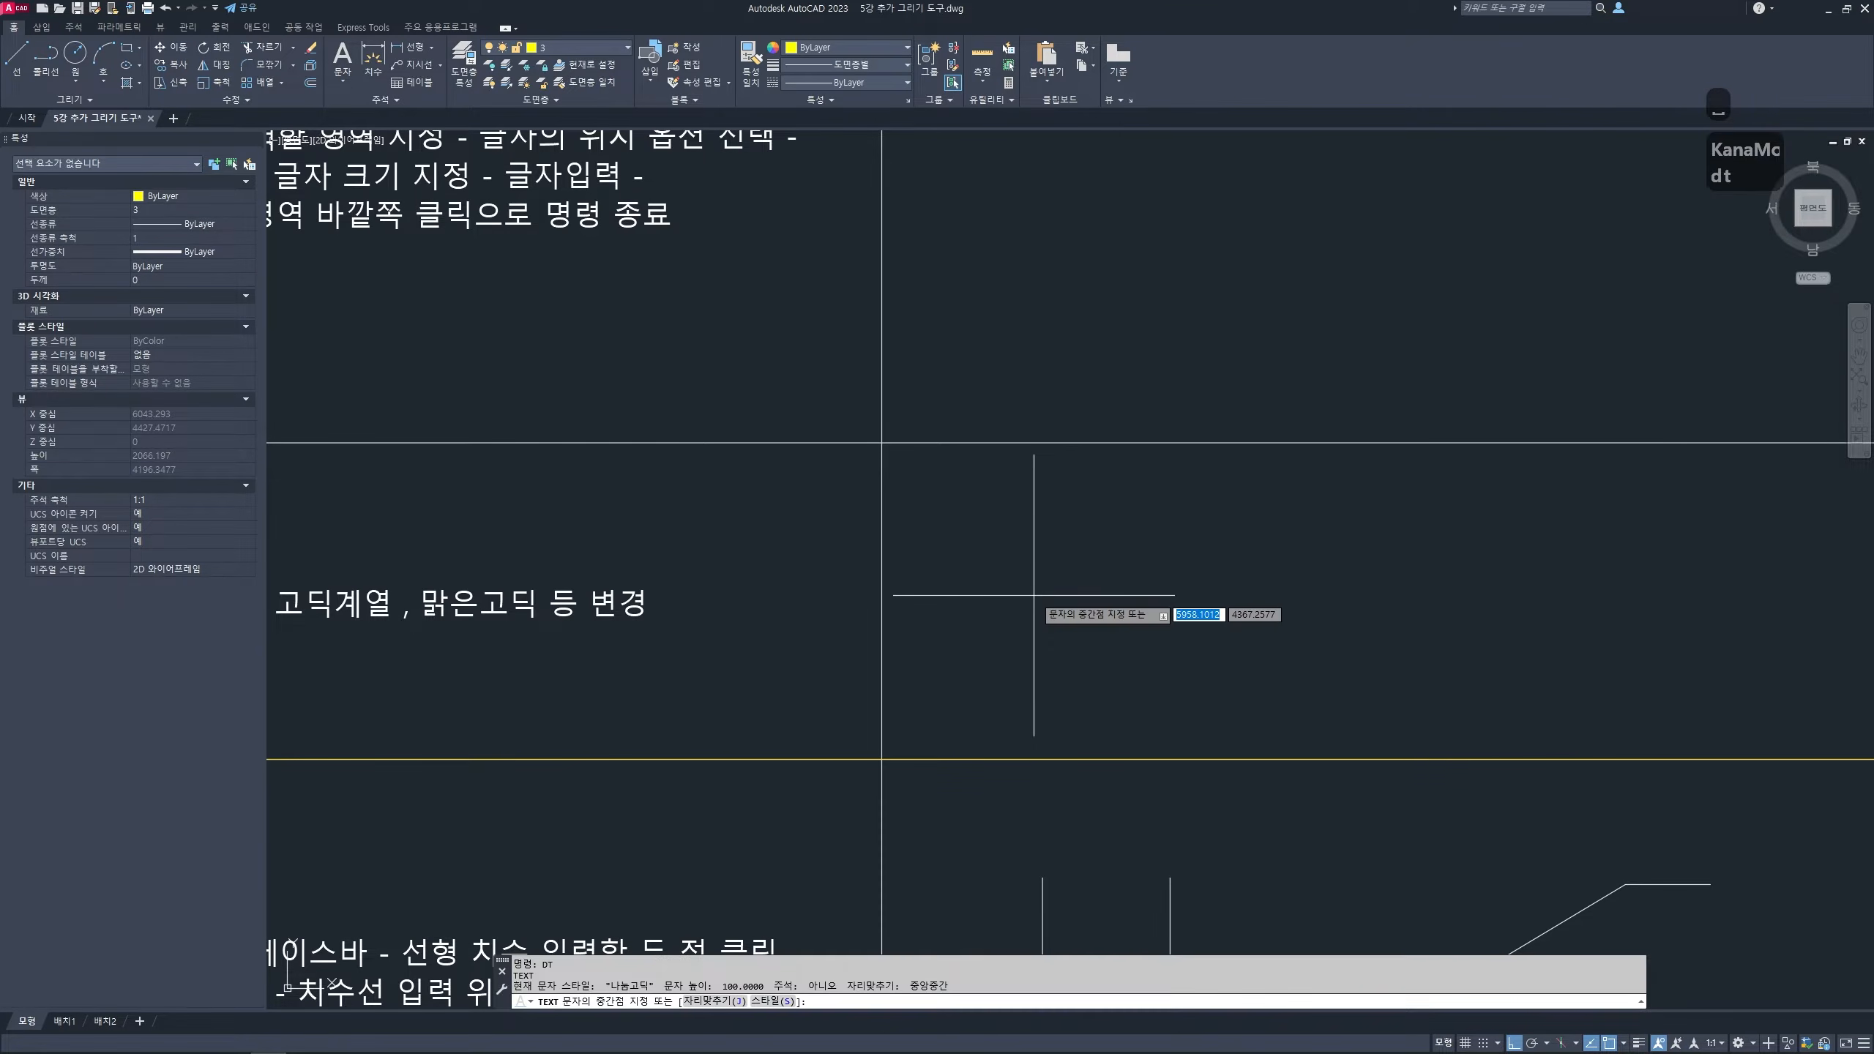
key("ctrl+2")
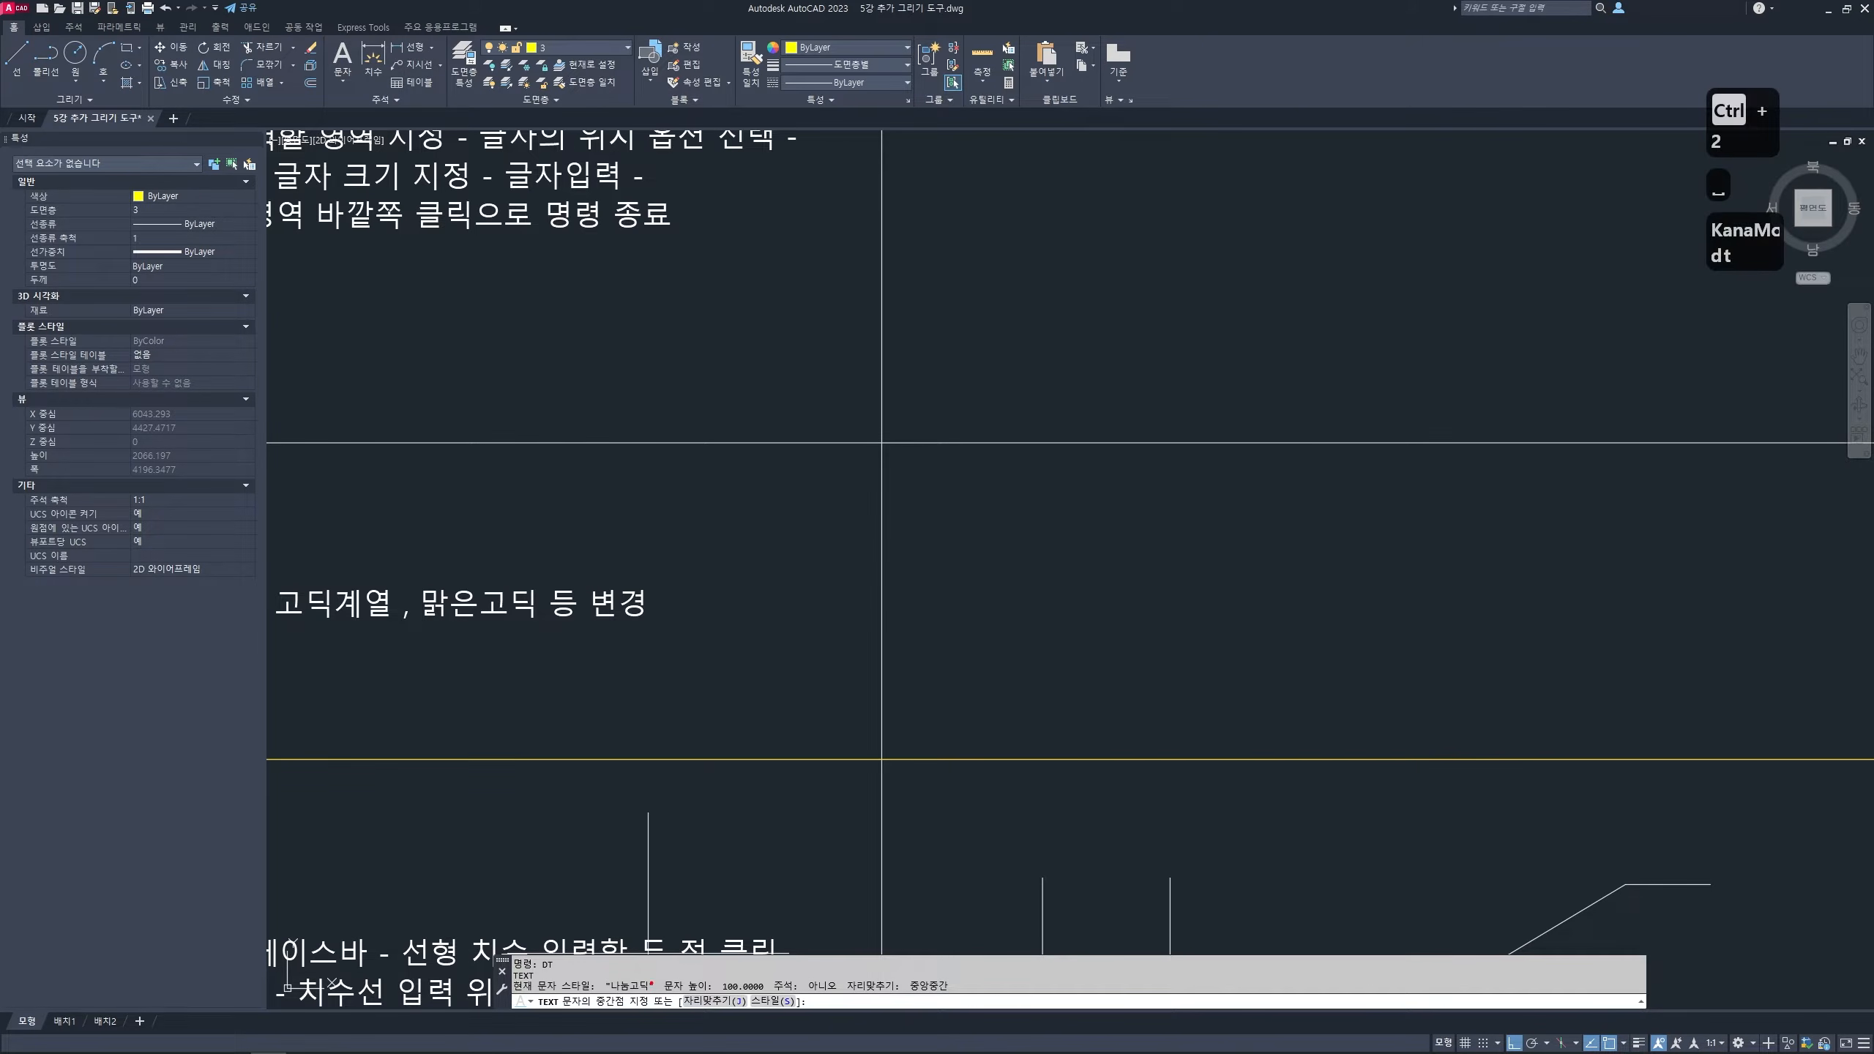
mouse_move(659, 982)
left_mouse_down()
mouse_move(596, 984)
mouse_move(659, 968)
left_mouse_up()
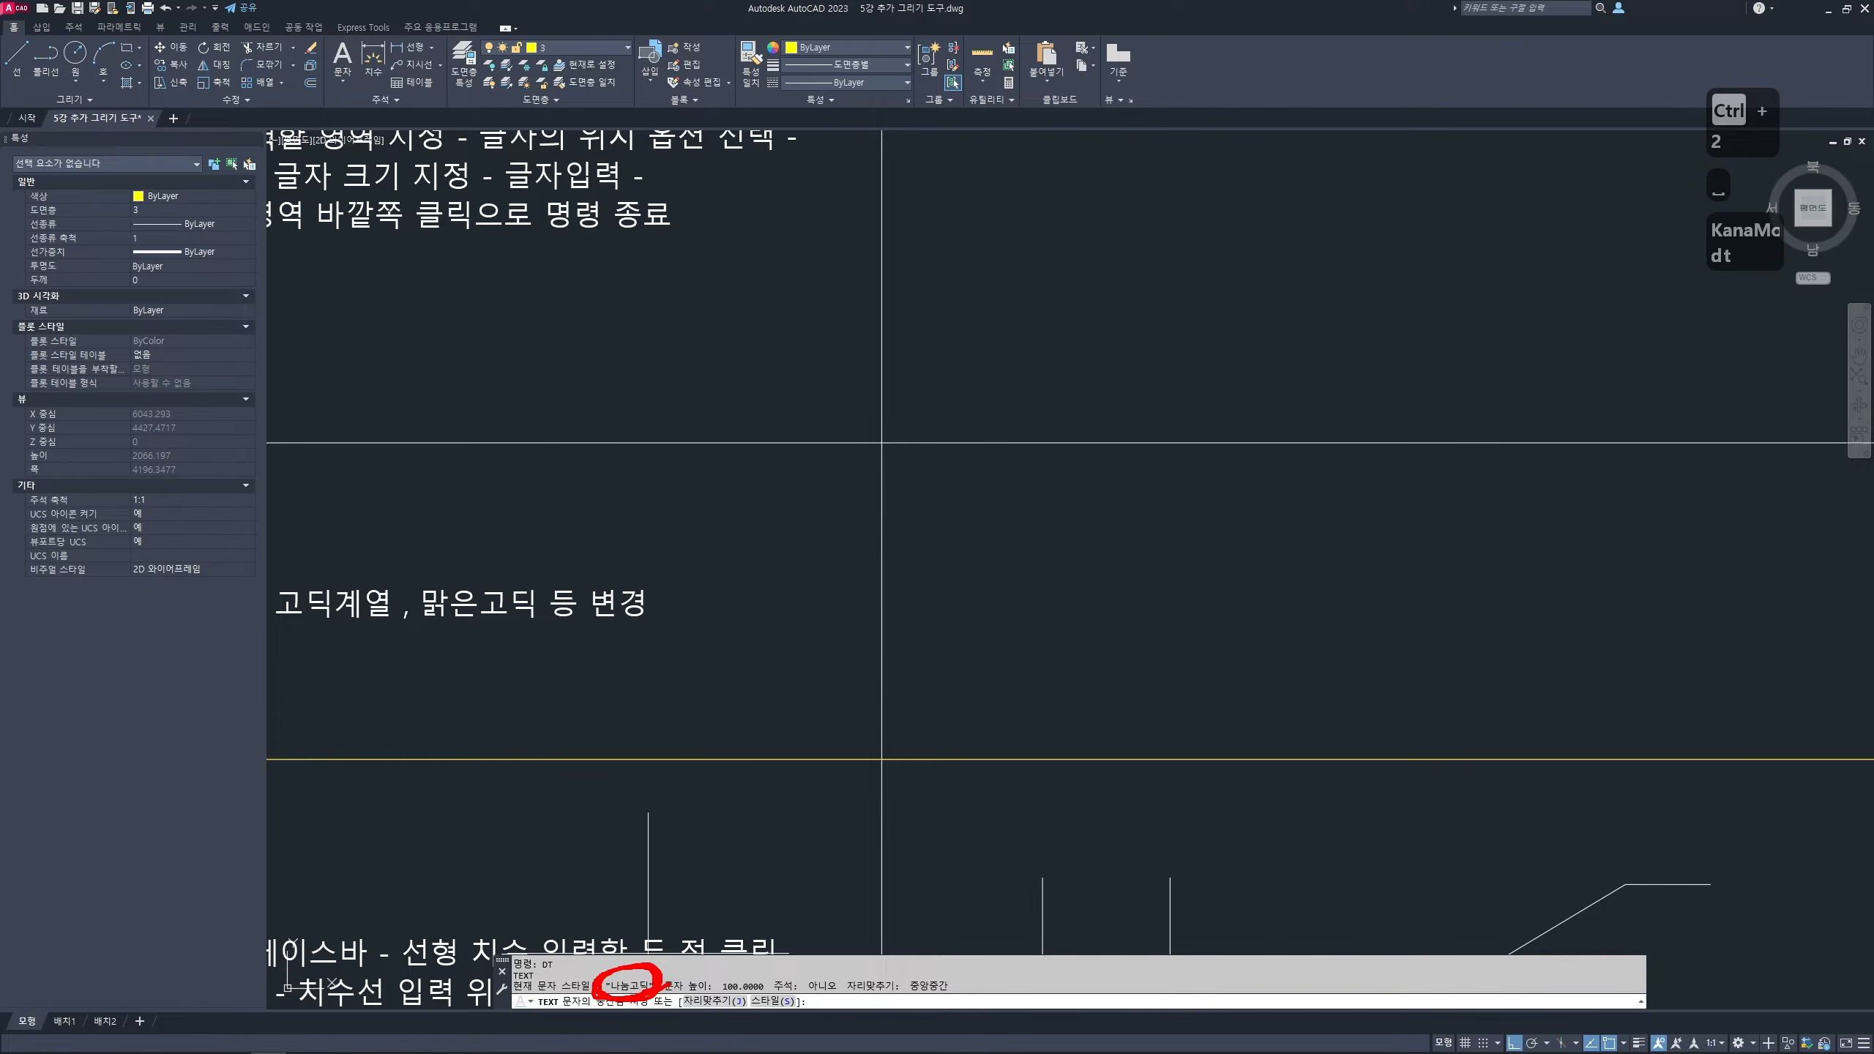
key("Escape")
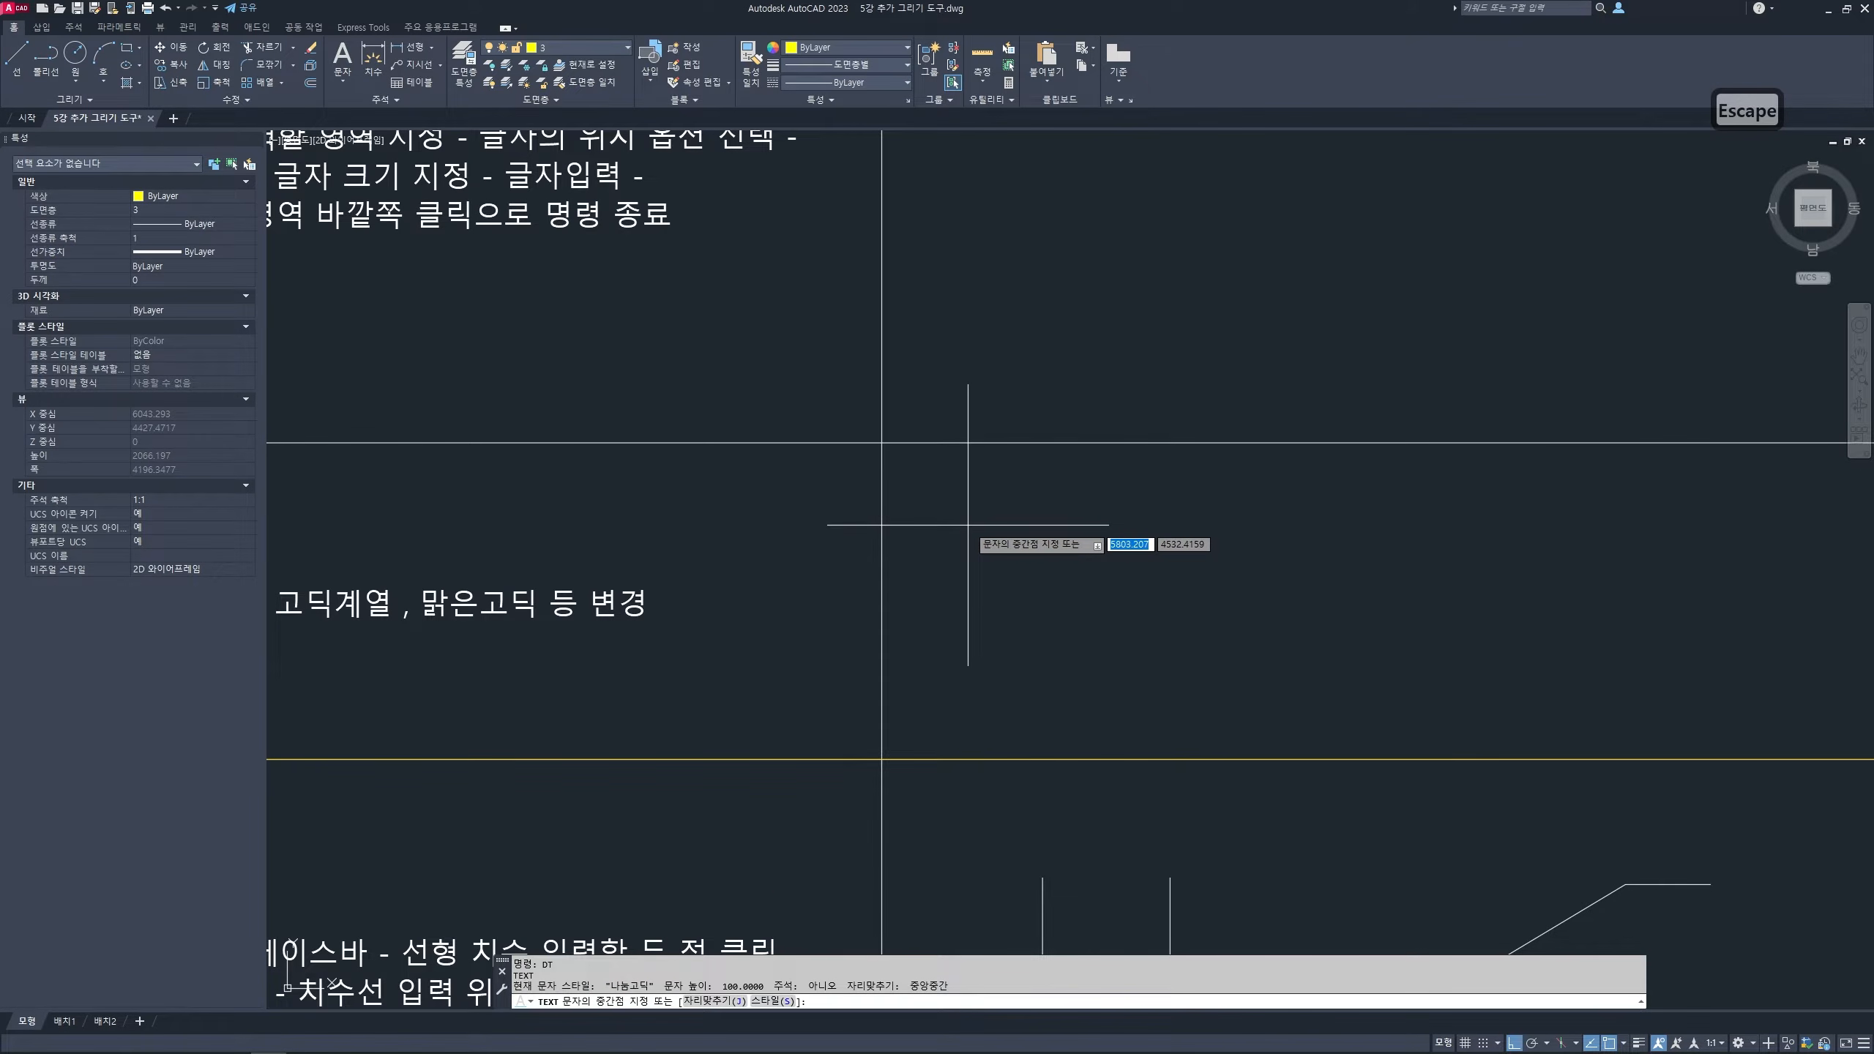
left_click(714, 1001)
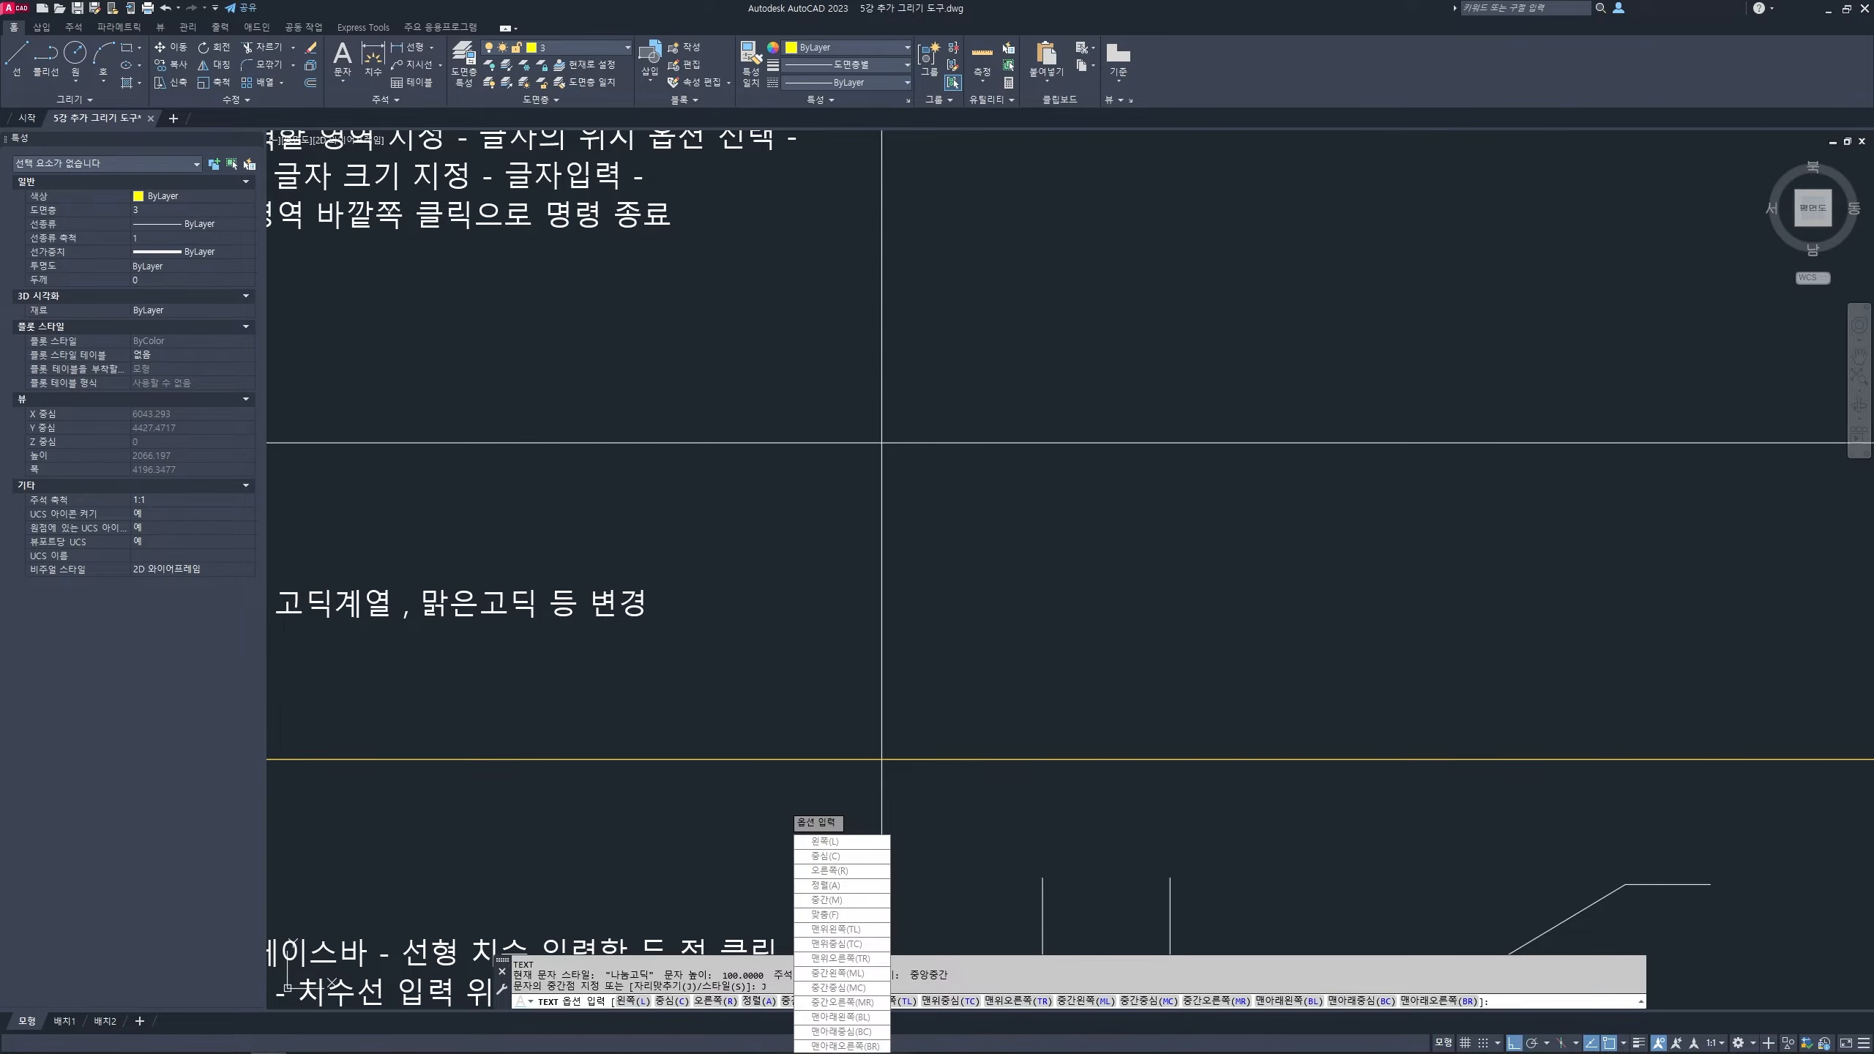
left_click(825, 842)
left_click(953, 503)
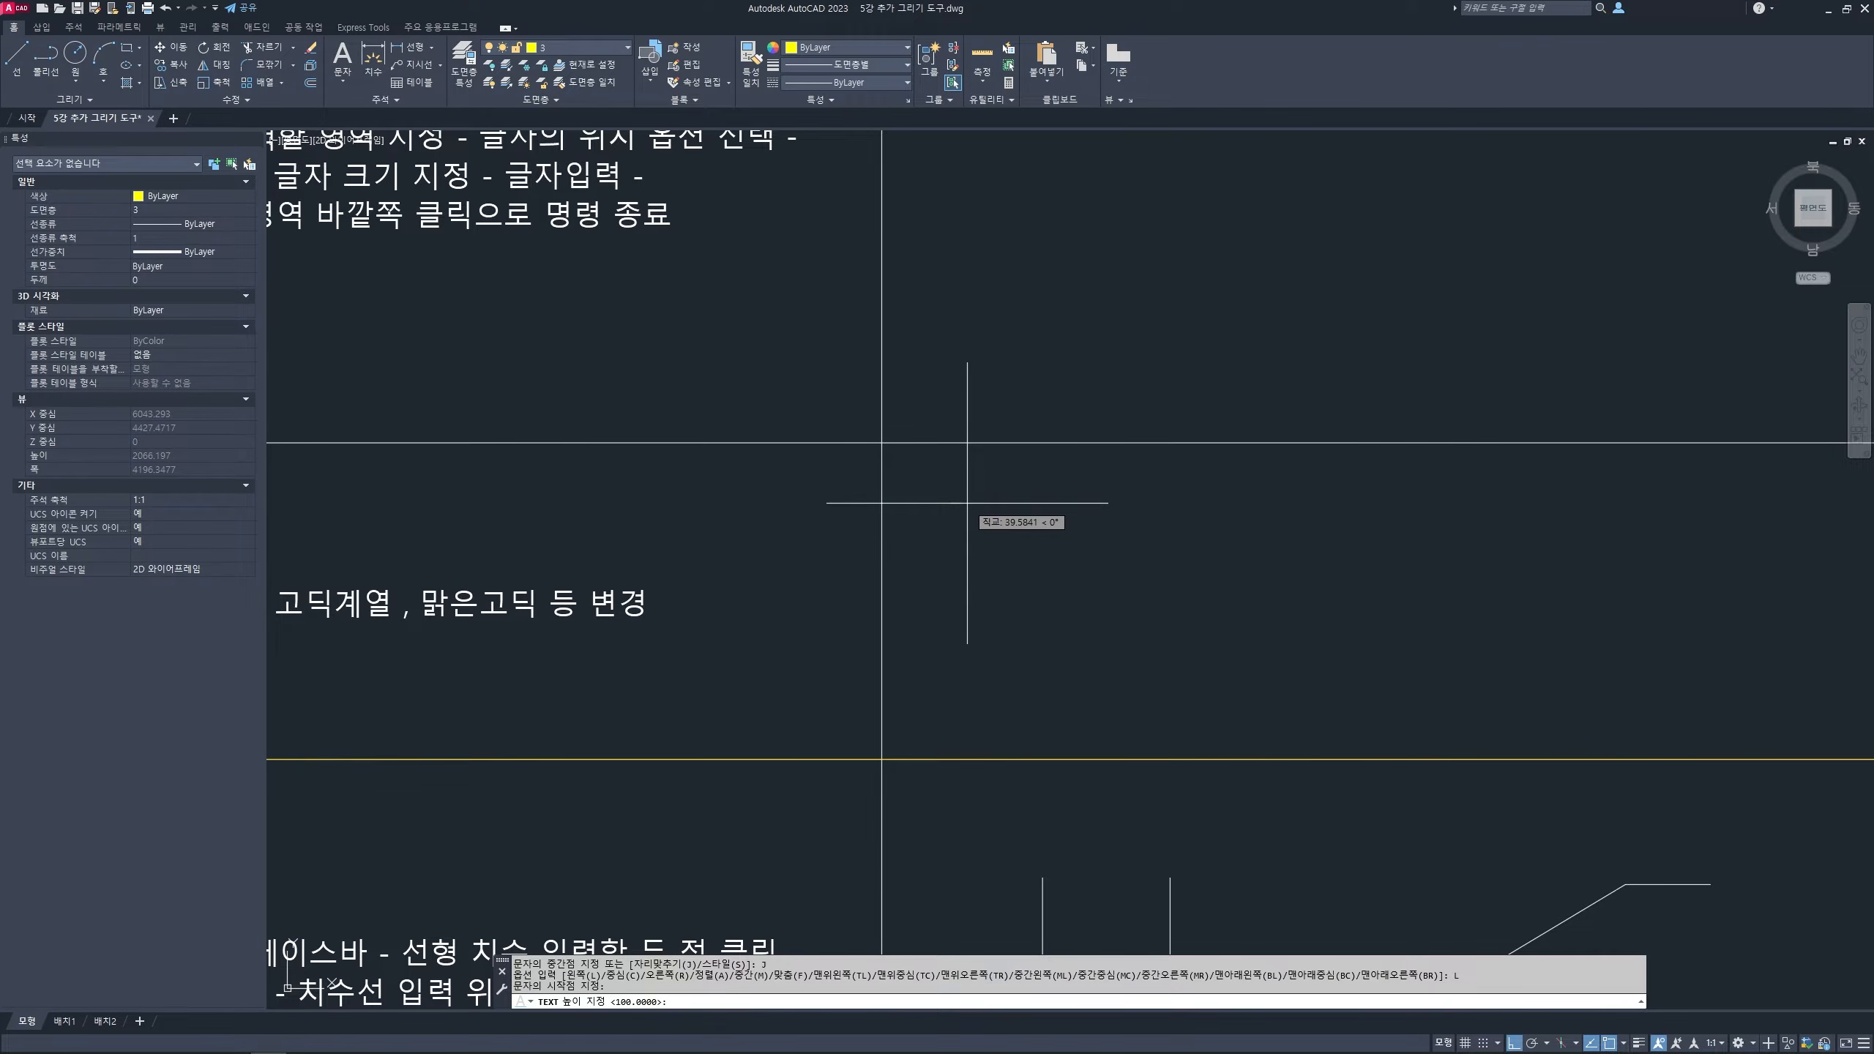
- Accept the text height of 100, set the rotation angle to 0, and enter "건축클래스" as the text
key("Return")
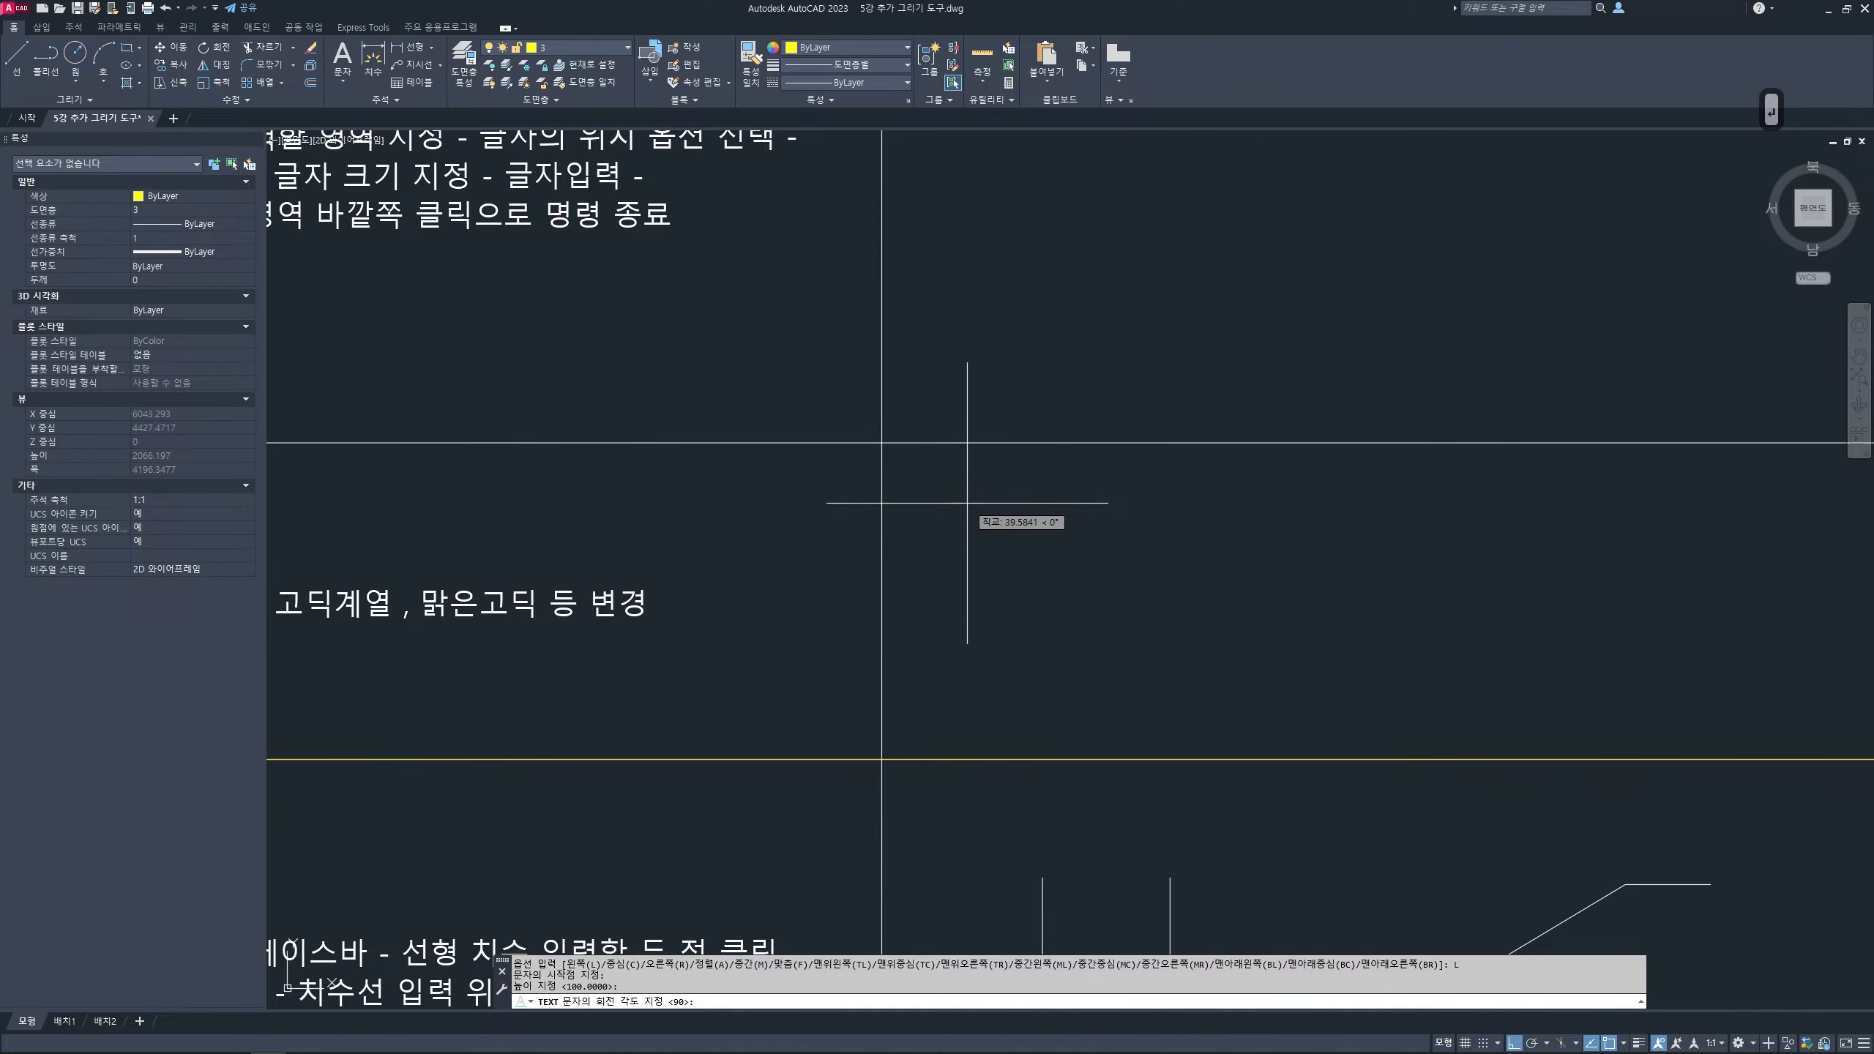
type("0")
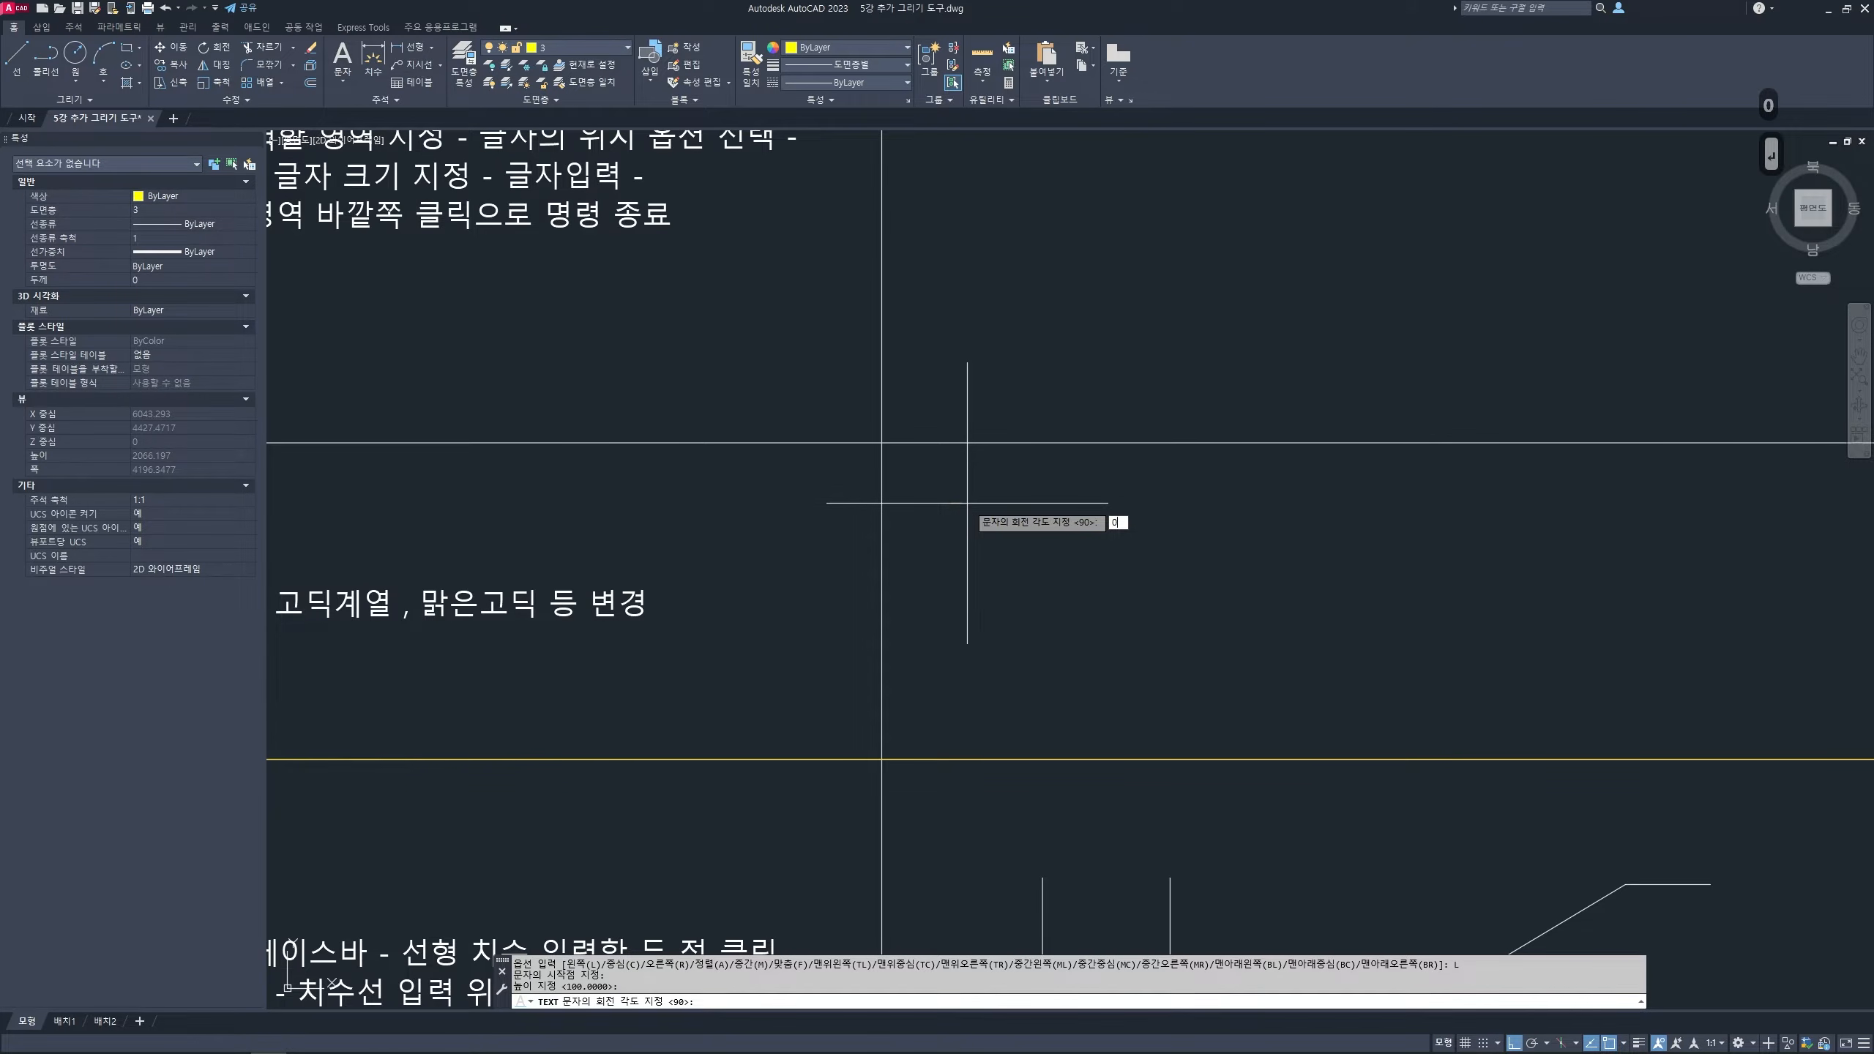
key("Return")
type("건")
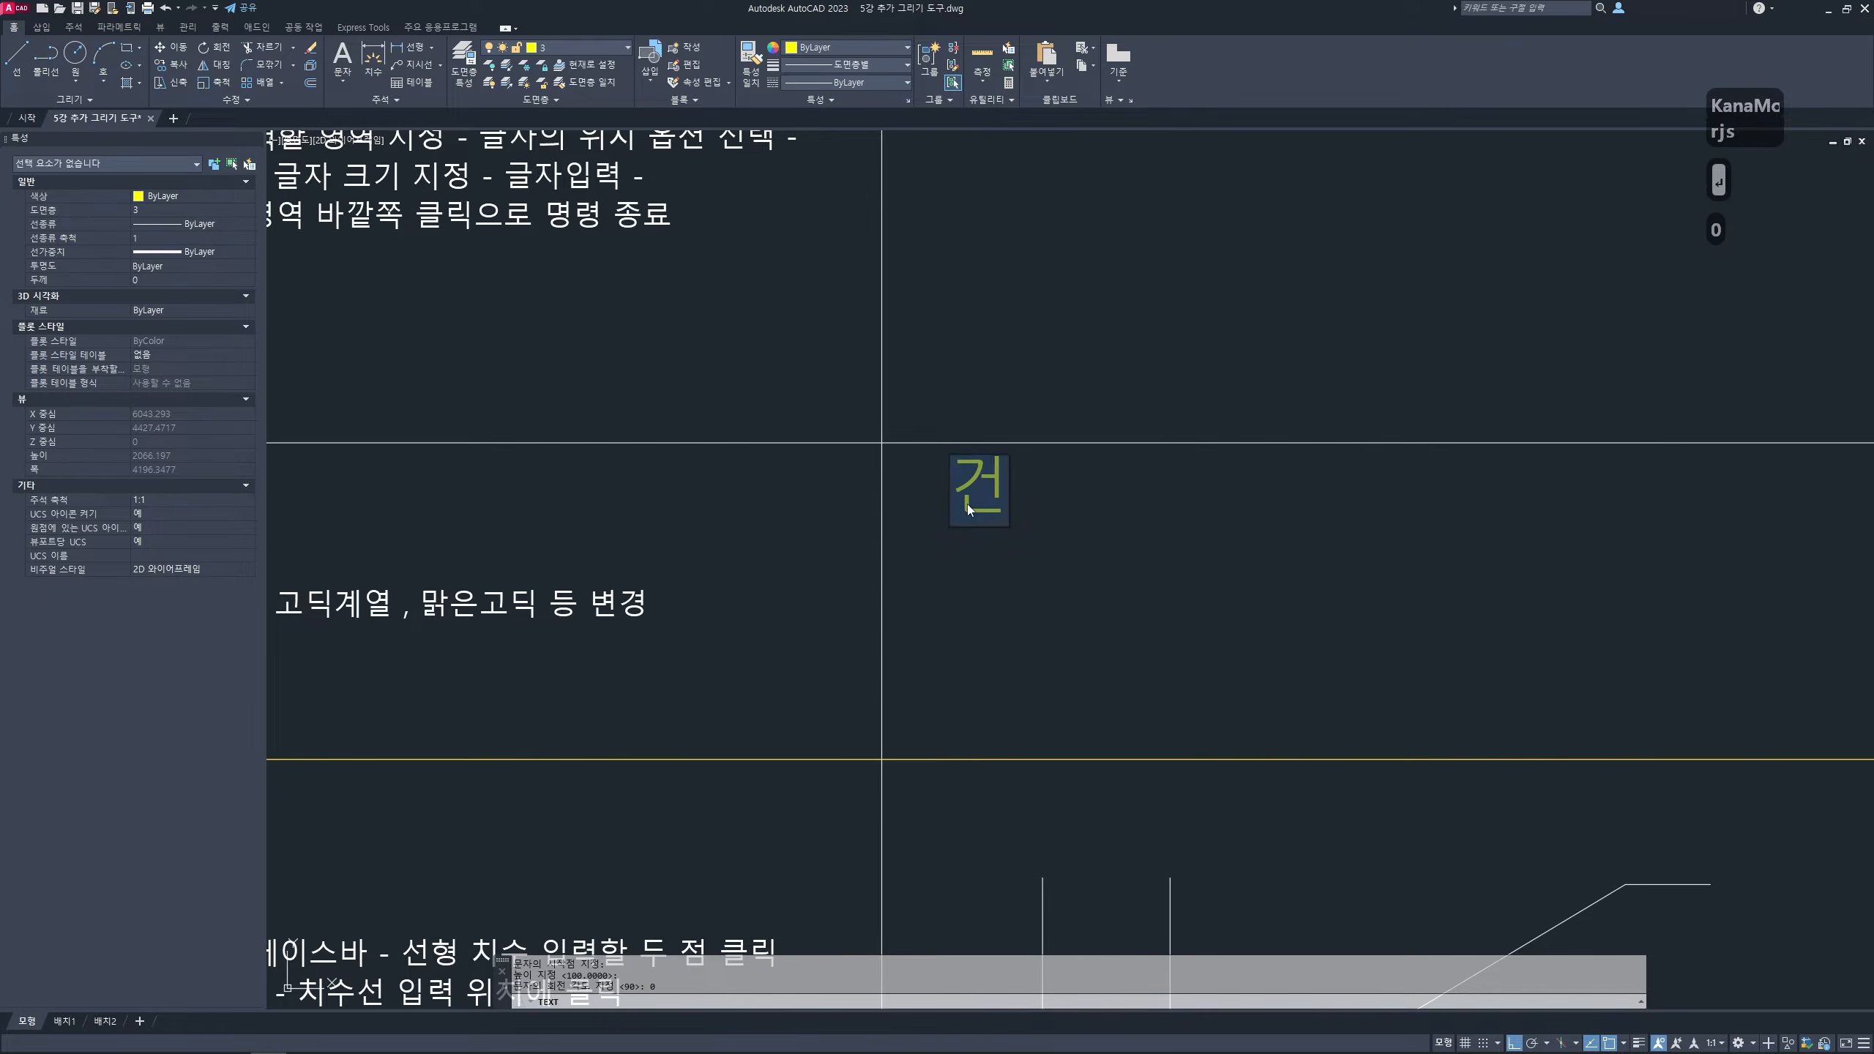
type("축클래스")
key("Return")
key("Return")
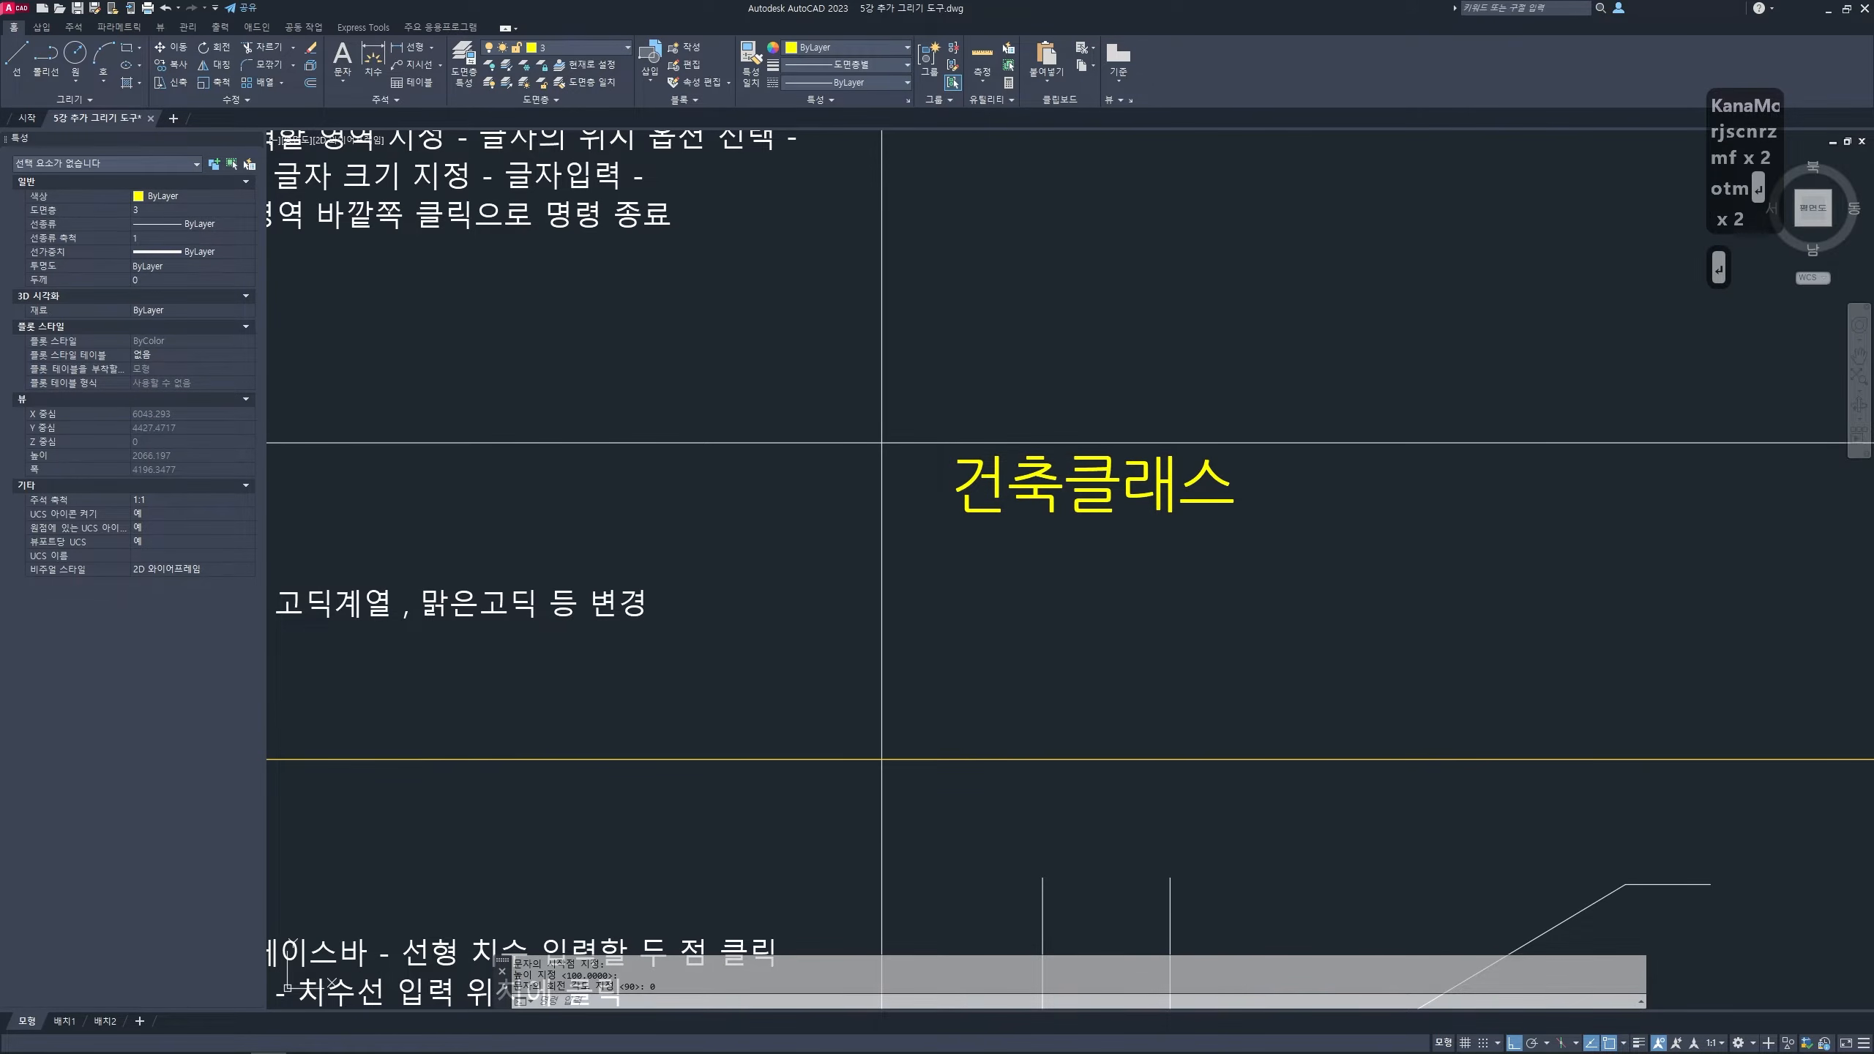
- Select the 건축클래스 text to check its style properties and clear the selection
left_click(1025, 493)
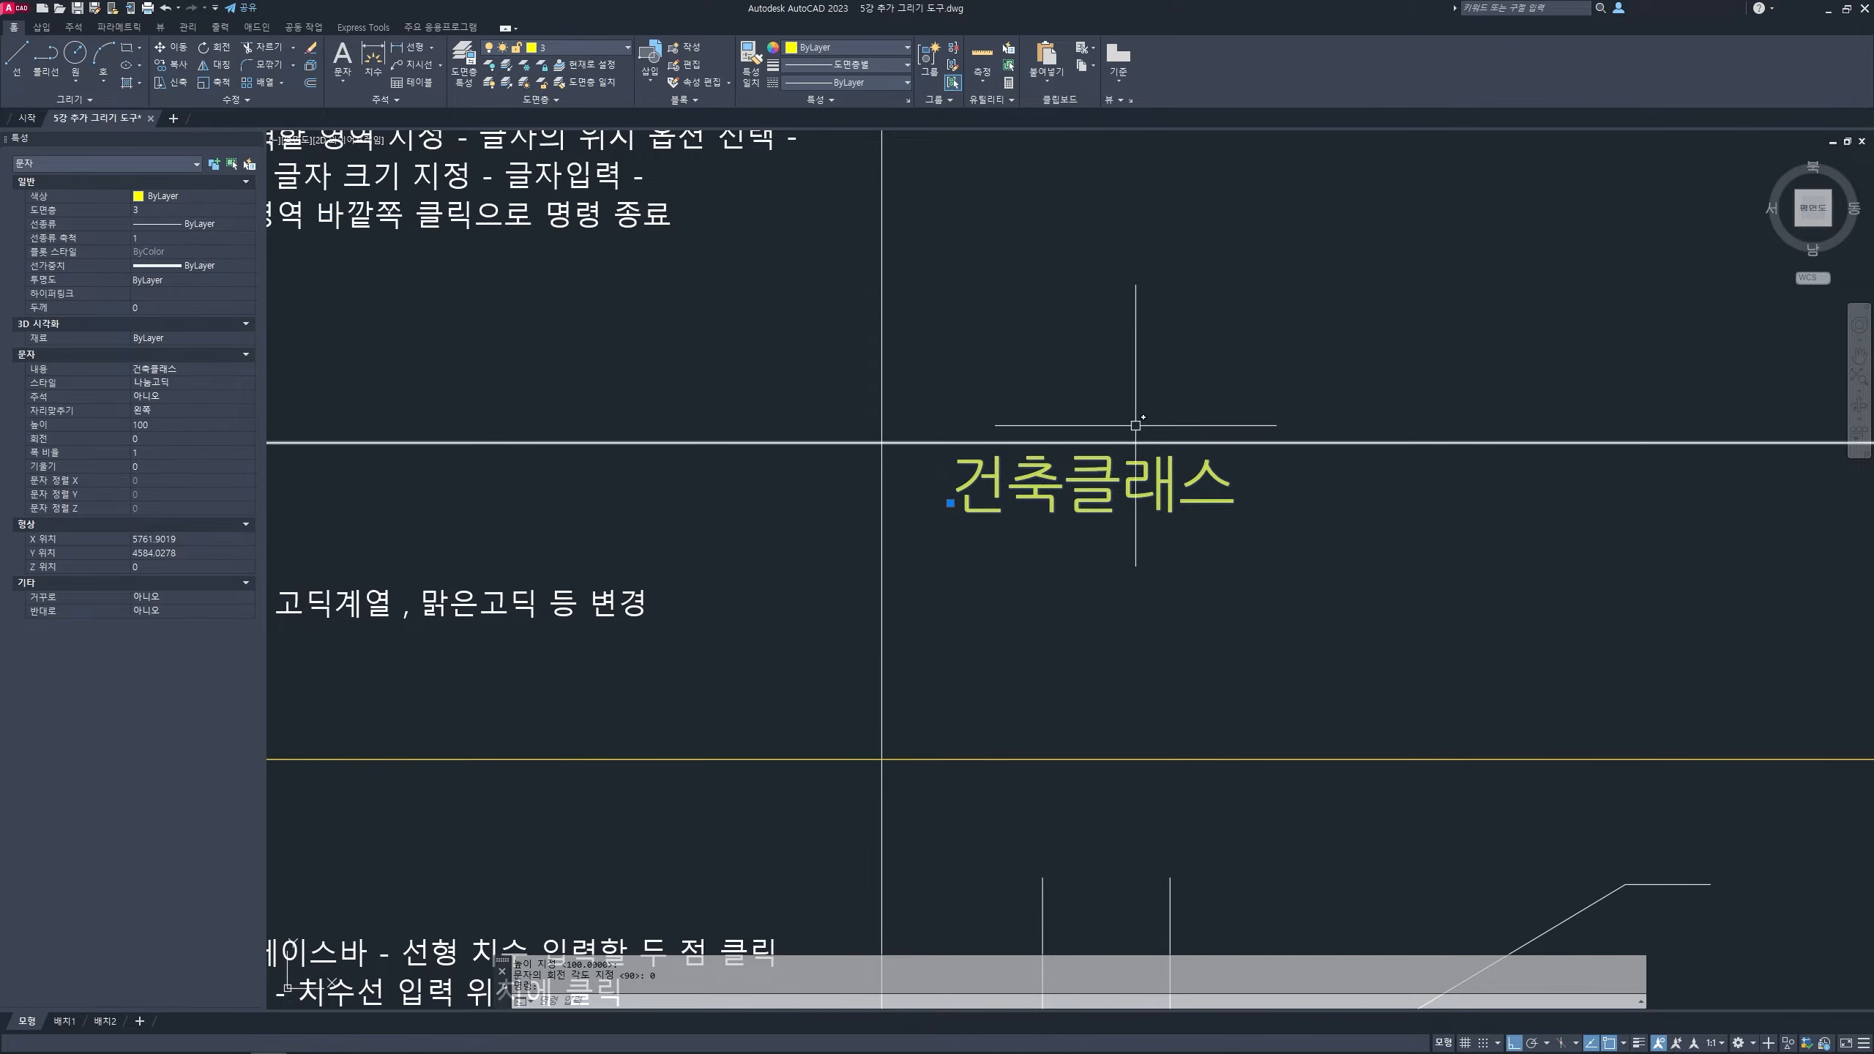
scroll(1140, 546, "down", 2)
middle_click_drag(1213, 544, 946, 537)
scroll(975, 534, "up", 2)
key("Escape")
key("Escape")
- Examine the text command rows of the practice table, comparing ST with the DT and MT rows
scroll(935, 538, "down", 2)
middle_click_drag(324, 636, 925, 639)
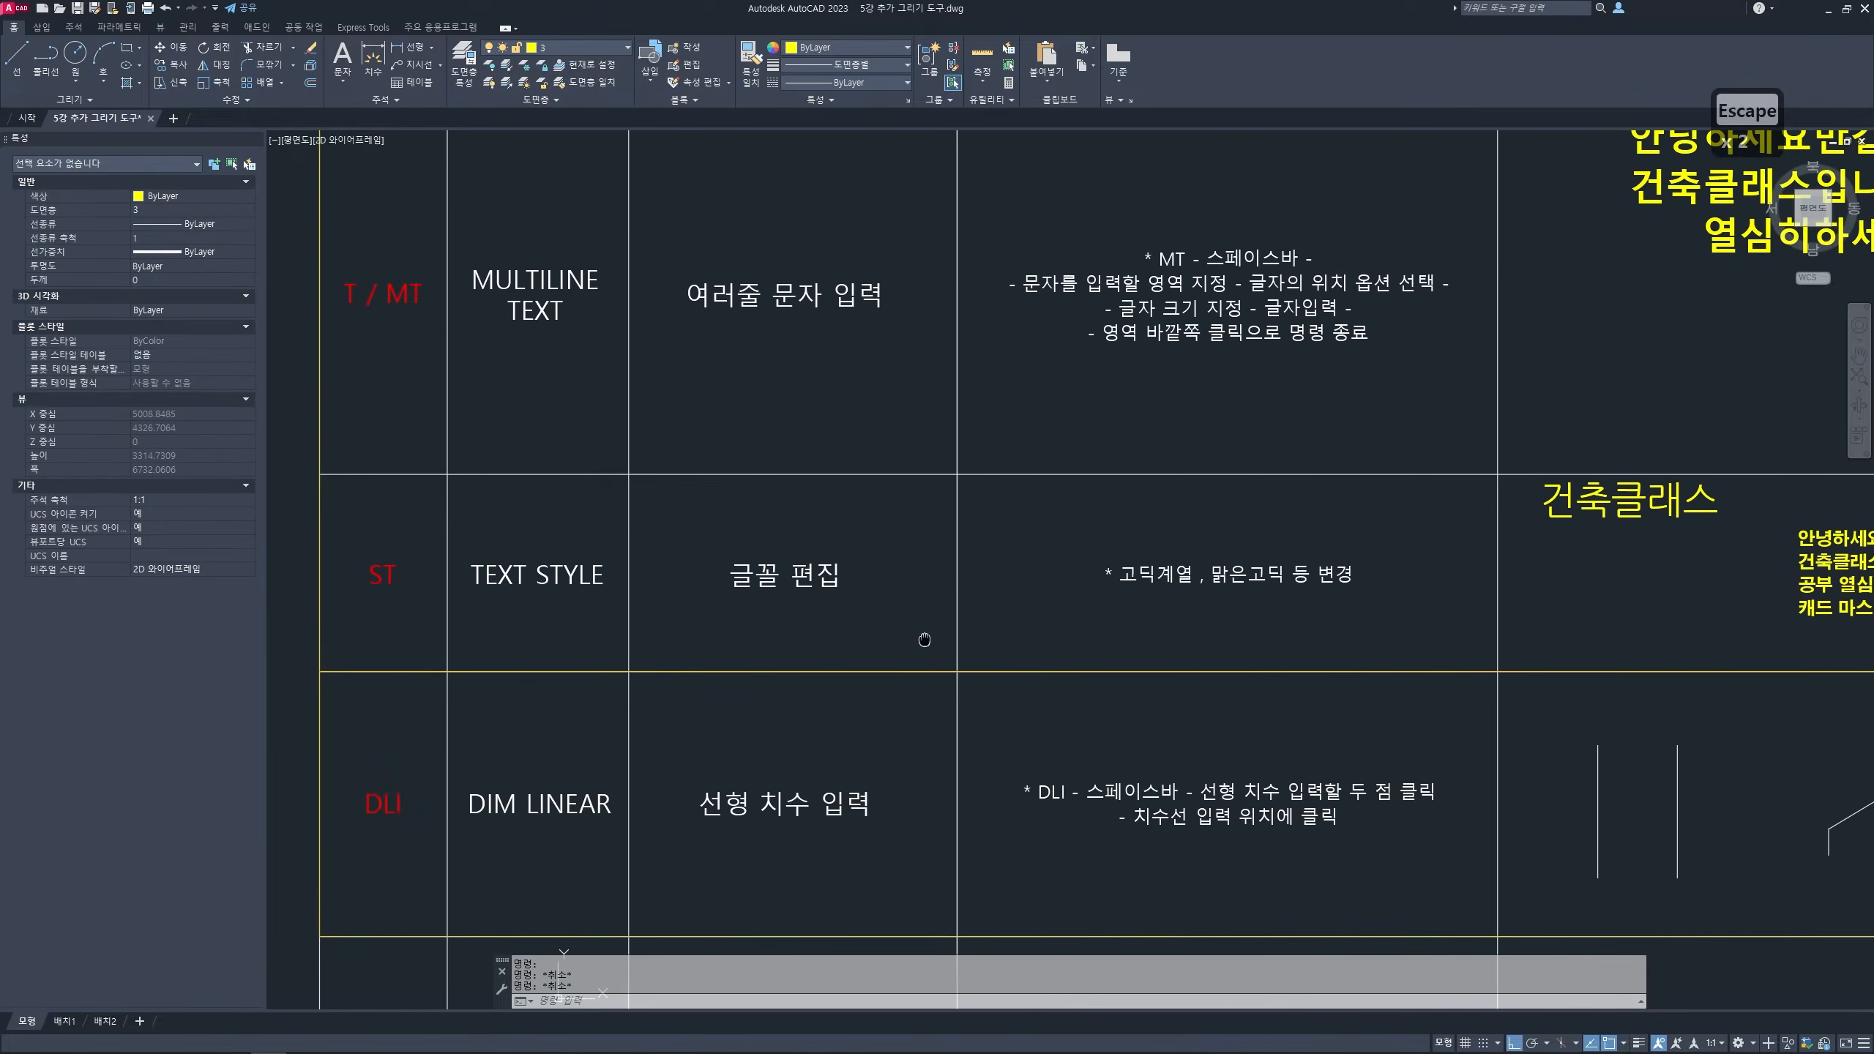
mouse_move(379, 581)
middle_mouse_down()
mouse_move(399, 627)
mouse_move(503, 695)
middle_mouse_up()
scroll(399, 627, "down", 2)
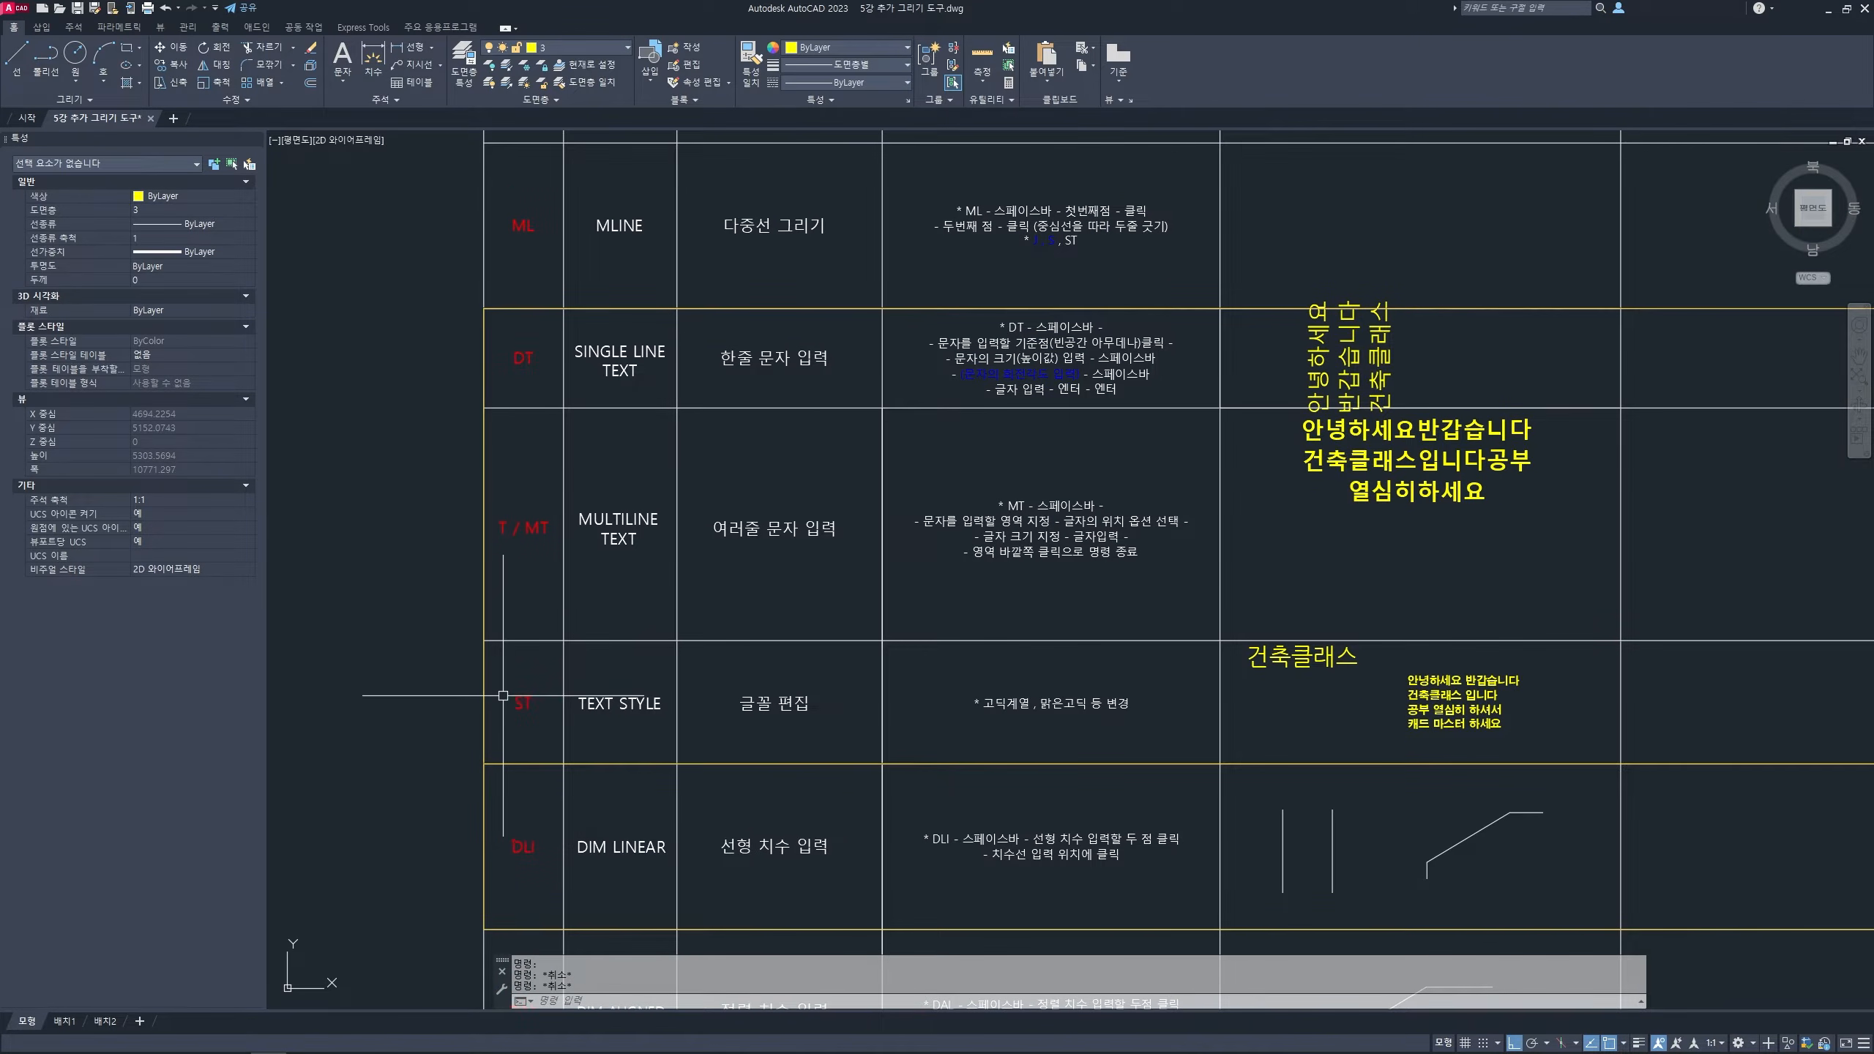
key("ctrl+2")
mouse_move(1387, 425)
left_mouse_down()
mouse_move(1302, 723)
mouse_move(248, 410)
mouse_move(1458, 316)
mouse_move(1485, 606)
left_mouse_up()
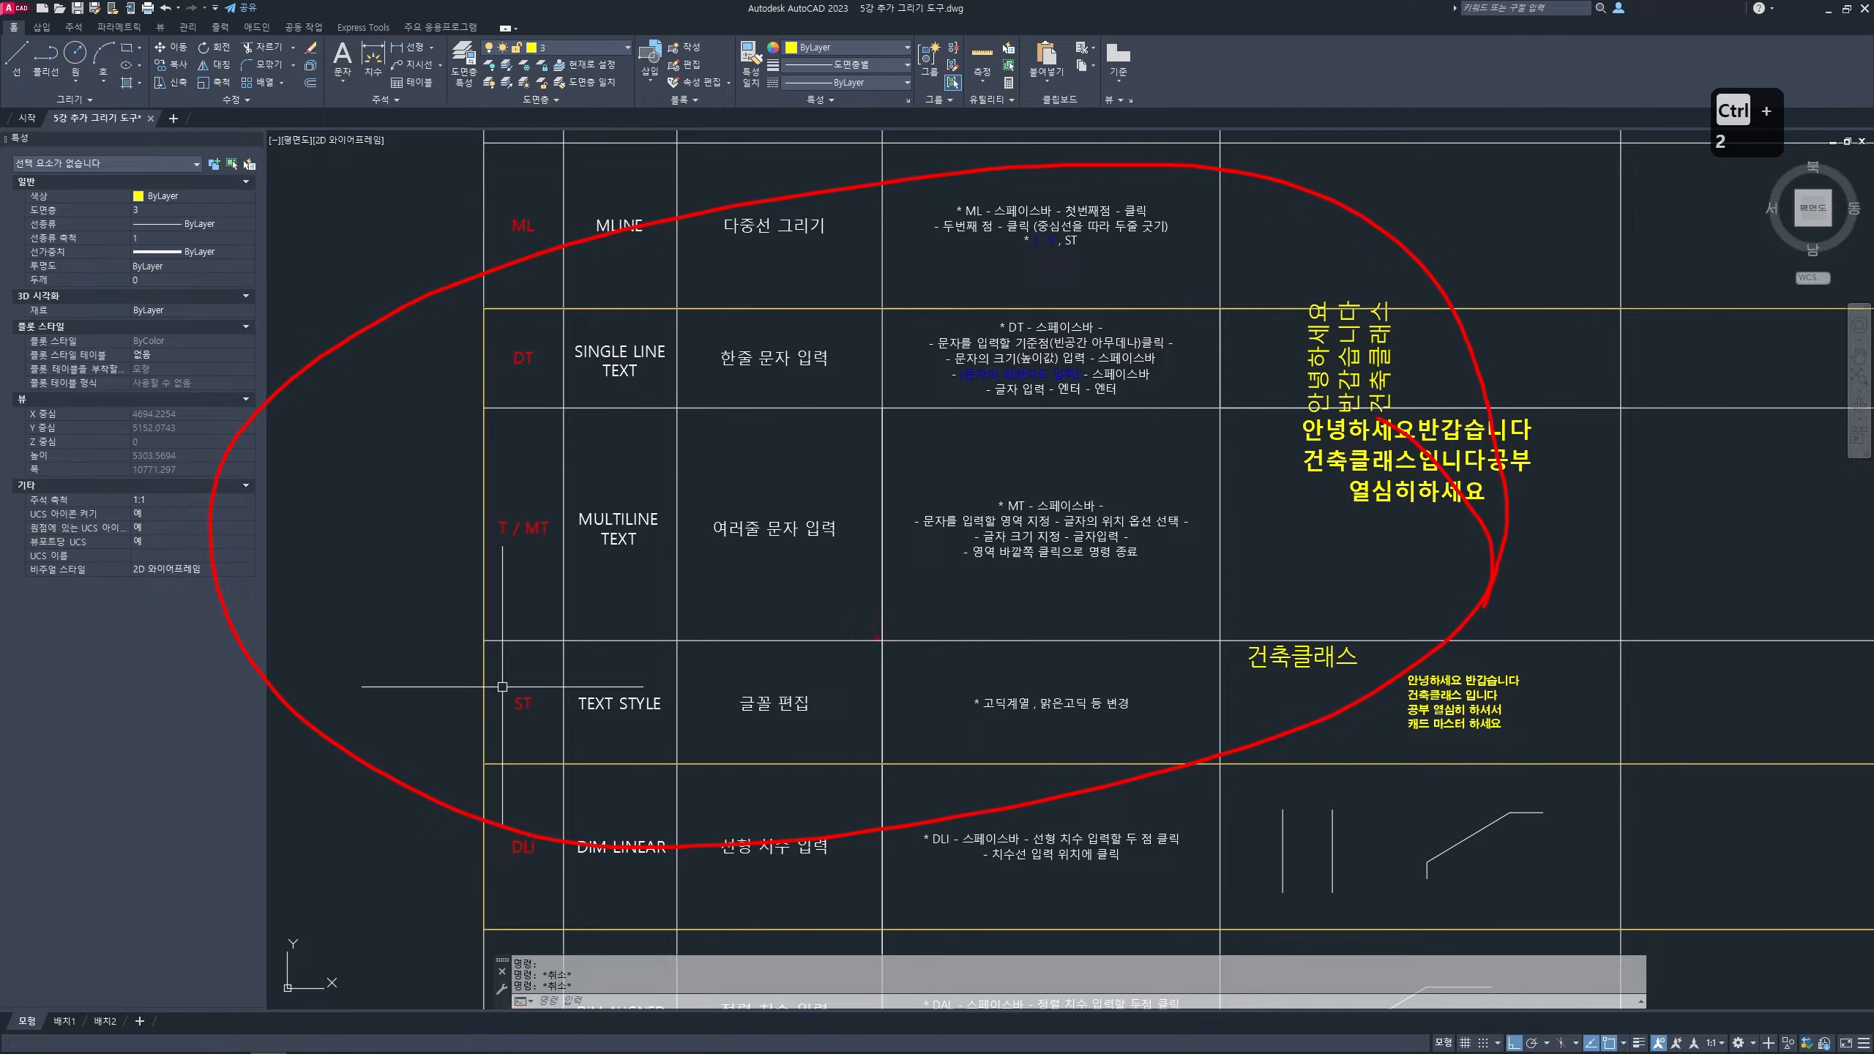
mouse_move(781, 683)
left_mouse_down()
mouse_move(738, 734)
mouse_move(812, 690)
mouse_move(754, 748)
left_mouse_up()
left_click_drag(476, 718, 670, 719)
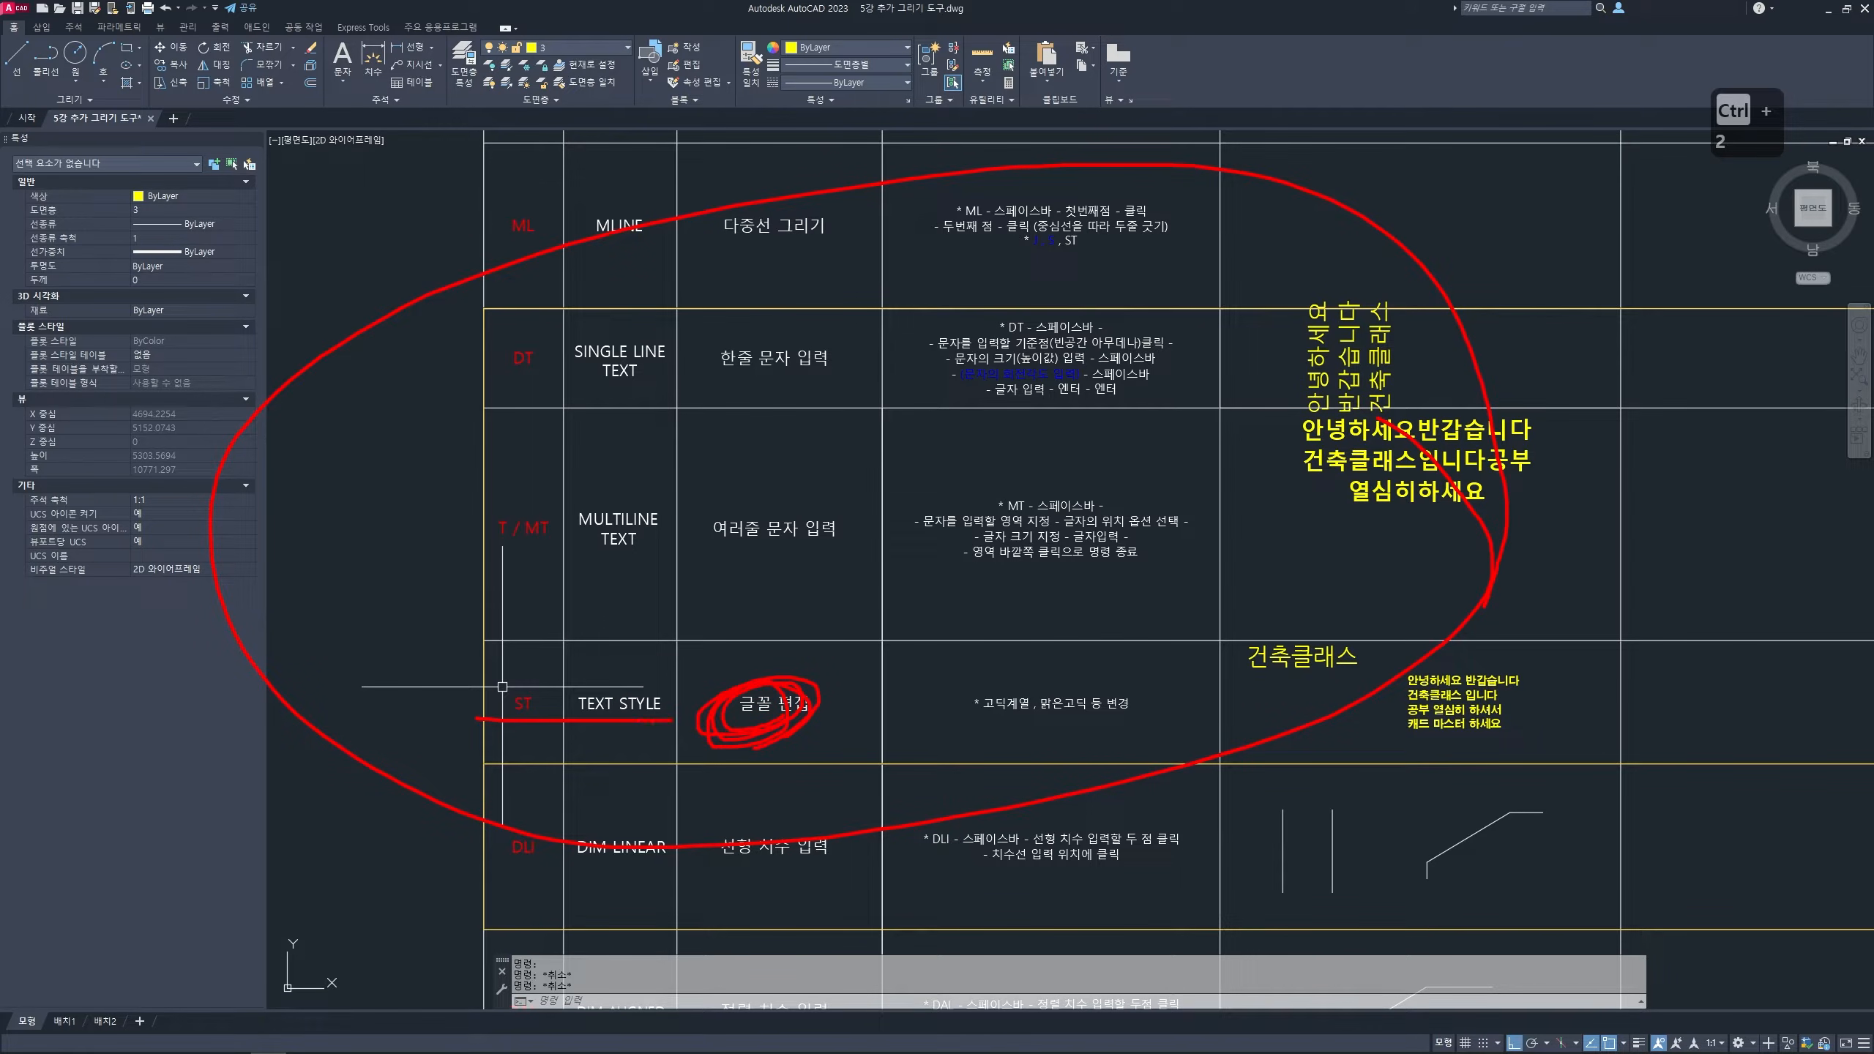
mouse_move(521, 685)
left_mouse_down()
mouse_move(417, 639)
mouse_move(494, 543)
mouse_move(478, 565)
mouse_move(384, 487)
mouse_move(490, 359)
left_mouse_up()
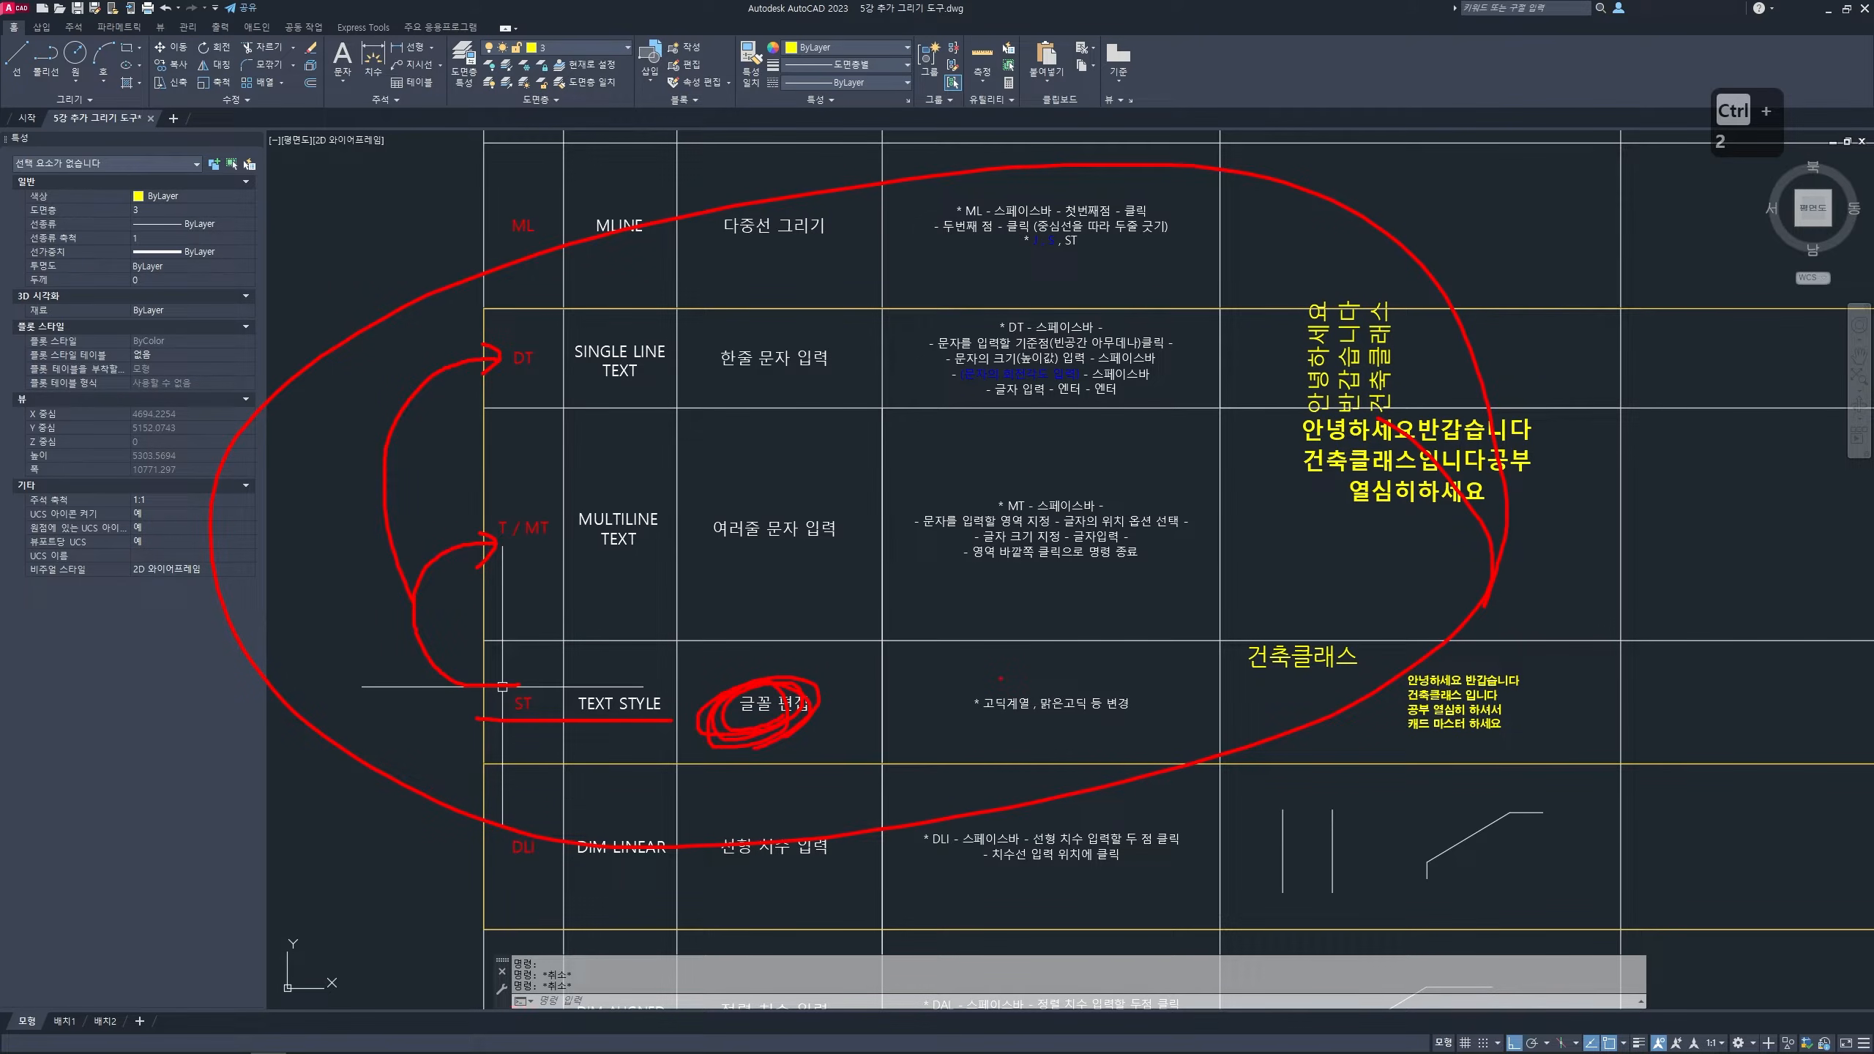
key("Escape")
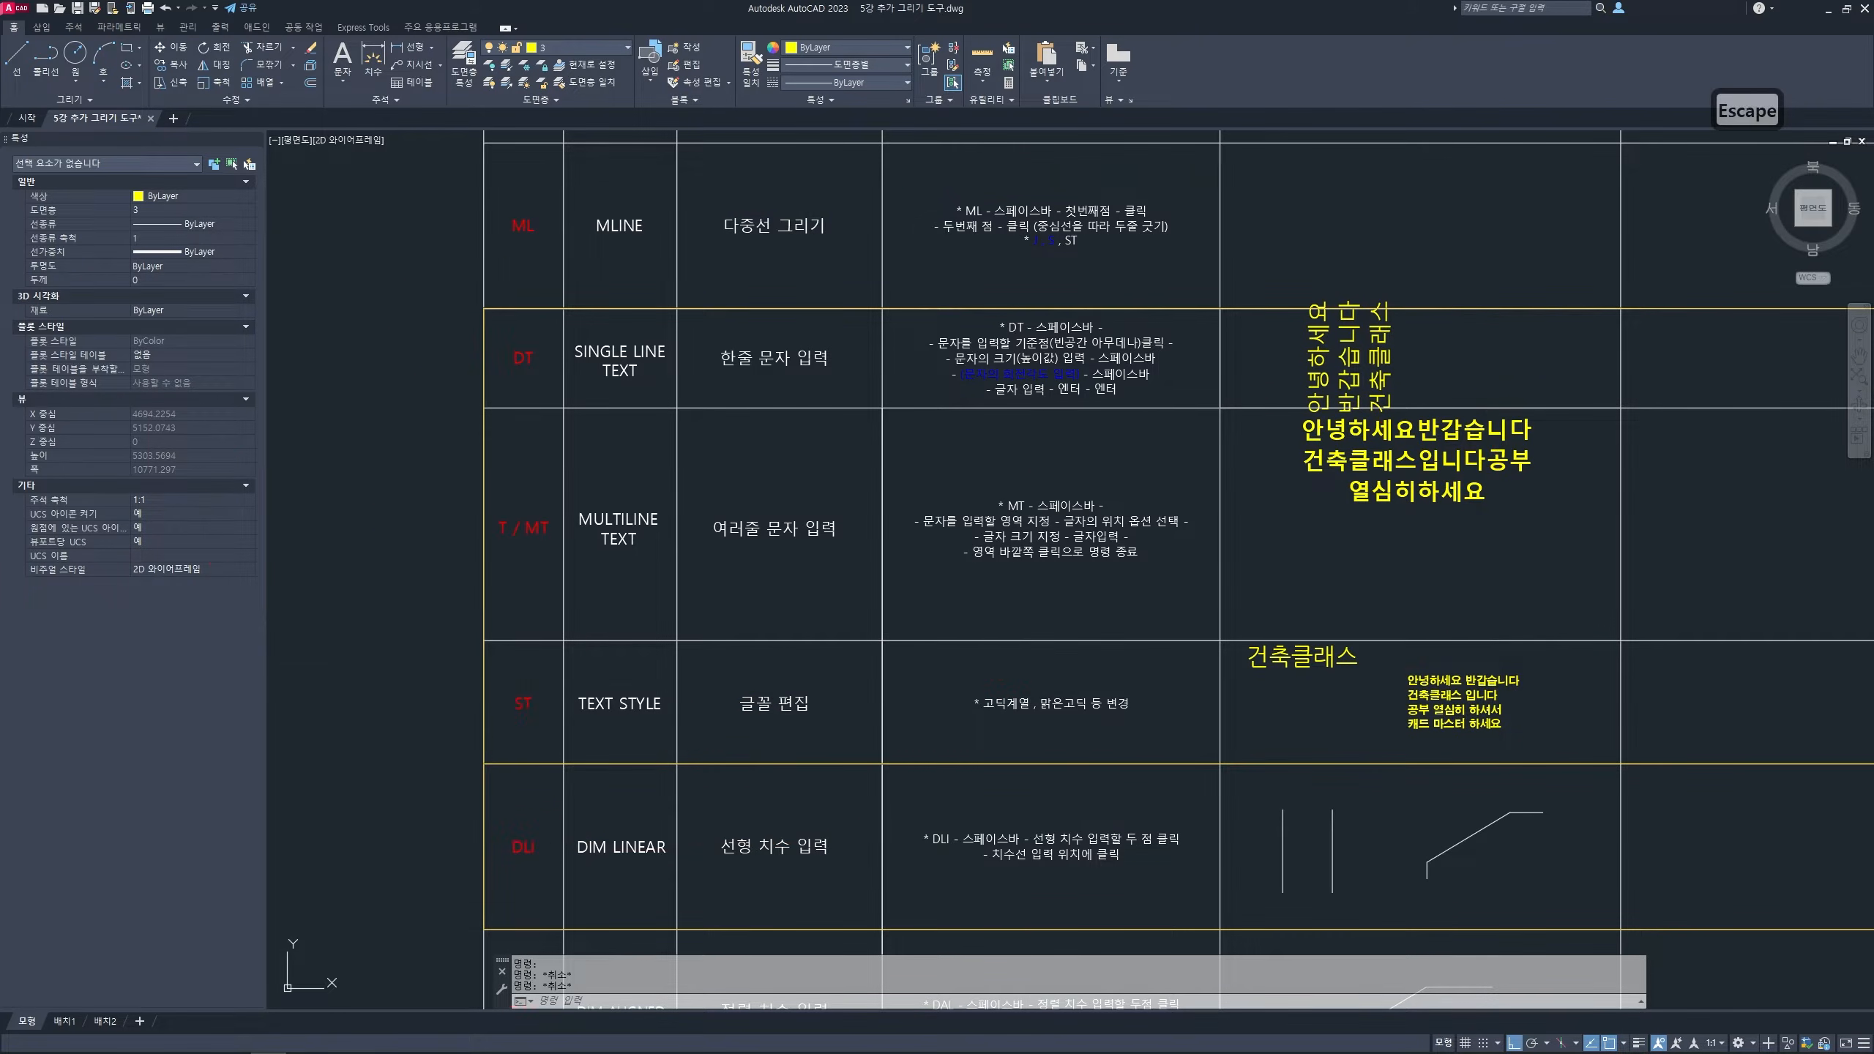
- Add a linear dimension with DLI between the upper ends of the two vertical lines in the DLI row, placed above them
middle_click_drag(941, 751, 1000, 492)
middle_click_drag(752, 618, 717, 569)
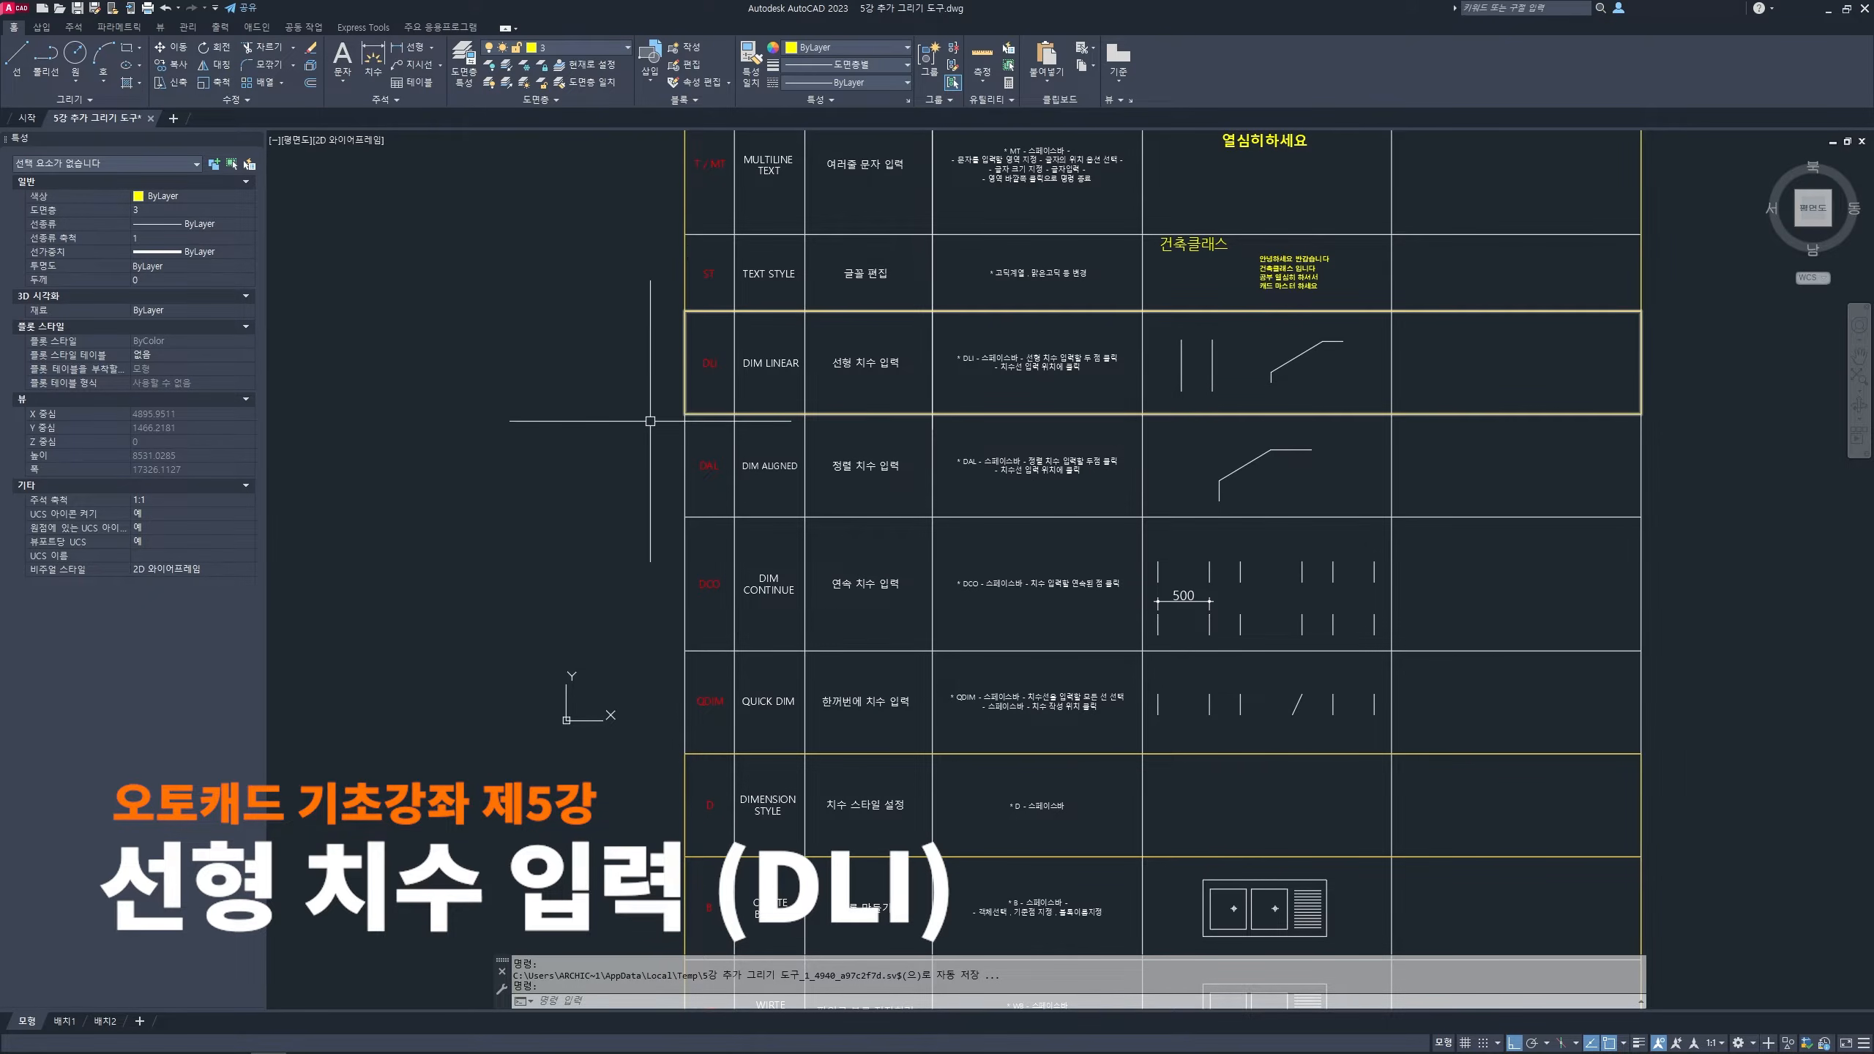
key("ctrl+2")
mouse_move(679, 335)
left_mouse_down()
mouse_move(647, 457)
mouse_move(647, 735)
mouse_move(672, 814)
left_mouse_up()
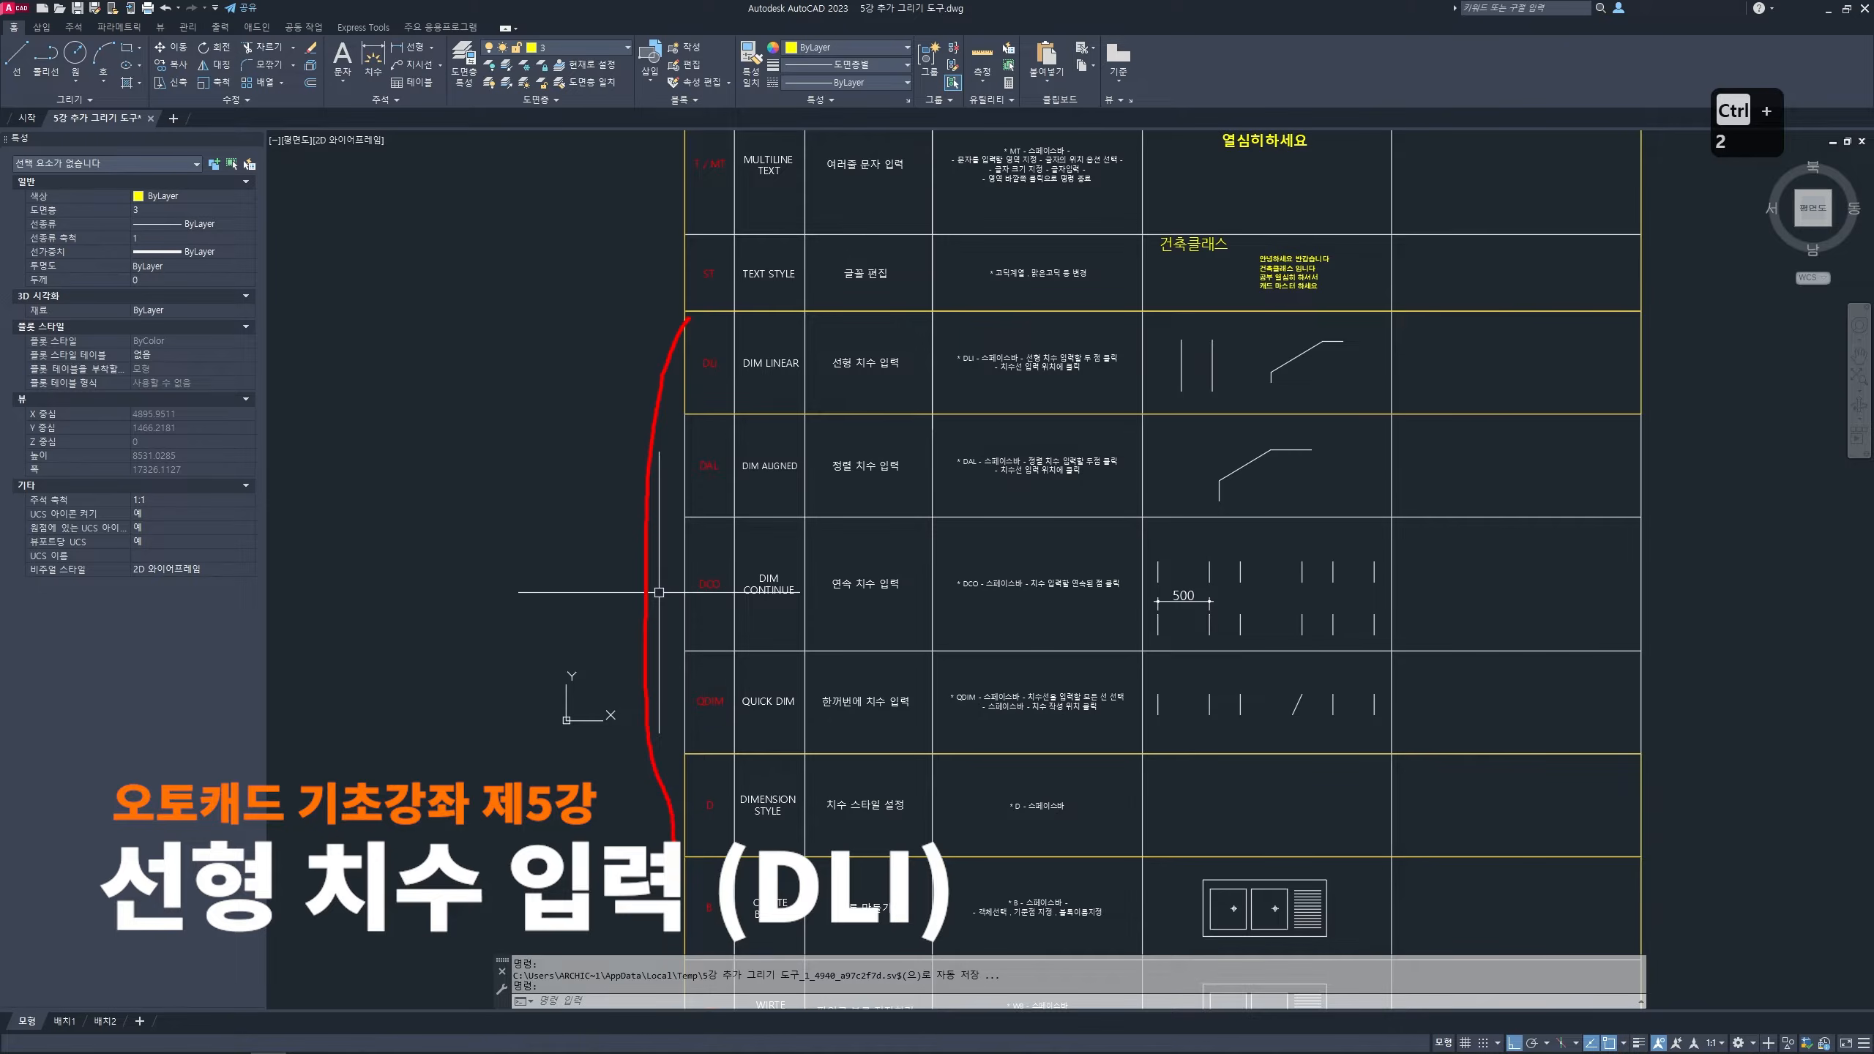
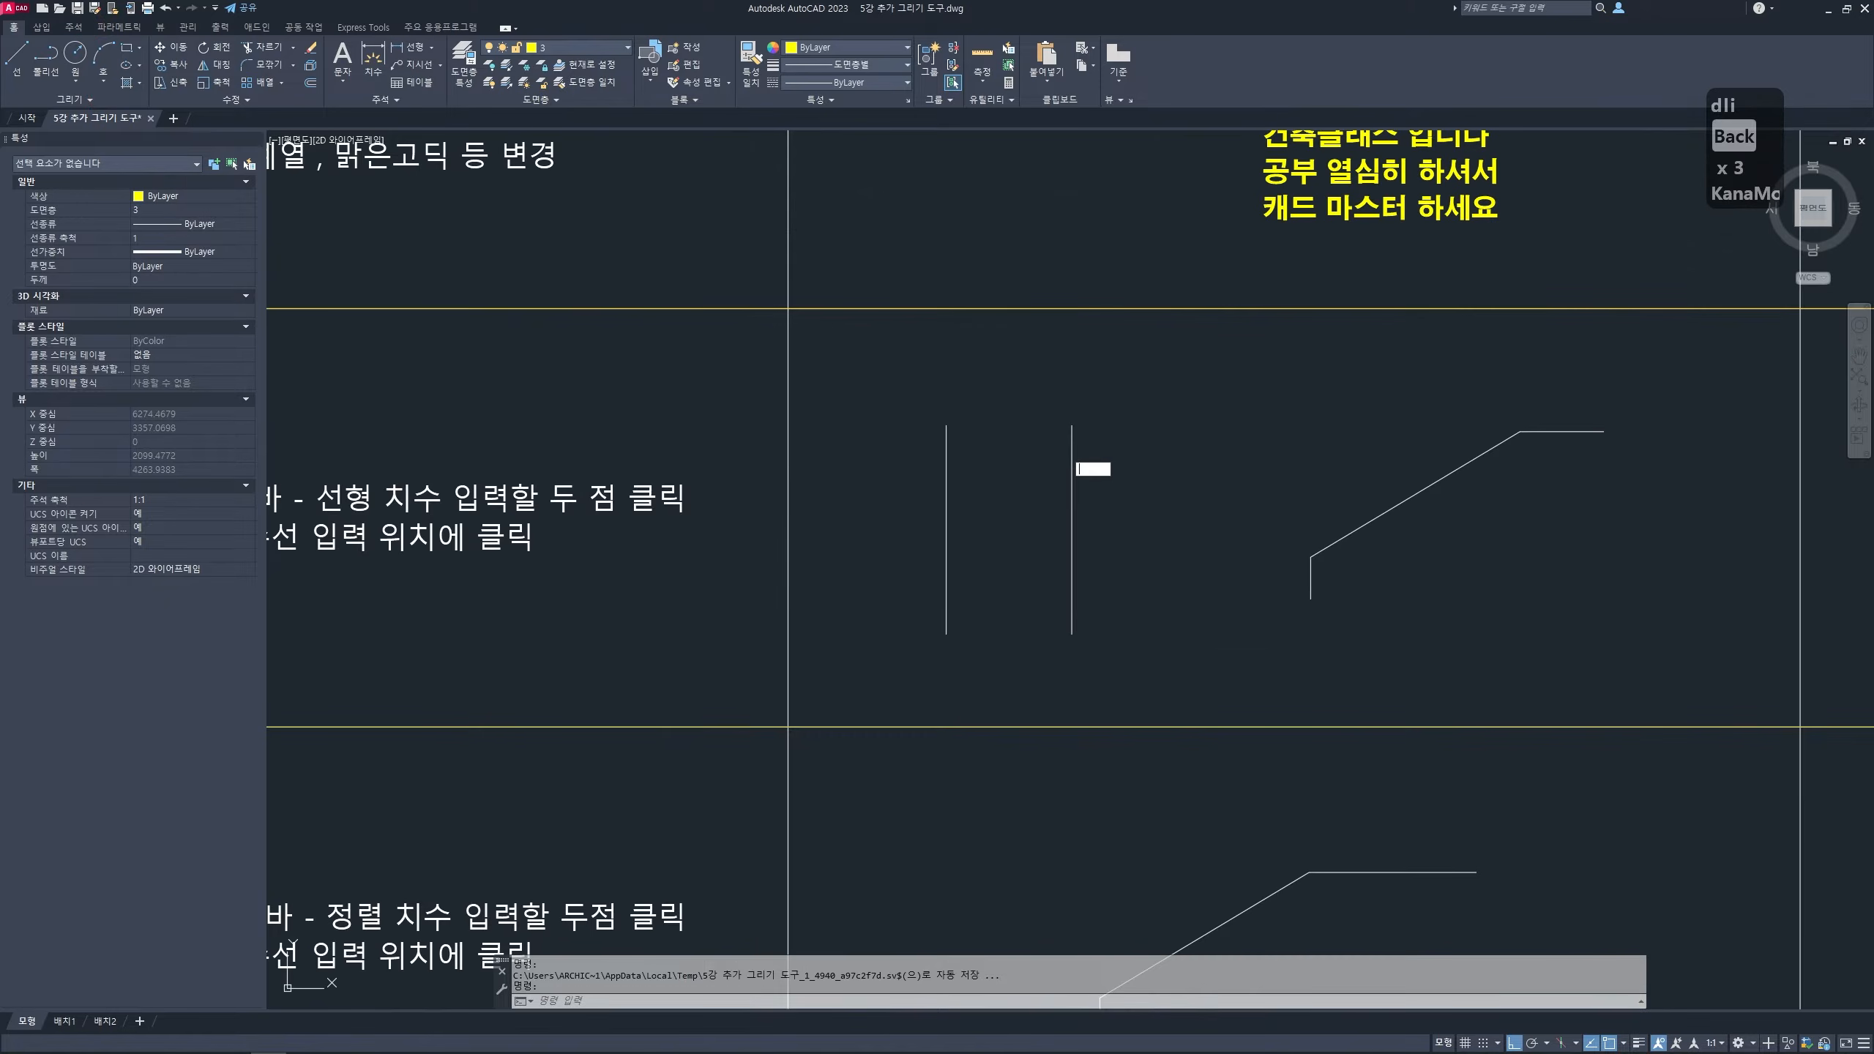
type("dli")
key("space")
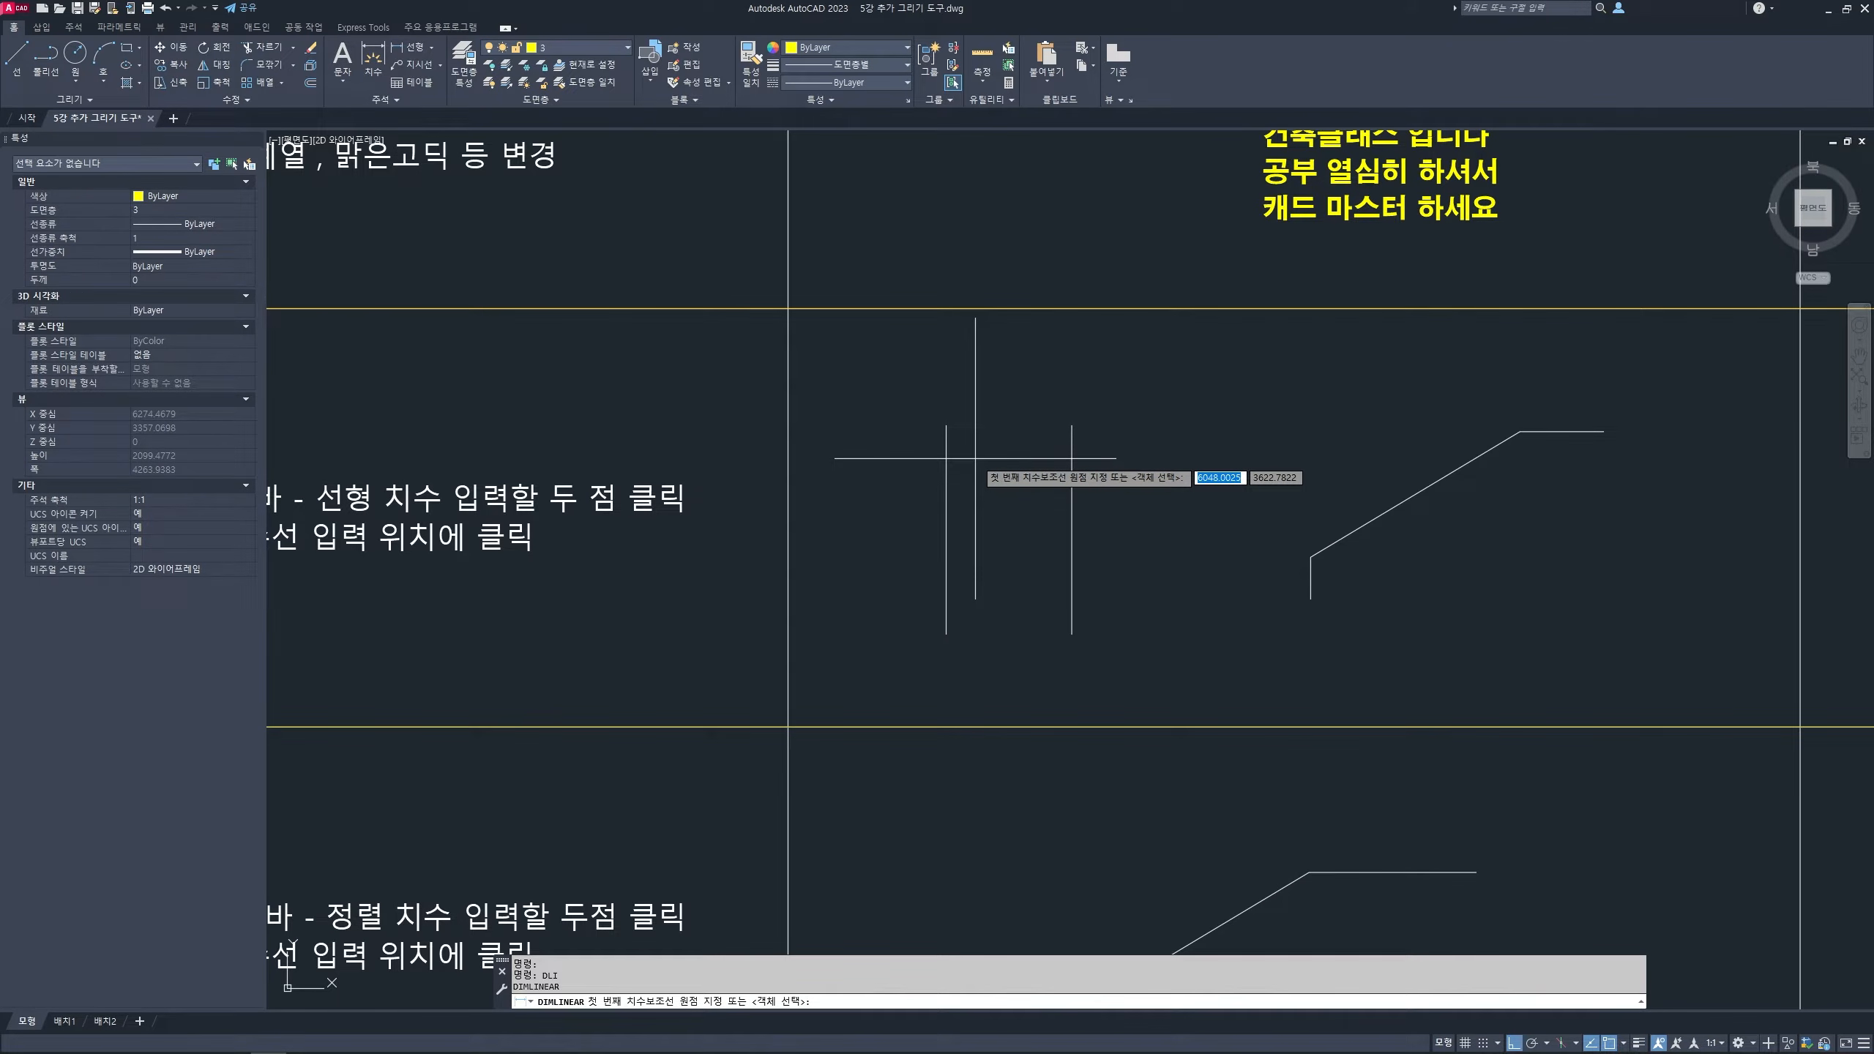
left_click(946, 426)
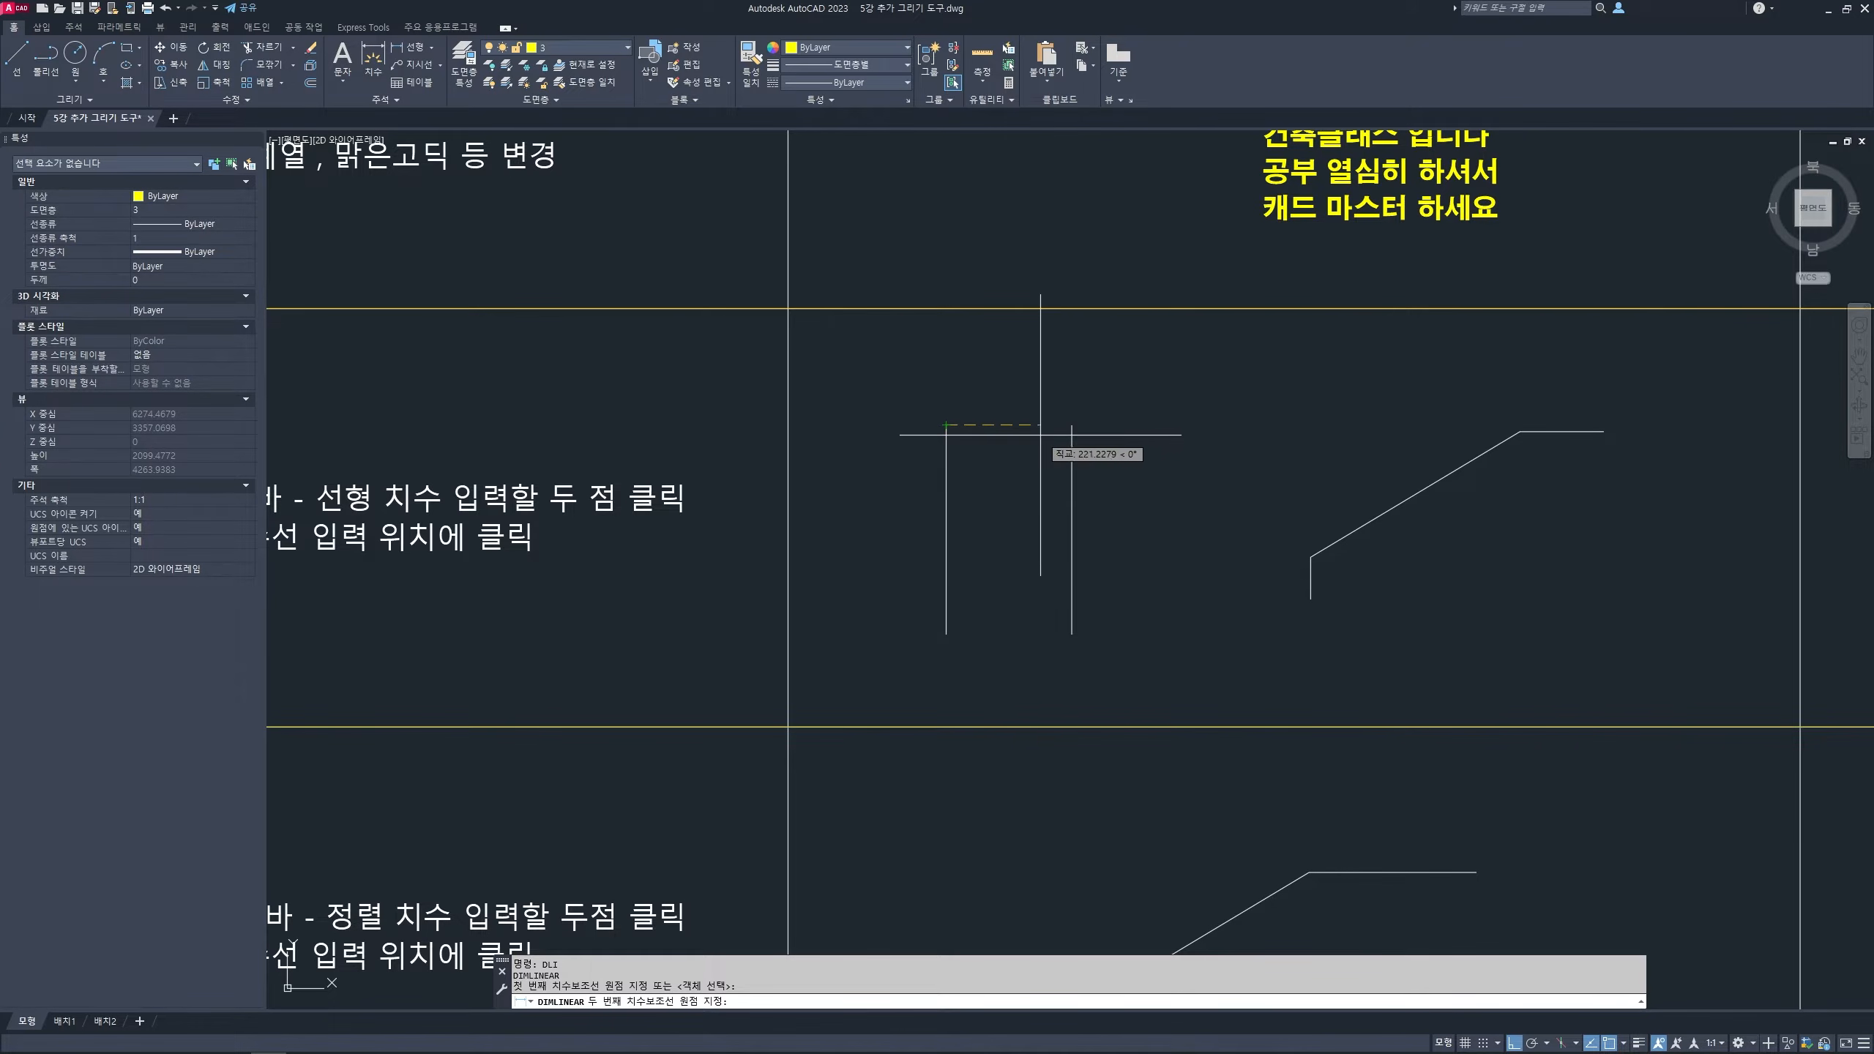
left_click(1072, 425)
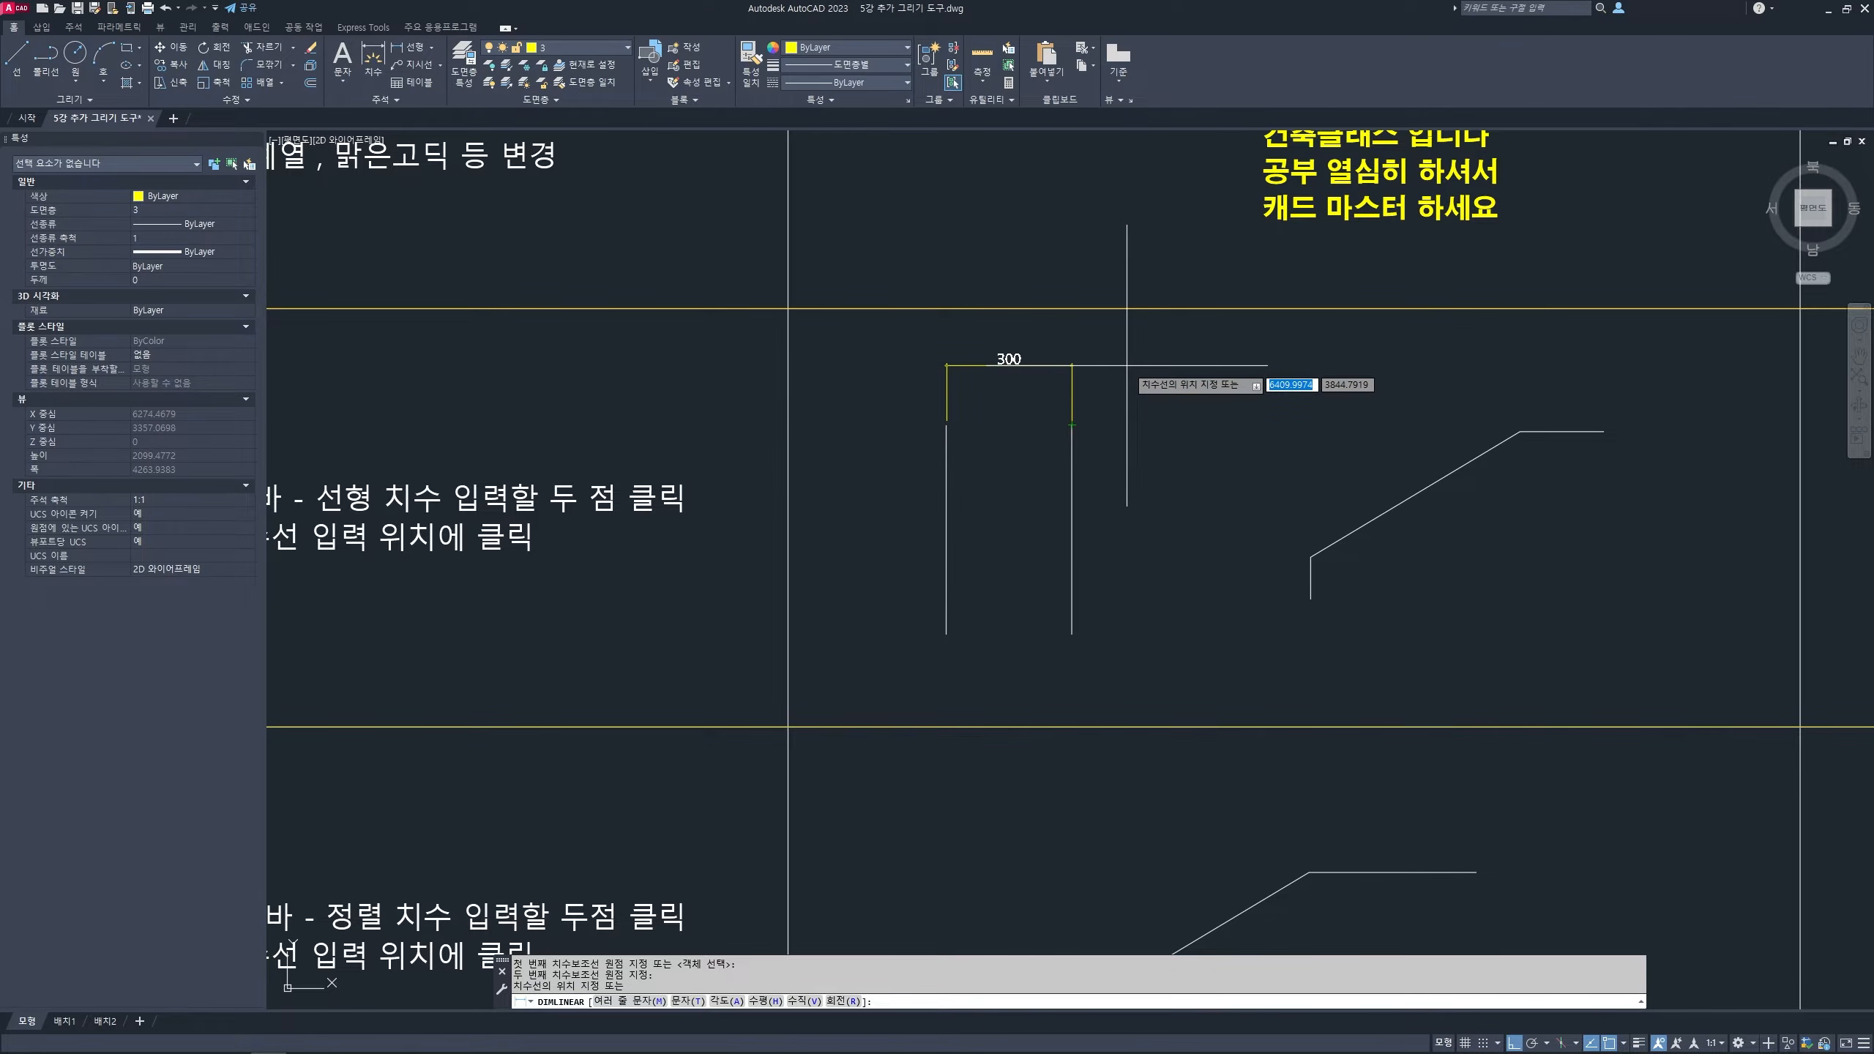
left_click(1127, 369)
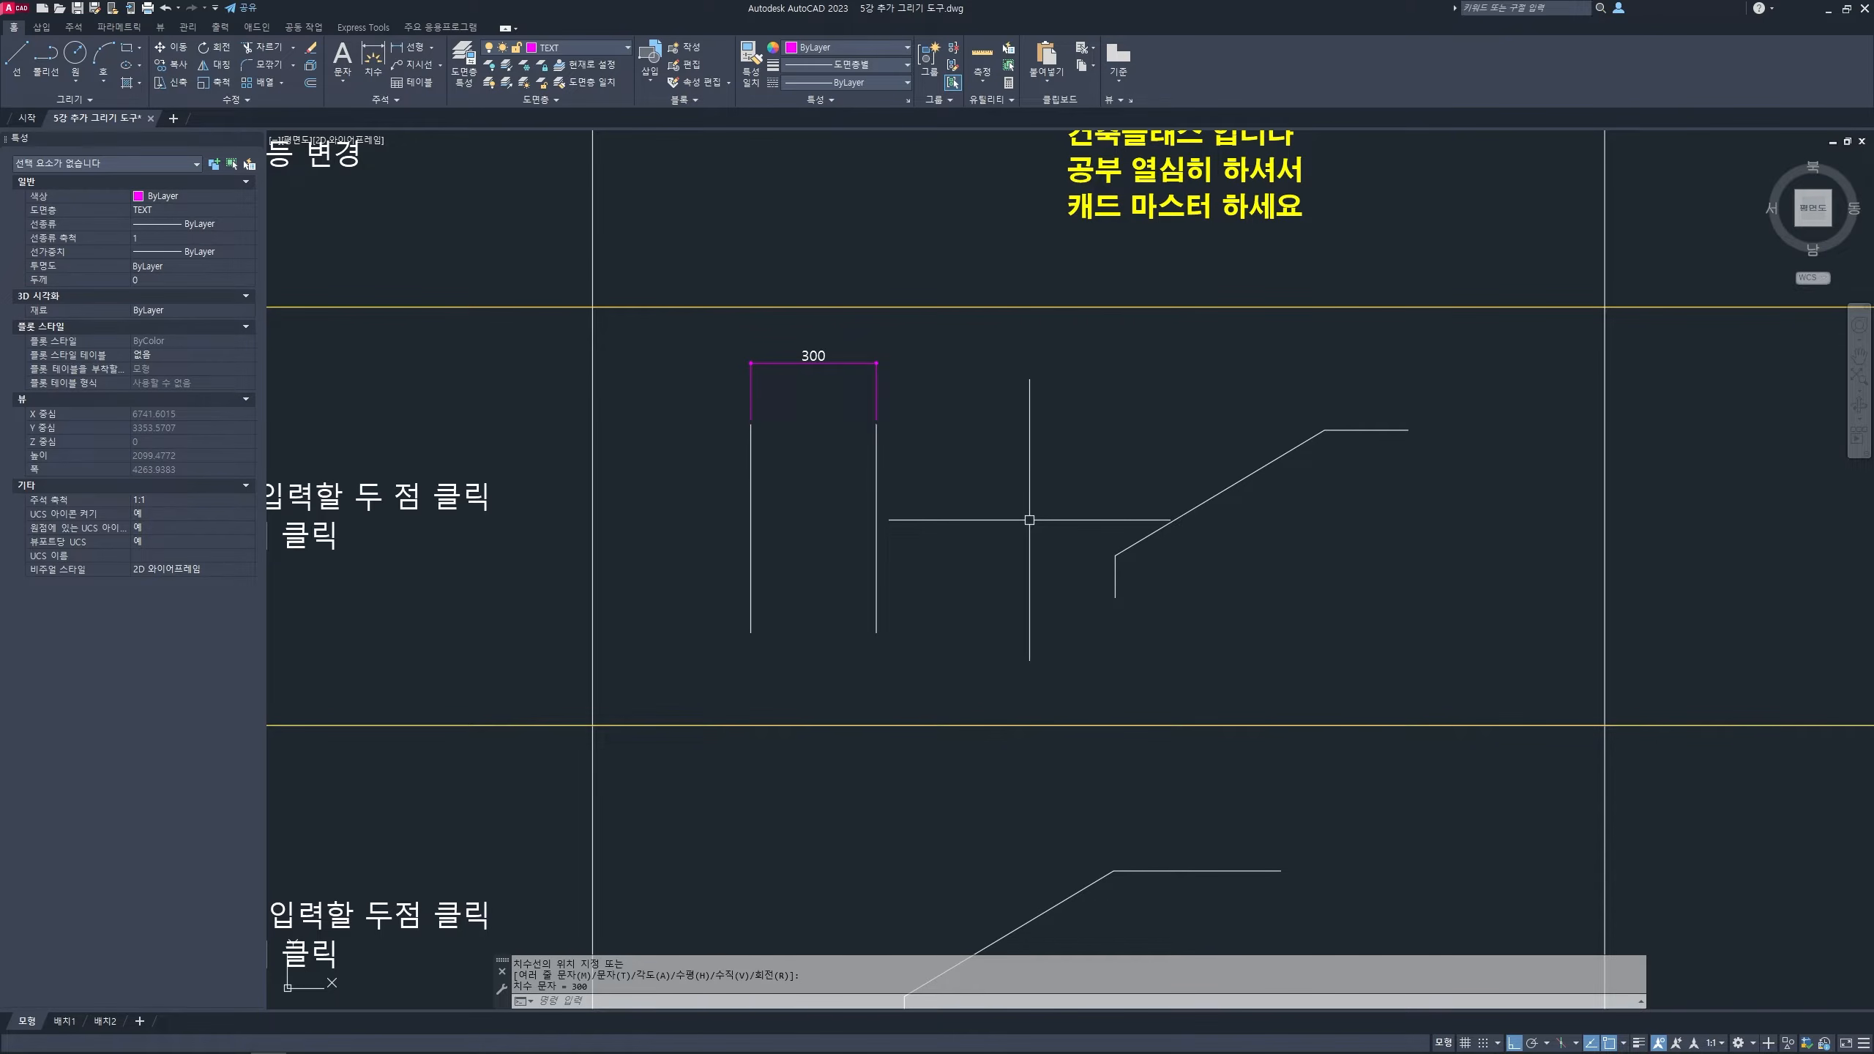
- Add a linear dimension for the vertical height of the DLI row's sloped line, placing the dimension line to its left
key("Return")
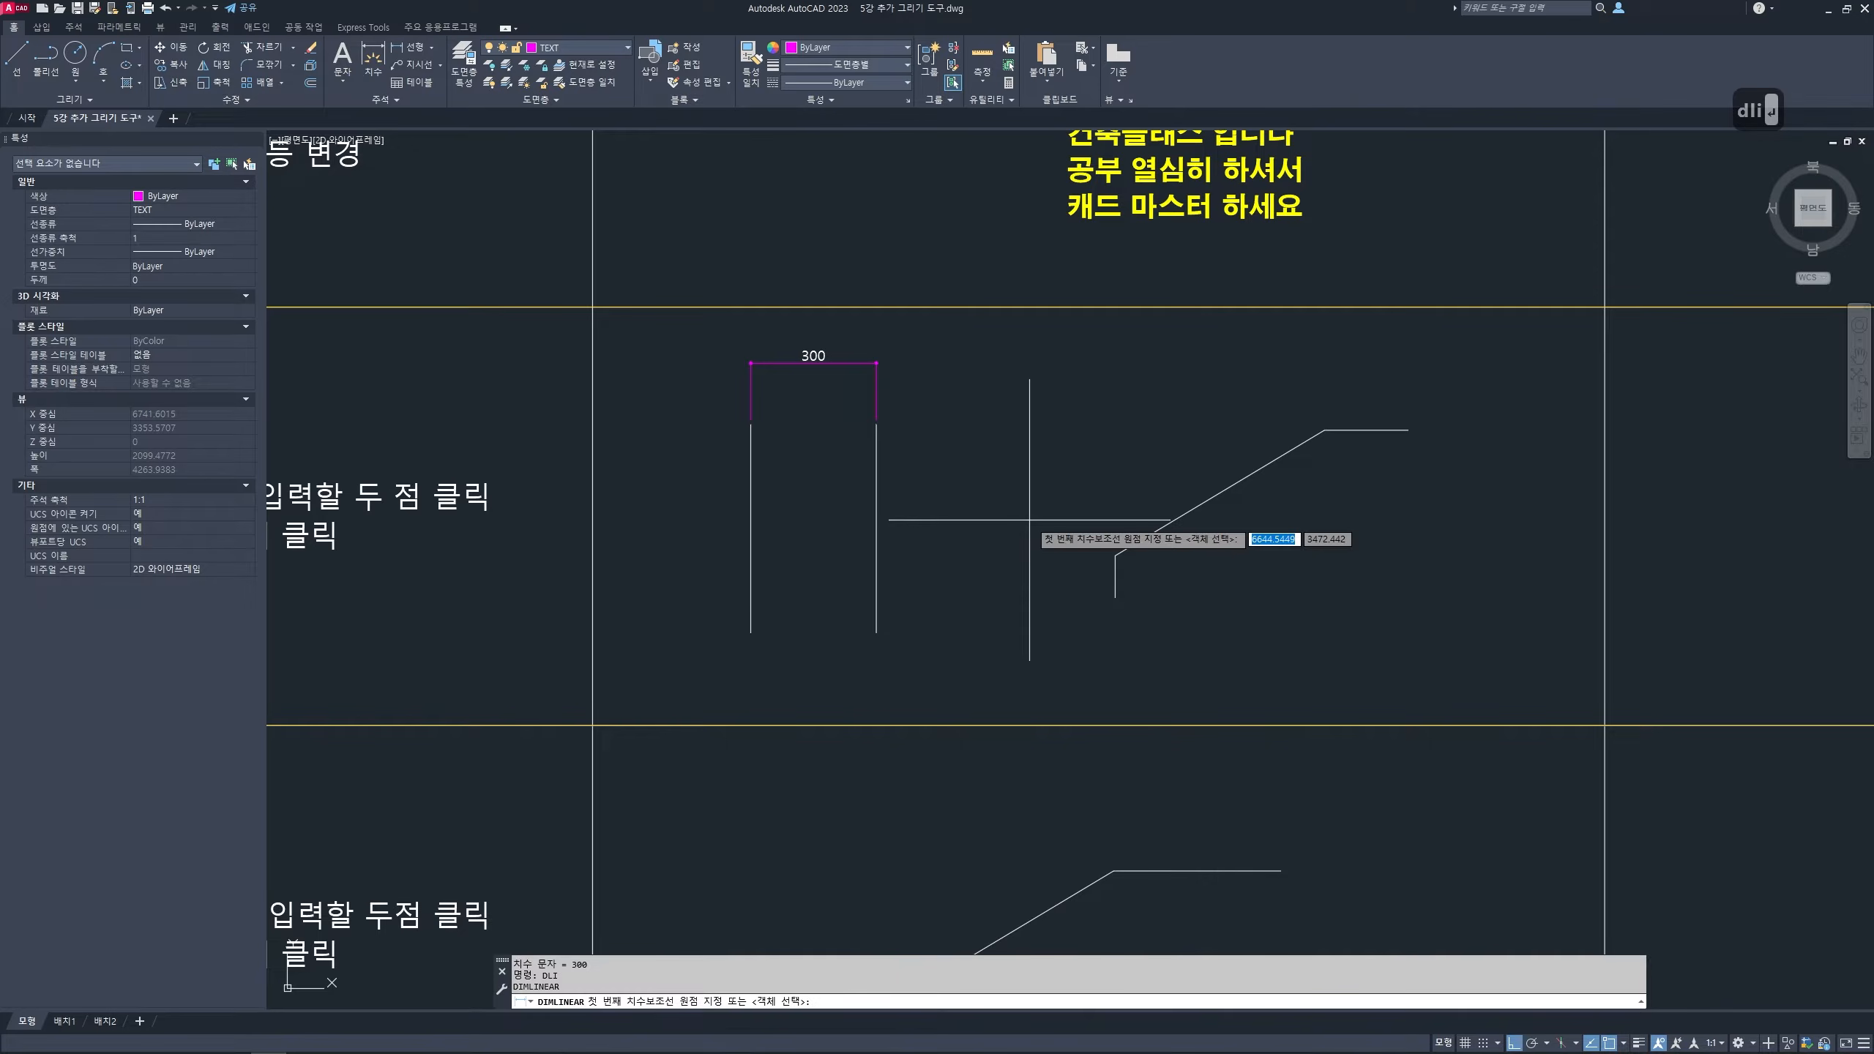
left_click(1115, 555)
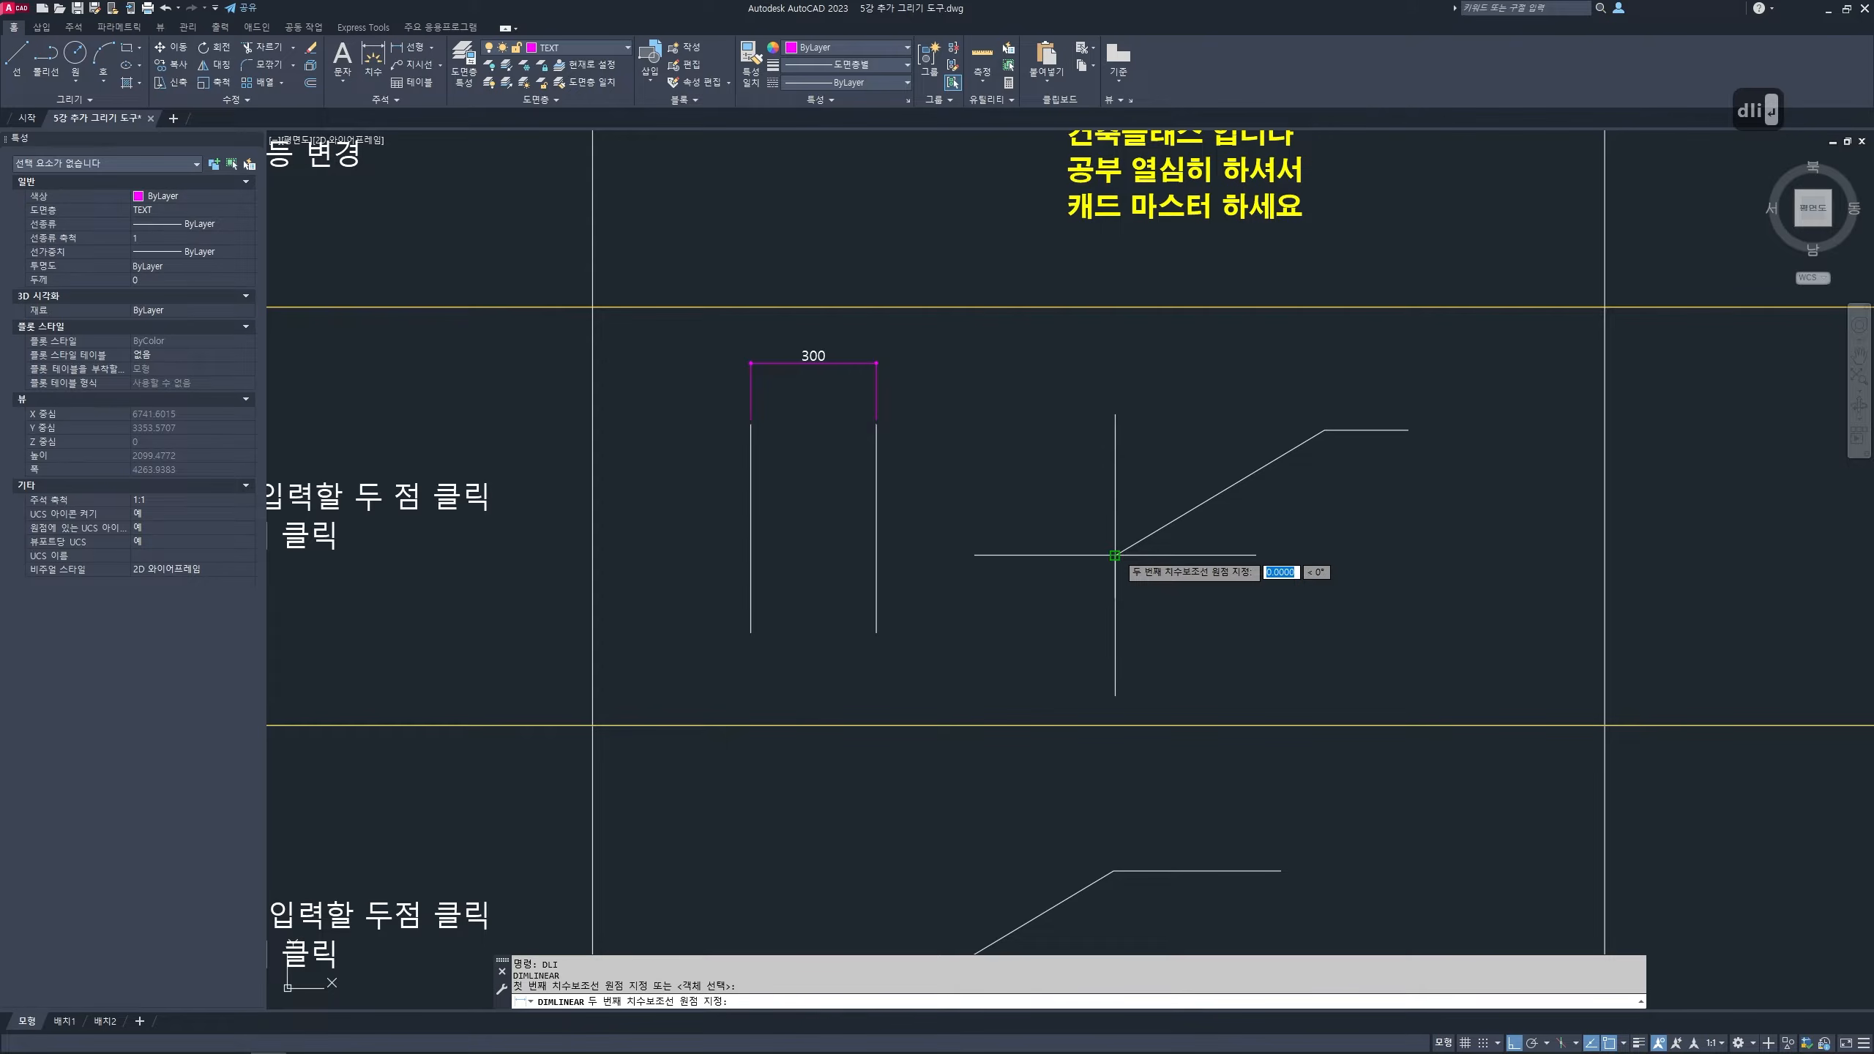
left_click(1324, 430)
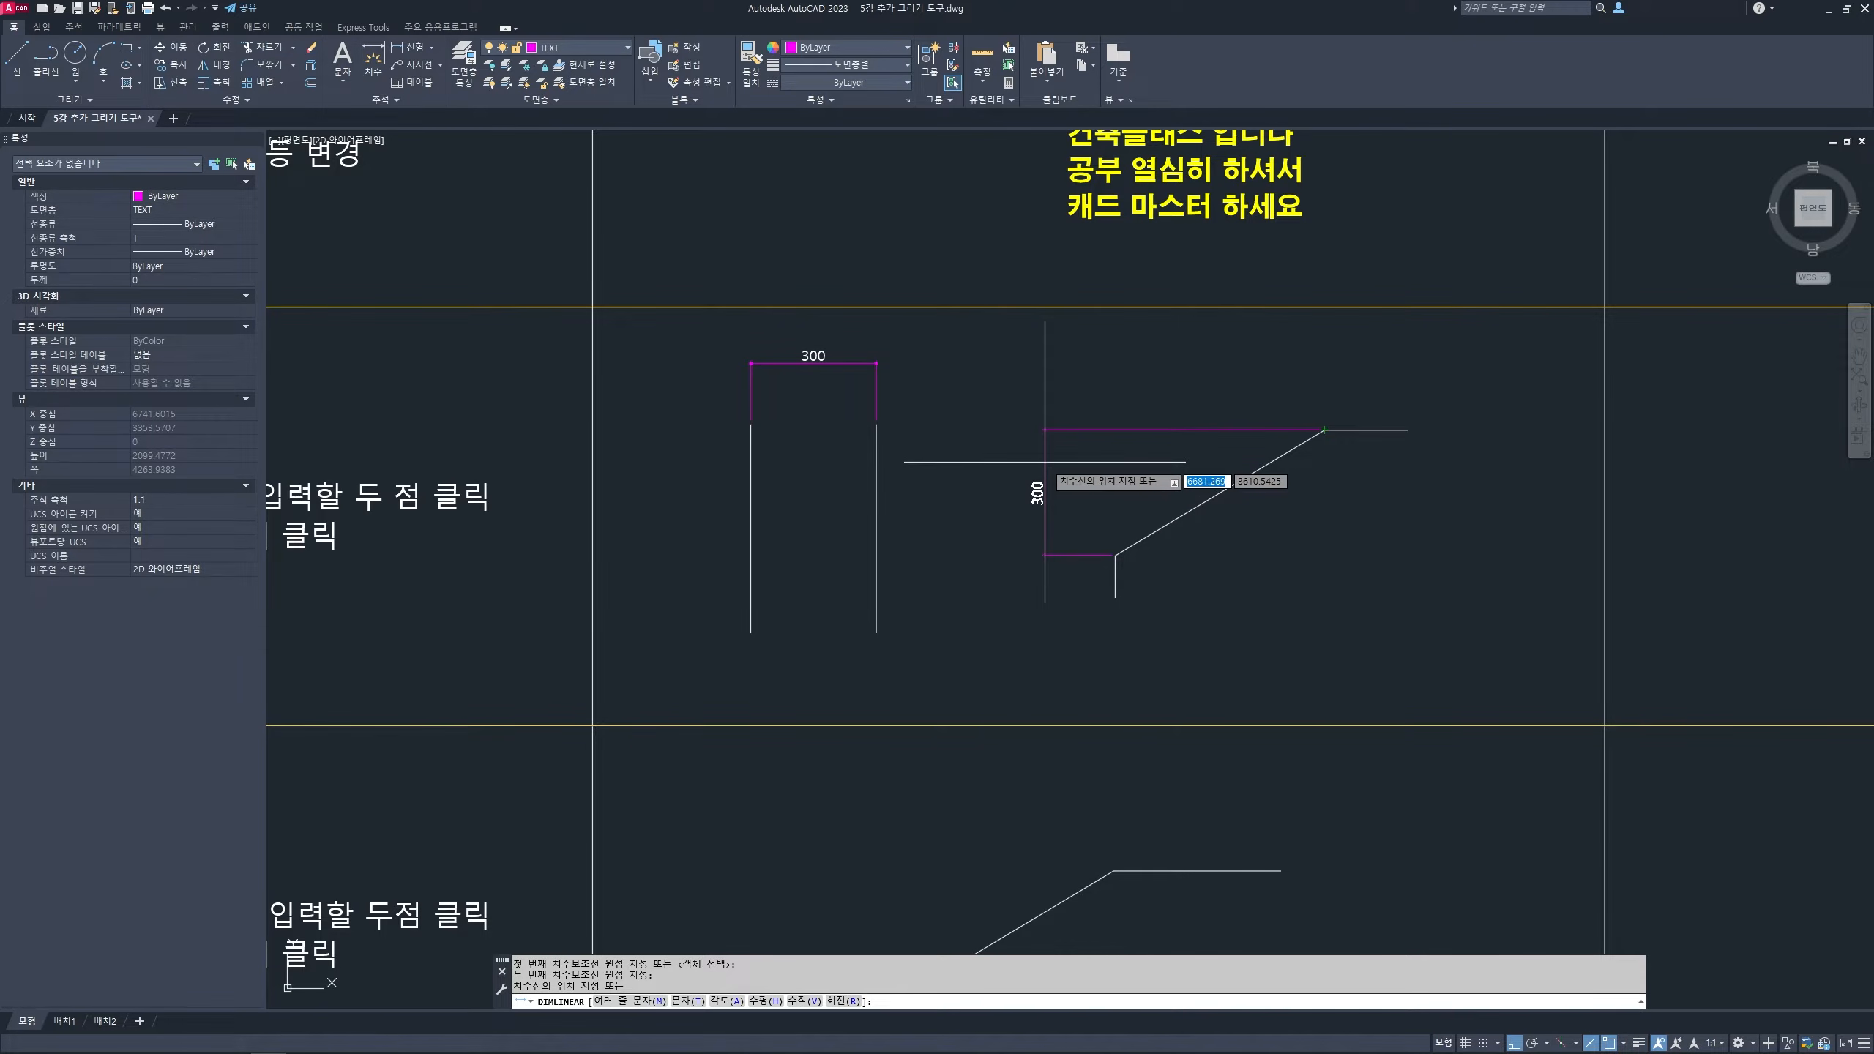
key("ctrl+2")
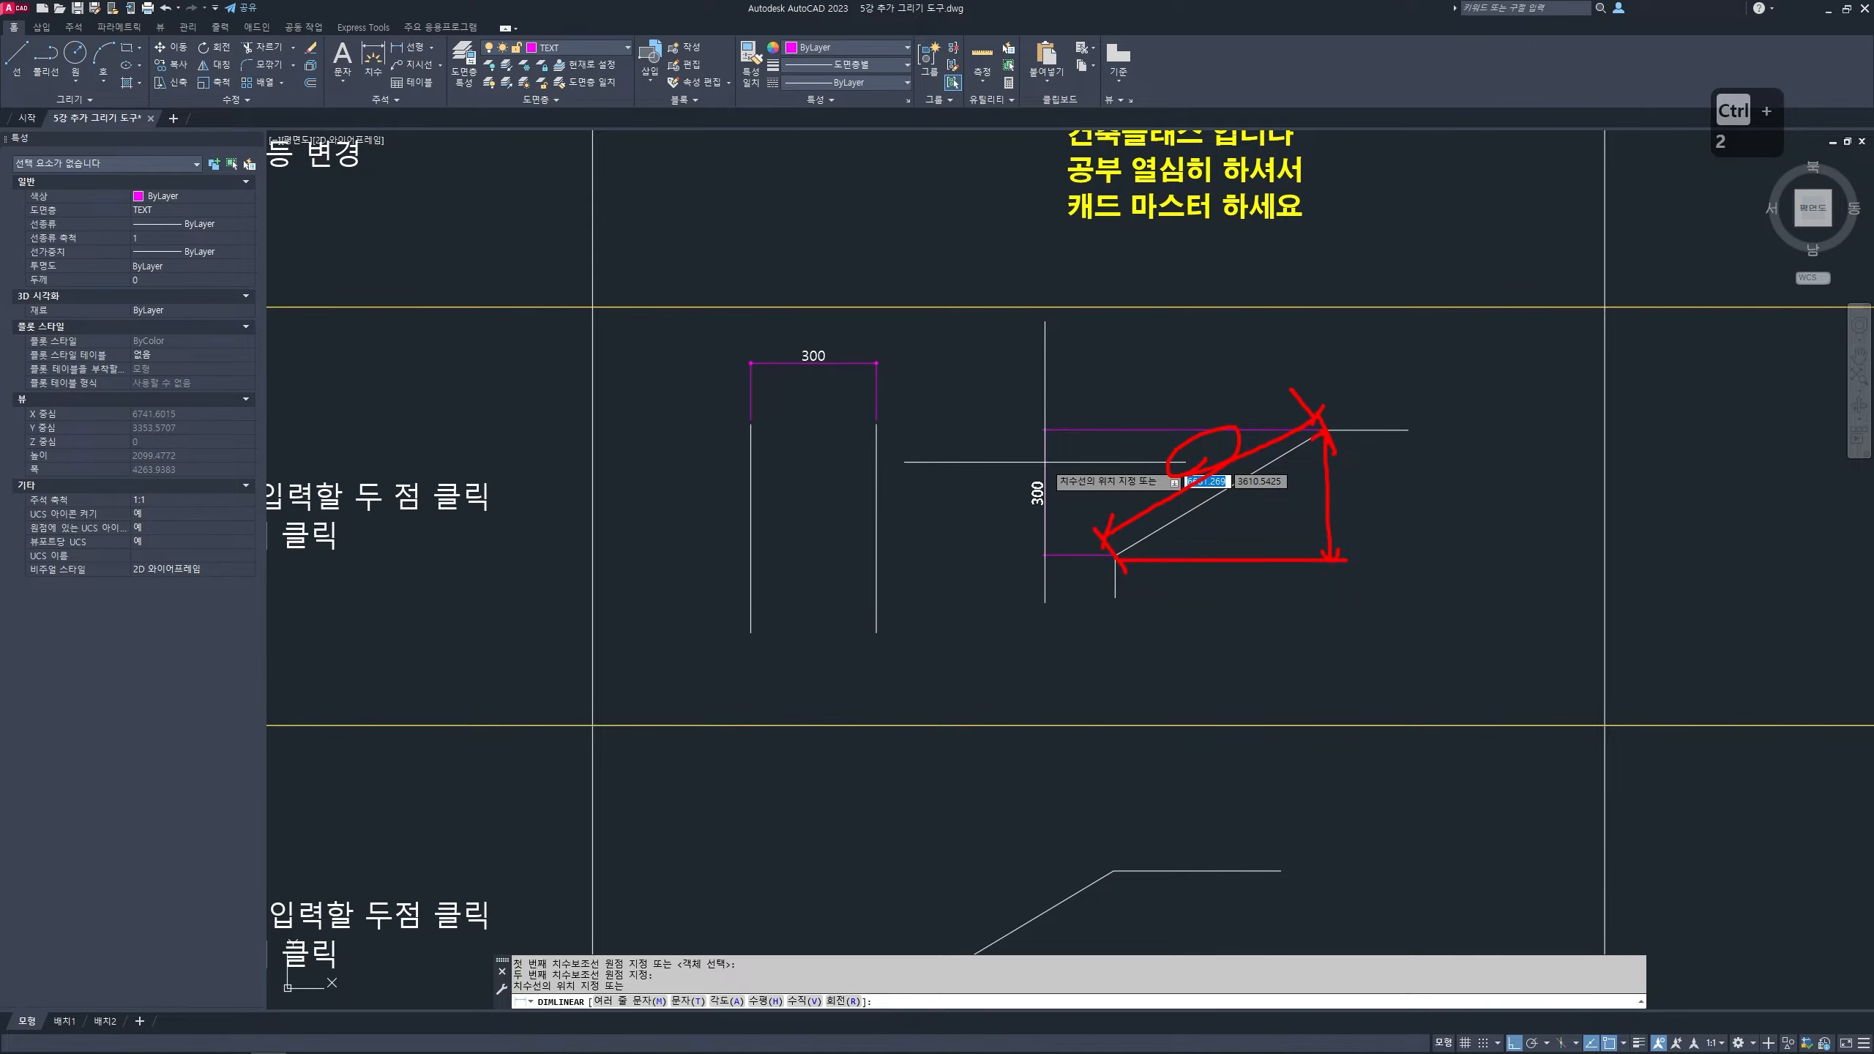
key("Escape")
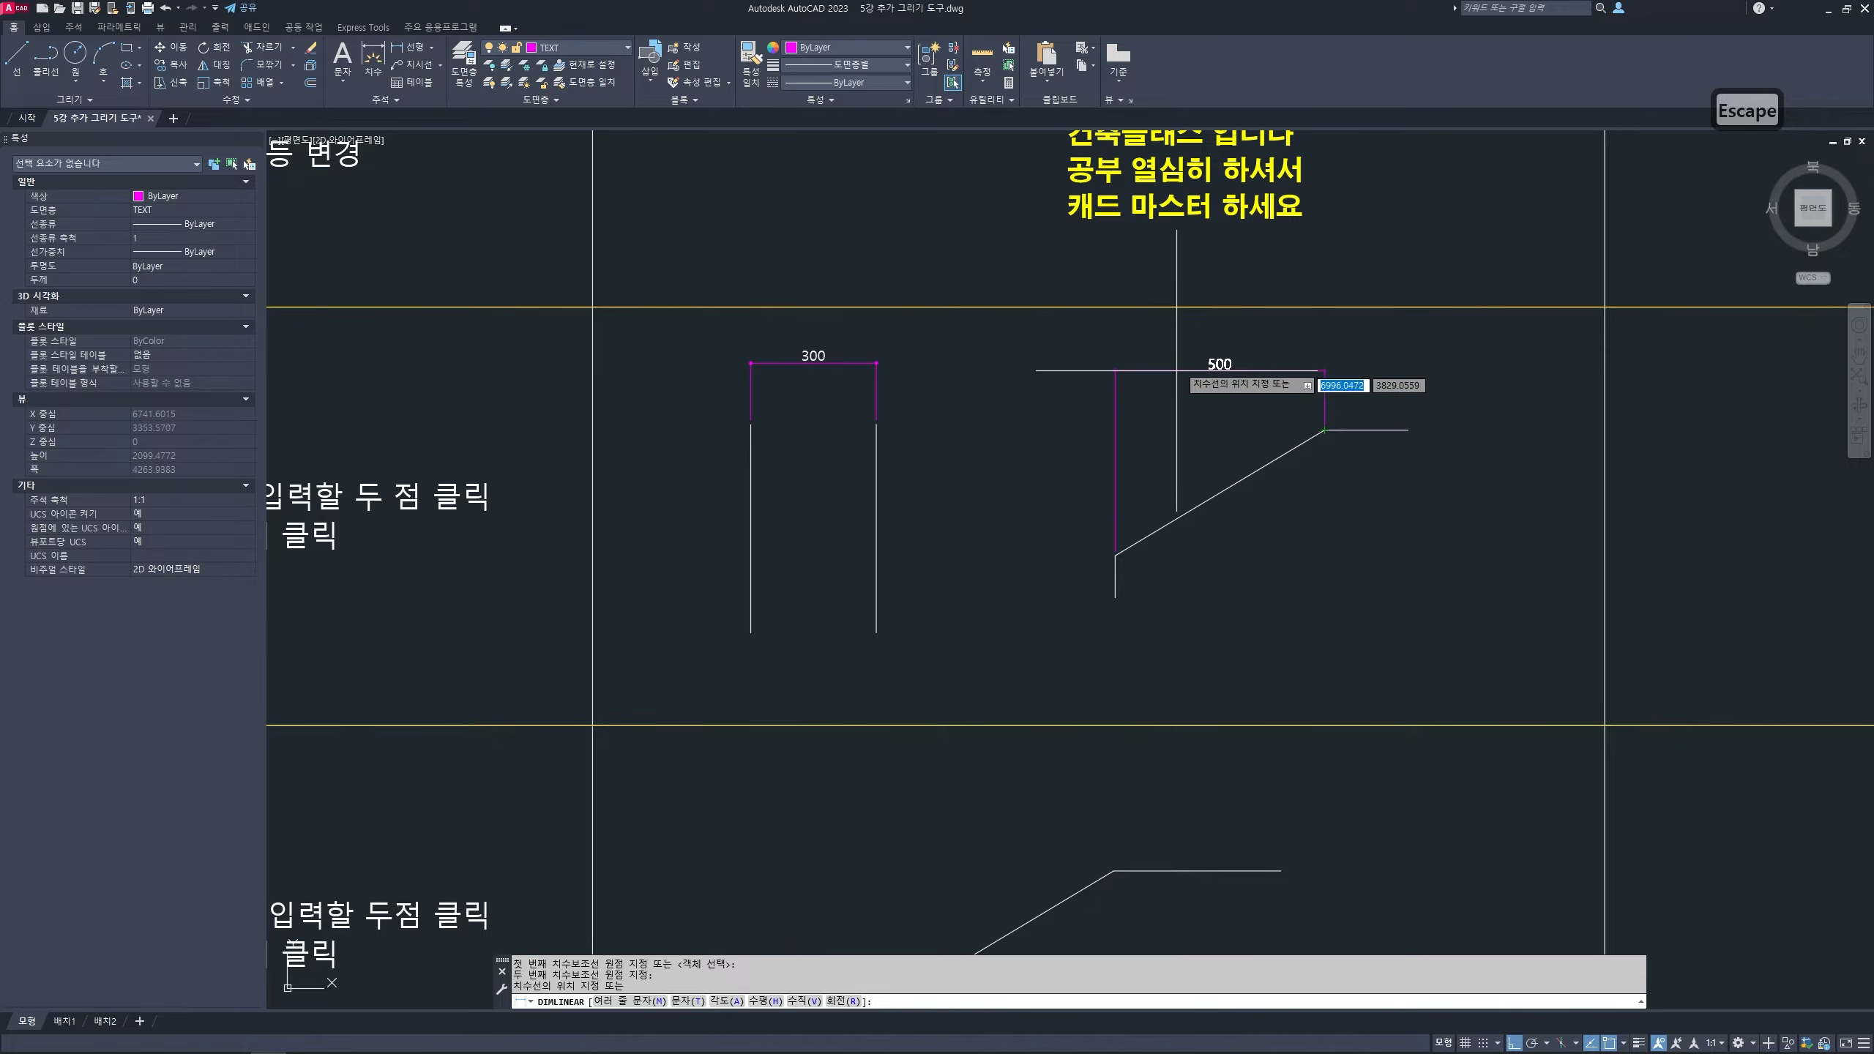
key("ctrl+2")
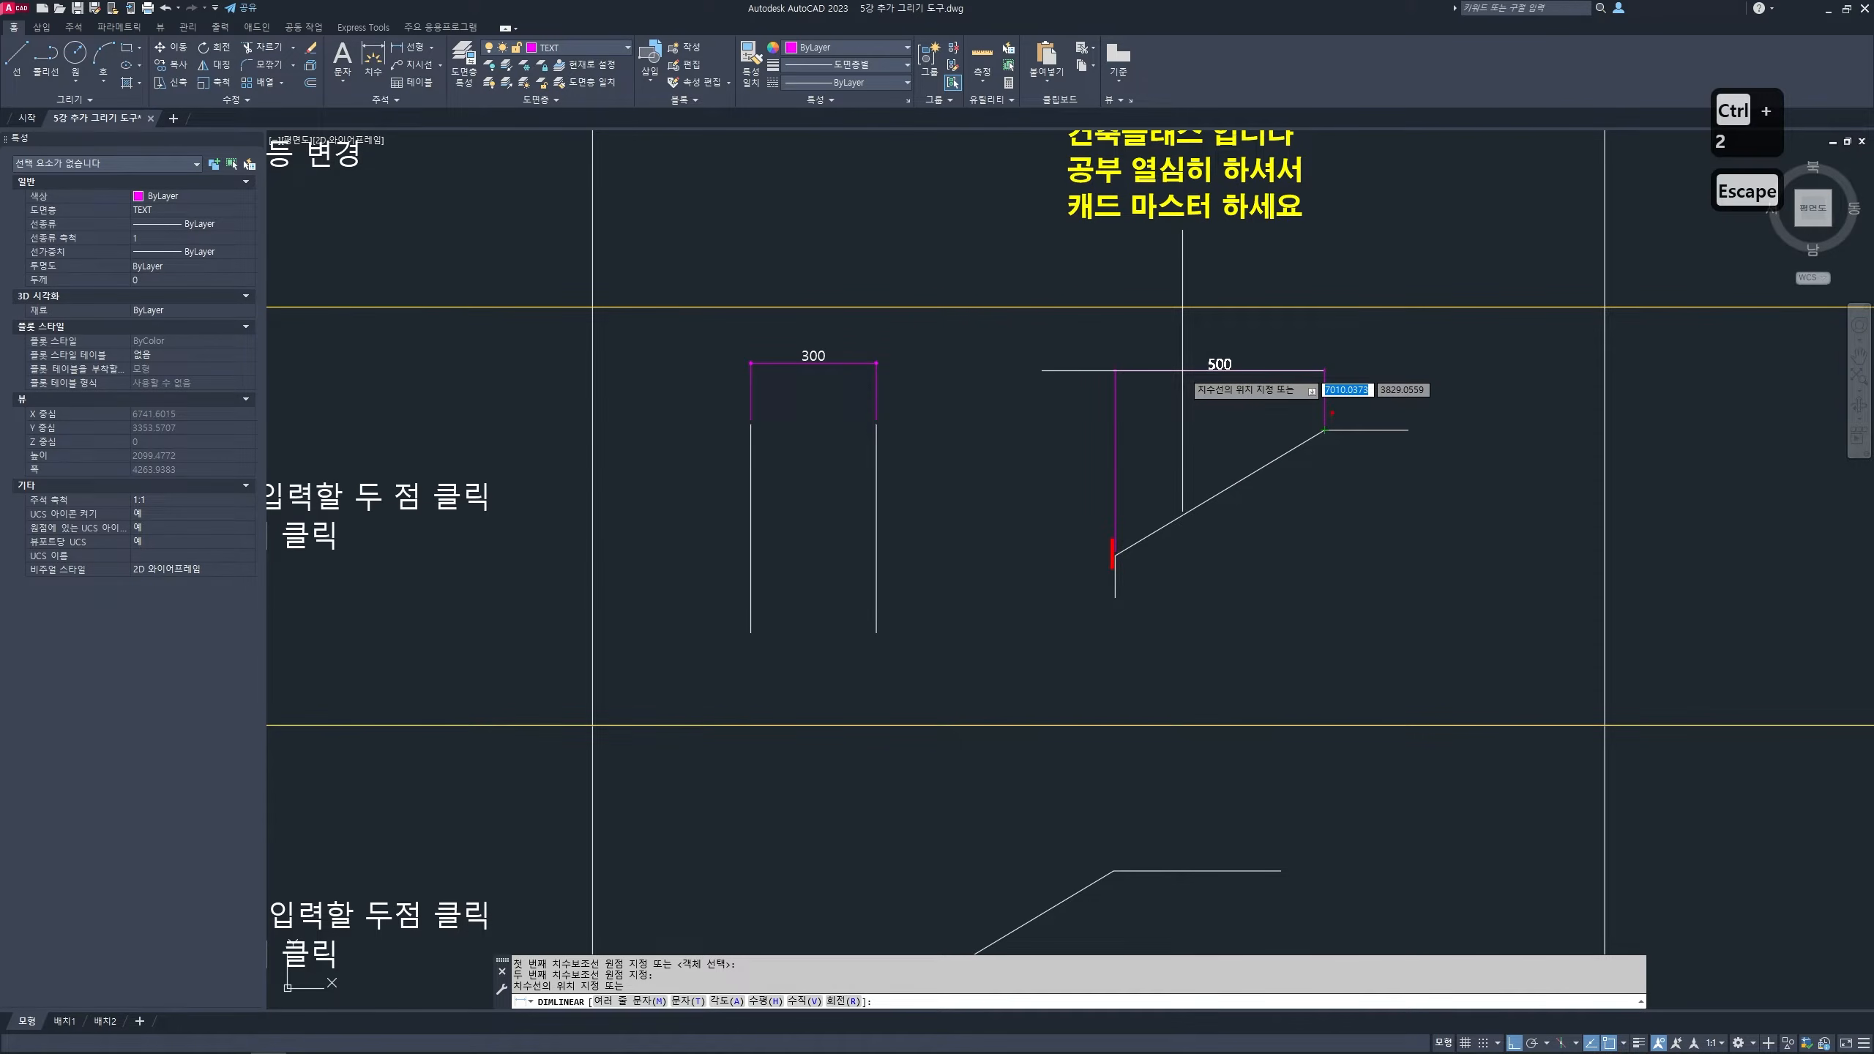
left_click_drag(1244, 396, 1210, 401)
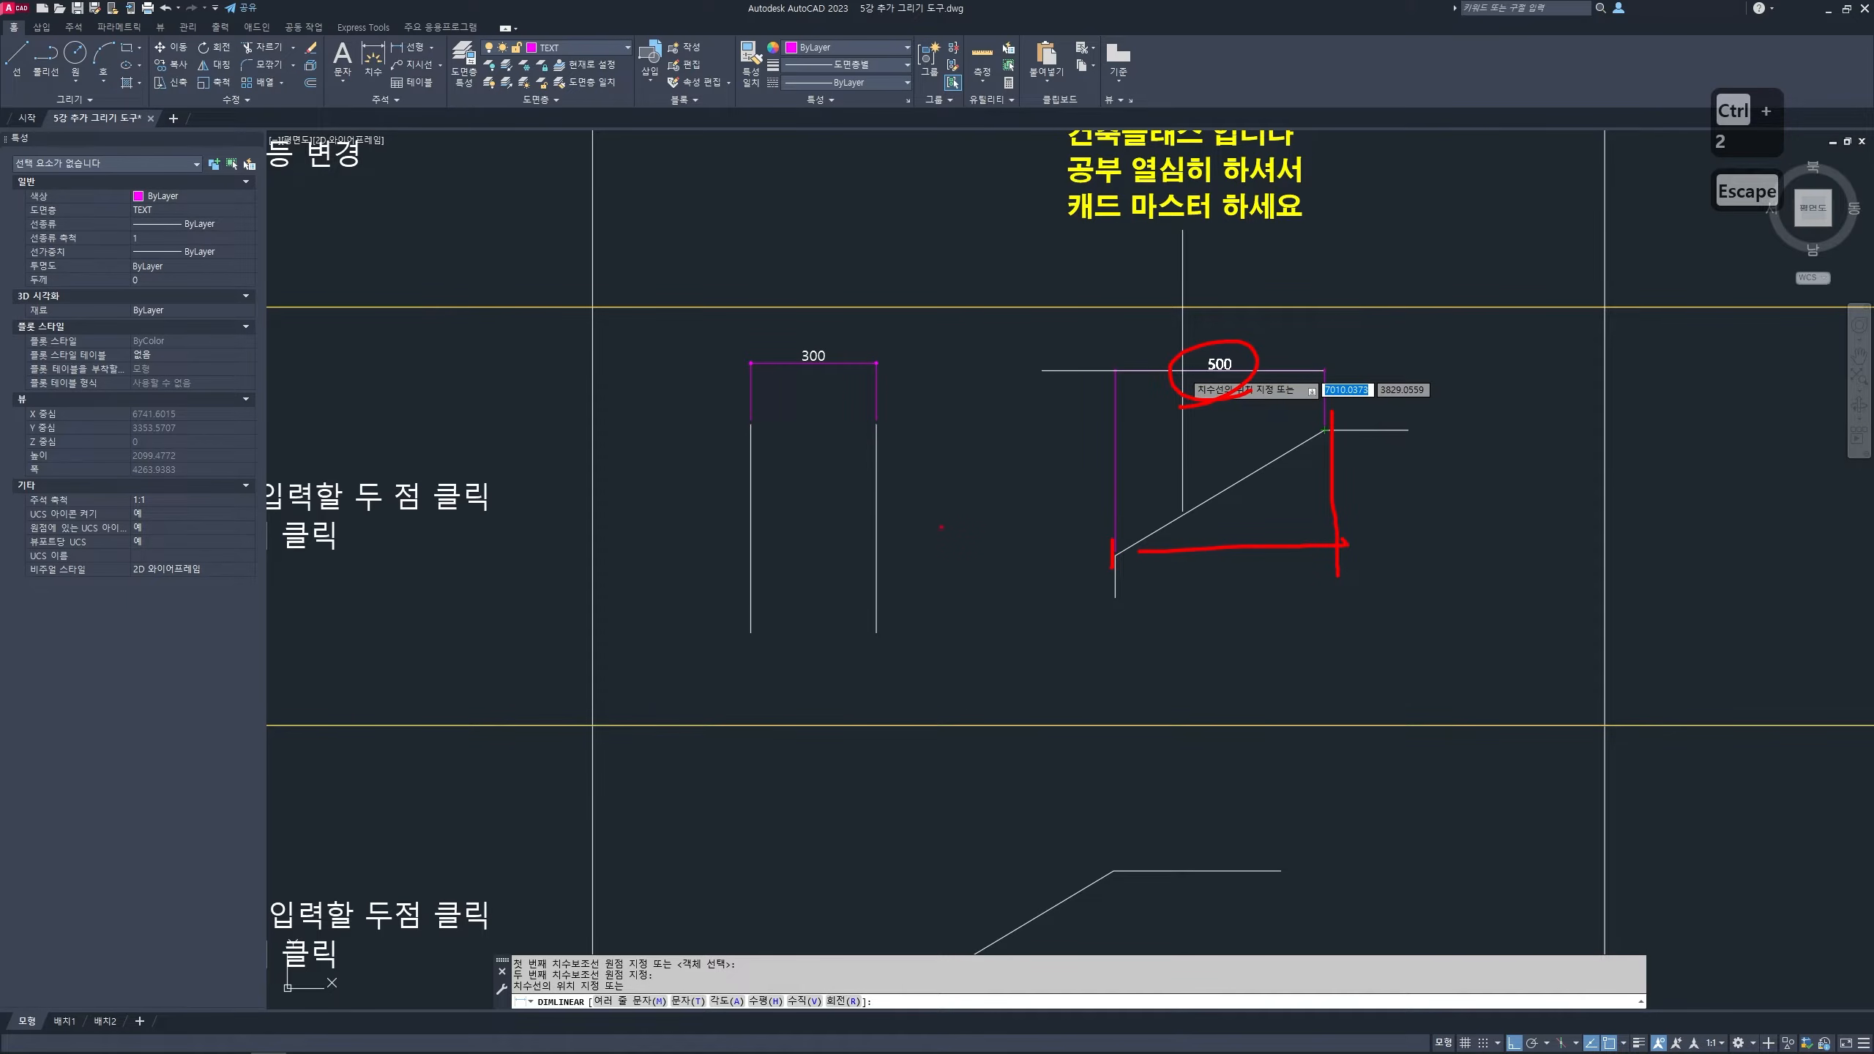
key("Escape")
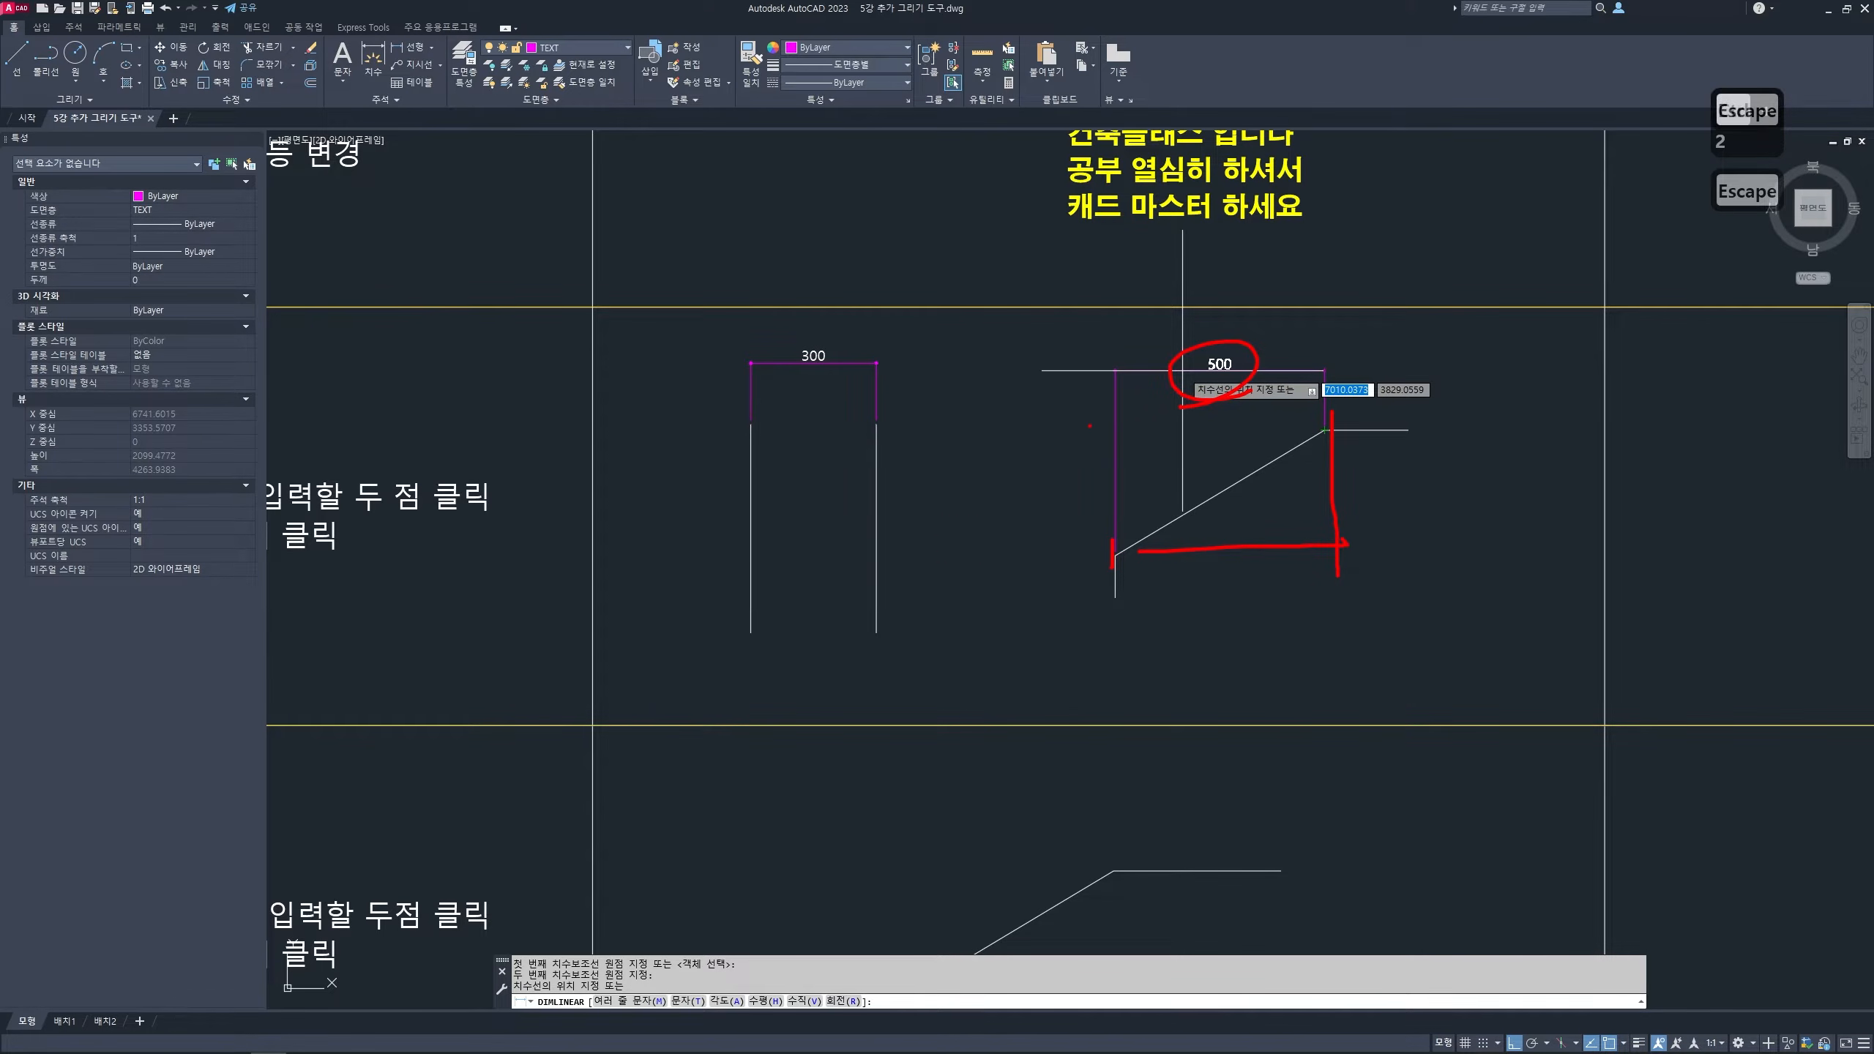
left_click(1043, 465)
- Add a linear dimension with DLI for the horizontal span of the same sloped line, placing the dimension line above it
type("dli")
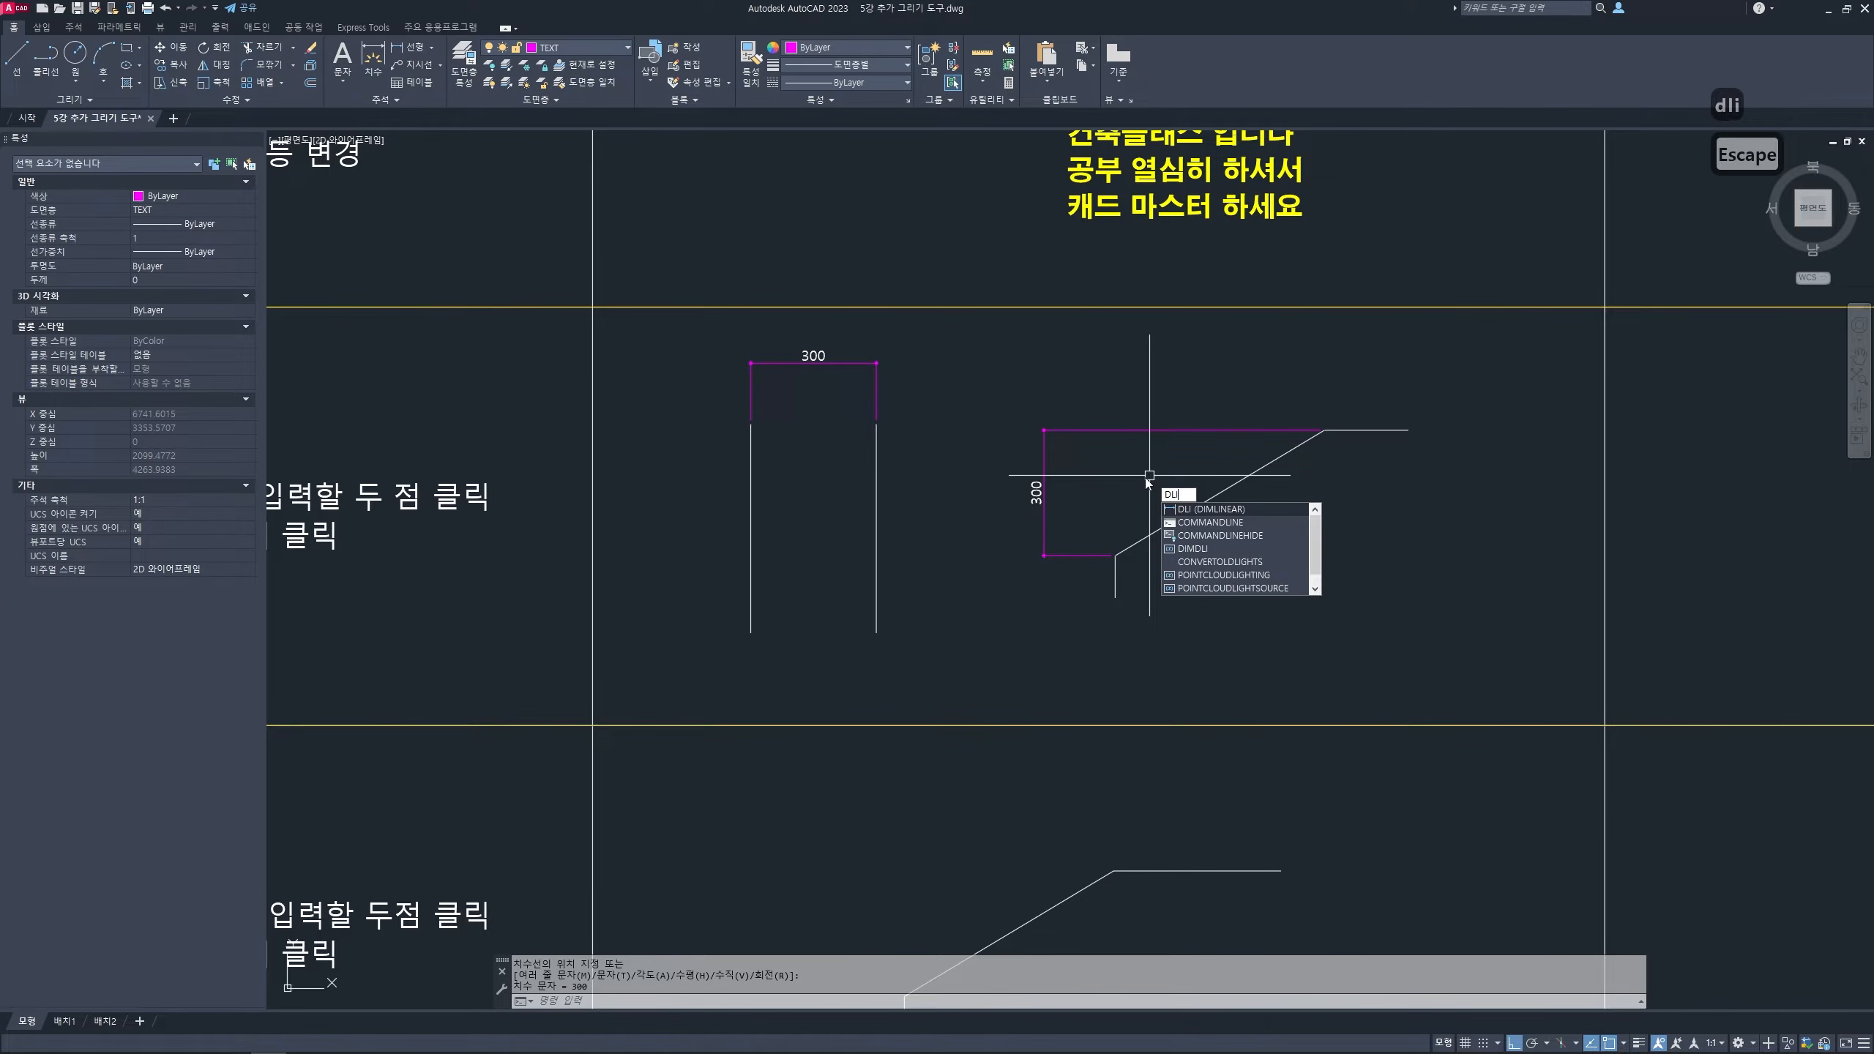
key("space")
left_click(1115, 555)
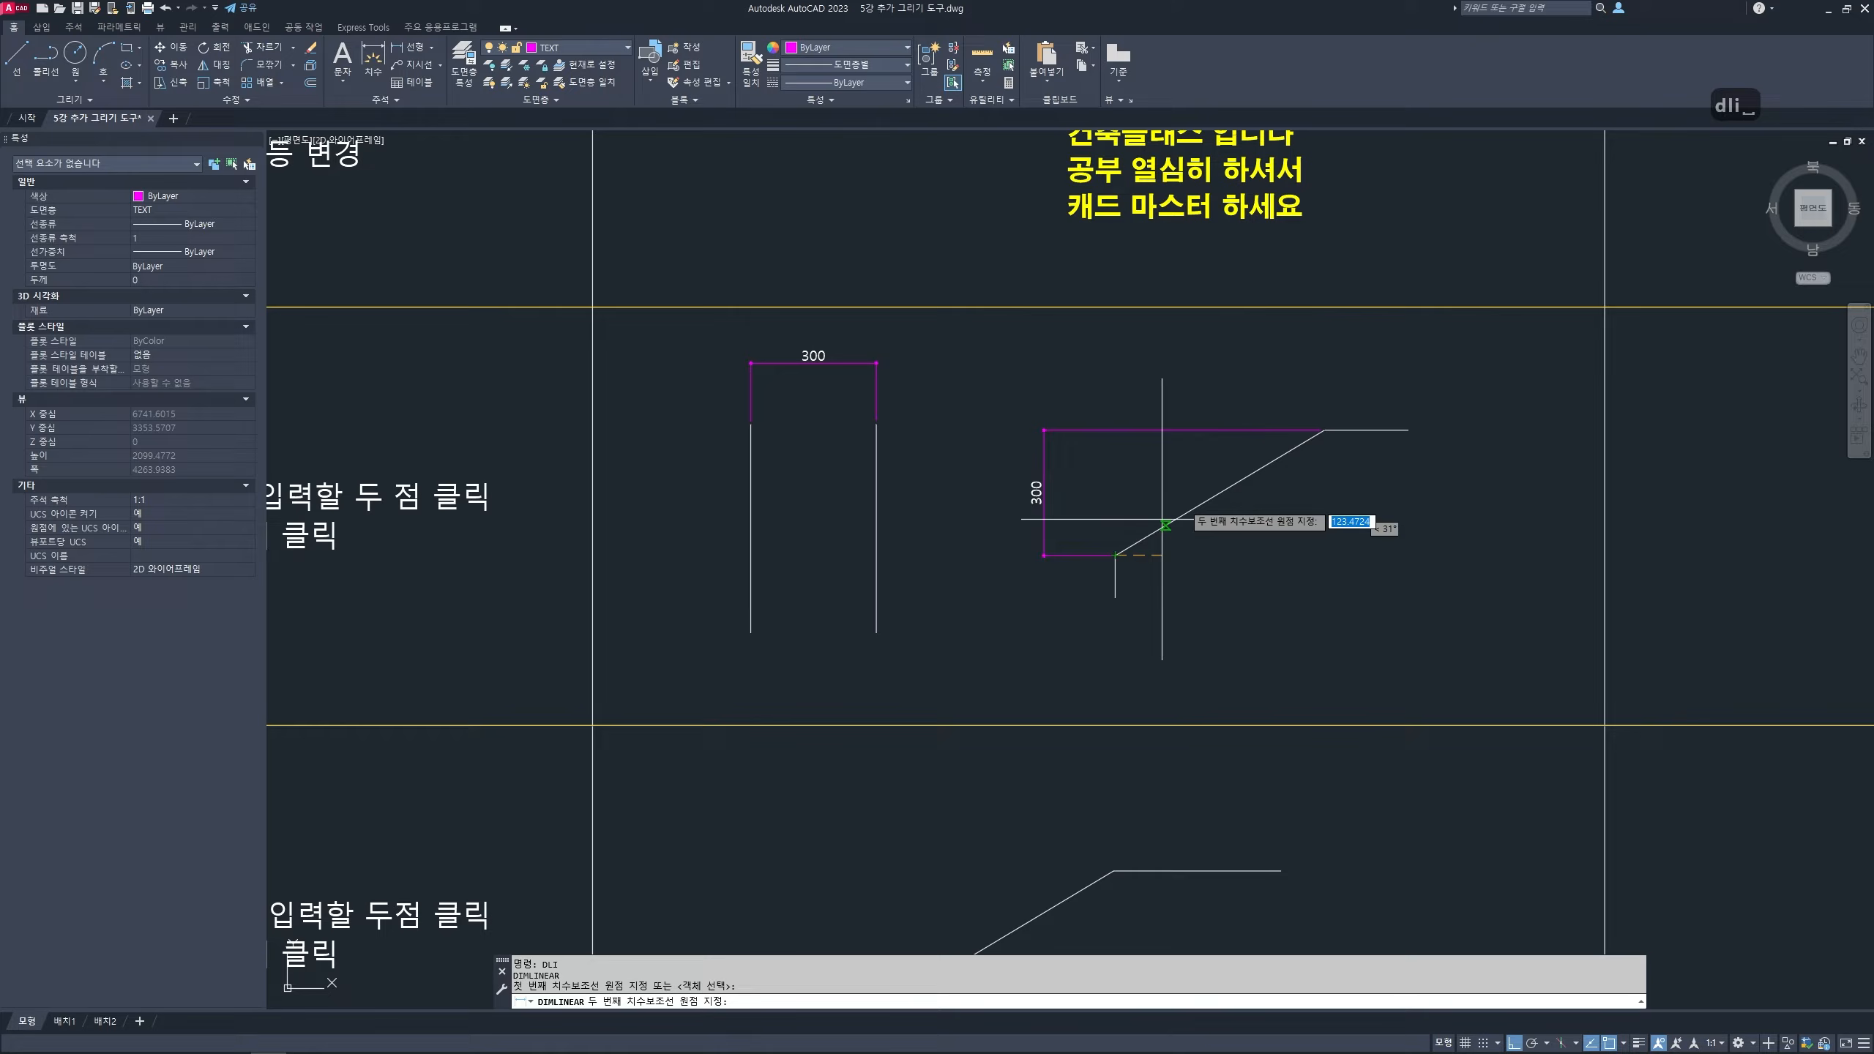
left_click(1324, 430)
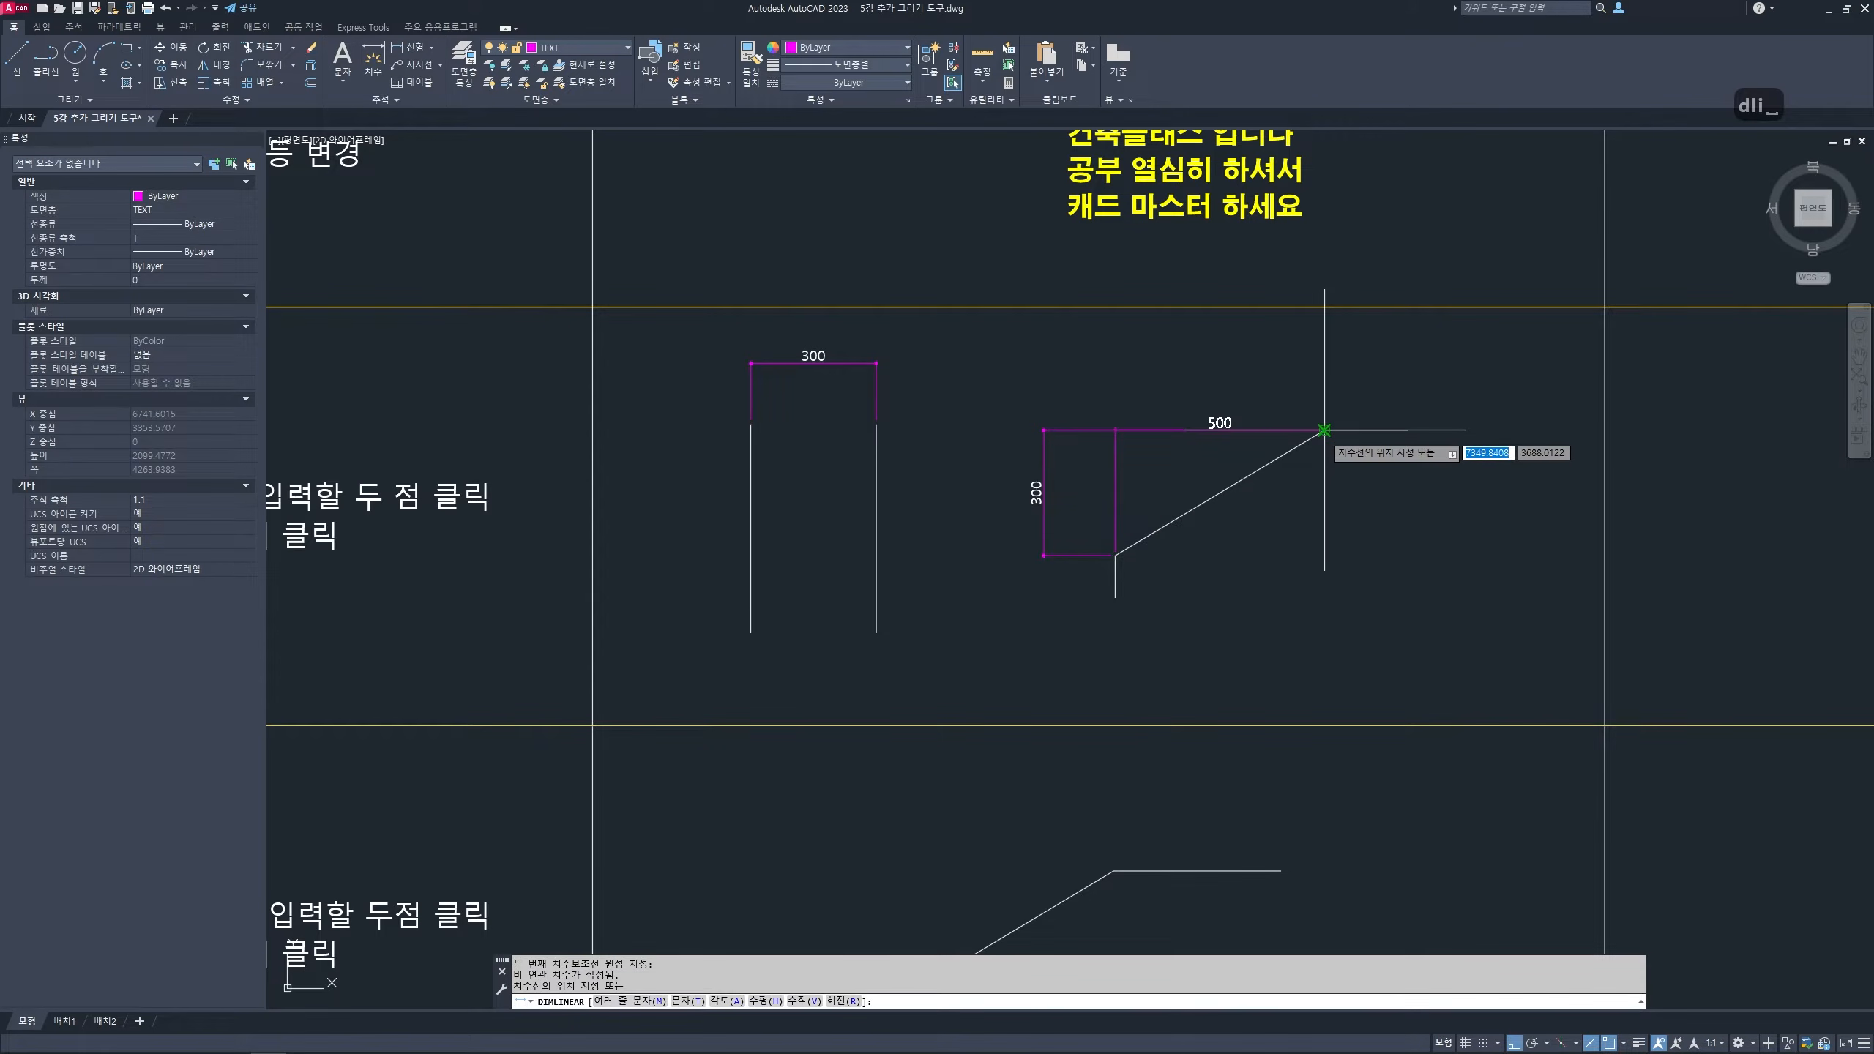
left_click(1390, 360)
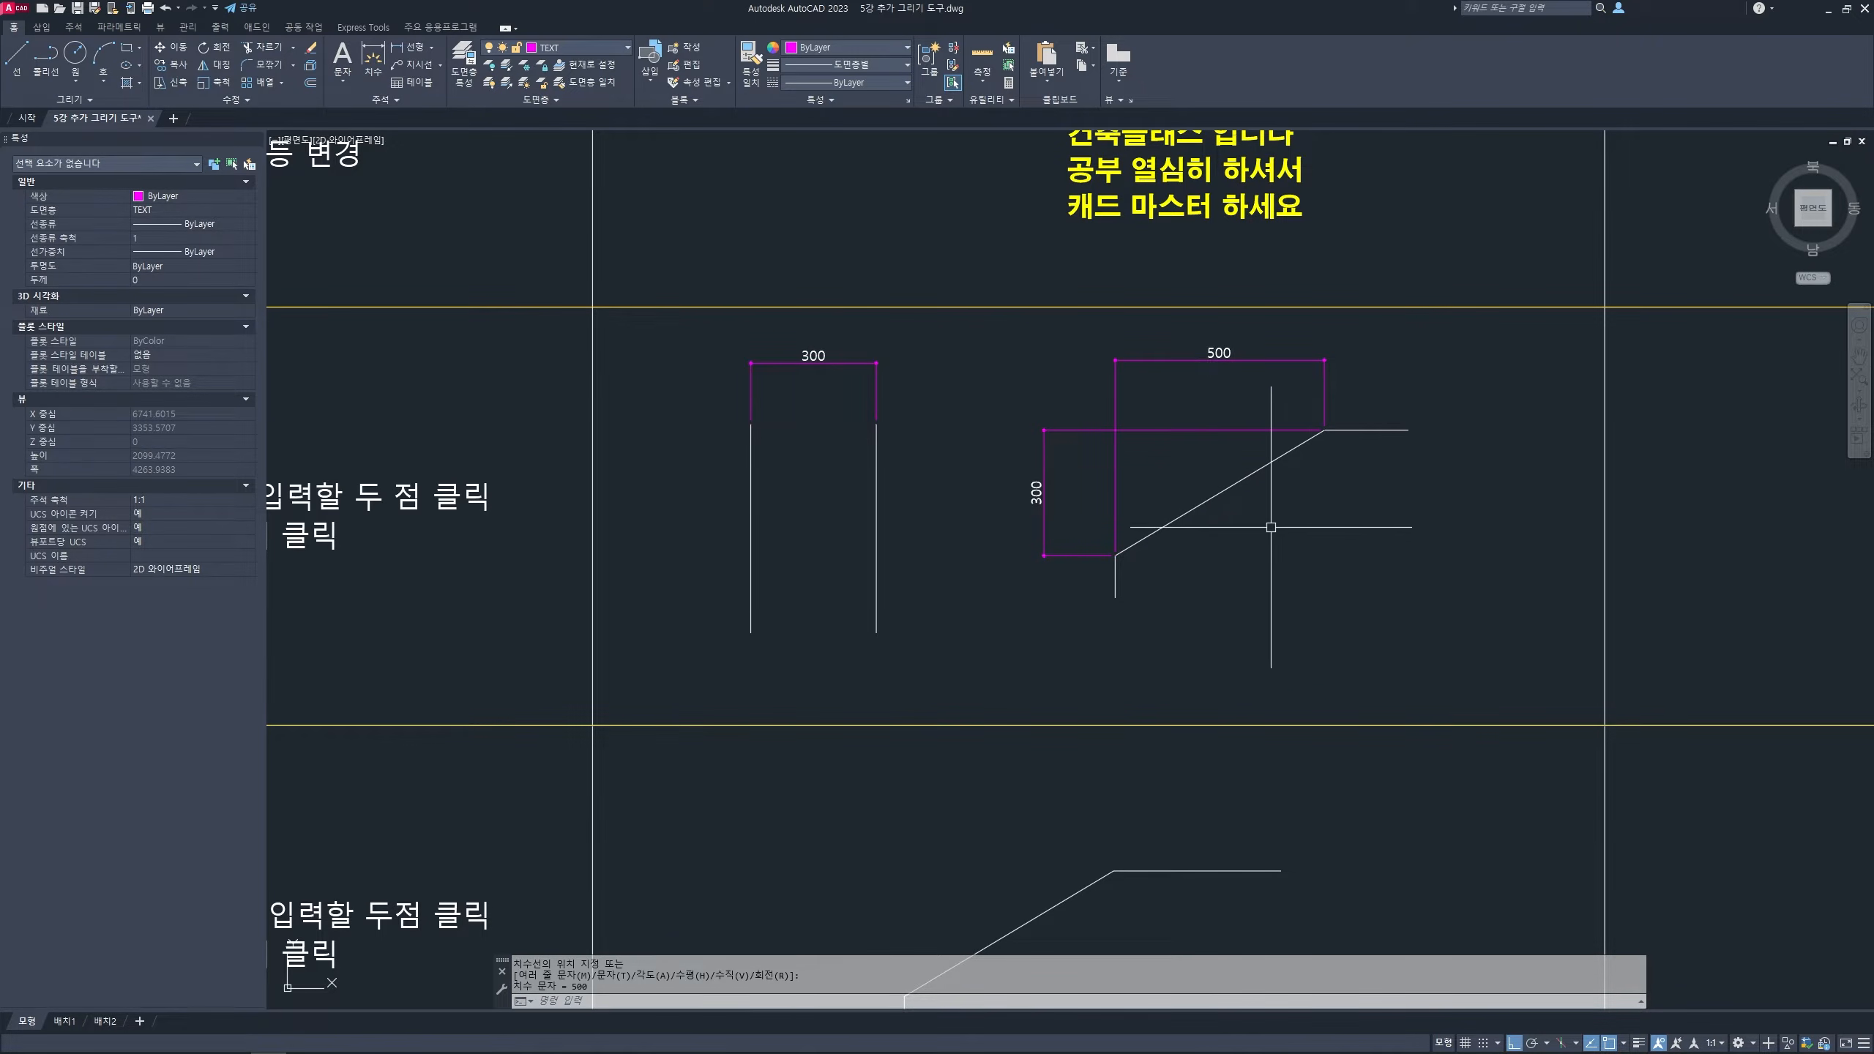
- Examine the DAL (DIM ALIGNED) row of the practice table, including its instructions and sloped practice line
scroll(1272, 527, "down", 1)
mouse_move(1125, 579)
middle_mouse_down()
mouse_move(1234, 494)
mouse_move(1179, 517)
mouse_move(1293, 447)
middle_mouse_up()
scroll(1158, 538, "down", 1)
scroll(1275, 550, "up", 1)
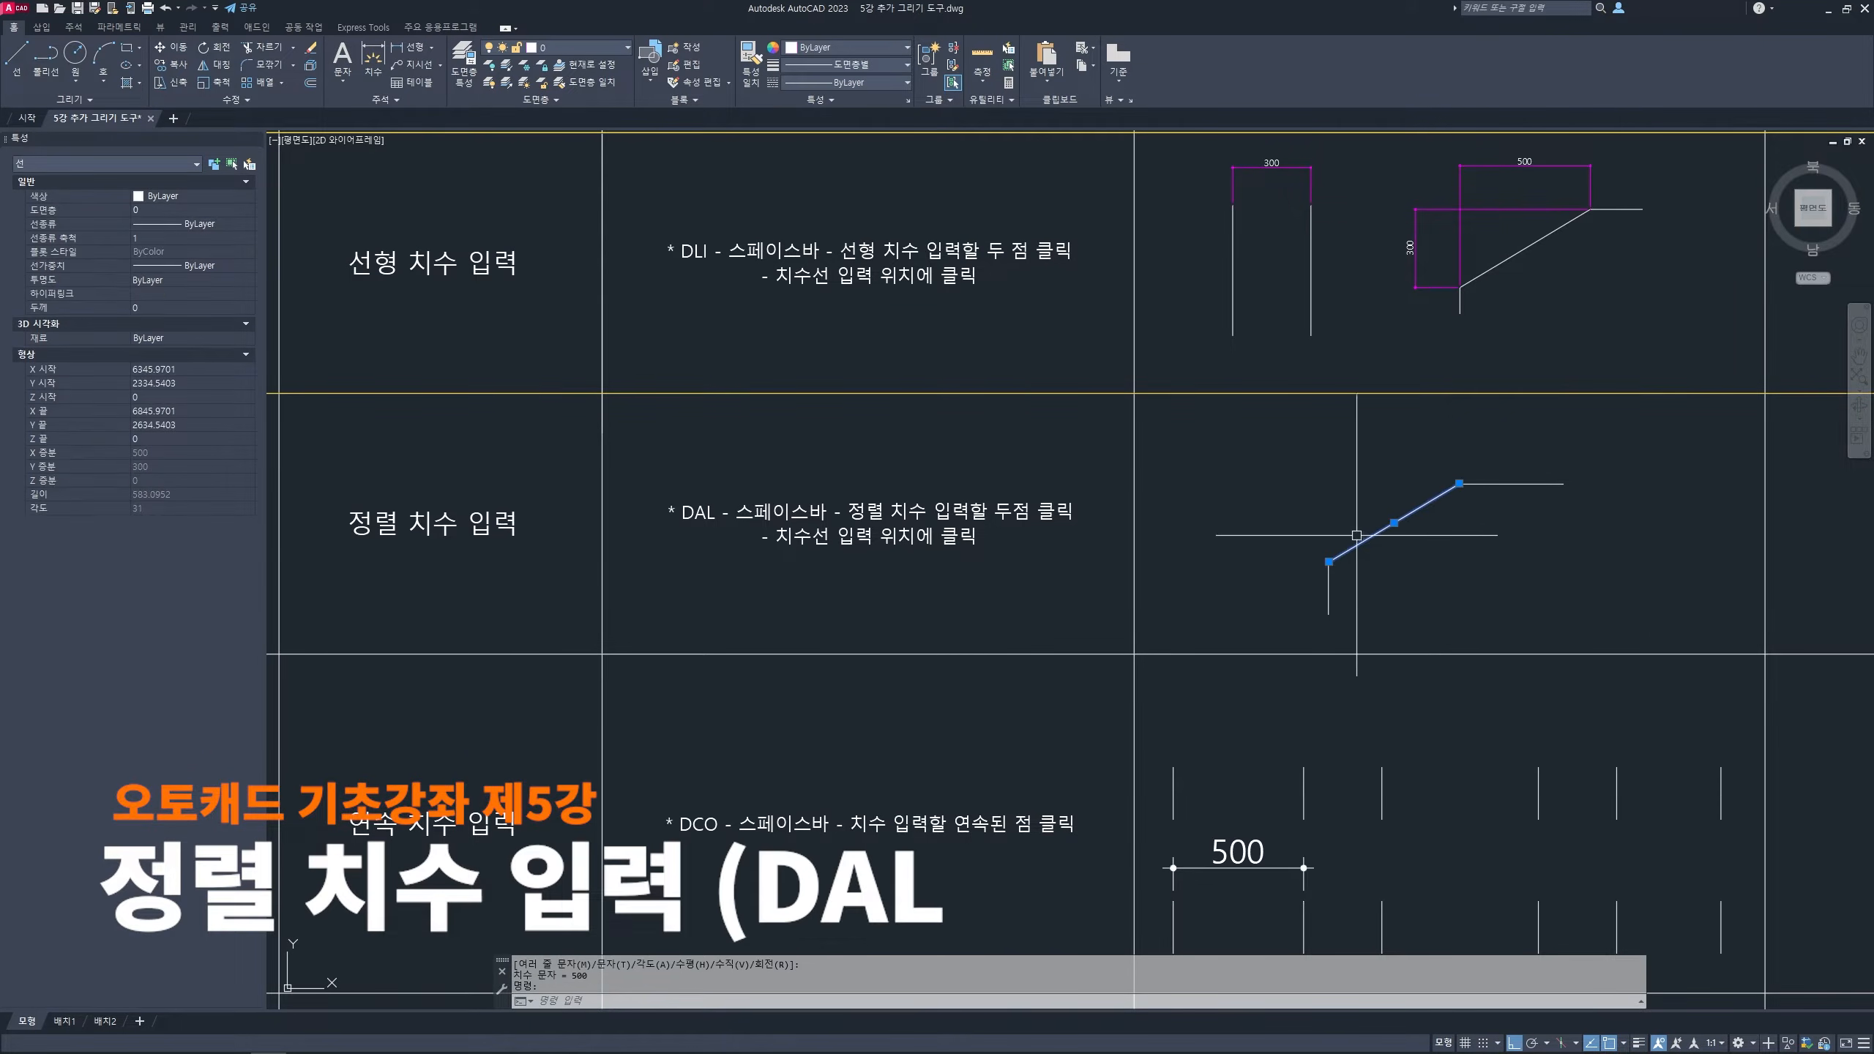
key("Escape")
key("Escape")
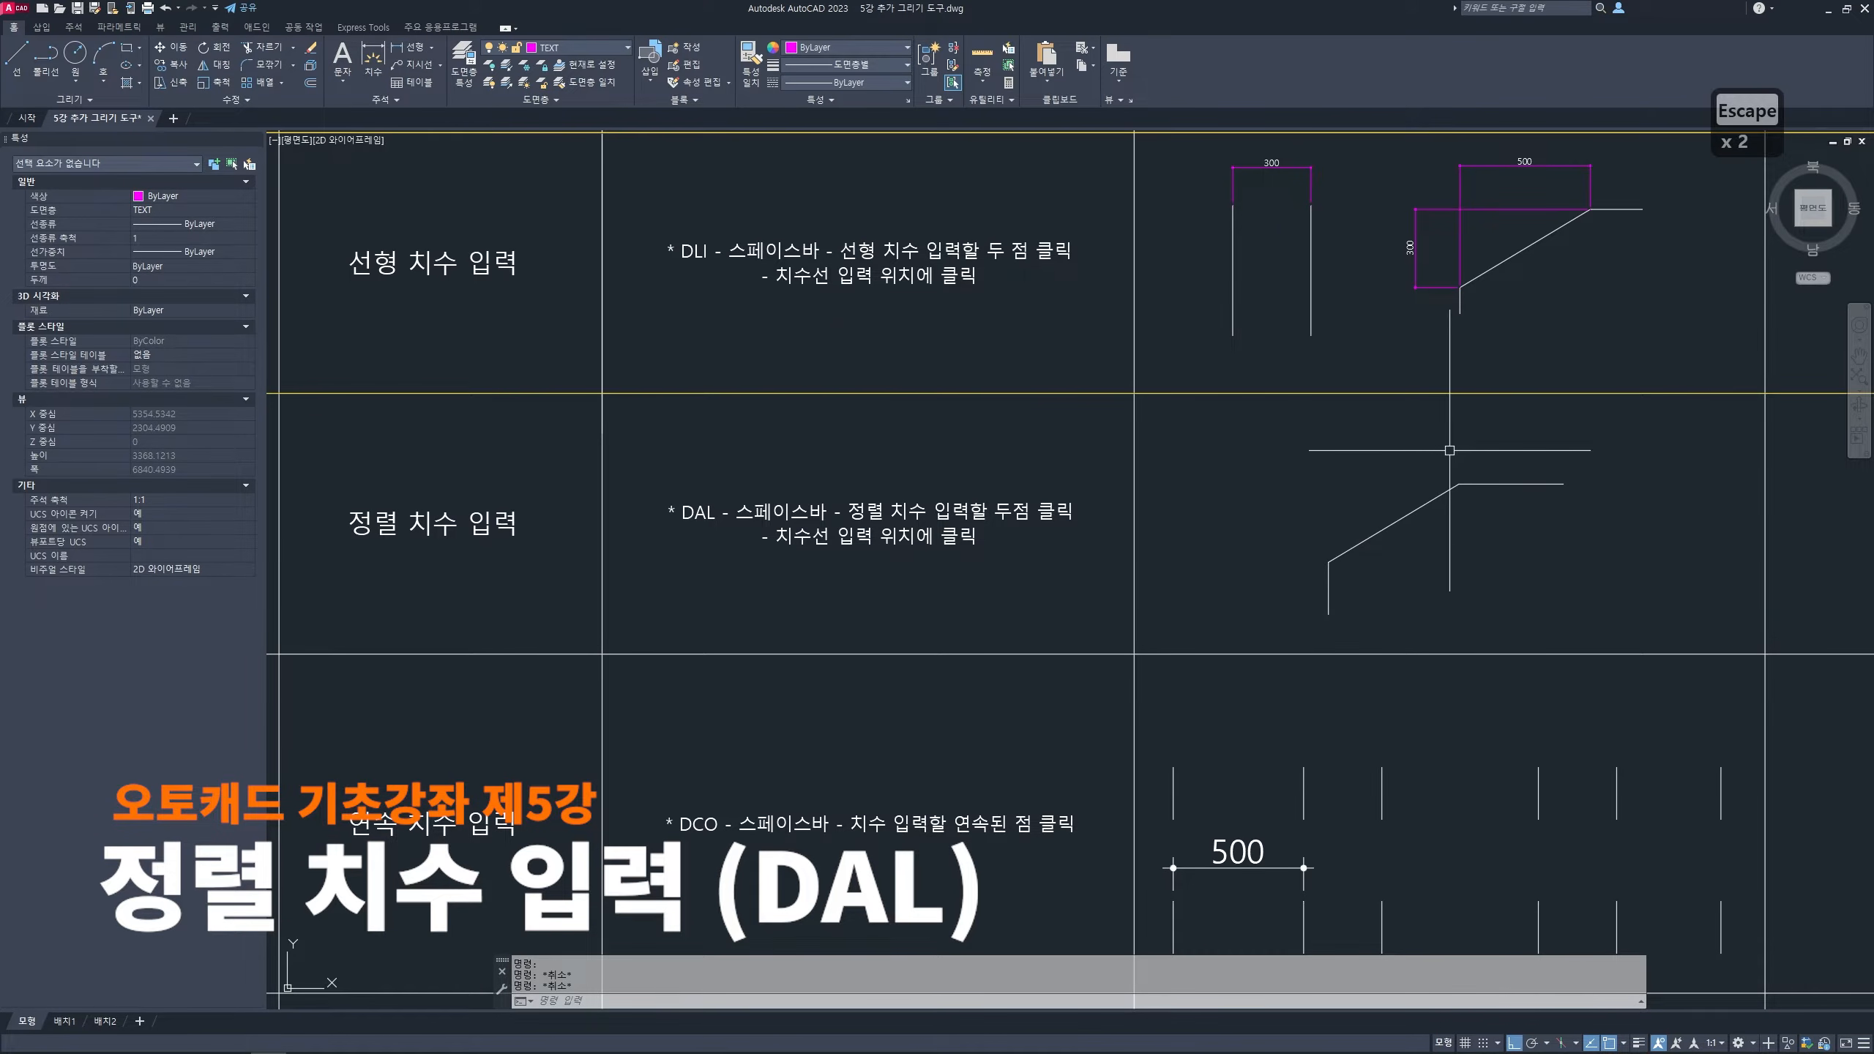
scroll(1357, 443, "down", 3)
middle_click_drag(1092, 493, 1242, 485)
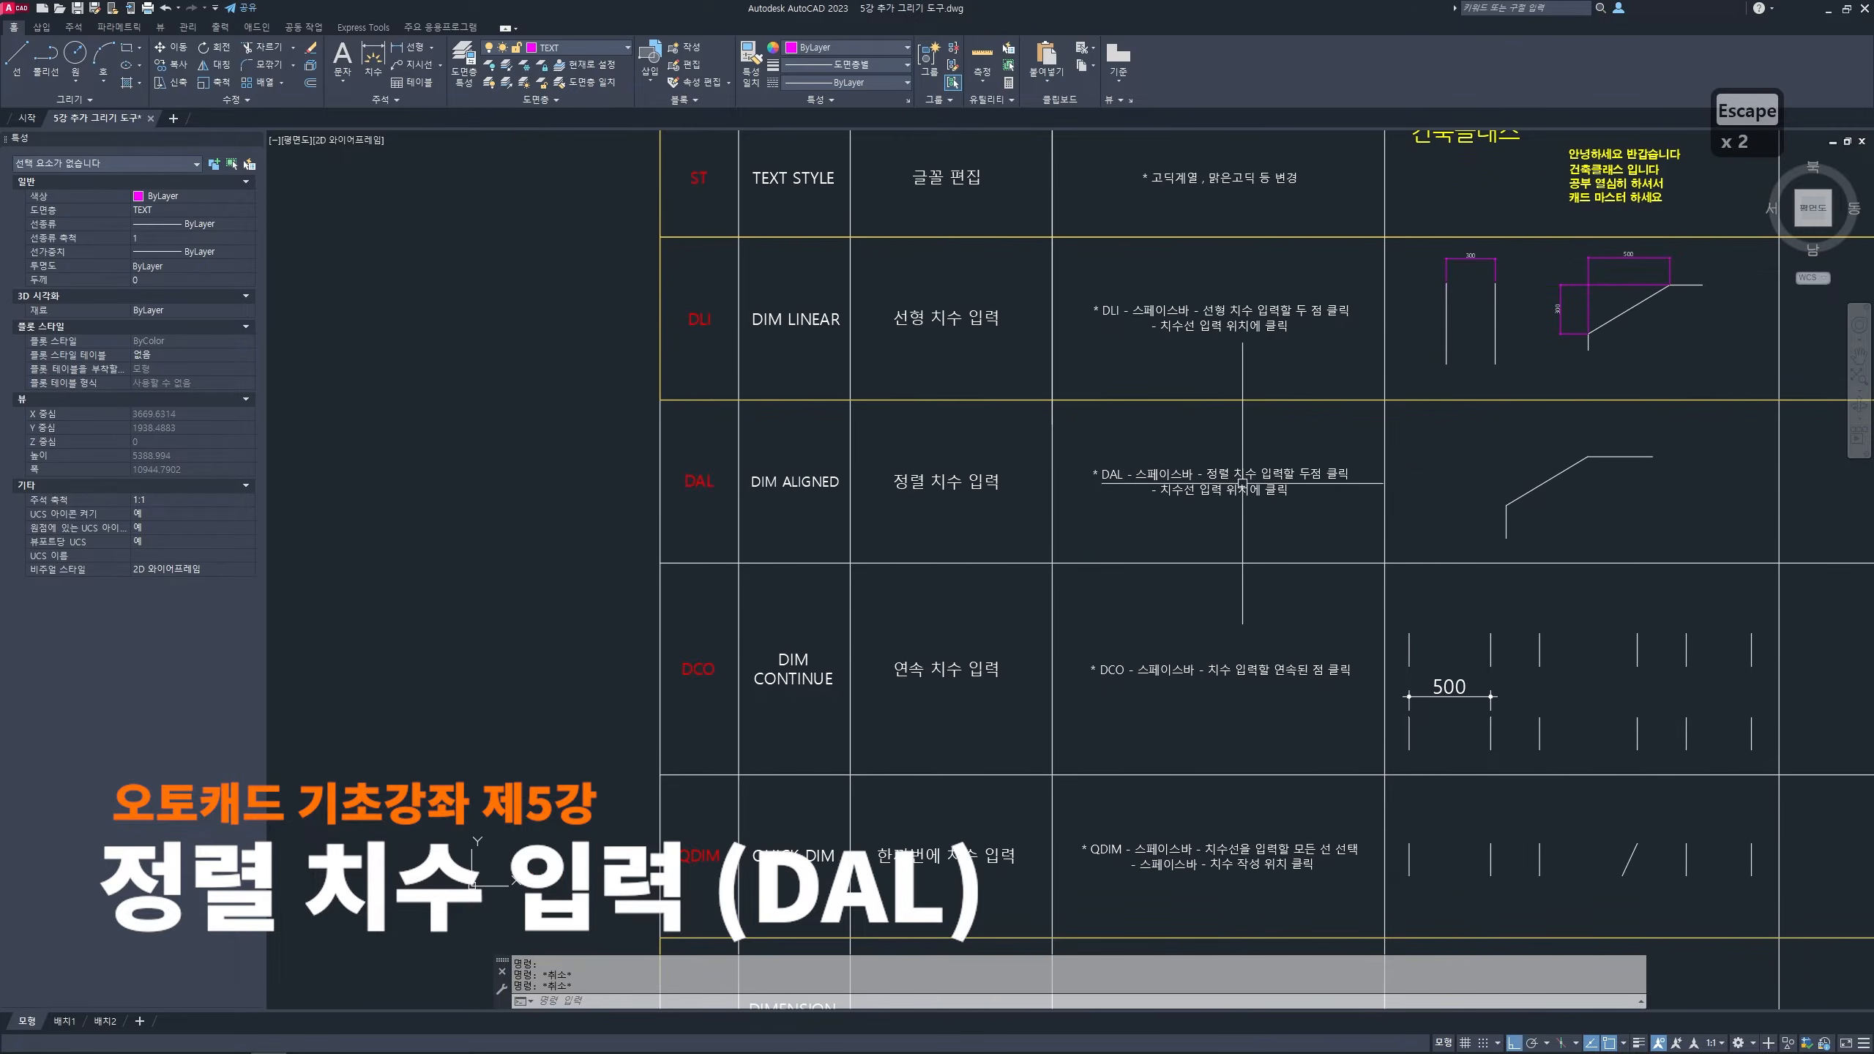
scroll(700, 485, "up", 3)
middle_click_drag(699, 486, 692, 505)
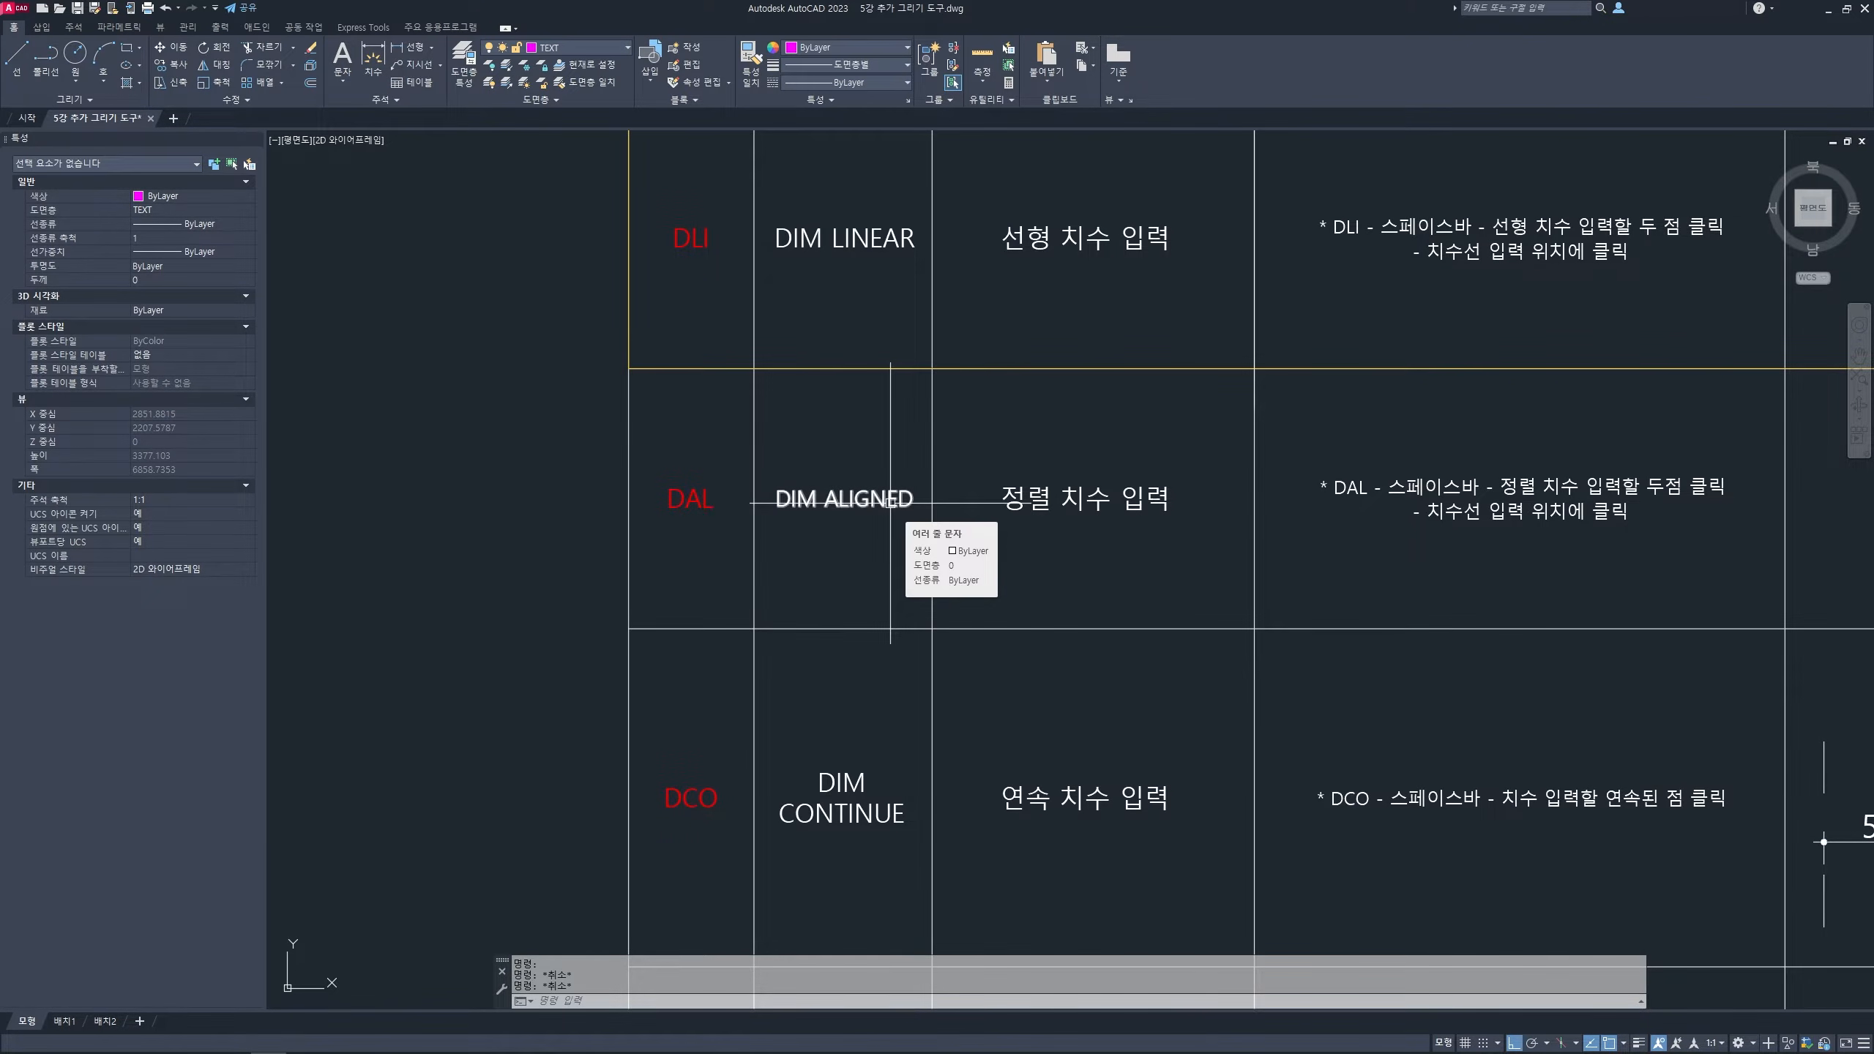
scroll(846, 520, "down", 1)
middle_click_drag(1129, 507, 724, 524)
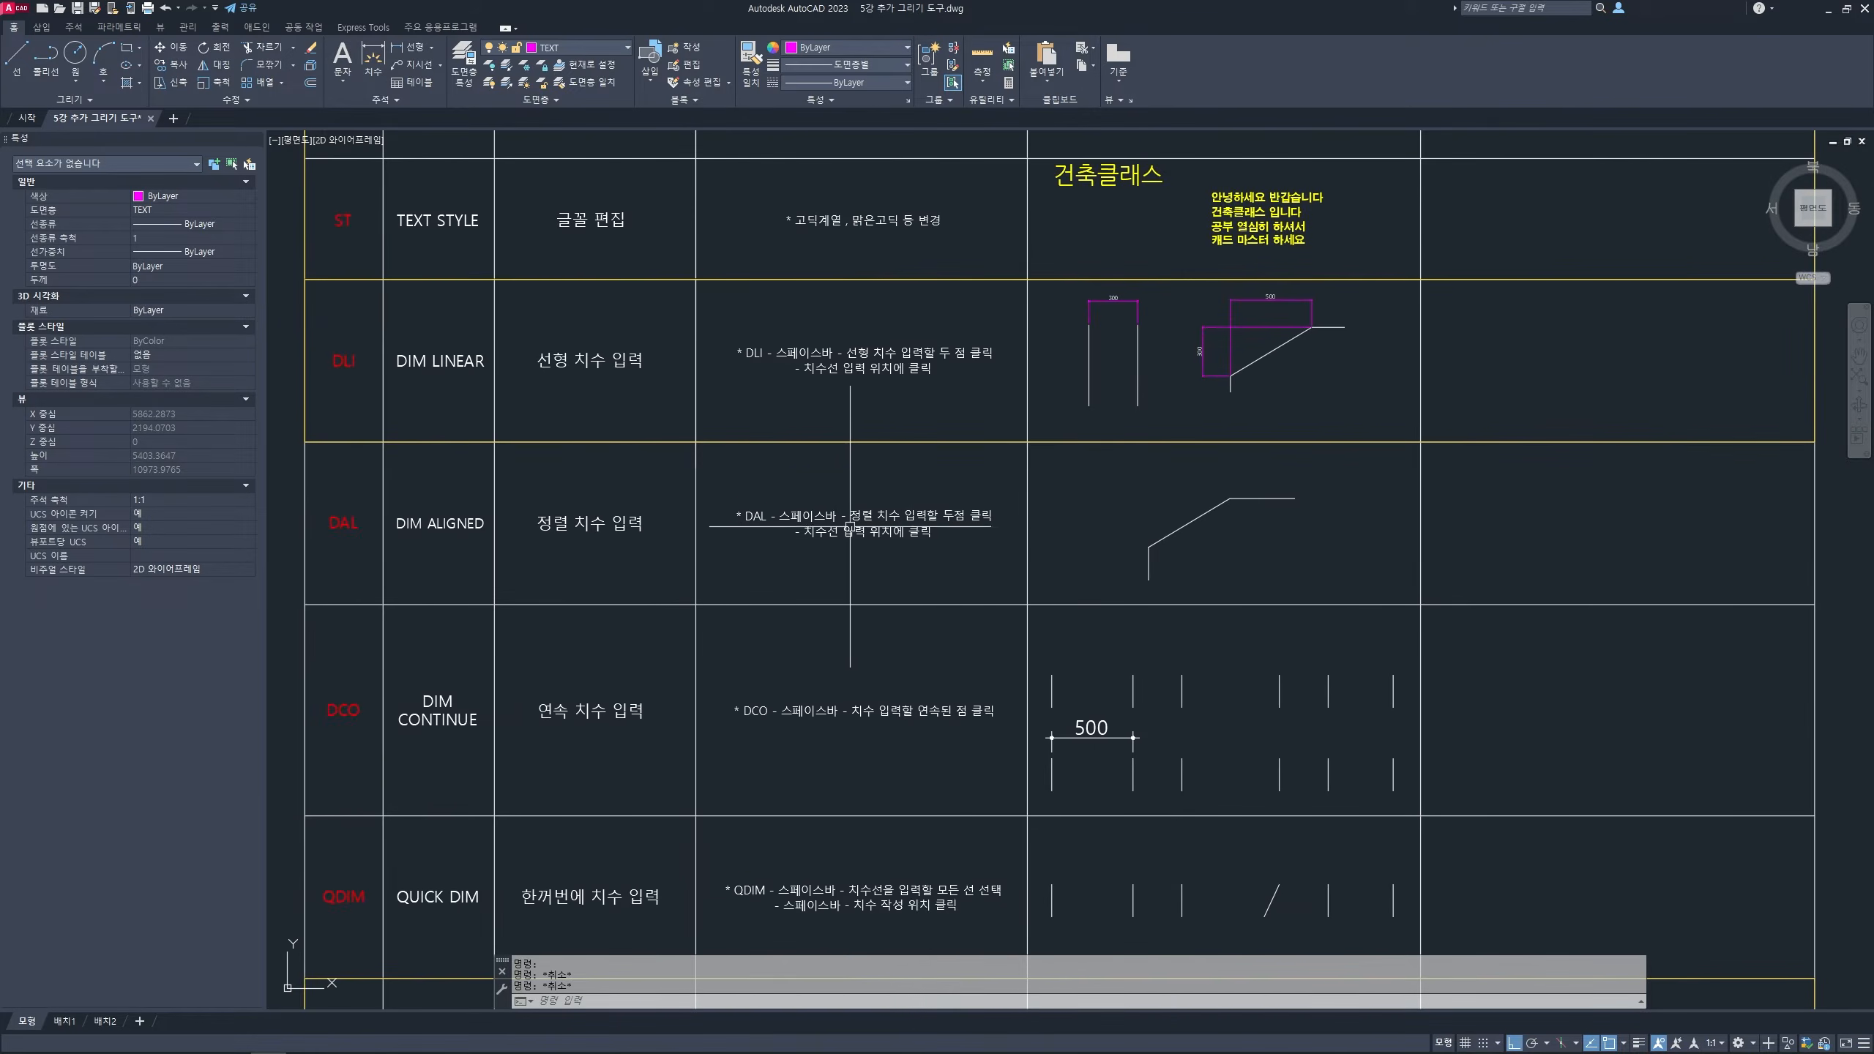
middle_click_drag(850, 526, 835, 521)
- Add an aligned dimension between the two ends of the DAL row's sloped line, placed parallel above it
left_click(78, 31)
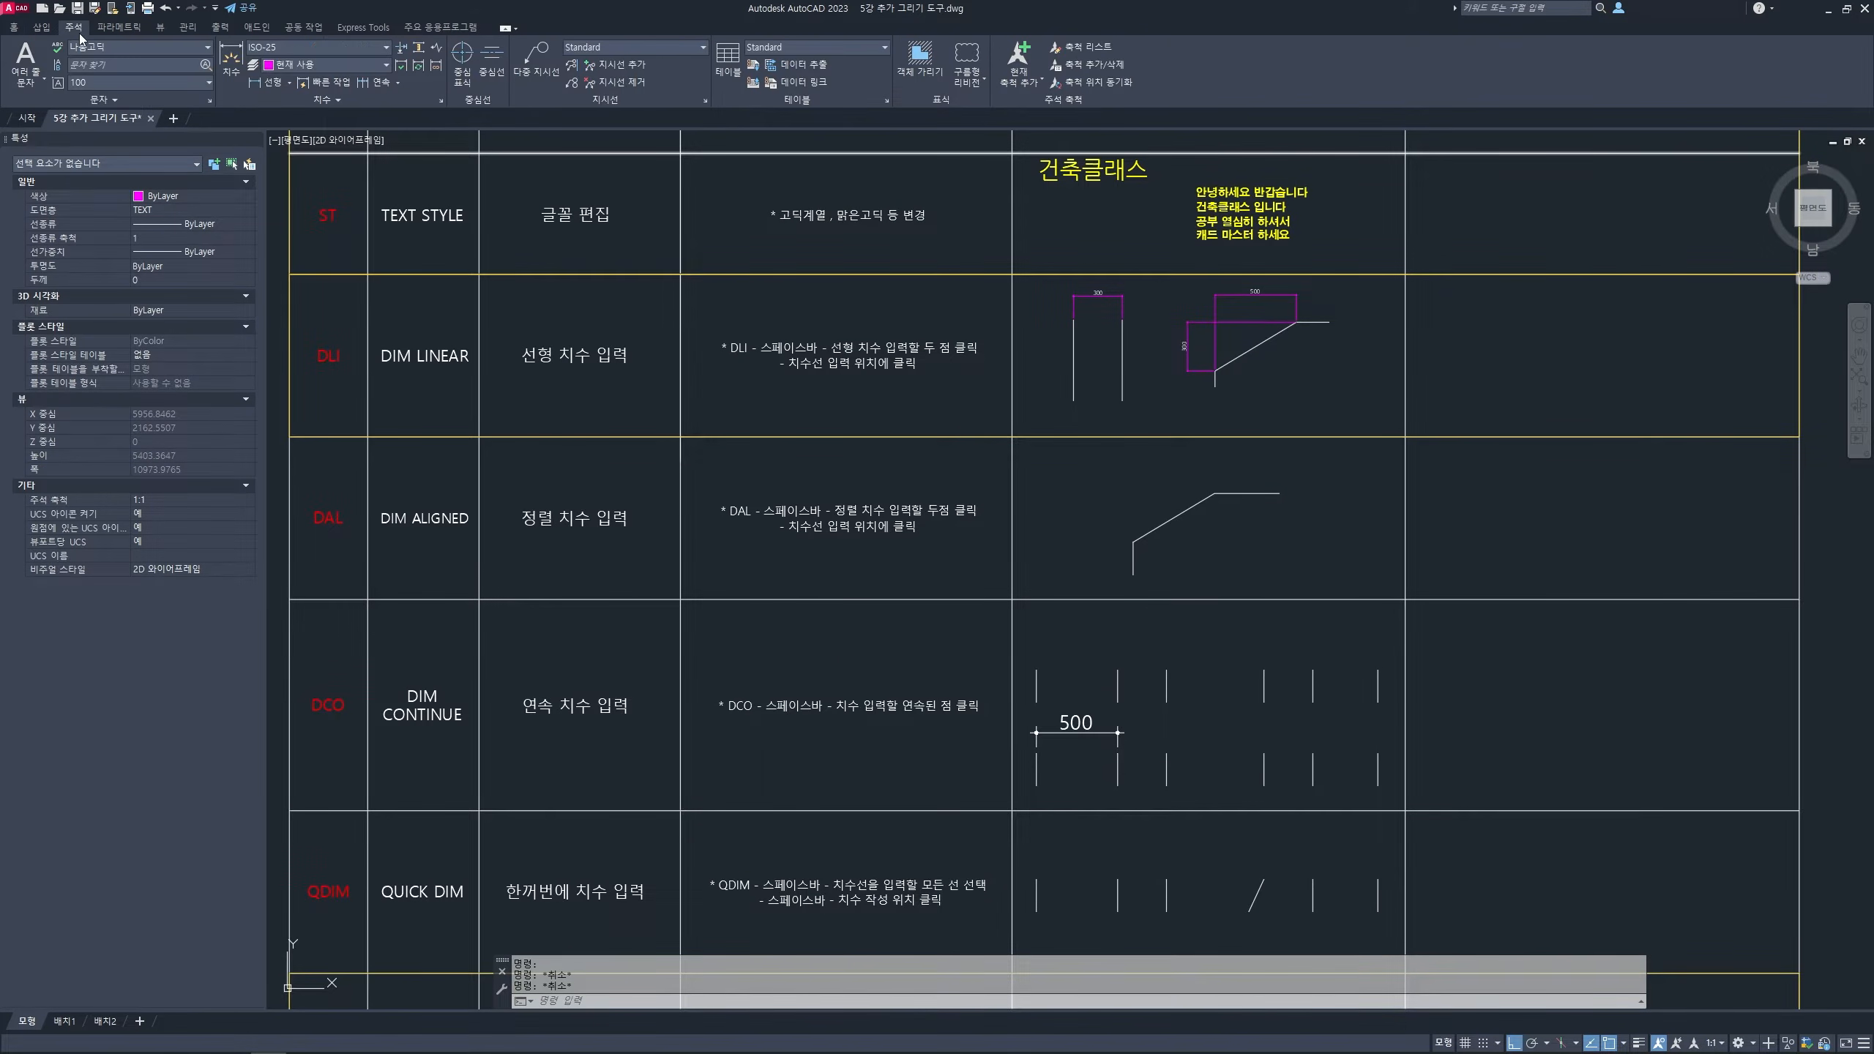
left_click(290, 82)
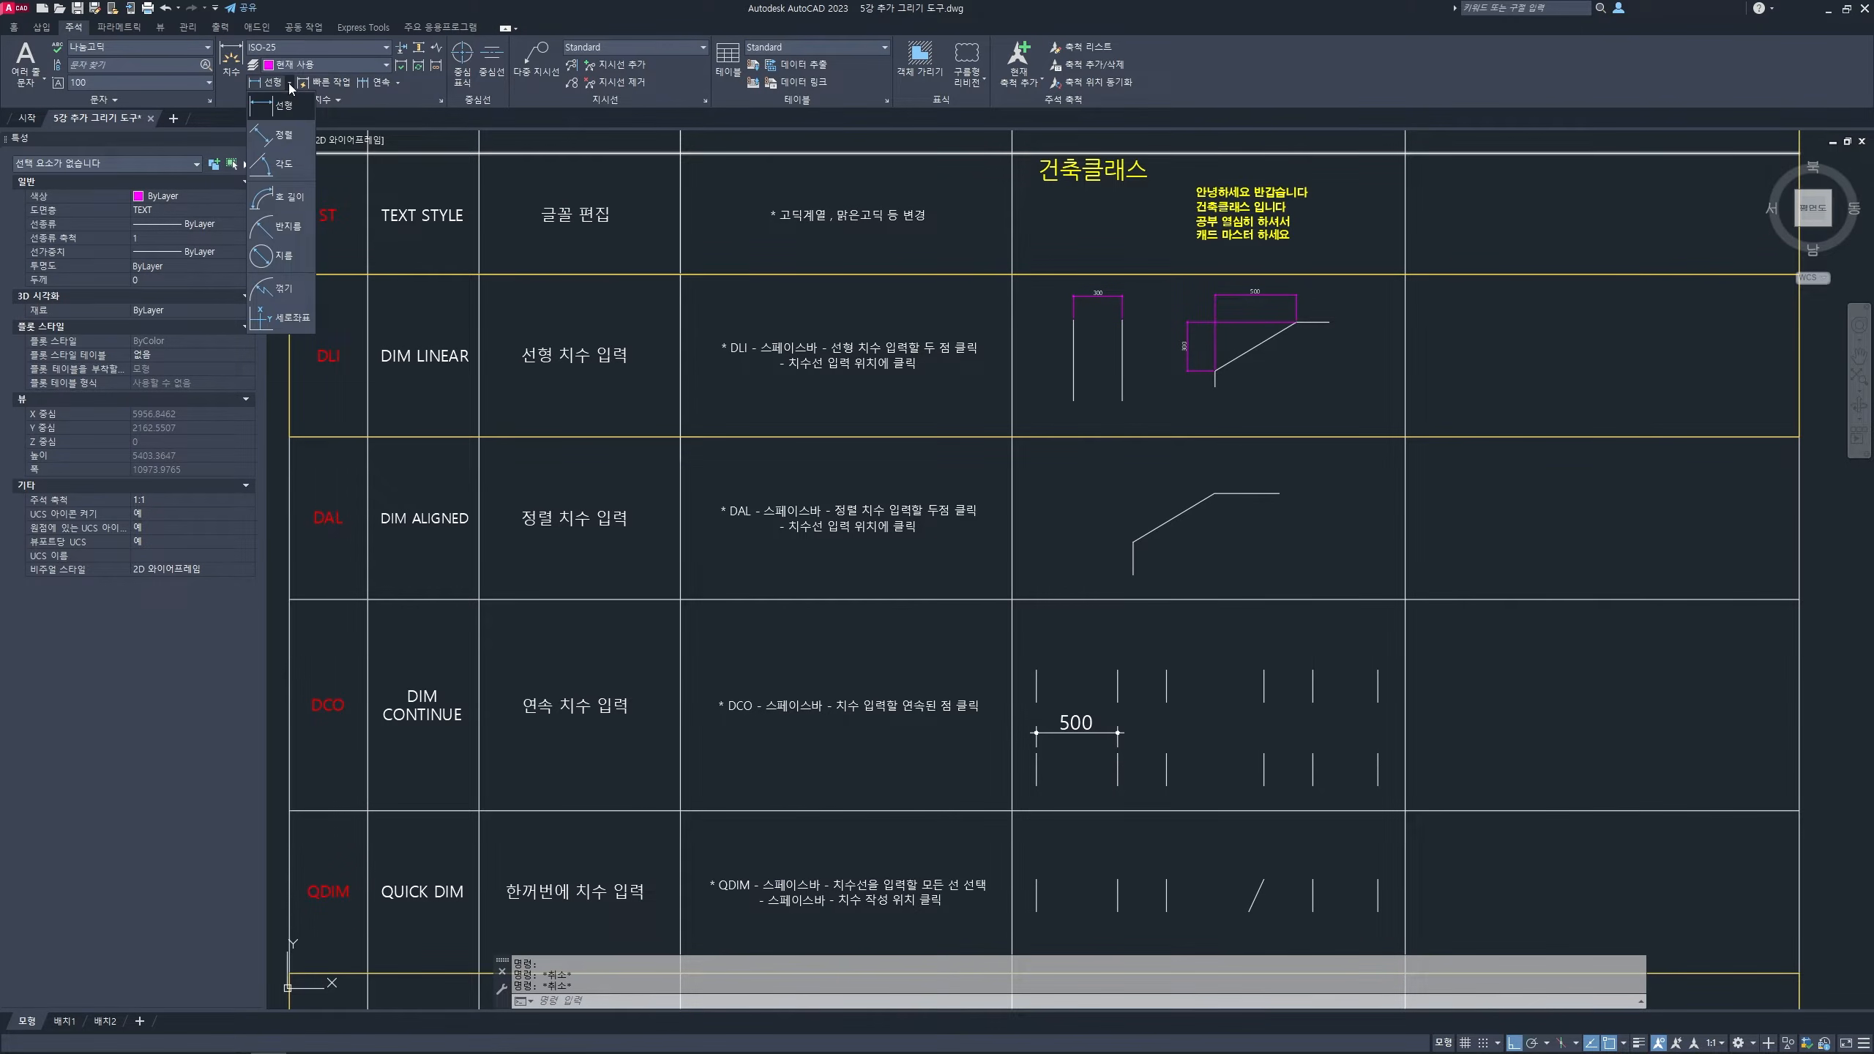
left_click(287, 142)
scroll(1153, 515, "up", 2)
scroll(1153, 514, "up", 2)
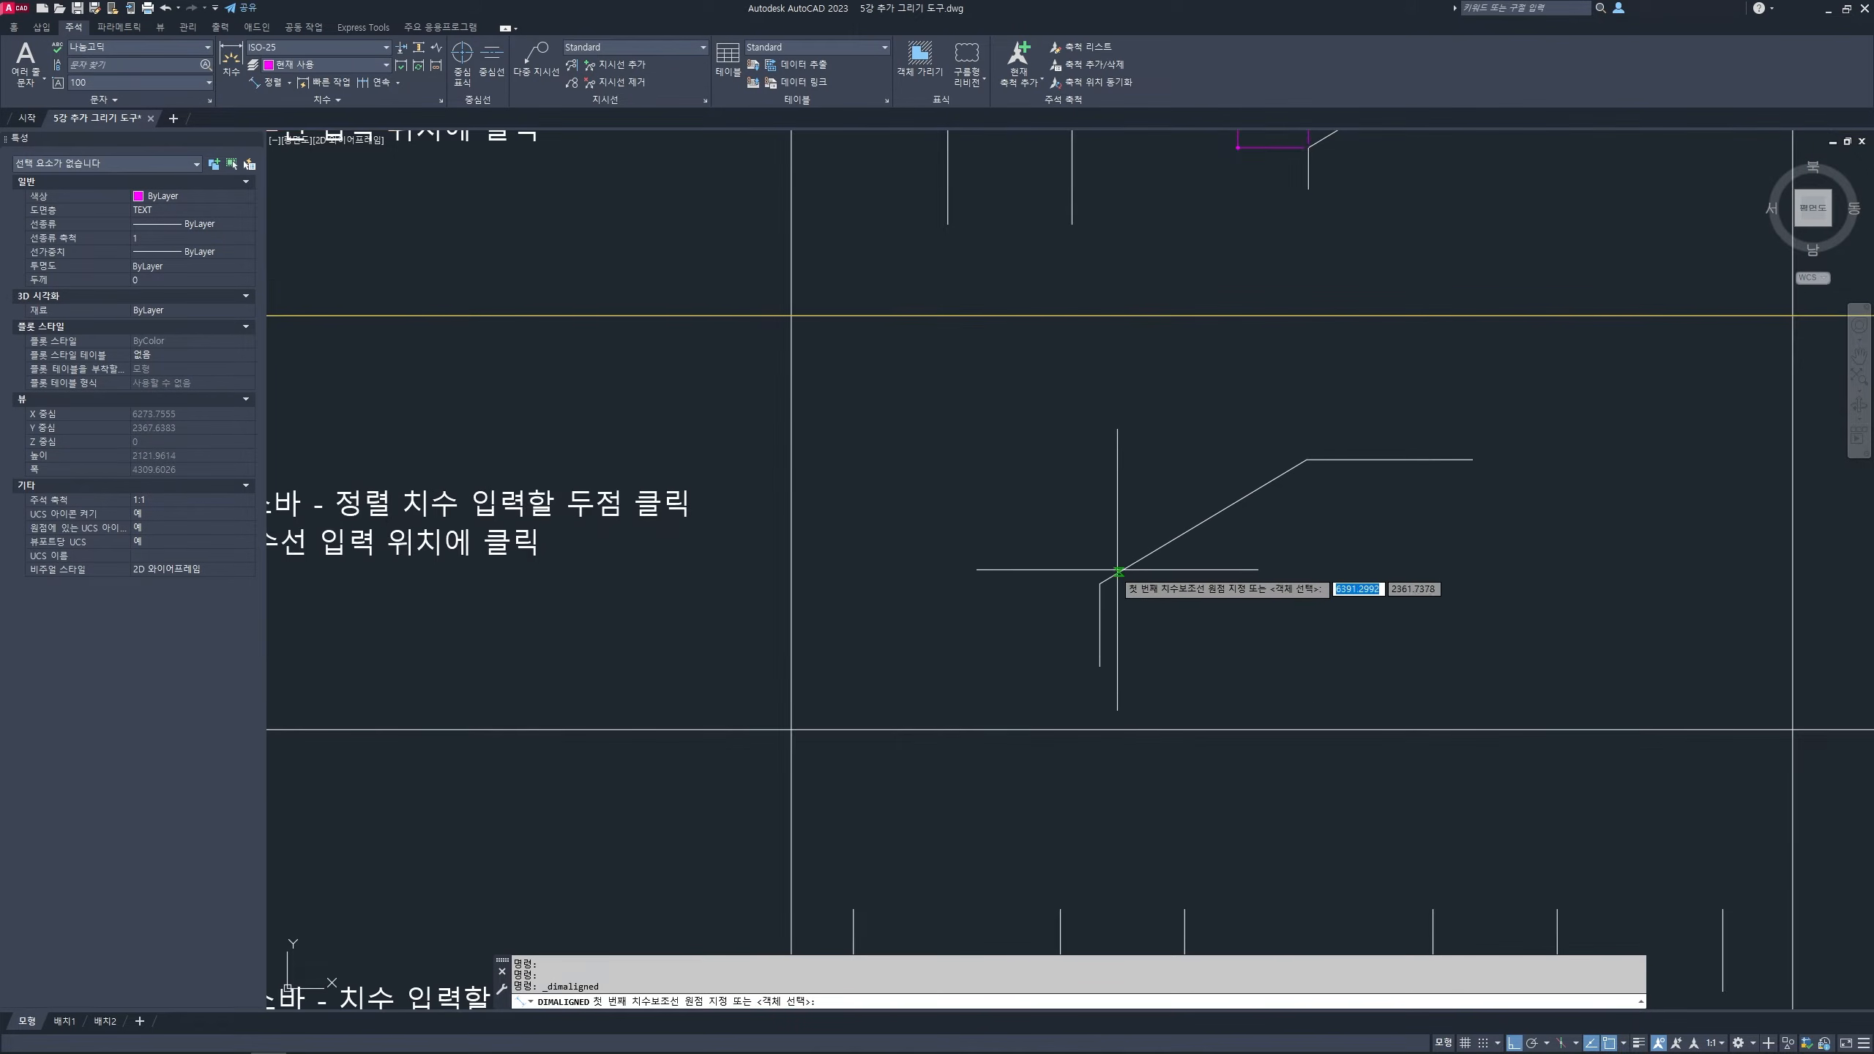
left_click(1099, 584)
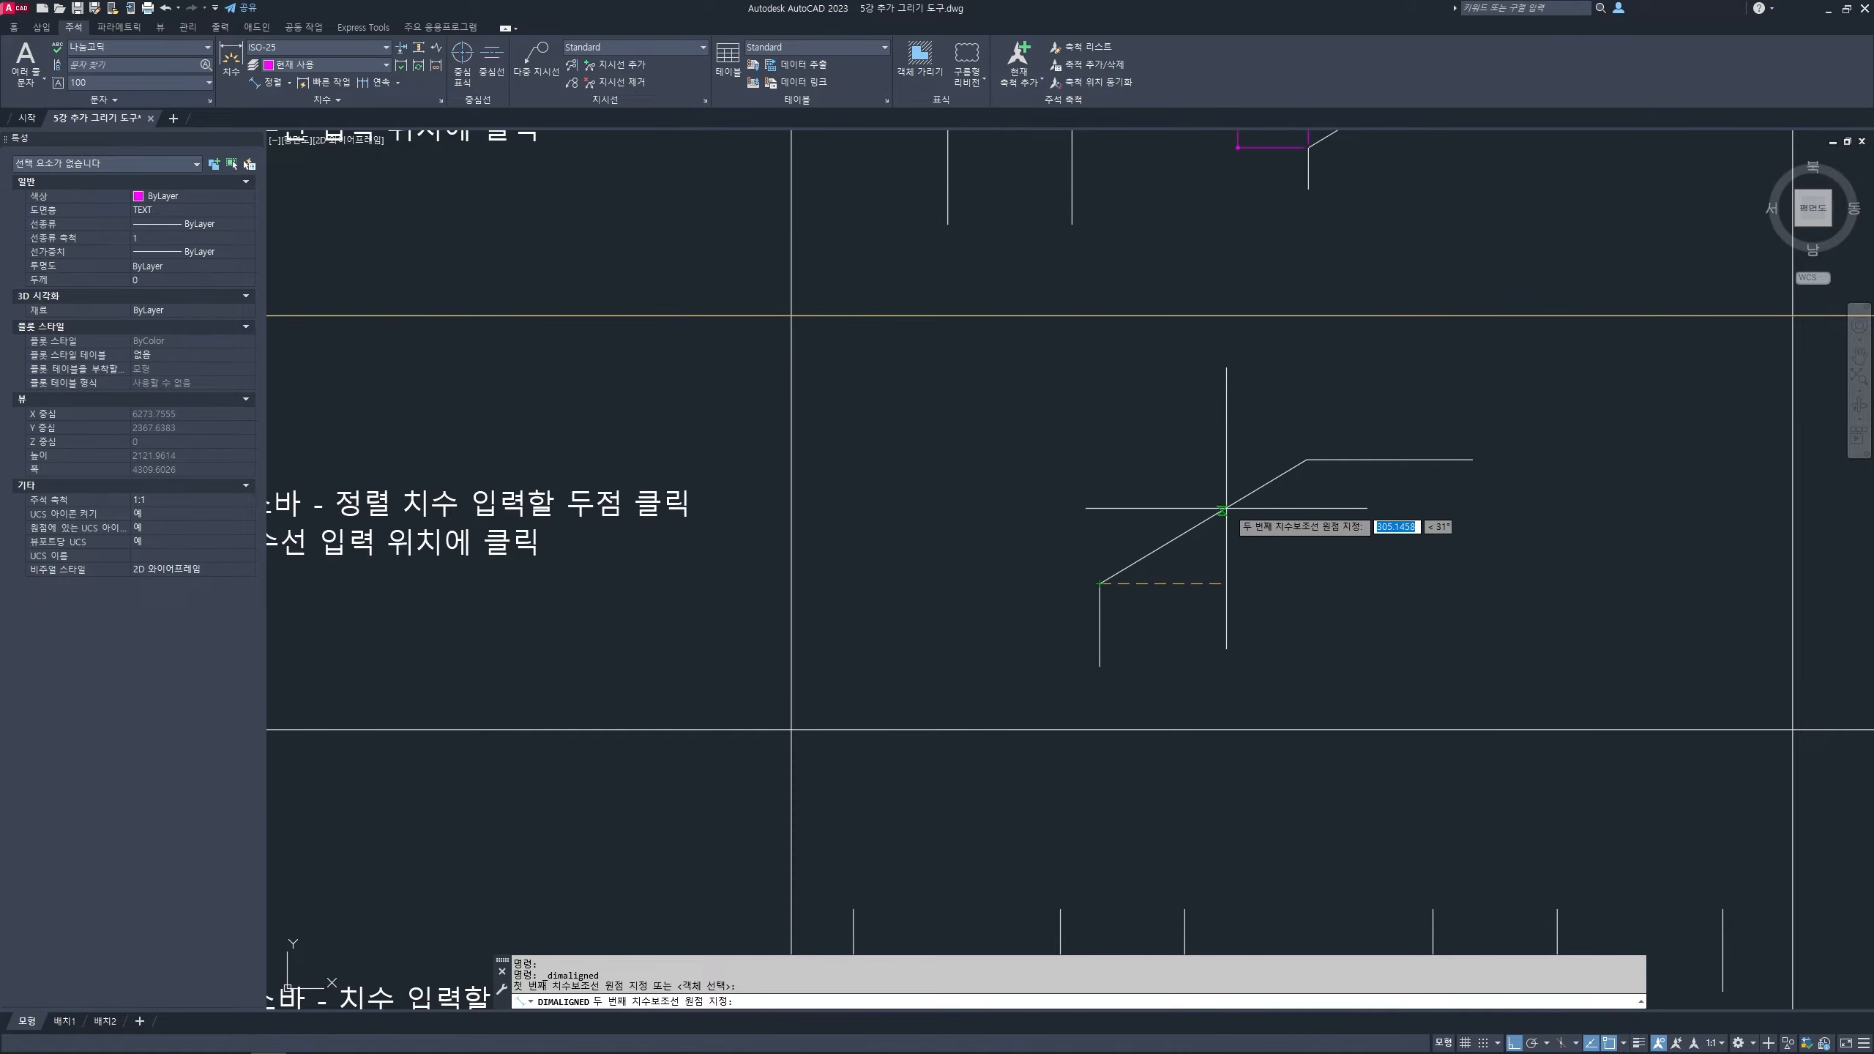
left_click(1306, 460)
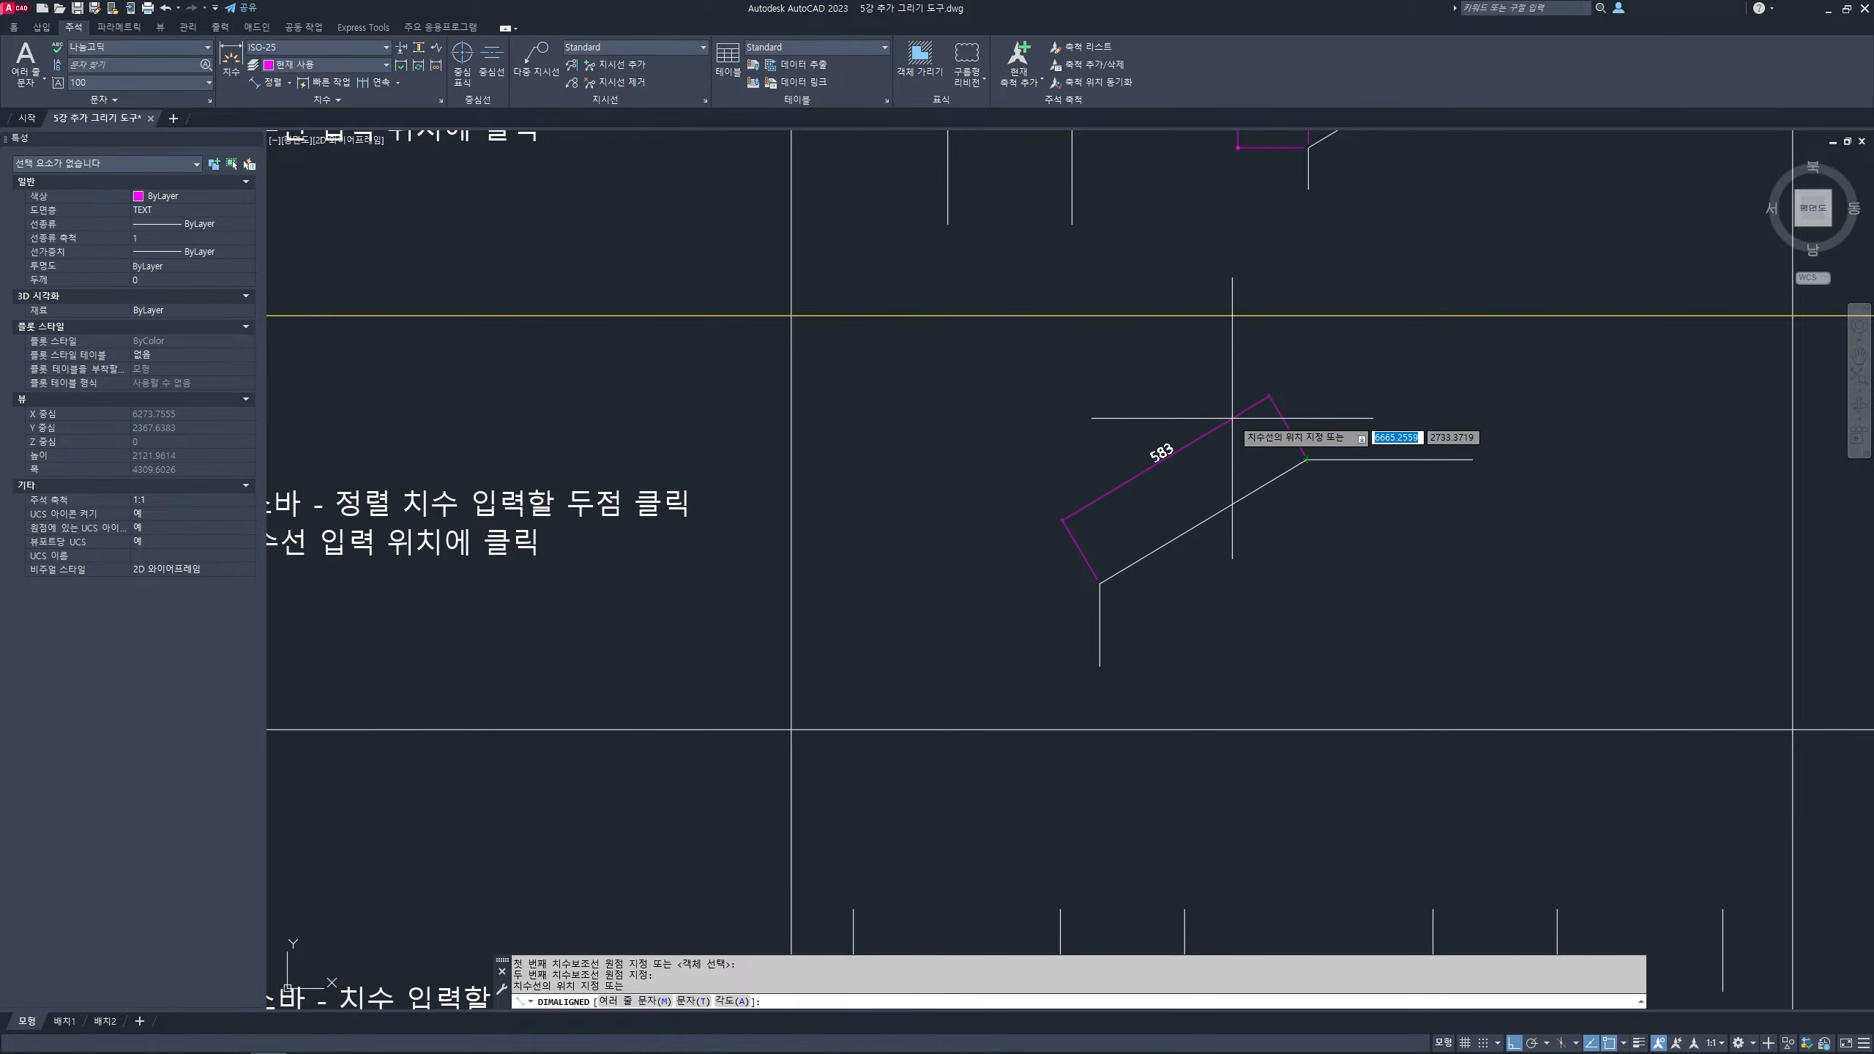
left_click(1230, 415)
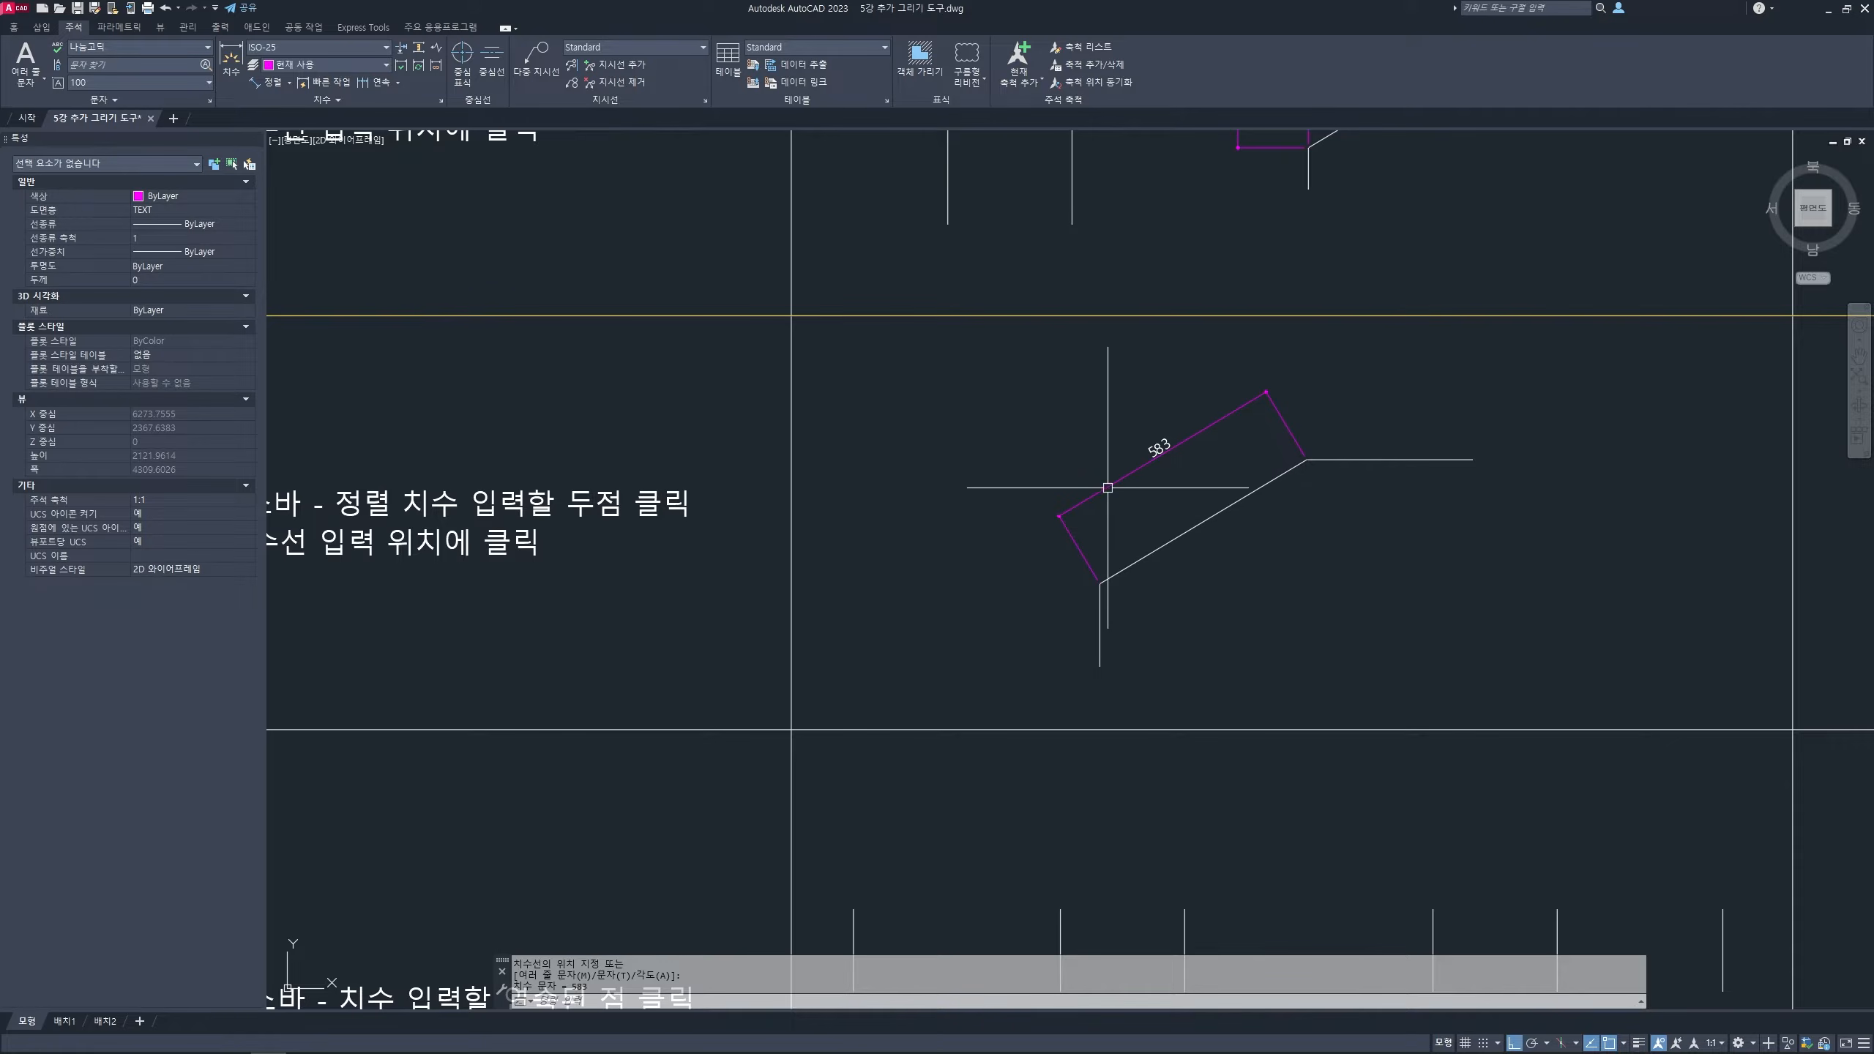
- Examine the DCO (DIM CONTINUE) row of the practice table, including its instructions, vertical practice lines and sample dimension
scroll(1067, 538, "down", 5)
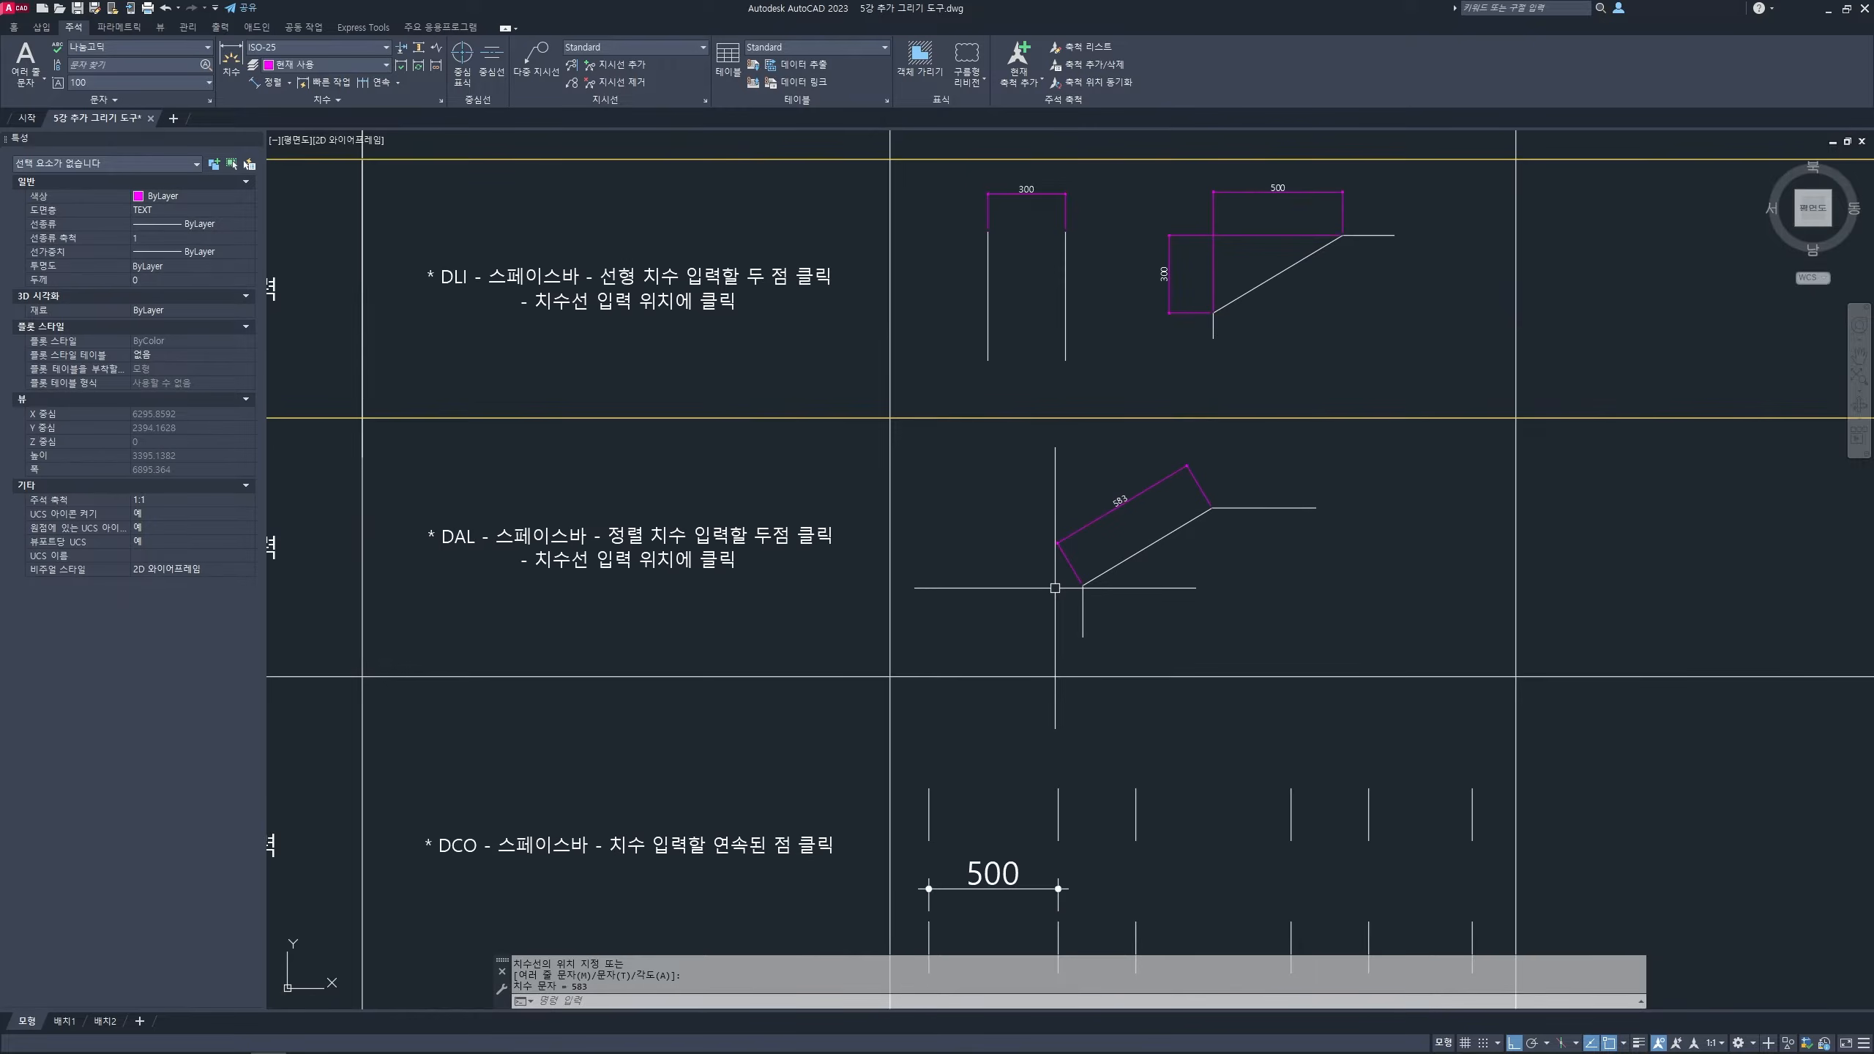
scroll(1033, 588, "down", 2)
middle_click_drag(1033, 587, 1110, 450)
scroll(893, 564, "up", 2)
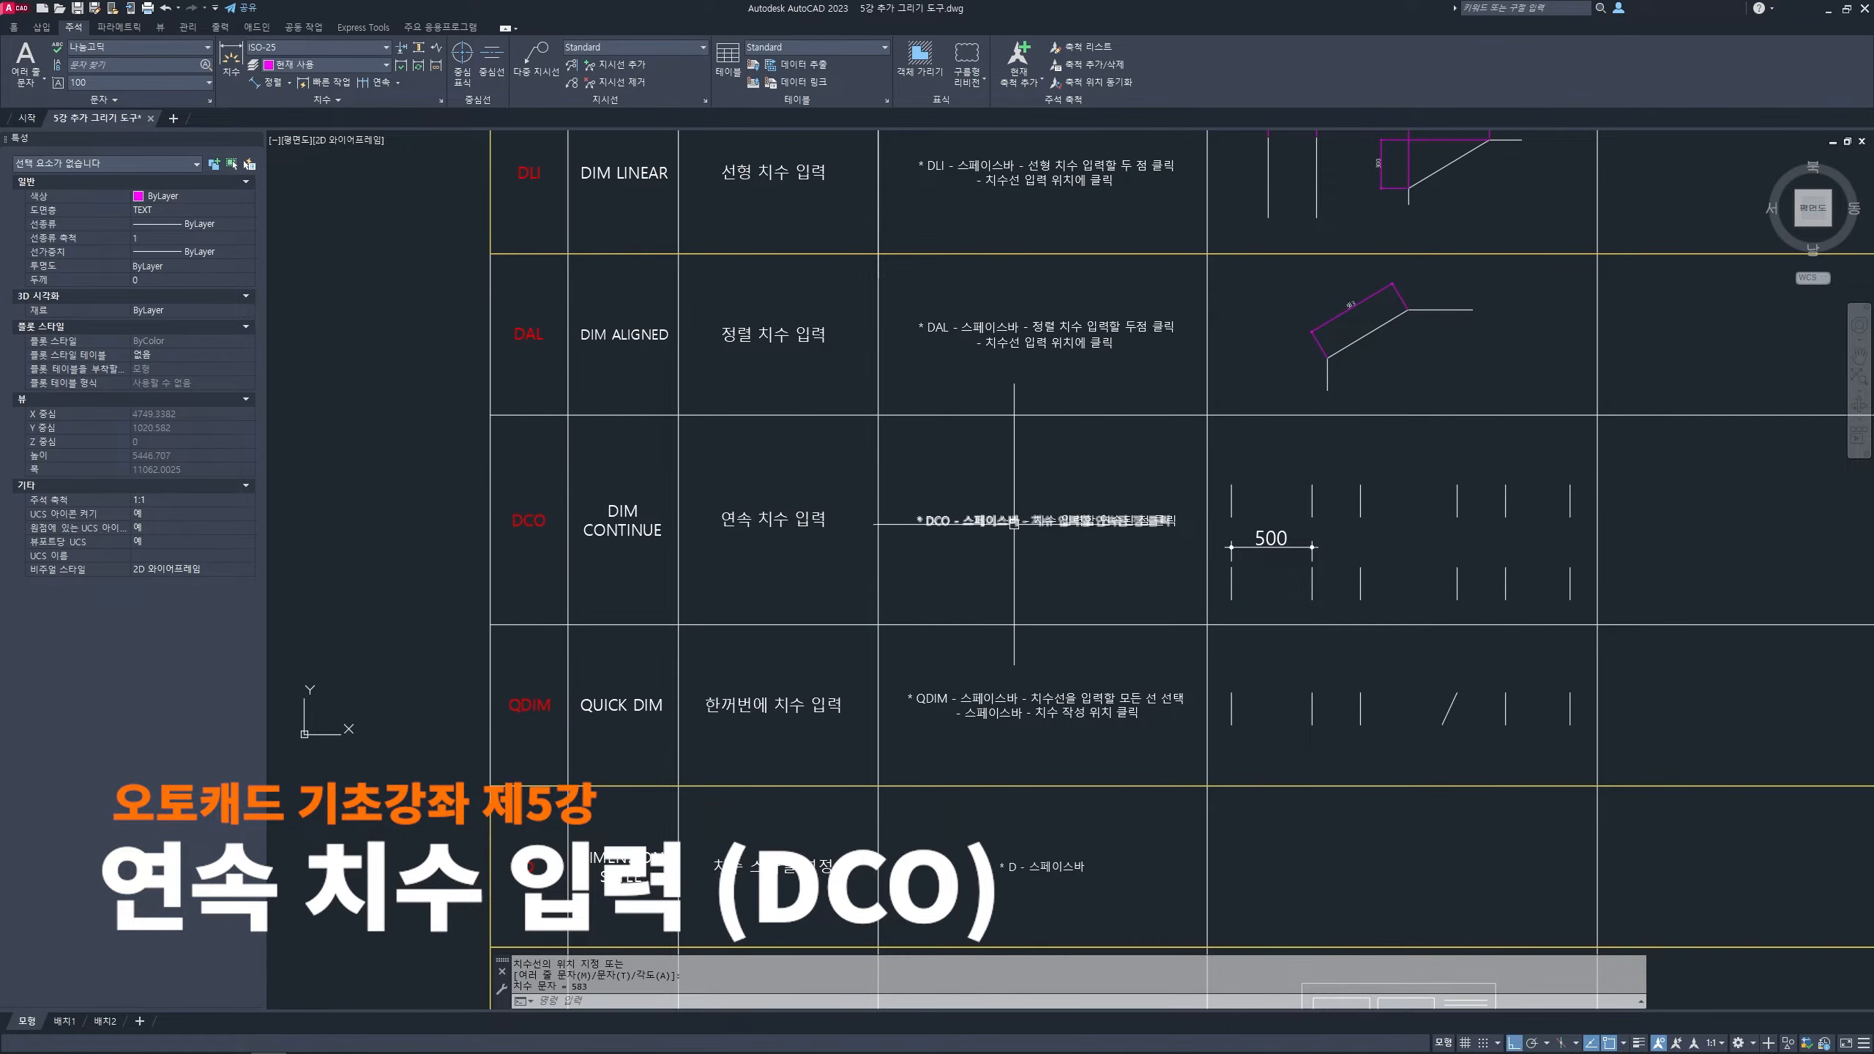
middle_click_drag(1245, 507, 994, 541)
scroll(1154, 507, "up", 1)
scroll(1049, 537, "down", 2)
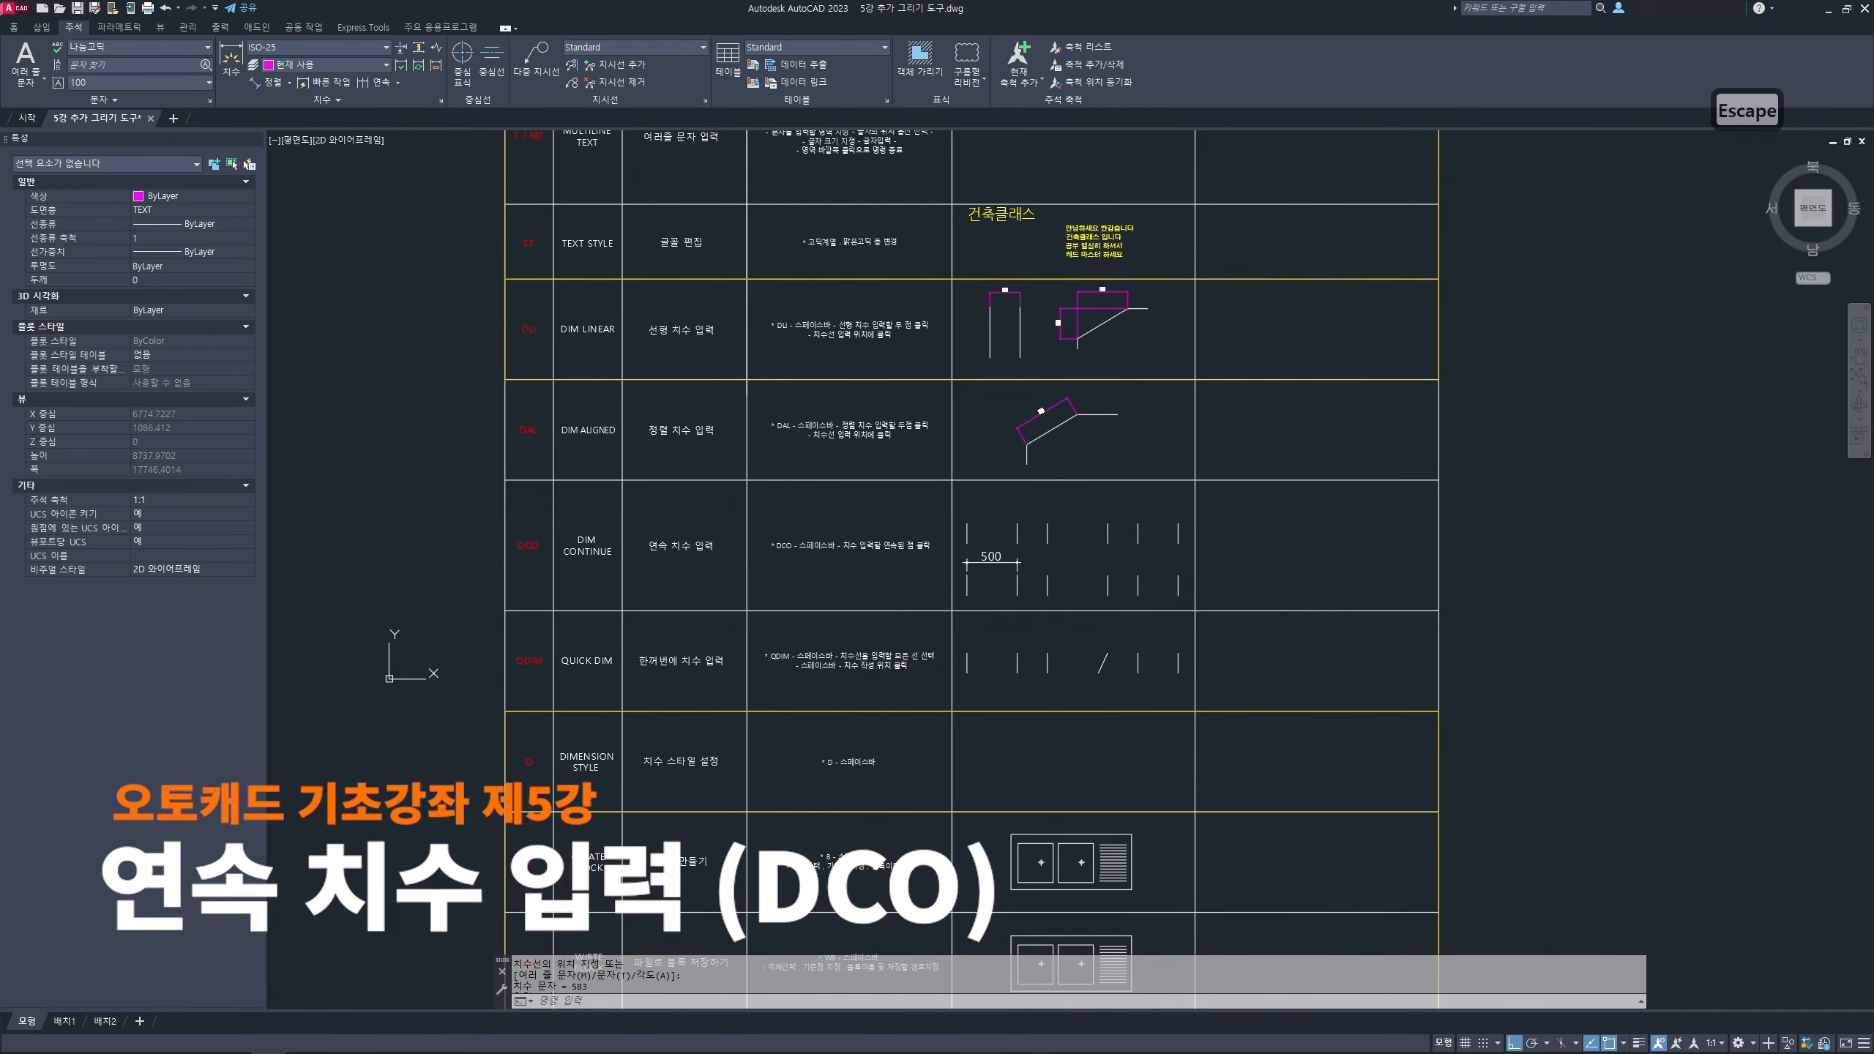
key("Escape")
key("Escape")
scroll(896, 543, "up", 2)
scroll(897, 542, "up", 2)
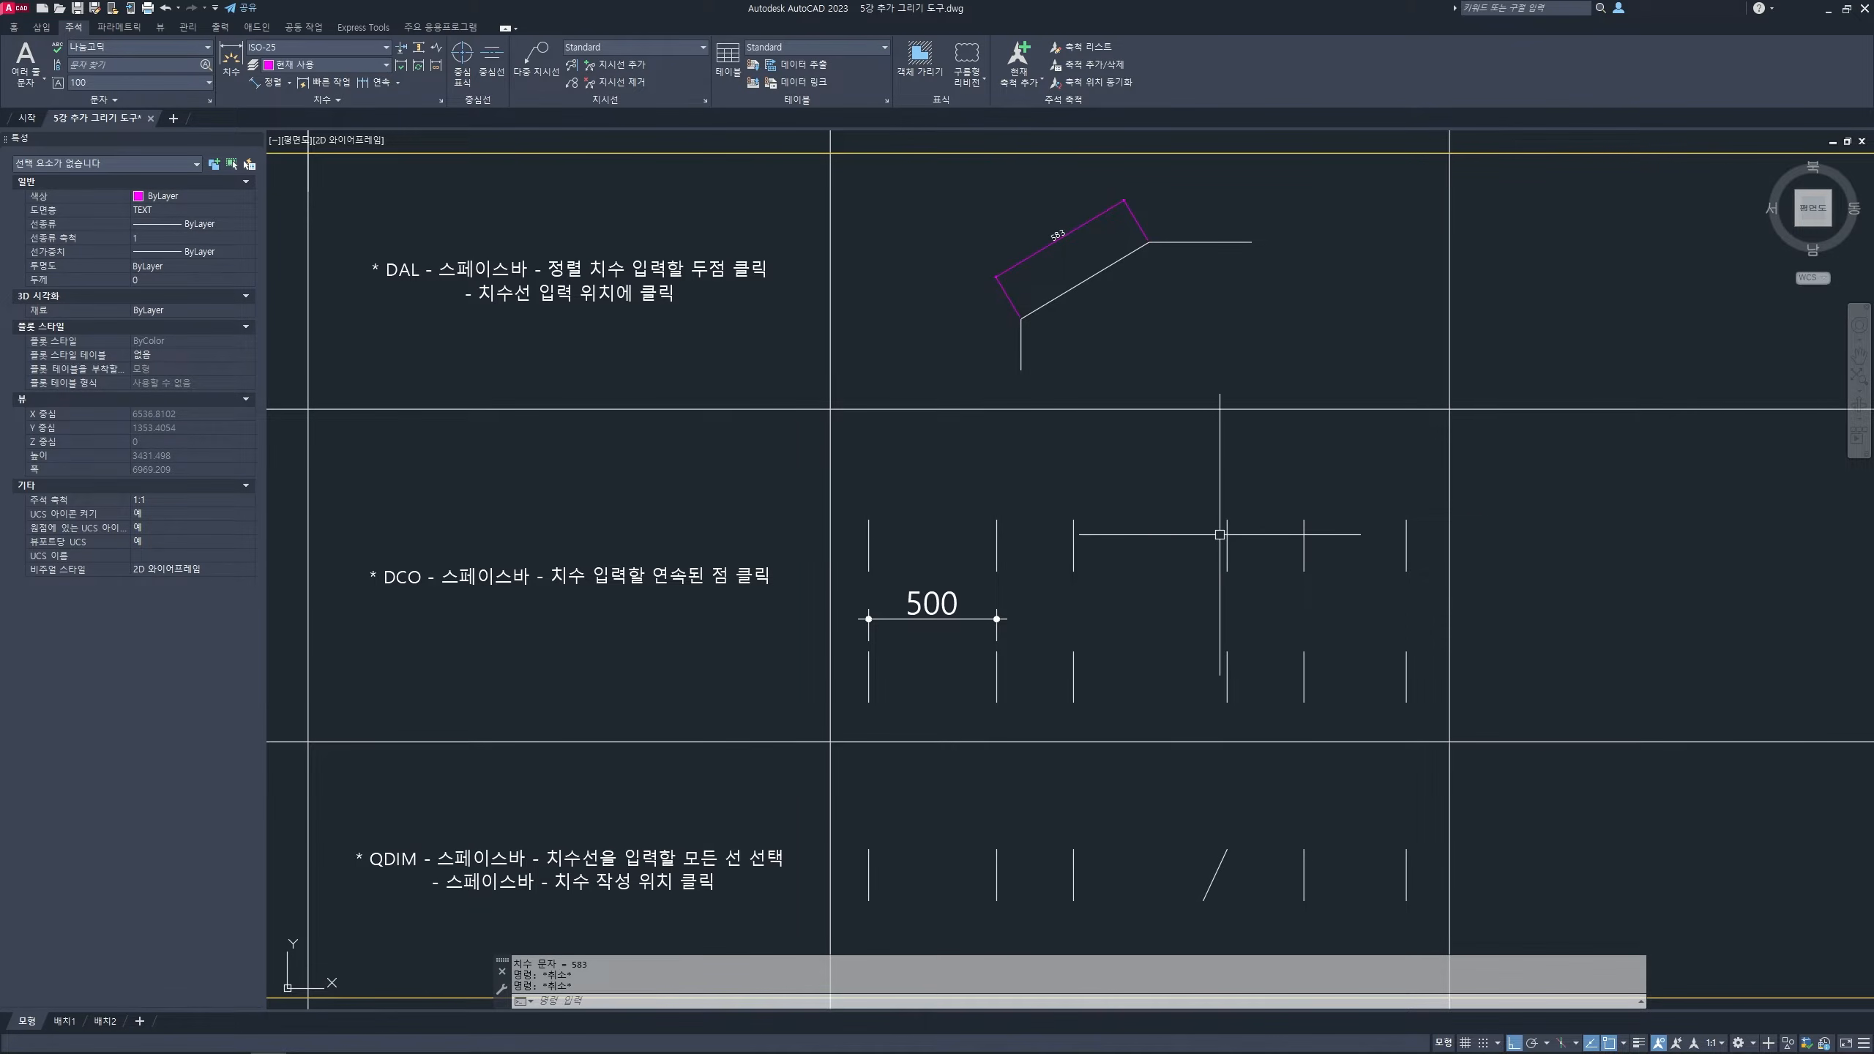
- Add a linear dimension between the tops of the first two upper vertical lines in the DCO row, placed above them
type("dli")
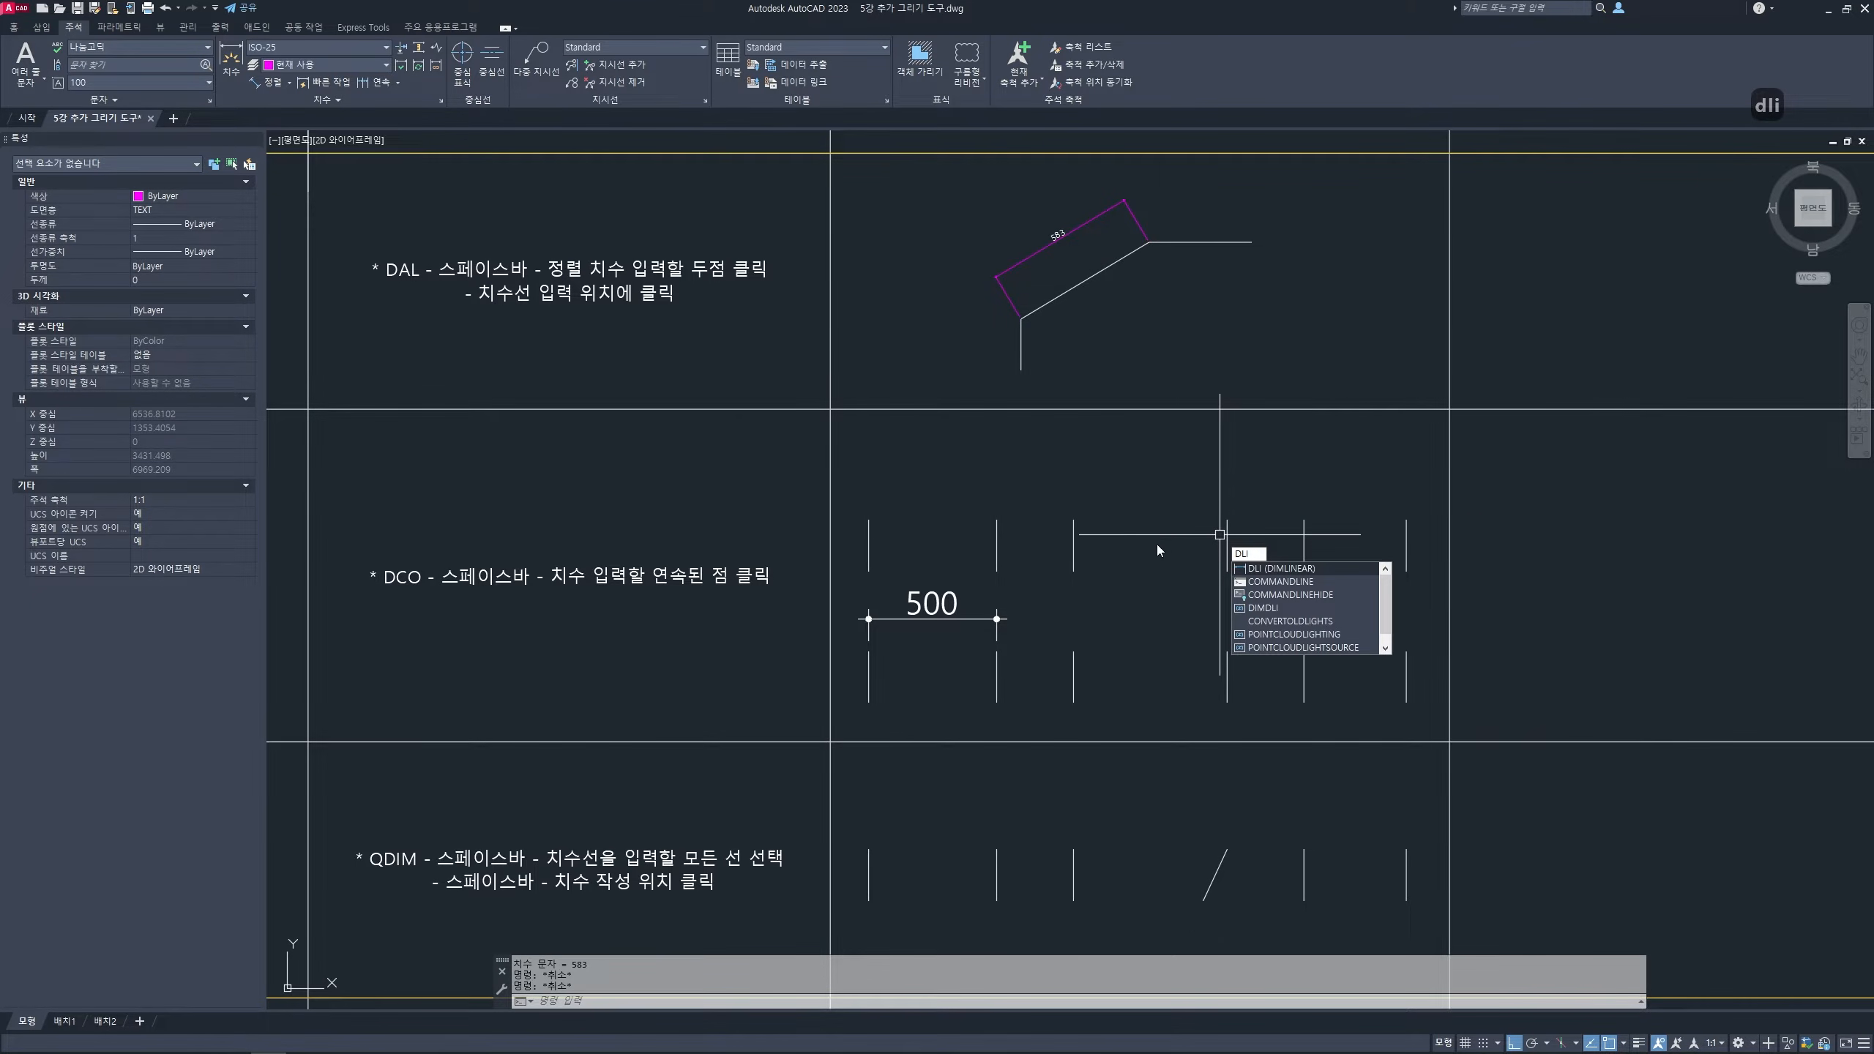
key("space")
left_click(868, 520)
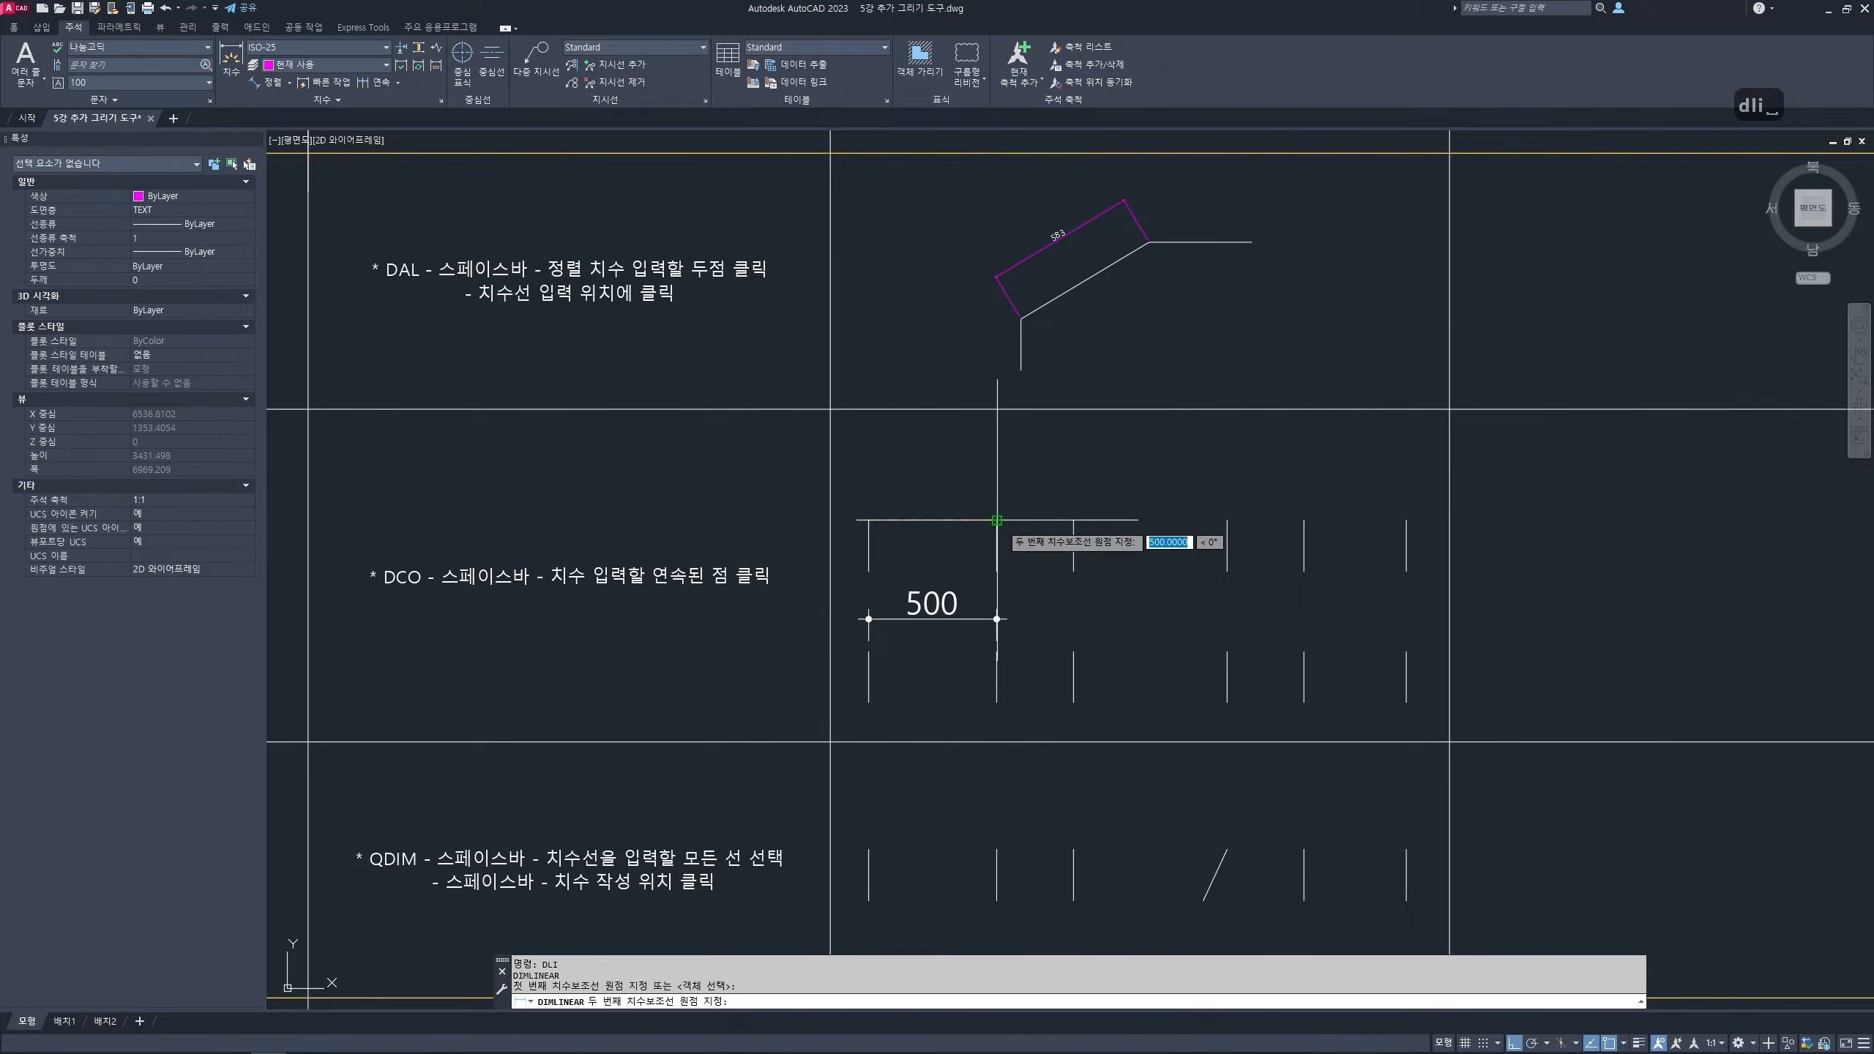
left_click(997, 521)
left_click(998, 470)
- Add separate linear dimensions across the remaining gaps between the upper vertical lines, level with the first dimension line
key("space")
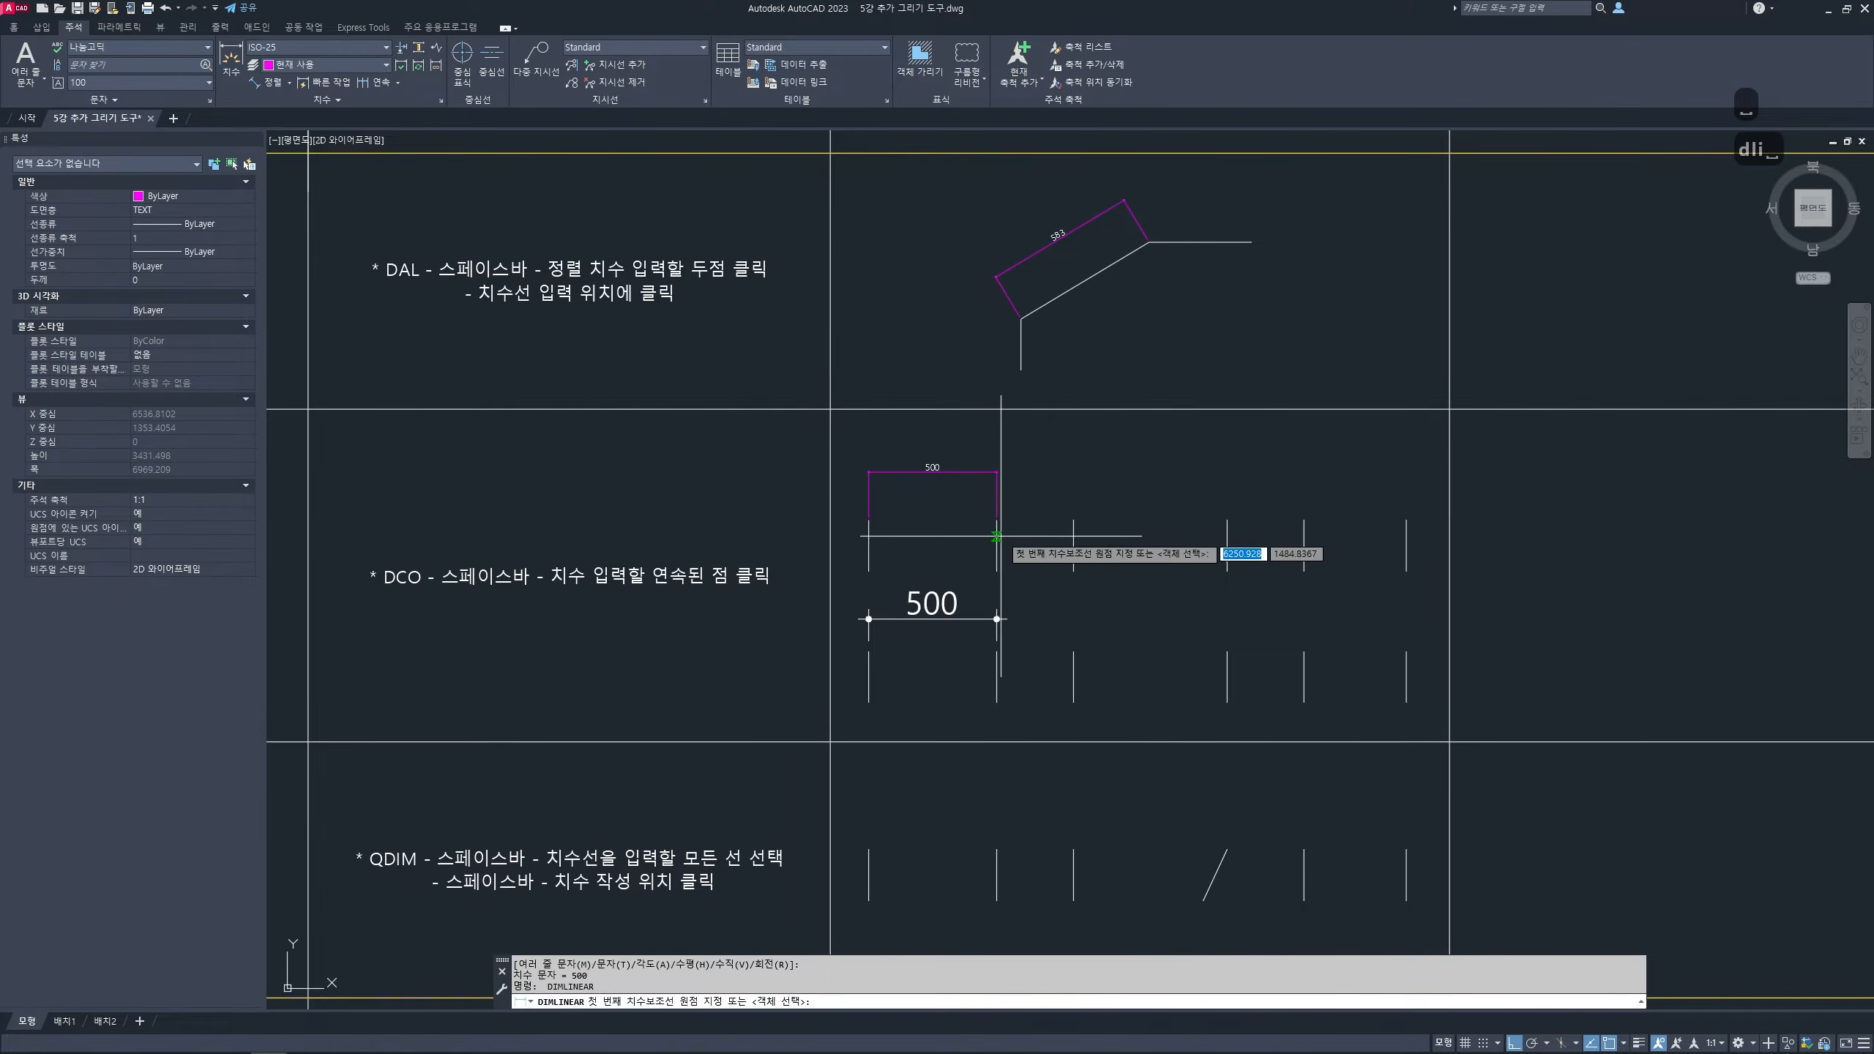
left_click(997, 535)
left_click(1073, 521)
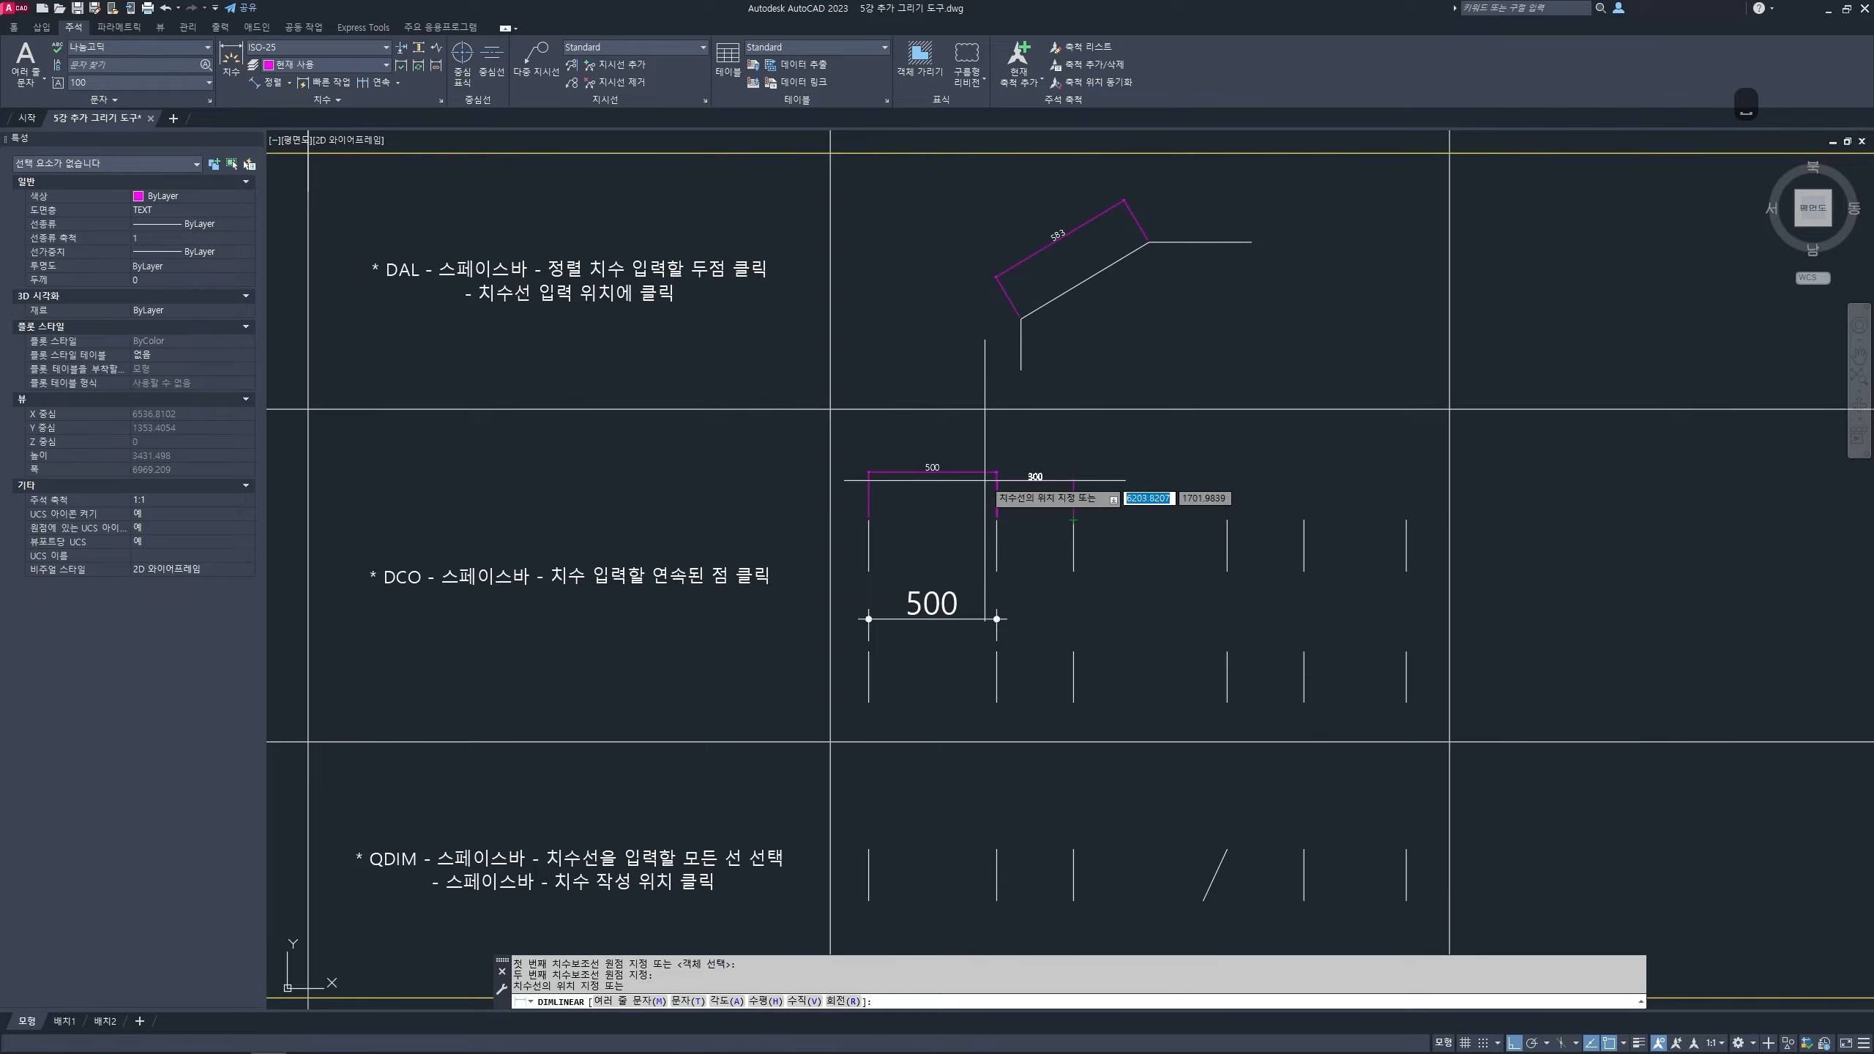
left_click(1036, 470)
key("space")
left_click(1073, 522)
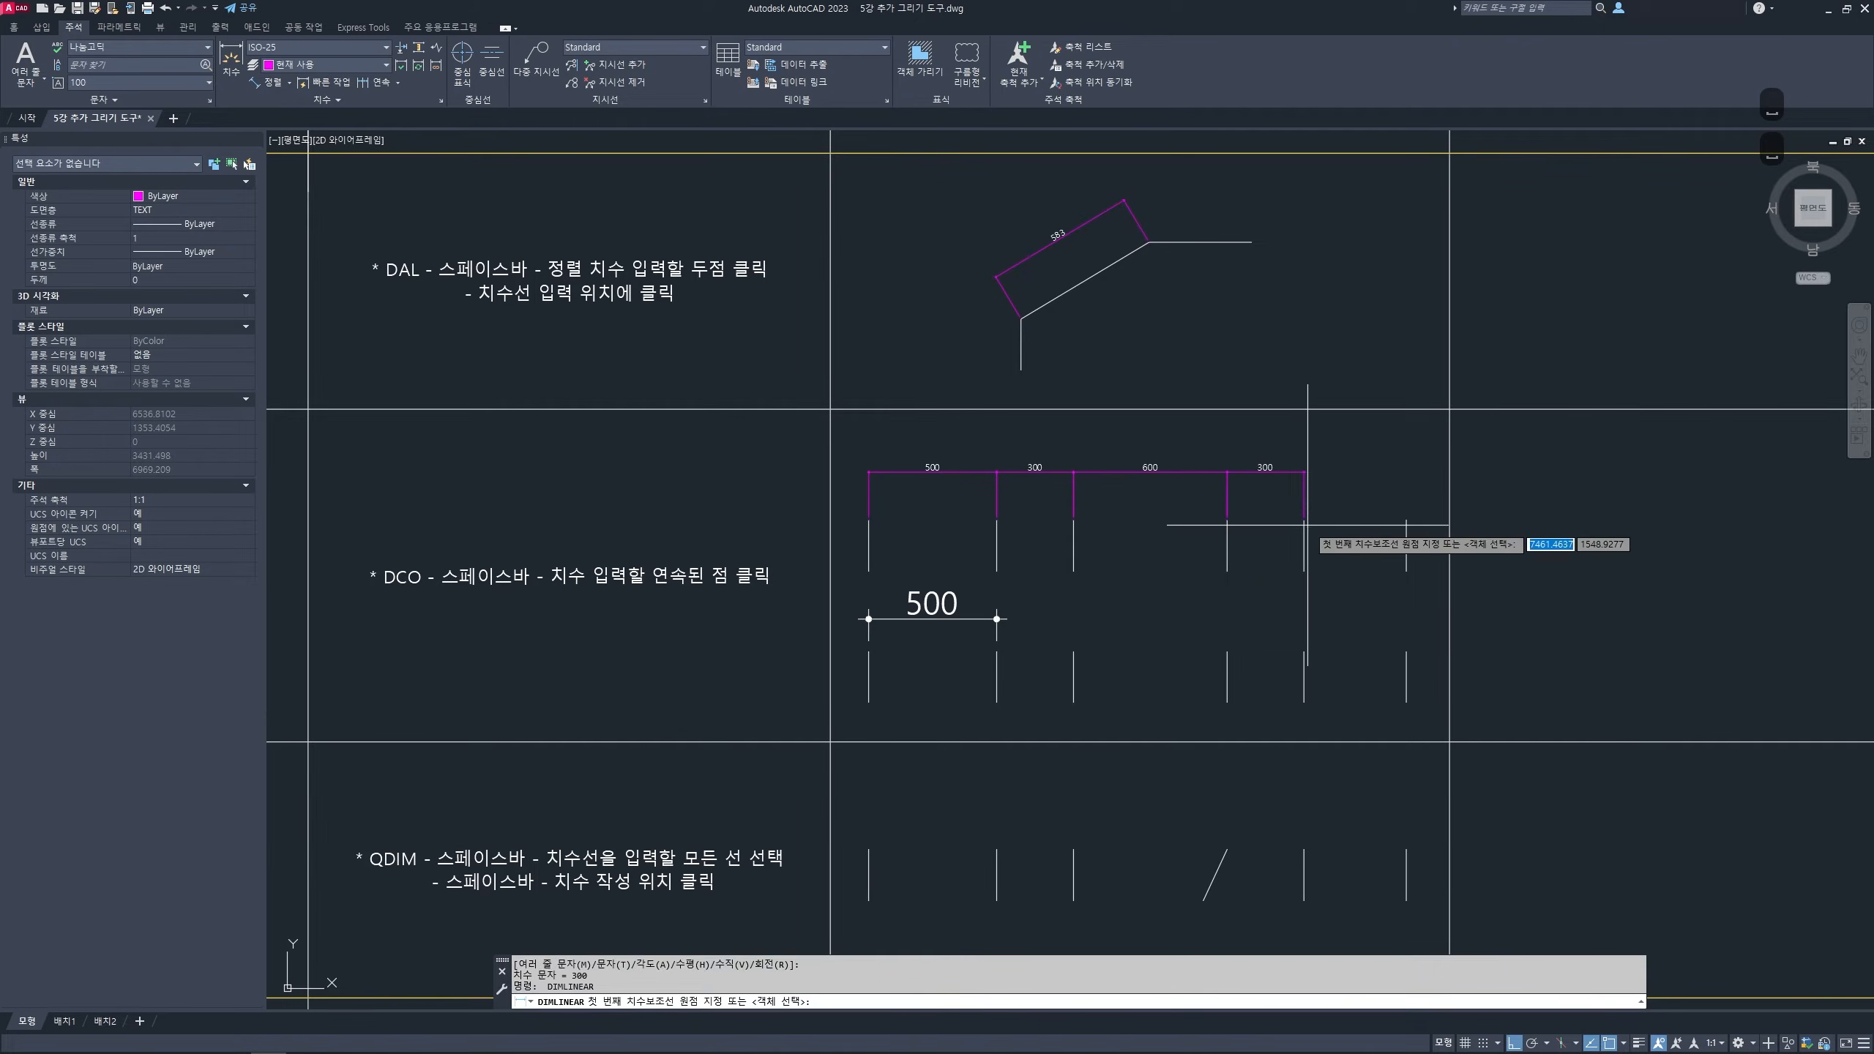
left_click(1304, 470)
key("space")
left_click(1304, 521)
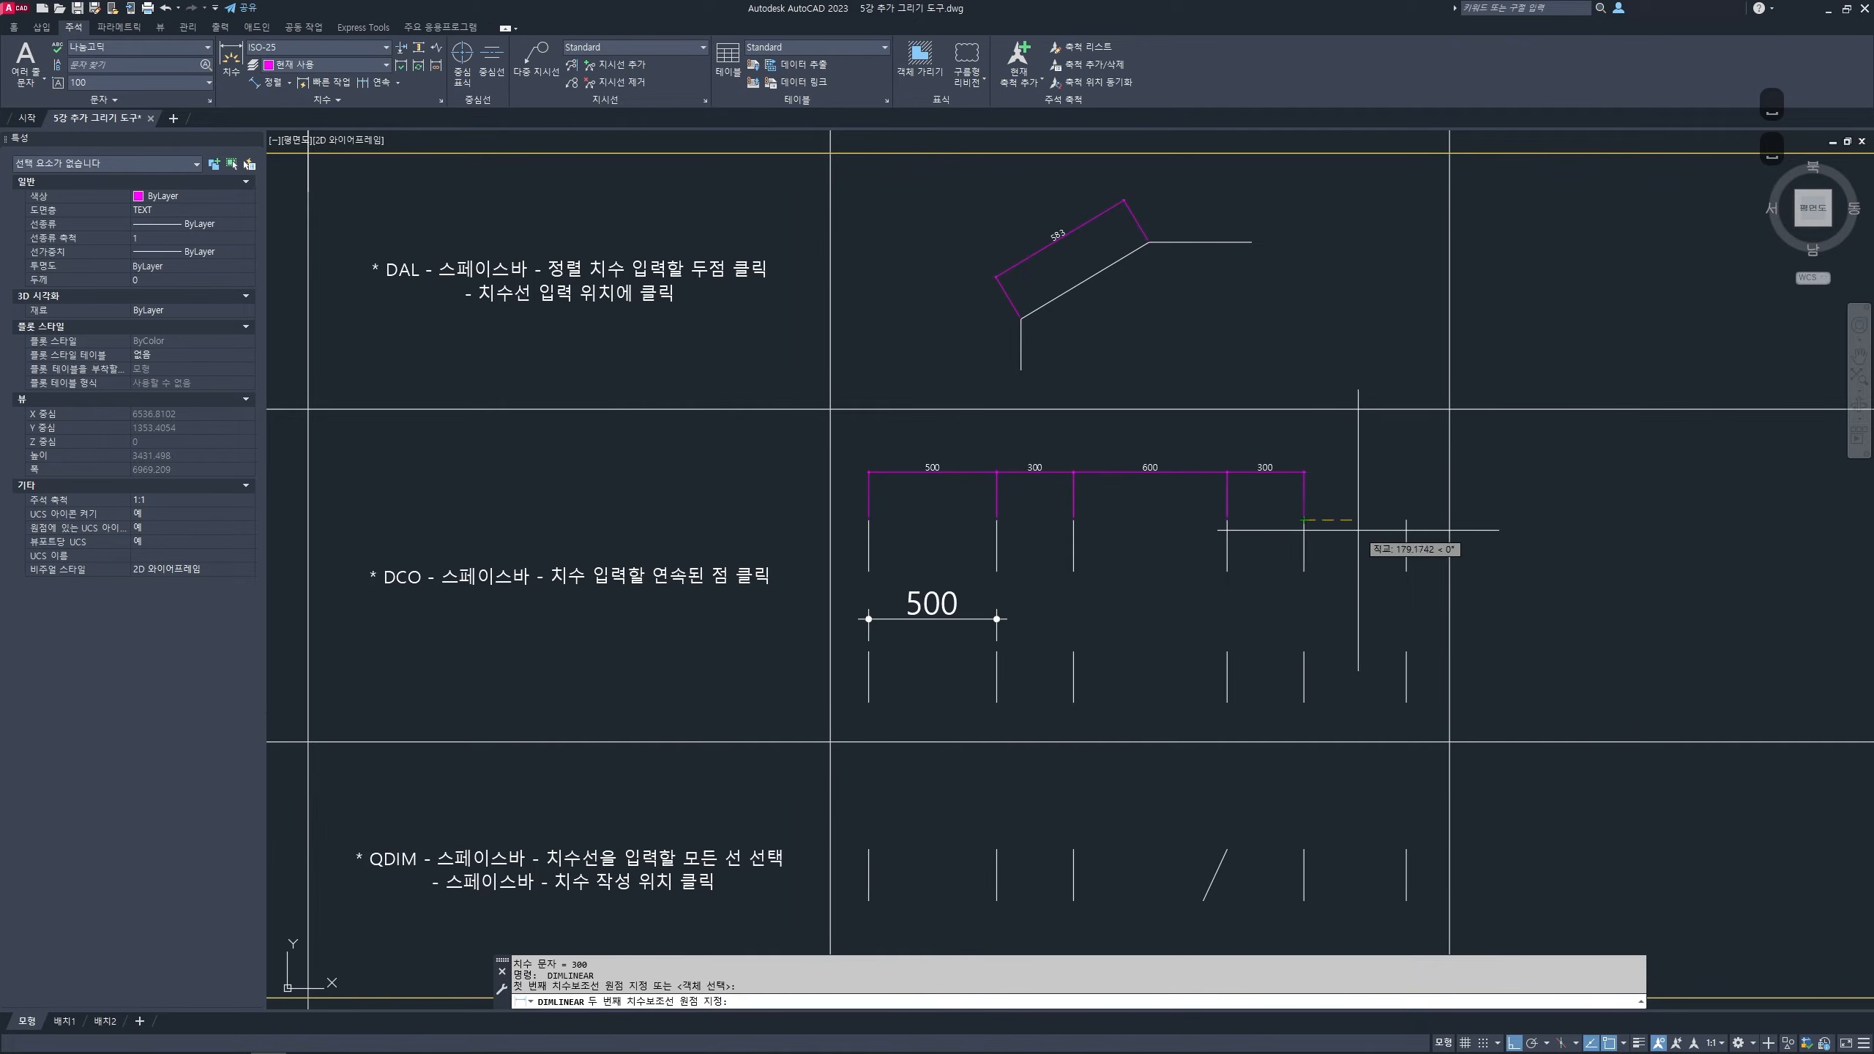
left_click(1406, 521)
left_click(1366, 471)
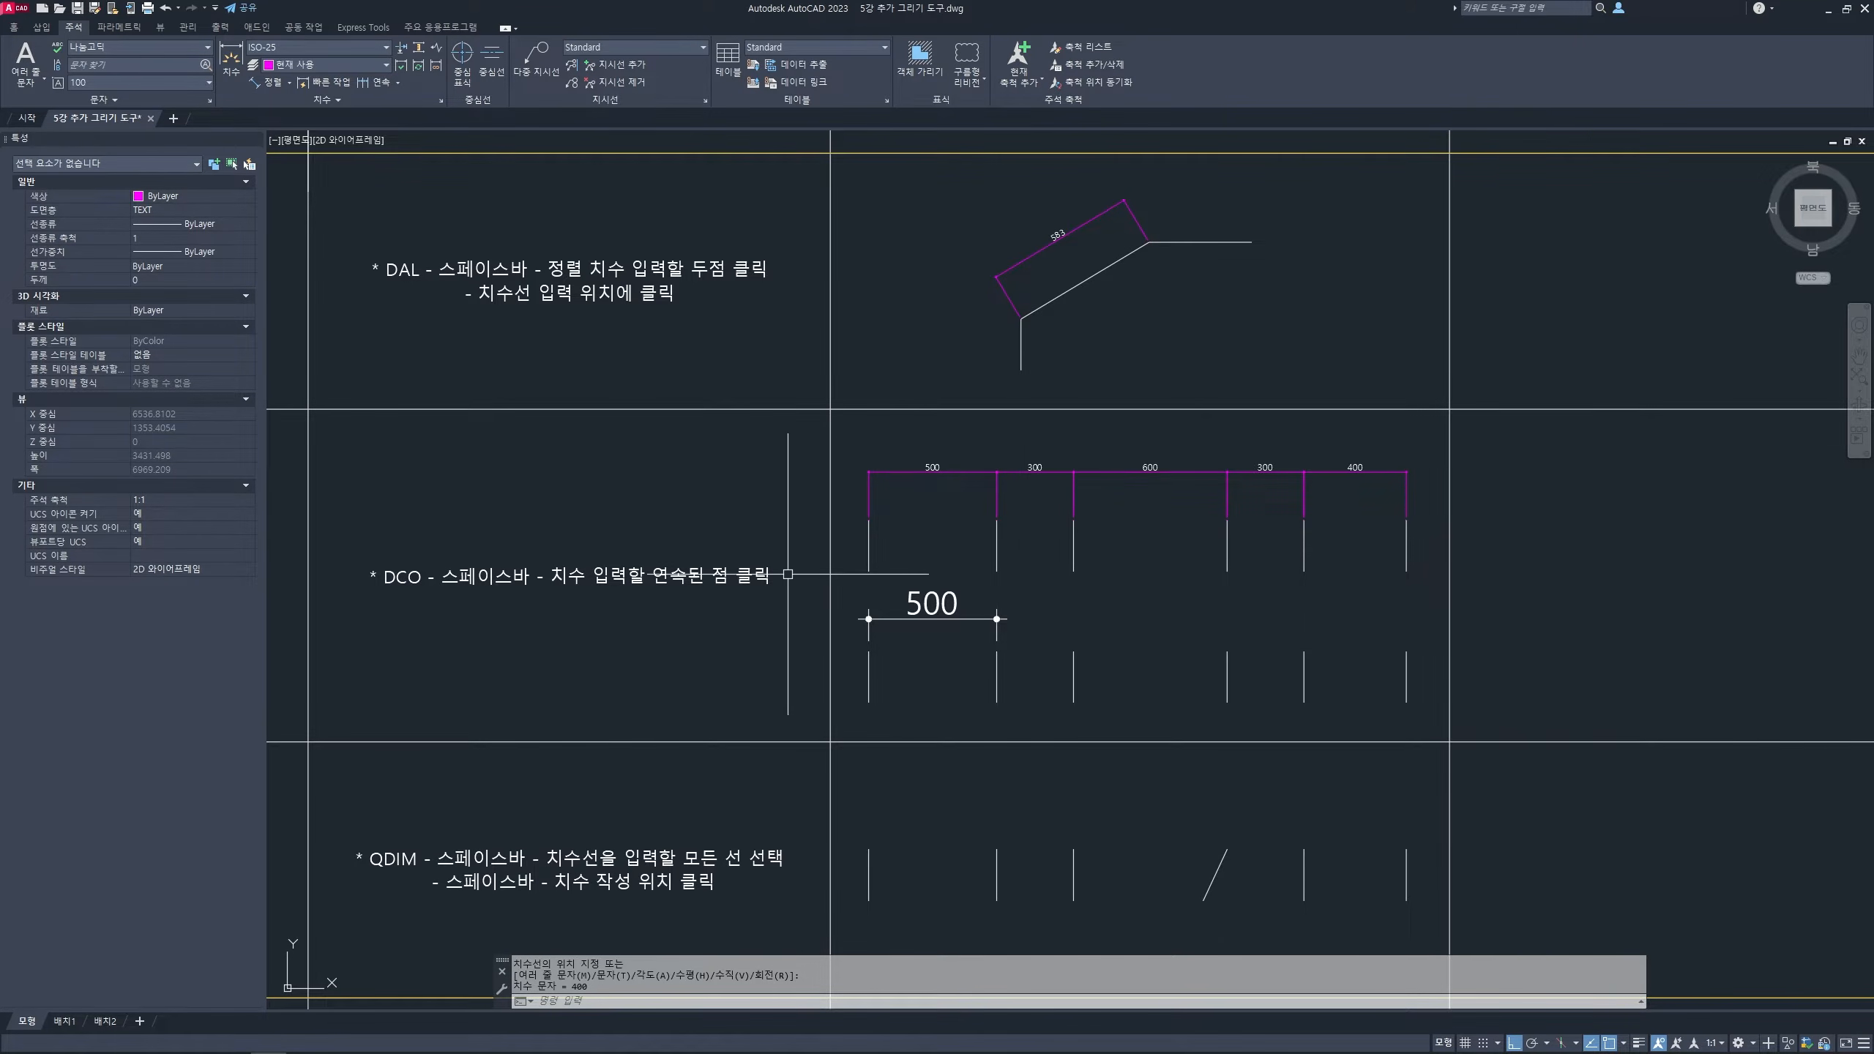
scroll(811, 531, "down", 2)
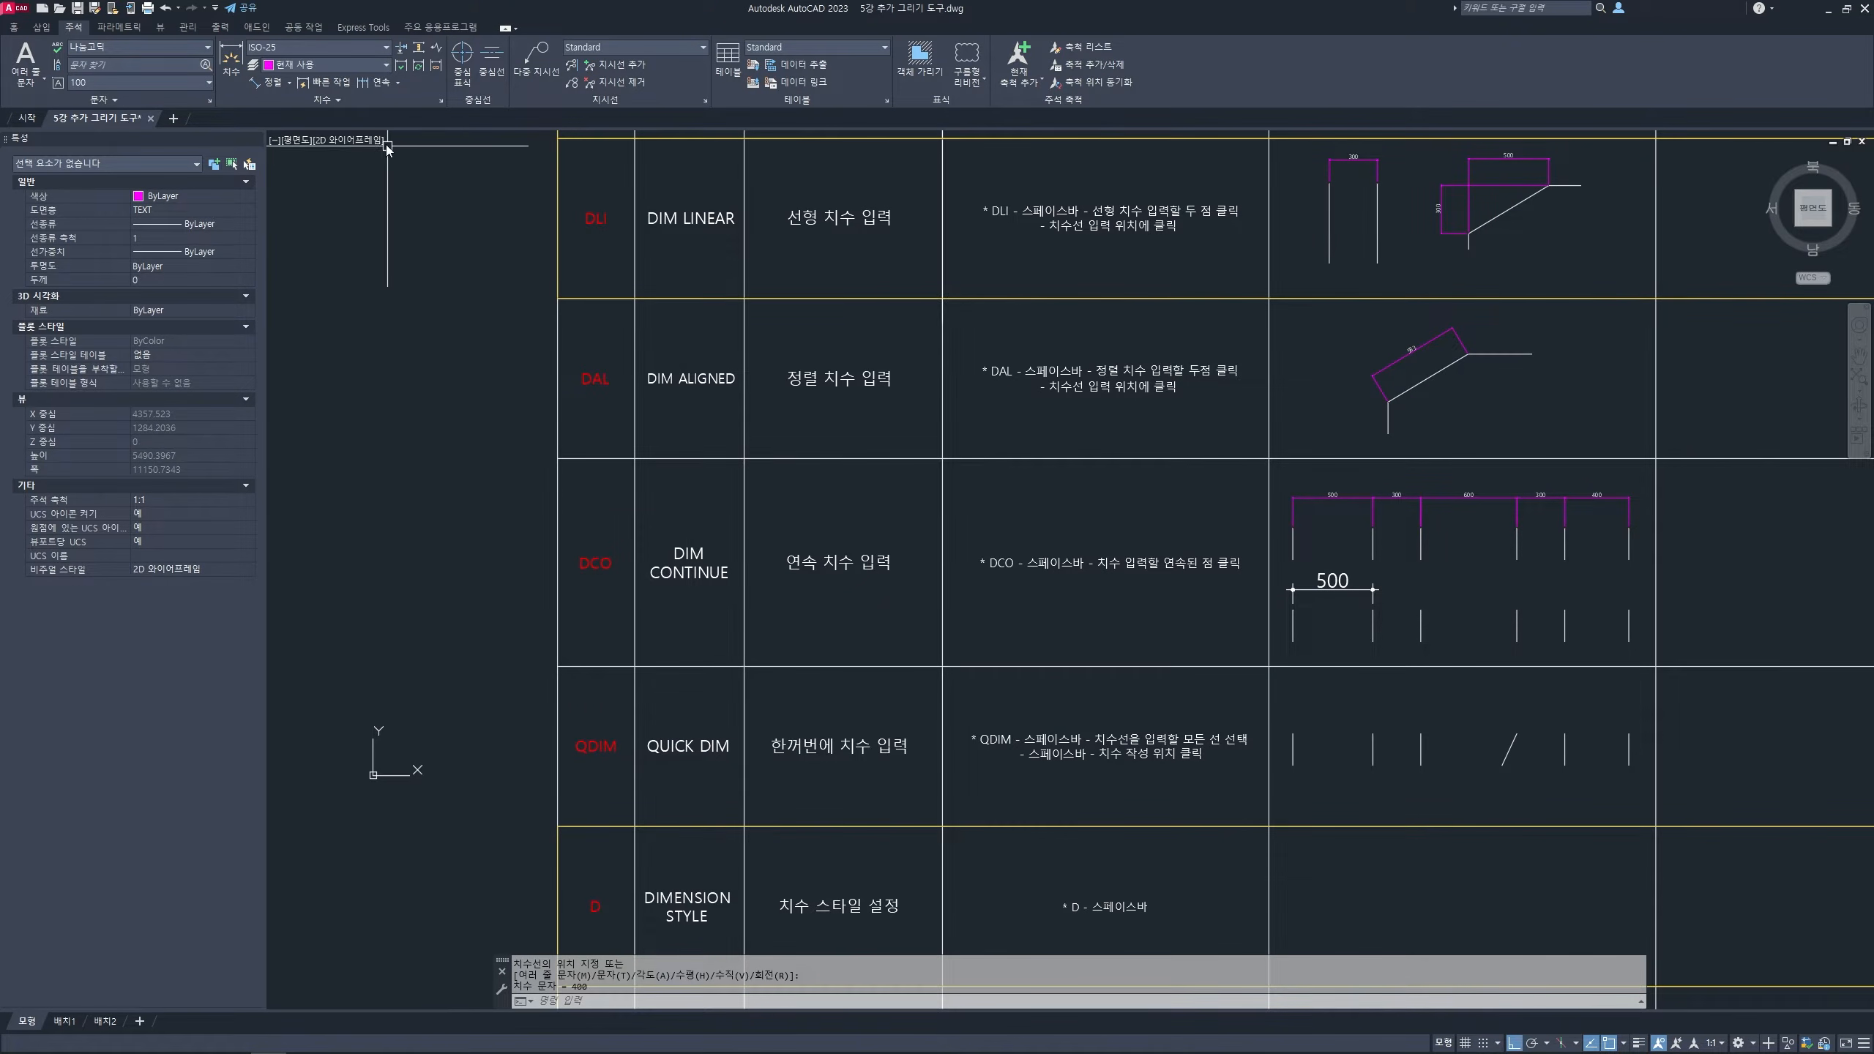
key("ctrl+2")
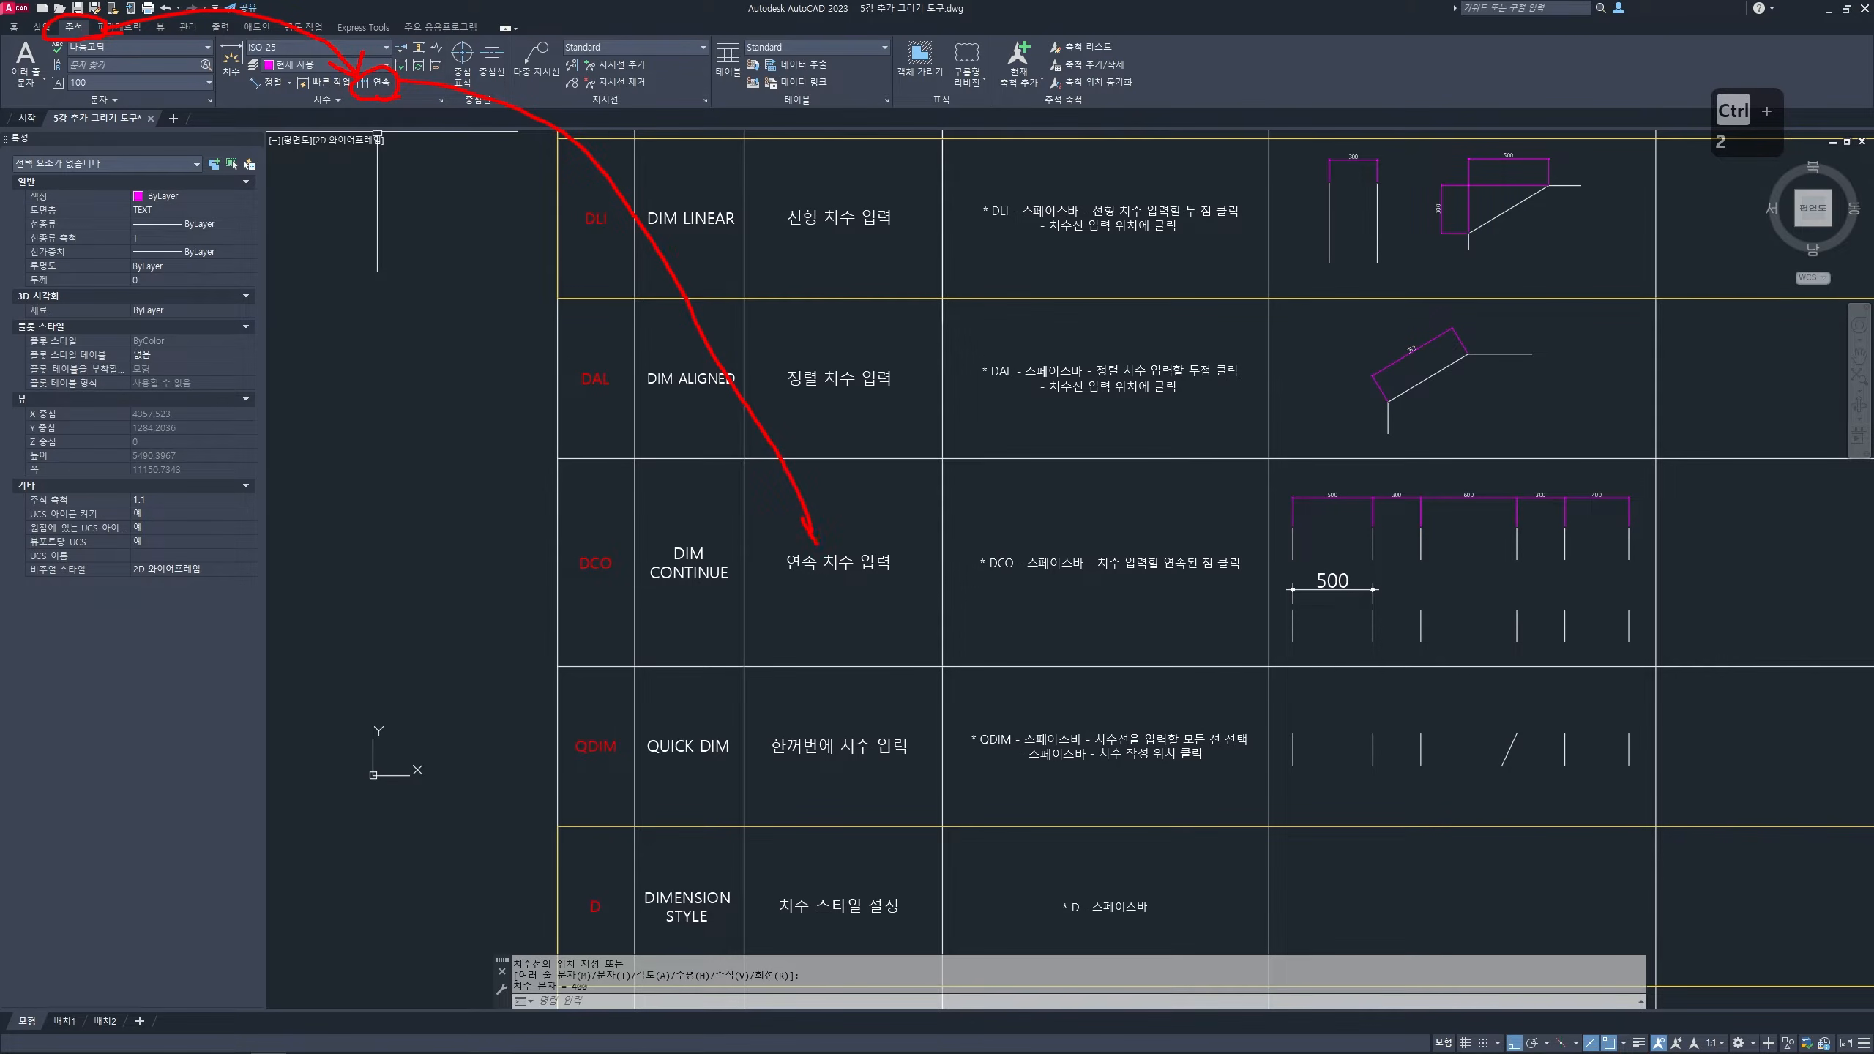
key("Escape")
key("Escape")
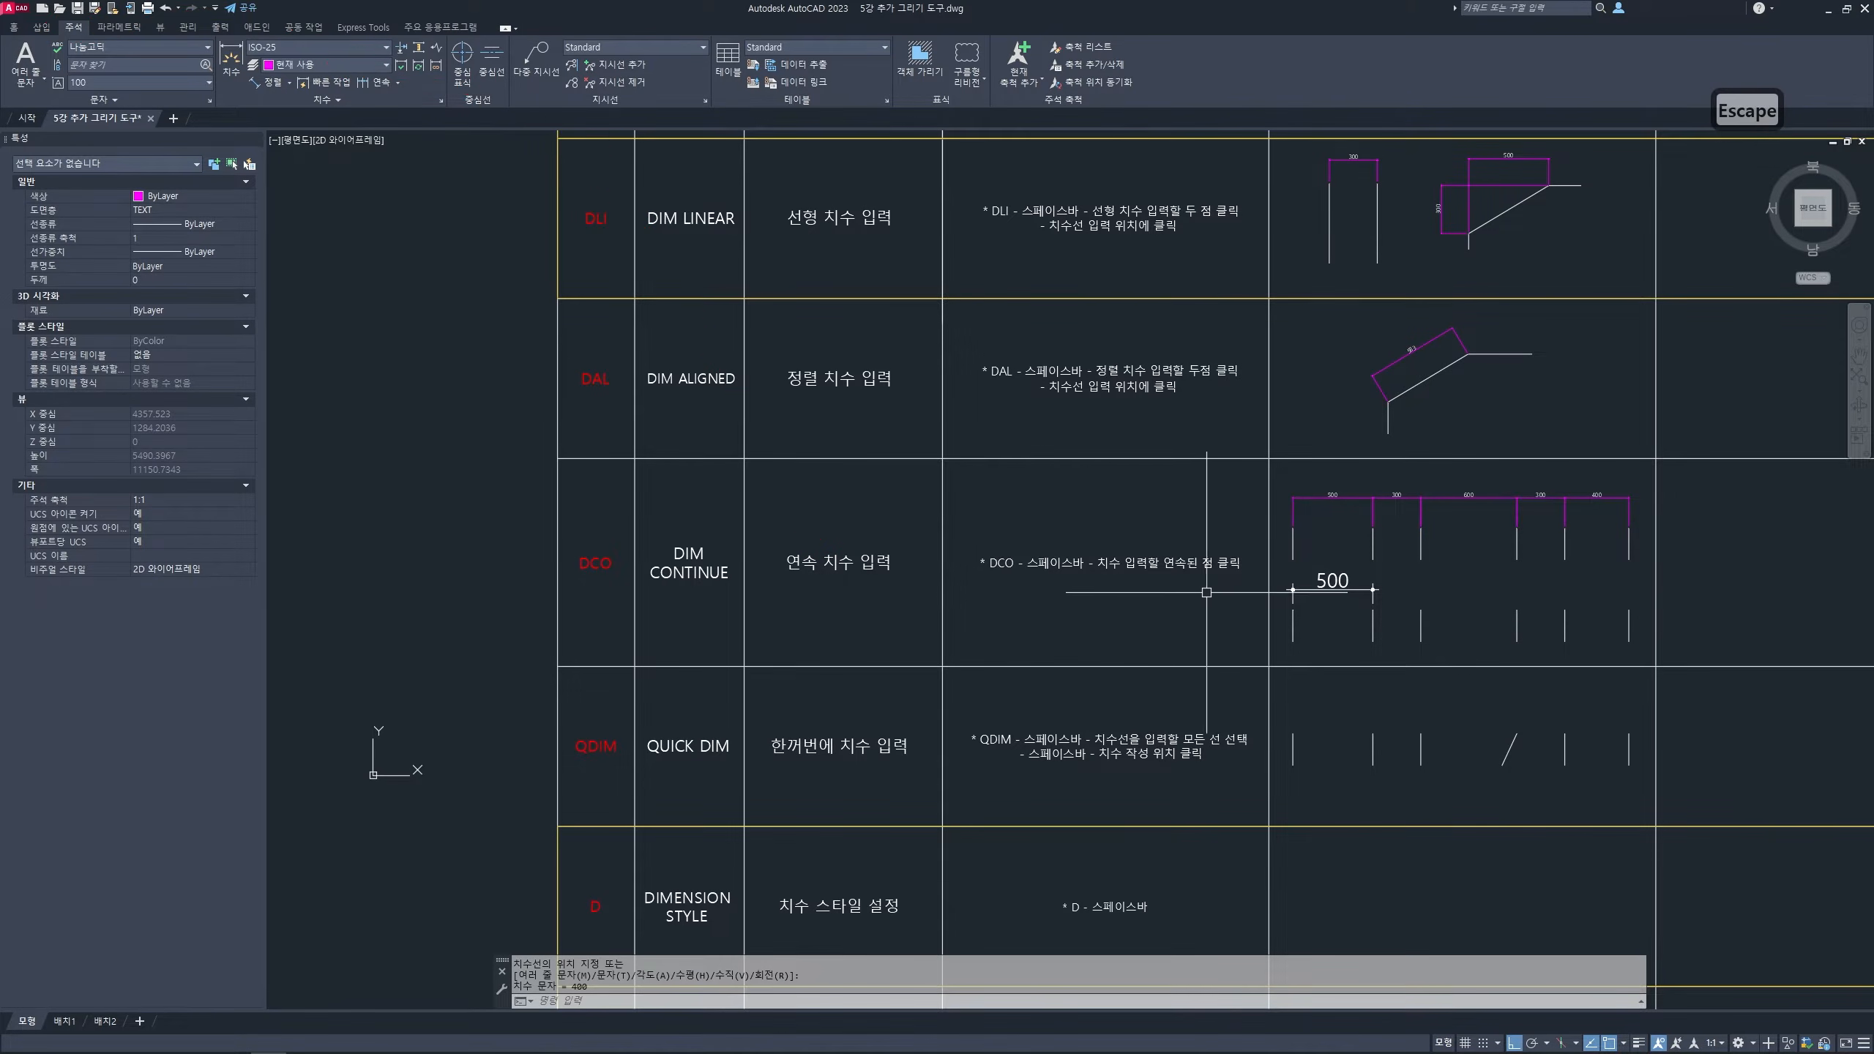
- Continue the upper dimension chain past the last line with five freehand segments of about 380, 384, 407, 226 and 229
scroll(1193, 649, "up", 3)
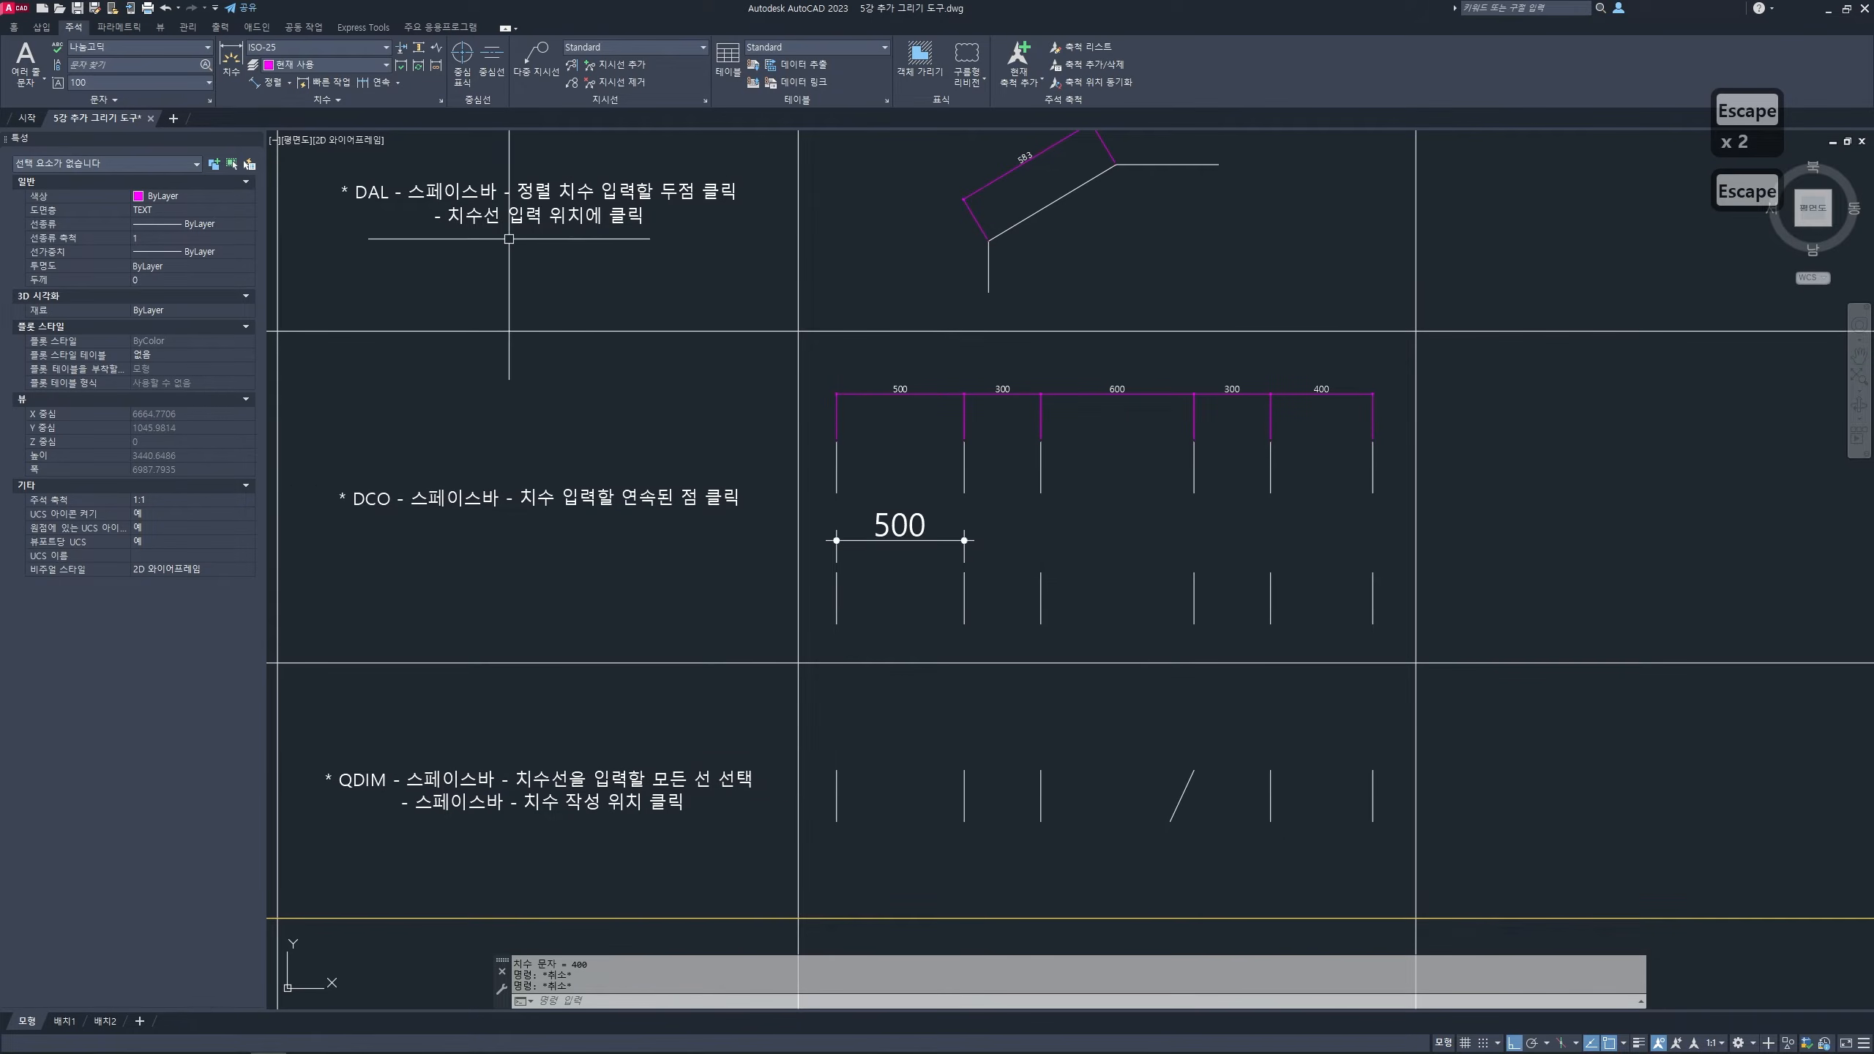
left_click(383, 82)
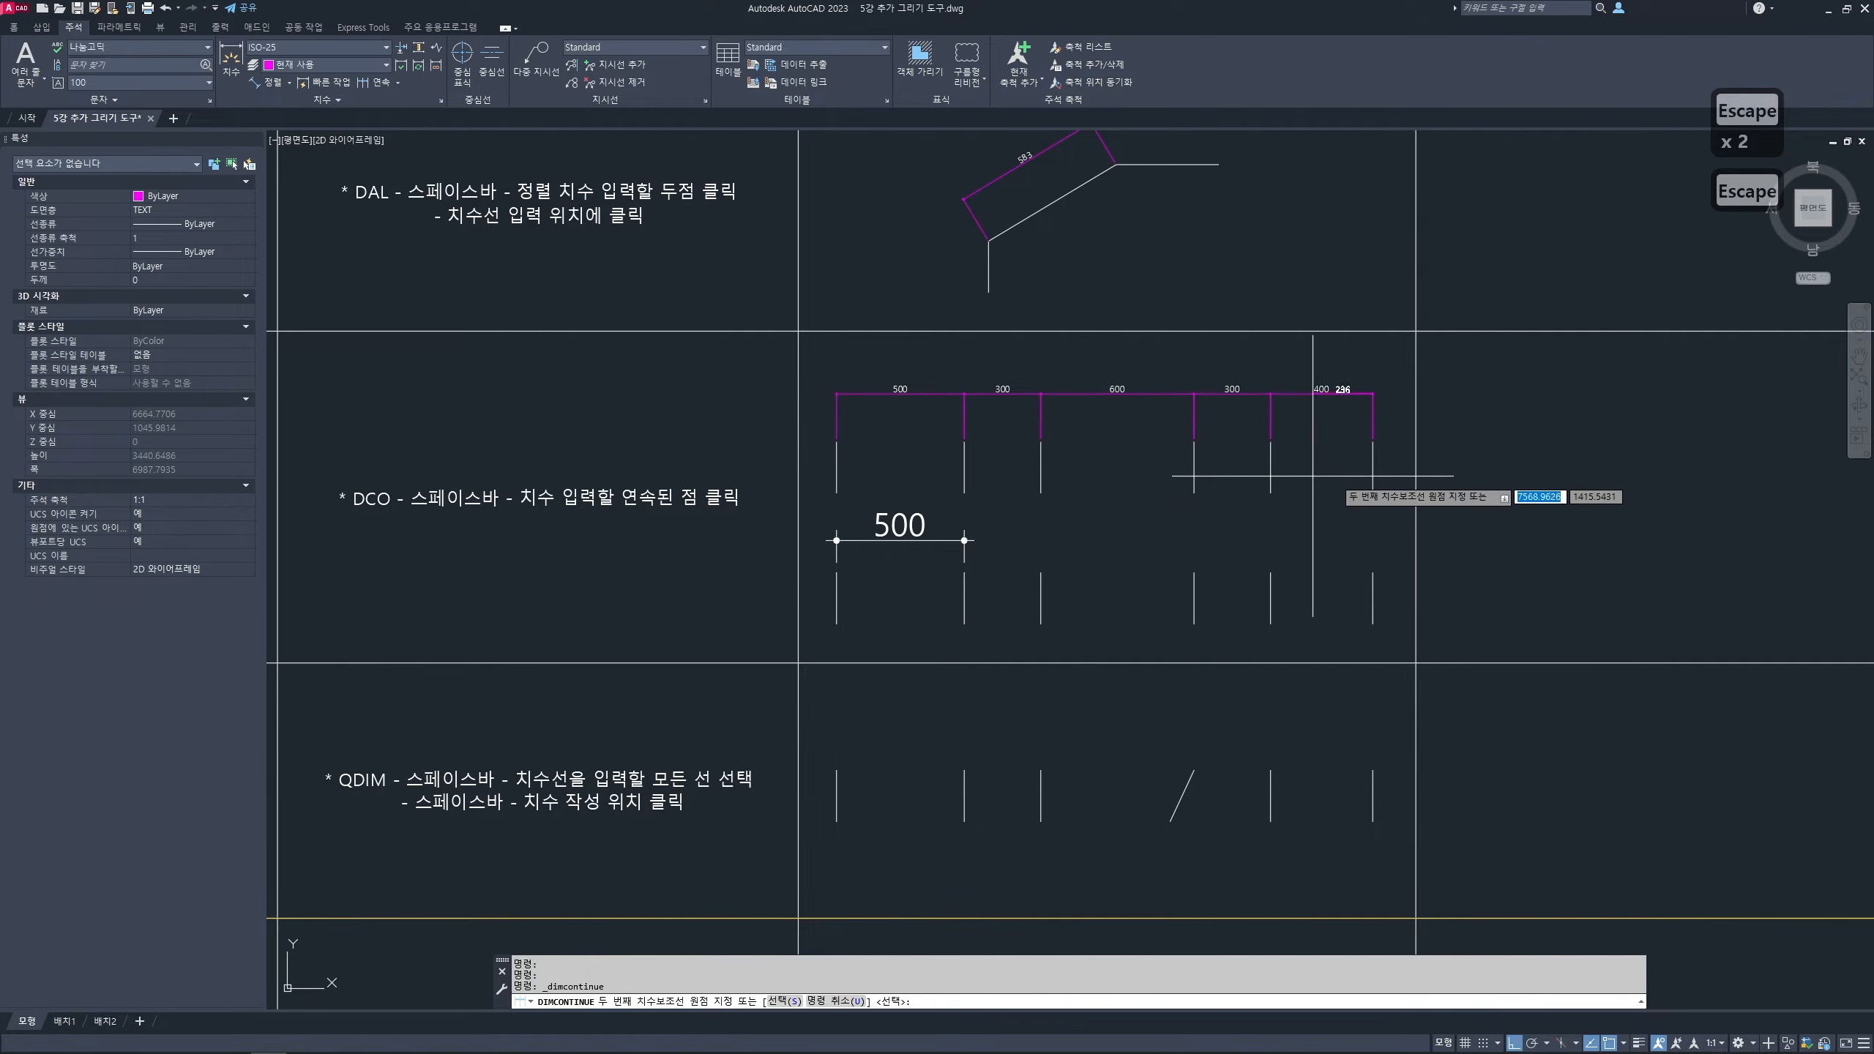
key("ctrl+2")
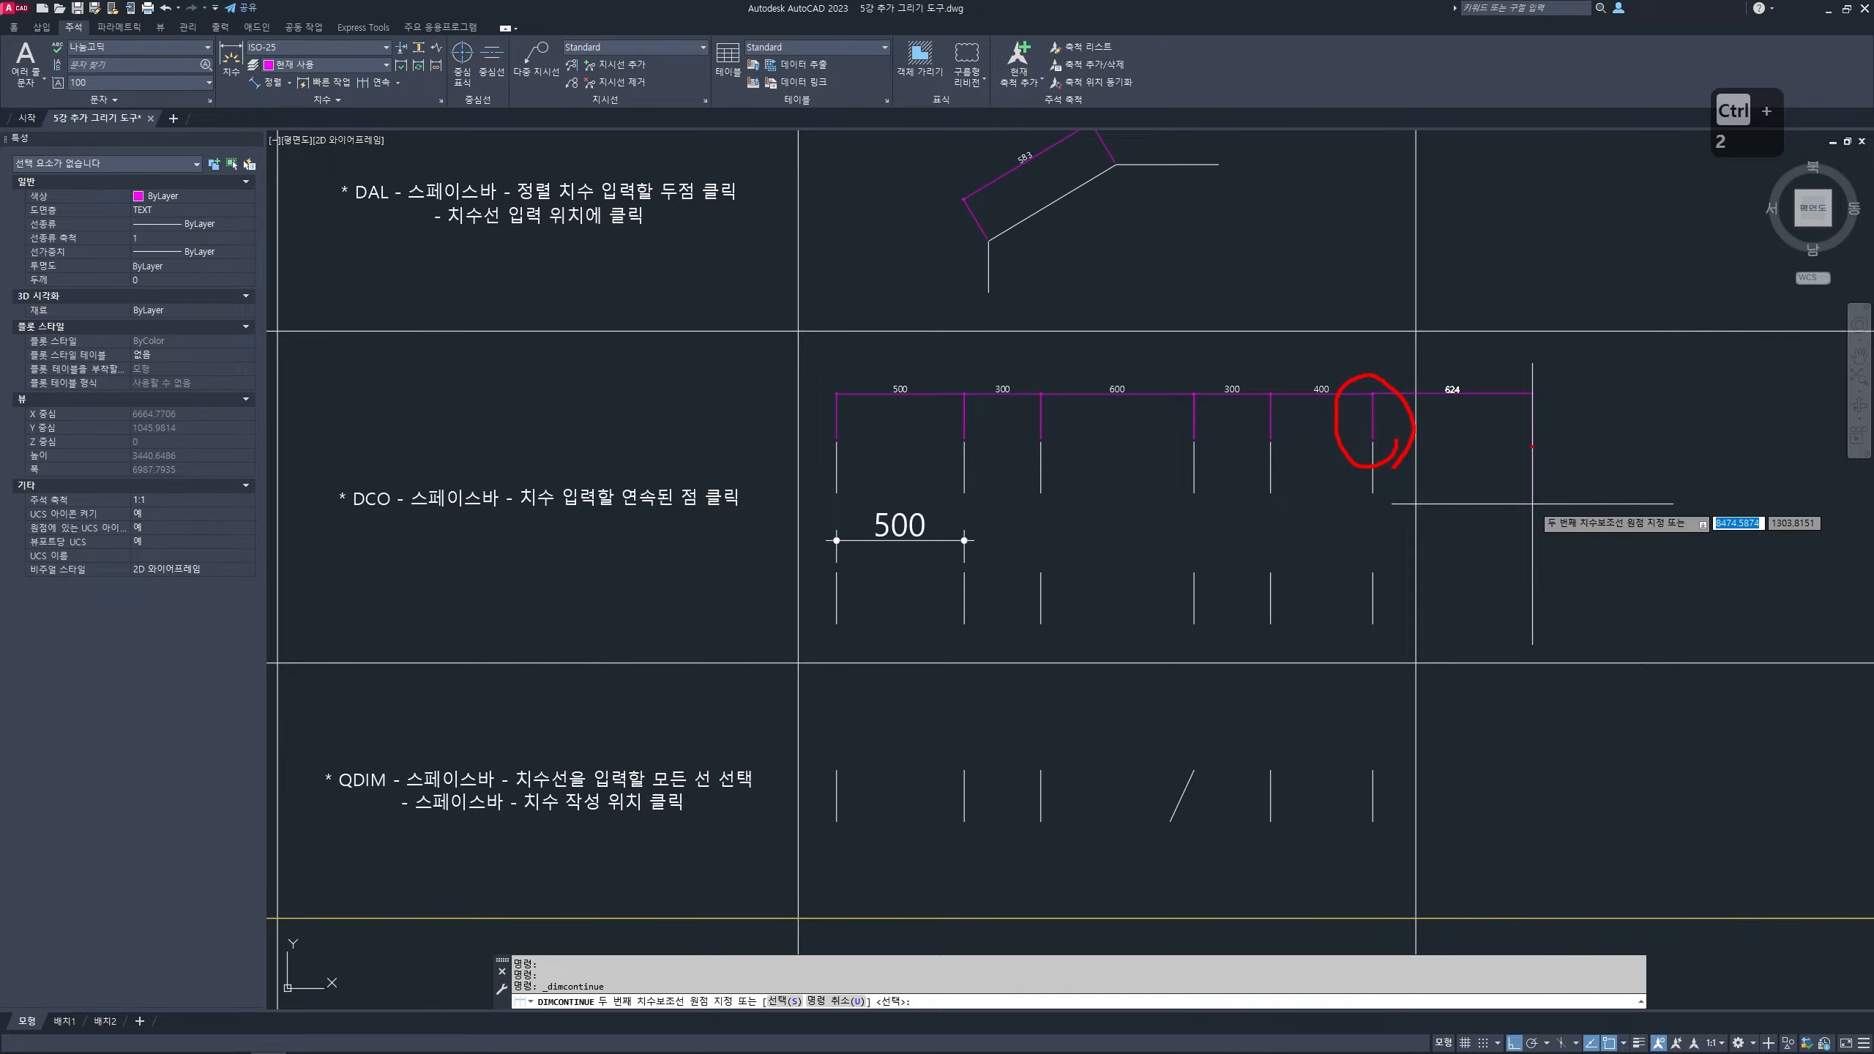
key("Escape")
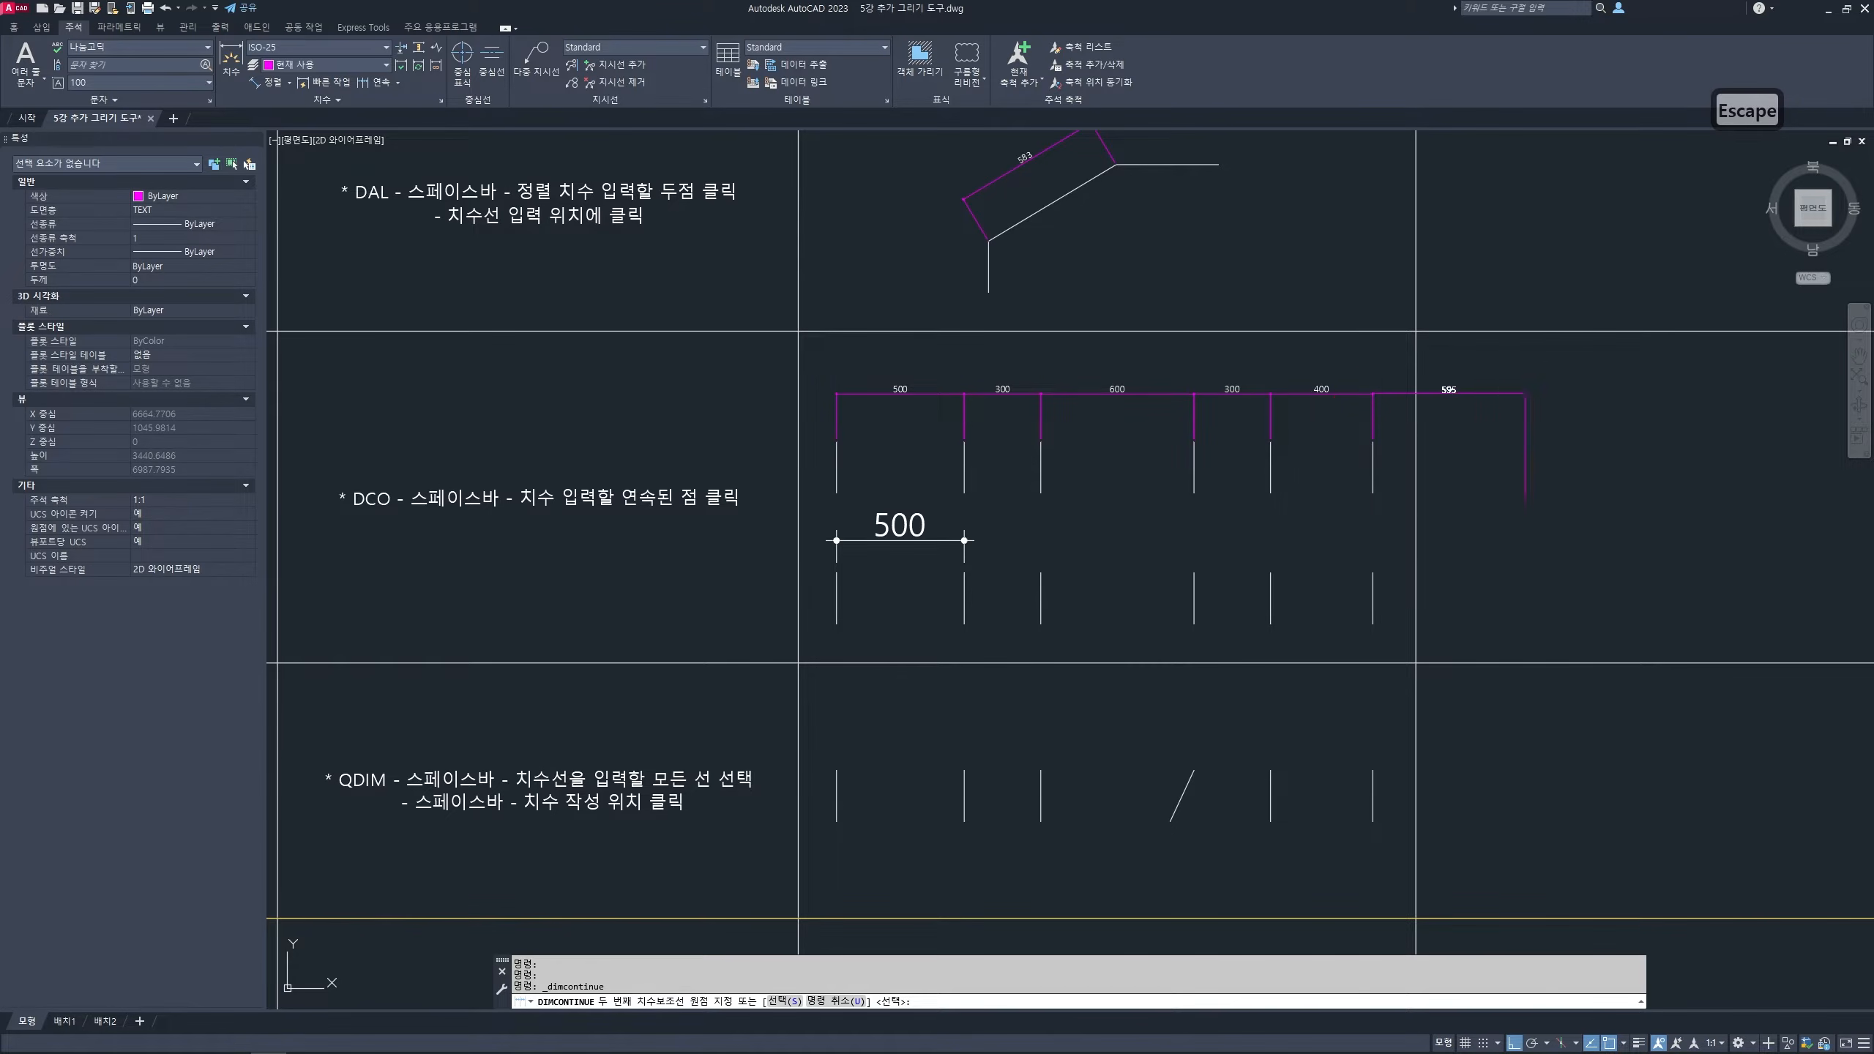
left_click(1470, 440)
left_click(1569, 441)
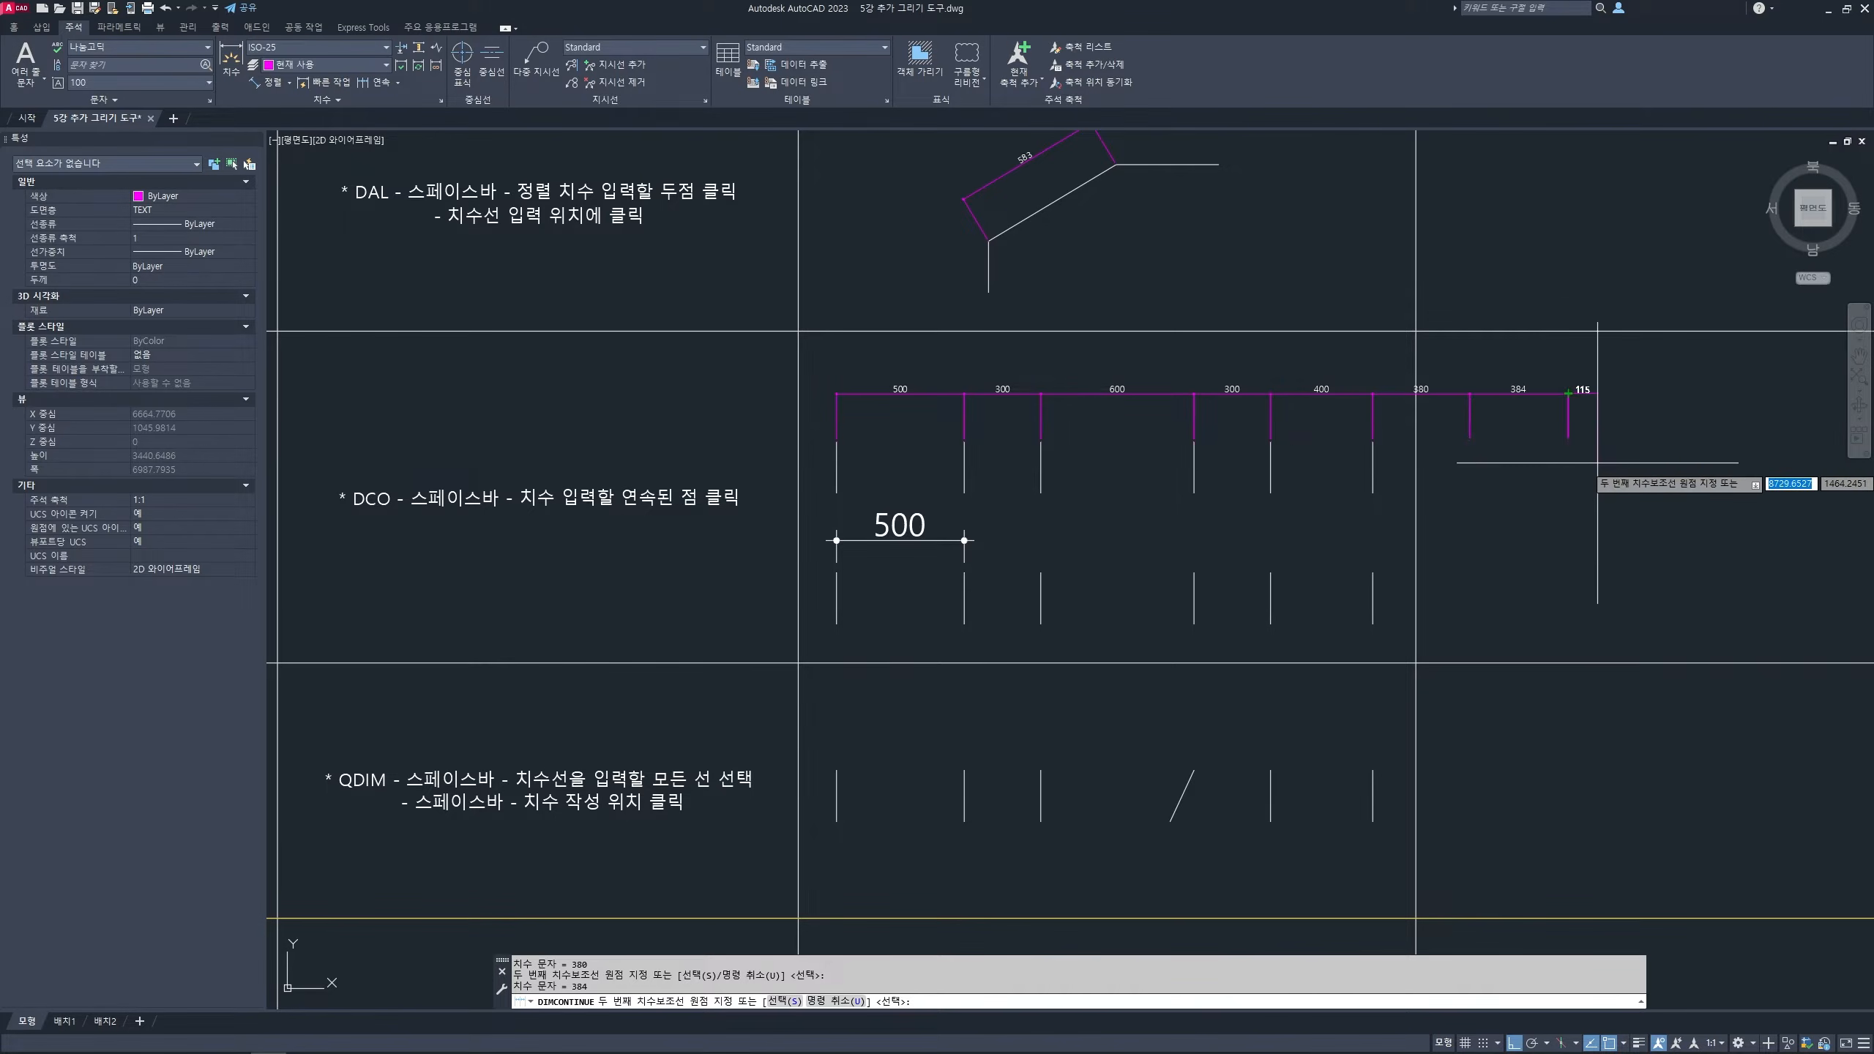
left_click(1672, 443)
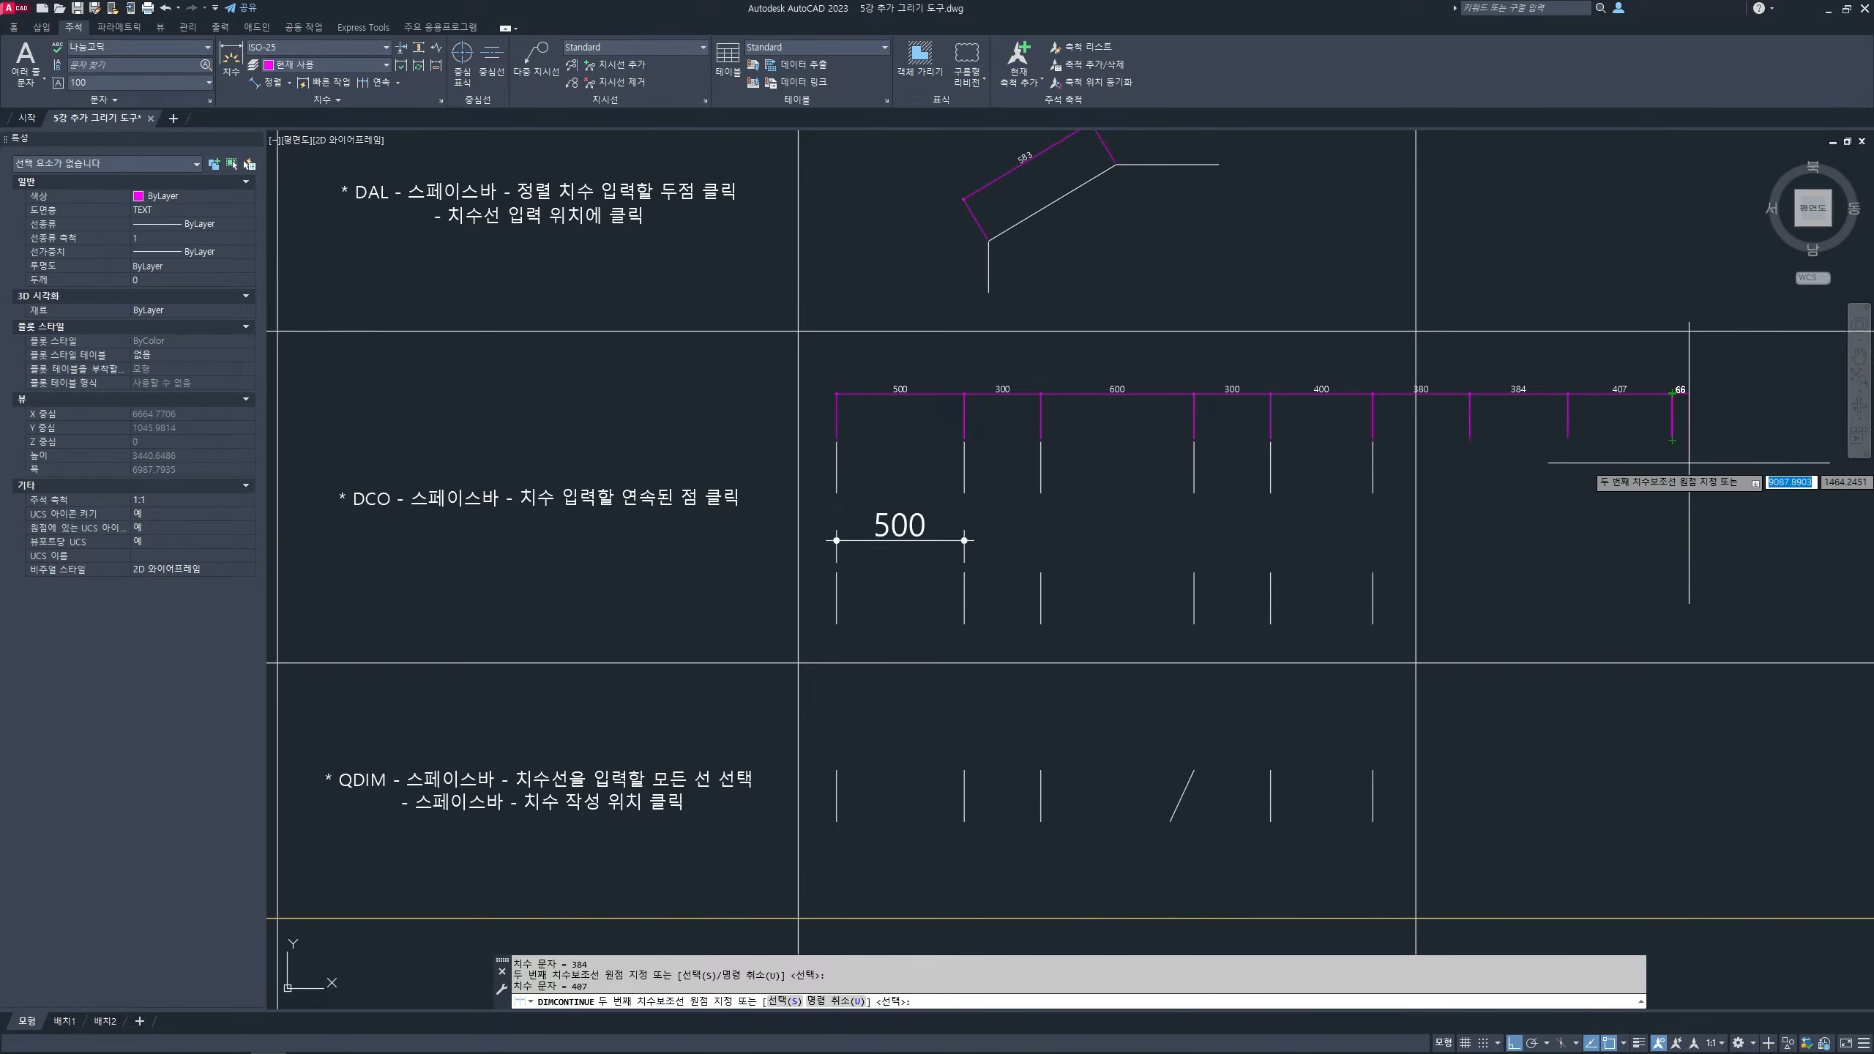
left_click(1729, 440)
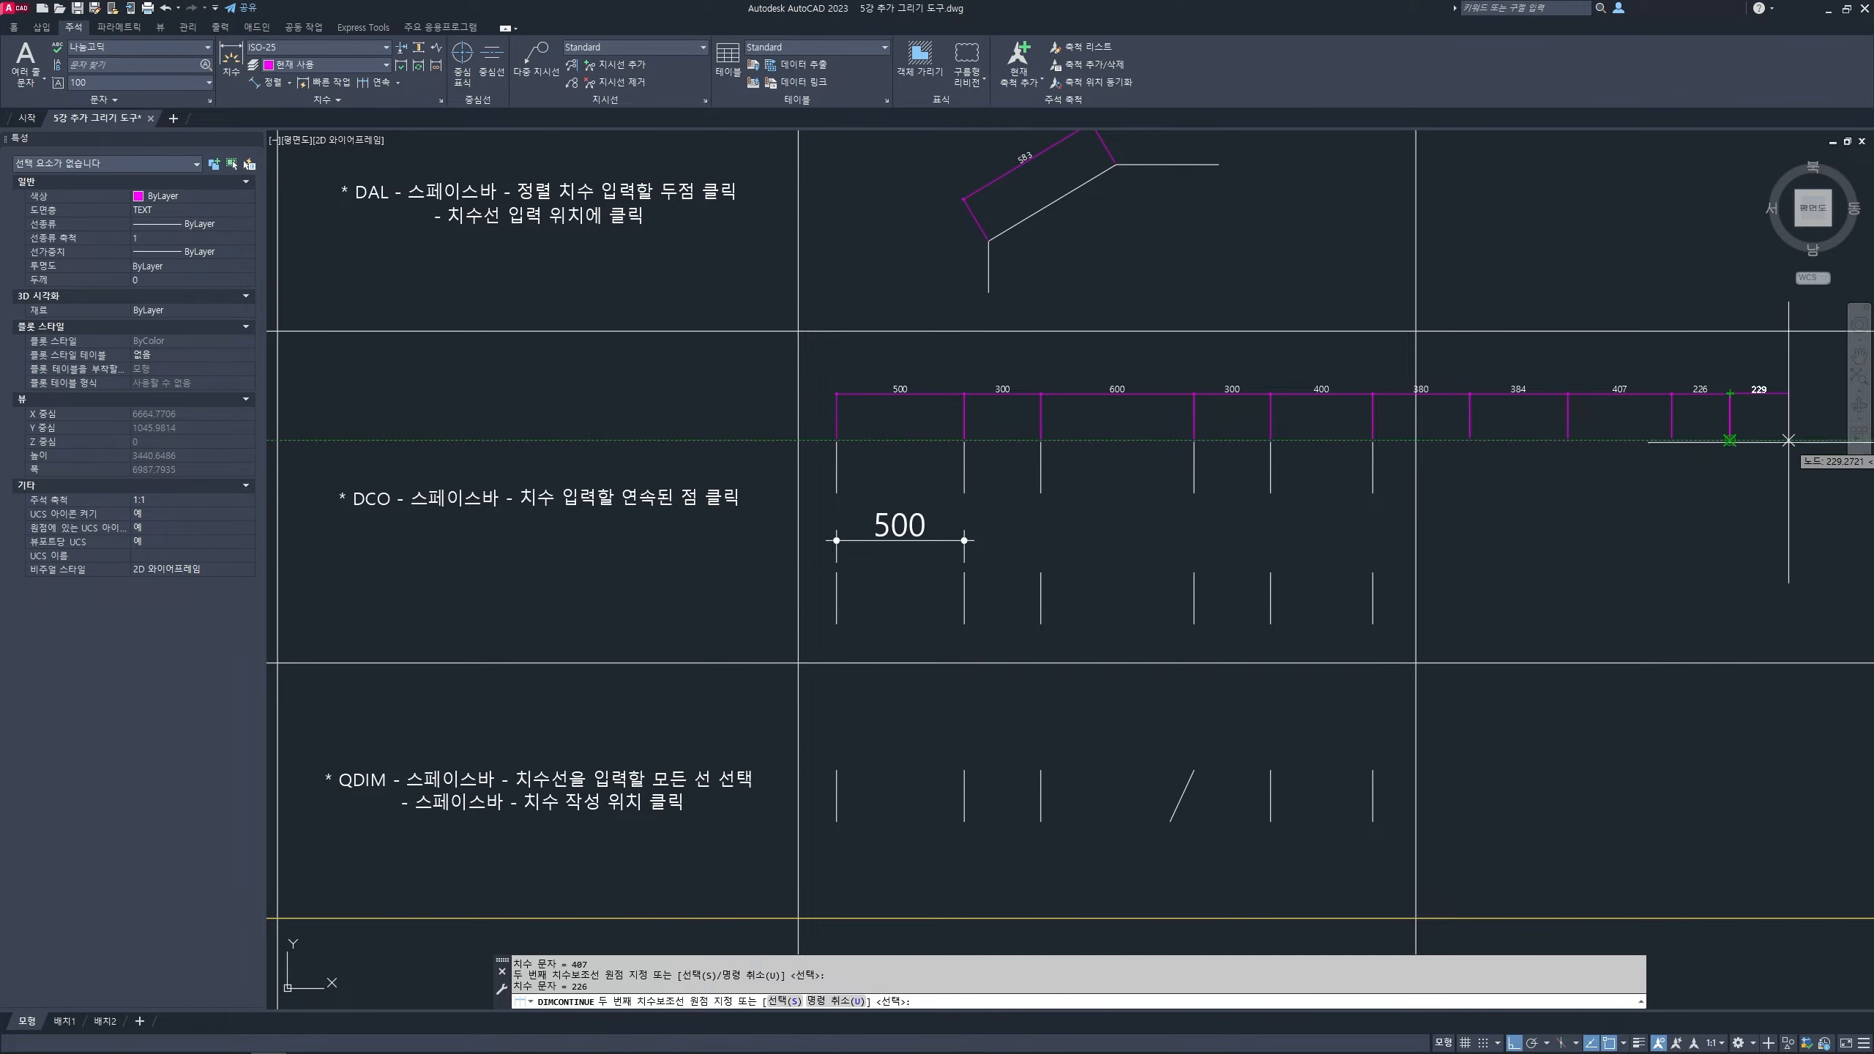
middle_click_drag(1704, 483, 1565, 479)
key("space")
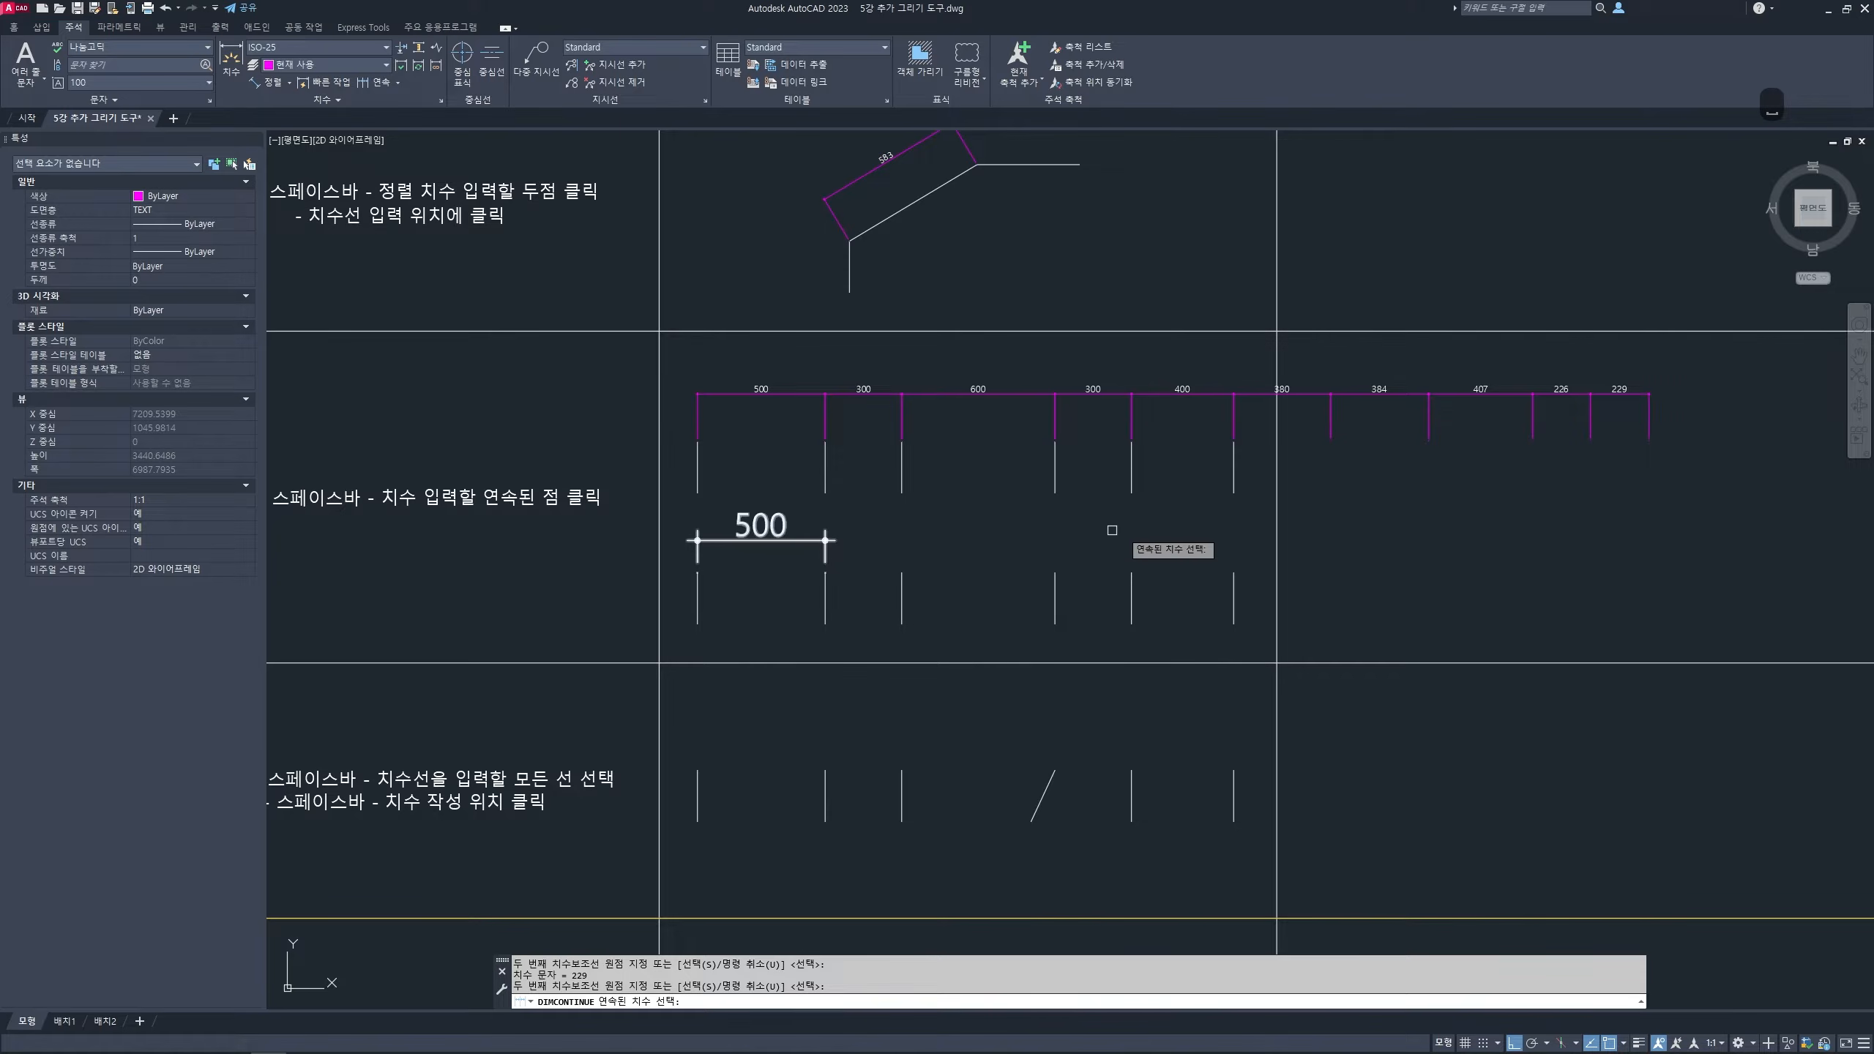
key("Escape")
key("Escape")
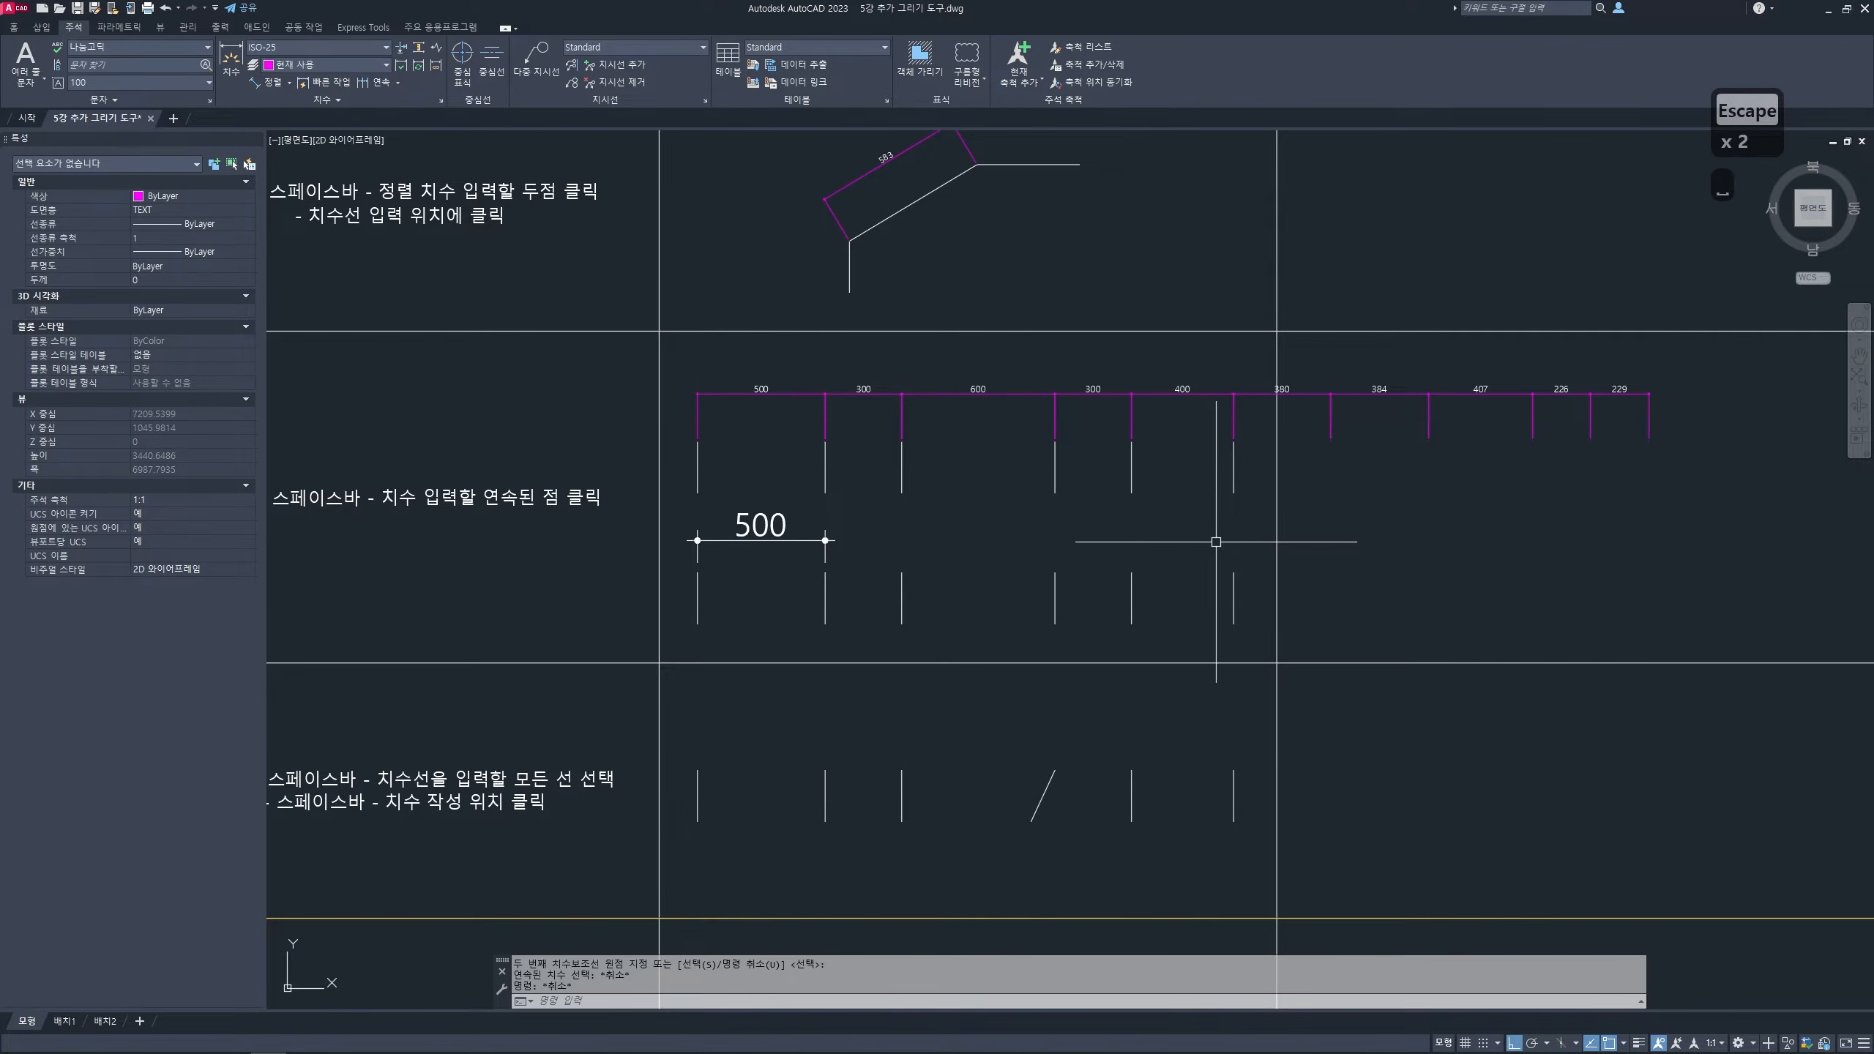
key("Escape")
key("Escape")
- Continue the large lower 500 dimension through the tops of the four remaining lower vertical lines, using the Select option to choose it as base
type("dco")
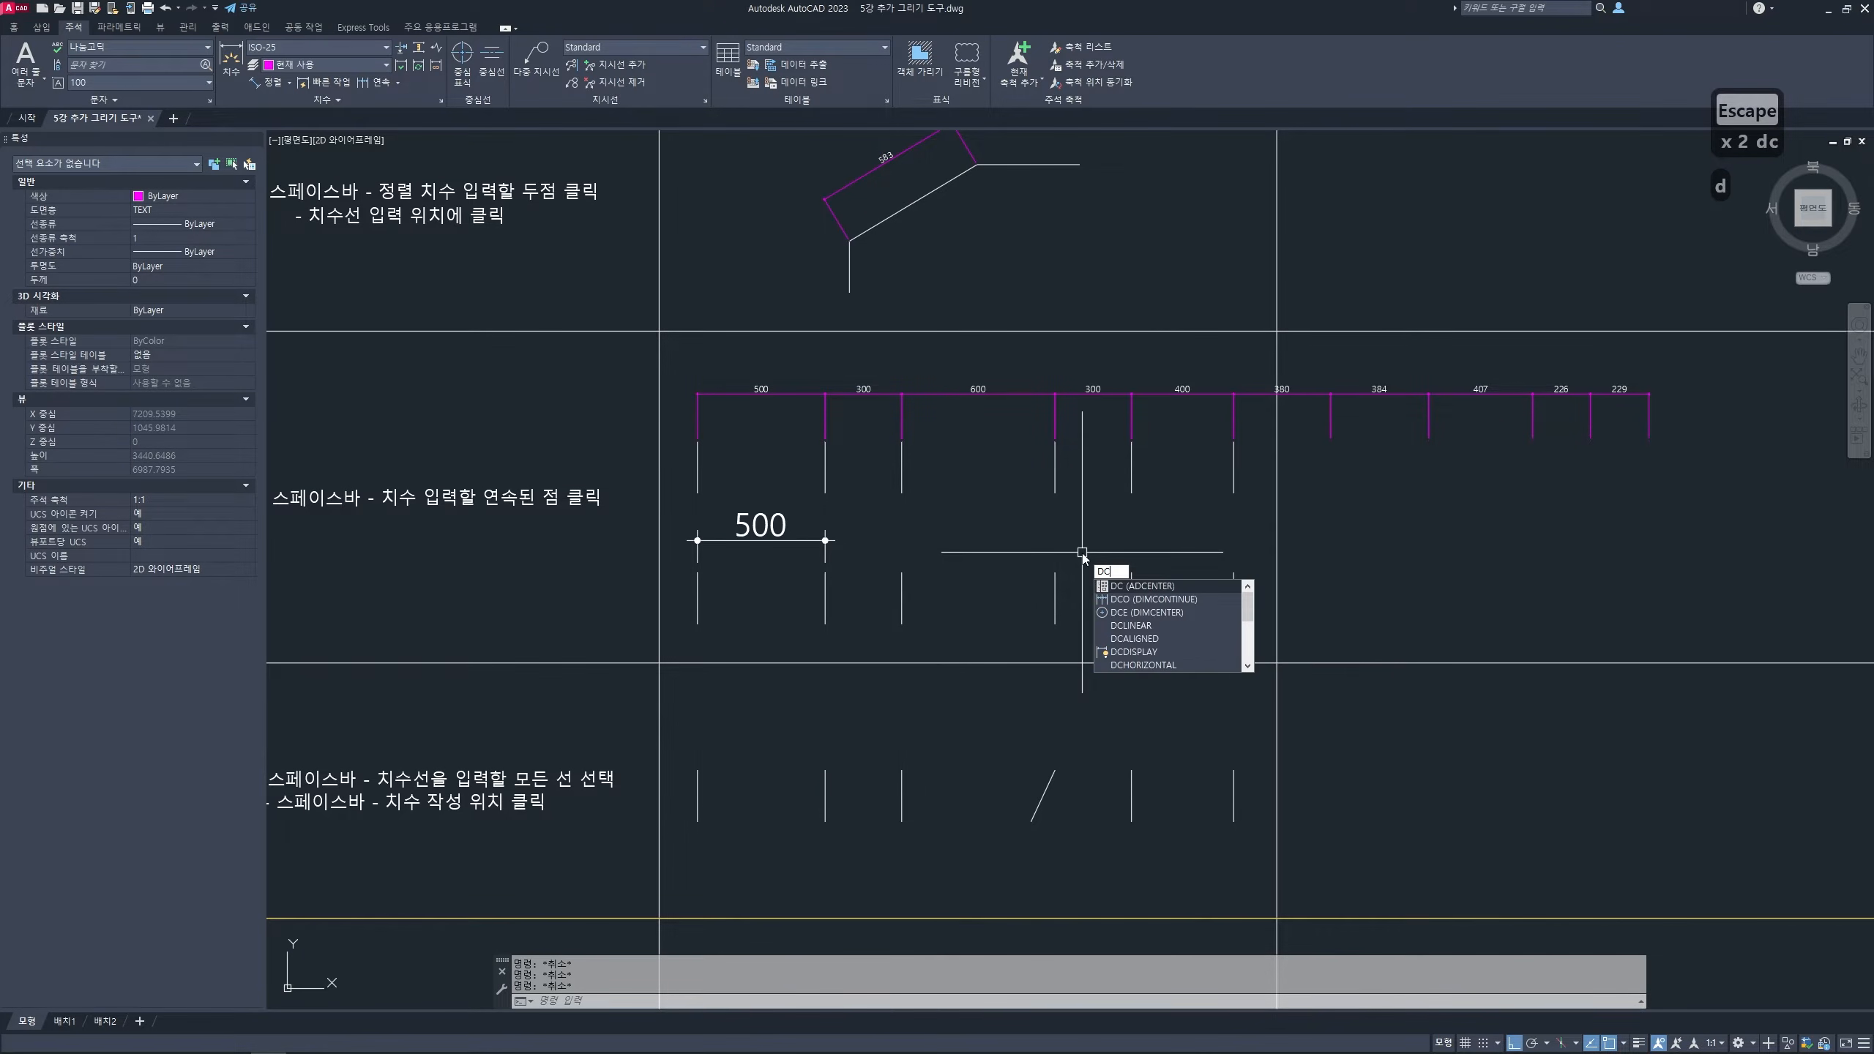
key("space")
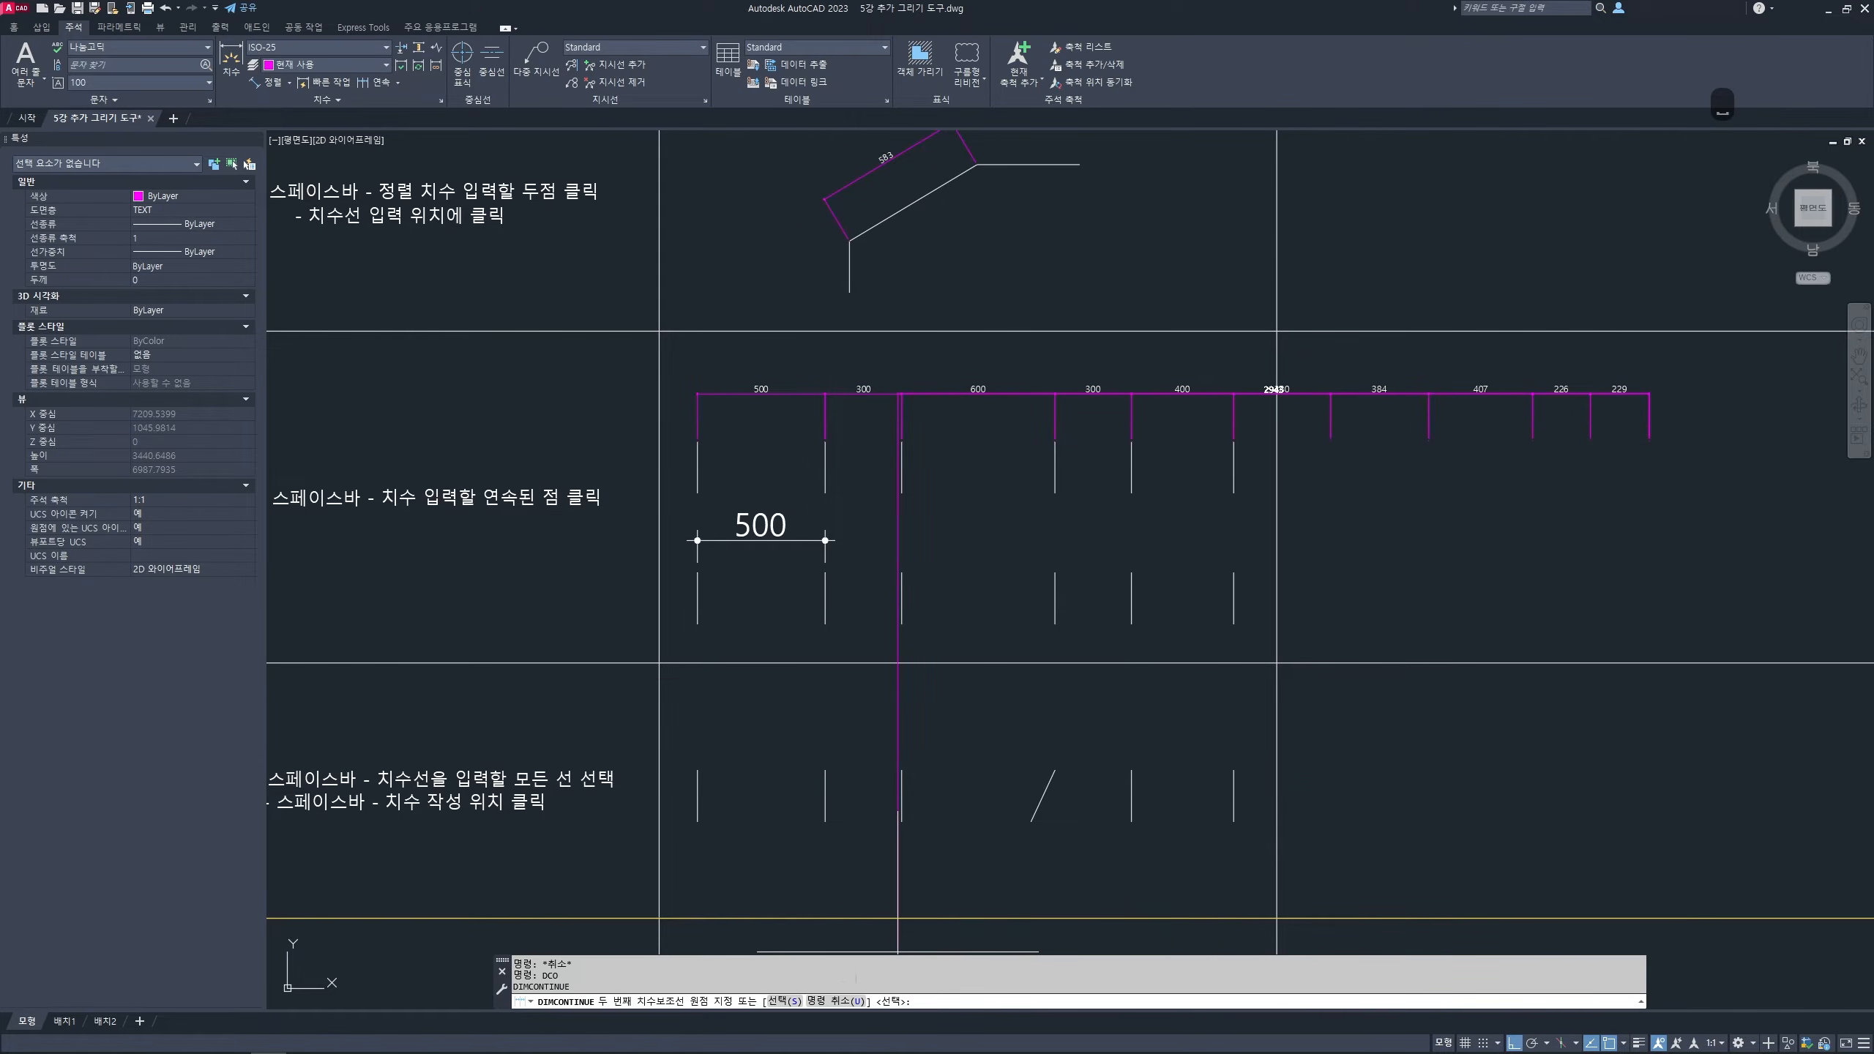
left_click(783, 1001)
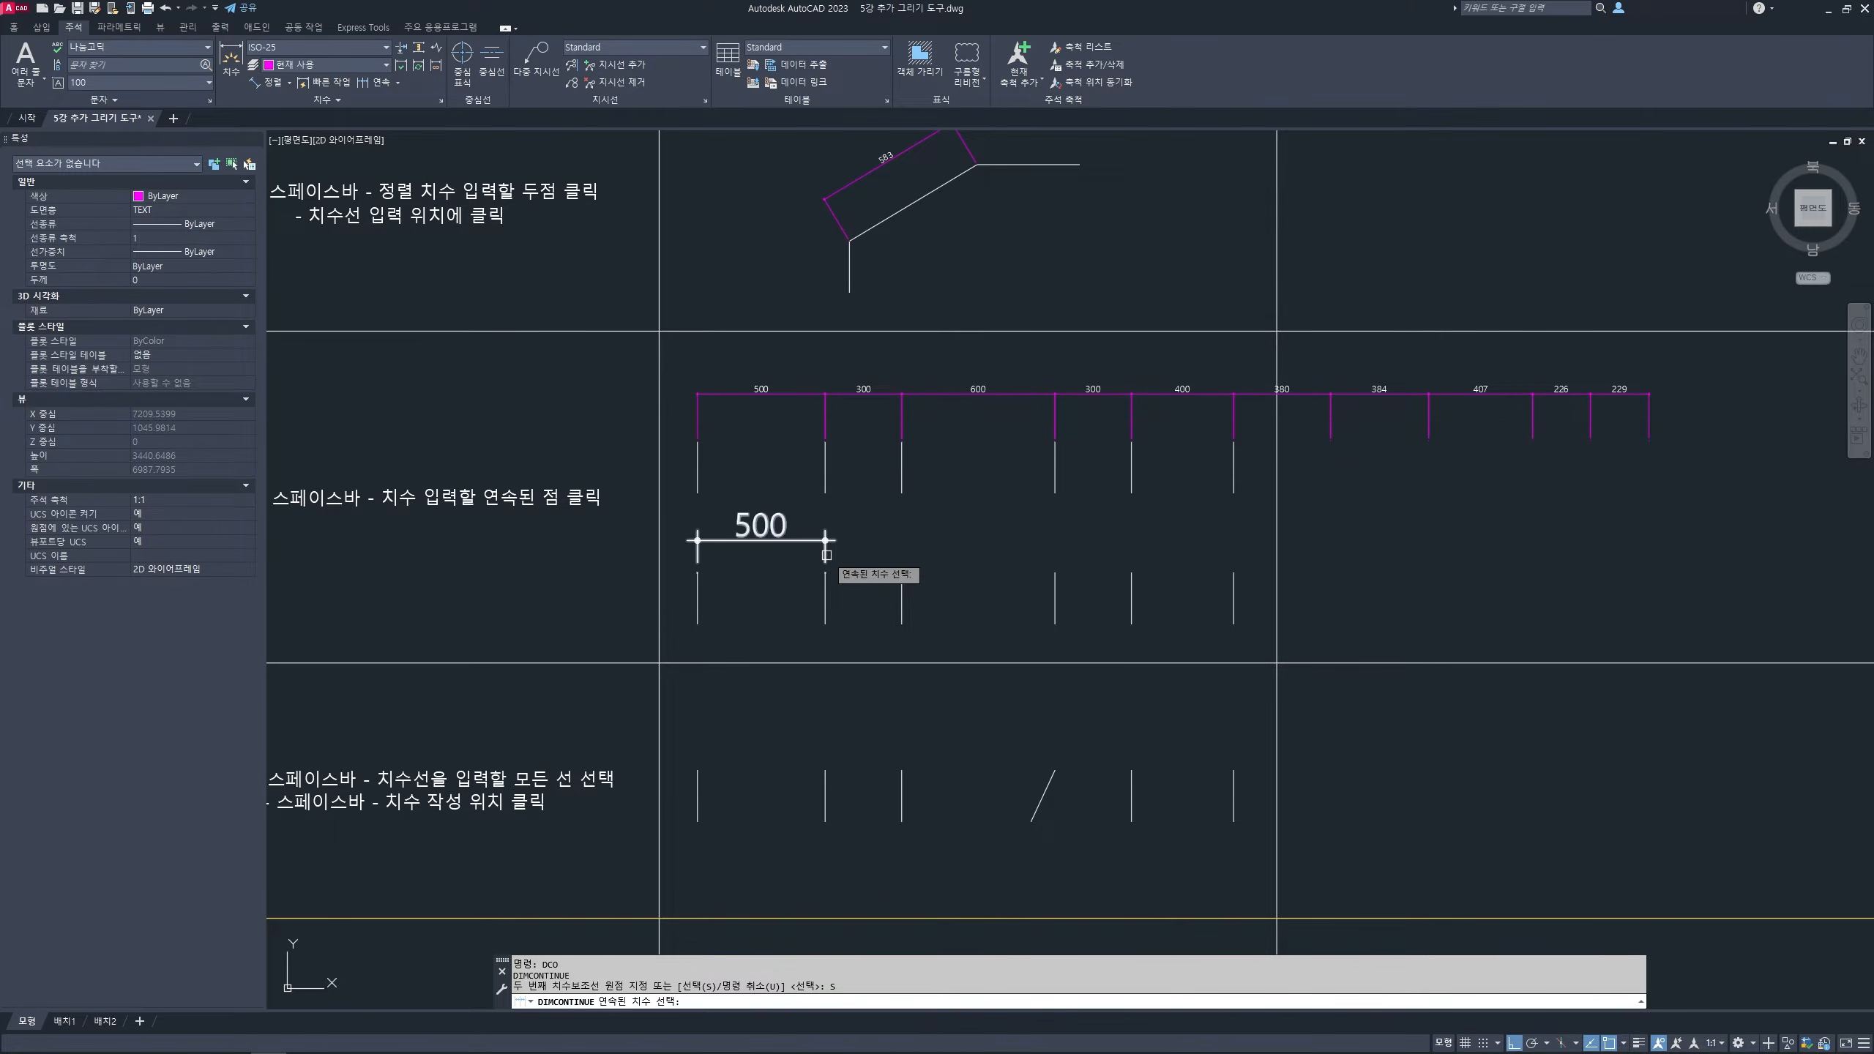
left_click(827, 555)
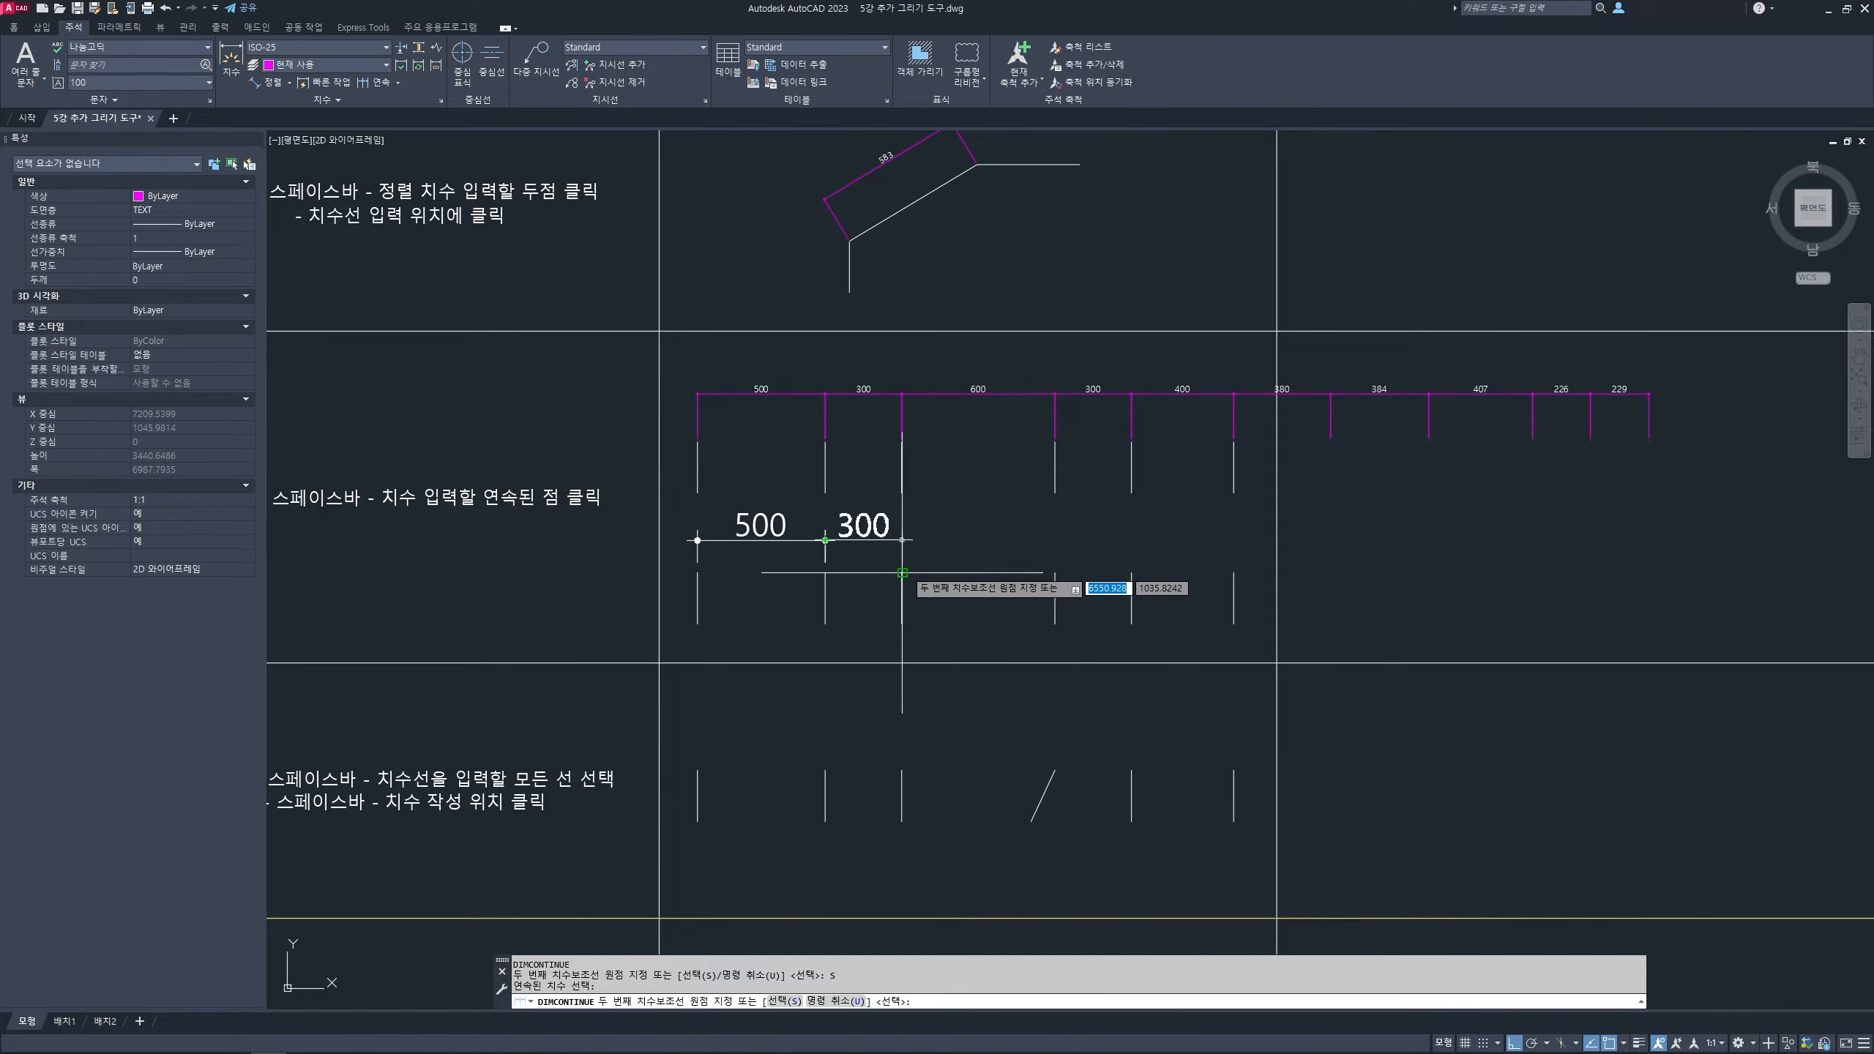
left_click(902, 573)
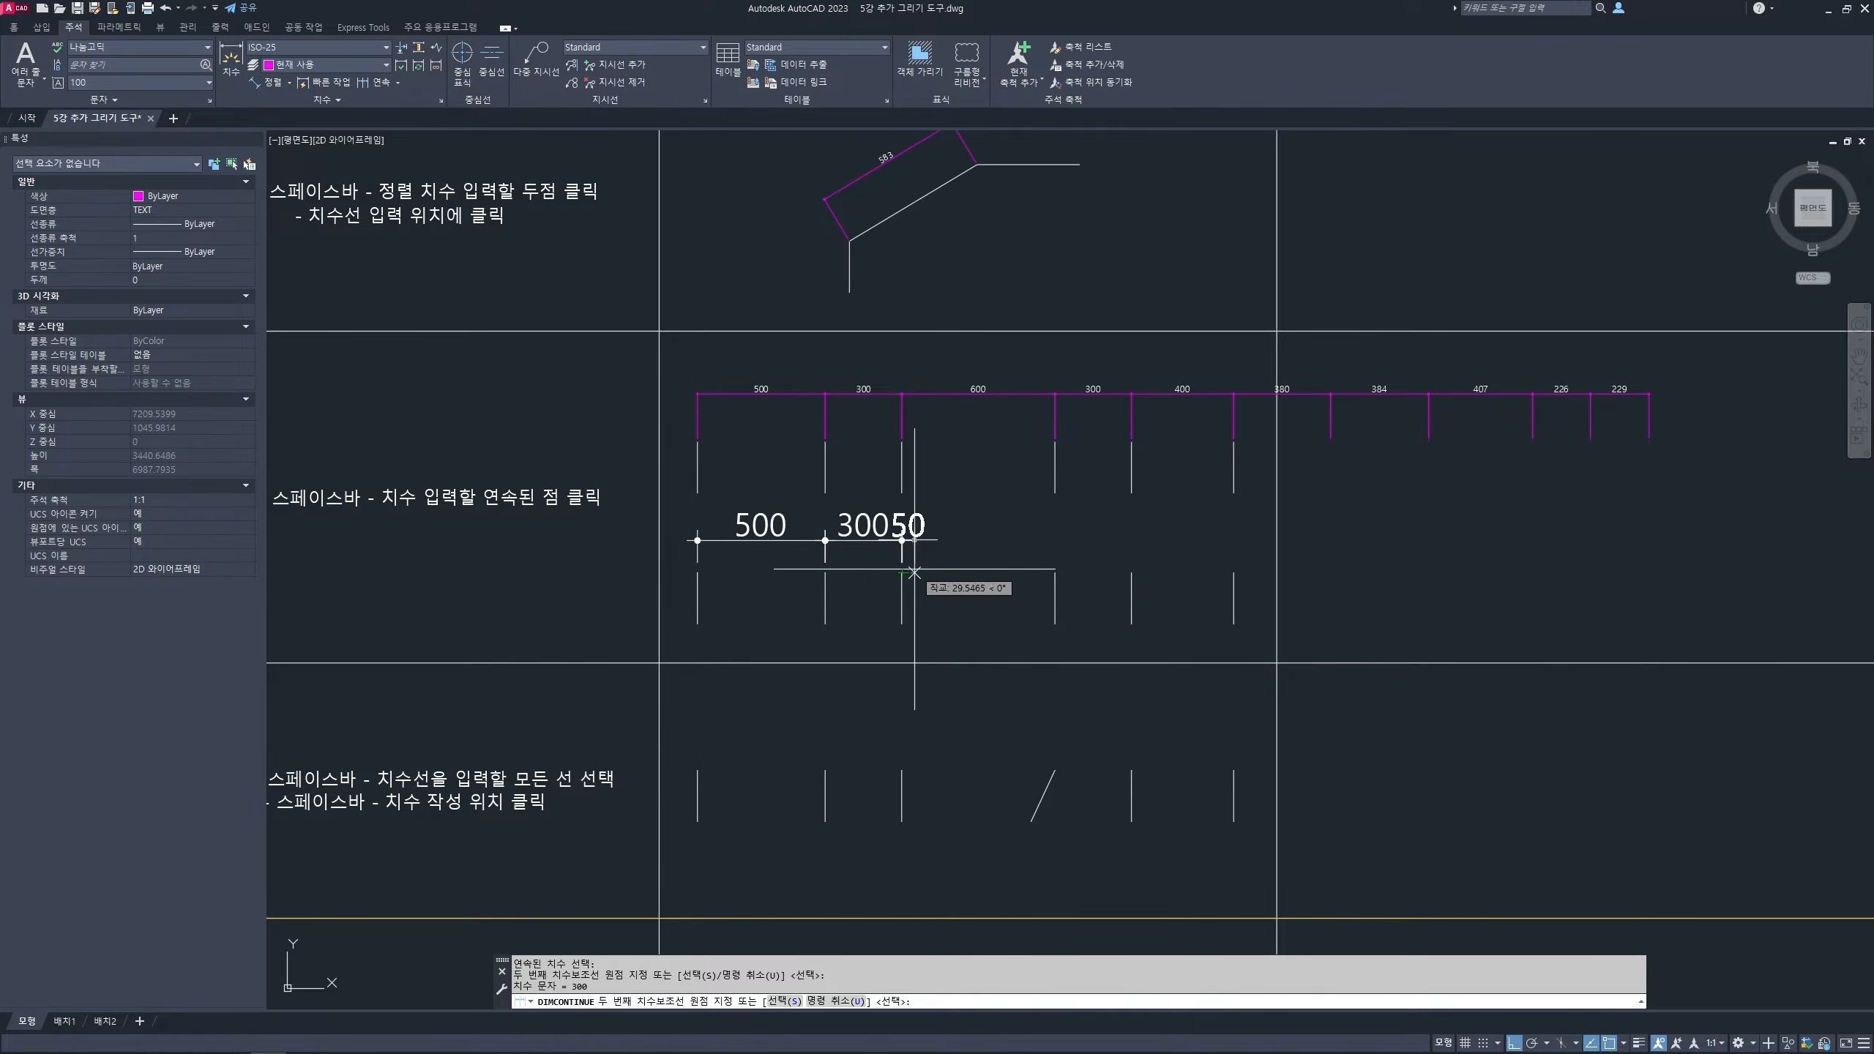
left_click(1055, 574)
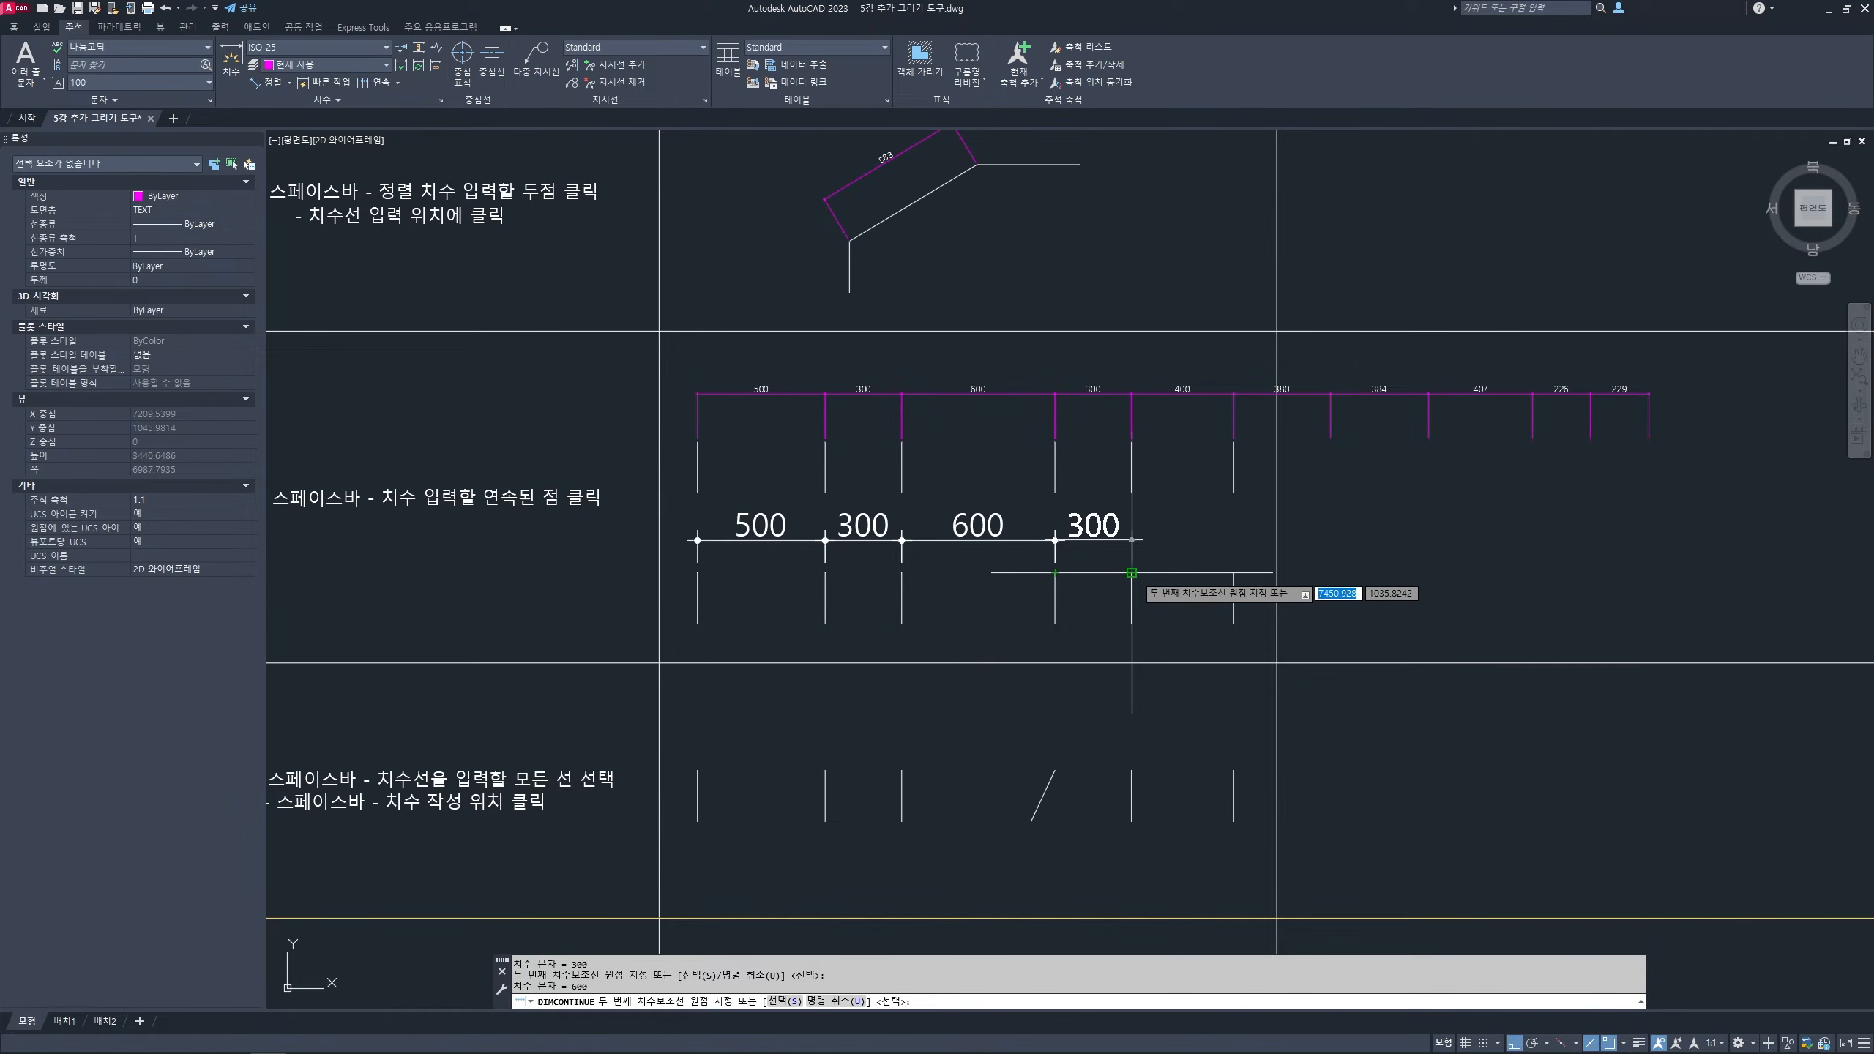
left_click(1131, 573)
left_click(1234, 573)
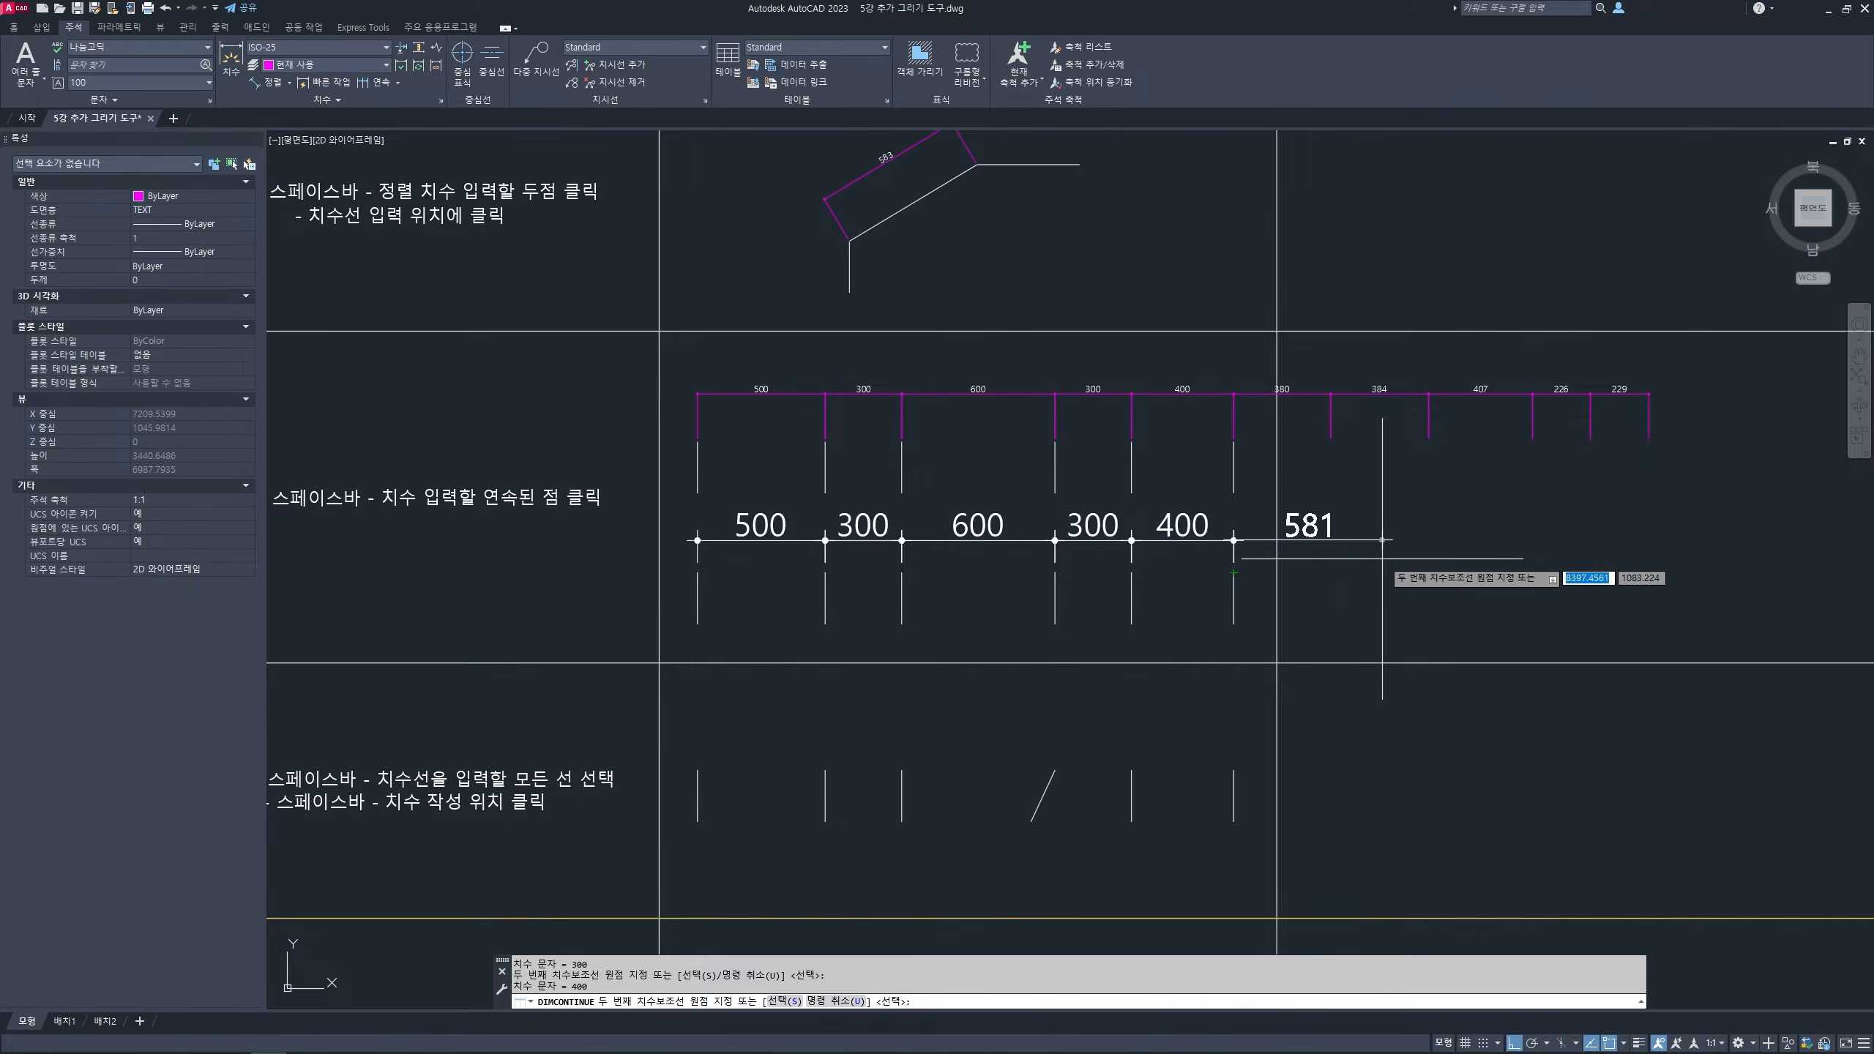
key("space")
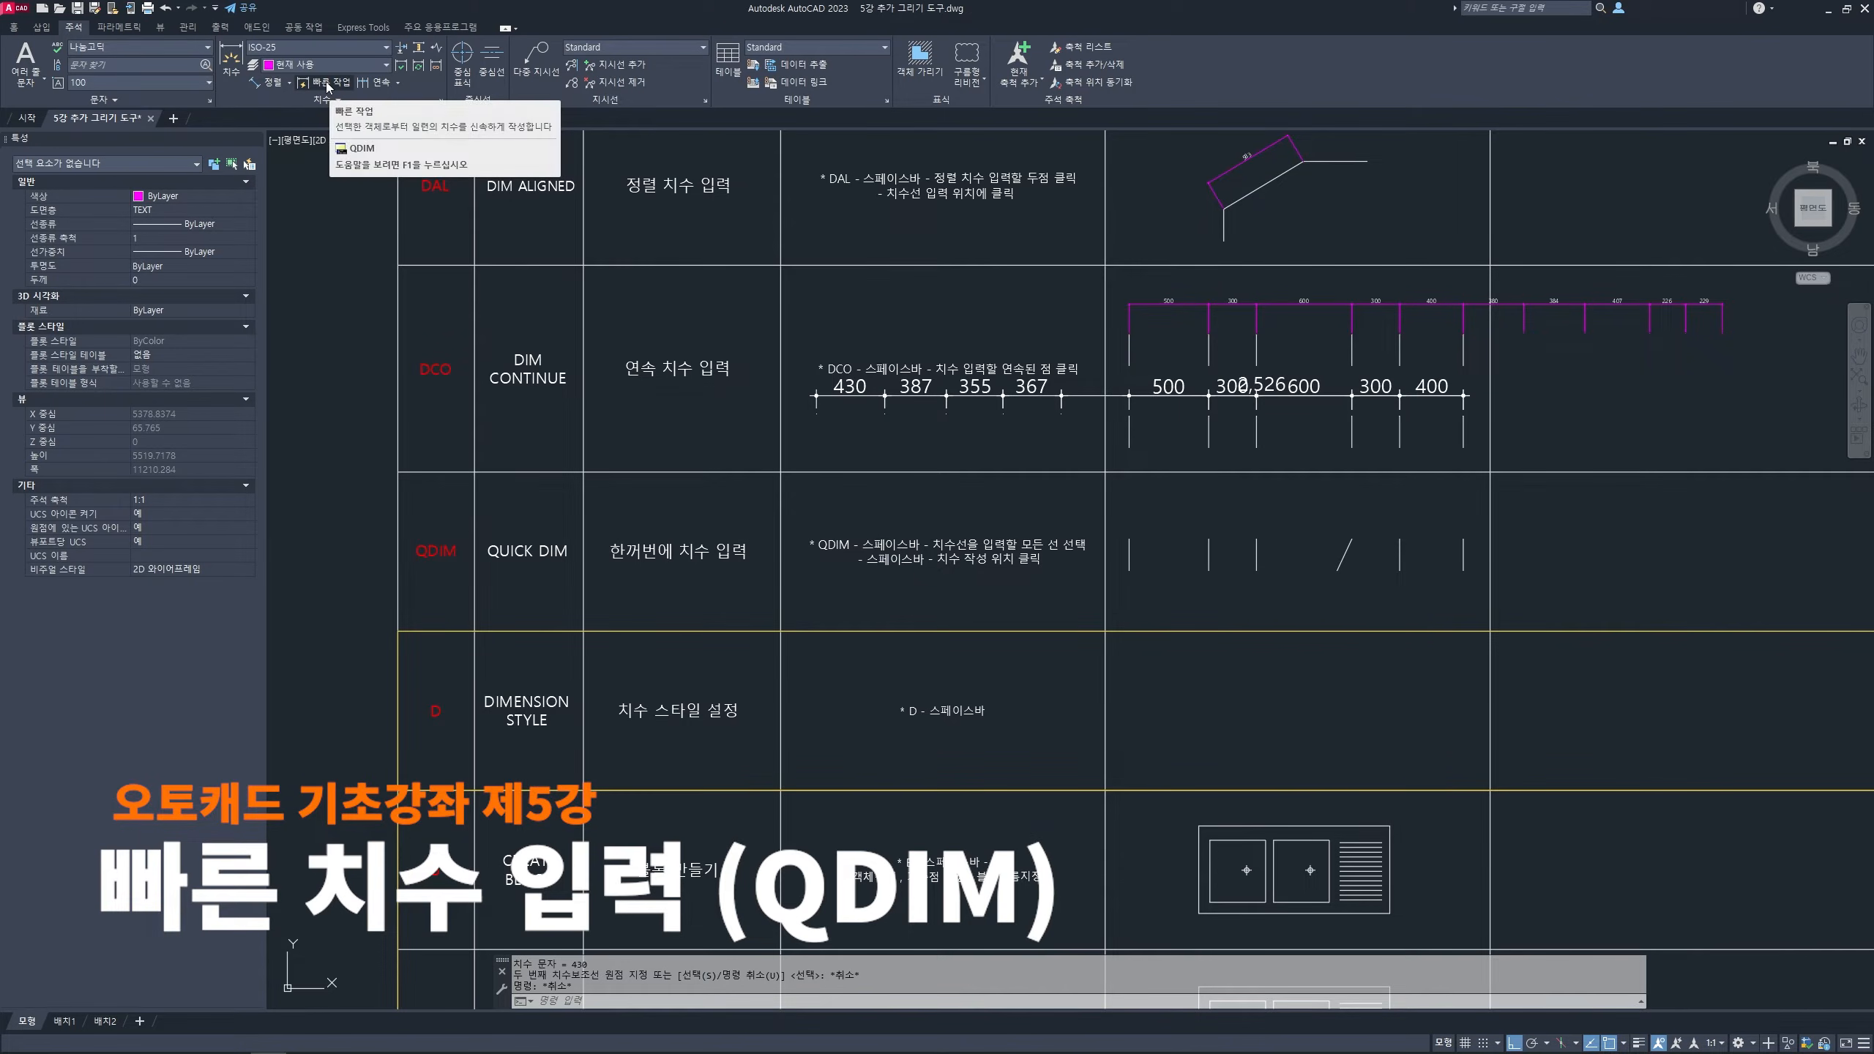
key("ctrl+2")
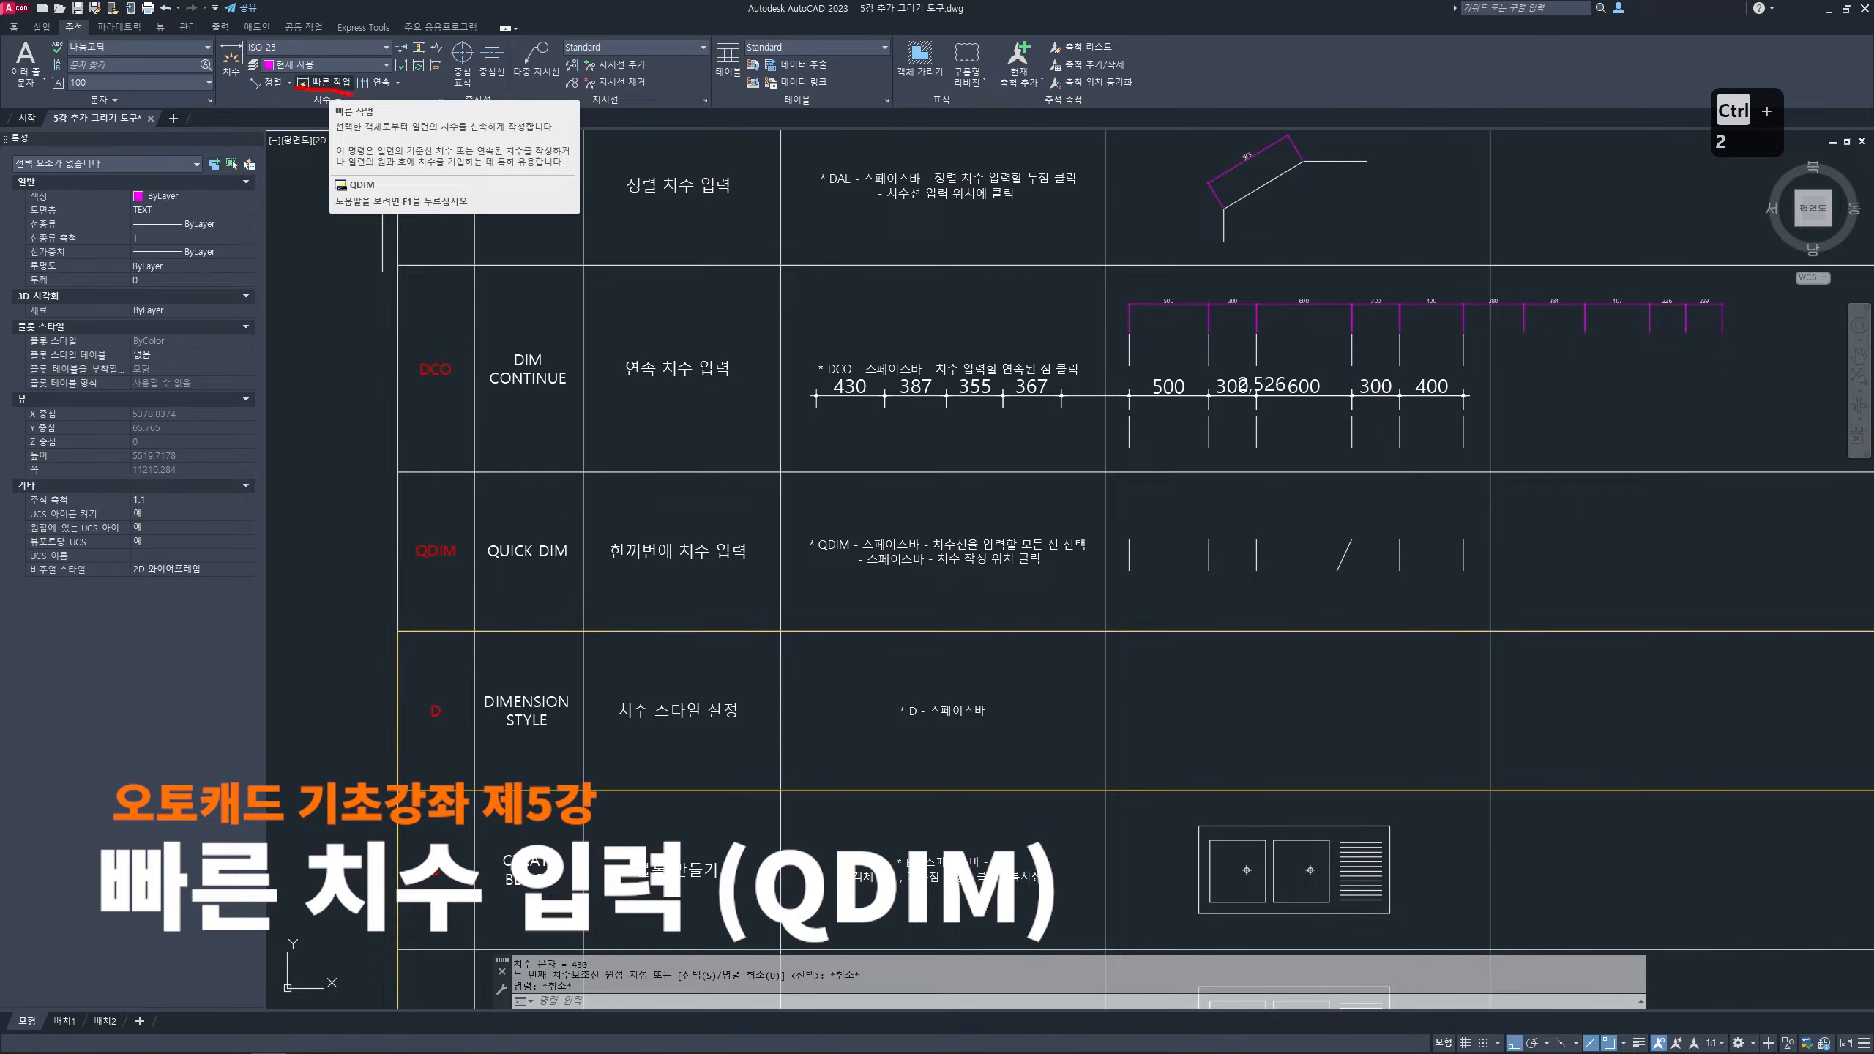
left_click_drag(352, 91, 299, 73)
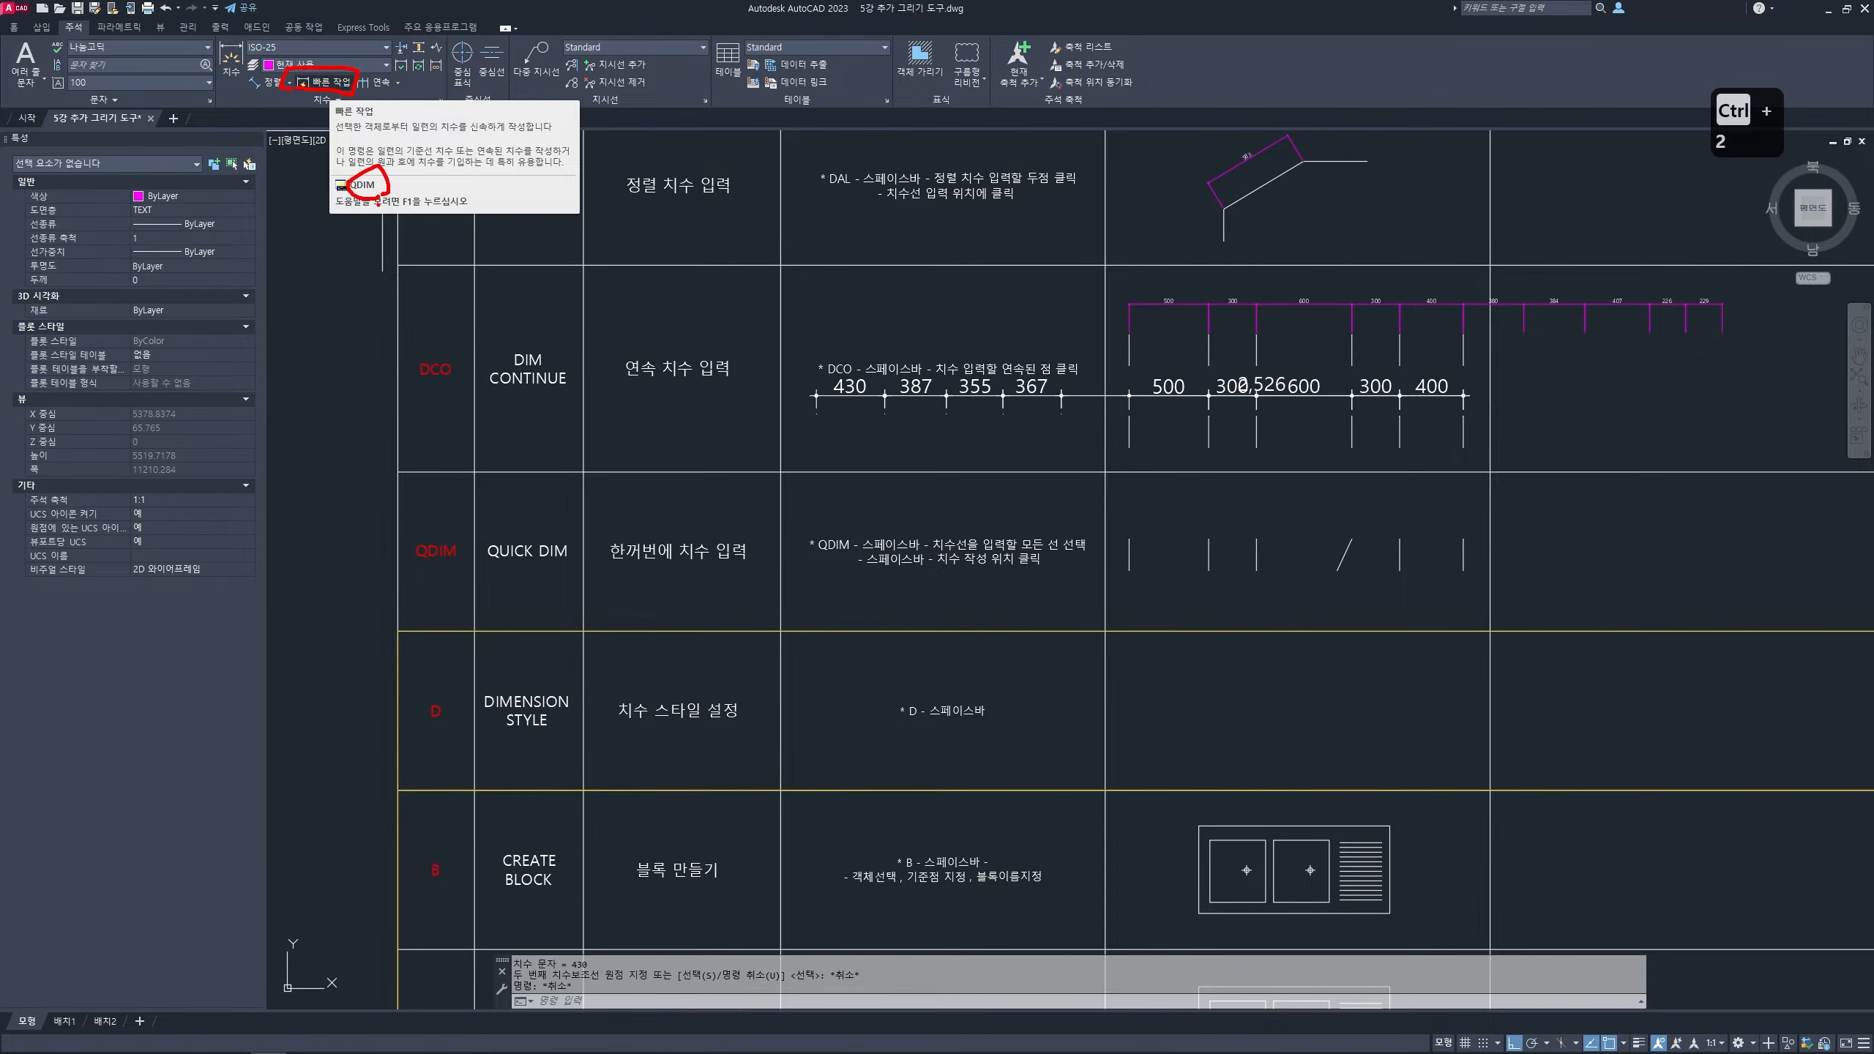
left_click_drag(443, 510, 441, 533)
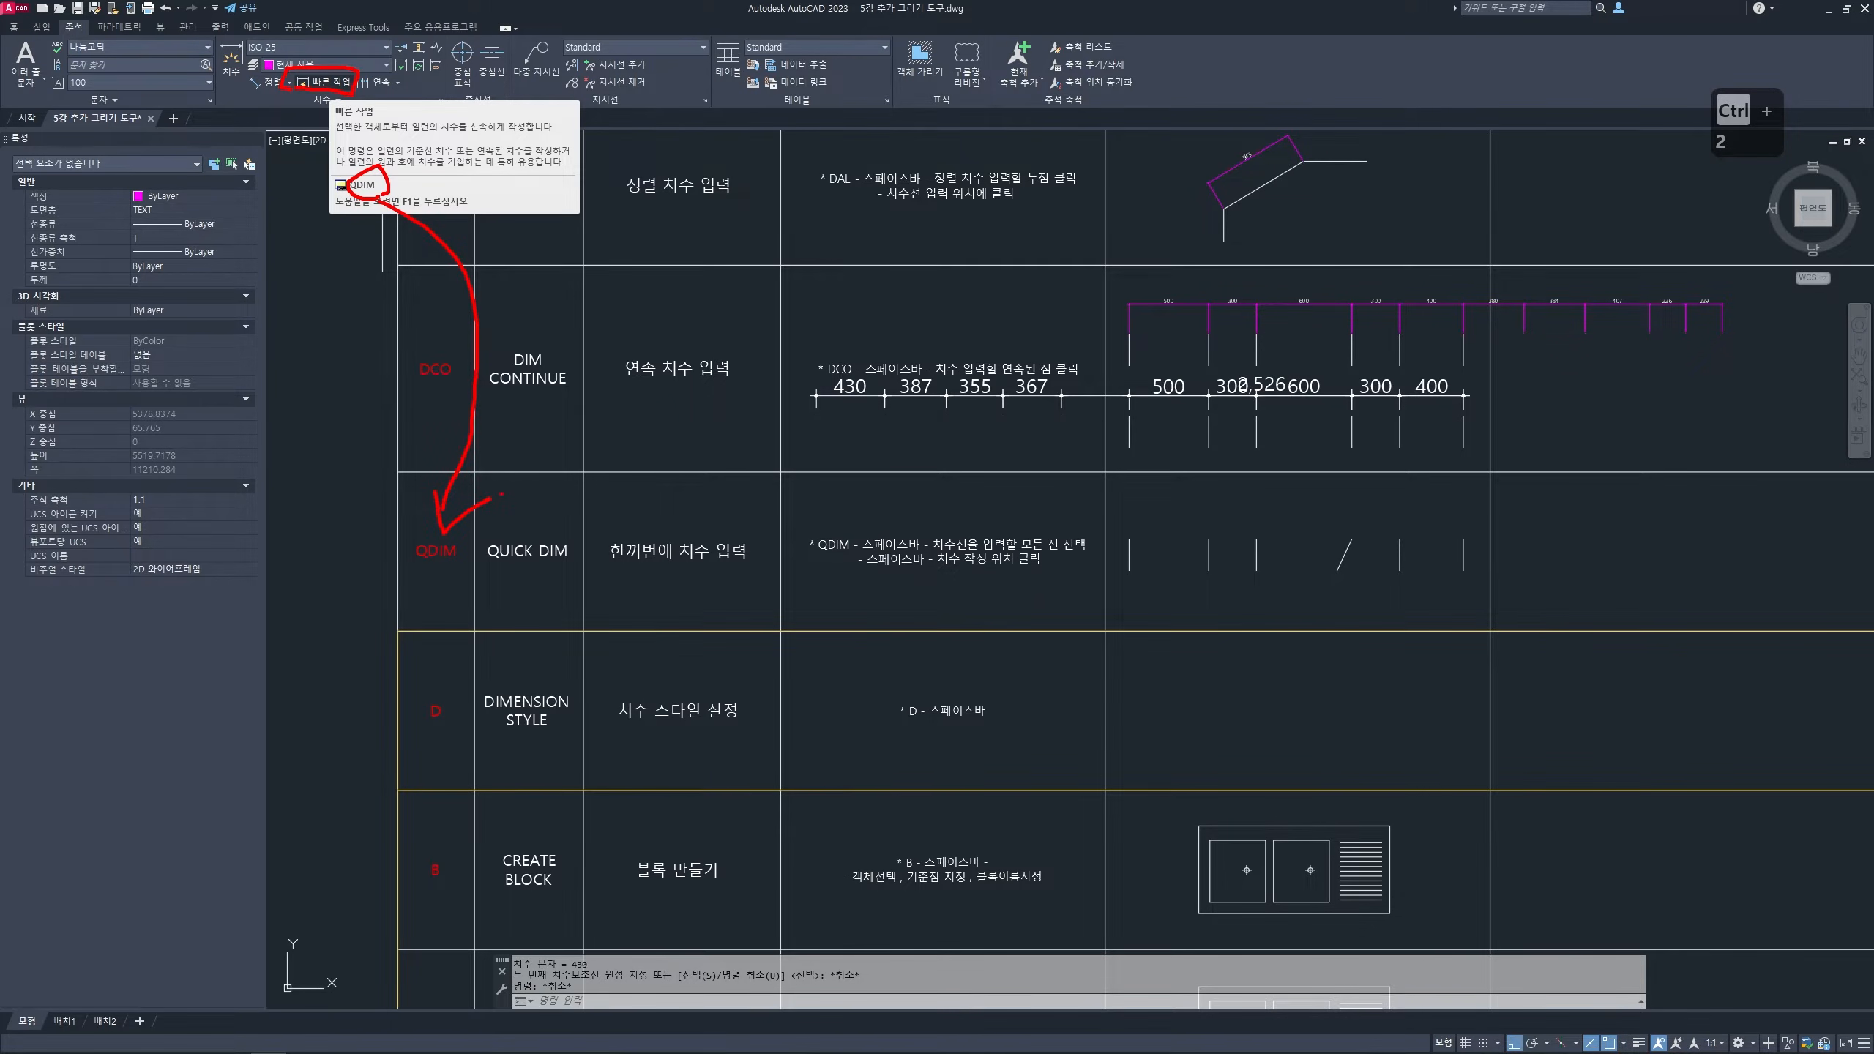
key("Escape")
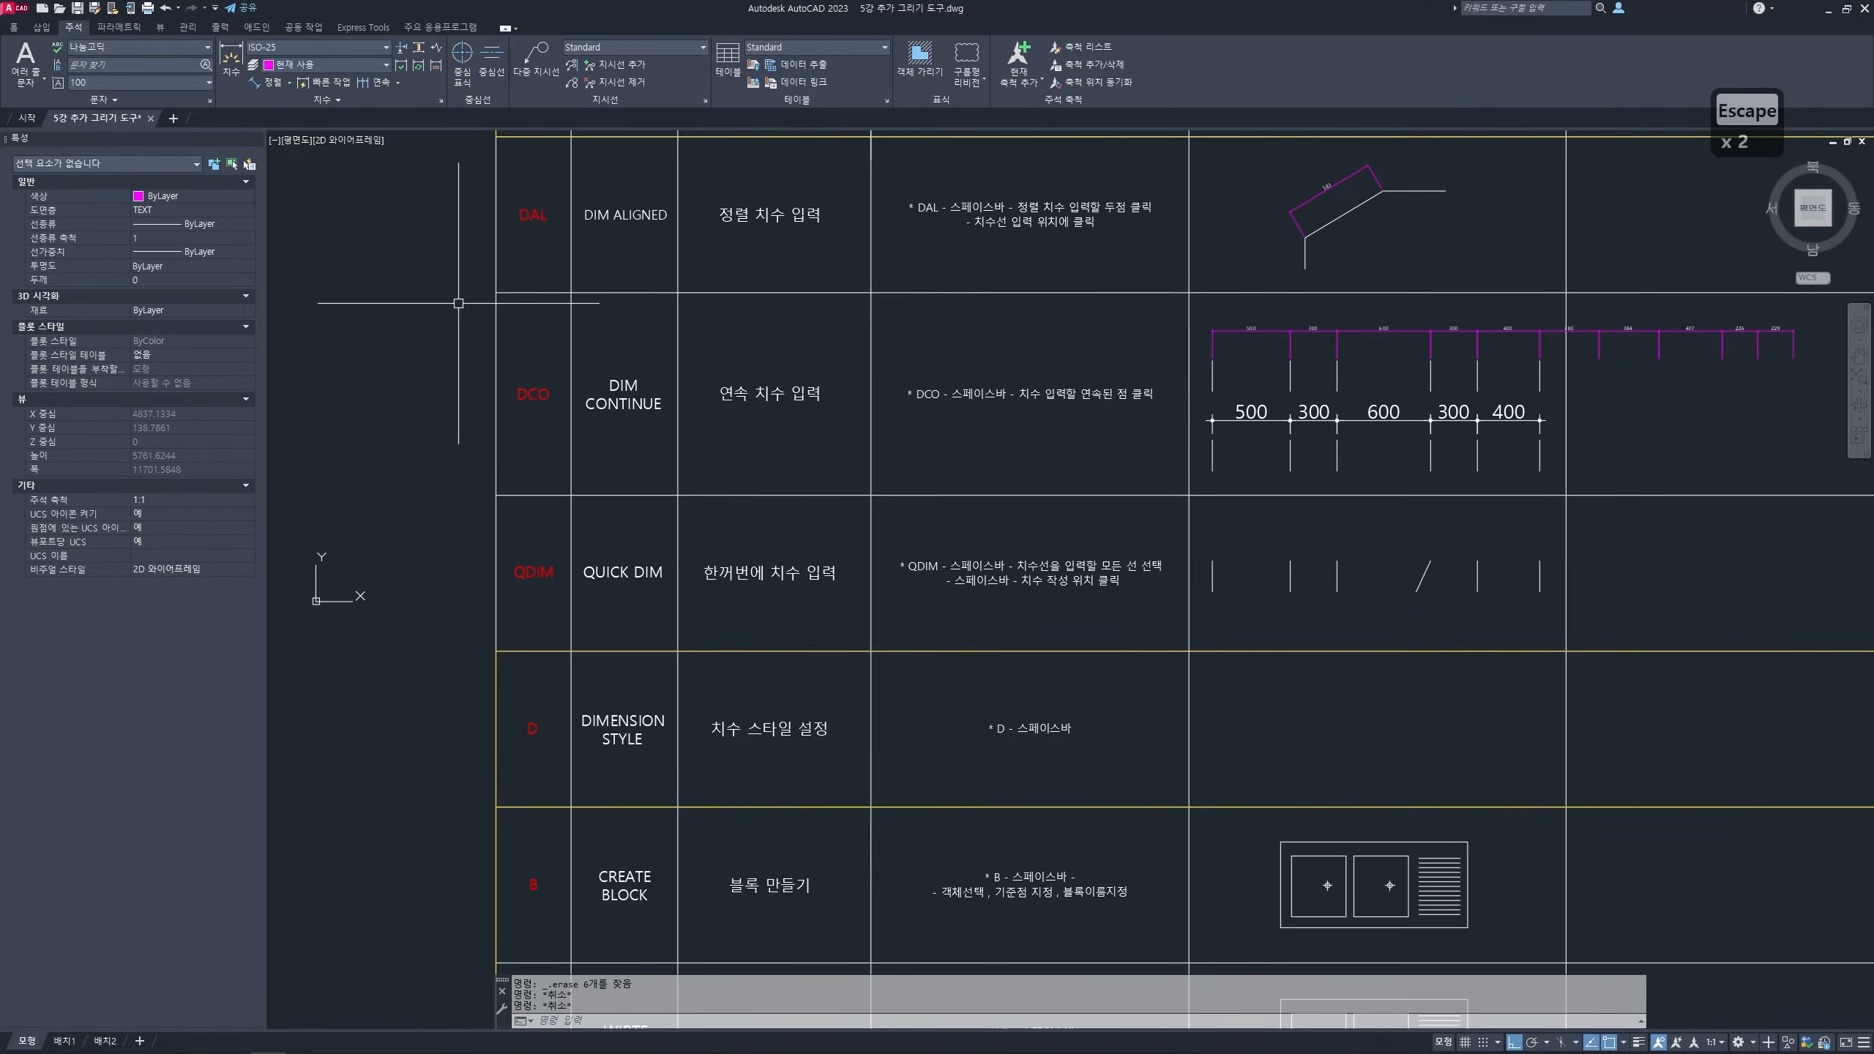
- Quick-dimension all six lines in the QDIM row at once, placing the continuous dimension chain above them
left_click(324, 82)
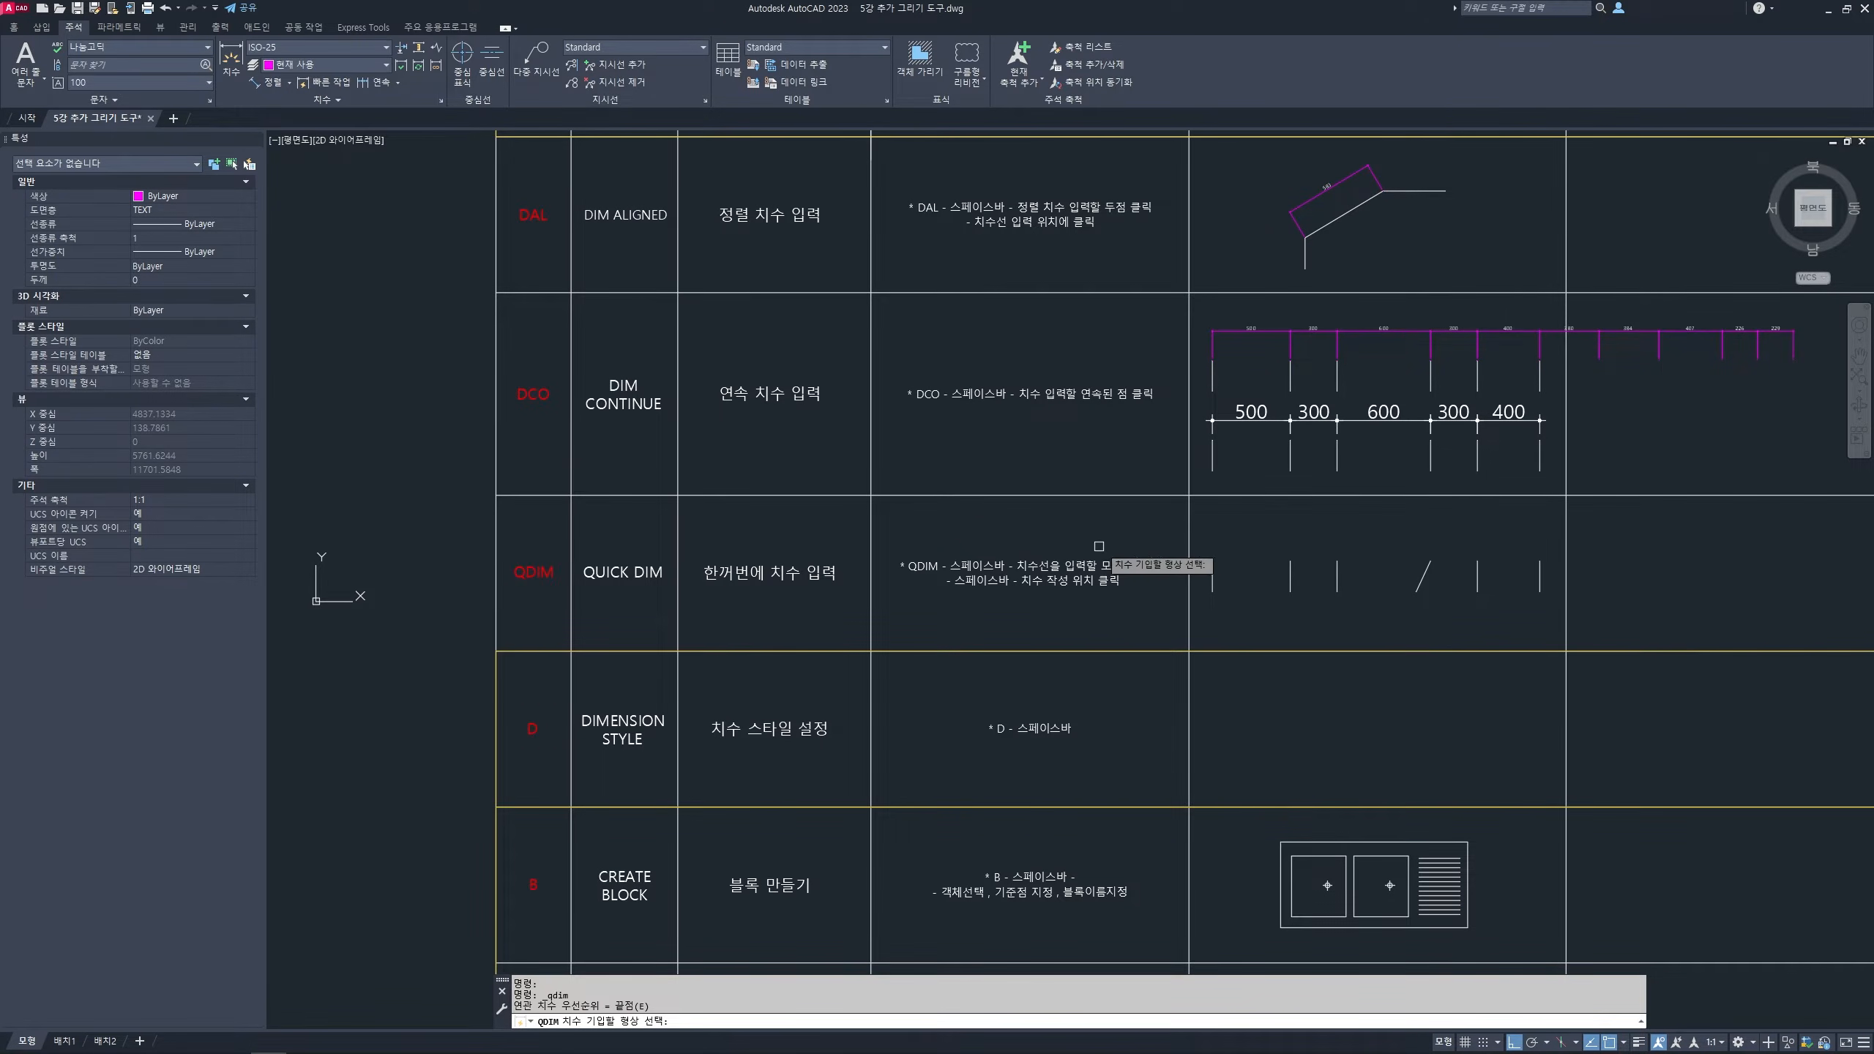
scroll(1384, 620, "up", 3)
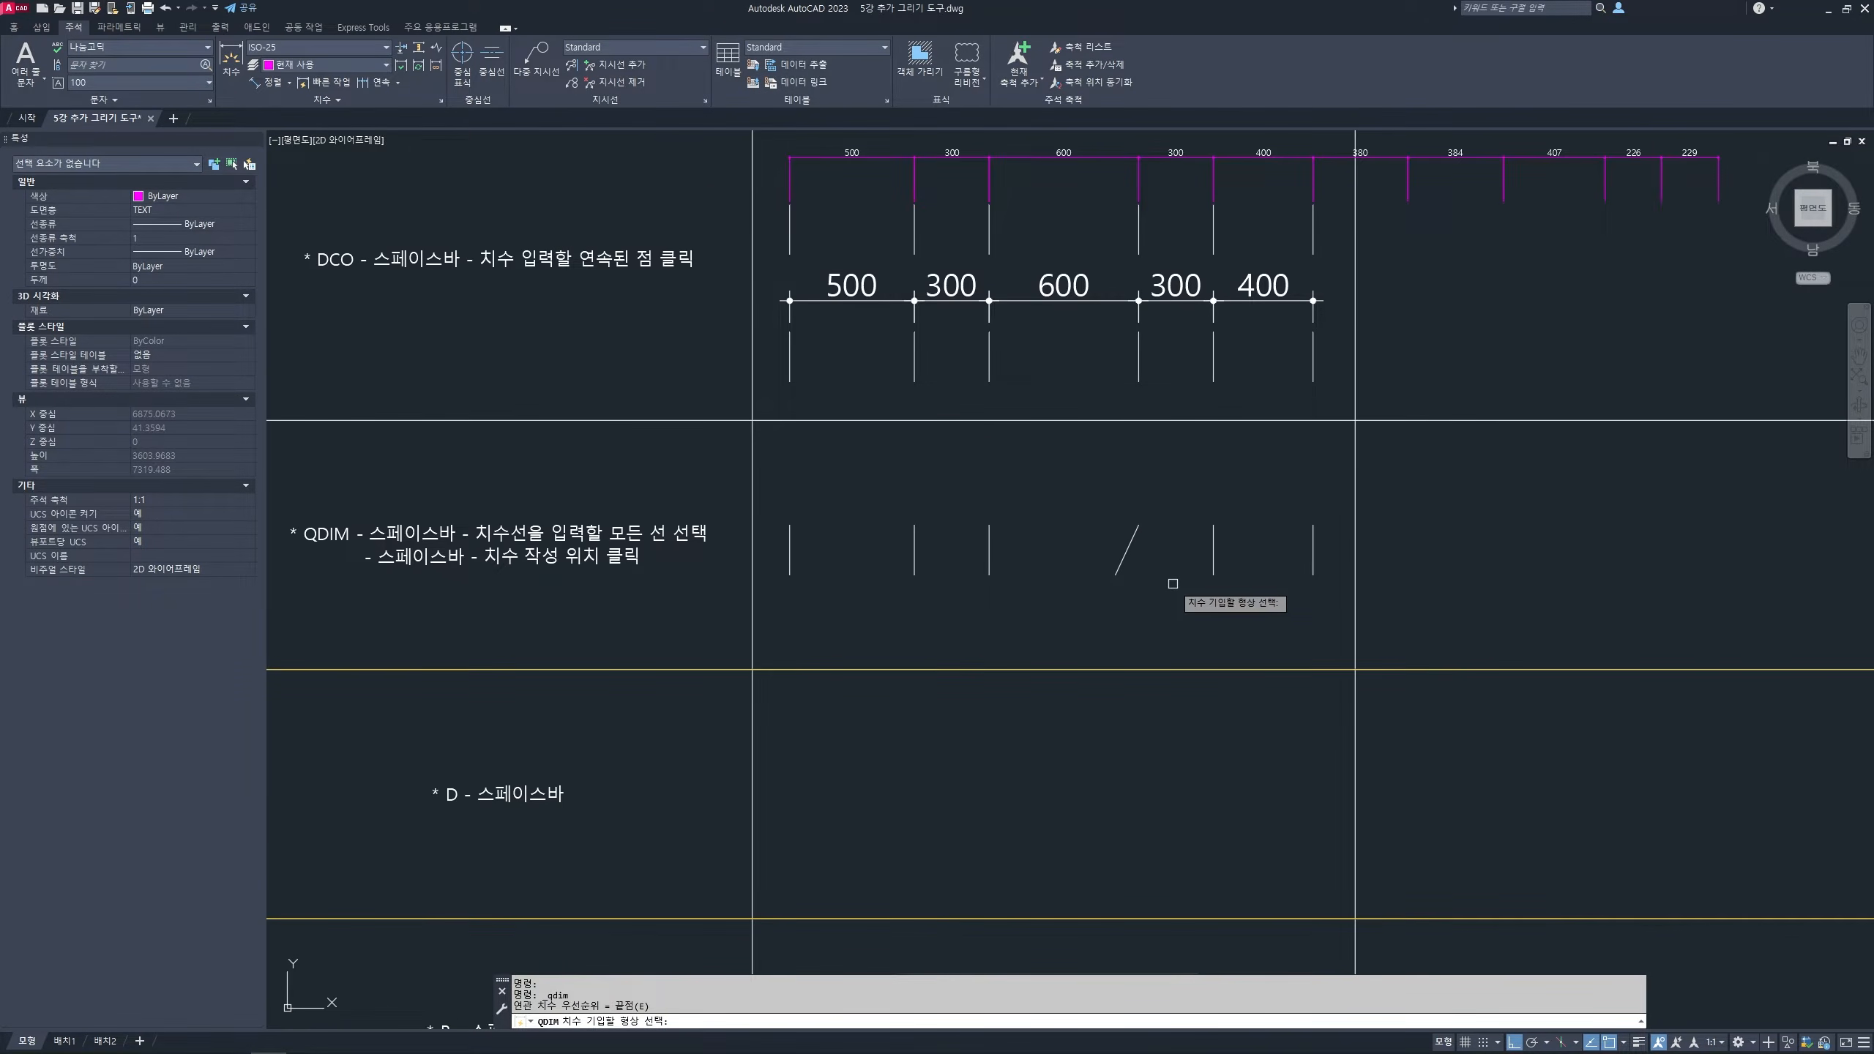
scroll(1180, 584, "up", 2)
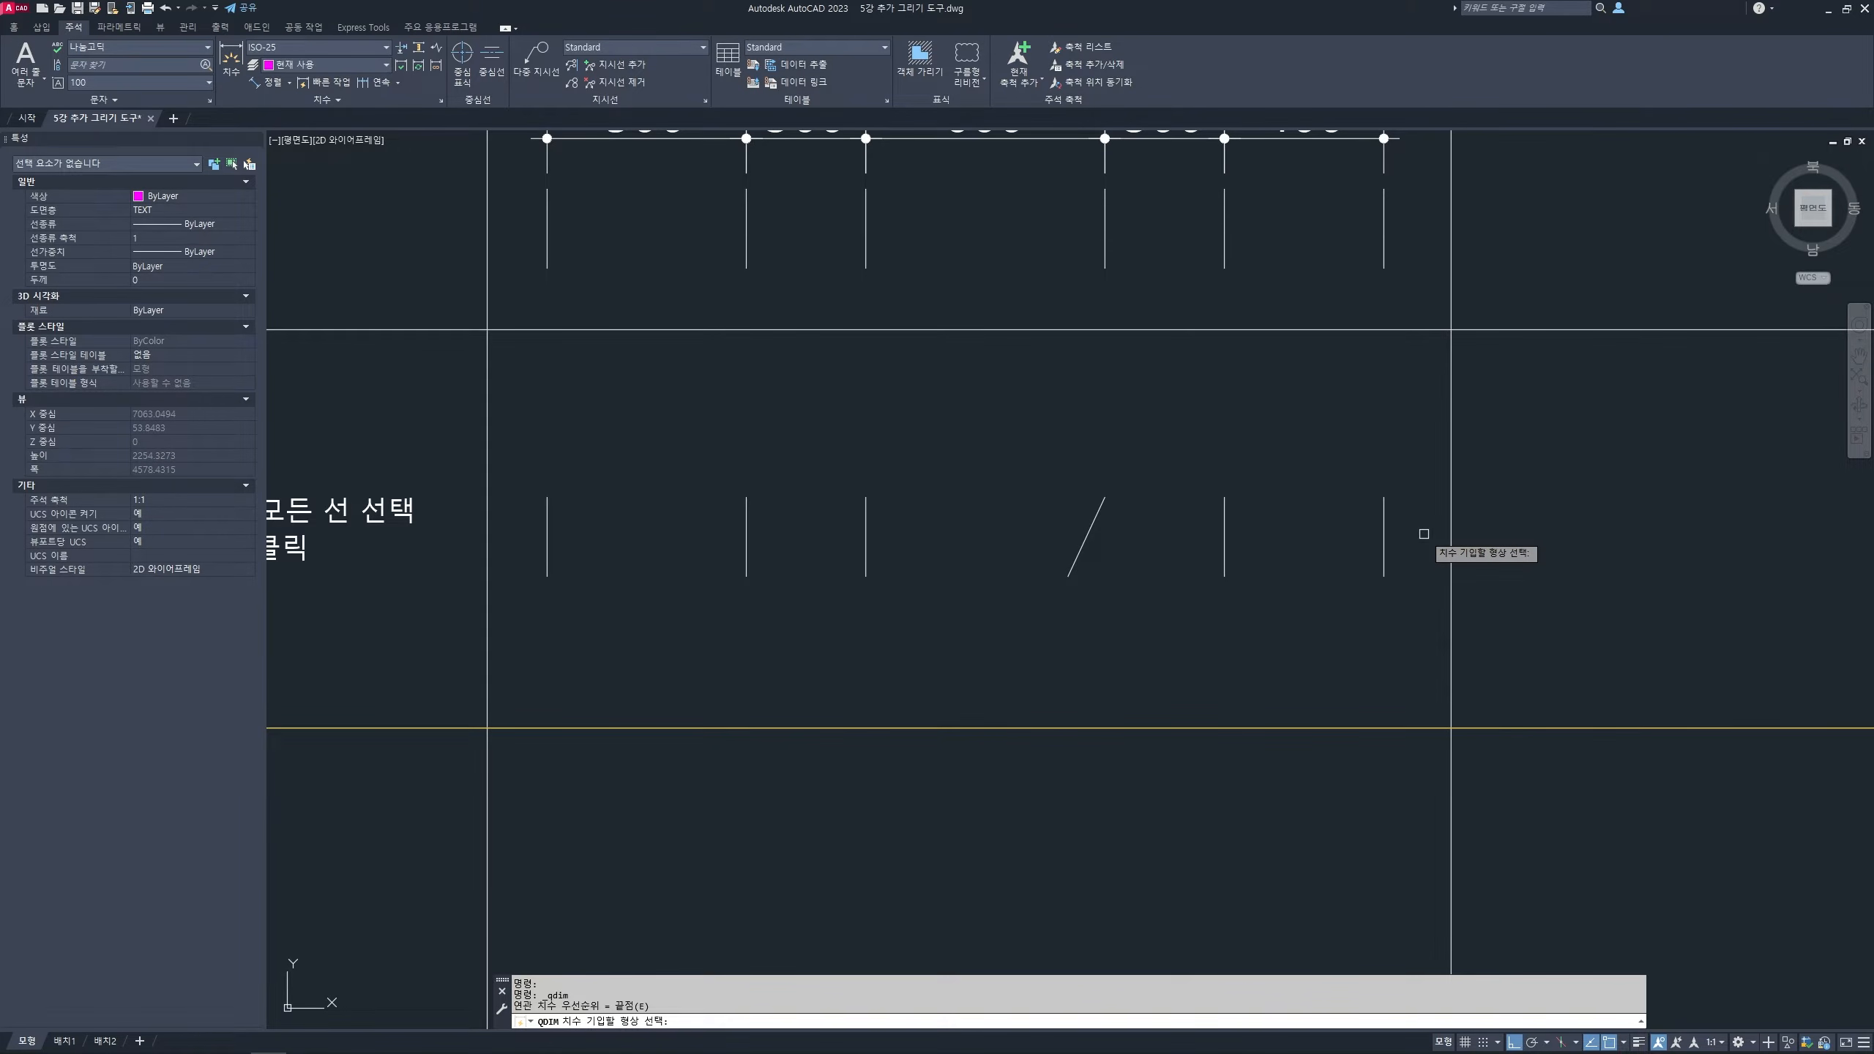
key("ctrl+2")
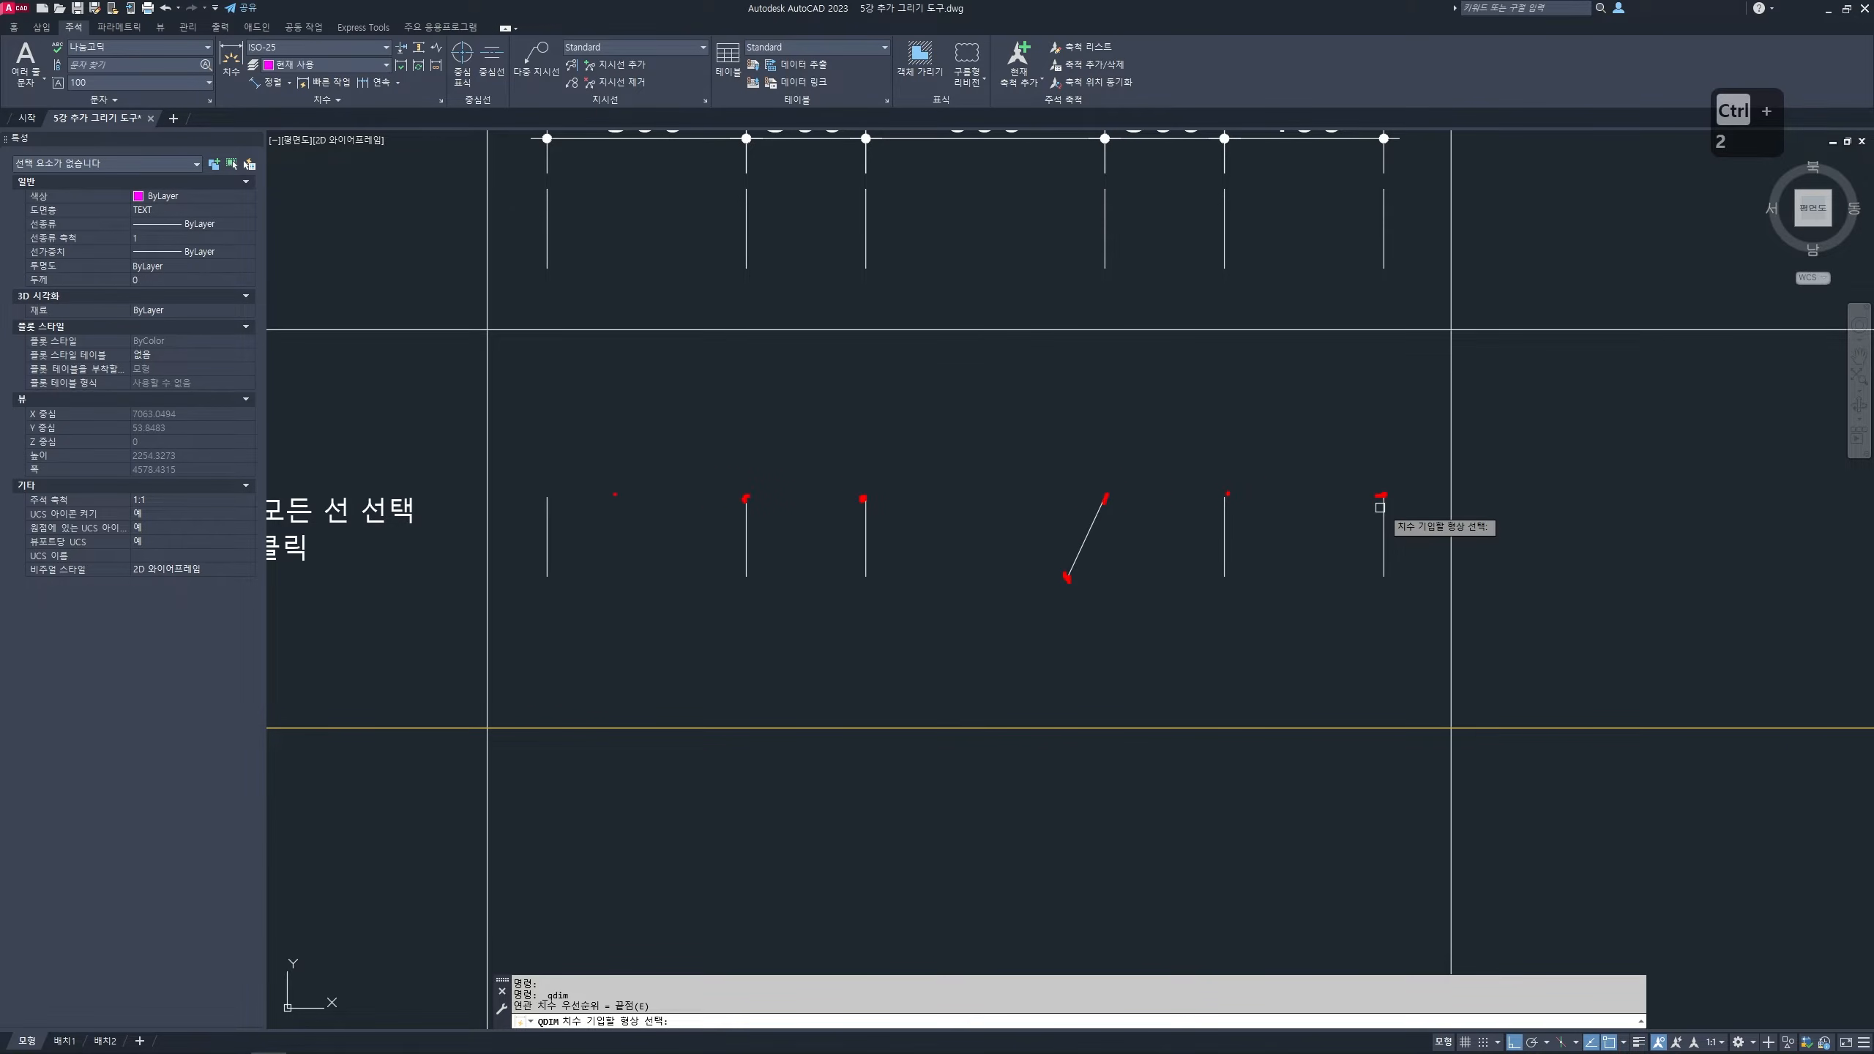
left_click(1420, 538)
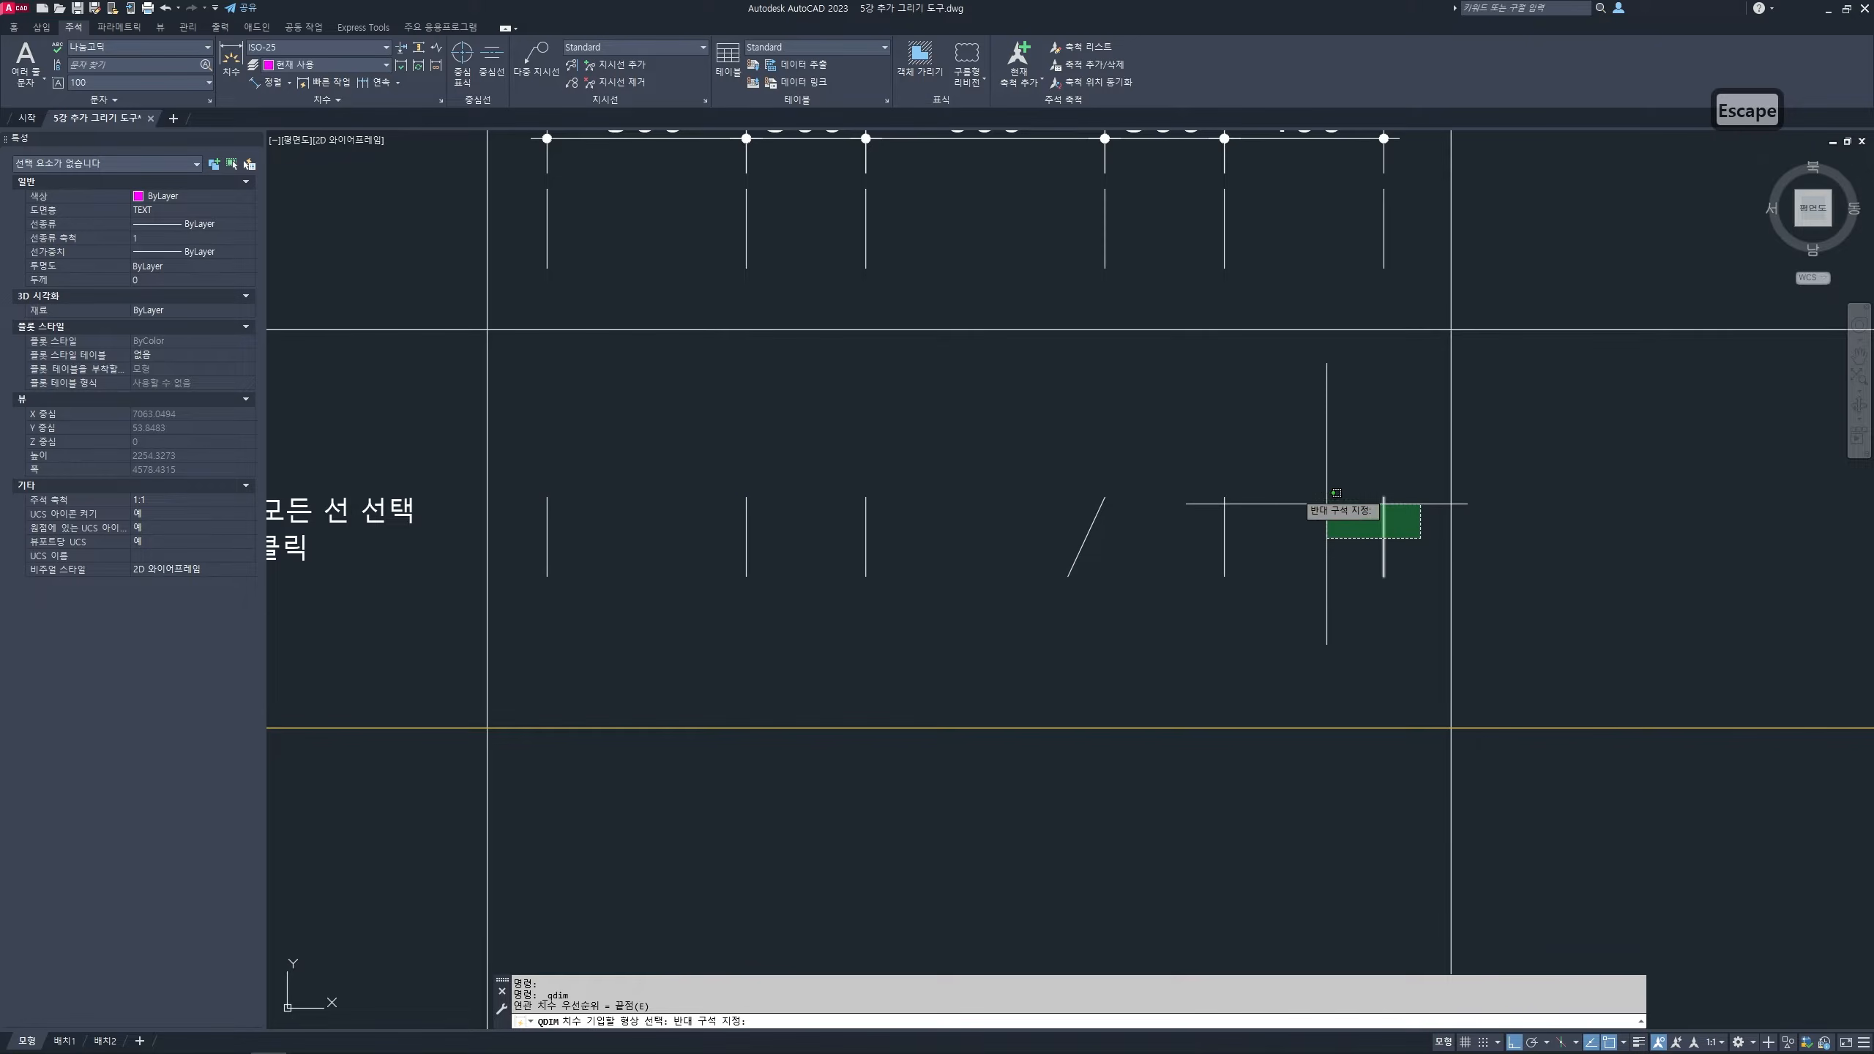
key("Escape")
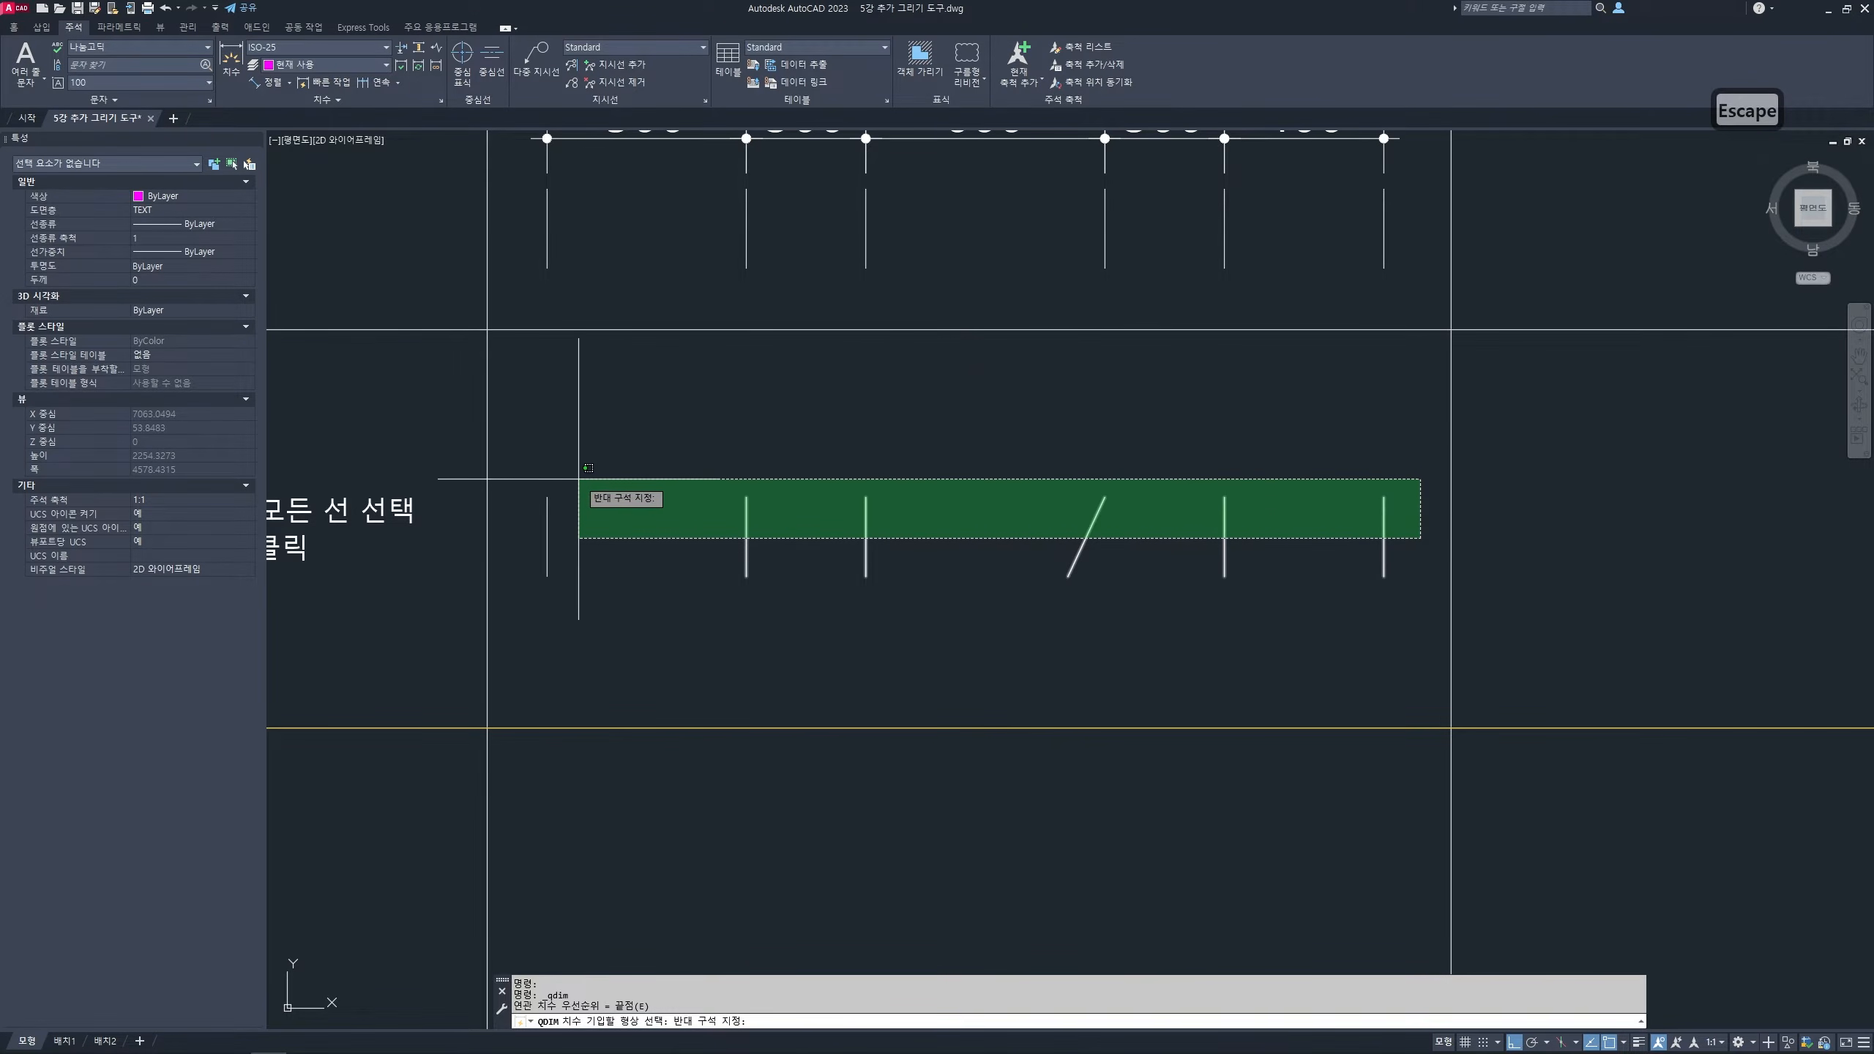
left_click(524, 440)
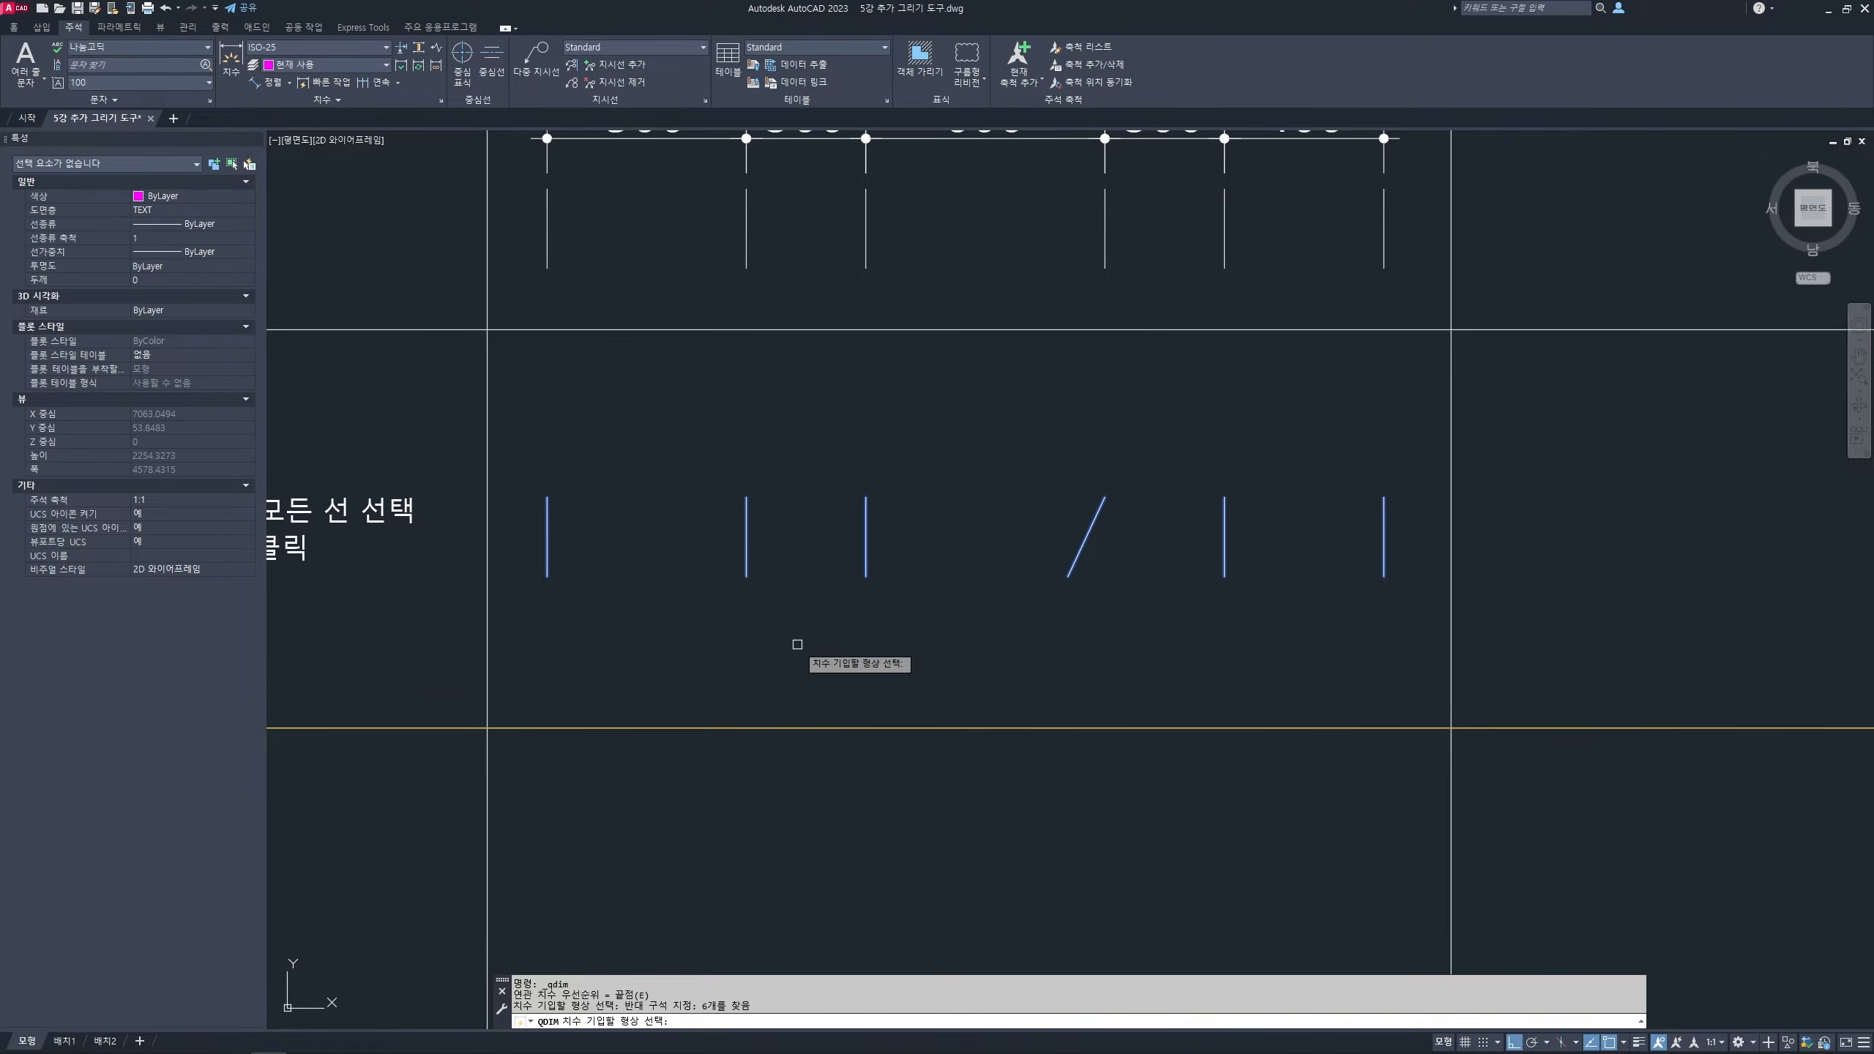
key("Return")
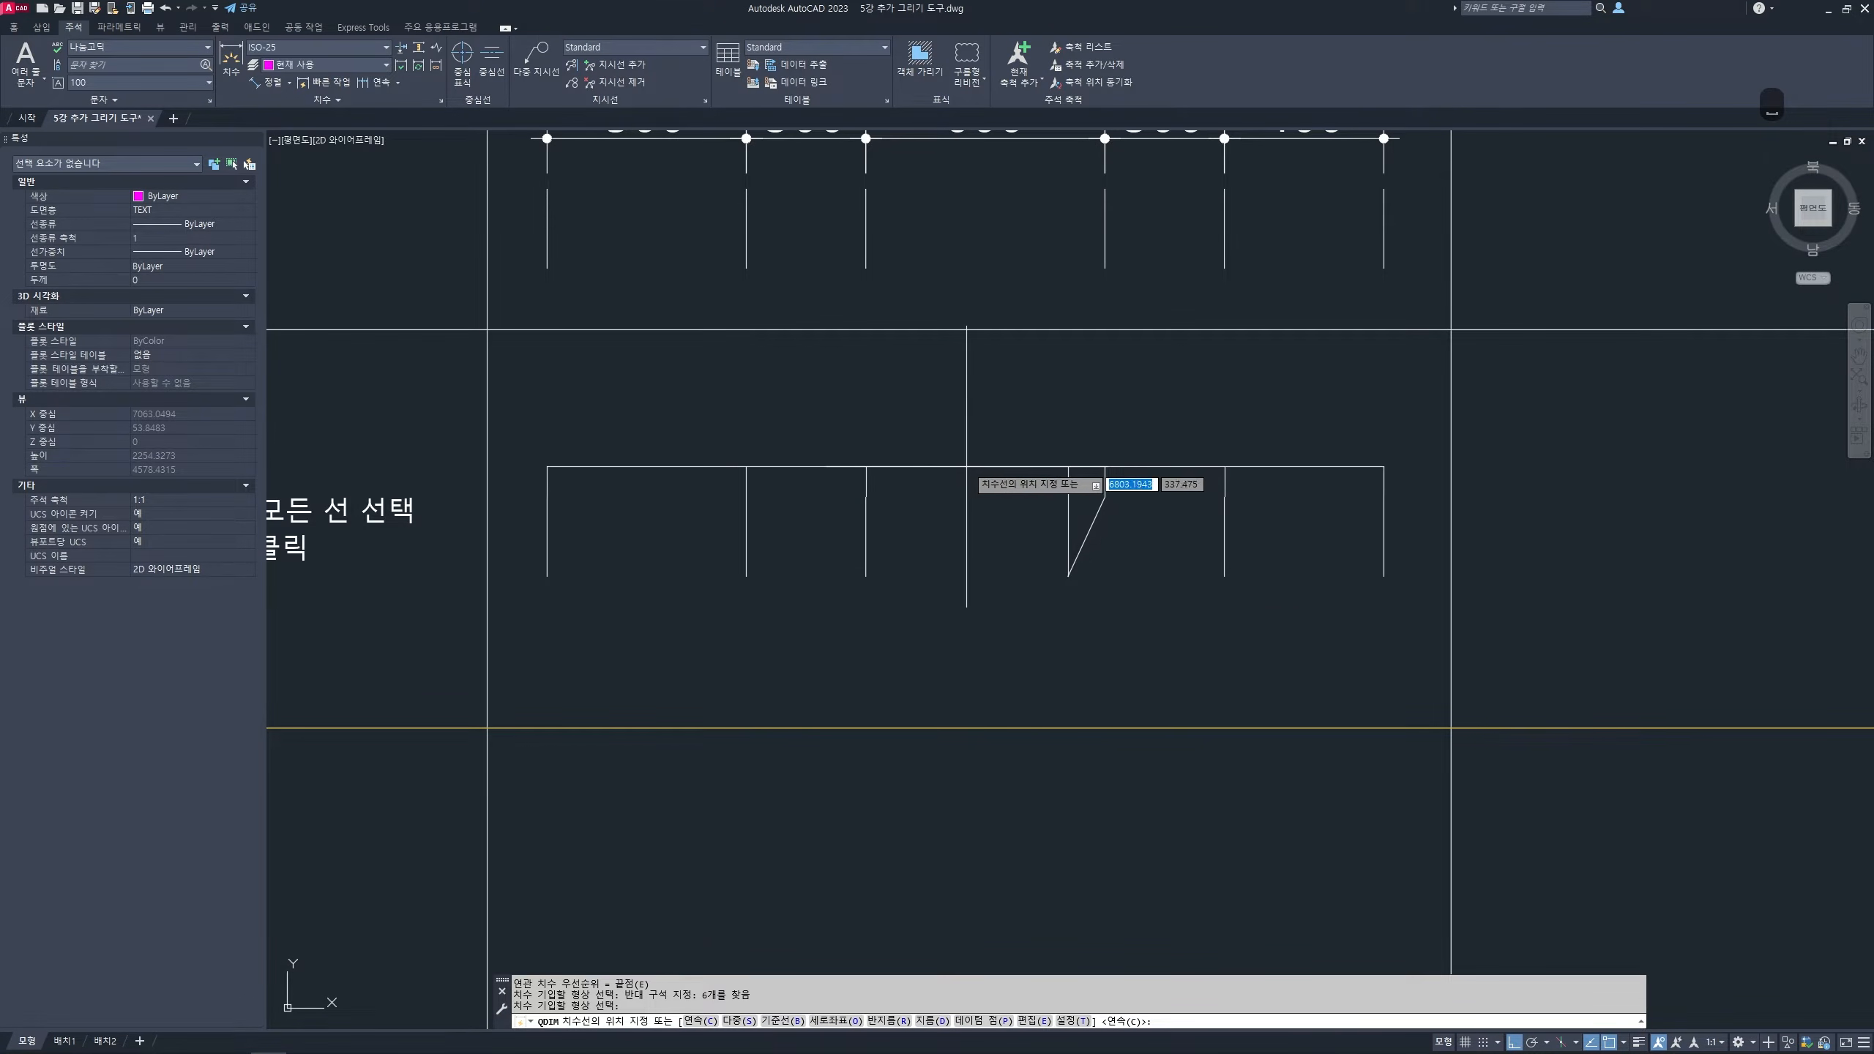
left_click(981, 390)
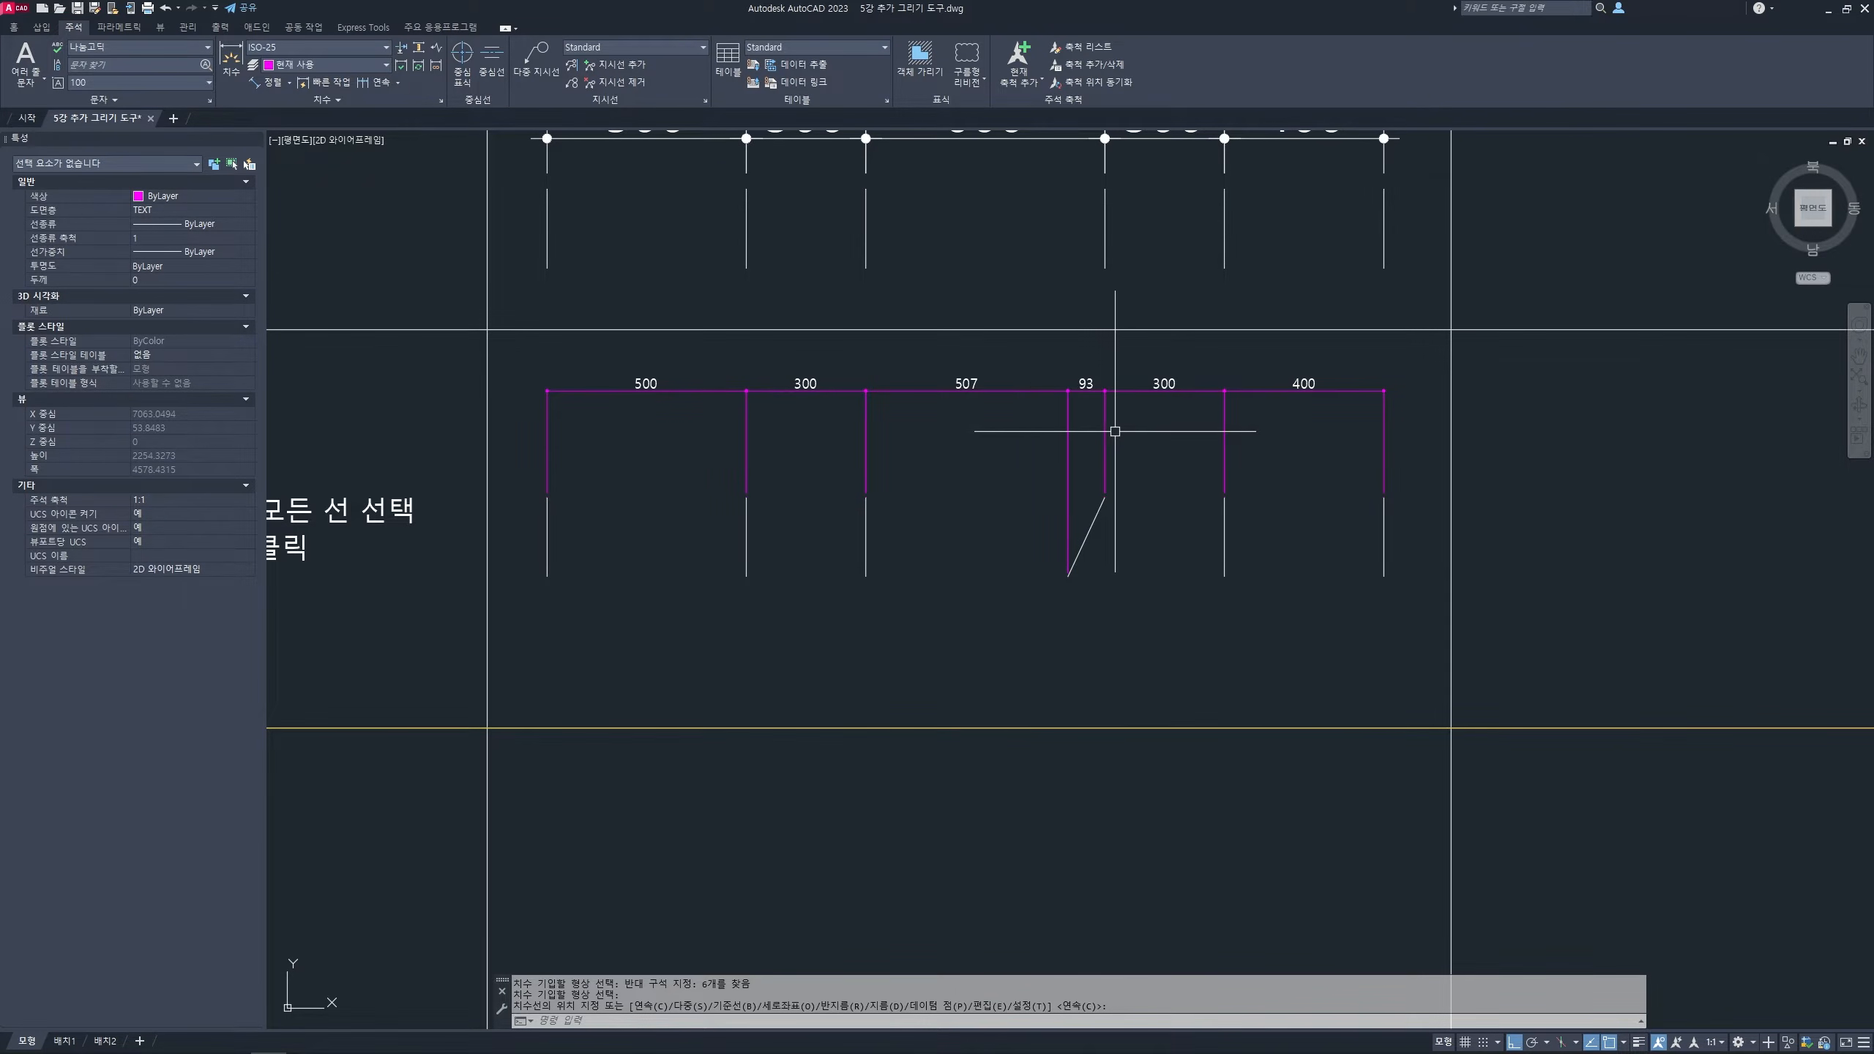
- Inspect the properties of the large 600 dimension in the DCO row, then clear the selection
scroll(1113, 432, "down", 2)
middle_click_drag(980, 459, 1285, 453)
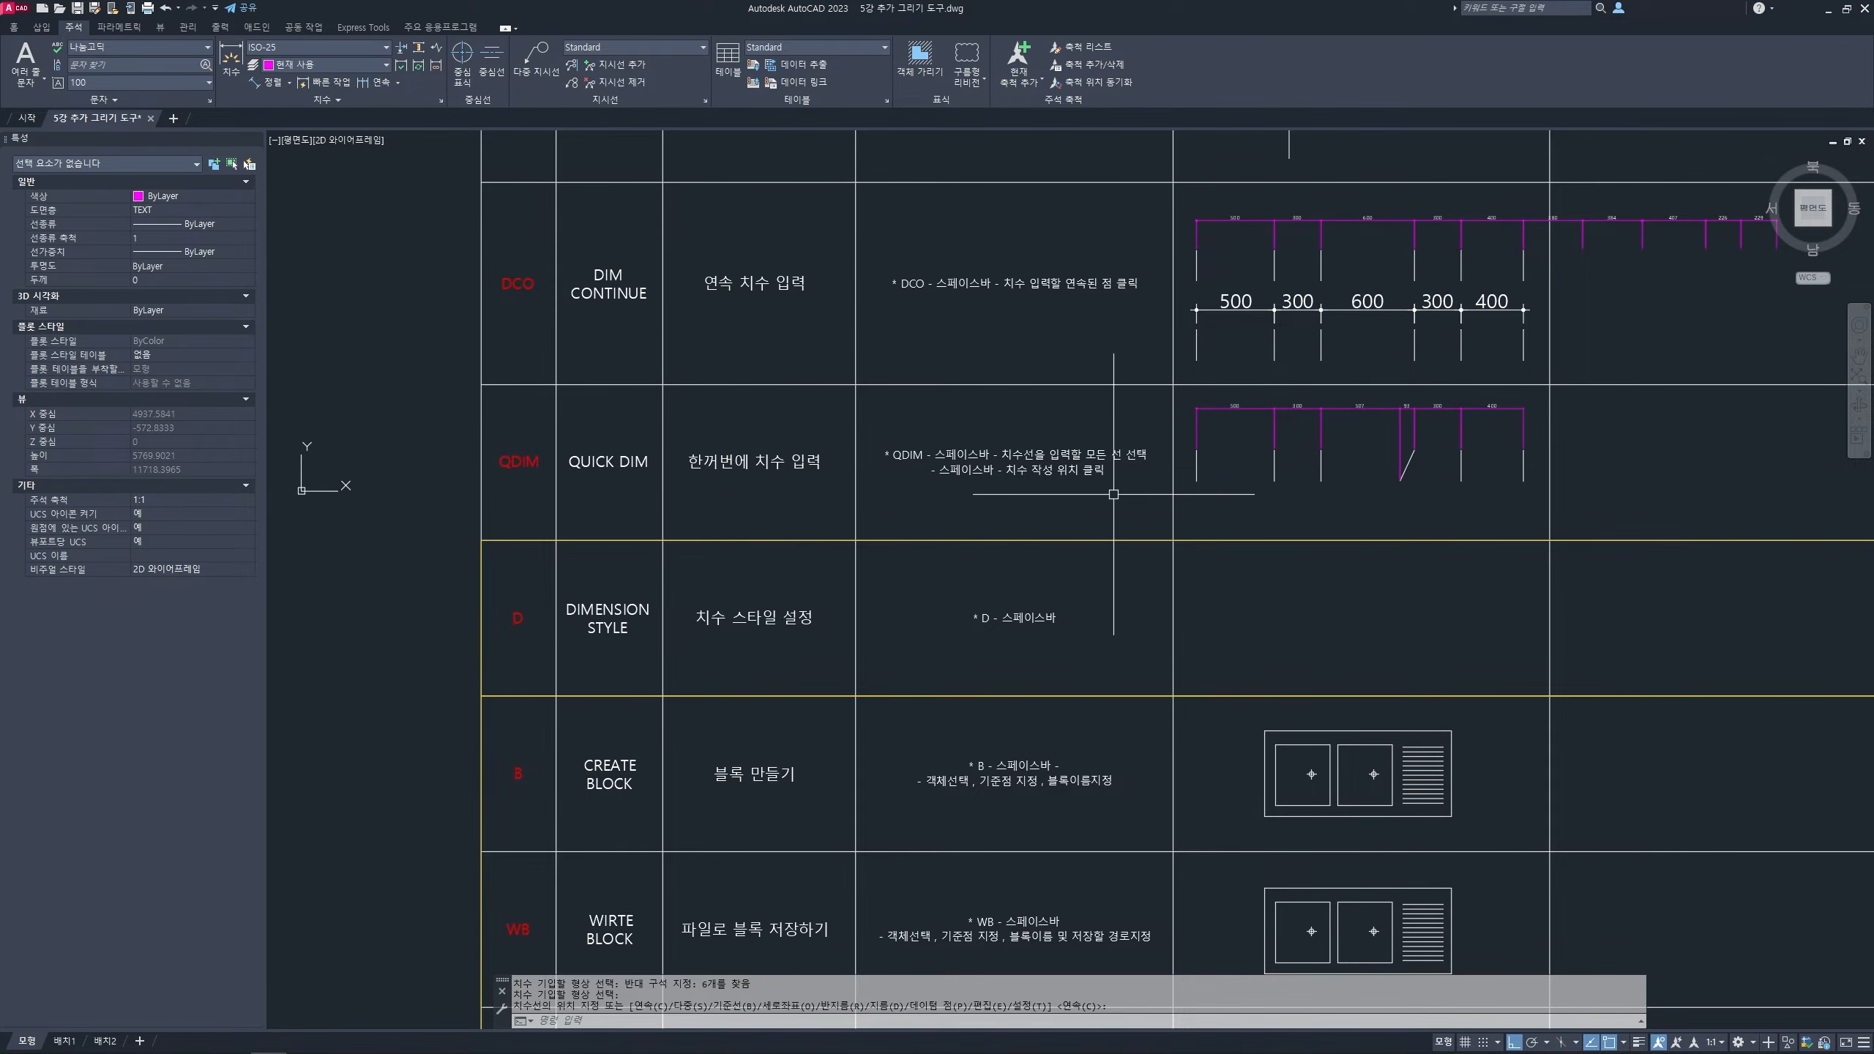
scroll(985, 788, "down", 1)
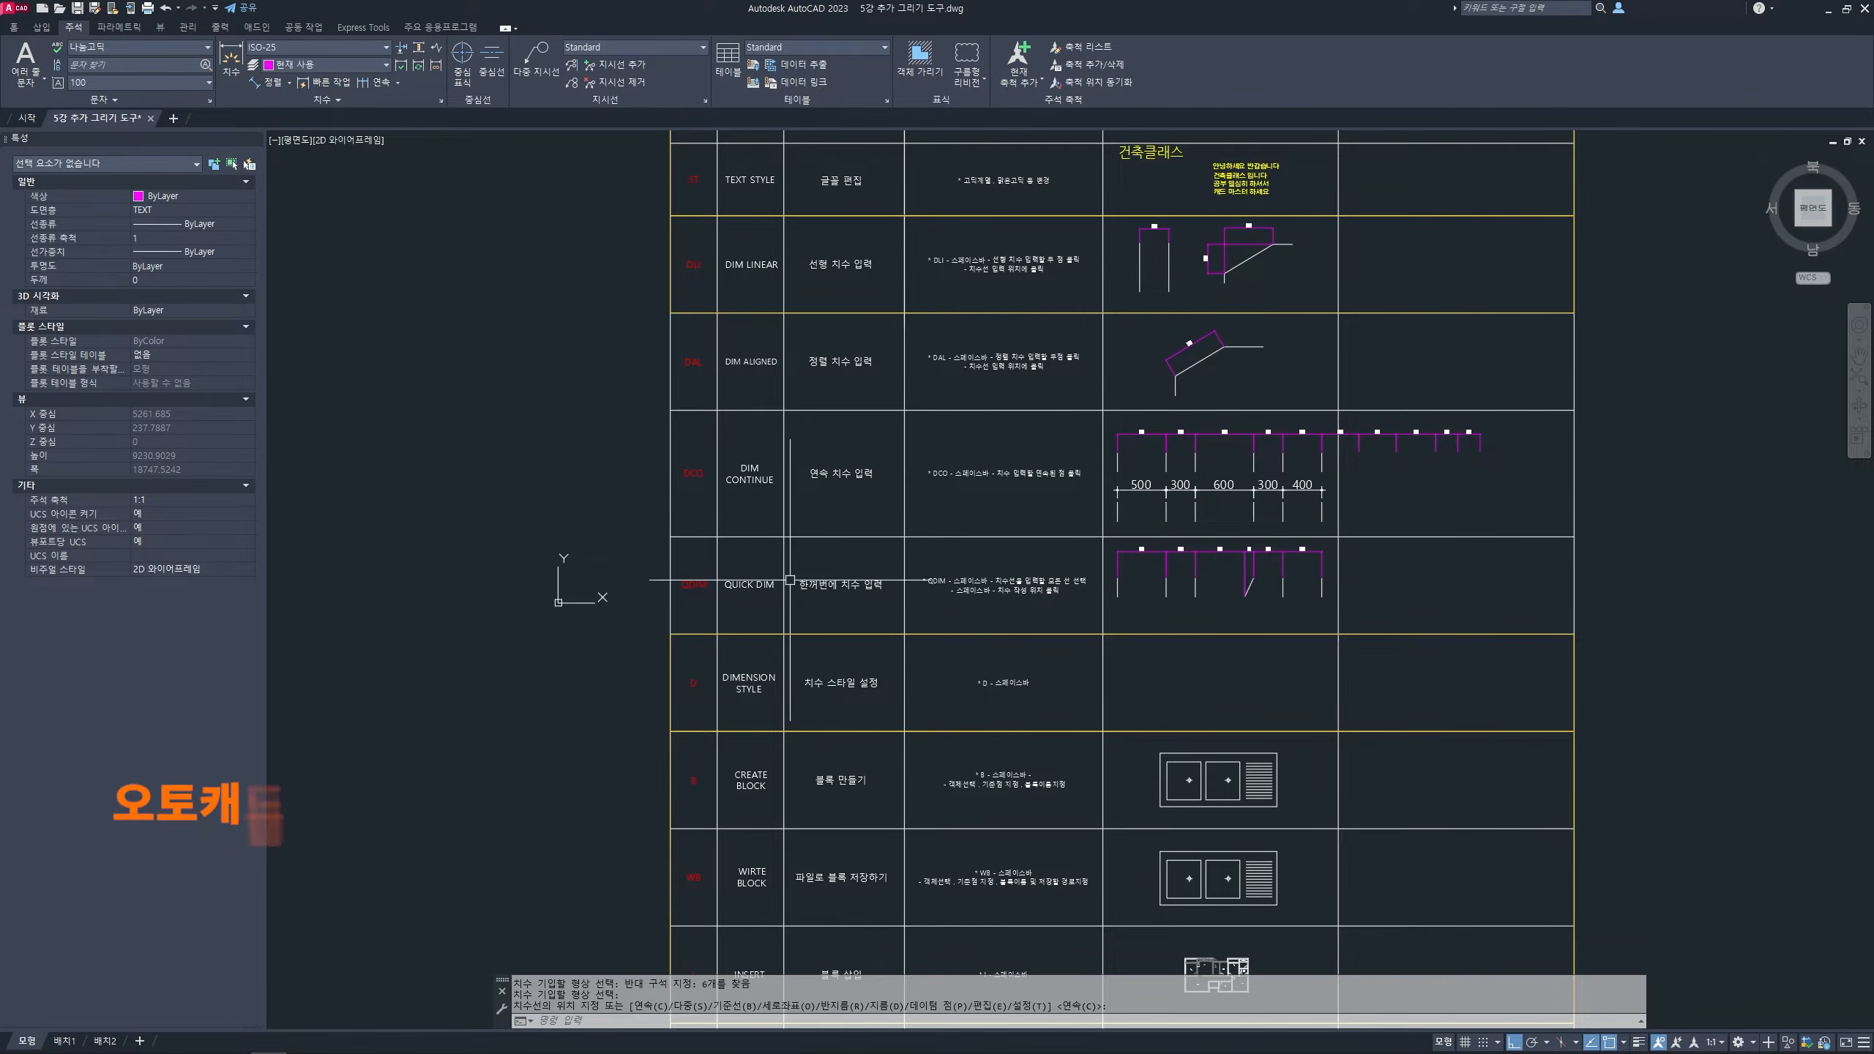
scroll(1246, 510, "up", 1)
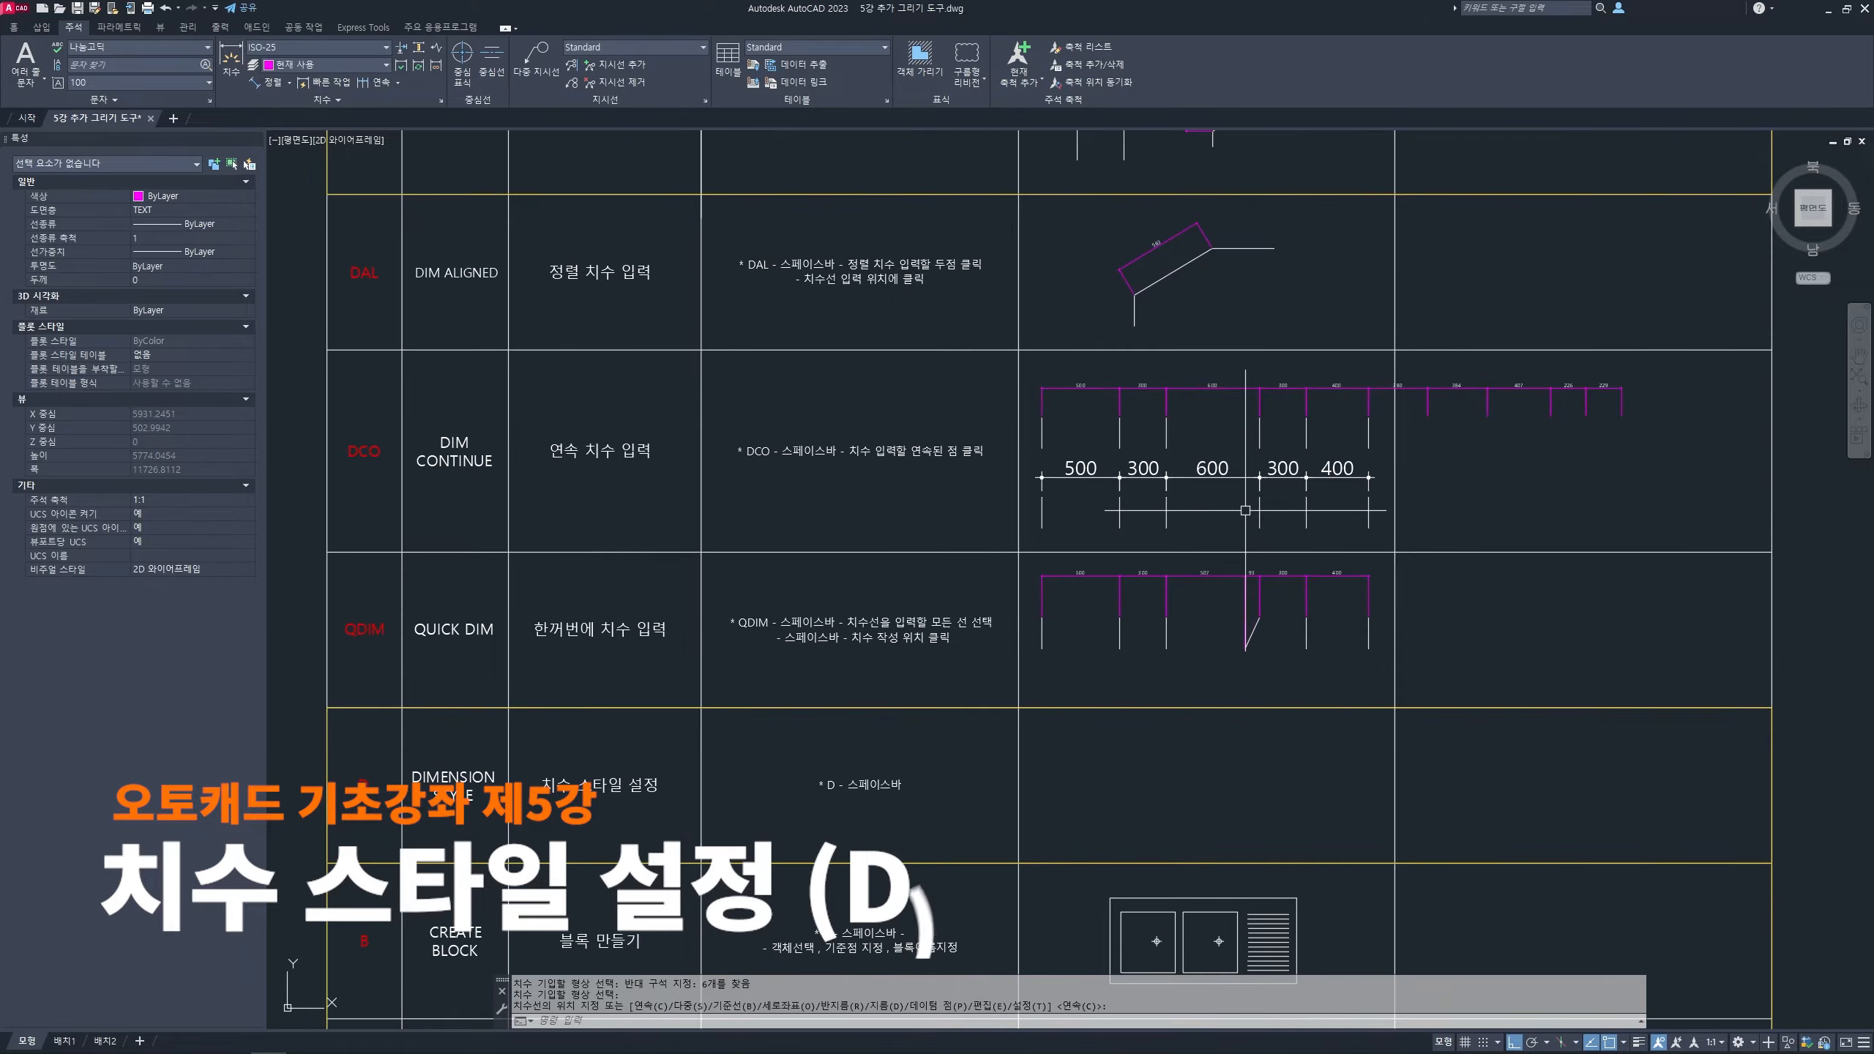
middle_click_drag(1220, 505, 1194, 500)
left_click(1201, 469)
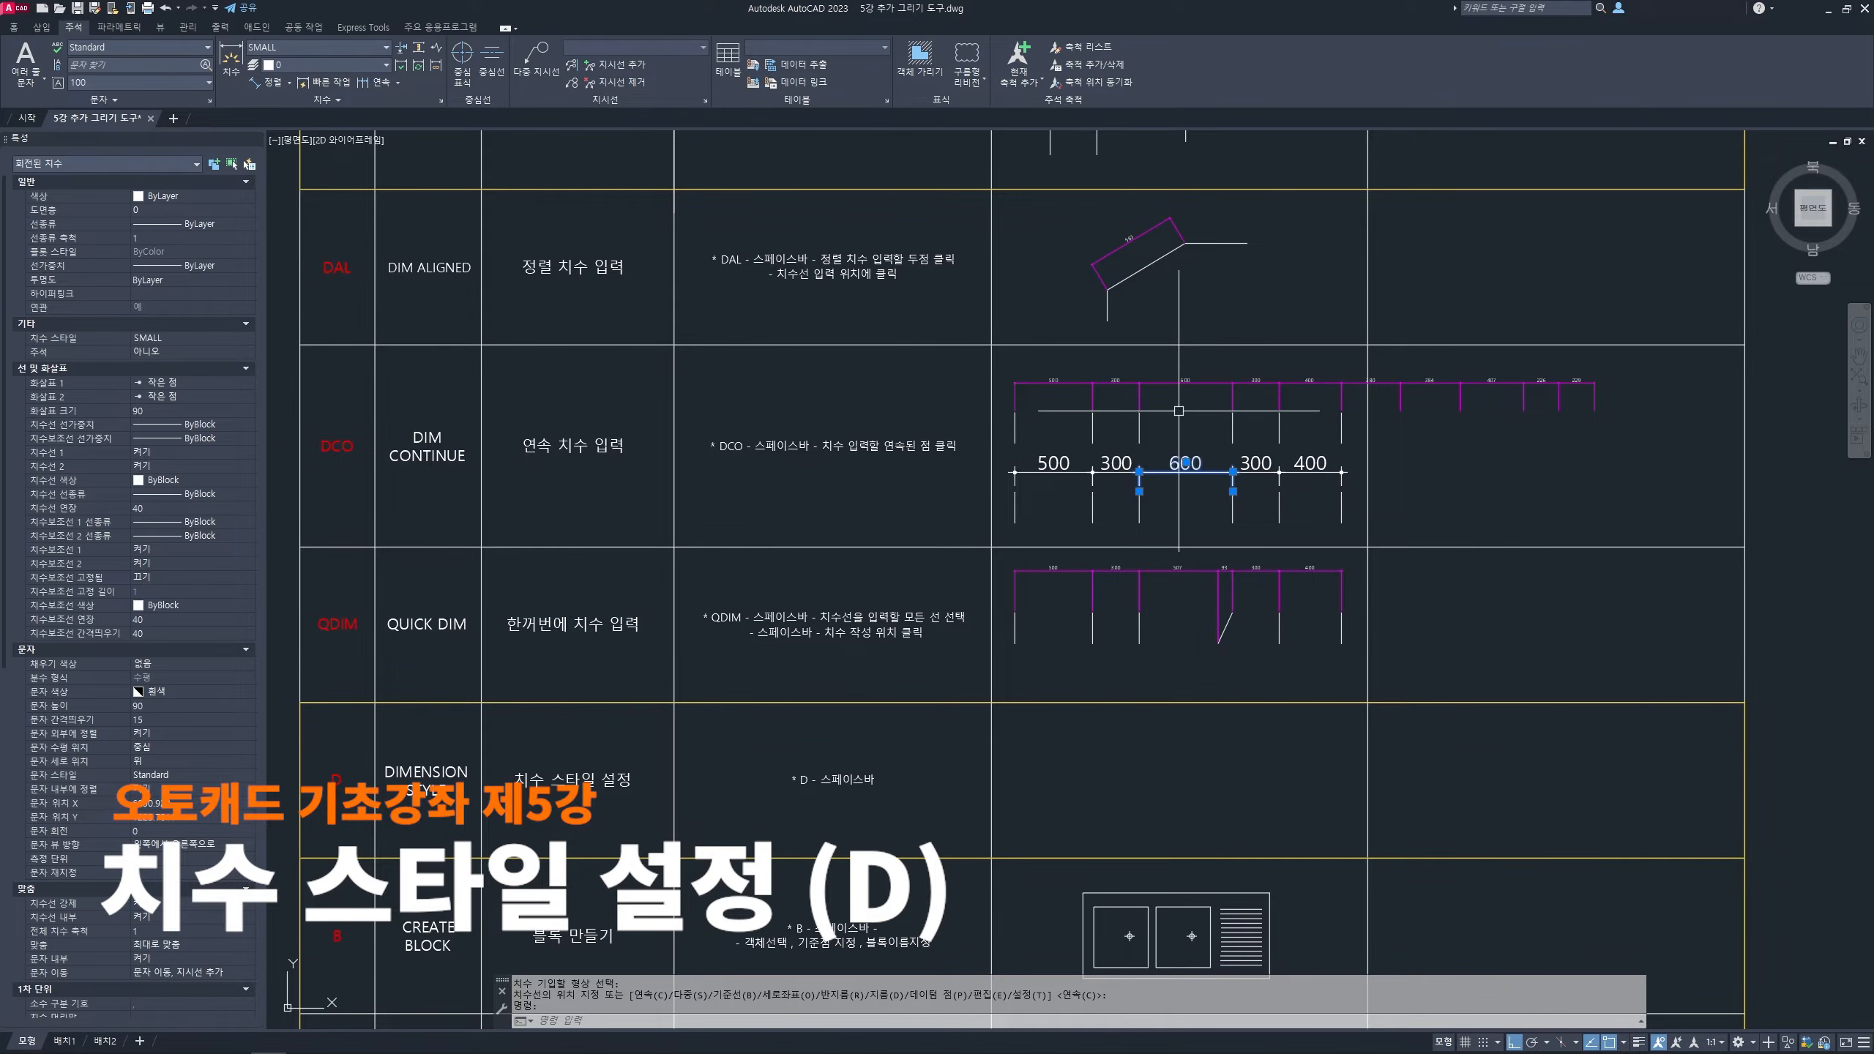
scroll(1180, 411, "up", 2)
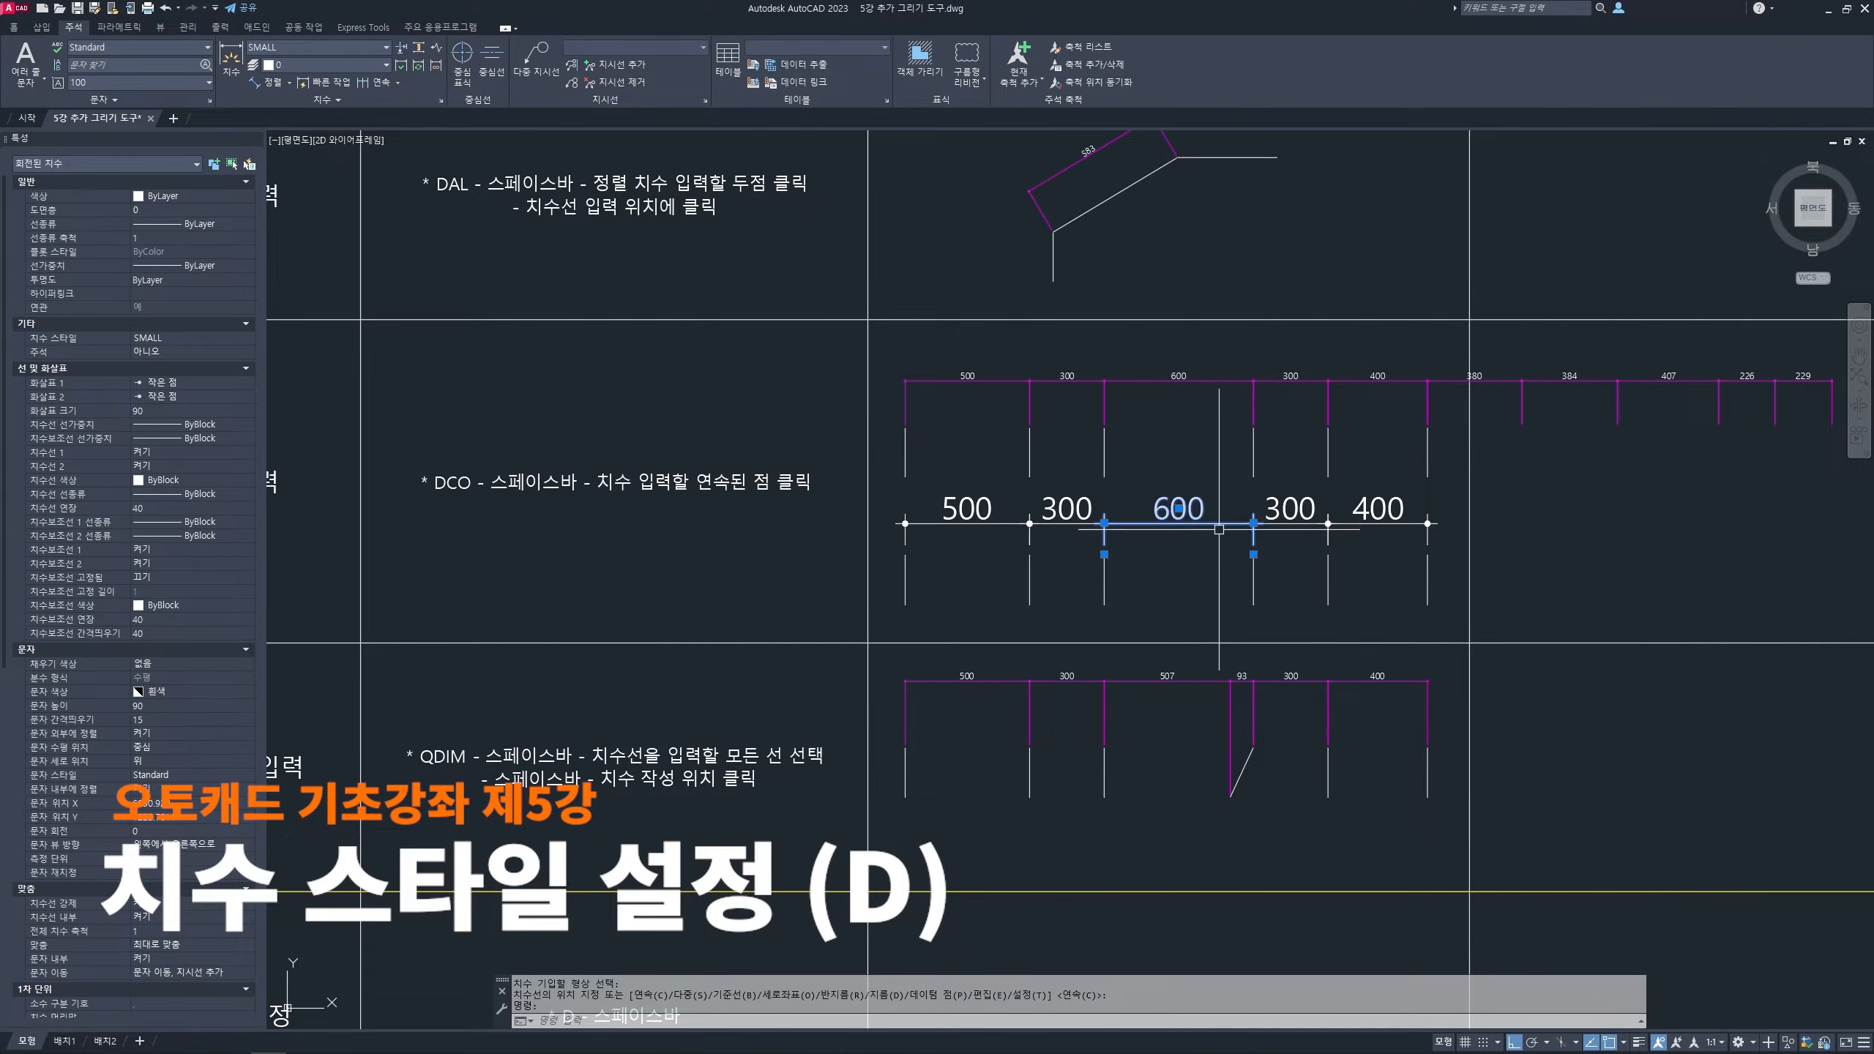
scroll(1167, 470, "down", 2)
middle_click_drag(995, 561, 1235, 374)
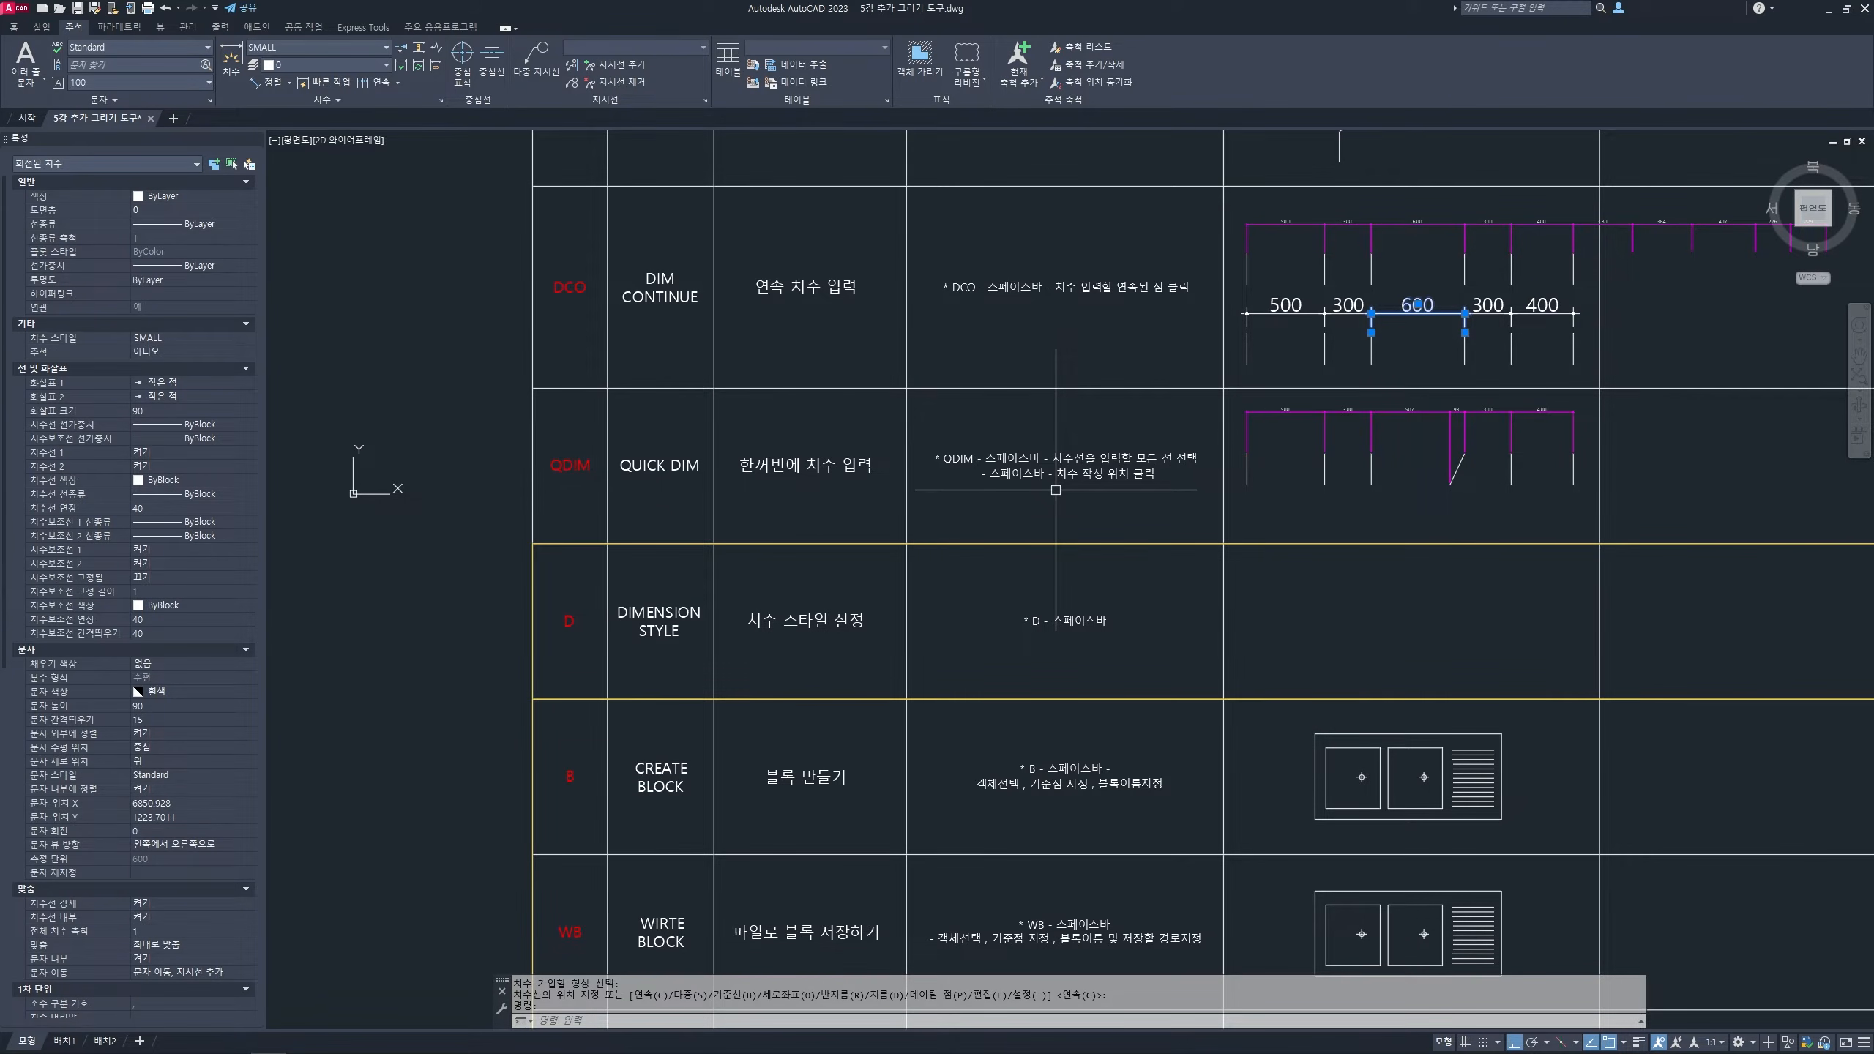
key("Escape")
key("Escape")
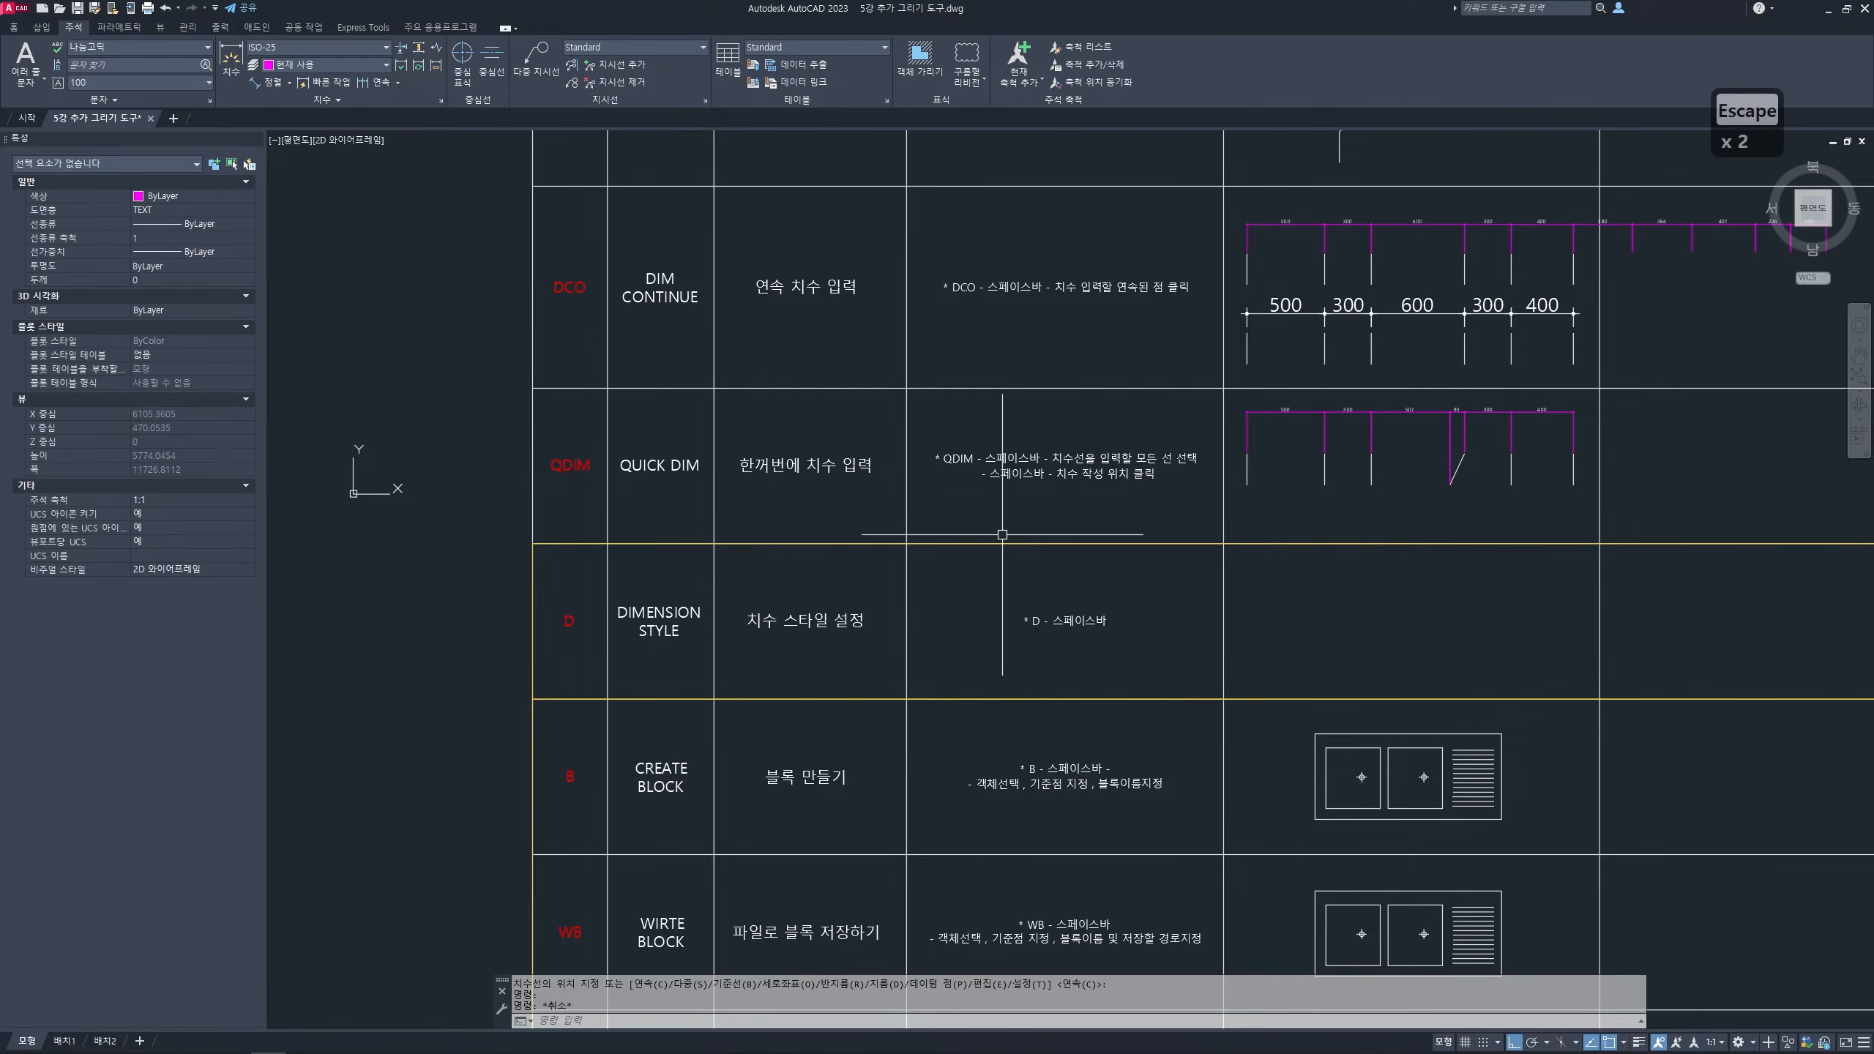
- Open the Dimension Style Manager, review the styles listed for the practice drawing, and close it
middle_click_drag(886, 592, 1026, 530)
scroll(929, 561, "up", 2)
middle_click_drag(904, 580, 948, 553)
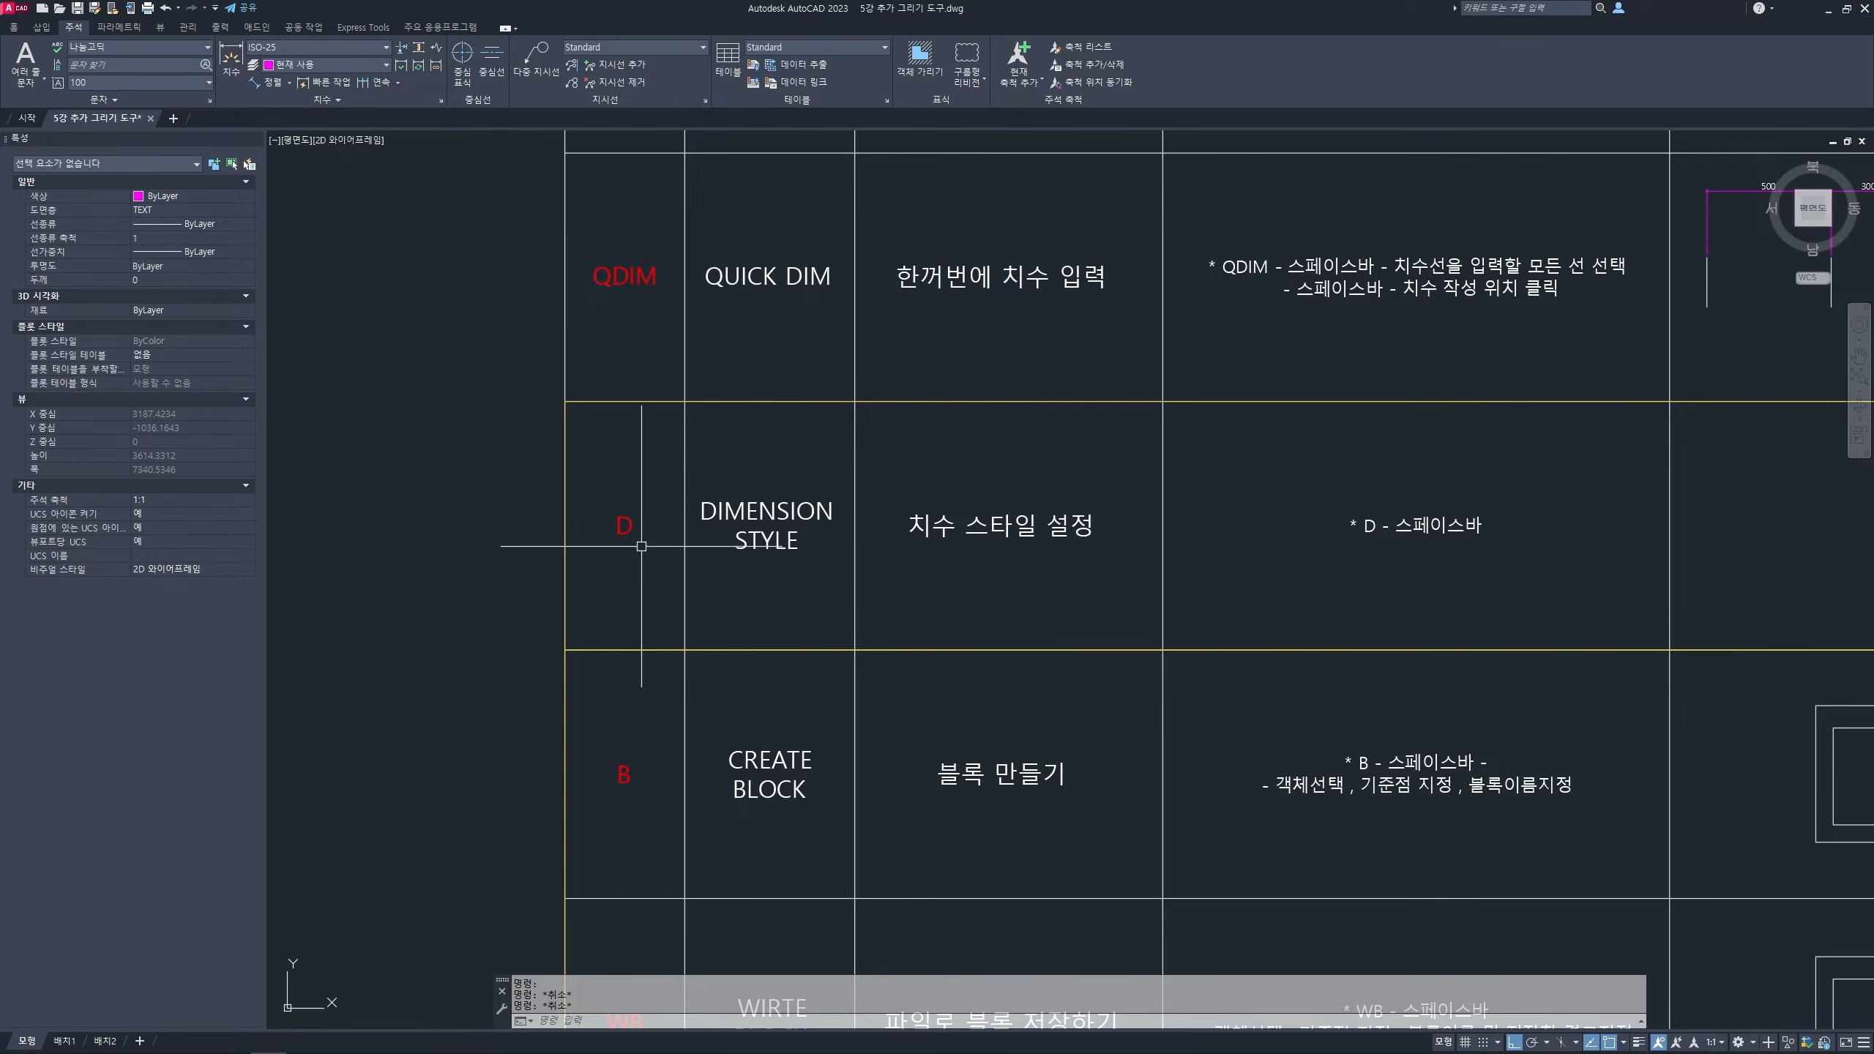
key("ctrl+2")
left_click_drag(633, 557, 656, 548)
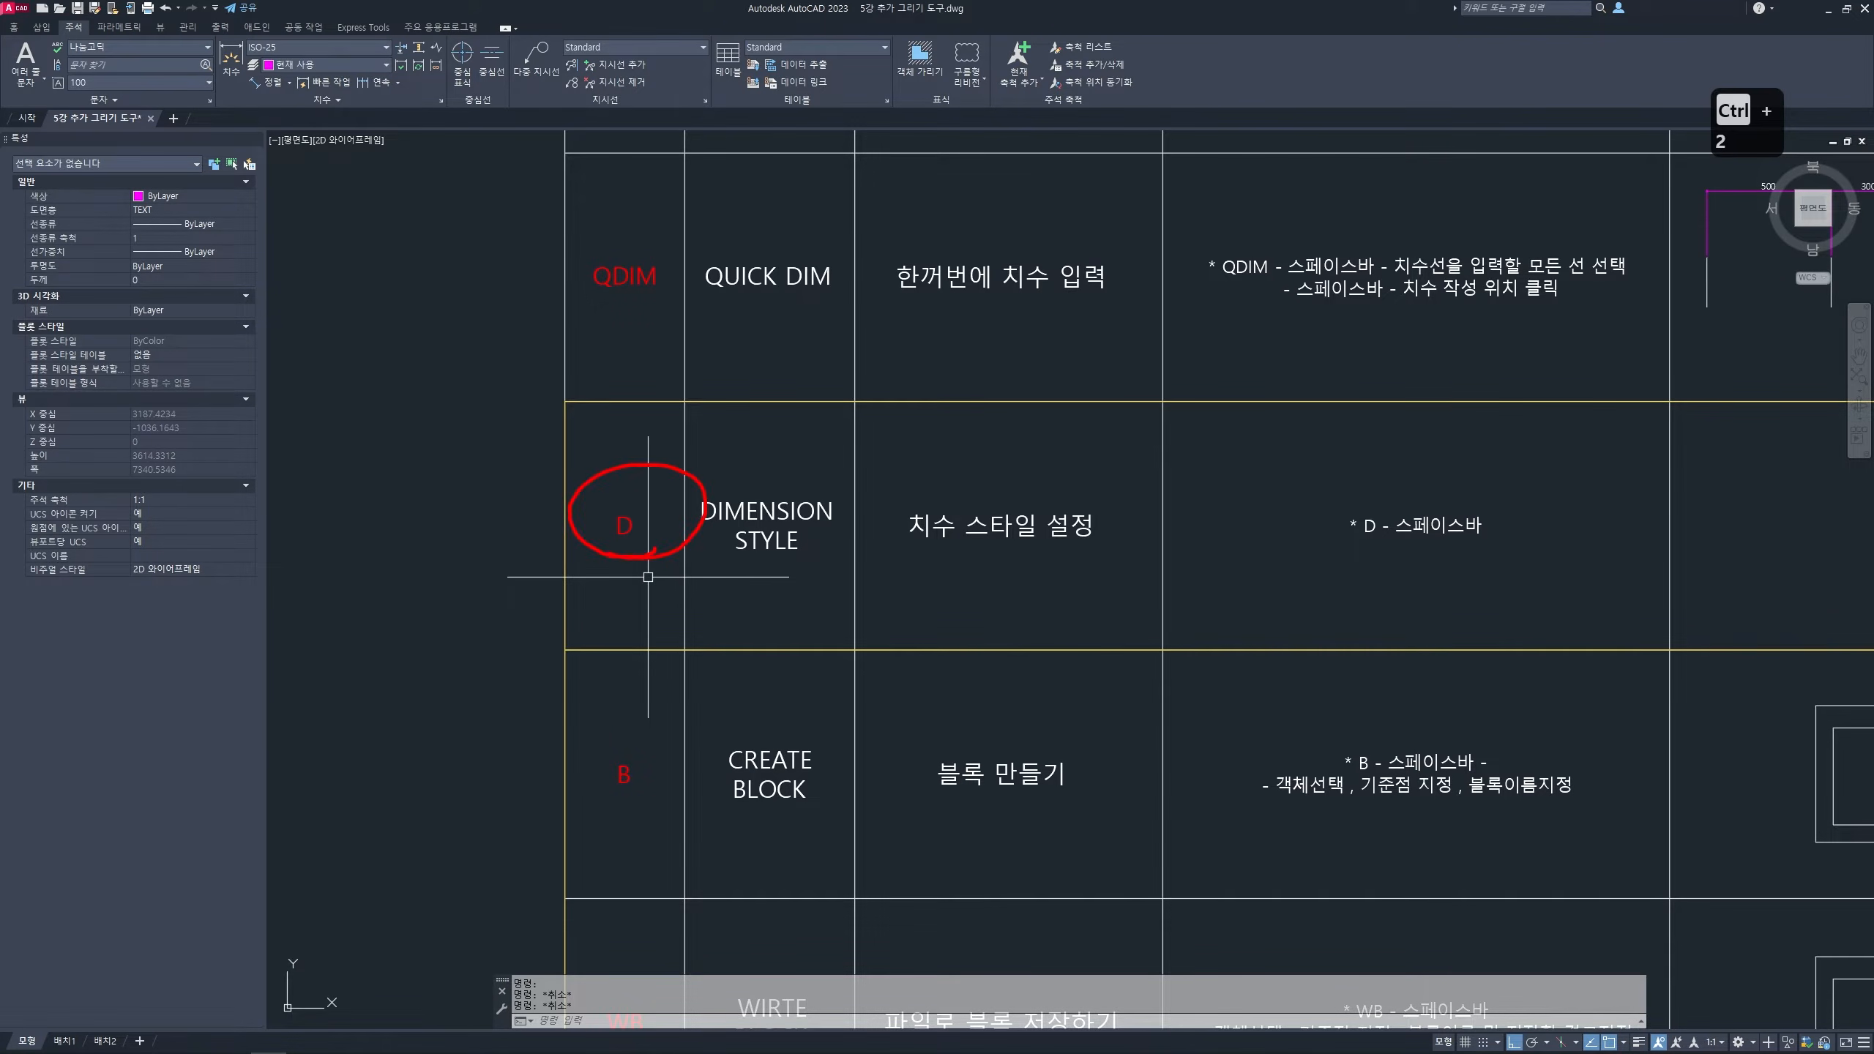
key("Escape")
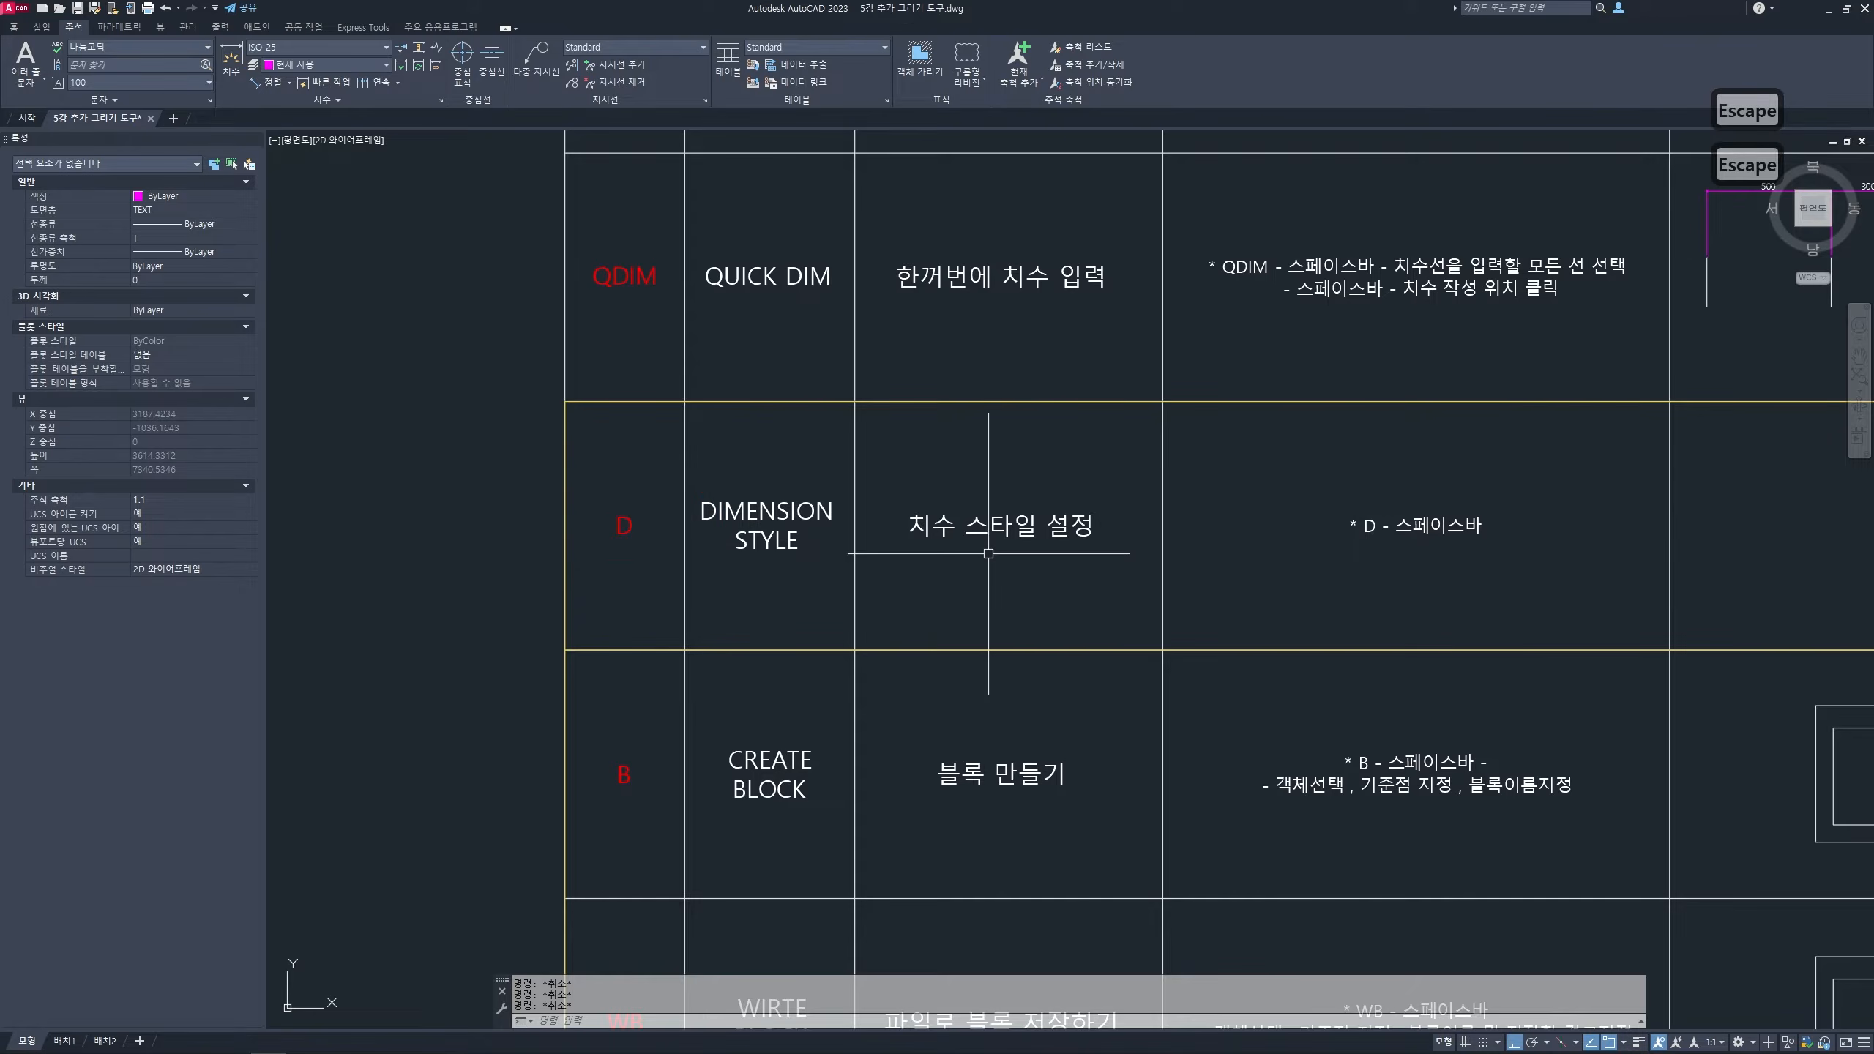
key("Escape")
type("d")
key("space")
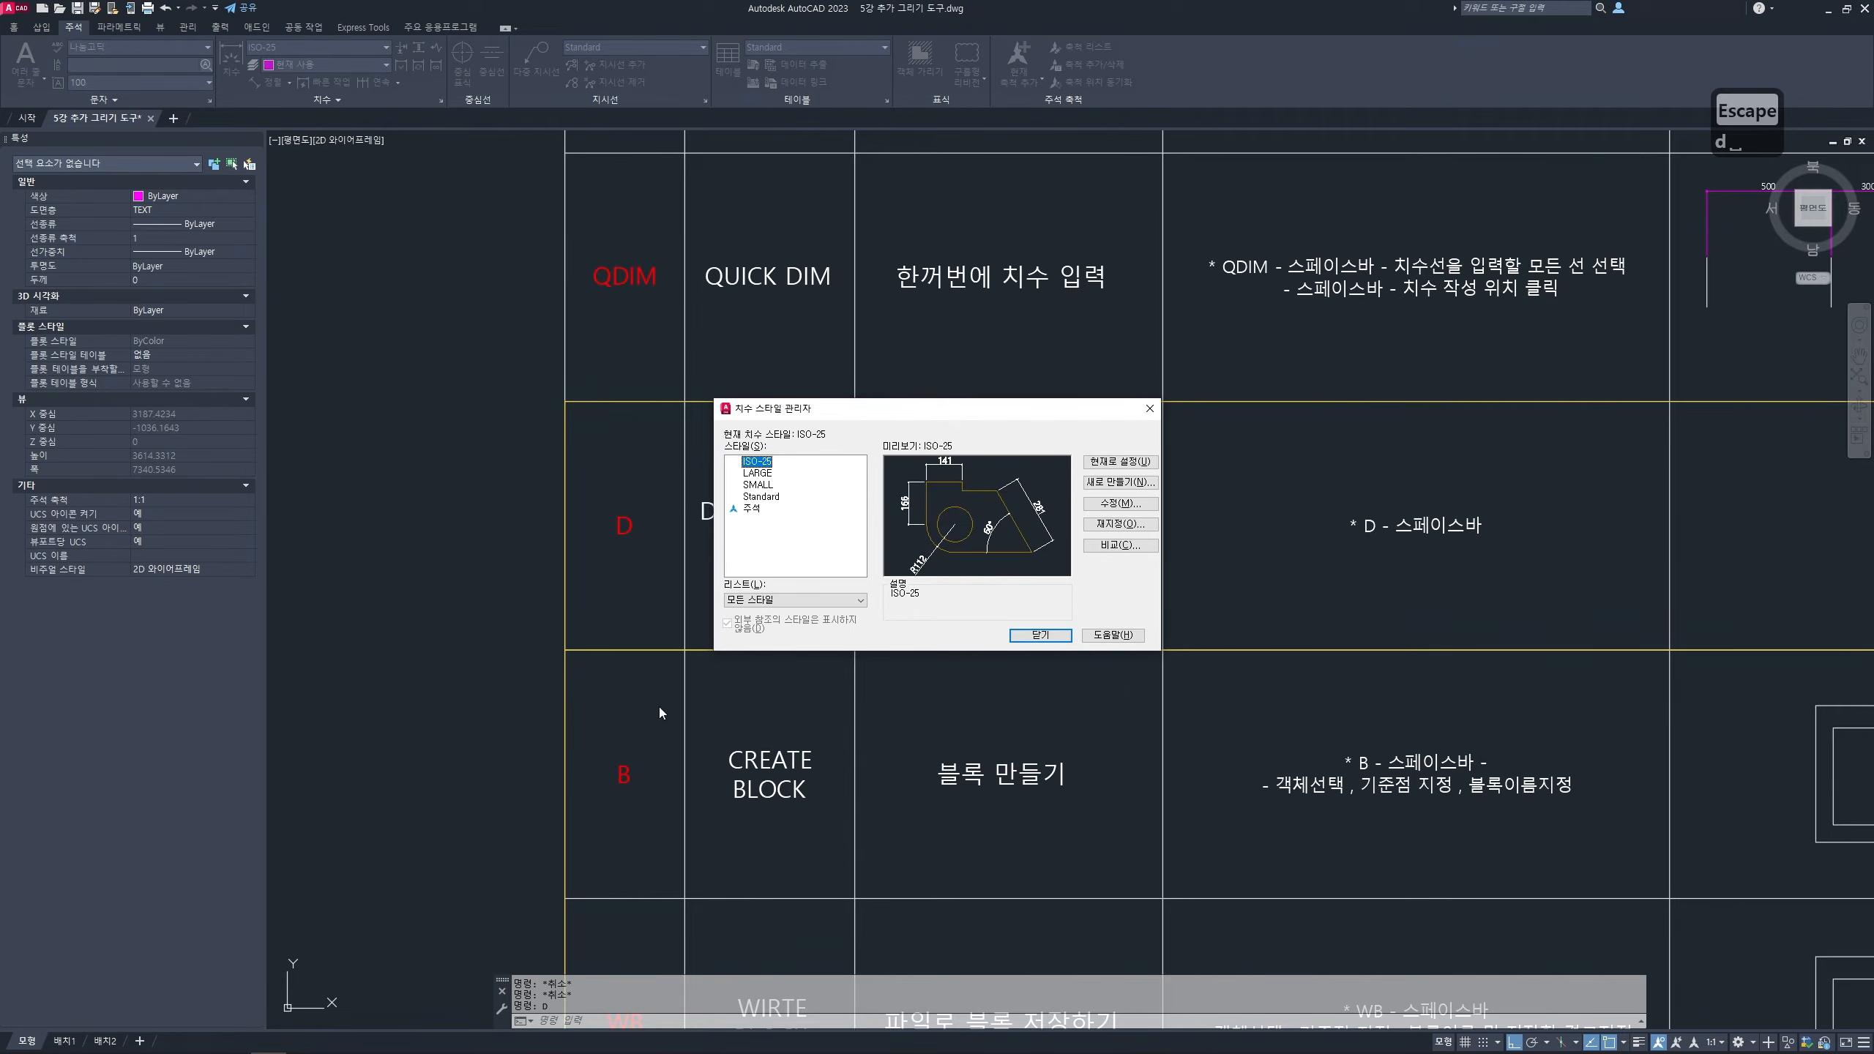
key("ctrl+2")
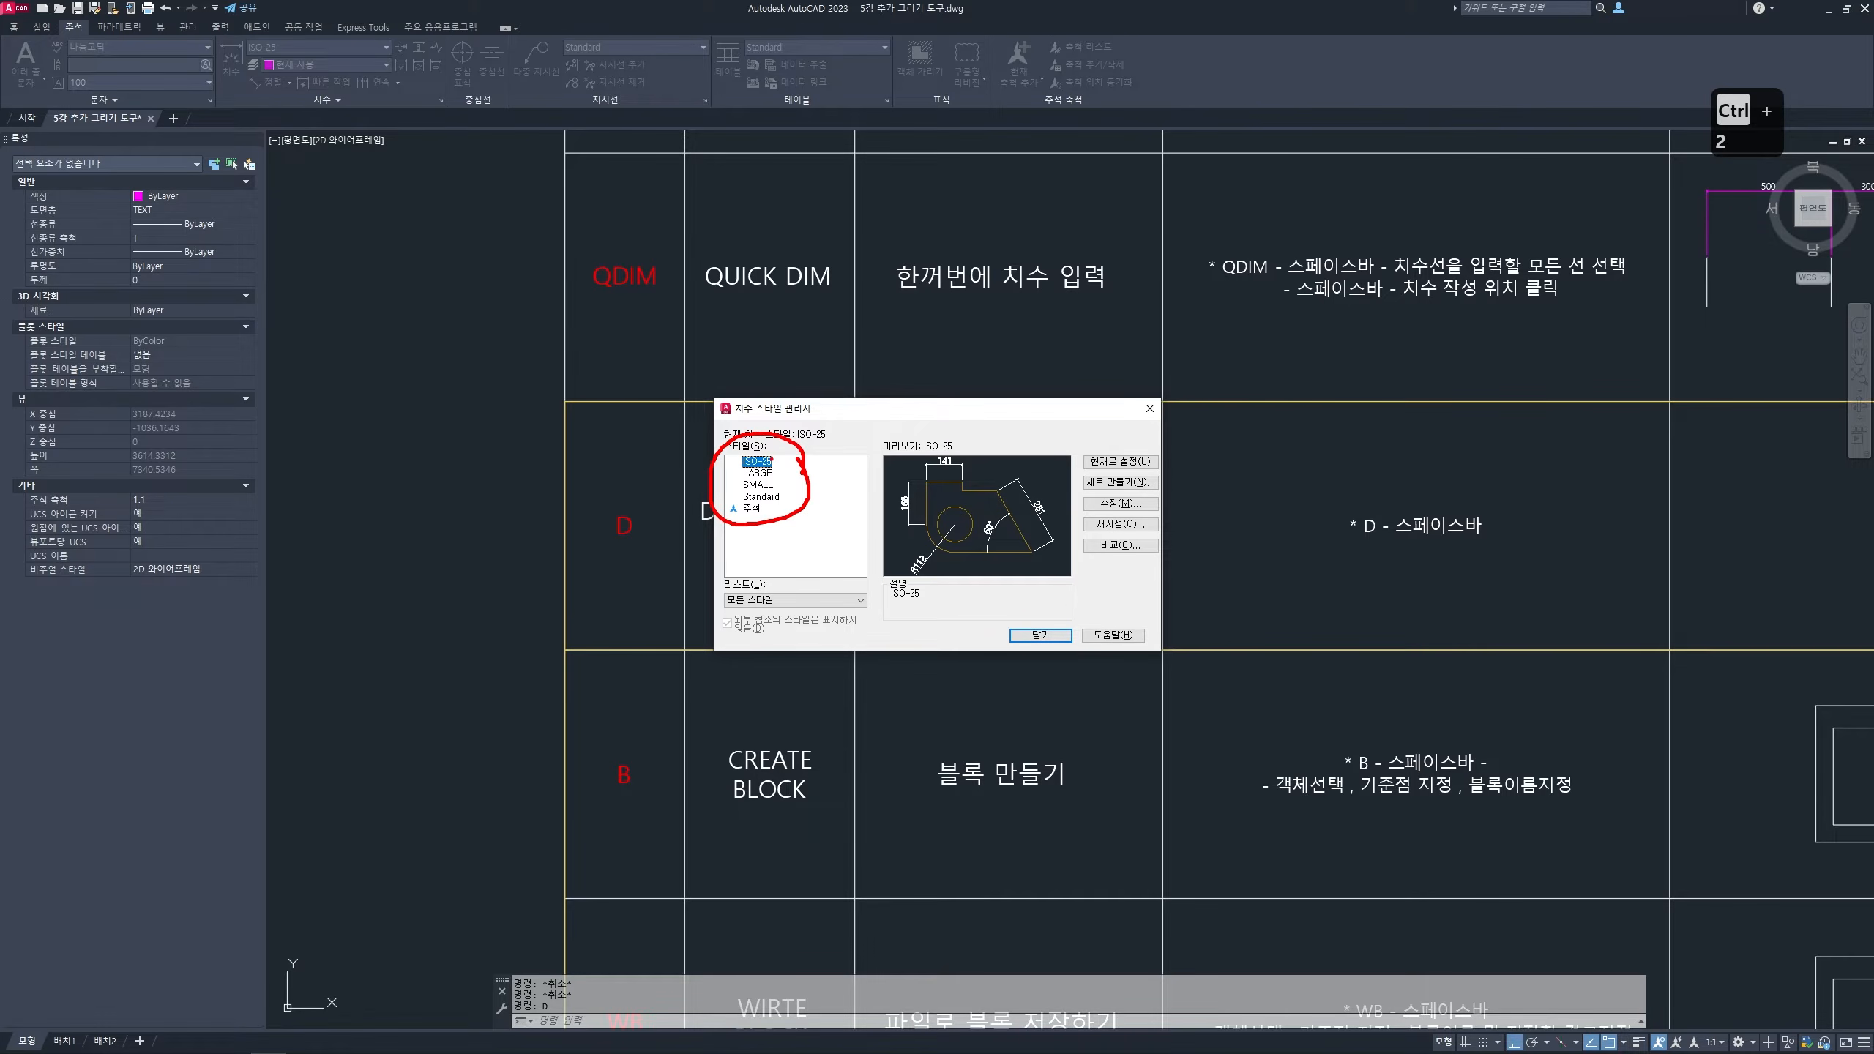
left_click_drag(801, 445, 812, 434)
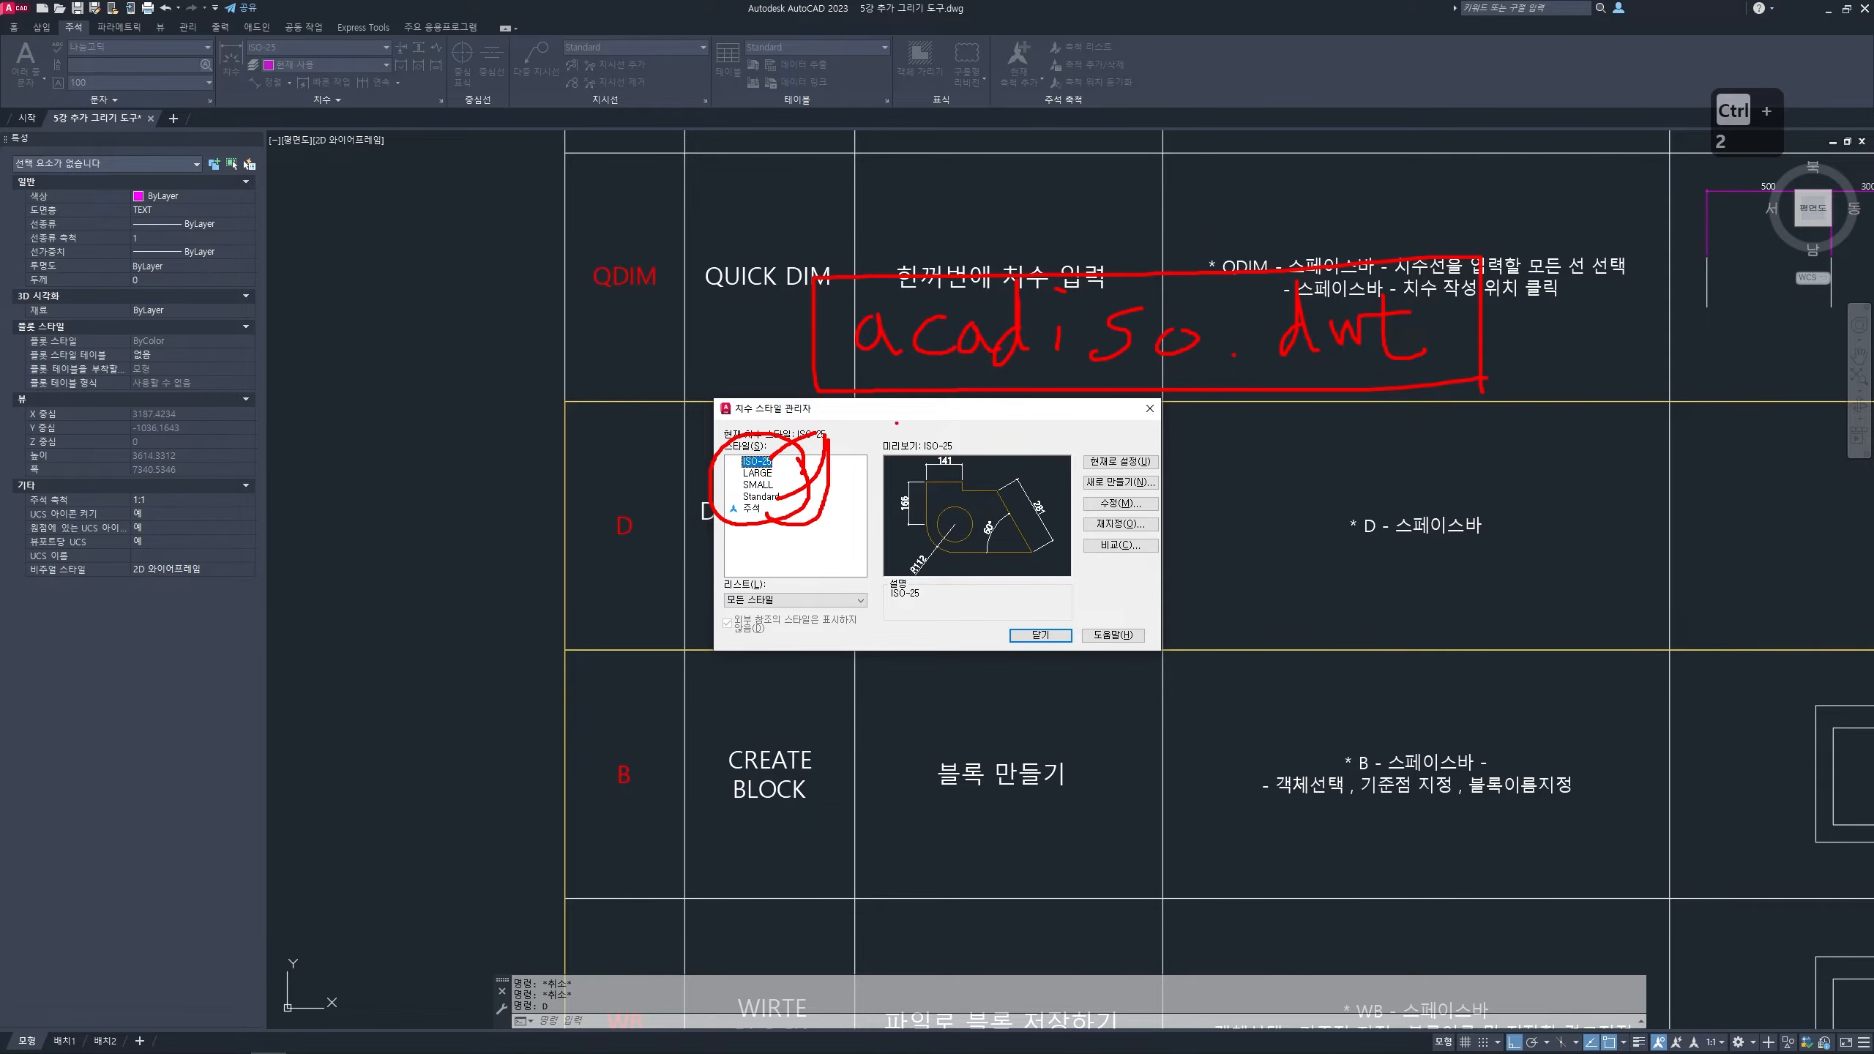
mouse_move(788, 463)
left_mouse_down()
mouse_move(752, 466)
mouse_move(772, 454)
mouse_move(731, 496)
mouse_move(792, 496)
mouse_move(765, 510)
left_mouse_up()
key("Escape")
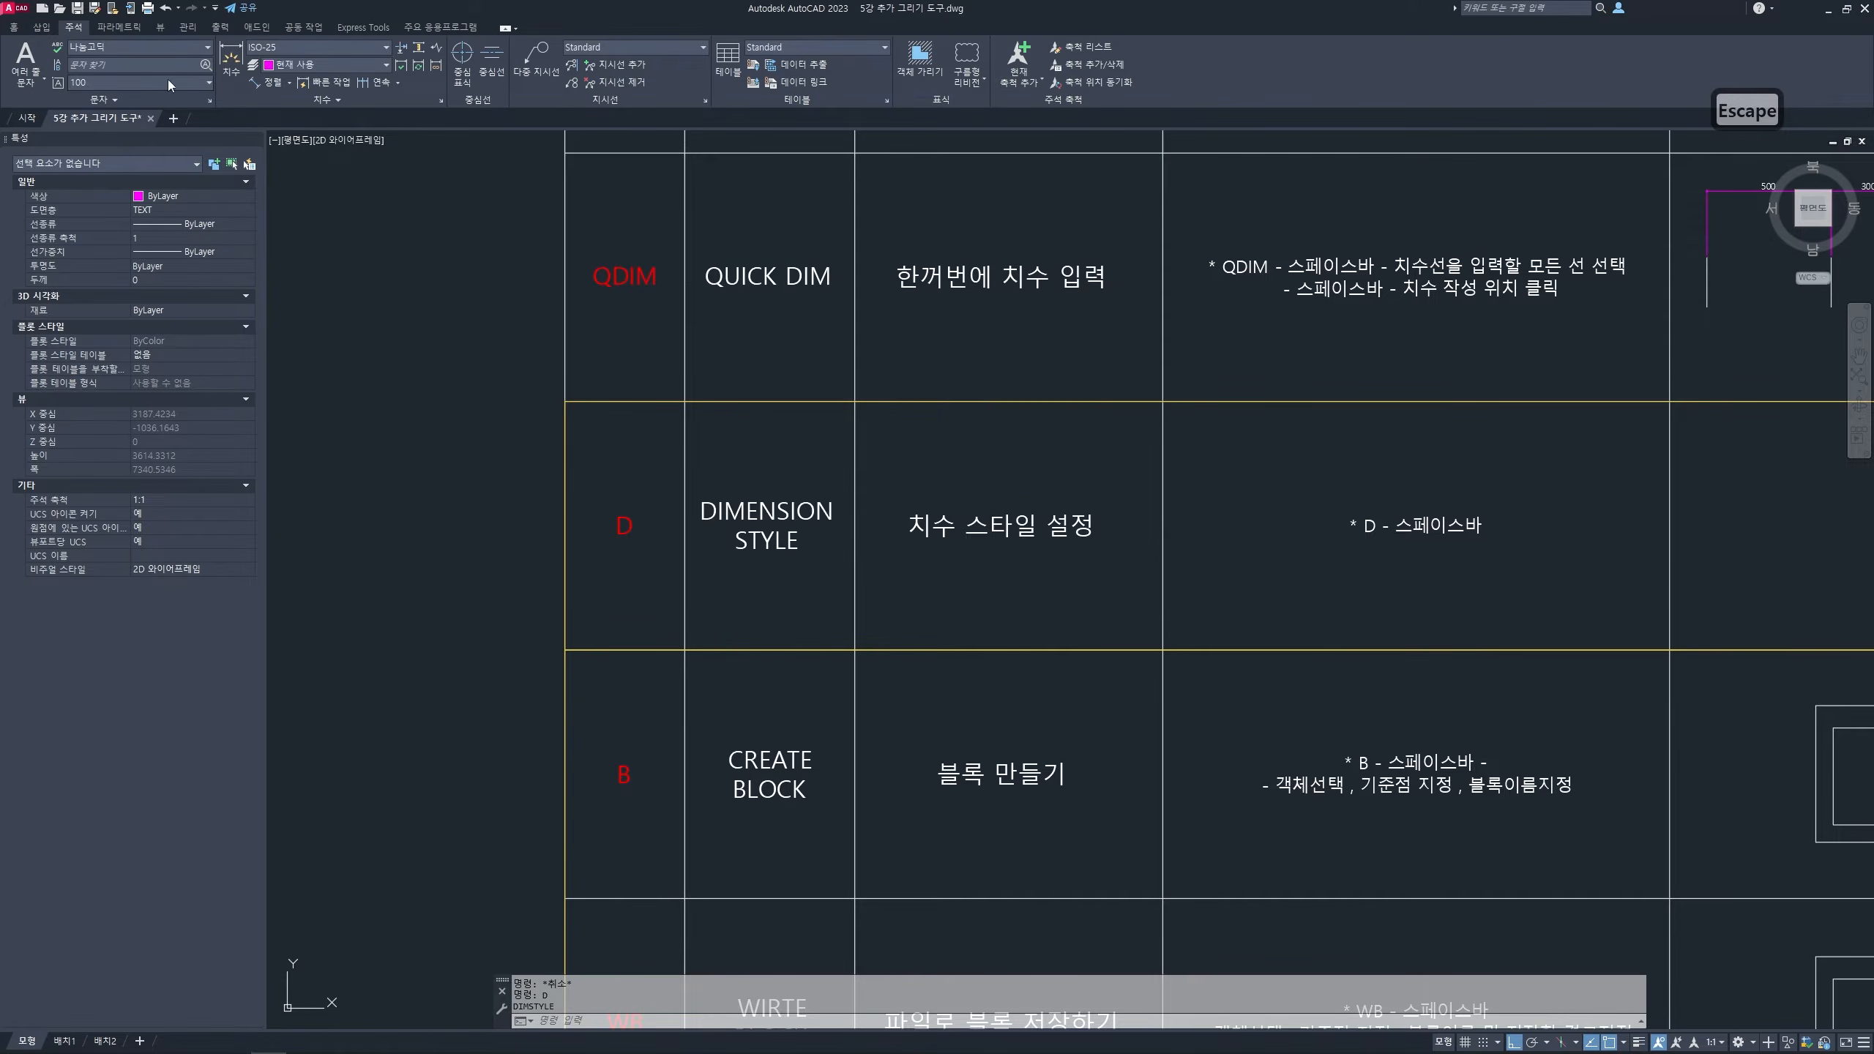
- Create a new drawing from the acadiso template
left_click(43, 9)
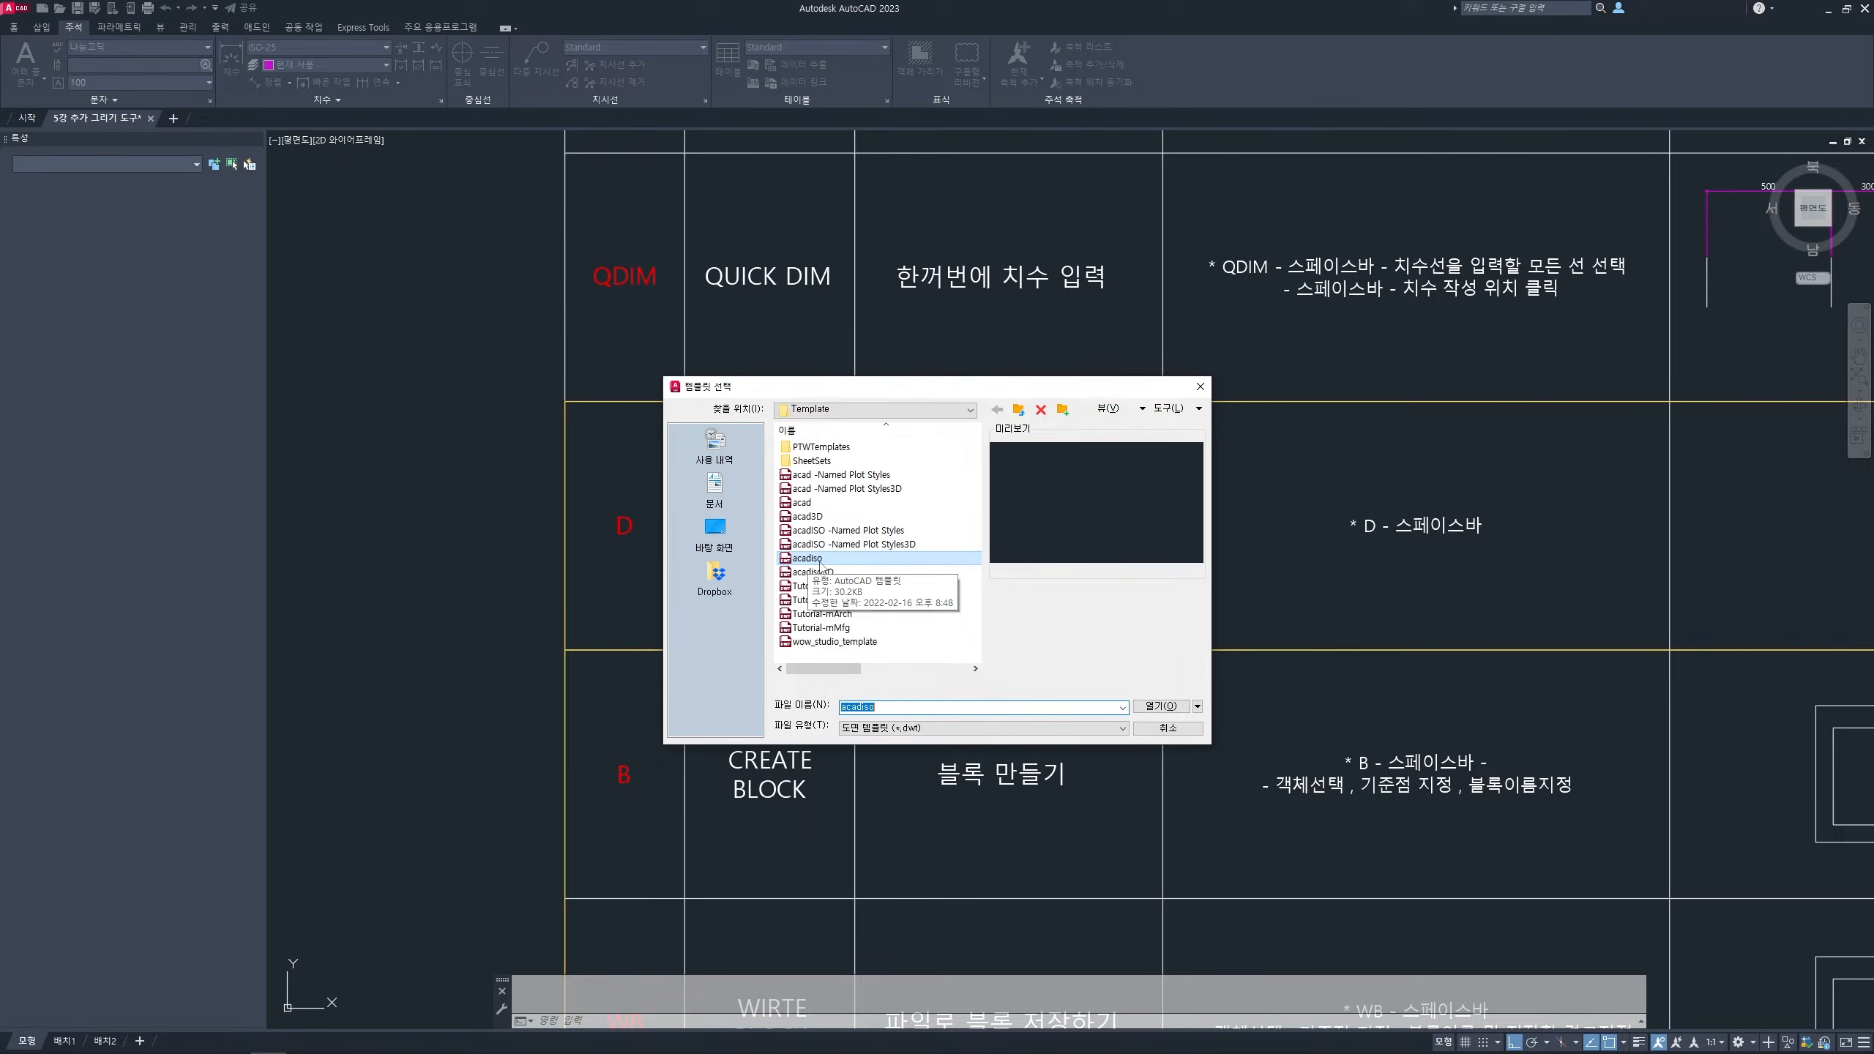
left_click(834, 562)
left_click(1160, 706)
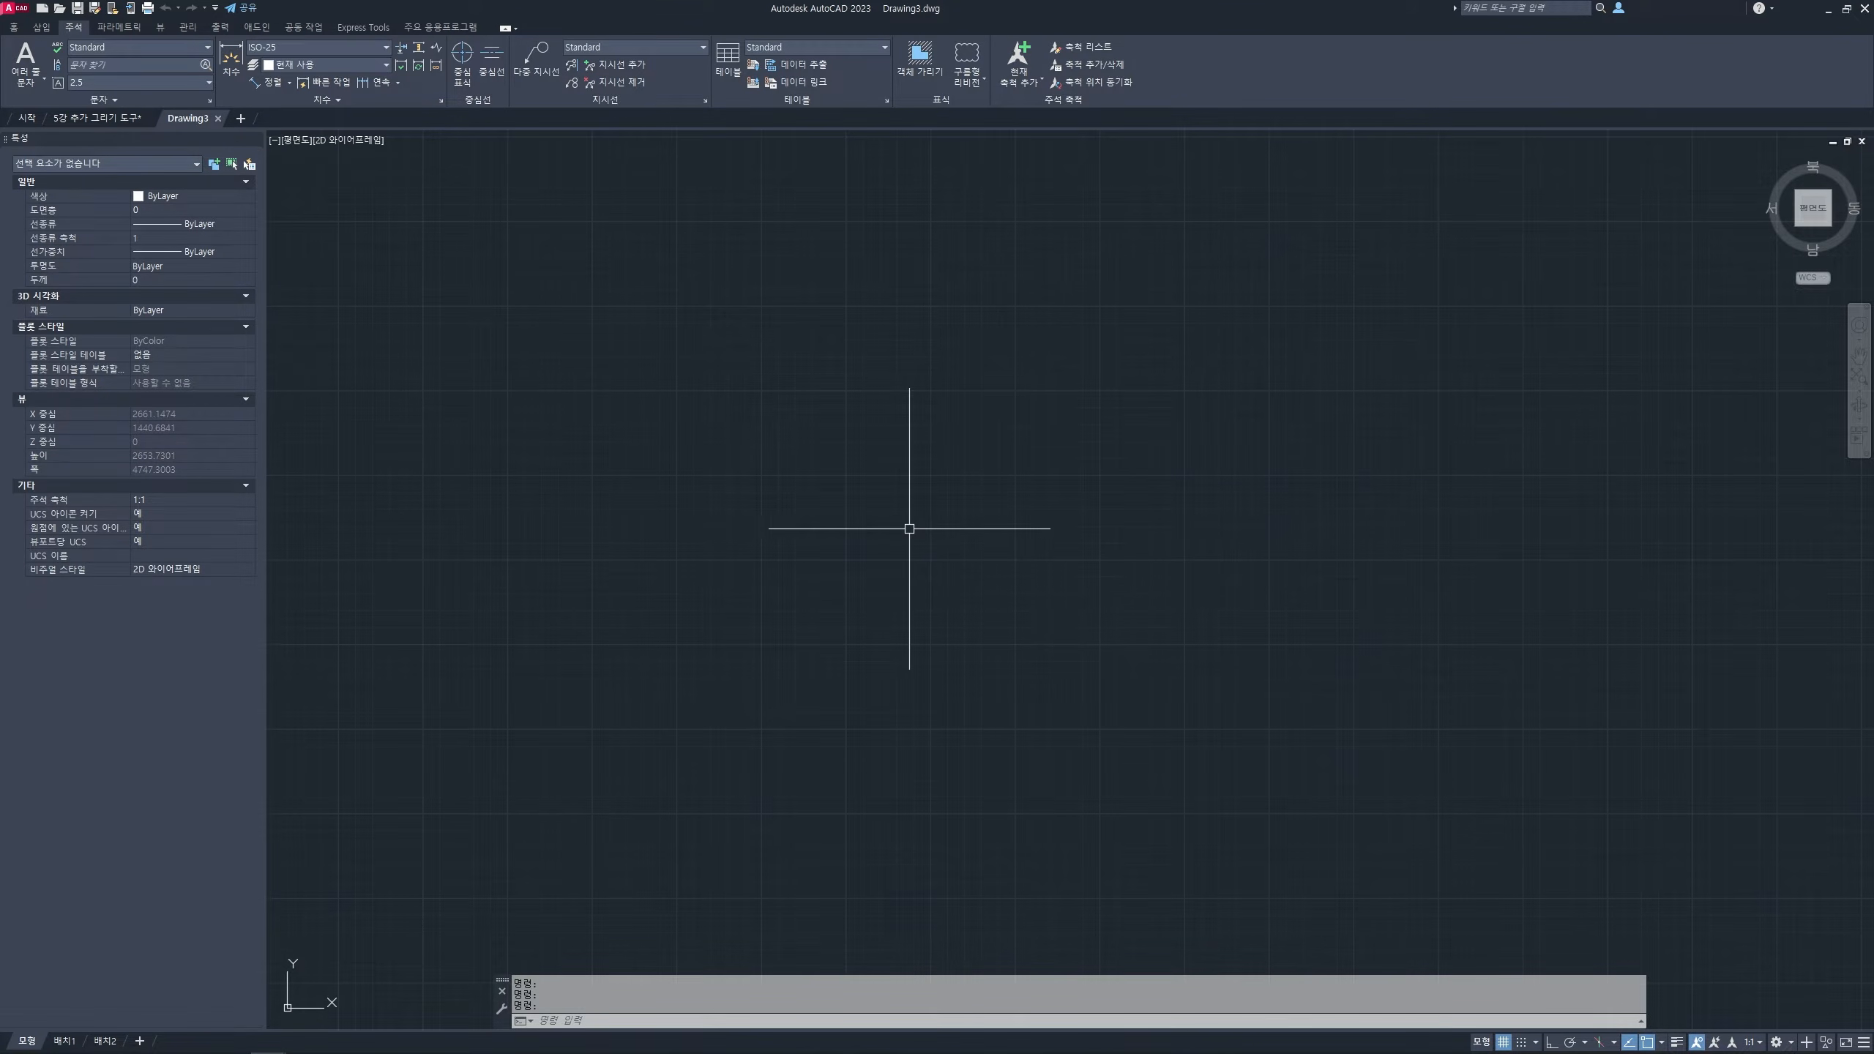
- Open the Dimension Style Manager in the new drawing and review its default styles
type("d")
key("space")
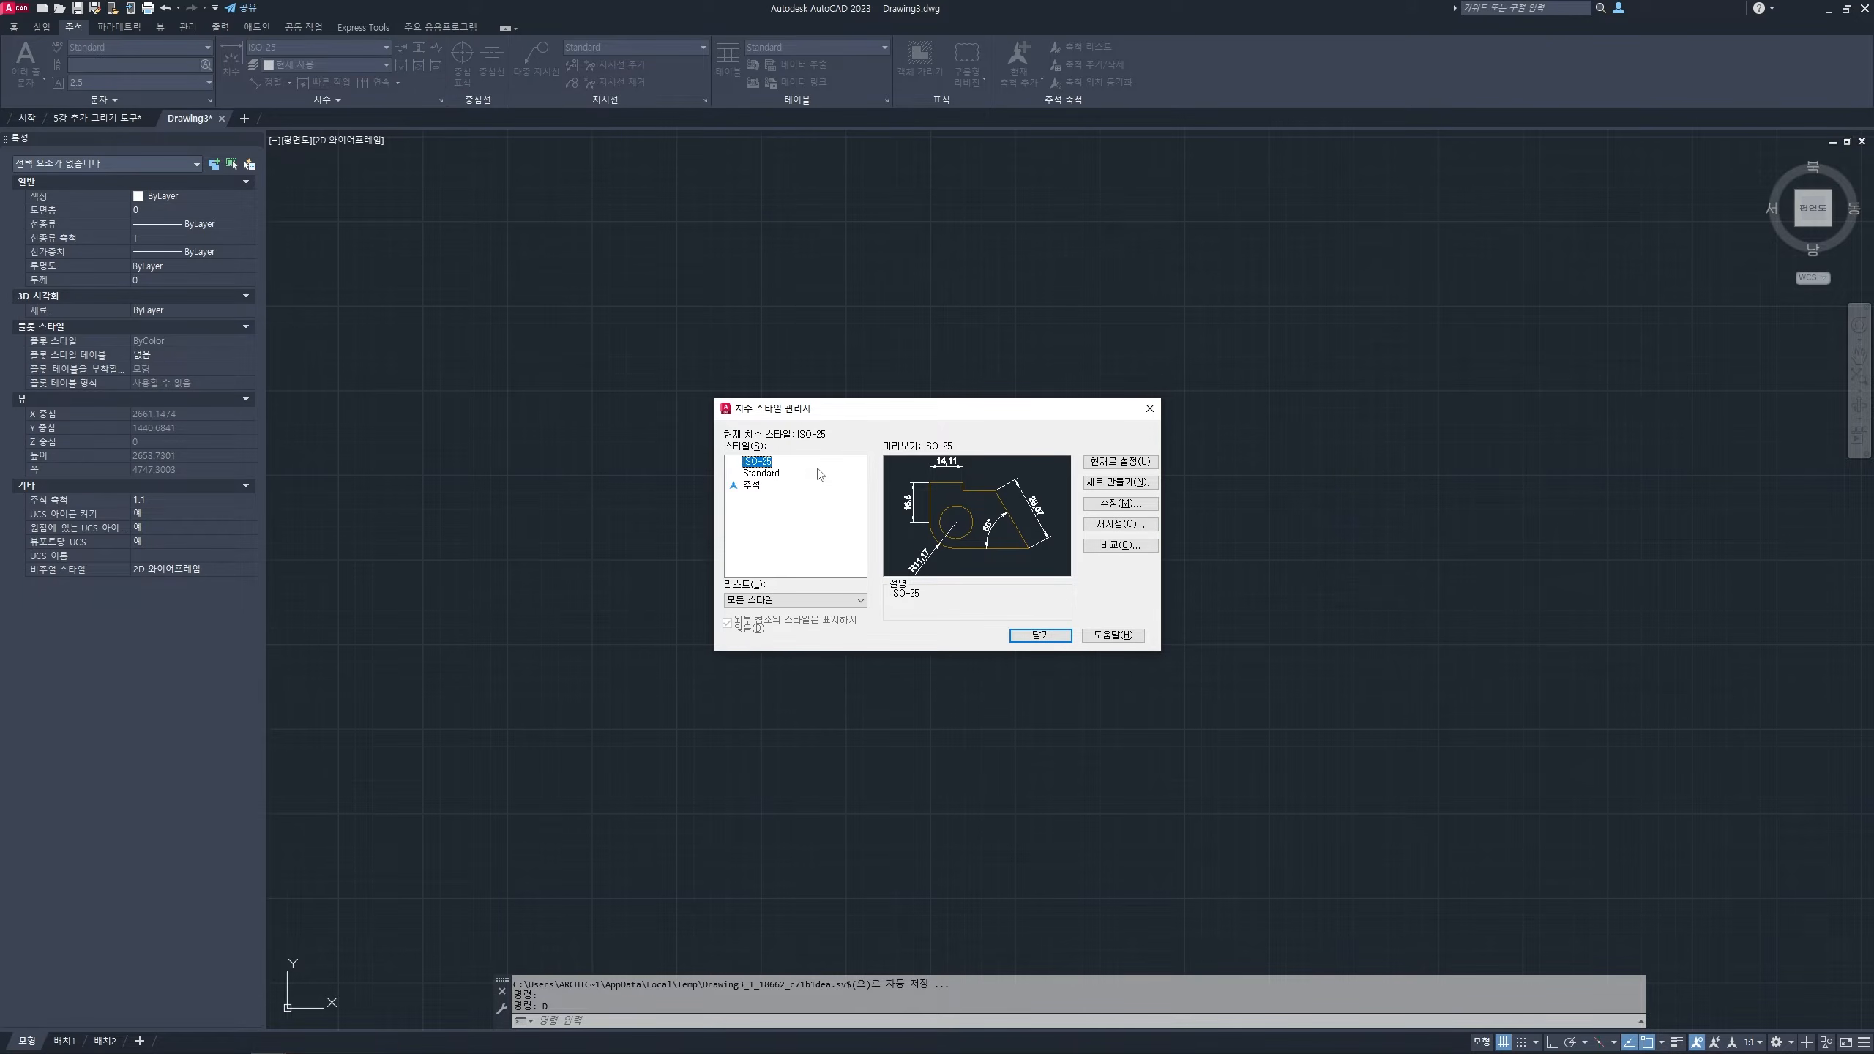
key("ctrl+2")
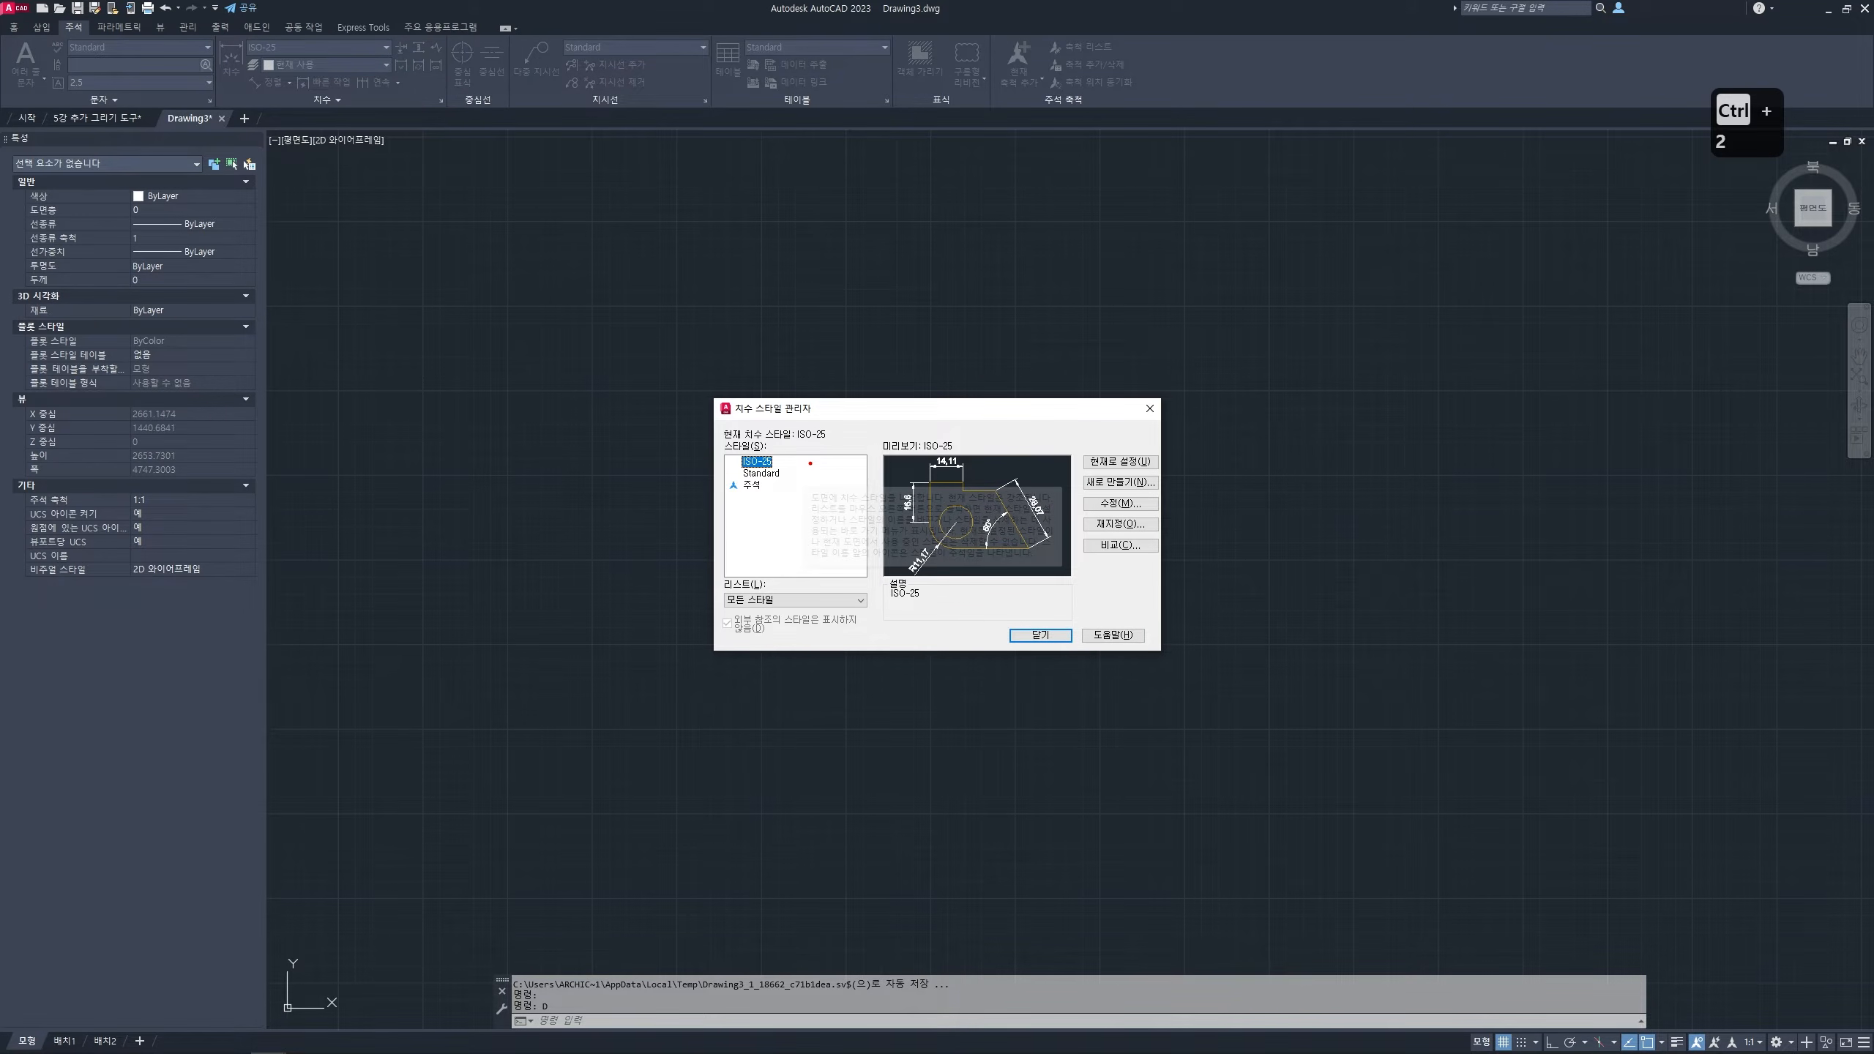
mouse_move(834, 347)
left_mouse_down()
mouse_move(751, 437)
mouse_move(791, 441)
left_mouse_up()
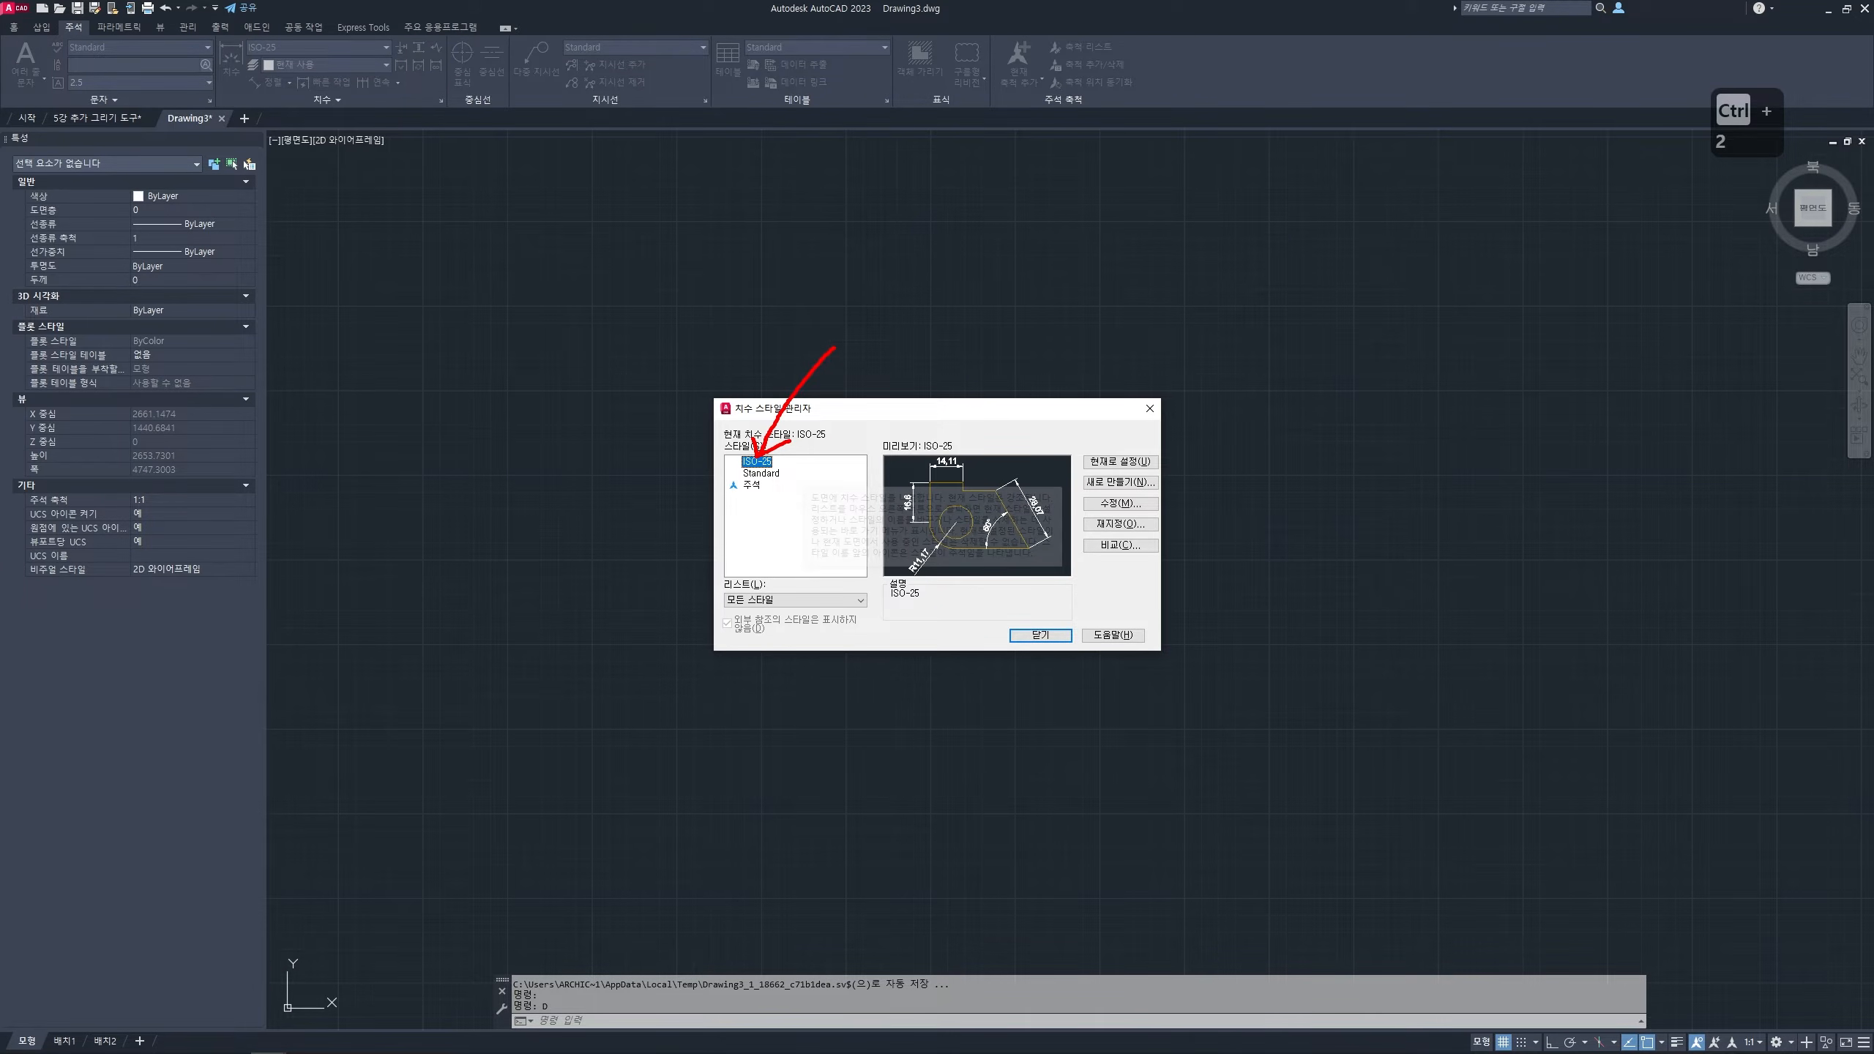
mouse_move(1145, 493)
left_mouse_down()
mouse_move(1069, 497)
mouse_move(1163, 471)
mouse_move(1137, 498)
left_mouse_up()
key("Escape")
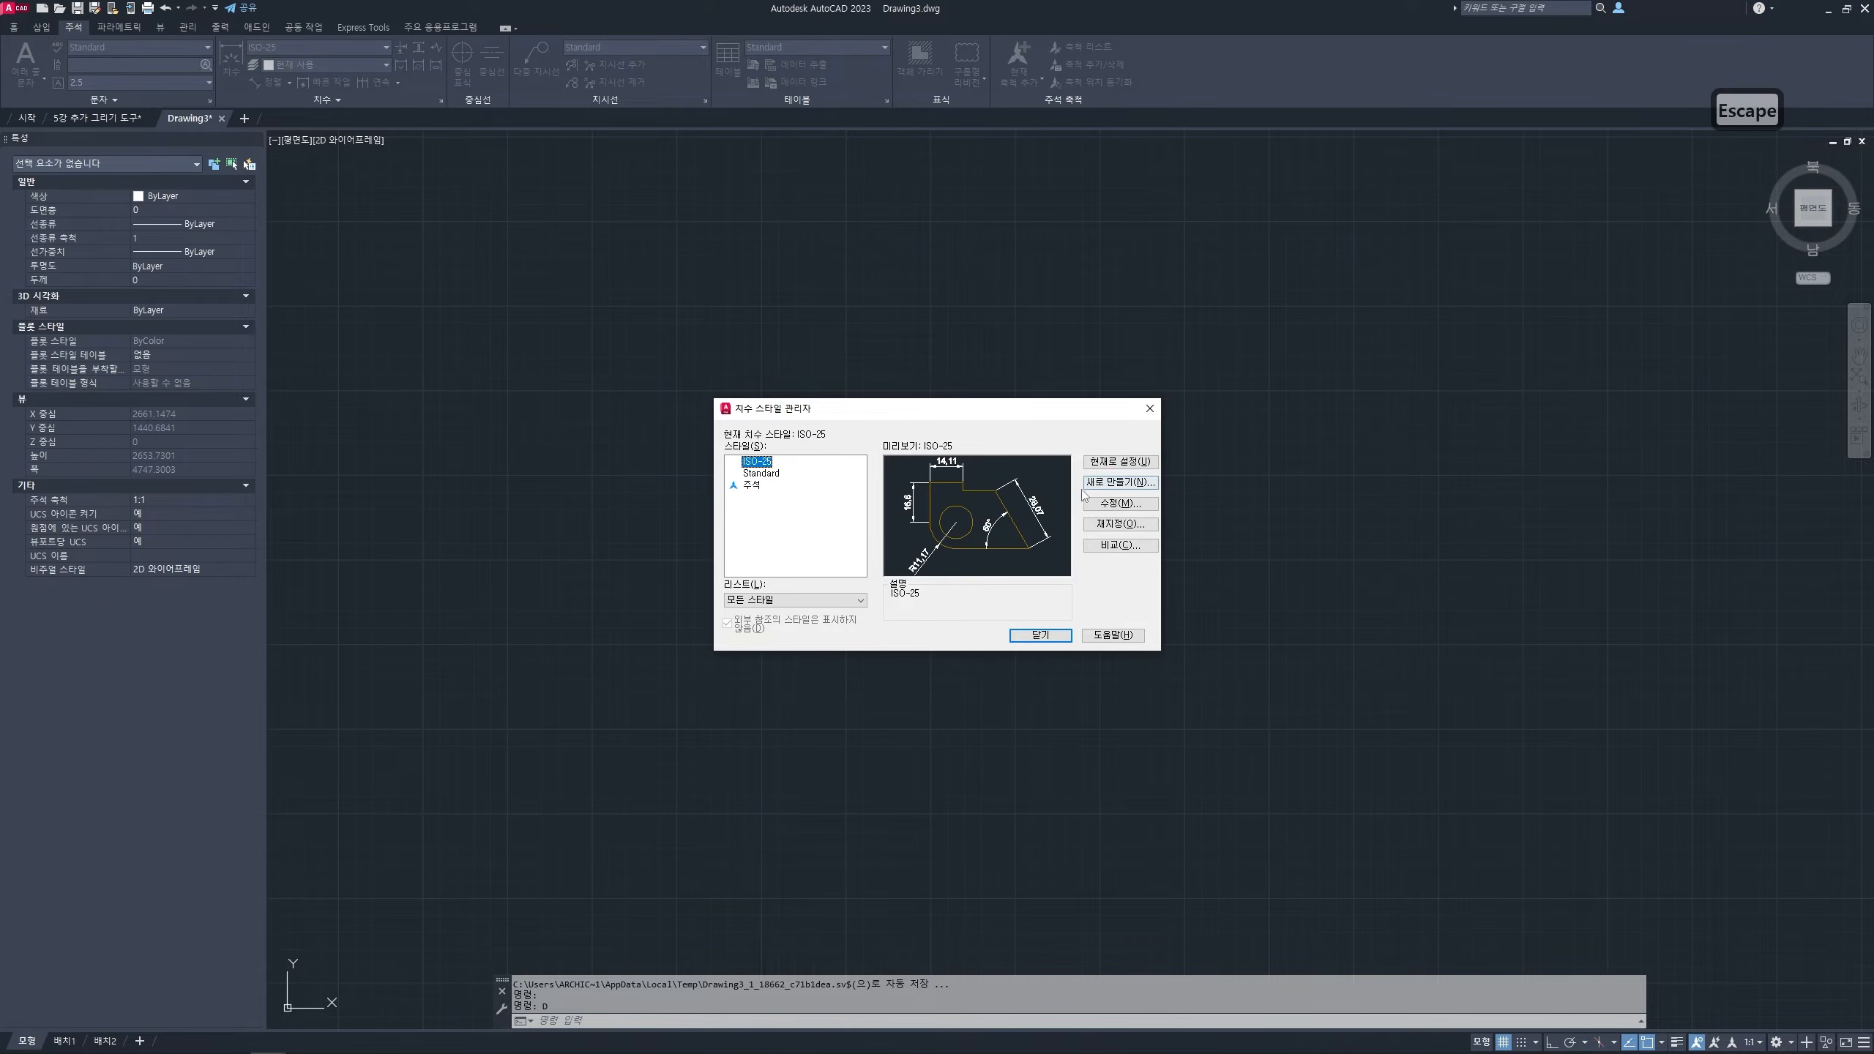
- Create a new dimension style named 건축클래스 based on ISO-25 for all dimensions, and continue to its settings
left_click(1118, 484)
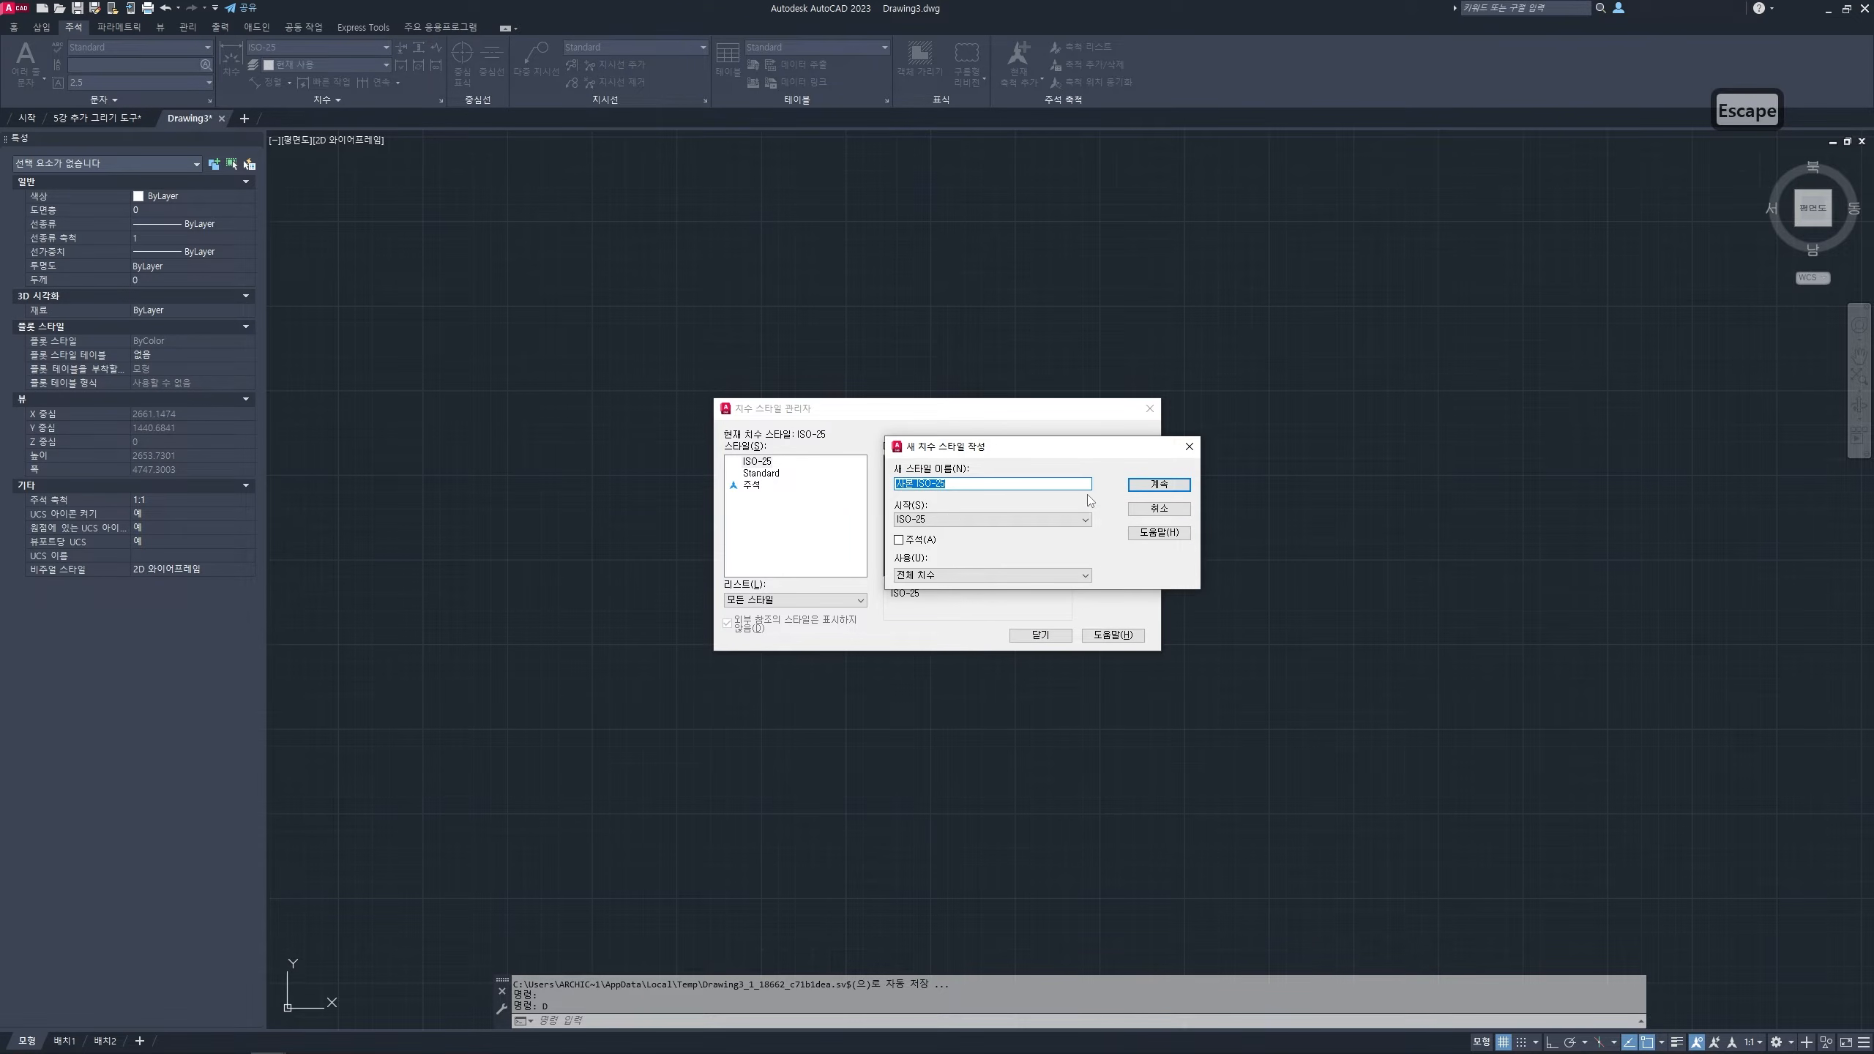
key("ctrl+2")
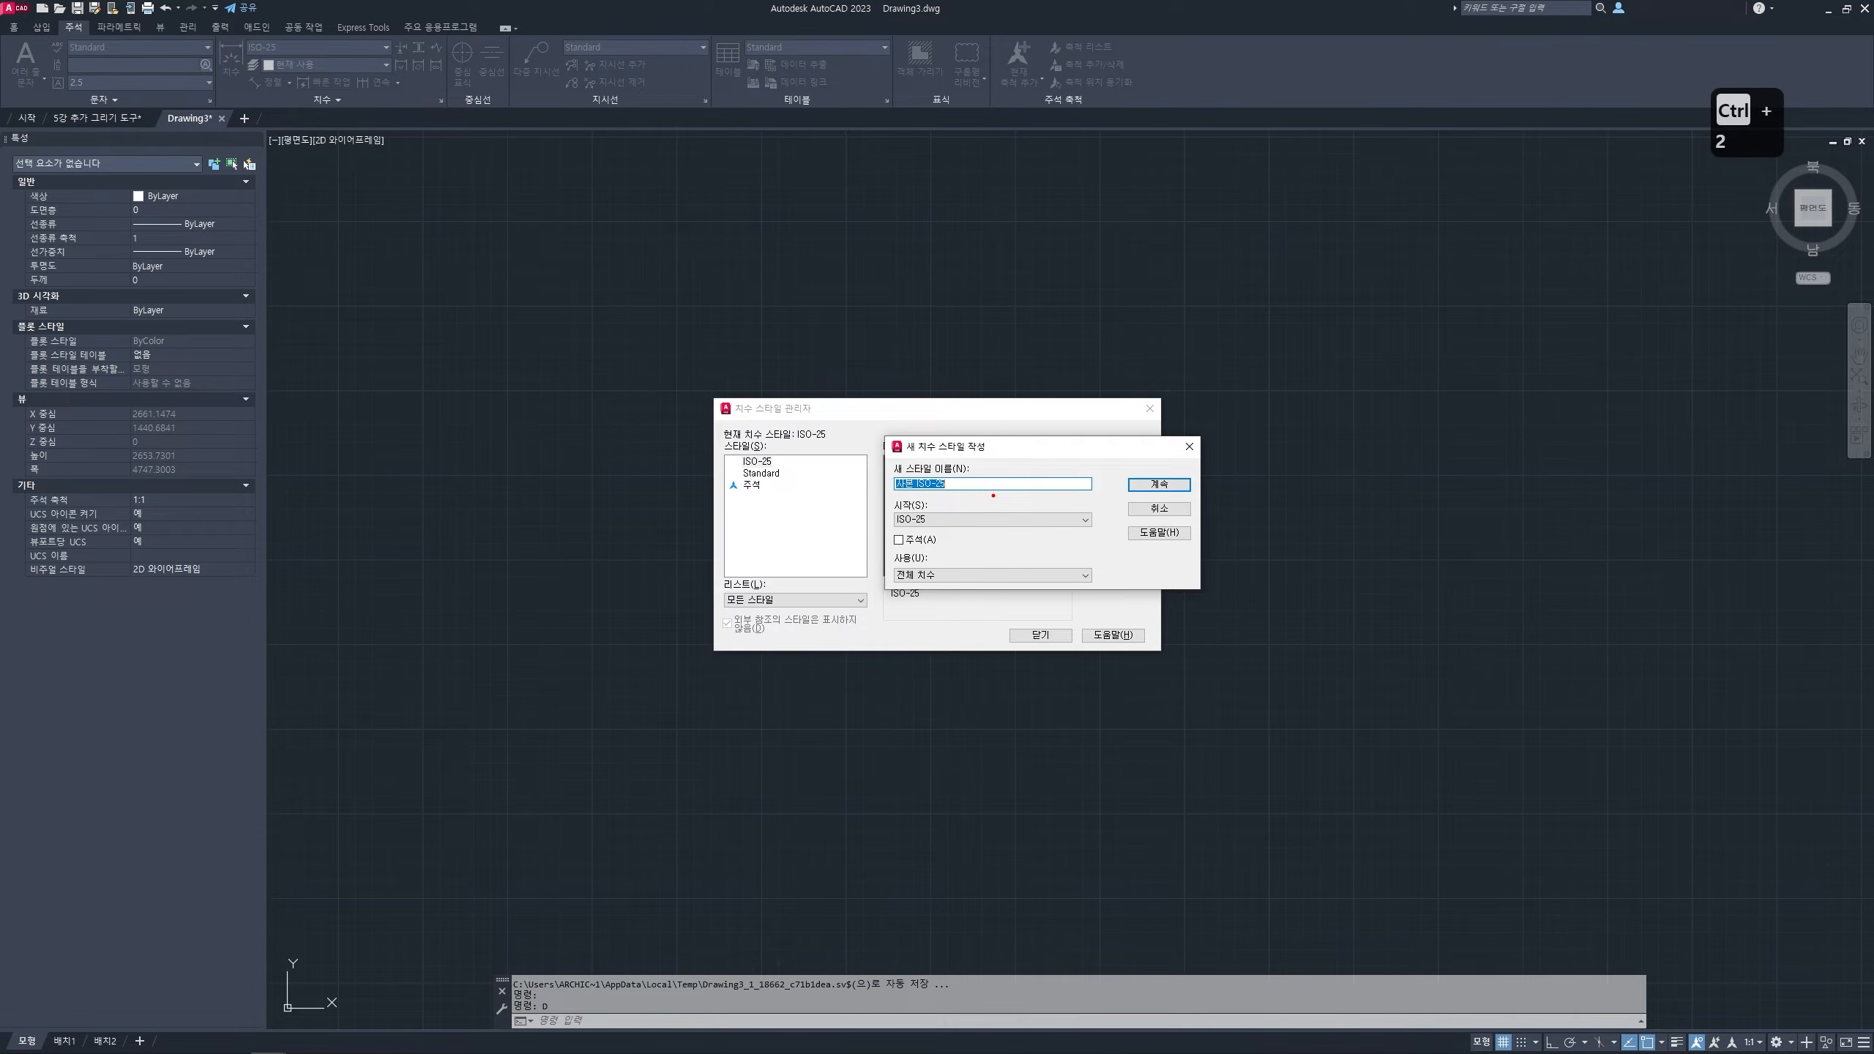
mouse_move(987, 492)
left_mouse_down()
mouse_move(889, 495)
mouse_move(888, 528)
mouse_move(965, 528)
mouse_move(987, 493)
left_mouse_up()
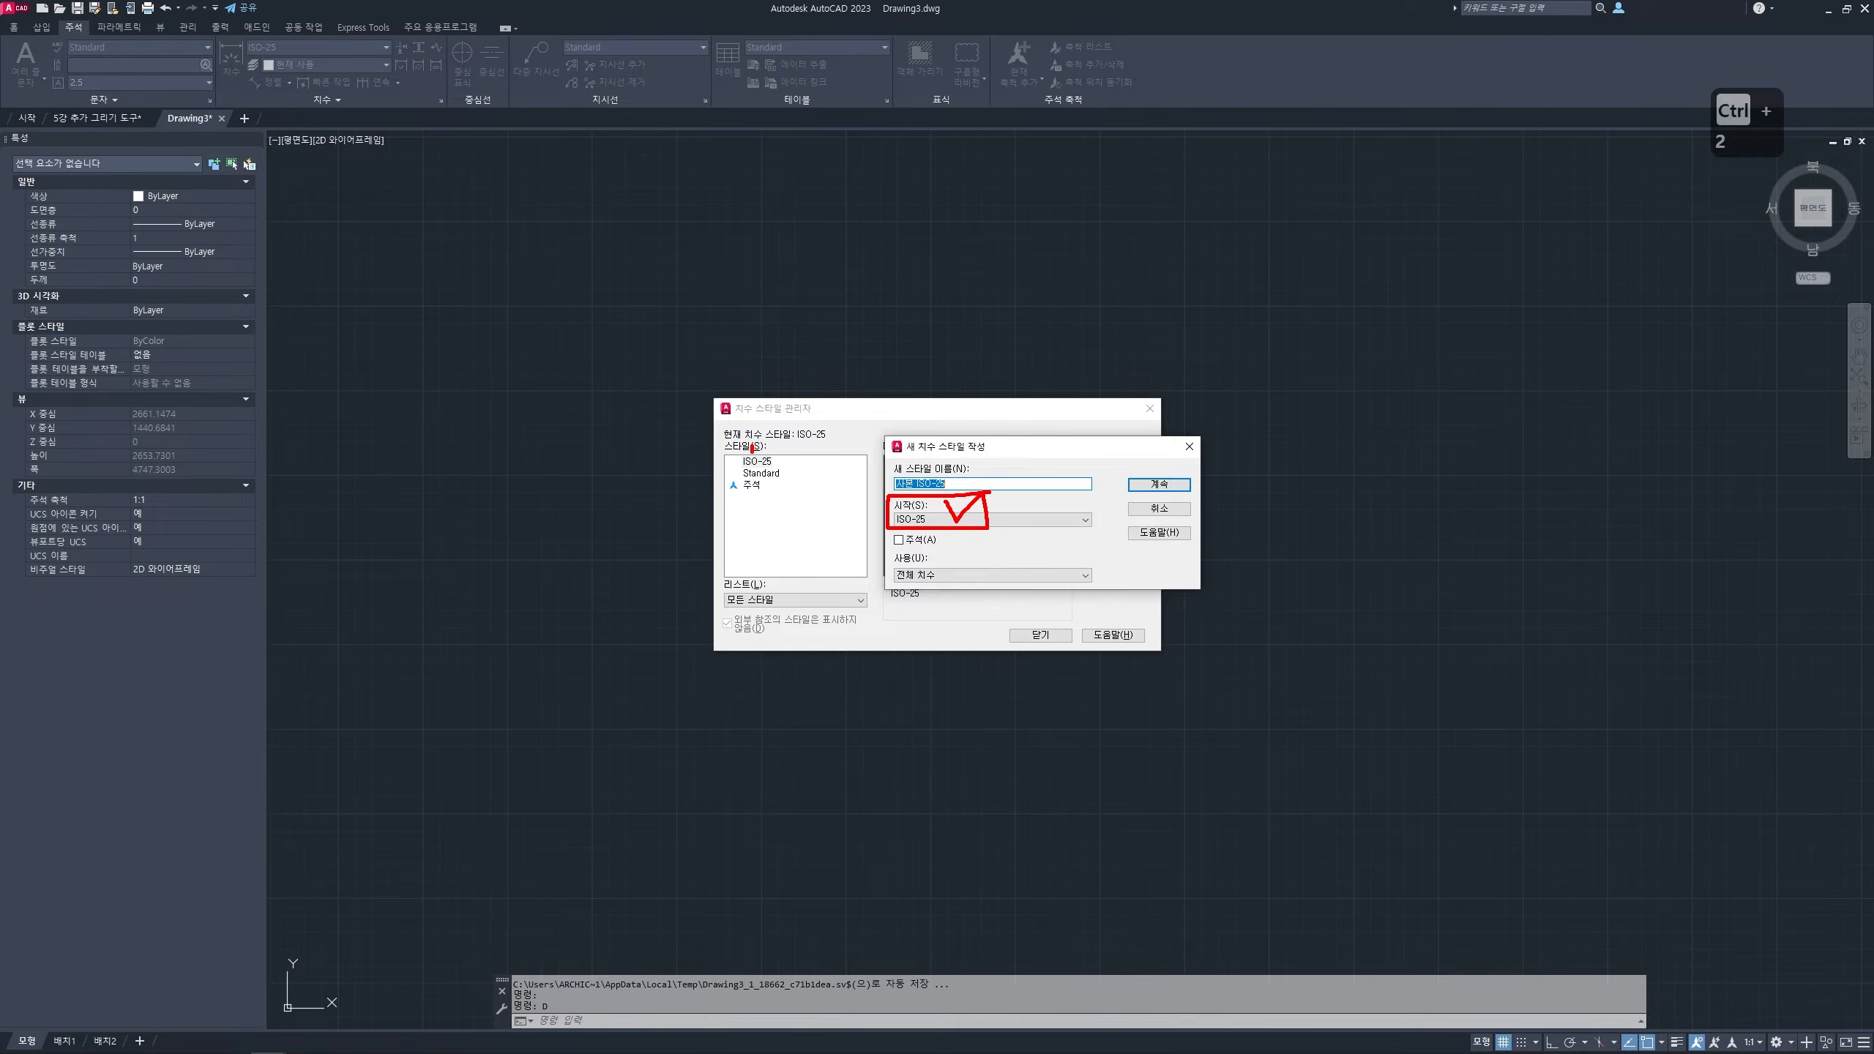
left_click_drag(760, 455, 784, 440)
mouse_move(1223, 389)
left_mouse_down()
mouse_move(1539, 547)
mouse_move(1338, 683)
mouse_move(1238, 559)
mouse_move(1223, 405)
left_mouse_up()
mouse_move(1313, 459)
left_mouse_down()
mouse_move(1361, 510)
mouse_move(1397, 513)
left_mouse_up()
key("Escape")
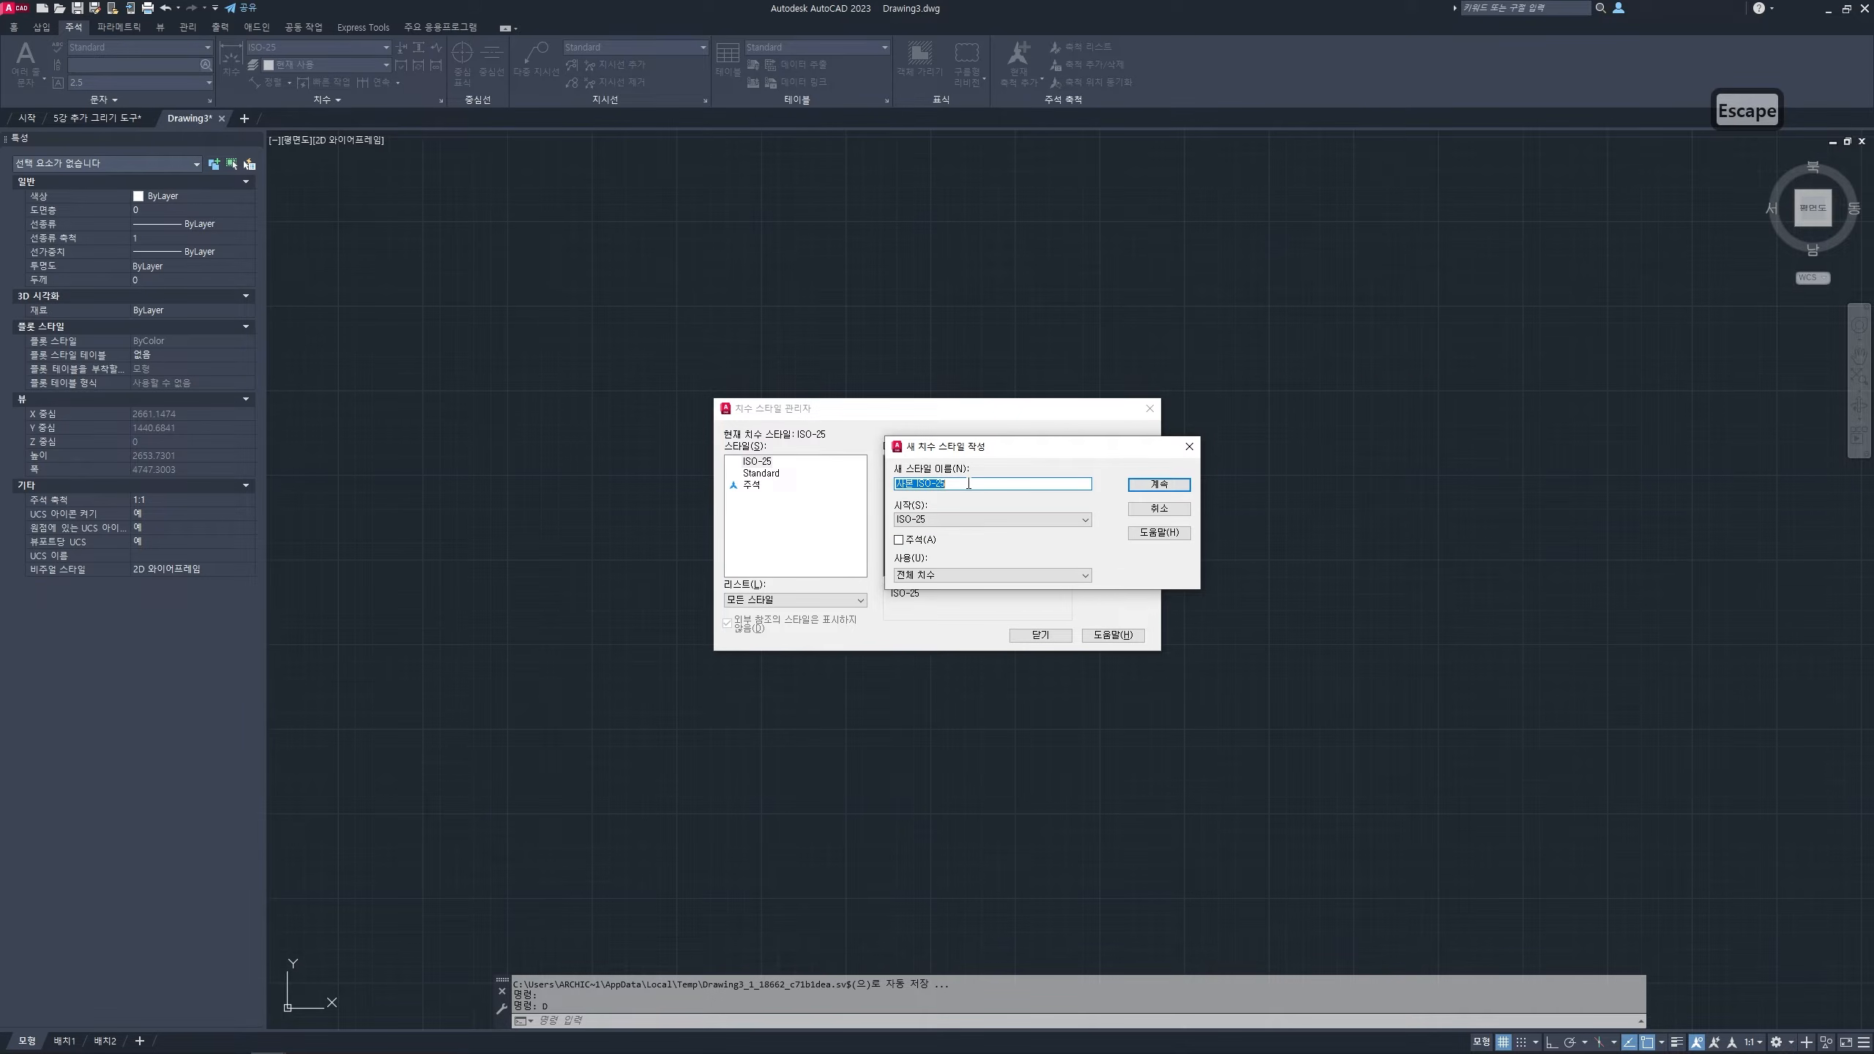
type("건축플래스")
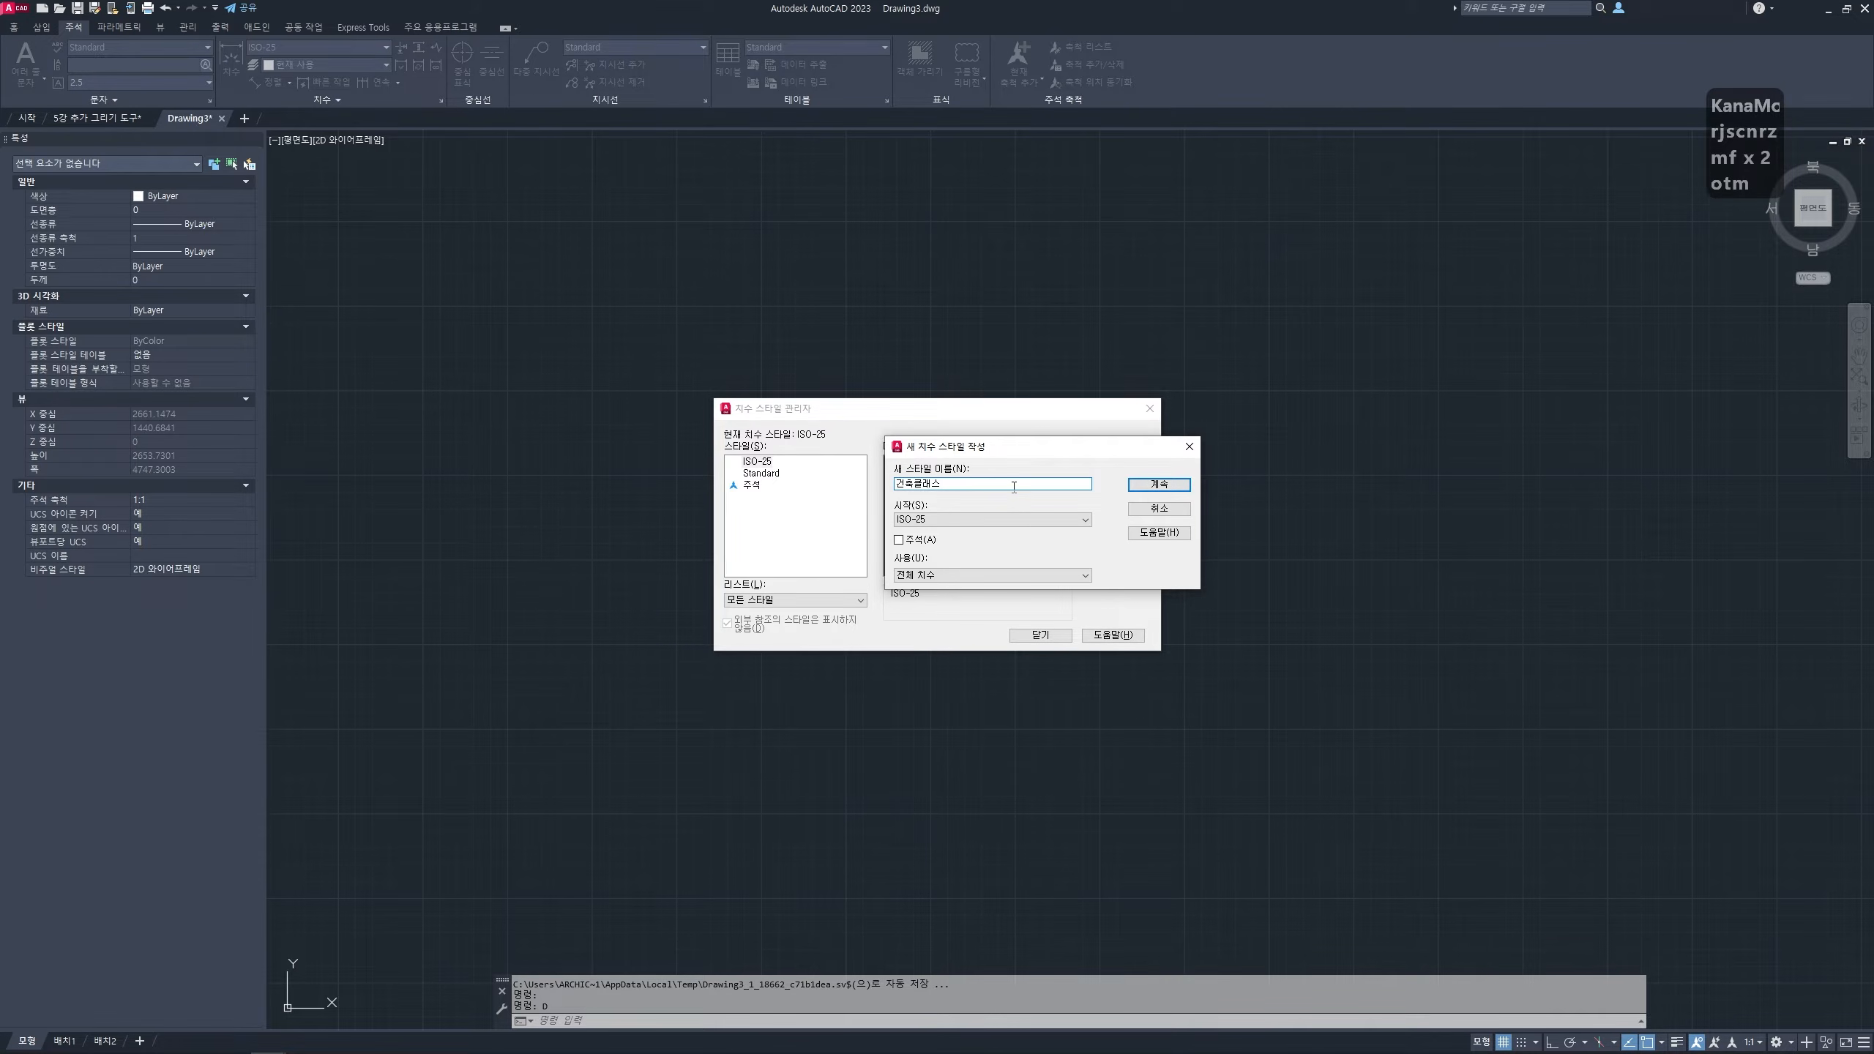
left_click(1160, 485)
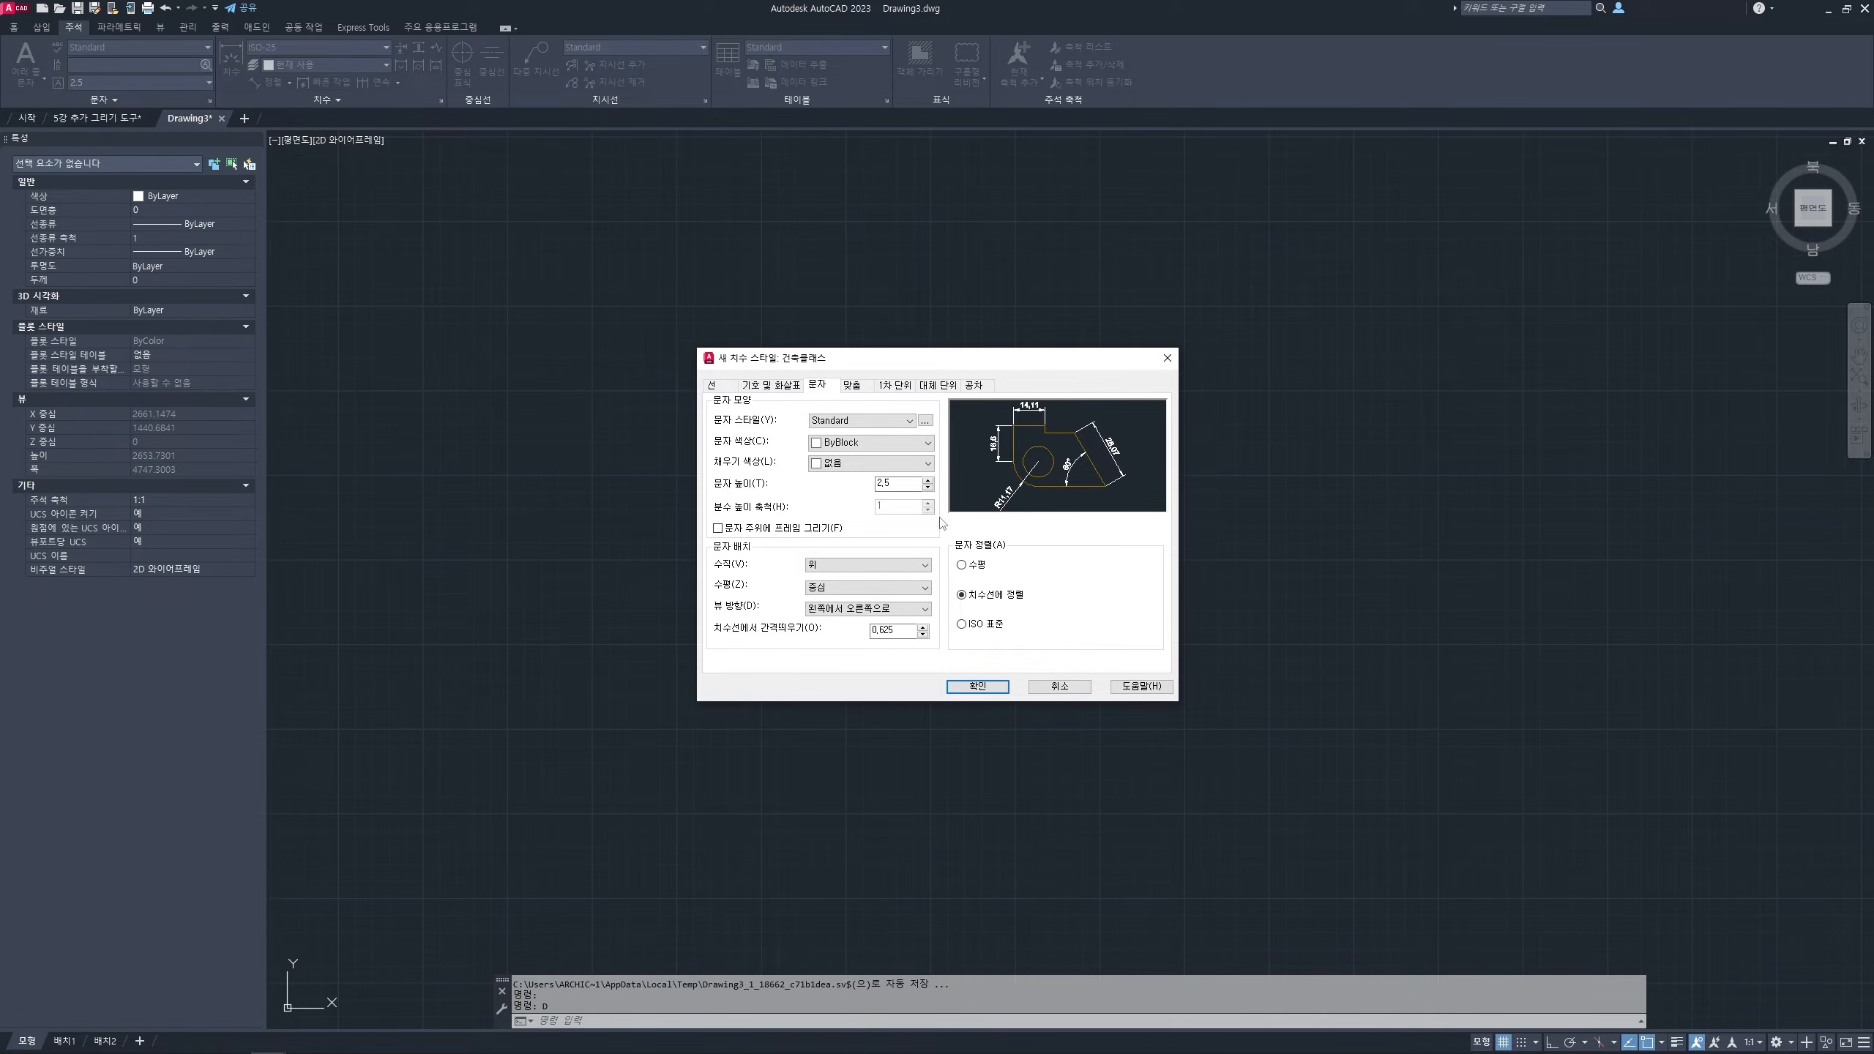
- Show the symbol and arrowhead settings of the 건축클래스 dimension style
left_click(770, 385)
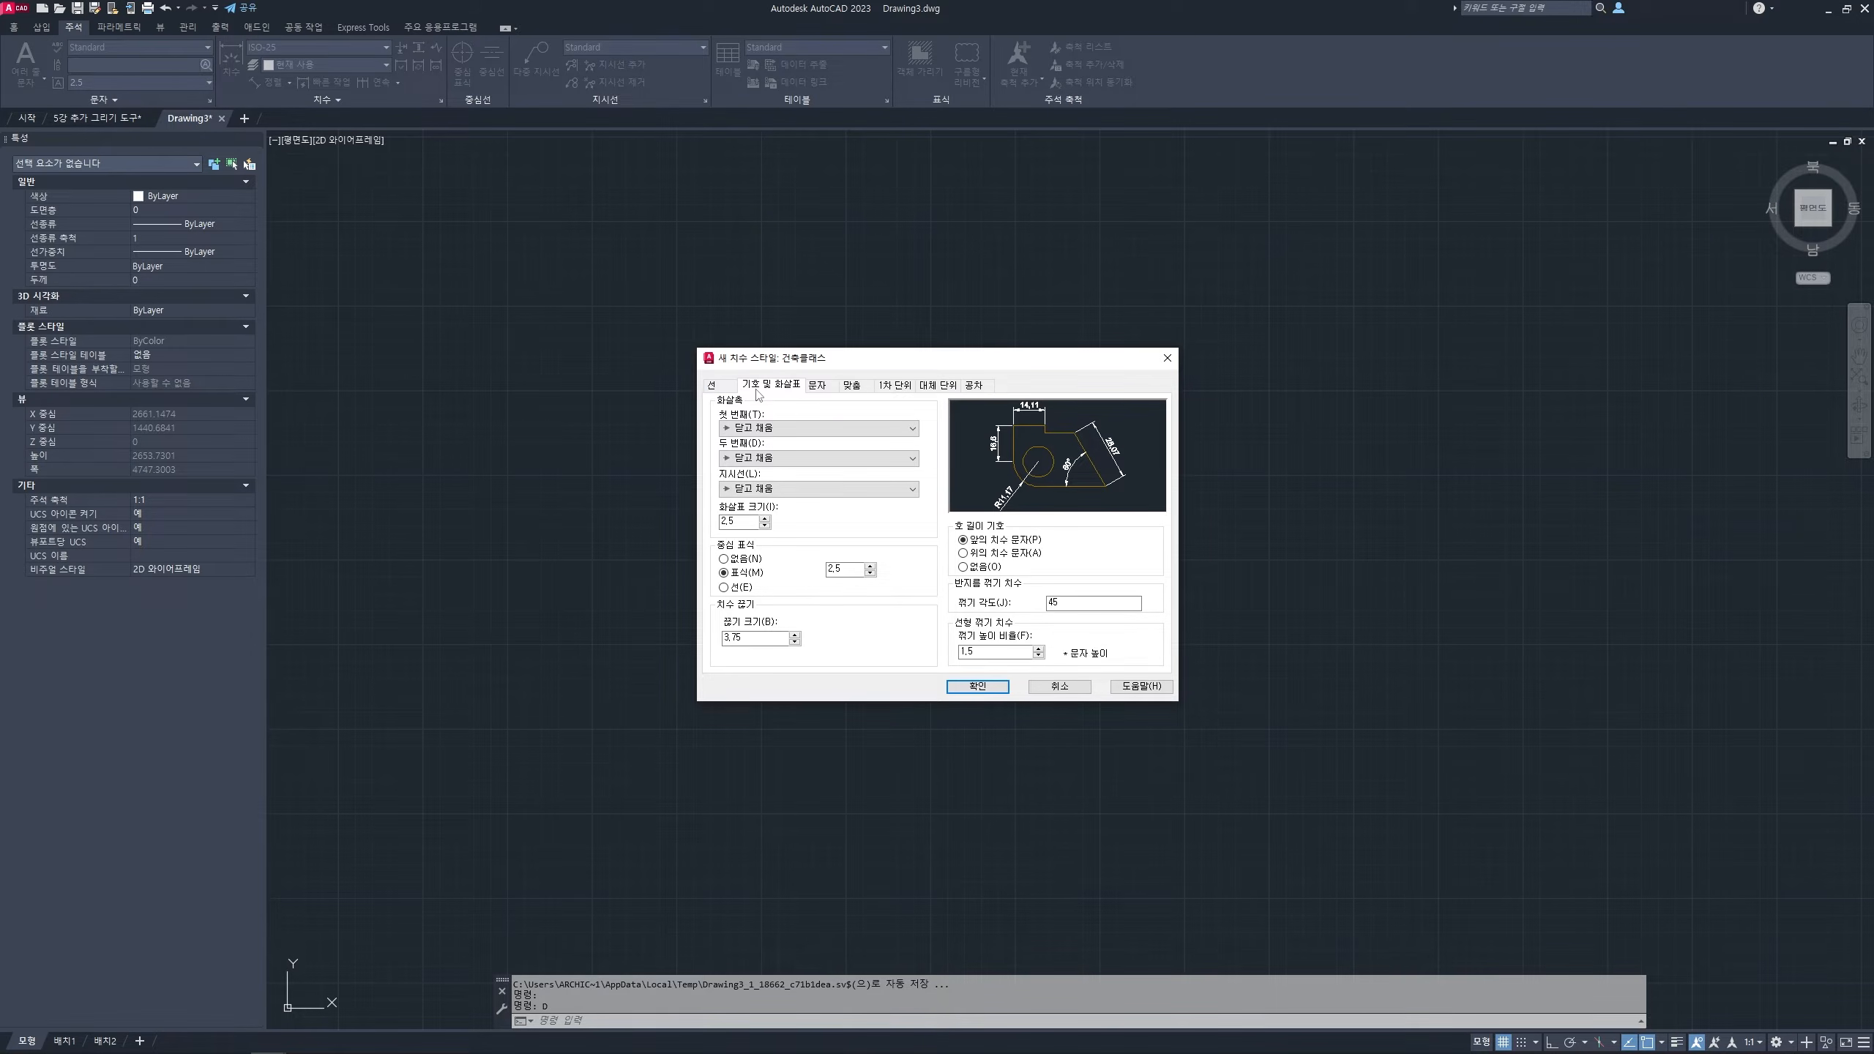
key("ctrl+2")
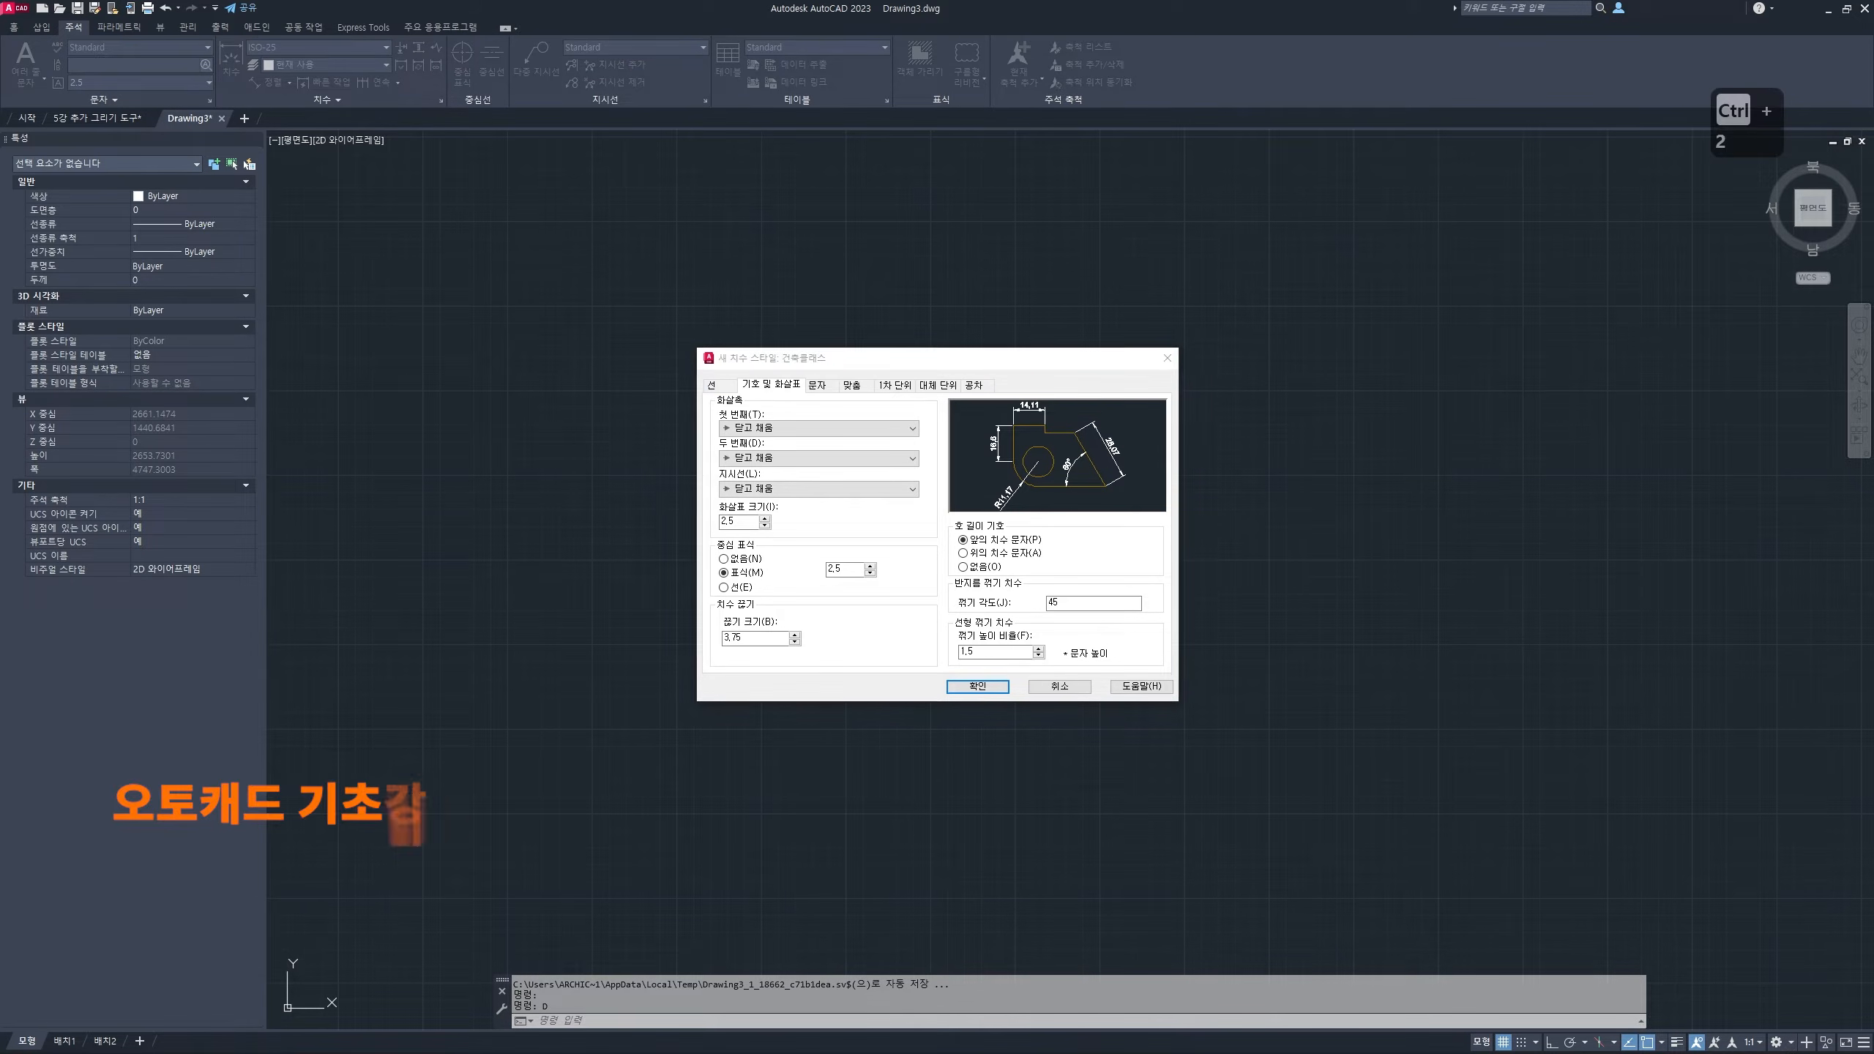
left_click_drag(1266, 470, 1655, 461)
mouse_move(1492, 458)
left_mouse_down()
mouse_move(1400, 459)
mouse_move(1498, 419)
left_mouse_up()
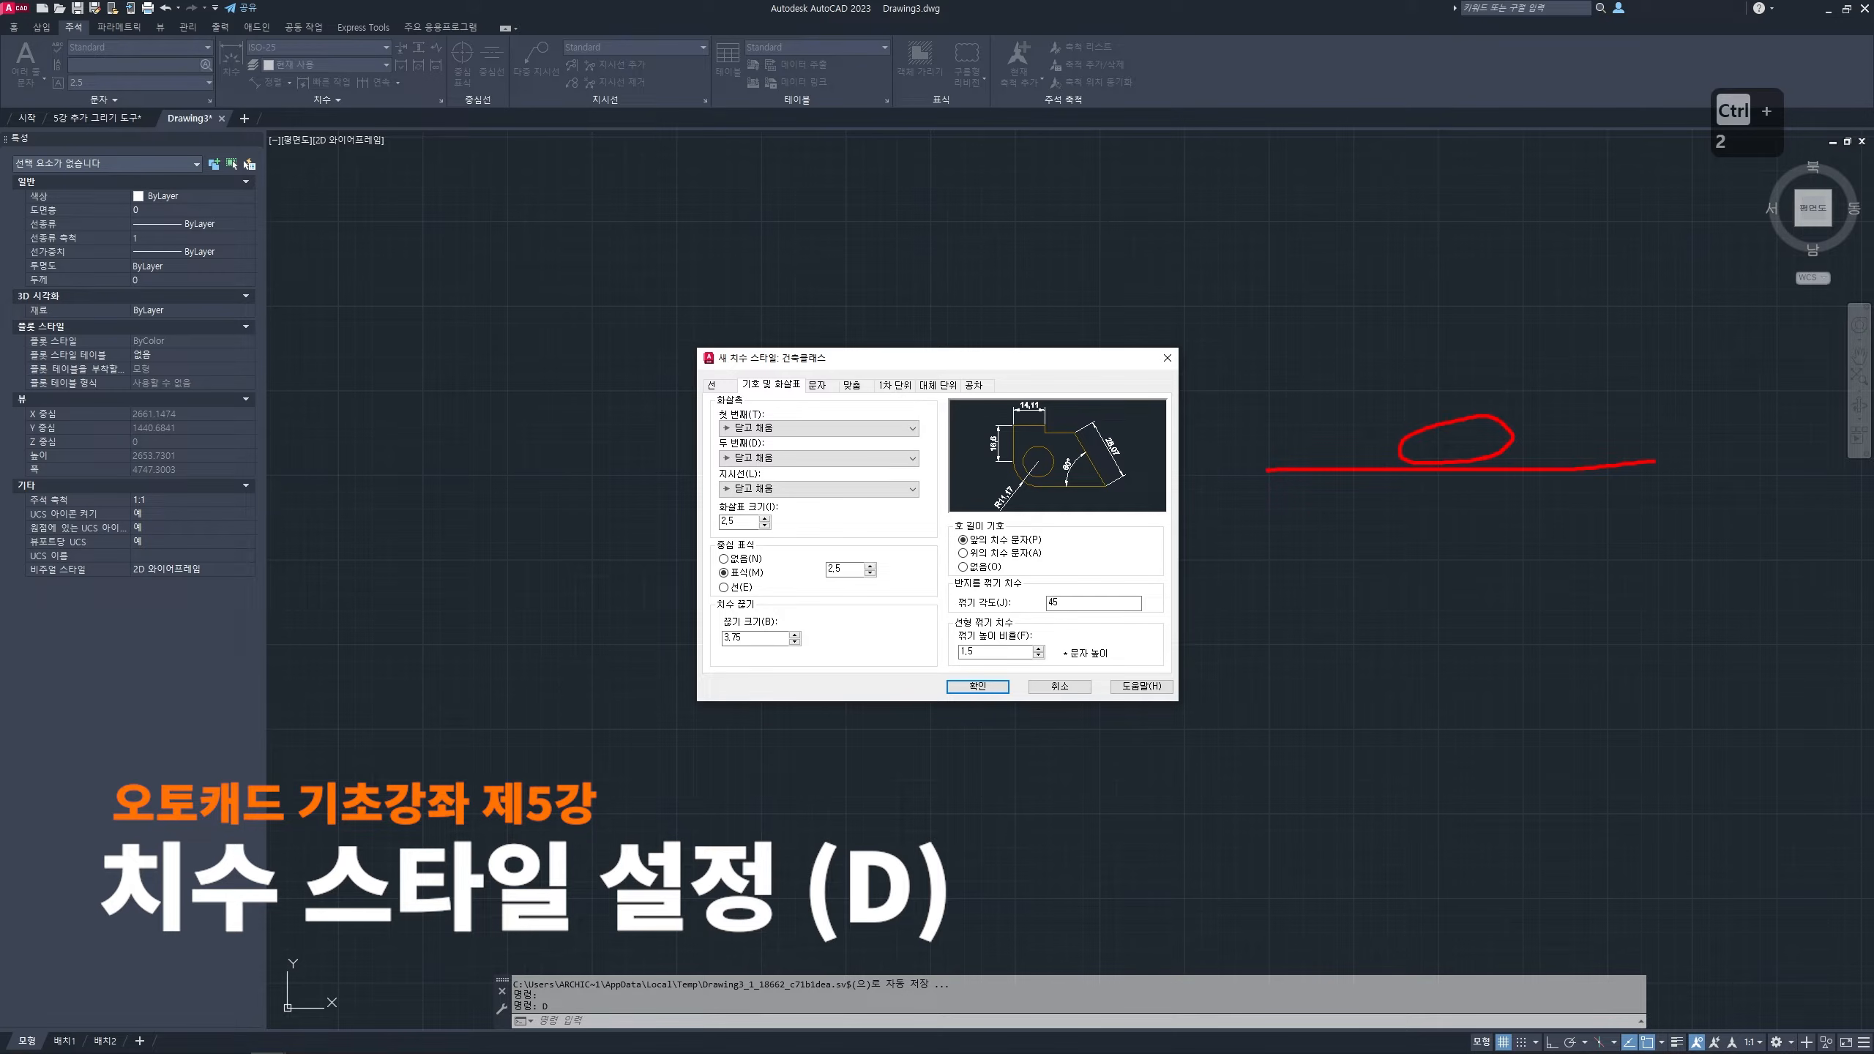
mouse_move(1302, 494)
left_mouse_down()
mouse_move(1238, 459)
mouse_move(1307, 446)
mouse_move(1136, 347)
mouse_move(880, 402)
mouse_move(841, 437)
mouse_move(869, 437)
left_mouse_up()
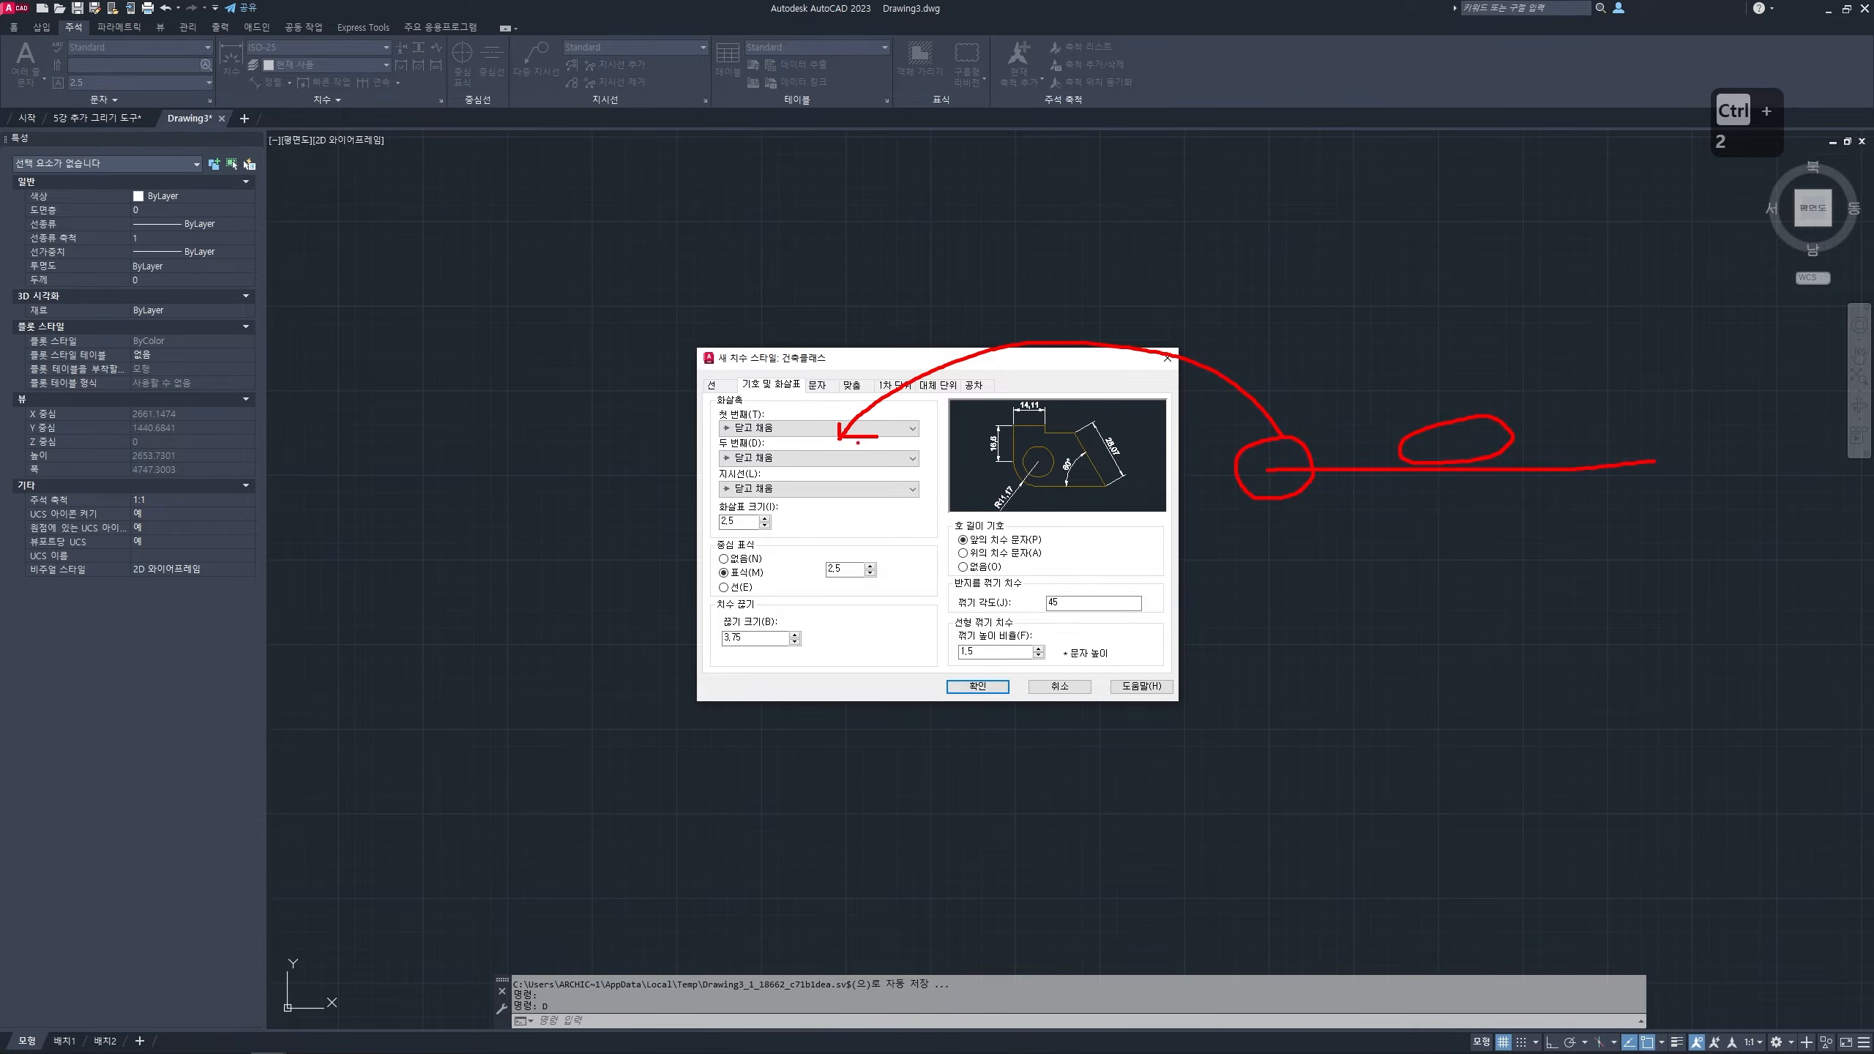
left_click_drag(718, 436, 783, 435)
mouse_move(1354, 580)
left_mouse_down()
mouse_move(1439, 579)
mouse_move(1428, 670)
mouse_move(1409, 654)
left_mouse_up()
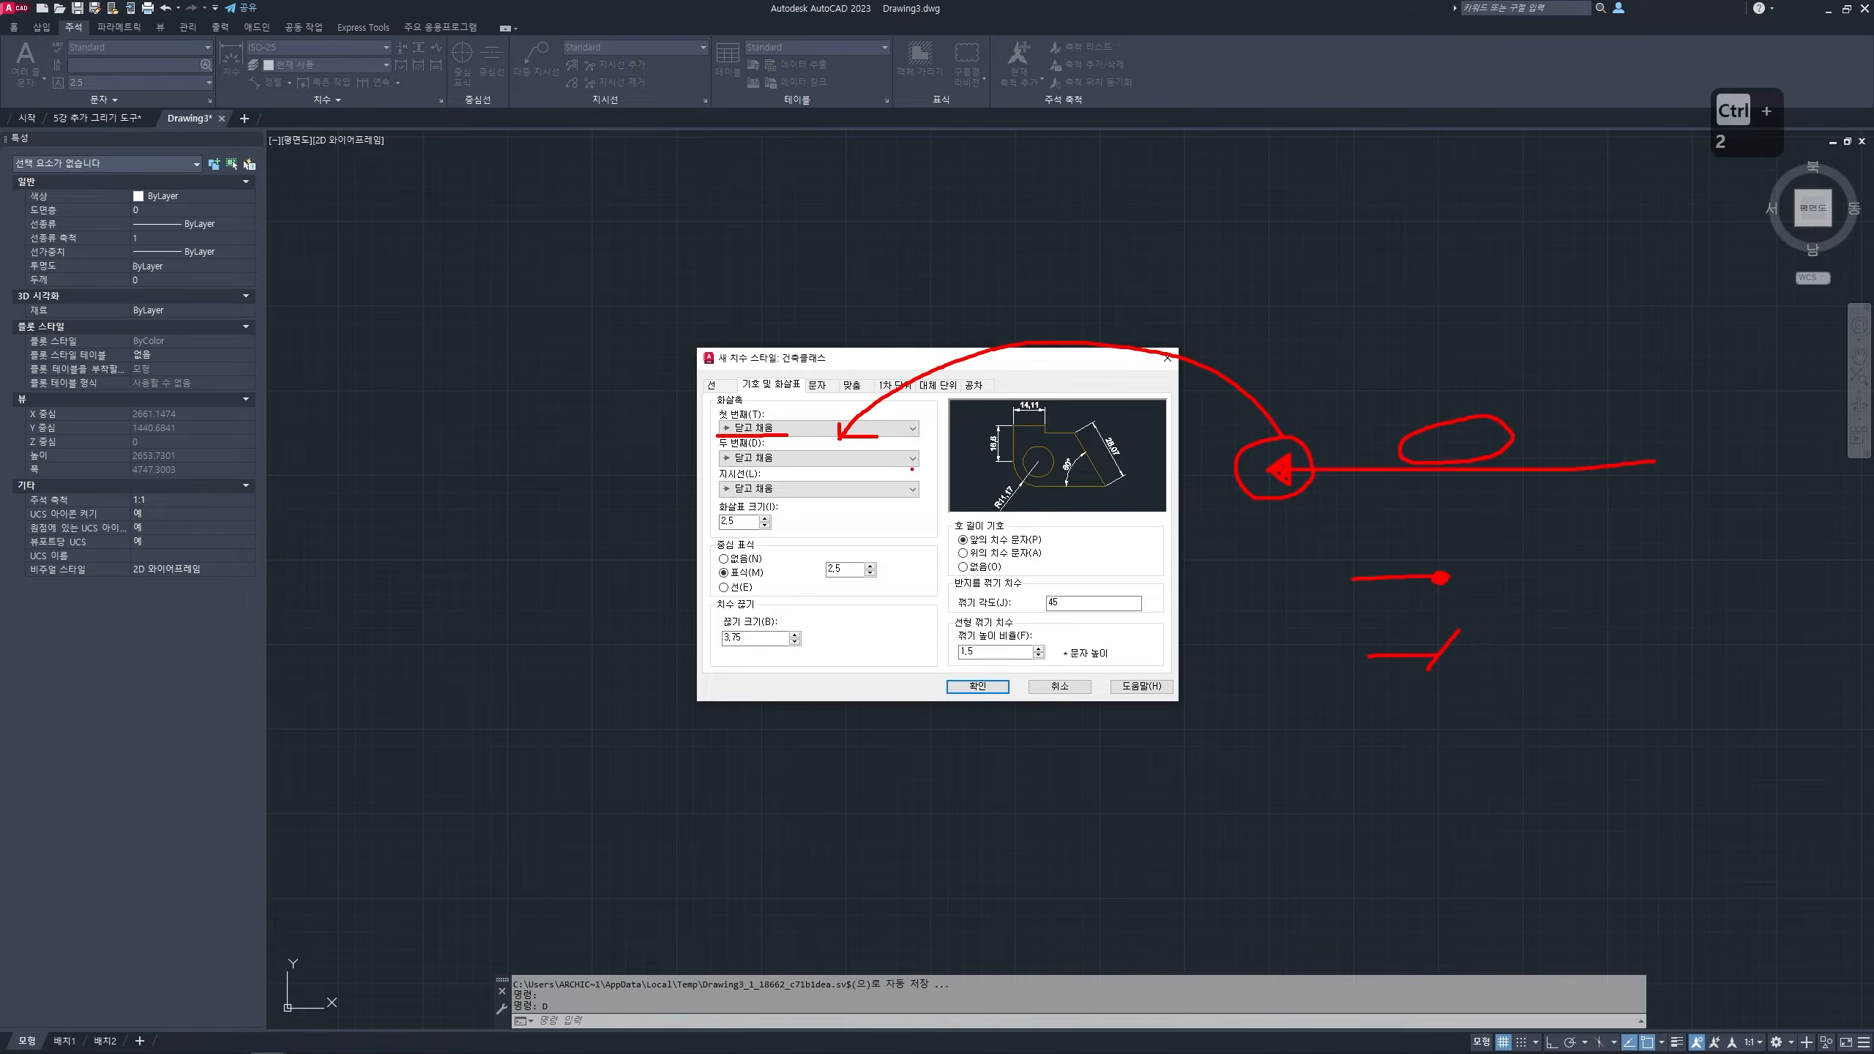
key("Escape")
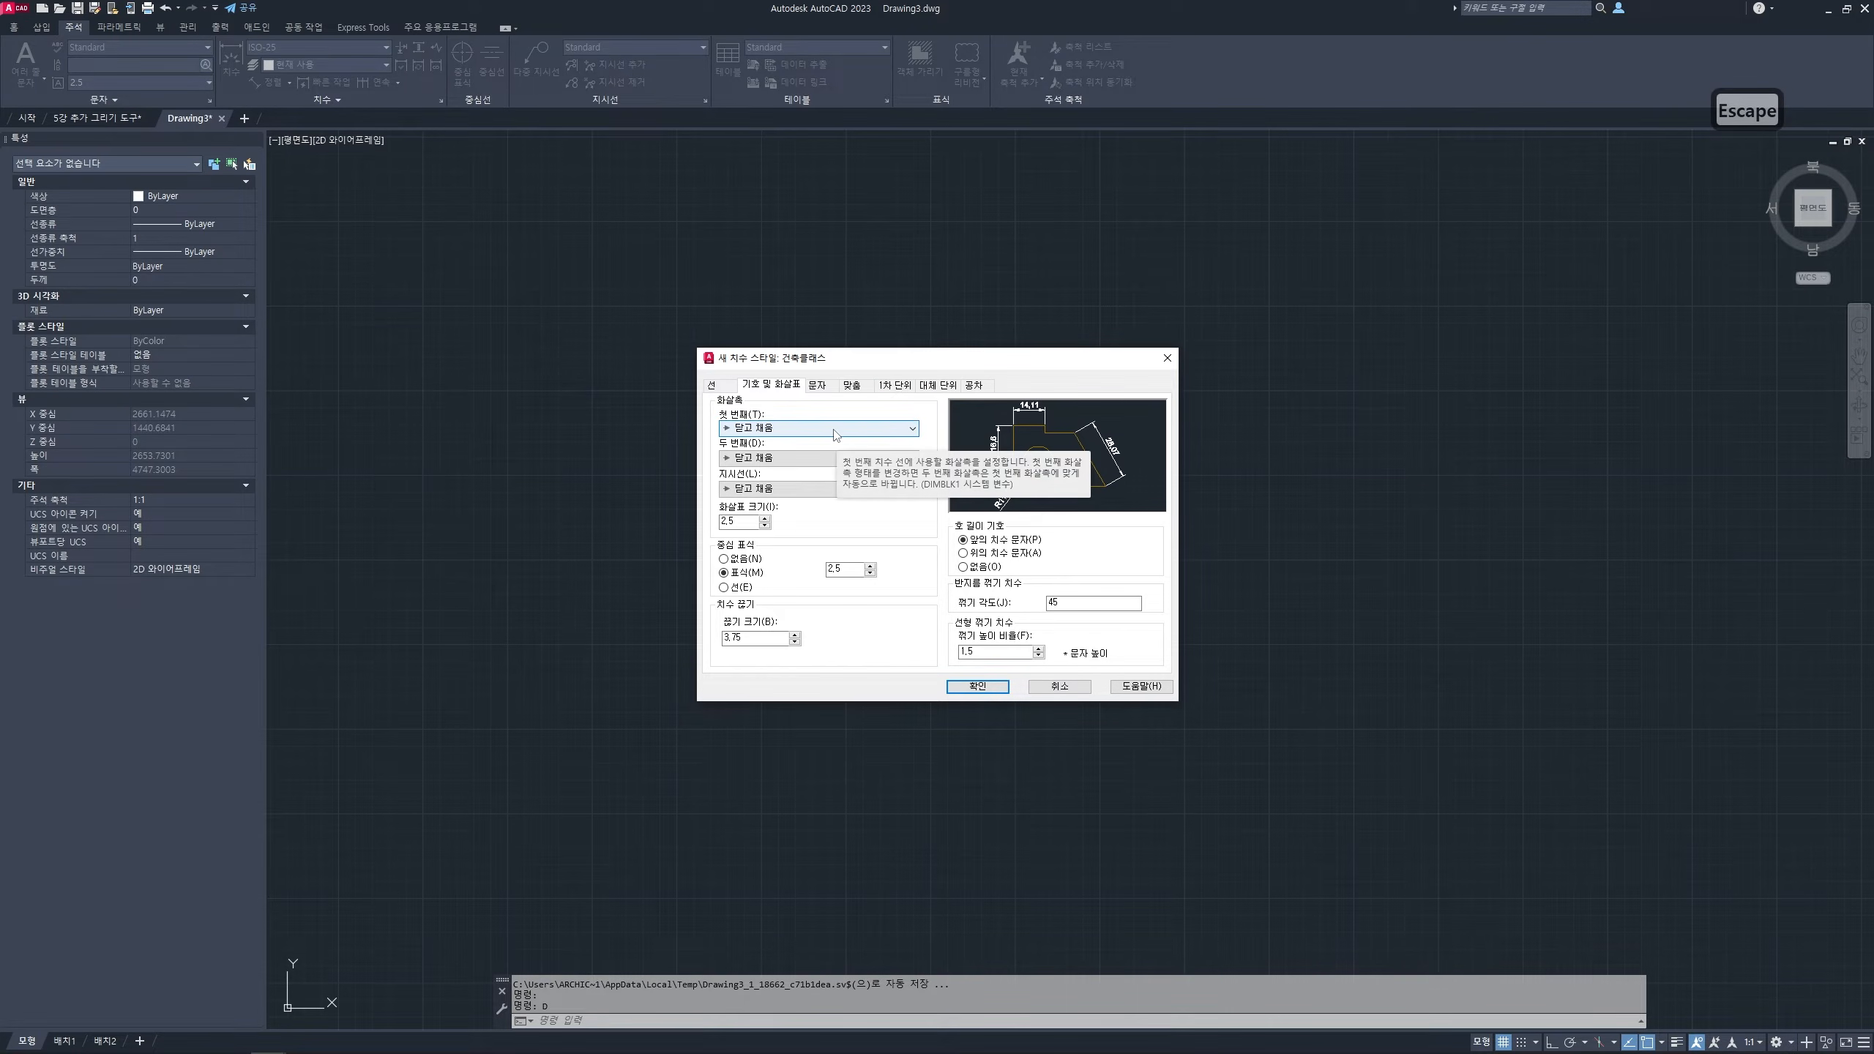
- Set the first, second and leader arrowheads of the 건축클래스 style to the small dot (작은 점)
left_click(836, 432)
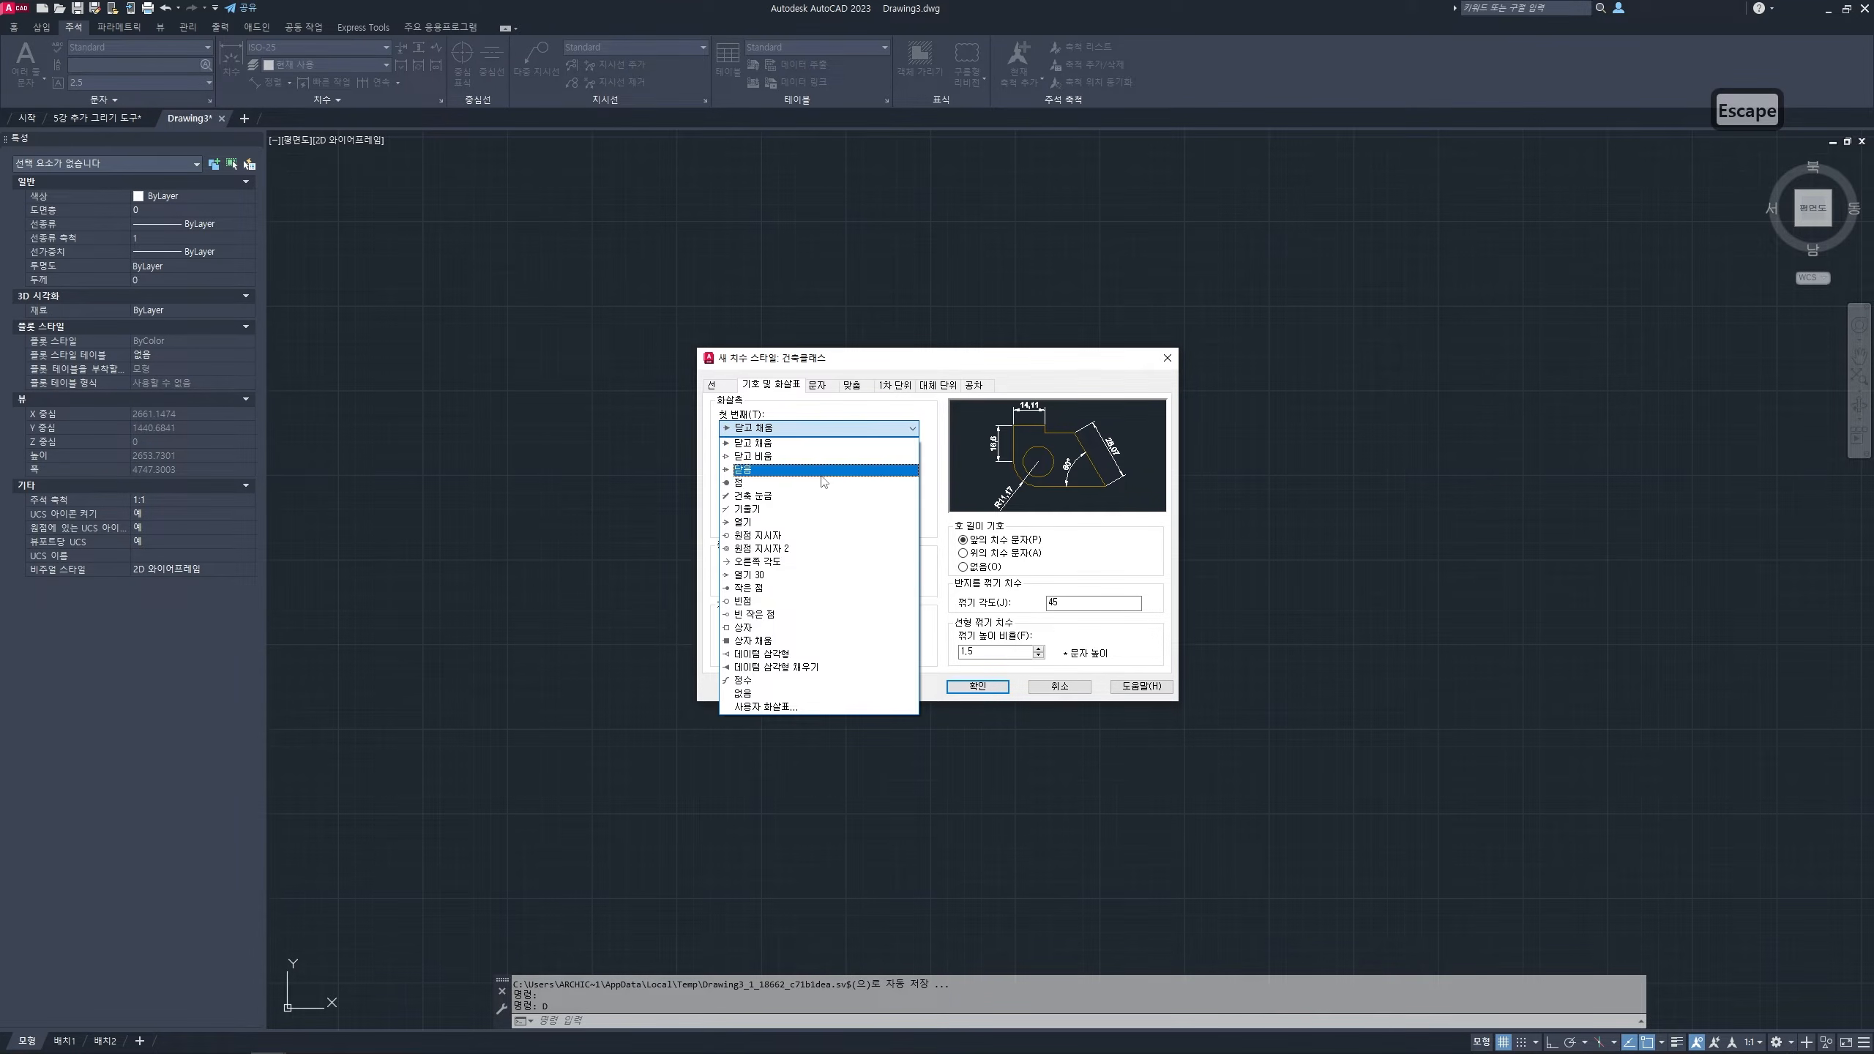
left_click(803, 588)
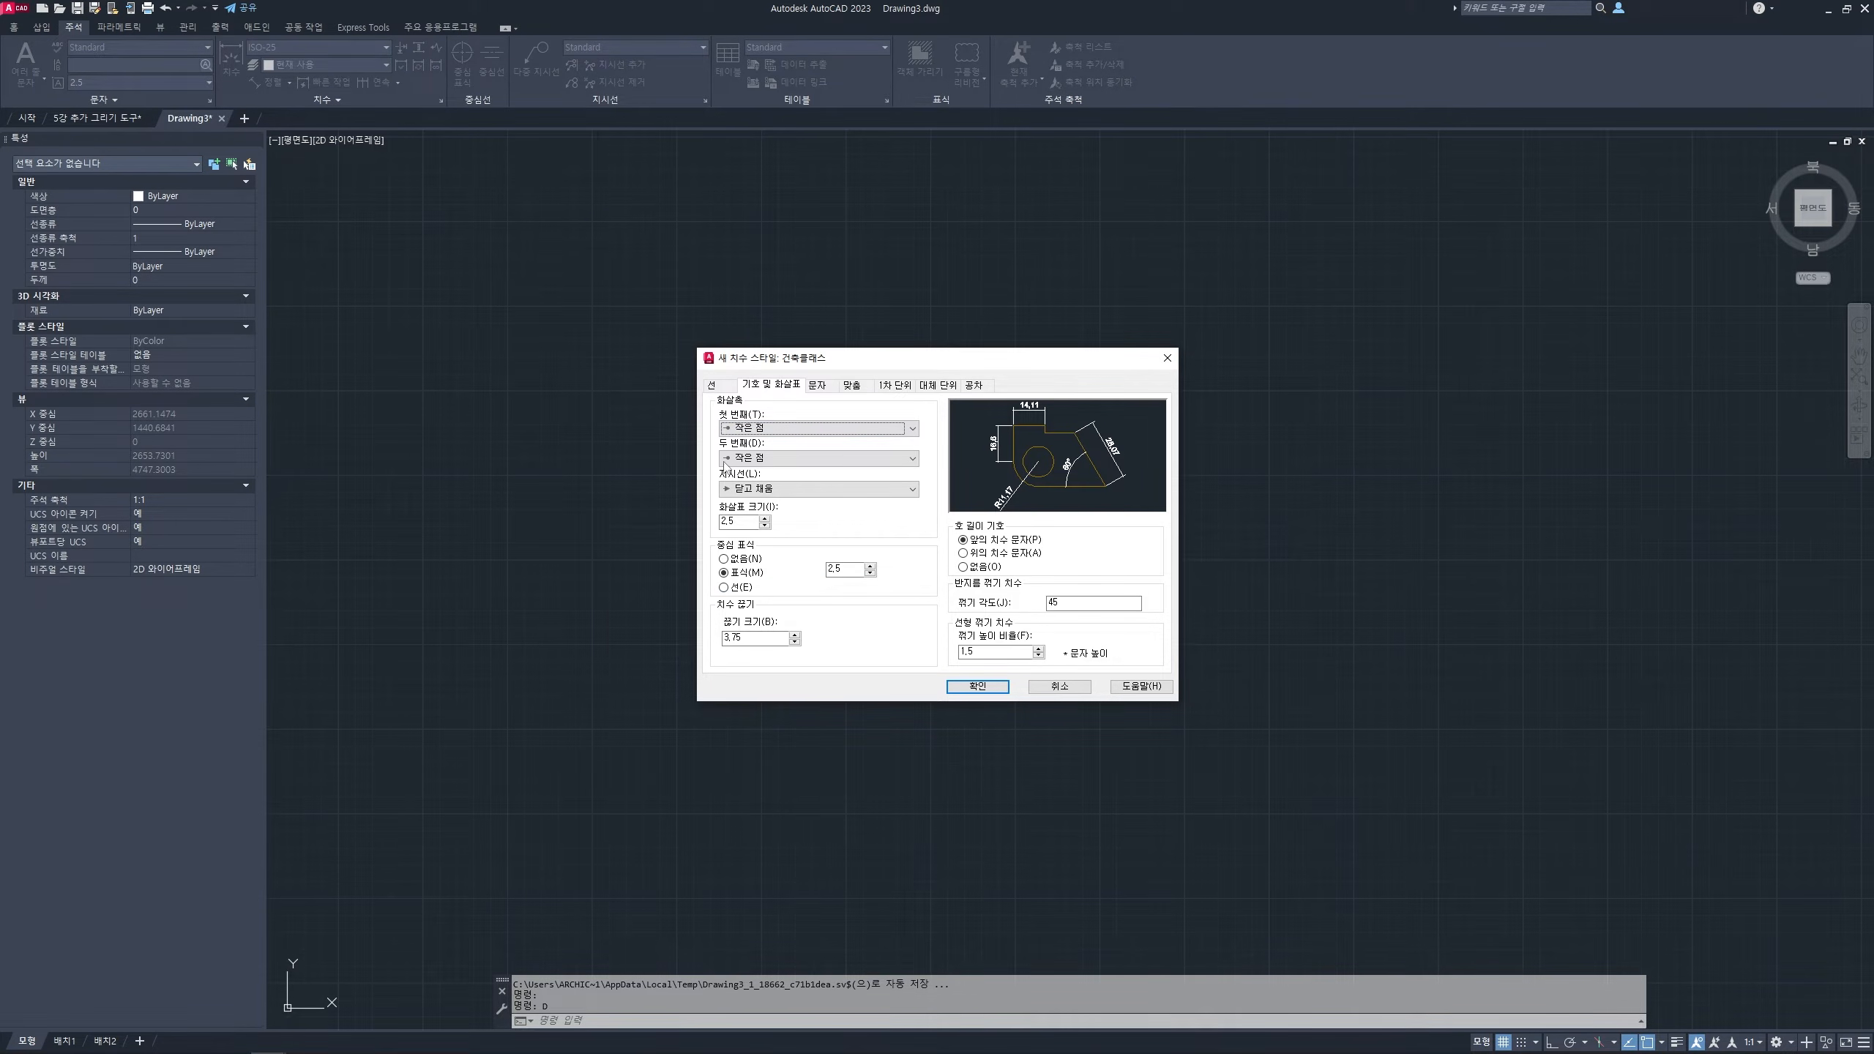
left_click(783, 491)
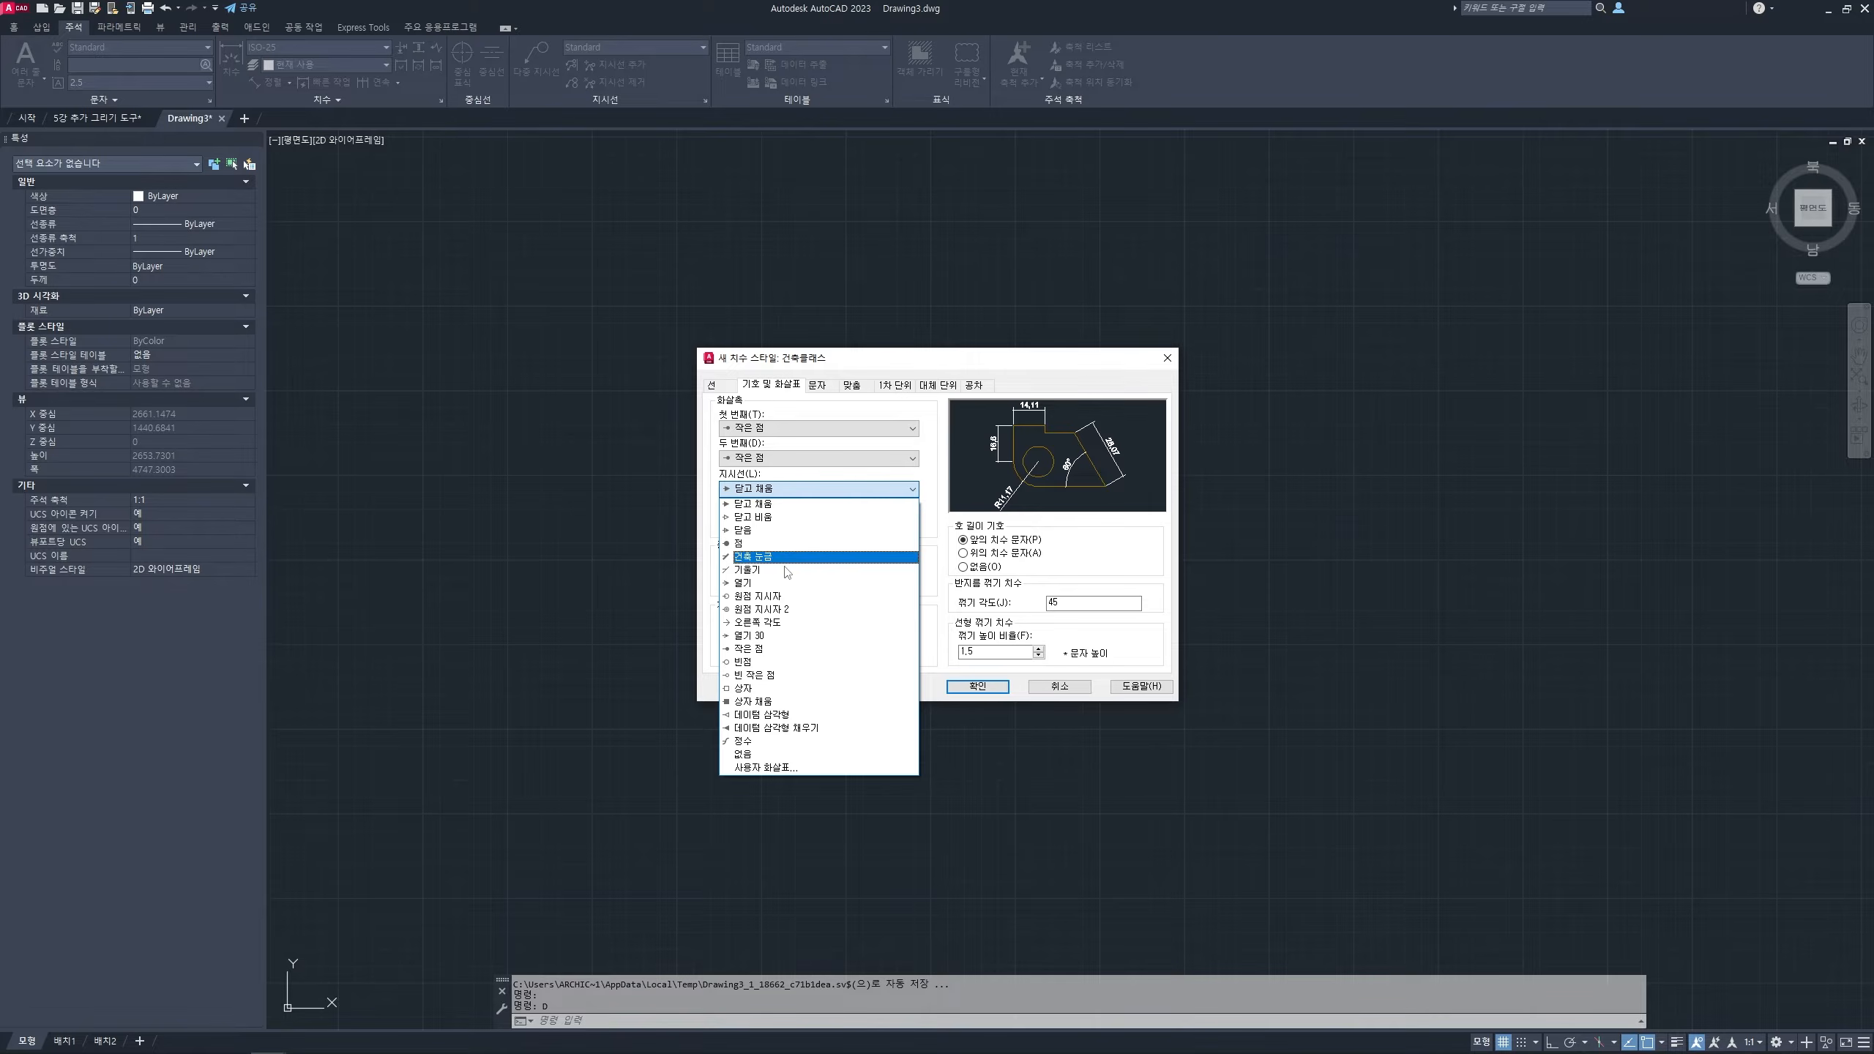
left_click(772, 650)
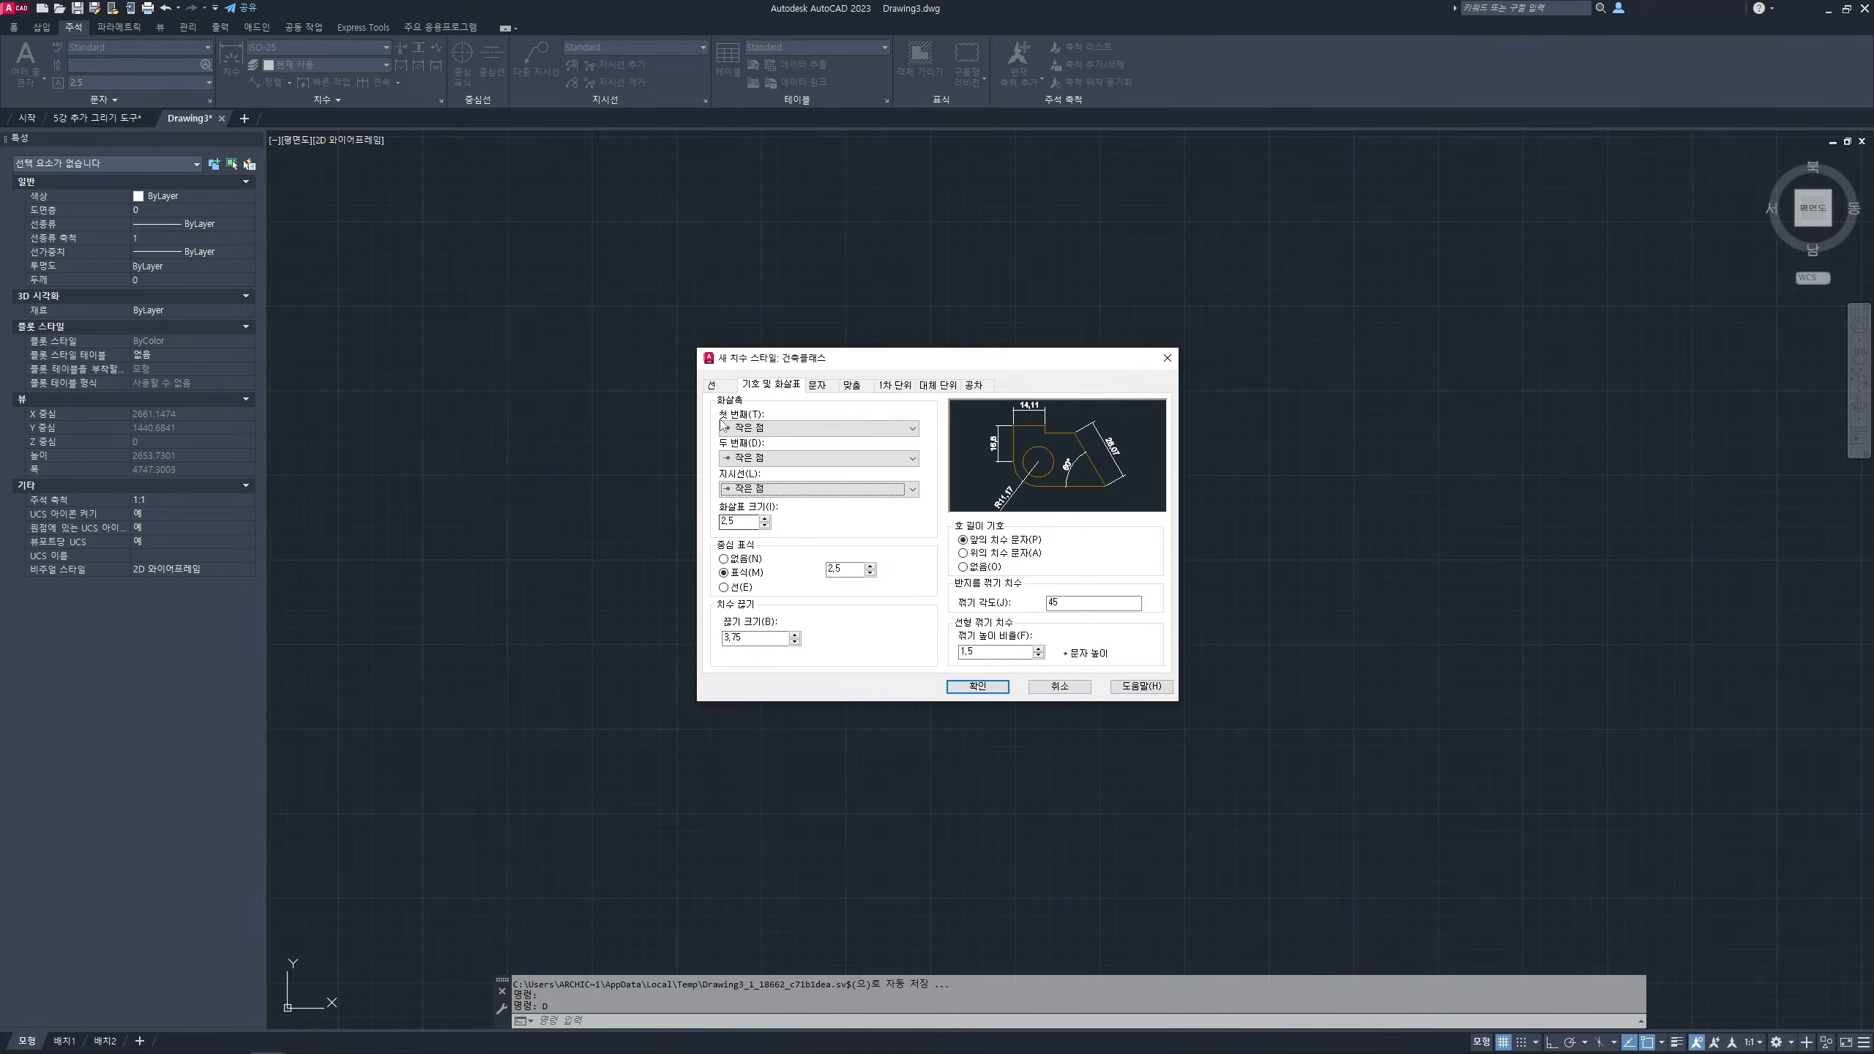
- Set the arrowhead size of the 건축클래스 dimension style to 100
left_click(735, 523)
double_click(735, 523)
left_click(741, 523)
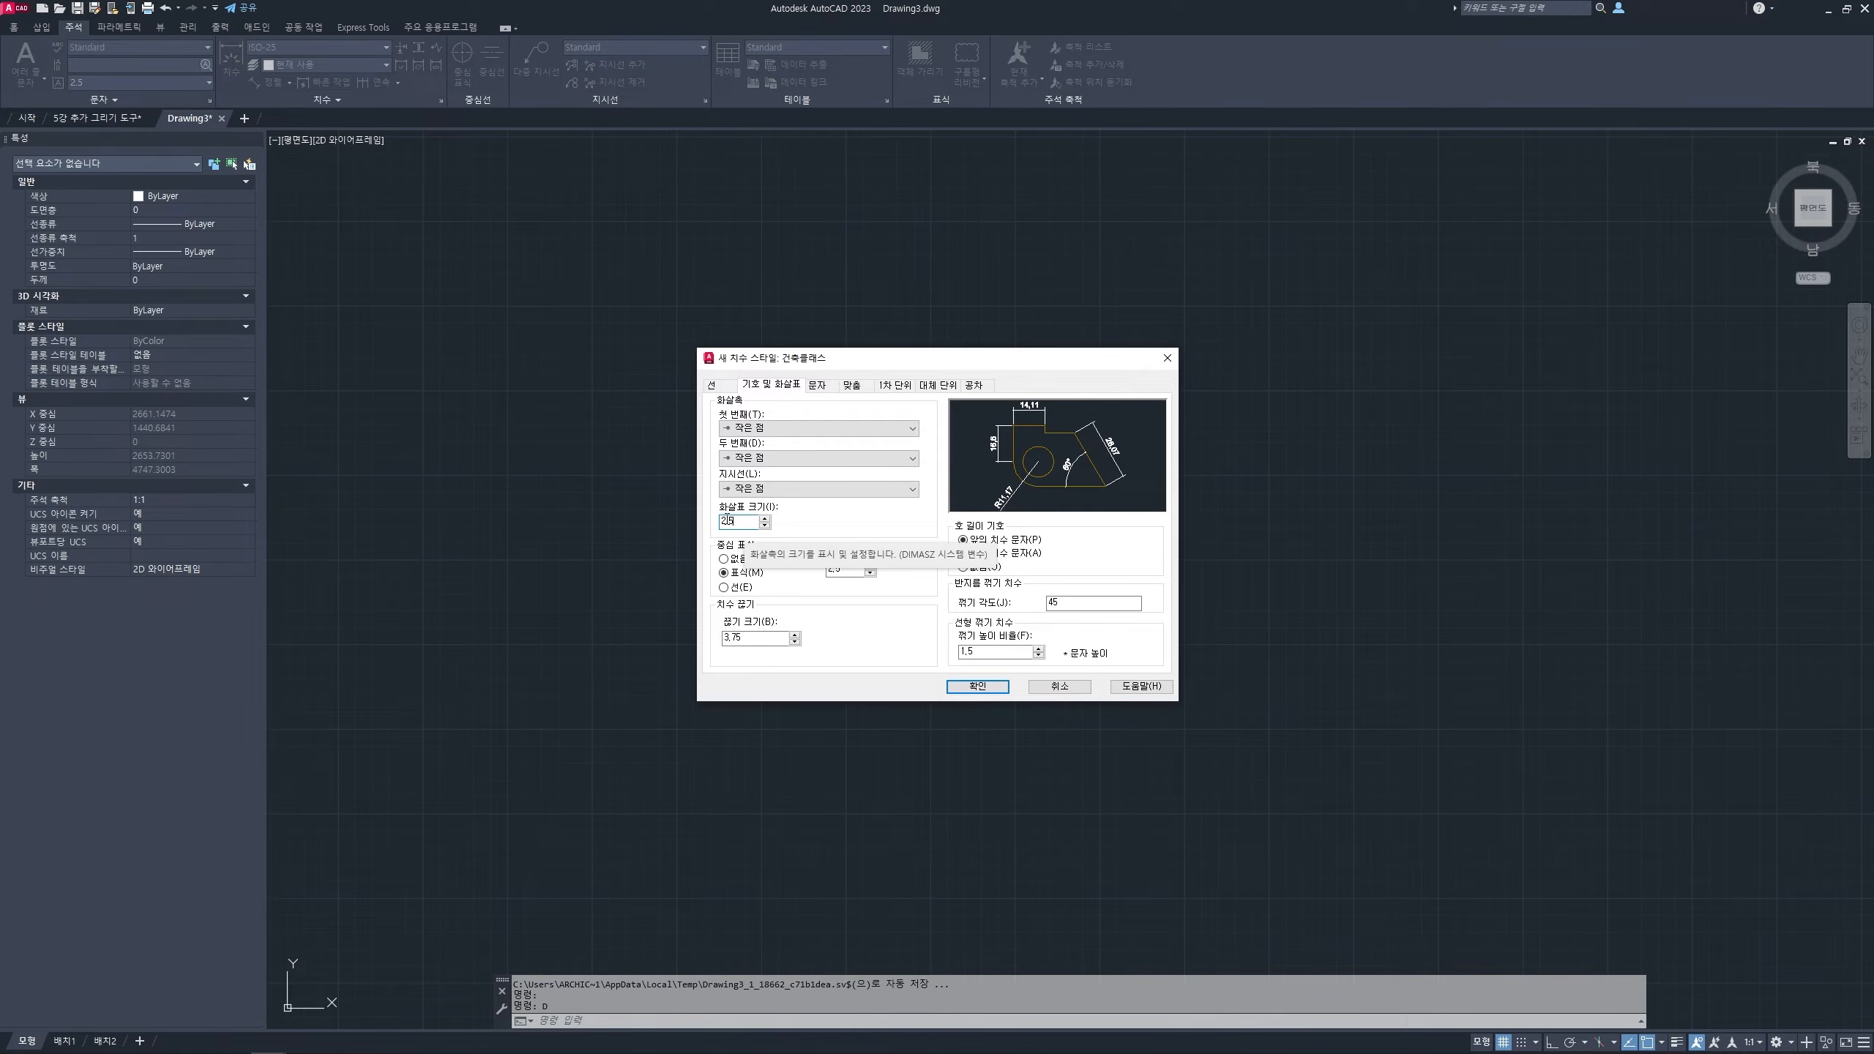
left_click_drag(740, 523, 707, 527)
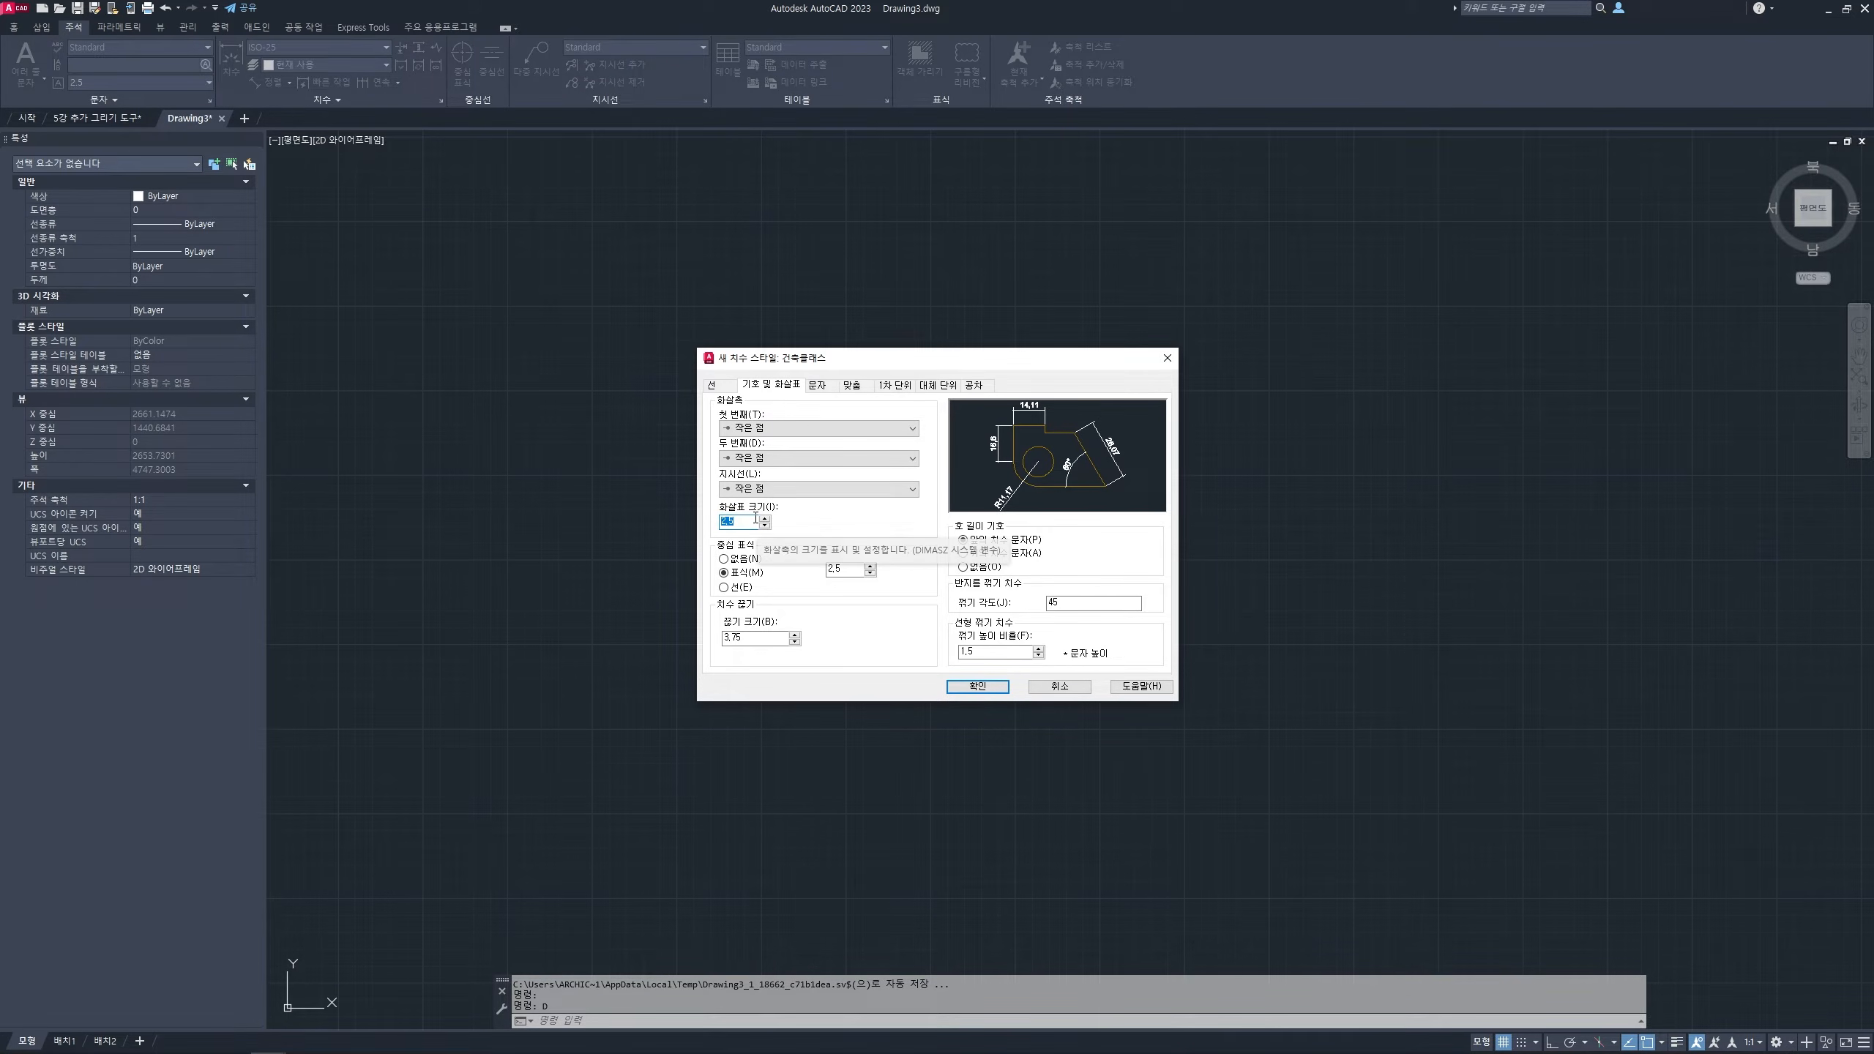
type("100")
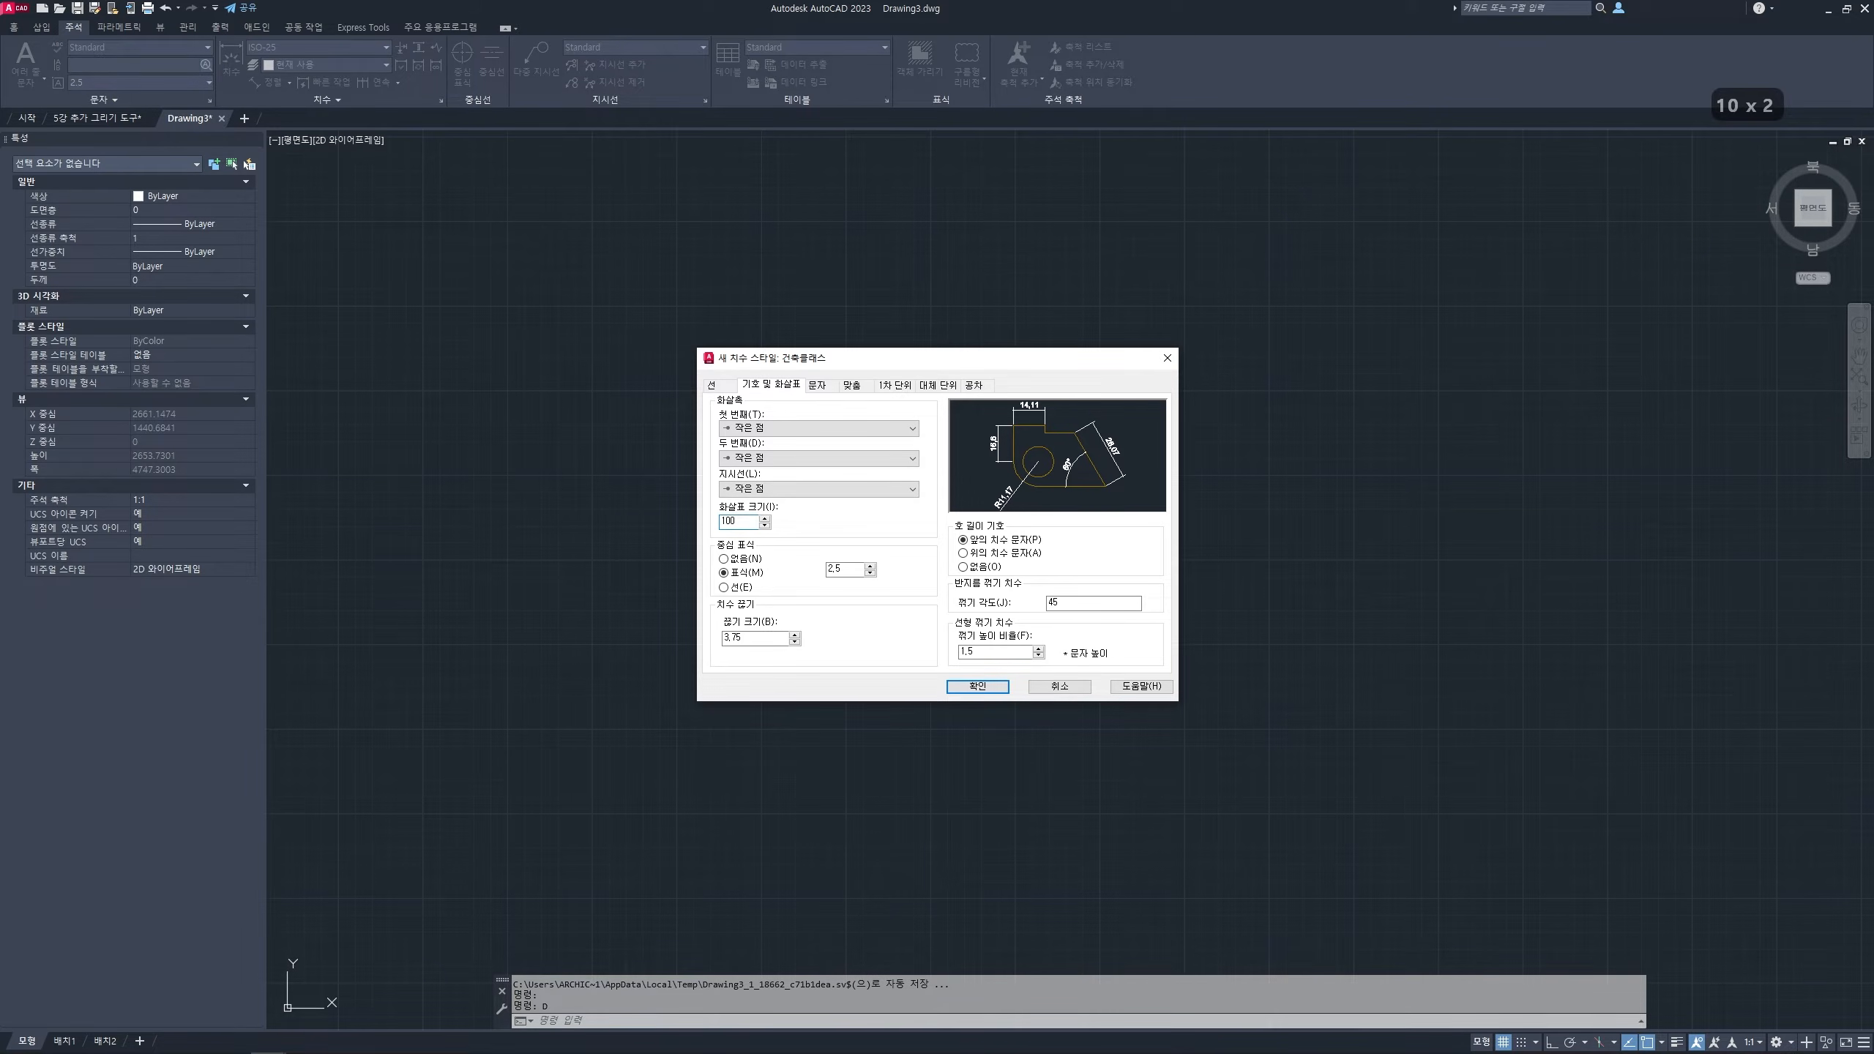
key("Return")
left_click(712, 384)
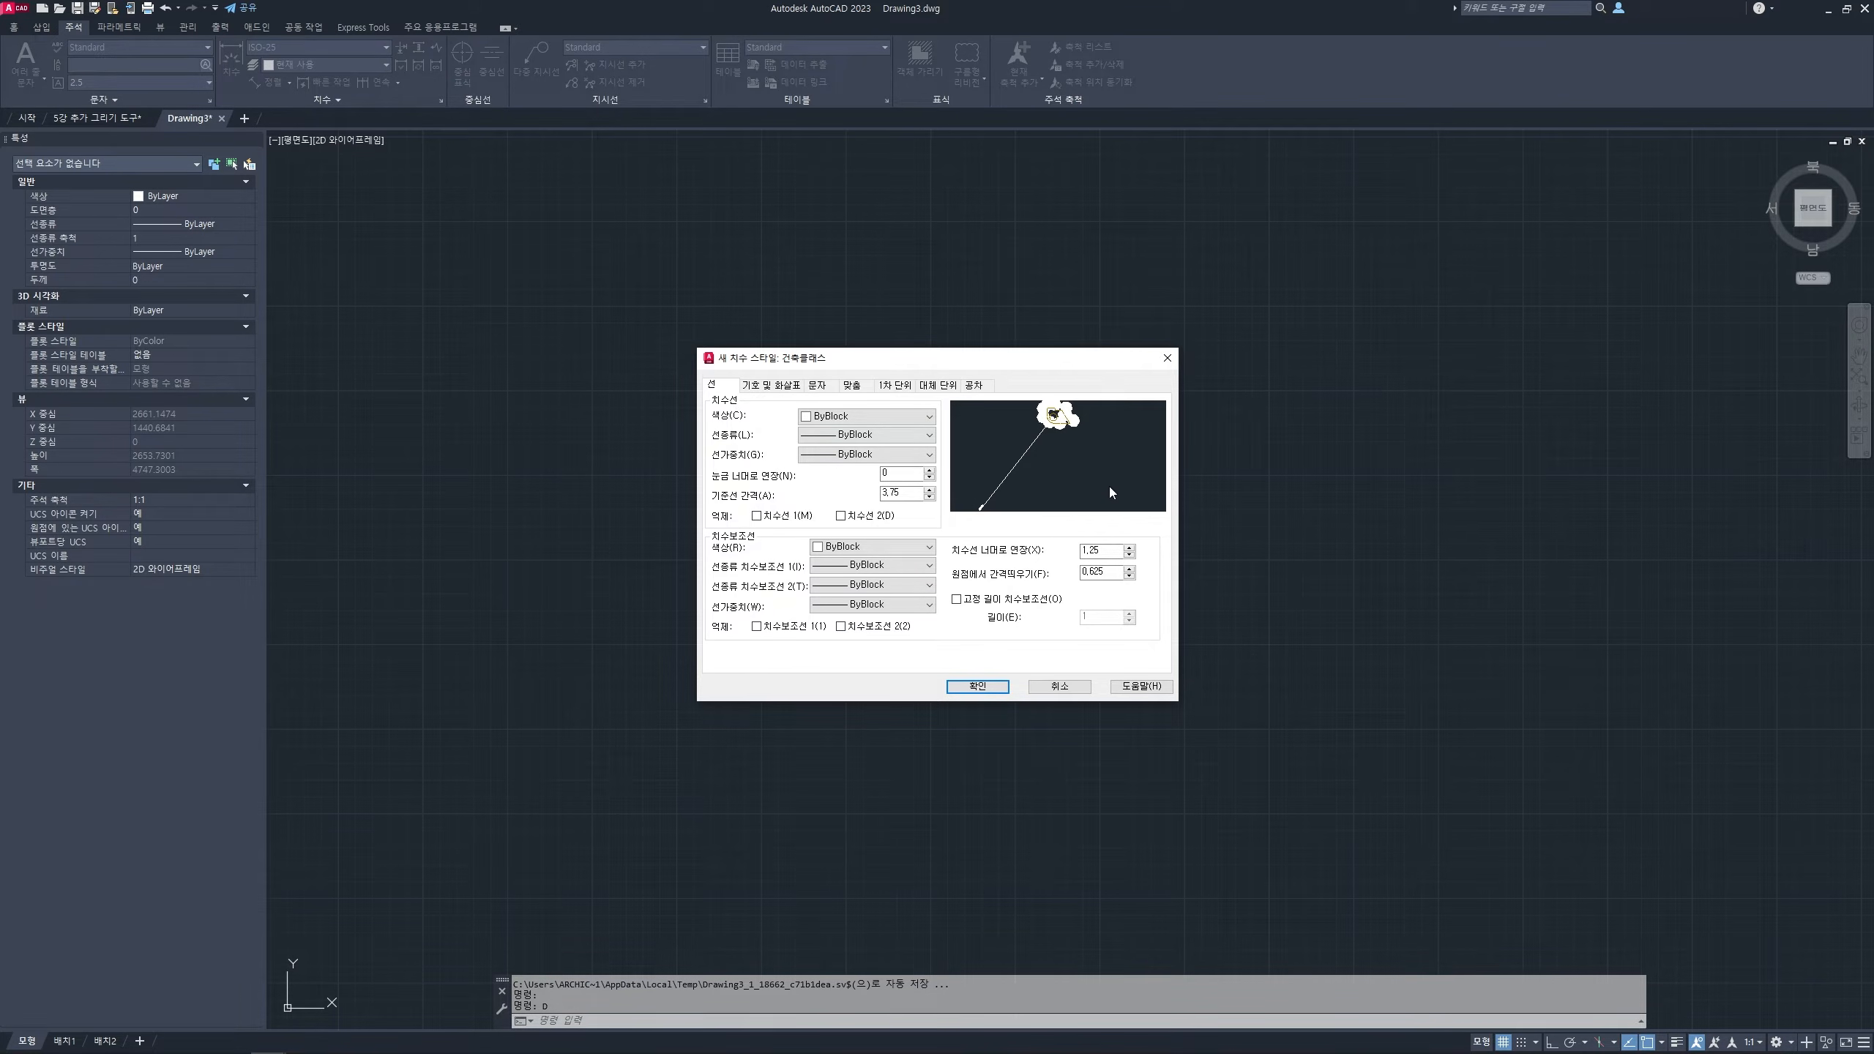
key("ctrl+2")
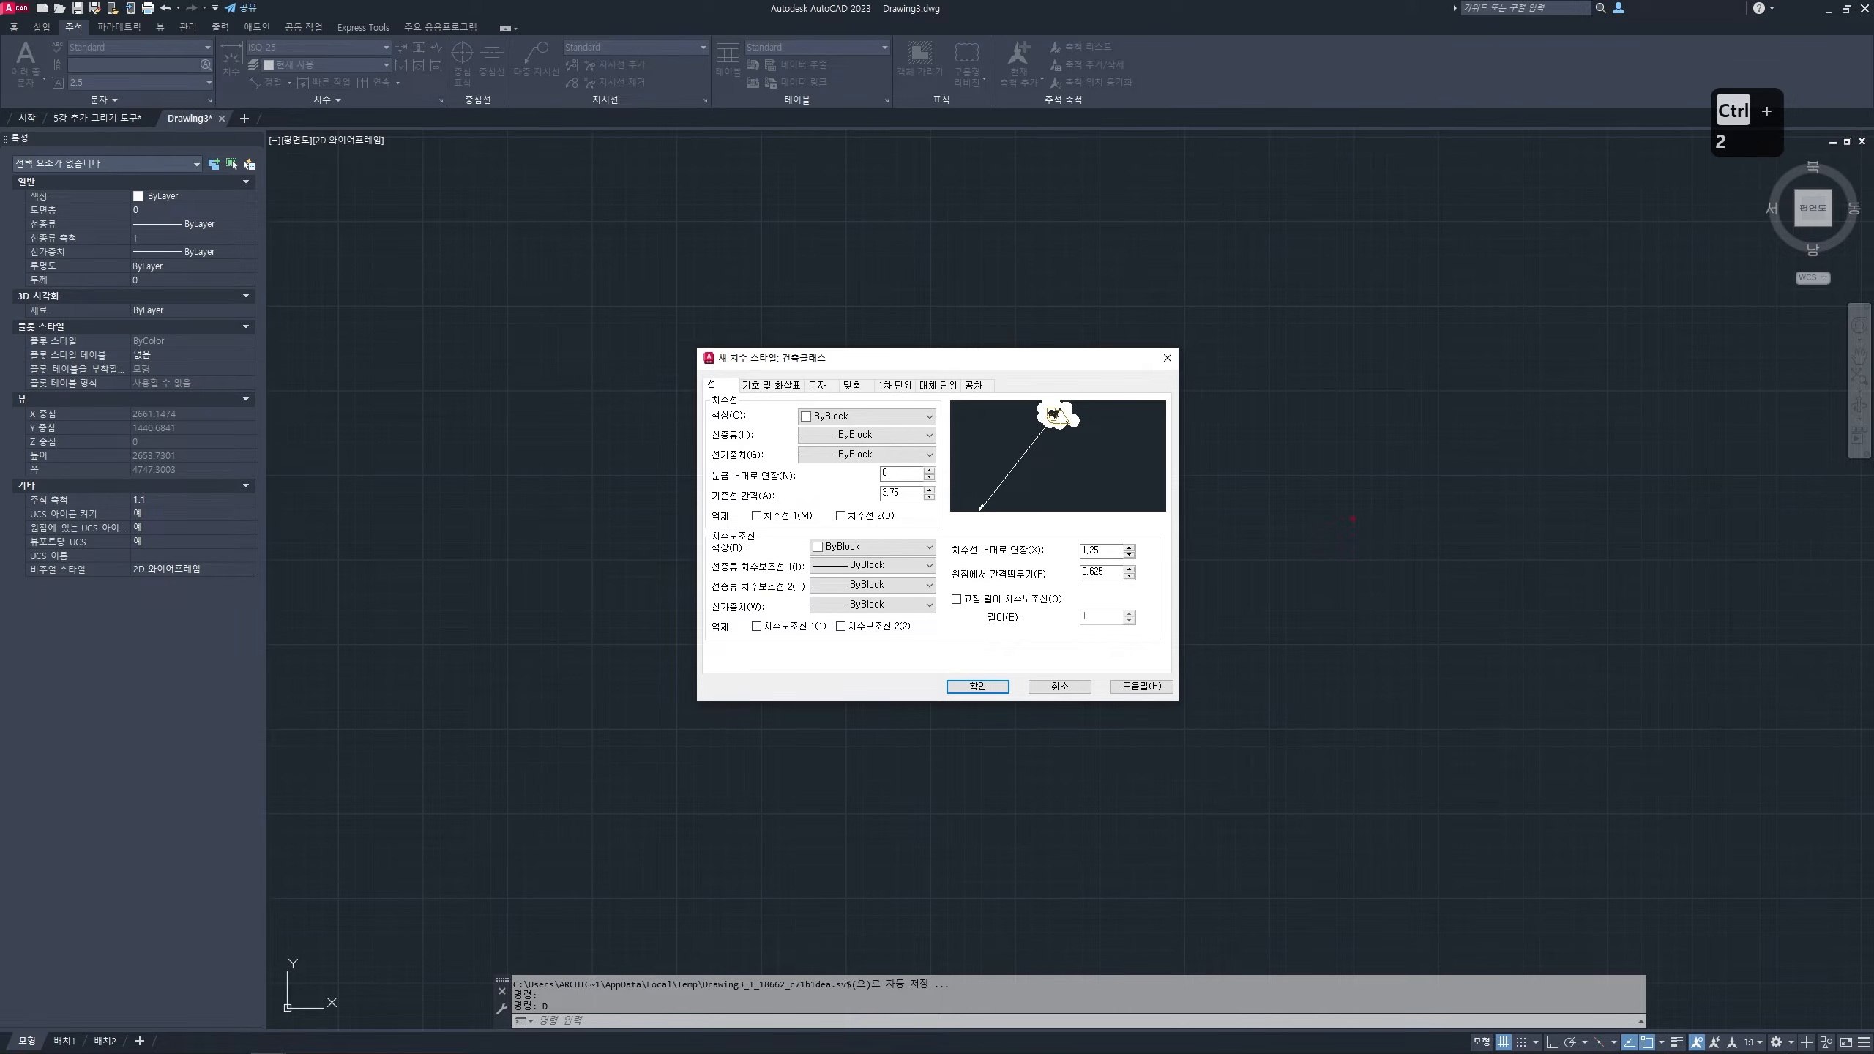
left_click_drag(1291, 495, 1682, 495)
mouse_move(1476, 486)
left_mouse_down()
mouse_move(1523, 485)
mouse_move(1519, 448)
mouse_move(1514, 487)
left_mouse_up()
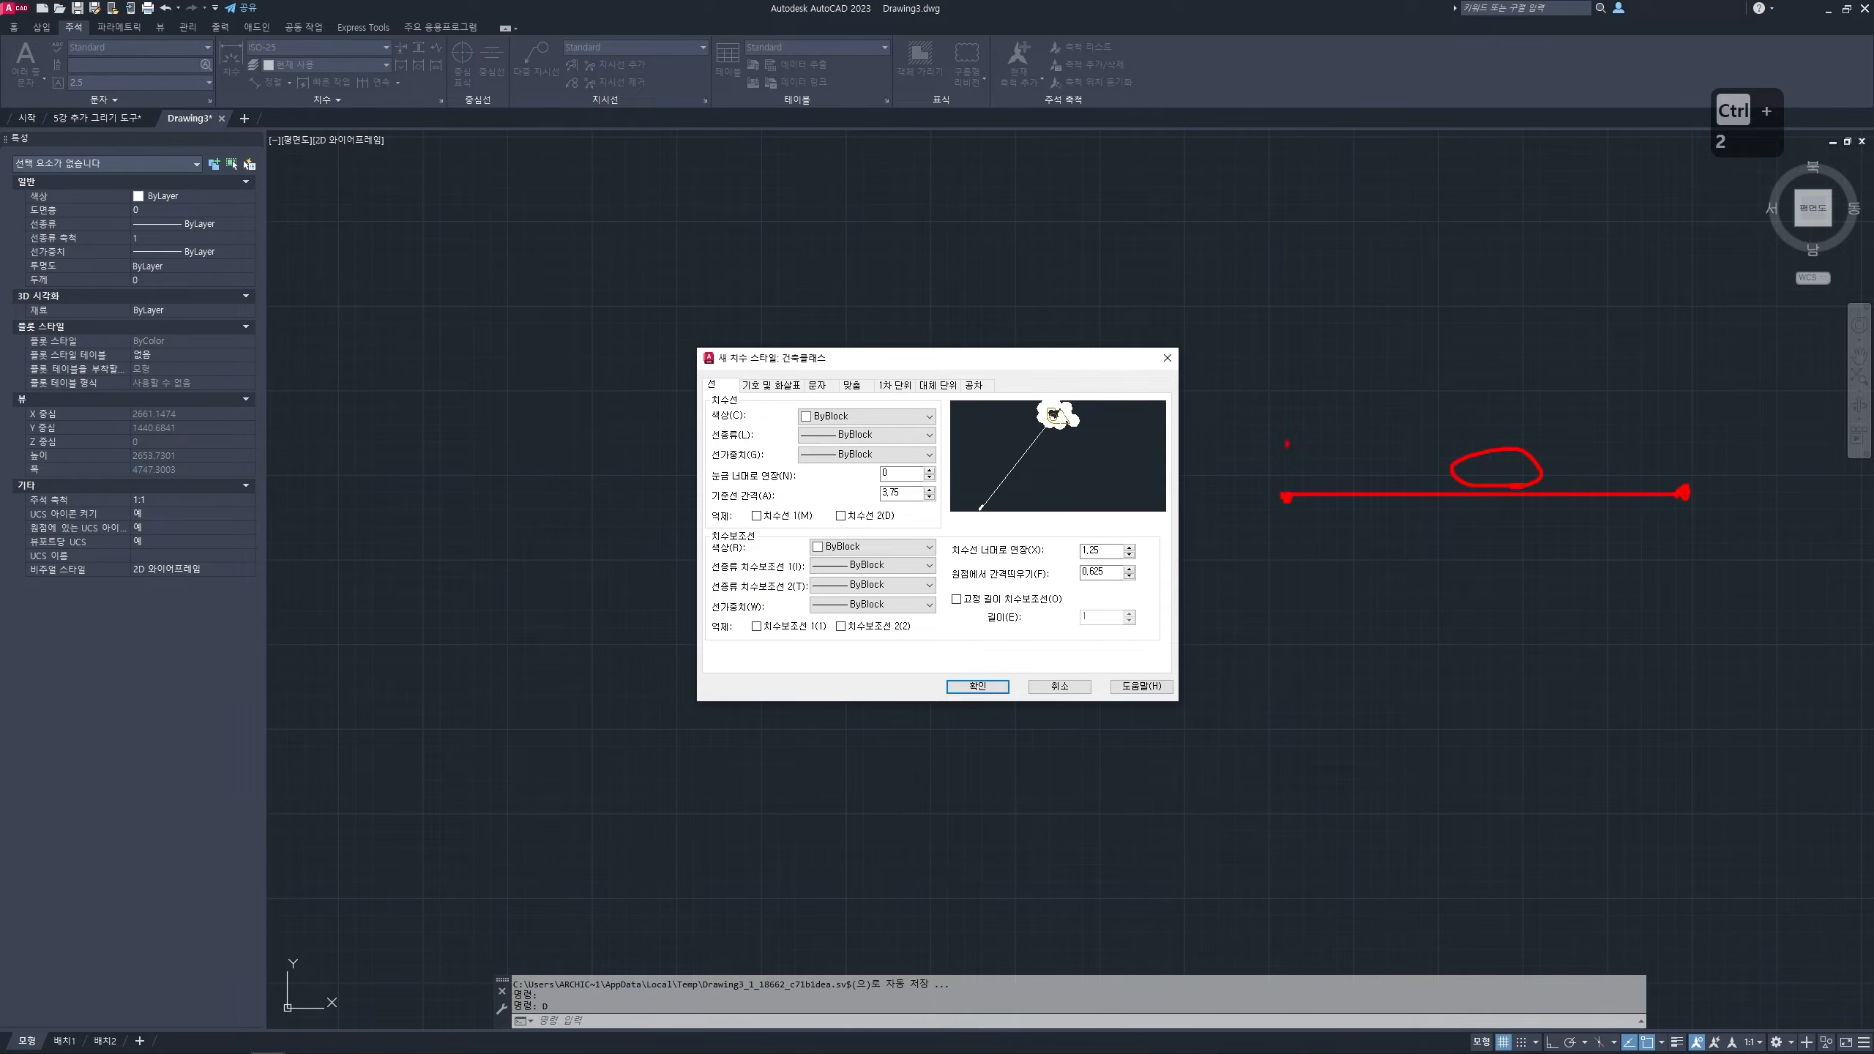
left_click_drag(1288, 444, 1293, 663)
left_click_drag(1681, 435, 1691, 663)
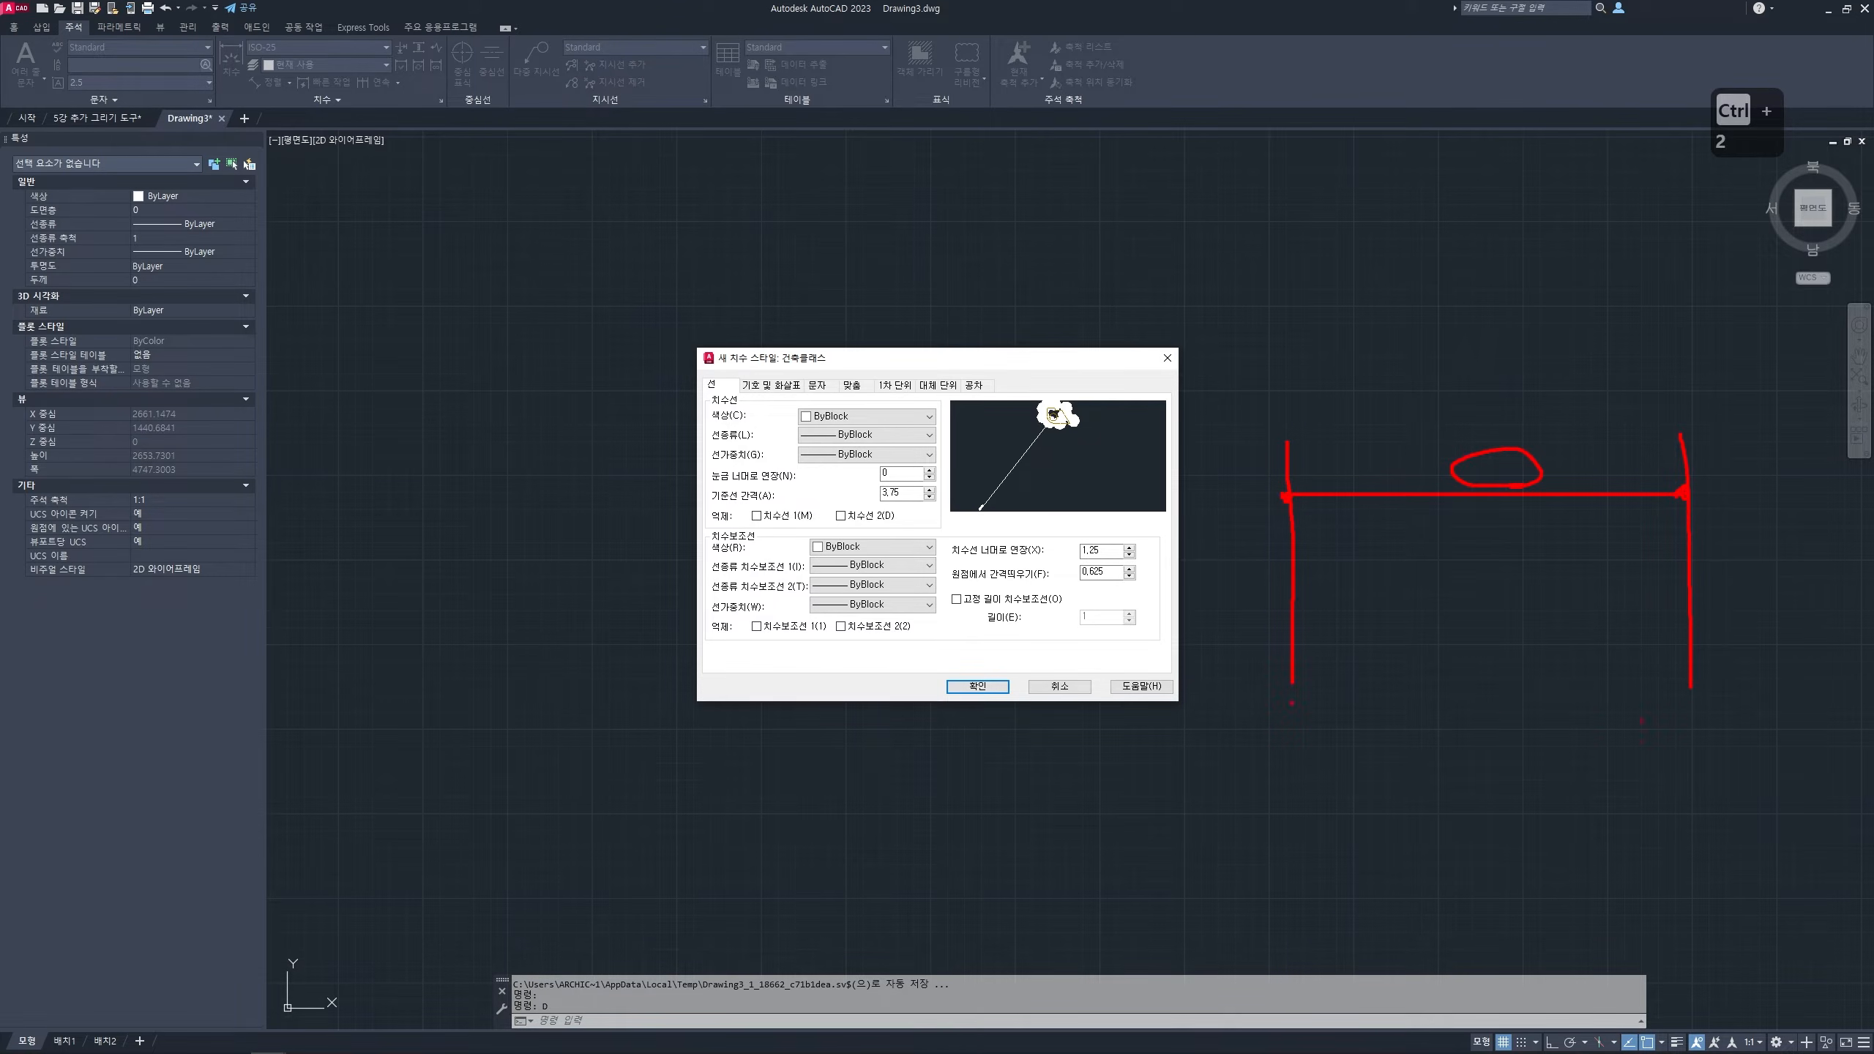
left_click_drag(1697, 600, 1697, 607)
mouse_move(1286, 581)
left_mouse_down()
mouse_move(1257, 550)
mouse_move(773, 541)
mouse_move(795, 547)
left_mouse_up()
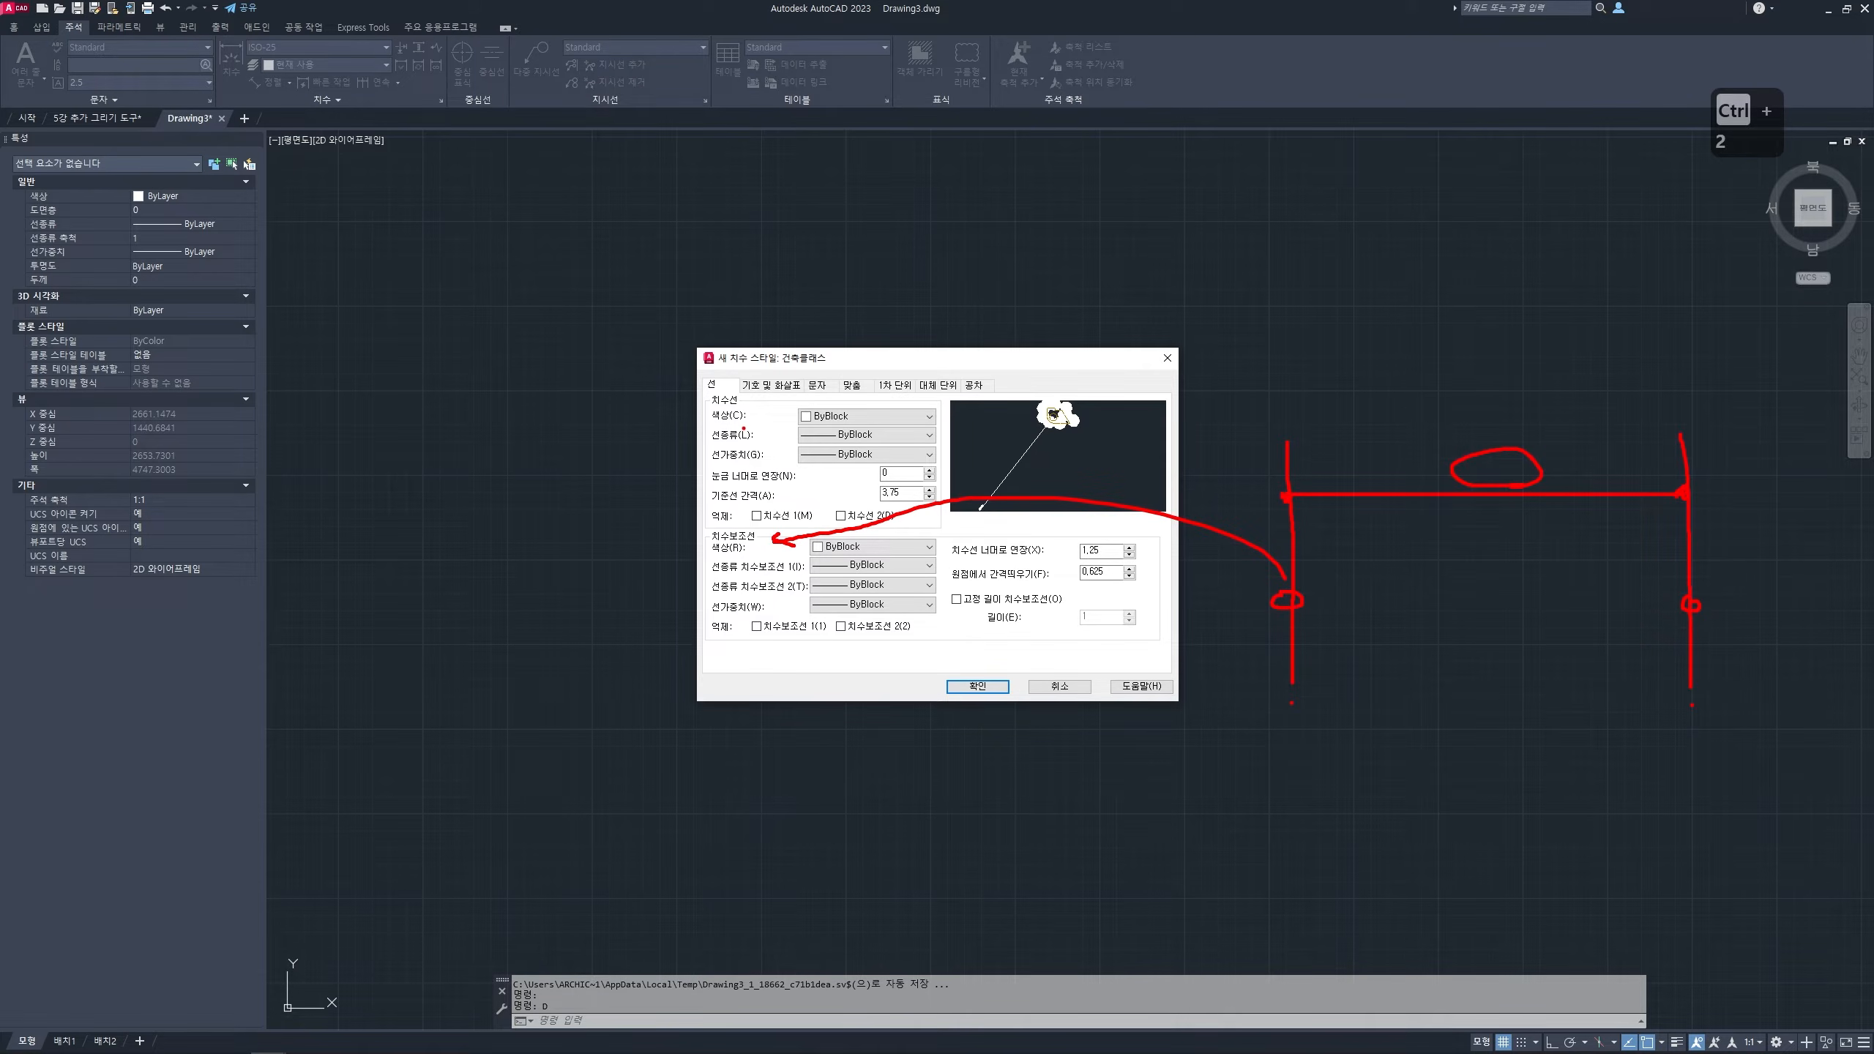
left_click_drag(820, 406, 874, 382)
mouse_move(910, 437)
left_mouse_down()
mouse_move(808, 440)
mouse_move(951, 426)
mouse_move(889, 437)
left_mouse_up()
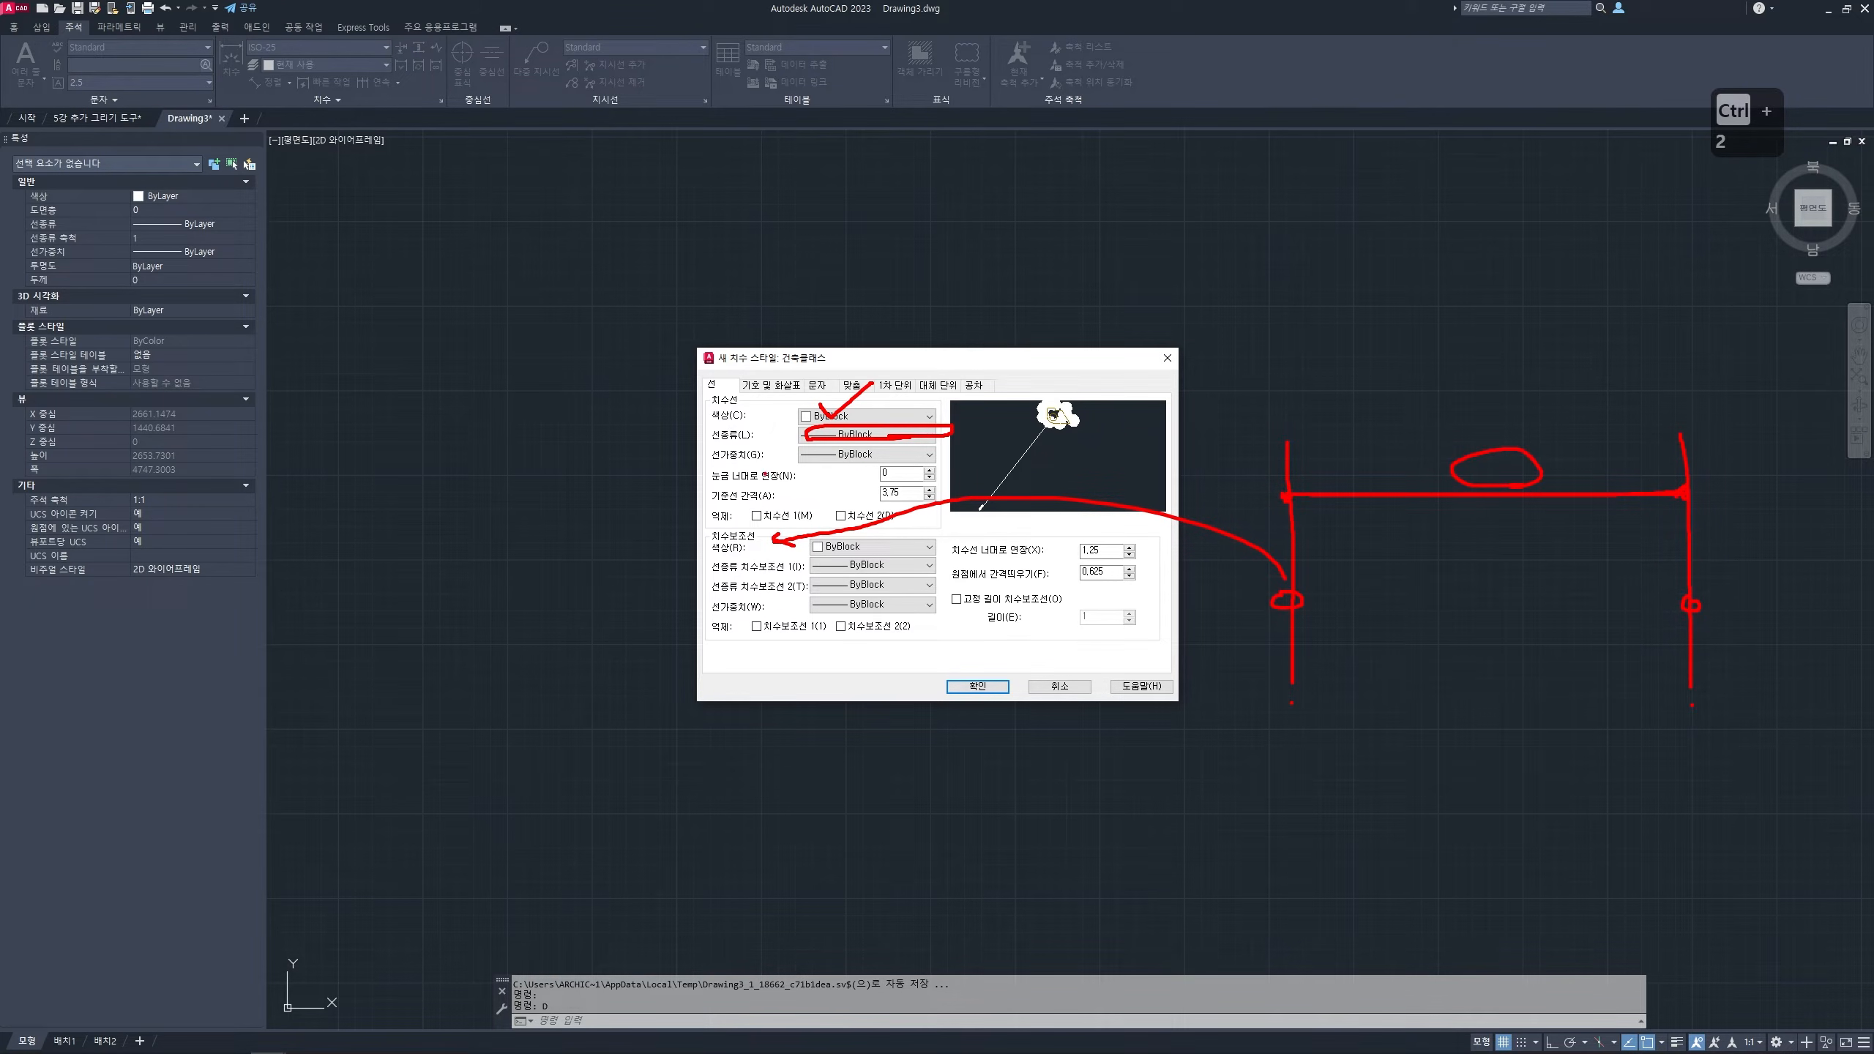
left_click_drag(705, 485, 896, 481)
mouse_move(1258, 496)
left_mouse_down()
mouse_move(1183, 546)
mouse_move(904, 478)
mouse_move(928, 502)
left_mouse_up()
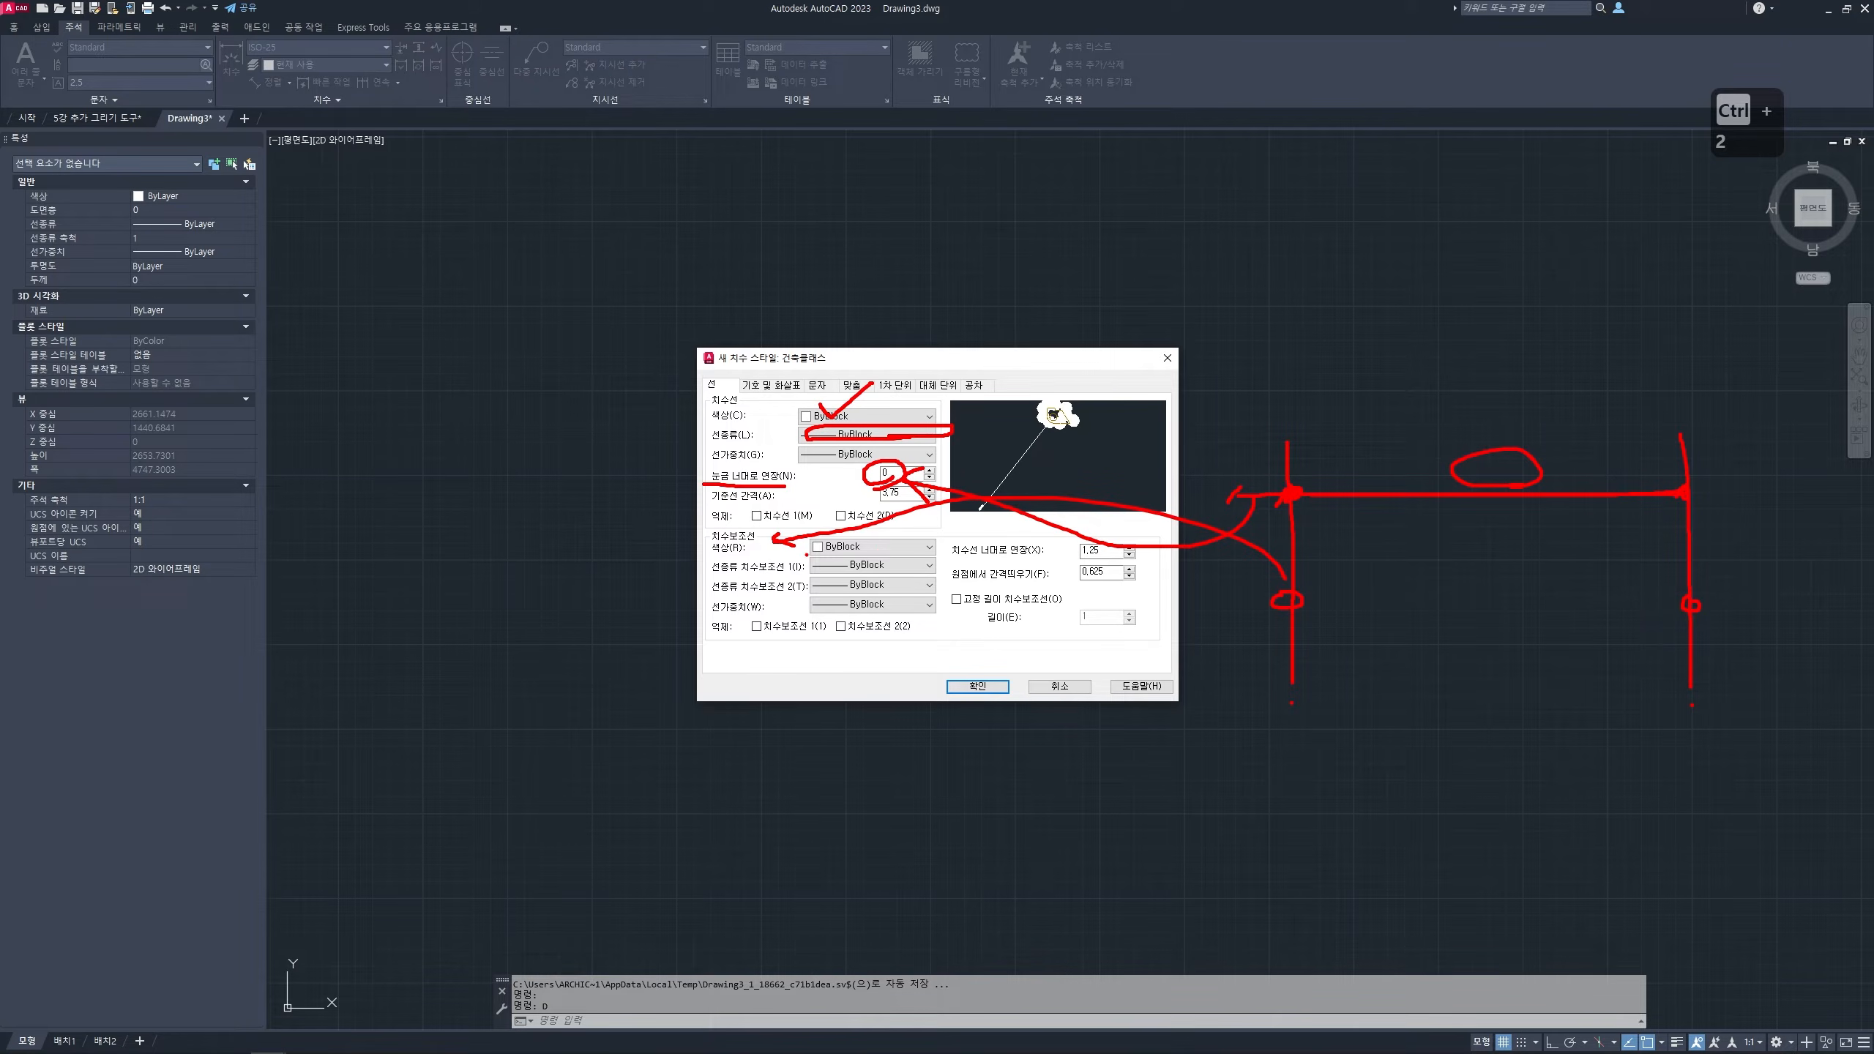
left_click_drag(754, 544, 698, 546)
mouse_move(874, 550)
left_mouse_down()
mouse_move(885, 532)
mouse_move(905, 546)
mouse_move(887, 613)
mouse_move(916, 581)
left_mouse_up()
left_click_drag(950, 559, 1031, 560)
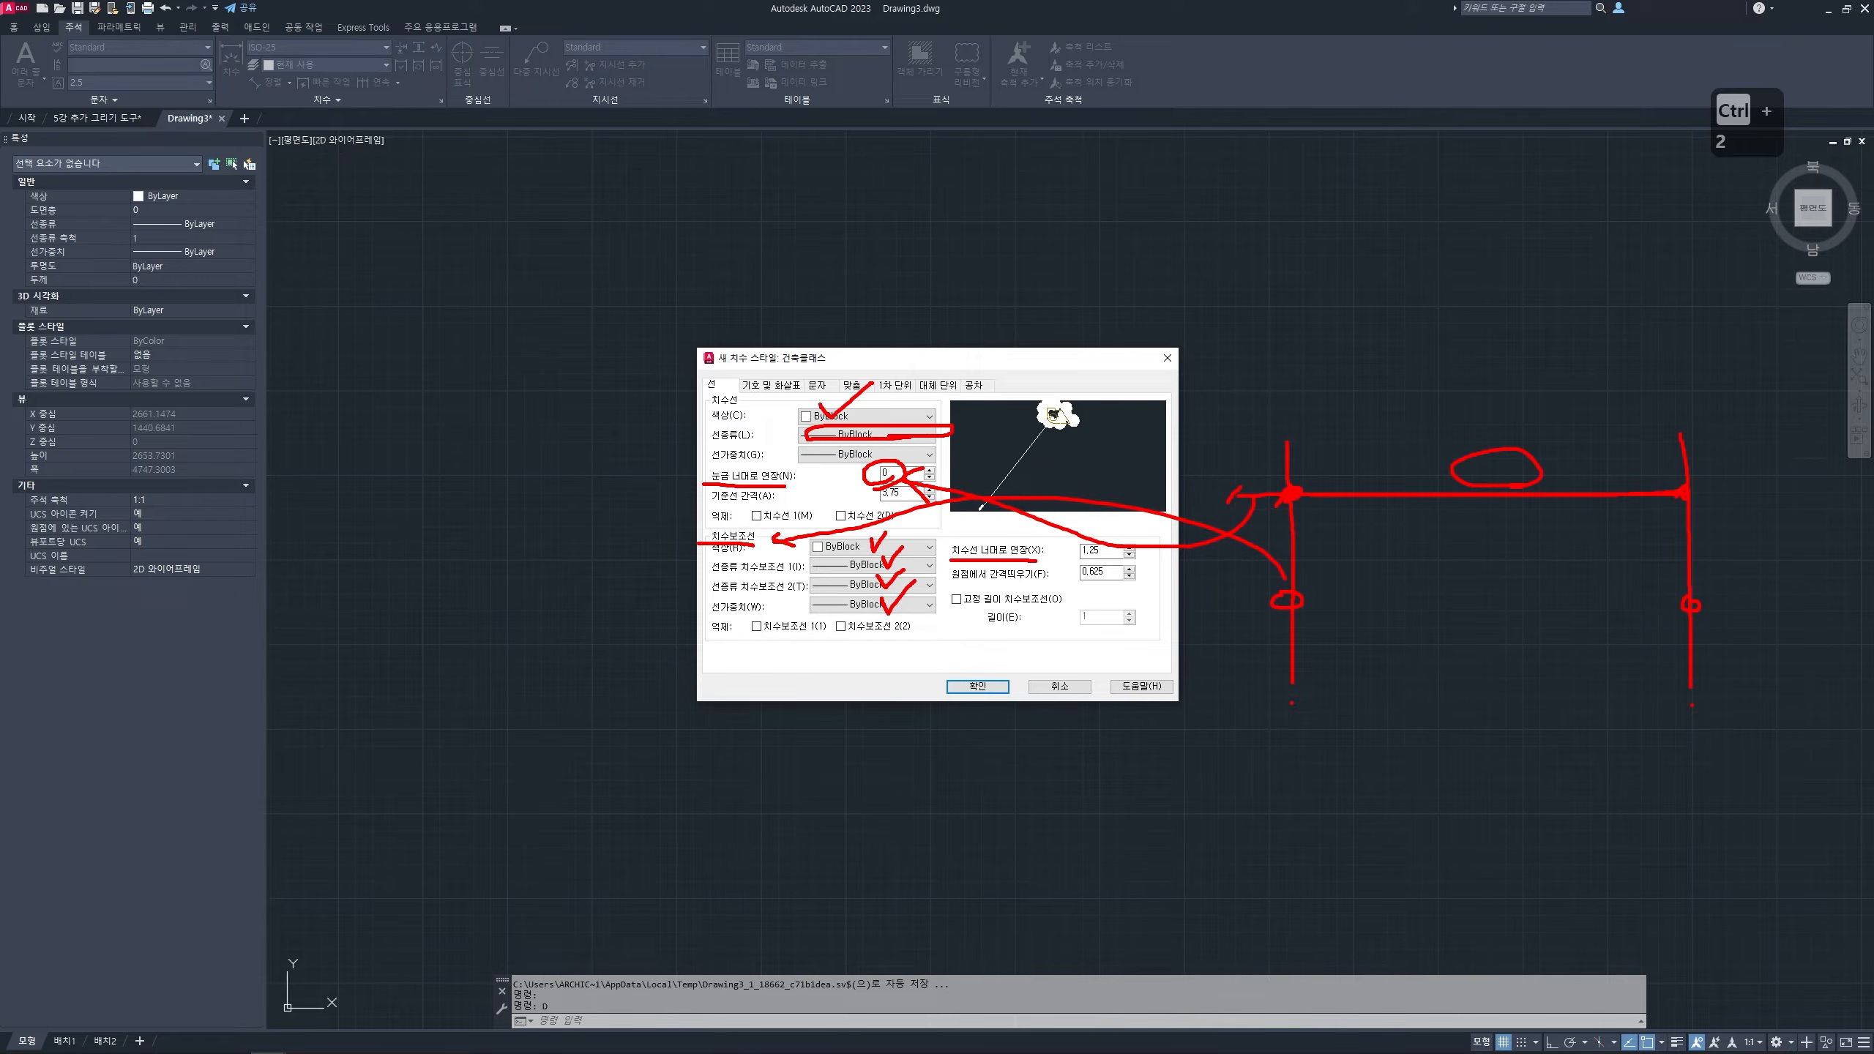
left_click_drag(1288, 653, 1288, 519)
mouse_move(1324, 470)
left_mouse_down()
mouse_move(1369, 444)
mouse_move(1181, 412)
mouse_move(1110, 535)
mouse_move(1142, 525)
left_mouse_up()
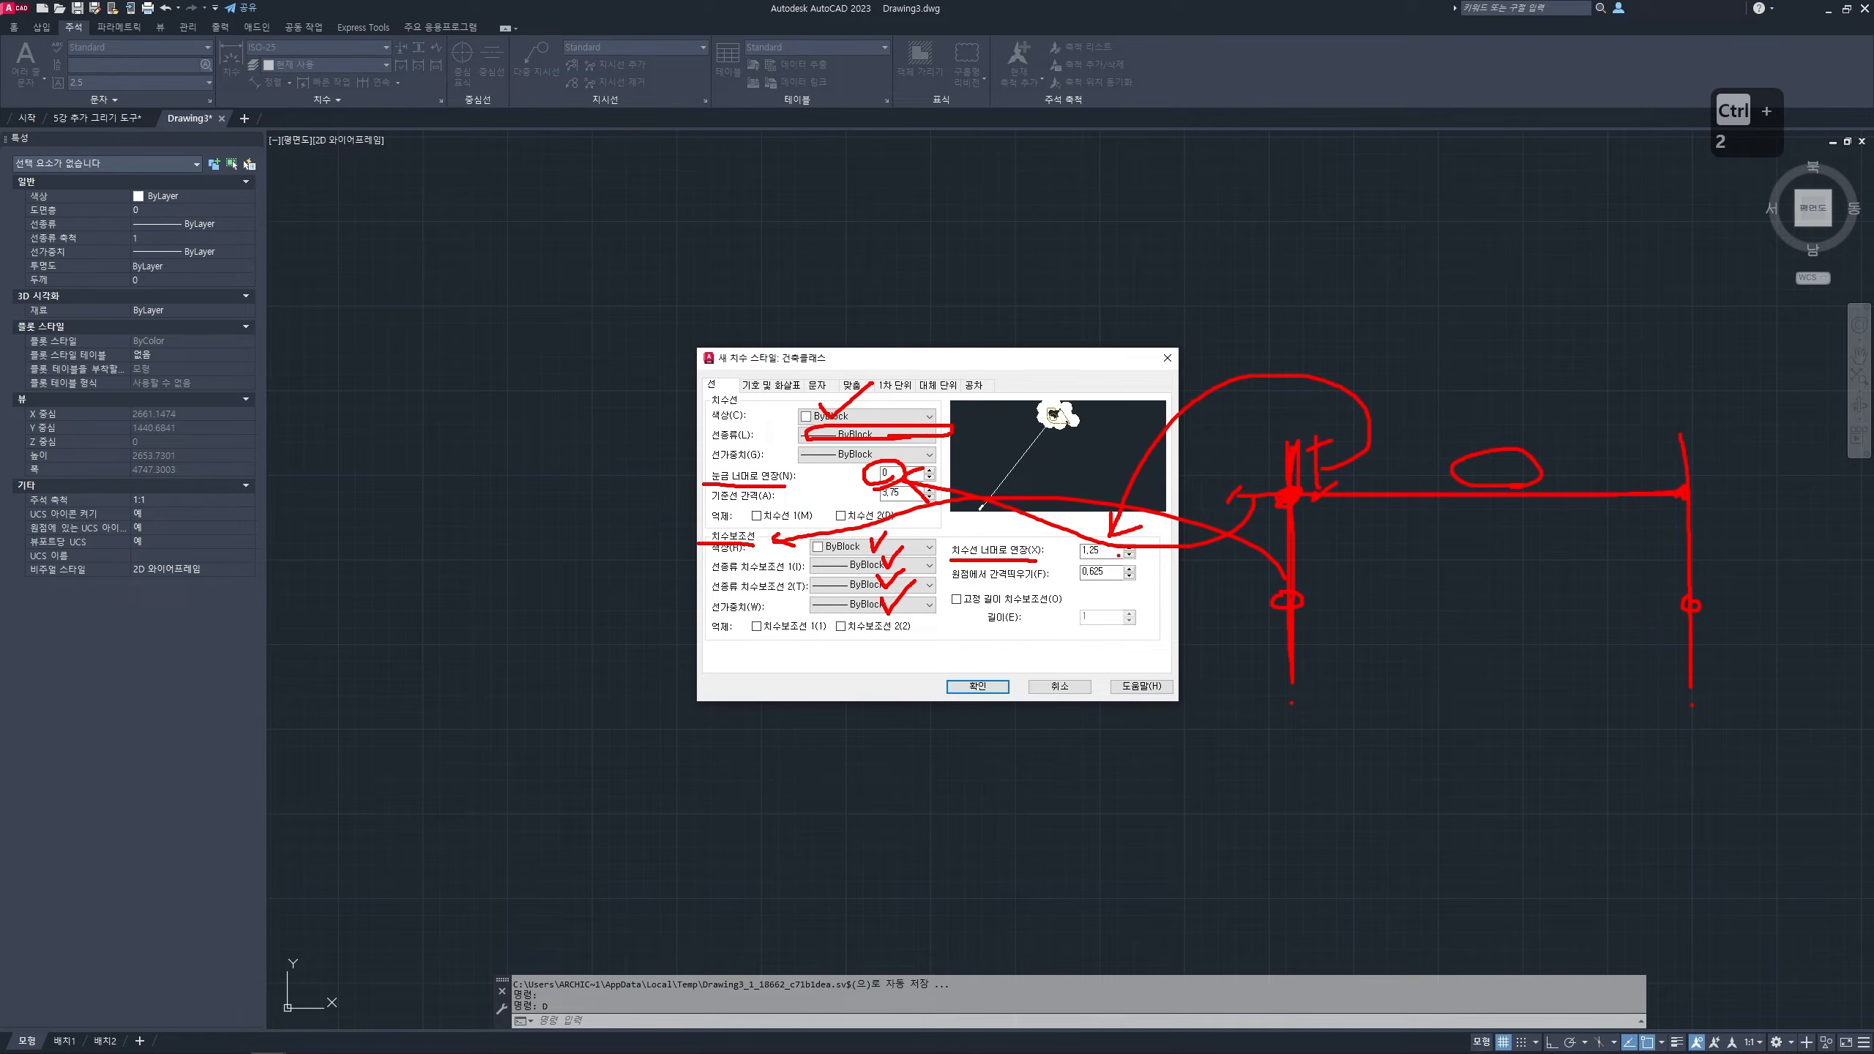
key("Escape")
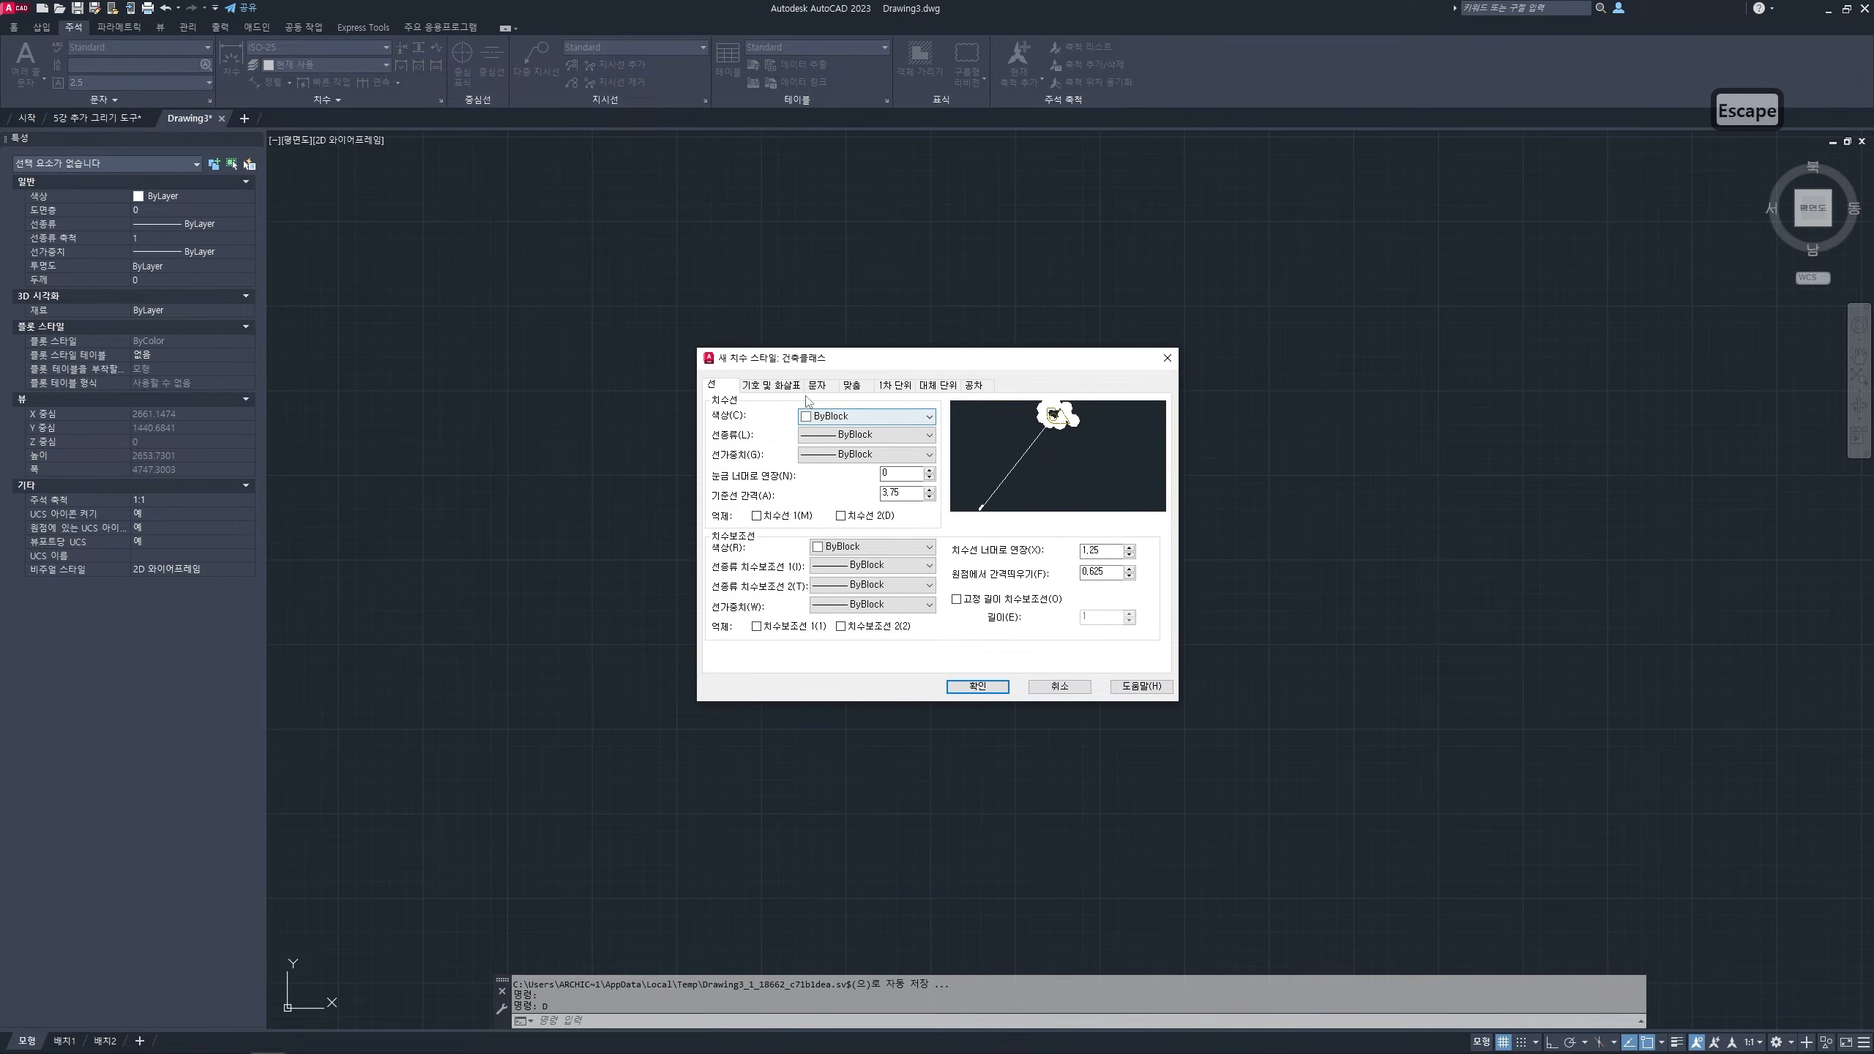
- Set the dimension line extension beyond ticks to 35 and the extension lines' distance beyond the dimension line to 35
left_click(784, 385)
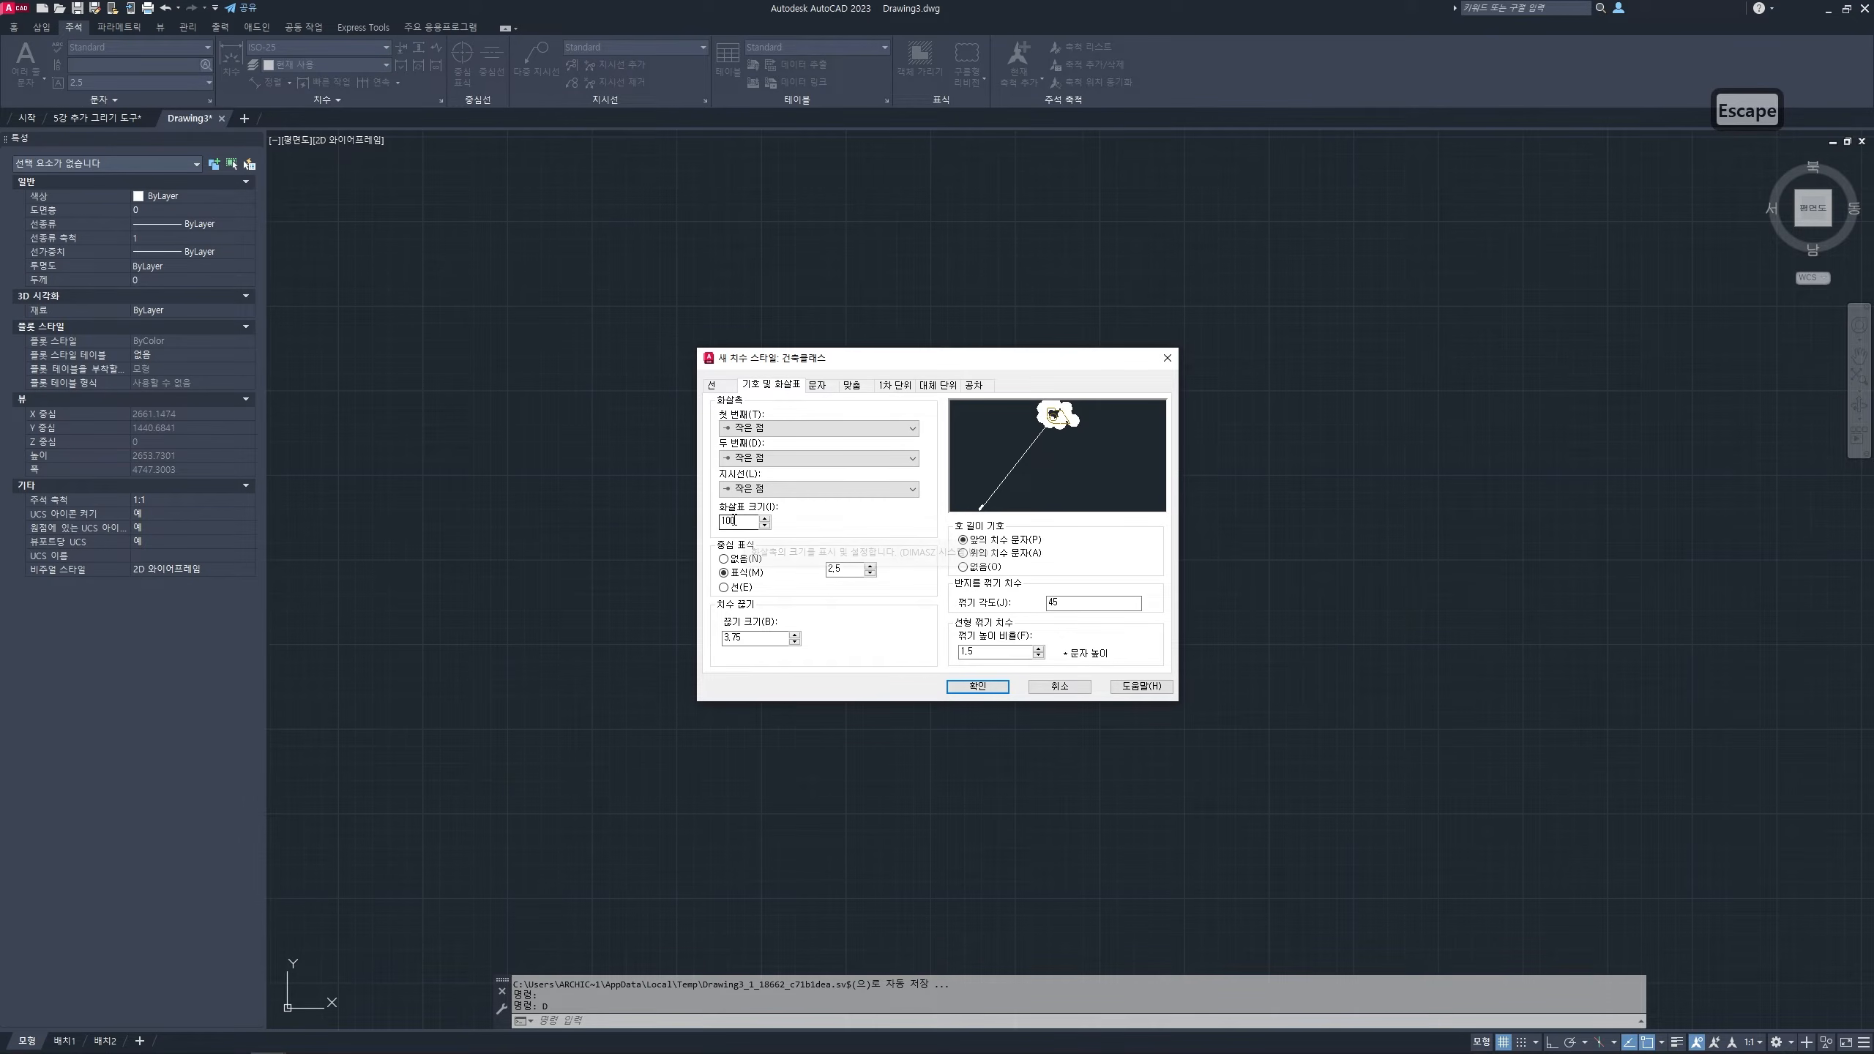
left_click(712, 384)
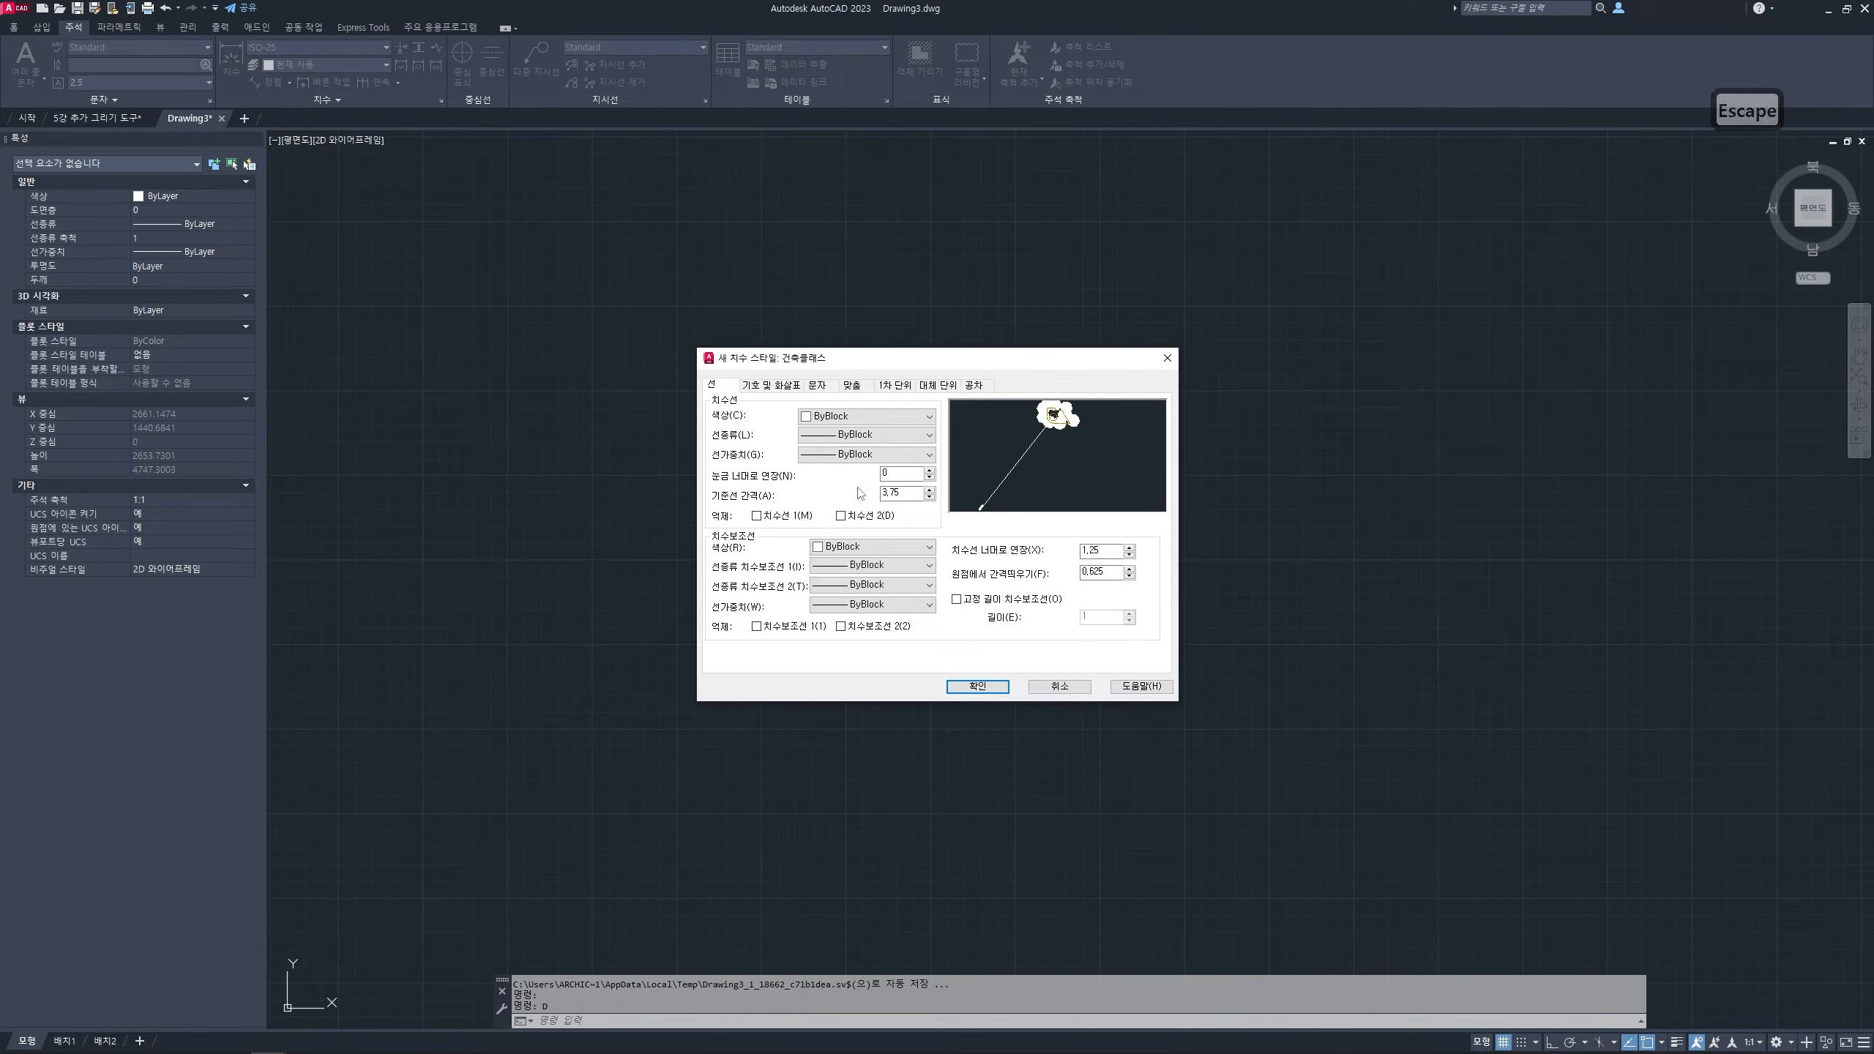
double_click(904, 478)
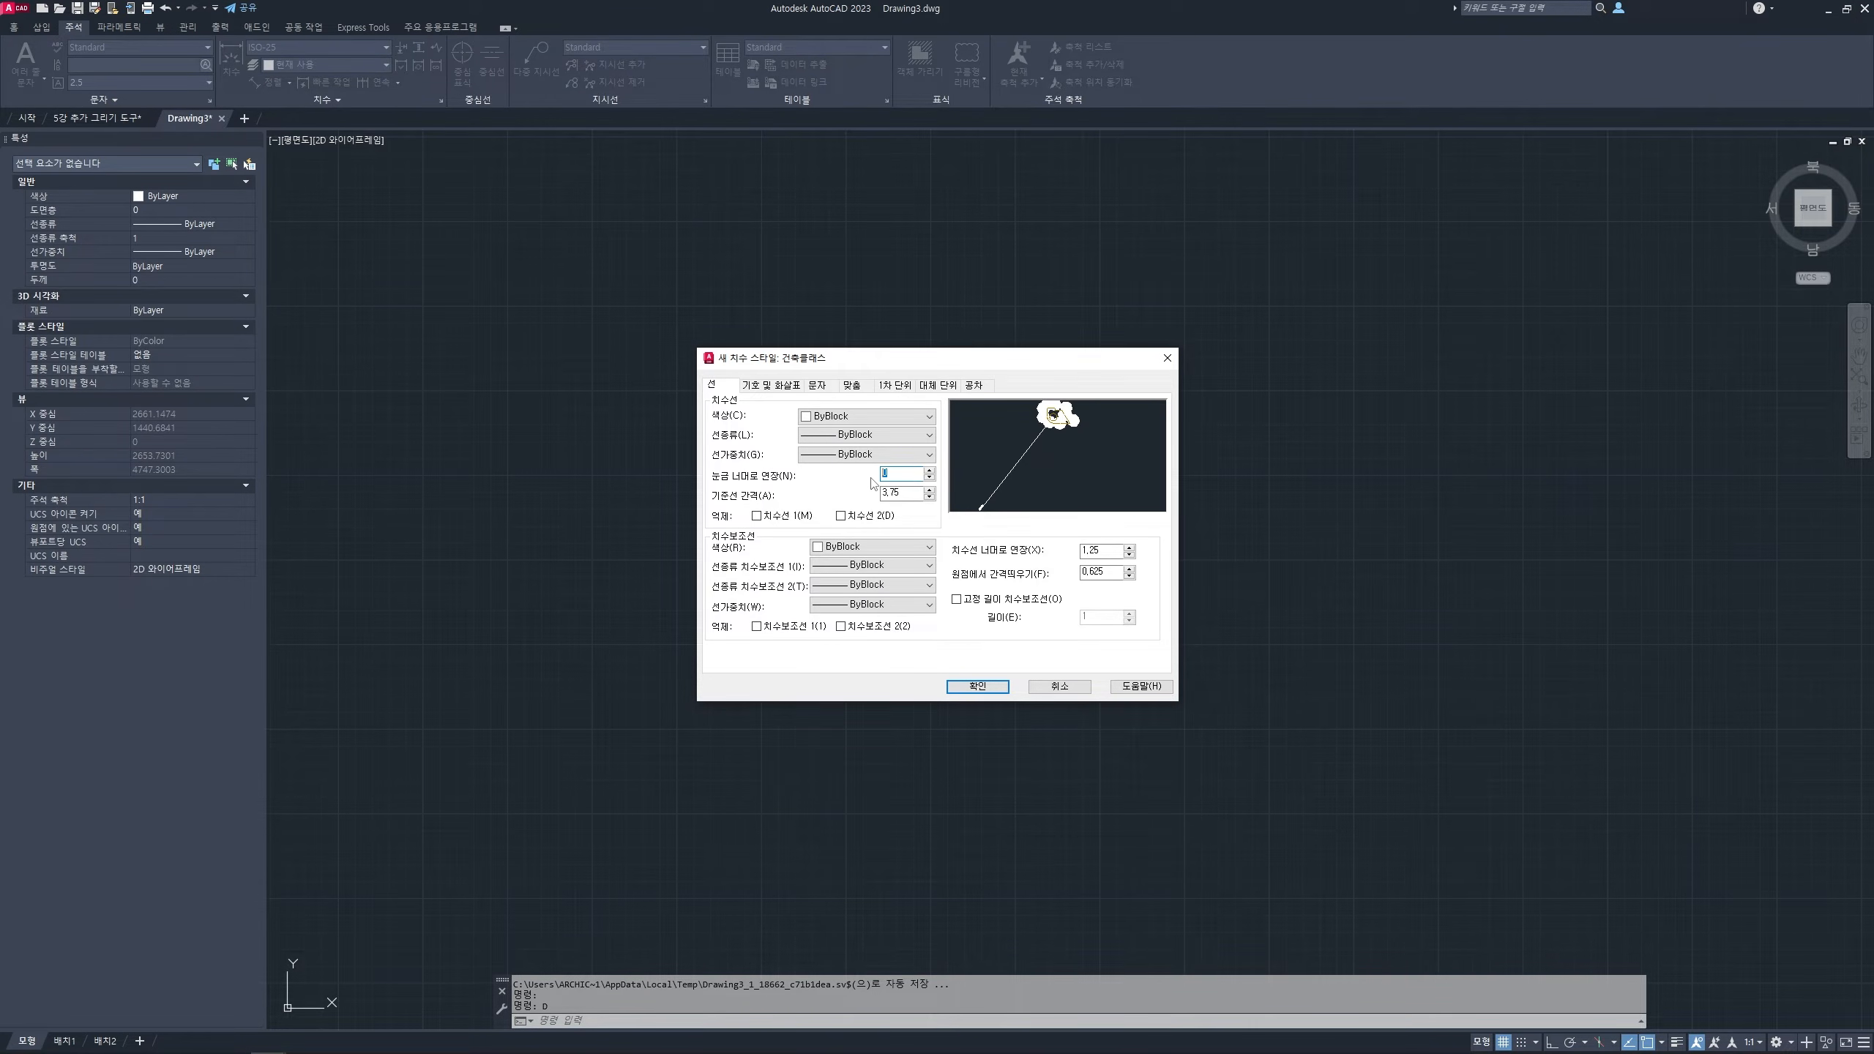
type("35")
double_click(1100, 551)
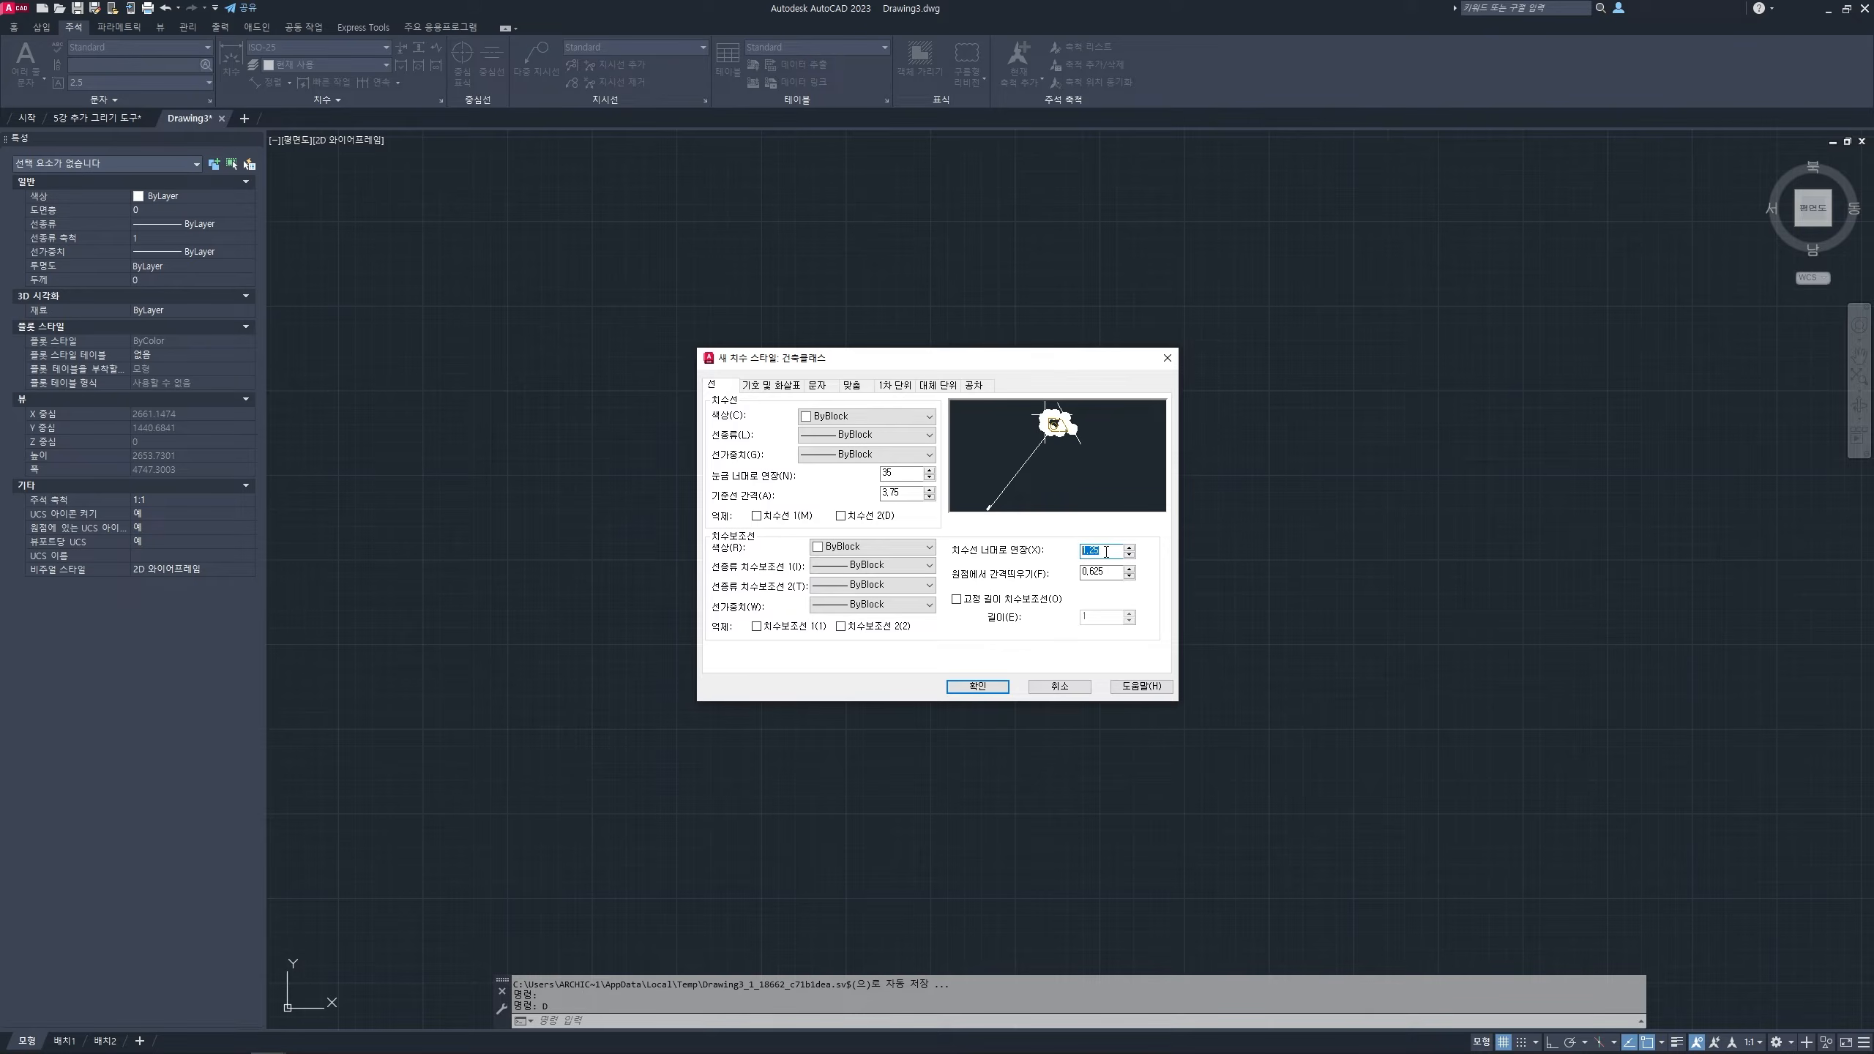
type("35")
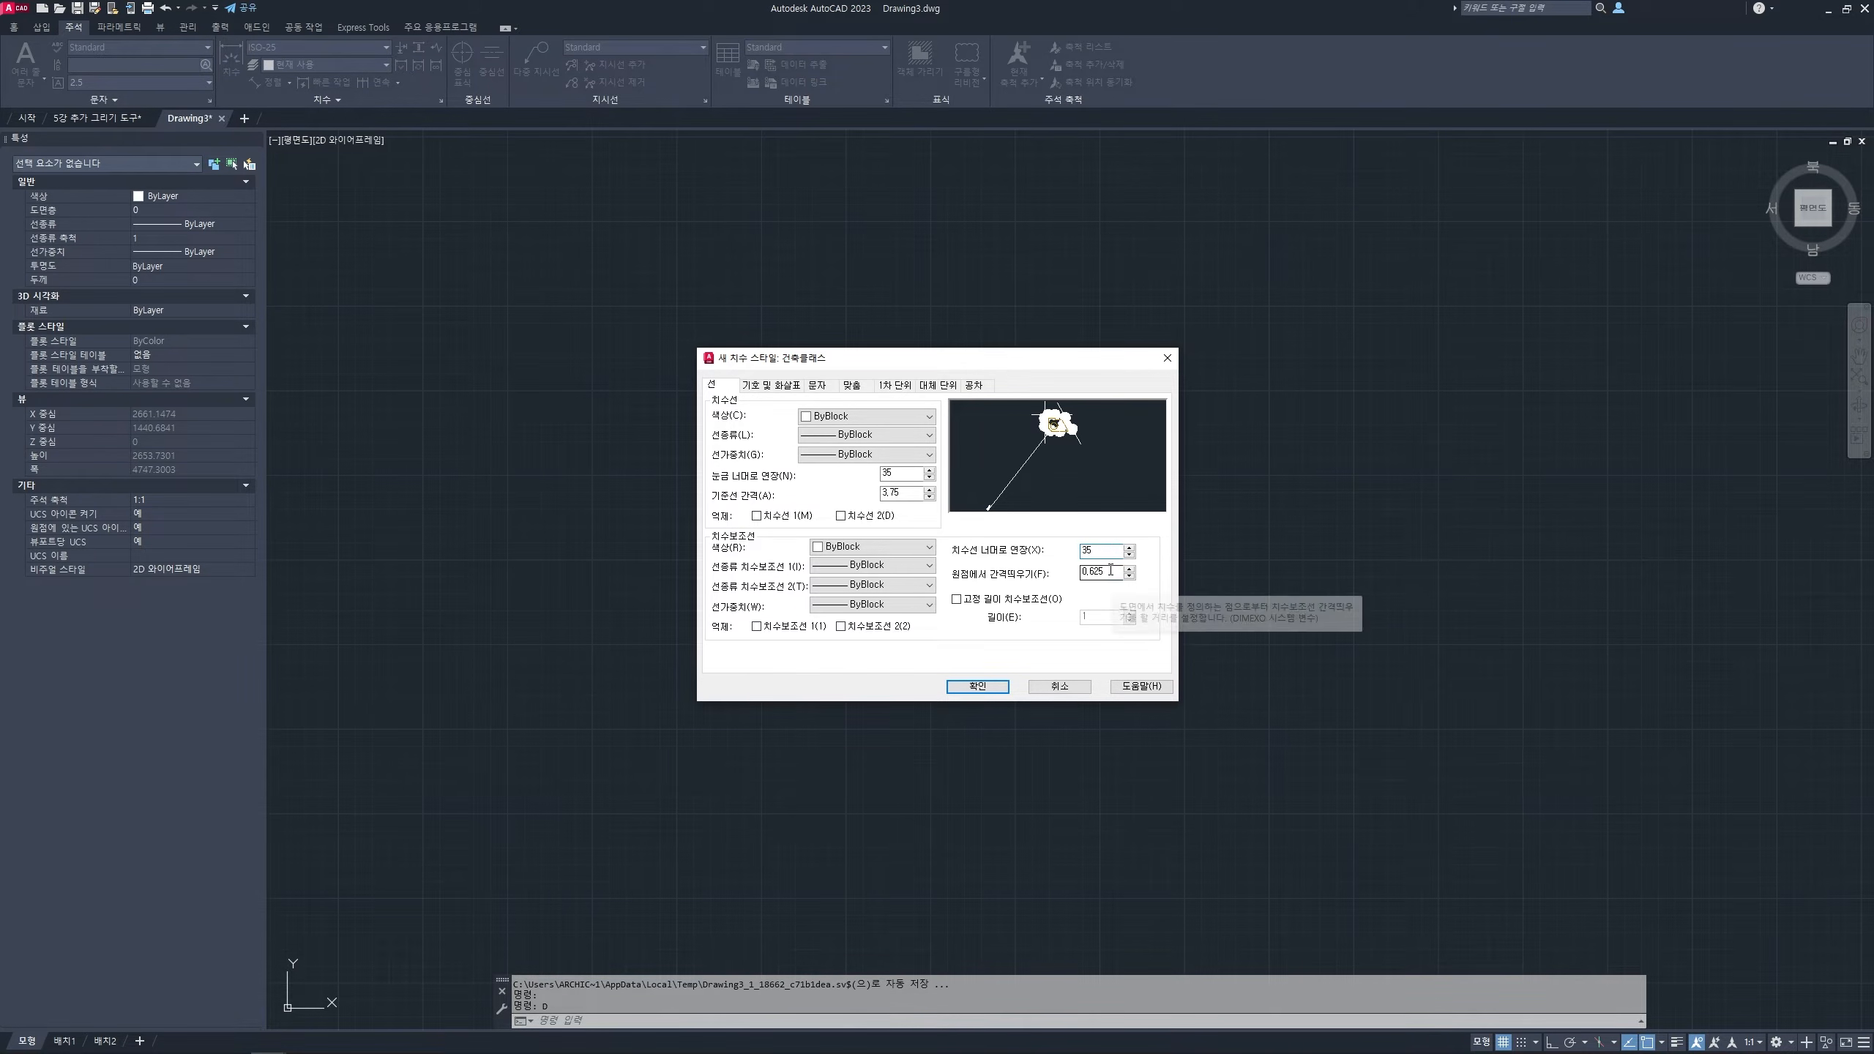
left_click(1103, 573)
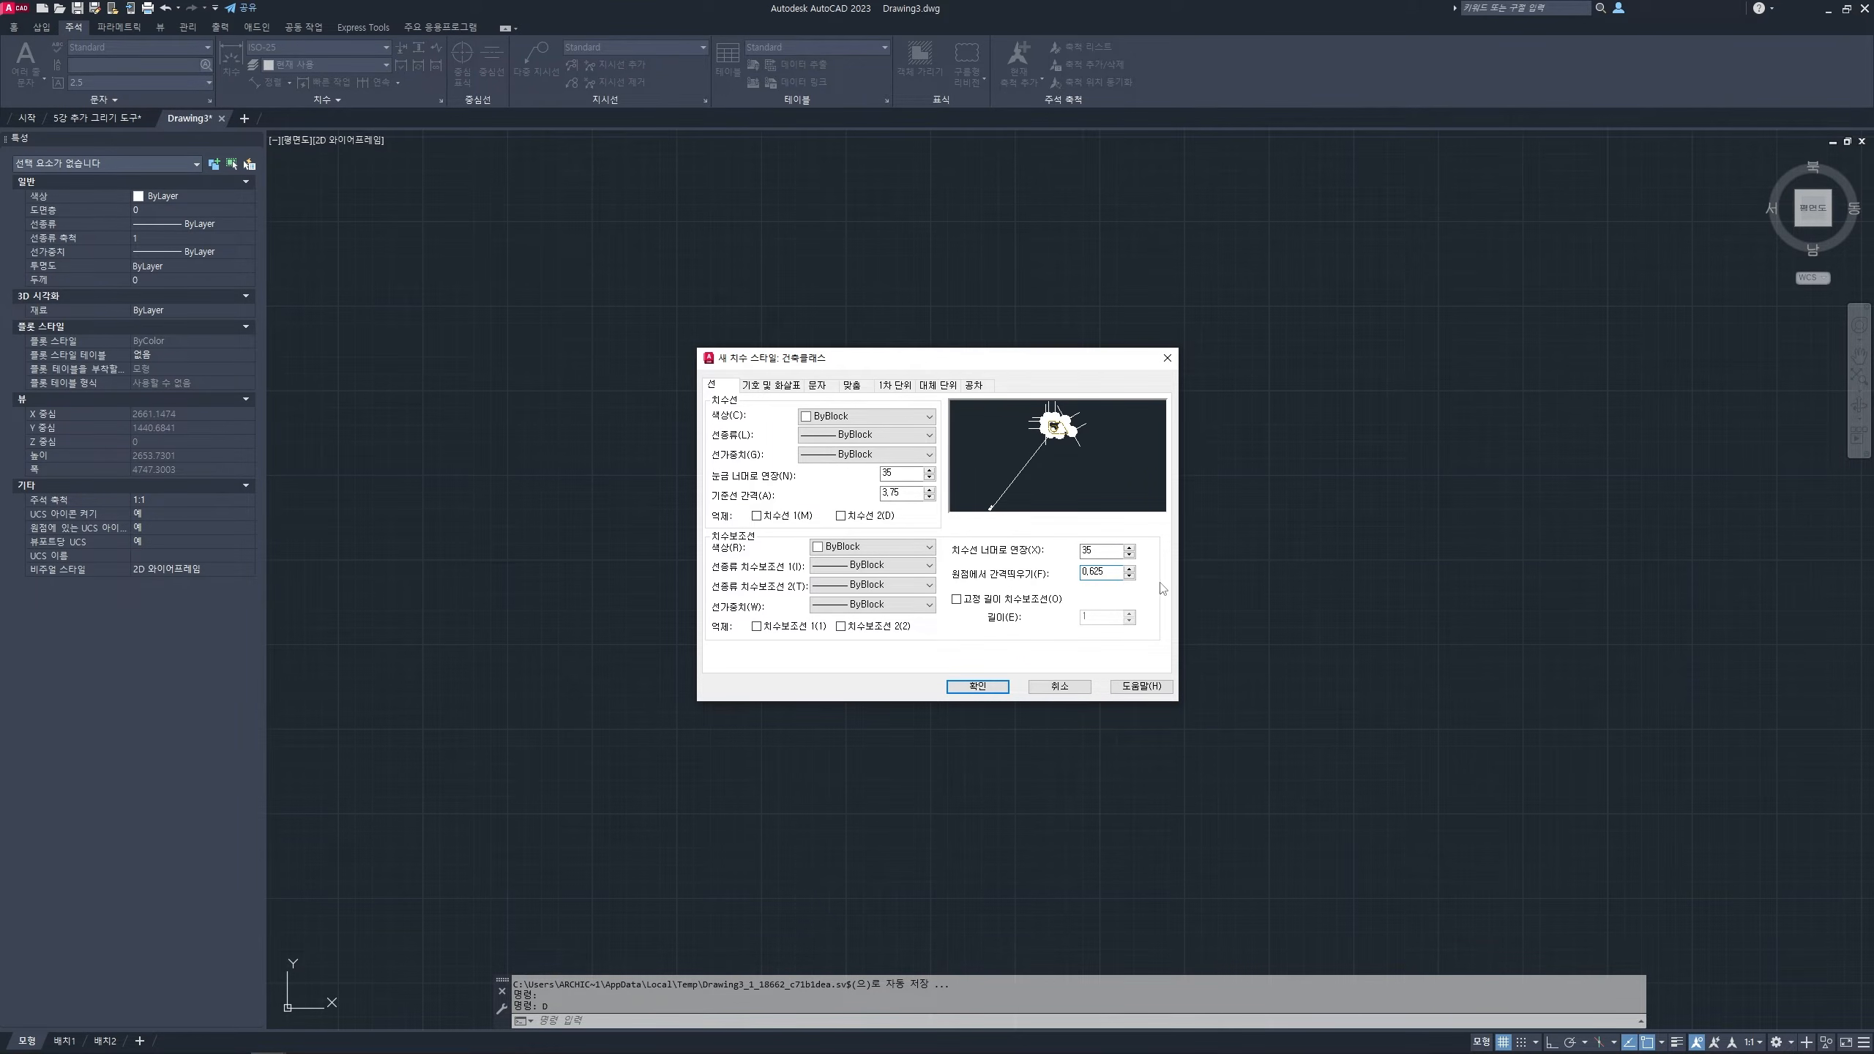
key("ctrl+2")
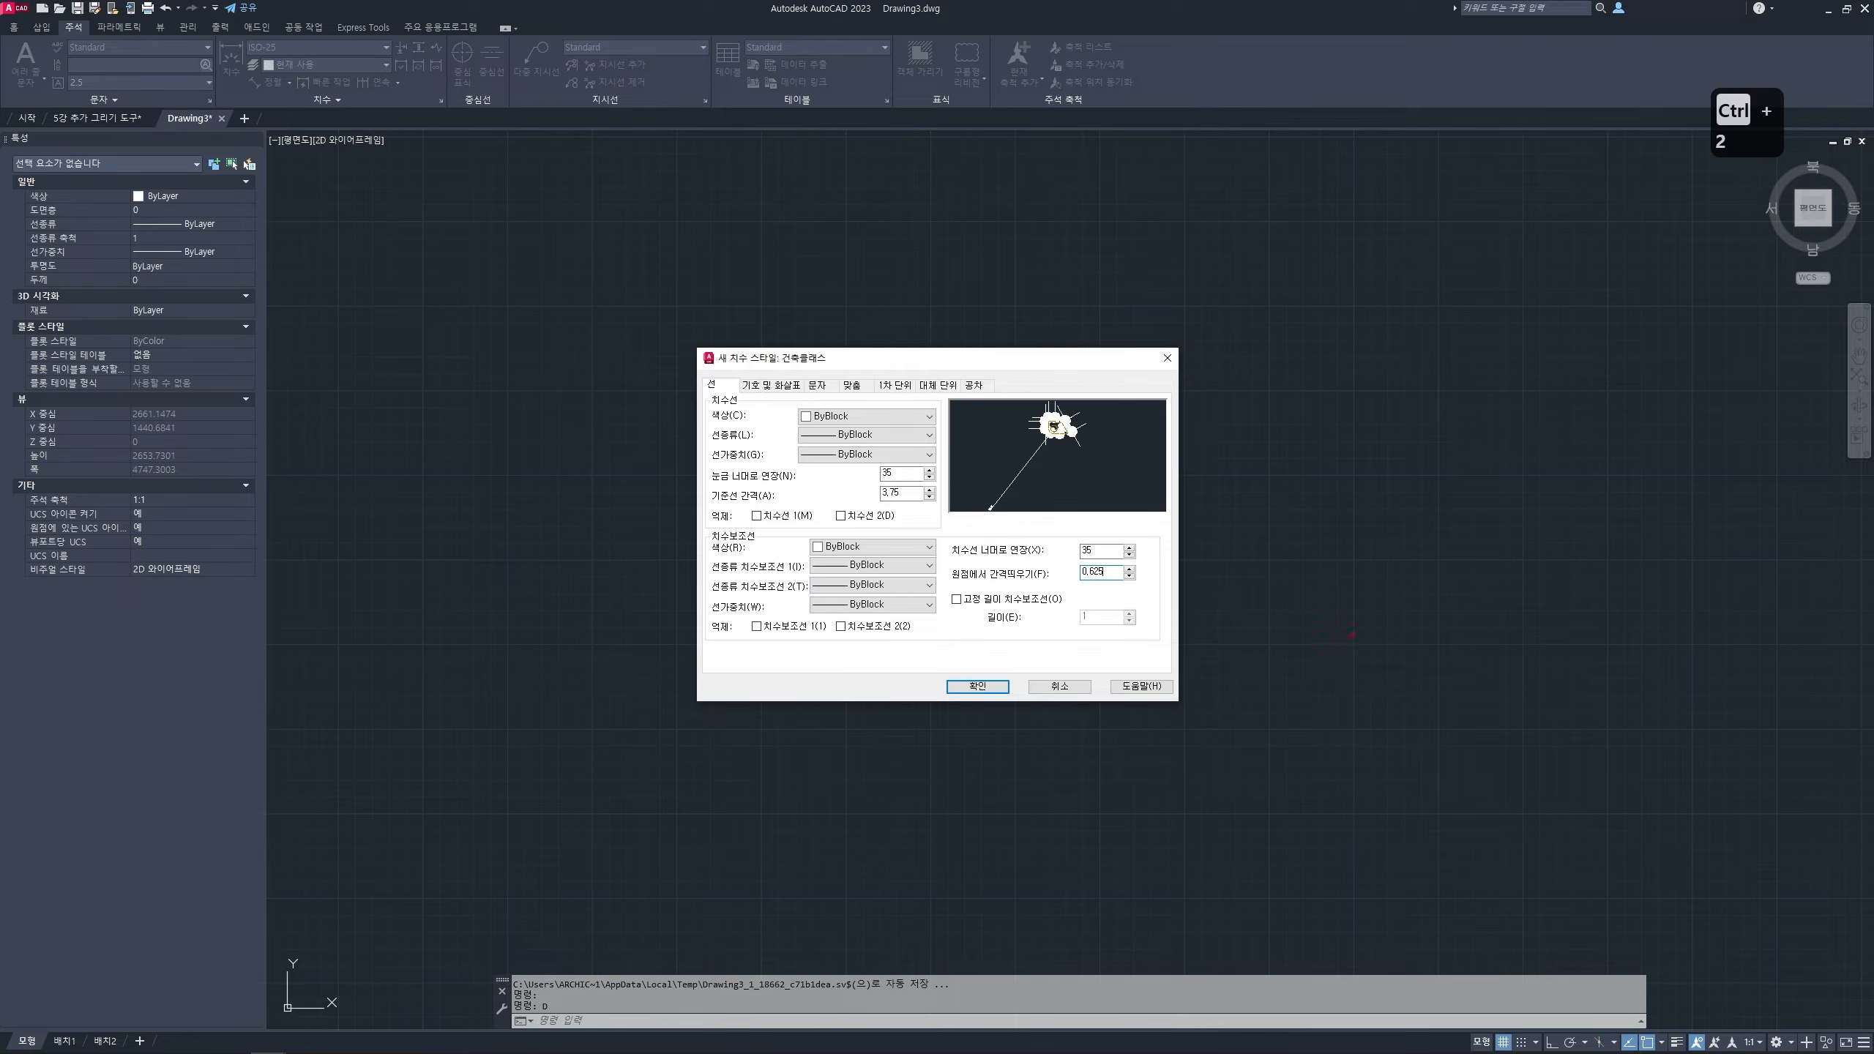
left_click_drag(1344, 648, 1328, 384)
left_click_drag(1669, 647, 1652, 378)
left_click_drag(1340, 707, 1335, 869)
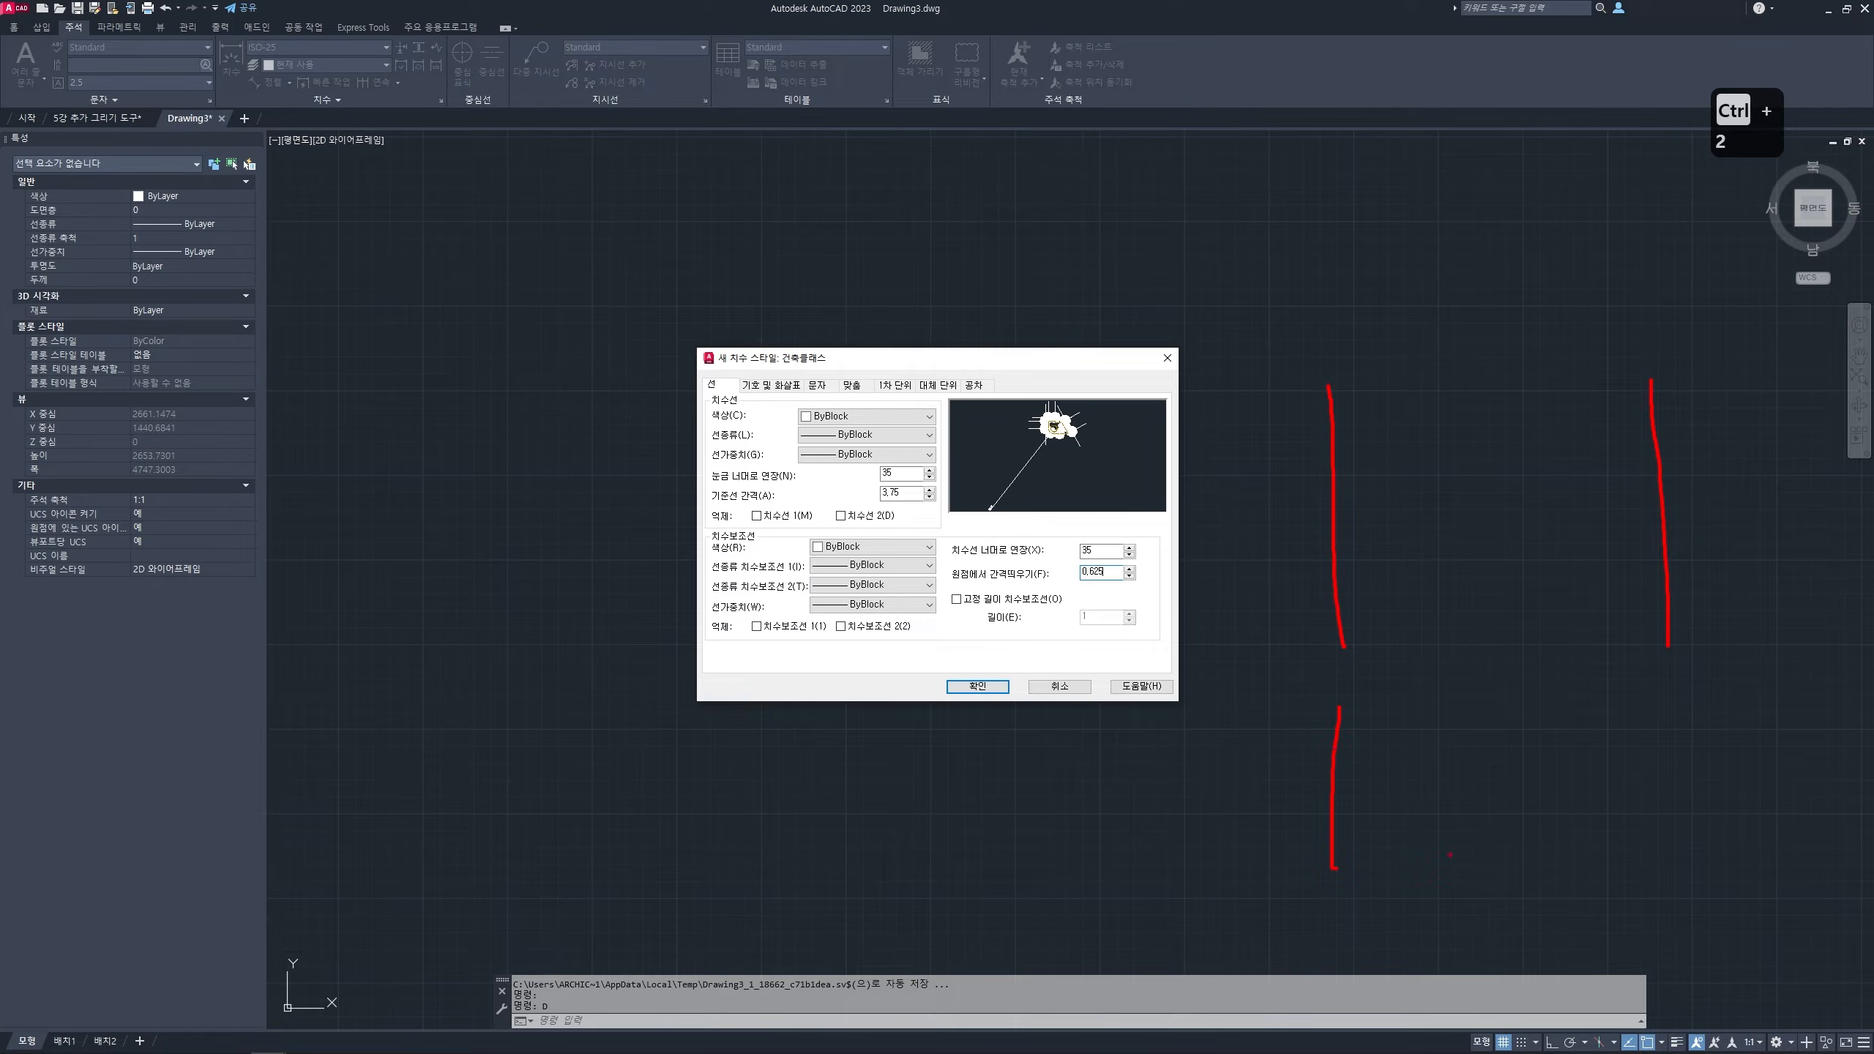
left_click_drag(1669, 731, 1667, 849)
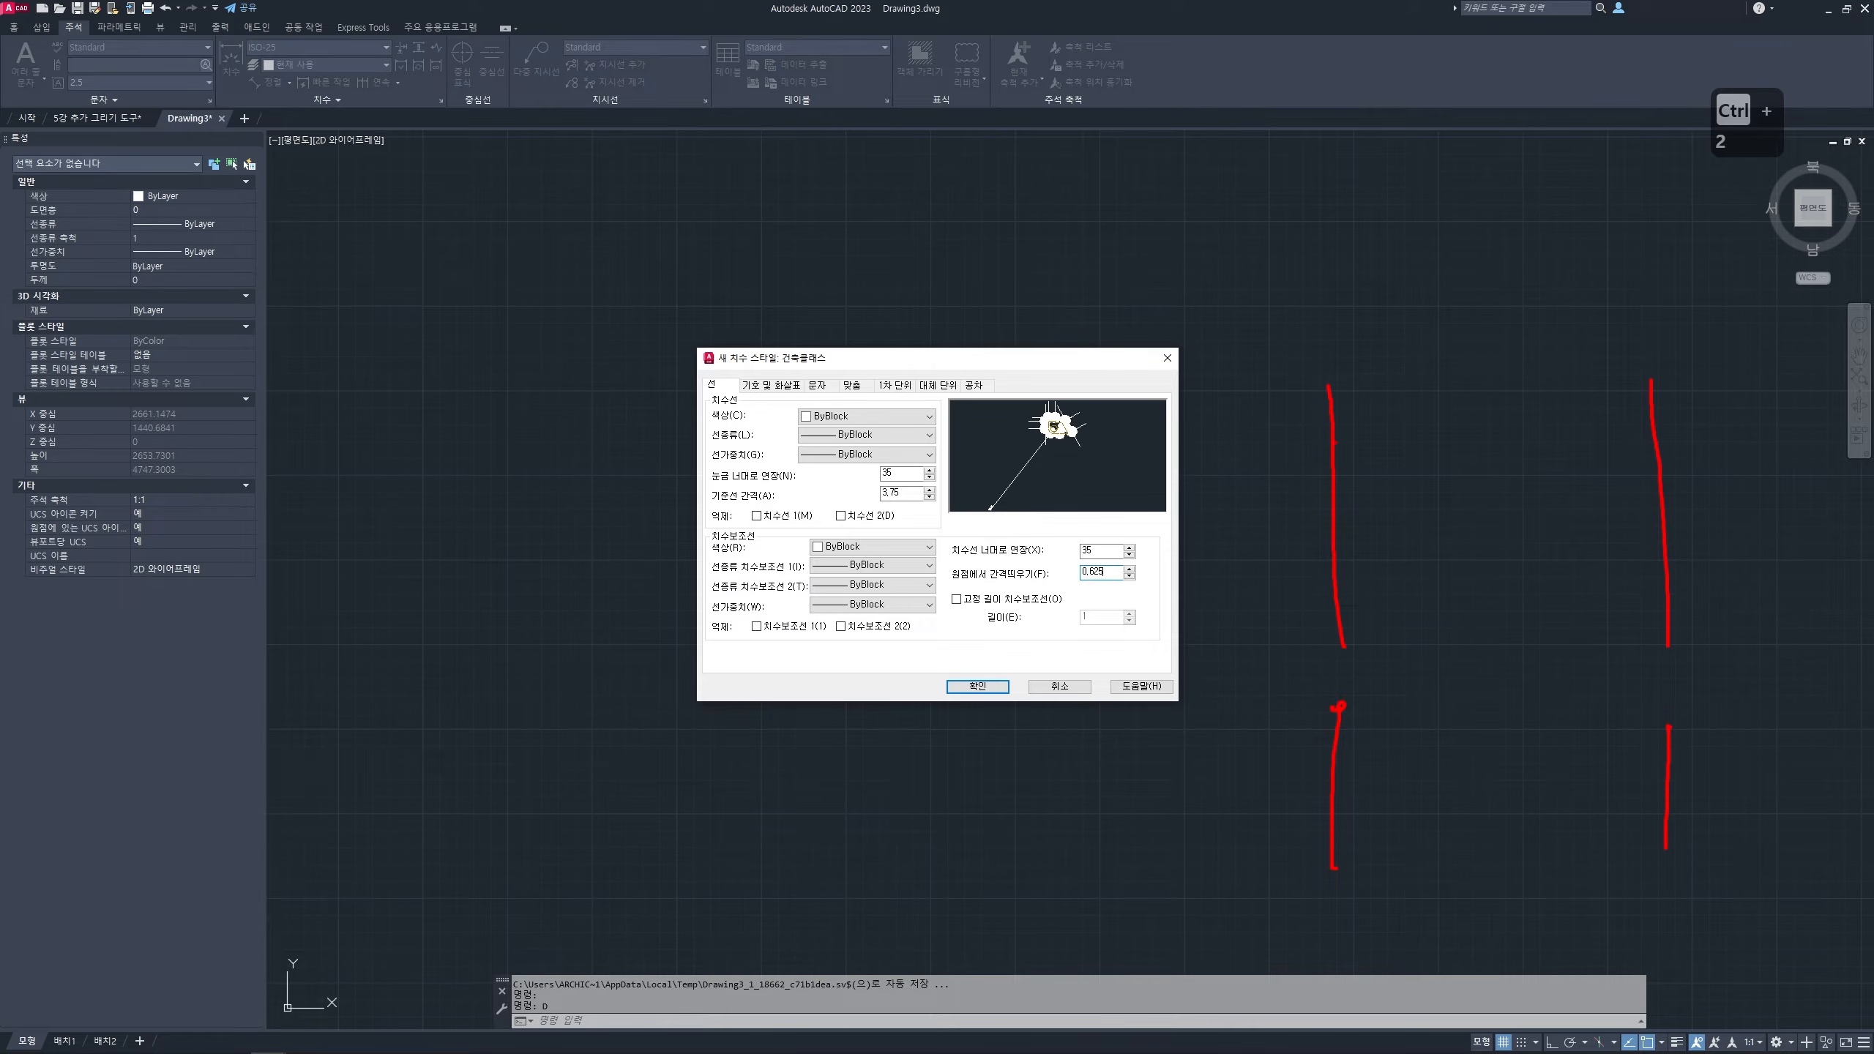
left_click_drag(1336, 443, 1622, 442)
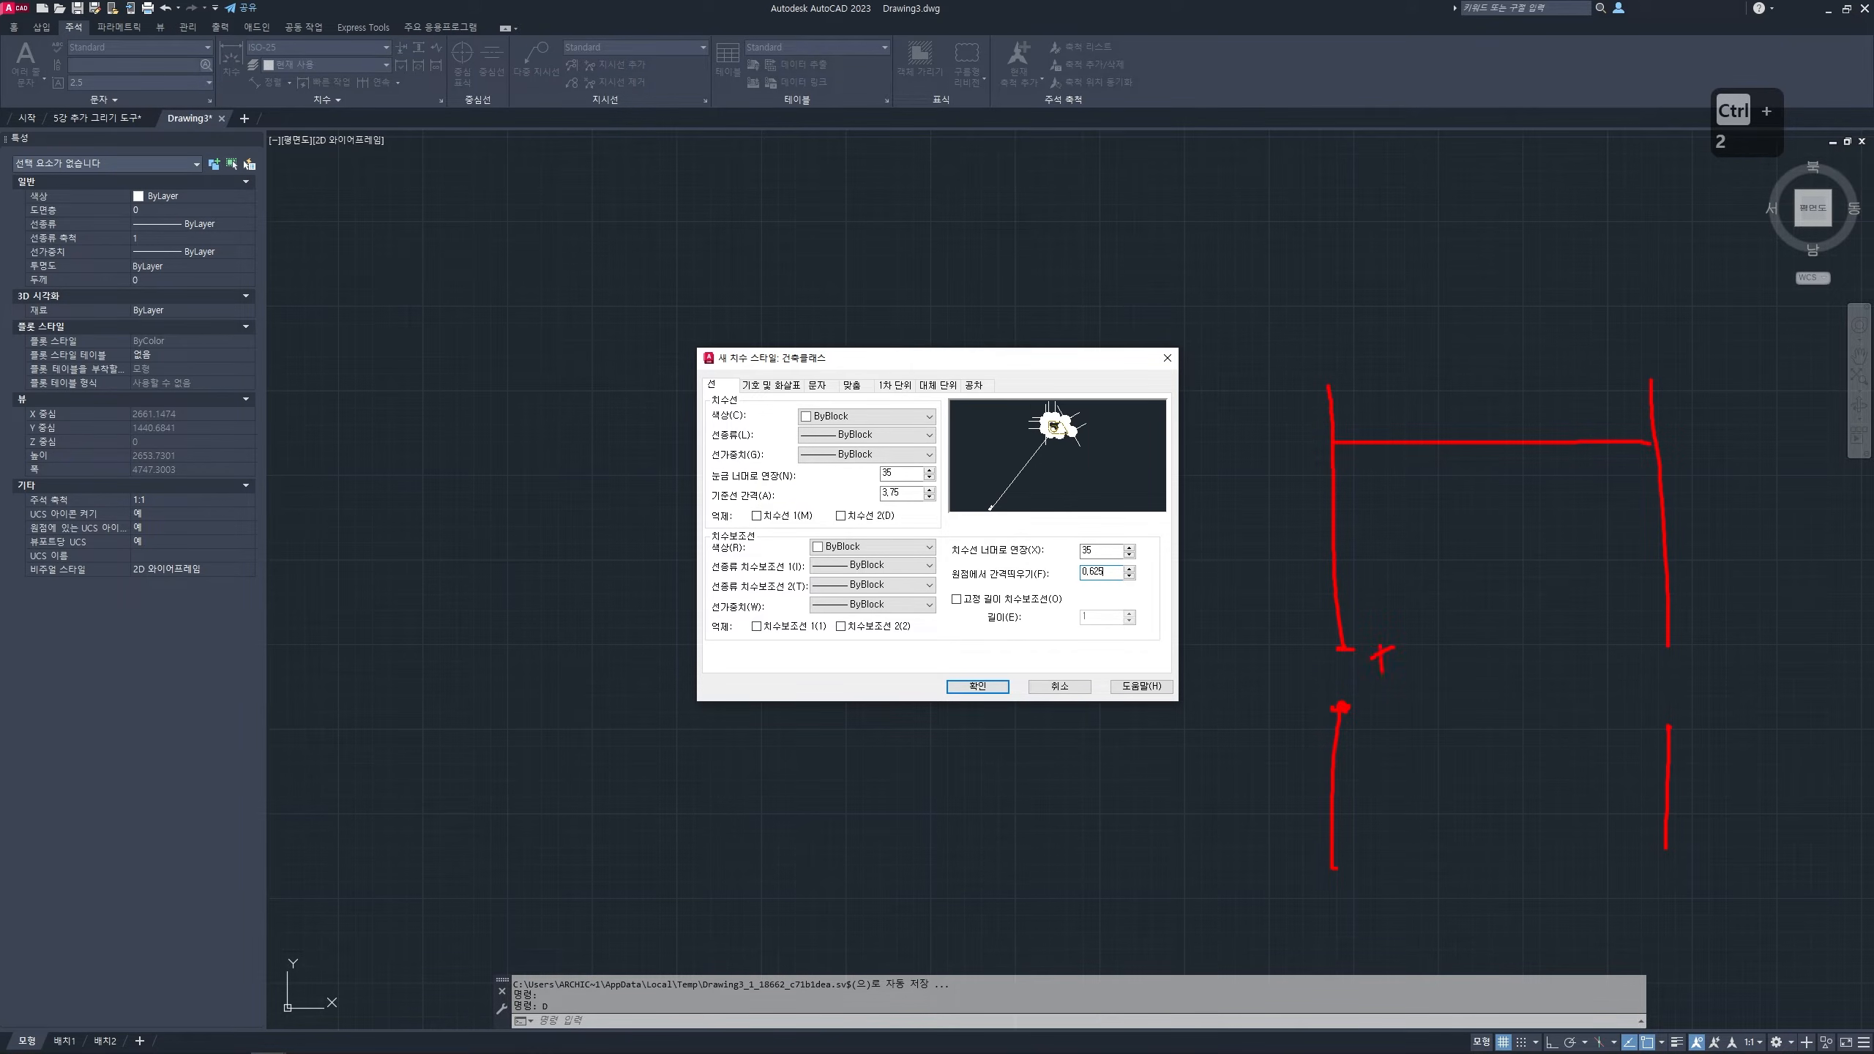
mouse_move(1382, 671)
left_mouse_down()
mouse_move(1389, 702)
mouse_move(1356, 680)
mouse_move(1144, 680)
mouse_move(1099, 603)
mouse_move(1134, 591)
mouse_move(1074, 559)
mouse_move(1107, 564)
left_mouse_up()
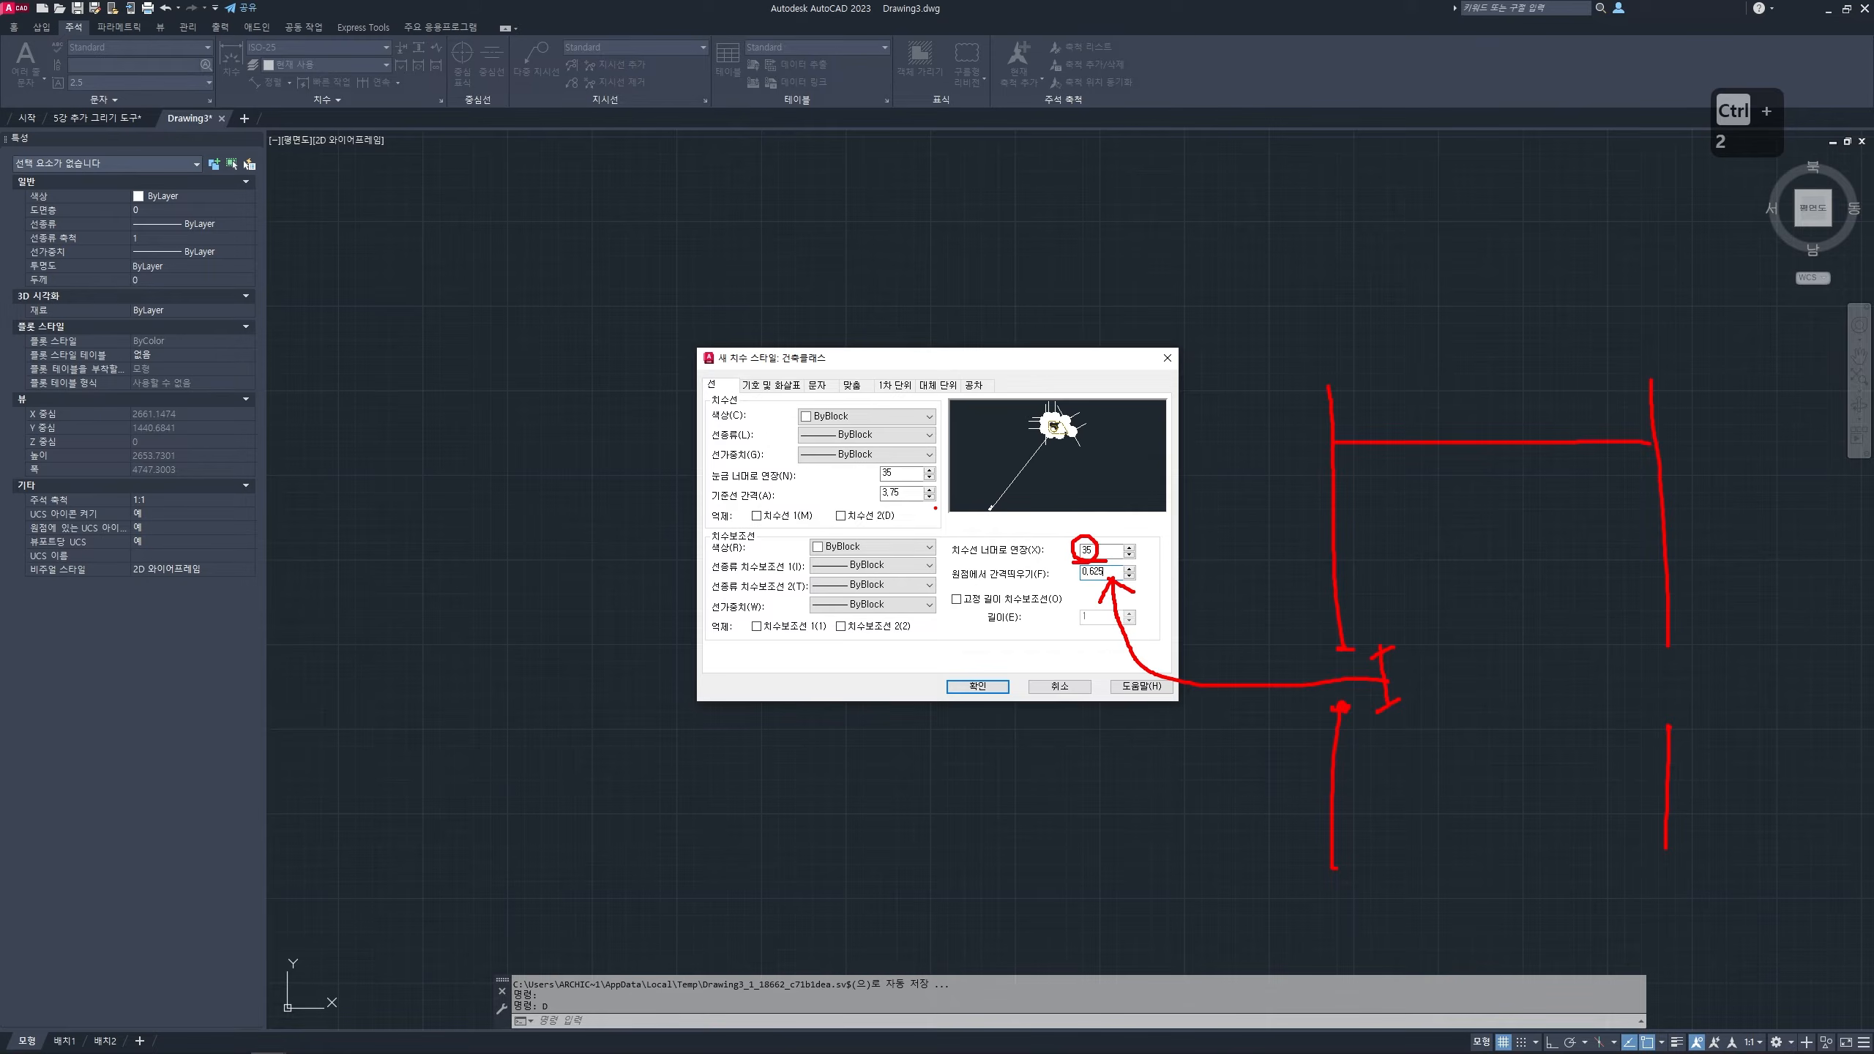
mouse_move(890, 479)
left_mouse_down()
mouse_move(916, 464)
mouse_move(889, 476)
left_mouse_up()
left_click_drag(1106, 541, 1115, 559)
key("Escape")
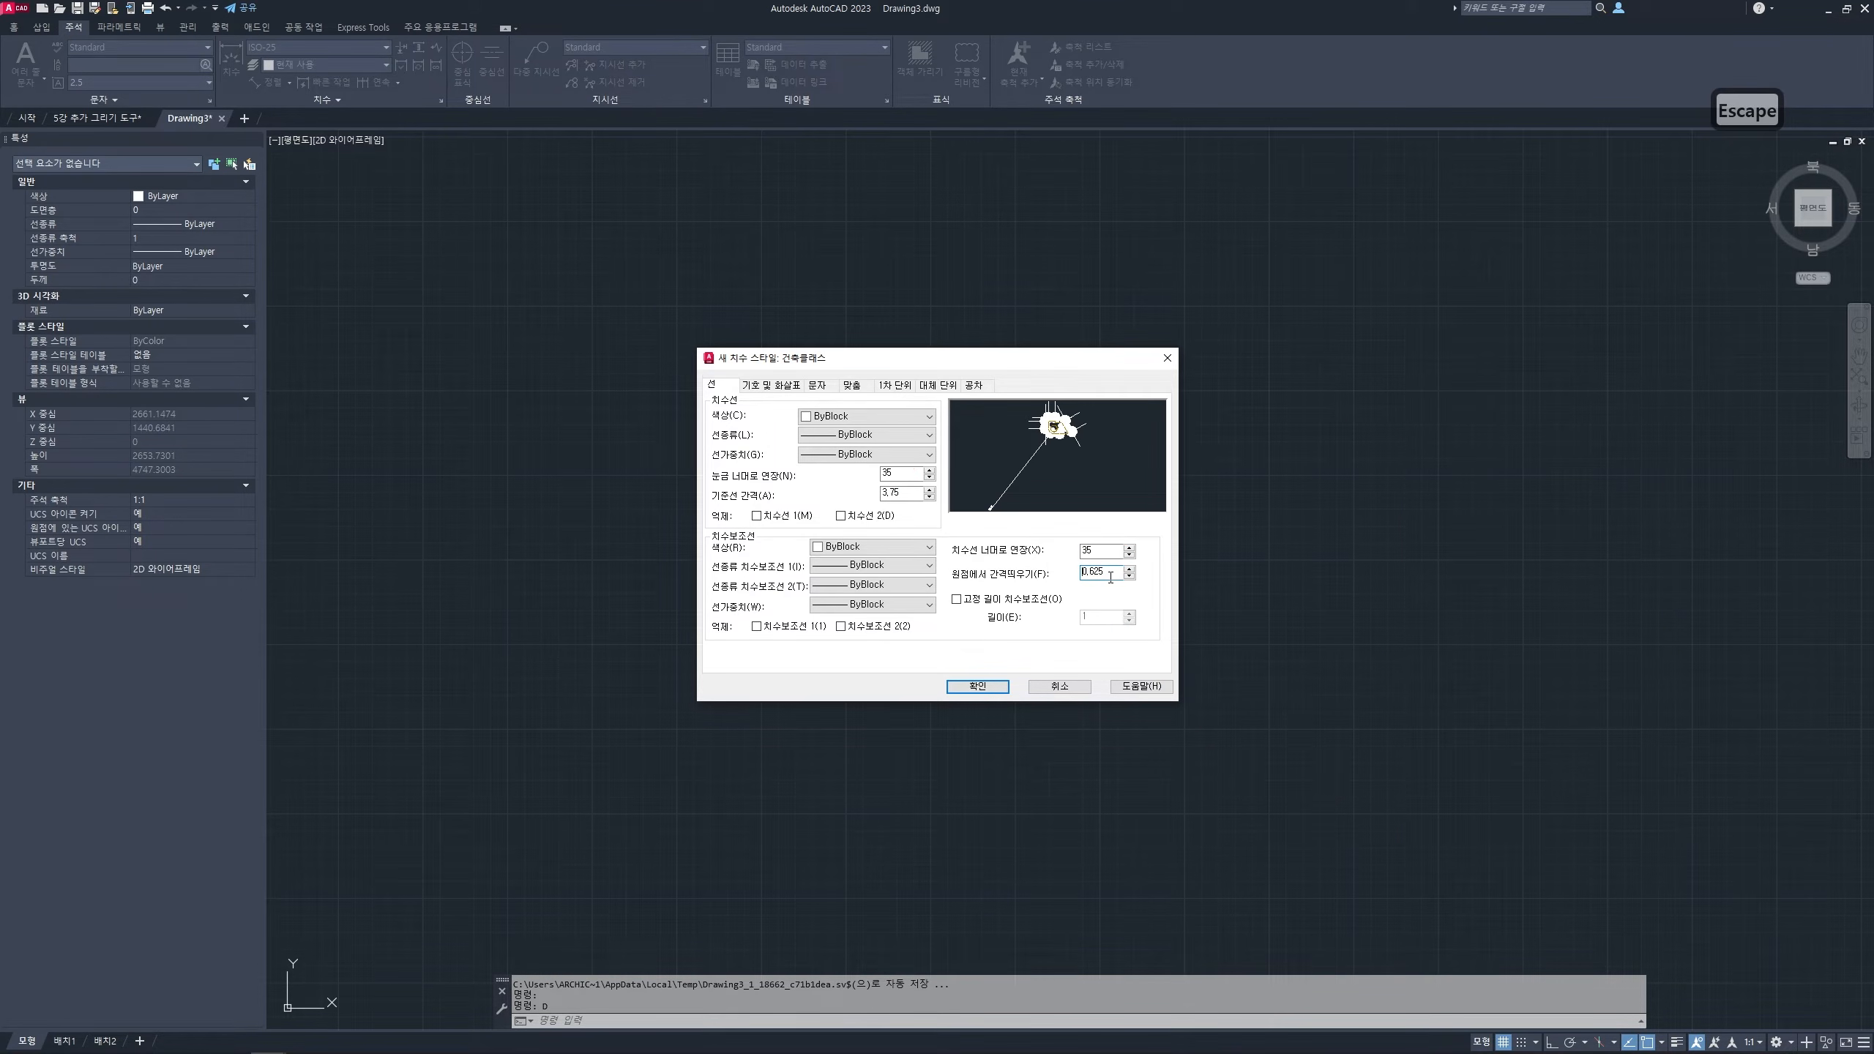
- Set the extension lines' offset from origin to 35 and show the text settings of the 건축클래스 dimension style
double_click(1100, 573)
type("3")
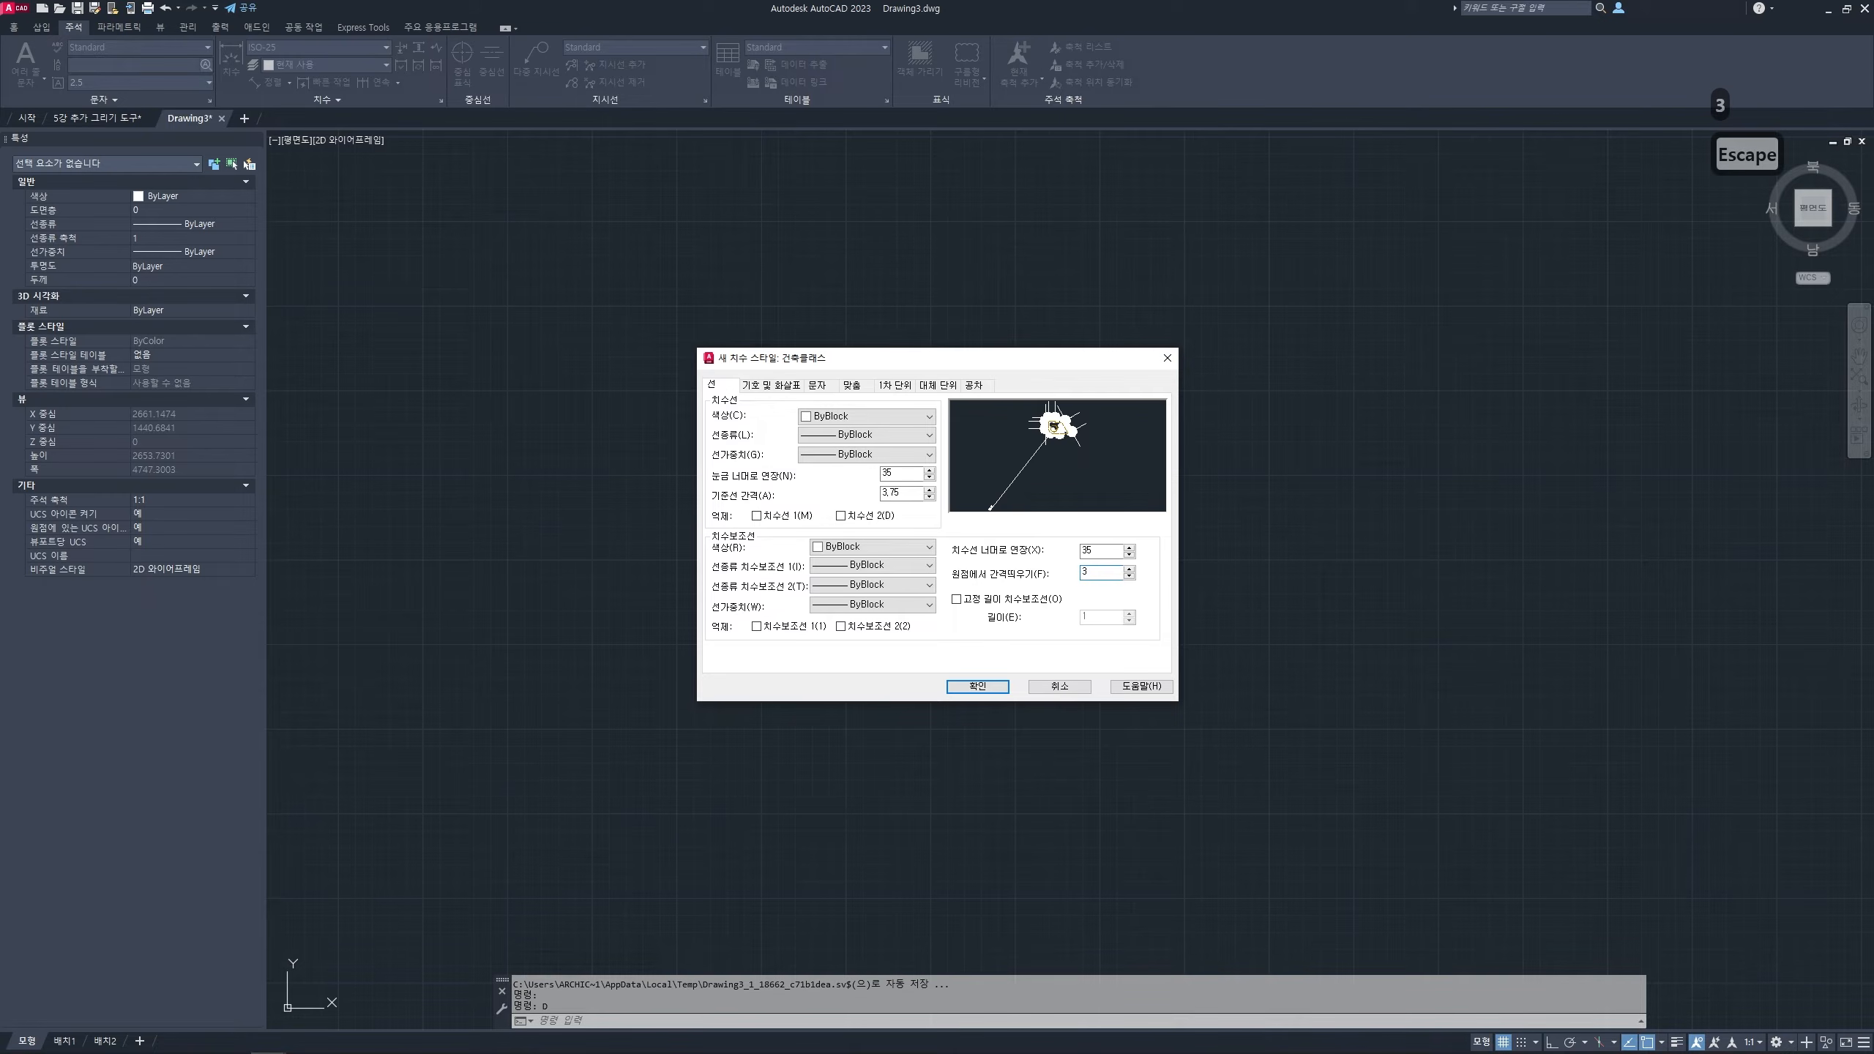
type("5")
left_click(779, 387)
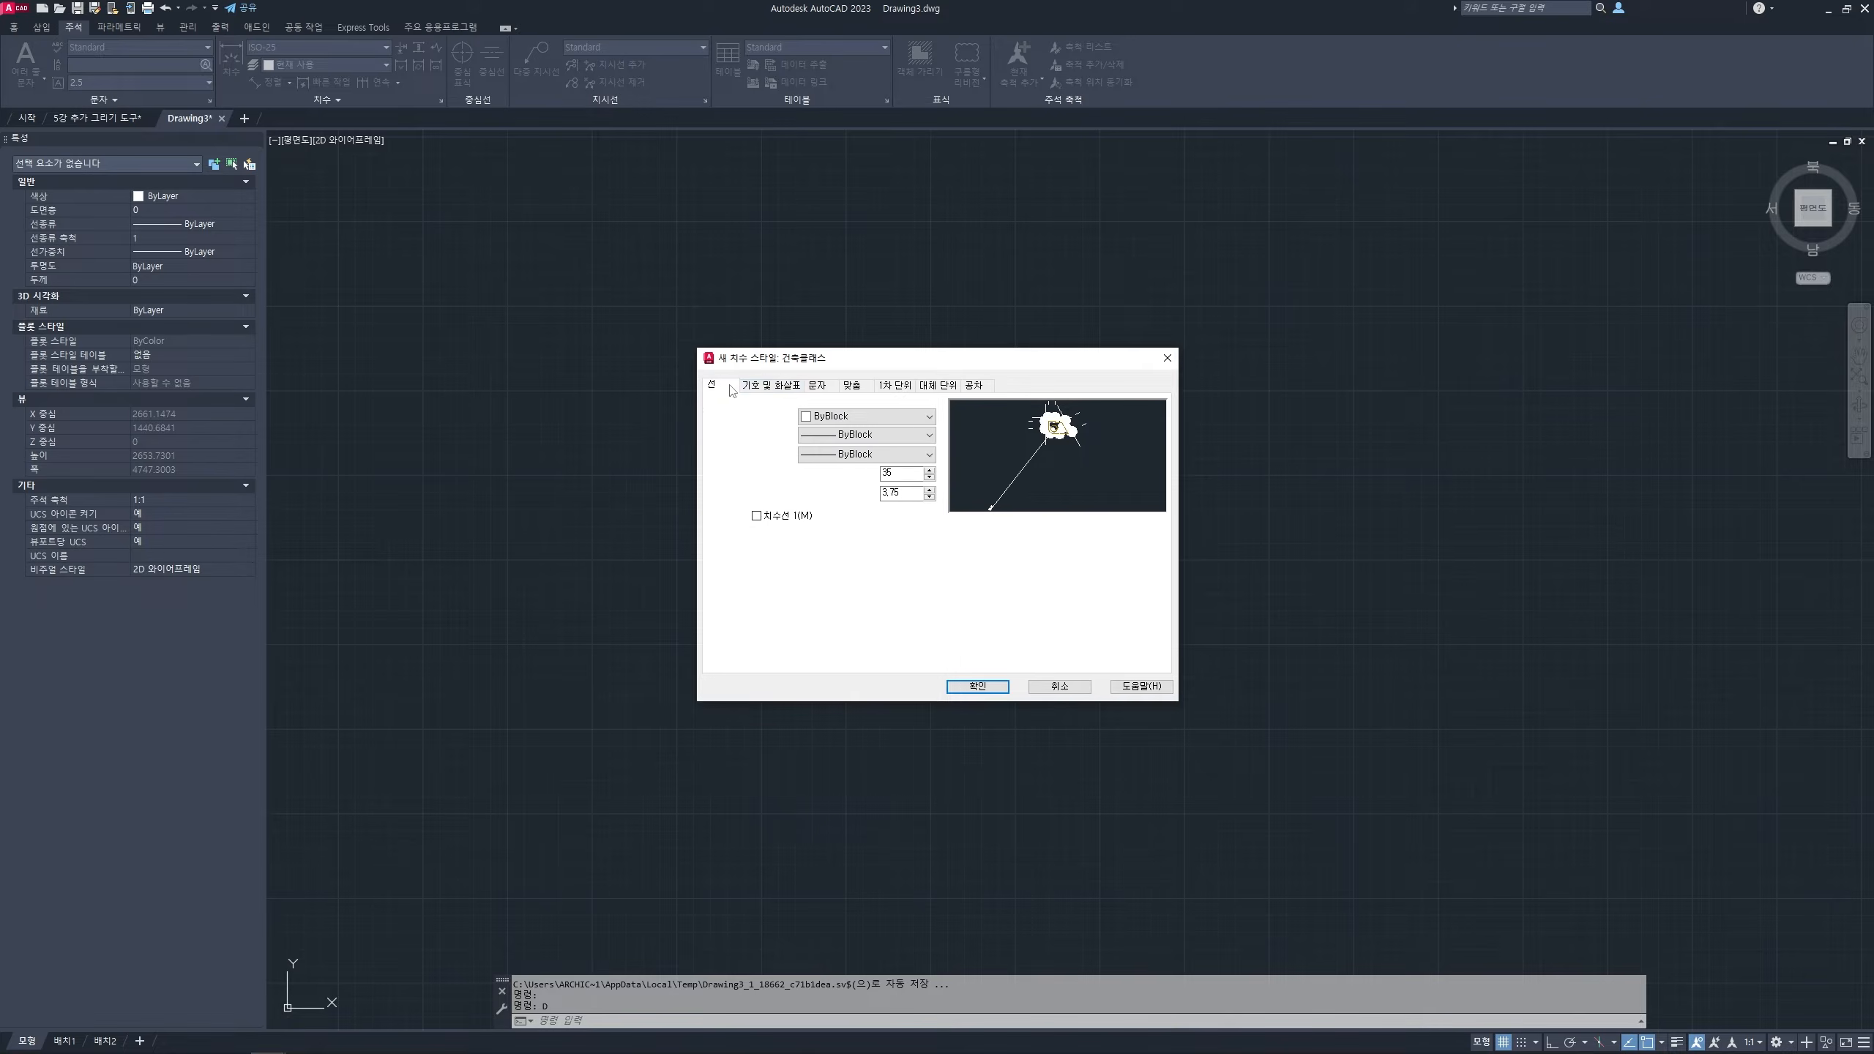
left_click(819, 386)
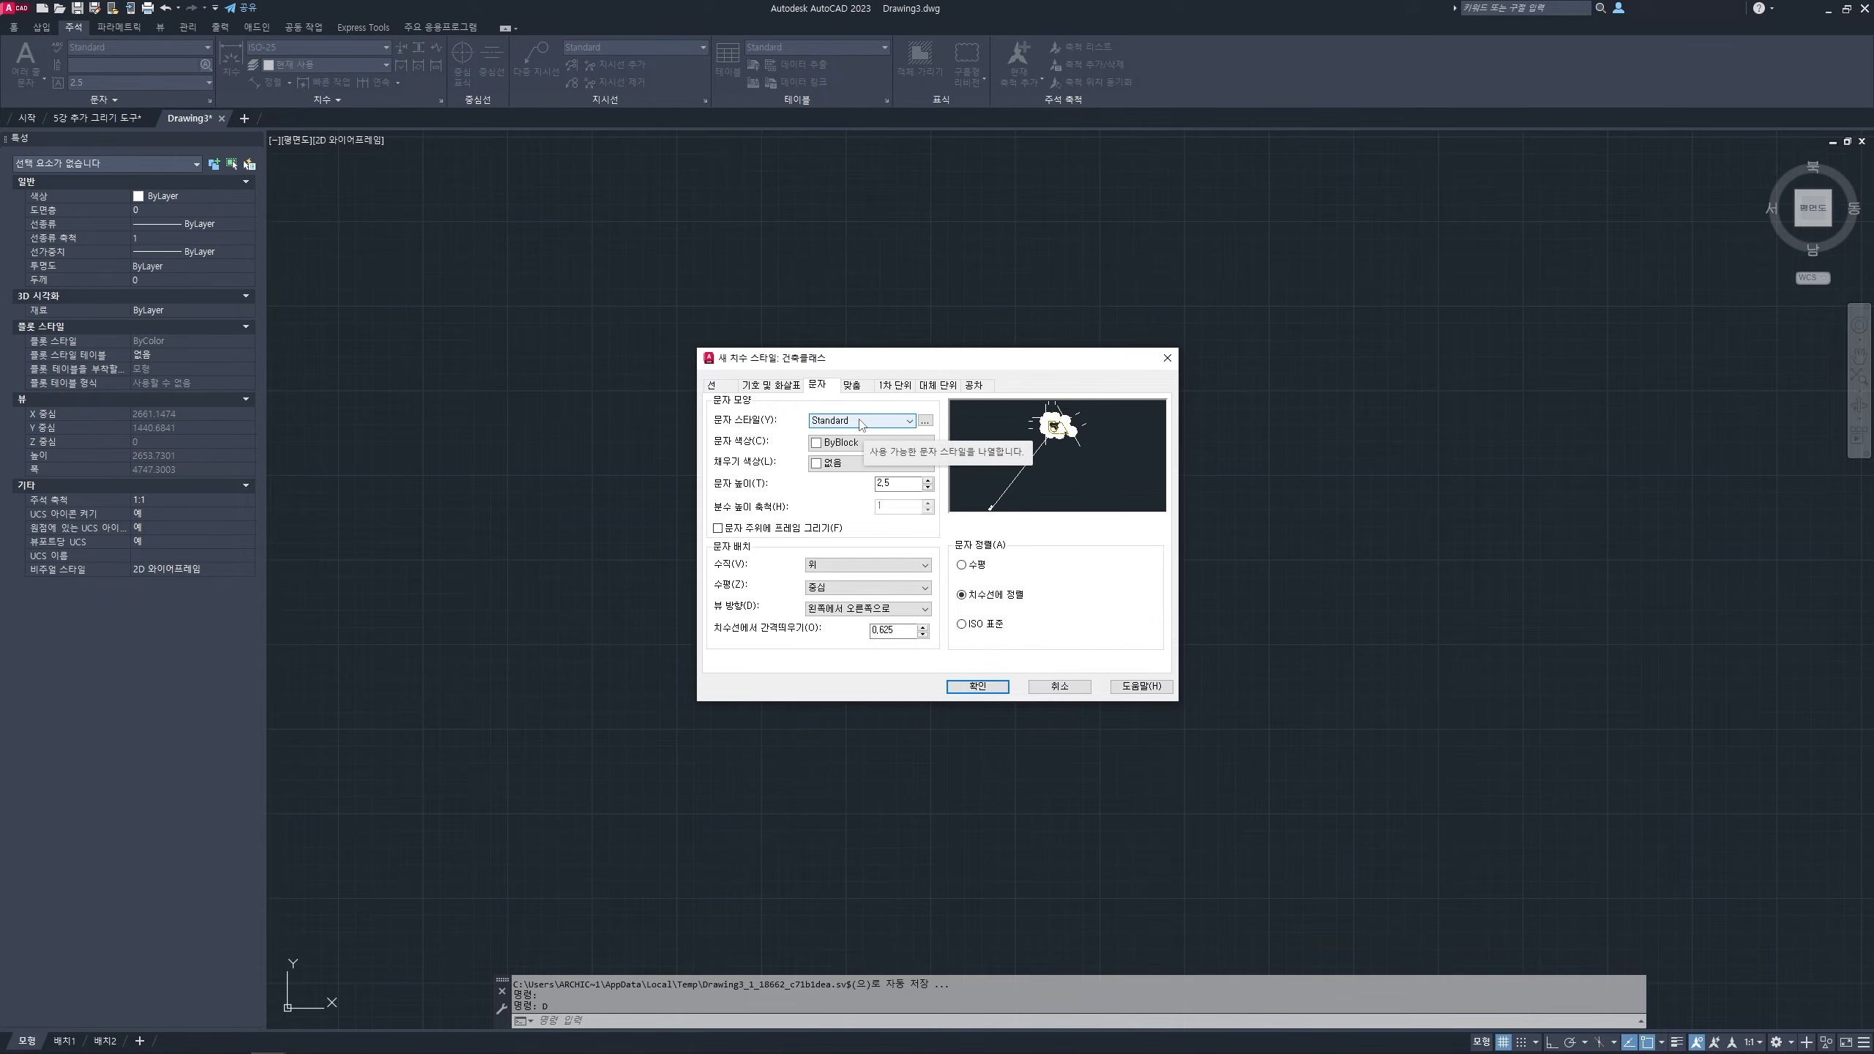
key("ctrl+2")
mouse_move(1055, 422)
left_mouse_down()
mouse_move(1026, 465)
mouse_move(1141, 416)
mouse_move(1117, 468)
left_mouse_up()
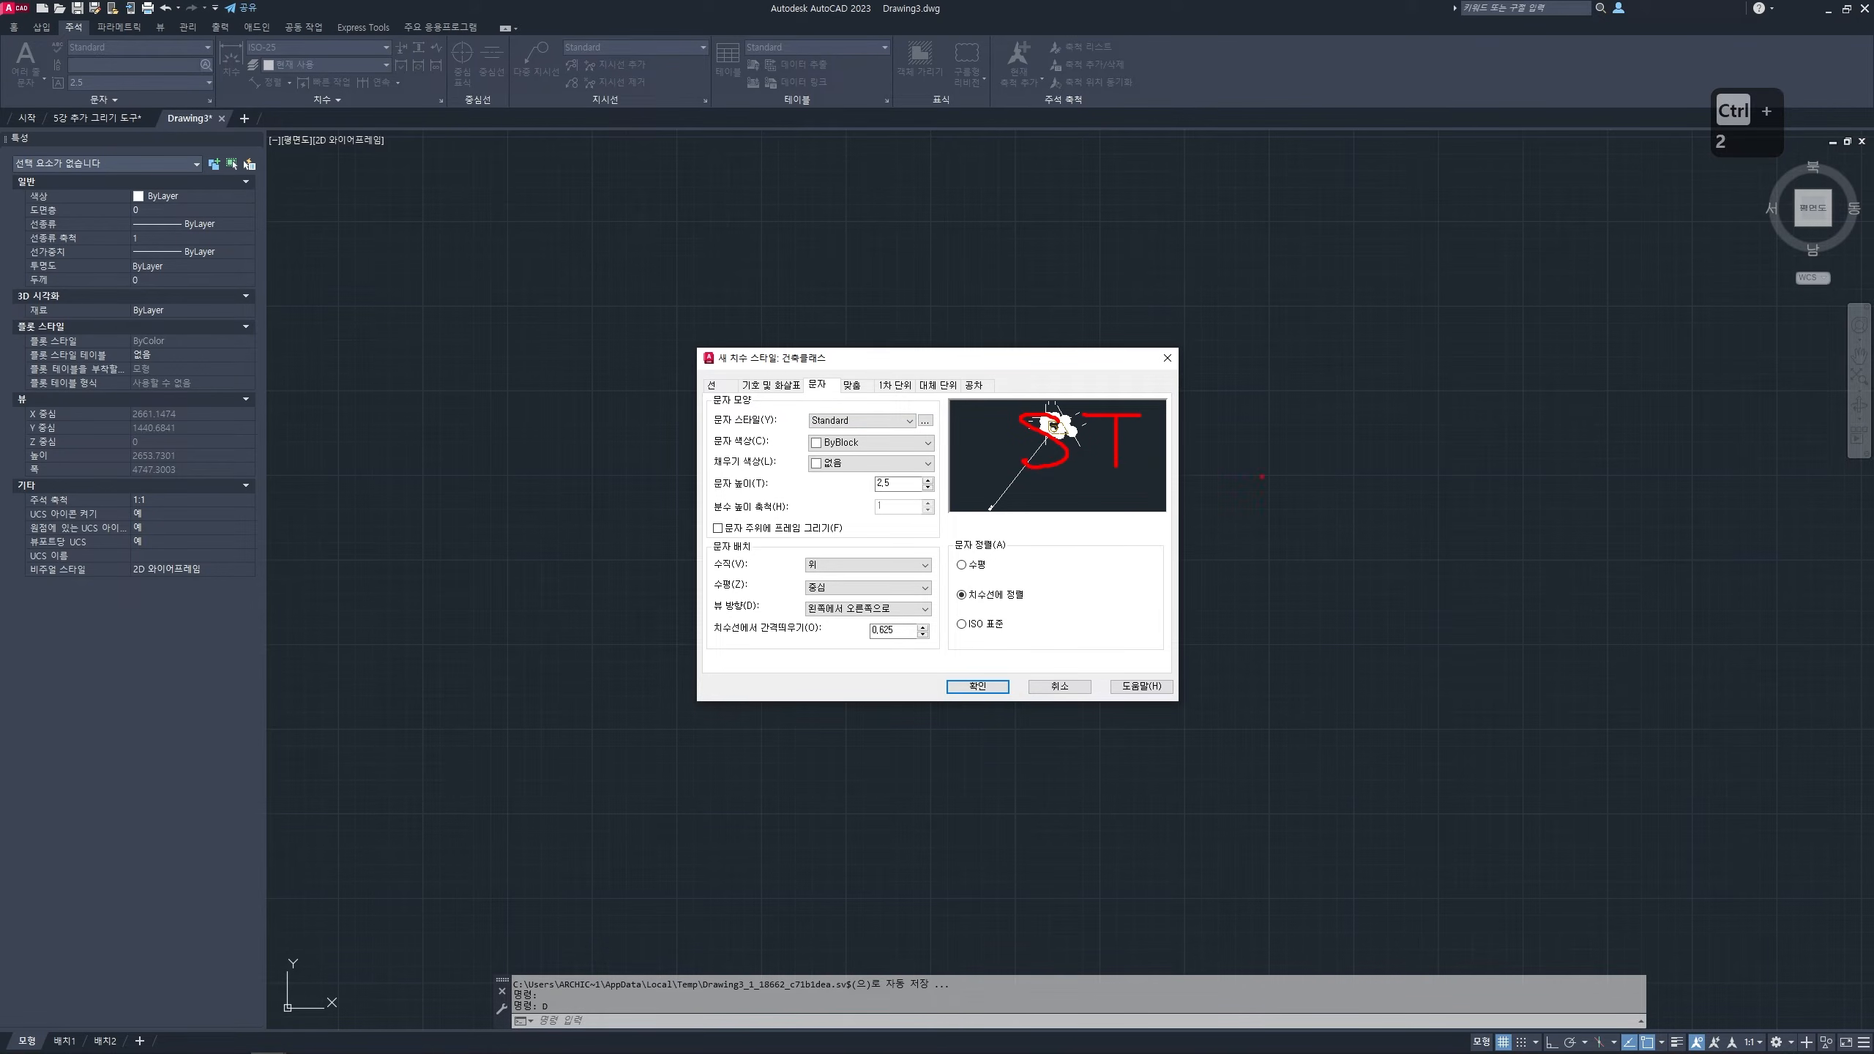
mouse_move(1344, 566)
left_mouse_down()
mouse_move(1261, 601)
mouse_move(1356, 390)
mouse_move(1358, 600)
left_mouse_up()
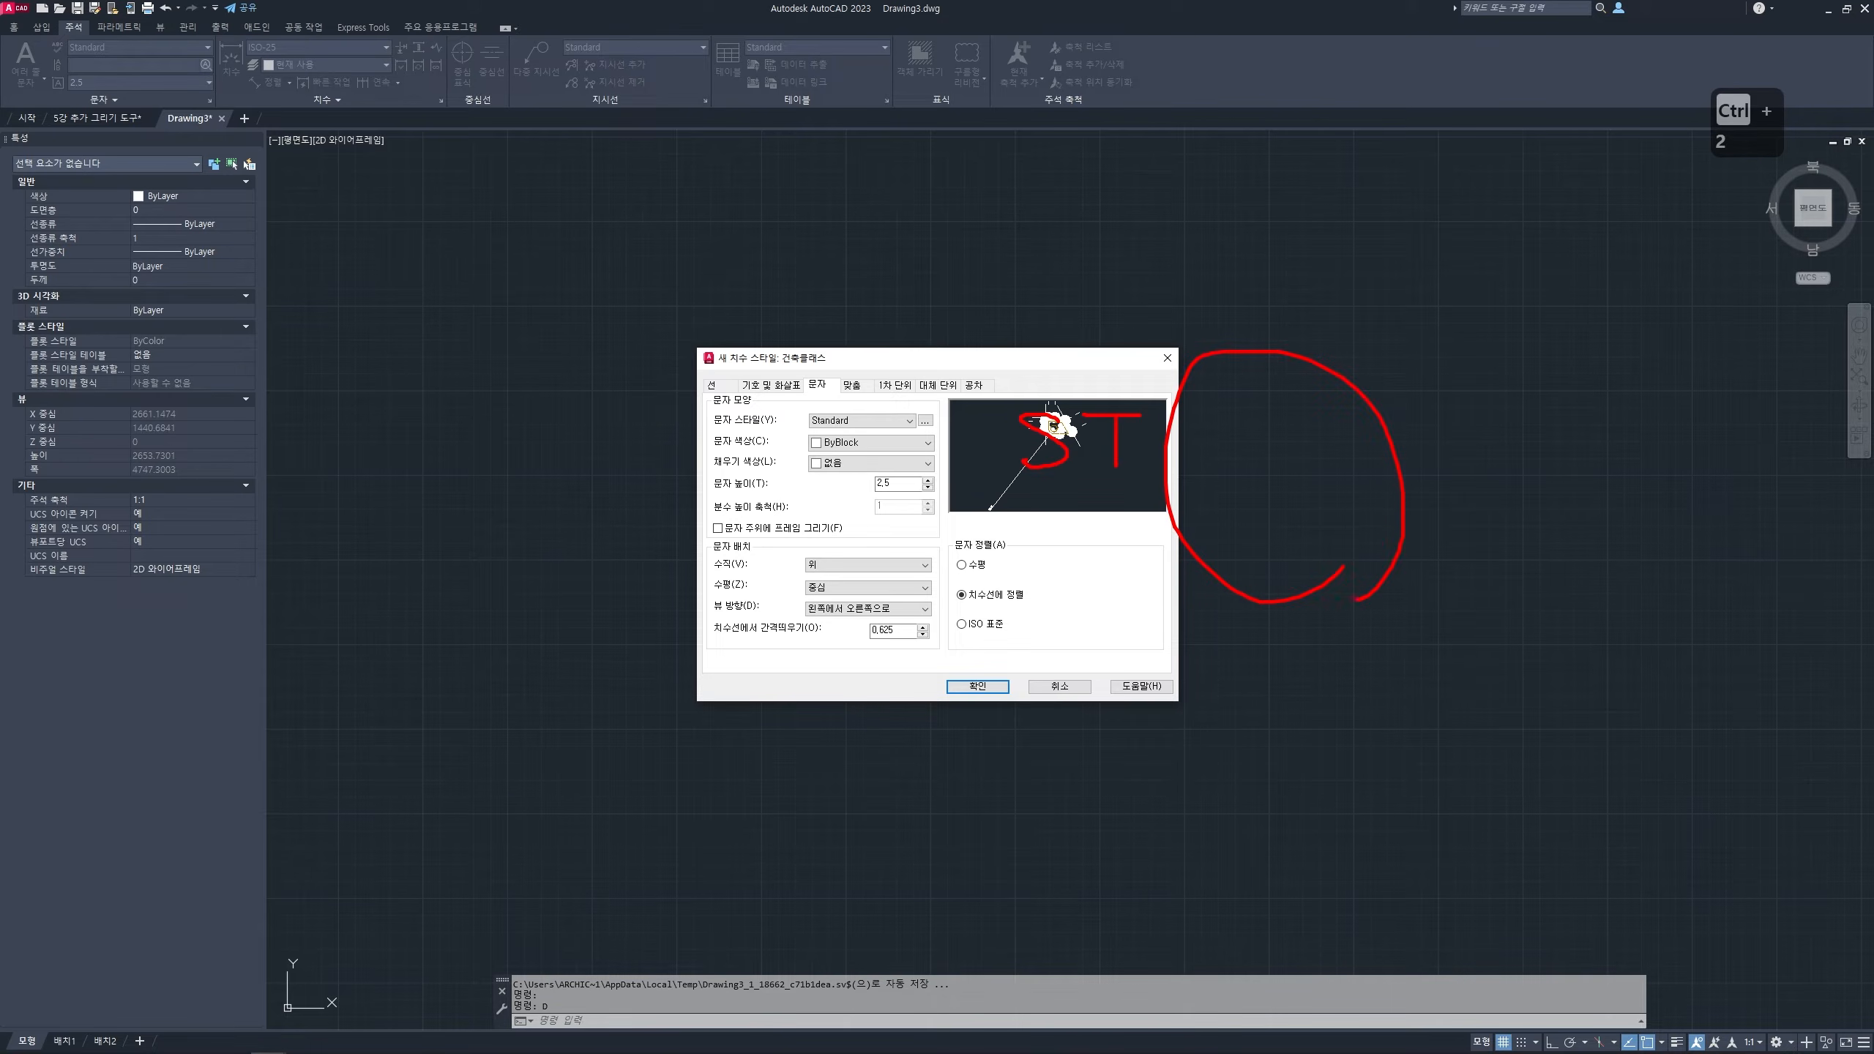
mouse_move(1274, 388)
left_mouse_down()
mouse_move(959, 296)
mouse_move(858, 415)
mouse_move(857, 395)
mouse_move(889, 408)
left_mouse_up()
left_click_drag(780, 366, 832, 366)
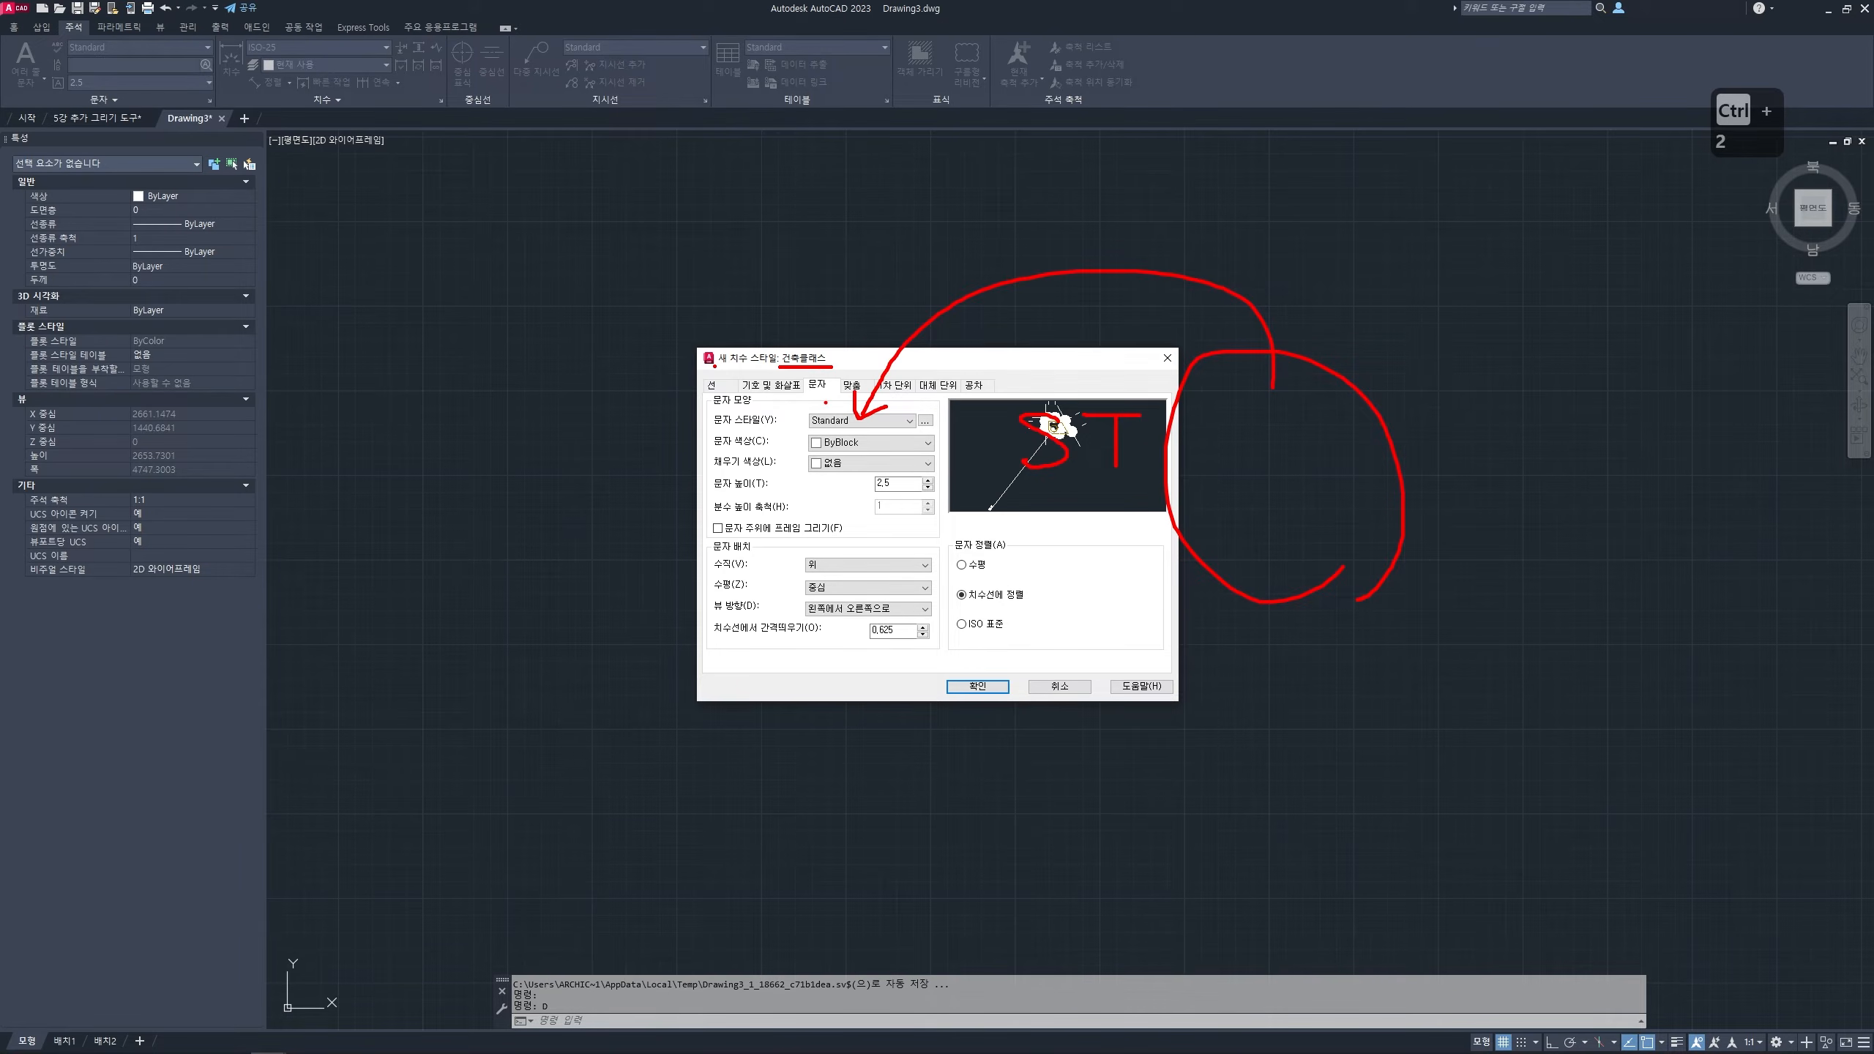
mouse_move(839, 439)
left_mouse_down()
mouse_move(836, 458)
mouse_move(835, 429)
mouse_move(863, 453)
left_mouse_up()
mouse_move(730, 475)
left_mouse_down()
mouse_move(817, 450)
mouse_move(847, 473)
mouse_move(817, 477)
mouse_move(901, 472)
left_mouse_up()
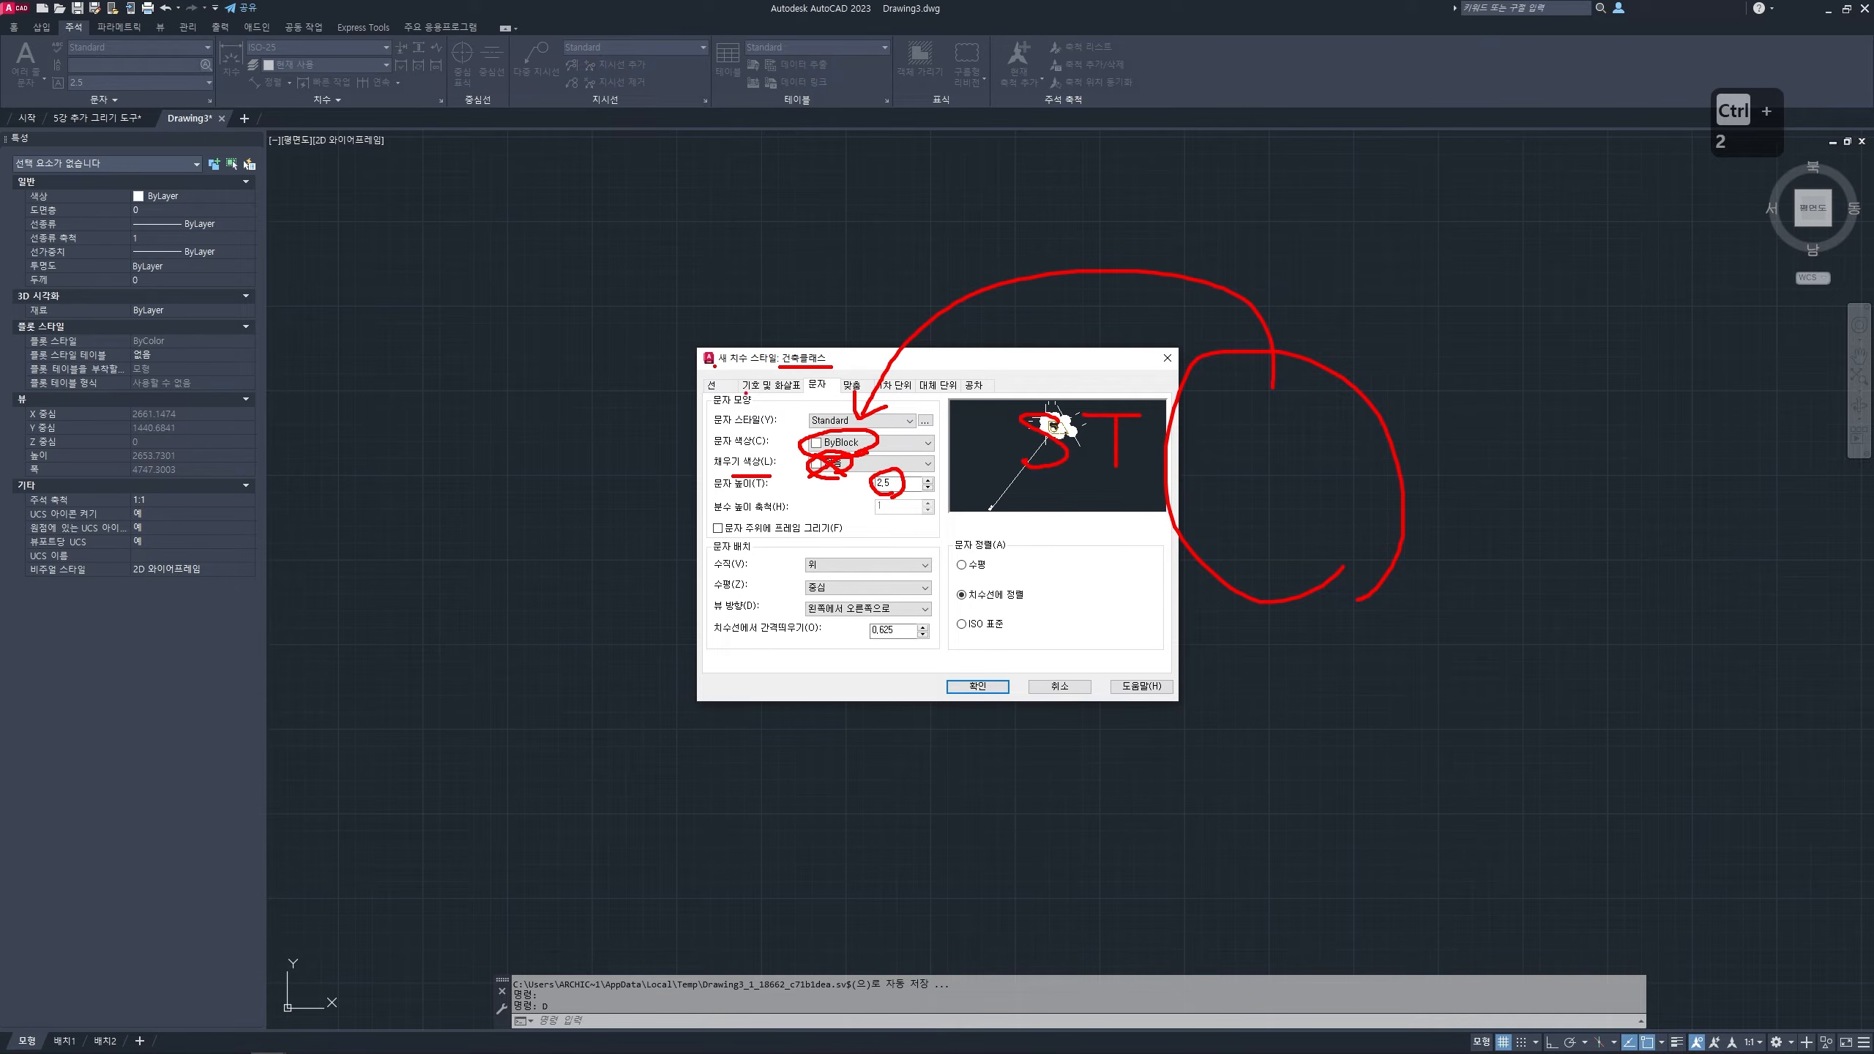
mouse_move(741, 393)
left_mouse_down()
mouse_move(803, 399)
mouse_move(761, 508)
mouse_move(869, 511)
mouse_move(878, 493)
left_mouse_up()
- Set the dimension text height of the 건축클래스 style to 100
mouse_move(876, 489)
left_mouse_down()
mouse_move(845, 513)
mouse_move(957, 479)
left_mouse_up()
key("Escape")
type("100")
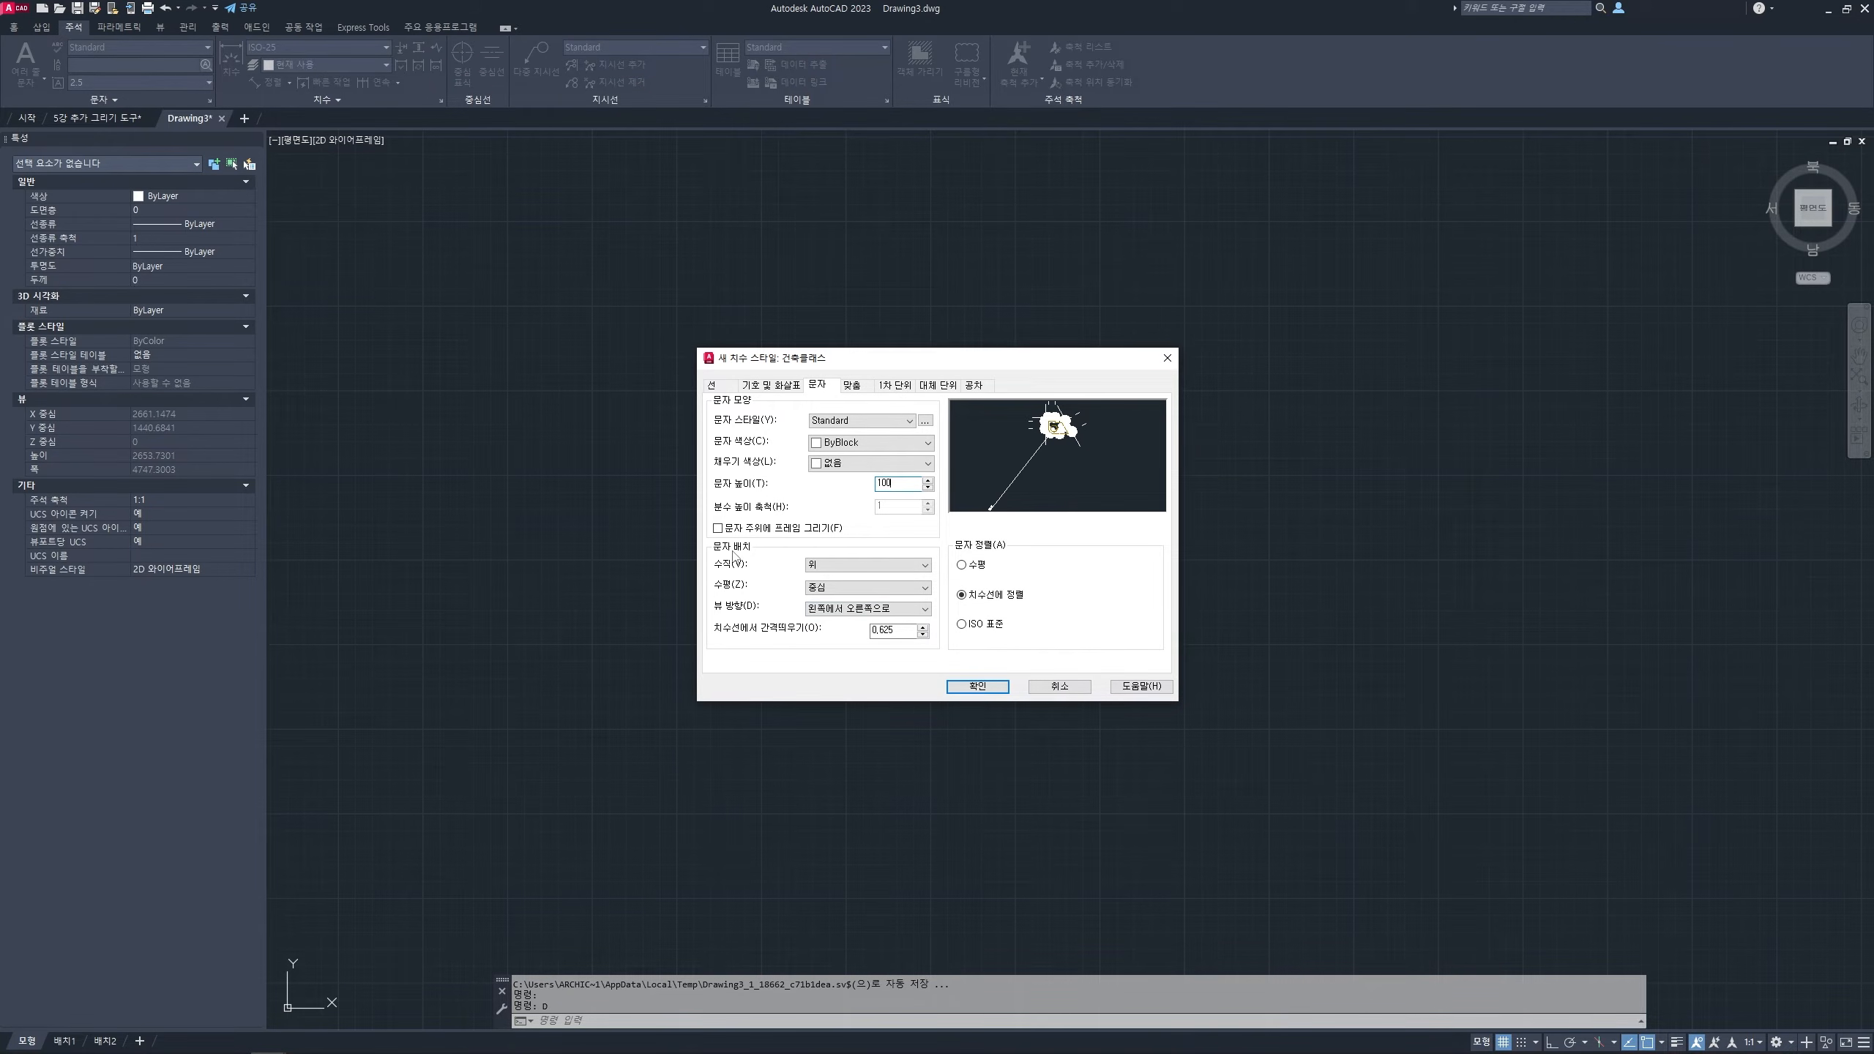
key("ctrl+2")
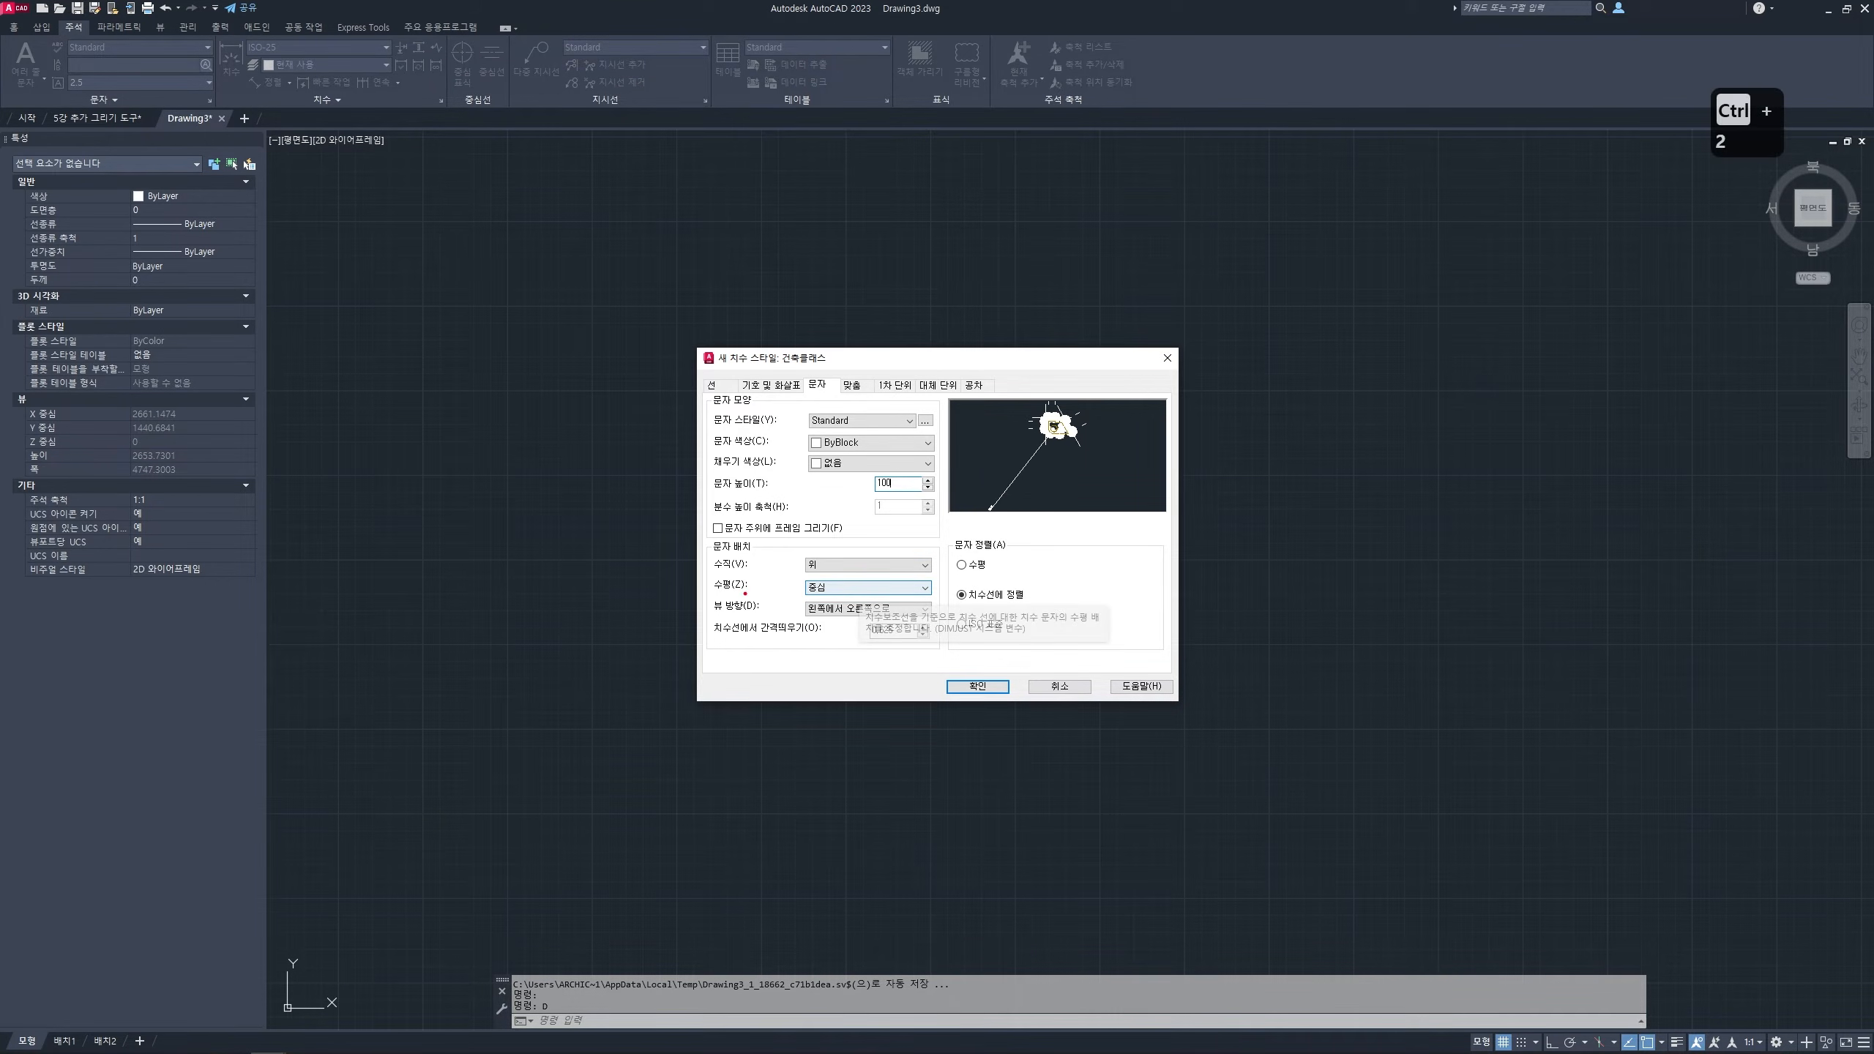
mouse_move(864, 609)
left_mouse_down()
mouse_move(800, 584)
mouse_move(865, 576)
mouse_move(849, 614)
left_mouse_up()
left_click_drag(714, 638, 814, 640)
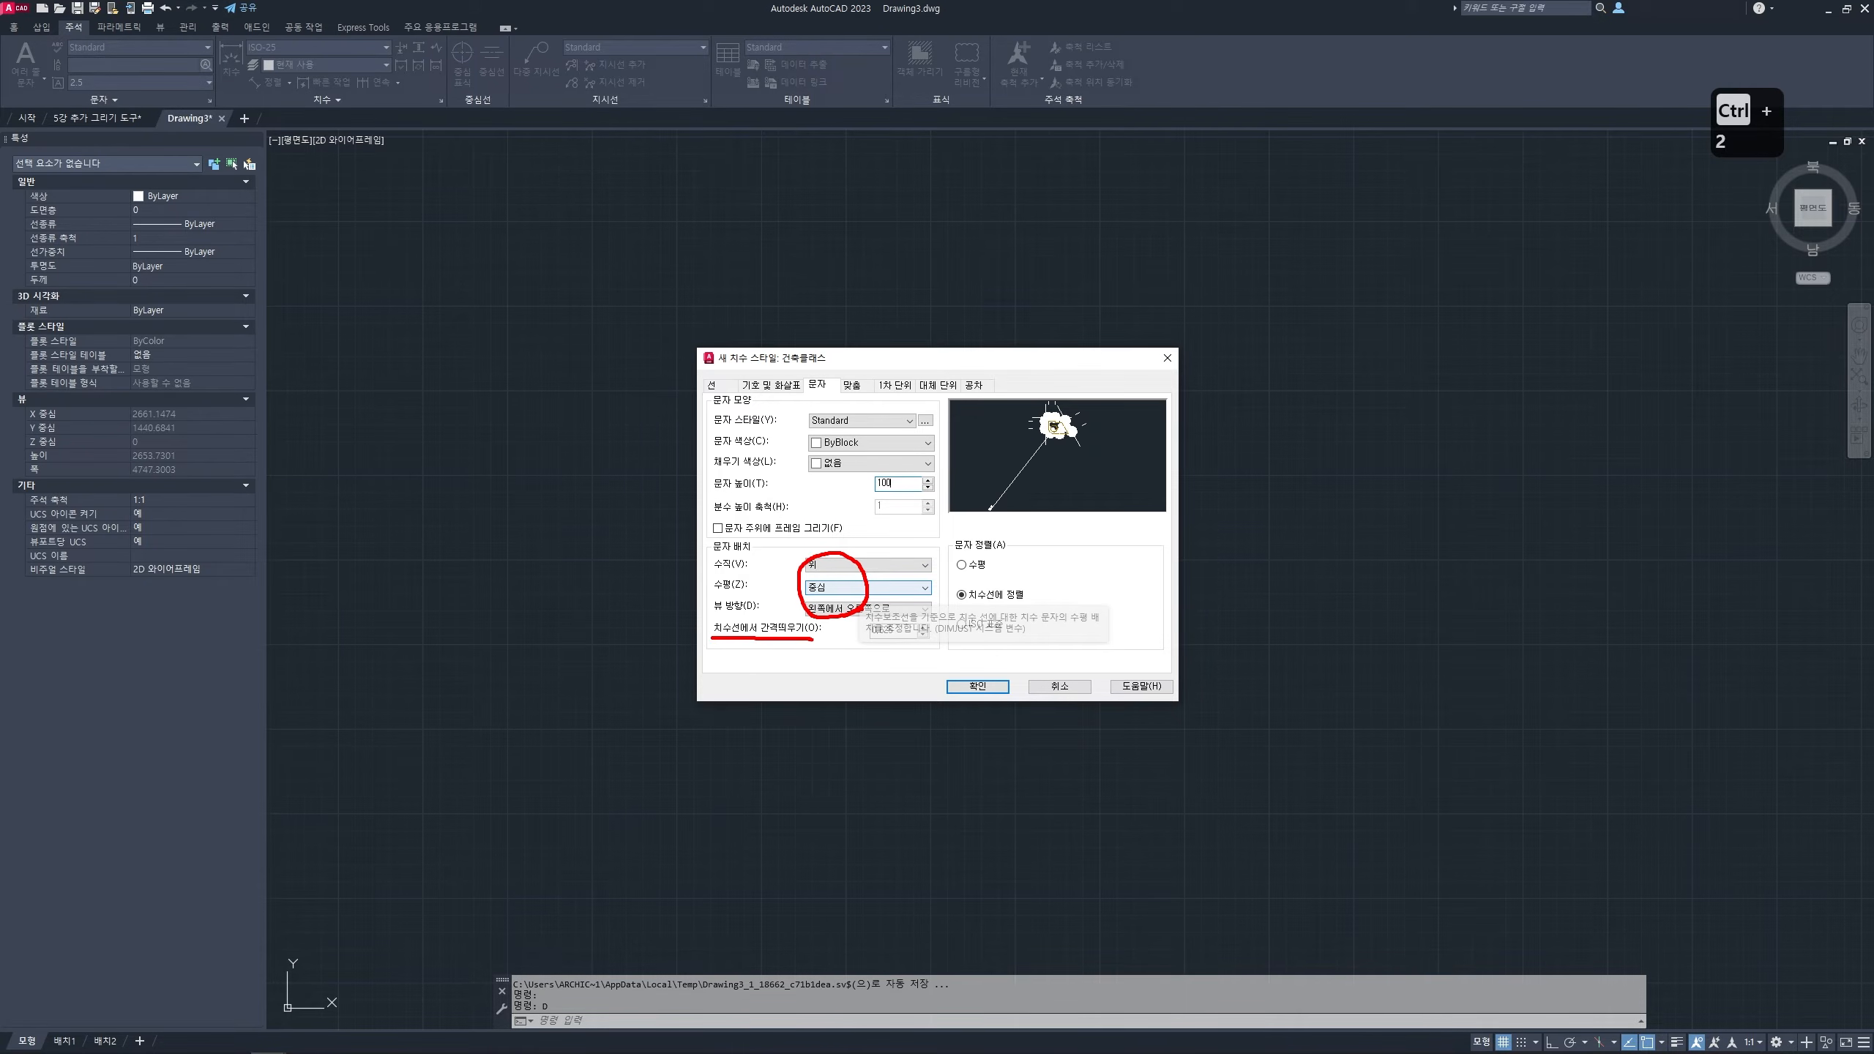
key("Escape")
key("ctrl+2")
left_click_drag(1228, 551, 1727, 551)
mouse_move(1558, 539)
left_mouse_down()
mouse_move(1554, 472)
mouse_move(1365, 473)
mouse_move(1359, 537)
mouse_move(1542, 537)
left_mouse_up()
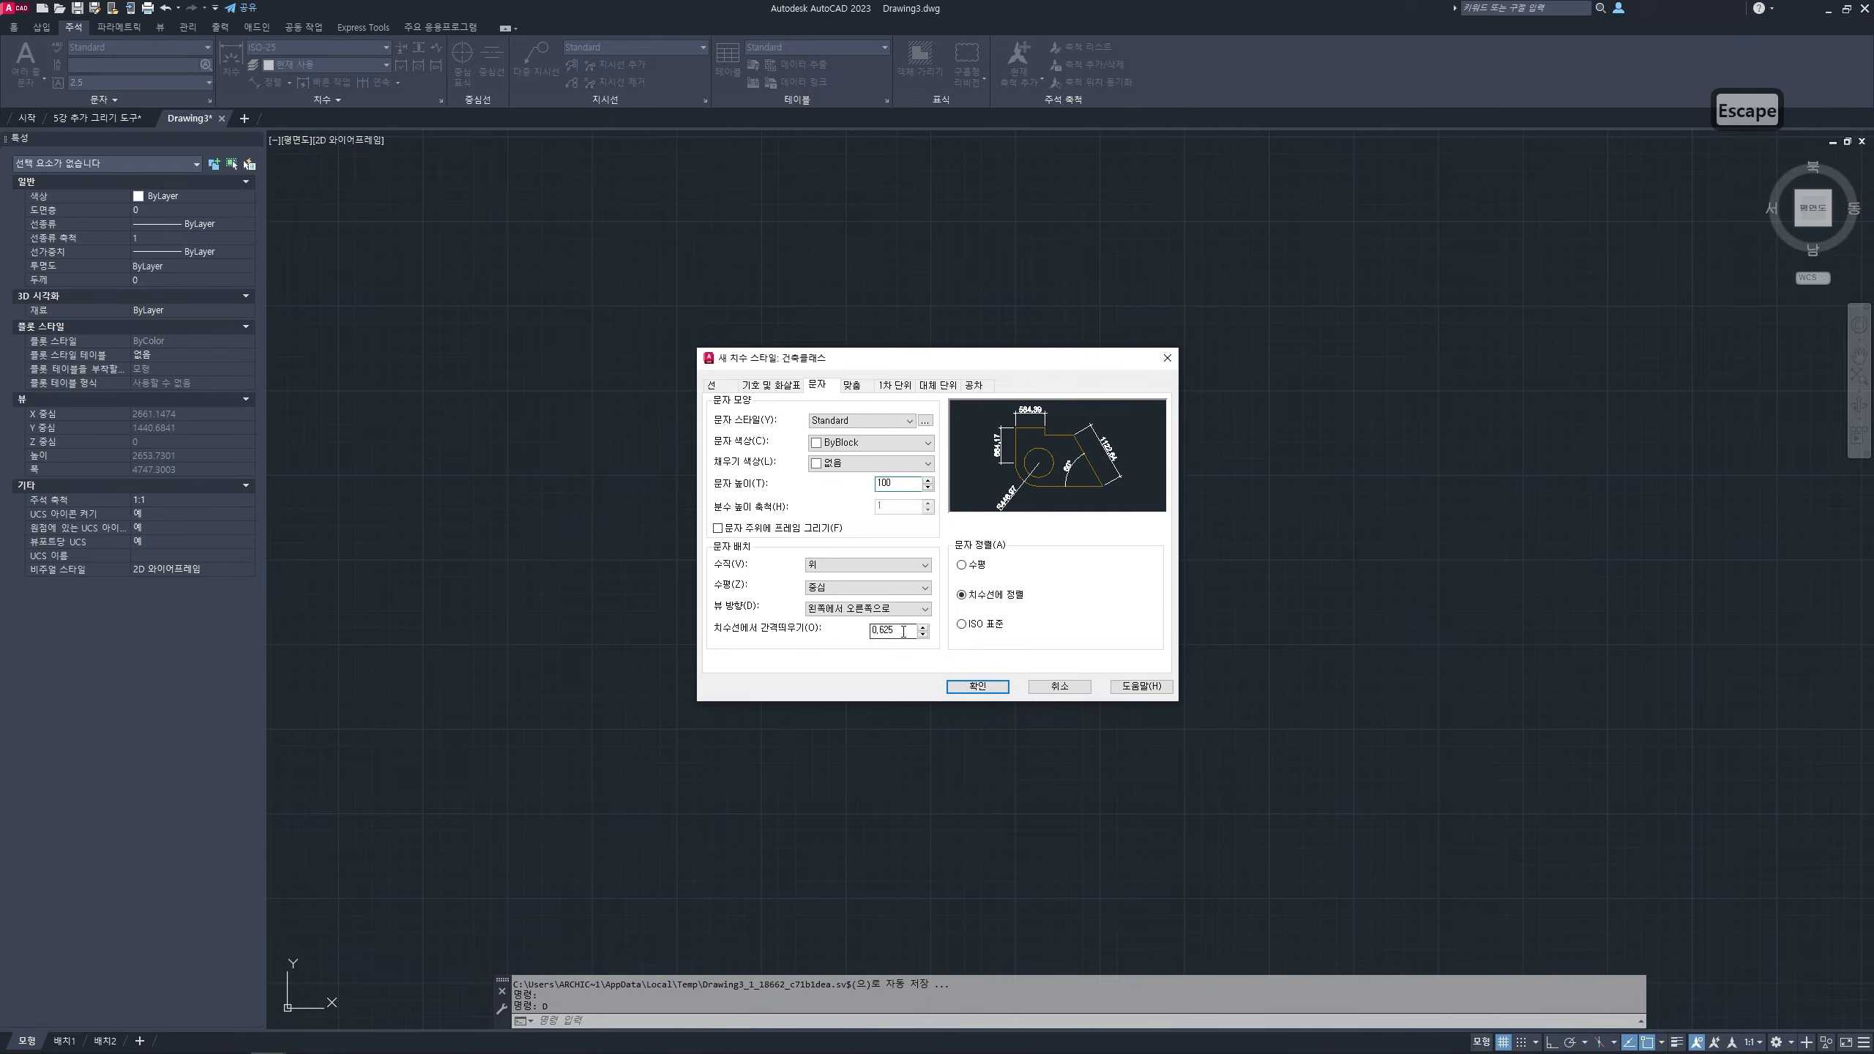
- Set the text's offset from the dimension line to 5
left_click_drag(892, 632, 842, 633)
type("5")
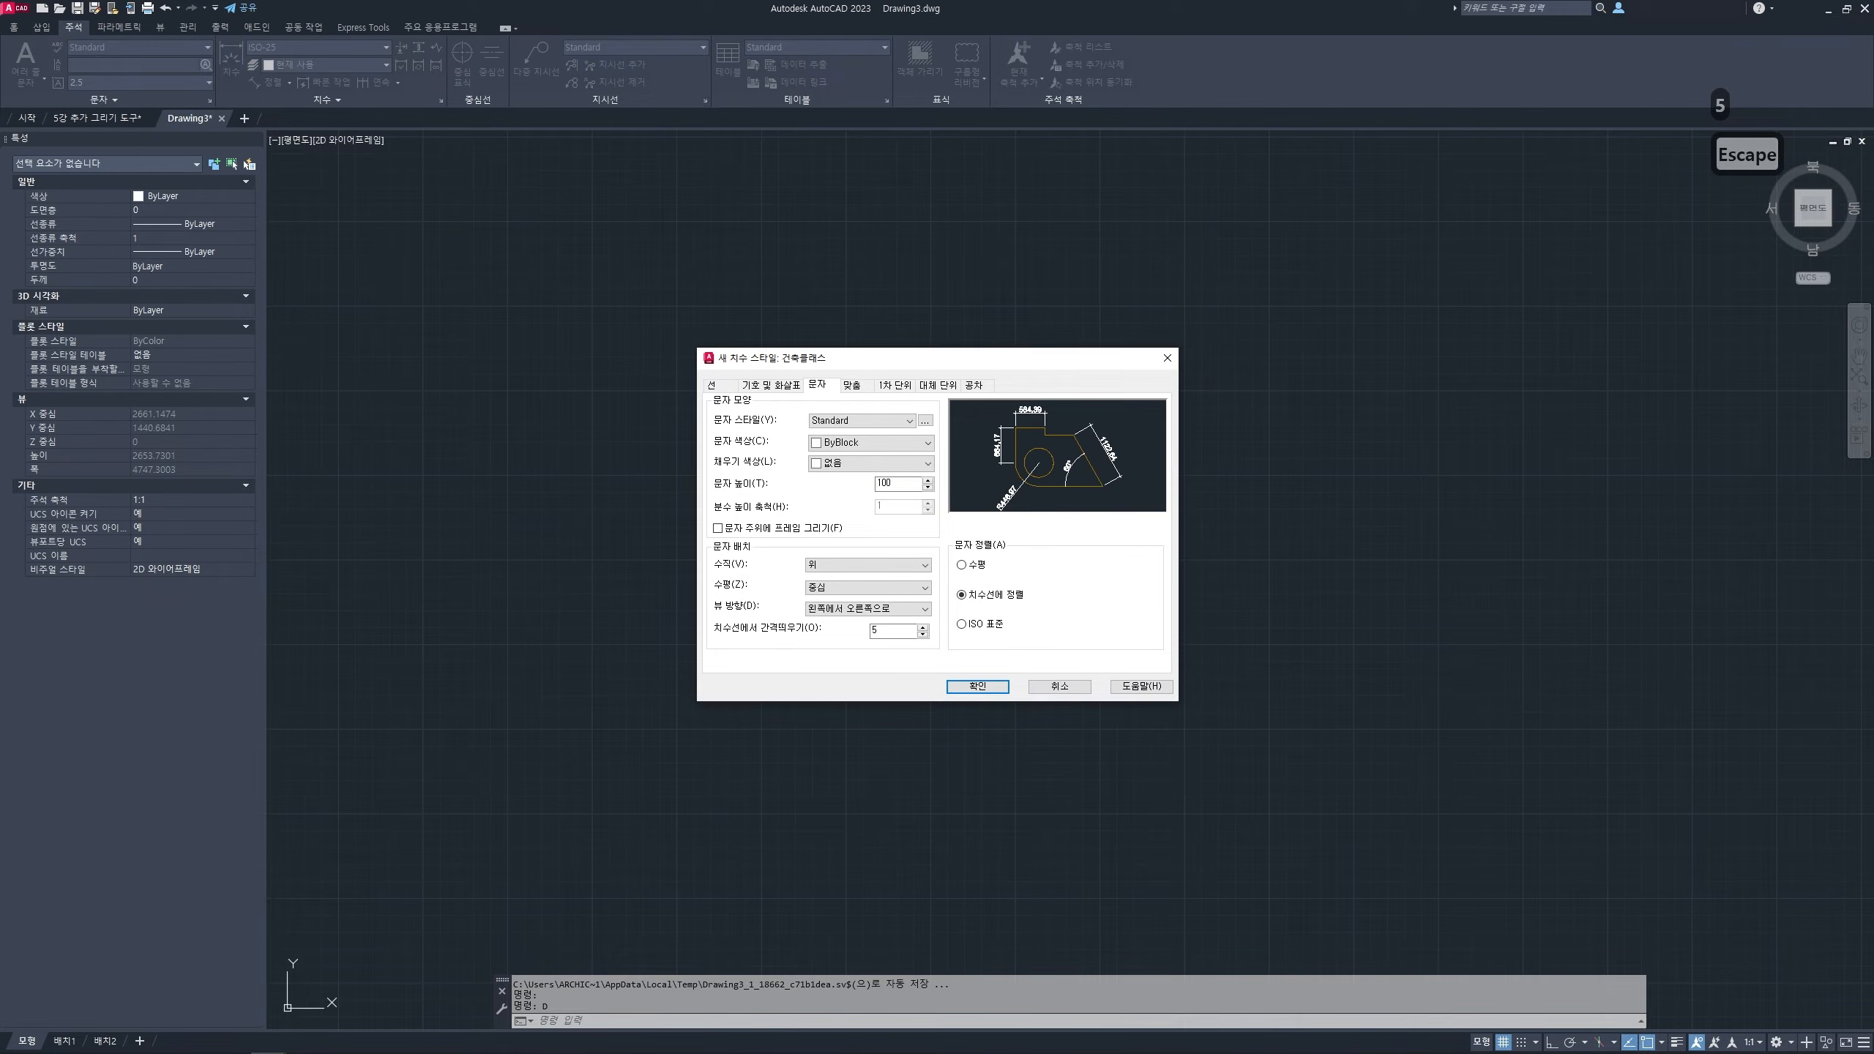
- Set the dimension text alignment to ISO standard (ISO 표준) and show the fit settings
left_click(982, 601)
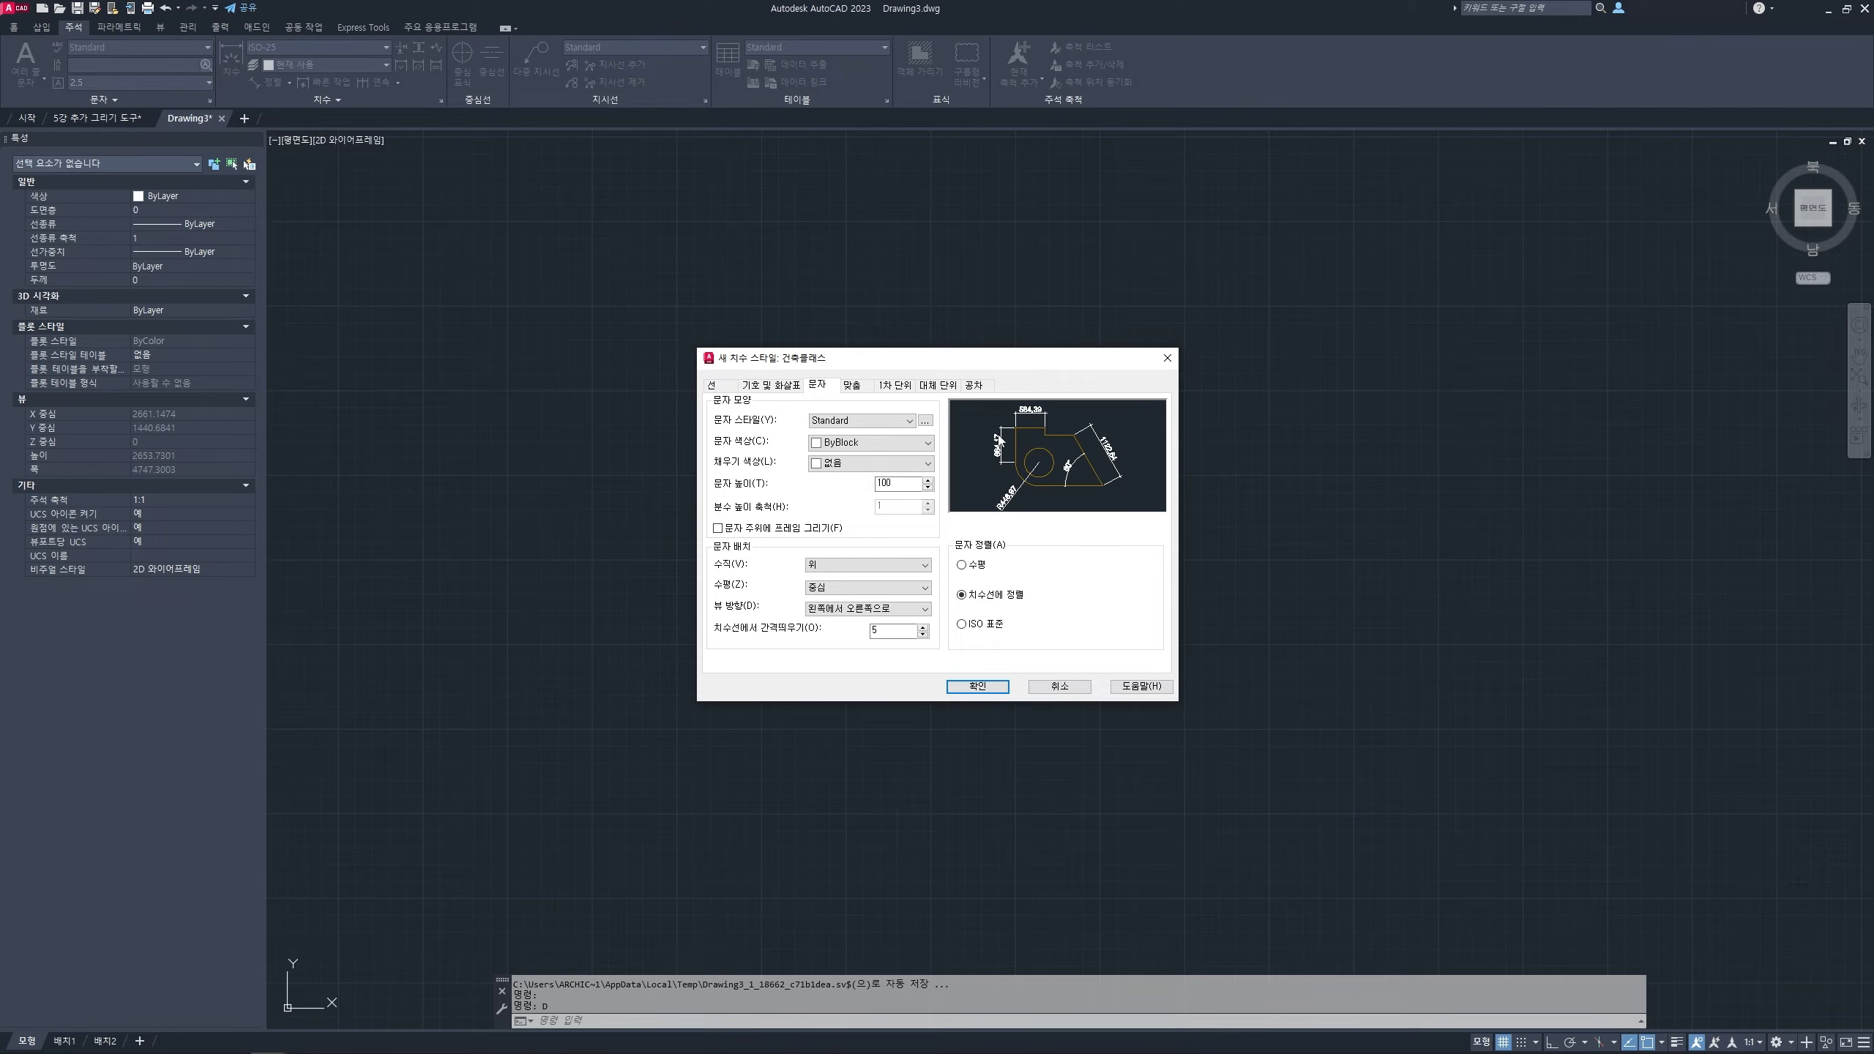
left_click(989, 626)
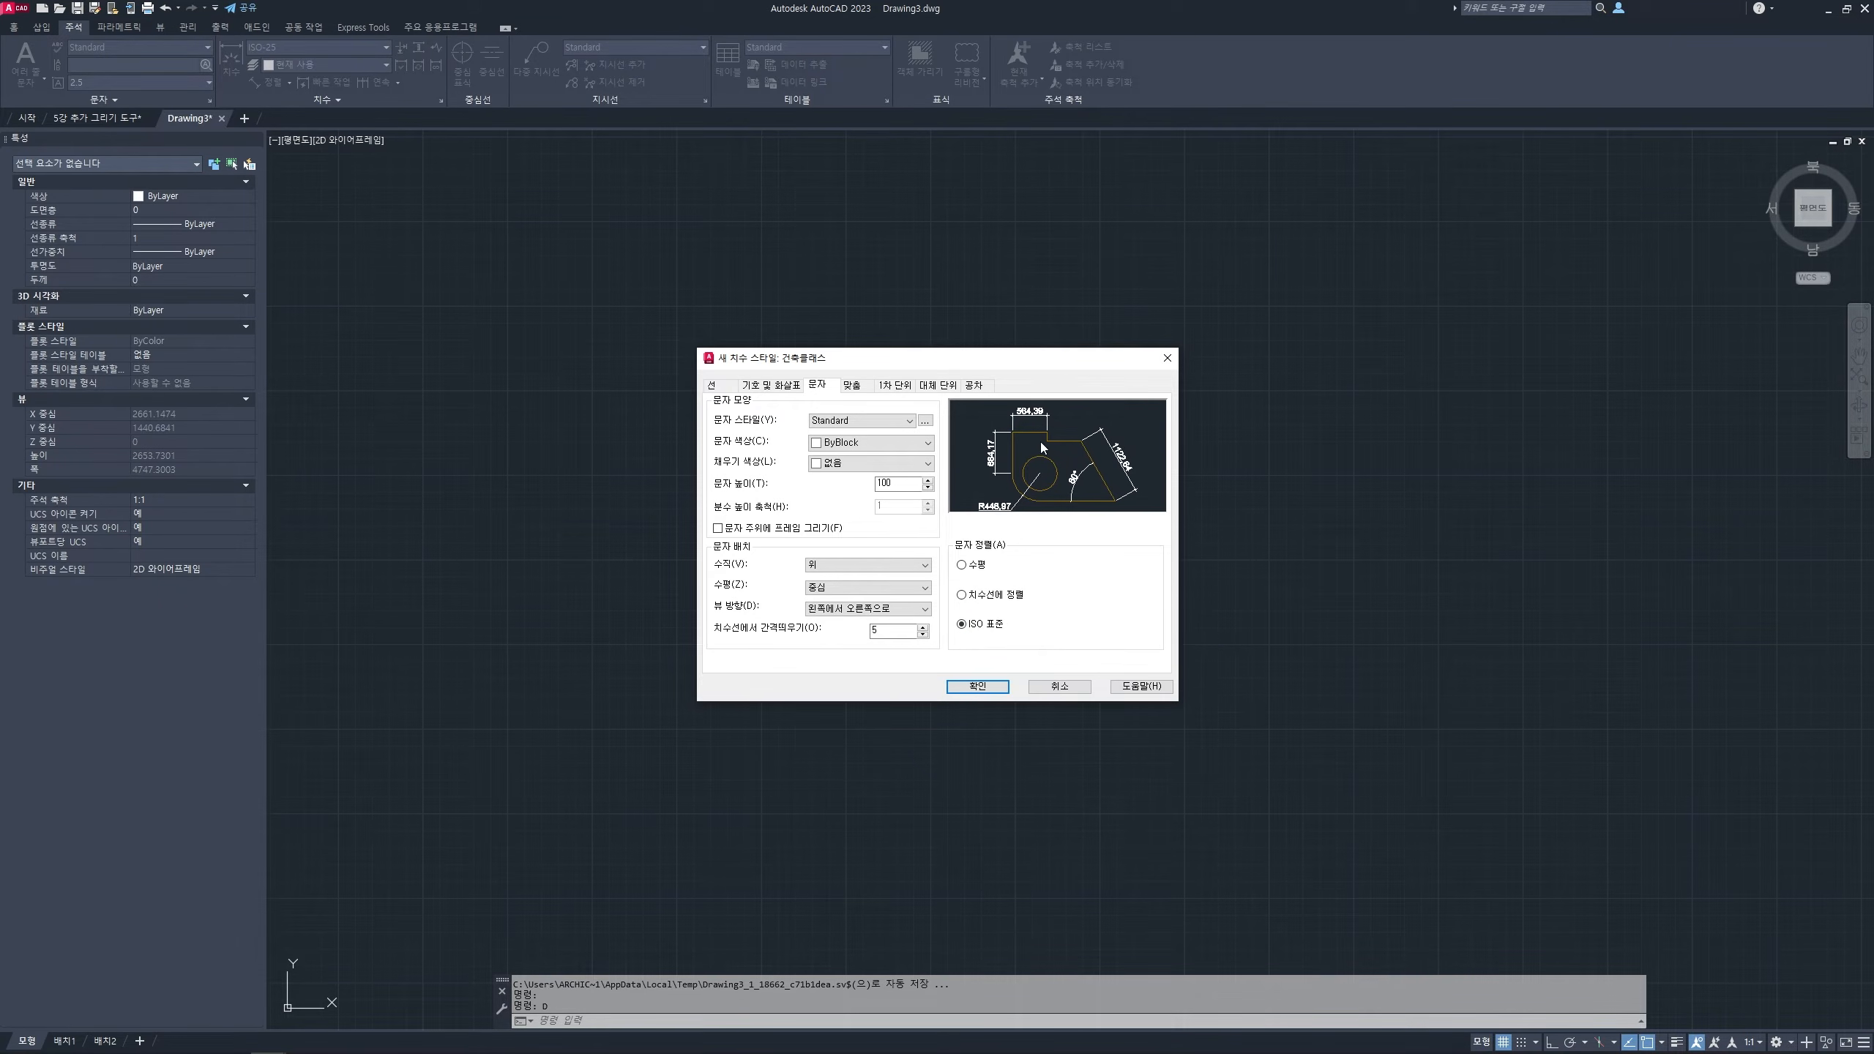
left_click(852, 385)
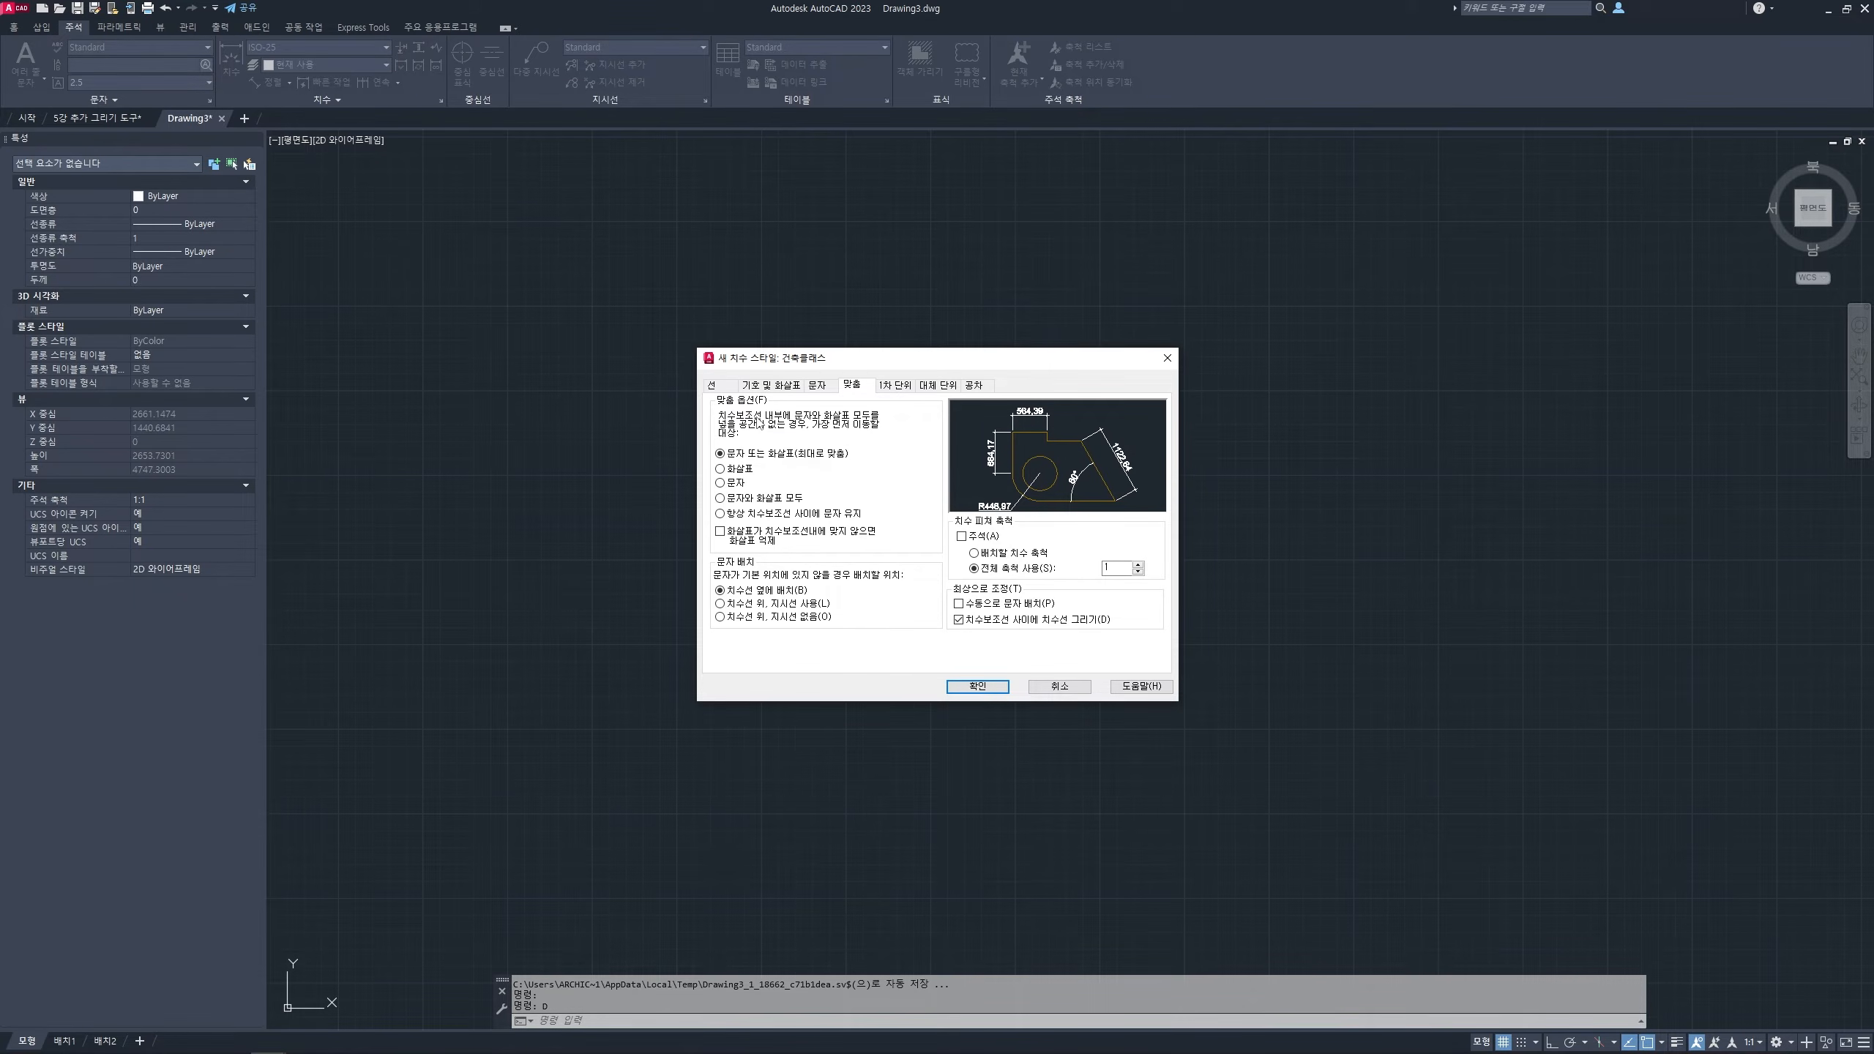
key("ctrl+2")
left_click_drag(709, 410, 759, 408)
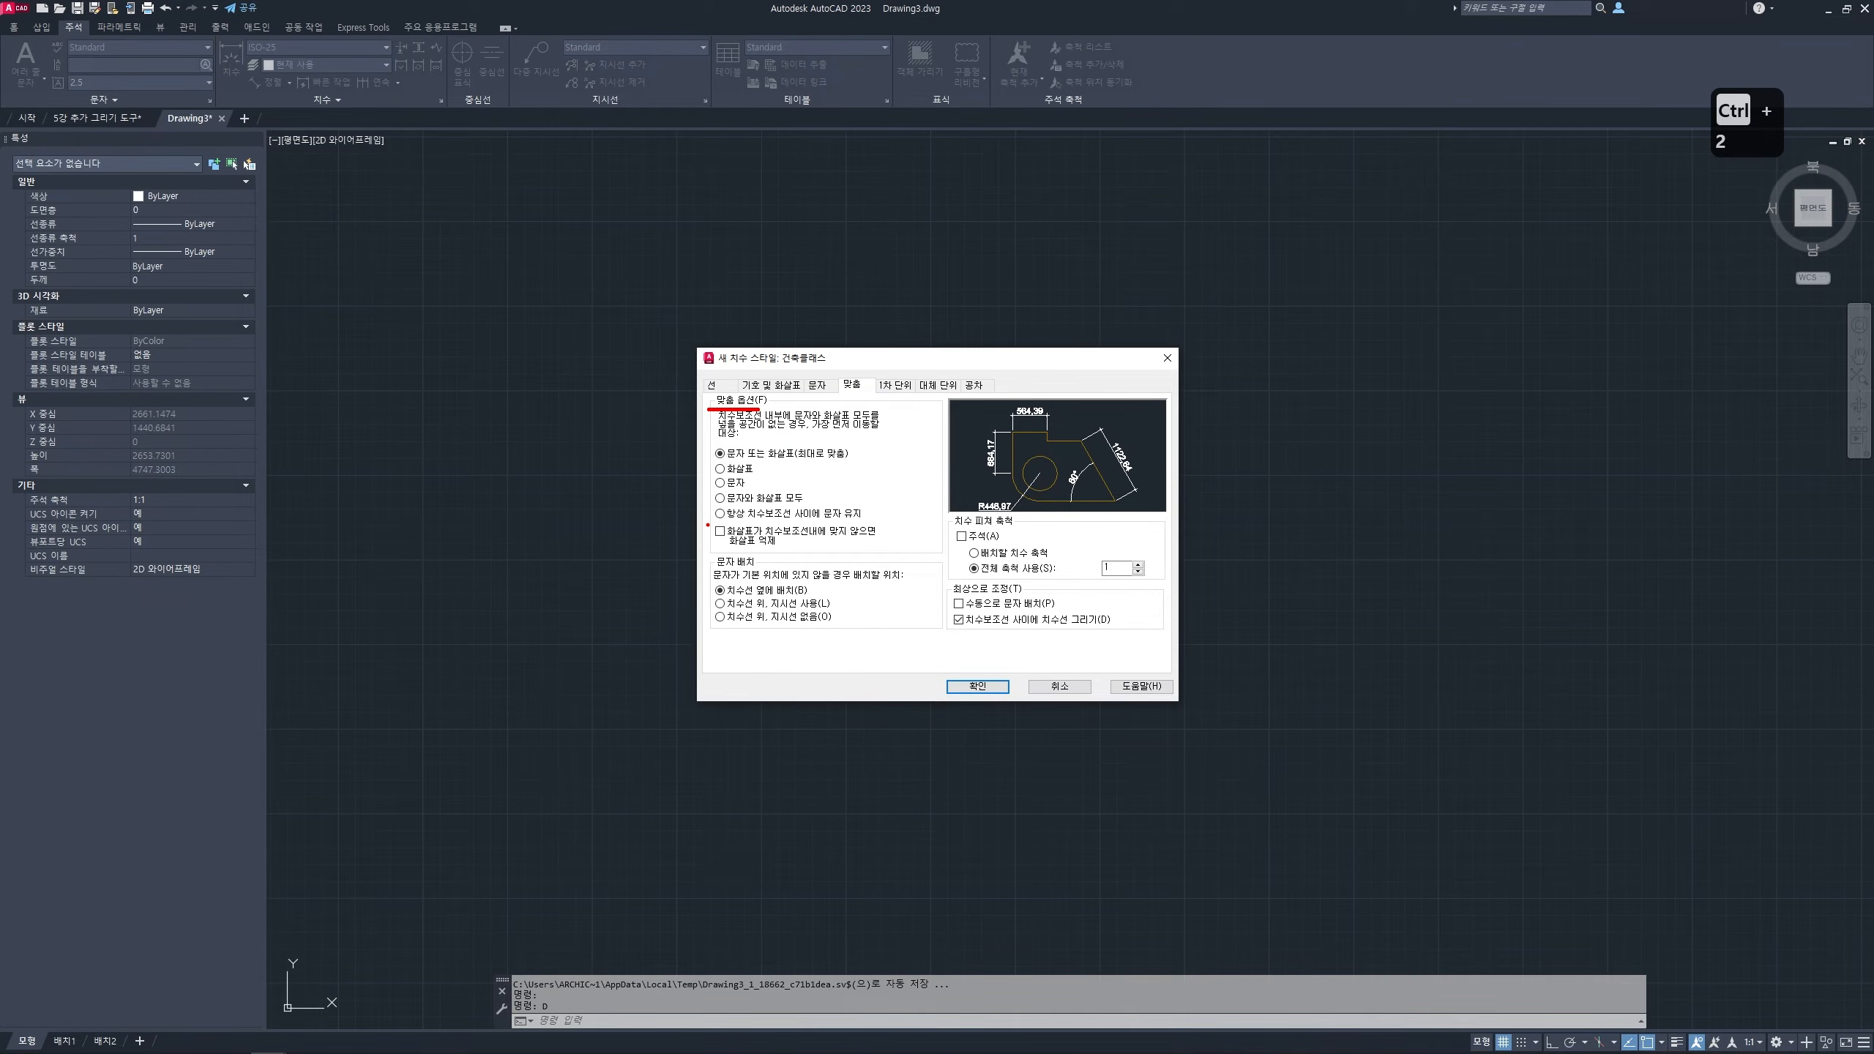
mouse_move(708, 524)
left_mouse_down()
mouse_move(883, 526)
mouse_move(710, 504)
mouse_move(742, 485)
left_mouse_up()
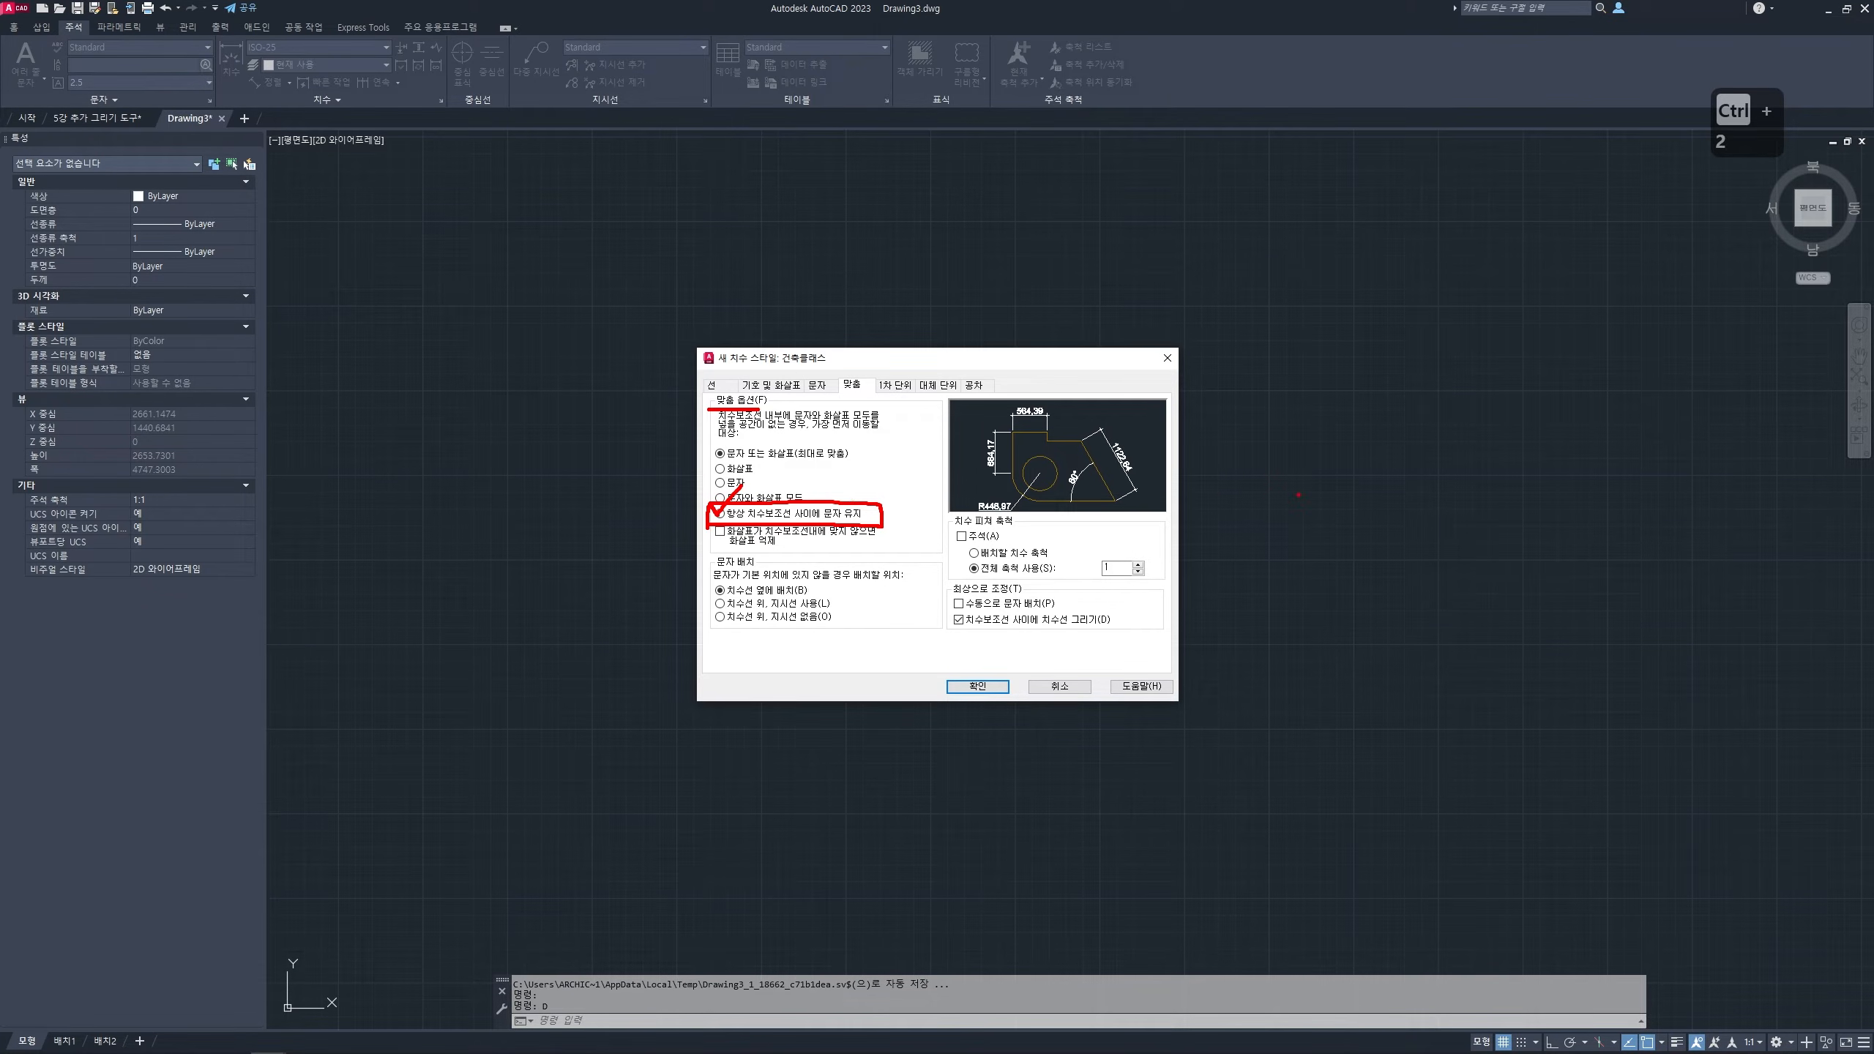
left_click_drag(1403, 377, 1404, 510)
left_click_drag(1498, 346, 1496, 514)
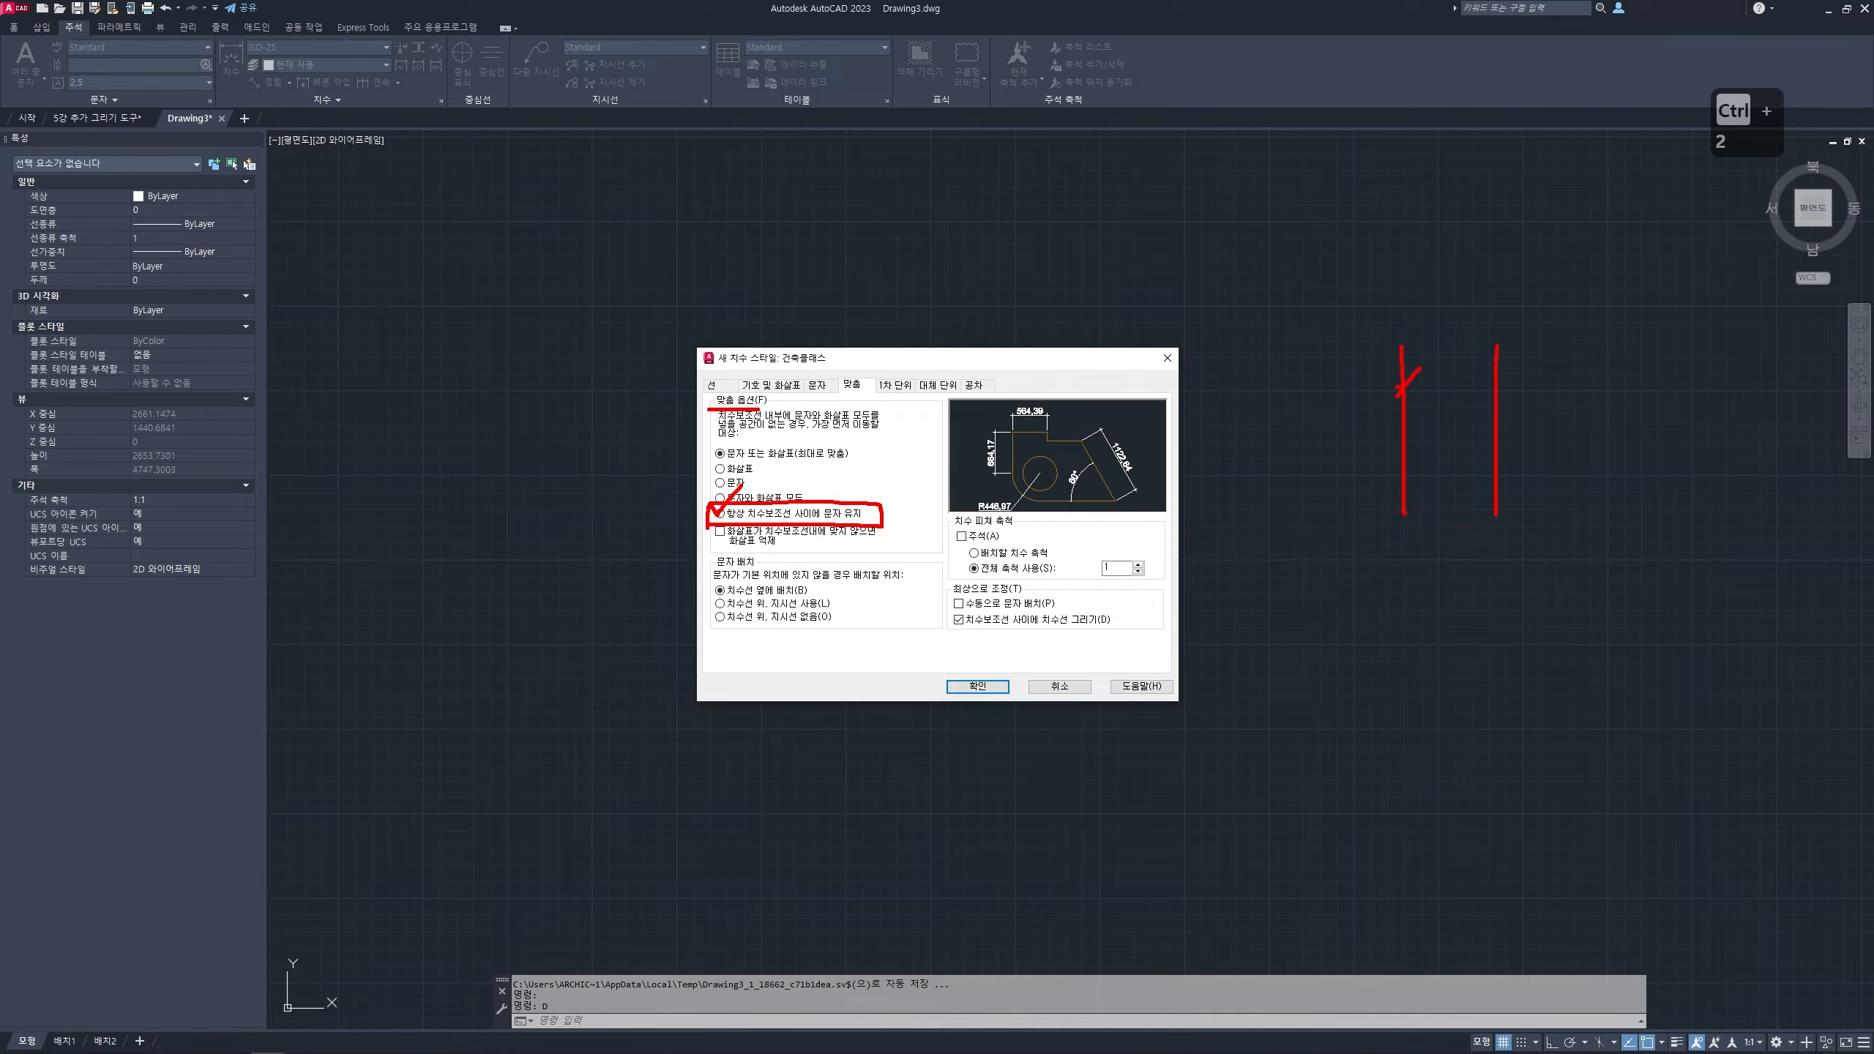
left_click_drag(1404, 386, 1496, 386)
mouse_move(1450, 291)
left_mouse_down()
mouse_move(1388, 291)
mouse_move(1350, 353)
mouse_move(1555, 363)
mouse_move(1549, 292)
left_mouse_up()
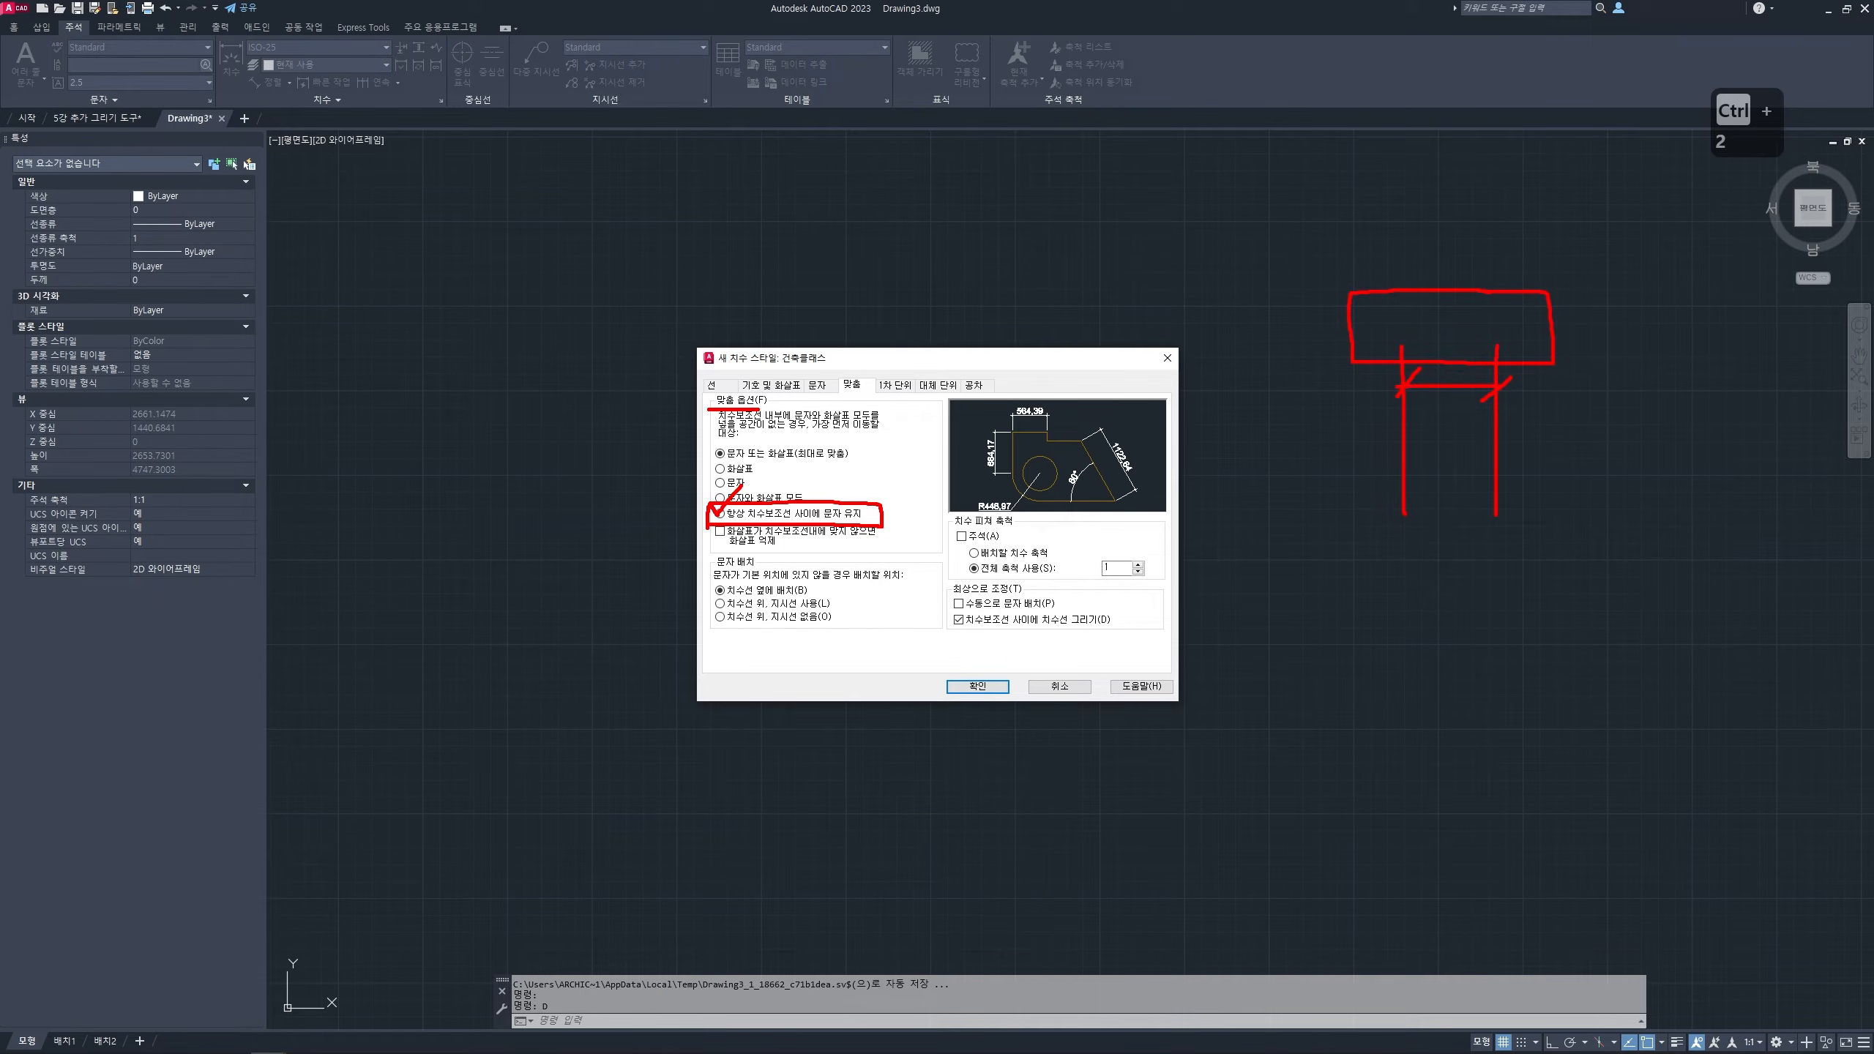
mouse_move(1687, 310)
left_mouse_down()
mouse_move(1552, 316)
mouse_move(1517, 363)
mouse_move(1631, 376)
mouse_move(1697, 352)
left_mouse_up()
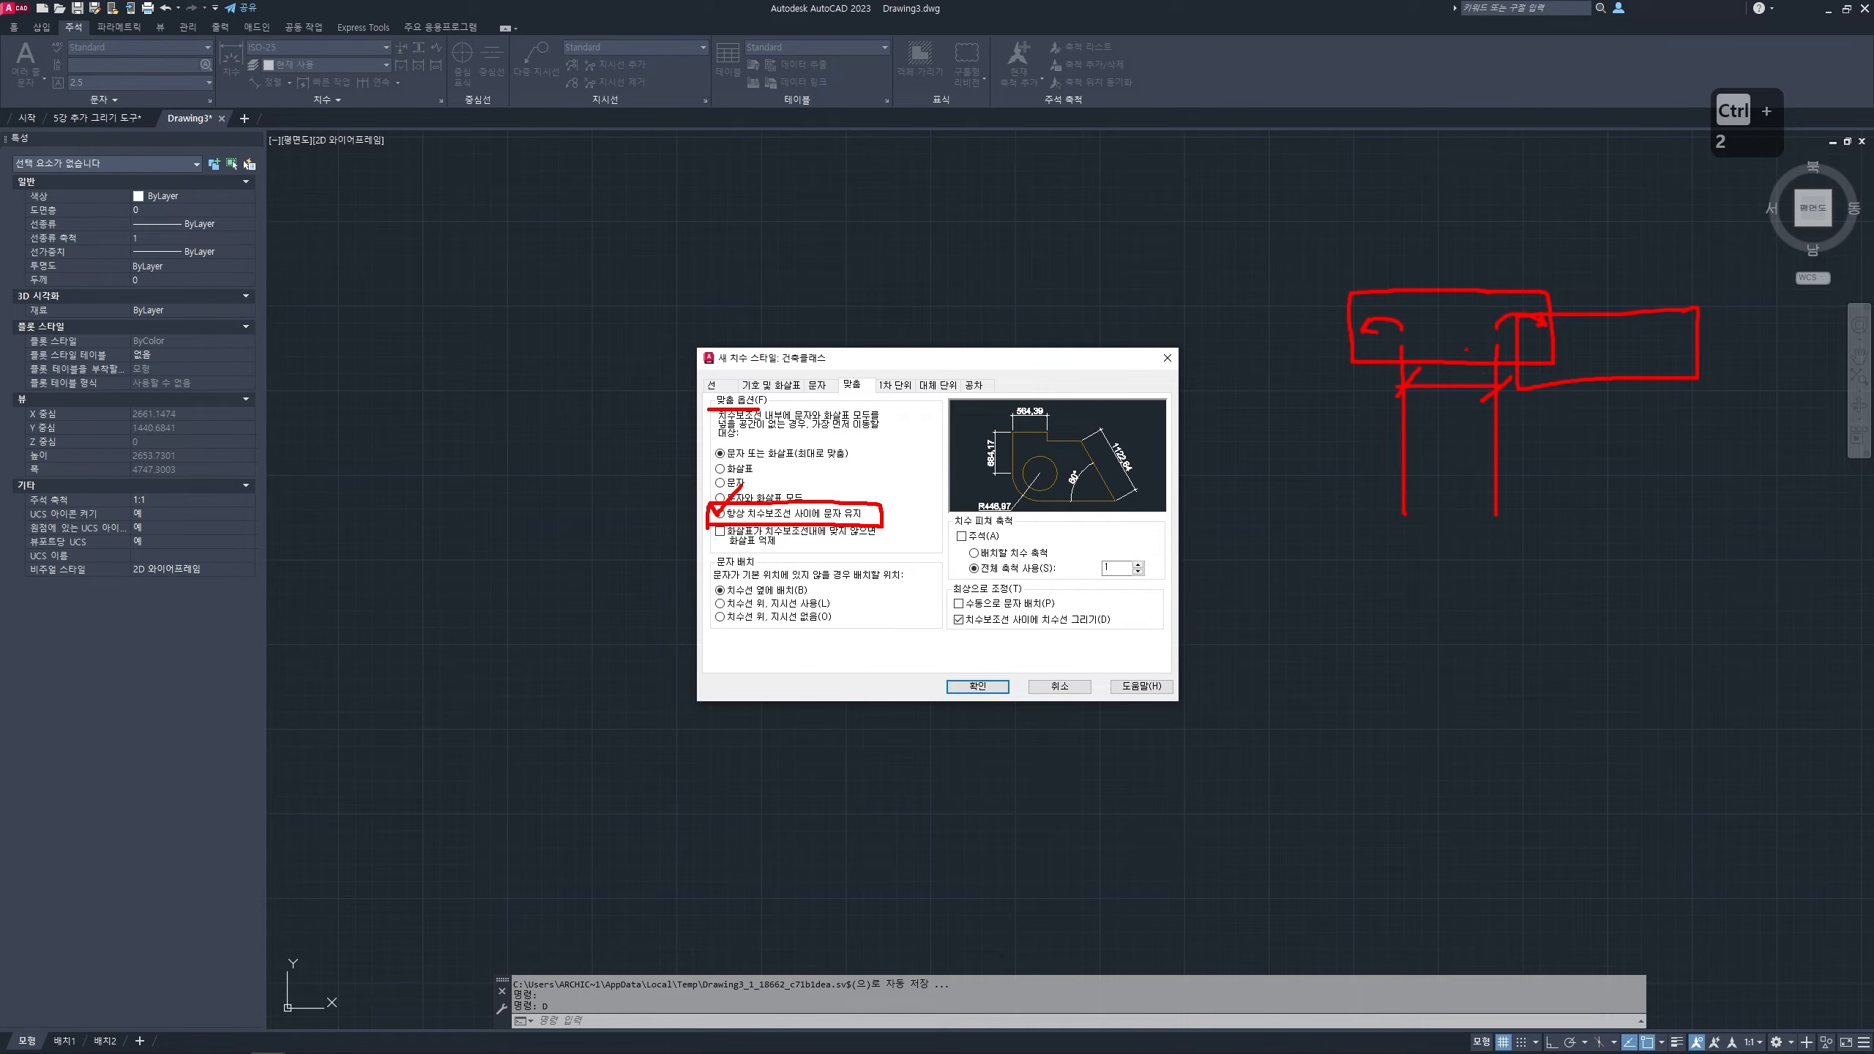
left_click_drag(1417, 360, 1479, 336)
mouse_move(967, 579)
left_mouse_down()
mouse_move(1099, 555)
mouse_move(1173, 586)
left_mouse_up()
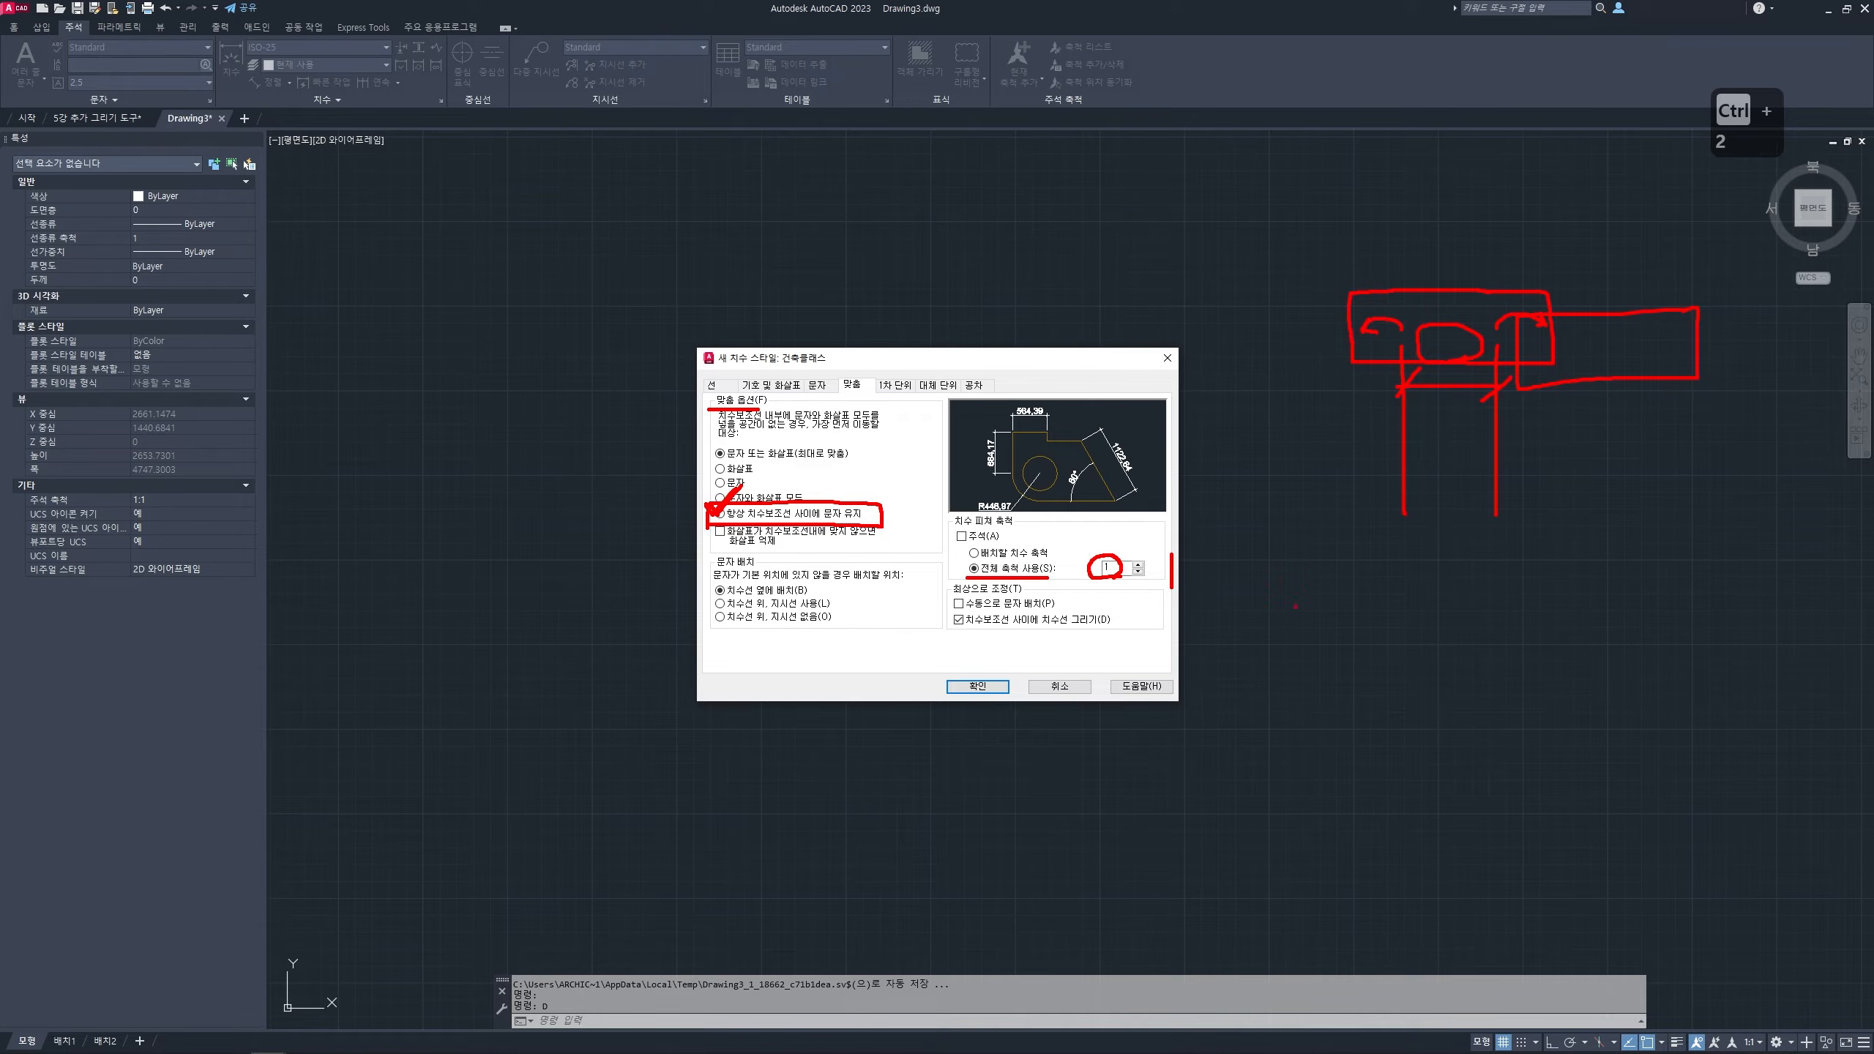
mouse_move(1313, 581)
left_mouse_down()
mouse_move(1277, 585)
mouse_move(1320, 584)
left_mouse_up()
mouse_move(1554, 440)
left_mouse_down()
mouse_move(1417, 460)
mouse_move(1380, 362)
left_mouse_up()
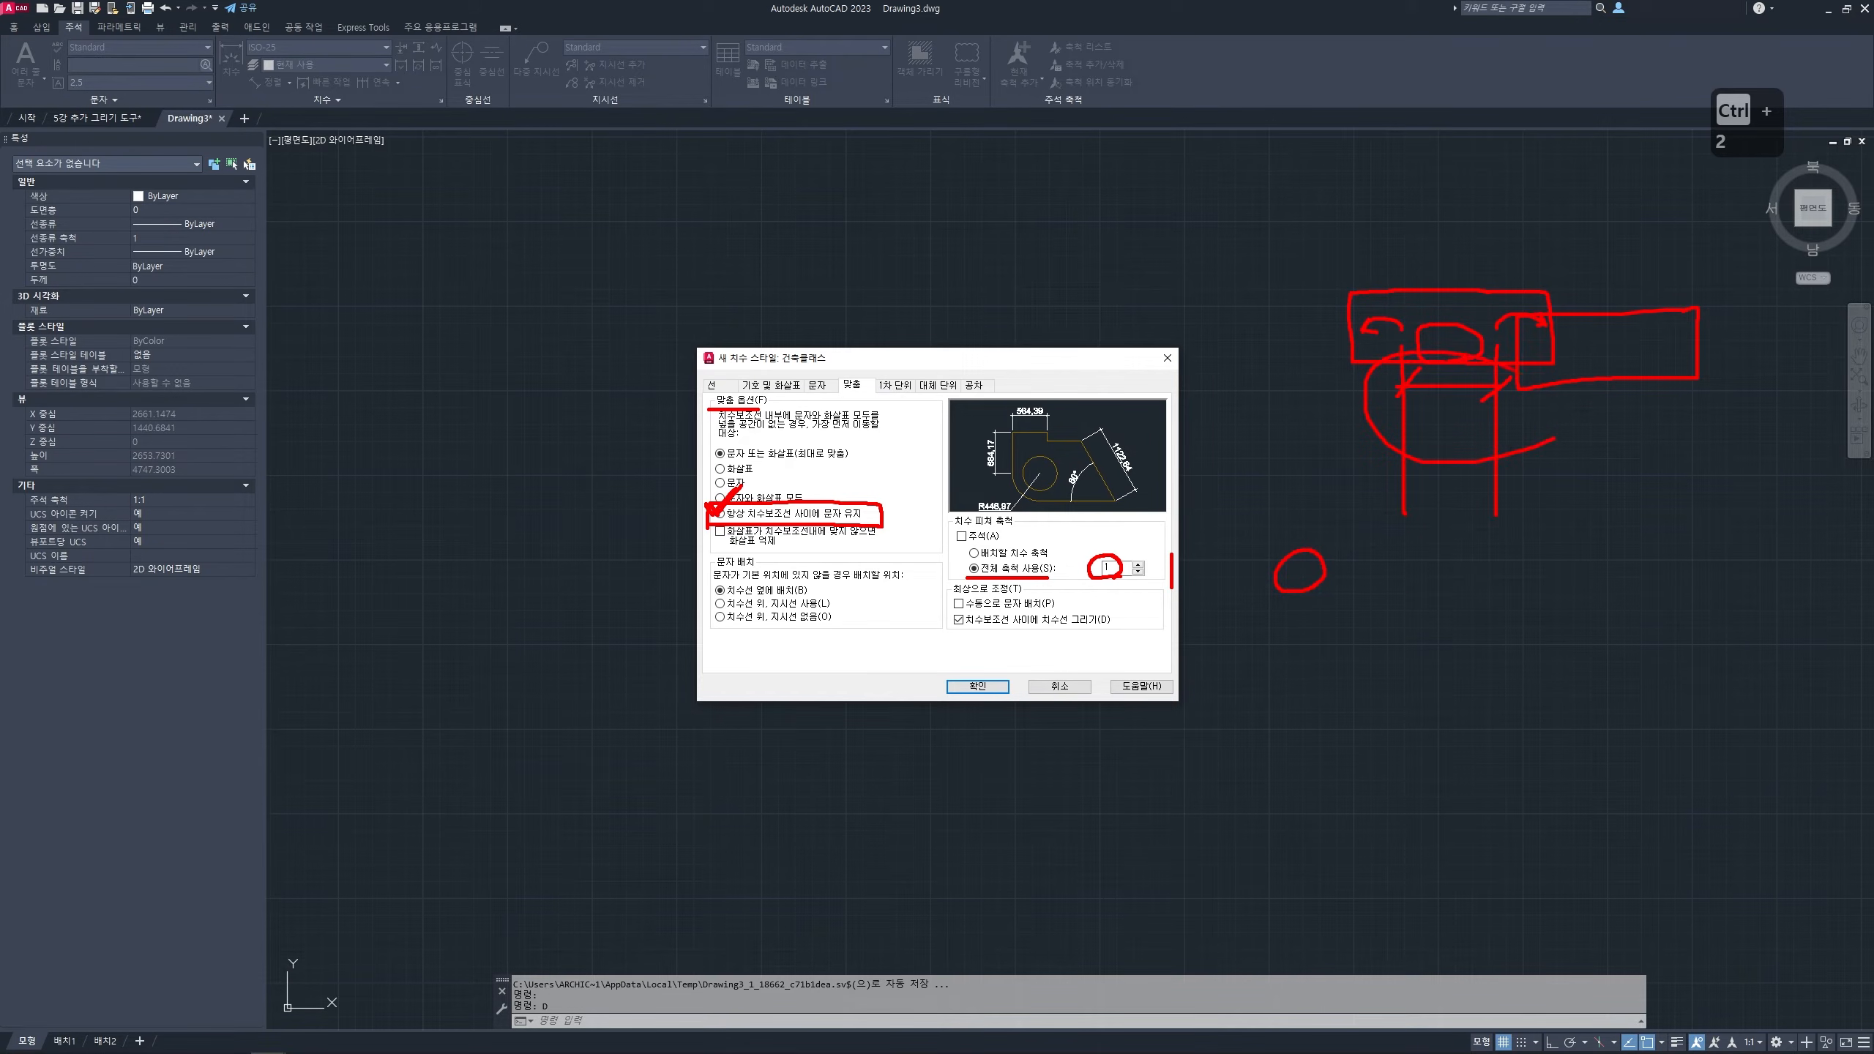
left_click_drag(1517, 372, 1519, 450)
key("ctrl+z")
mouse_move(820, 369)
left_mouse_down()
mouse_move(764, 353)
mouse_move(817, 373)
mouse_move(737, 371)
left_mouse_up()
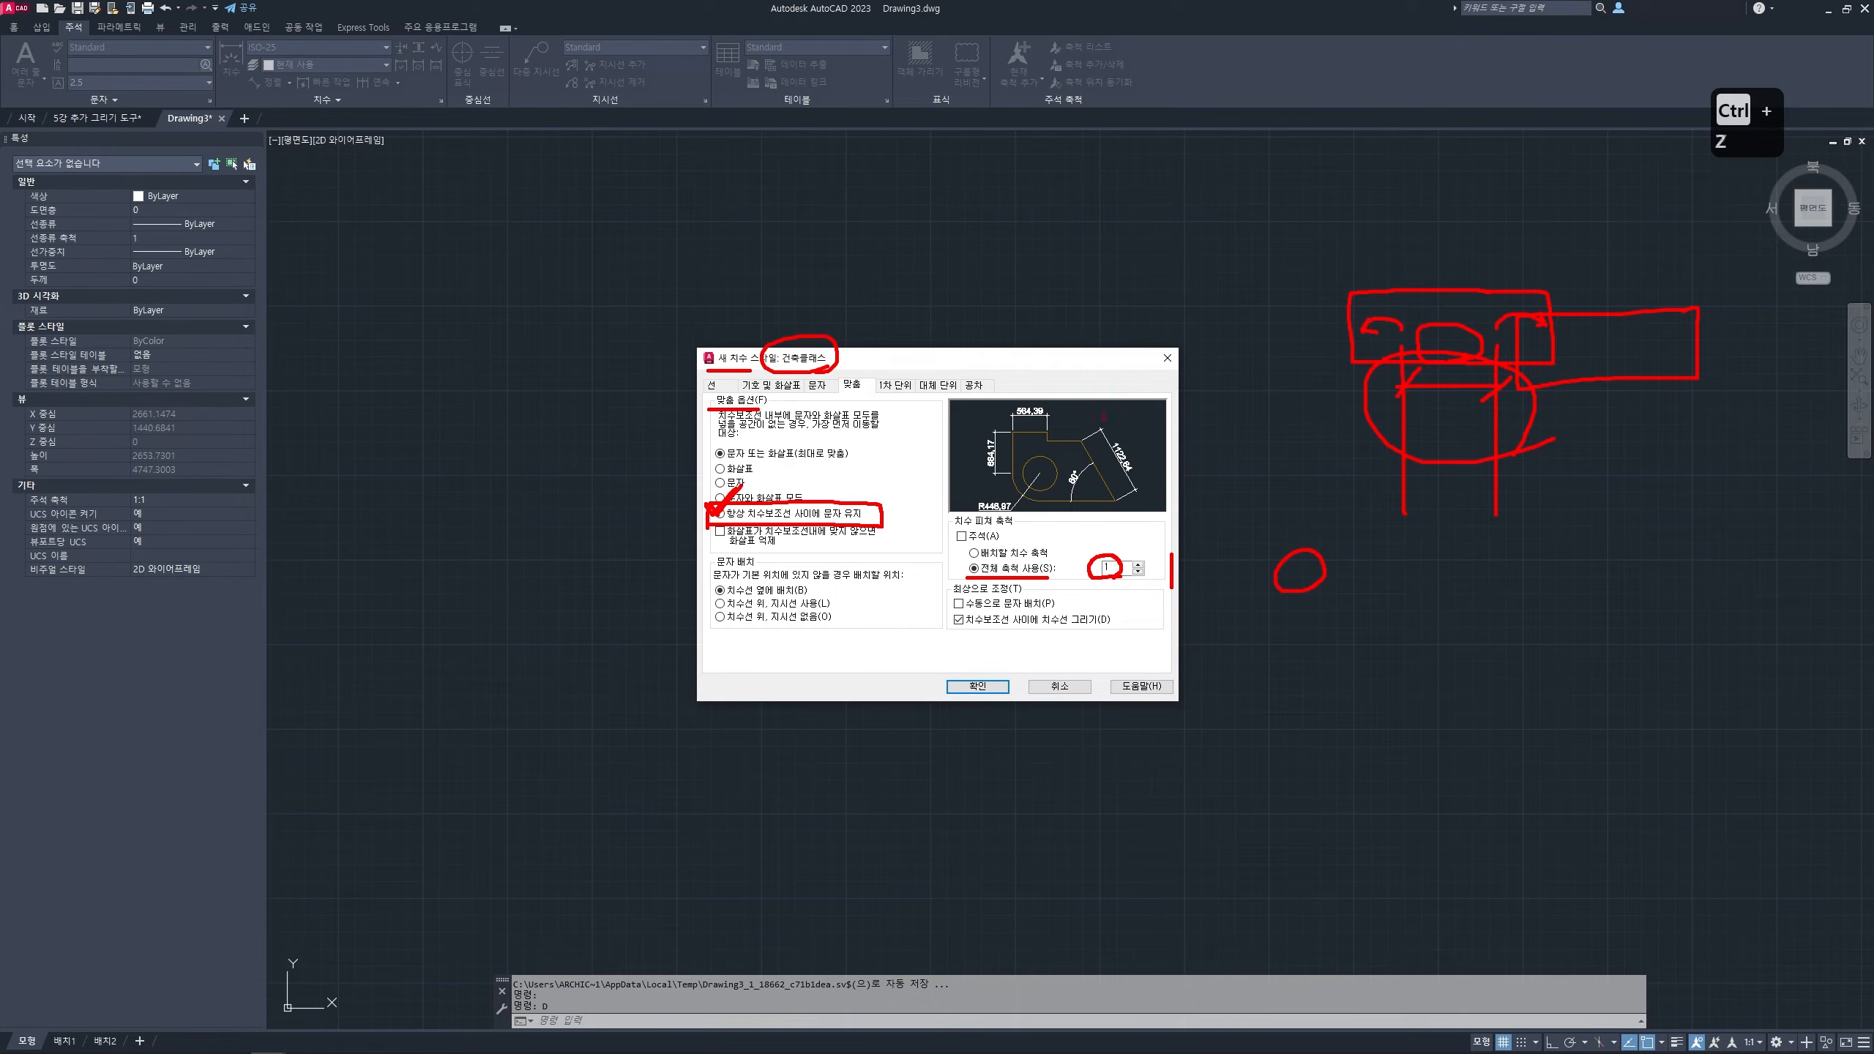
mouse_move(1369, 416)
left_mouse_down()
mouse_move(1175, 492)
mouse_move(1107, 553)
left_mouse_up()
key("ctrl+2")
left_click_drag(1118, 558, 1155, 555)
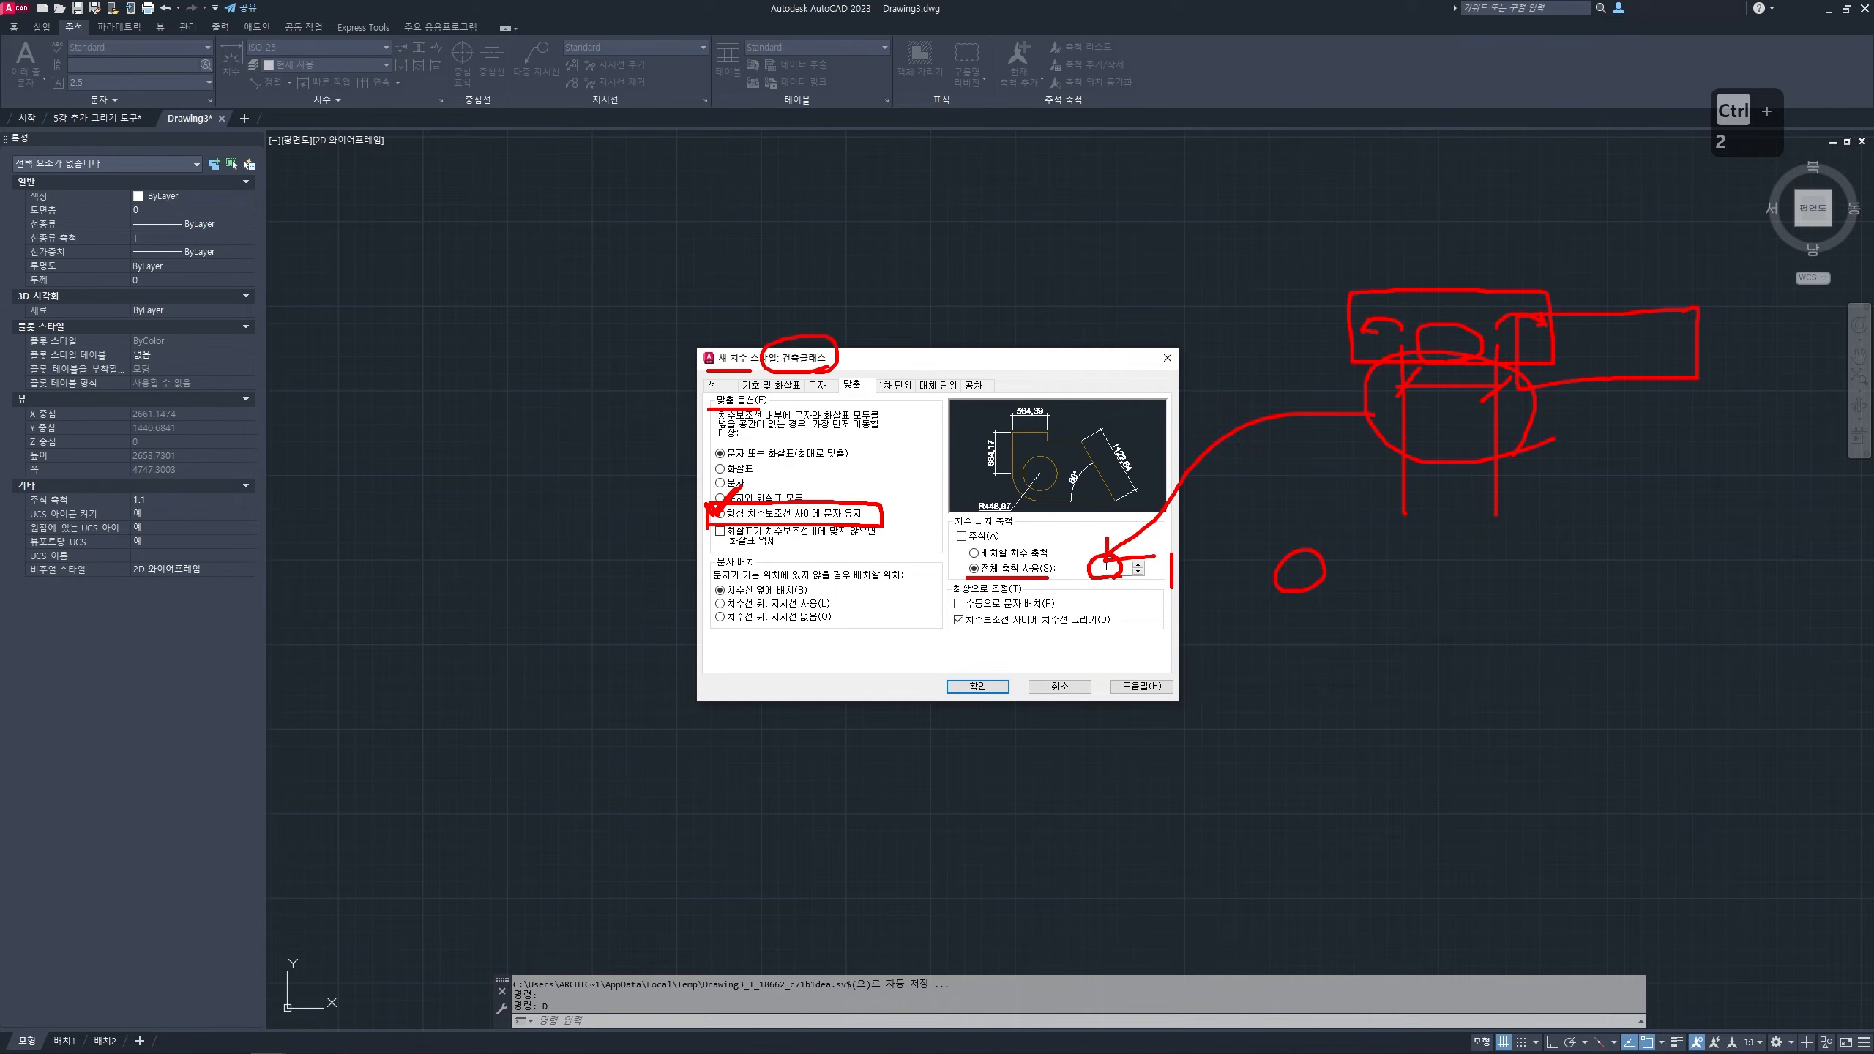
- Set the fit option to always keep text between the extension lines and show the primary unit settings
key("Escape")
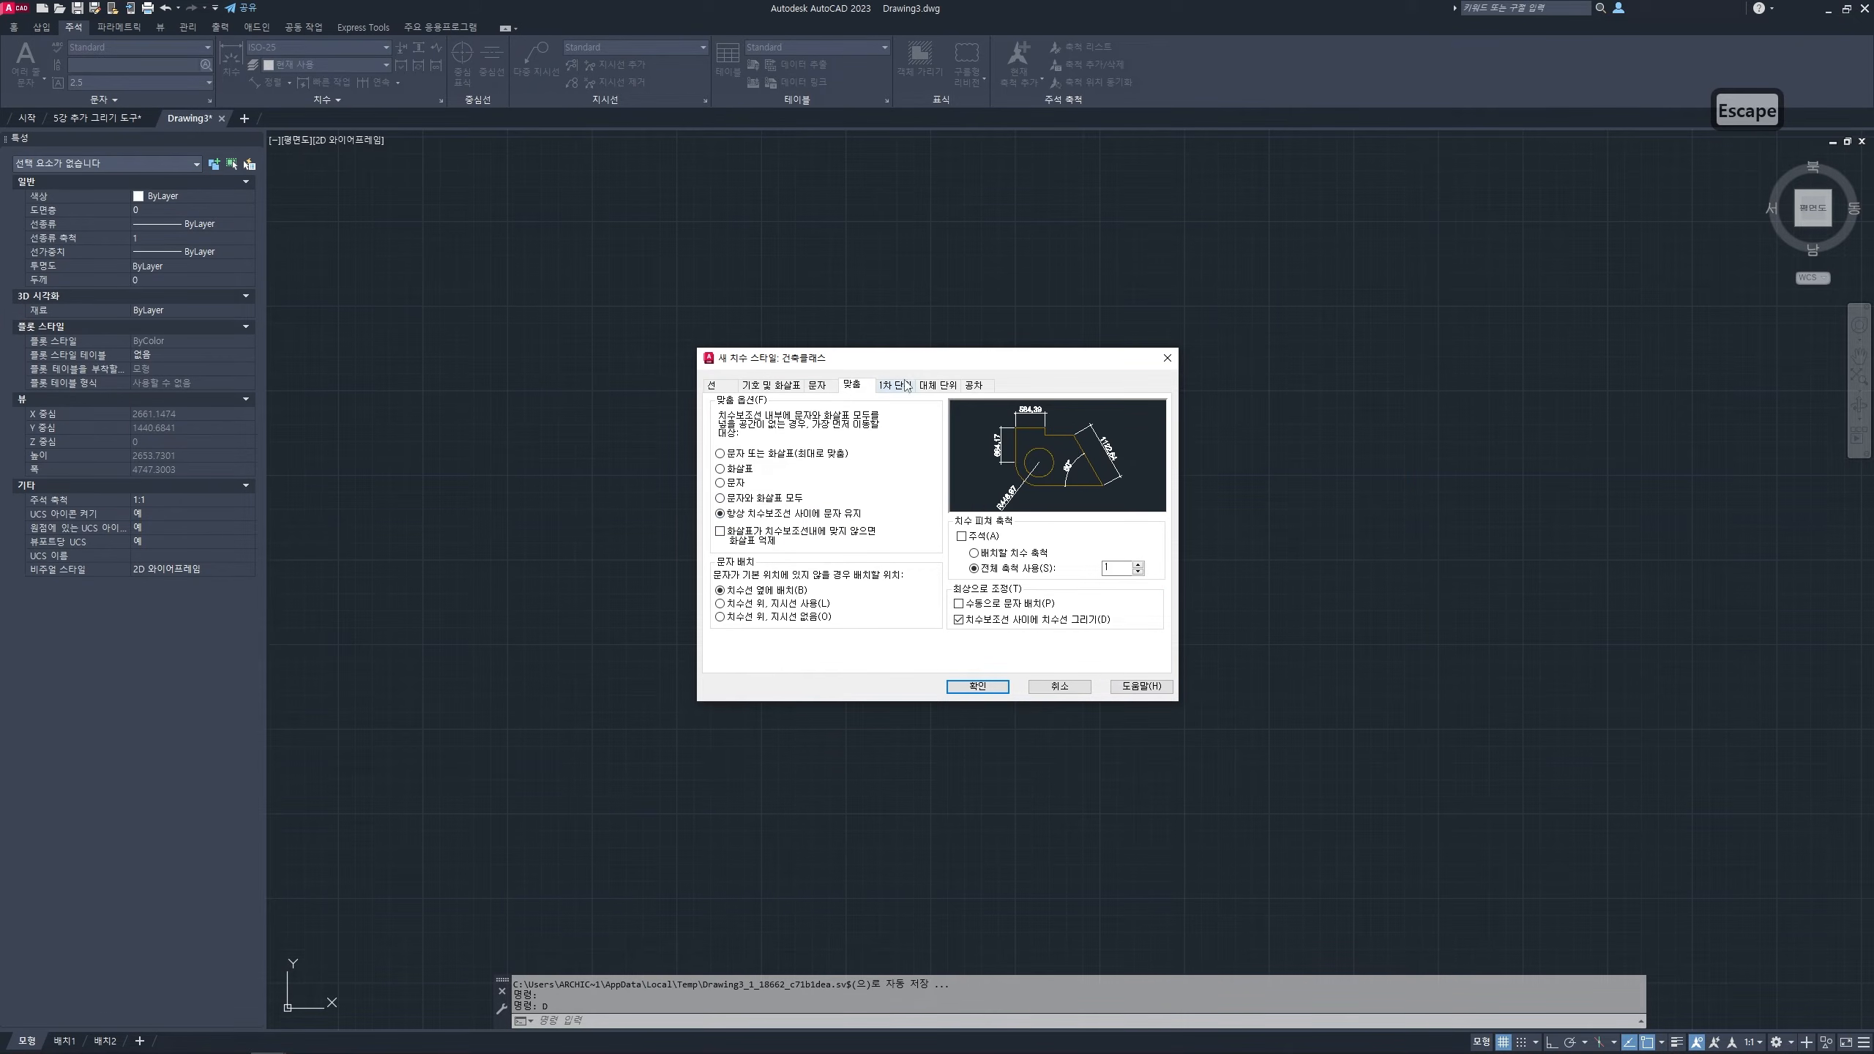
left_click(896, 384)
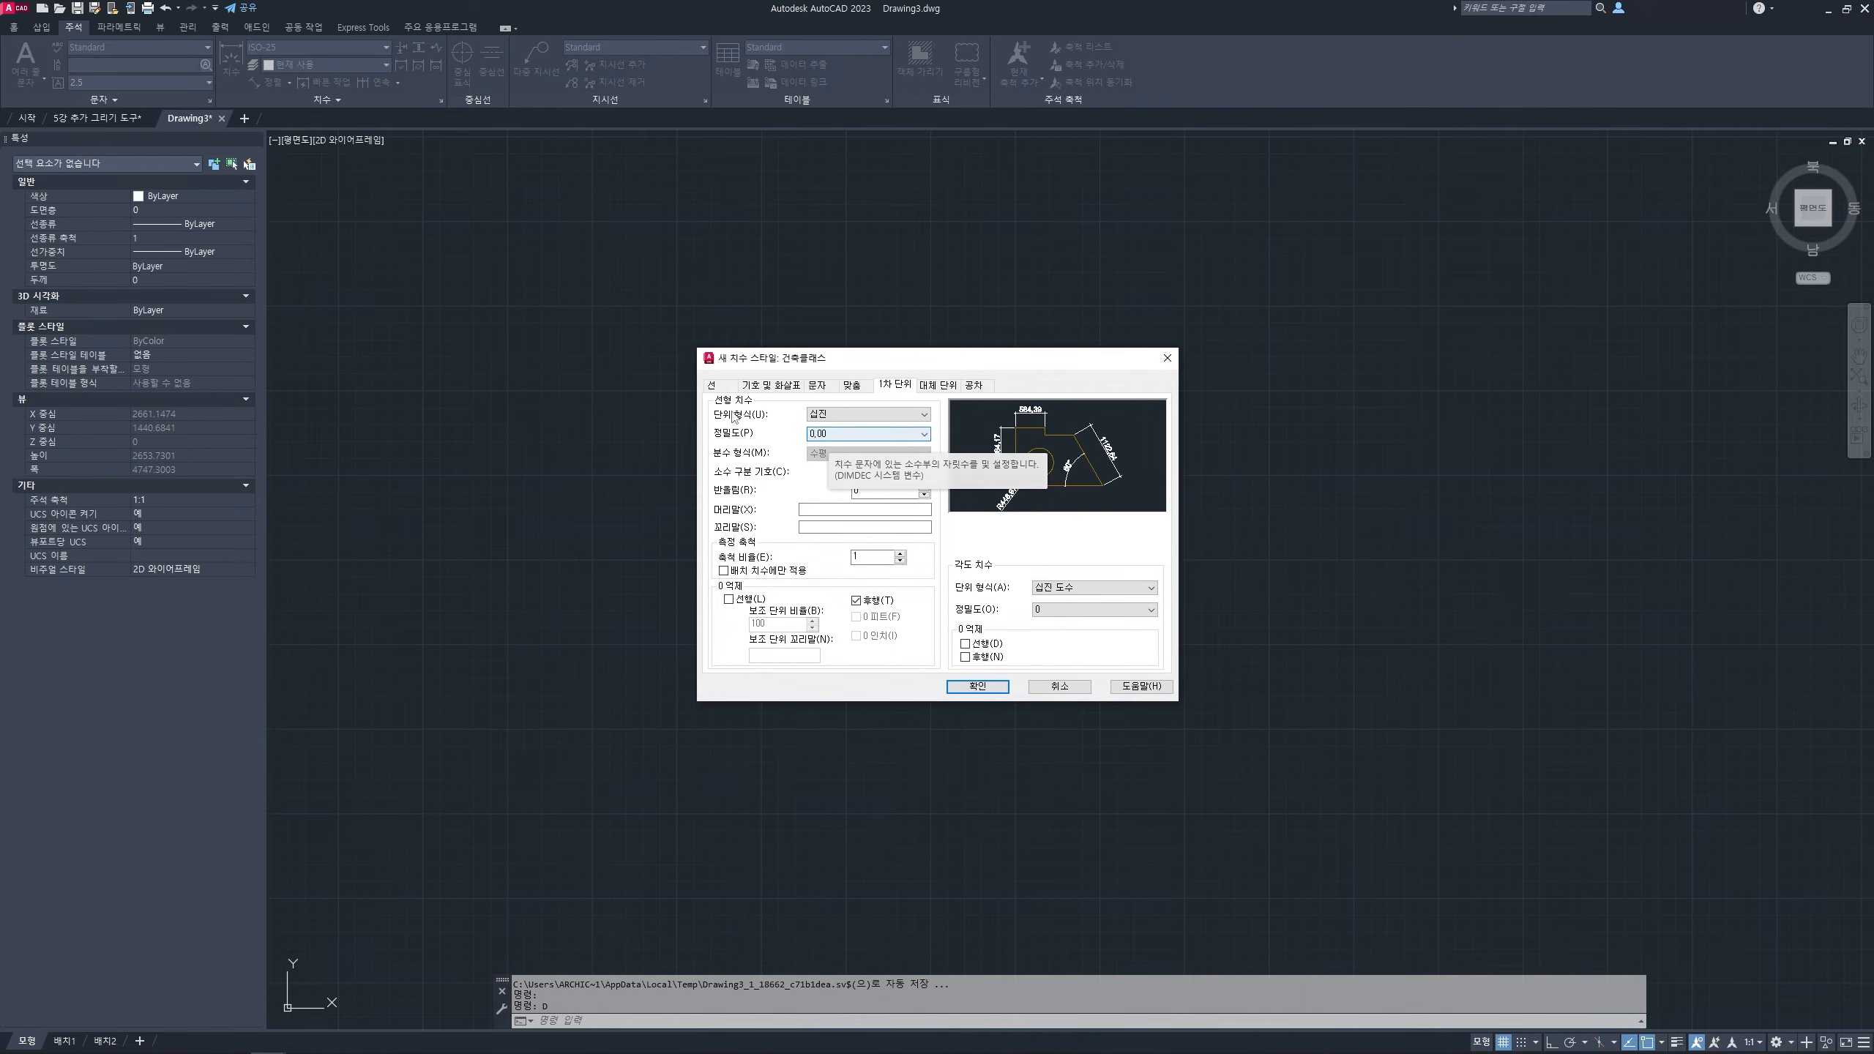
- Set the linear unit format to Windows desktop (Windows 바탕 화면) with precision 0 and accept the style settings
left_click(841, 414)
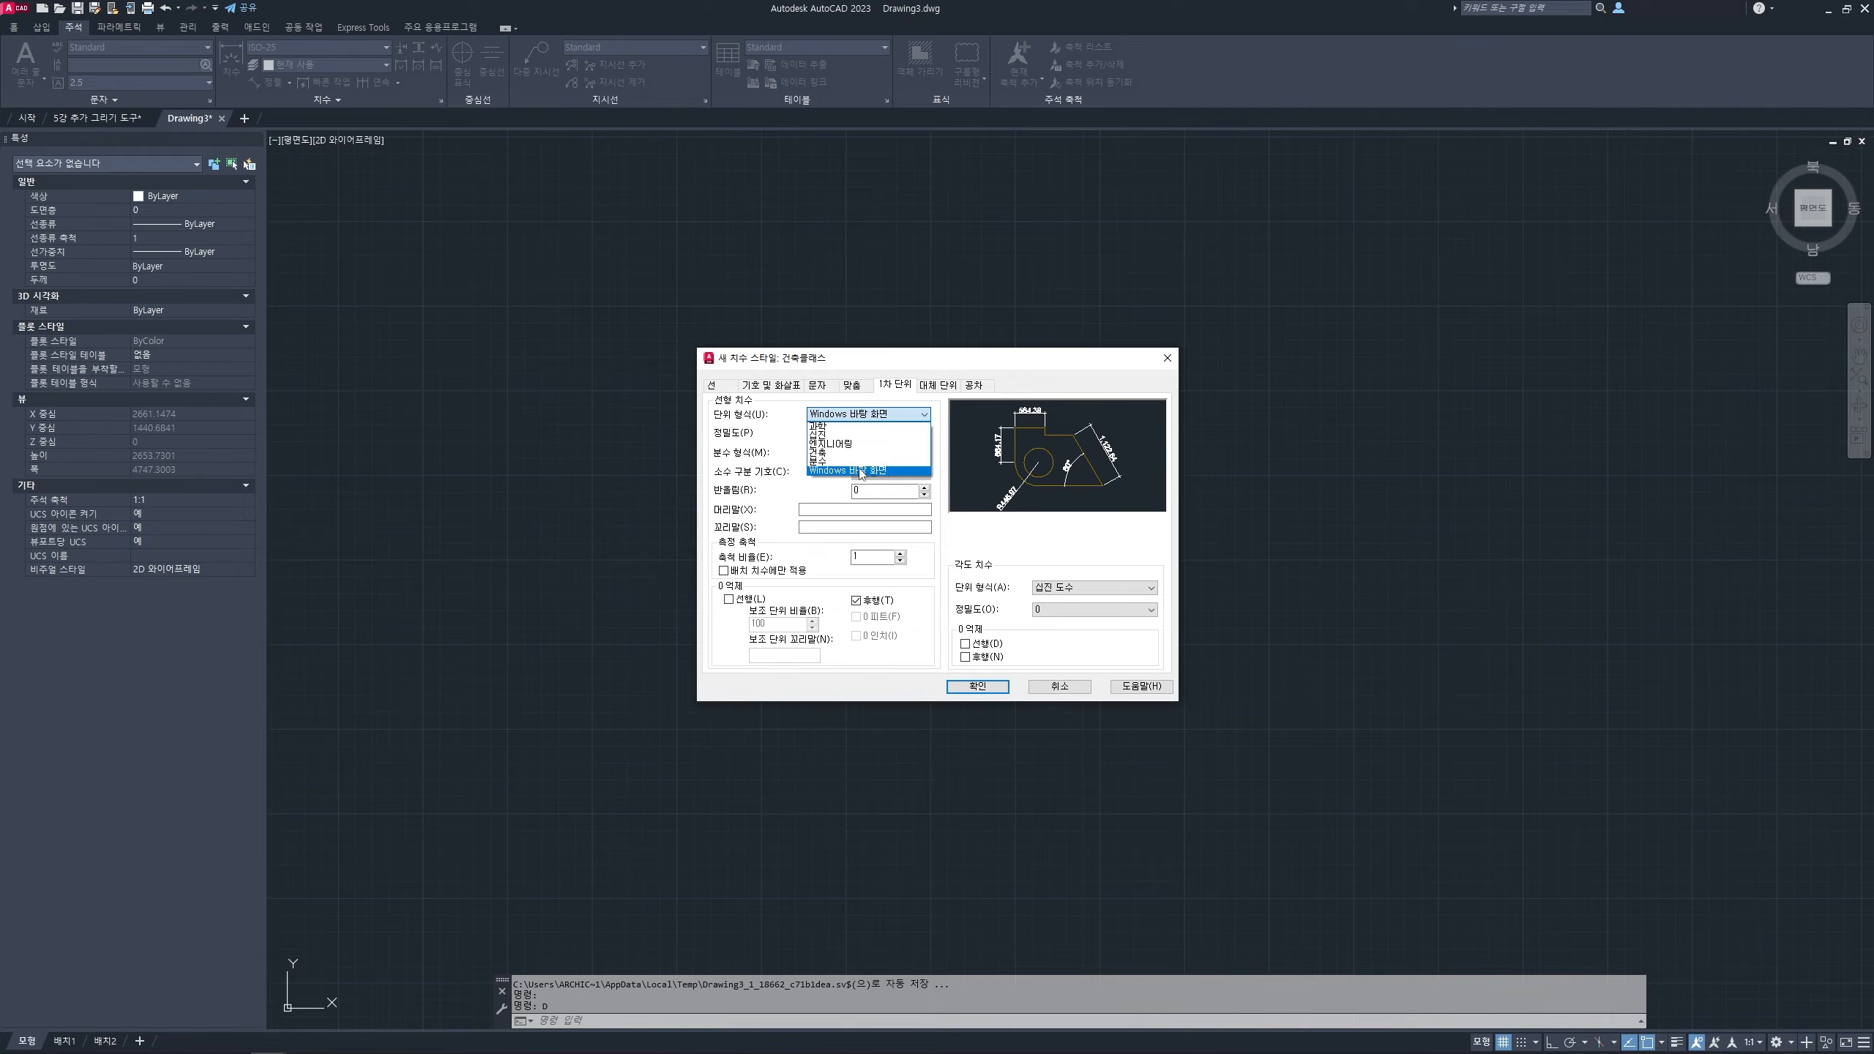
left_click(860, 471)
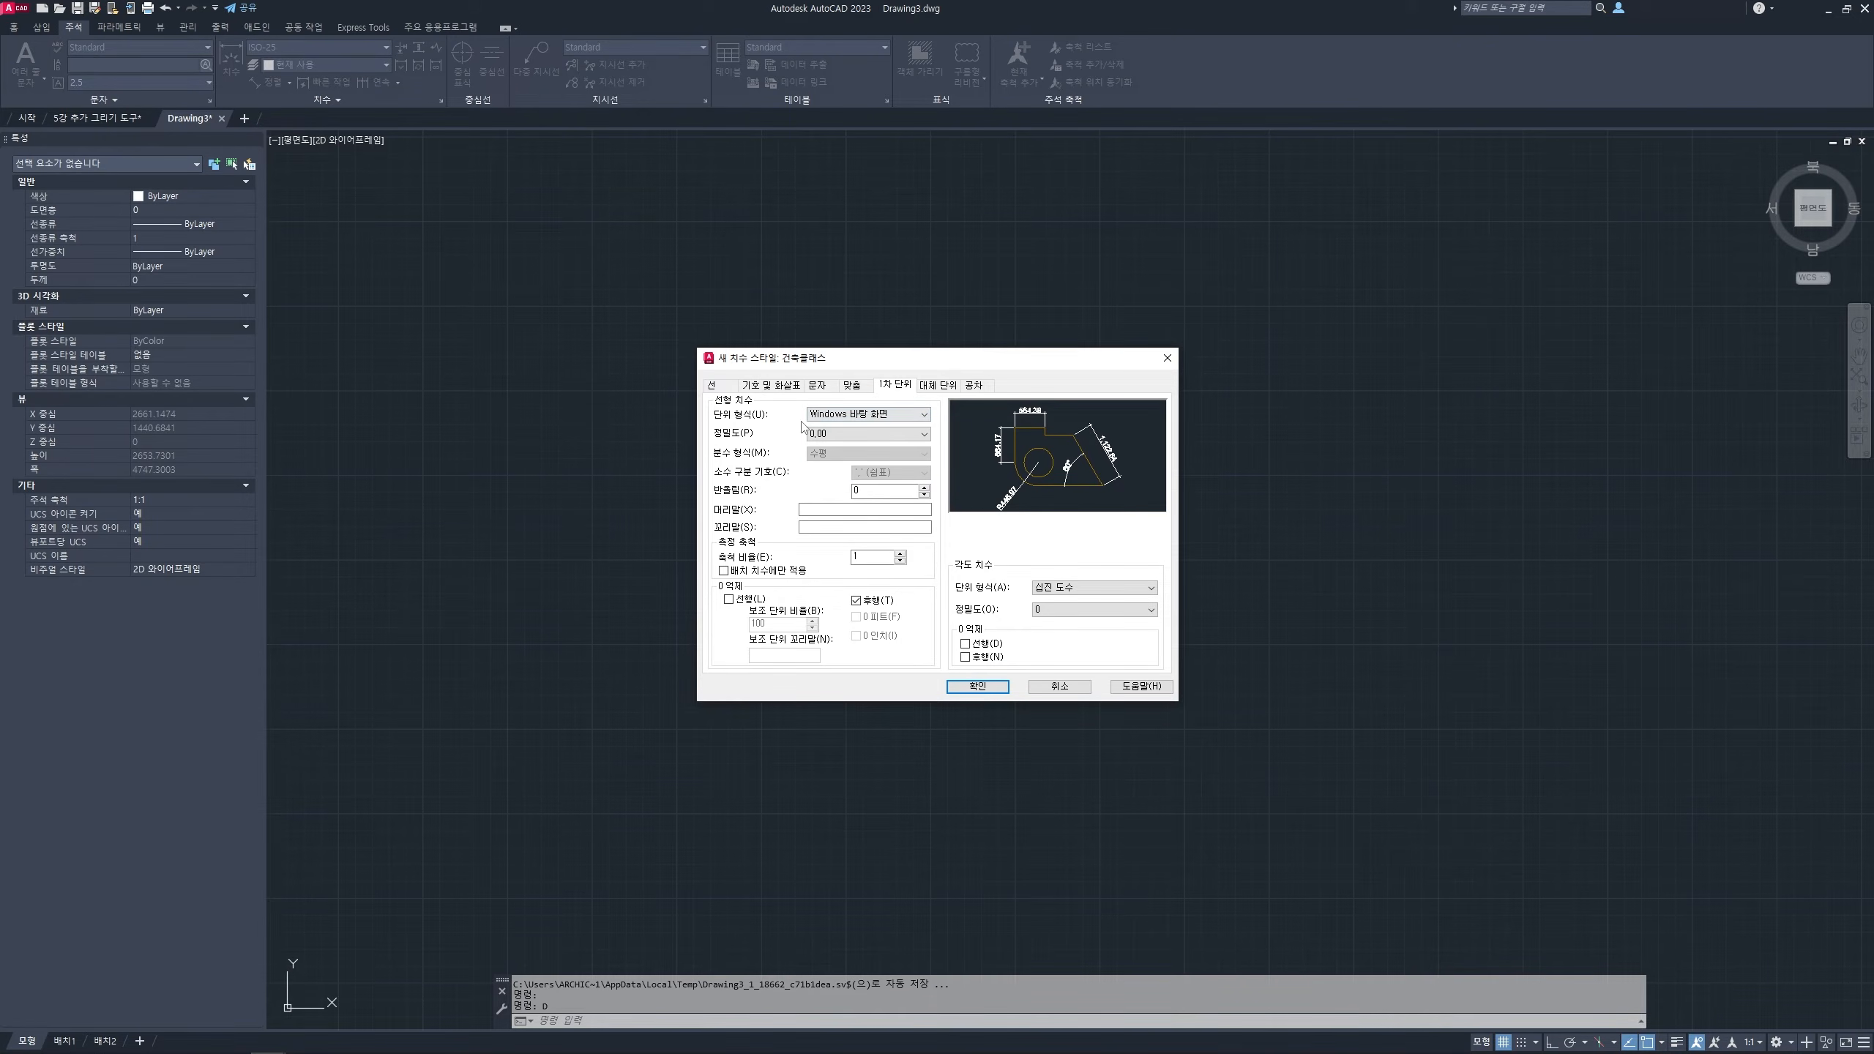
left_click(823, 435)
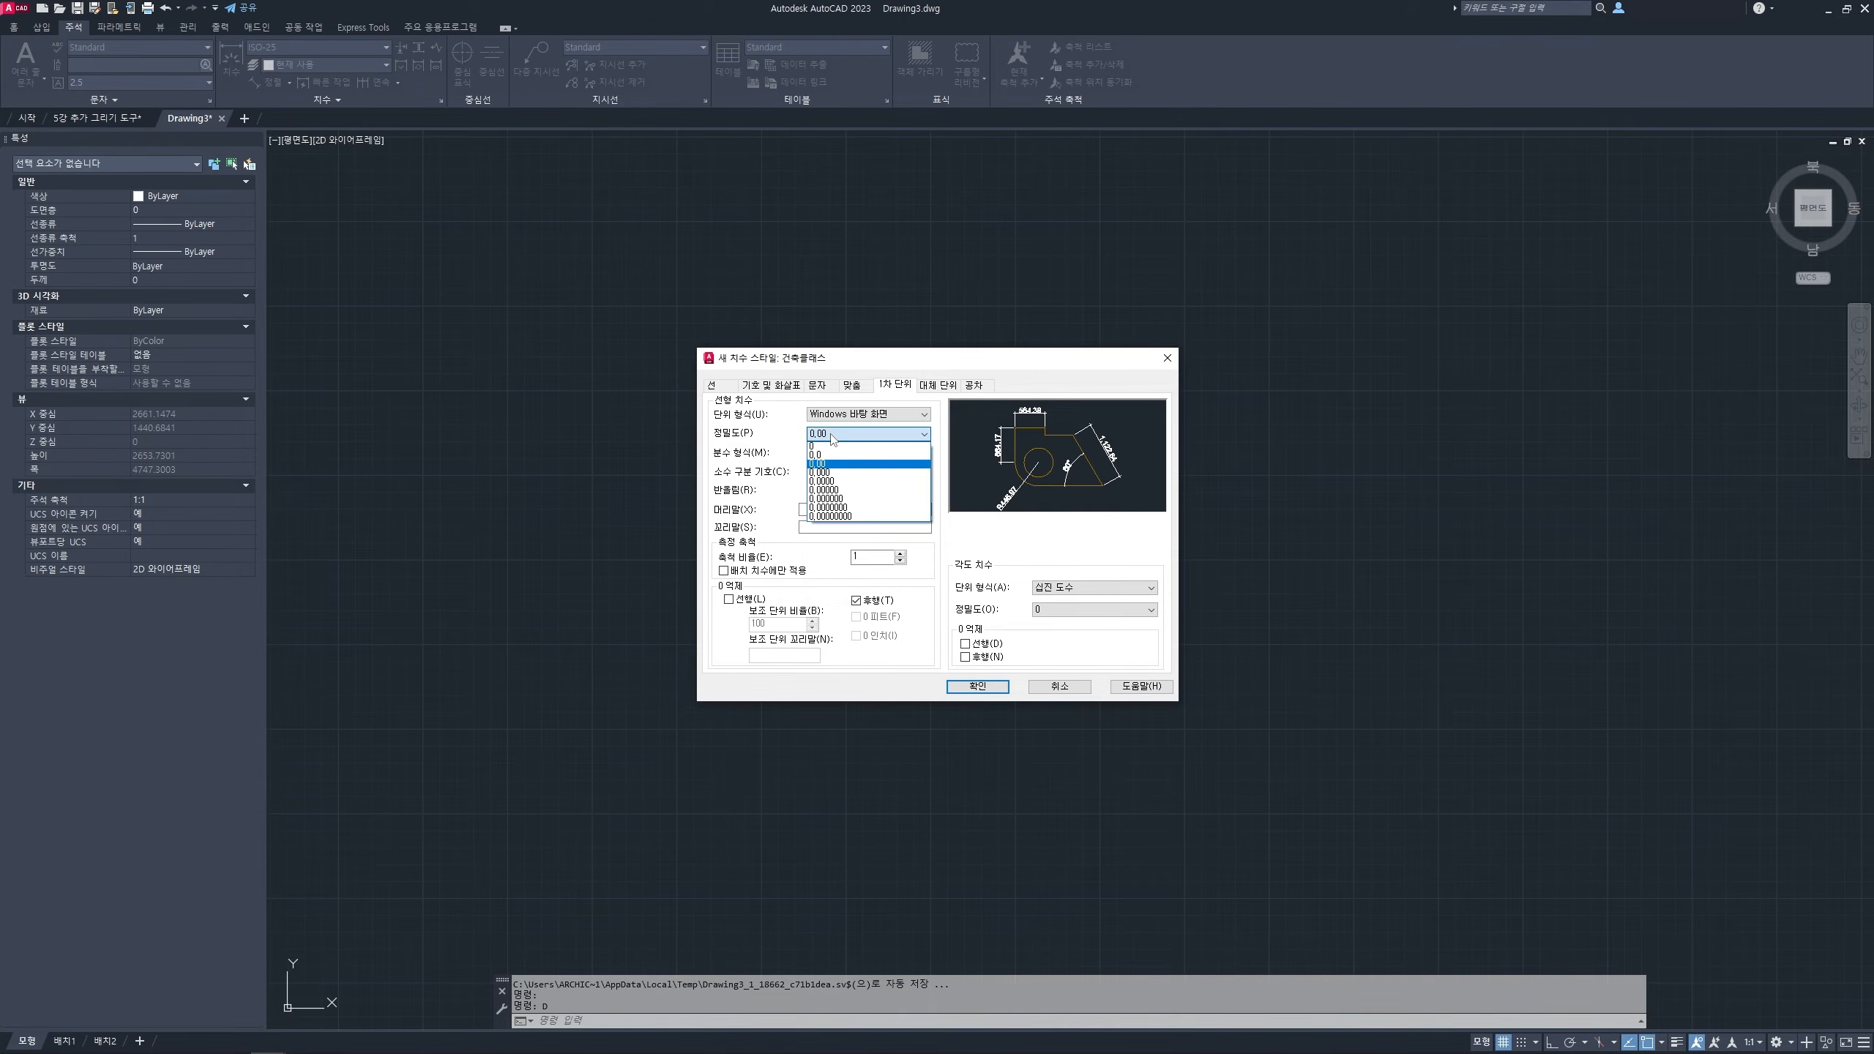
left_click(829, 447)
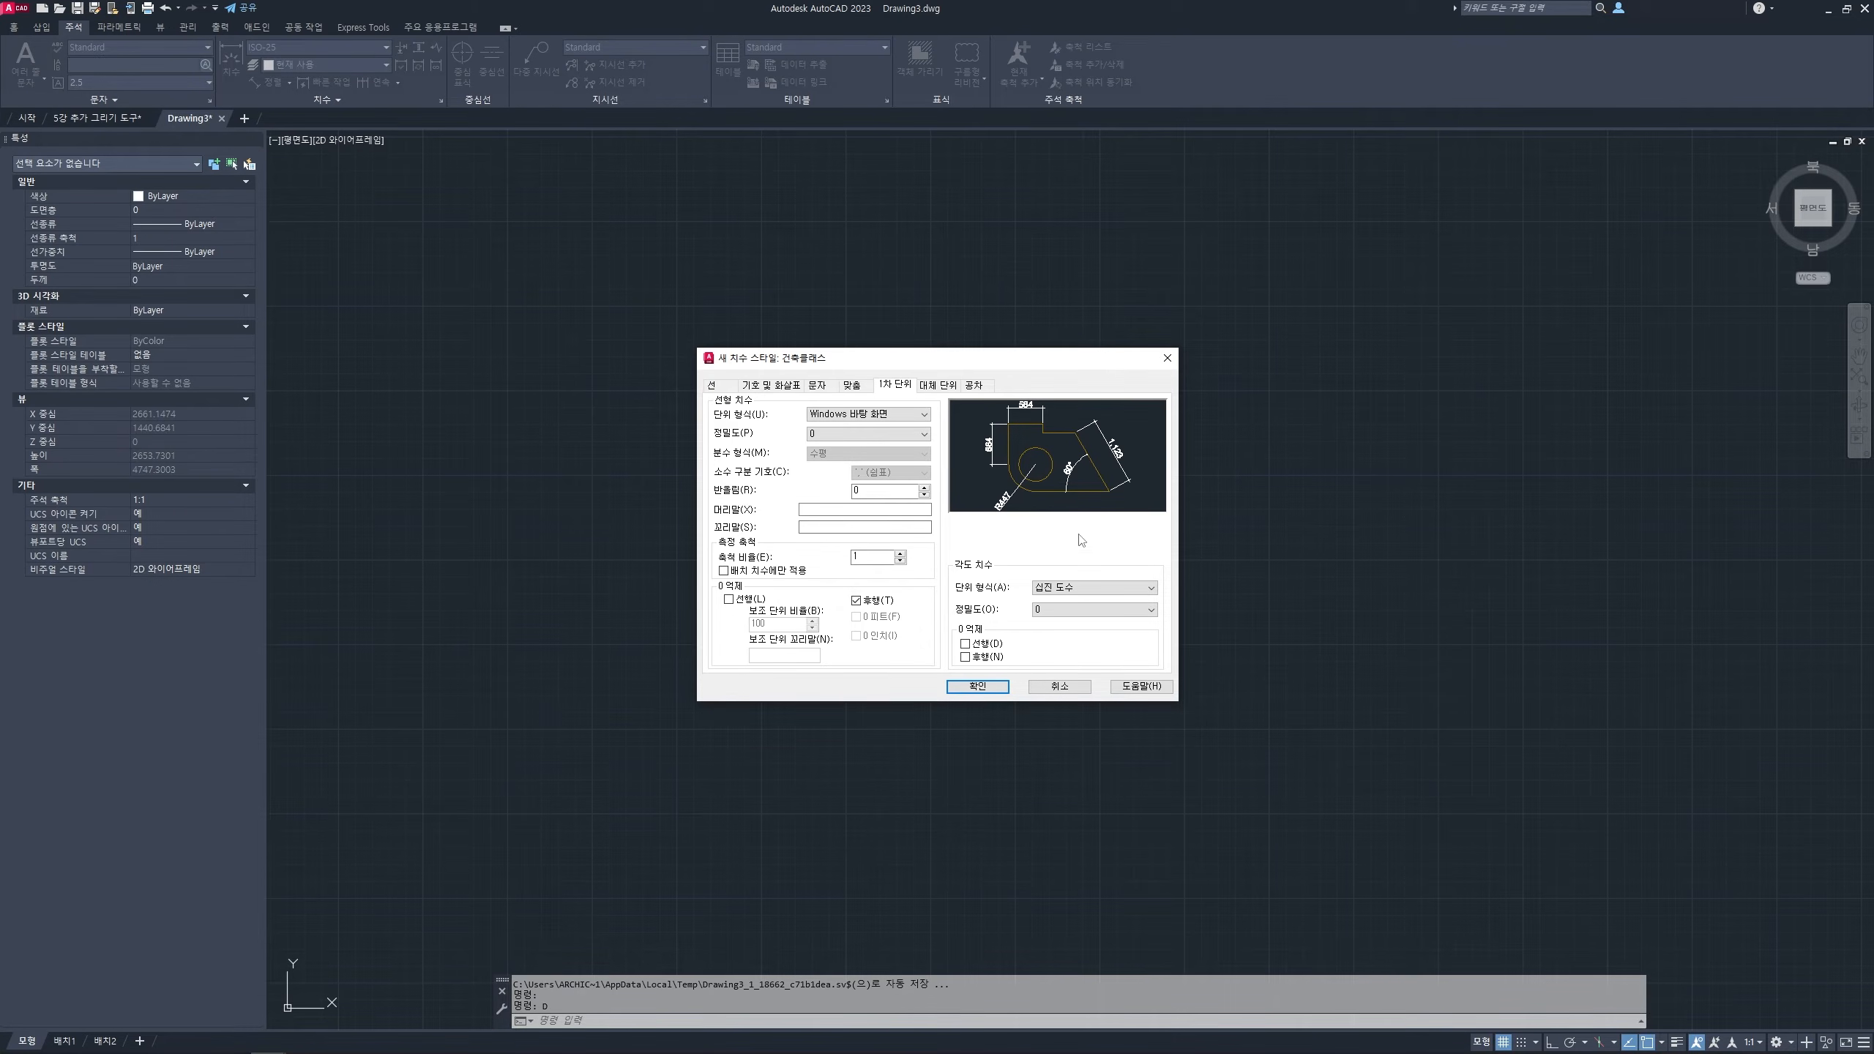
left_click(971, 687)
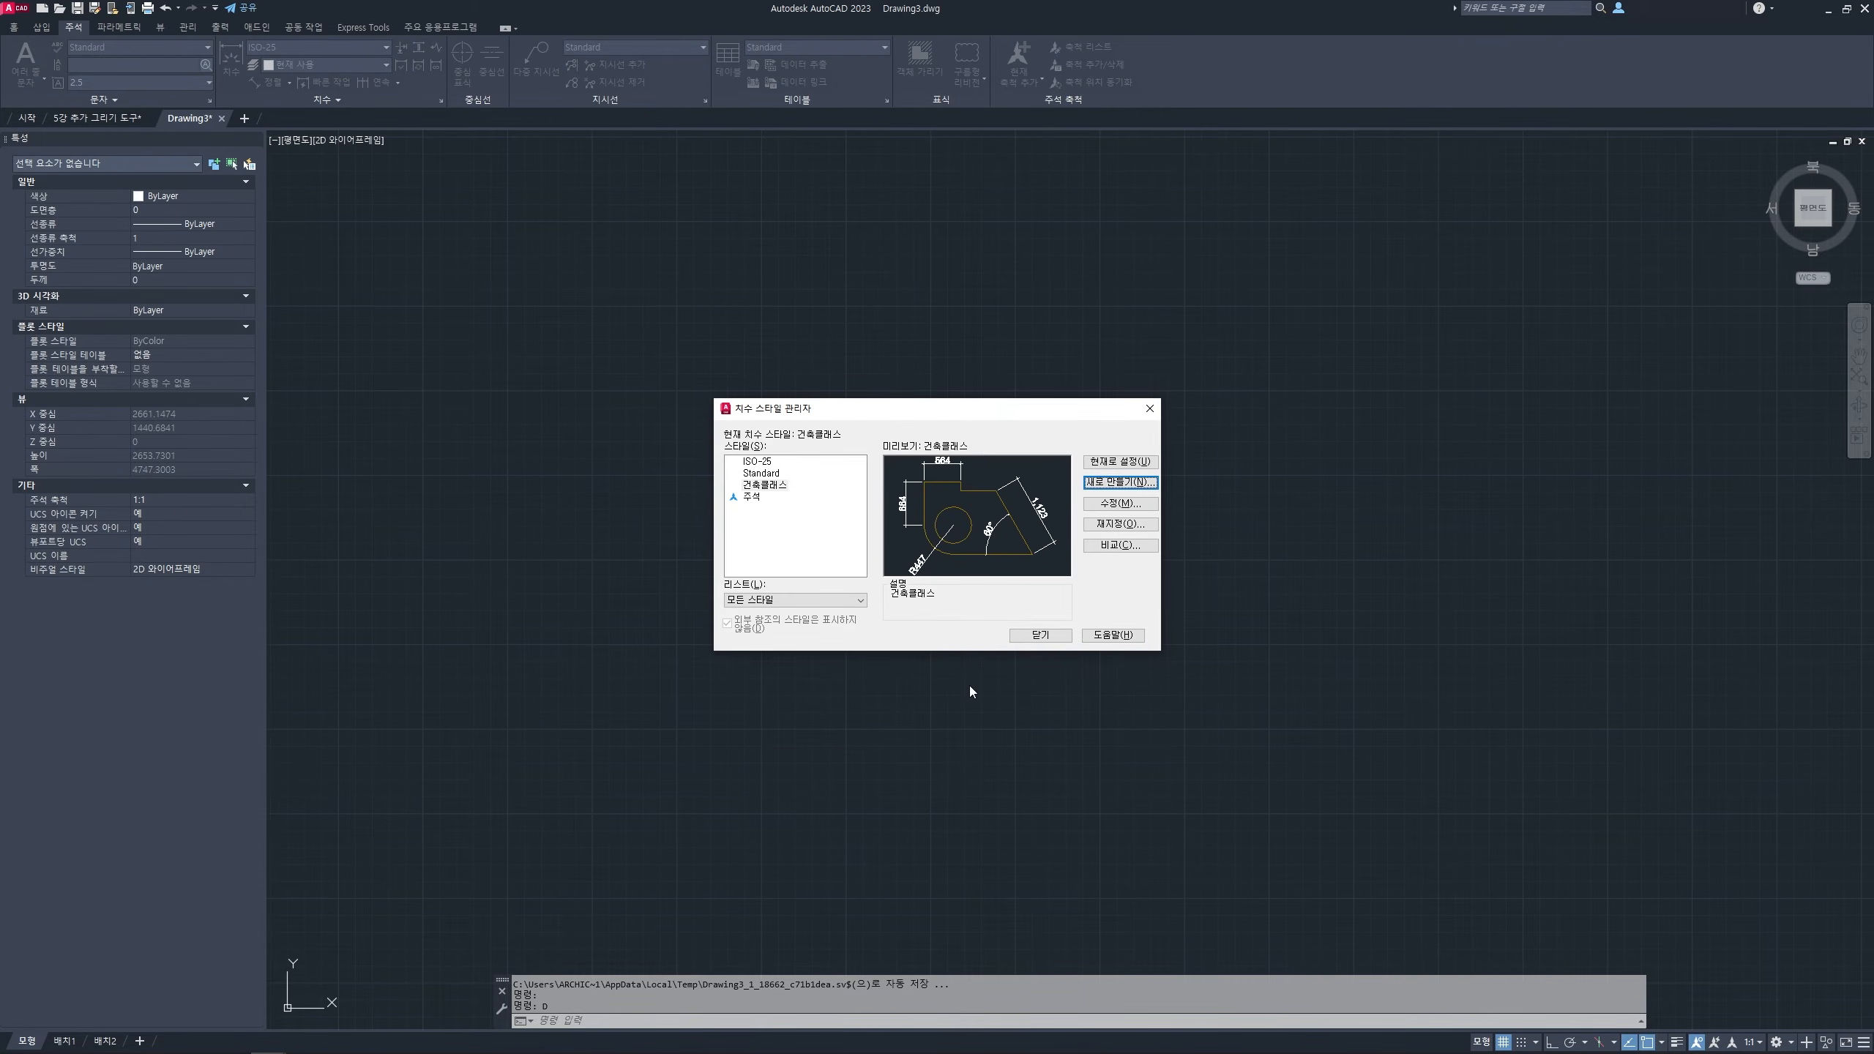
- Make 건축클래스 the current dimension style and close the dimension style manager
left_click(766, 488)
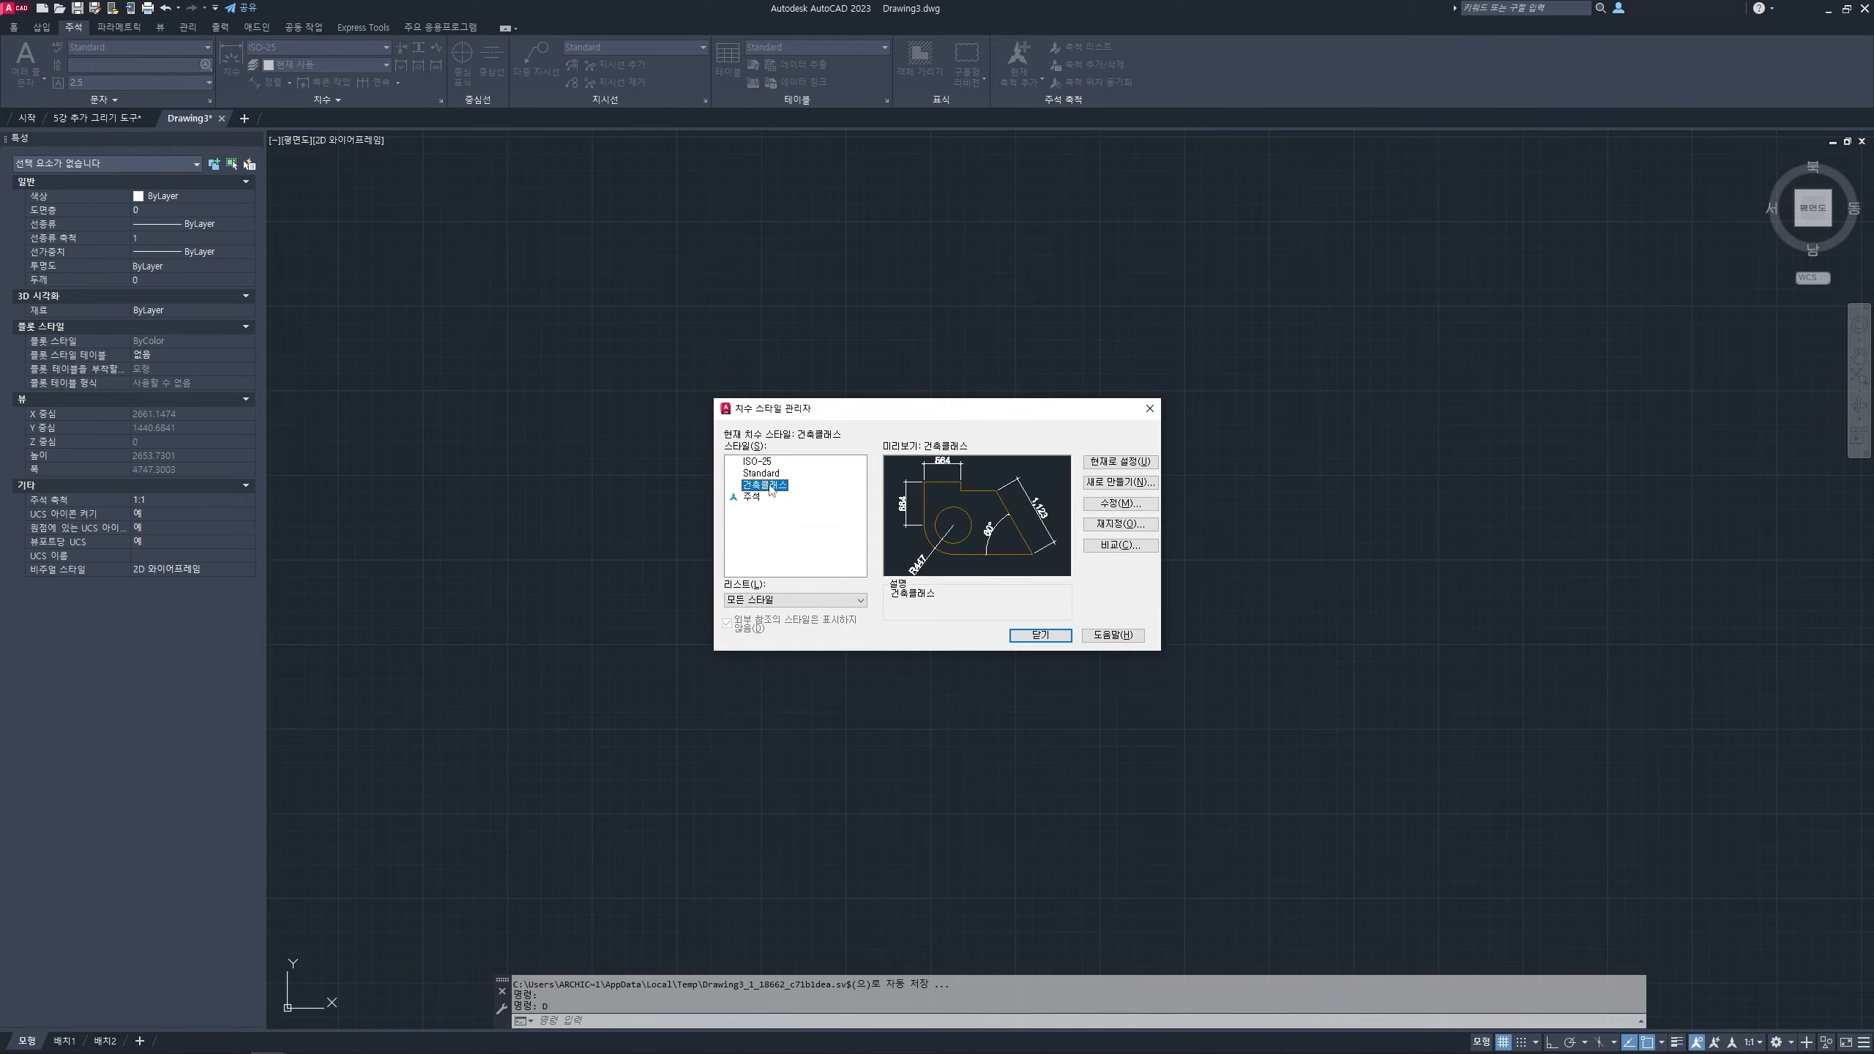
left_click(1111, 470)
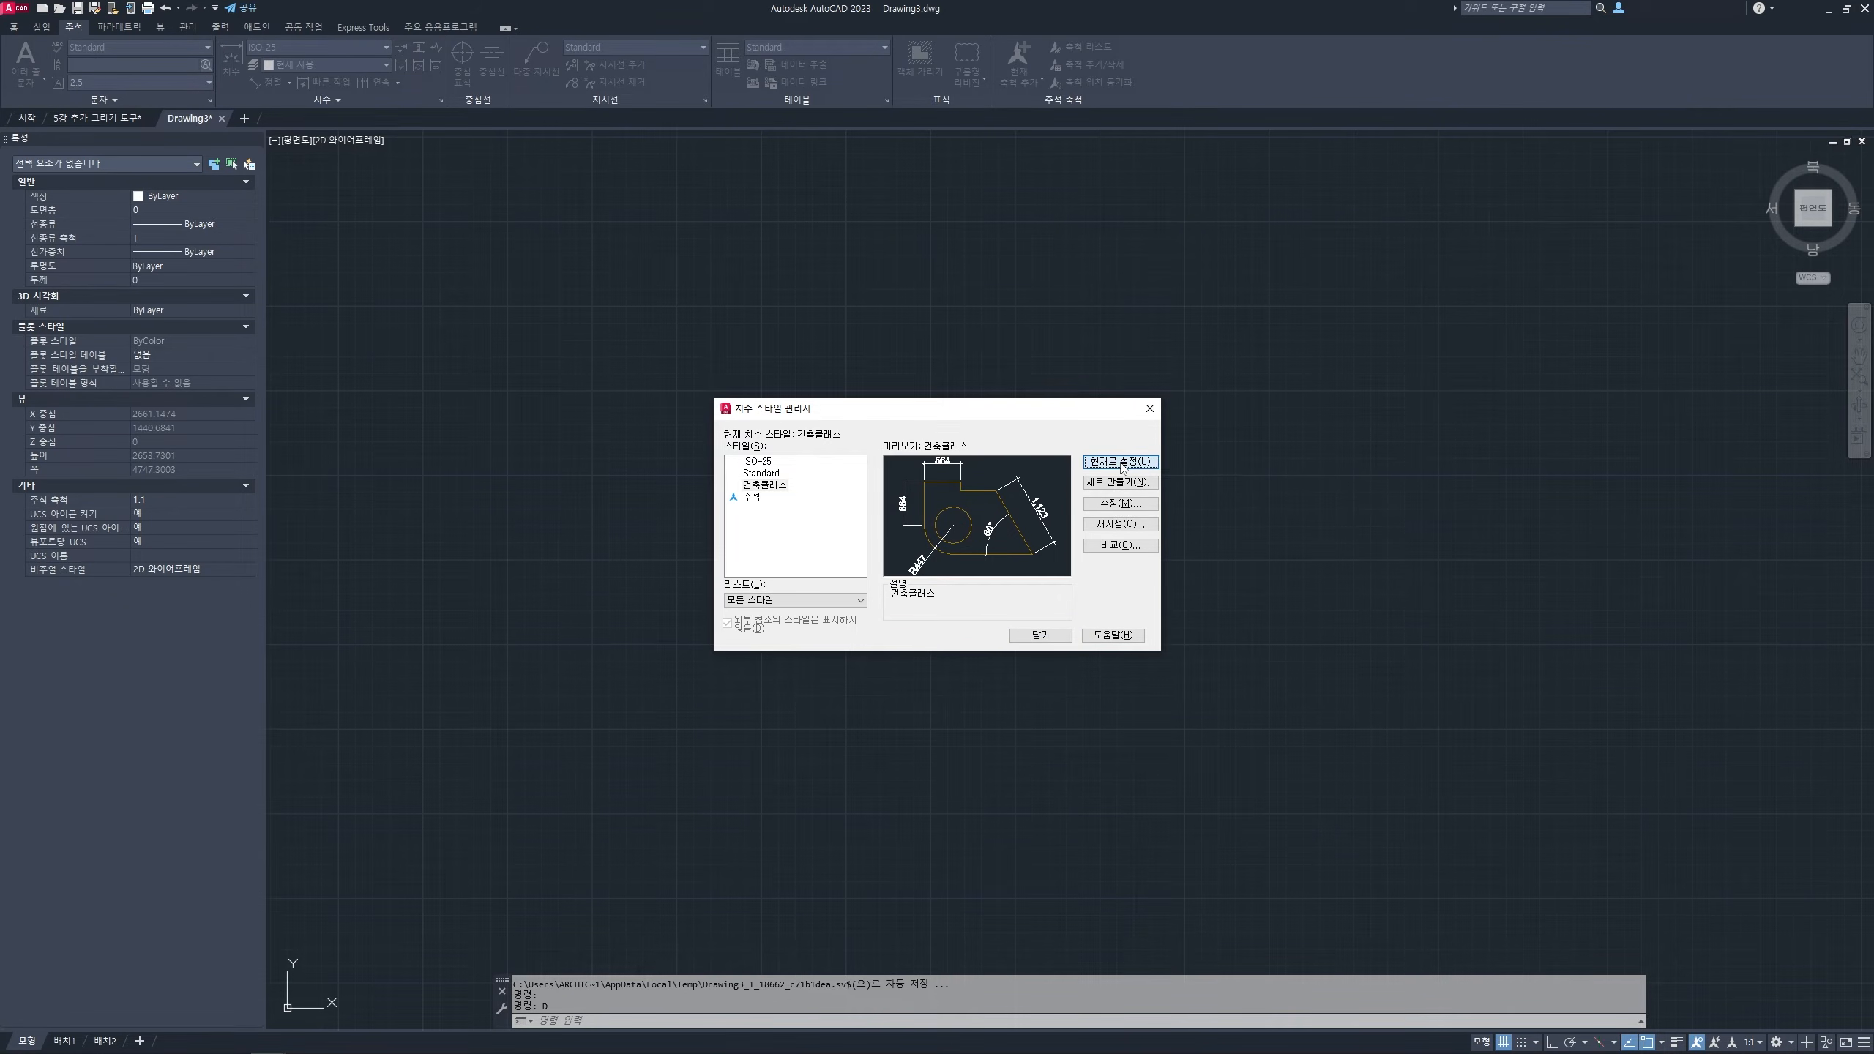
left_click(1042, 637)
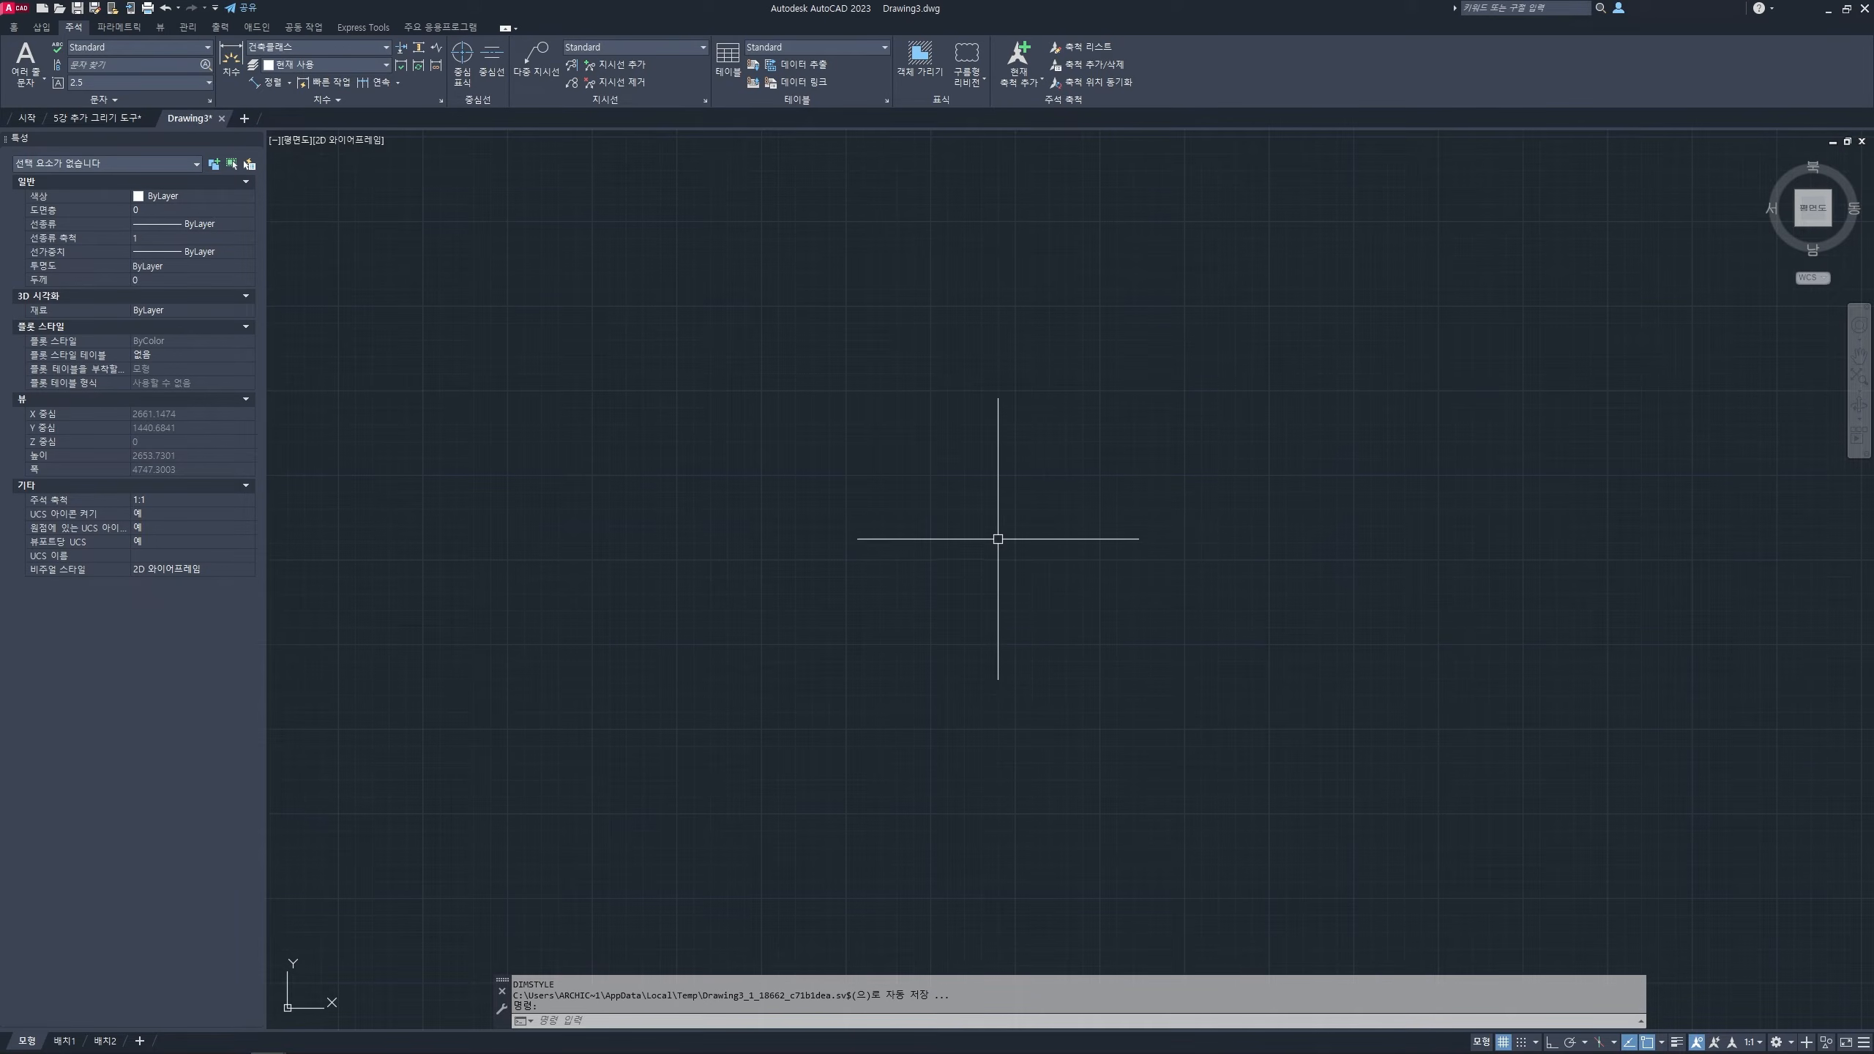
- Draw a rectangle about 2047 by 1663 units and a second rectangle overlapping its lower-right corner
key("ctrl+z")
type("rec")
key("Return")
left_click(561, 273)
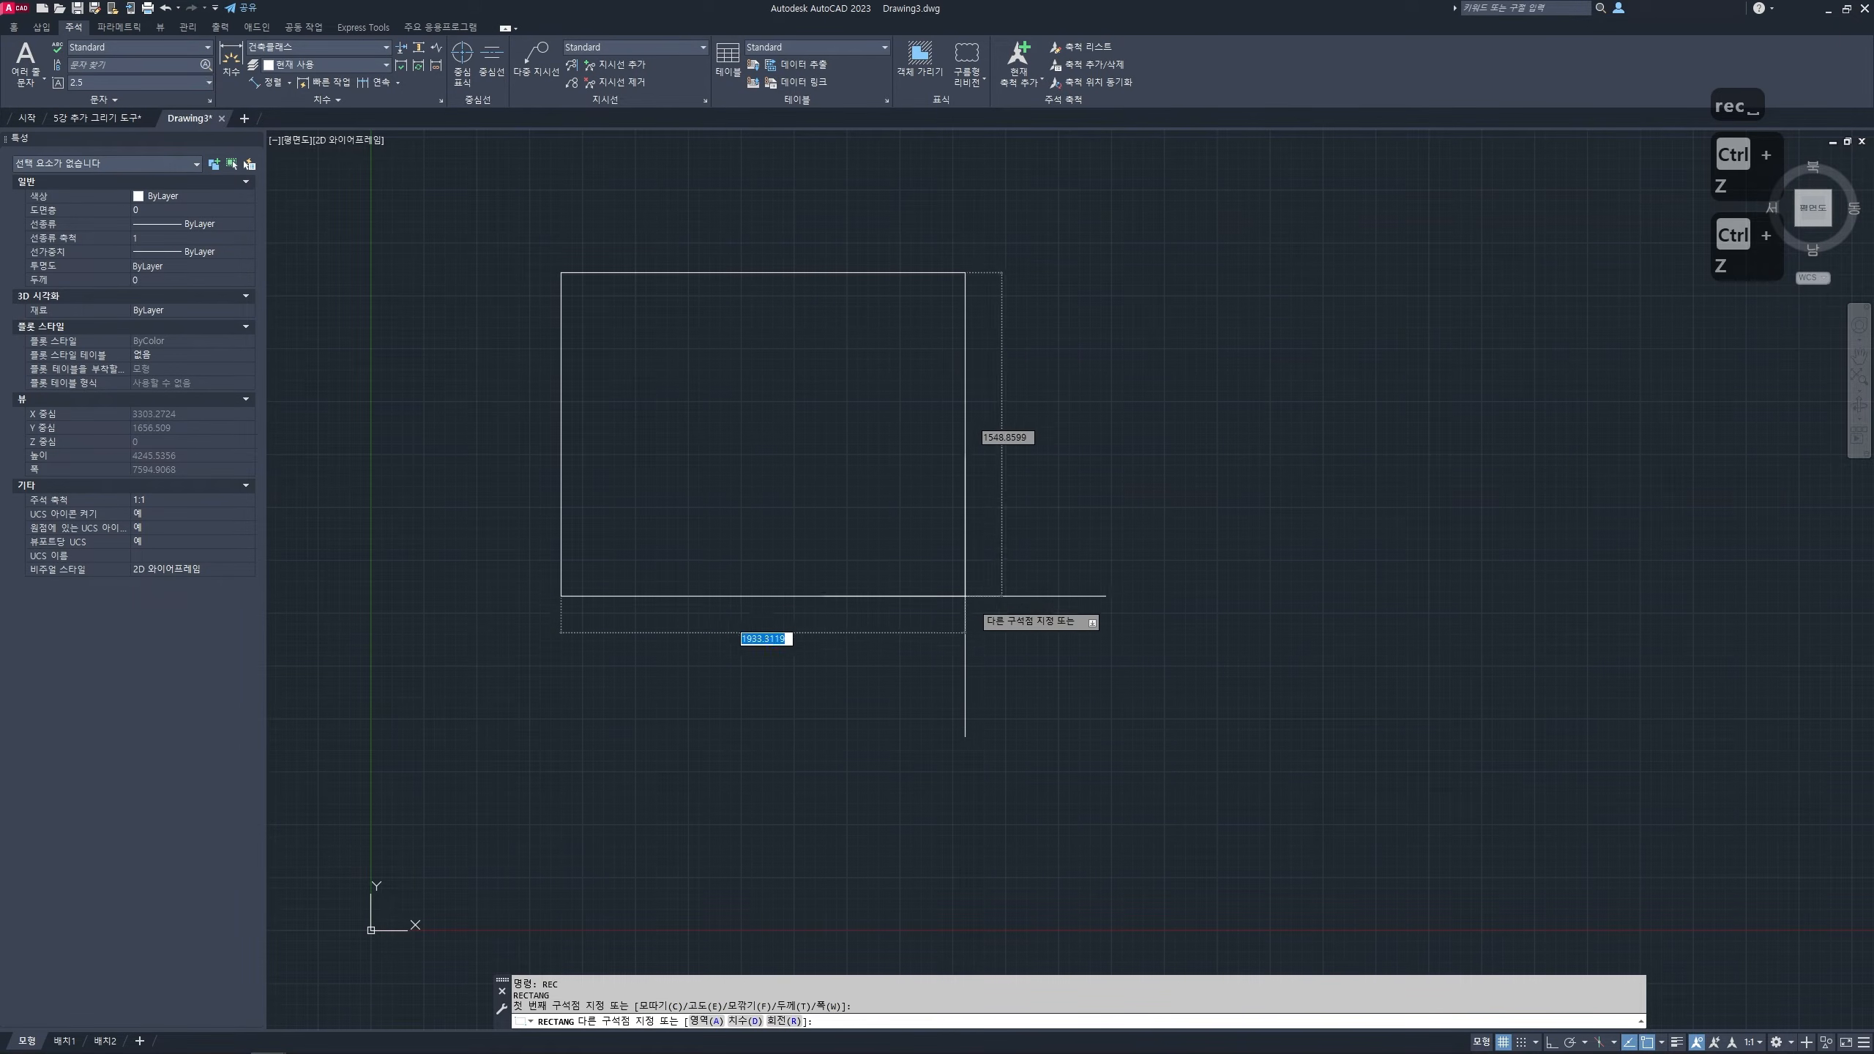
left_click(994, 623)
key("space")
left_click(822, 468)
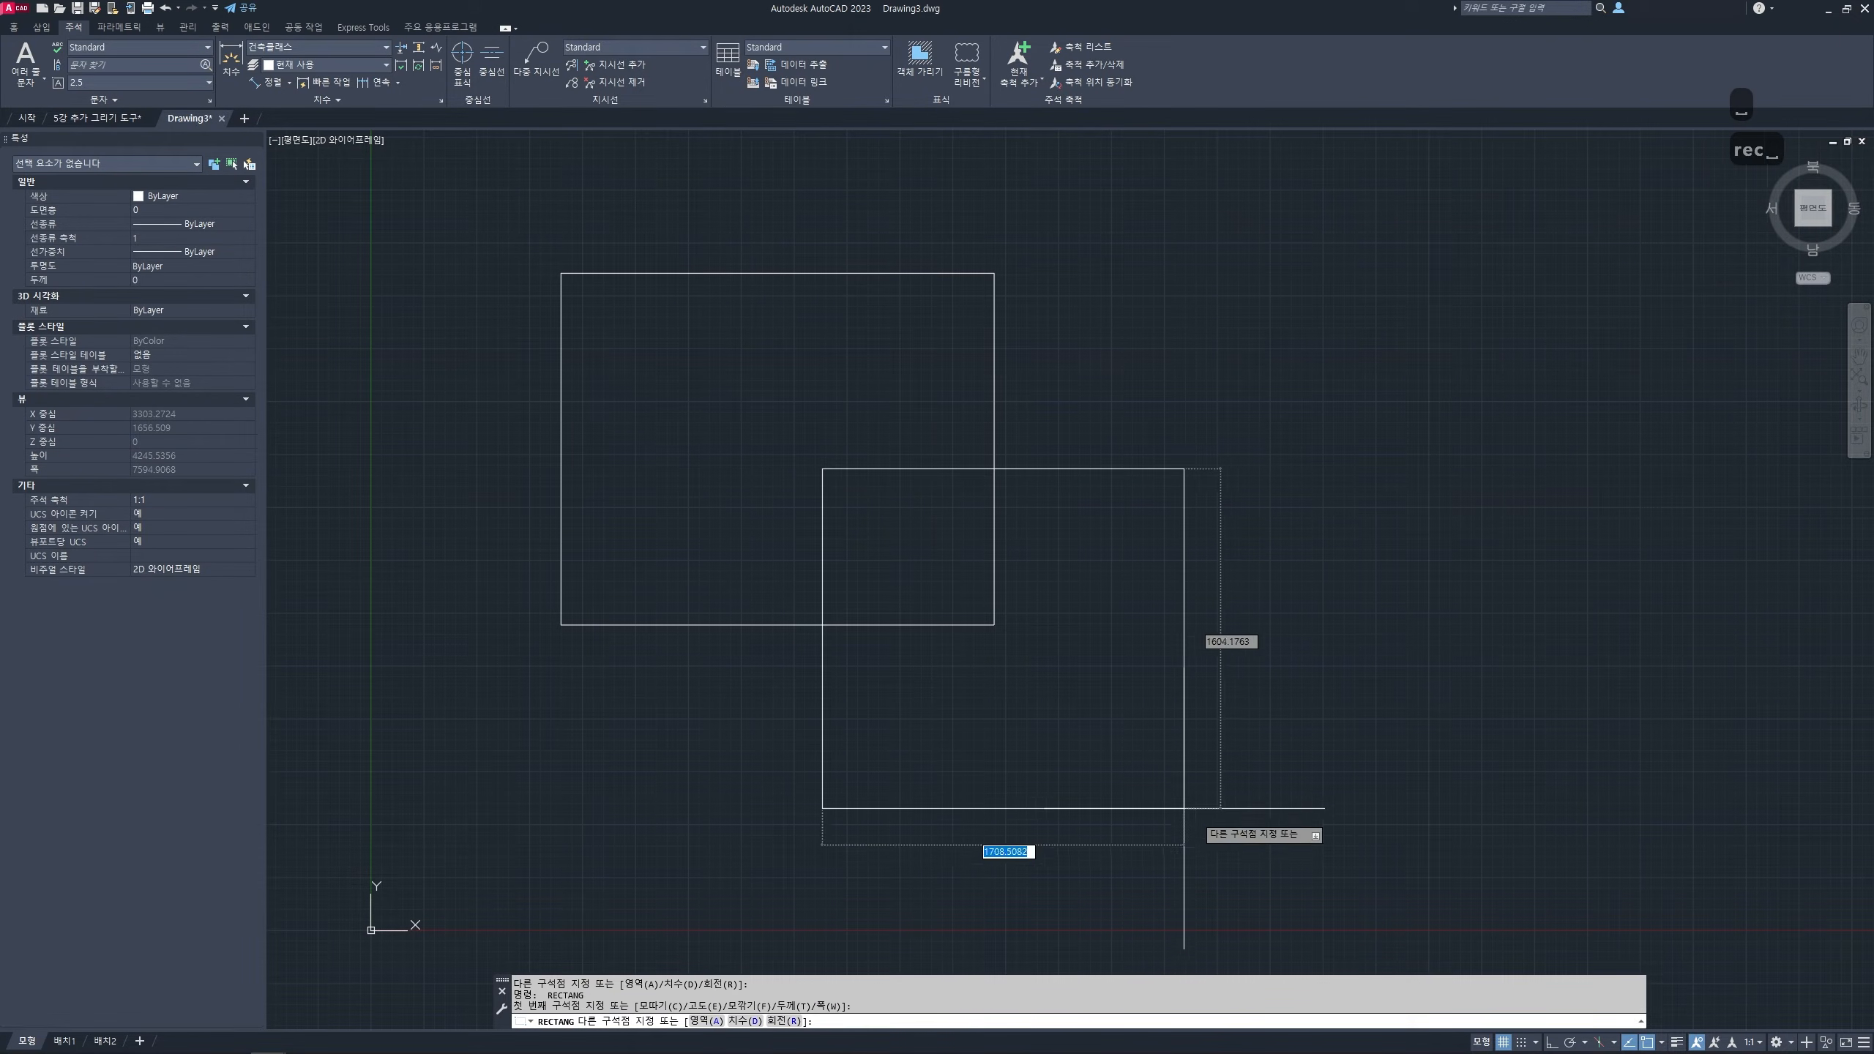
left_click(1312, 888)
- Draw a third rectangle about 3016 units wide that overlaps the second rectangle's upper-right corner
key("space")
scroll(1259, 273, "down", 2)
middle_click_drag(1193, 191, 1075, 284)
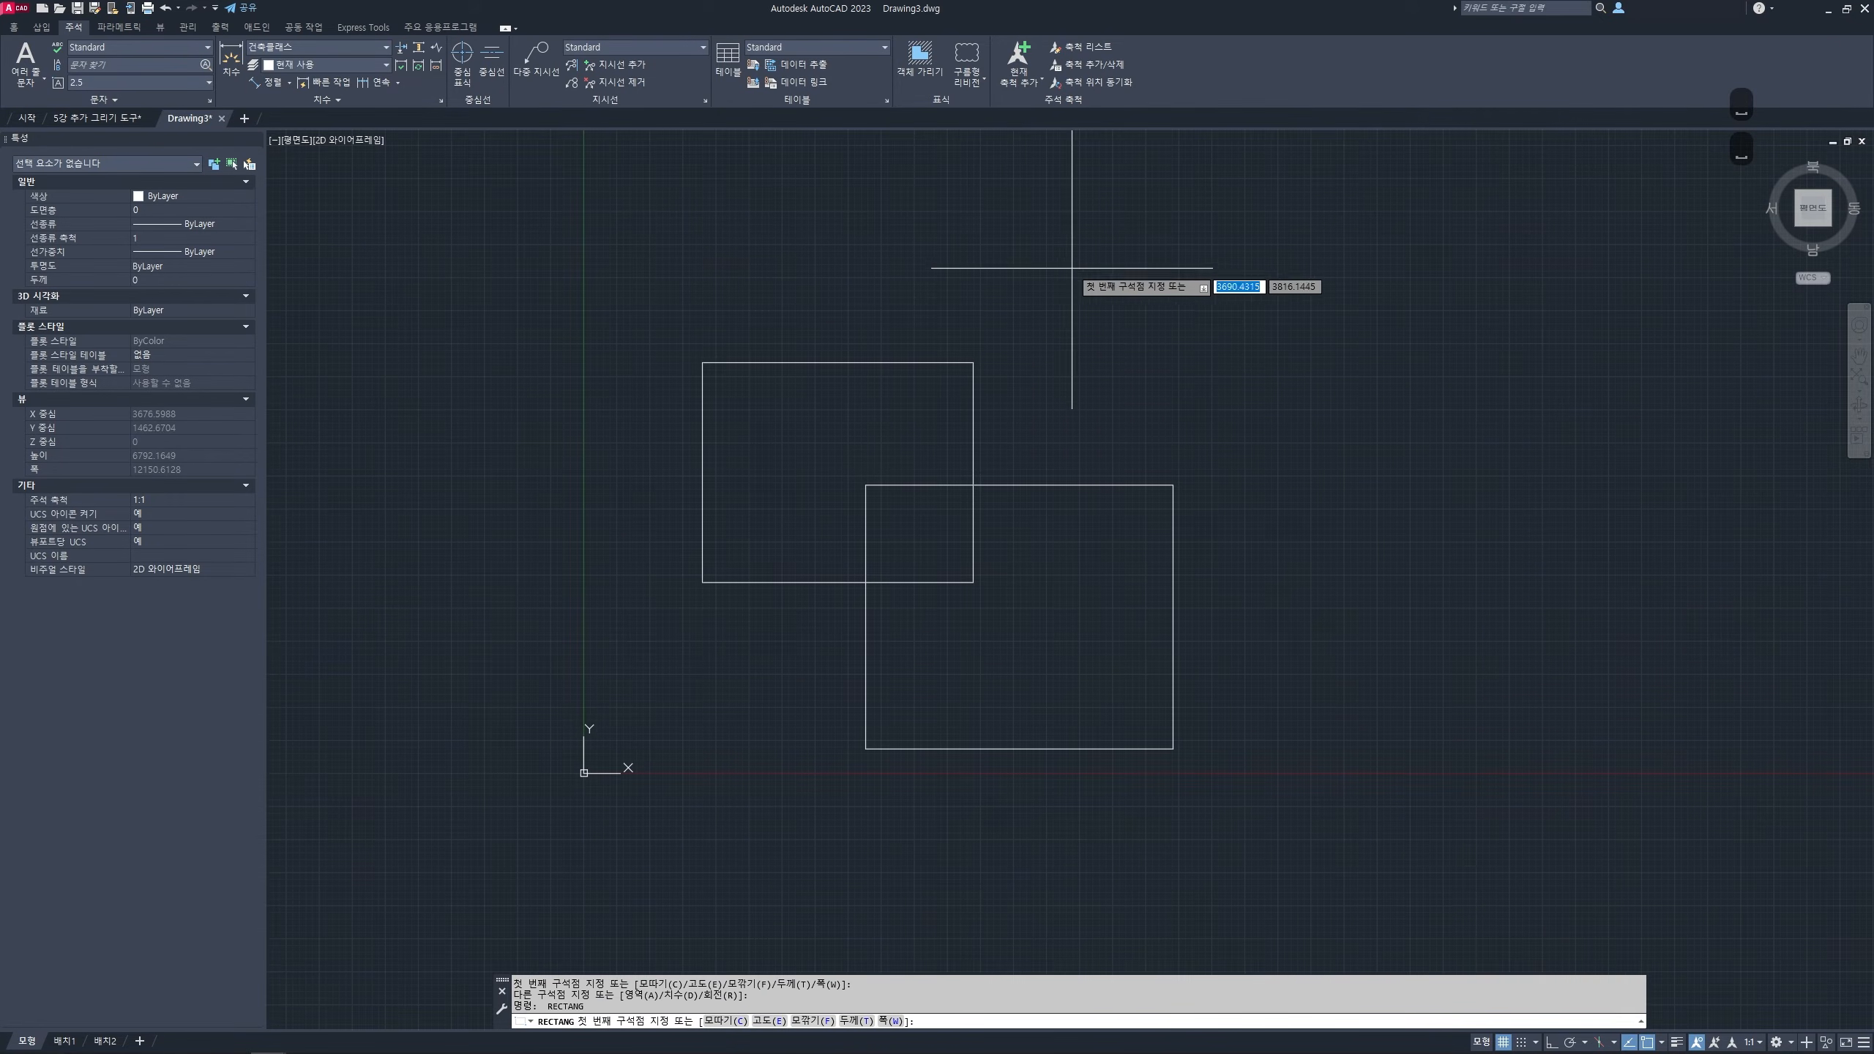
left_click(1065, 263)
left_click(1464, 611)
mouse_move(1288, 466)
middle_mouse_down()
mouse_move(1284, 521)
mouse_move(1306, 519)
middle_mouse_up()
key("Escape")
key("Escape")
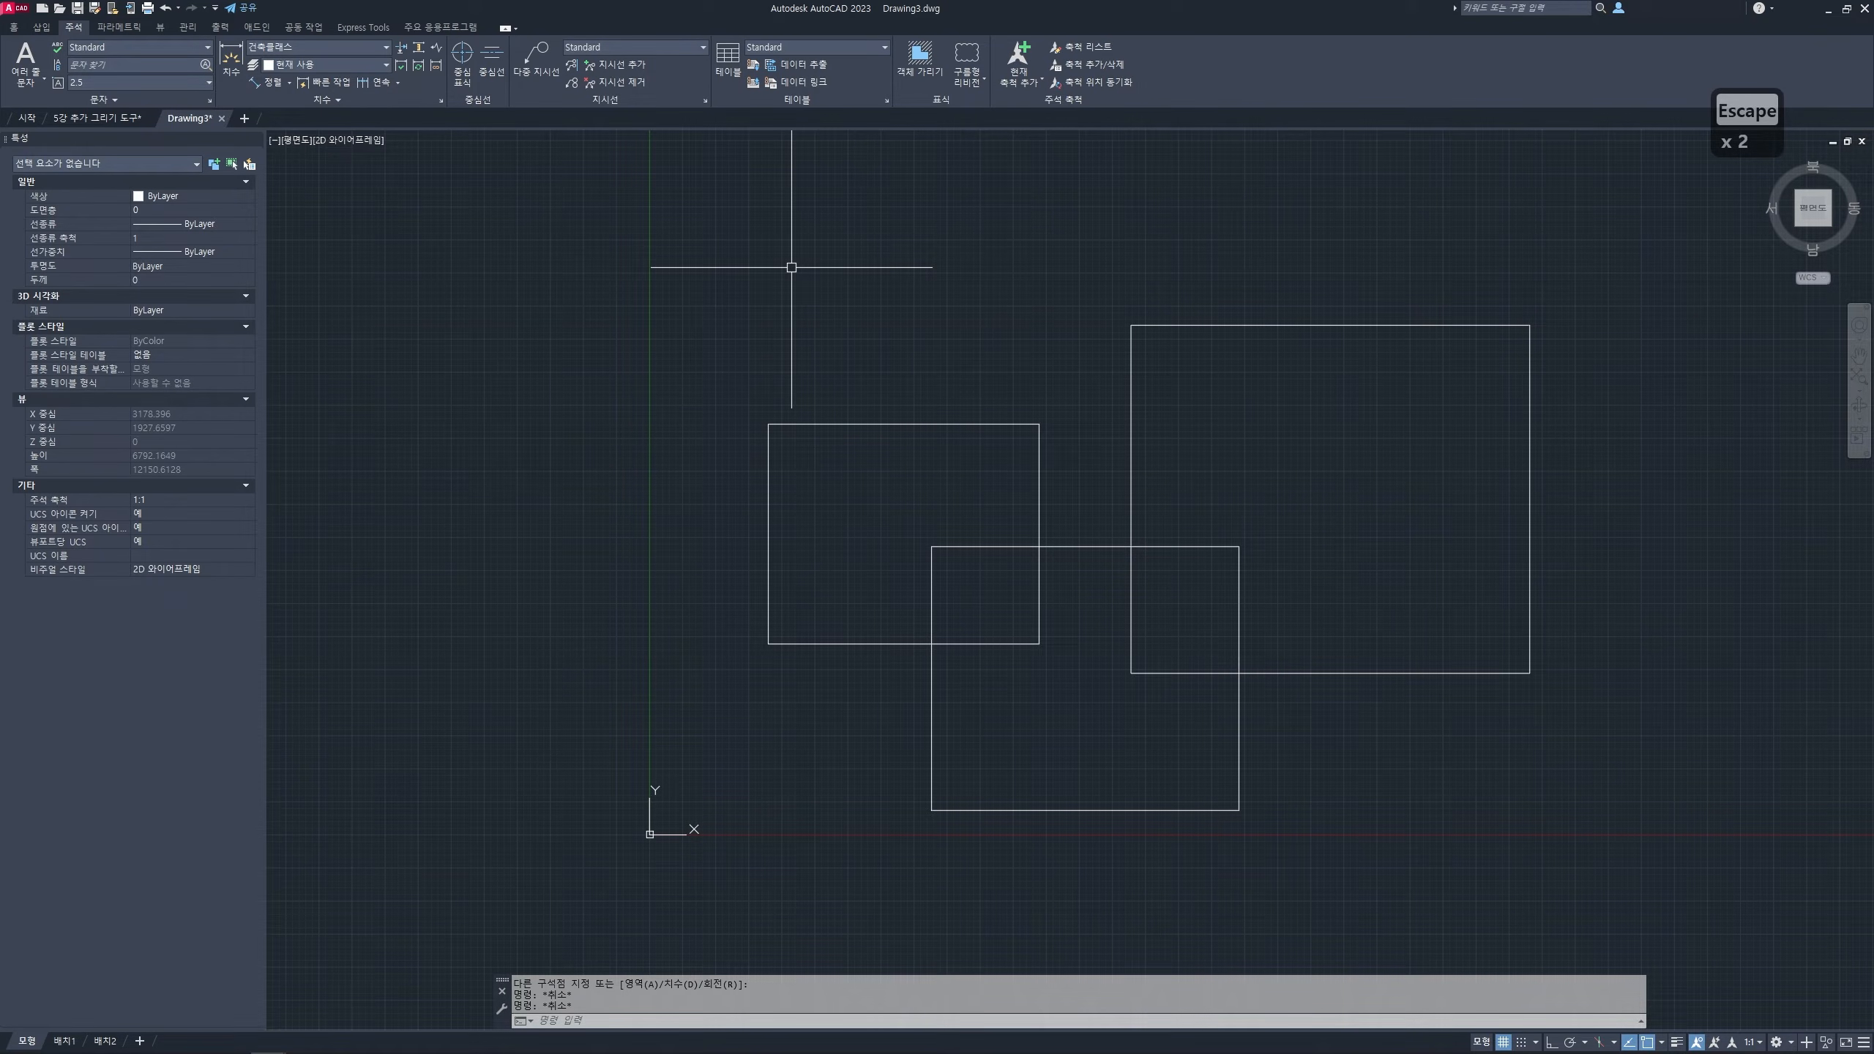
middle_click_drag(781, 376, 777, 402)
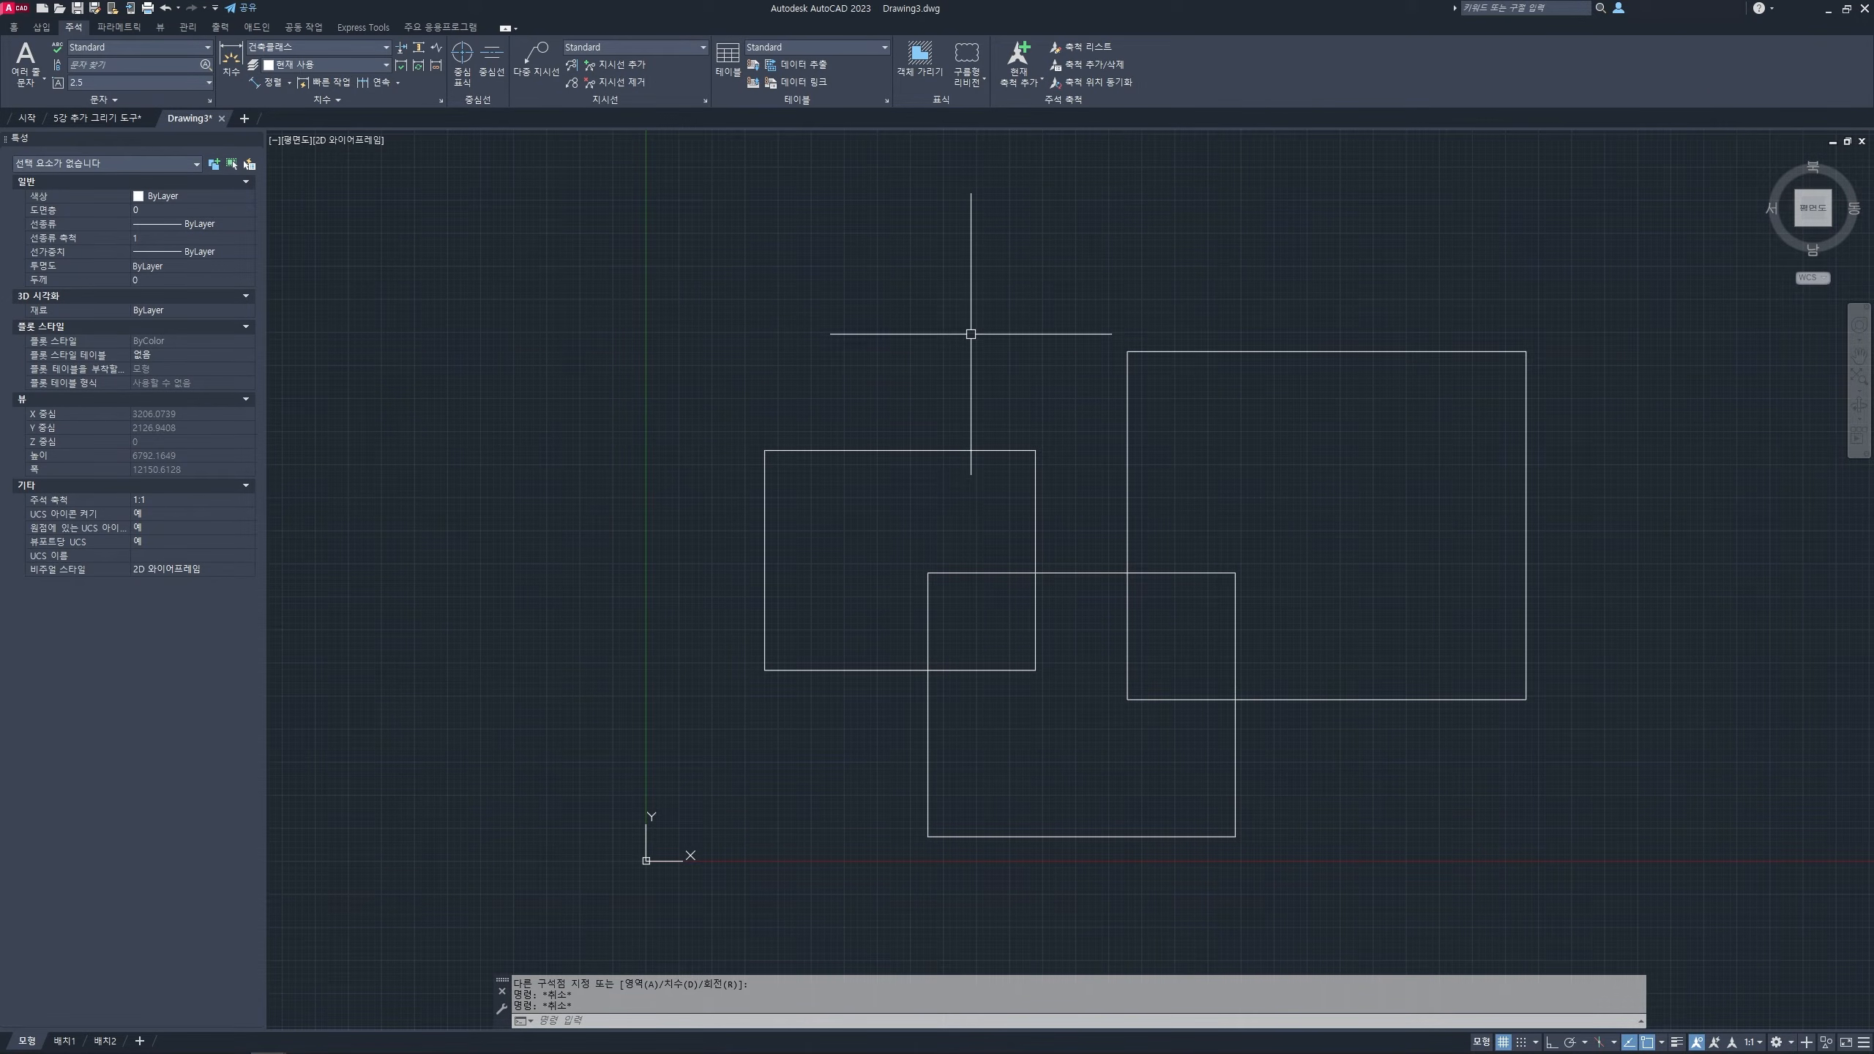
- Add a horizontal linear dimension to the first rectangle's top edge, placed well above it
type("dli")
key("Return")
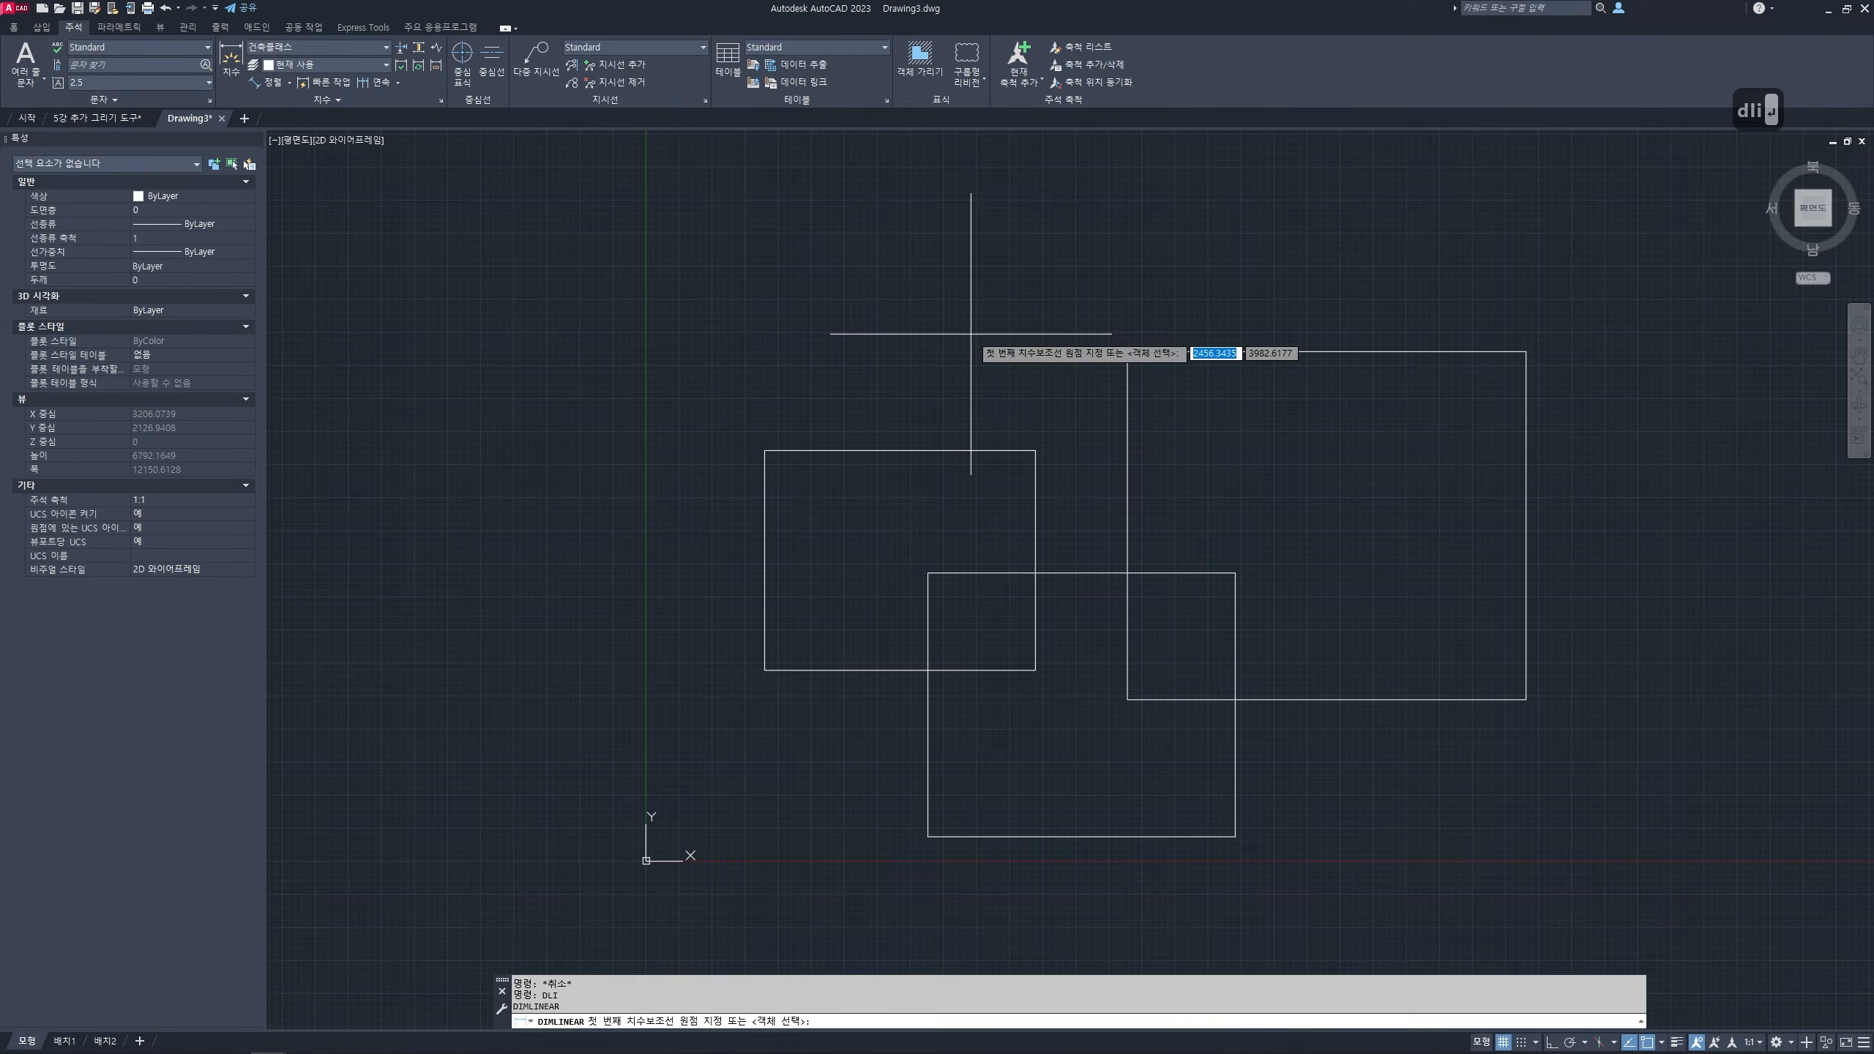
left_click(764, 450)
left_click(1036, 449)
scroll(1010, 546, "down", 3)
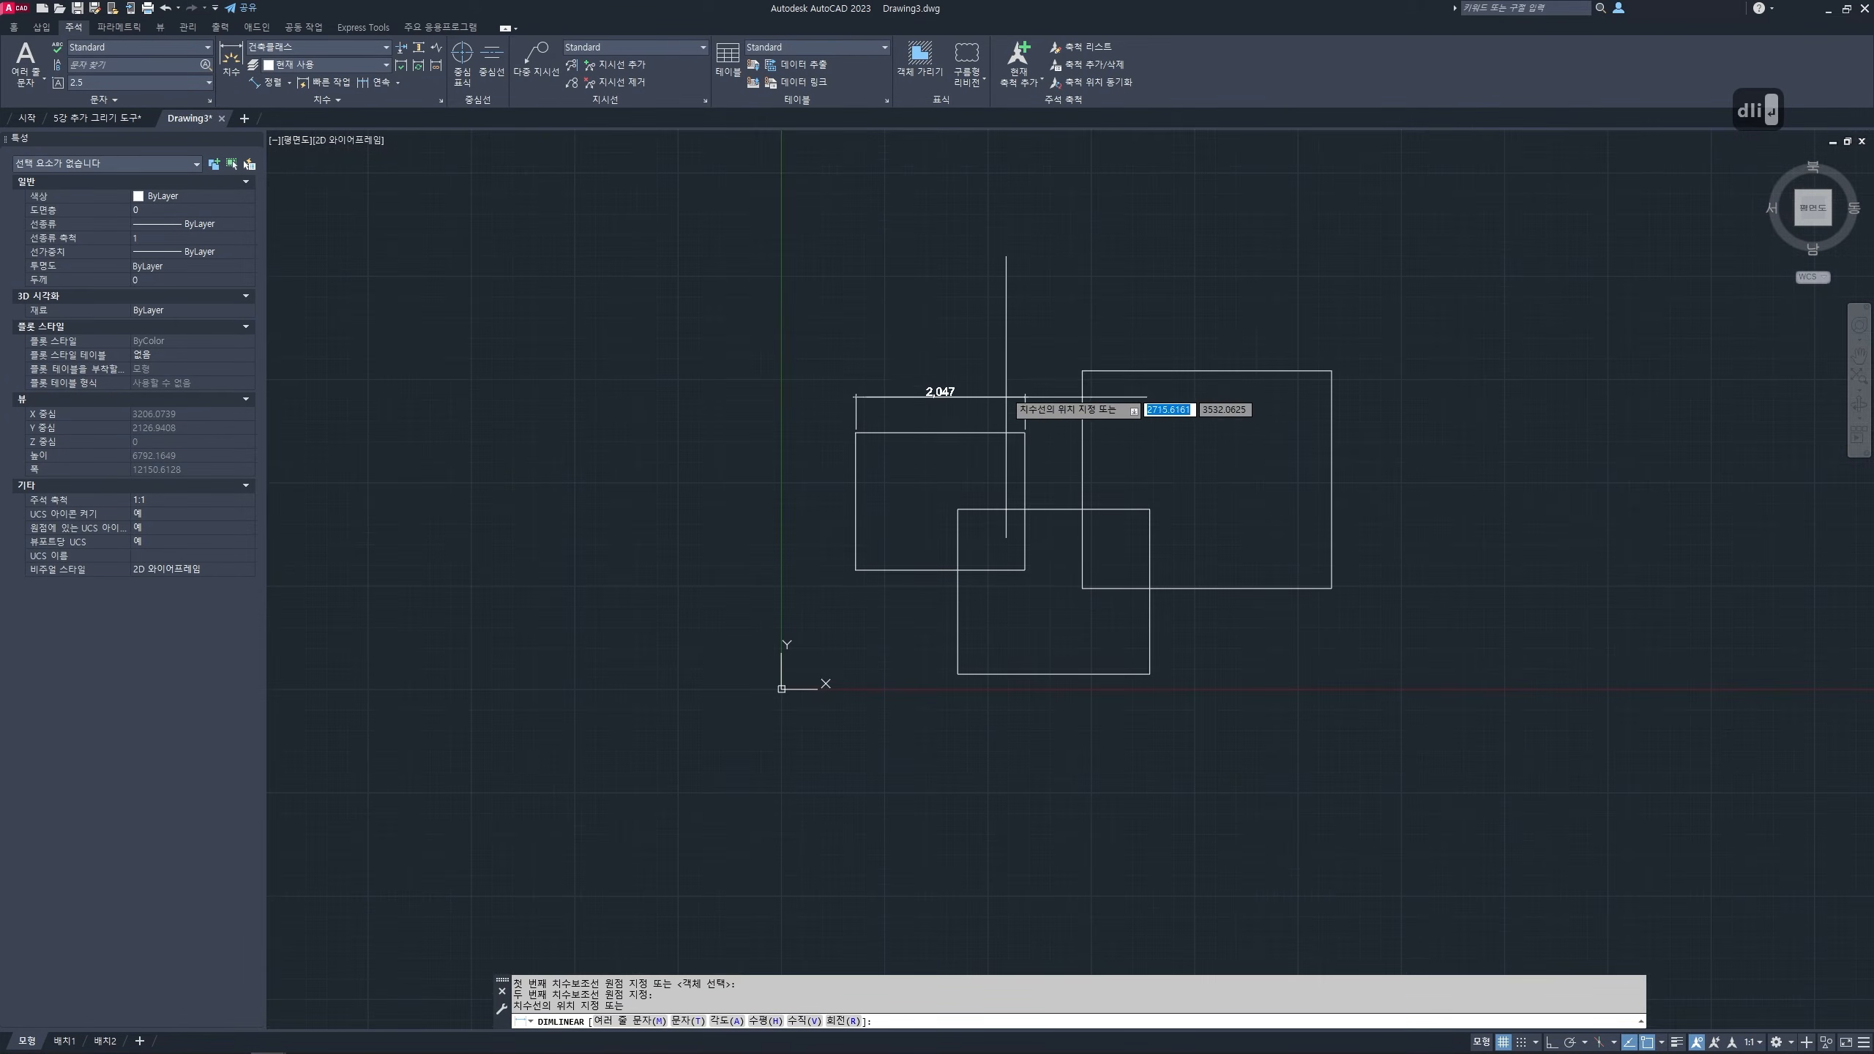
left_click(1009, 318)
- Add a linear dimension for the horizontal gap between the first and third rectangles, in line with the existing dimension
key("Return")
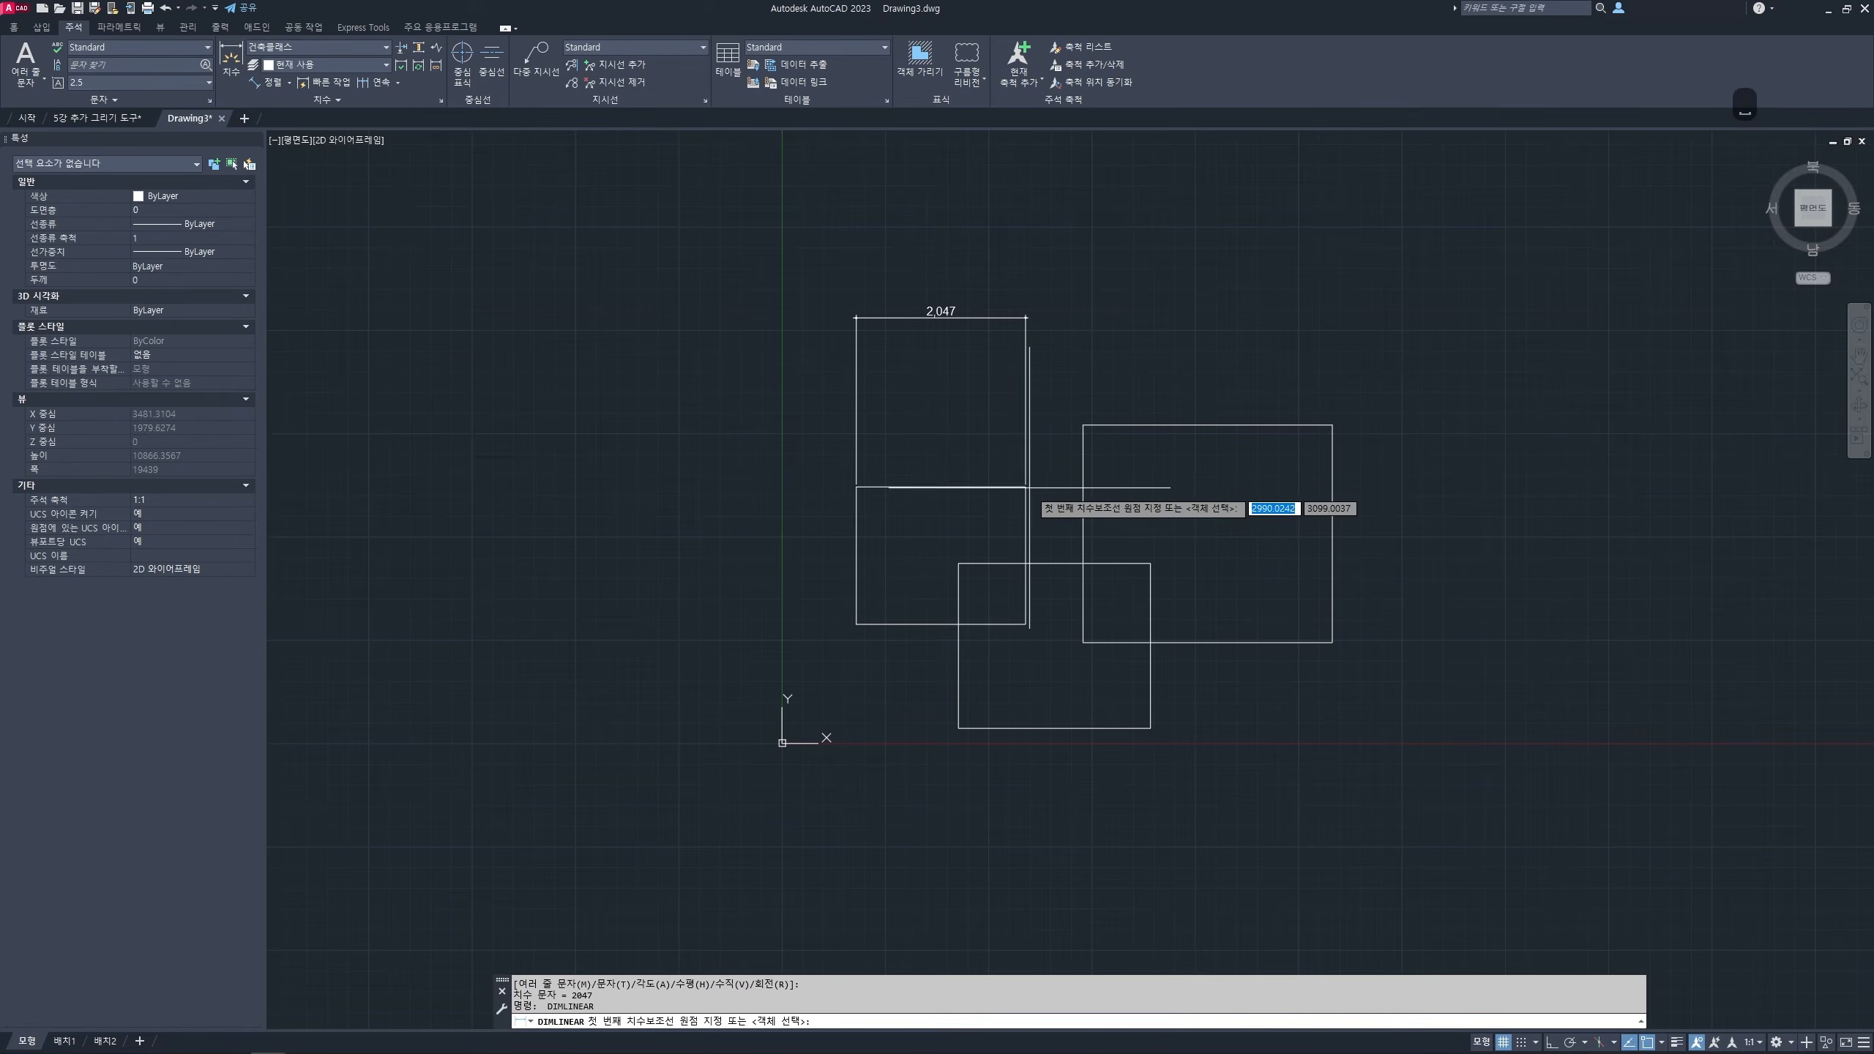
left_click(1025, 486)
left_click(1084, 425)
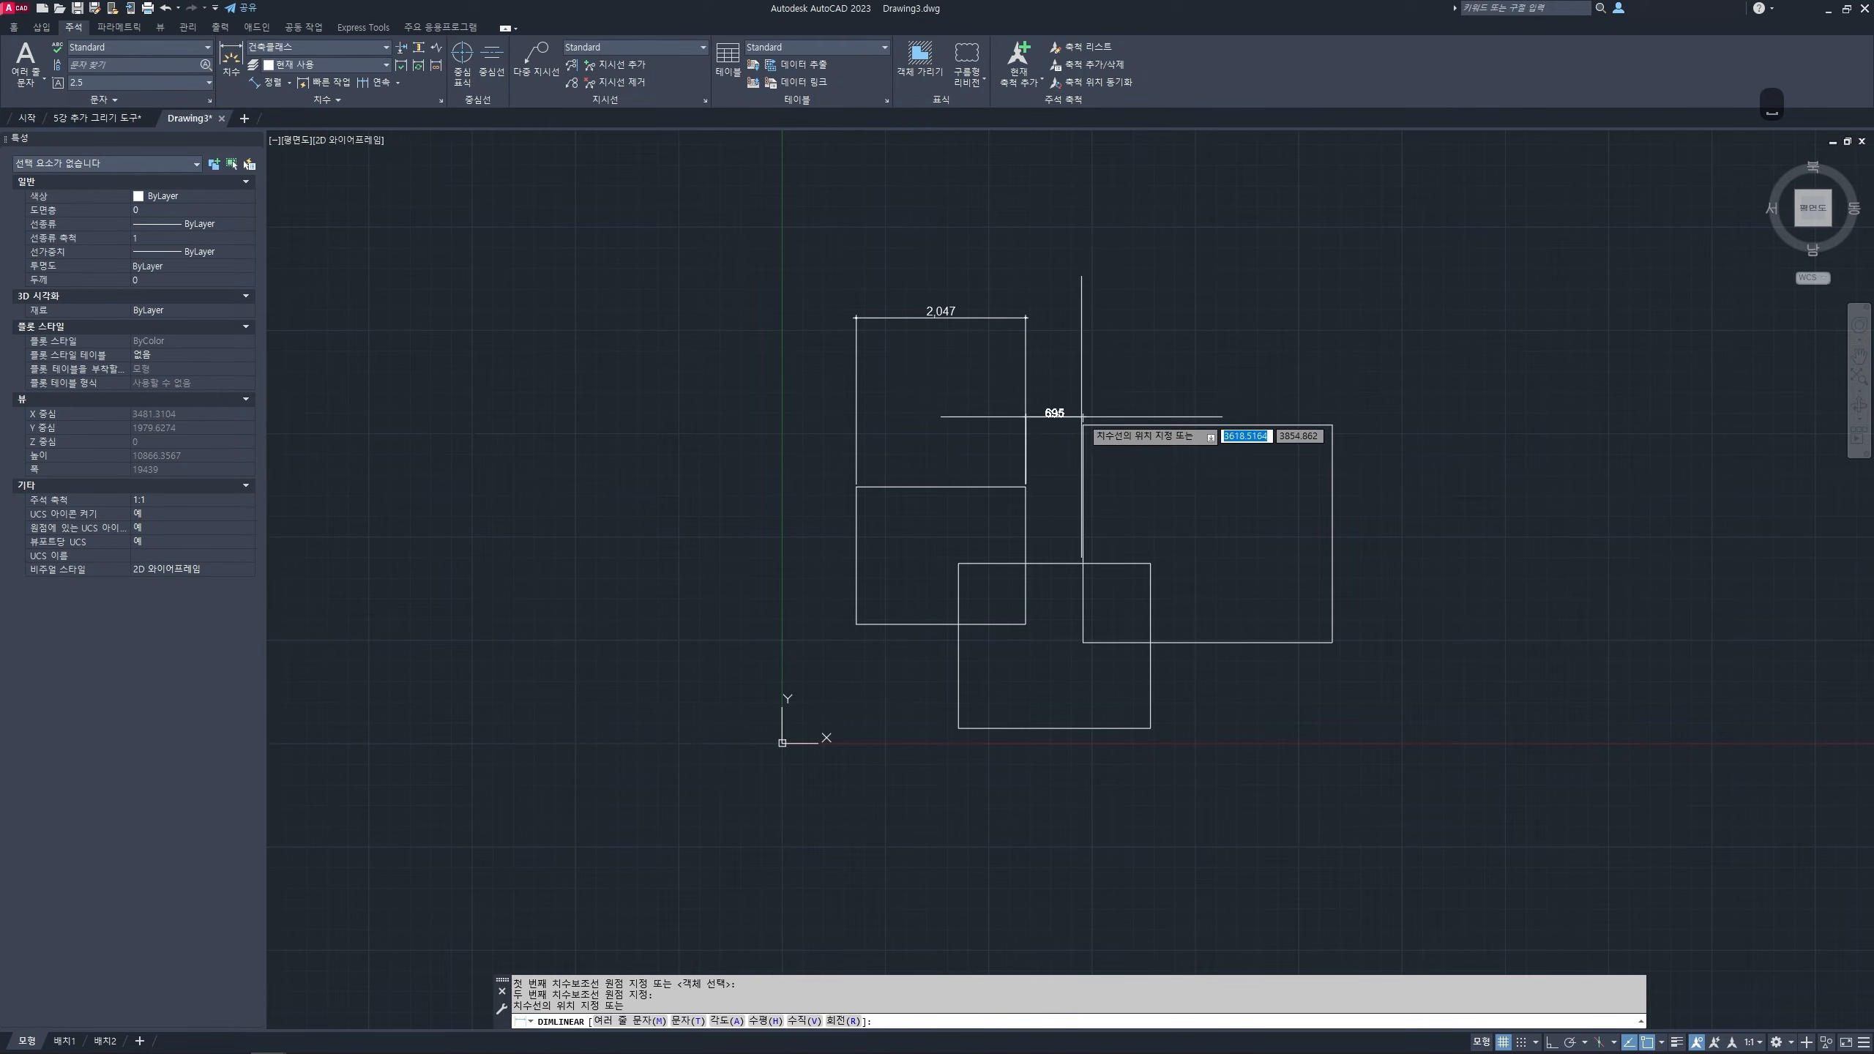
left_click(1004, 318)
- Continue the upper dimension chain to the third rectangle's upper-right corner with DIMCONTINUE
type("dco")
key("Return")
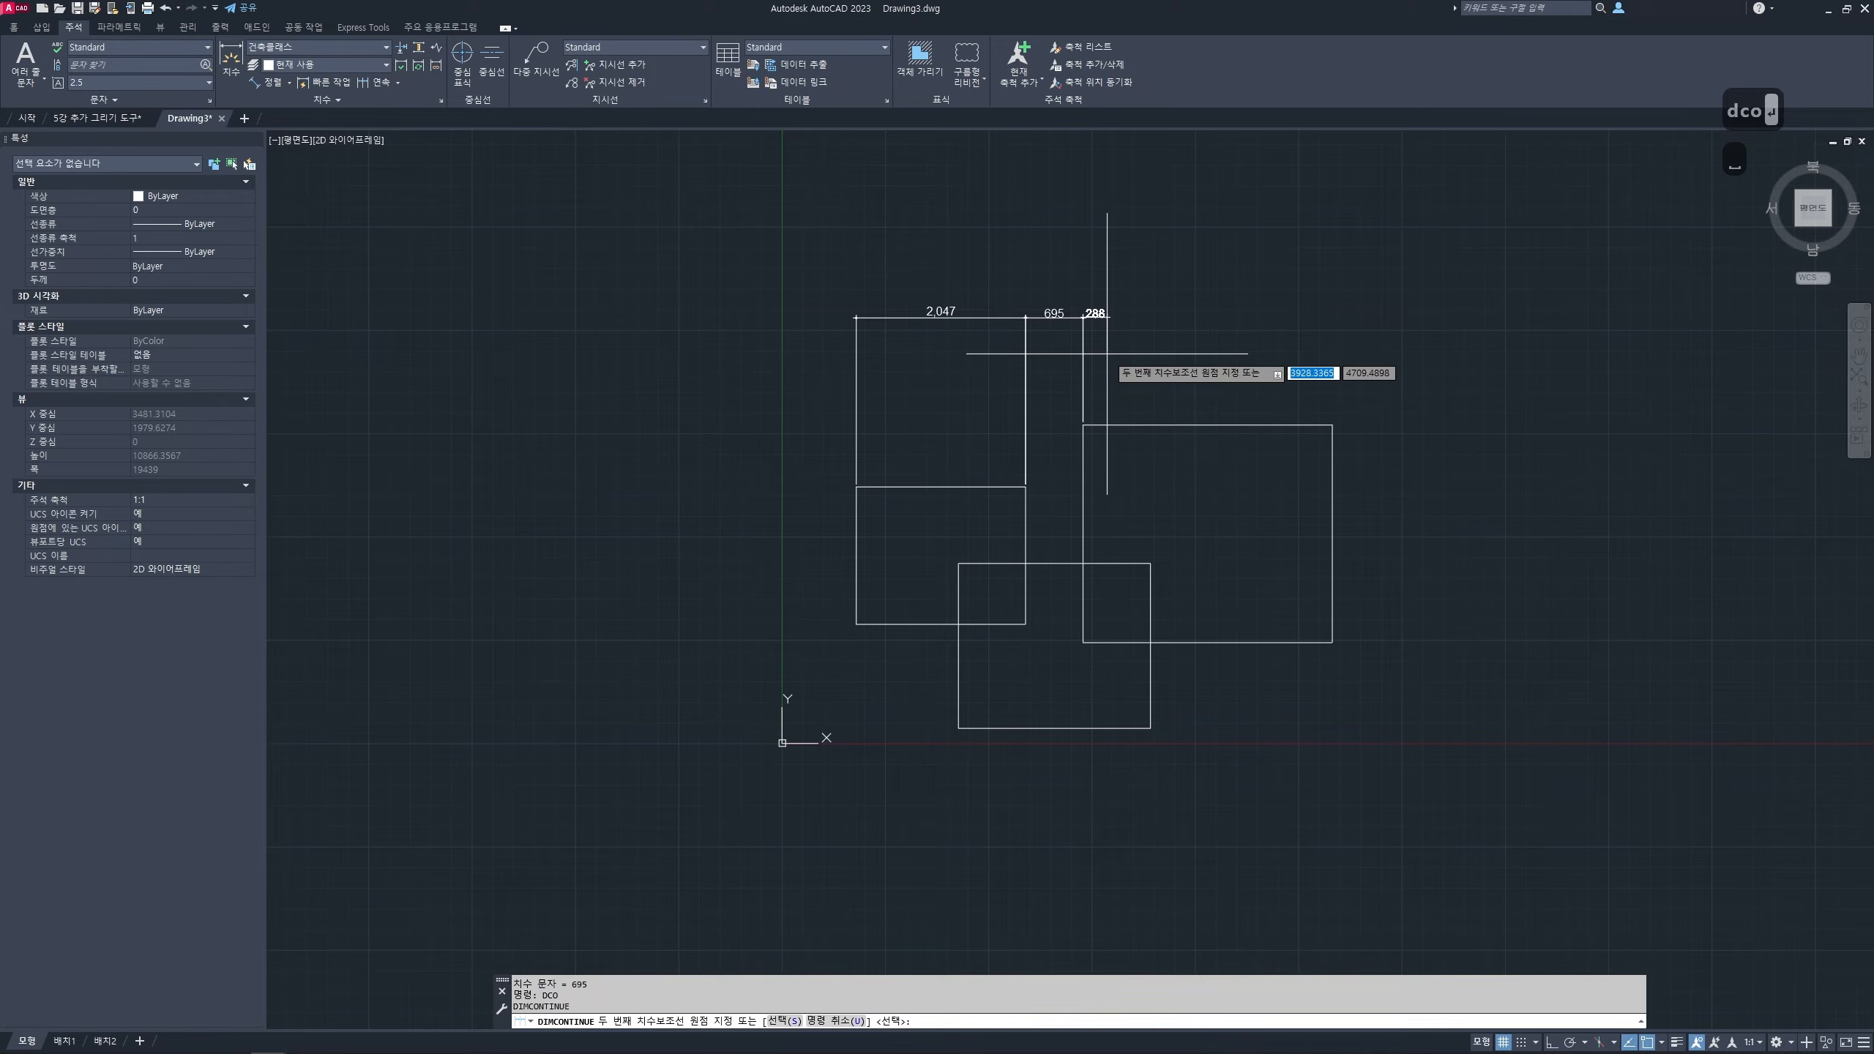
left_click(1333, 425)
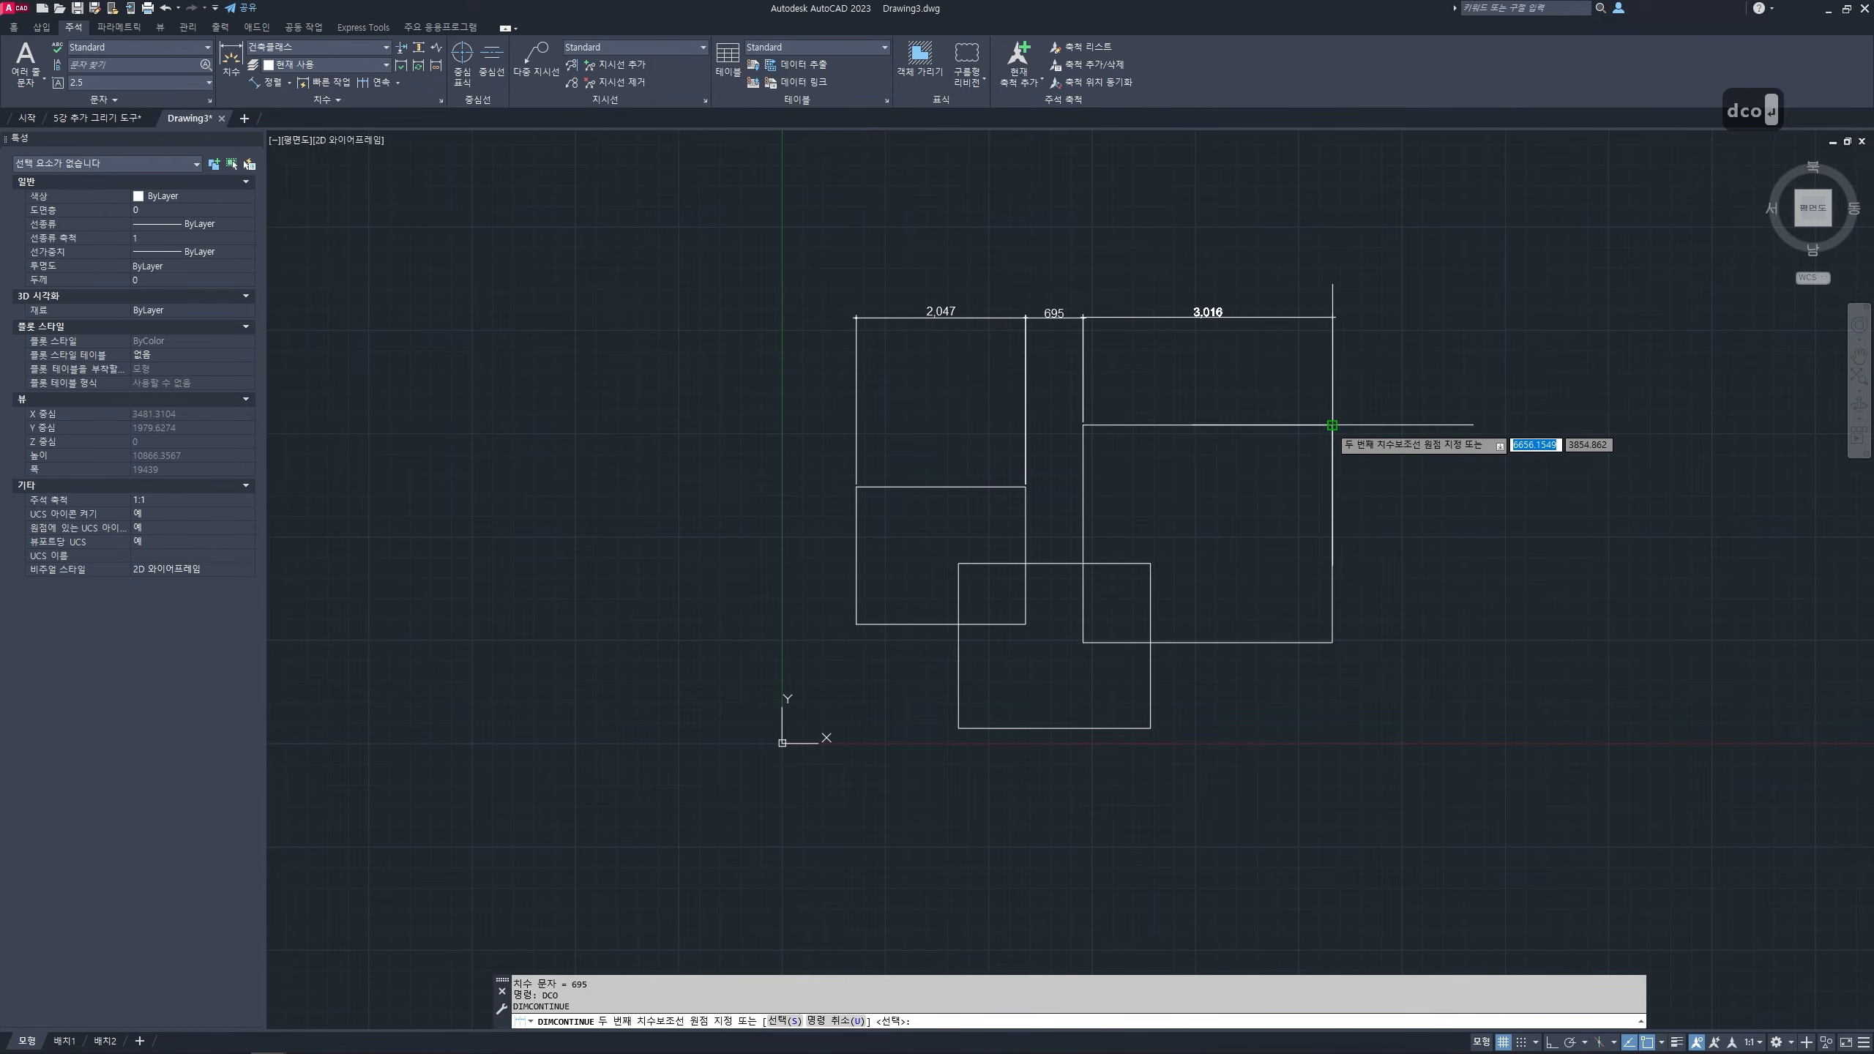
key("Escape")
middle_click_drag(941, 605, 966, 596)
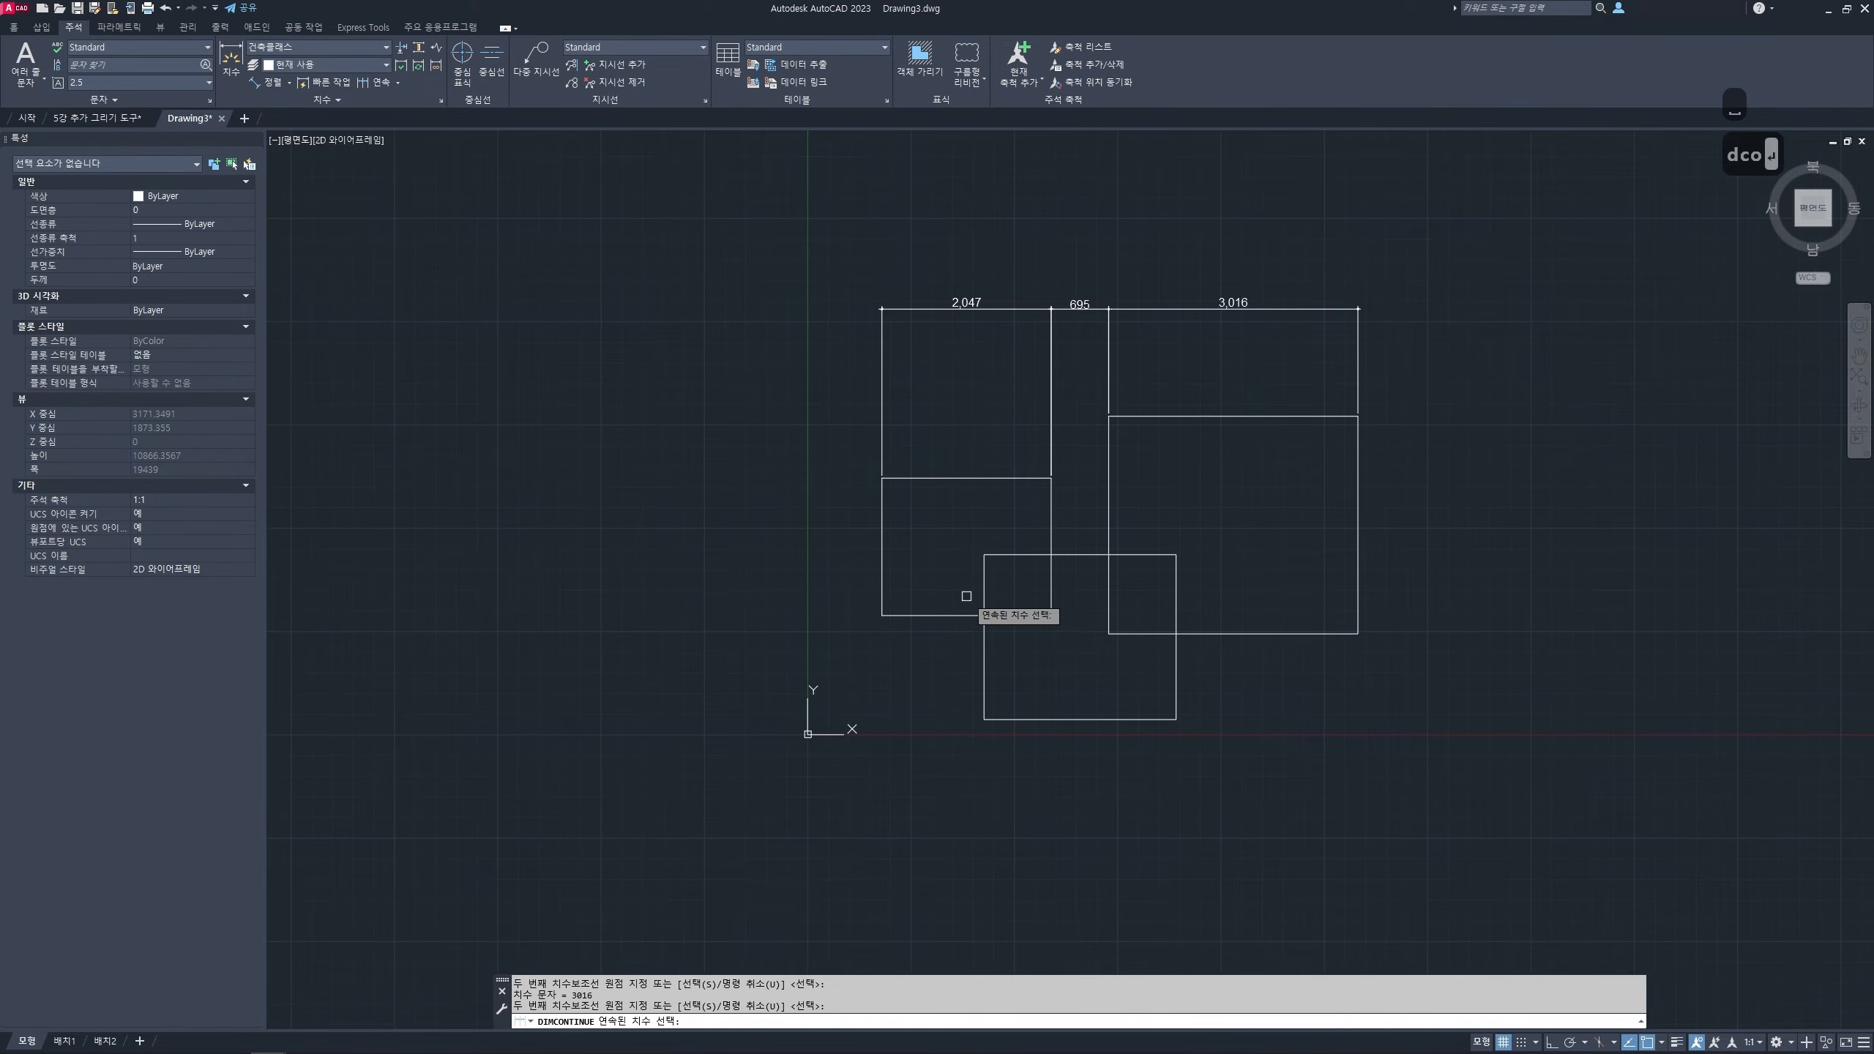
- Add a vertical linear dimension between the lower-left corners of the second and first rectangles, placed left of both
type("dli")
key("Return")
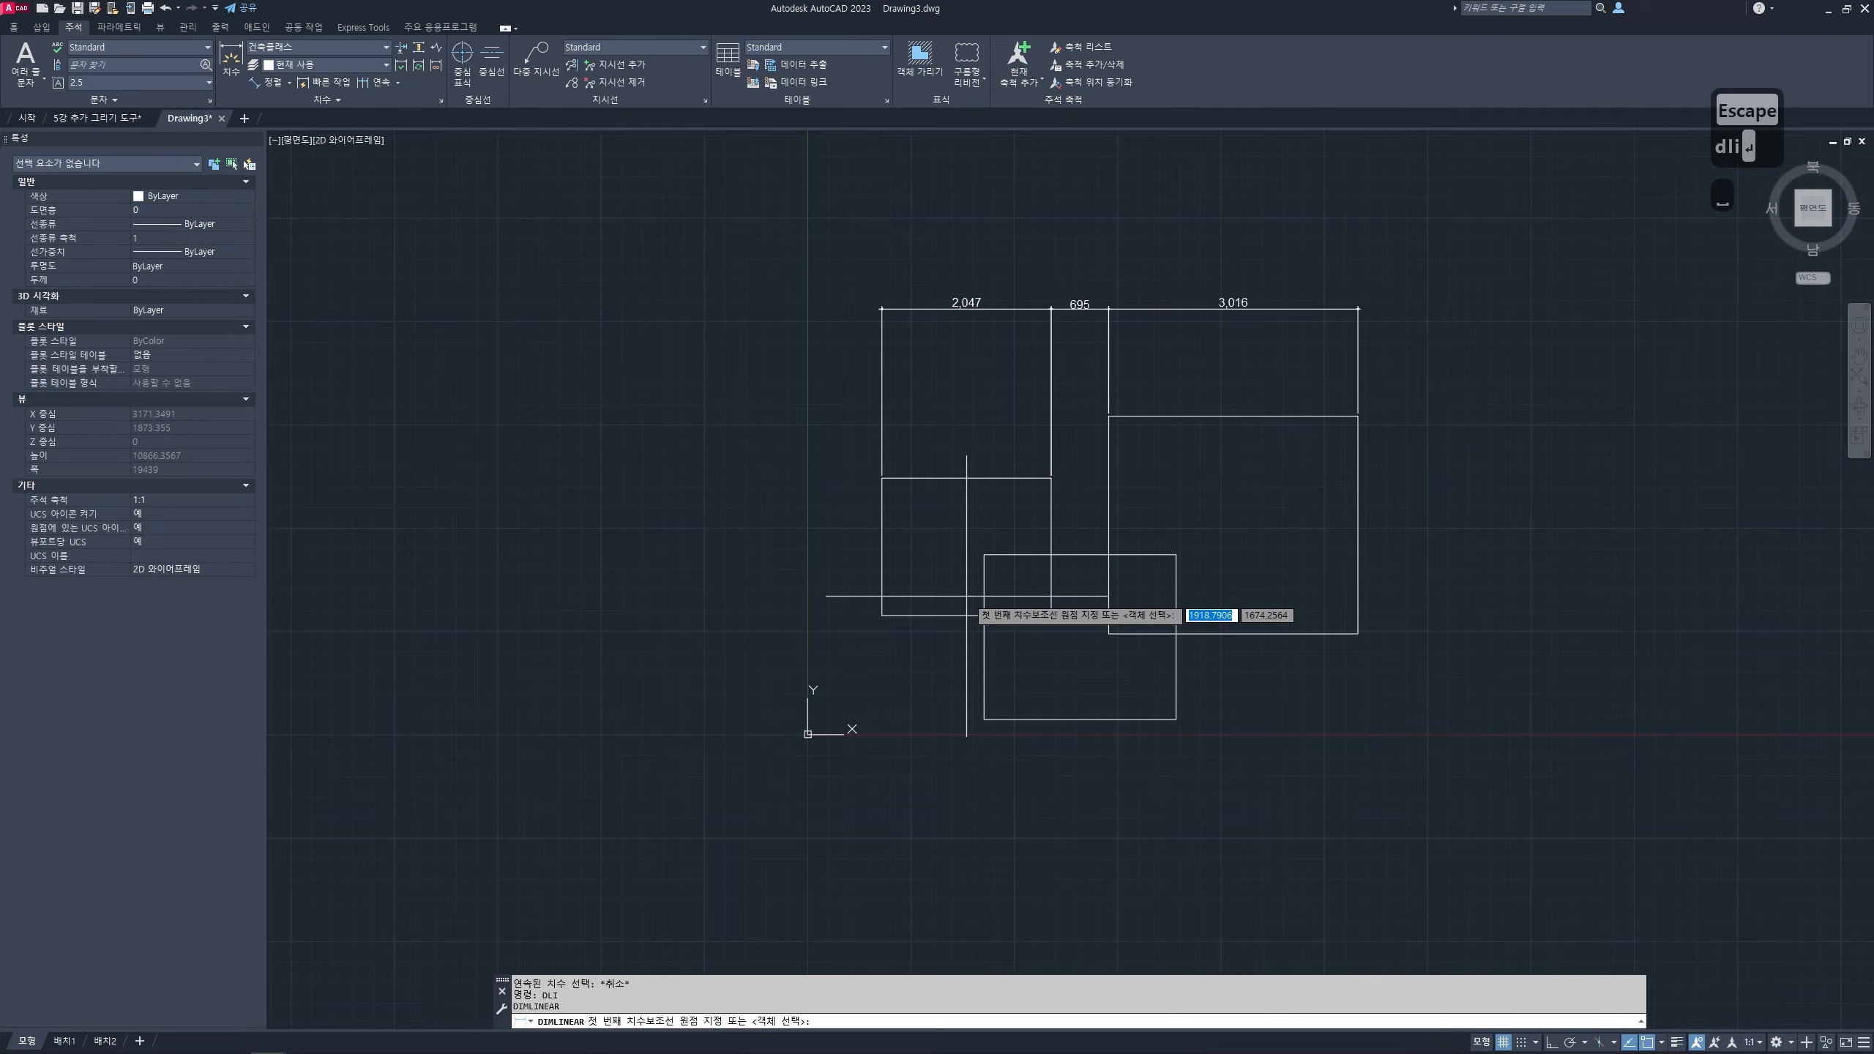
left_click(985, 718)
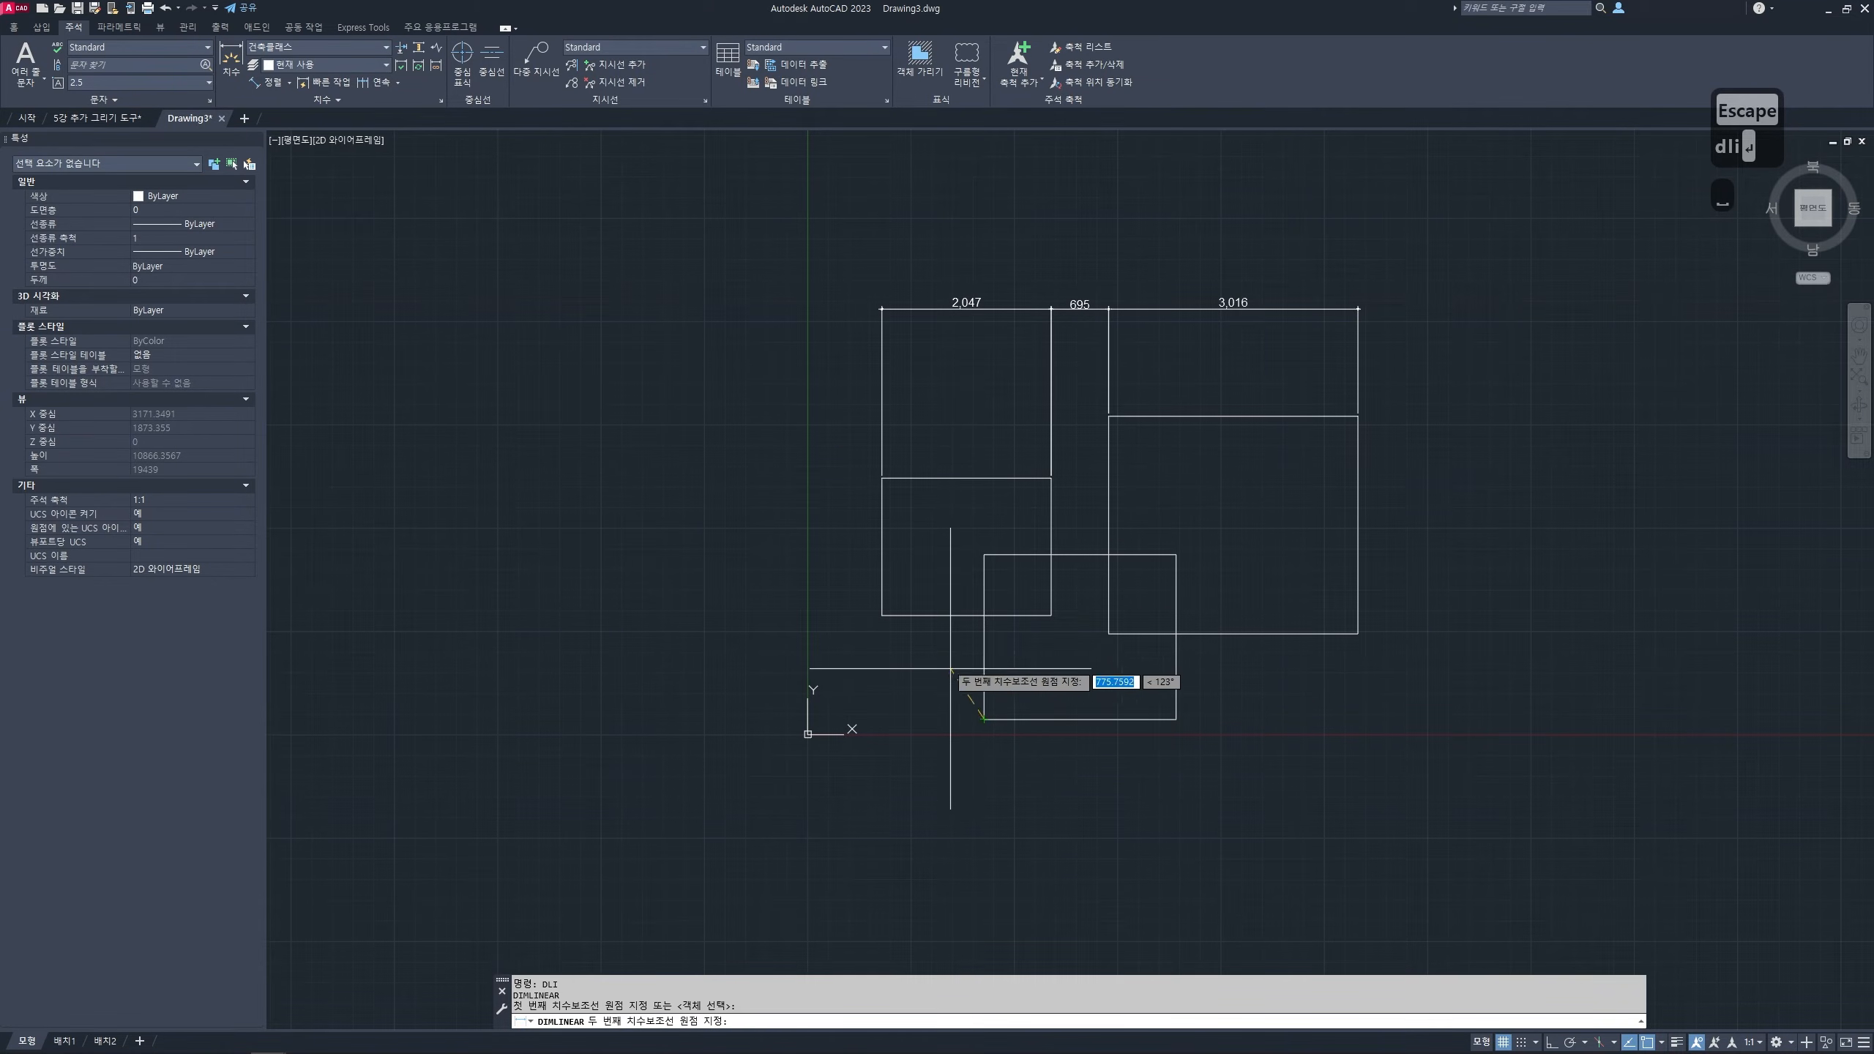
left_click(882, 615)
left_click(749, 656)
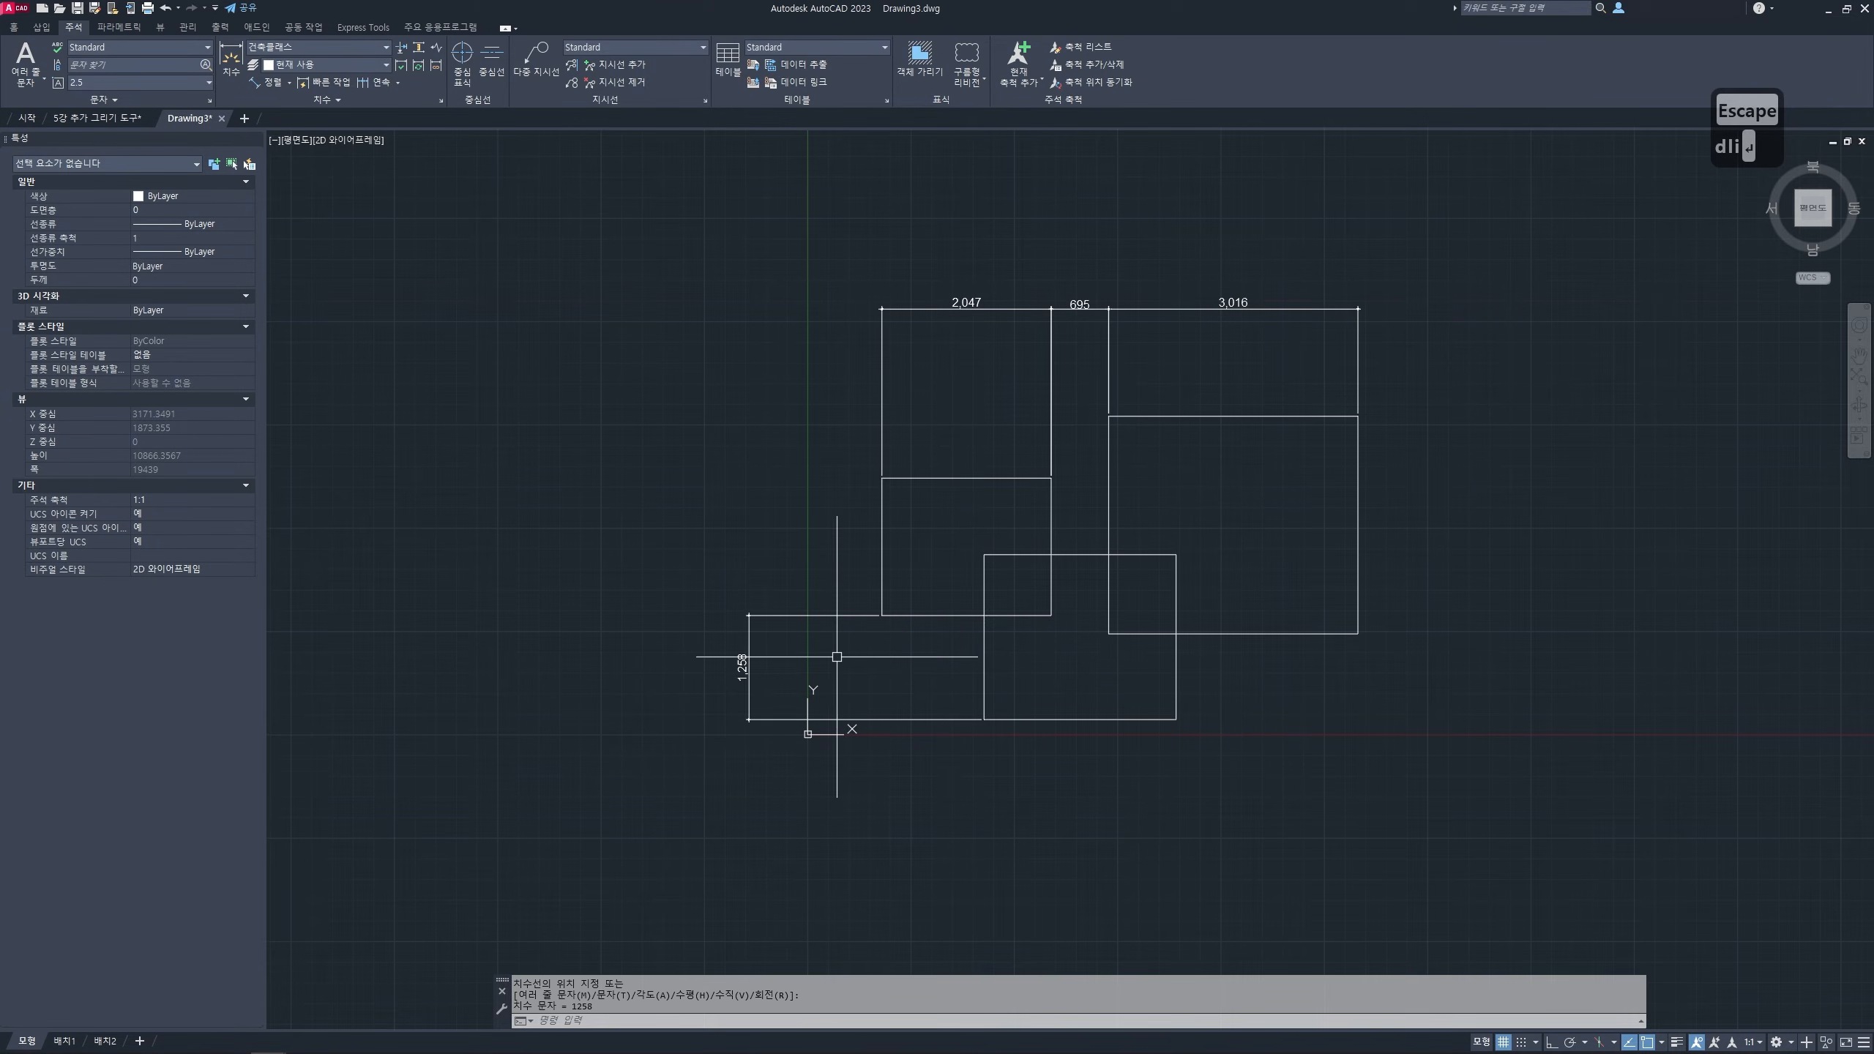
- Continue the vertical dimension chain up to the first rectangle's upper-left corner with DIMCONTINUE
type("dco")
key("Return")
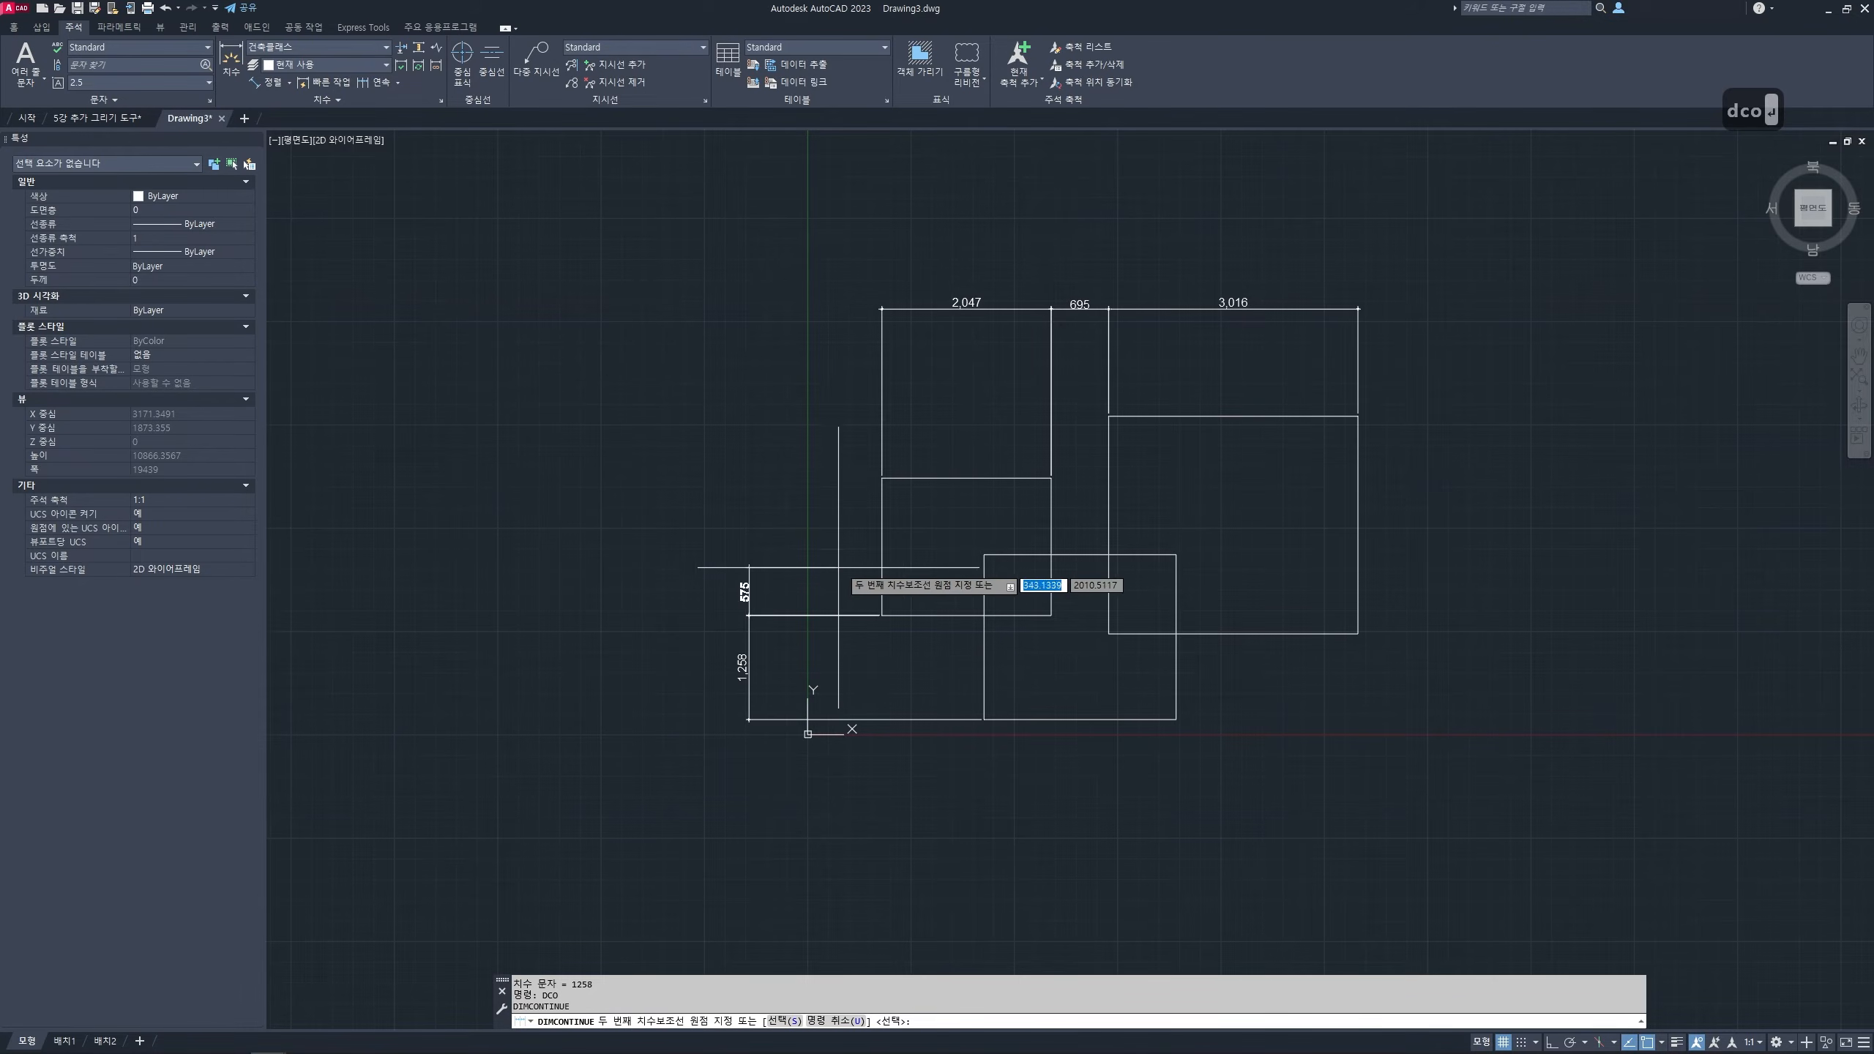
left_click(882, 477)
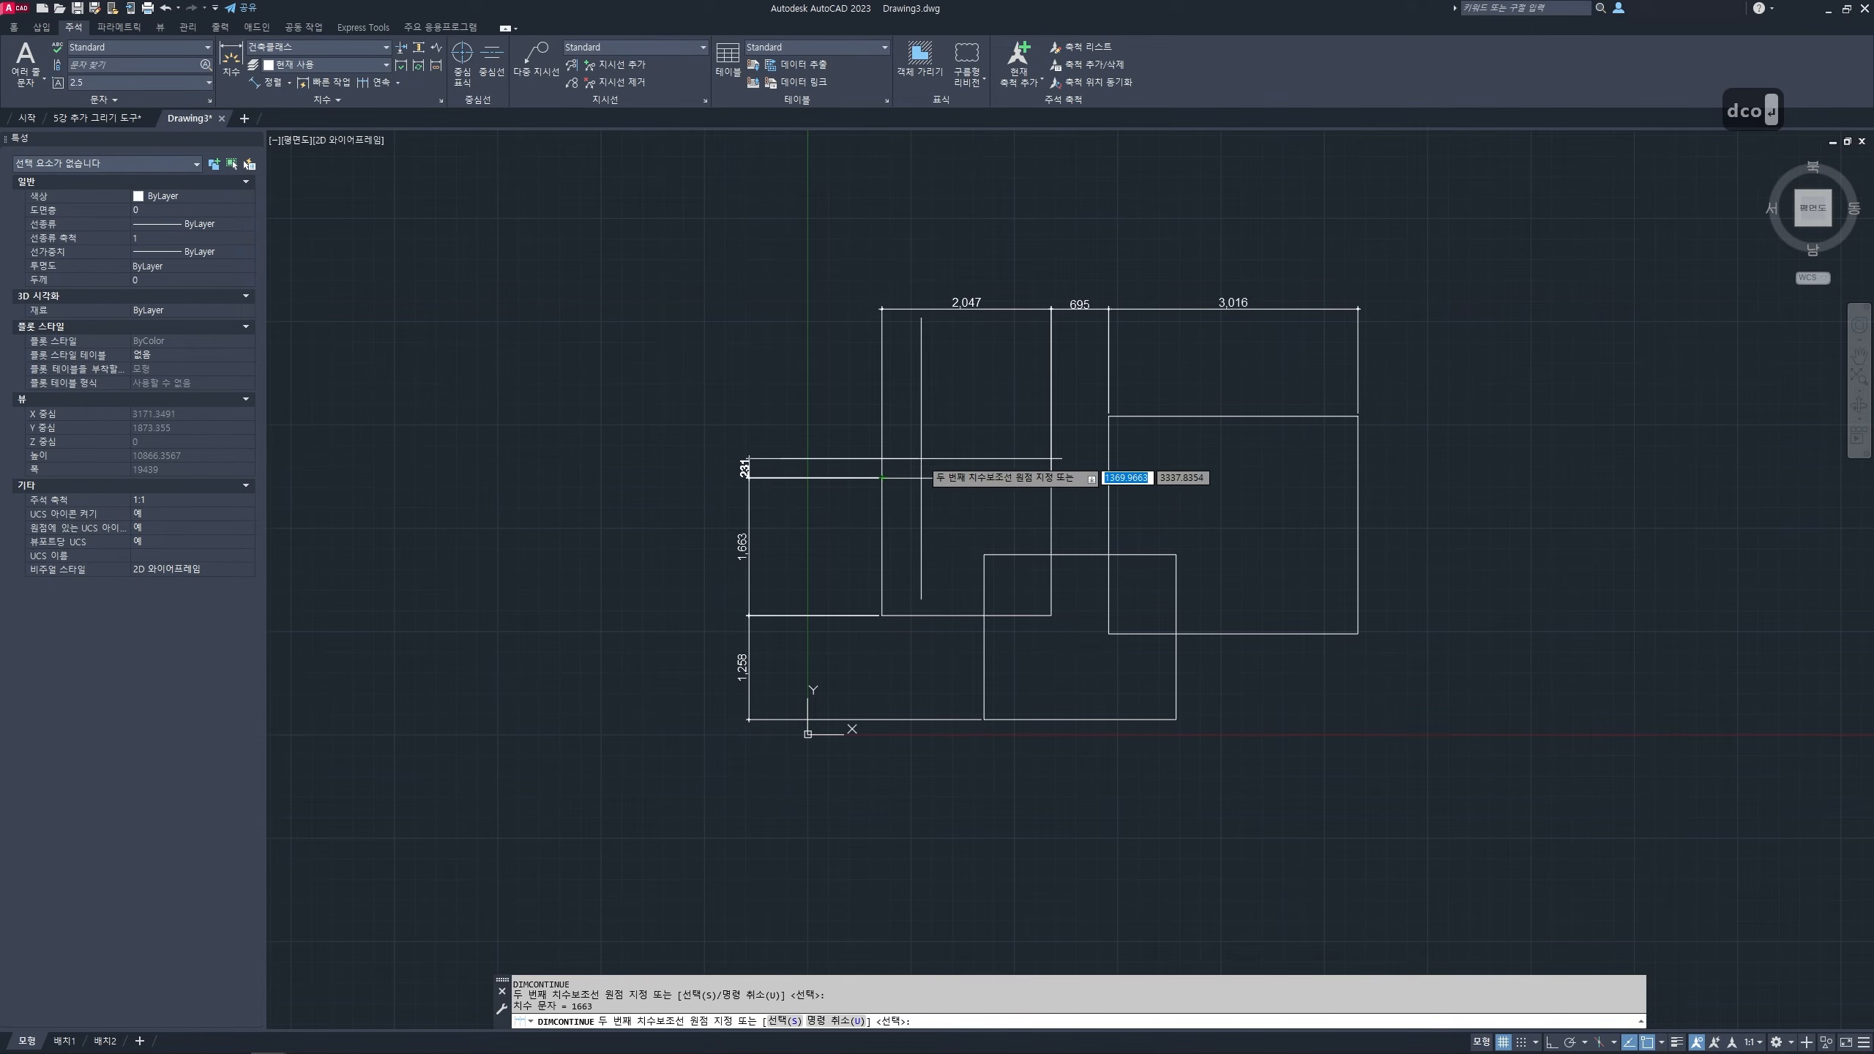
key("space")
middle_click_drag(955, 453, 915, 440)
key("Escape")
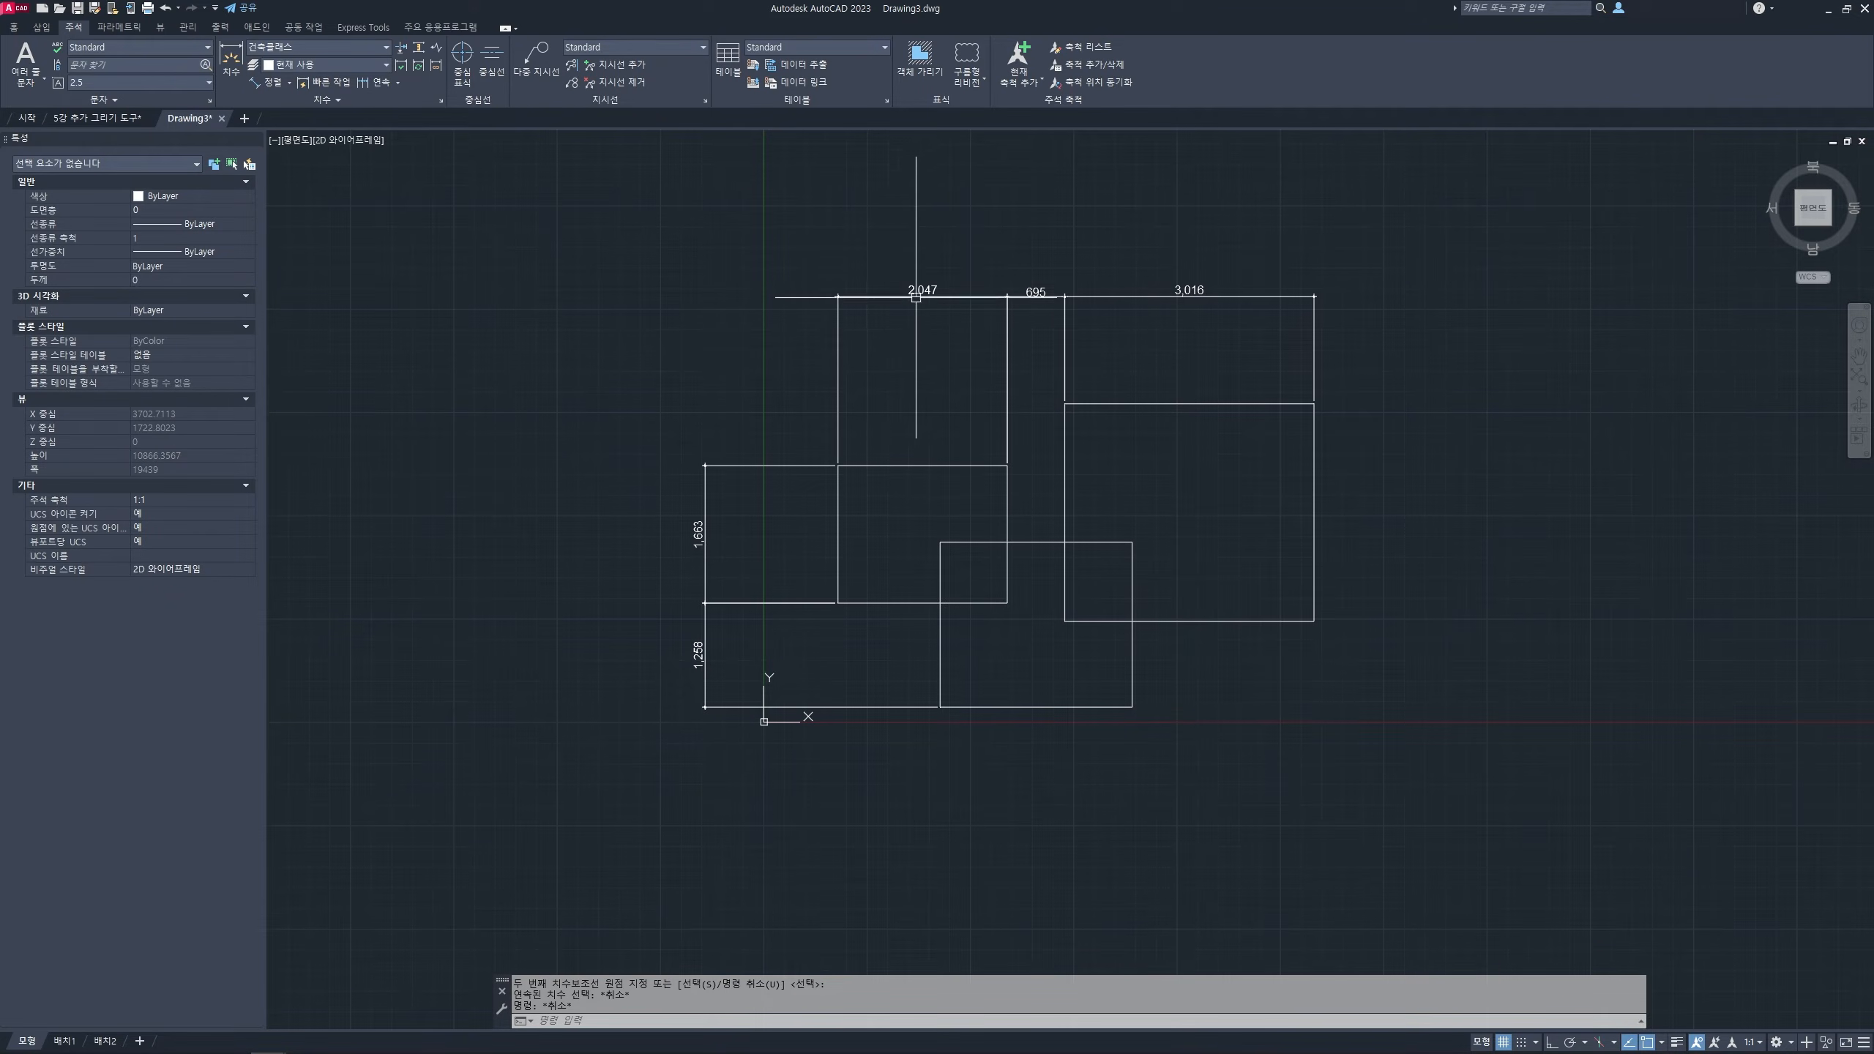
- Examine the arrowheads, text and extension-line offsets of the placed dimensions, and the properties of the first rectangle's width dimension
scroll(916, 298, "up", 6)
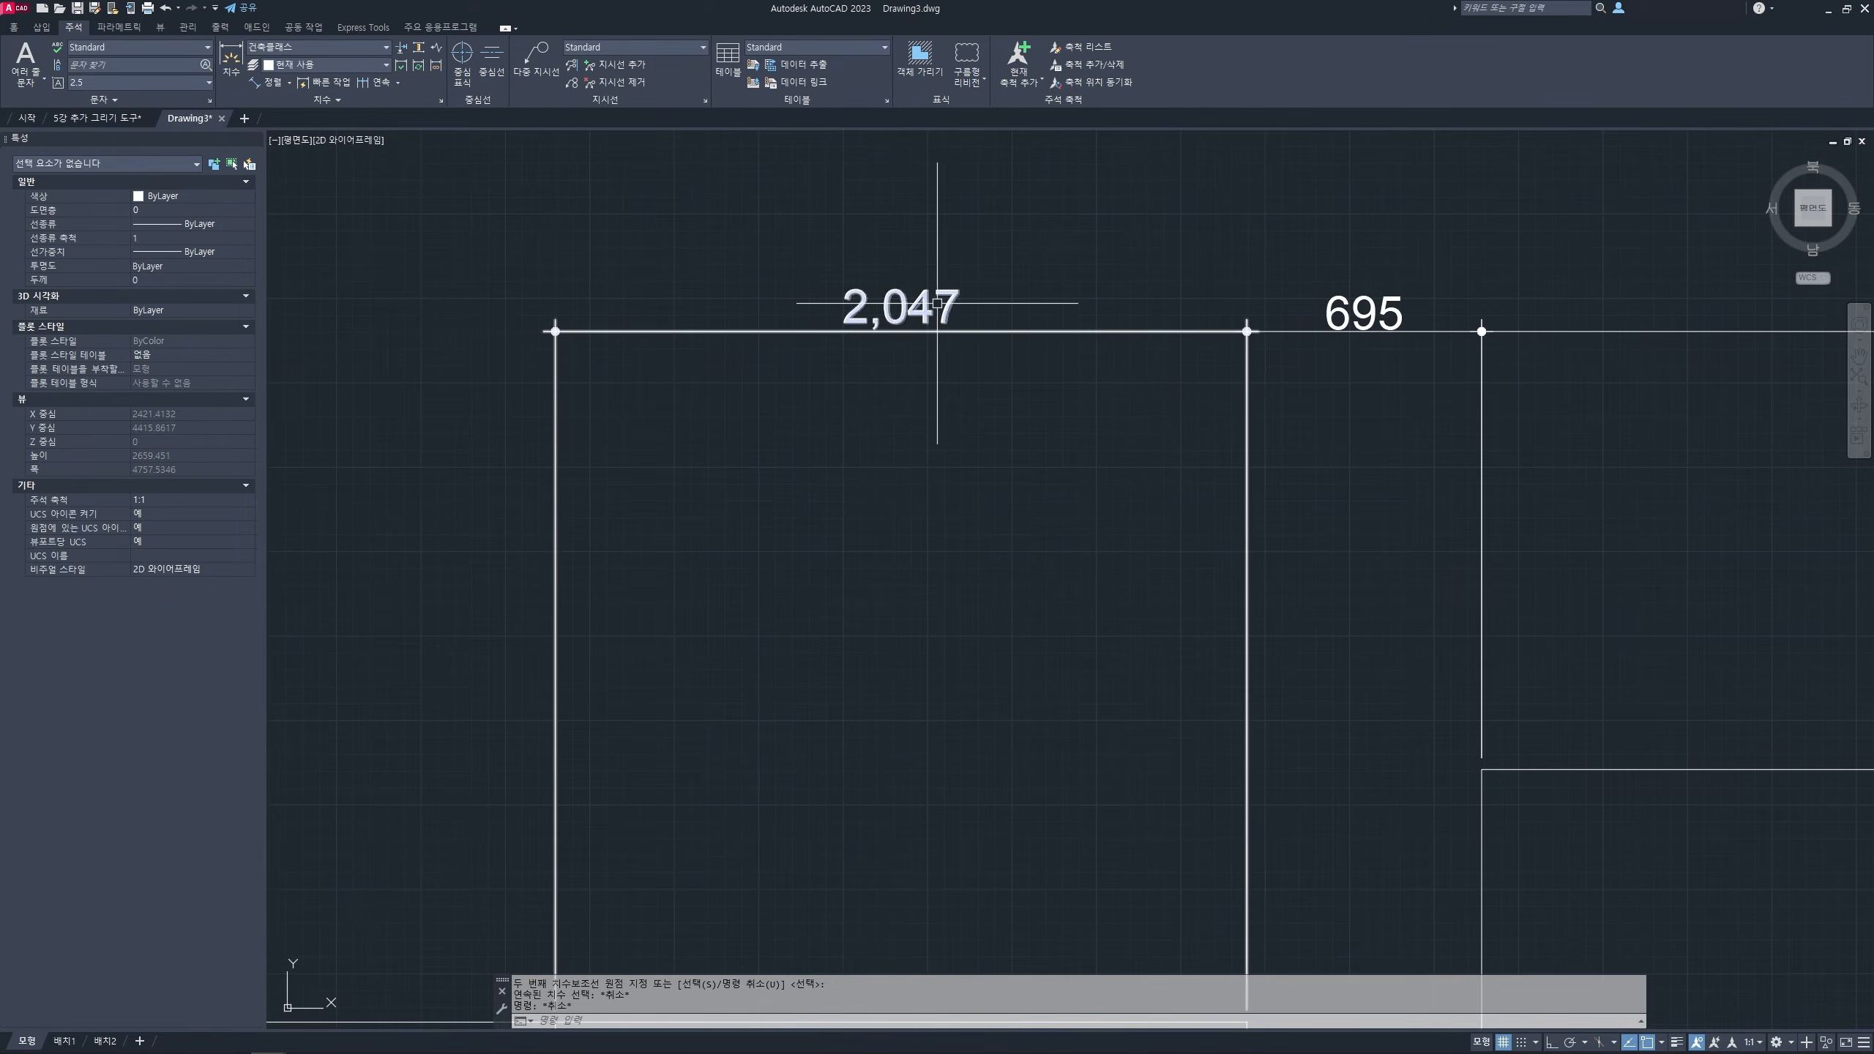
middle_click_drag(913, 238, 1047, 272)
scroll(691, 355, "up", 4)
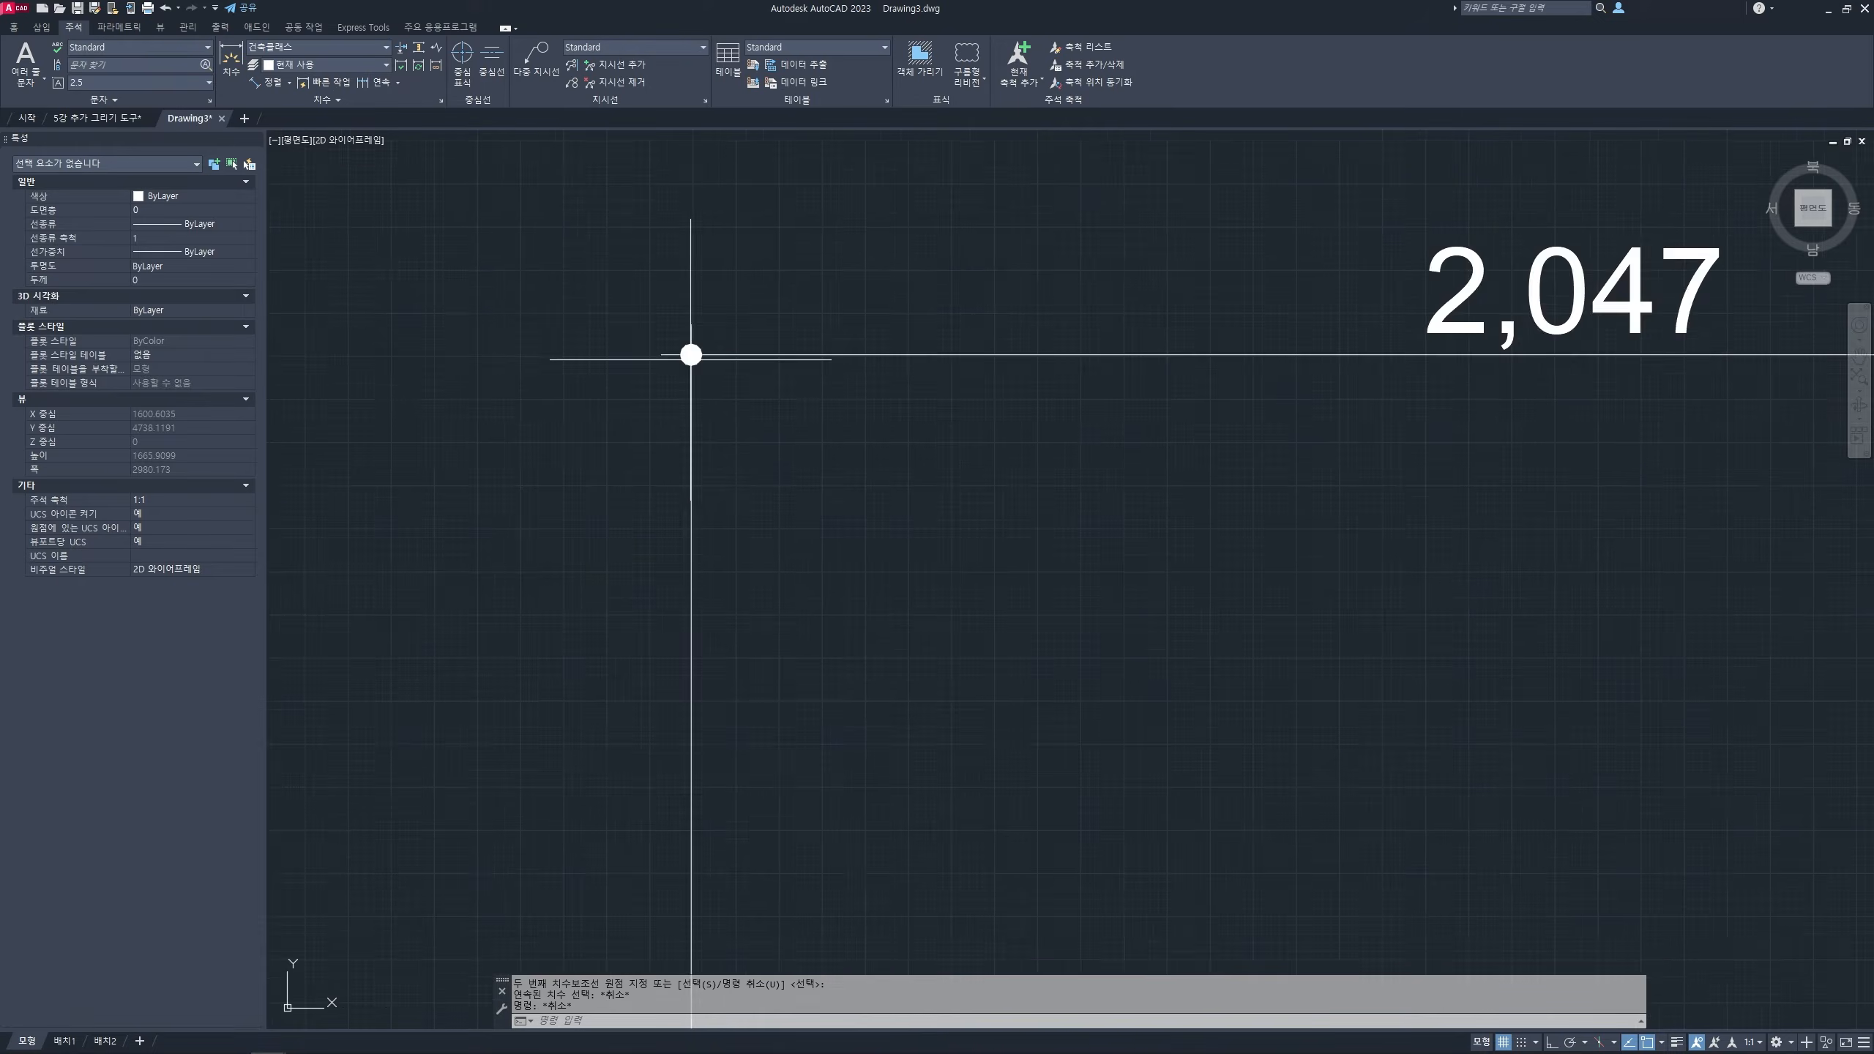
scroll(690, 355, "up", 4)
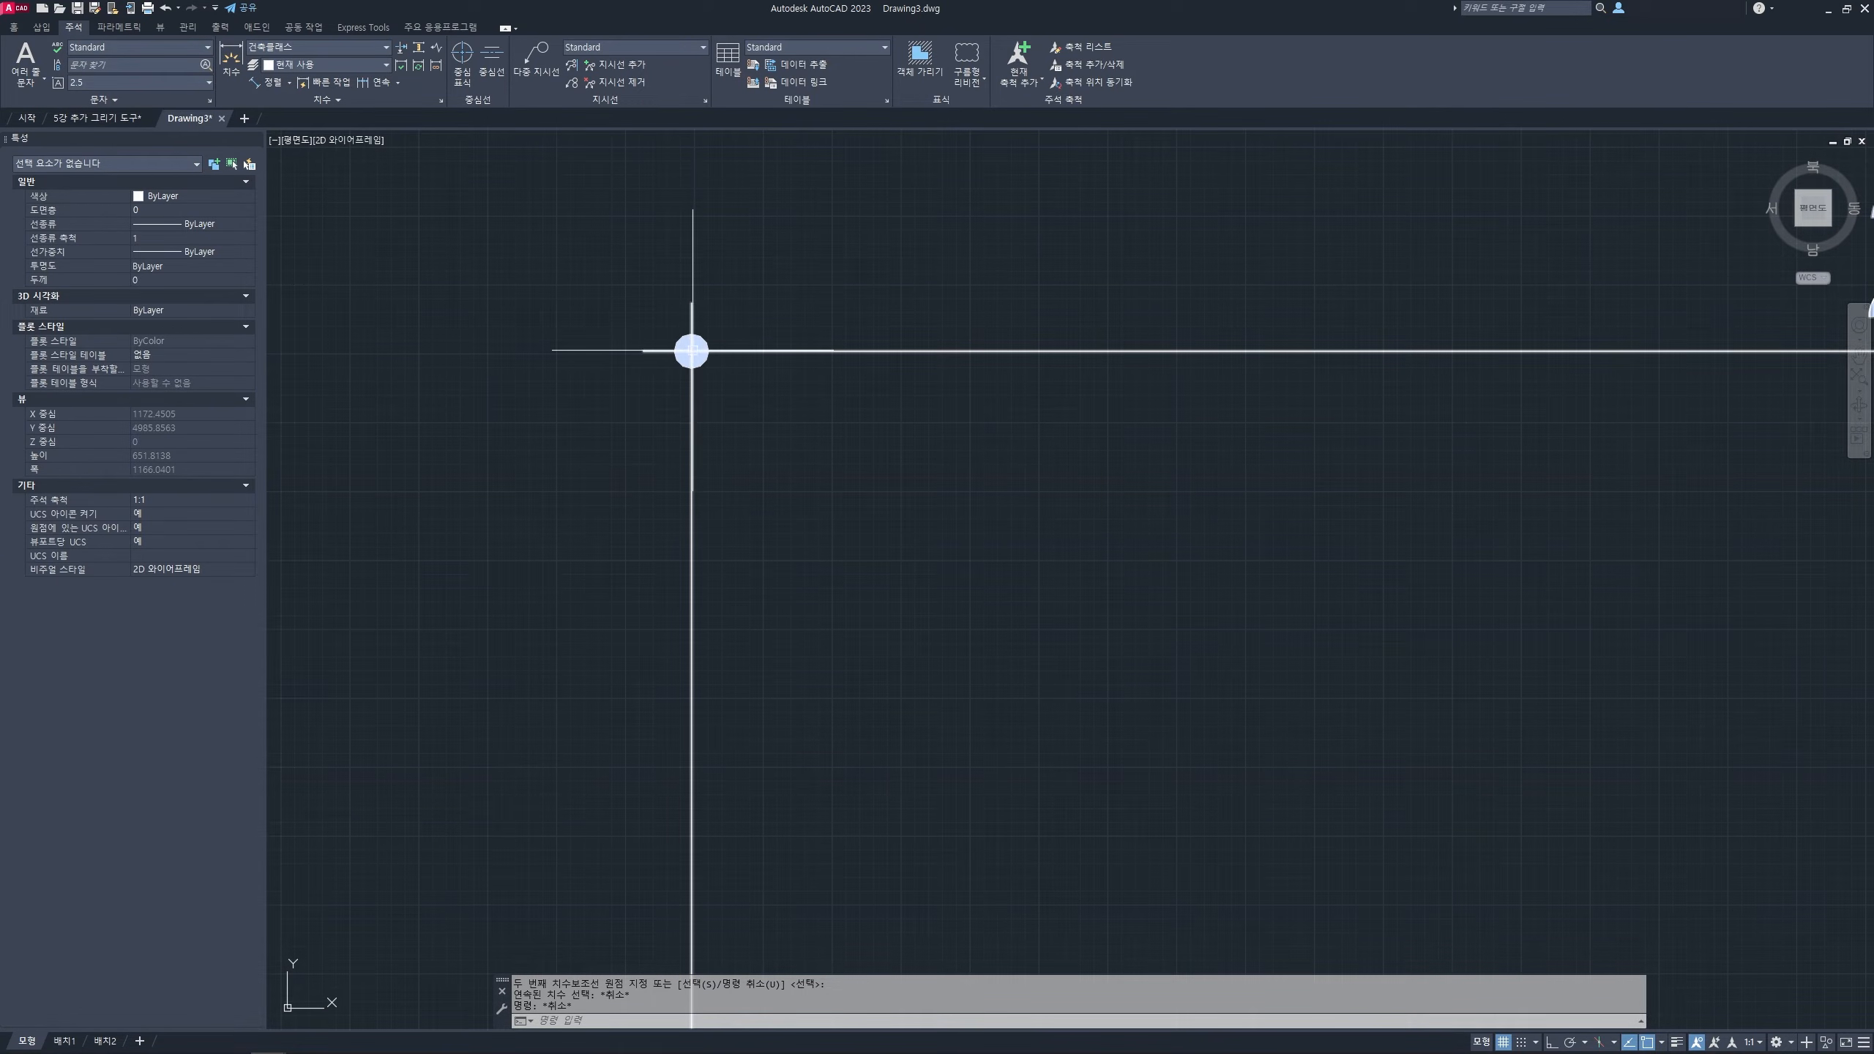
scroll(693, 362, "down", 5)
scroll(756, 653, "up", 2)
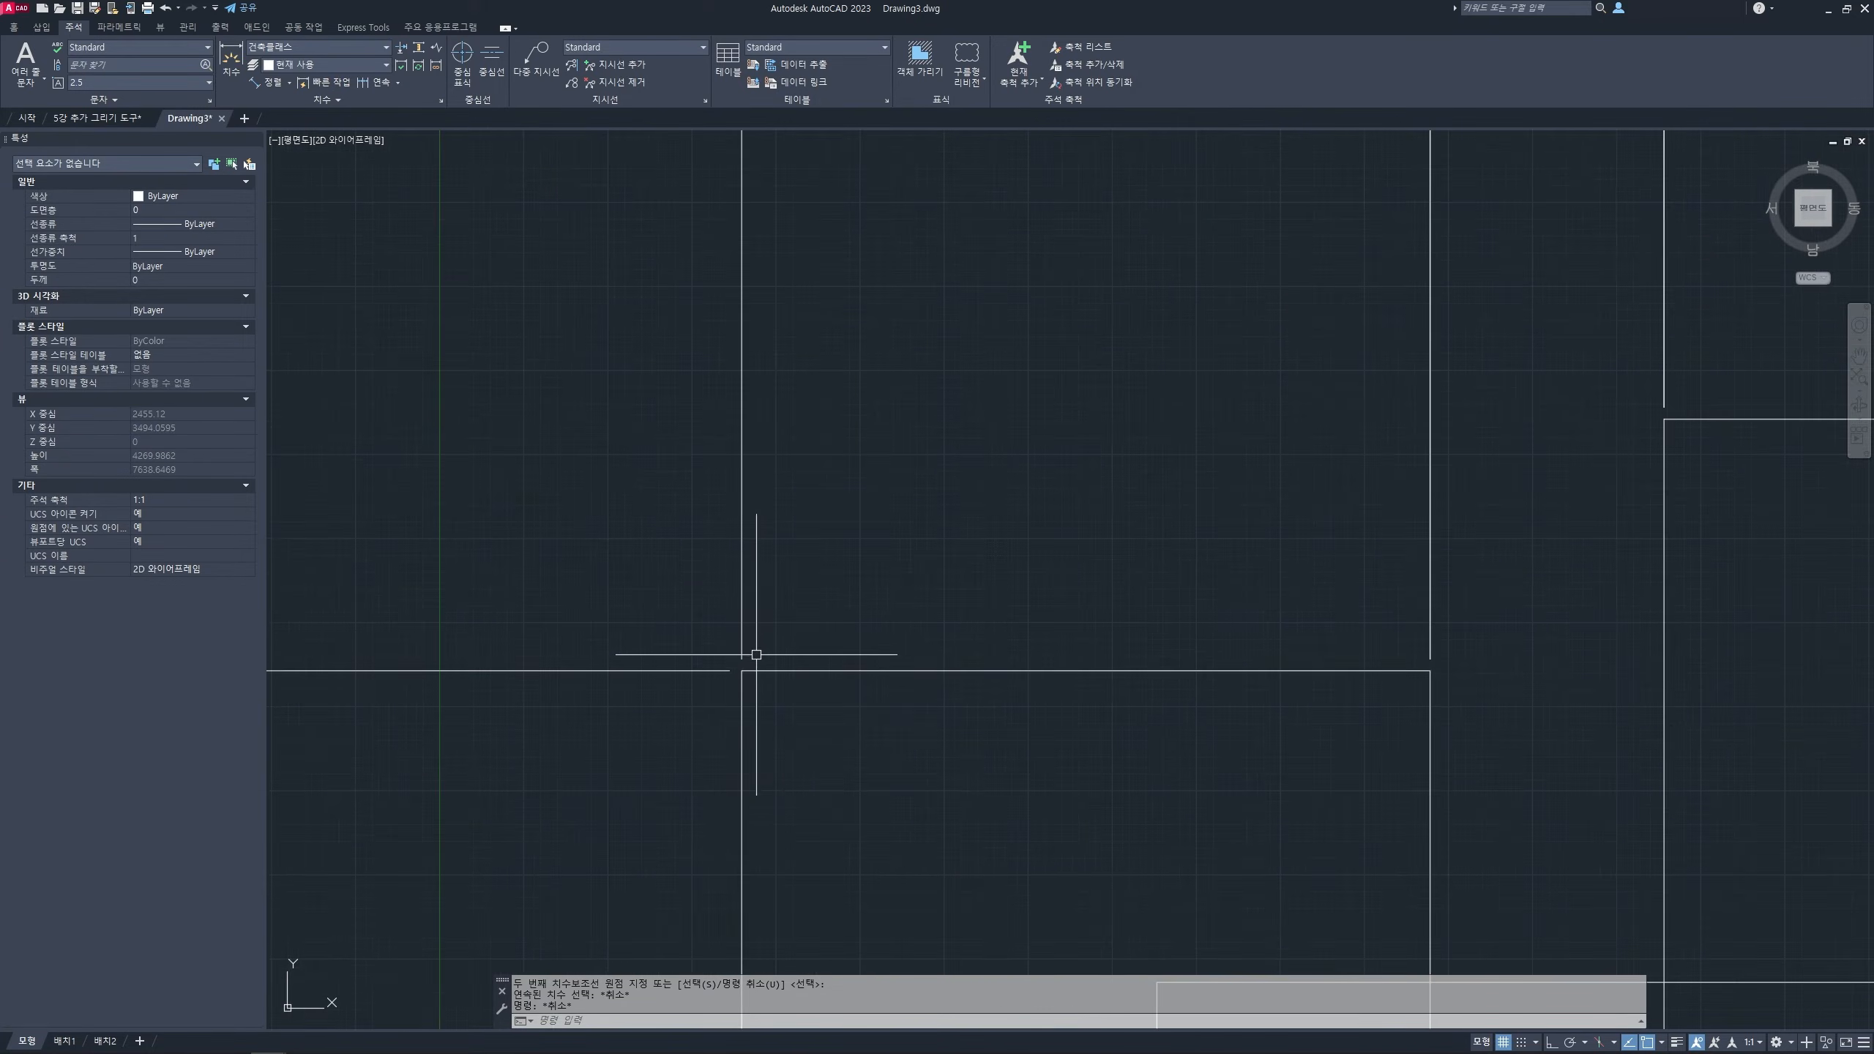
scroll(756, 653, "up", 2)
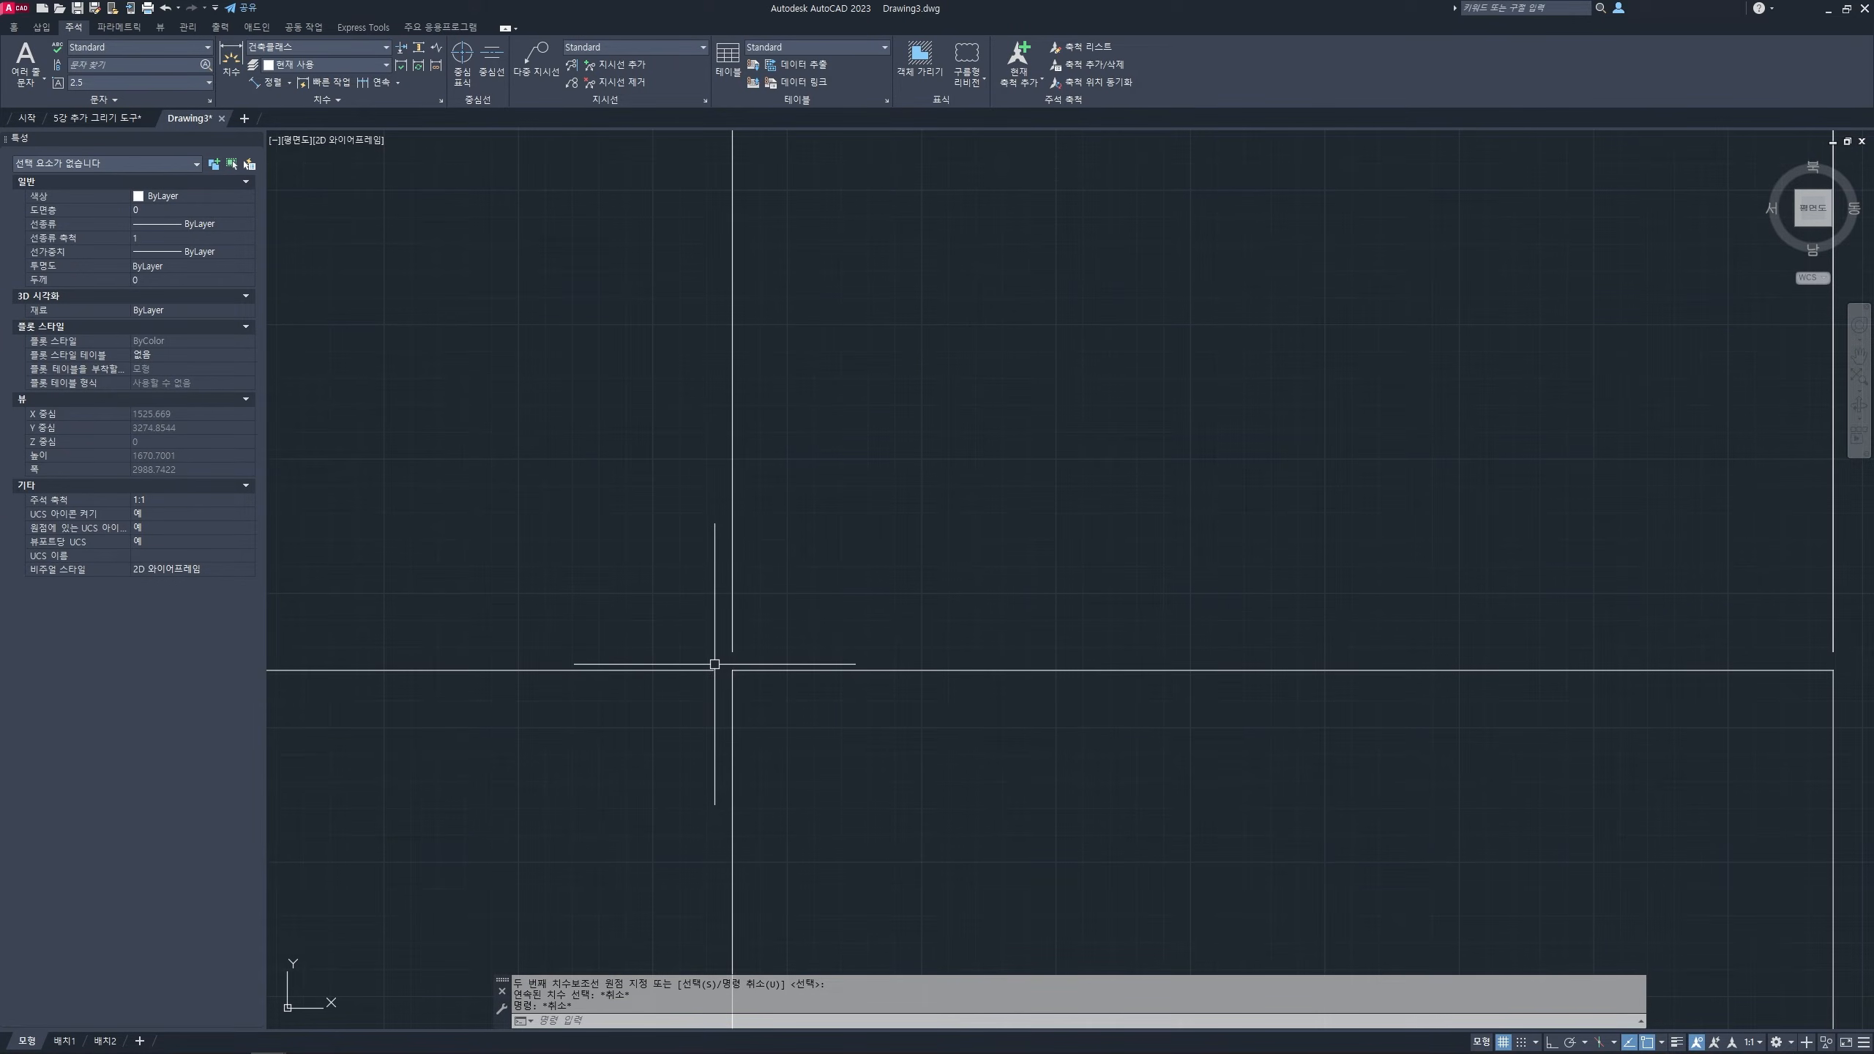
scroll(837, 657, "down", 6)
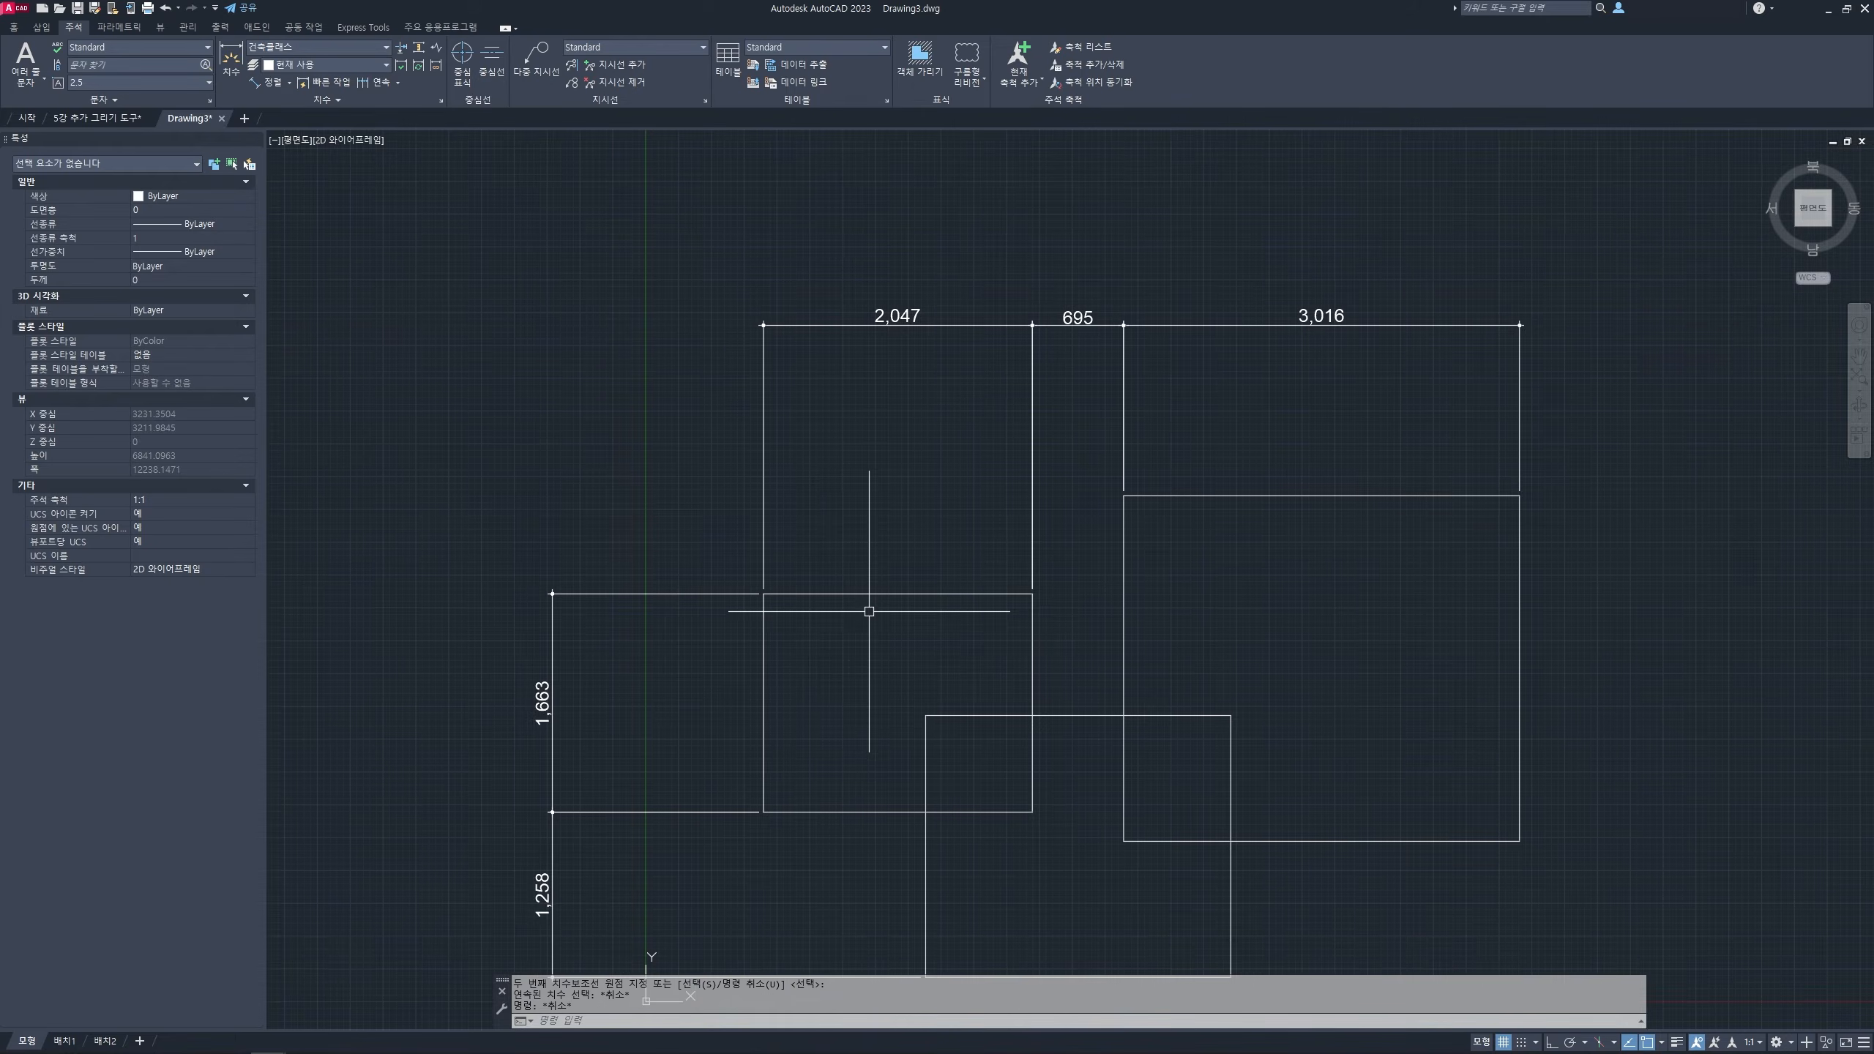
scroll(869, 612, "down", 3)
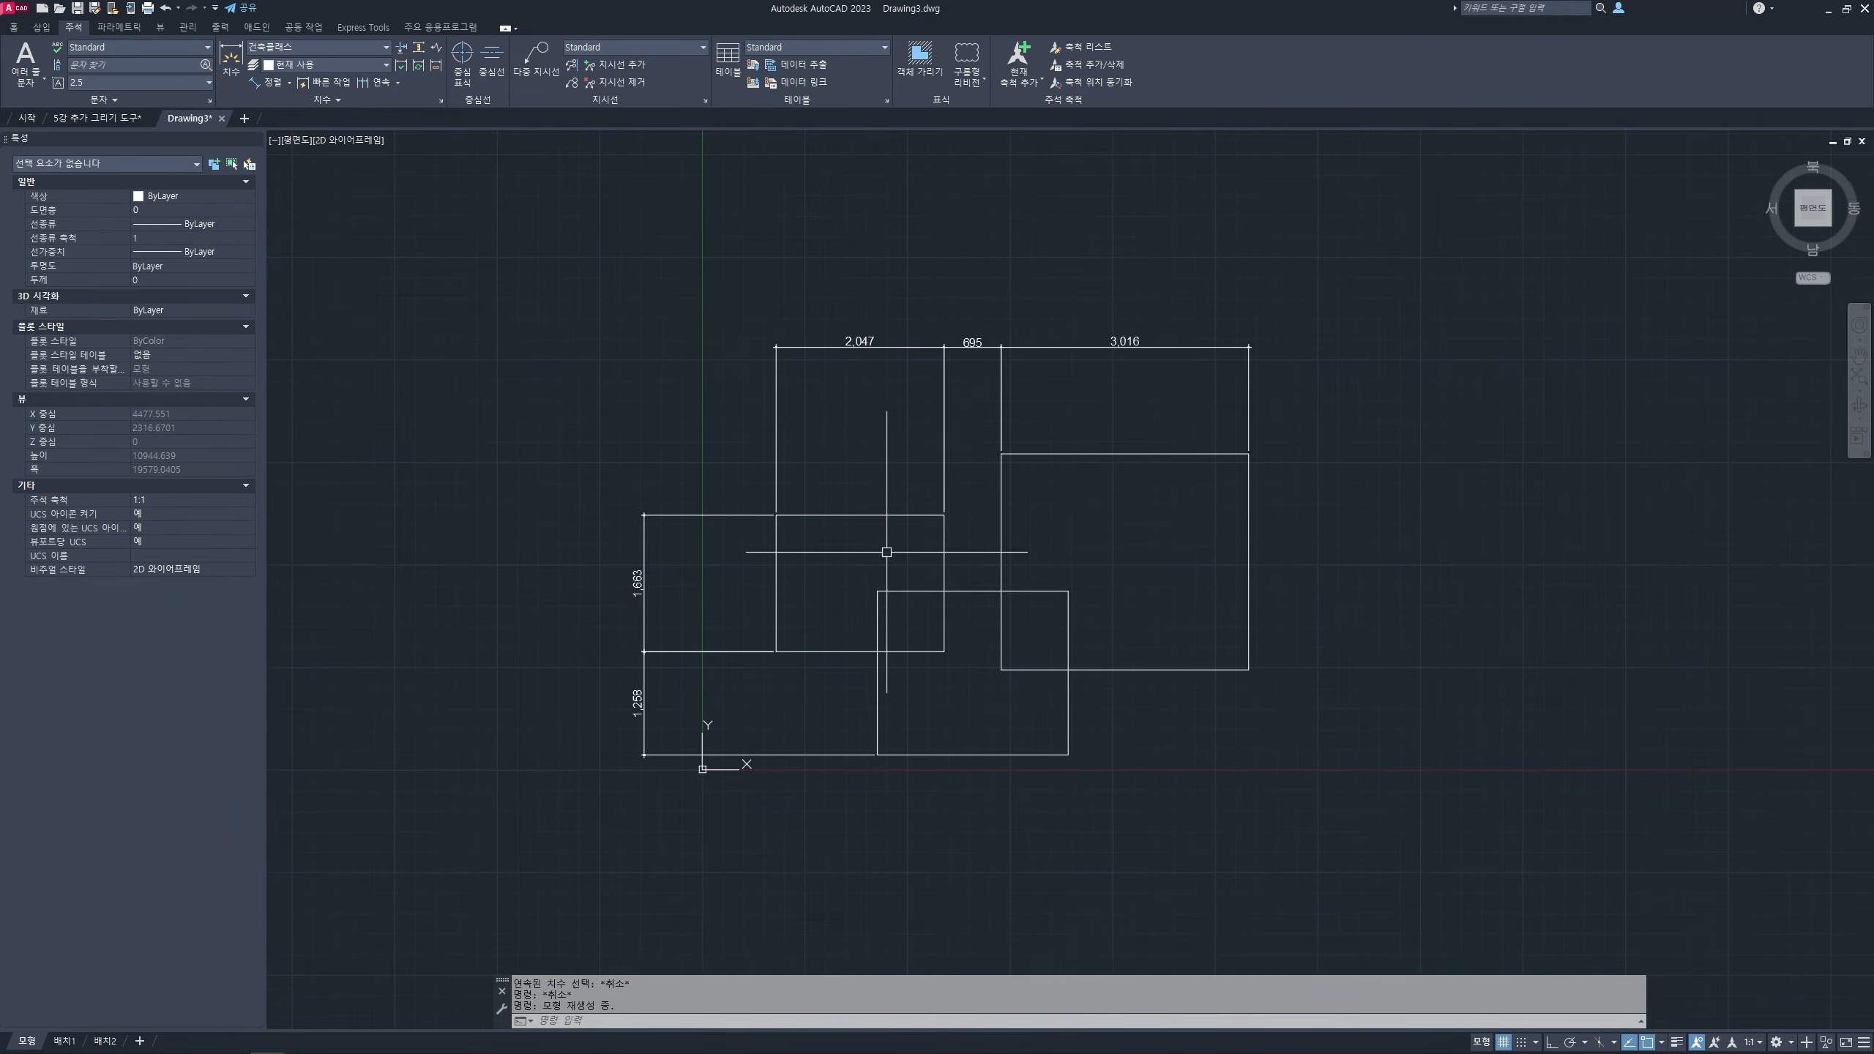
scroll(887, 552, "up", 2)
key("Escape")
key("Escape")
left_click(872, 221)
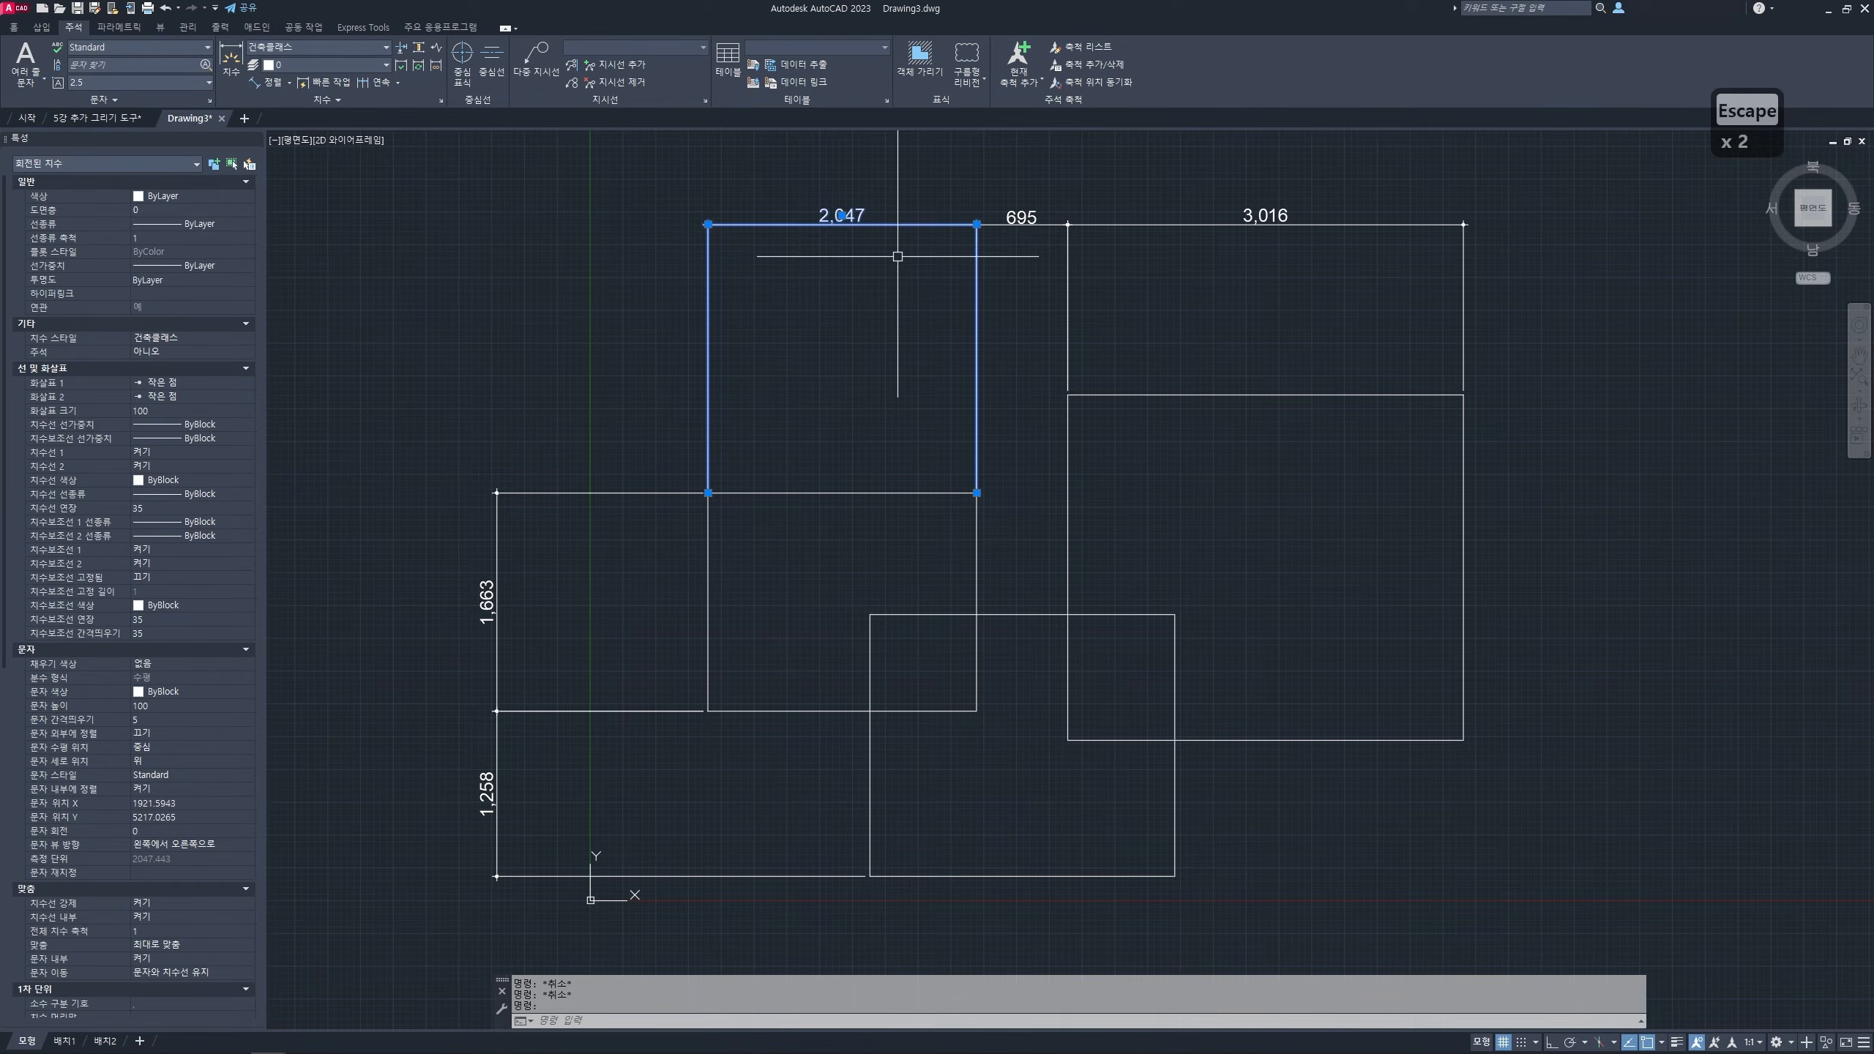
key("Escape")
left_click(891, 229)
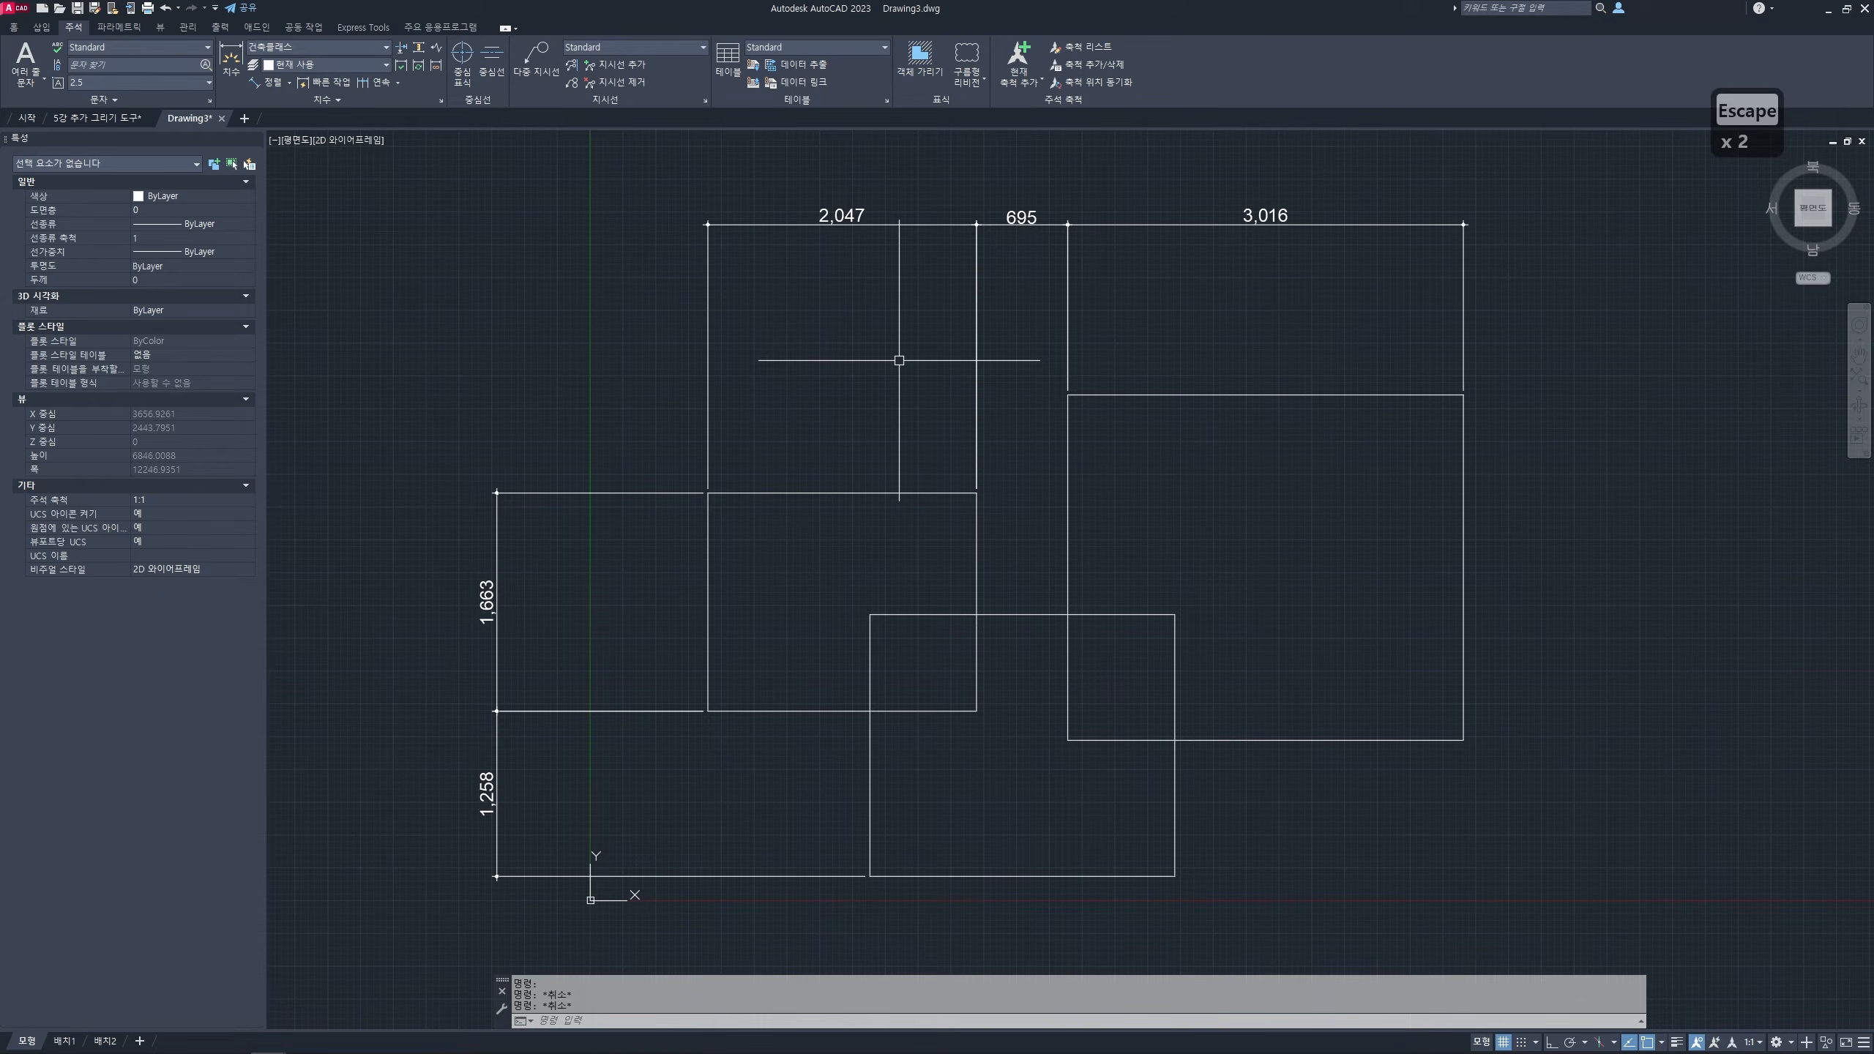
- Start a new dimension style named 건축클래스X2 based on 건축클래스 and show its text settings
type("d")
key("space")
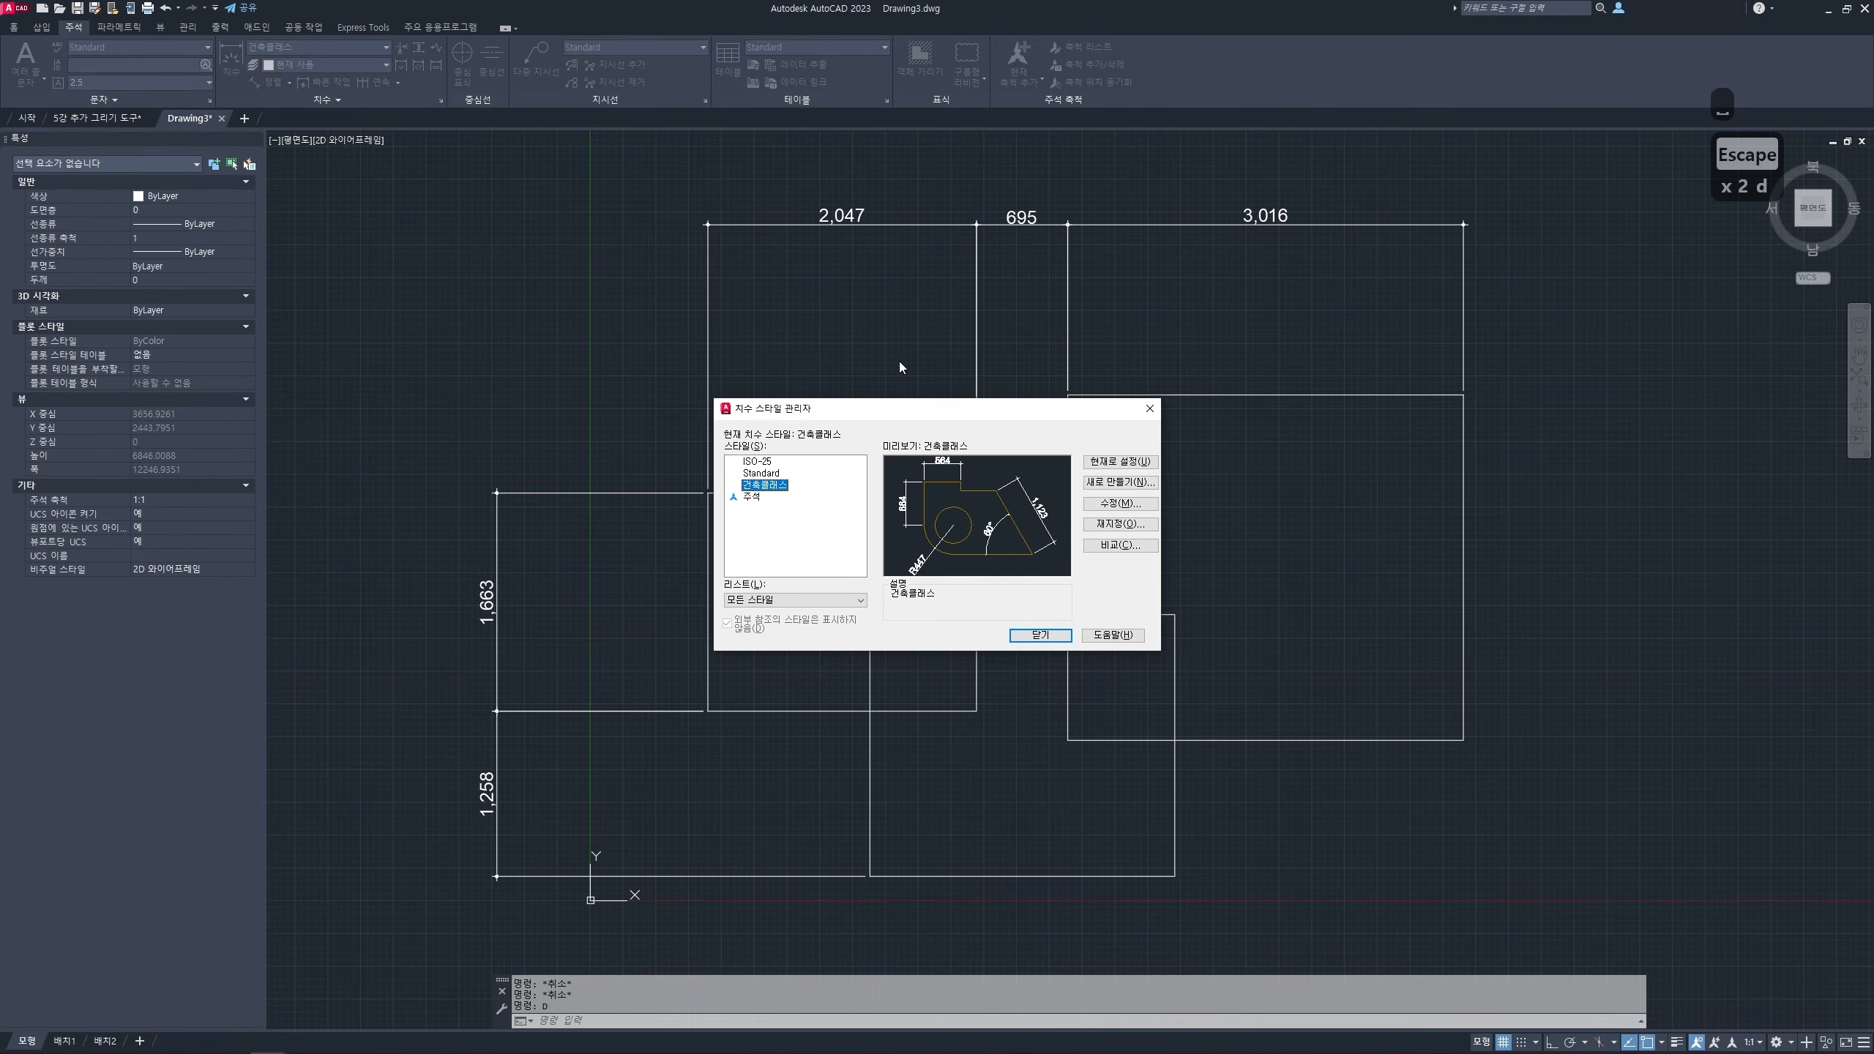
left_click(774, 487)
left_click(809, 495)
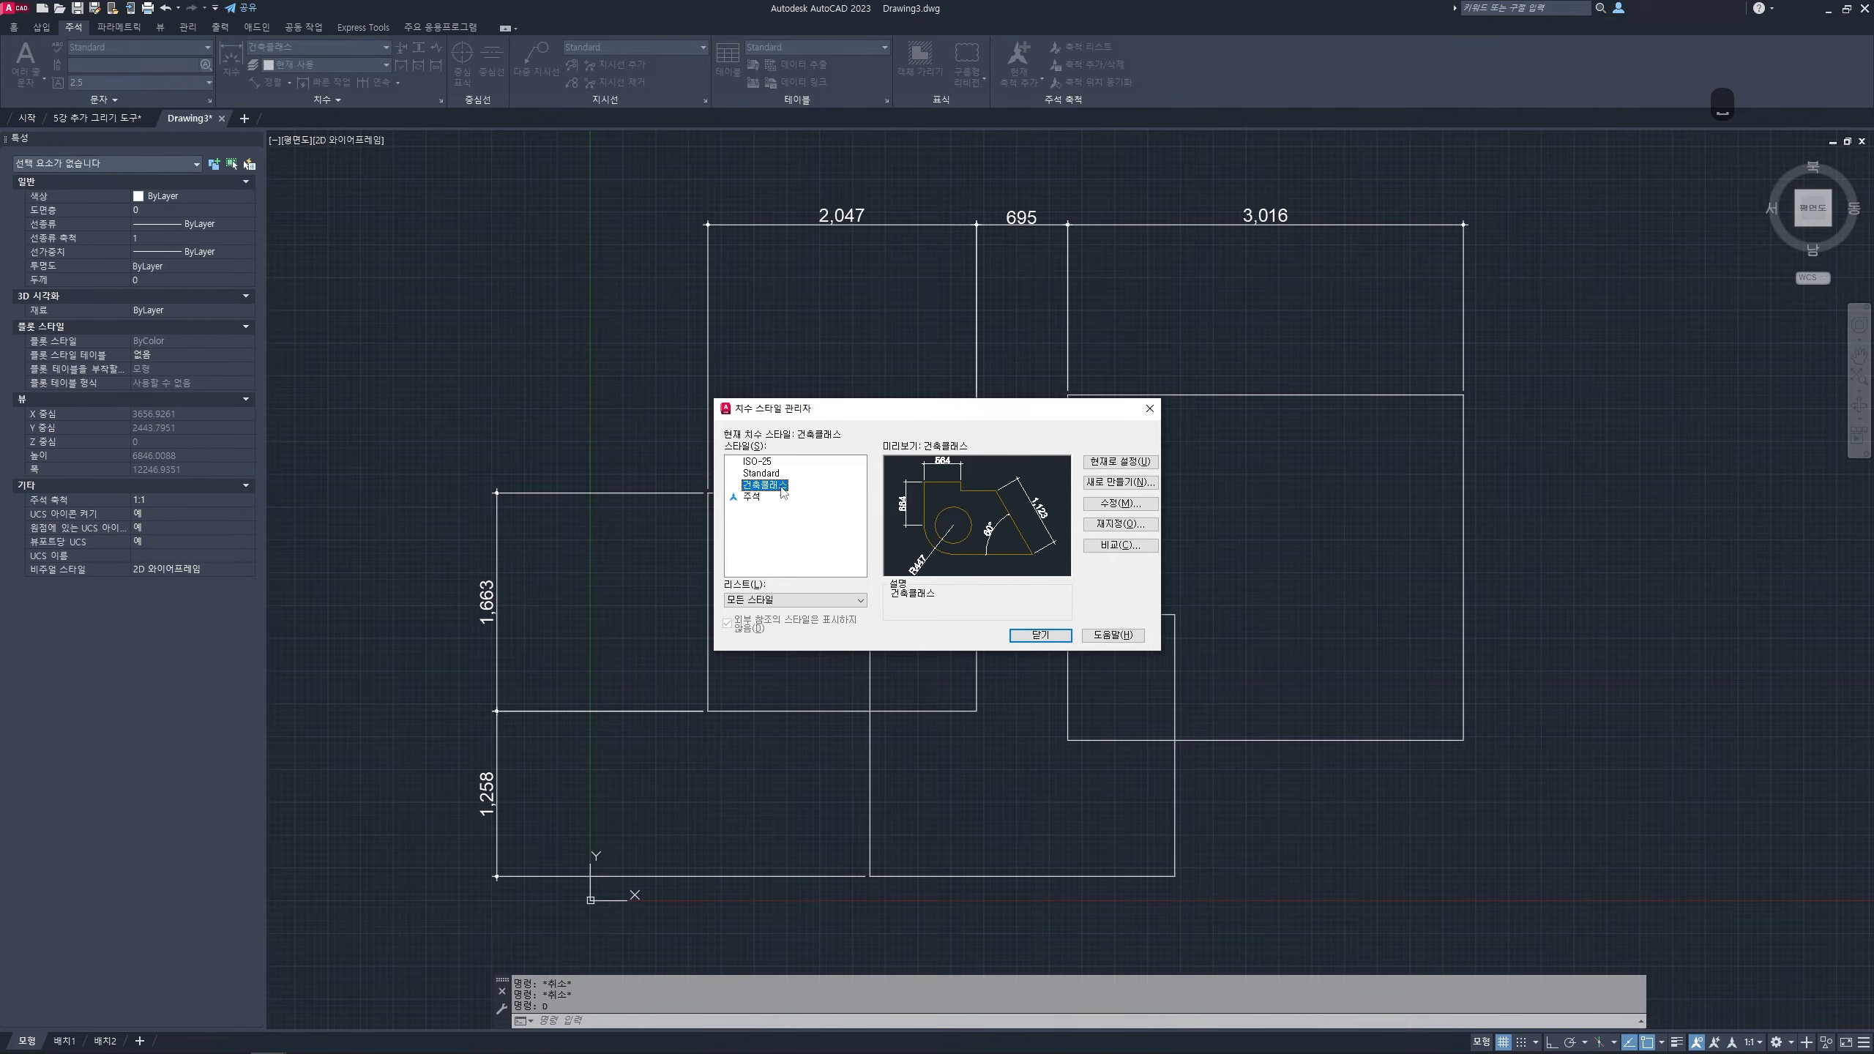
left_click(1120, 482)
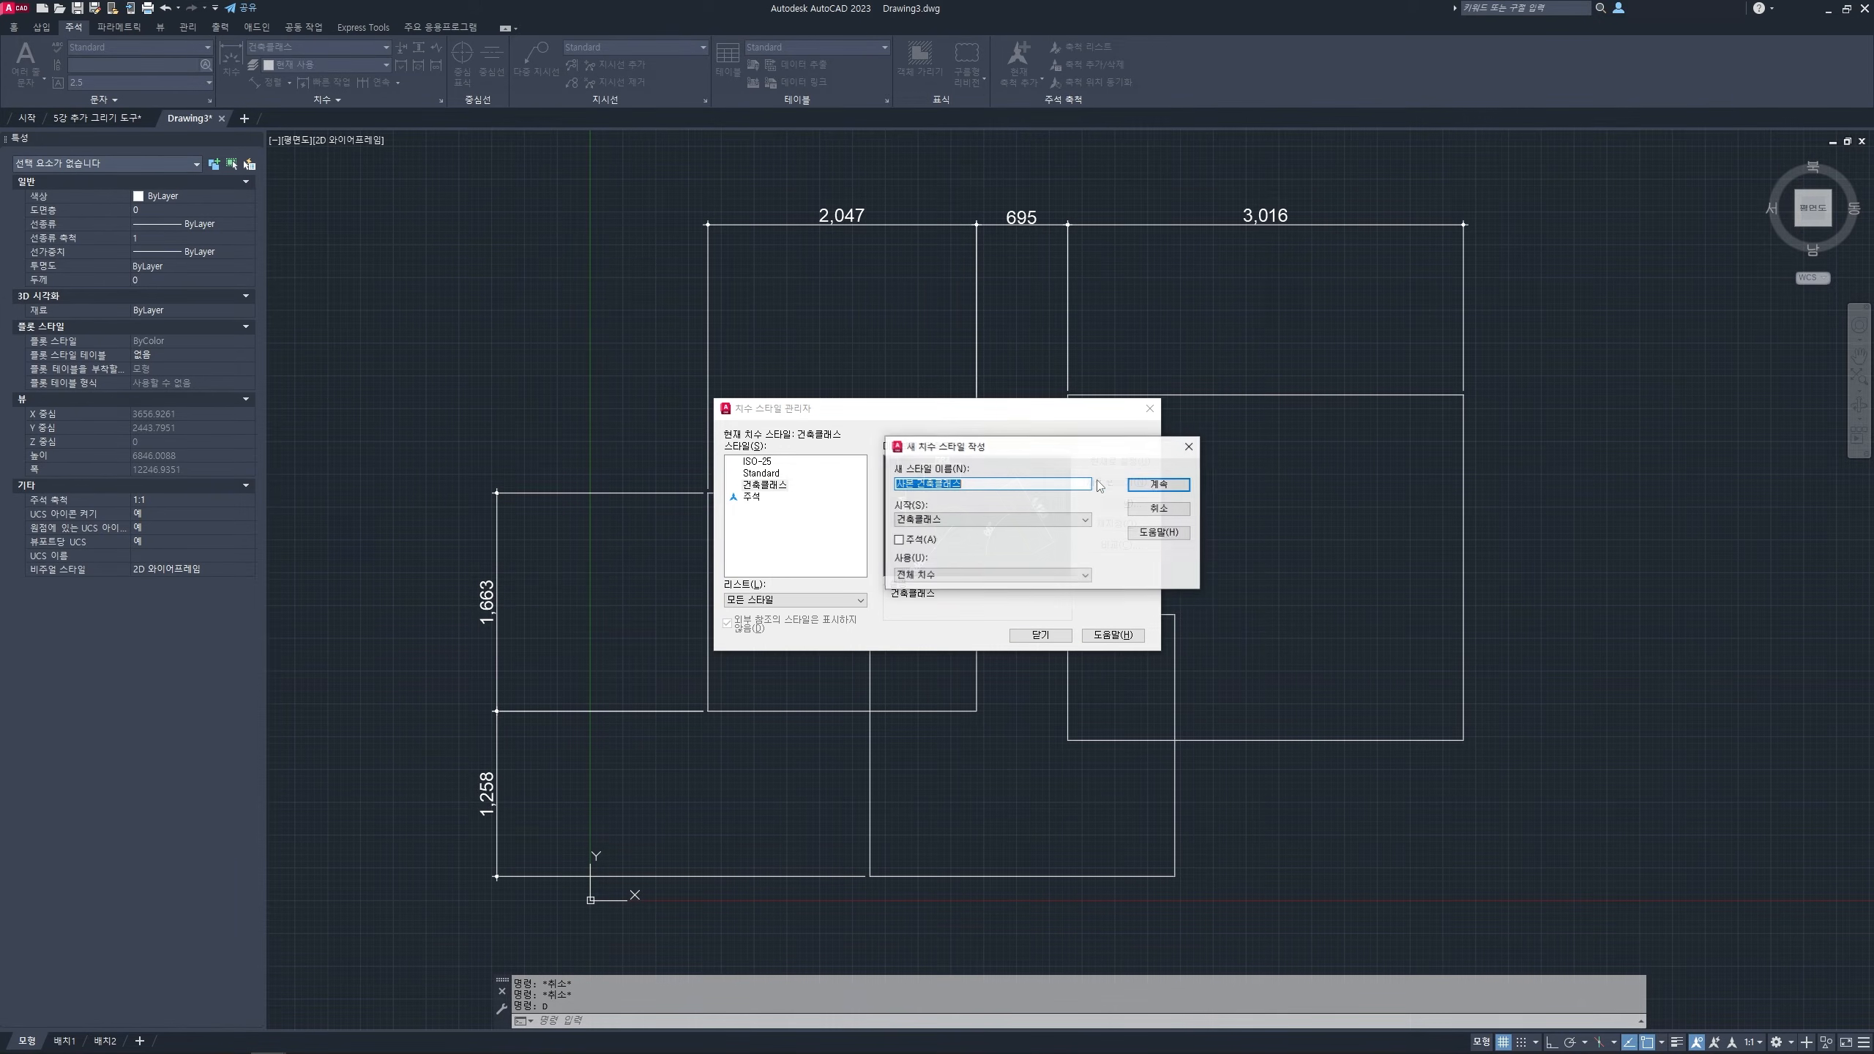
left_click(994, 487)
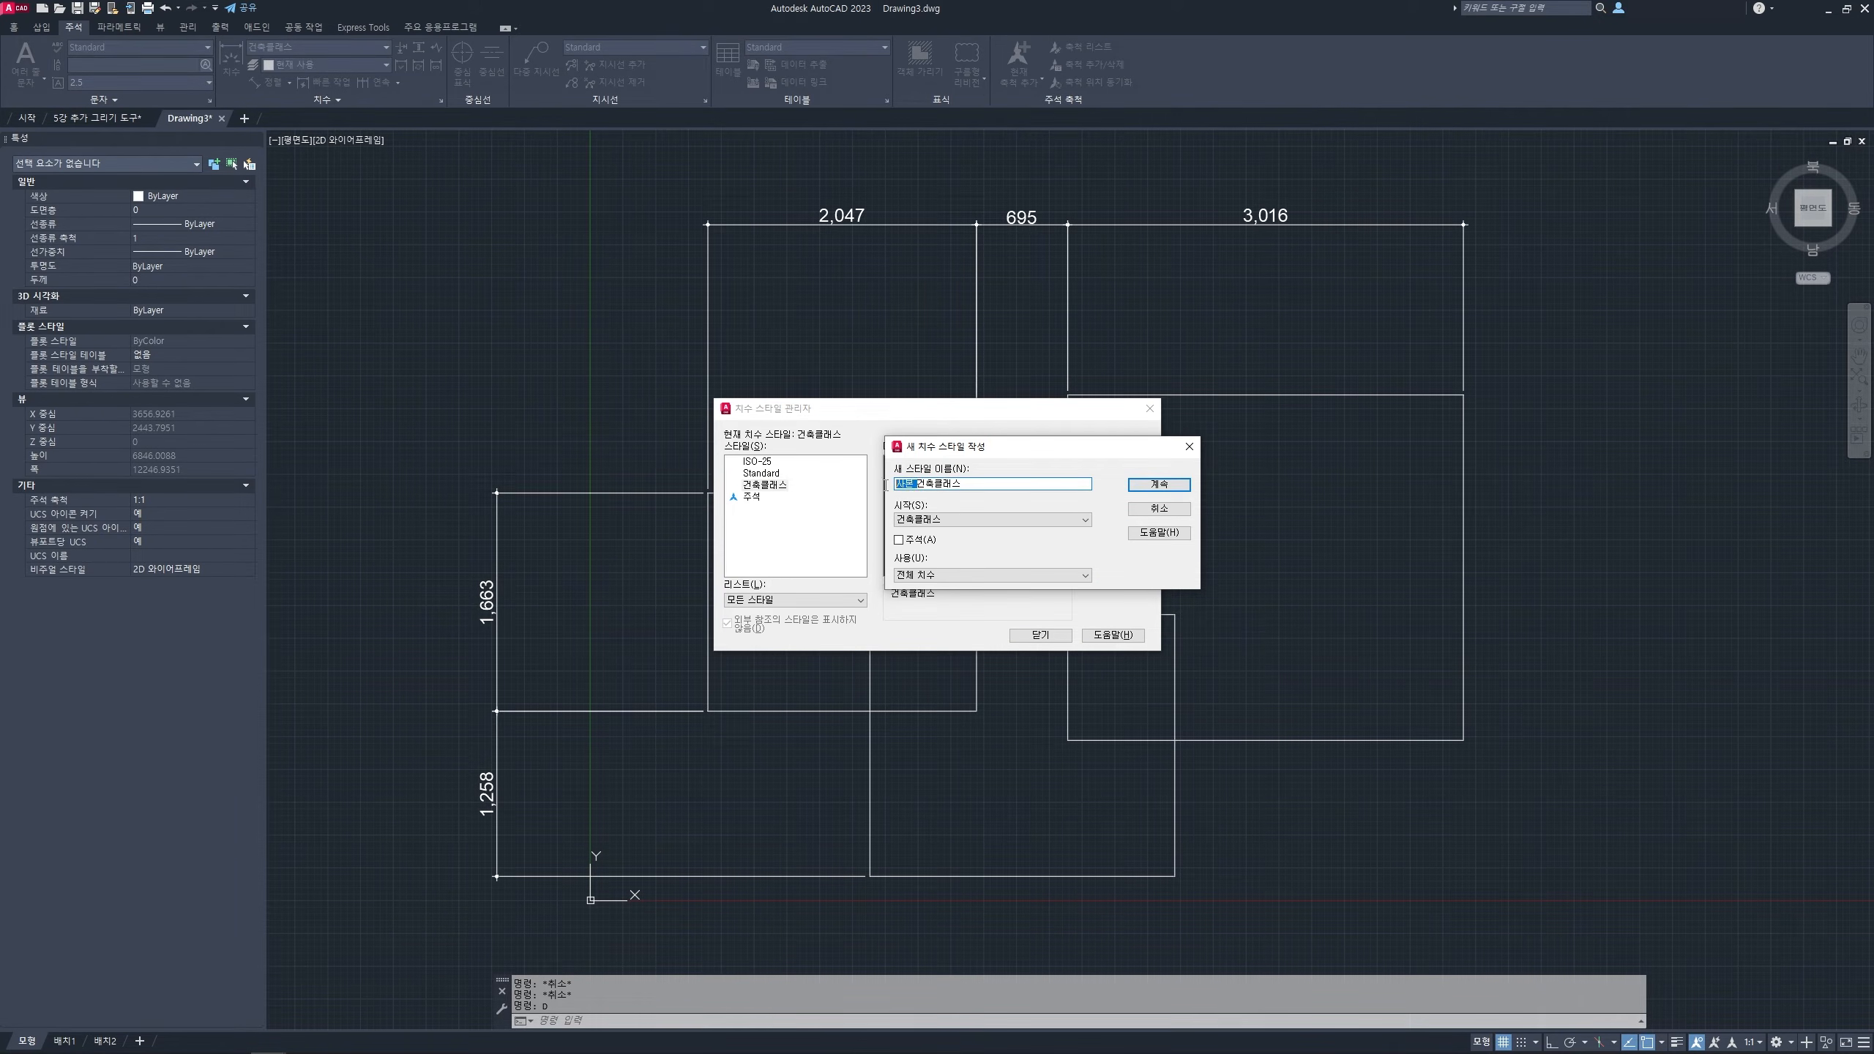
key("Delete")
key("Delete")
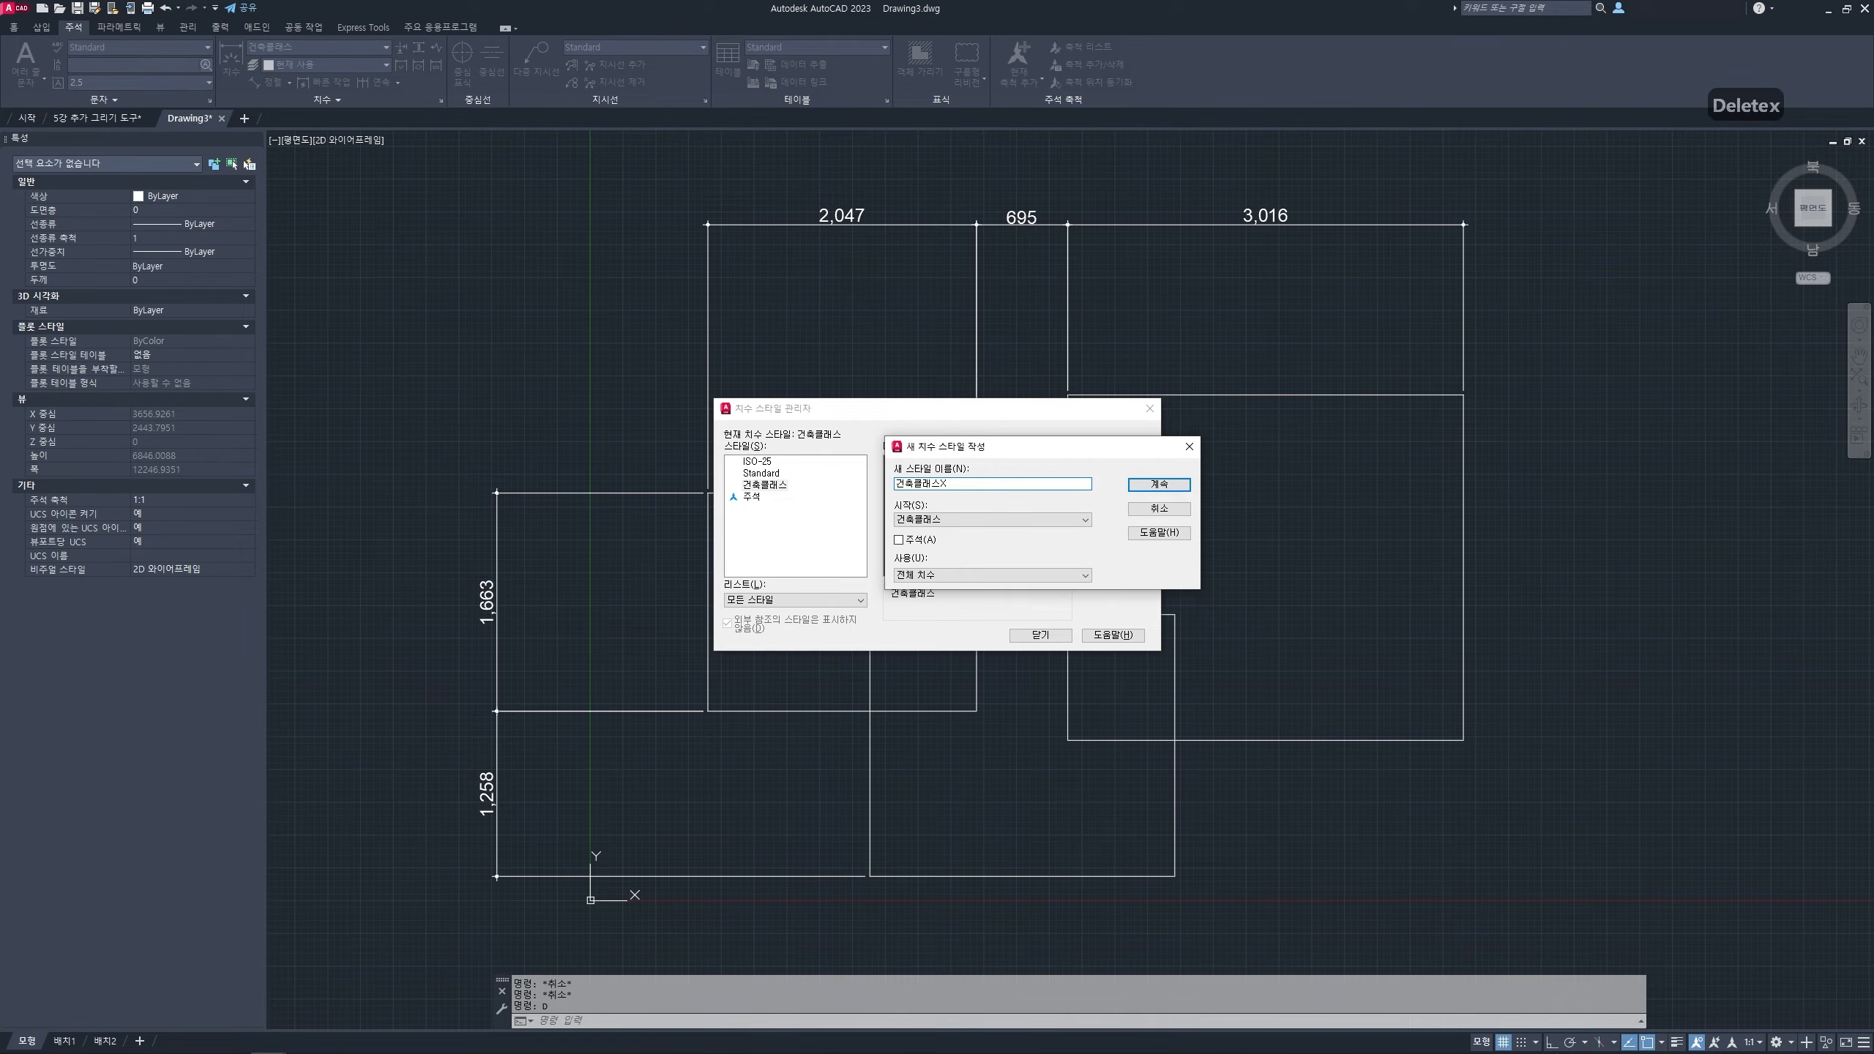
type("2")
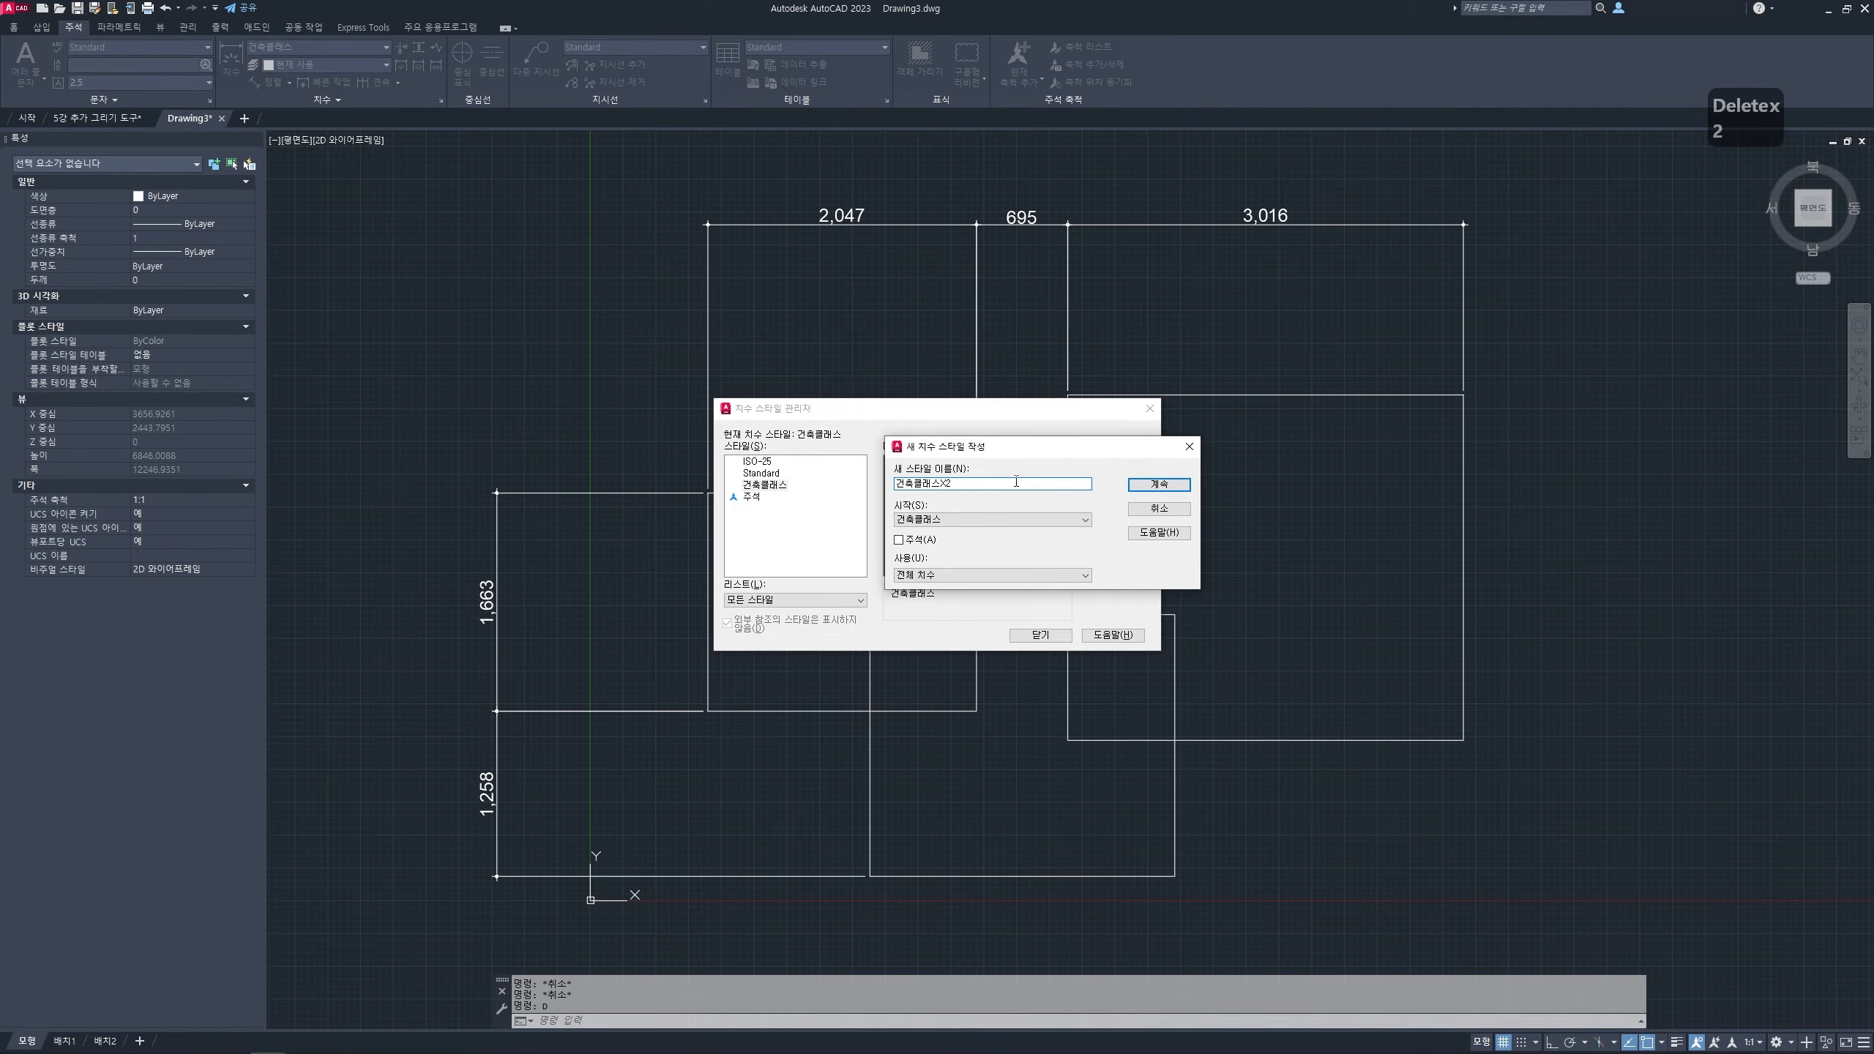
left_click(1159, 485)
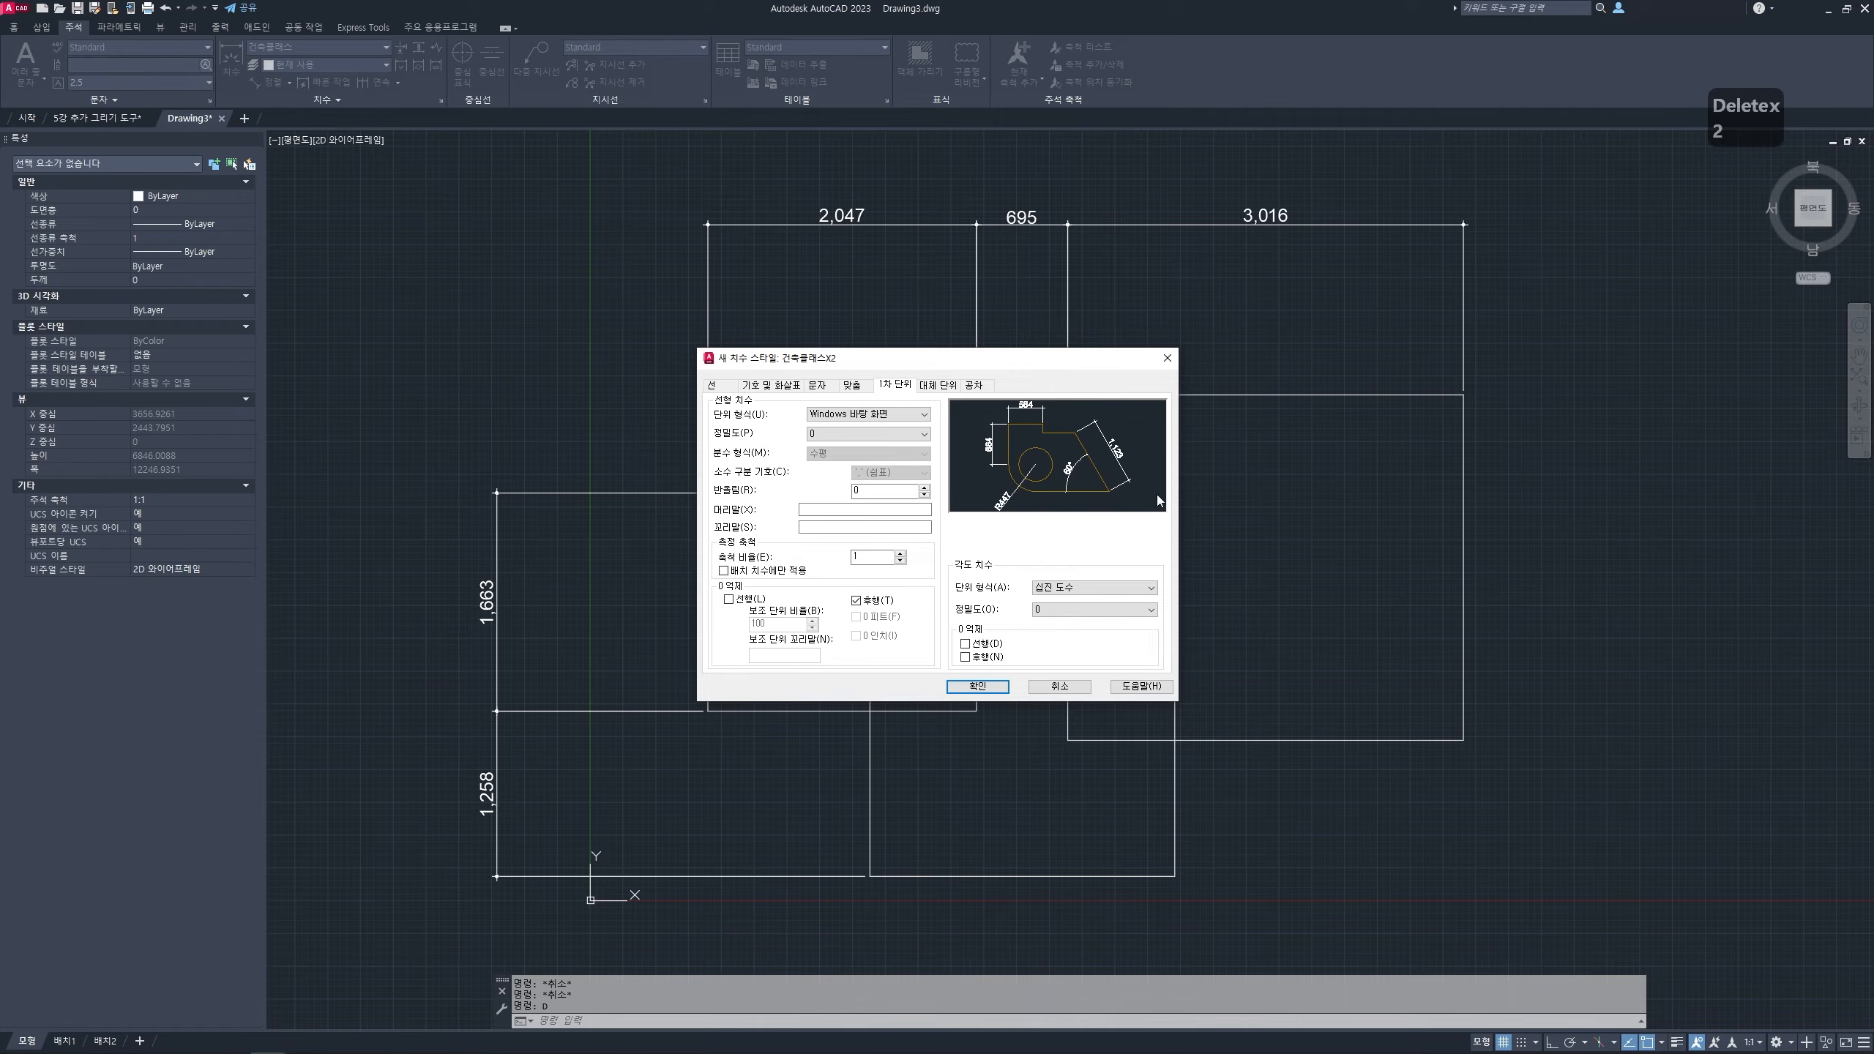
left_click(818, 386)
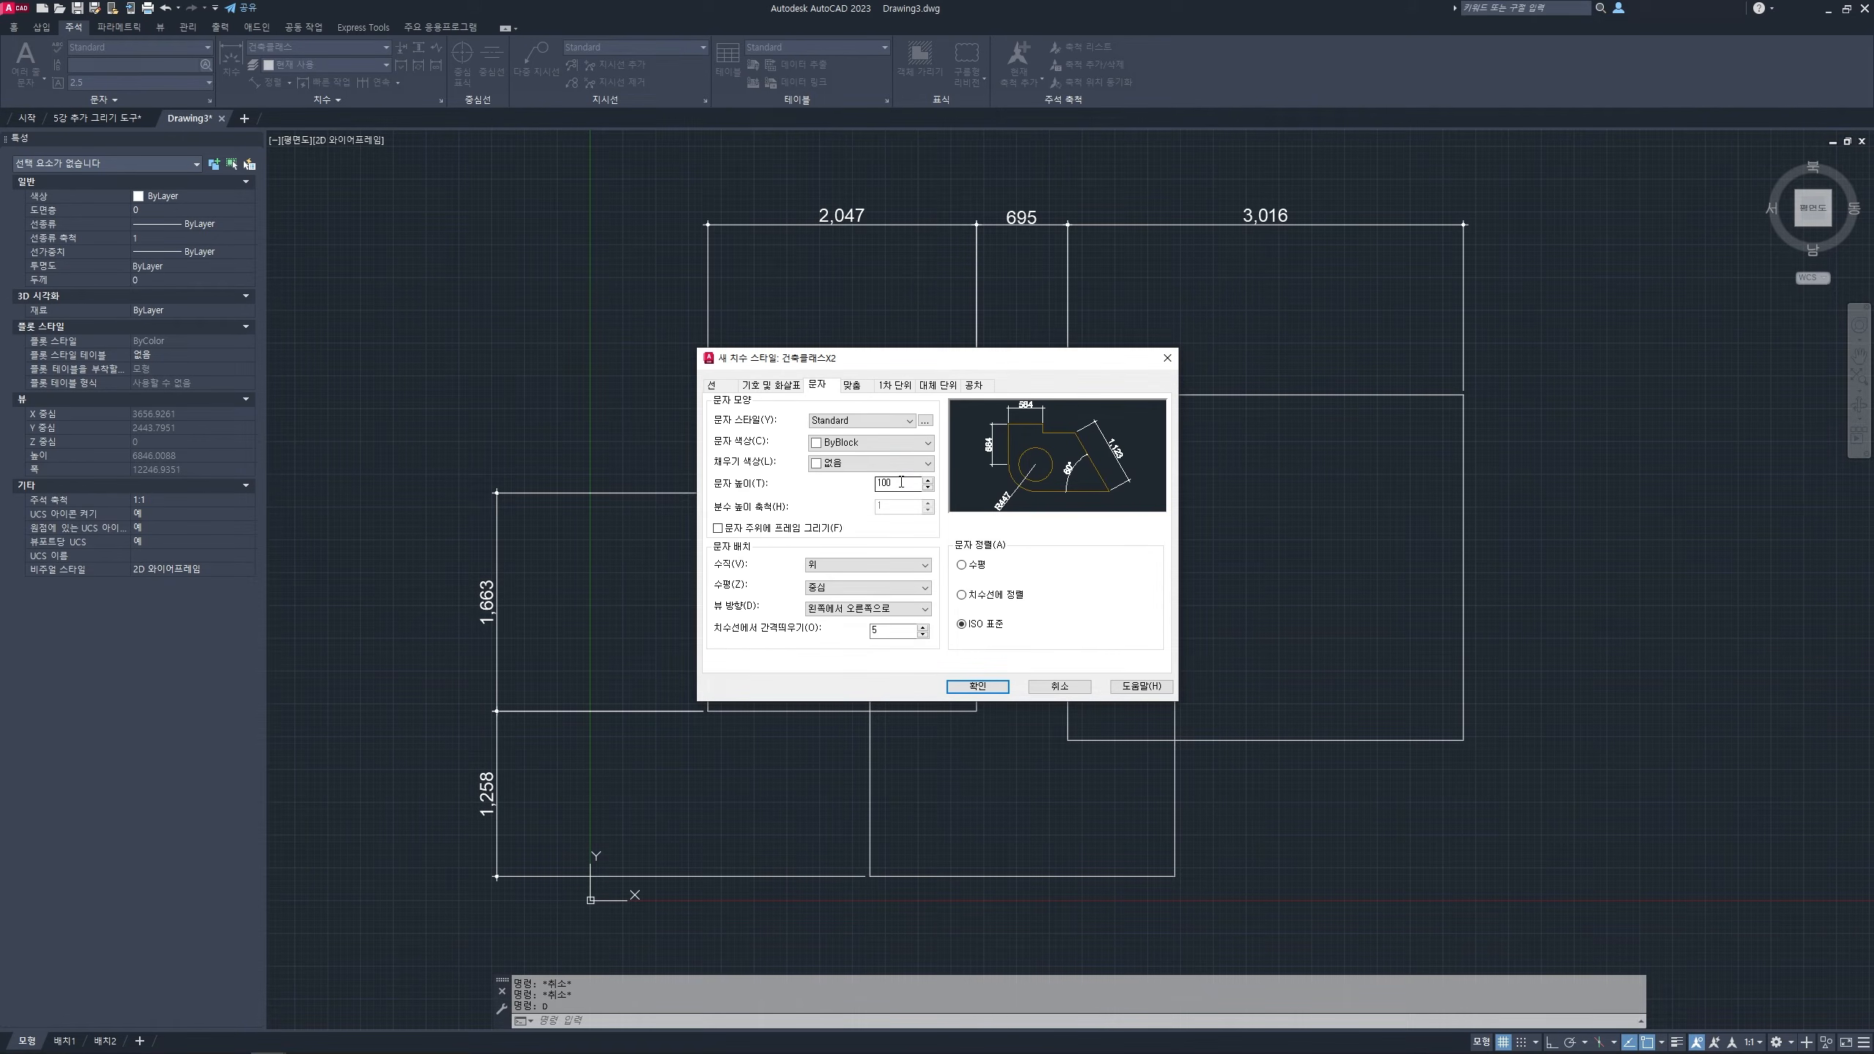
- Set the overall scale of the new style 건축클래스X2 to 2, save it and make it the current dimension style
left_click(785, 385)
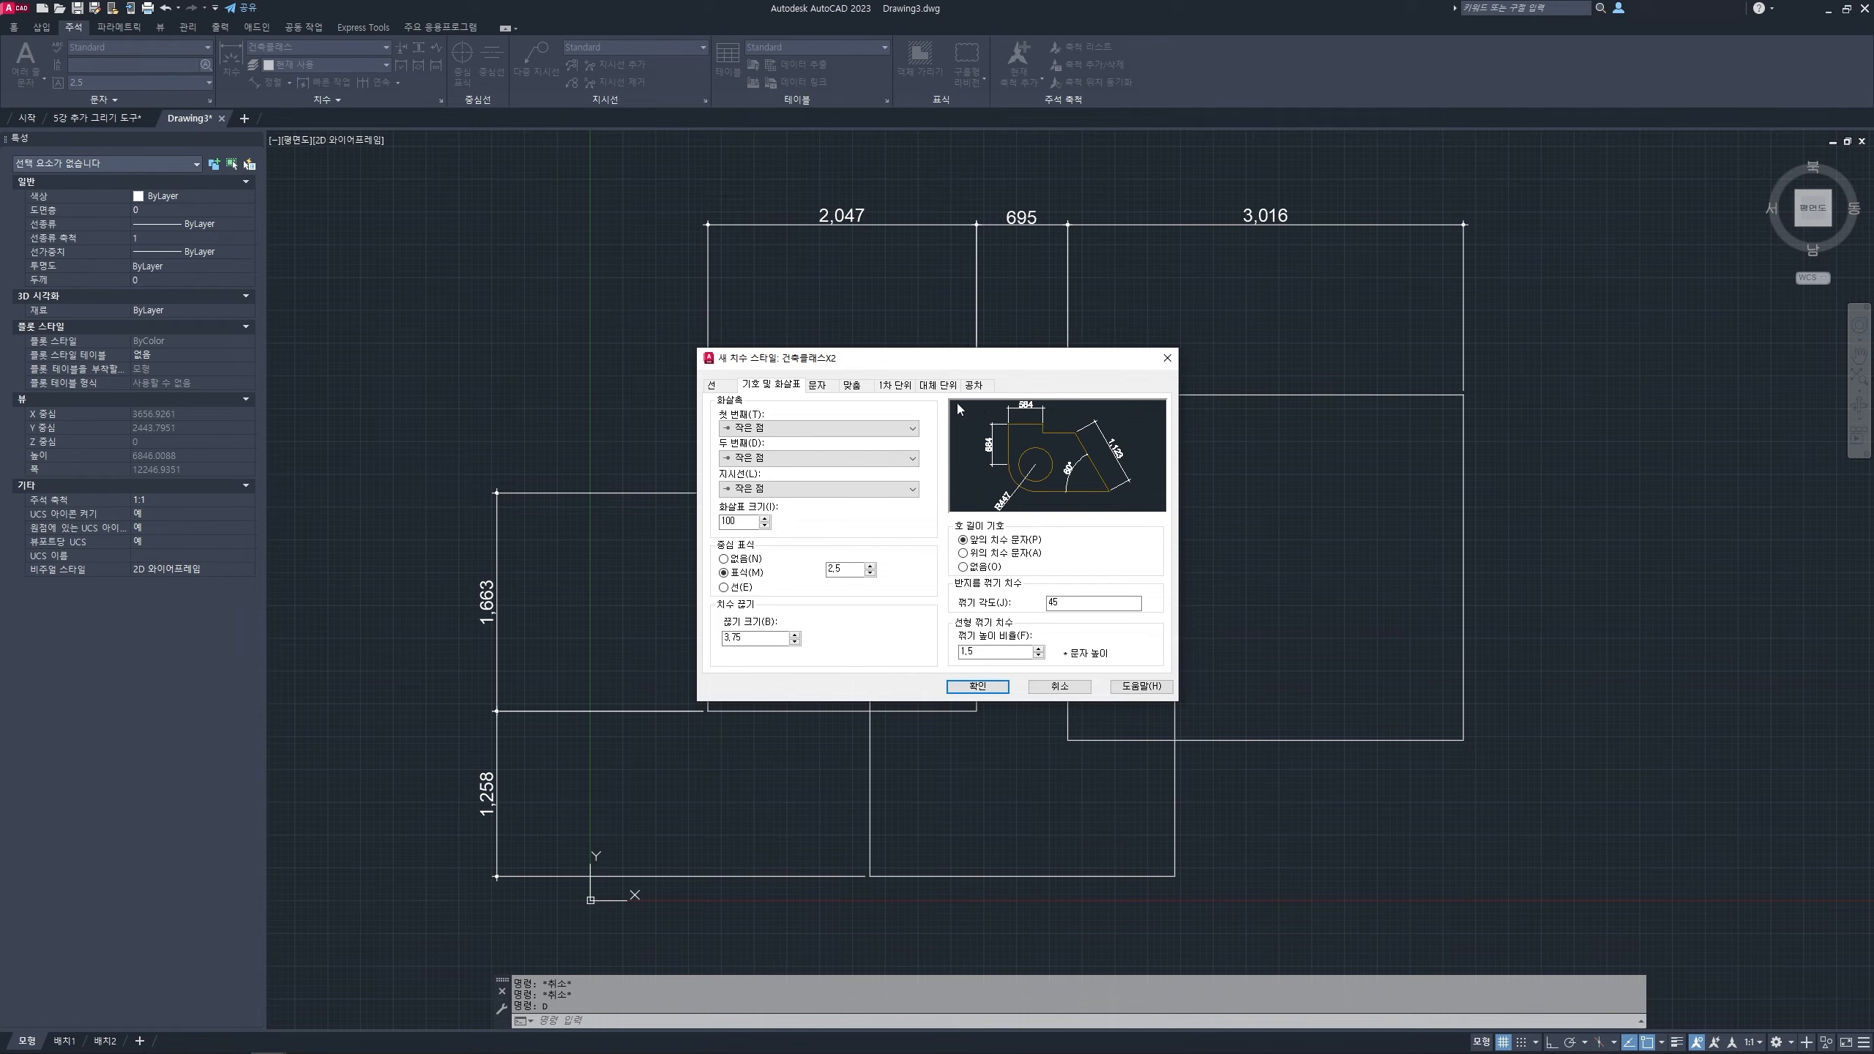
left_click(856, 385)
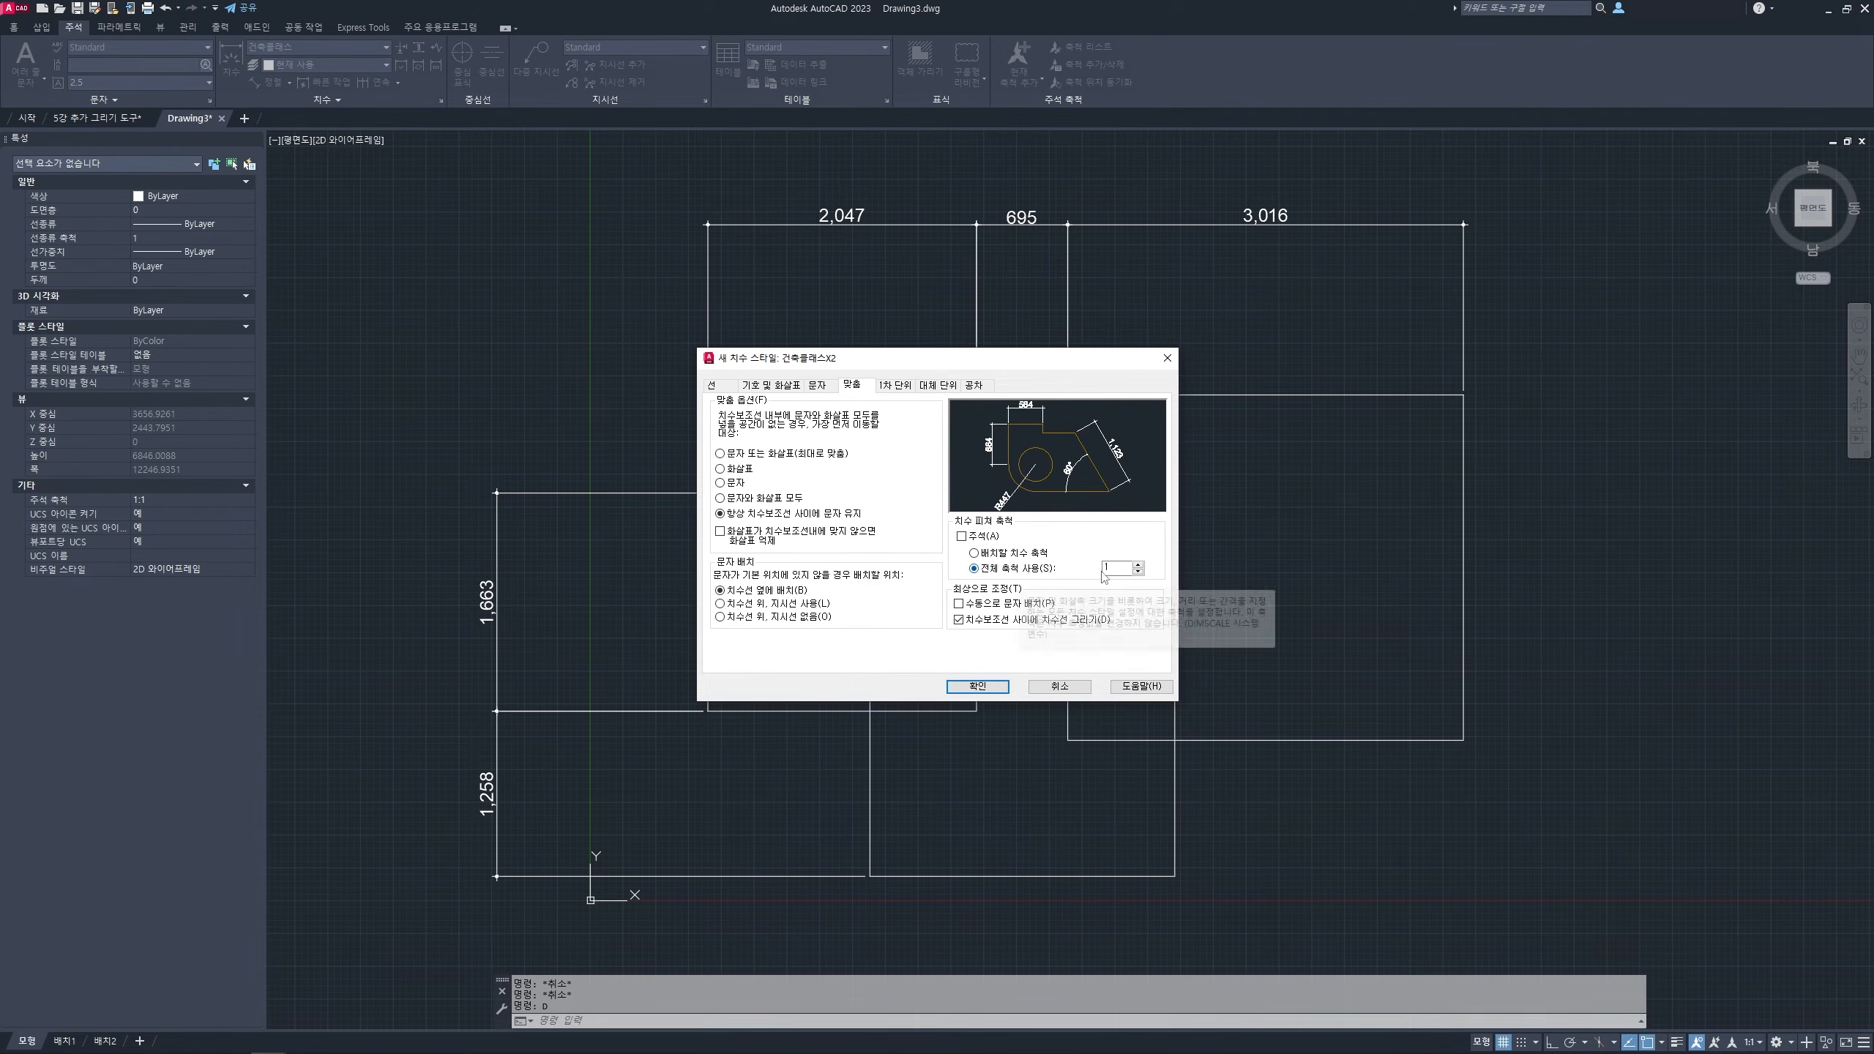
left_click_drag(1118, 568, 1092, 569)
type("2")
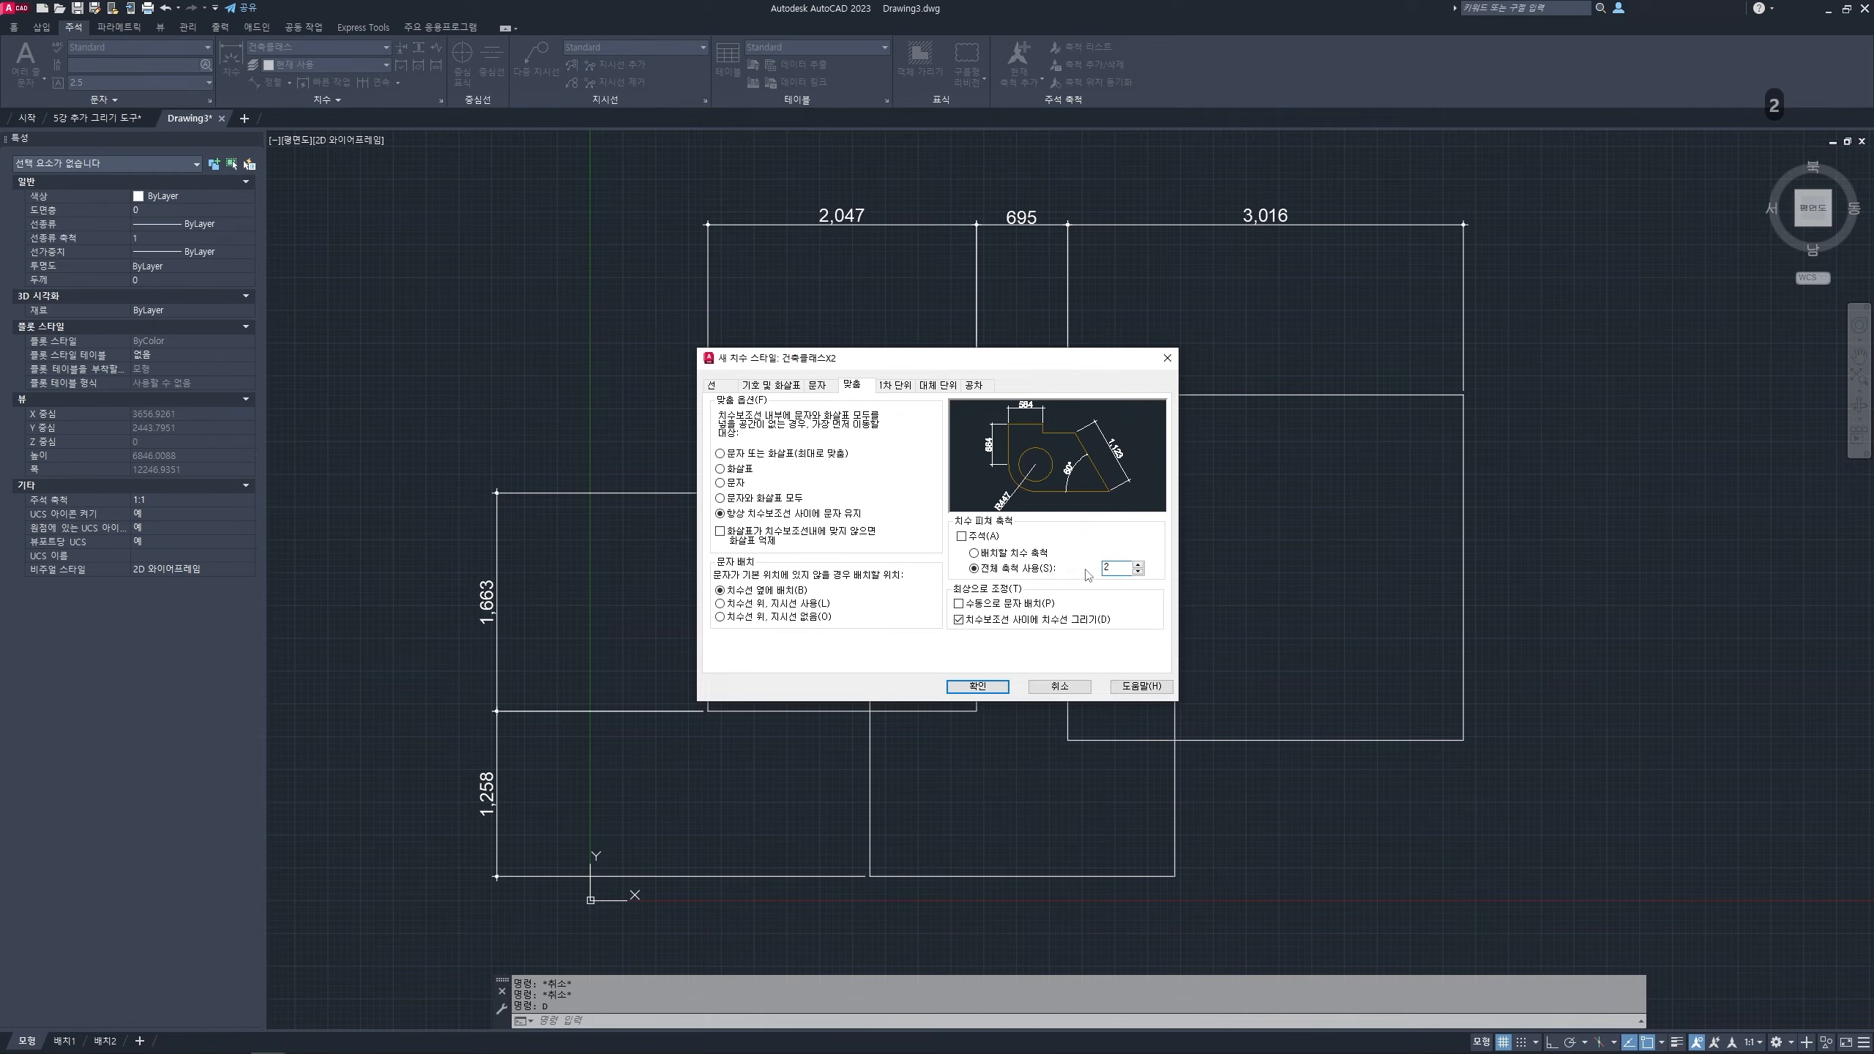
left_click(978, 686)
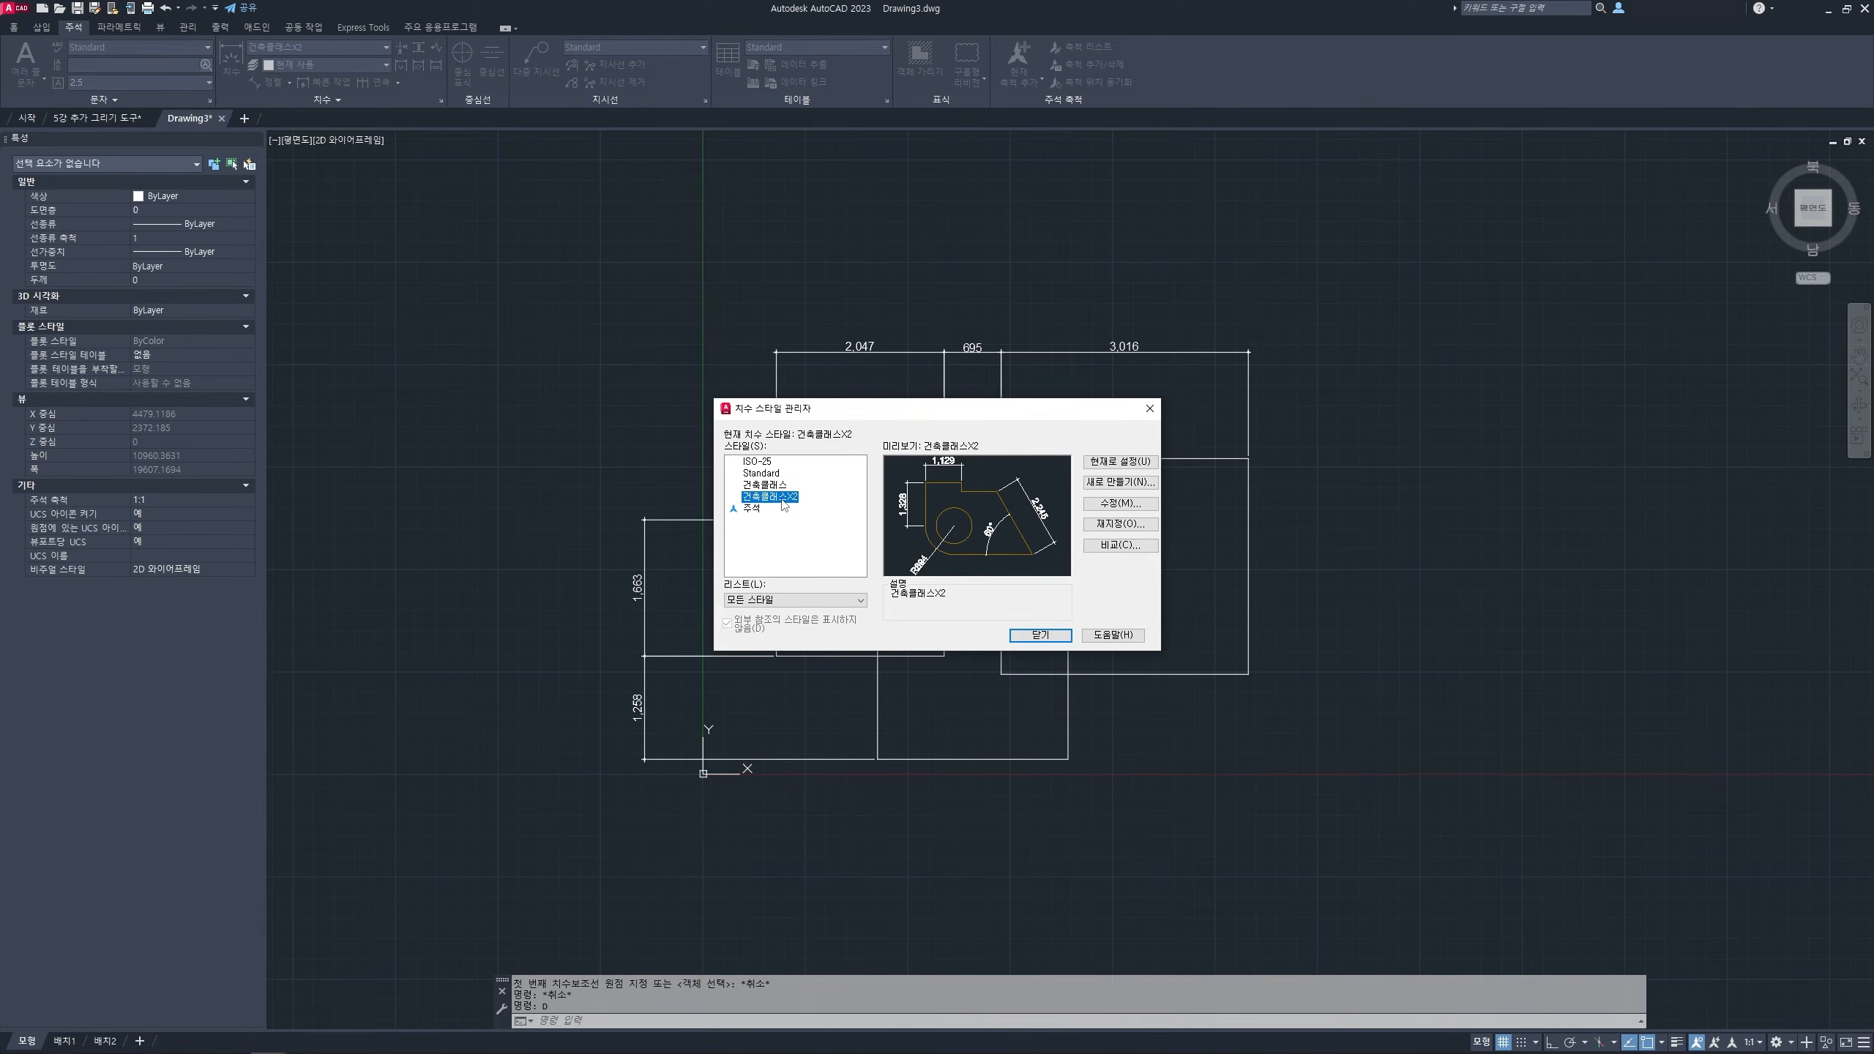
left_click(1120, 464)
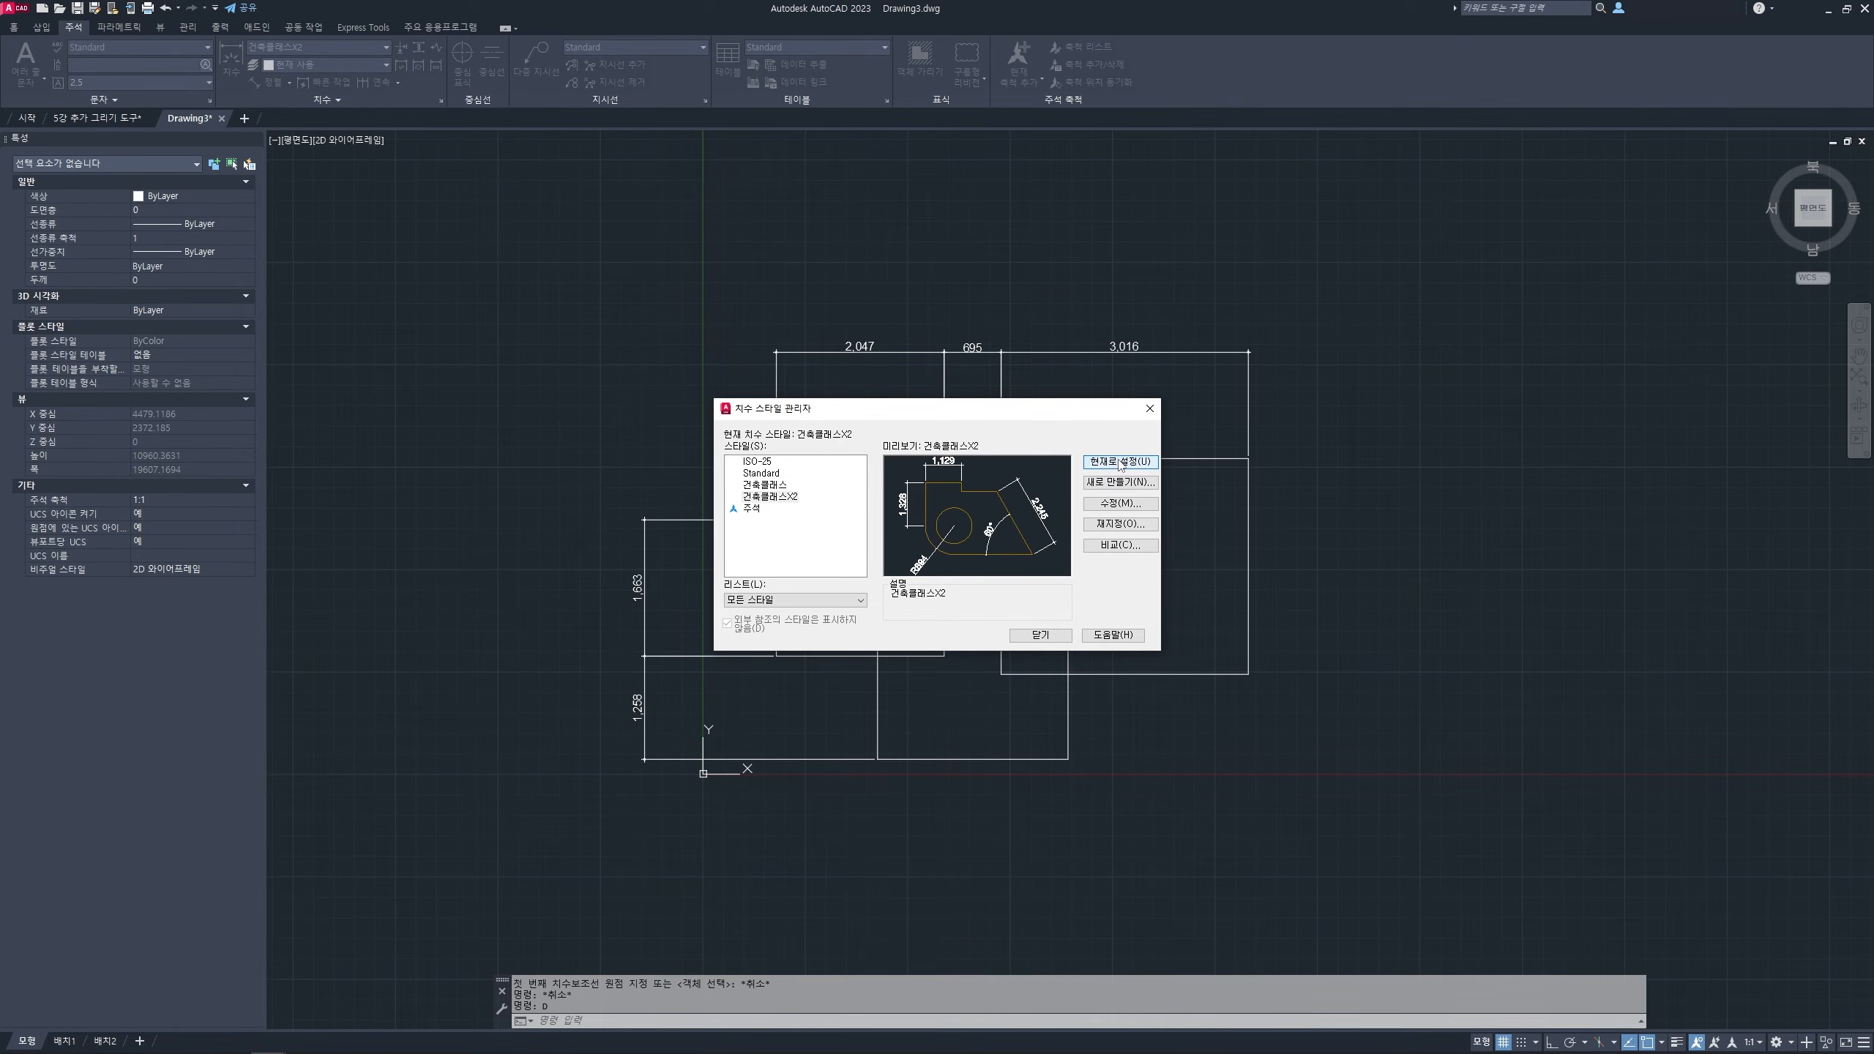
left_click(1041, 635)
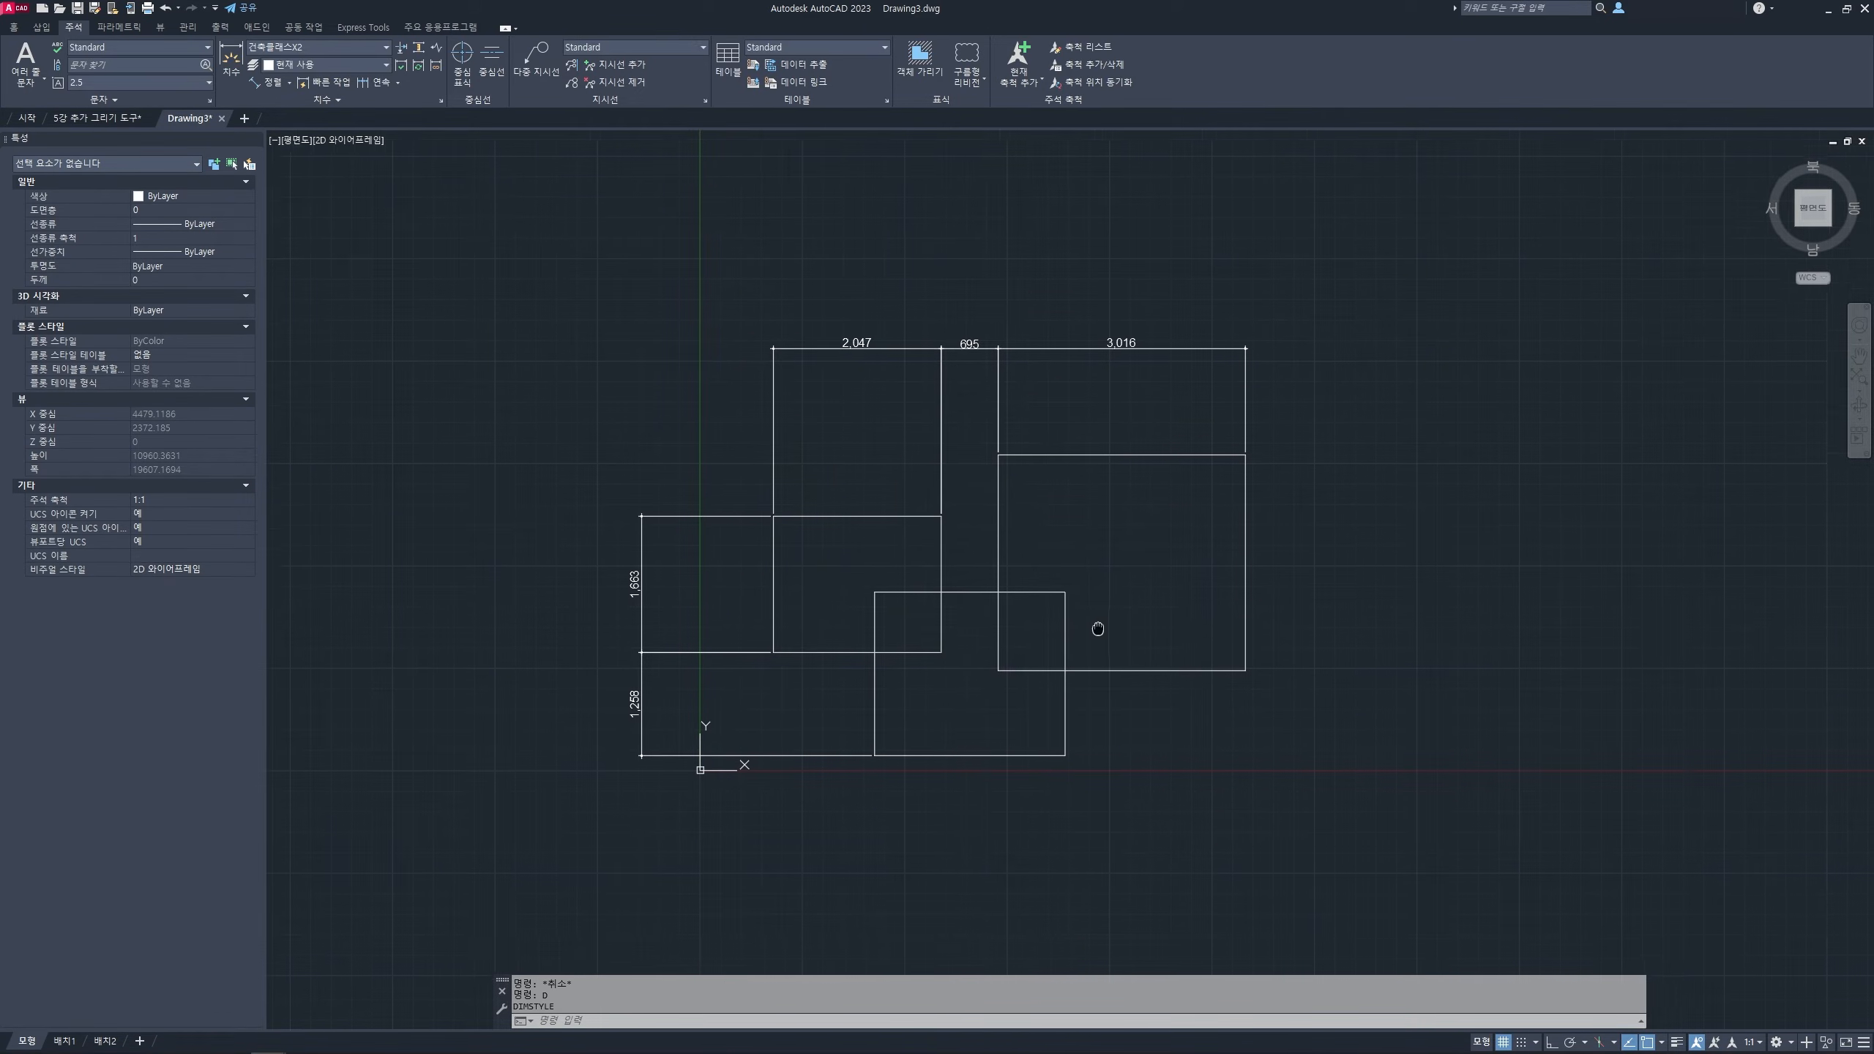
- Add a vertical linear dimension between the lower-right corners of the second and third rectangles, placed right of both
middle_click_drag(1096, 627, 1083, 599)
type("dli")
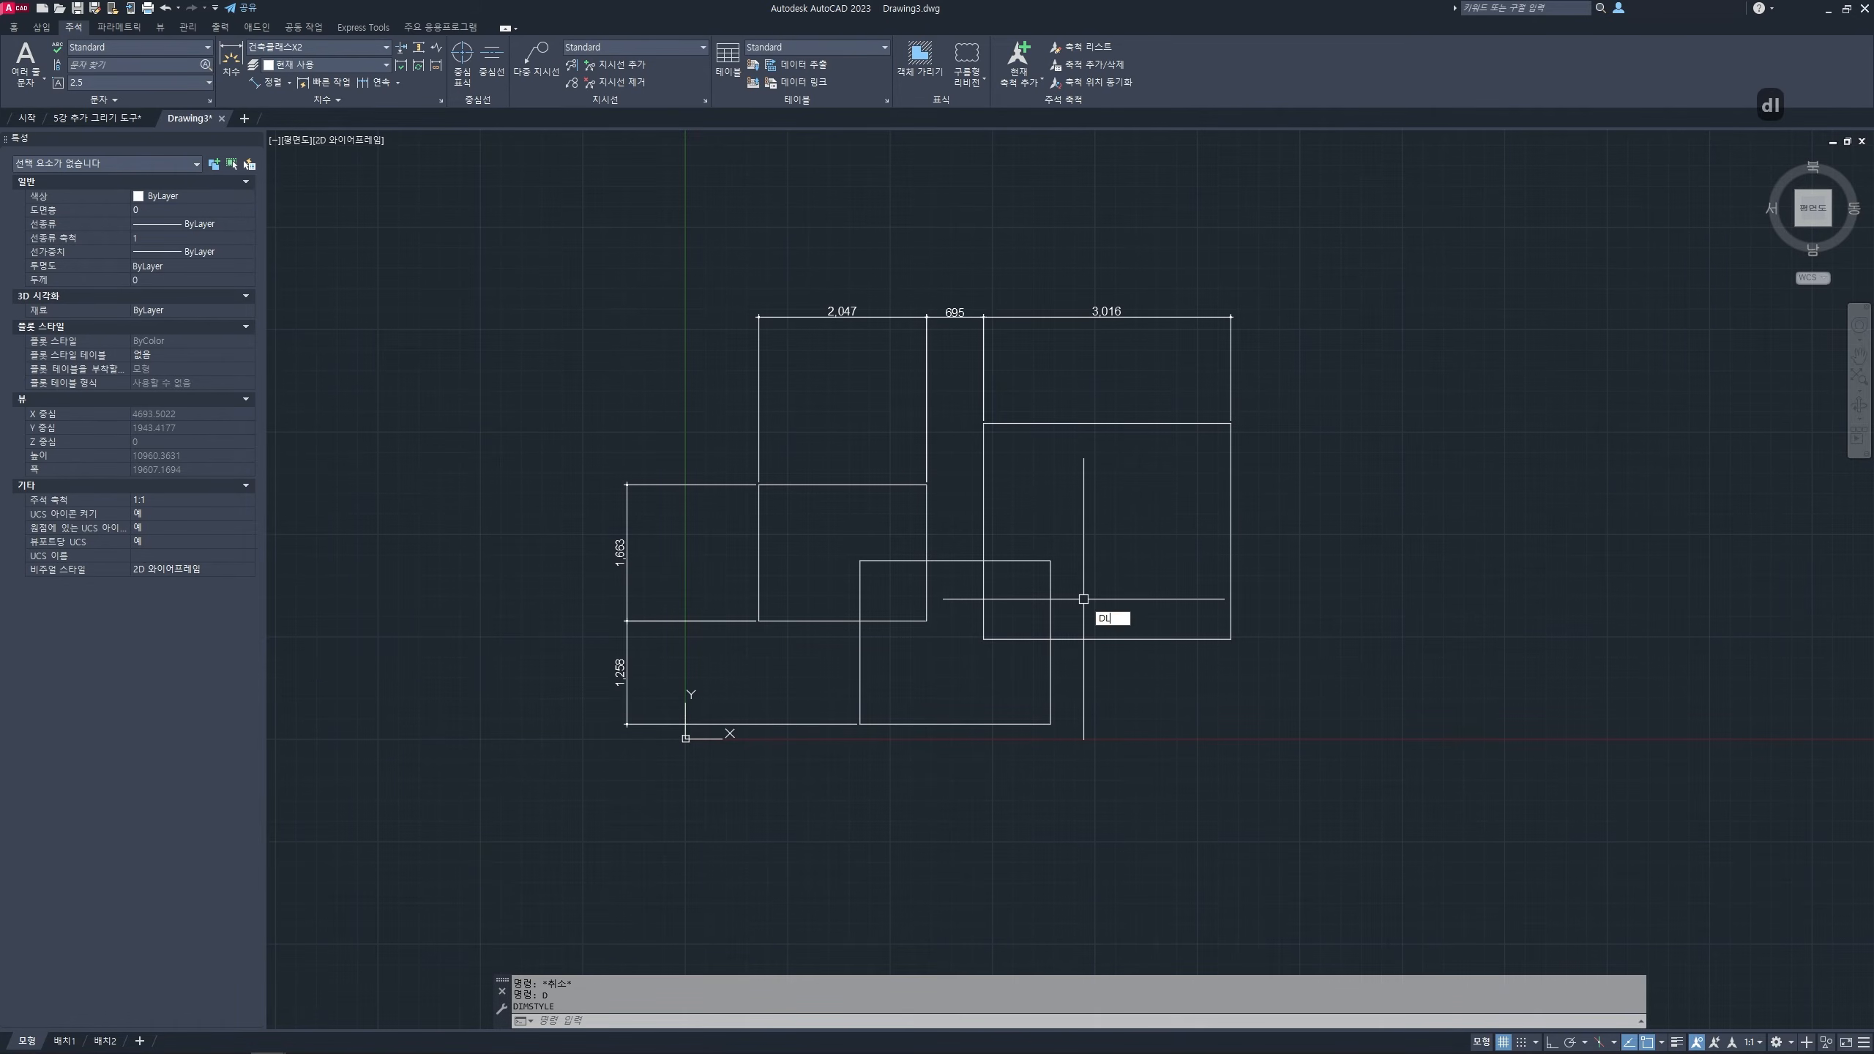
key("Return")
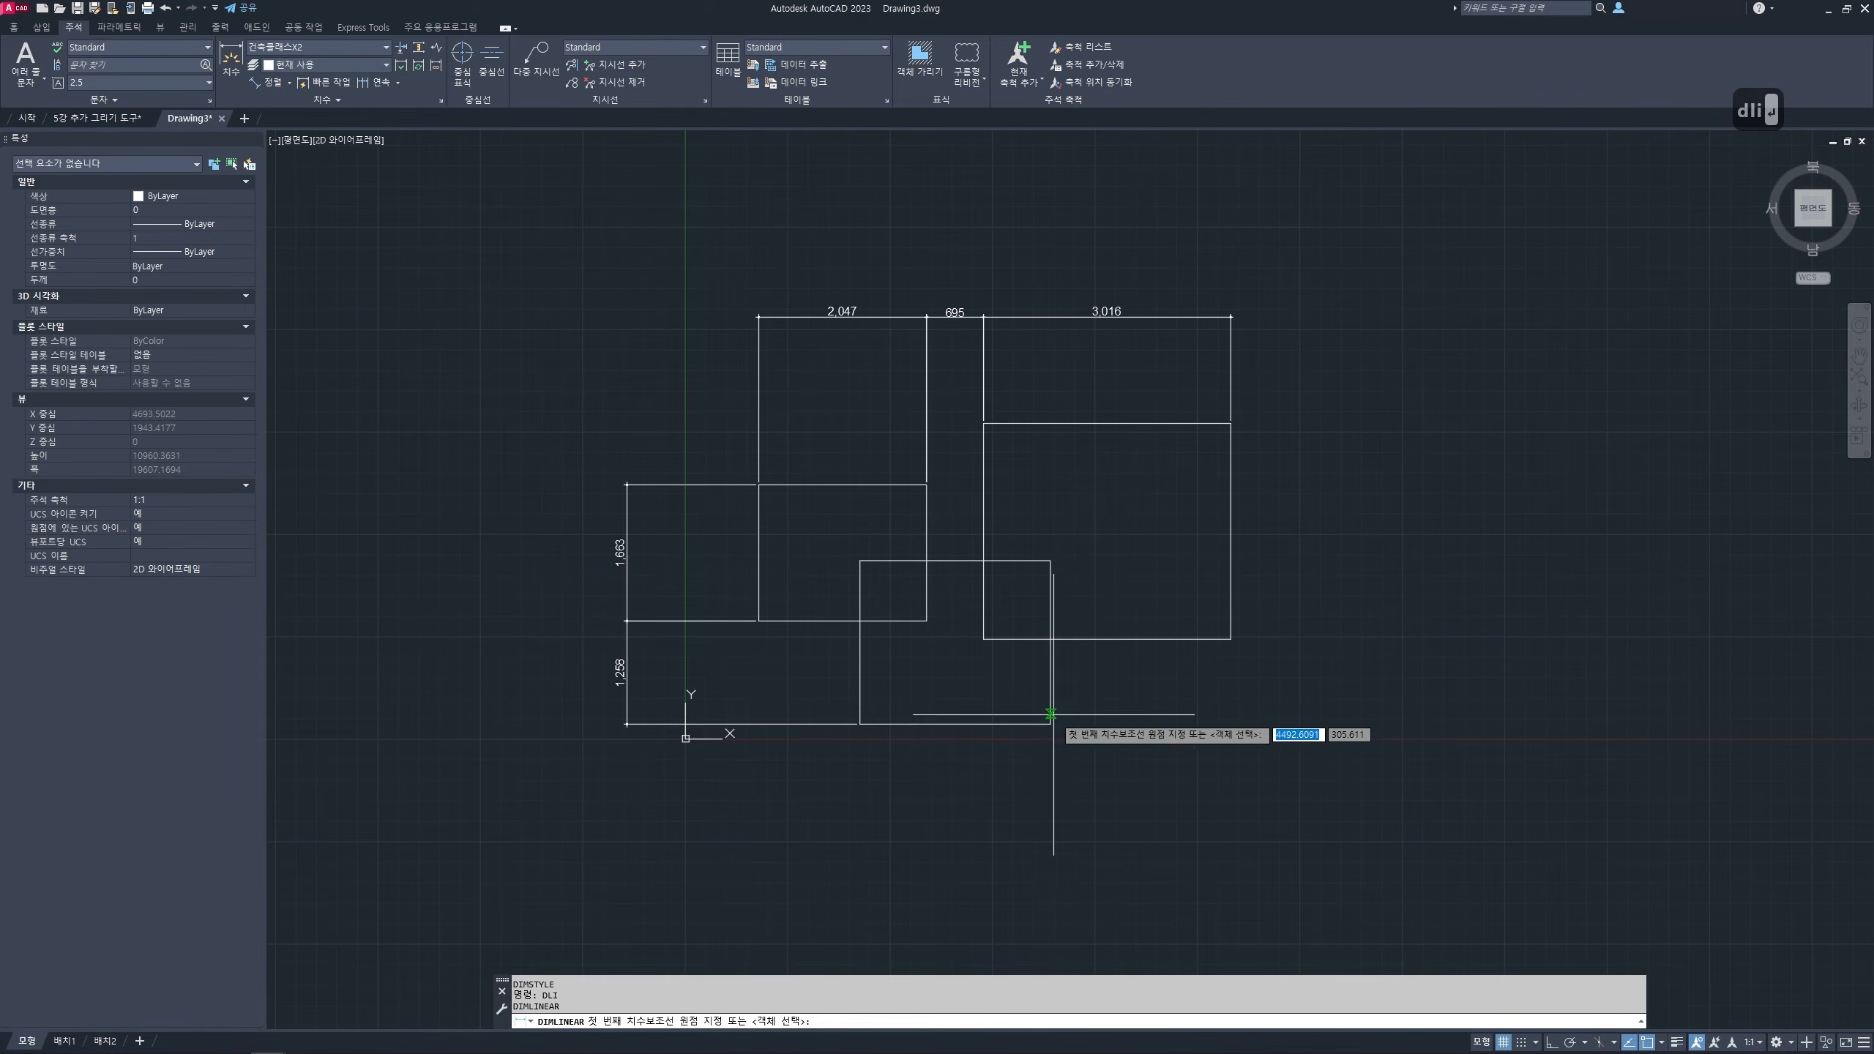
left_click(1051, 723)
left_click(1230, 639)
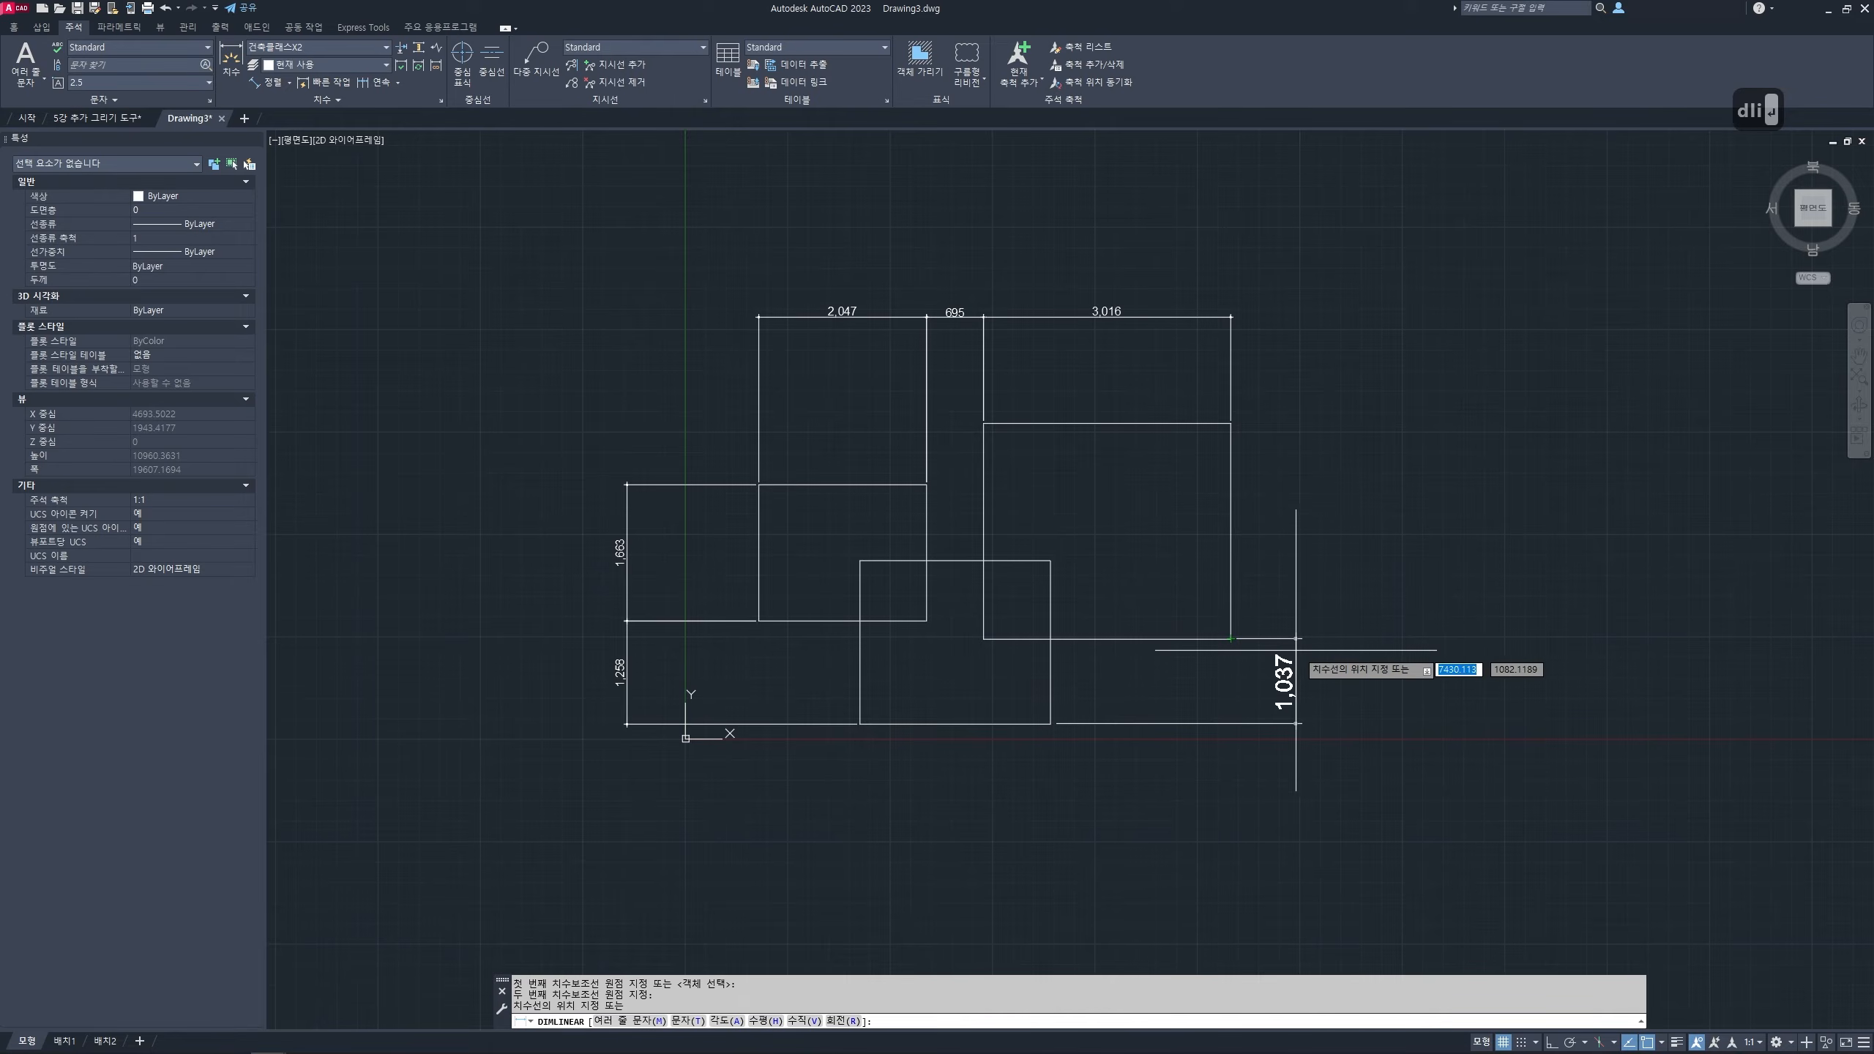
left_click(1357, 649)
- Add a vertical linear dimension for the third rectangle's height, in line with the dimension below it
key("Return")
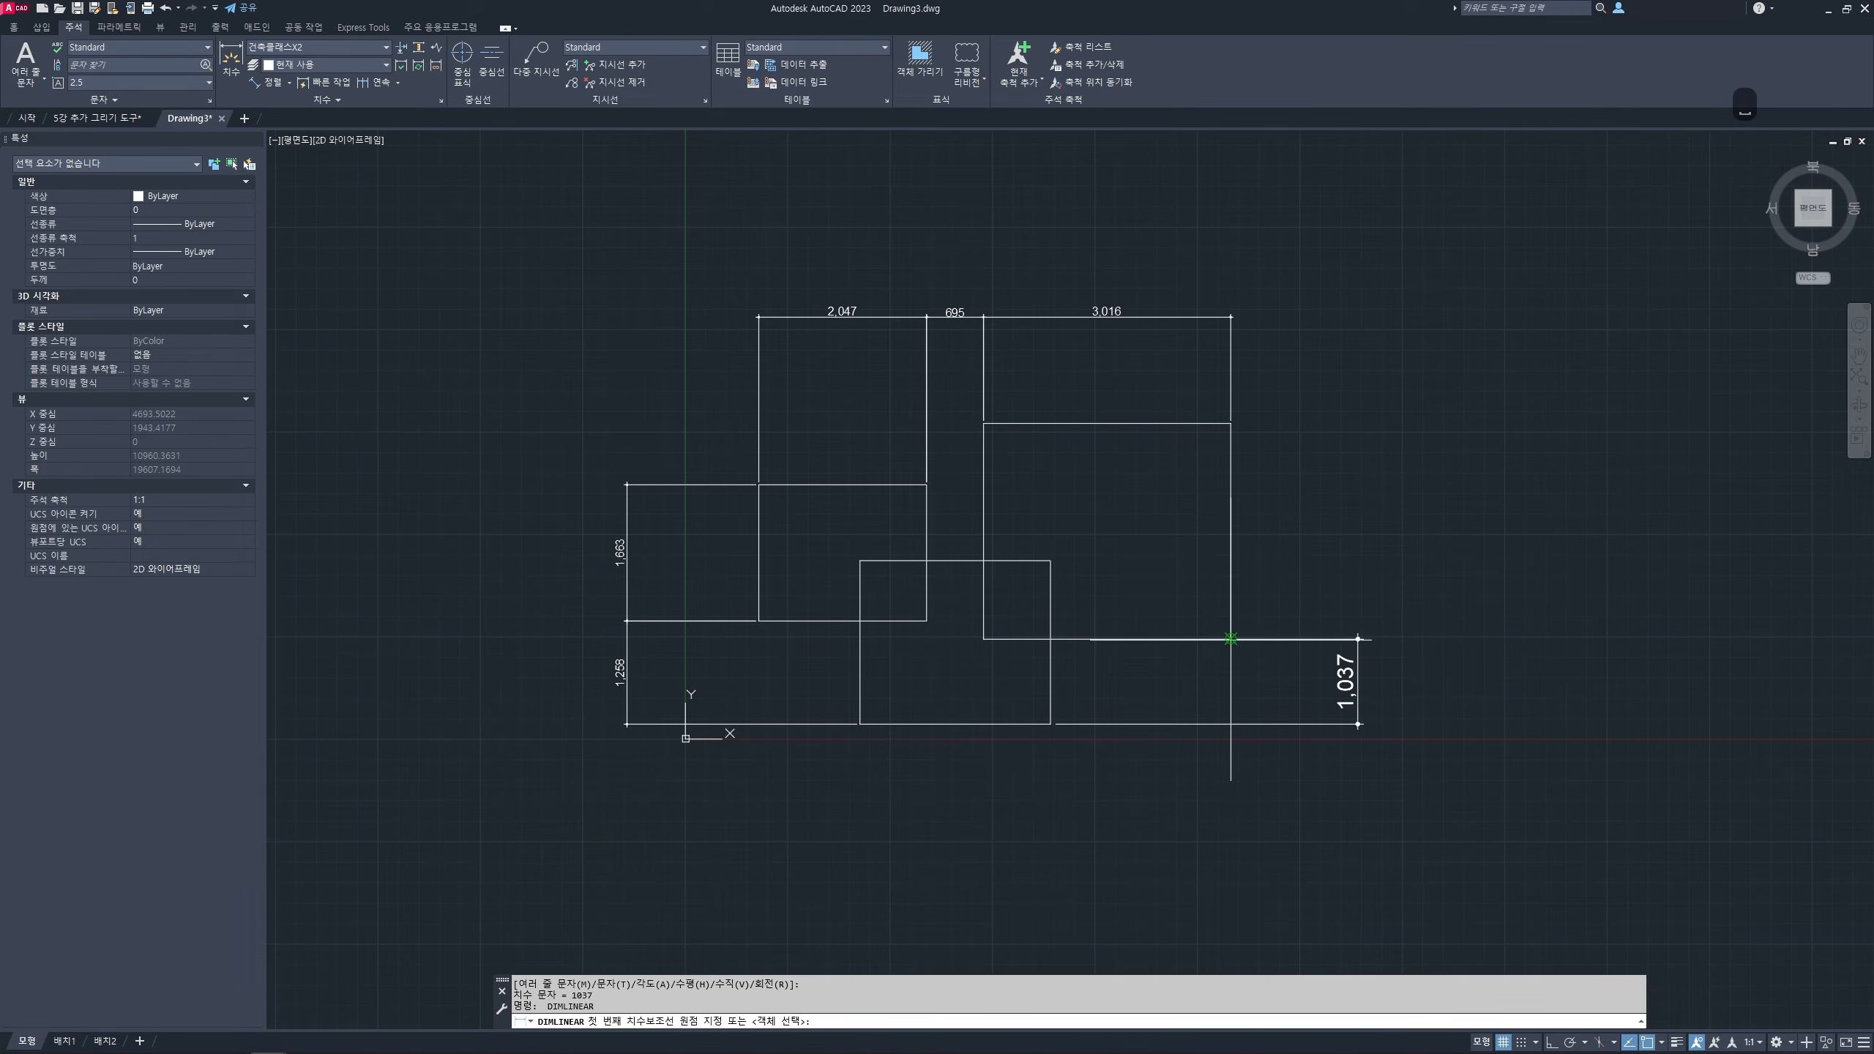
left_click(1230, 639)
left_click(1230, 423)
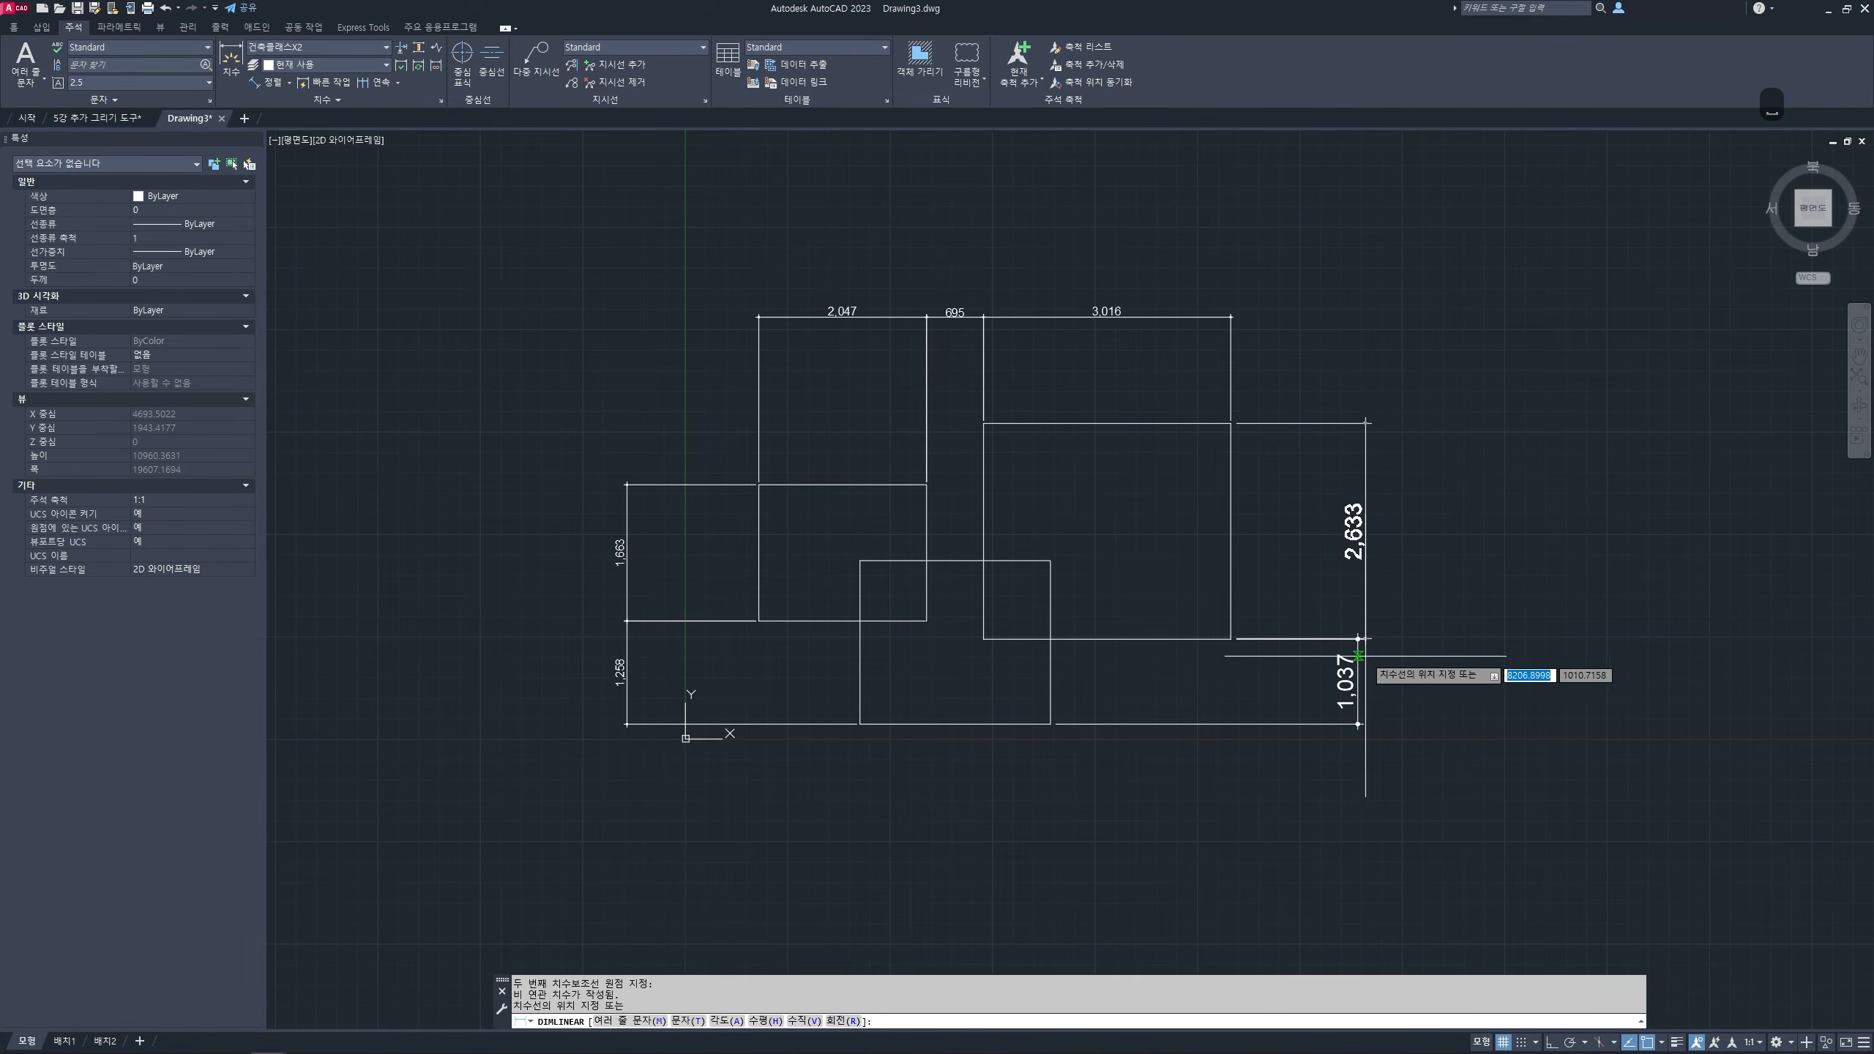
left_click(1358, 648)
middle_click_drag(1129, 726, 1175, 719)
- Add a horizontal linear dimension between the lower-left corners of the first and second rectangles, placed below both
type("dli")
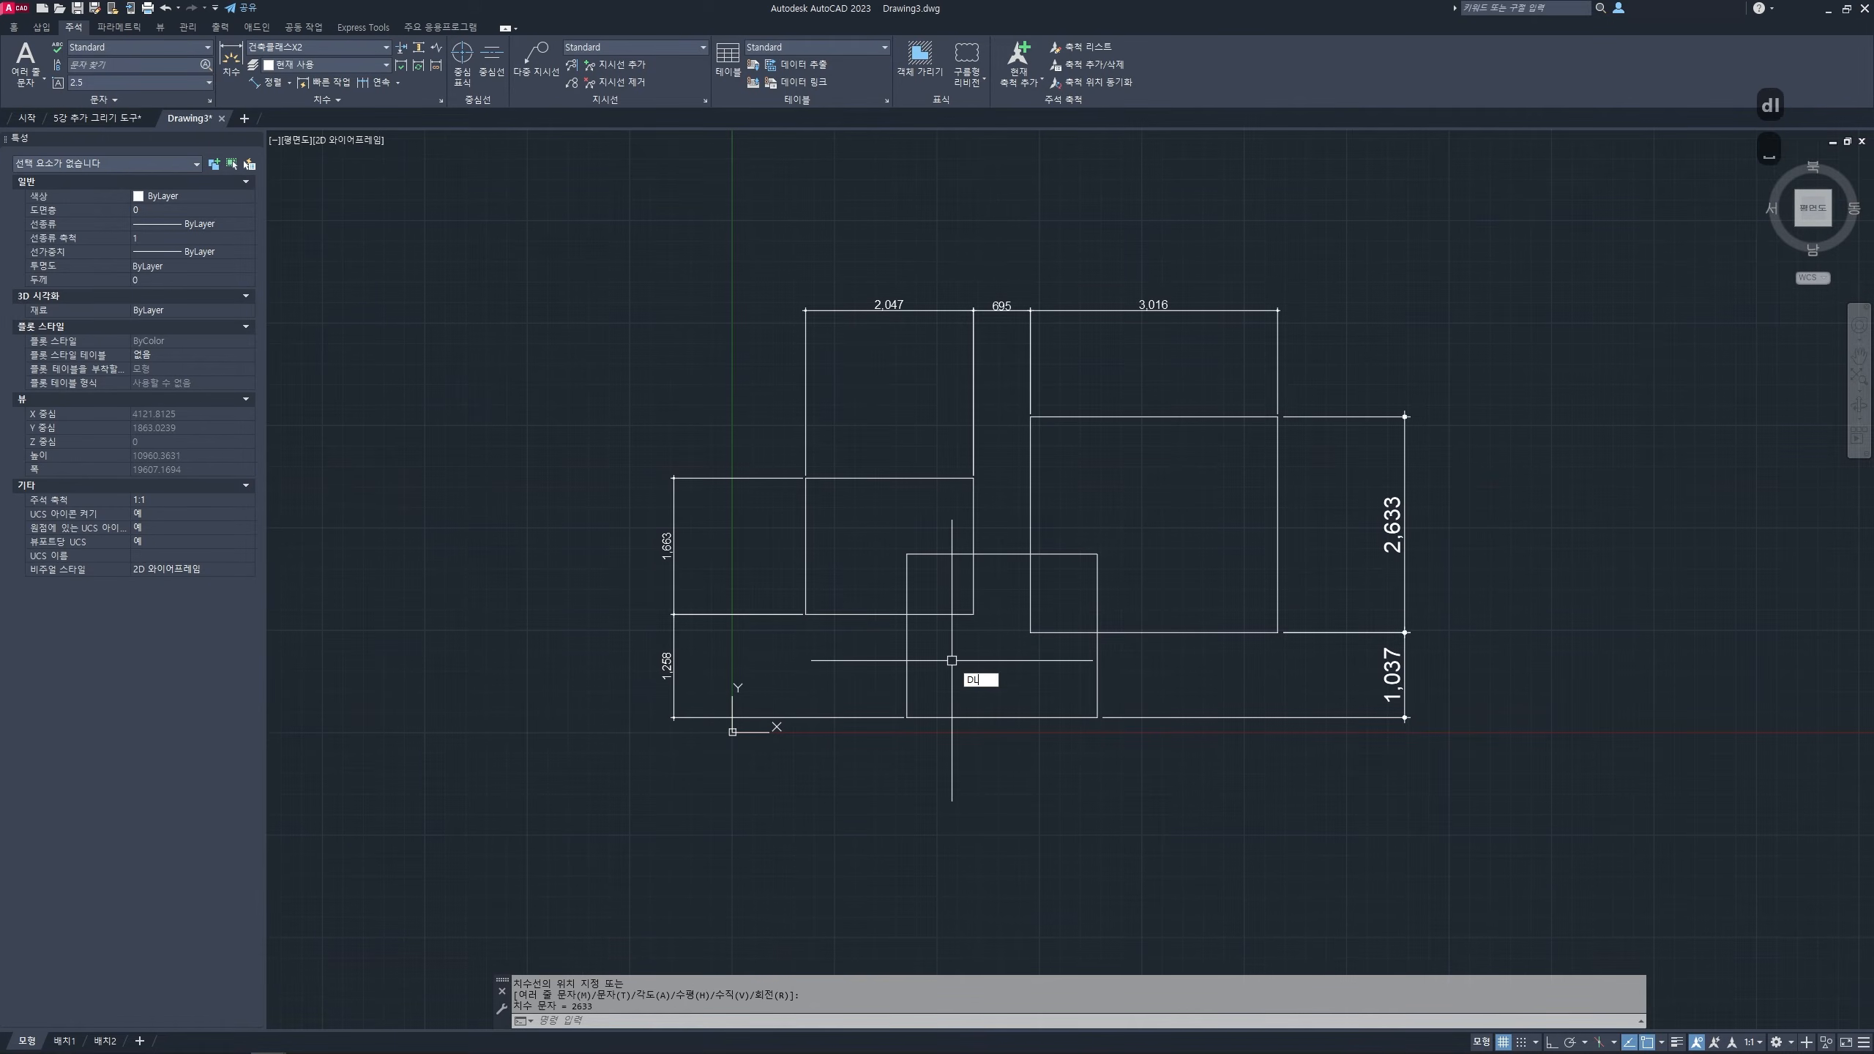
key("Return")
left_click(805, 613)
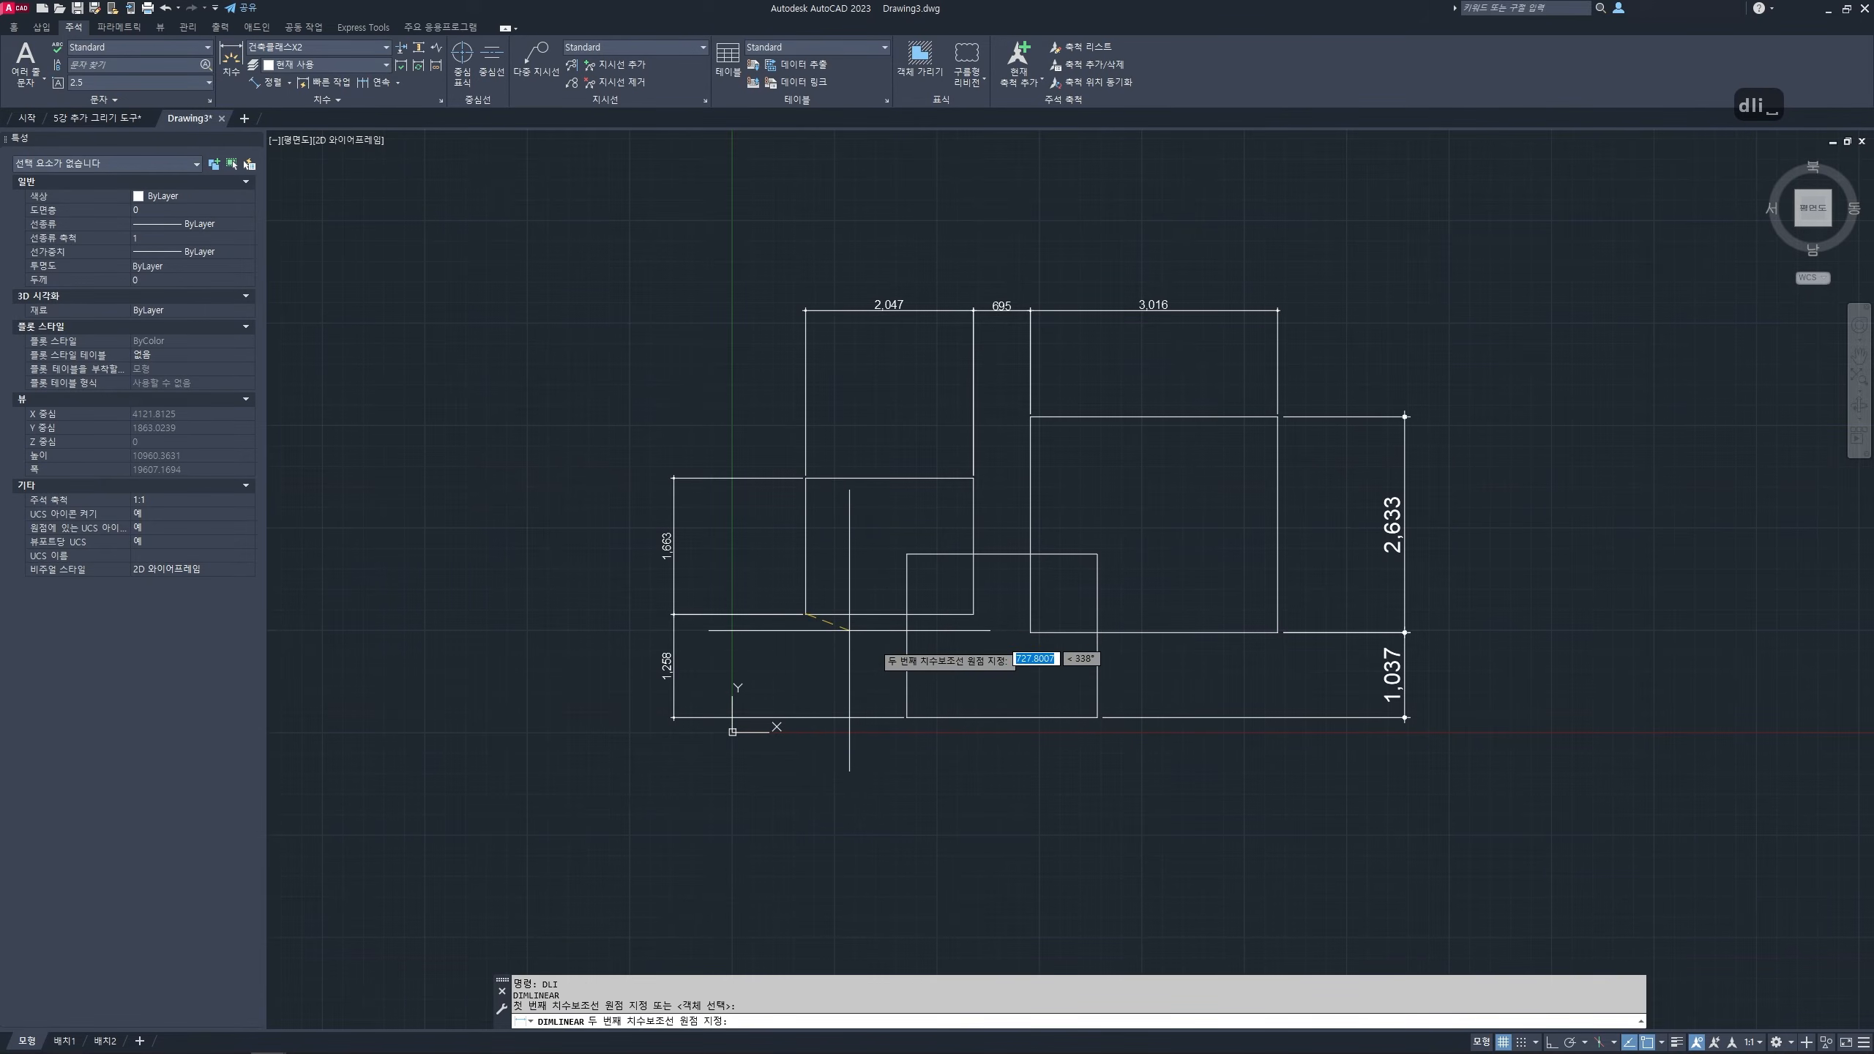
left_click(907, 717)
left_click(919, 851)
- Add a horizontal linear dimension for the second rectangle's width, in line with the one beside it
key("space")
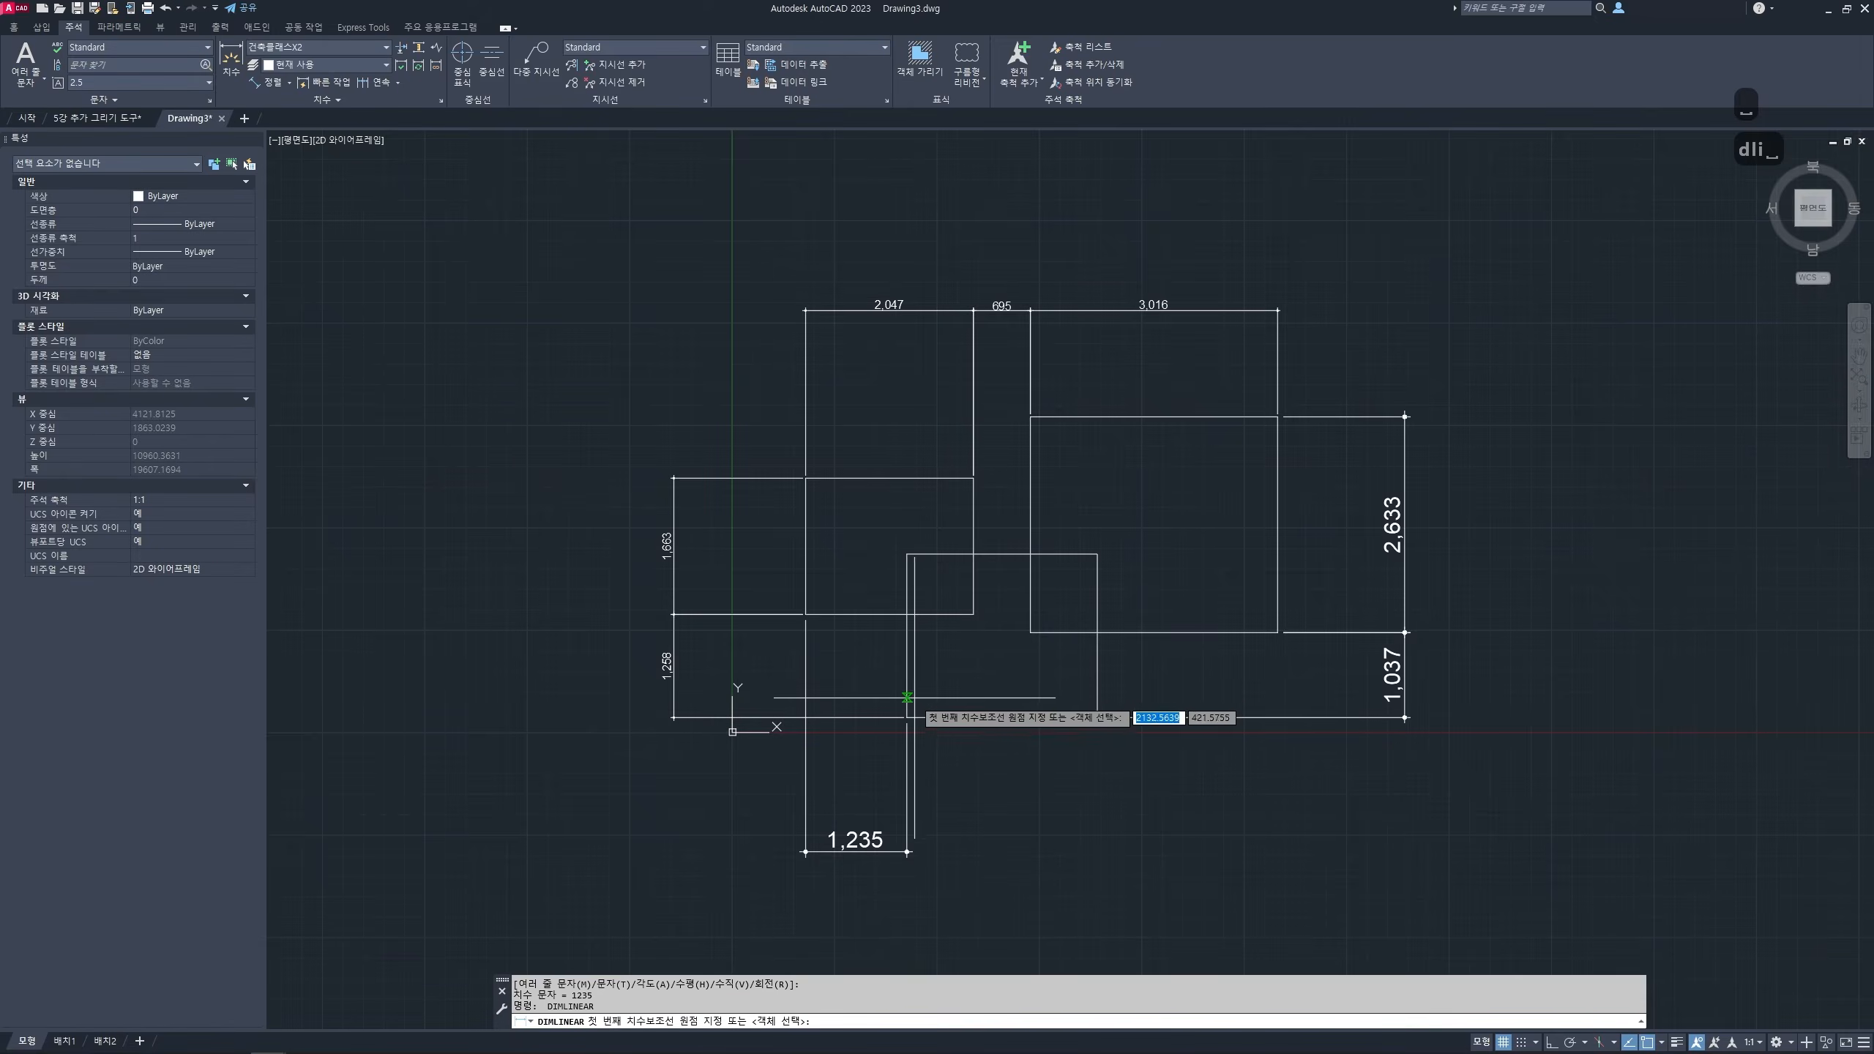
left_click(906, 717)
left_click(1098, 716)
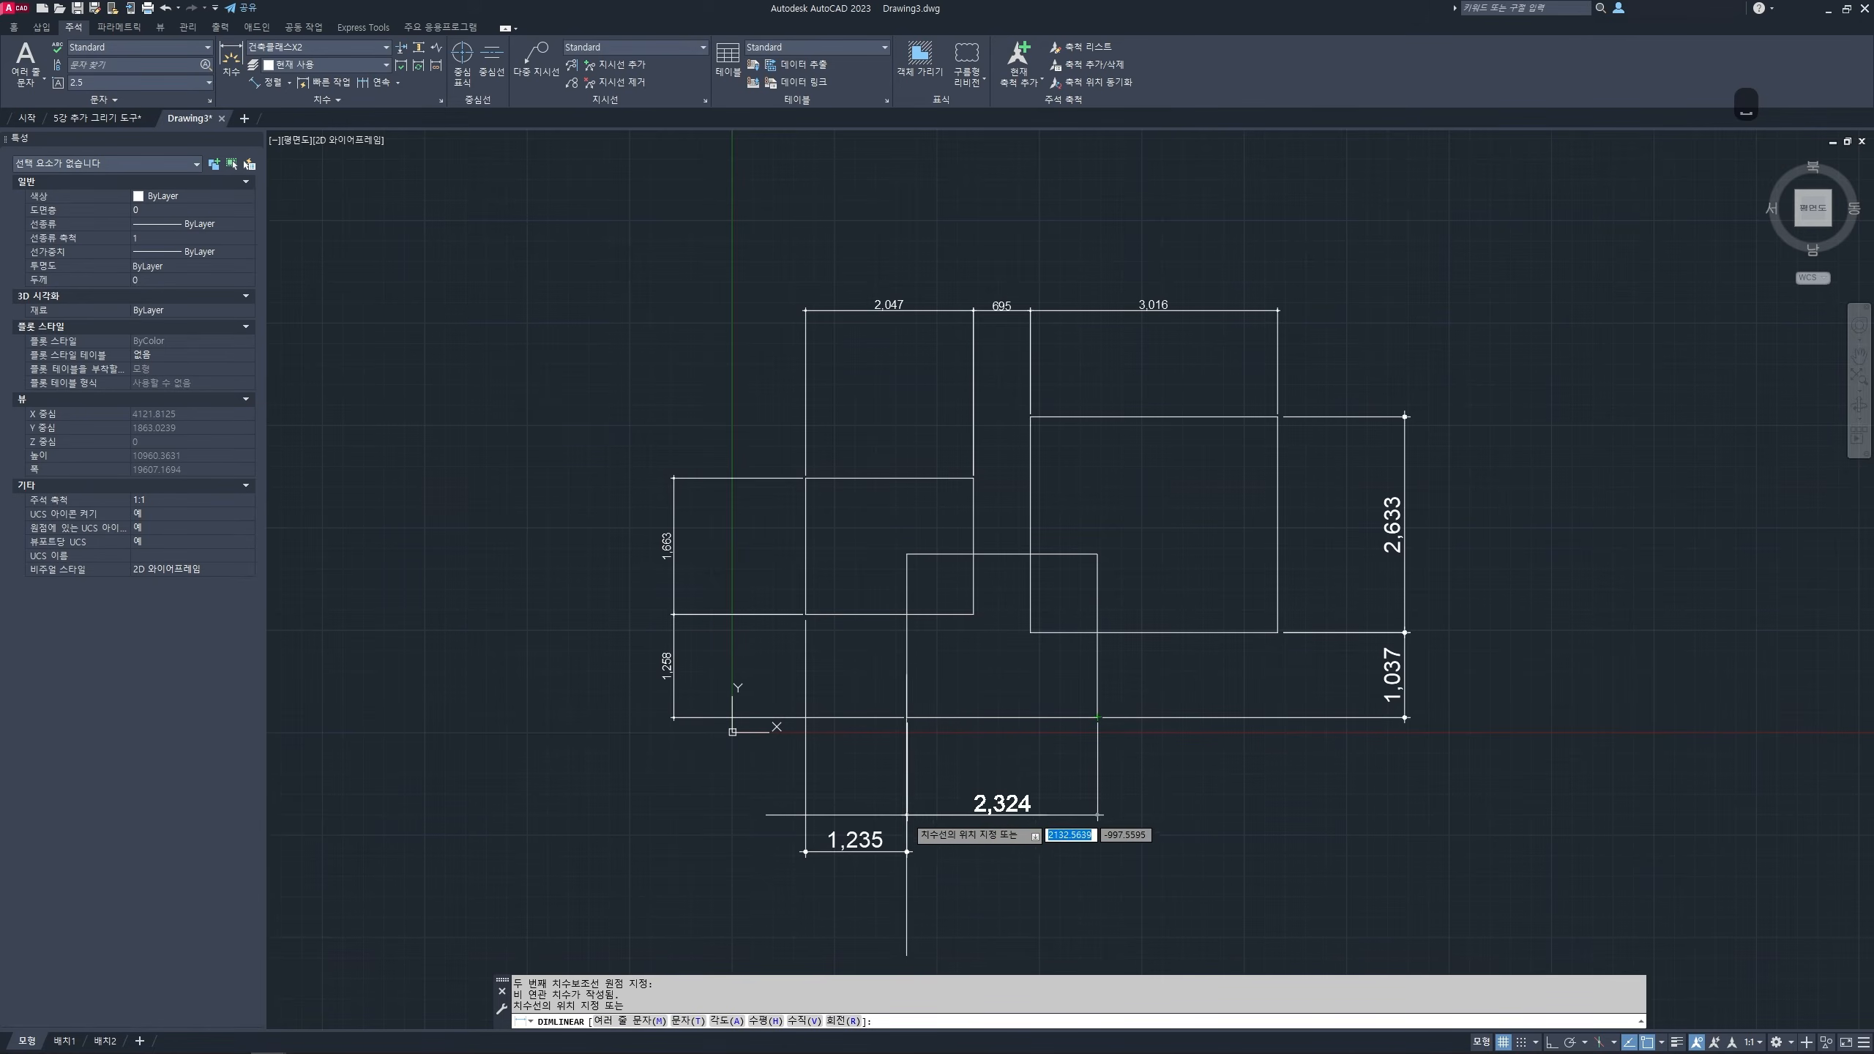
left_click(1097, 851)
- Add a horizontal linear dimension between the lower-right corners of the second and third rectangles, in line with the lower dimensions
key("space")
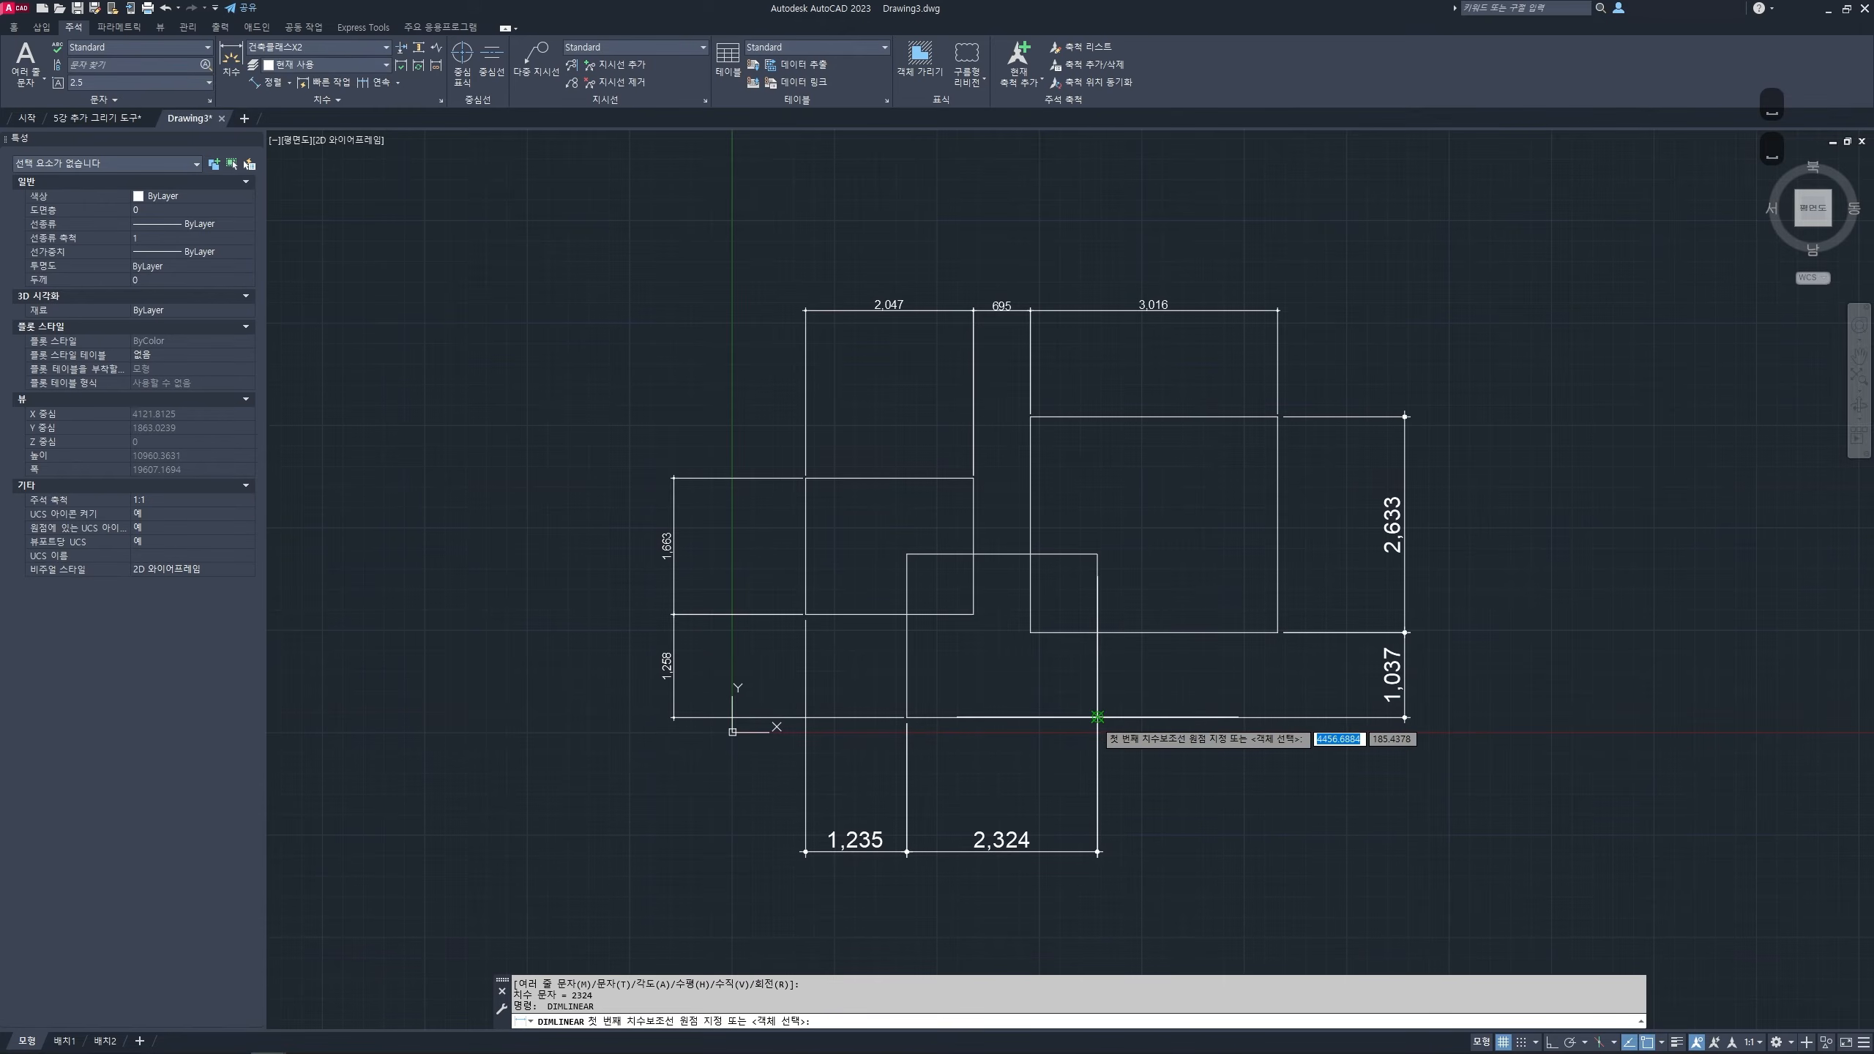
left_click(1098, 717)
left_click(1277, 633)
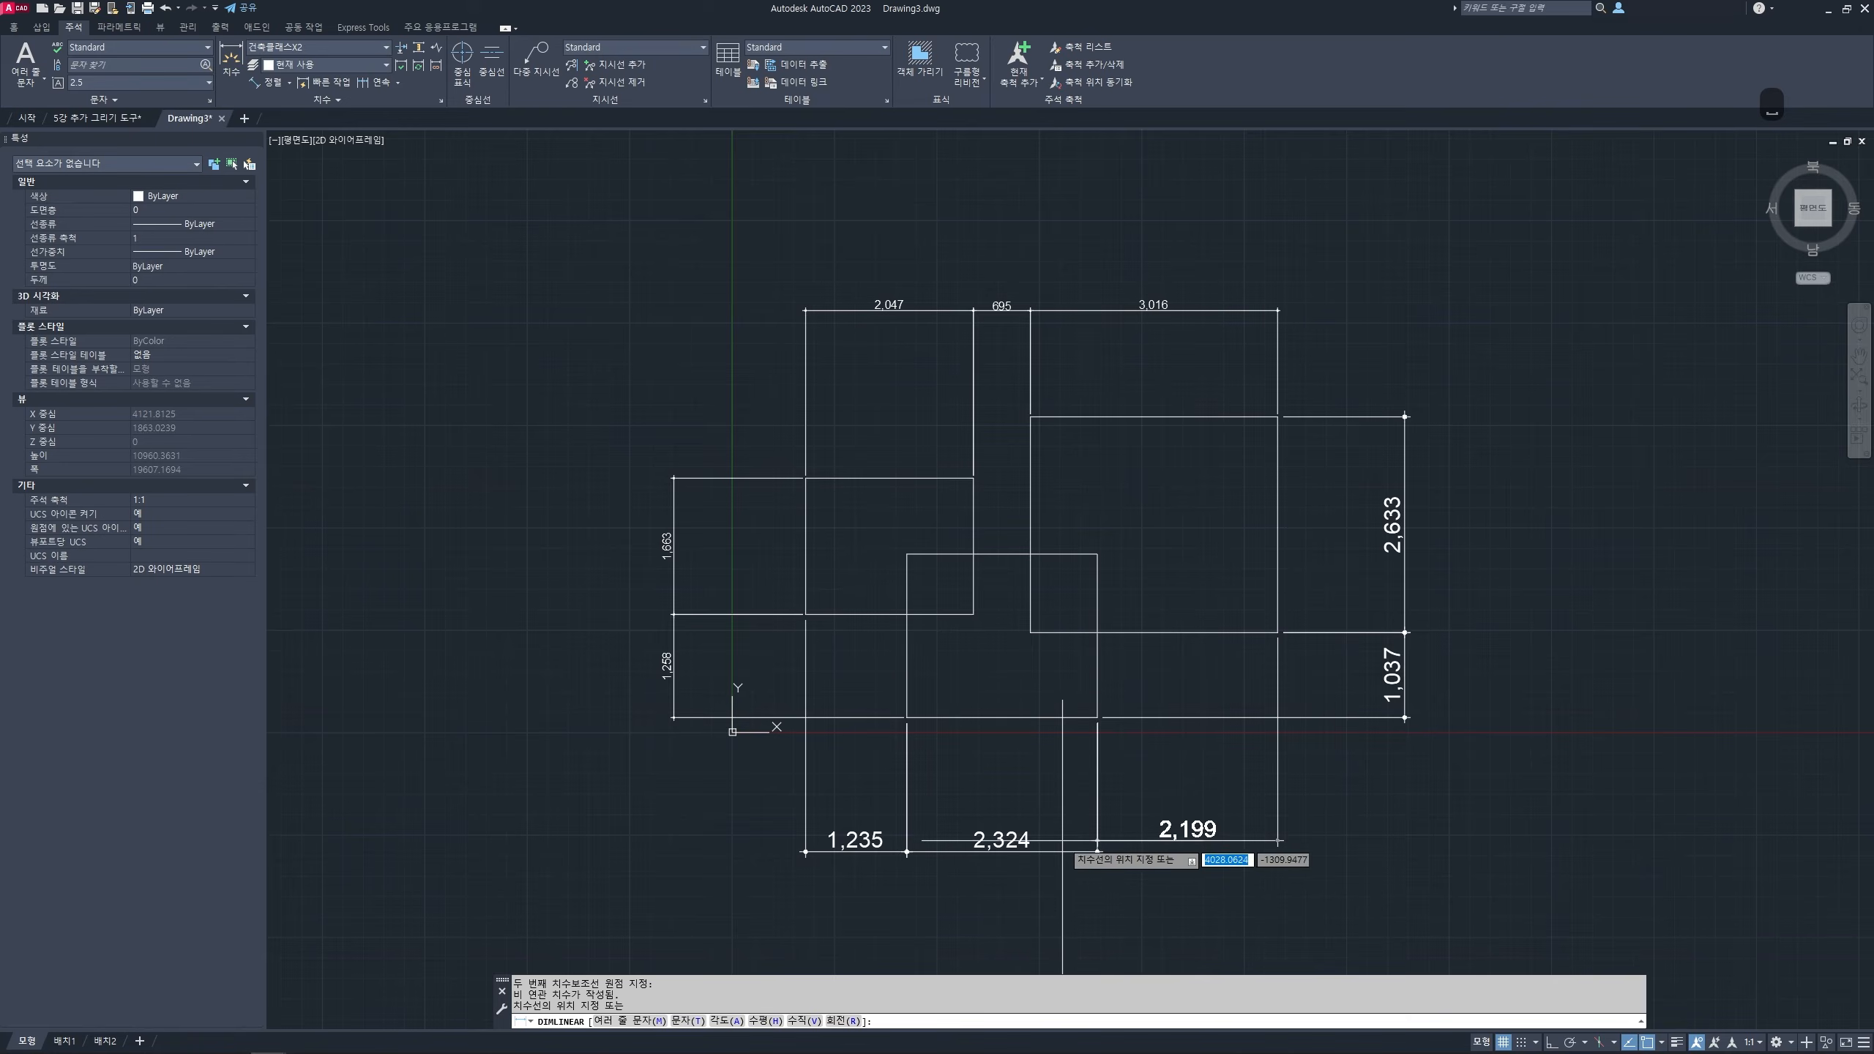
left_click(1084, 851)
key("Escape")
key("Escape")
middle_click_drag(1081, 766, 1080, 717)
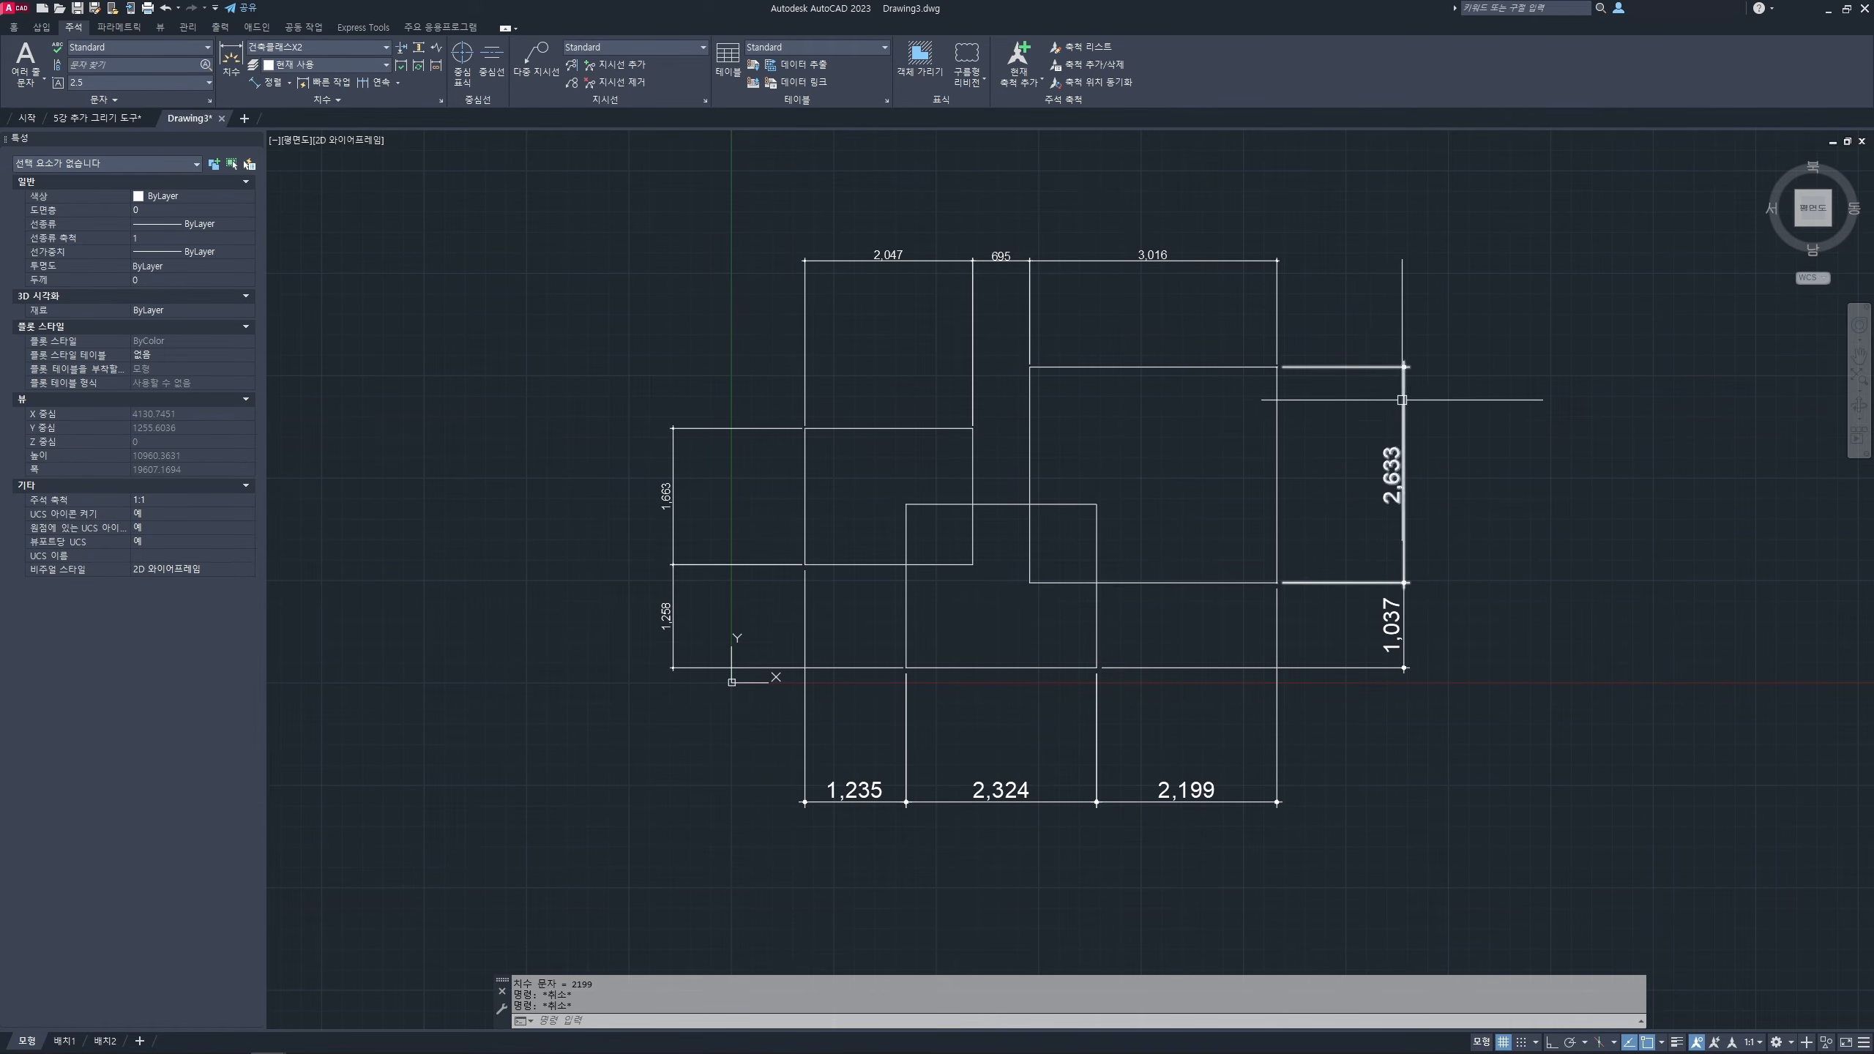
- Examine the properties of the third rectangle's height dimension and compare its text size with the dimensions in the original style
left_click(1400, 480)
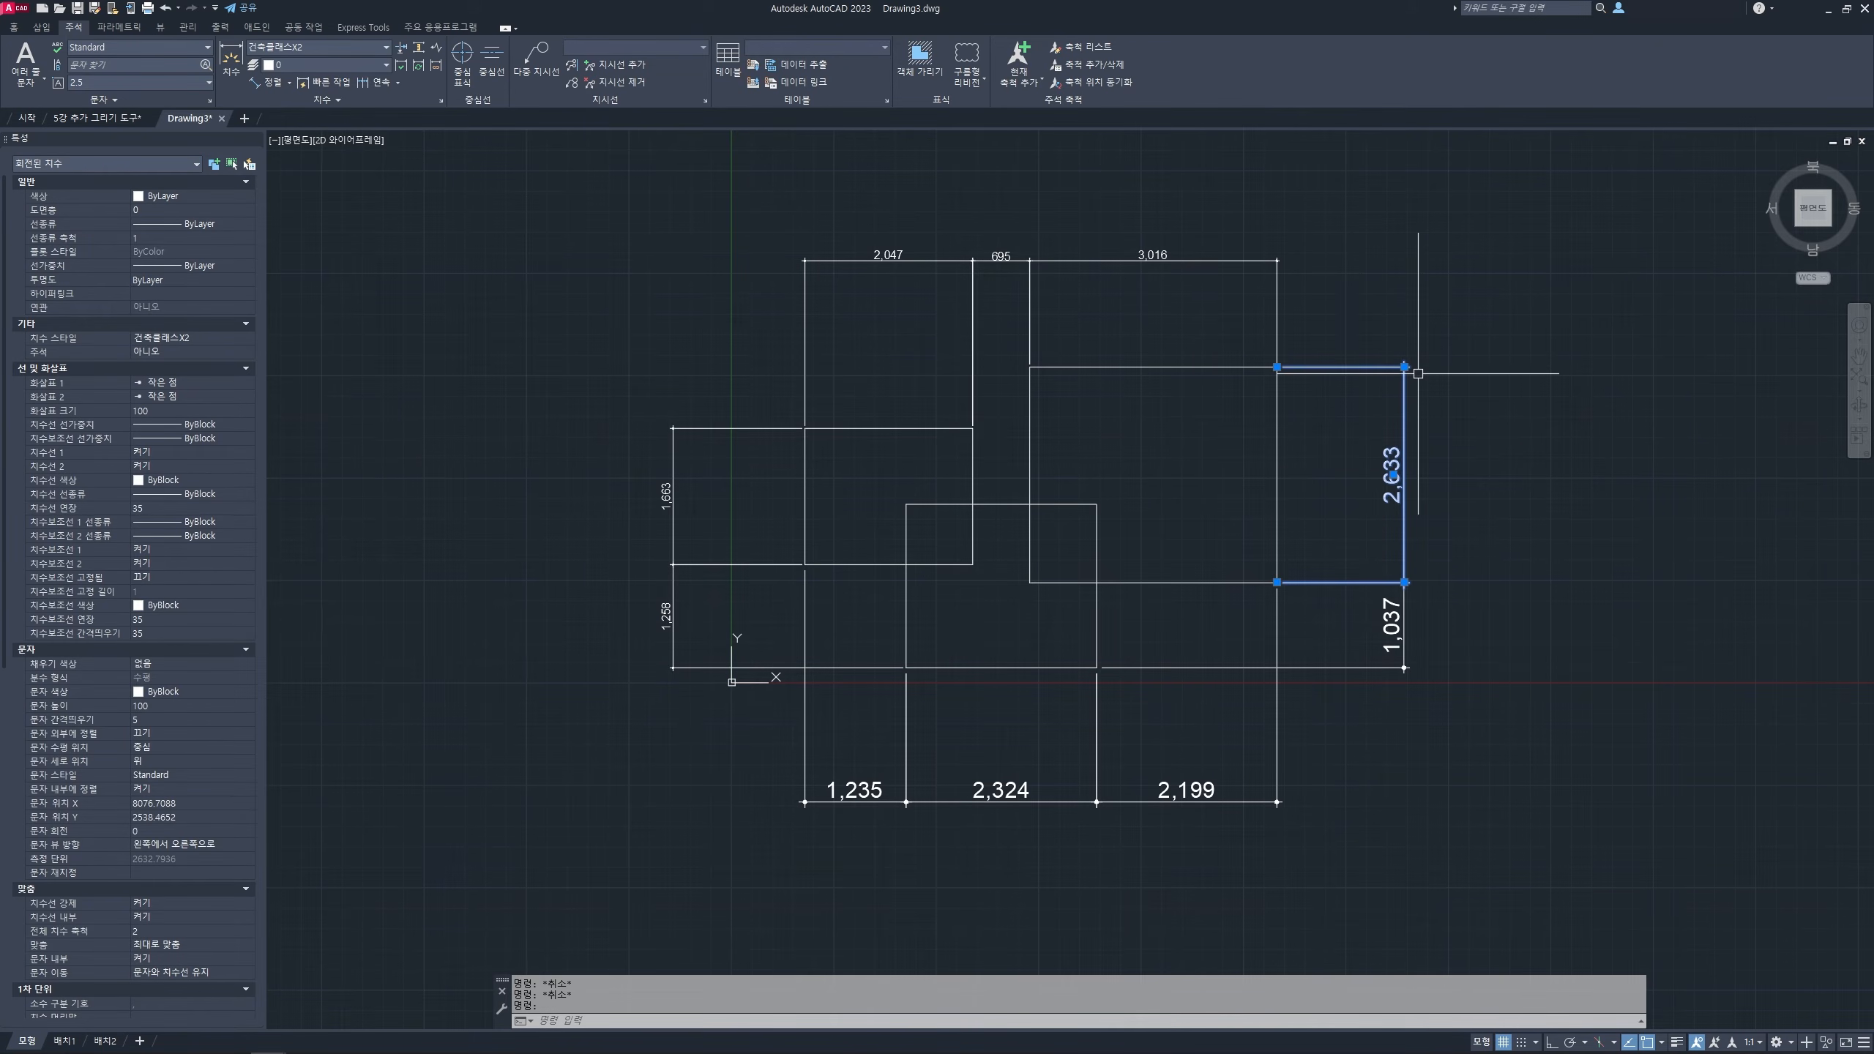
scroll(1397, 368, "up", 4)
scroll(1385, 352, "down", 6)
scroll(1373, 403, "up", 3)
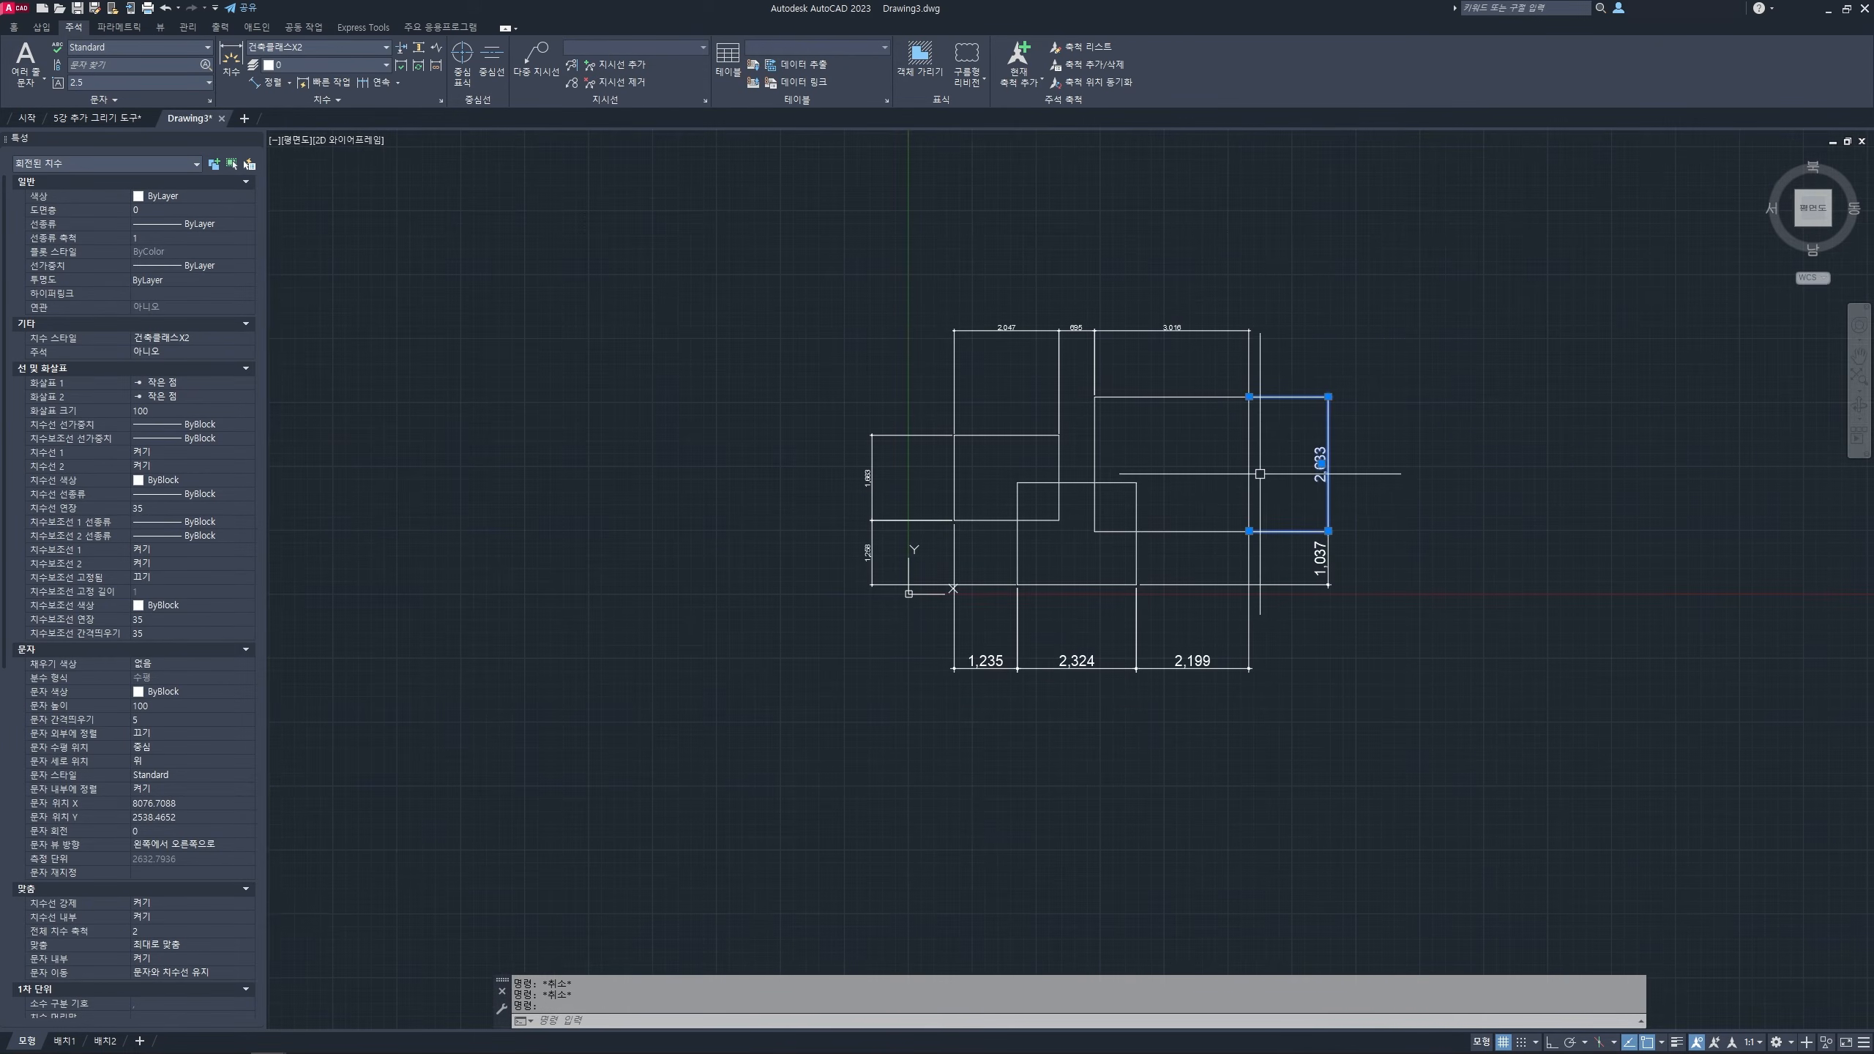
key("Escape")
key("Escape")
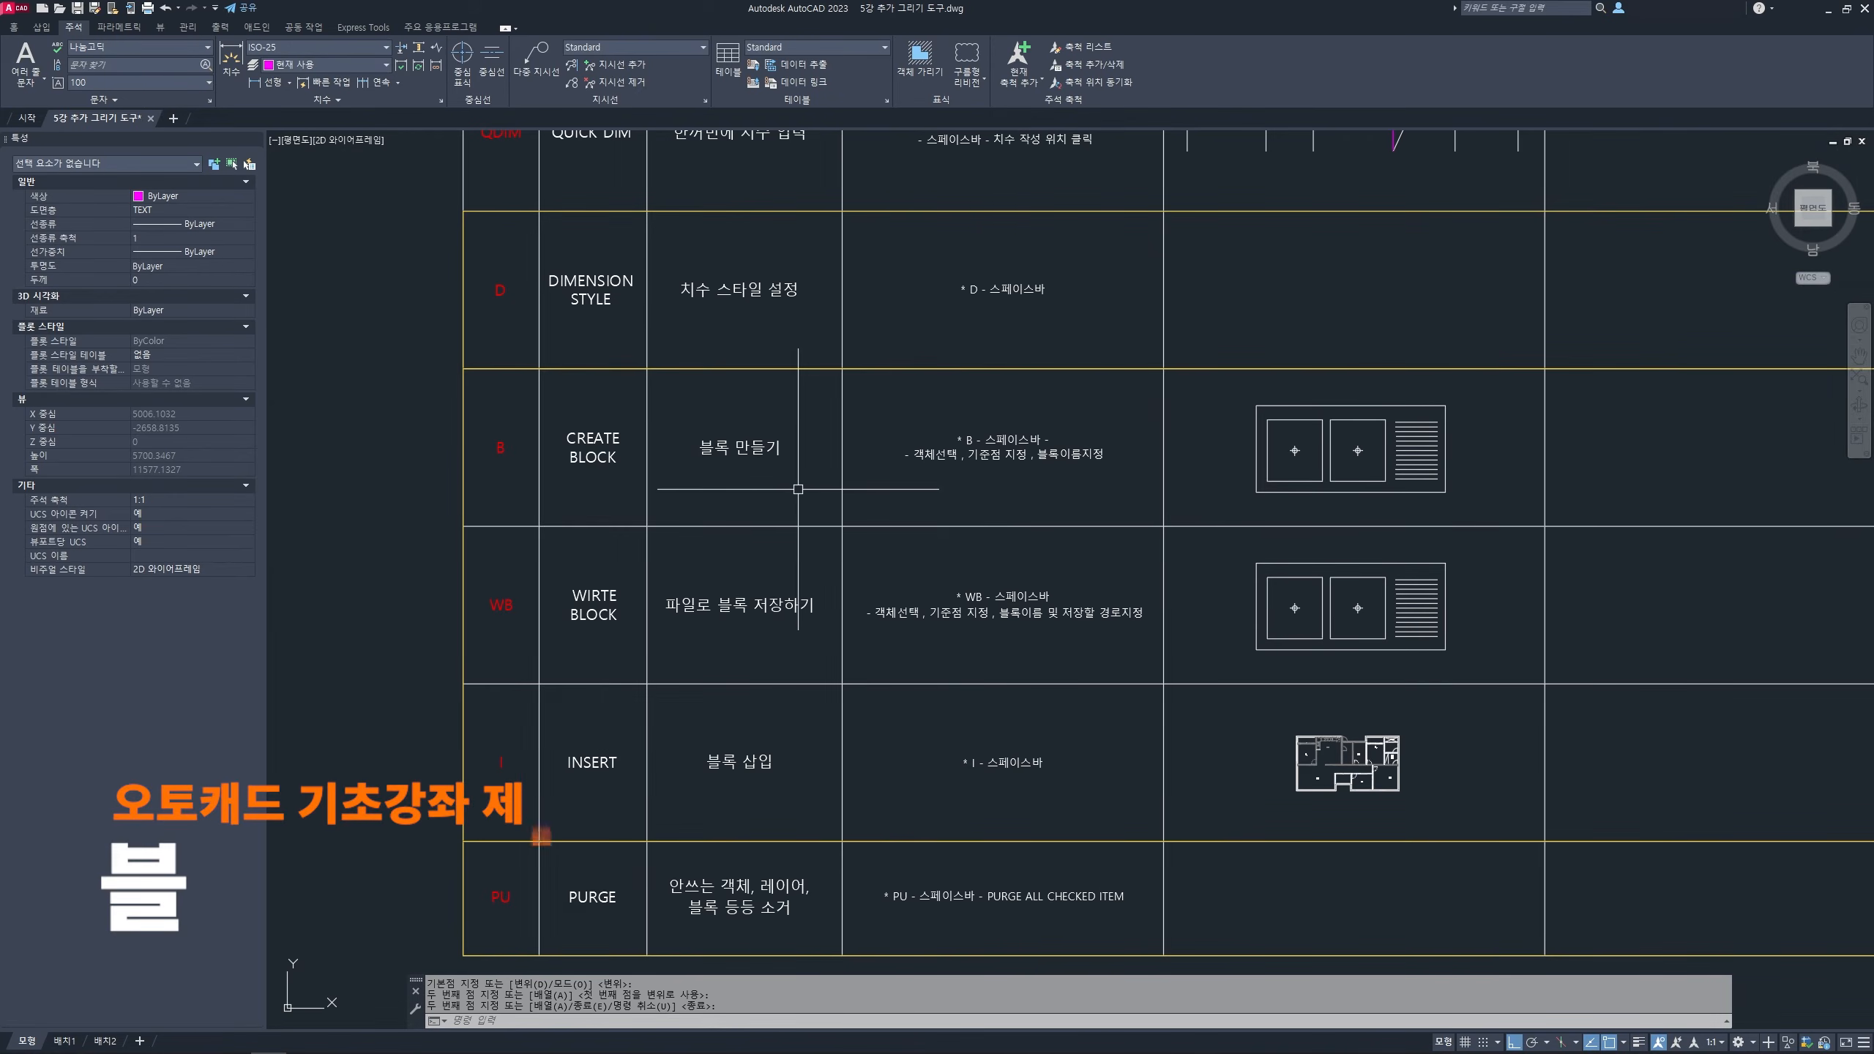
middle_click_drag(736, 478, 798, 461)
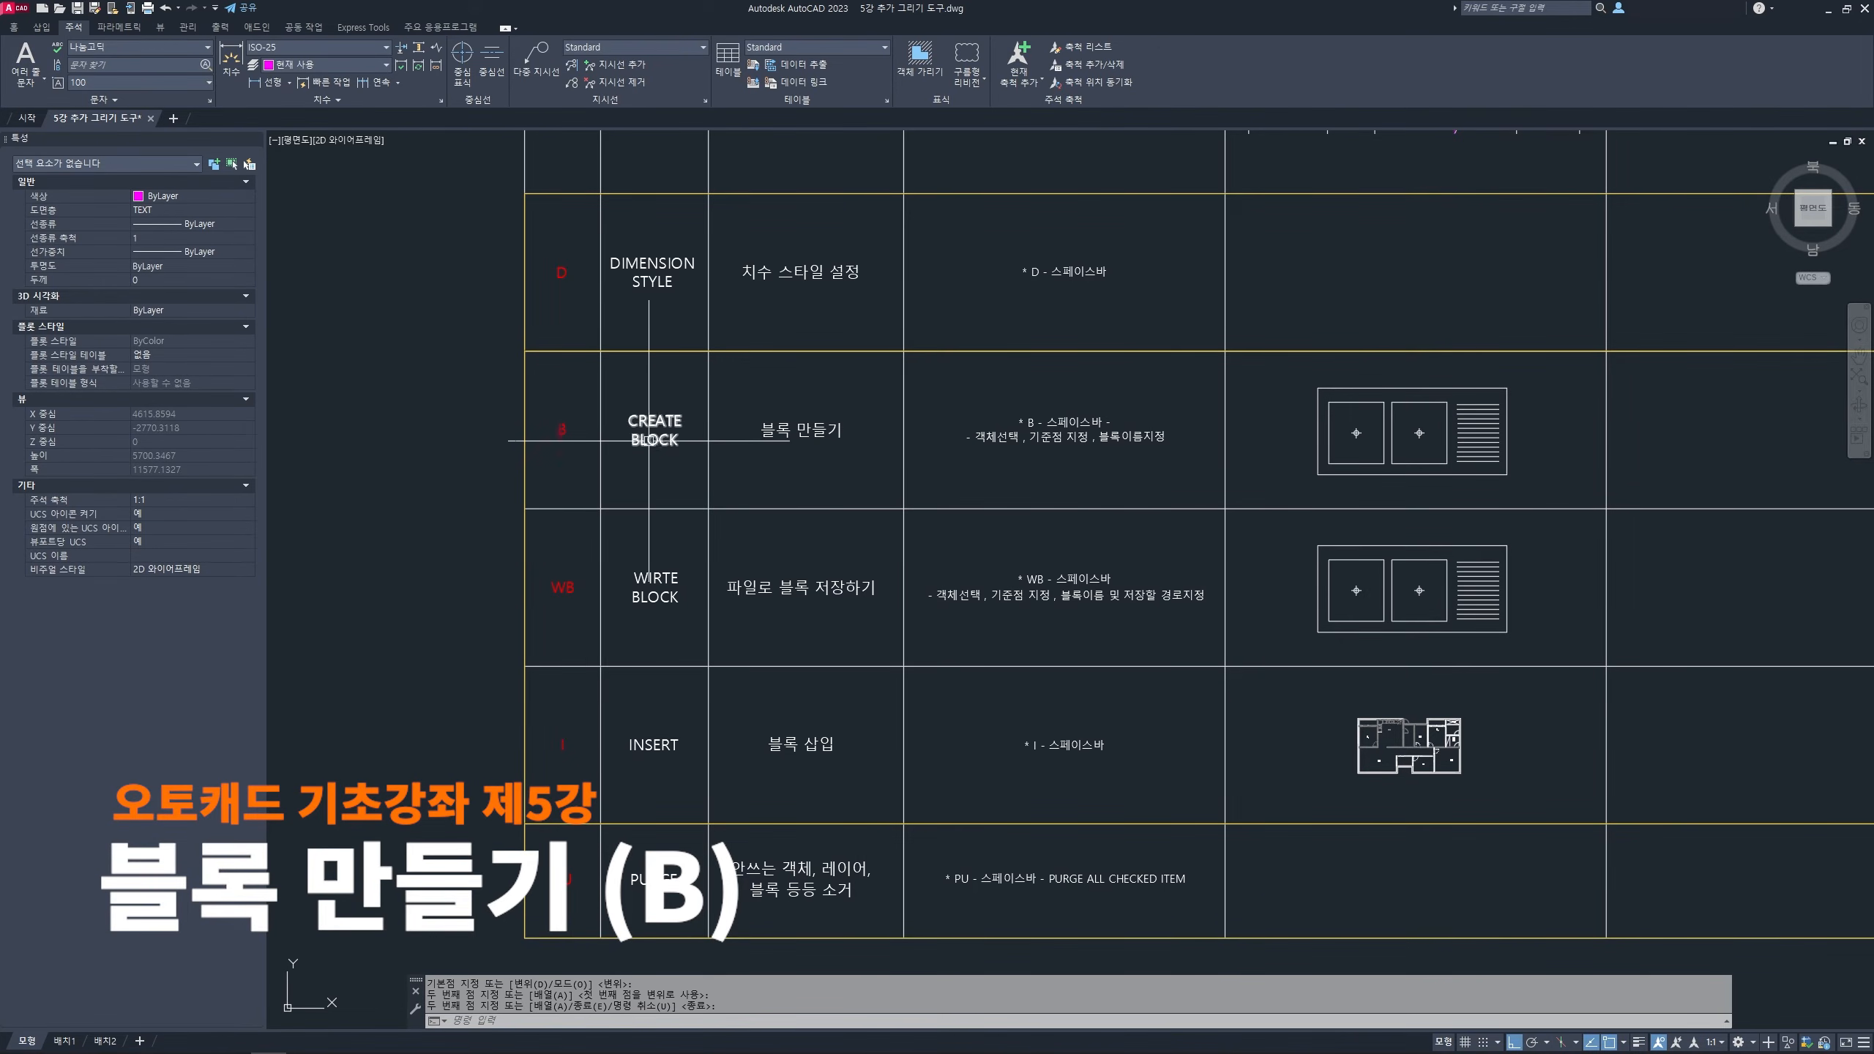
key("ctrl+2")
key("Escape")
key("ctrl+2")
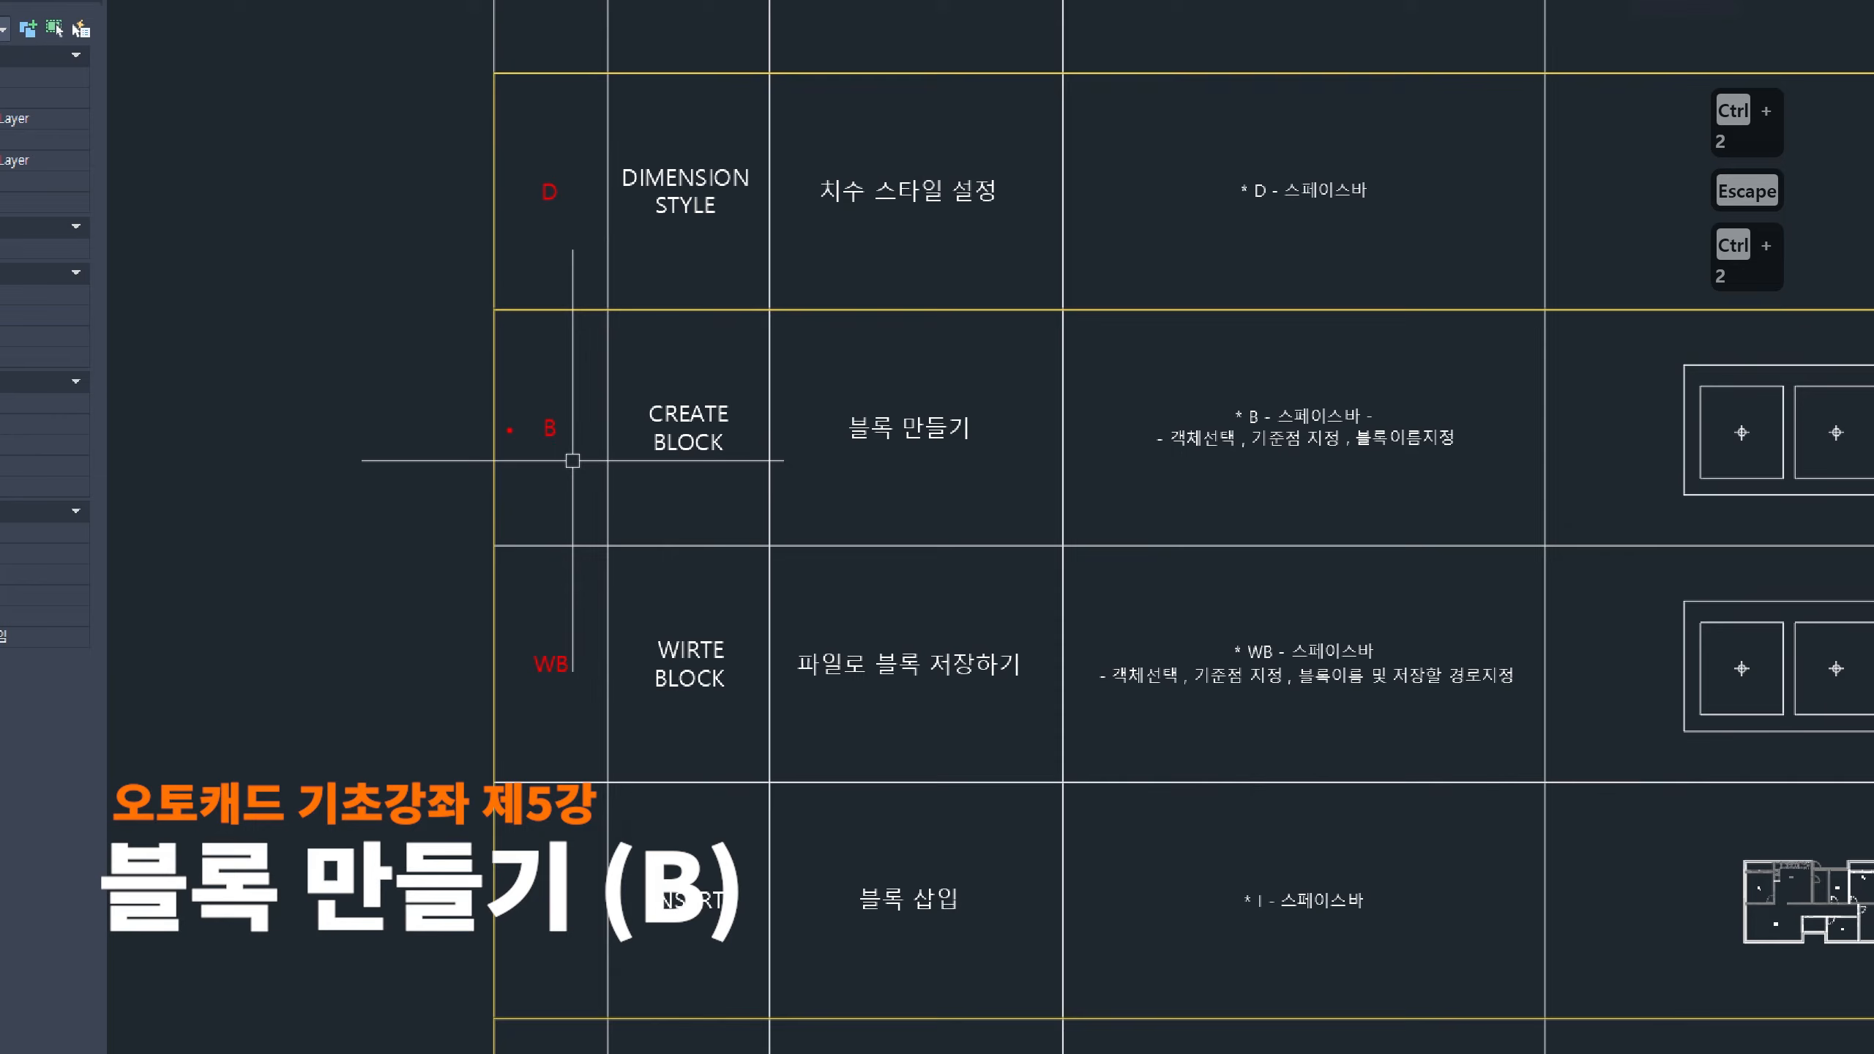
mouse_move(520, 393)
left_mouse_down()
mouse_move(590, 476)
mouse_move(521, 391)
mouse_move(619, 423)
left_mouse_up()
left_click_drag(476, 465, 595, 469)
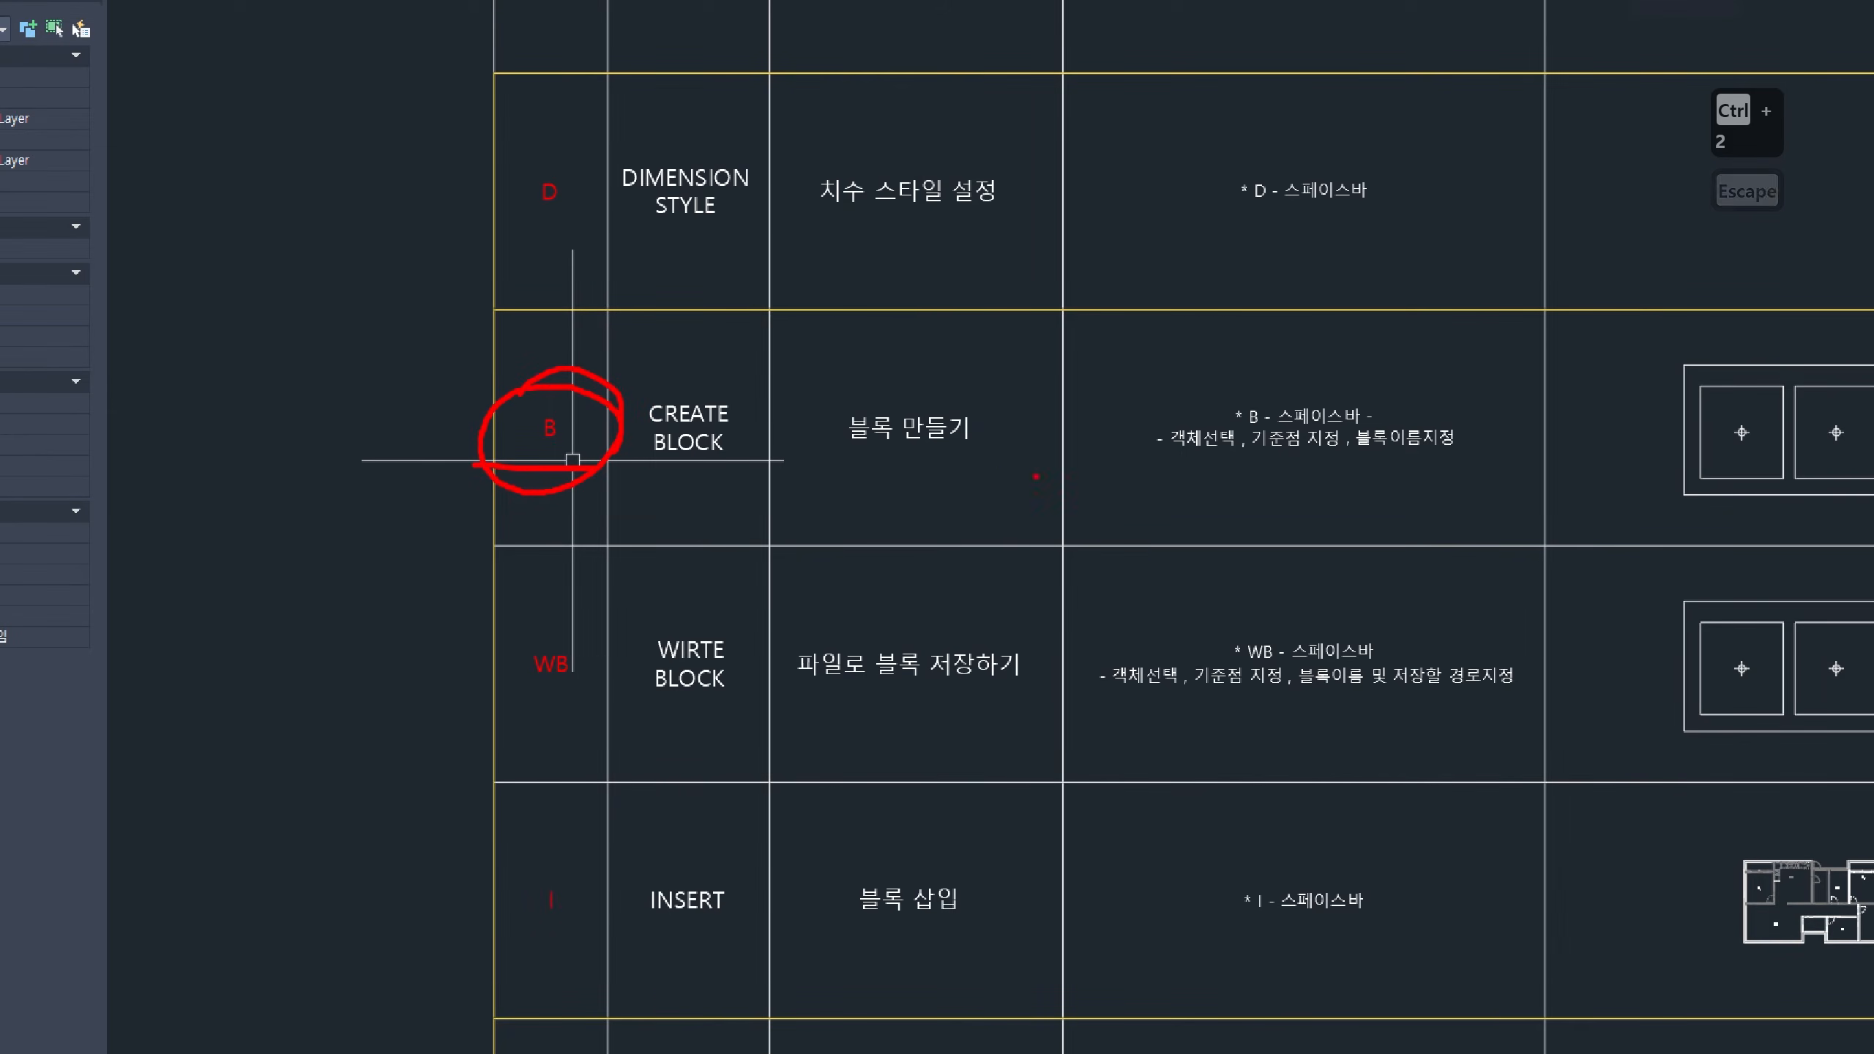
mouse_move(992, 468)
left_mouse_down()
mouse_move(937, 375)
mouse_move(922, 484)
mouse_move(1449, 480)
left_mouse_up()
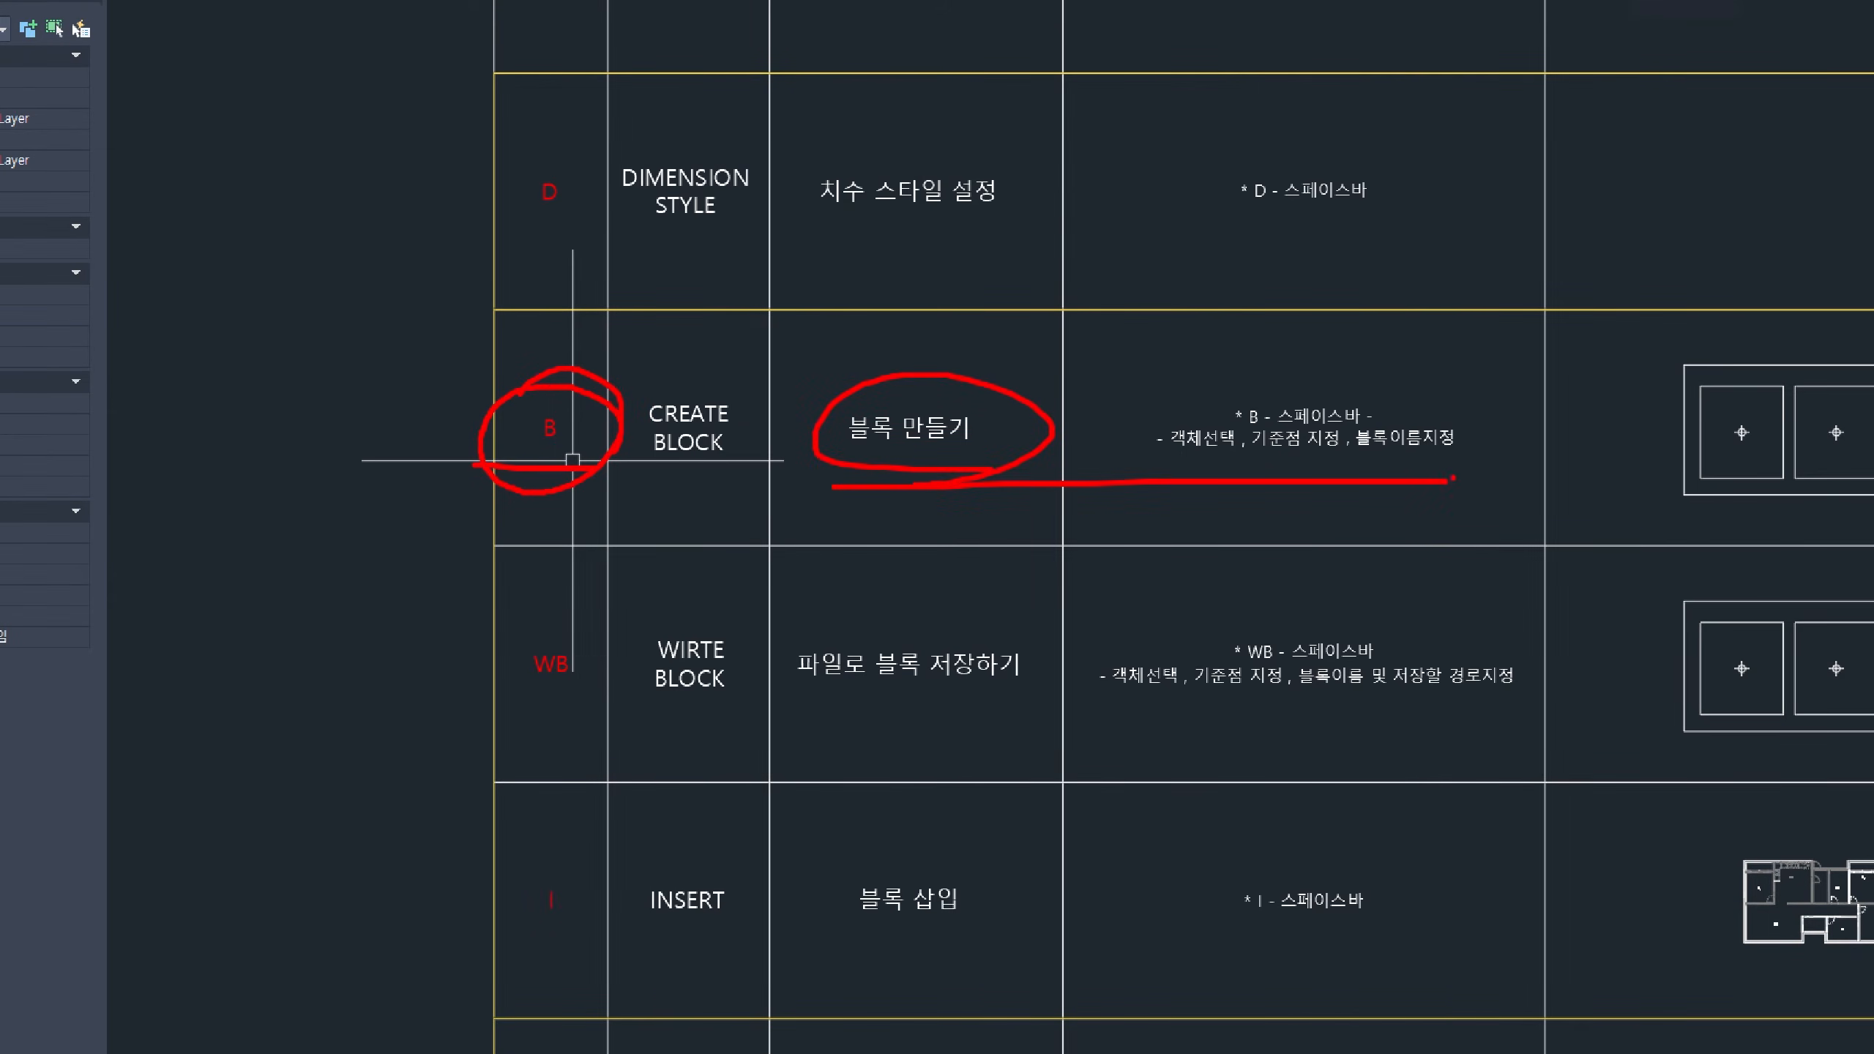
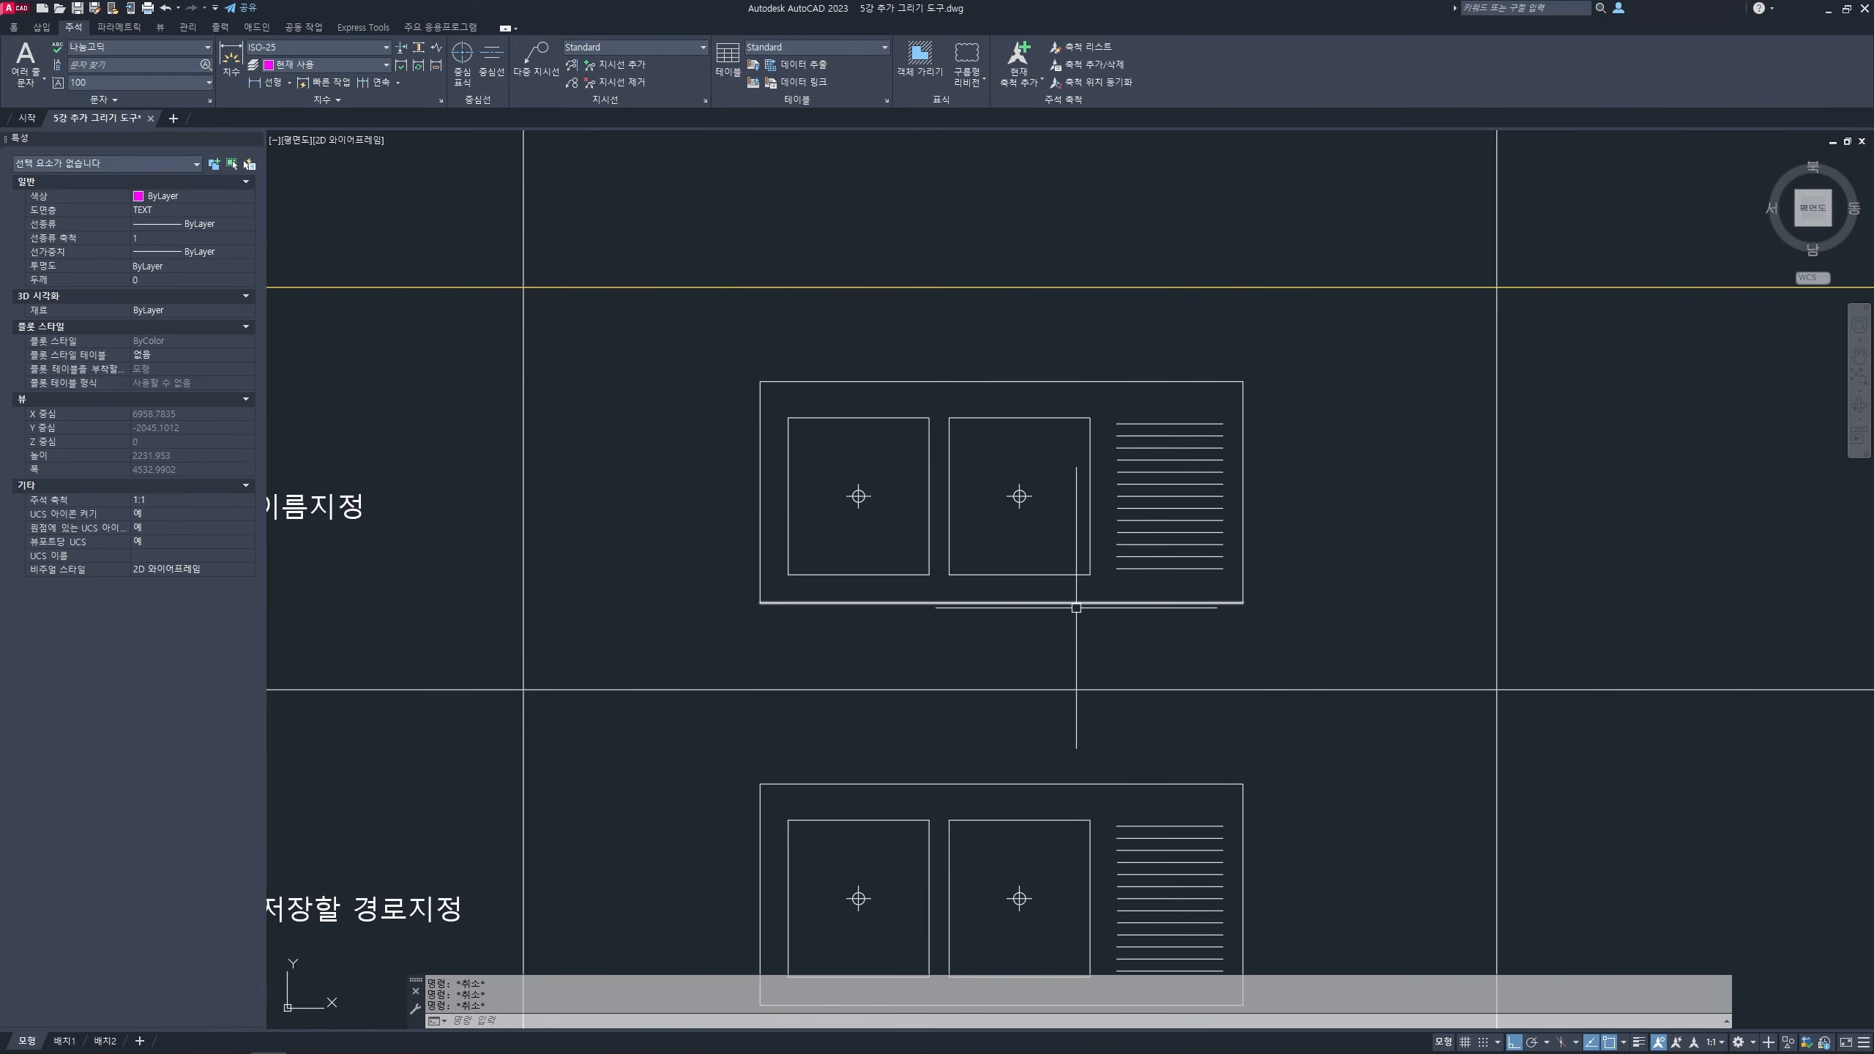
- Start a block definition named 싱크대 and turn off specifying its base point on-screen
type("b")
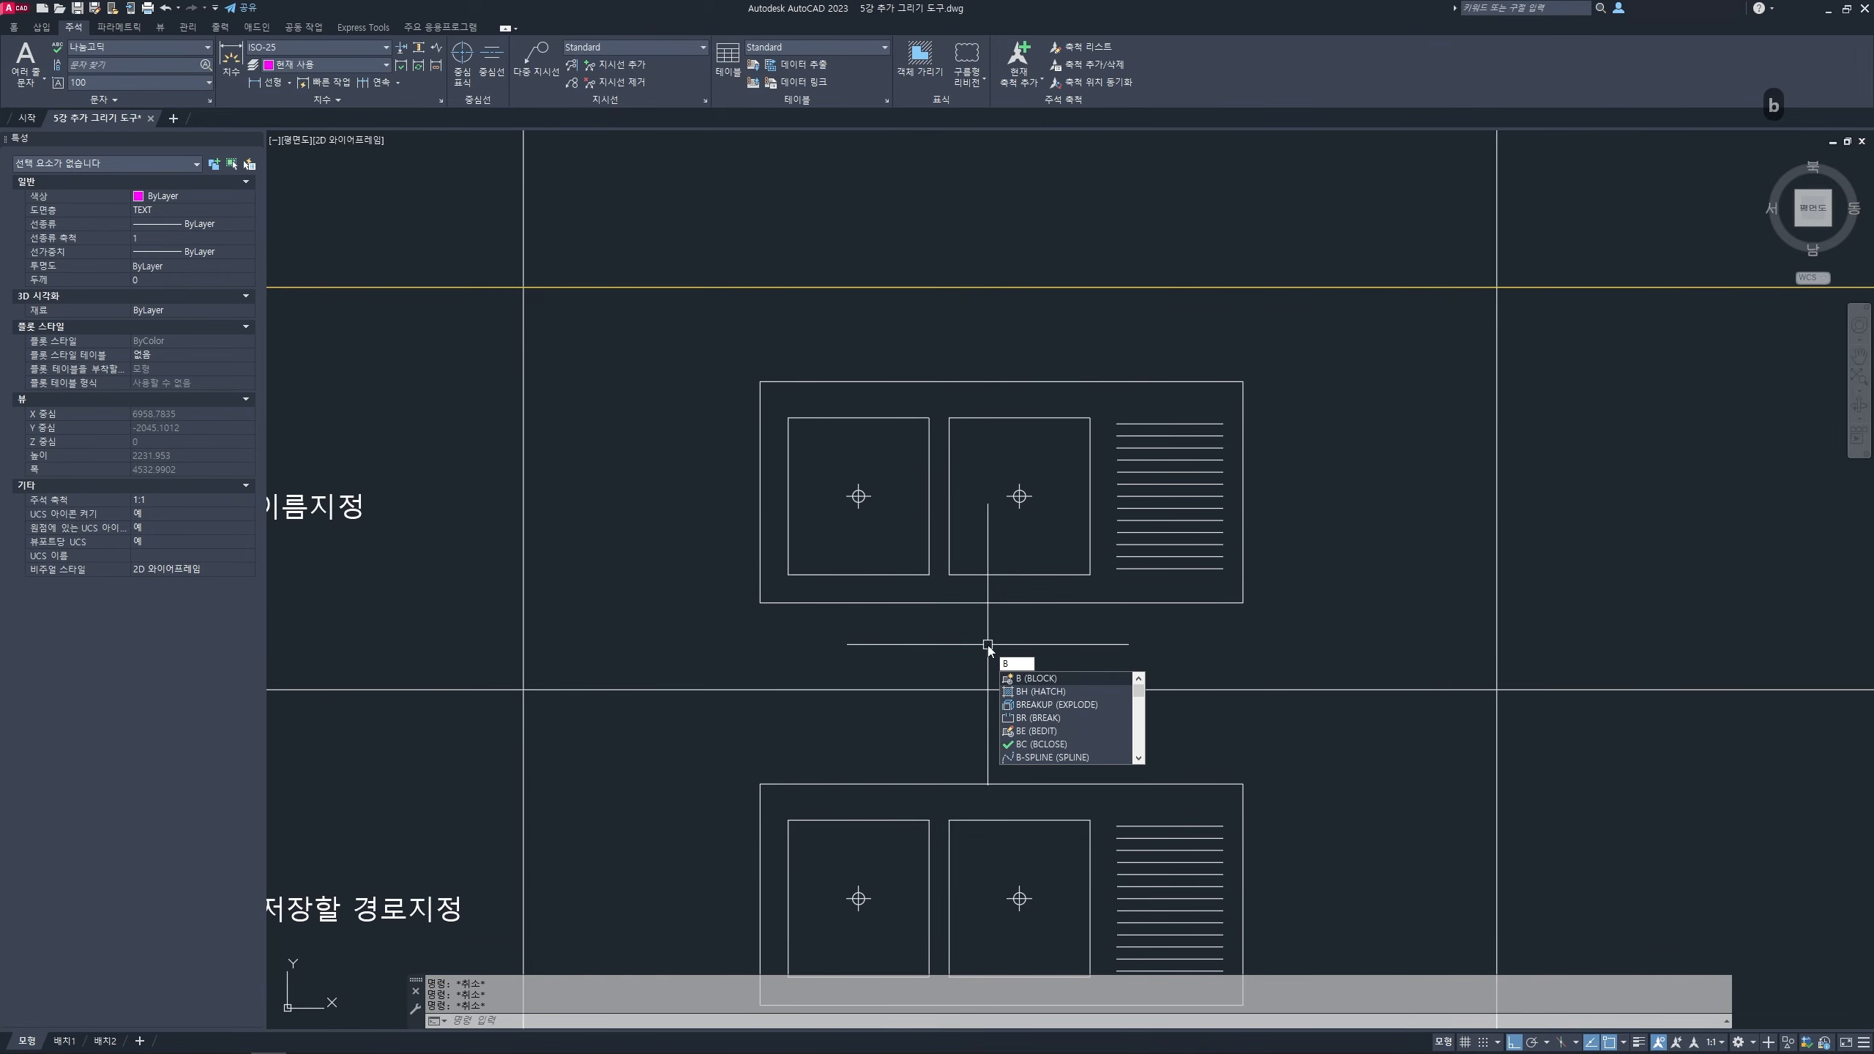
key("space")
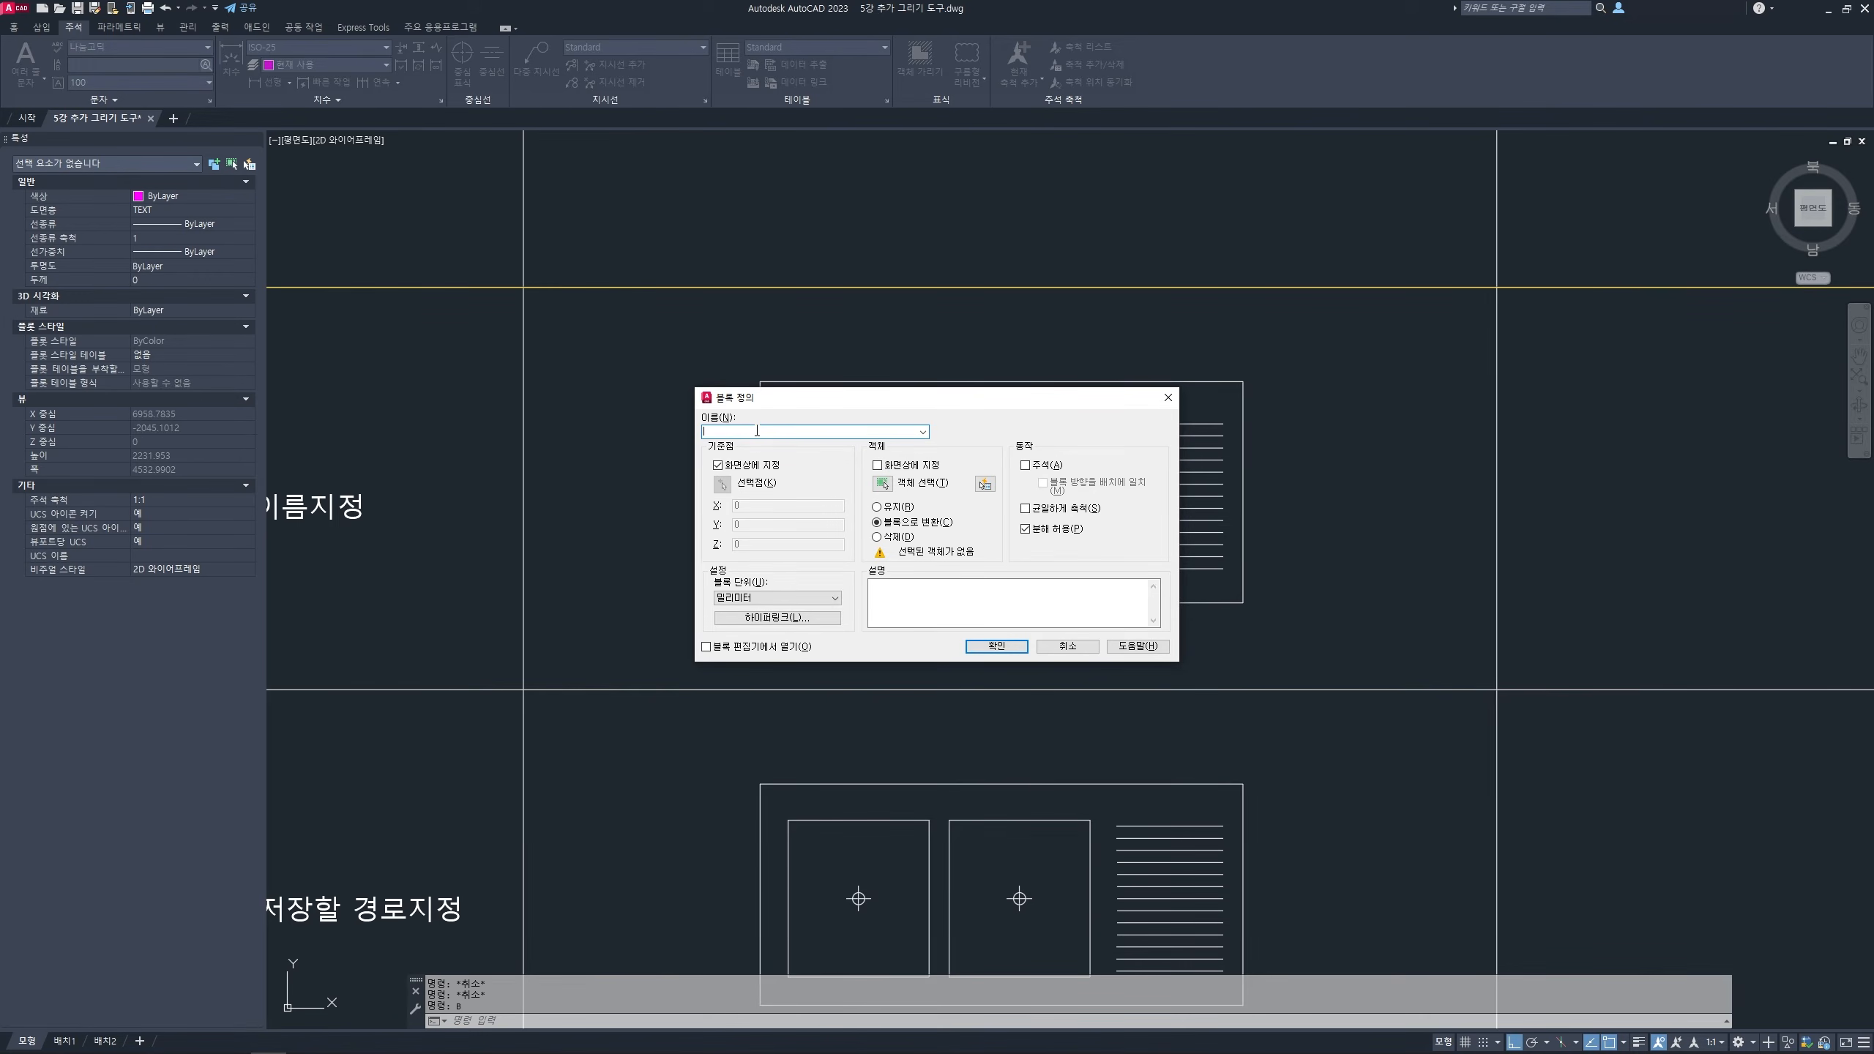
key("Hangul")
type("싱크대")
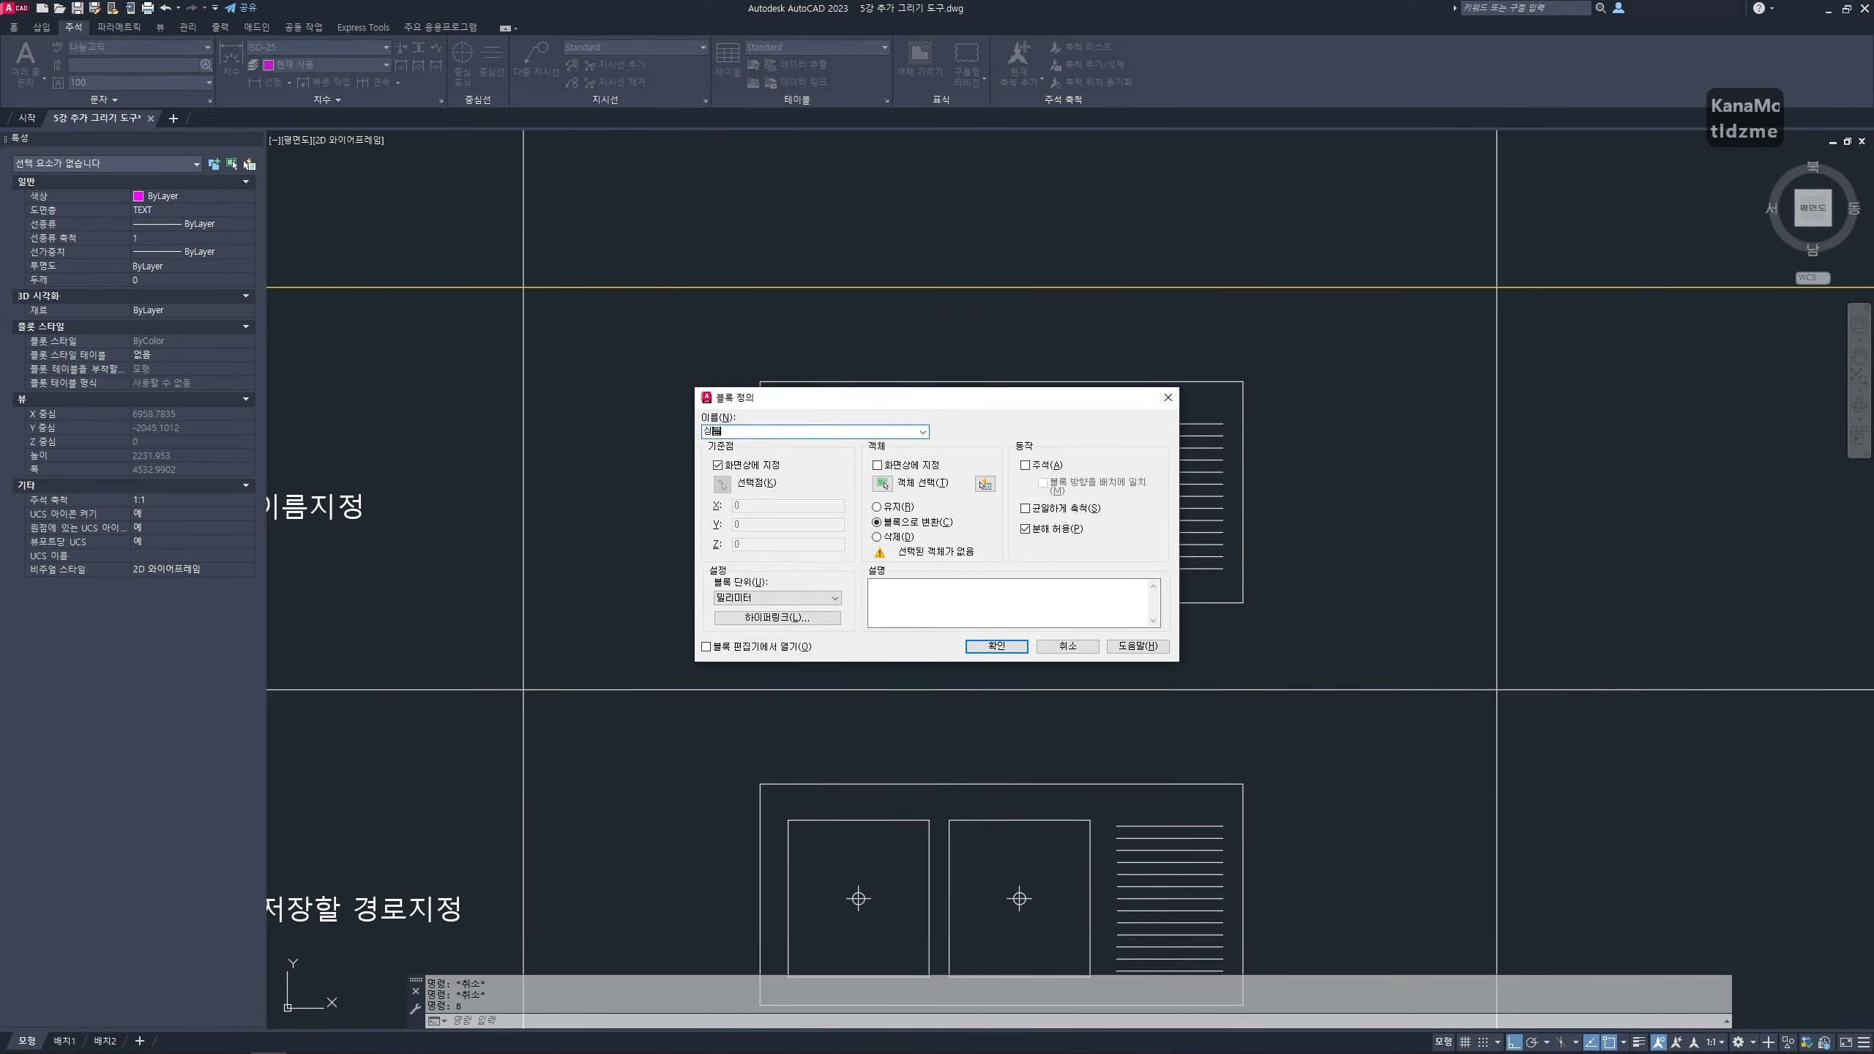
key("BackSpace")
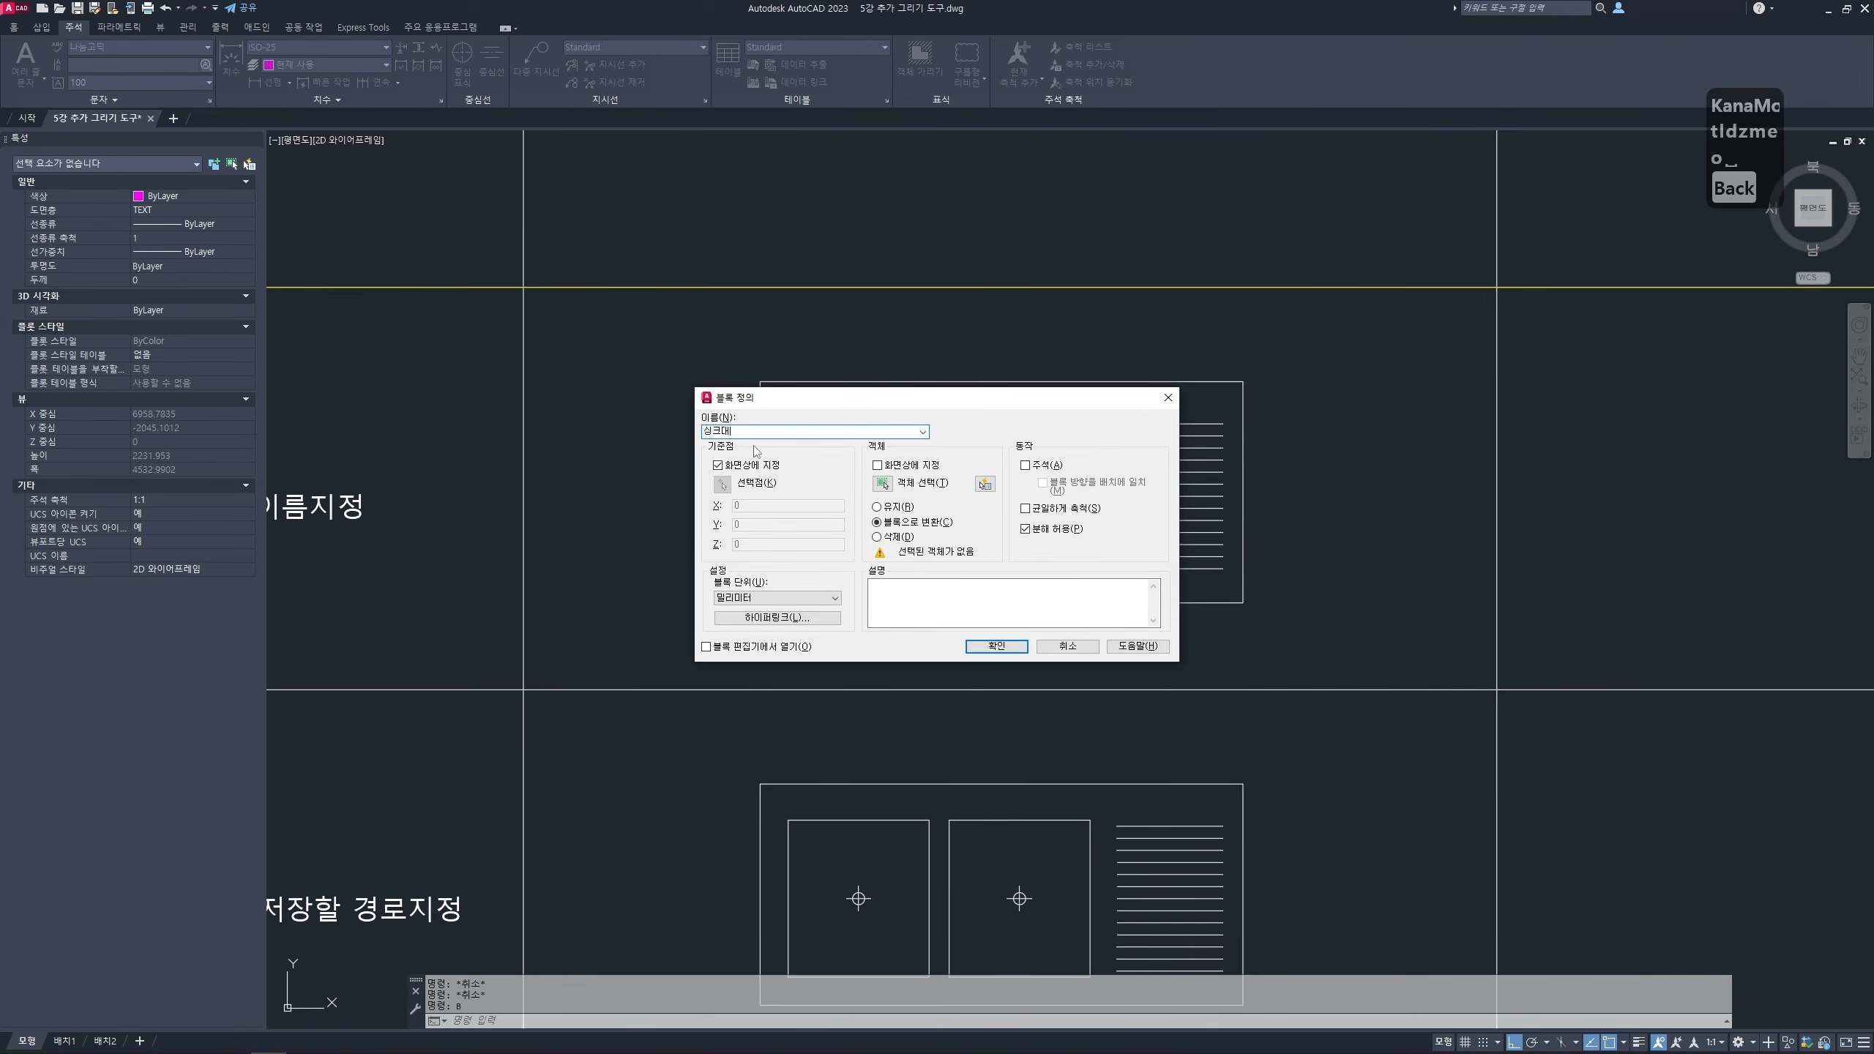
left_click(754, 466)
key("ctrl+2")
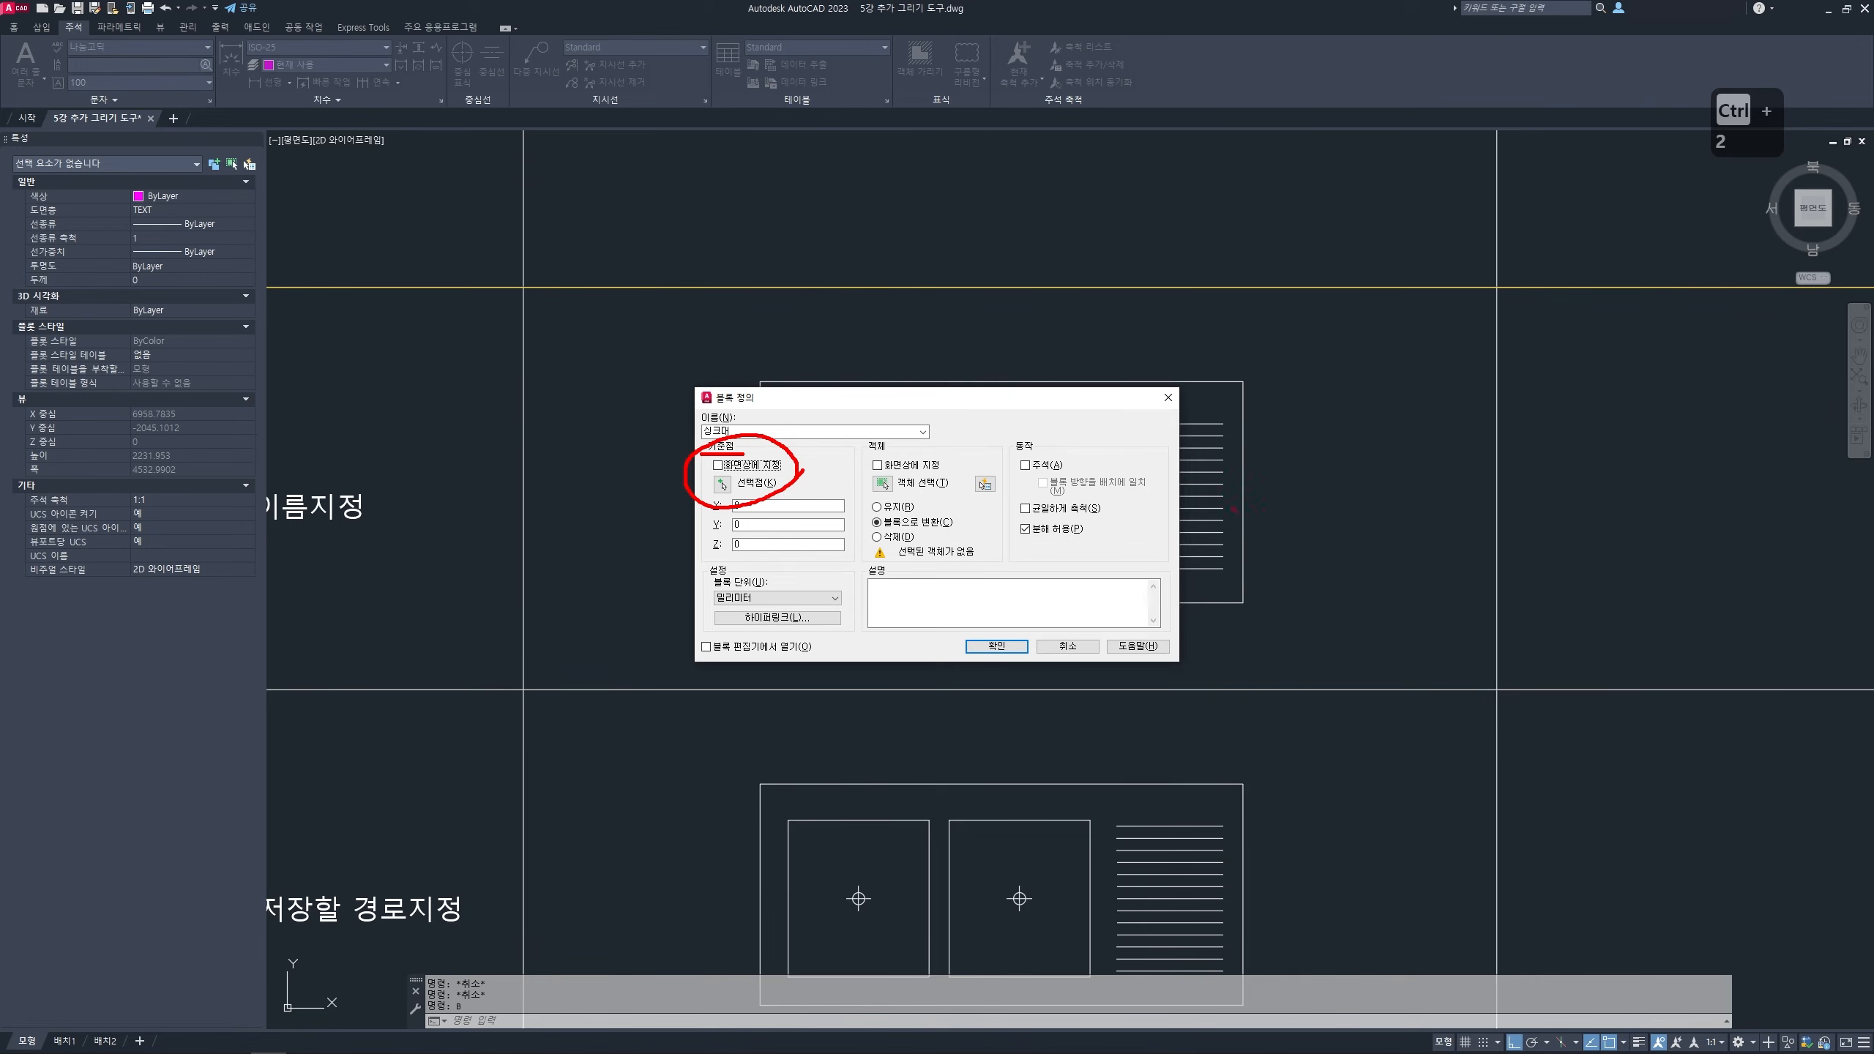
left_click_drag(1721, 539, 1494, 455)
left_click_drag(1374, 570, 1418, 559)
key("ctrl+z")
key("ctrl+z")
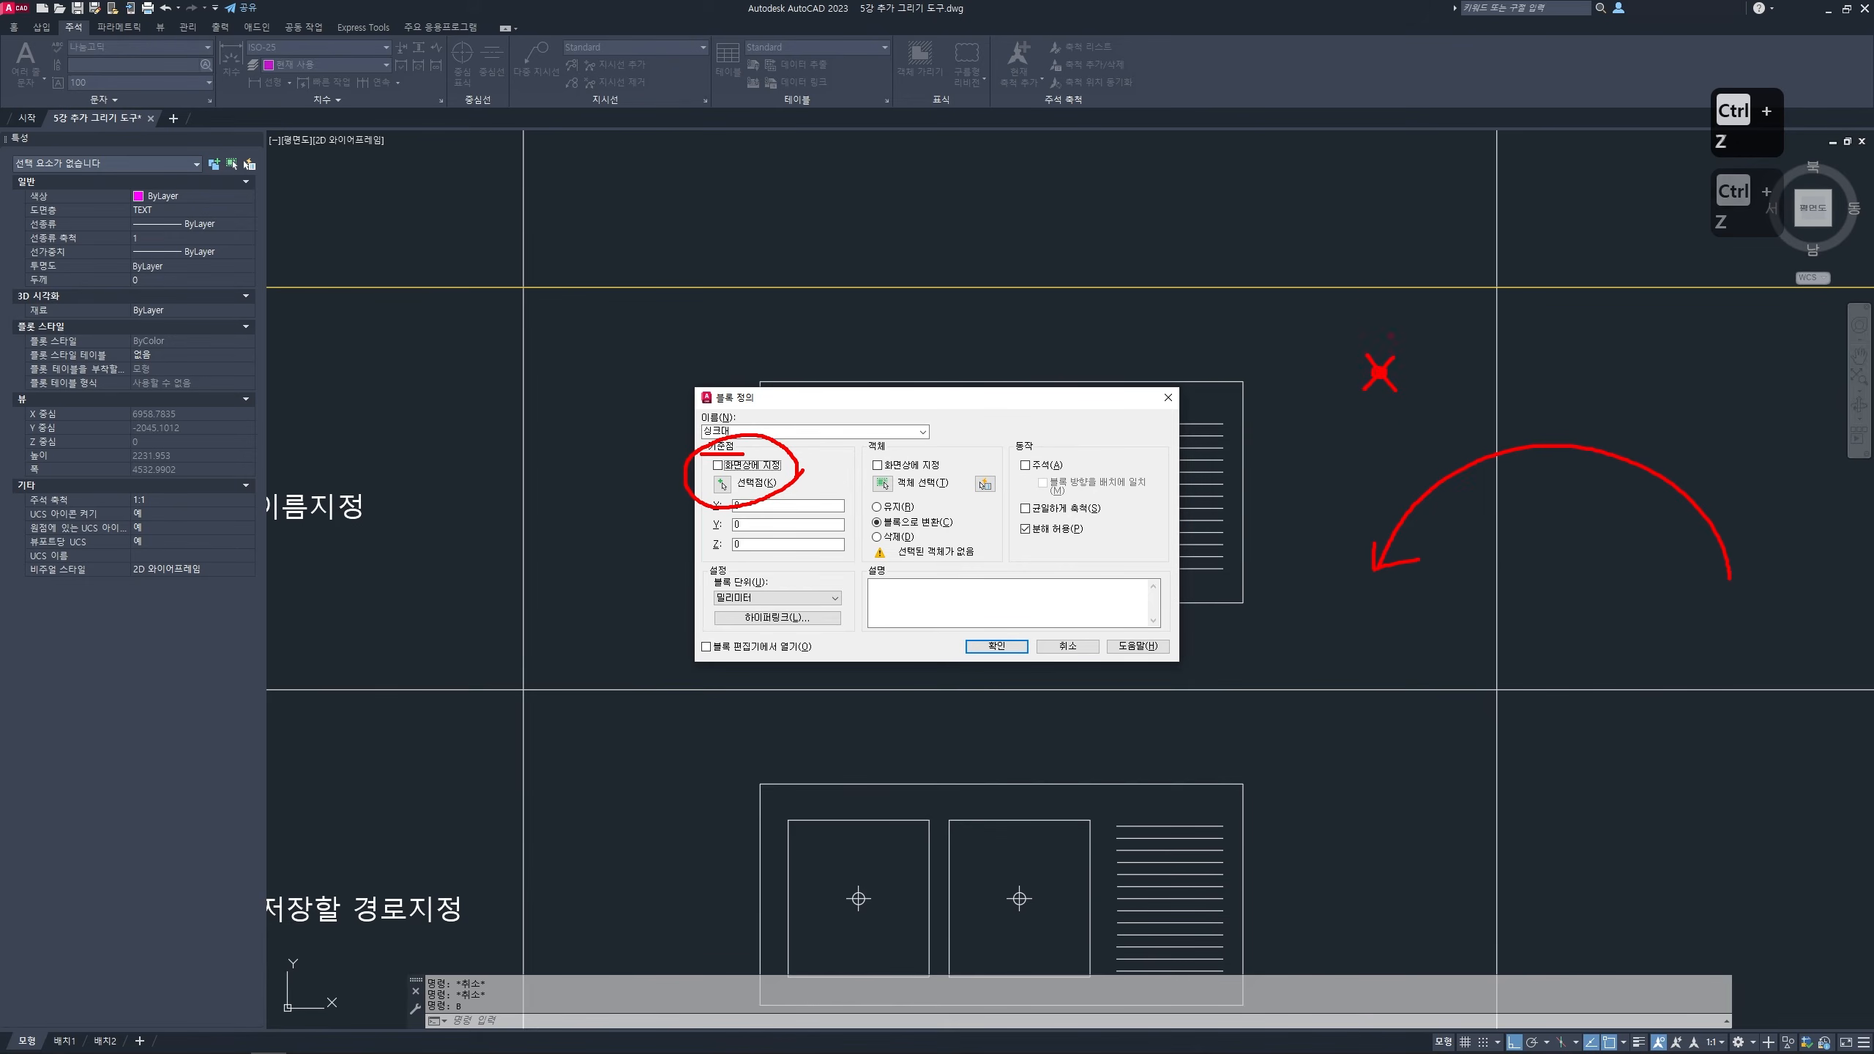
key("Escape")
- Pick the lower-left corner of the upper sink's outer rectangle as the block's base point
left_click(722, 484)
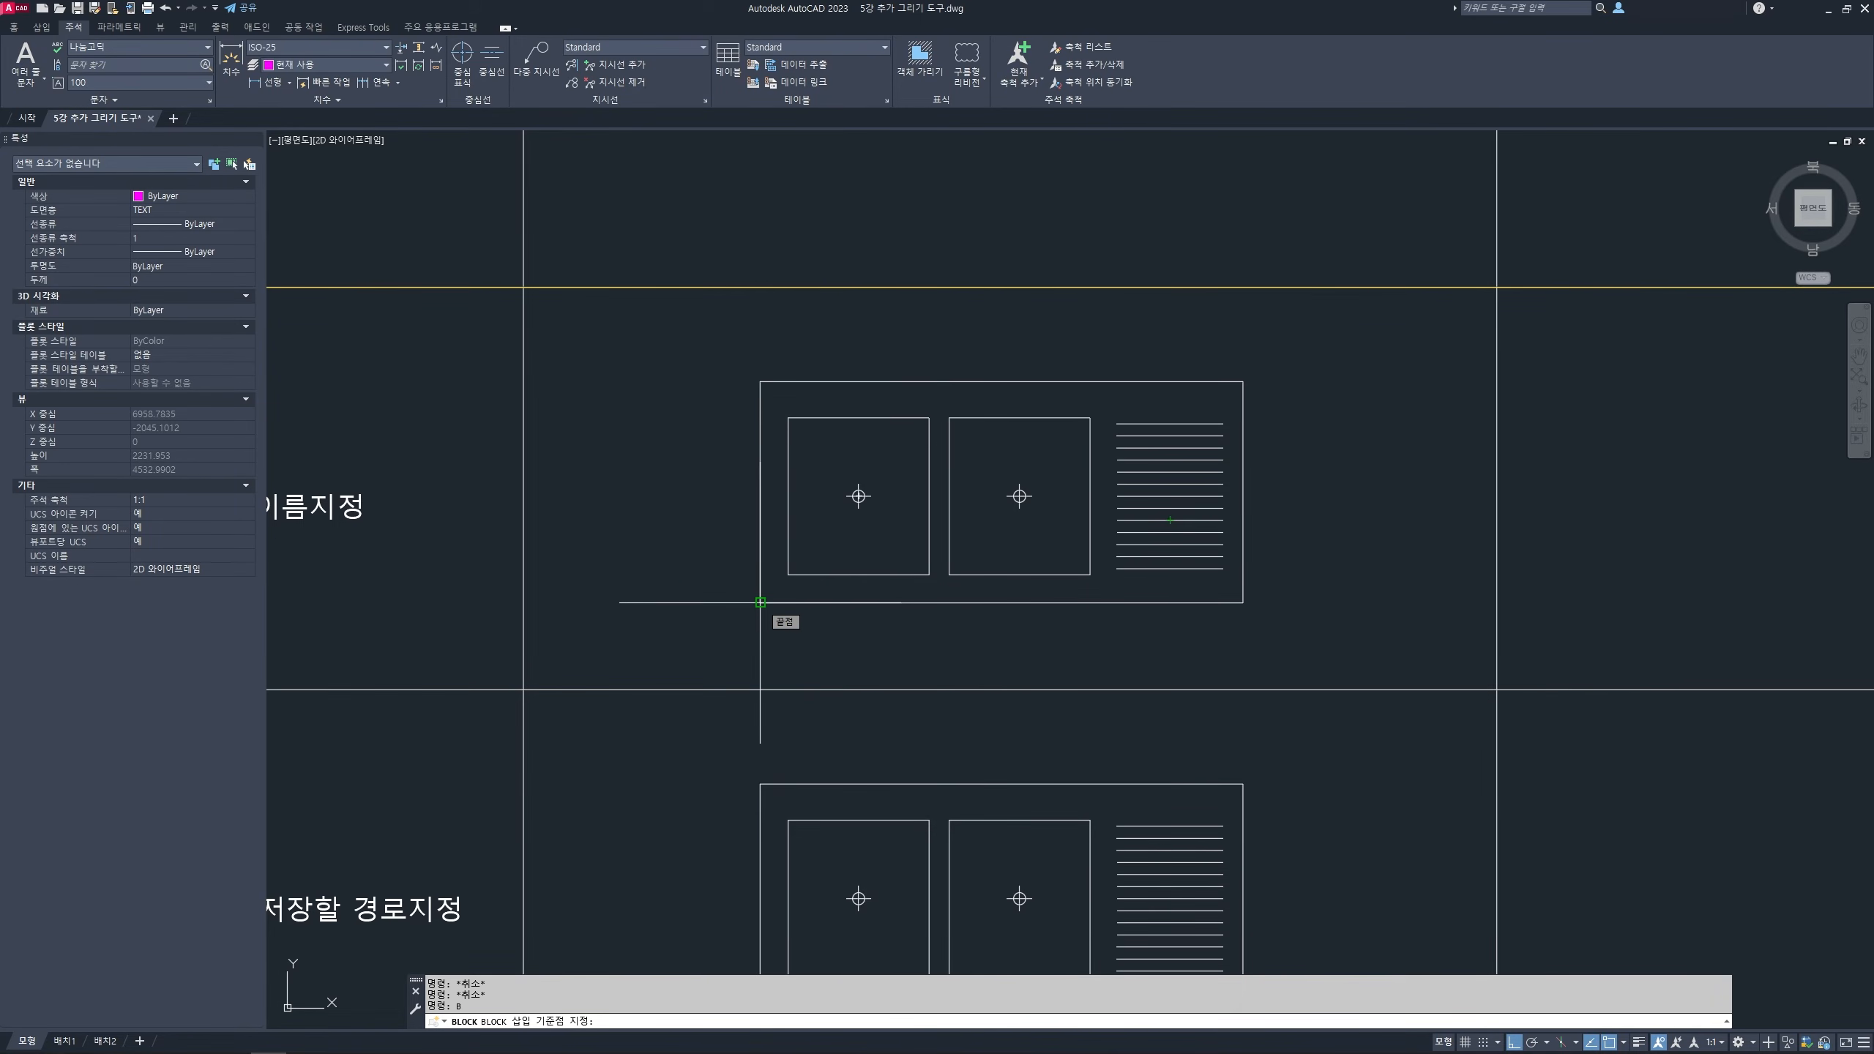
left_click(760, 602)
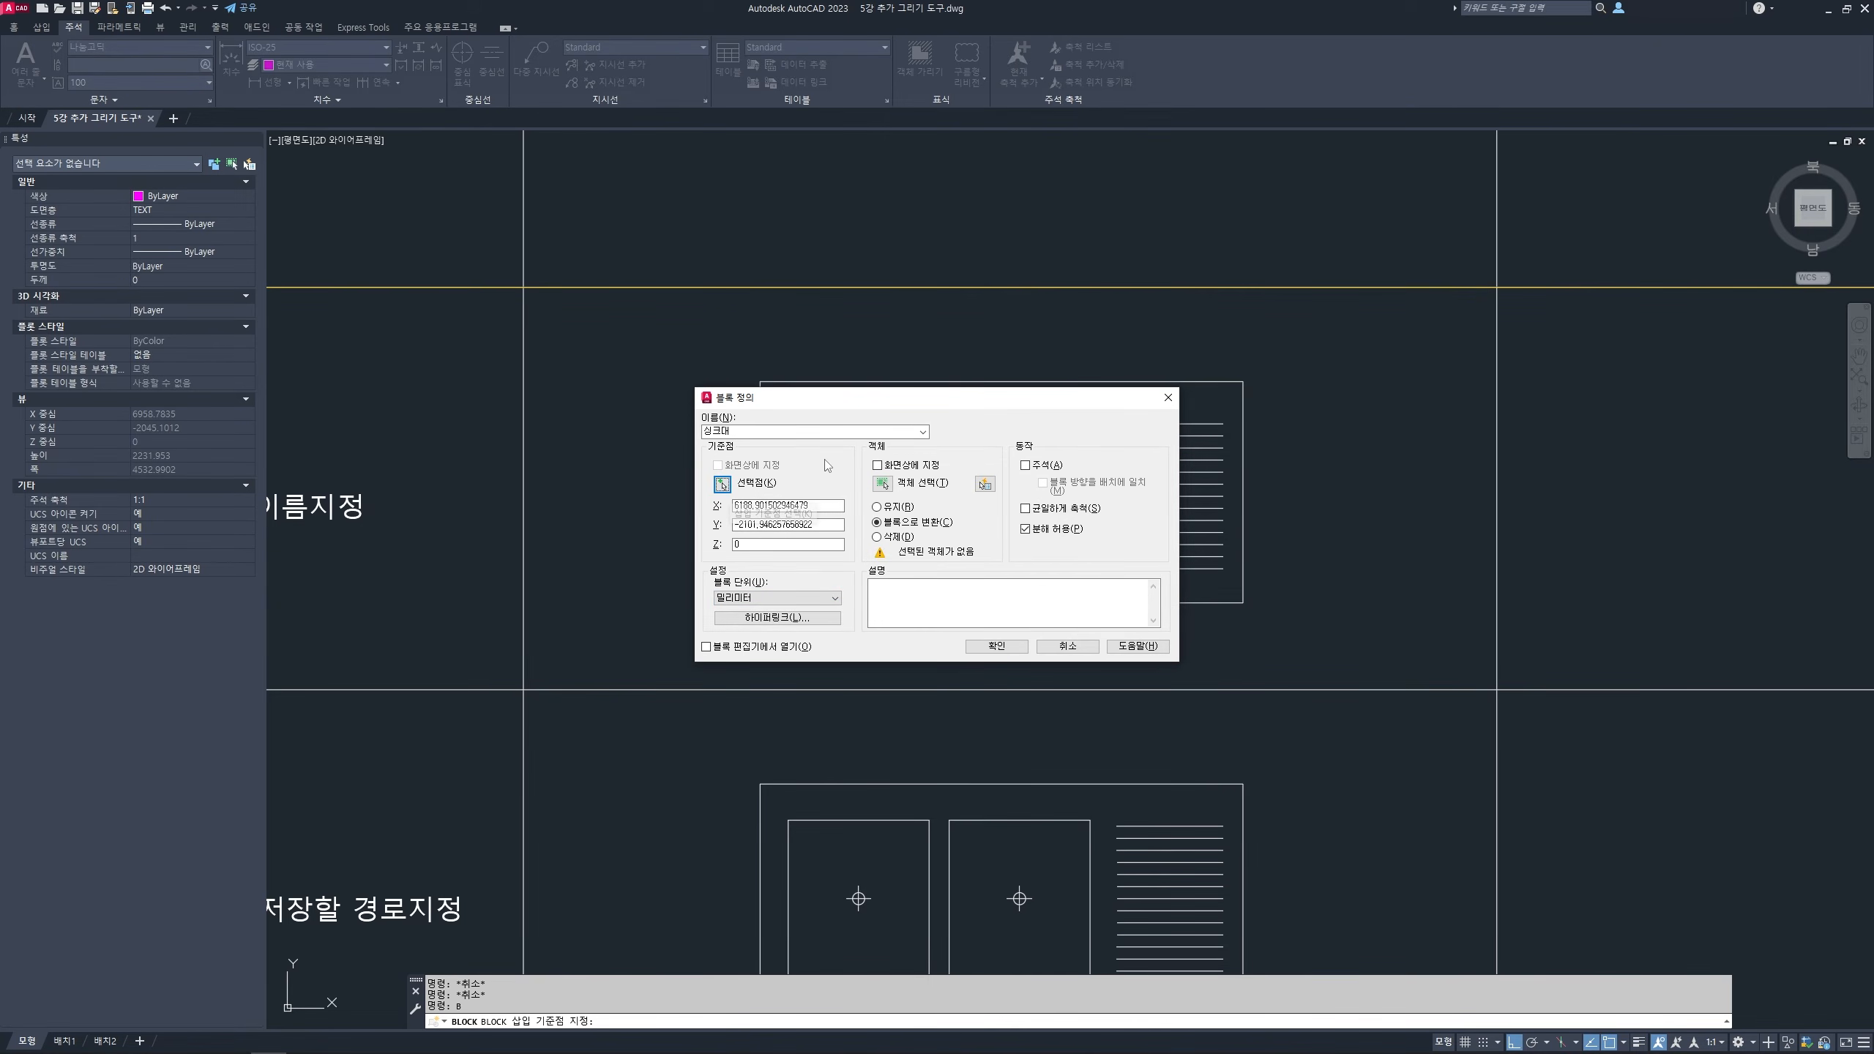
key("ctrl+2")
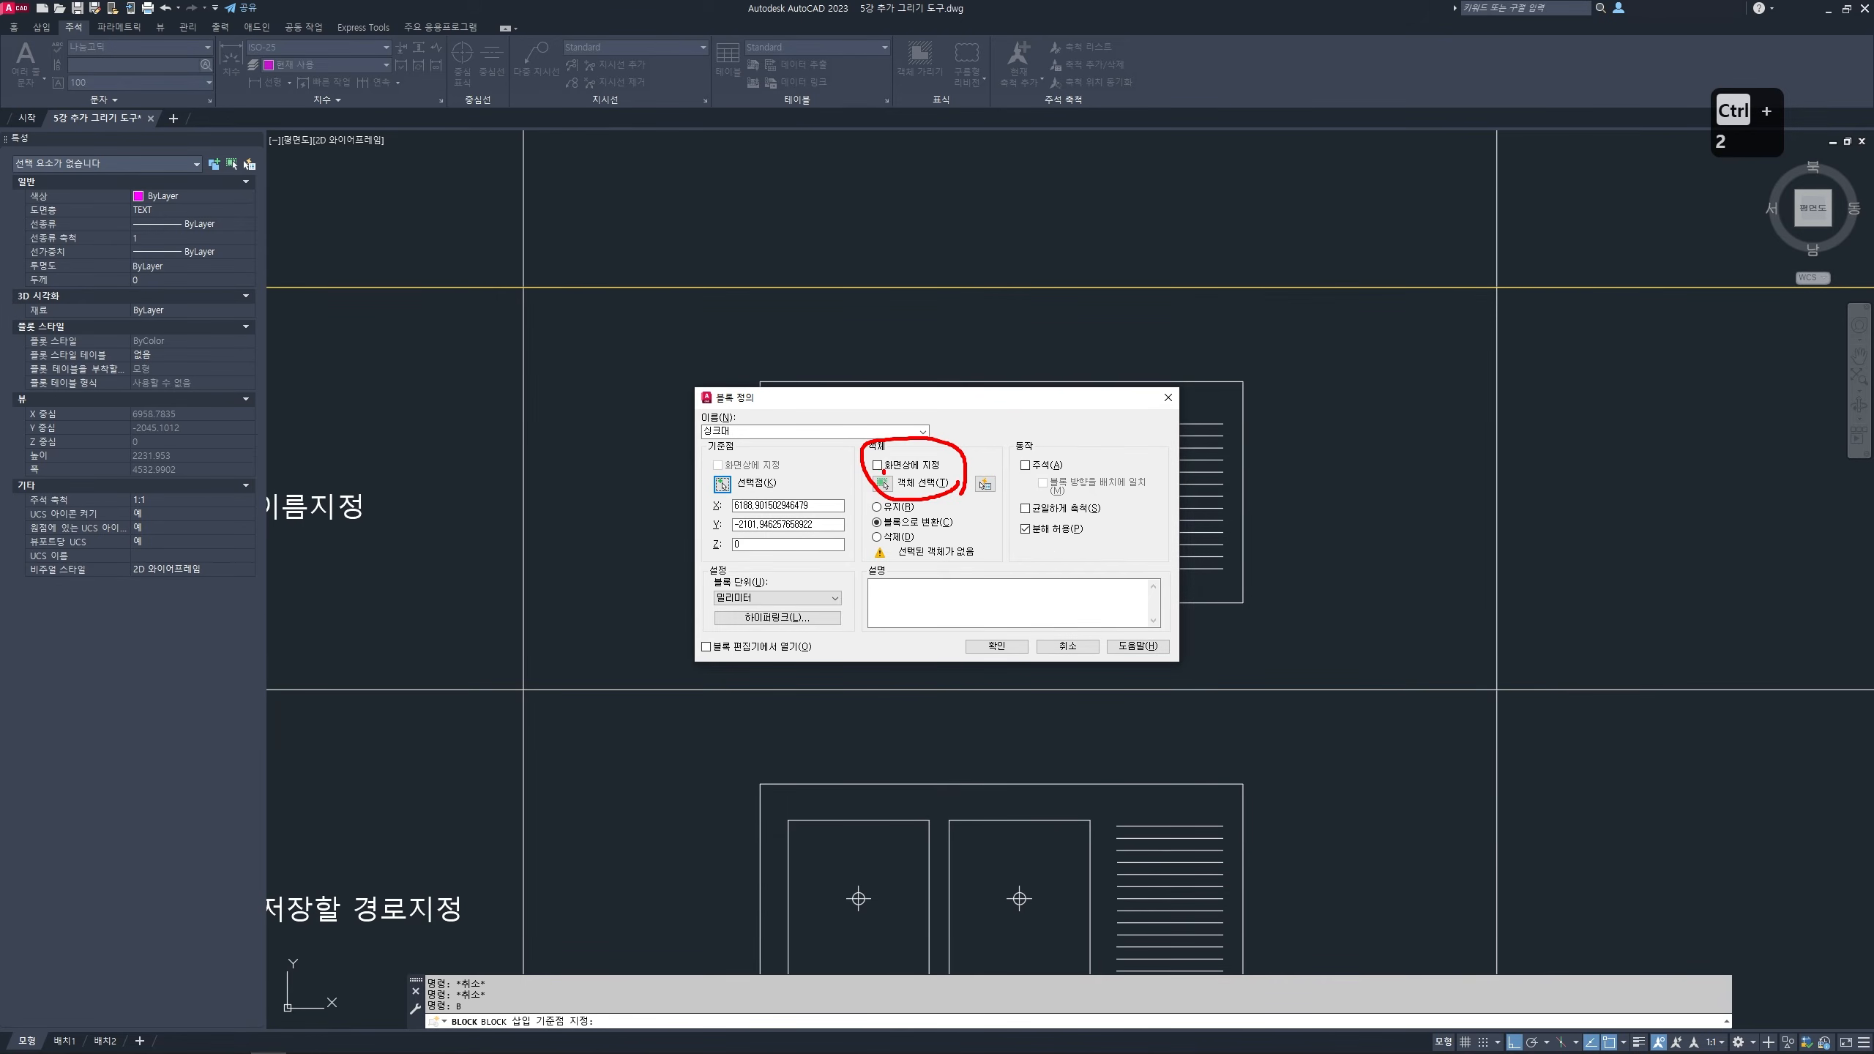
- Select all of the upper sink's geometry as the block's objects and complete the 싱크대 block definition
left_click_drag(884, 472, 922, 461)
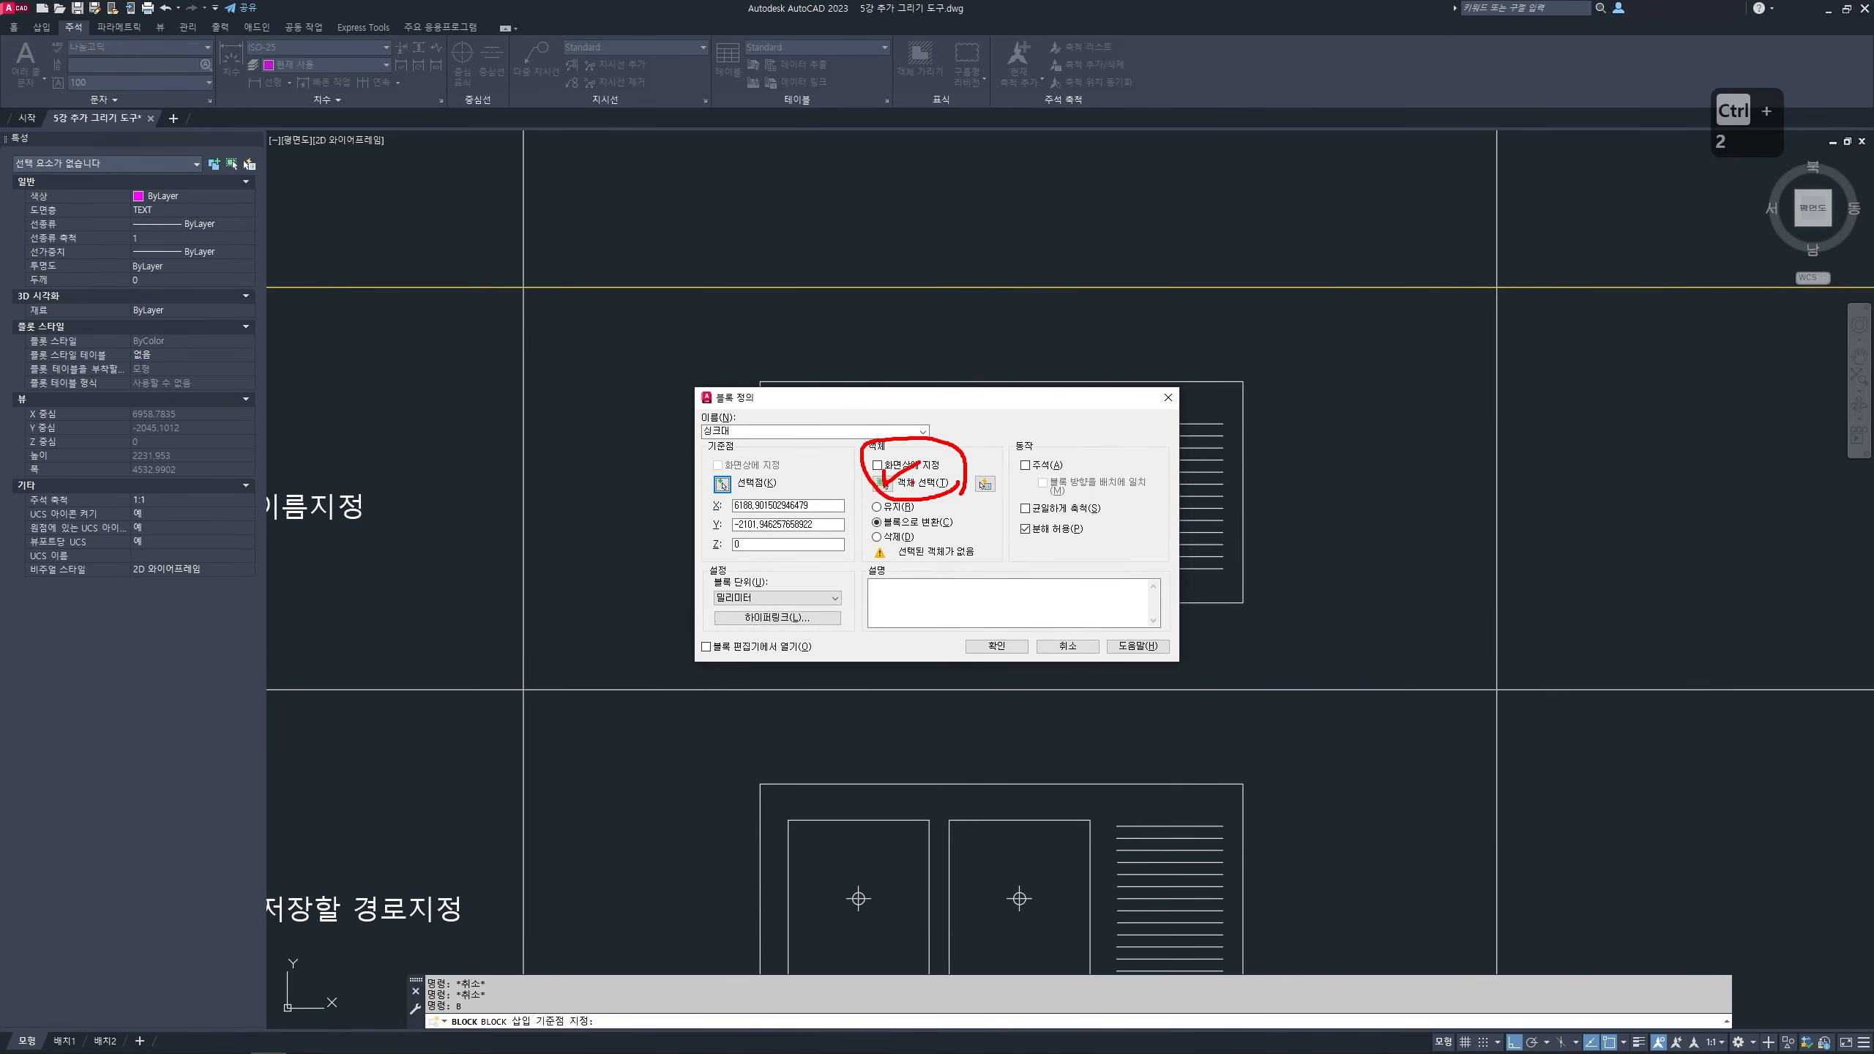
key("Escape")
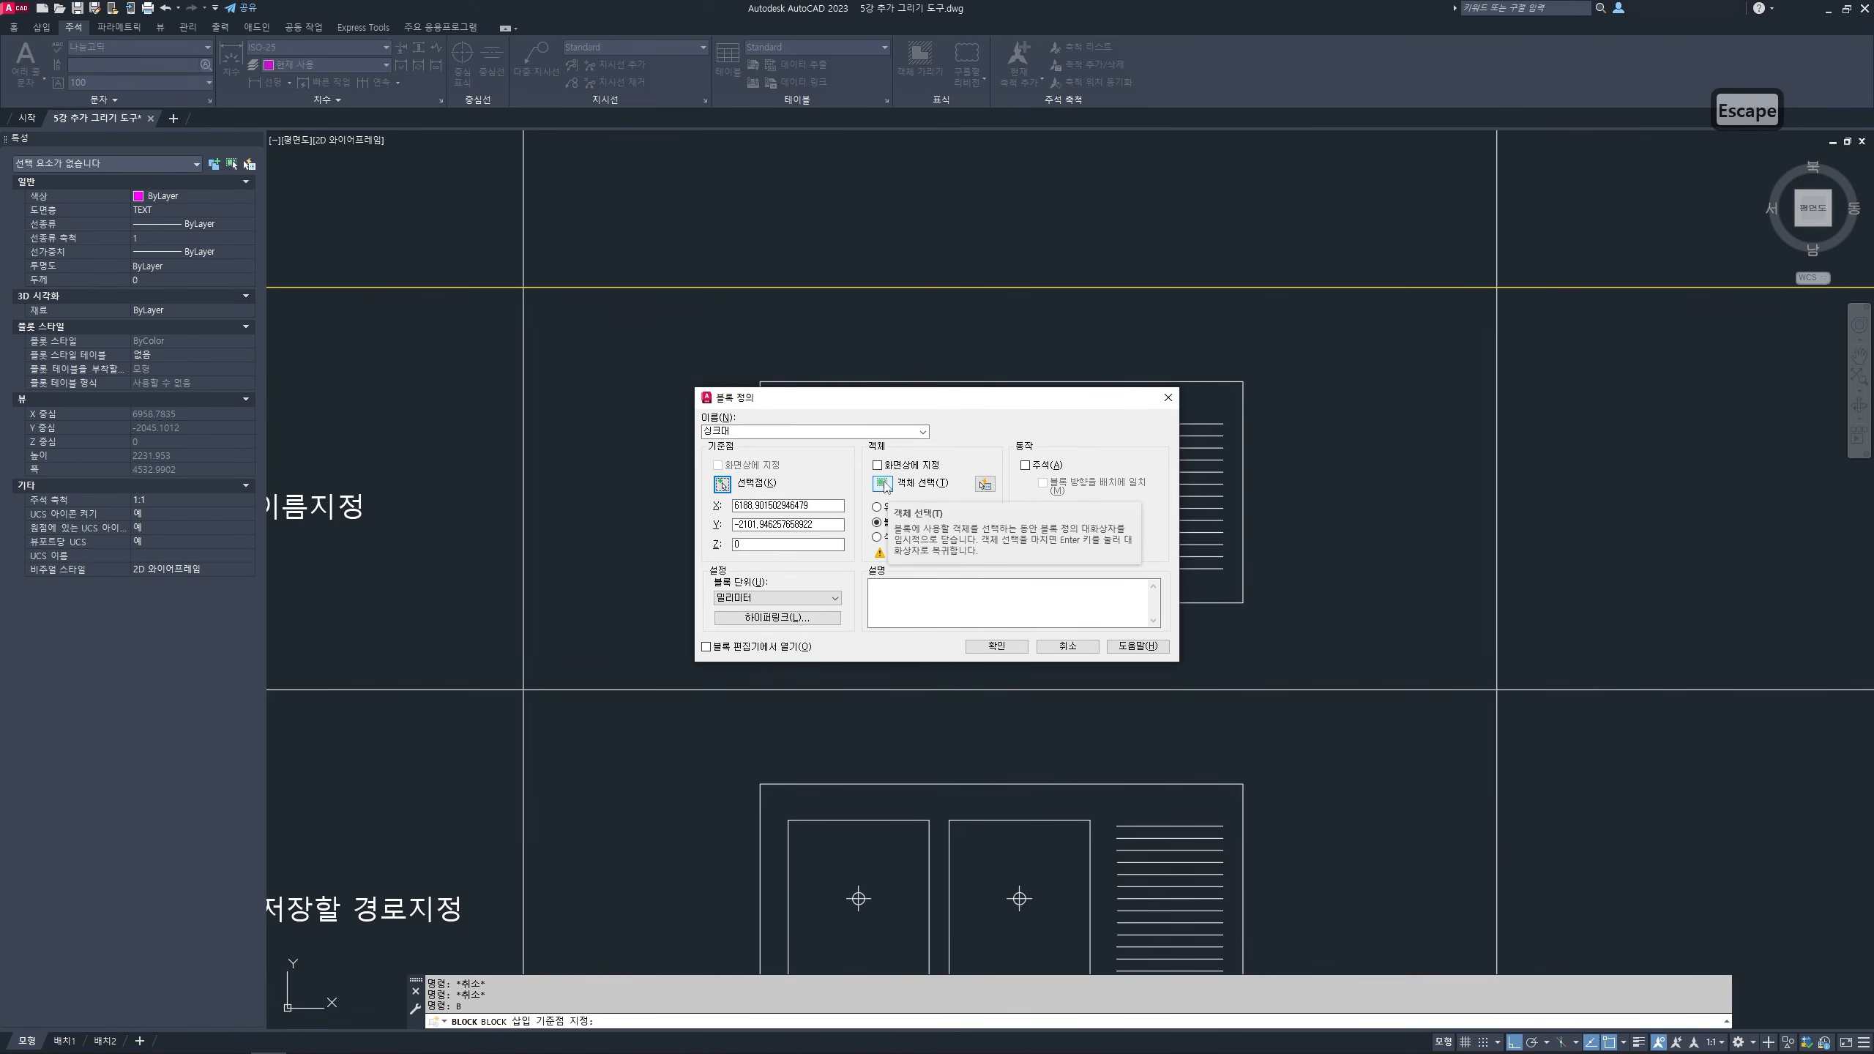
left_click(883, 484)
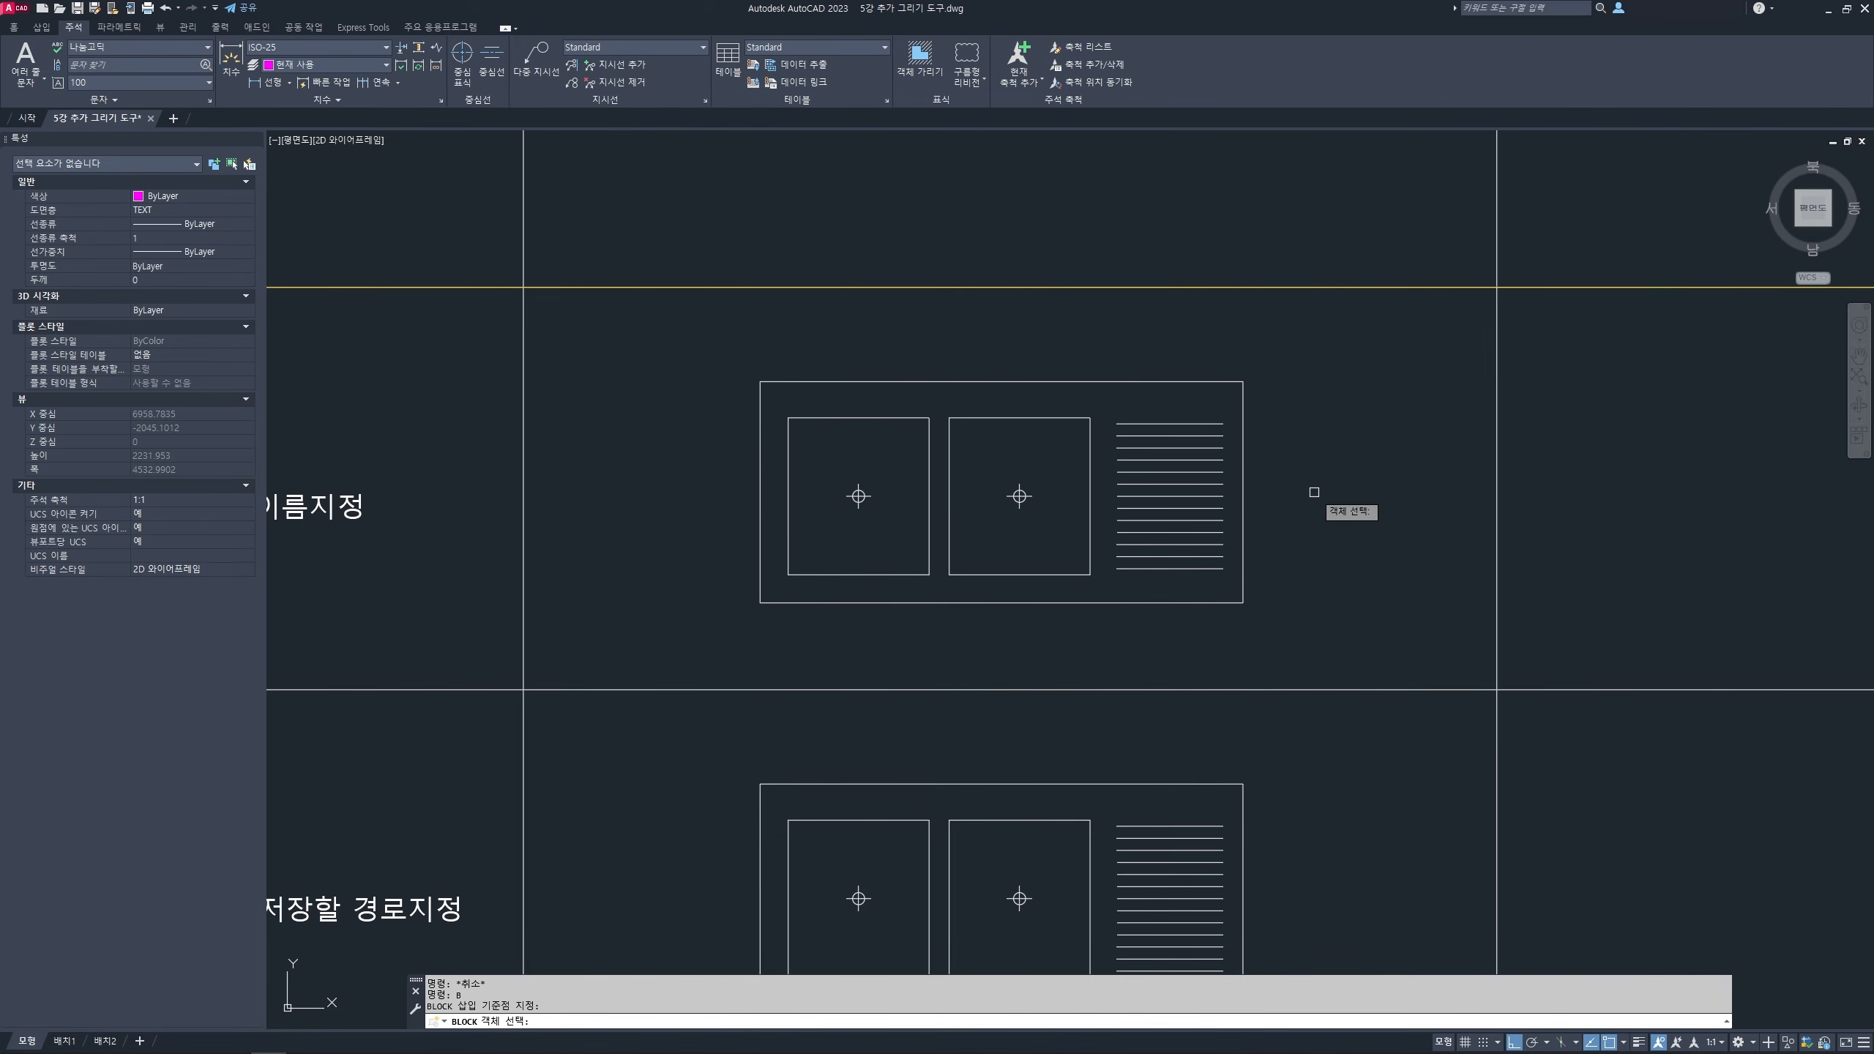
left_click(712, 333)
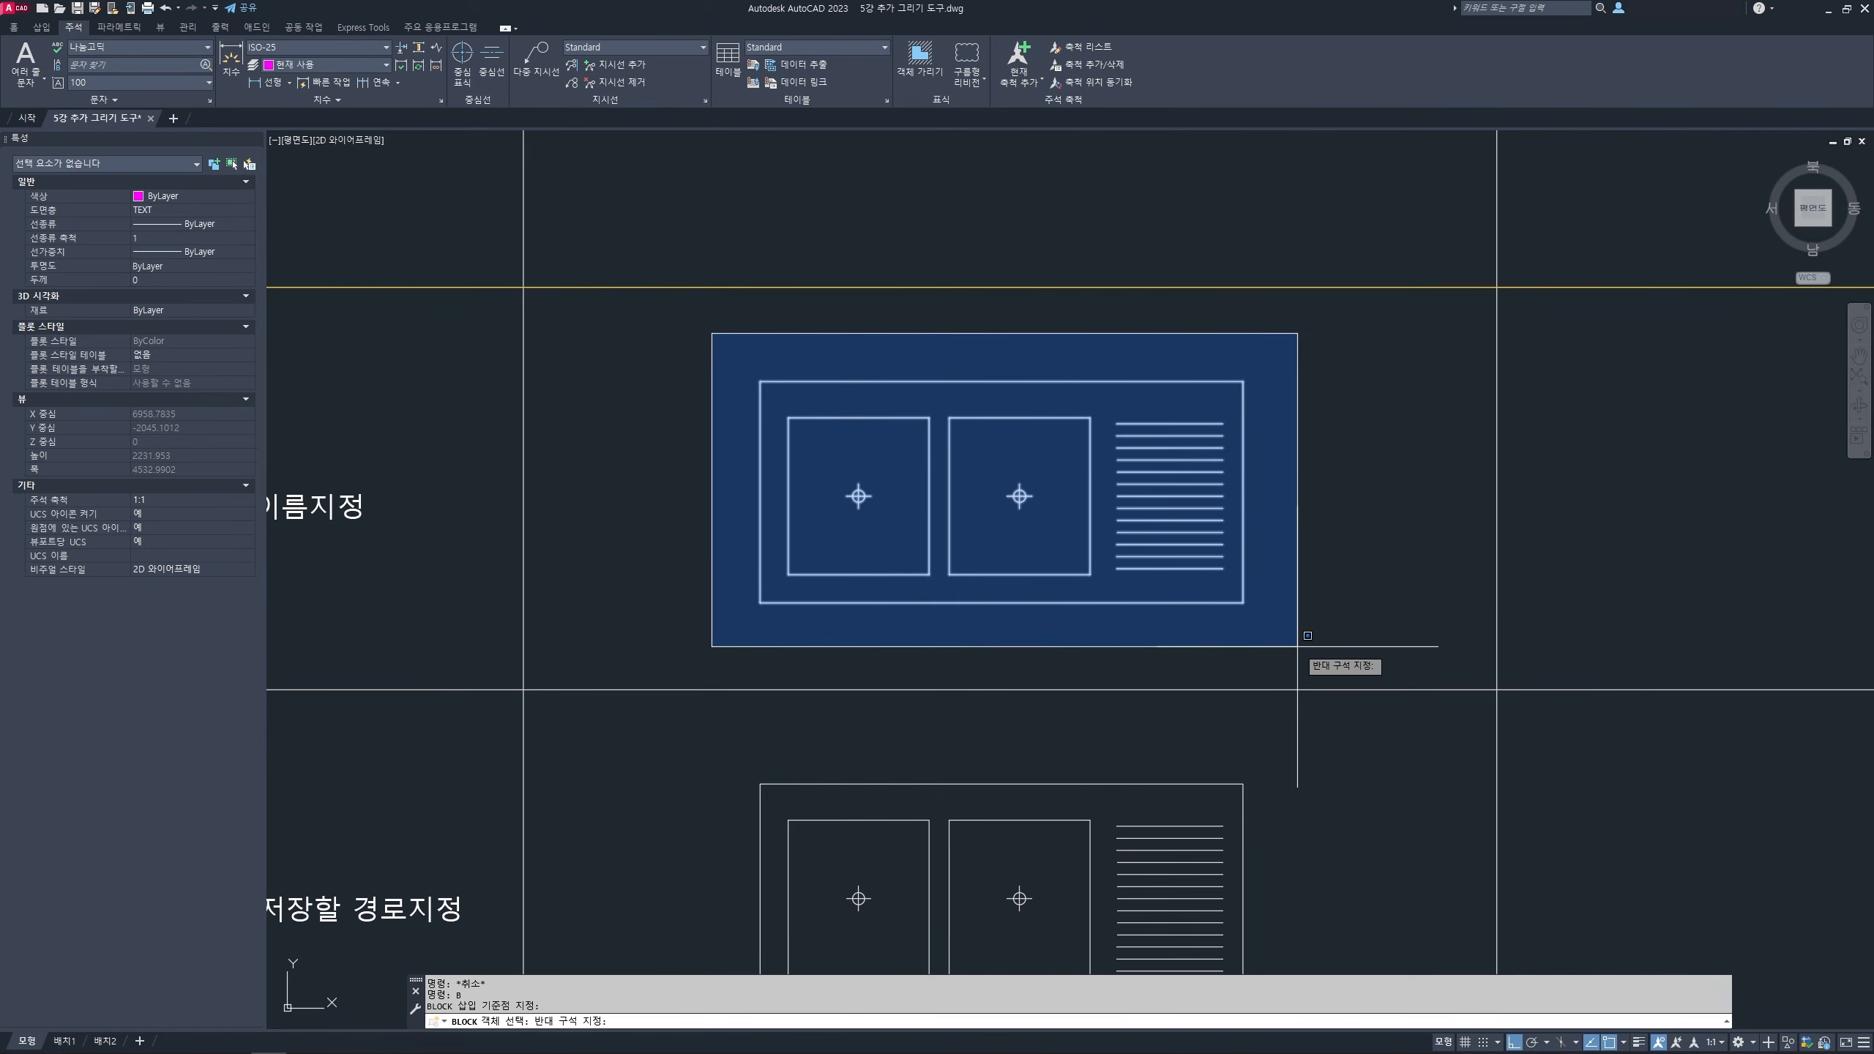
left_click(1283, 645)
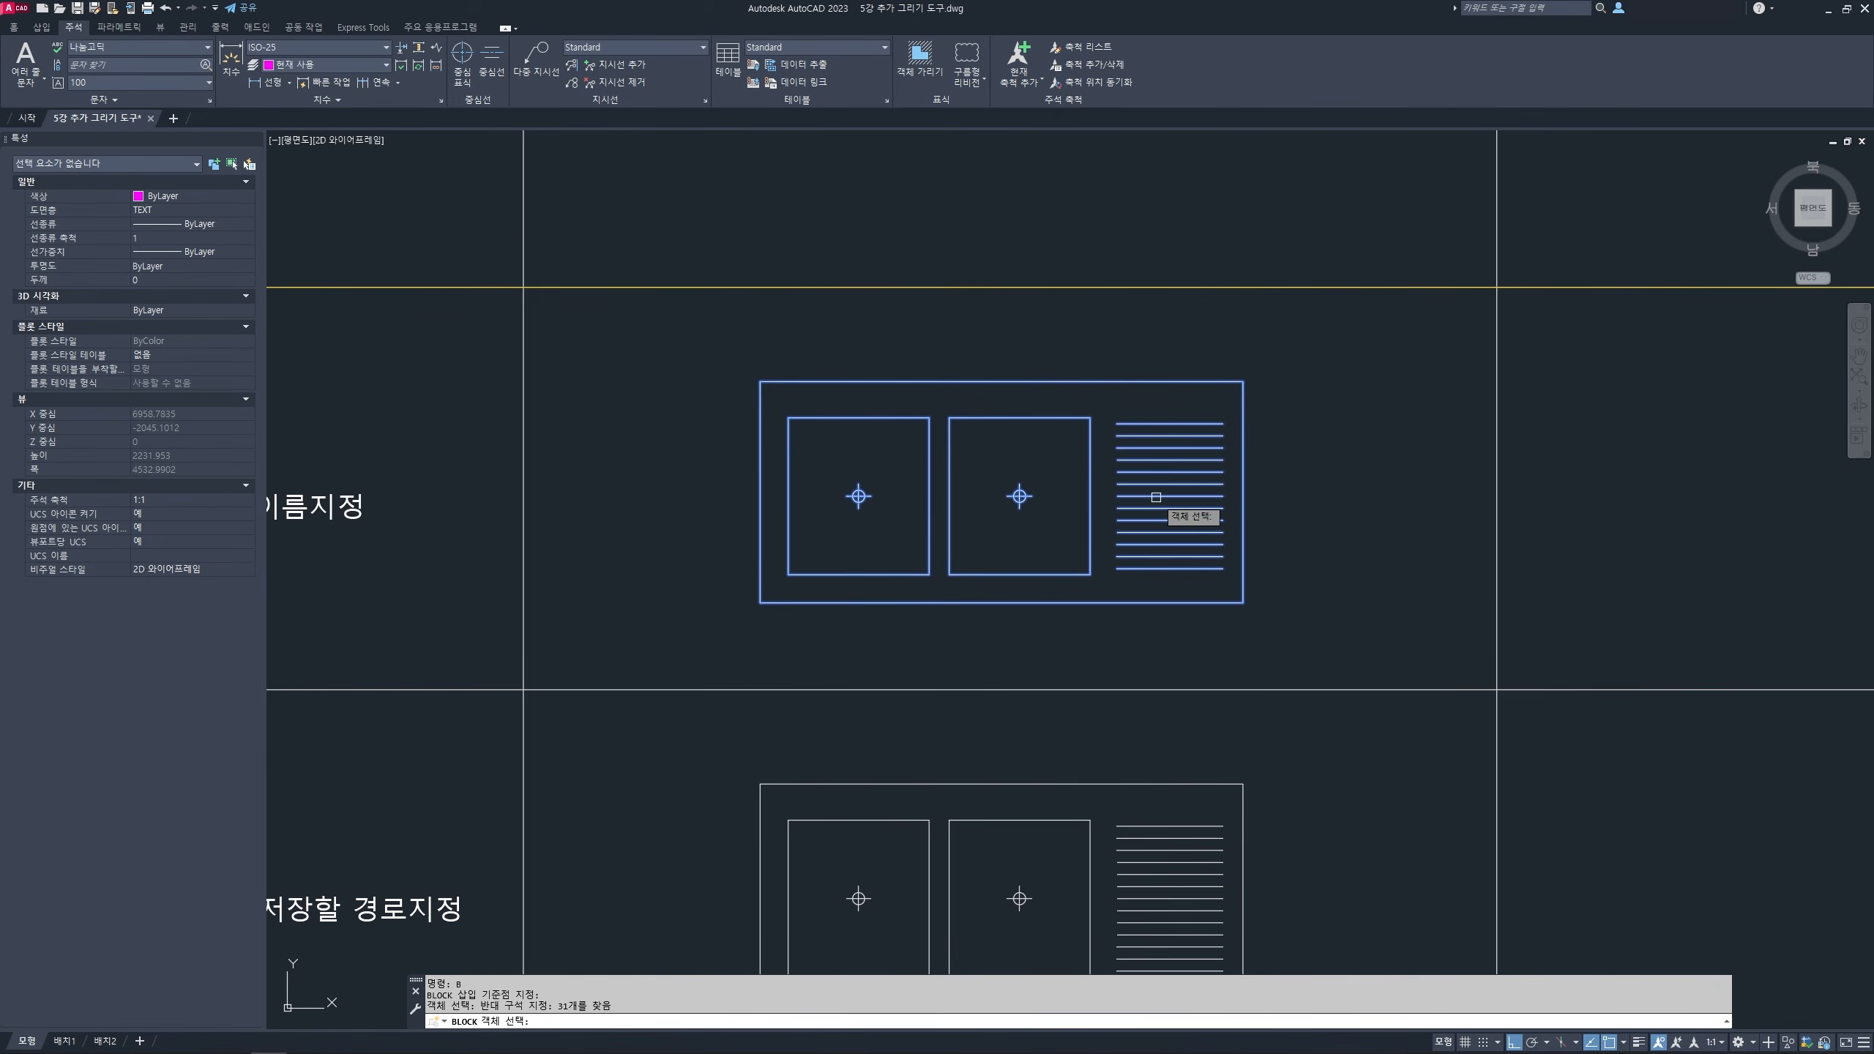
key("space")
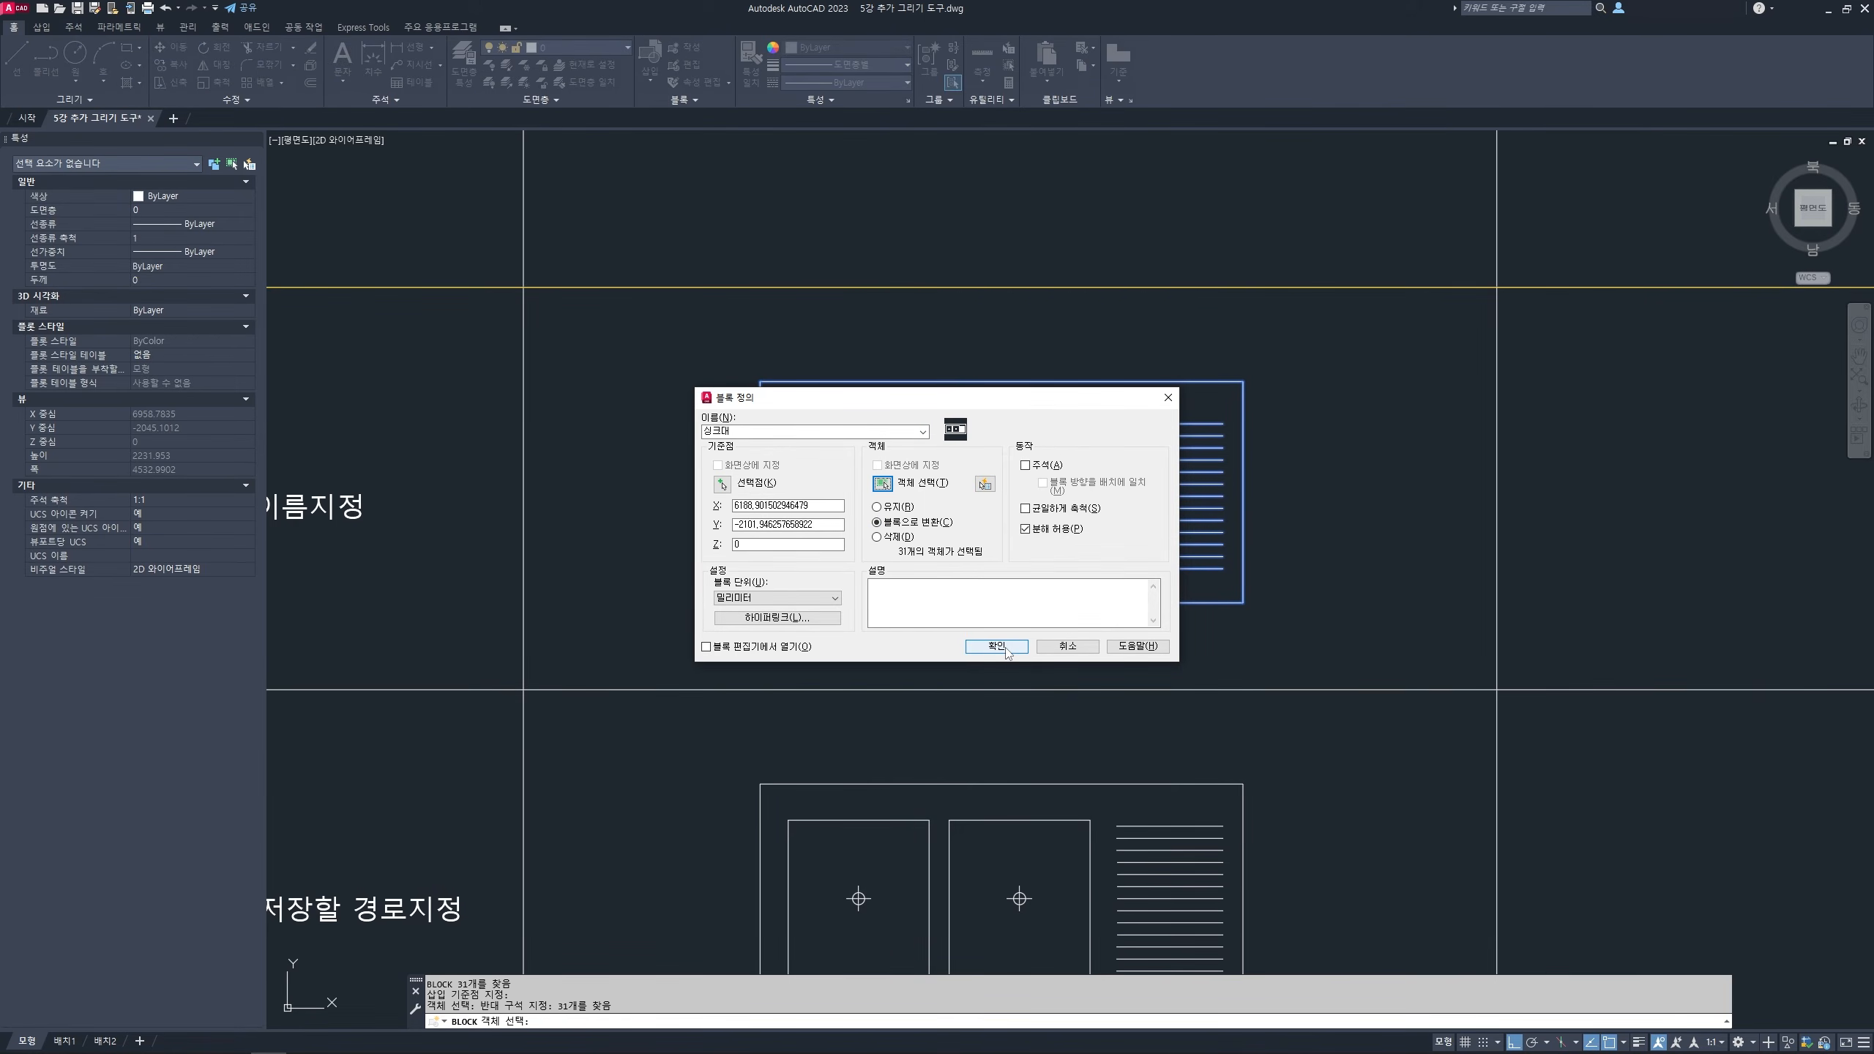
left_click(998, 646)
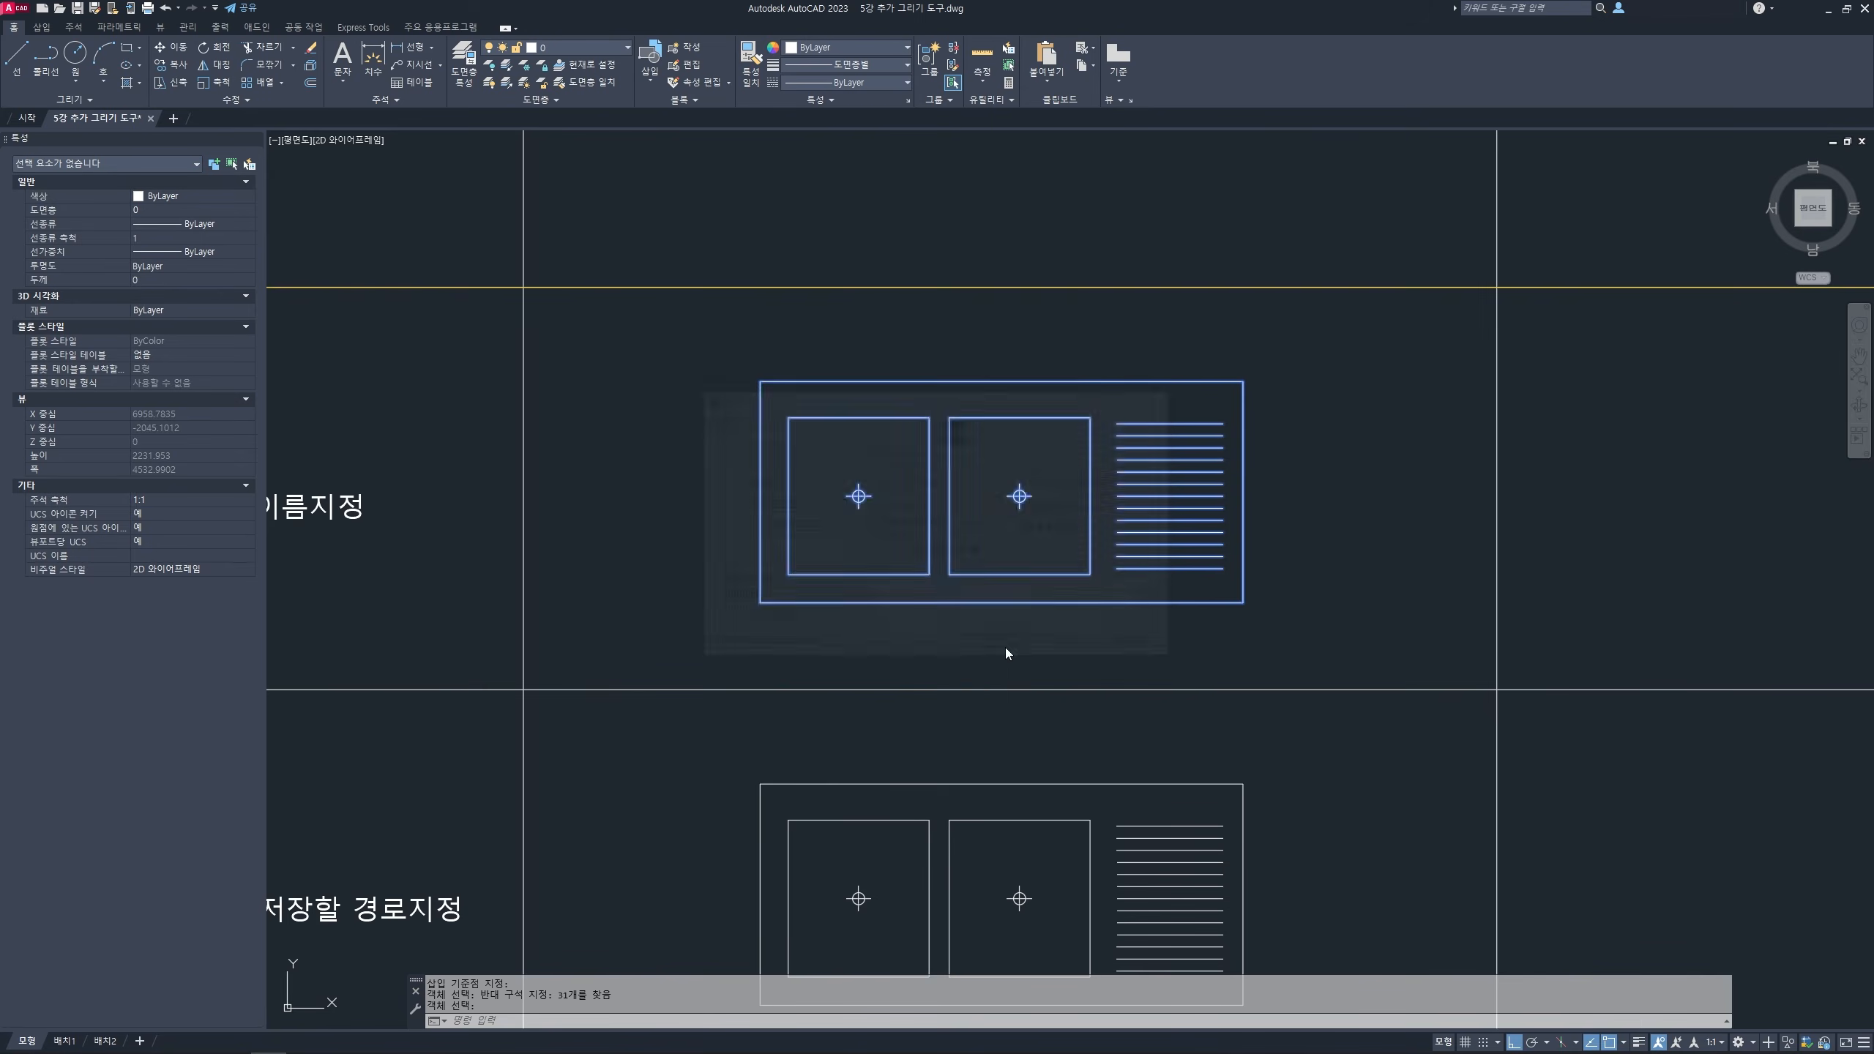
key("Escape")
key("Escape")
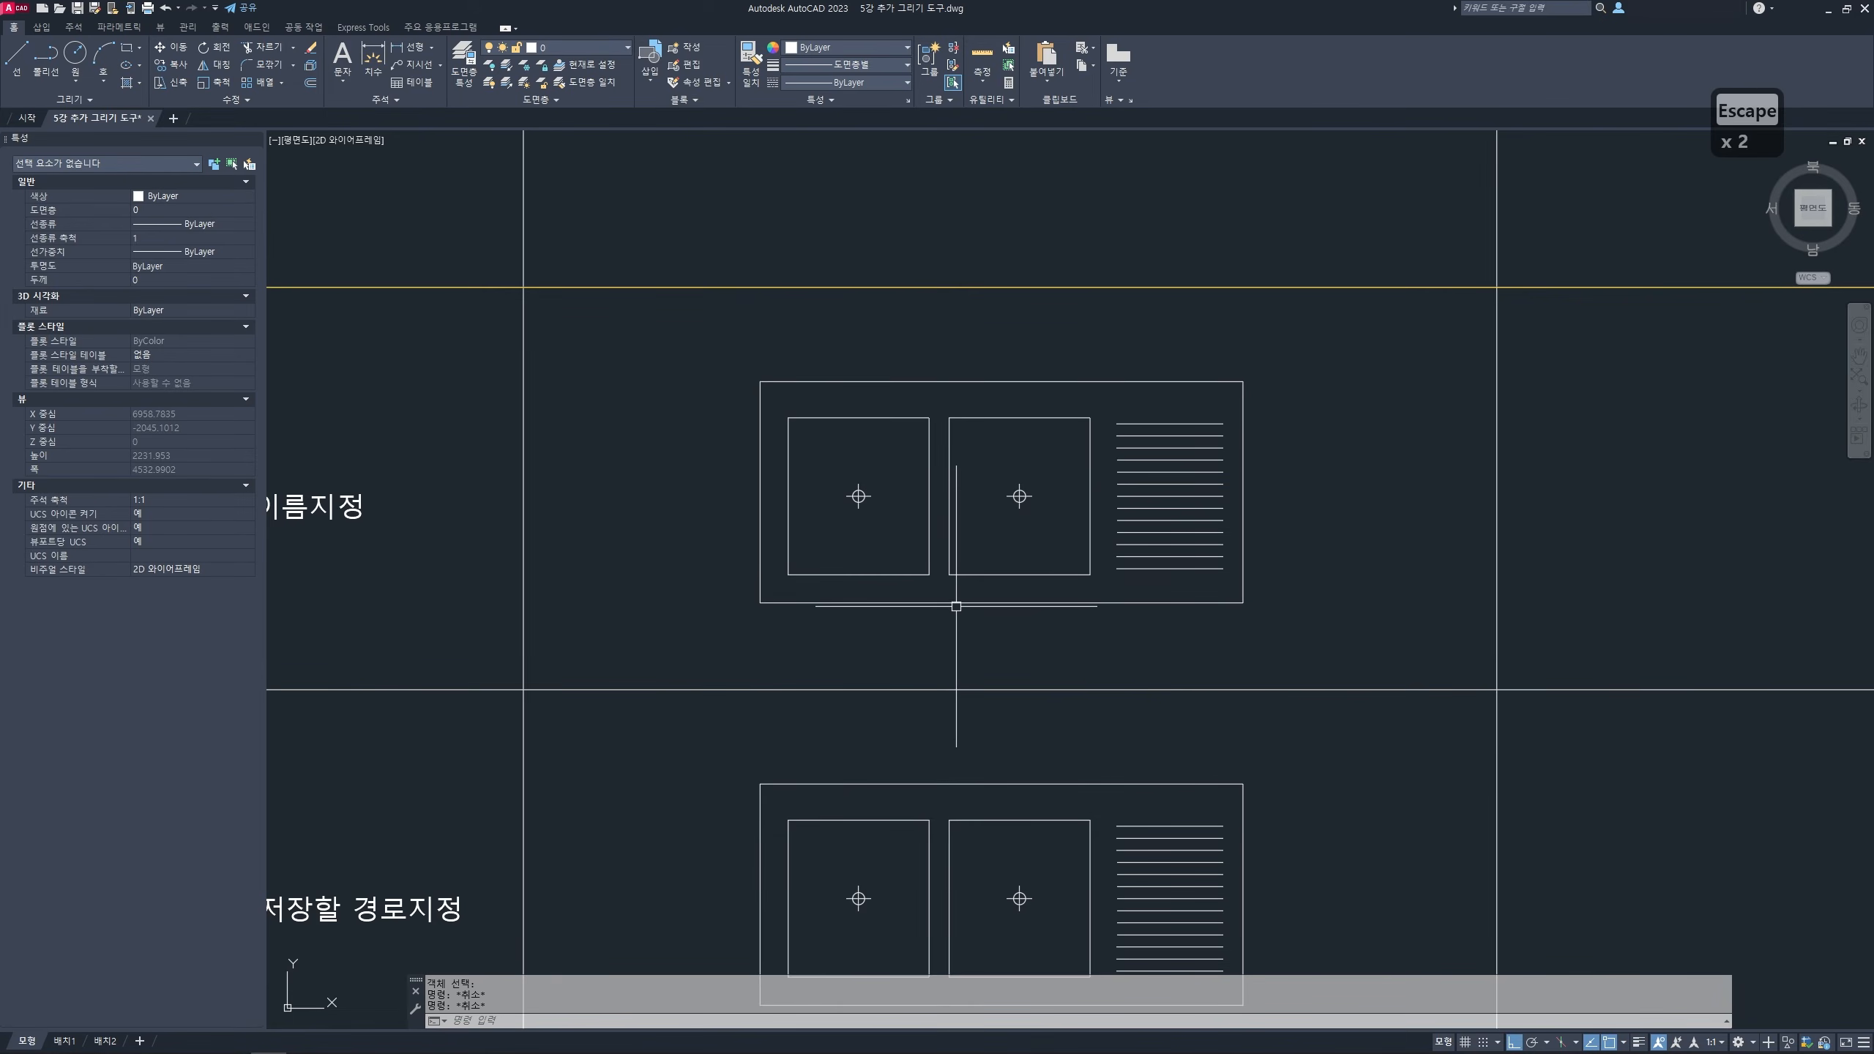
left_click(959, 602)
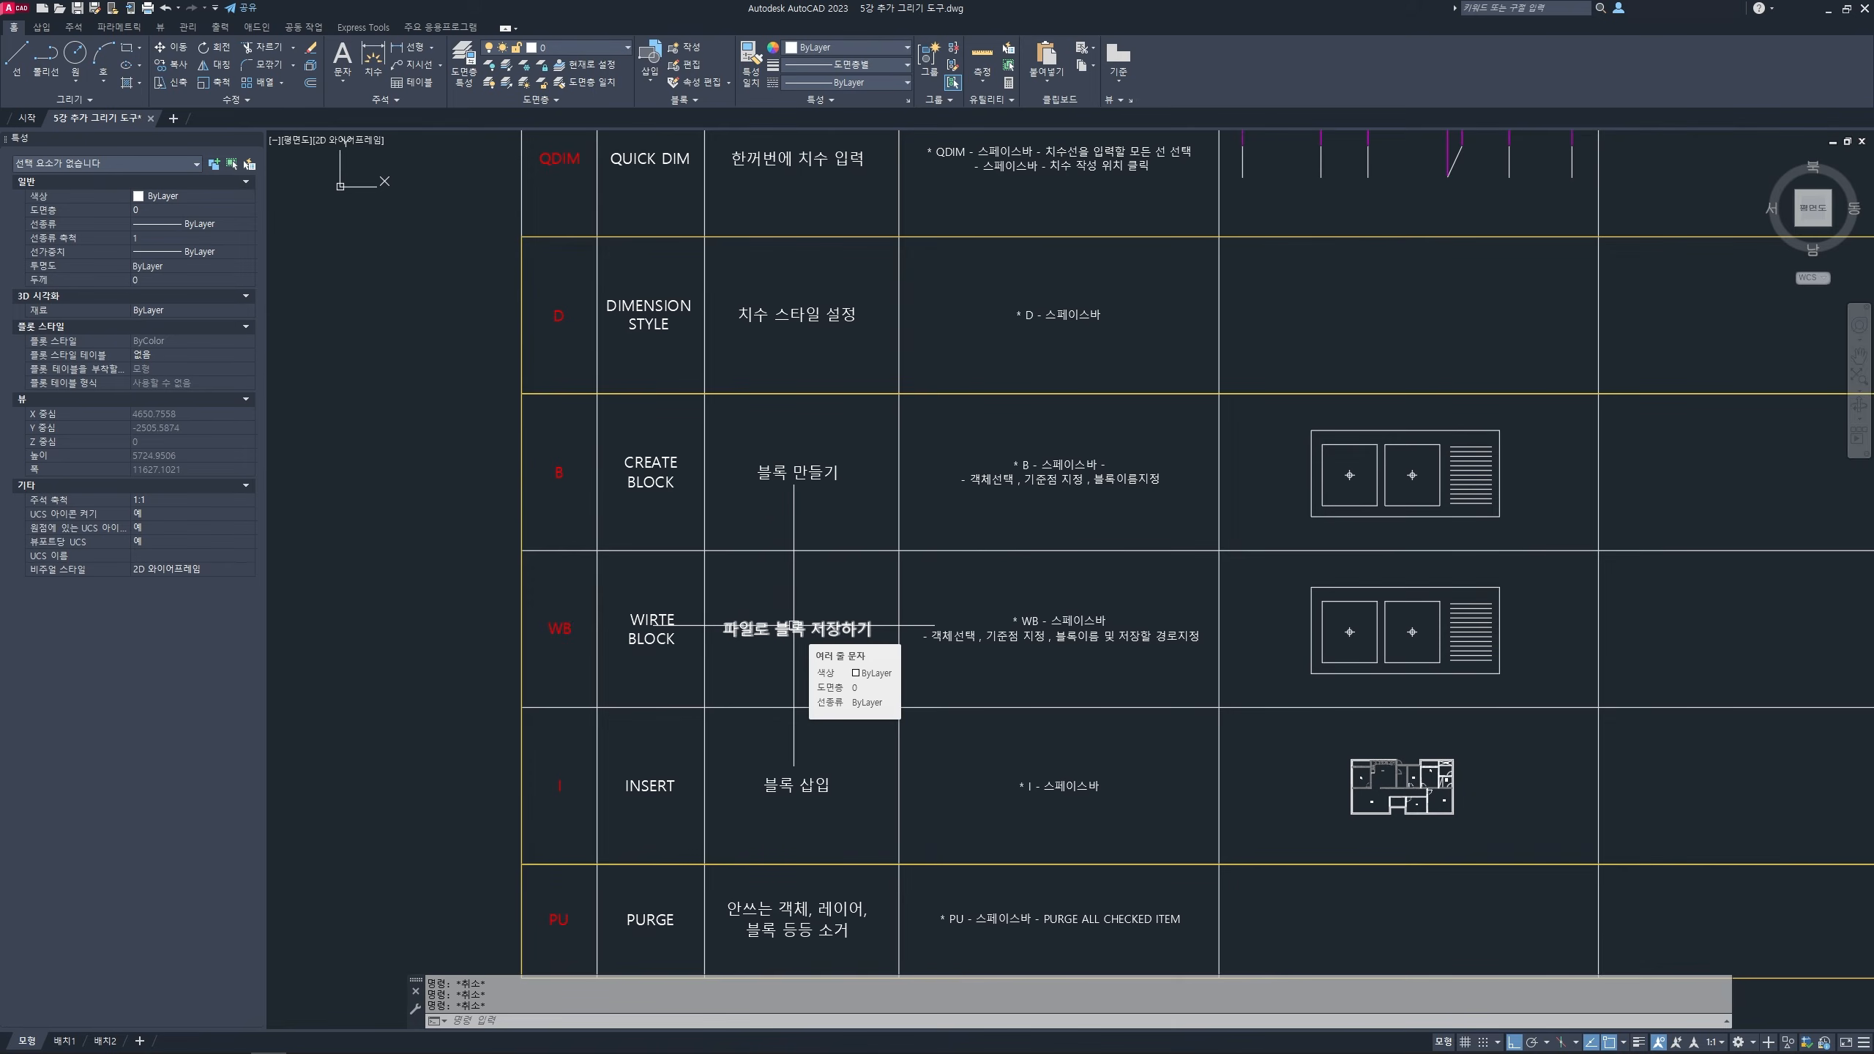
- Start Write Block with the lower sink's lower-left corner as base point and its entire geometry as the objects
key("ctrl+2")
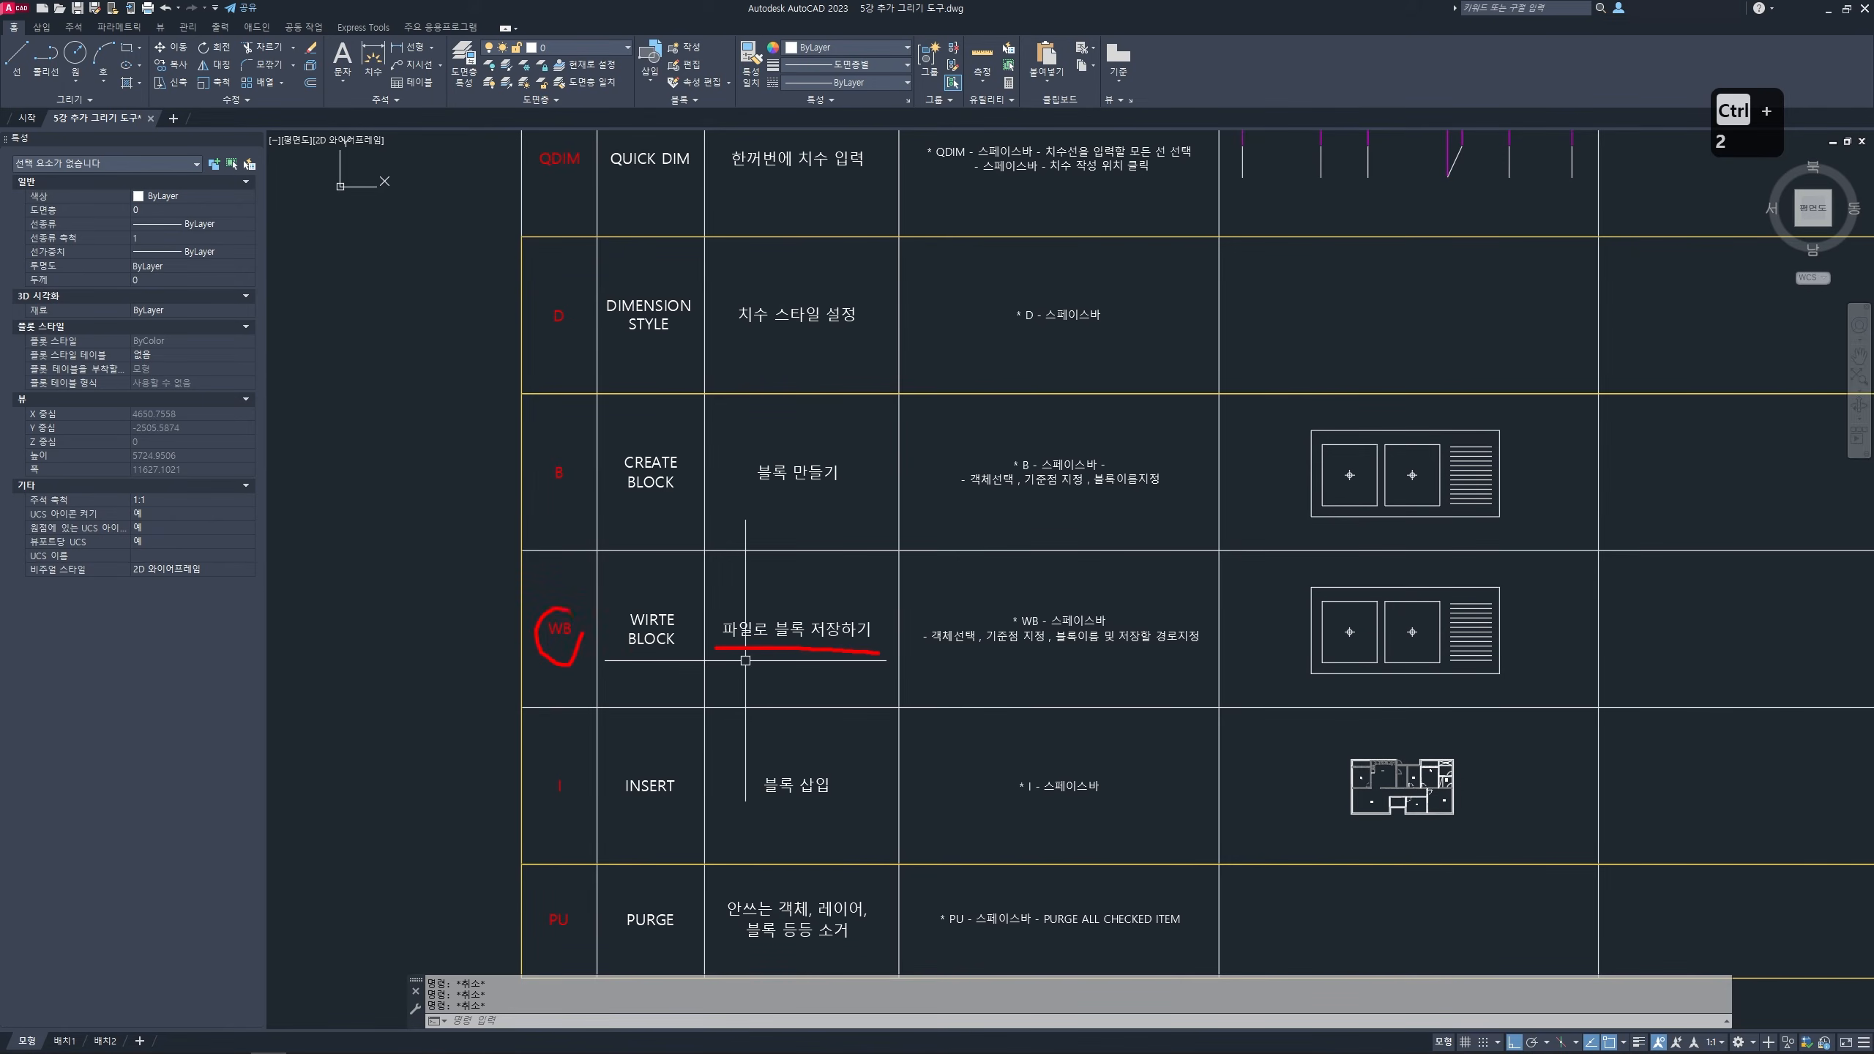
type("wb")
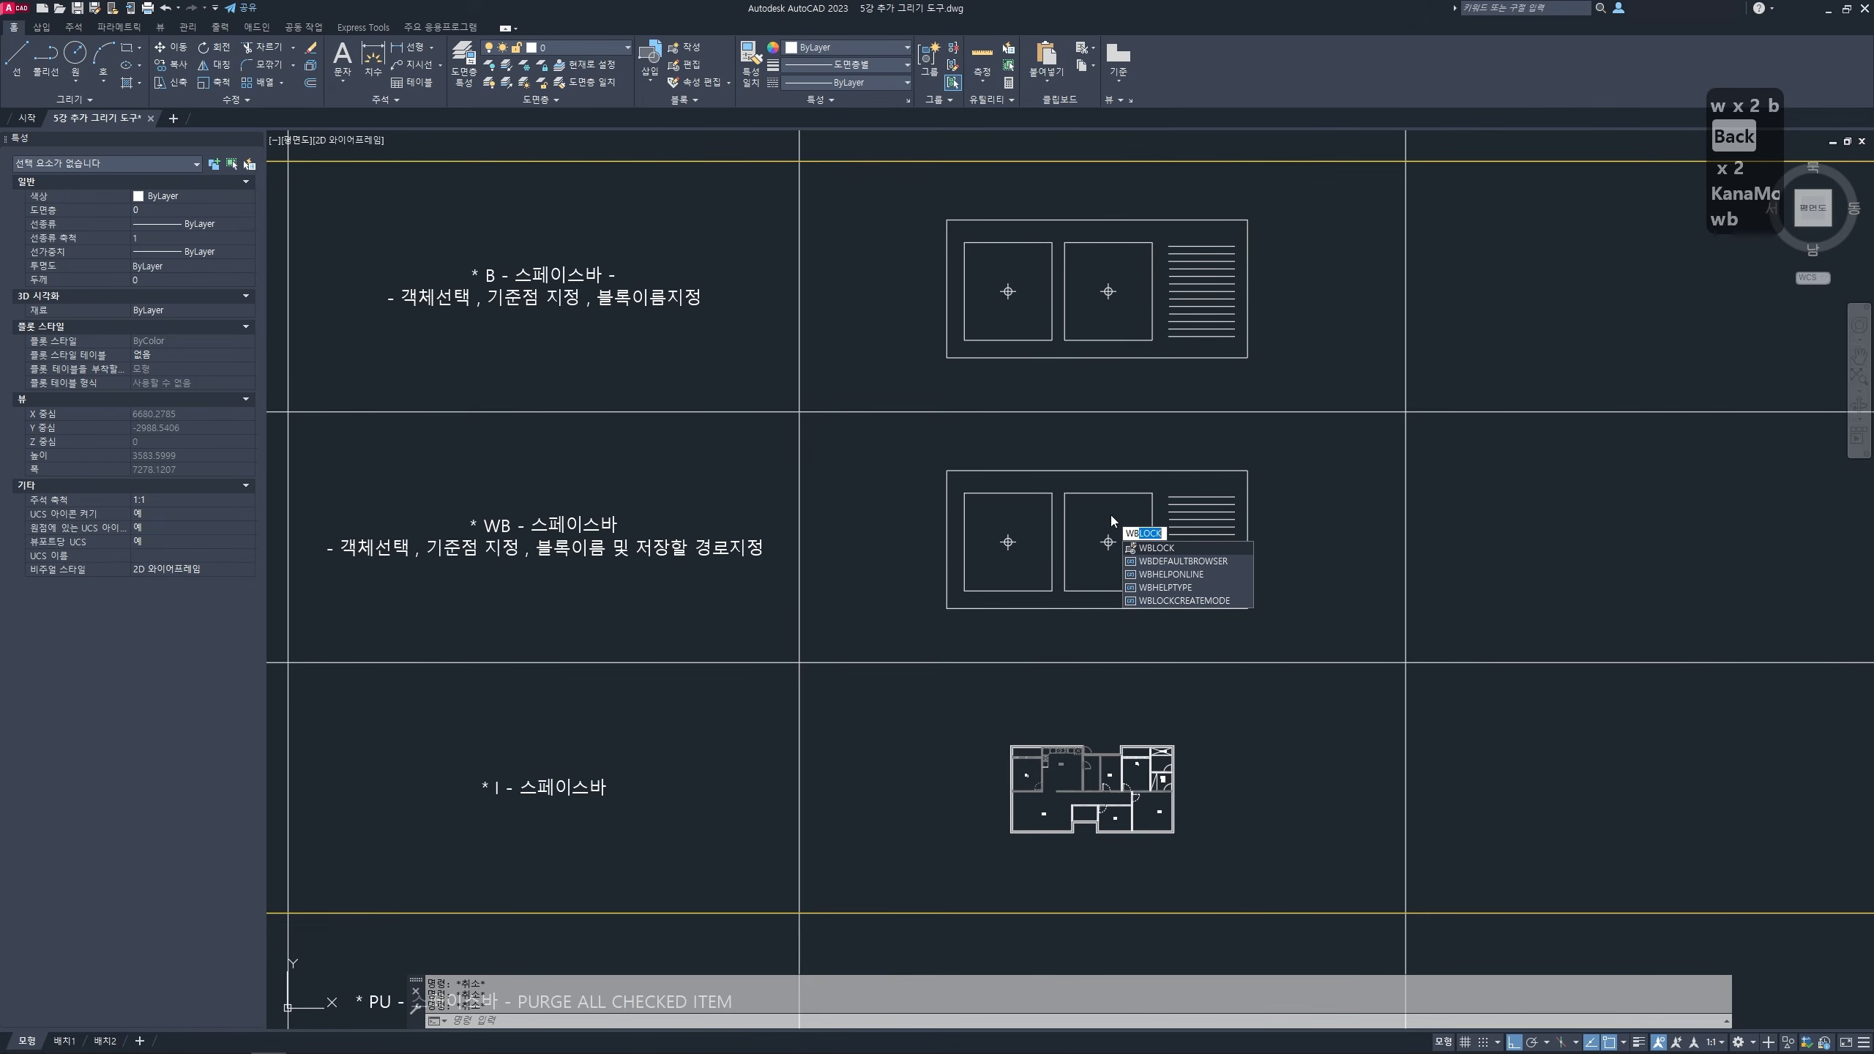
key("space")
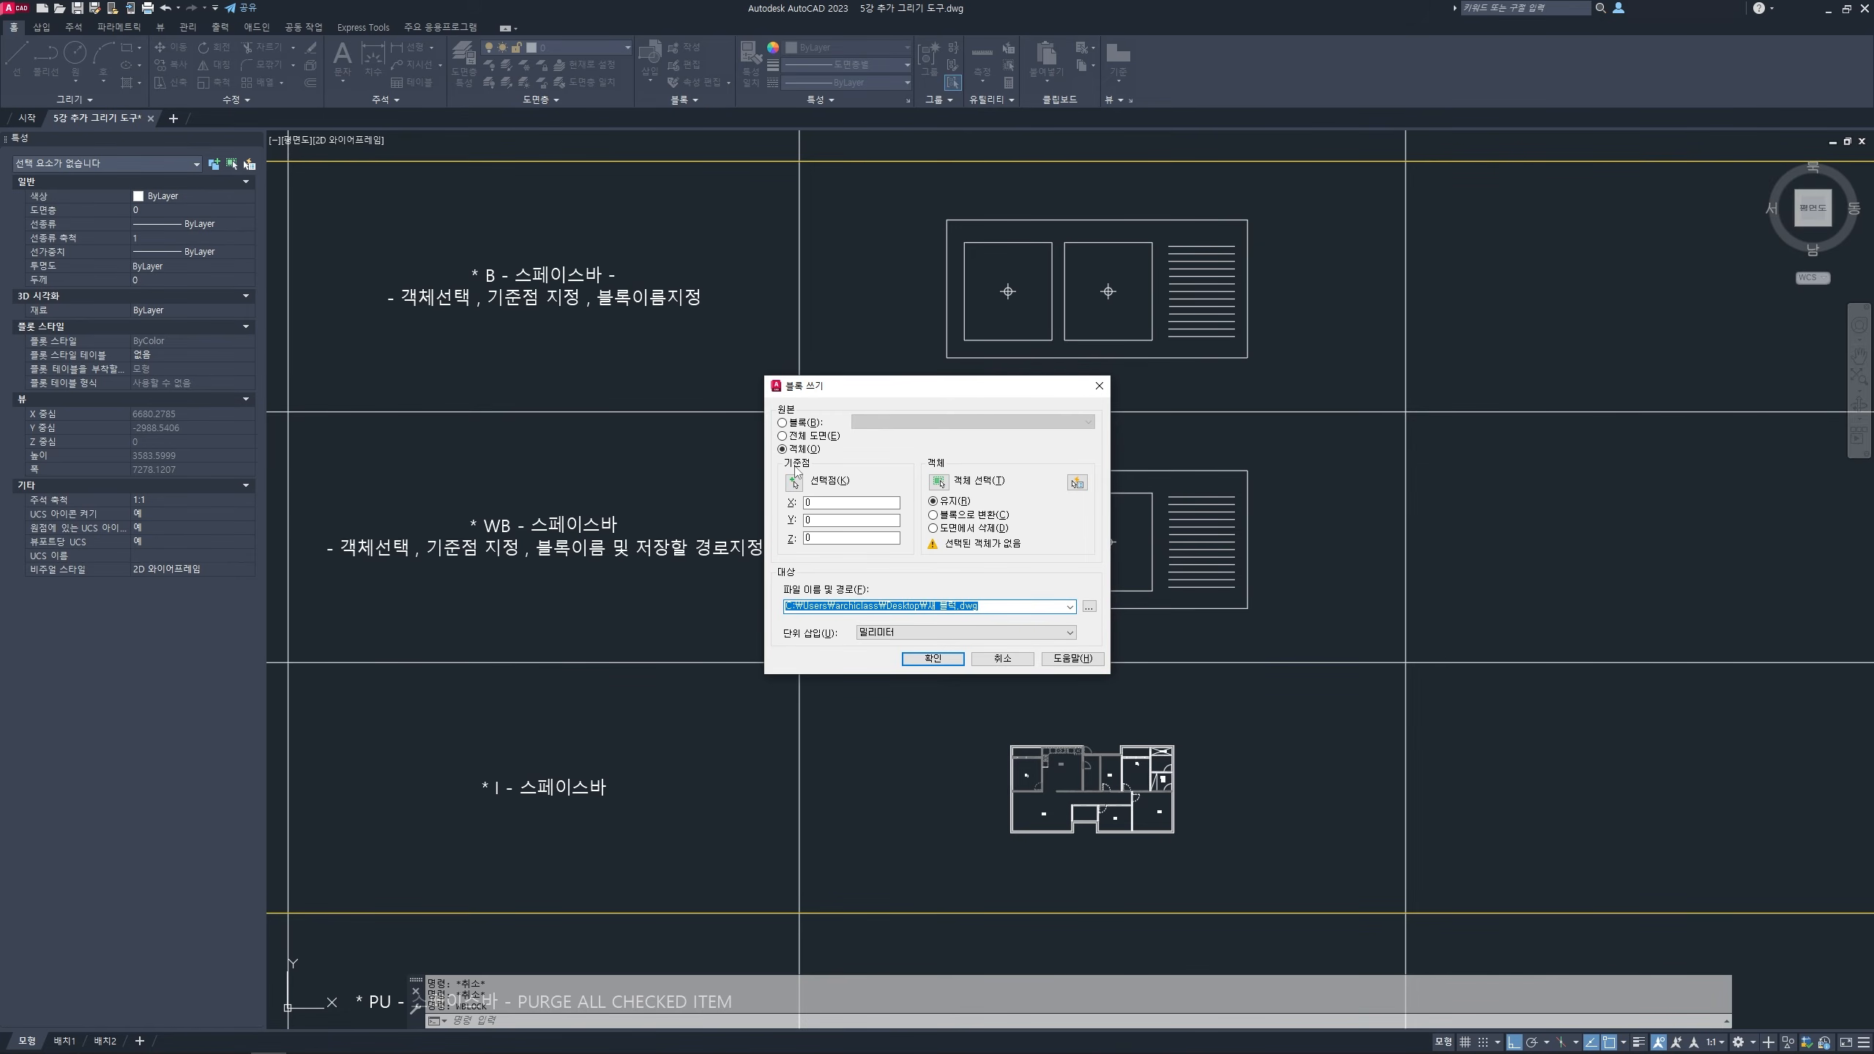
left_click(794, 484)
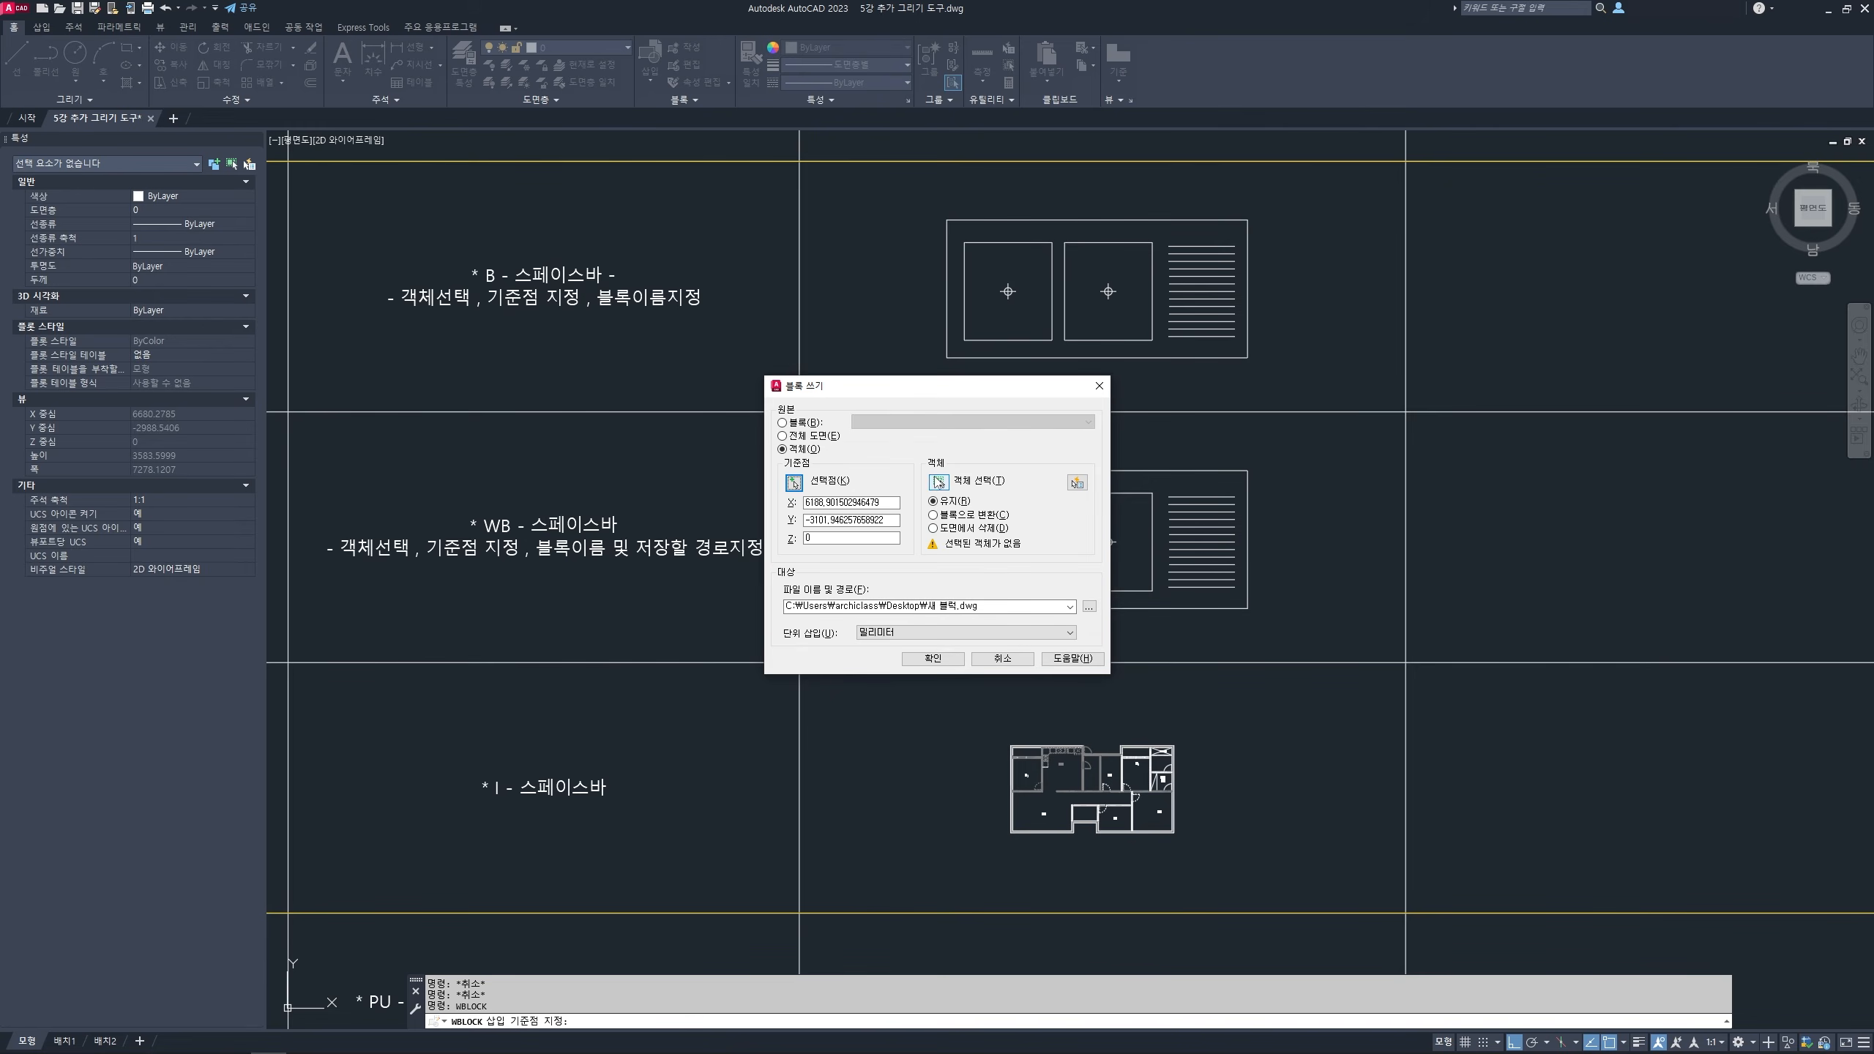
left_click(939, 482)
left_click(926, 457)
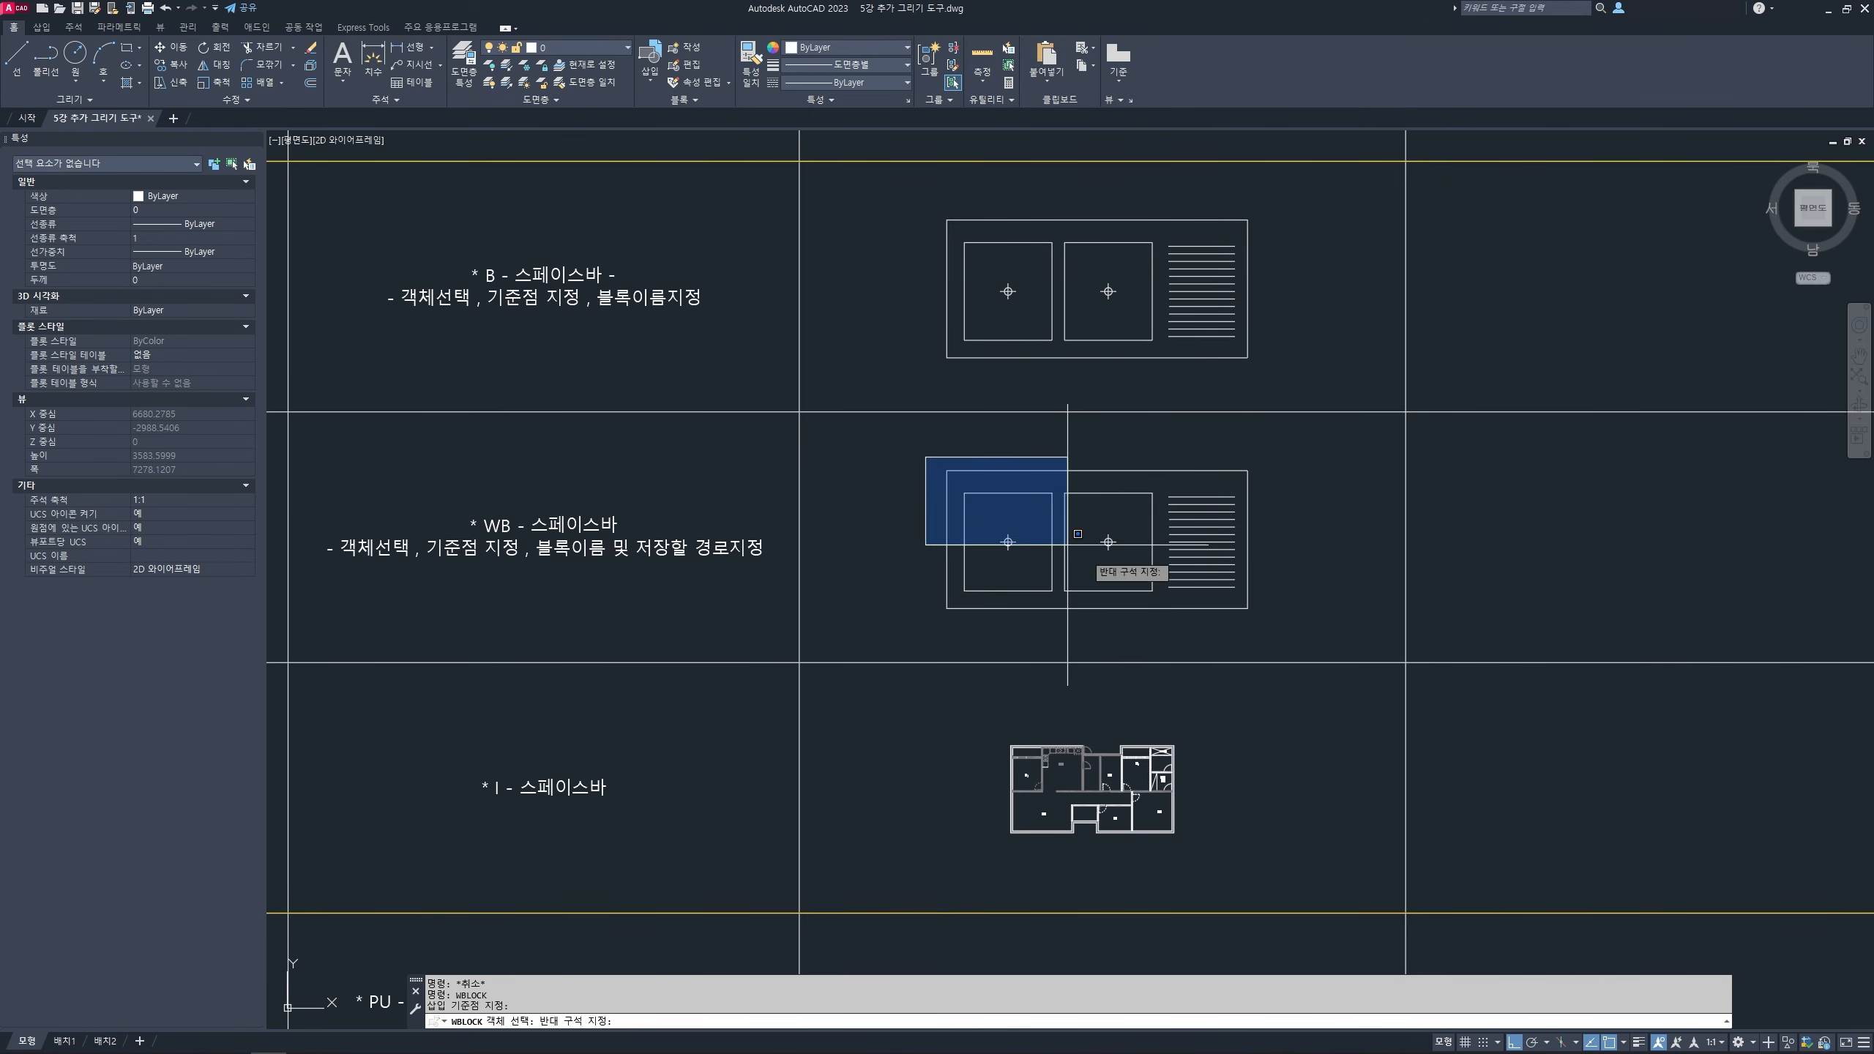
left_click(1275, 622)
key("space")
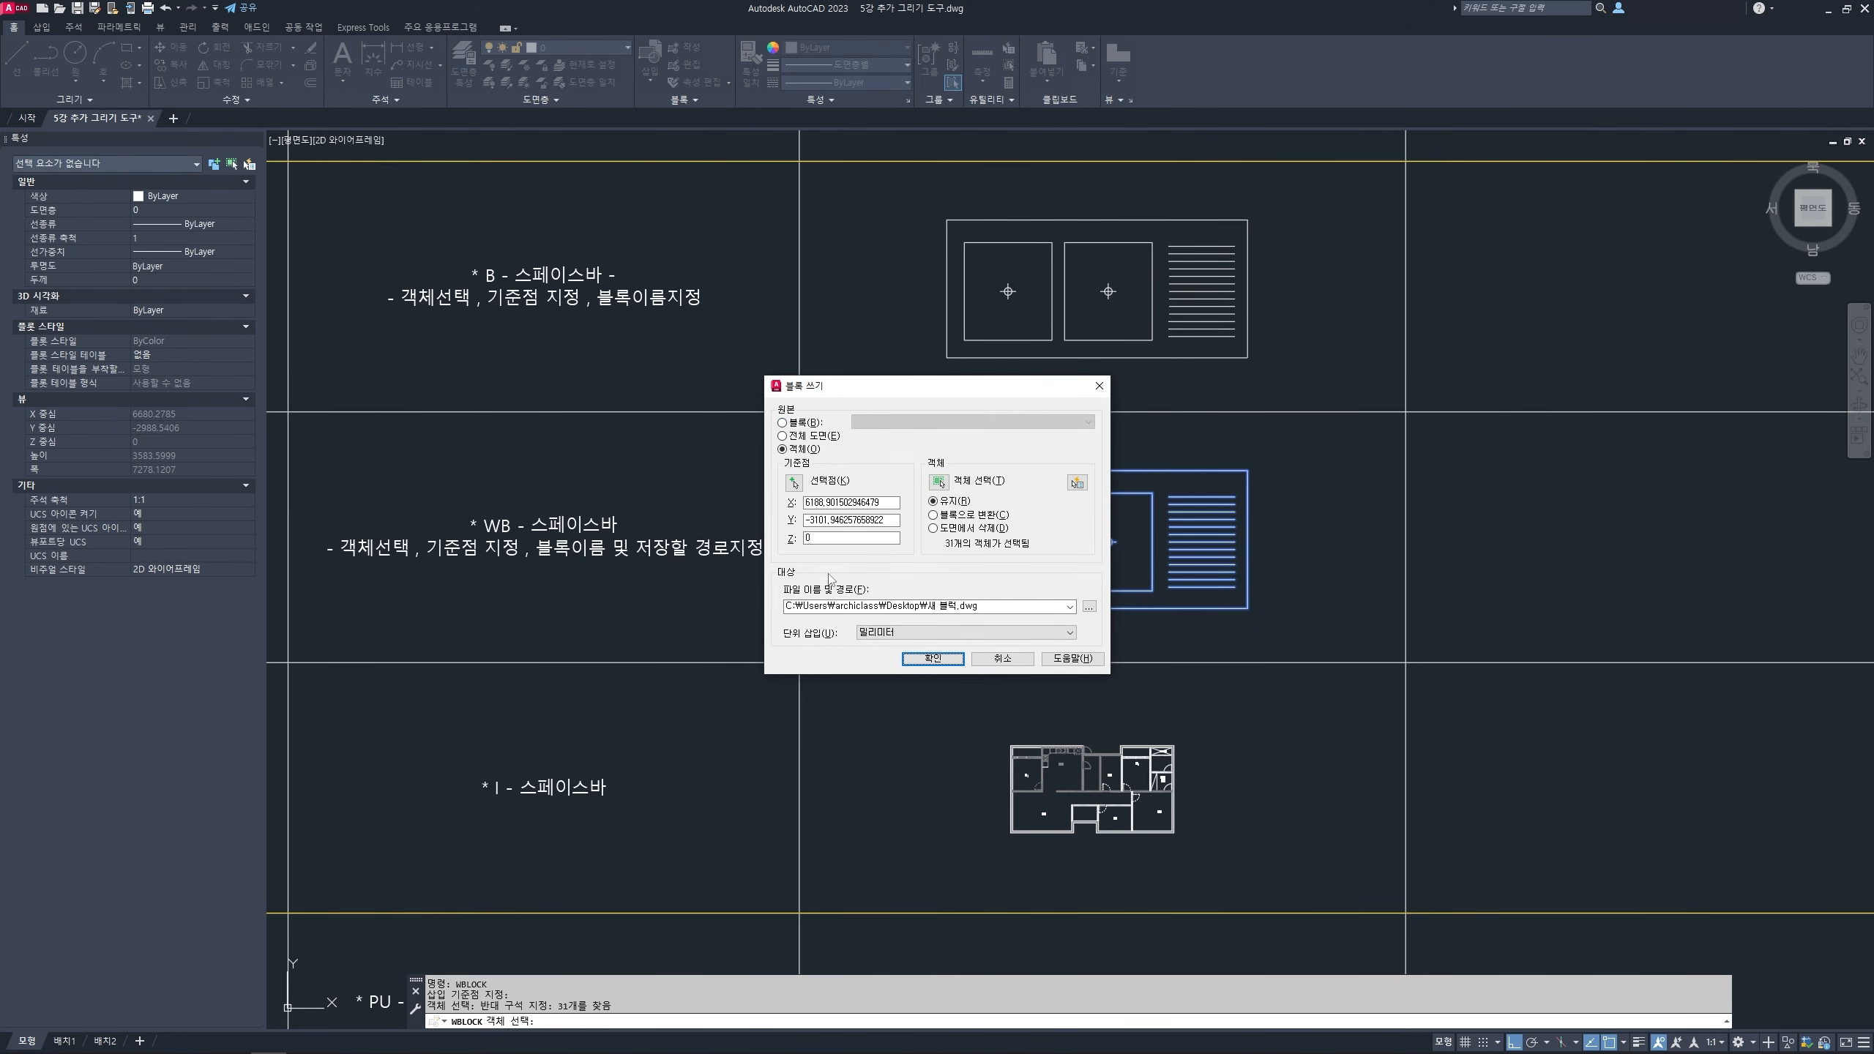
- Write the lower sink block to the desktop as a drawing file named 싱크대.dwg
key("ctrl+2")
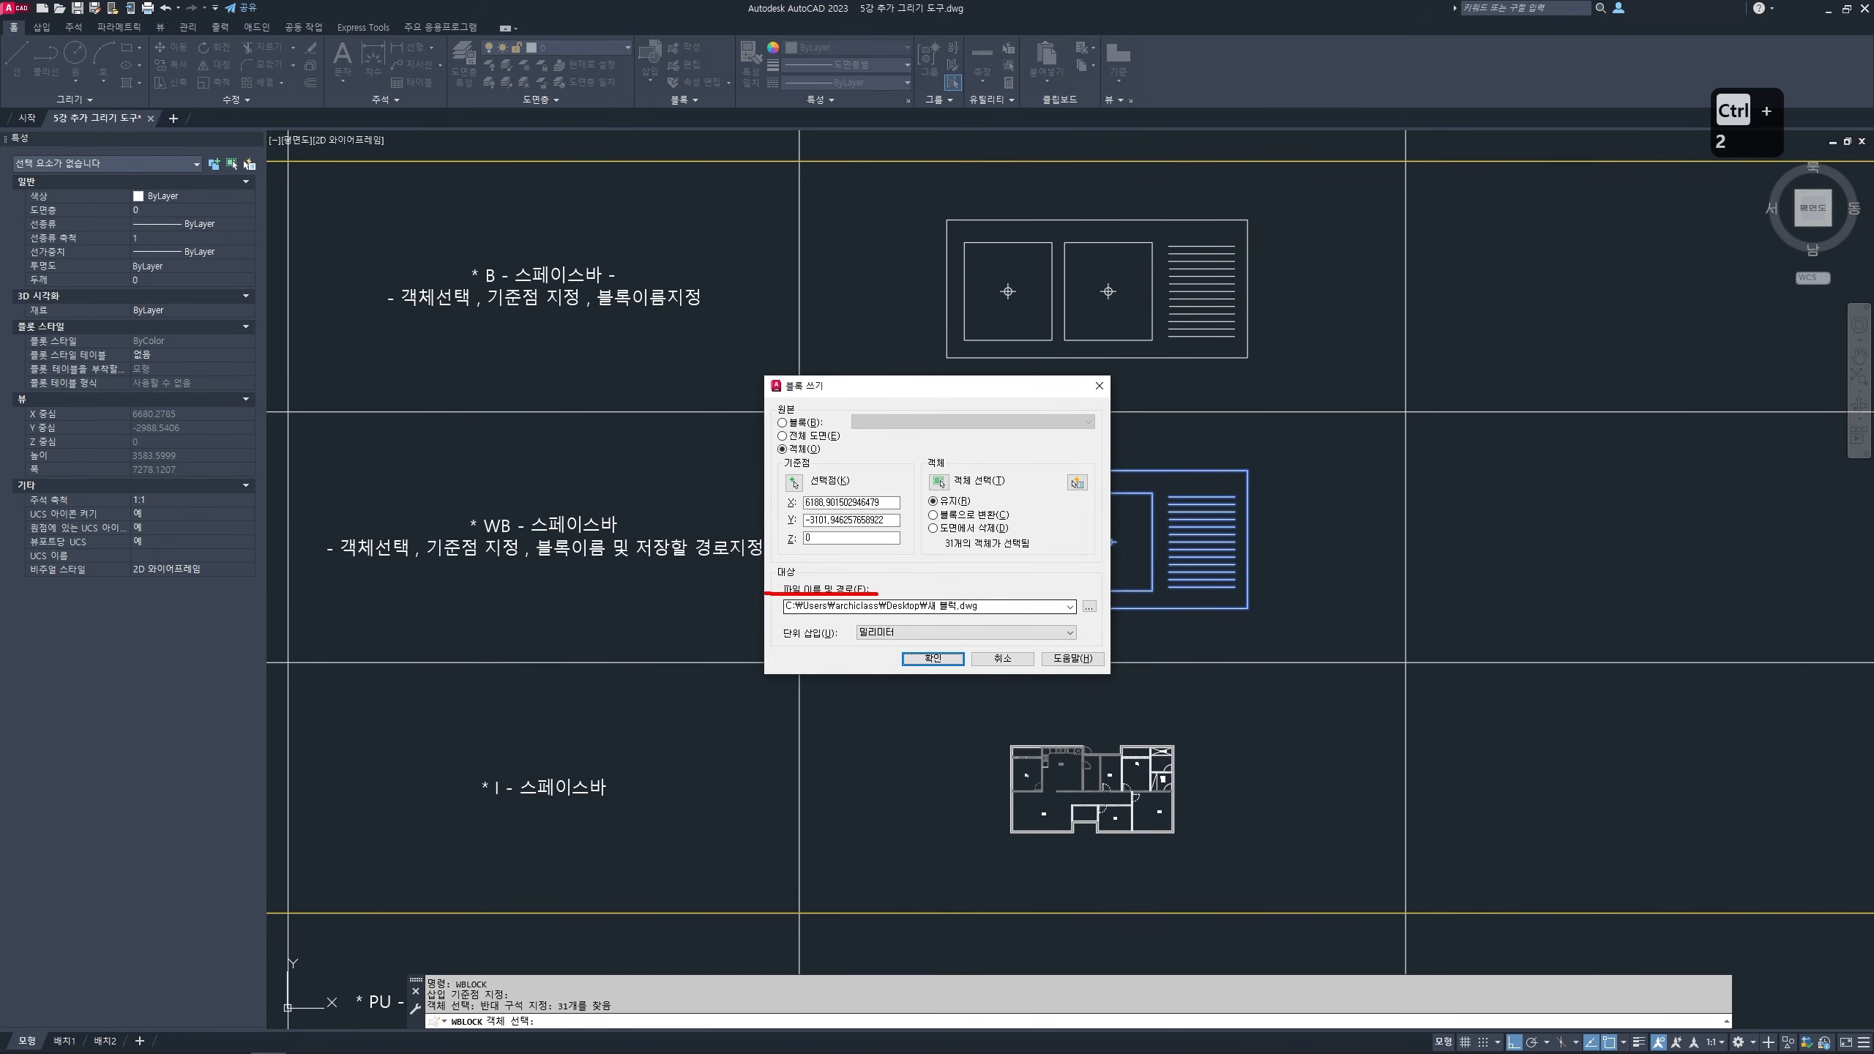
left_click_drag(780, 616, 850, 616)
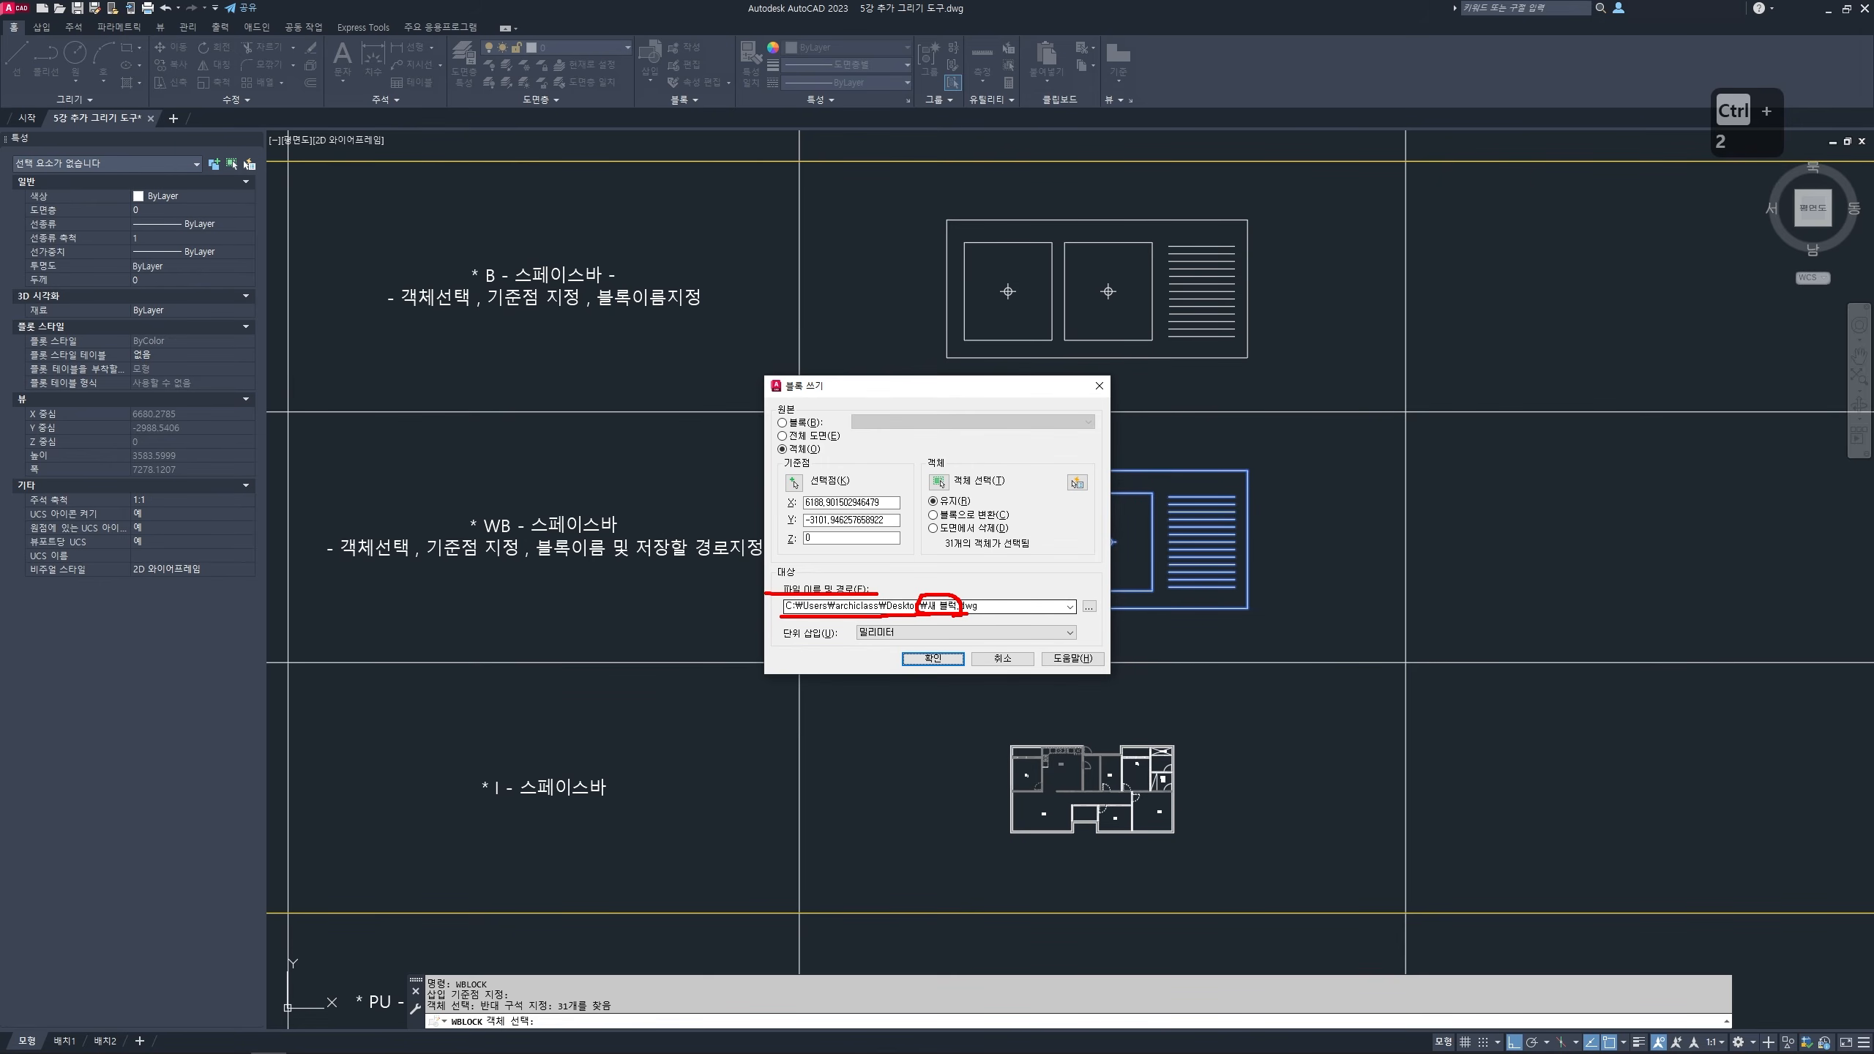
key("Escape")
left_click(1090, 606)
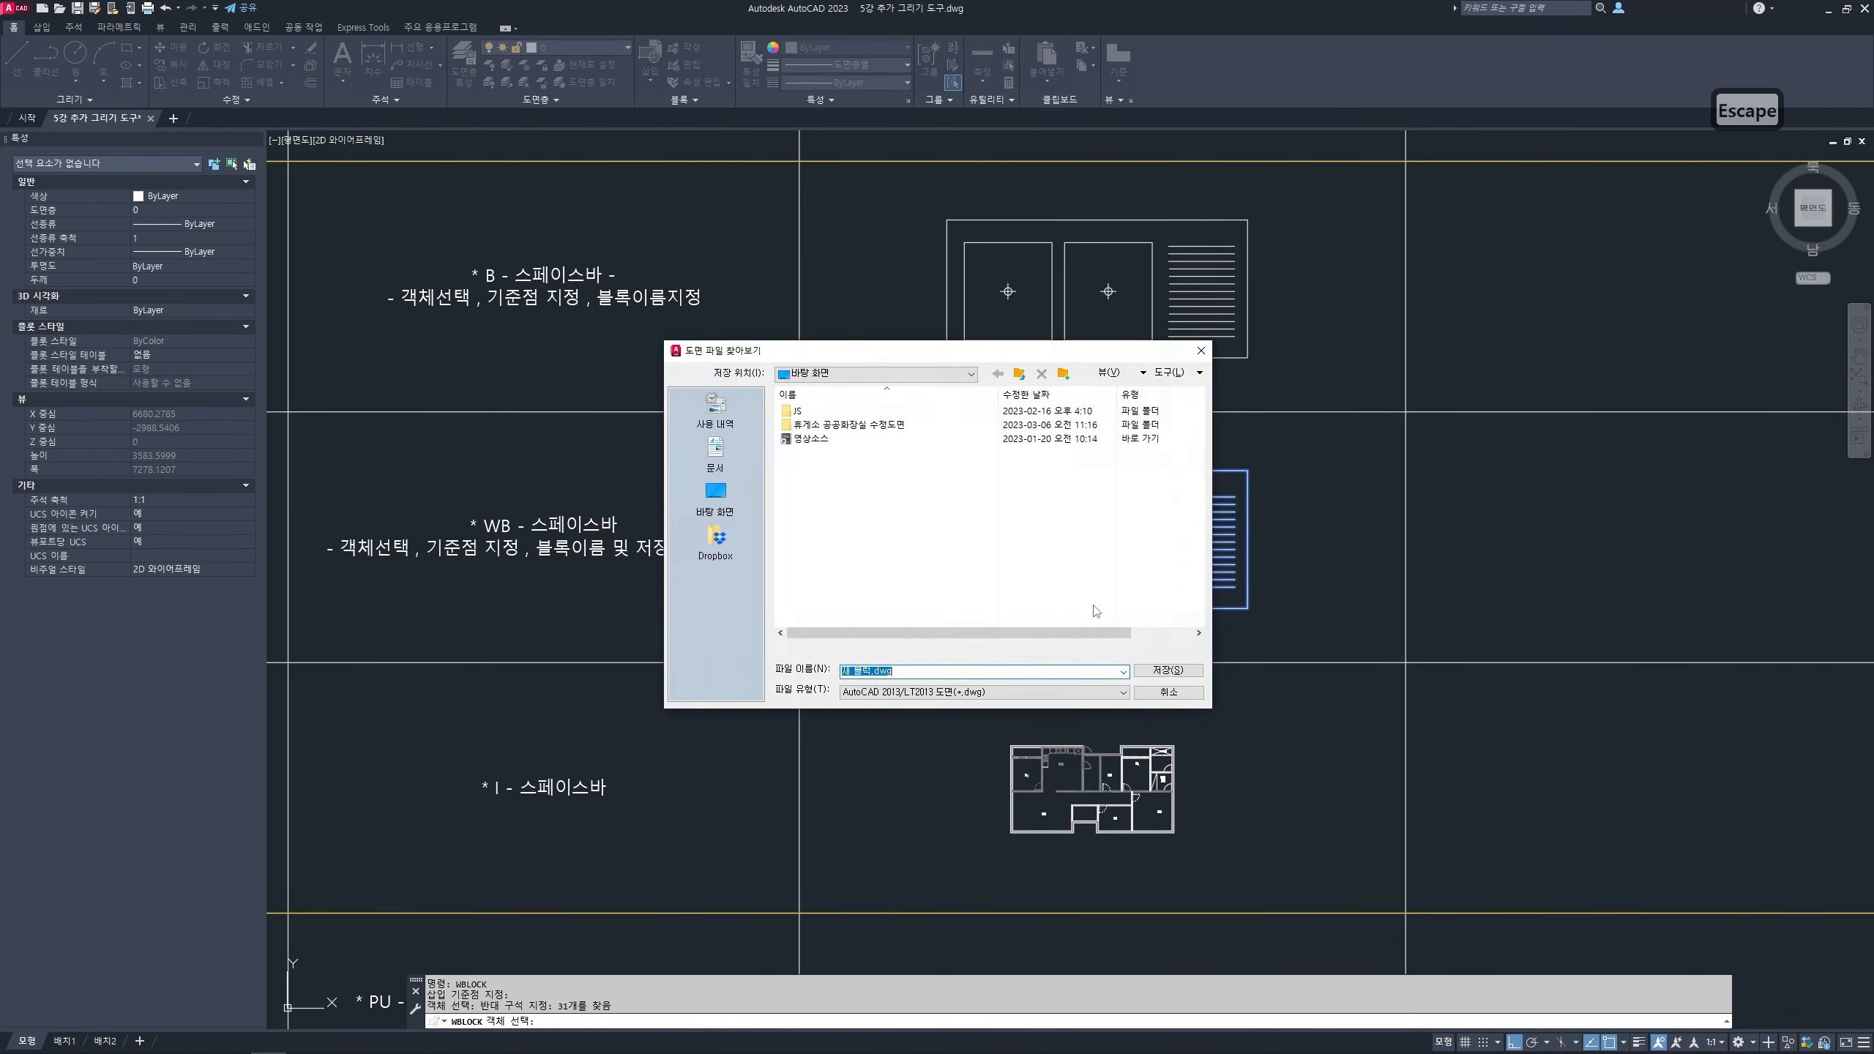
left_click(717, 502)
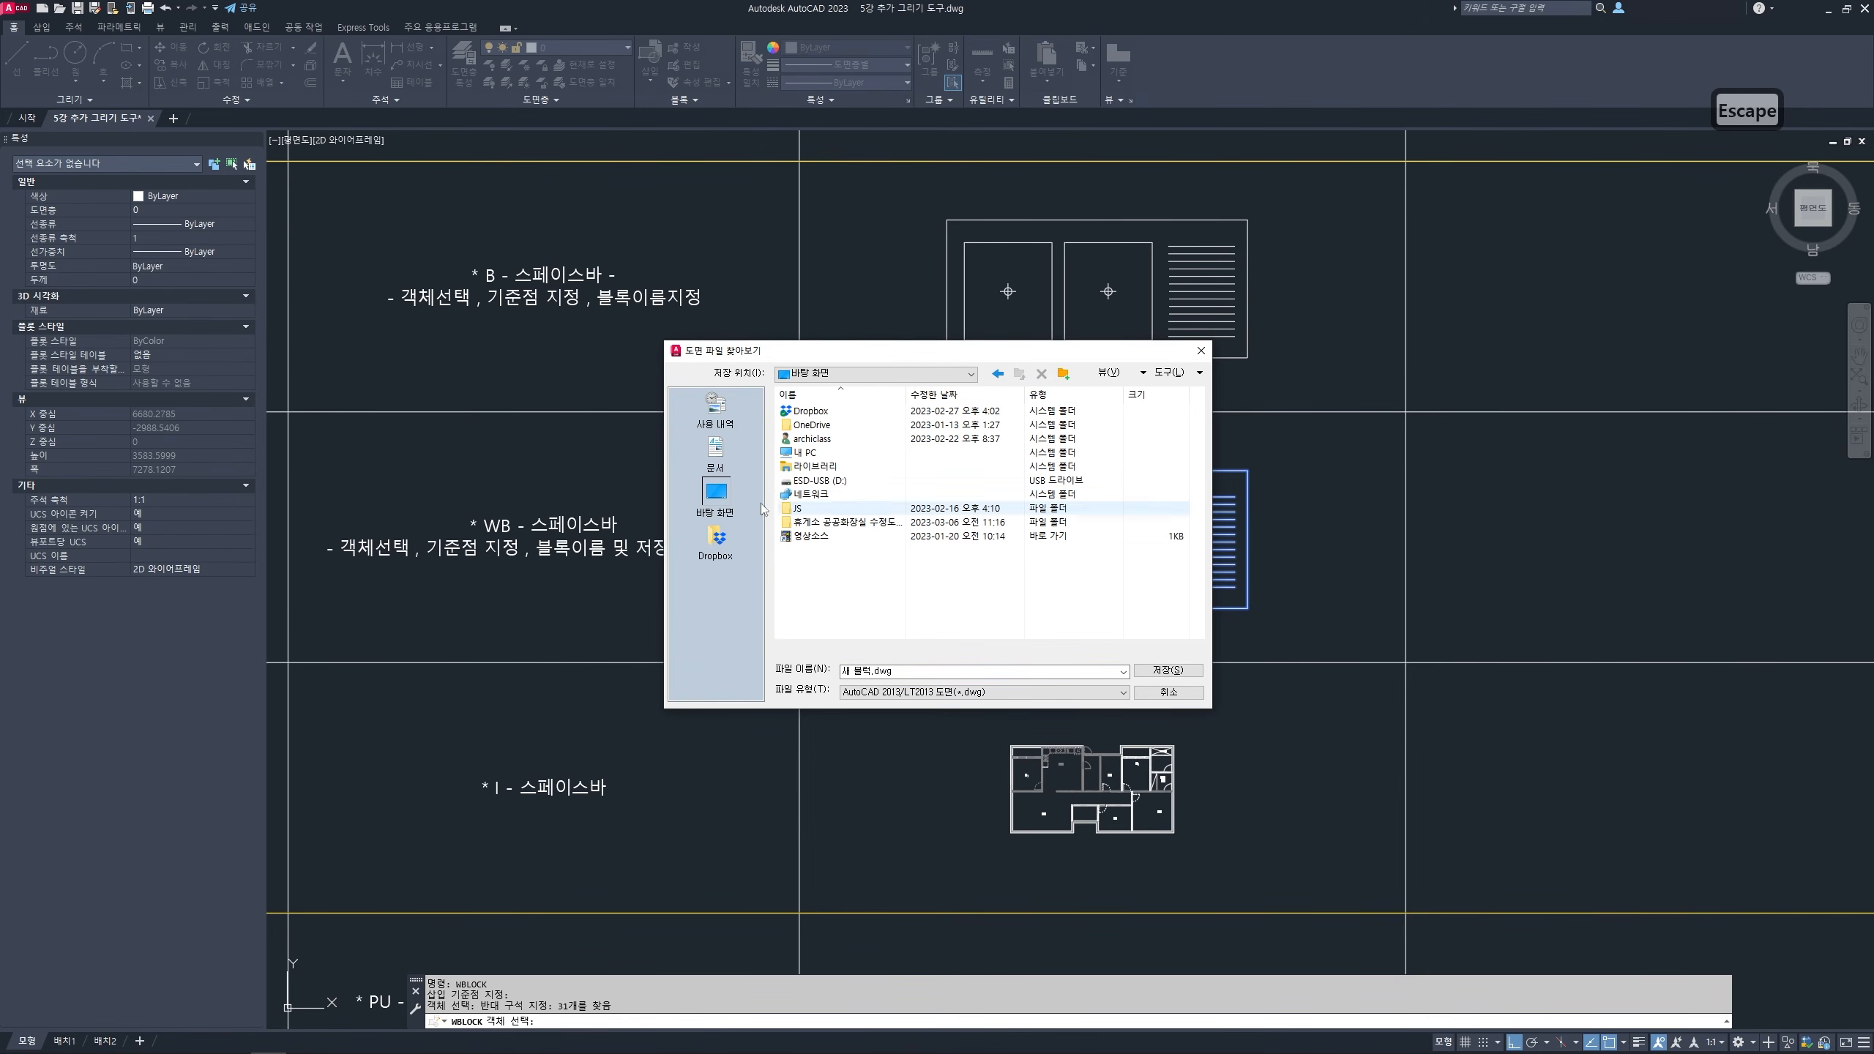
left_click(869, 673)
key("BackSpace")
key("BackSpace")
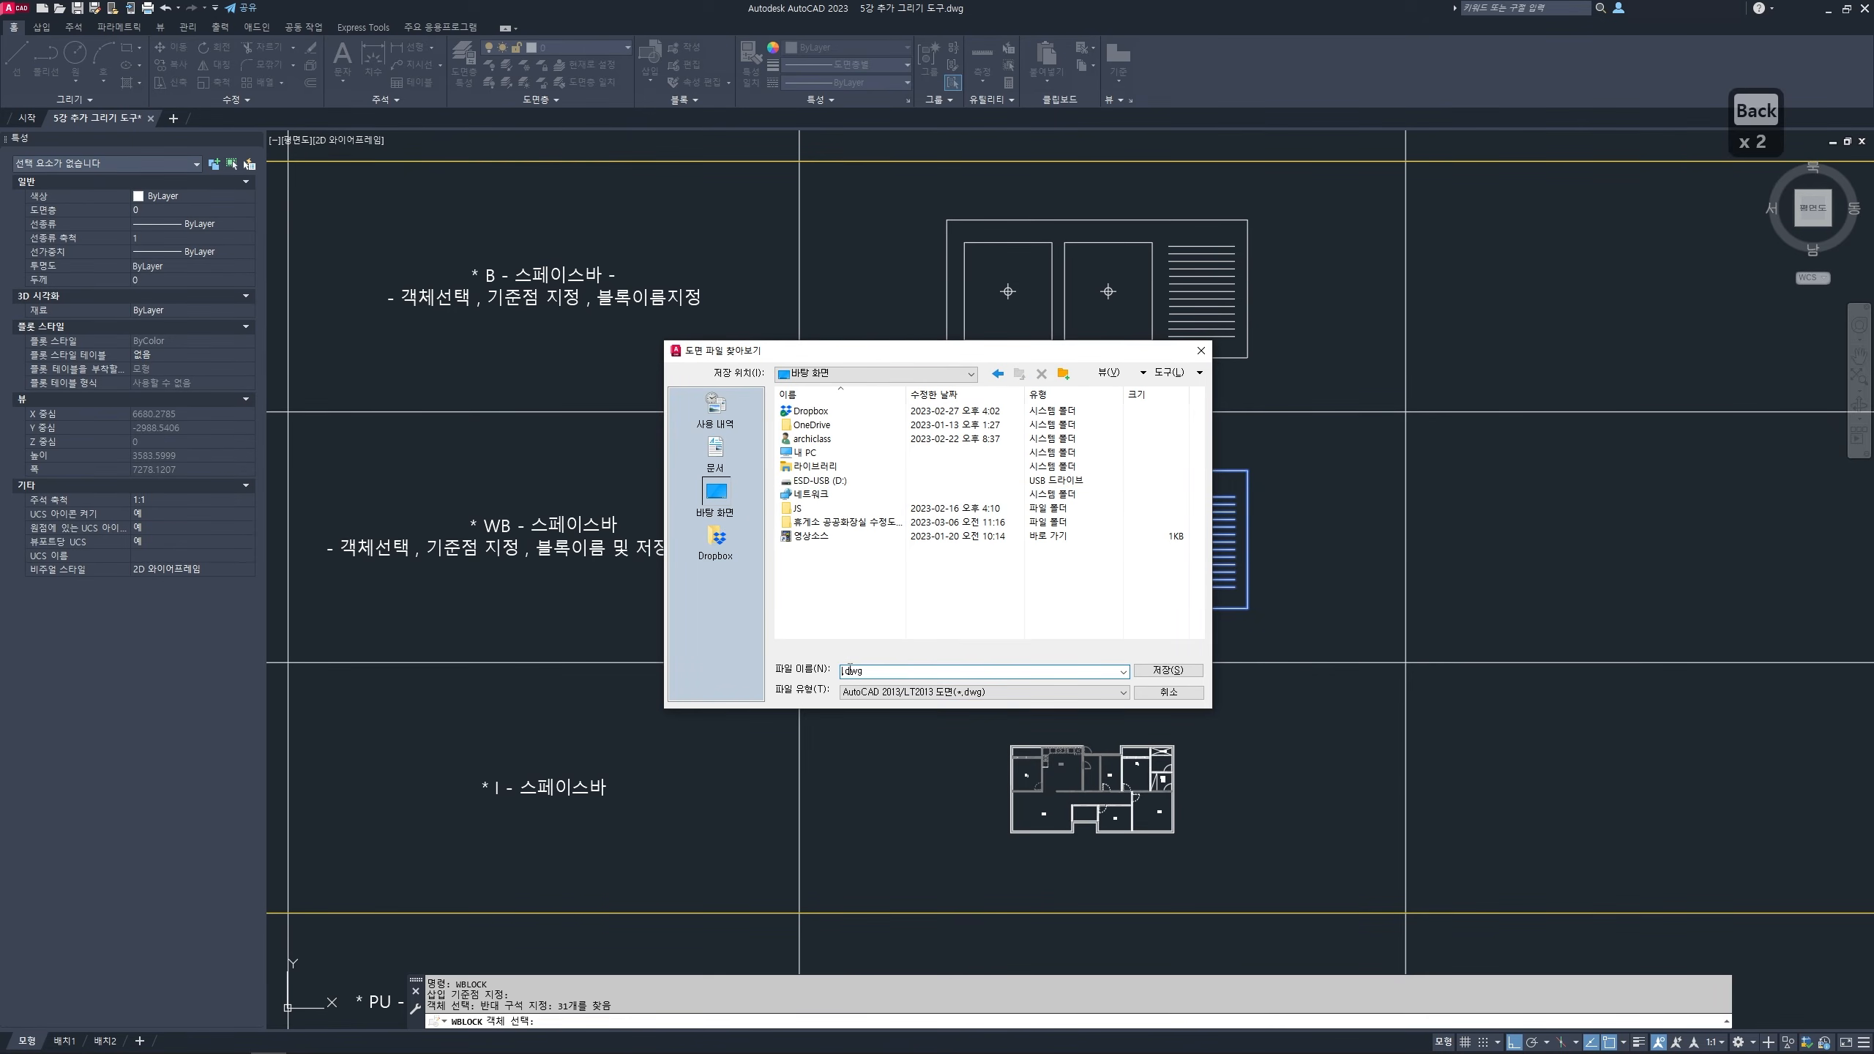
key("Hangul")
type("싱크")
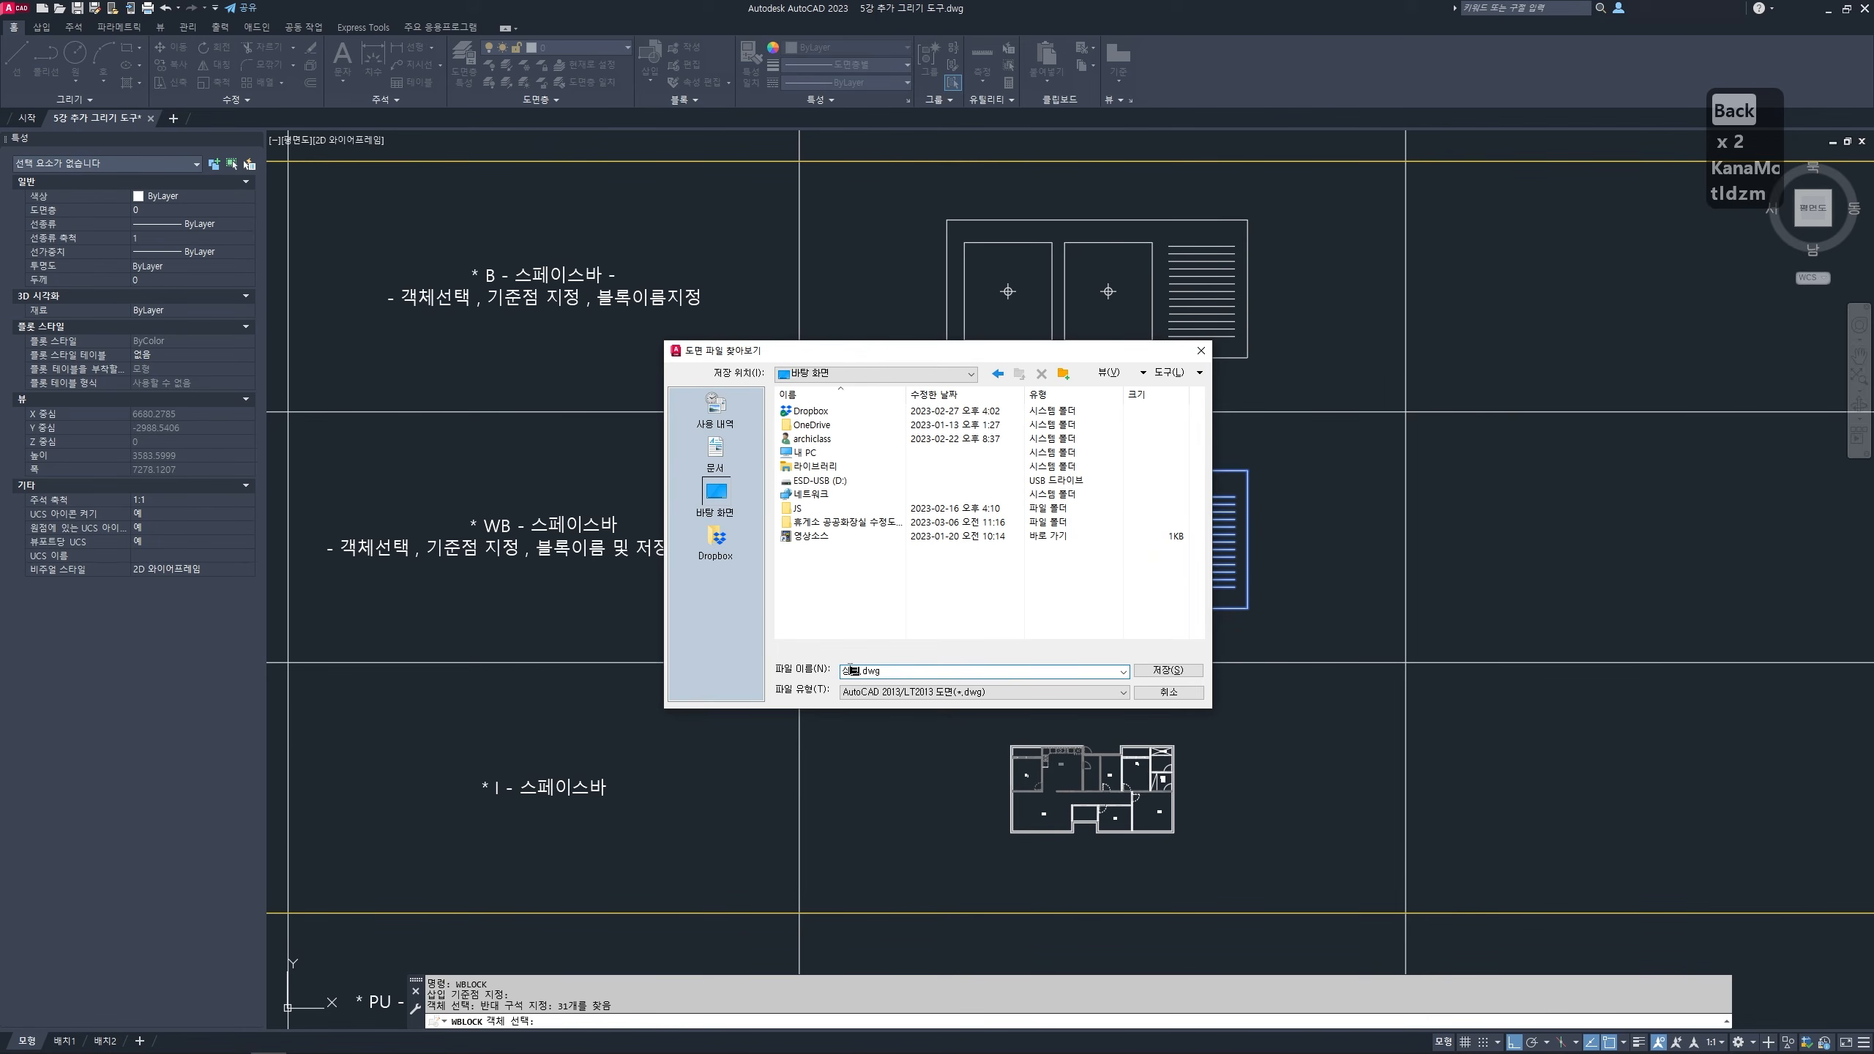
type("대")
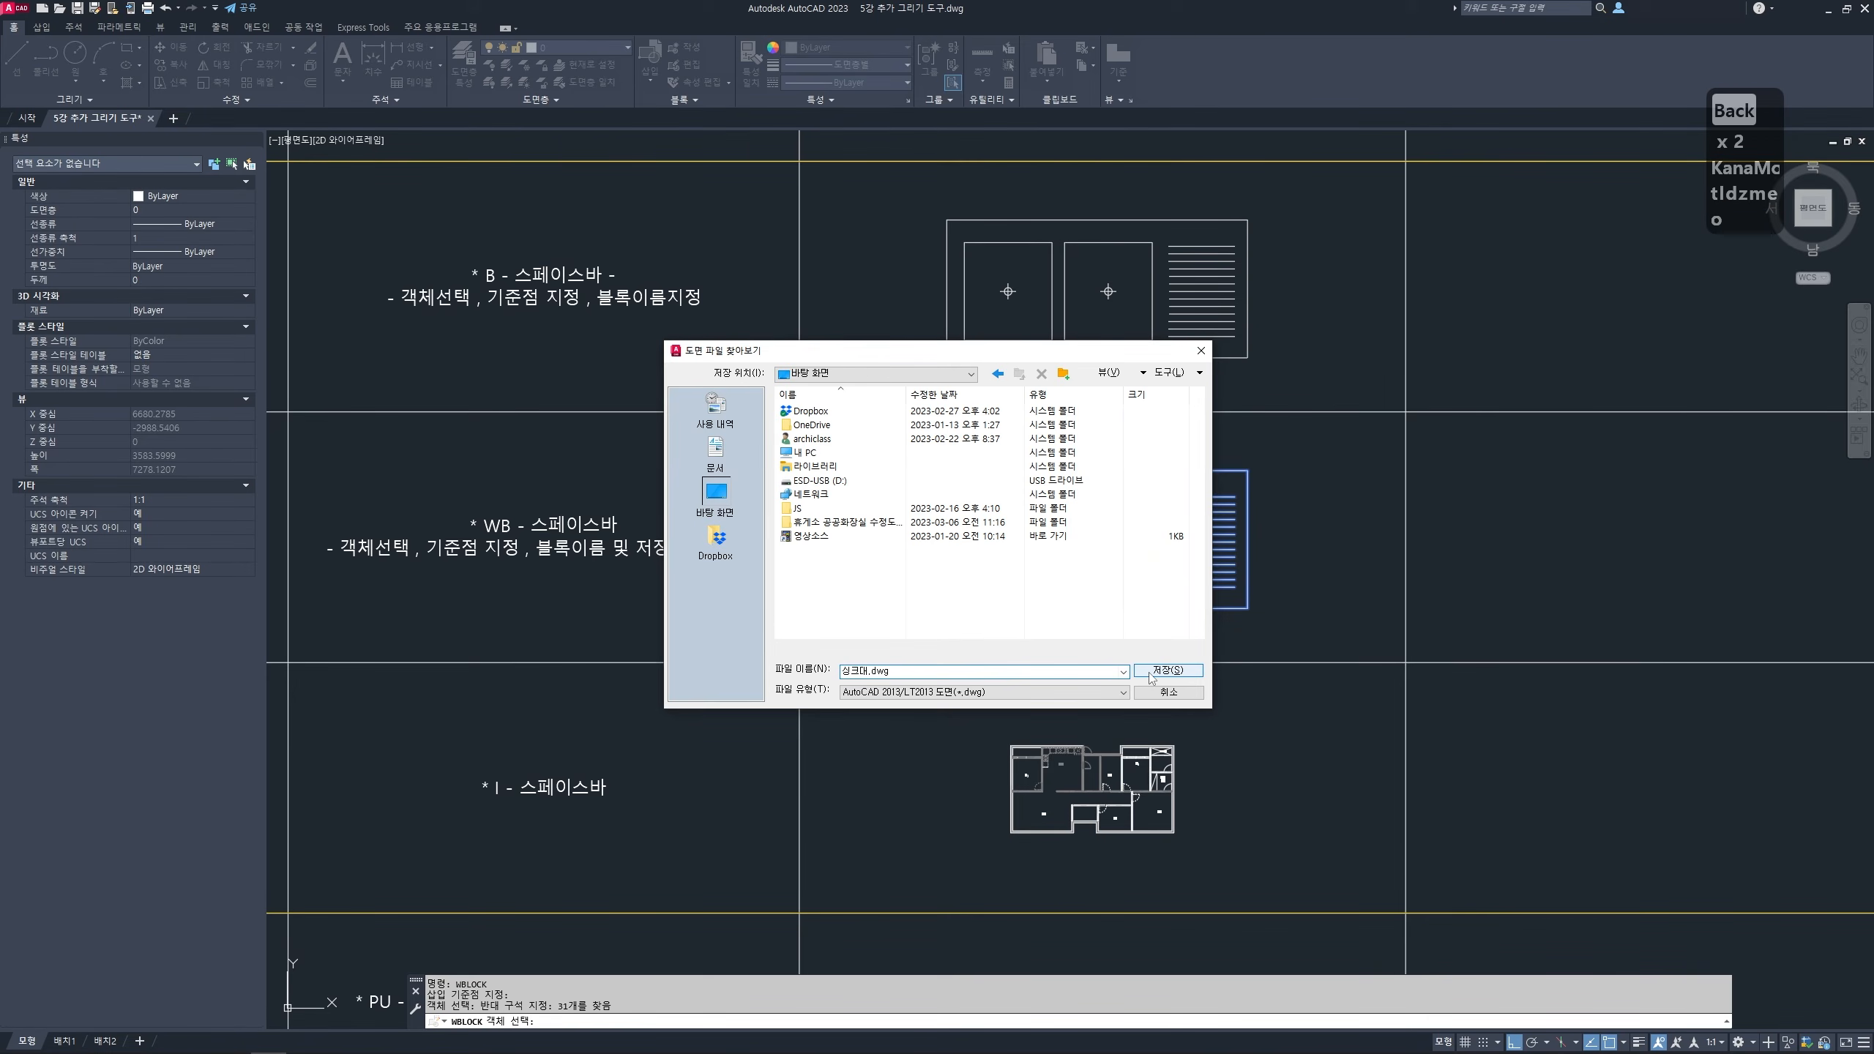
left_click(1151, 672)
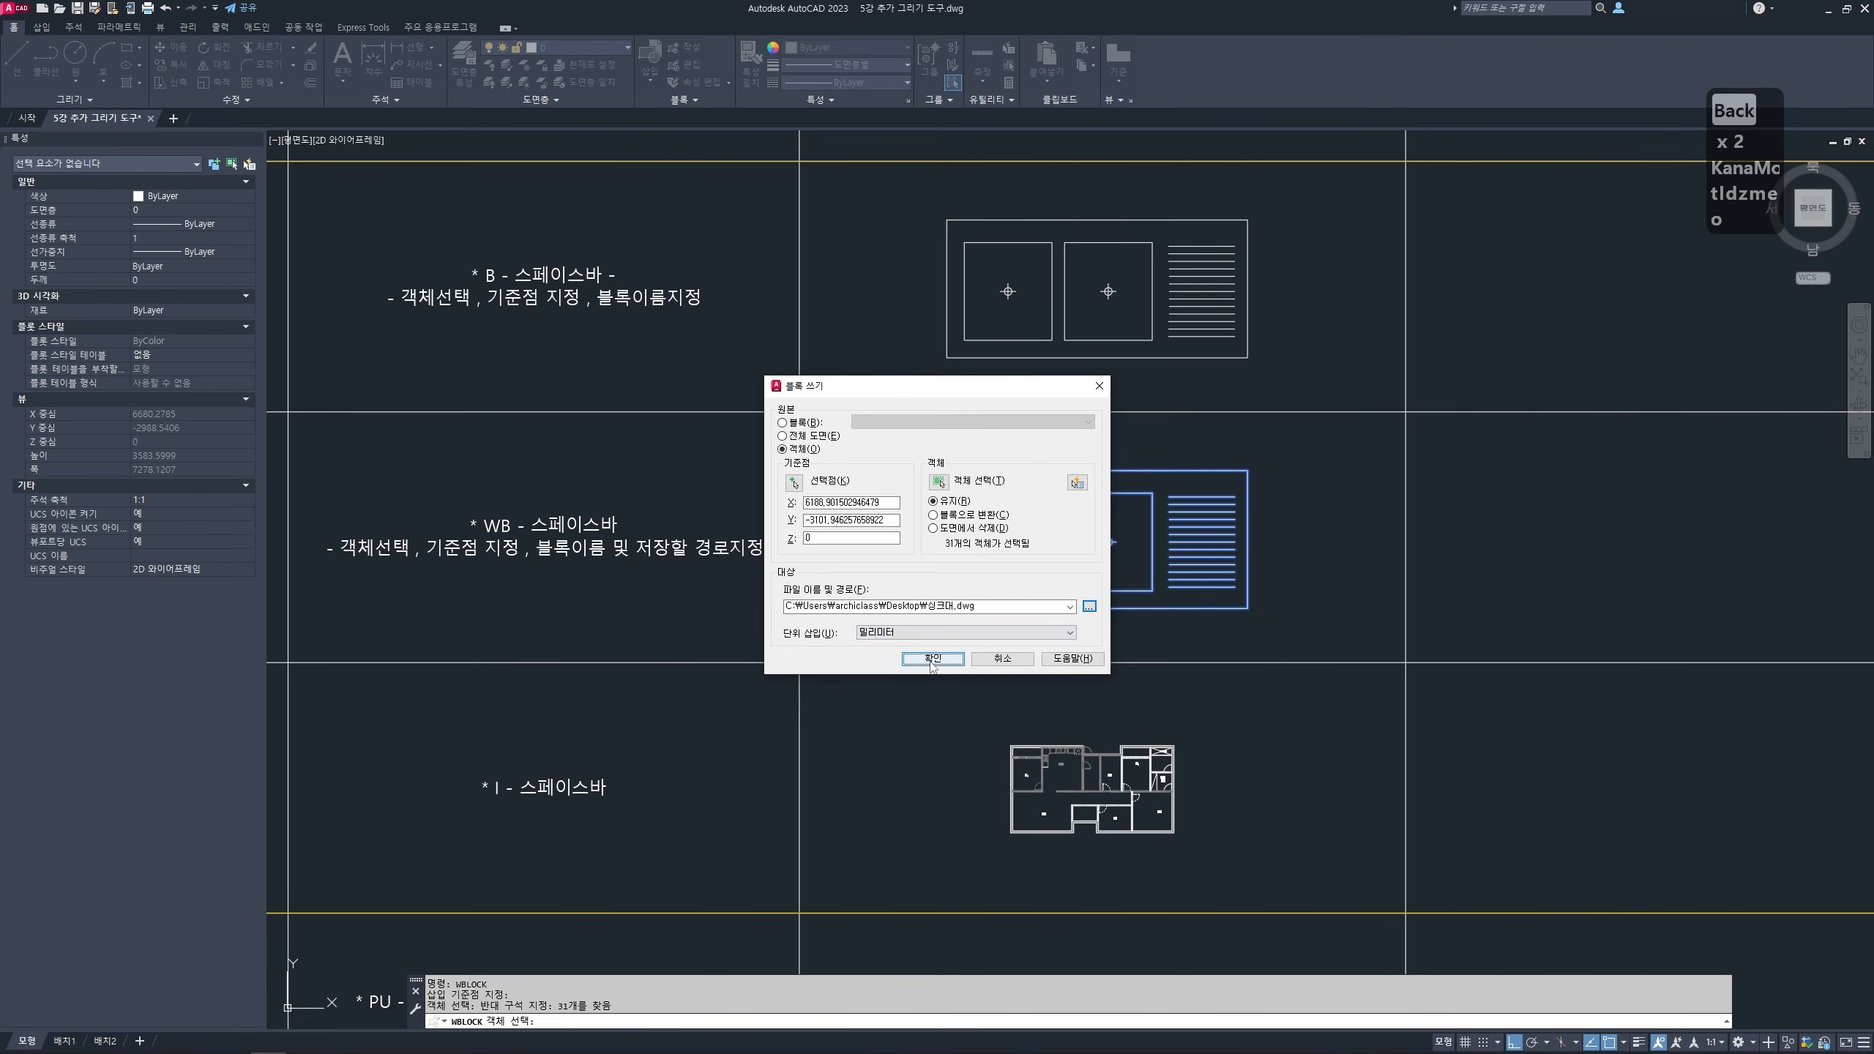
left_click(946, 661)
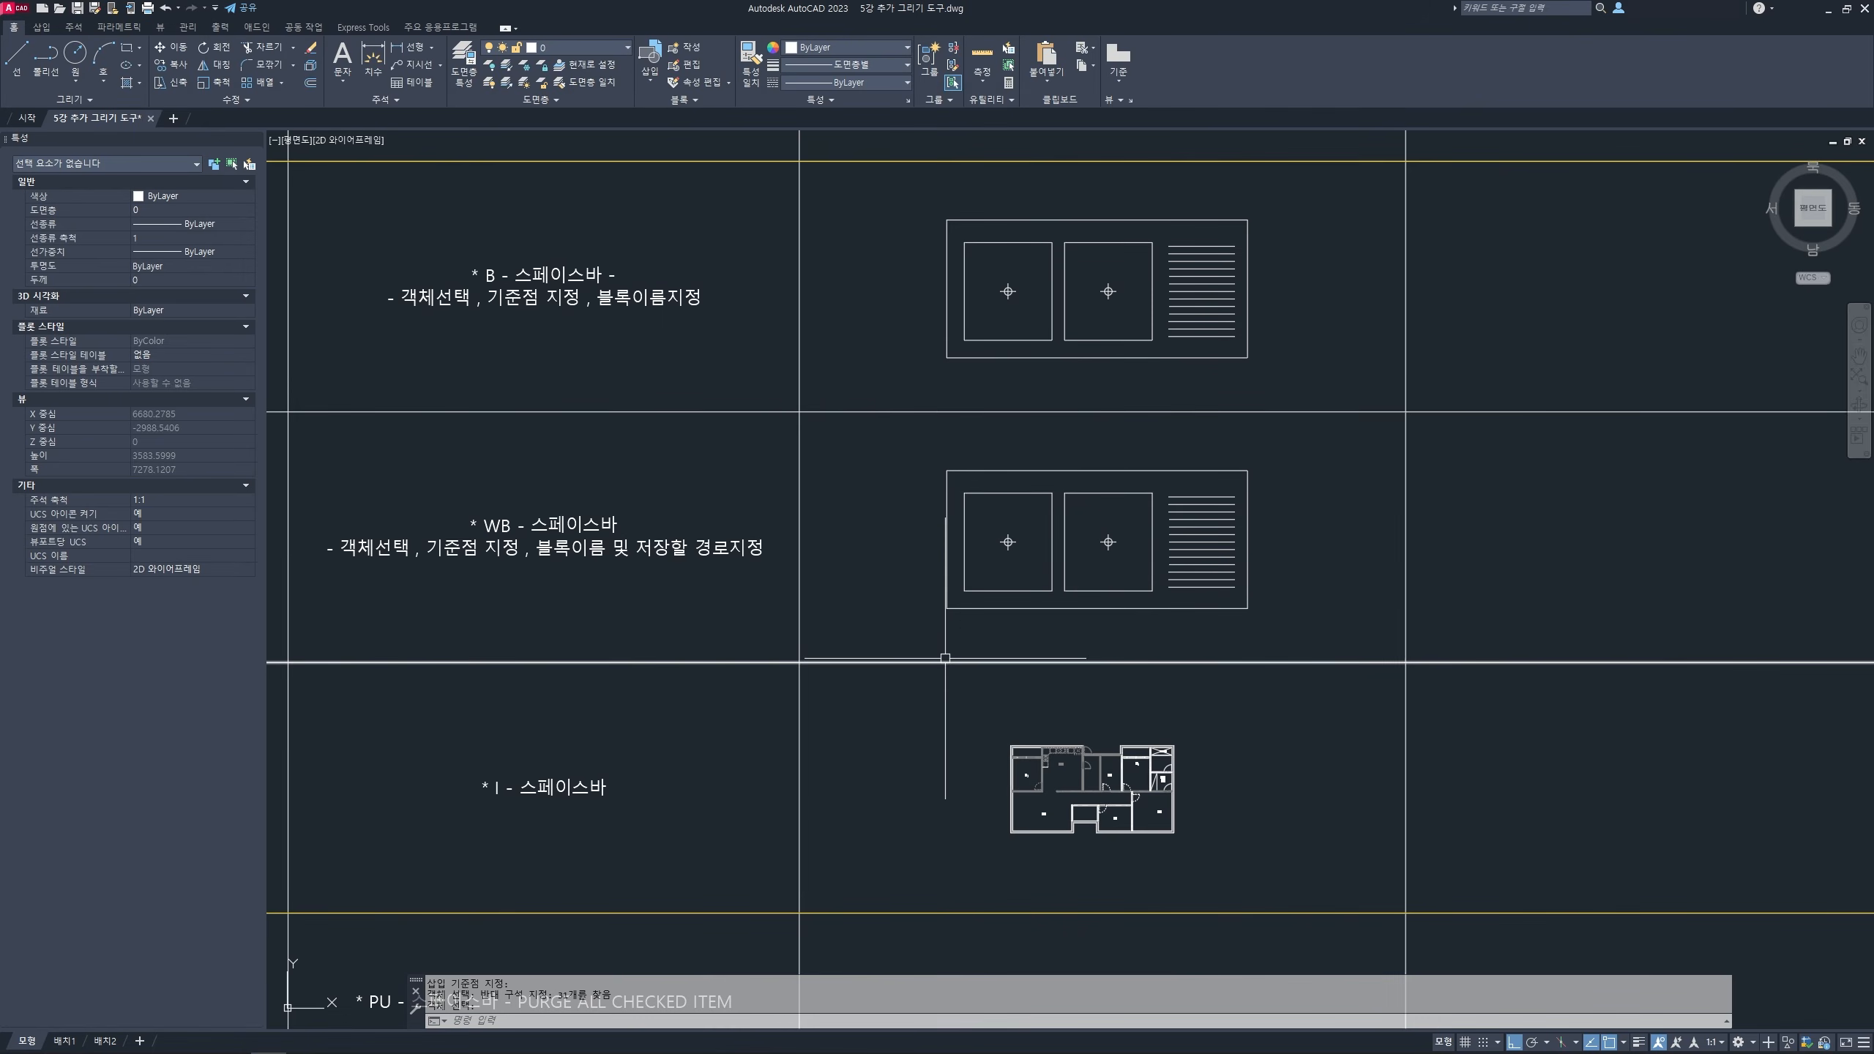
key("Escape")
key("Escape")
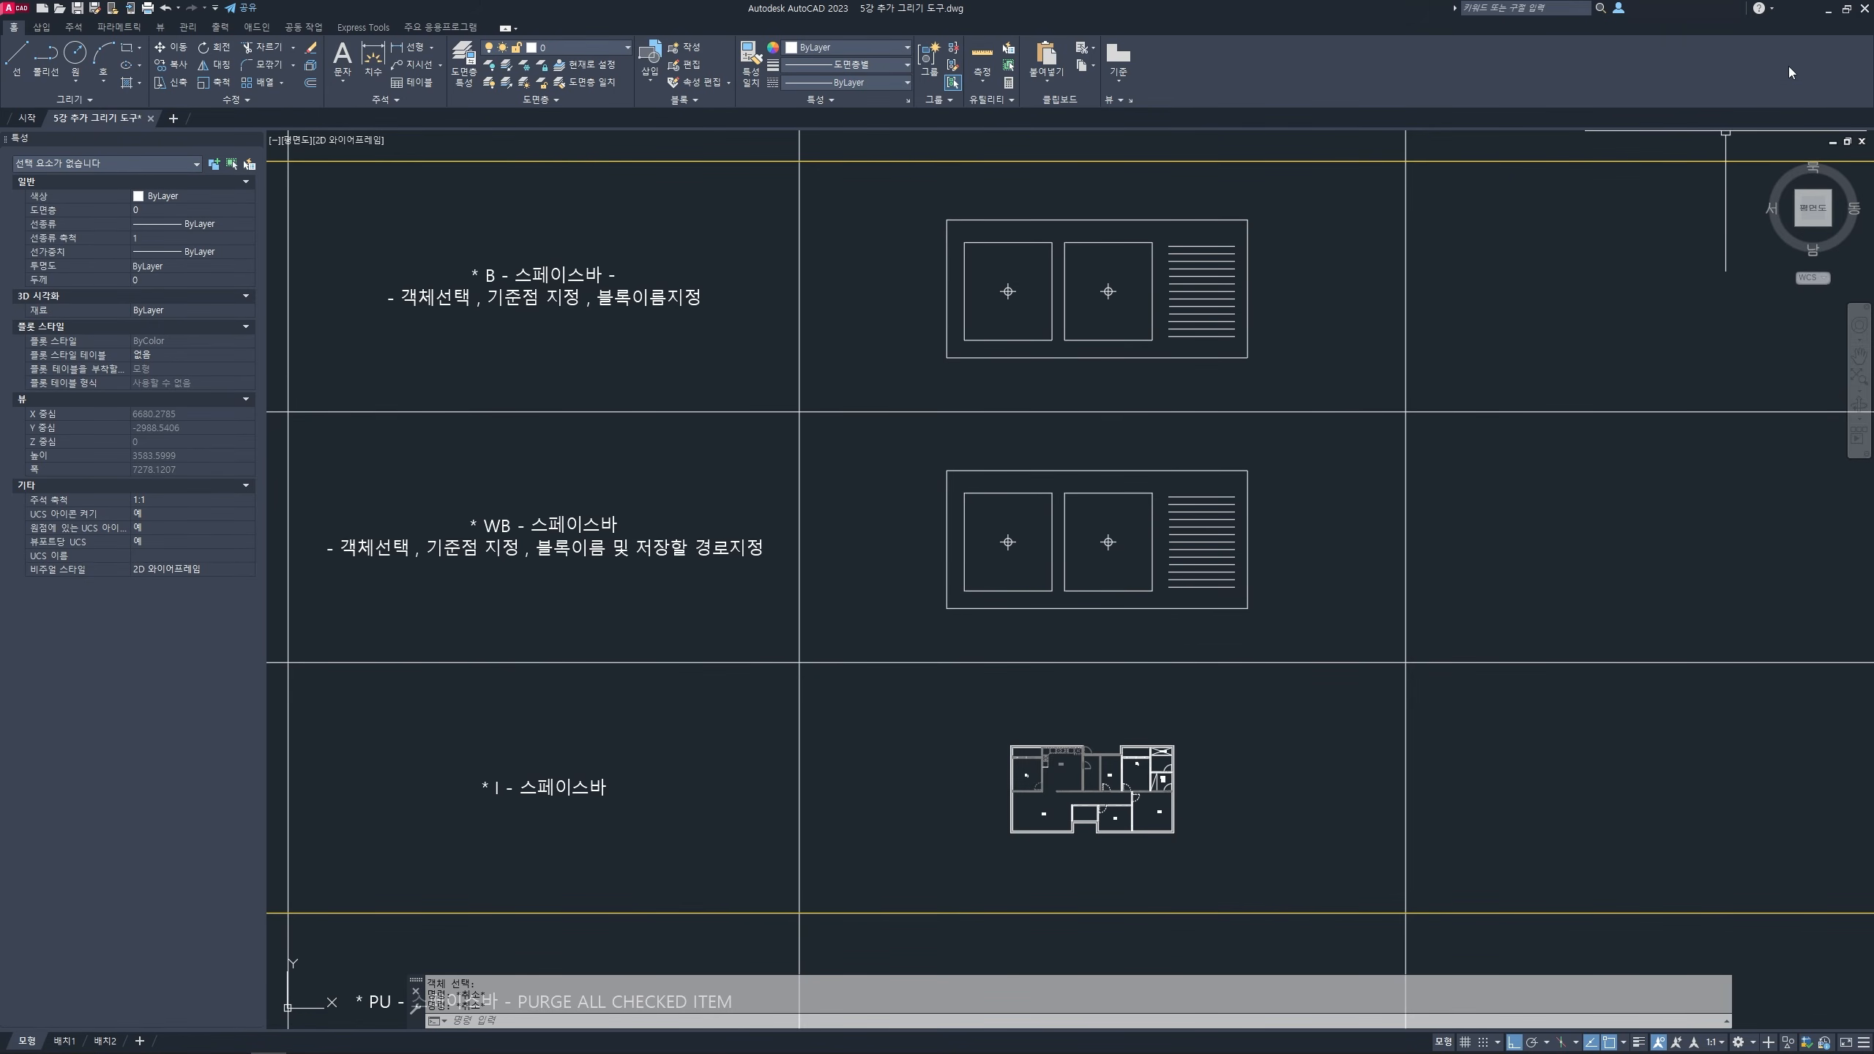
- Switch to the Windows desktop, move the 싱크대 file toward the middle and open it in AutoCAD
left_click(1826, 13)
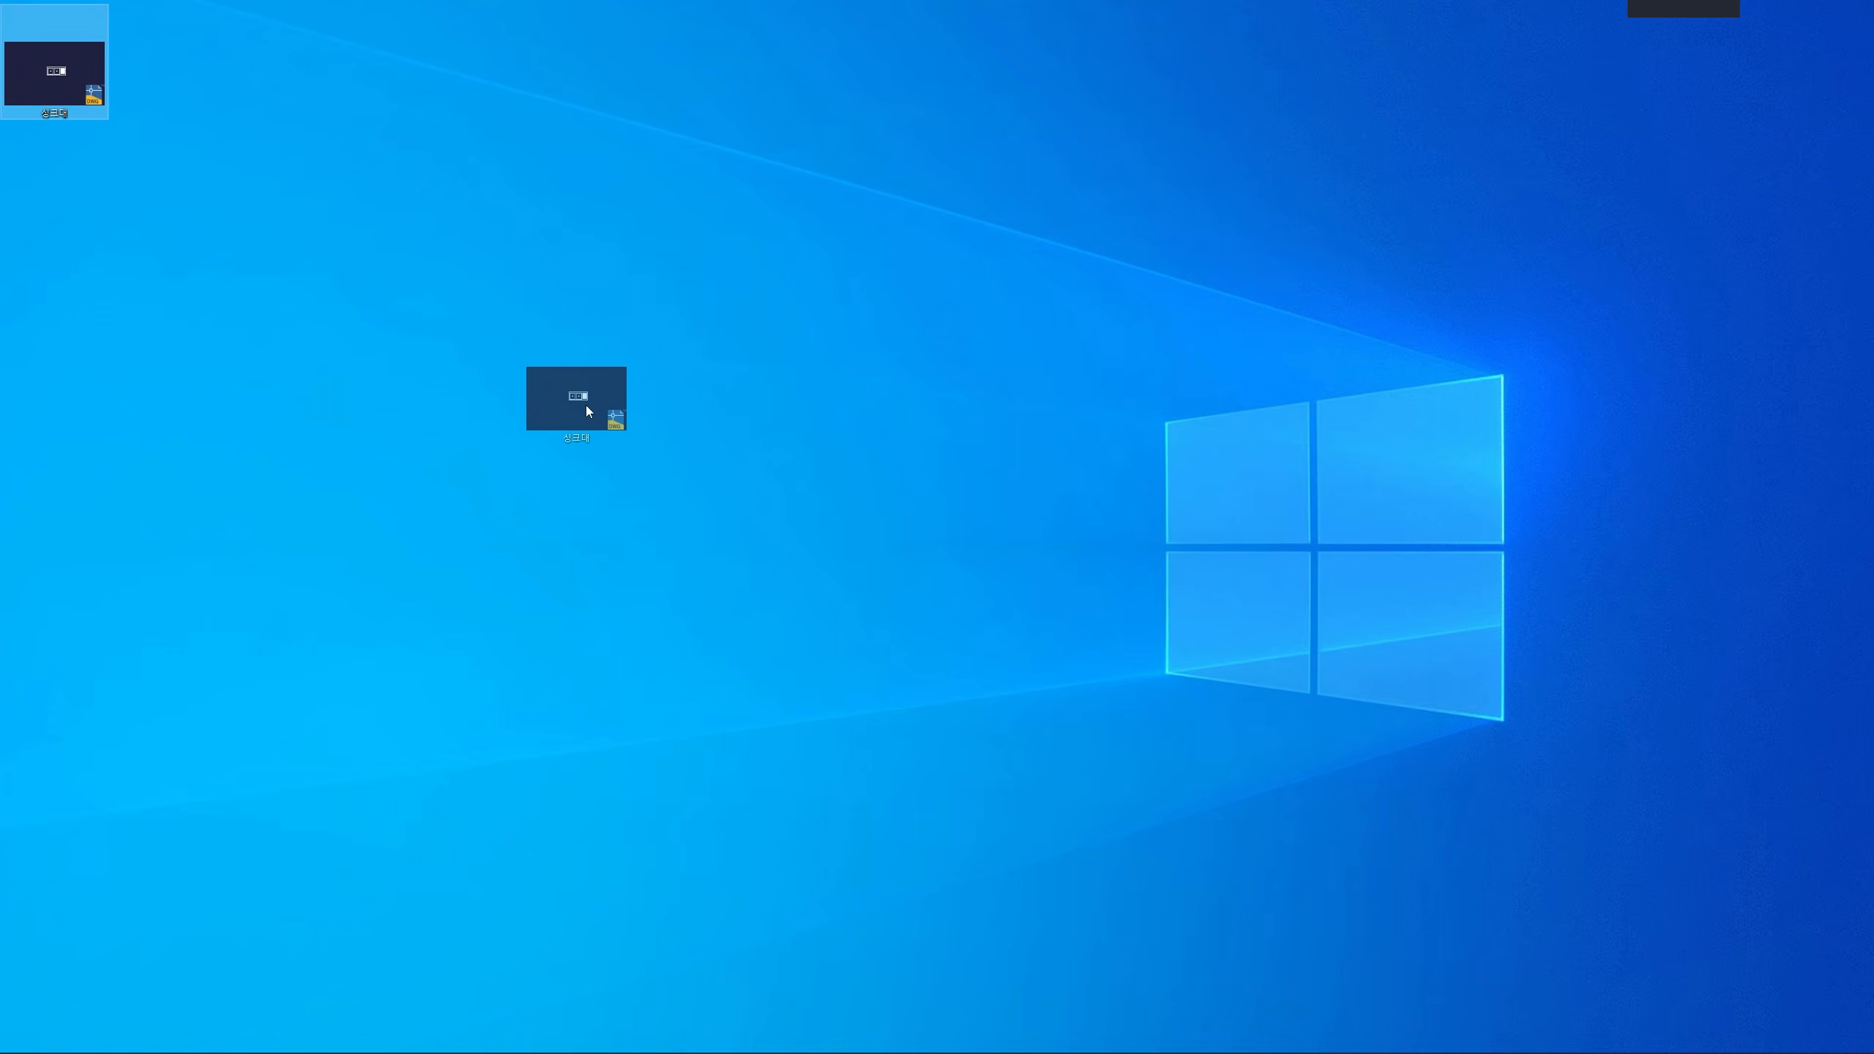
left_click_drag(725, 443, 820, 471)
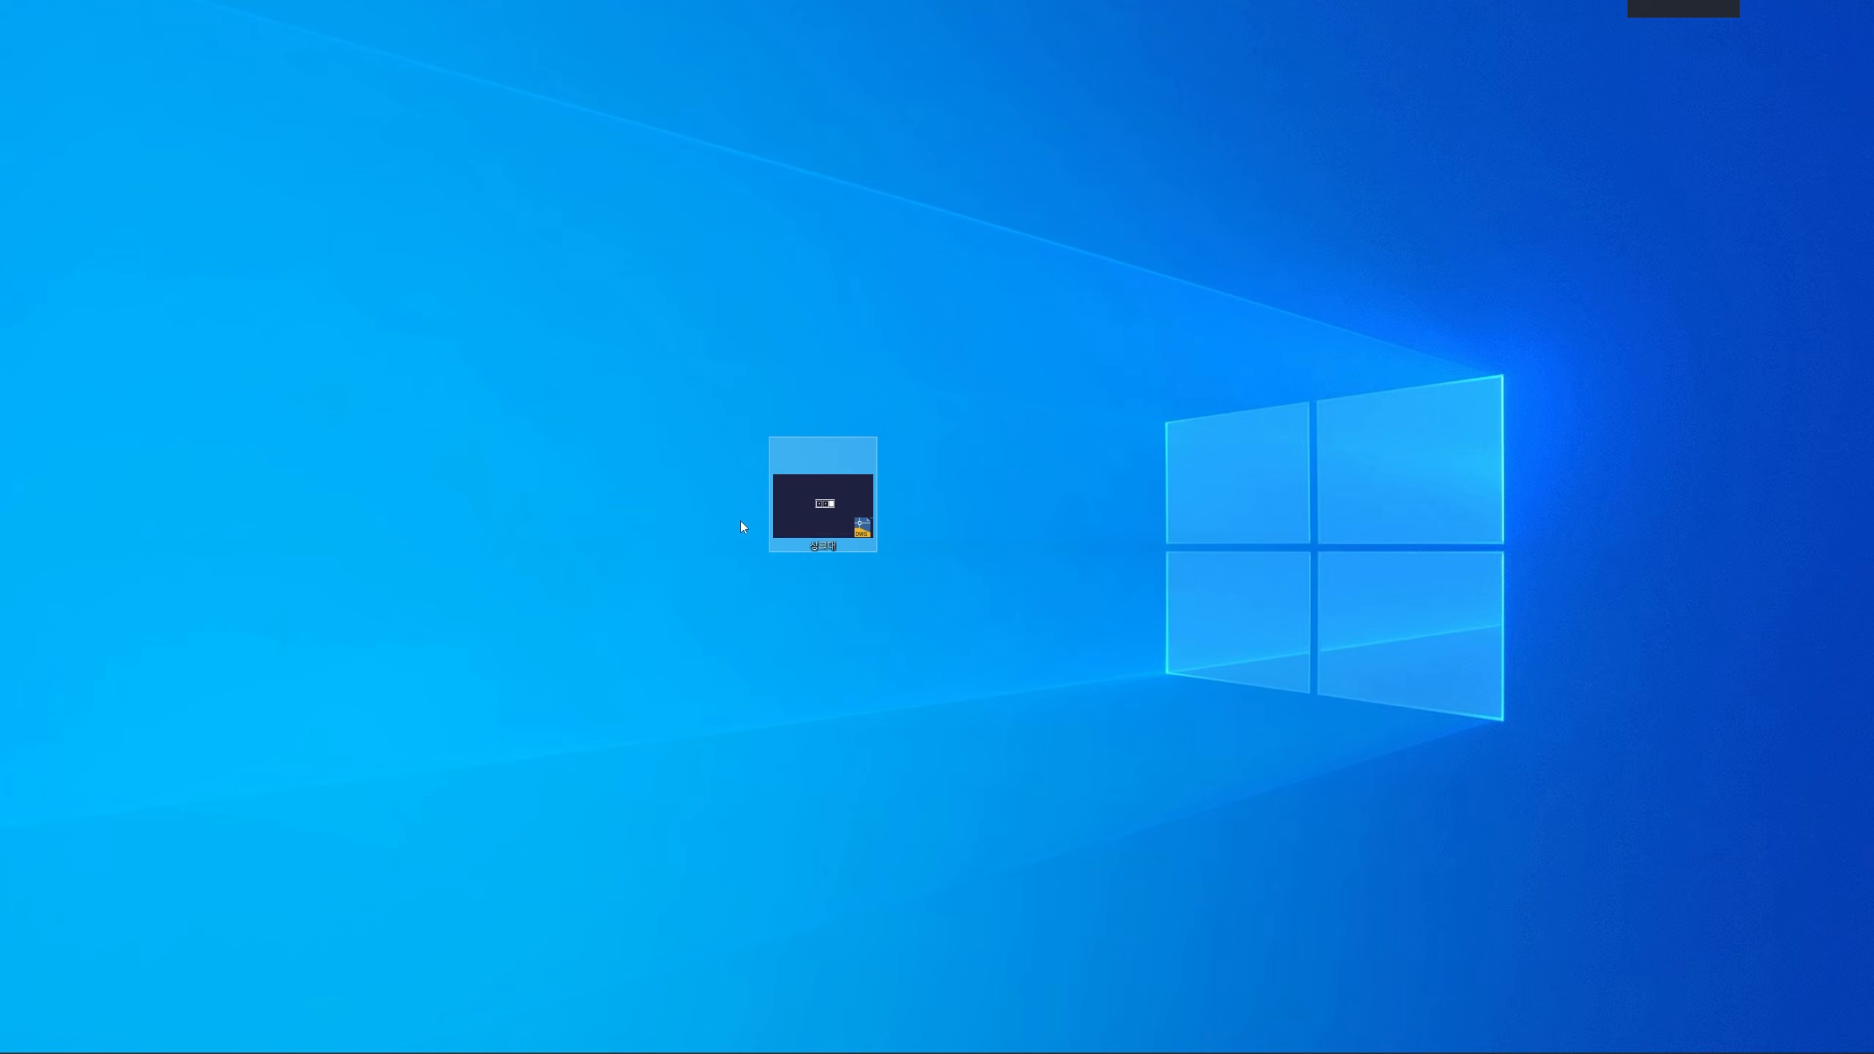
double_click(828, 507)
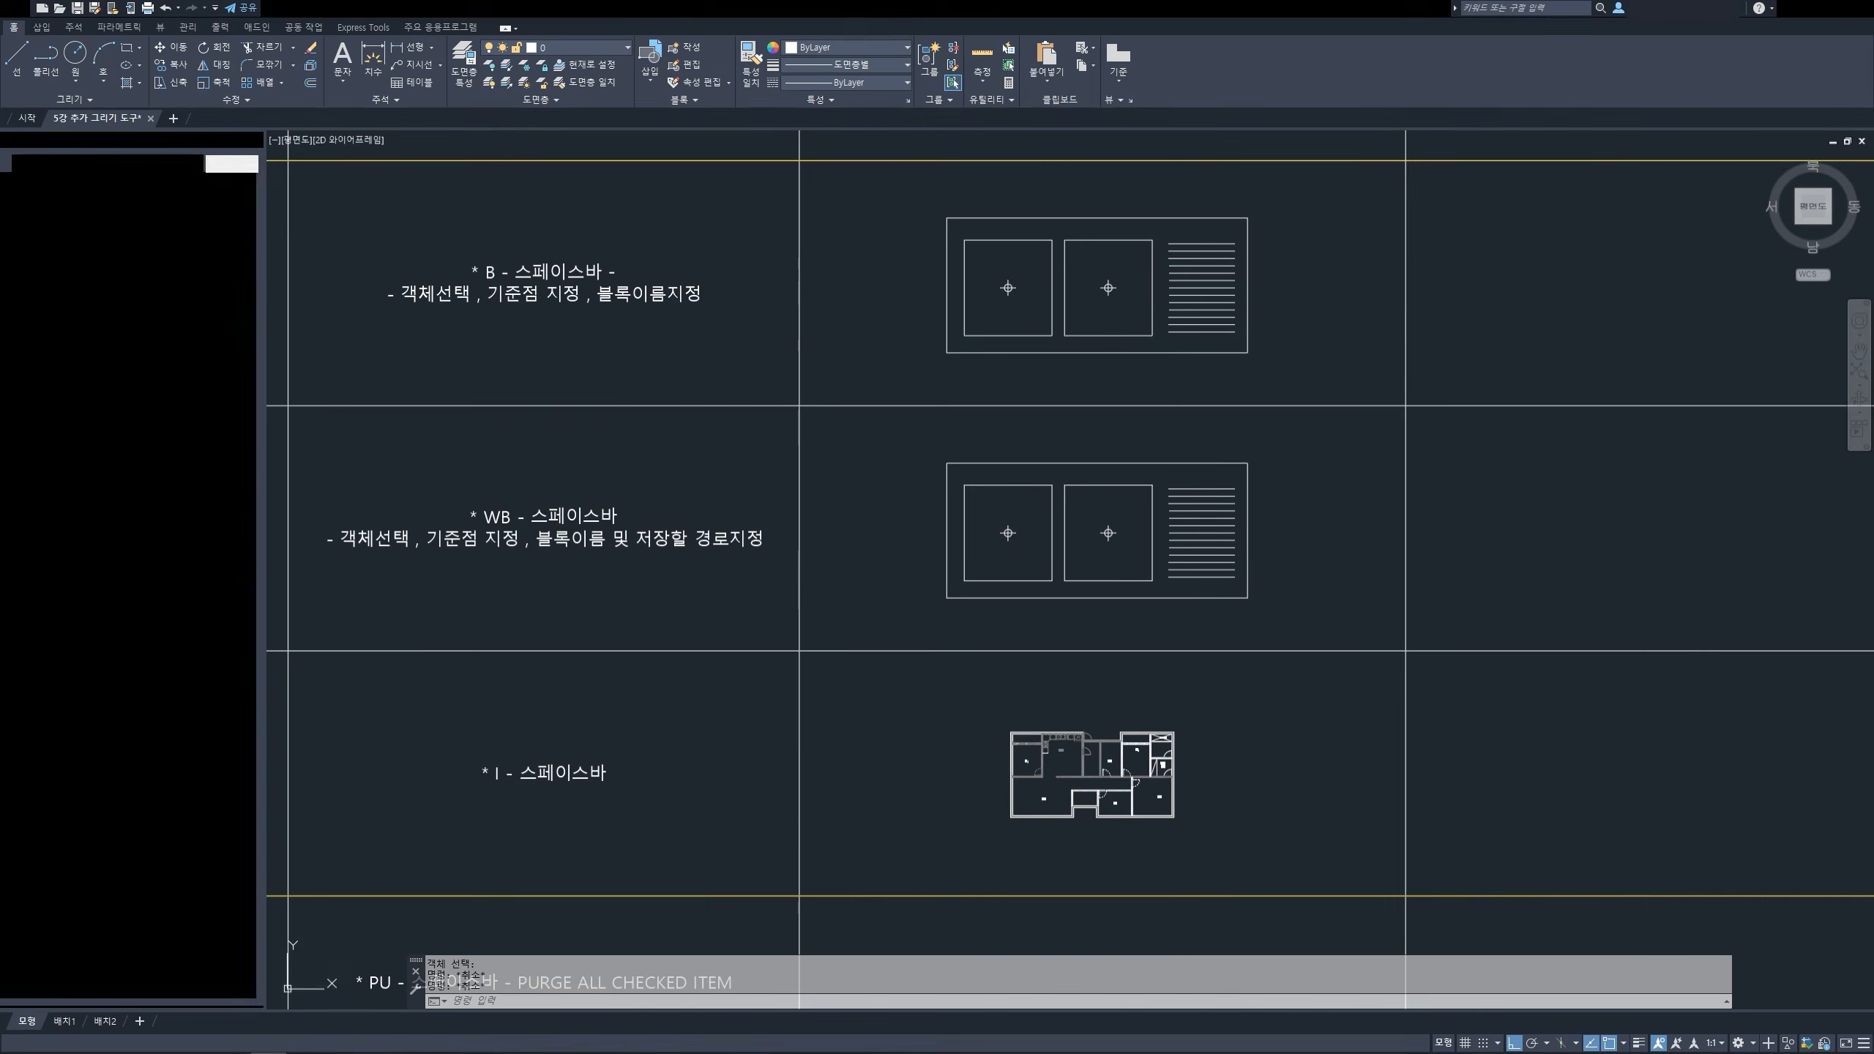
- Select the whole sink in the opened 싱크대 drawing to check its contents, and clear the selection
left_click(900, 433)
left_click(1296, 623)
key("Escape")
key("Escape")
key("Escape")
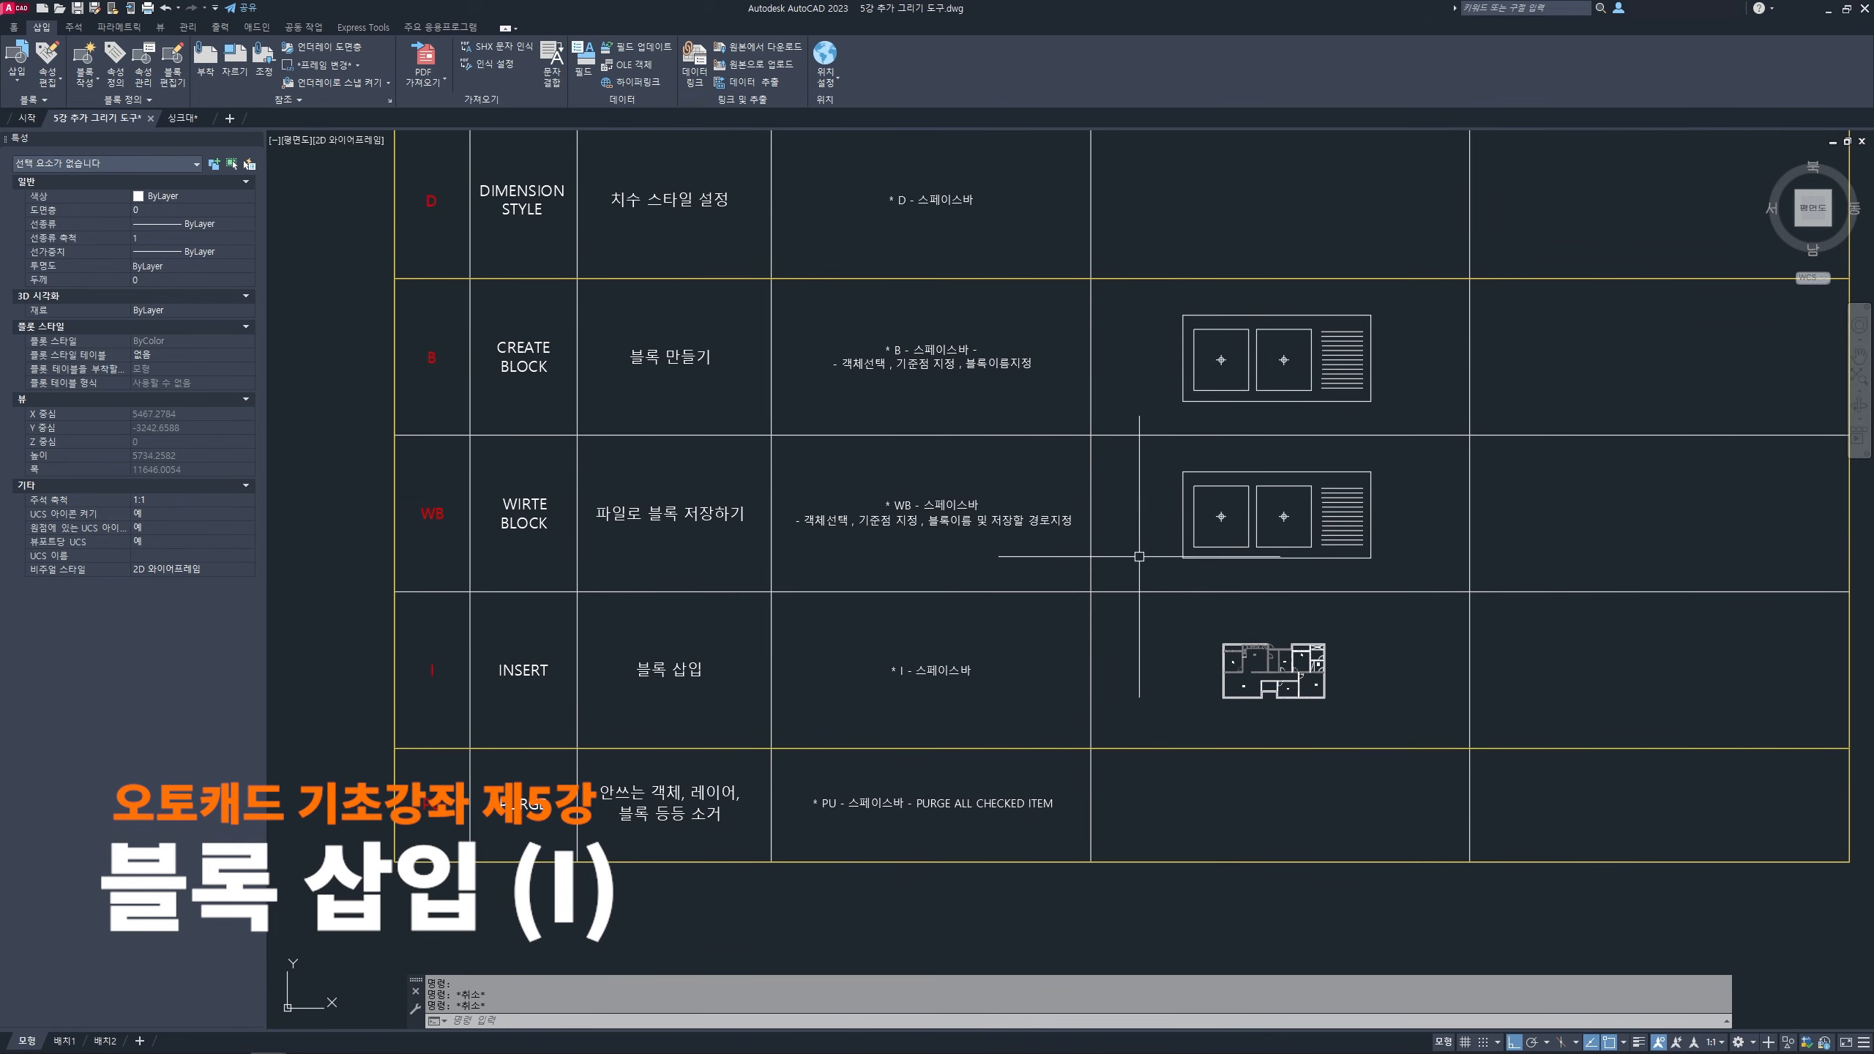
- Examine the INSERT row of the command table, including its shortcut, description and example floor plan
mouse_move(1007, 610)
middle_mouse_down()
mouse_move(1013, 636)
mouse_move(1096, 589)
middle_mouse_up()
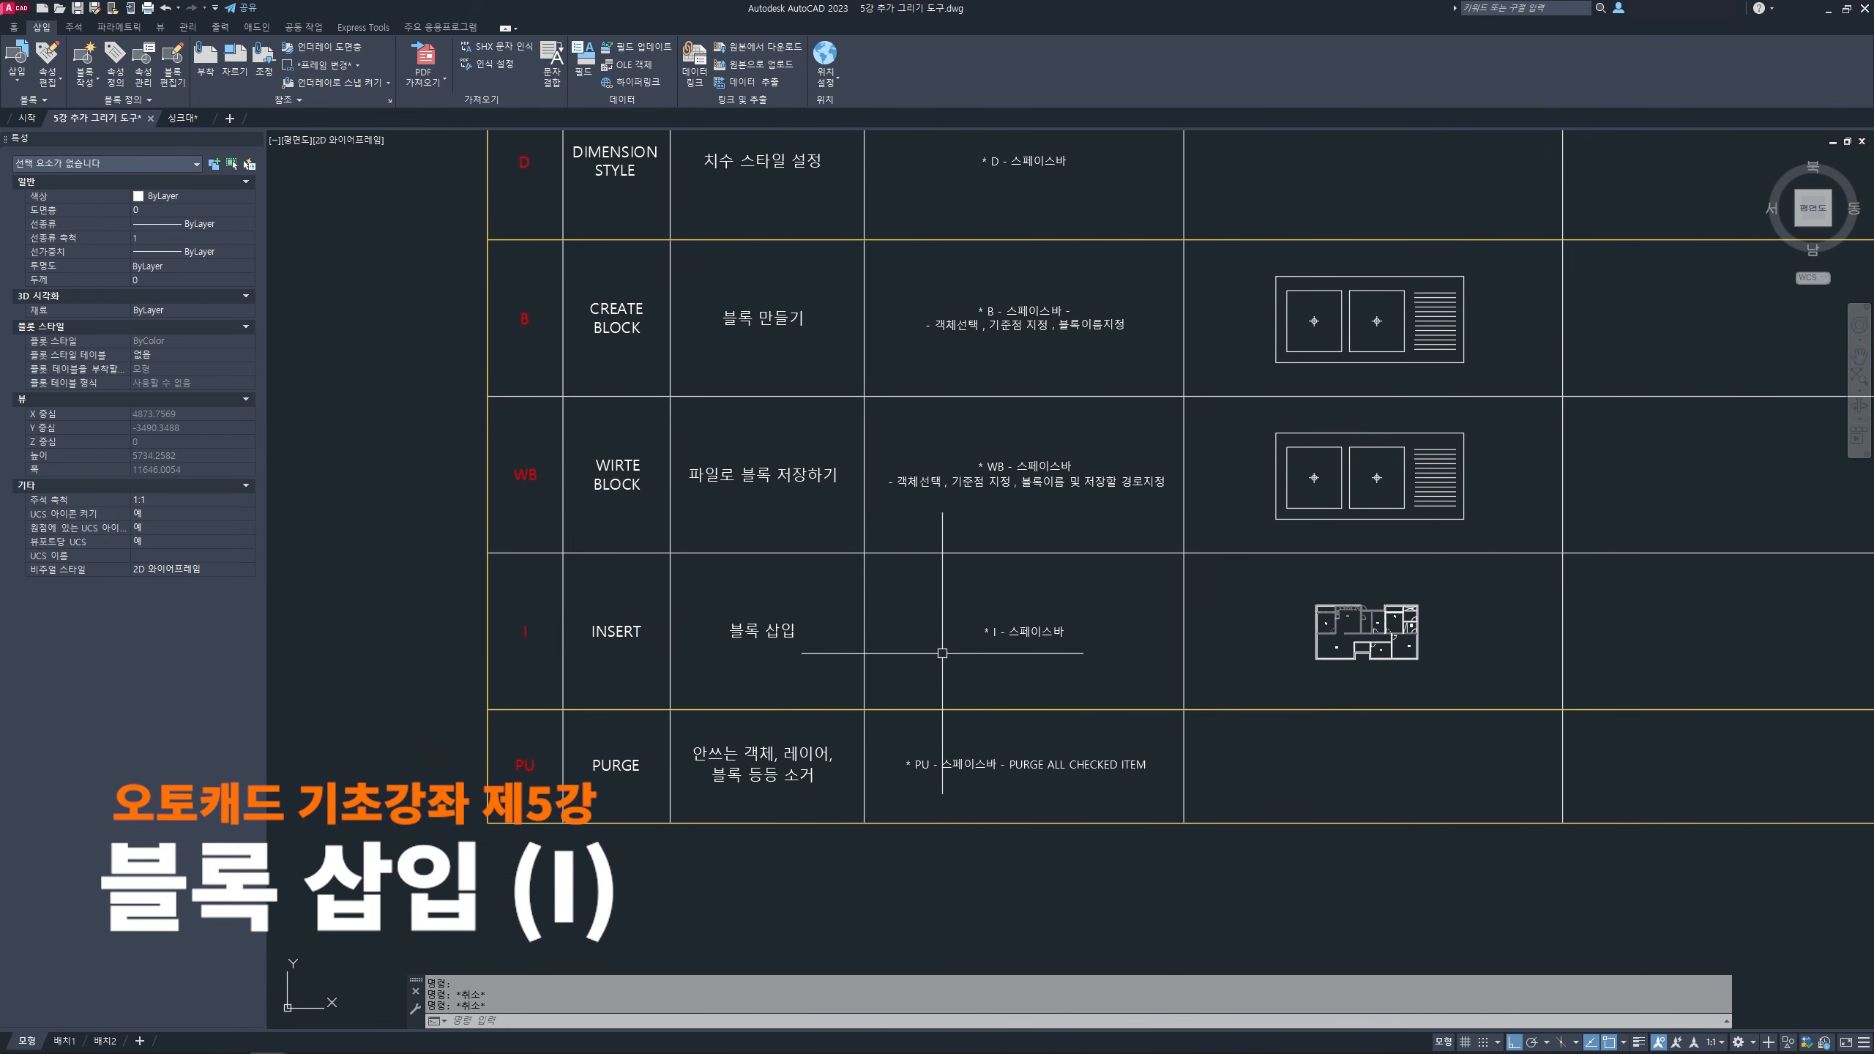
scroll(906, 675, "up", 2)
middle_click_drag(907, 675, 1166, 624)
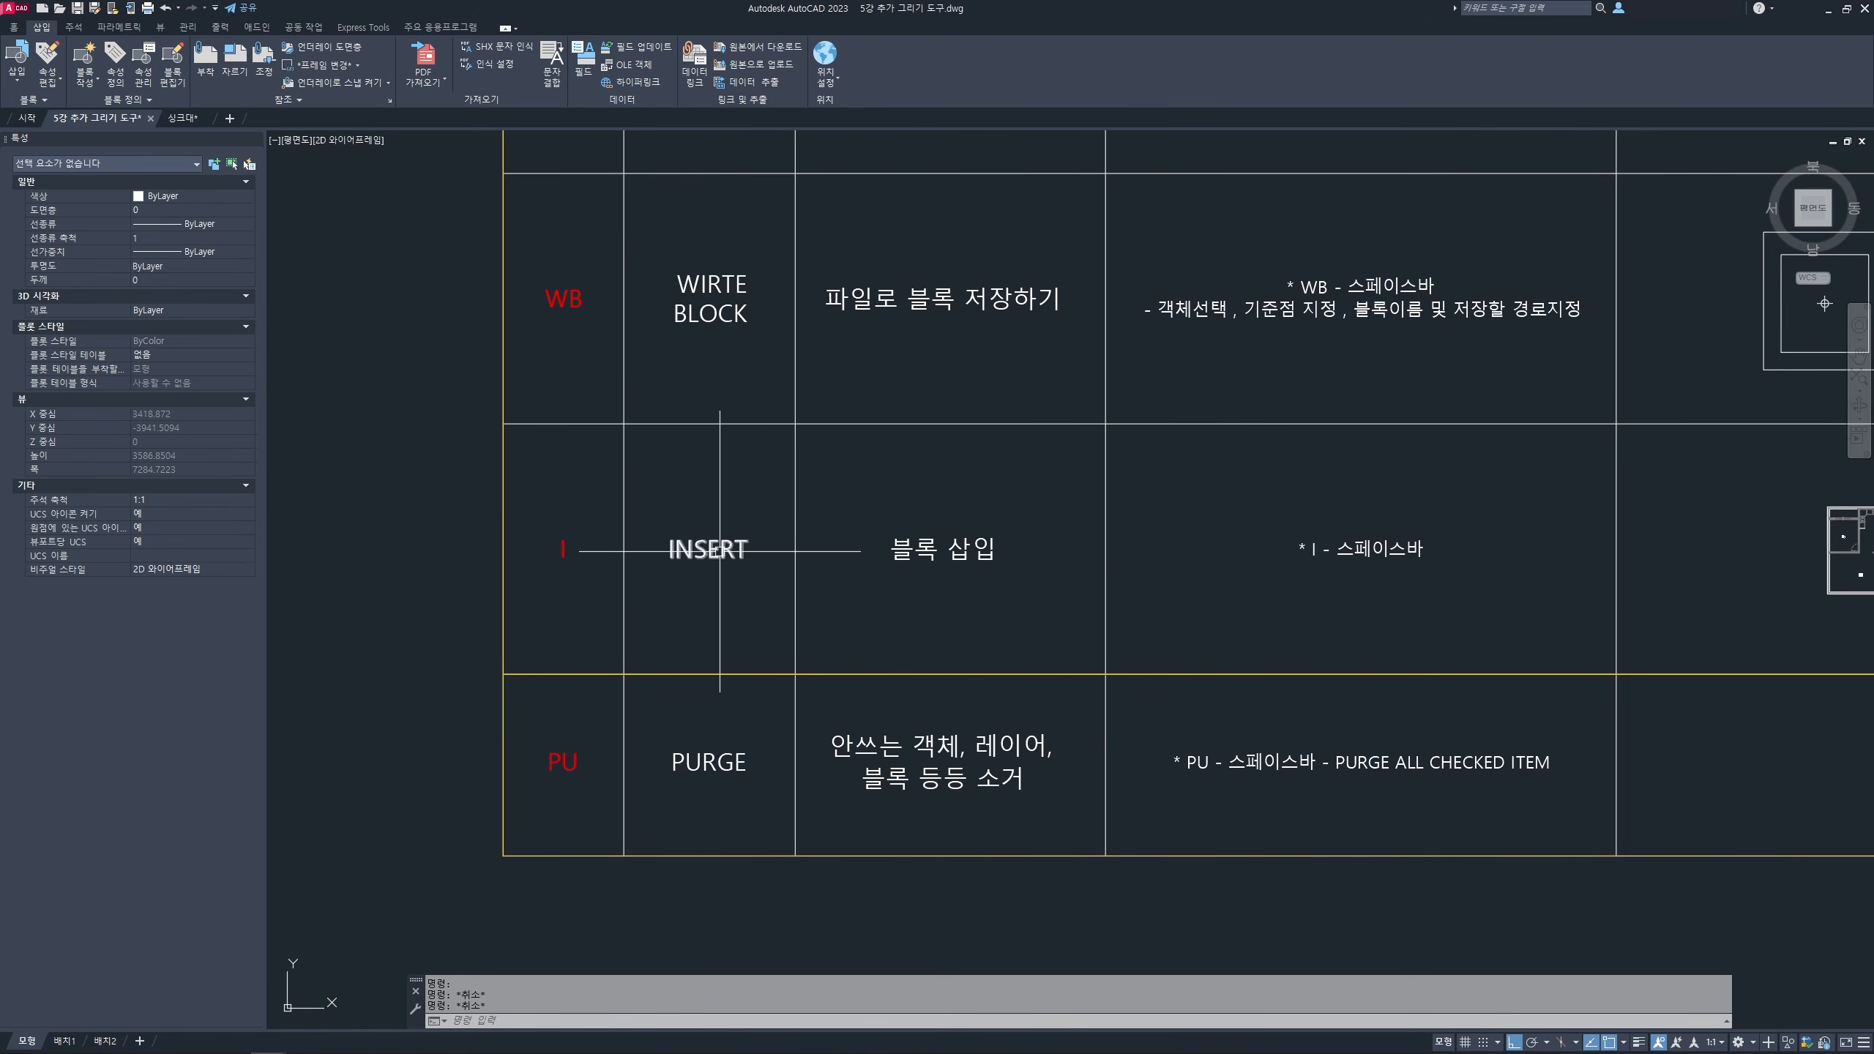
key("ctrl+2")
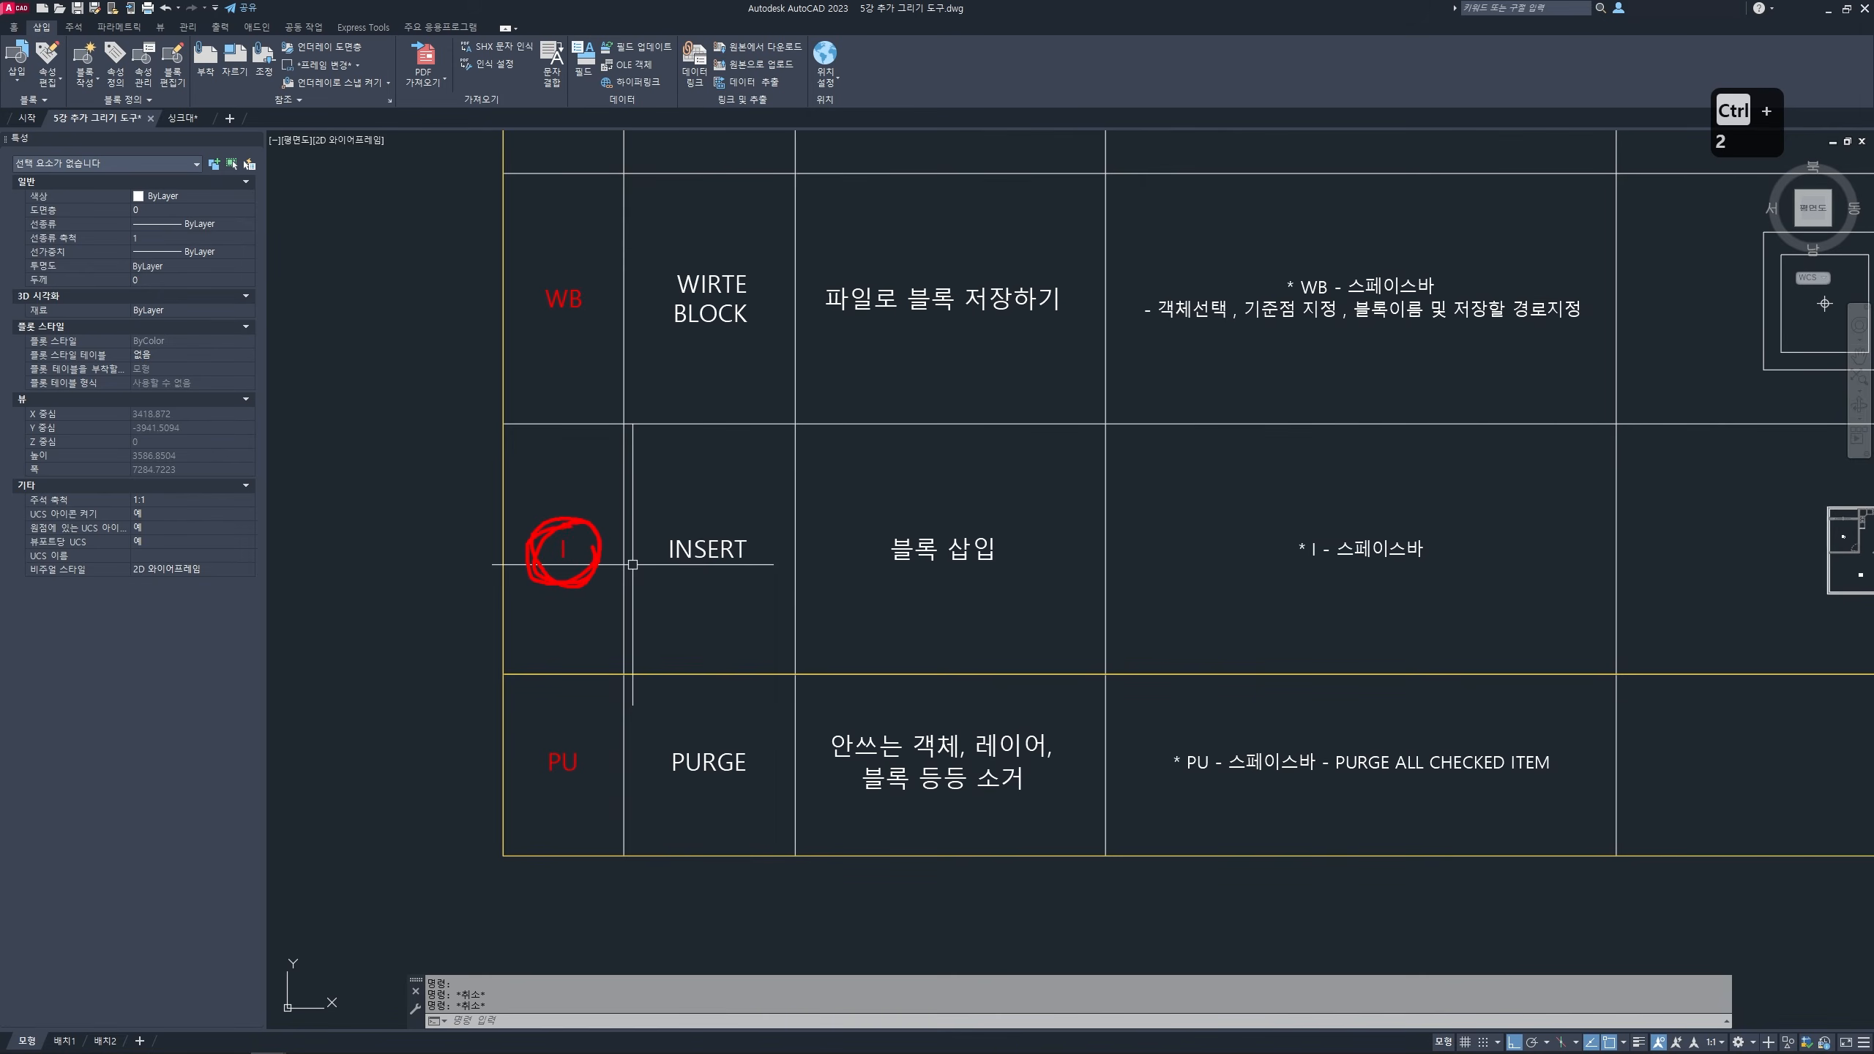
left_click_drag(582, 588, 1485, 577)
key("Escape")
scroll(1487, 568, "down", 1)
middle_click_drag(1488, 568, 1089, 587)
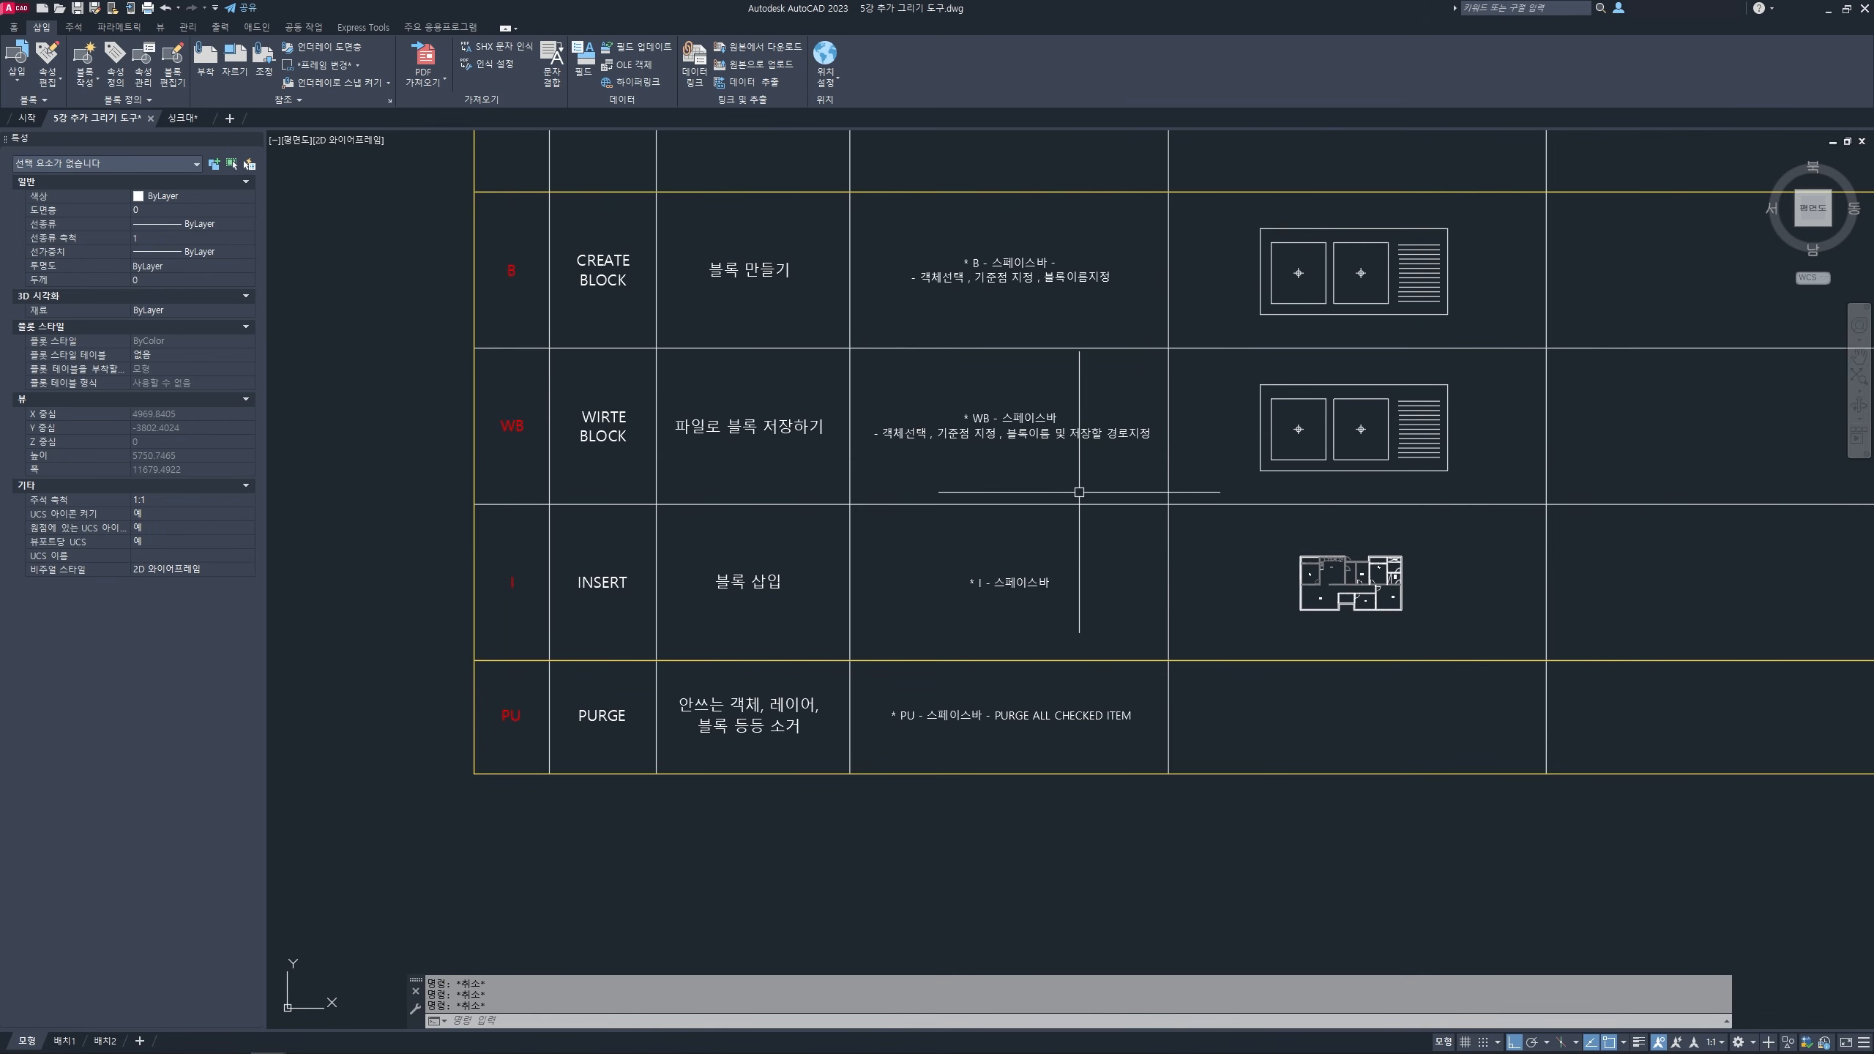
- Inspect the properties of the upper sink's block reference and clear the selection
left_click(1308, 314)
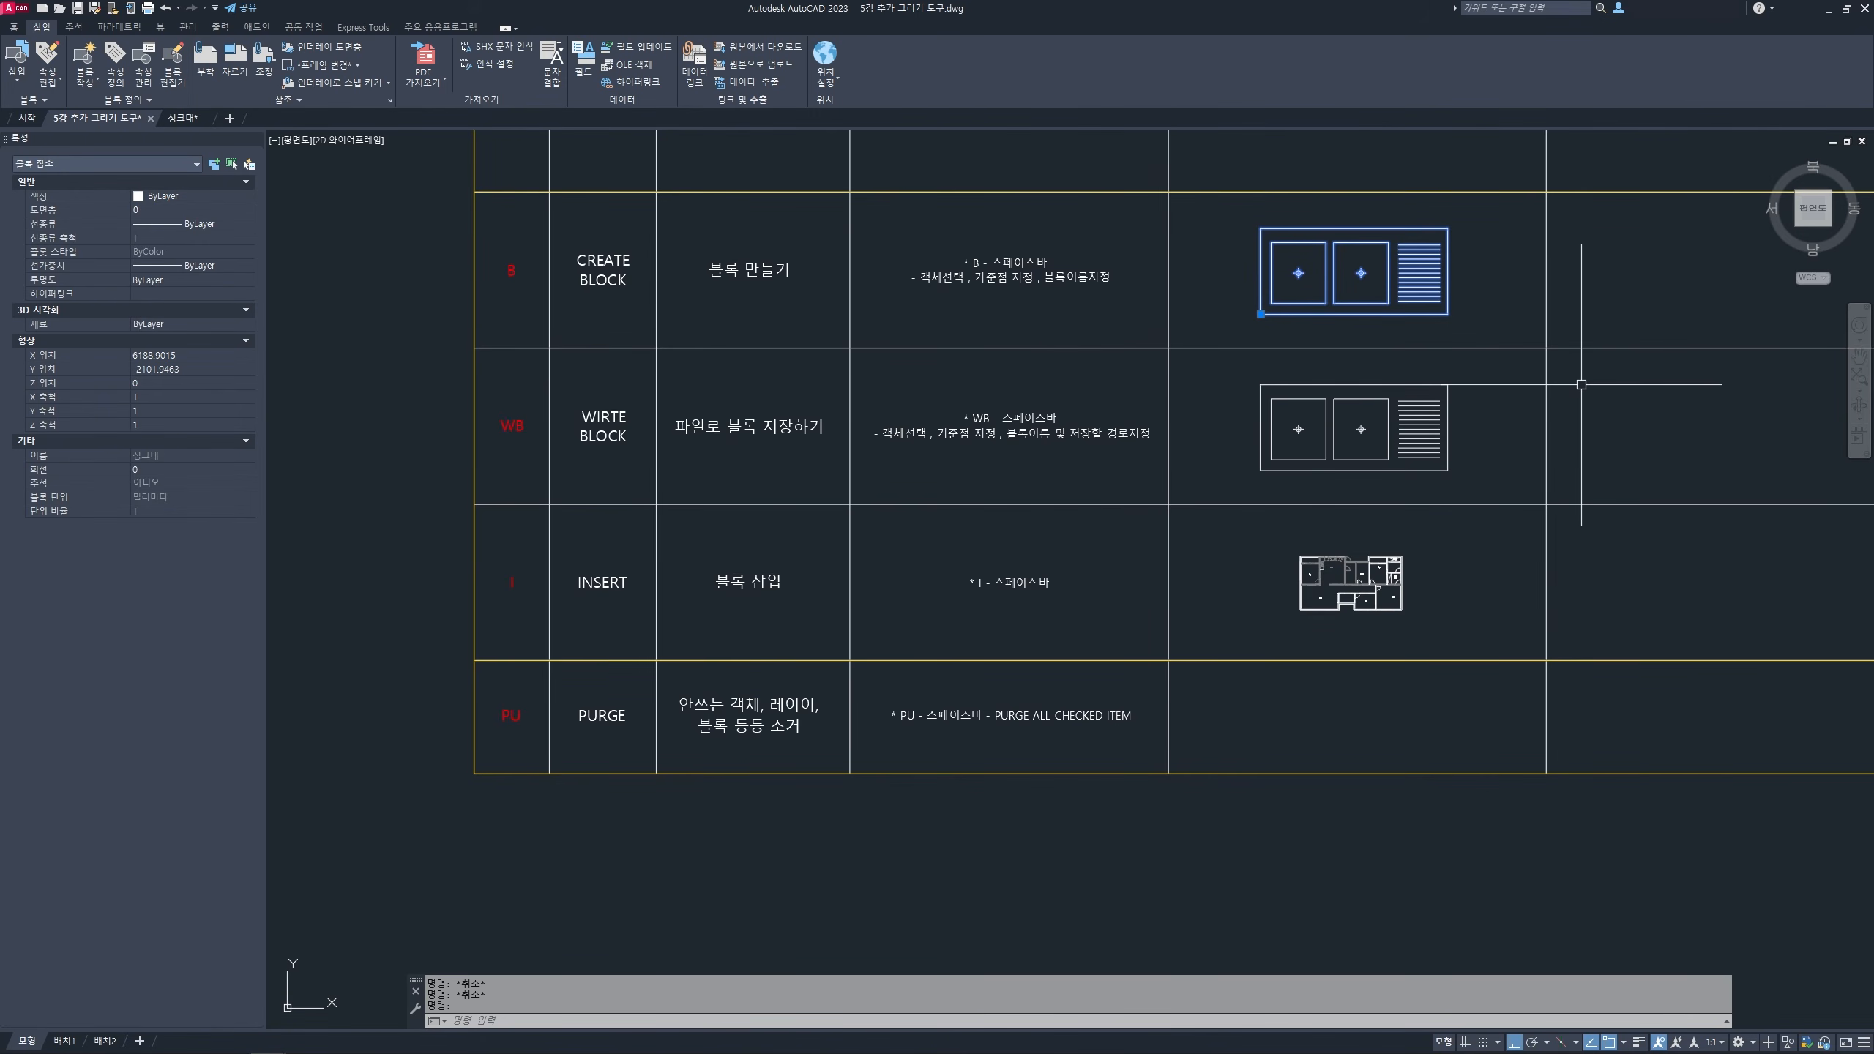
middle_click_drag(1580, 385, 1562, 384)
key("Escape")
key("Escape")
- Start the INSERT command and browse the recent, favourite and current-drawing block lists
type("I")
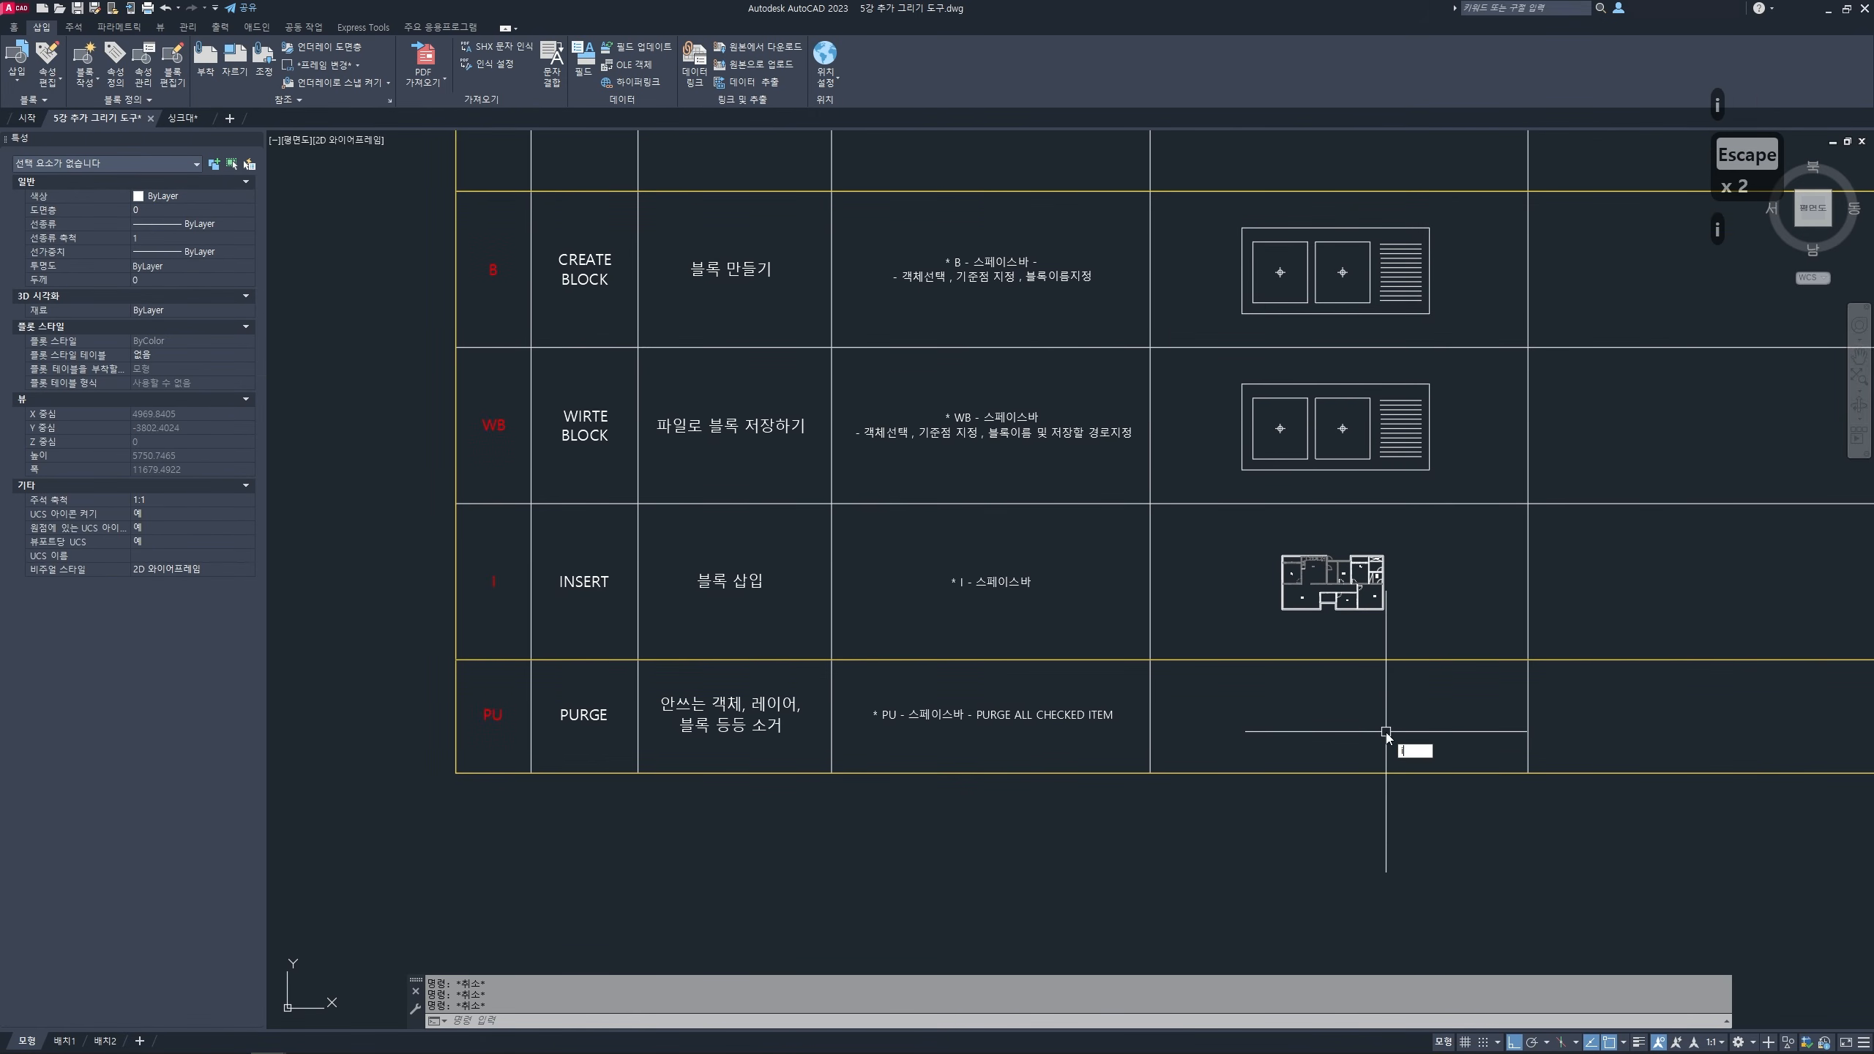
key("space")
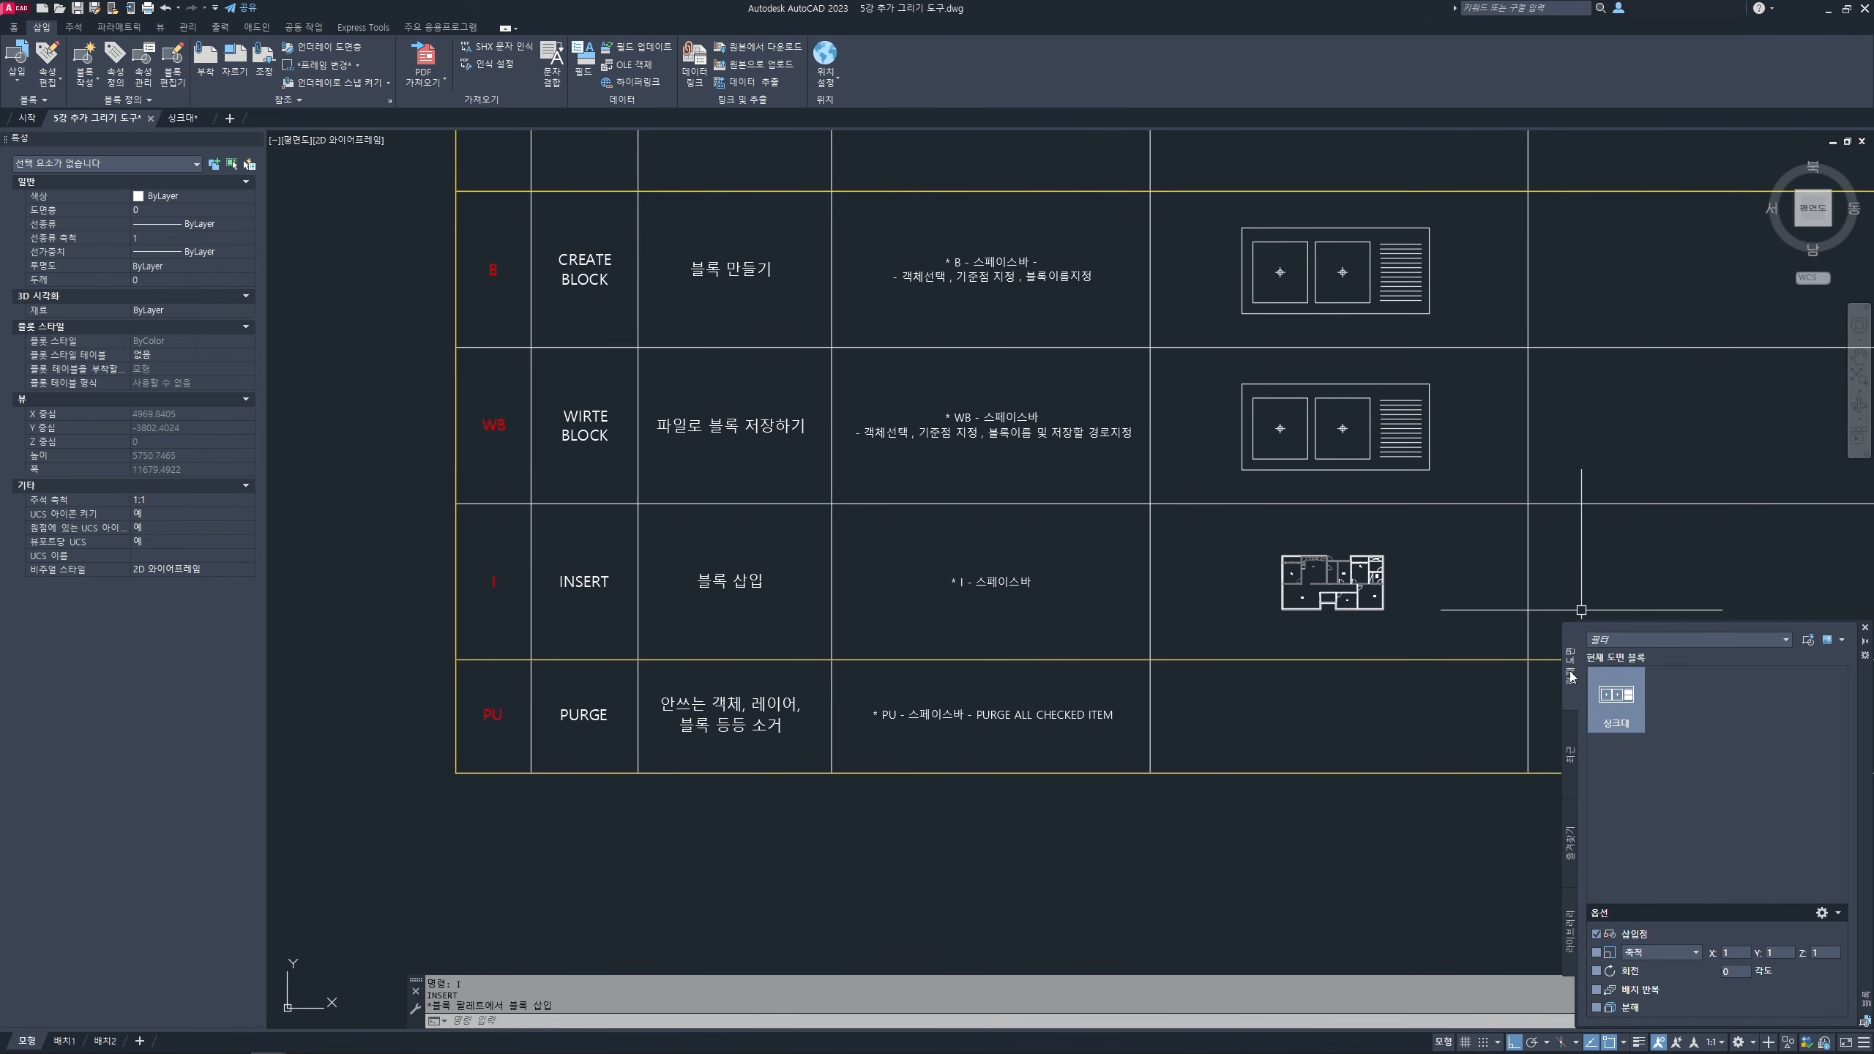
mouse_move(1612, 702)
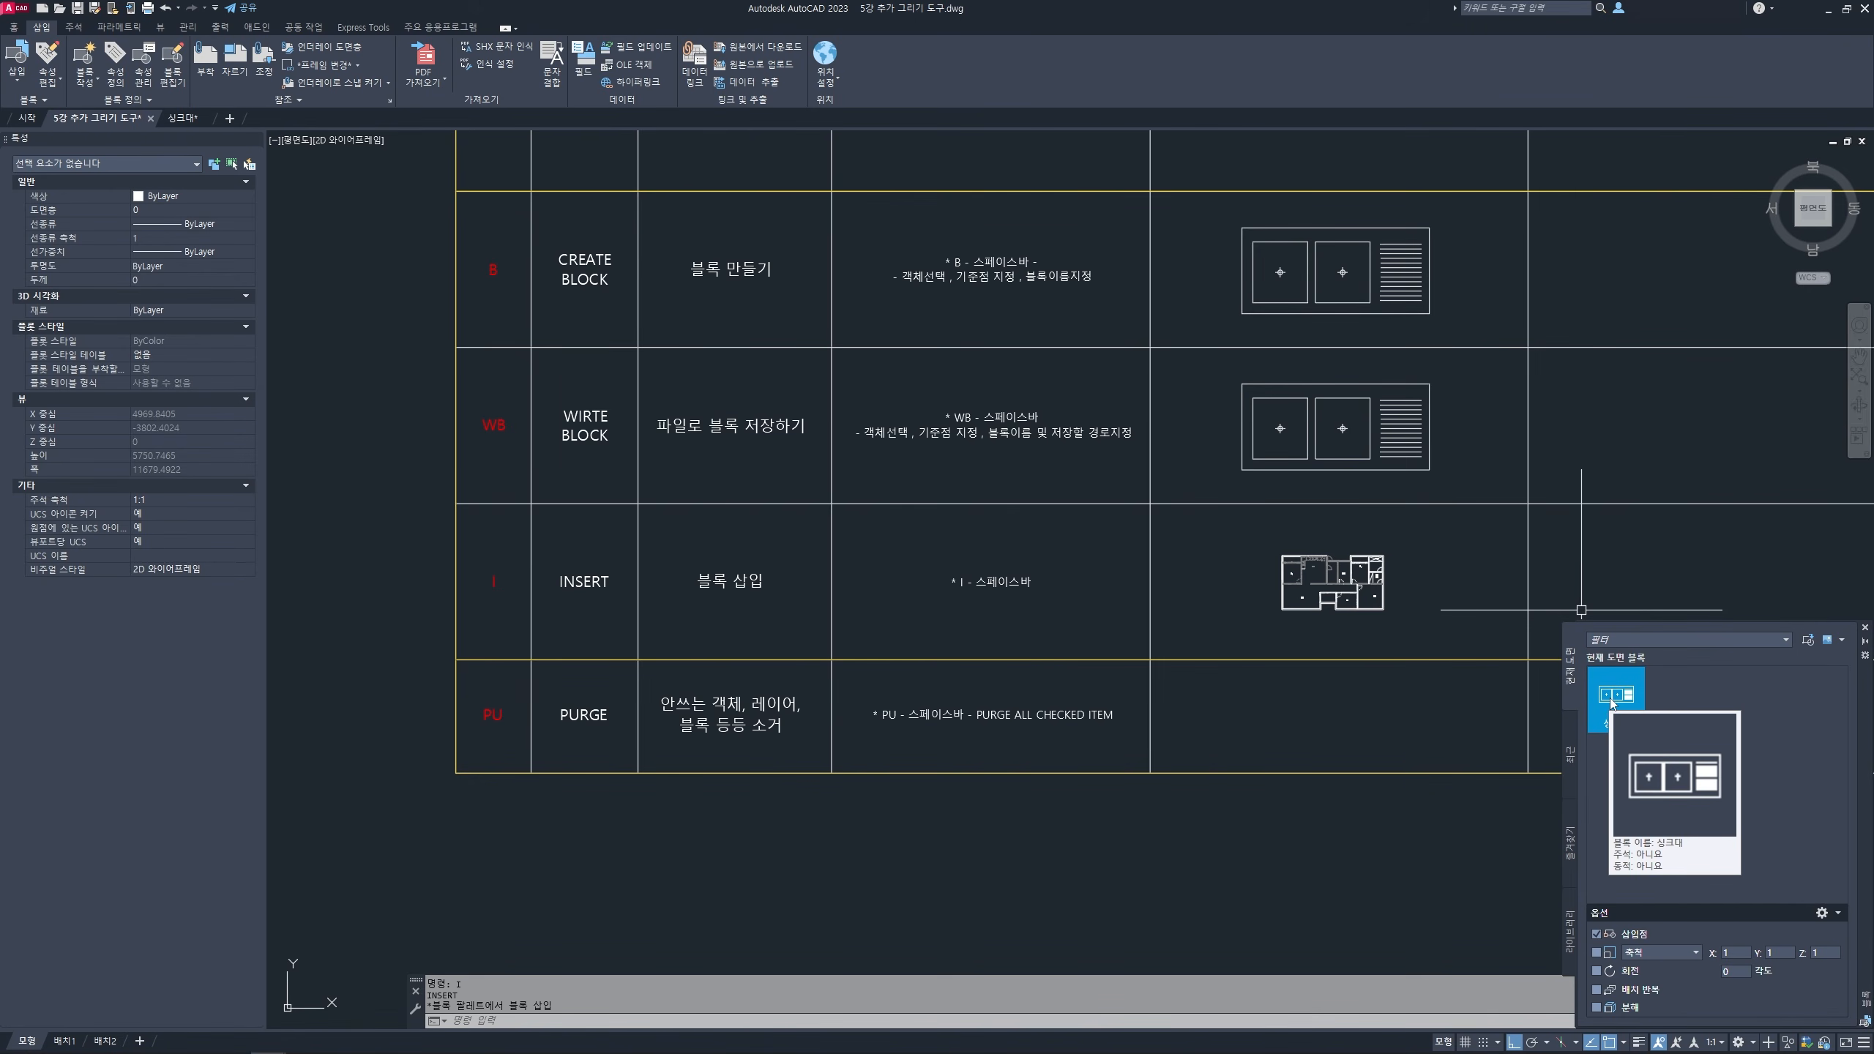
left_click(1569, 754)
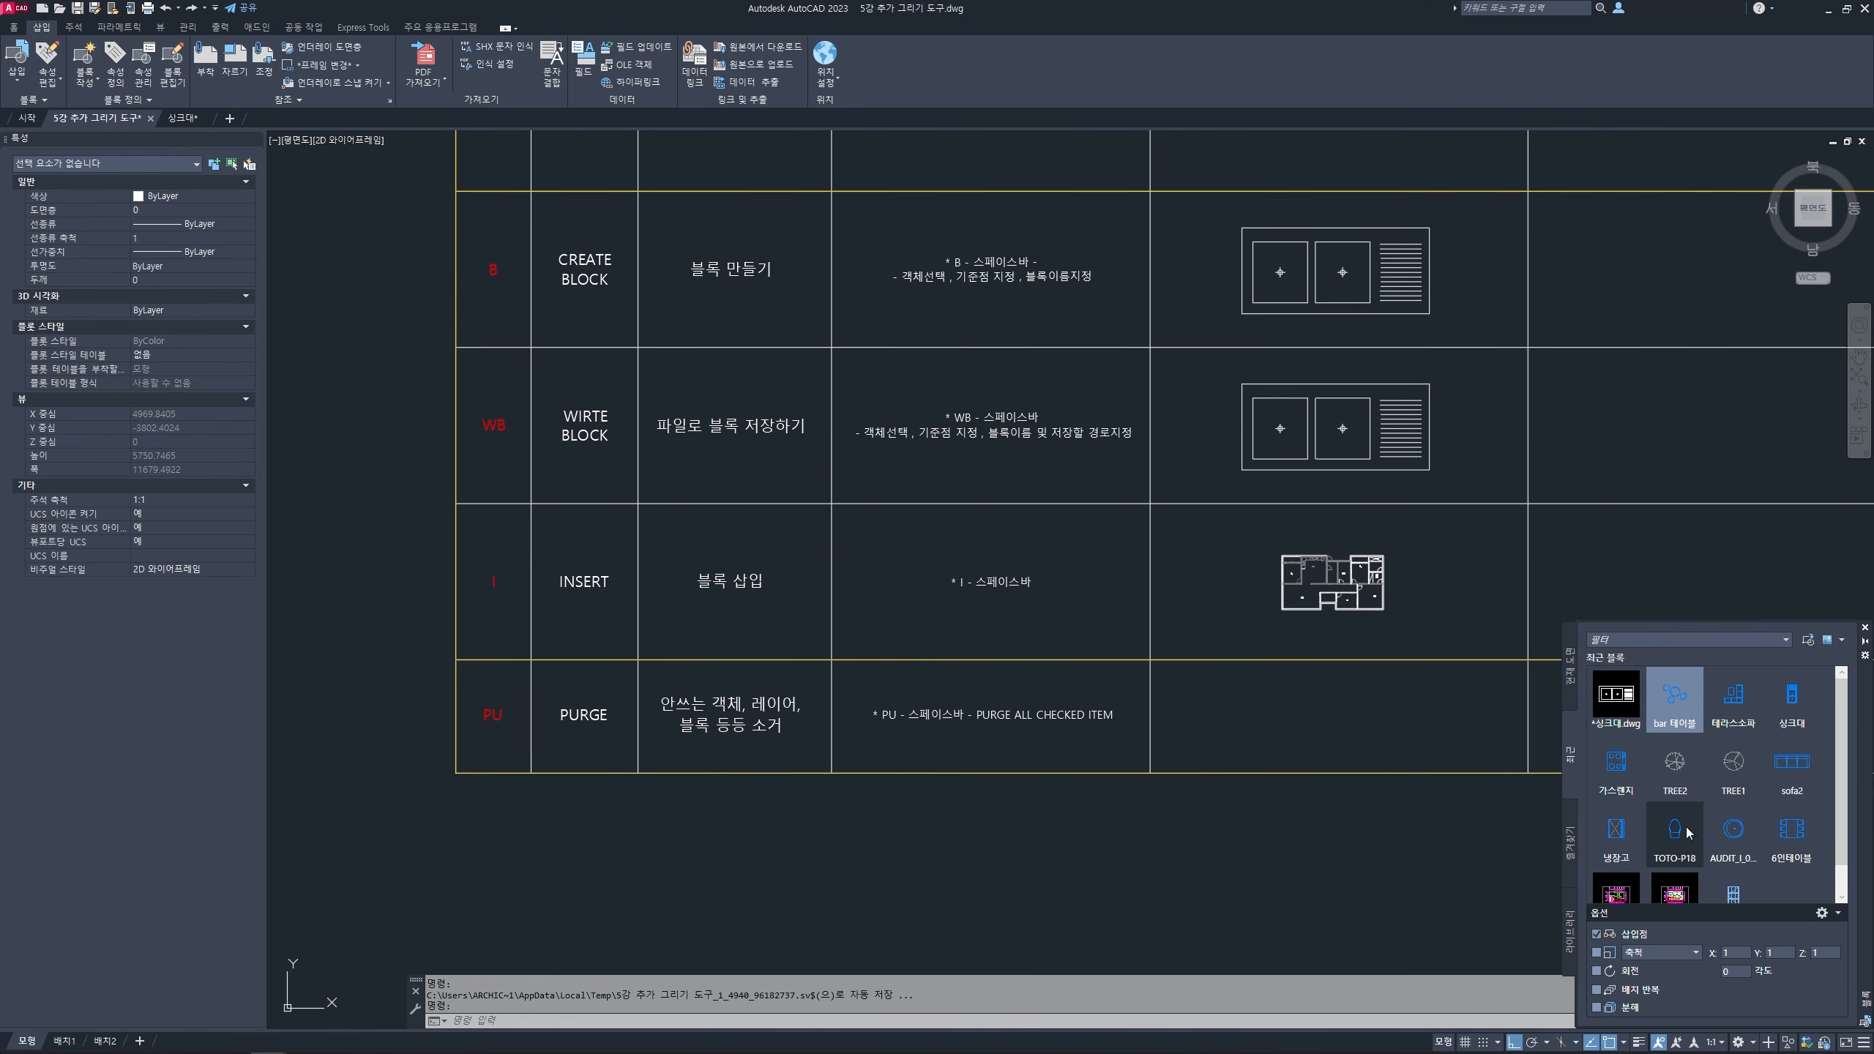
left_click(1570, 859)
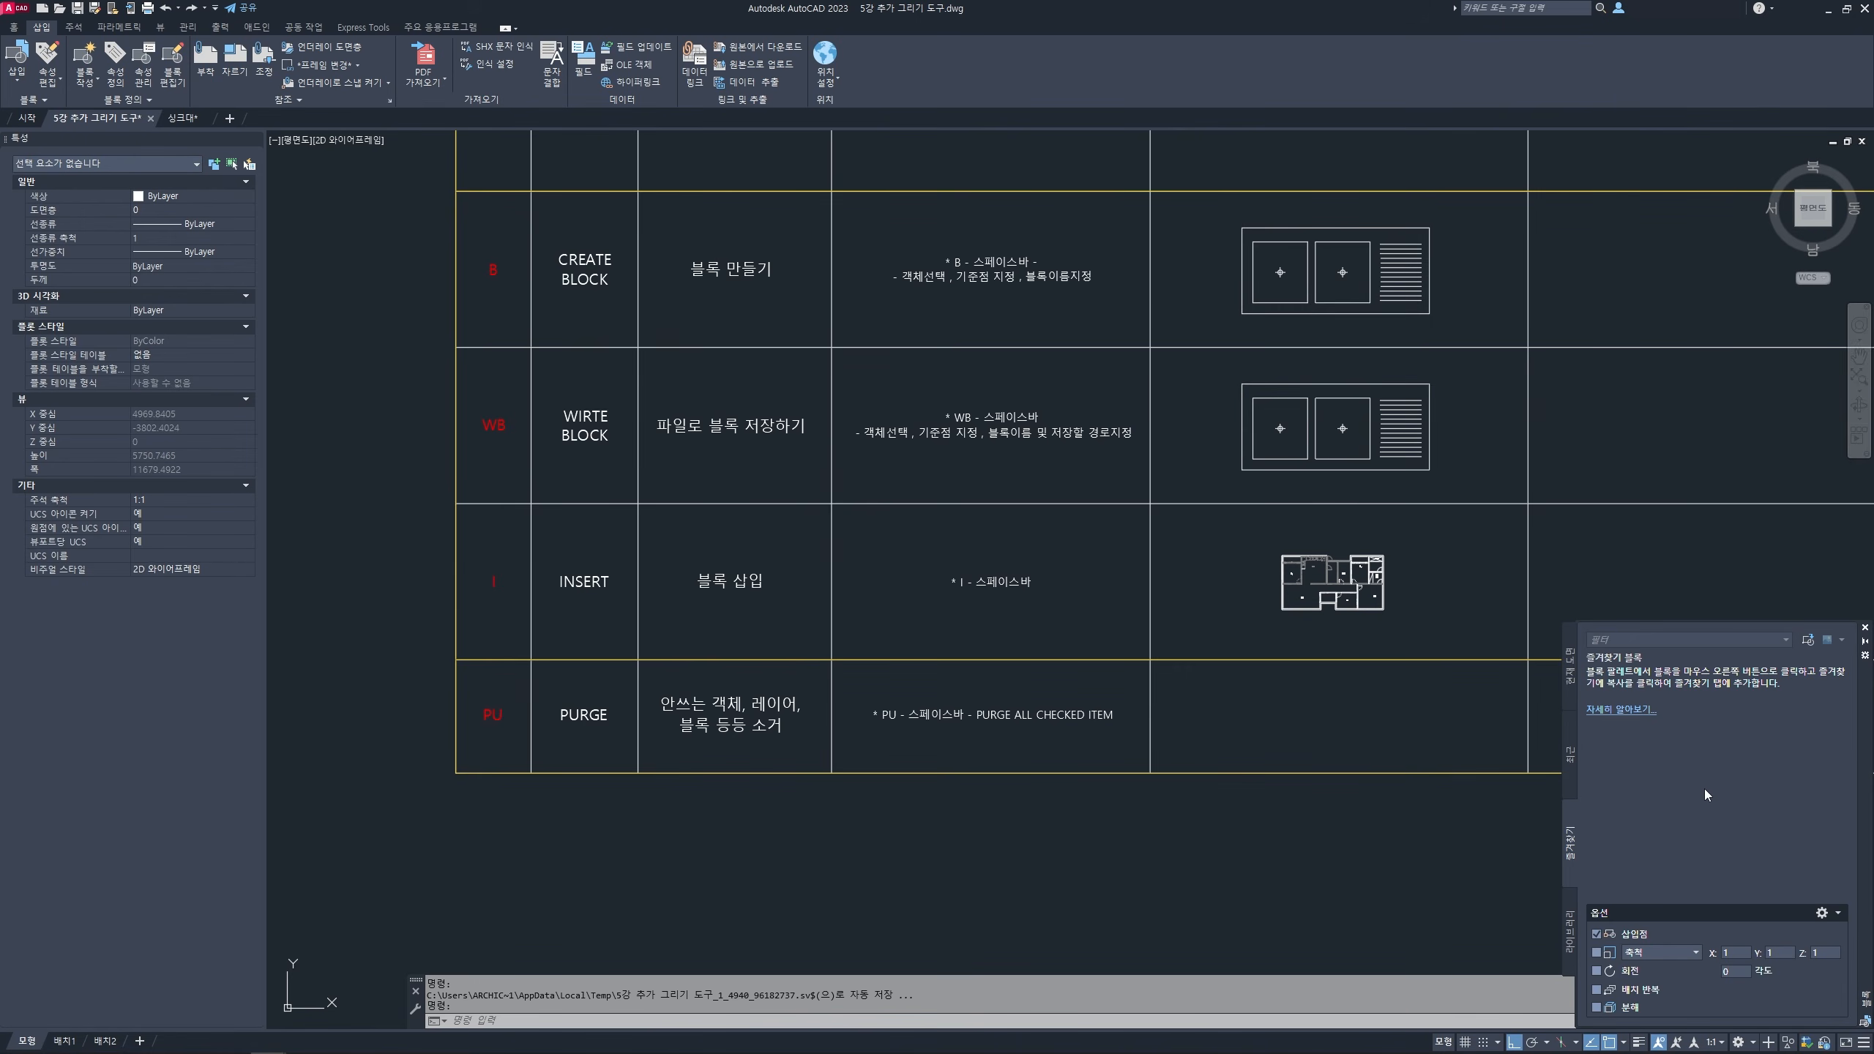
left_click(1570, 674)
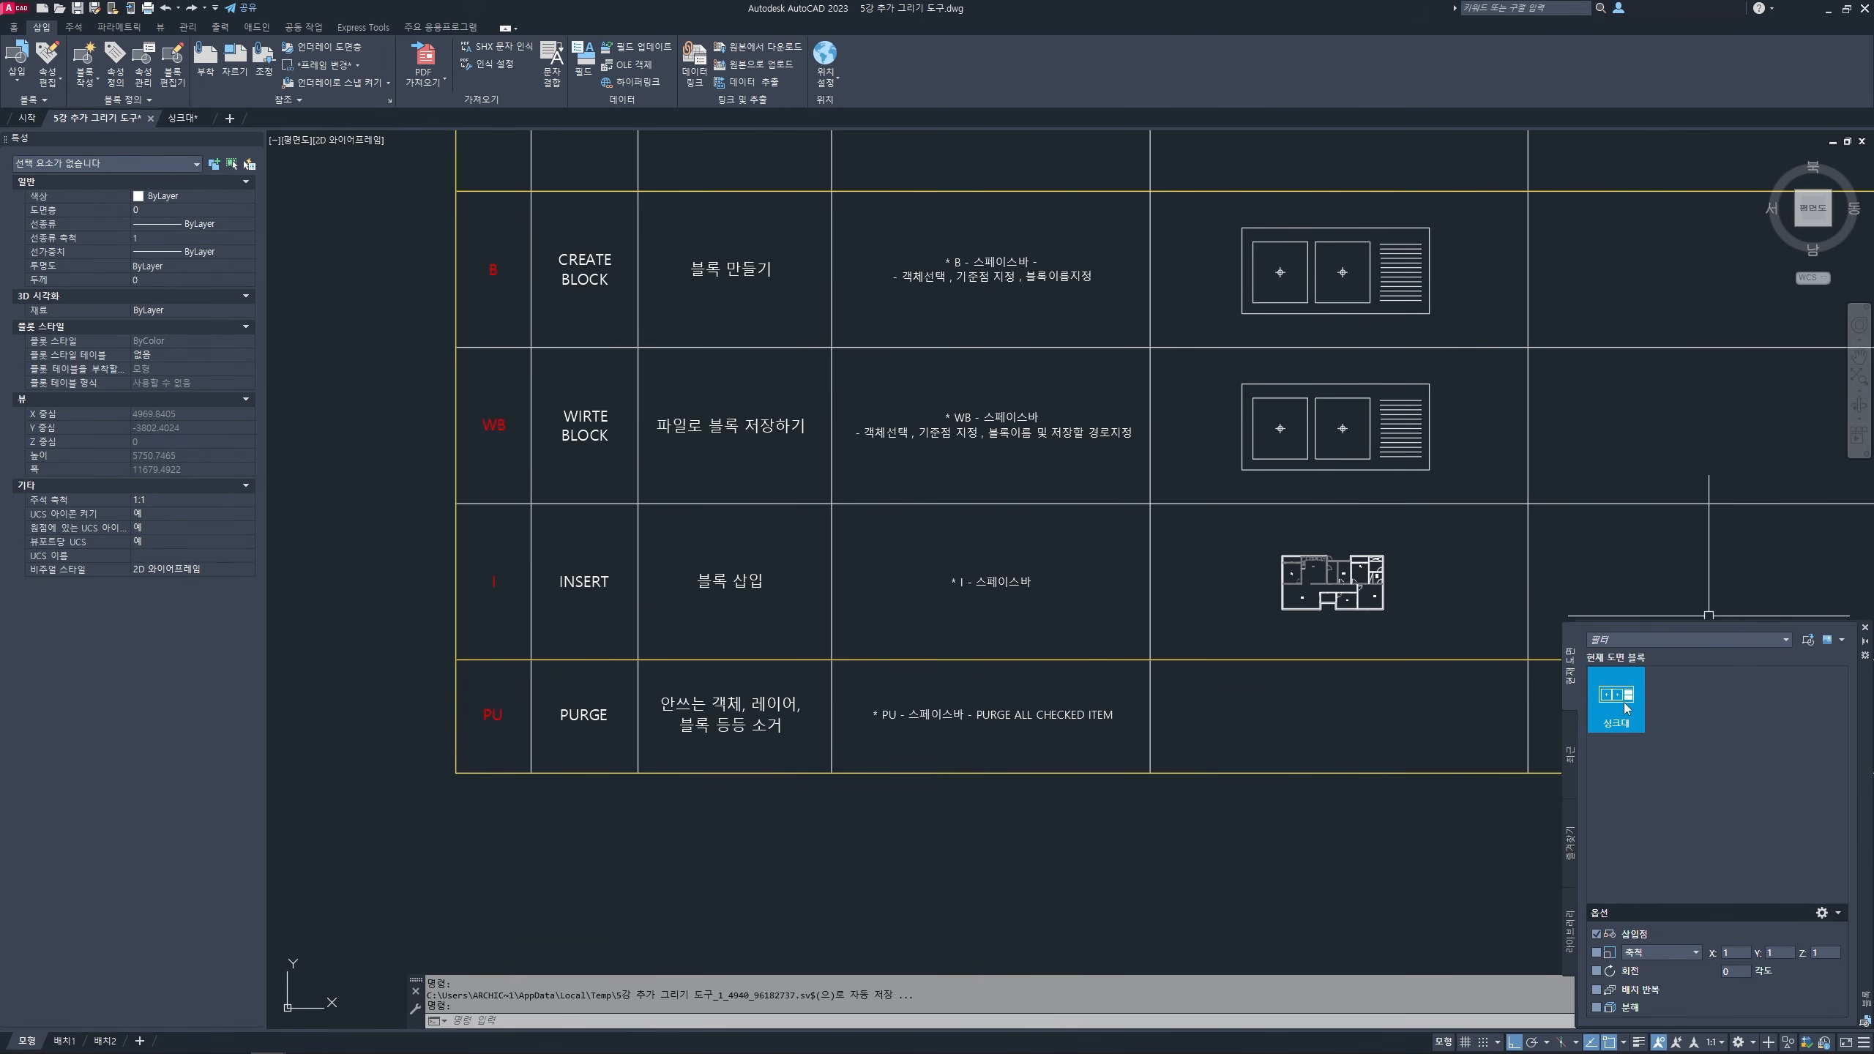
- Insert the 싱크대 block from the current drawing at the lower-left corner of the CREATE BLOCK row's last cell
mouse_move(1626, 708)
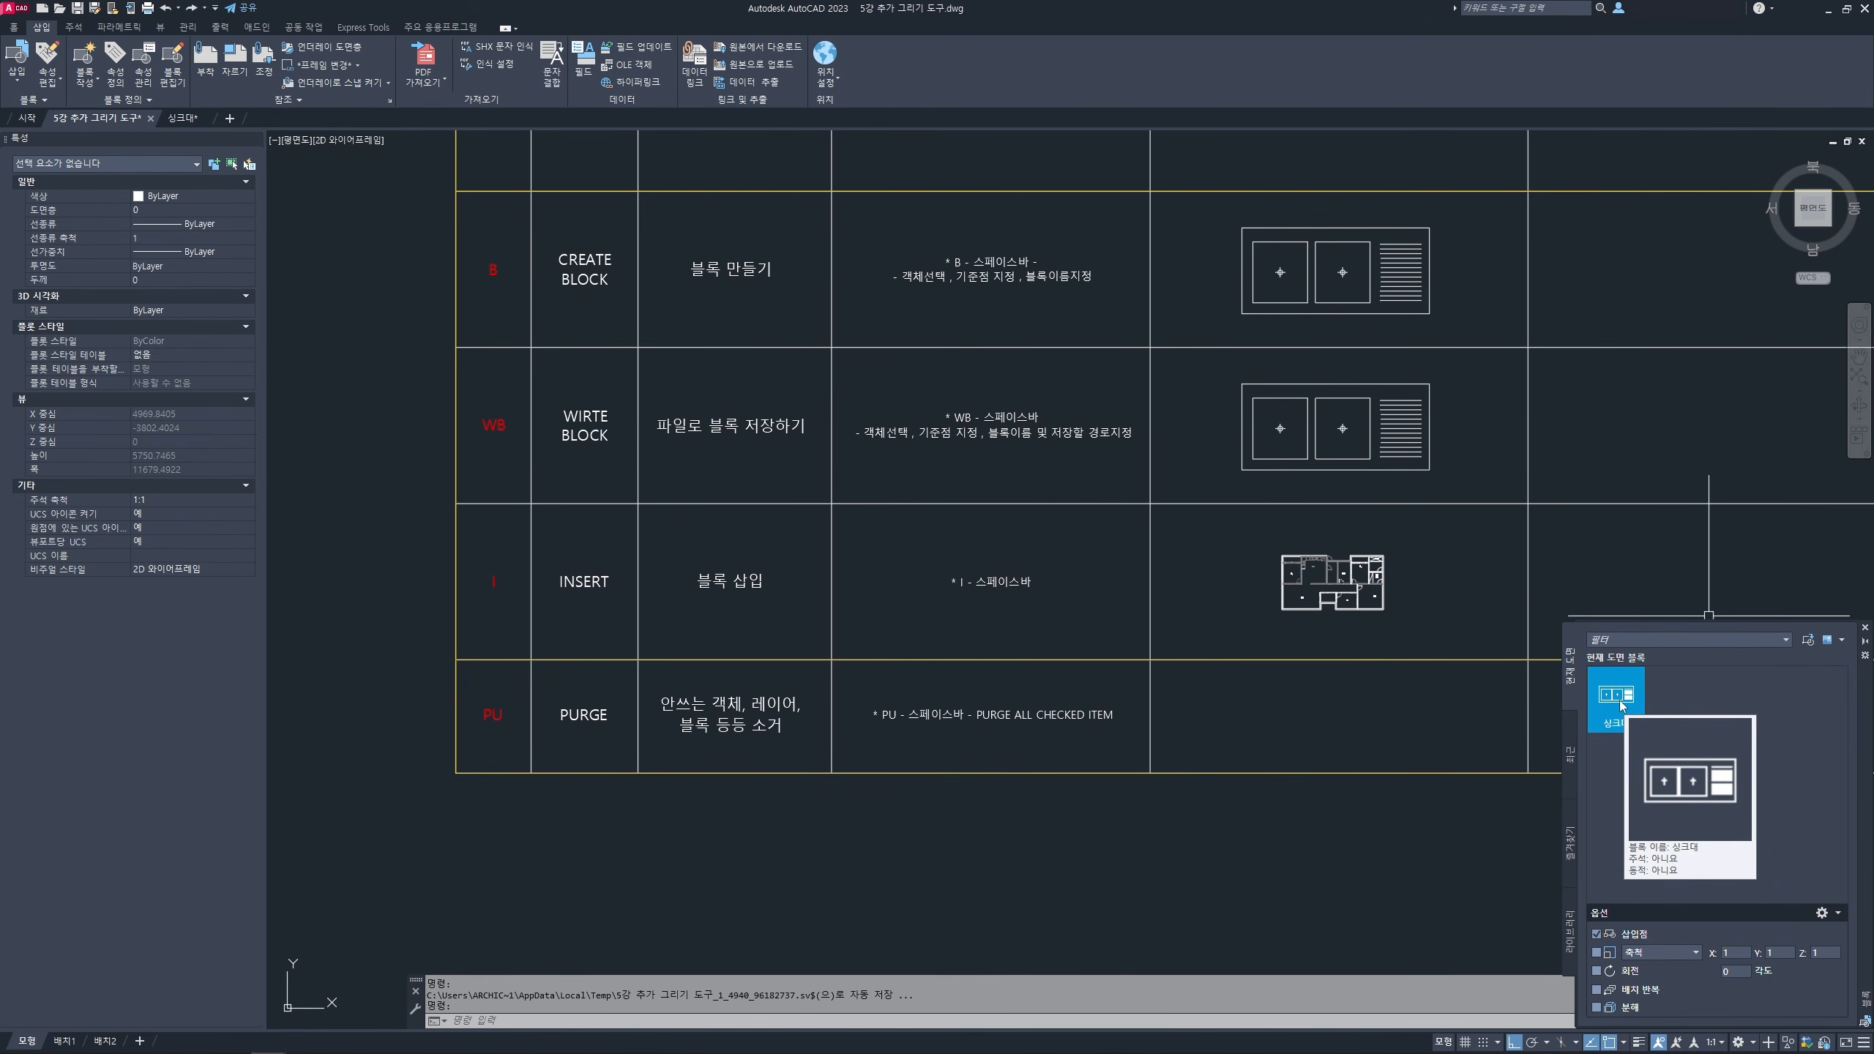
left_click(1621, 706)
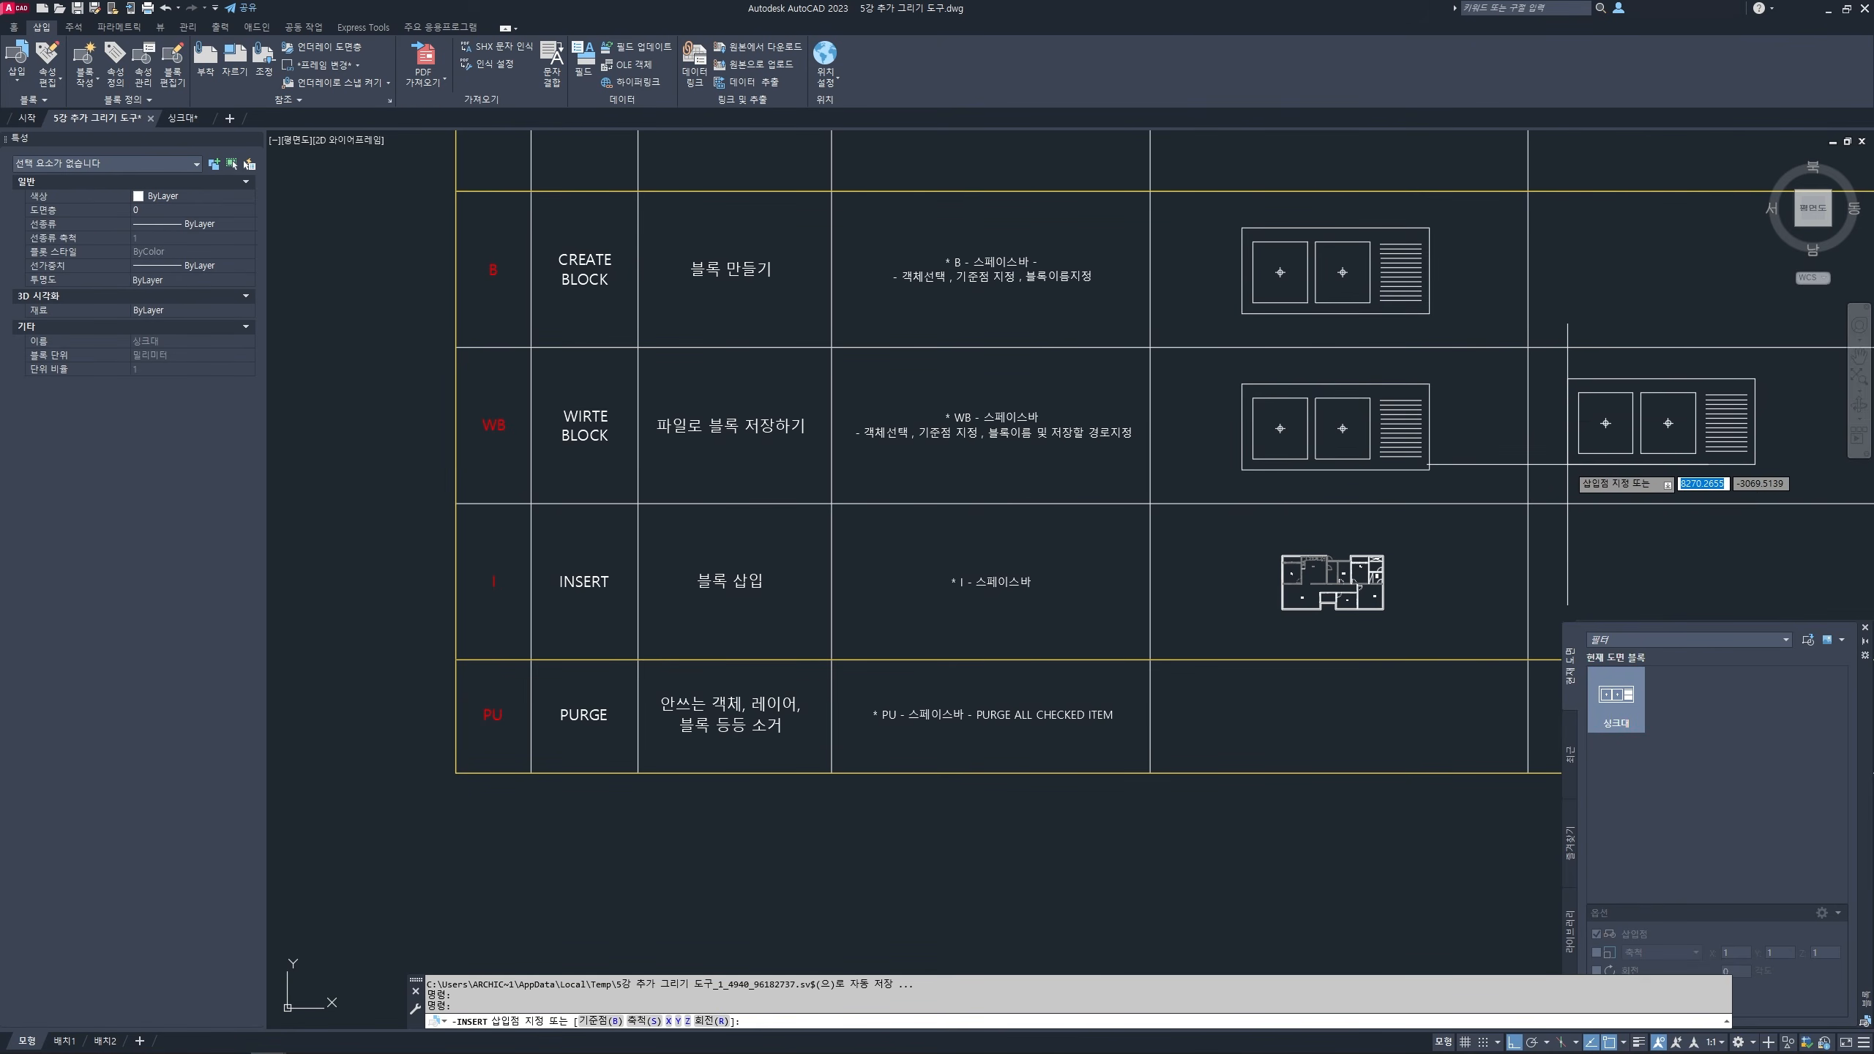
key("ctrl+2")
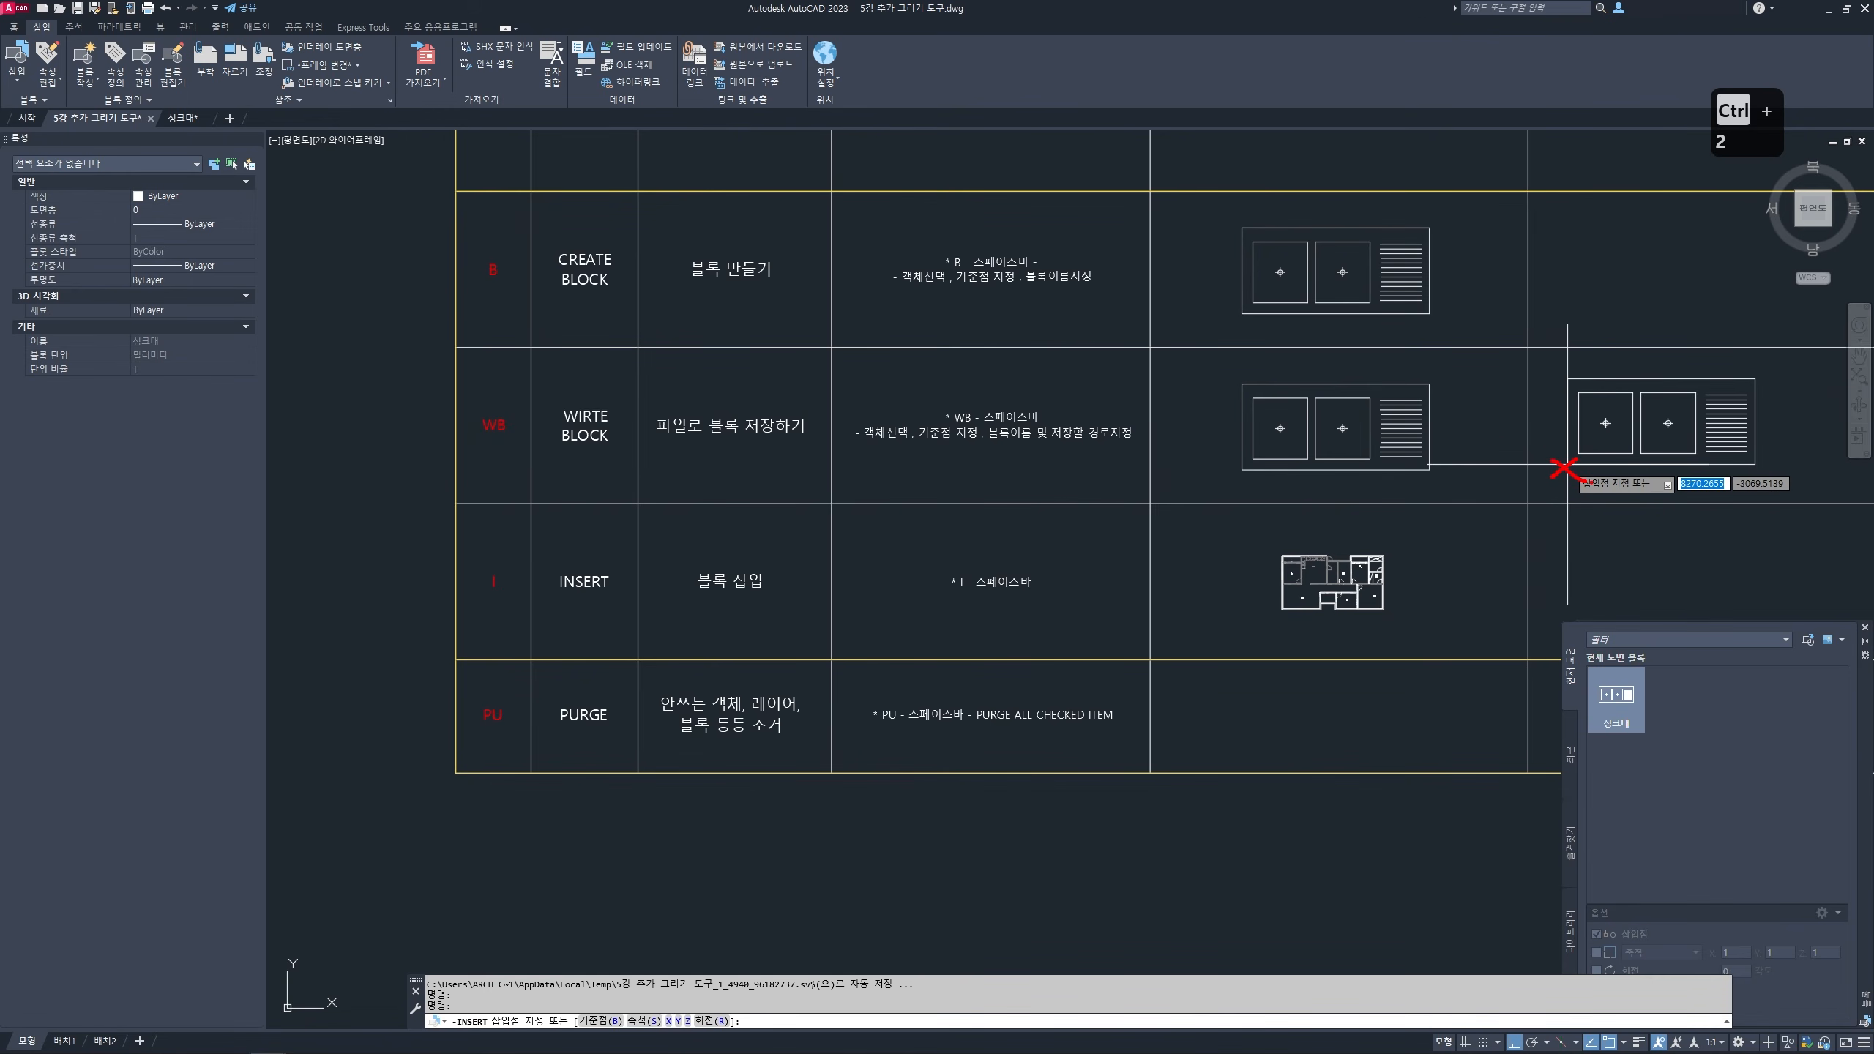
key("Escape")
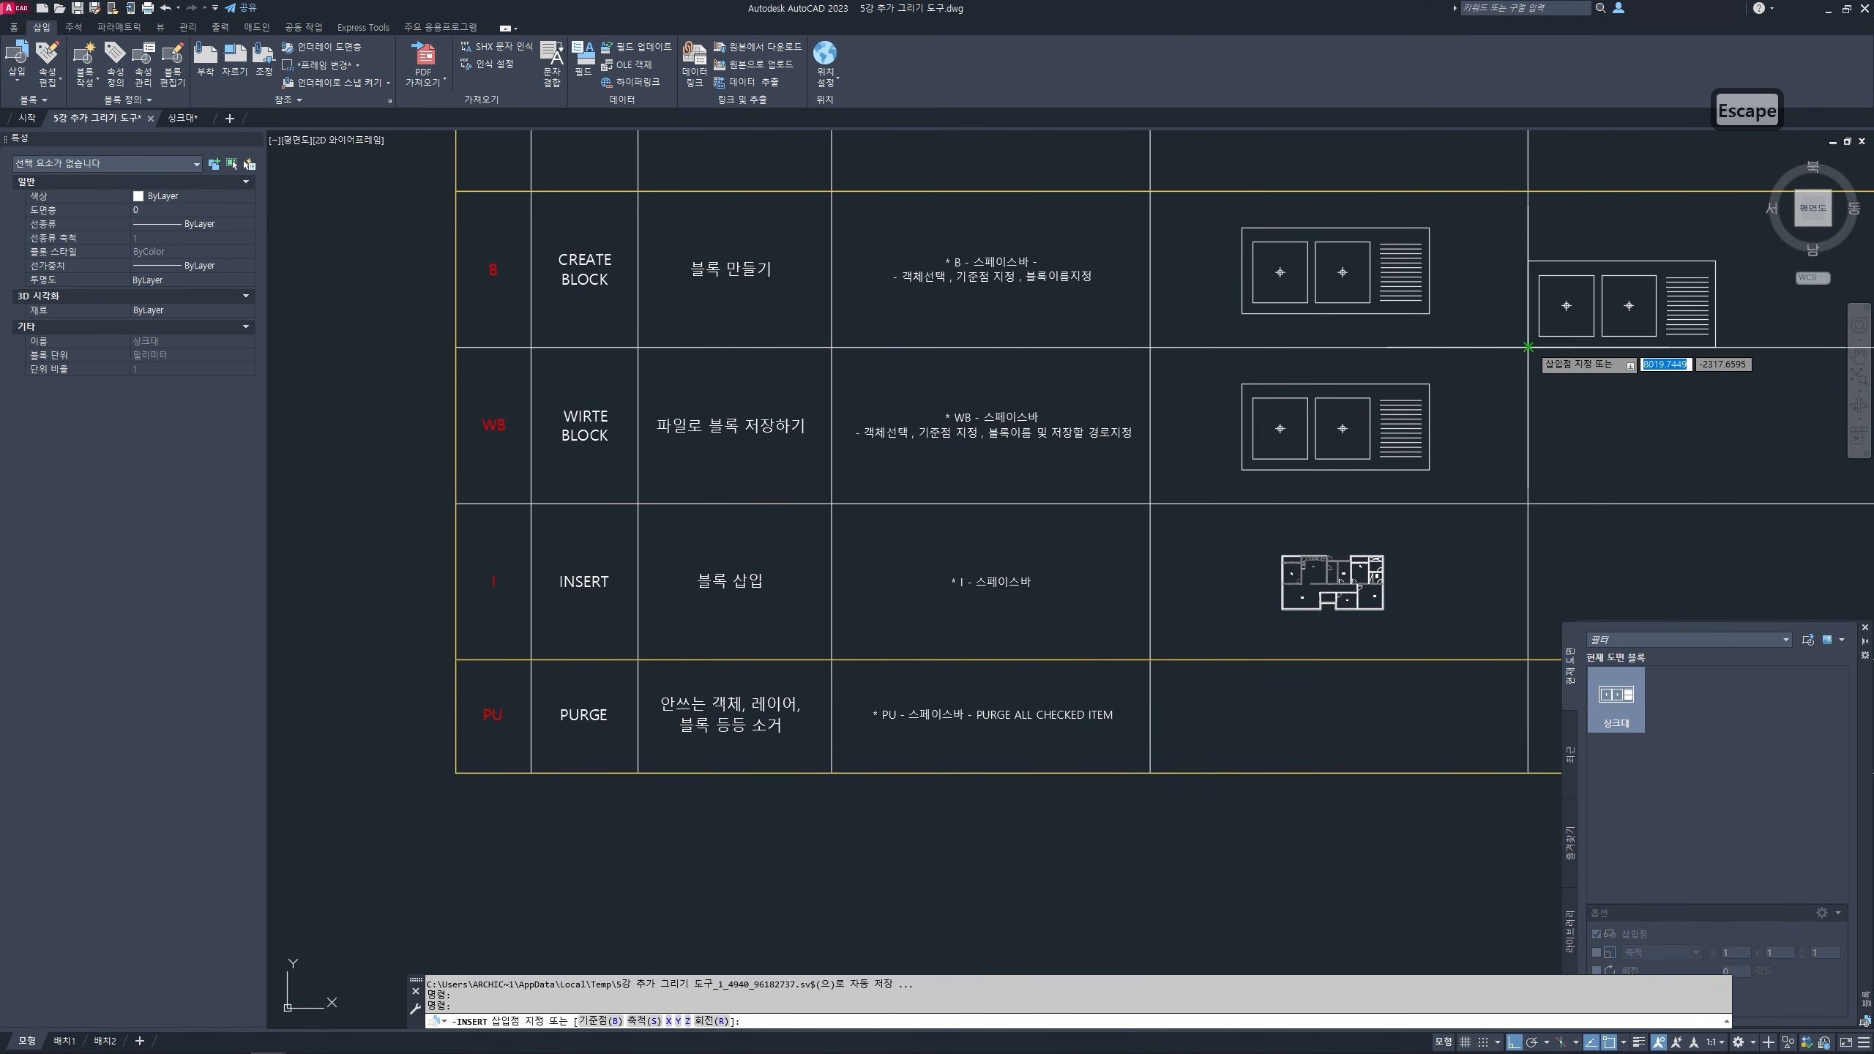
left_click(1529, 345)
scroll(1530, 344, "down", 4)
scroll(1520, 369, "up", 3)
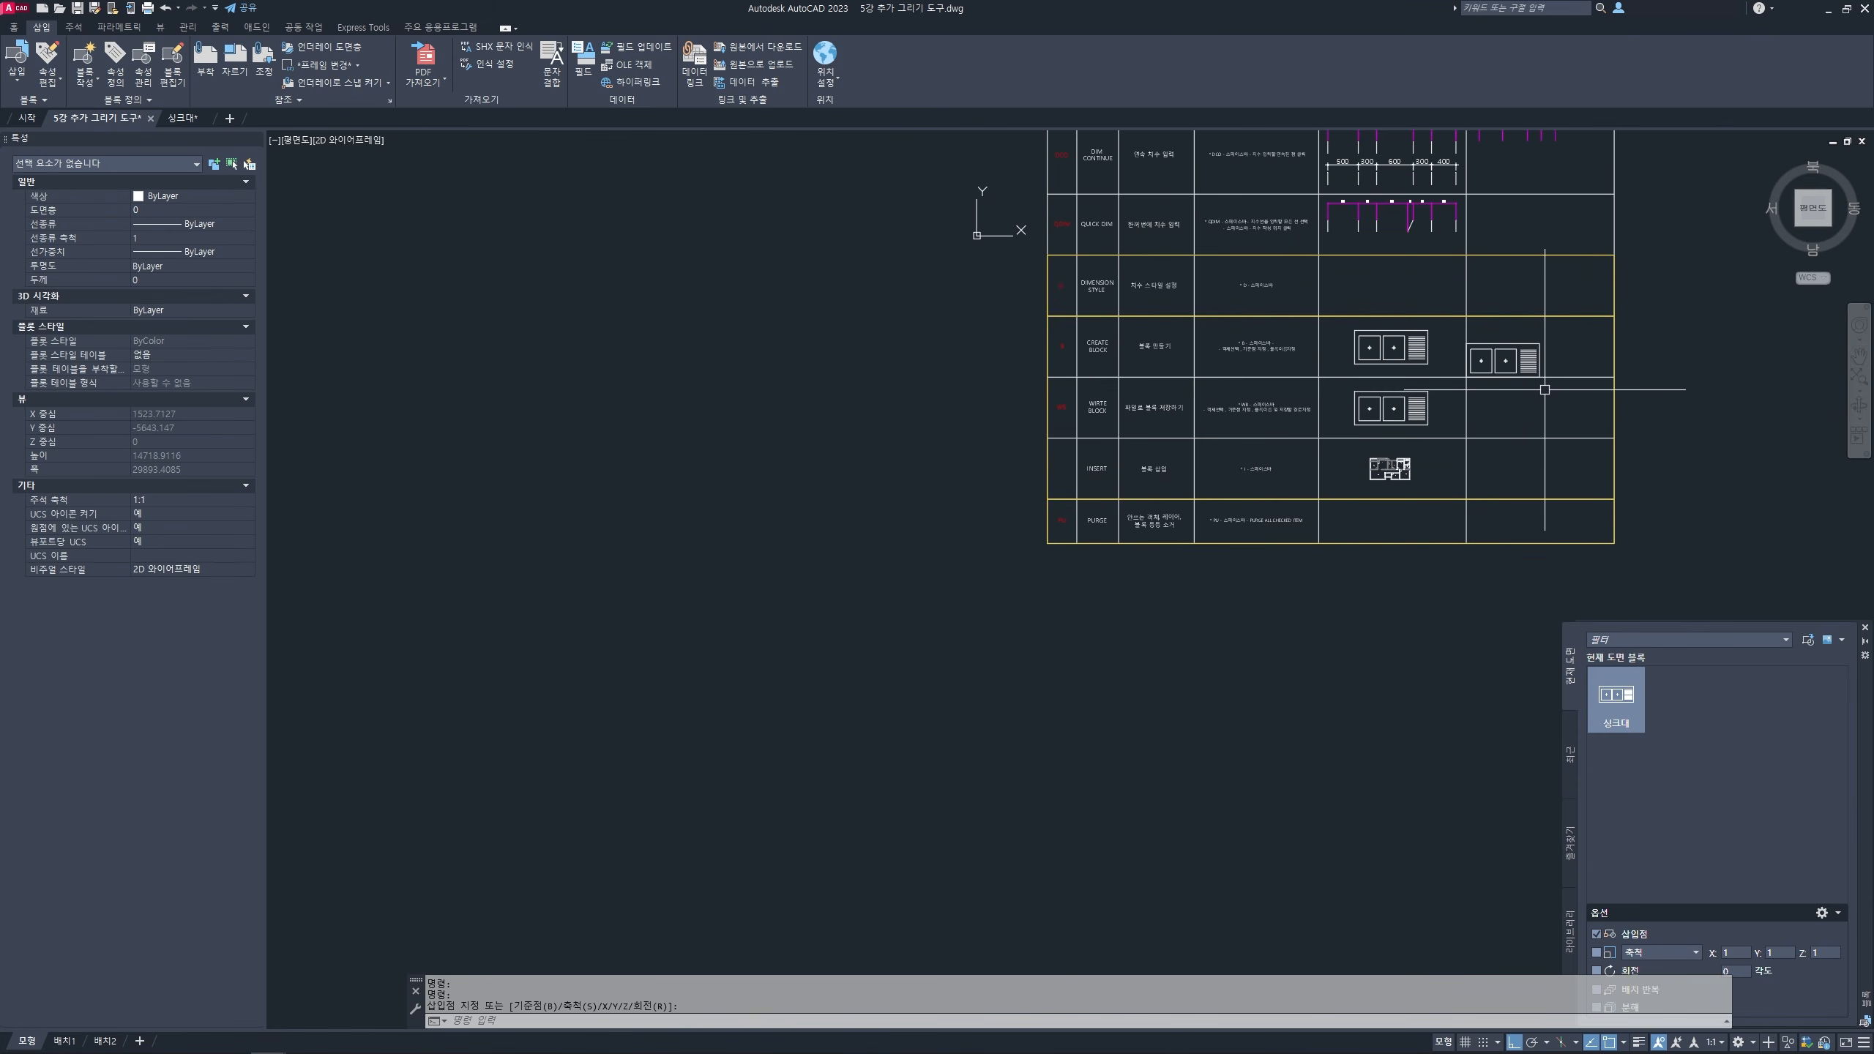
- Insert another 싱크대 block on the table's outer right edge, at the top-right corner of the CREATE BLOCK row
left_click(1616, 697)
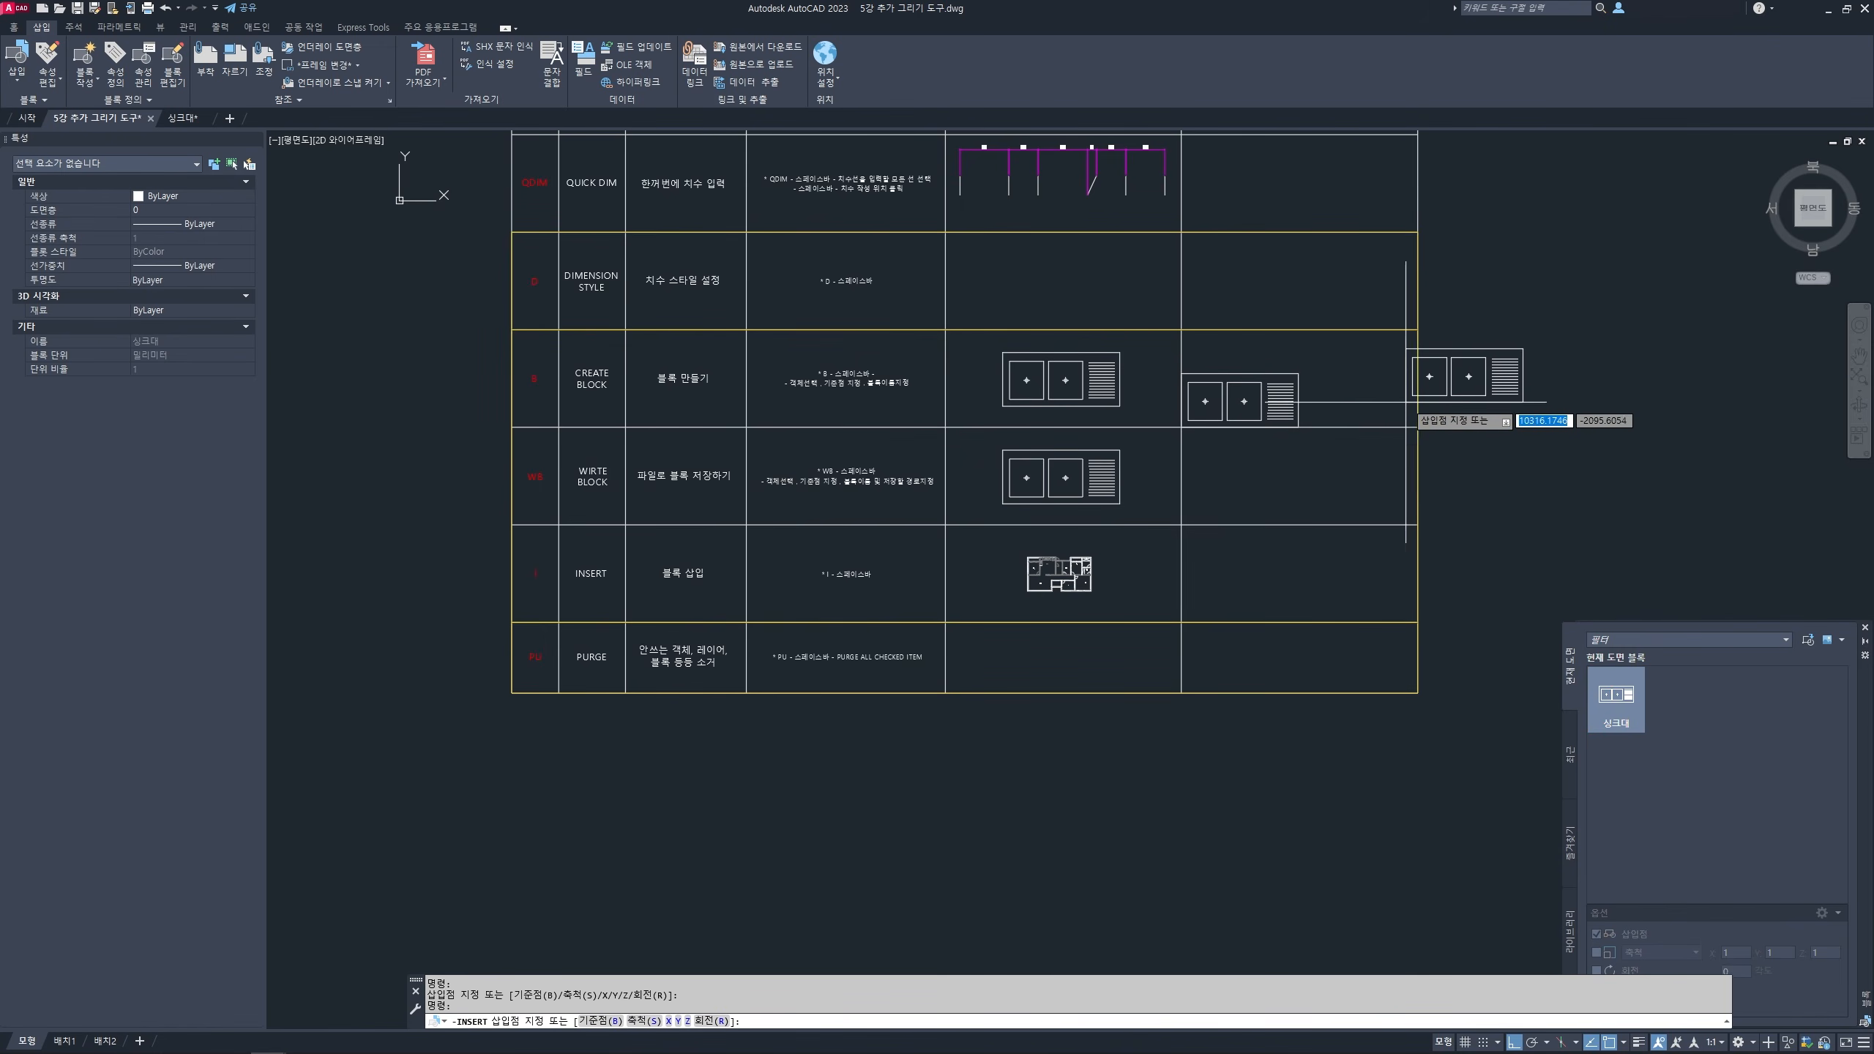
left_click(1416, 332)
middle_click_drag(1463, 411, 1472, 426)
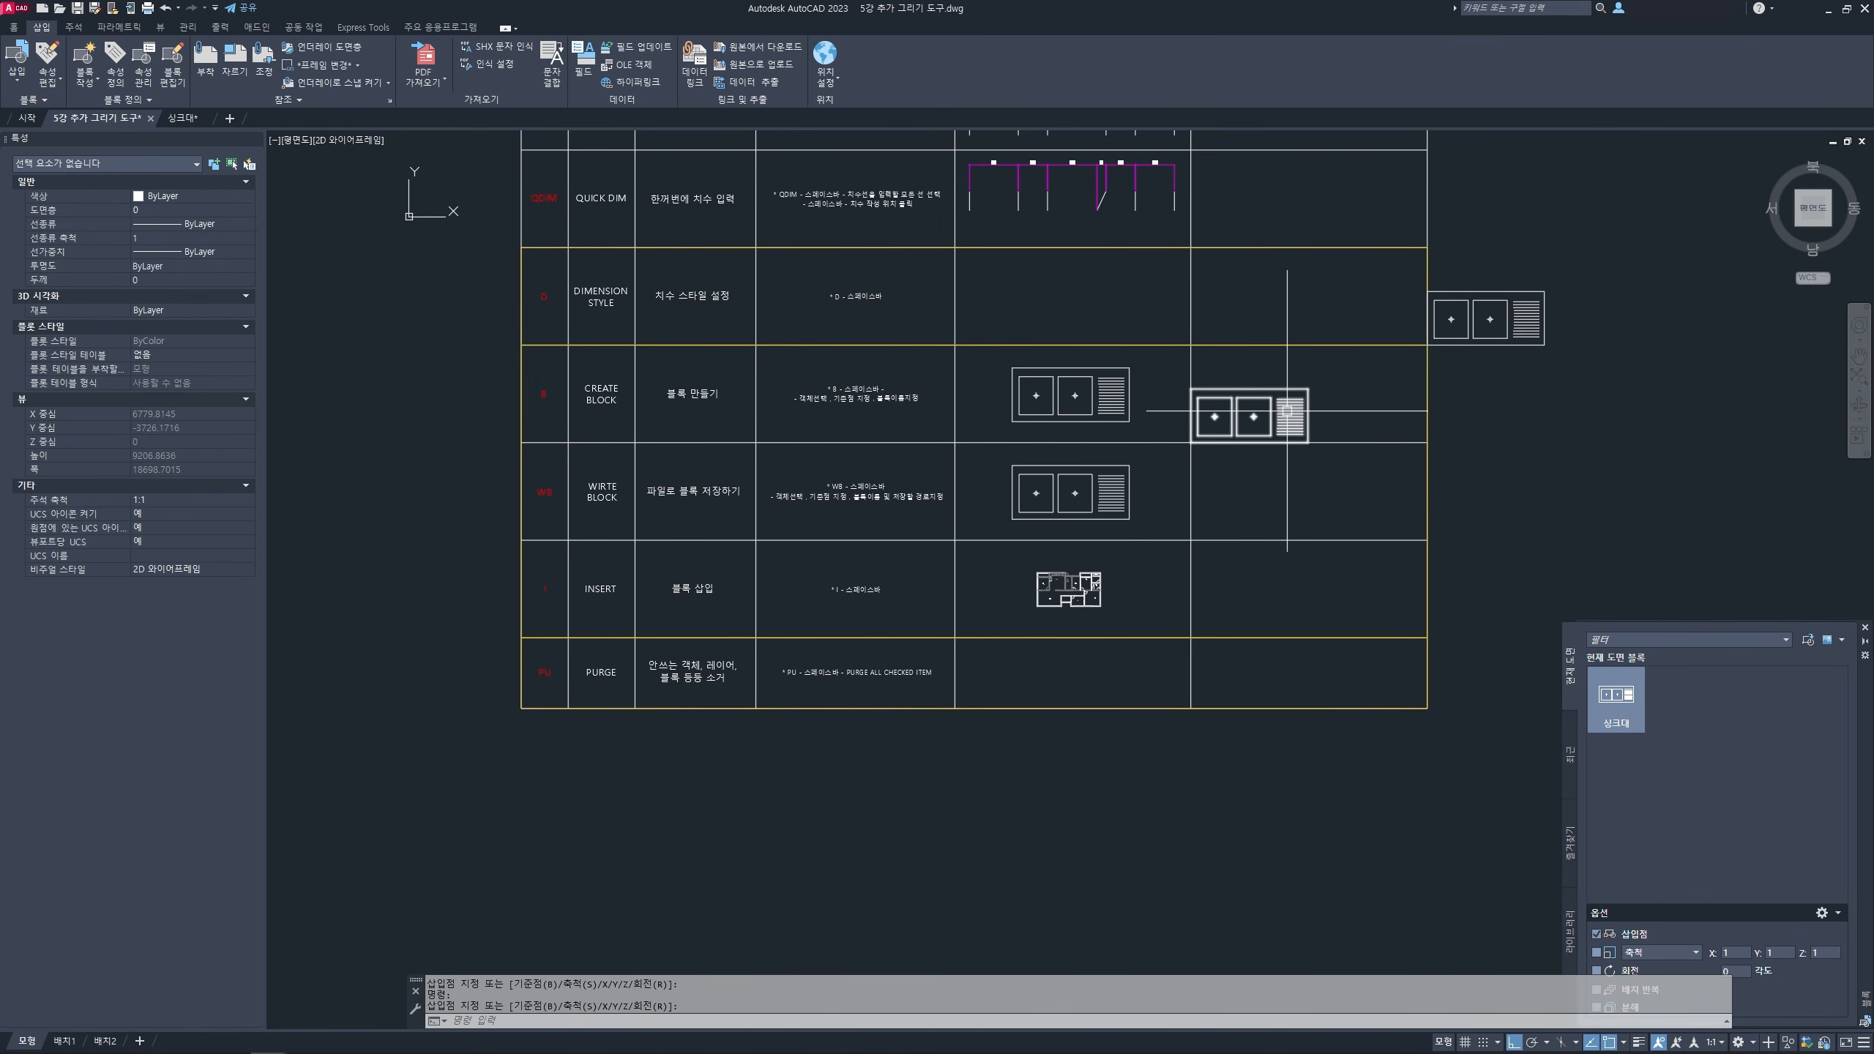
- Examine the example floor plan in the INSERT row and close the Blocks palette
scroll(1125, 596, "up", 5)
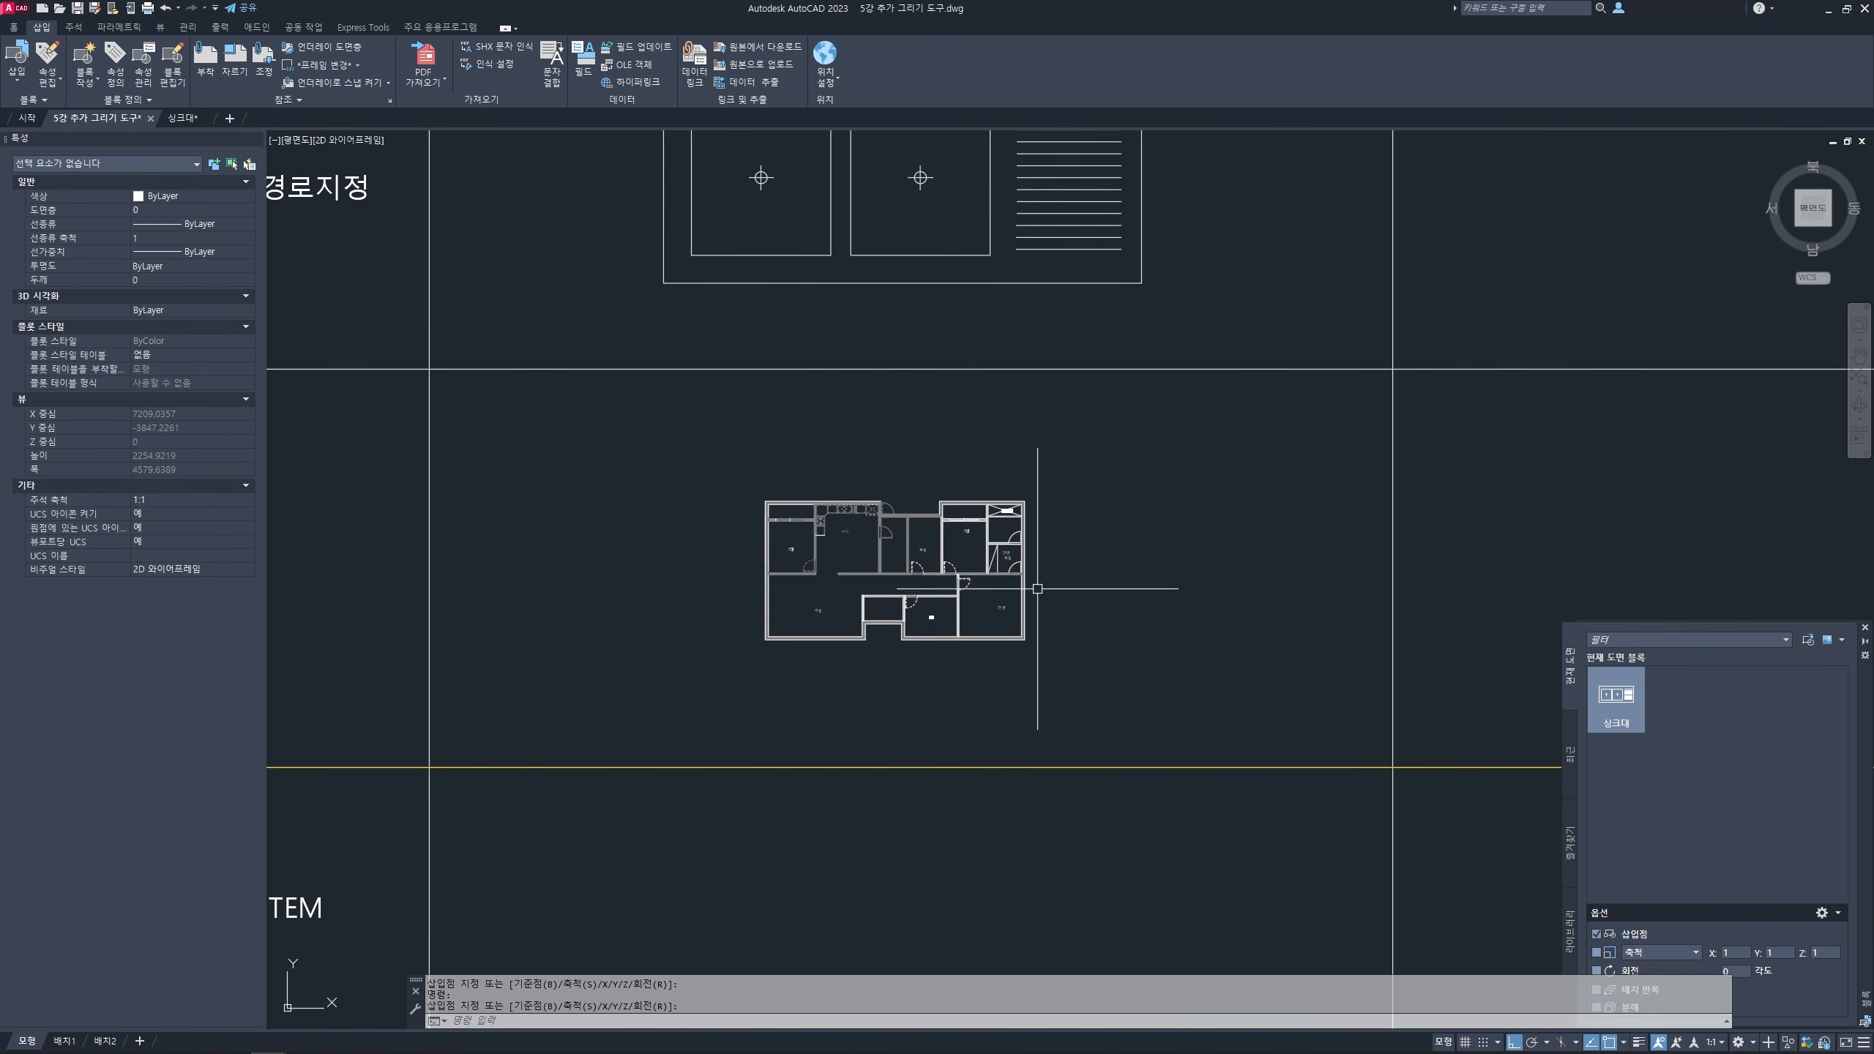
scroll(1037, 601, "down", 3)
mouse_move(852, 624)
middle_mouse_down()
mouse_move(743, 605)
mouse_move(732, 583)
mouse_move(787, 561)
mouse_move(1159, 590)
middle_mouse_up()
key("Escape")
key("Escape")
key("Escape")
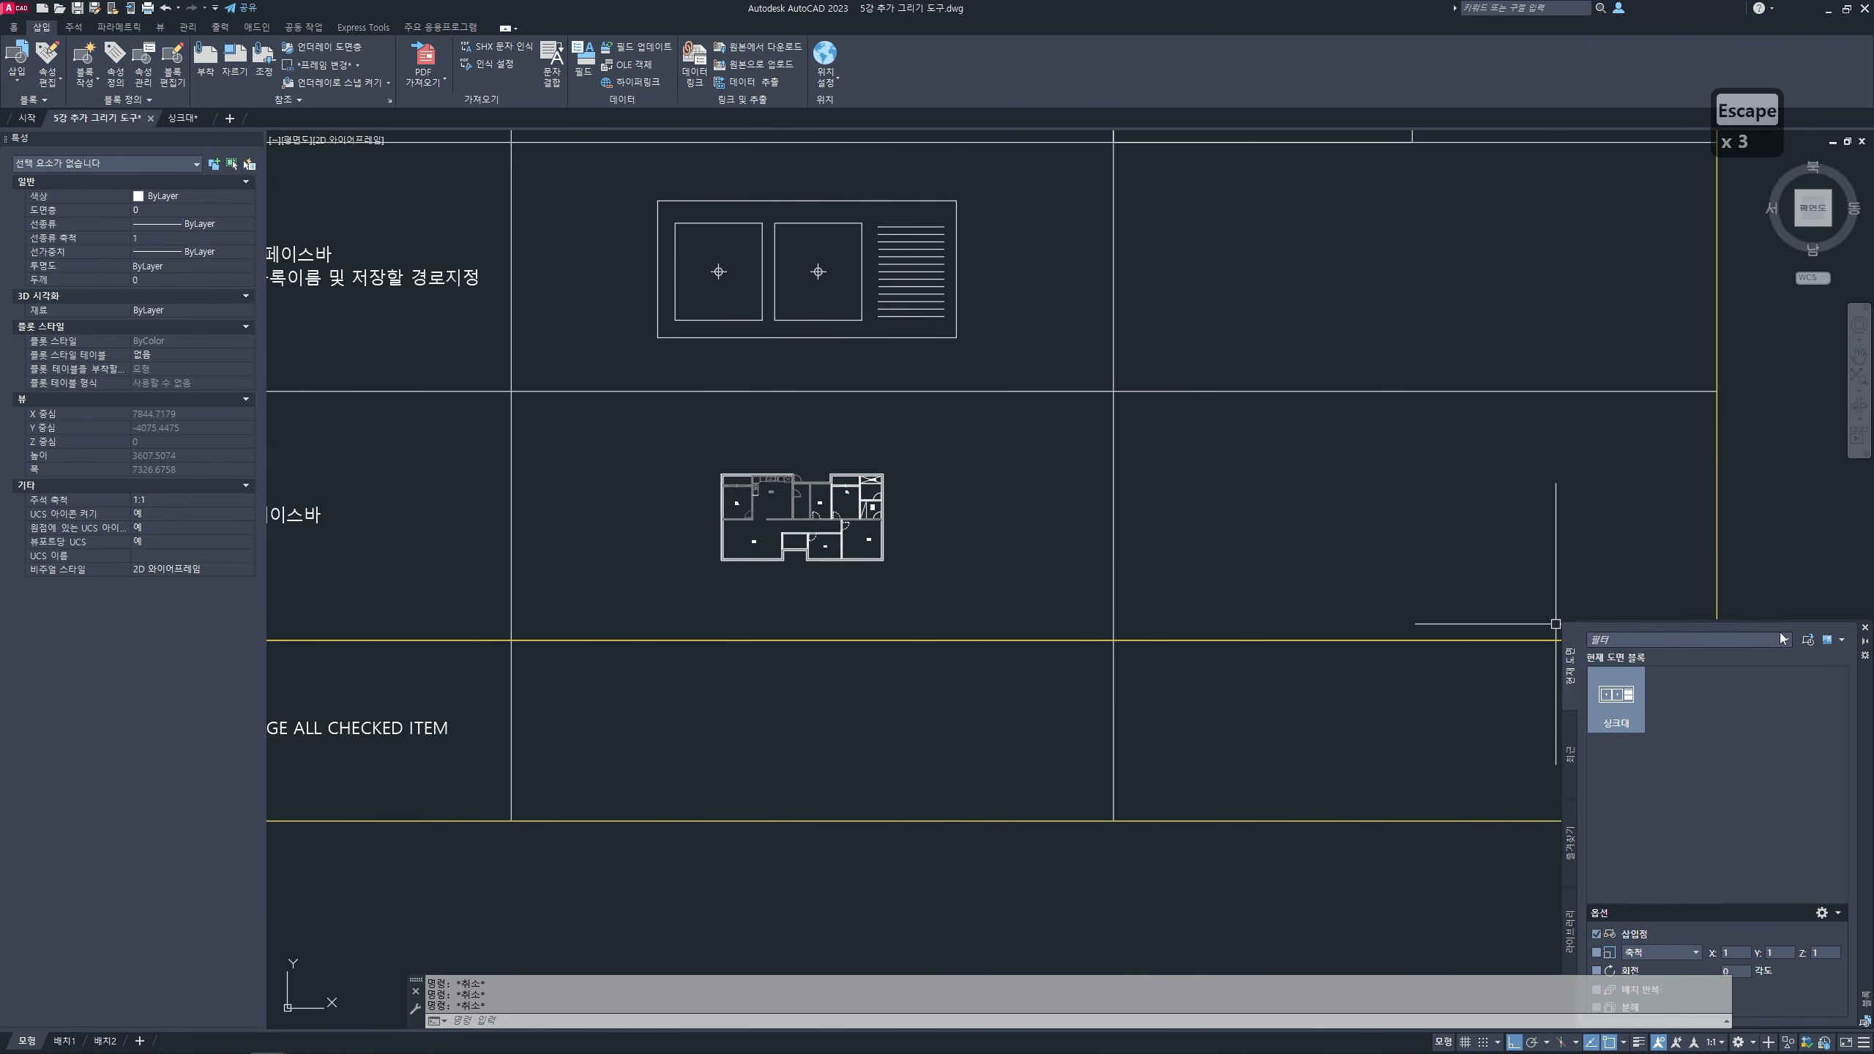
left_click(1864, 629)
- Insert the 평면도 drawing file from the desktop as a block at the lower-left corner of the INSERT row's last cell
type("i")
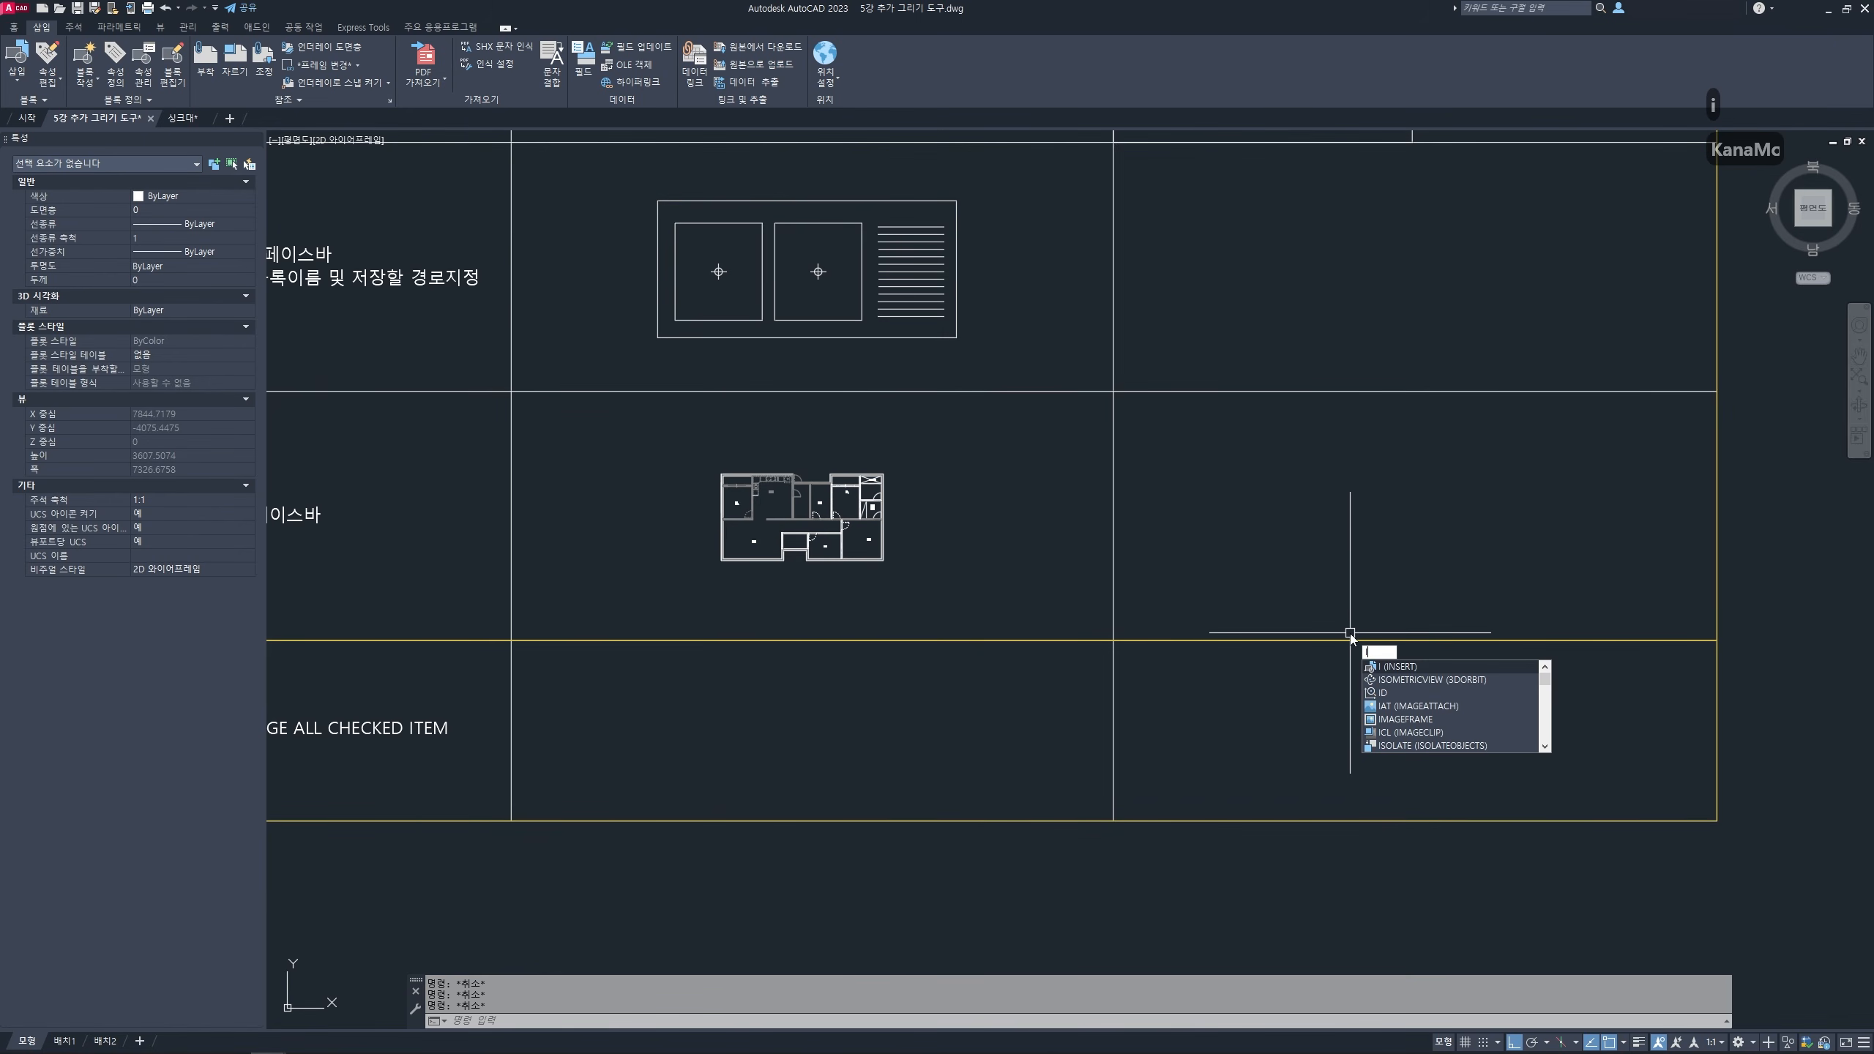
key("Return")
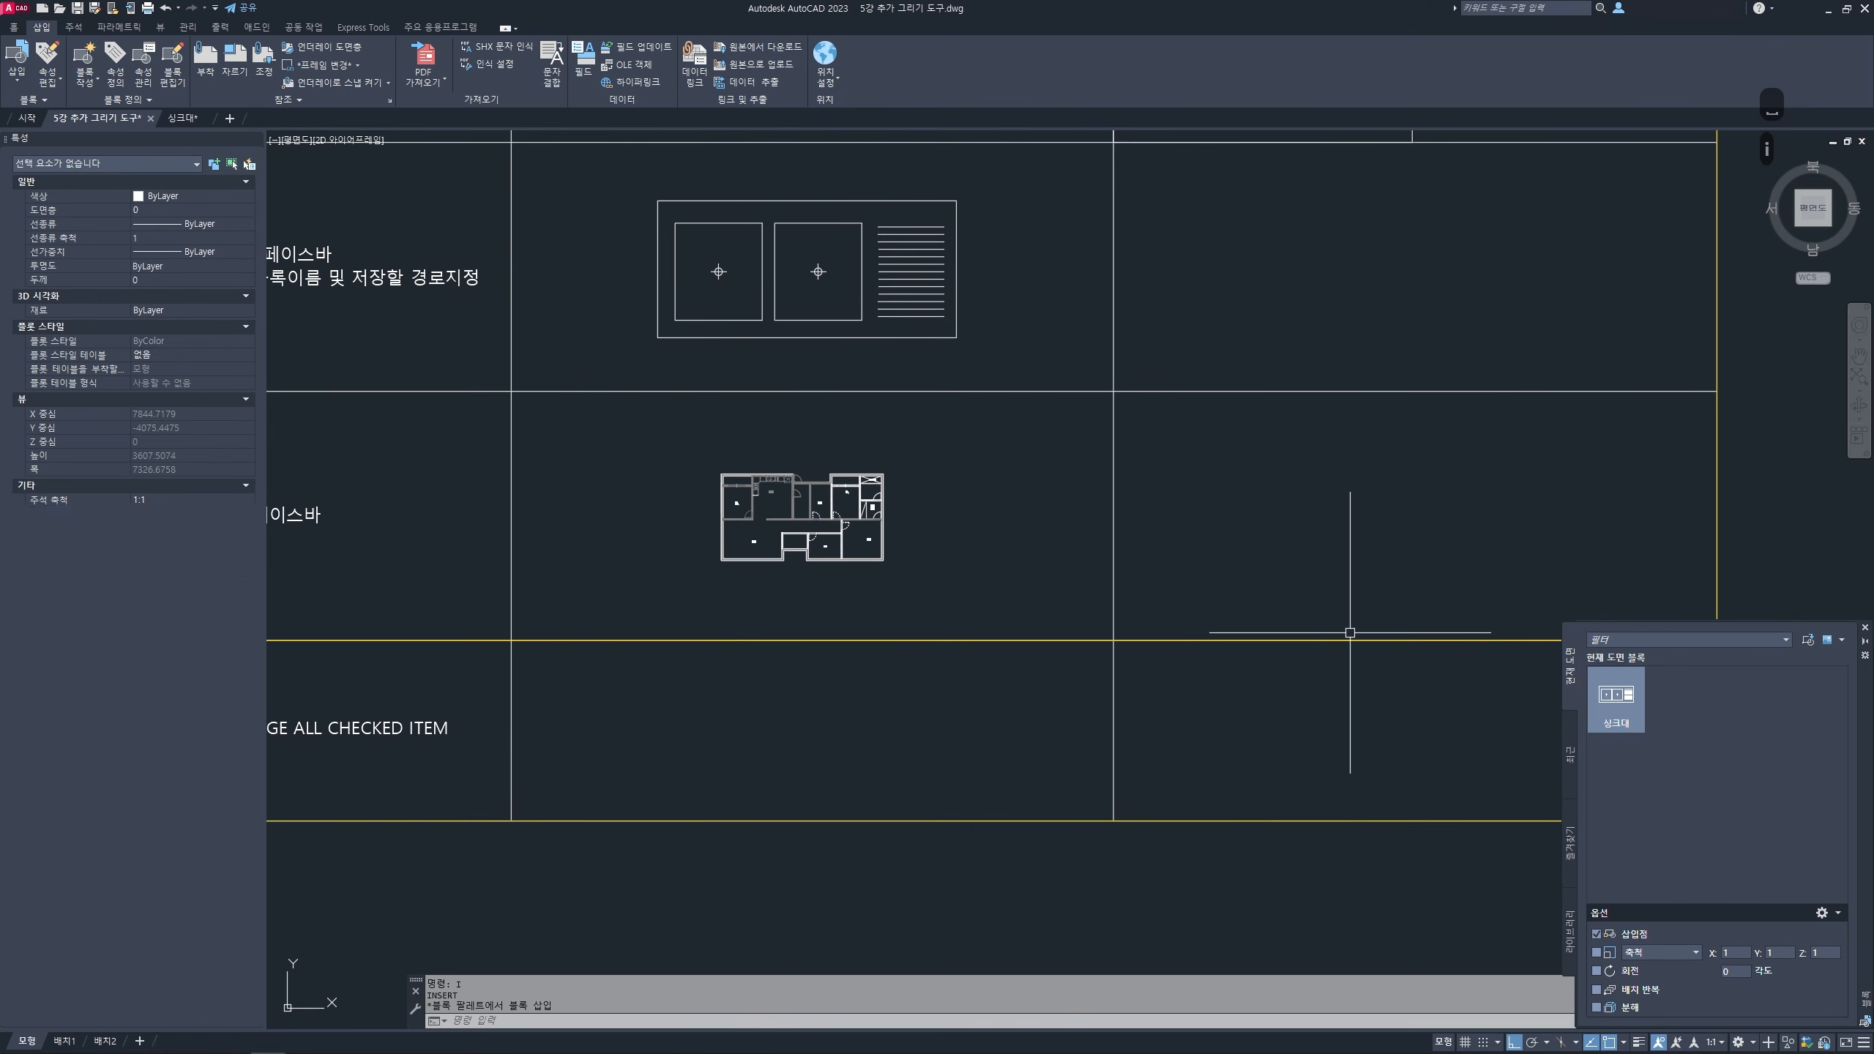
left_click(1806, 640)
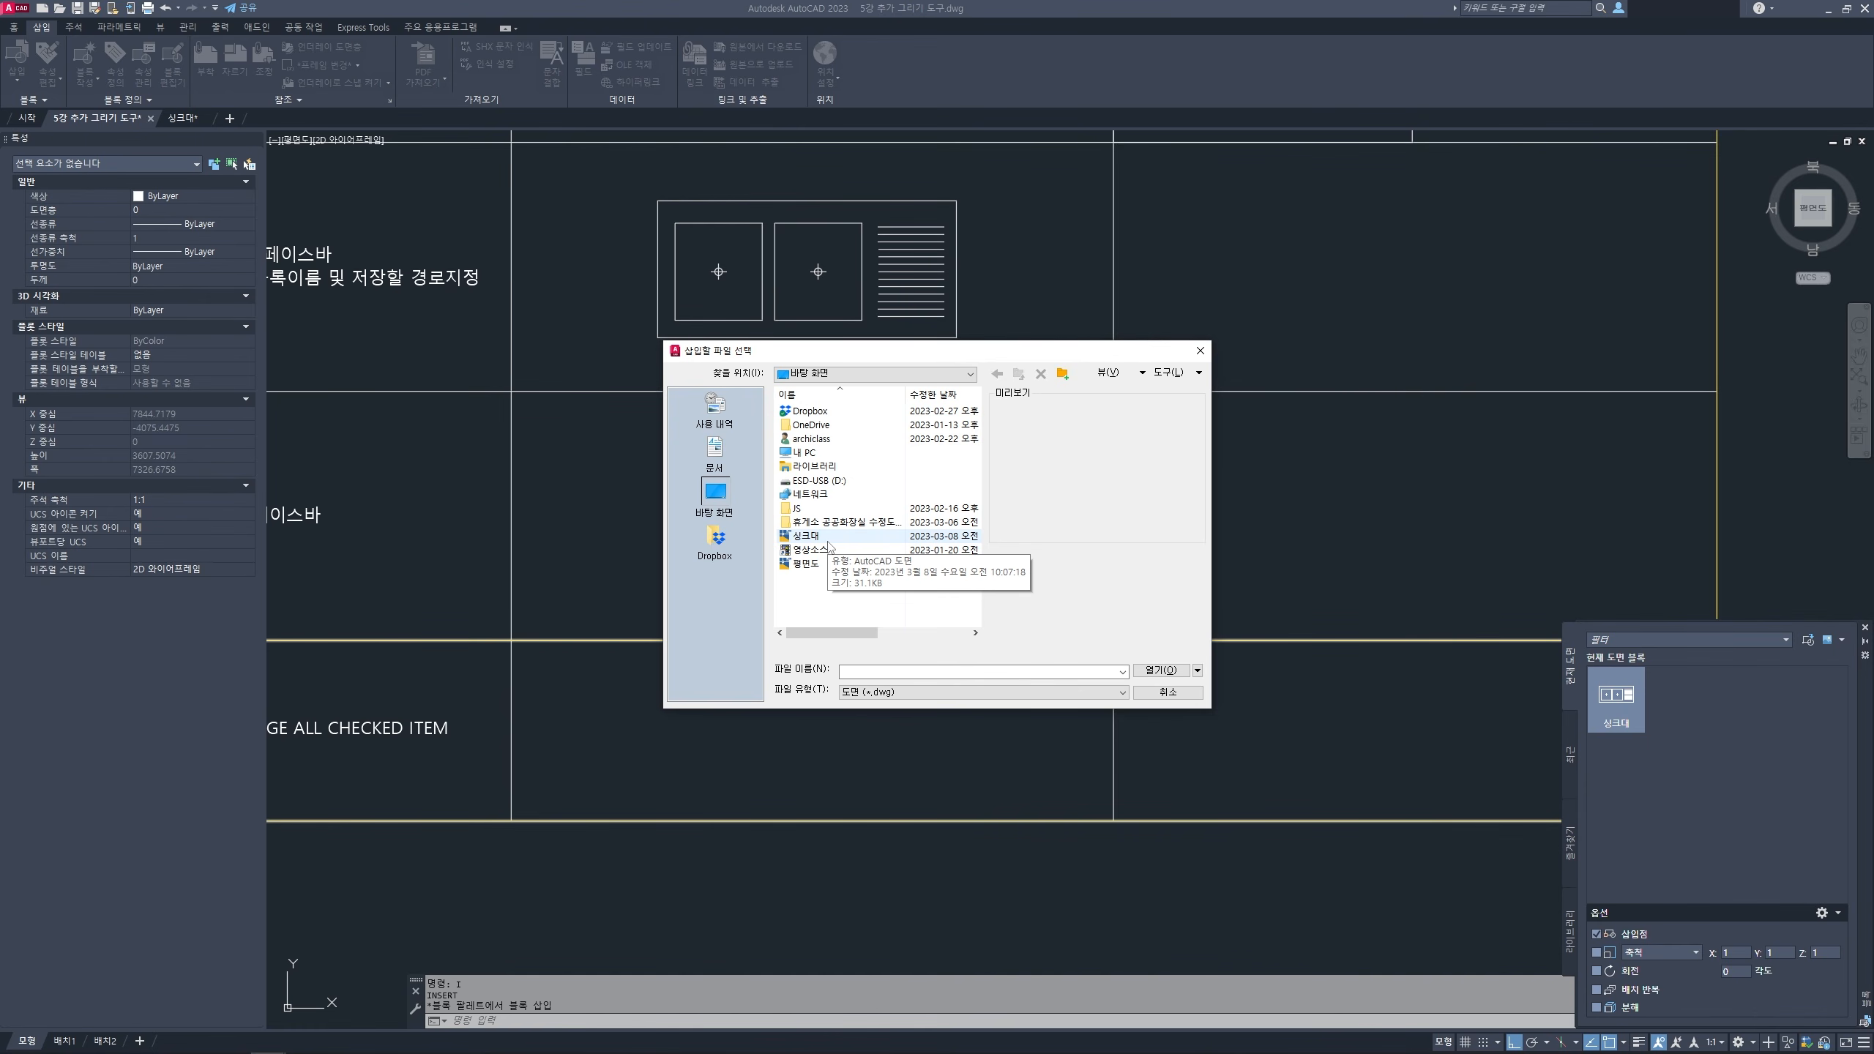
left_click(806, 564)
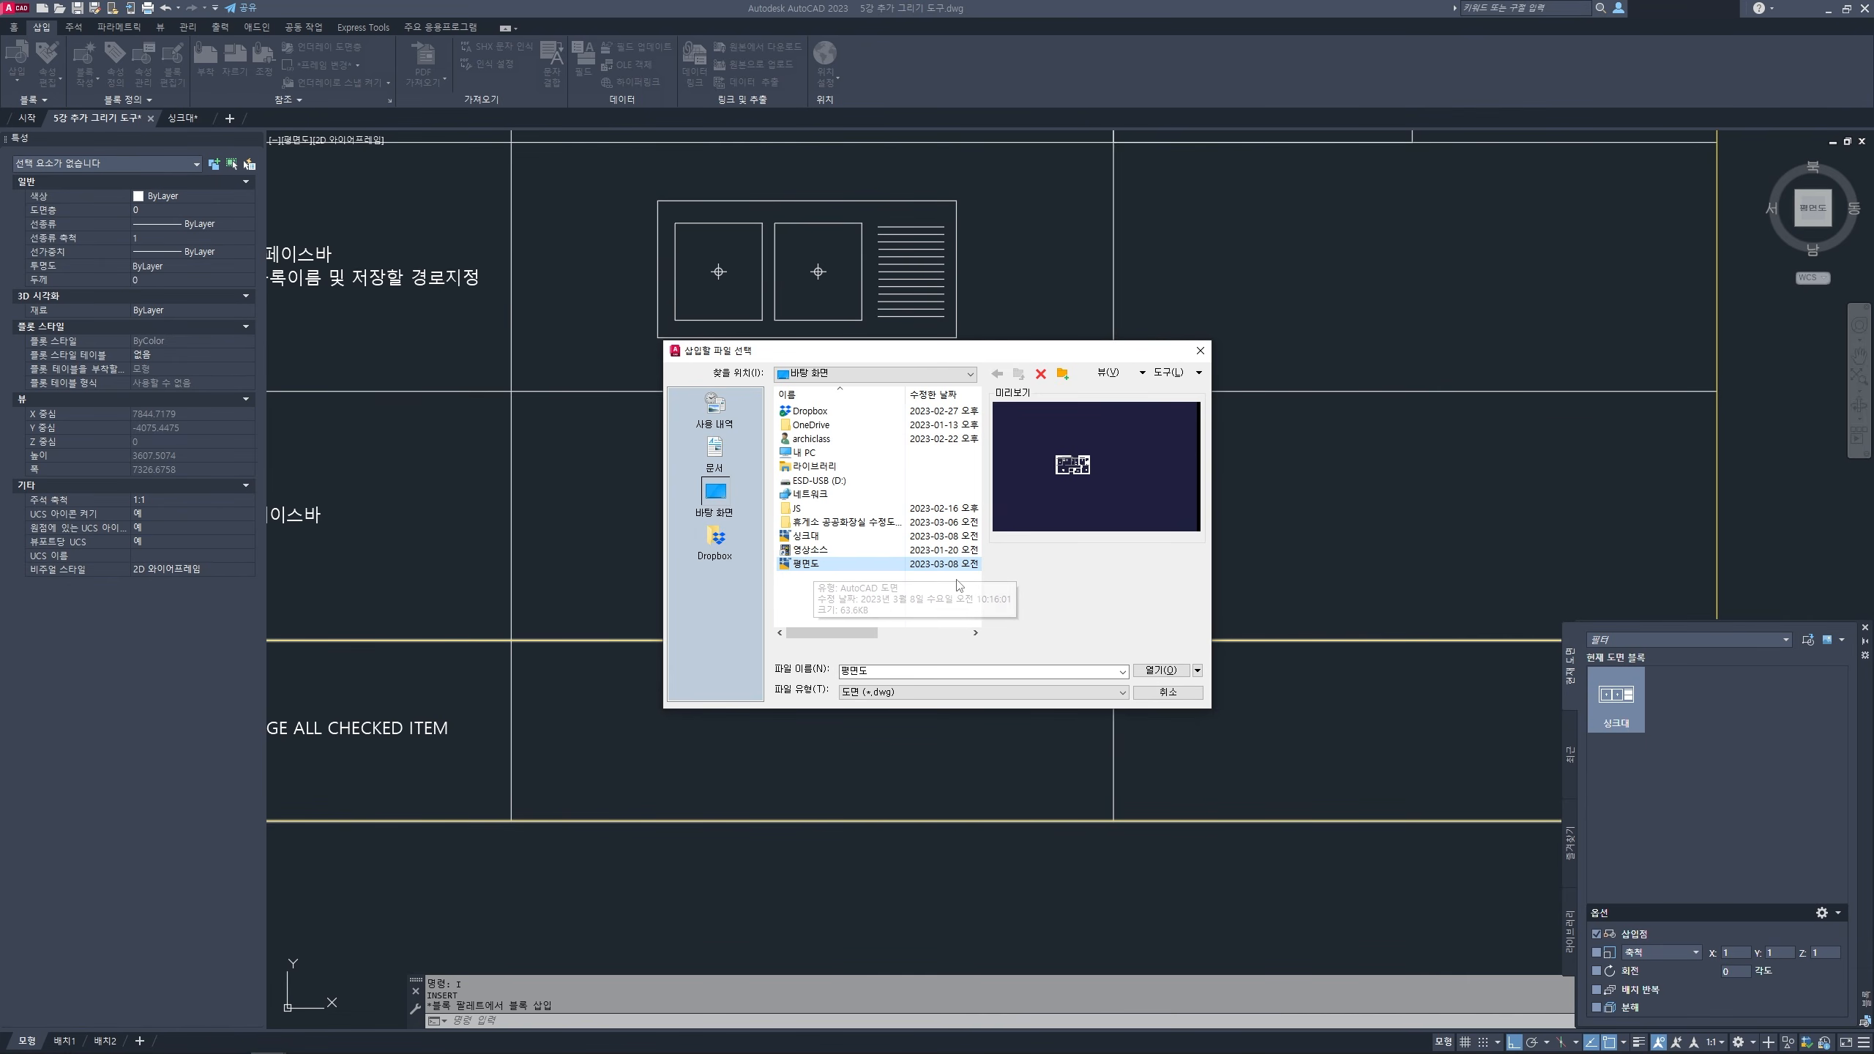
left_click(1160, 670)
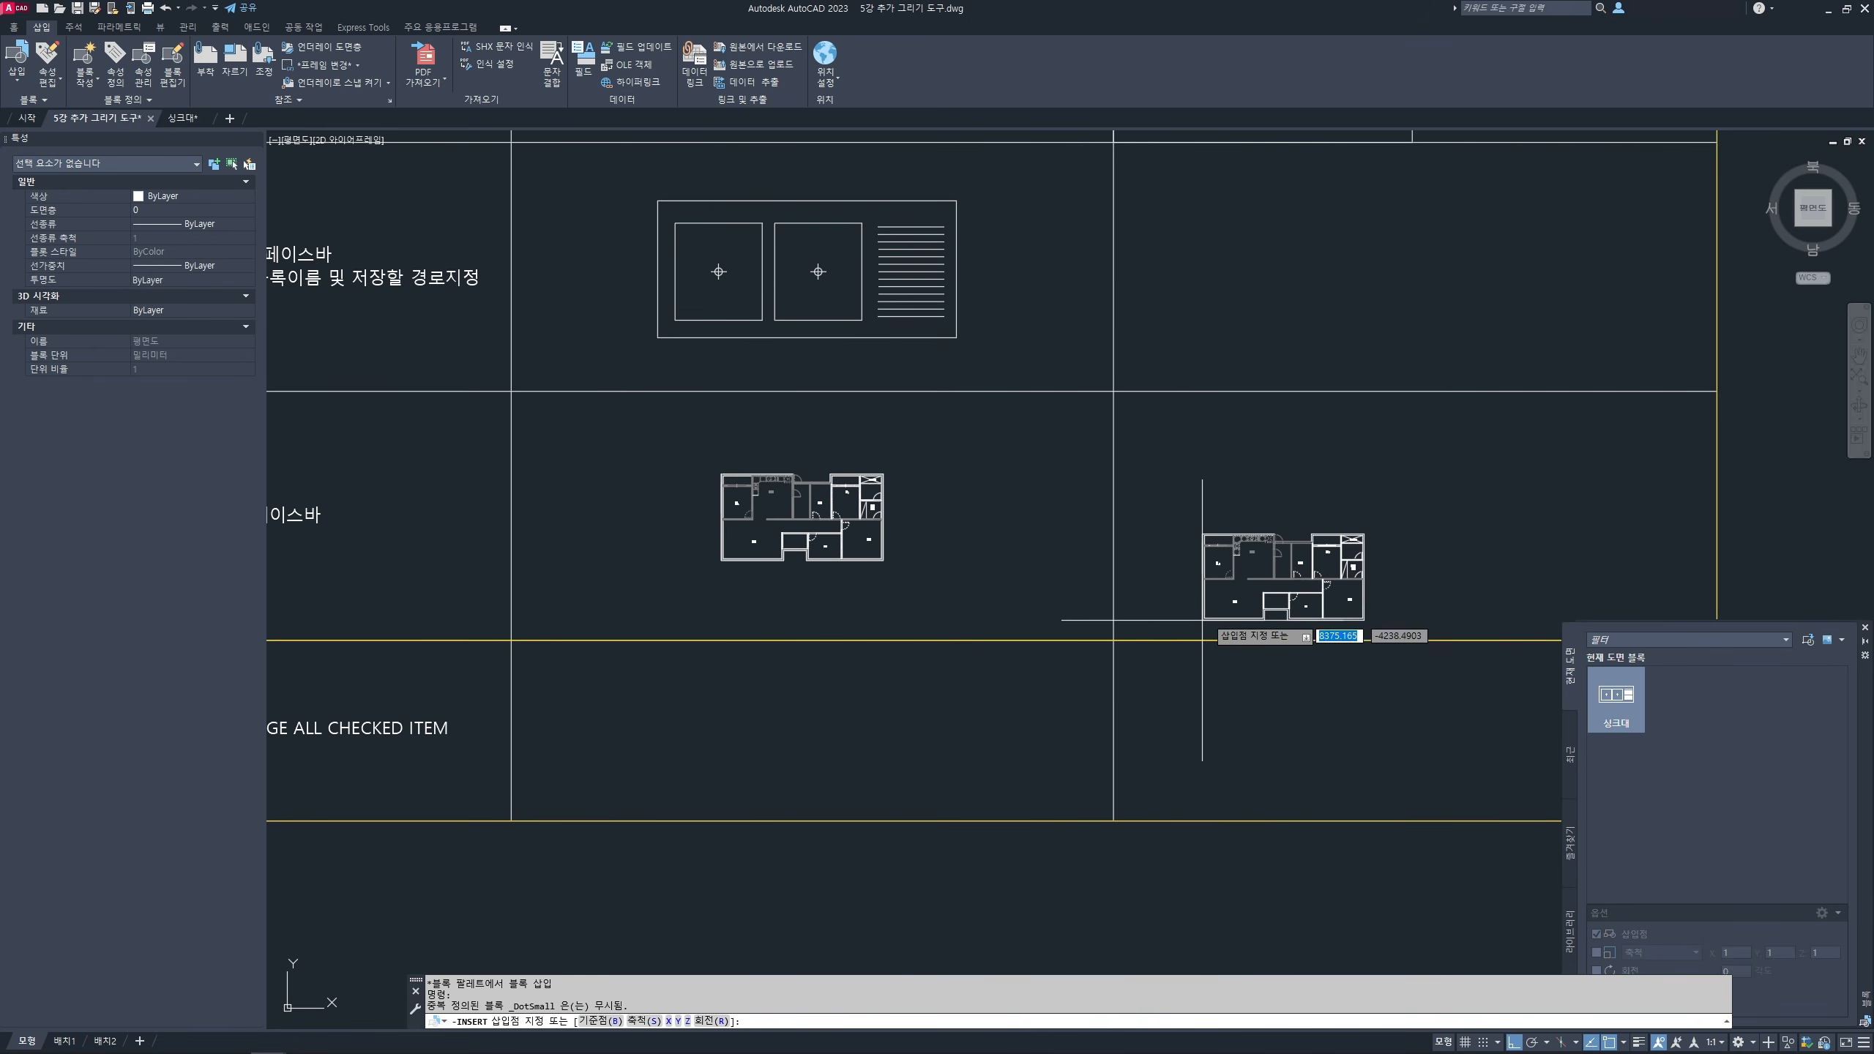
left_click(1114, 639)
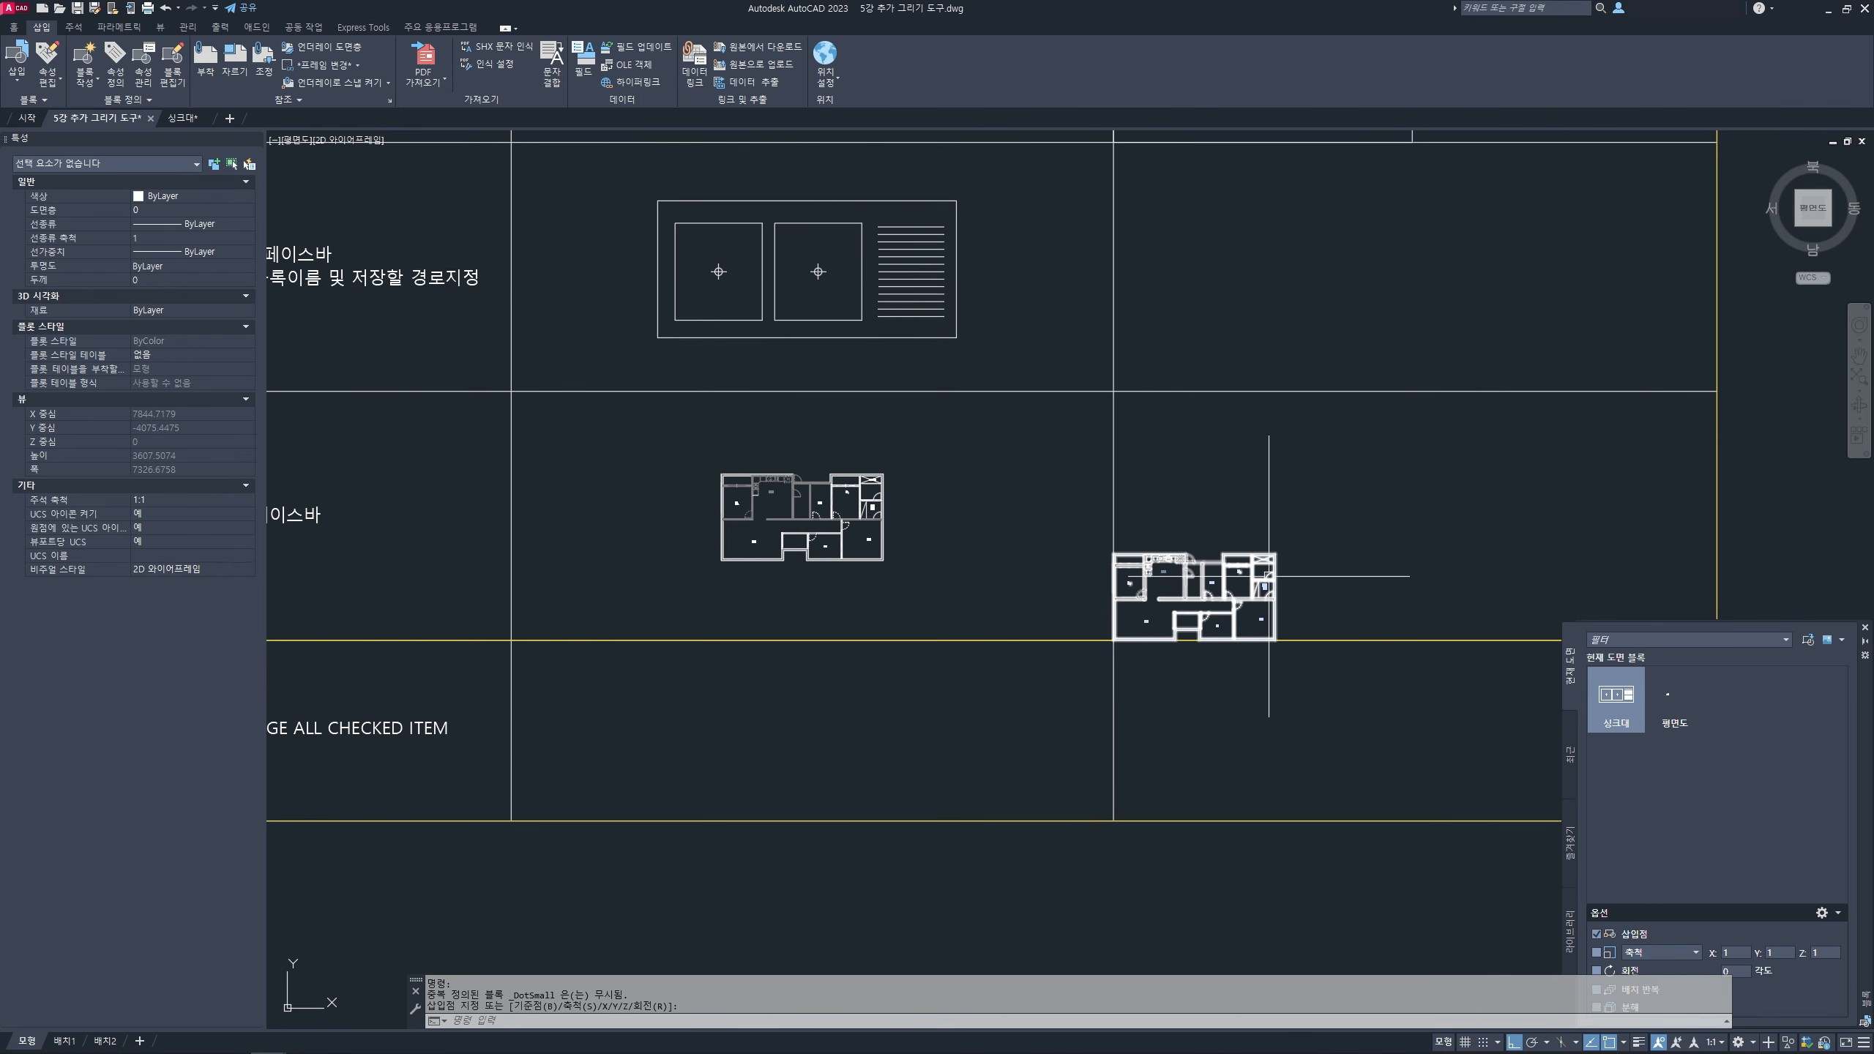
key("Escape")
key("Escape")
key("Escape")
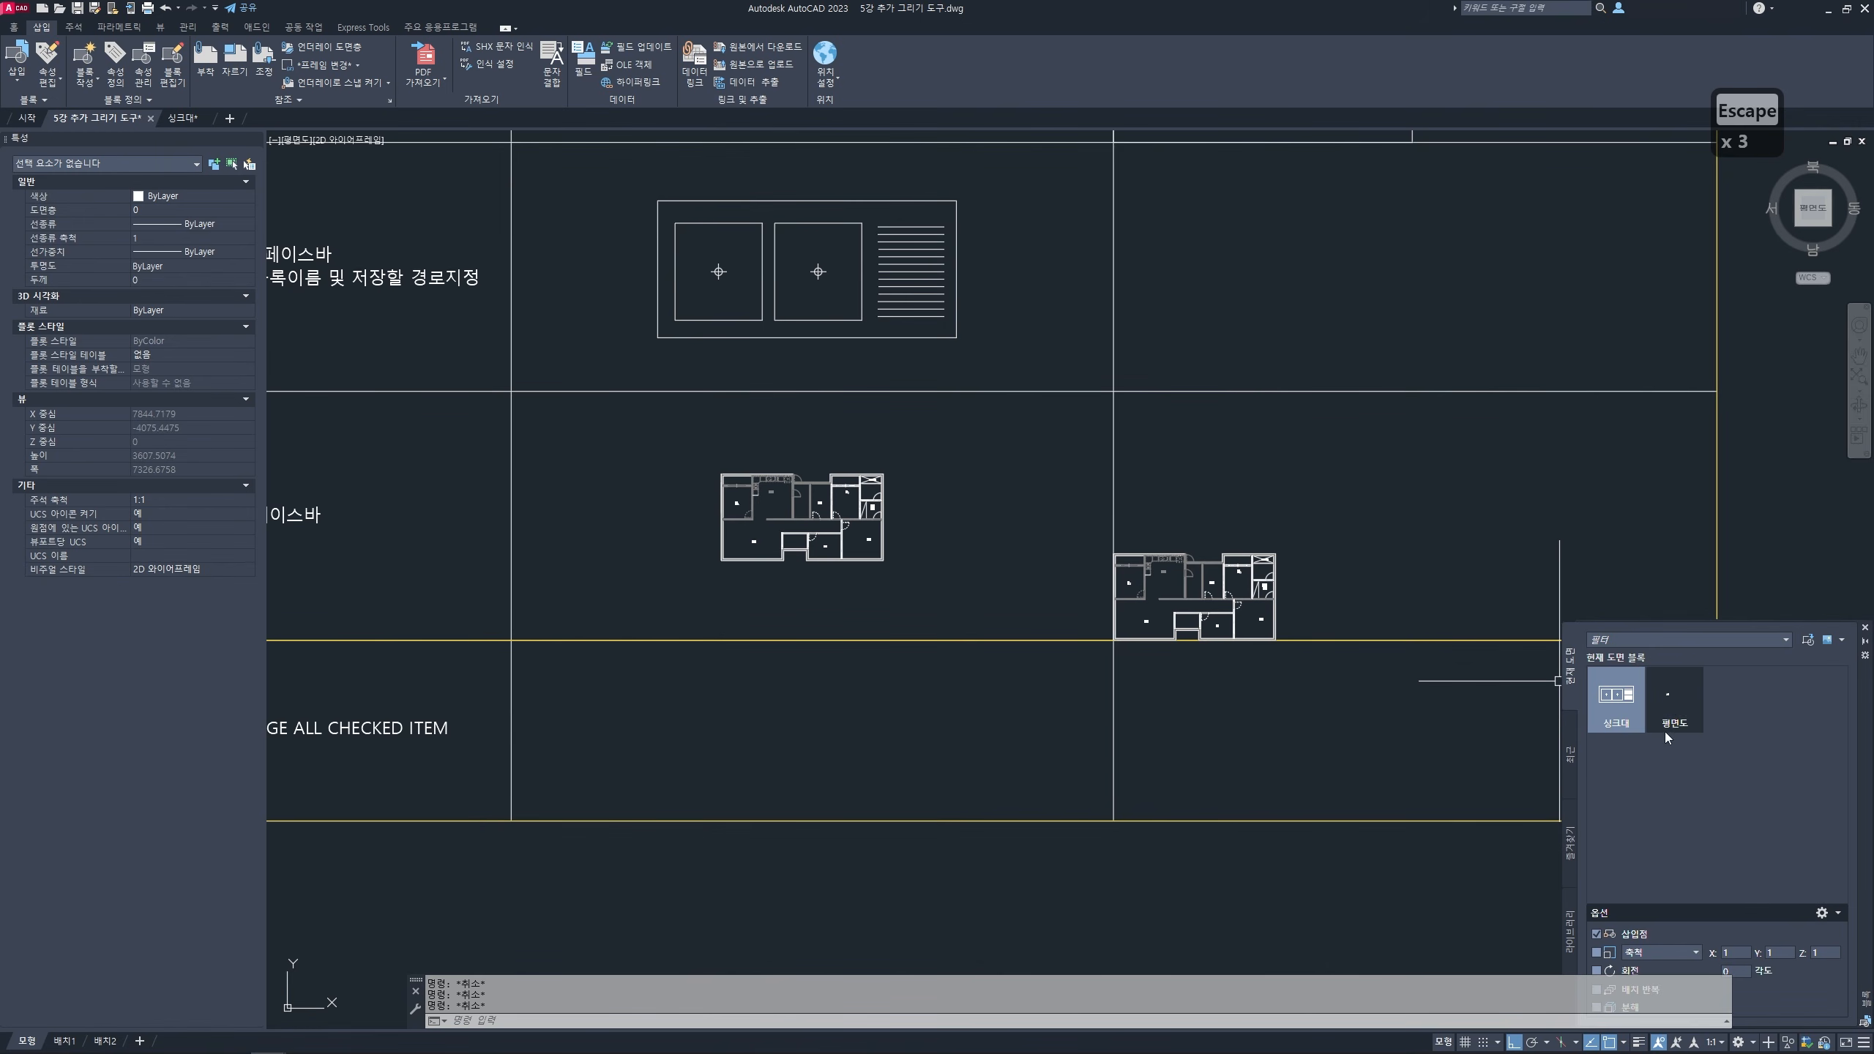
mouse_move(1671, 700)
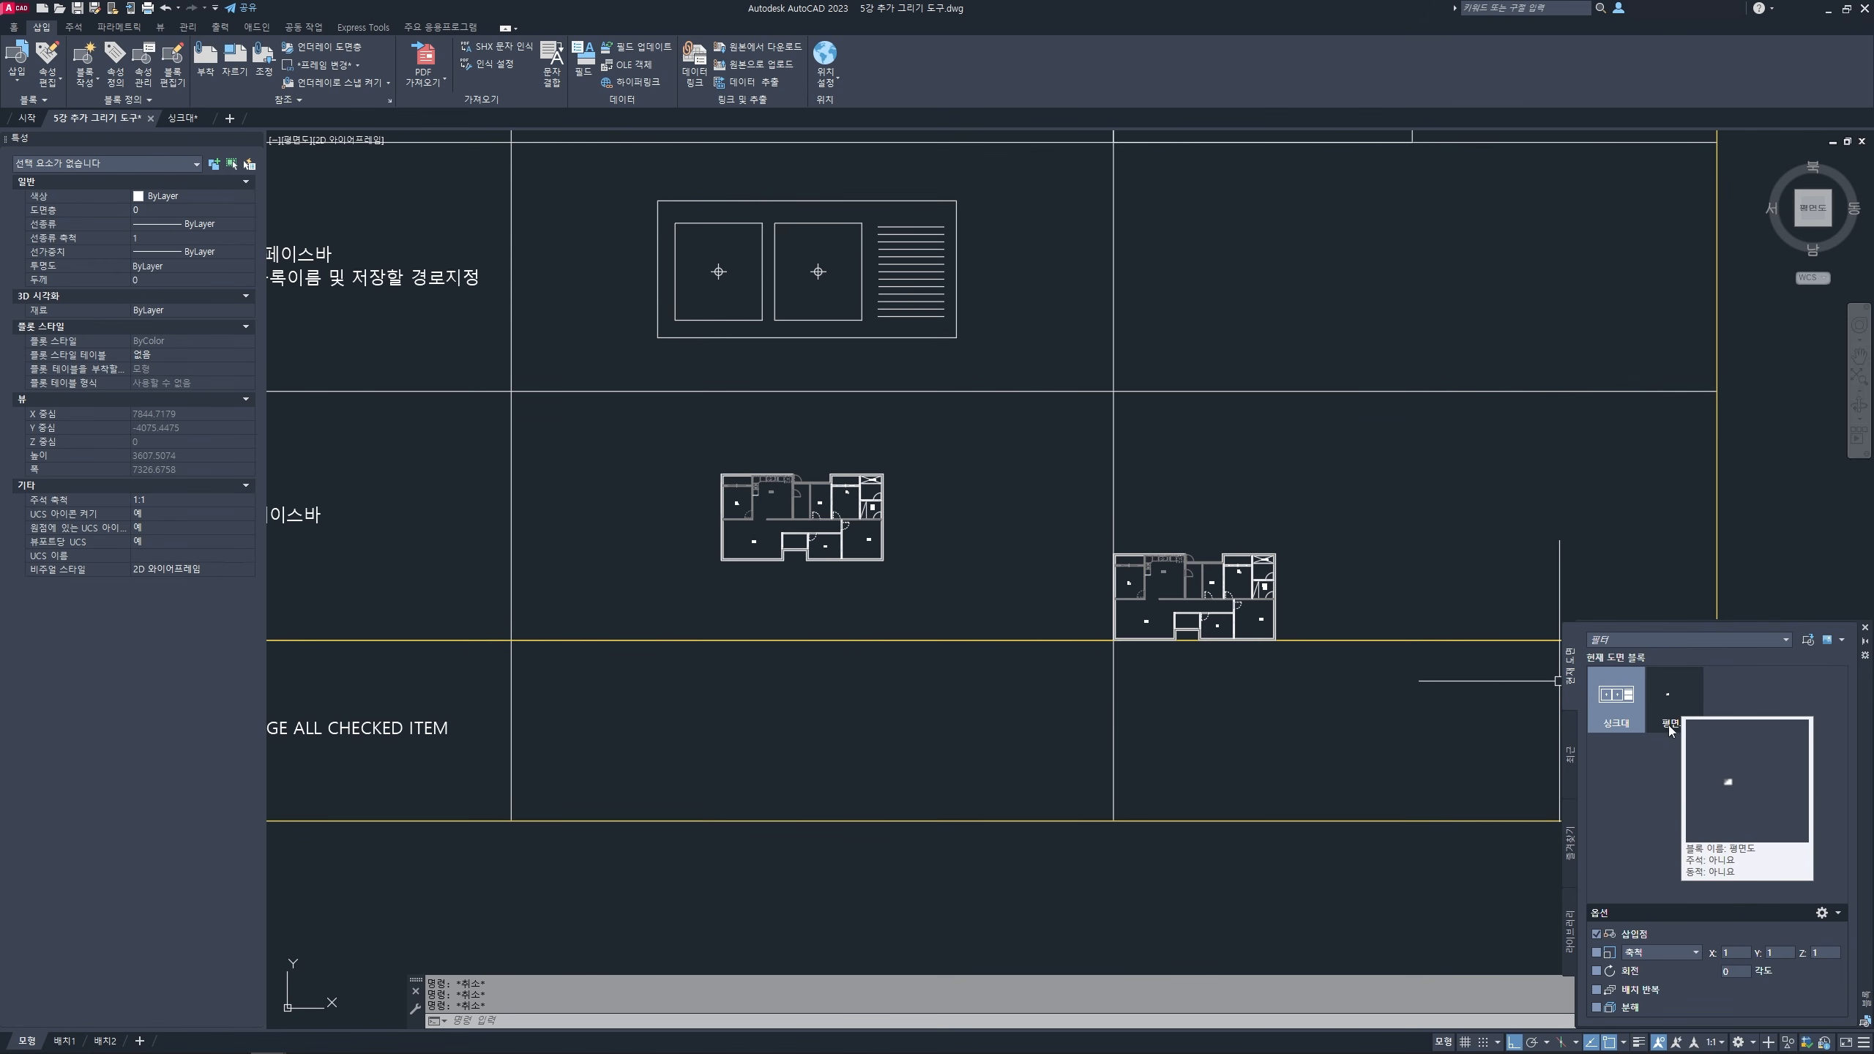
key("Escape")
key("Escape")
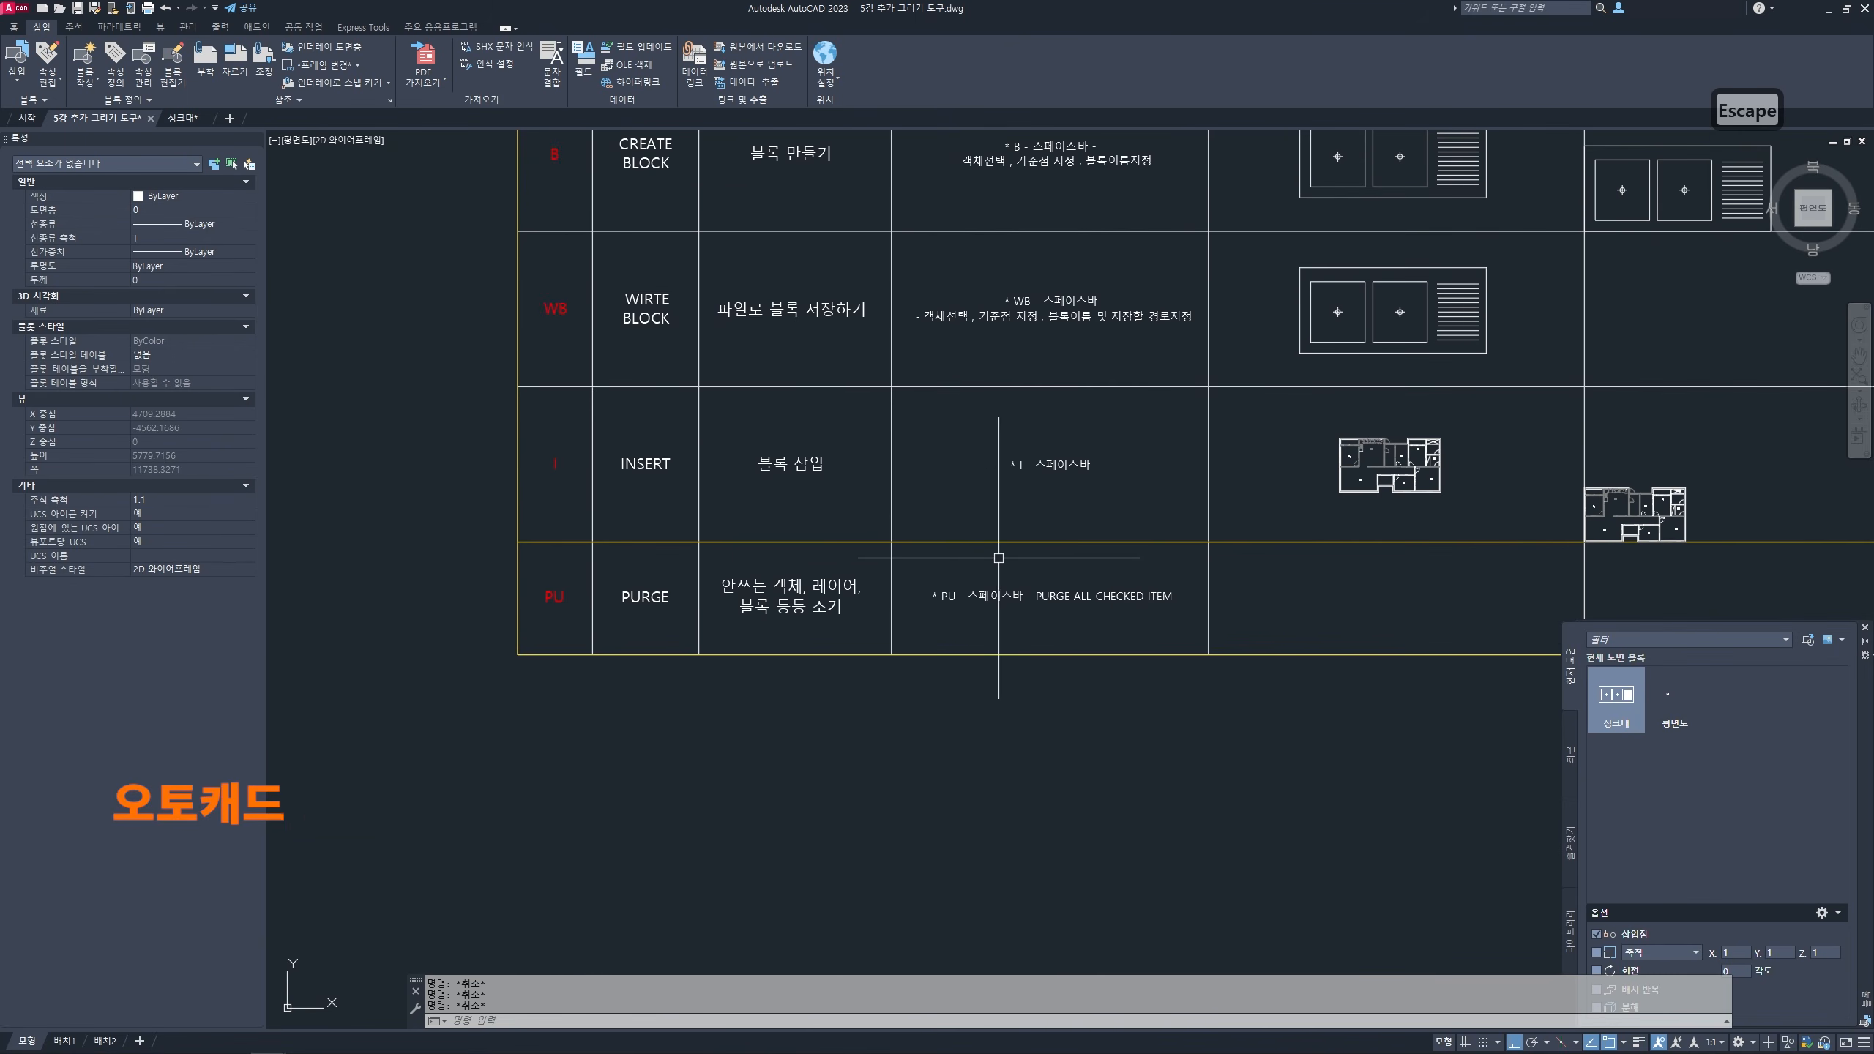
- Examine the PURGE row of the command table, including its PU shortcut, description and usage note
scroll(922, 568, "down", 1)
scroll(741, 572, "up", 2)
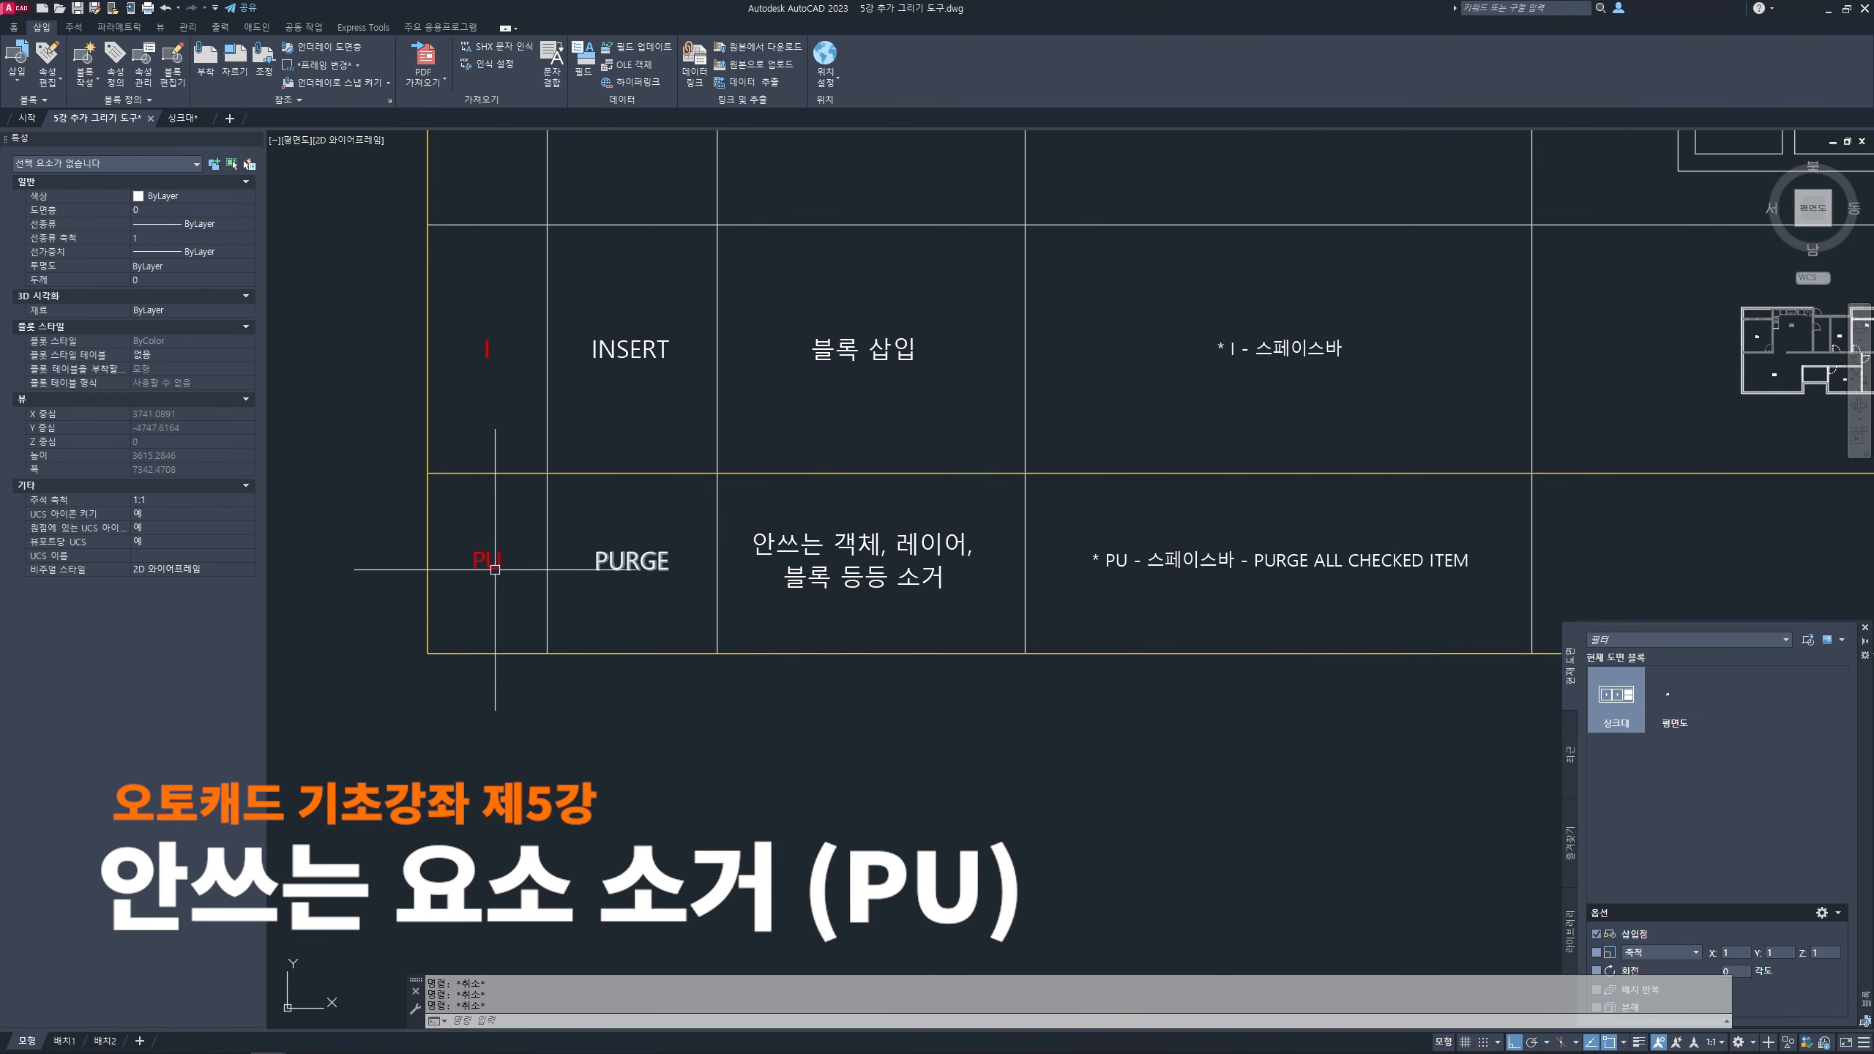
key("ctrl+2")
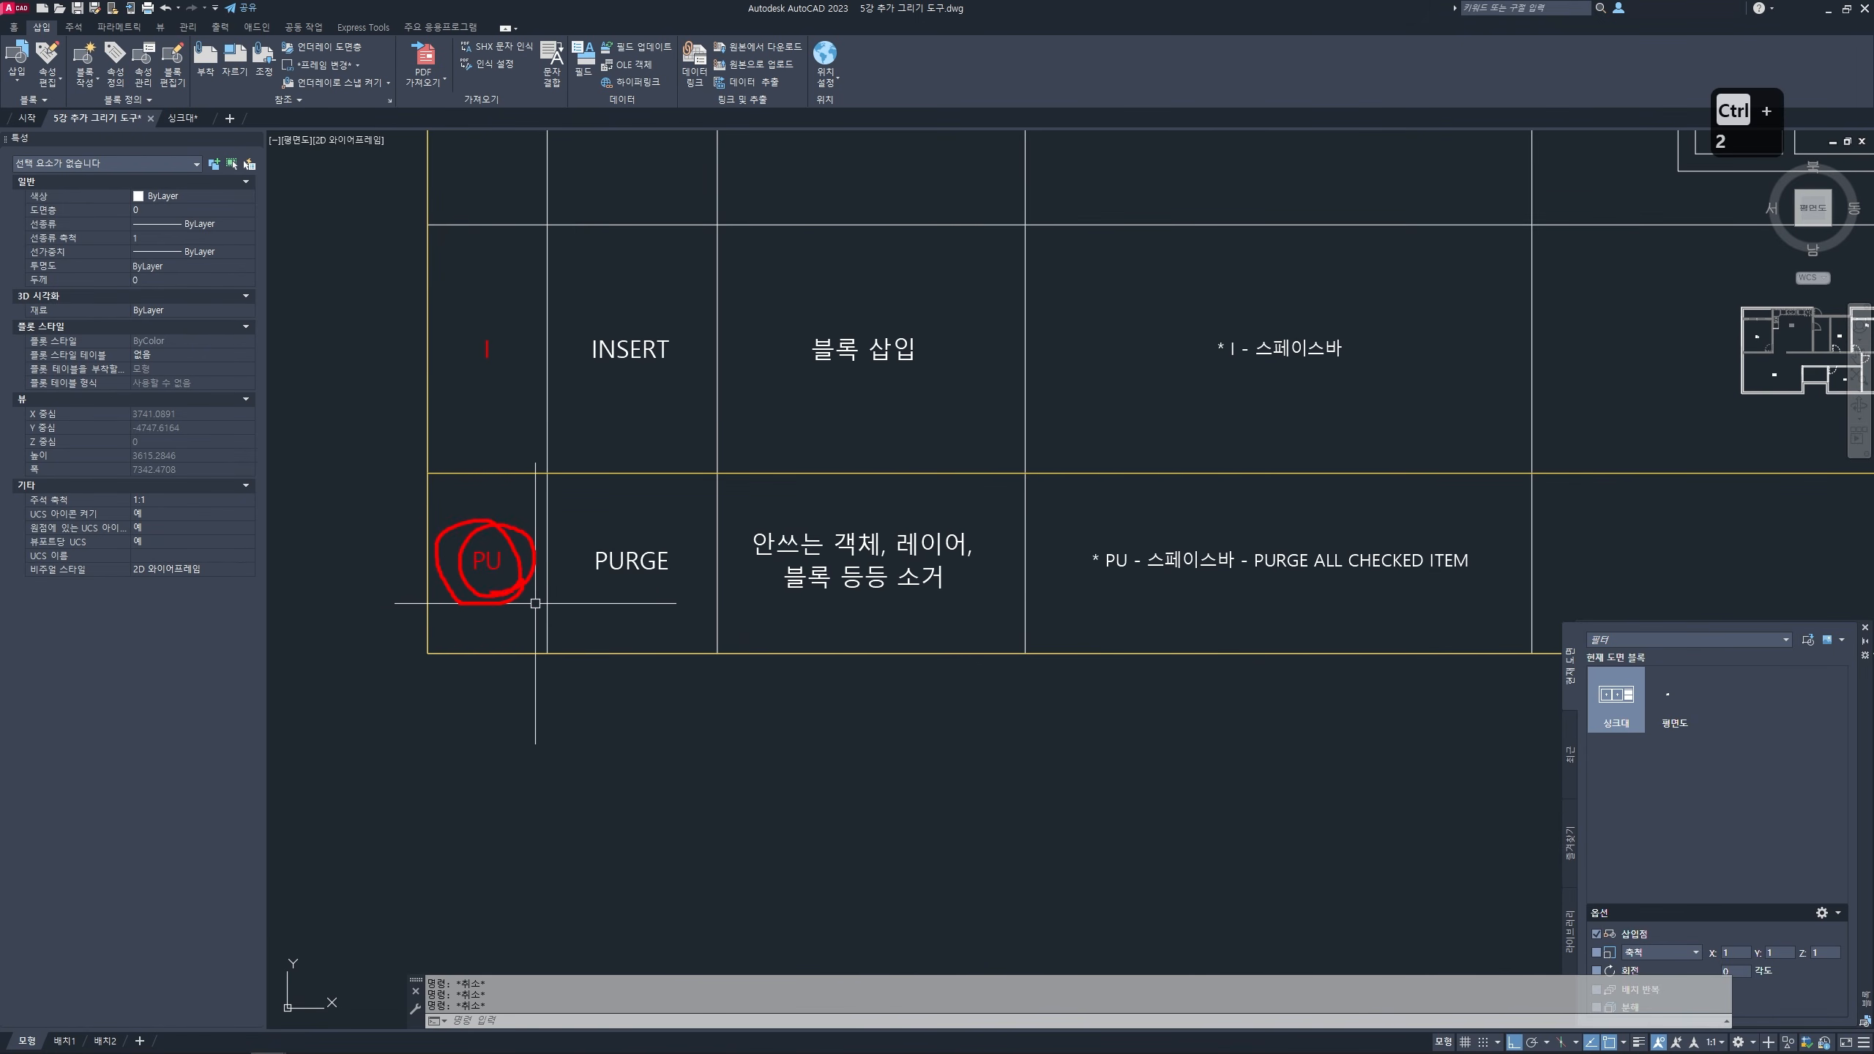
key("Escape")
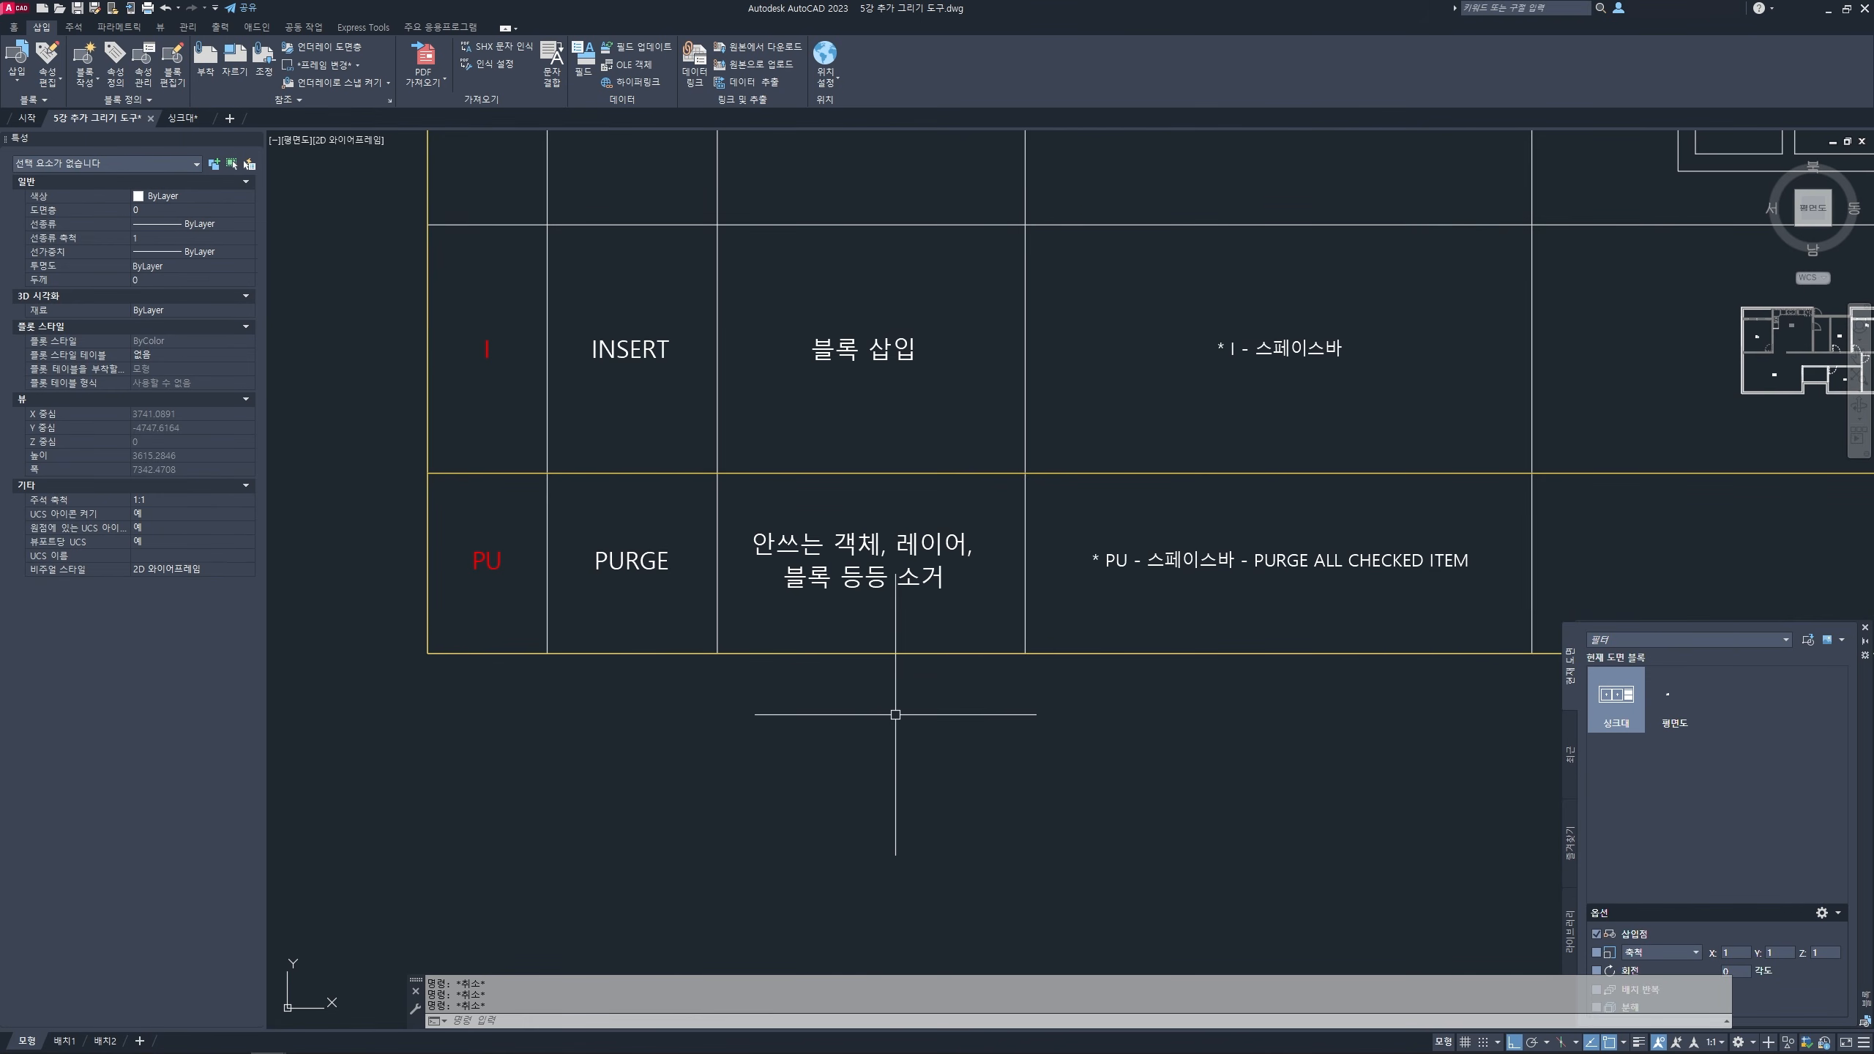
key("ctrl+2")
left_click_drag(875, 521, 873, 793)
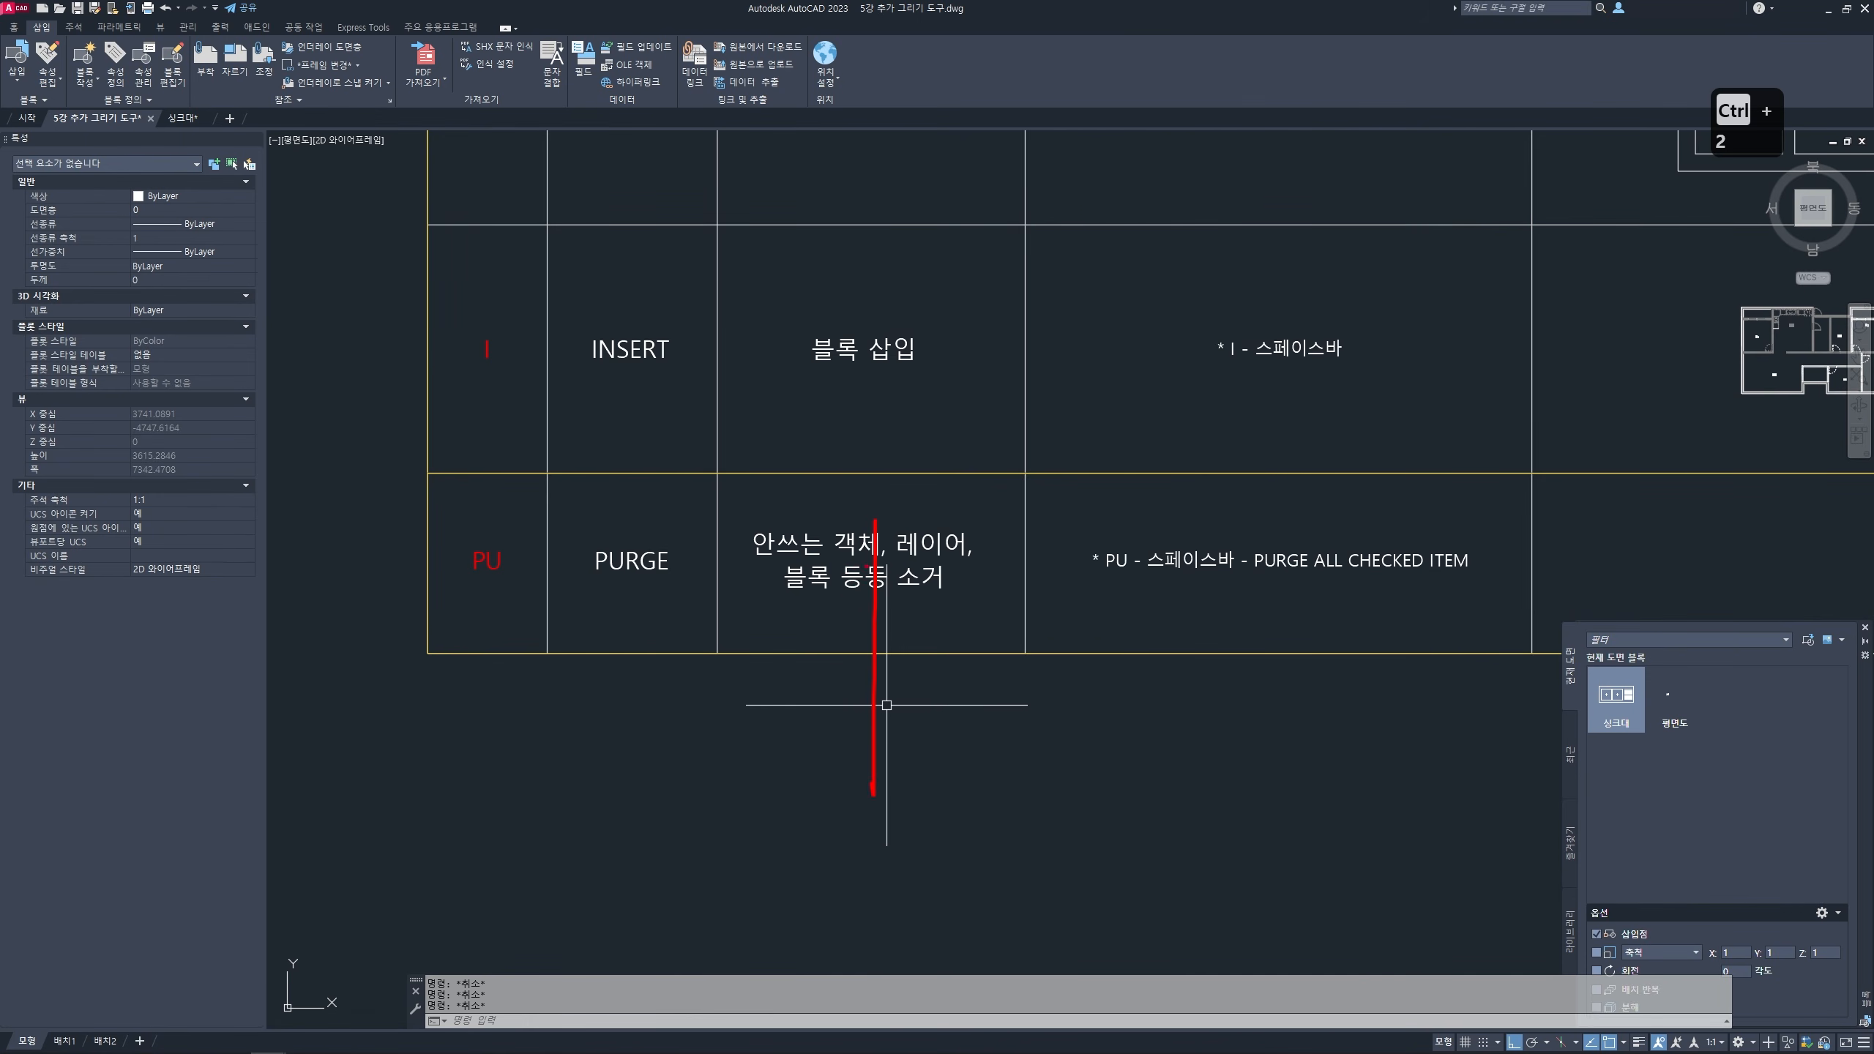
left_click_drag(875, 523, 921, 583)
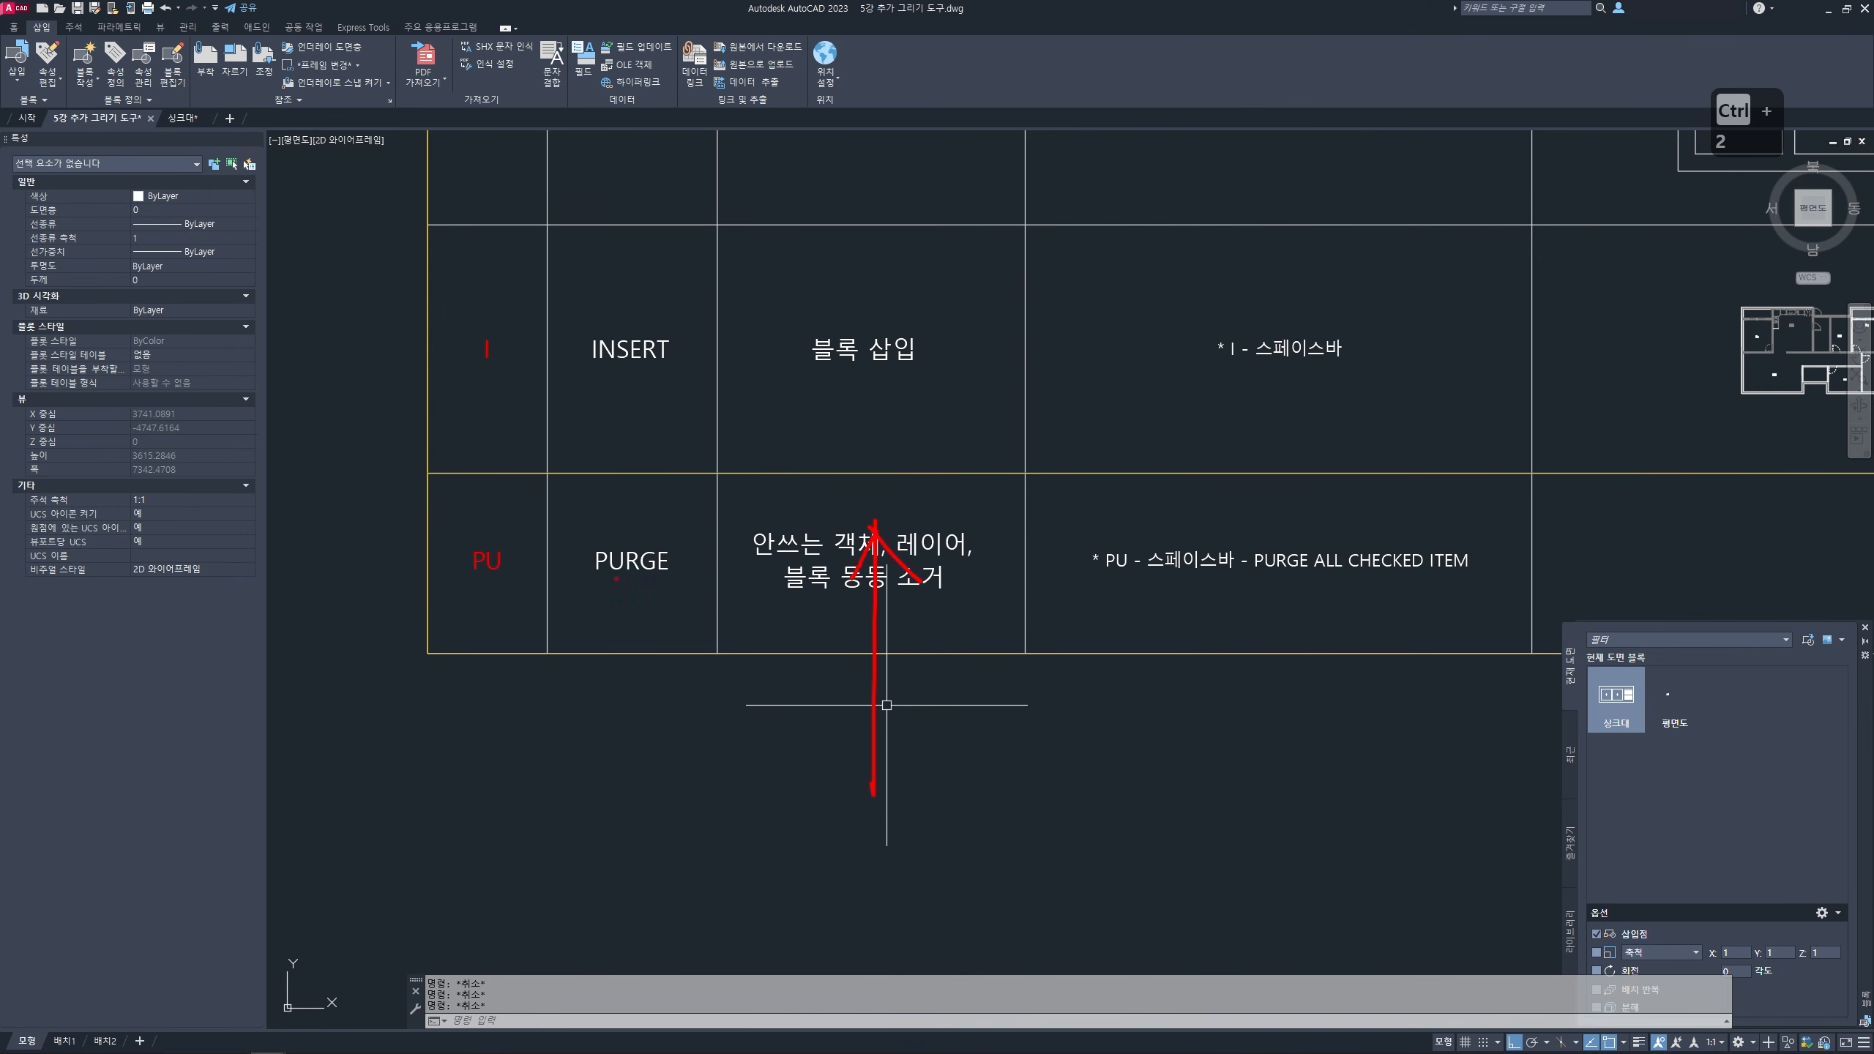
mouse_move(518, 592)
left_mouse_down()
mouse_move(504, 520)
mouse_move(461, 590)
mouse_move(533, 562)
left_mouse_up()
key("Escape")
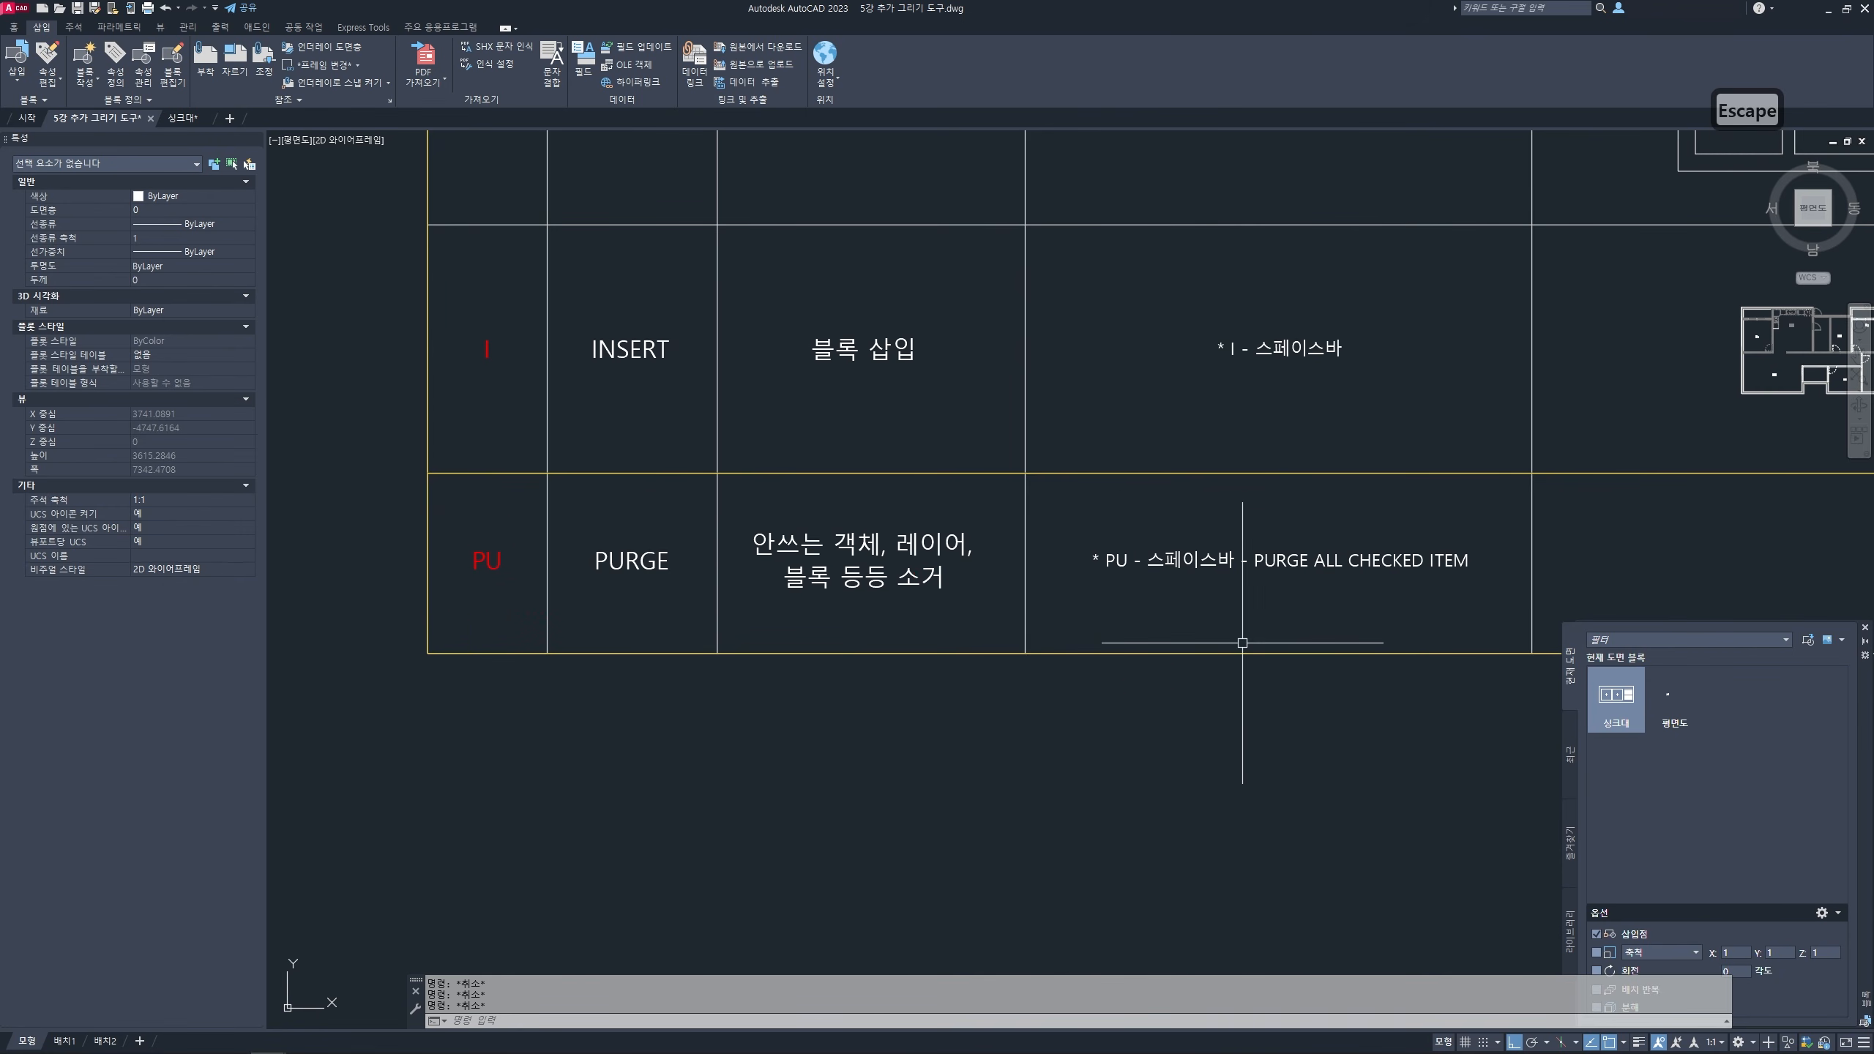
middle_click_drag(1360, 691, 1196, 720)
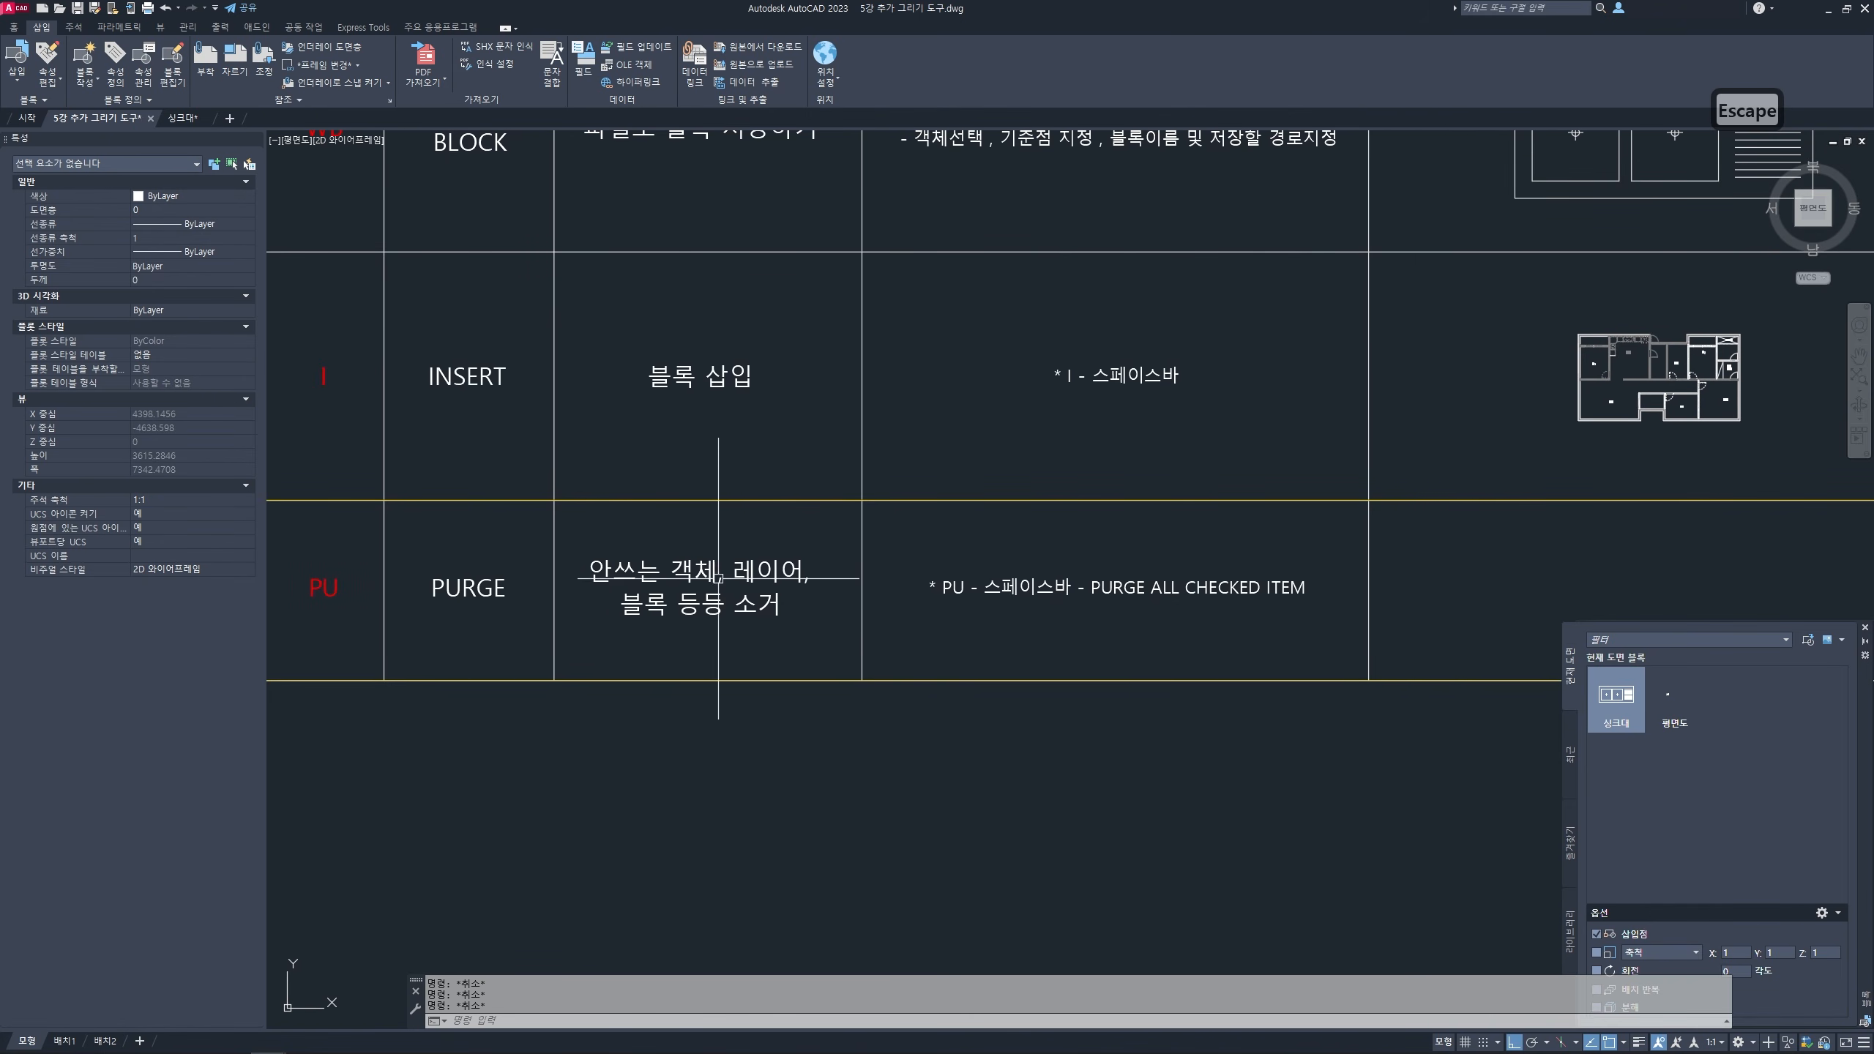
middle_click_drag(1451, 737, 1376, 764)
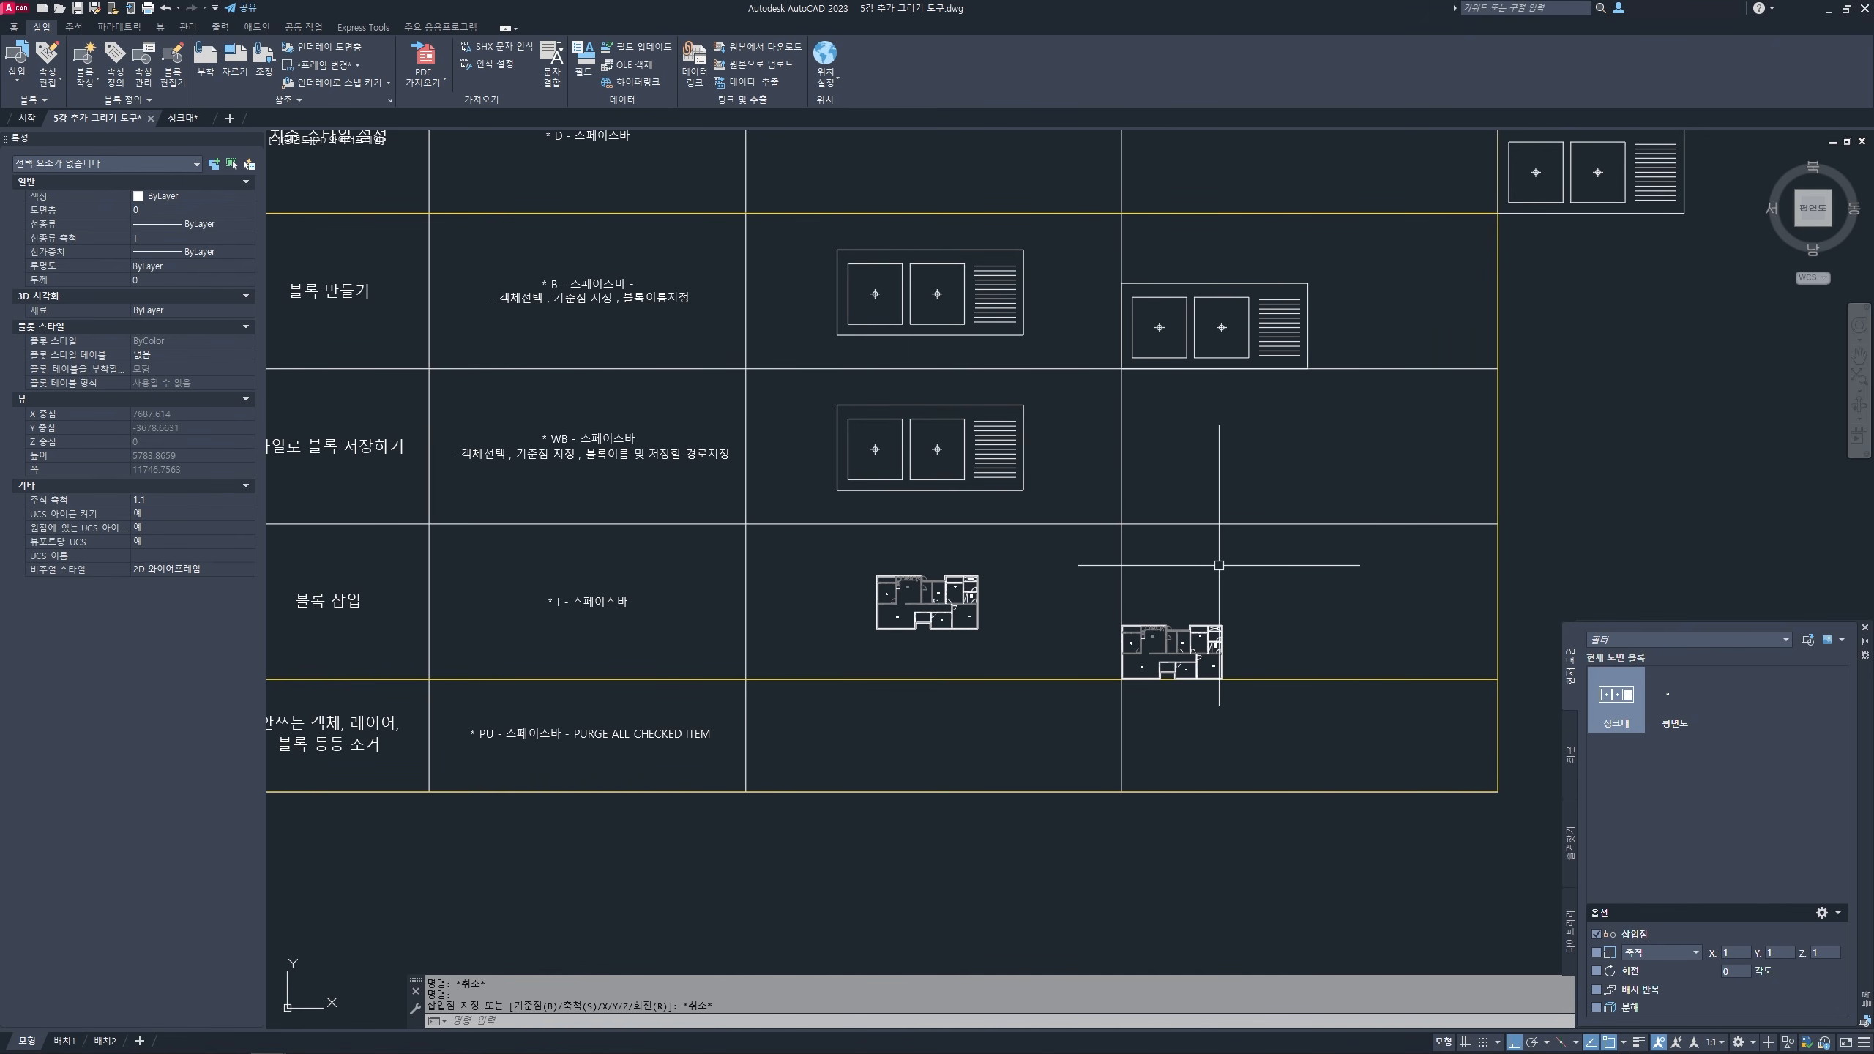
- Explode the inserted floor plan and both sinks in the CREATE BLOCK row, and select two drainboard lines of the inserted sink
key("Escape")
key("Escape")
key("Escape")
left_click(1212, 623)
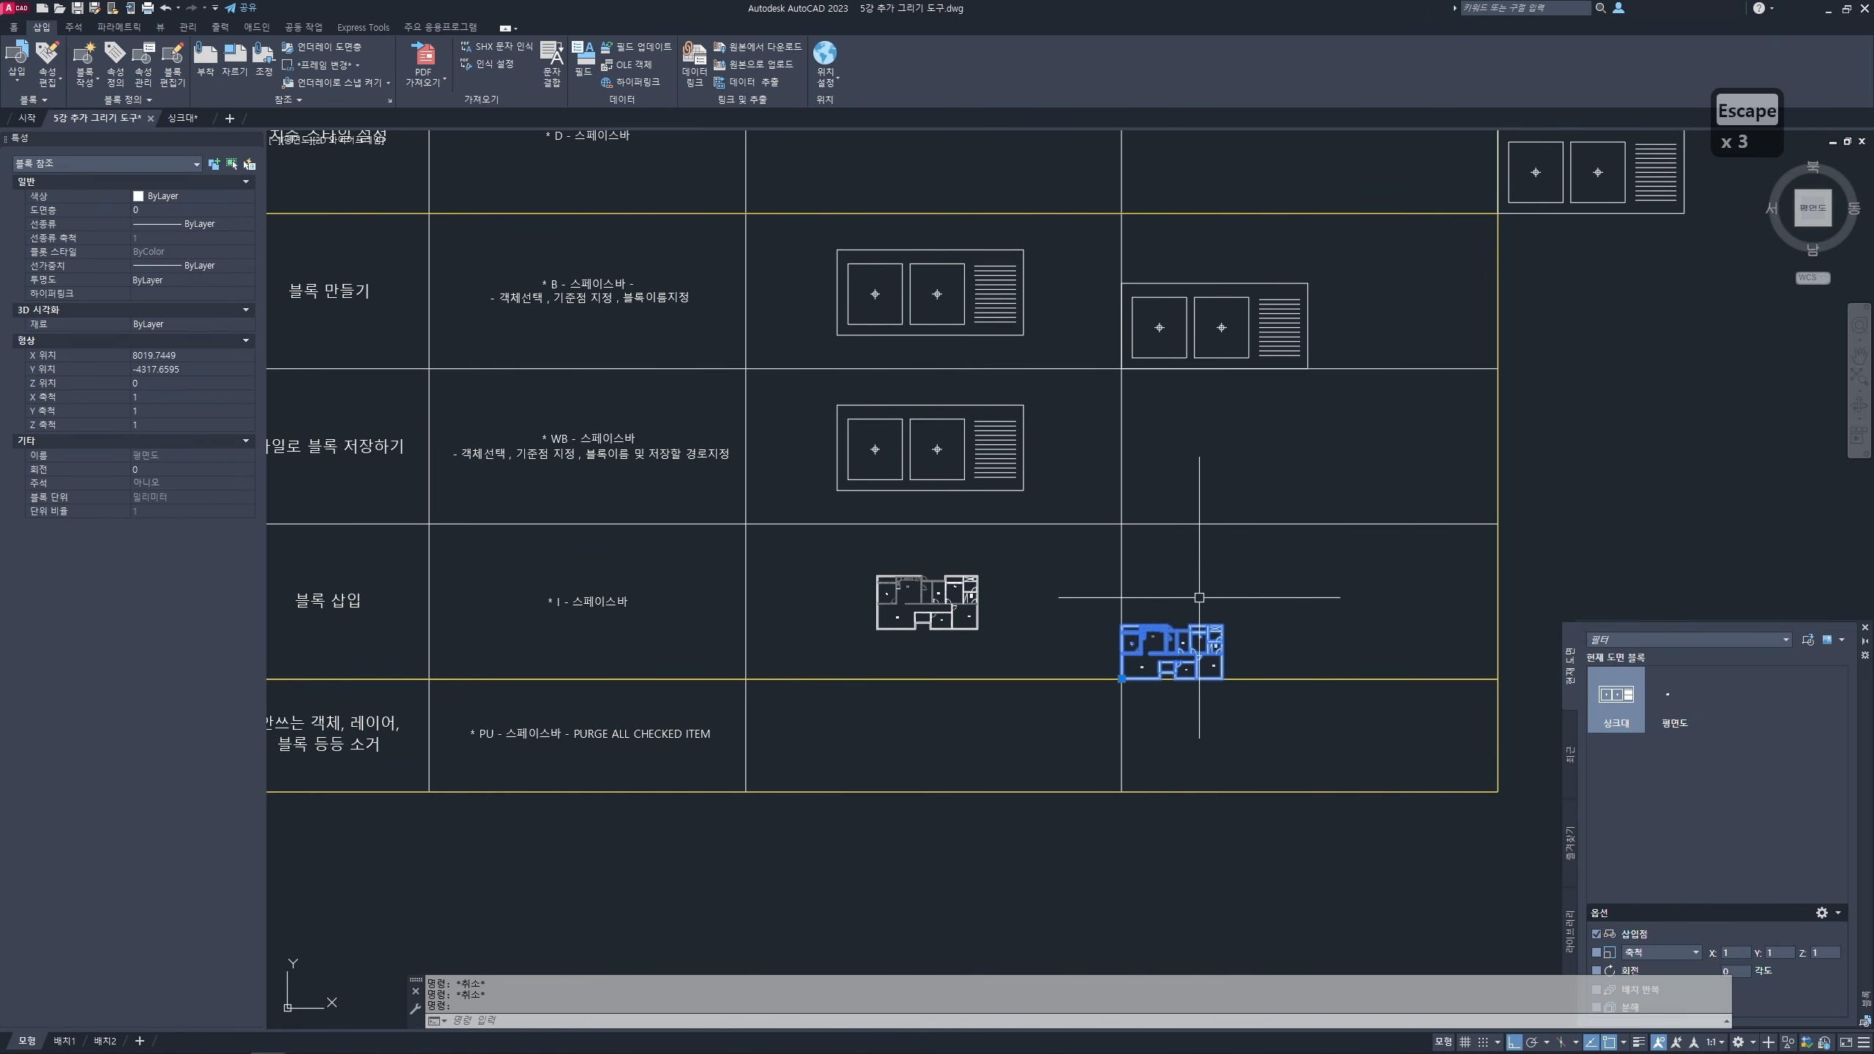
left_click(1277, 328)
left_click(981, 299)
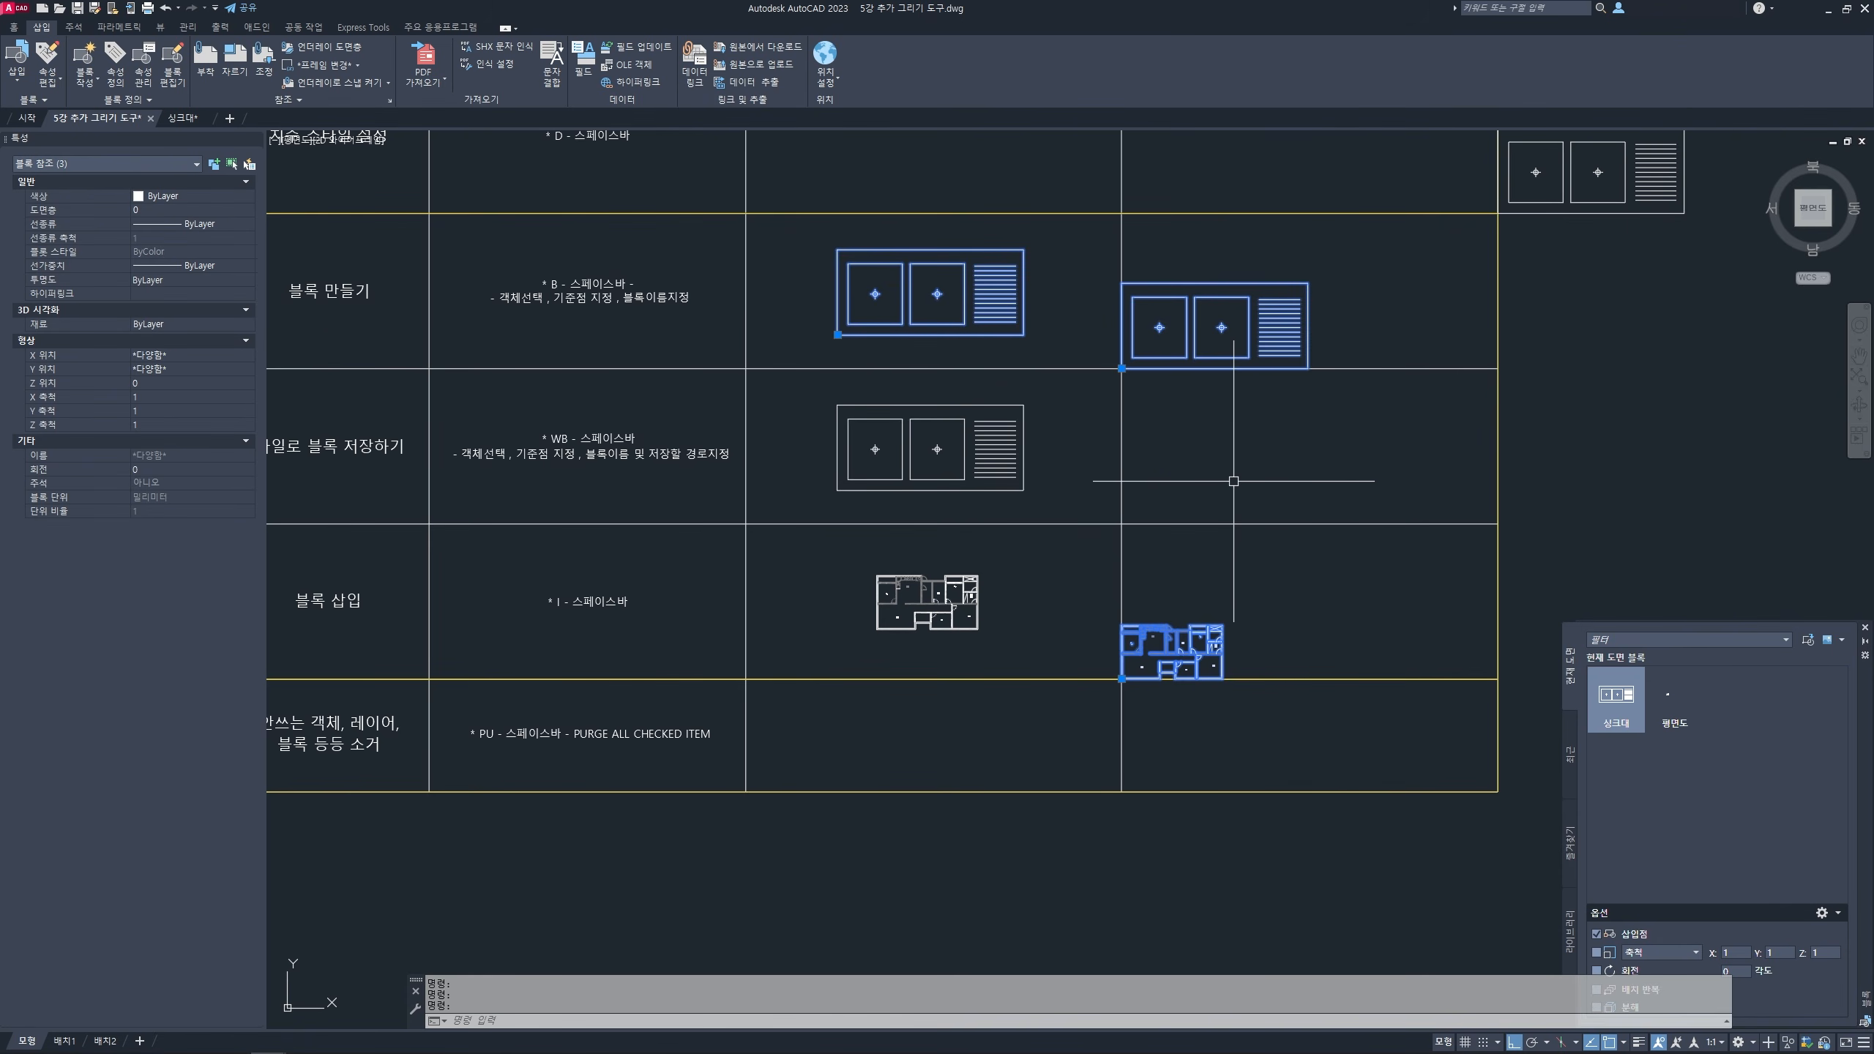
type("x")
key("space")
left_click(1280, 341)
left_click(1280, 318)
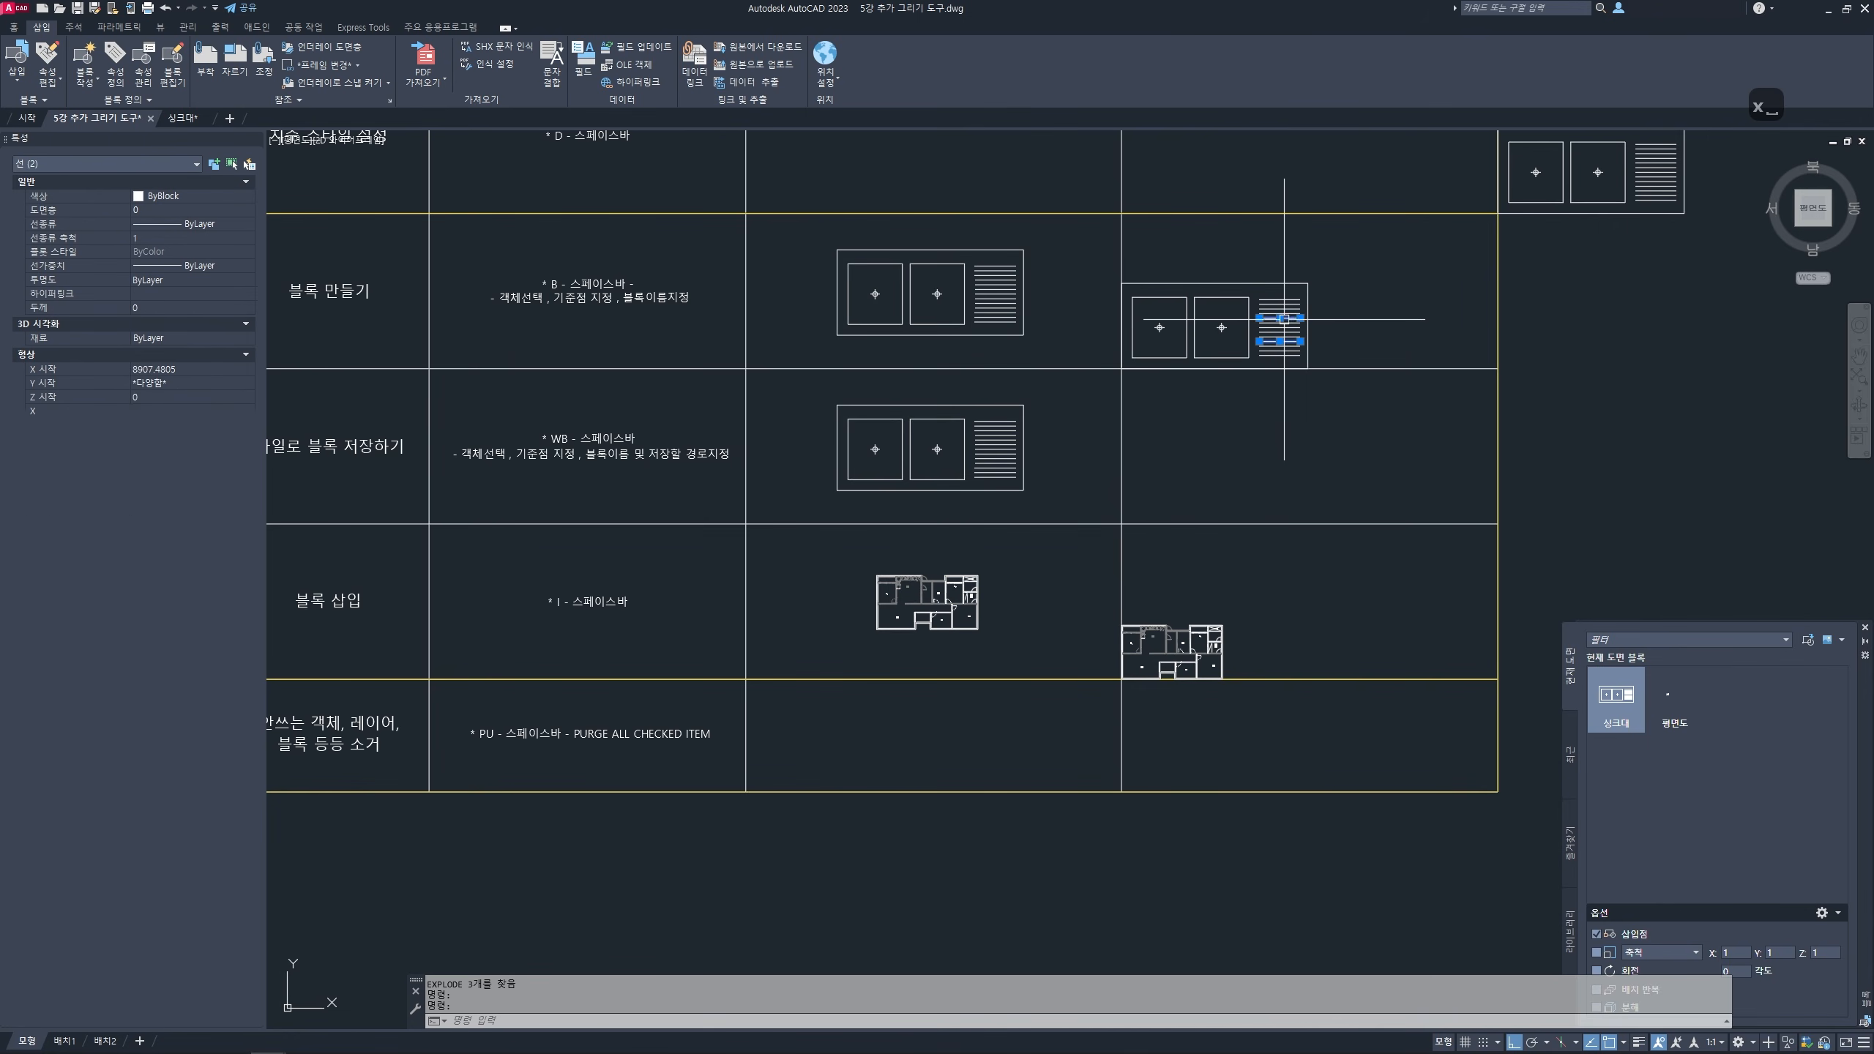
- Clear the selection and undo the last explode of the sinks
left_click(997, 302)
key("Escape")
key("Escape")
key("Escape")
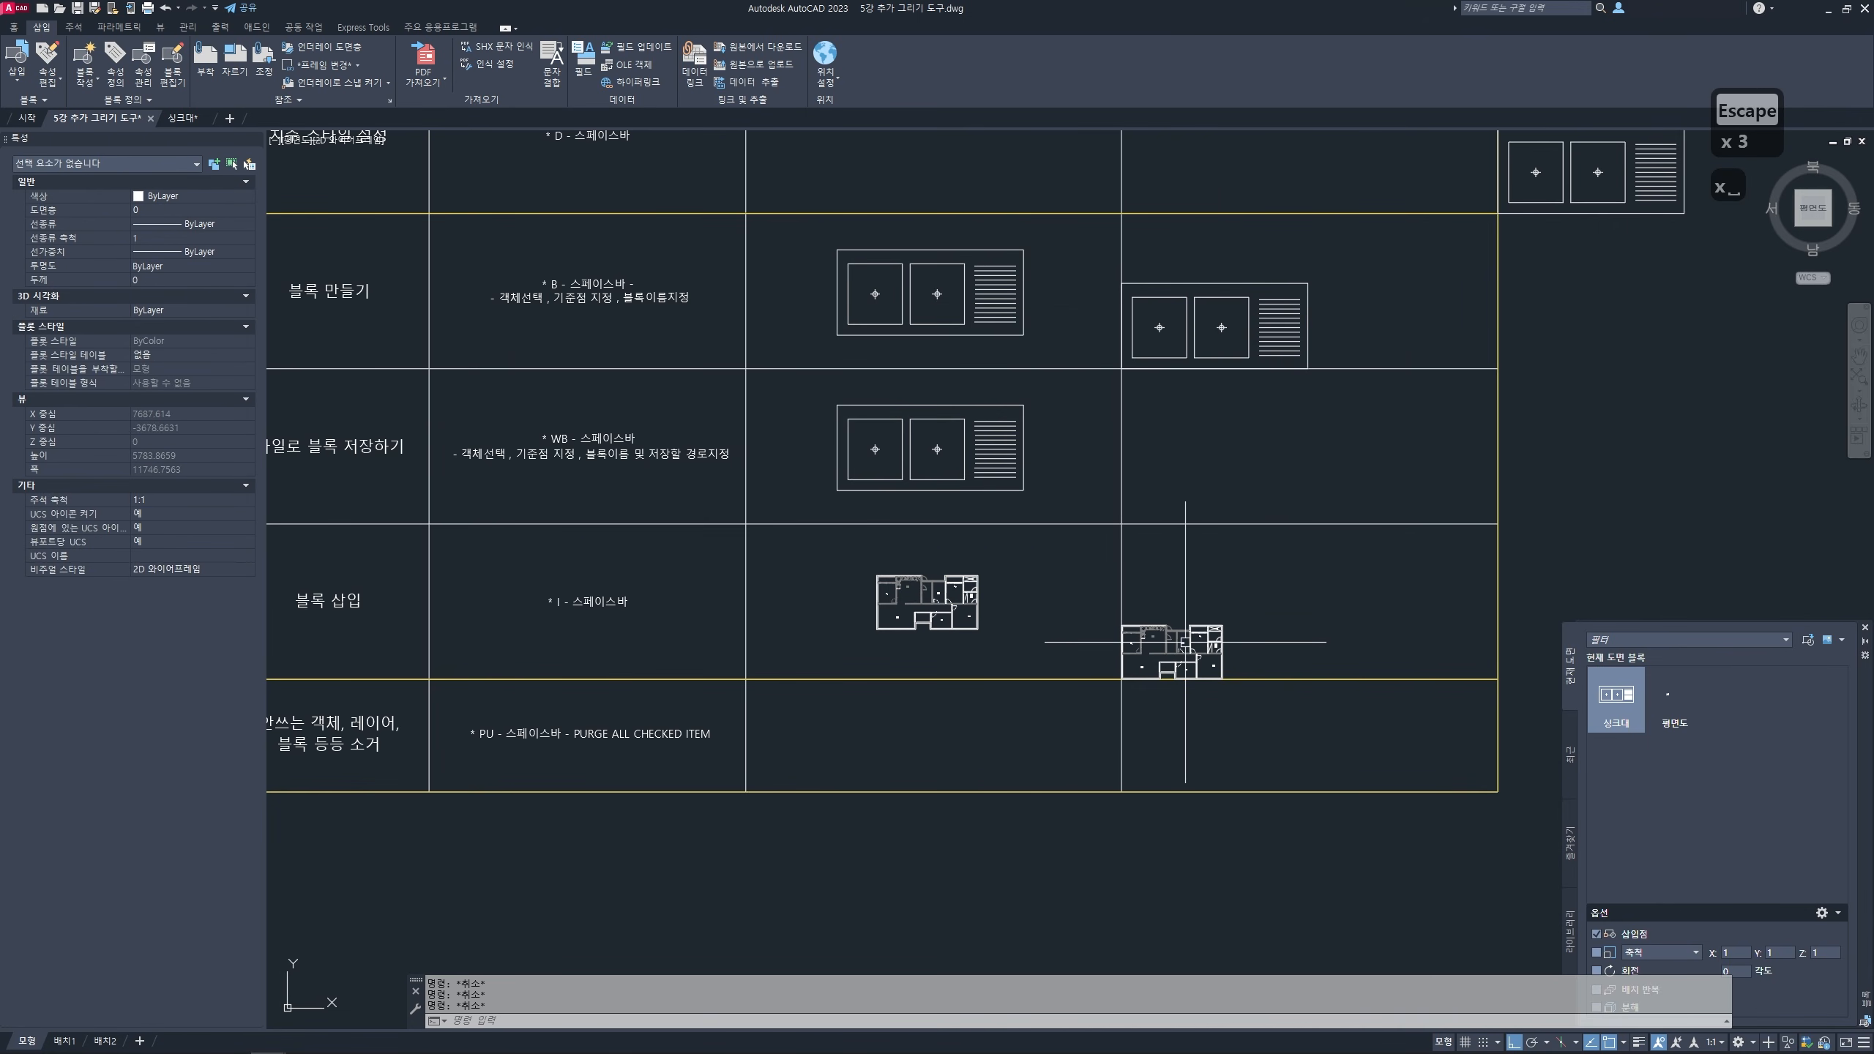
key("ctrl+z")
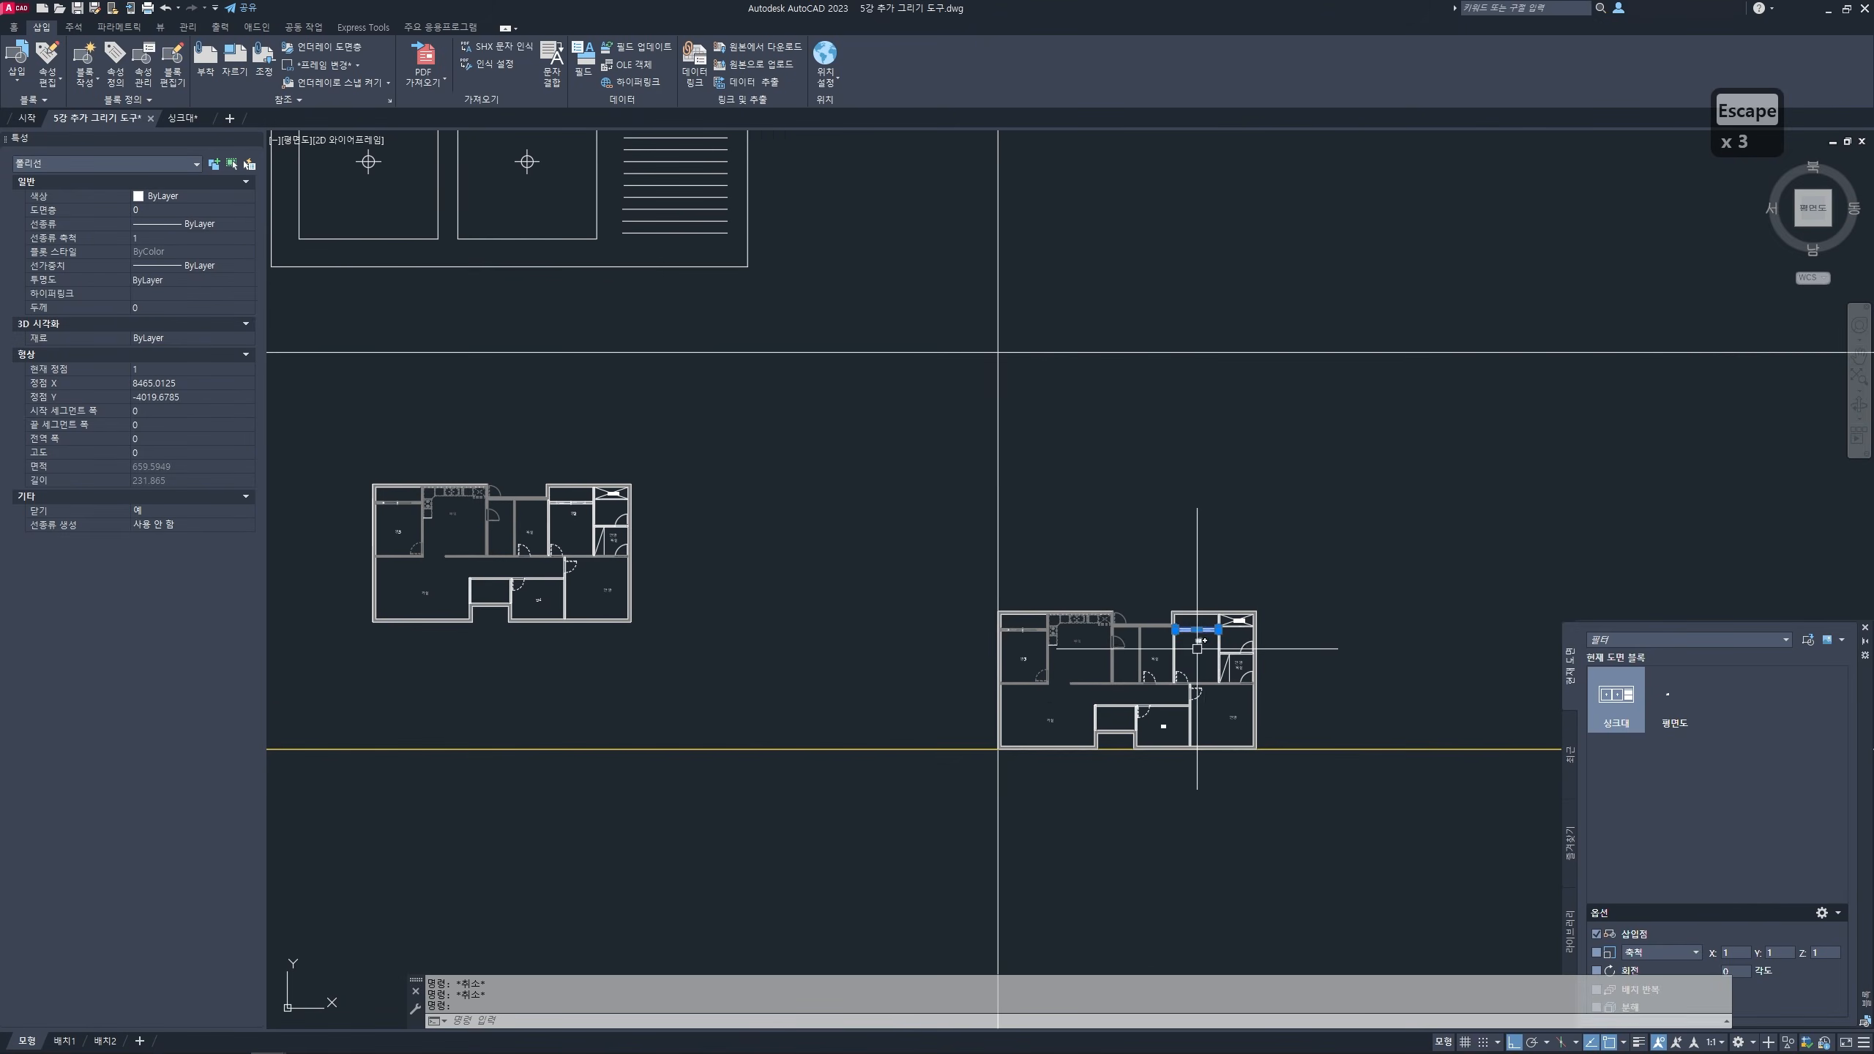
key("ctrl+z")
- Select the sink beside the DIMENSION STYLE row to inspect its block reference properties, and clear the selection
middle_click_drag(1355, 385, 1268, 443)
left_click(1512, 240)
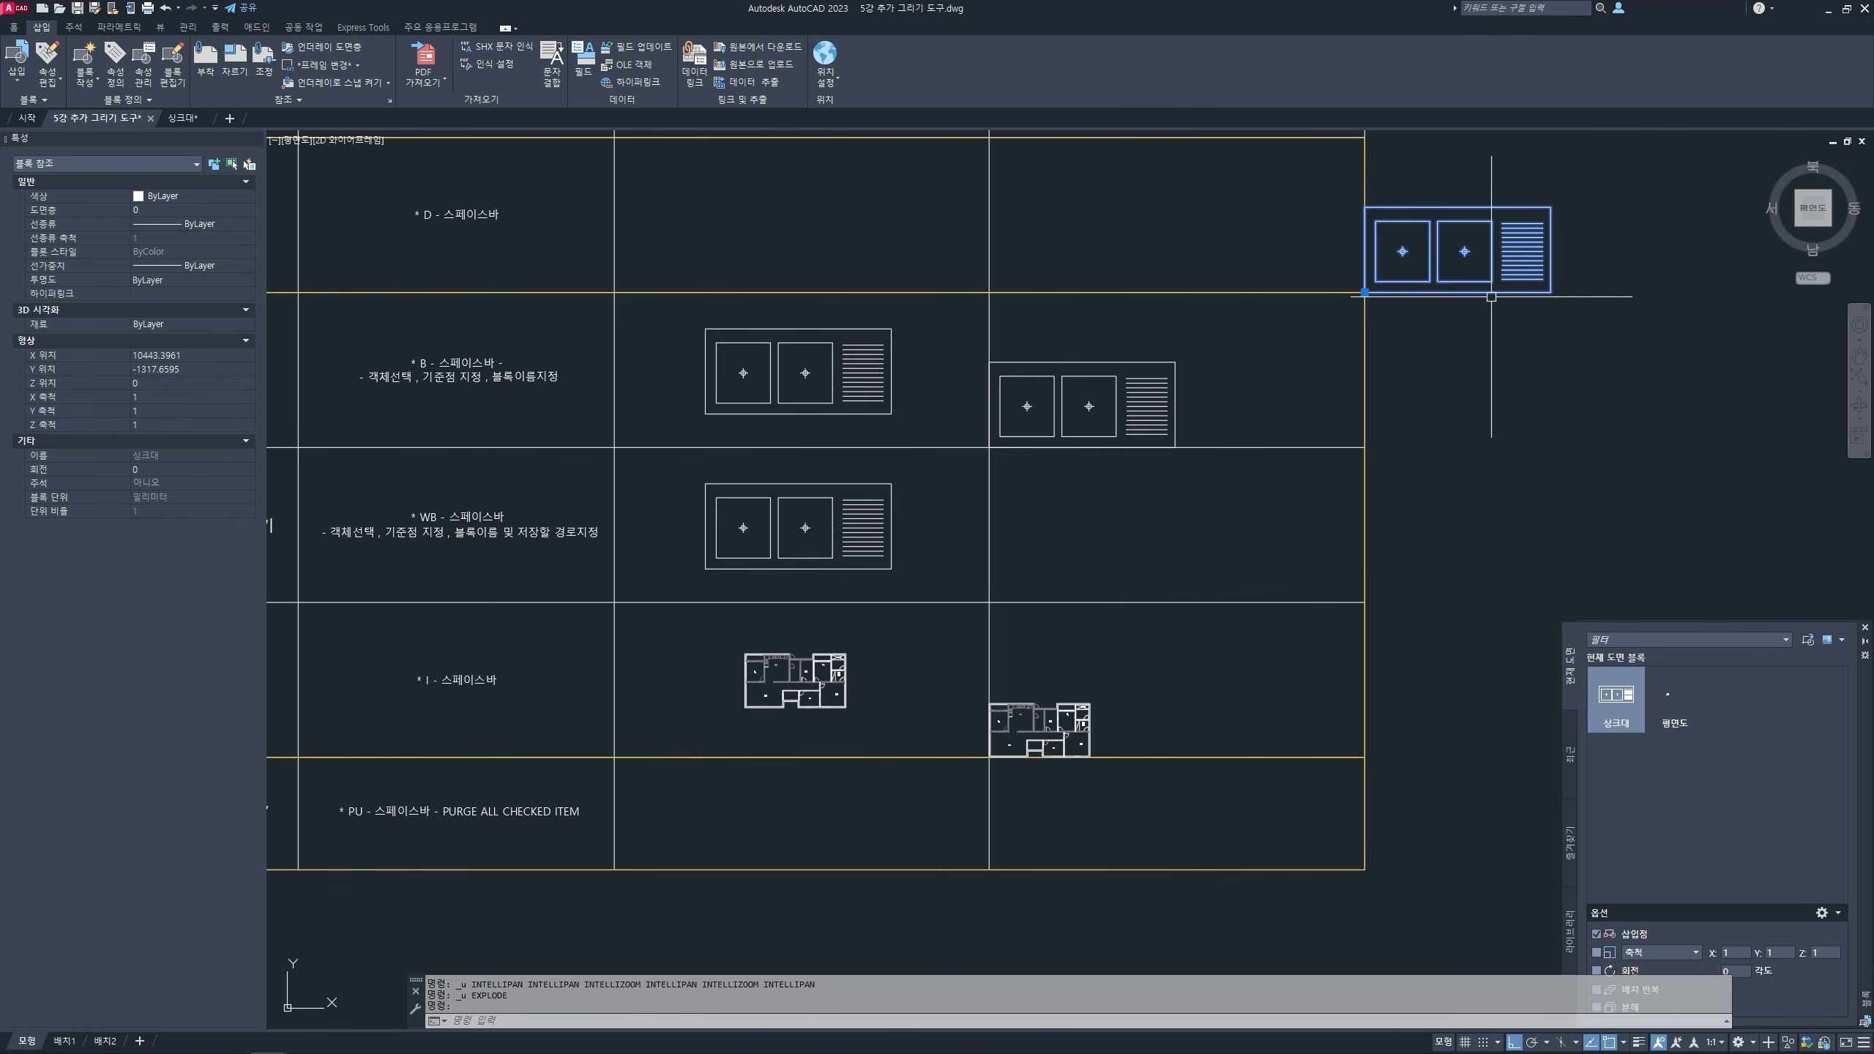
mouse_move(1613, 716)
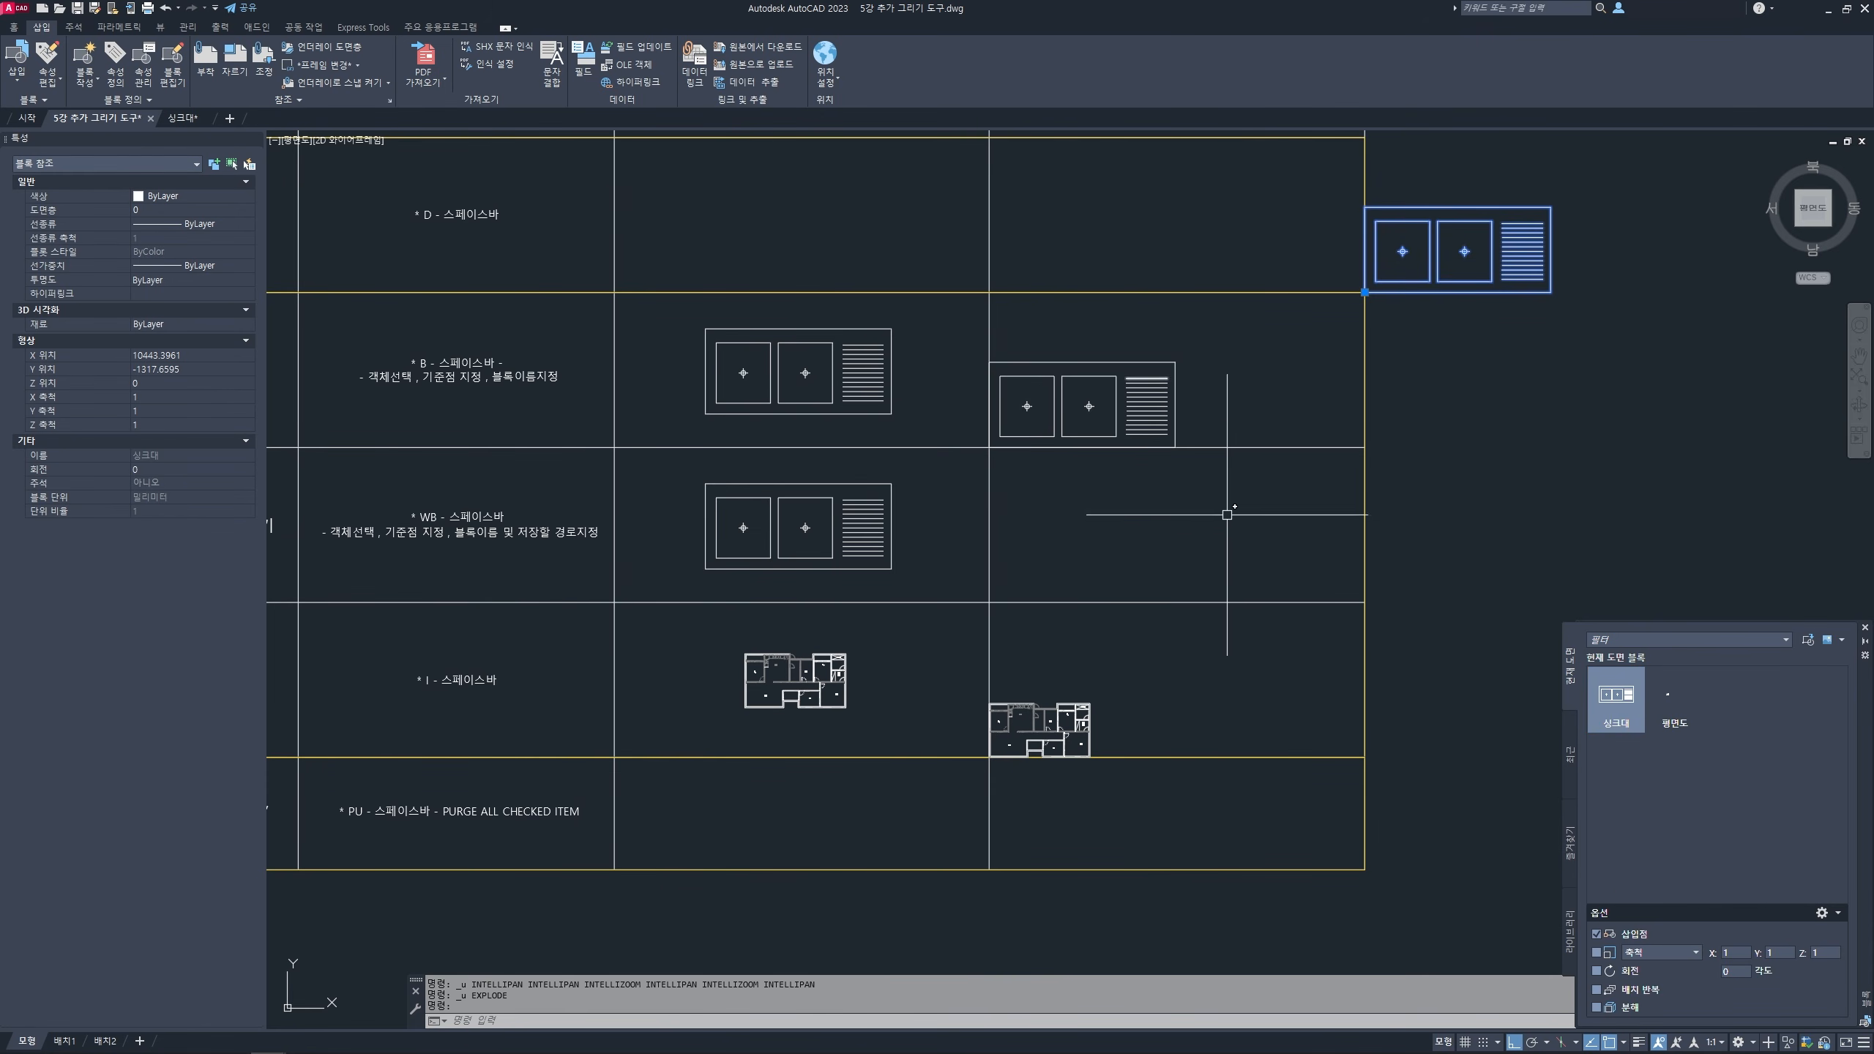
middle_click_drag(1182, 700, 1193, 675)
key("Escape")
key("Escape")
key("Escape")
key("Escape")
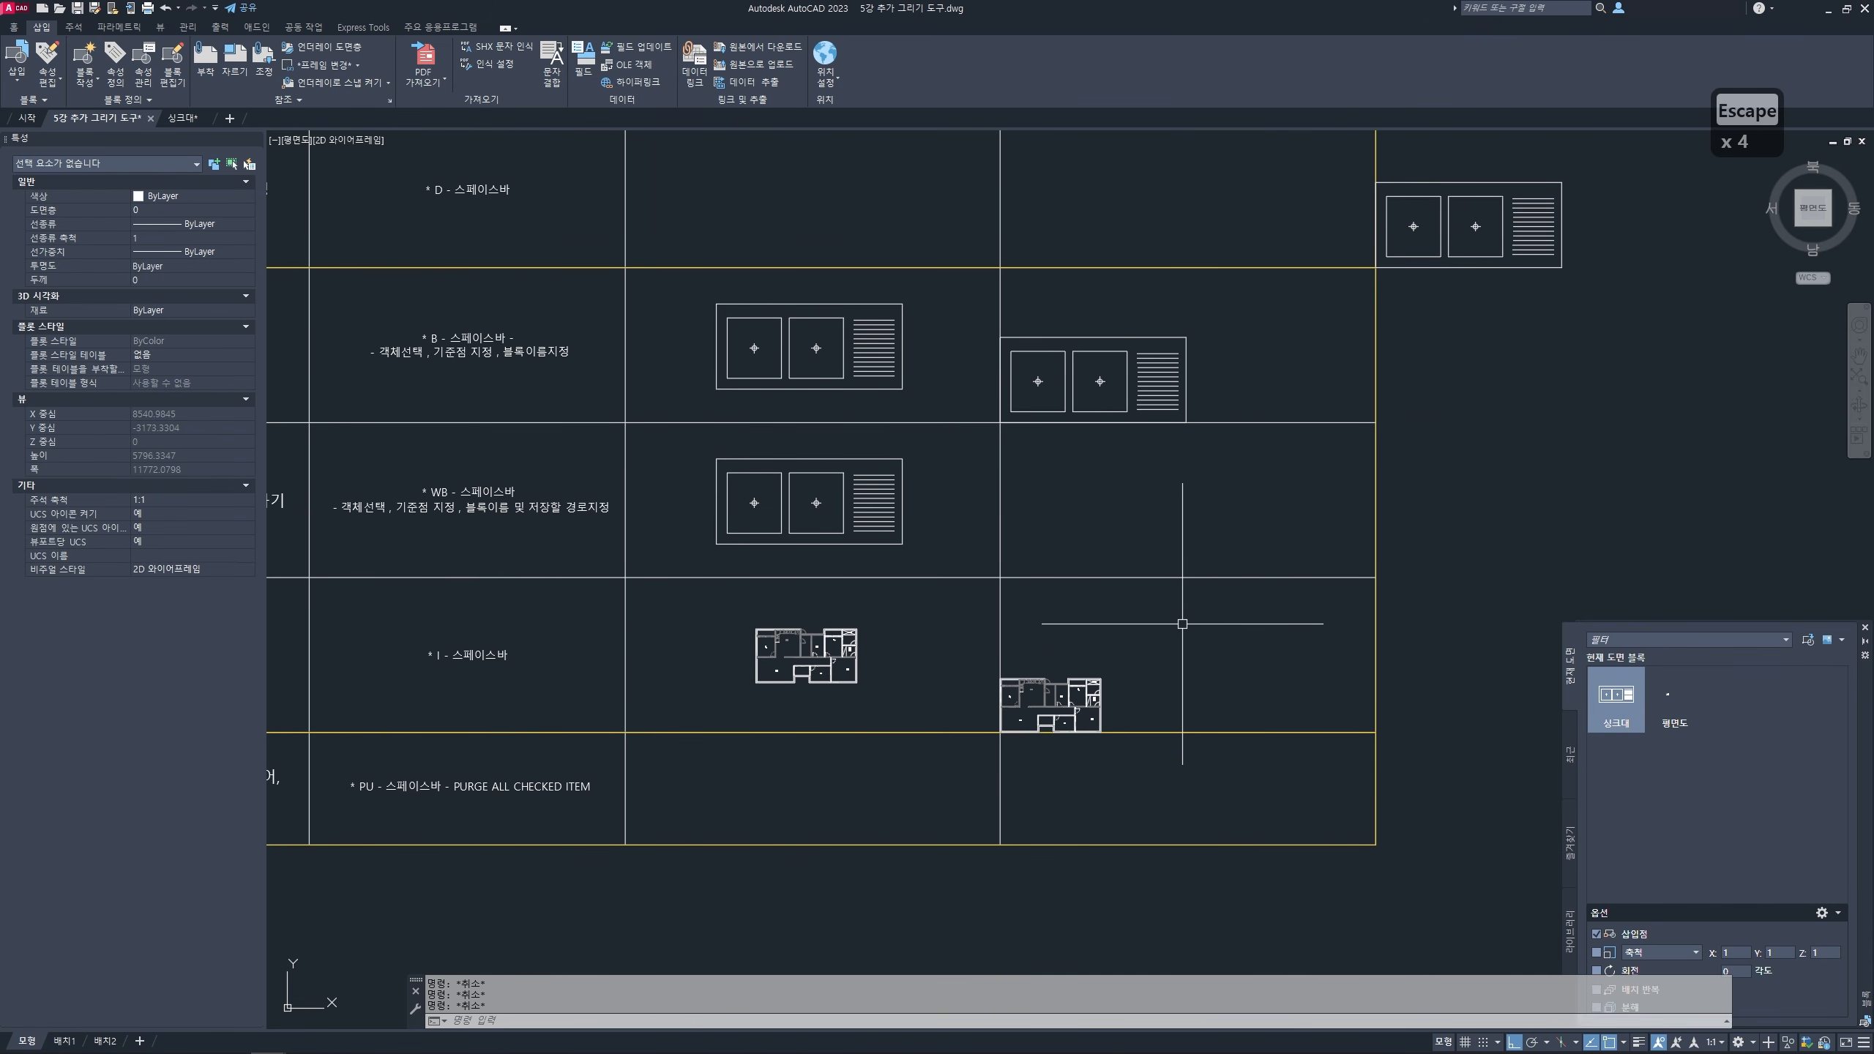
key("Escape")
key("Escape")
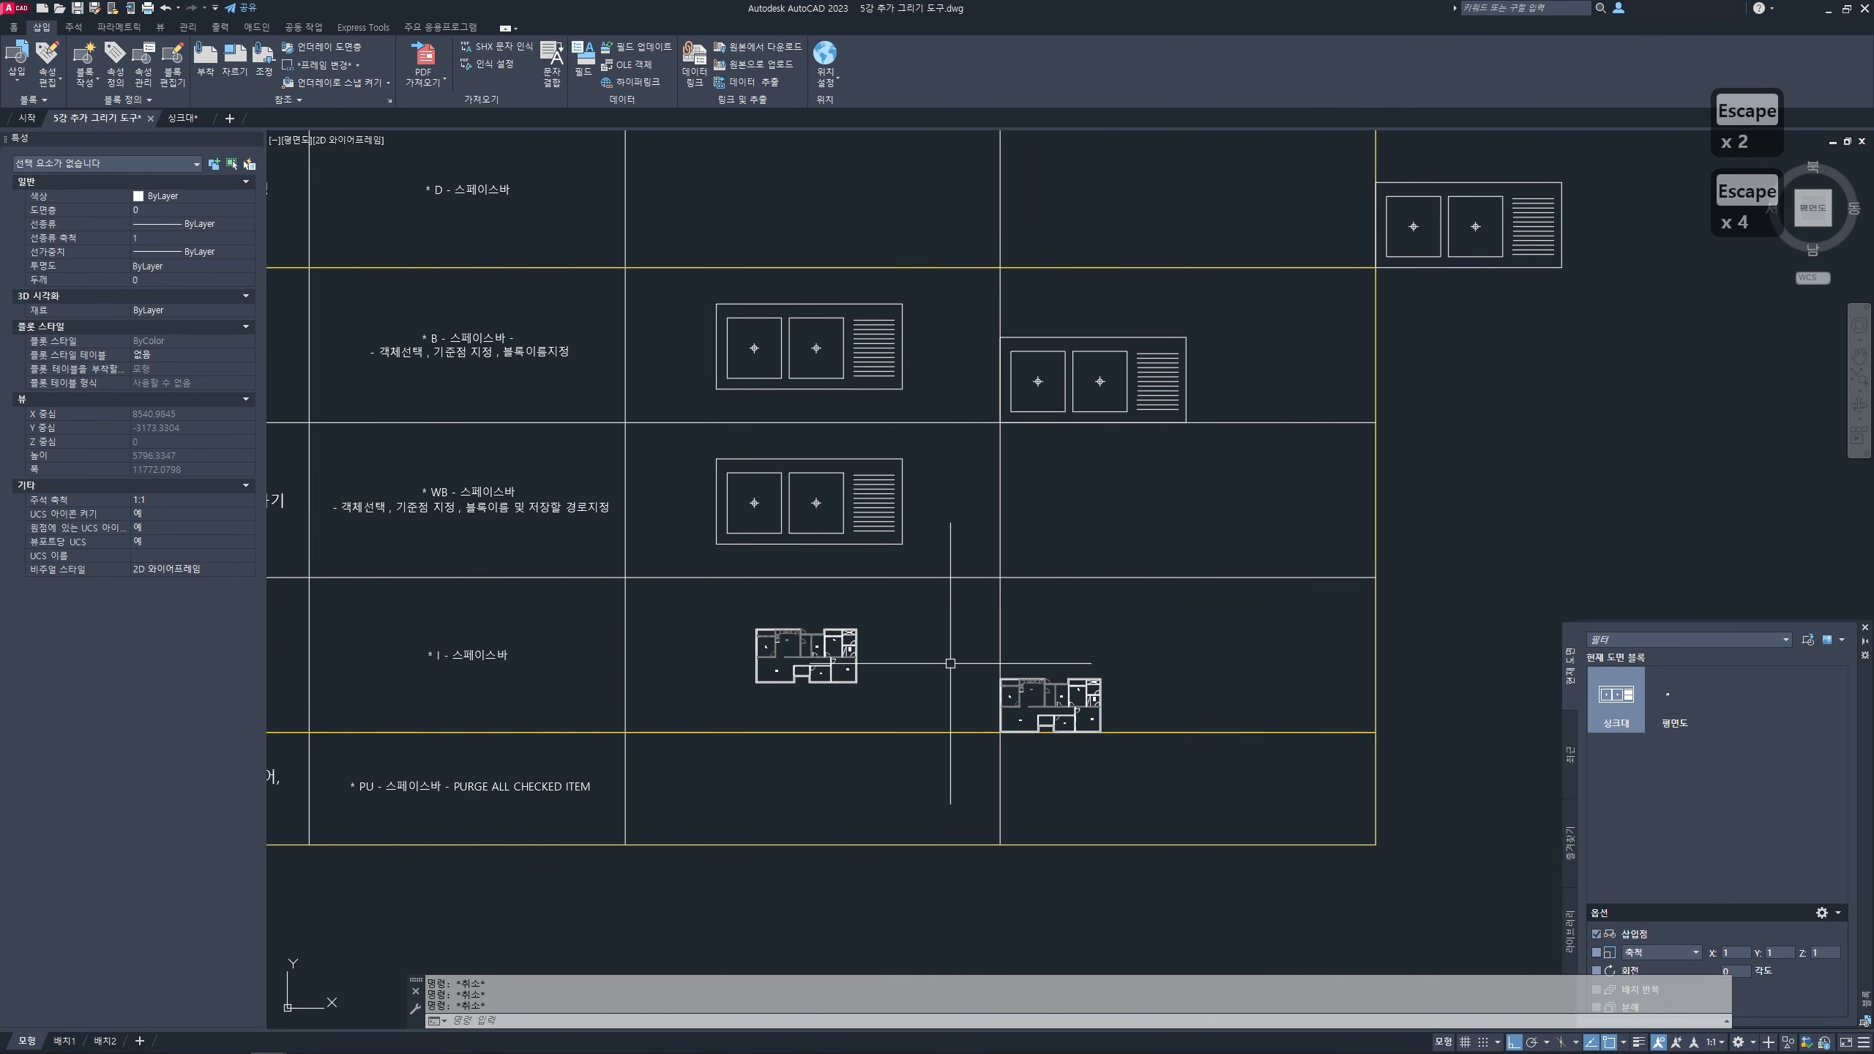
- Purge the unused 평면도 block definition with the PU command, confirming its removal, and close the Purge dialog
type("pu")
key("Return")
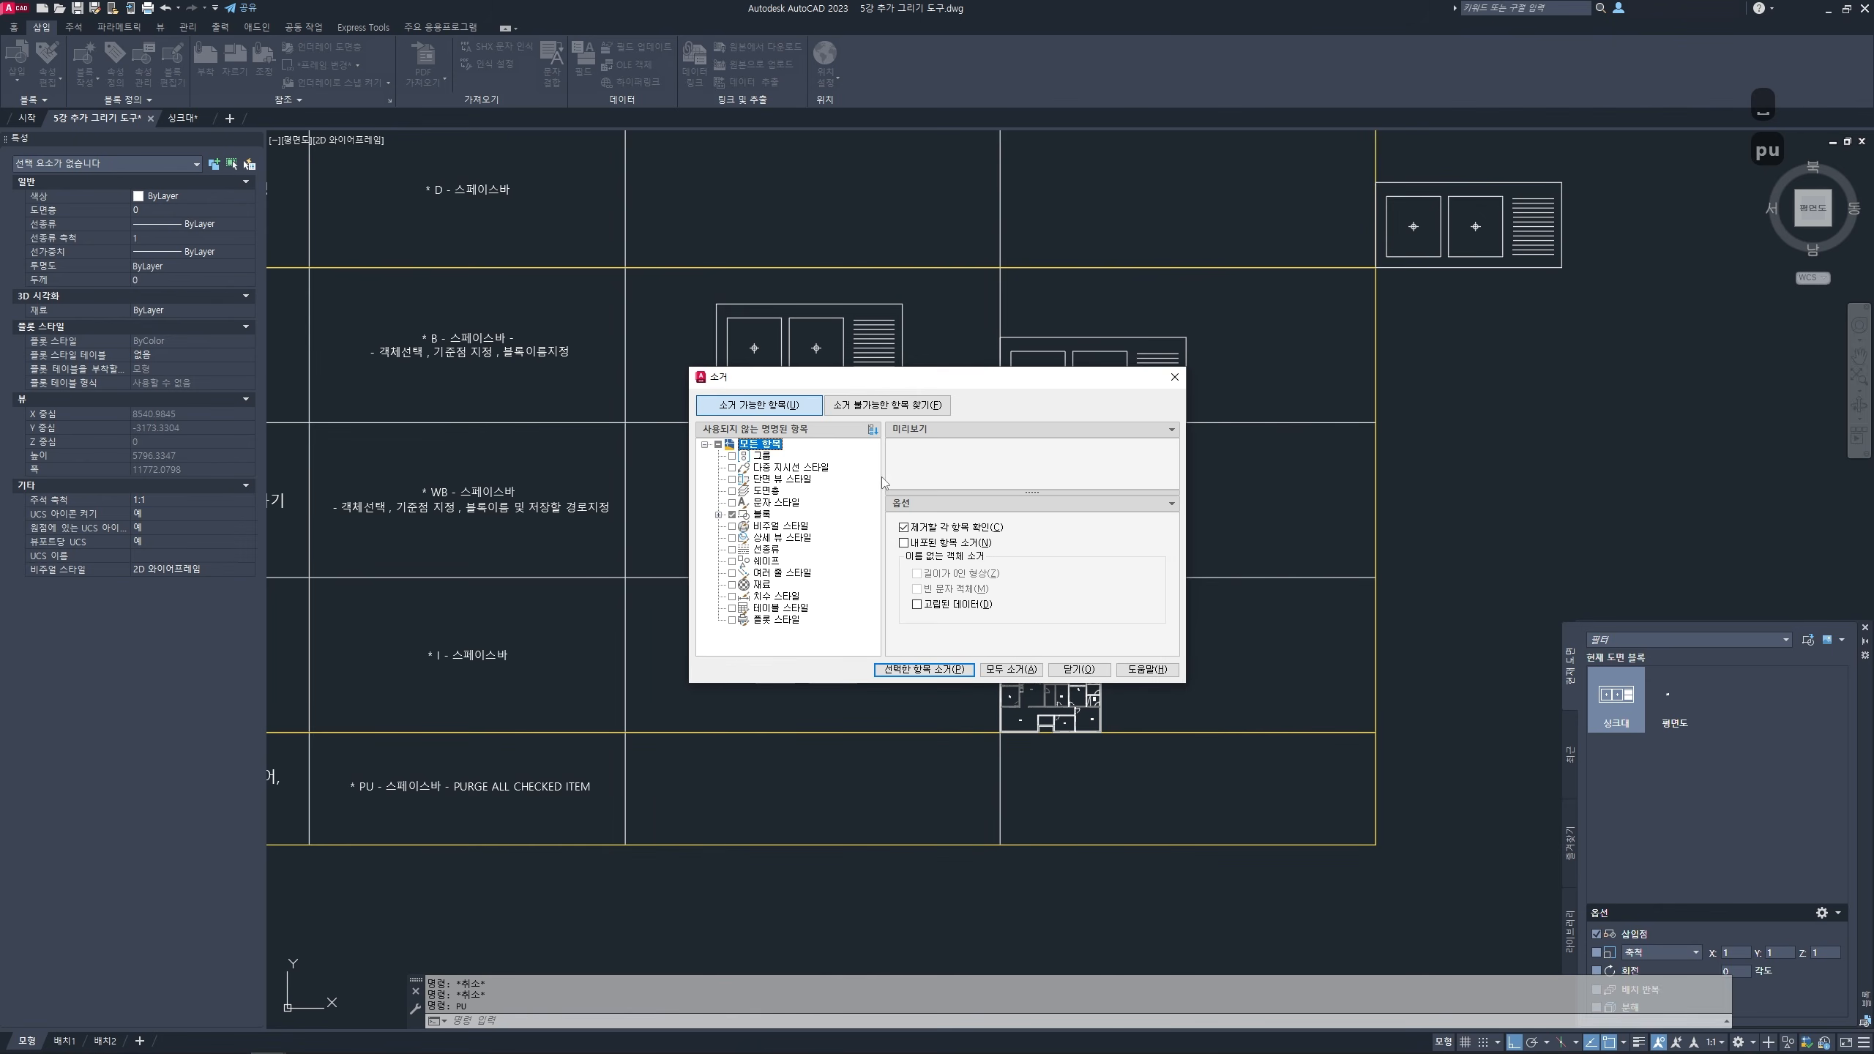
left_click(718, 514)
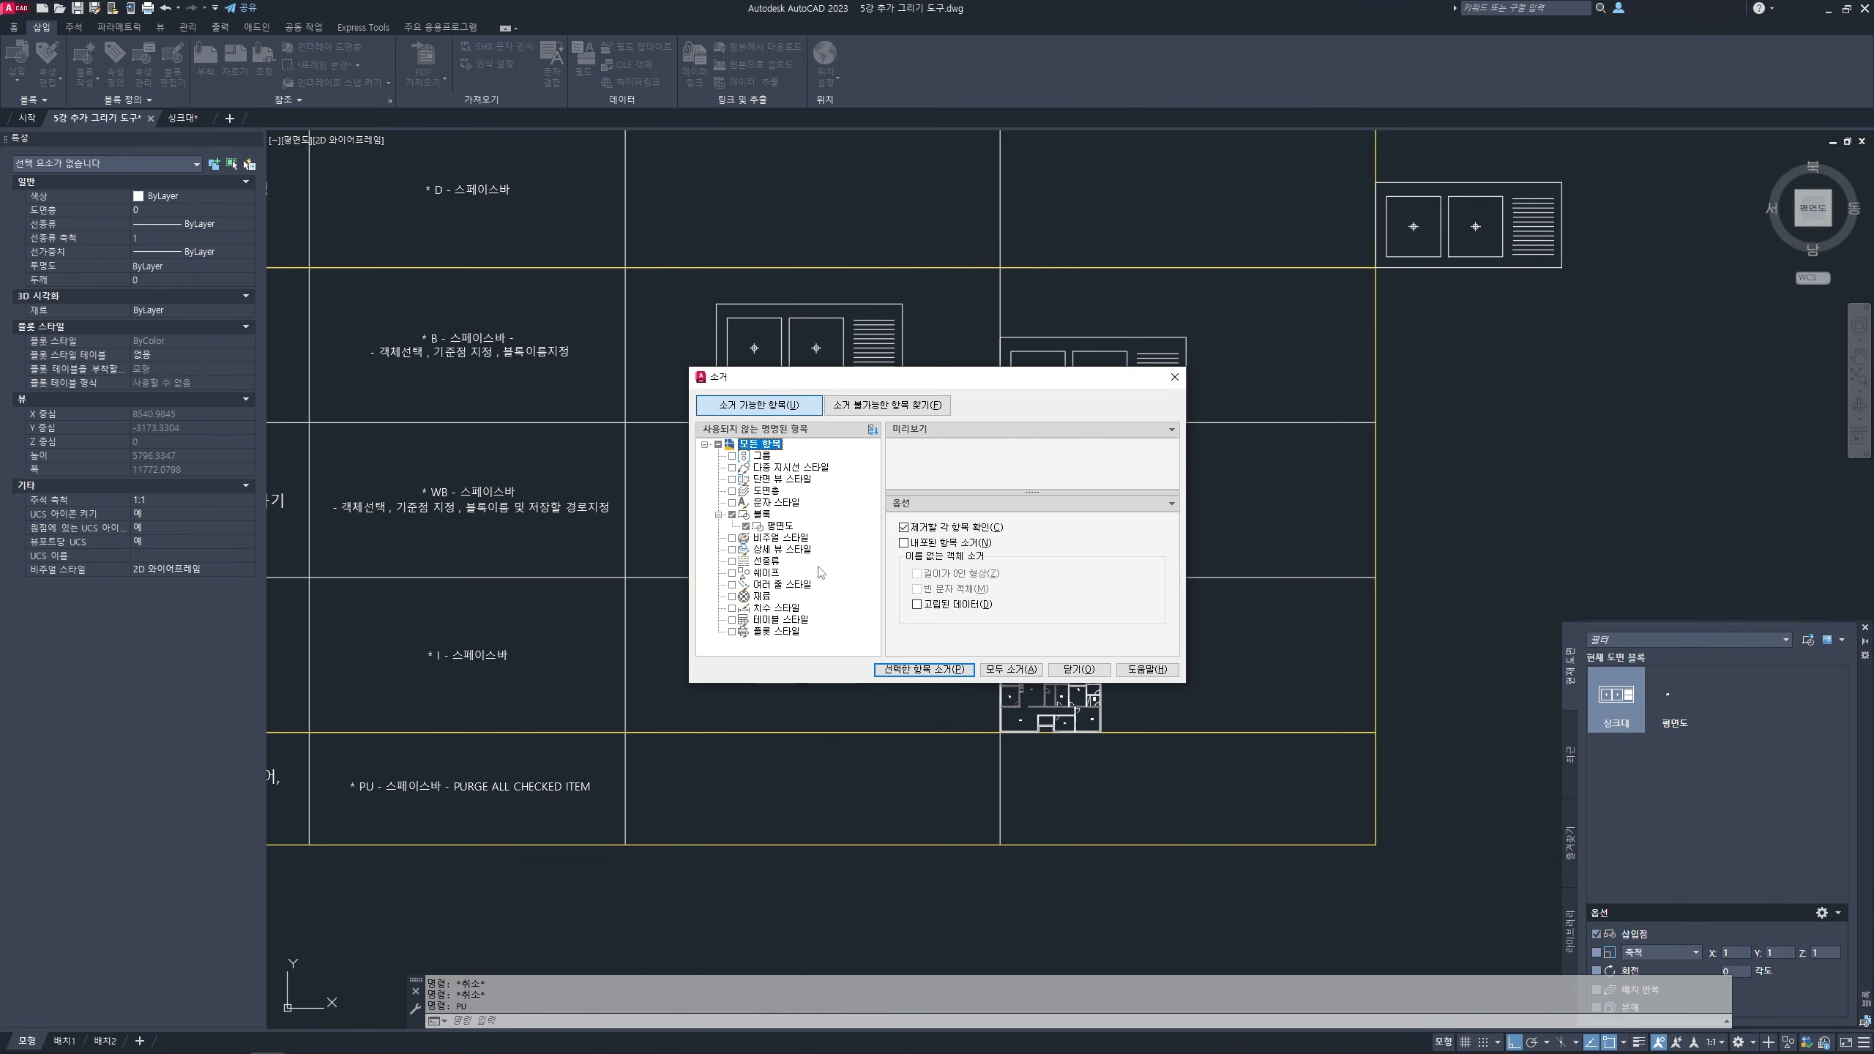
left_click(921, 671)
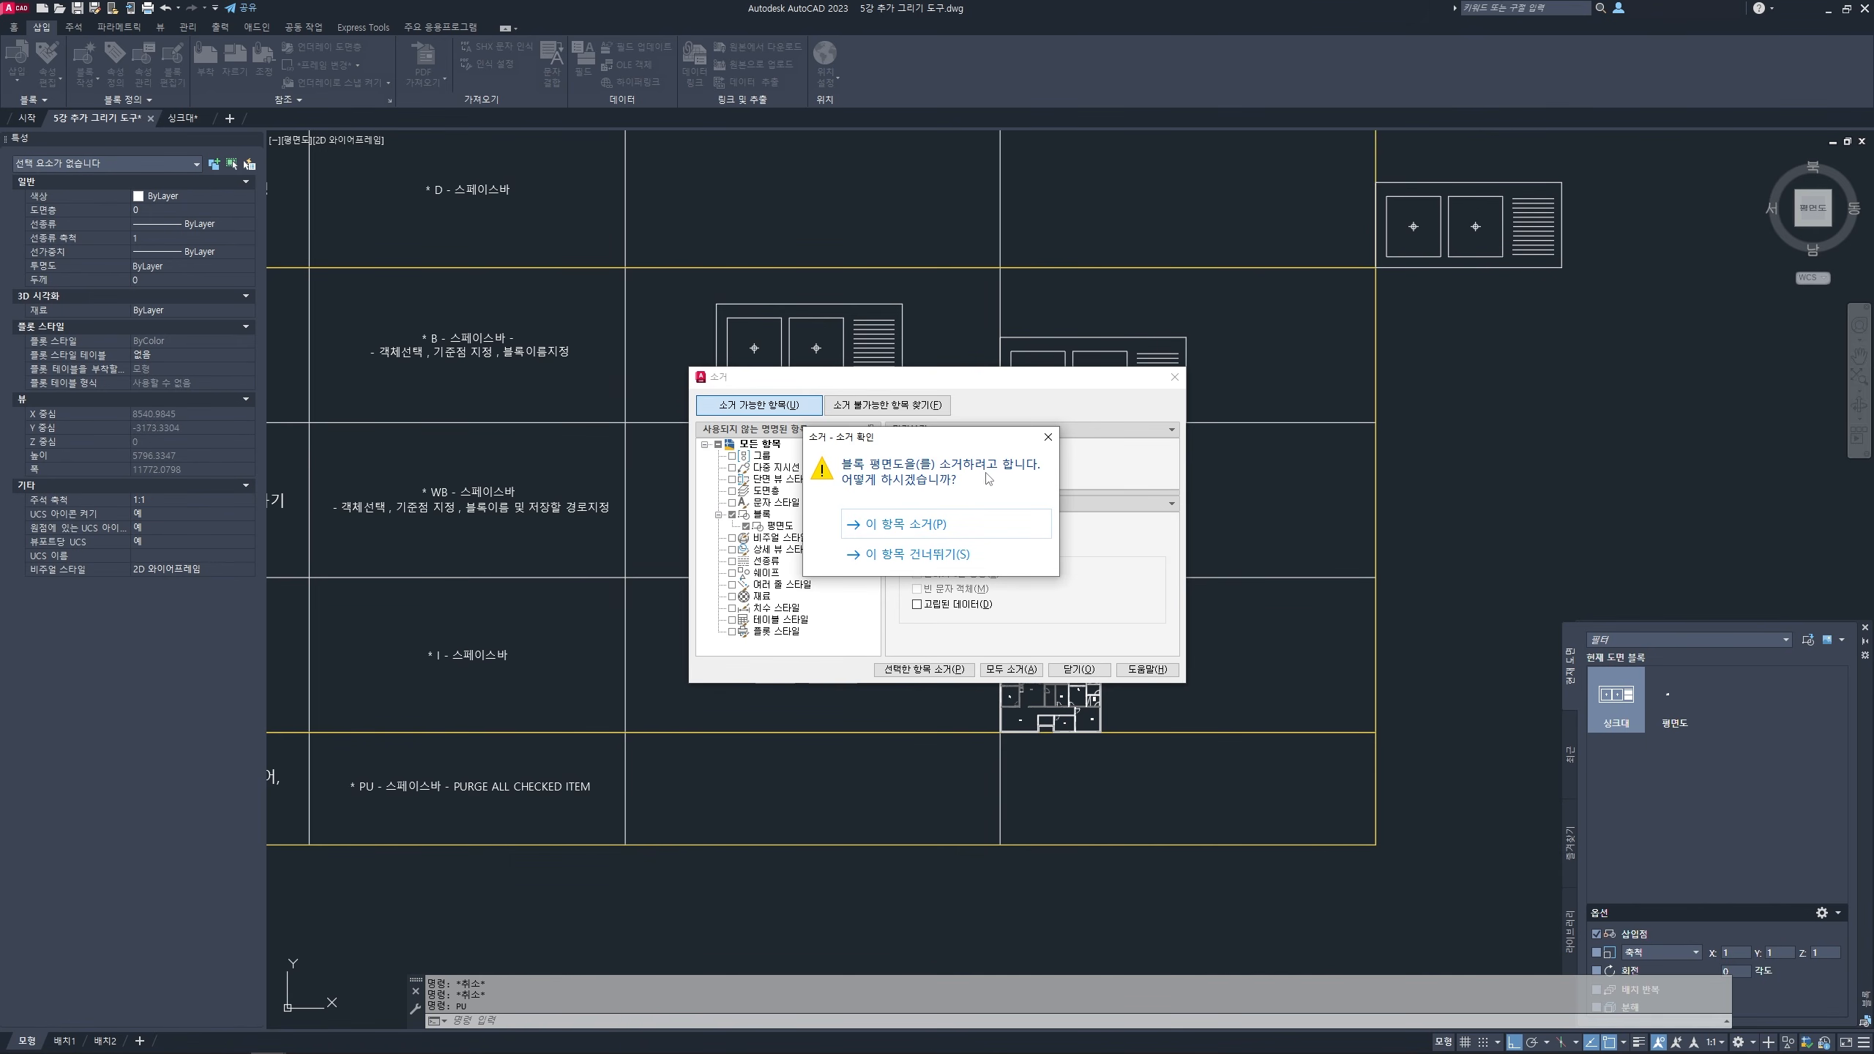
left_click(919, 526)
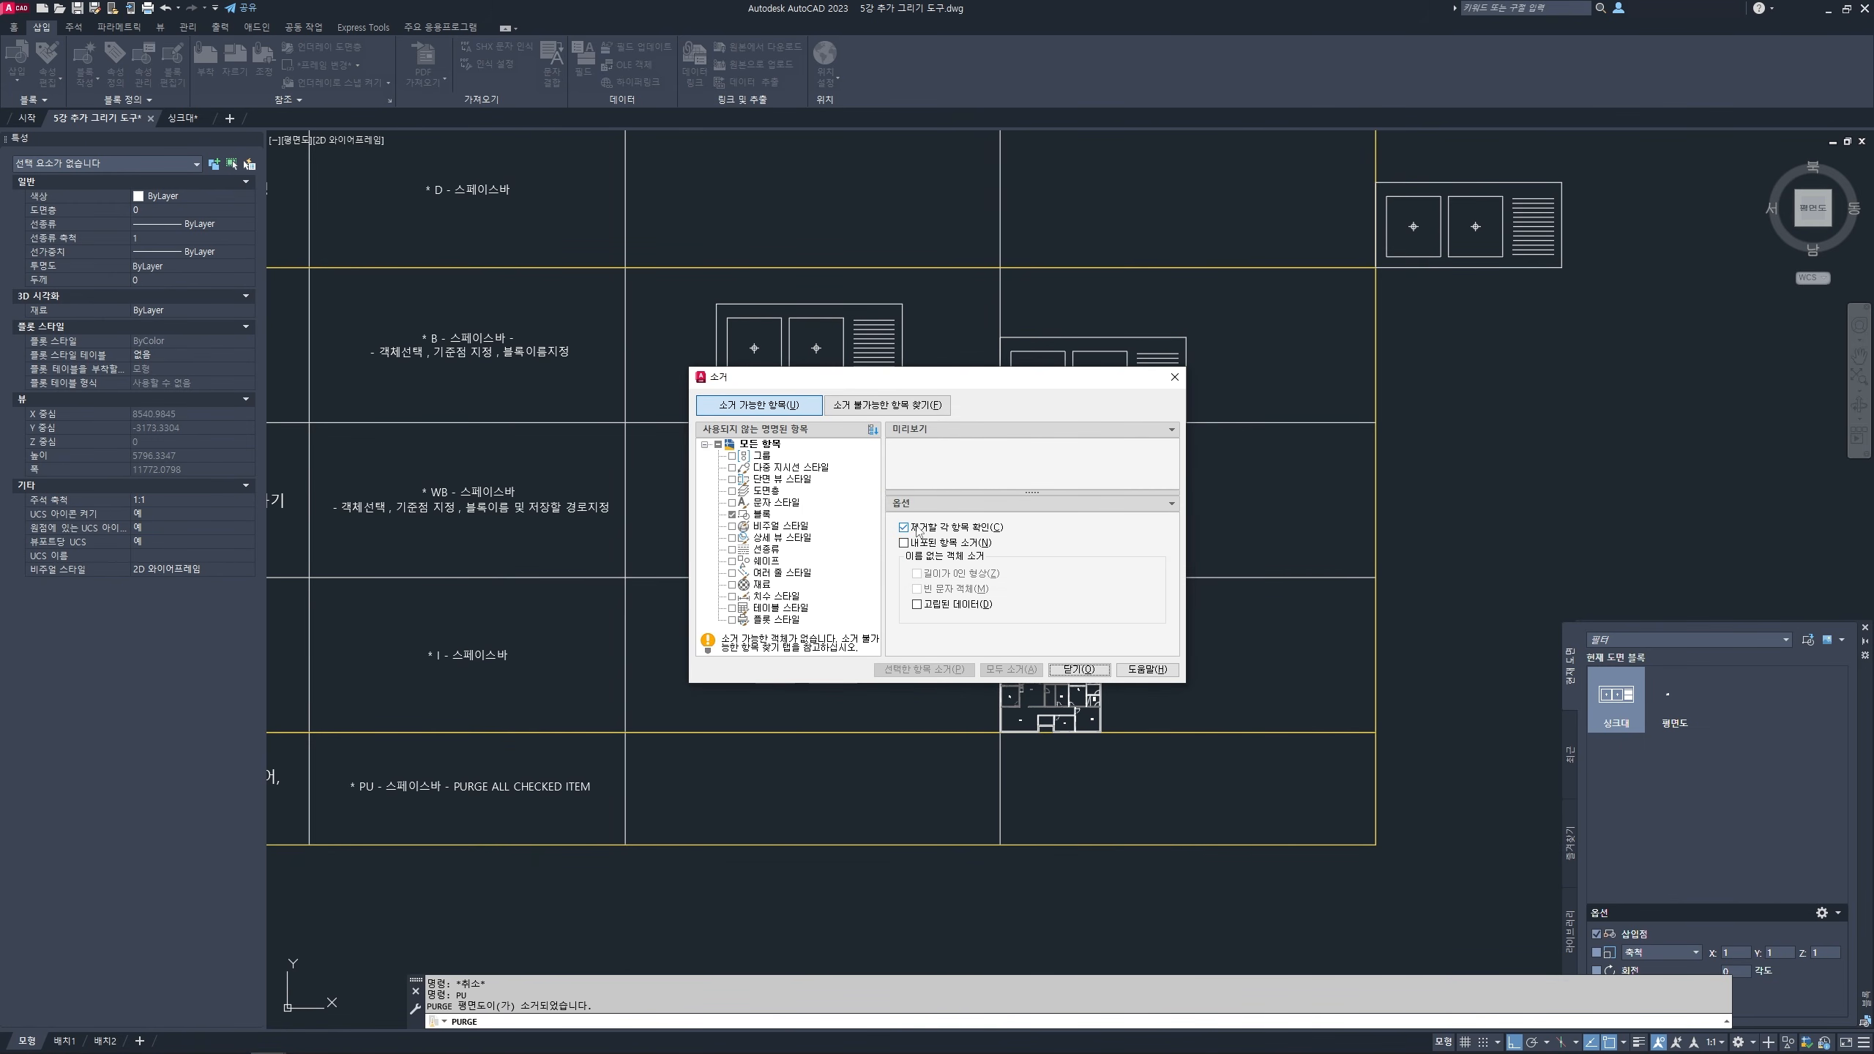
left_click(1060, 670)
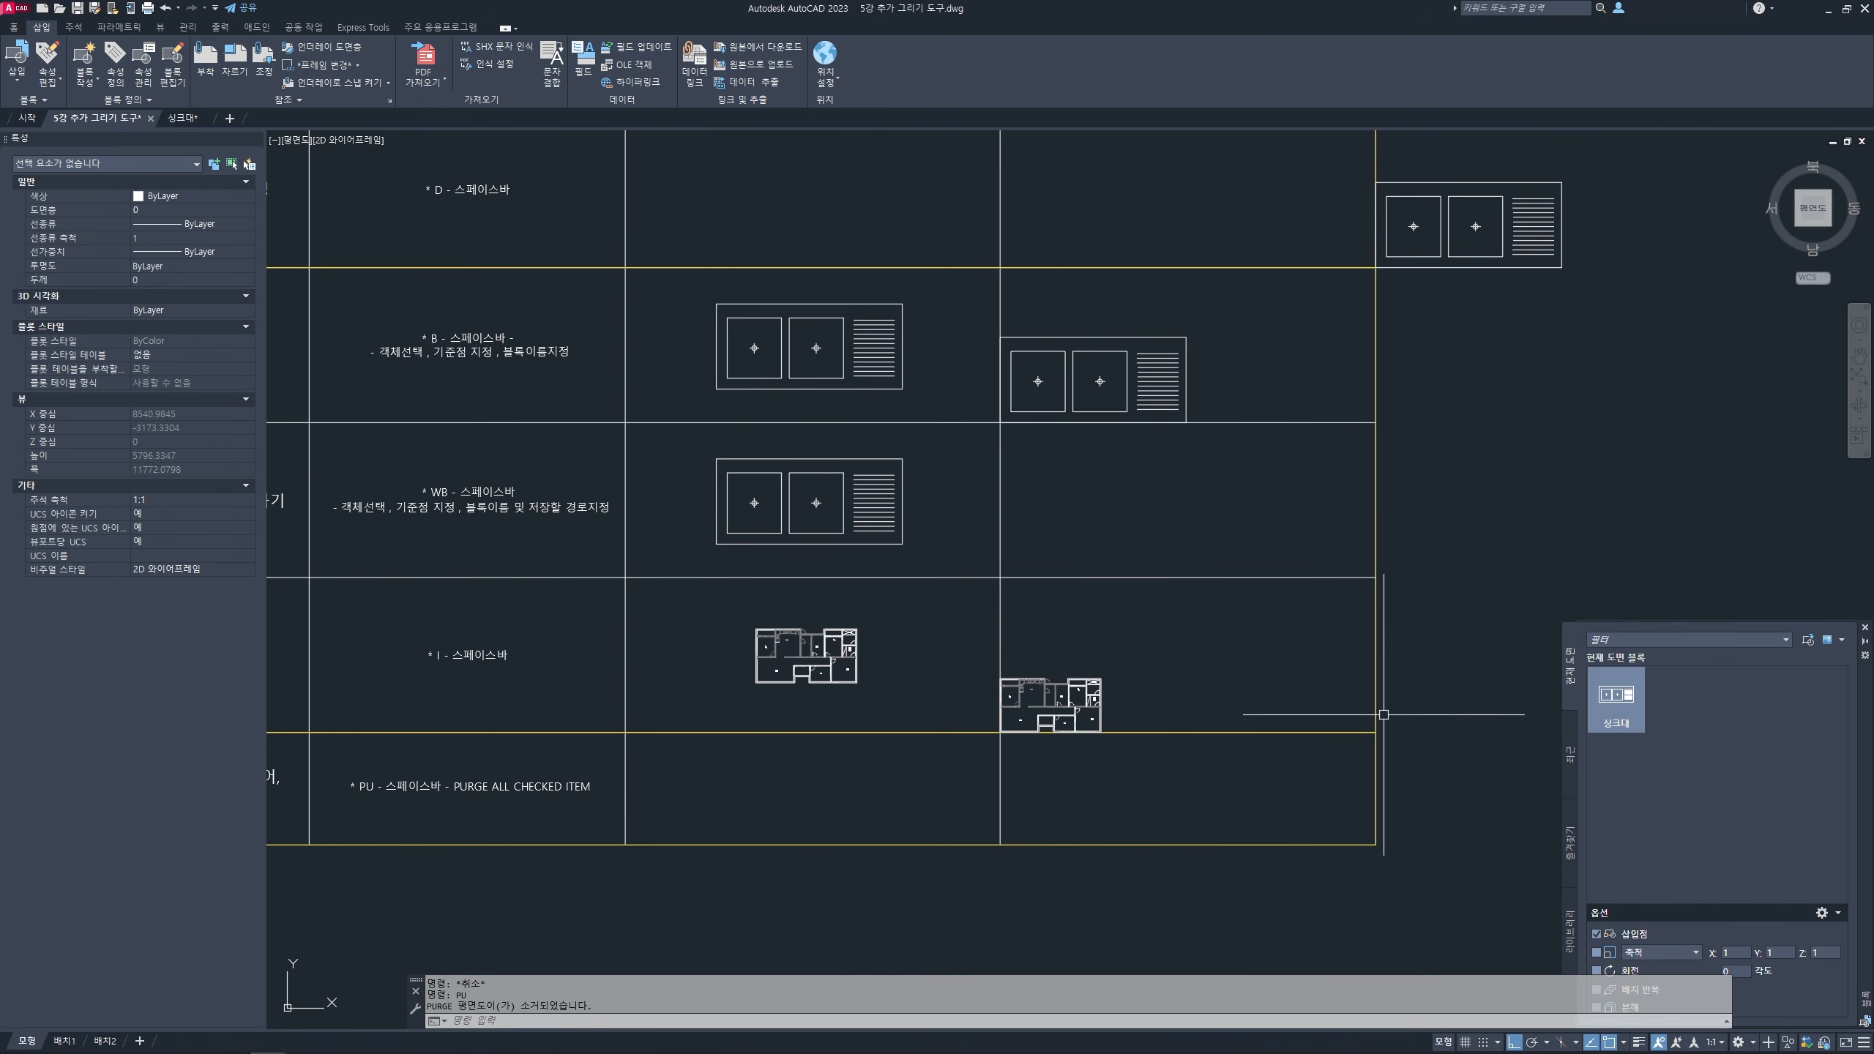
middle_click_drag(1484, 714, 1447, 682)
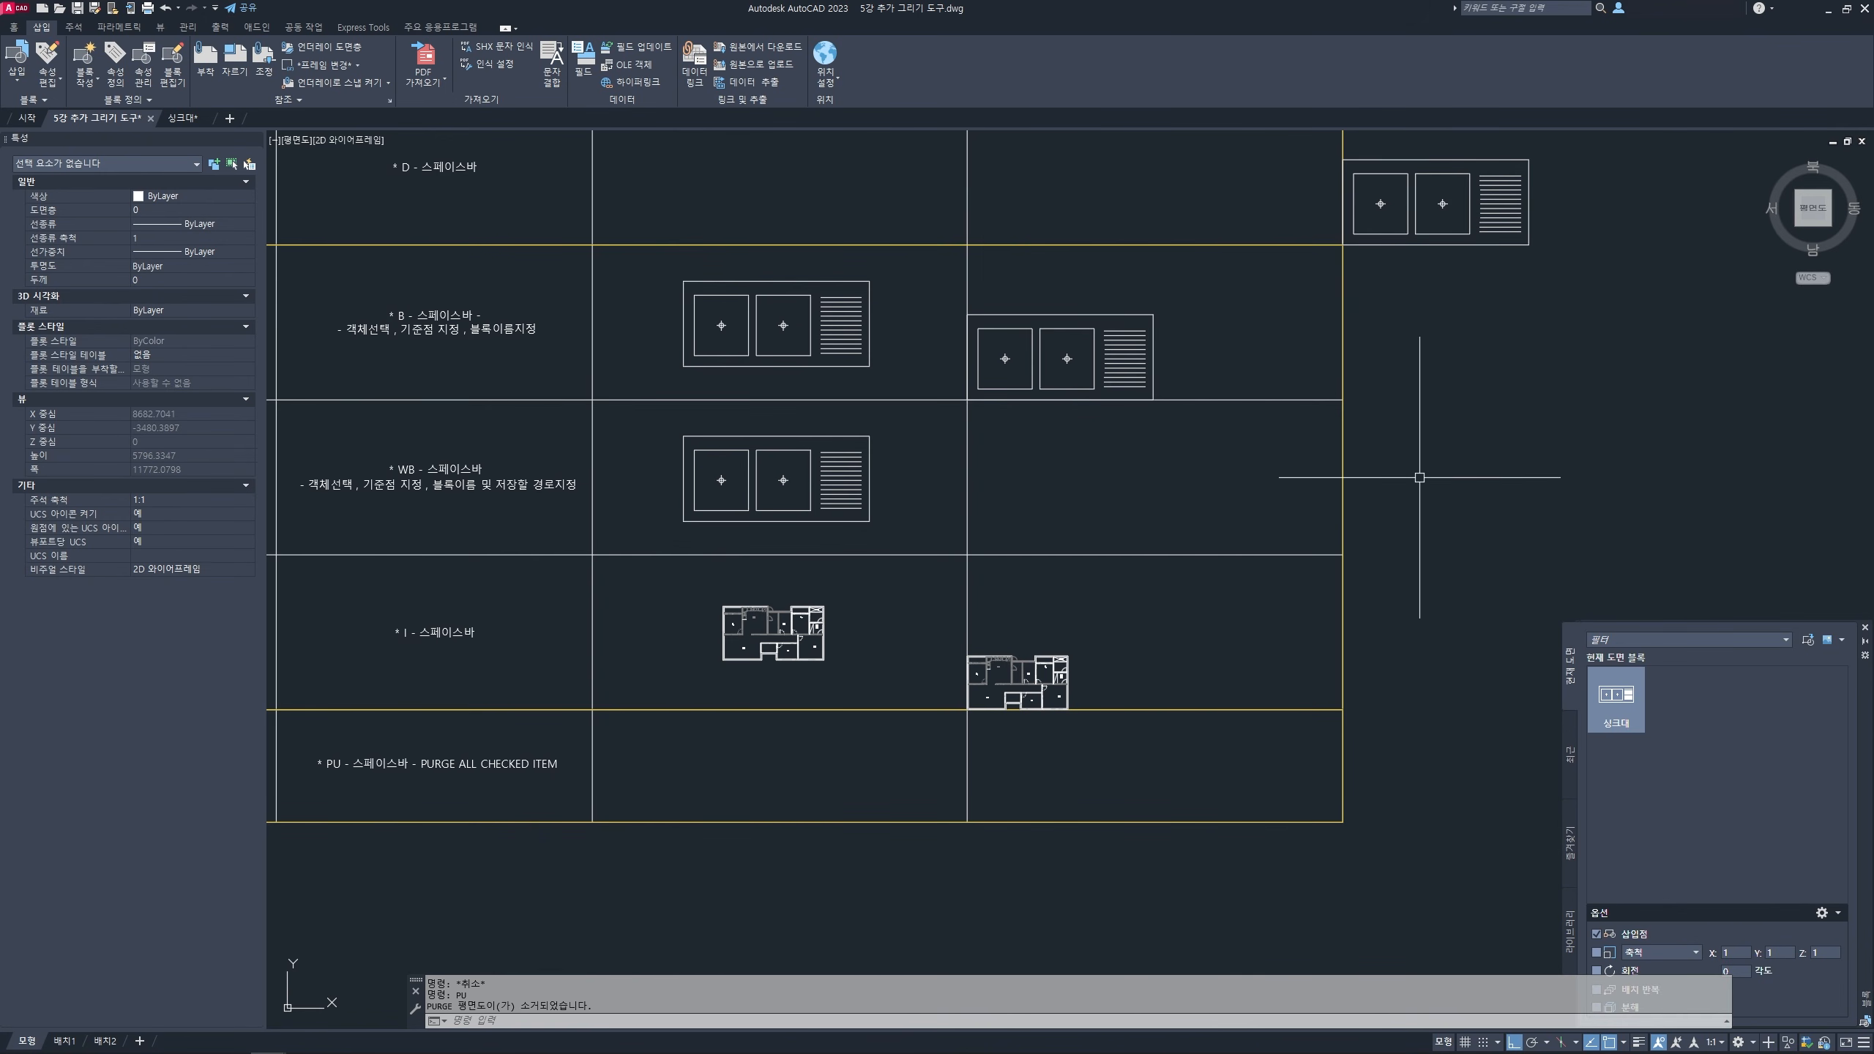
- Reopen Purge, examine the list of unused items with all item types ticked, and close the dialog
key("Escape")
key("Escape")
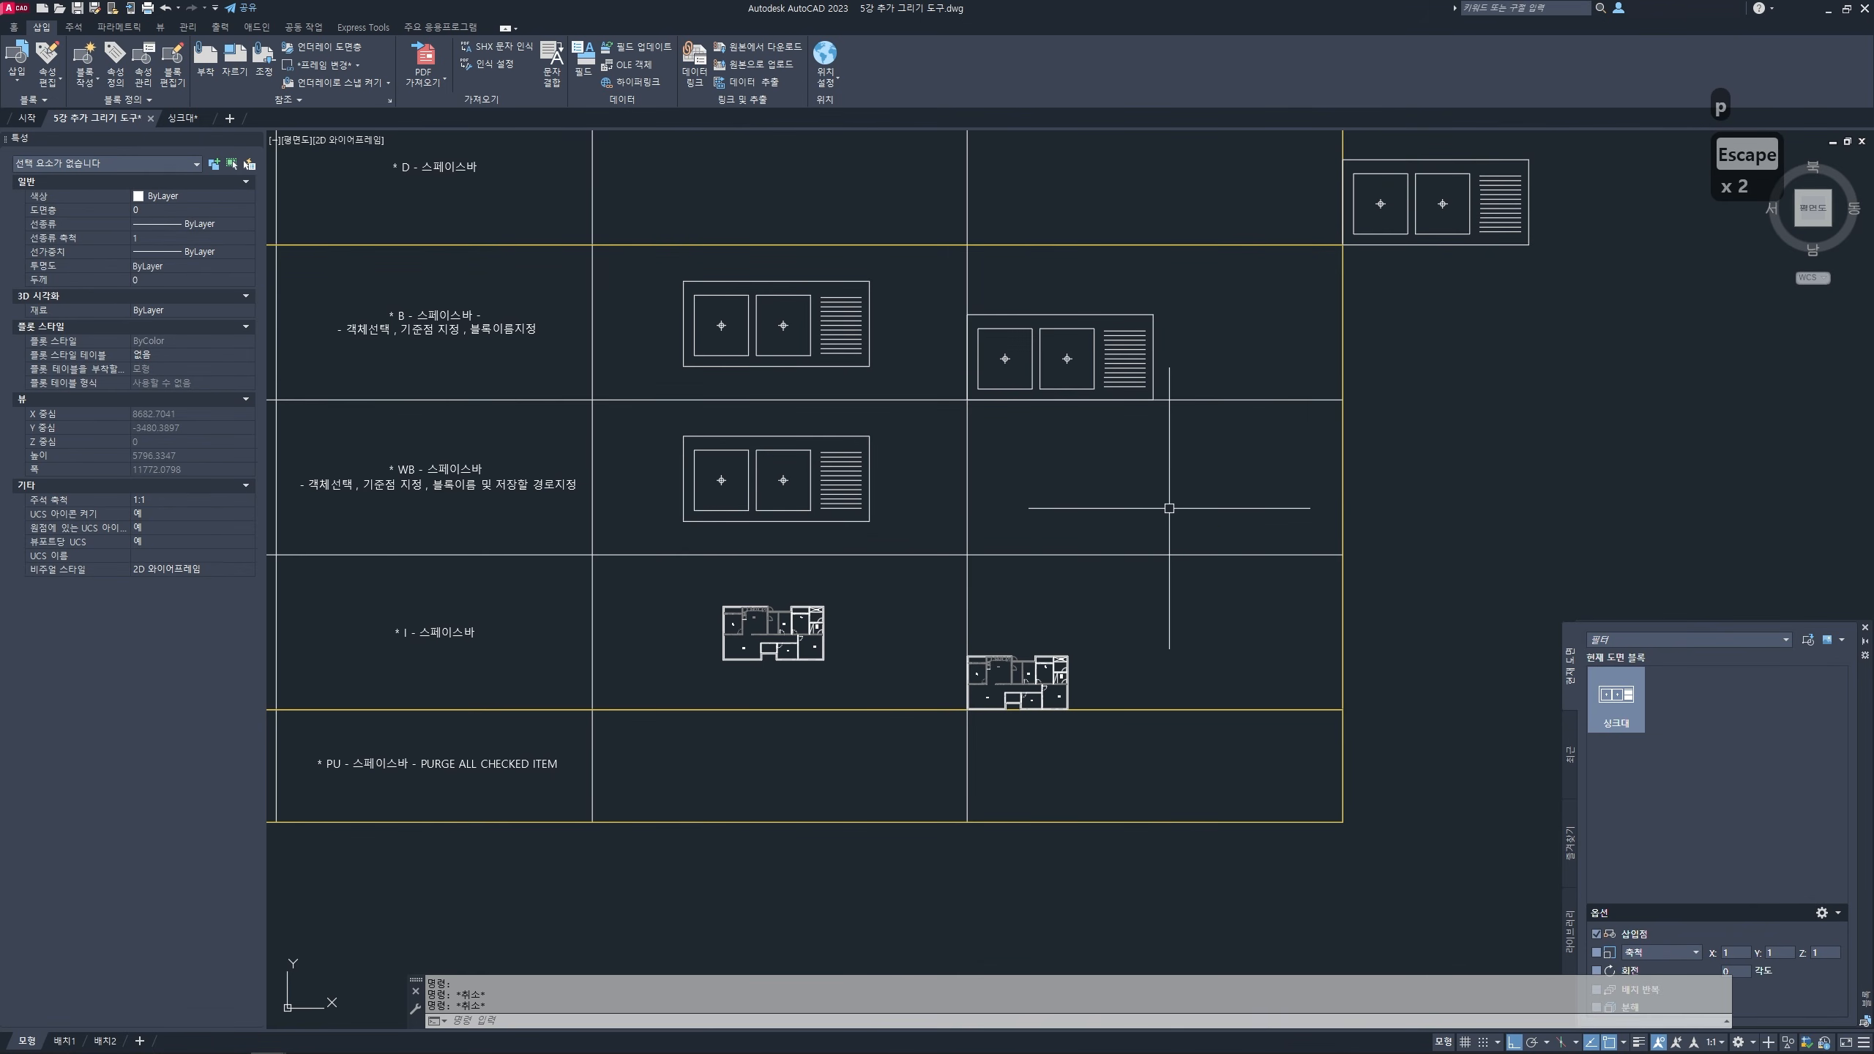
type("pu")
key("space")
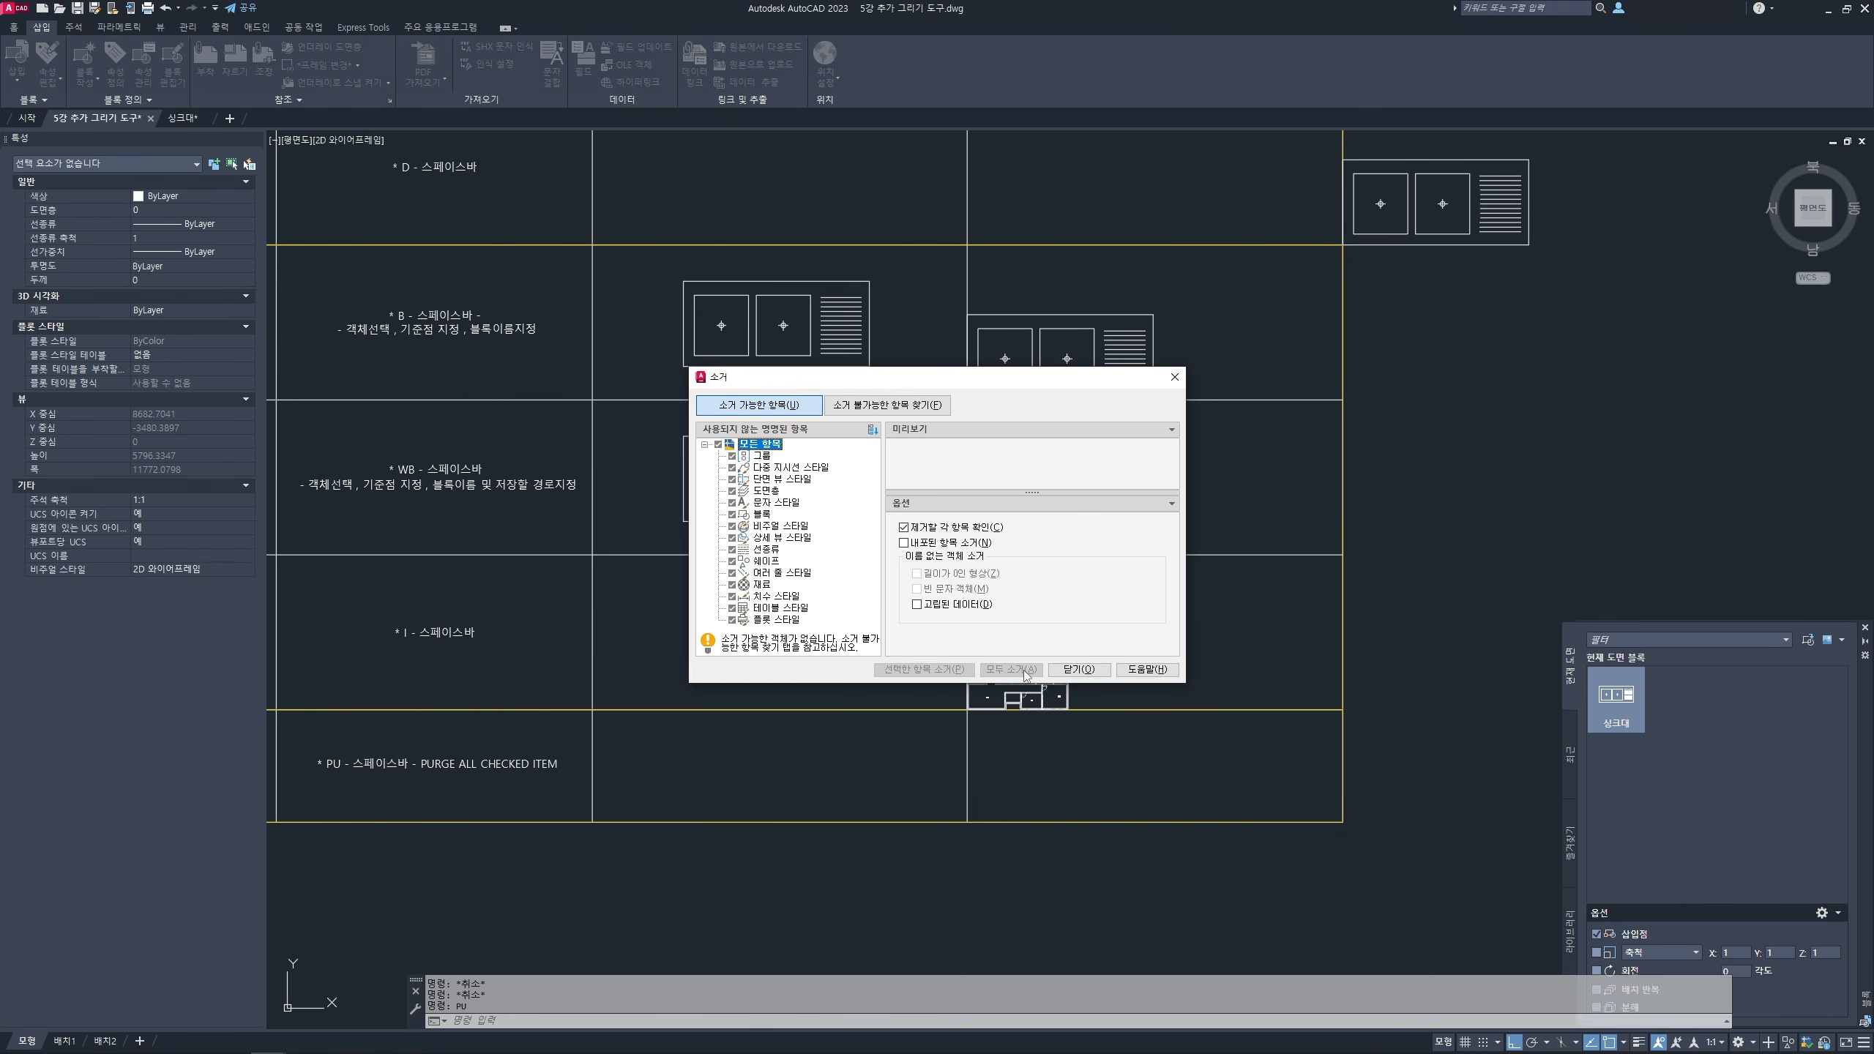
key("ctrl+2")
mouse_move(1016, 666)
left_mouse_down()
mouse_move(1003, 636)
mouse_move(1068, 595)
left_mouse_up()
mouse_move(1375, 604)
left_mouse_down()
mouse_move(745, 899)
mouse_move(683, 279)
mouse_move(1304, 452)
mouse_move(1196, 810)
mouse_move(1102, 844)
left_mouse_up()
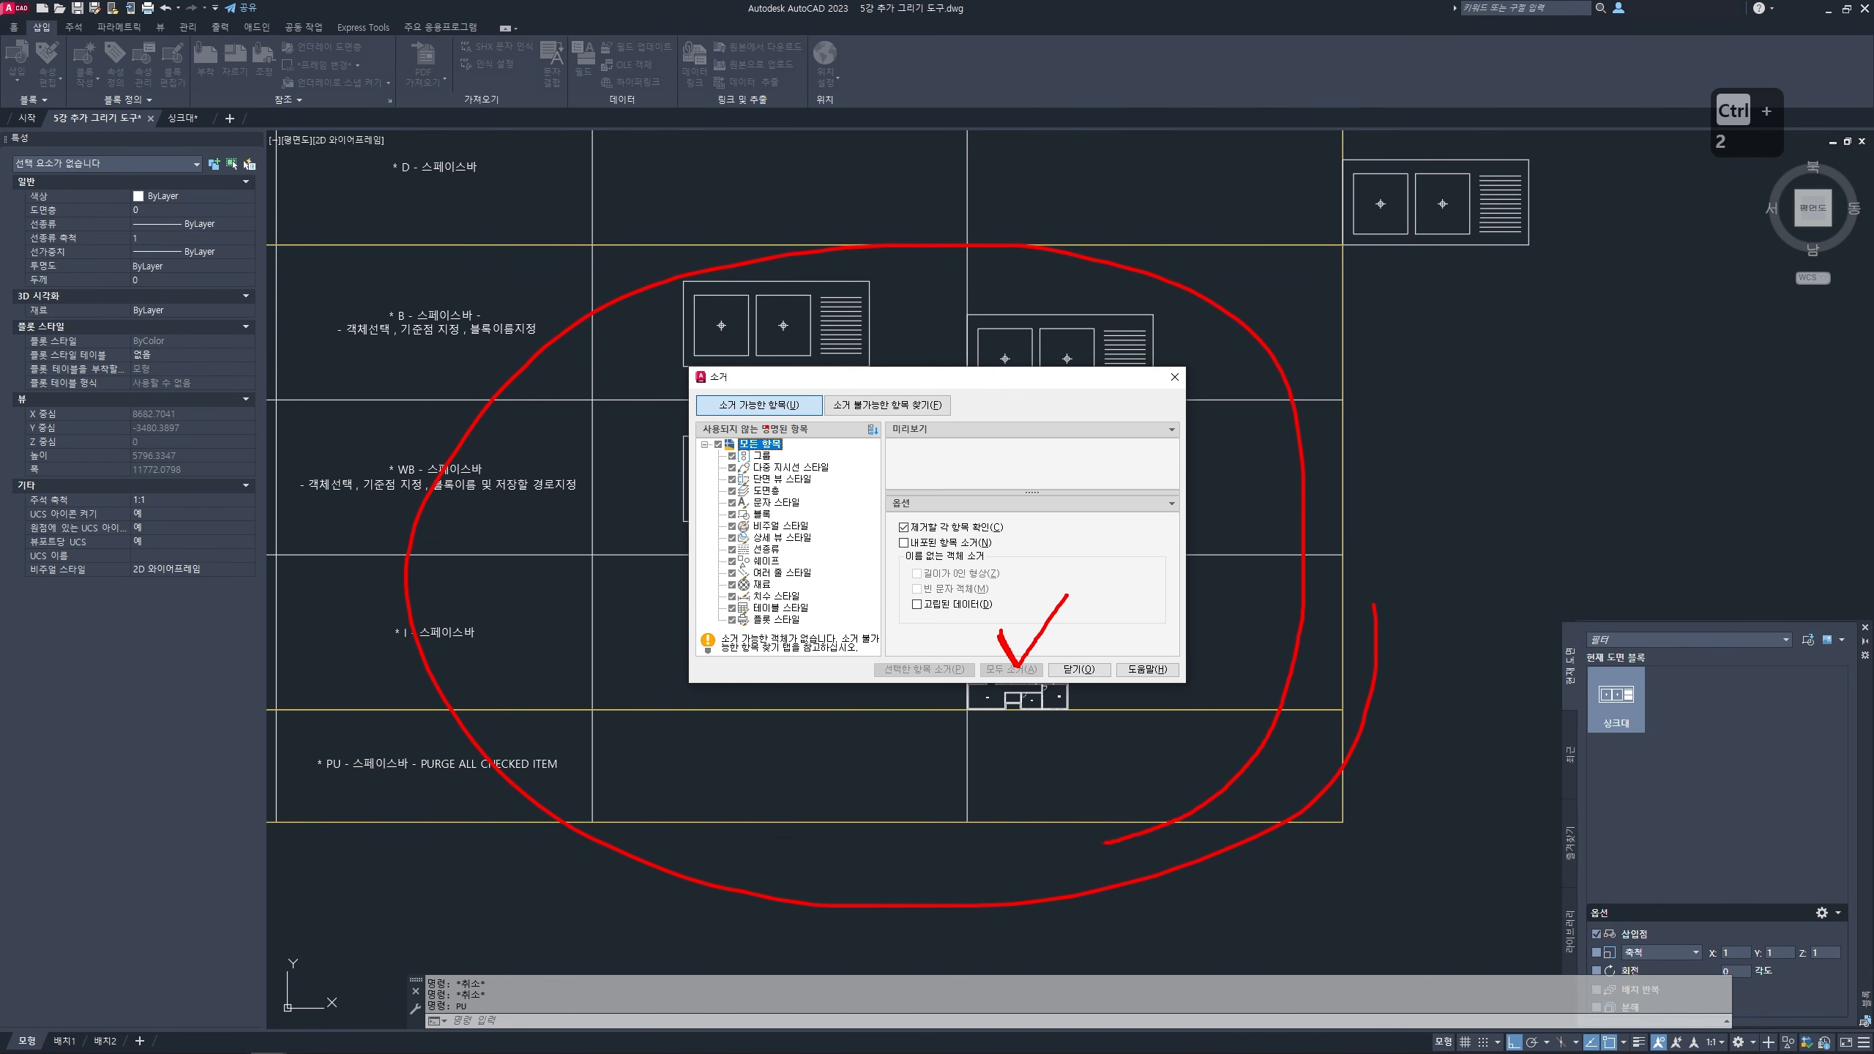
left_click_drag(810, 445, 753, 615)
left_click_drag(745, 461, 822, 611)
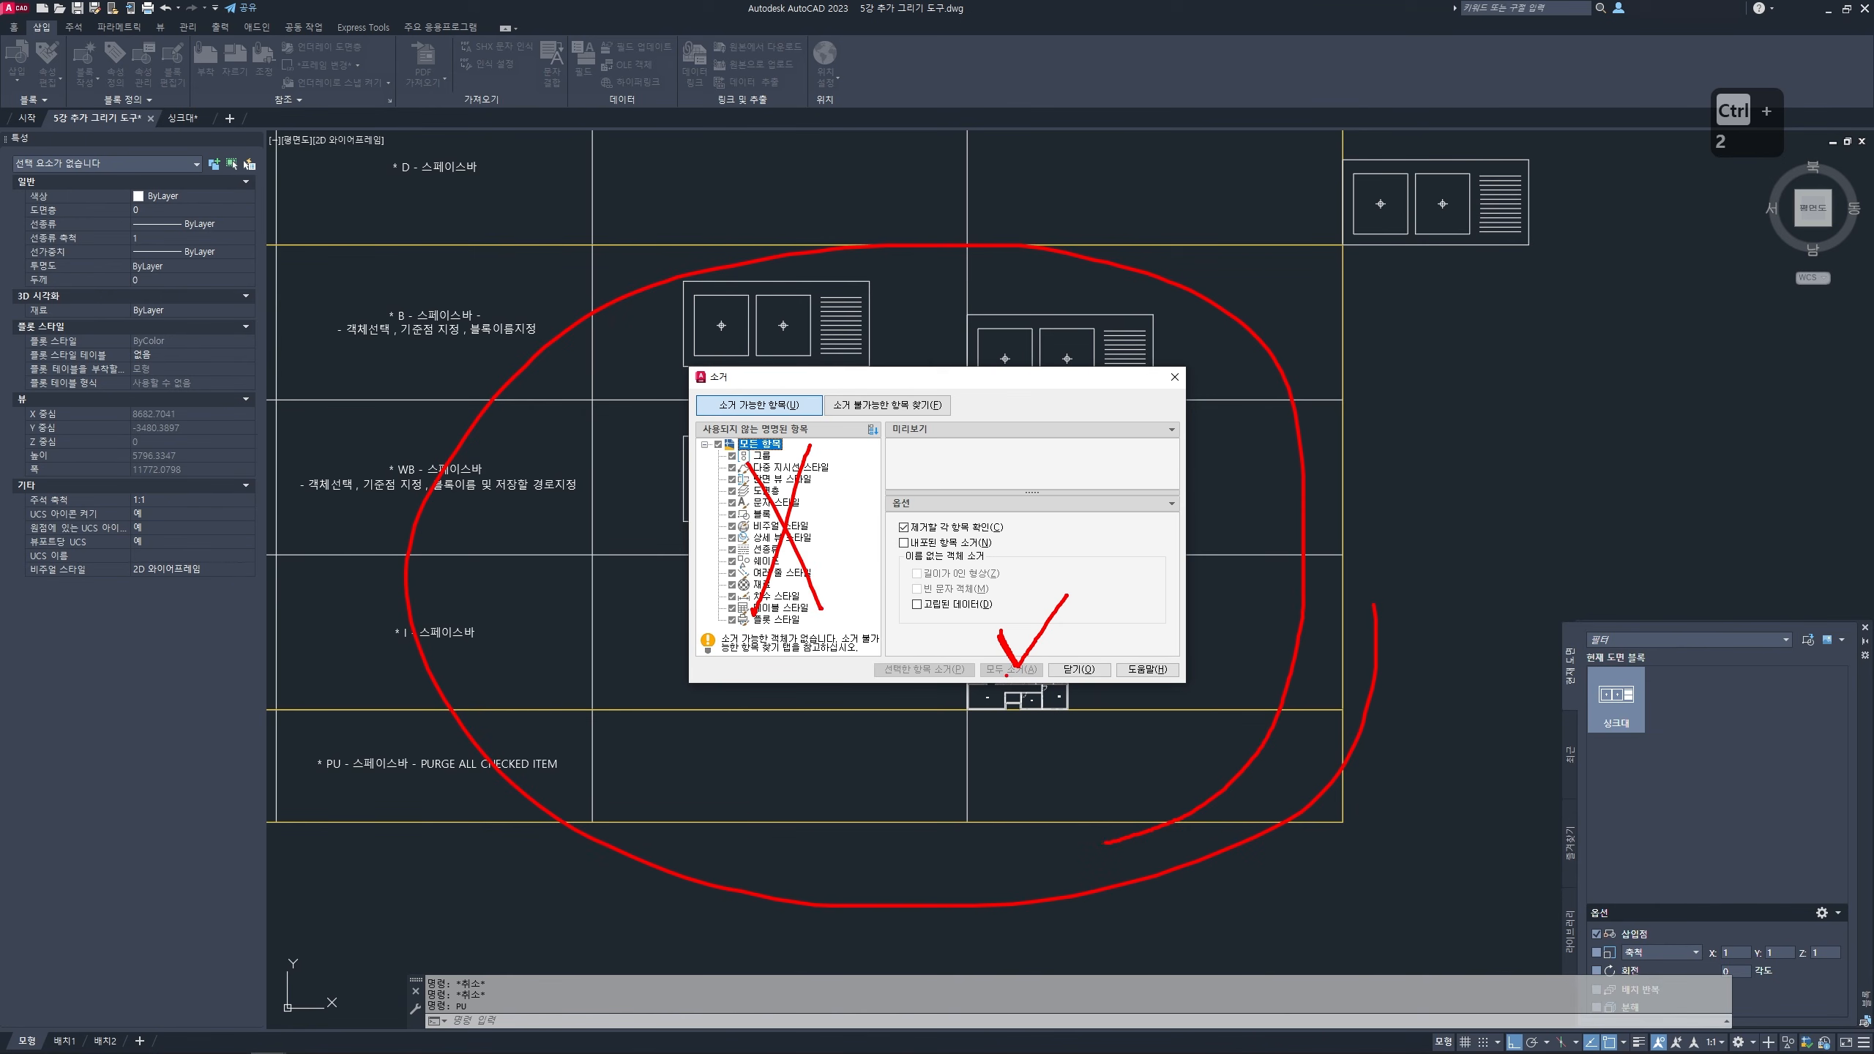
left_click_drag(1017, 673, 993, 663)
key("Escape")
left_click(1055, 670)
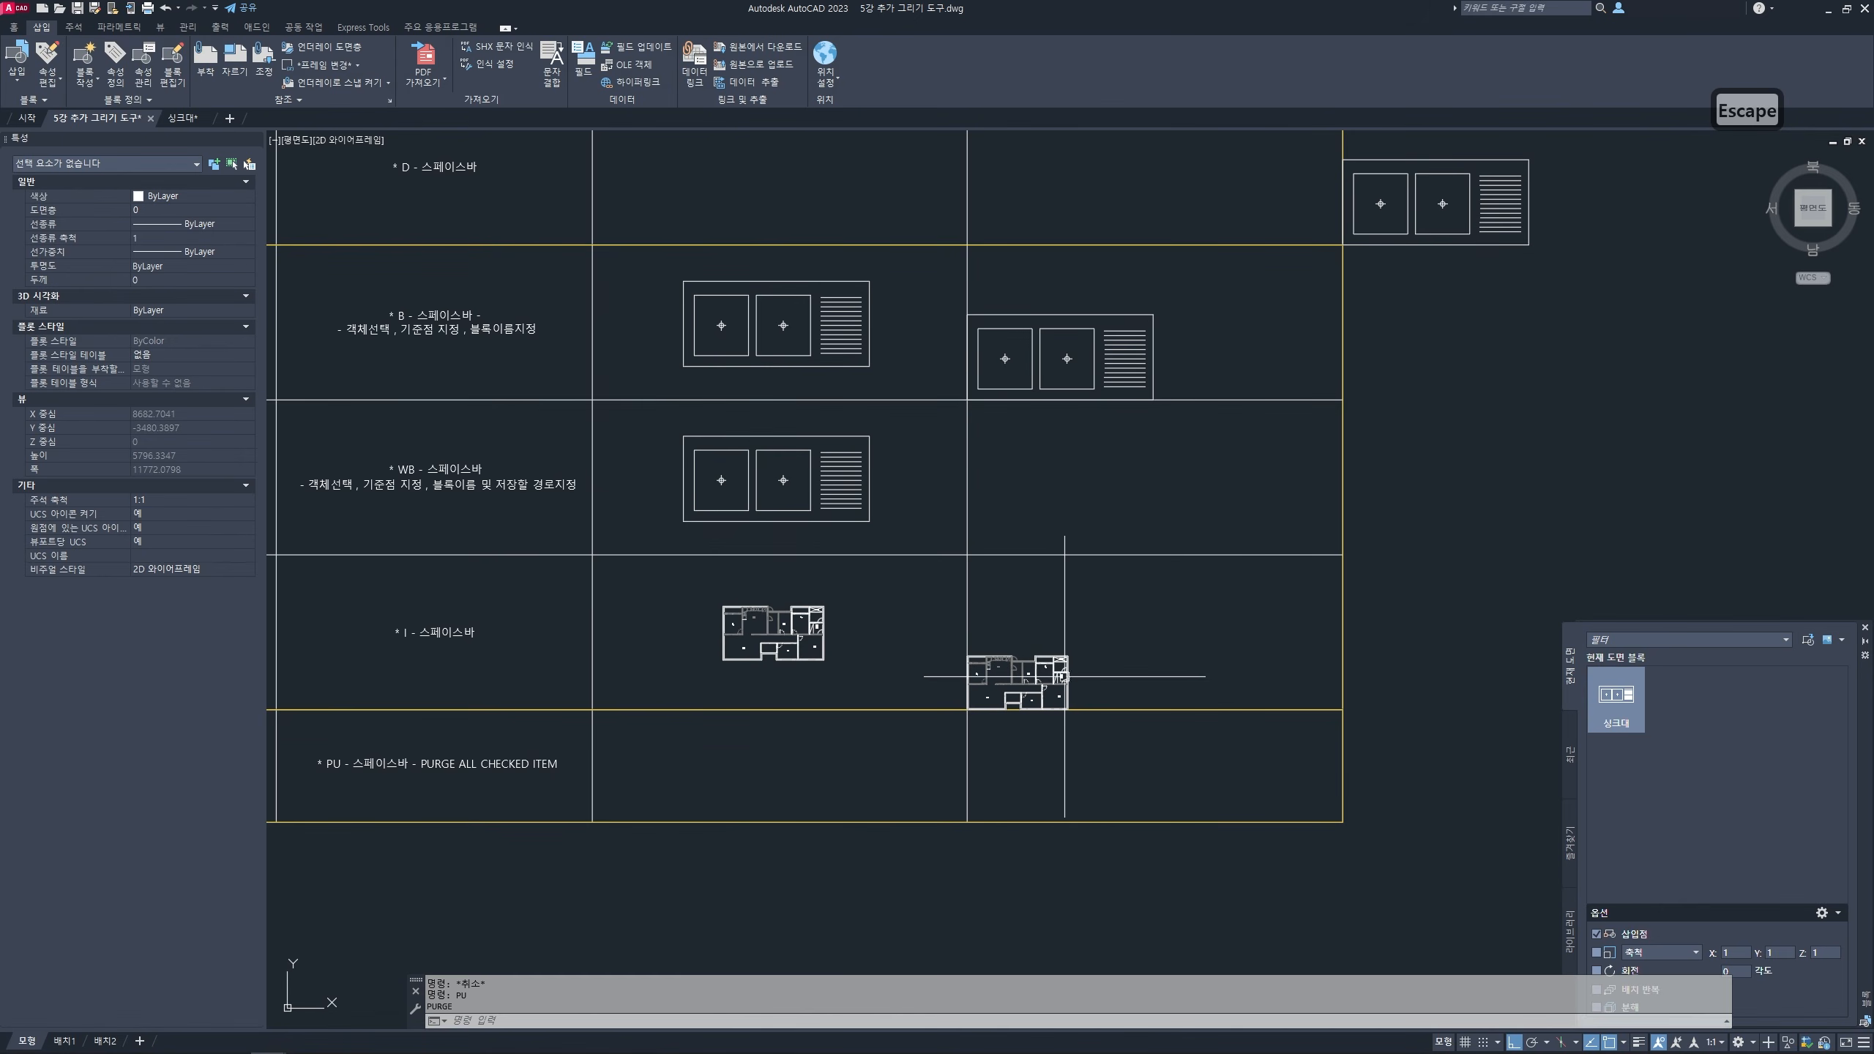
scroll(791, 653, "down", 1)
mouse_move(791, 653)
middle_mouse_down()
mouse_move(940, 673)
mouse_move(1005, 720)
middle_mouse_up()
middle_click_drag(961, 636, 958, 678)
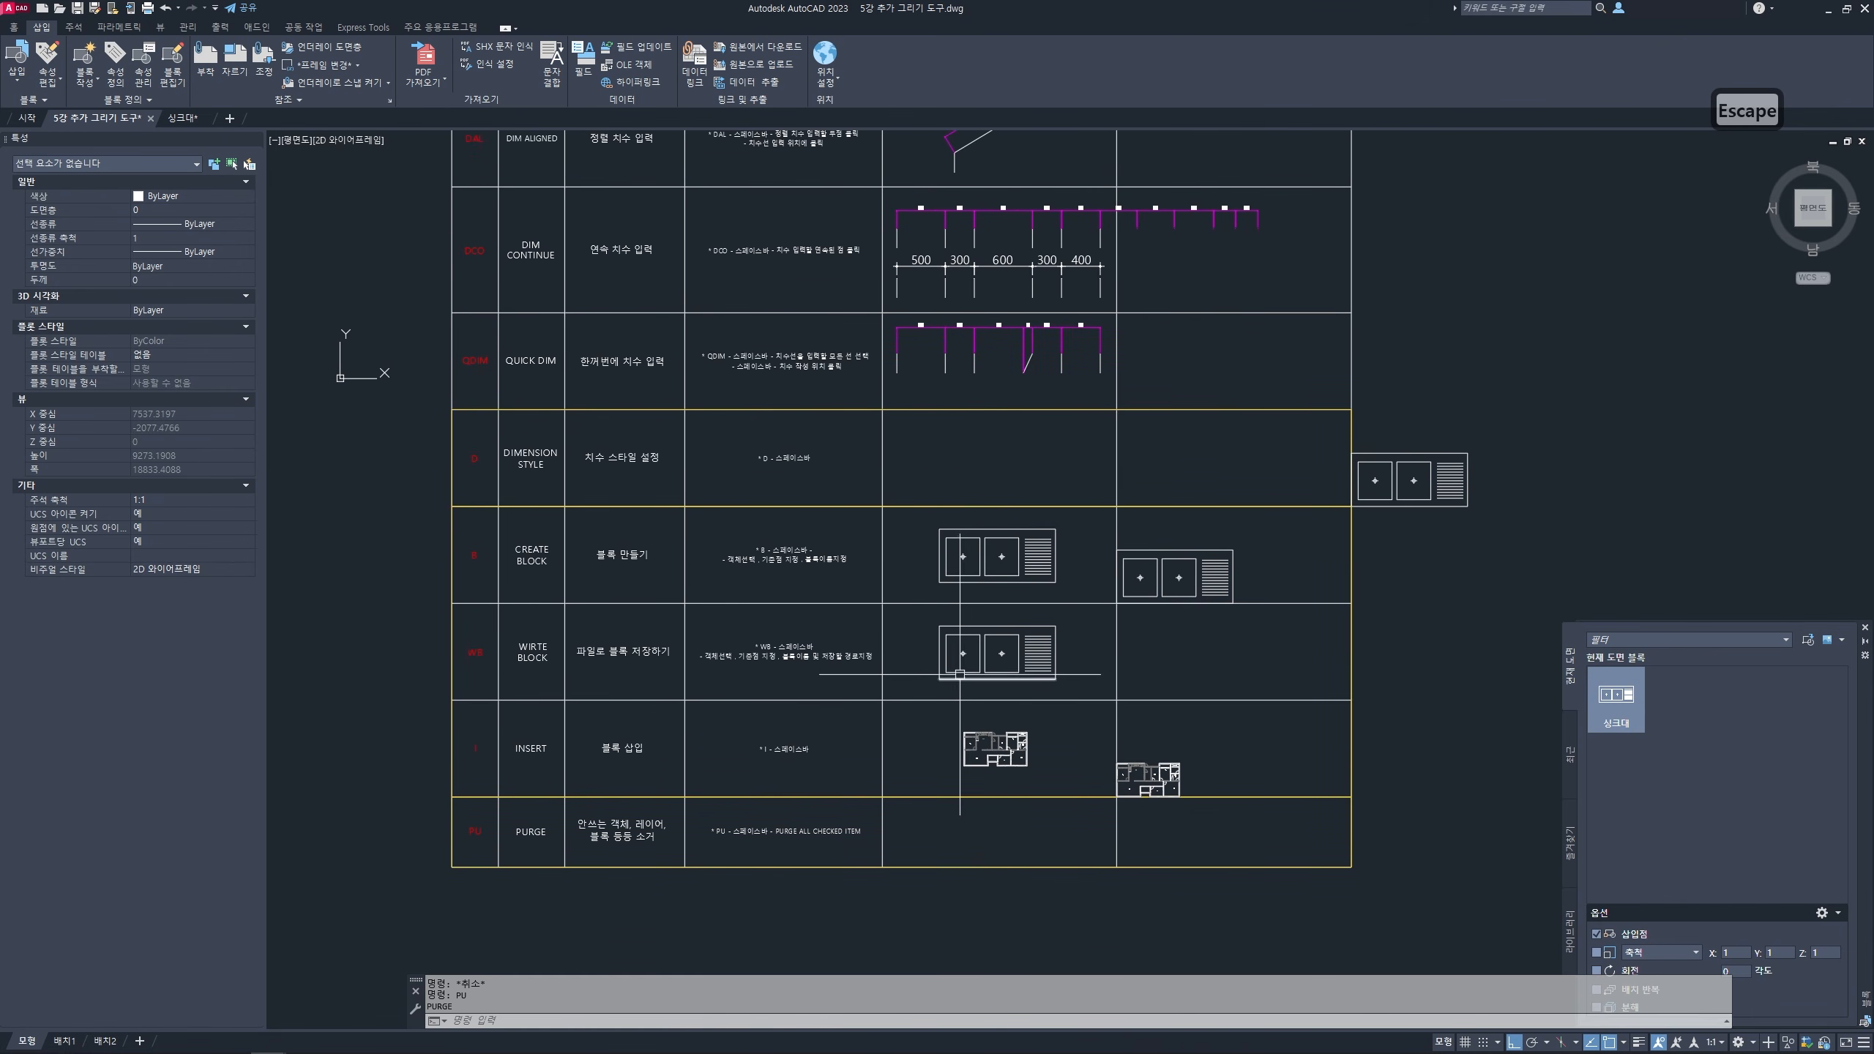